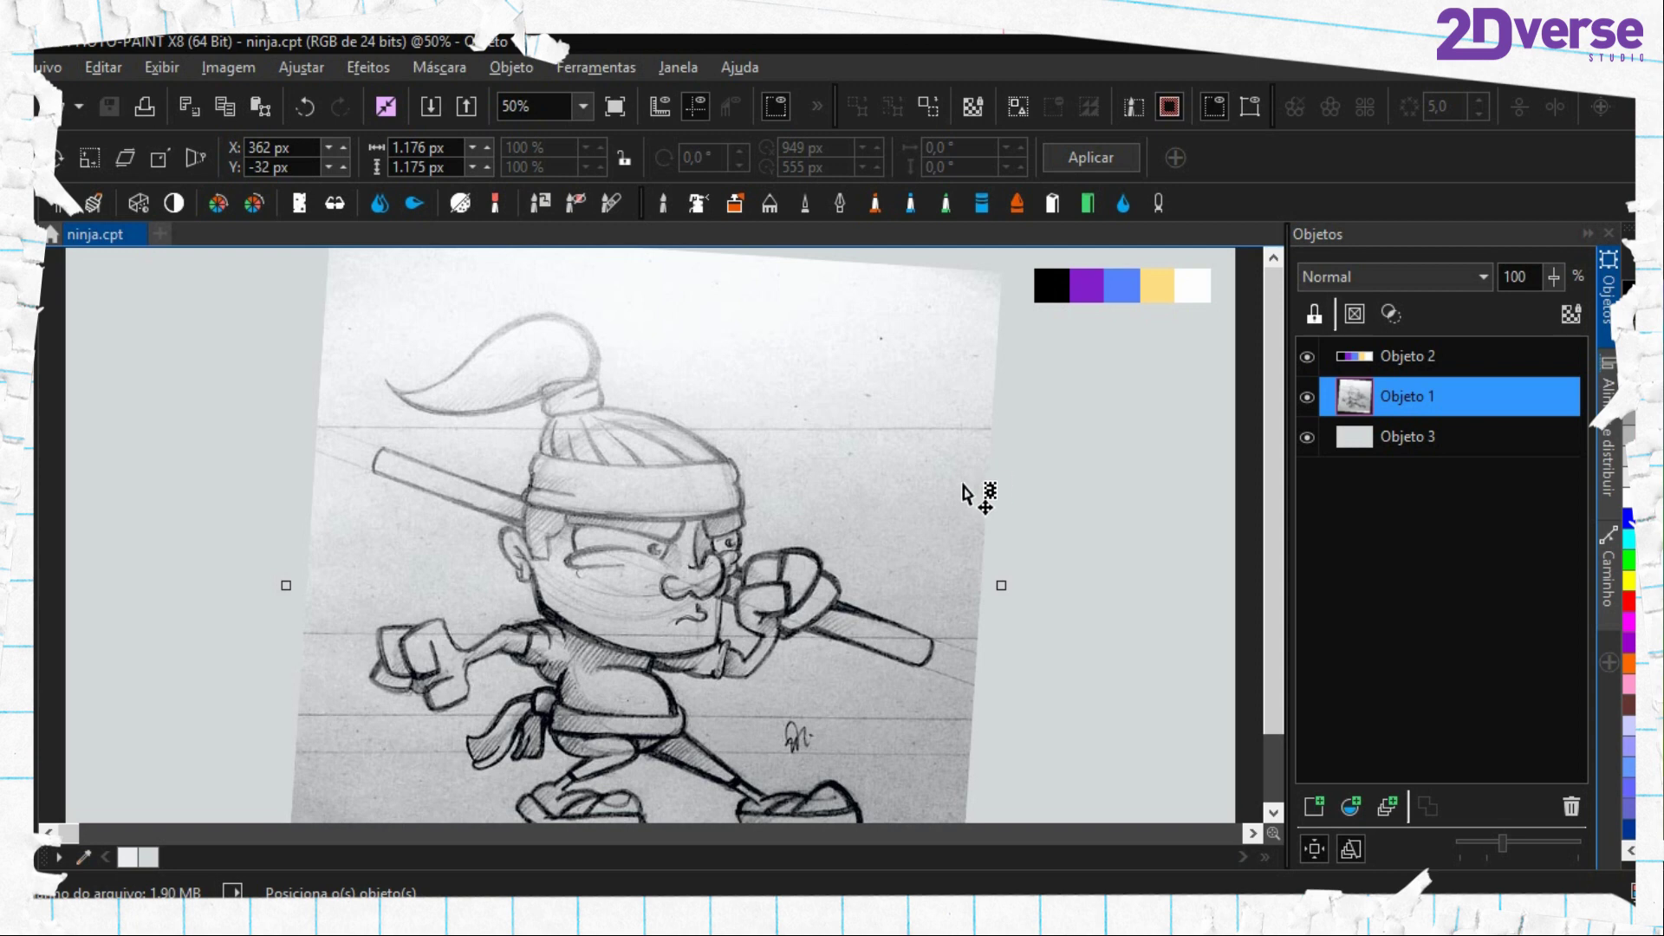
Examine the pencil sketch of the ninja, both as a whole figure and close up around the face
left_click_drag(958, 486, 960, 465)
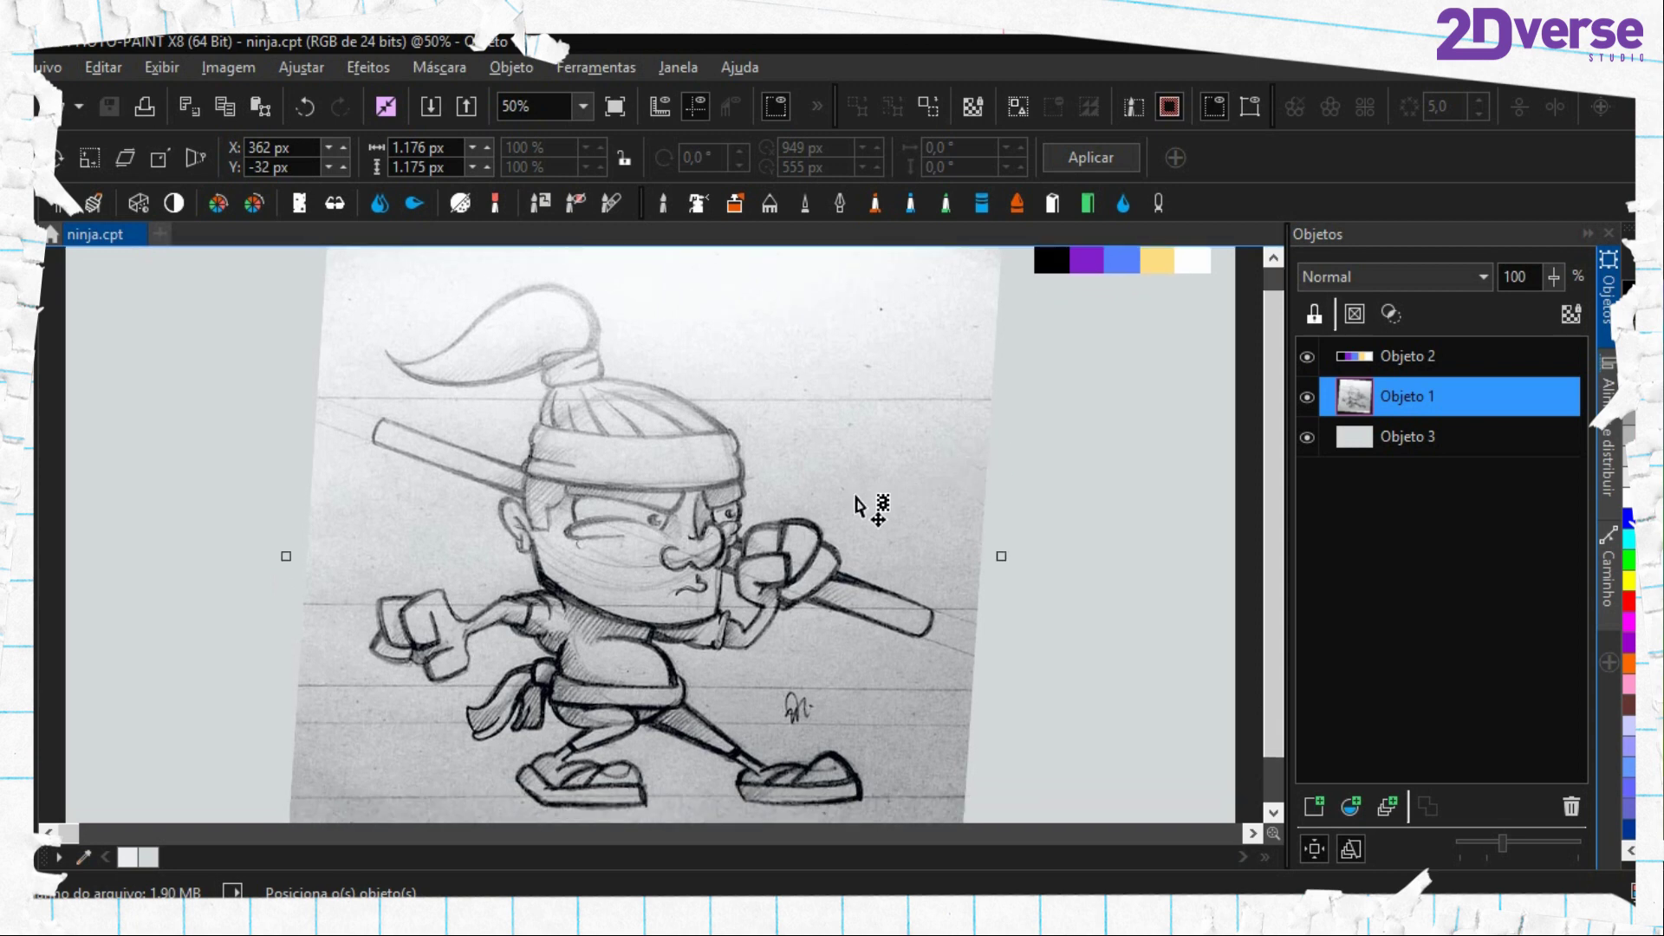
left_click_drag(790, 592, 679, 558)
scroll(683, 616, "up", 1)
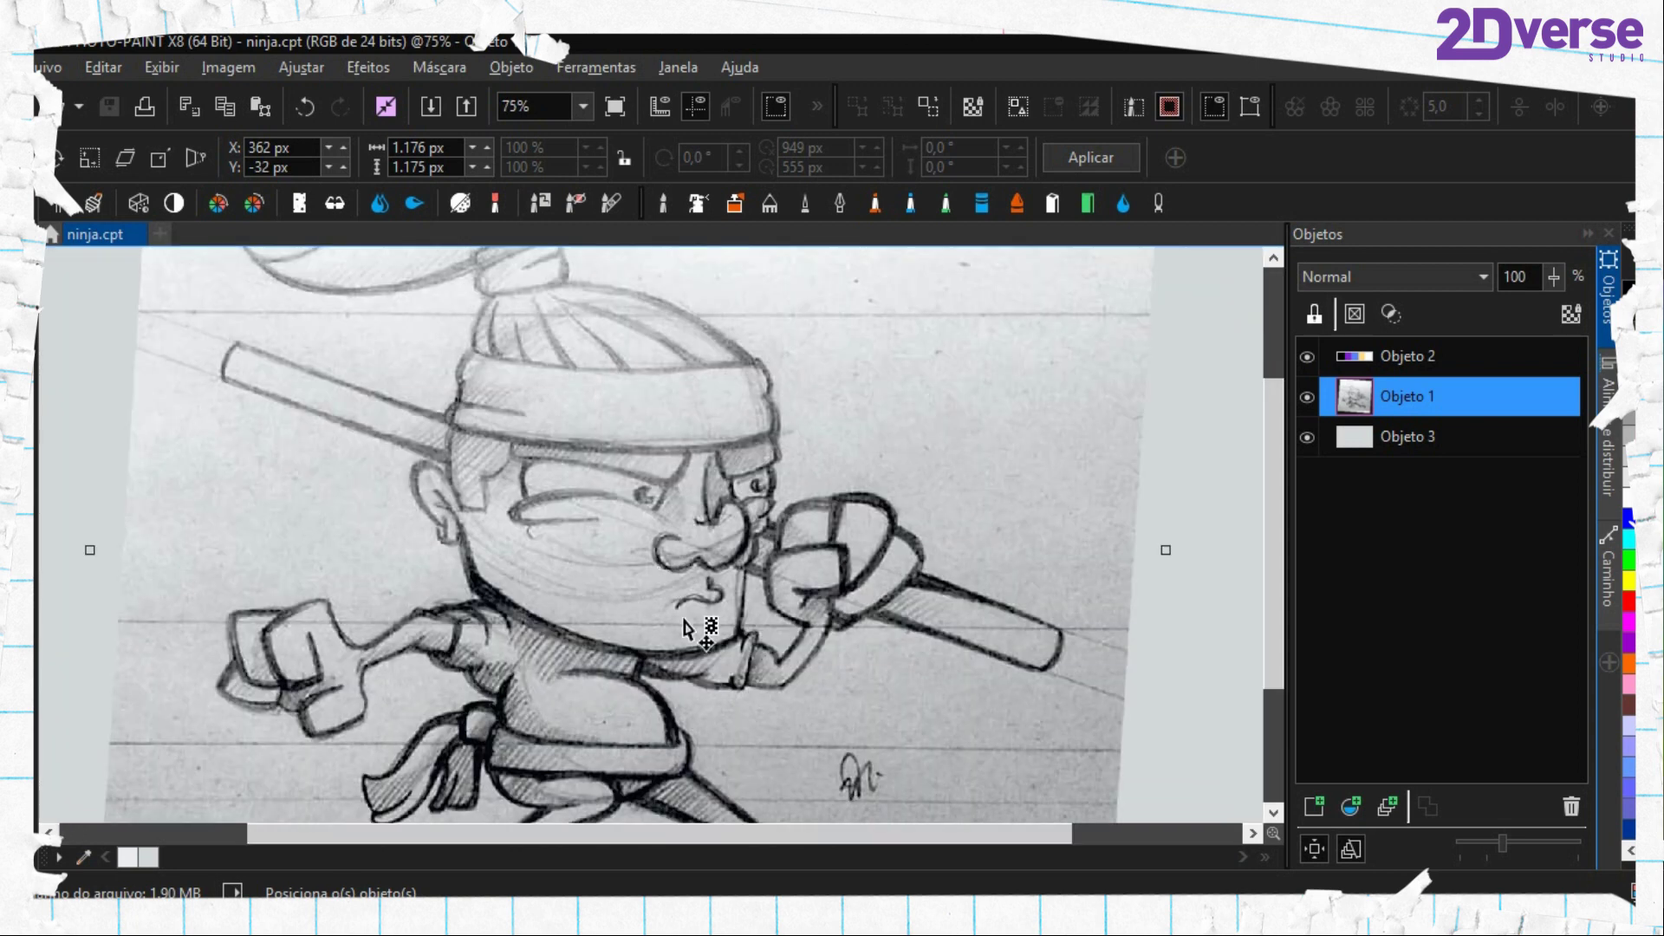
left_click_drag(708, 639, 737, 604)
scroll(704, 530, "down", 1)
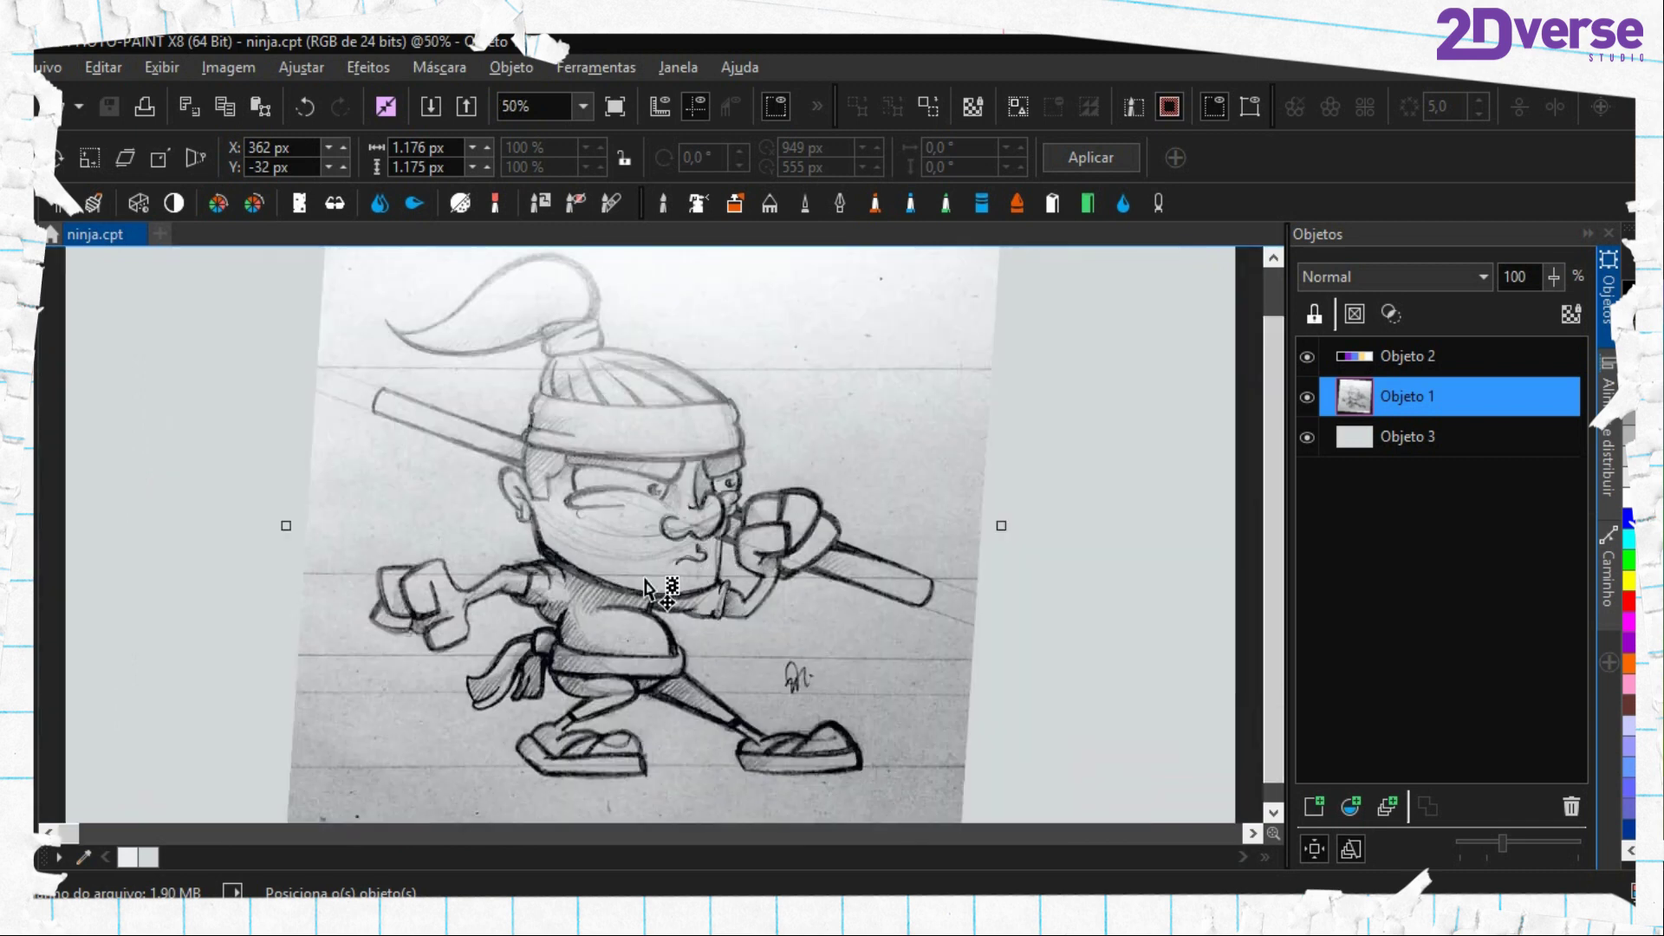
scroll(663, 598, "up", 1)
left_click_drag(716, 675, 712, 666)
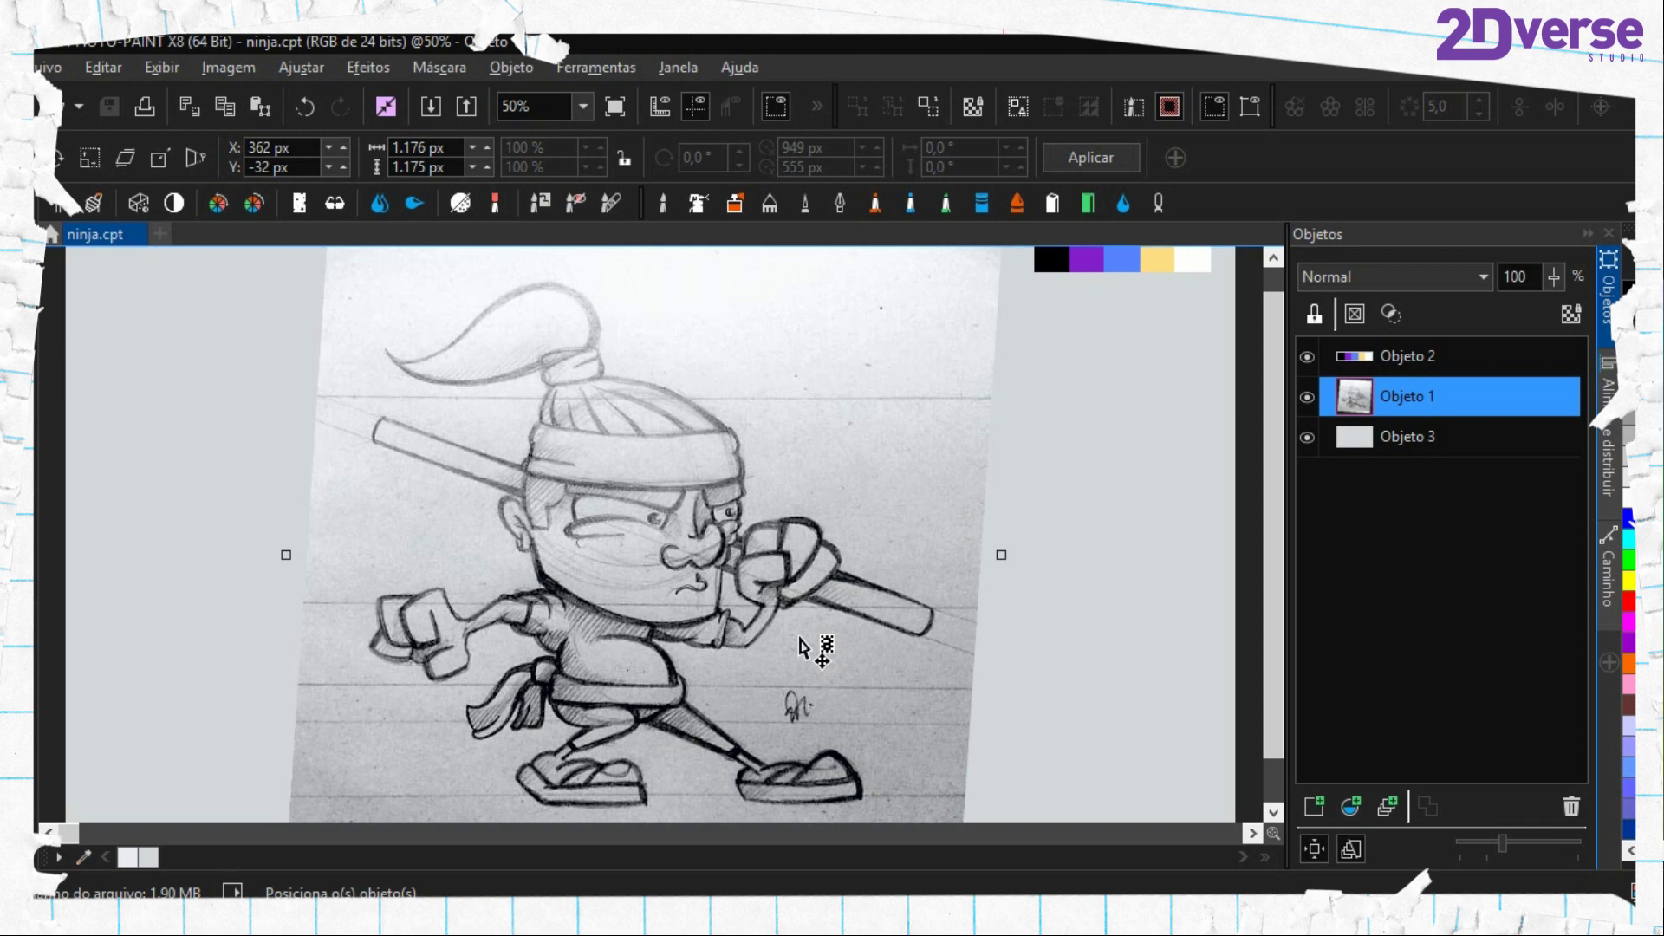
Select the five-colour palette strip beside the ninja sketch to inspect it up close
scroll(784, 485, "up", 1)
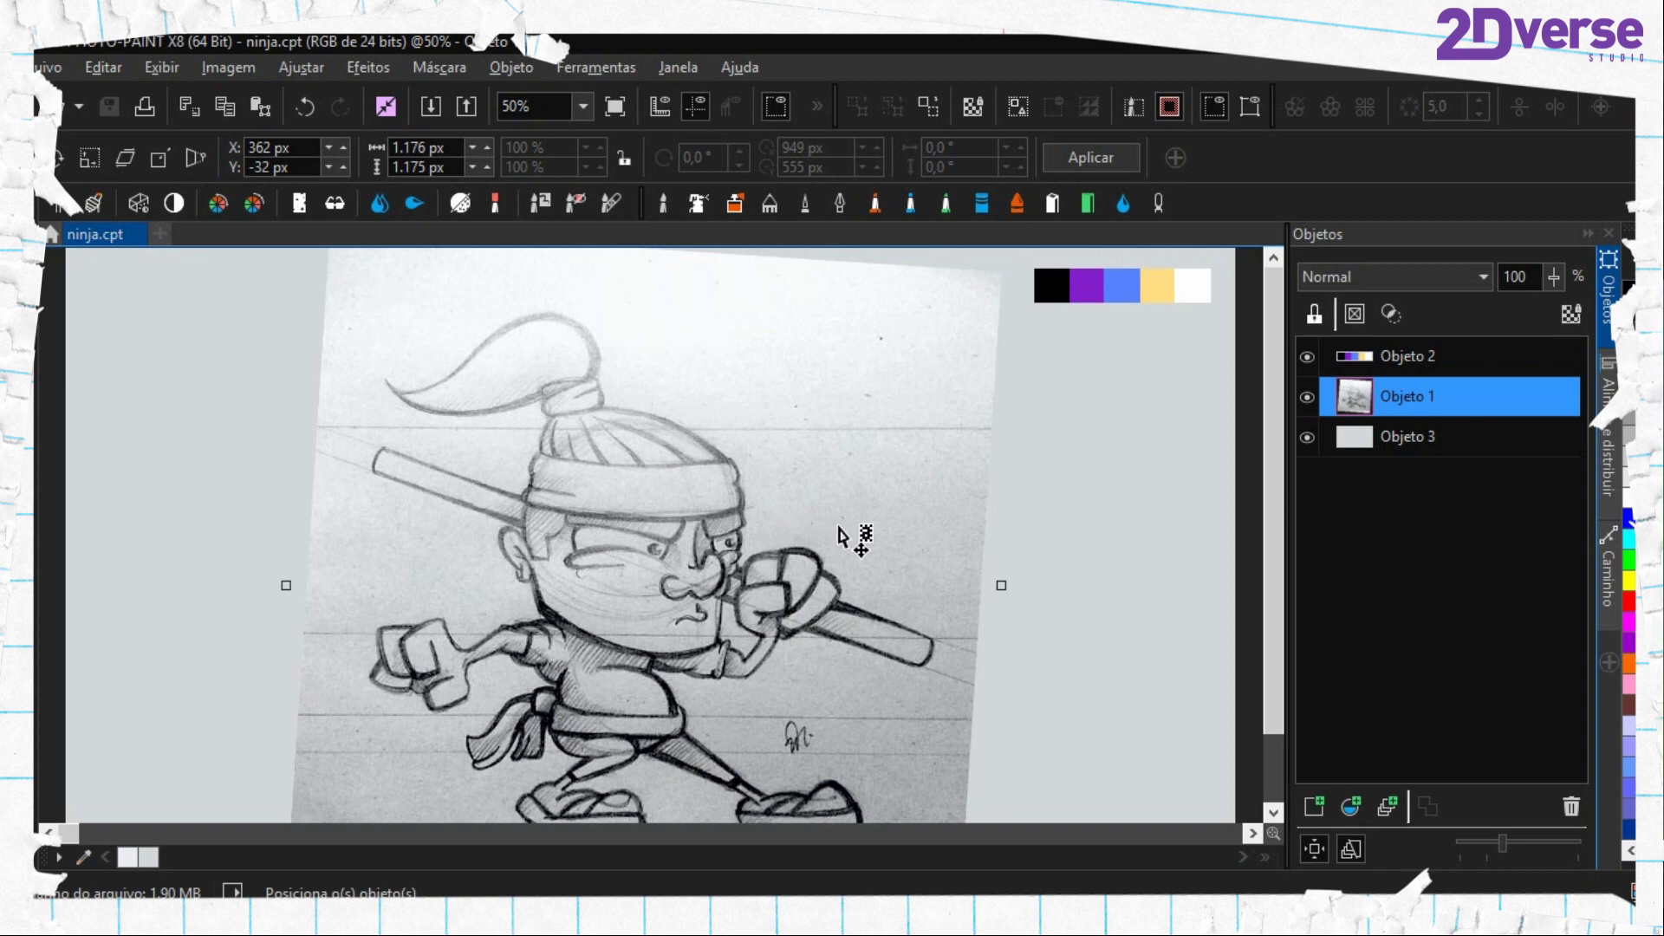
scroll(974, 368, "up", 2)
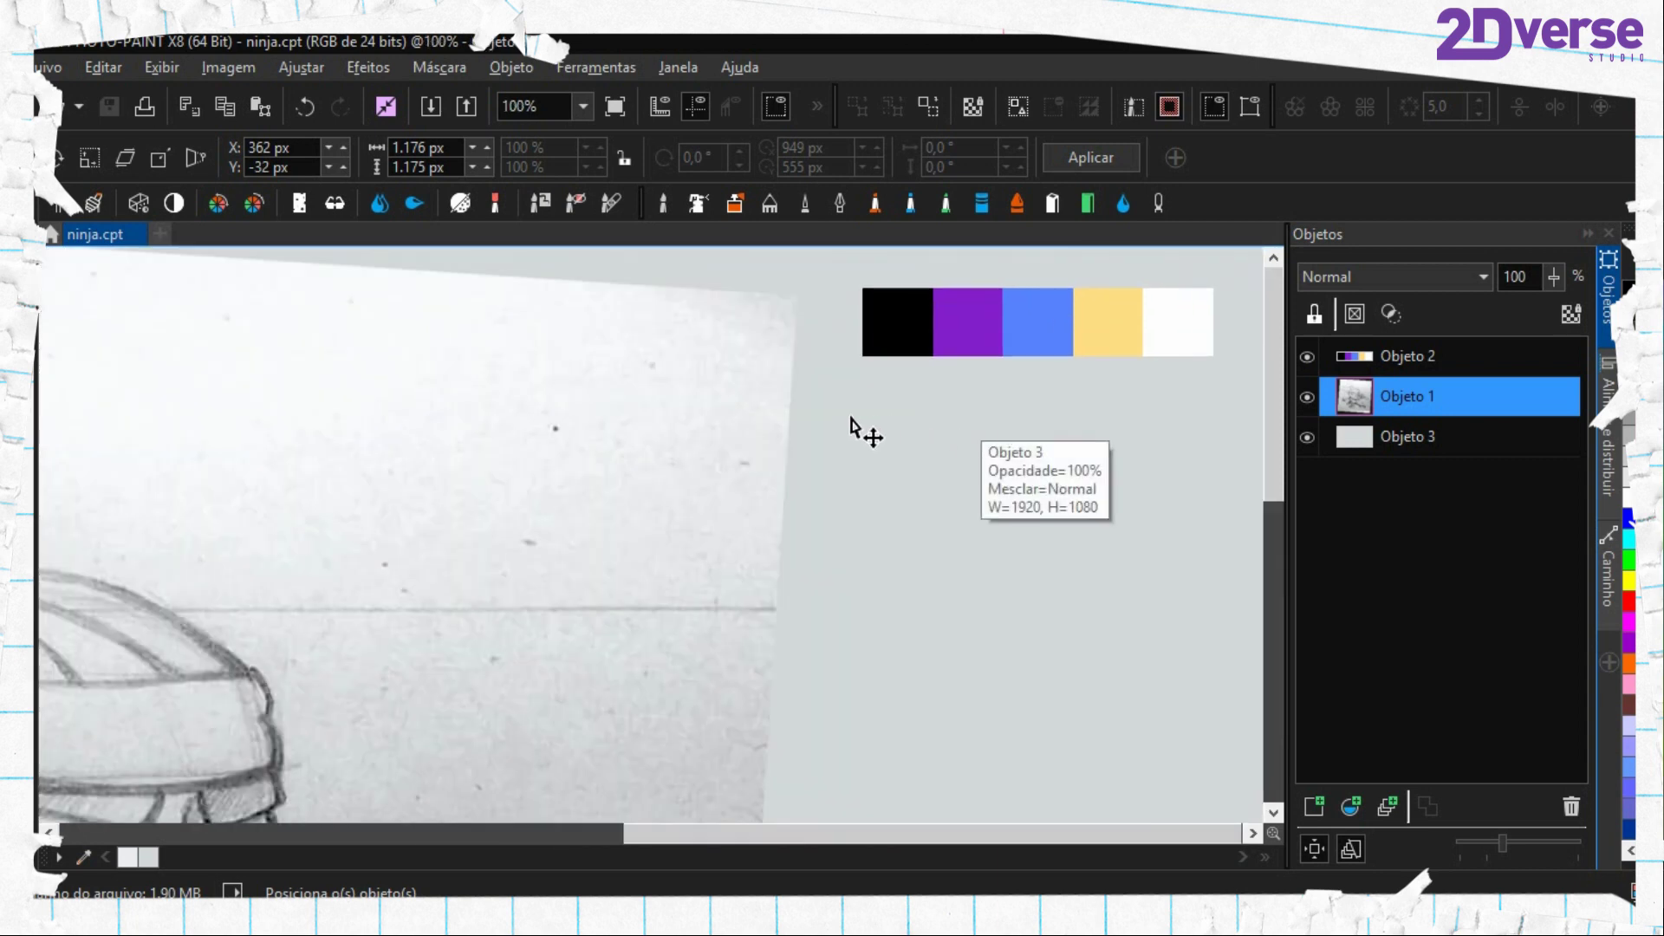
mouse_move(826, 485)
left_mouse_down()
mouse_move(877, 519)
mouse_move(802, 468)
left_mouse_up()
left_click(1025, 334)
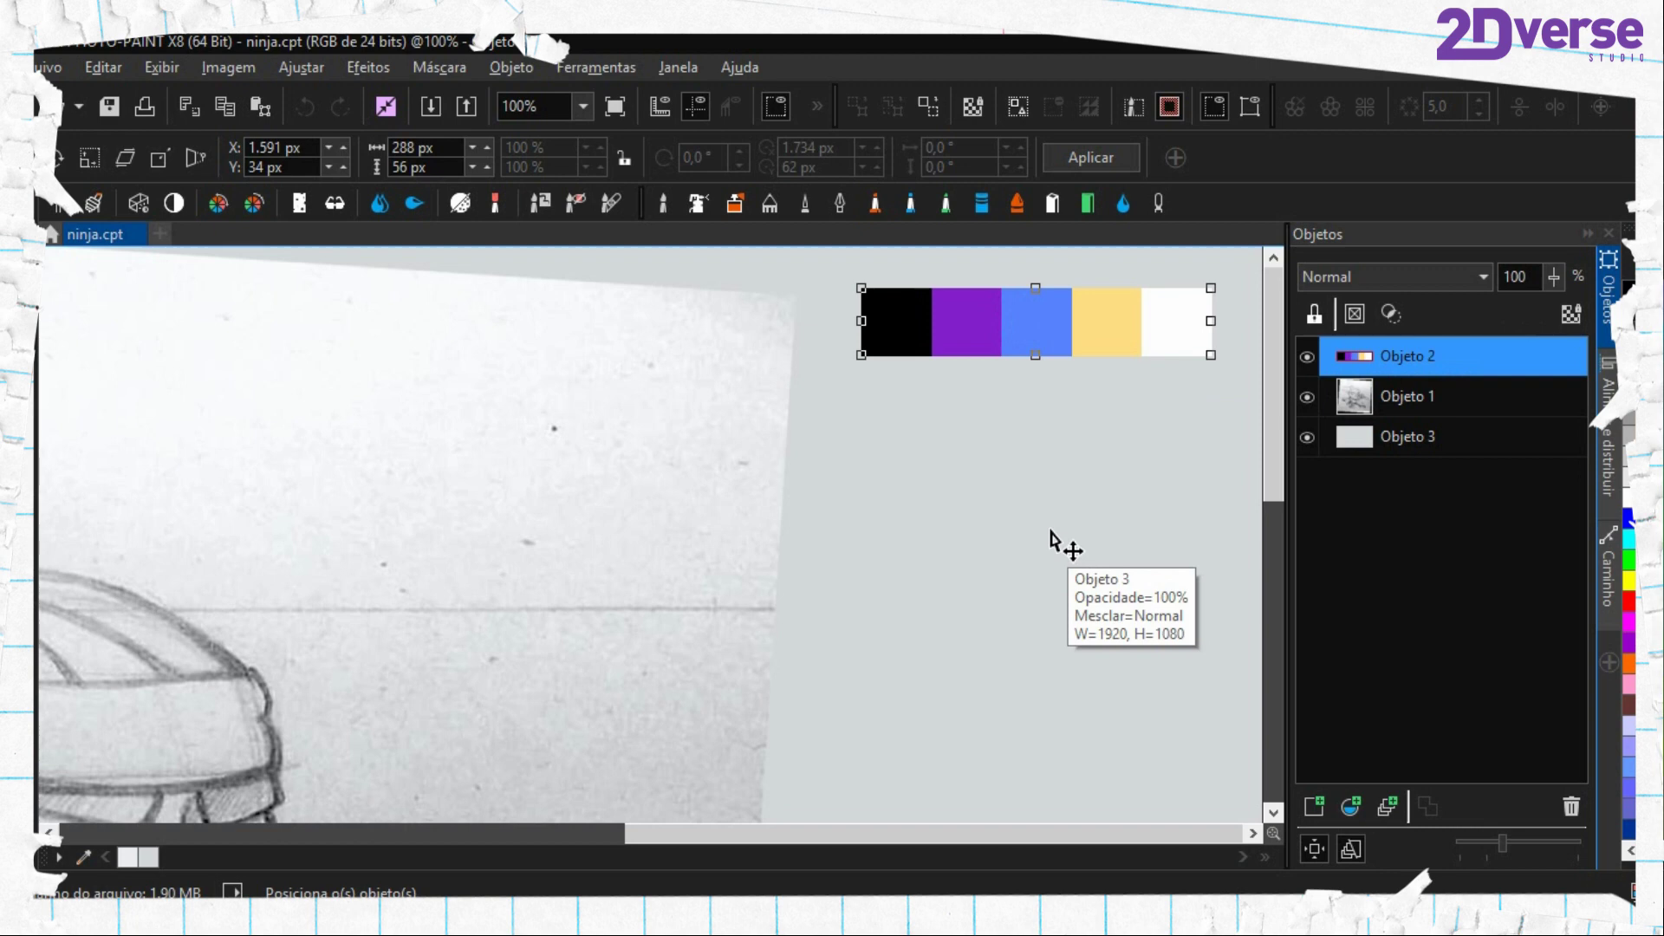
left_click(1113, 345)
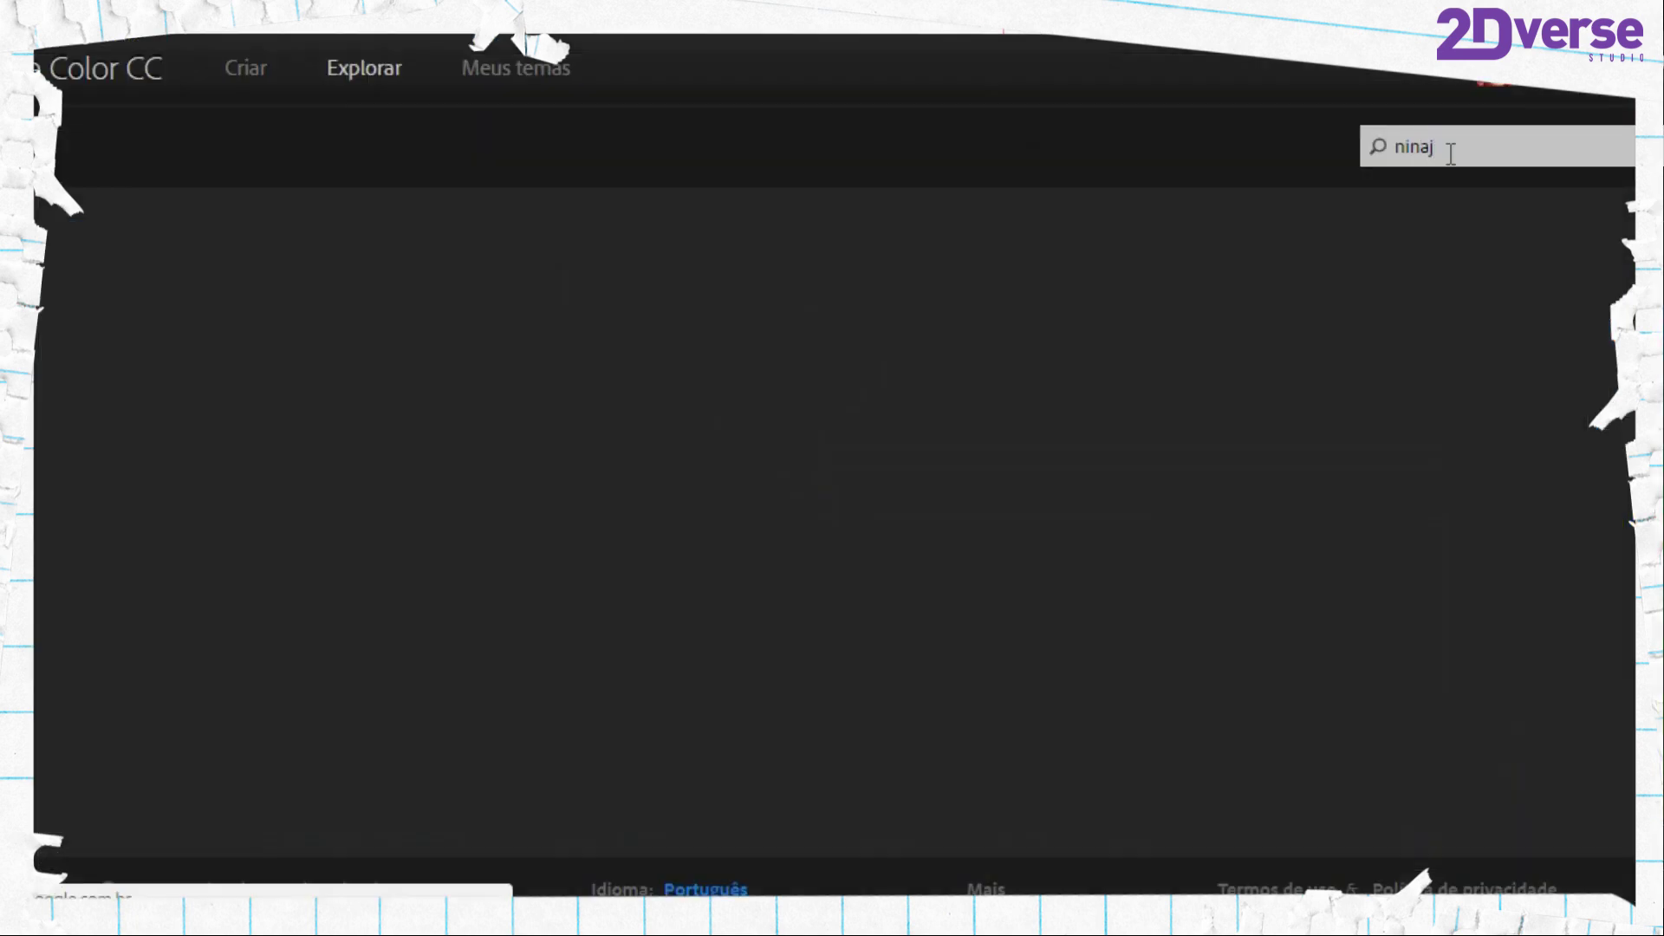
Try a theme search for "ninaj" in Adobe Color CC and view the colour wheel for creating themes
key("Return")
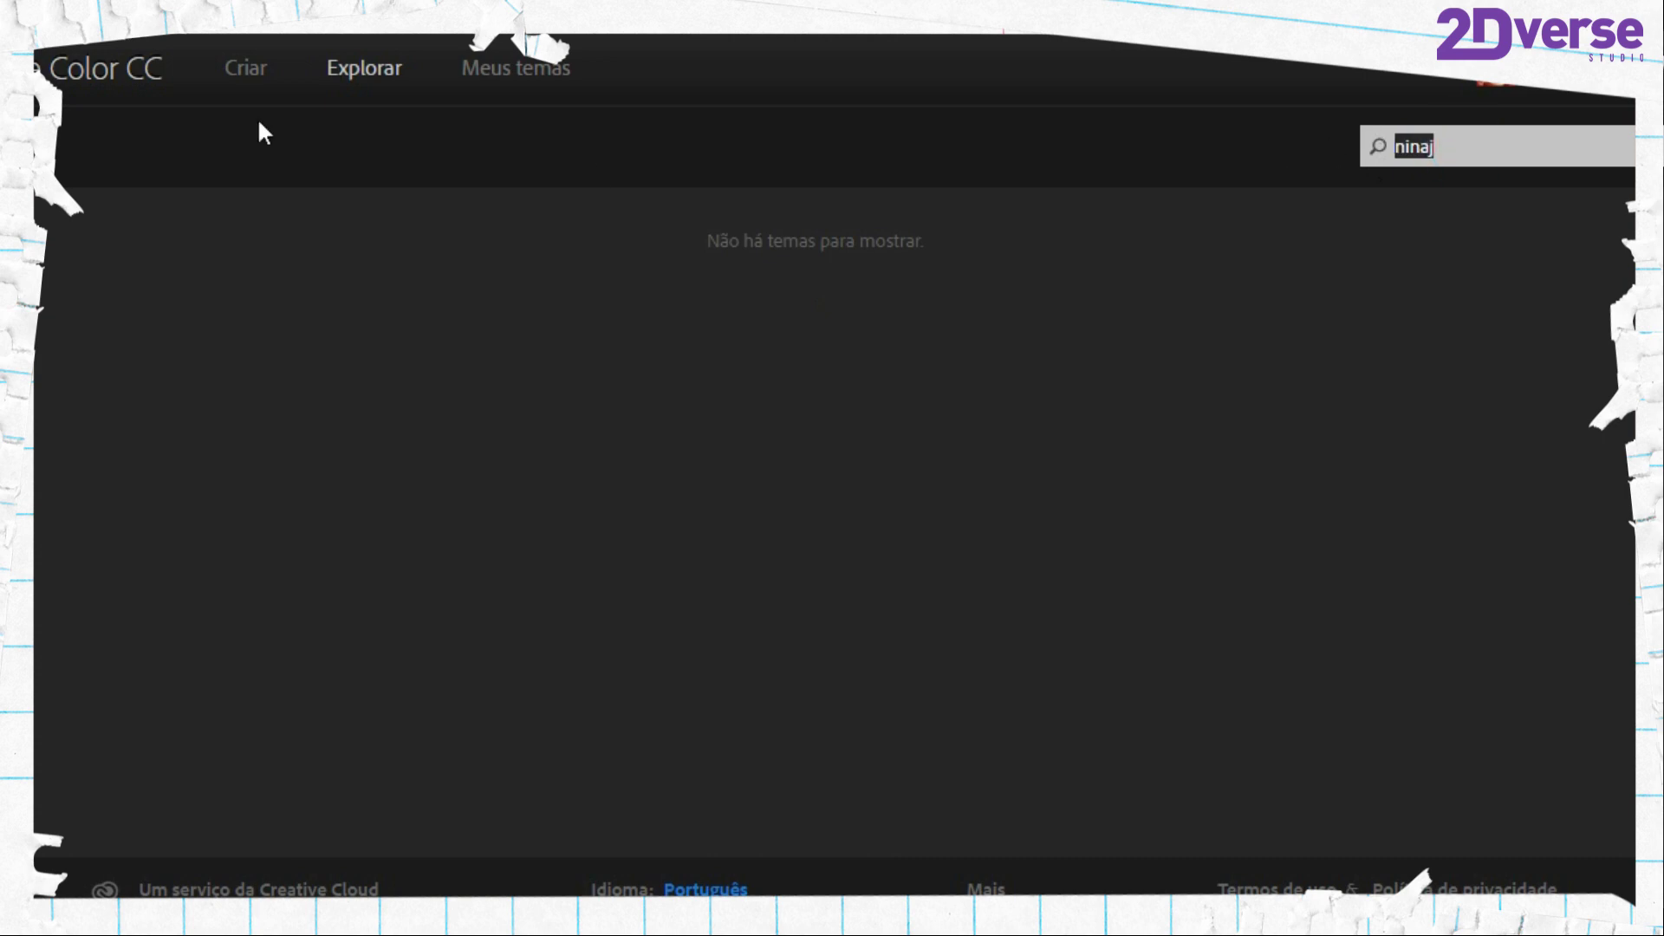
left_click(245, 67)
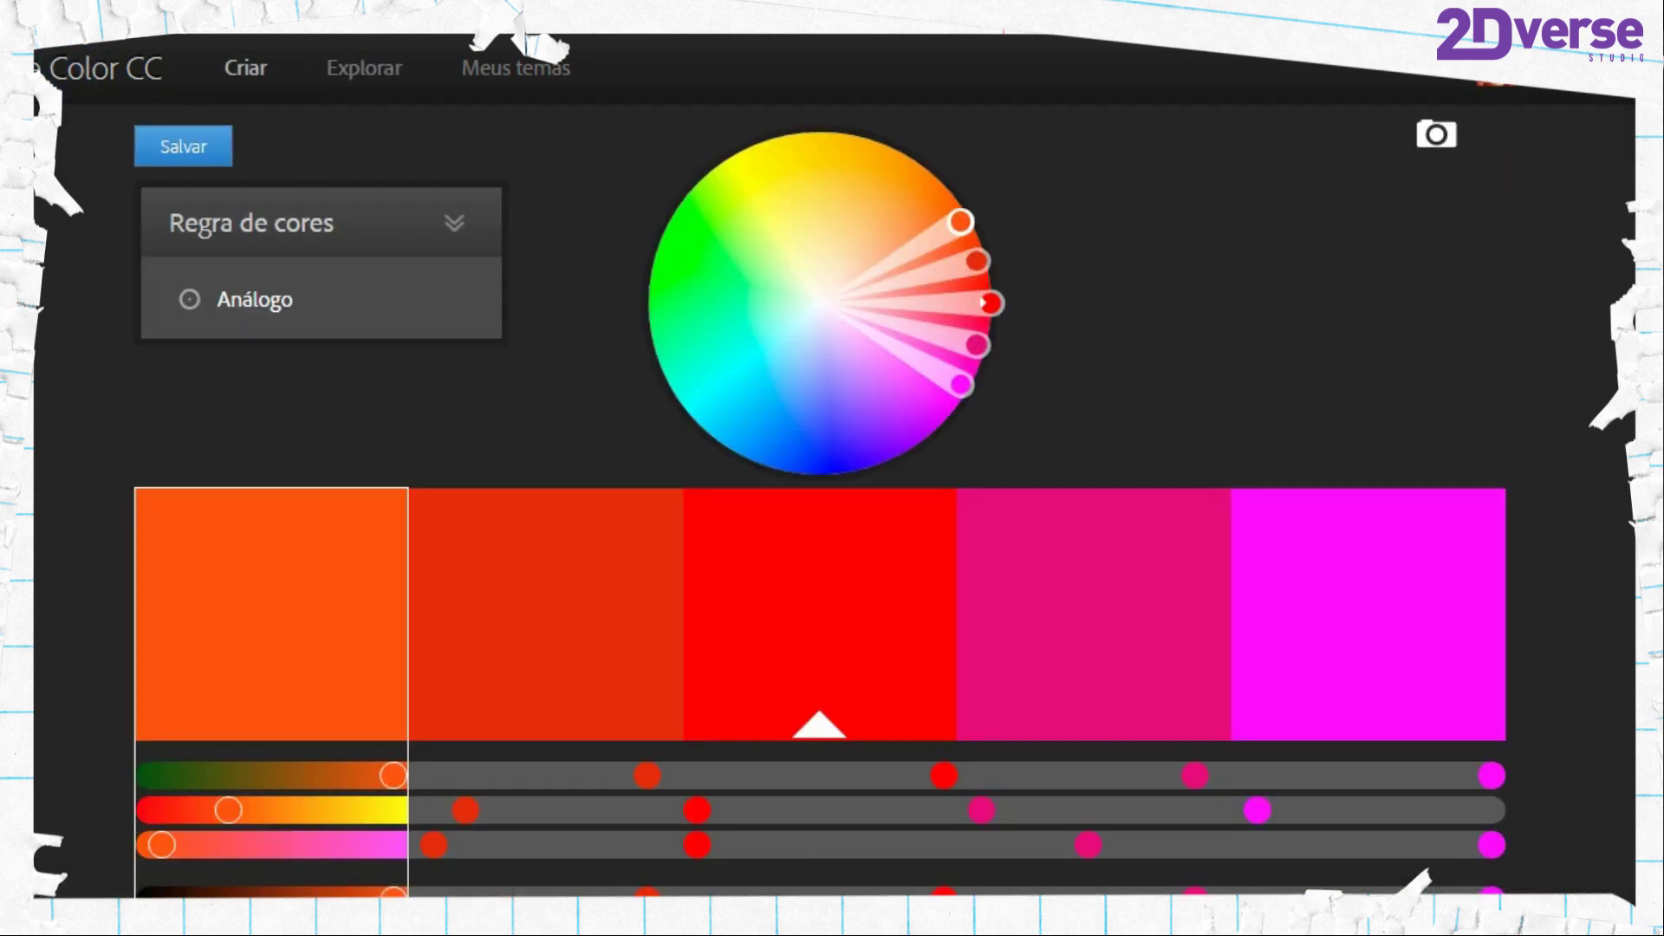
scroll(44, 452, "down", 2)
scroll(45, 452, "up", 2)
Search the published Adobe Color CC themes for "ninja"
left_click(364, 69)
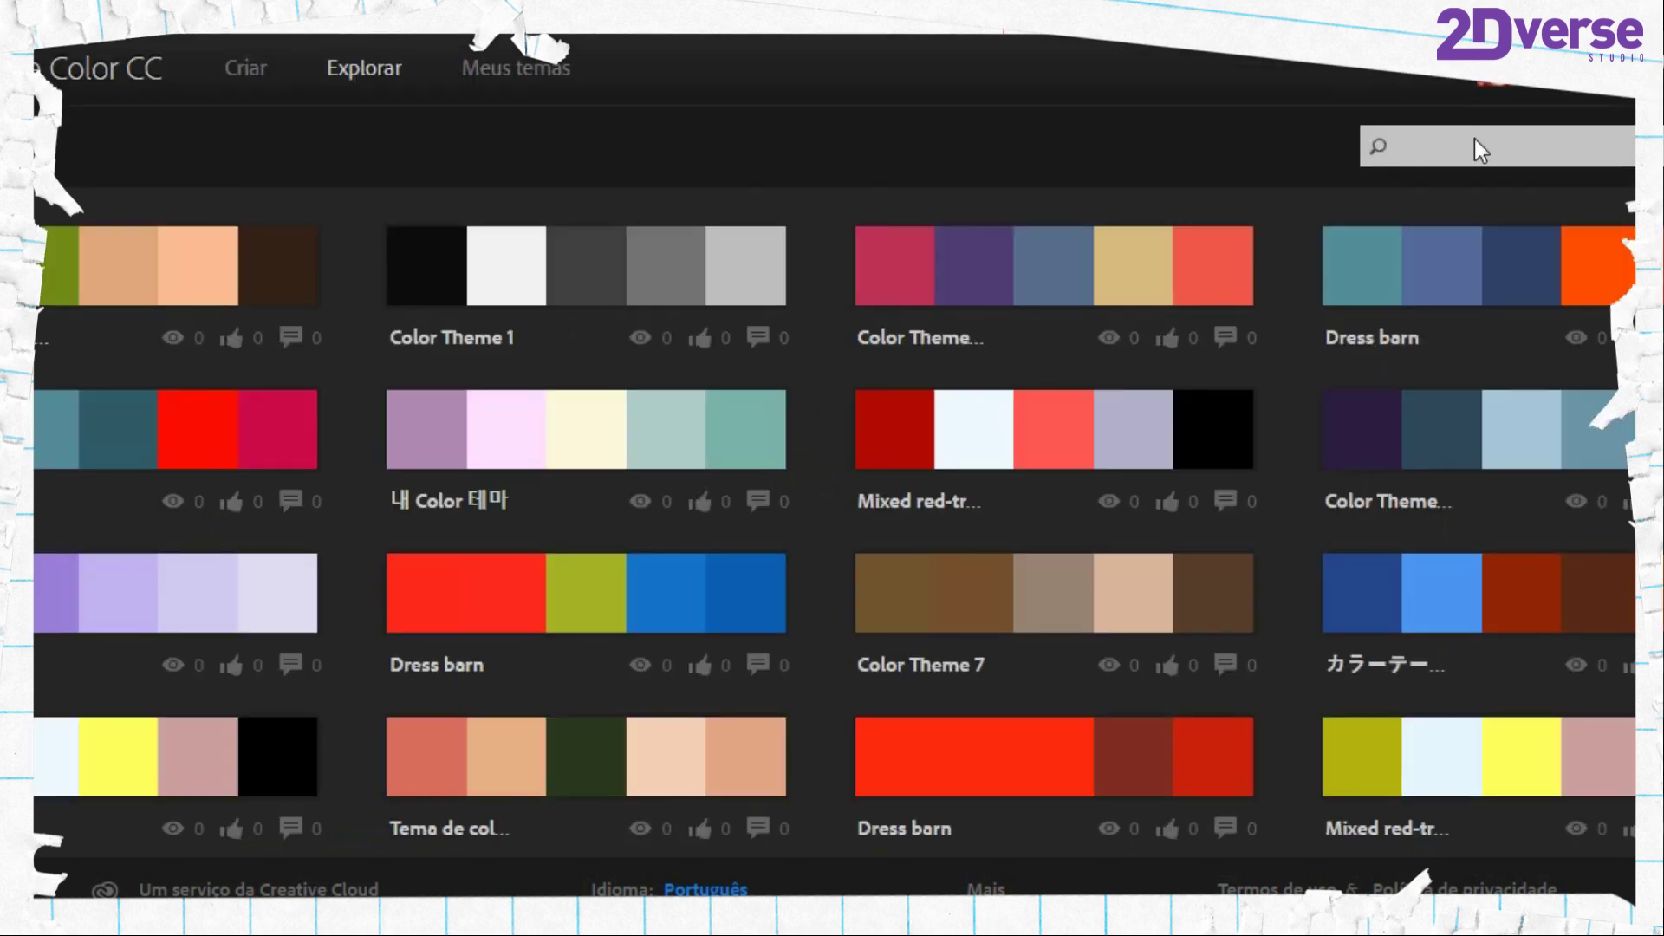
left_click(1454, 145)
key("Return")
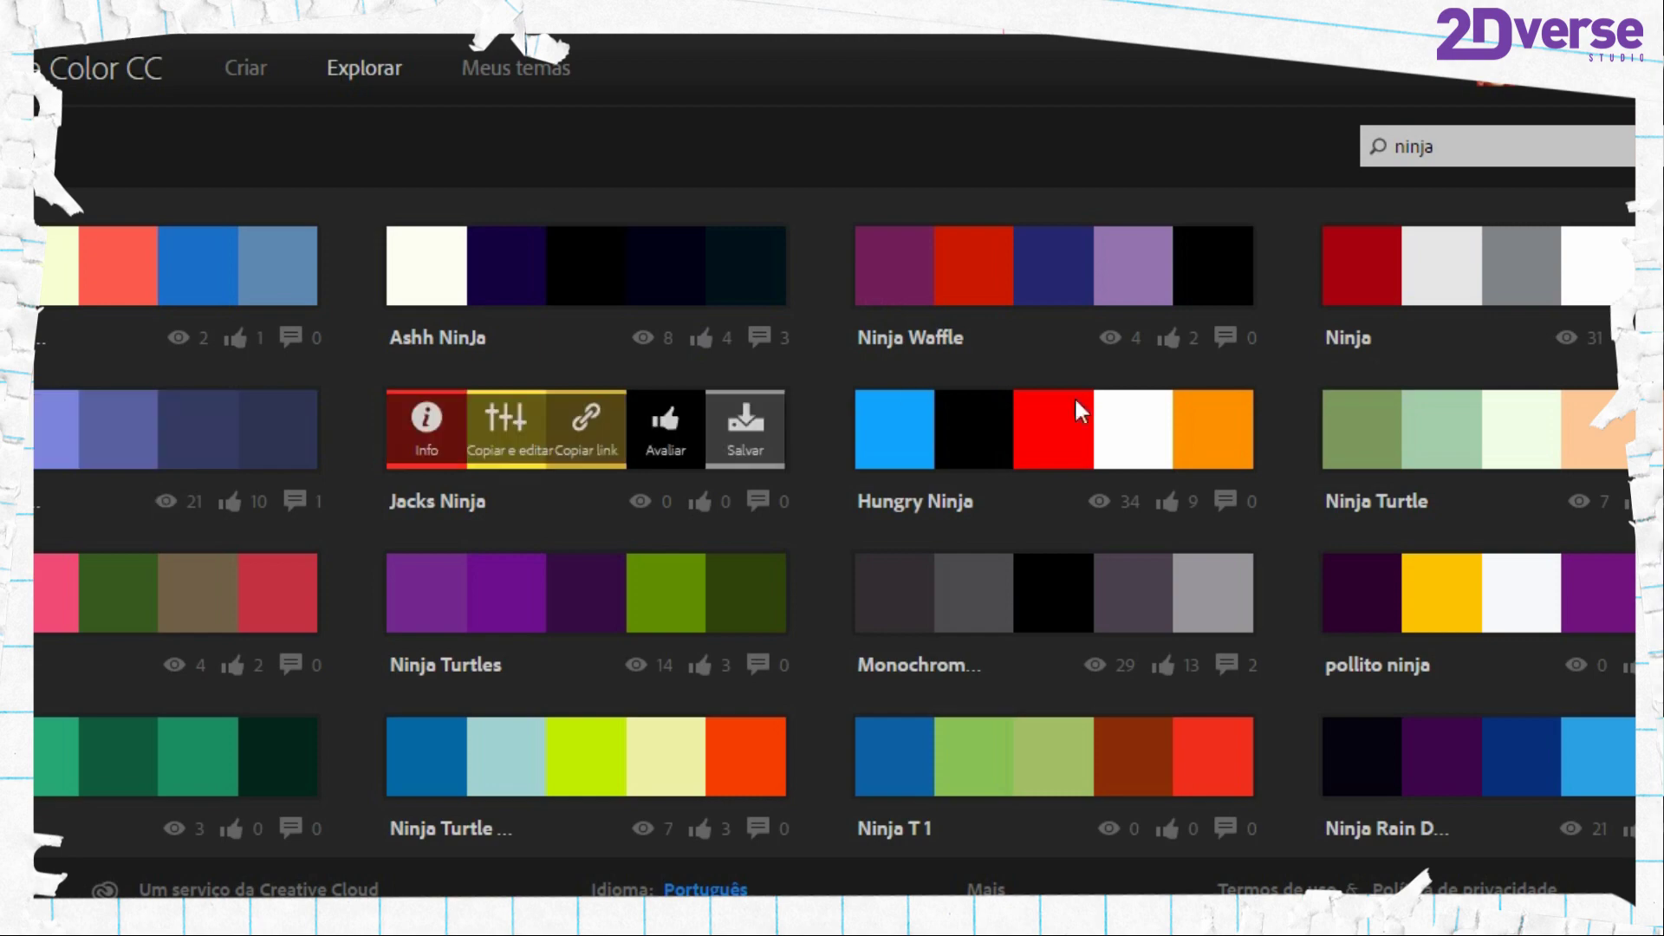
Browse the ninja colour themes for a palette that suits the character
scroll(825, 445, "down", 10)
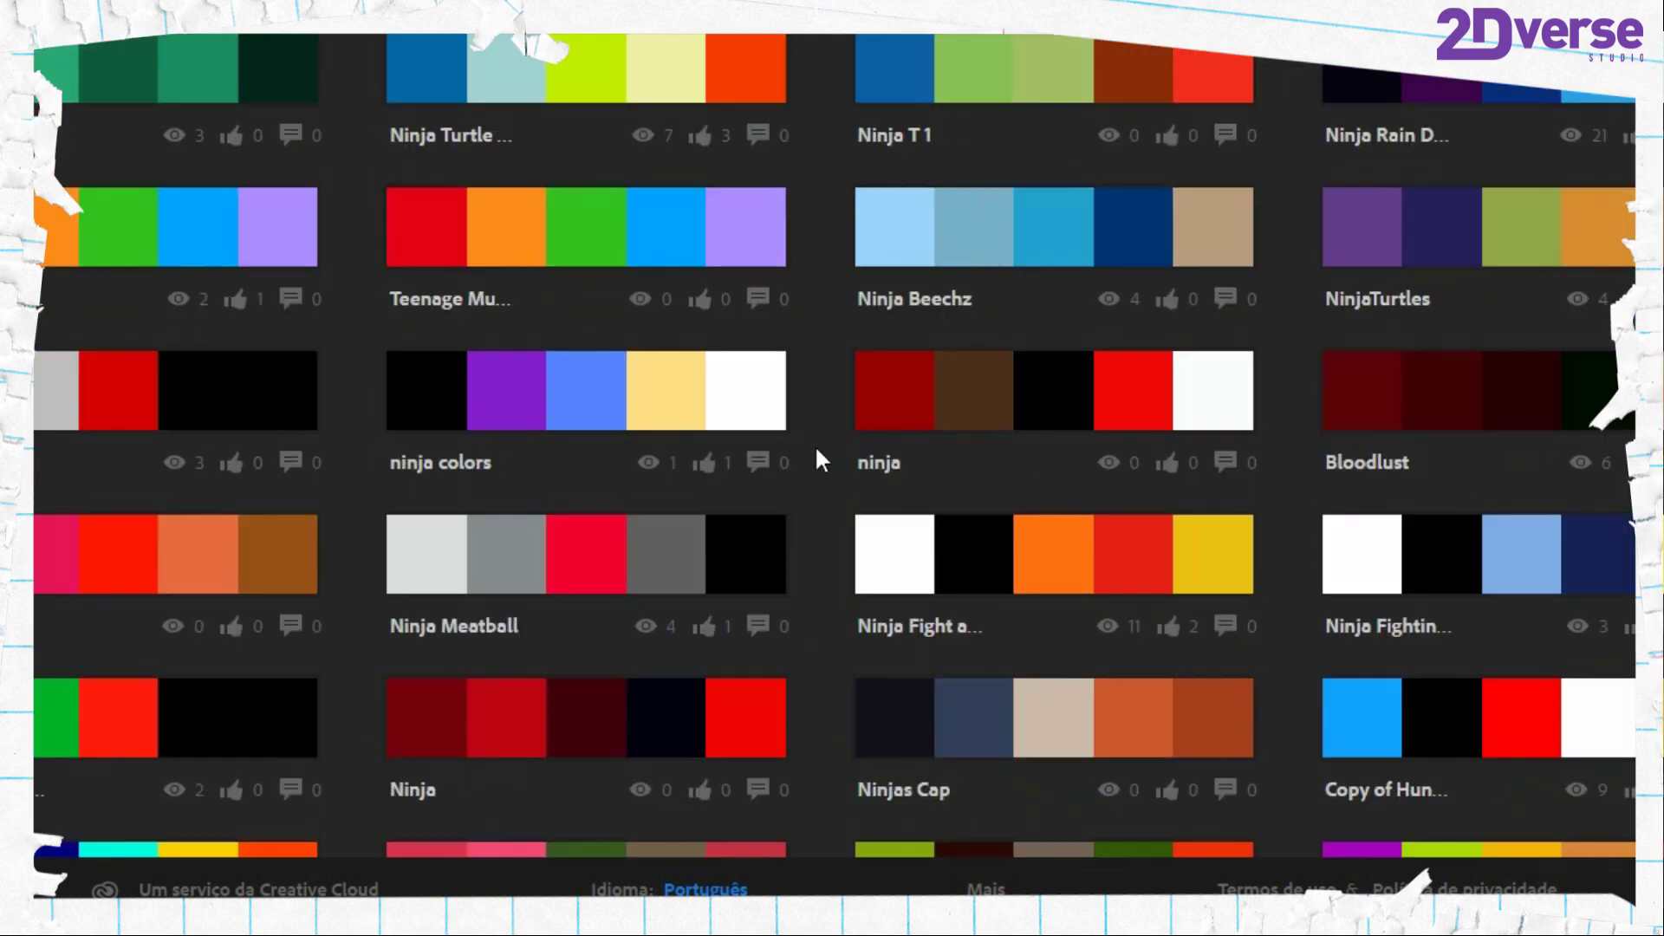
scroll(539, 438, "down", 1)
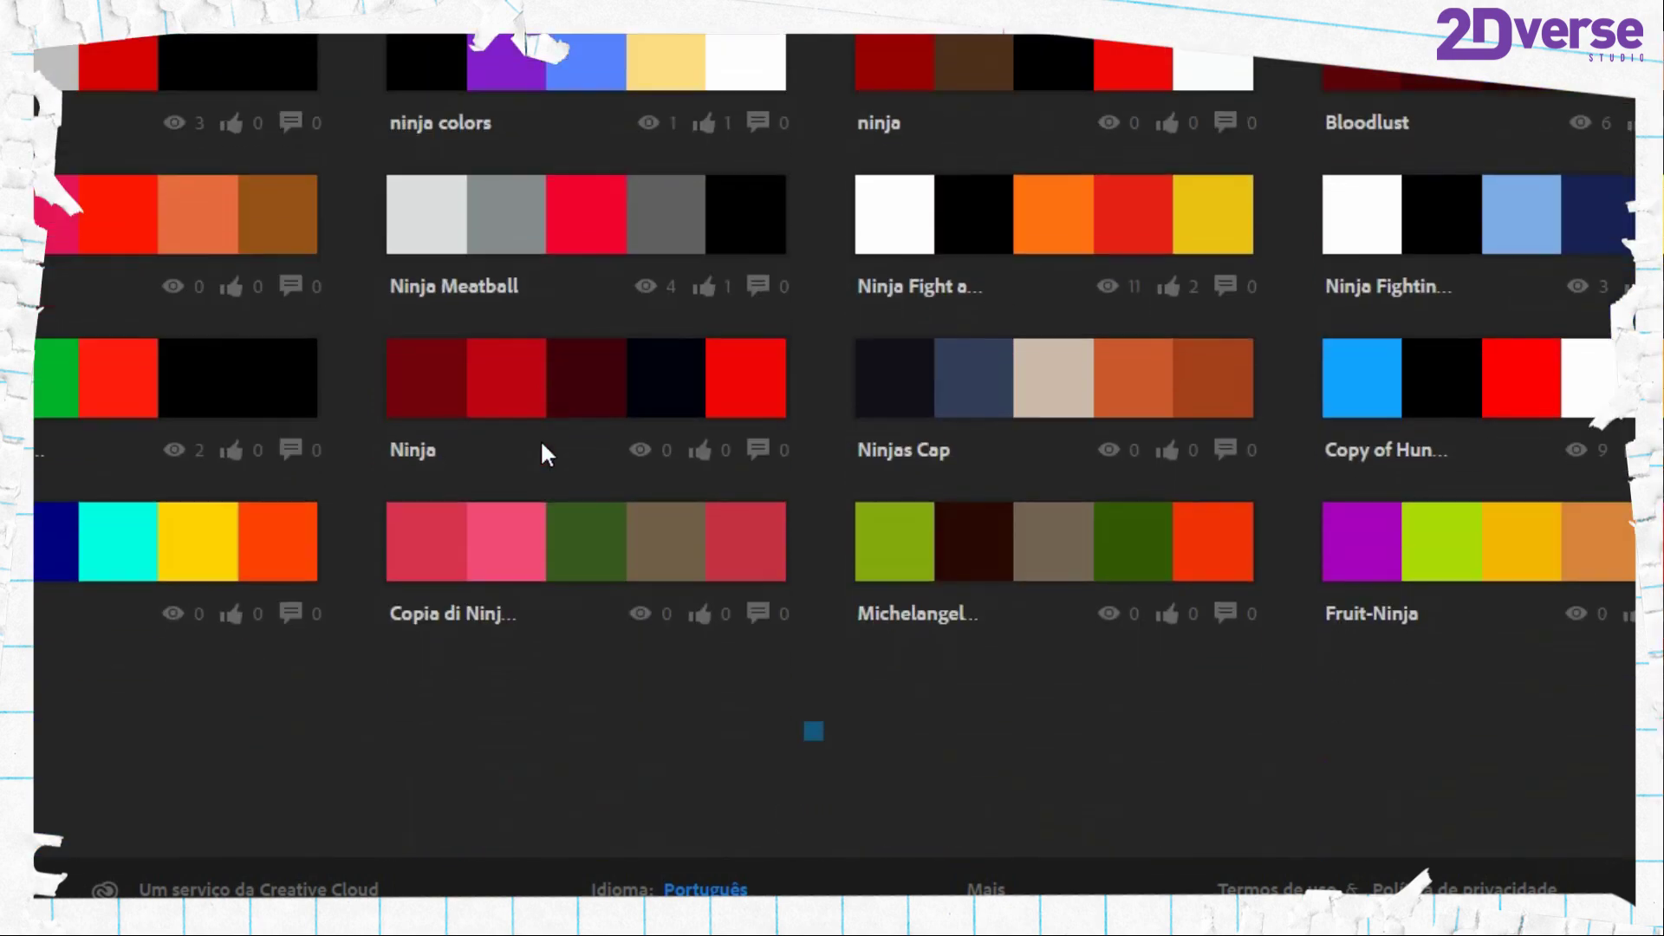
scroll(539, 438, "up", 5)
scroll(1135, 407, "down", 5)
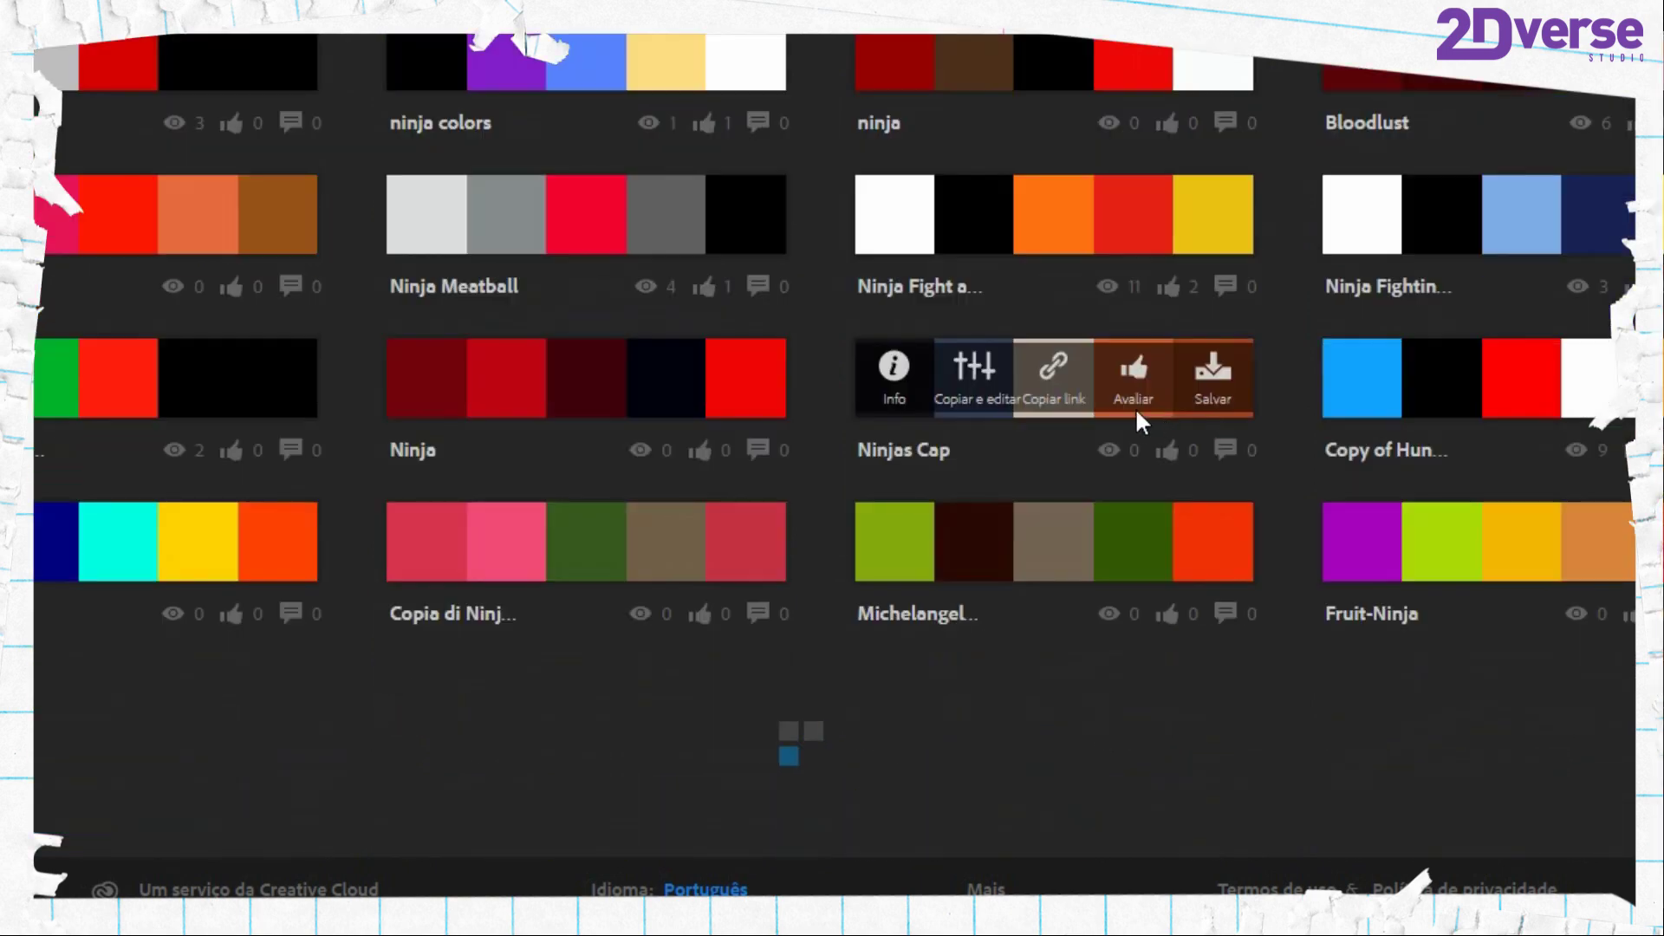
scroll(595, 461, "up", 6)
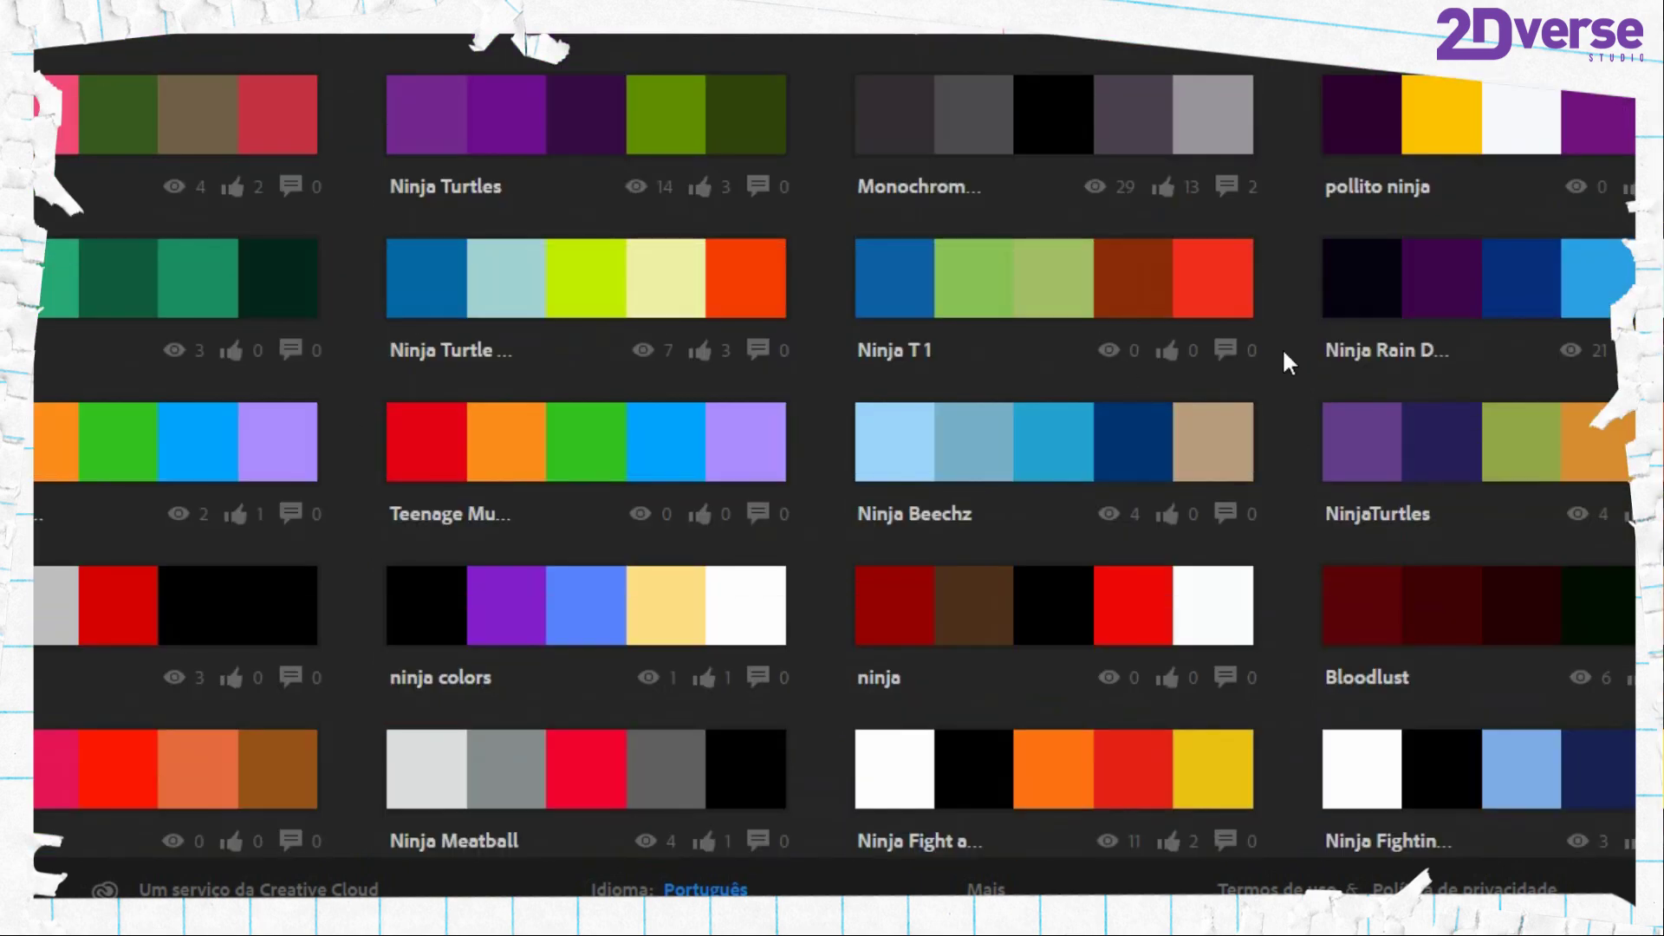
scroll(1155, 422, "down", 6)
scroll(1148, 411, "up", 6)
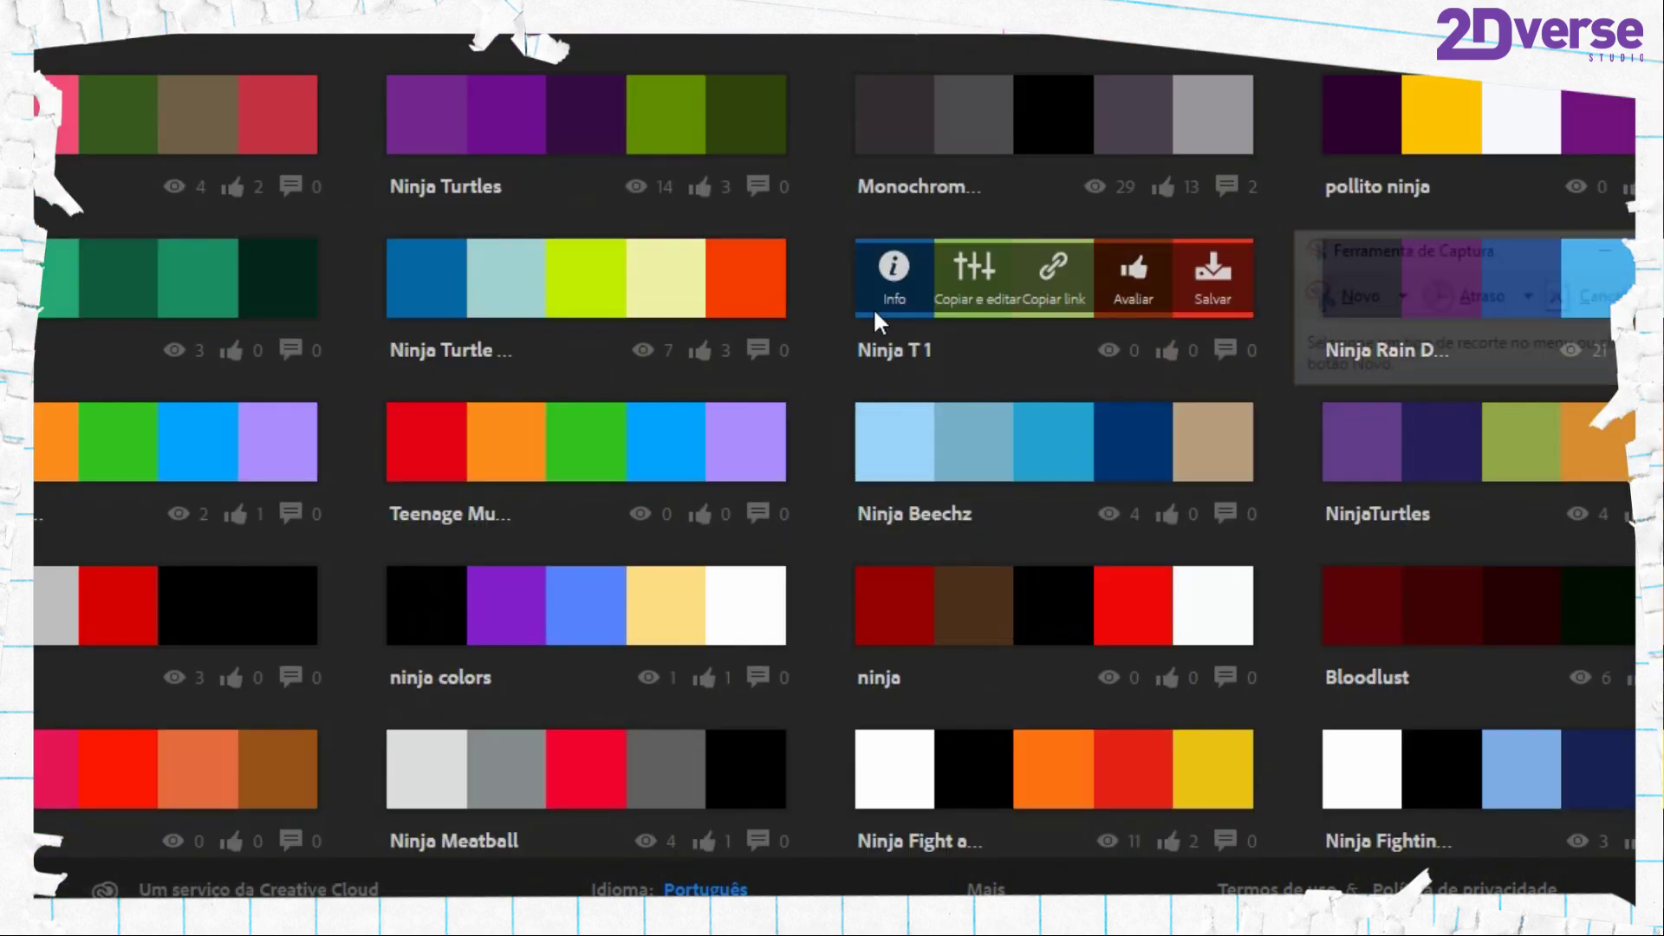
Capture the five swatches of the "ninja colors" theme with the Windows snipping tool as a new rectangular capture
left_click_drag(1389, 238, 1172, 210)
left_click(1148, 275)
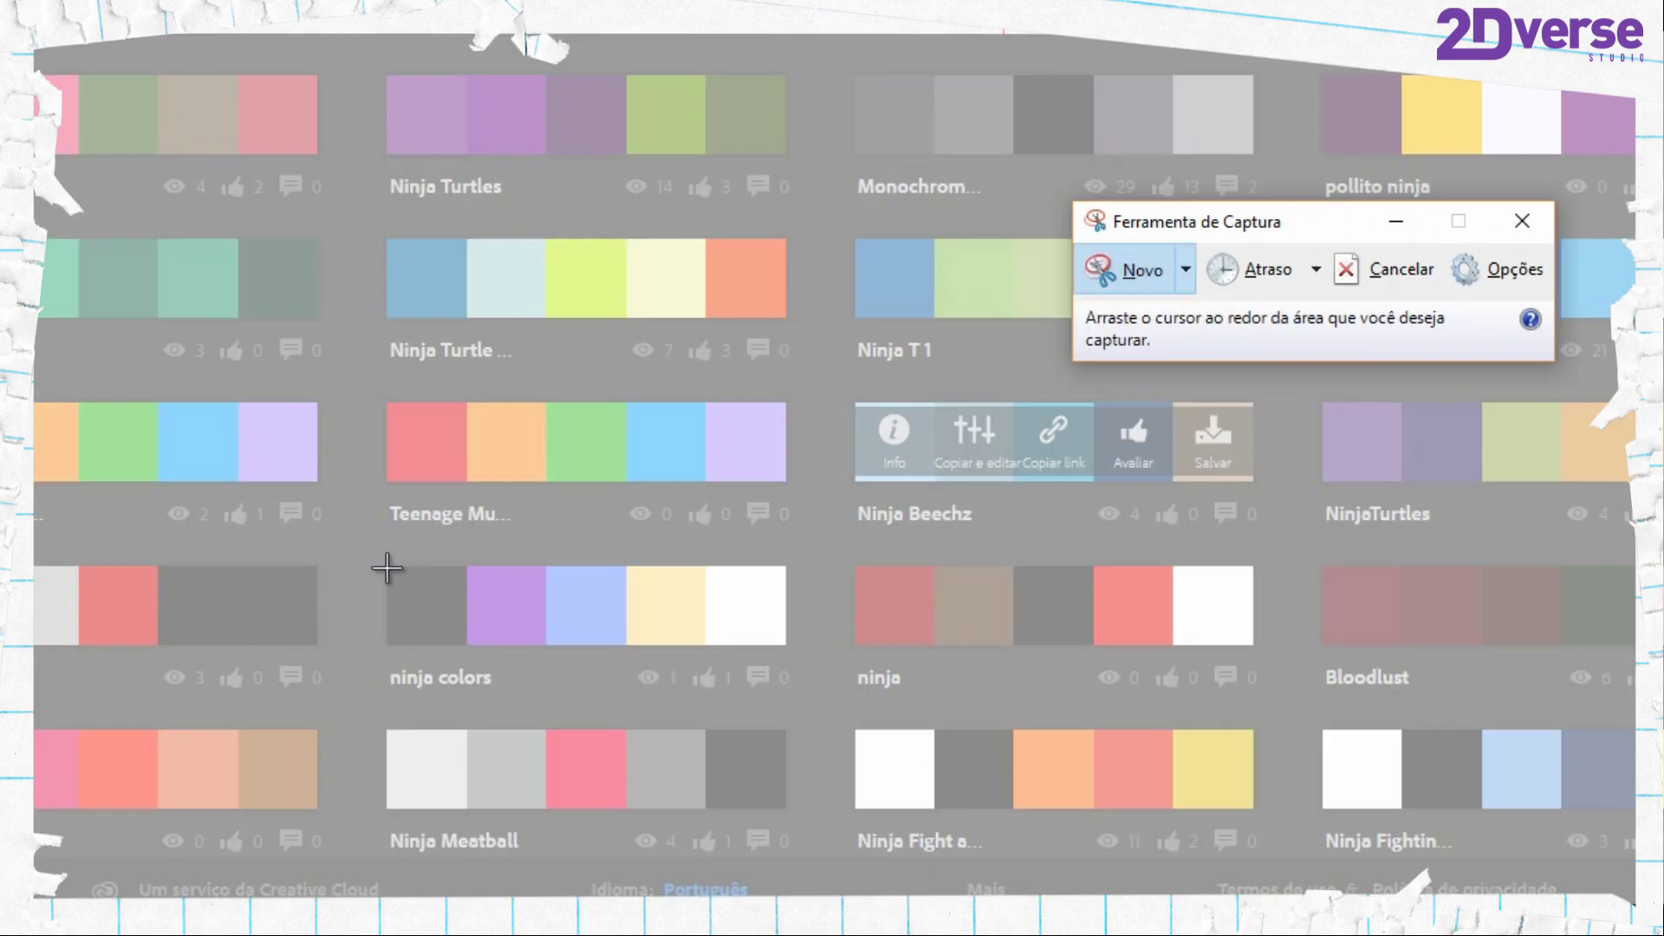
left_click_drag(387, 568, 785, 646)
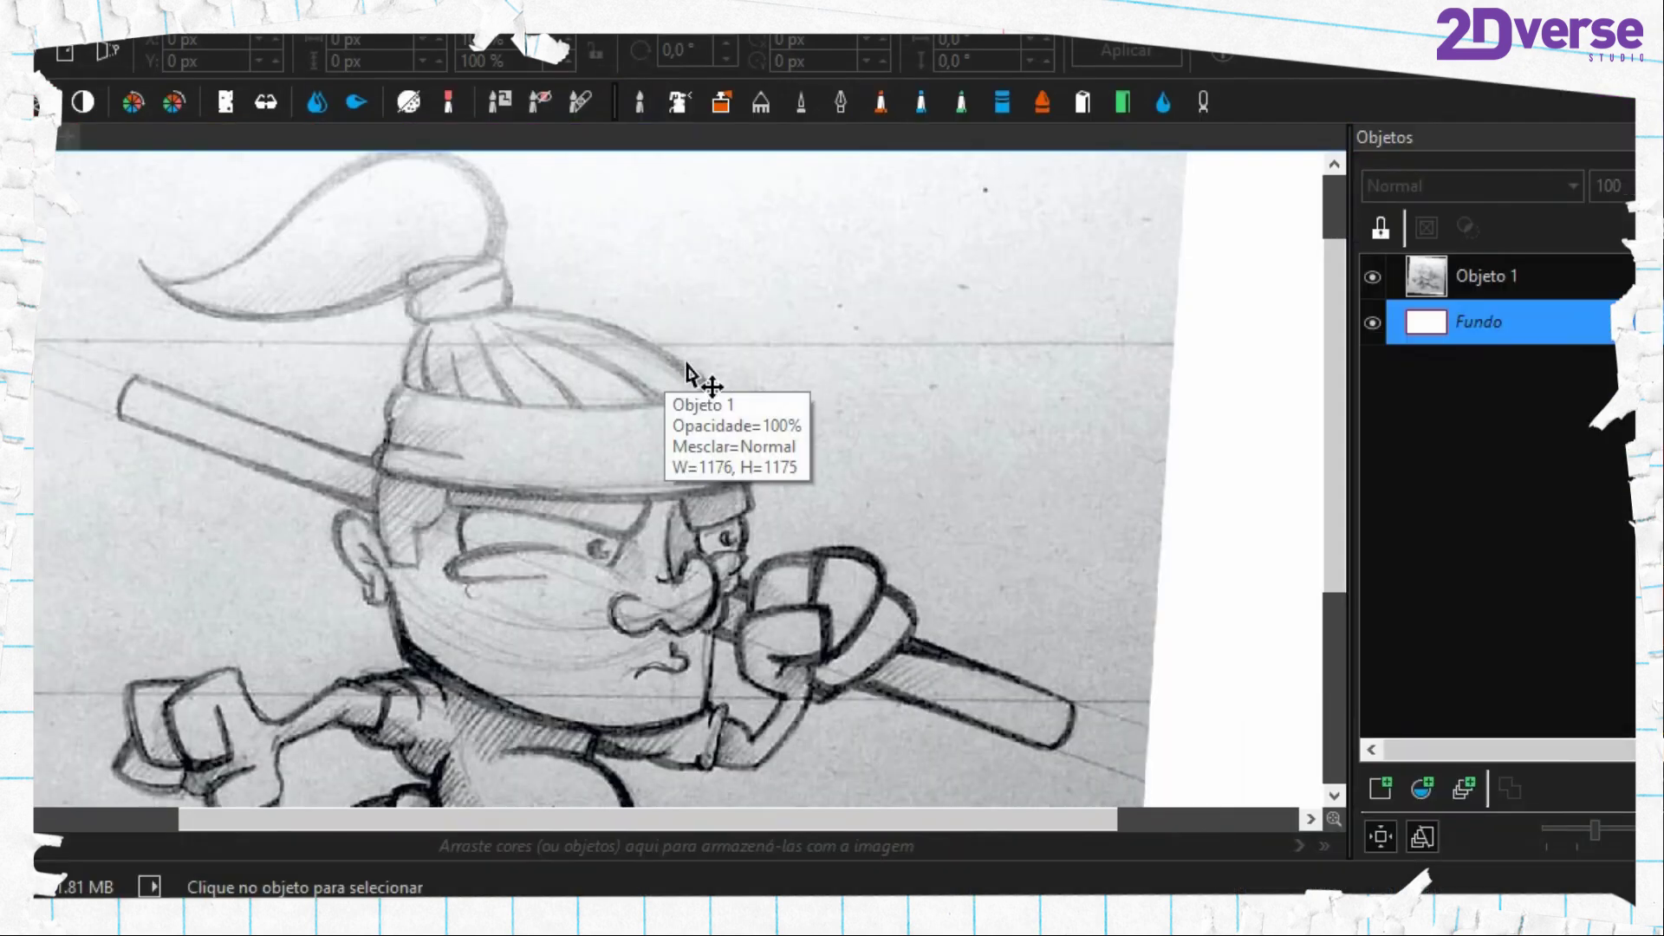
Paste the captured palette into the ninja document in Corel PHOTO-PAINT and place it beside the sketch's upper right corner
key("ctrl+v")
left_click_drag(597, 501, 902, 264)
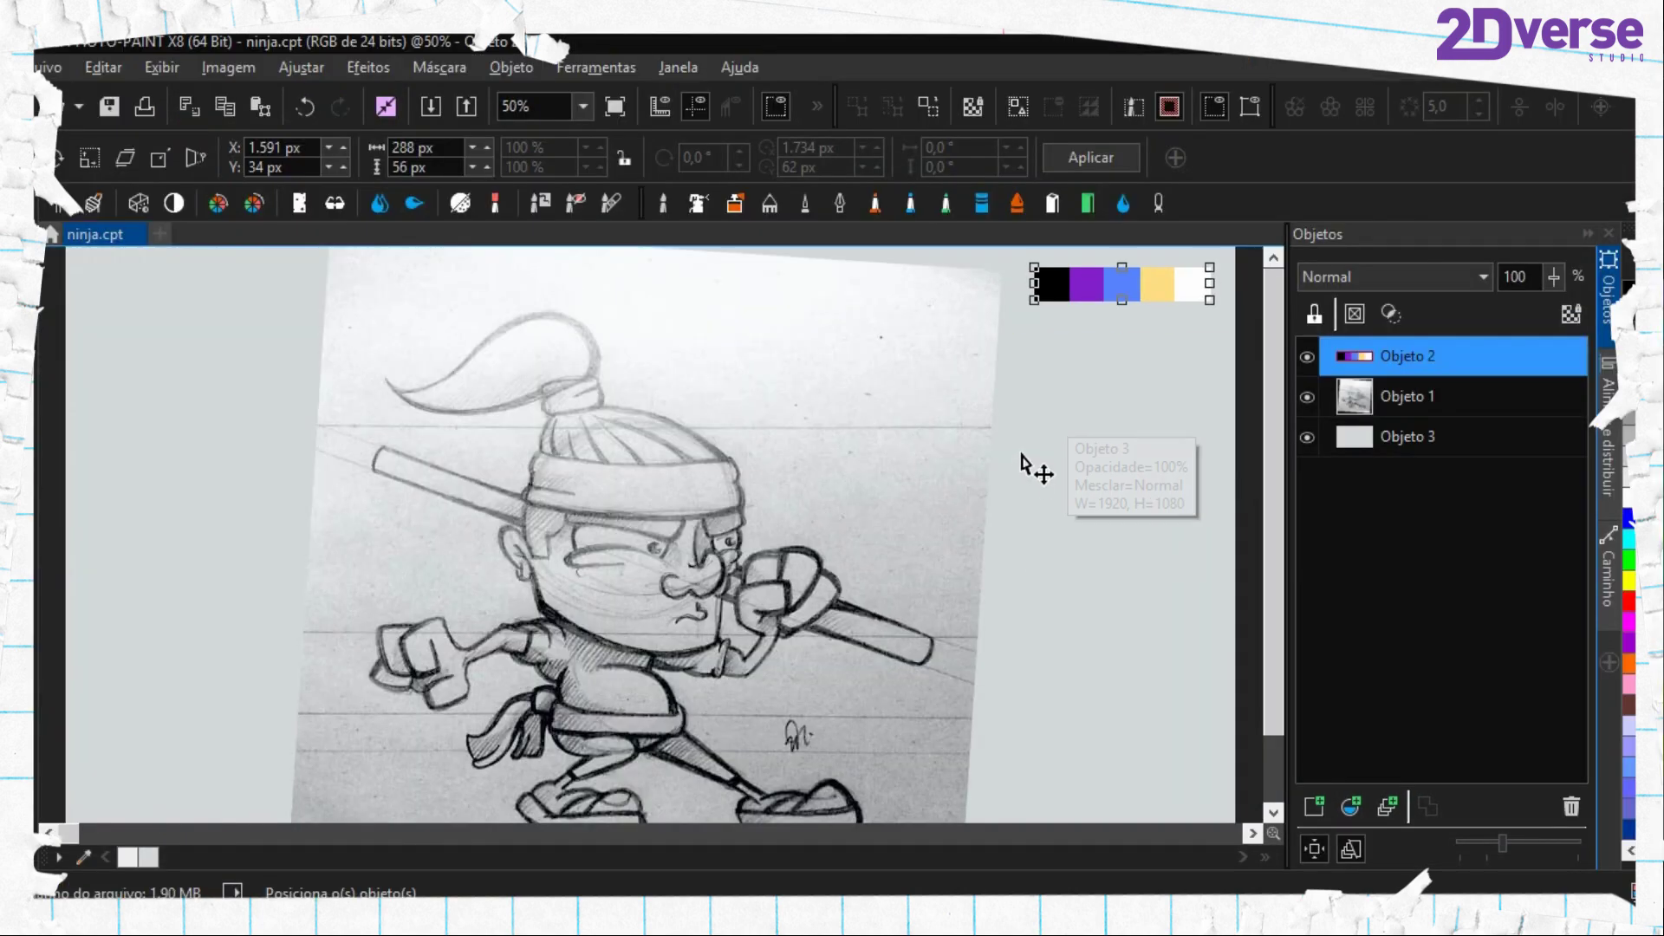
scroll(1025, 465, "up", 2)
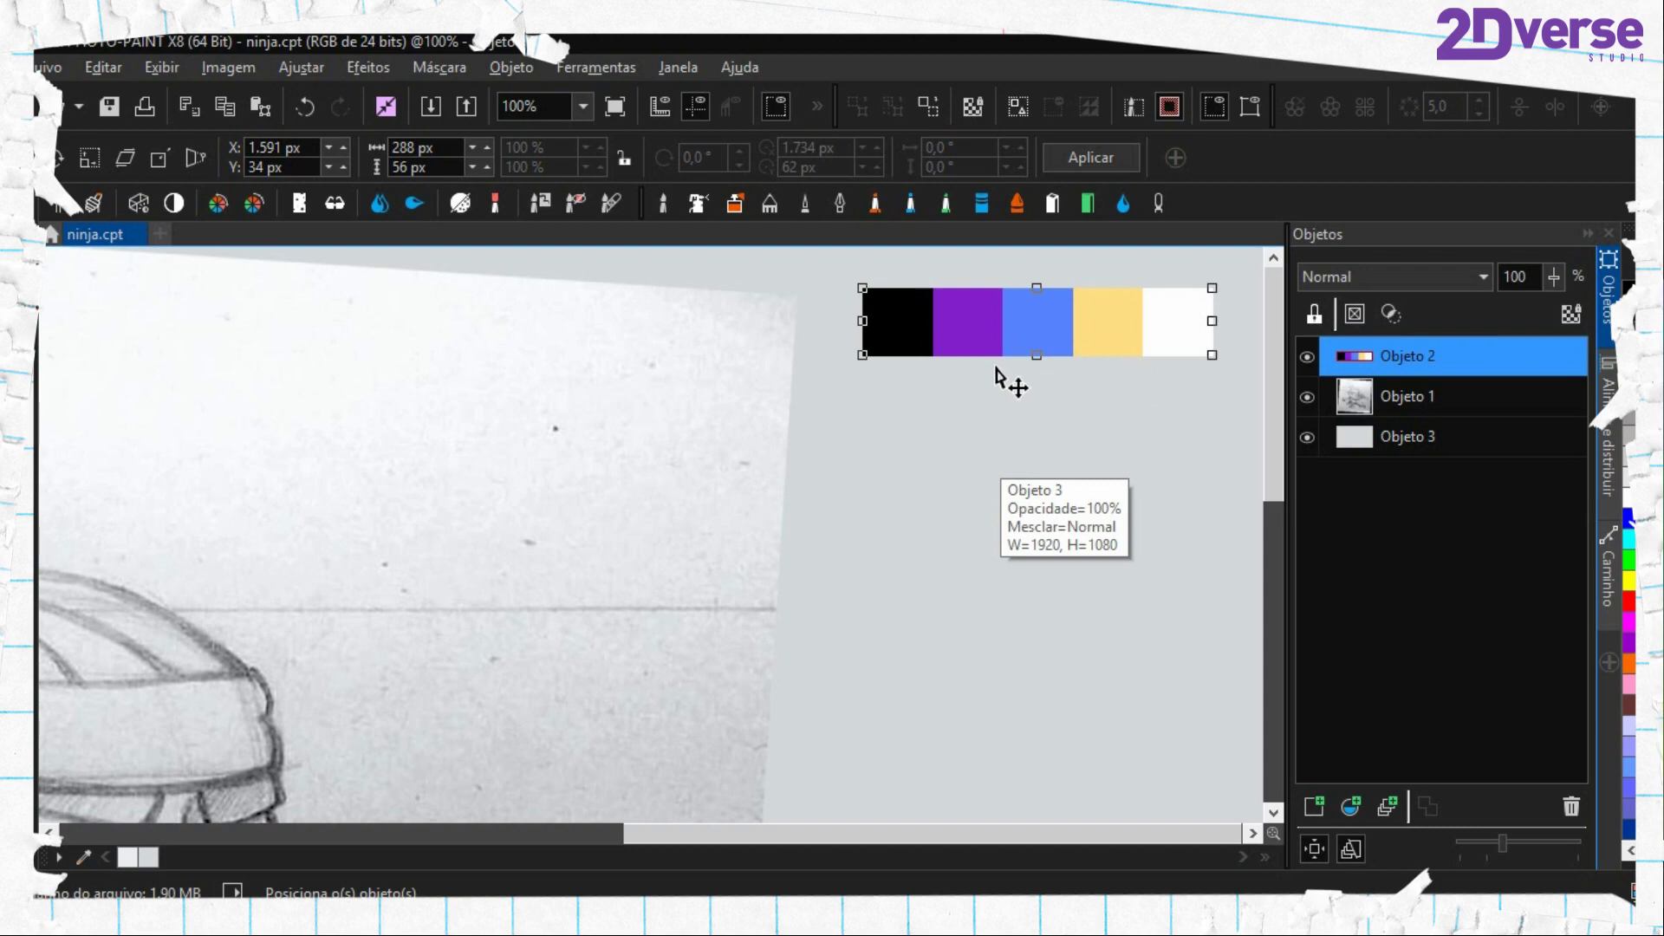
left_click(940, 327)
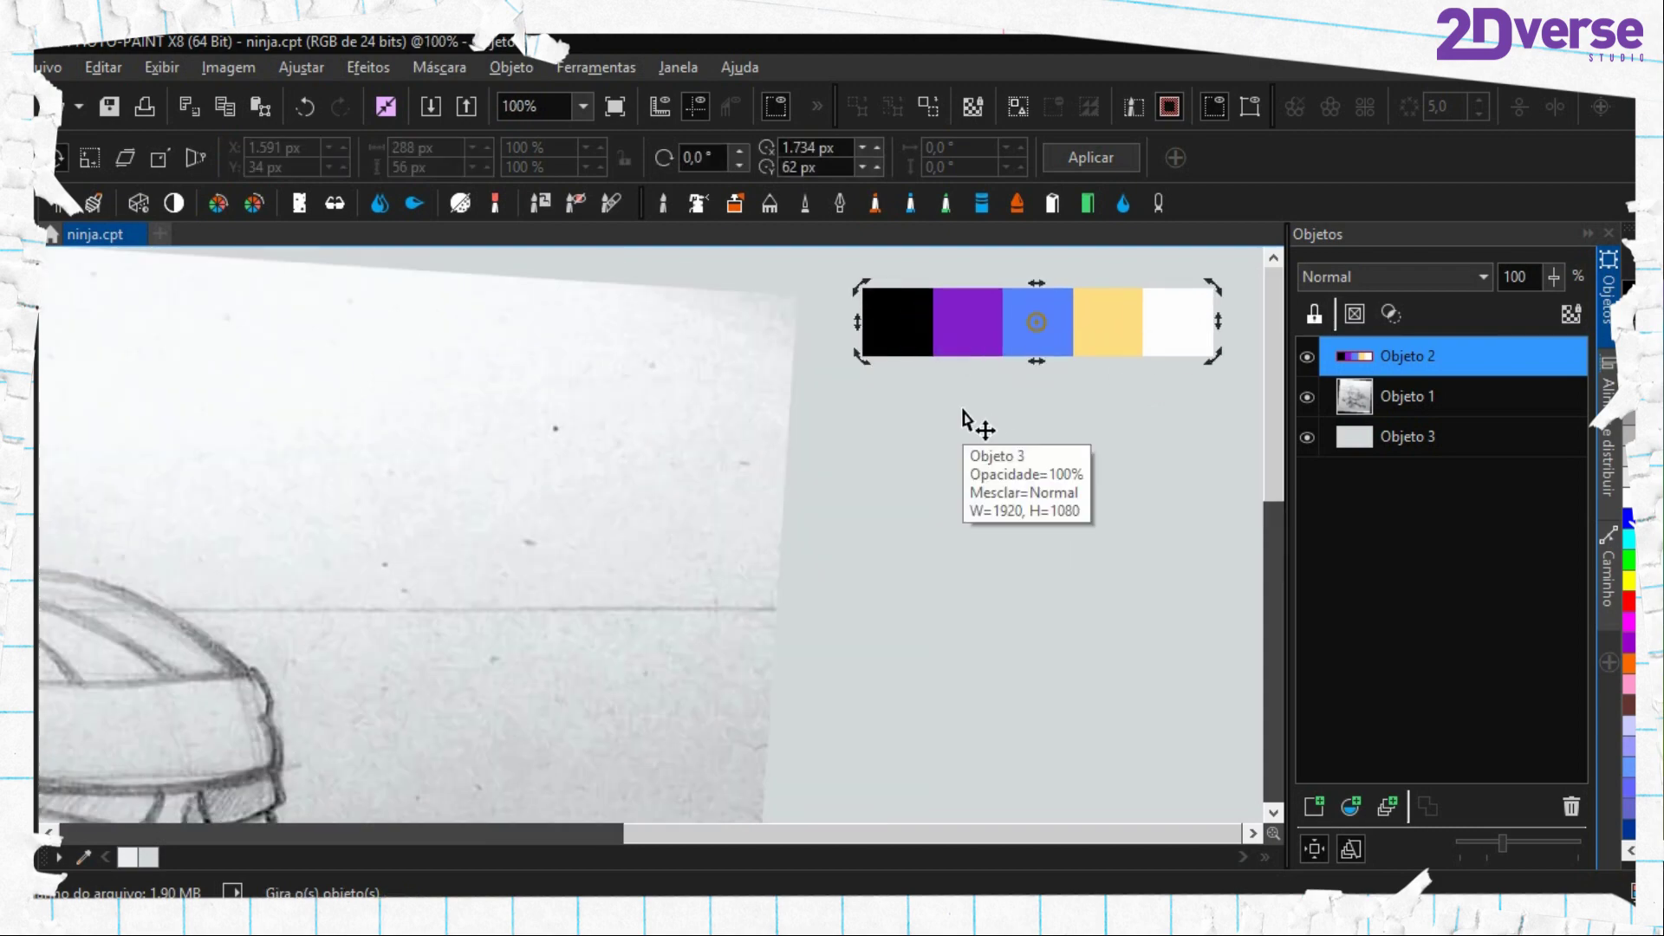
scroll(1051, 462, "down", 2)
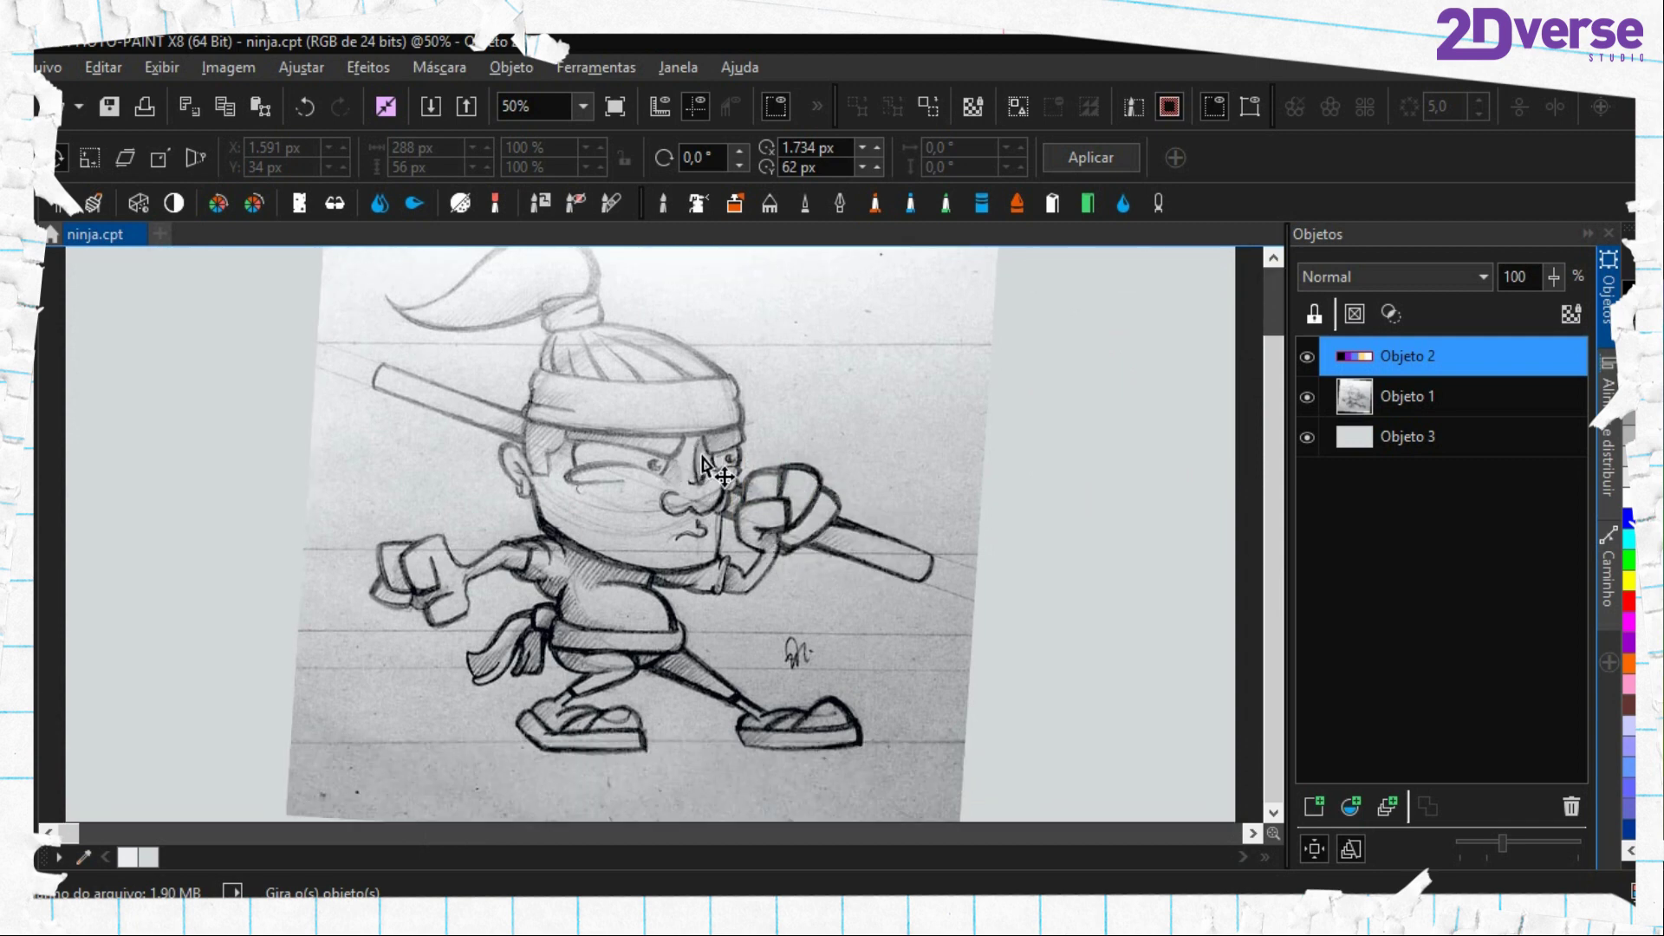
scroll(698, 598, "down", 1)
Activate the Bézier path tool and sample the cream yellow swatch of the palette with the Eyedropper
key("period")
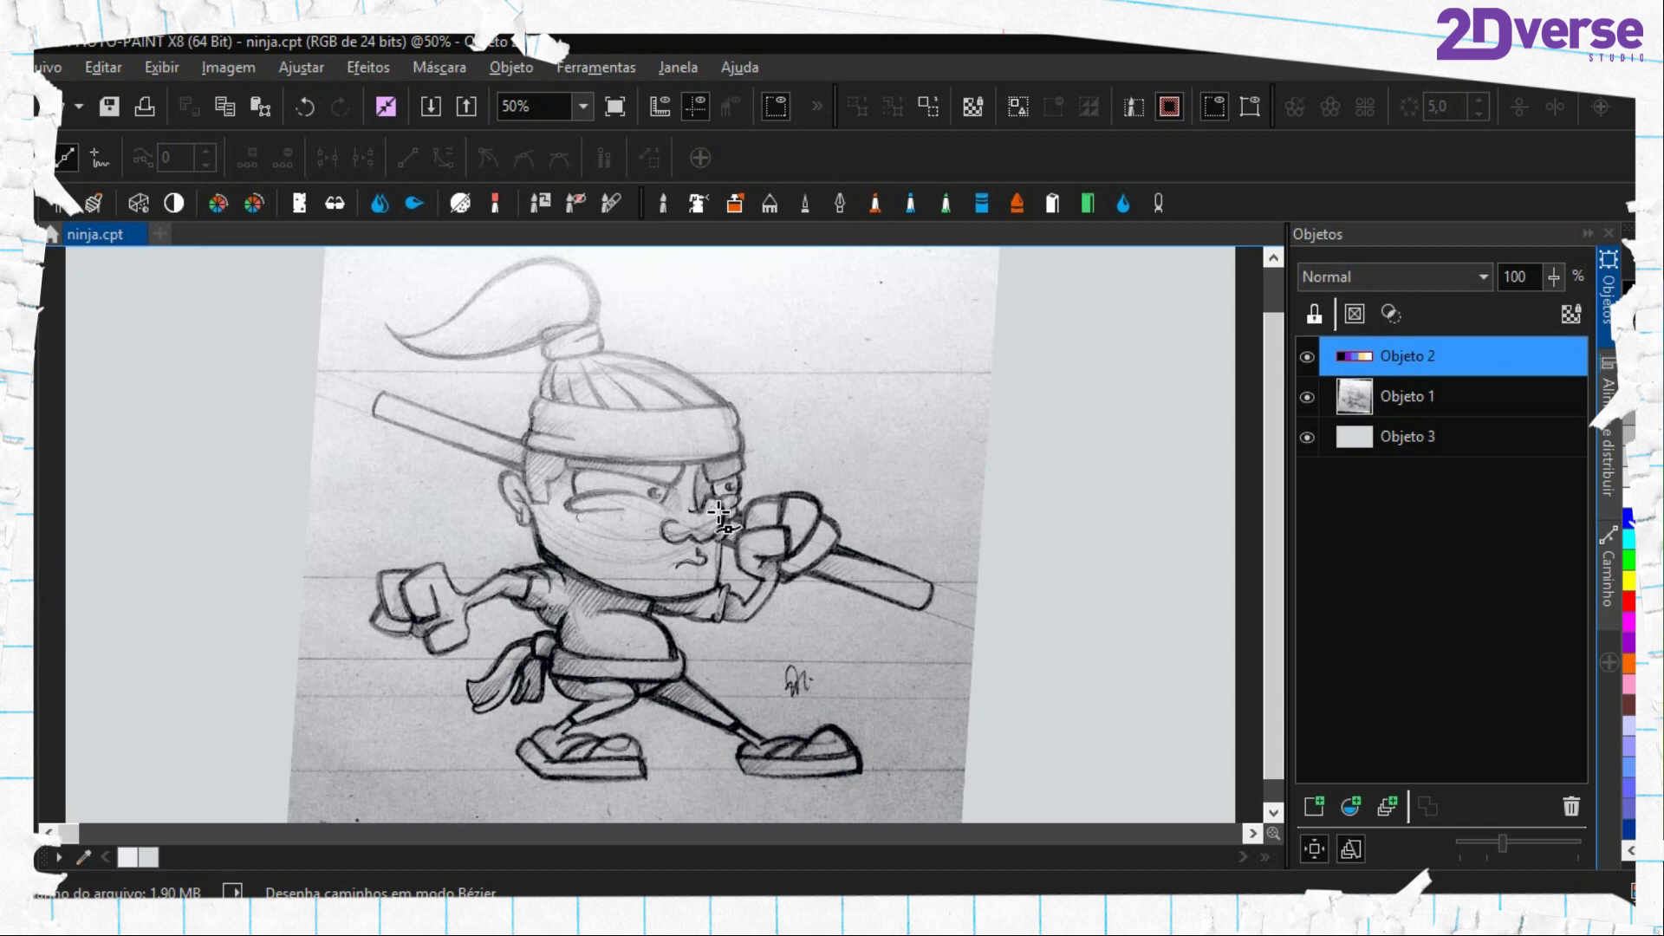
scroll(780, 444, "up", 1)
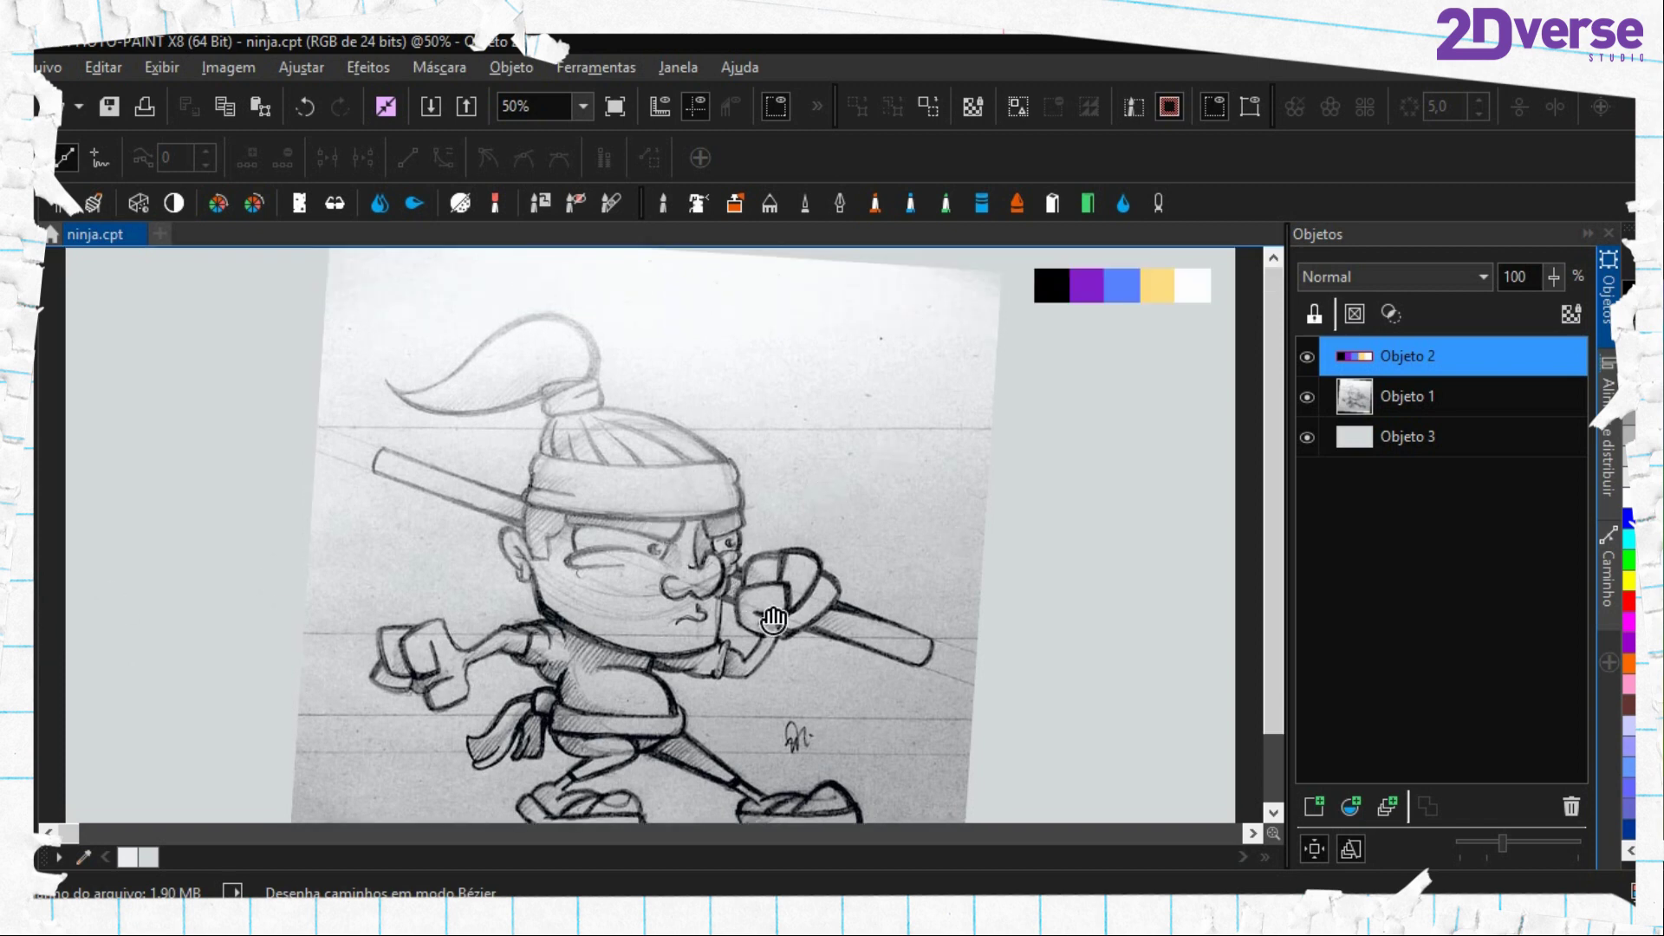
key("e")
left_click(1165, 285)
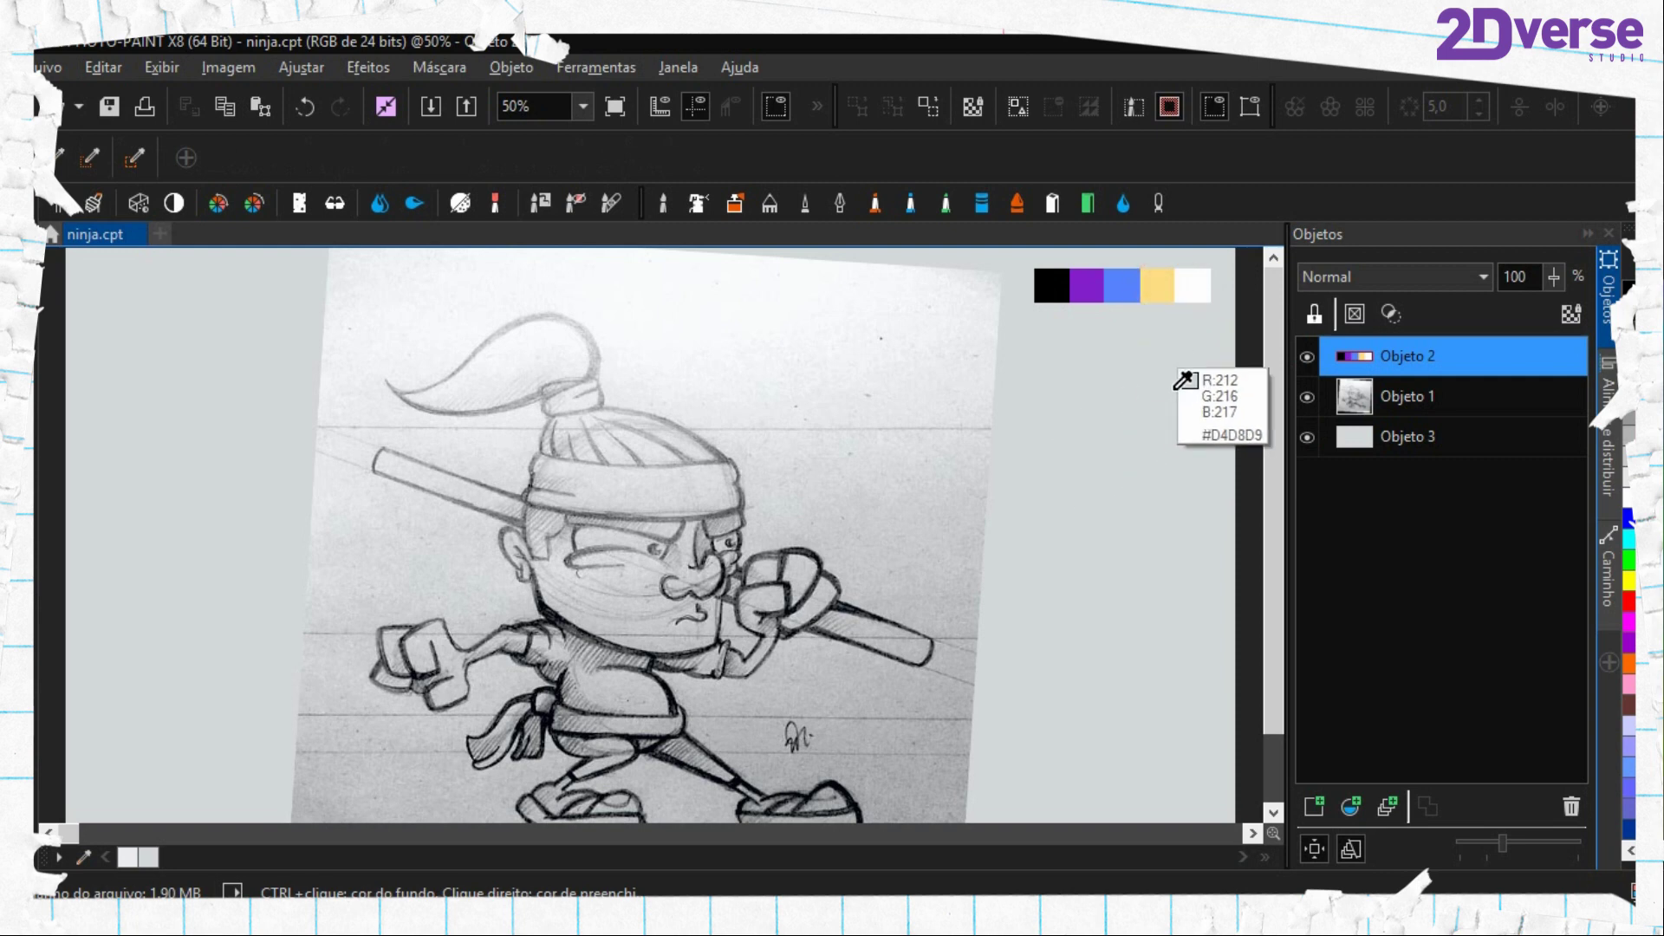
scroll(1173, 371, "up", 1)
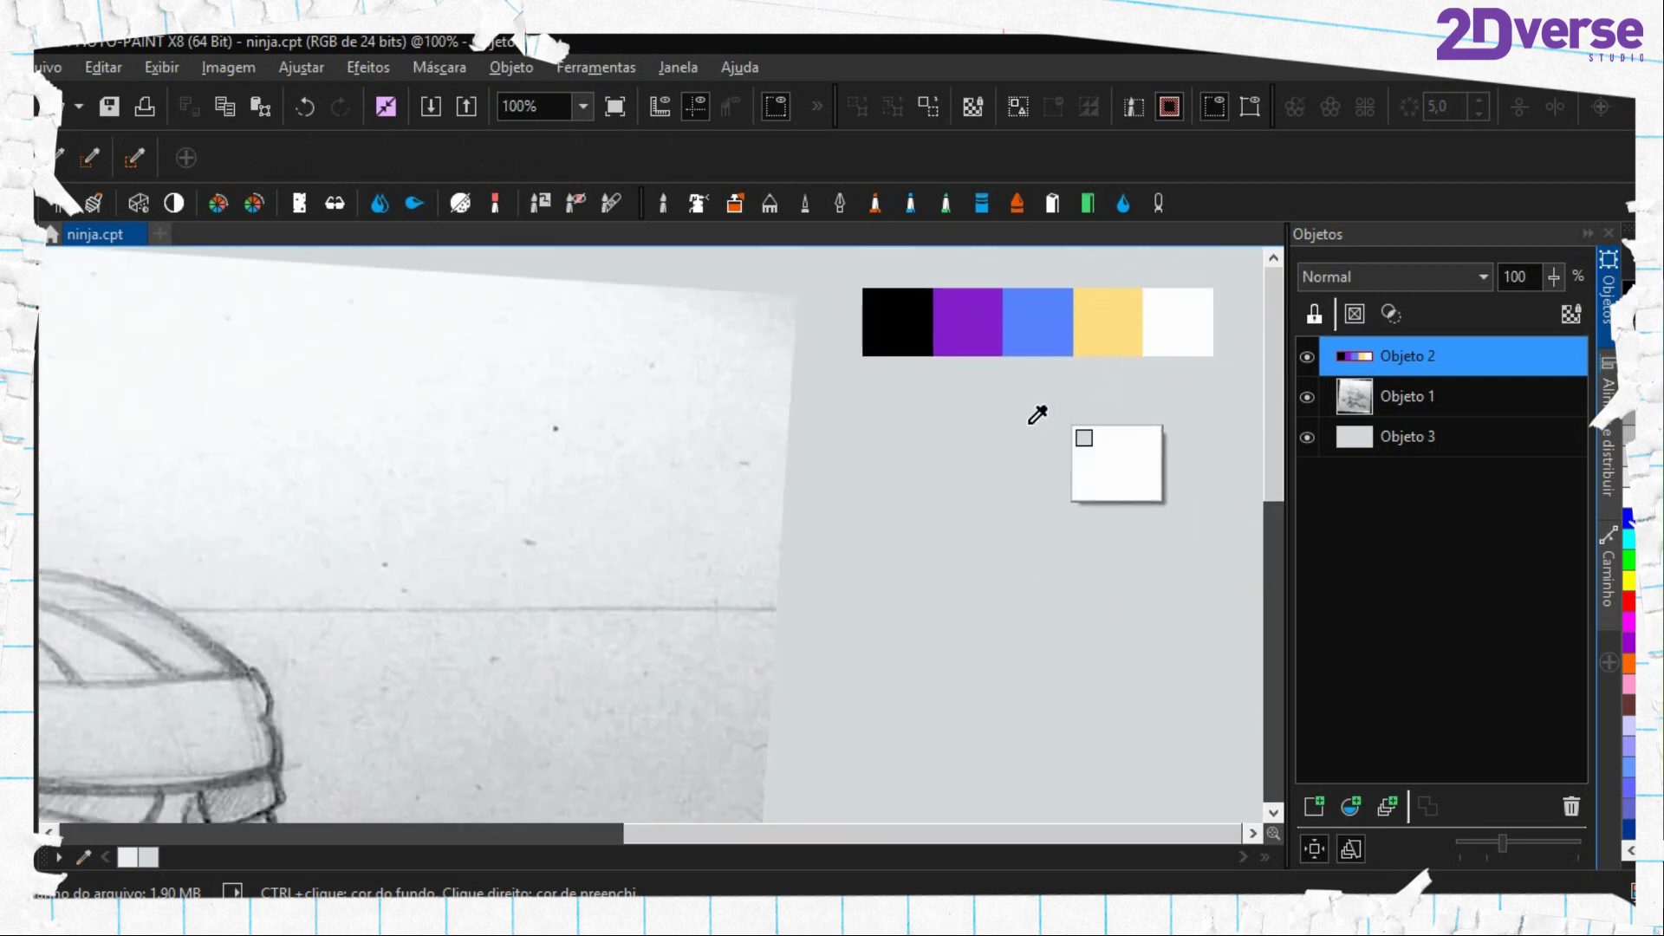
scroll(673, 408, "down", 1)
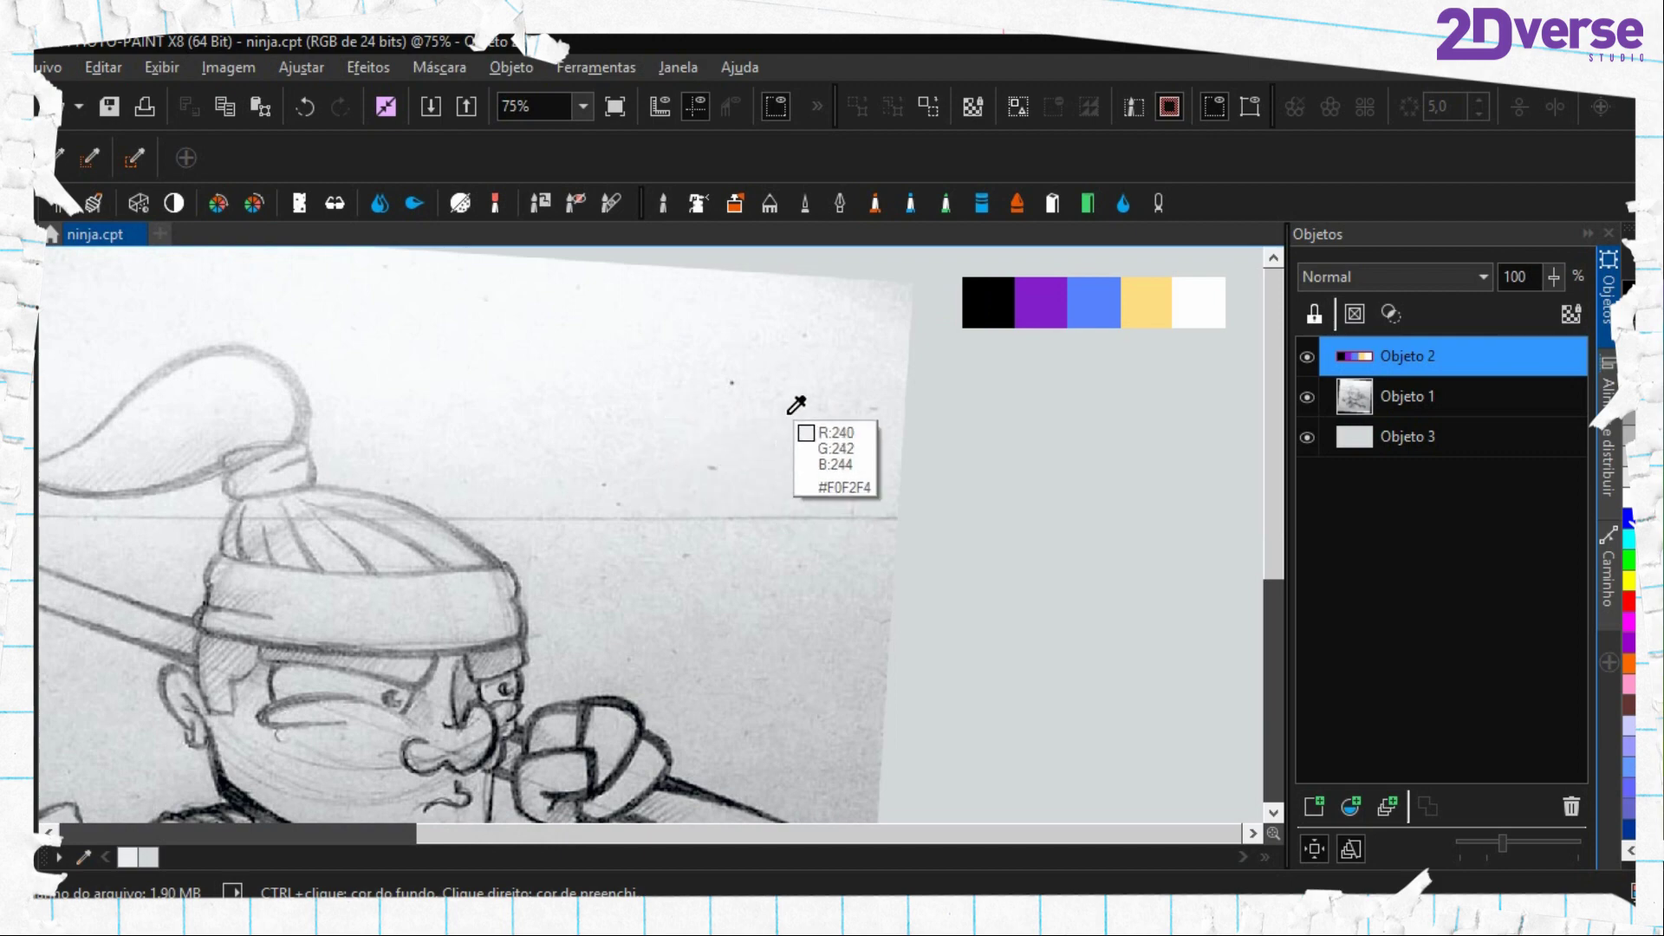
scroll(511, 486, "down", 1)
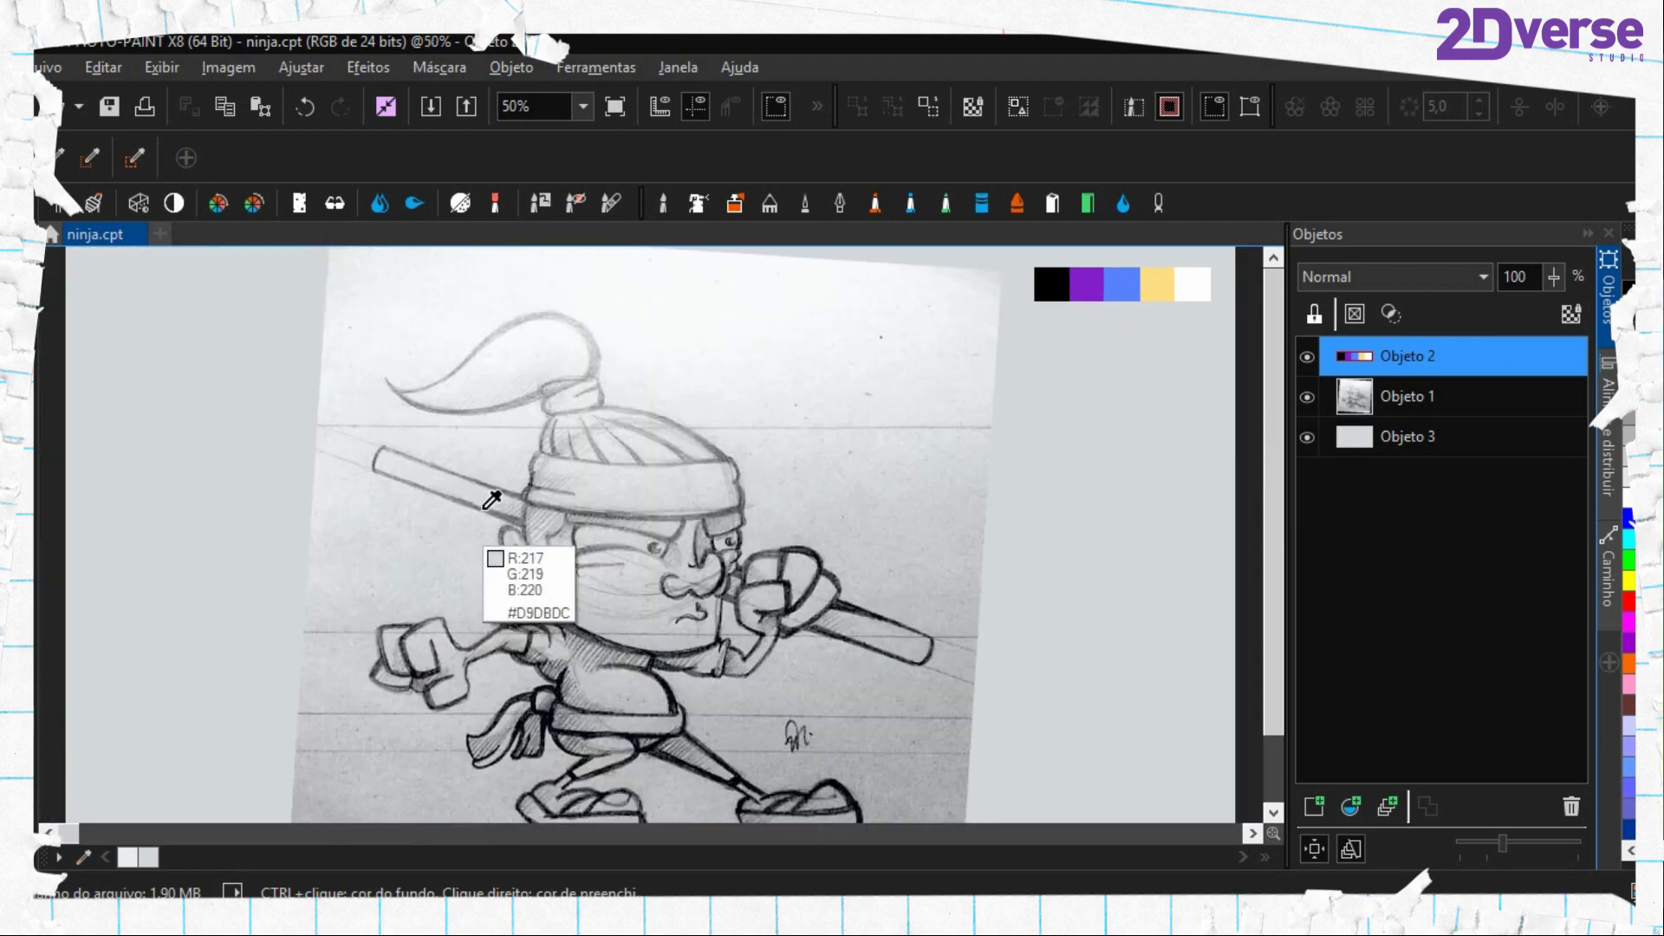
Toggle between the Eyedropper and the Bézier path tool over the sketch, finishing with the path tool active
key("e")
scroll(536, 580, "up", 1)
scroll(753, 501, "down", 1)
scroll(736, 420, "up", 1)
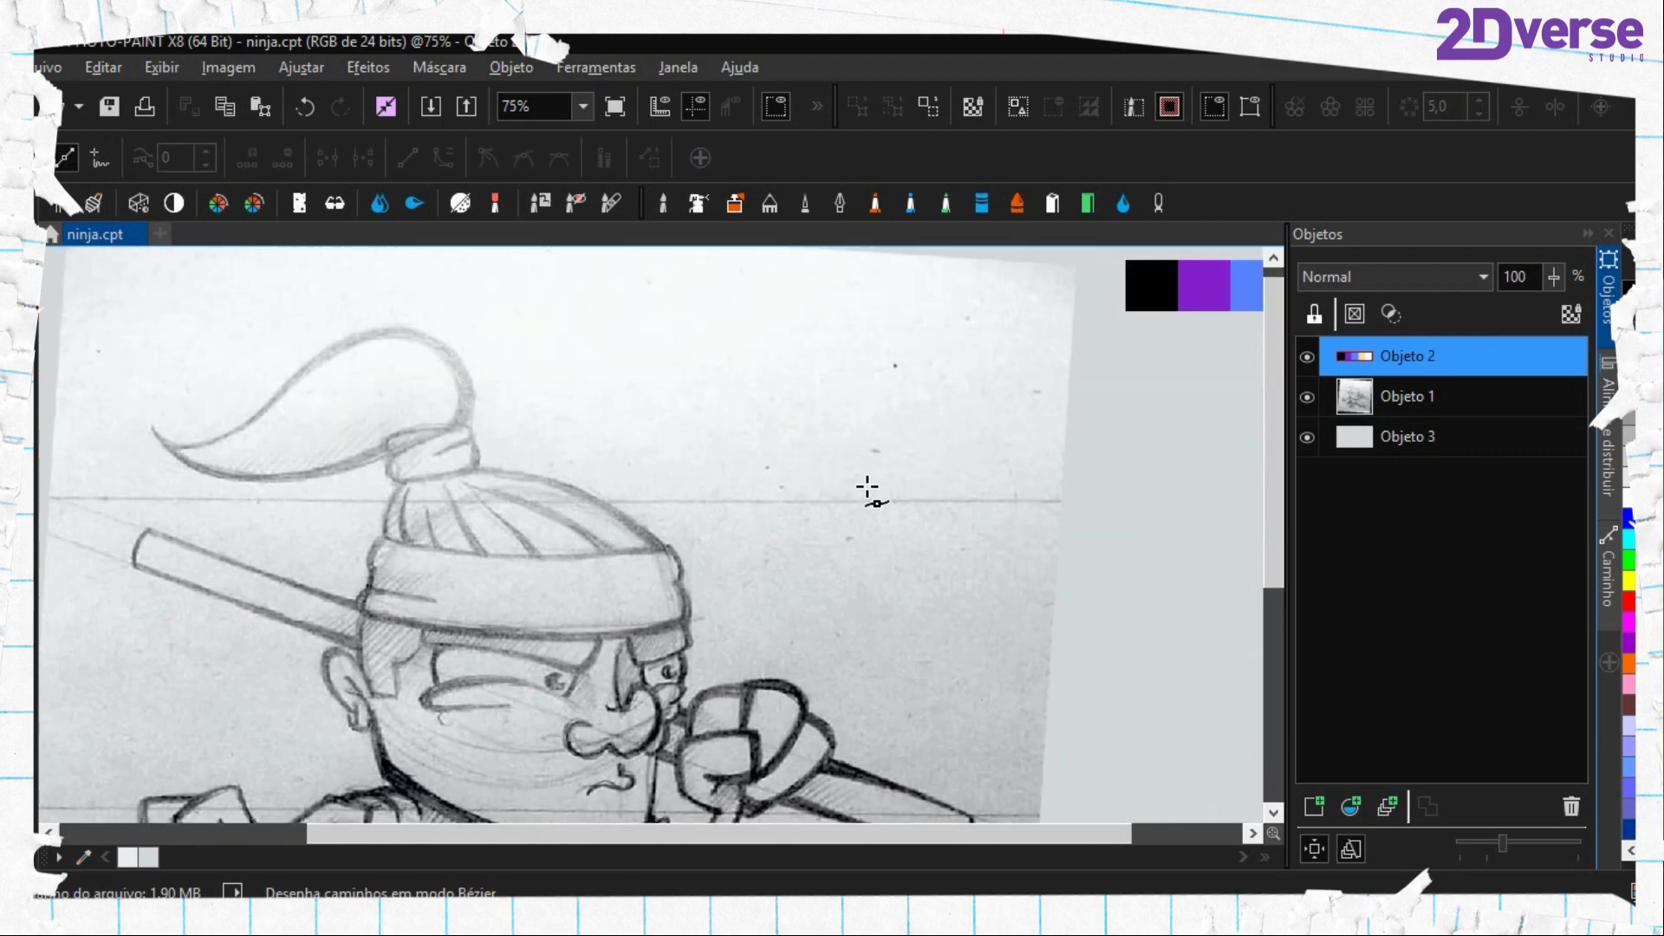
left_click_drag(656, 571, 492, 589)
key("e")
left_click_drag(643, 615, 764, 435)
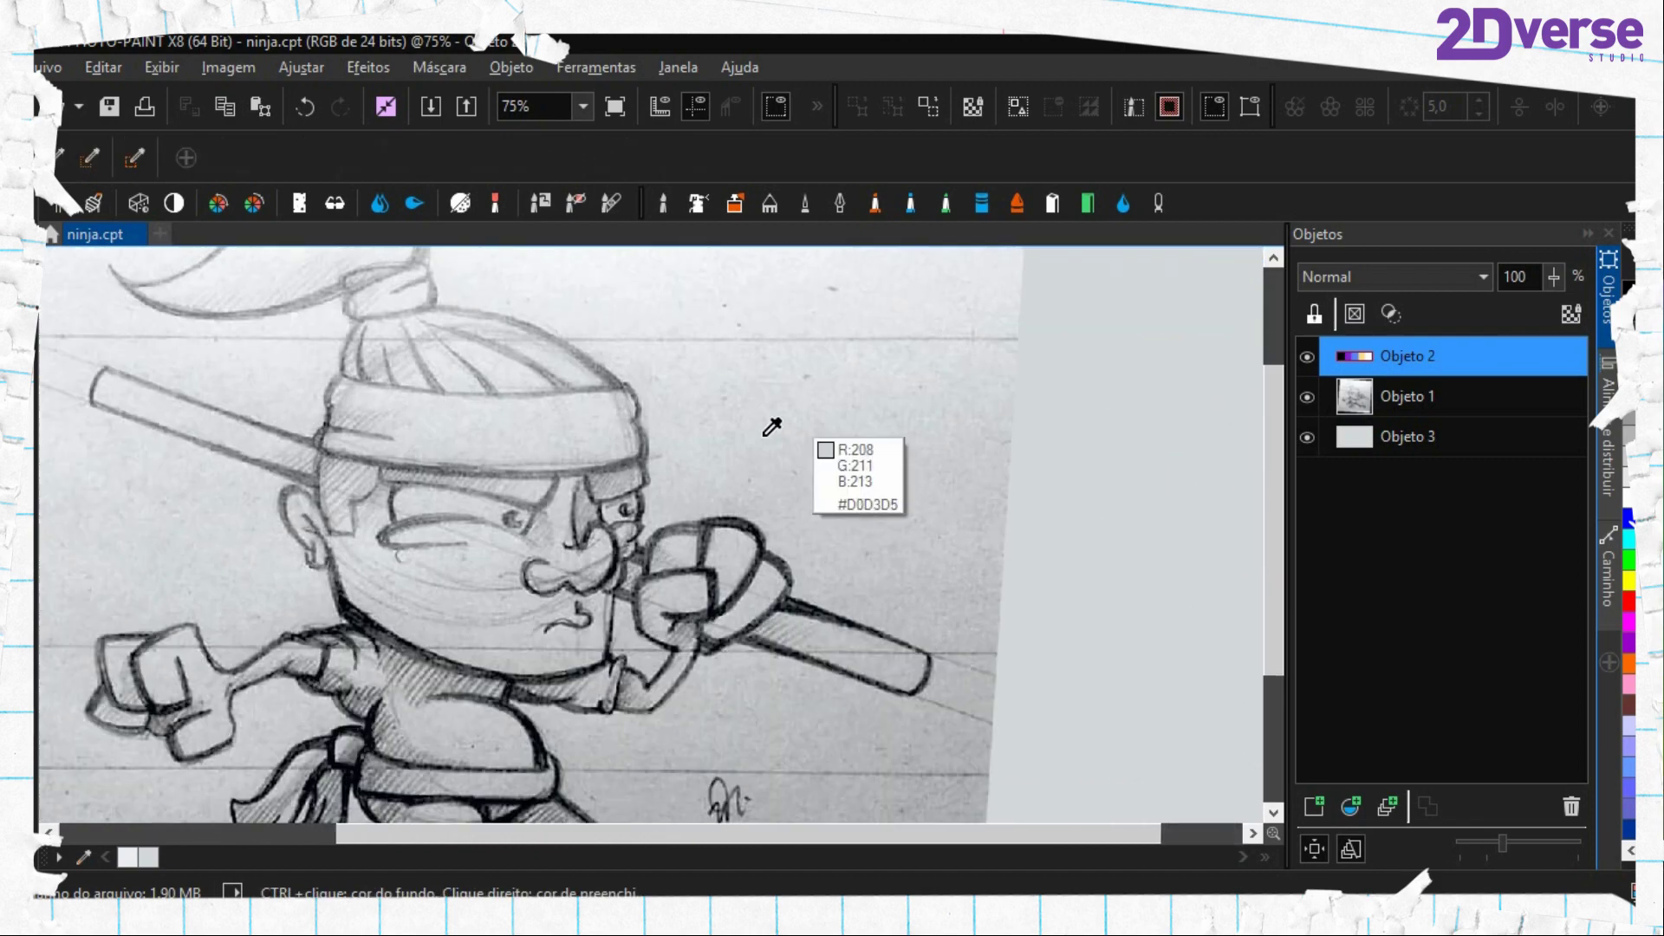
key("e")
left_click_drag(408, 568, 472, 610)
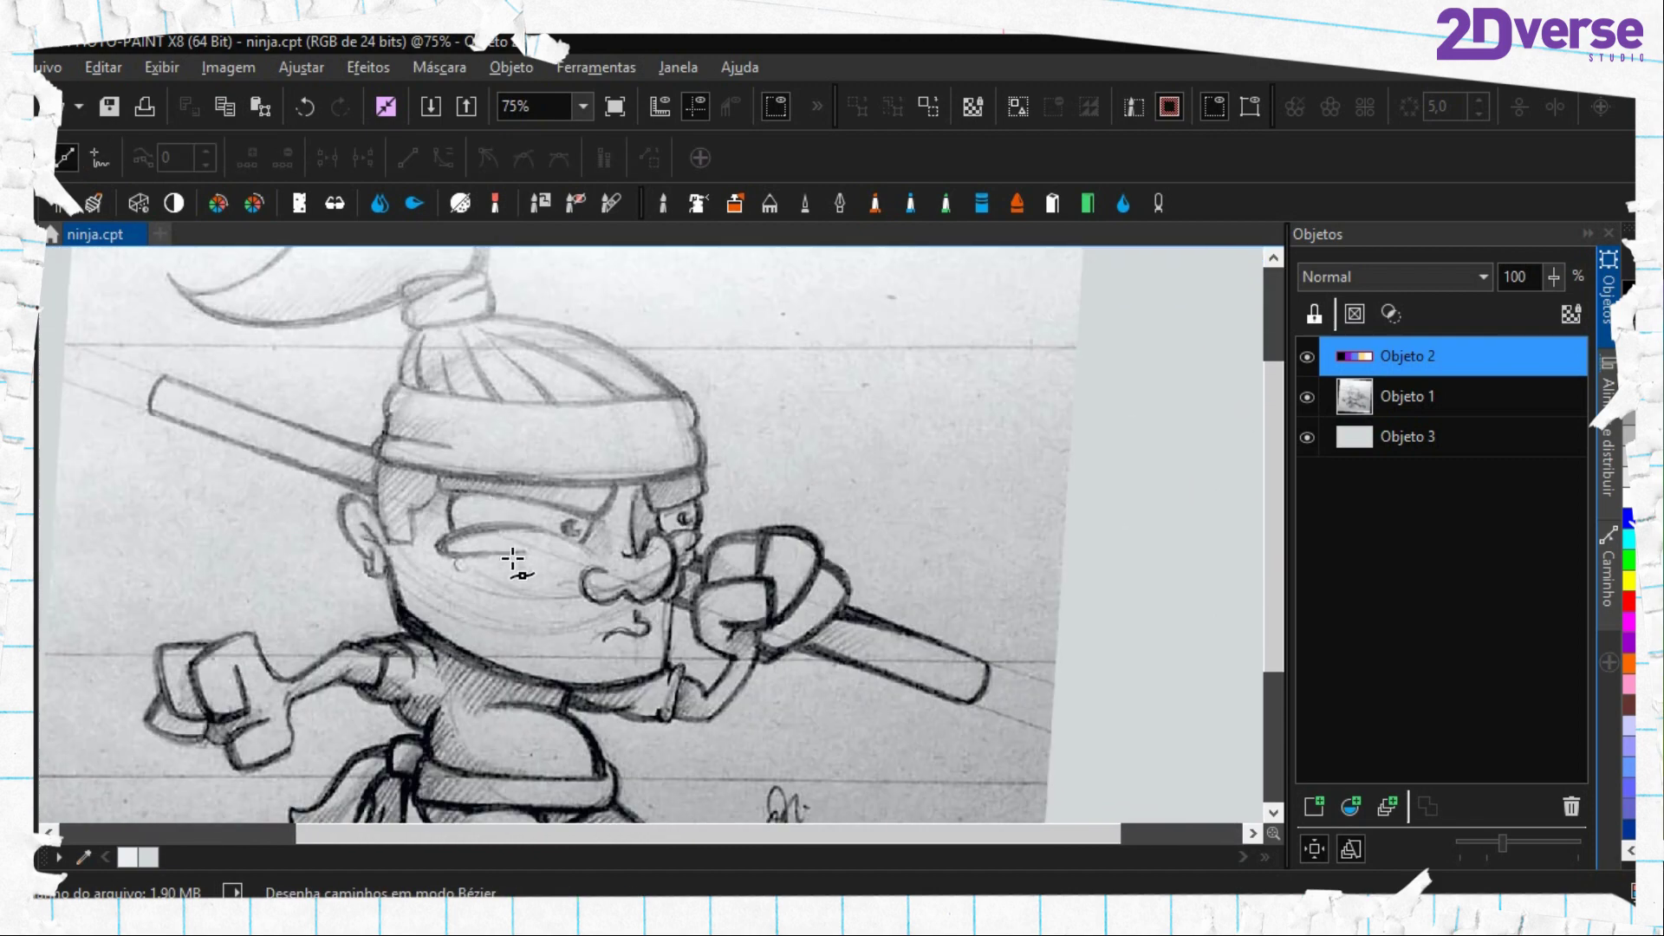
scroll(513, 561, "down", 2)
scroll(518, 619, "up", 1)
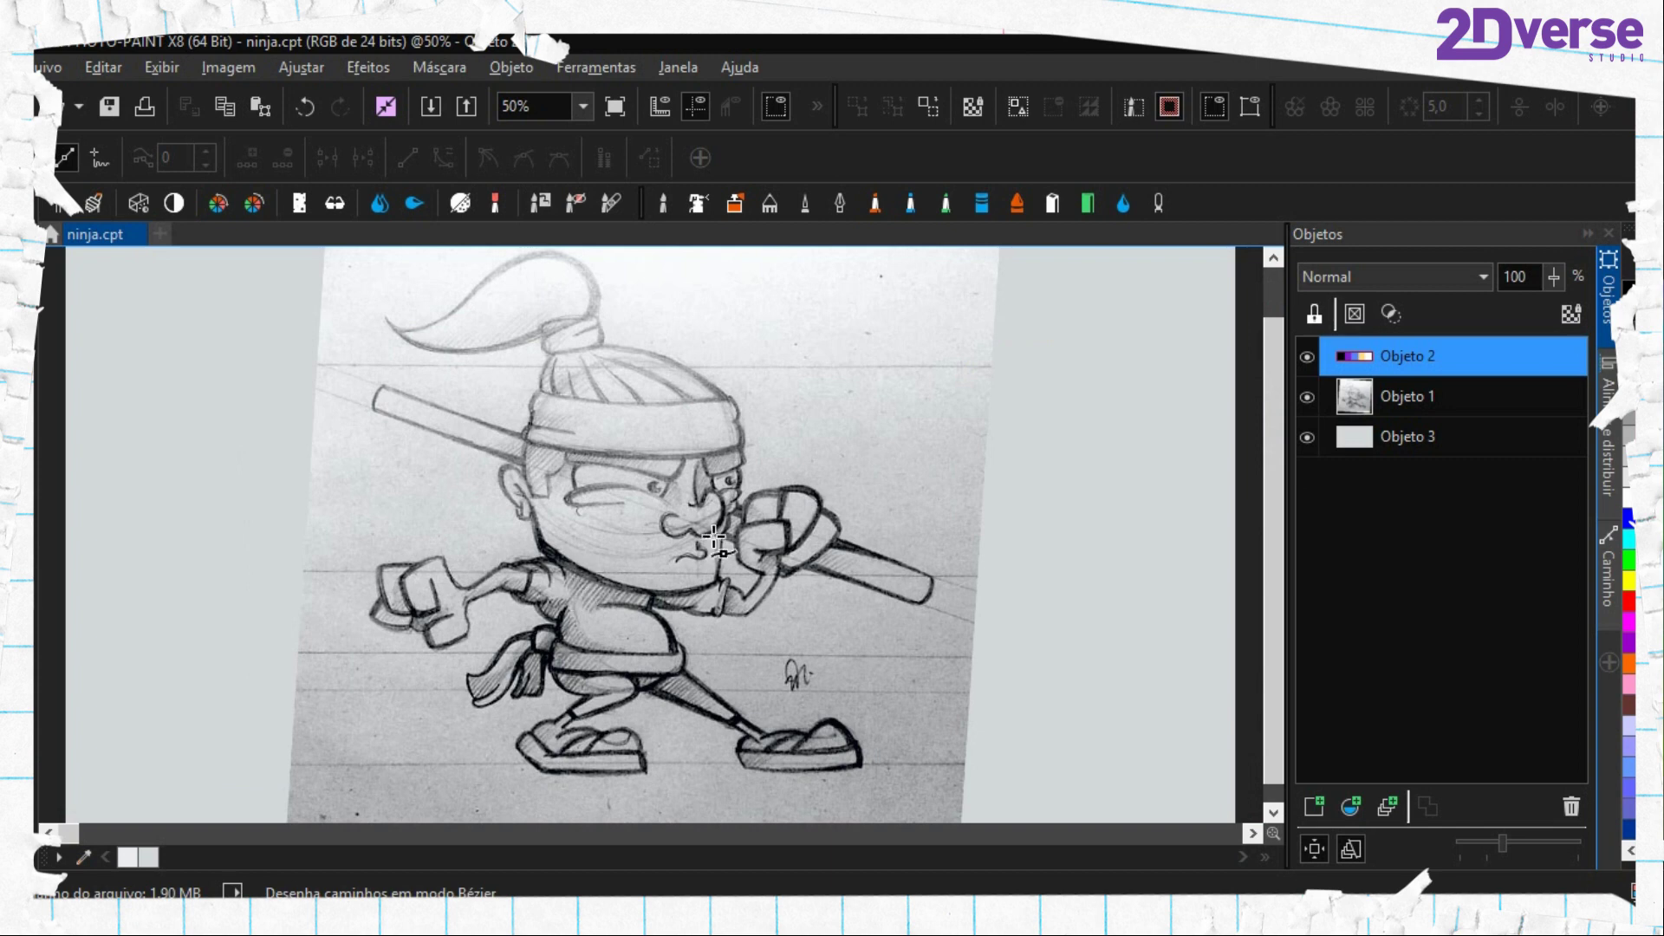
Add a new empty object directly above the sketch object Objeto 1, below the palette
left_click(1395, 403)
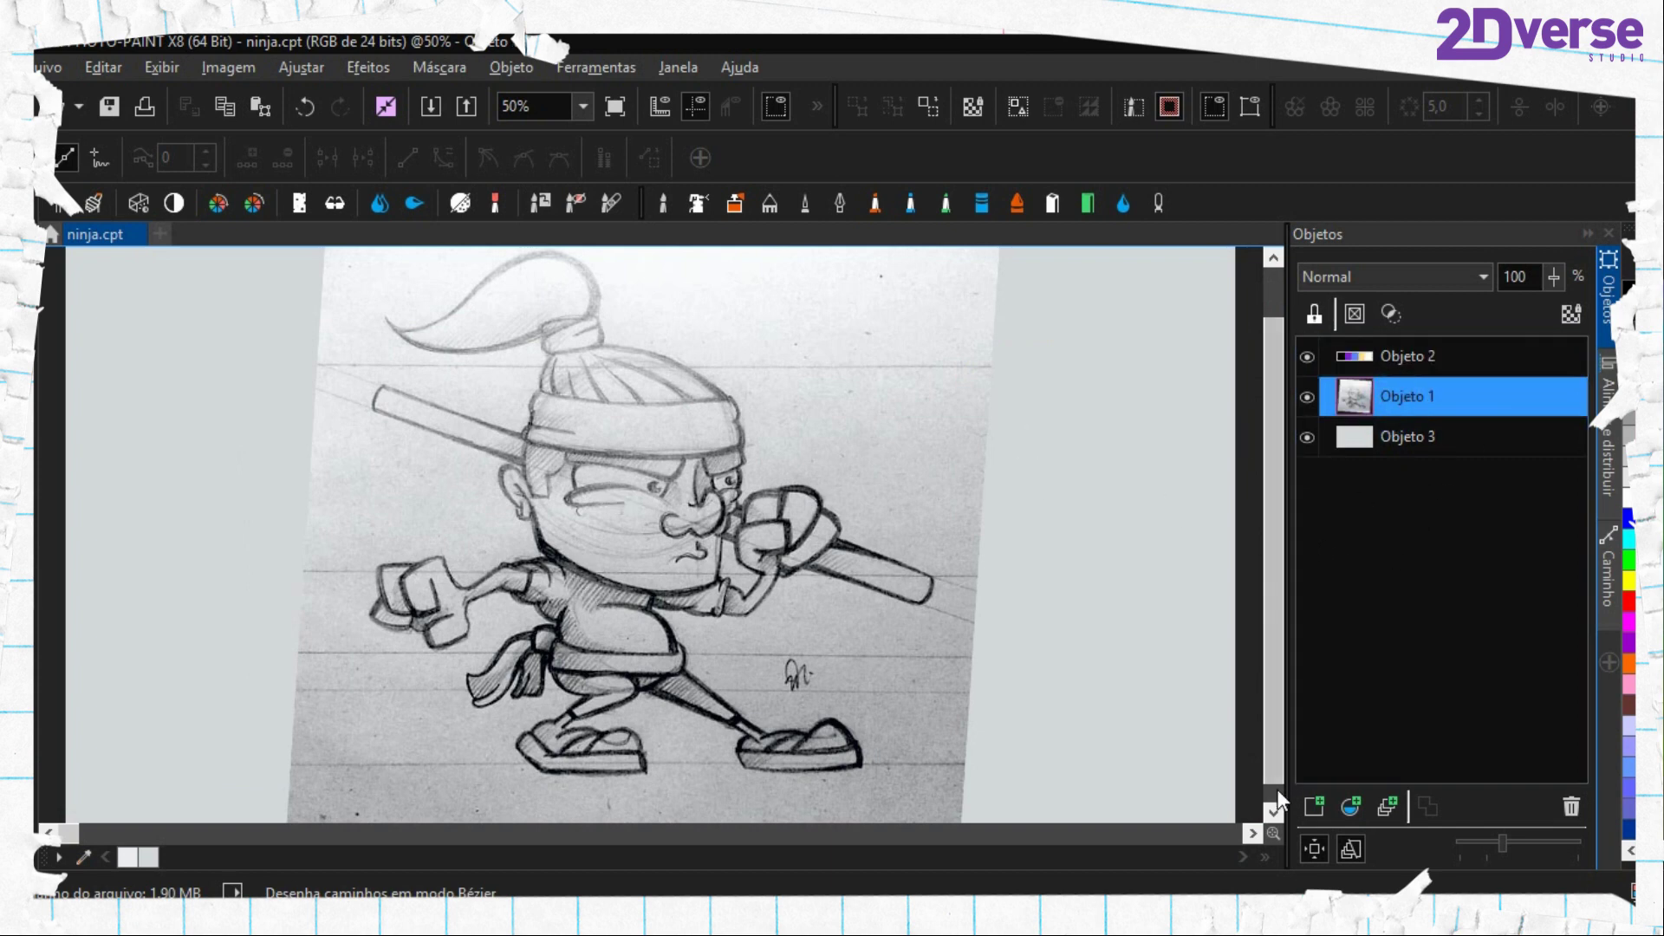
left_click(1313, 806)
scroll(589, 444, "up", 2)
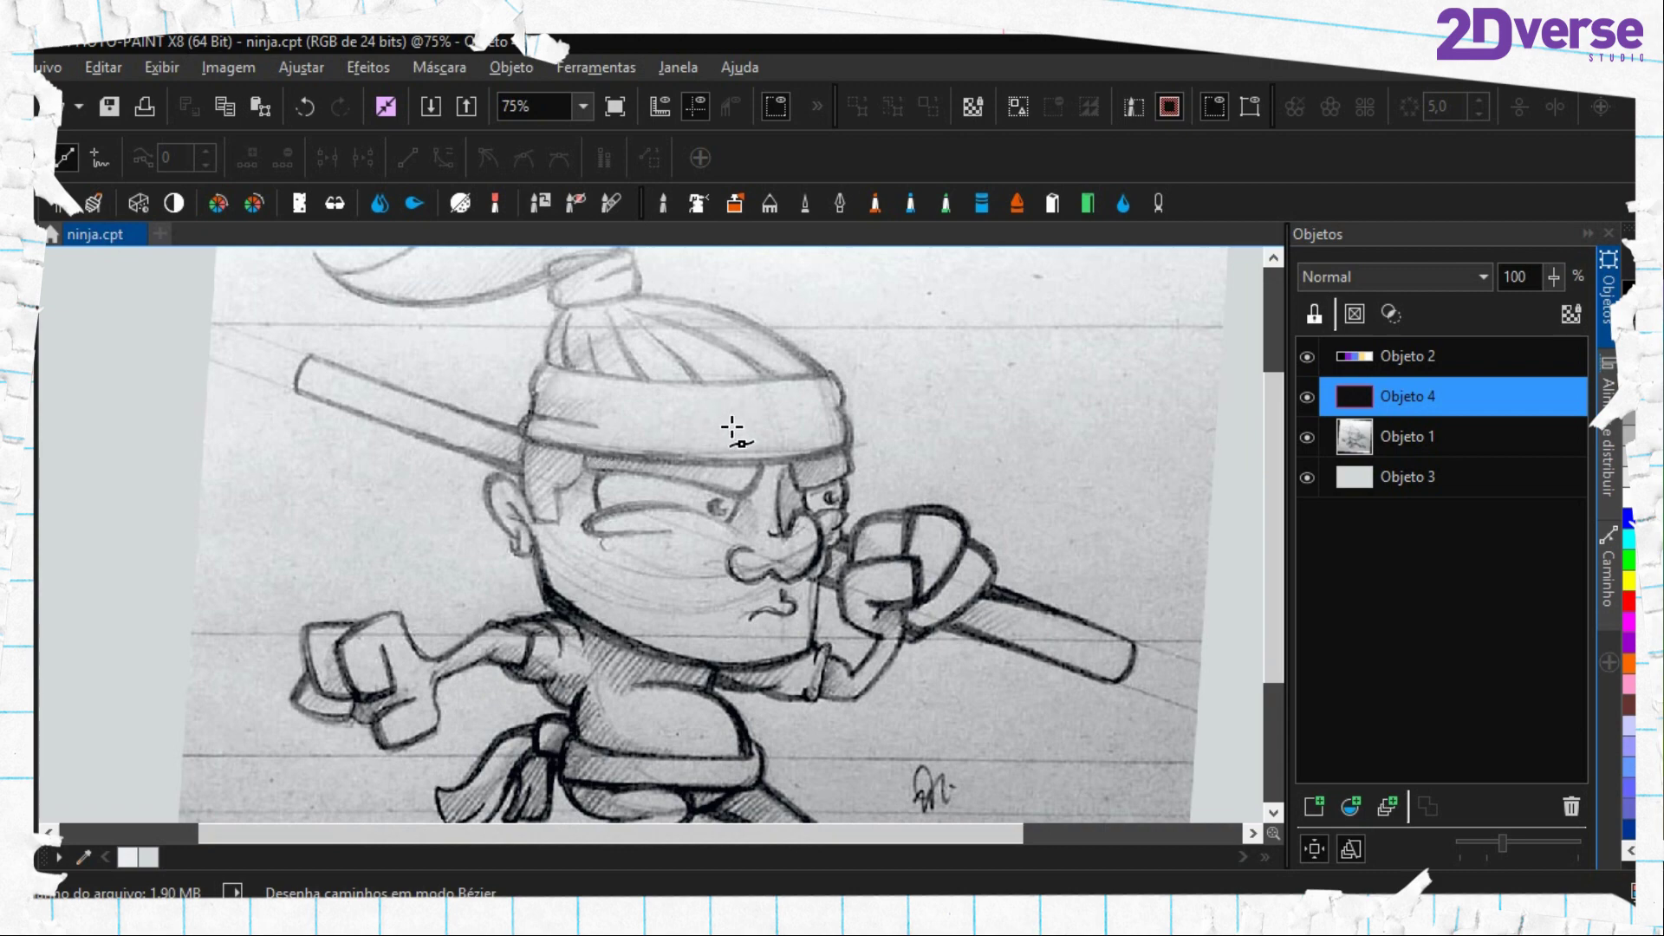
Trace the ninja's head outline with a closed Bézier path running over the hair, ear side, jaw and face edge
scroll(688, 342, "up", 2)
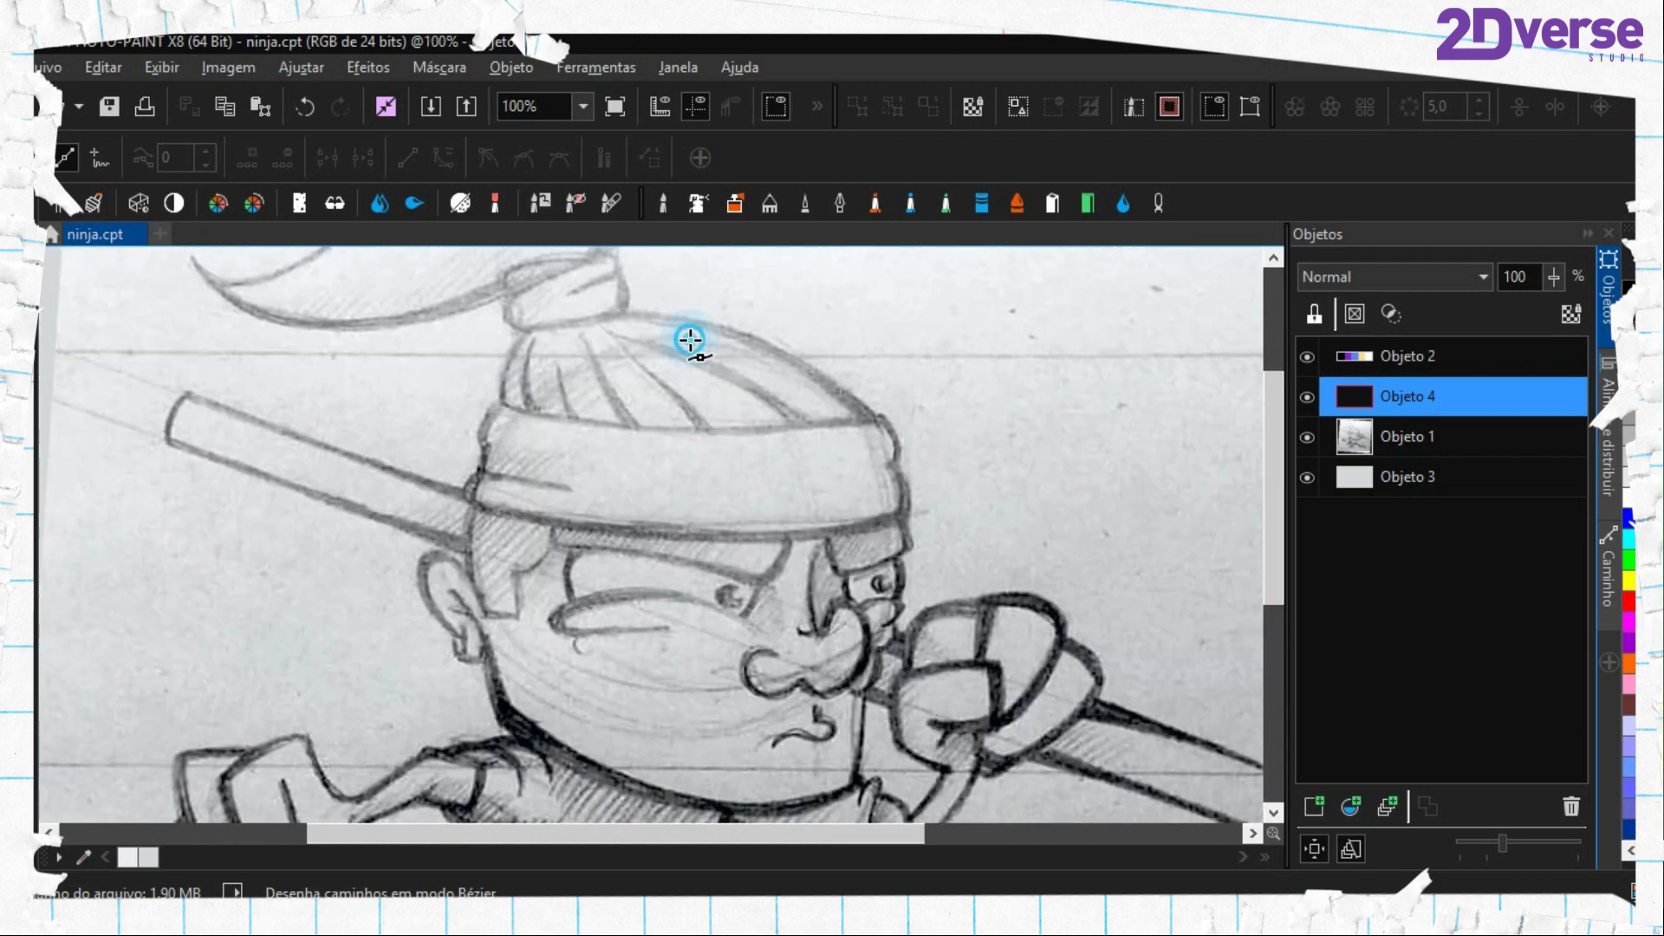
left_click(689, 338)
left_click_drag(483, 472, 455, 607)
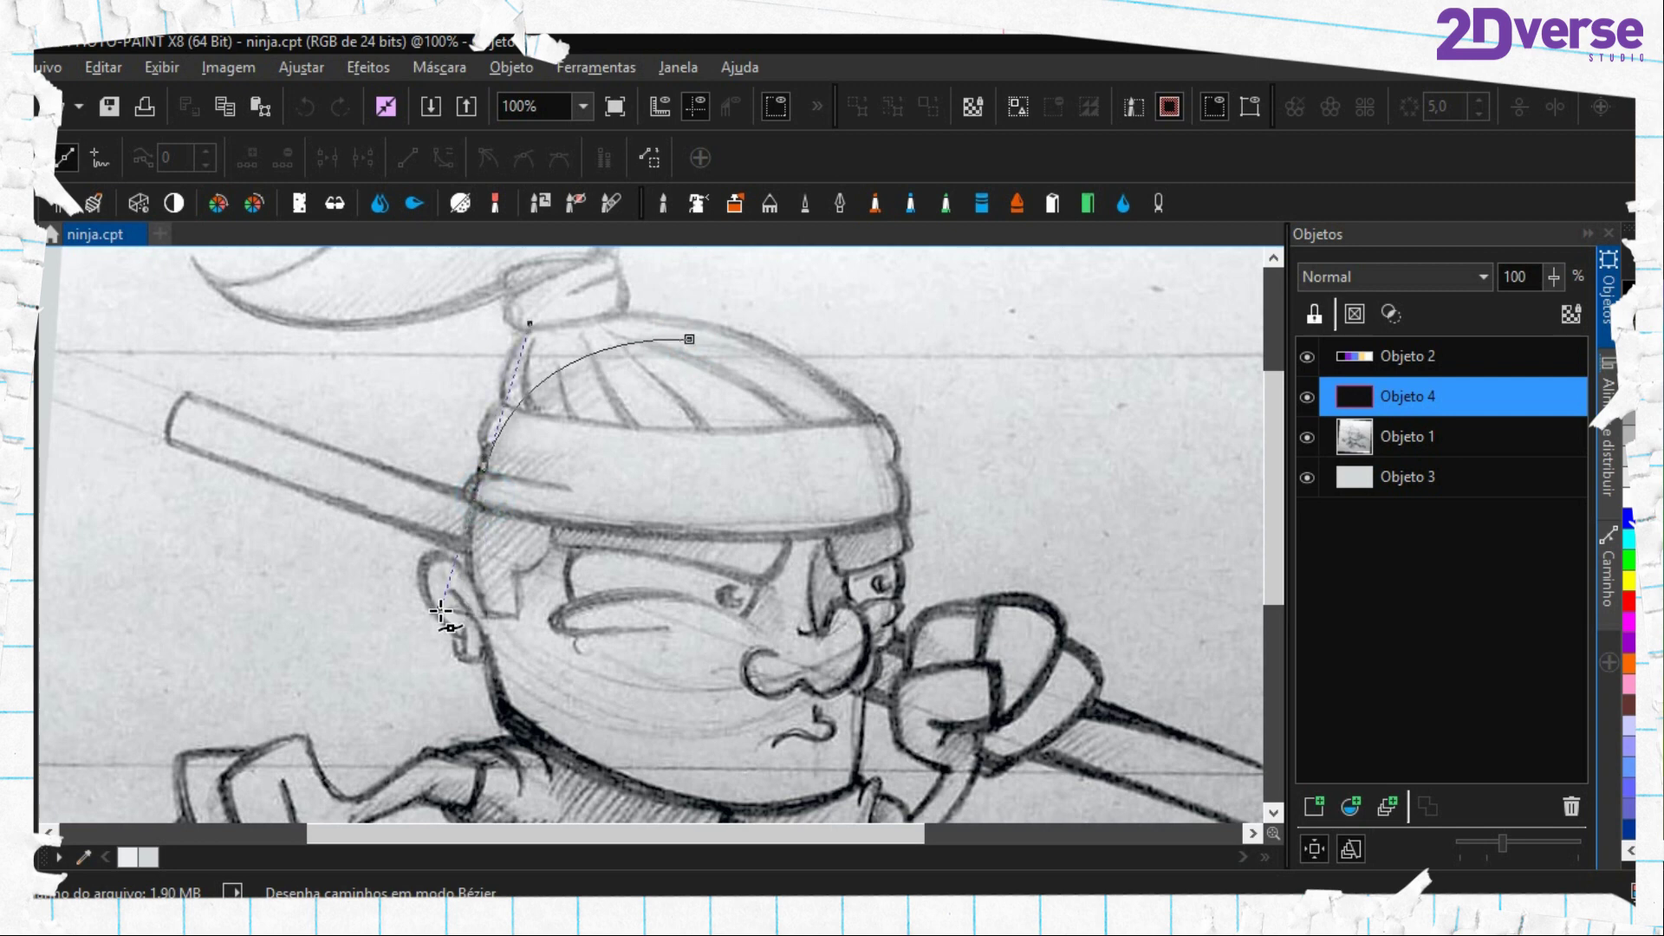
left_click(513, 717)
left_click_drag(530, 726, 466, 633)
left_click_drag(640, 707, 760, 725)
left_click(790, 687)
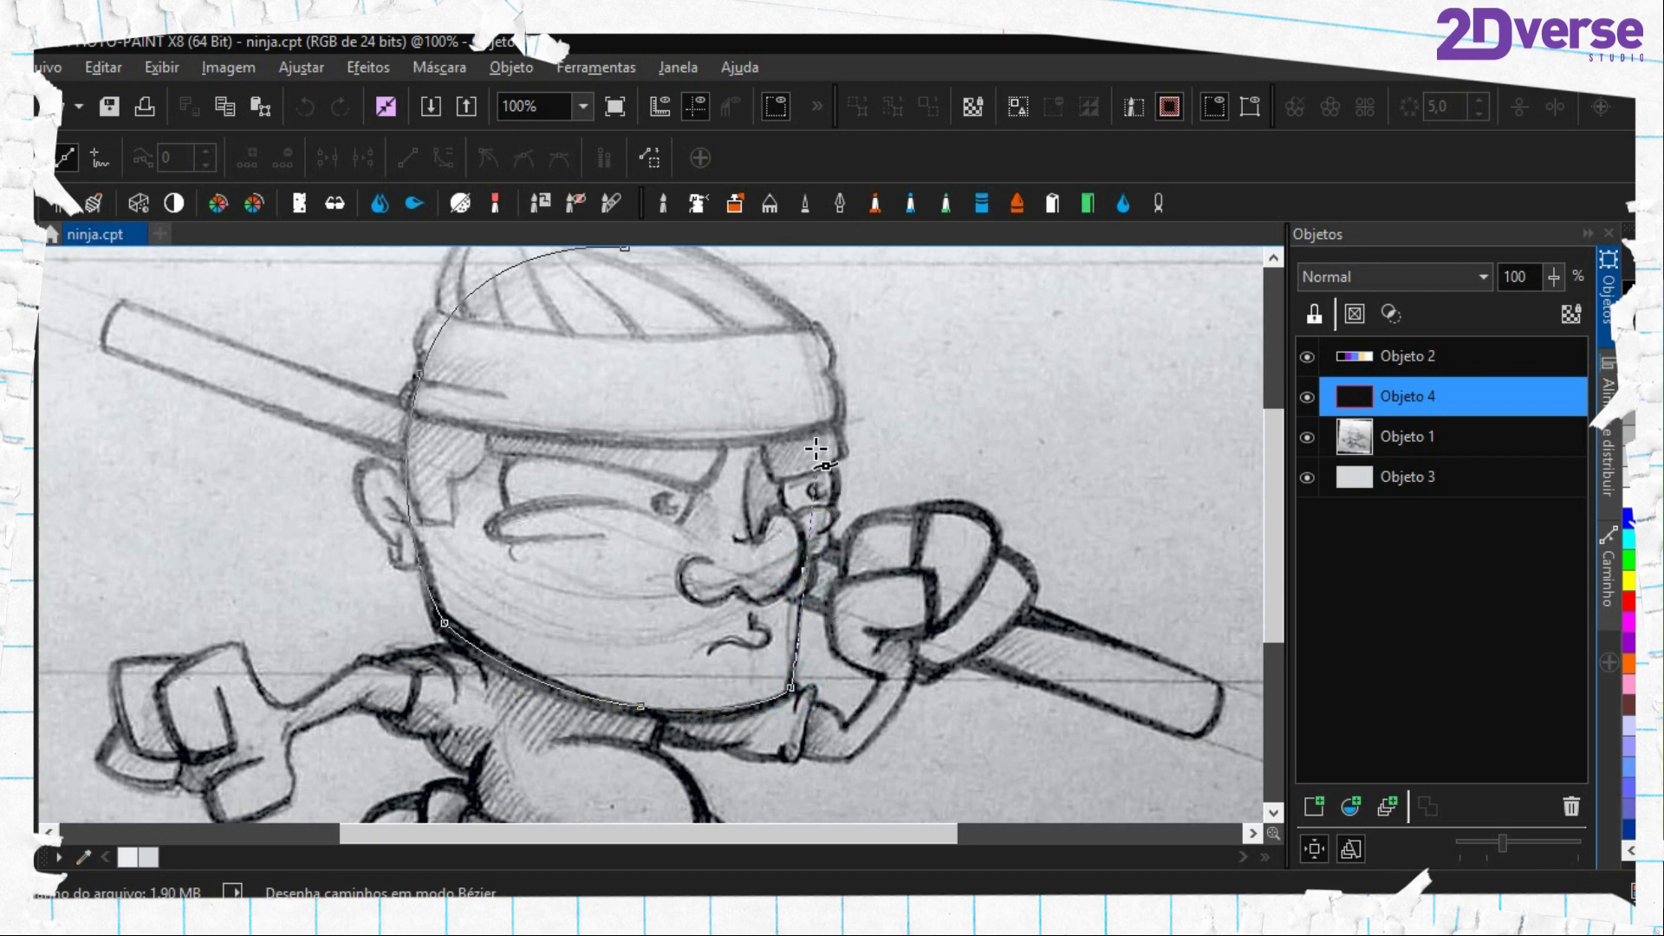
left_click_drag(809, 349, 696, 251)
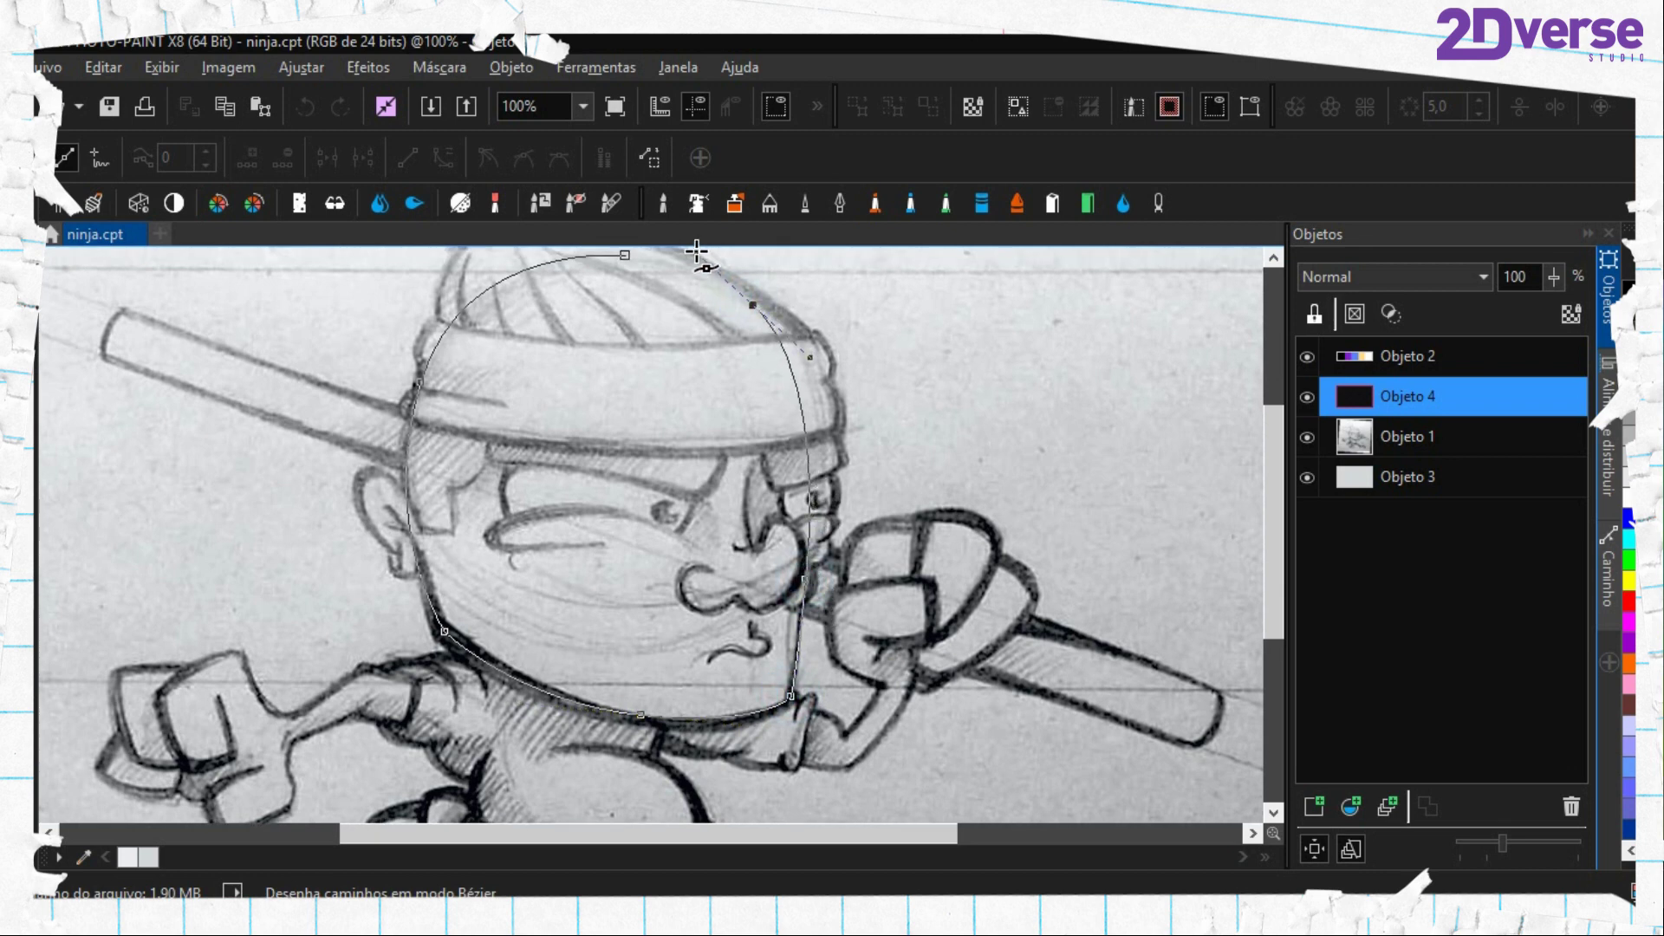
left_click(627, 256)
Create a mask from the closed head path
scroll(684, 390, "down", 1)
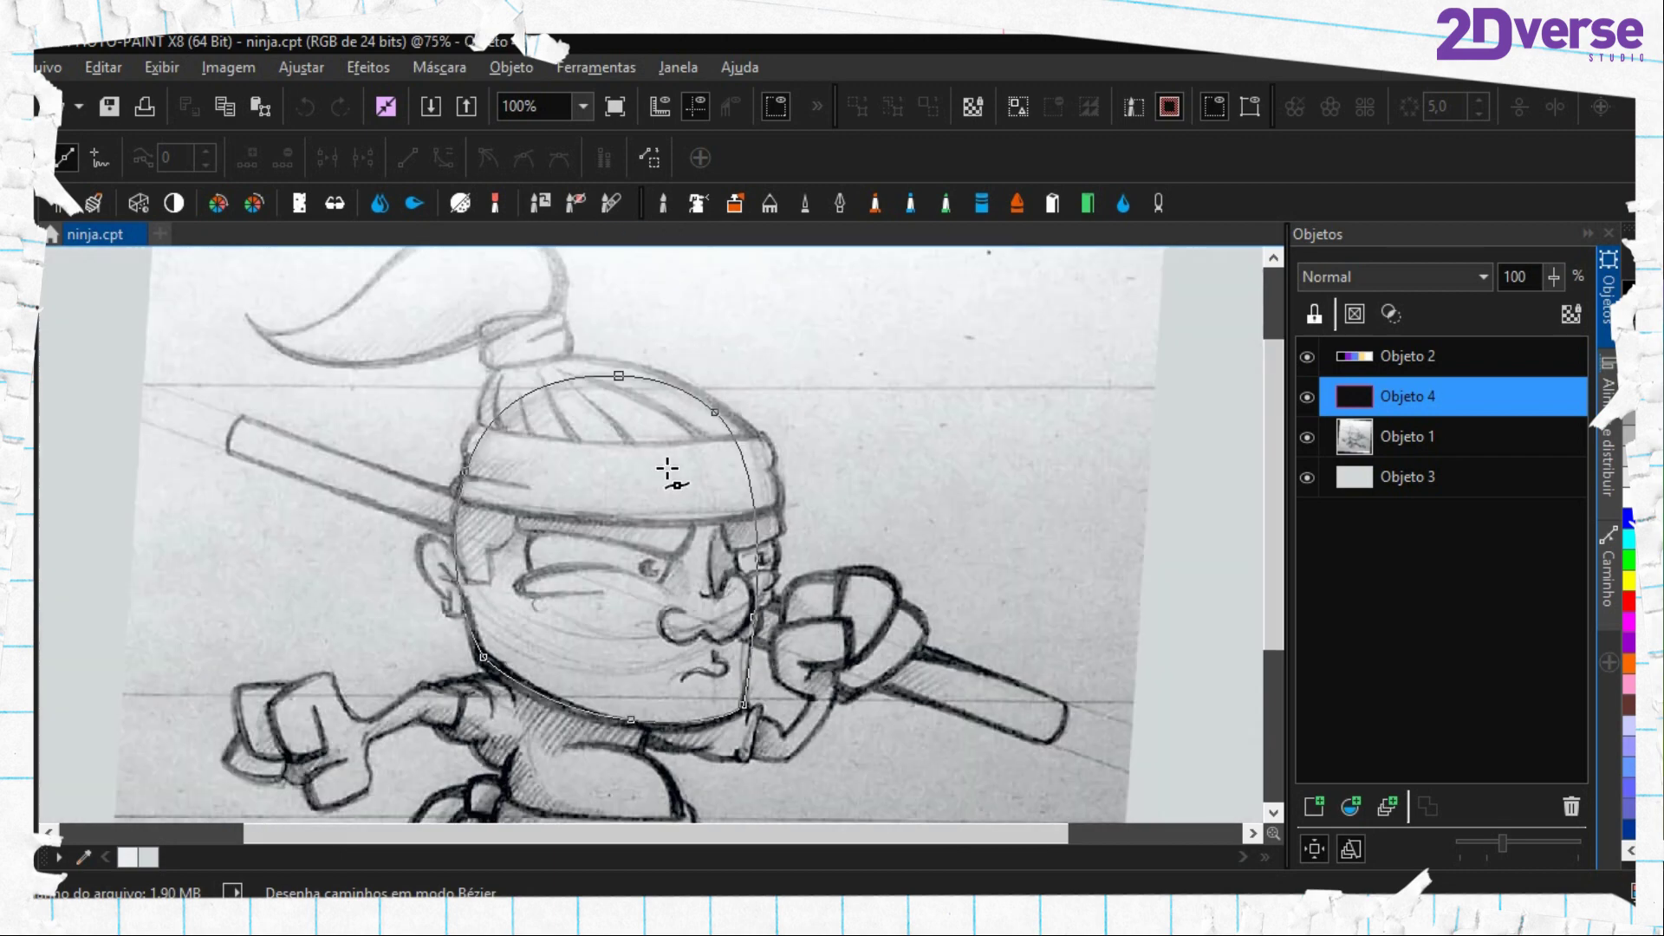
scroll(638, 526, "down", 1)
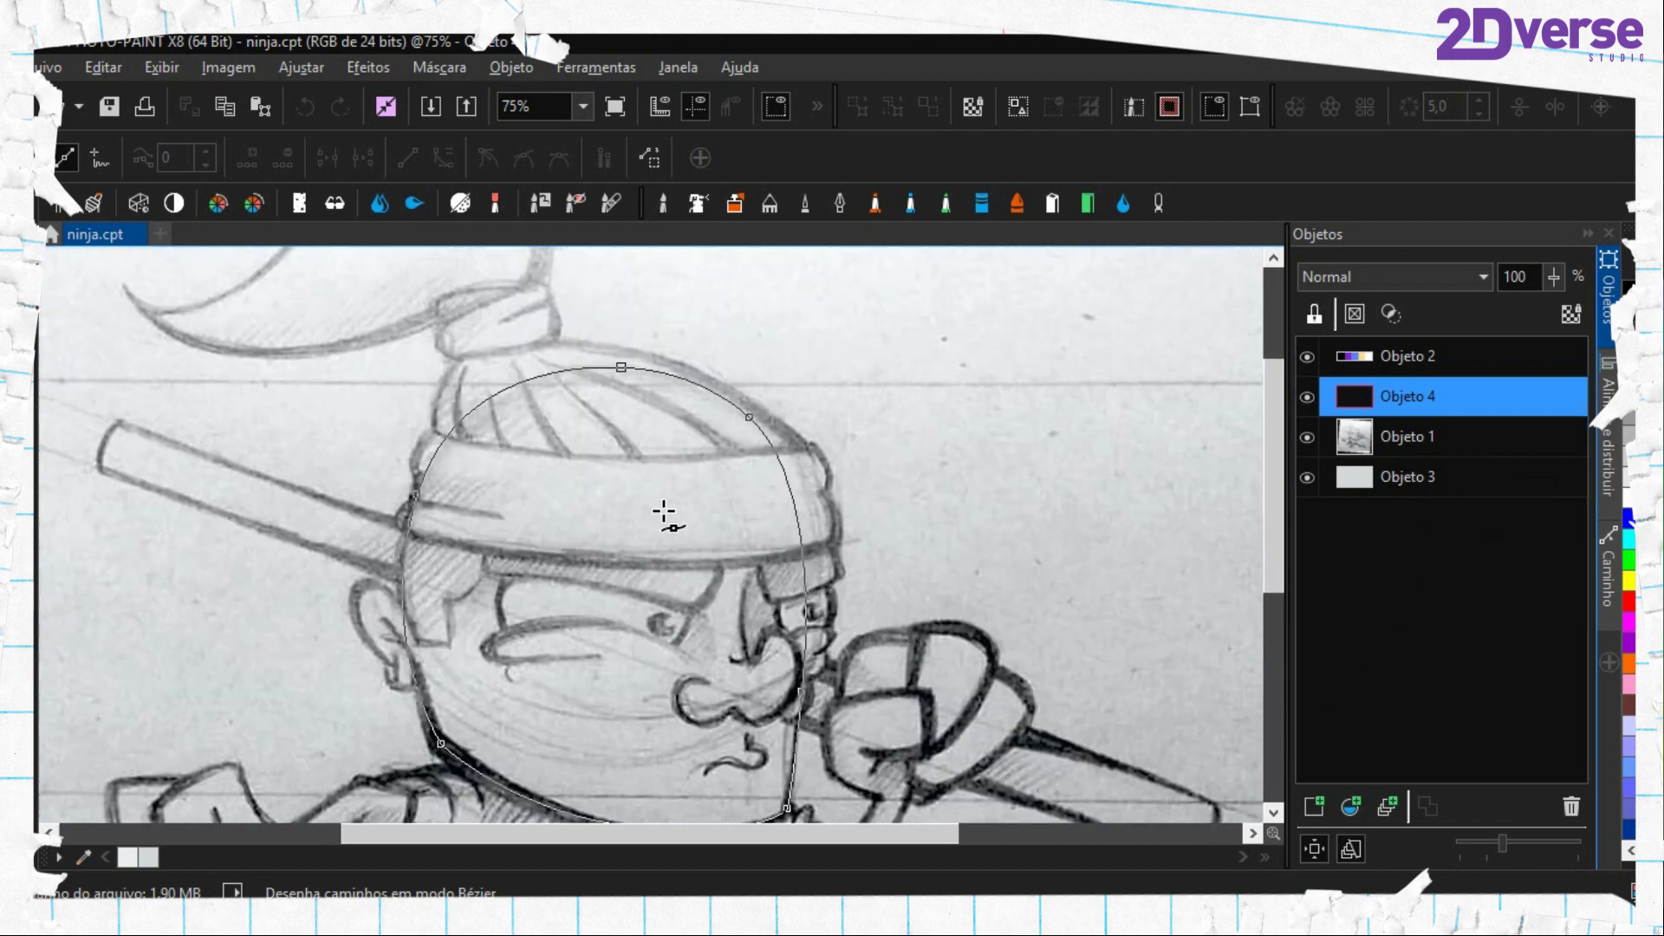
scroll(718, 580, "up", 1)
scroll(670, 523, "down", 1)
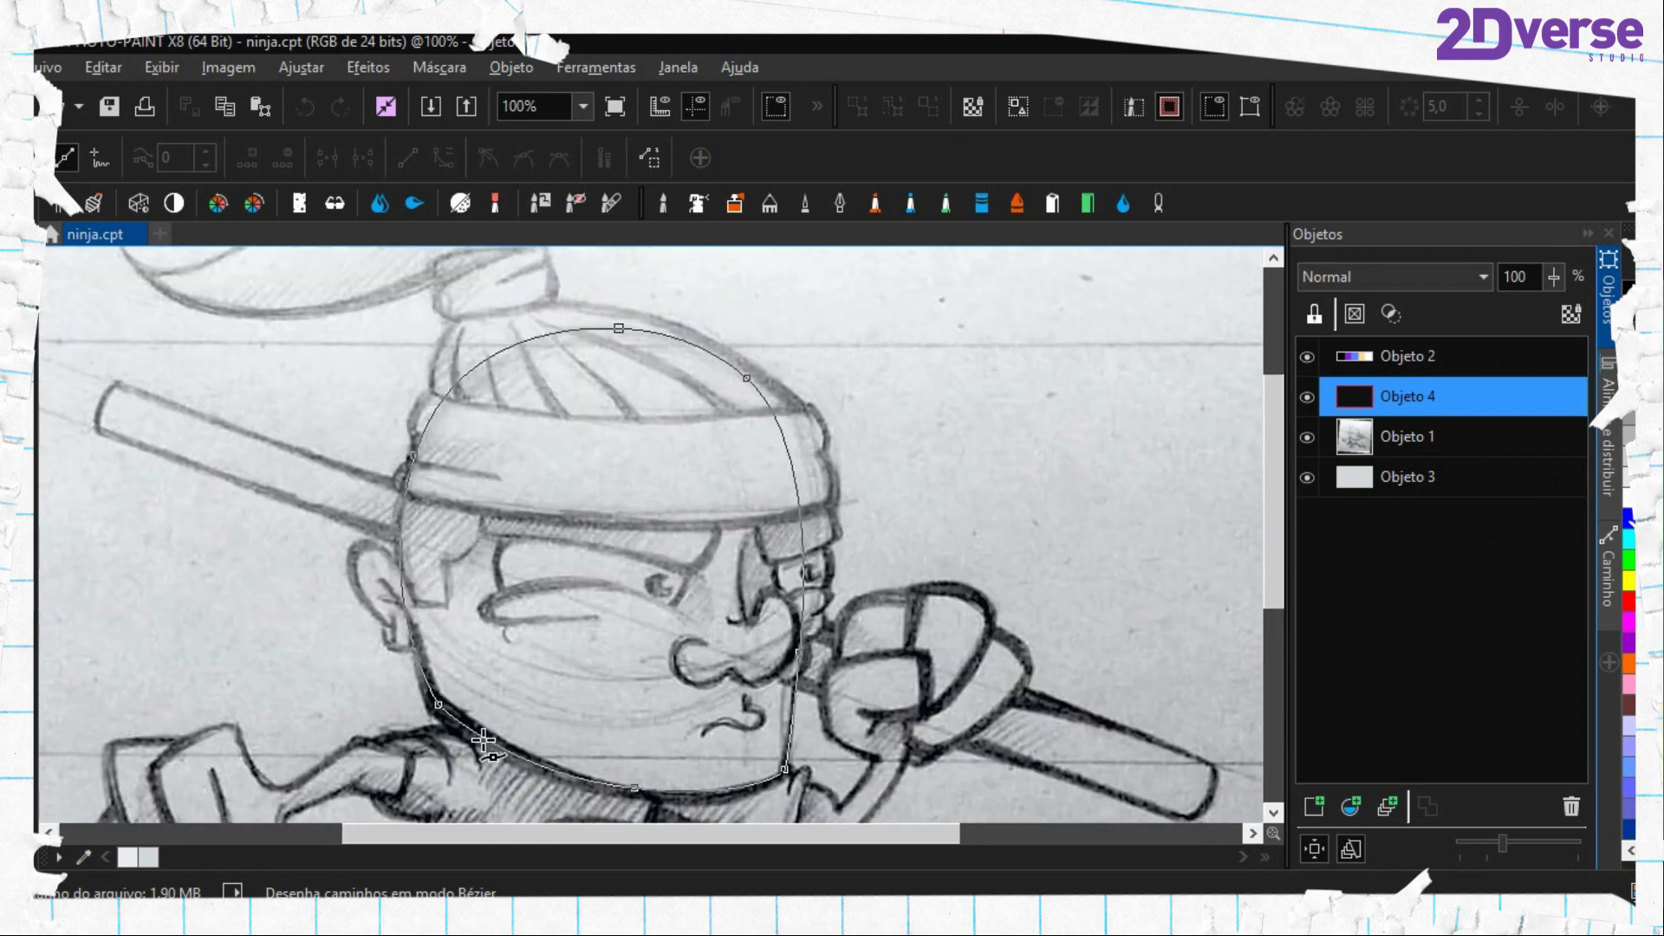
left_click_drag(562, 626, 550, 572)
key("ctrl+shift+m")
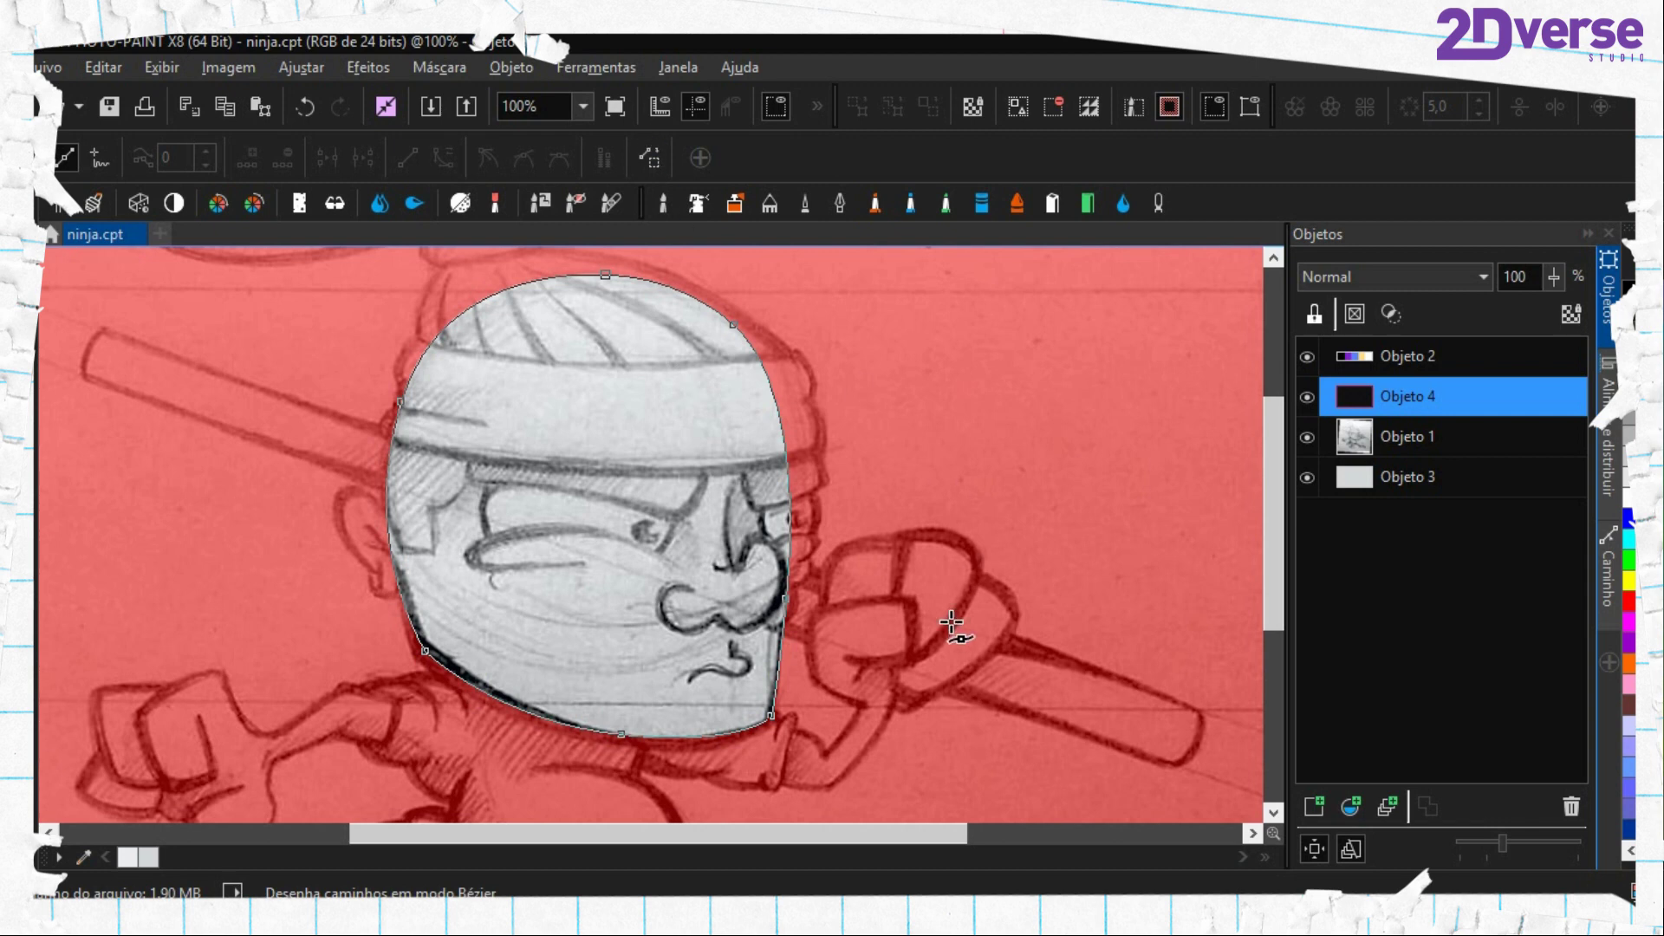
left_click(596, 69)
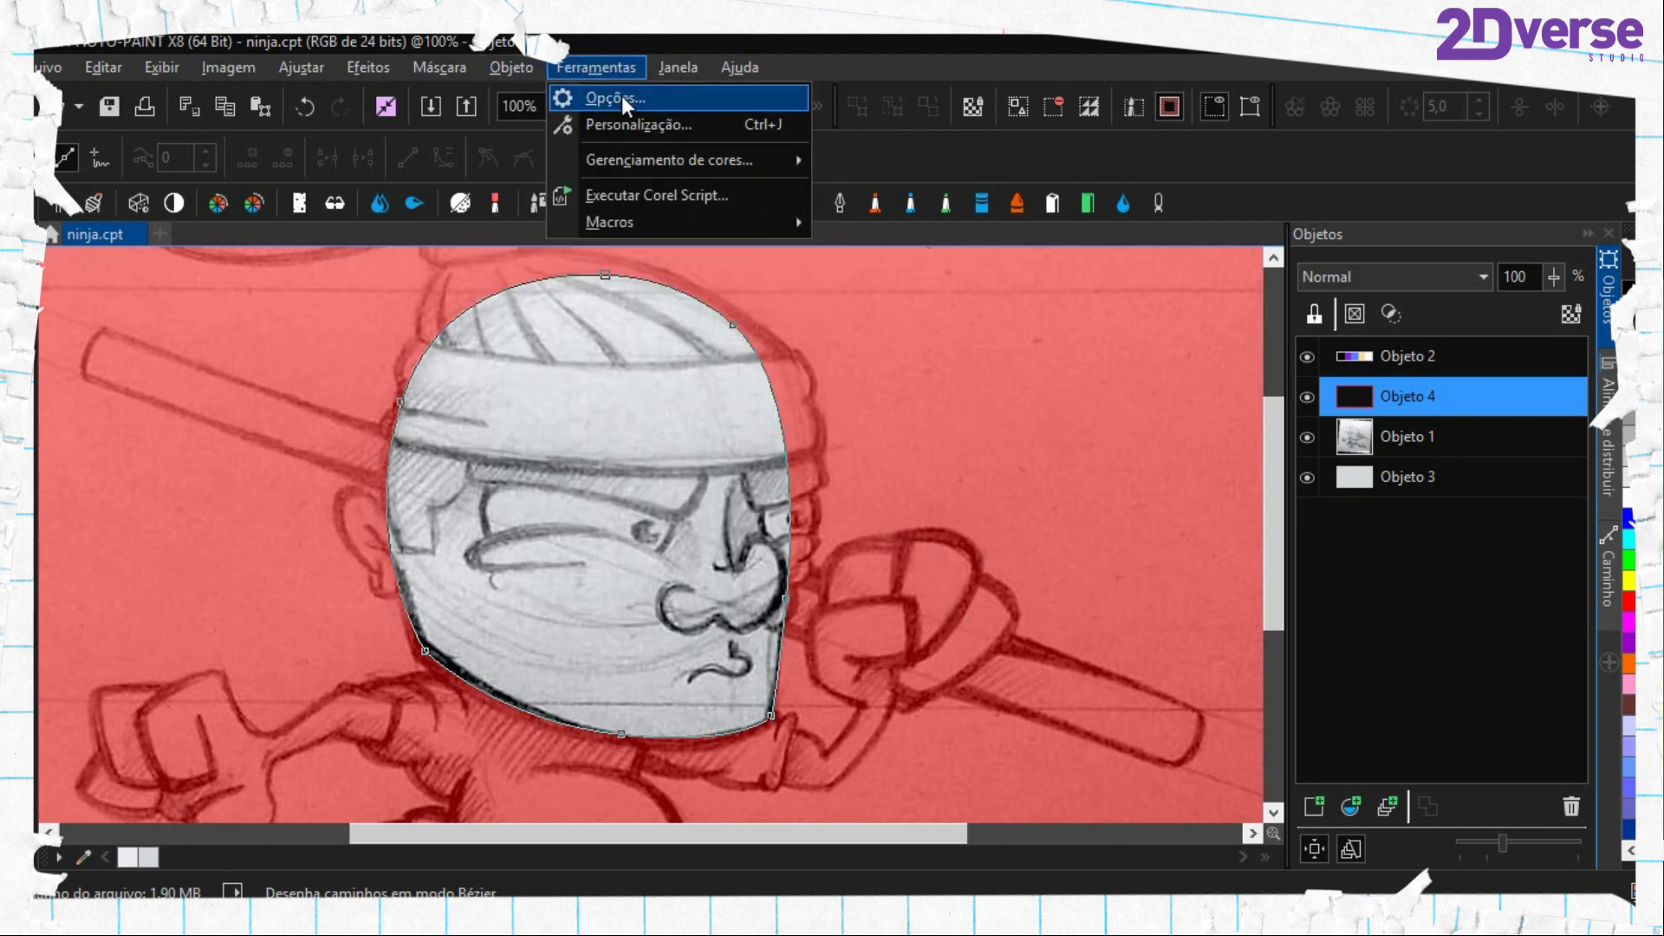
left_click(737, 407)
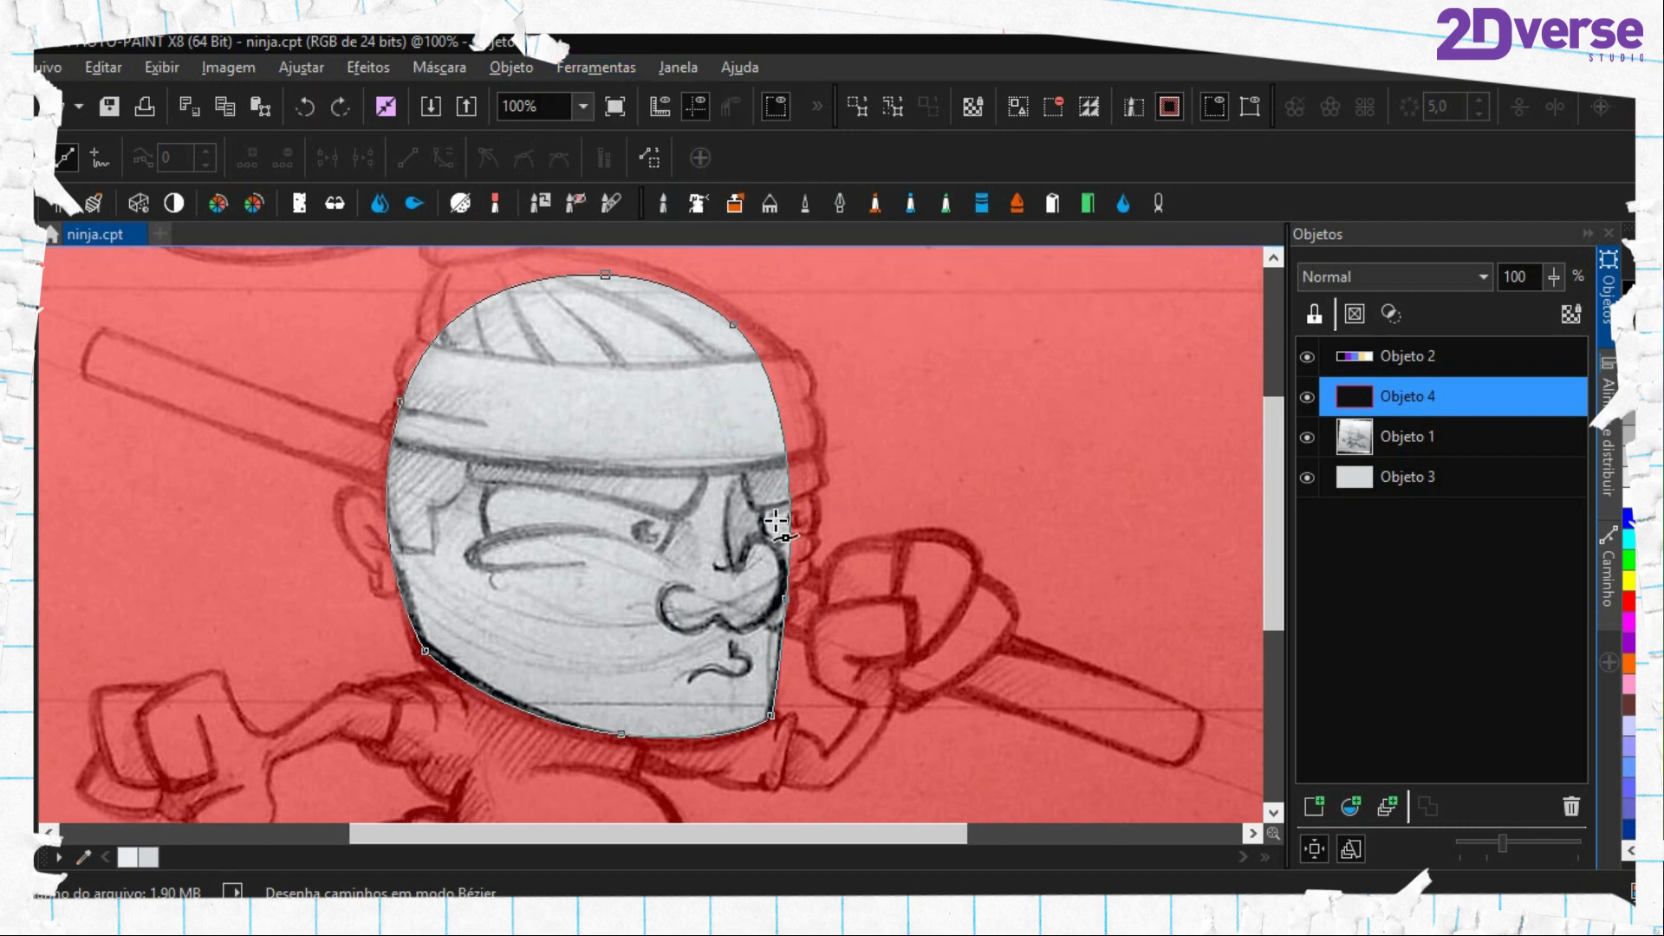
Remove the mask and try painting freely over the head with a red brush of size 79, undoing the stroke
scroll(781, 523, "down", 1)
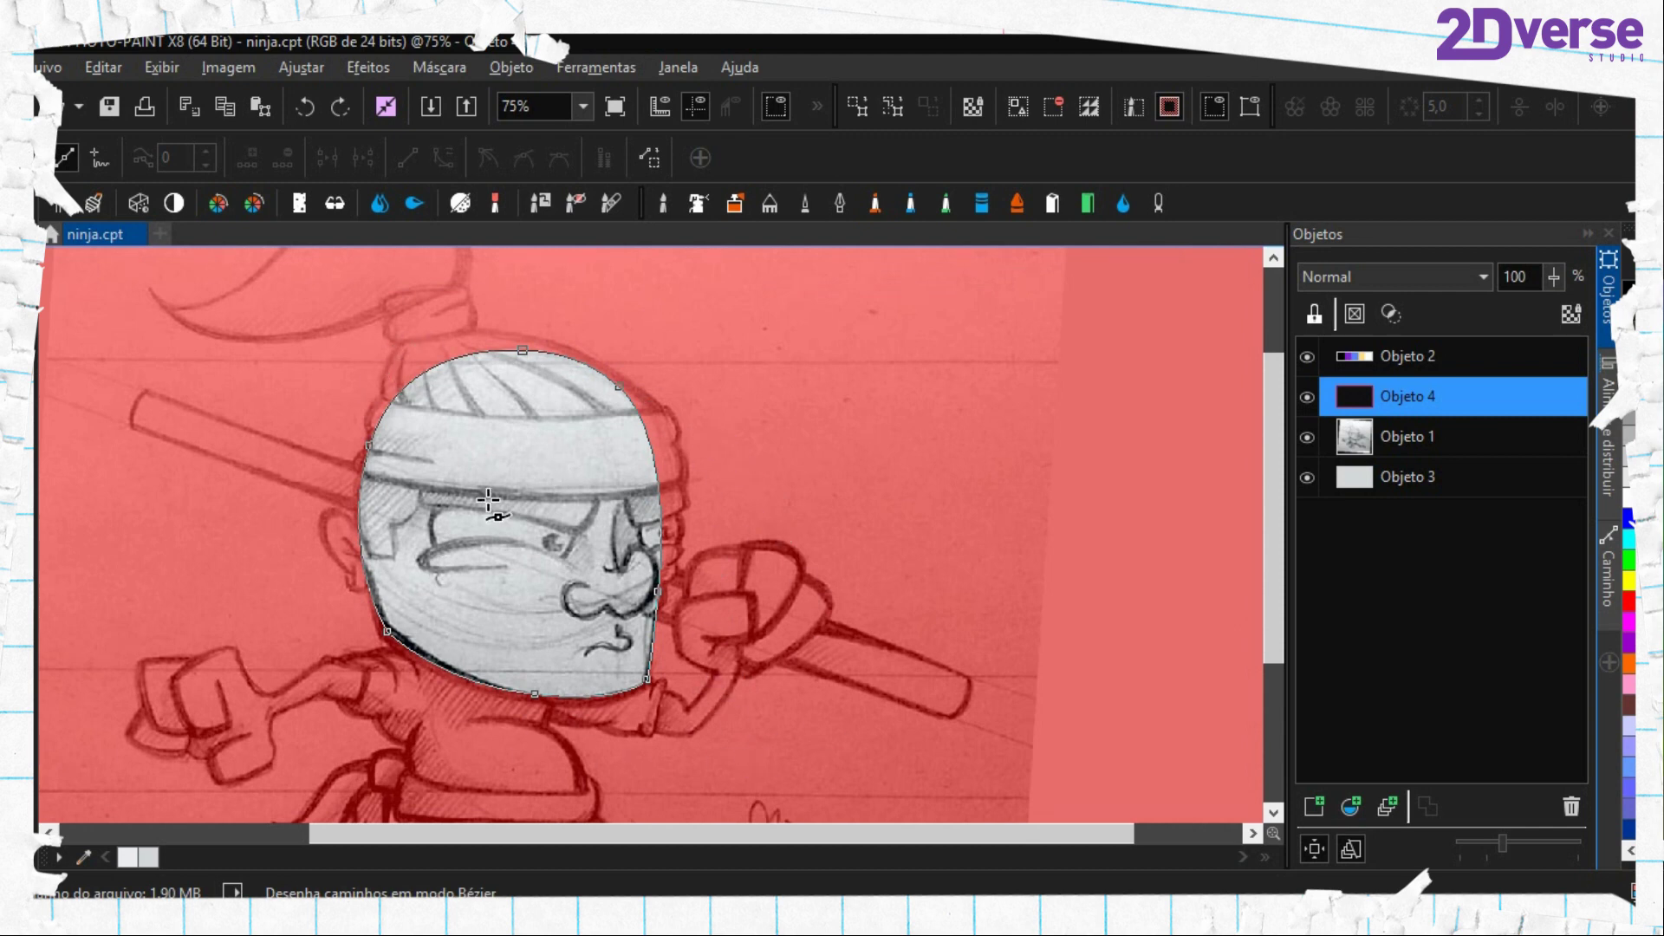
key("ctrl+shift+r")
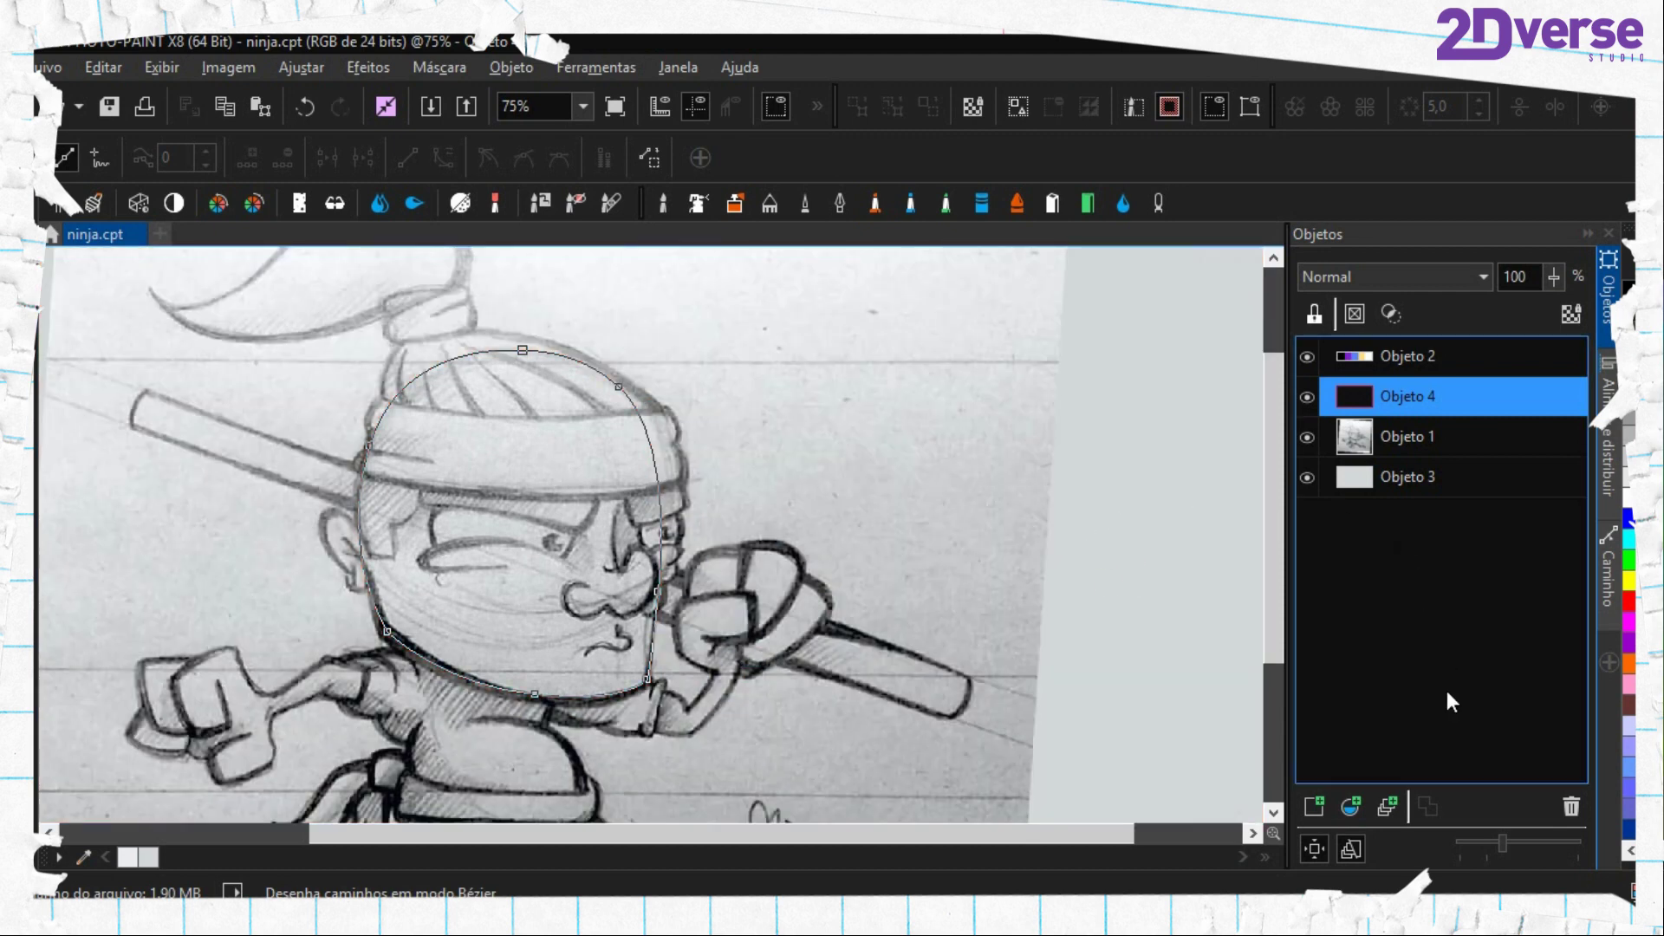
key("p")
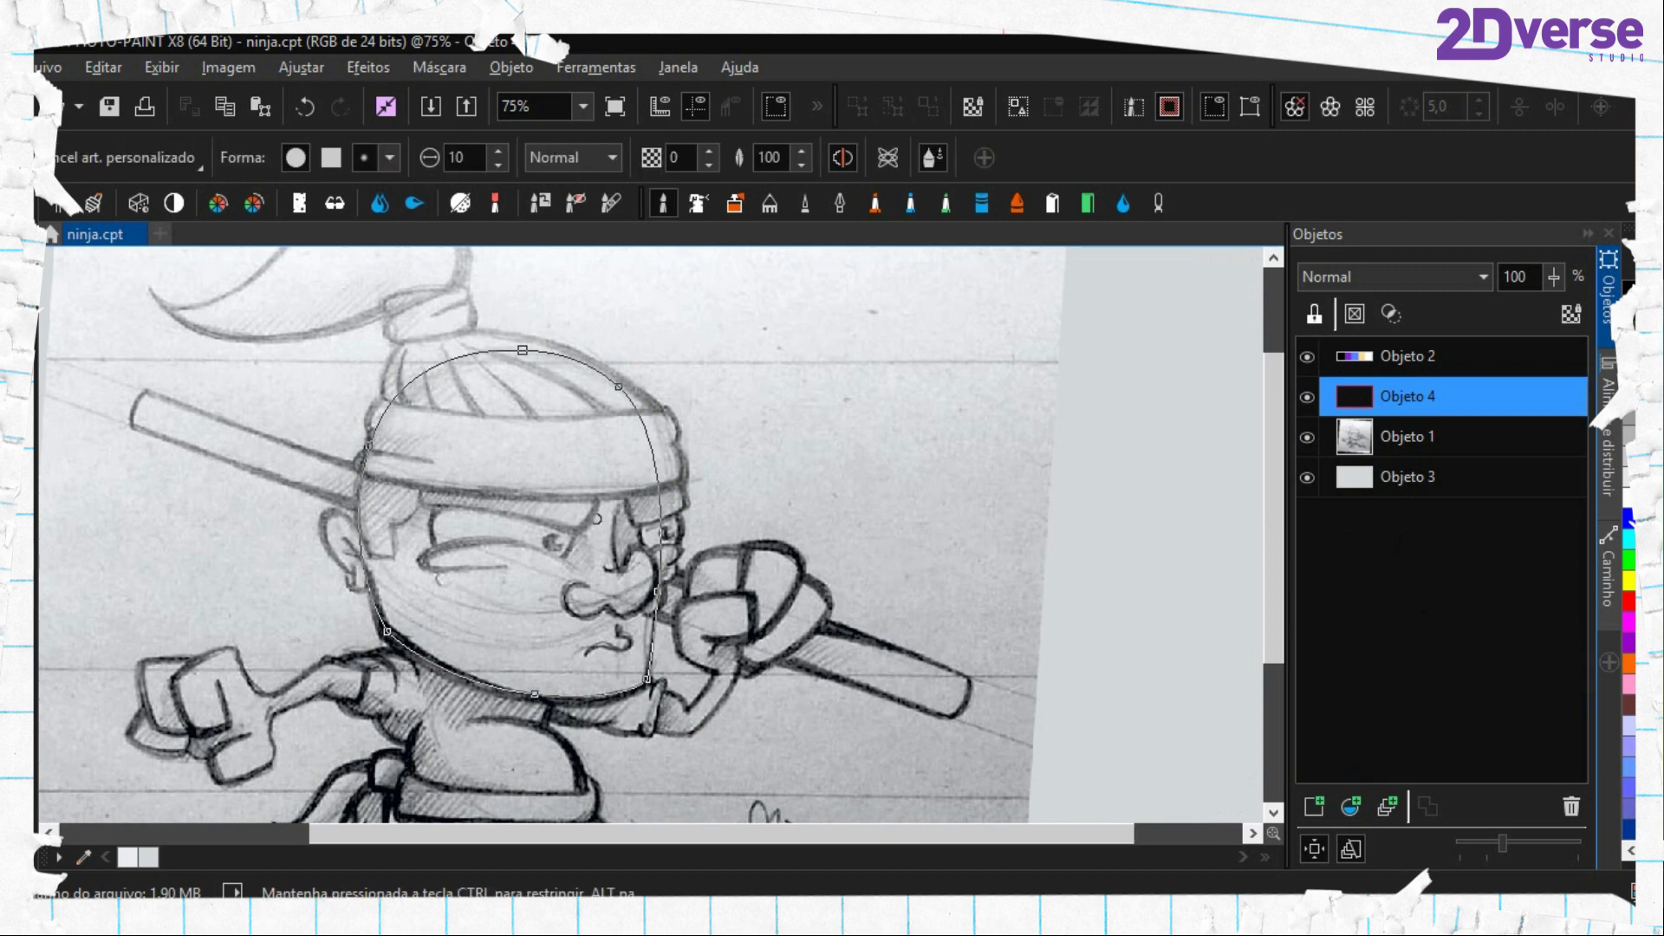
left_click_drag(525, 414, 562, 415)
mouse_move(706, 453)
left_mouse_down()
mouse_move(637, 386)
mouse_move(517, 390)
mouse_move(399, 347)
mouse_move(509, 366)
mouse_move(372, 390)
mouse_move(438, 641)
mouse_move(628, 685)
mouse_move(598, 659)
mouse_move(615, 520)
mouse_move(609, 716)
mouse_move(529, 468)
mouse_move(442, 537)
left_mouse_up()
key("ctrl+z")
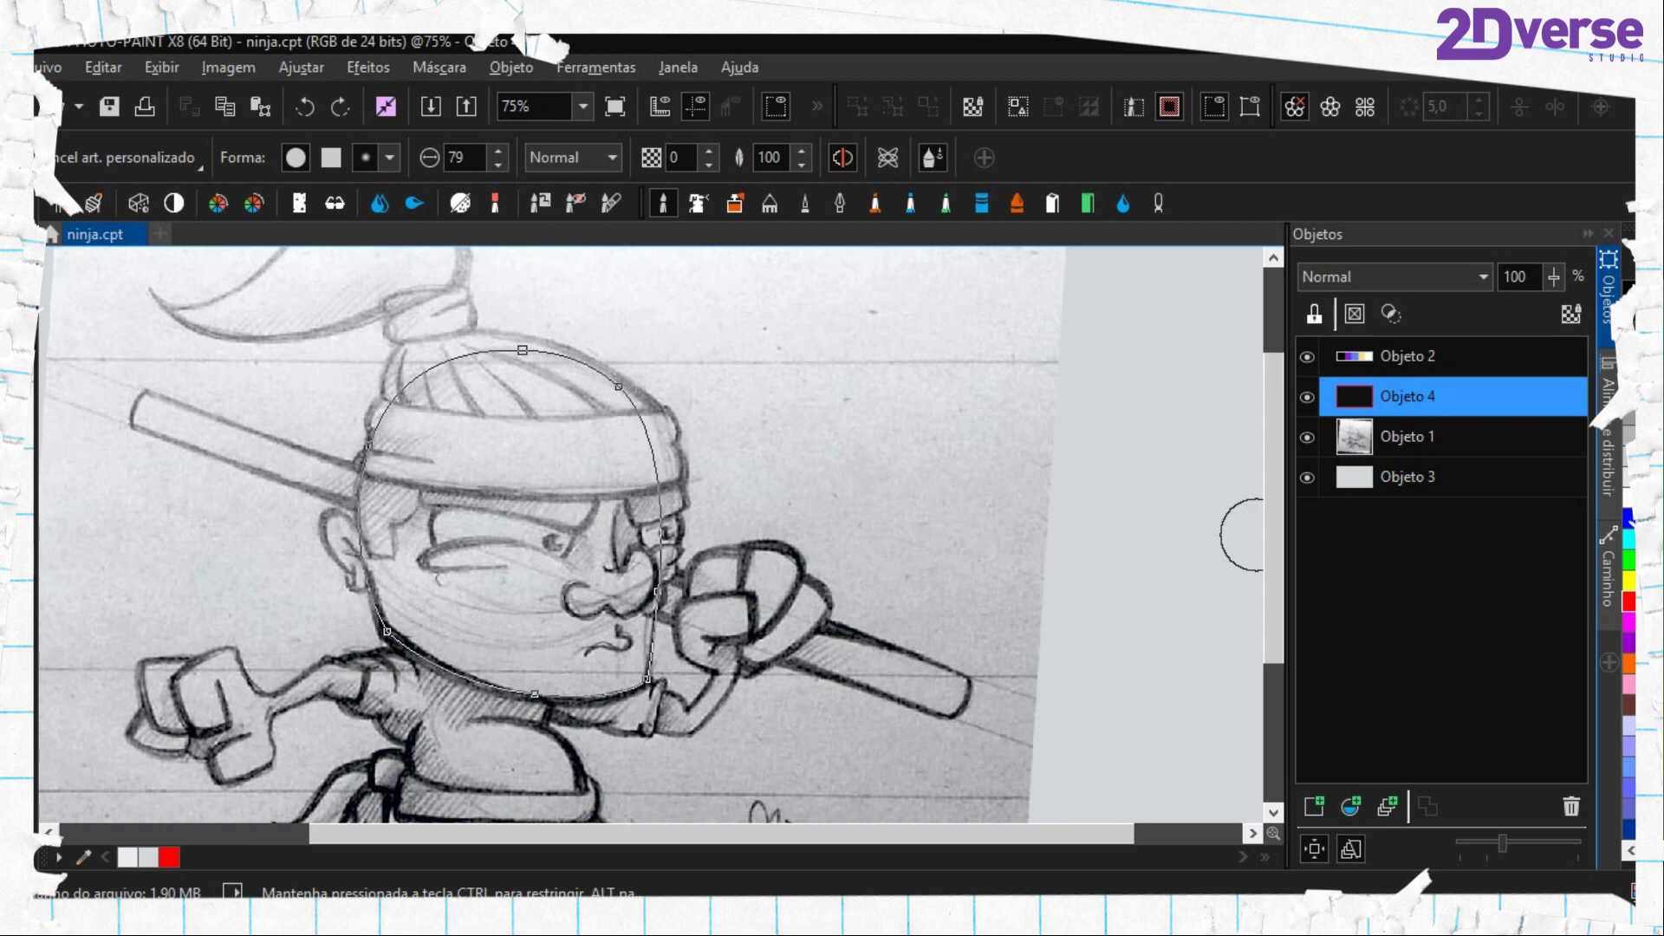
Create a mask from the head path again, test red brush strokes inside it, and undo the test paint
key("ctrl+shift+m")
mouse_move(625, 344)
left_mouse_down()
mouse_move(640, 712)
mouse_move(602, 381)
mouse_move(498, 368)
mouse_move(373, 382)
mouse_move(401, 425)
mouse_move(381, 555)
mouse_move(429, 654)
mouse_move(583, 661)
mouse_move(401, 646)
mouse_move(502, 642)
left_mouse_up()
key("ctrl+h")
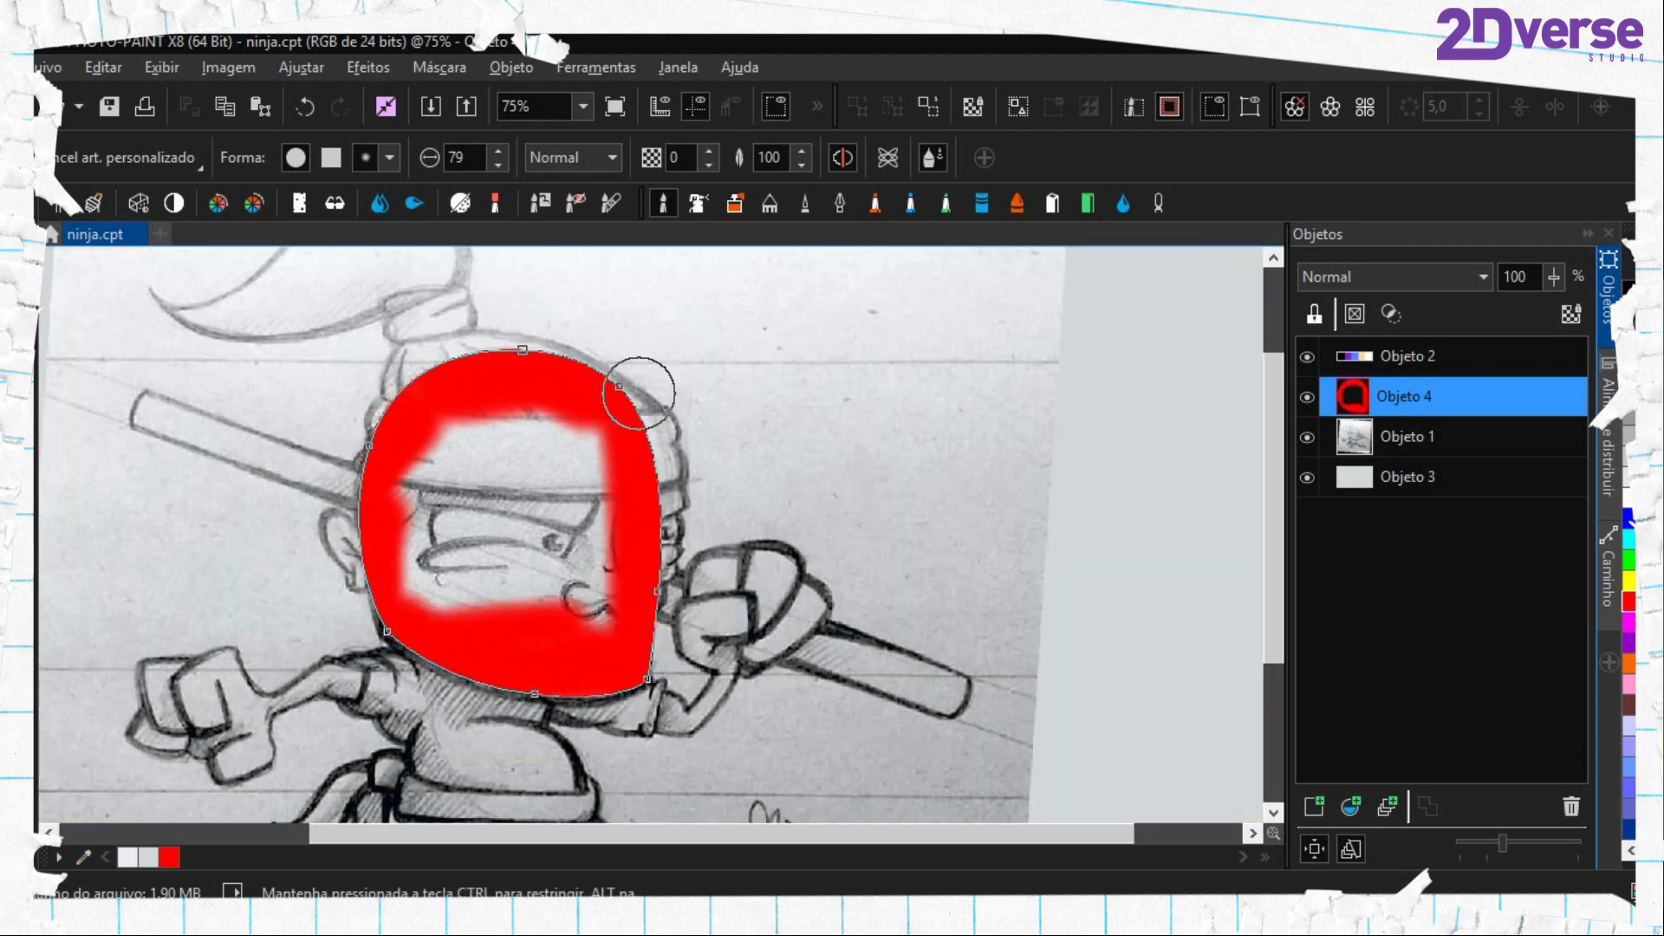
key("ctrl+z")
key("ctrl+z")
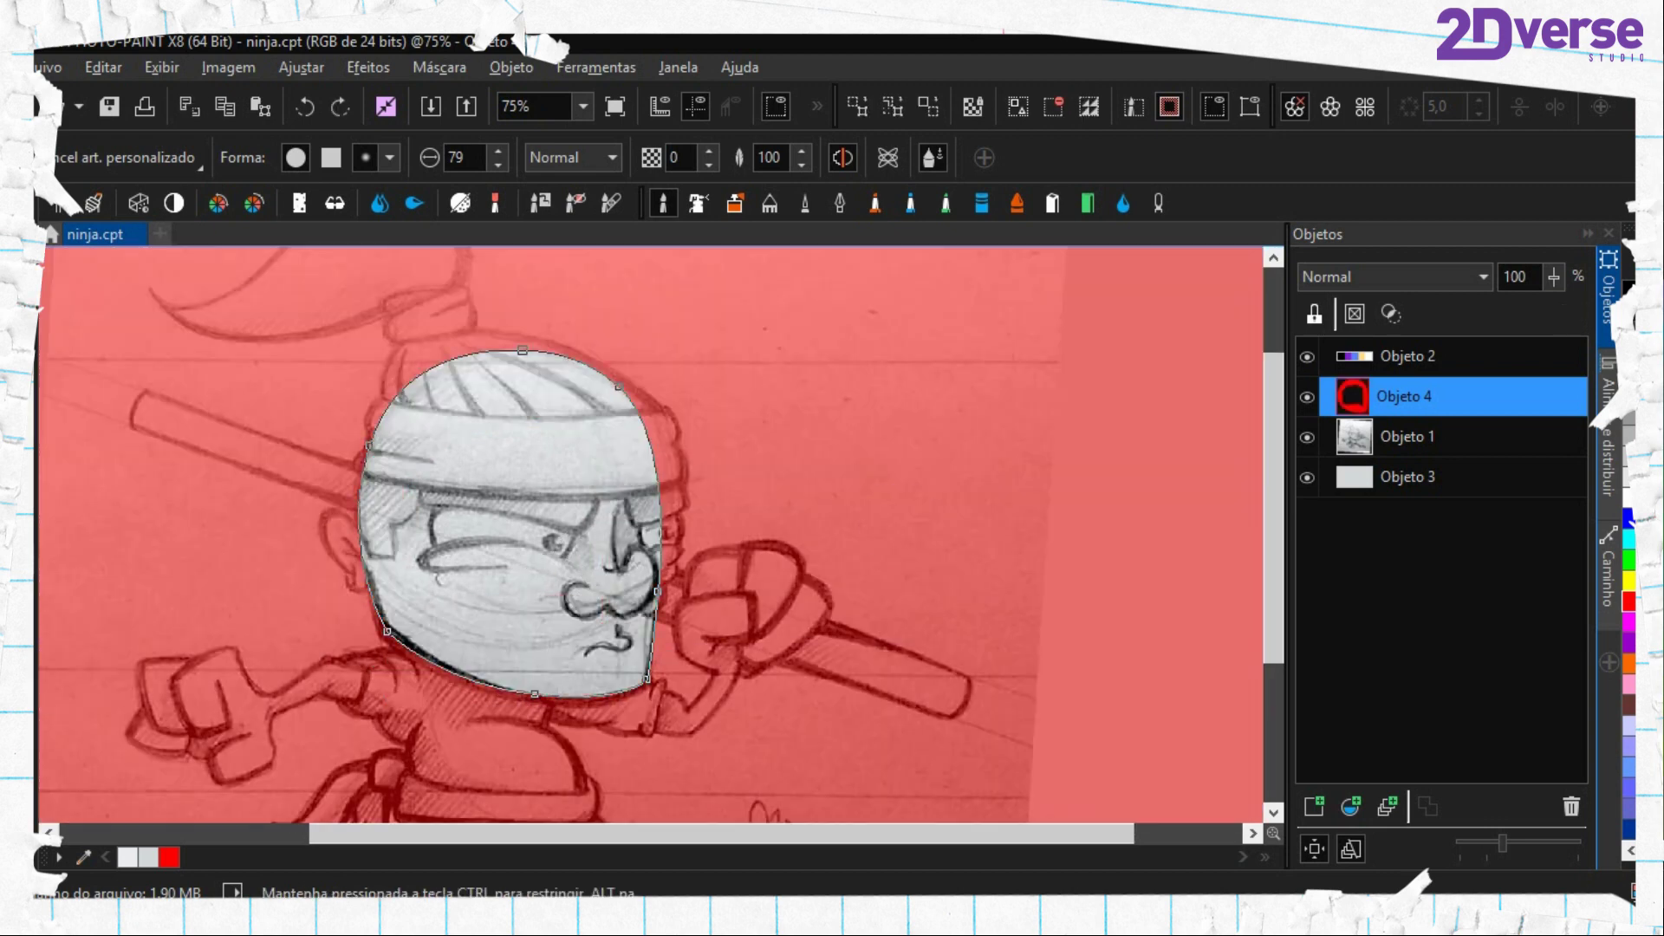
Fill the masked head area on Objeto 4 with the cream yellow colour and remove the mask
key("f")
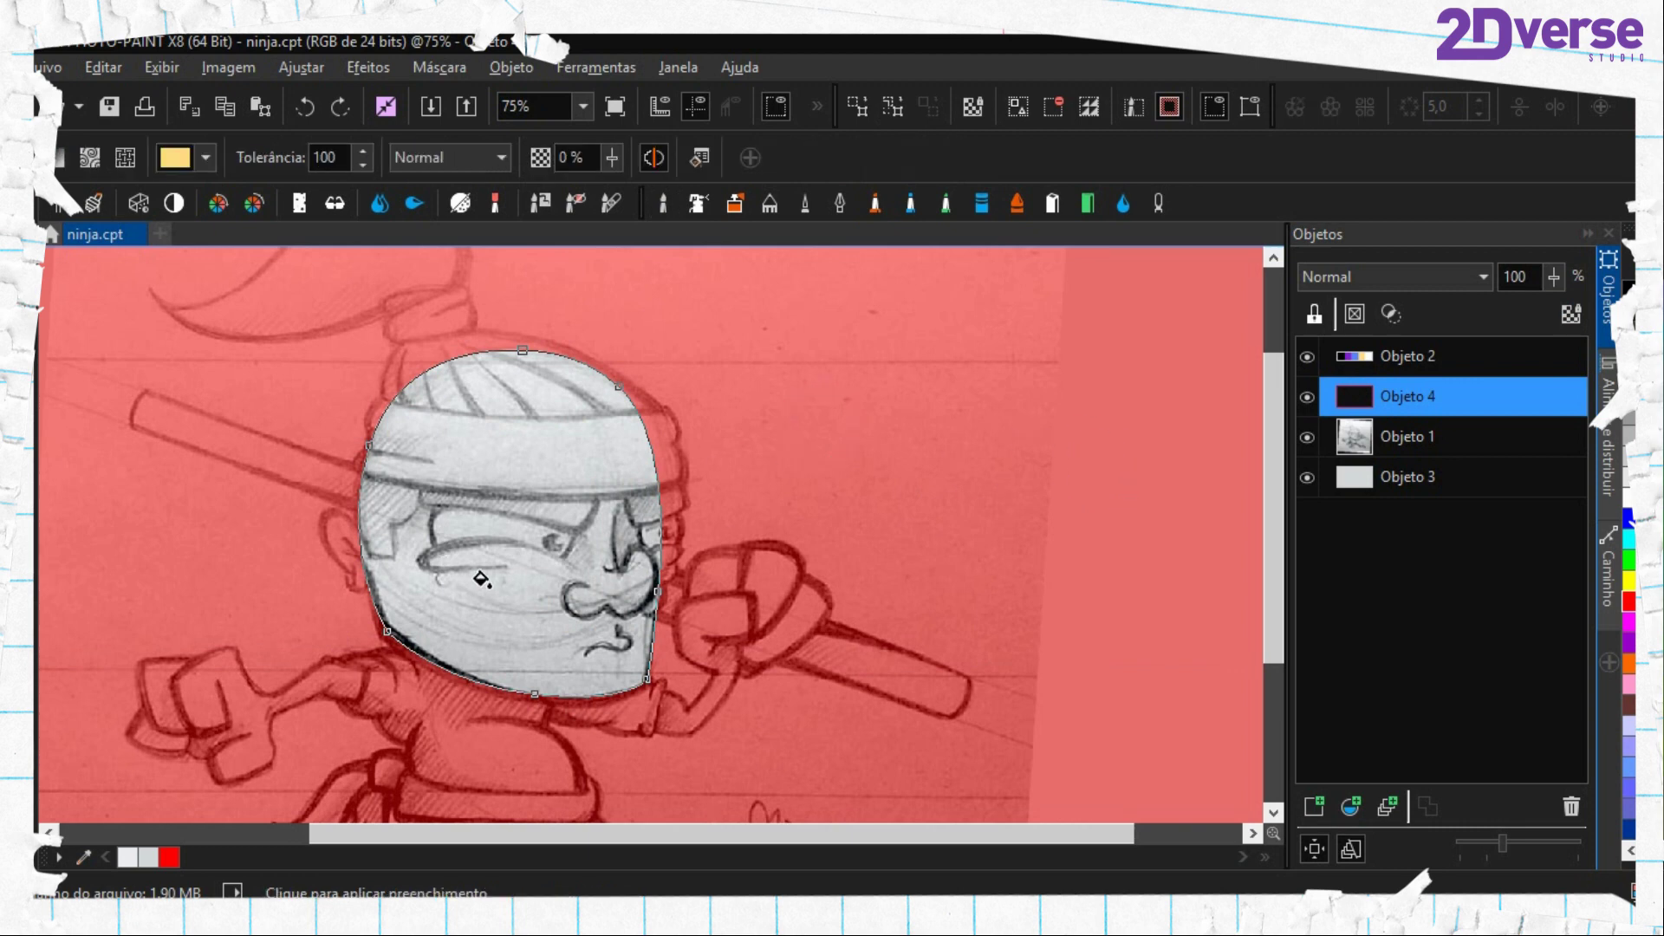
left_click(526, 501)
key("ctrl+shift+r")
Delete the head path and activate the Pick tool on the filled head shape
right_click(445, 475)
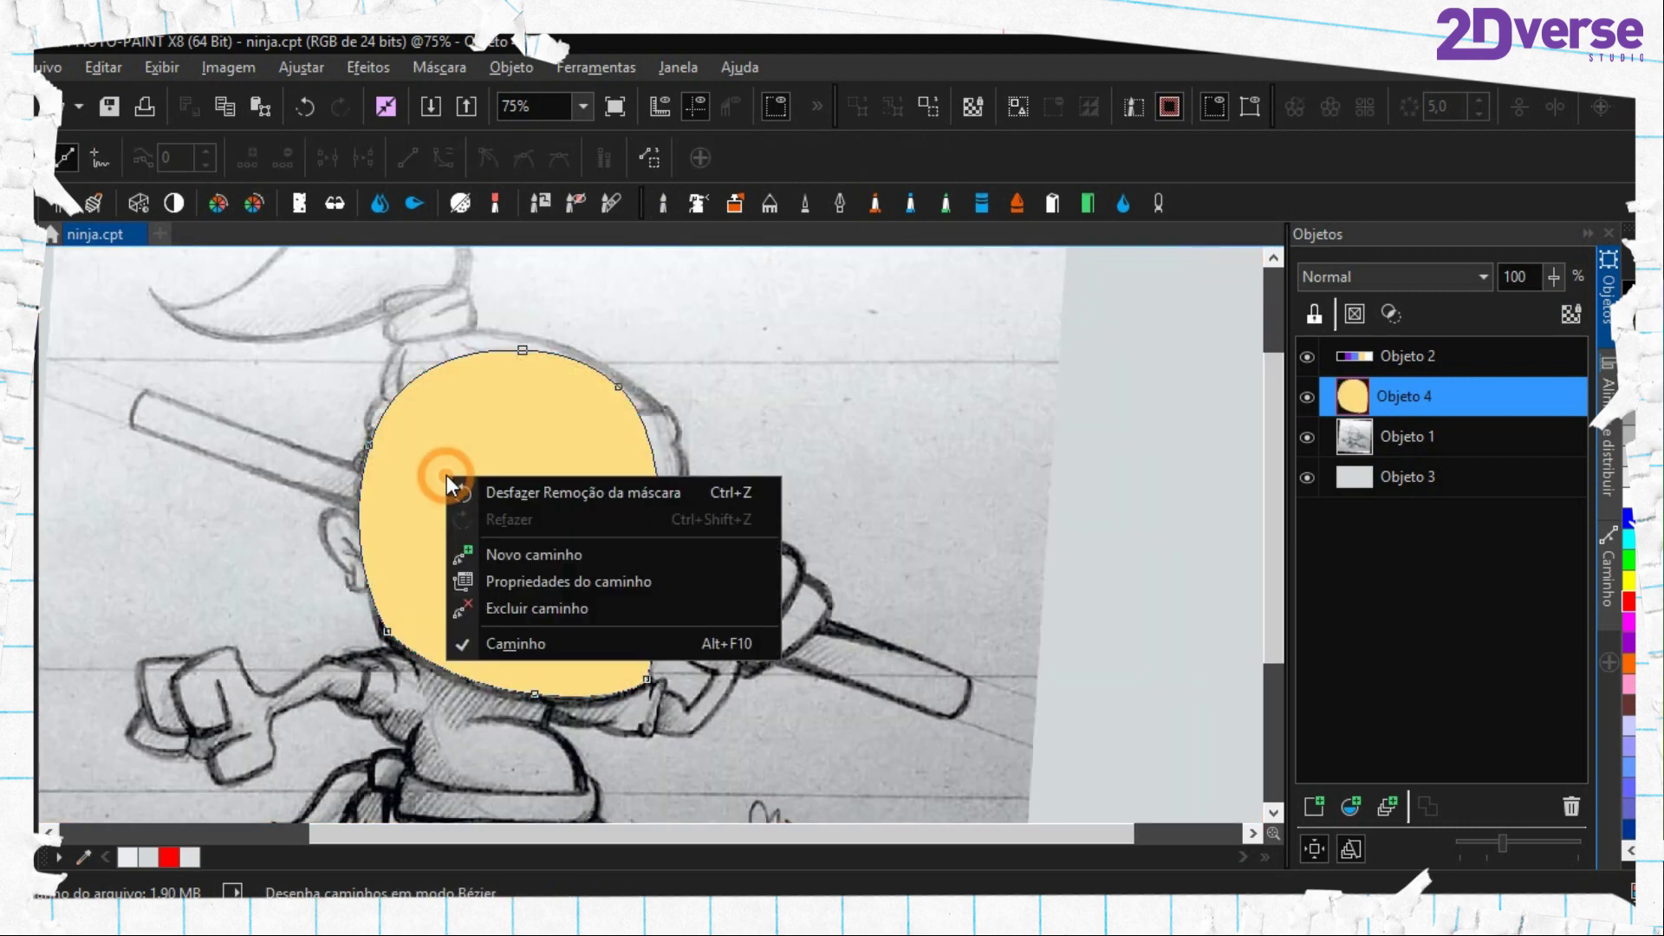
left_click(579, 607)
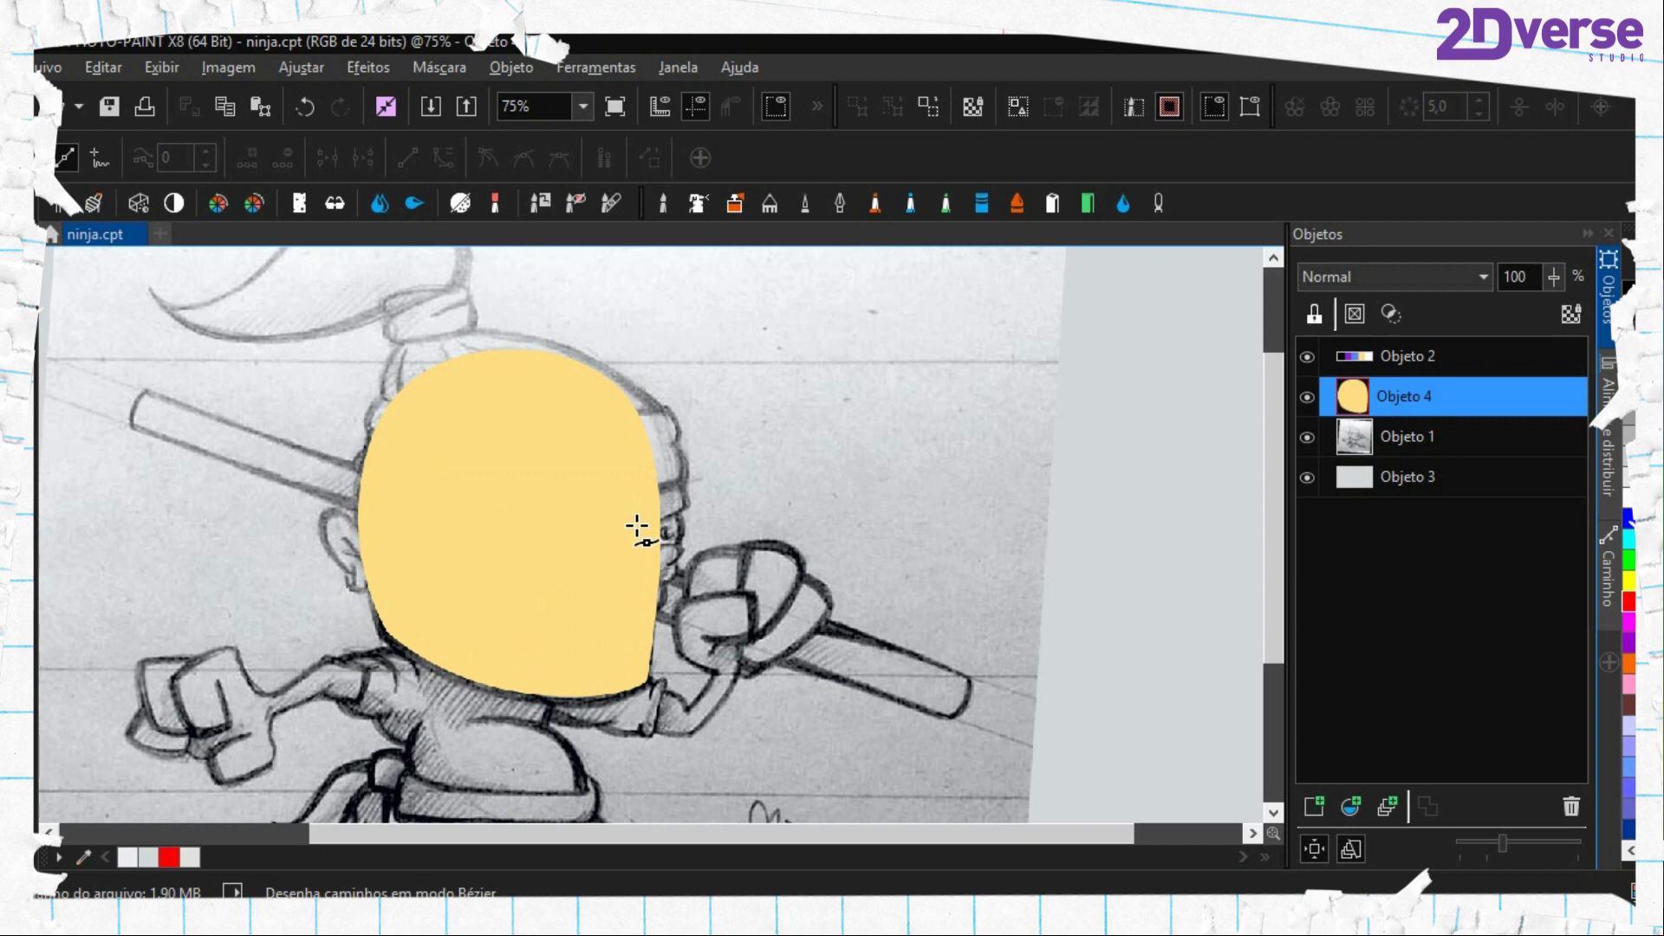
key("o")
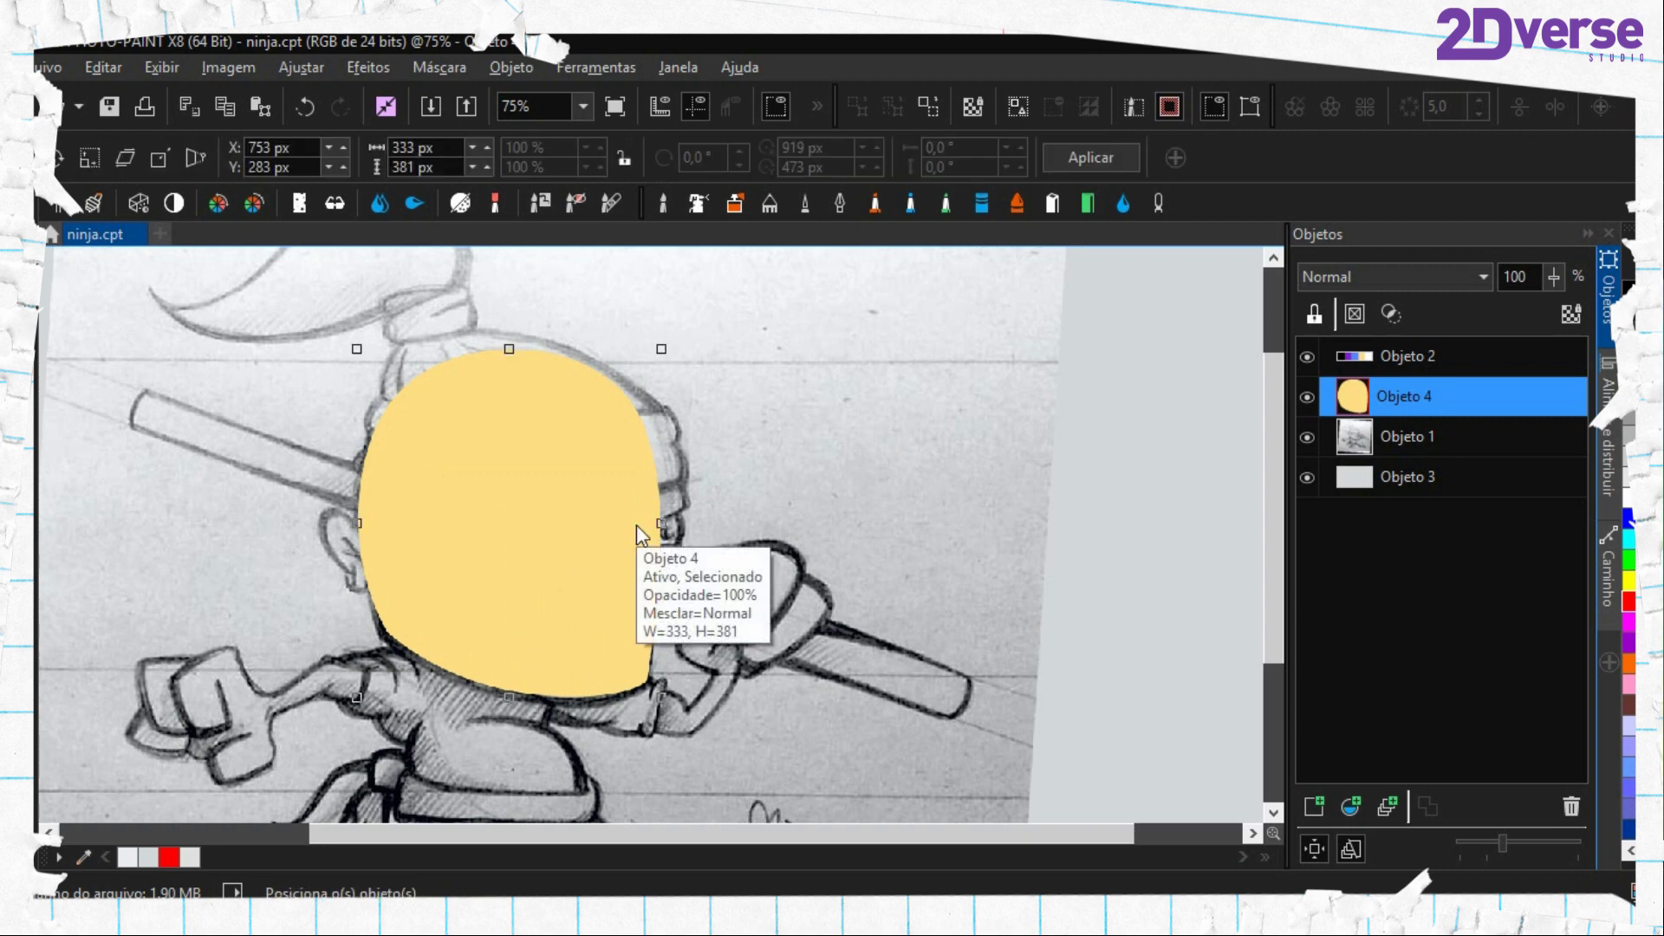
scroll(636, 524, "down", 1)
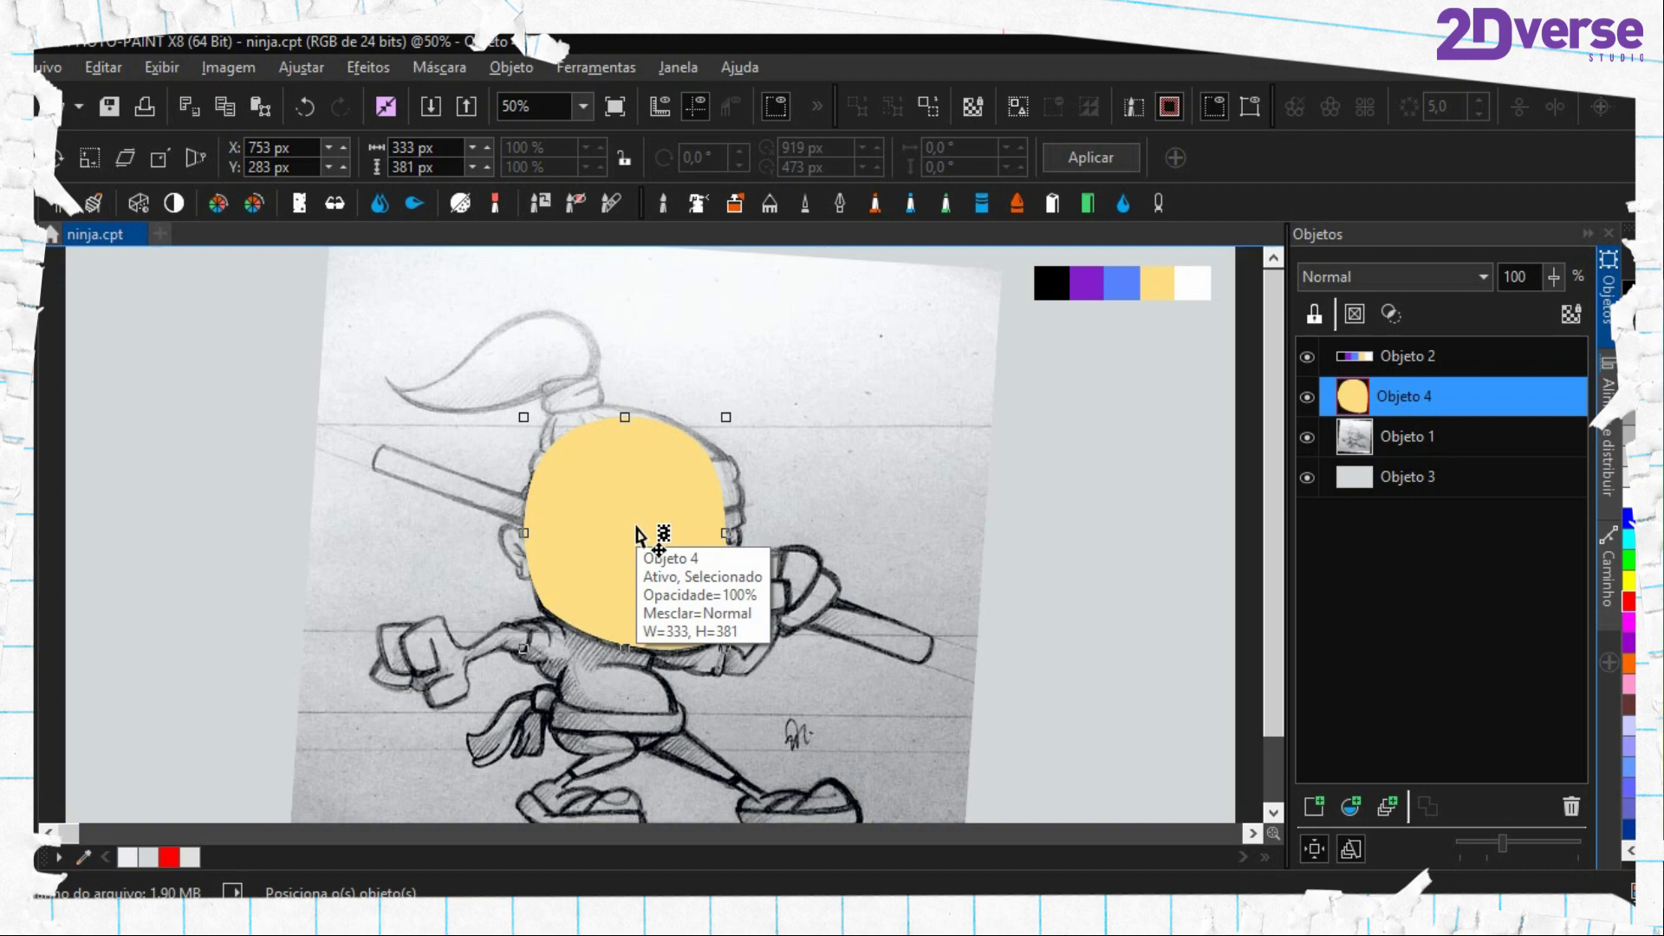
scroll(638, 535, "up", 2)
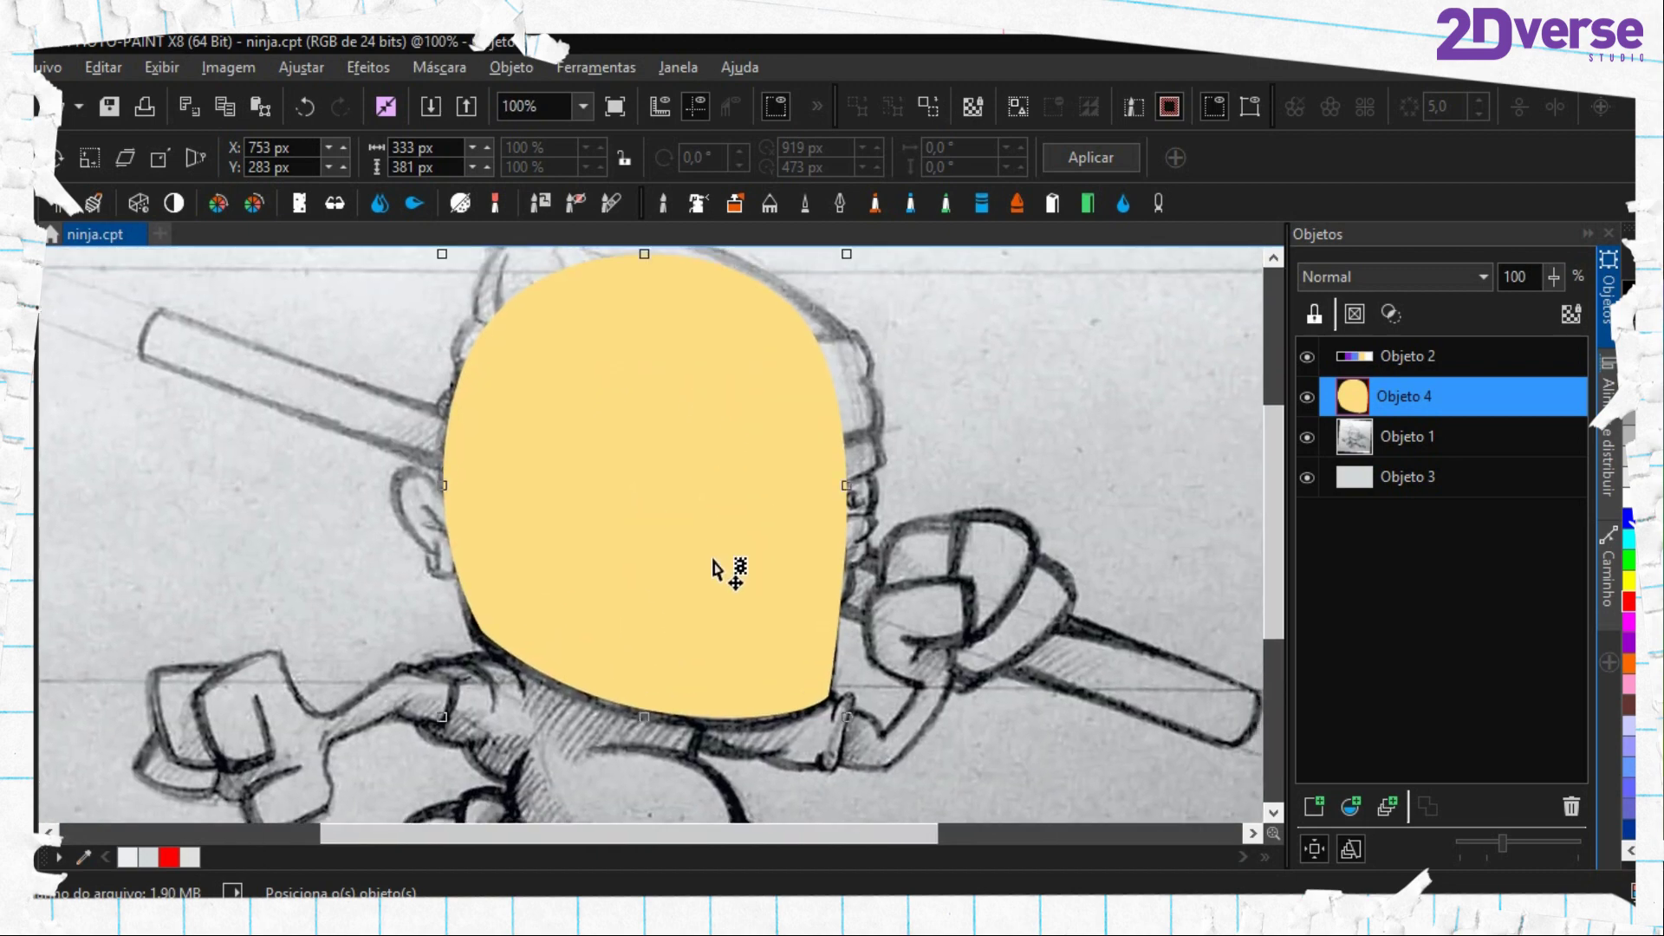
Compare the head fill with the sketch by toggling the visibility of Objeto 1 and Objeto 4
left_click(1306, 437)
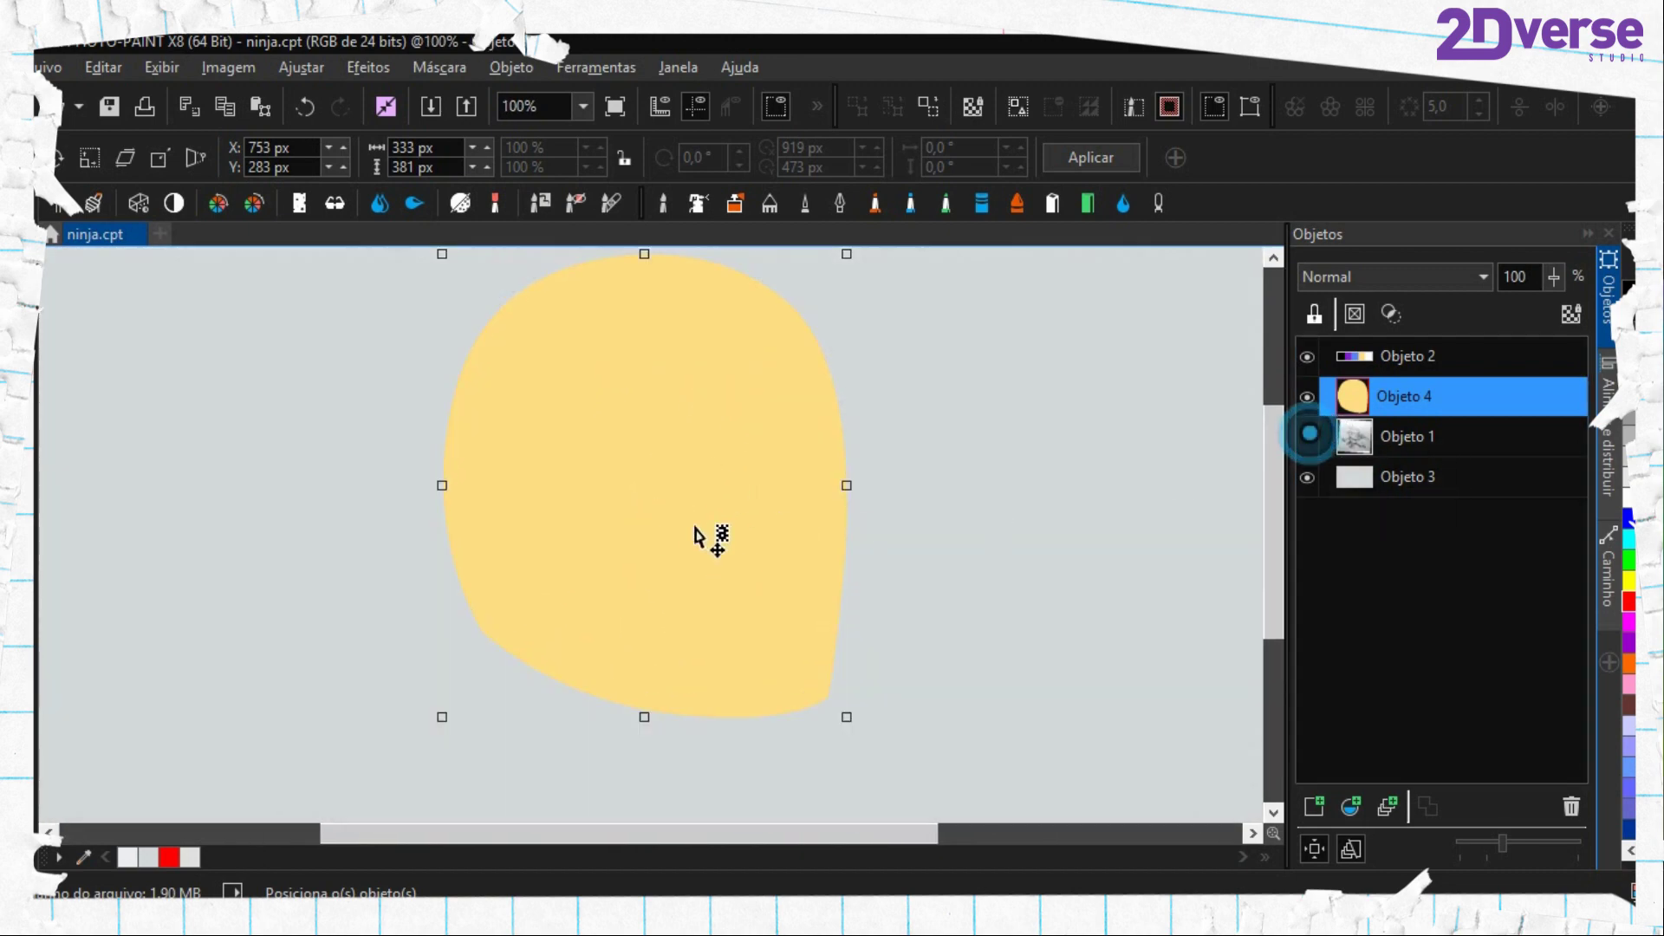
scroll(705, 538, "down", 1)
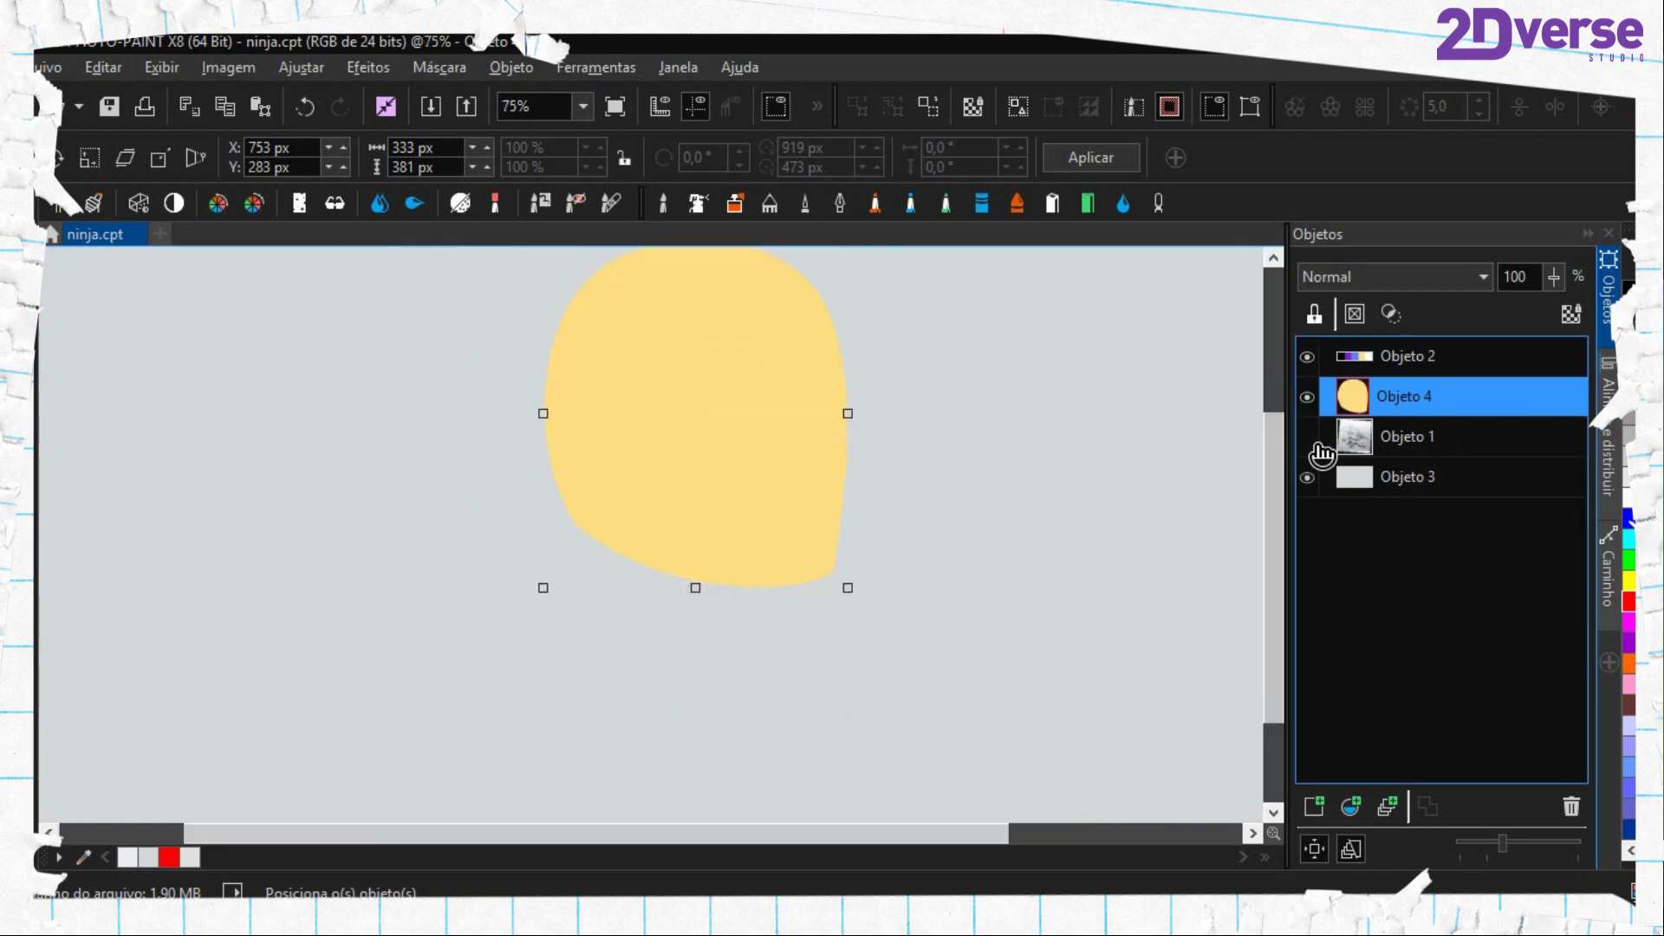
left_click(1306, 436)
left_click(1307, 396)
left_click(1307, 397)
left_click(1307, 397)
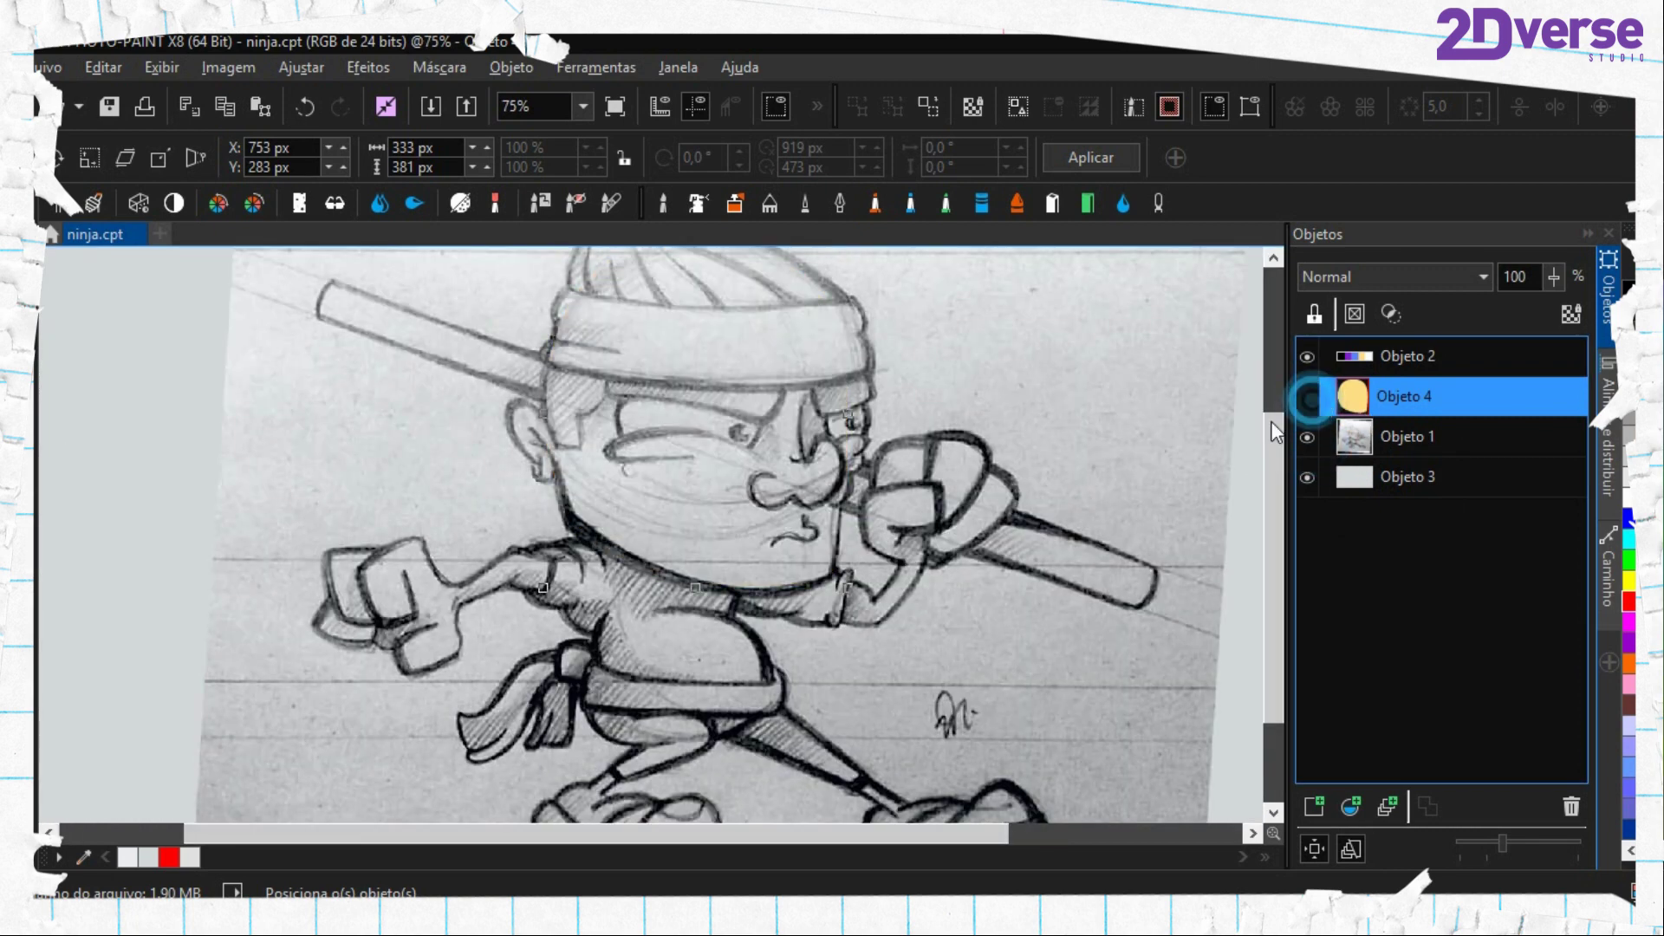
left_click(1310, 398)
left_click(1310, 399)
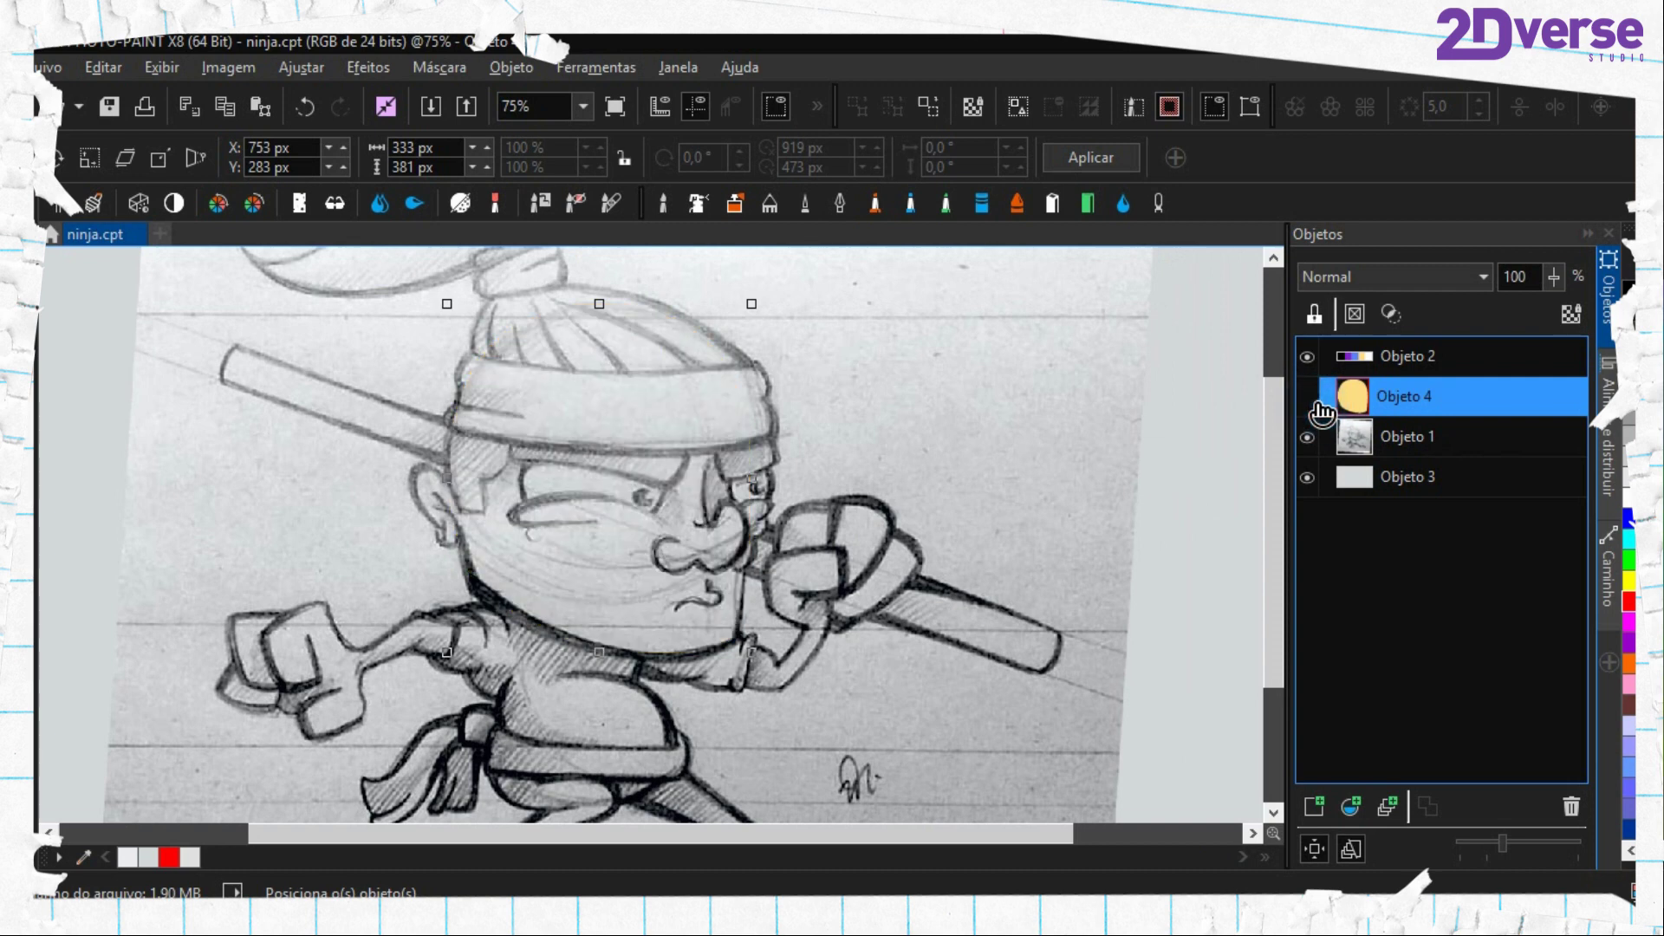
left_click(1310, 398)
left_click(1310, 398)
left_click(1309, 400)
left_click(1309, 400)
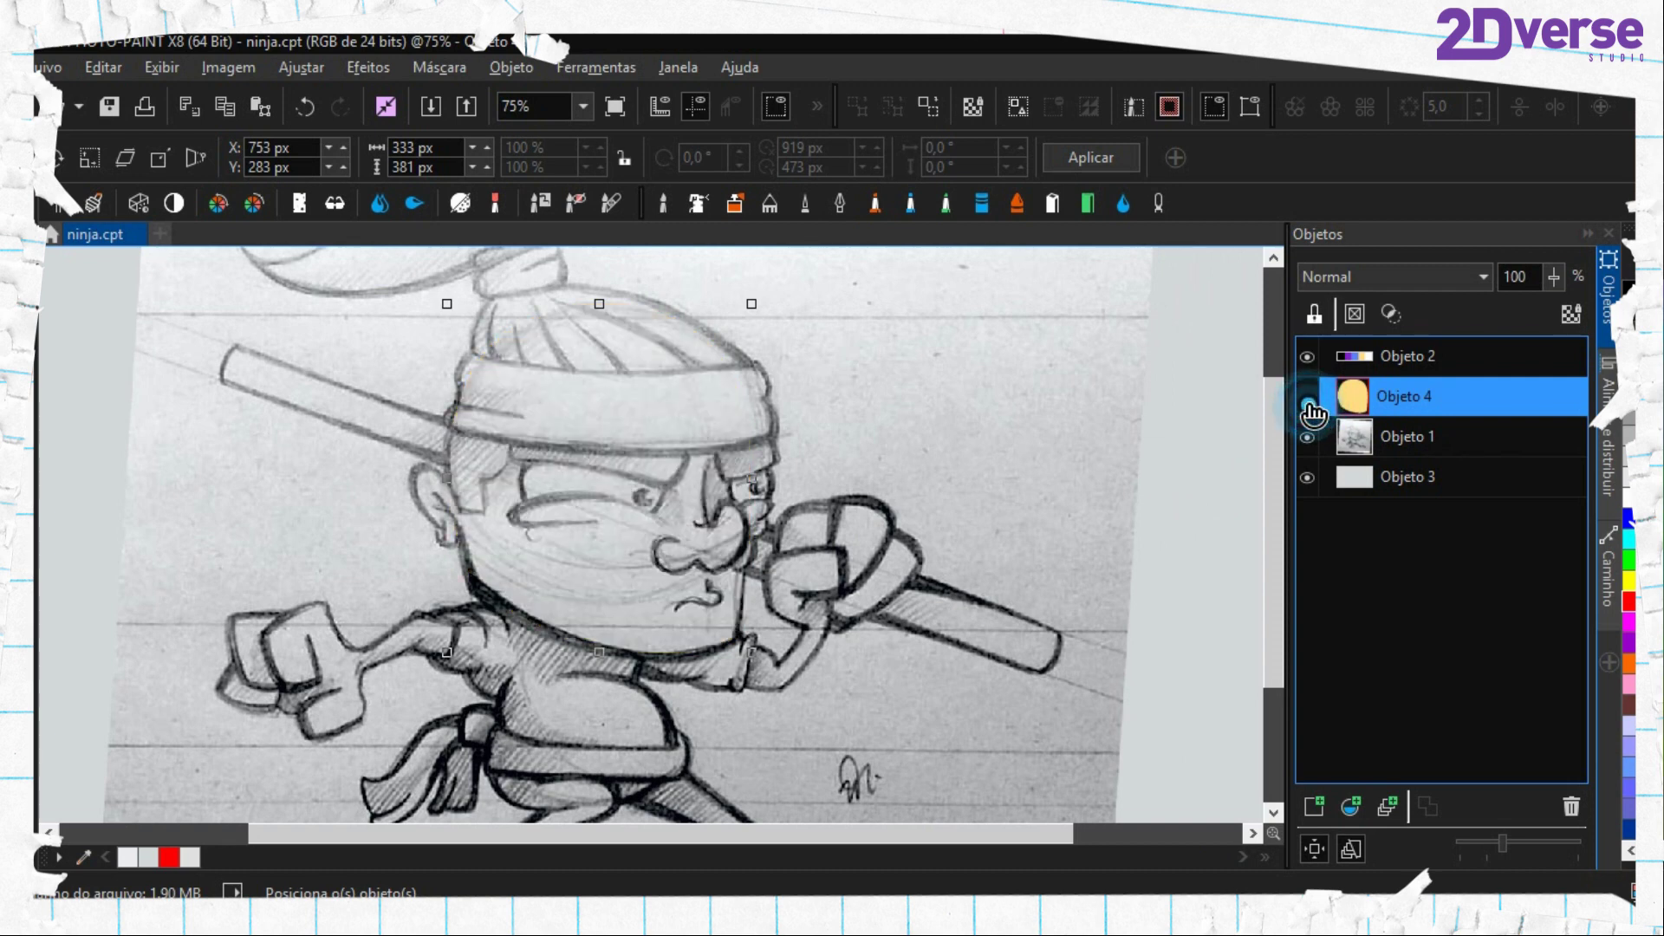
left_click(1308, 400)
left_click(1309, 401)
left_click(1308, 400)
left_click(1309, 400)
left_click(1308, 400)
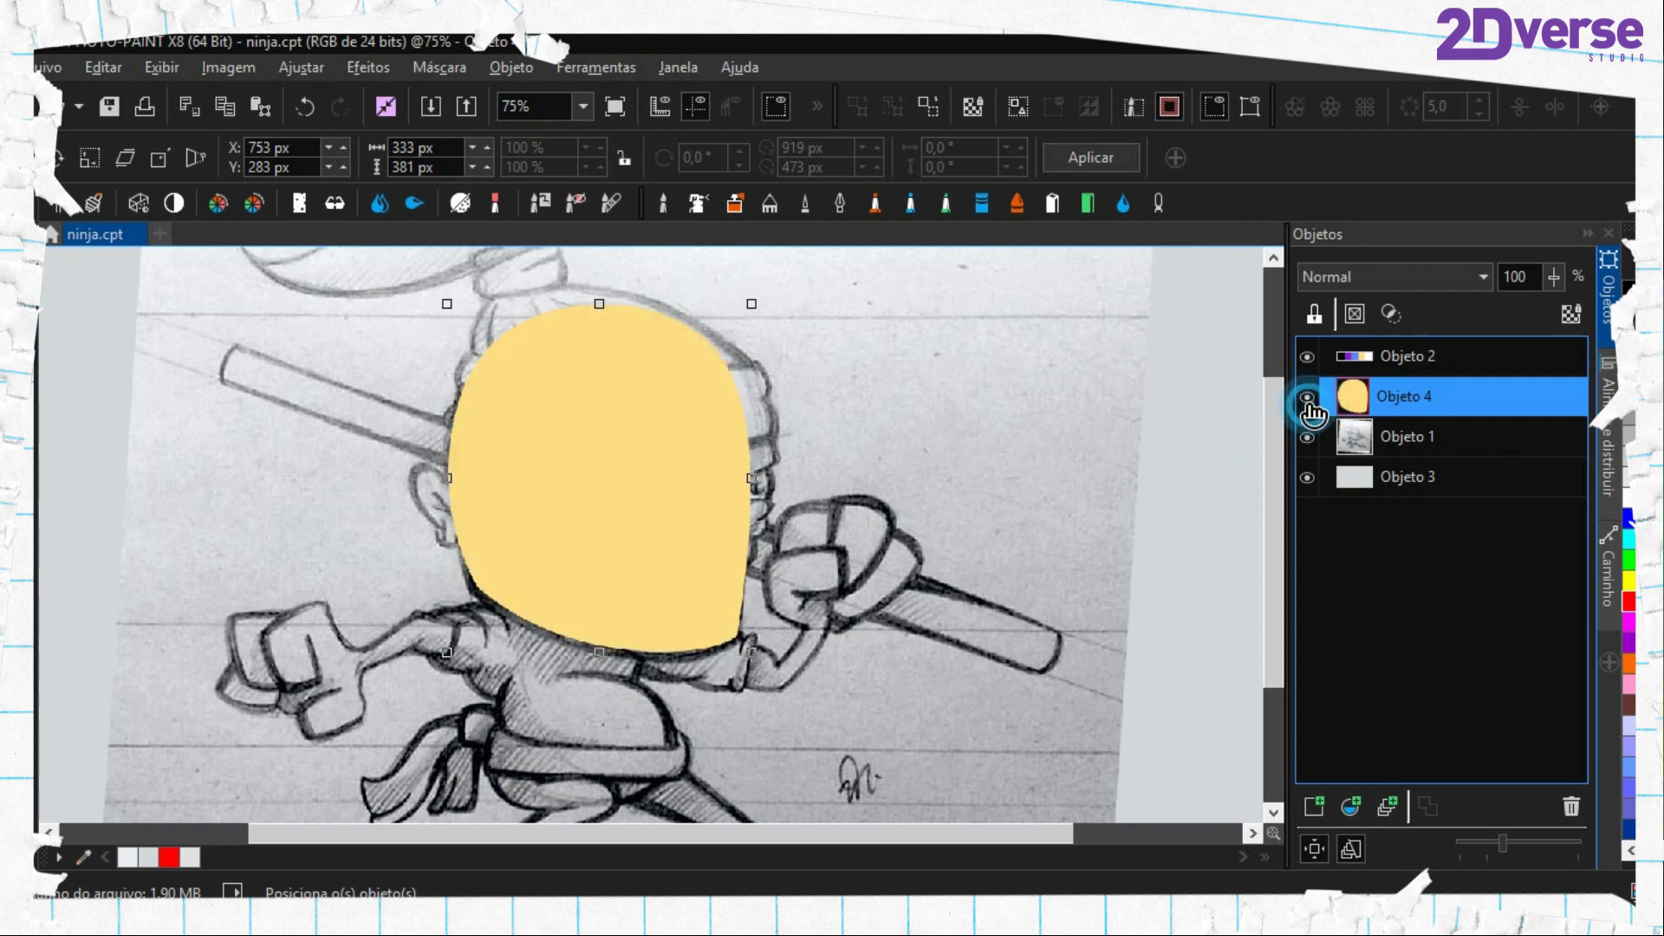
Hide the head fill Objeto 4 and activate the Bézier path tool over the sketch
scroll(672, 576, "up", 2)
left_click(1310, 399)
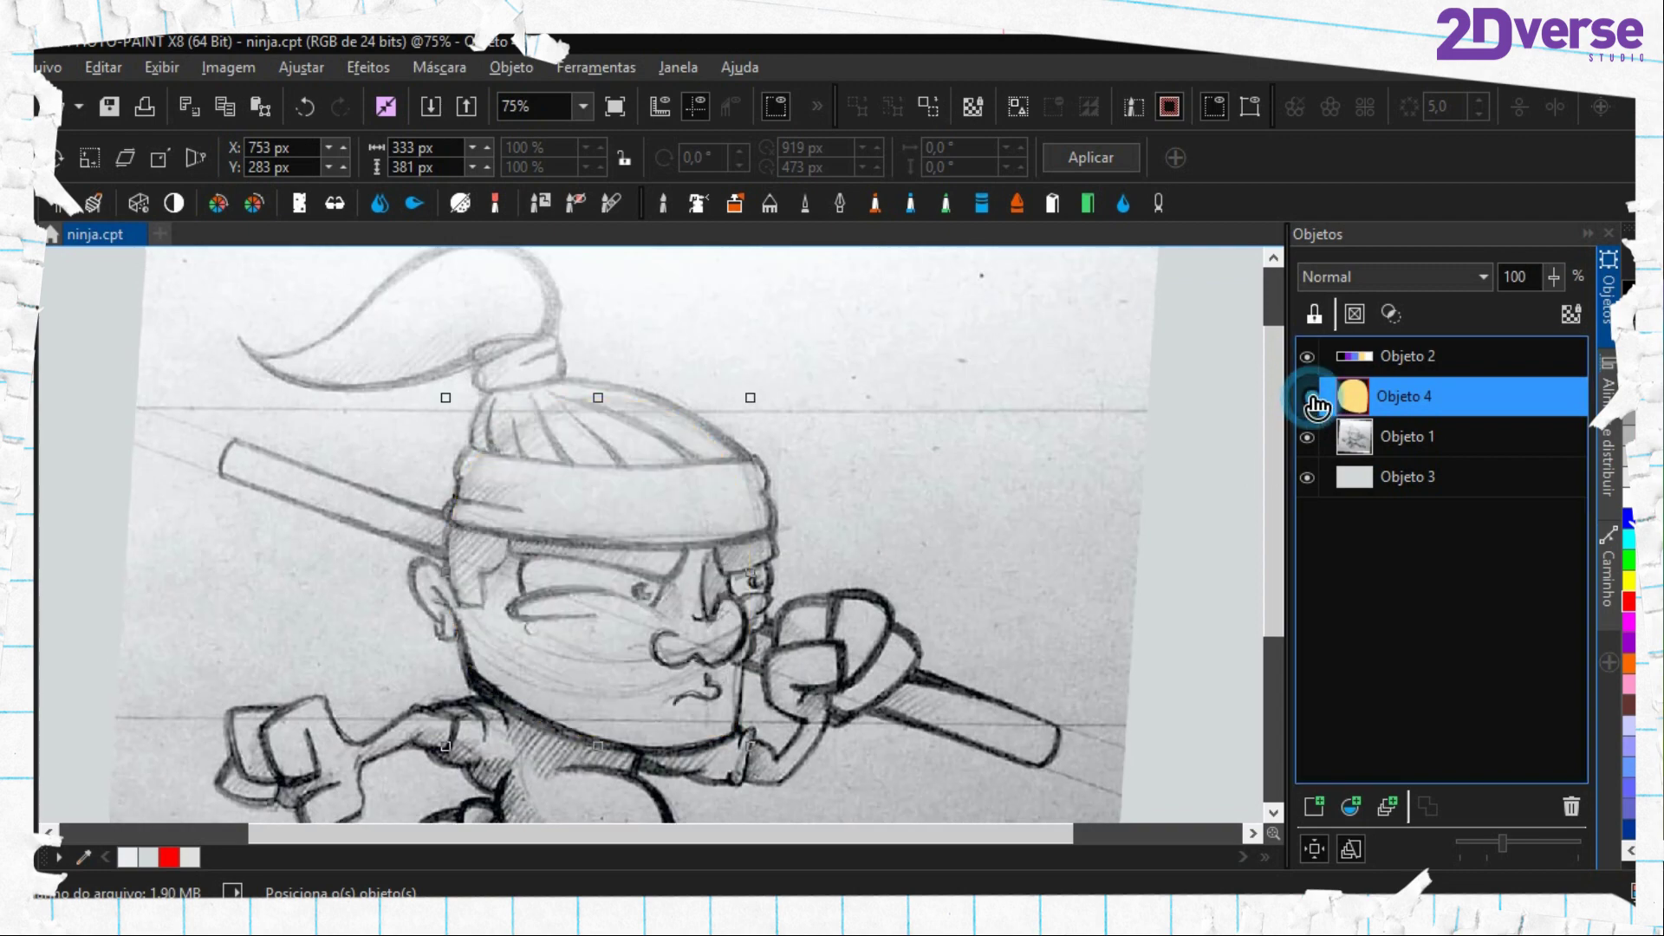
left_click_drag(581, 598, 780, 567)
key("period")
scroll(767, 545, "up", 1)
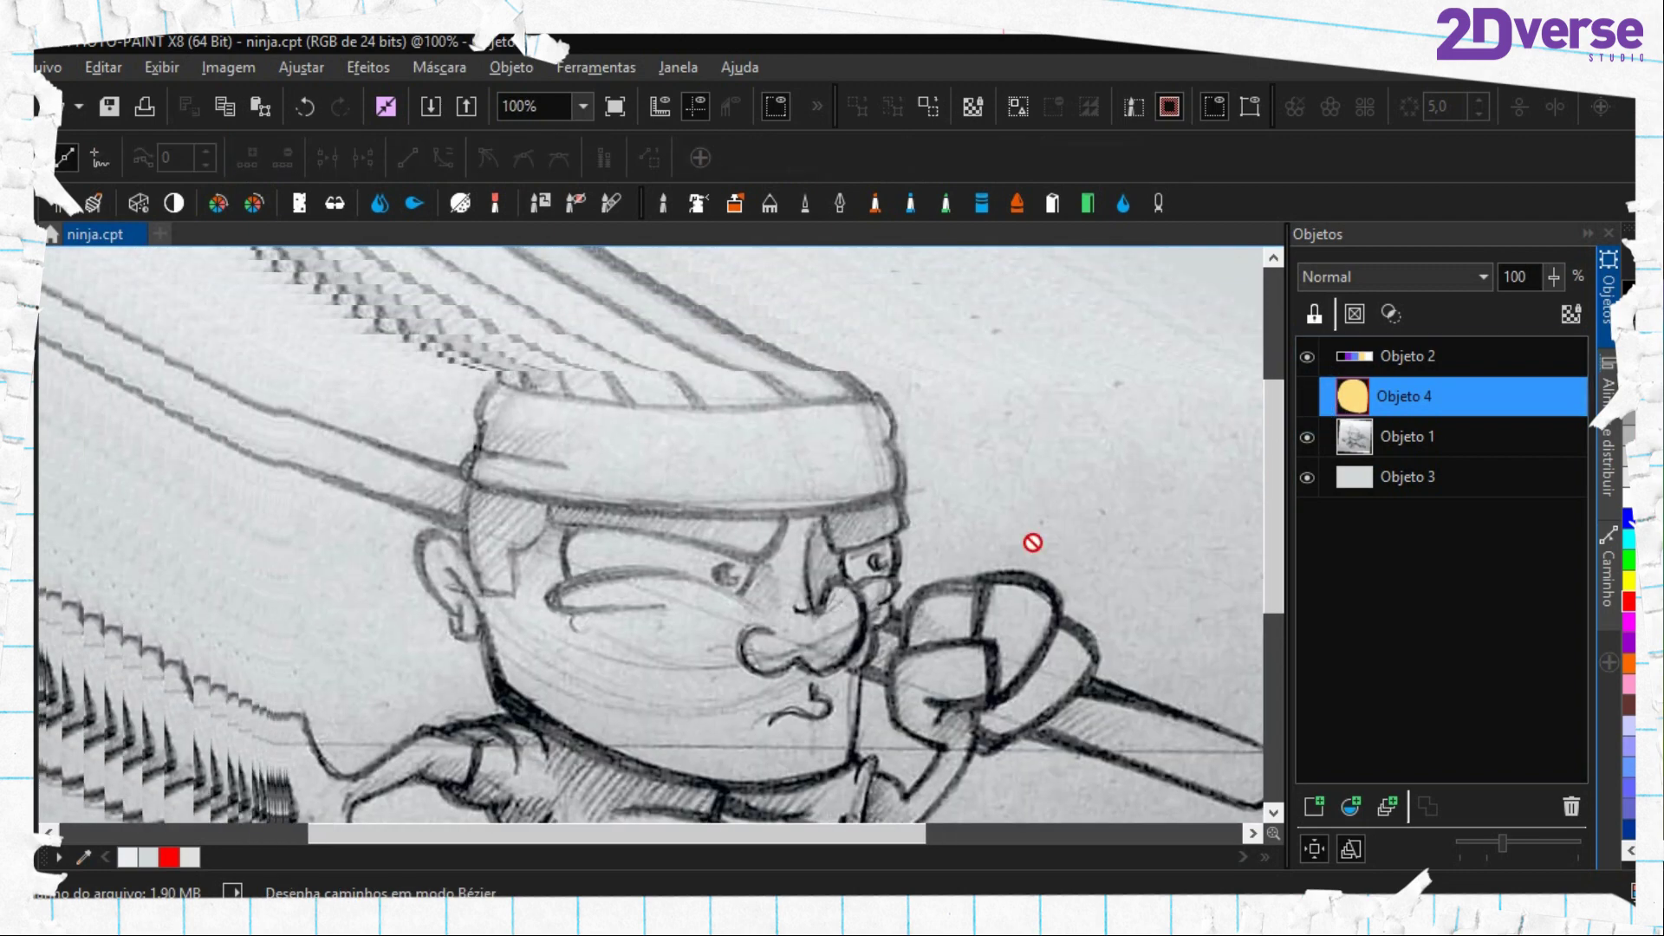
Show Objeto 4, sample a palette colour with the Eyedropper, and return to the Bézier path tool
left_click(1308, 398)
left_click_drag(1002, 557, 785, 540)
left_click_drag(929, 464, 669, 517)
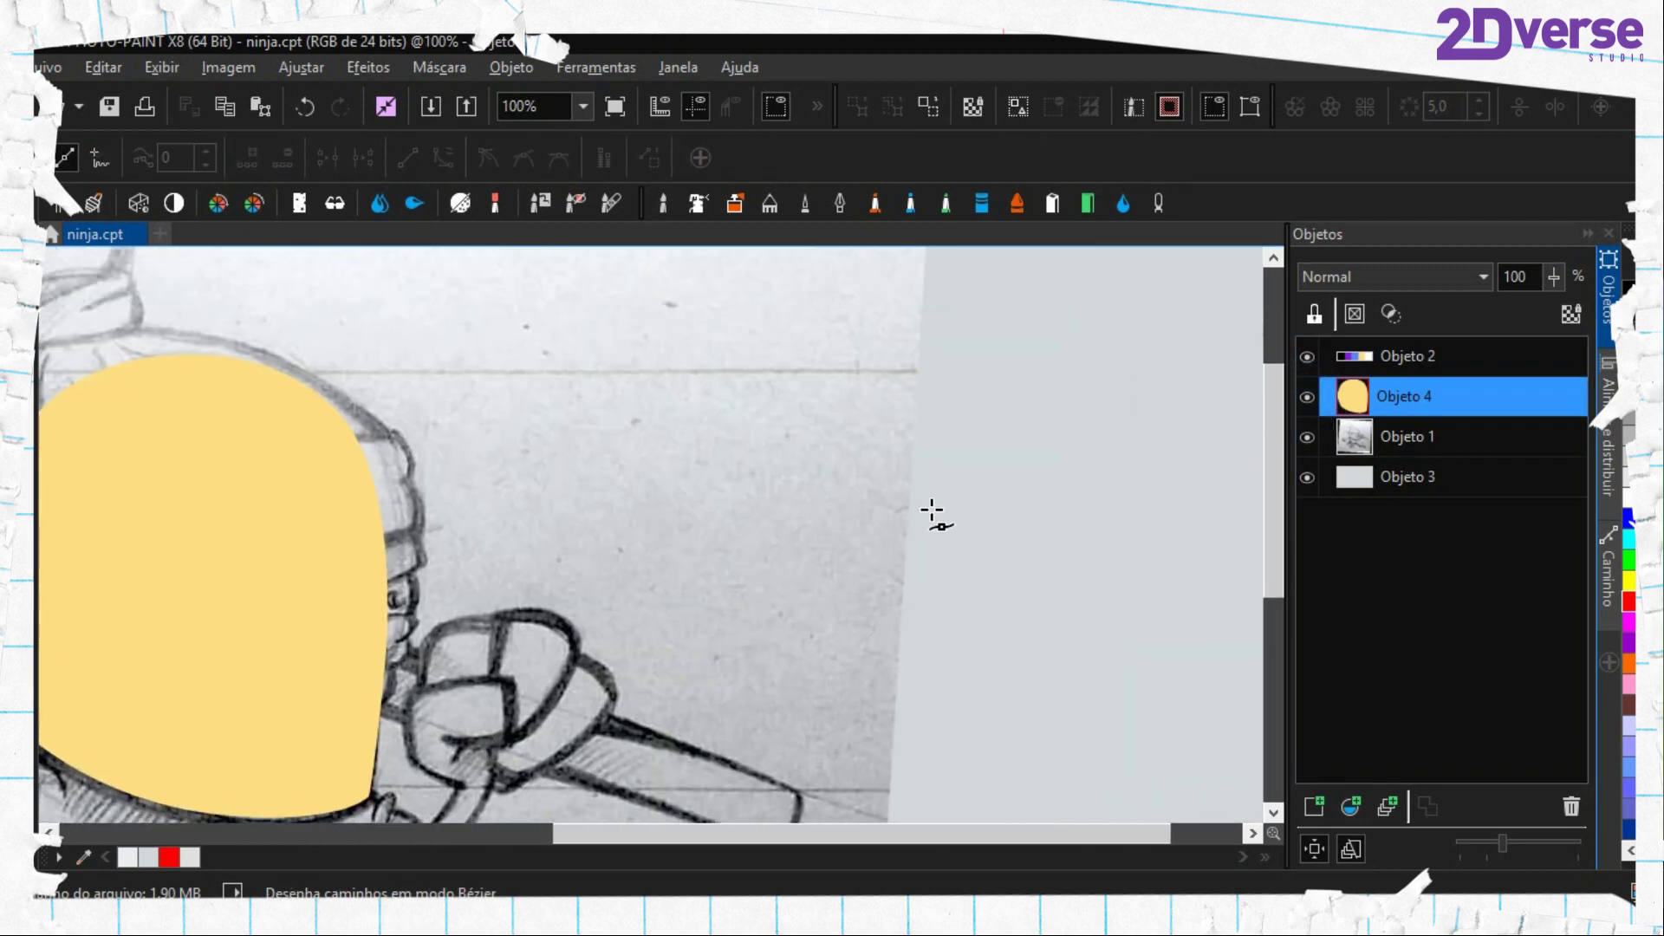
left_click_drag(932, 512, 705, 520)
scroll(701, 498, "down", 1)
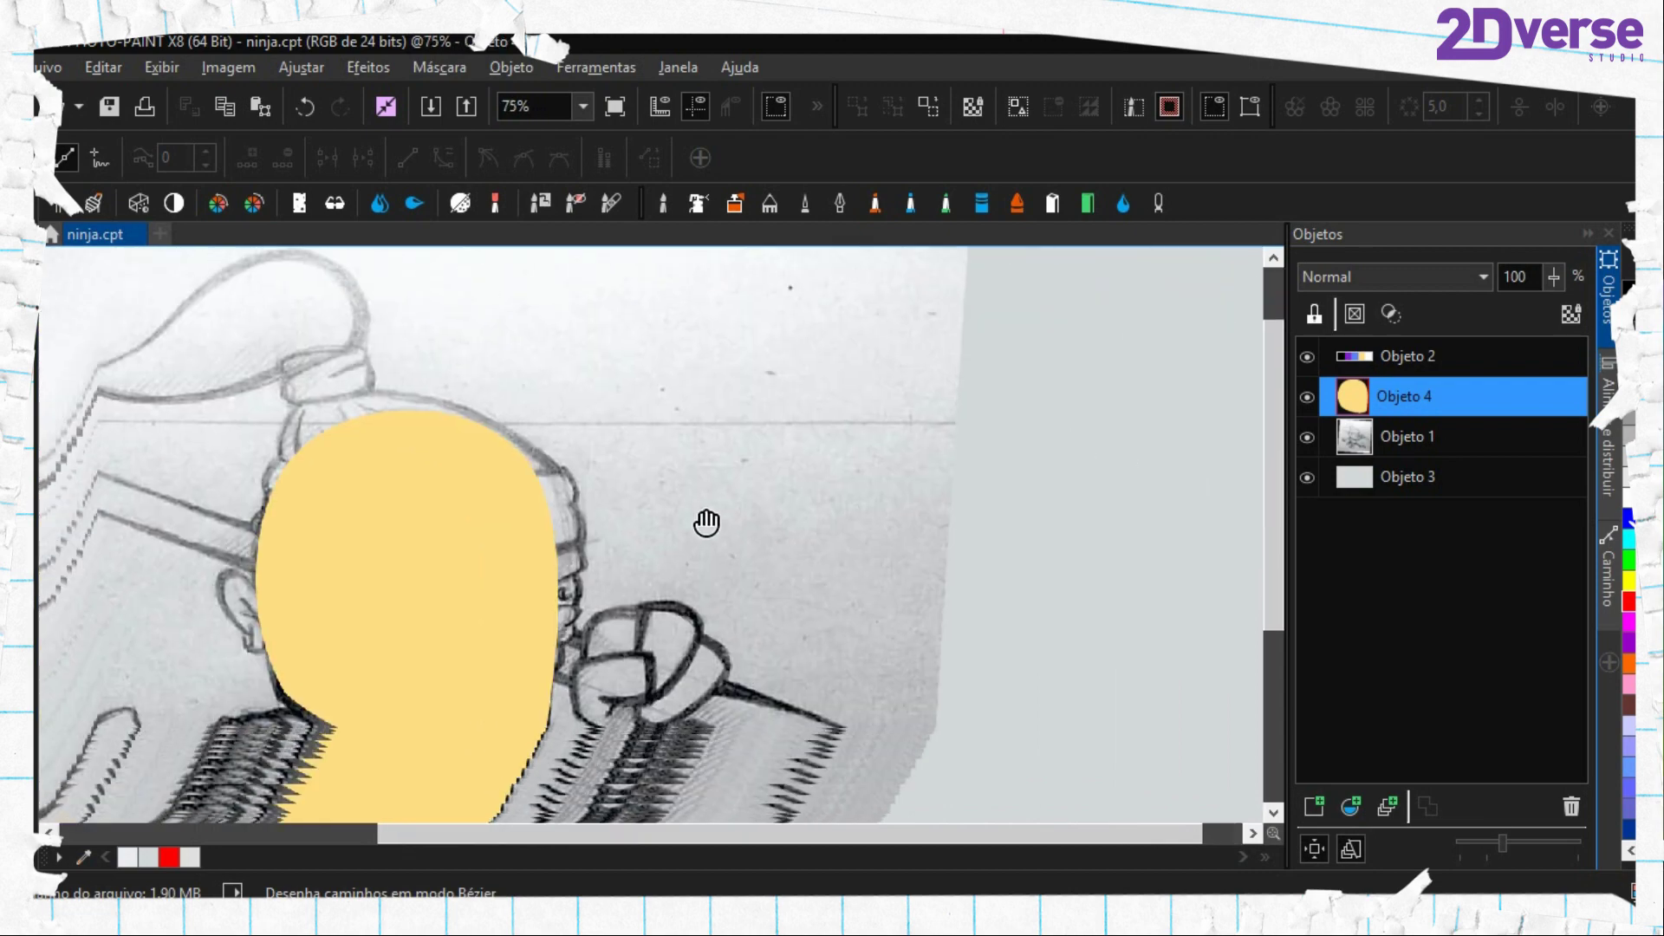
left_click_drag(949, 434, 884, 538)
key("e")
left_click(1045, 304)
left_click_drag(636, 565, 789, 392)
key("period")
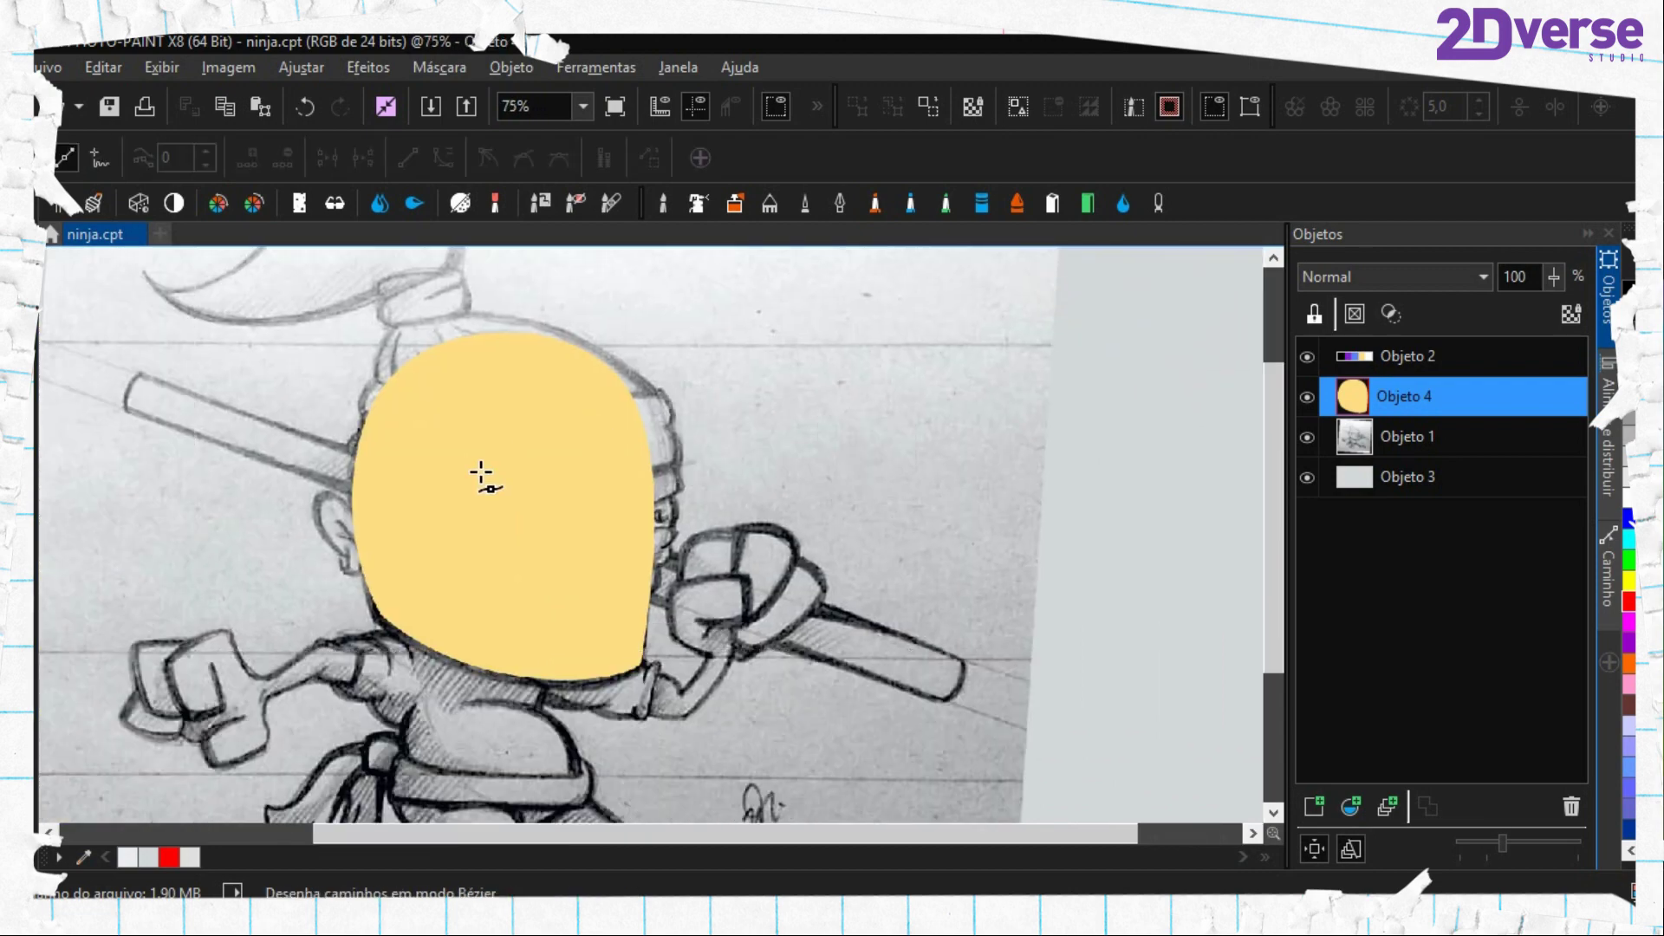
Hide the head fill Objeto 4, select Objeto 1, and trace the headband's lower edge and right end with a Bézier path
scroll(480, 475, "up", 1)
left_click(1308, 397)
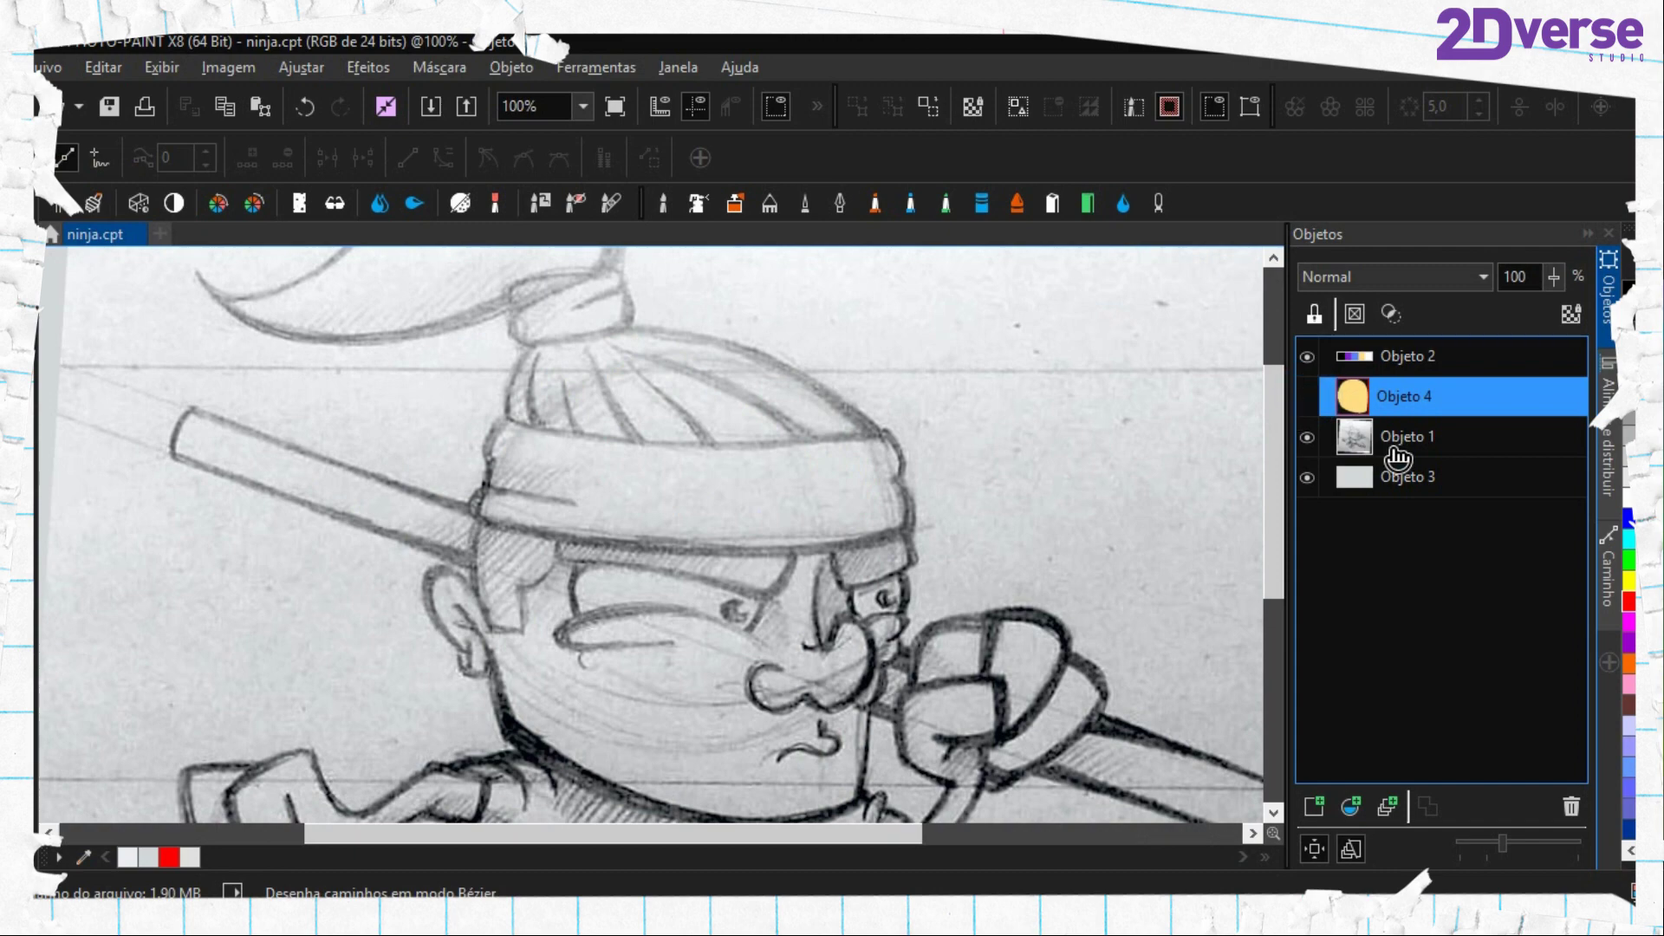
left_click(1351, 437)
scroll(606, 555, "up", 1)
left_click(288, 468)
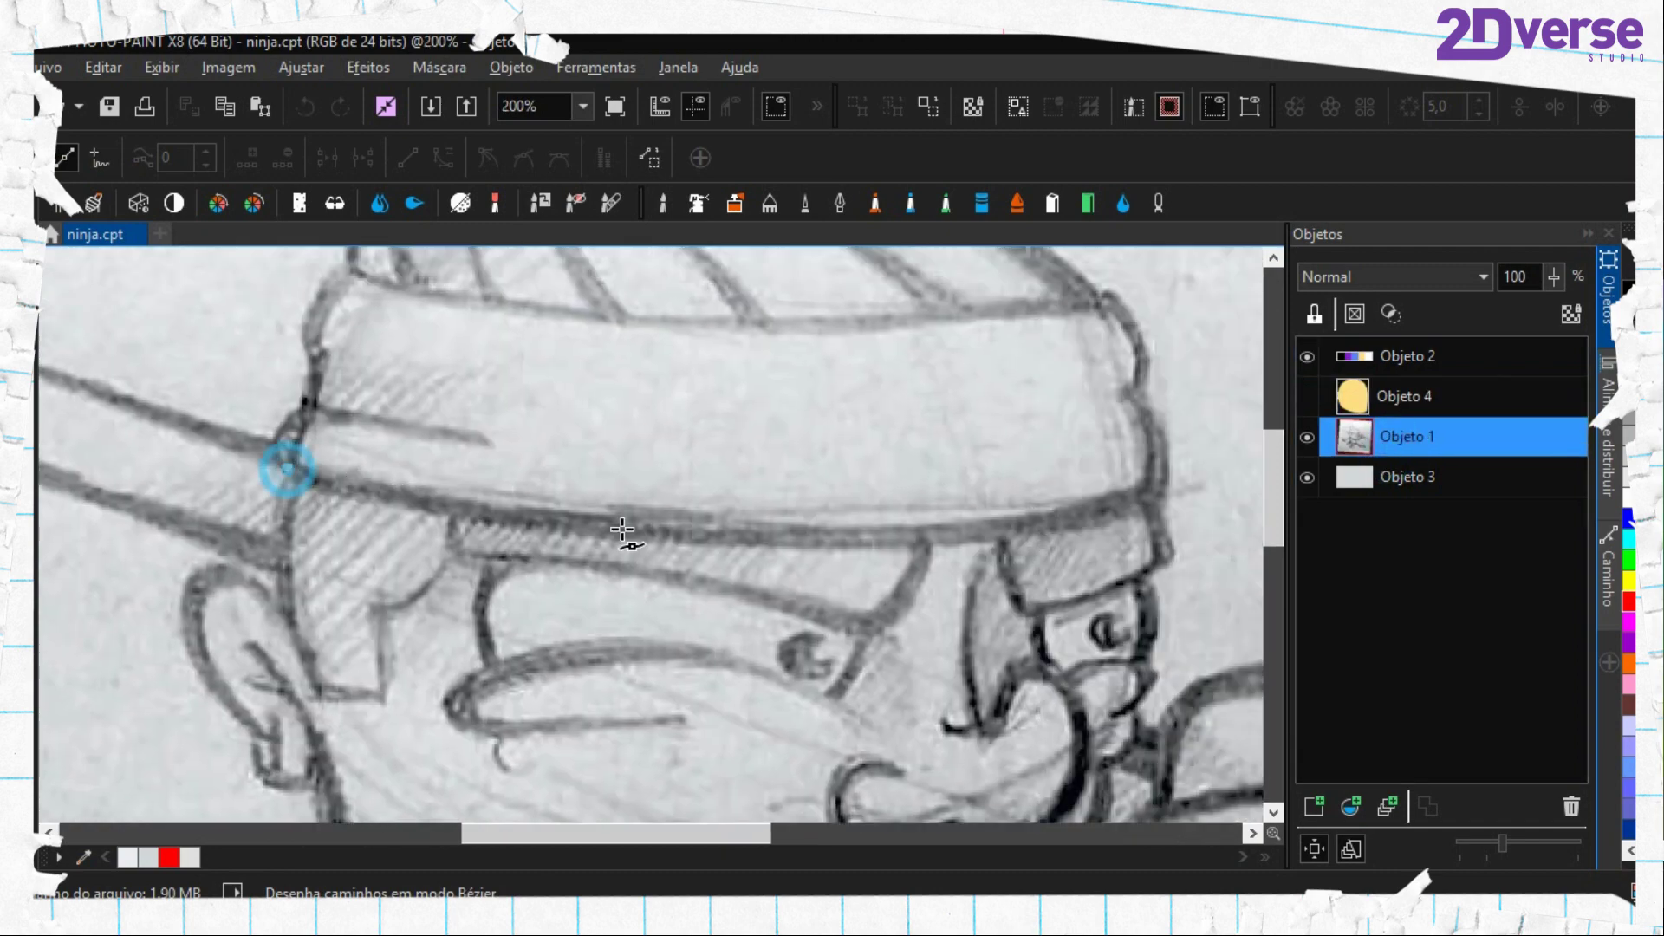
left_click_drag(762, 542, 1017, 530)
left_click(1159, 498)
left_click_drag(1174, 423, 1112, 478)
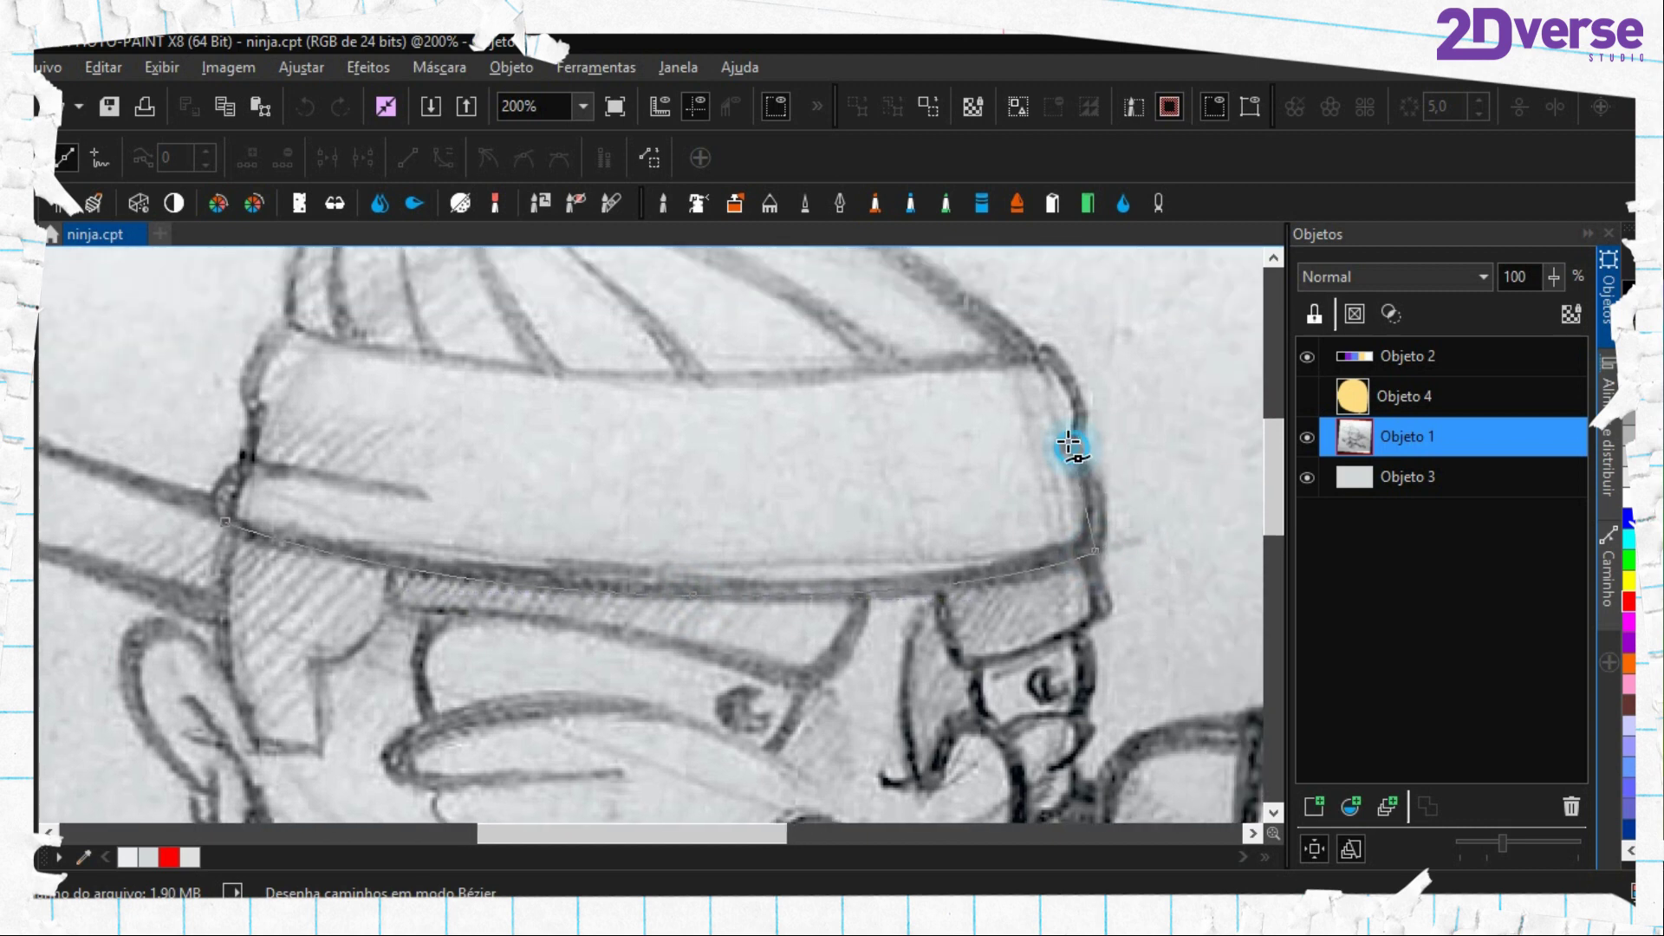
Close the headband path along its upper edge and left end, and create a mask from it
left_click(1042, 351)
left_click_drag(676, 368, 462, 358)
left_click(283, 317)
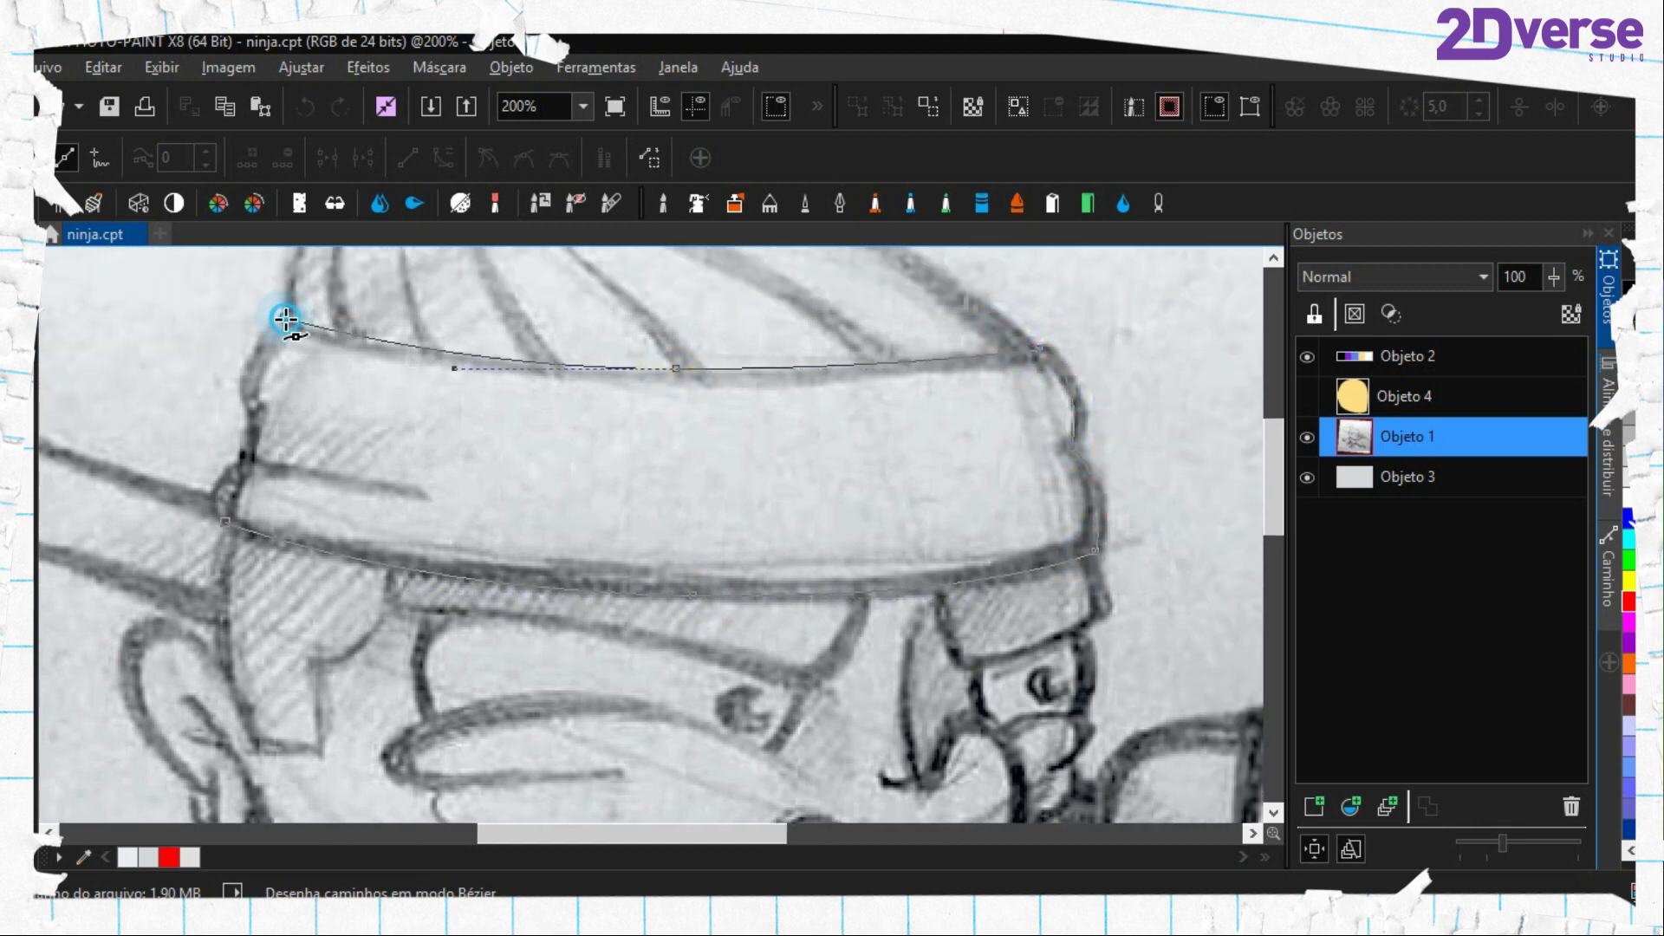
left_click_drag(239, 396, 260, 438)
left_click(251, 467)
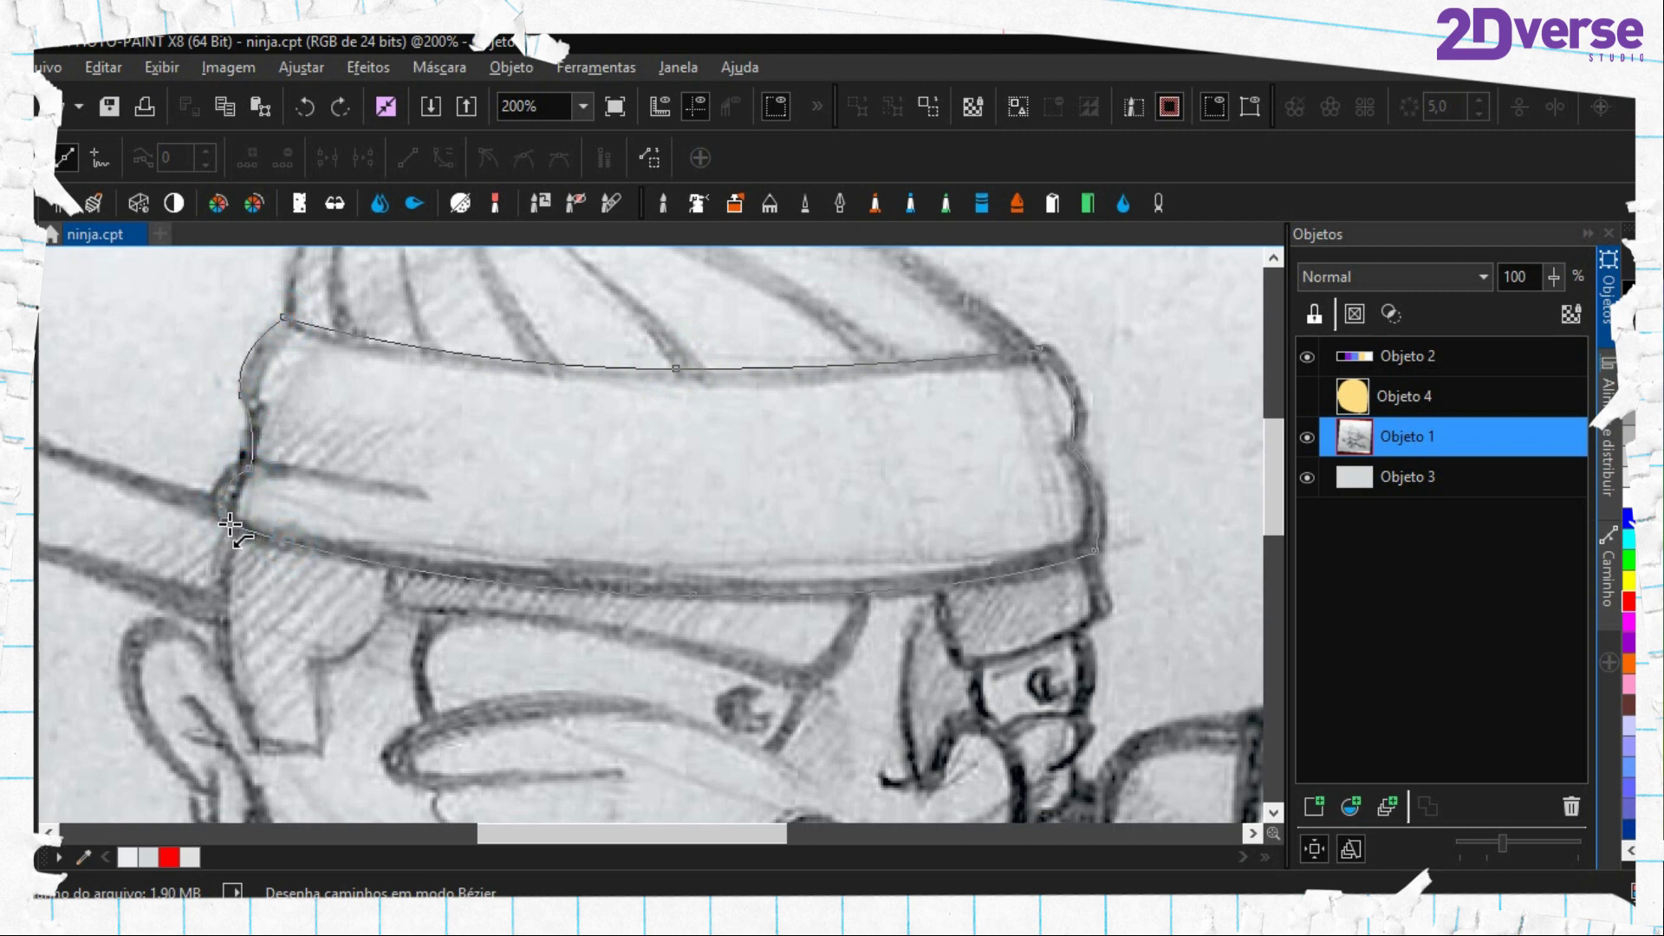
left_click_drag(231, 524, 258, 514)
key("alt+c")
scroll(705, 495, "down", 1)
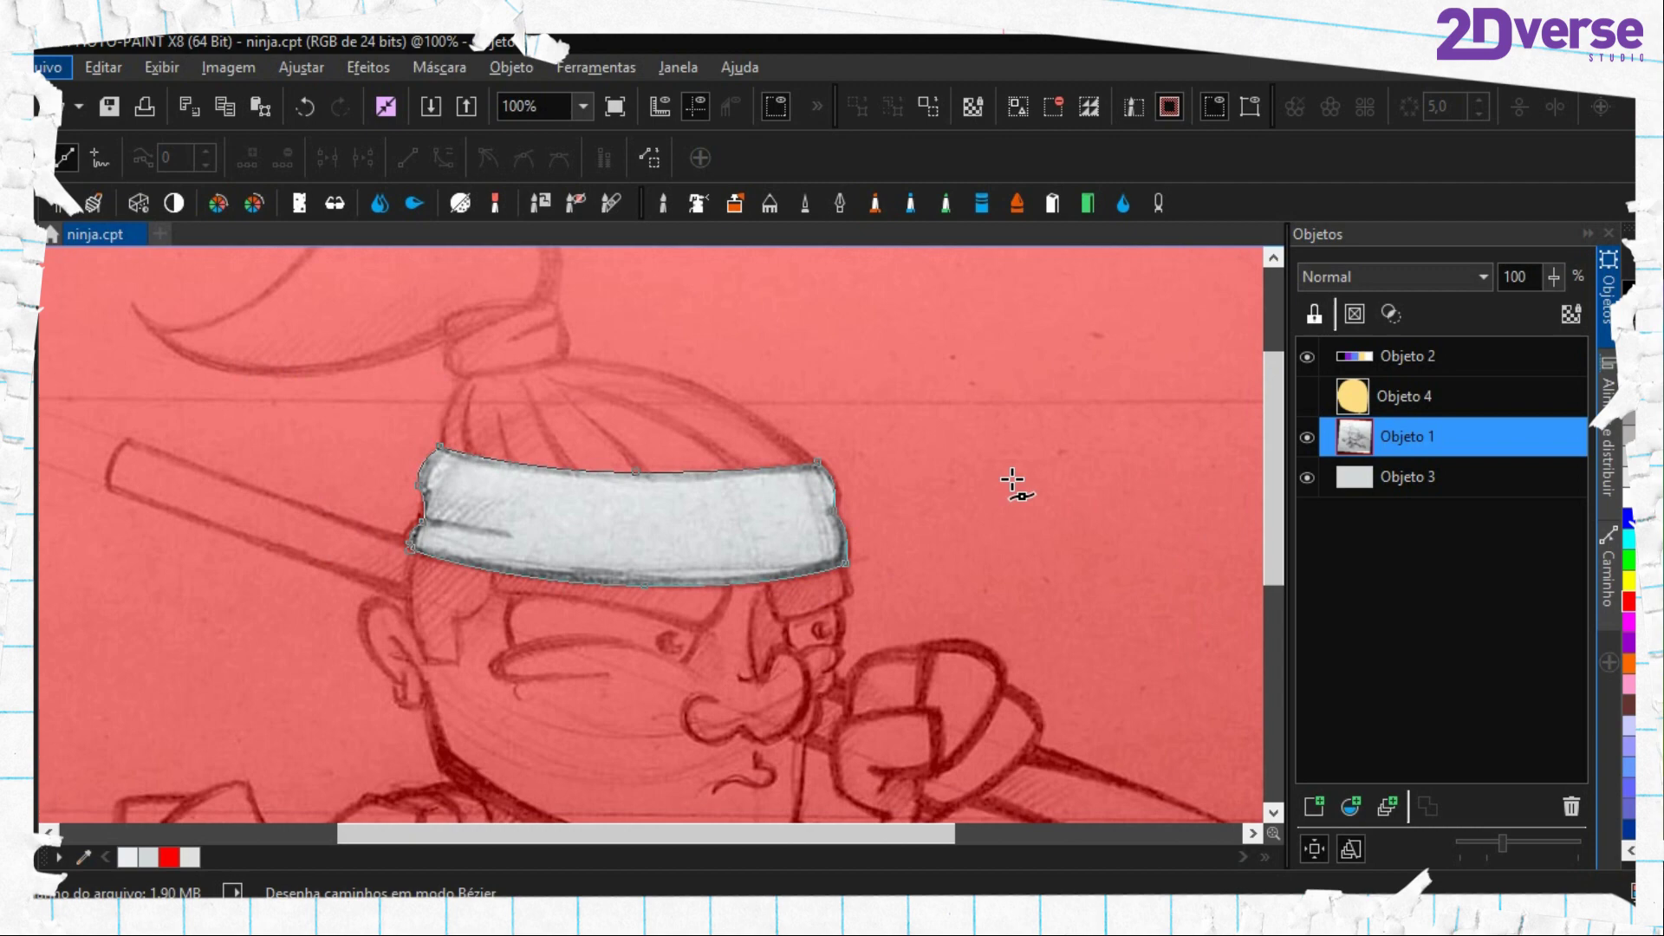
Show Objeto 4, add a new object above it, and fill the masked headband with purple
left_click(1306, 396)
left_click(1404, 396)
left_click(1314, 806)
key("f")
left_click(641, 545)
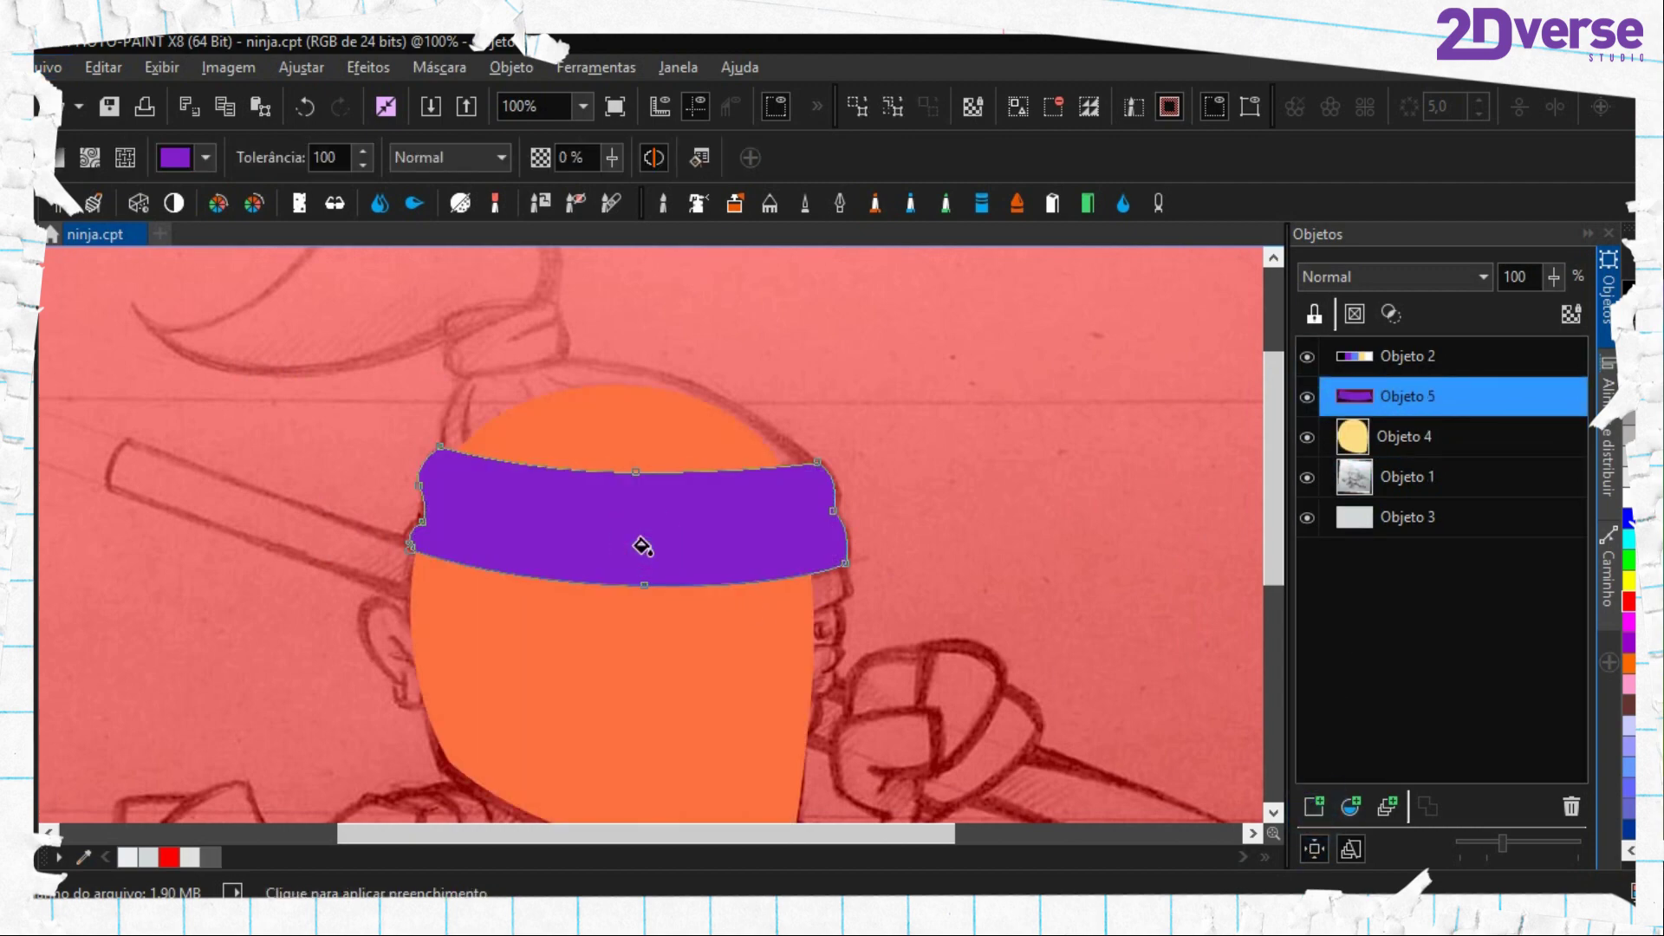
Remove the mask and delete the headband path
key("ctrl+shift+r")
key("F10")
right_click(637, 530)
left_click(796, 657)
scroll(458, 491, "down", 1)
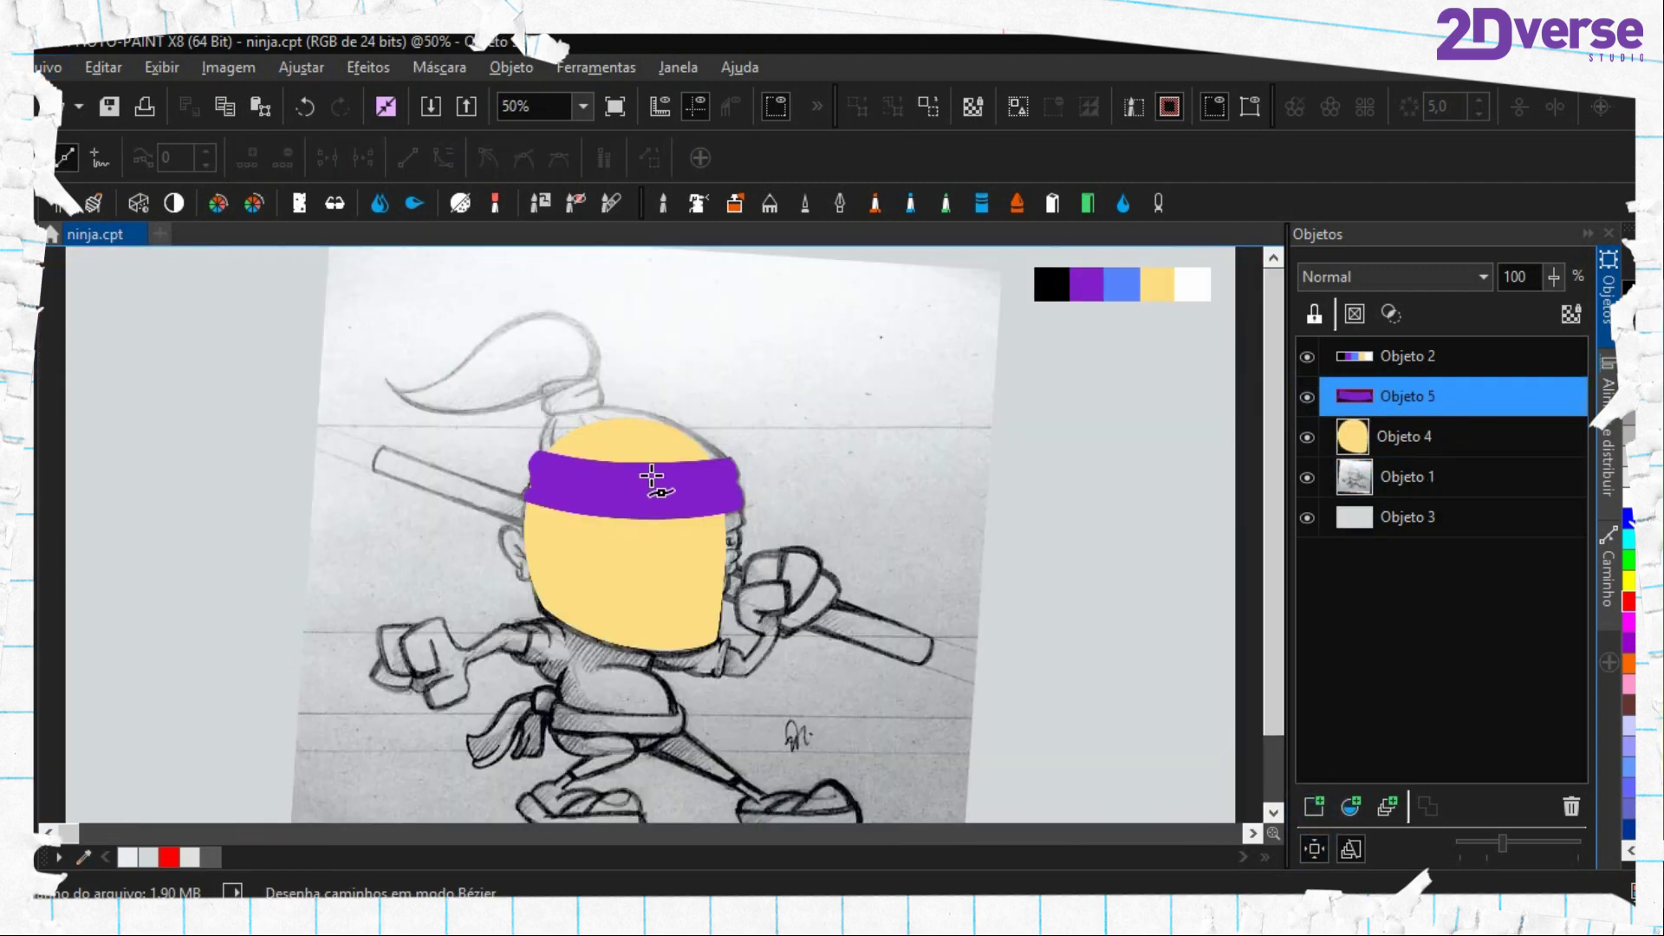
Examine how the purple headband fits the sketch and the head fill, with the Pick tool active
scroll(580, 493, "up", 1)
scroll(506, 479, "up", 3)
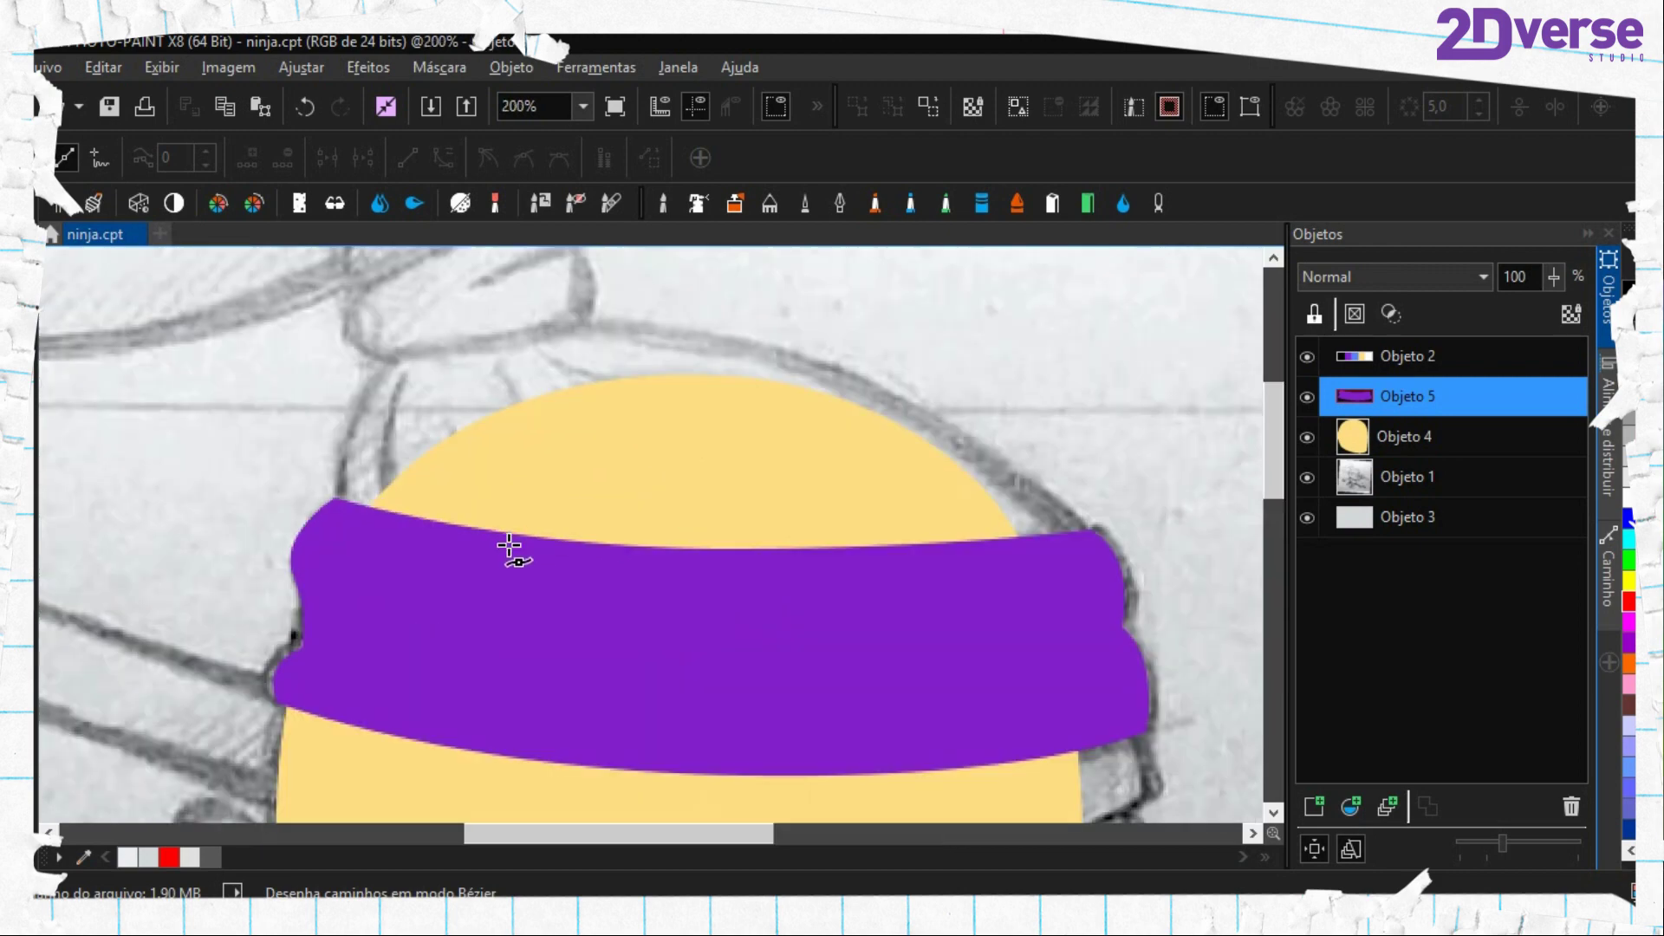
scroll(576, 446, "down", 4)
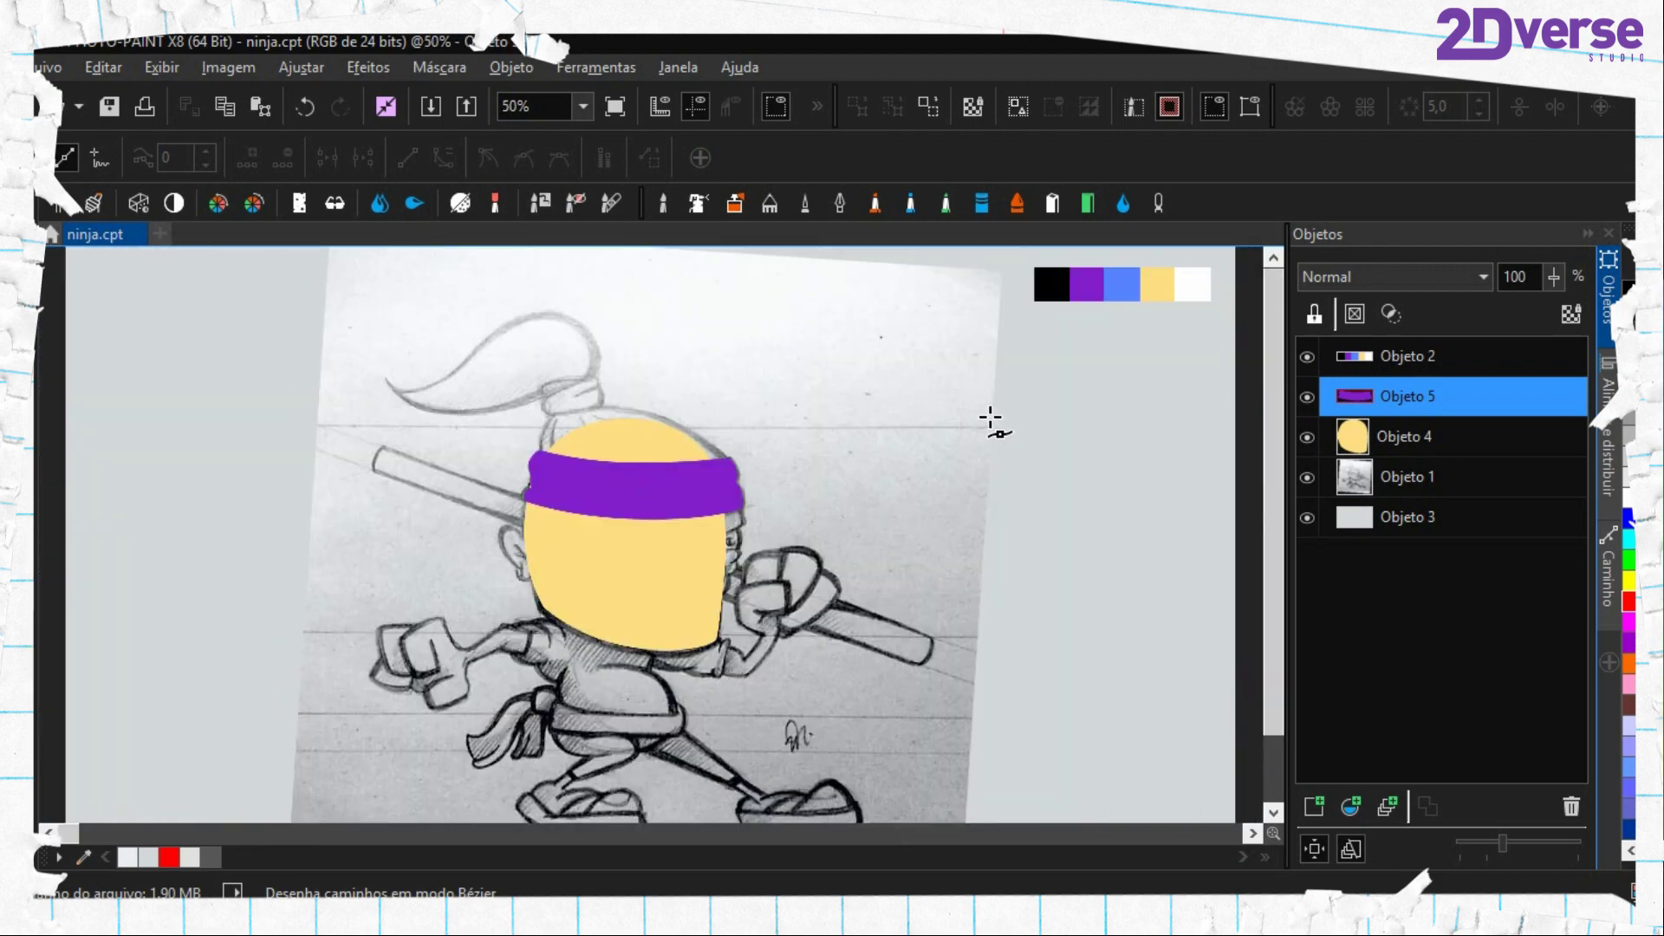
scroll(760, 526, "up", 1)
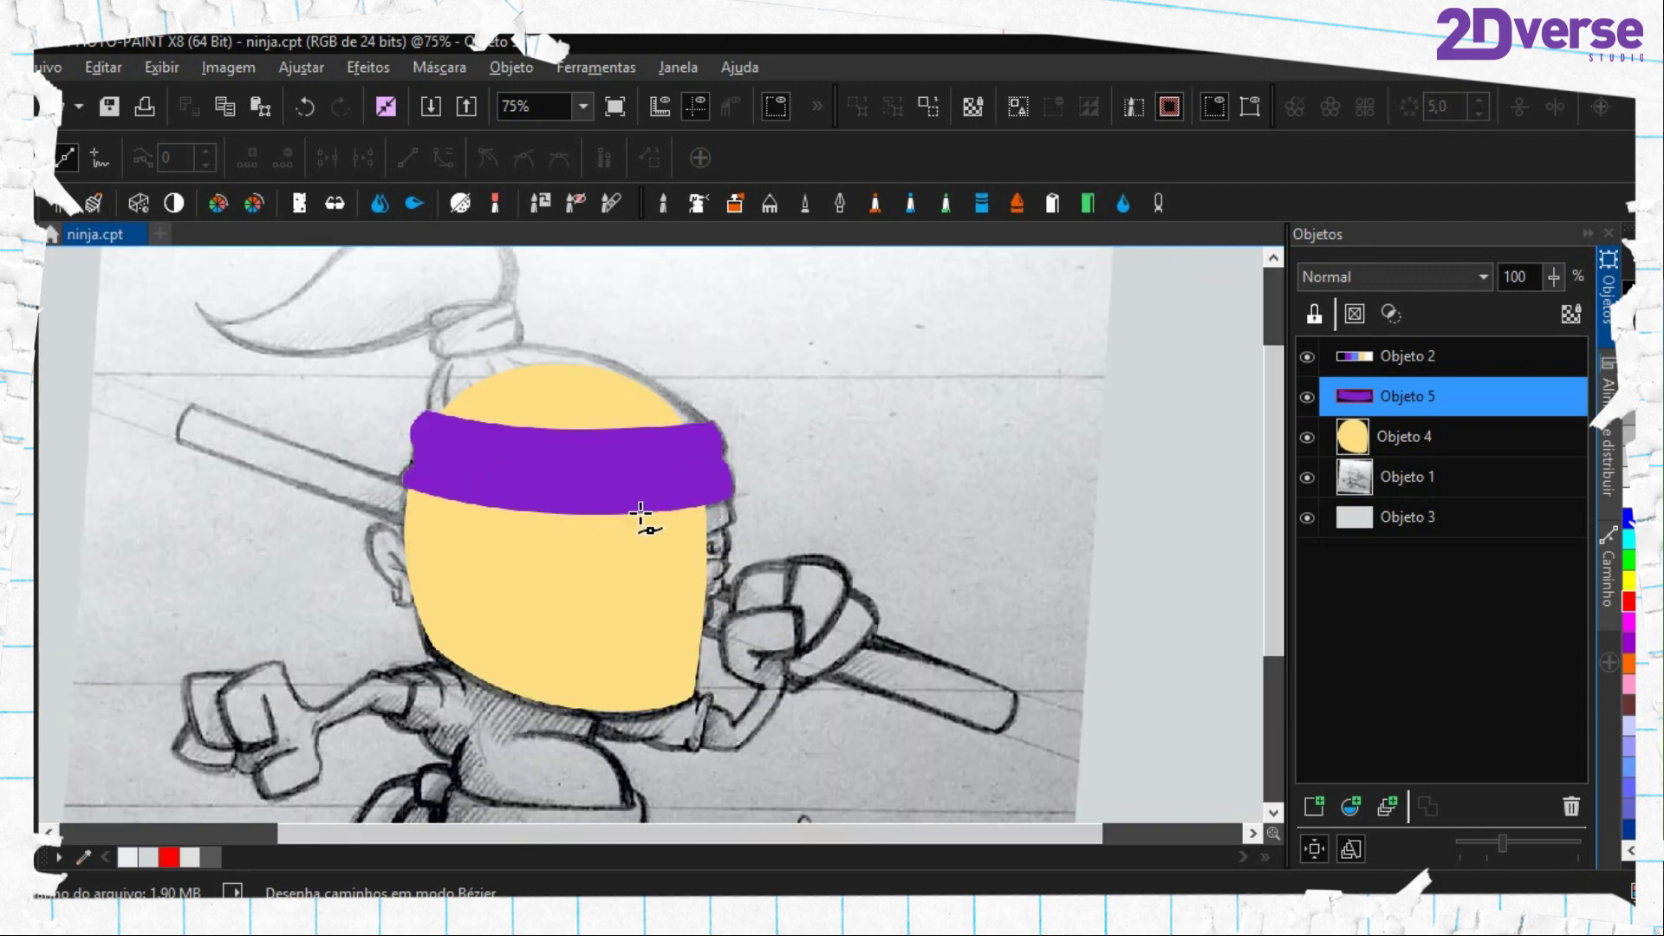
scroll(641, 512, "down", 1)
key("o")
scroll(1093, 379, "up", 1)
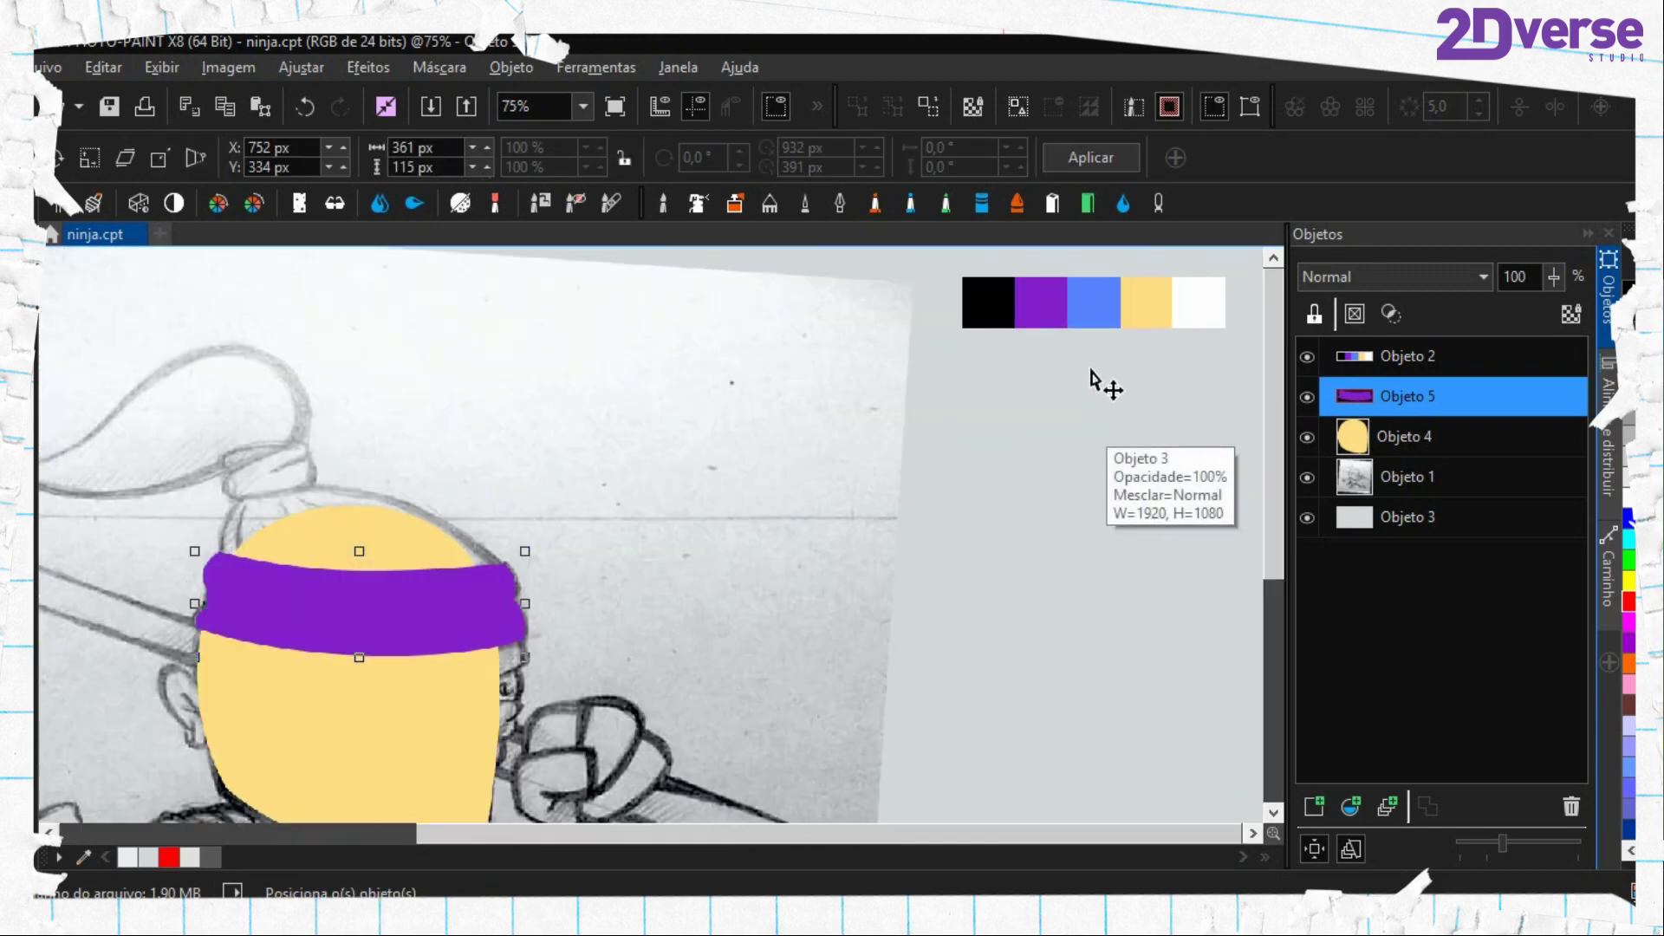
left_click_drag(555, 609, 643, 532)
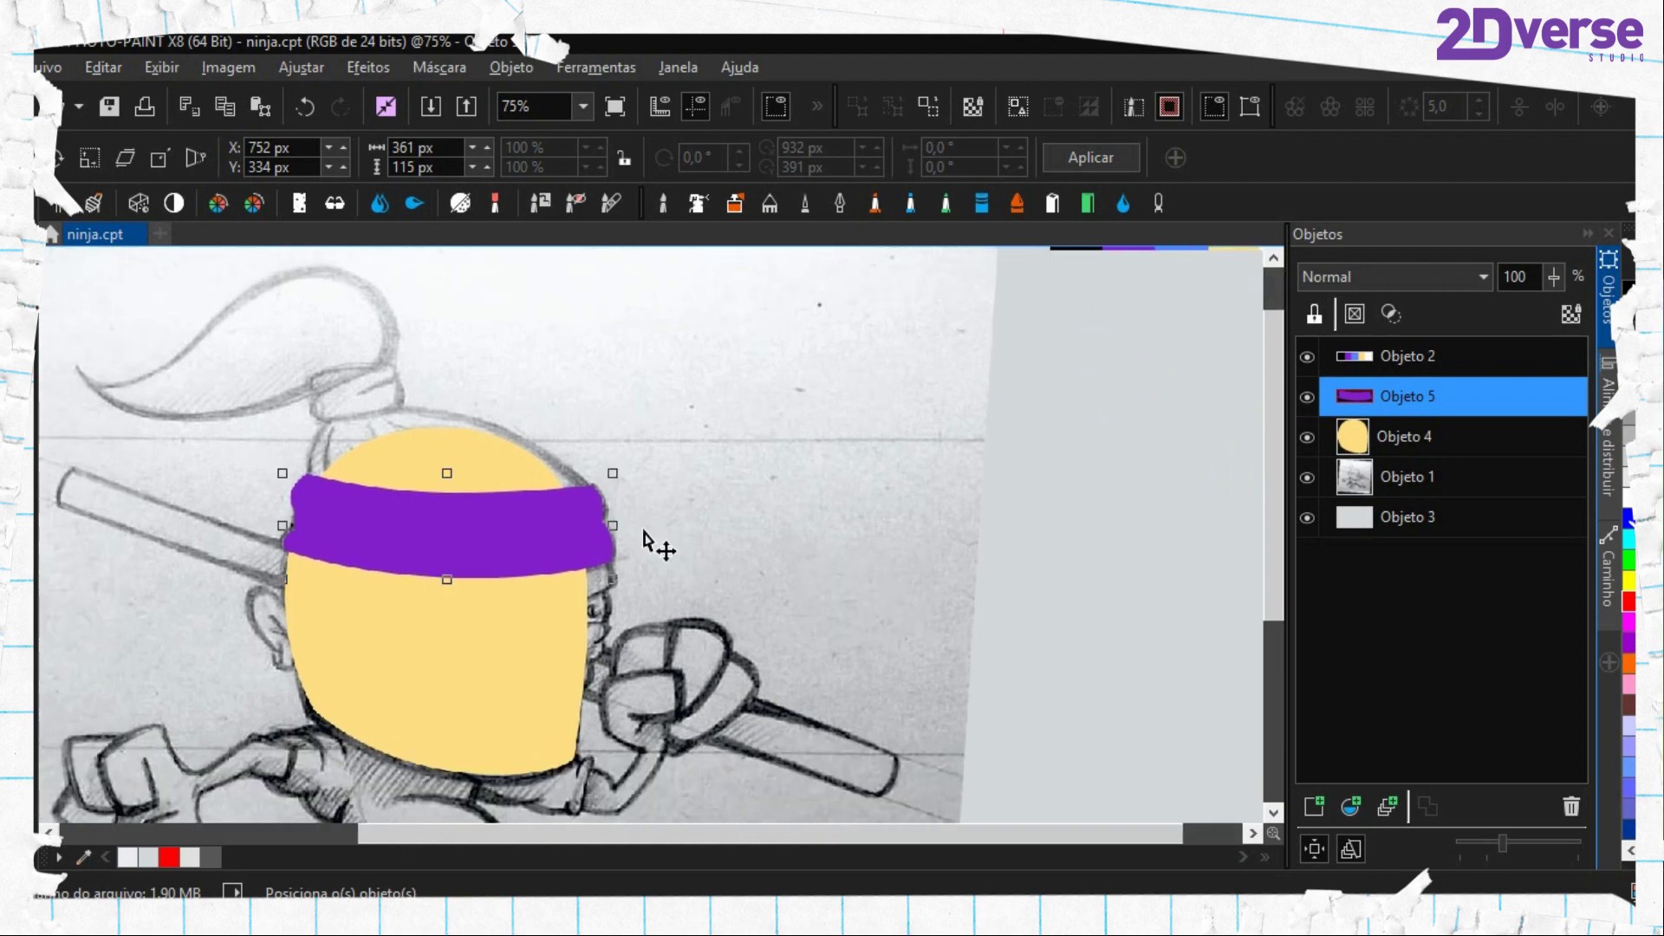
scroll(374, 456, "up", 1)
scroll(610, 474, "down", 1)
left_click_drag(970, 541, 864, 423)
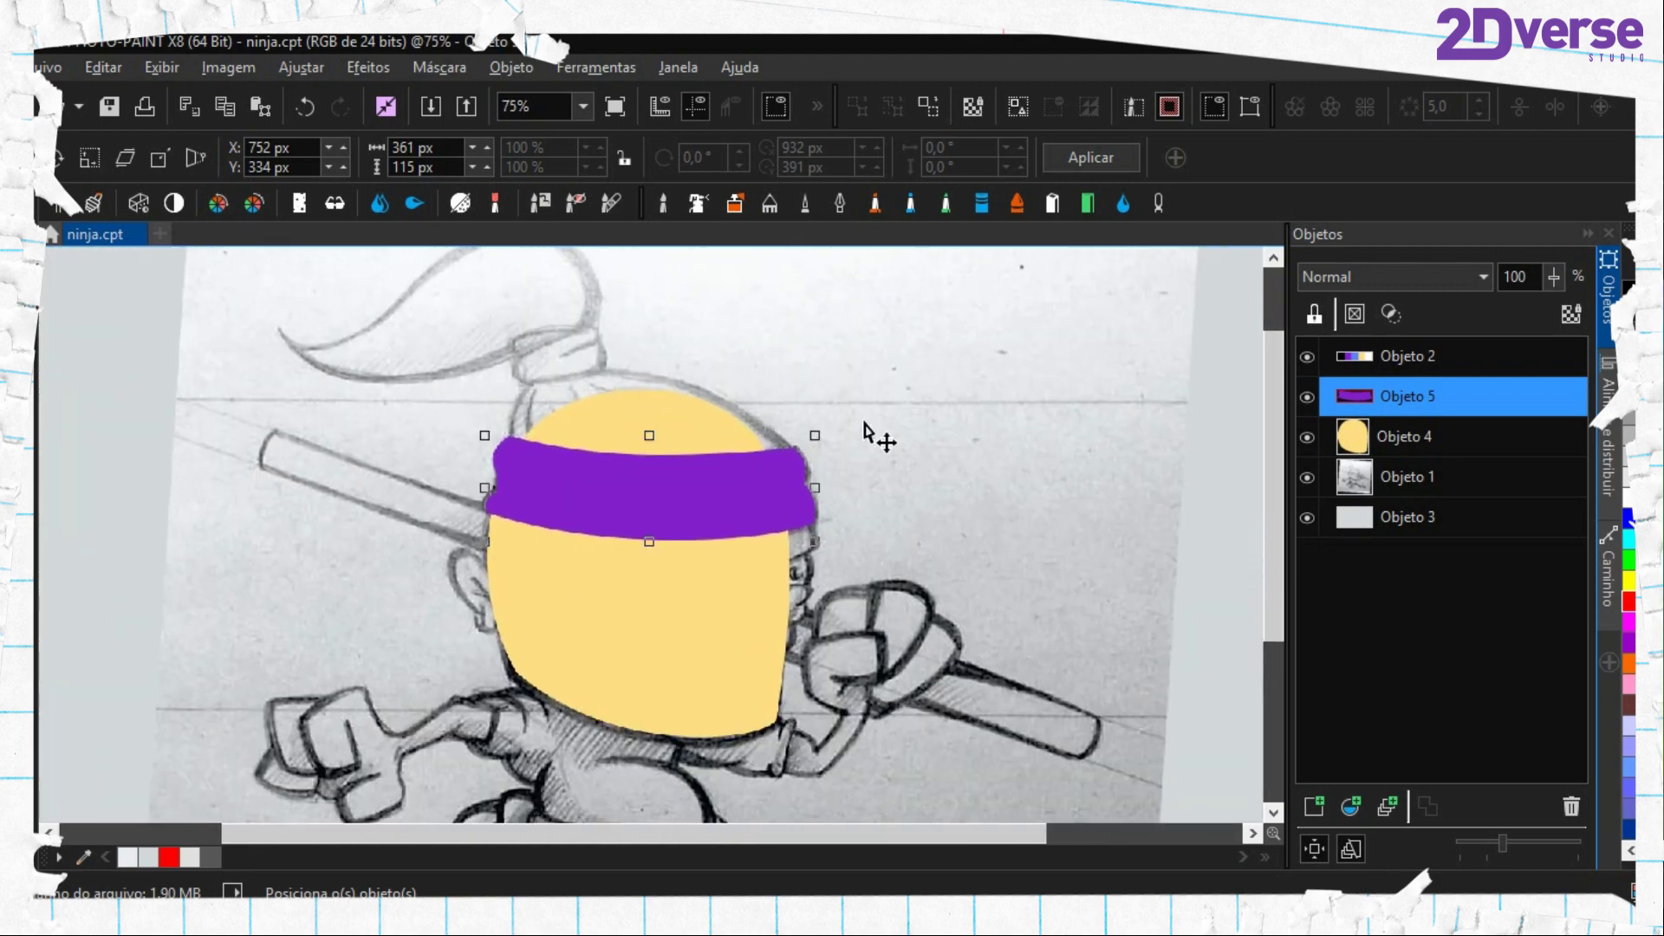
Sample white from the colour palette with the Eyedropper and return to the Bézier path tool
left_click_drag(1010, 455, 759, 511)
left_click_drag(986, 343, 609, 457)
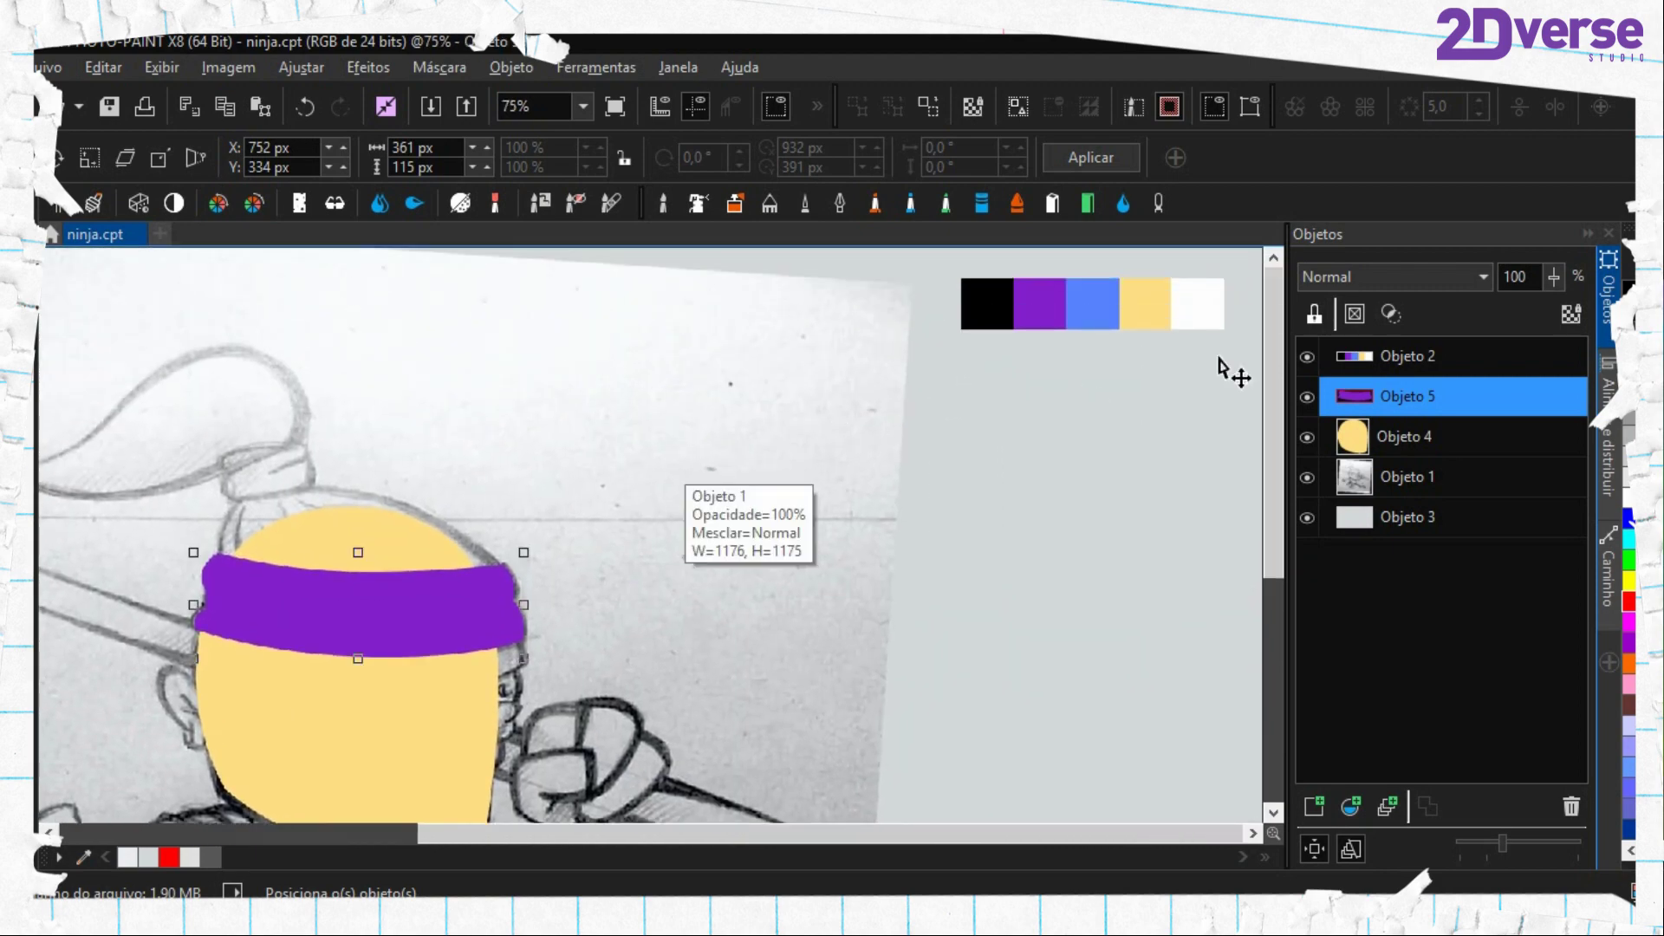
key("e")
left_click(1205, 292)
key("period")
scroll(361, 548, "up", 2)
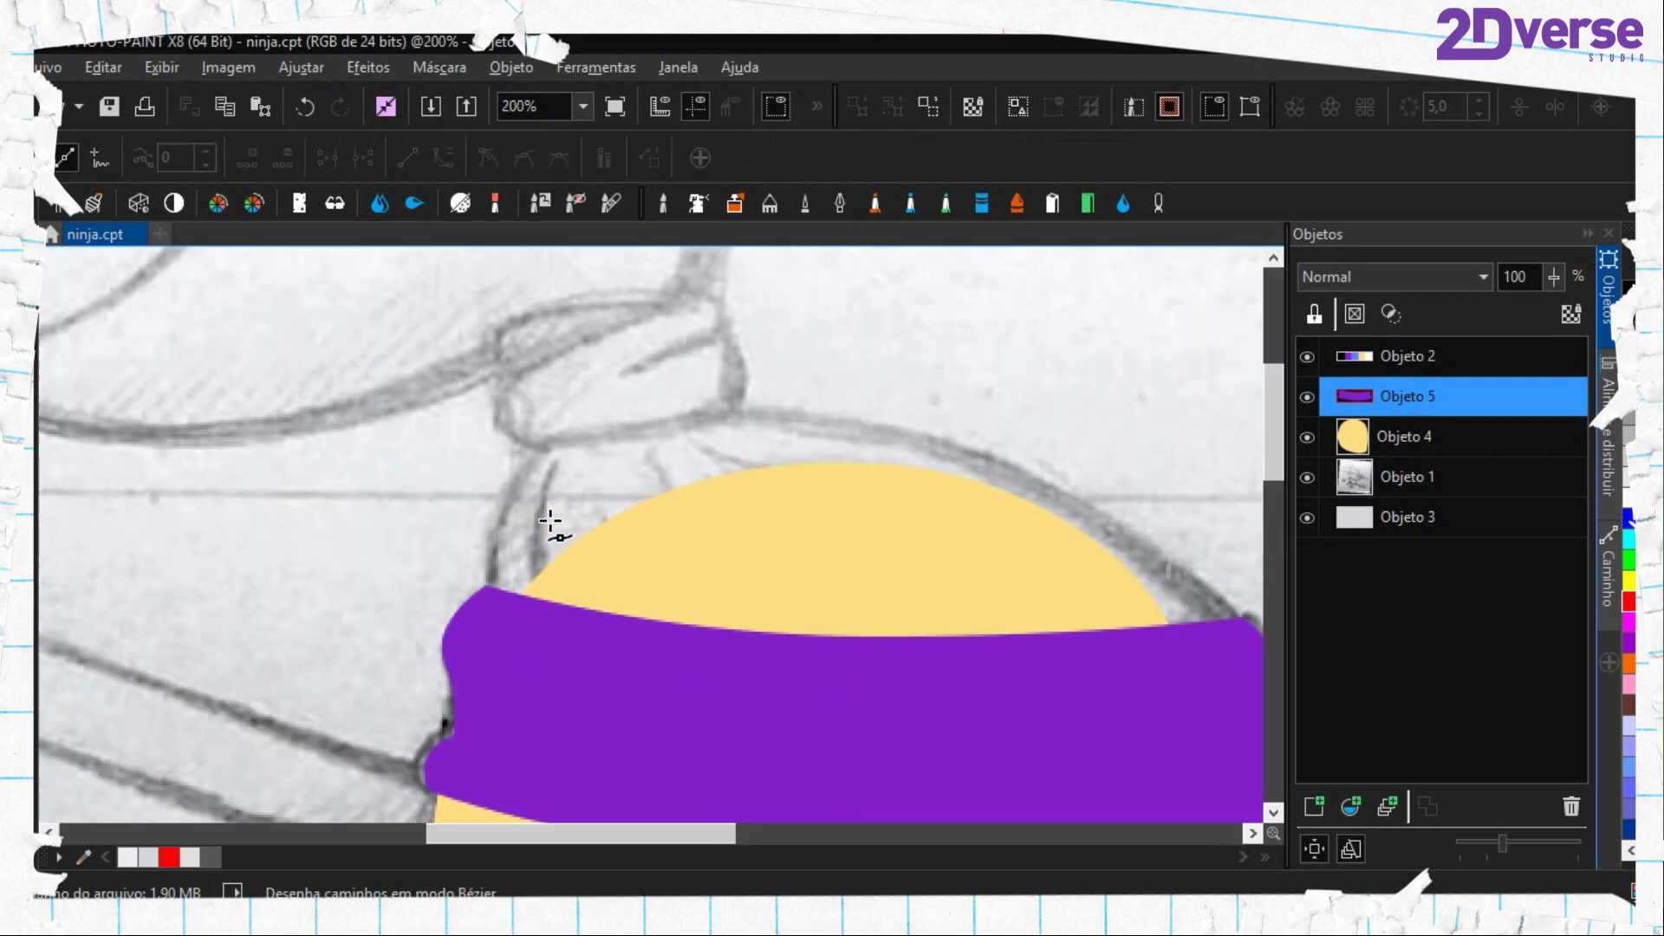
Trace the top of the head above the headband with a closed Bézier path and create a mask from it
left_click_drag(808, 597, 648, 645)
left_click(339, 670)
left_click_drag(380, 492, 432, 442)
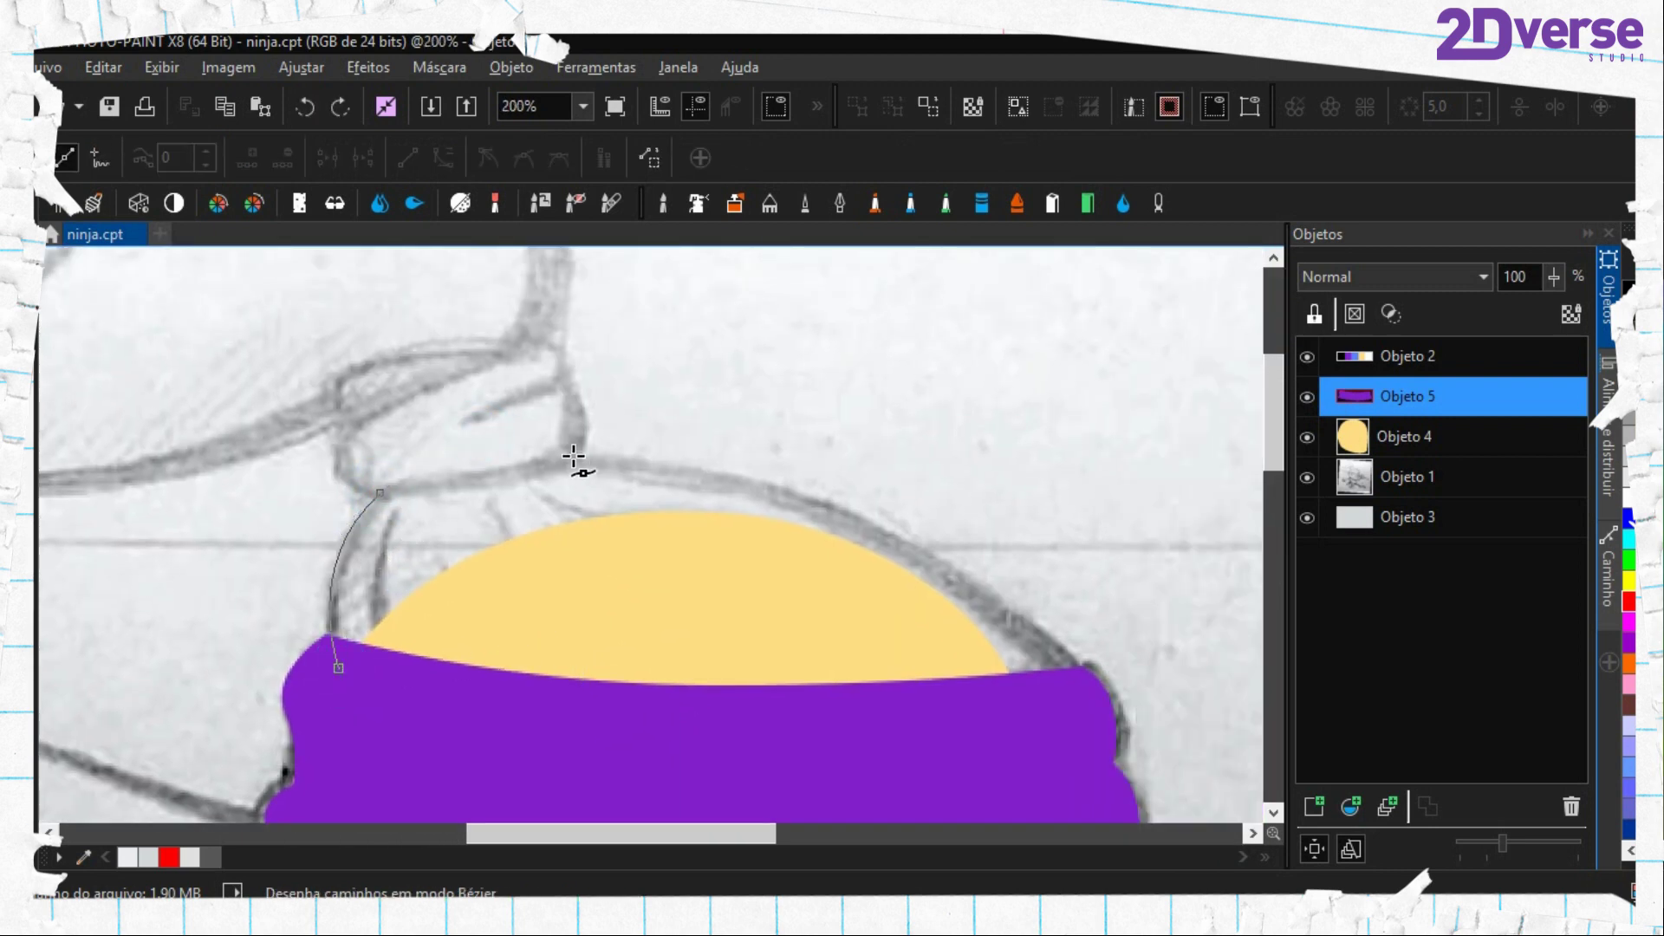
left_click_drag(565, 453, 713, 465)
left_click_drag(1083, 701, 1081, 790)
left_click(984, 614)
key("Delete")
left_click_drag(491, 583, 308, 565)
left_click(252, 540)
key("ctrl+shift+m")
scroll(905, 528, "down", 3)
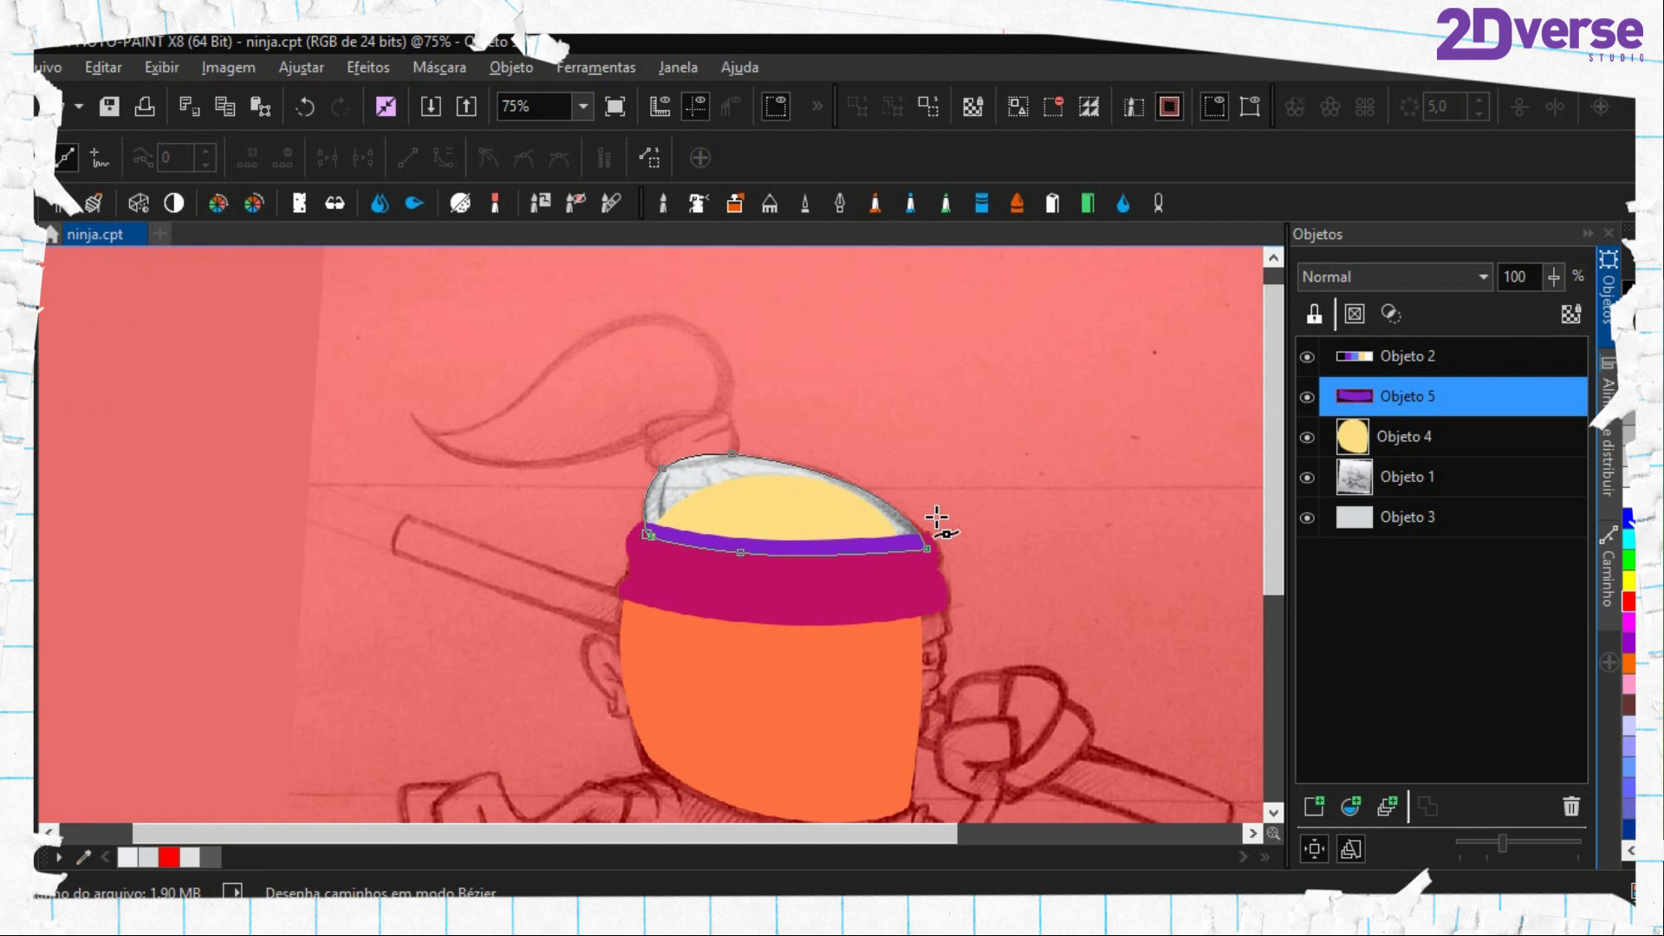
Add a new object directly above Objeto 4 and fill the masked top of the head with white
left_click(1421, 437)
left_click(1314, 807)
mouse_move(1414, 447)
left_mouse_down()
mouse_move(1396, 441)
mouse_move(1392, 458)
mouse_move(1394, 437)
left_mouse_up()
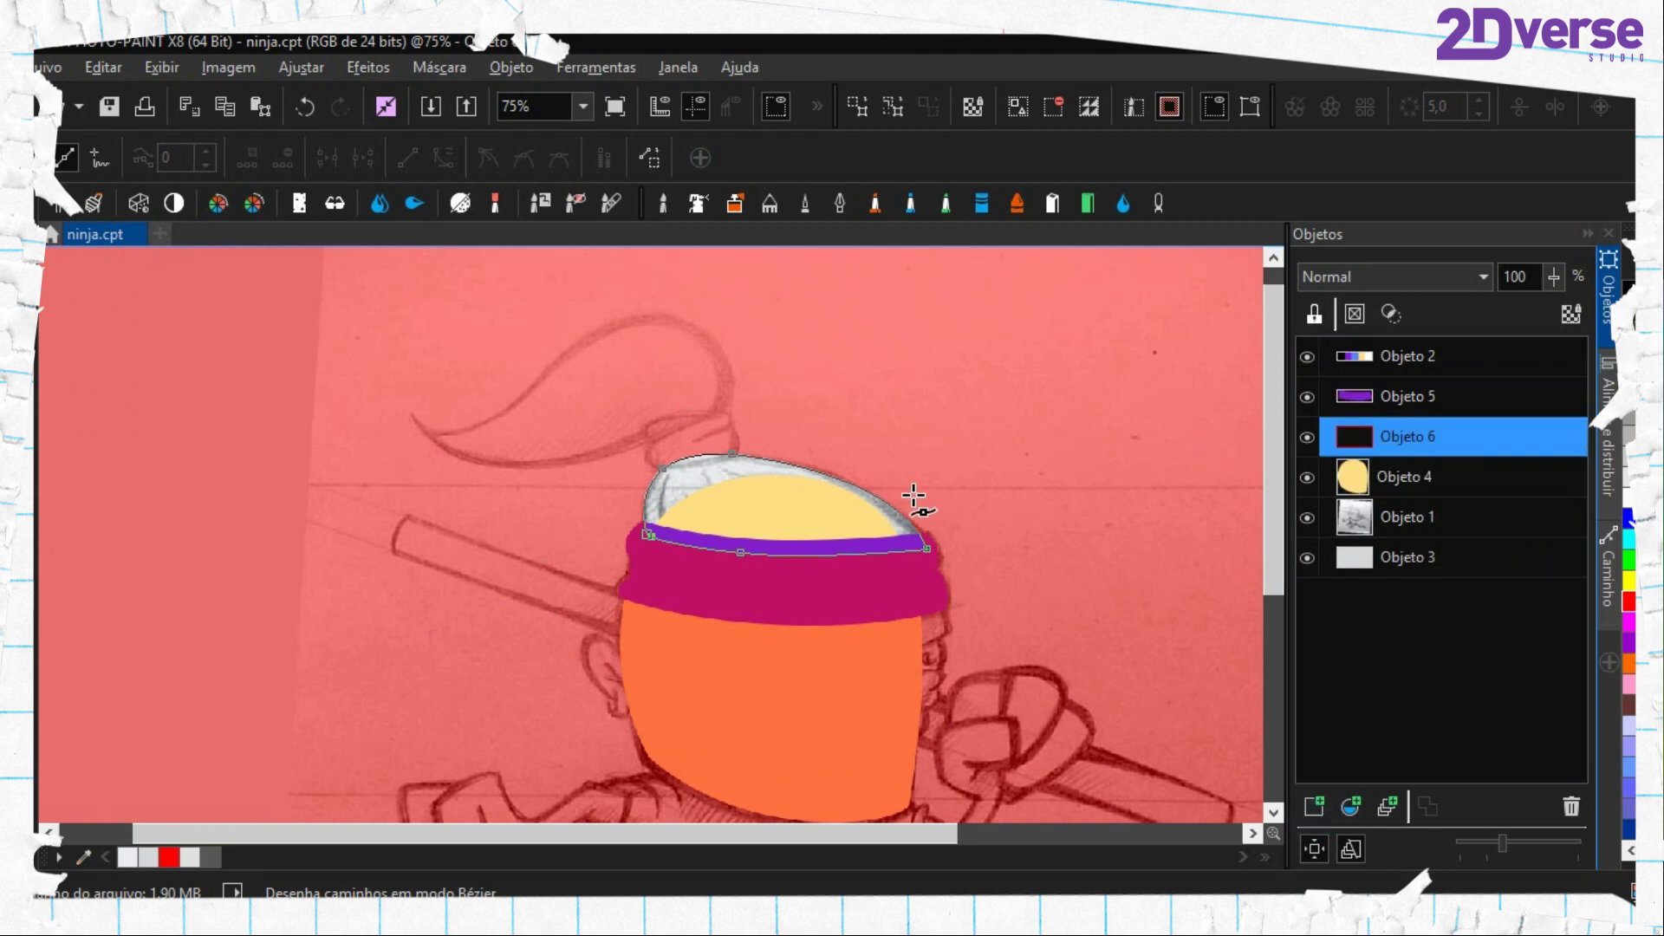
key("f")
left_click(808, 507)
Remove the mask and delete the path around the top of the head
key("ctrl+shift+r")
key("period")
right_click(746, 472)
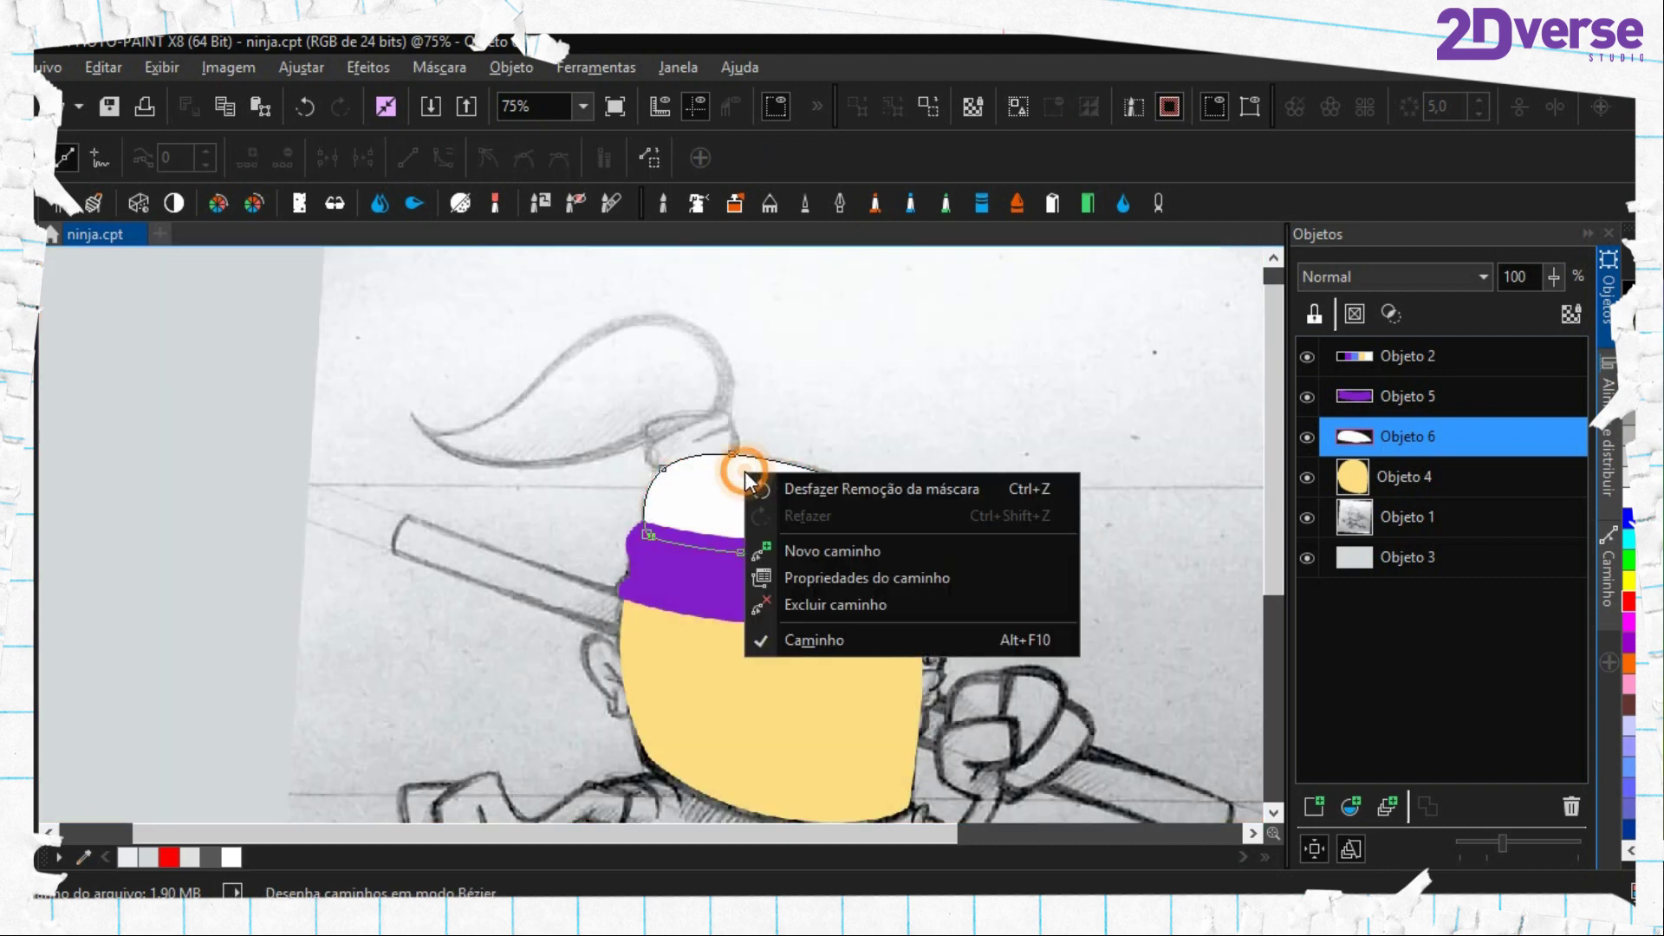
left_click(850, 600)
scroll(671, 510, "up", 3)
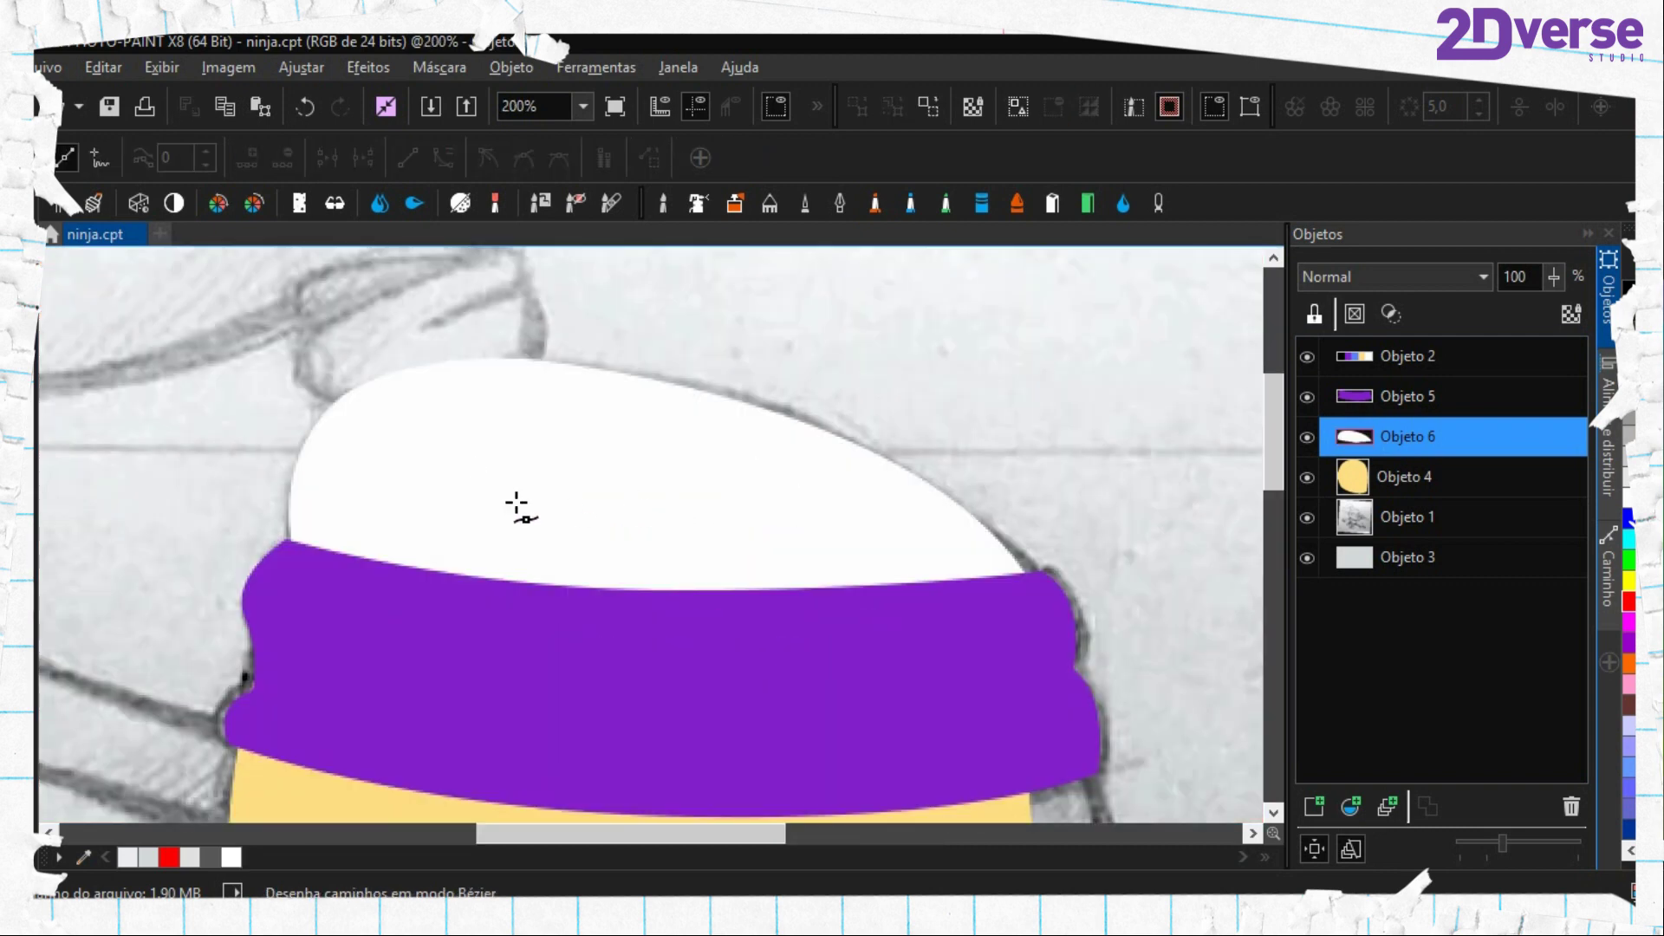
key("o")
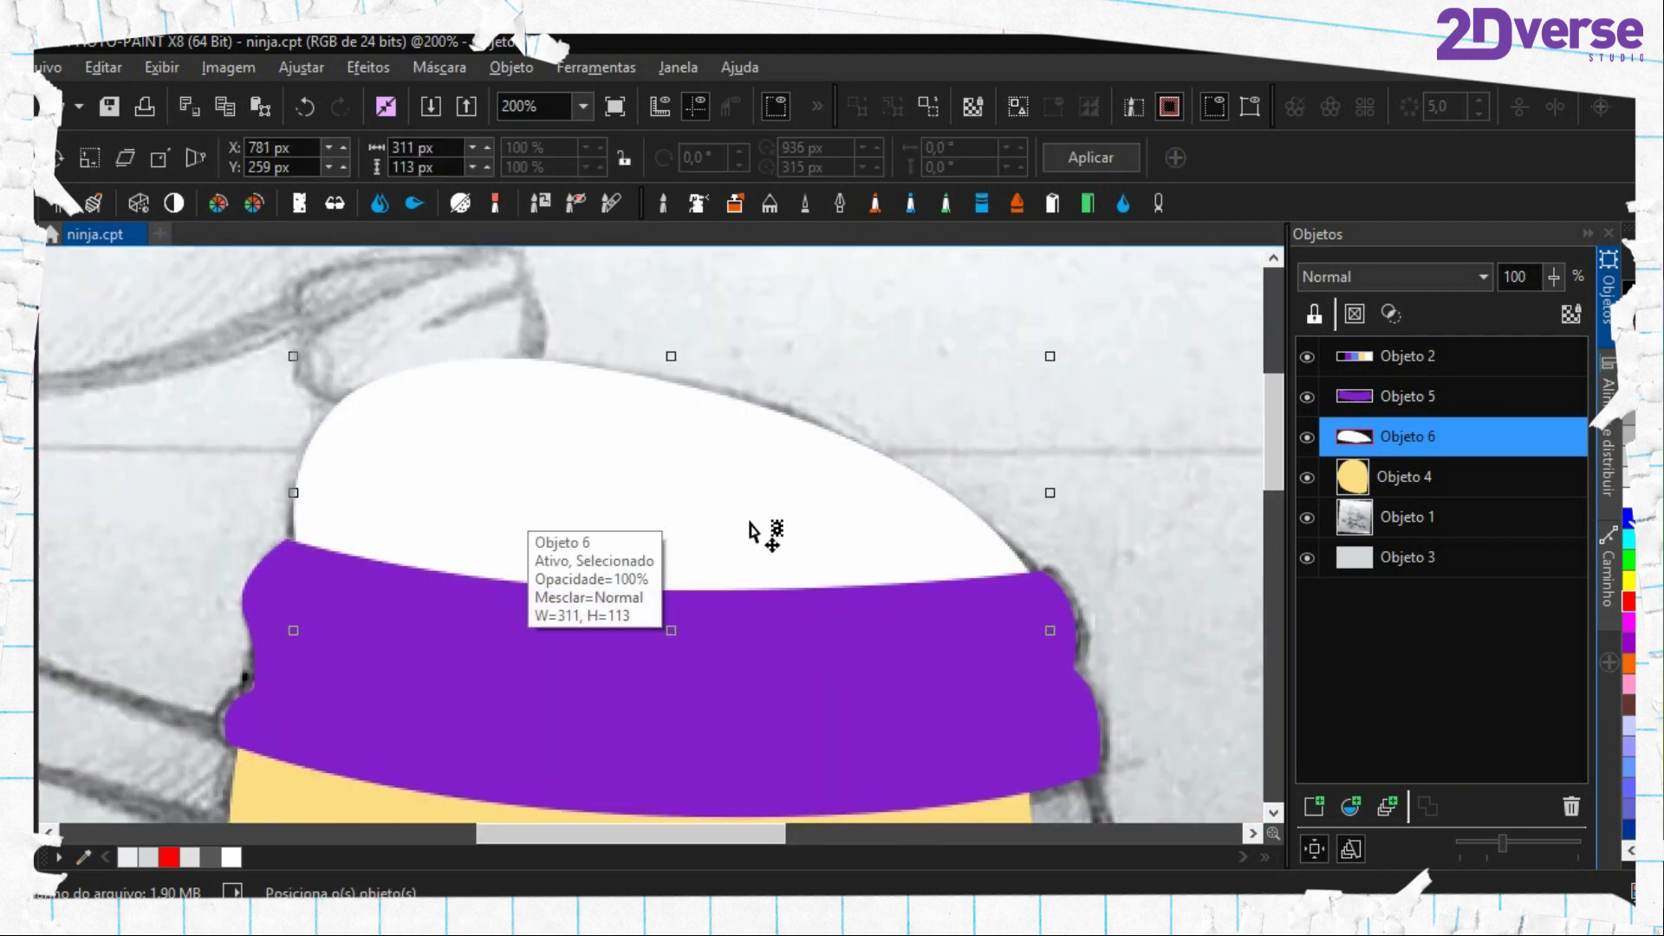
key("period")
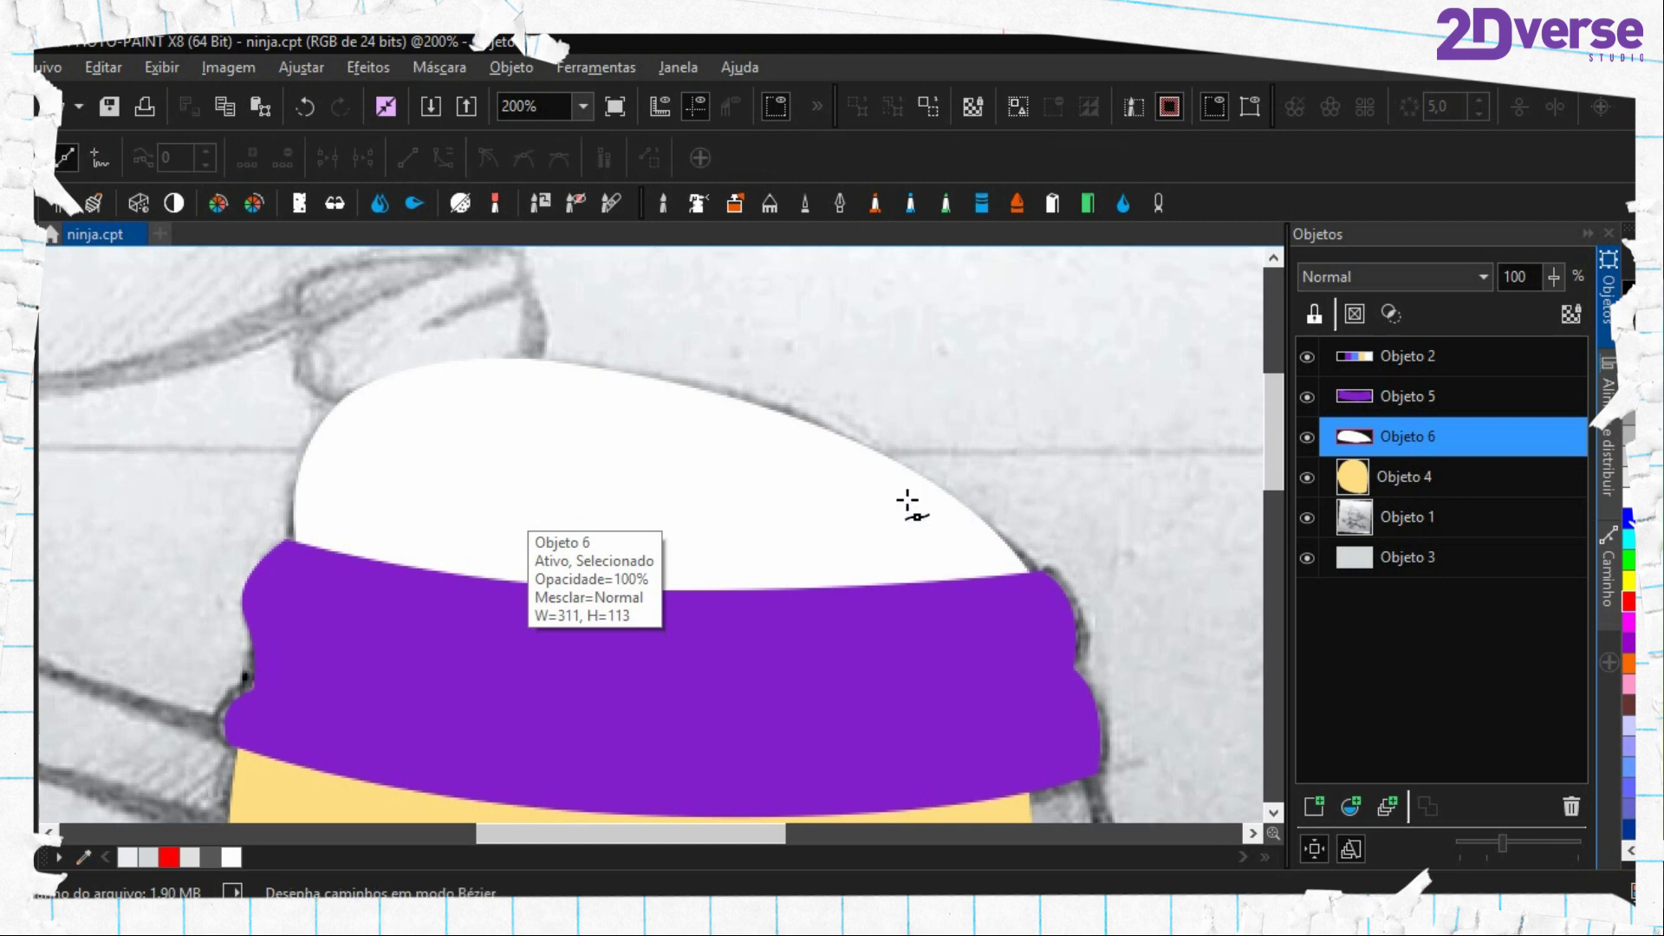
scroll(538, 568, "up", 2)
left_click(296, 664)
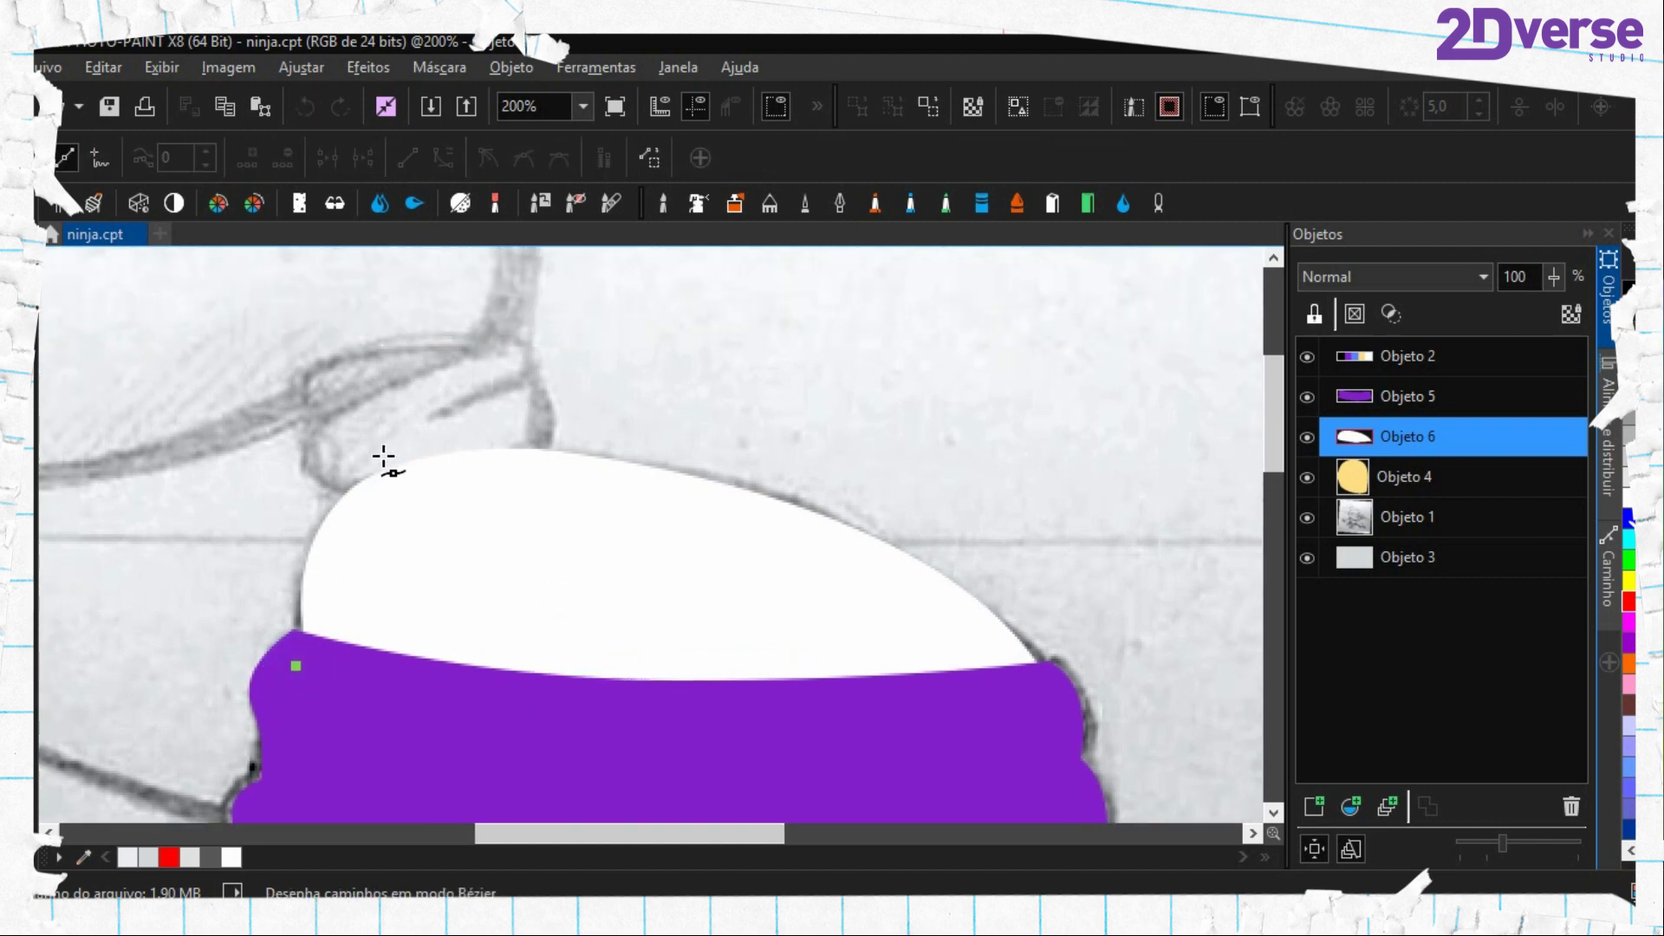
left_click_drag(381, 456, 466, 414)
key("ctrl+z")
key("ctrl+z")
scroll(927, 515, "down", 2)
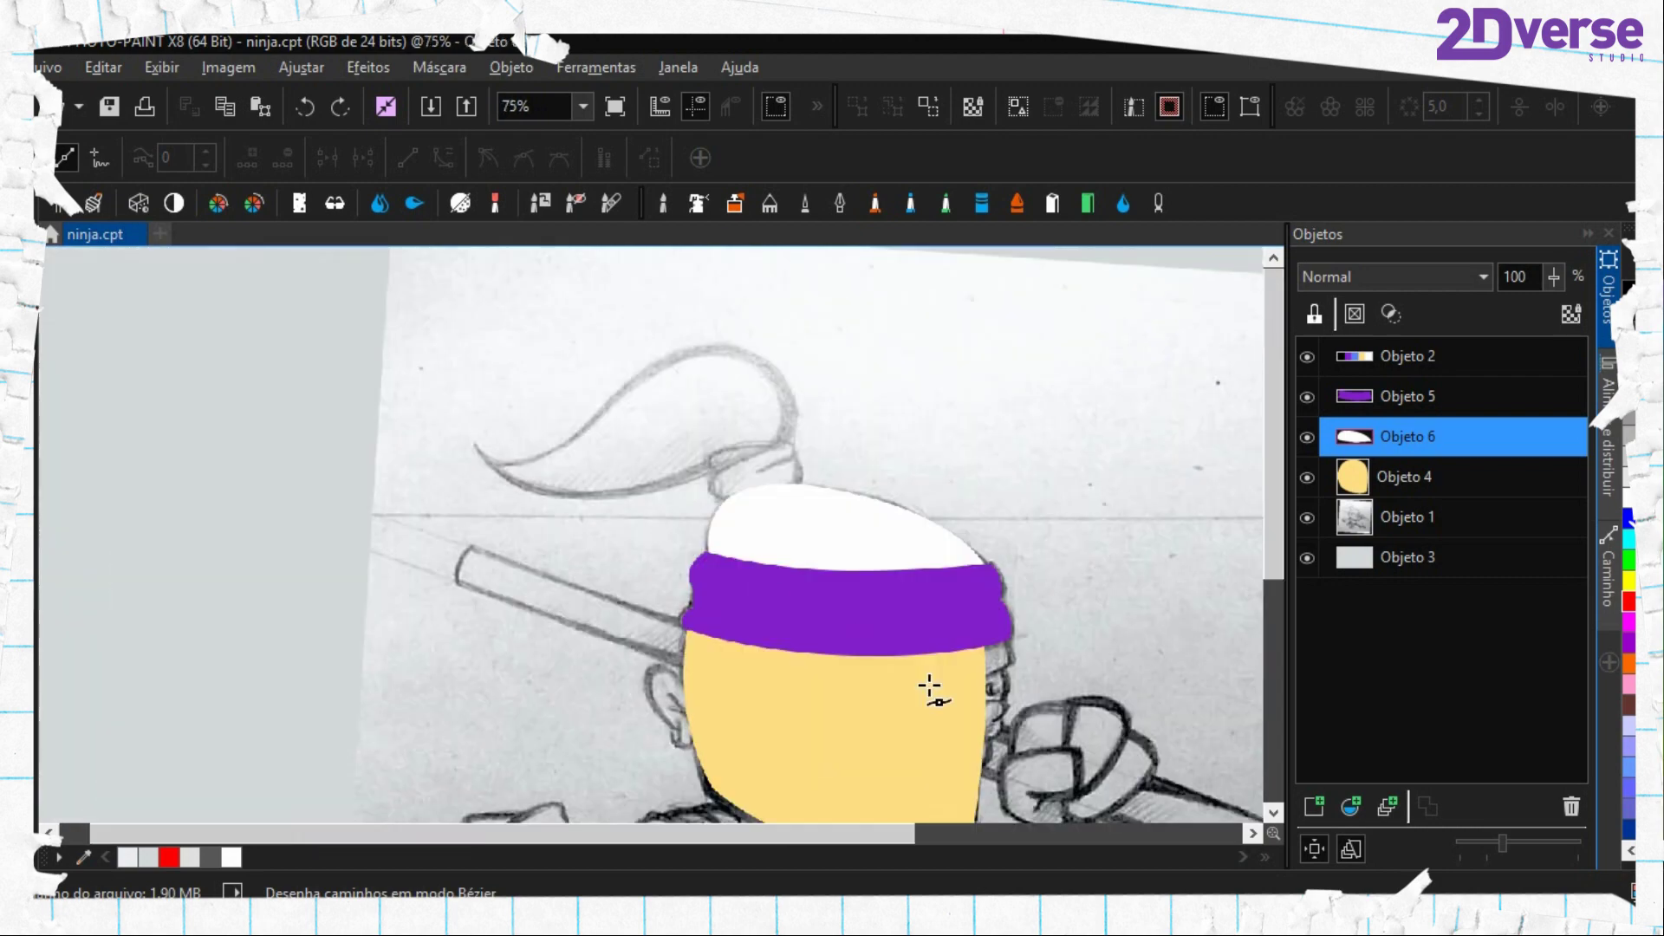
Examine the uncoloured arms, torso and legs of the sketch against the coloured head and the palette
left_click_drag(1035, 774, 934, 579)
scroll(878, 529, "up", 1)
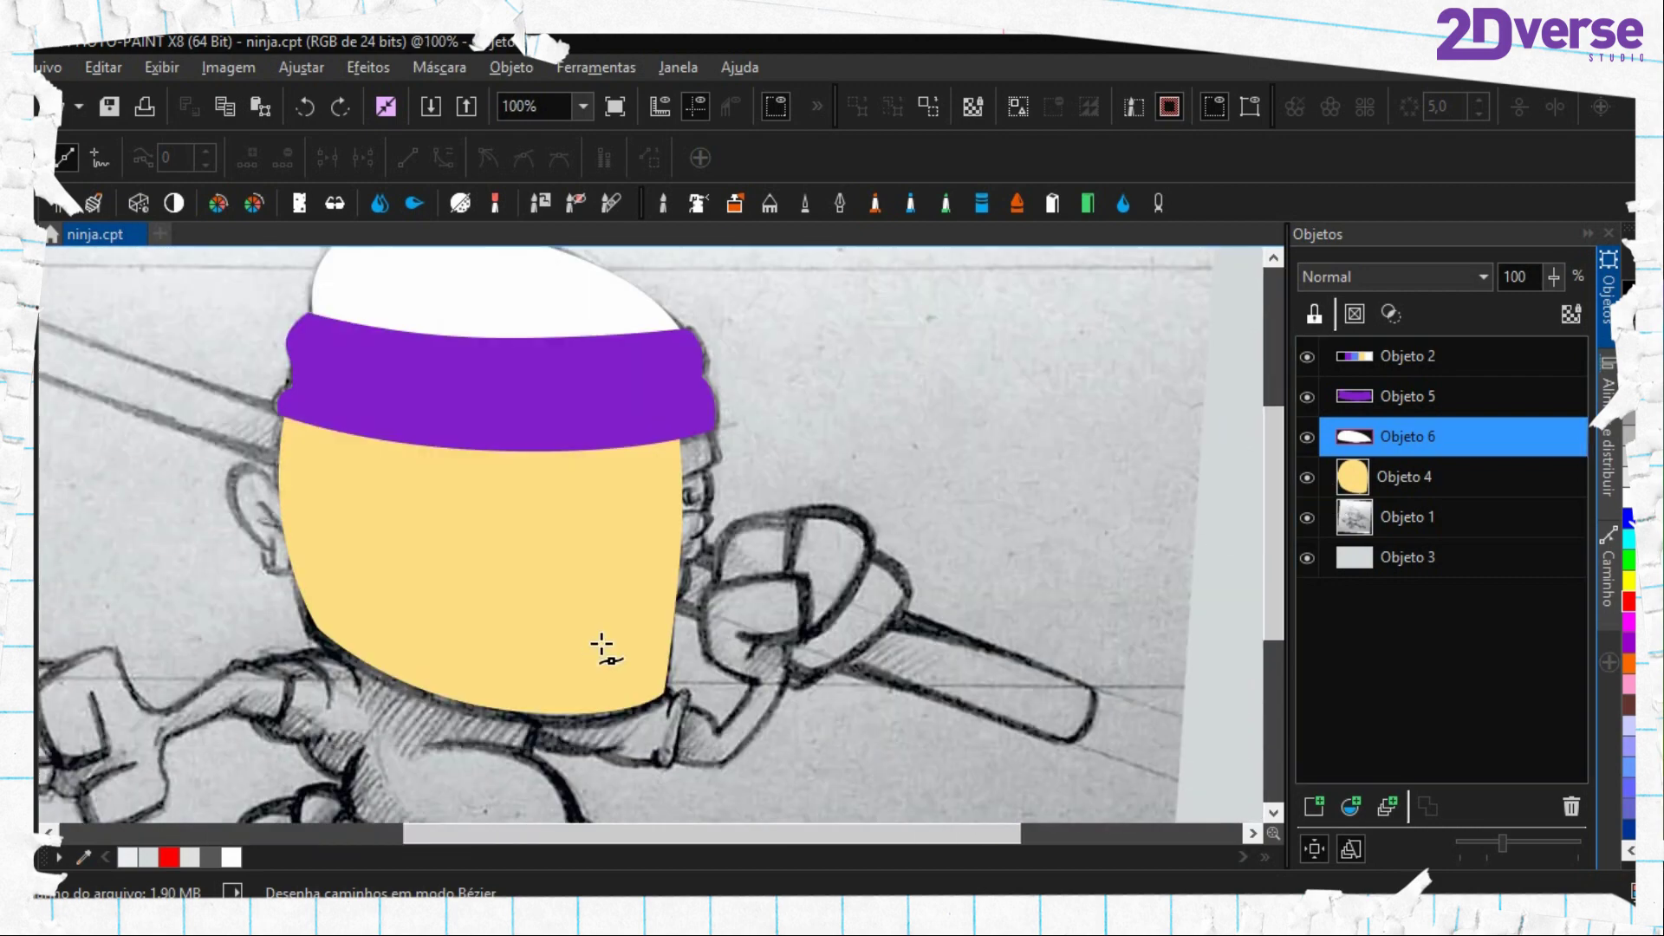
left_click_drag(599, 643, 747, 426)
left_click_drag(639, 530, 747, 580)
scroll(942, 443, "down", 1)
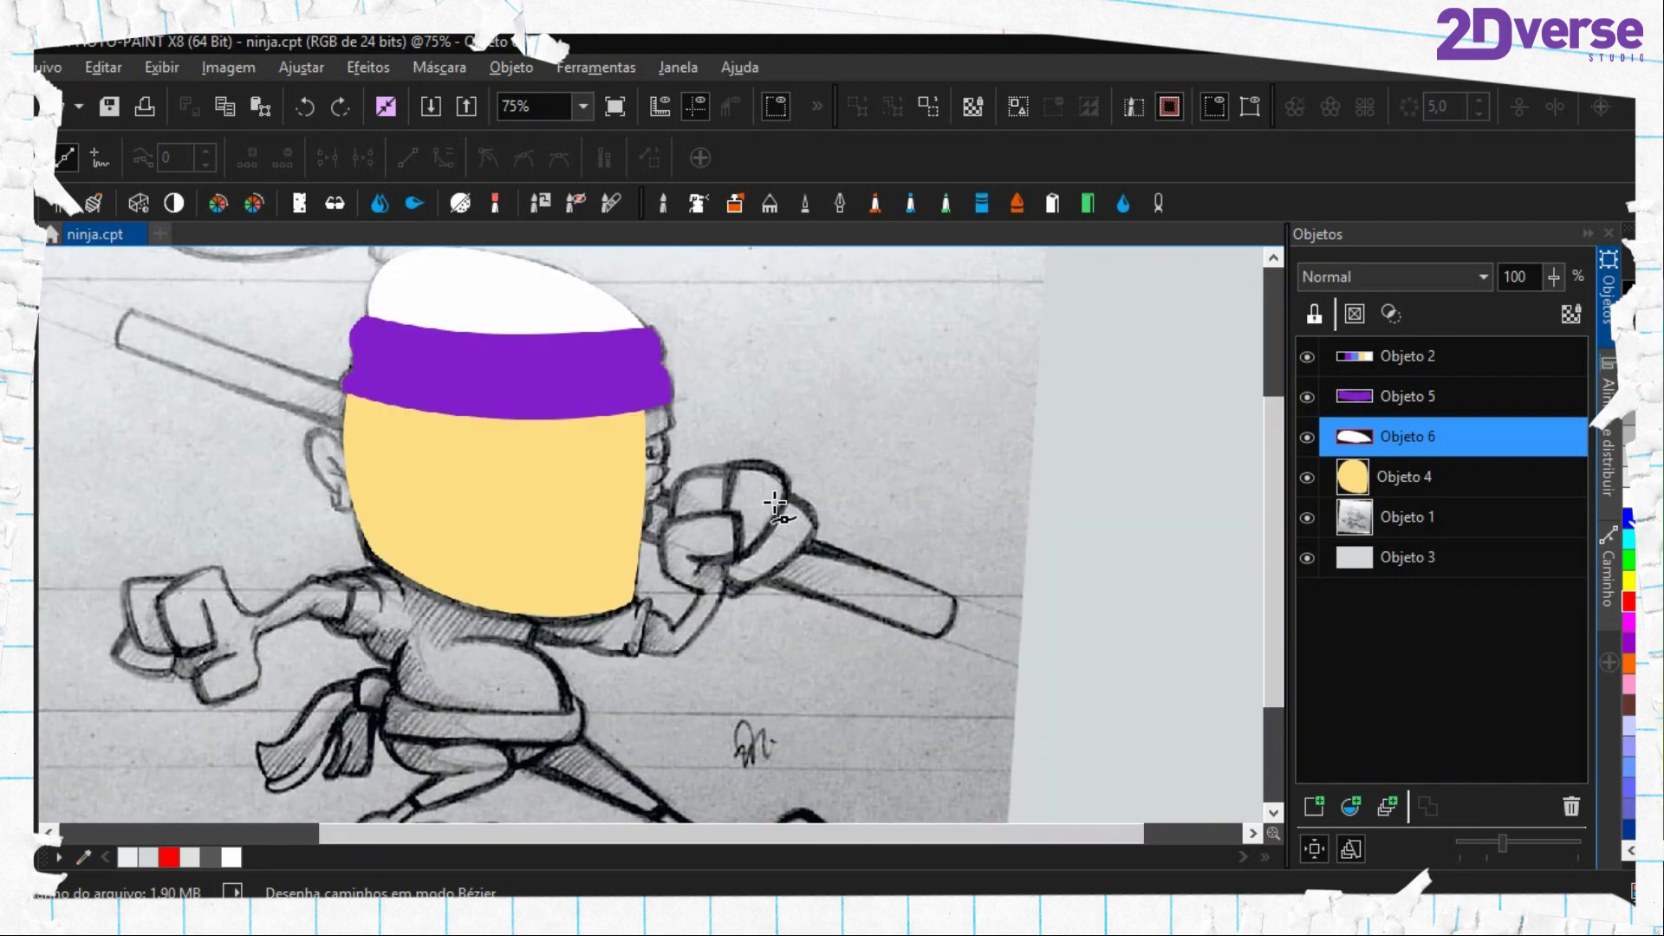
scroll(774, 503, "down", 1)
scroll(728, 665, "up", 1)
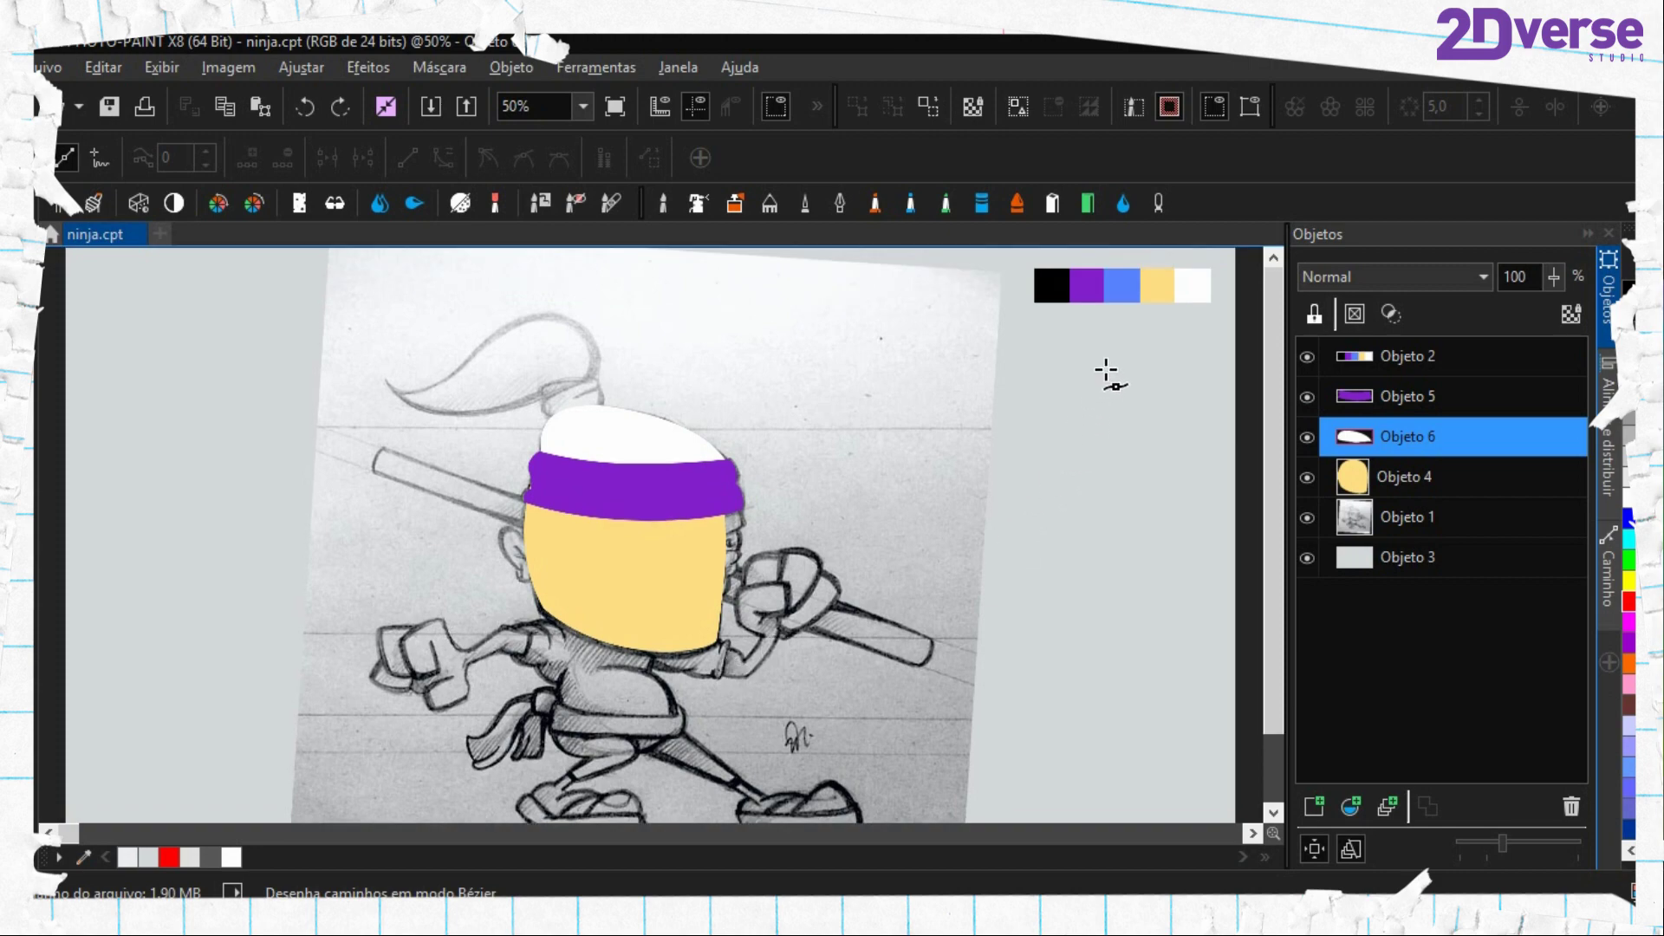
scroll(745, 637, "up", 1)
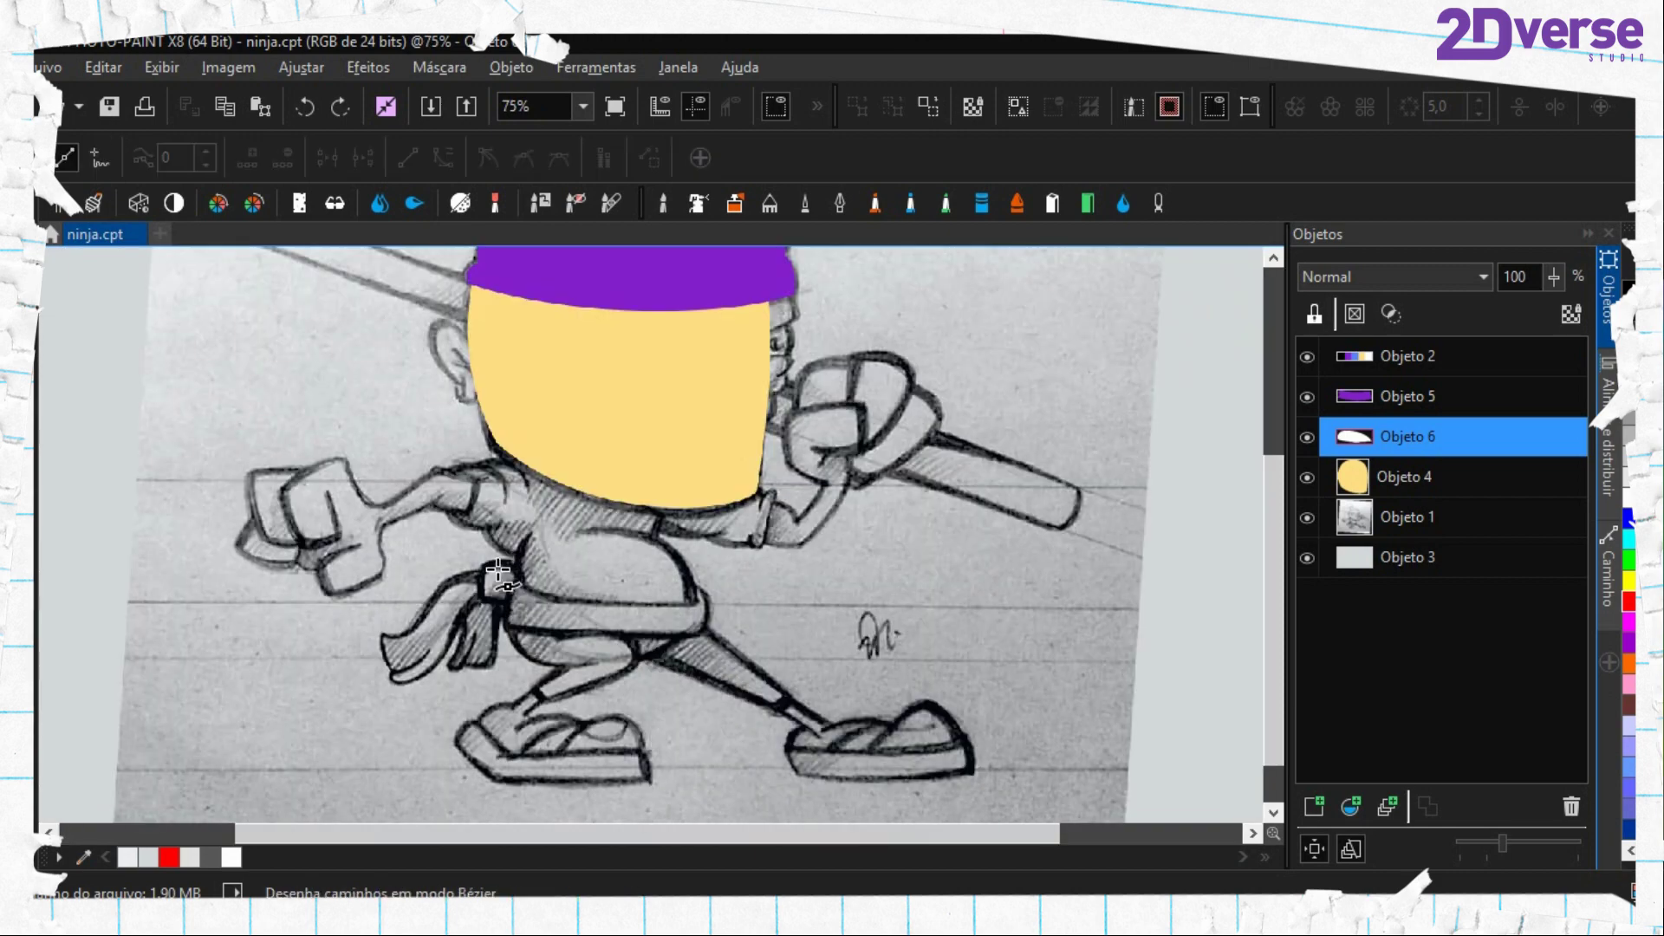
scroll(499, 572, "up", 1)
scroll(650, 501, "up", 1)
scroll(724, 557, "down", 1)
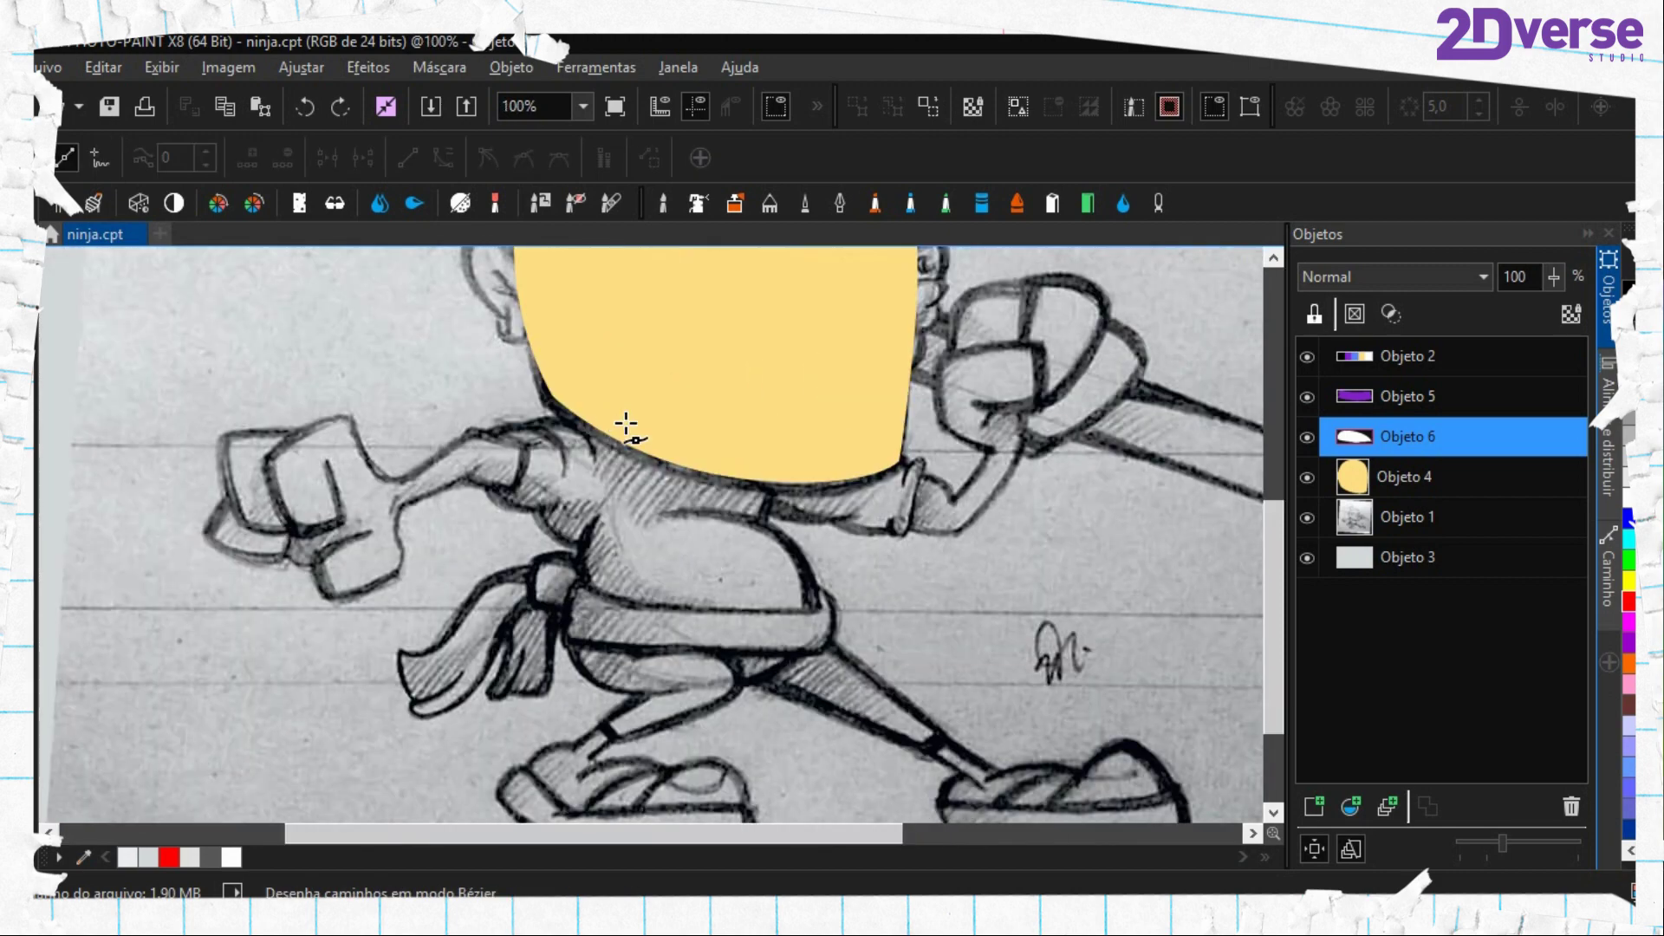
left_click(640, 356)
left_click_drag(532, 426, 505, 430)
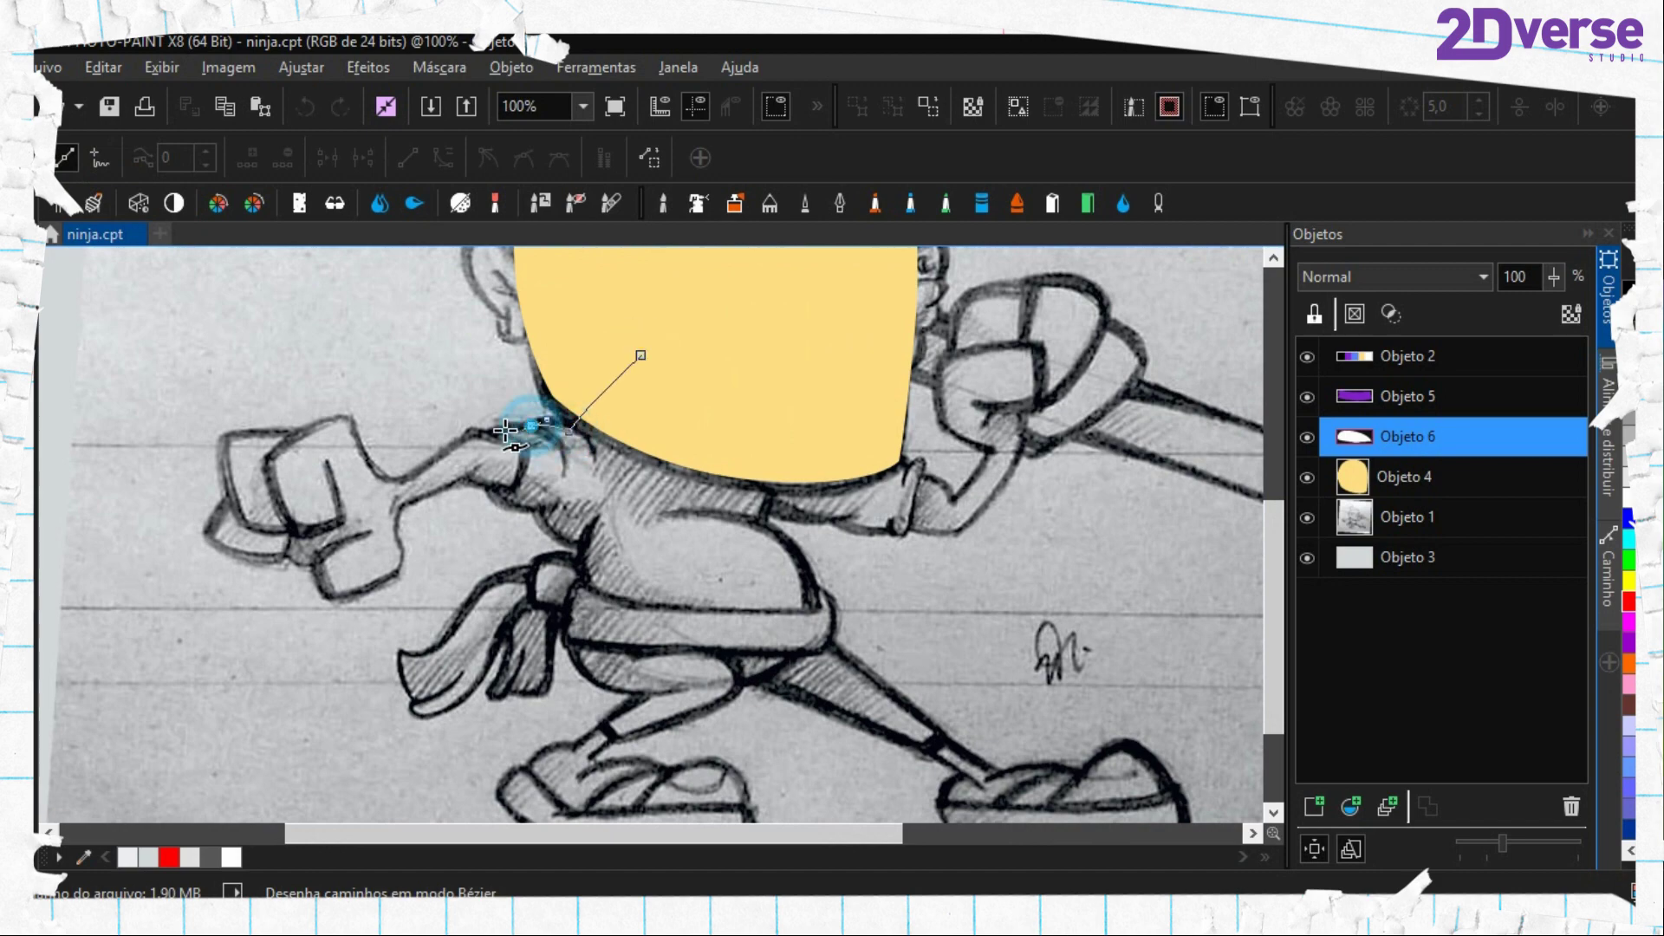
left_click(484, 431)
left_click_drag(504, 500, 568, 553)
left_click(545, 496)
left_click(591, 554)
left_click_drag(668, 604, 690, 606)
left_click(839, 622)
left_click_drag(814, 544, 799, 539)
left_click(779, 520)
left_click_drag(815, 416, 812, 400)
left_click(763, 354)
key("Return")
key("ctrl+z")
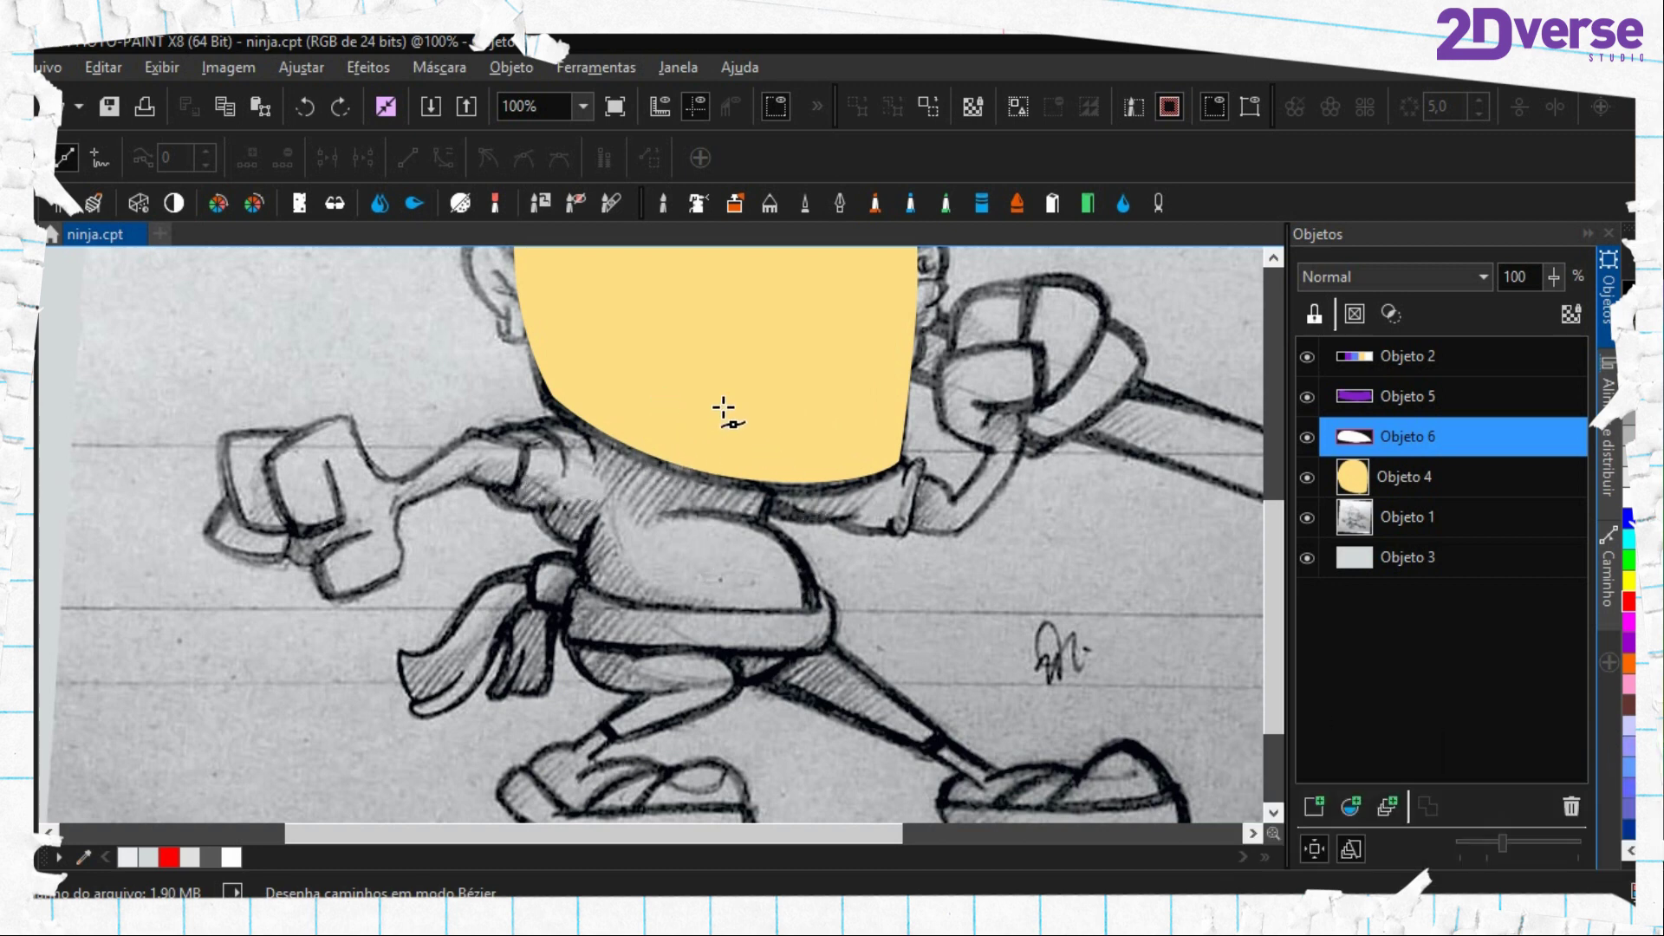
Trace the torso's back, lower edge and belly with a Bézier path that starts inside the face
scroll(707, 420, "up", 2)
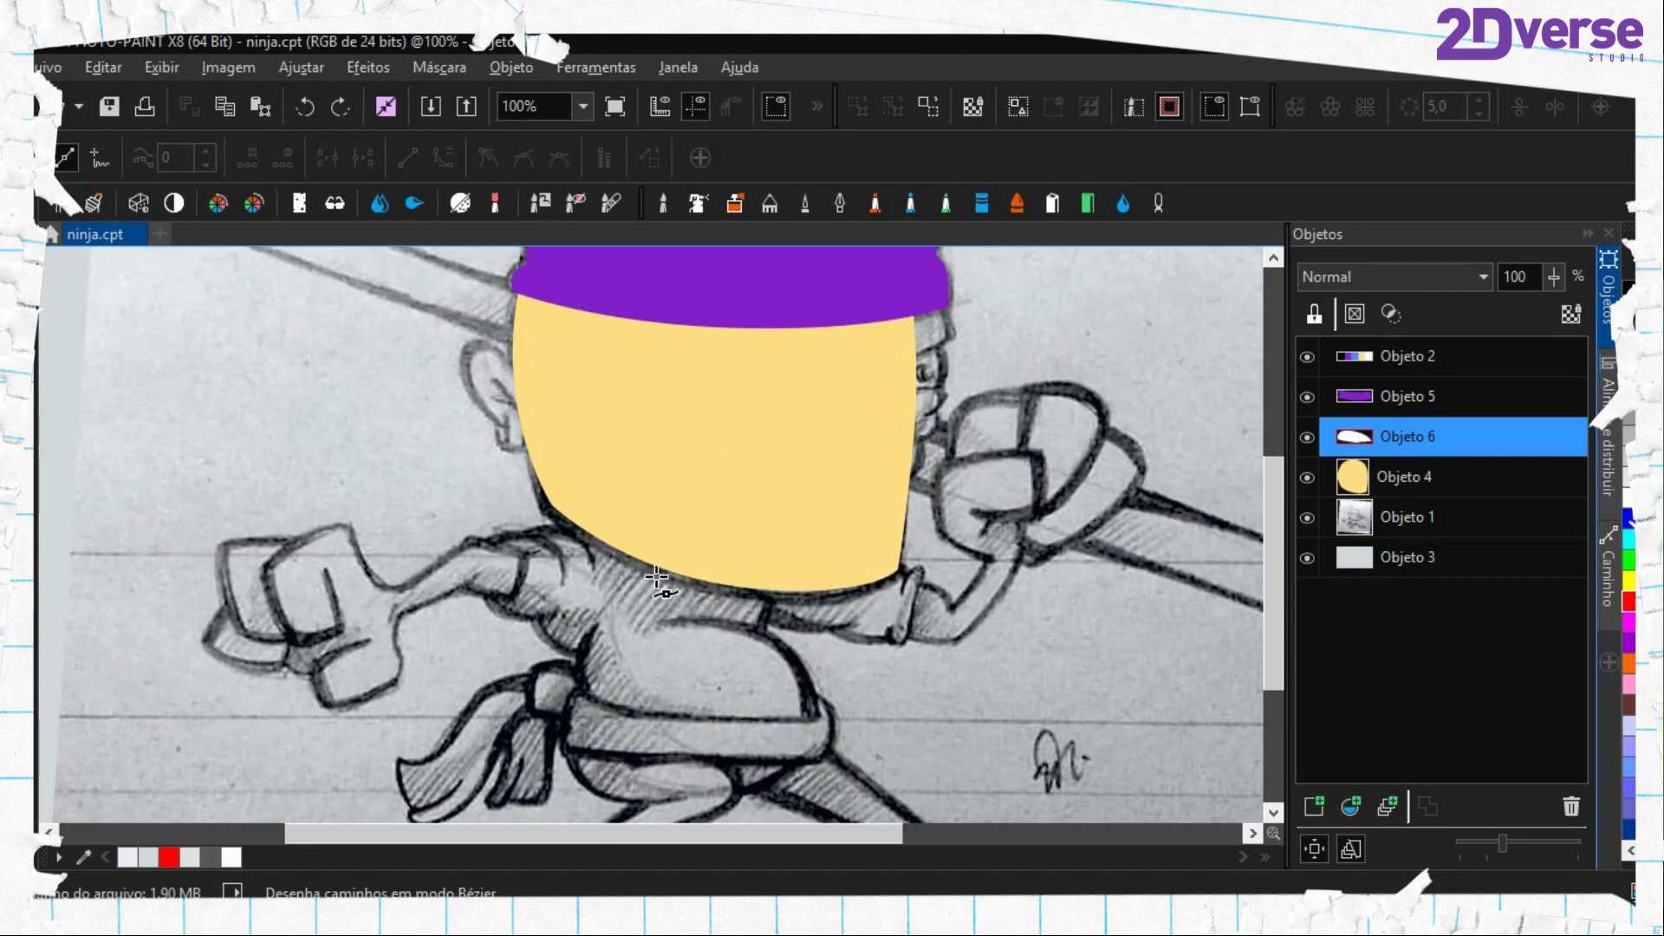
scroll(655, 577, "up", 1)
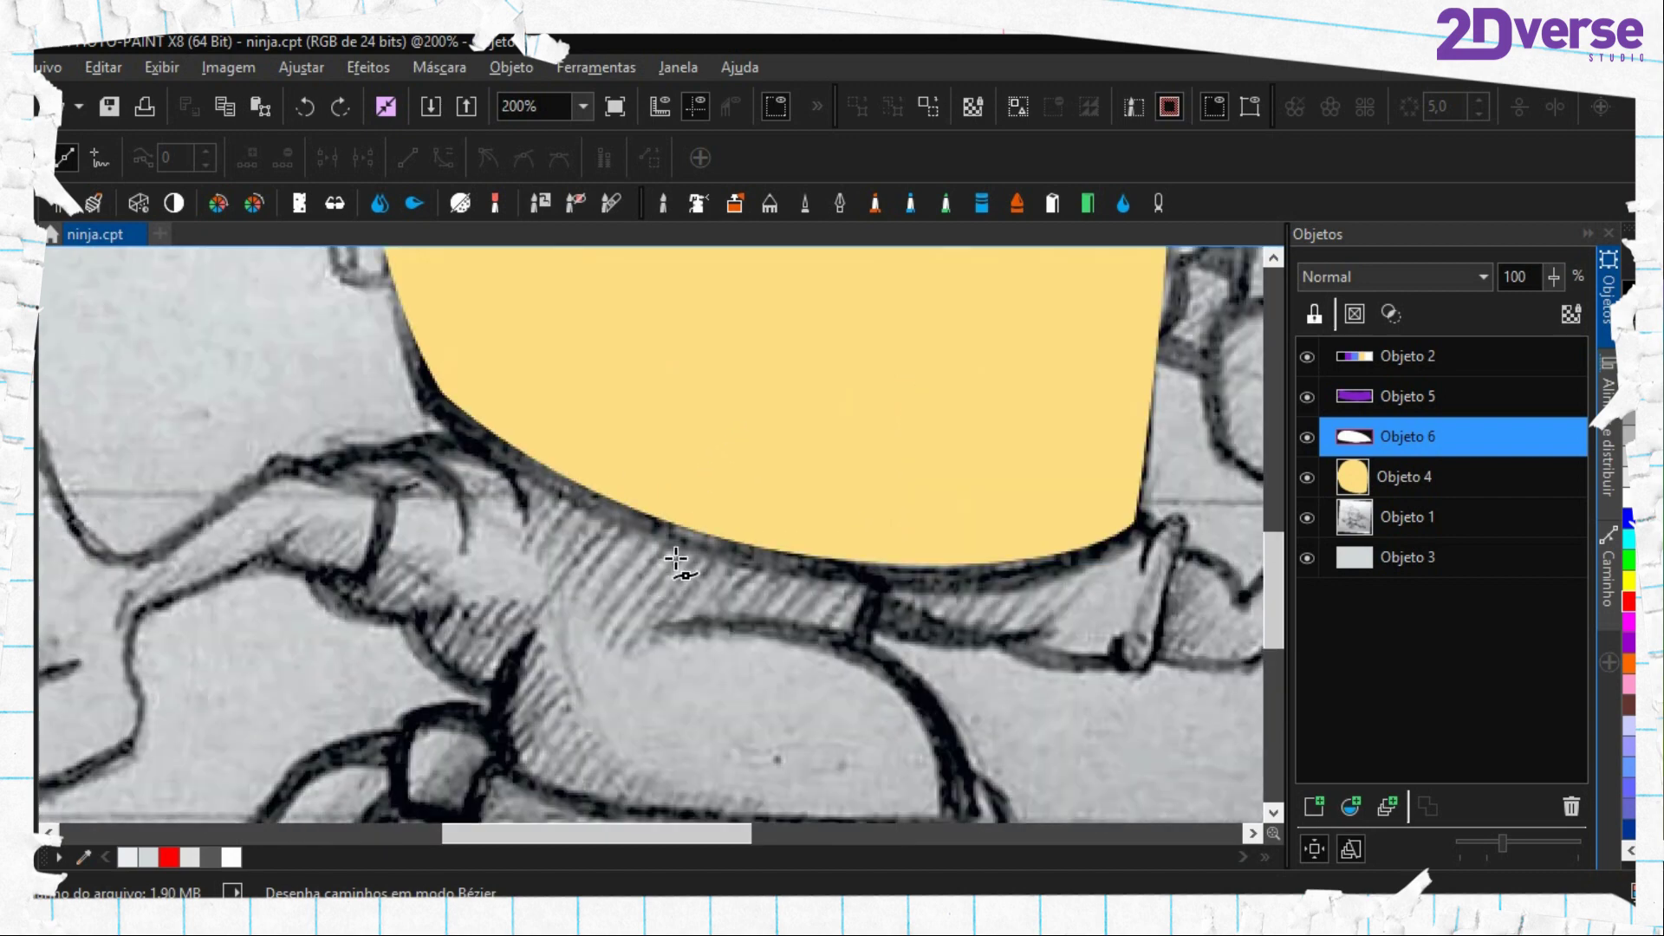
left_click(750, 359)
scroll(575, 382, "down", 2)
left_click_drag(526, 409, 464, 541)
left_click(493, 680)
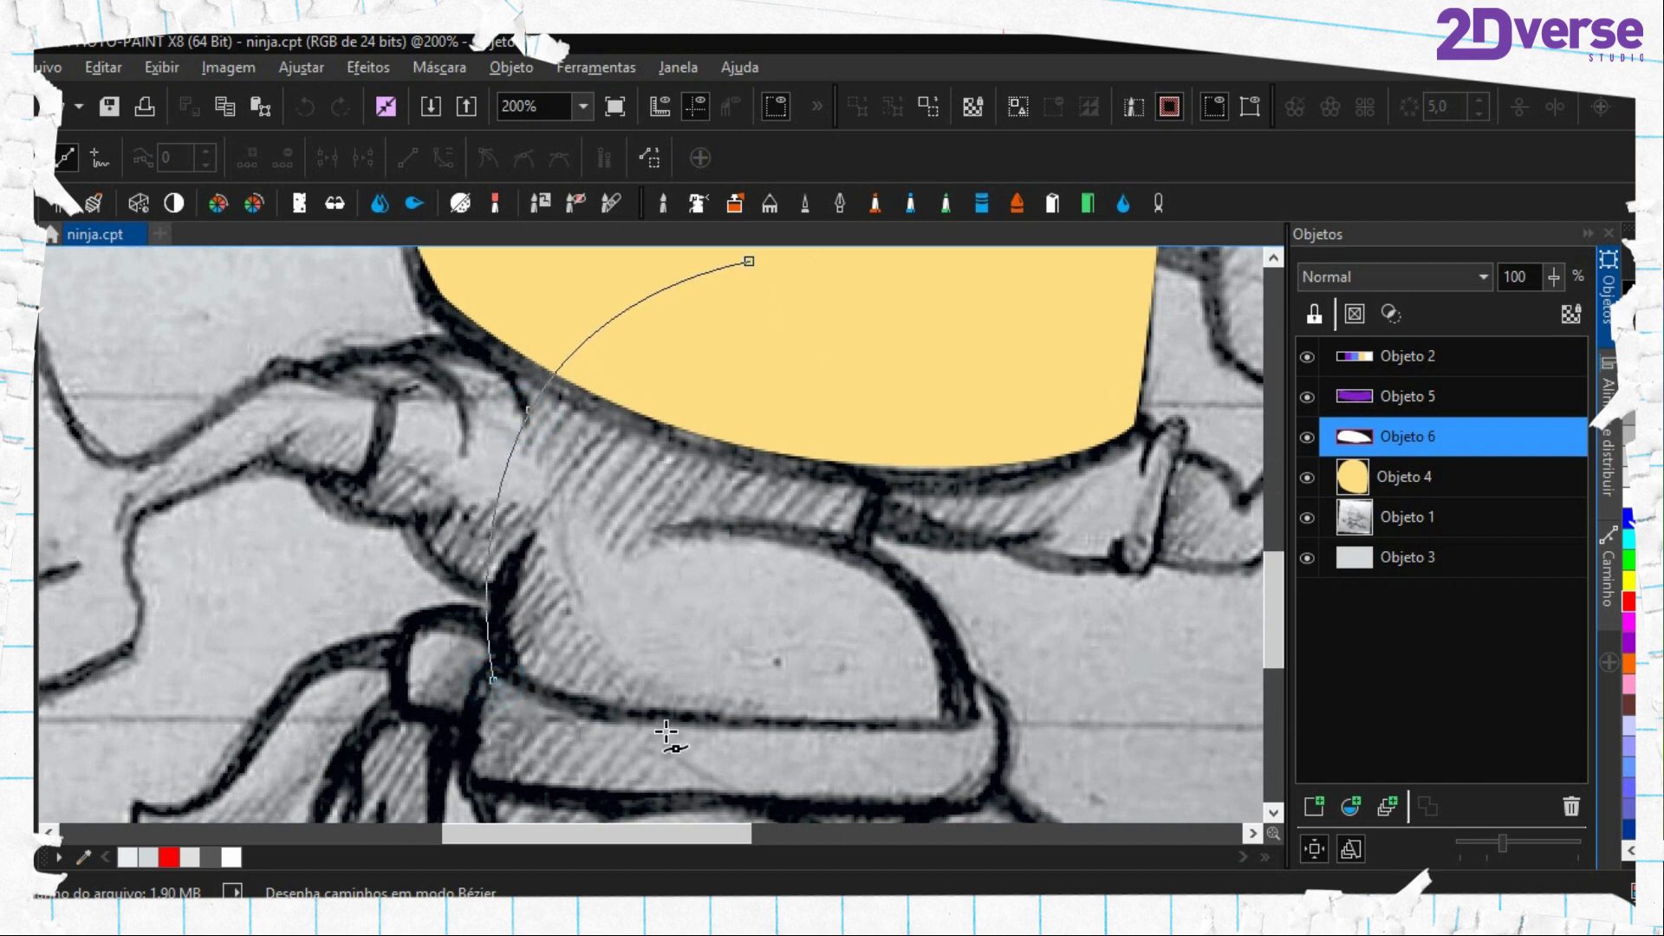
left_click_drag(756, 732, 927, 730)
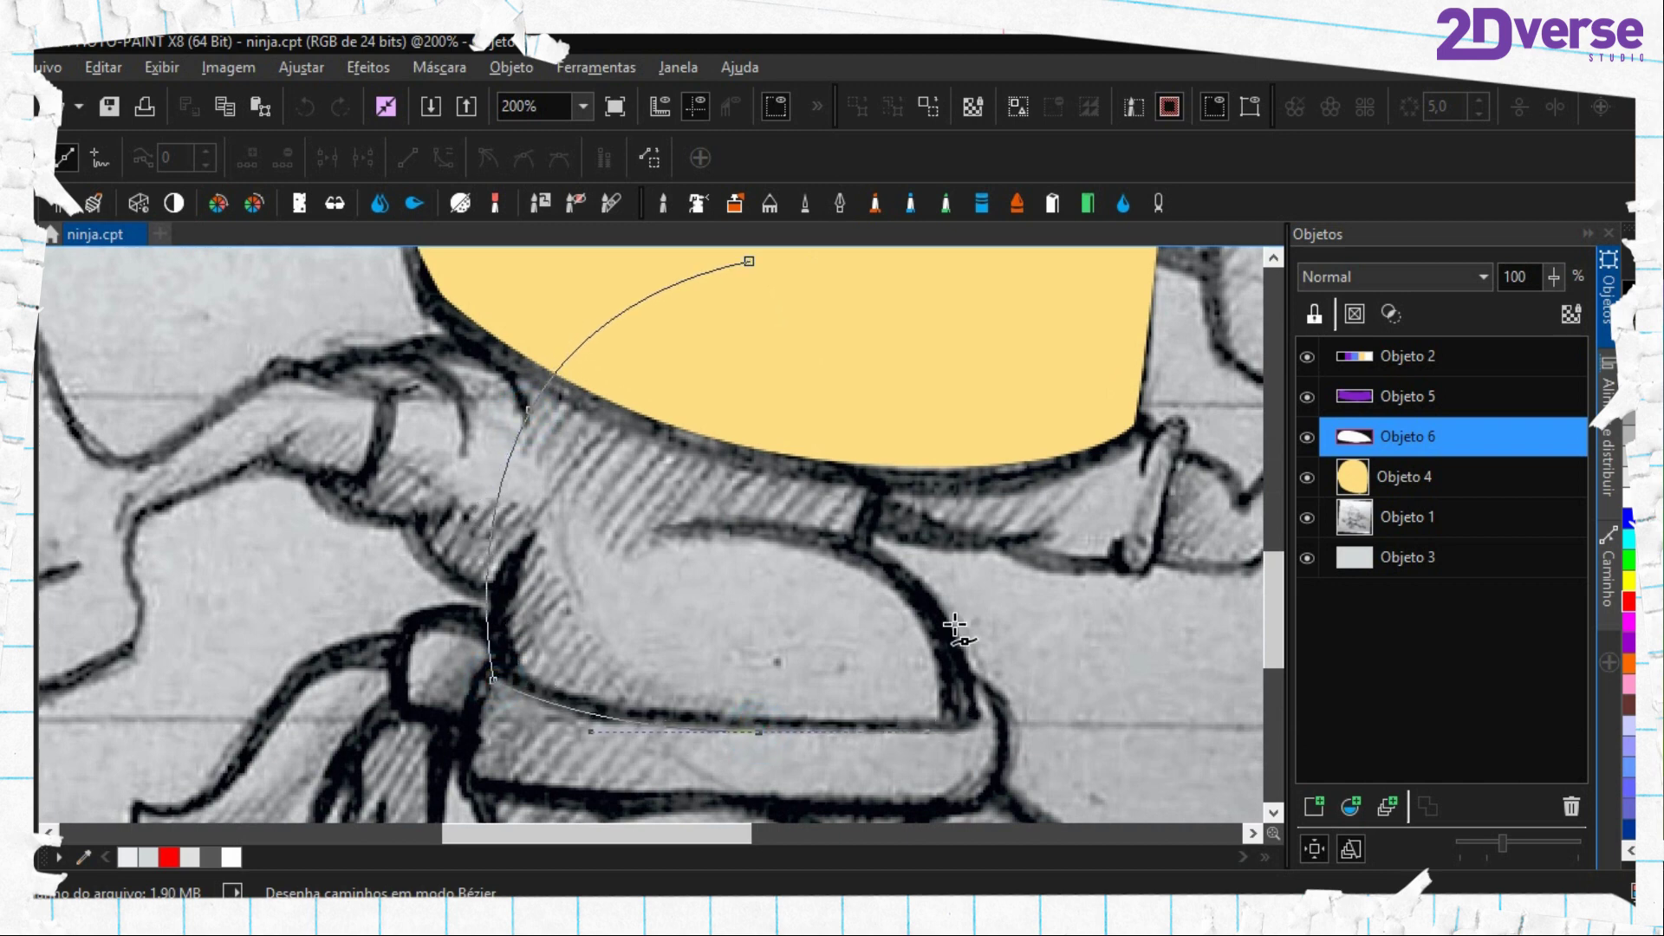
left_click(970, 726)
left_click_drag(863, 546, 751, 499)
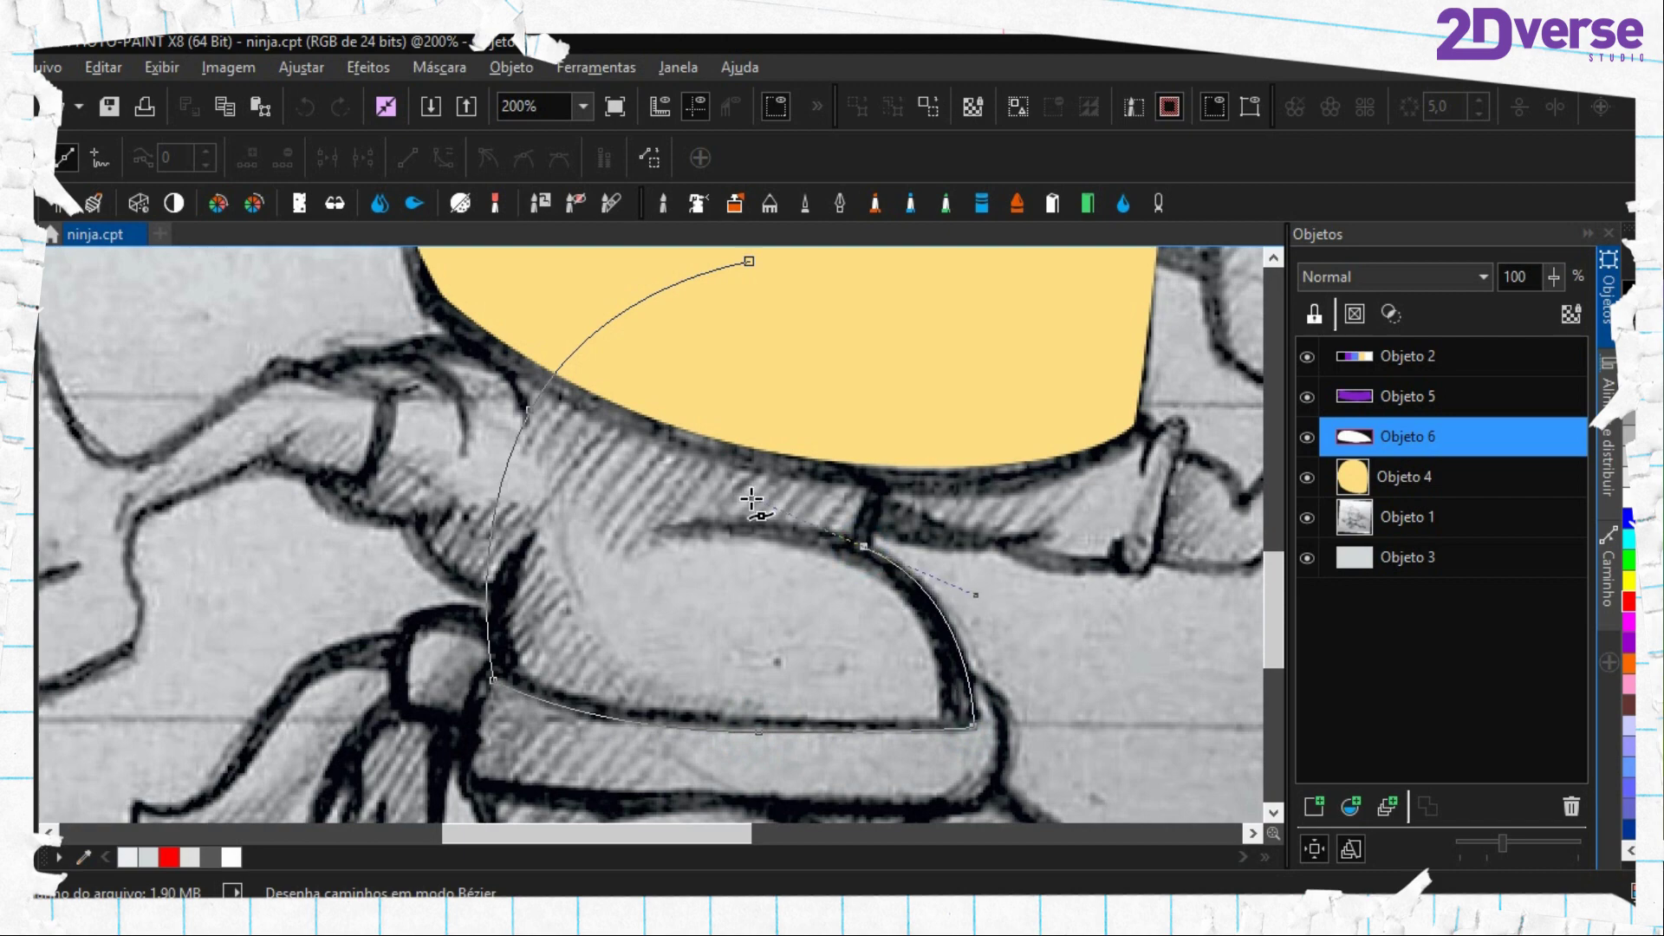
Close the torso path with an overlap into the face and create a mask from it
left_click_drag(856, 488, 751, 656)
left_click(823, 571)
key("ctrl+z")
left_click_drag(815, 511, 843, 450)
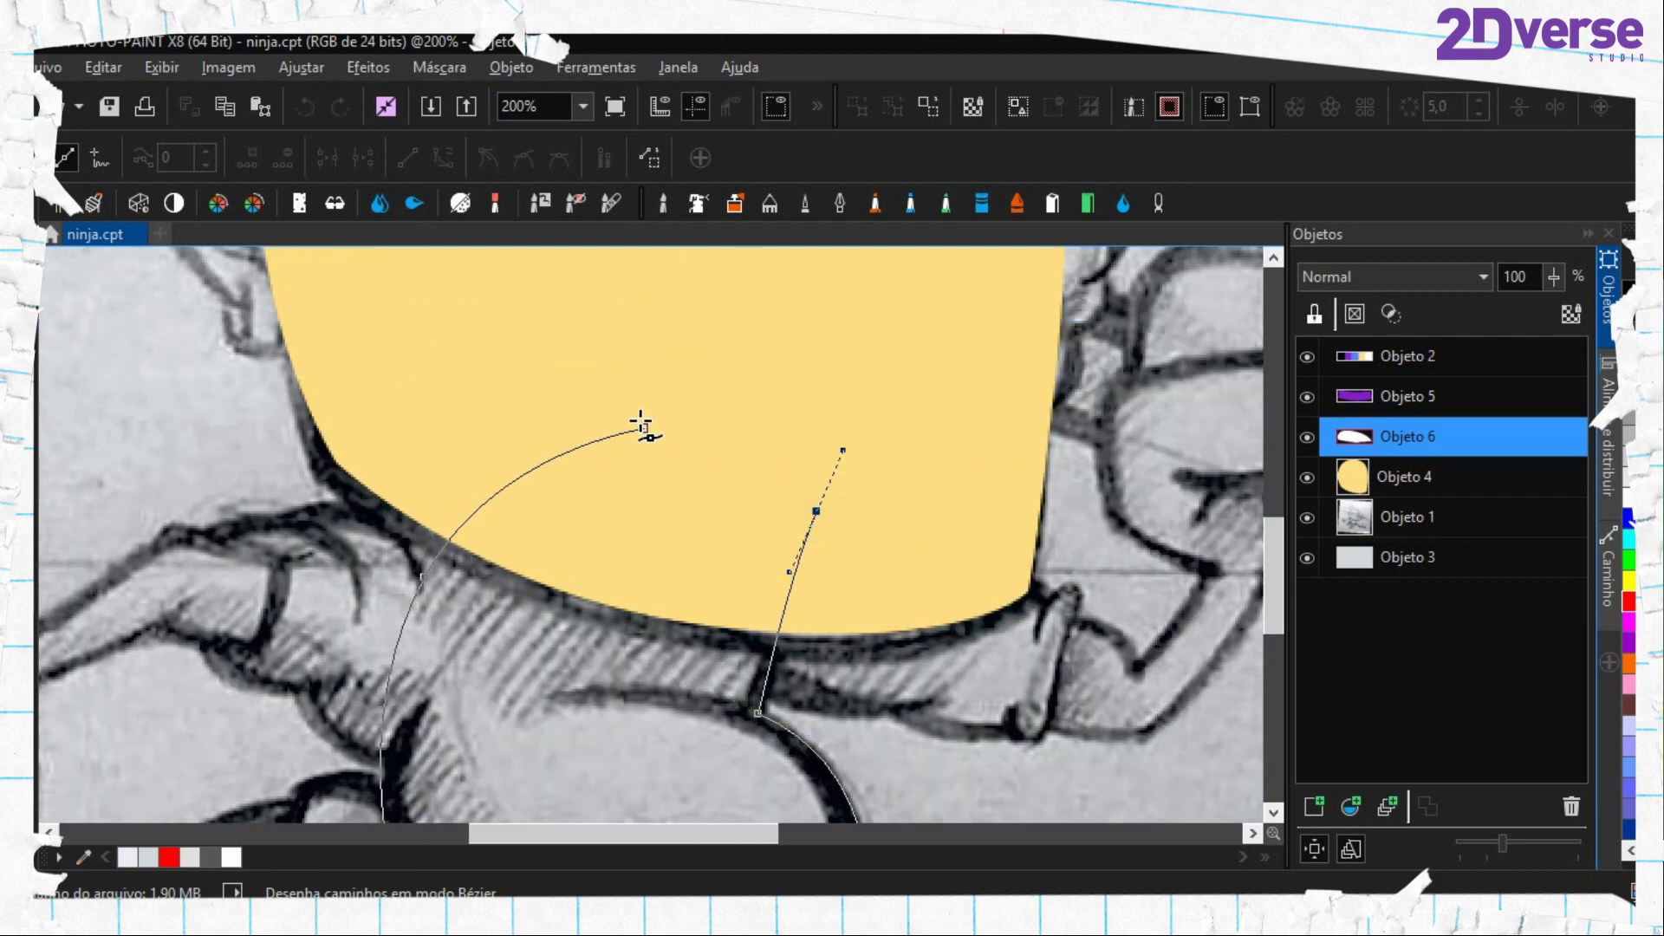
left_click(645, 434)
scroll(693, 520, "down", 1)
key("ctrl+shift+m")
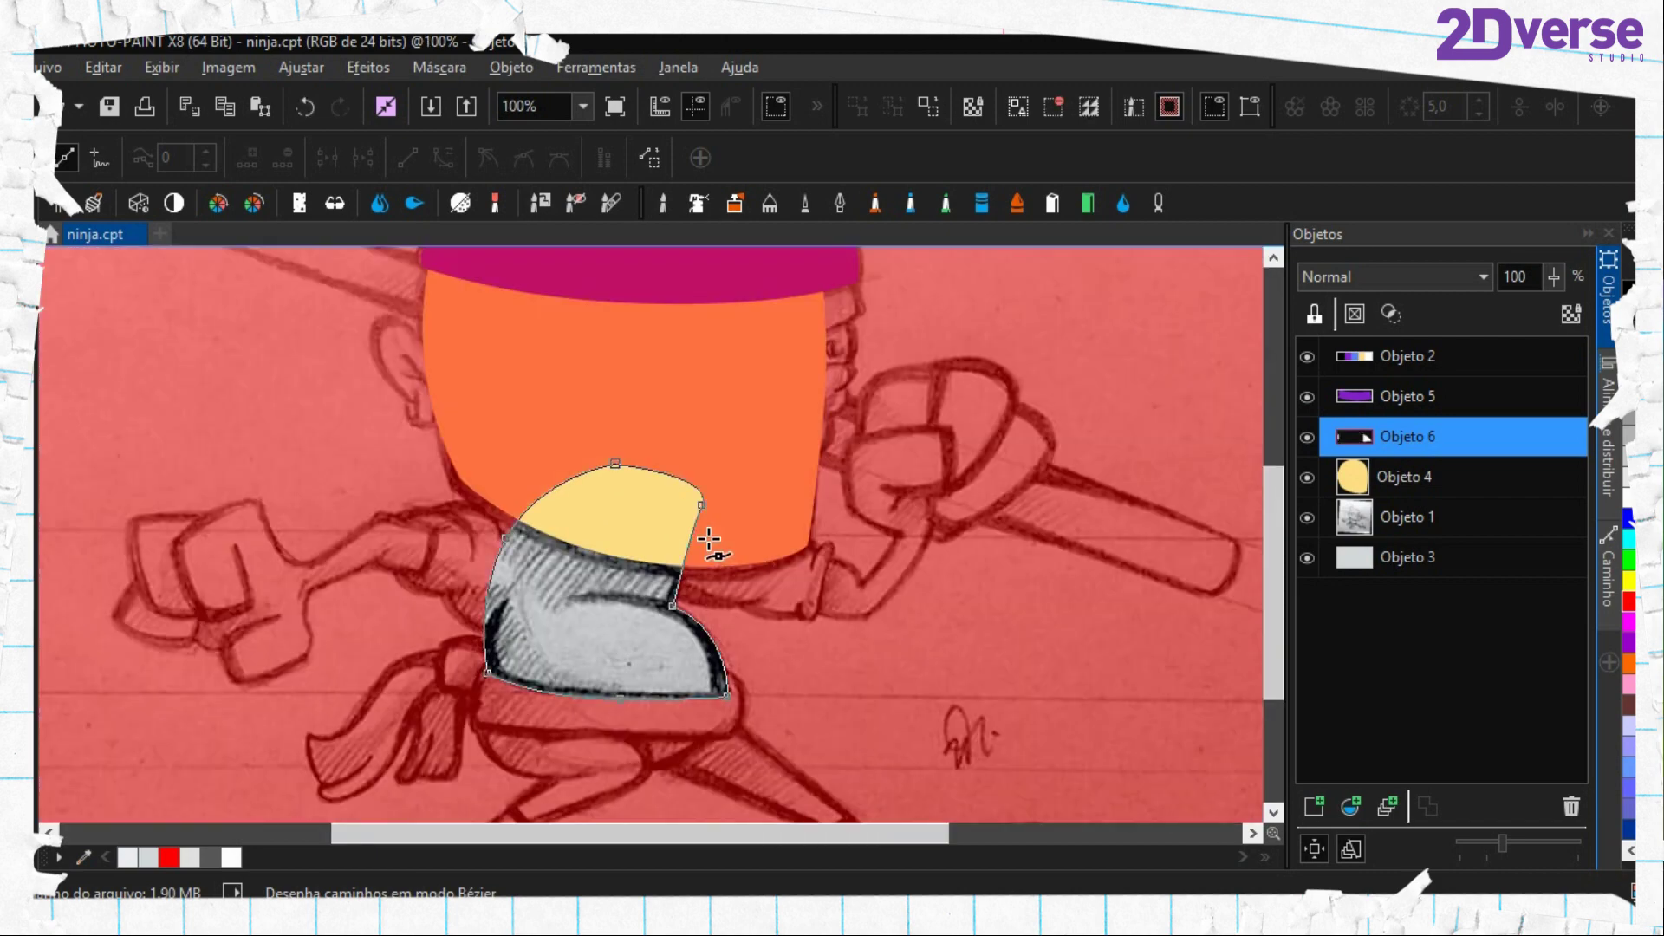
Add a new object directly above Objeto 1 and fill the masked torso with blue
left_click(1389, 518)
left_click(1313, 802)
key("f")
left_click(598, 605)
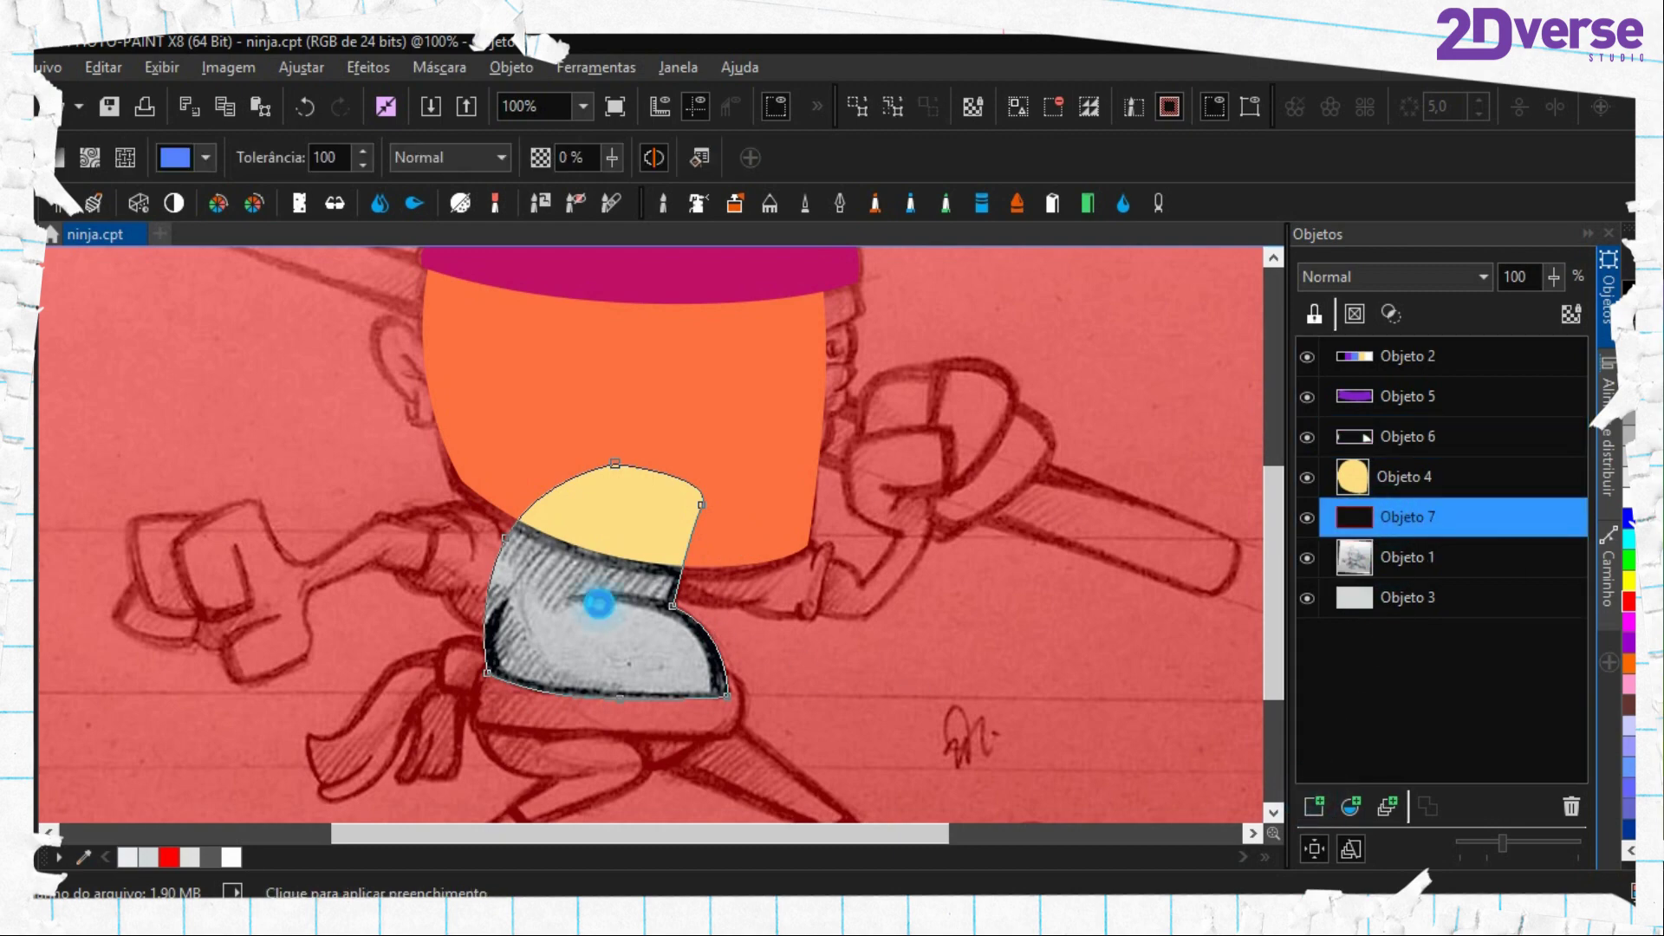
Remove the mask and delete the path around the torso
key("ctrl+shift+r")
key("period")
right_click(557, 561)
left_click(663, 694)
Sample the headband's purple as the fill colour and return to the Bézier path tool
left_click_drag(643, 533, 624, 692)
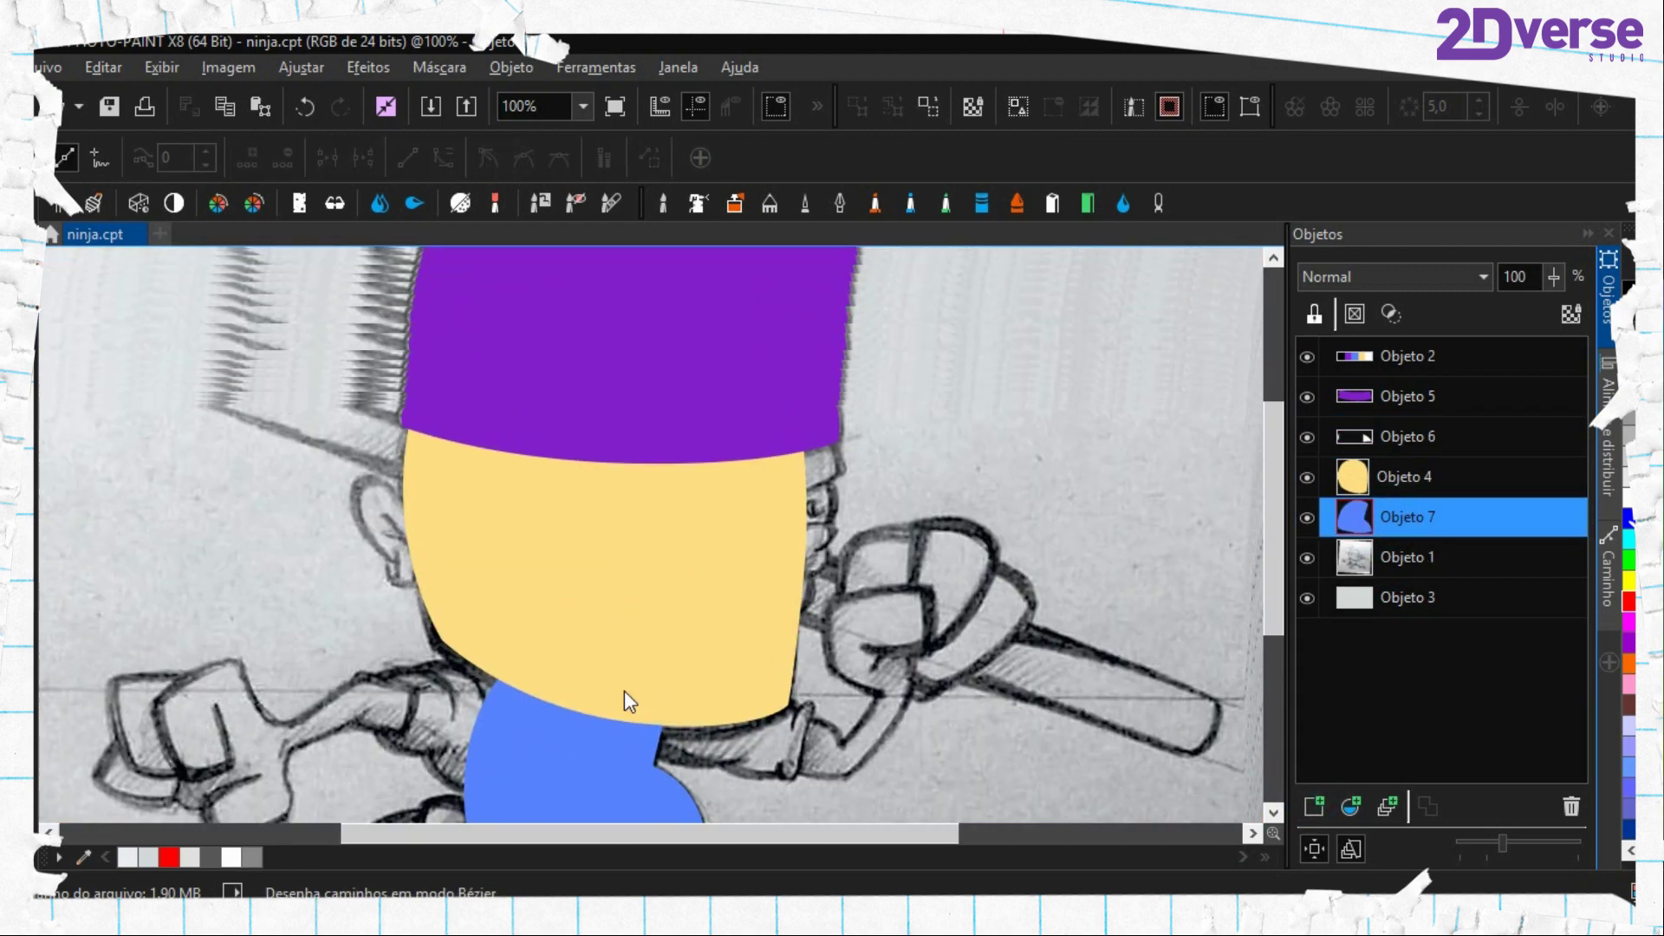
key("e")
right_click(639, 440)
left_click_drag(546, 604, 520, 247)
key("period")
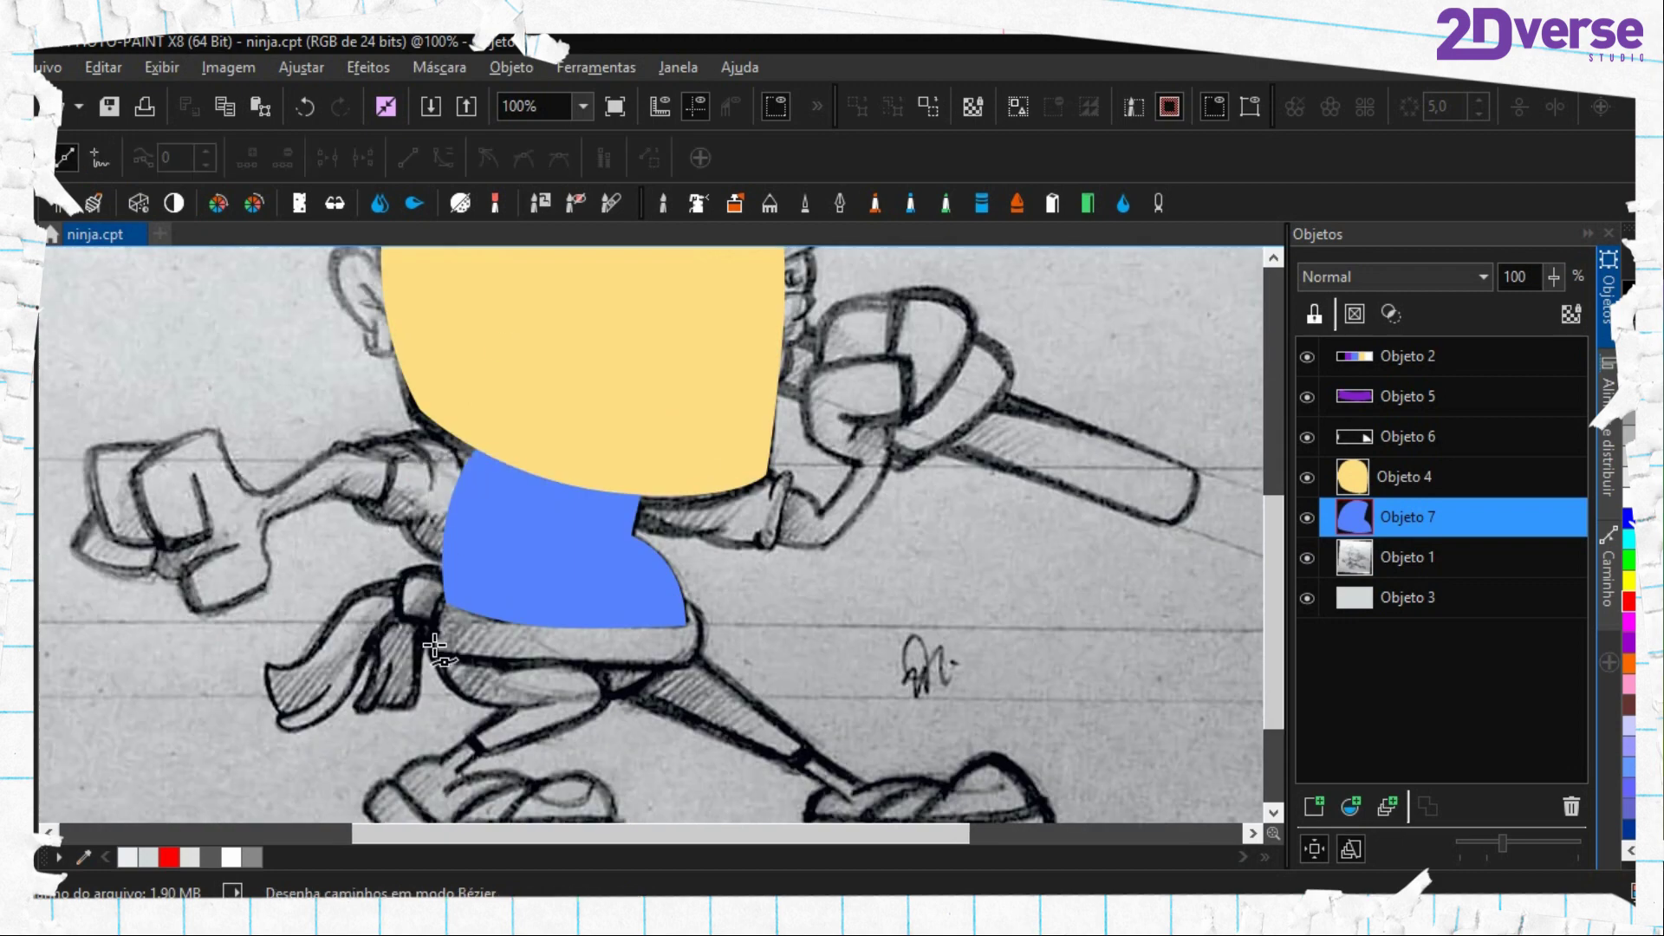
Trace the belt with a closed Bézier path overlapping the torso's lower edge and create a mask from it
scroll(433, 665, "up", 2)
left_click(457, 454)
scroll(726, 511, "right", 3)
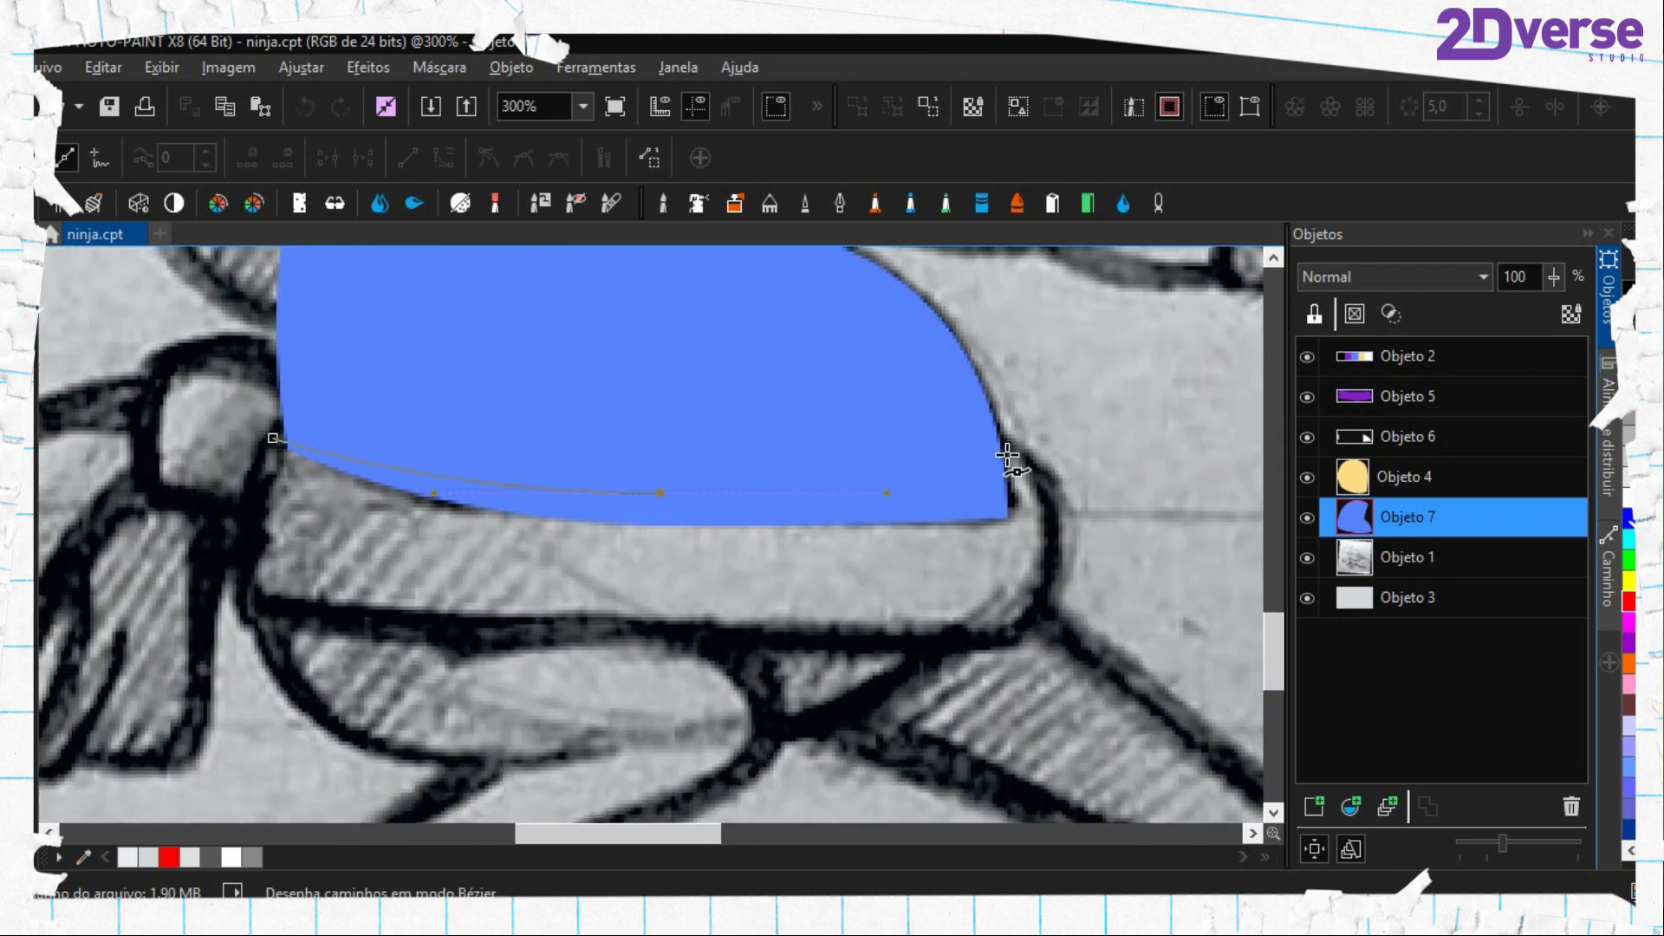
left_click_drag(1029, 628, 990, 756)
left_click(967, 669)
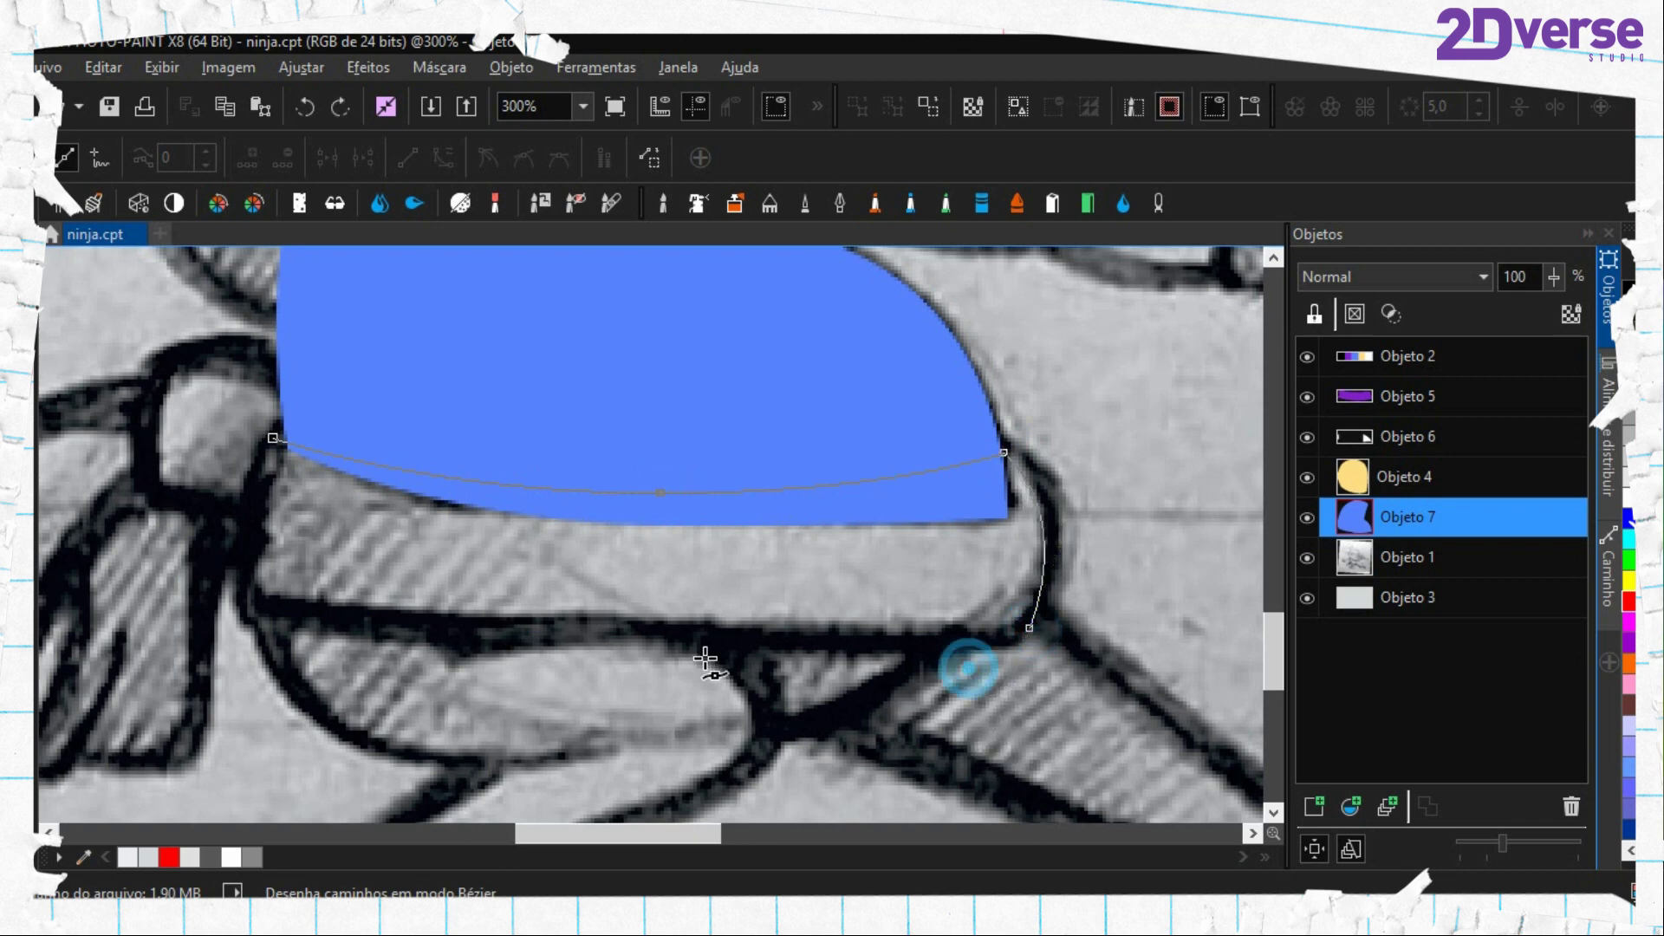
left_click_drag(640, 635, 419, 613)
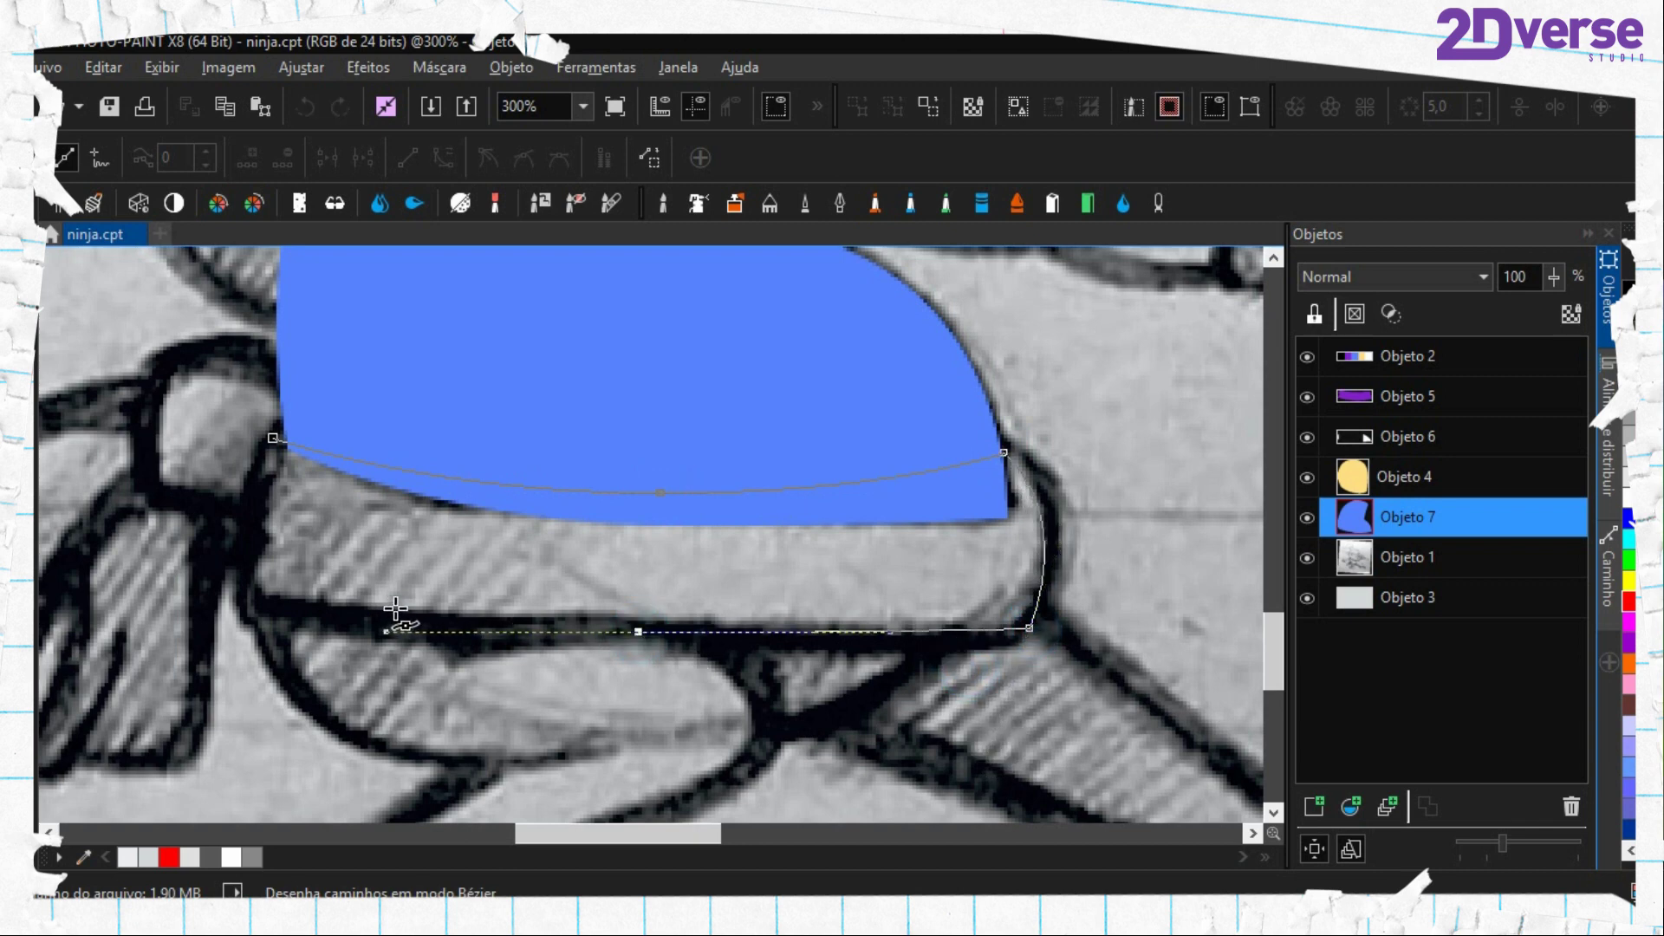
left_click(250, 602)
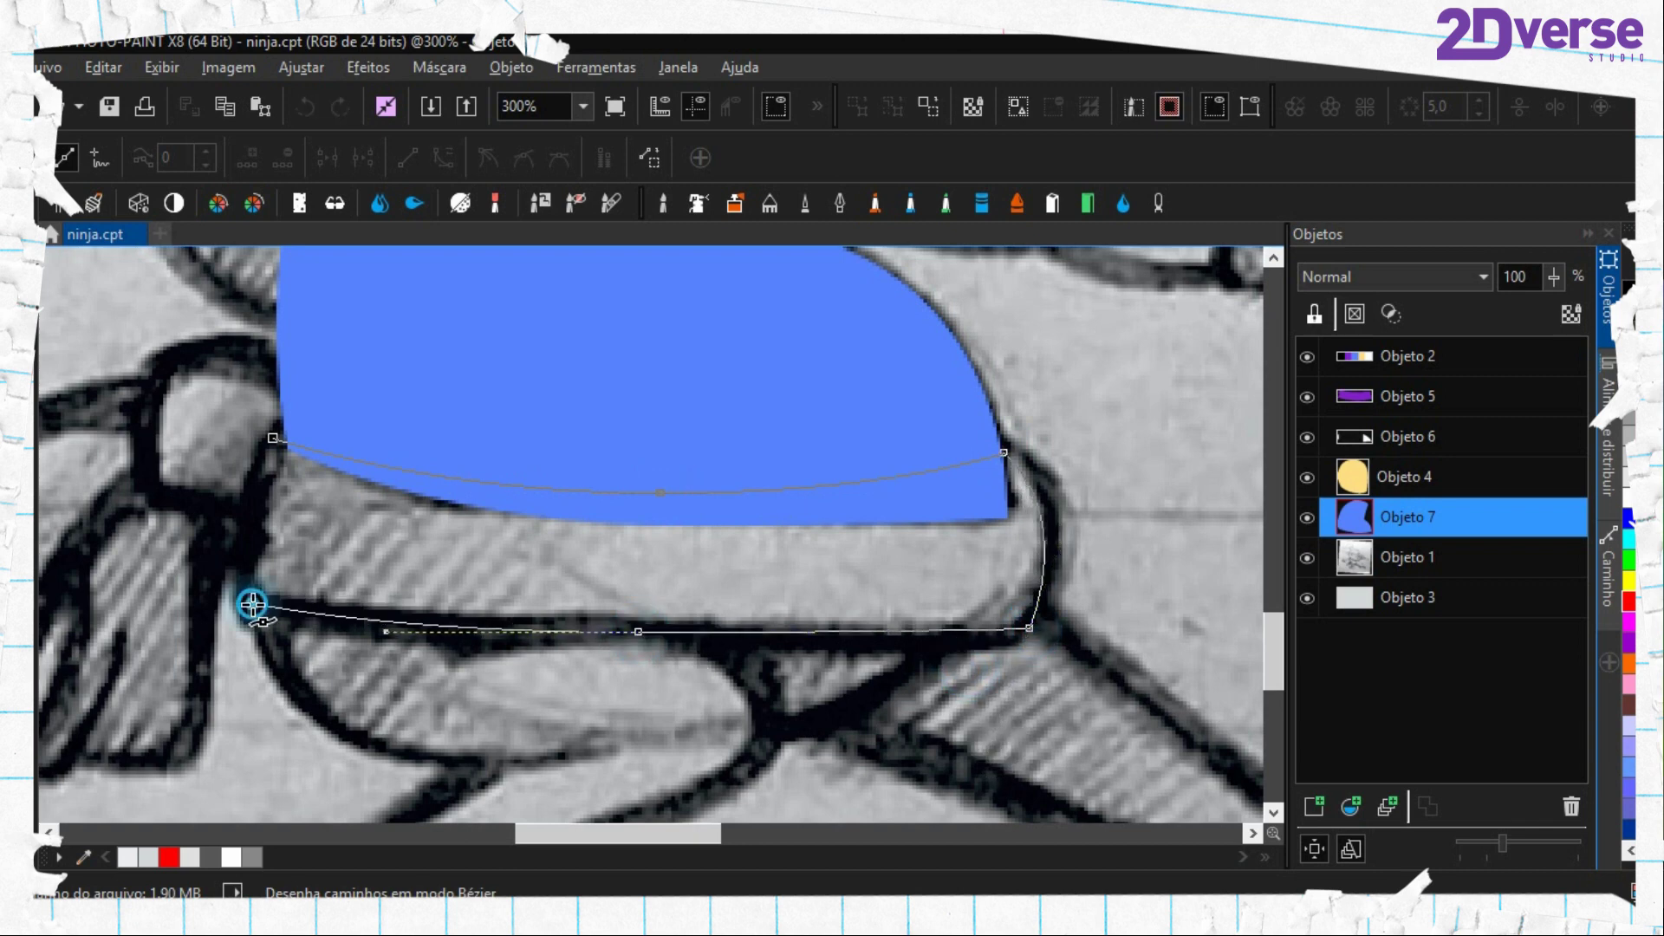
left_click(272, 443)
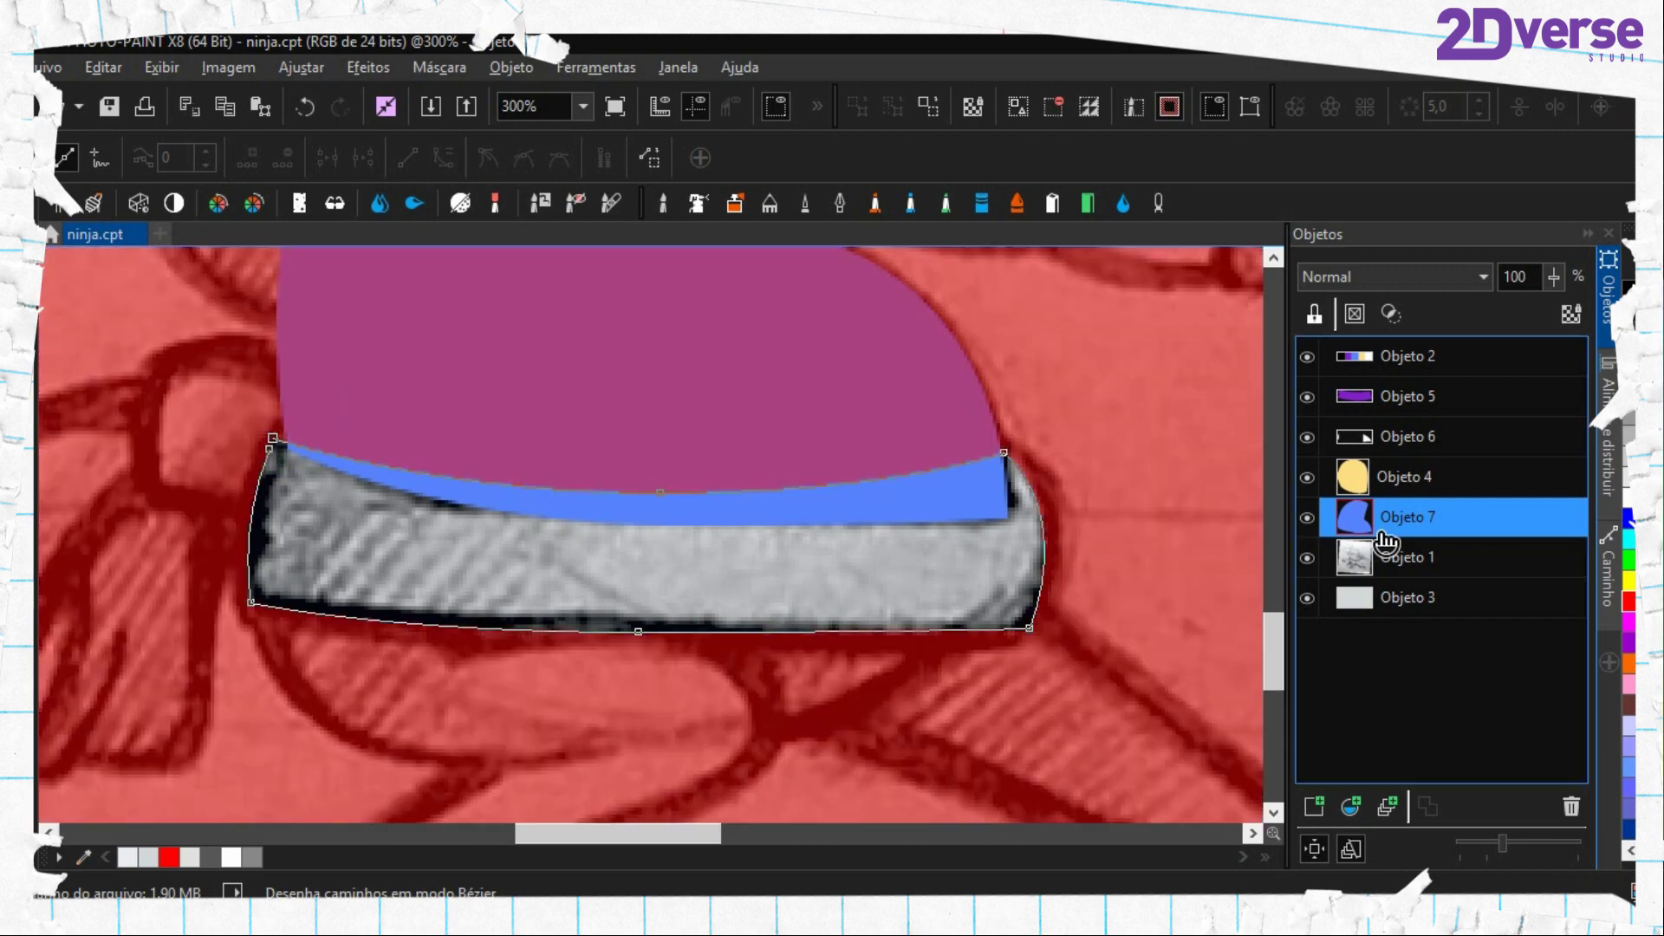
Add a new object directly above Objeto 7 and fill the masked belt with purple
left_click(1314, 806)
key("f")
left_click(884, 563)
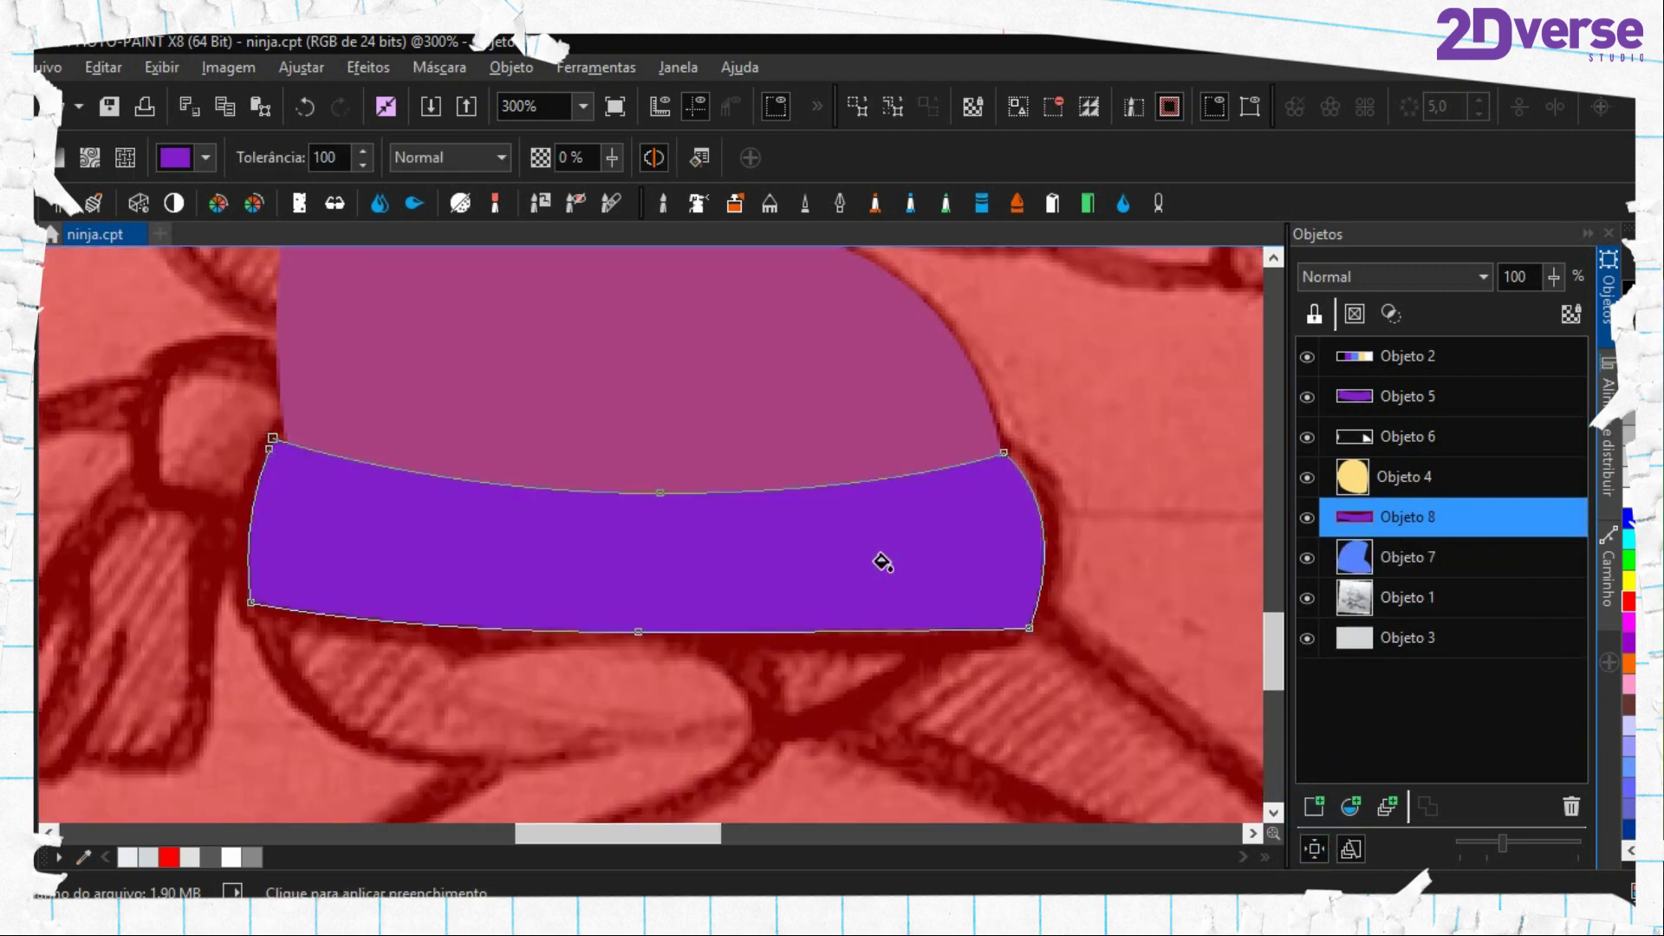
Remove the mask and delete the path around the belt
key("ctrl+shift+r")
key("period")
left_click(882, 563)
right_click(882, 563)
left_click(970, 684)
key("ctrl+1")
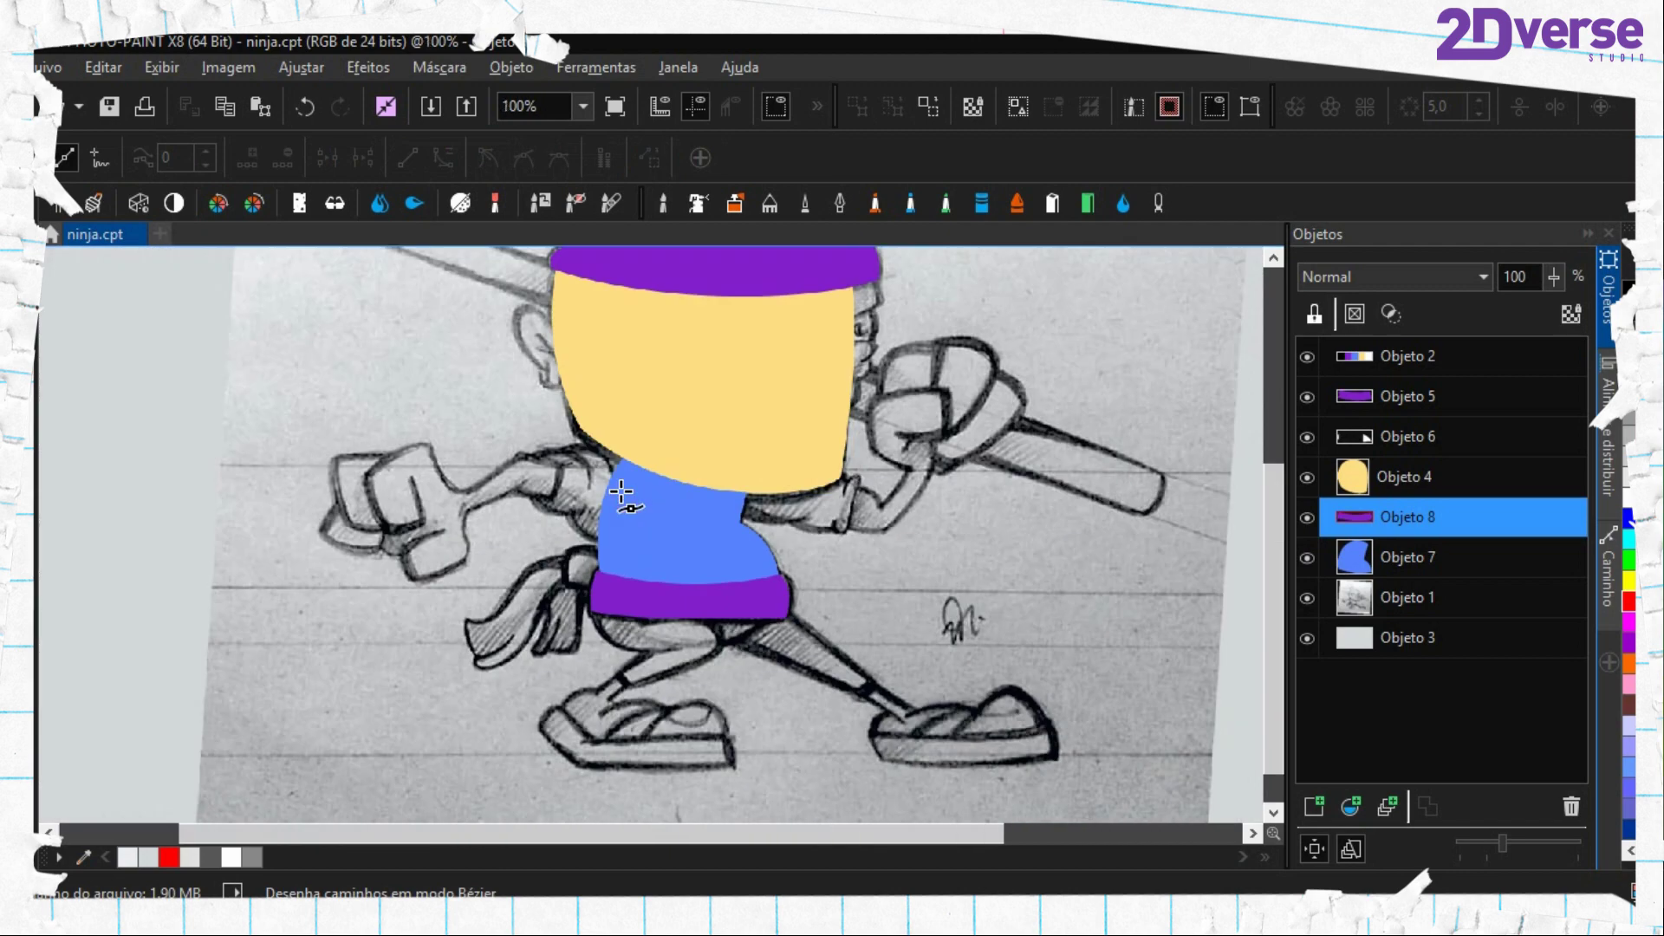
Examine the blue torso and purple belt against the uncoloured arms and sleeves of the sketch
scroll(752, 513, "down", 1)
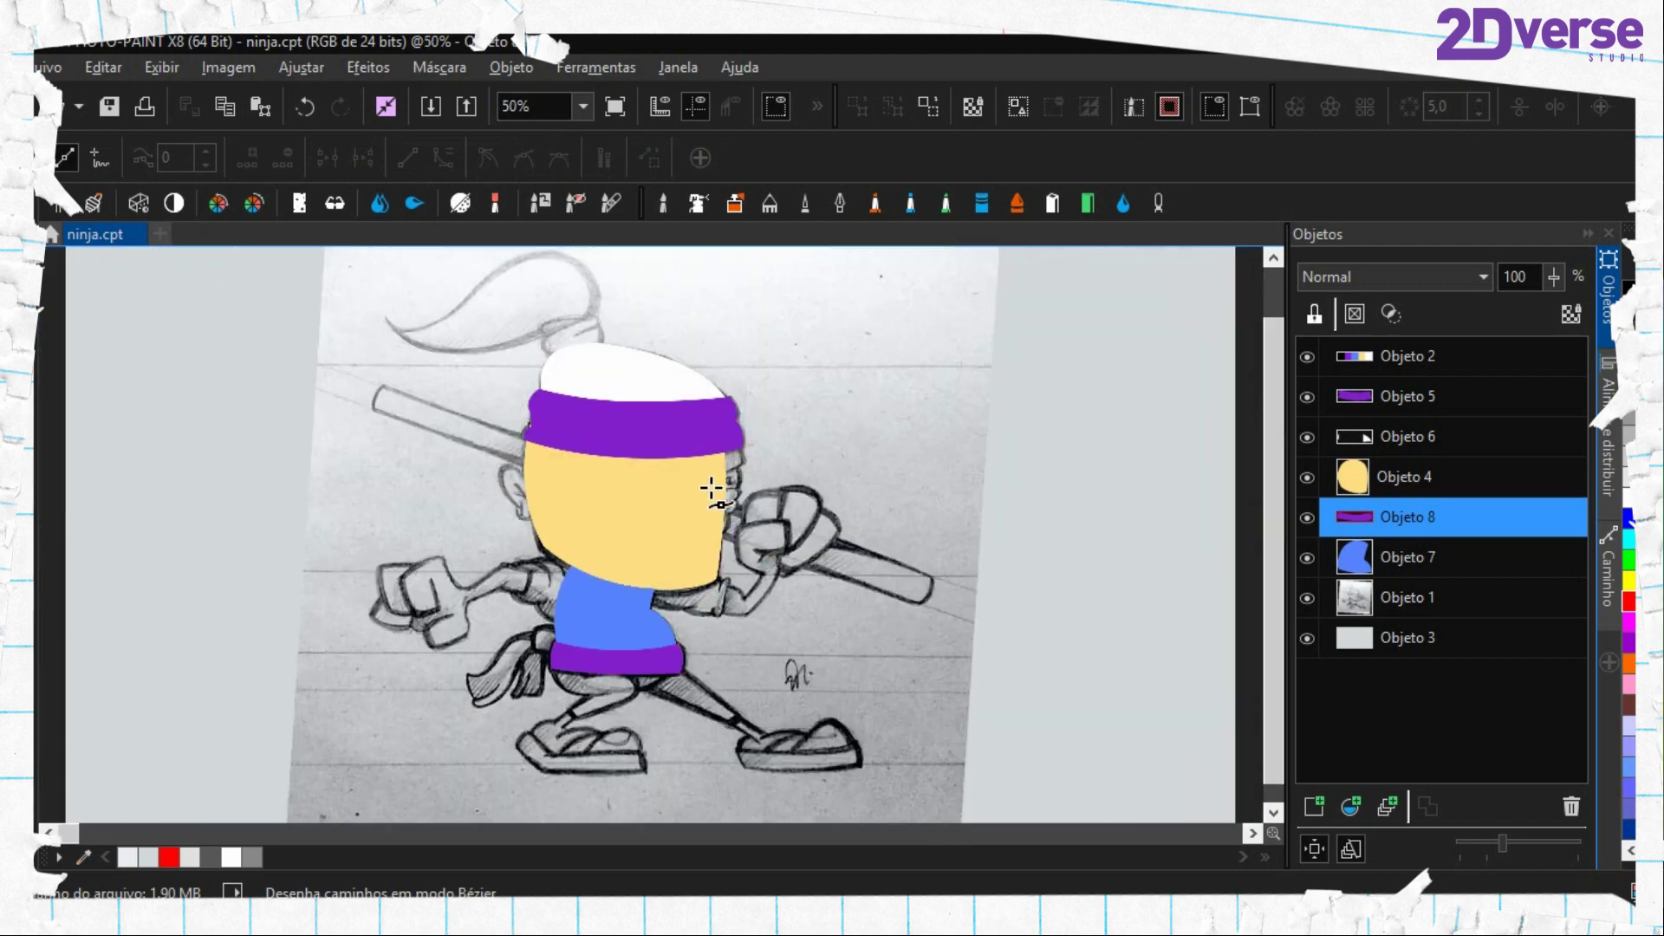
scroll(619, 529, "up", 2)
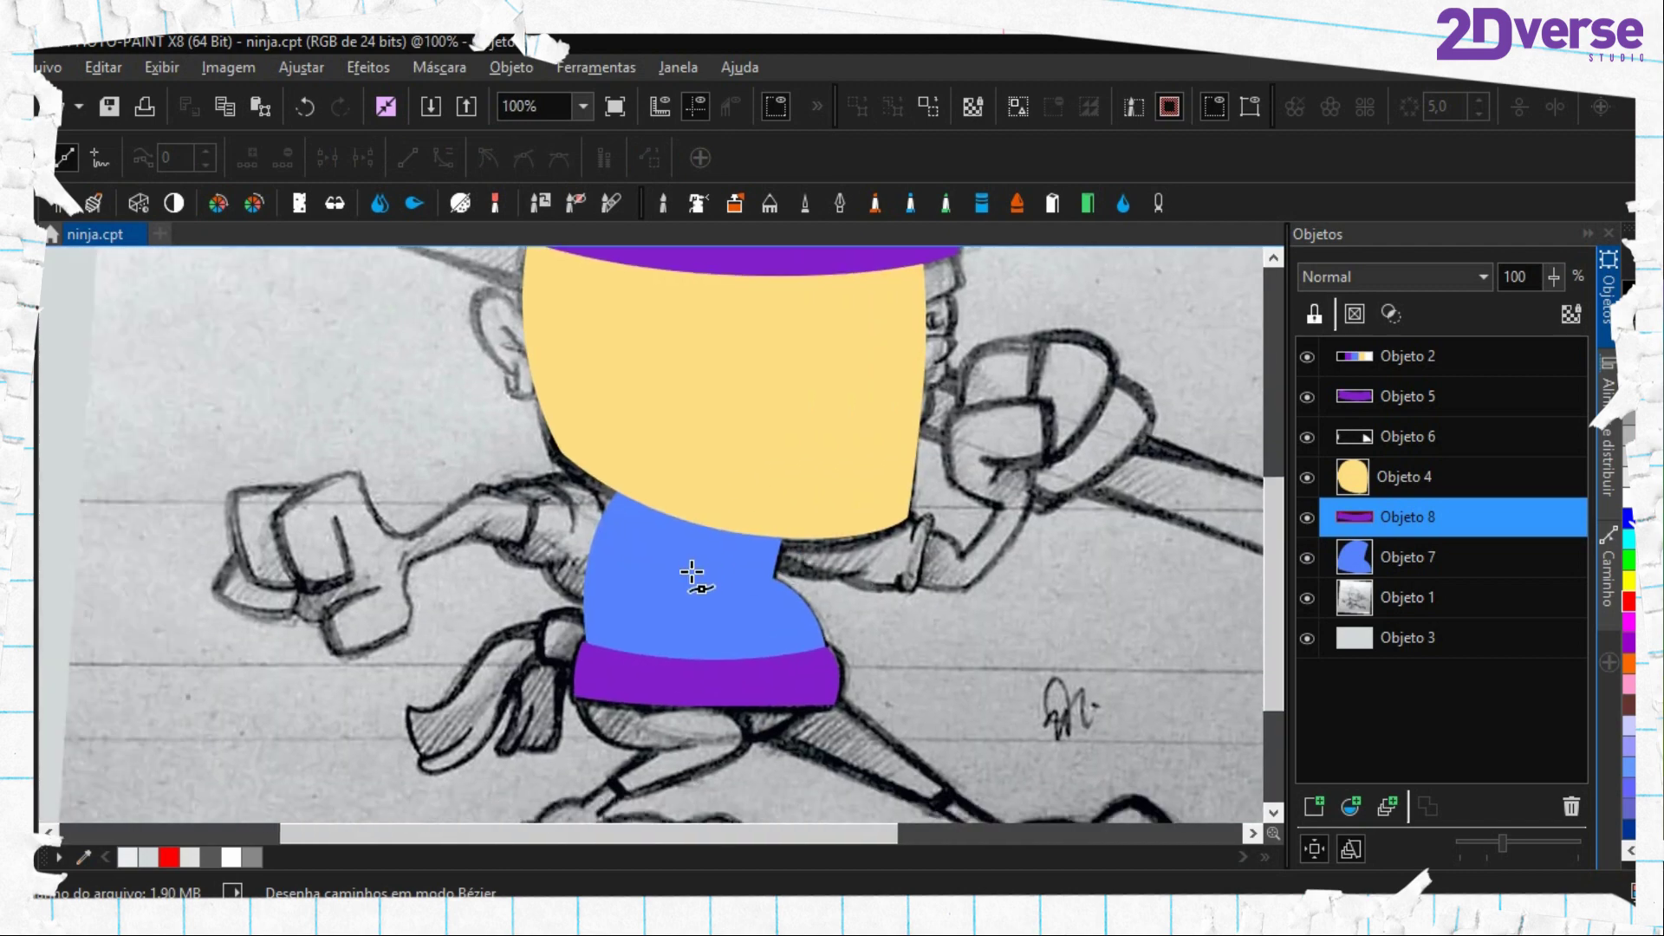
key("o")
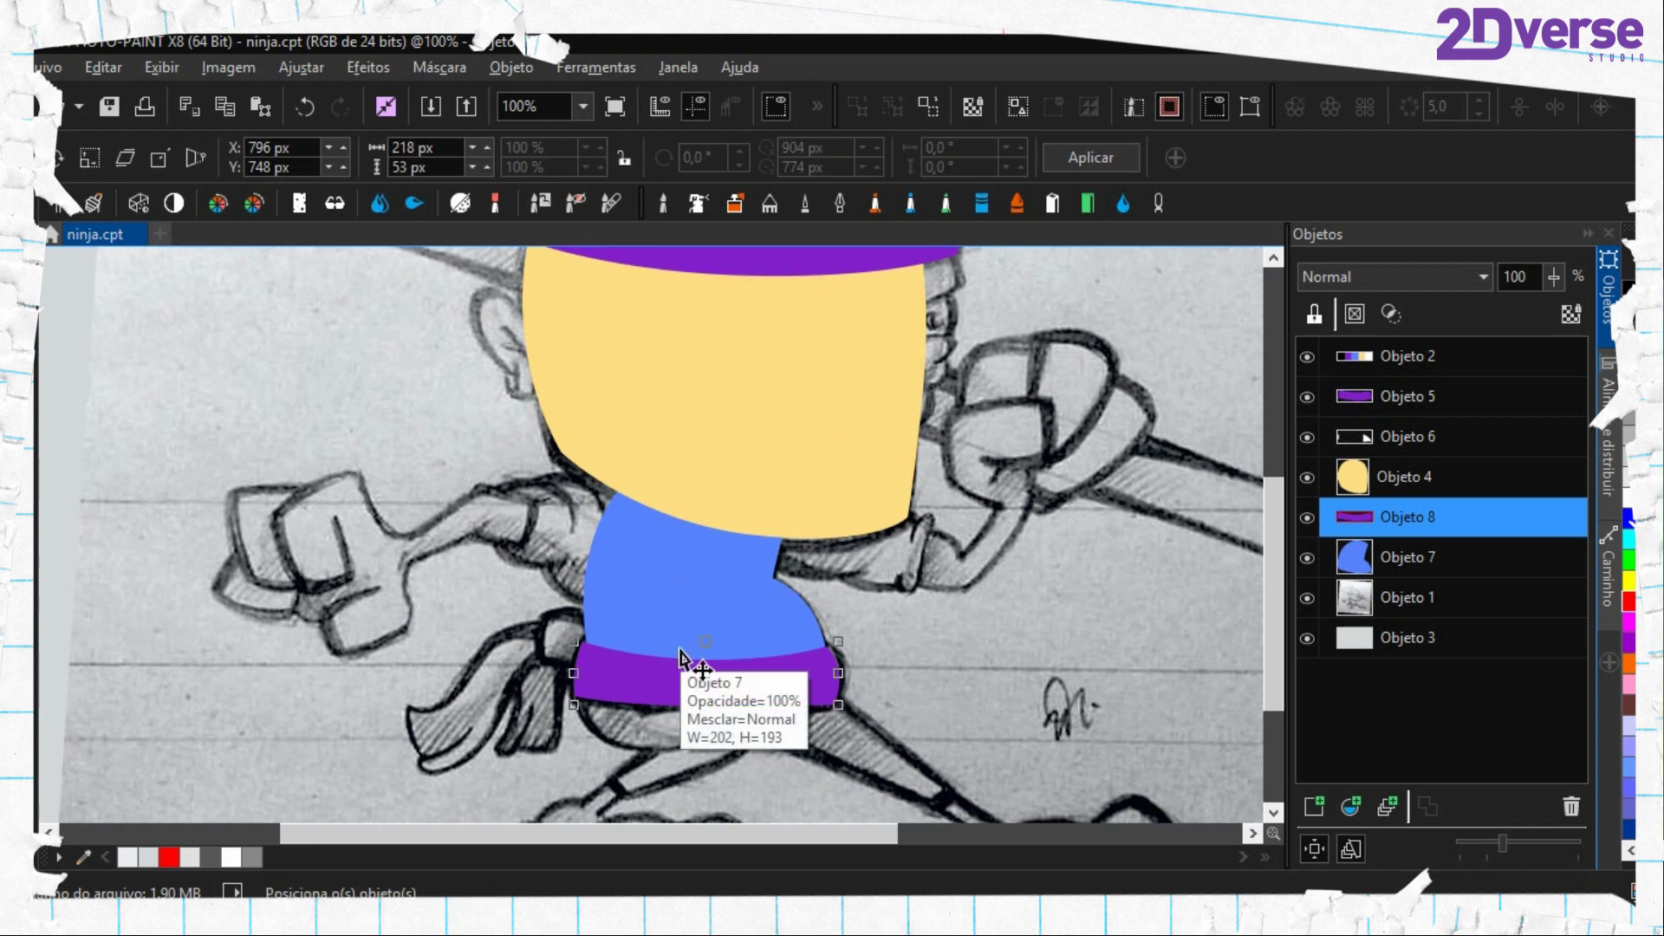
key("a")
scroll(607, 559, "up", 2)
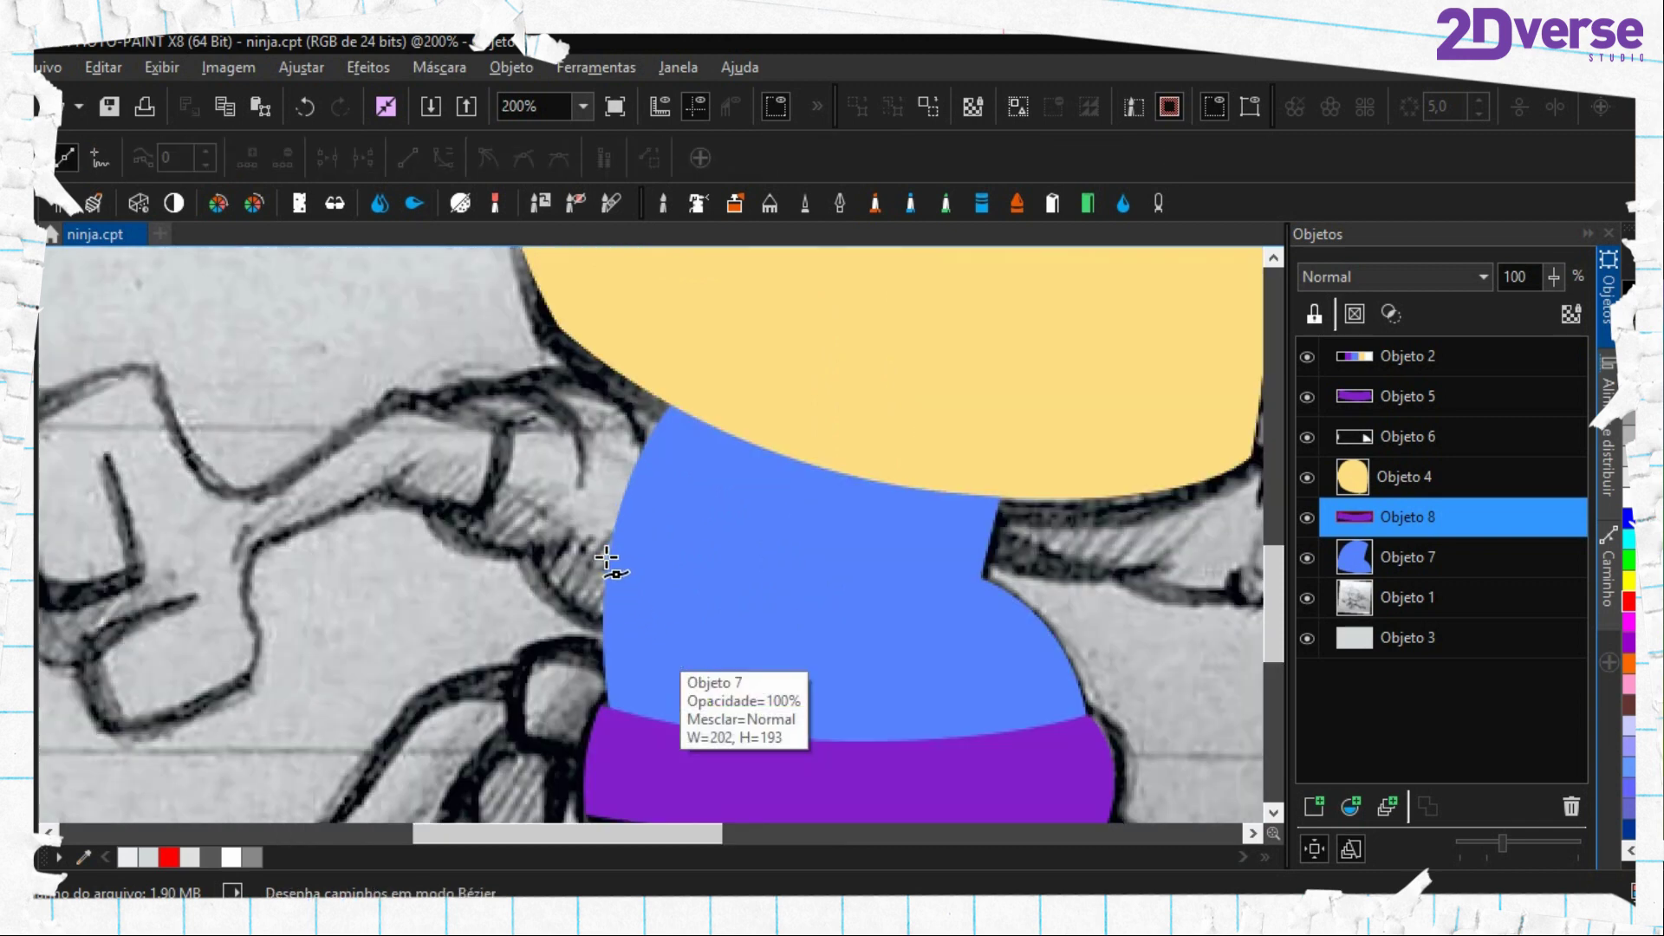
left_click_drag(628, 508, 584, 575)
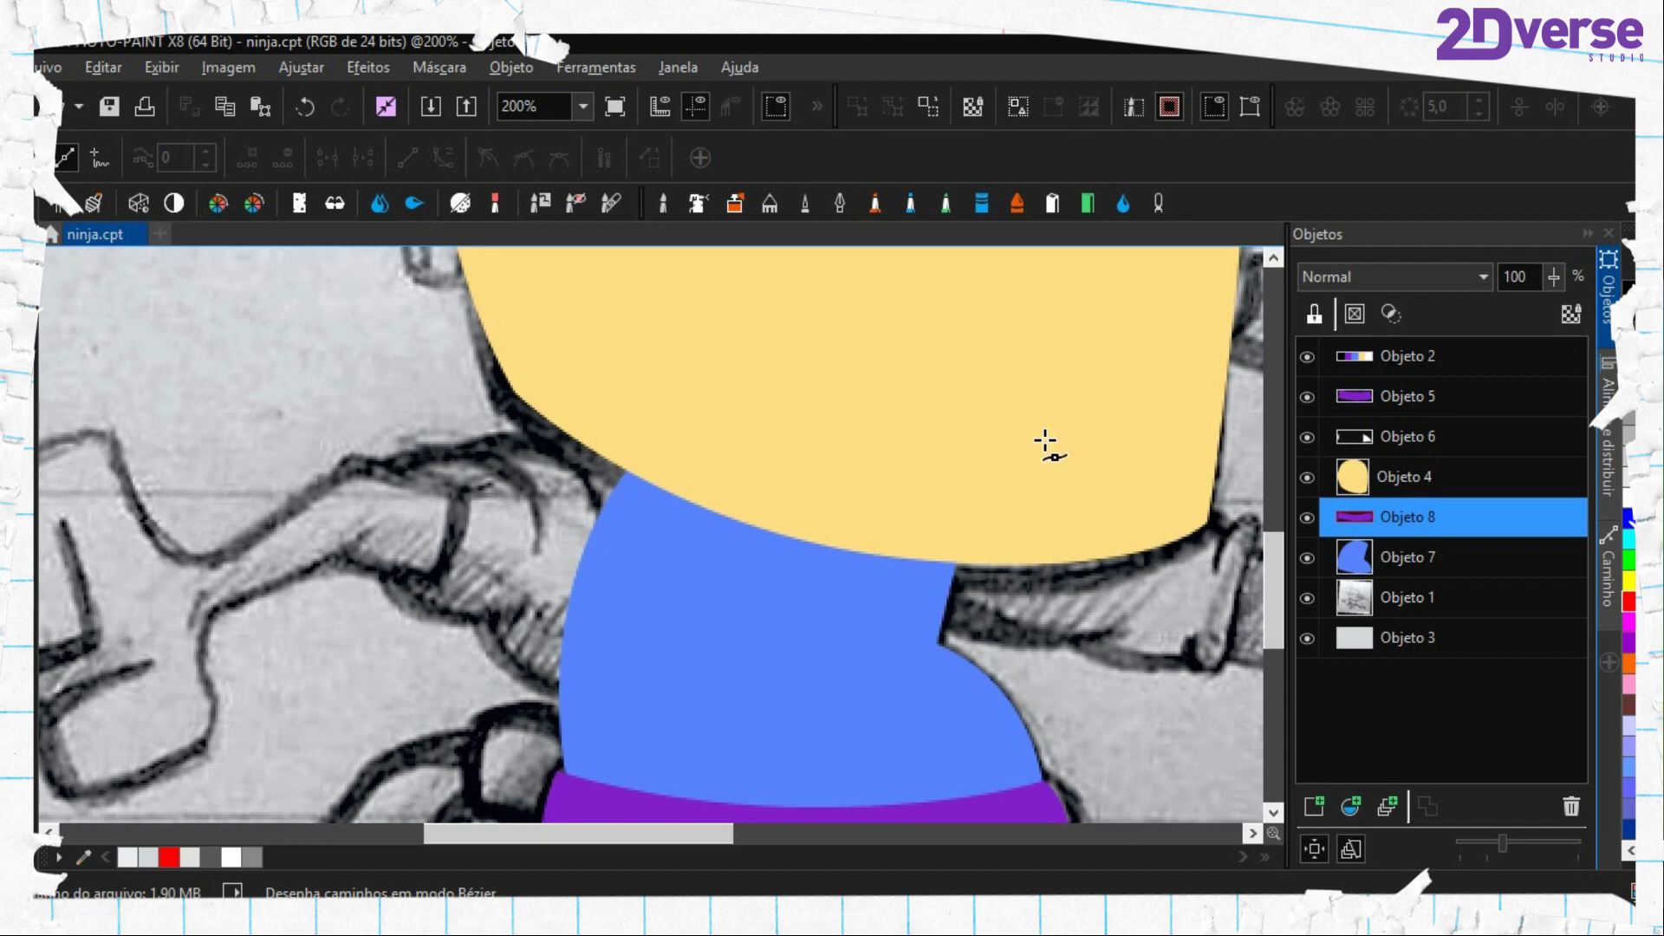
scroll(804, 533, "down", 1)
scroll(467, 532, "up", 1)
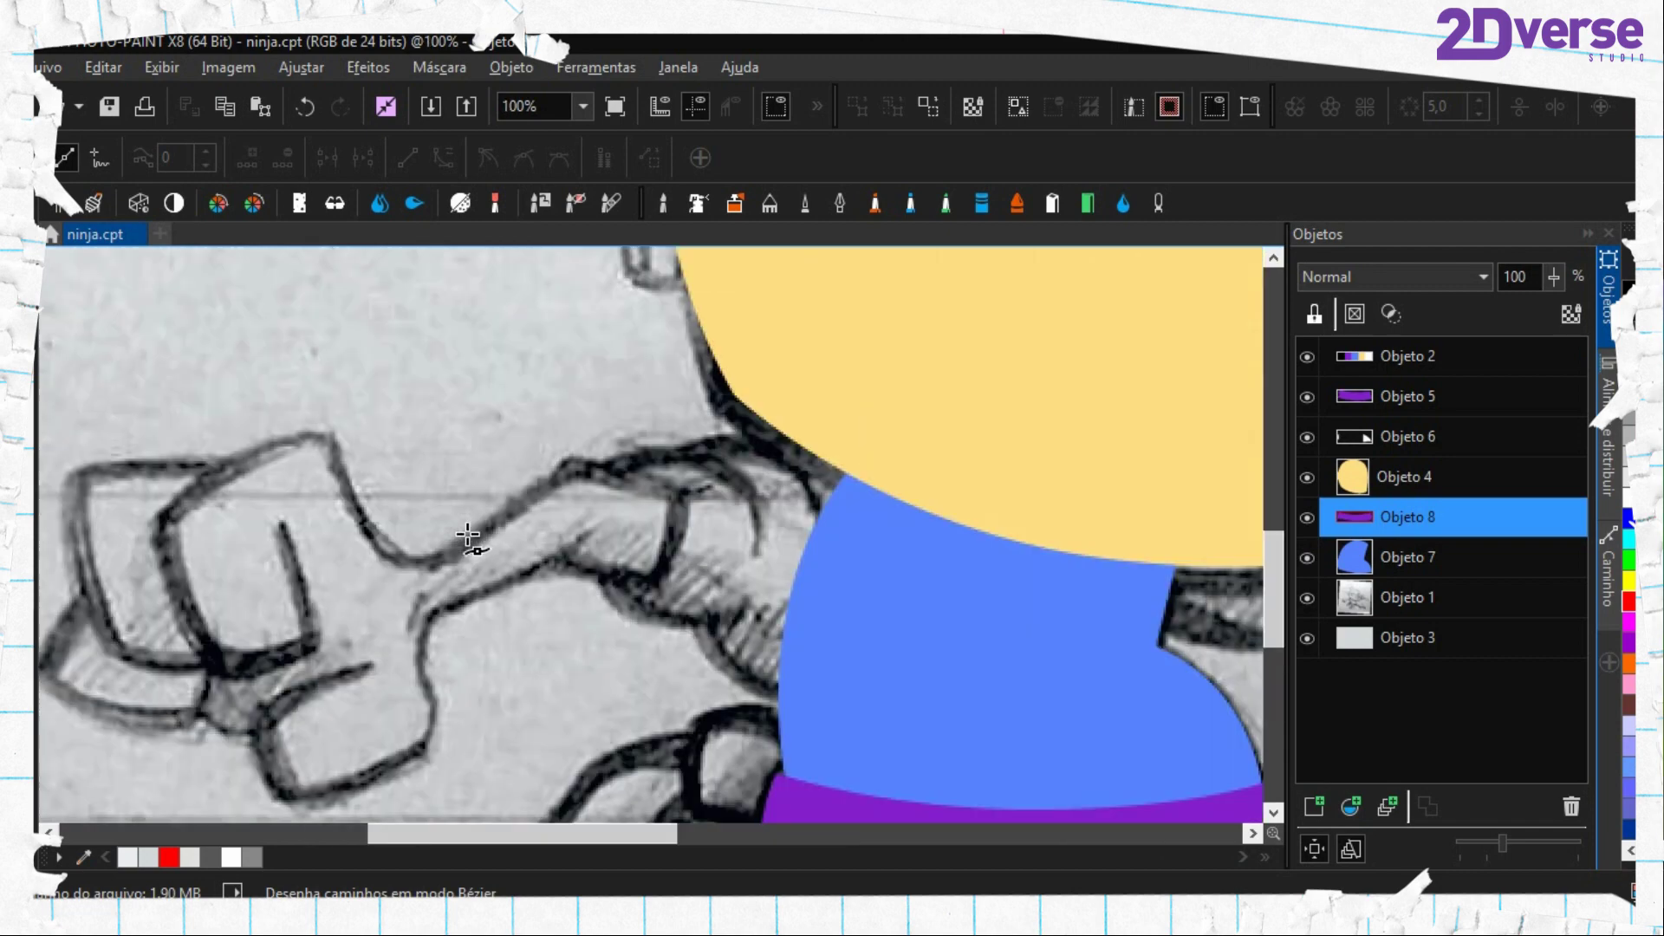
left_click_drag(856, 441, 783, 373)
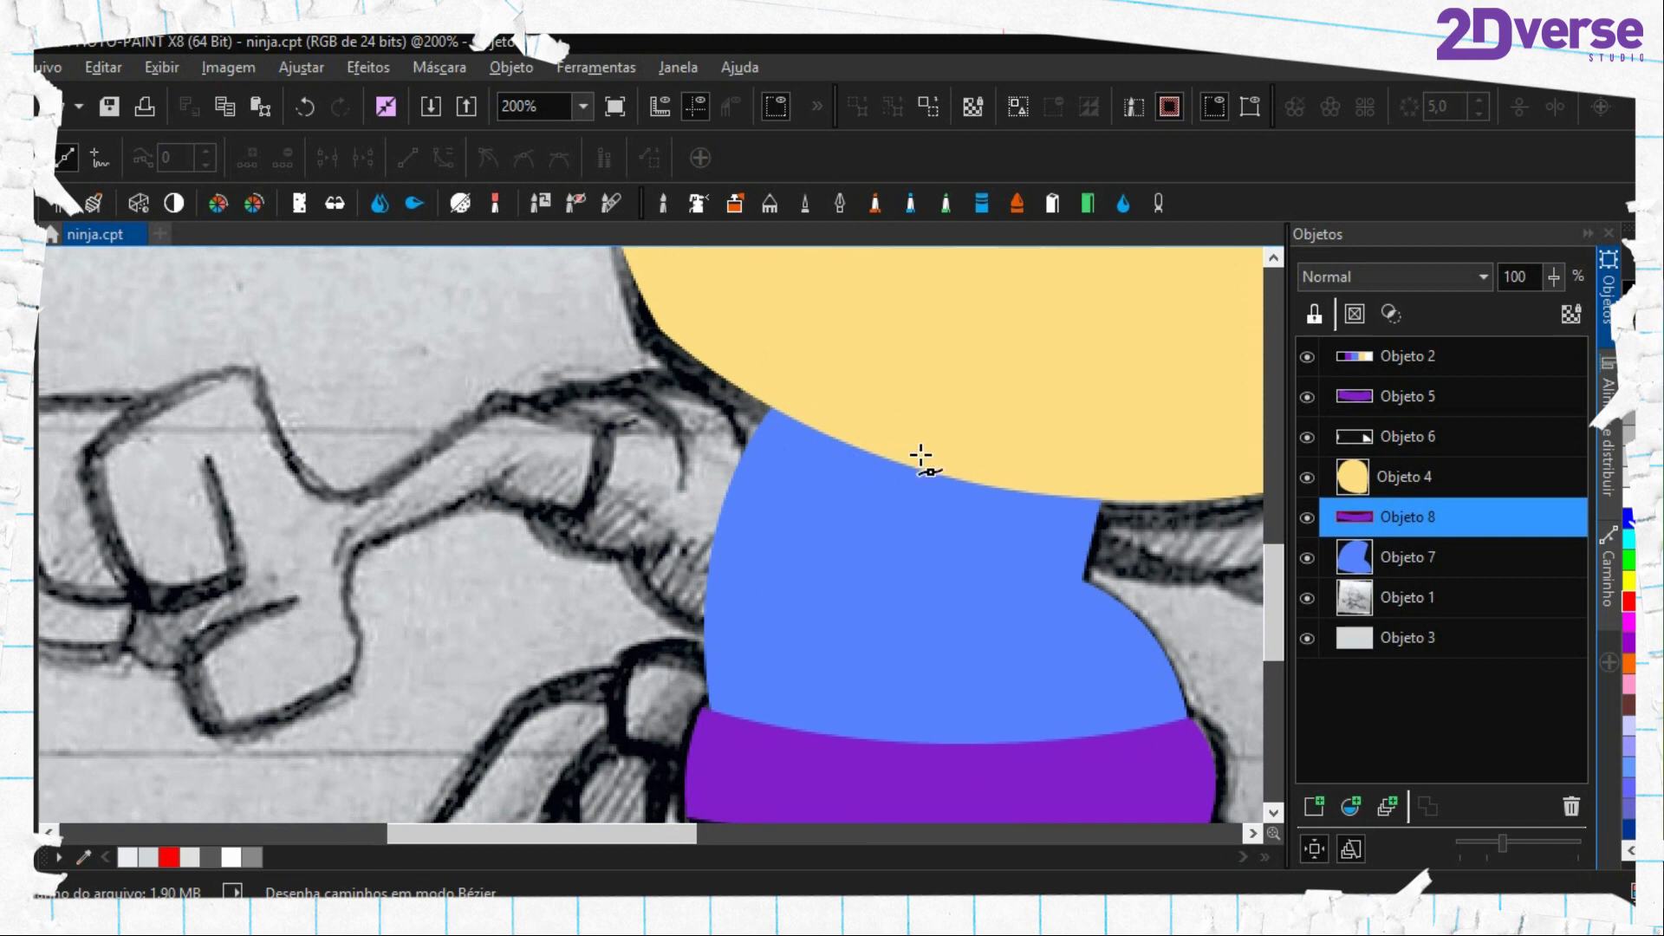
With Objeto 7 selected, trace the rear arm's sleeve with a closed Bézier path overlapping the torso and create a mask from it
left_click(1366, 558)
left_click(821, 416)
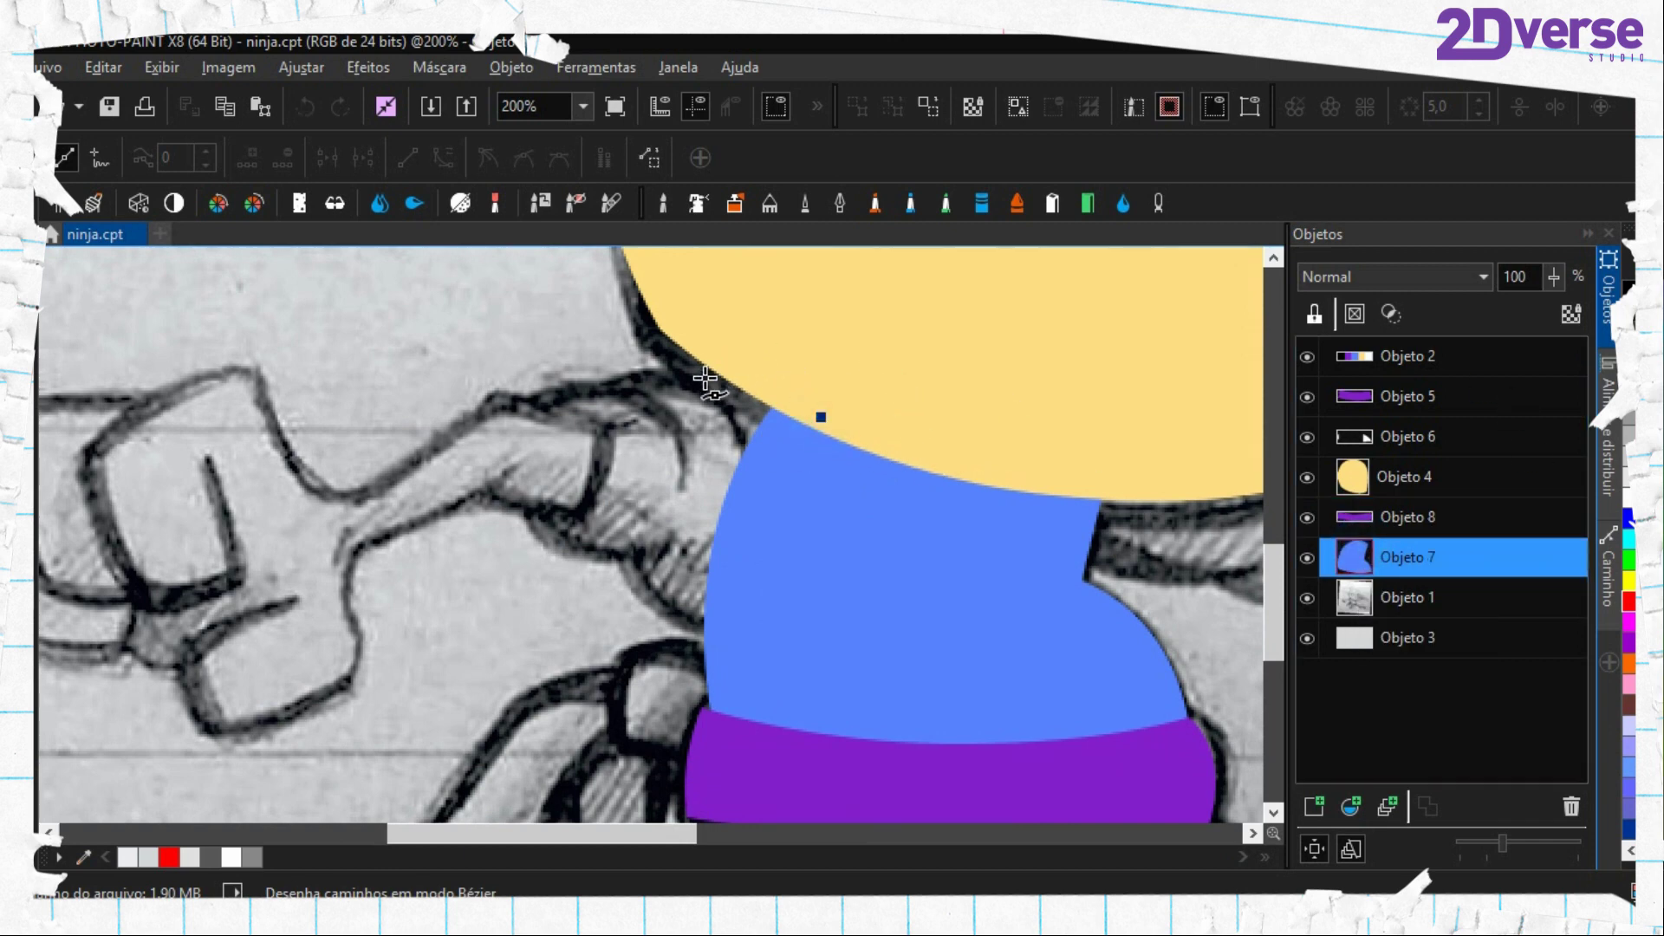
left_click(820, 417)
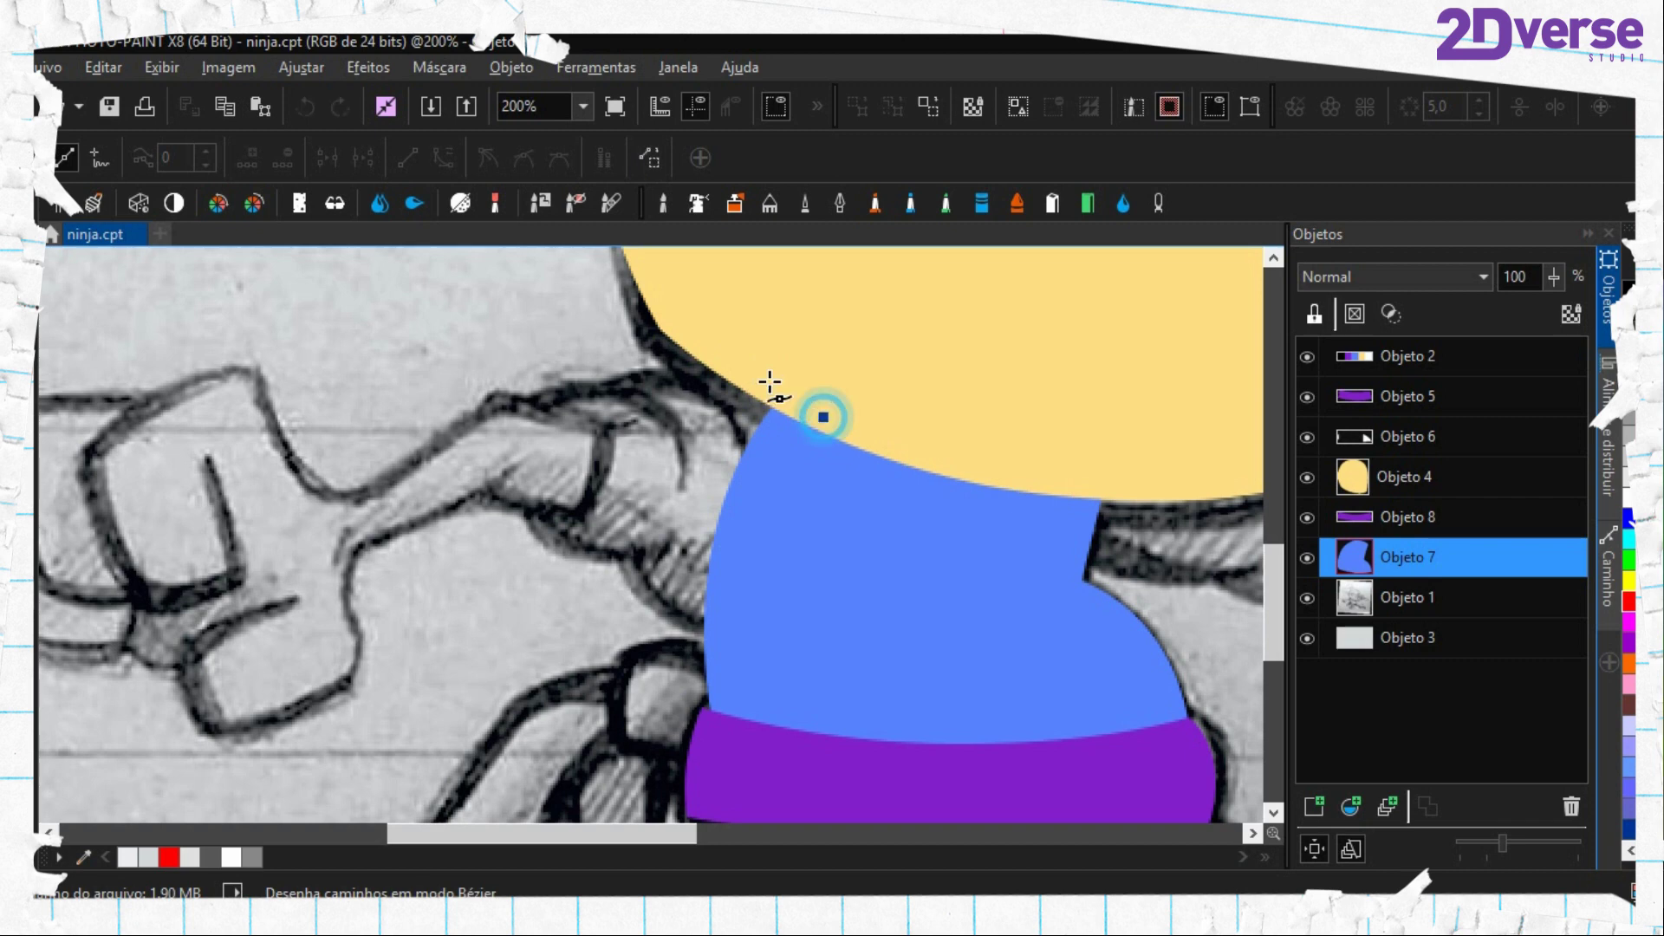
left_click(698, 379)
left_click(589, 393)
left_click_drag(521, 403, 508, 475)
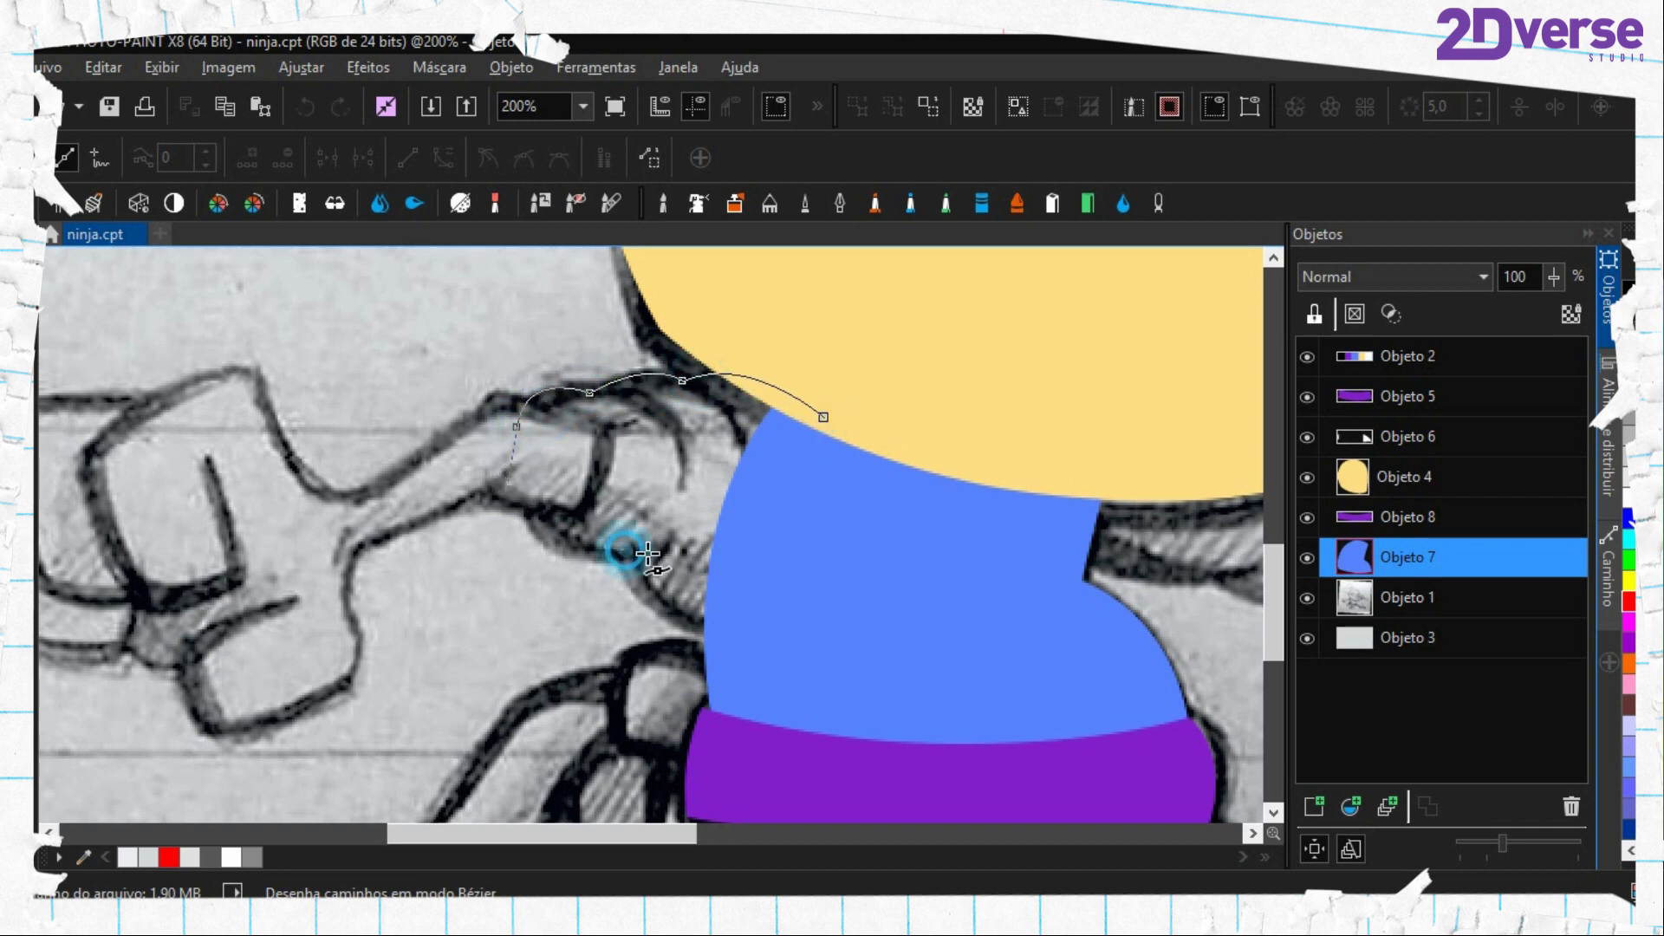
left_click_drag(648, 554, 743, 554)
left_click_drag(786, 622, 912, 604)
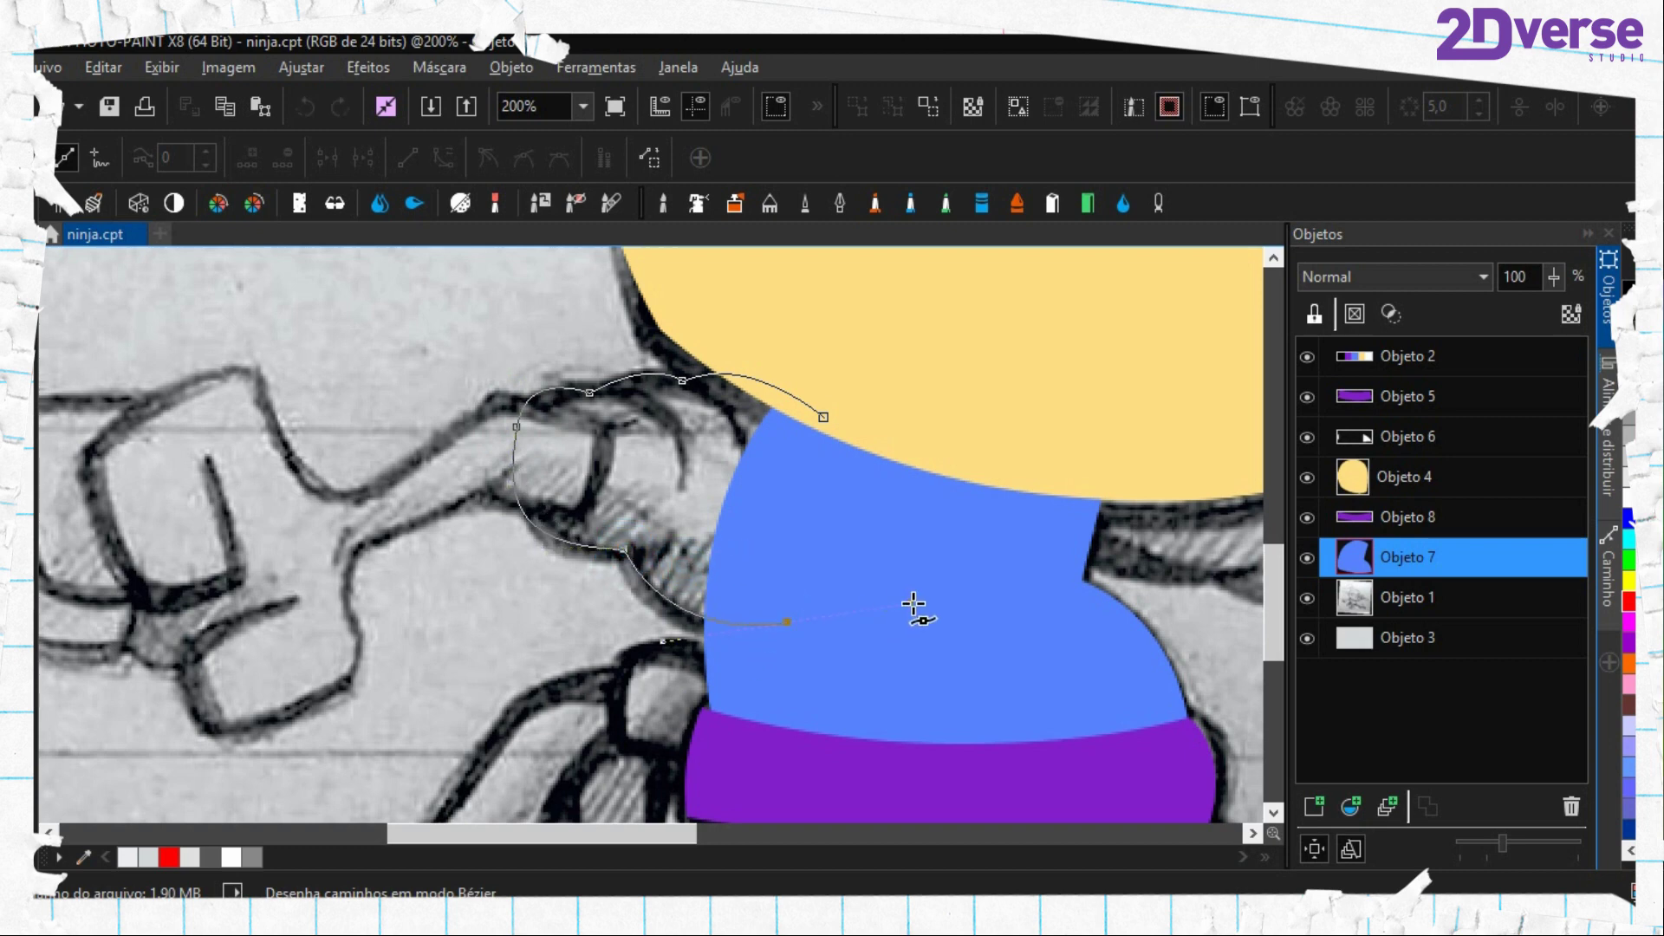
left_click(822, 418)
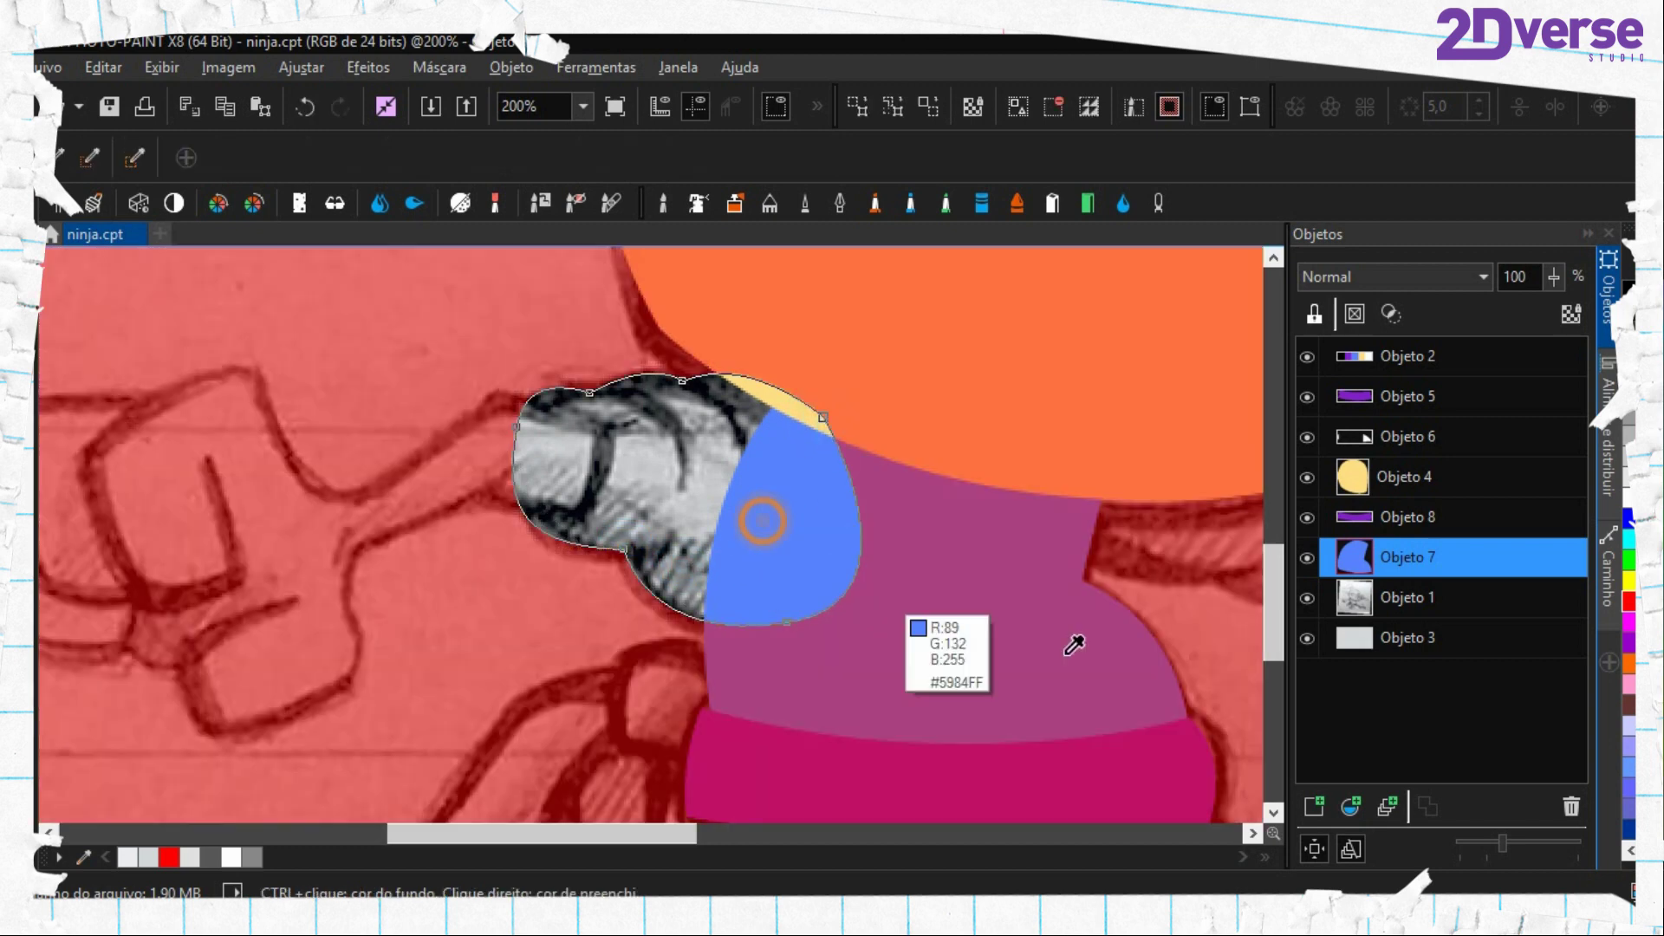
Sample the torso's blue and fill the masked sleeve with it on a new object directly above Objeto 7
key("f")
left_click(762, 516)
left_click_drag(788, 523, 585, 550)
Remove the mask and delete the path around the rear arm's sleeve
key("ctrl+shift+r")
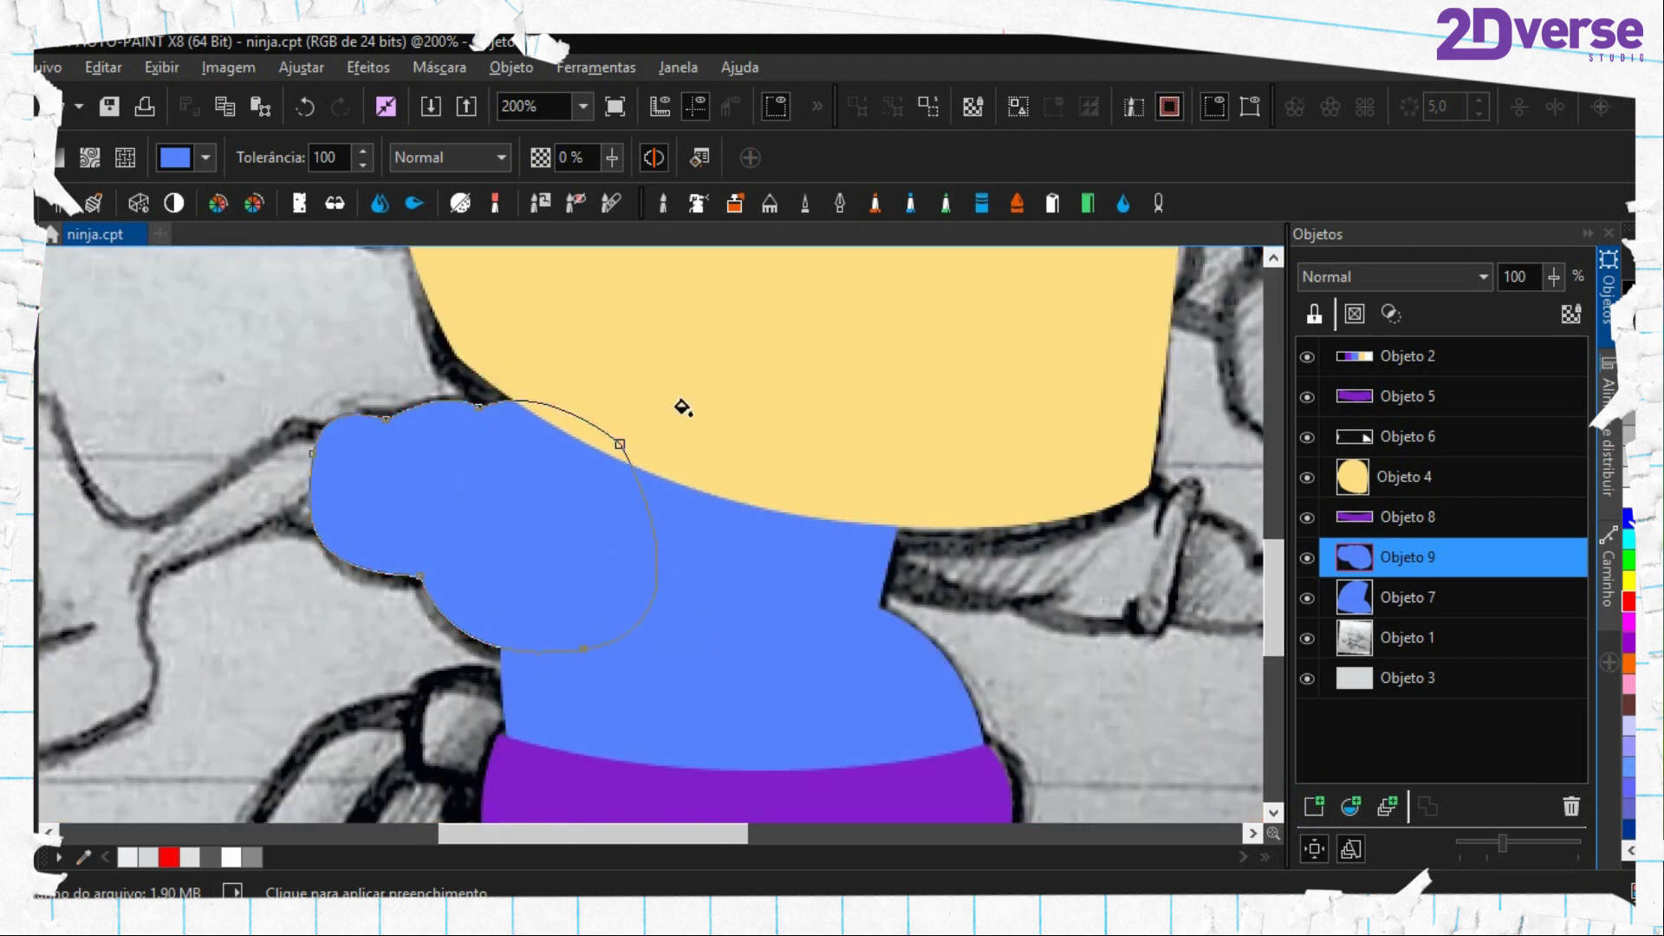
key("period")
right_click(661, 389)
left_click(794, 516)
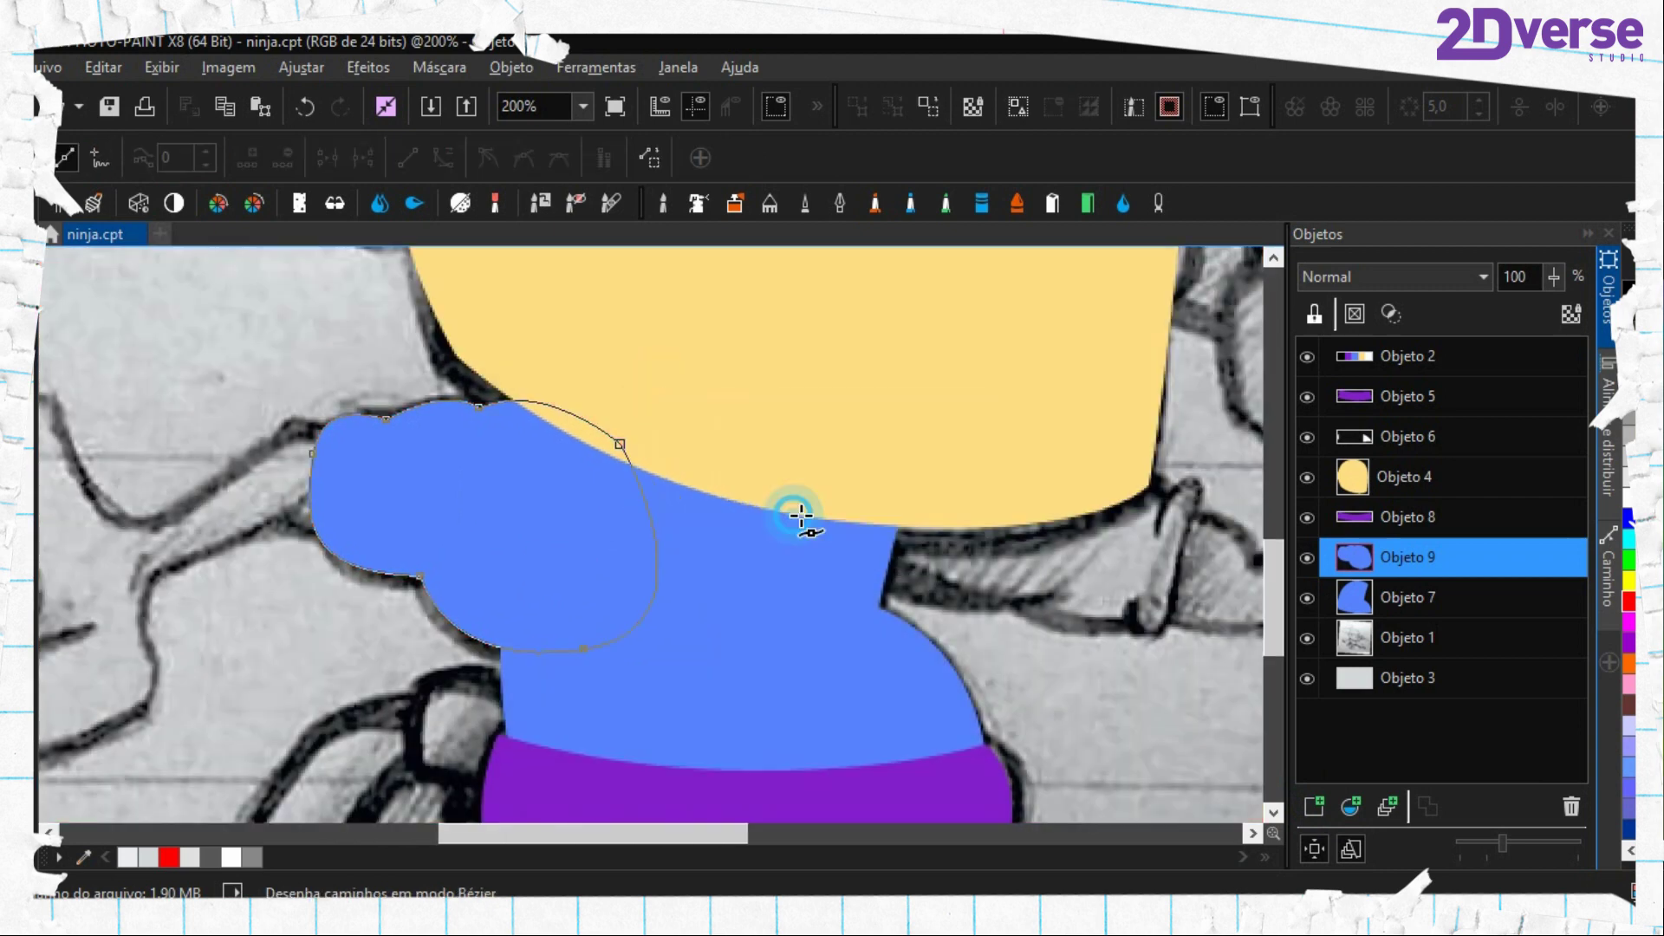
Make the face object, Objeto 4, the active object
left_click(1381, 596)
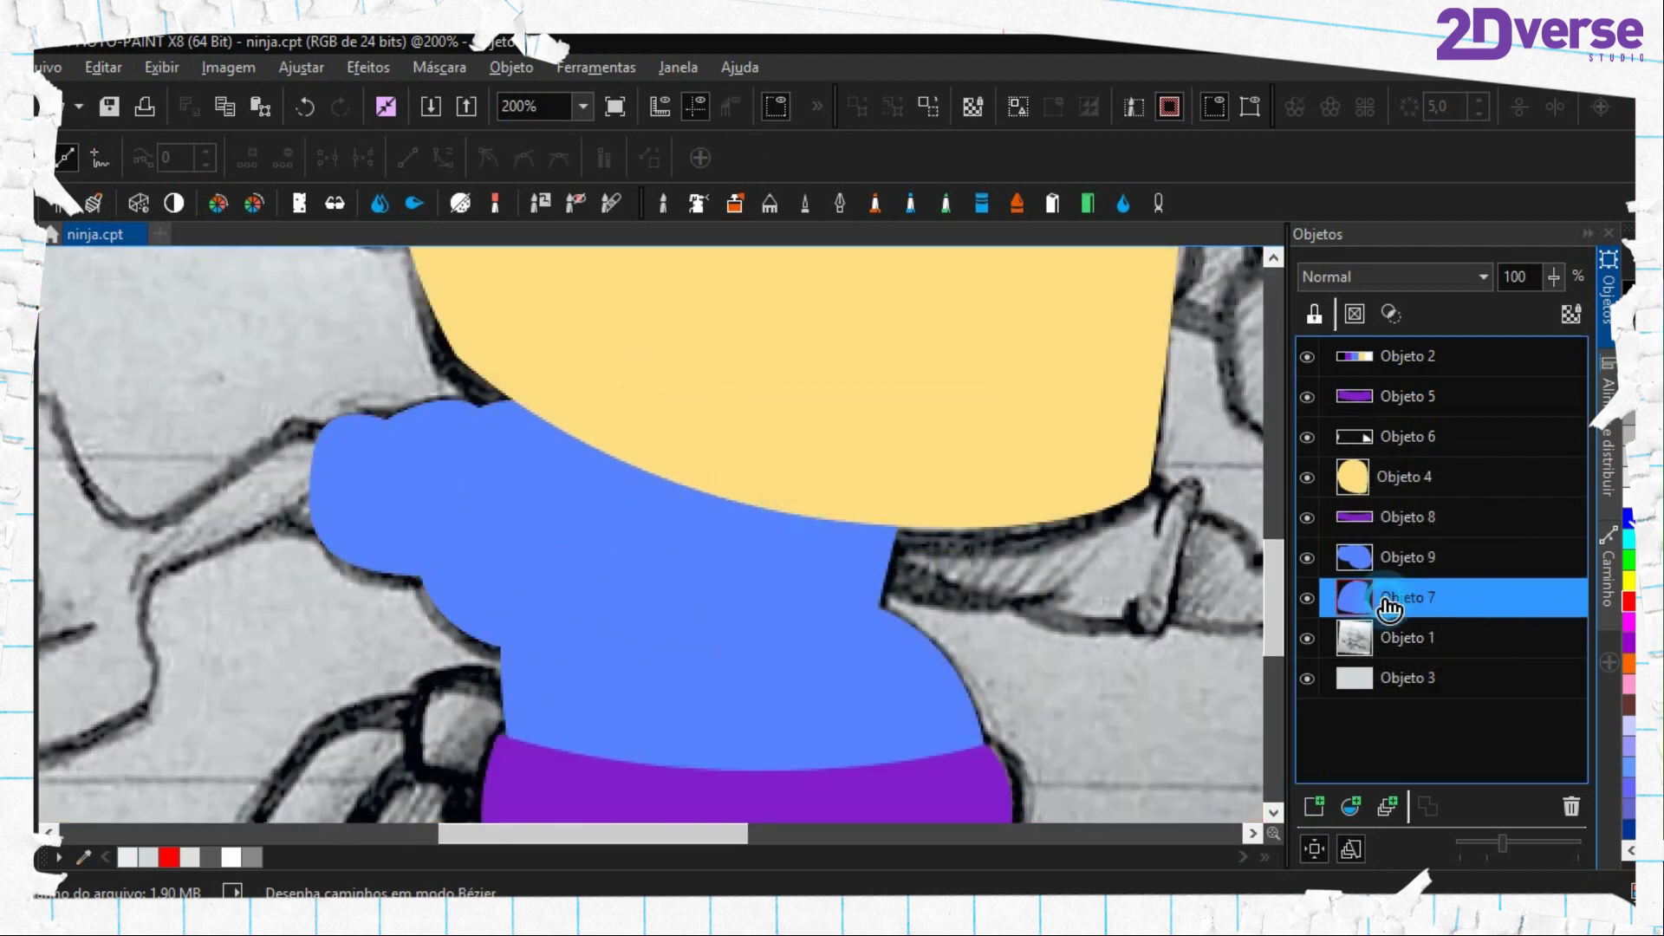
left_click(1378, 571)
left_click(1376, 598)
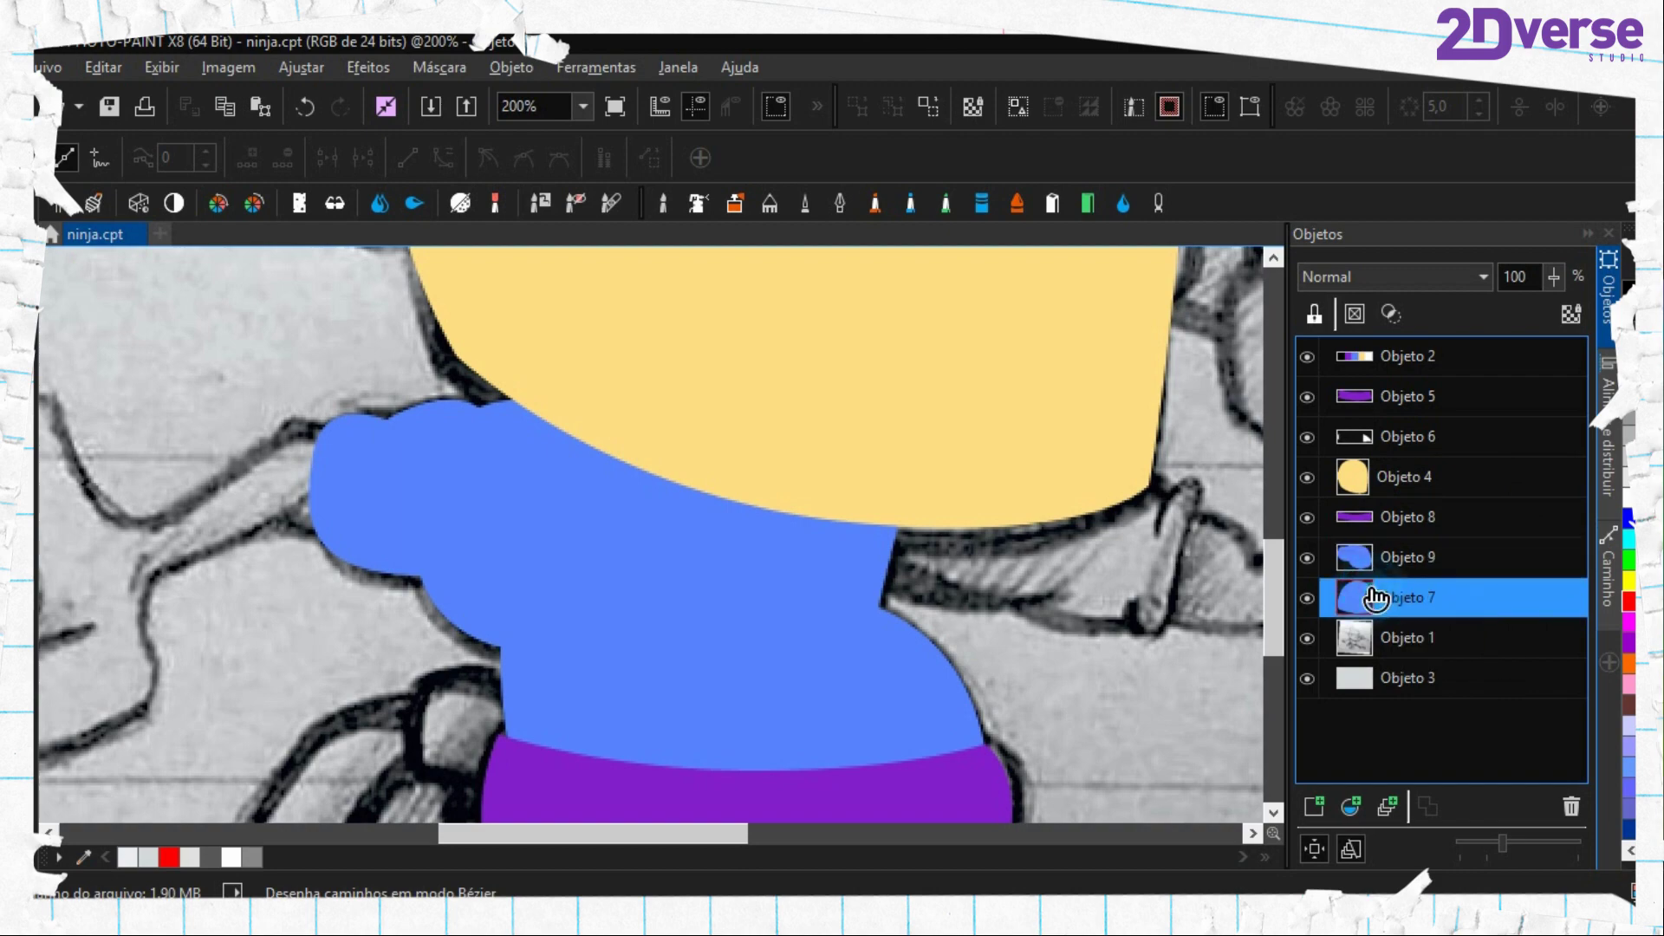
left_click(1410, 468)
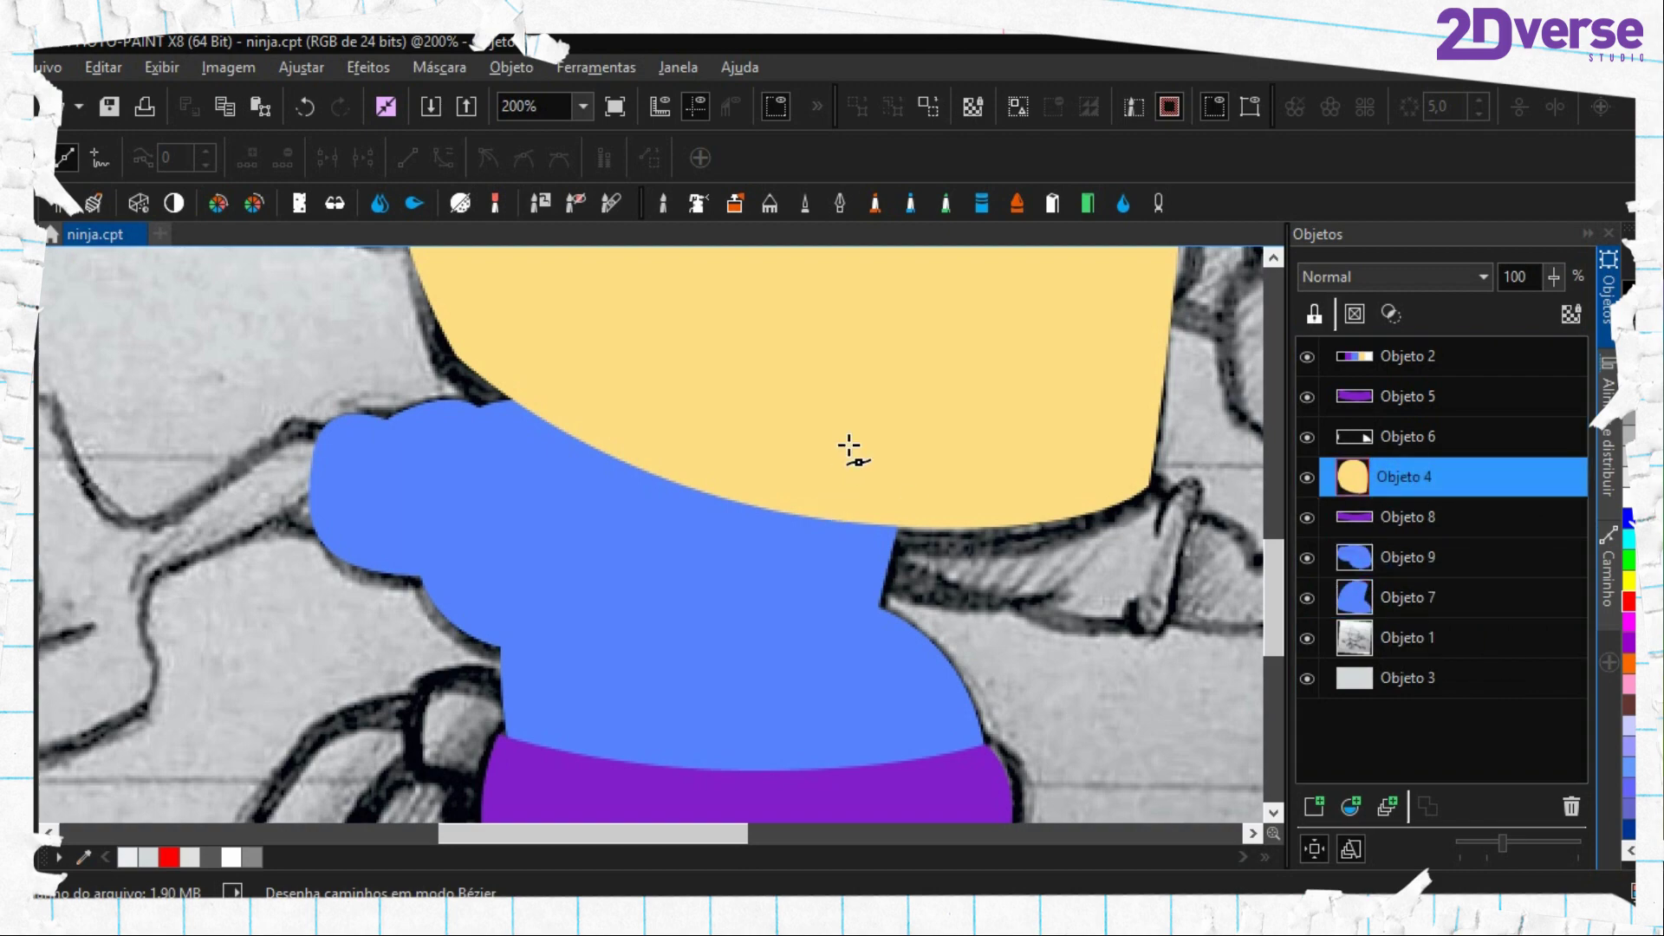
scroll(776, 649, "right", 3)
scroll(830, 558, "down", 4)
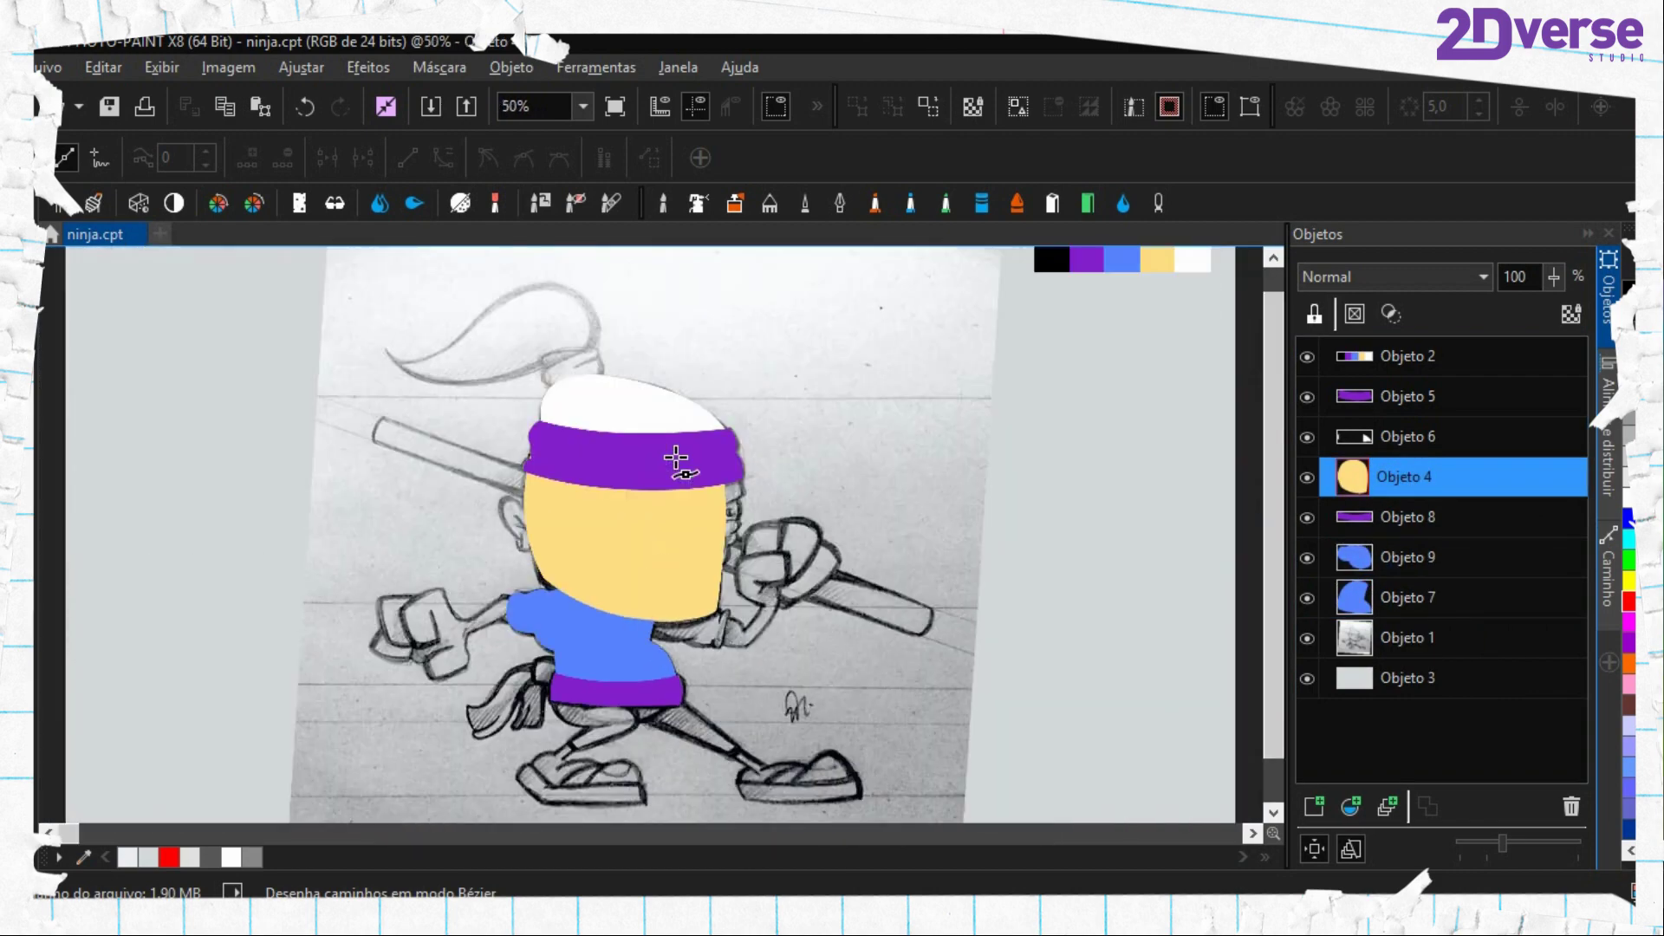
With Objeto 7 selected, trace the front arm's sleeve with a closed Bézier path overlapping the torso and face, and create a mask from it
scroll(662, 468, "up", 4)
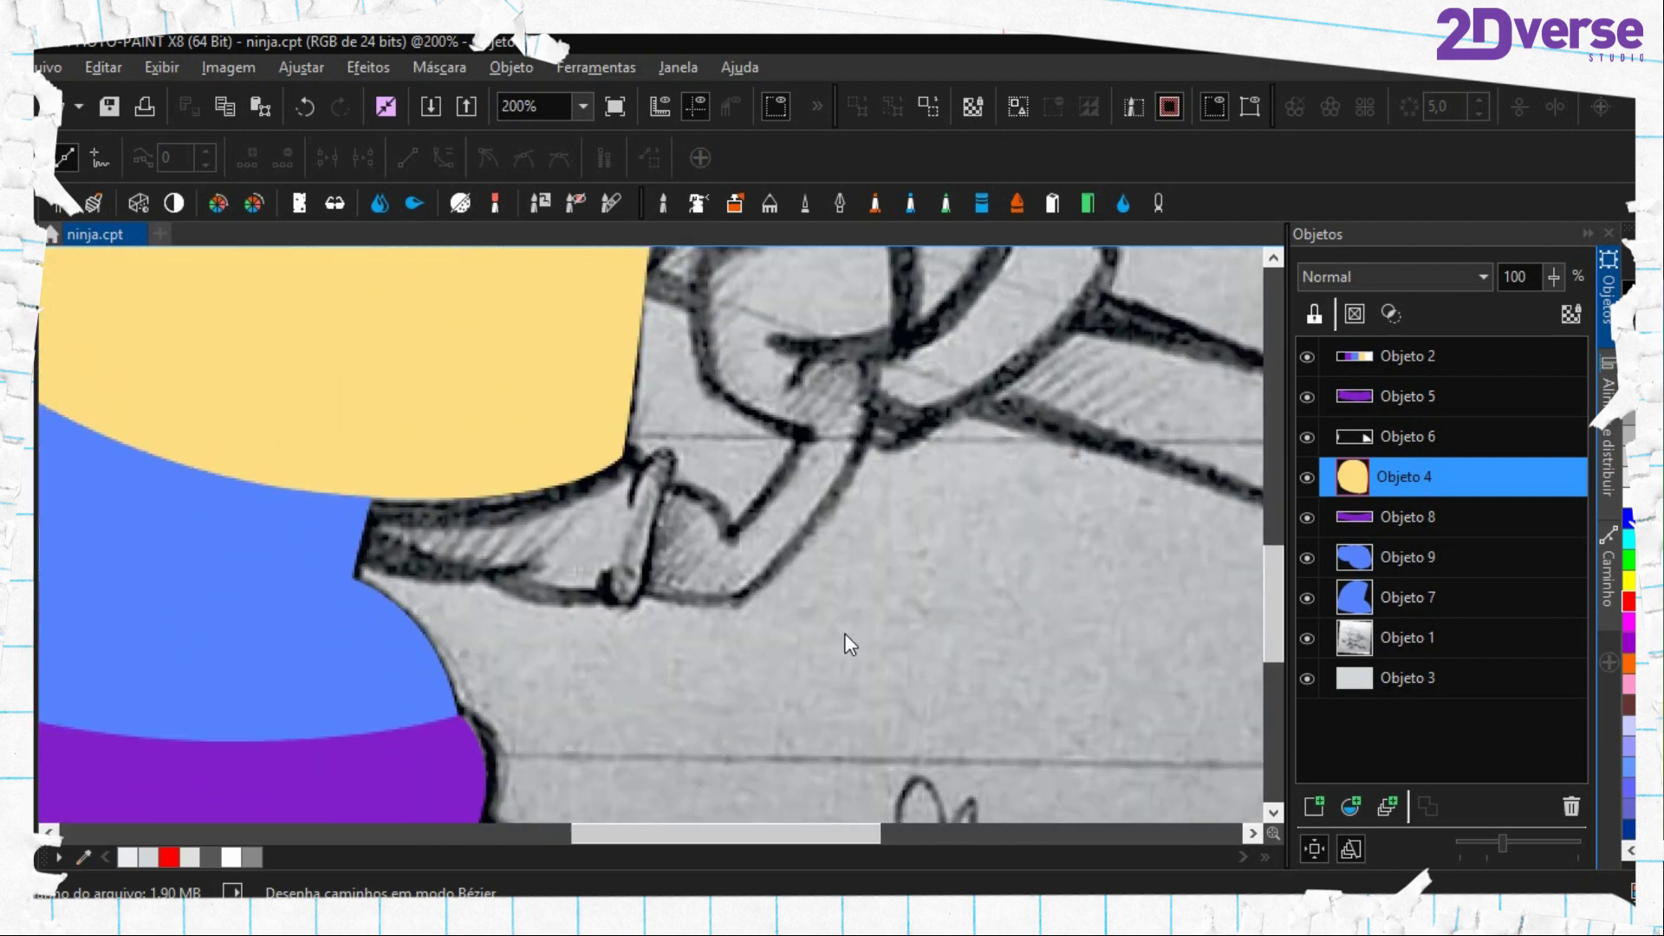
scroll(763, 621, "left", 2)
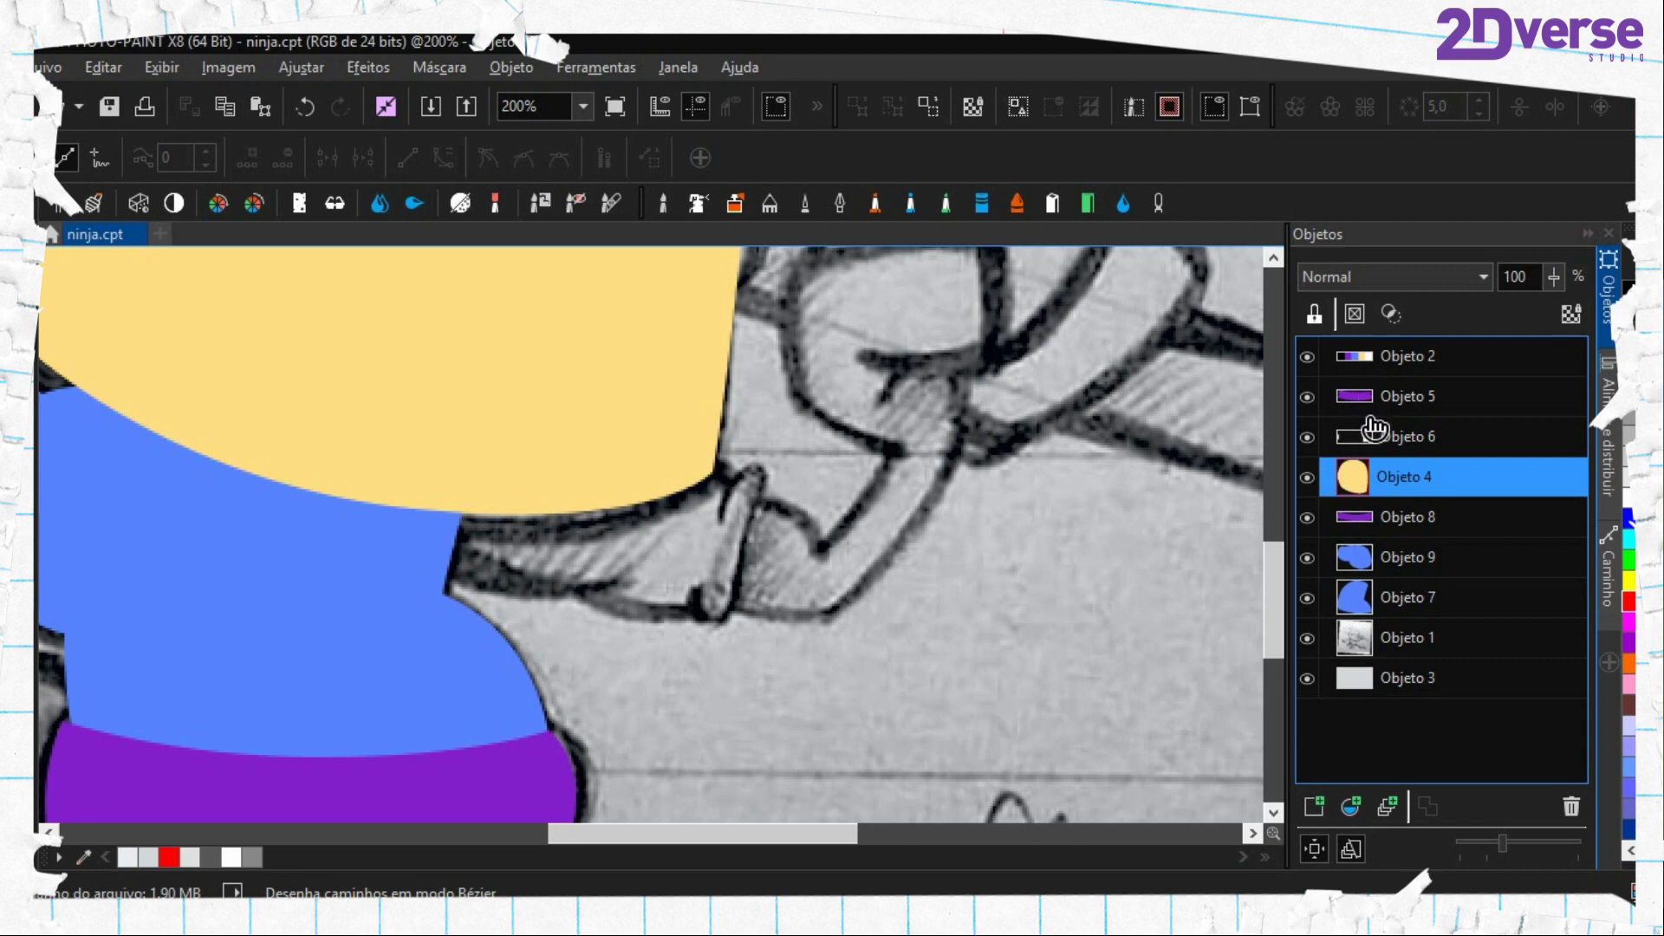
left_click_drag(593, 443, 659, 524)
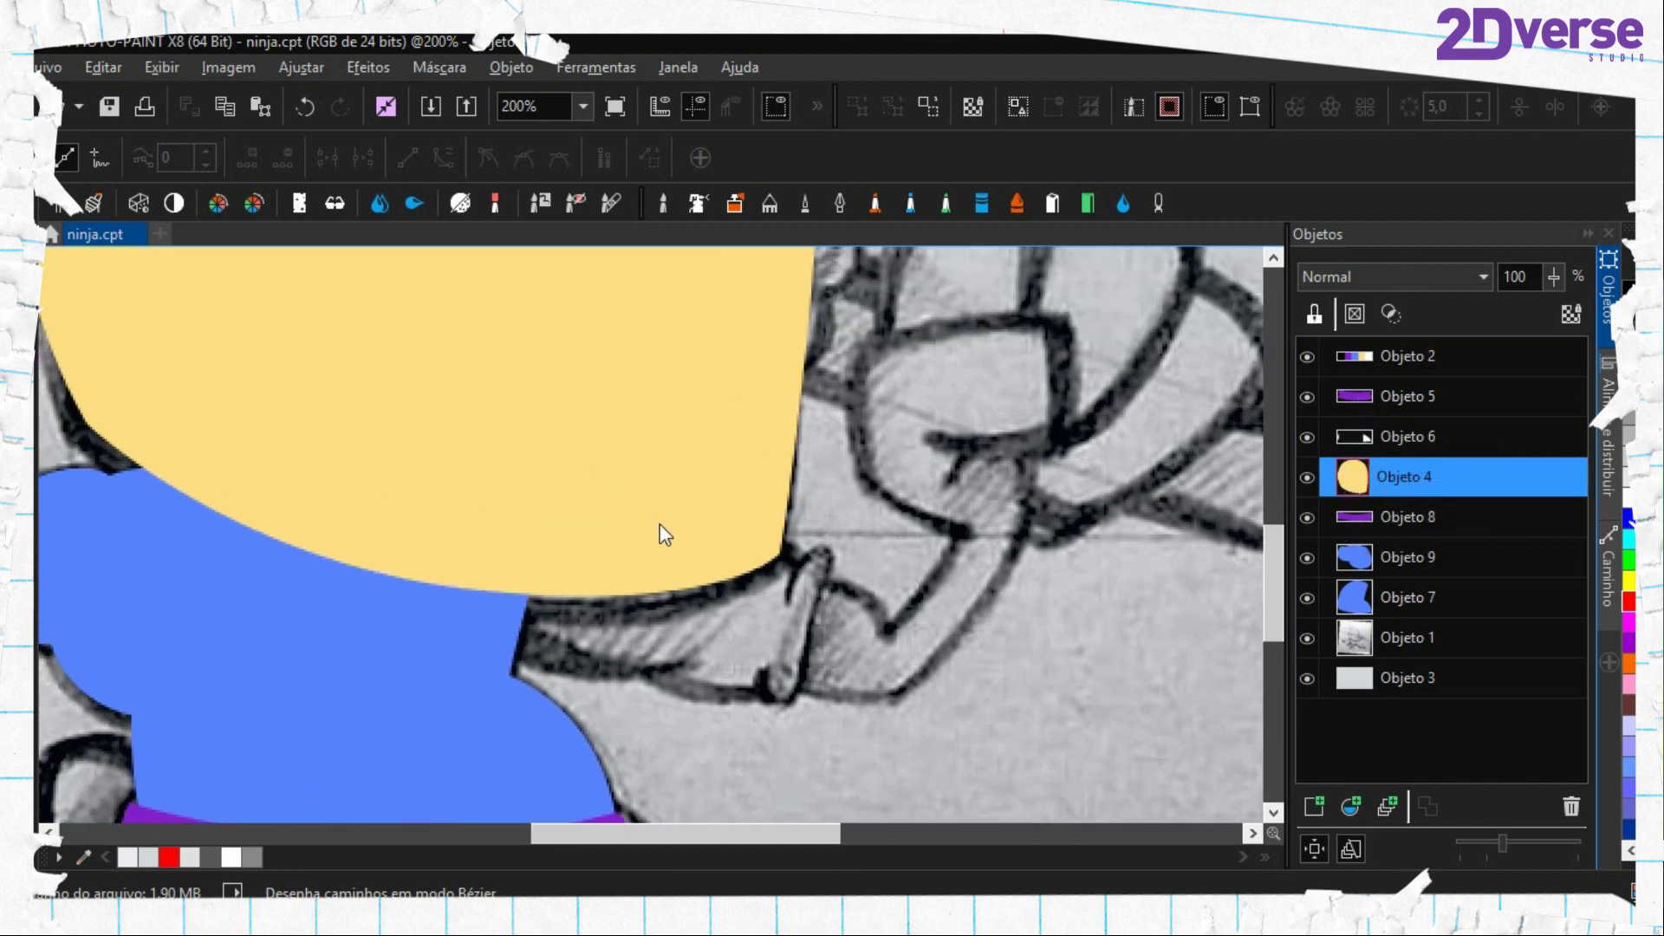
left_click_drag(500, 713, 724, 695)
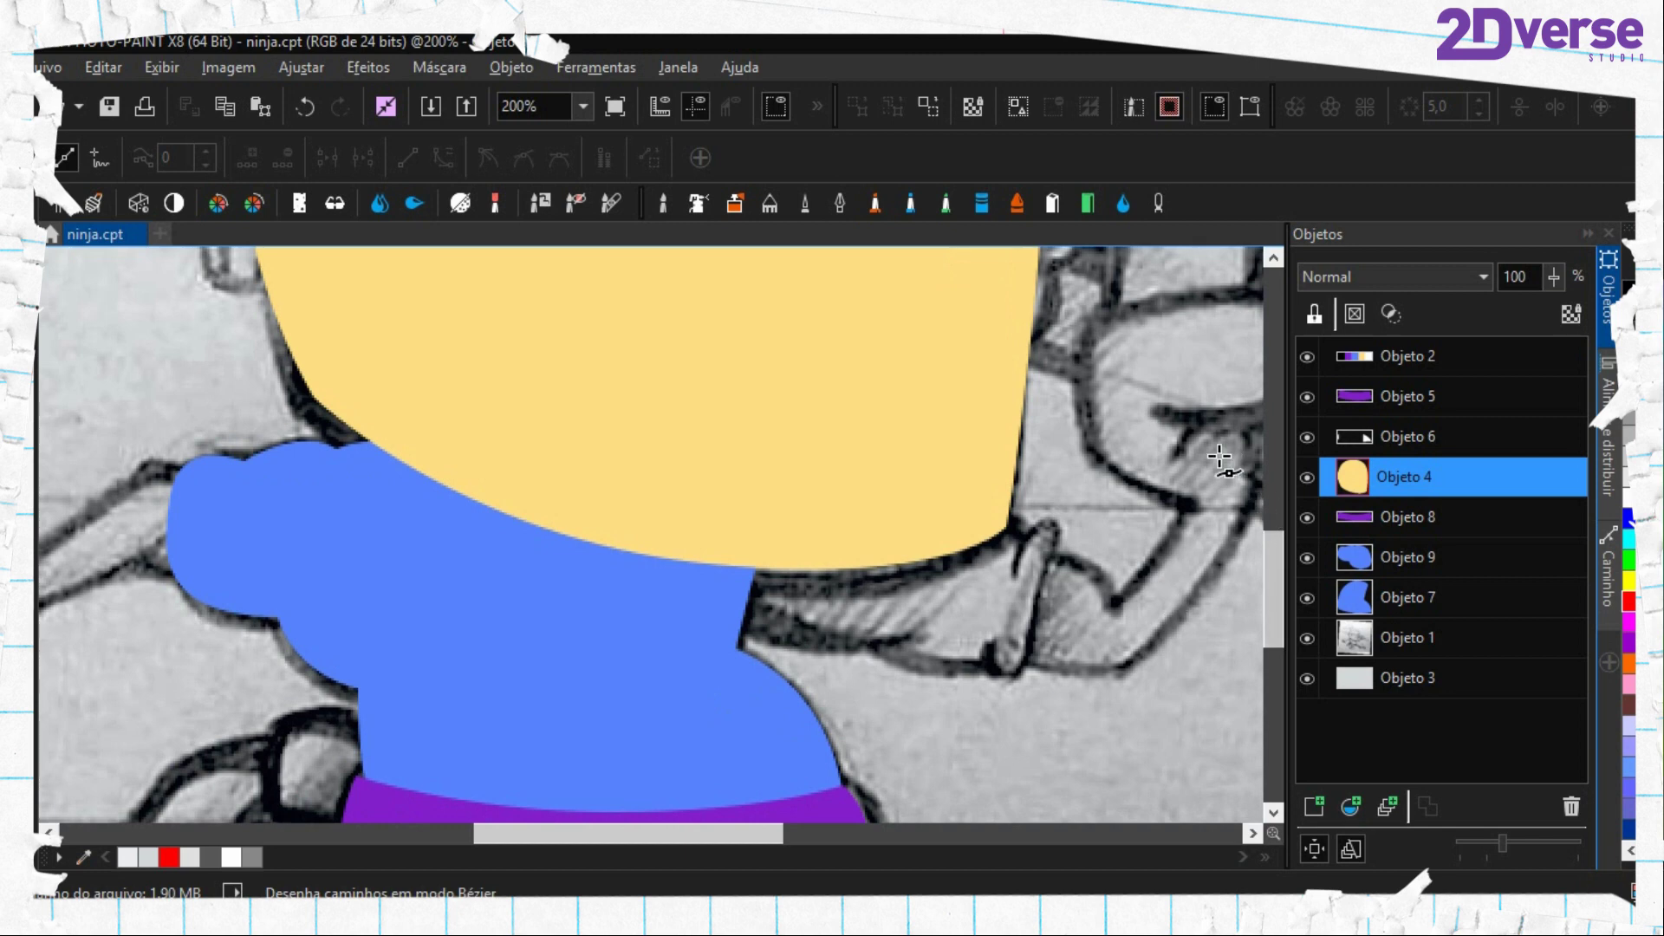
scroll(795, 530, "down", 2)
scroll(795, 531, "right", 3)
scroll(809, 501, "up", 3)
scroll(810, 501, "right", 2)
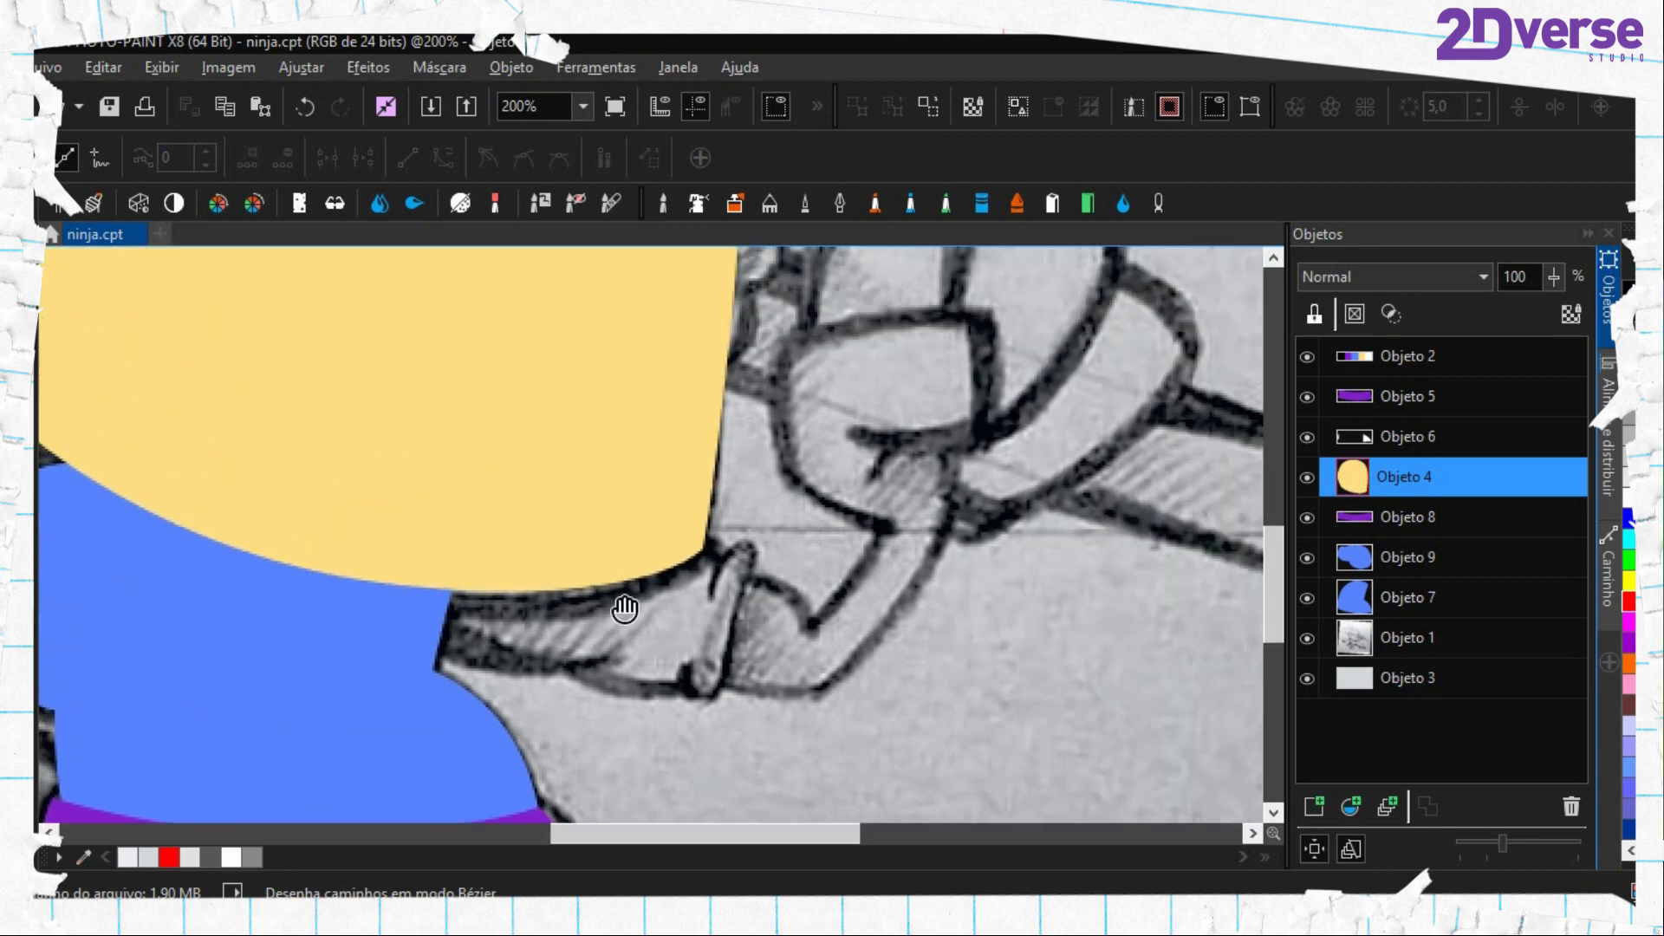
left_click(1386, 597)
scroll(572, 619, "left", 2)
scroll(572, 619, "down", 1)
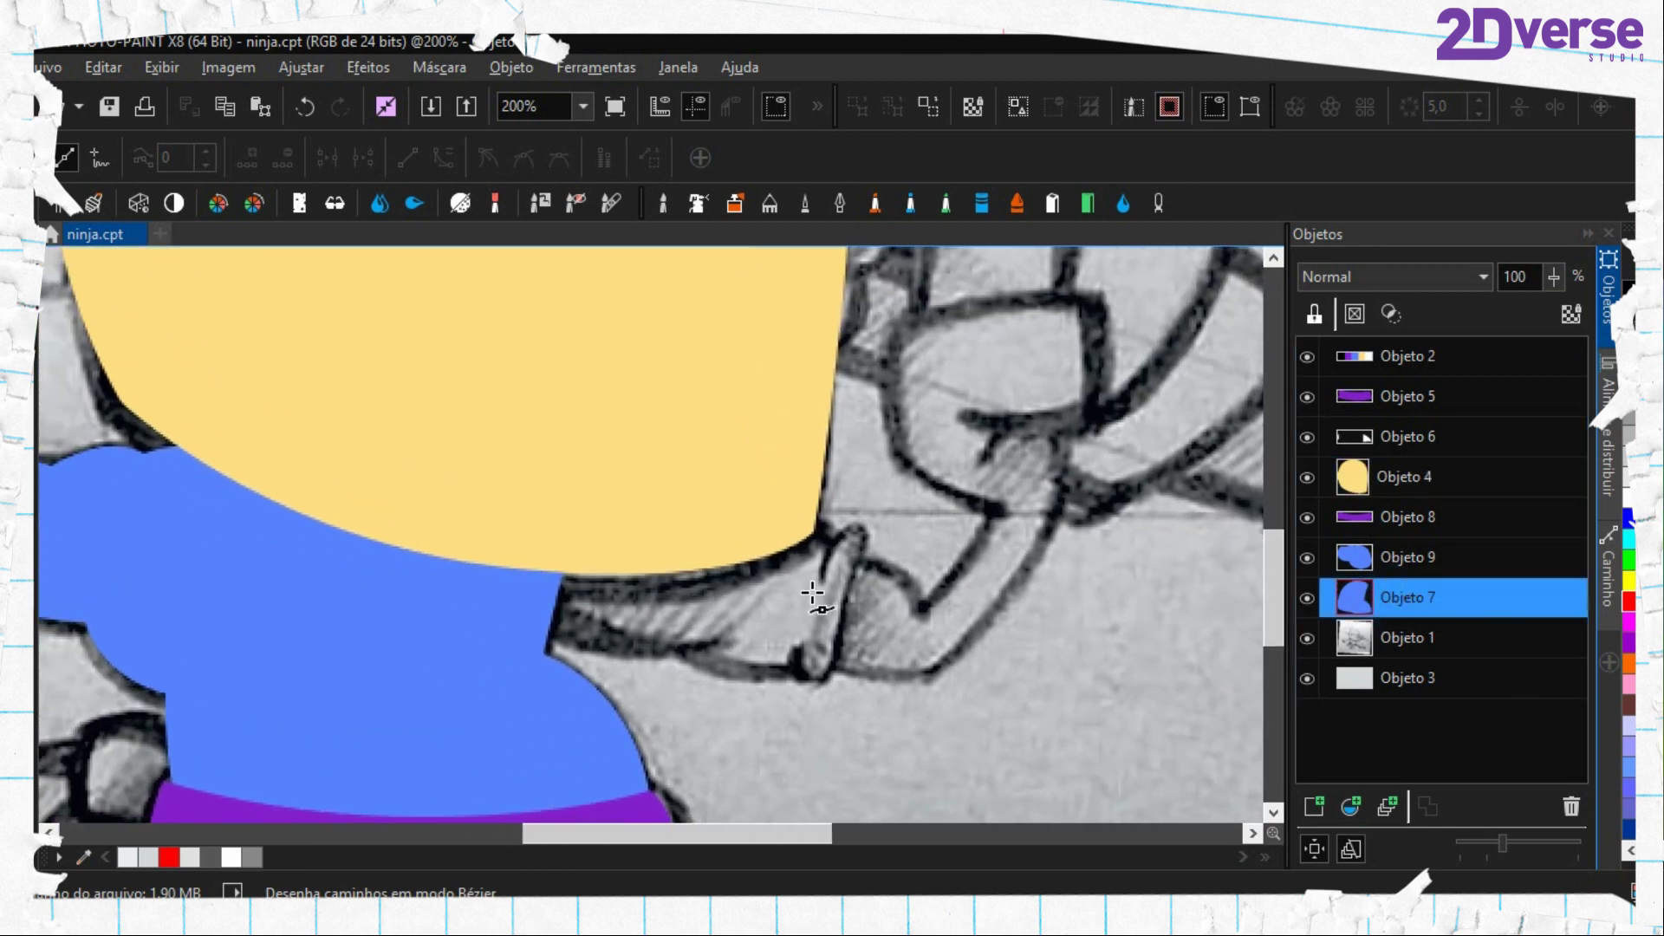
scroll(640, 572, "up", 1)
scroll(641, 572, "left", 1)
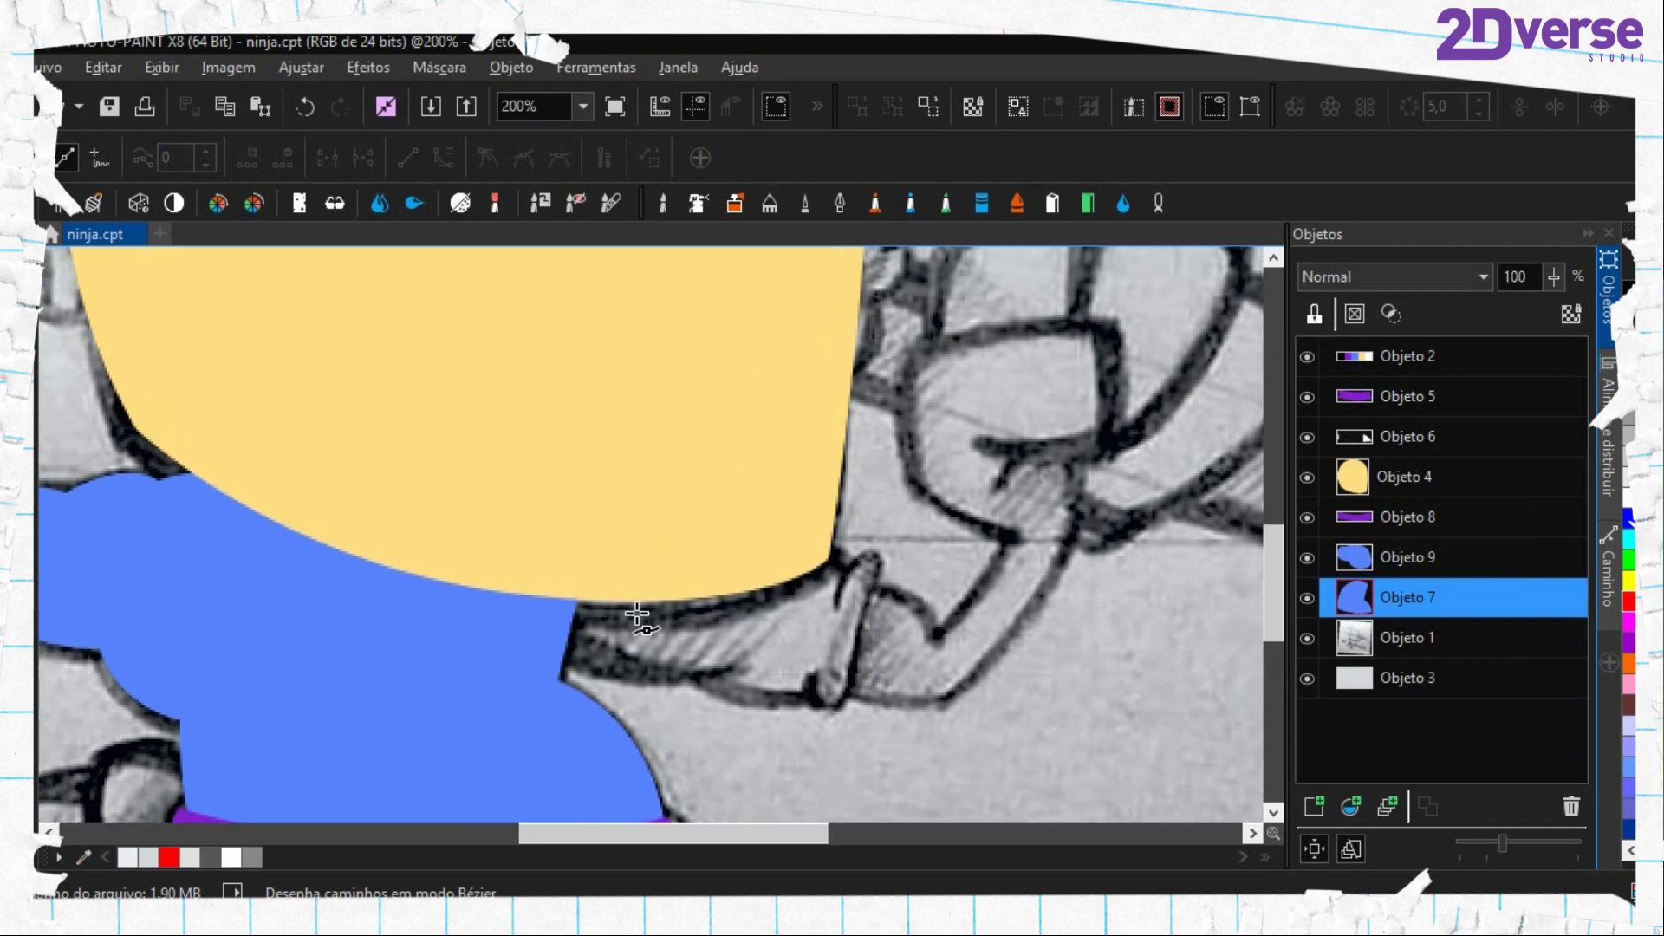
left_click_drag(704, 681, 859, 706)
left_click_drag(876, 566, 870, 526)
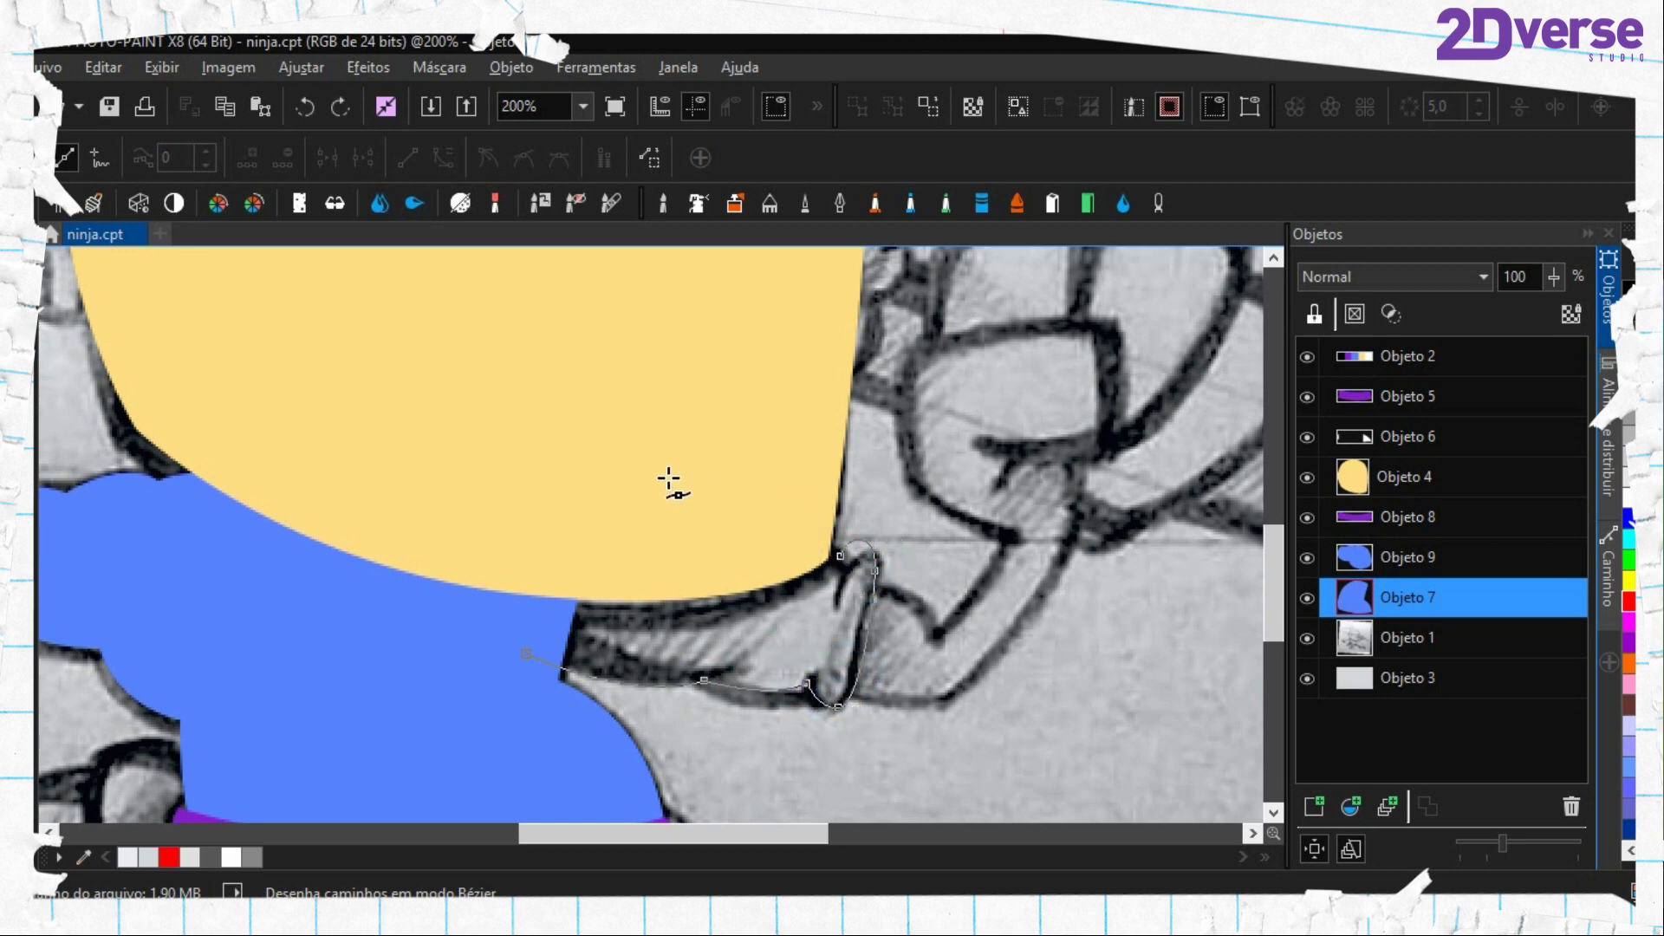
left_click_drag(563, 439, 399, 425)
left_click(503, 649)
key("ctrl+shift+m")
Sample the torso's blue and fill the masked front sleeve with it on a new object directly above Objeto 7
key("e")
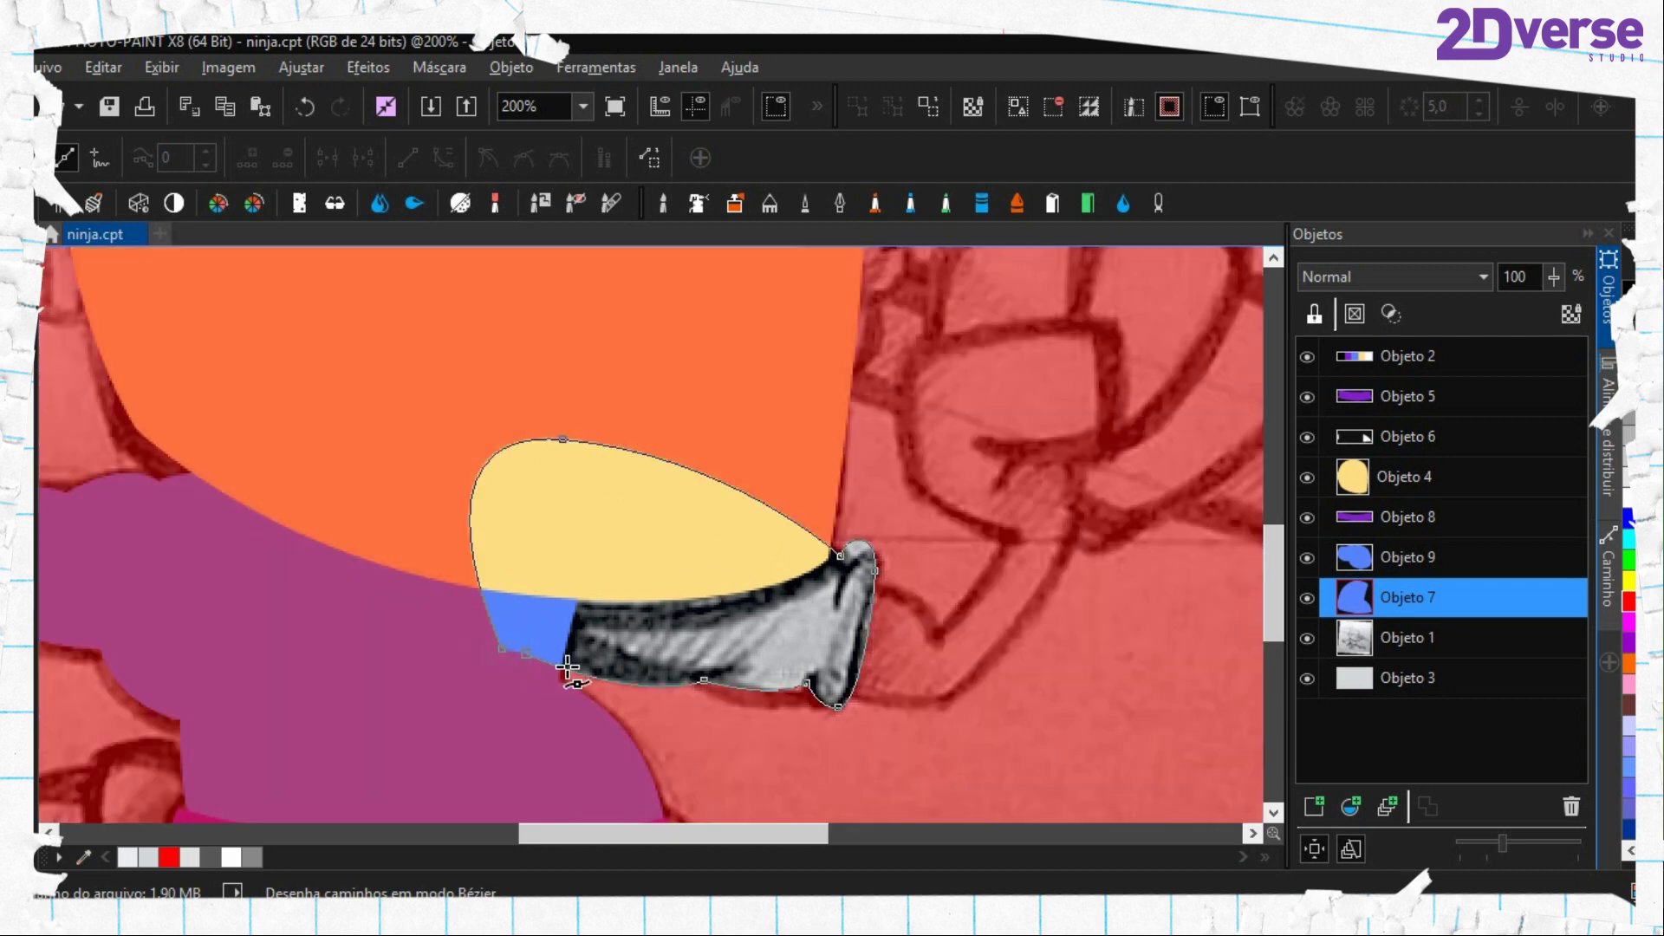
left_click(541, 624)
left_click(1314, 808)
key("f")
left_click(731, 656)
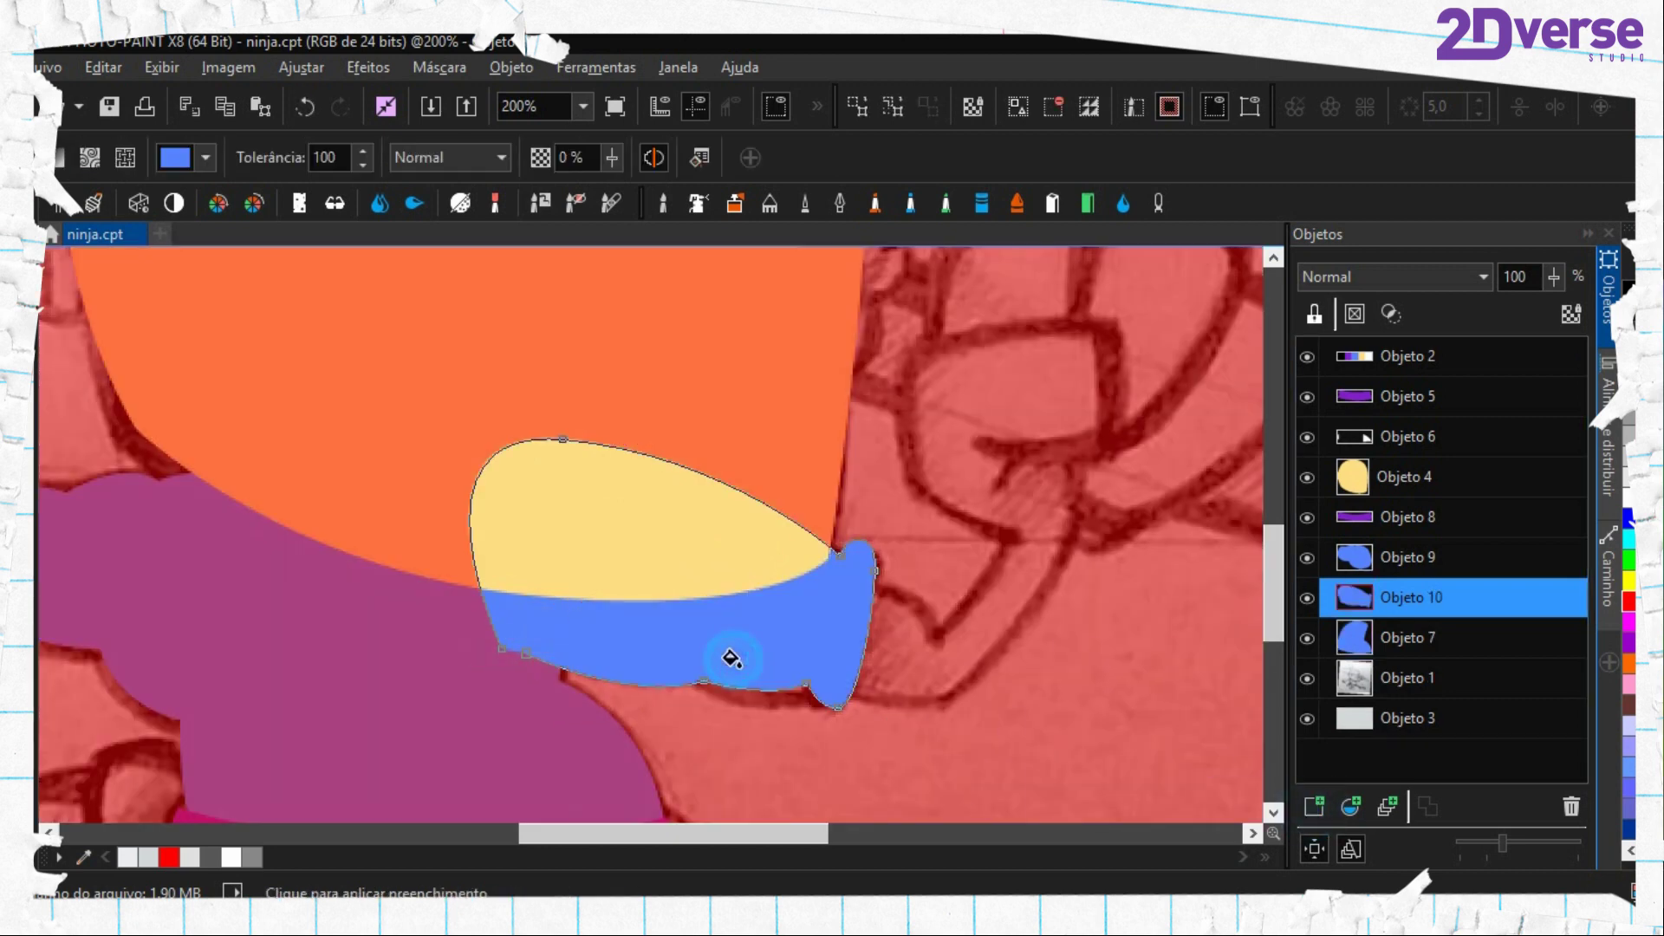
Clear the mask and path around the front sleeve and move the sleeve object directly below Objeto 7
key("ctrl+shift+r")
key("period")
right_click(739, 616)
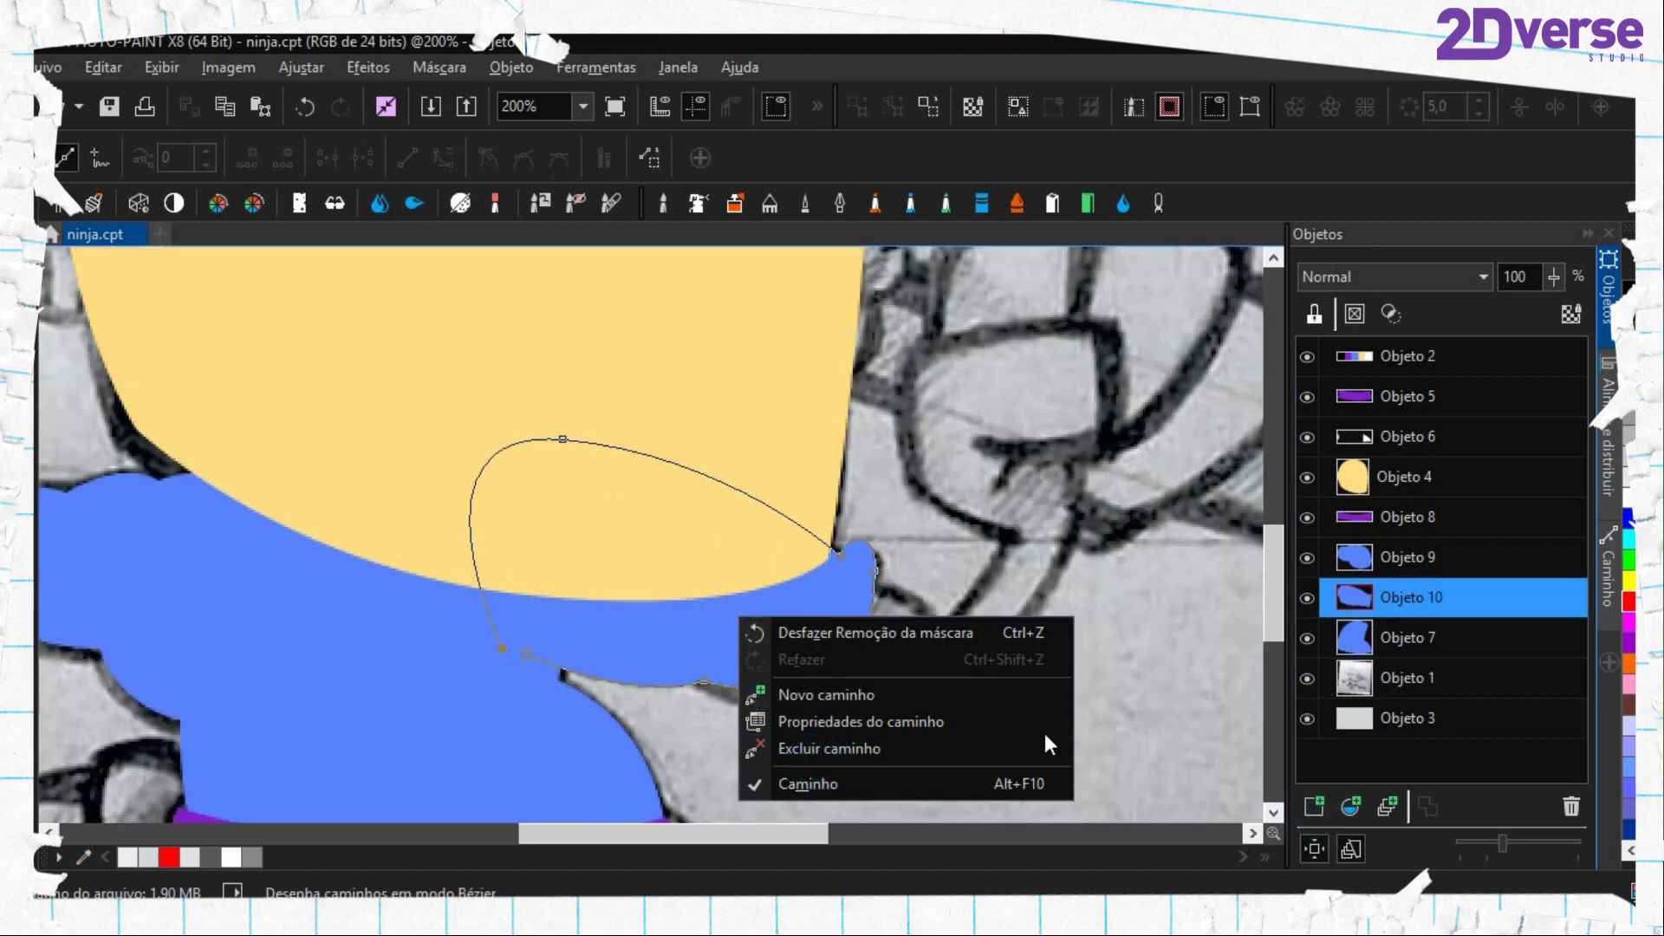
left_click(918, 749)
left_click_drag(1384, 598, 1389, 660)
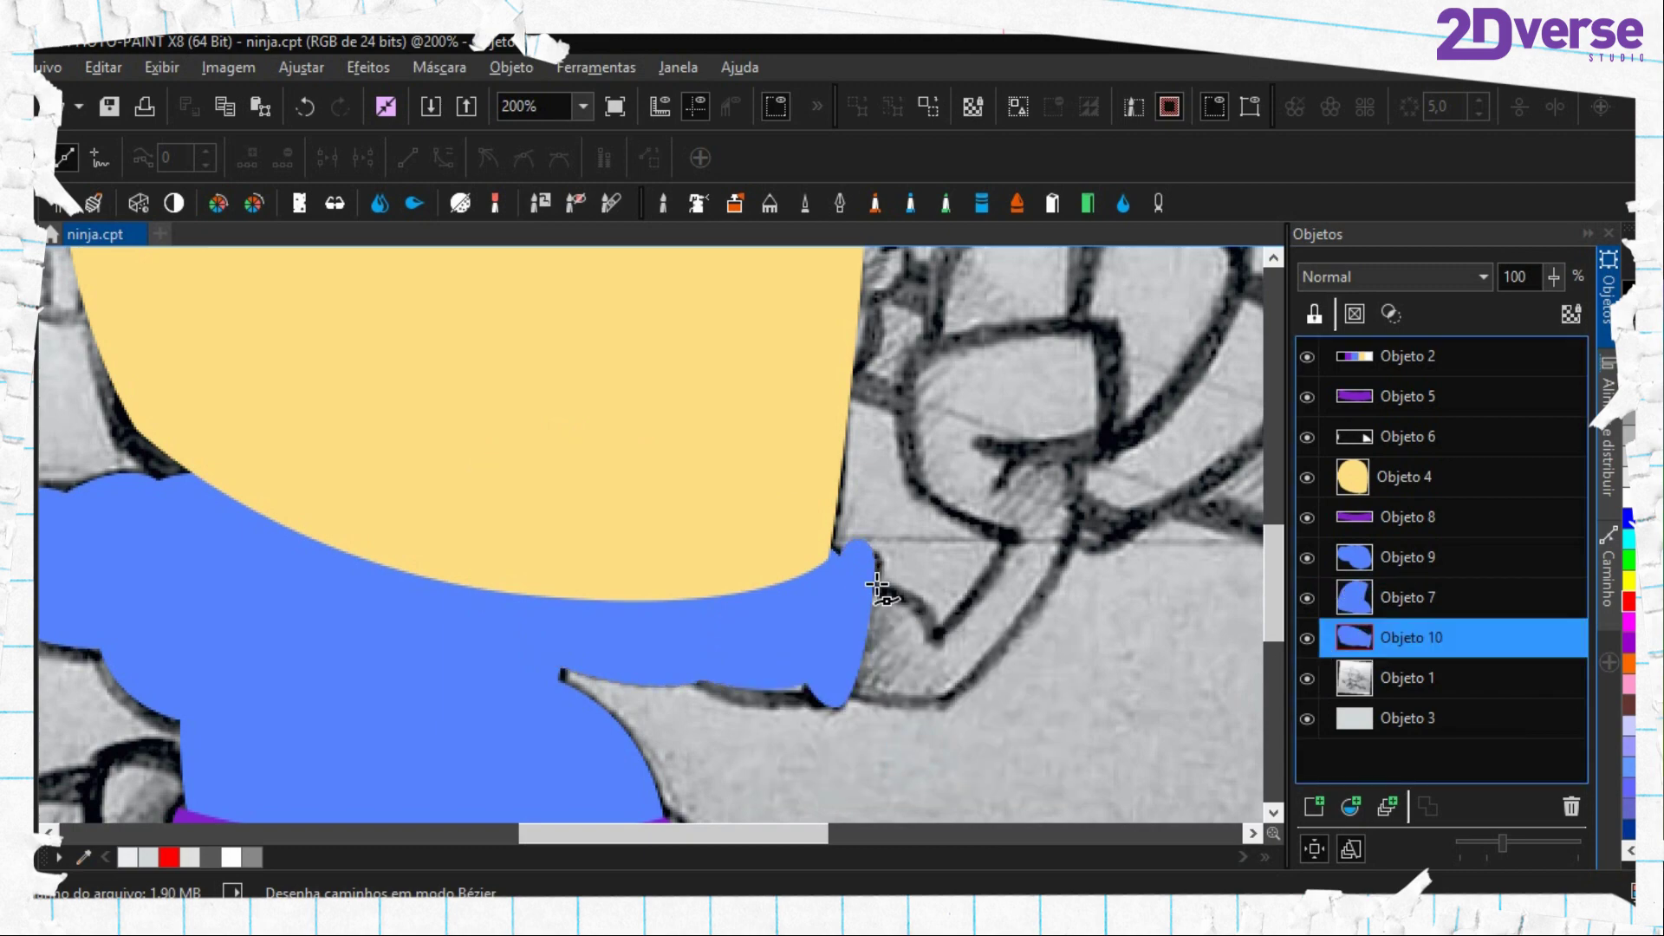
Trace the ear with a closed Bézier path overlapping the face's edge and create a mask from it
scroll(856, 574, "down", 2)
left_click_drag(583, 462, 732, 587)
key("space")
left_click_drag(455, 477, 555, 533)
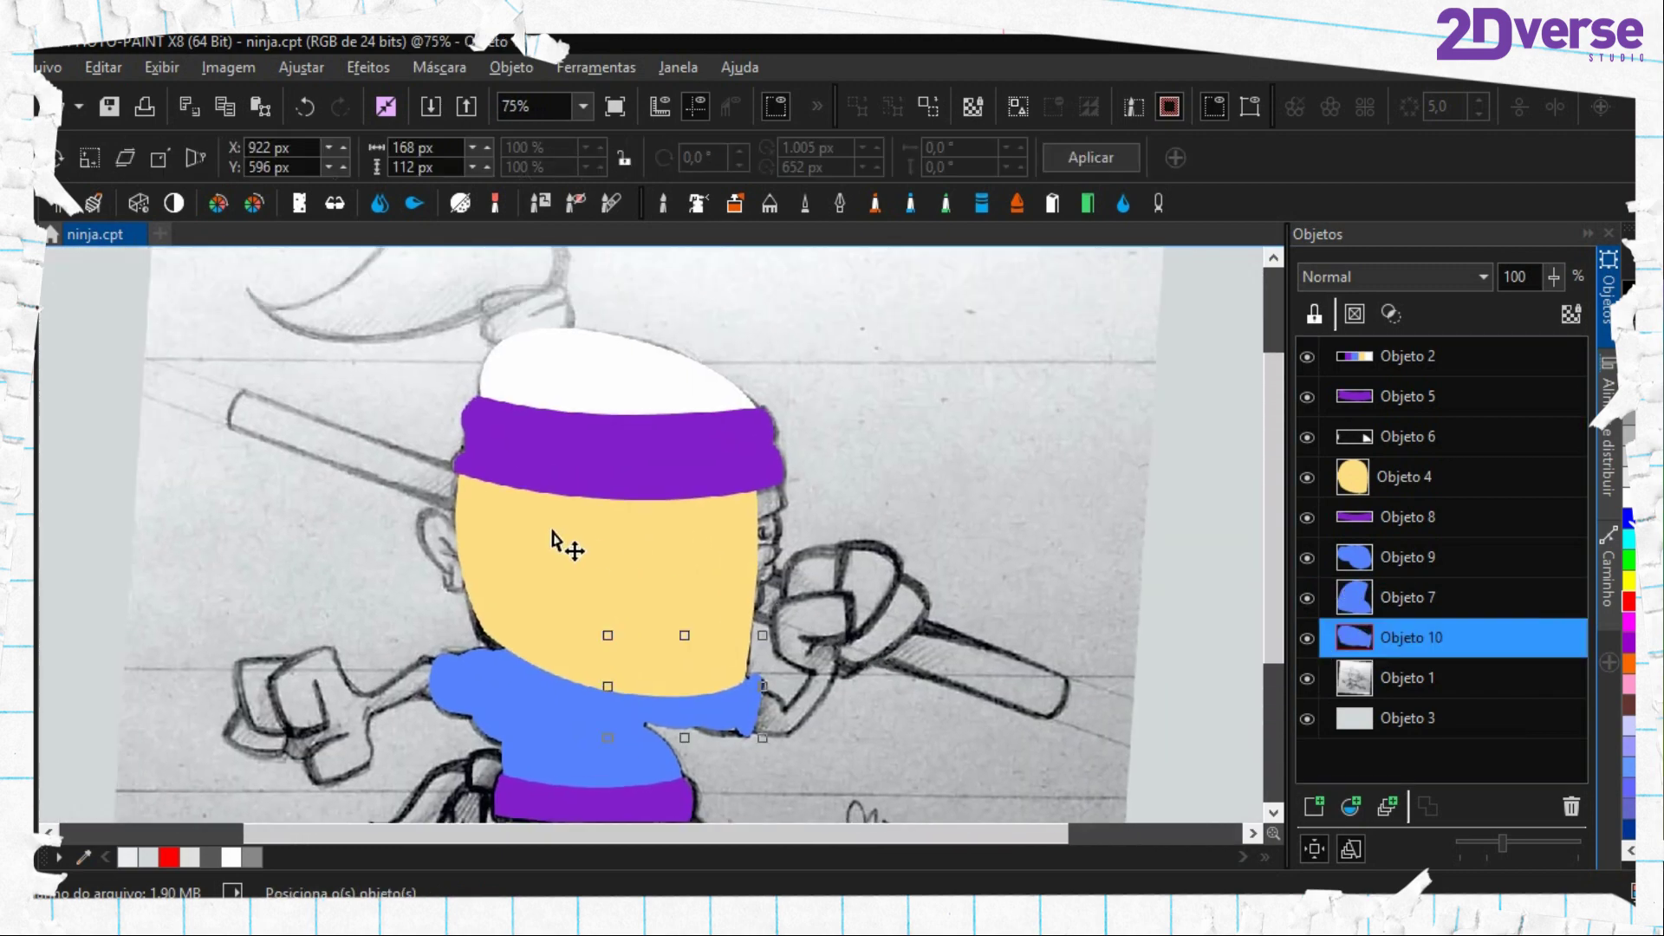
key("space")
scroll(486, 535, "up", 2)
left_click_drag(902, 574, 731, 477)
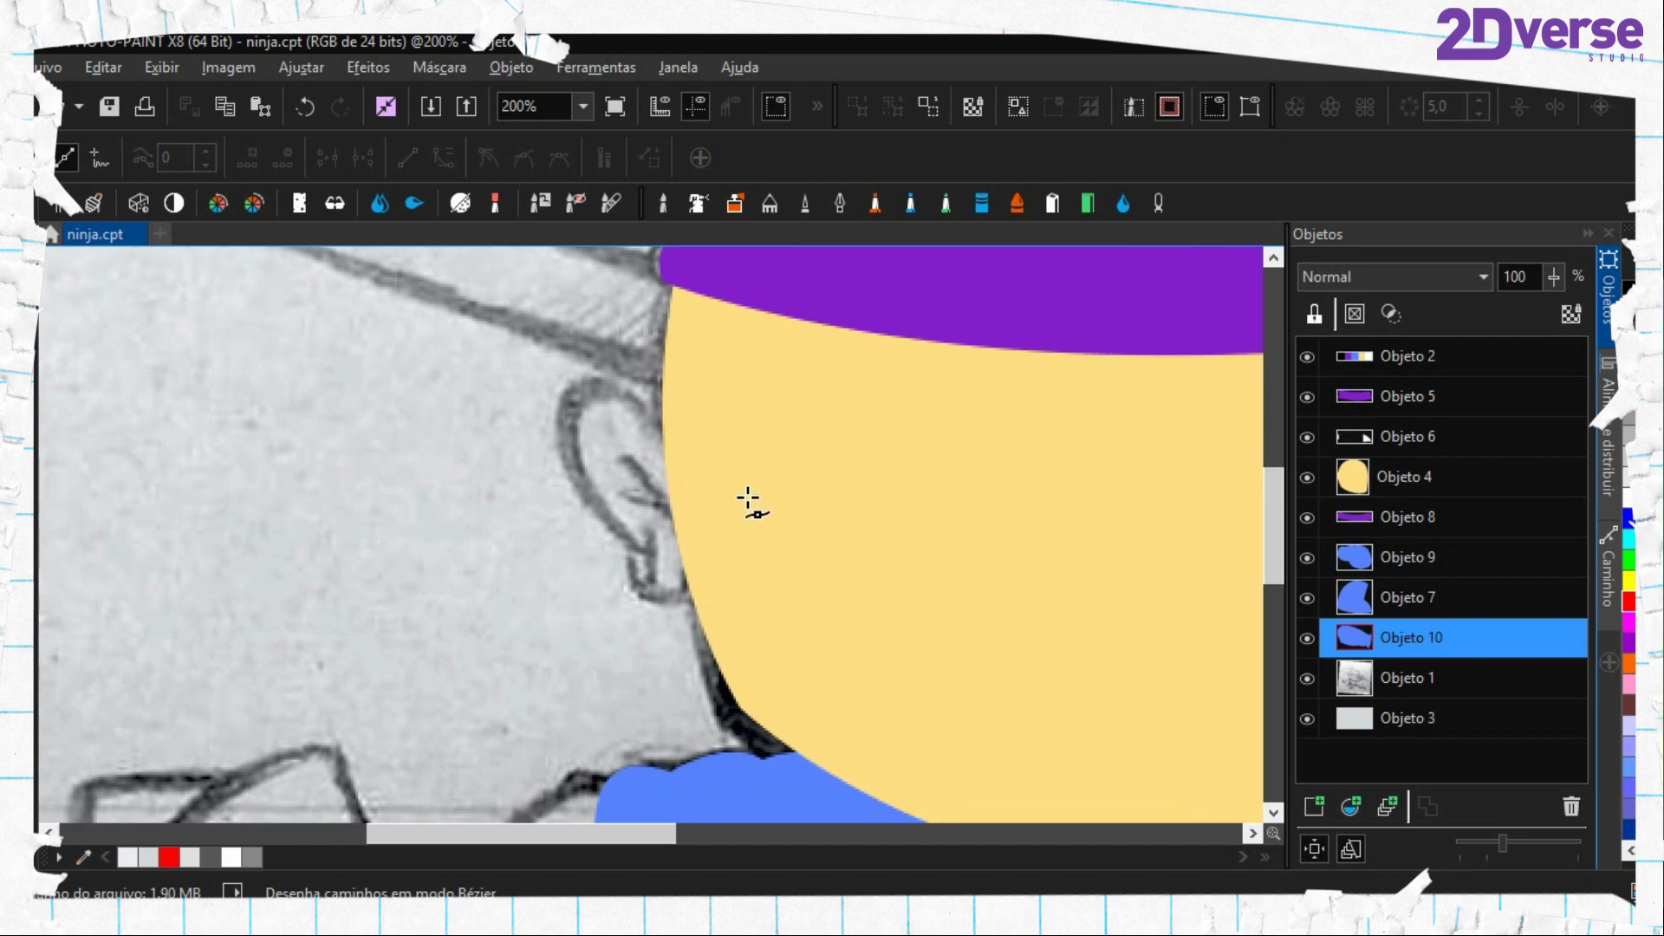
left_click(733, 520)
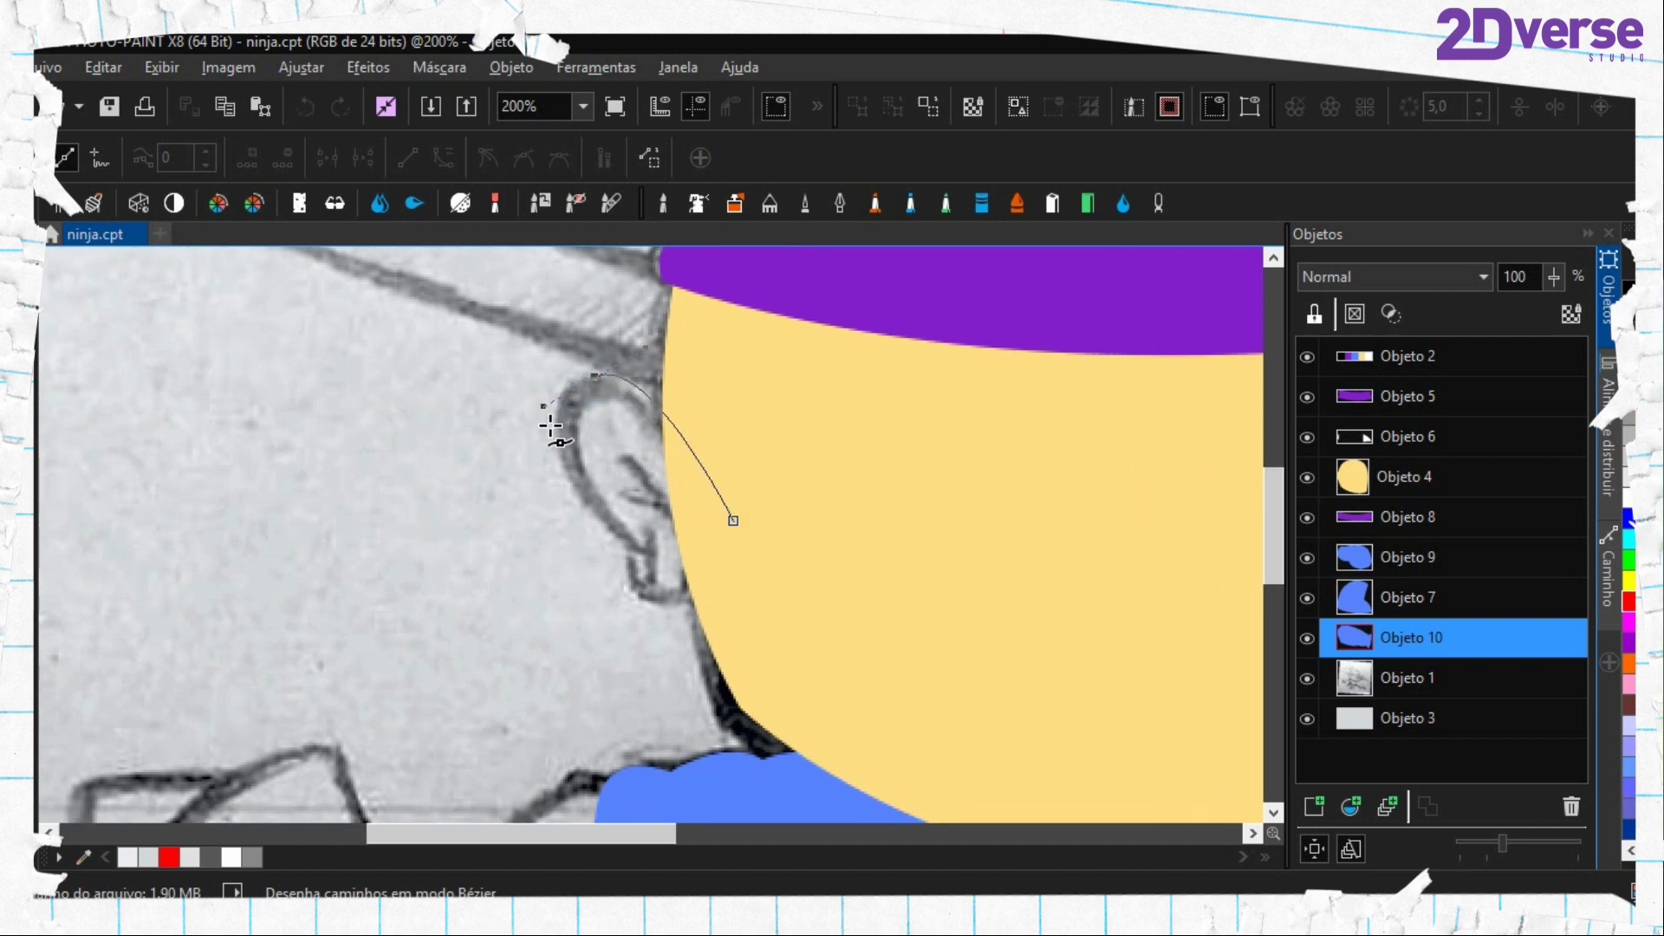
left_click_drag(706, 565, 846, 575)
double_click(765, 562)
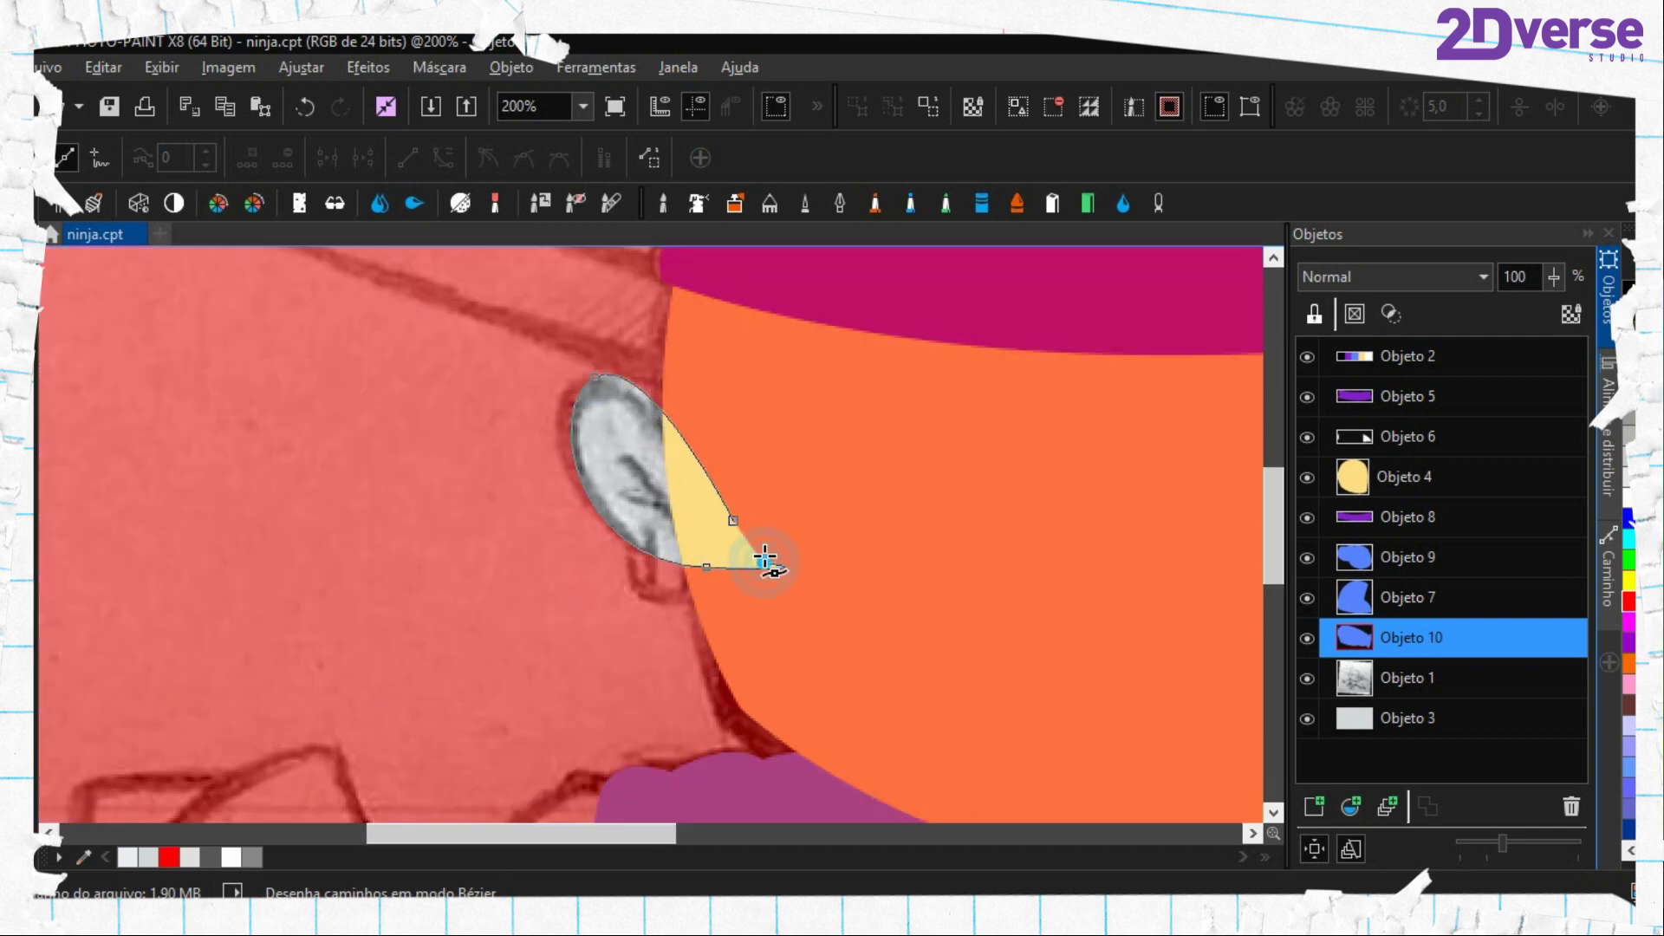
Sample the face's skin tone and fill the masked ear with it on a new object directly above Objeto 4
key("e")
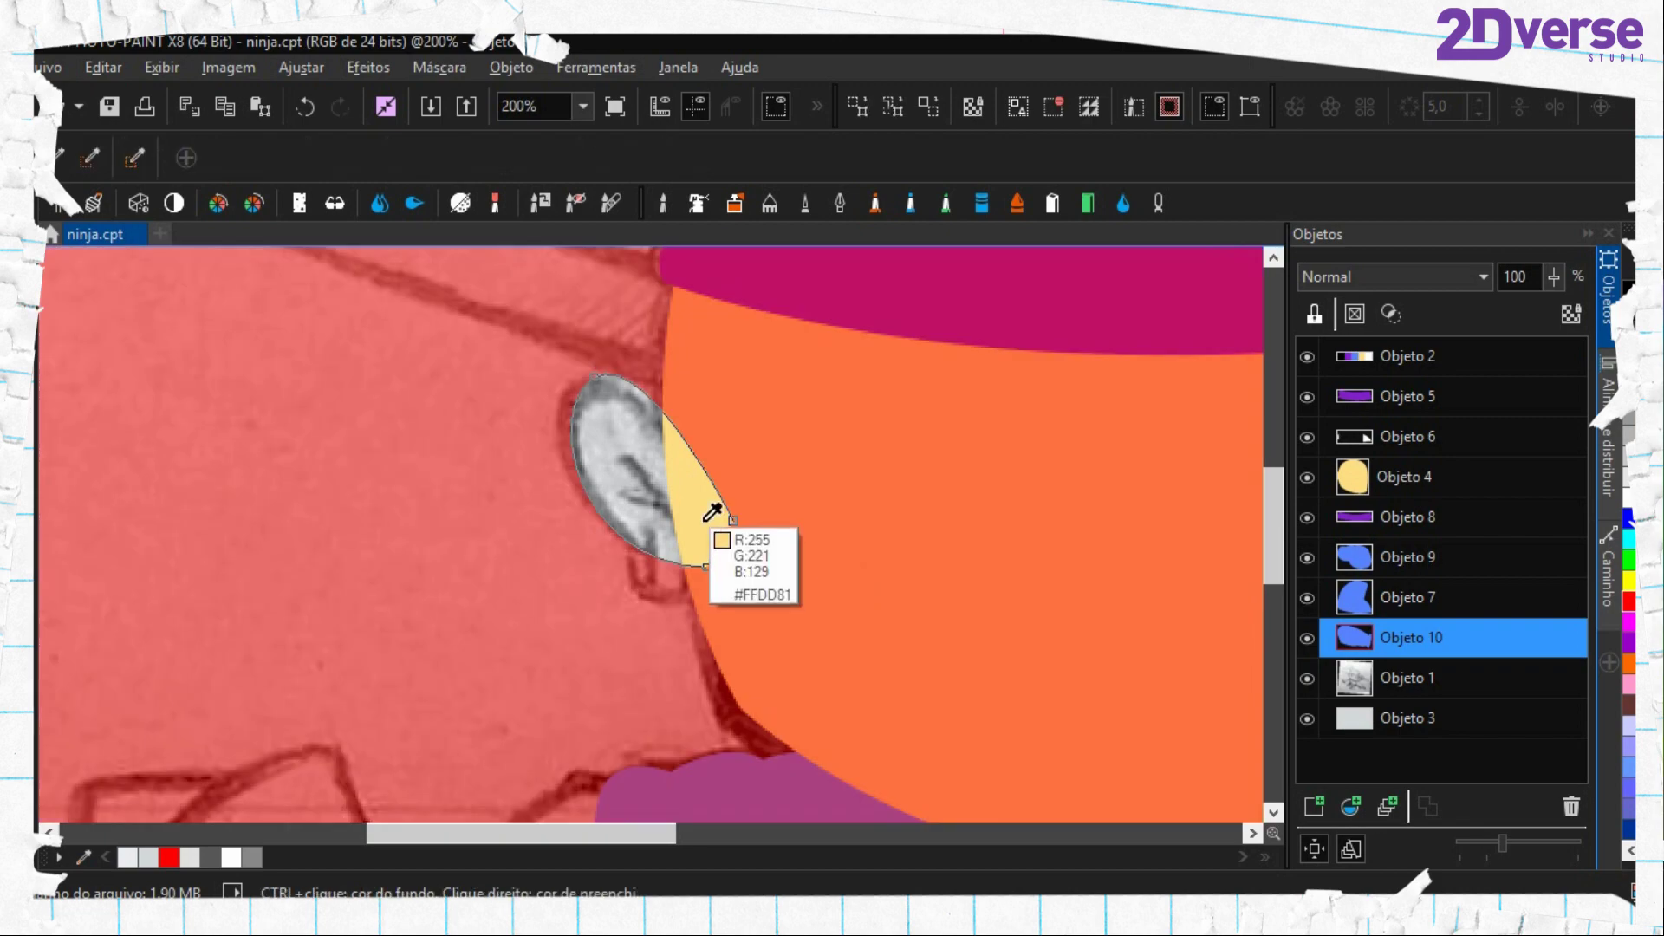
left_click(1408, 477)
left_click(1314, 807)
key("f")
left_click(604, 457)
Remove the mask and delete the path around the ear
key("ctrl+shift+r")
key("period")
right_click(604, 457)
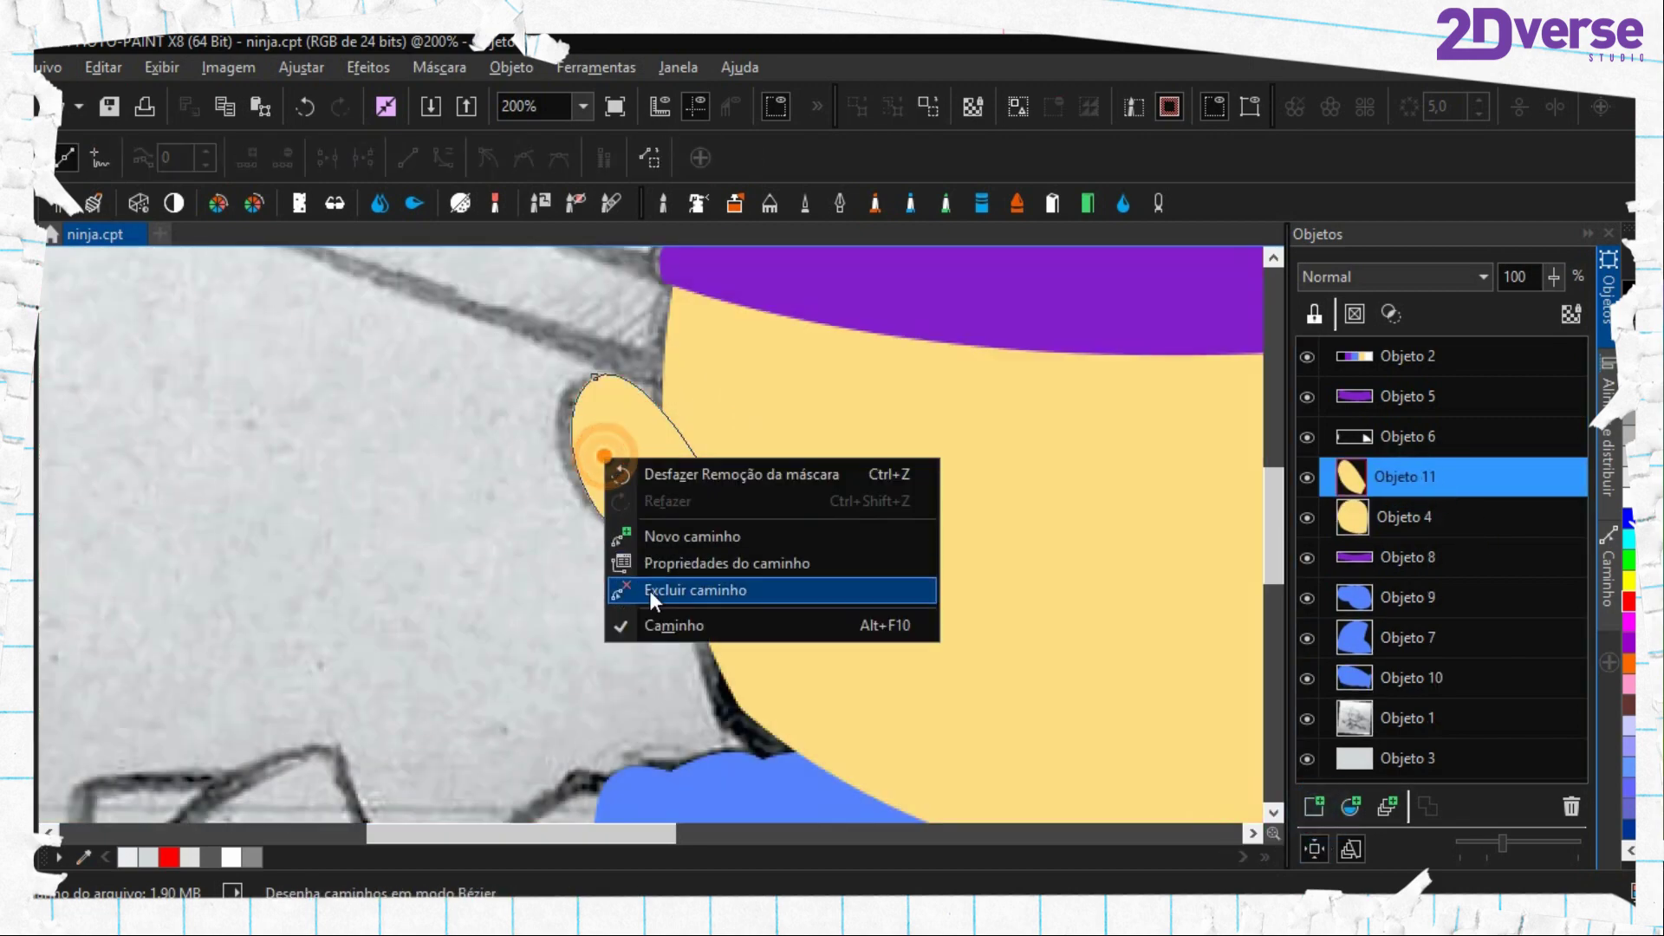
left_click(664, 597)
Sample the torso's blue, trace the hips below the belt with a closed Bézier path overlapping the belt, and create a mask from it
scroll(666, 590, "down", 2)
left_click_drag(805, 643, 665, 548)
scroll(606, 671, "up", 1)
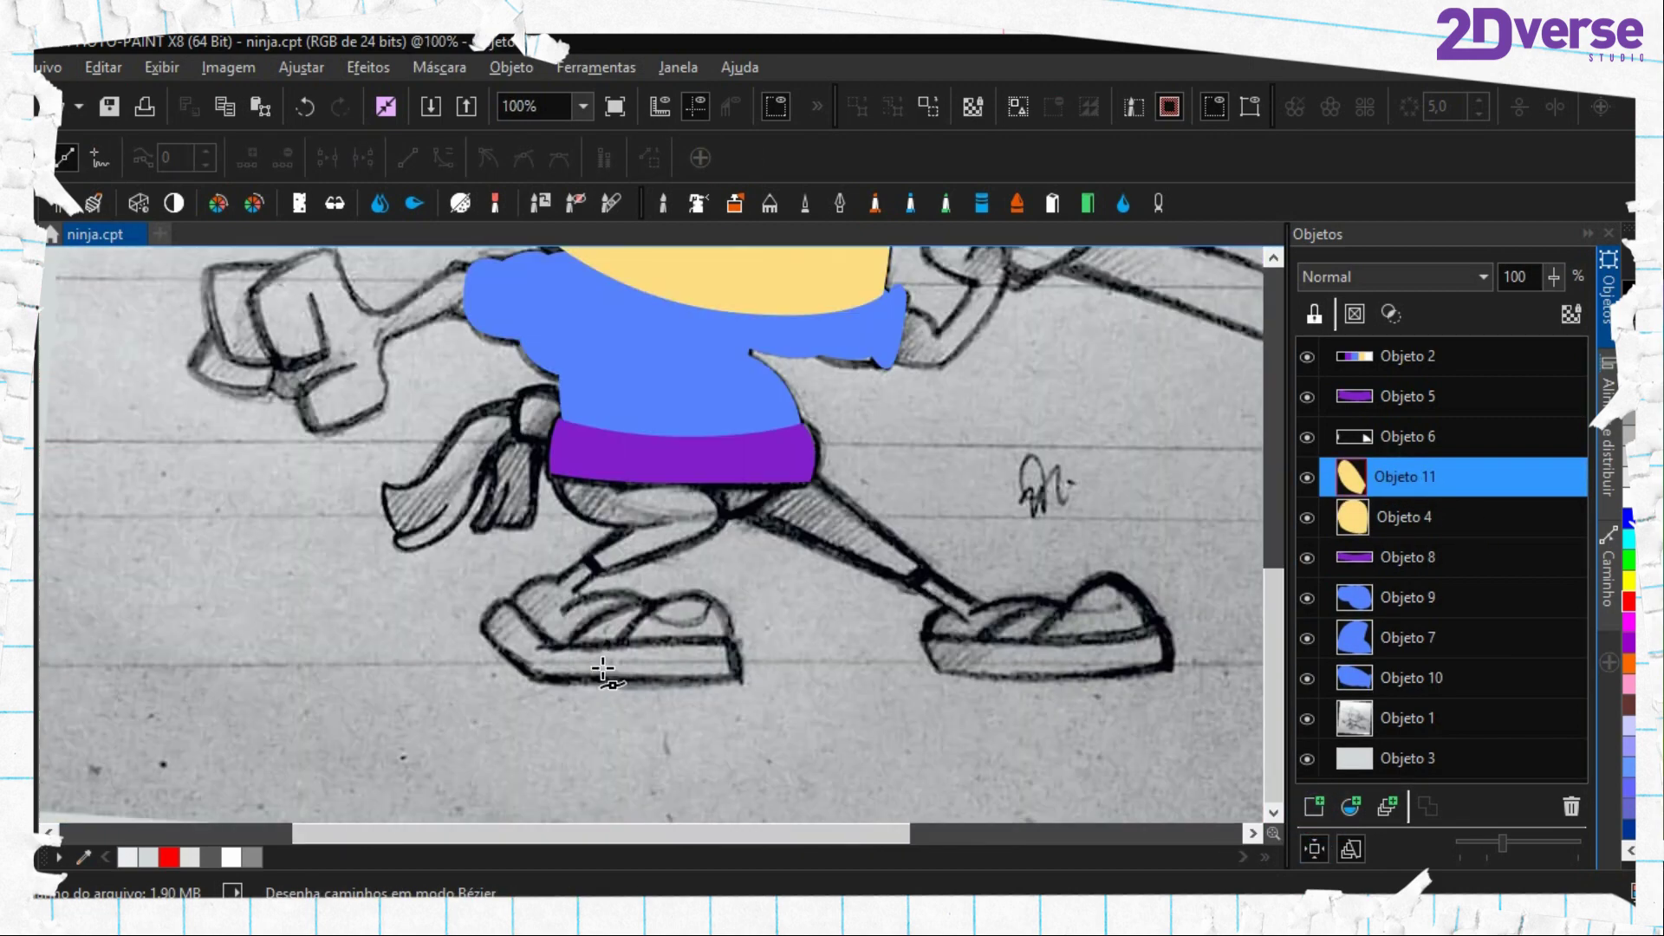
scroll(756, 501, "up", 1)
left_click_drag(589, 450, 700, 525)
key("e")
left_click_drag(641, 455, 634, 339)
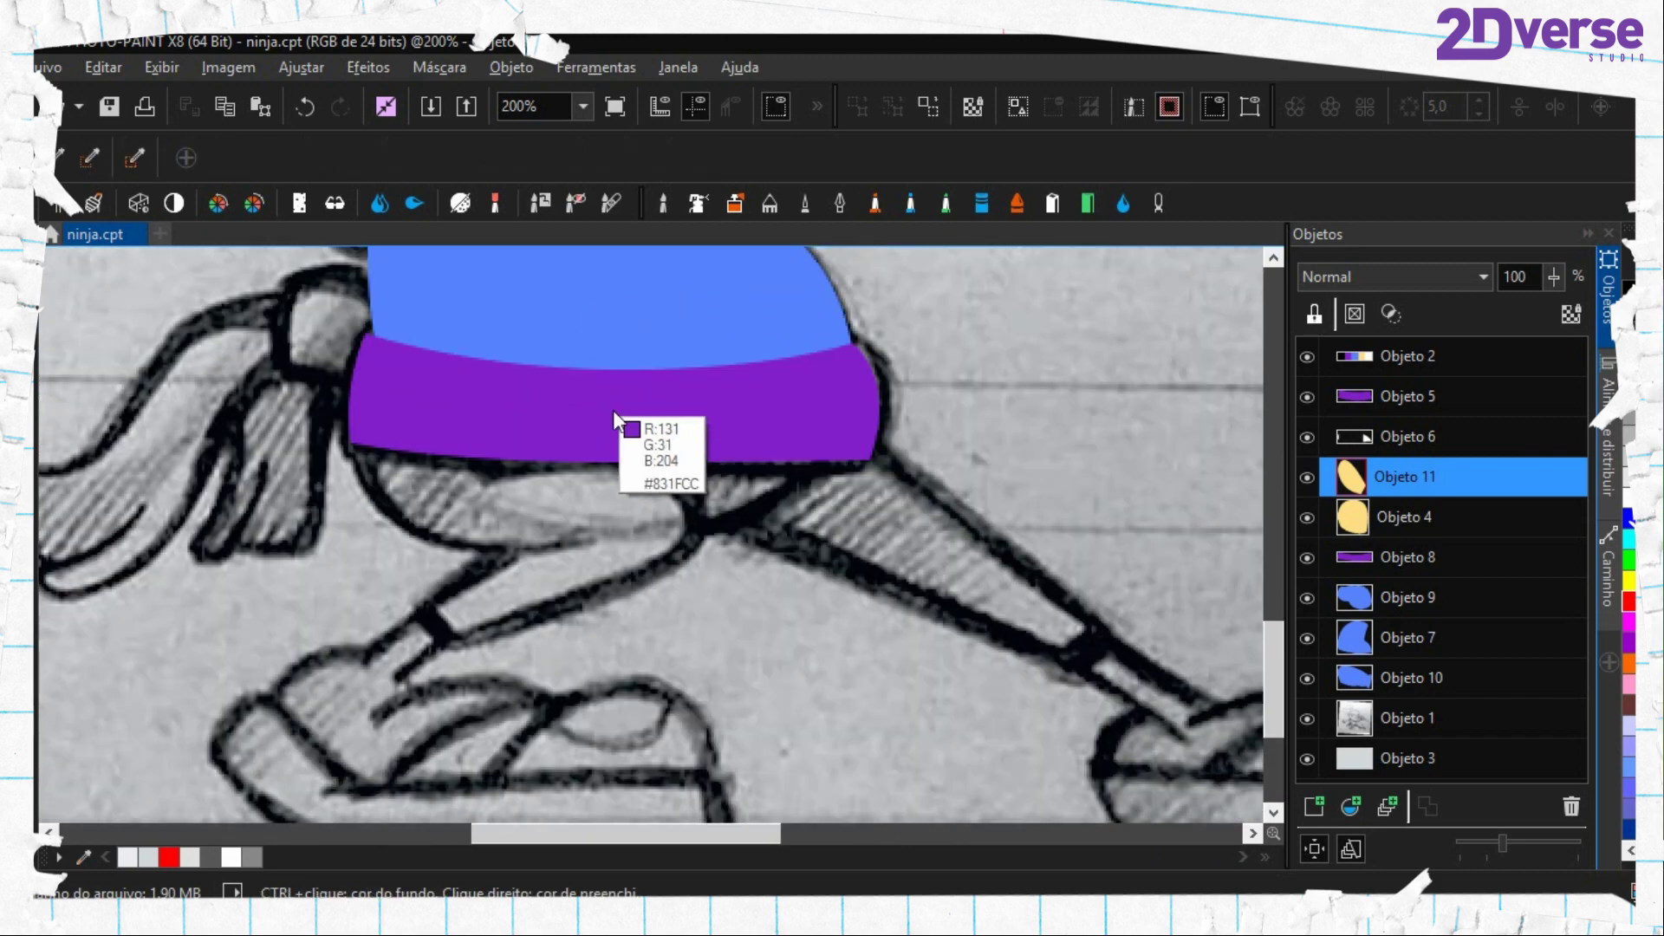
key("period")
left_click(363, 398)
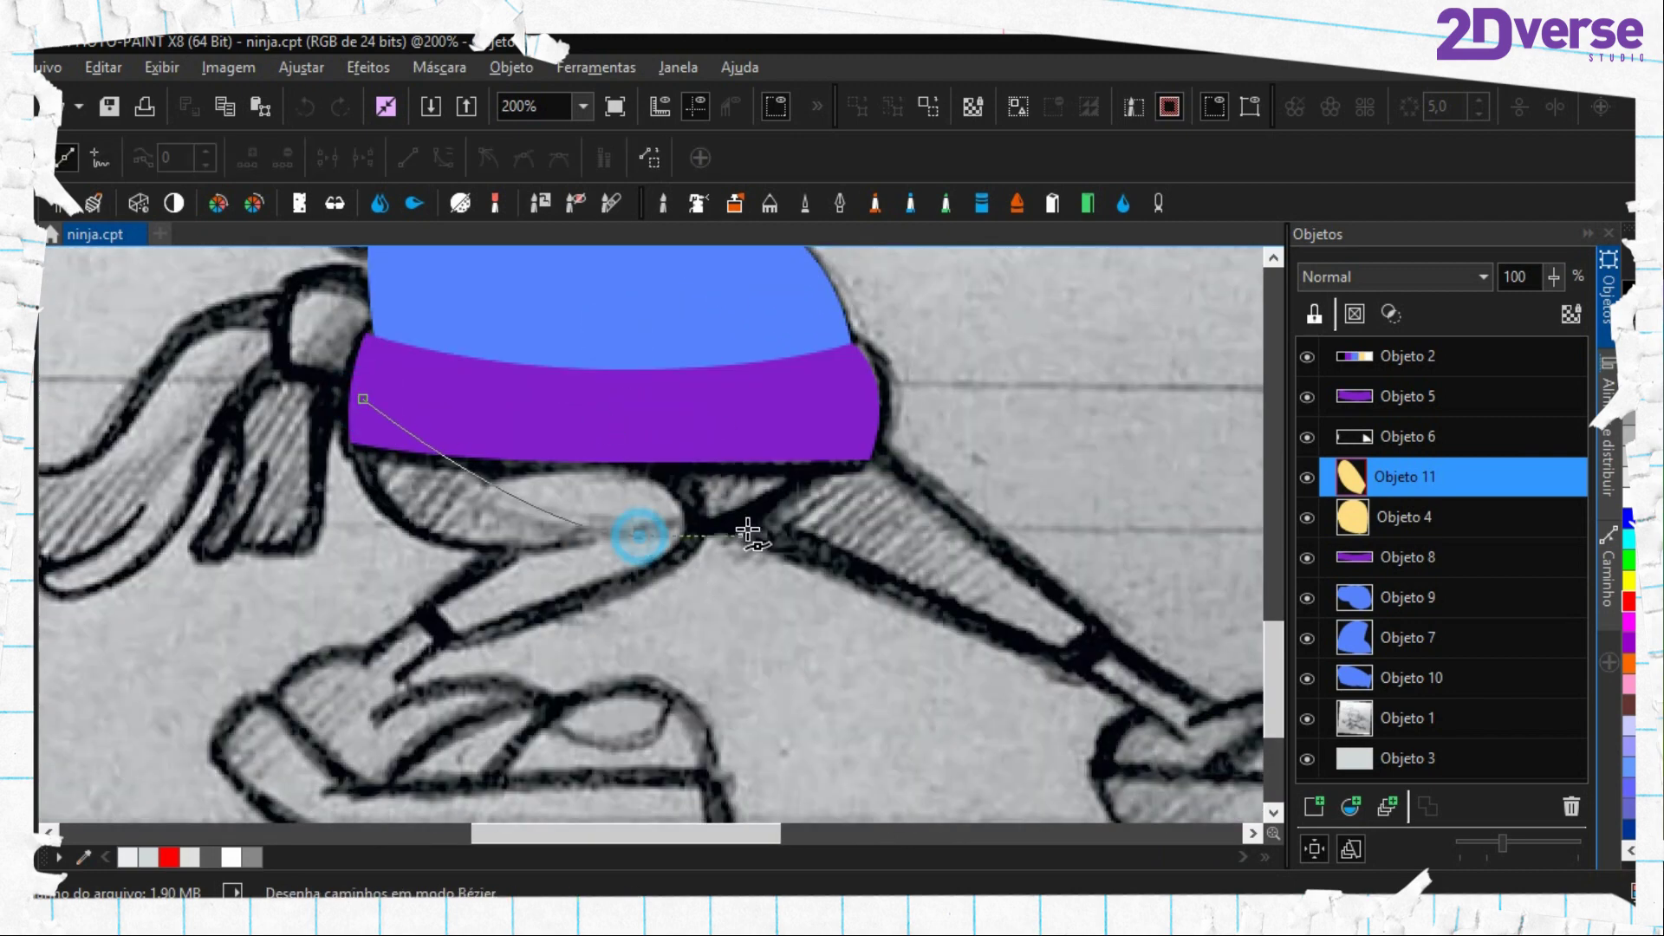
left_click(860, 387)
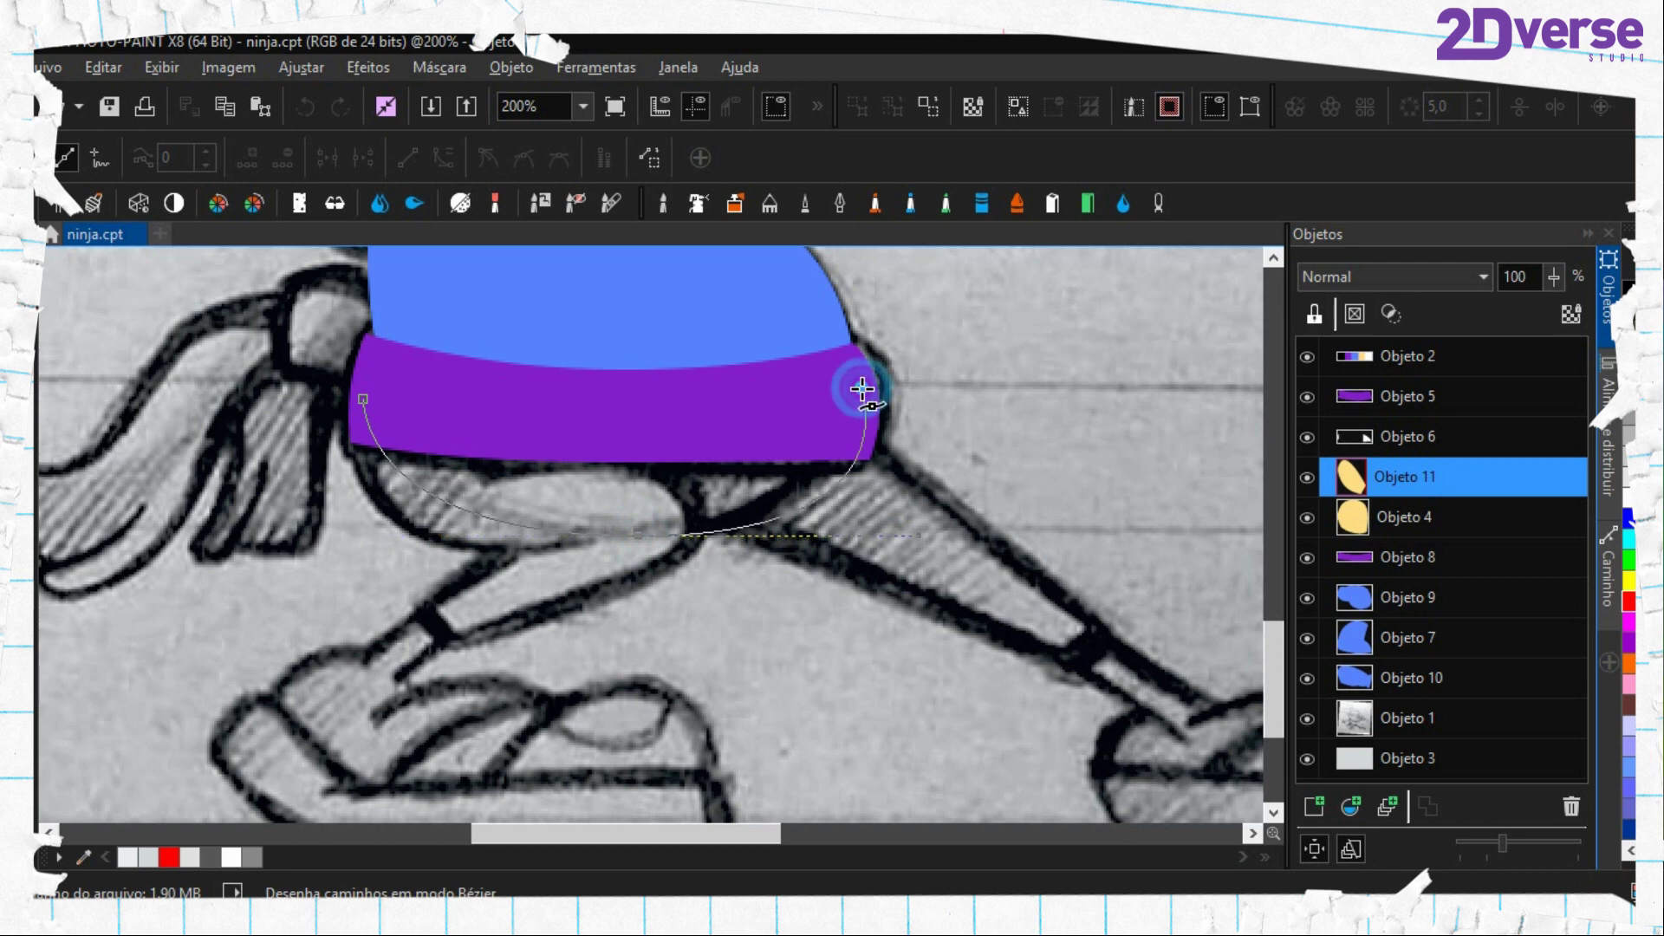
double_click(475, 392)
Fill the masked hips with the sampled blue on a new object directly above the sketch, Objeto 1
left_click(1405, 605)
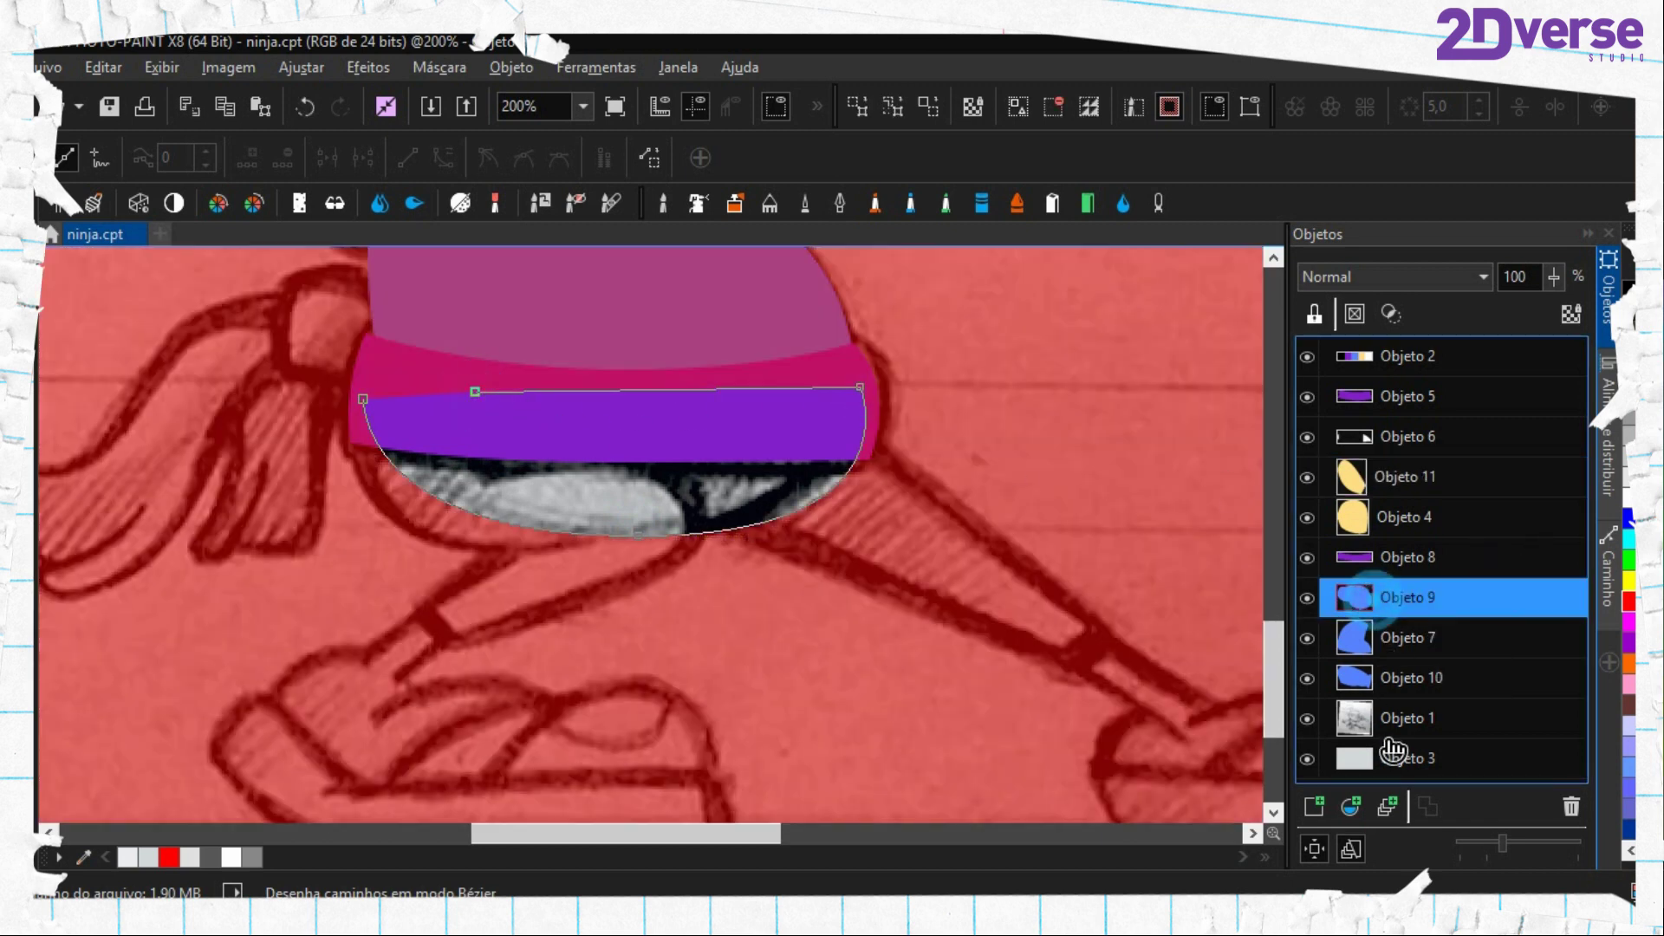
left_click(1342, 720)
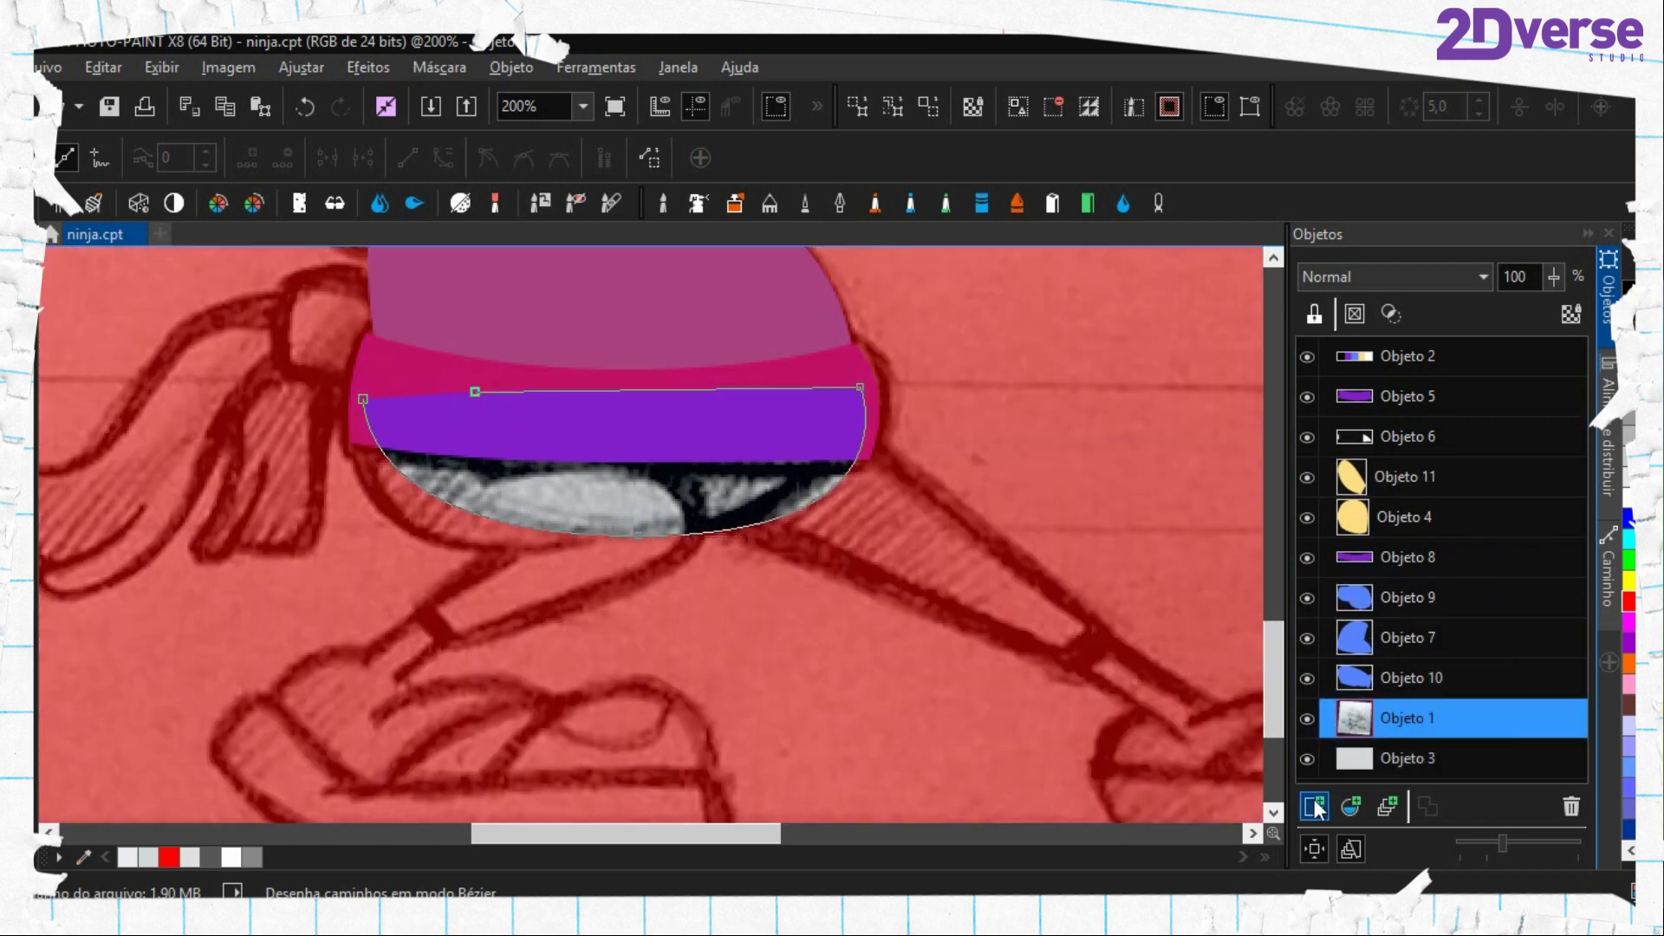
left_click(1314, 806)
key("f")
left_click(696, 488)
Remove the mask and delete the path around the hips
key("ctrl+shift+r")
key("period")
right_click(697, 489)
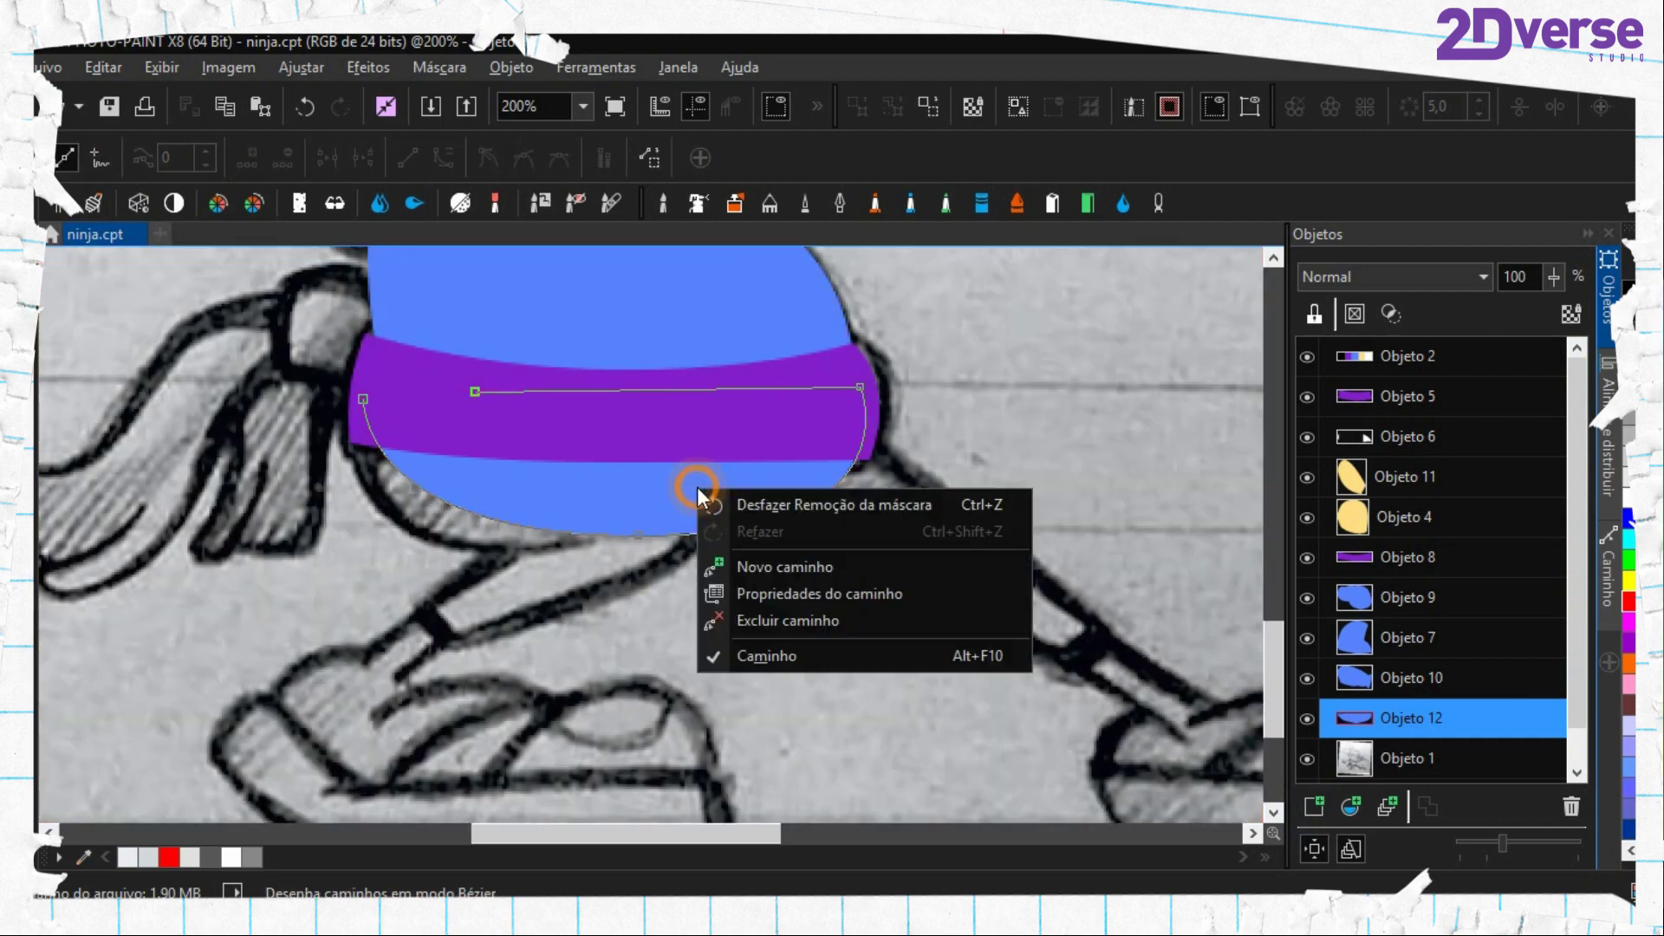
left_click(788, 620)
Trace the bent rear leg's trouser with a closed Bézier path overlapping the hips and belt, and create a mask from it
scroll(549, 522, "up", 2)
left_click(413, 358)
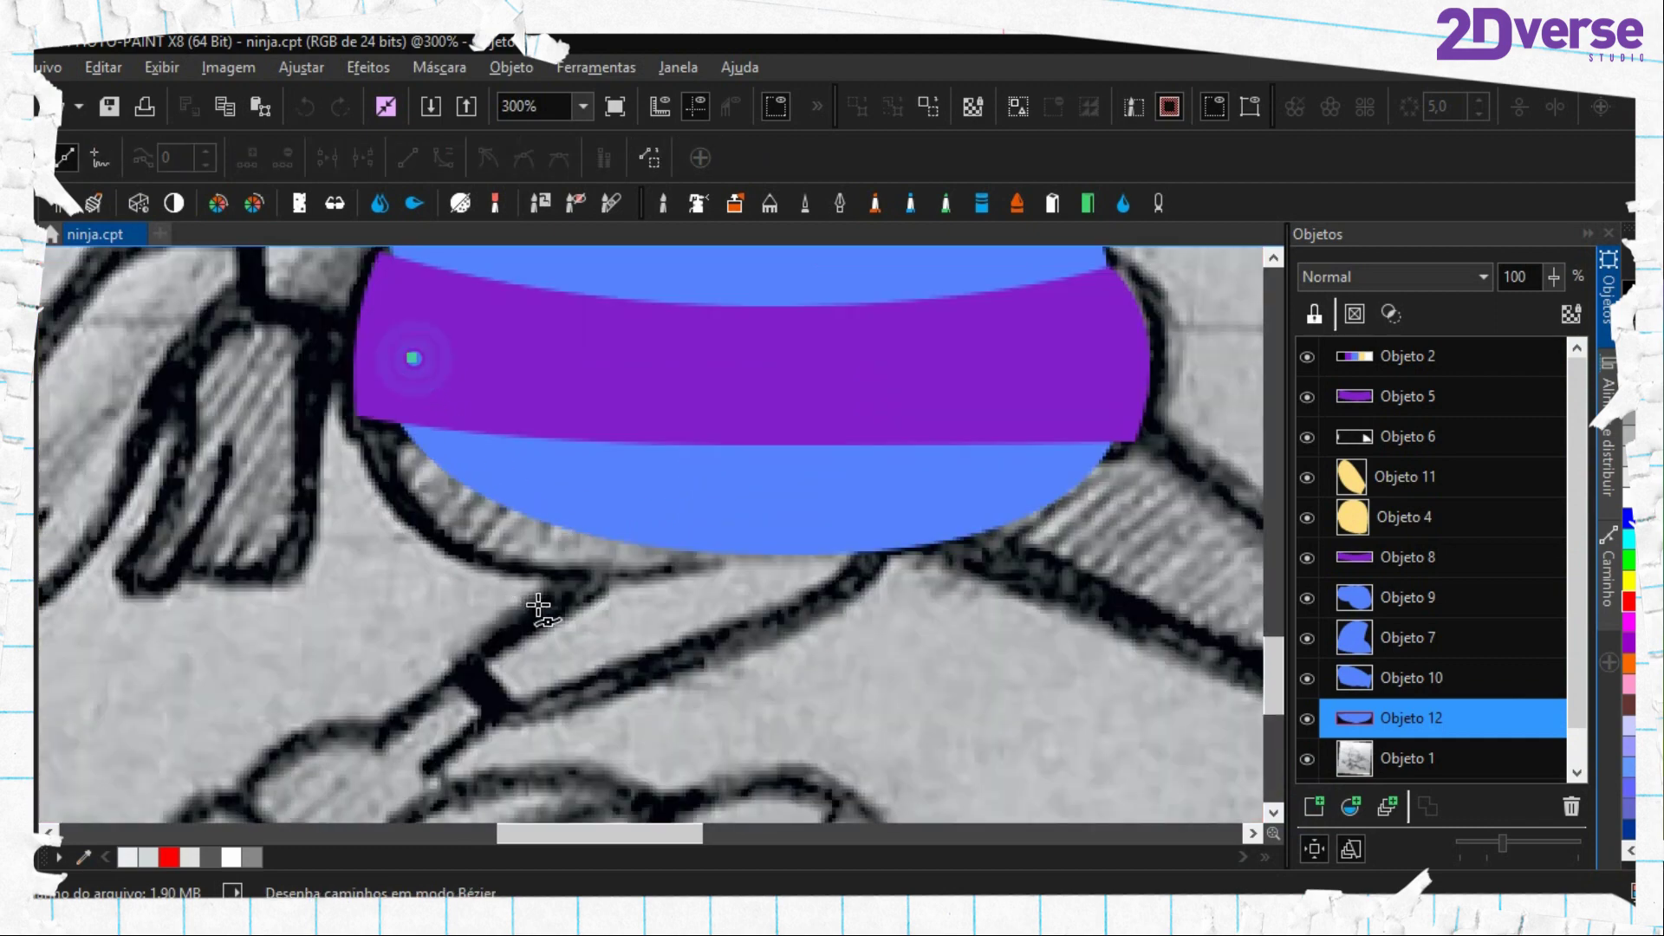
left_click_drag(560, 572, 713, 589)
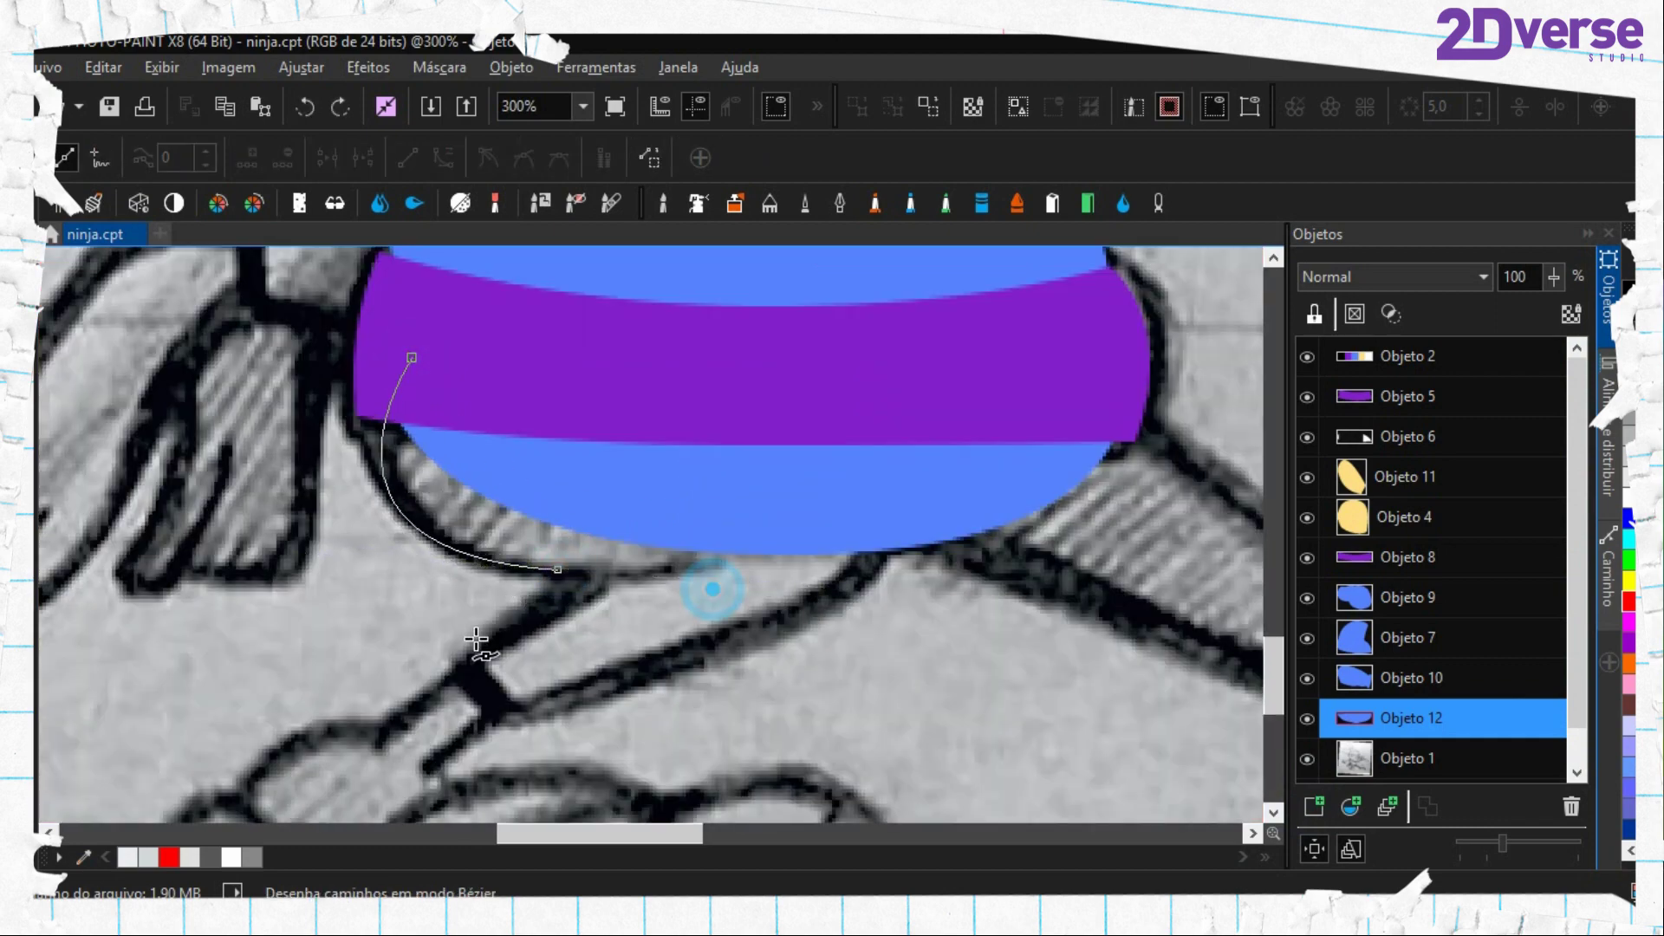
left_click(441, 668)
left_click_drag(514, 719, 562, 722)
left_click(743, 641)
left_click_drag(815, 614, 913, 559)
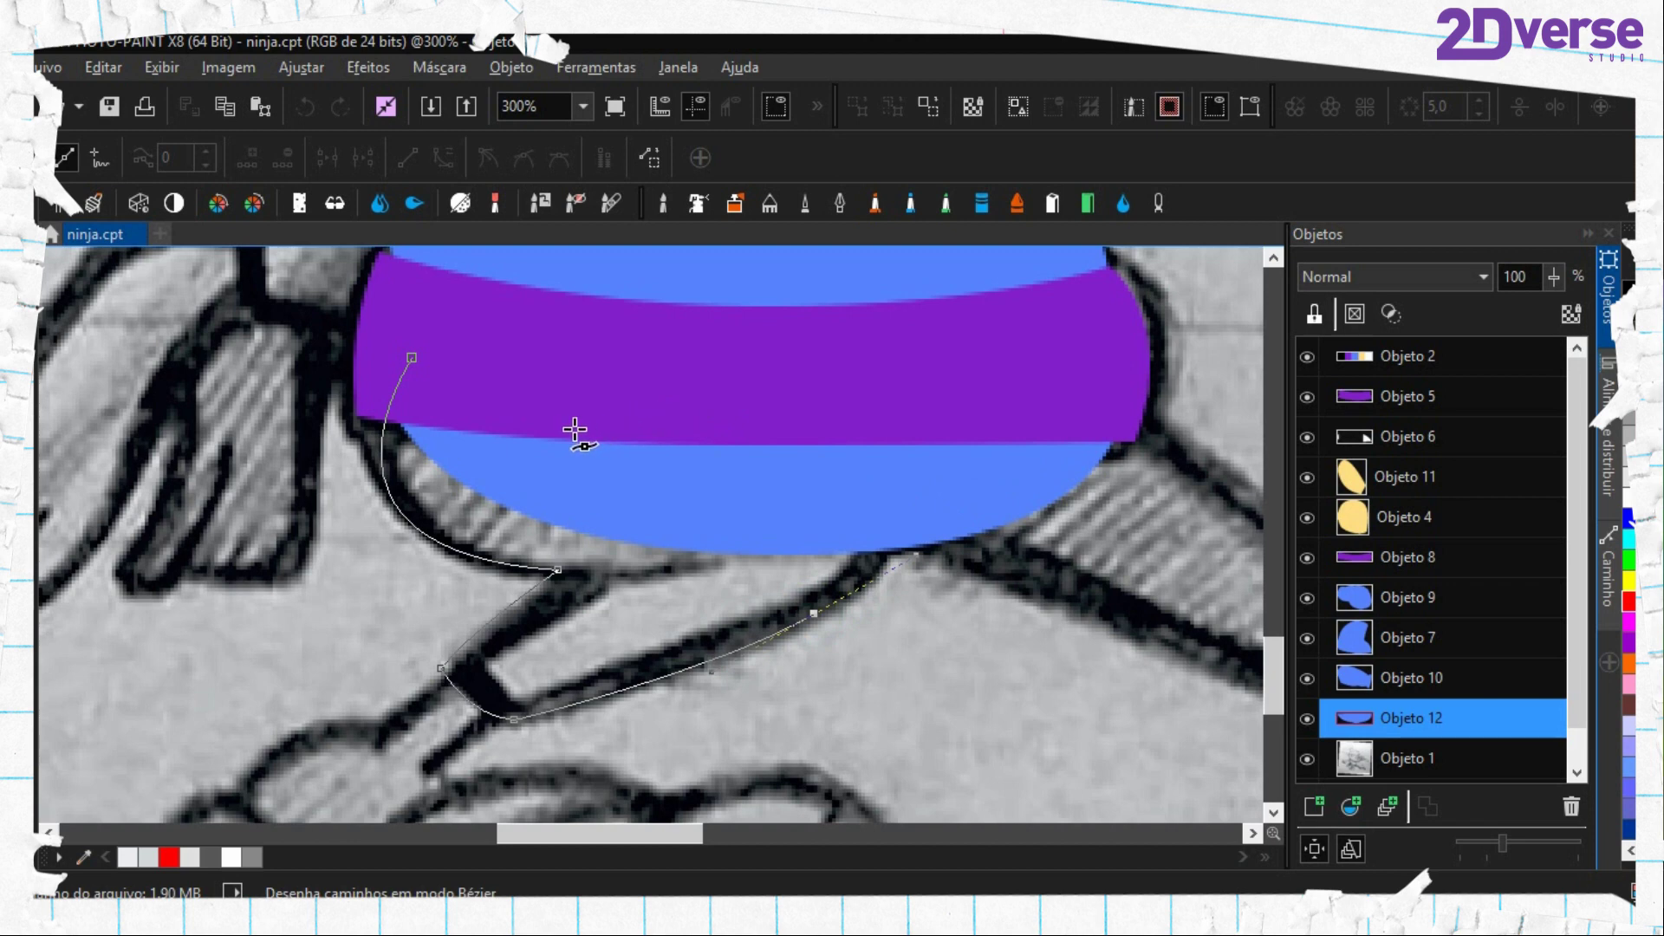
left_click_drag(535, 445, 508, 419)
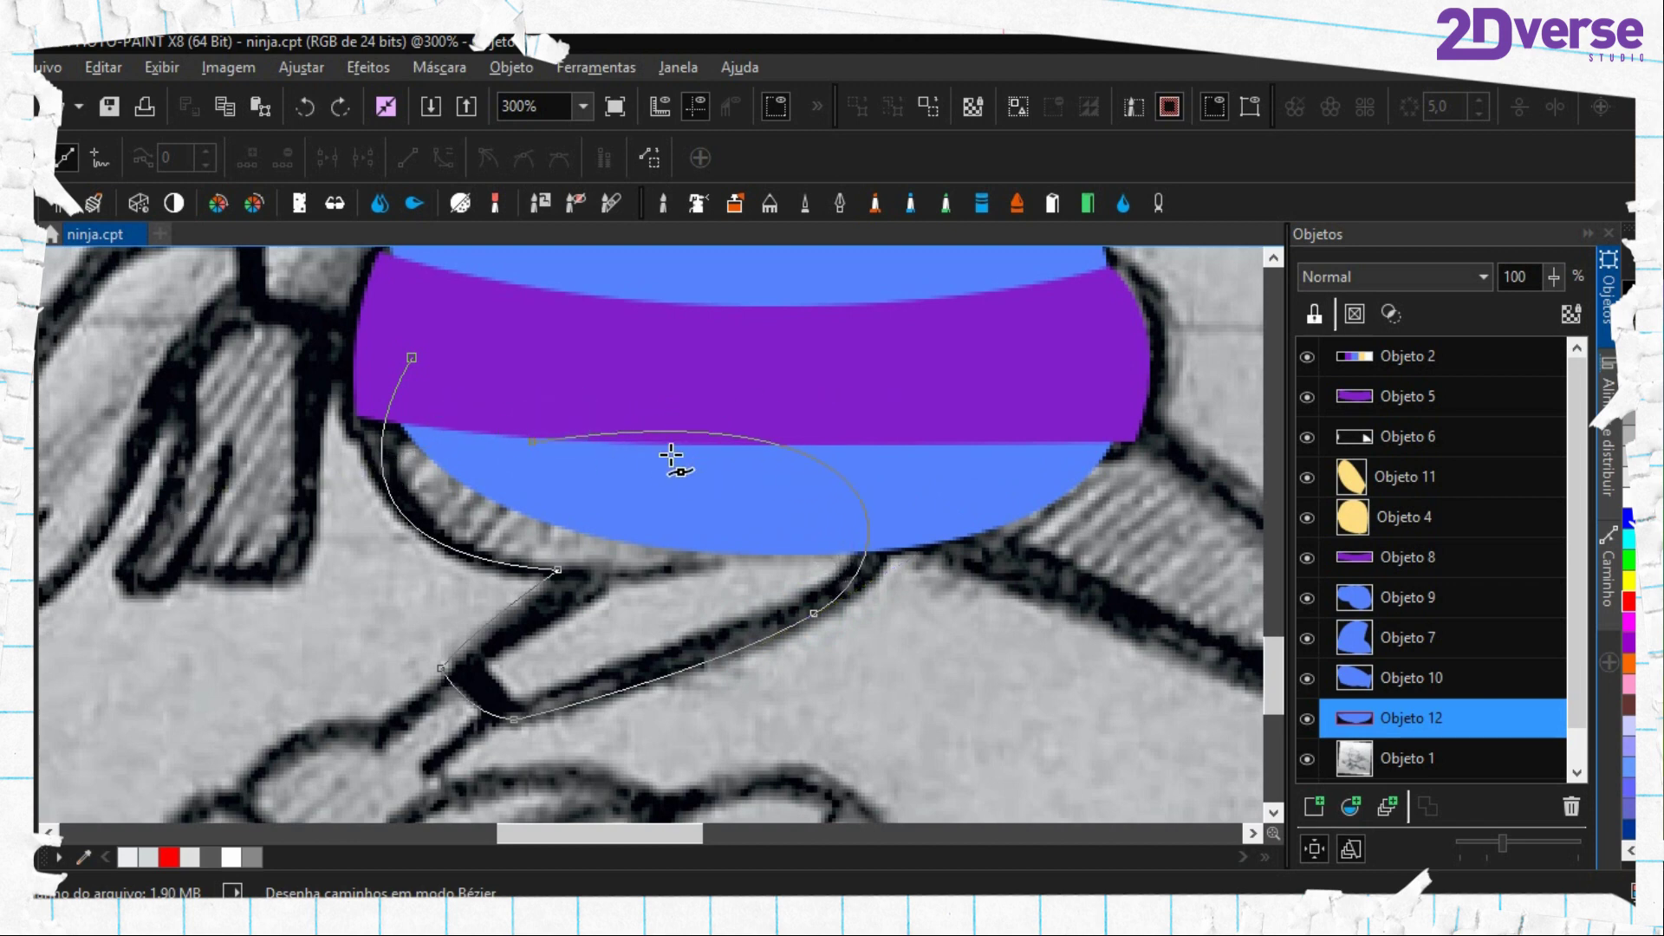
key("ctrl+shift+m")
Sample the hips' blue and fill the masked rear trouser leg with it on a new object directly above the hips object
key("e")
left_click(679, 502)
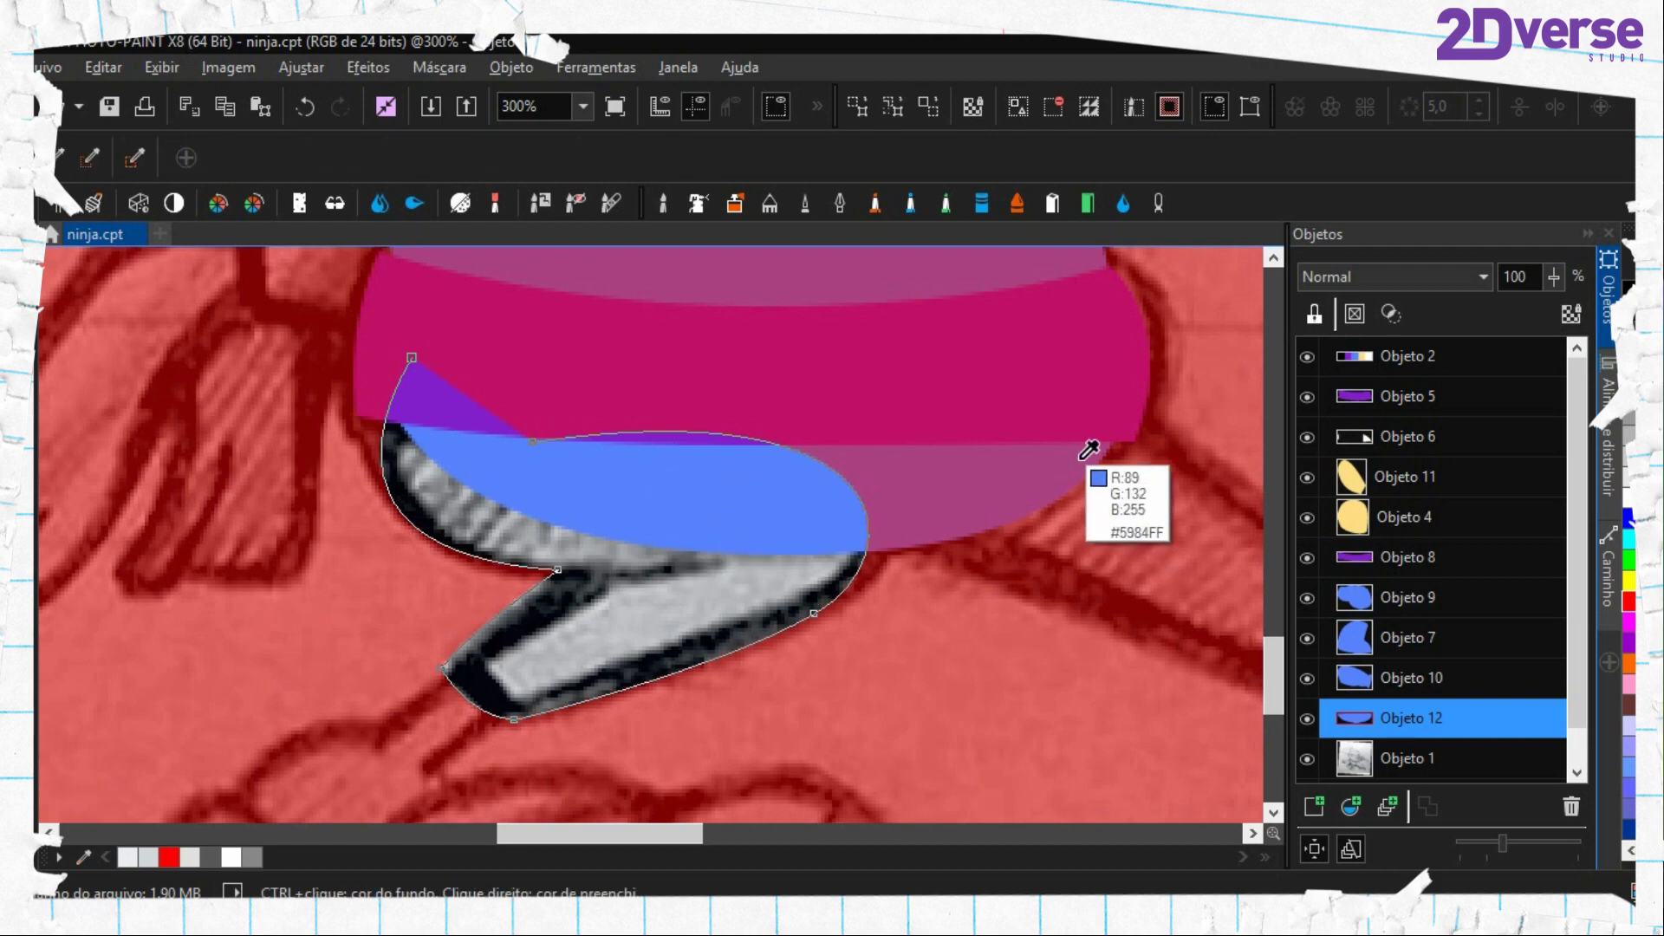
left_click(1314, 805)
key("f")
left_click(719, 552)
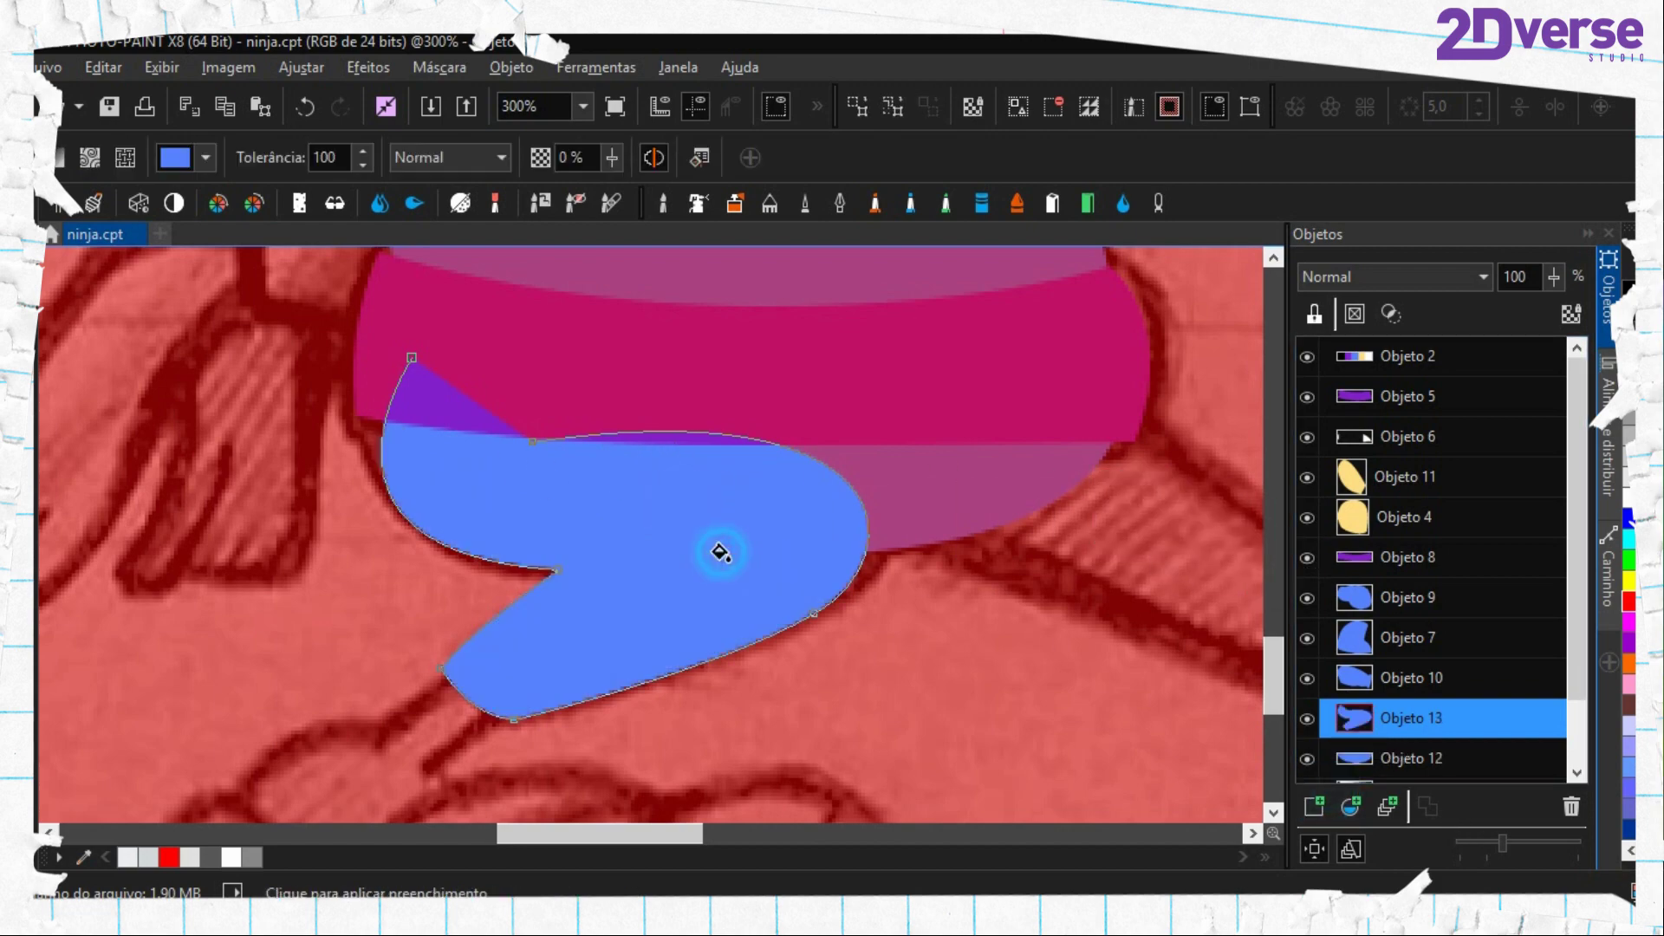
Remove the mask and delete the path around the rear trouser leg
key("ctrl+shift+r")
key("period")
right_click(725, 551)
left_click(981, 684)
scroll(898, 654, "down", 2)
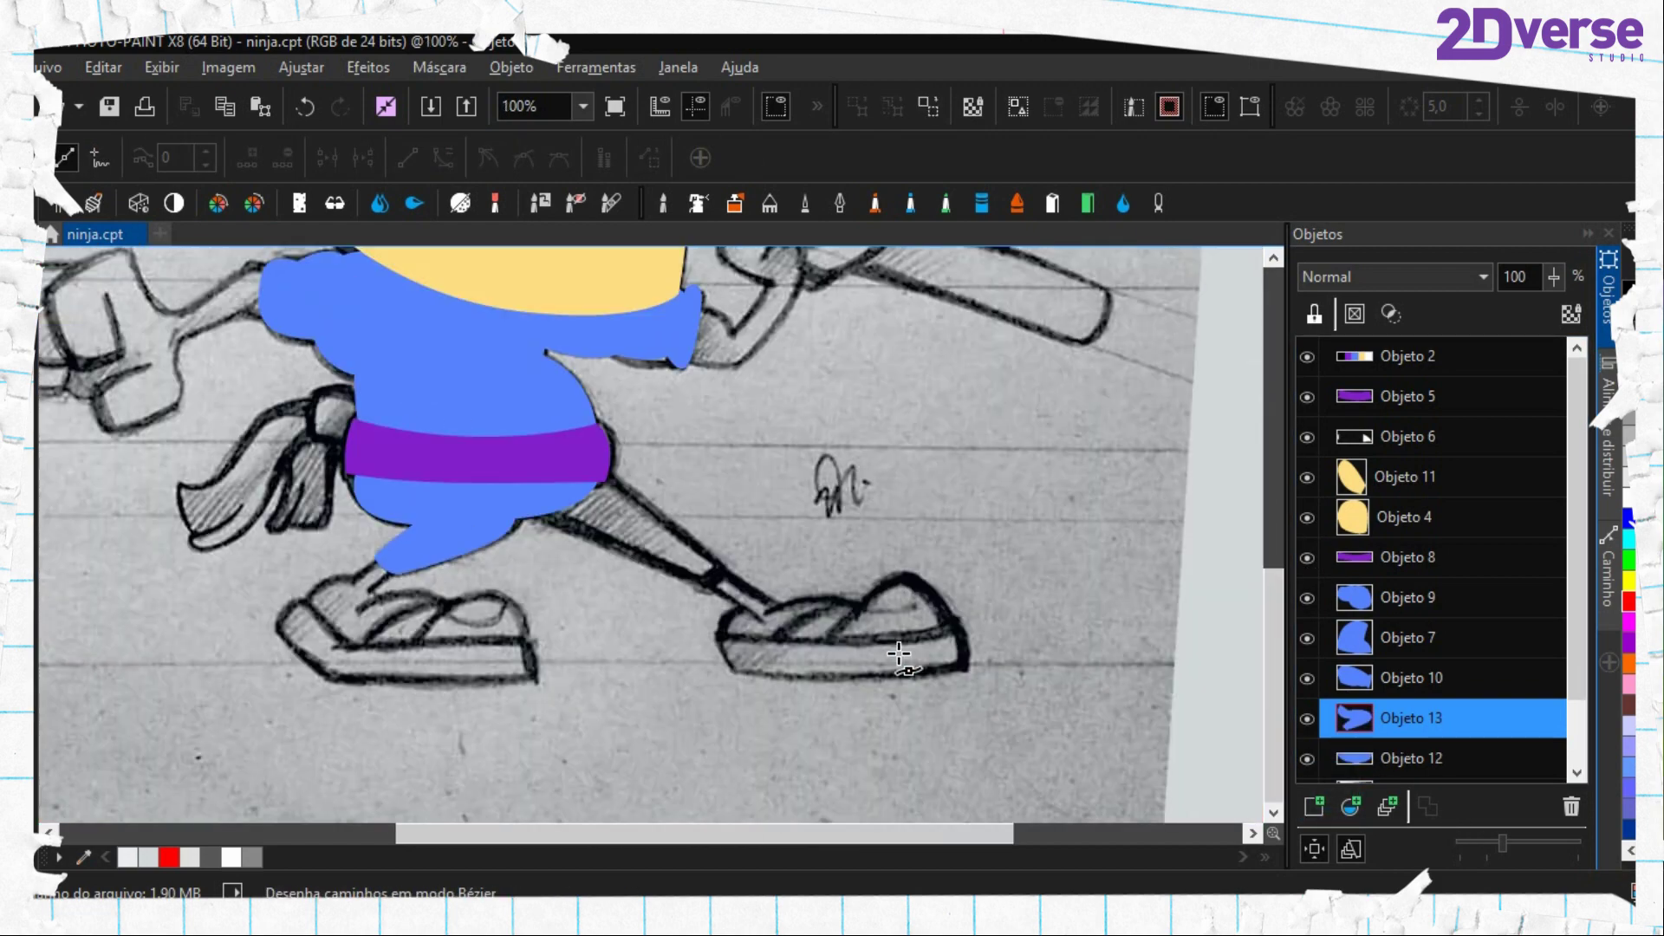
left_click_drag(866, 636, 943, 717)
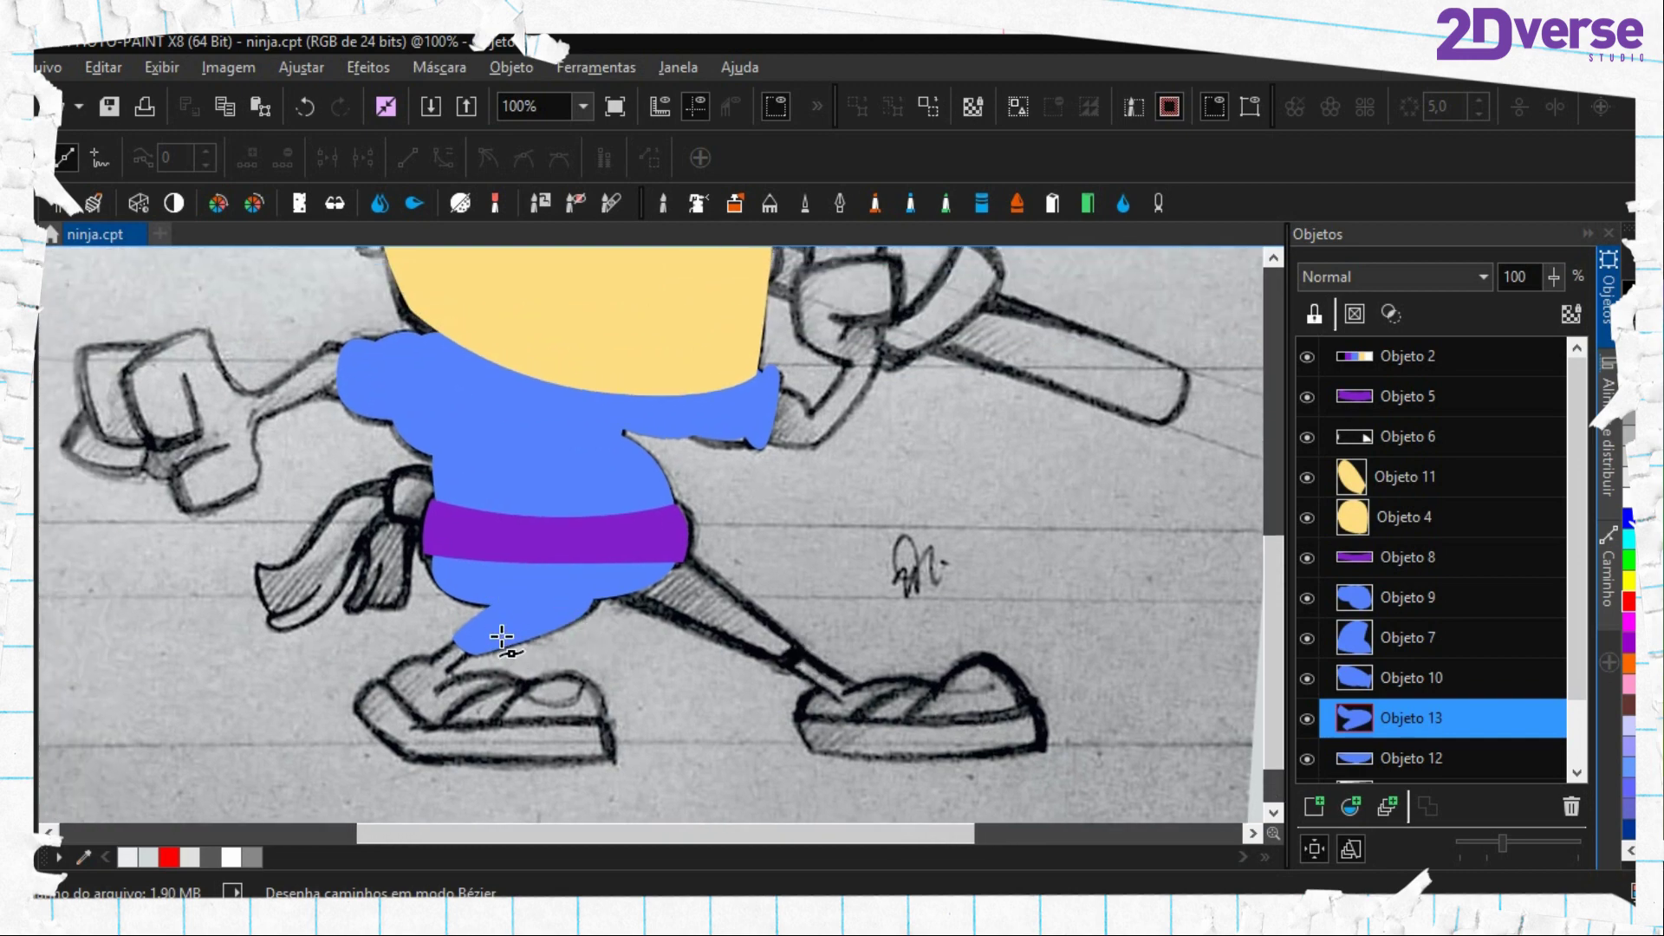
scroll(687, 601, "up", 2)
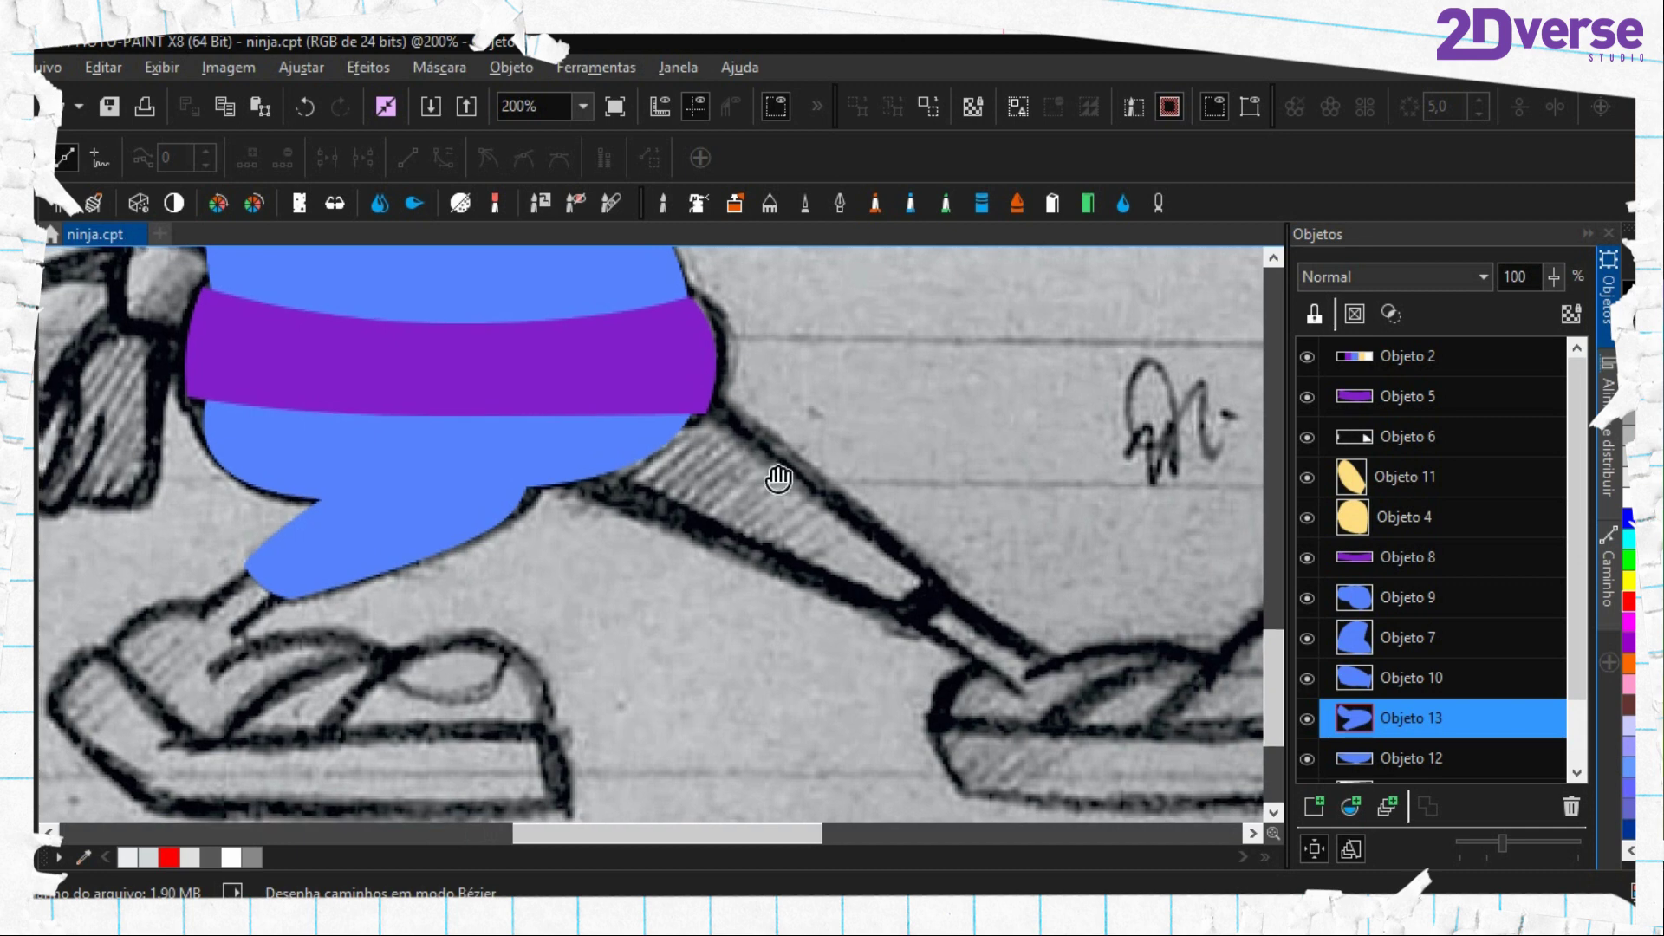
scroll(870, 485, "up", 1)
key("space")
left_click_drag(870, 481, 598, 485)
key("space")
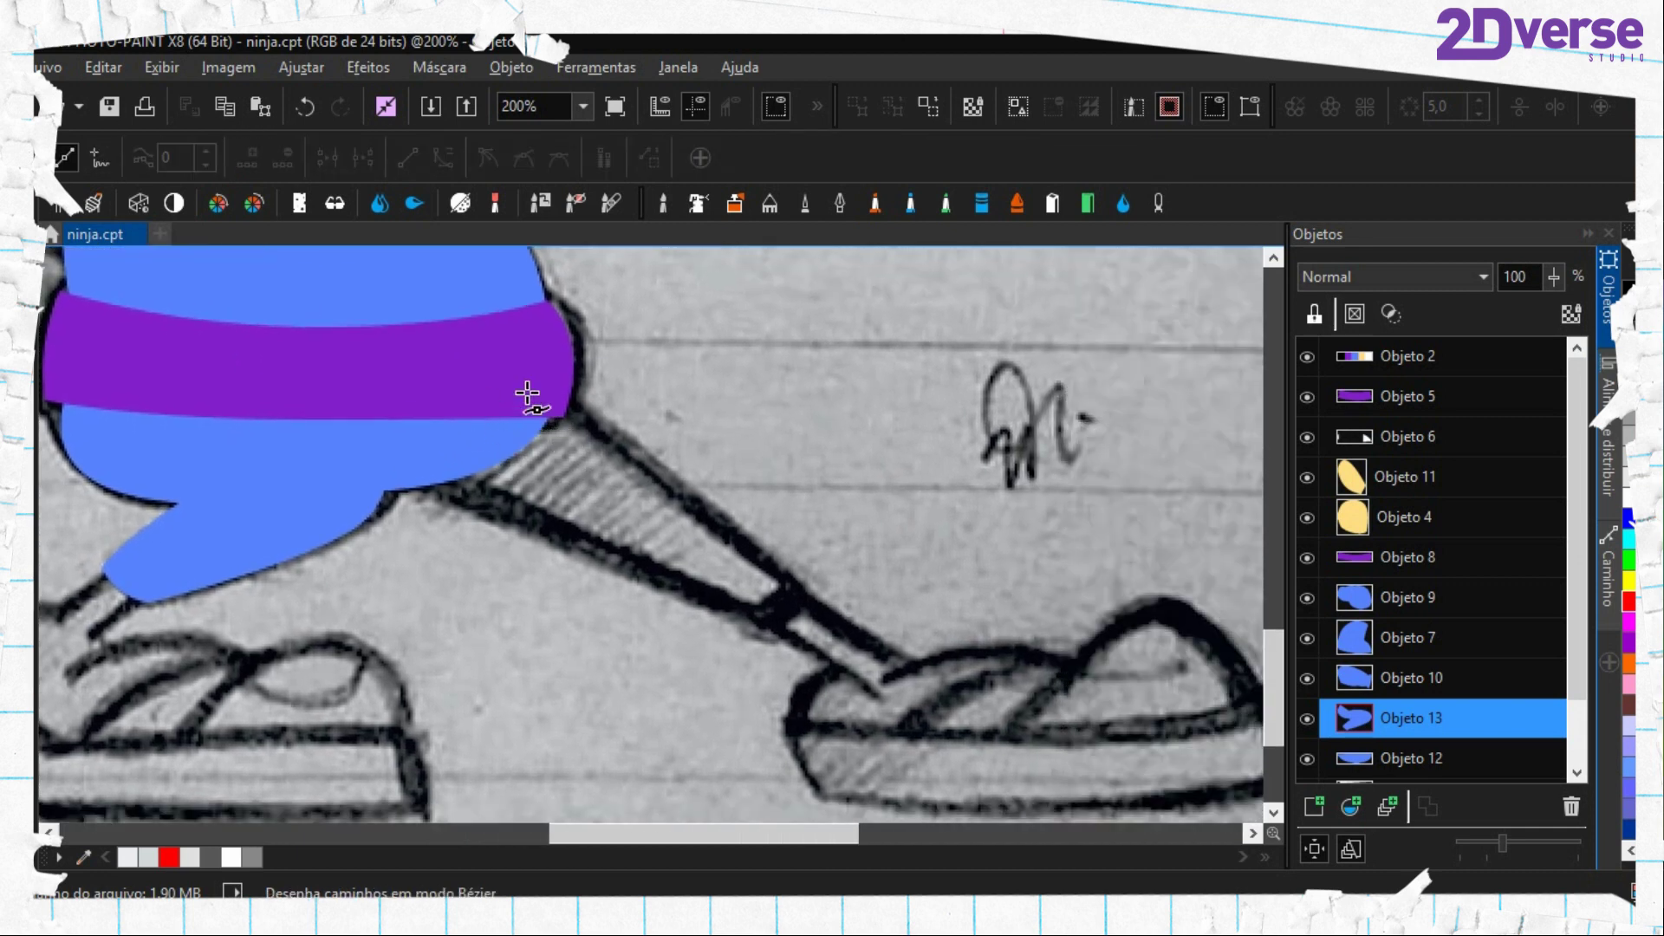
Trace the outstretched leg's trouser with a closed Bézier path overlapping the hips and belt, and create a mask from it
left_click(508, 371)
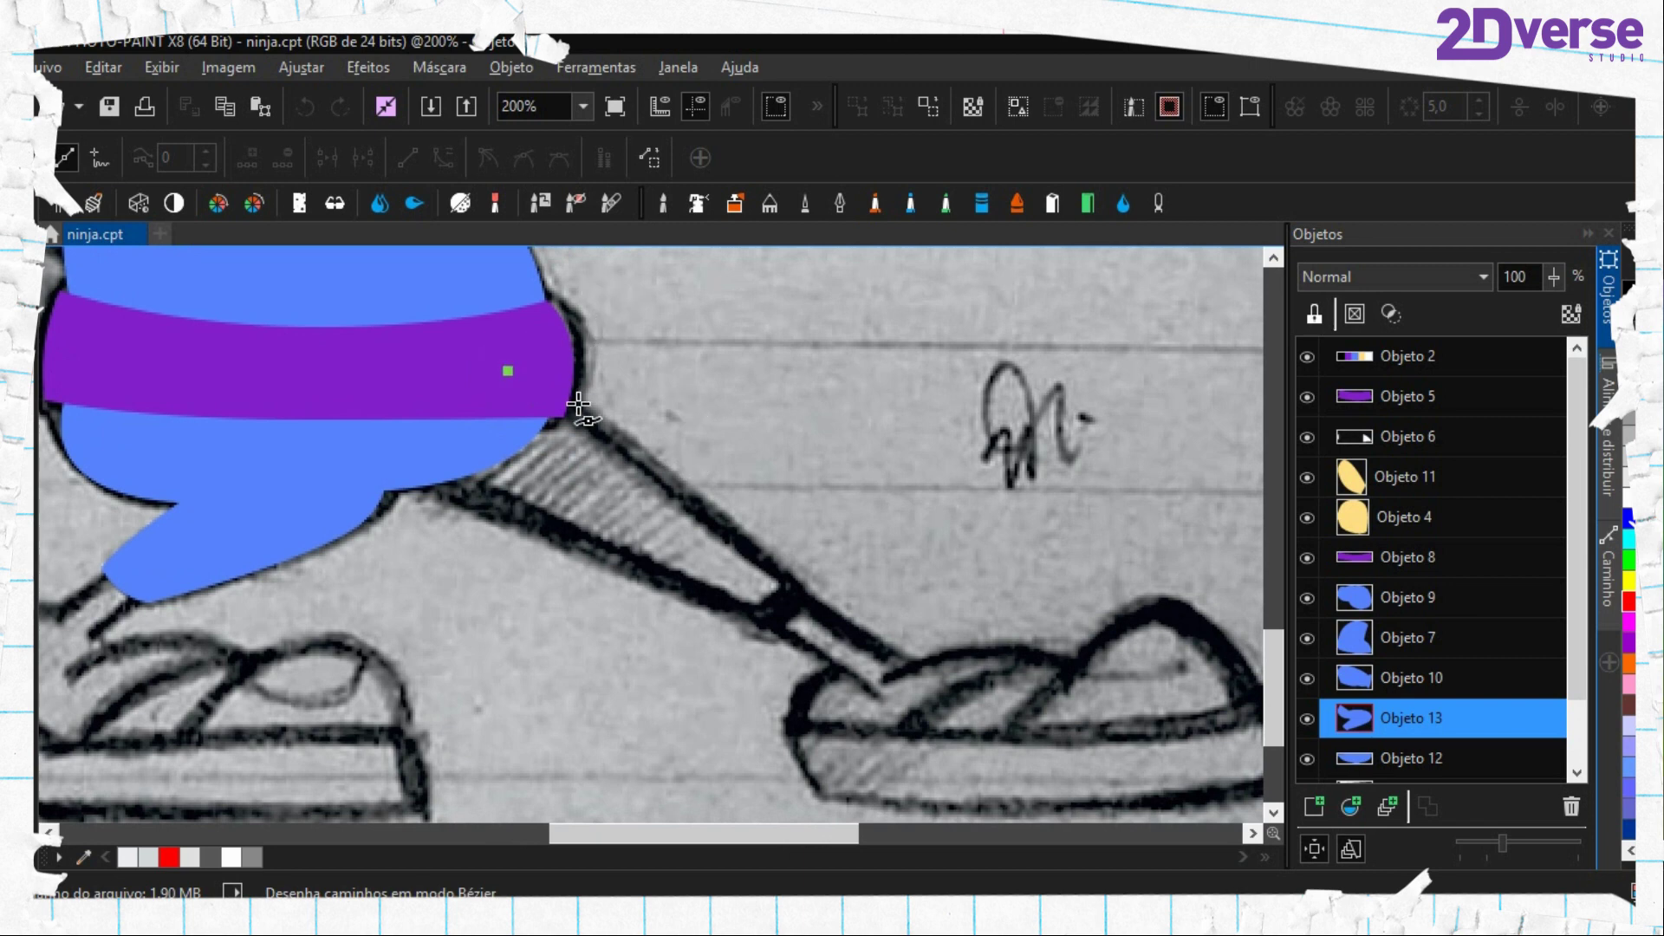
left_click(490, 364)
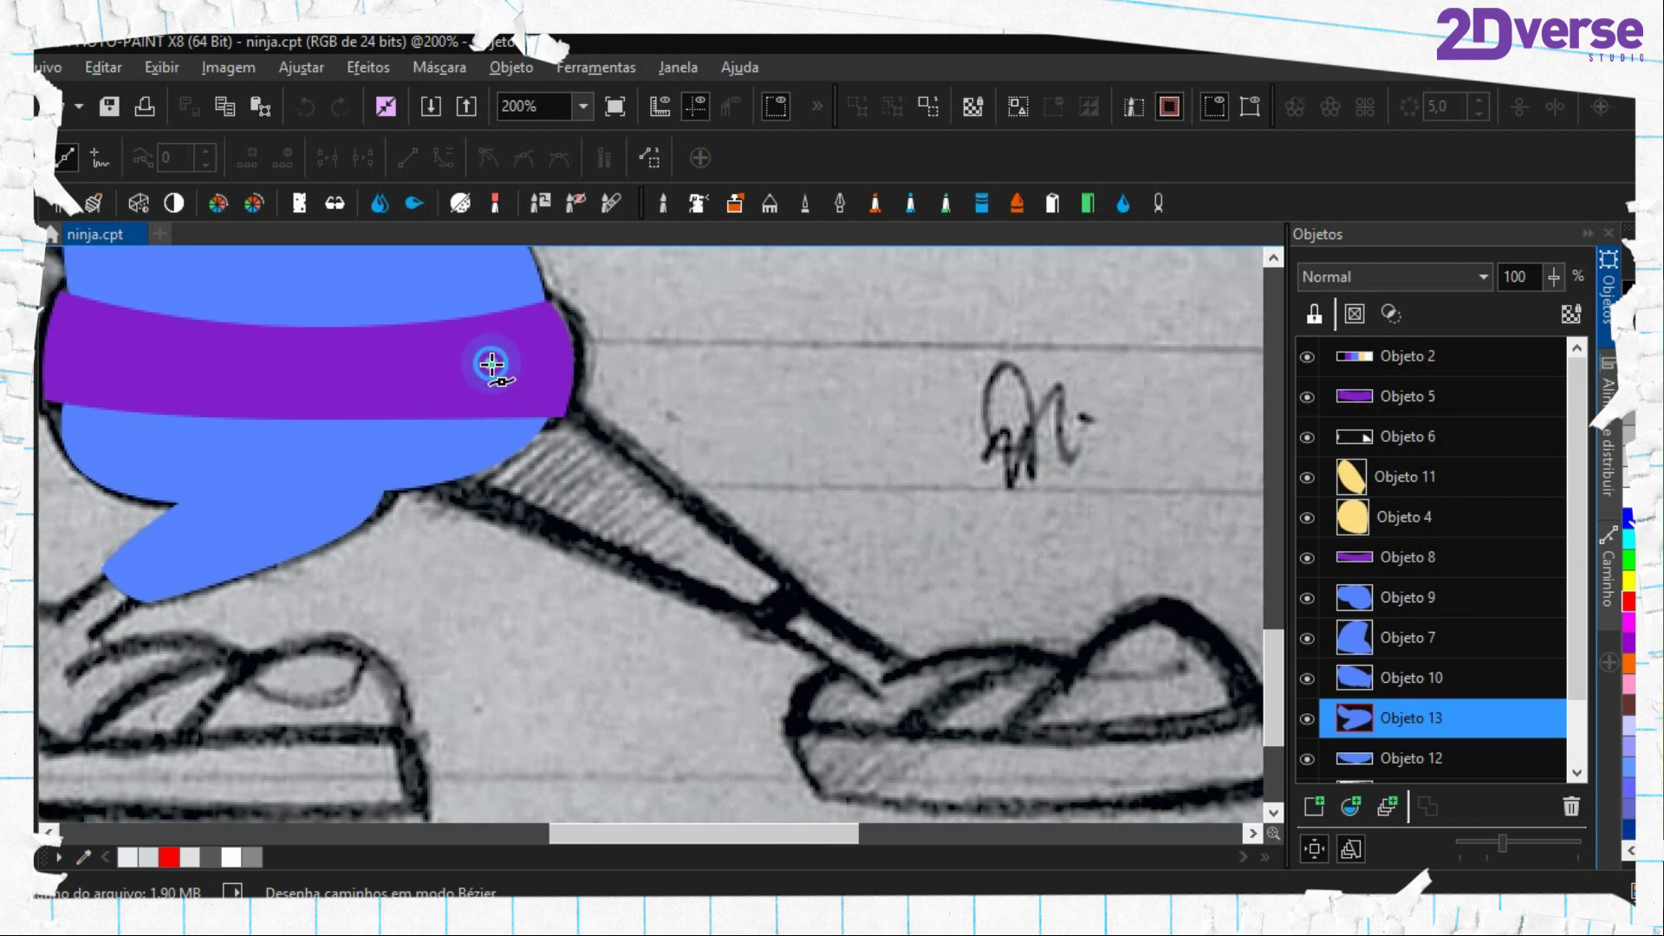
left_click(795, 587)
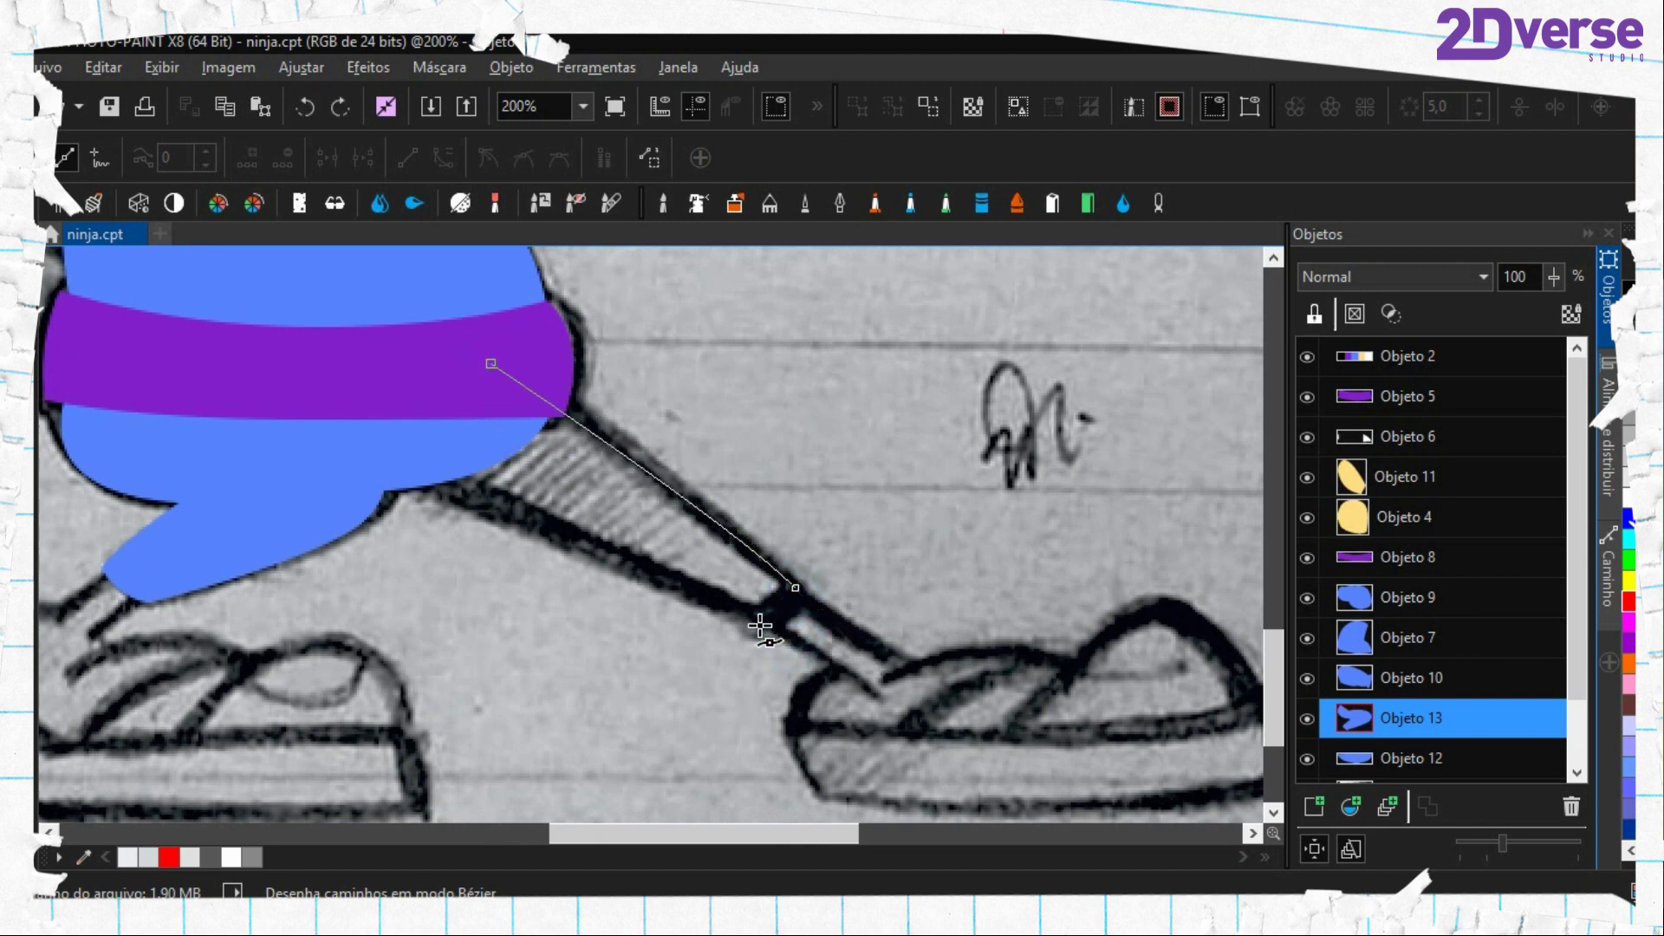
left_click_drag(756, 622, 741, 629)
left_click(237, 387)
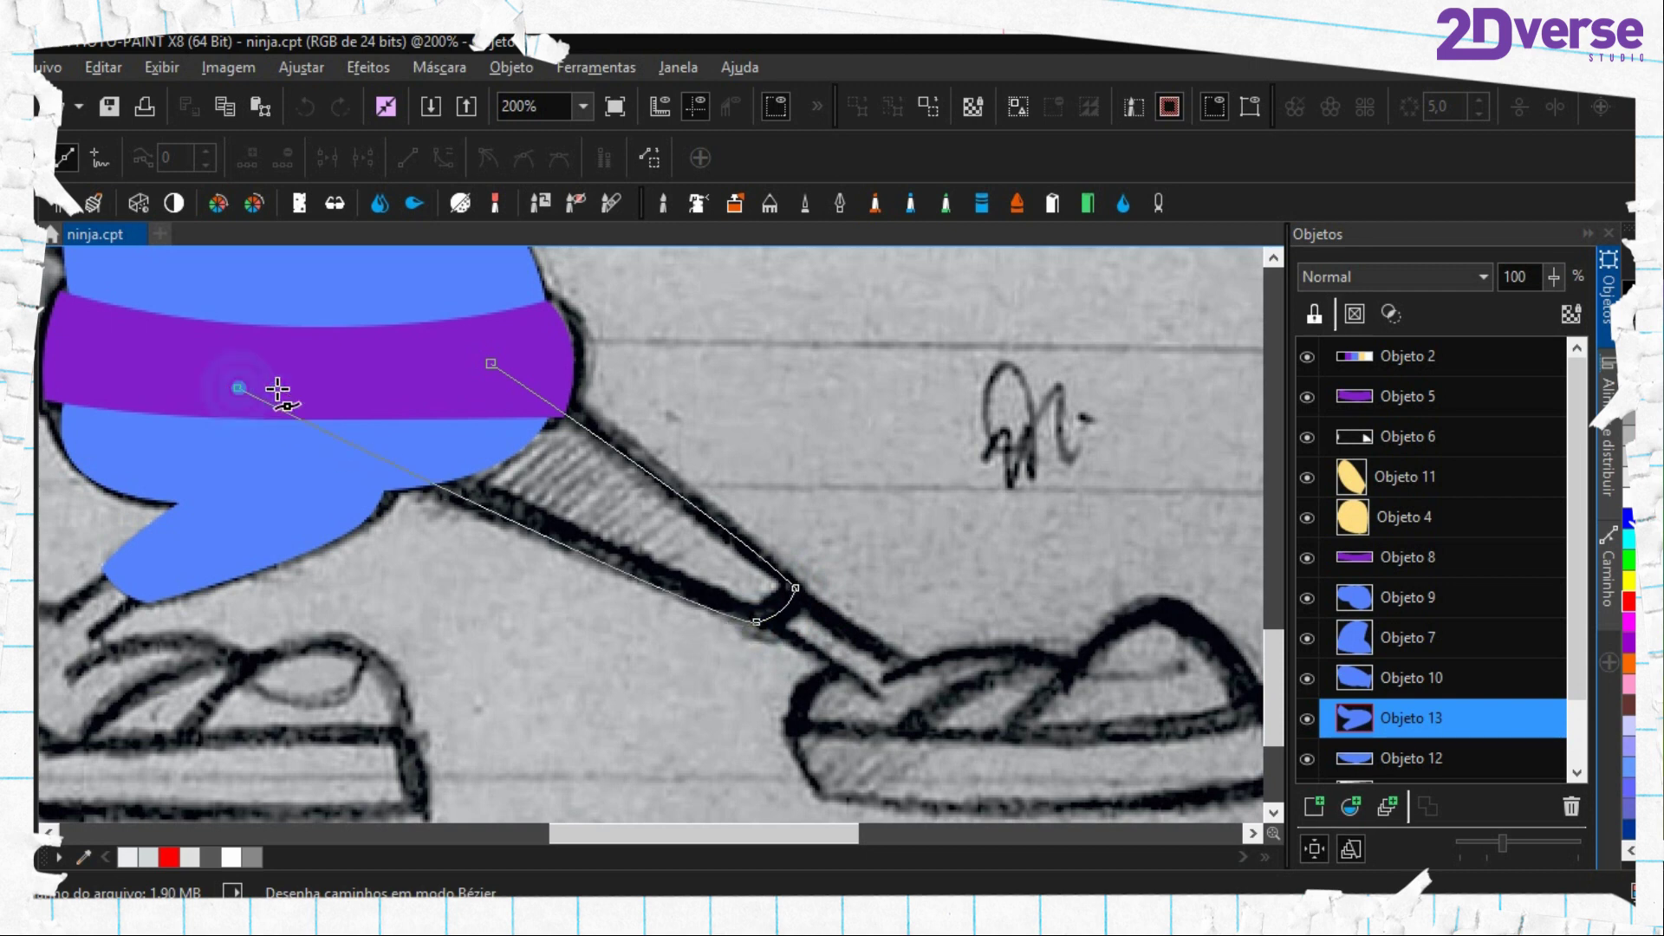
double_click(449, 371)
Fill the masked outstretched trouser leg with the hips' blue on a new object directly above the sketch object
key("e")
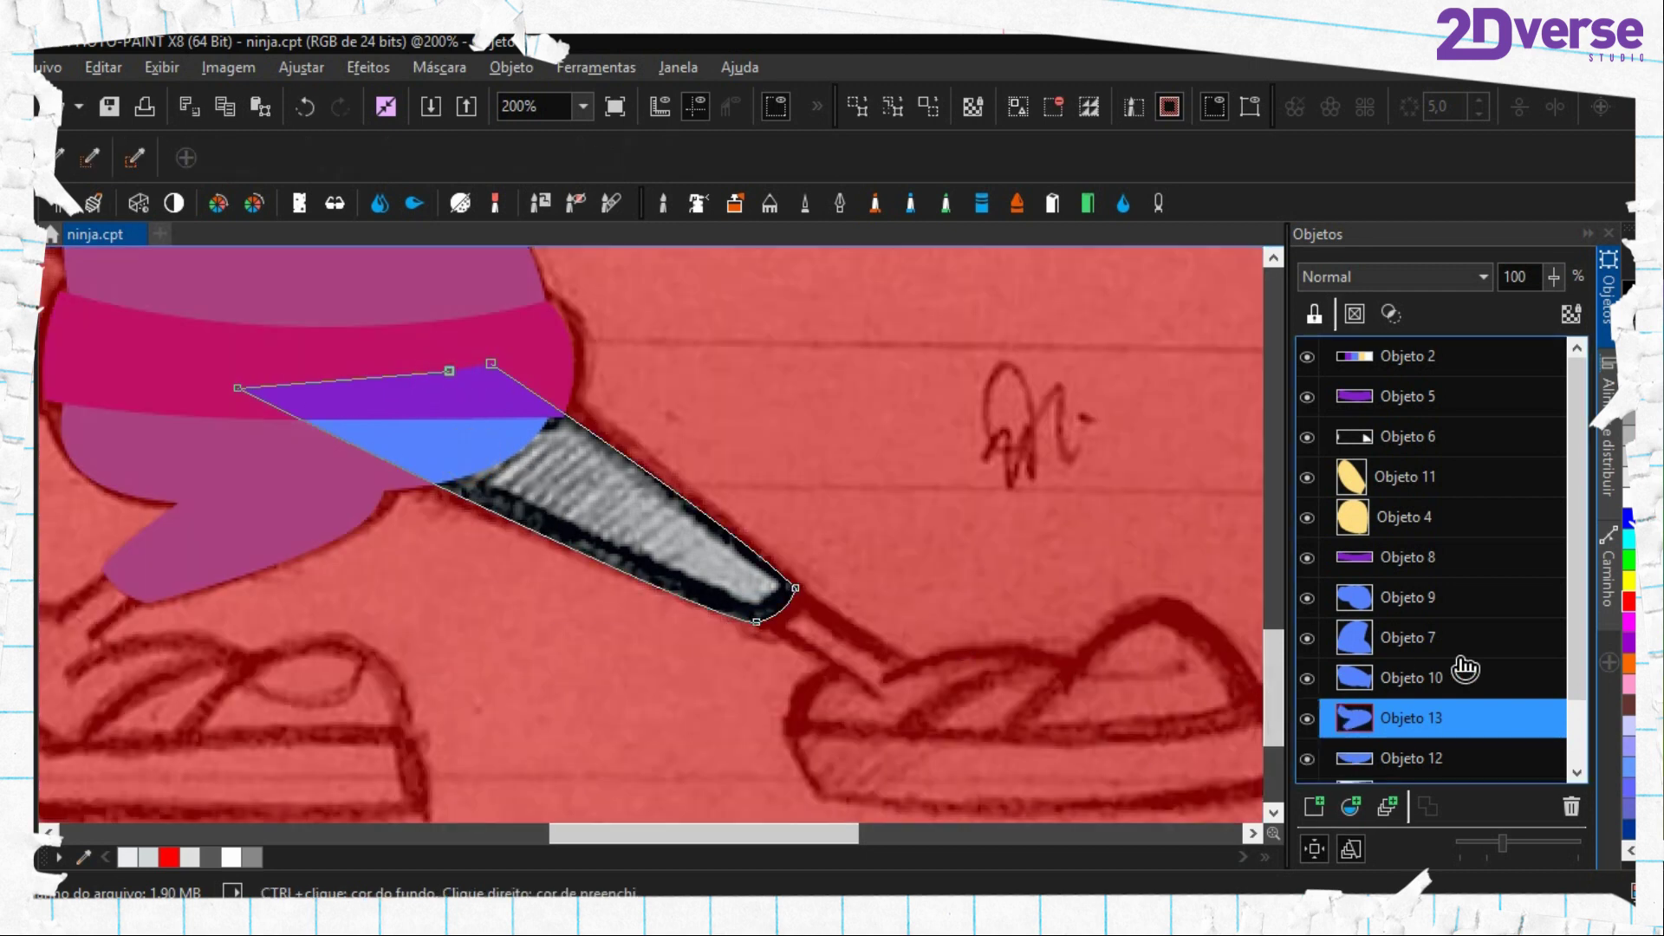
scroll(1359, 668, "down", 1)
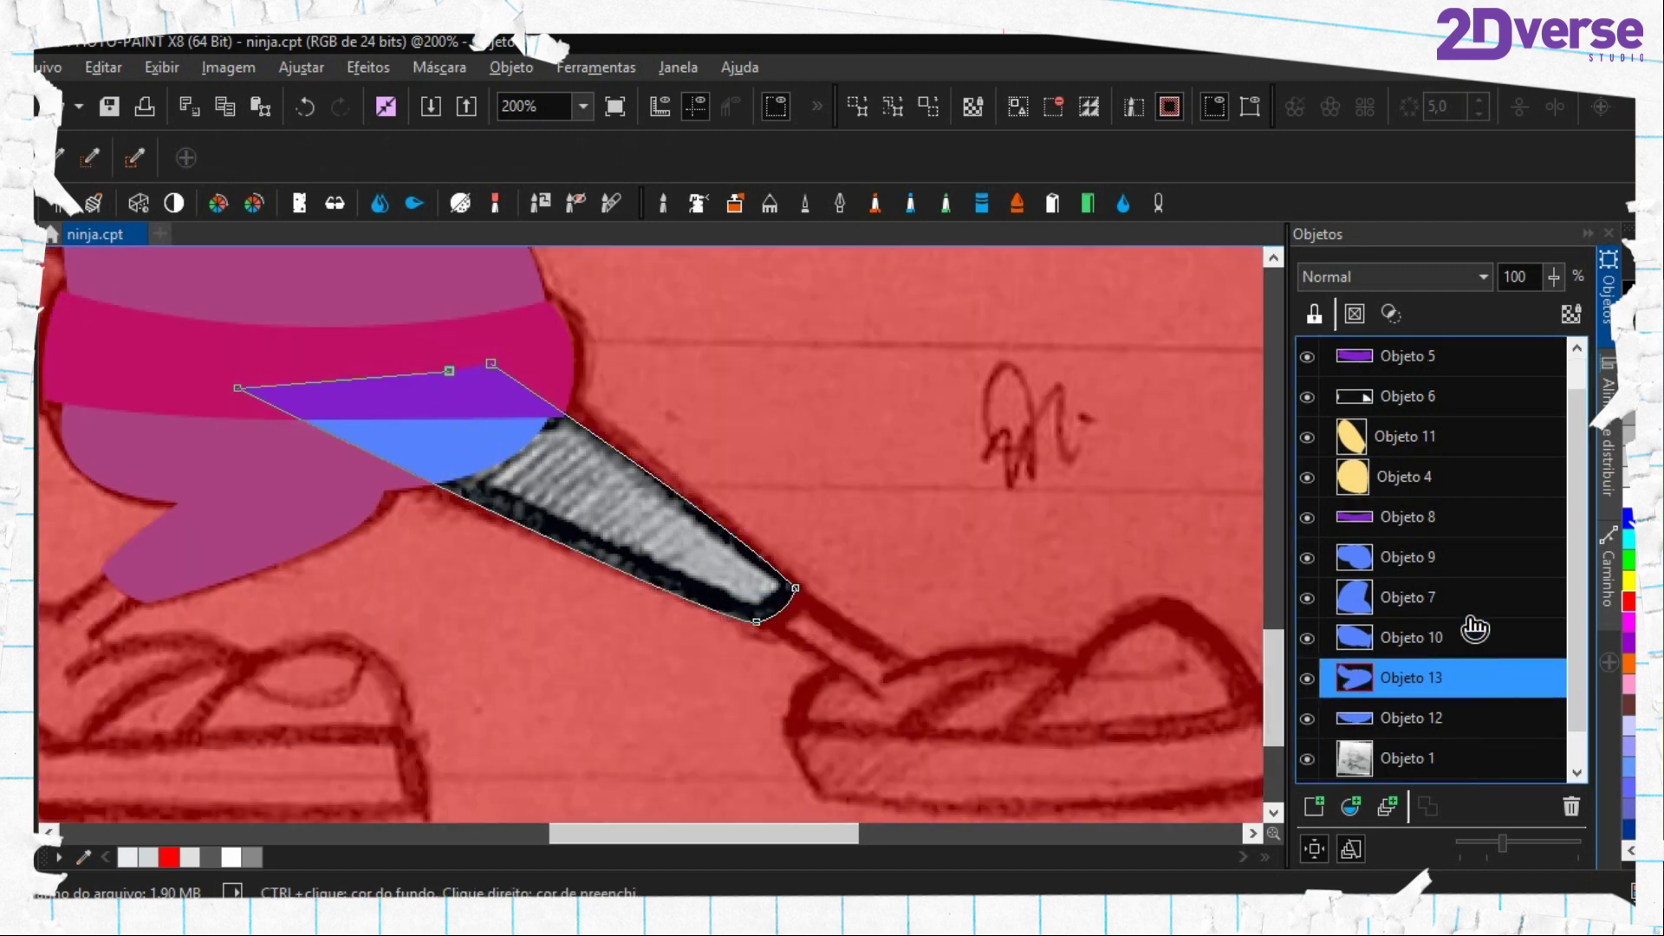
left_click(1393, 729)
left_click(1314, 807)
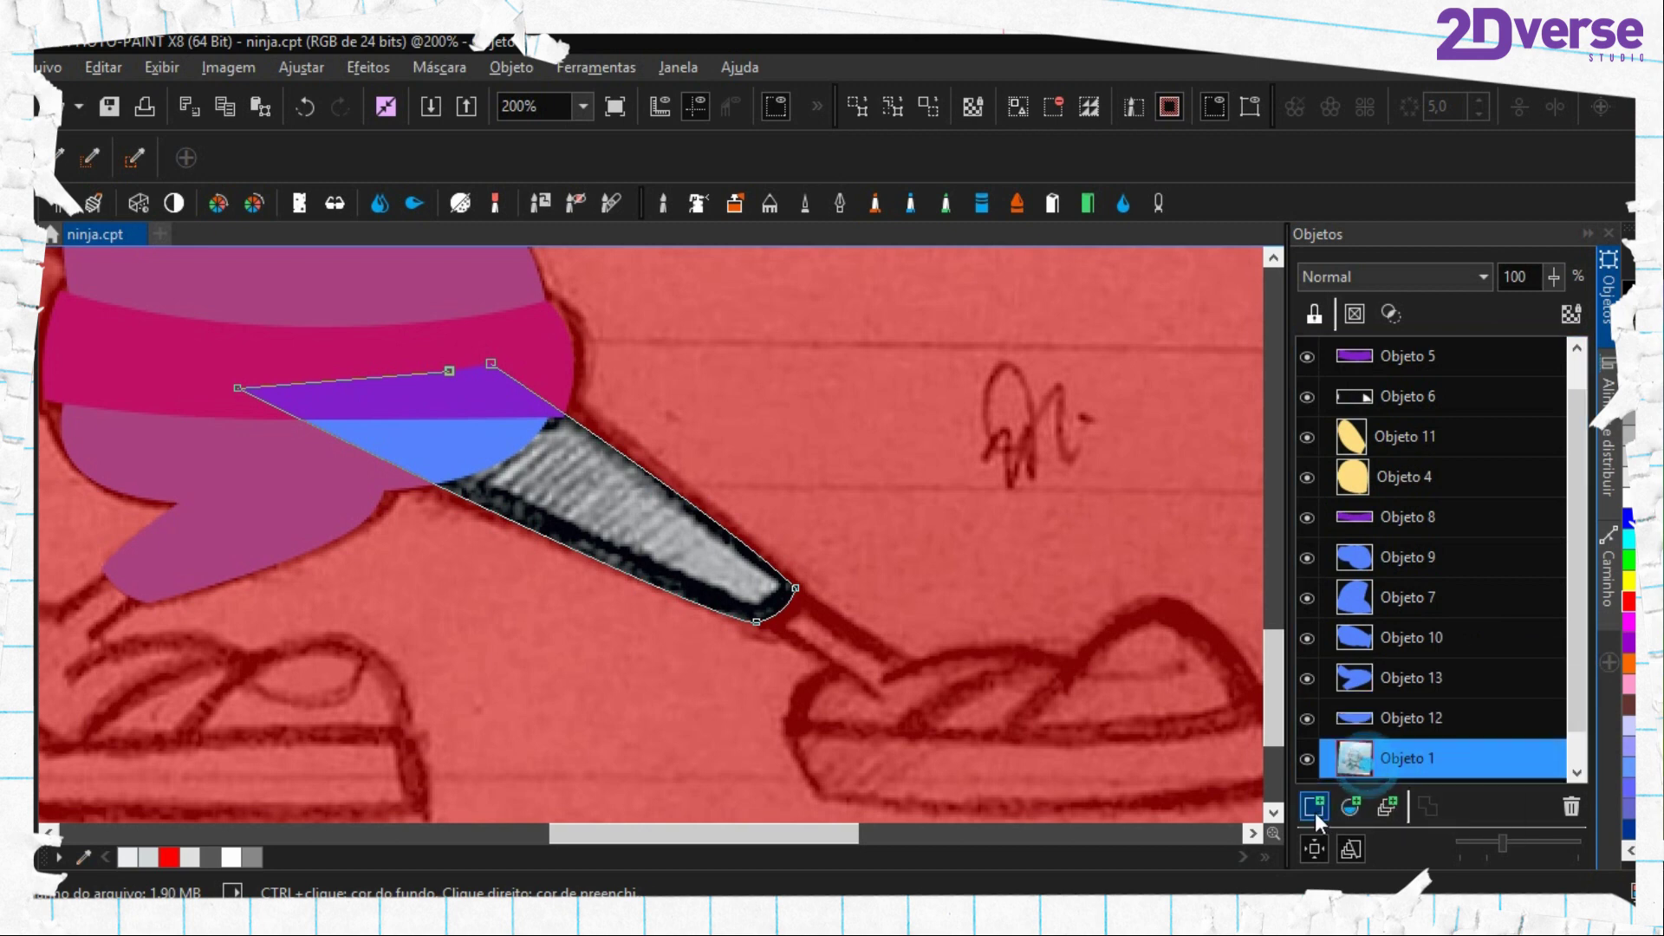
key("f")
left_click(647, 544)
Remove the mask and delete the path around the outstretched trouser leg
key("ctrl+shift+r")
key("period")
right_click(631, 508)
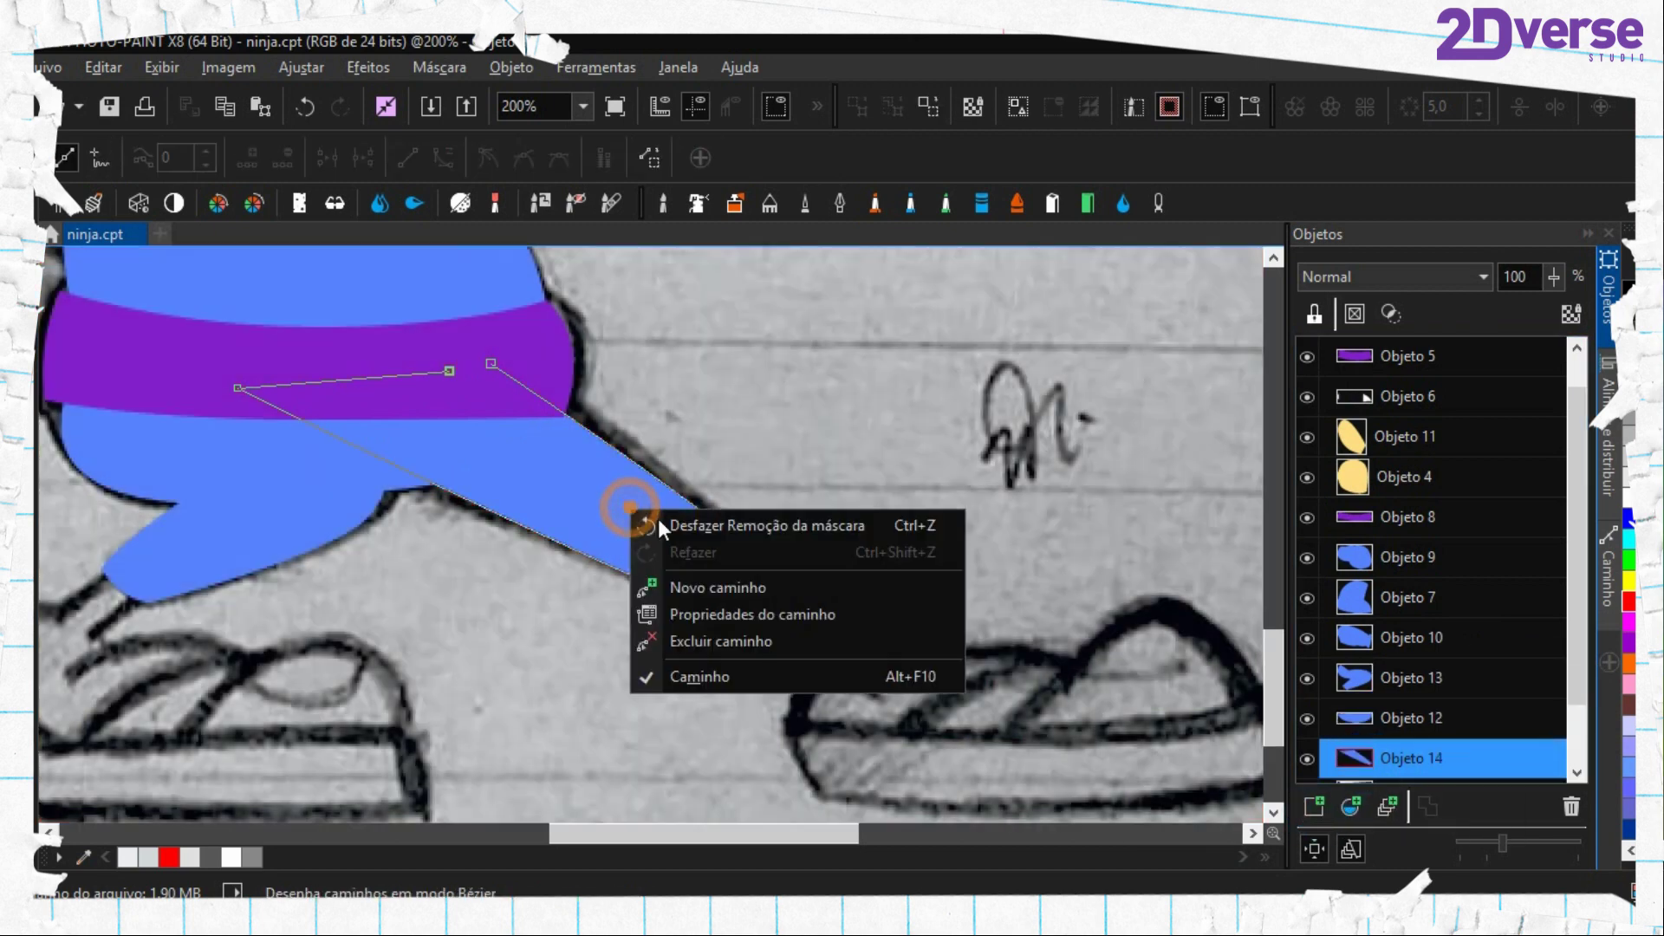
left_click(759, 642)
key("o")
left_click(598, 548)
Start a Bézier path for the forearm on the drawing's left, curving inside the sleeve and following the lower edge to the wrist
scroll(511, 544, "down", 2)
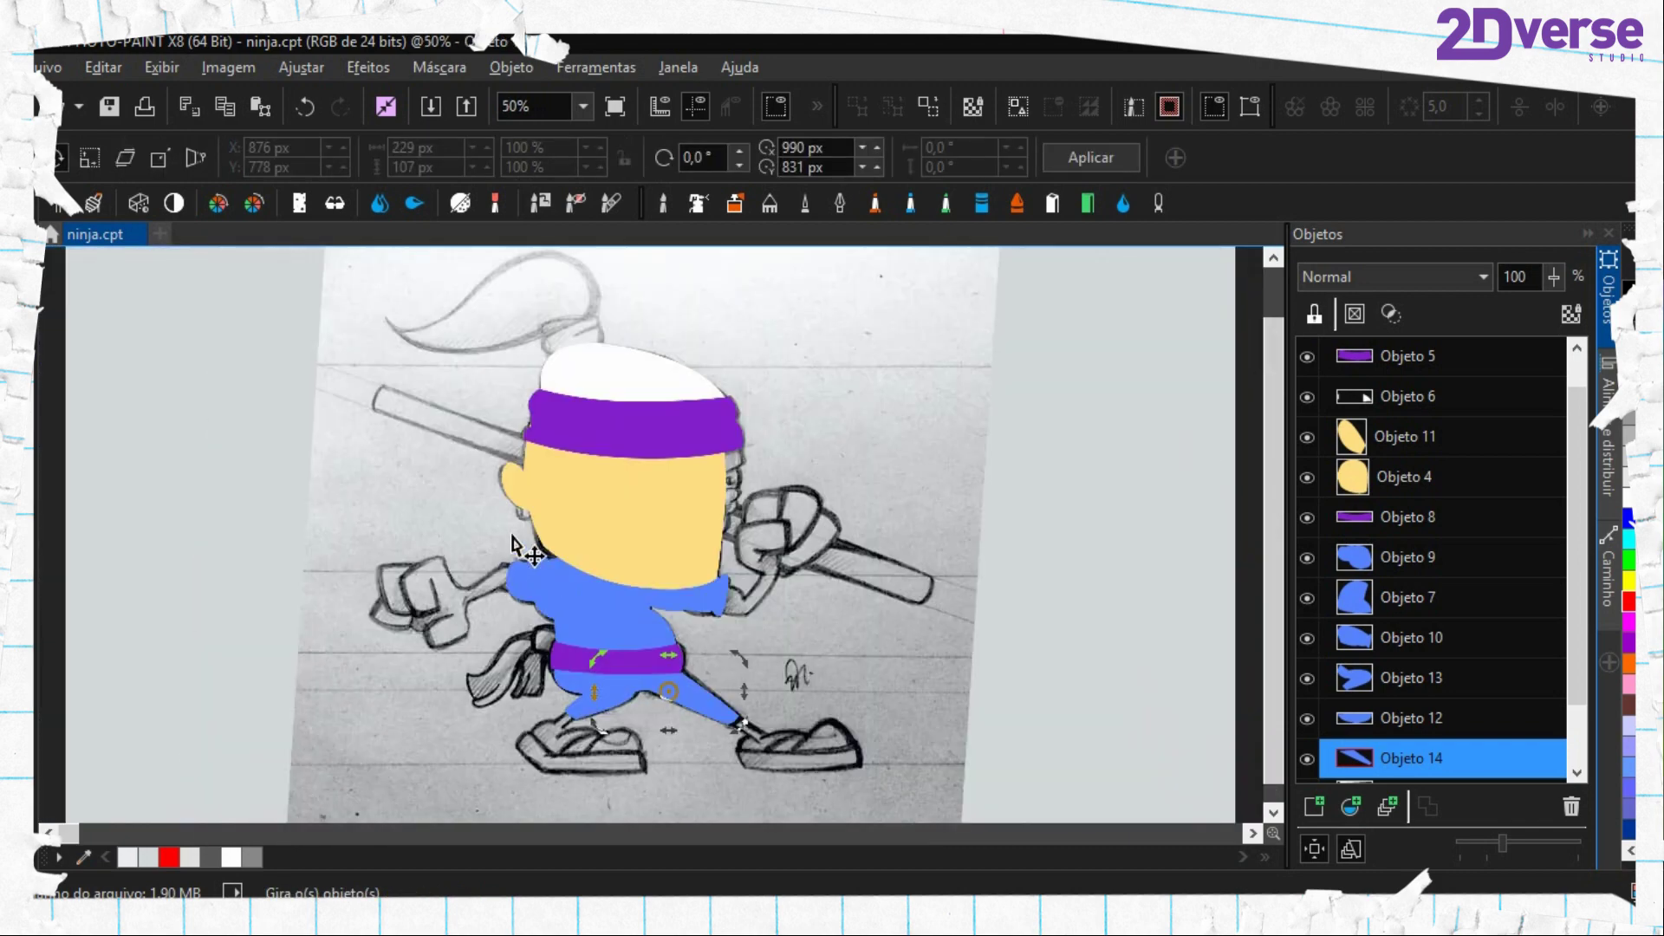
scroll(555, 654, "up", 1)
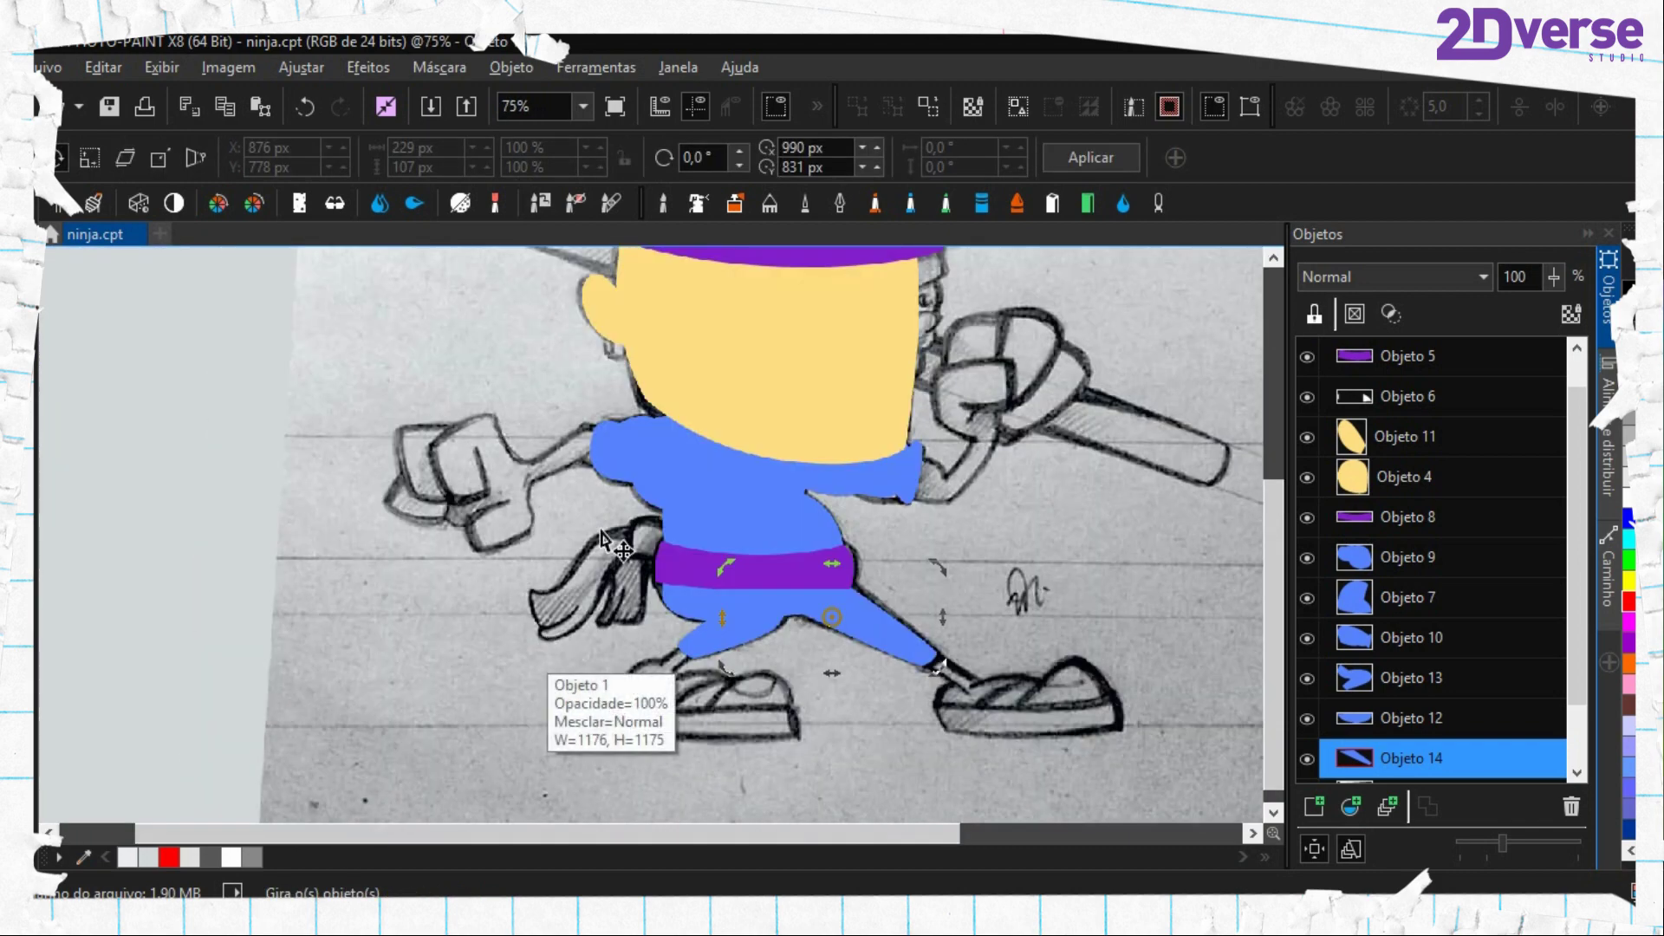
scroll(815, 428, "up", 1)
key("period")
scroll(475, 590, "down", 1)
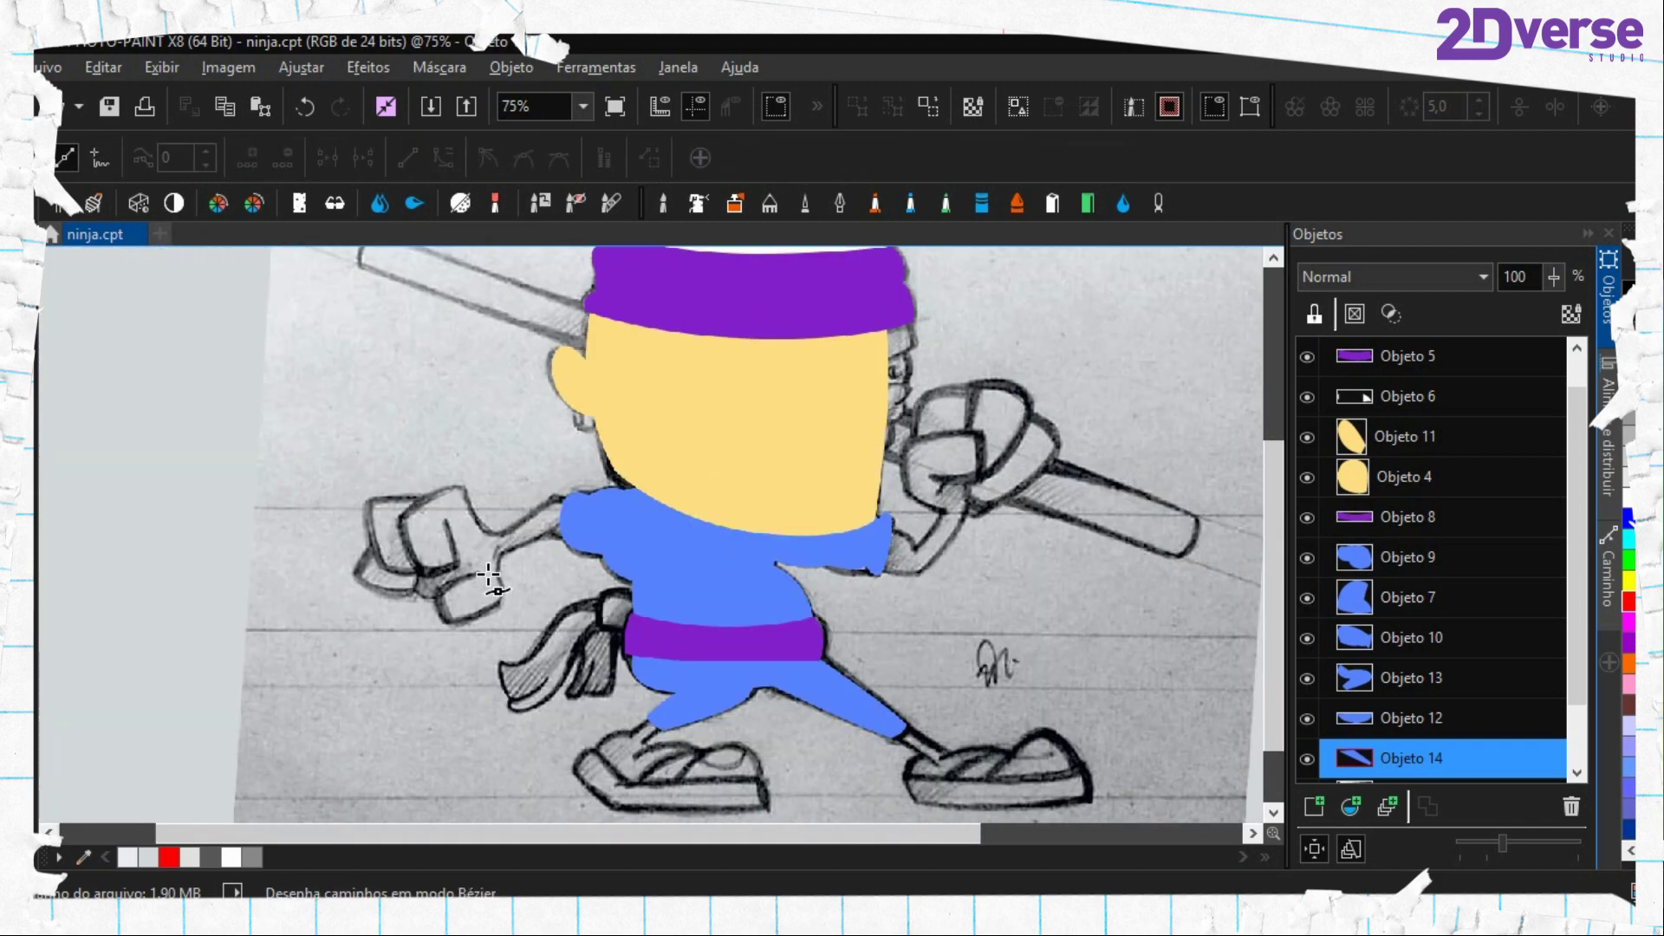
scroll(732, 526, "up", 4)
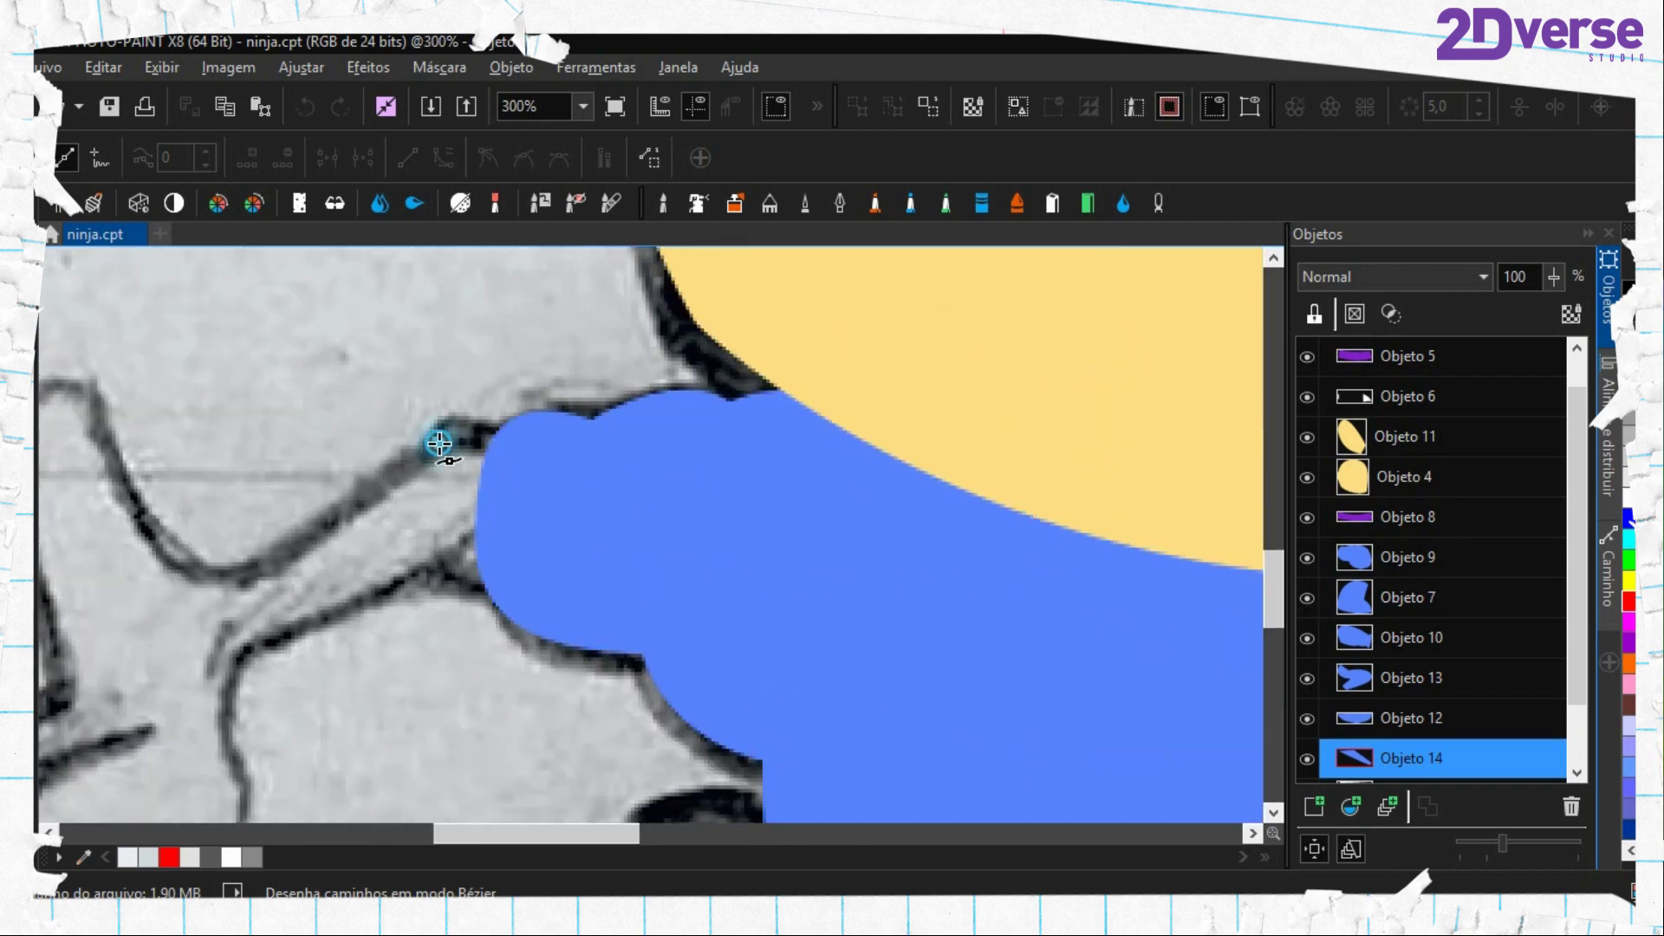
left_click(438, 444)
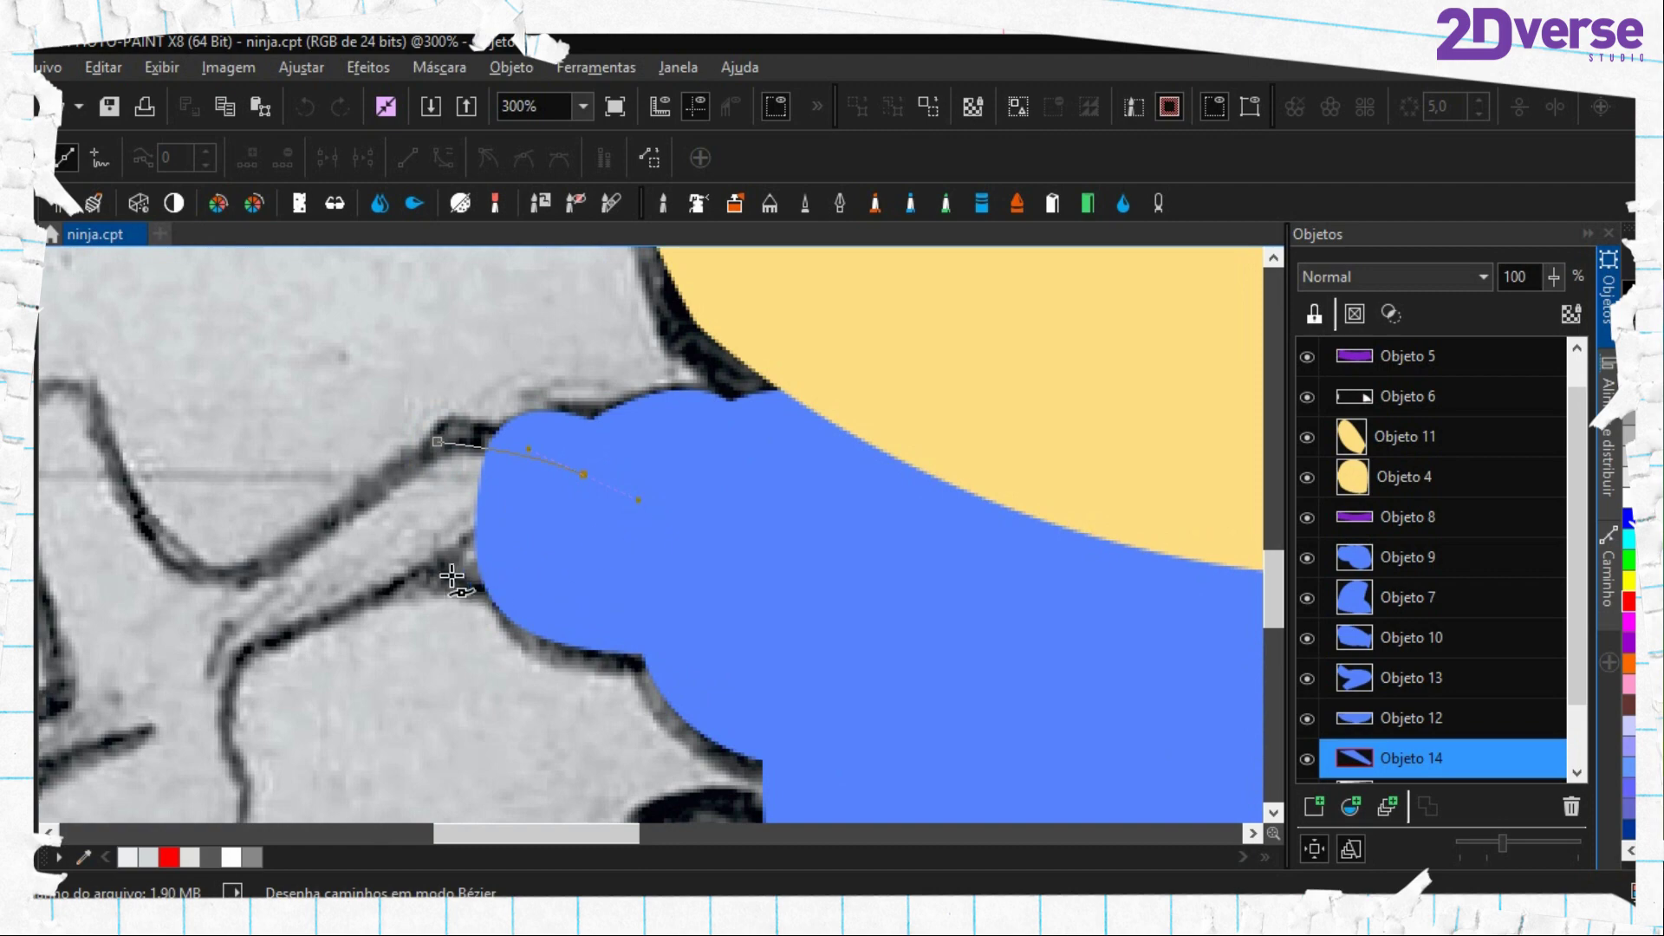
left_click_drag(445, 570, 289, 520)
left_click_drag(370, 587, 550, 441)
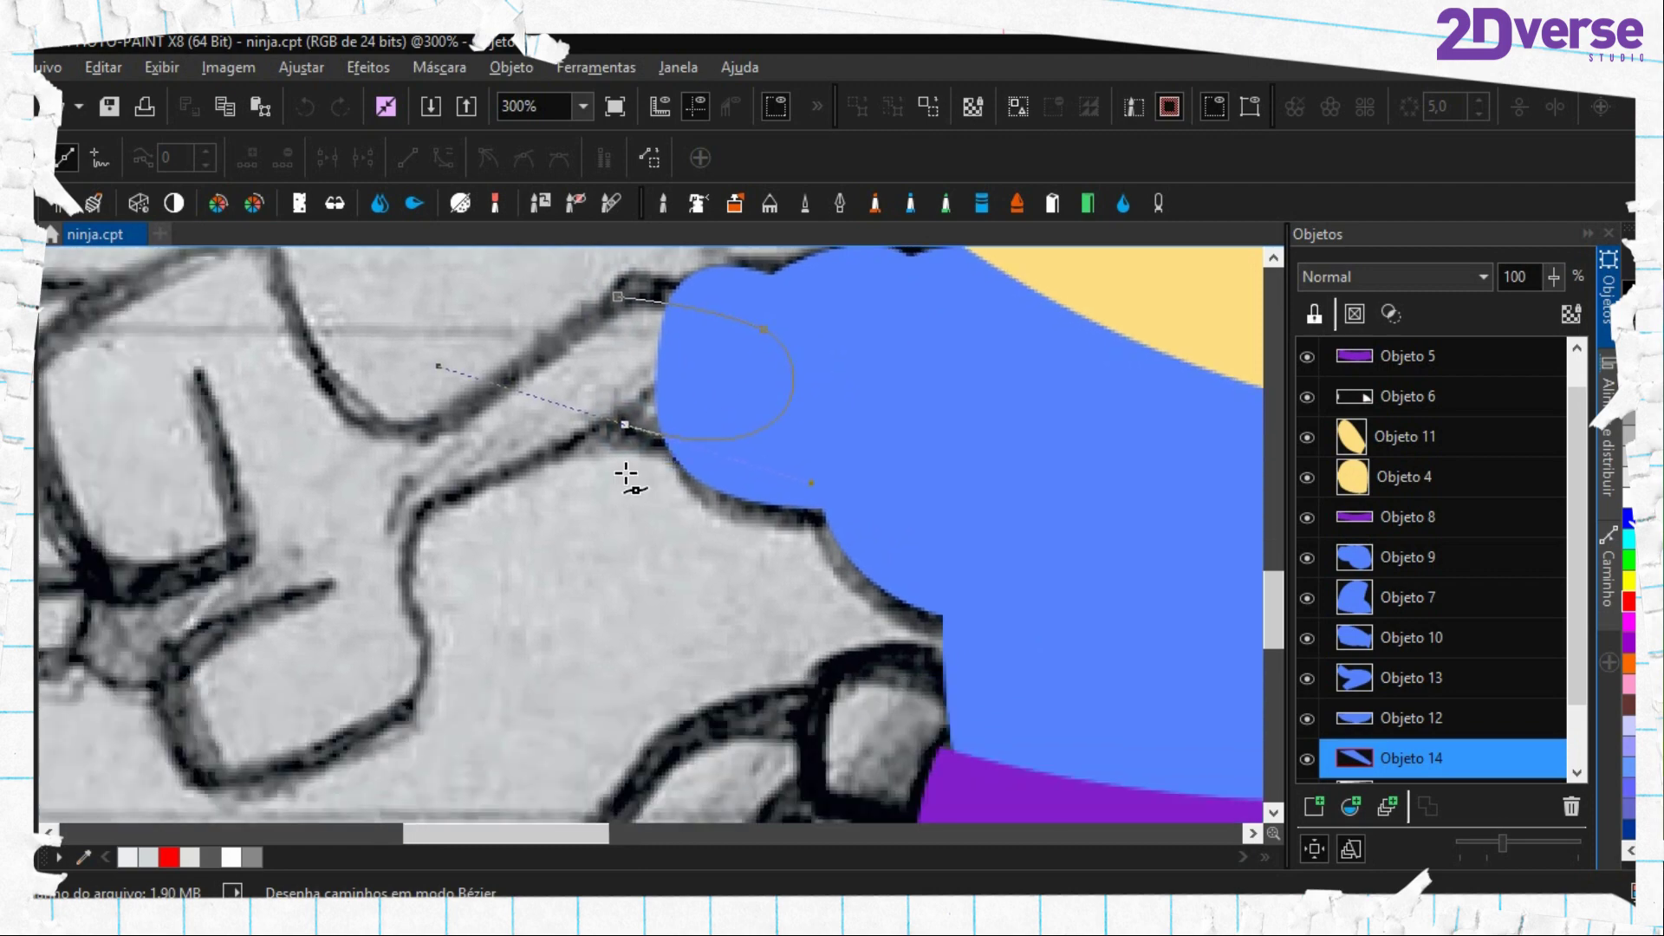
left_click_drag(401, 517, 572, 485)
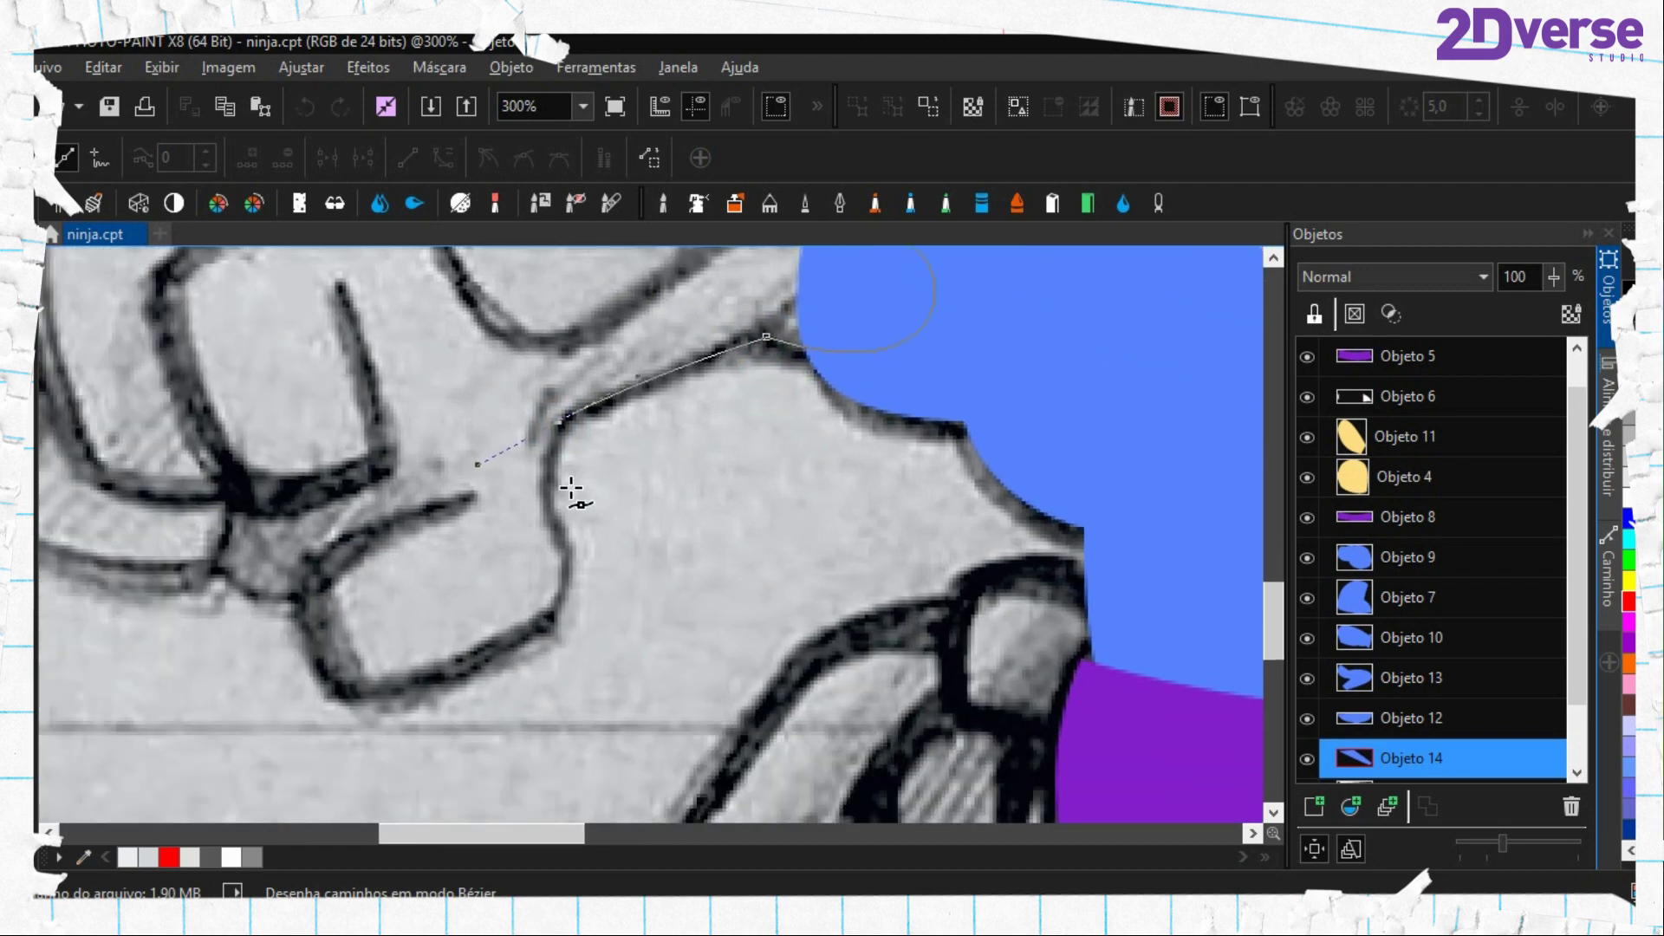
double_click(560, 421)
left_click_drag(633, 353, 608, 562)
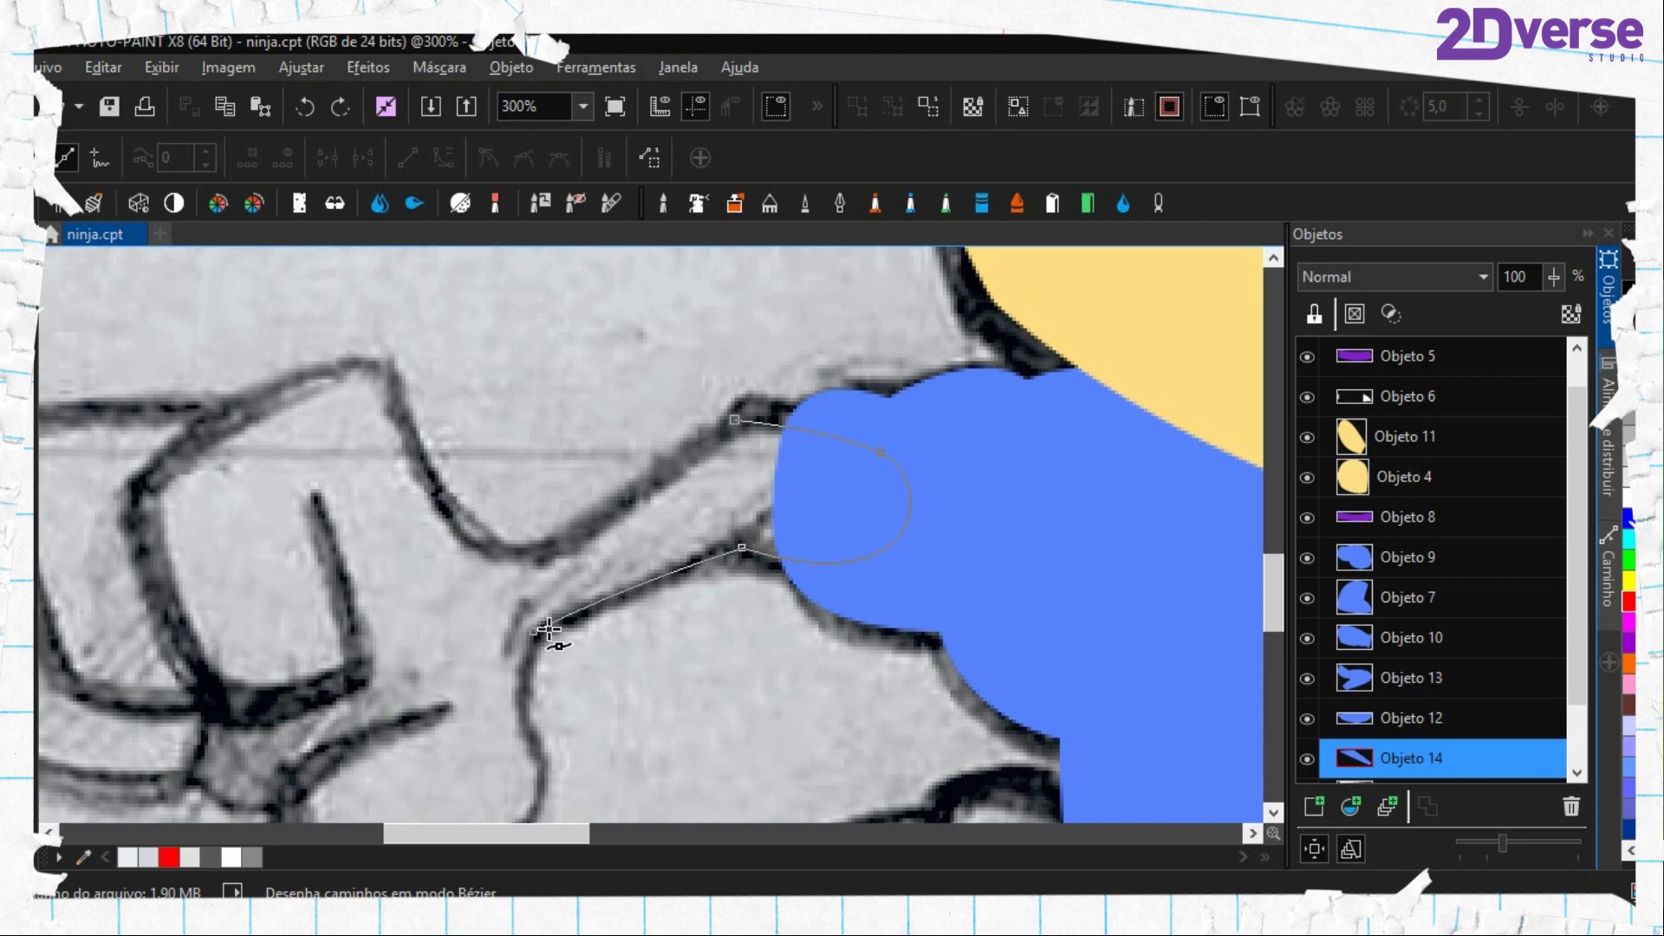
left_click_drag(532, 635, 669, 474)
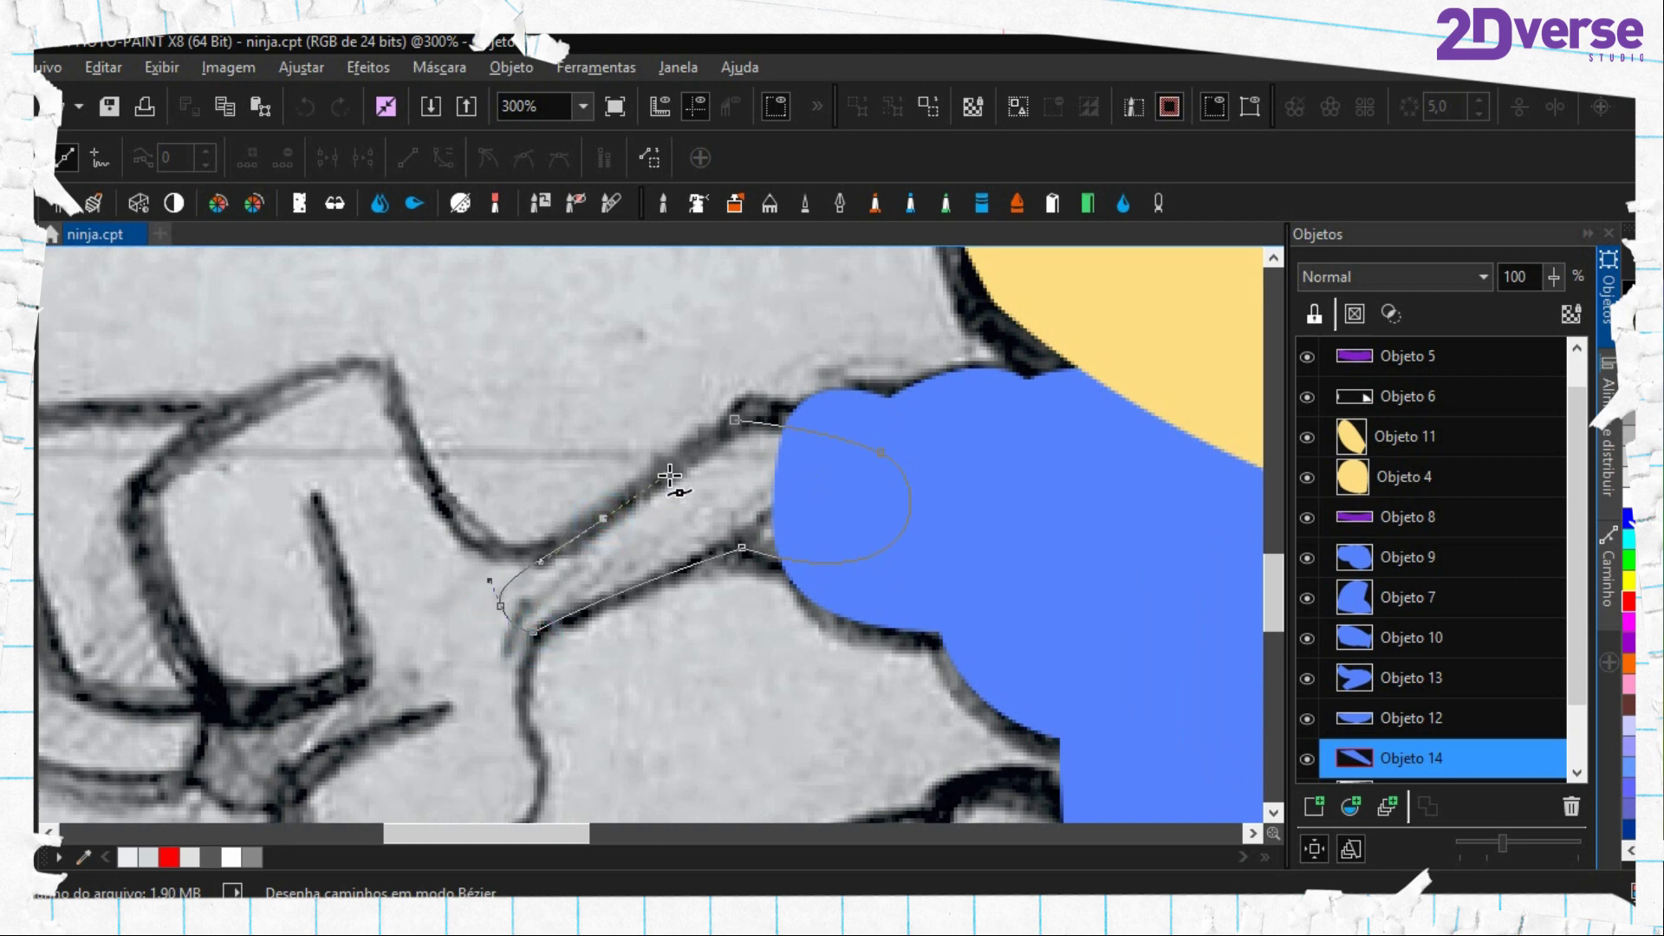
left_click(737, 423)
key("ctrl+shift+m")
scroll(750, 508, "down", 1)
key("e")
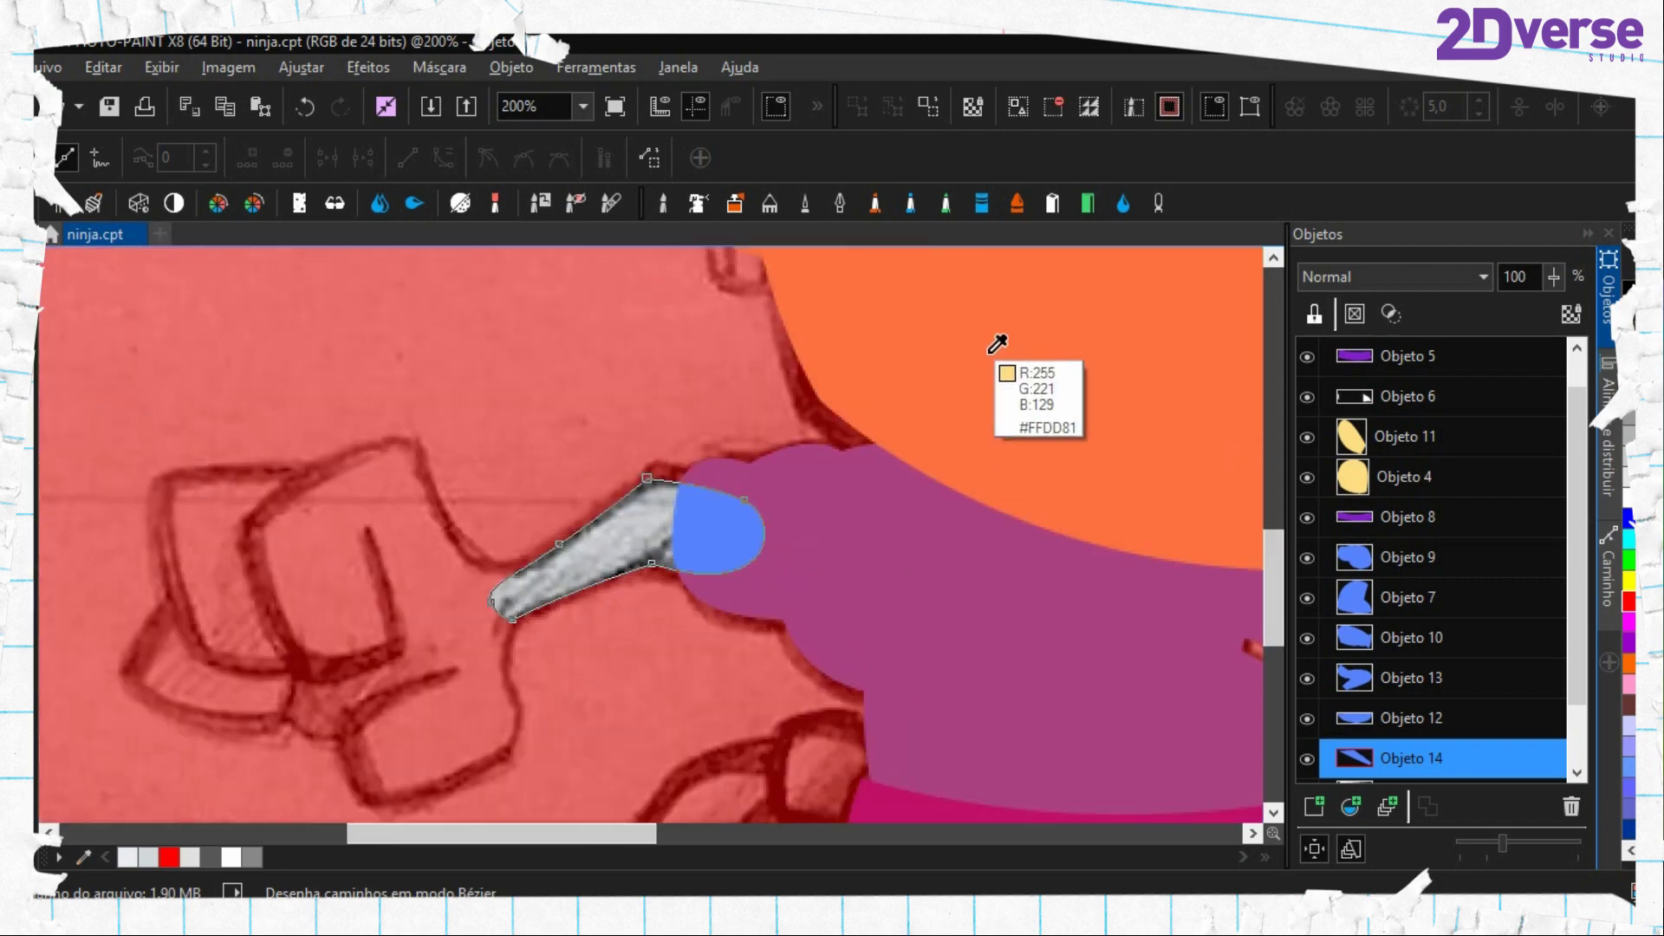
key("ctrl+z")
key("ctrl+z")
key("ctrl+z")
key("ctrl+z")
scroll(546, 544, "up", 1)
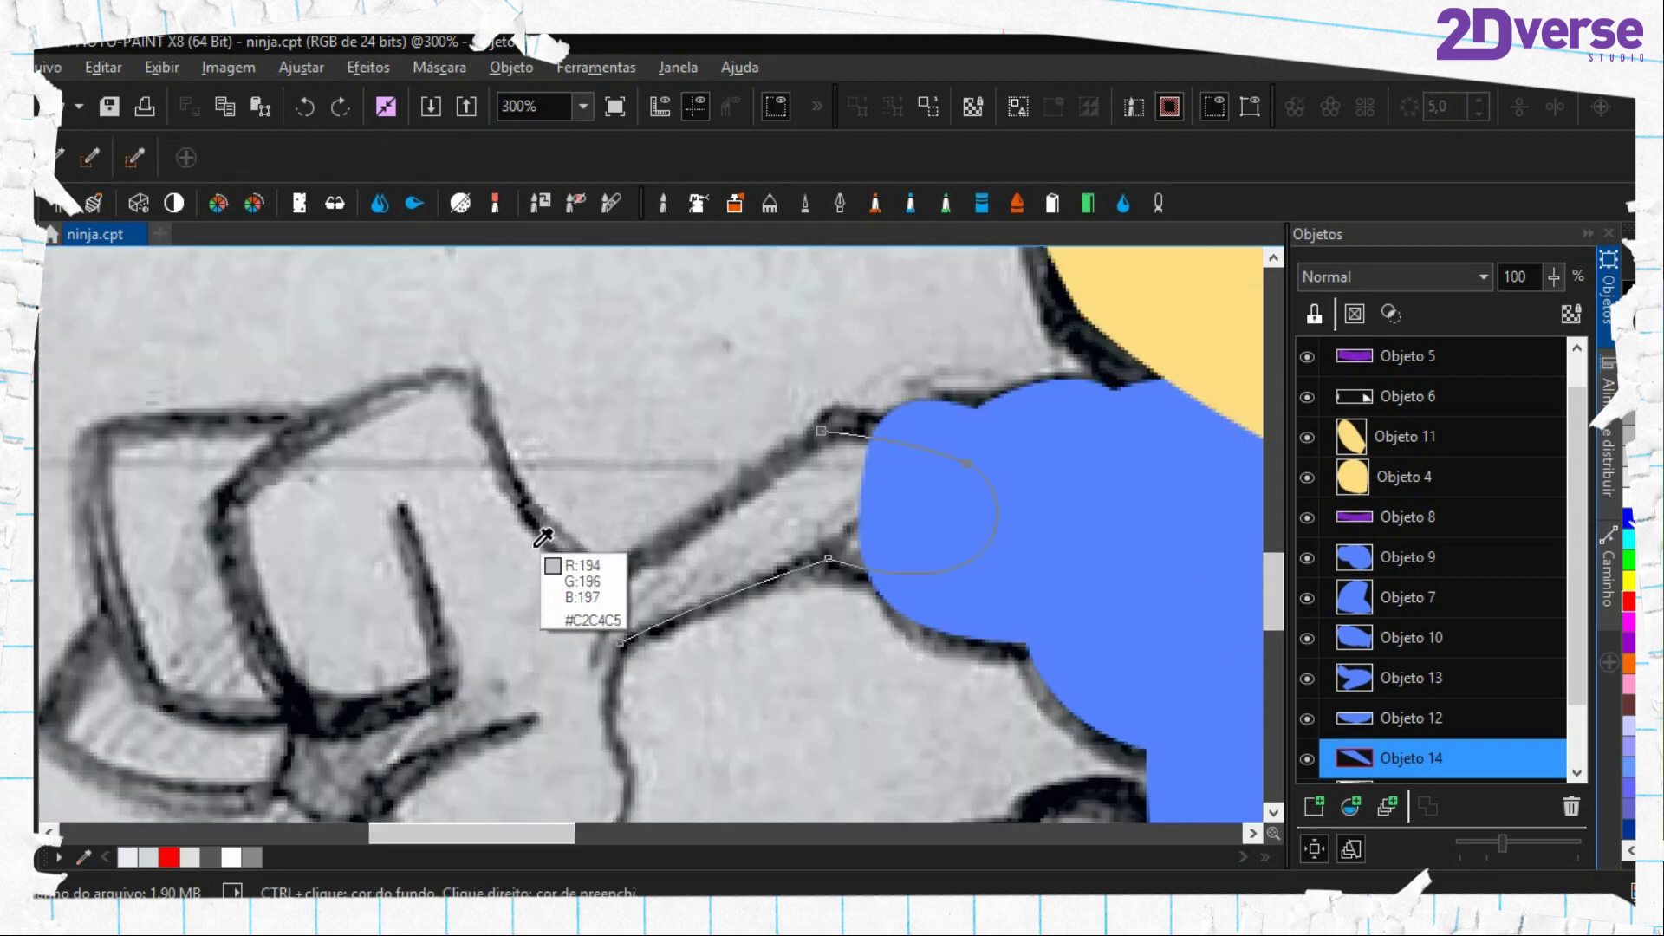
Continue the left forearm's path around the wrist and along its upper edge, close it, and create a mask from it
key("period")
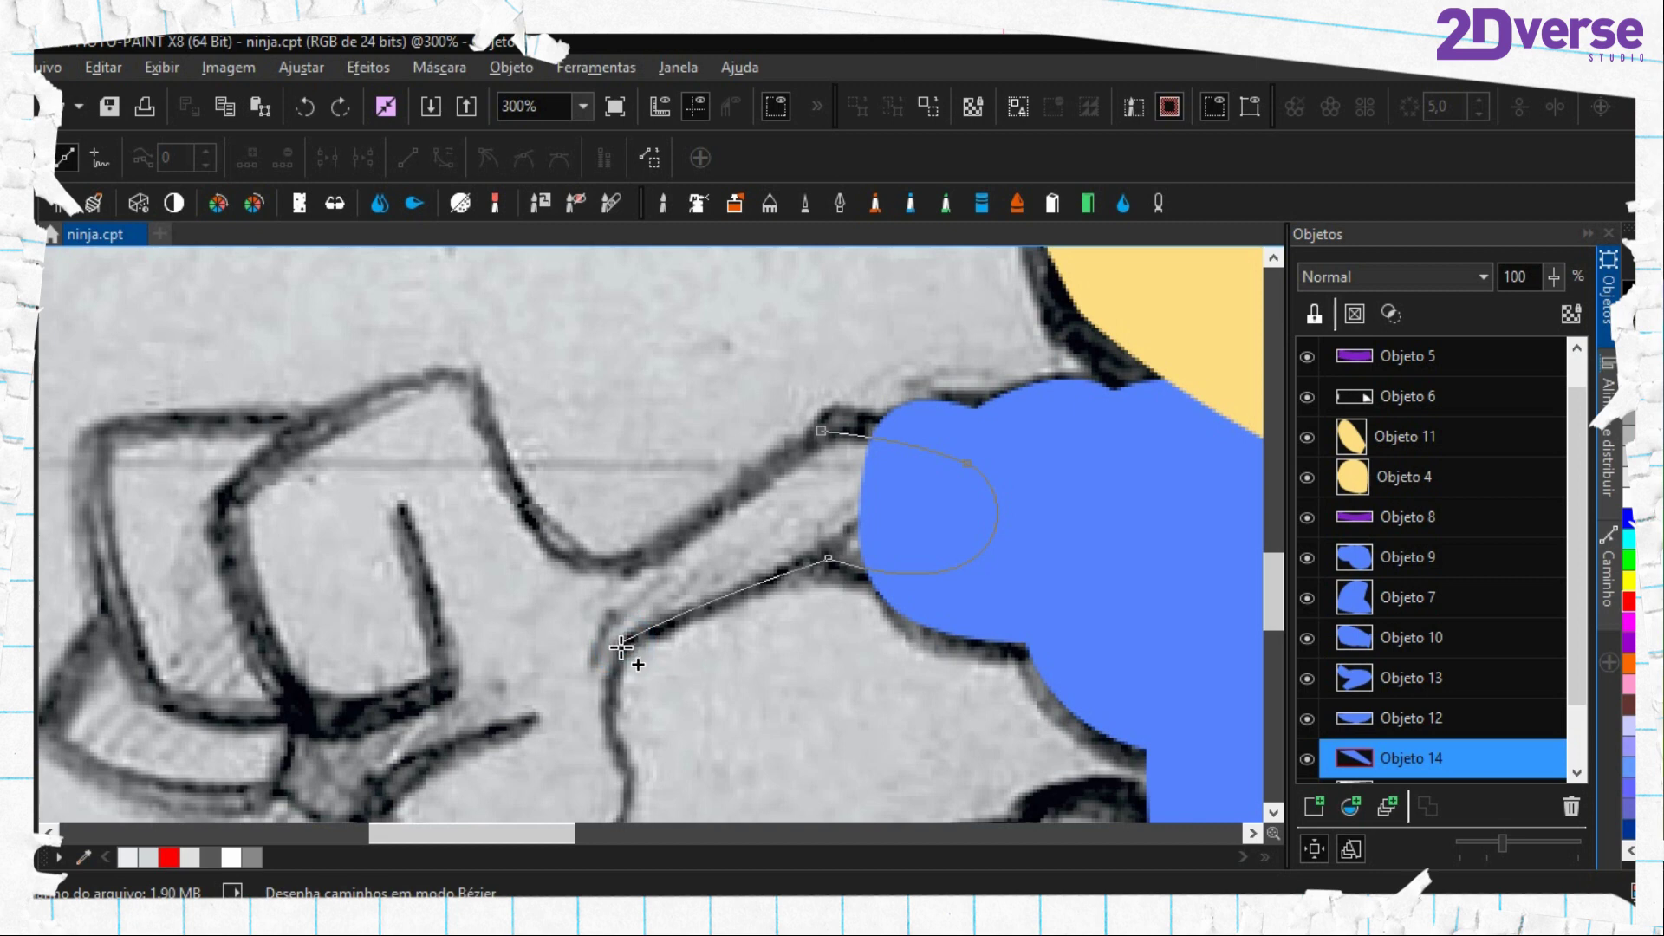
left_click_drag(597, 537, 606, 531)
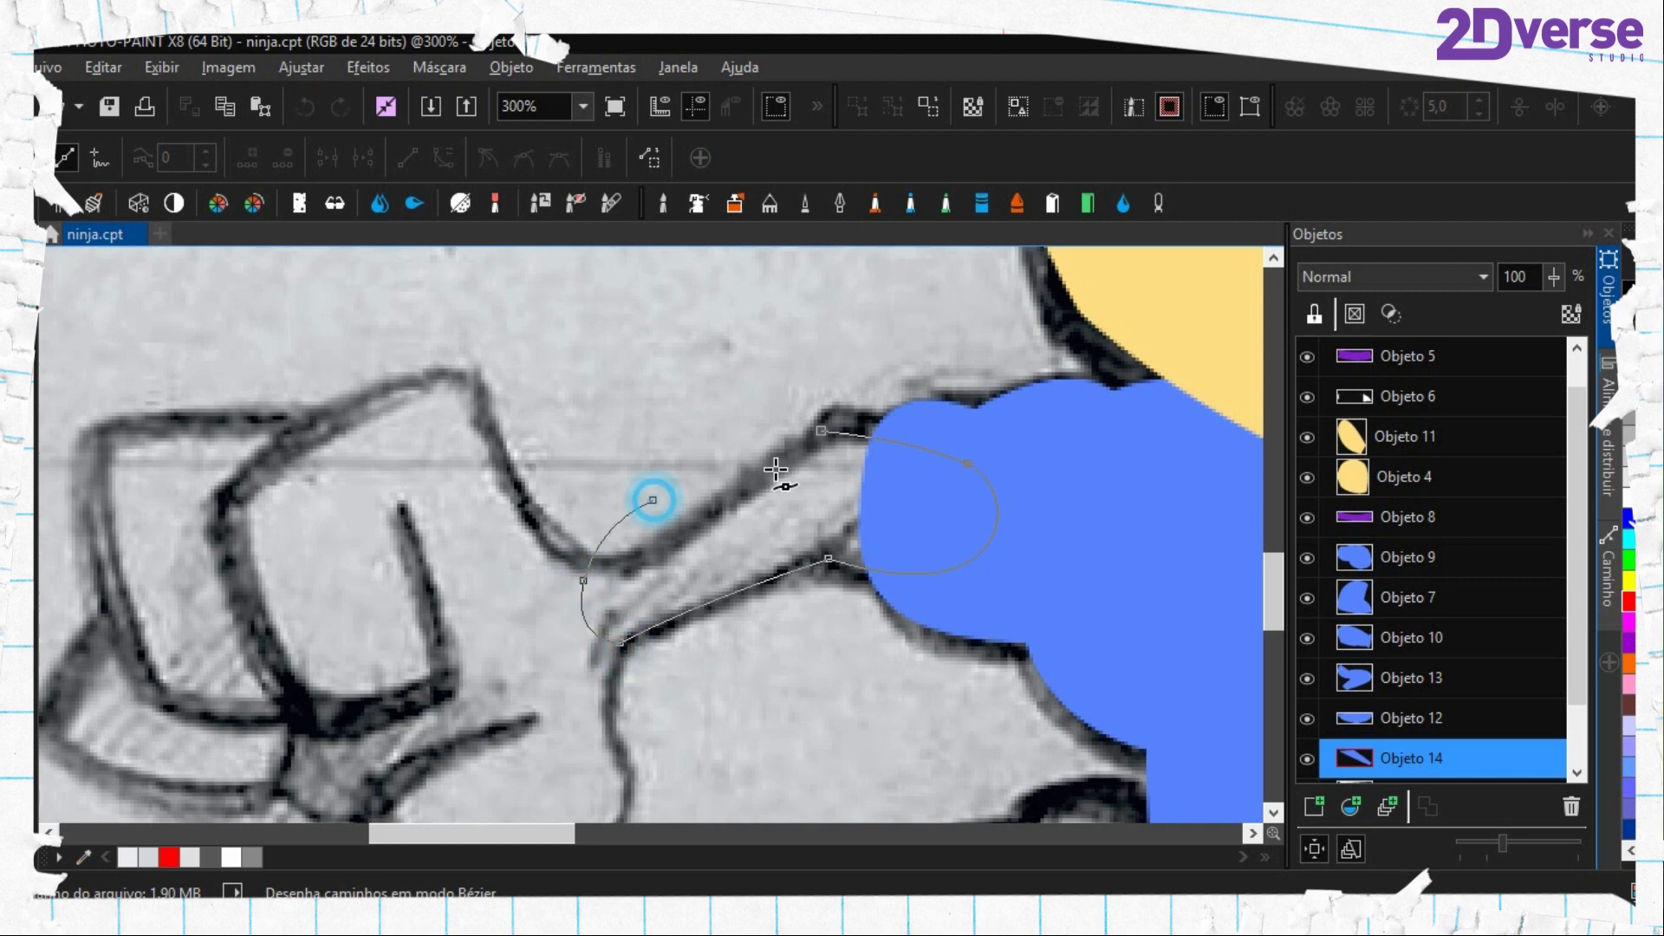
left_click_drag(813, 438, 895, 396)
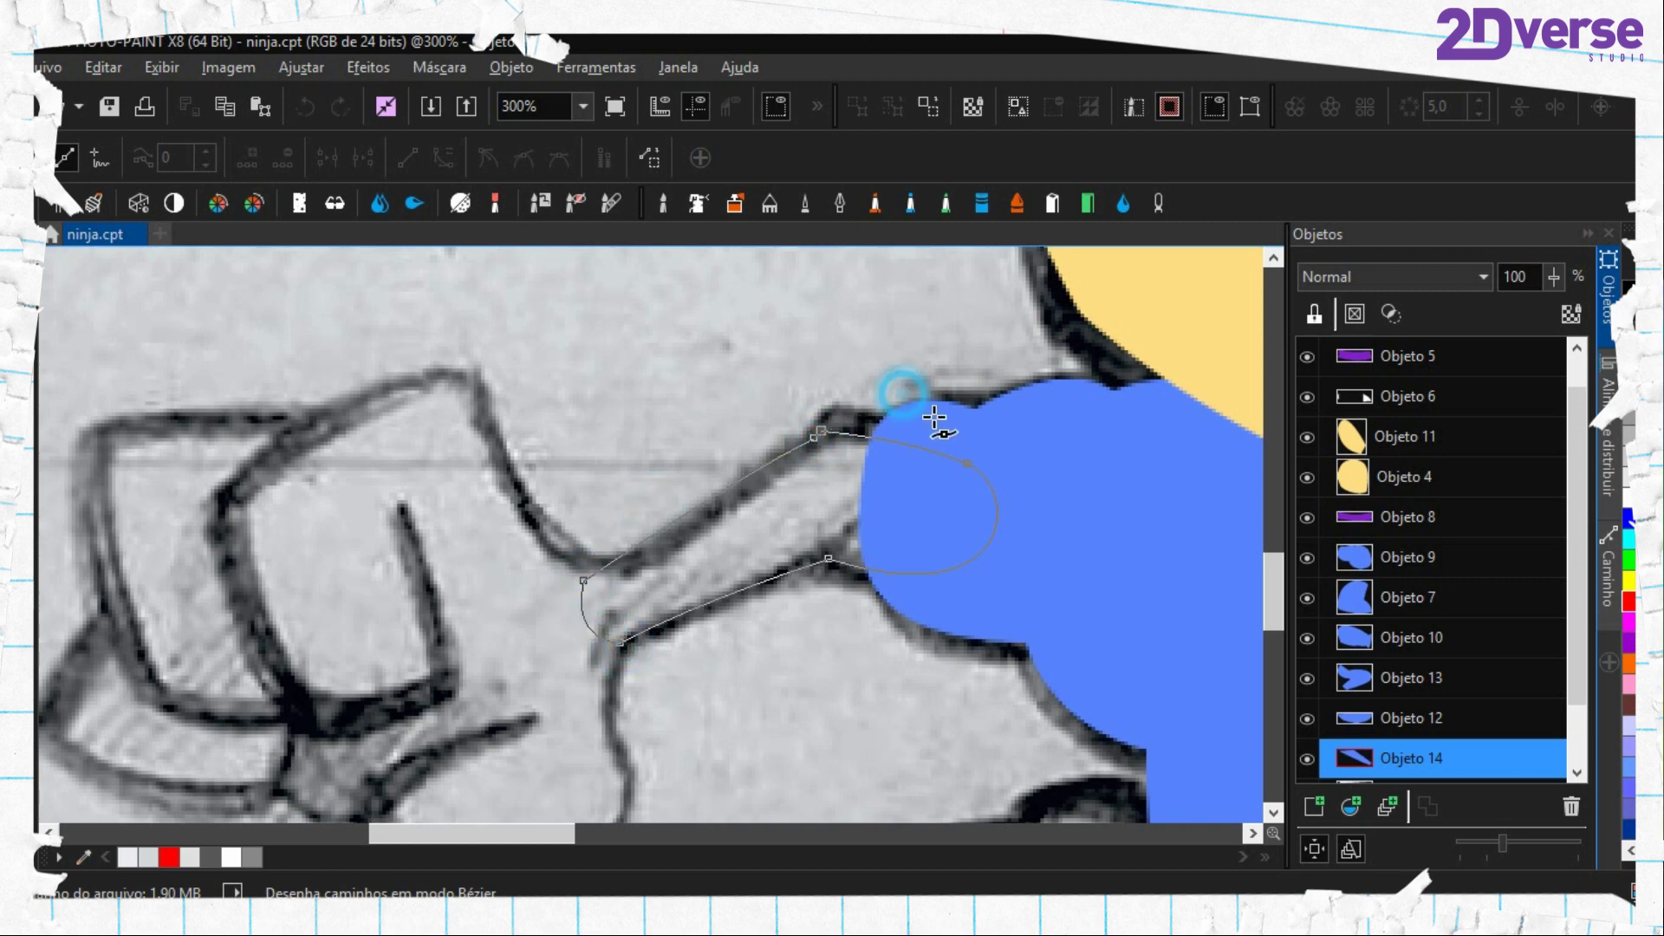
left_click(934, 419)
Fill the masked left forearm with the face's skin colour on a new object directly above its sleeve object
left_click(1378, 557)
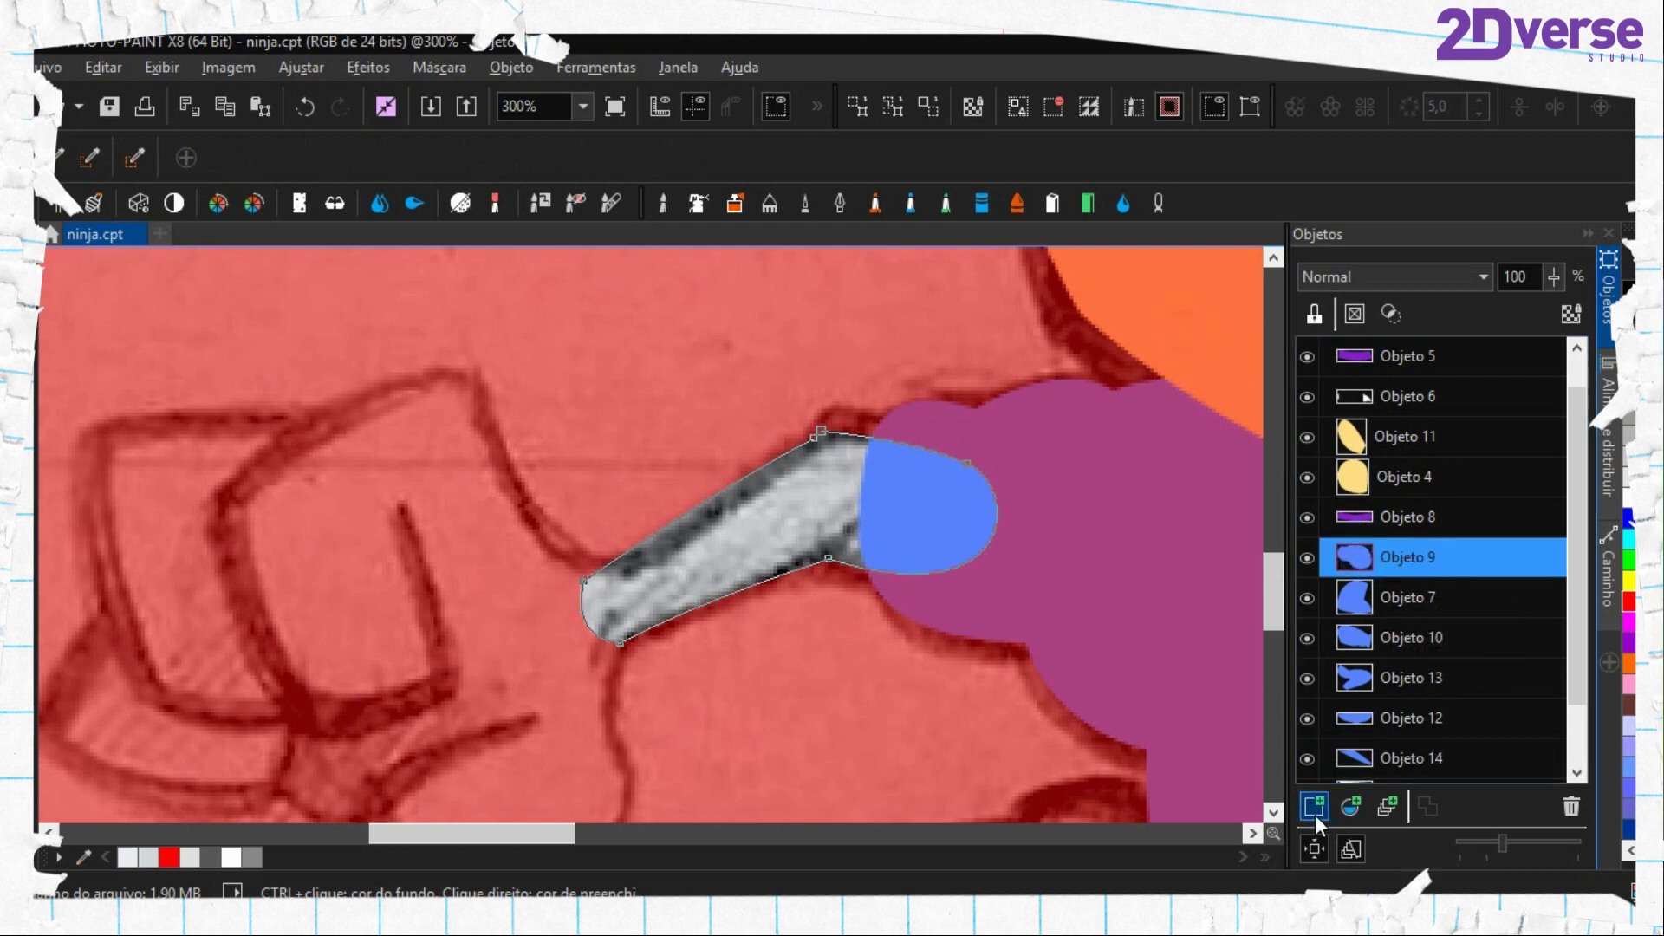
left_click(1315, 814)
key("f")
left_click(802, 517)
Remove the mask and delete the path around the left forearm
key("ctrl+shift+r")
key("period")
right_click(788, 544)
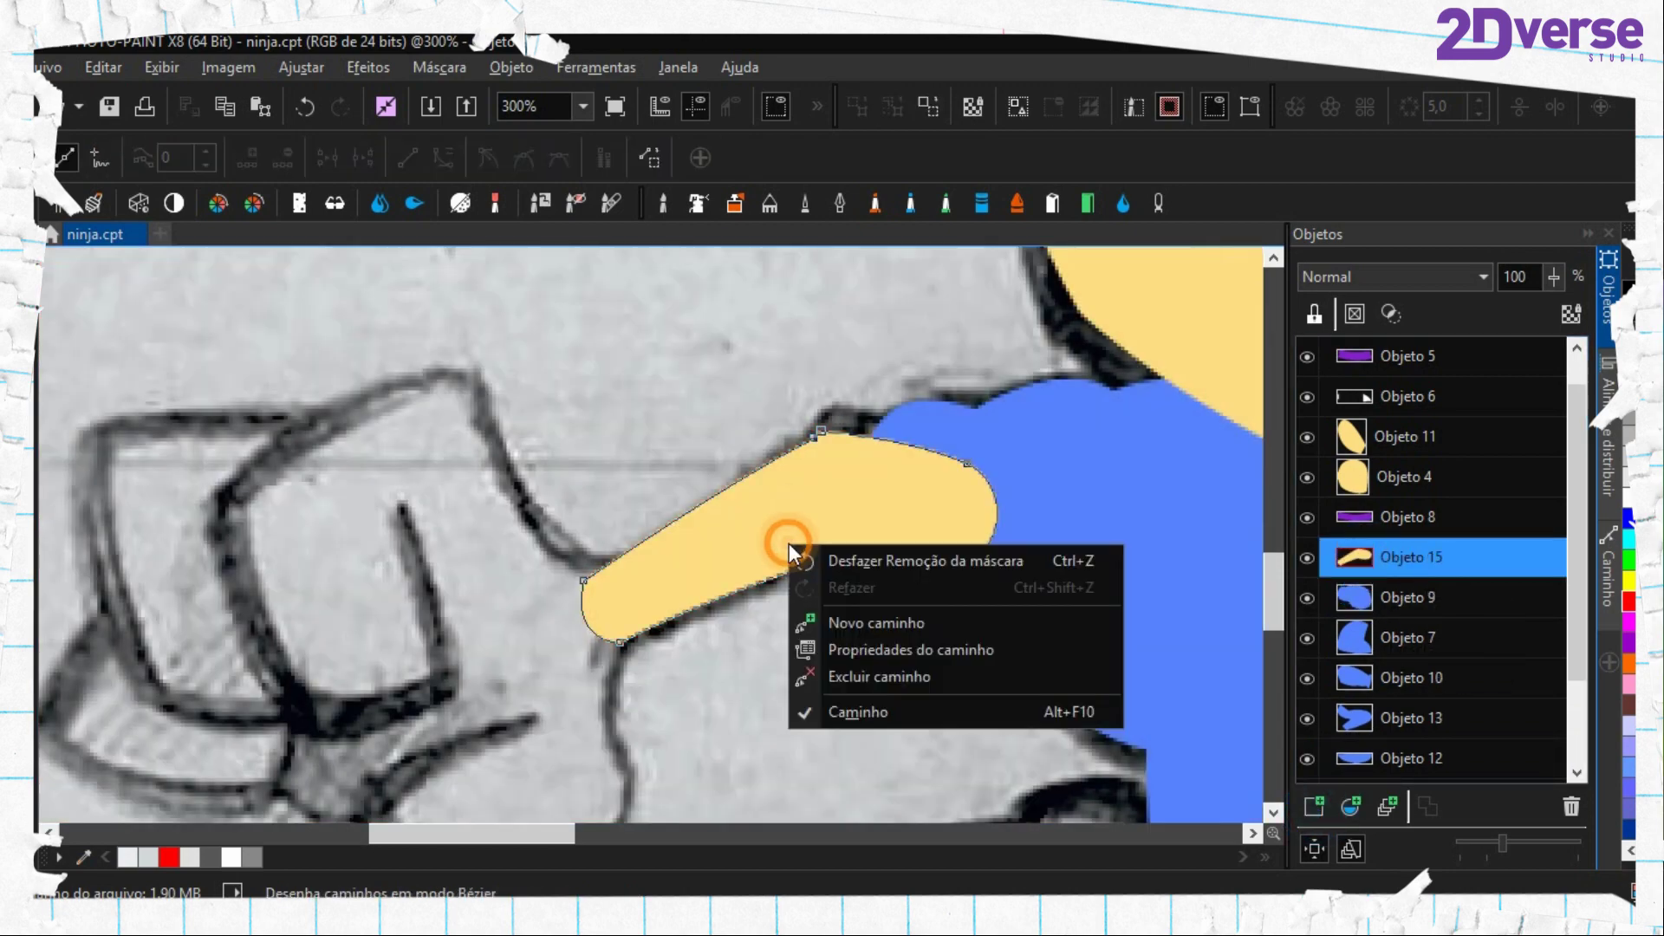
left_click(868, 672)
Trace the bent forearm on the drawing's right with a closed Bézier path overlapping its sleeve, and create a mask from it
scroll(390, 594, "down", 3)
scroll(569, 427, "up", 4)
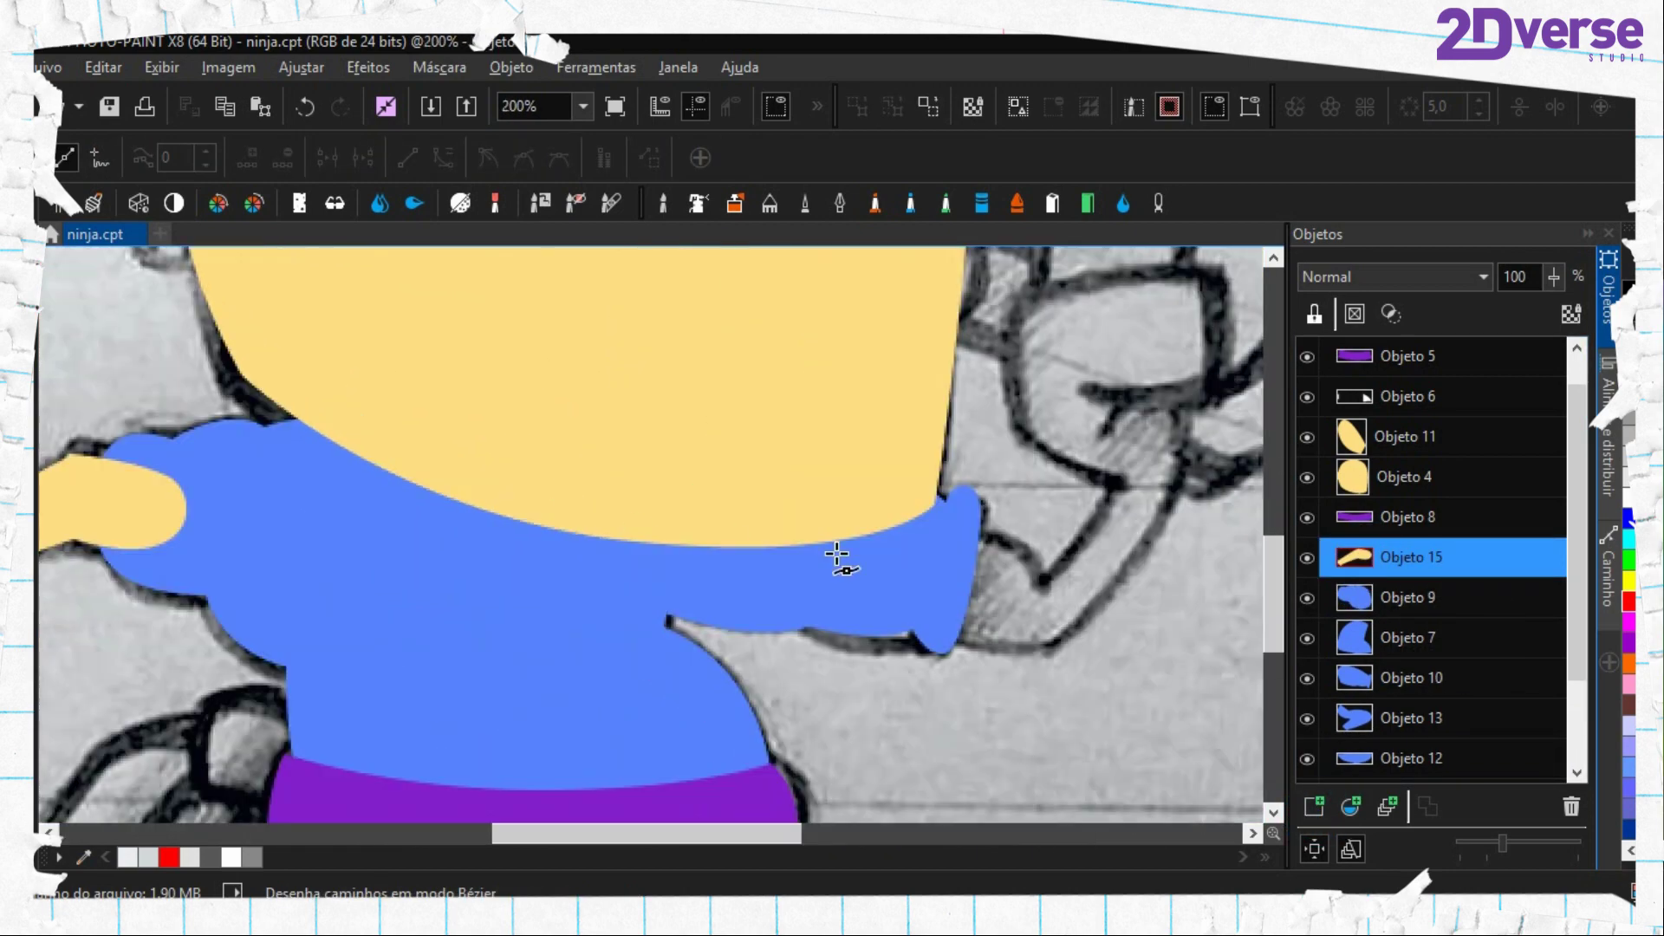
scroll(448, 658, "right", 5)
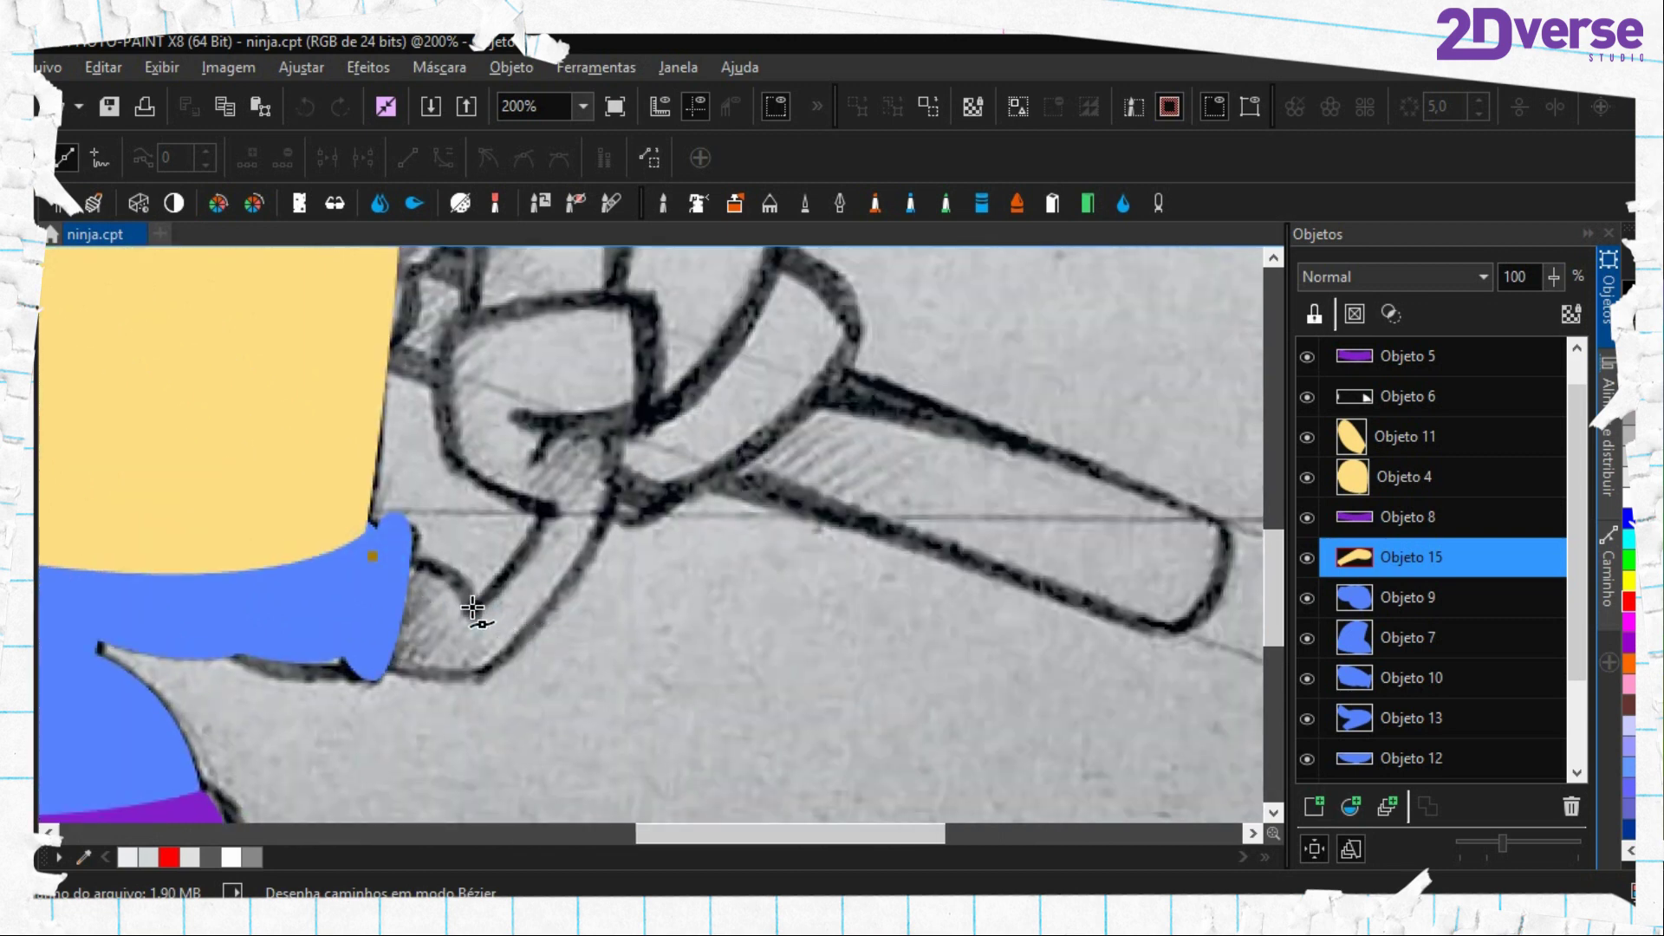
left_click_drag(471, 605, 516, 672)
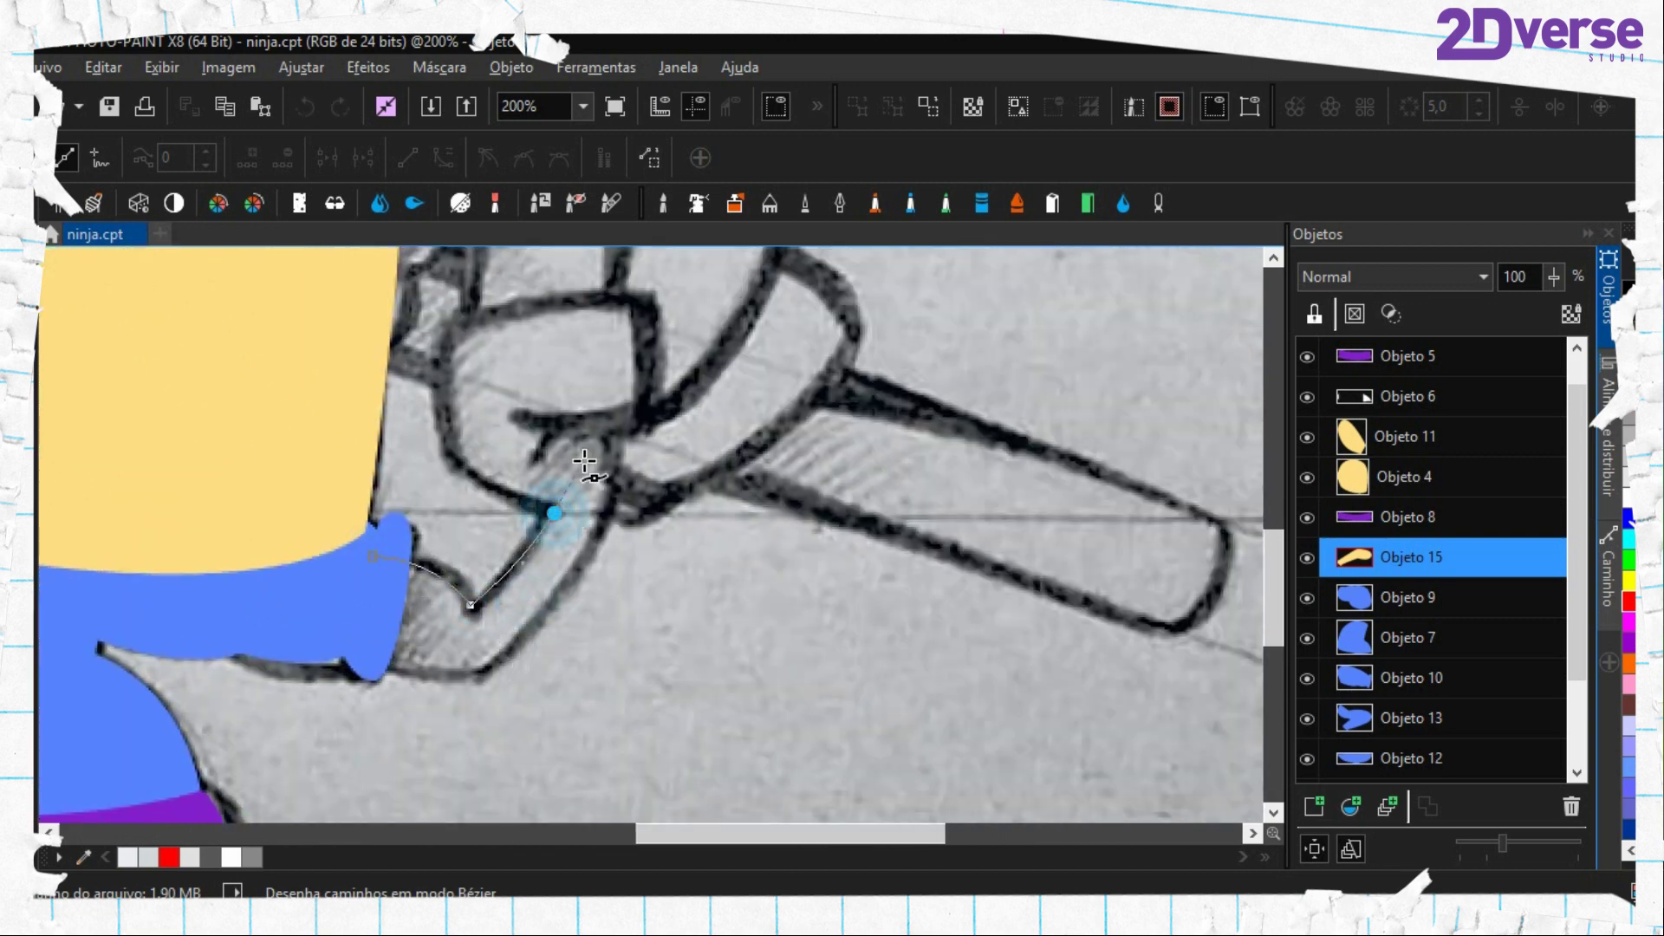
left_click_drag(584, 461, 608, 538)
left_click_drag(476, 670, 457, 700)
left_click(305, 529)
key("ctrl+shift+m")
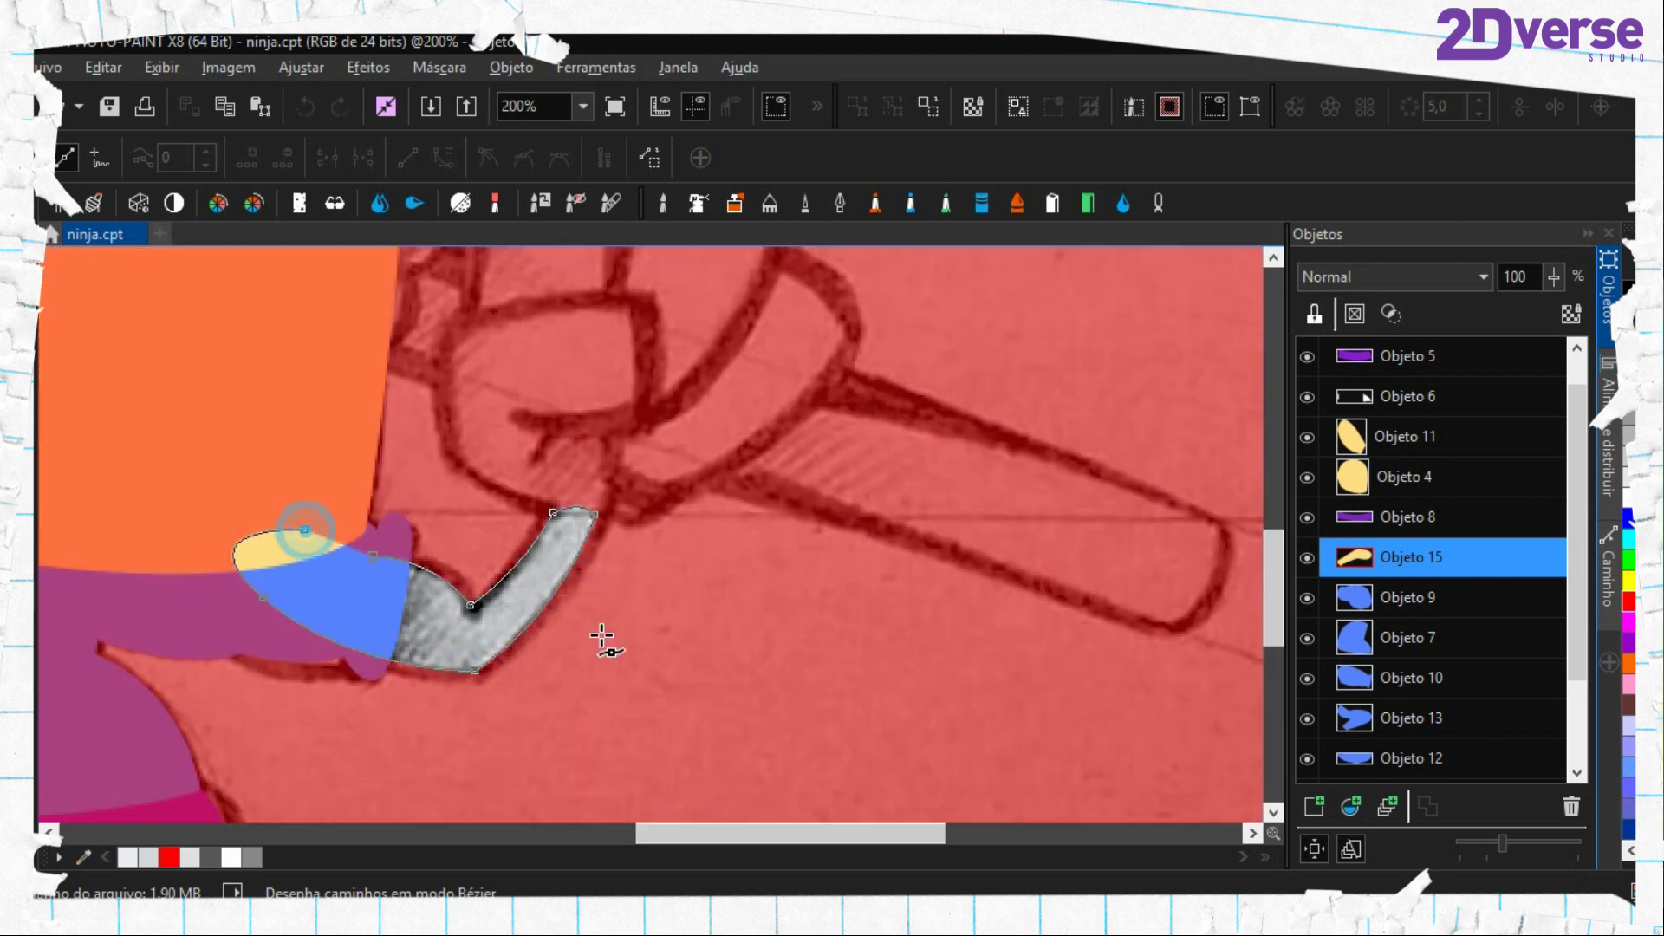
Fill the masked right forearm with the skin colour on a new object directly below its sleeve object
left_click(1380, 690)
left_click(1363, 717)
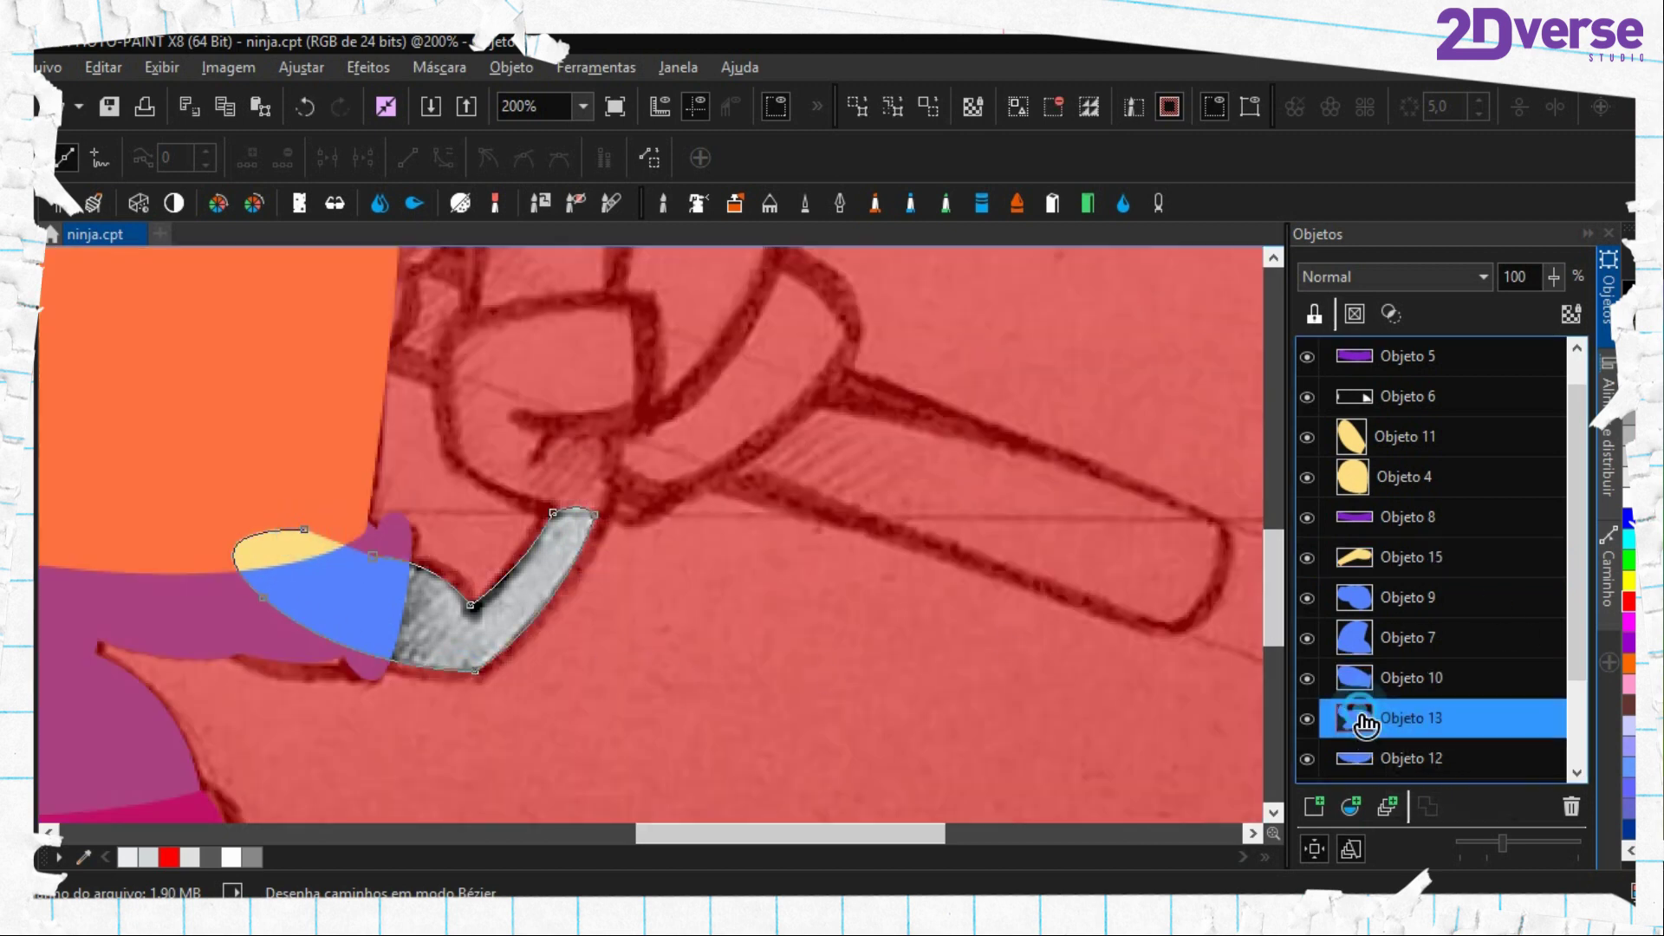
left_click(1321, 809)
key("f")
left_click(467, 631)
Remove the mask and delete the path around the right forearm
key("ctrl+shift+r")
key("period")
right_click(459, 558)
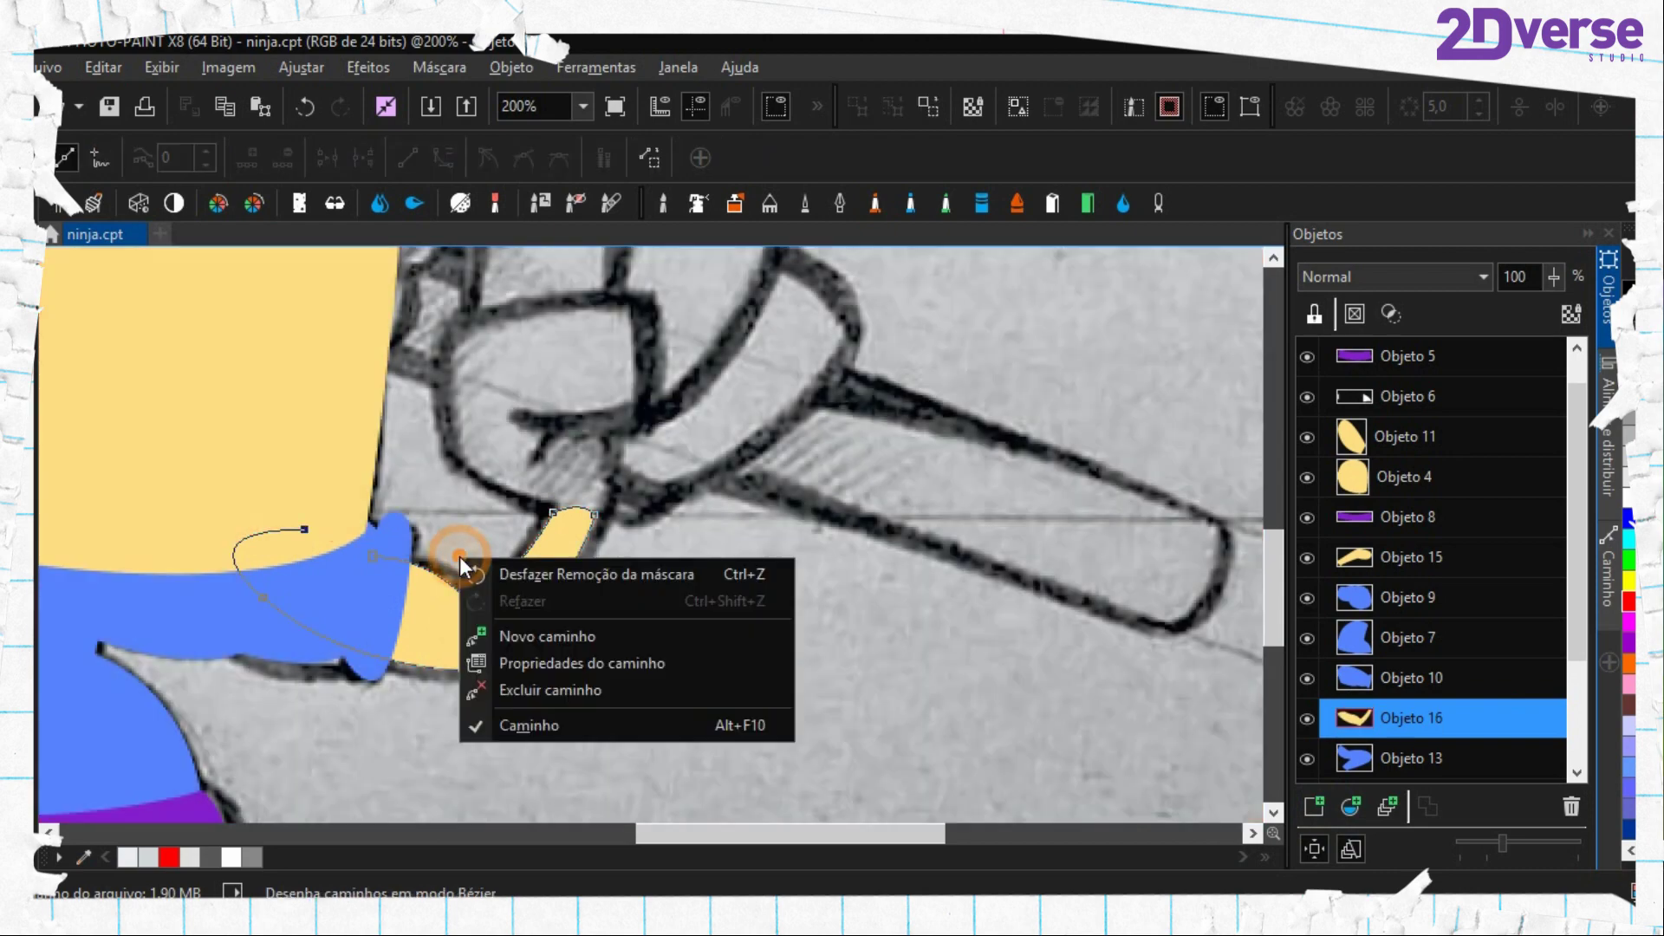
left_click(549, 688)
Group the right forearm with its sleeve, try moving the group away from the body, and undo the move
scroll(539, 661, "down", 1)
left_click_drag(459, 536, 563, 601)
scroll(563, 601, "down", 1)
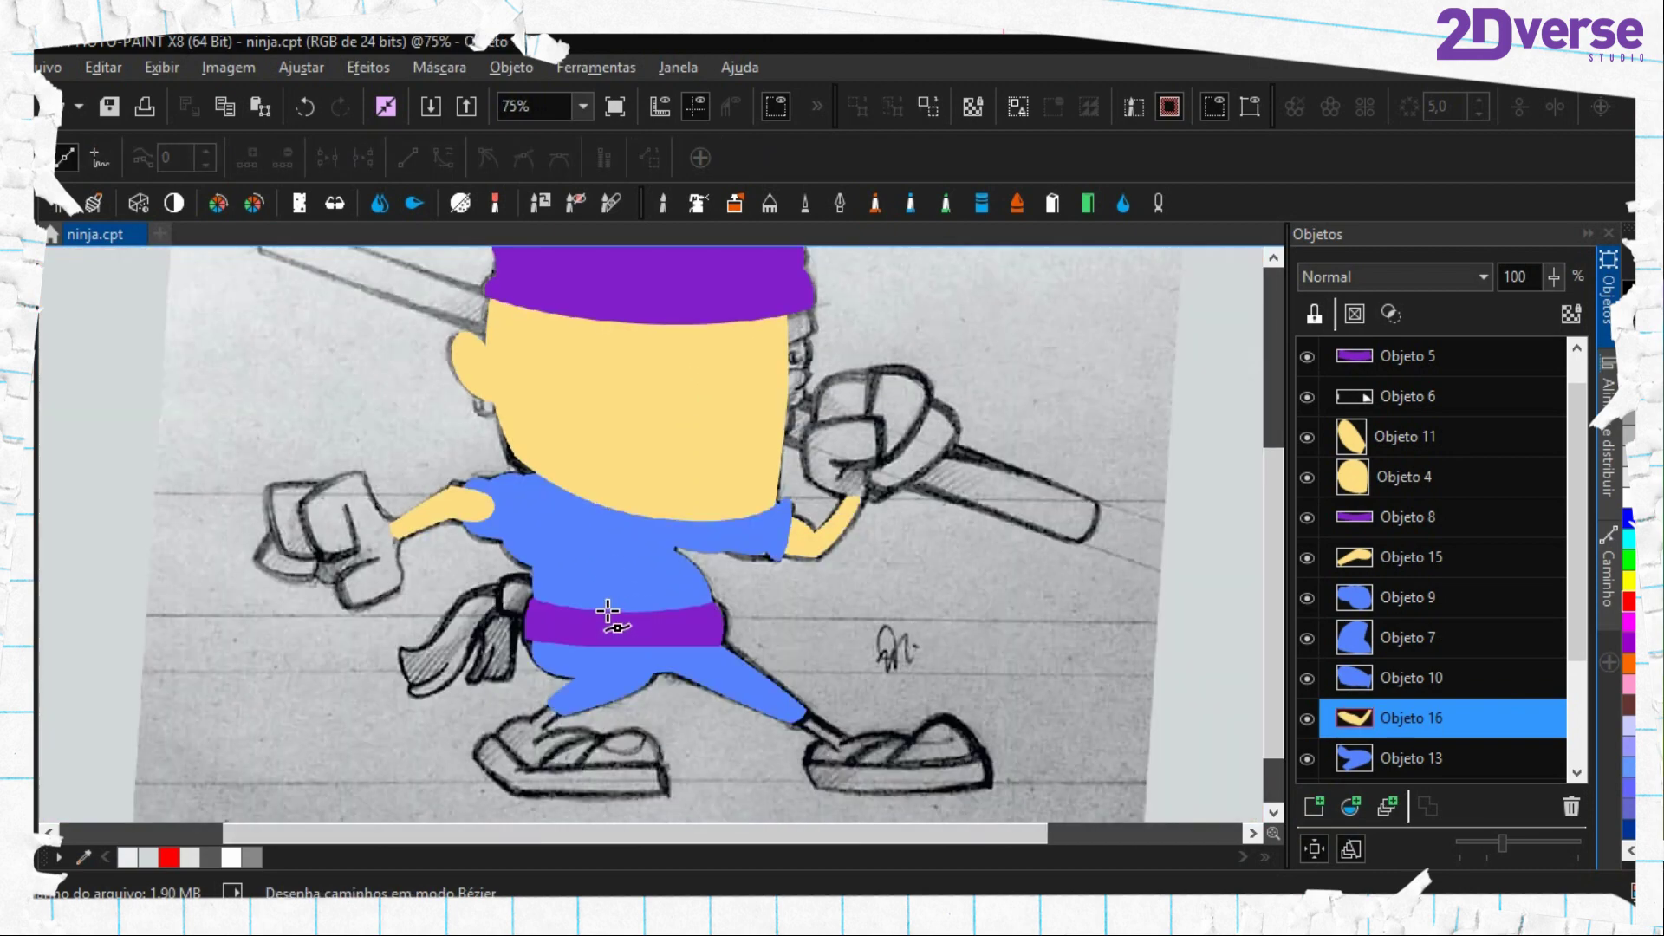
left_click(1386, 805)
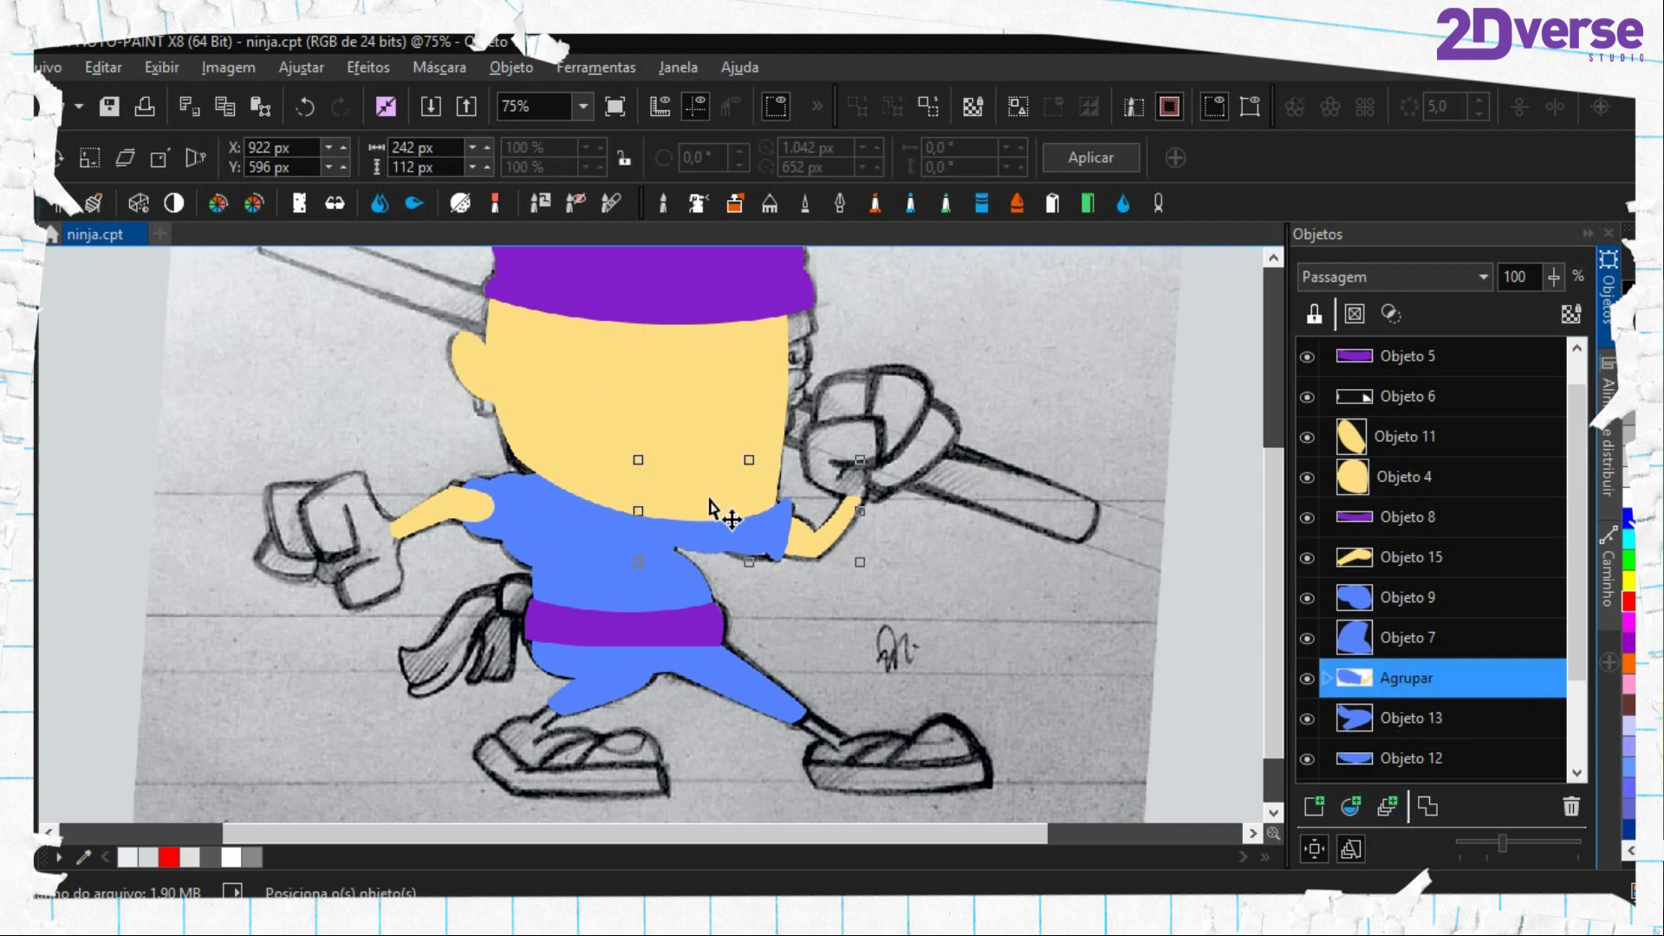
left_click_drag(776, 550, 871, 650)
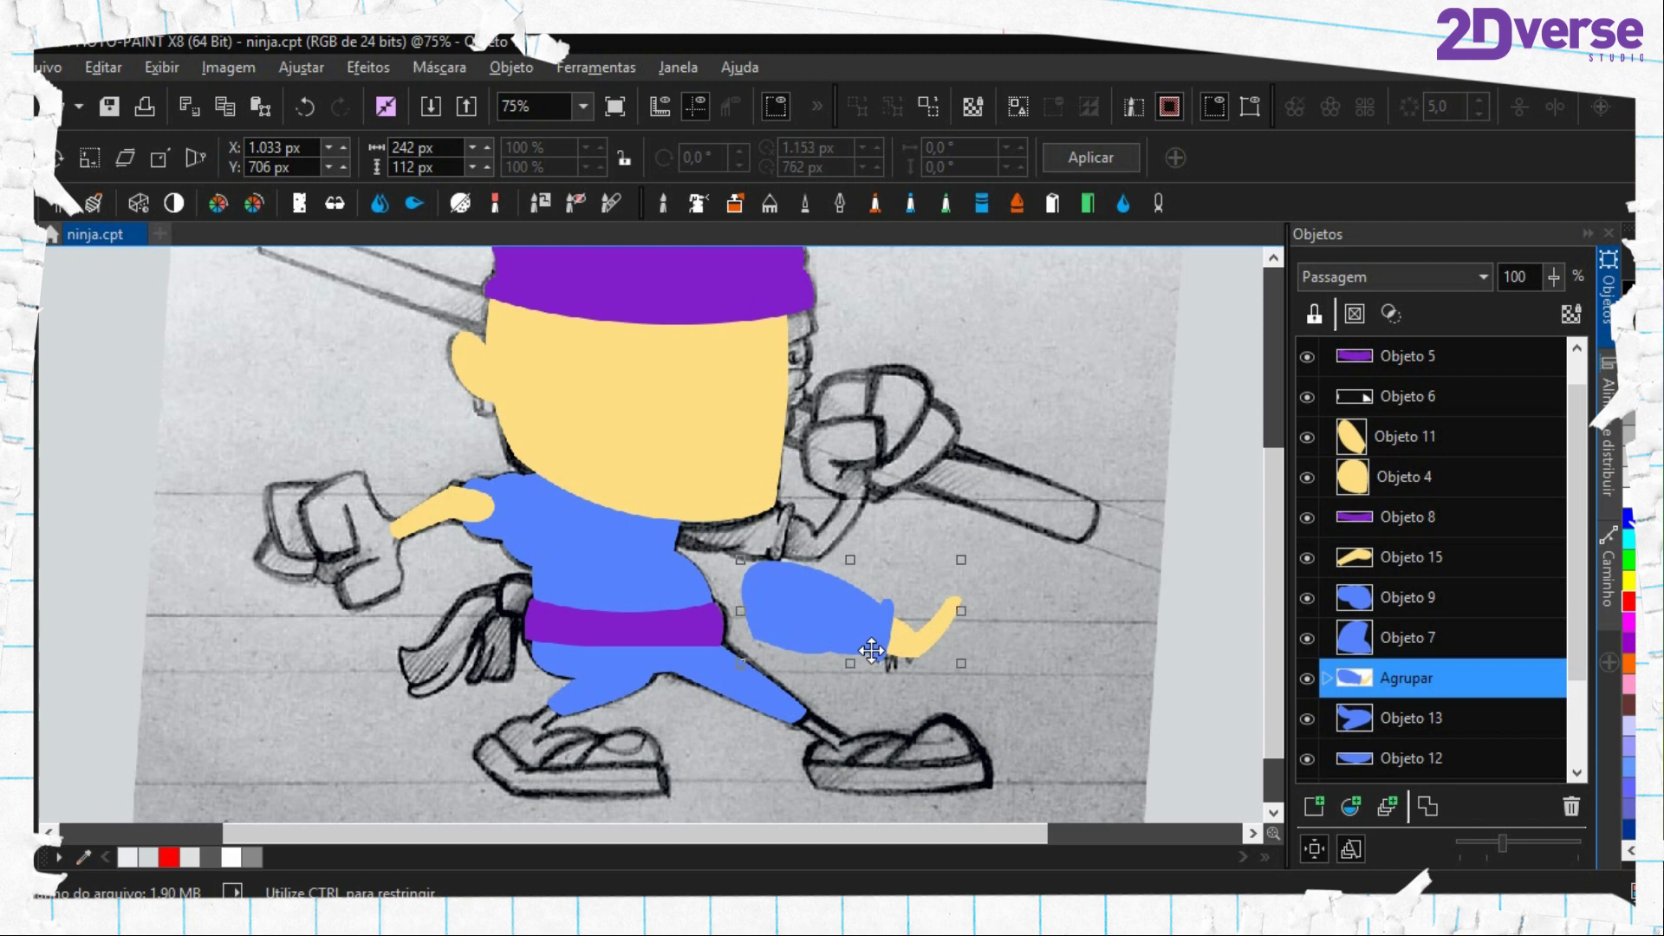
key("ctrl+z")
Group the sleeve and forearm objects of the arm on the drawing's left
left_click(1376, 645)
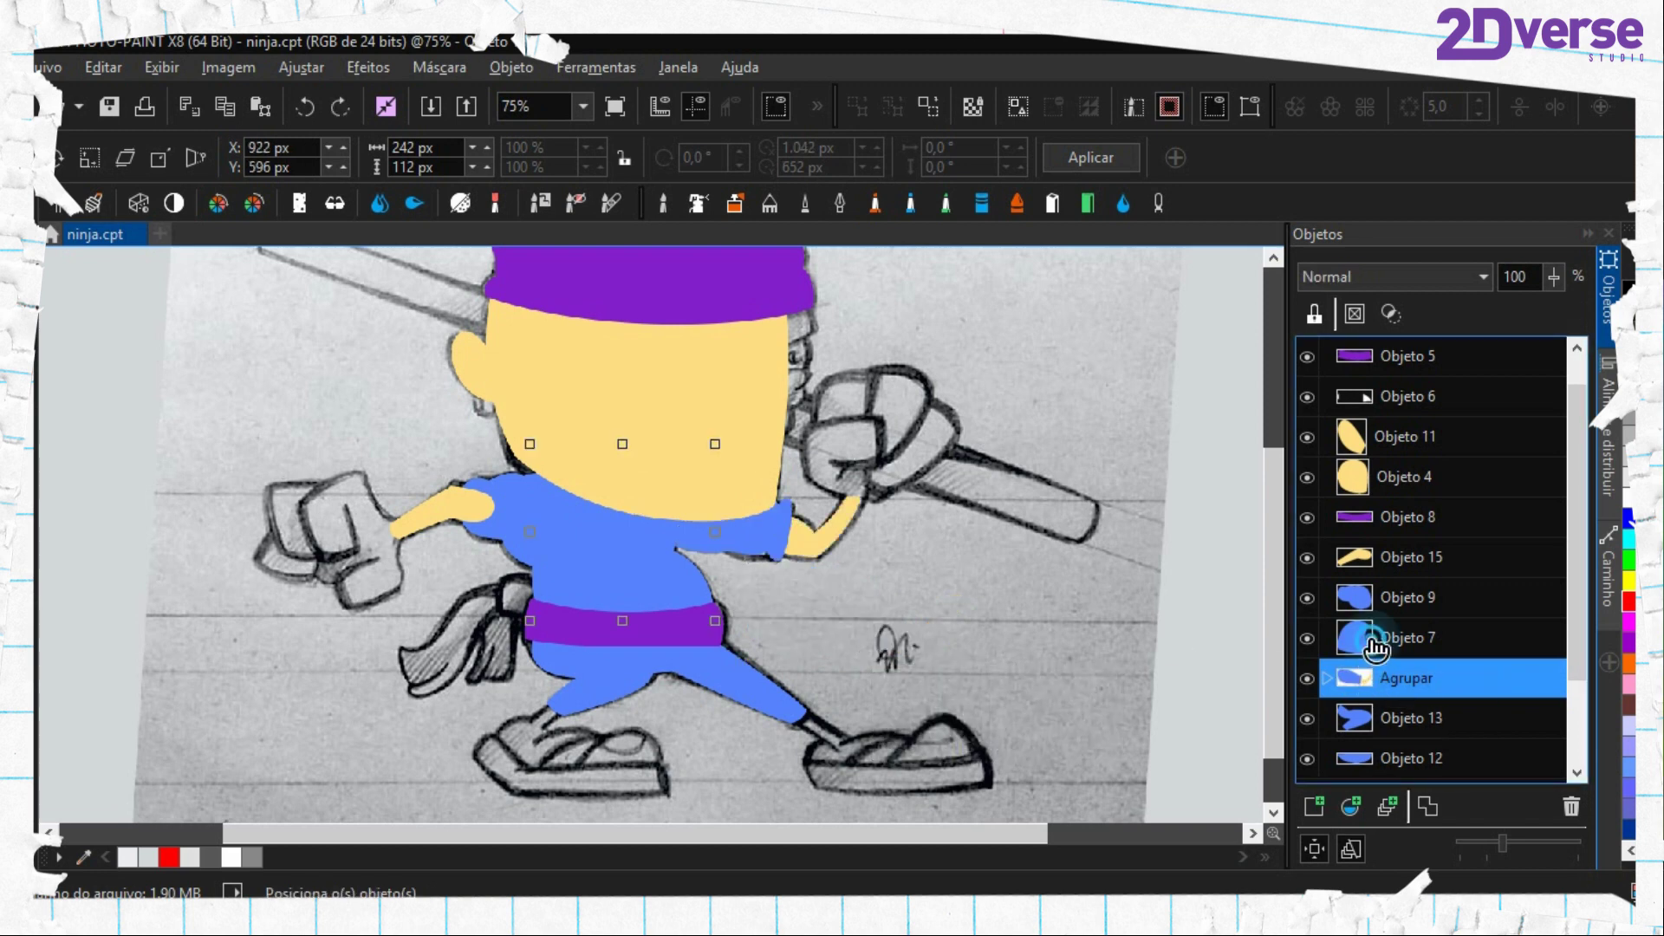
left_click(1378, 597)
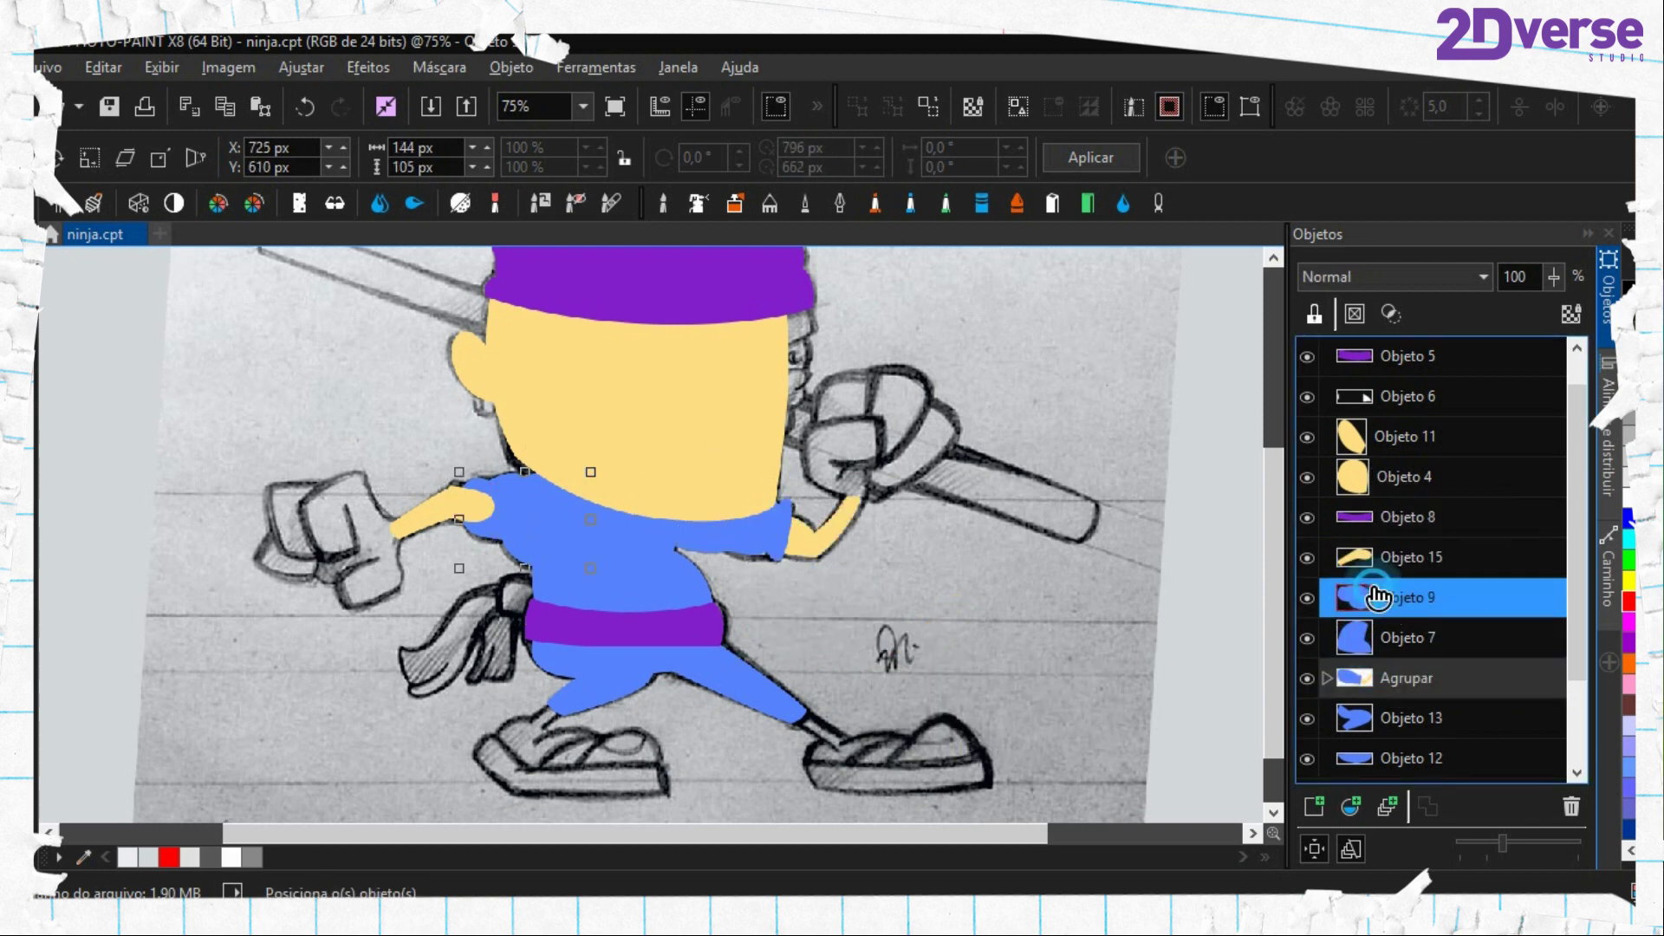
left_click(1373, 556, "ctrl")
left_click(1387, 808)
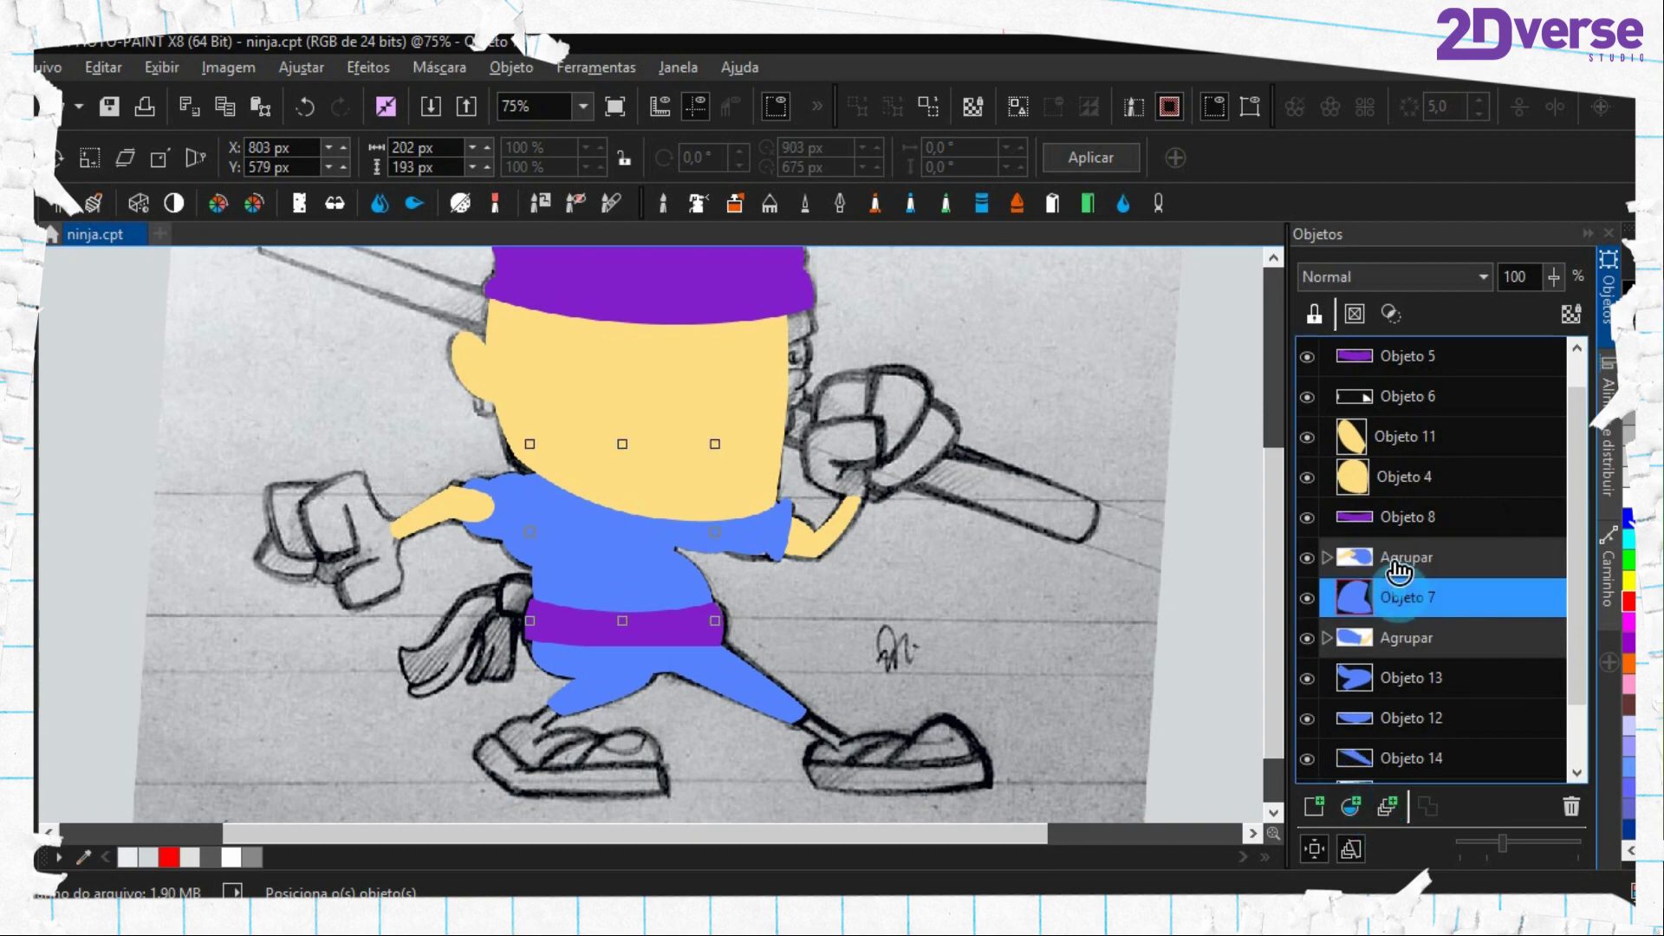
left_click_drag(842, 369, 800, 518)
key("F10")
left_click_drag(447, 458, 504, 575)
scroll(586, 441, "up", 2)
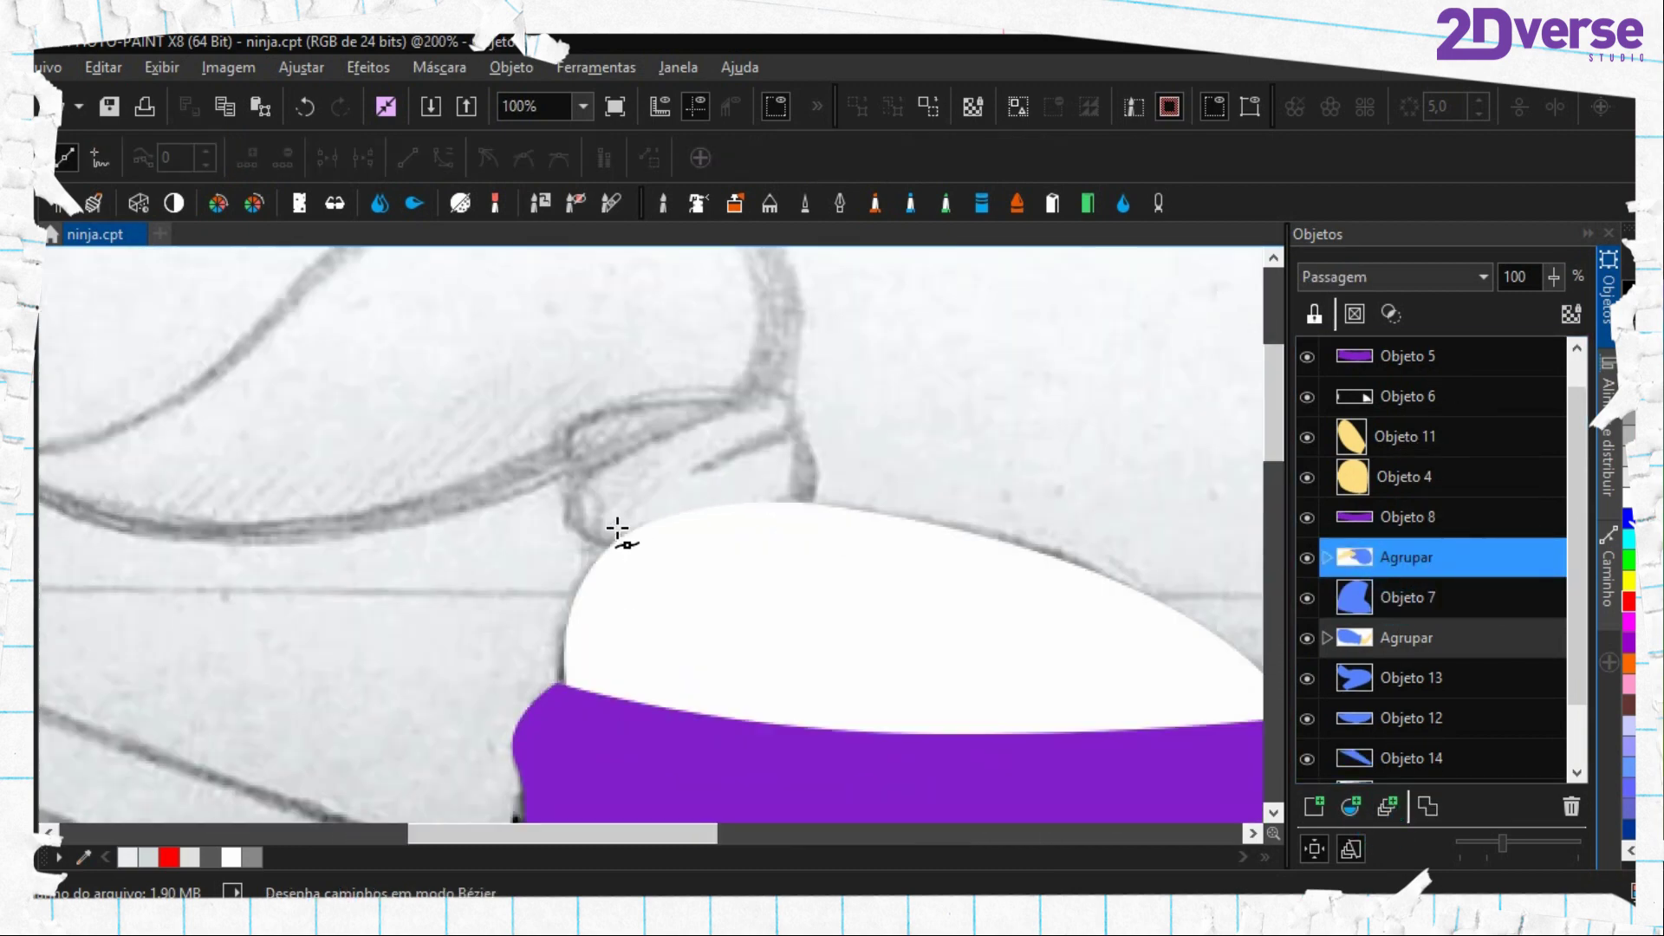
scroll(624, 453, "down", 4)
scroll(626, 510, "up", 1)
key("w")
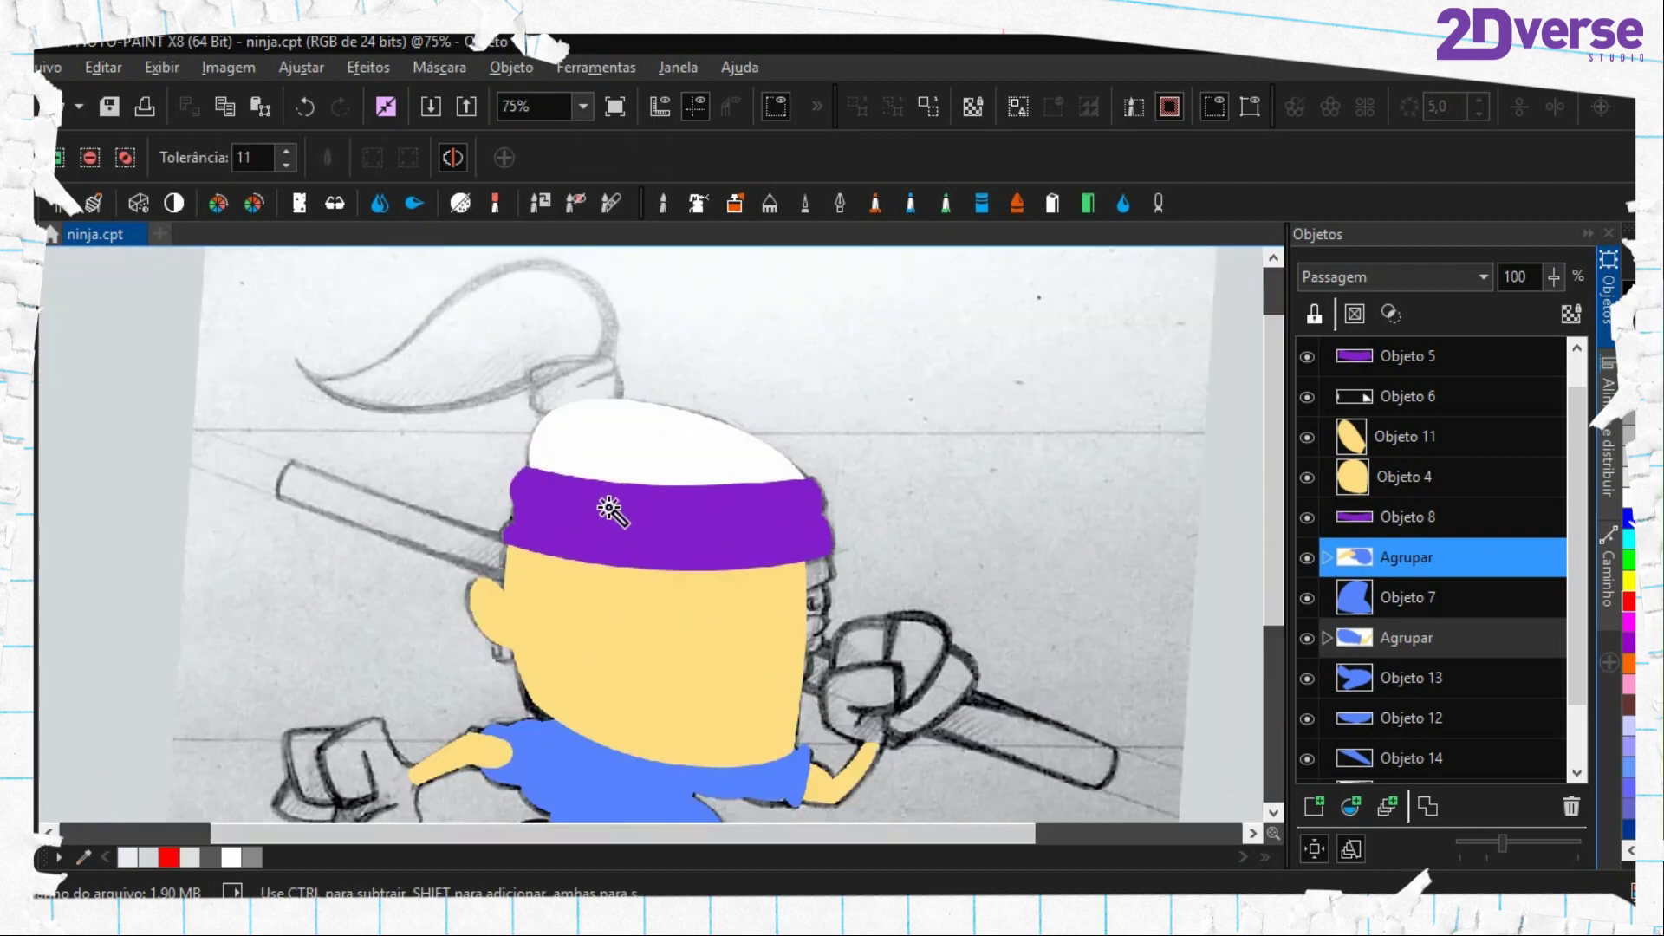
right_click(610, 509)
left_click(126, 288)
key("ctrl+z")
Sample the headband's purple as the fill colour
key("e")
left_click(607, 530)
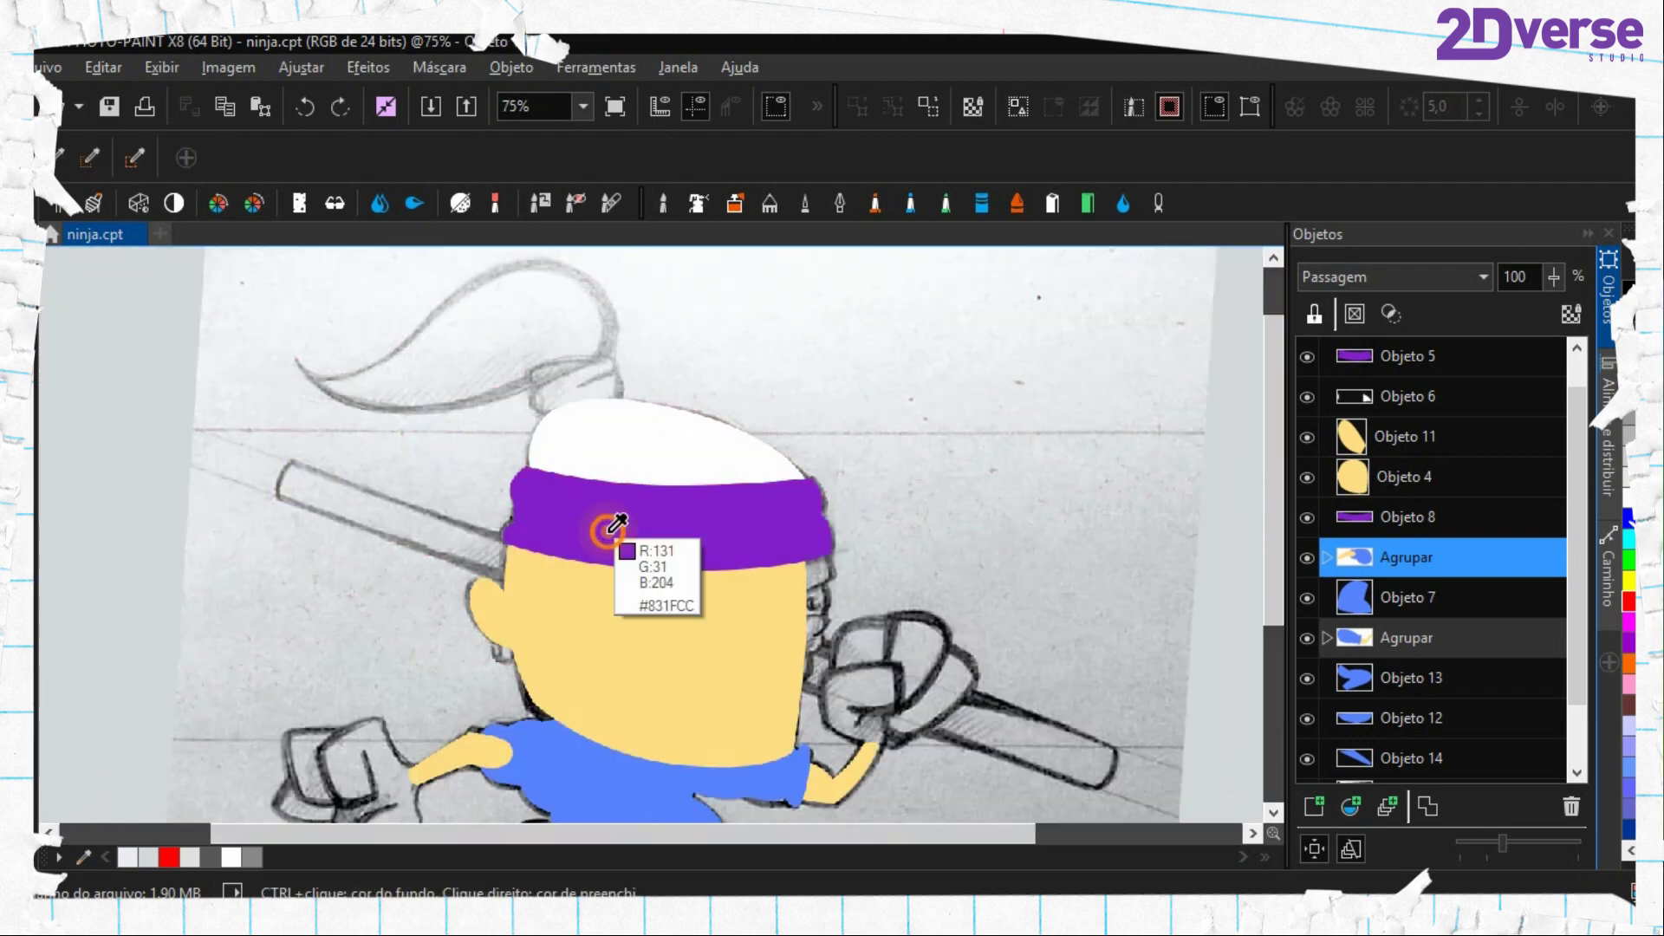
scroll(552, 448, "up", 1)
Trace the hair tie at the ponytail's base with a closed Bézier path overlapping the white hair, and create a mask from it
key("F10")
scroll(711, 551, "up", 2)
left_click_drag(484, 358, 658, 644)
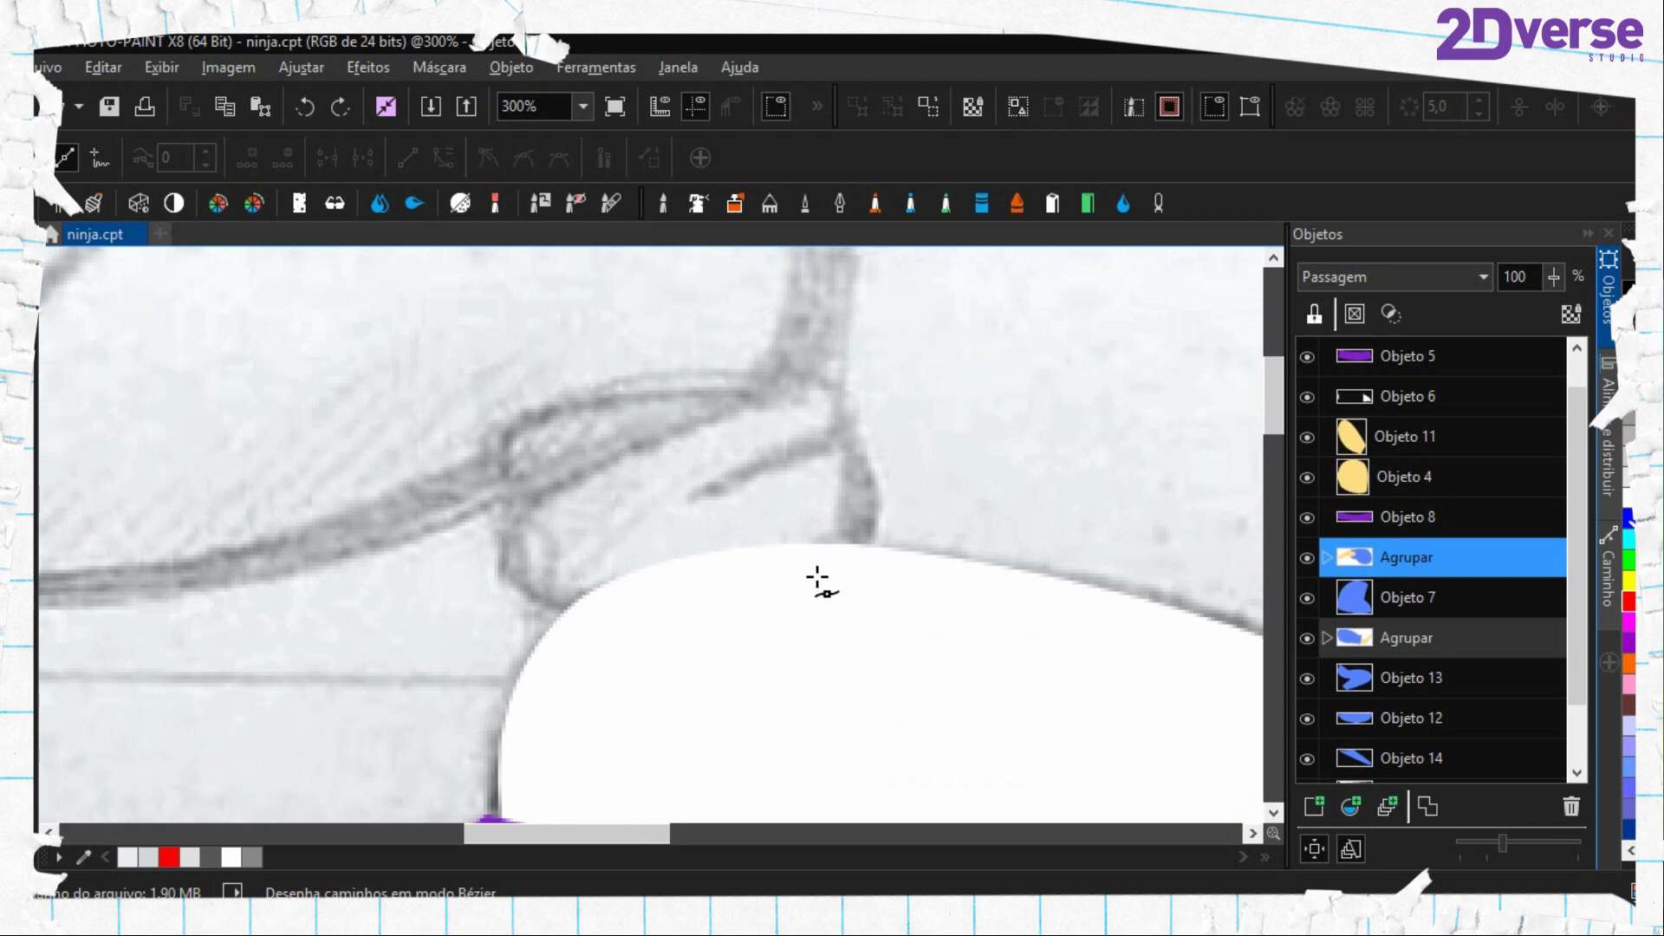
left_click(860, 558)
left_click_drag(563, 602, 505, 587)
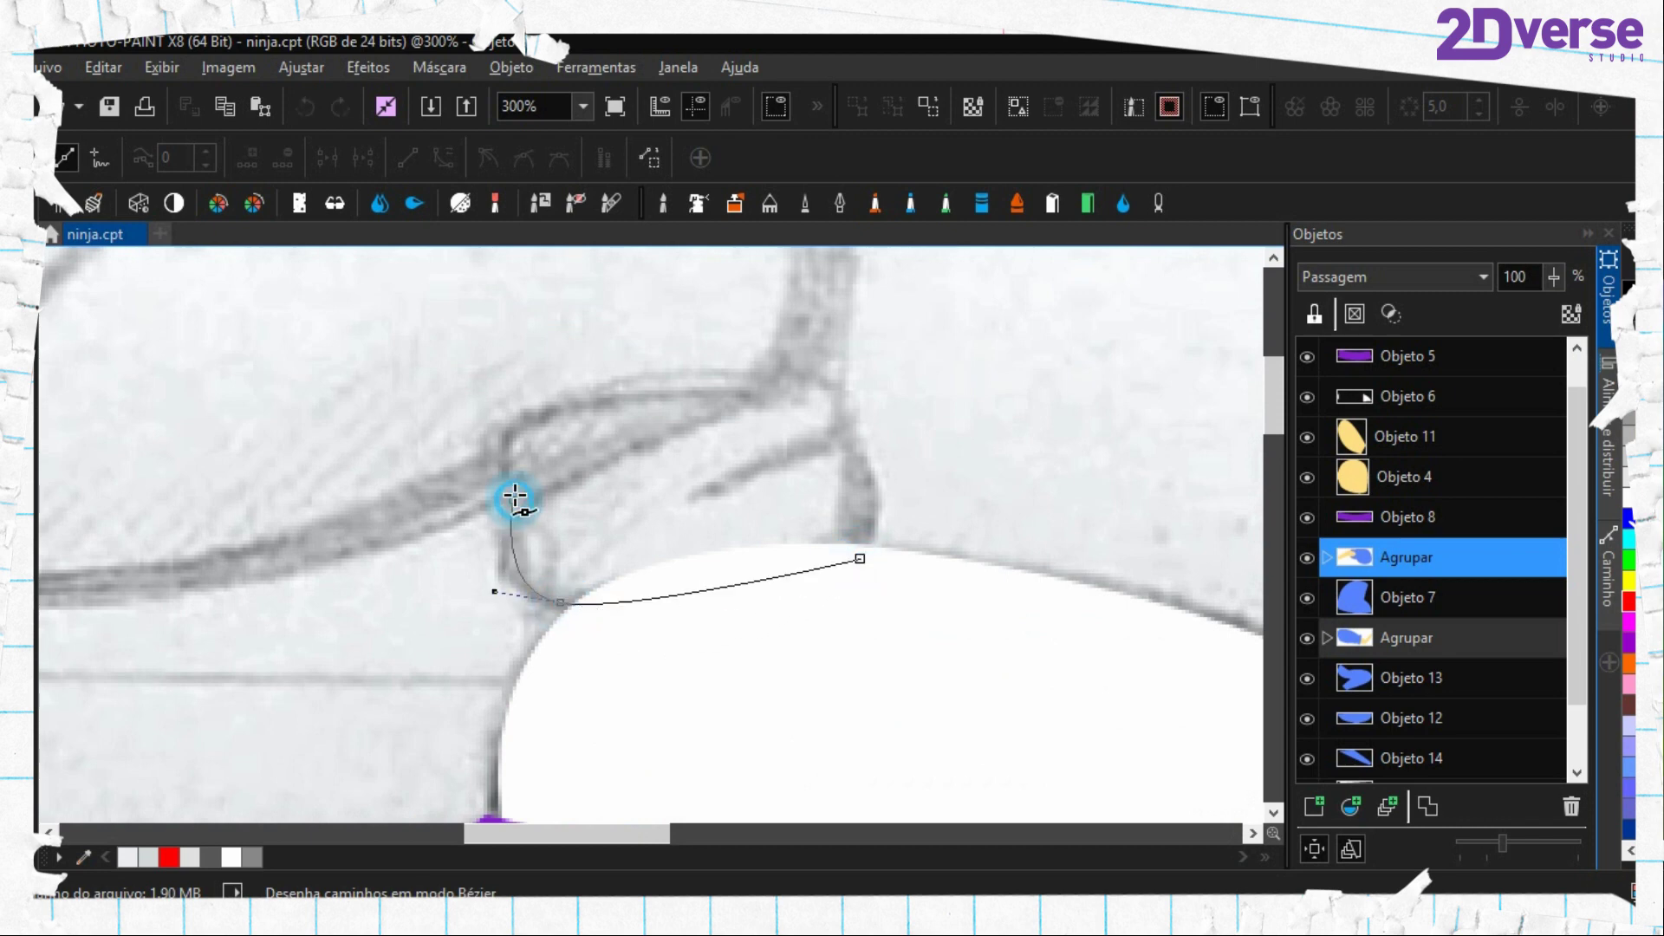
left_click_drag(545, 401, 644, 379)
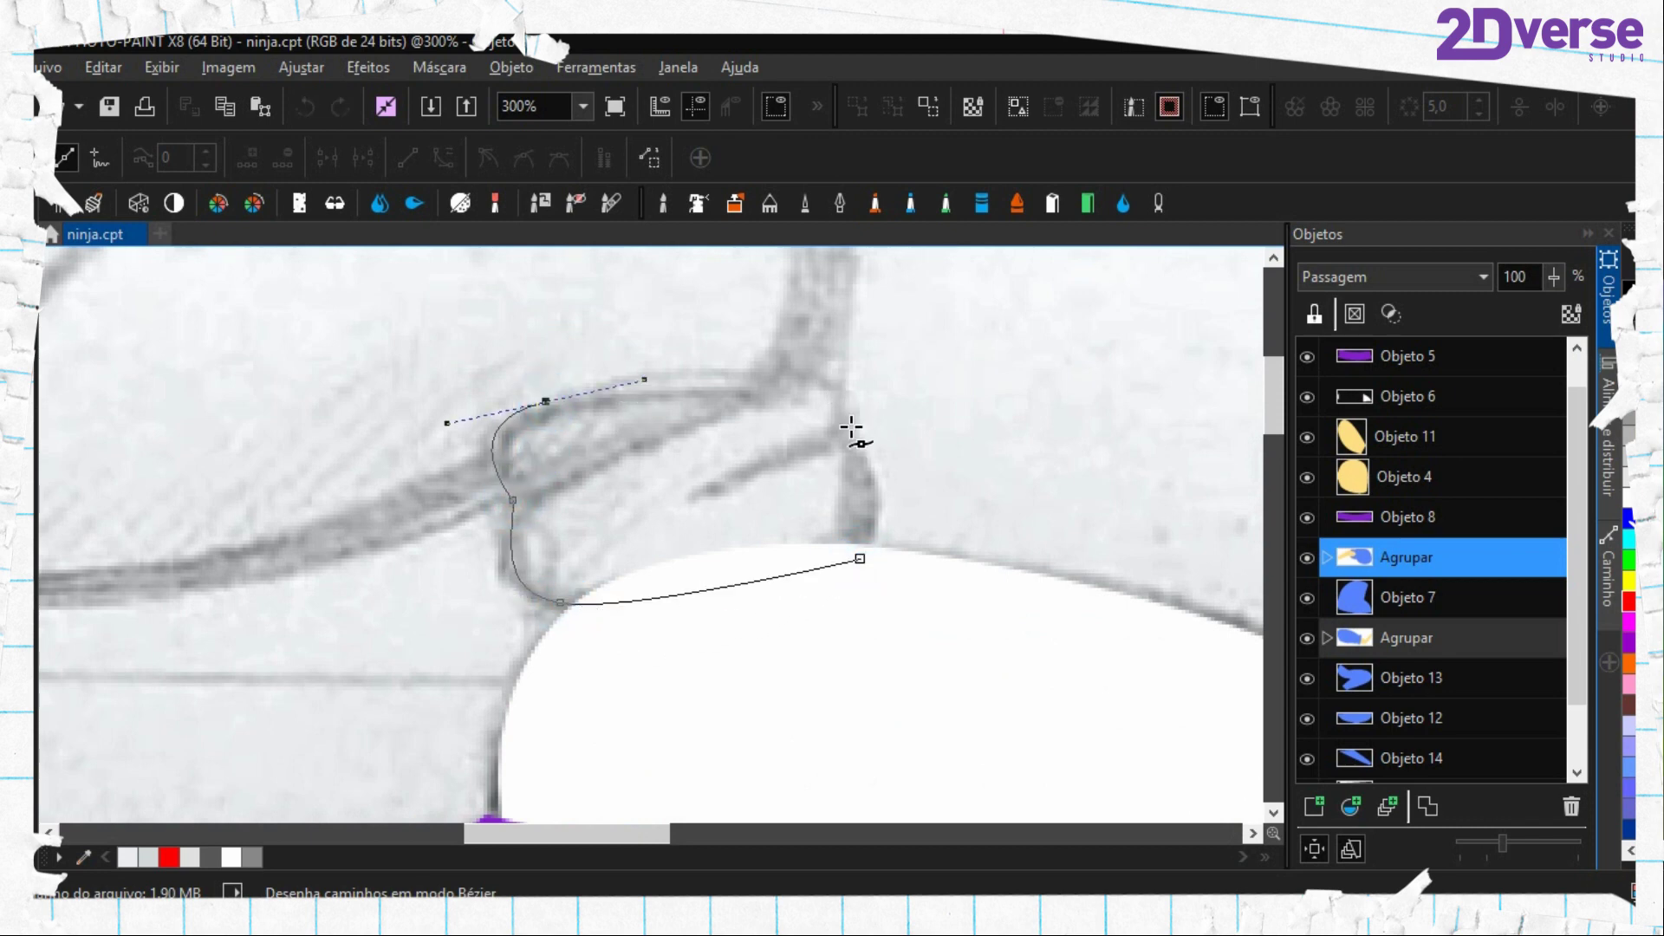
left_click_drag(845, 426, 824, 638)
left_click(888, 502)
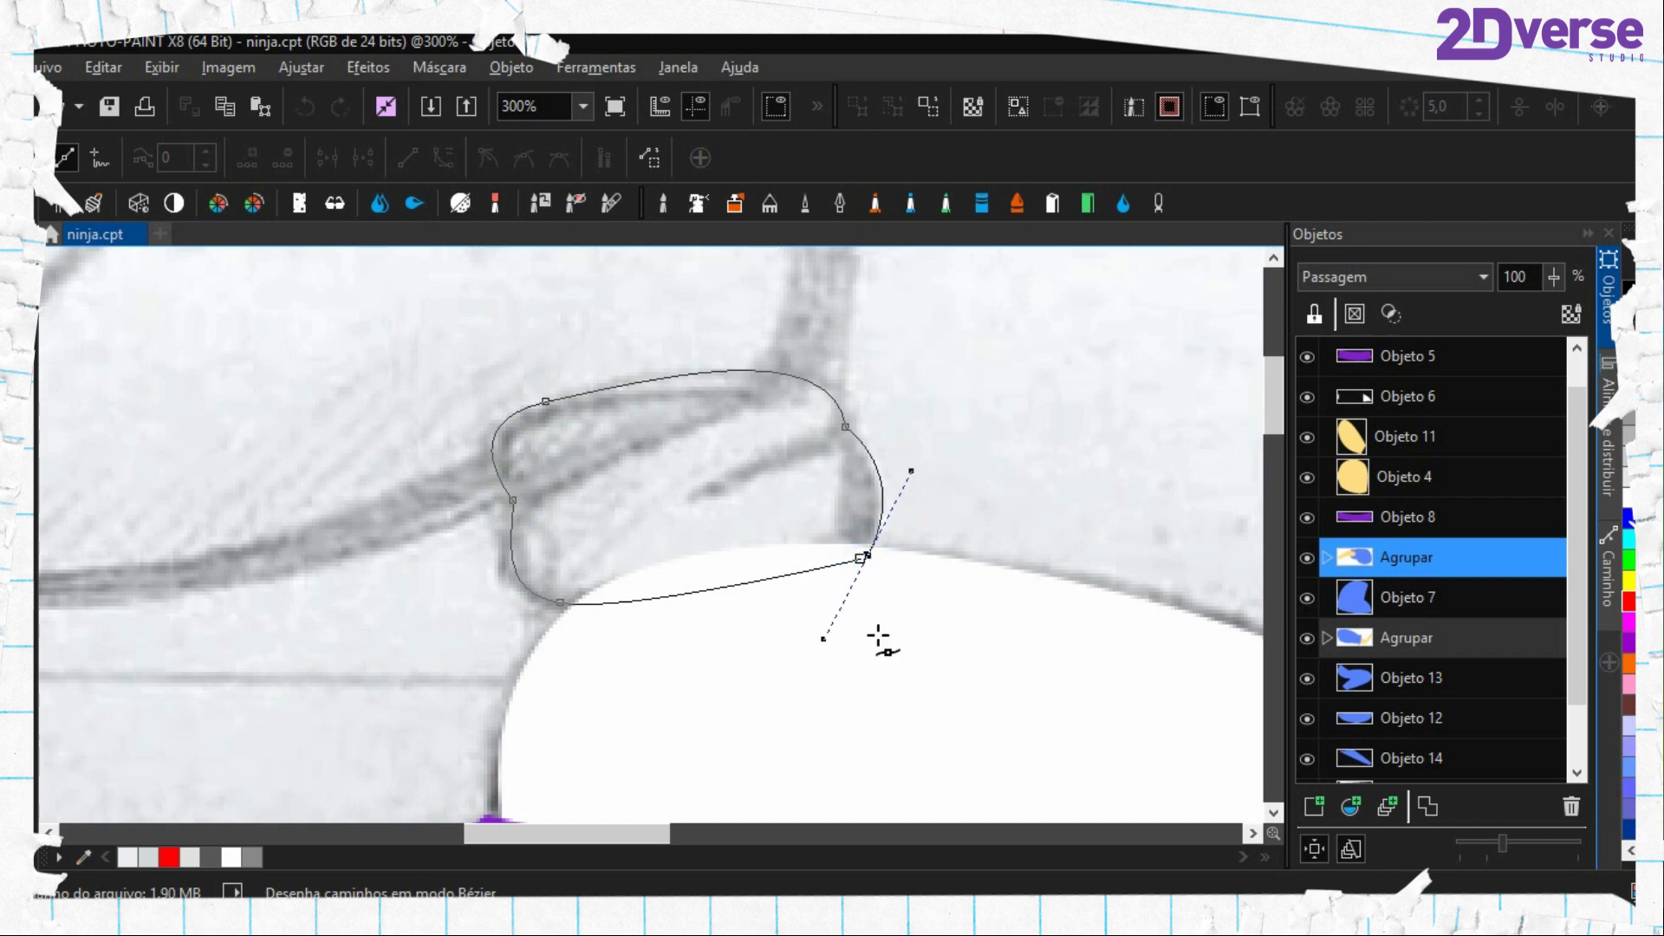
key("ctrl+shift+m")
Fill the masked hair tie with the purple on a new object directly above the white hair object
scroll(1406, 532, "up", 1)
left_click(1383, 439)
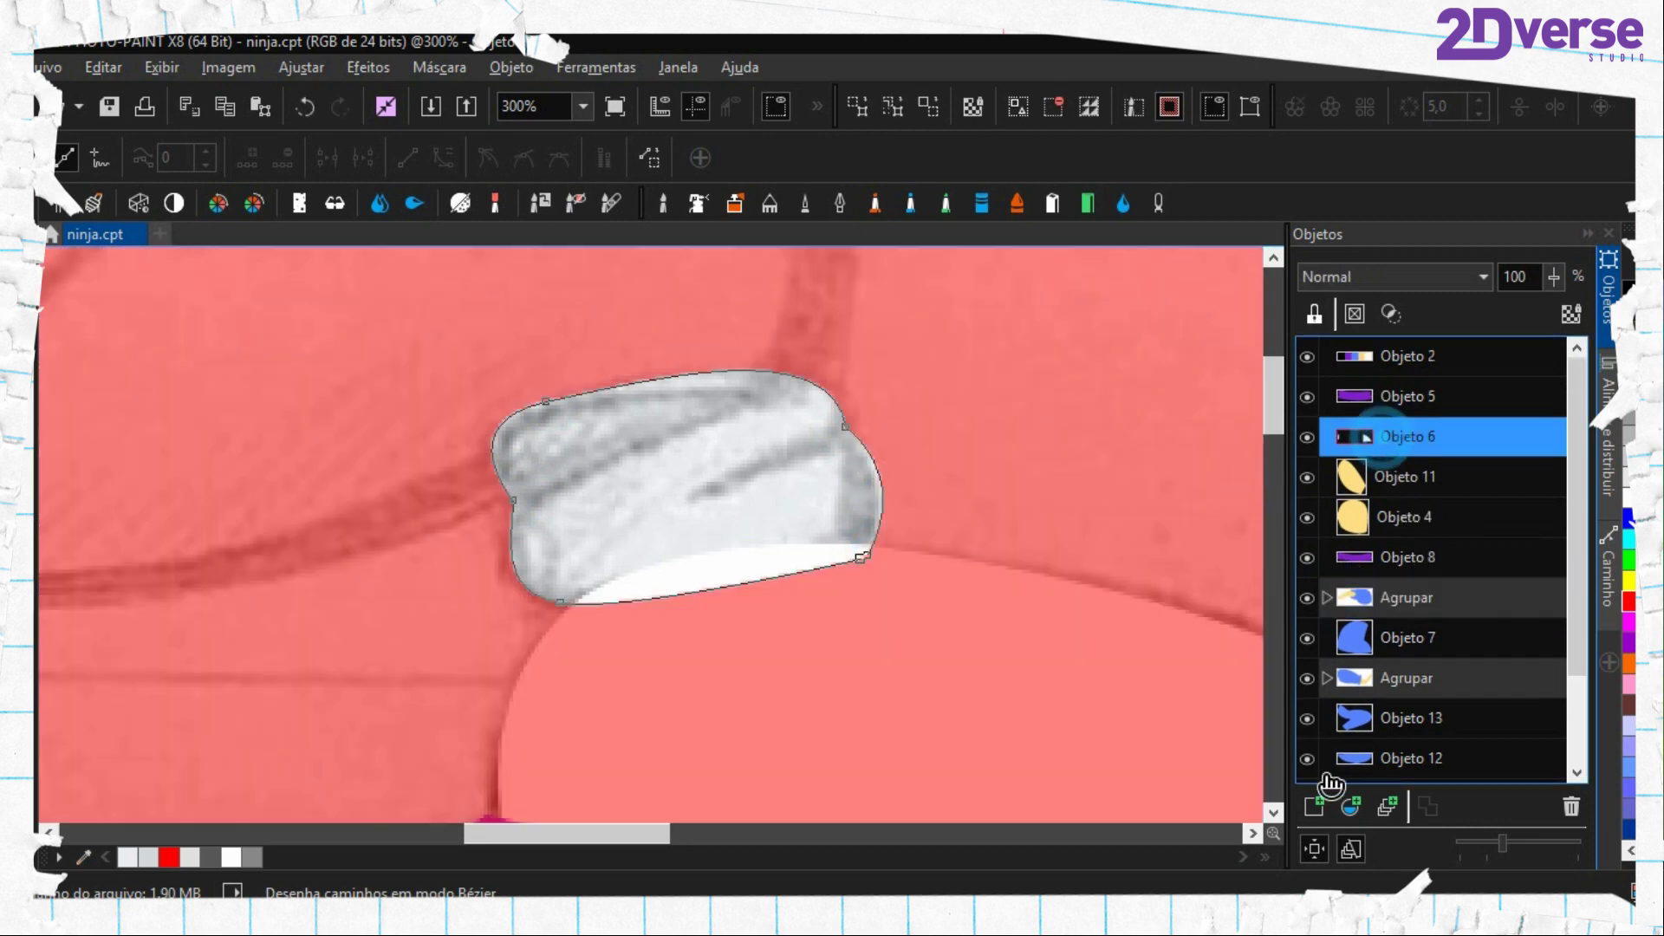
left_click(1315, 805)
key("f")
left_click(725, 494)
Remove the mask and delete the path around the hair tie
key("ctrl+shift+r")
right_click(732, 502)
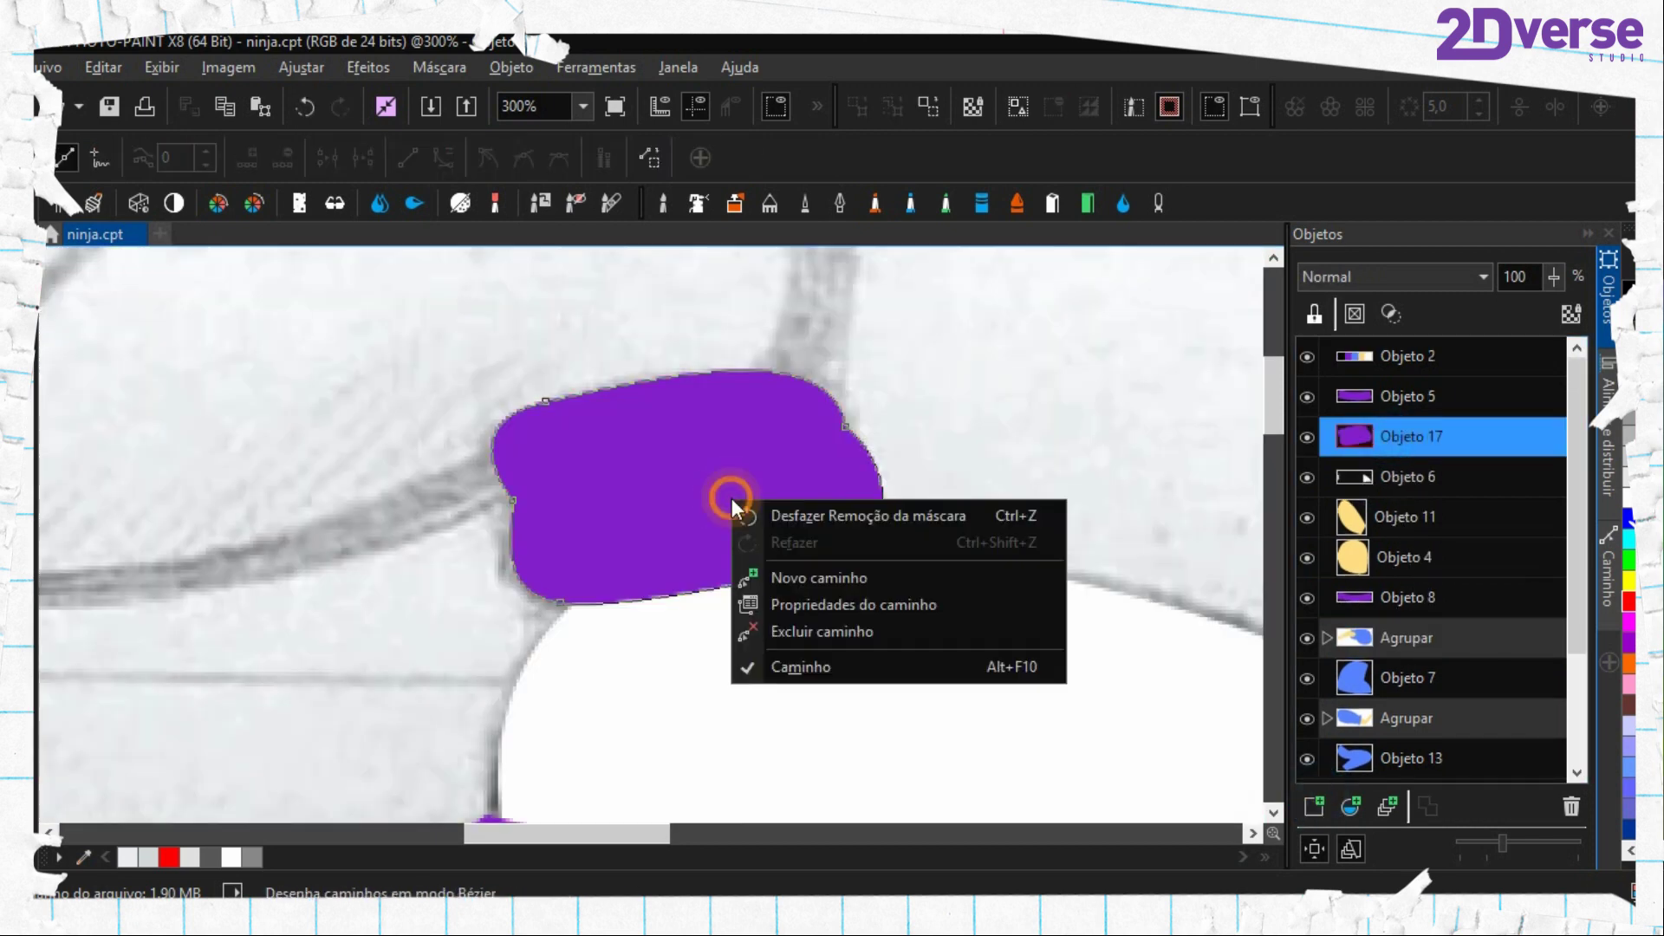
left_click(825, 633)
Trace the ponytail's upper edge with a Bézier path from inside the hair tie to the pointed tip
scroll(672, 596, "down", 1)
left_click_drag(601, 553, 743, 732)
left_click(891, 613)
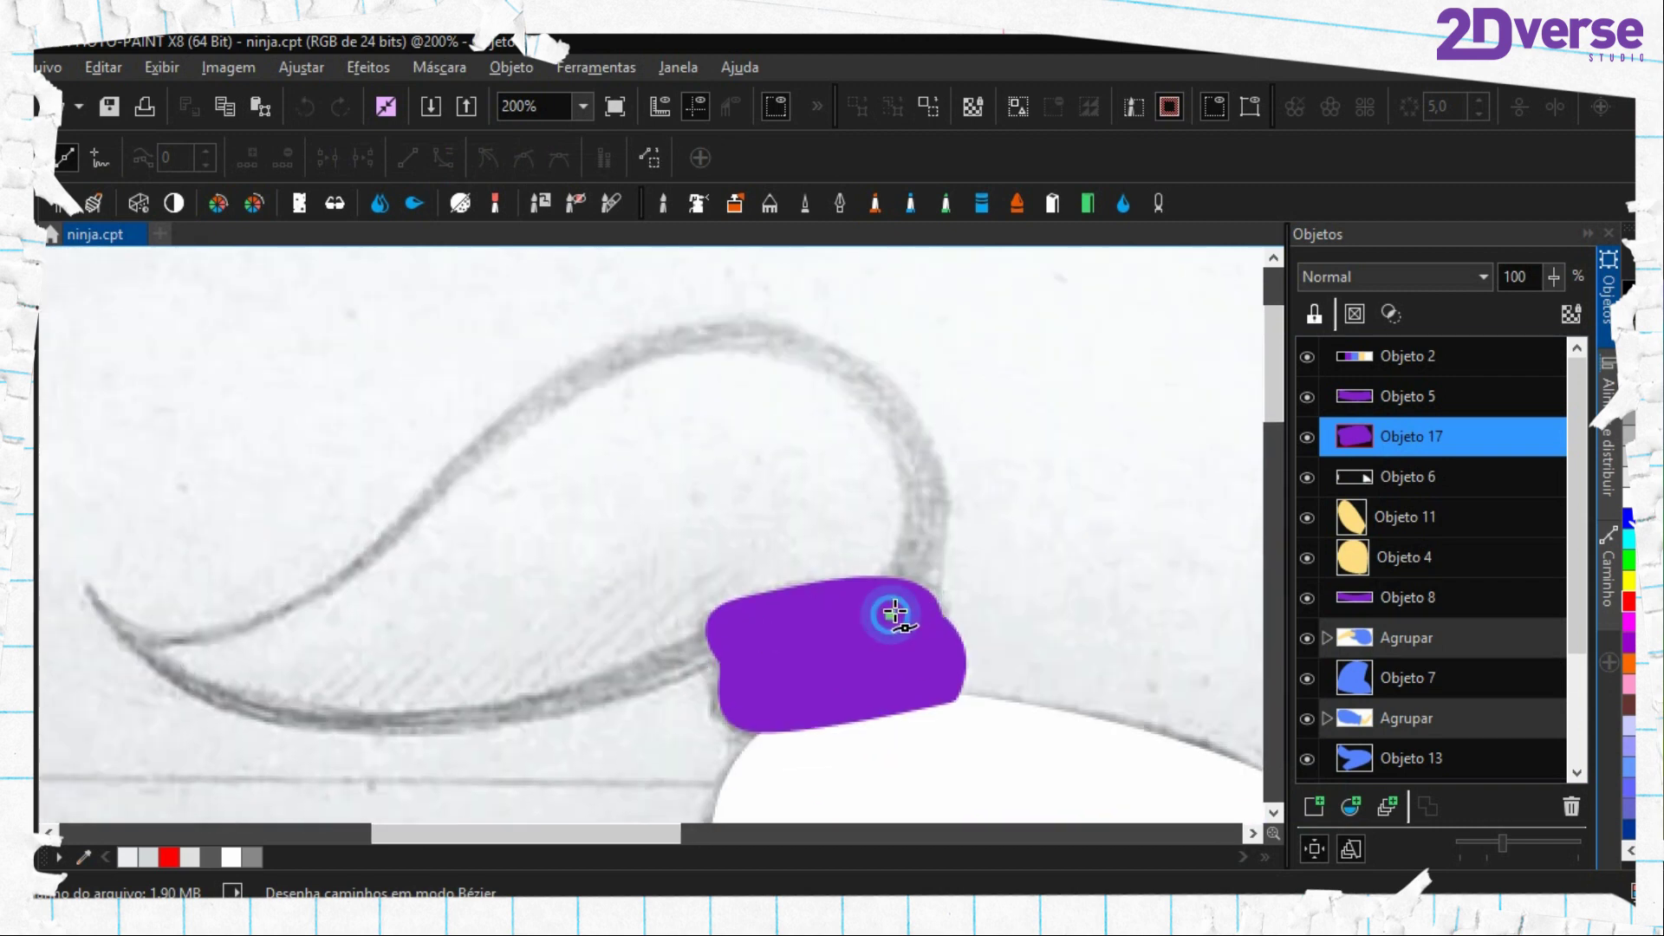
left_click(890, 614)
left_click_drag(863, 390, 744, 297)
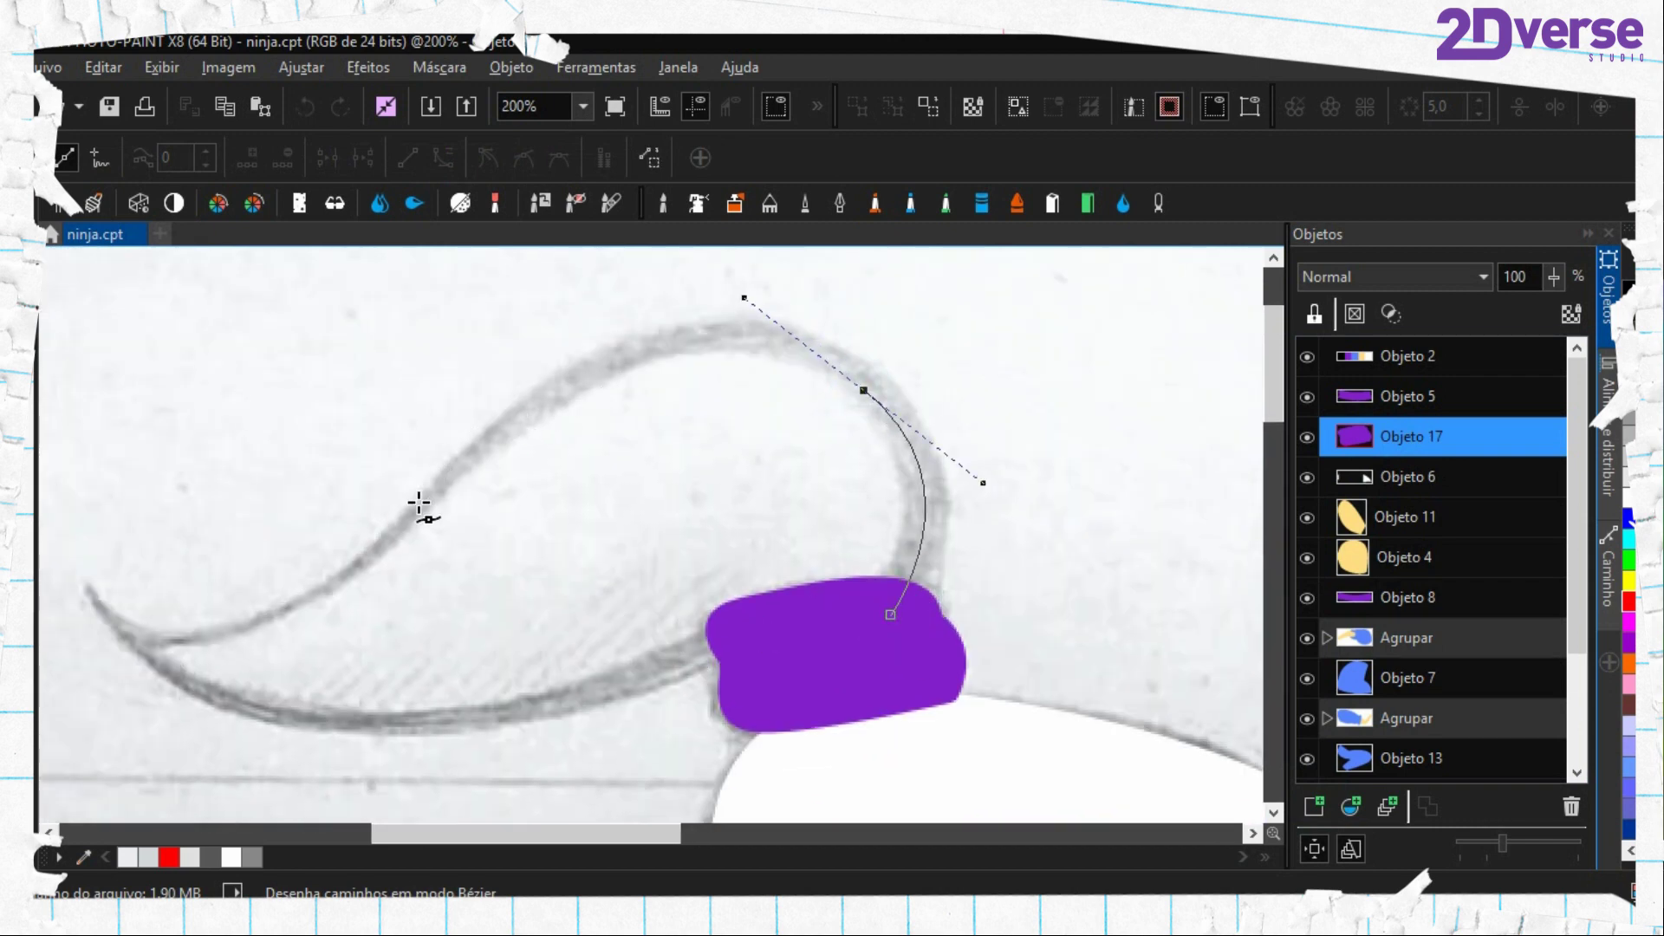
left_click_drag(419, 503, 513, 610)
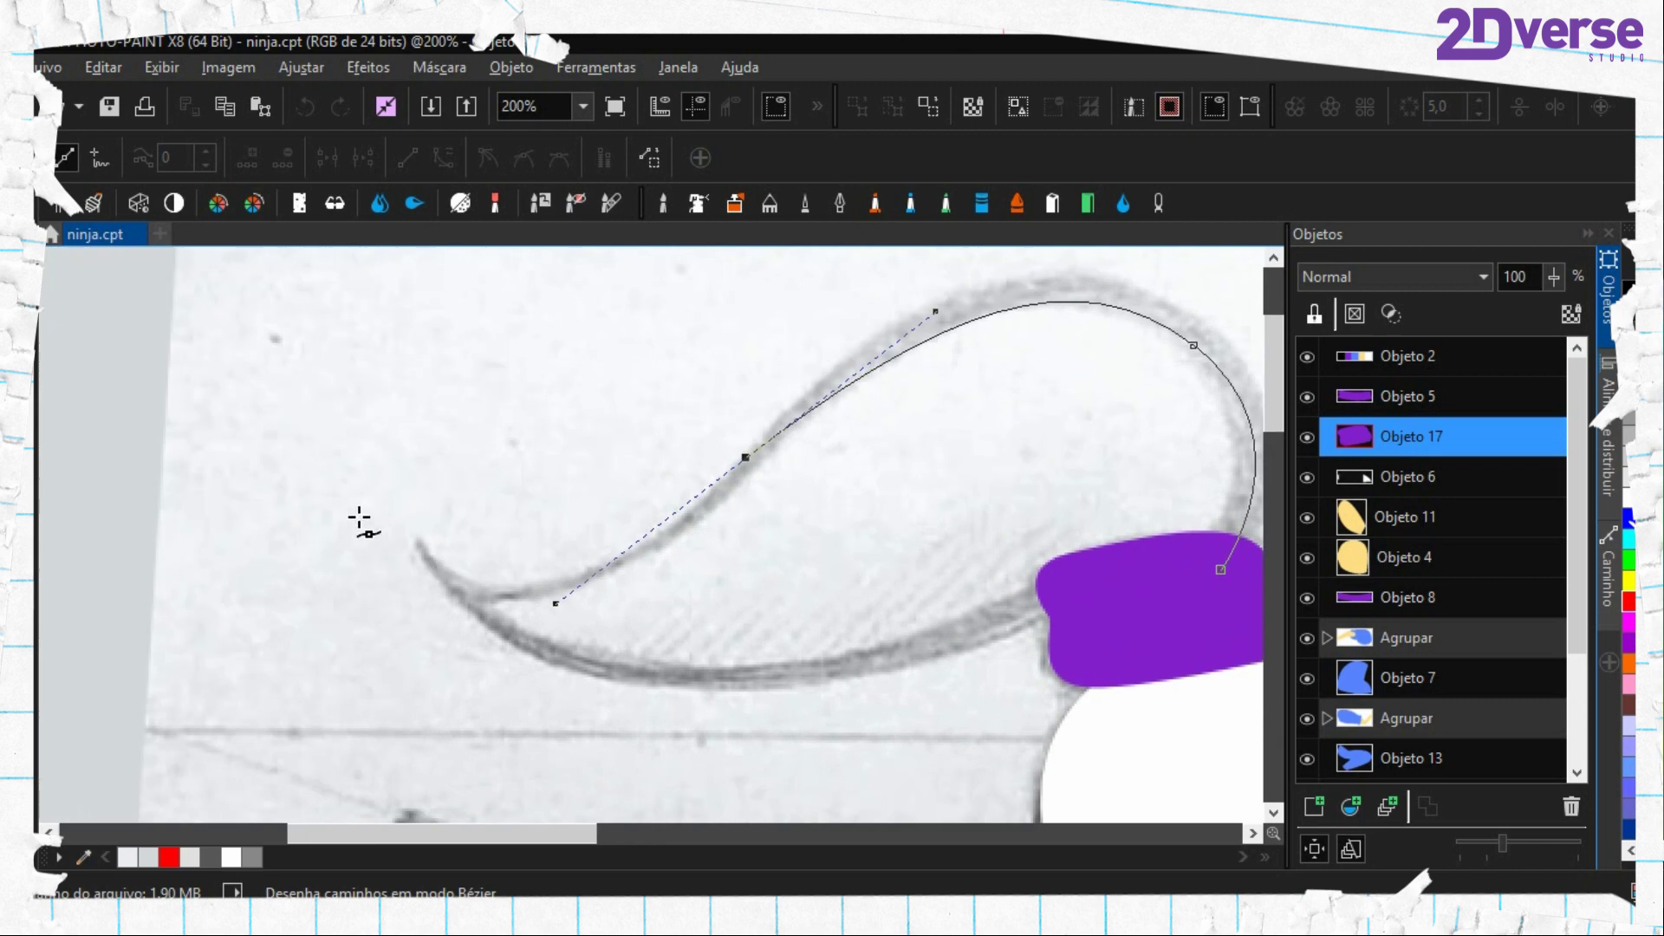
left_click_drag(391, 518, 340, 428)
Continue the path along the ponytail's lower edge back into the hair tie, and create a mask from it
left_click_drag(716, 596, 529, 534)
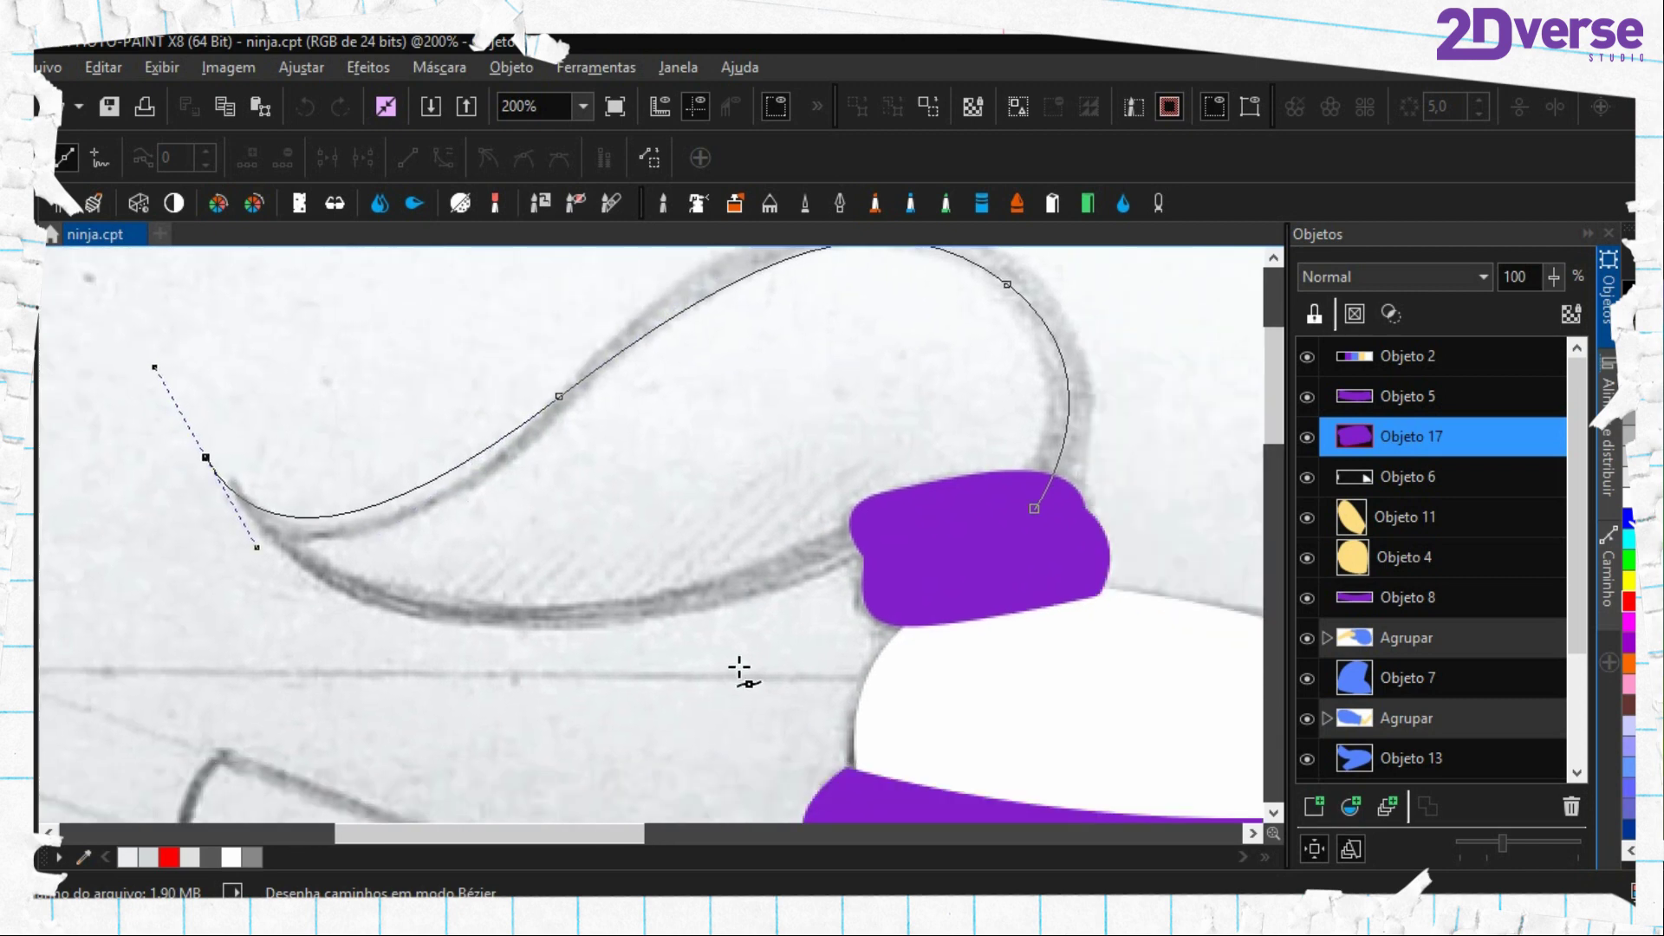
left_click_drag(407, 523, 543, 629)
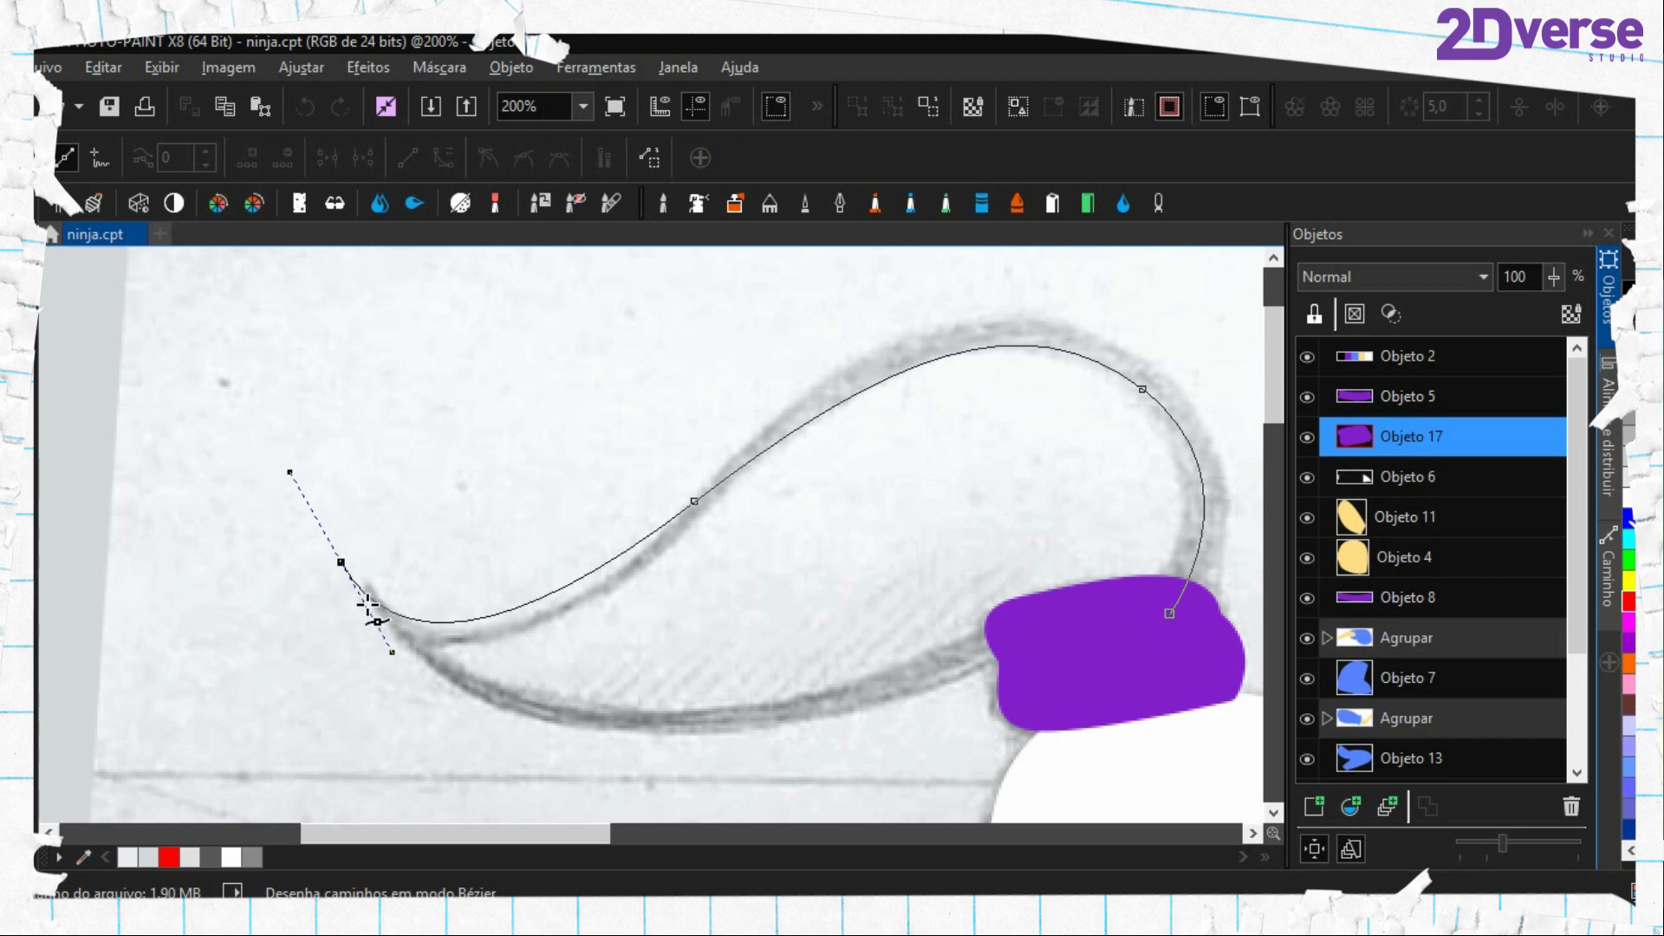
left_click_drag(770, 640, 670, 590)
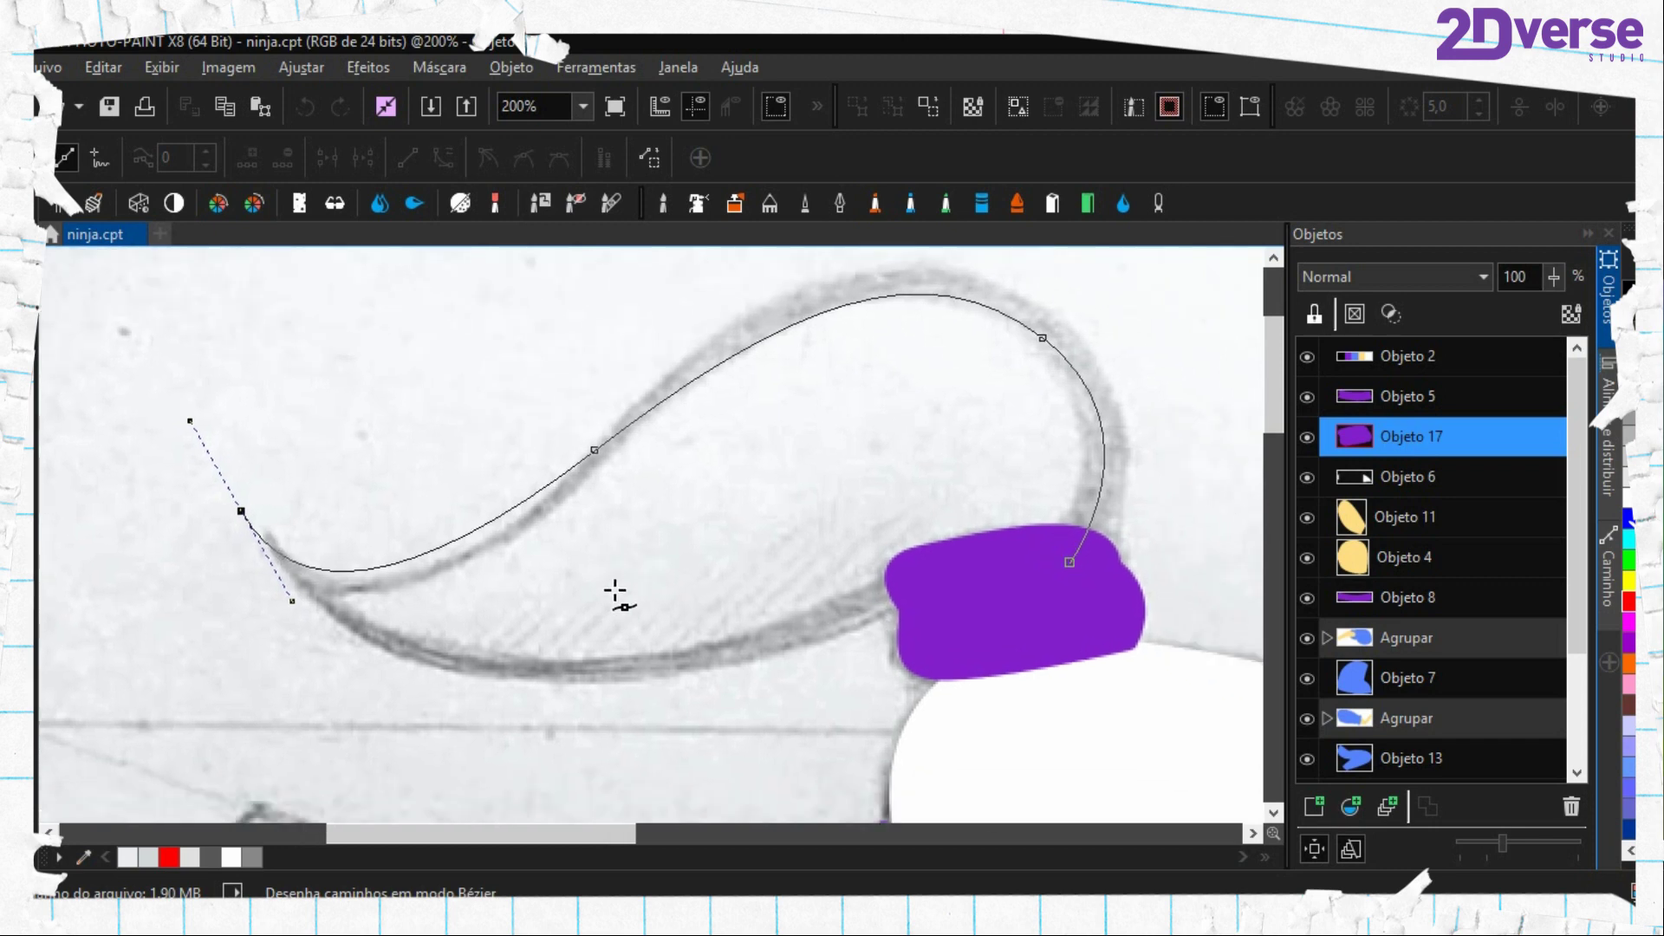
left_click(546, 676)
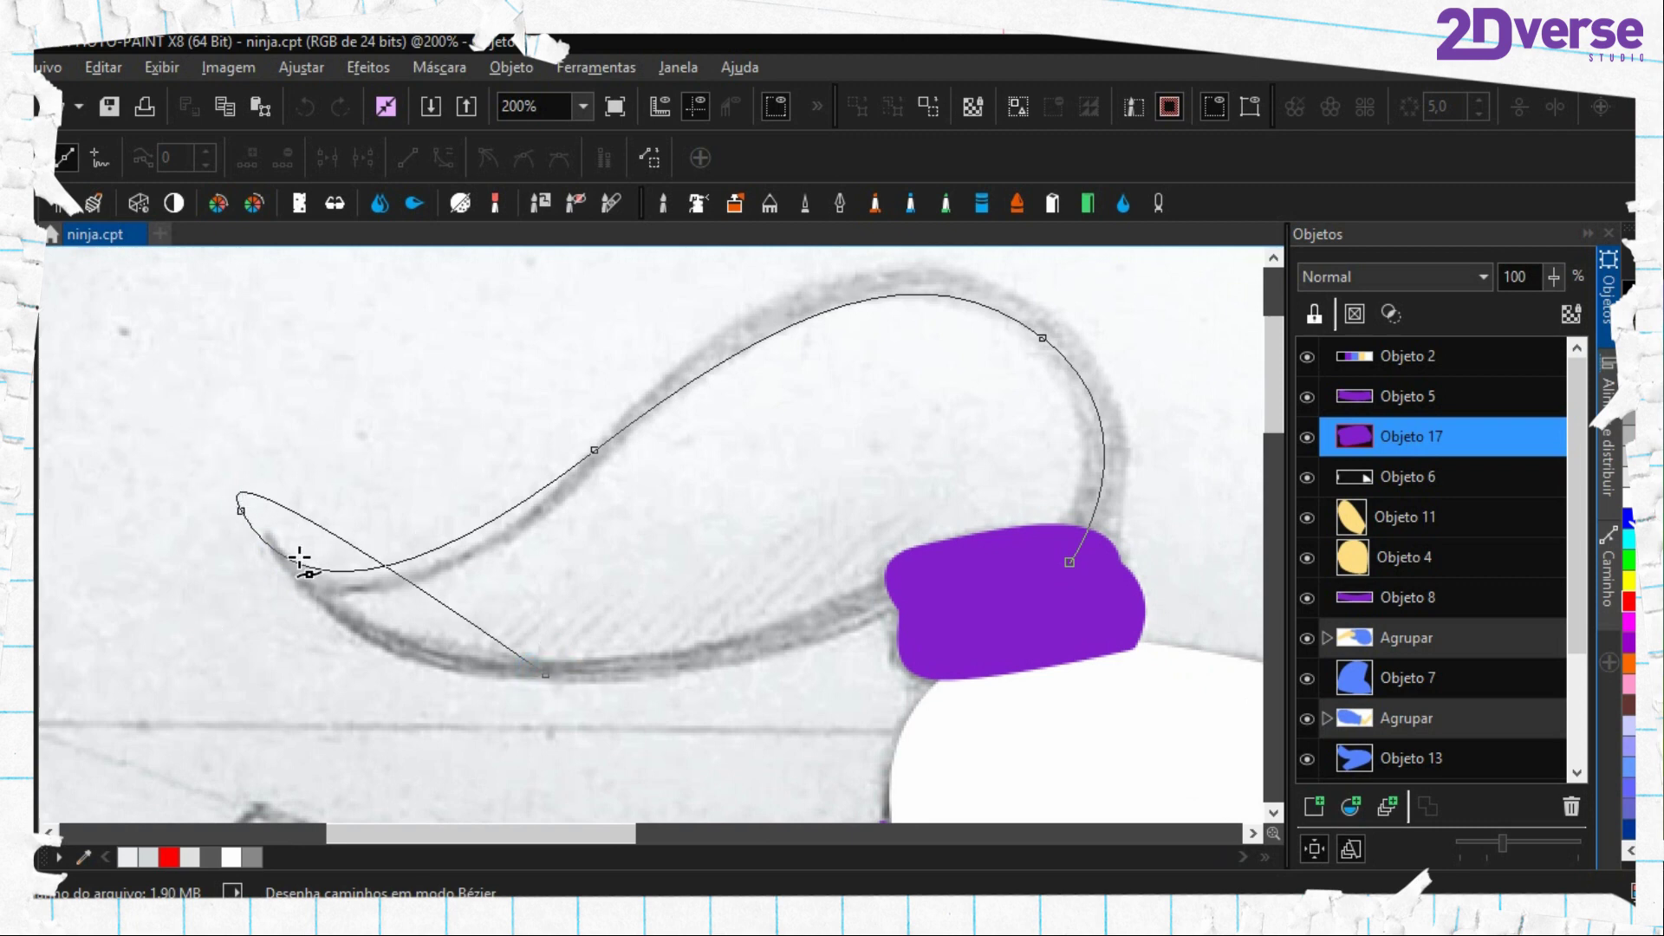
left_click_drag(462, 629, 667, 704)
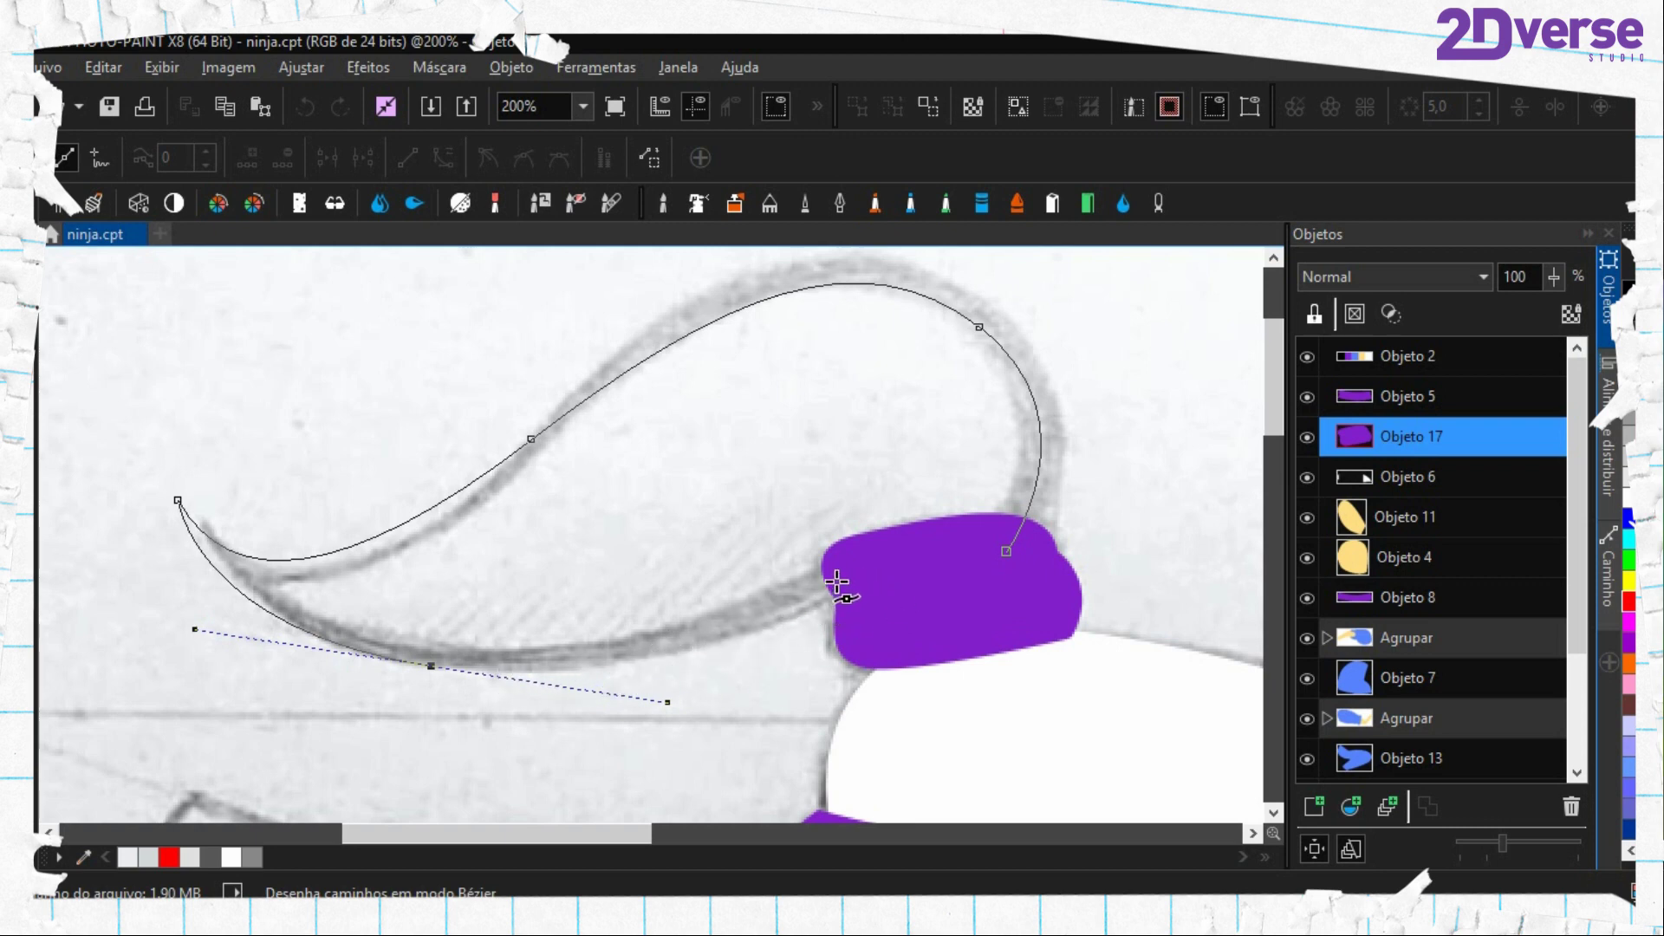
left_click(836, 579)
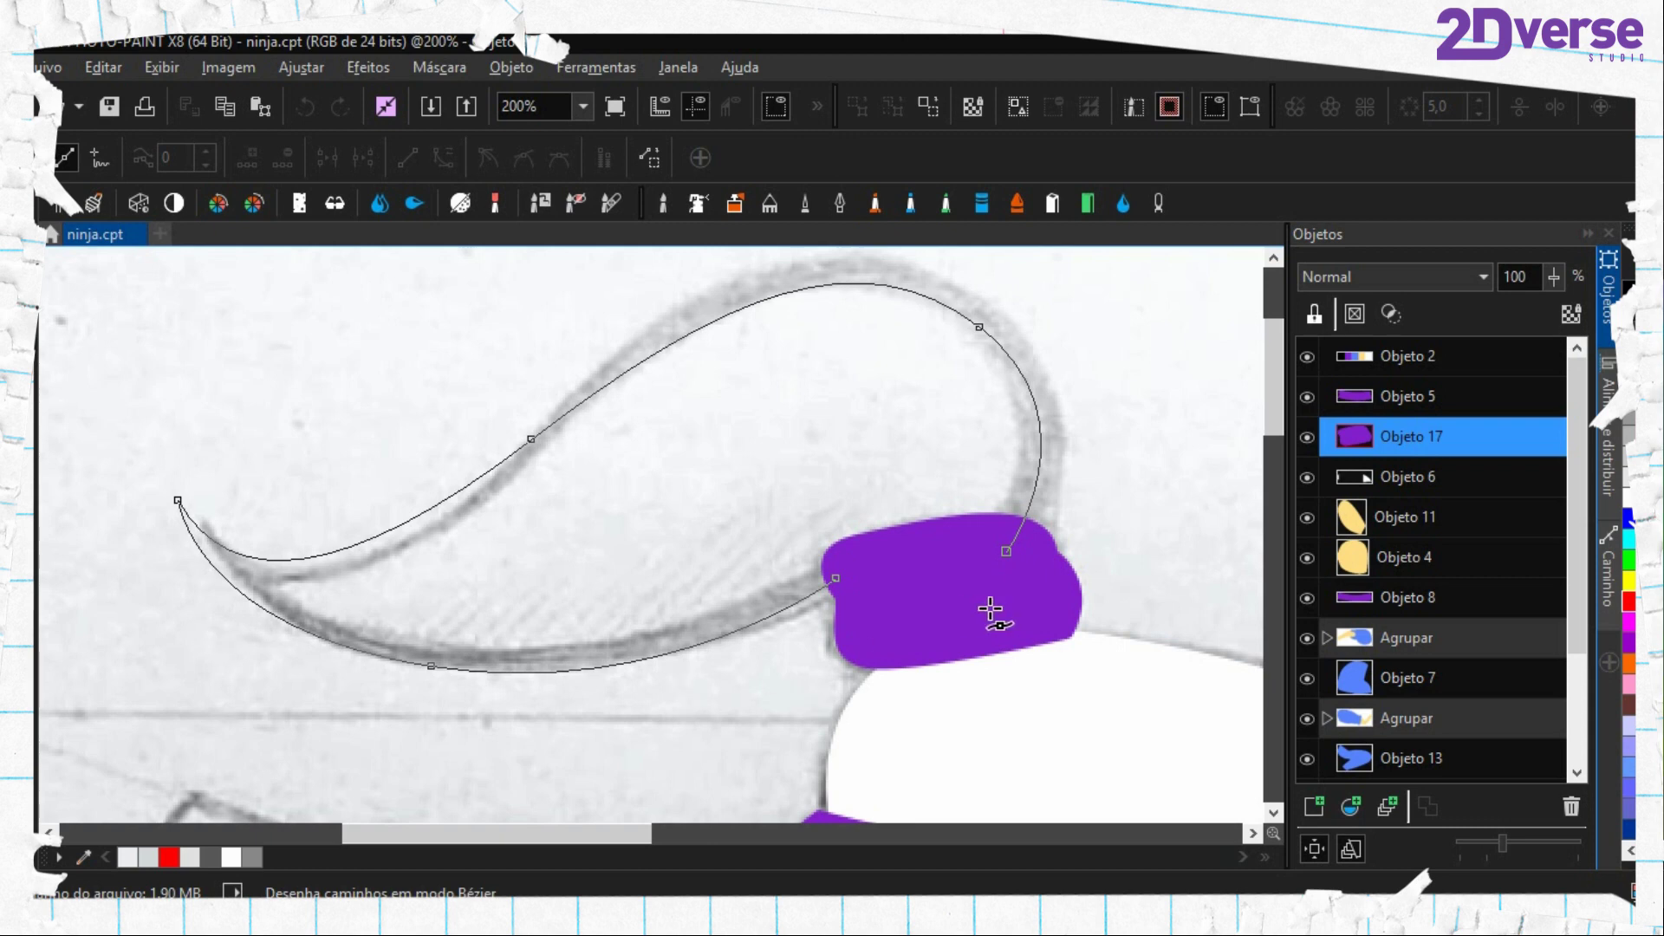
left_click(988, 561)
key("ctrl+shift+m")
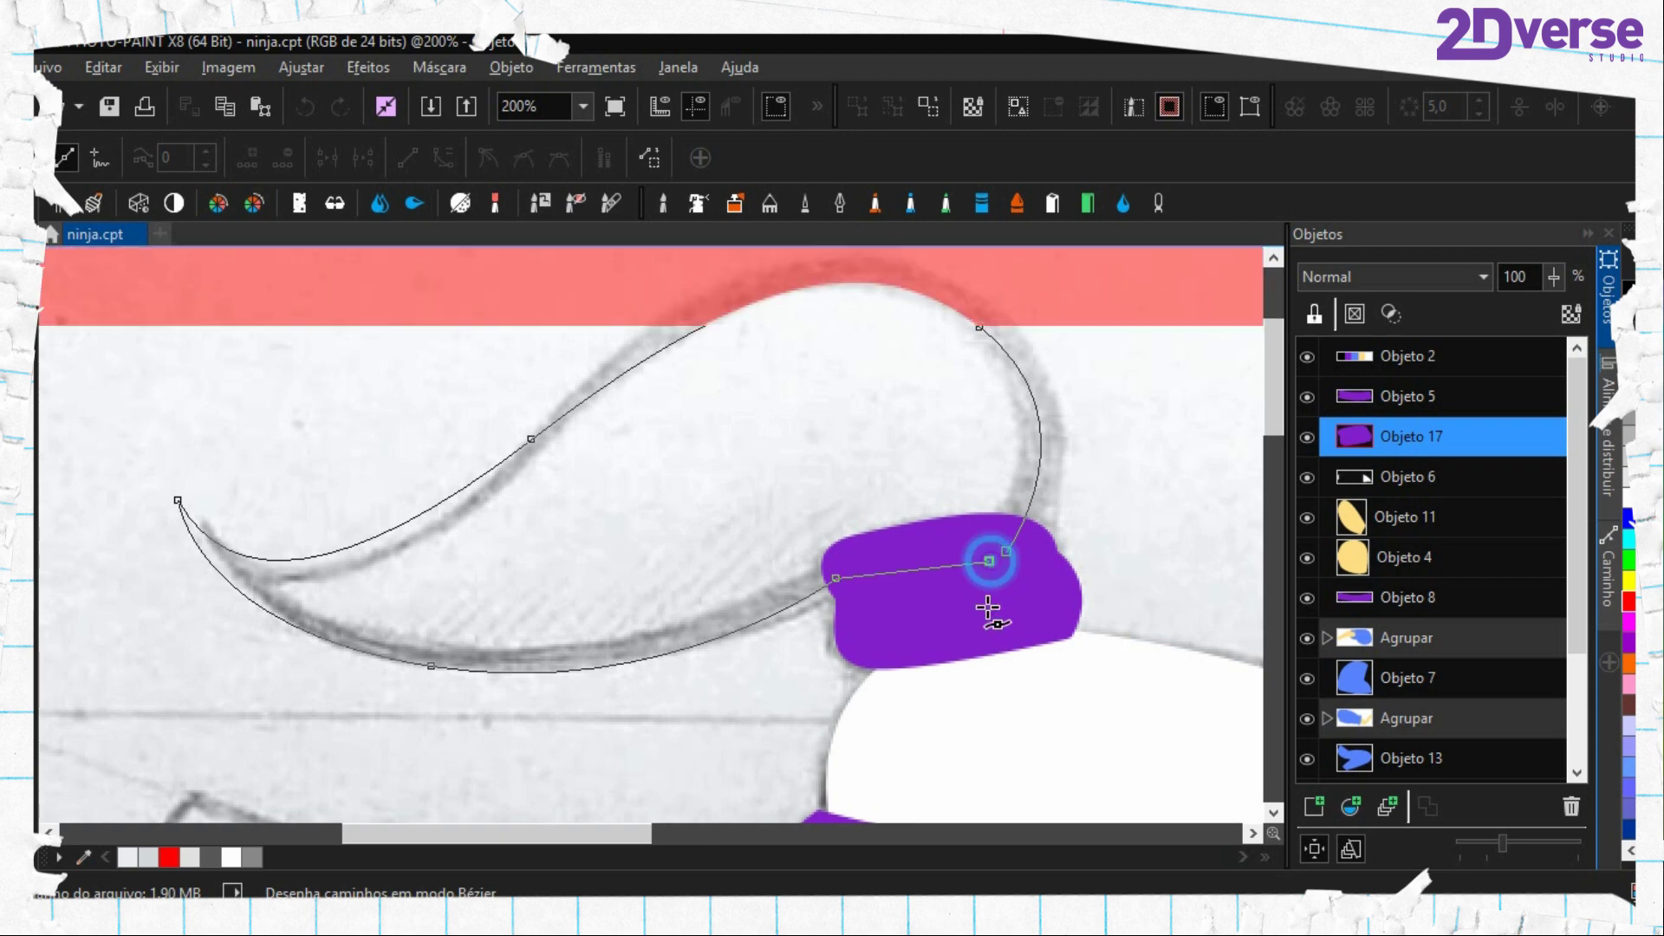
Sample the hair's white and fill the masked ponytail with it on a new object directly below the hair tie object
scroll(761, 610, "down", 1)
key("e")
right_click(776, 605)
key("F2")
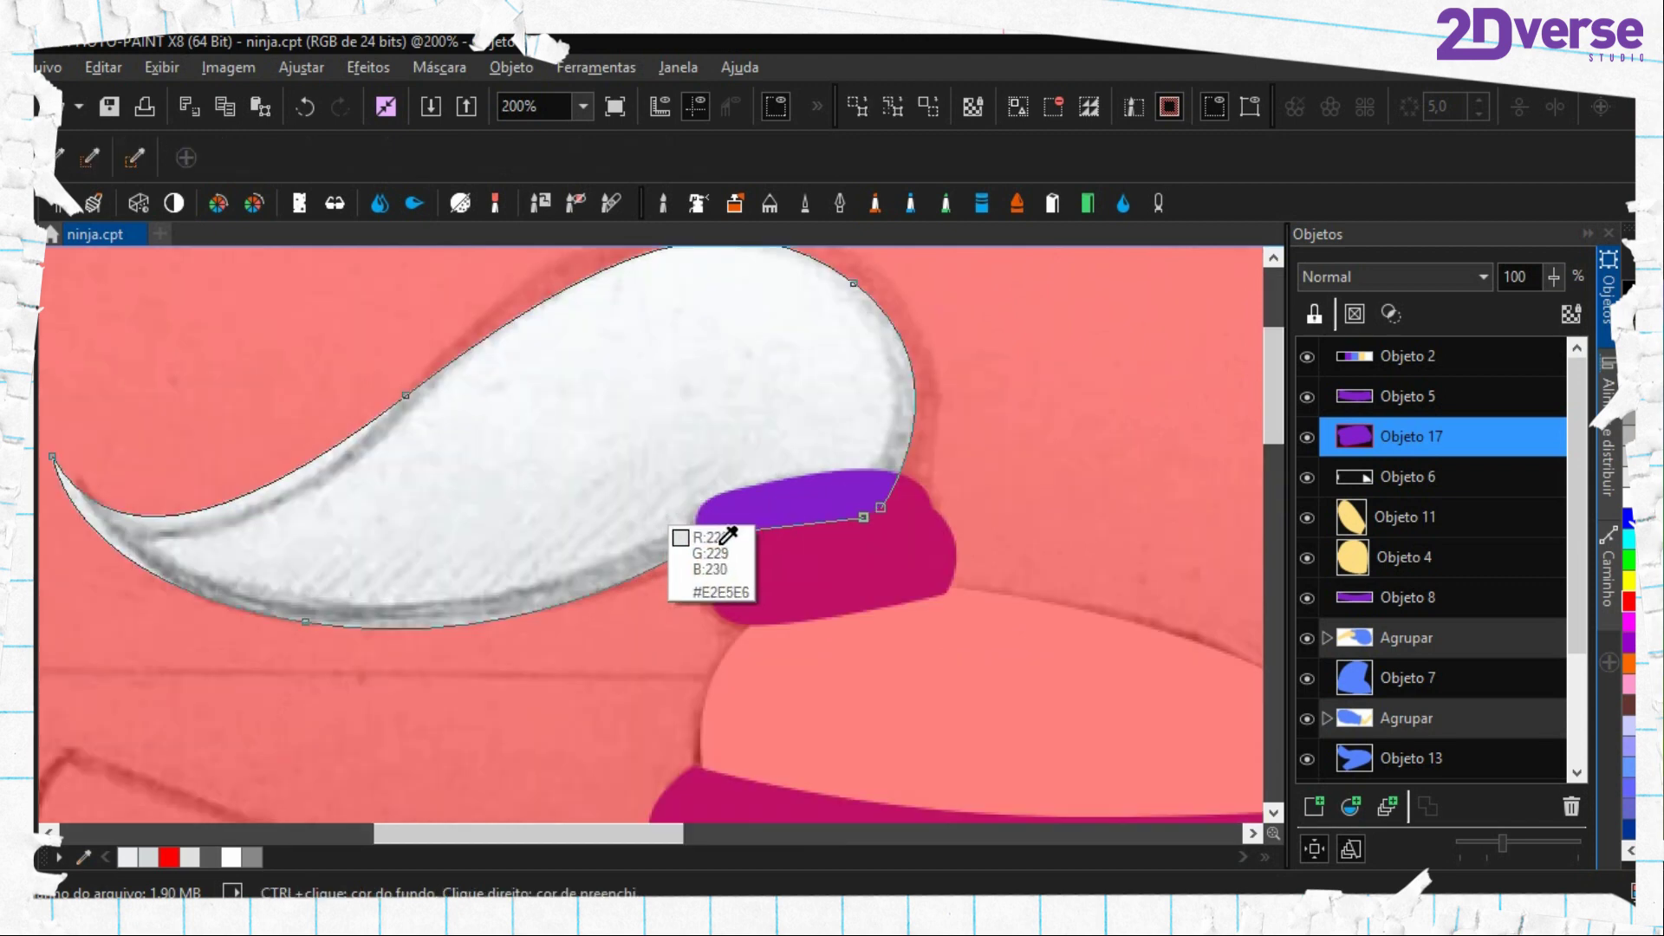
left_click(1314, 806)
key("f")
left_click(725, 380)
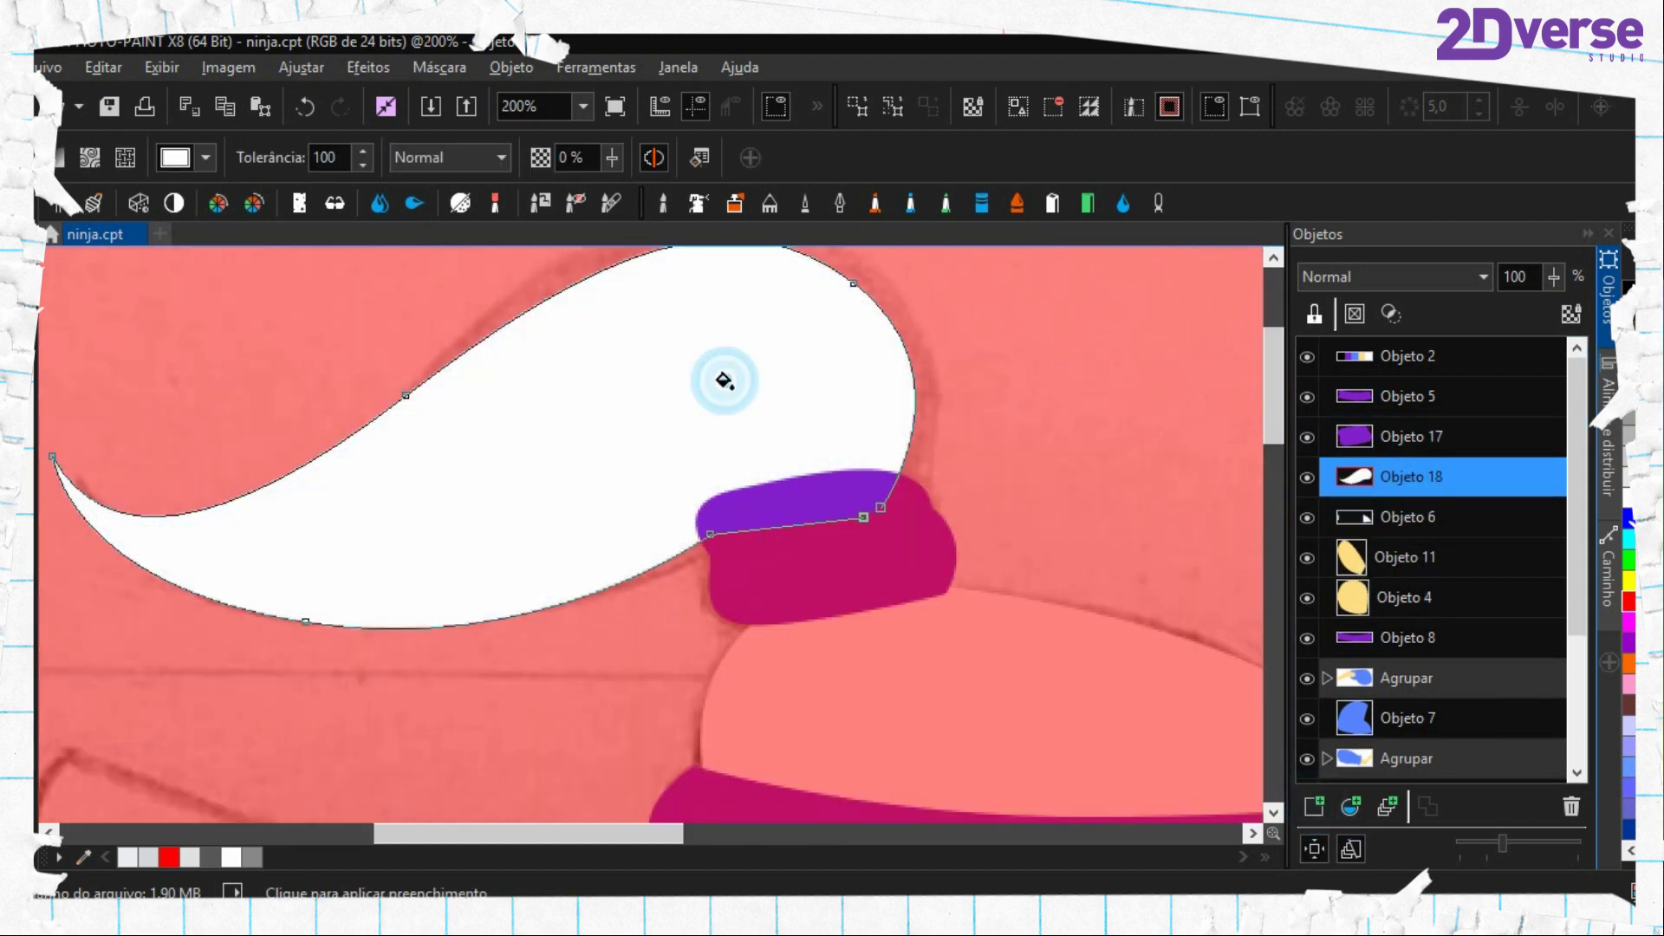
Remove the mask and delete the path around the ponytail
key("ctrl+shift+r")
key("period")
right_click(630, 289)
left_click(727, 429)
Trace the fist on the drawing's right with a closed Bézier path overlapping the wrist, and create a mask from it
key("F3")
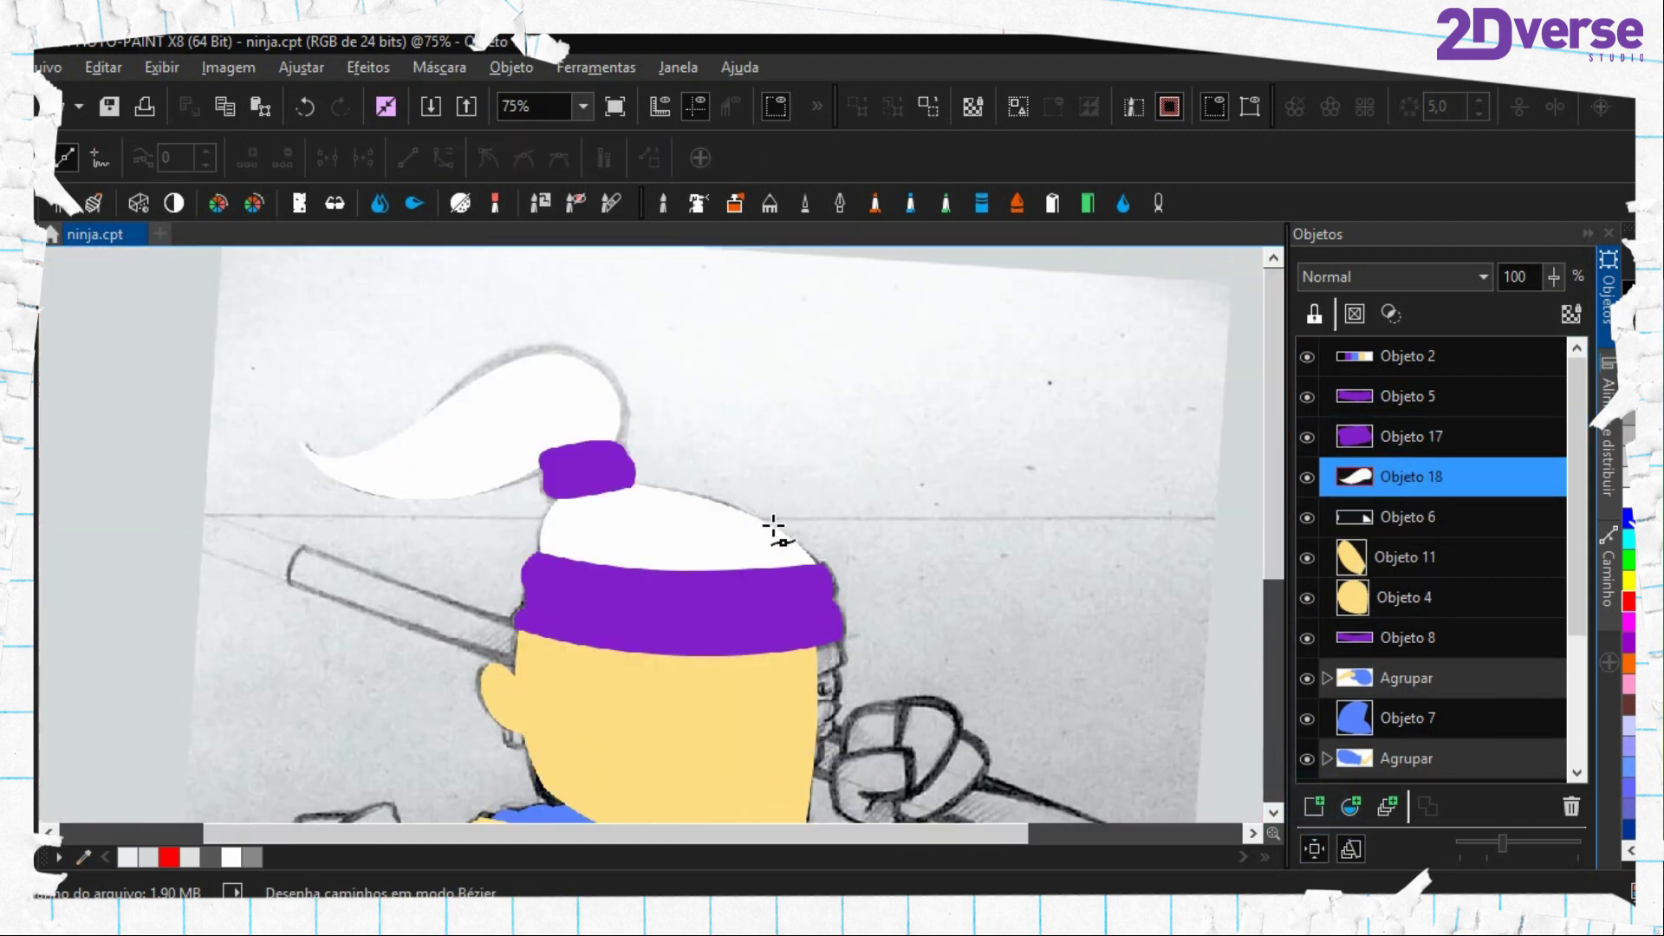
key("F3")
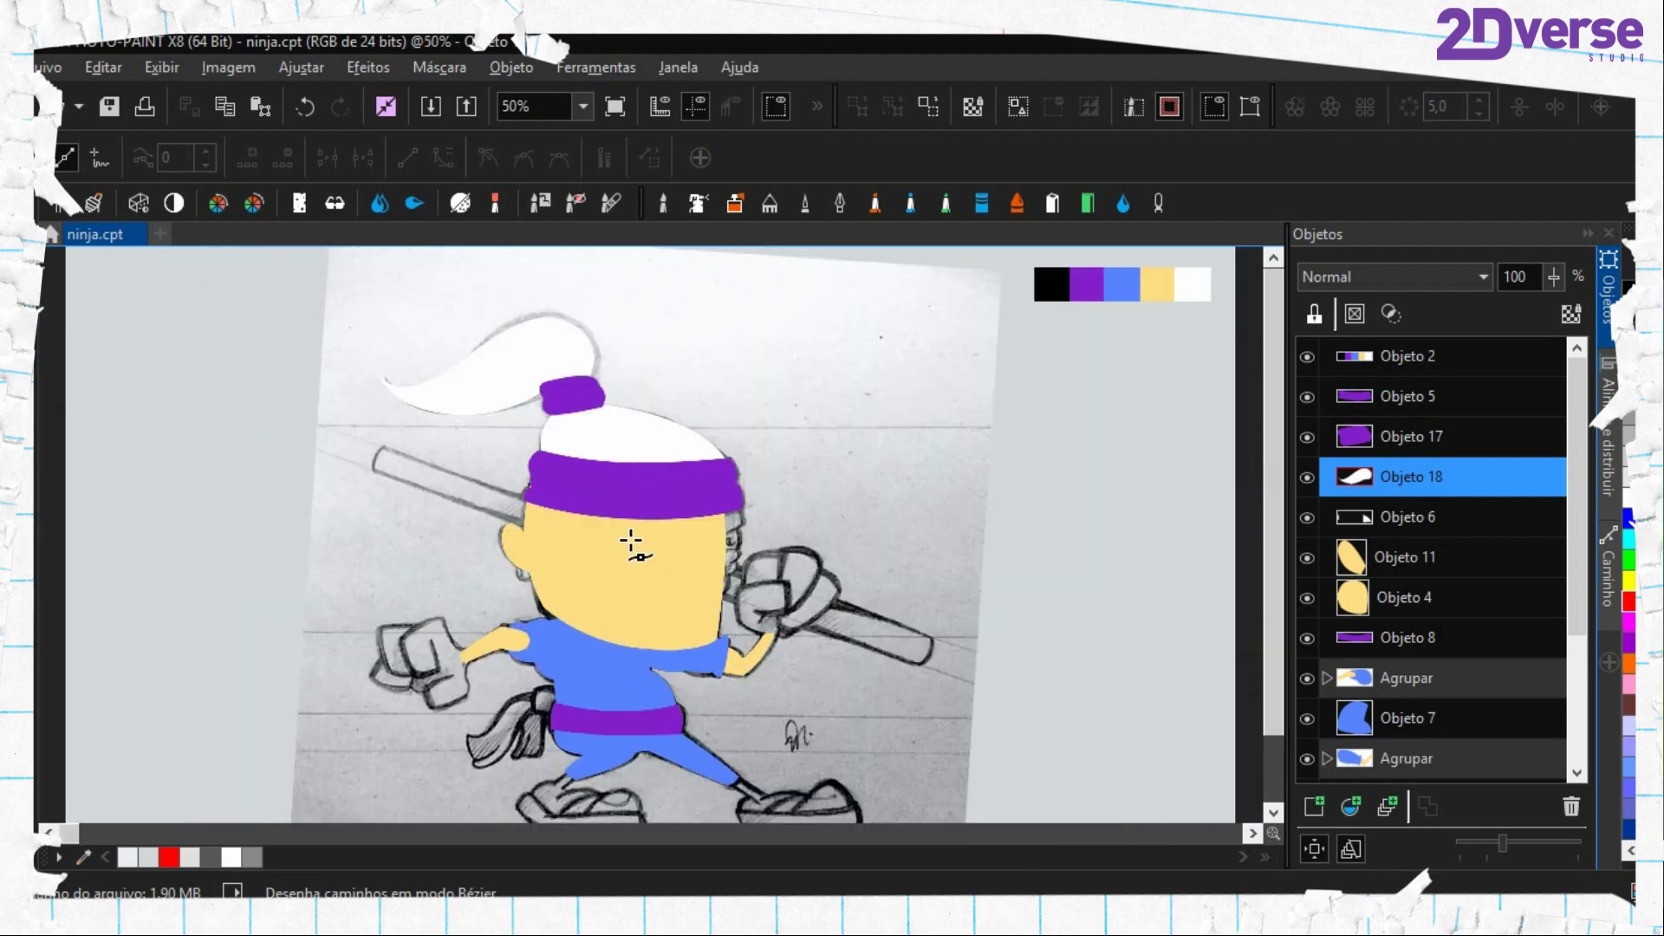
scroll(630, 542, "up", 1)
scroll(782, 634, "up", 1)
scroll(716, 497, "up", 1)
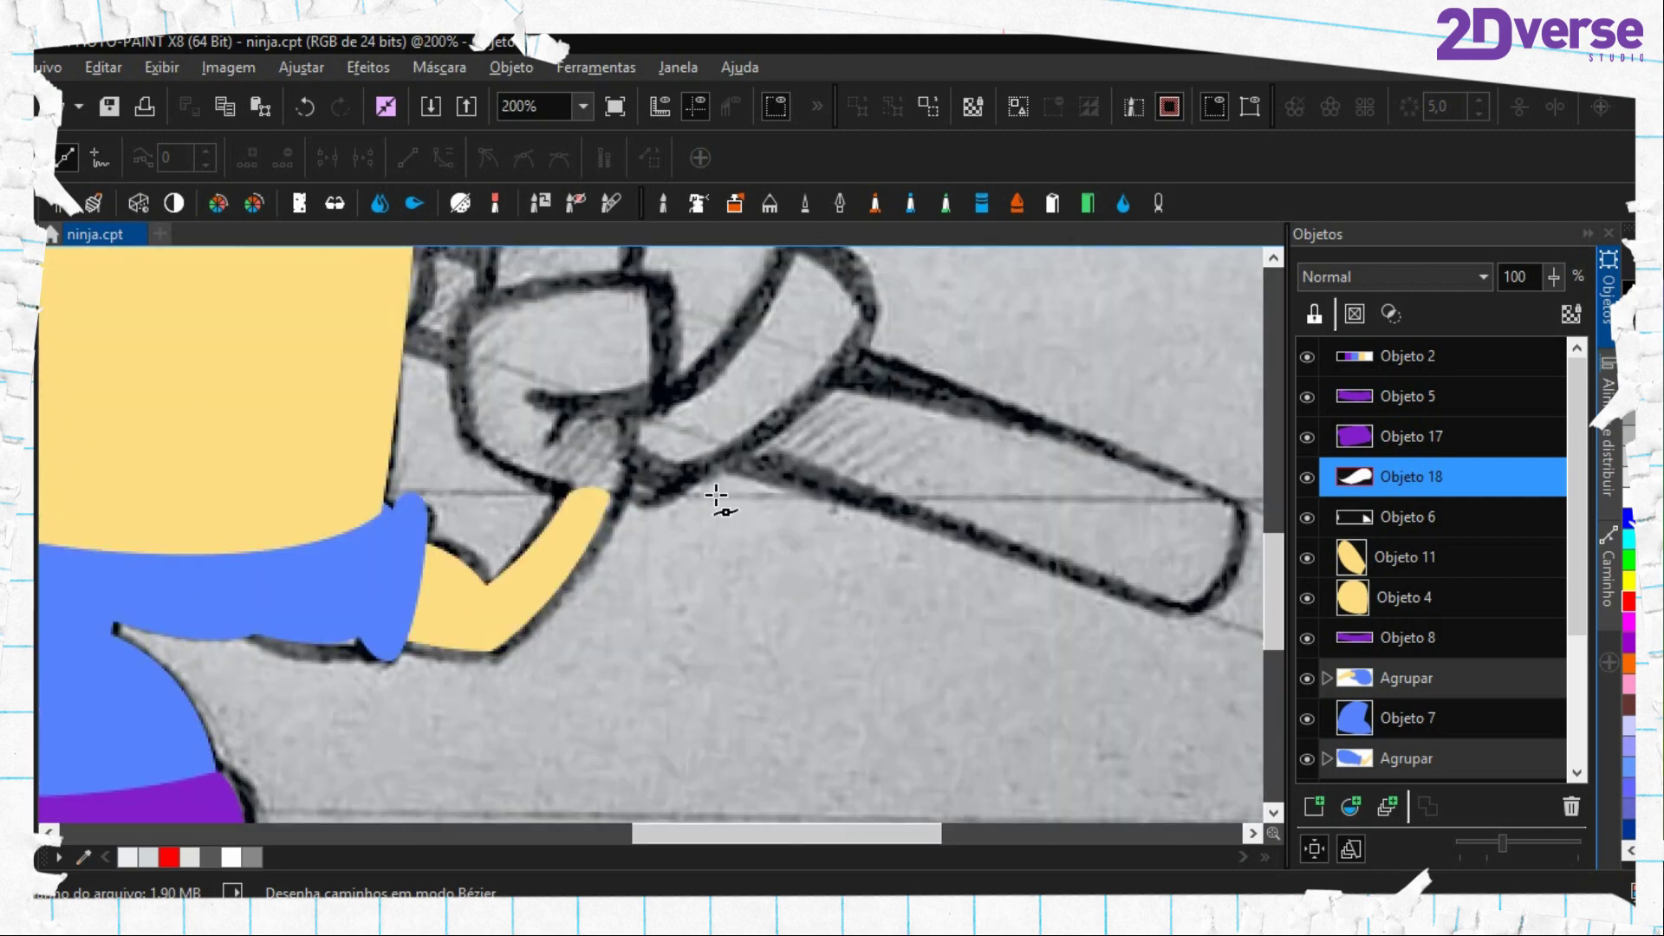
scroll(724, 672, "up", 1)
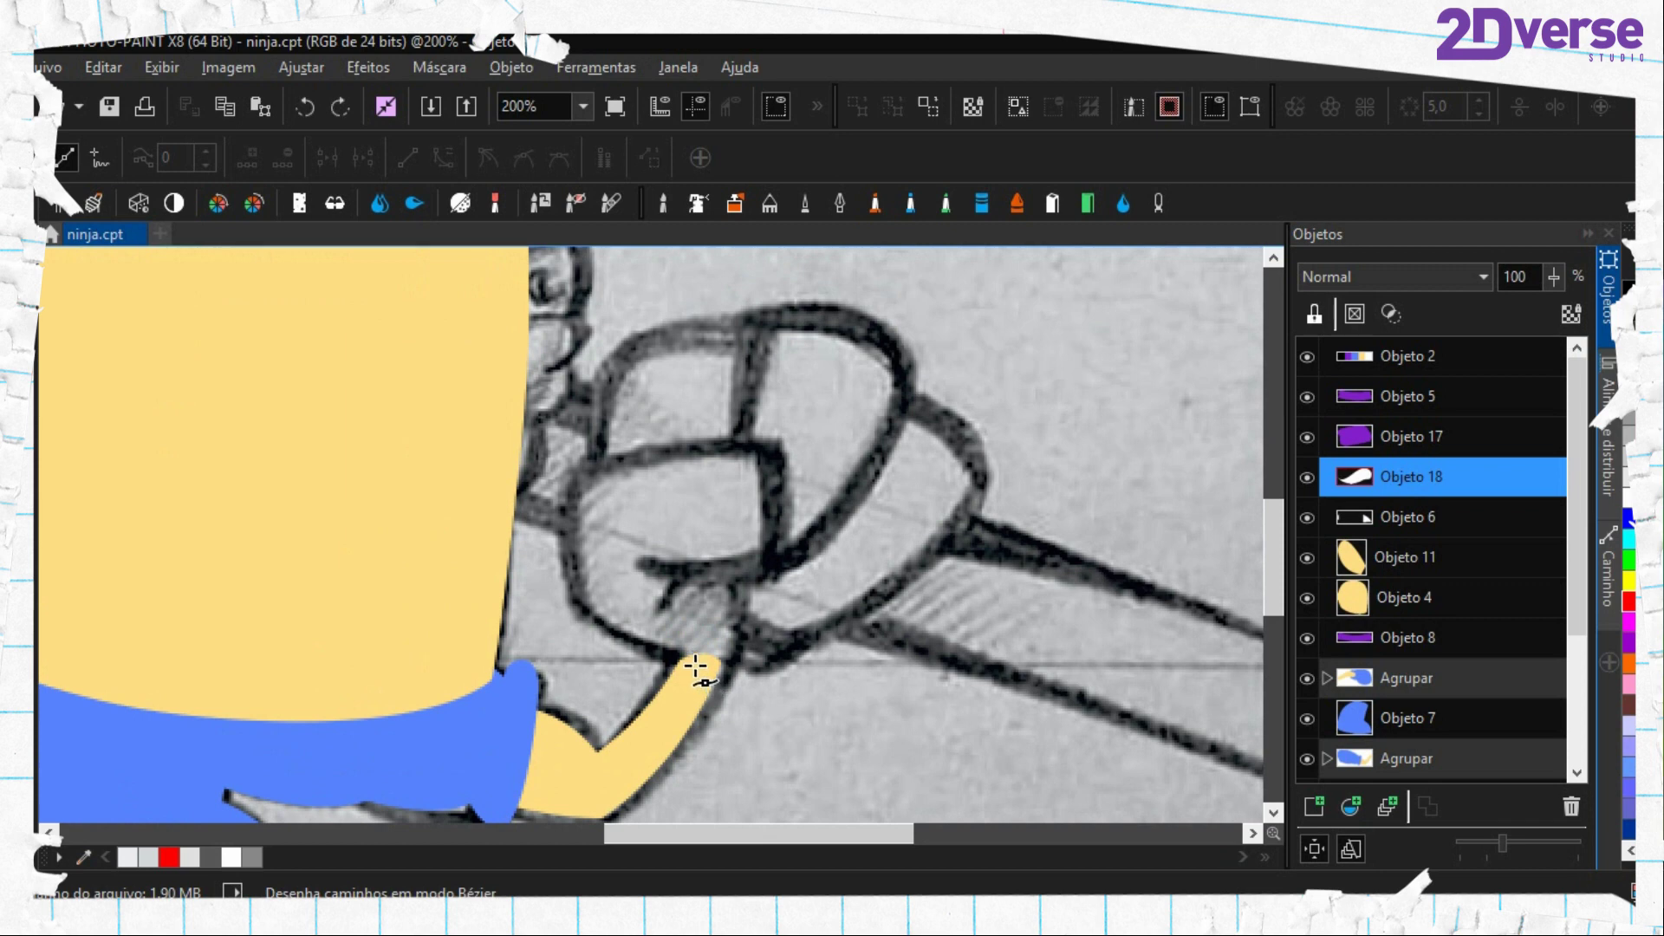
left_click(695, 666)
left_click_drag(580, 591, 576, 543)
left_click_drag(596, 457, 622, 448)
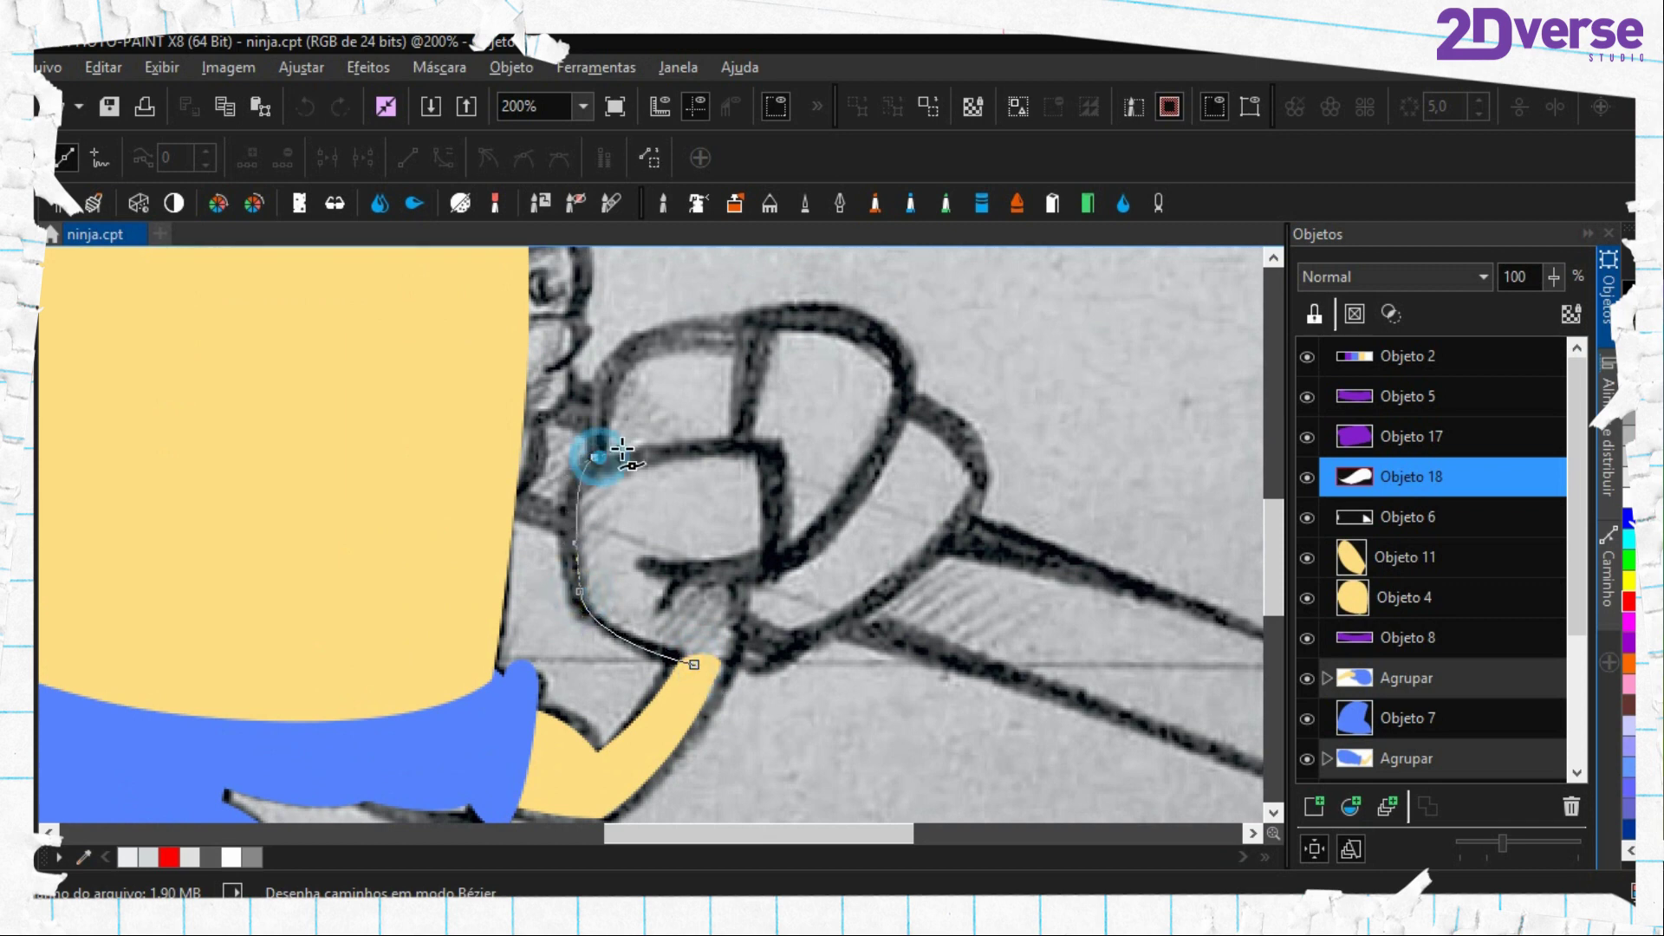
left_click_drag(579, 345, 643, 330)
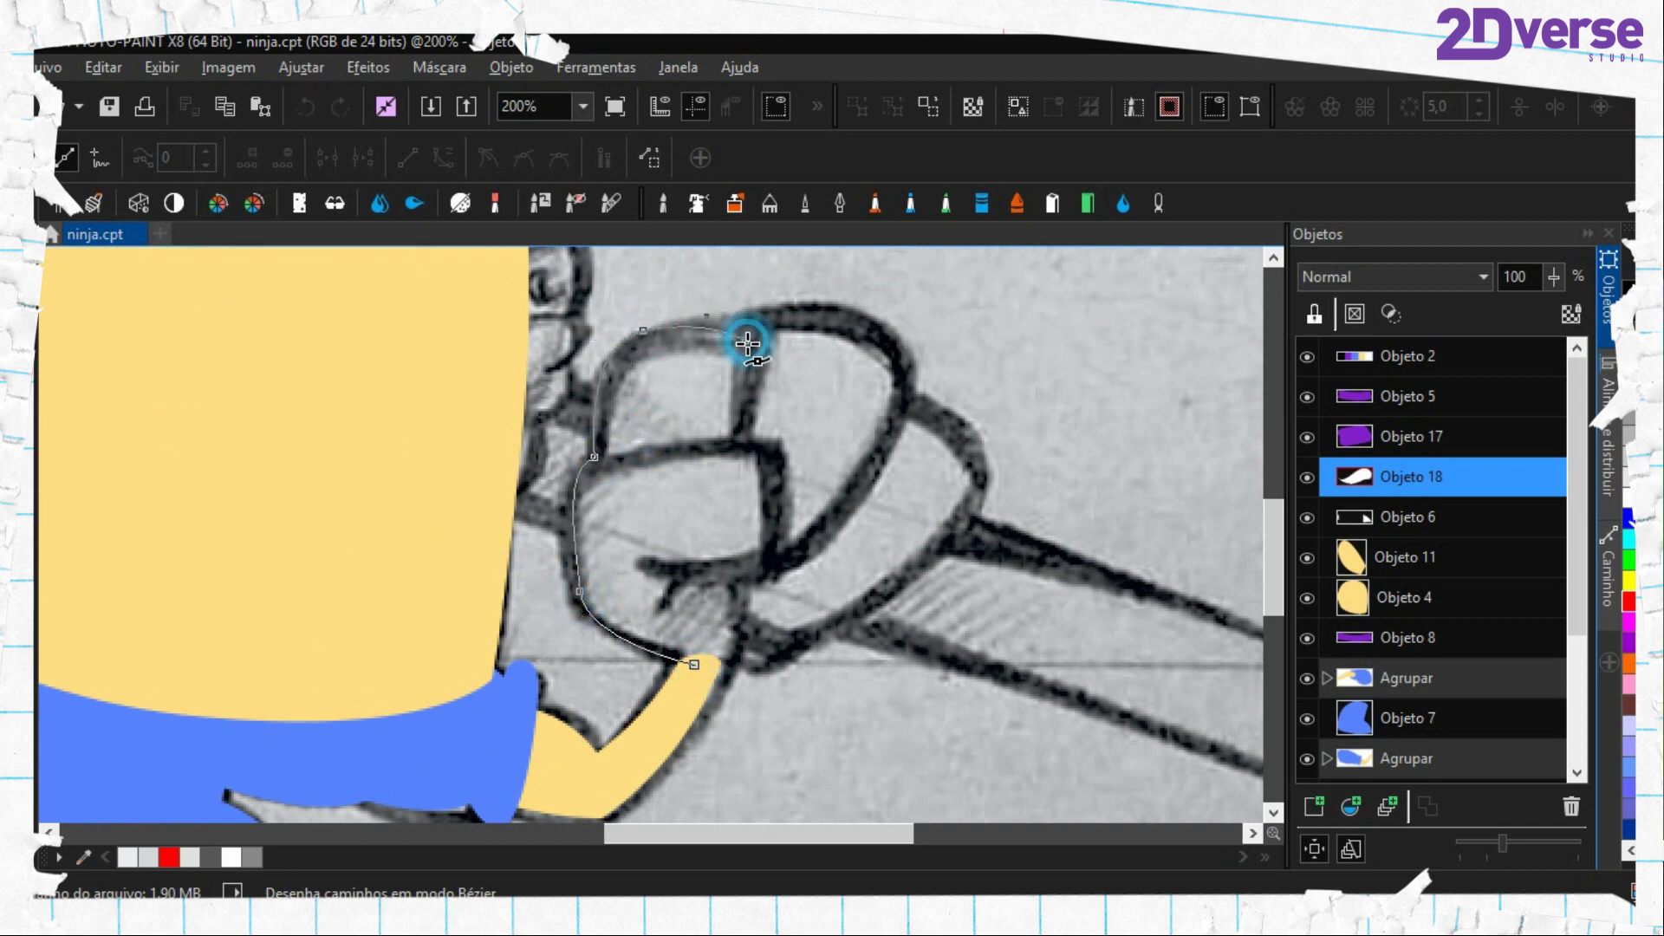
left_click_drag(850, 318, 853, 325)
left_click_drag(911, 405, 904, 445)
left_click(987, 495)
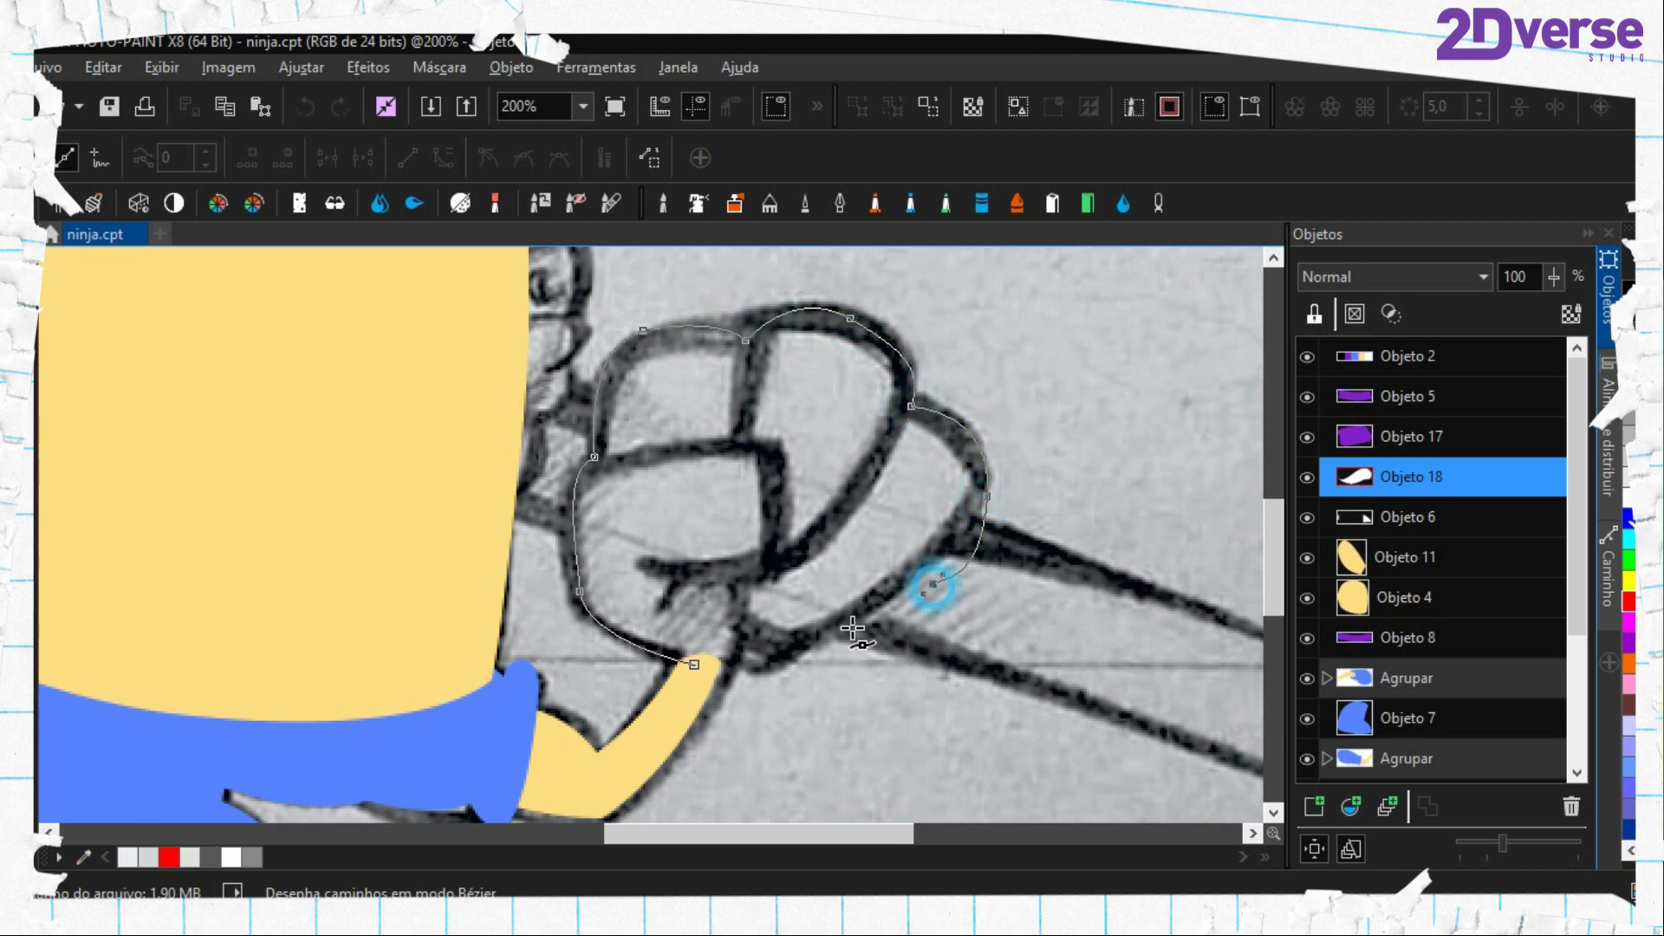
left_click_drag(810, 642, 634, 651)
left_click(668, 630)
key("ctrl+shift+m")
Sample the face's skin tone and fill the masked fist with it on a new object directly above the lower arm group
key("e")
right_click(336, 473)
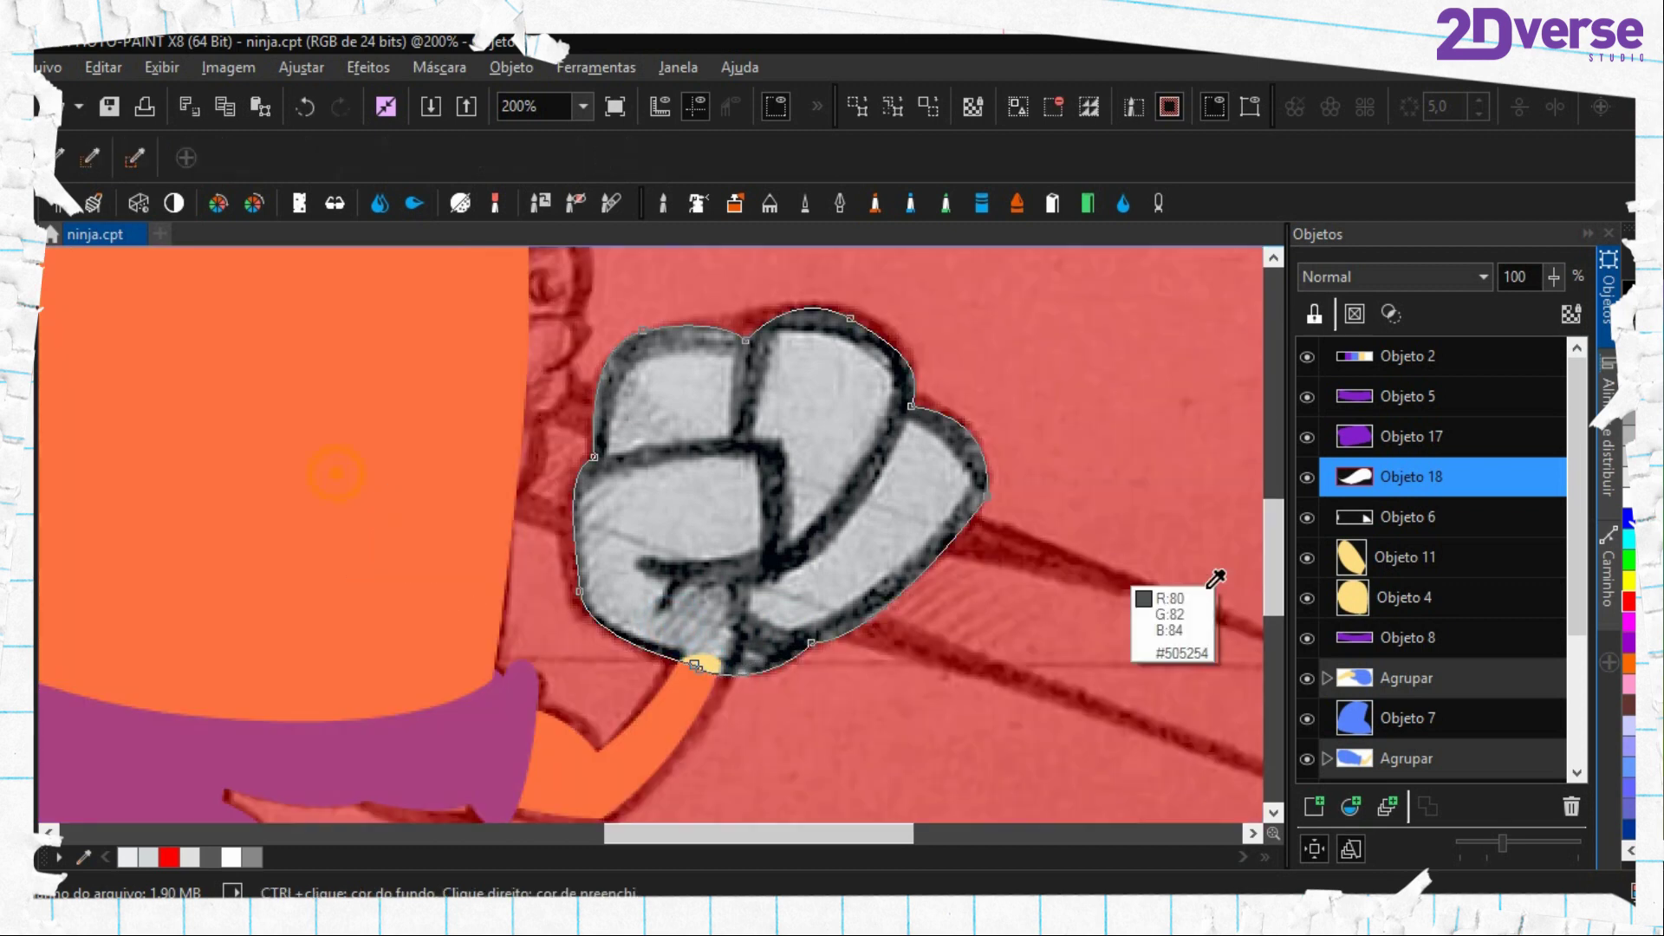
left_click(1369, 599)
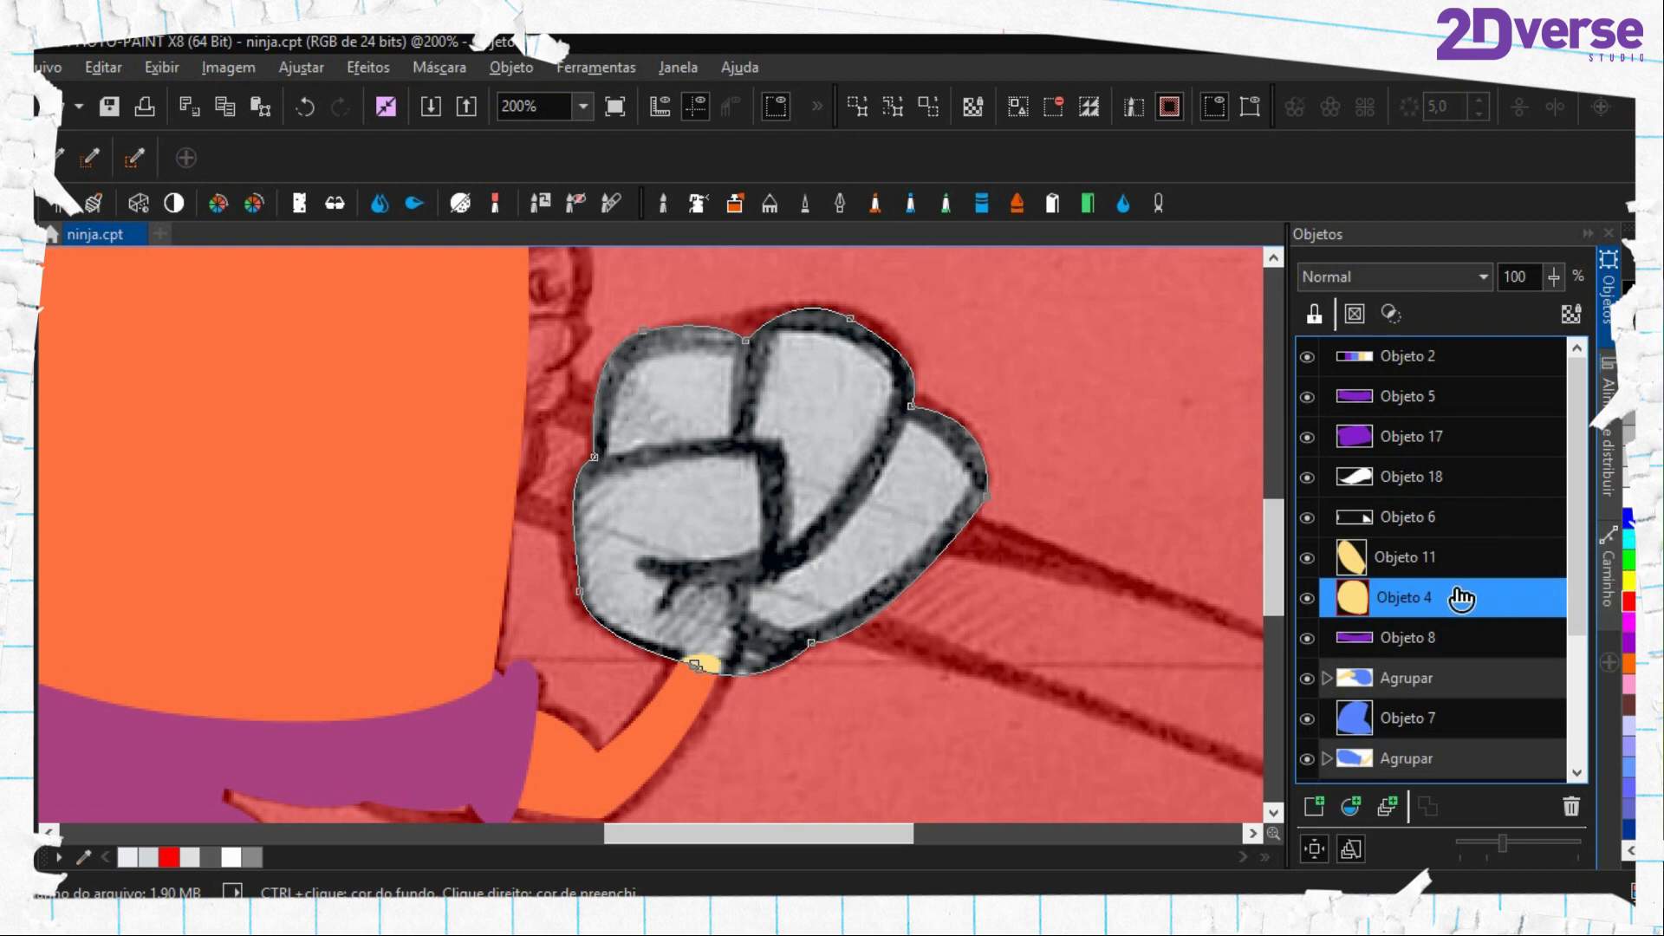
left_click(1401, 517)
scroll(1413, 537, "down", 5)
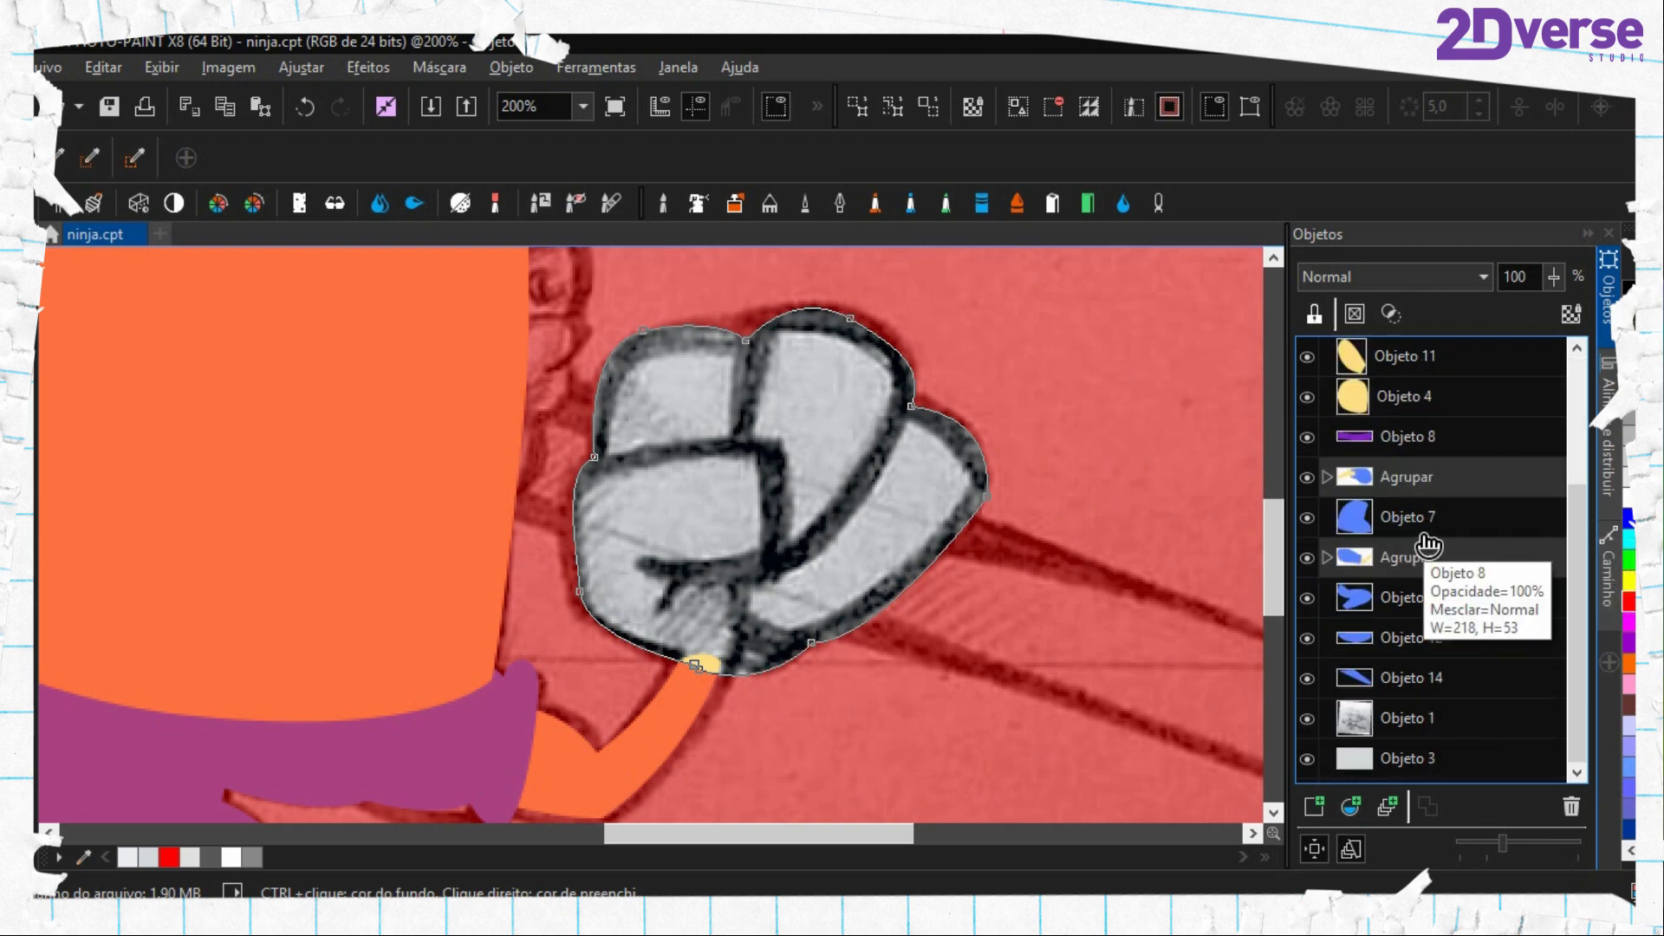
scroll(1428, 544, "up", 5)
left_click(1457, 444)
scroll(1458, 463, "down", 3)
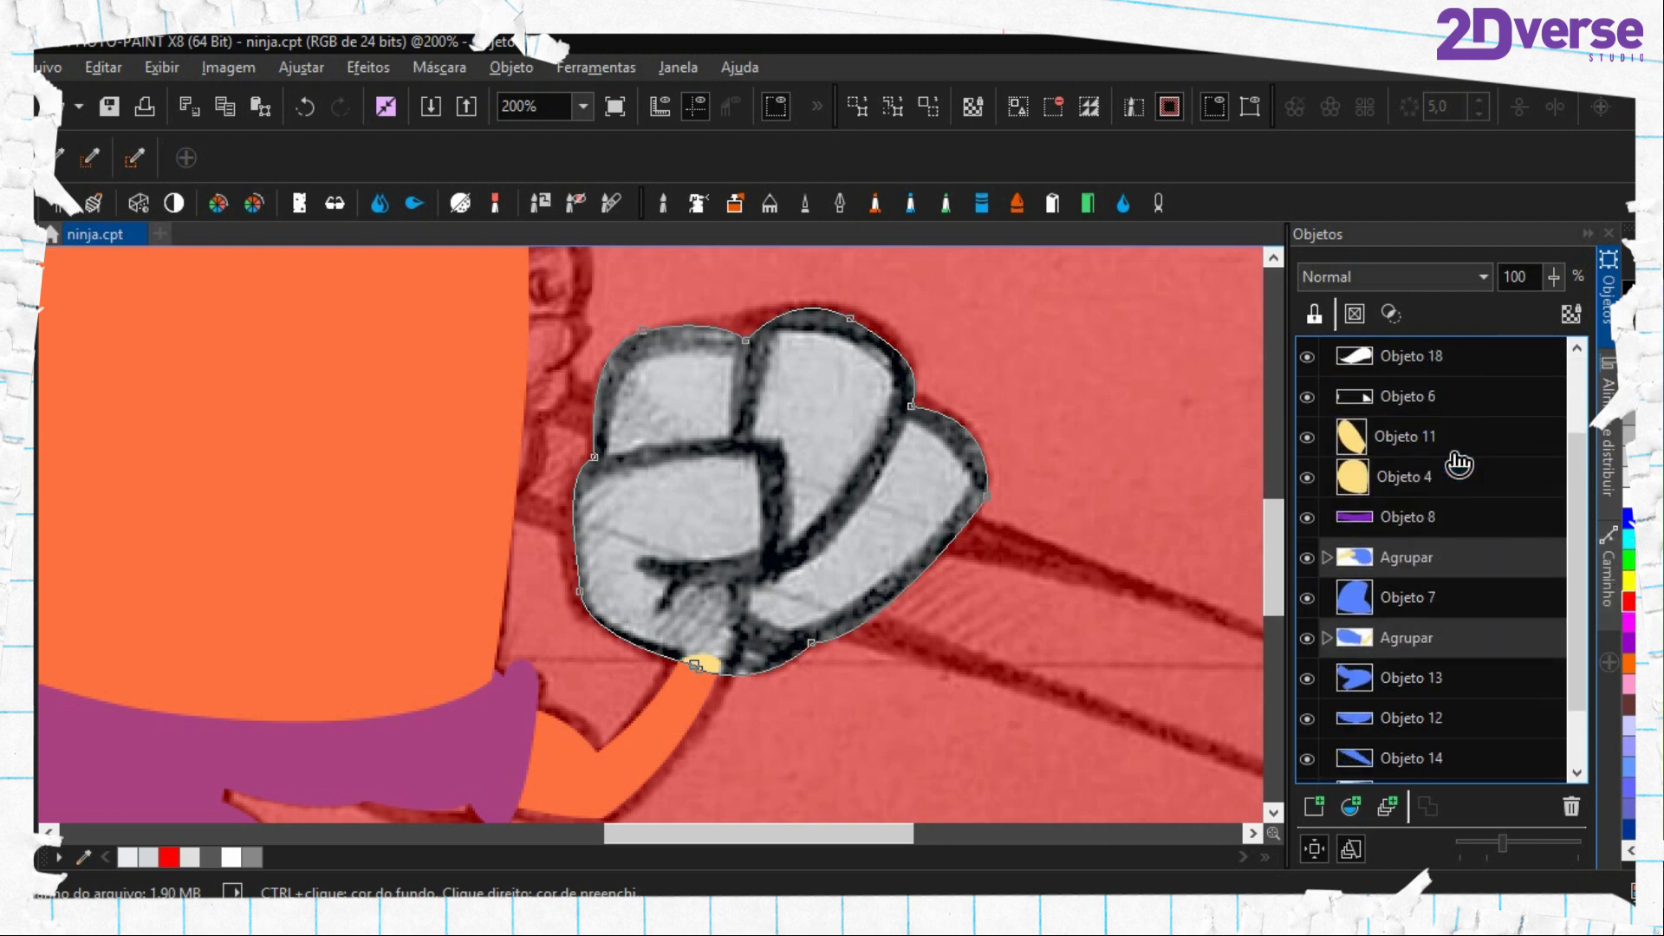
scroll(1458, 464, "down", 2)
left_click(1324, 557)
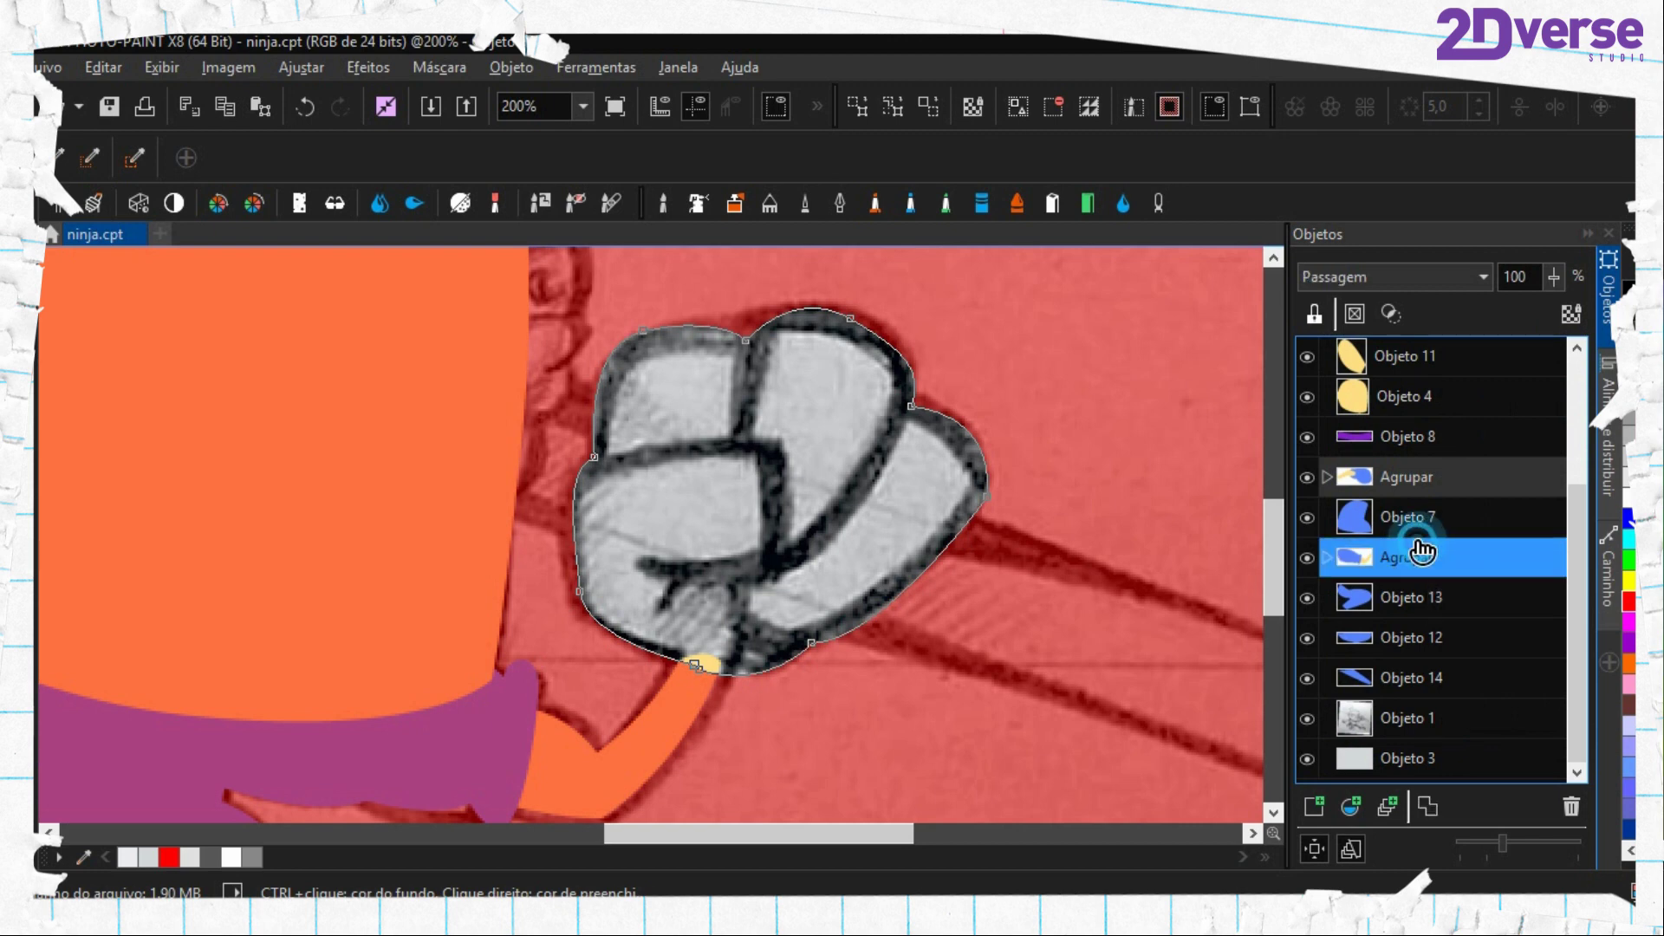
left_click(1306, 557)
left_click(1306, 557)
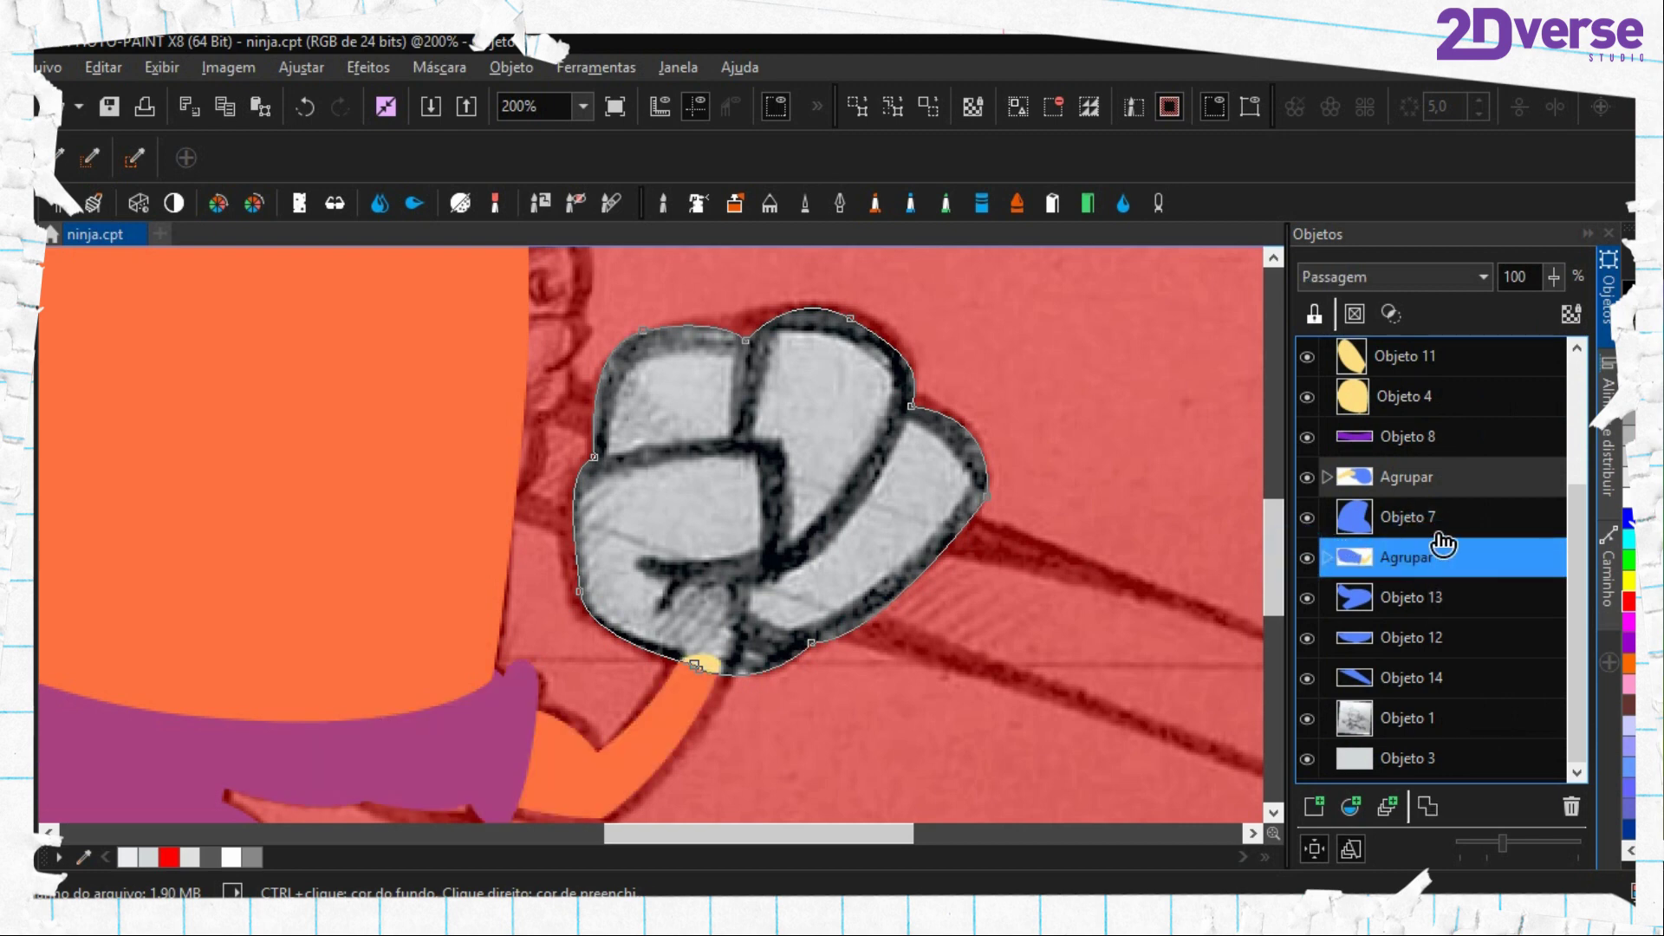
left_click(1313, 808)
left_click(791, 461)
Remove the mask and delete the path around the fist on the drawing's right
key("ctrl+shift+r")
right_click(610, 398)
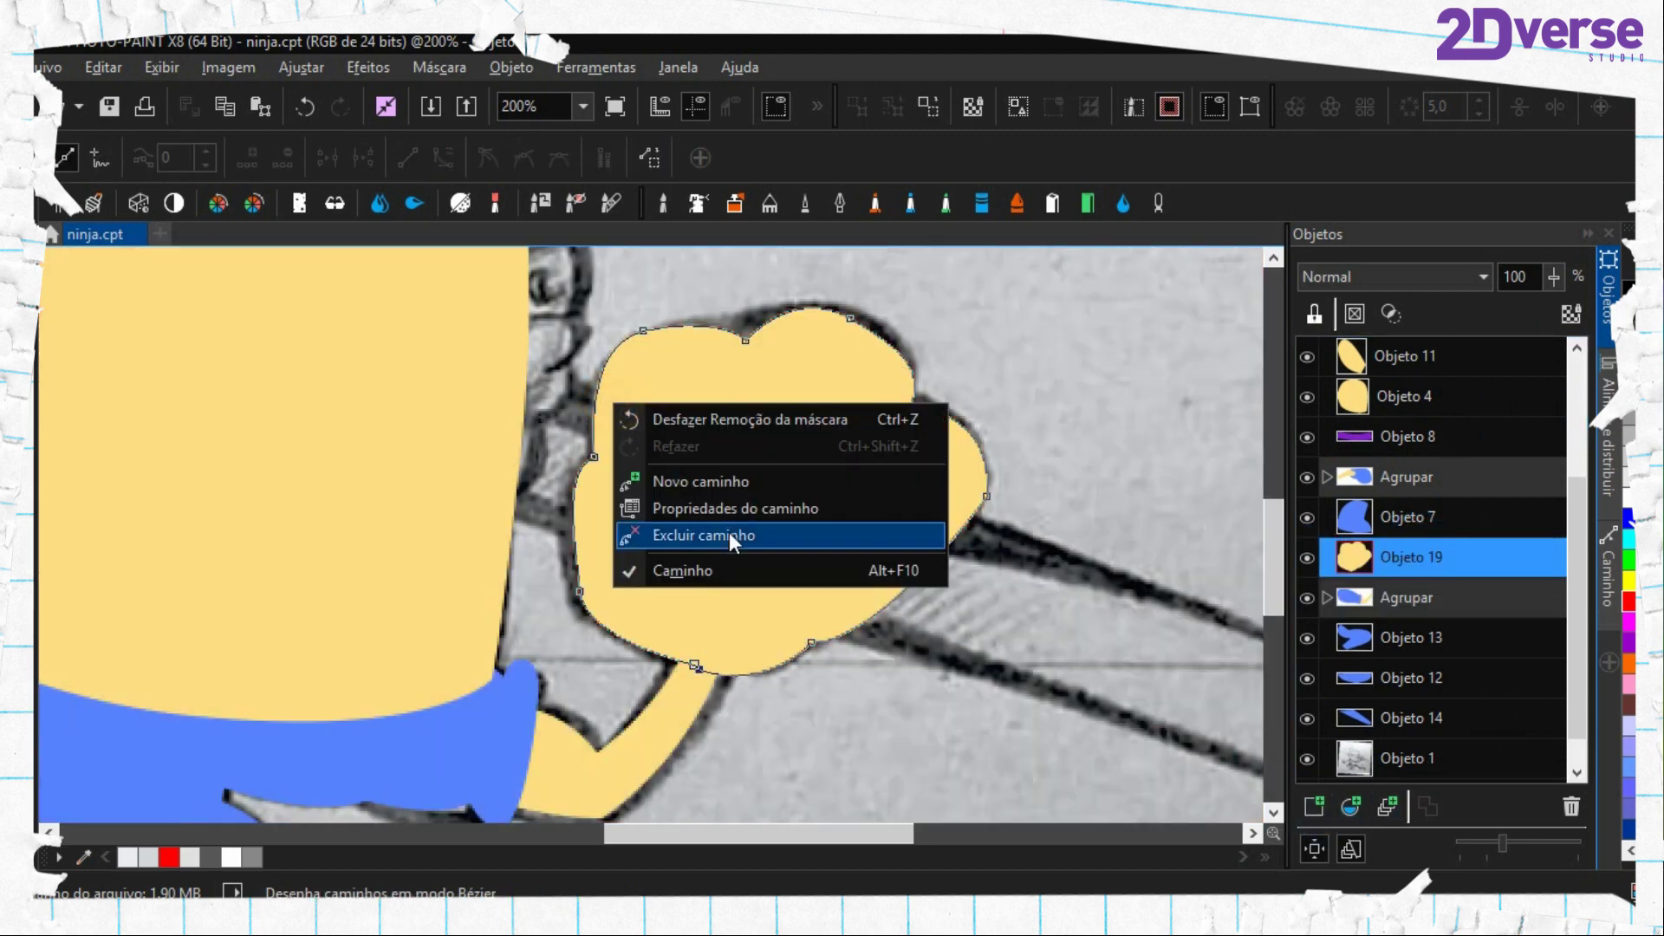
left_click(730, 532)
Start a Bézier path around the drawing's left hand, tracing from the wrist over the knuckles and down the outer finger
scroll(669, 576, "down", 3)
scroll(522, 582, "up", 1)
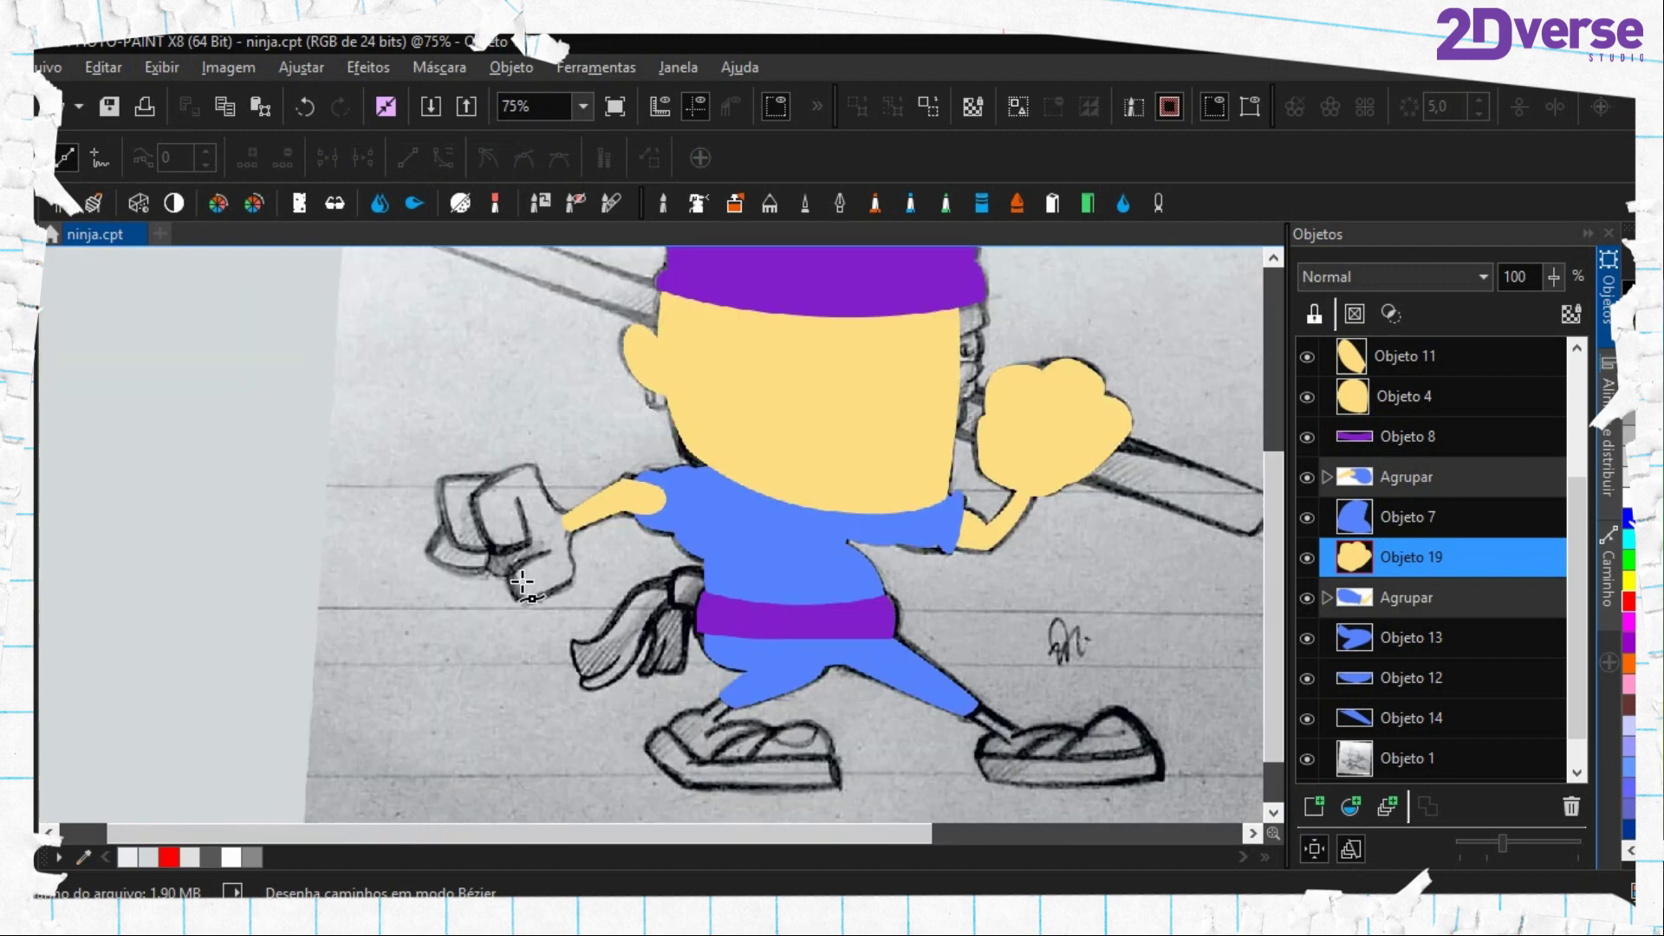
scroll(523, 582, "up", 1)
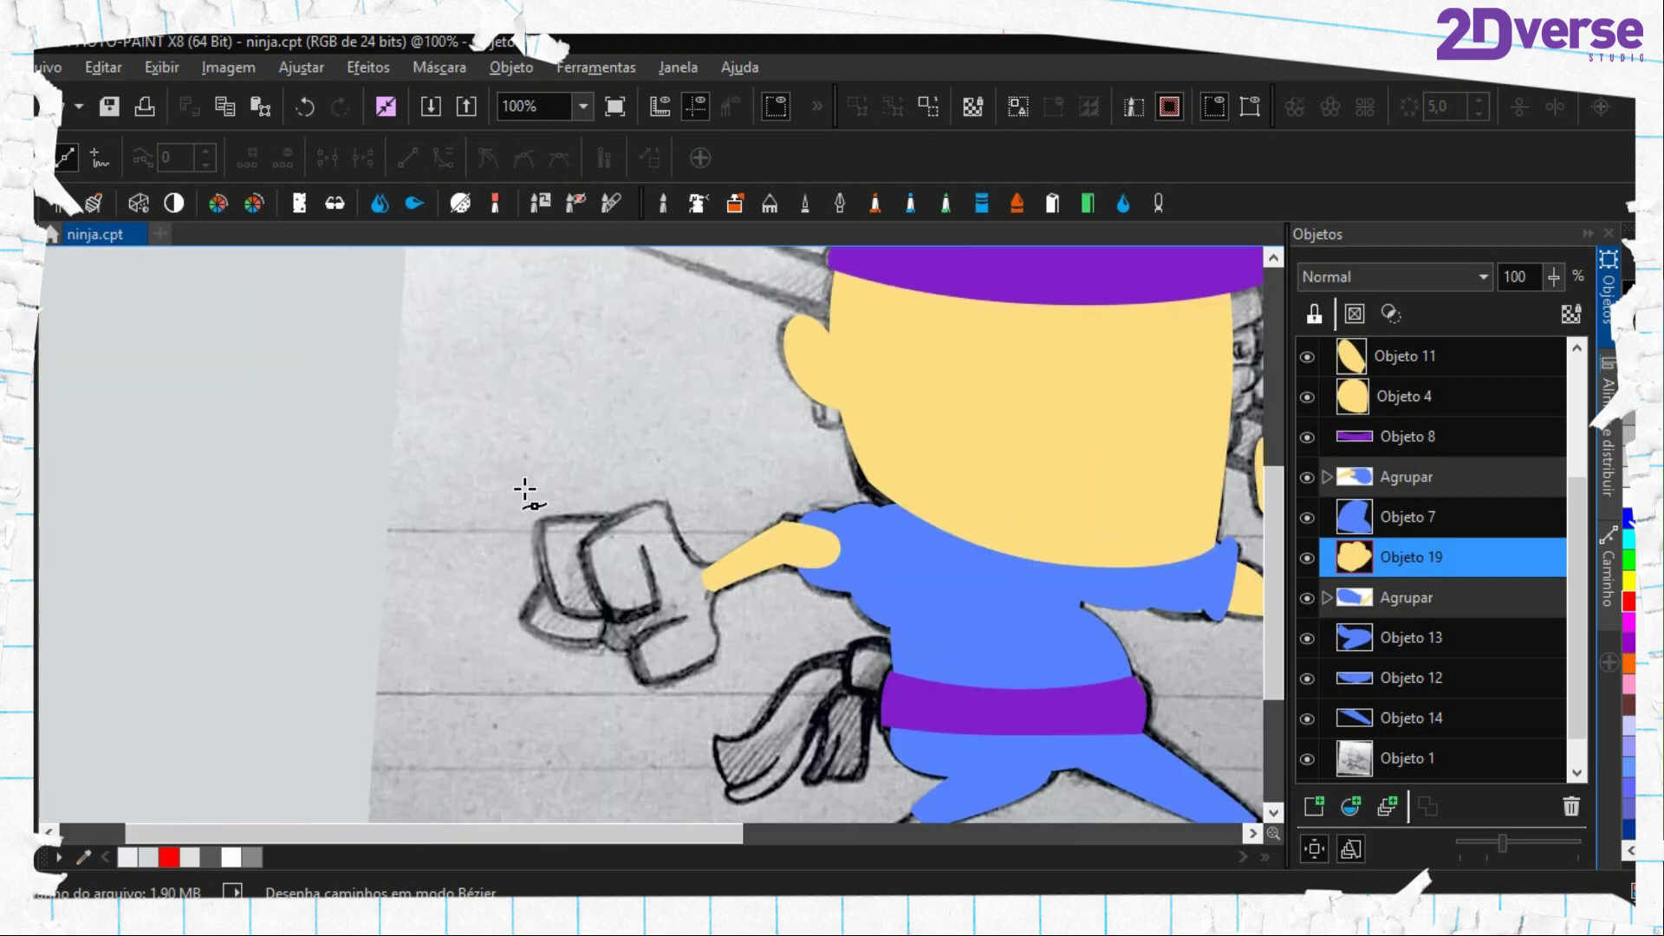
scroll(871, 559, "down", 1)
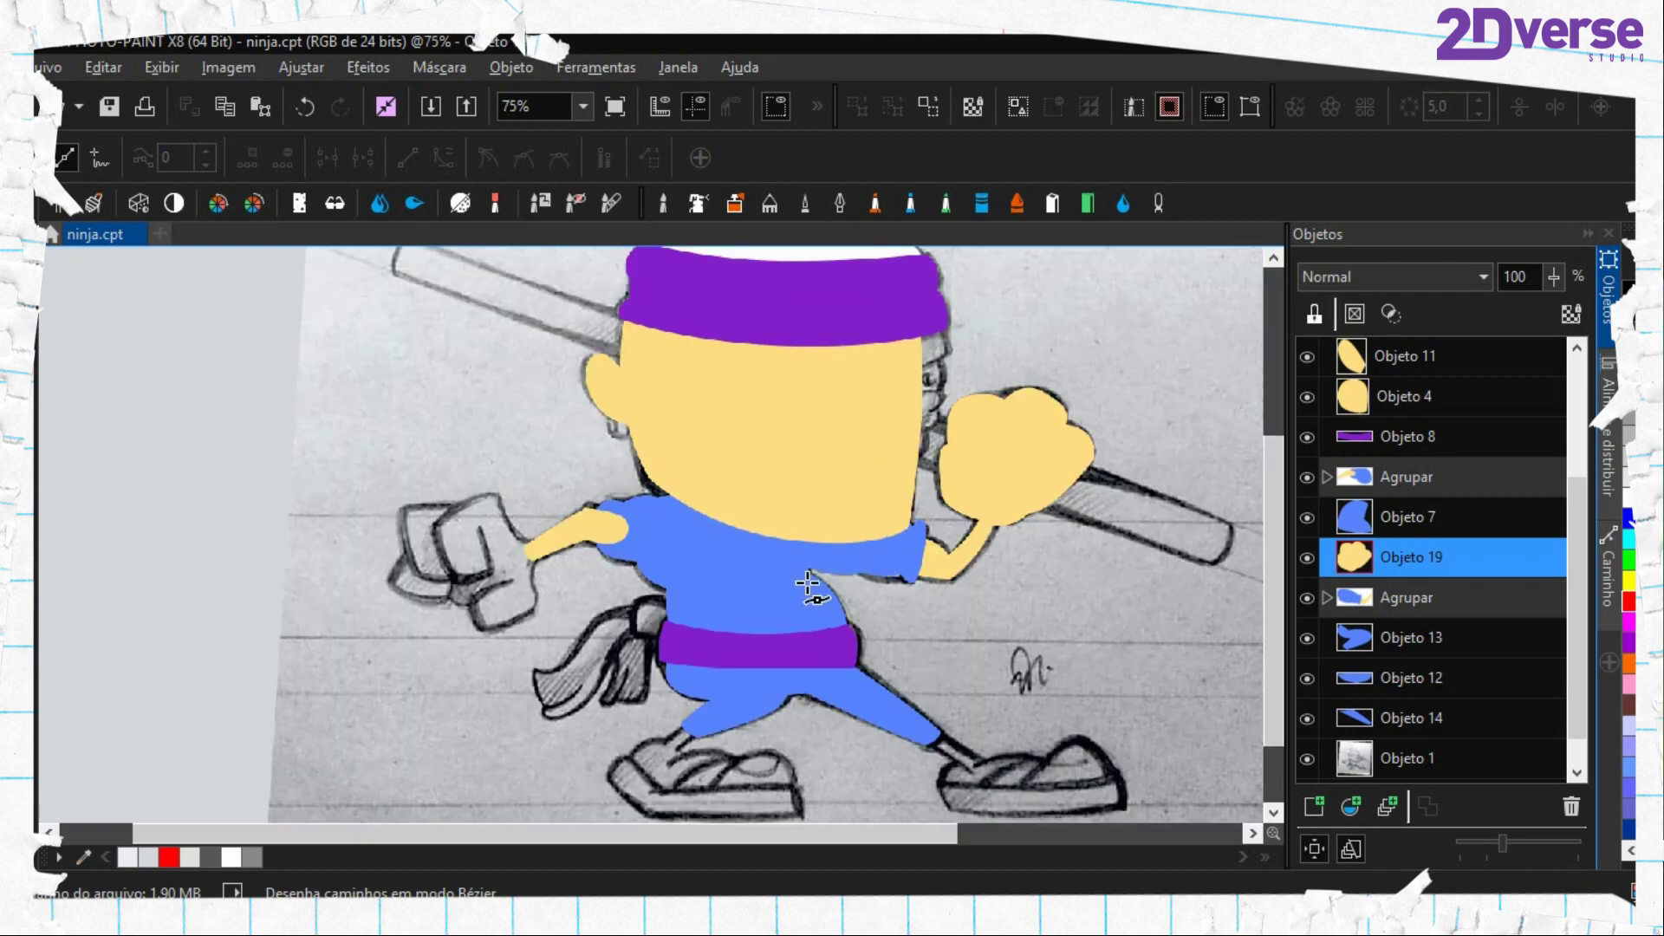
scroll(616, 549, "up", 3)
left_click(744, 609)
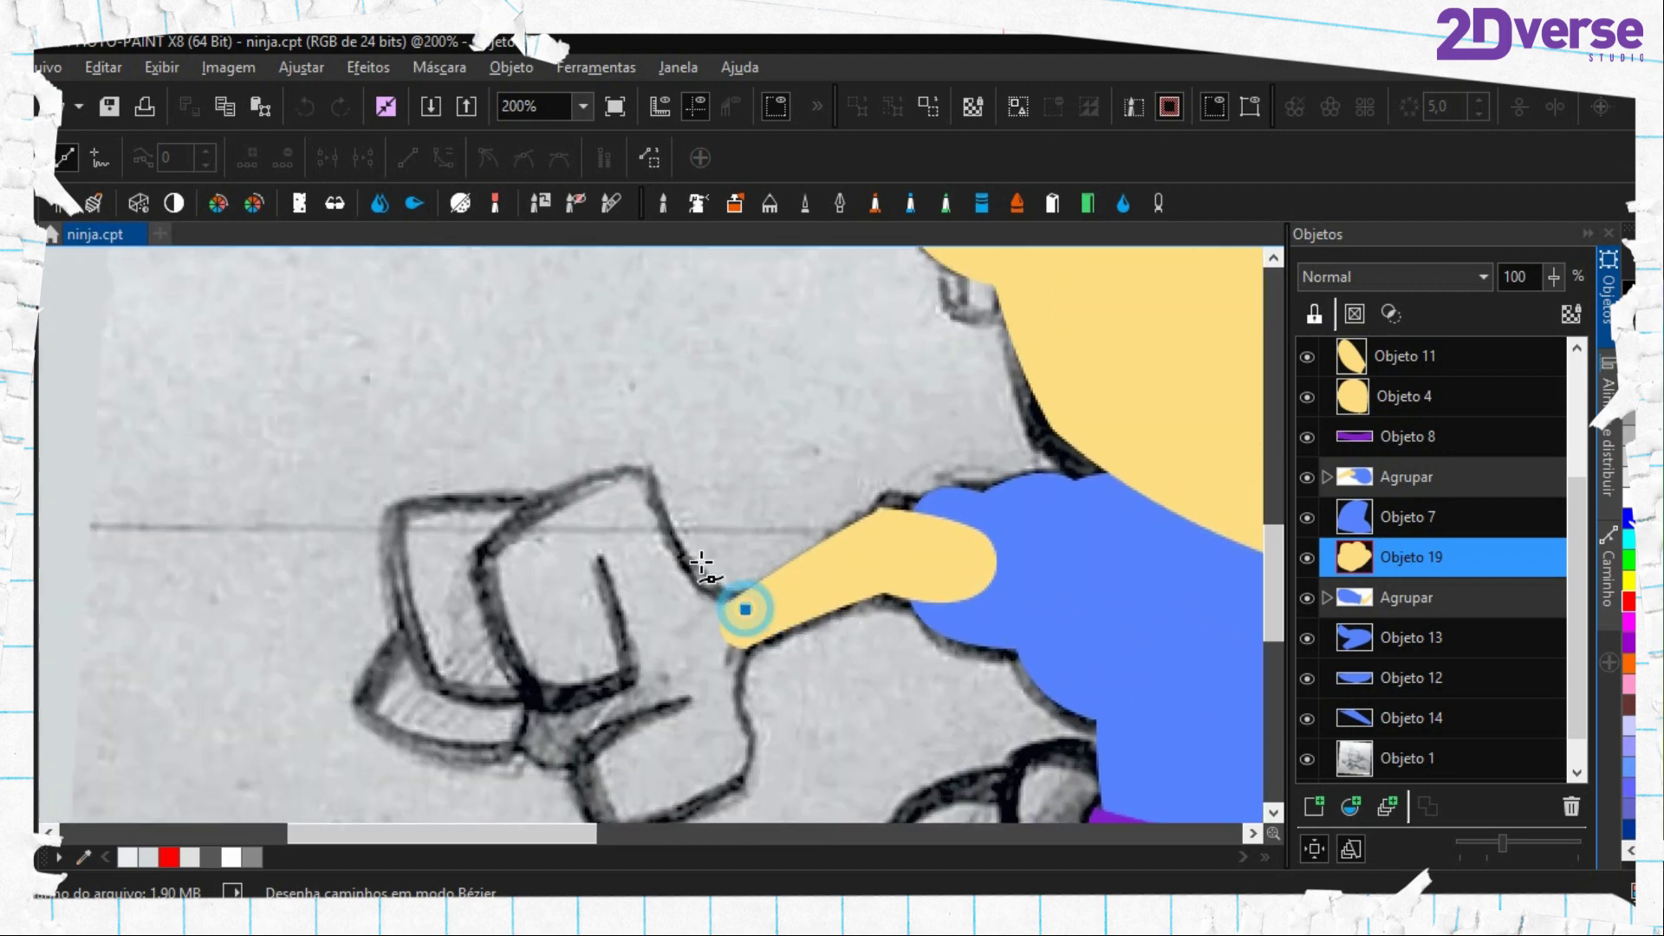
left_click(673, 523)
left_click(646, 465)
left_click_drag(551, 493, 485, 523)
left_click(421, 501)
left_click(409, 607)
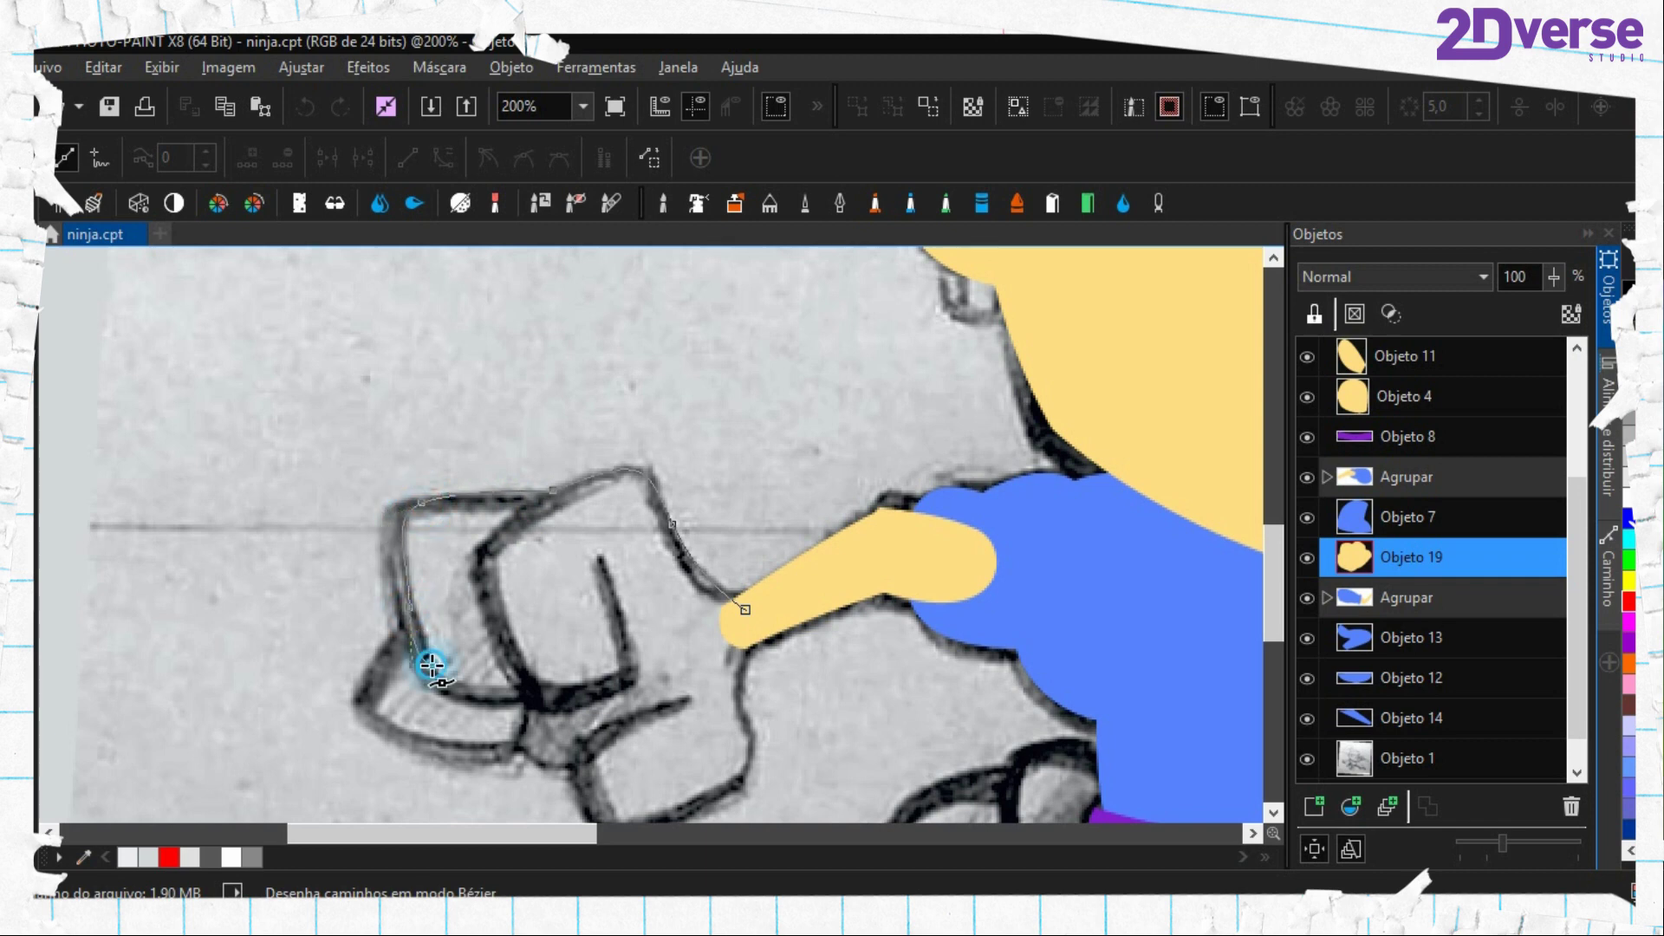
Continue the path around the lower fingers and thumb back to the wrist, close it, and create a mask from it
left_click_drag(357, 704, 353, 741)
left_click_drag(516, 748, 530, 704)
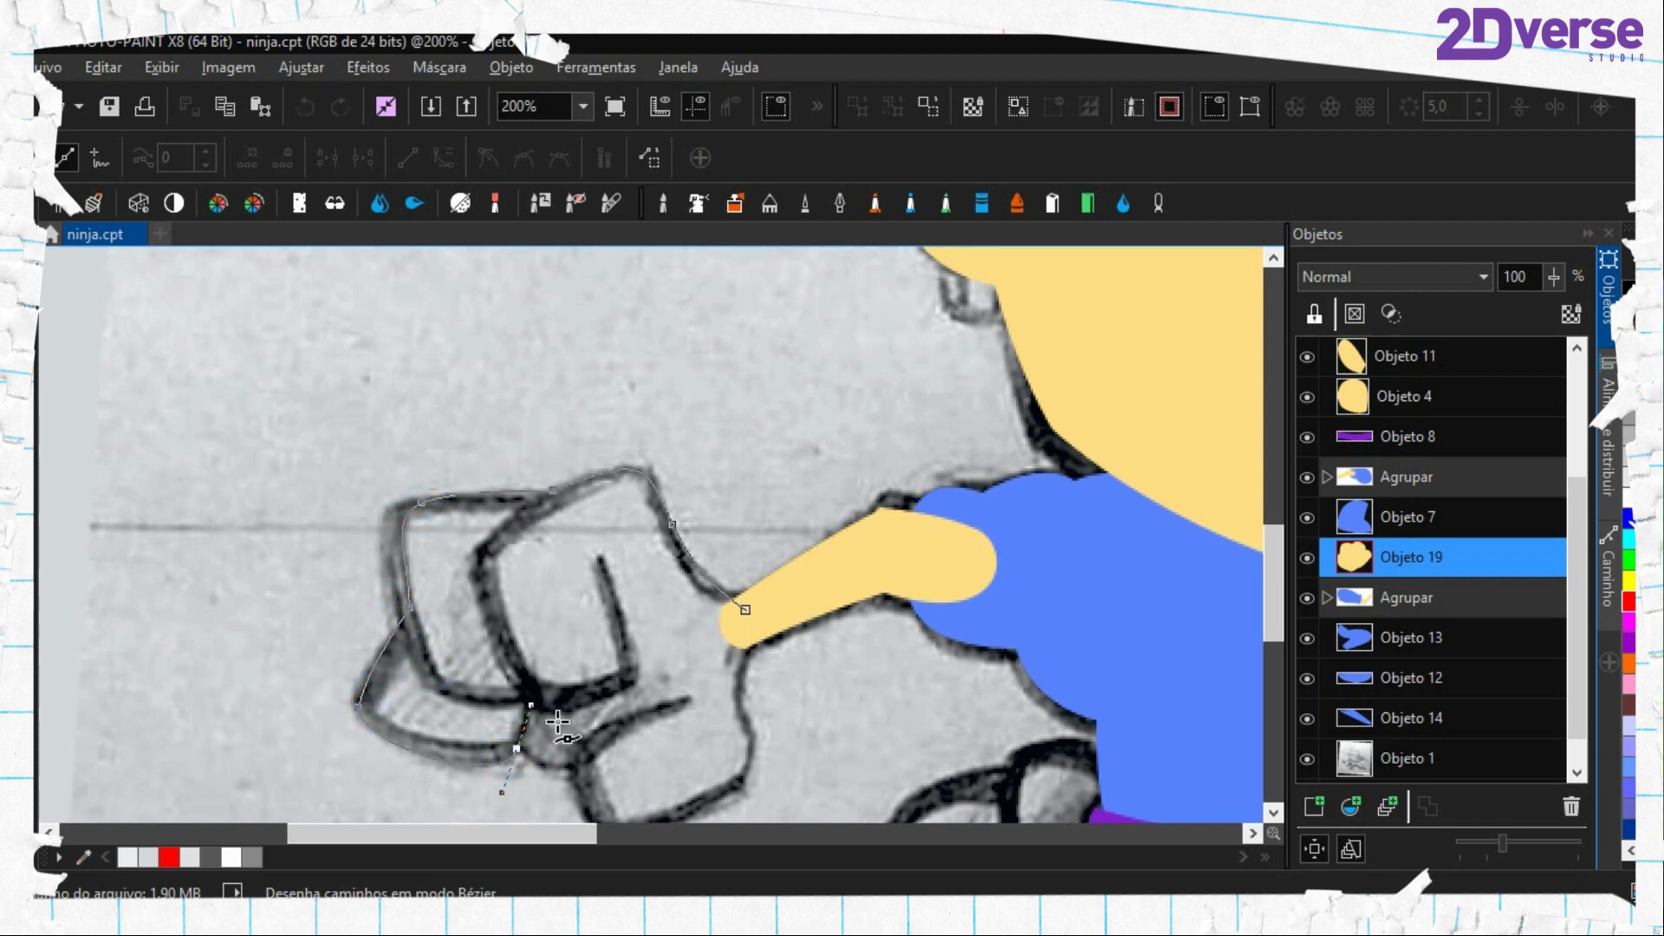
left_click_drag(574, 764, 596, 761)
left_click_drag(662, 804, 595, 755)
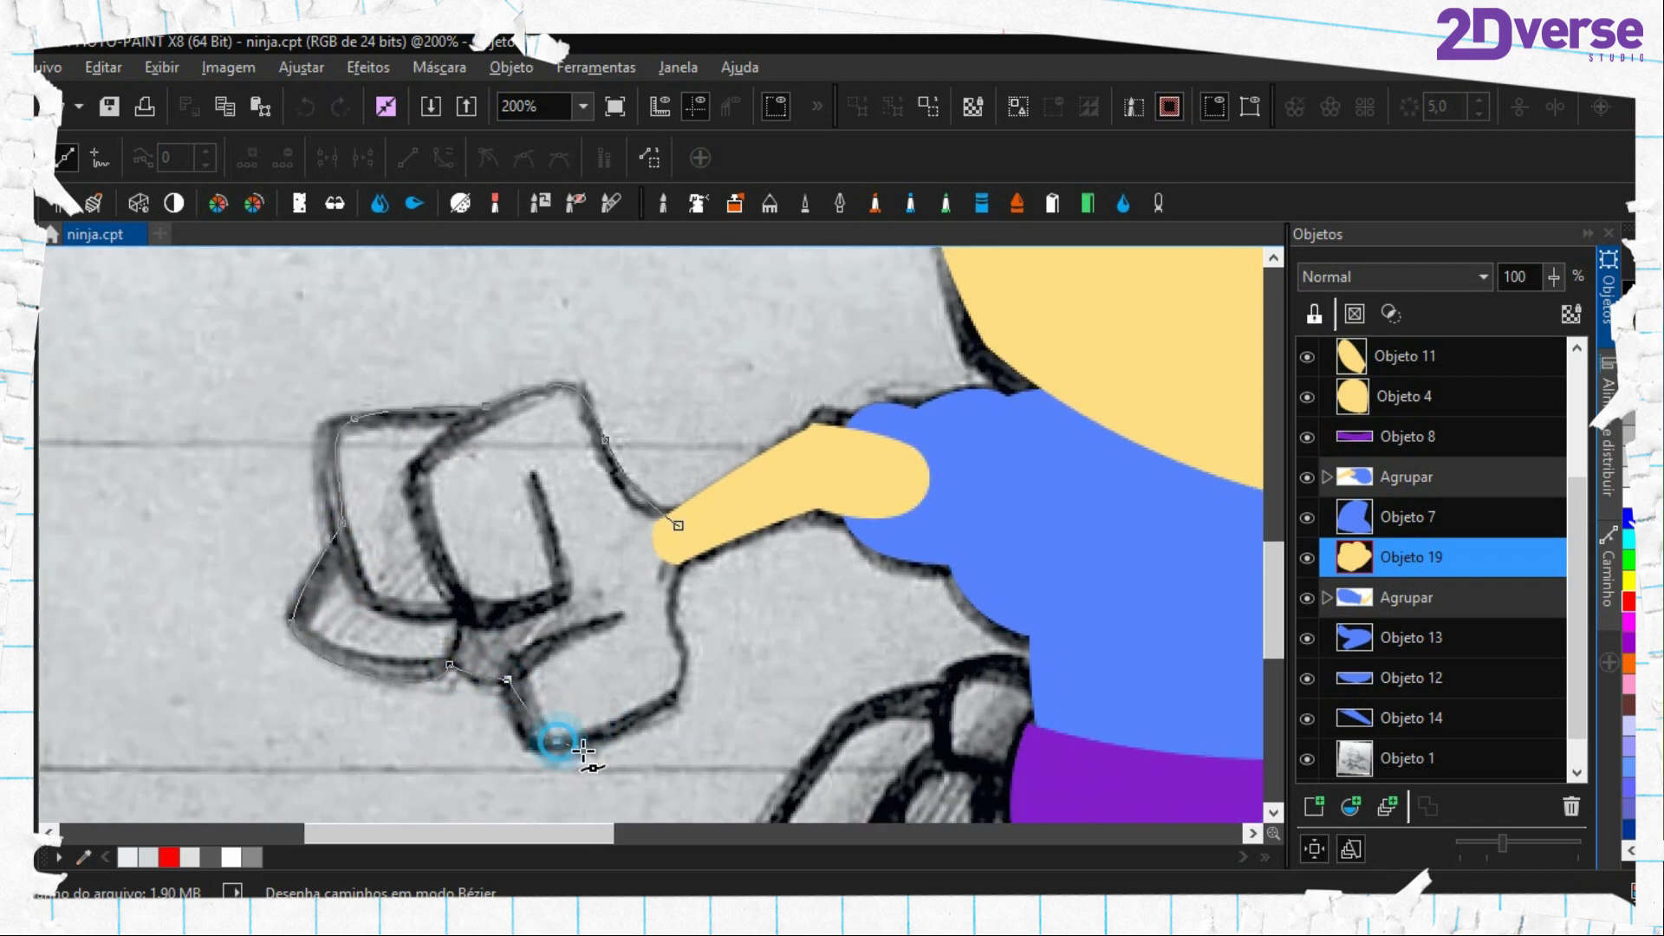
left_click_drag(683, 698, 714, 677)
left_click(673, 589)
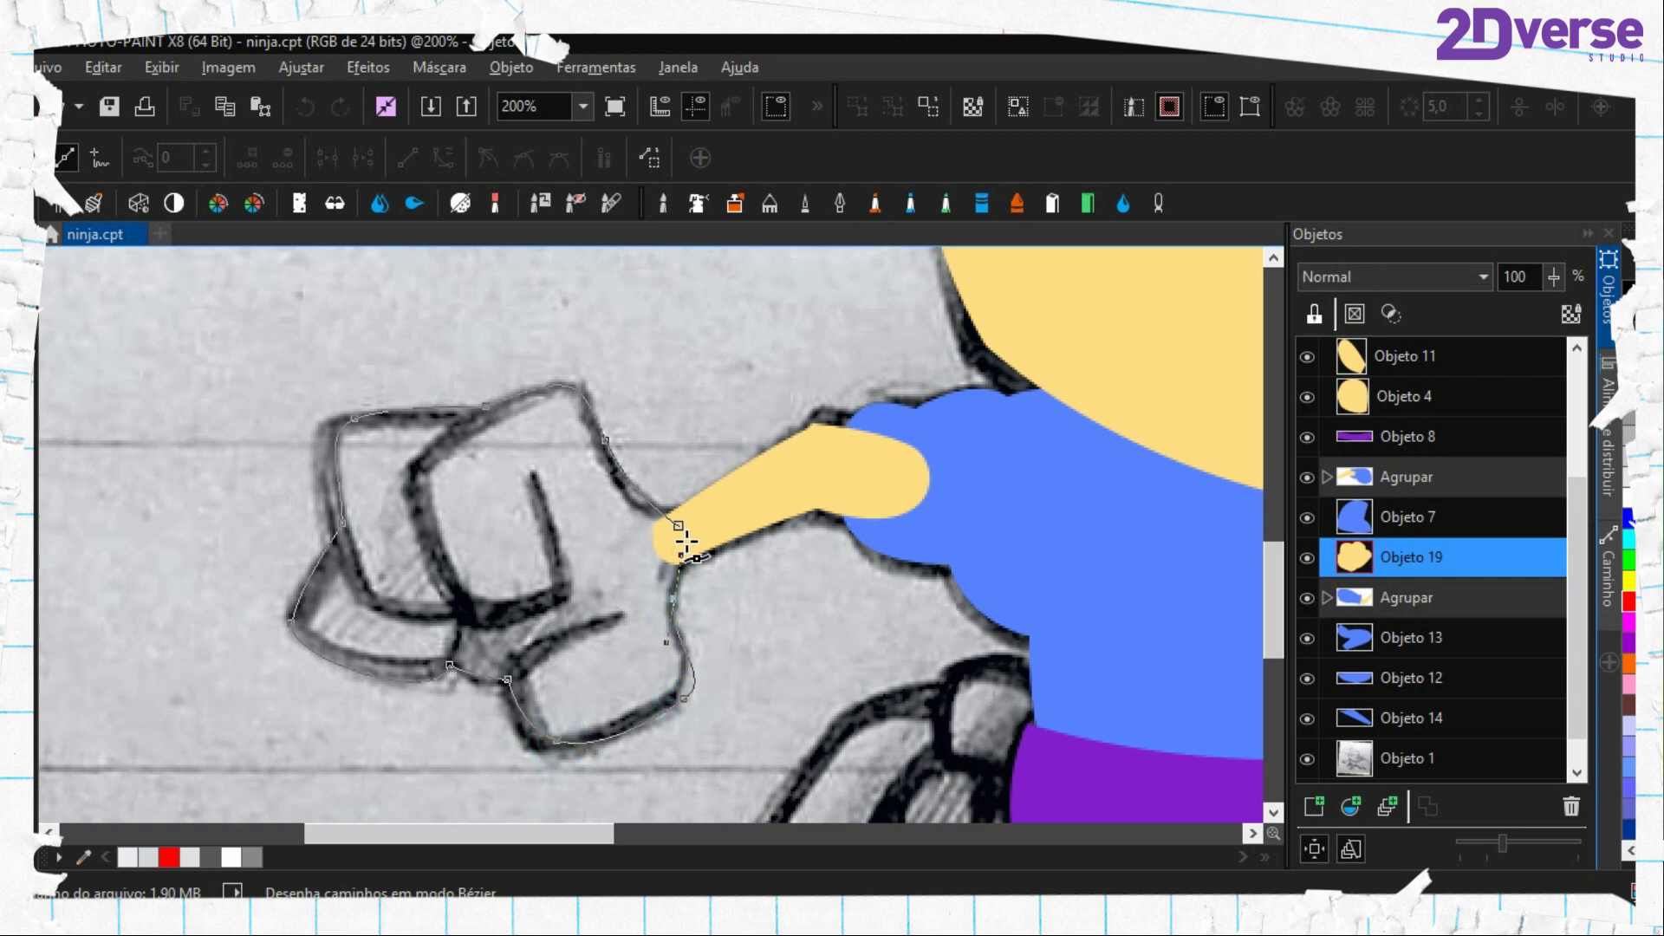
left_click(685, 541)
Fill the masked left hand with the skin tone on a new object directly above the upper arm group
scroll(1417, 693, "down", 1)
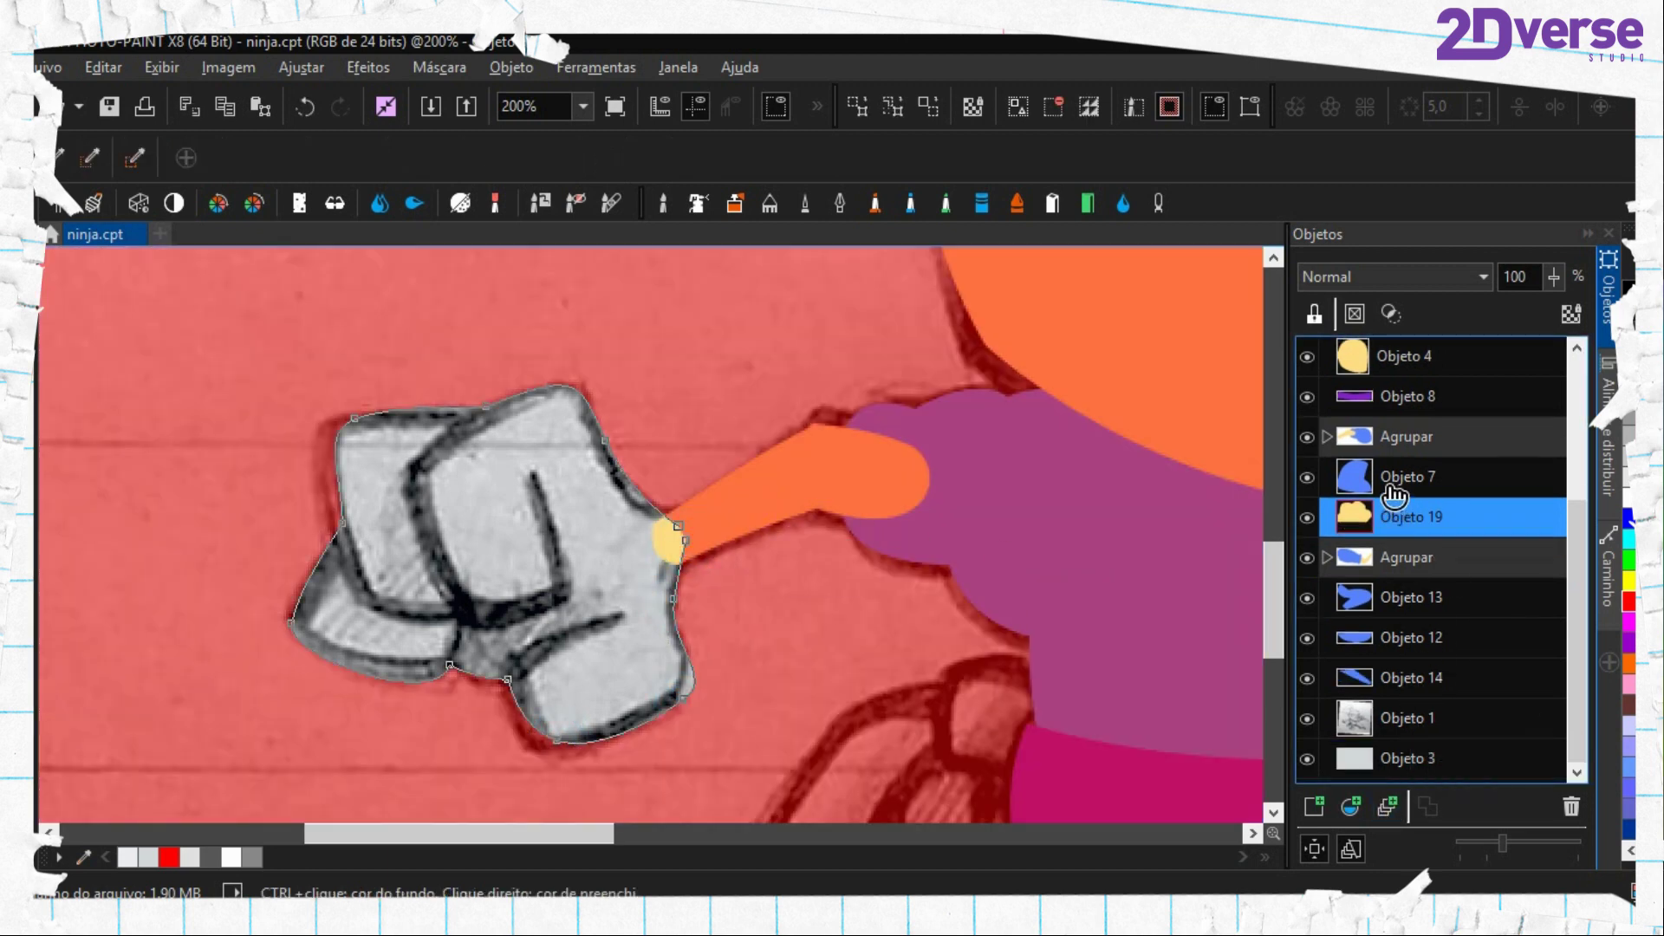
left_click(1403, 436)
left_click(1313, 806)
key("f")
left_click(592, 557)
Remove the mask and path around the left hand, and move both hand objects into their matching arm groups
key("ctrl+shift+r")
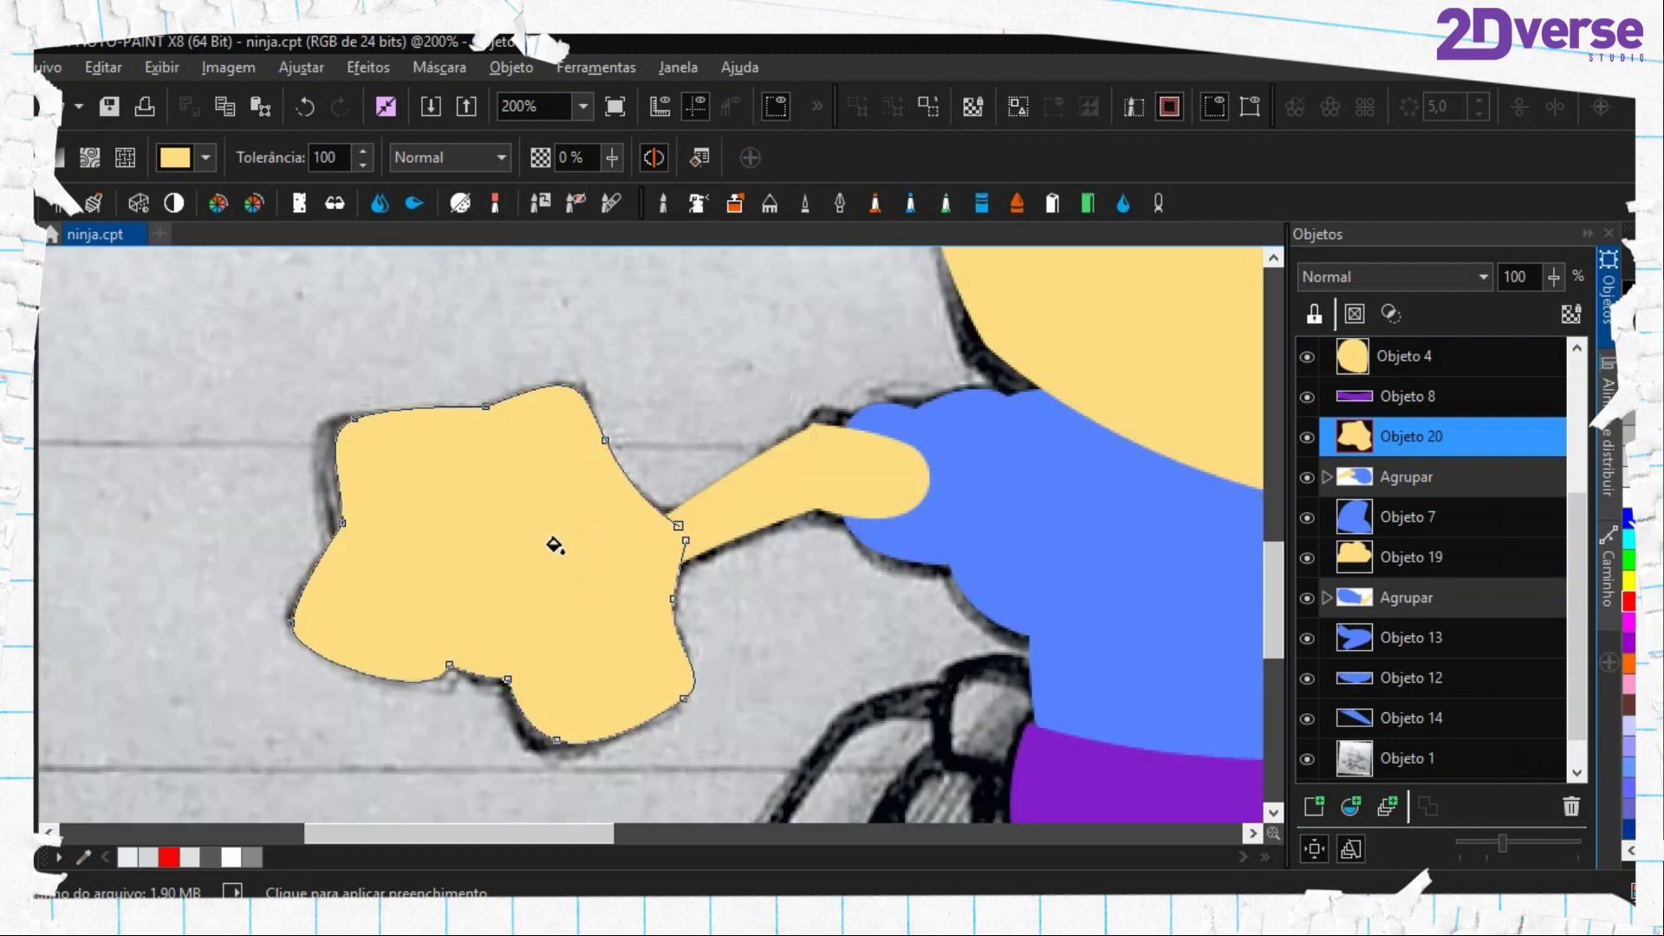
right_click(555, 547)
left_click(607, 680)
left_click_drag(1417, 442, 1352, 555)
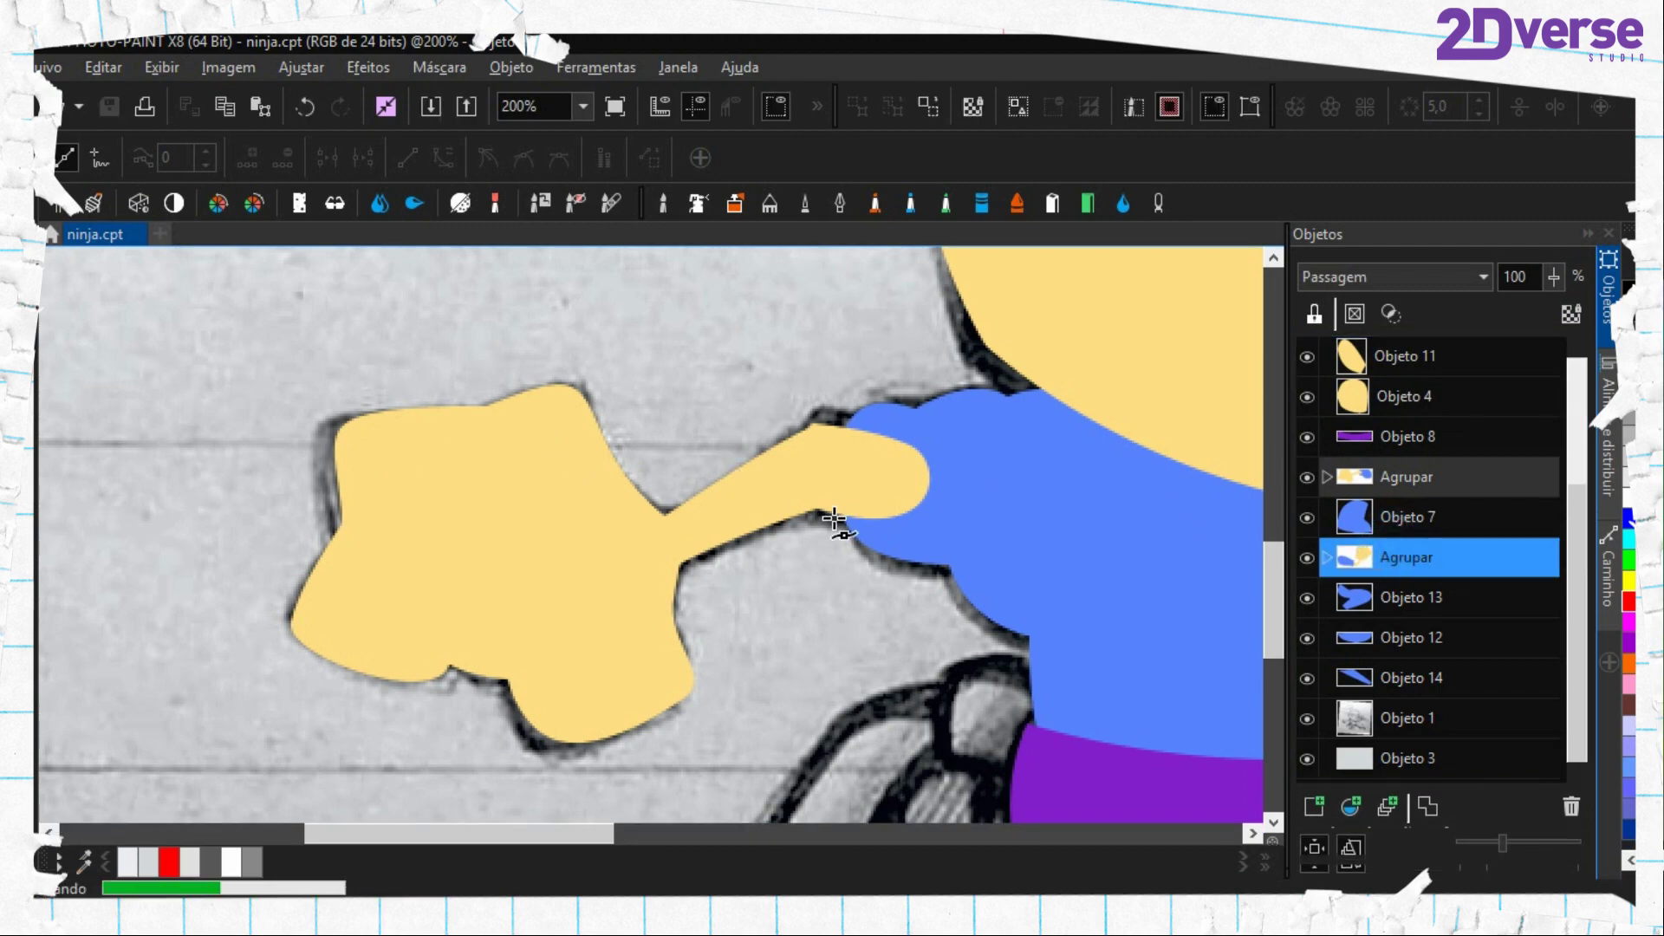
Trace the belt's knot with a closed Bézier path overlapping the shirt and belt, and create a mask from it
scroll(672, 520, "right", 3)
scroll(673, 520, "down", 2)
left_click_drag(747, 611, 757, 525)
scroll(676, 523, "up", 2)
scroll(640, 566, "up", 1)
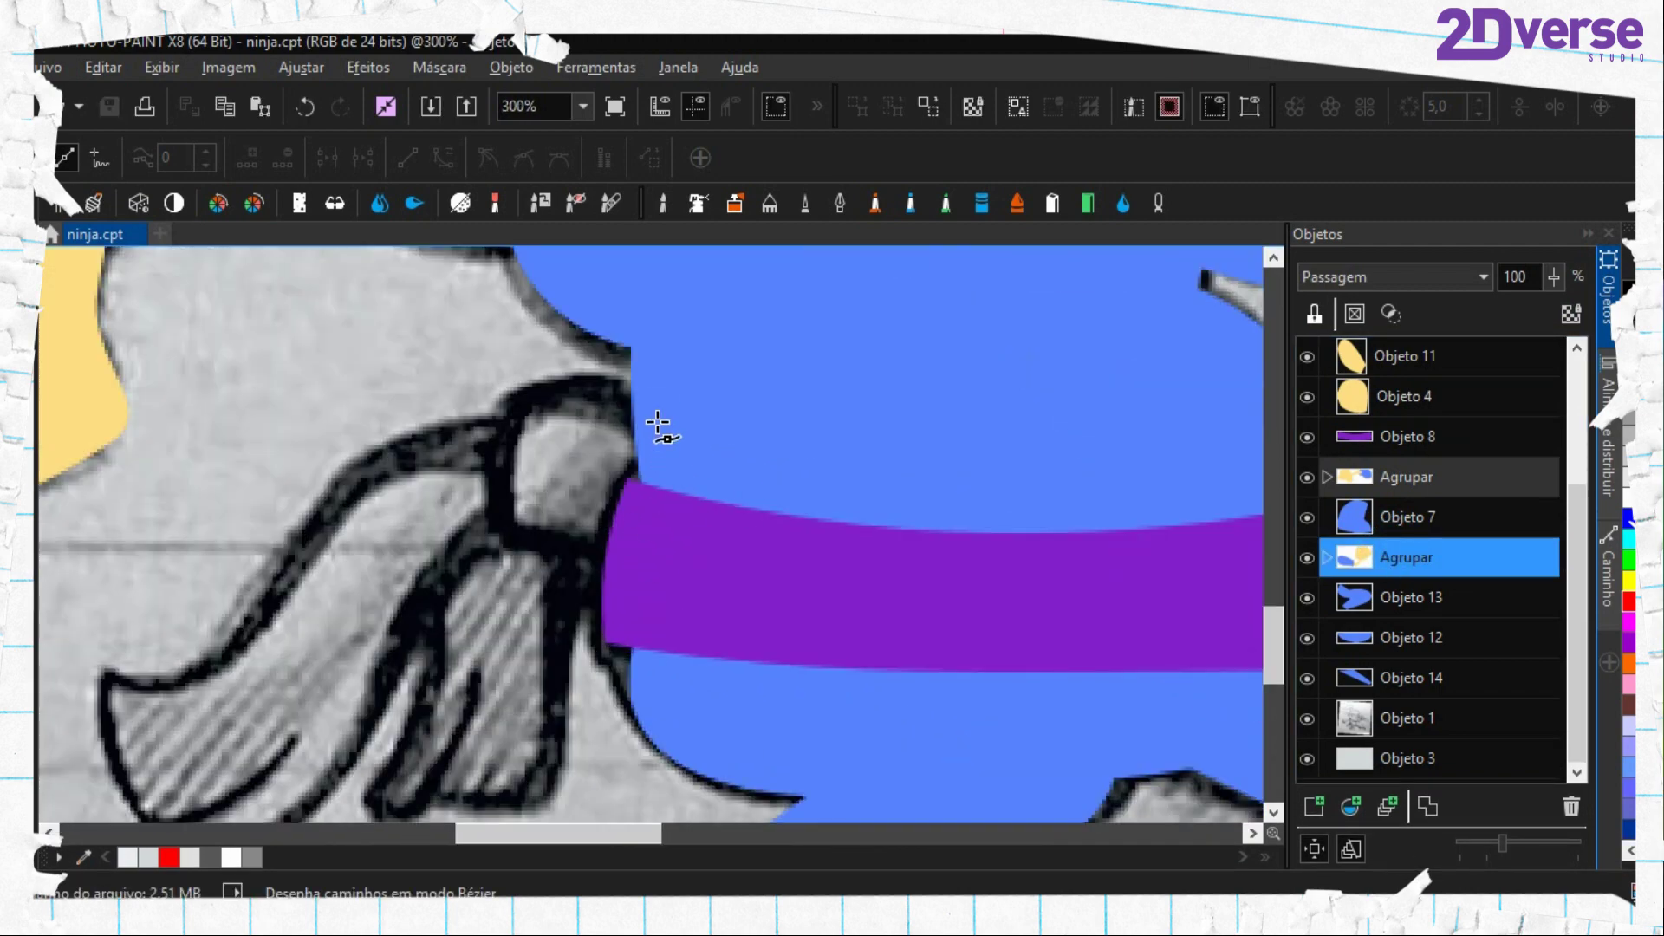
left_click(656, 420)
left_click_drag(525, 382, 468, 408)
left_click(509, 540)
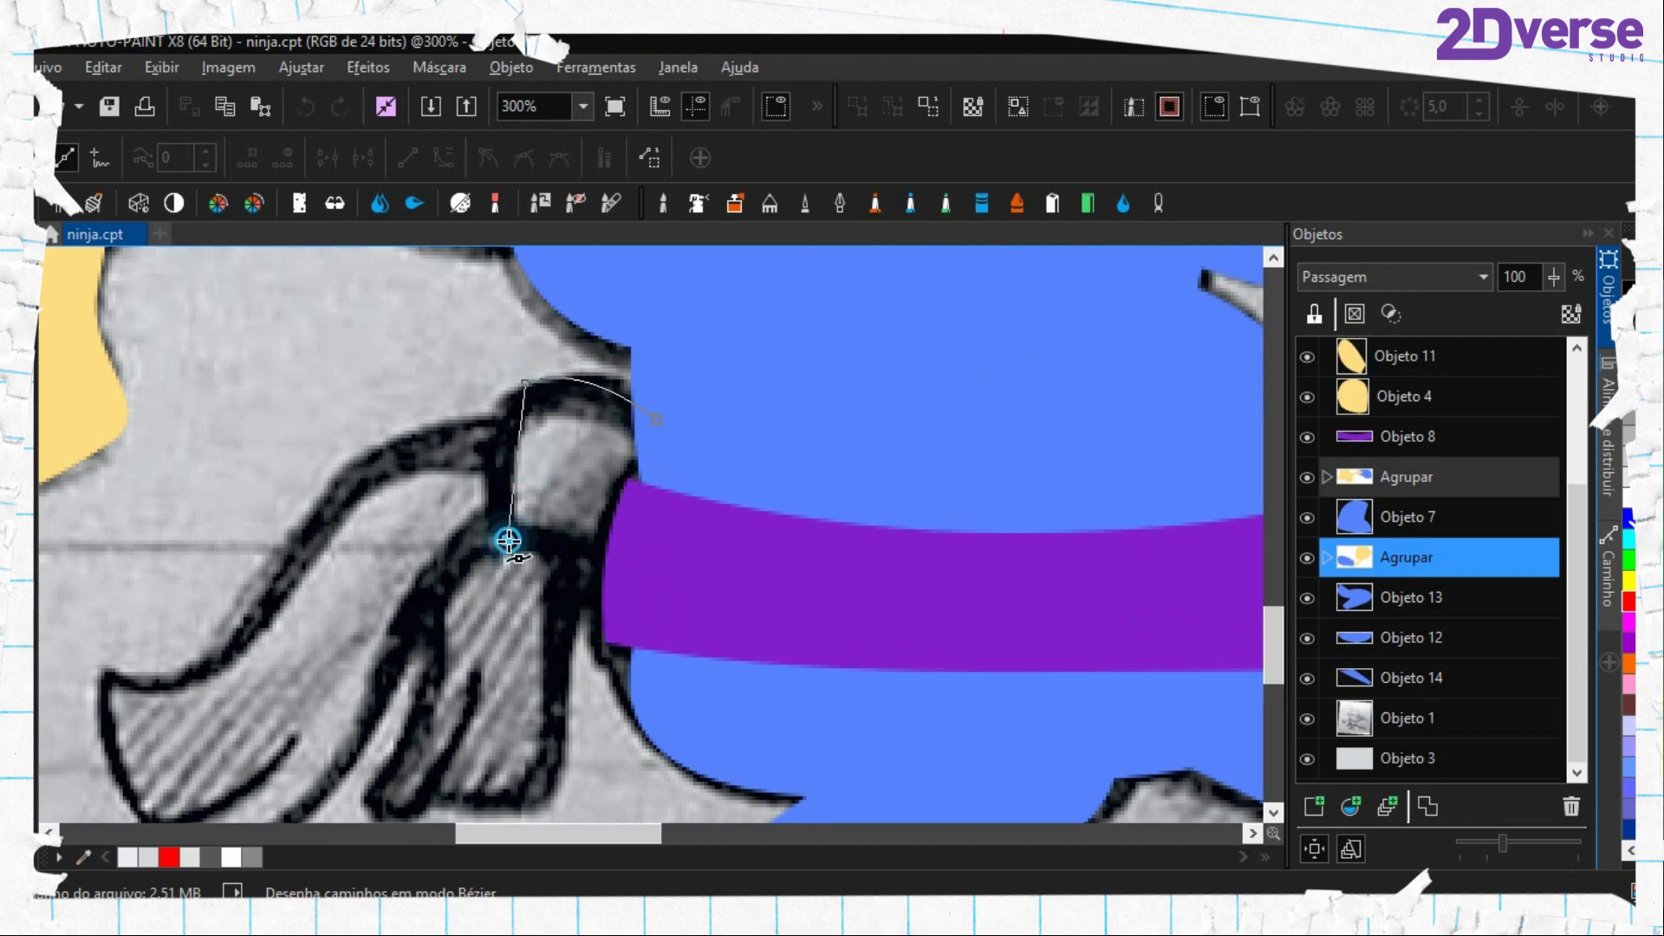
left_click_drag(508, 541, 514, 583)
left_click(665, 555)
left_click(656, 417)
key("ctrl+shift+m")
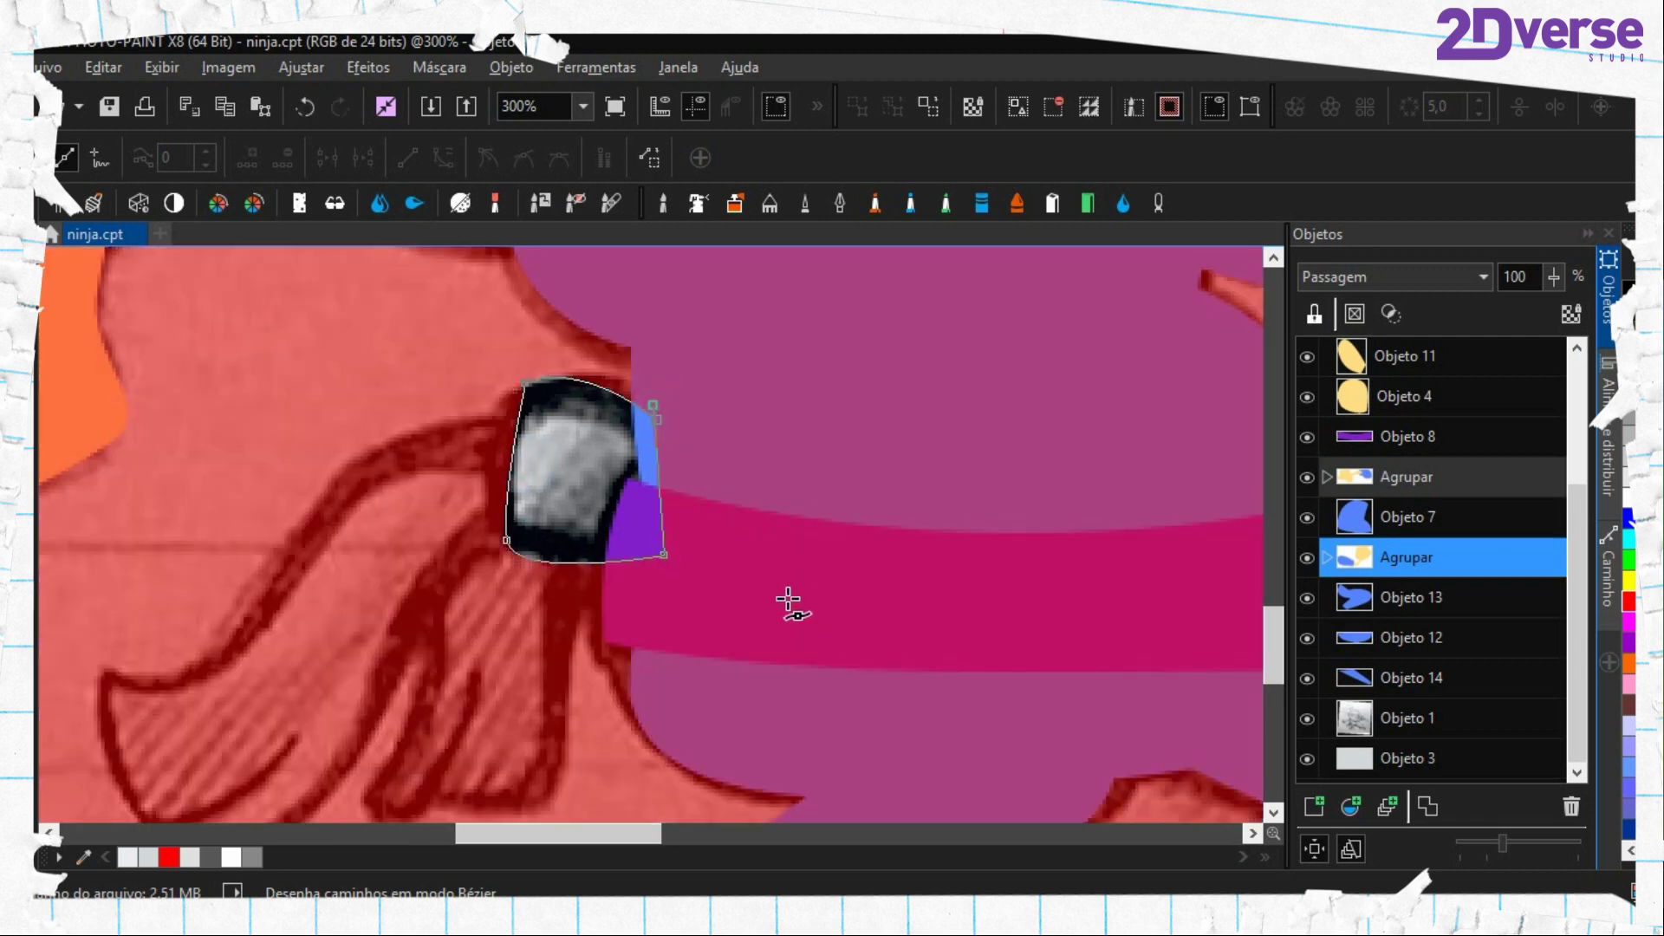
Sample the belt's purple and fill the masked knot with it on a new object directly above Objeto 14
key("e")
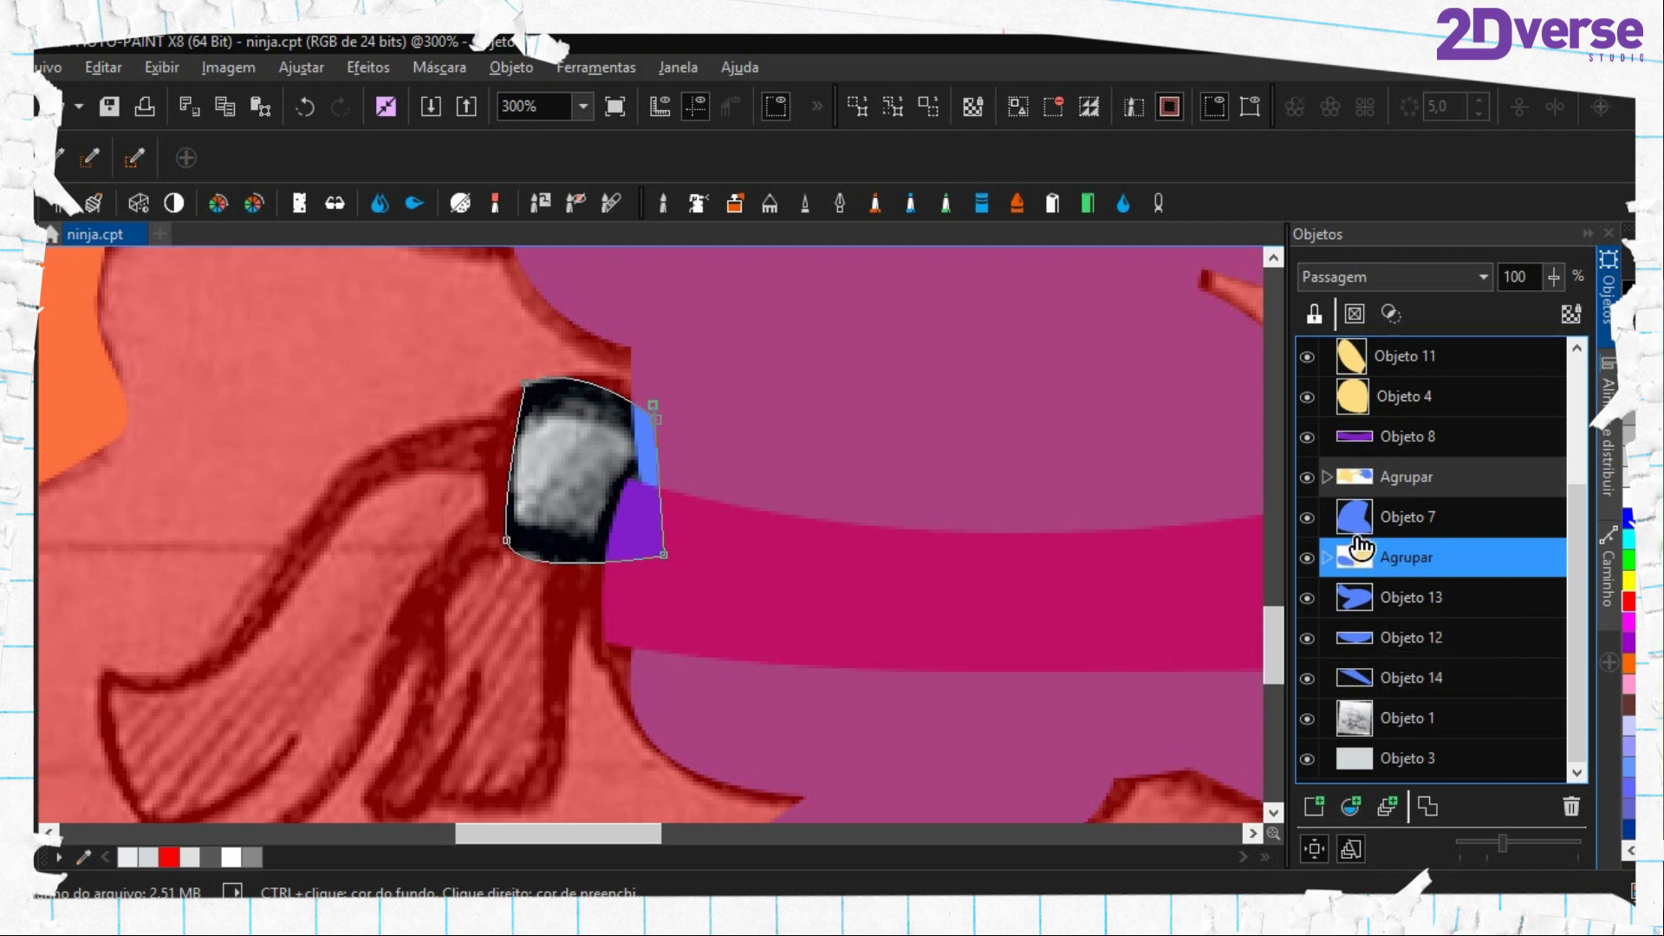
left_click(1357, 678)
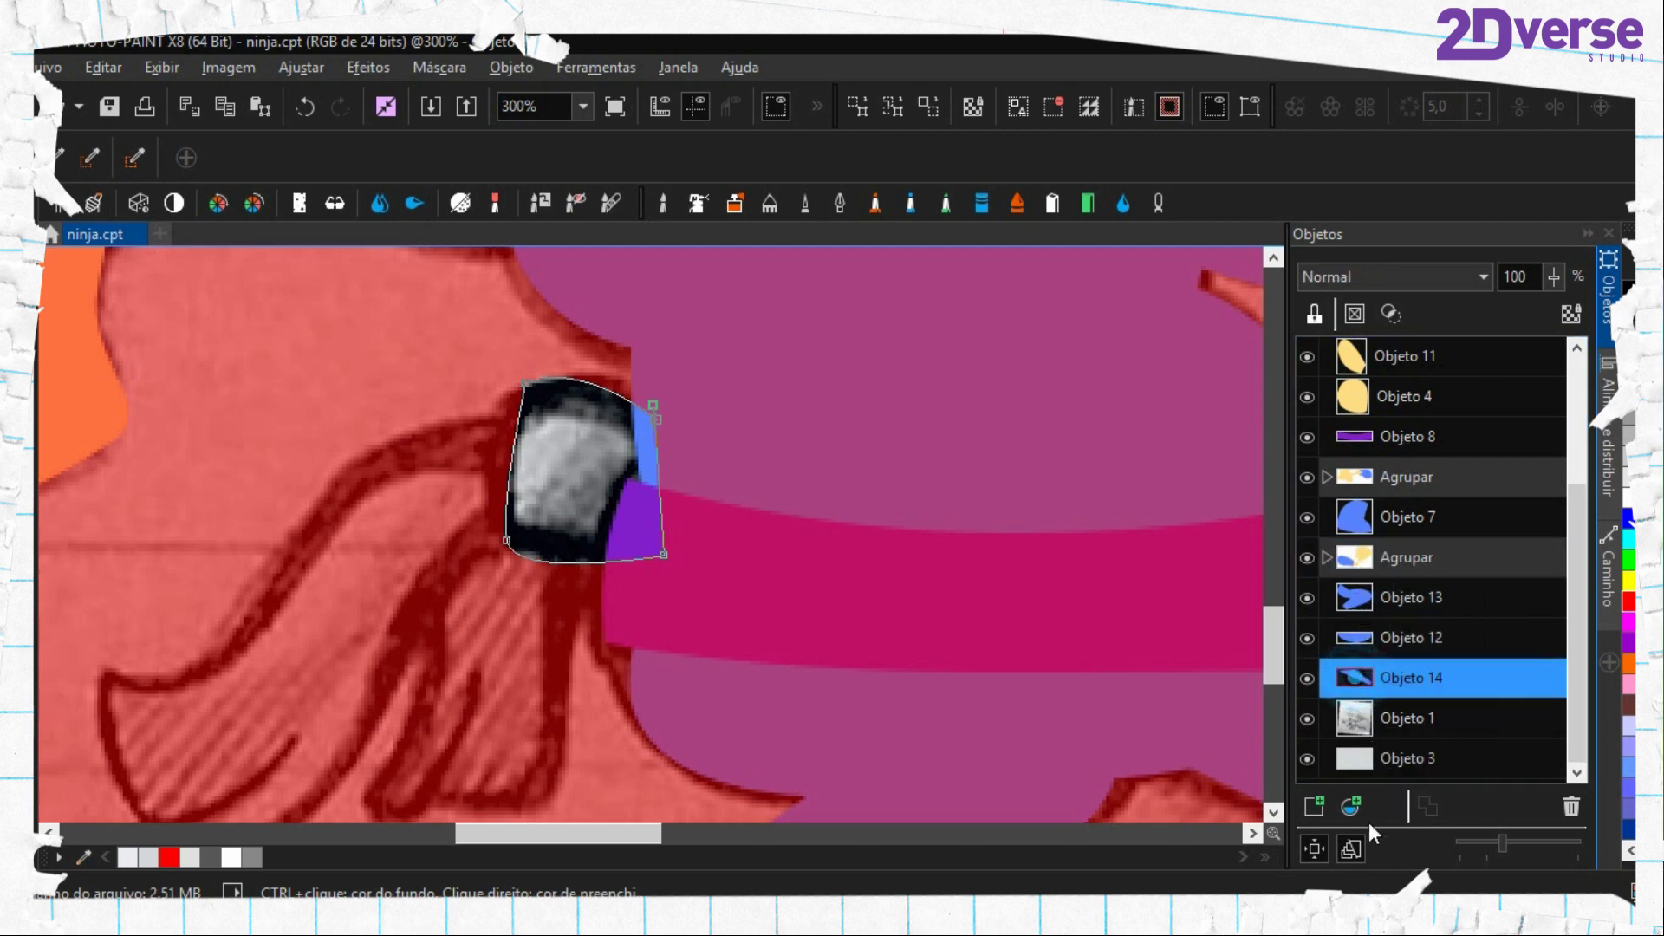
left_click(1314, 806)
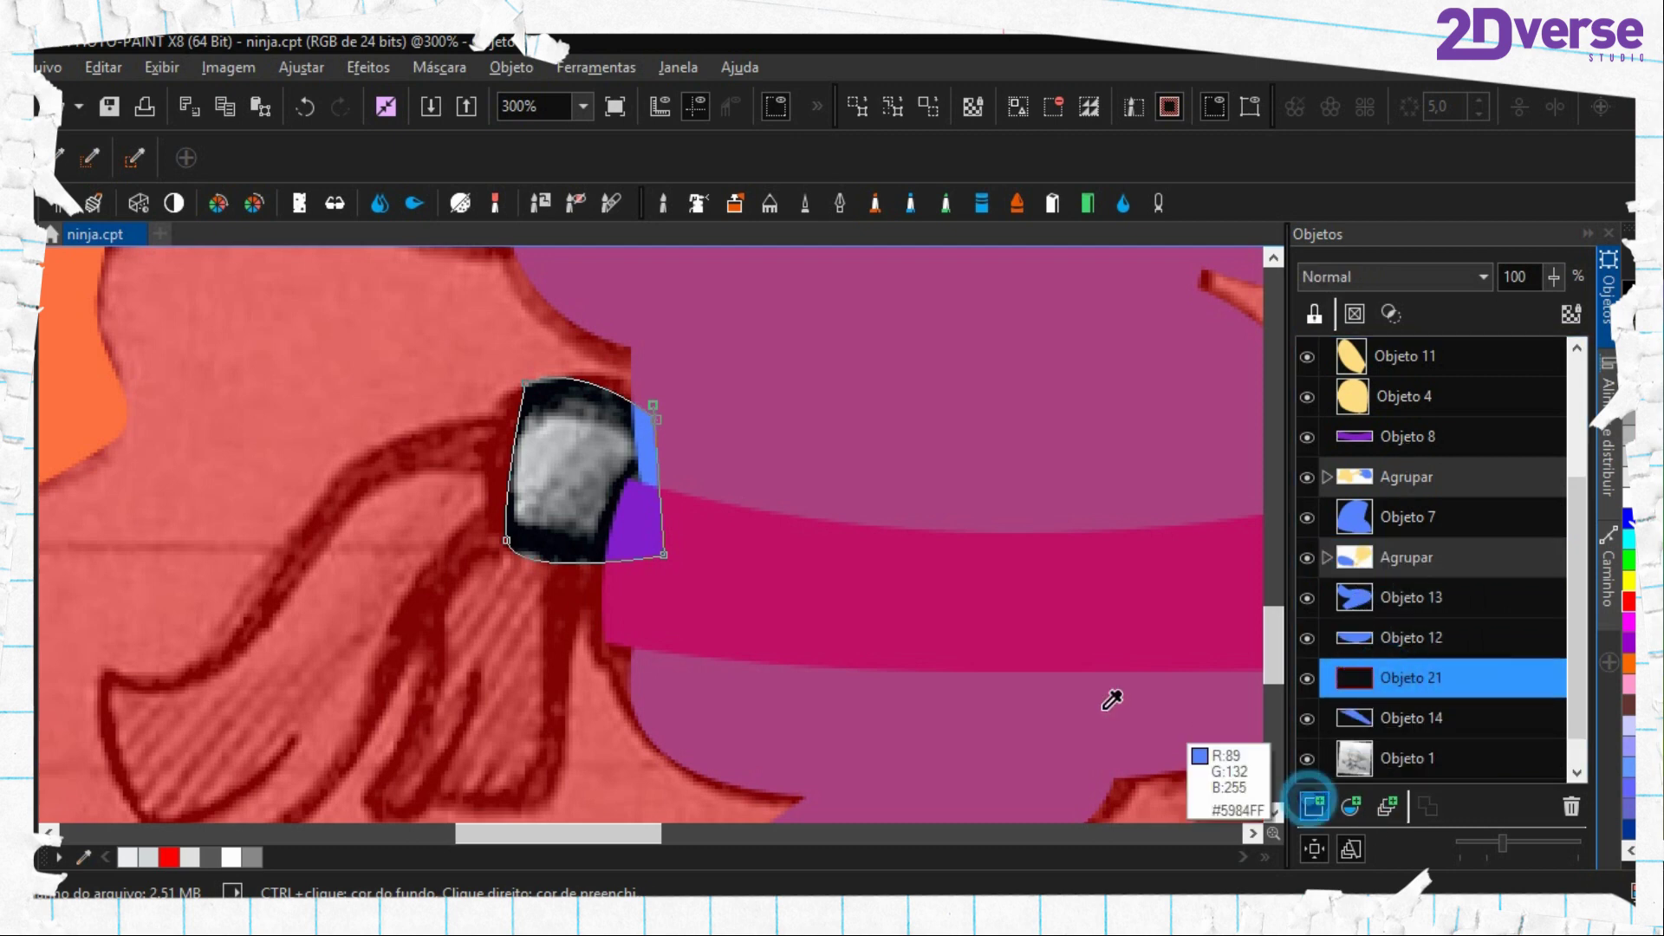
key("f")
left_click(589, 486)
Remove the mask and delete the path around the belt knot
key("ctrl+shift+r")
key("period")
right_click(591, 486)
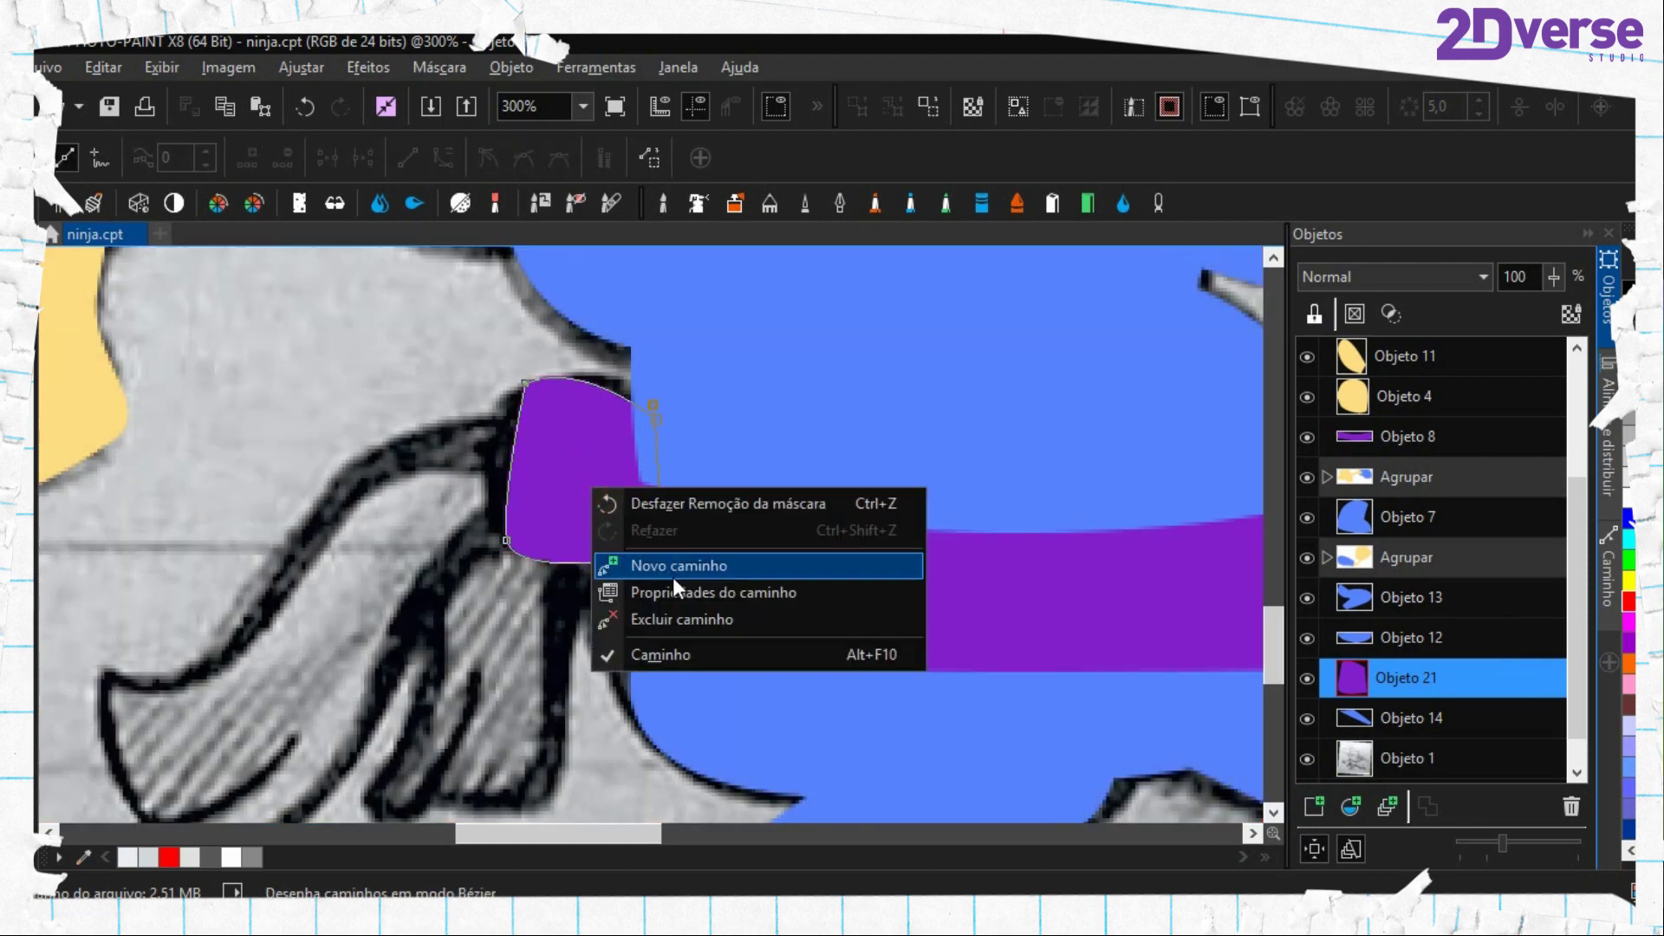
left_click(683, 622)
Trace the belt's long outer tail with a closed Bézier path that overlaps the knot, and create a mask from it
left_click_drag(607, 546, 745, 582)
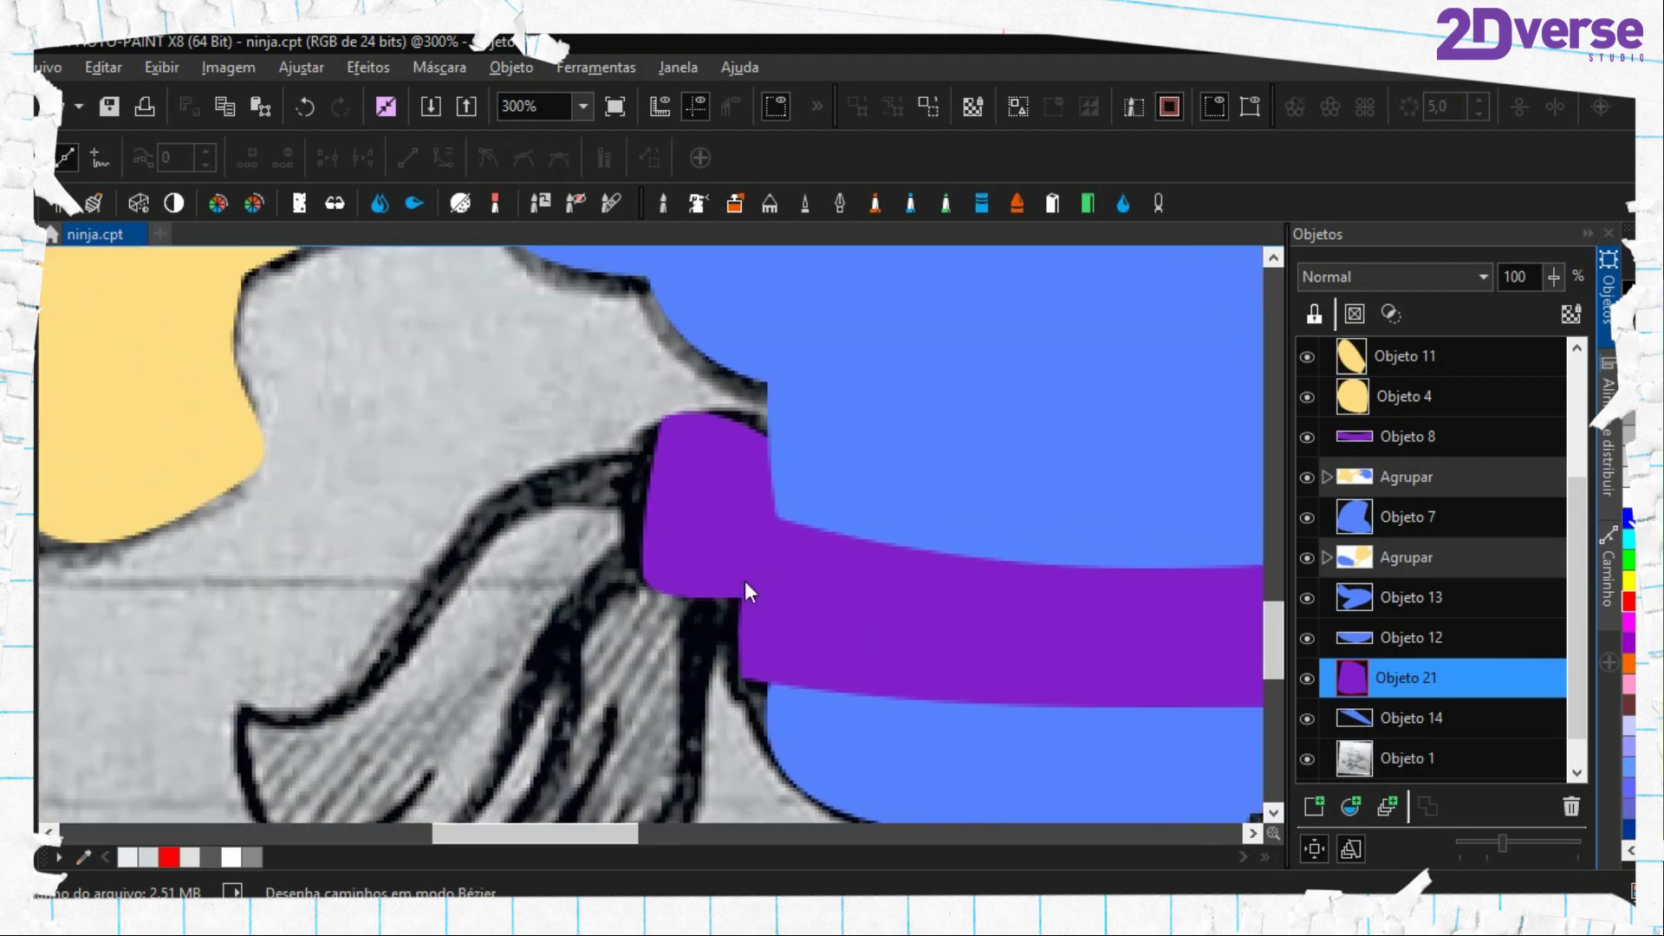
scroll(745, 581, "down", 3)
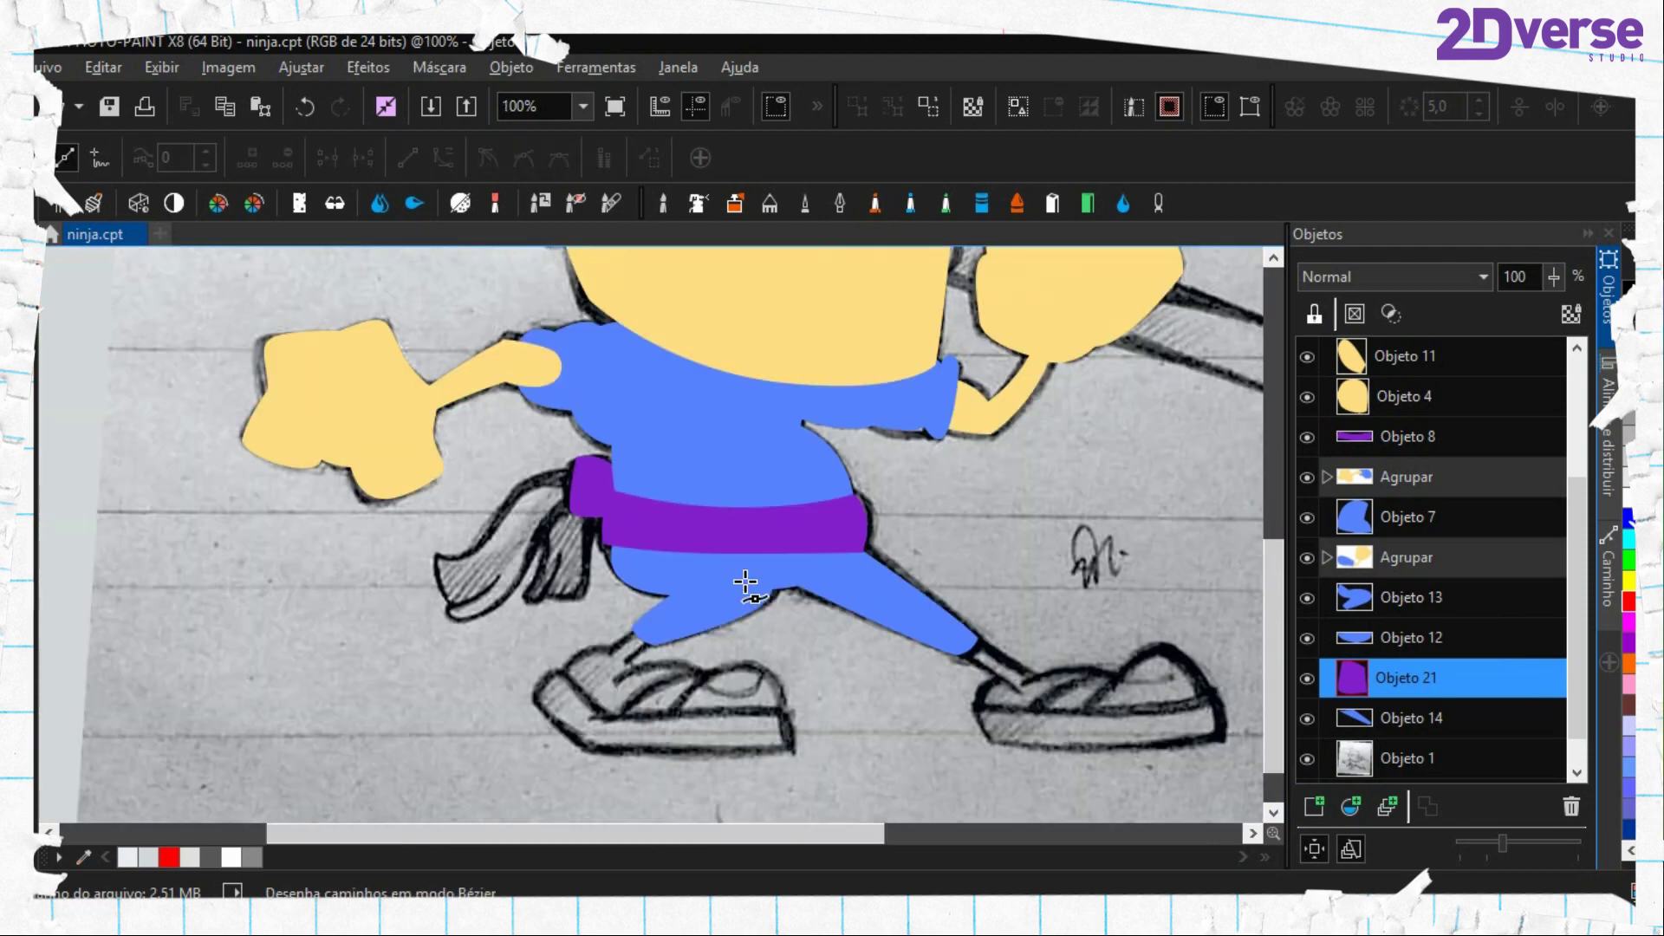
scroll(668, 531, "up", 2)
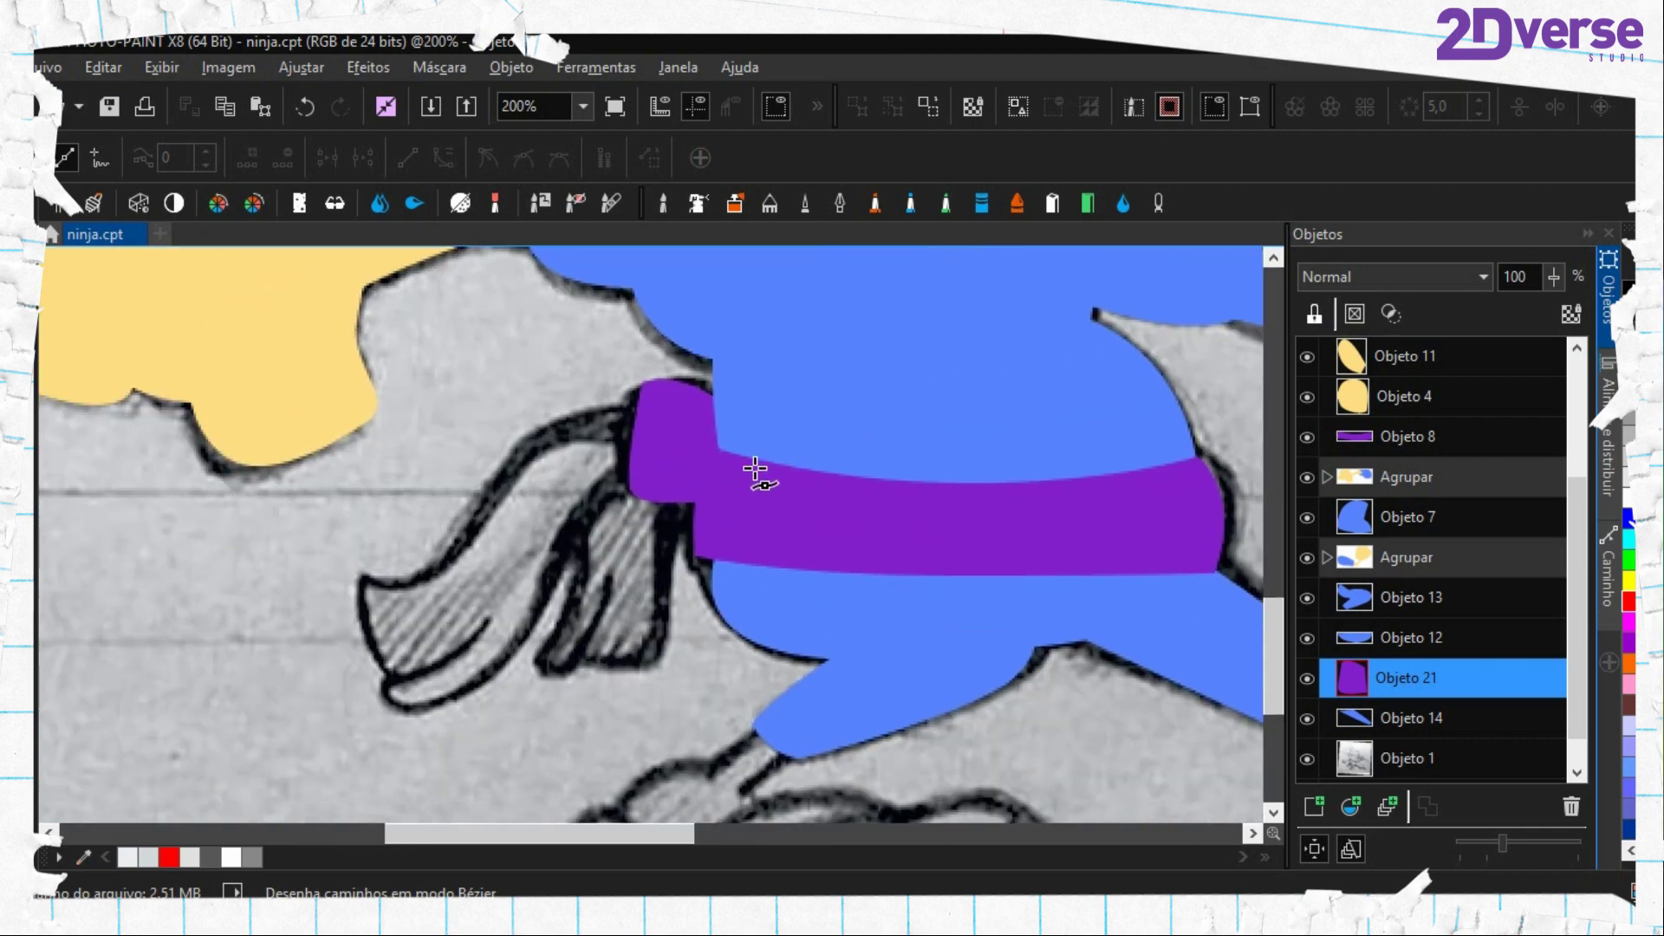
scroll(754, 471, "up", 2)
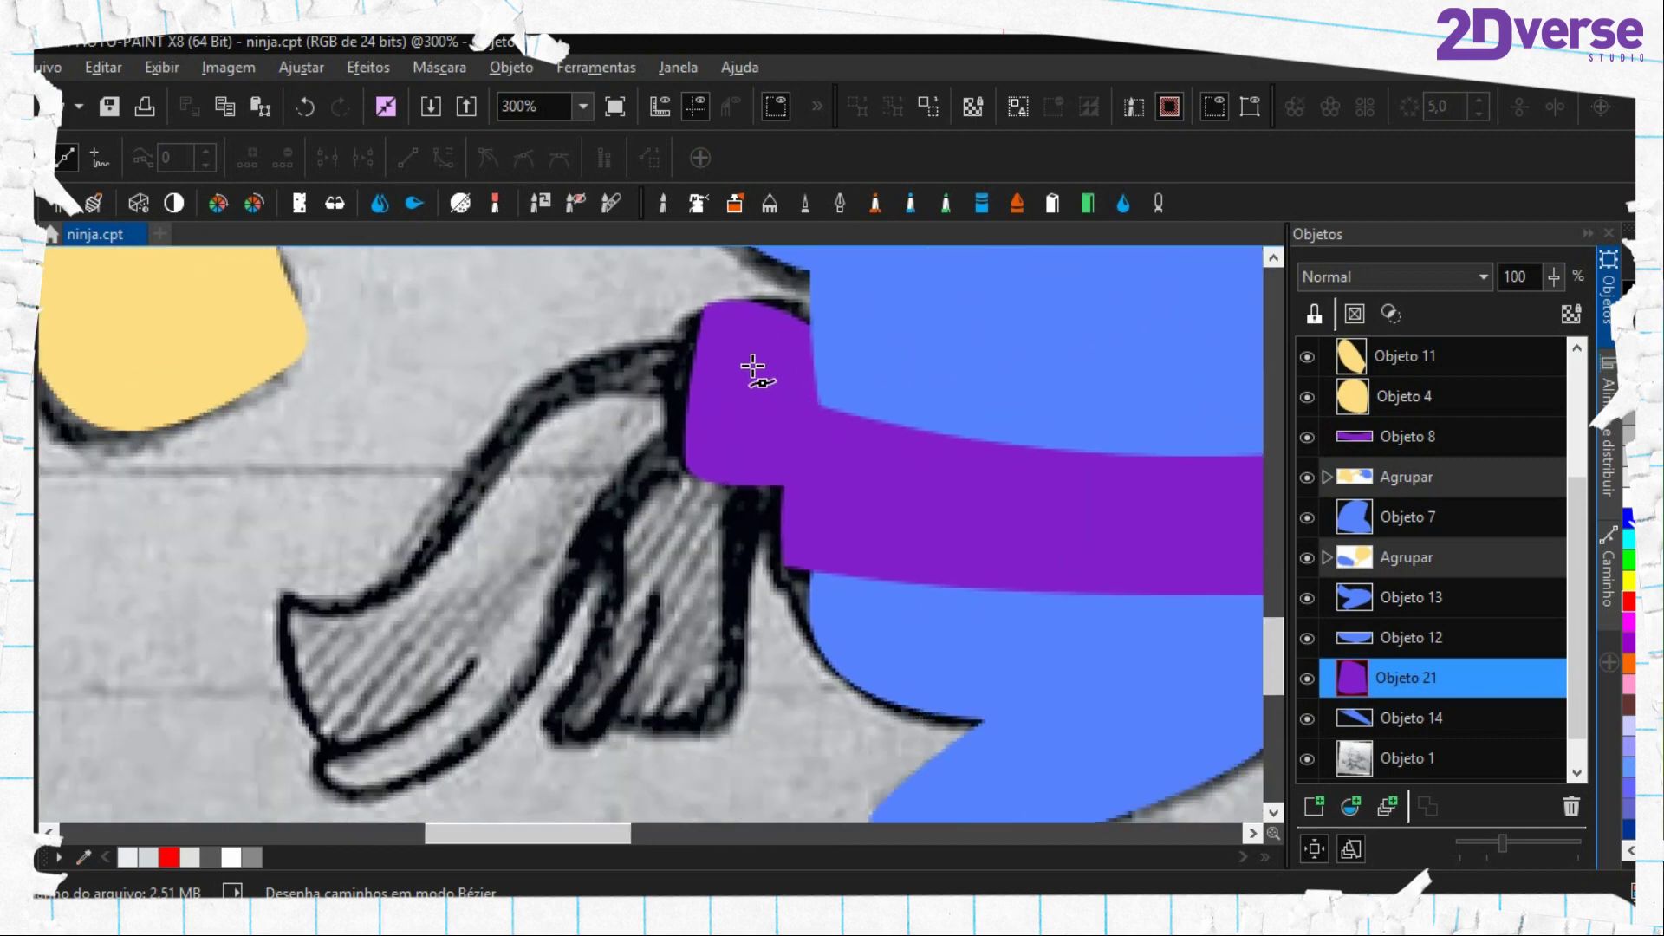
left_click_drag(752, 367, 787, 305)
left_click(779, 299)
left_click_drag(553, 372, 483, 475)
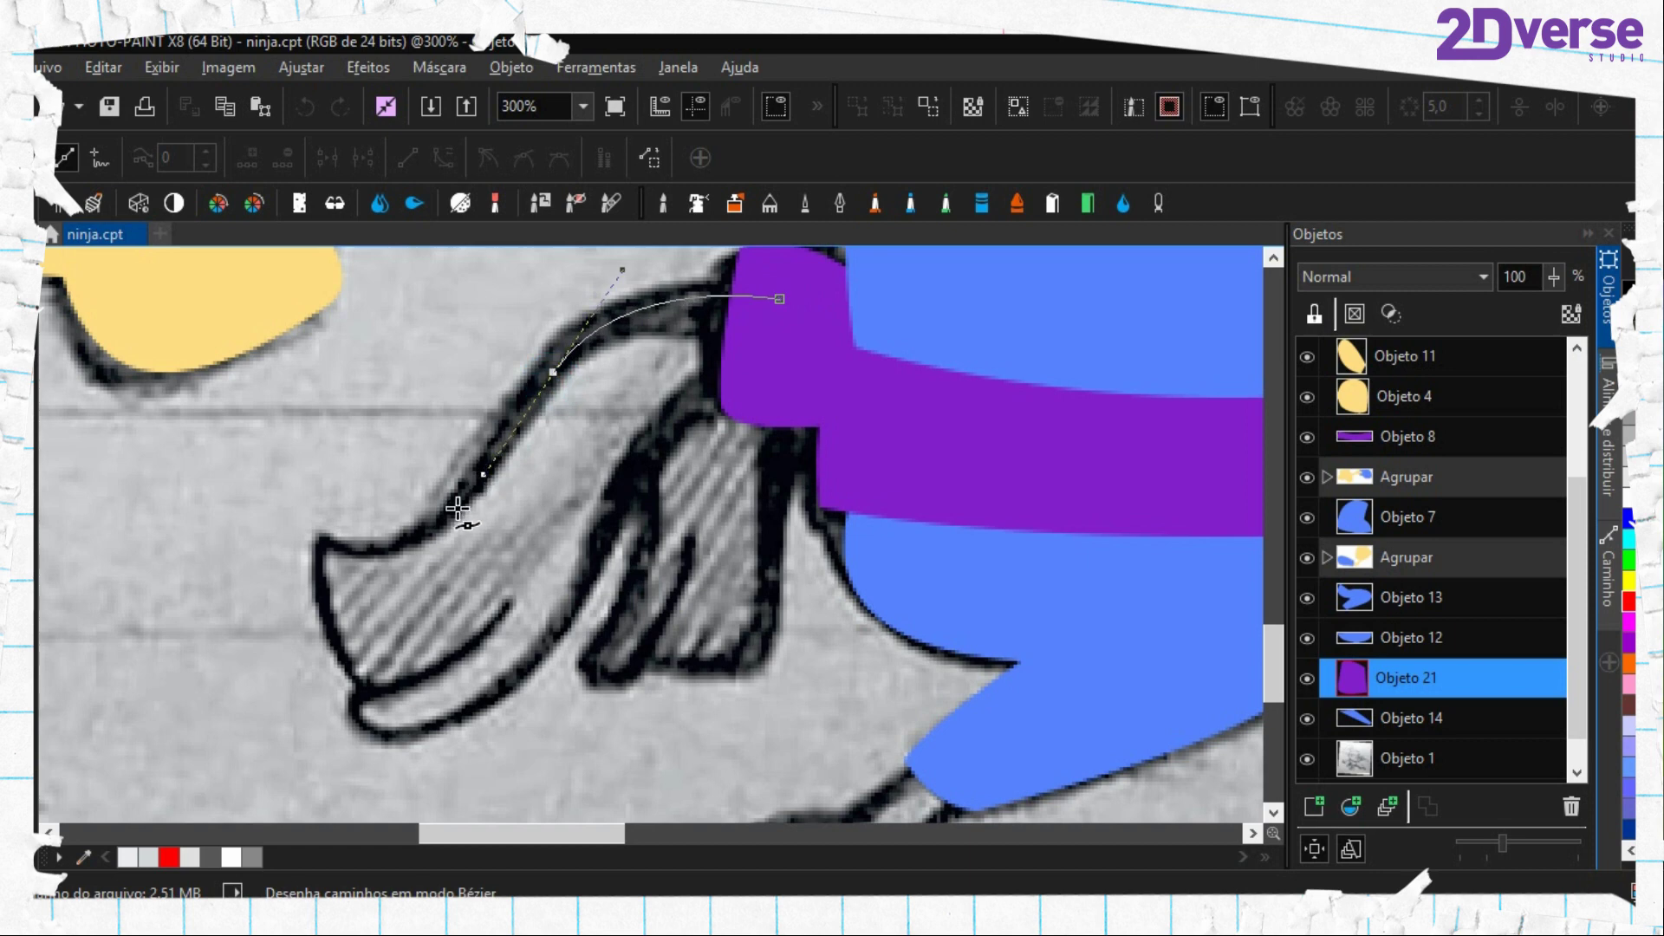
left_click_drag(320, 541, 205, 538)
left_click_drag(359, 682, 425, 664)
left_click_drag(470, 628, 503, 471)
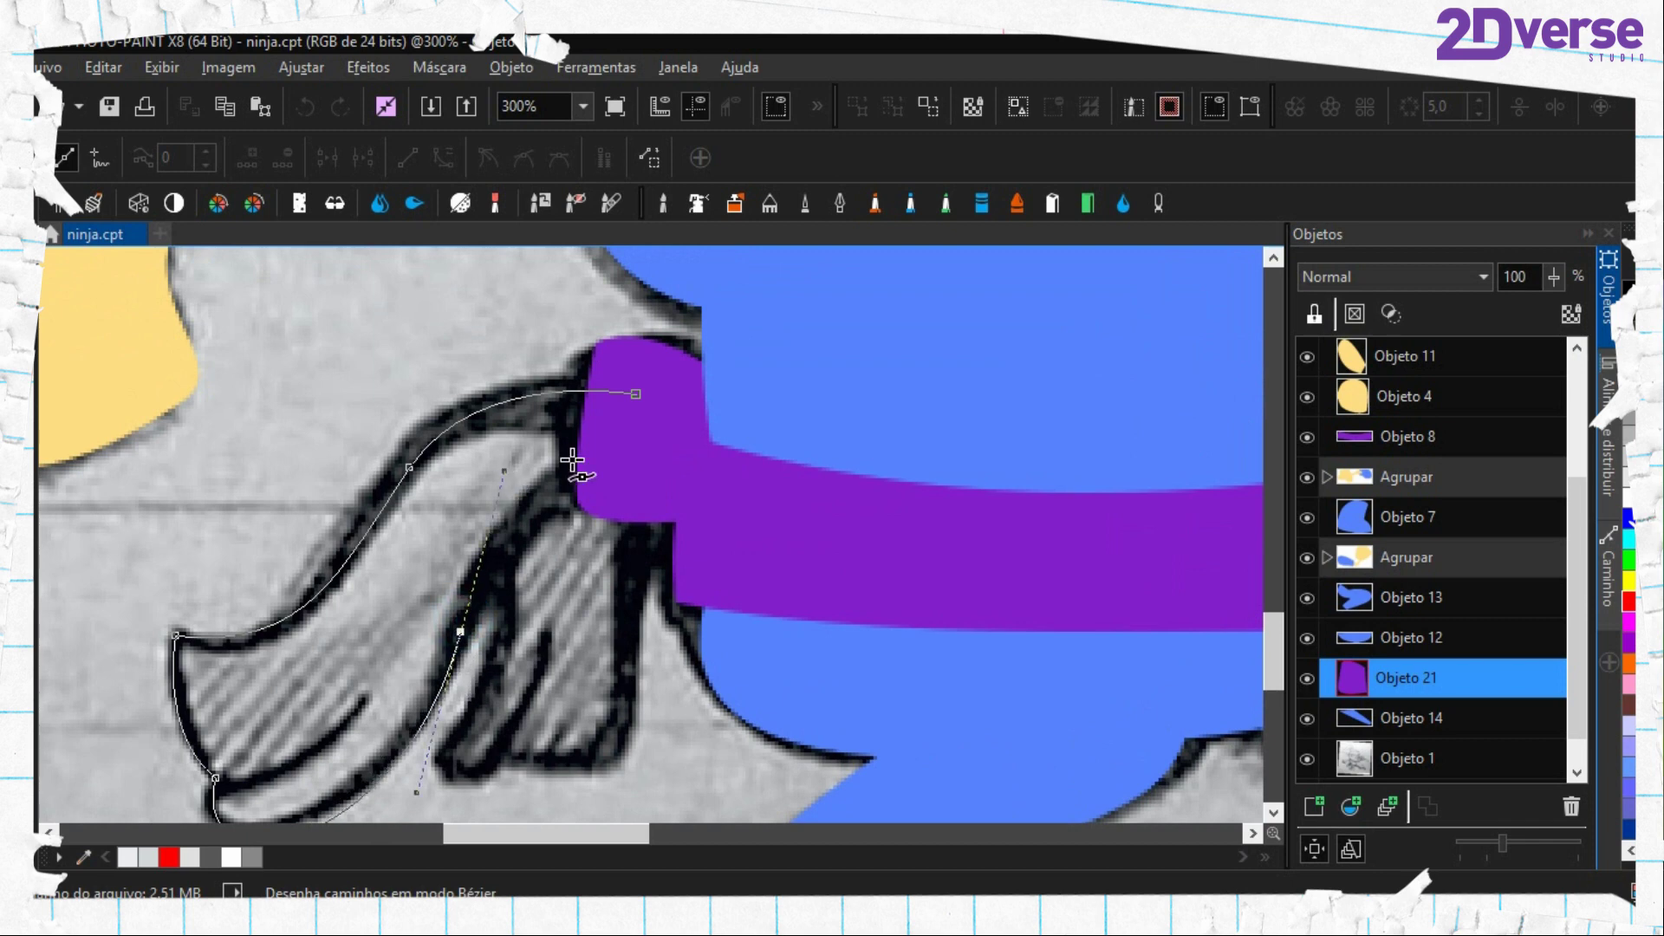
left_click_drag(633, 464, 703, 472)
left_click(654, 430)
left_click(647, 405)
key("ctrl+shift+t")
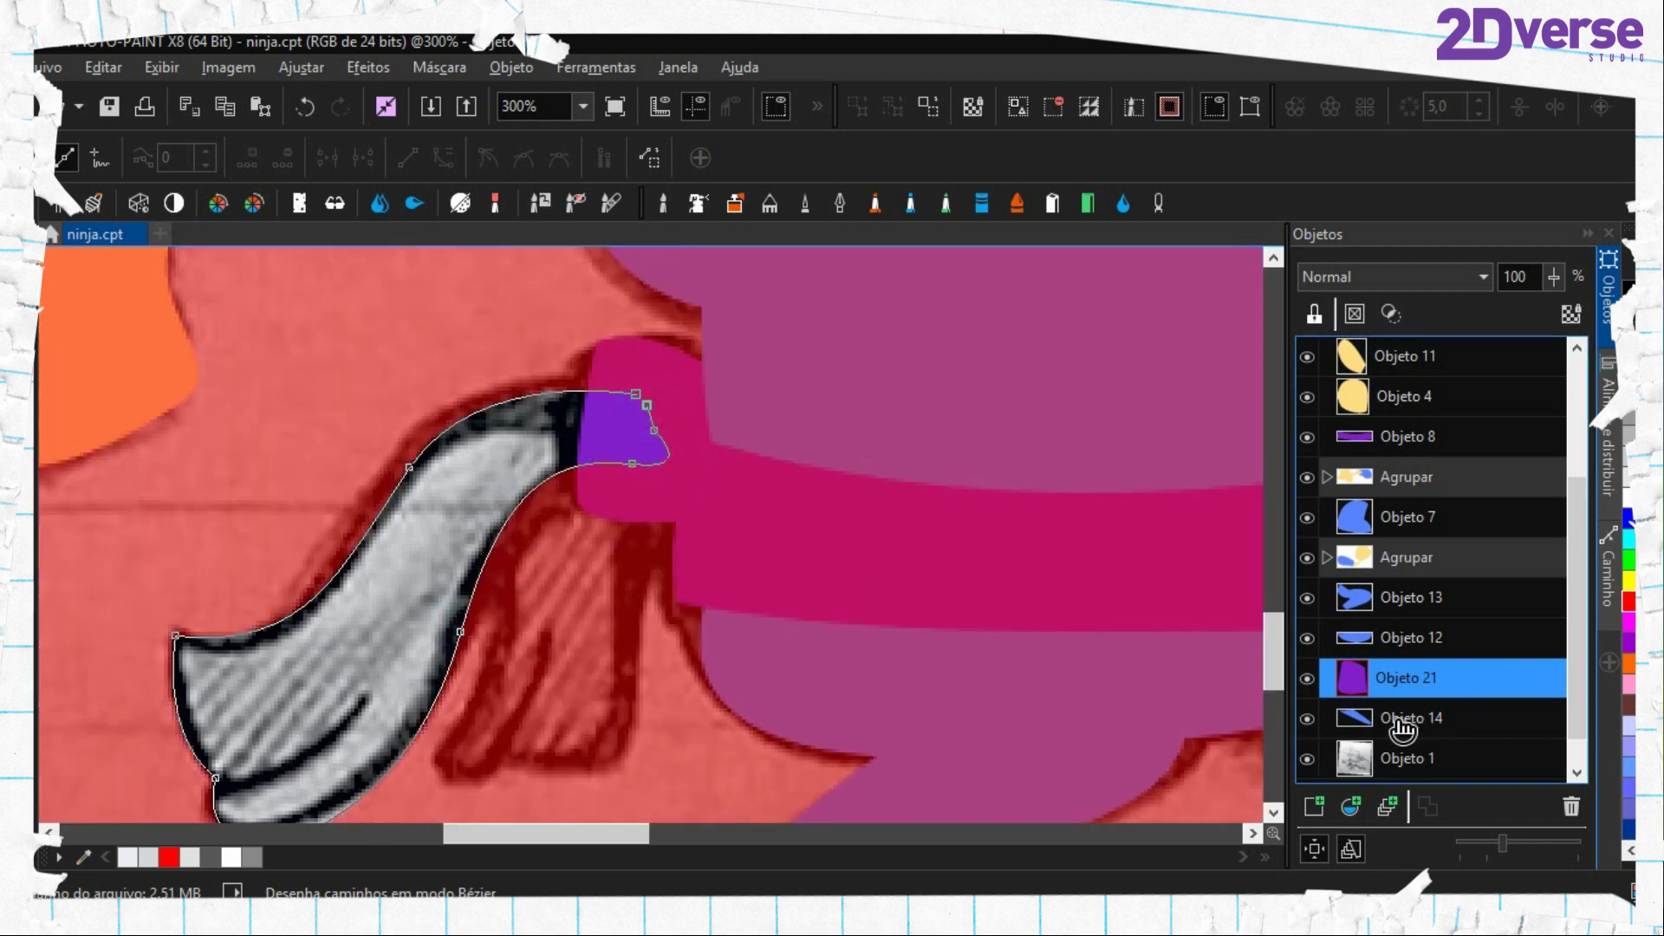
Fill the masked outer tail with the belt's purple on a new object between the knot object and Objeto 14
left_click(1404, 725)
left_click(1308, 806)
key("f")
left_click(546, 424)
Remove the mask and delete the path around the belt's outer tail
key("ctrl+shift+r")
key("period")
right_click(604, 391)
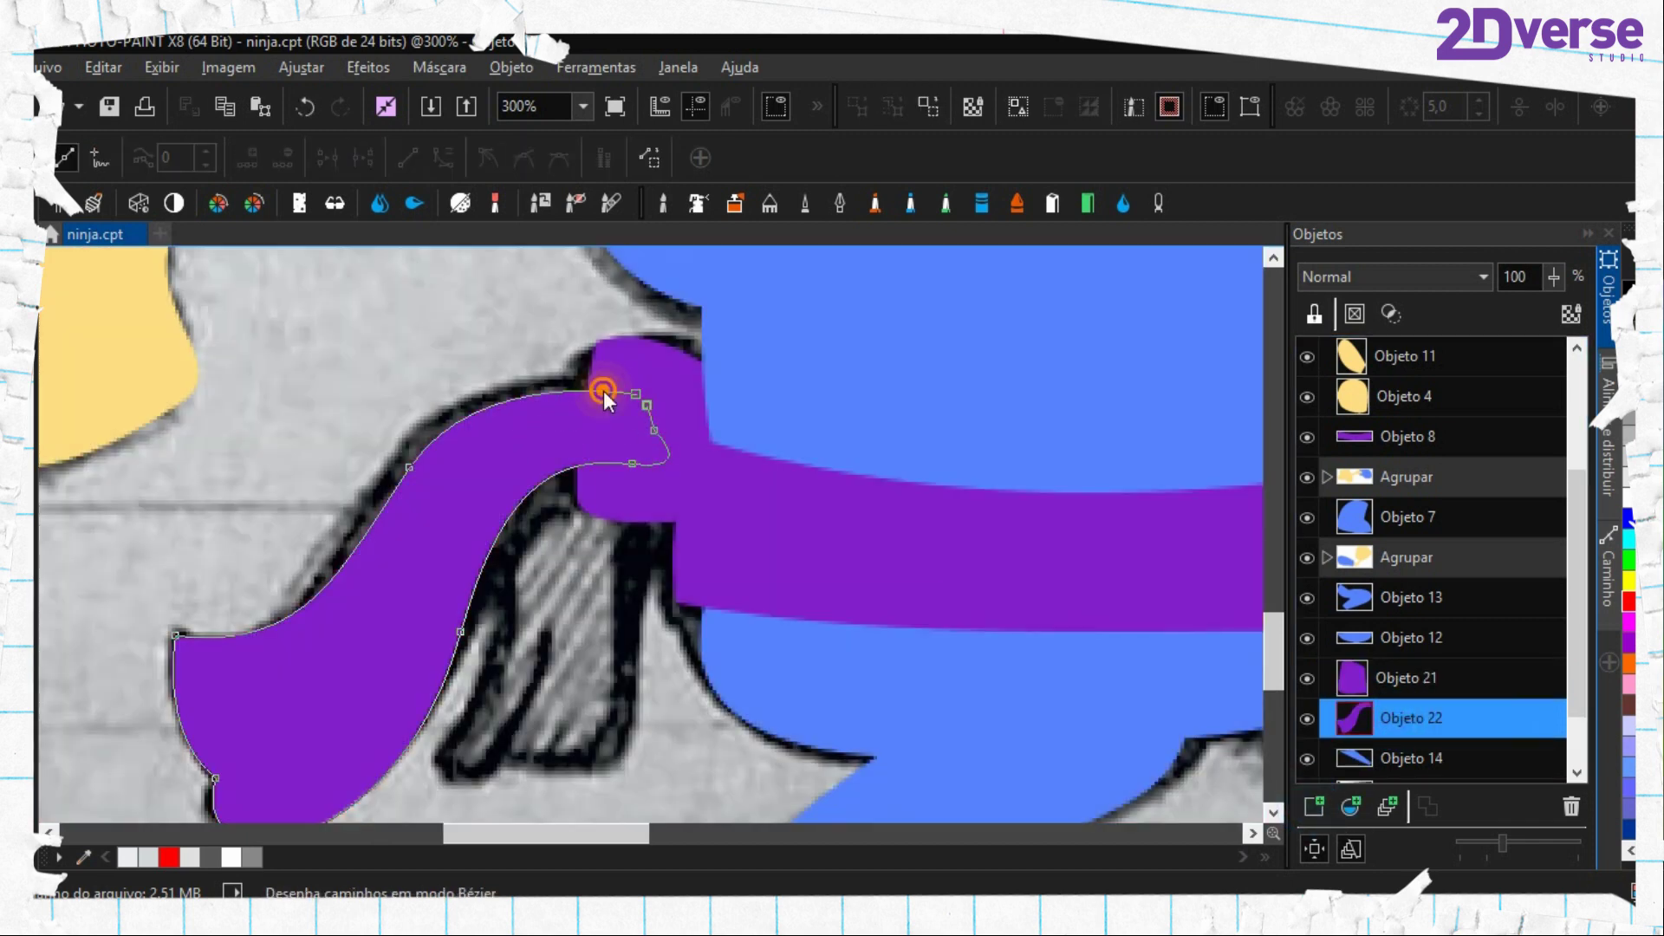
left_click(709, 523)
Trace the belt's short inner tail with a closed Bézier path that overlaps the knot, and create a mask from it
scroll(742, 549, "down", 2)
left_click(600, 338)
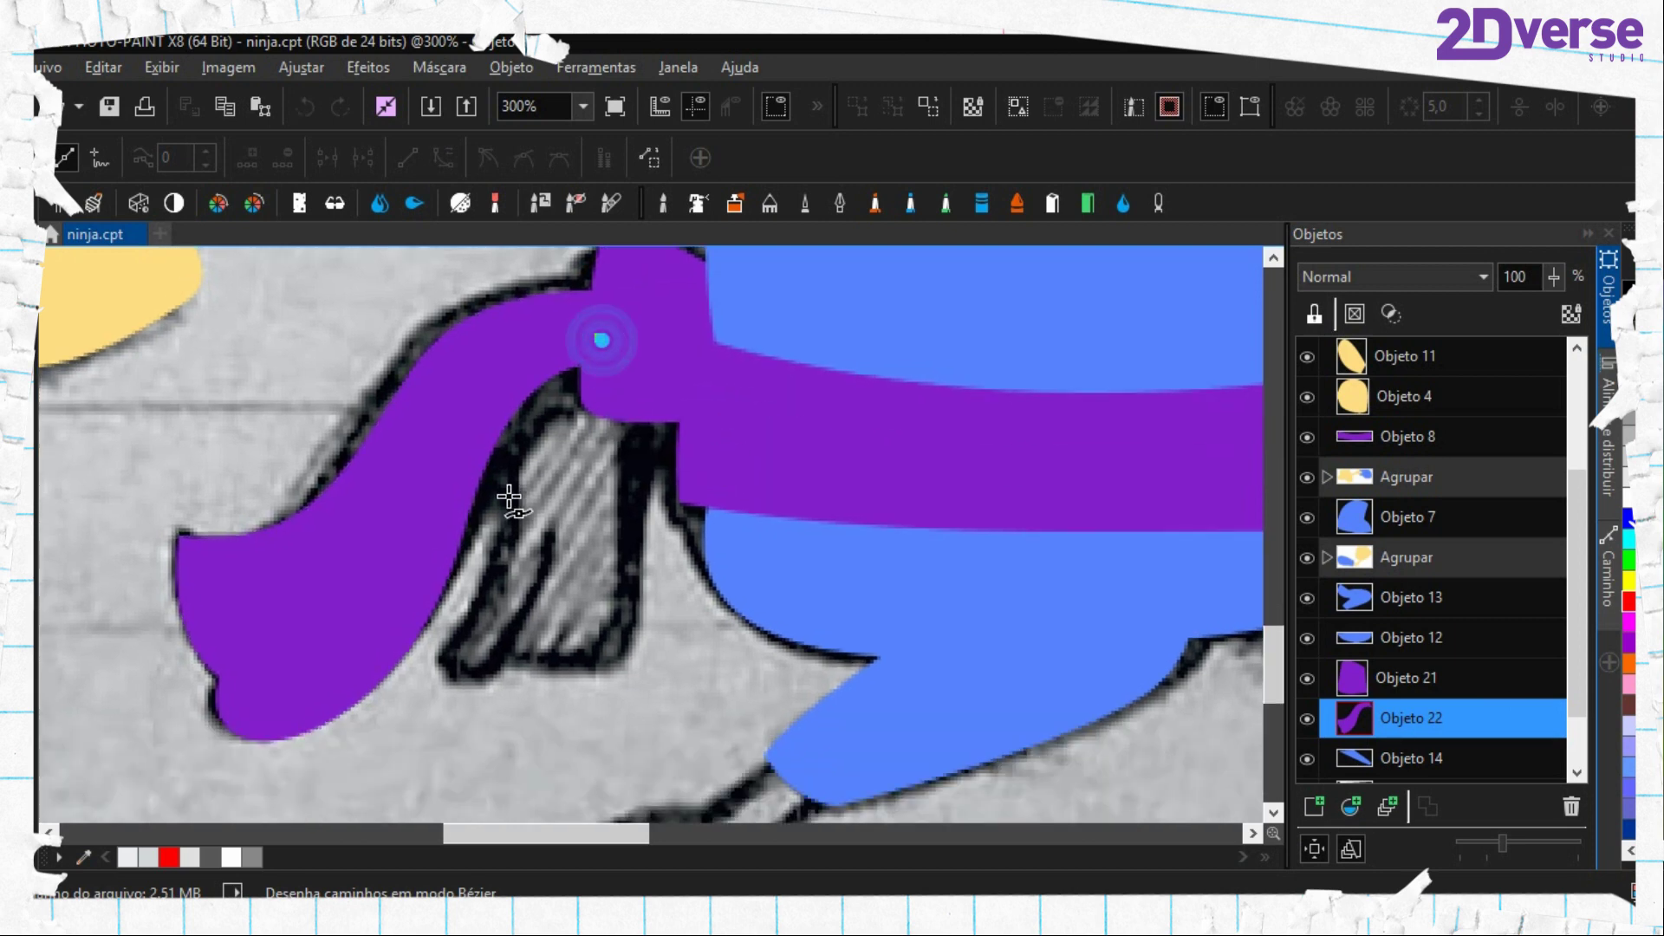
left_click_drag(508, 517, 483, 687)
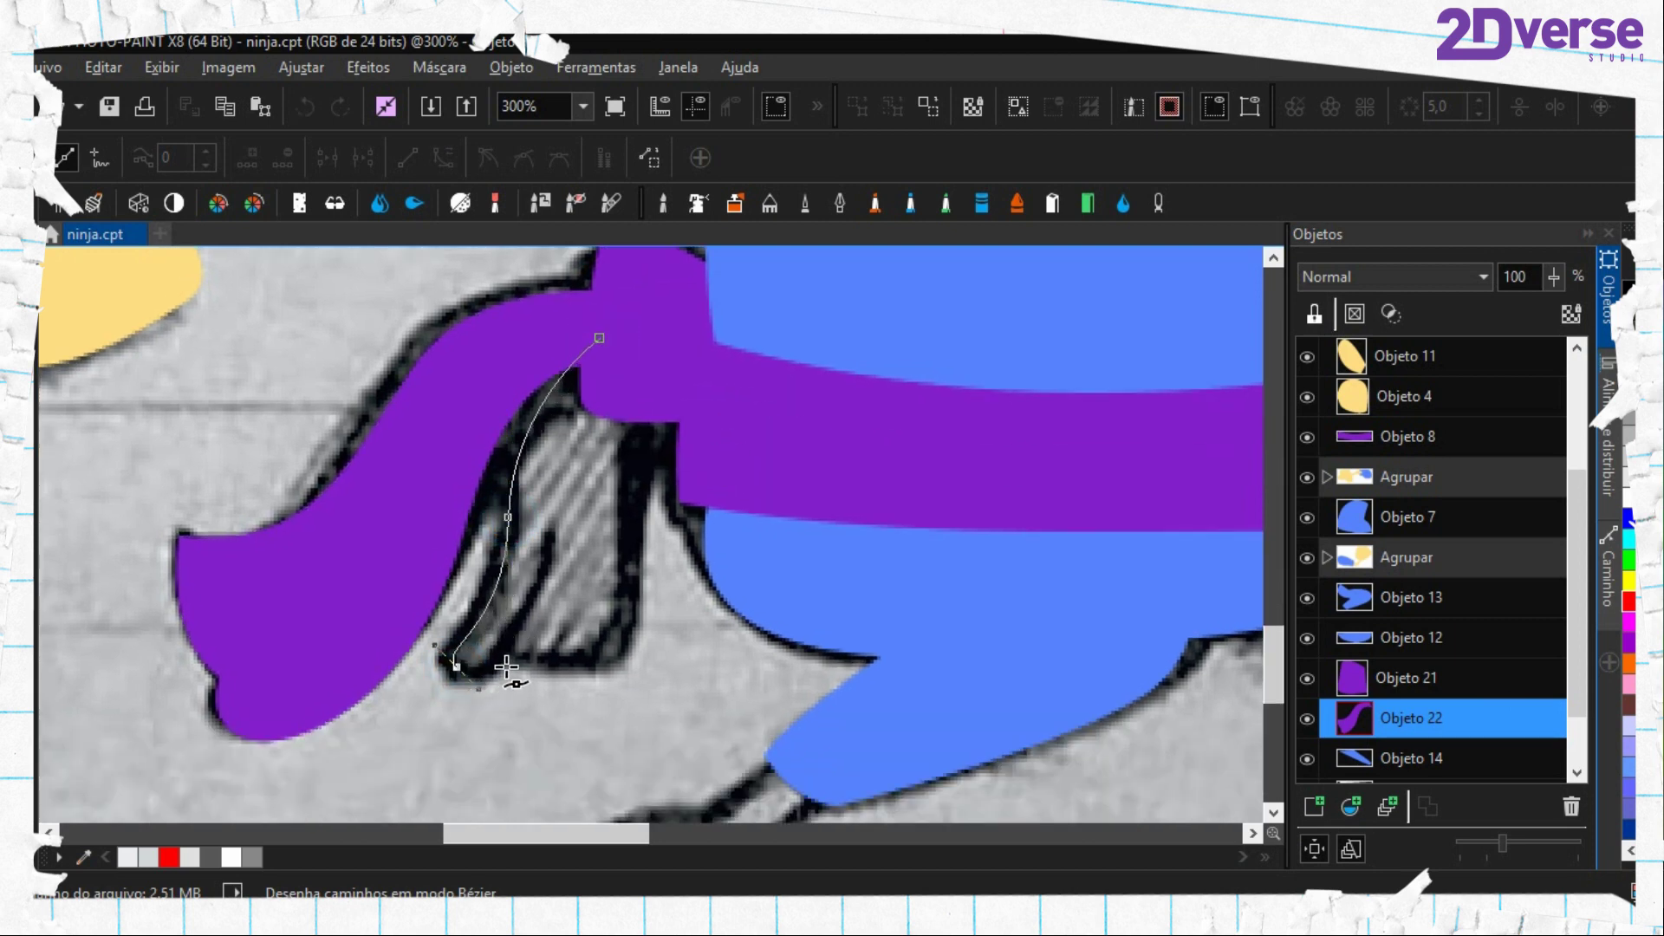
left_click(503, 663)
left_click_drag(594, 656, 639, 647)
left_click(642, 625)
key("ctrl+z")
left_click_drag(635, 536, 634, 418)
left_click_drag(650, 353, 687, 327)
key("ctrl+shift+m")
Fill the masked inner tail with the belt's purple on a new object between Objeto 22 and Objeto 14
left_click(1353, 762)
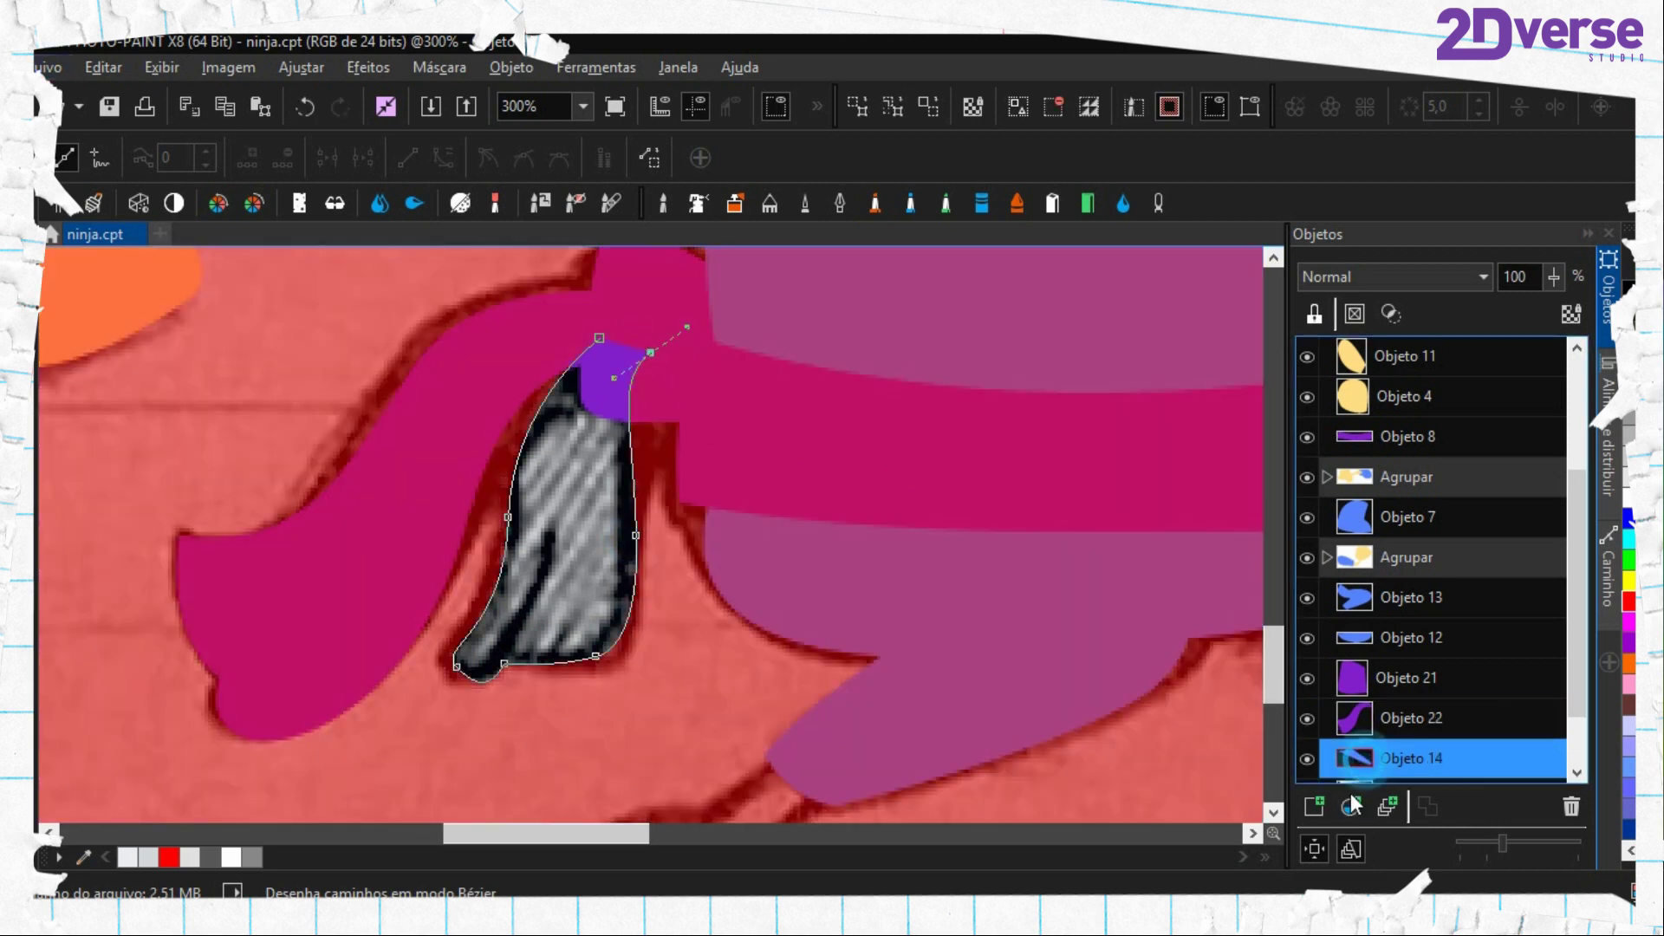
left_click(1313, 806)
key("f")
left_click(586, 503)
Remove the mask and delete the path around the belt's inner tail
key("ctrl+shift+r")
key("period")
right_click(547, 445)
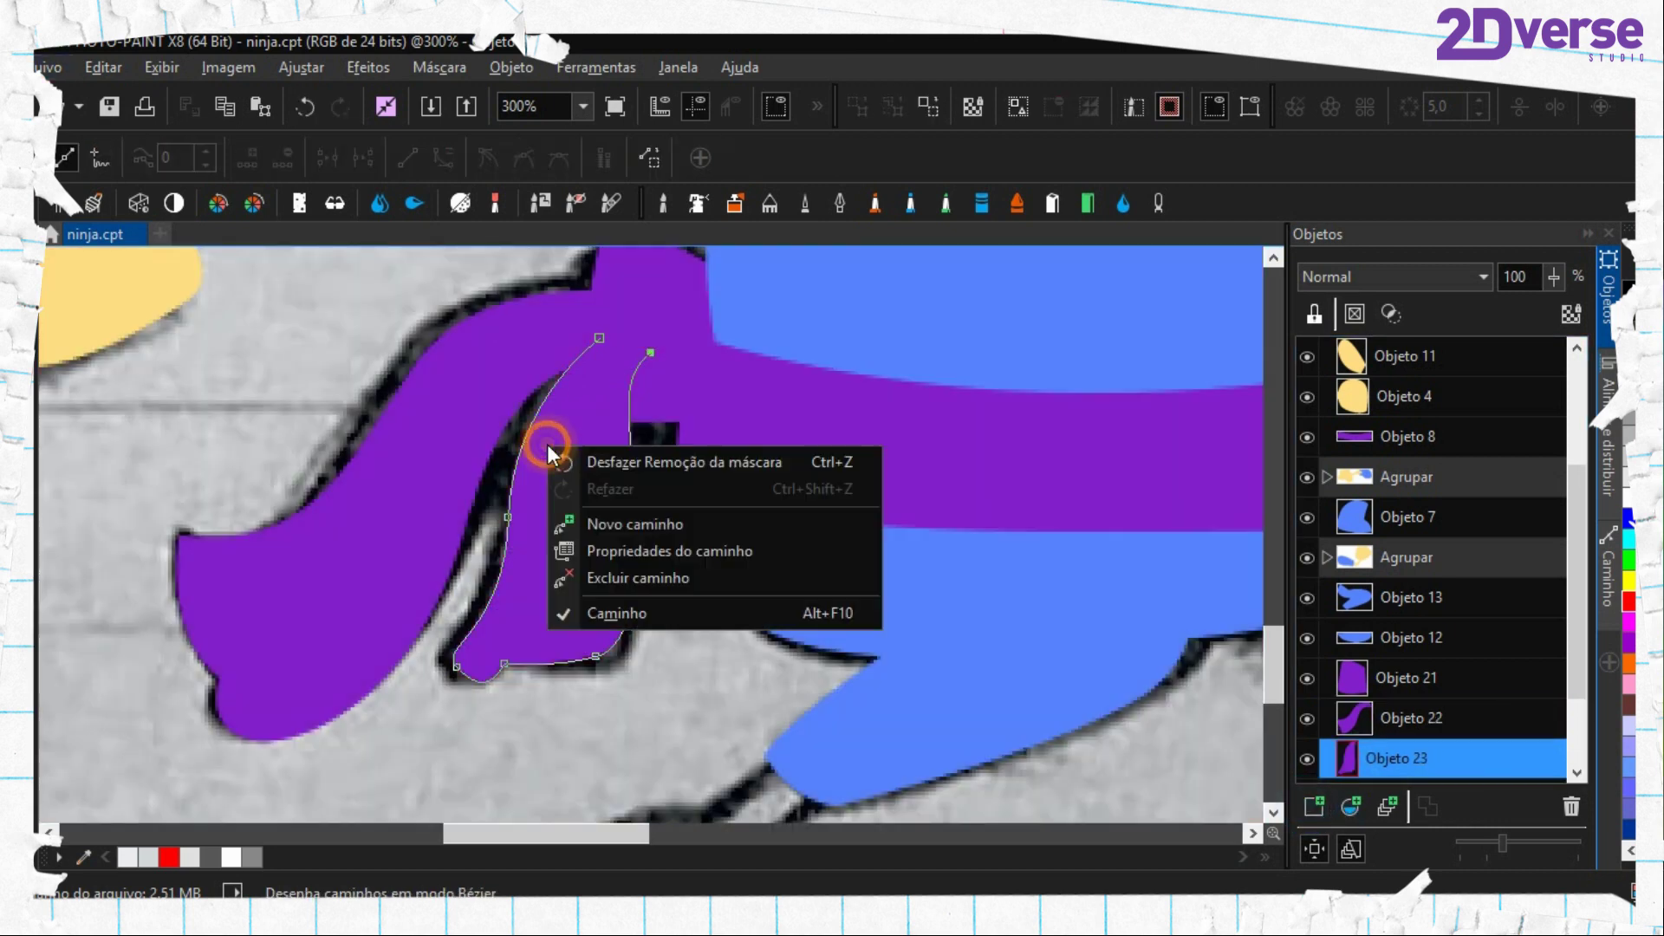
left_click(612, 576)
Group the belt knot and both tails, Objeto 21 to Objeto 23
left_click(1382, 680)
scroll(1395, 684, "down", 1)
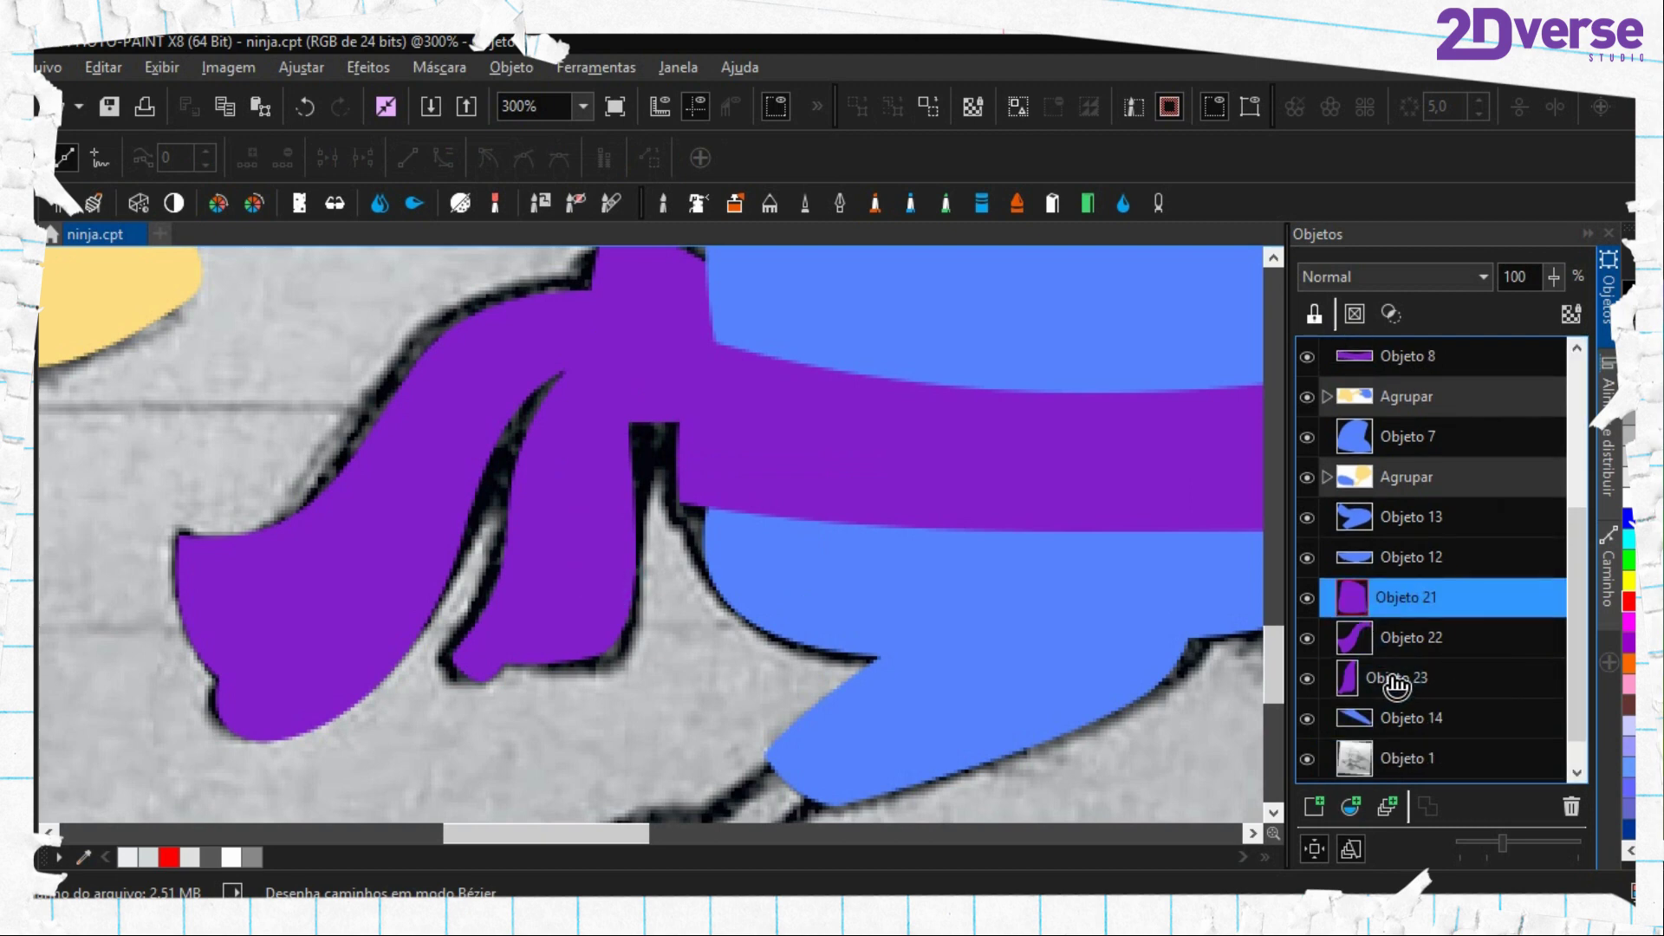
left_click(1384, 691, "shift")
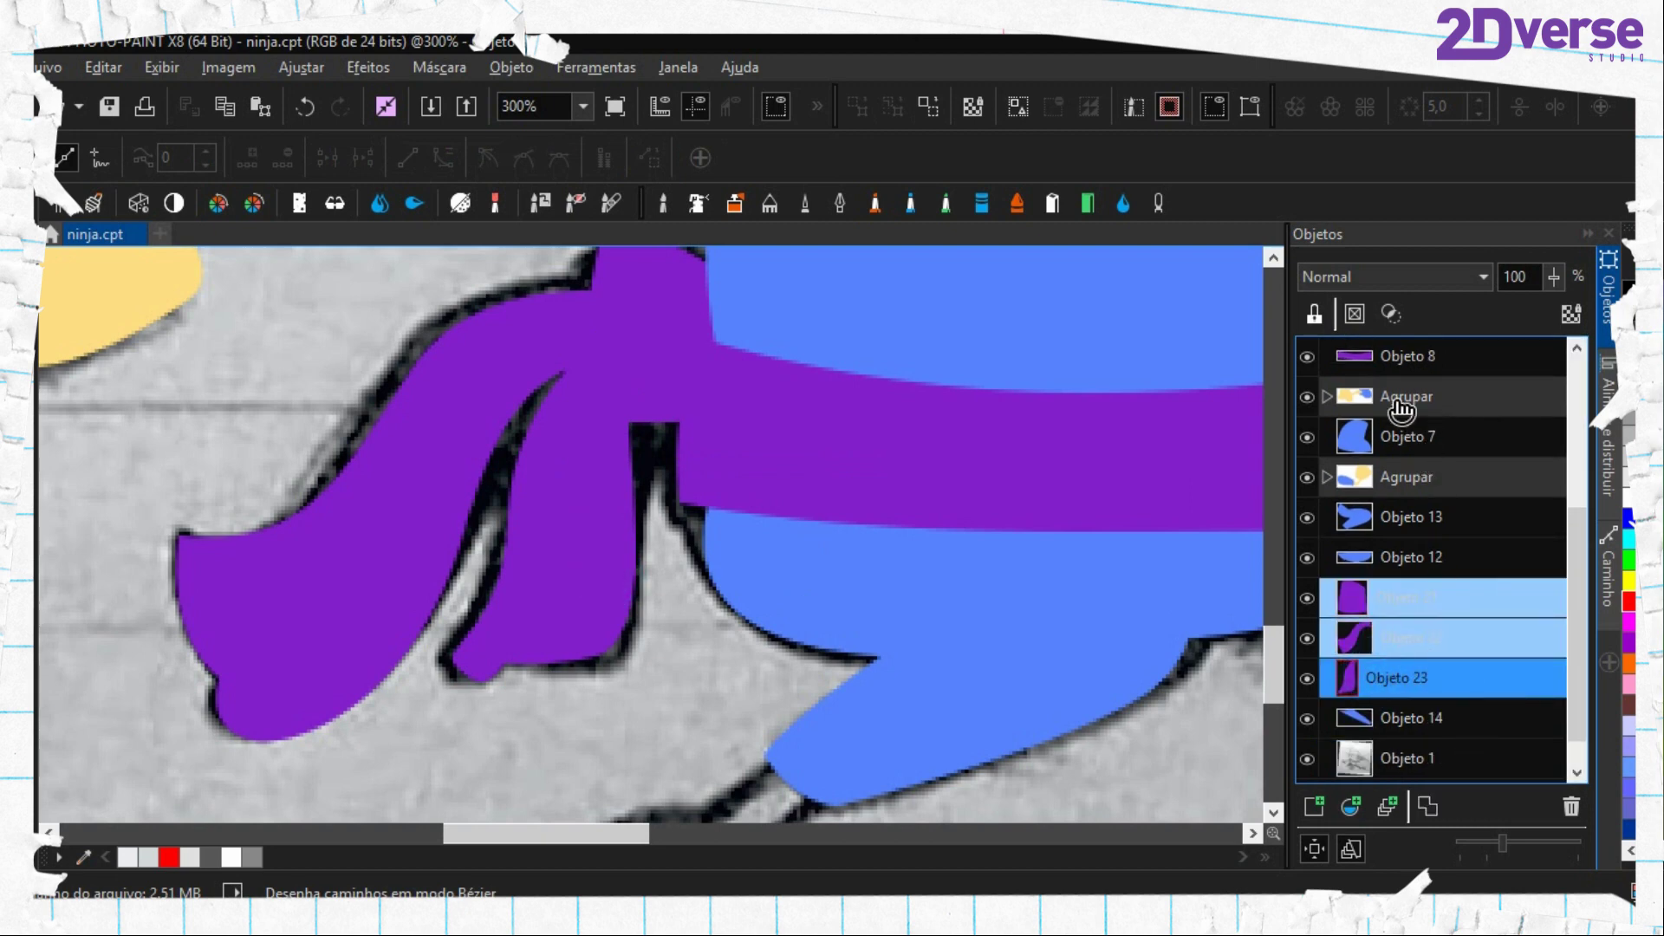
left_click(1386, 806)
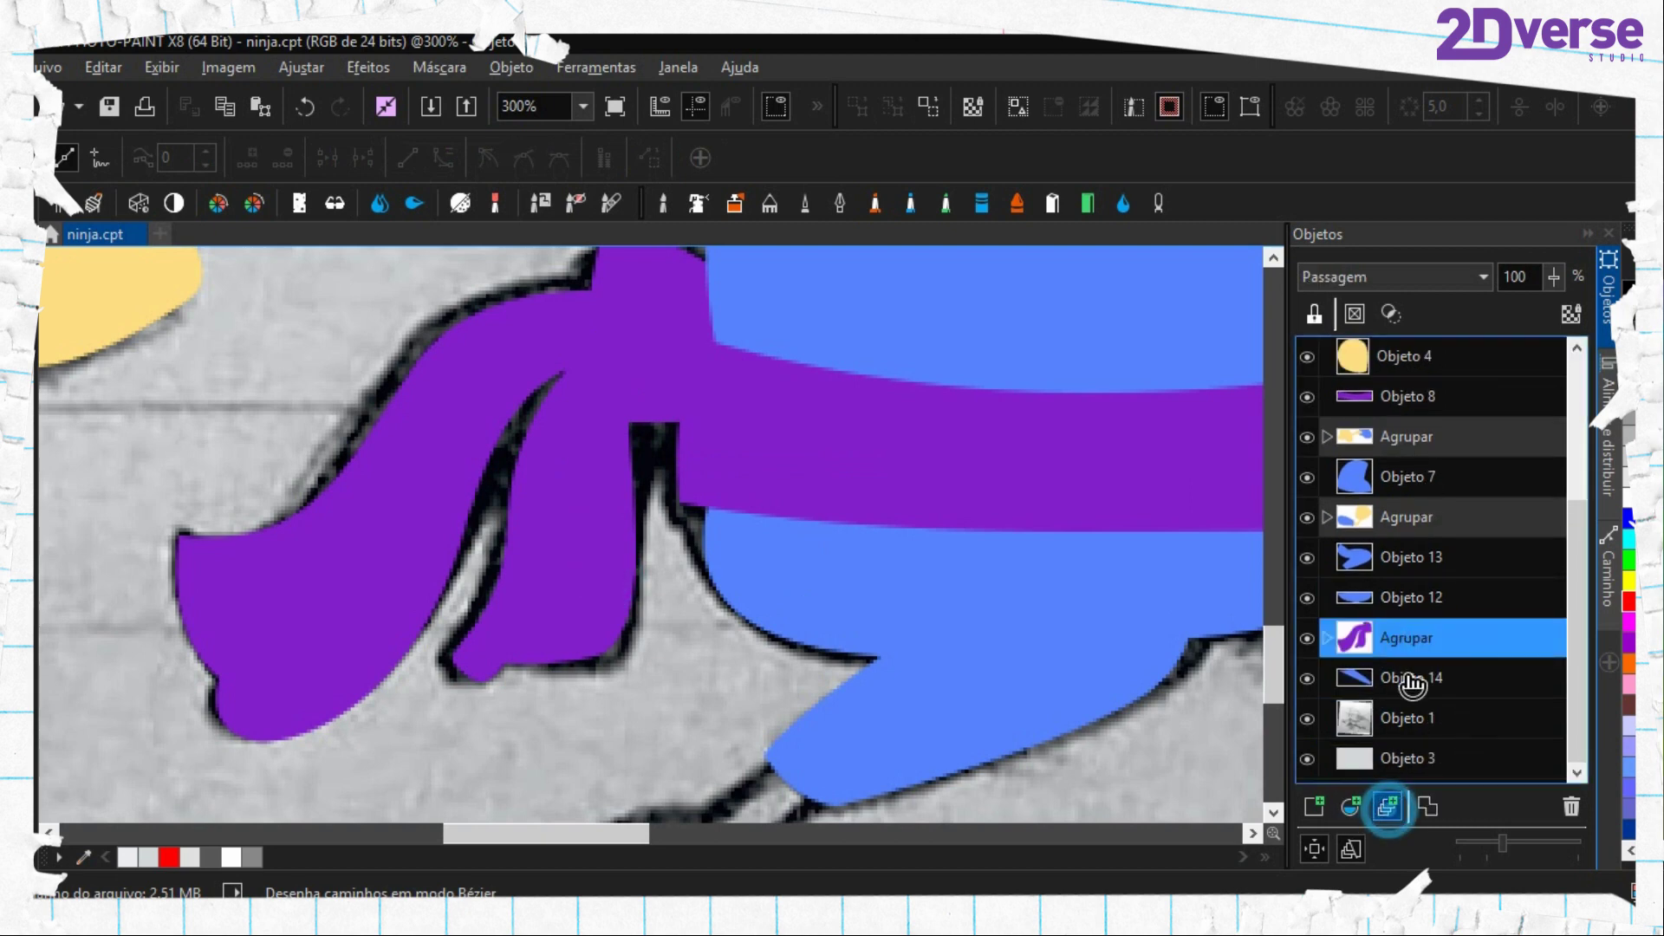
Reorder the objects so that the belt Objeto 8 and the torso Objeto 7 lie directly below the two arm groups
left_click(1393, 407)
left_click_drag(1395, 403, 1400, 520)
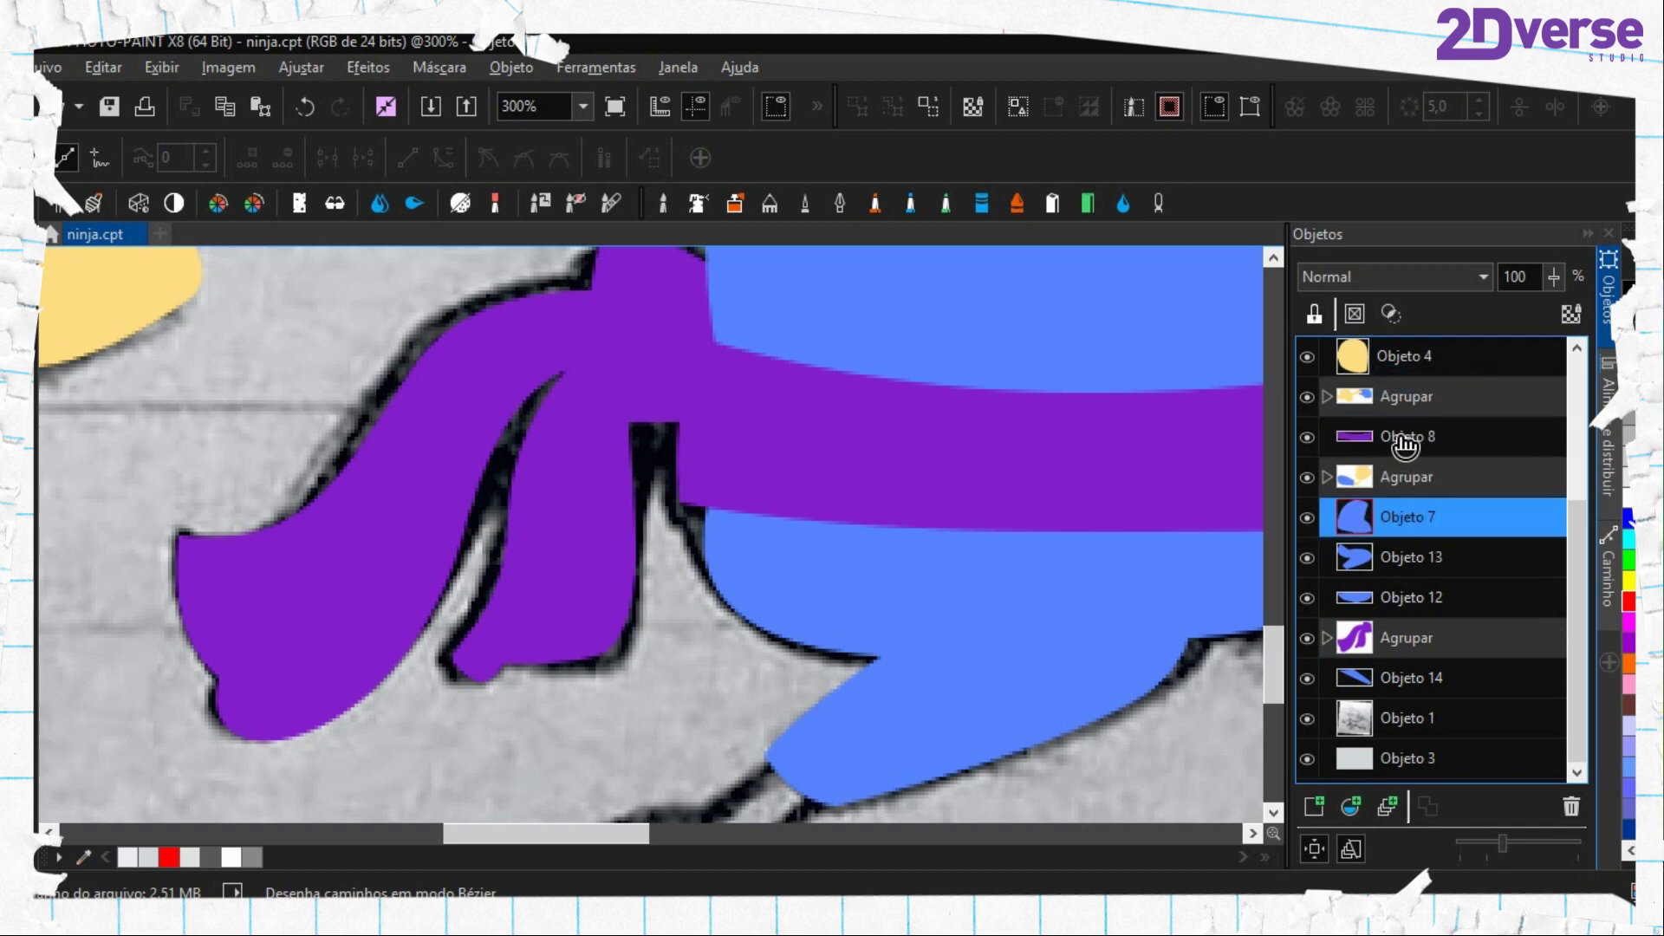
left_click_drag(1406, 442, 1402, 523)
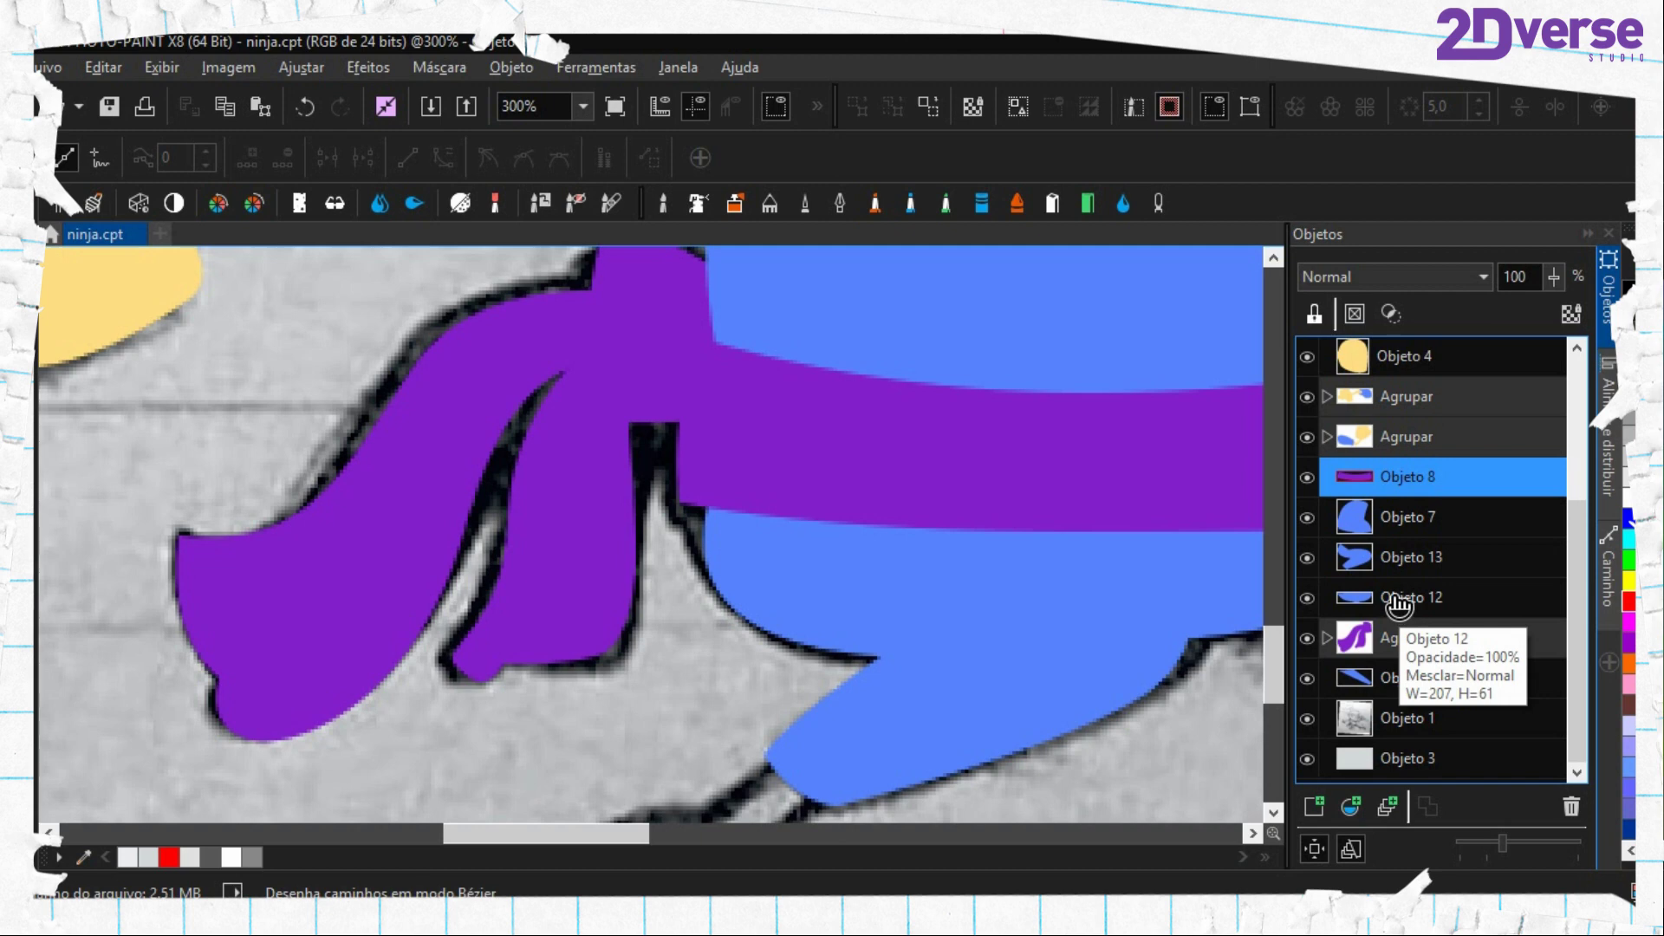
Move the leg Objeto 14 above the belt tails group, directly under Objeto 12
left_click(1398, 598)
scroll(1029, 653, "down", 3)
scroll(1029, 653, "right", 3)
scroll(1430, 433, "up", 3)
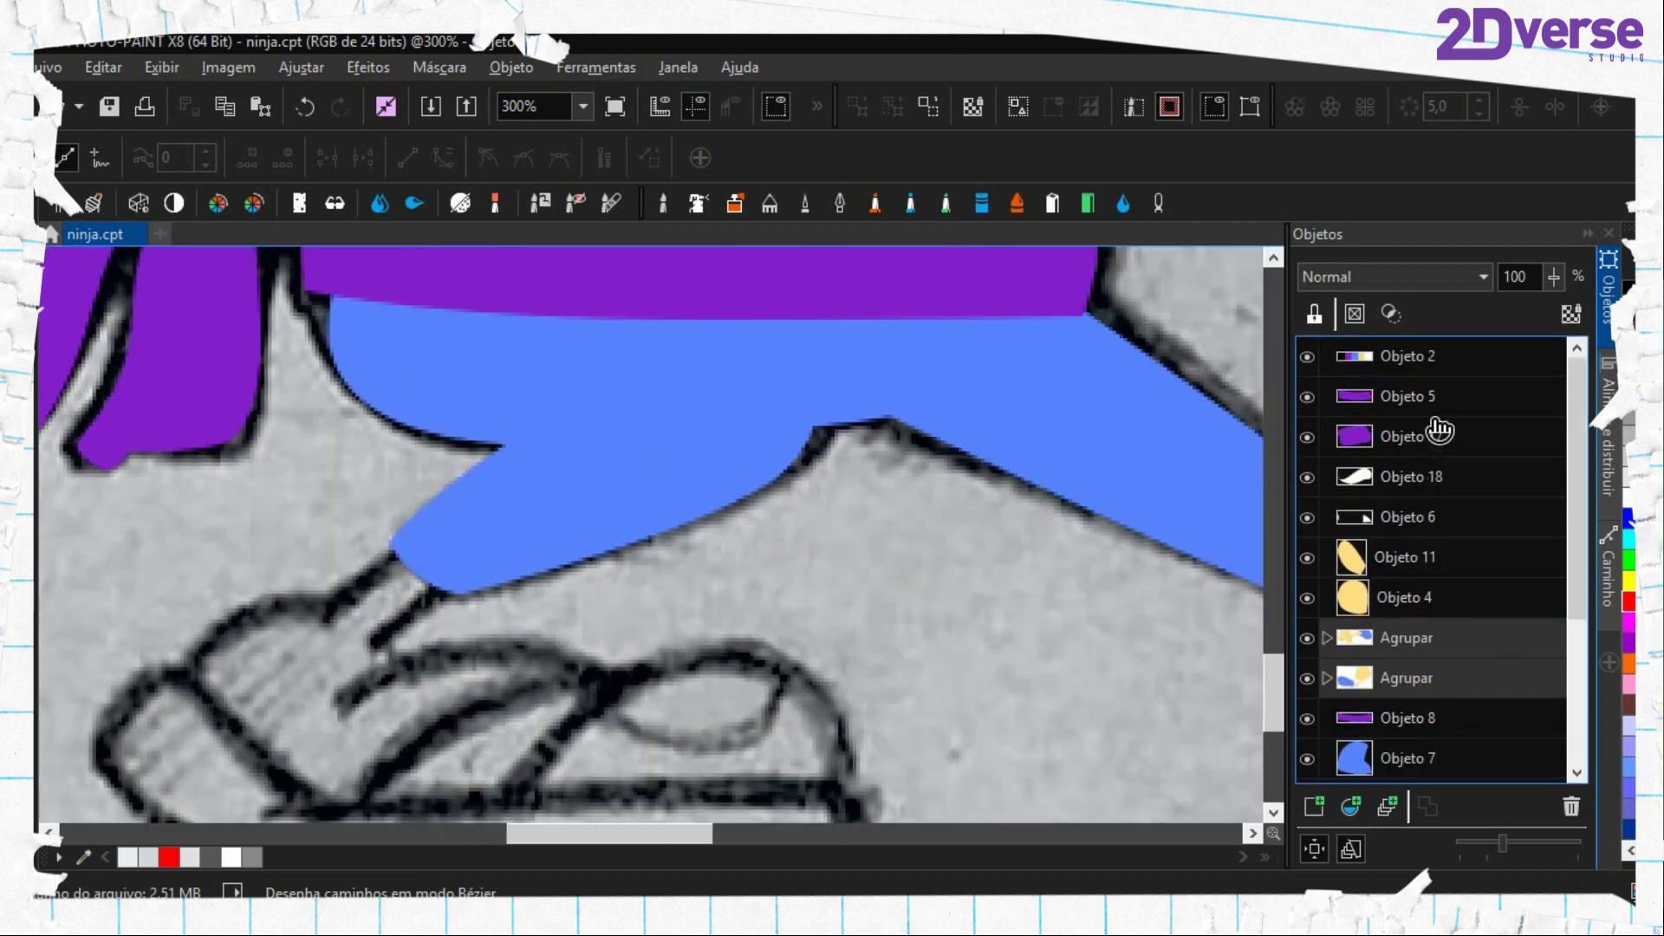
scroll(1434, 433, "down", 3)
left_click_drag(1379, 683, 1399, 631)
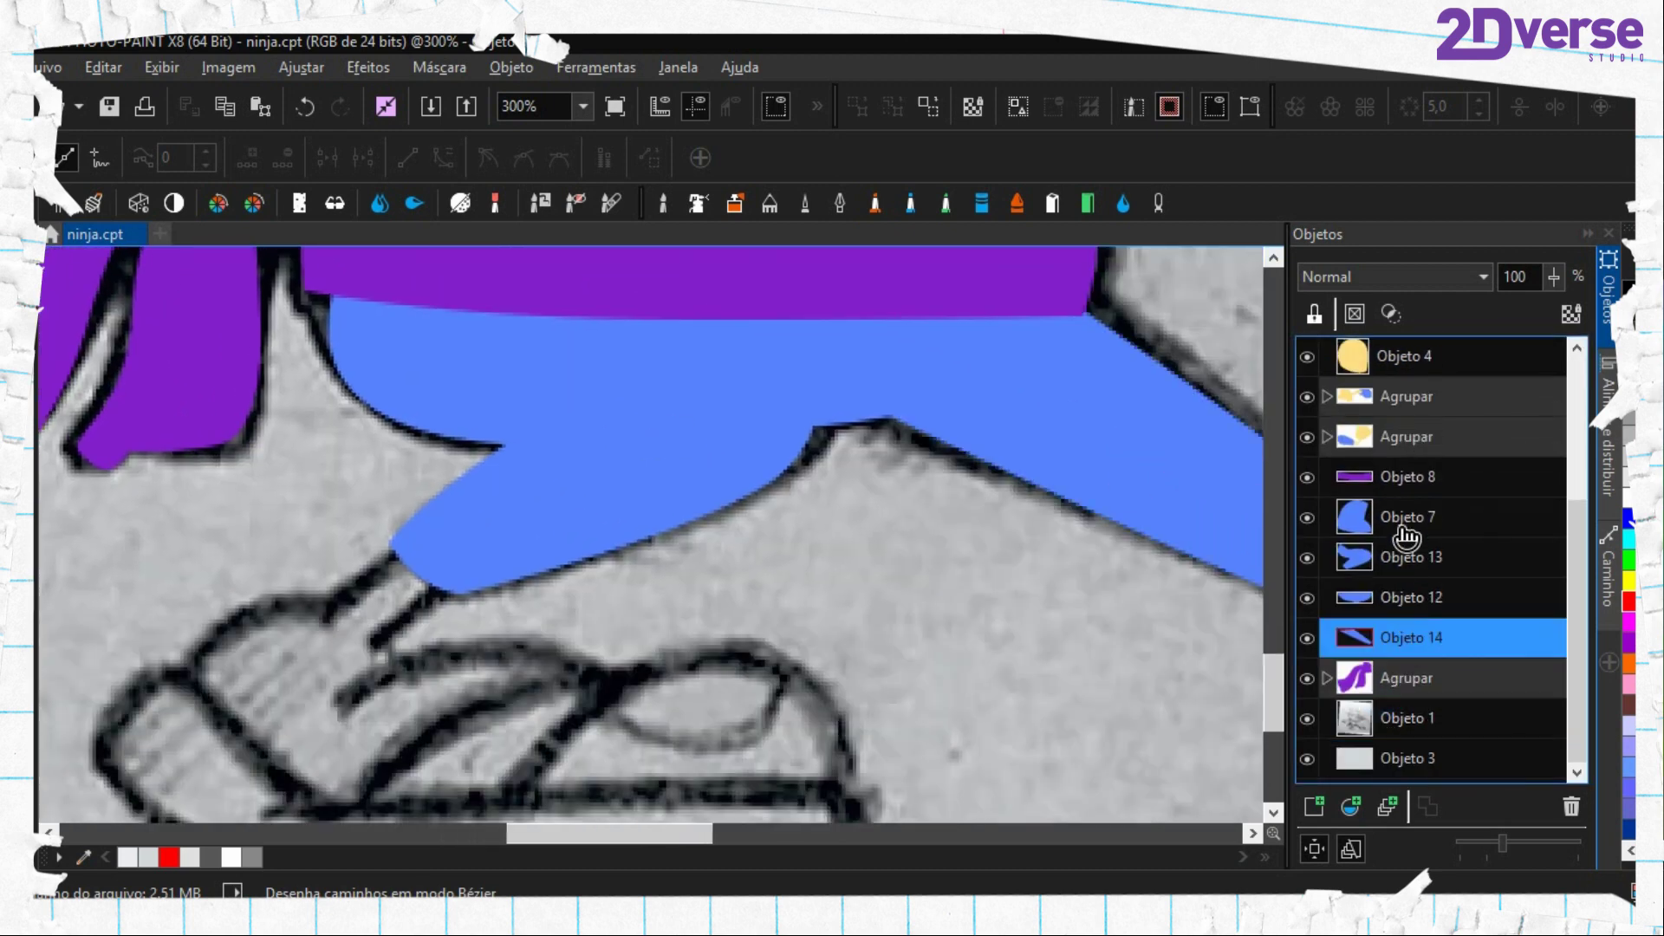
Group the belt, torso and leg objects from Objeto 8 down to Objeto 14
left_click(1397, 517)
left_click(1404, 628, "shift")
left_click(1407, 476)
left_click(1408, 640, "shift")
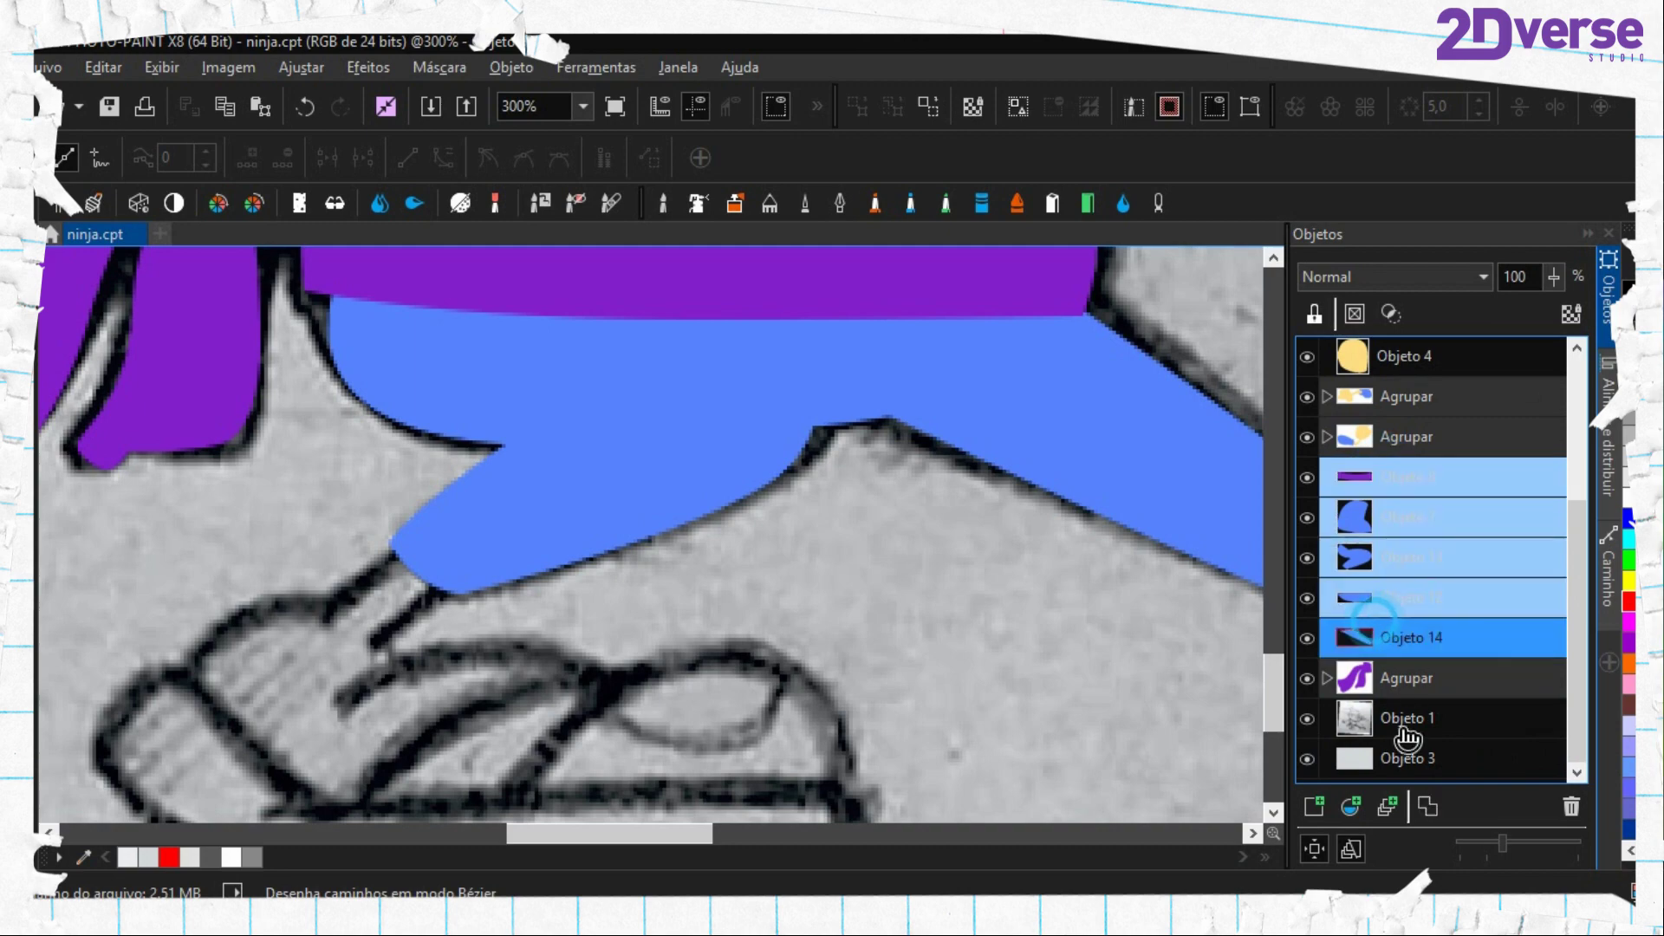
left_click(1386, 807)
Rename the body group Corpo, the arm groups Braço Direito and Braço Esquerdo, and the belt tails group Faixa
left_click(1406, 678)
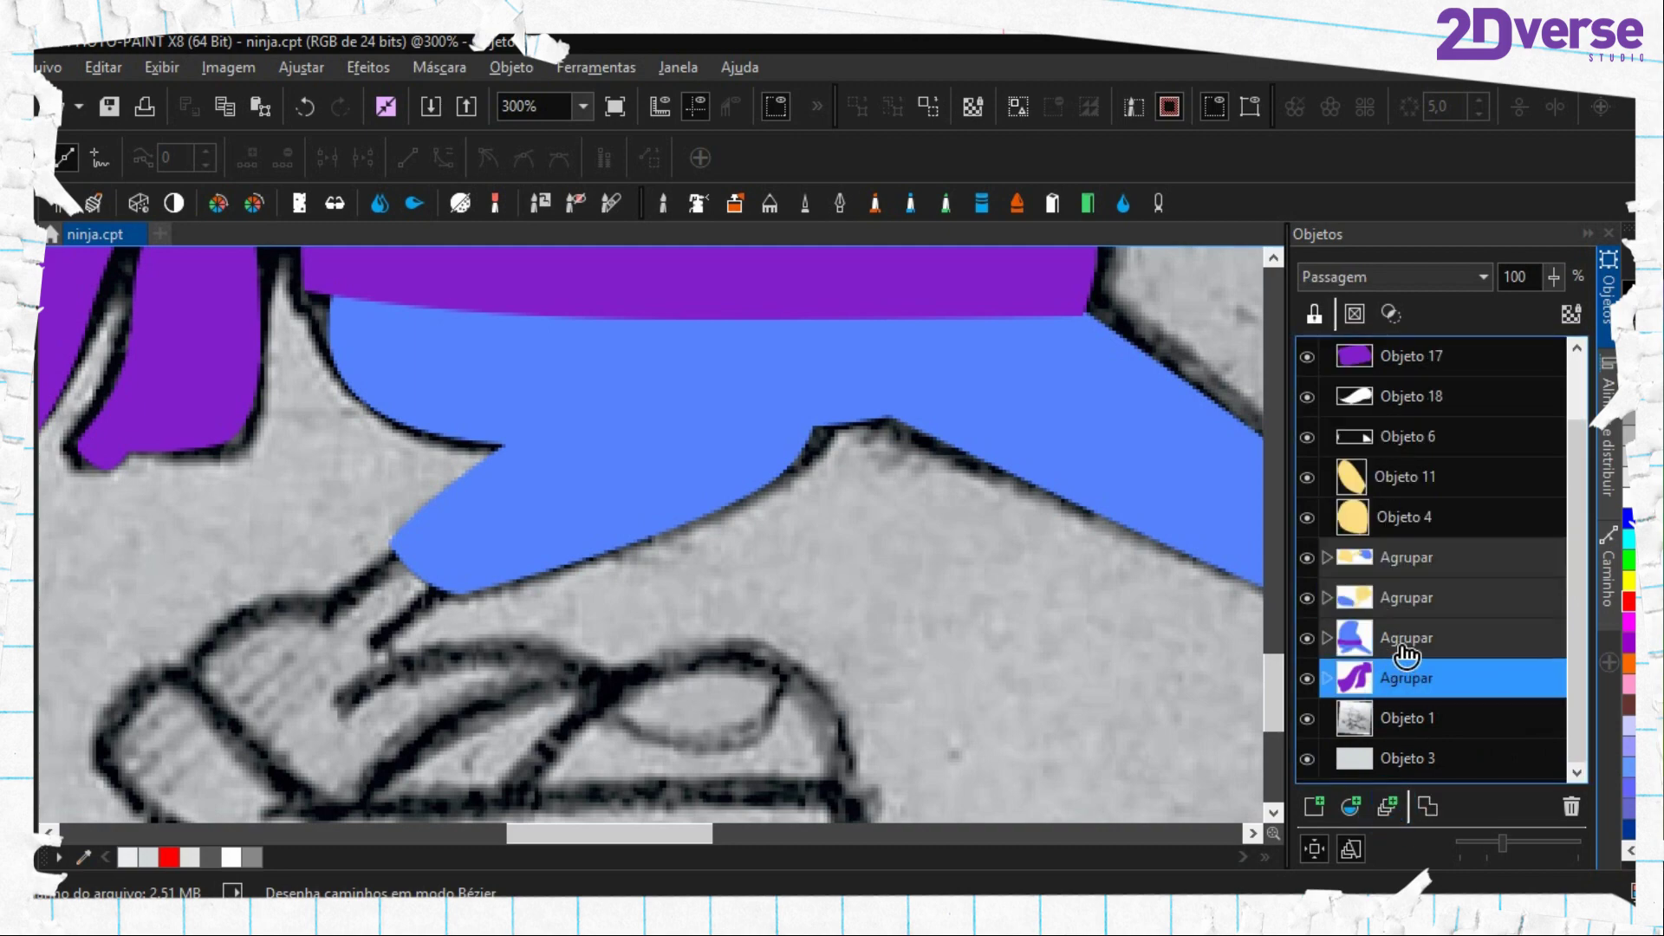
scroll(1005, 576, "down", 2)
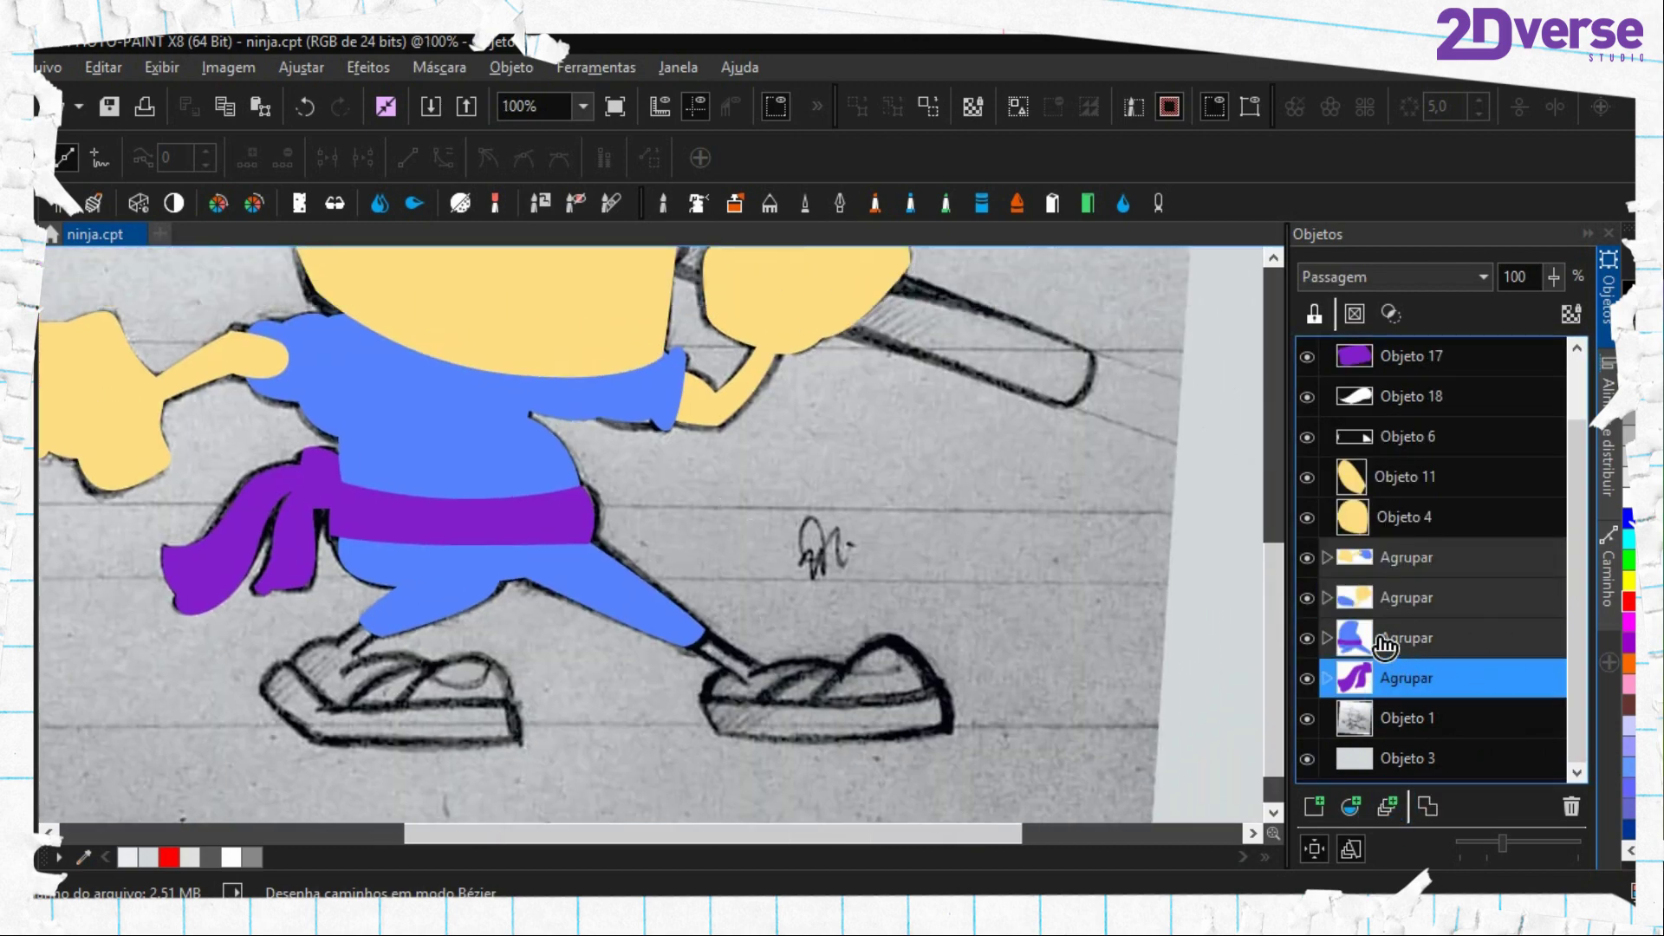
left_click(1384, 646)
left_click(1410, 642)
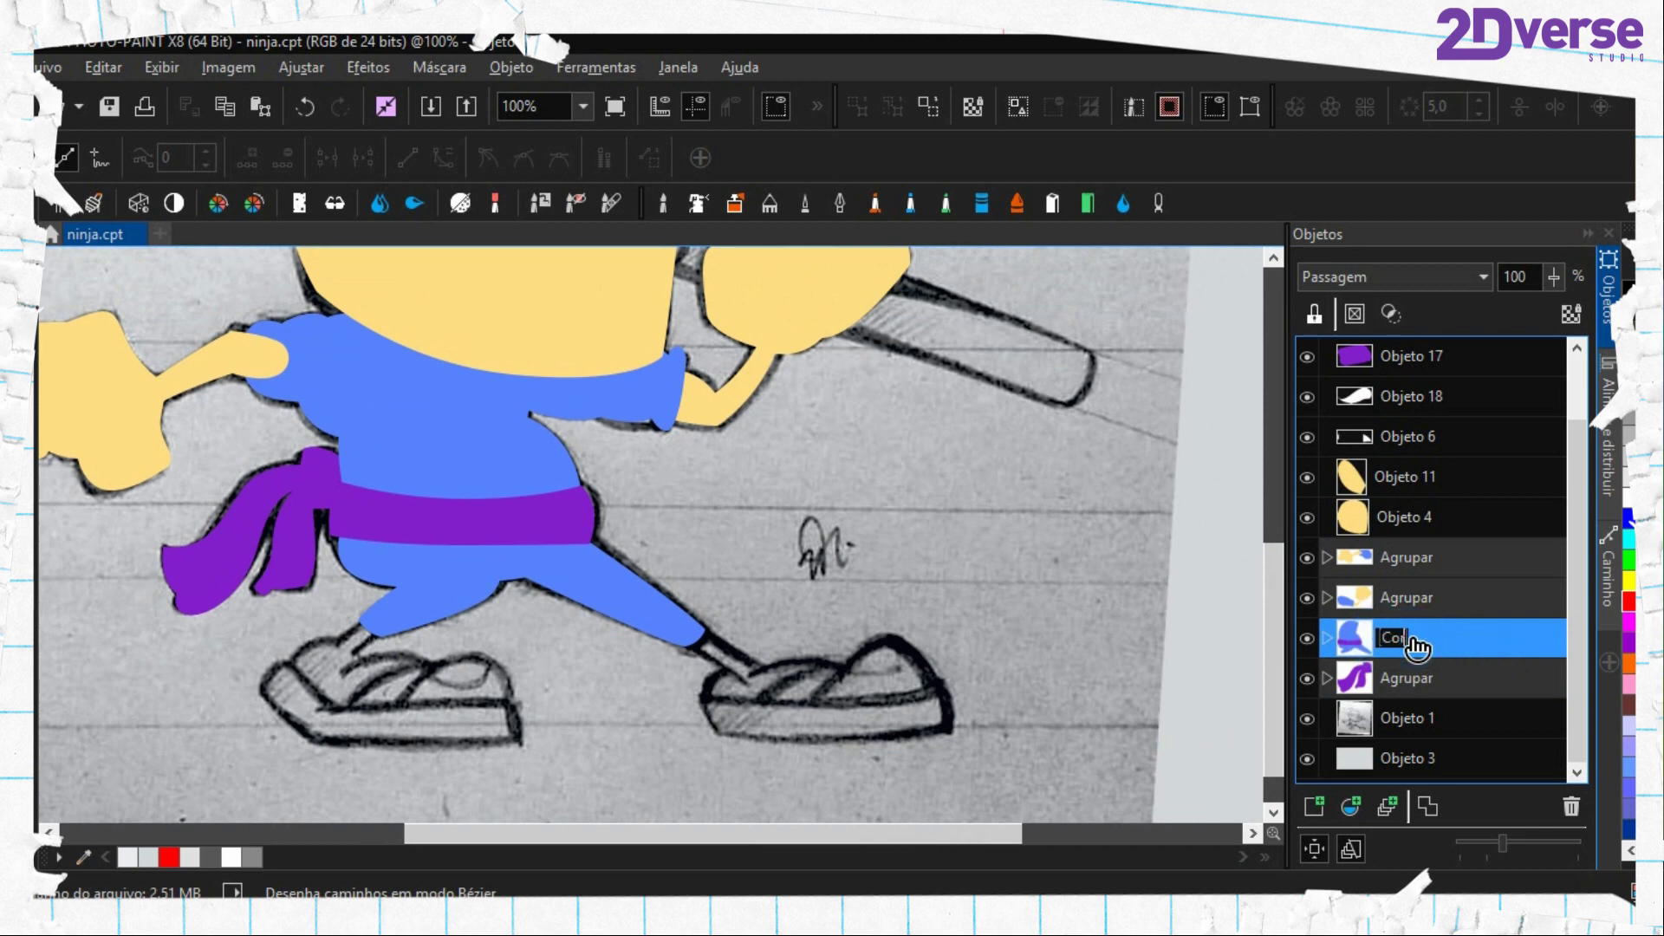
left_click(1407, 606)
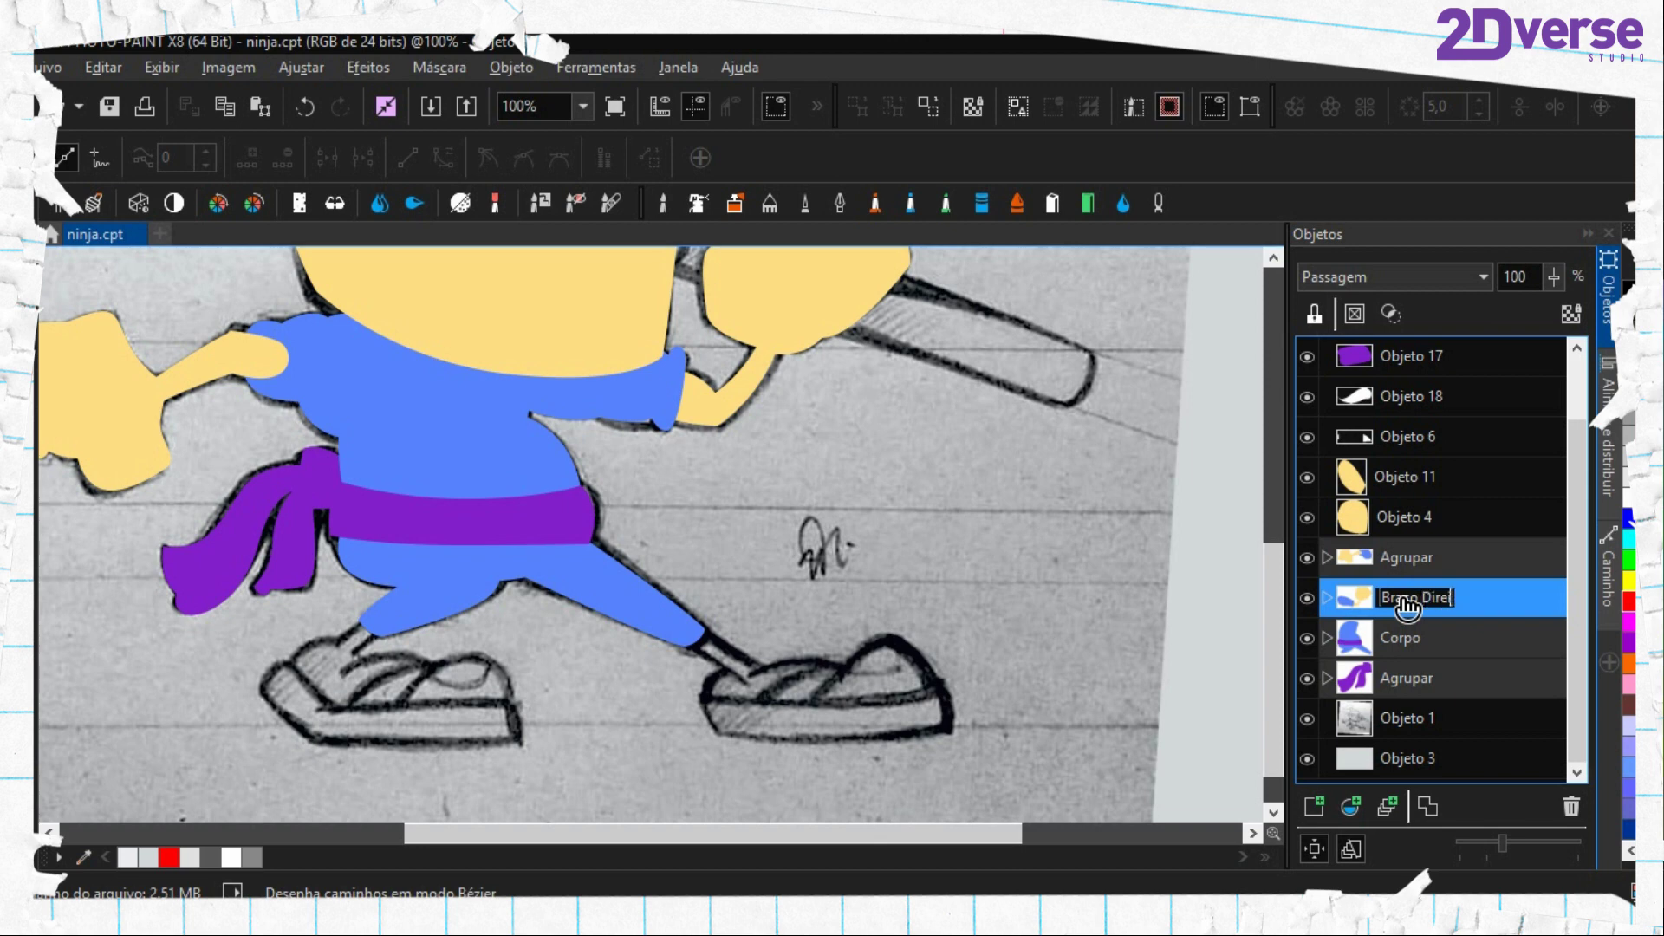
left_click(1417, 562)
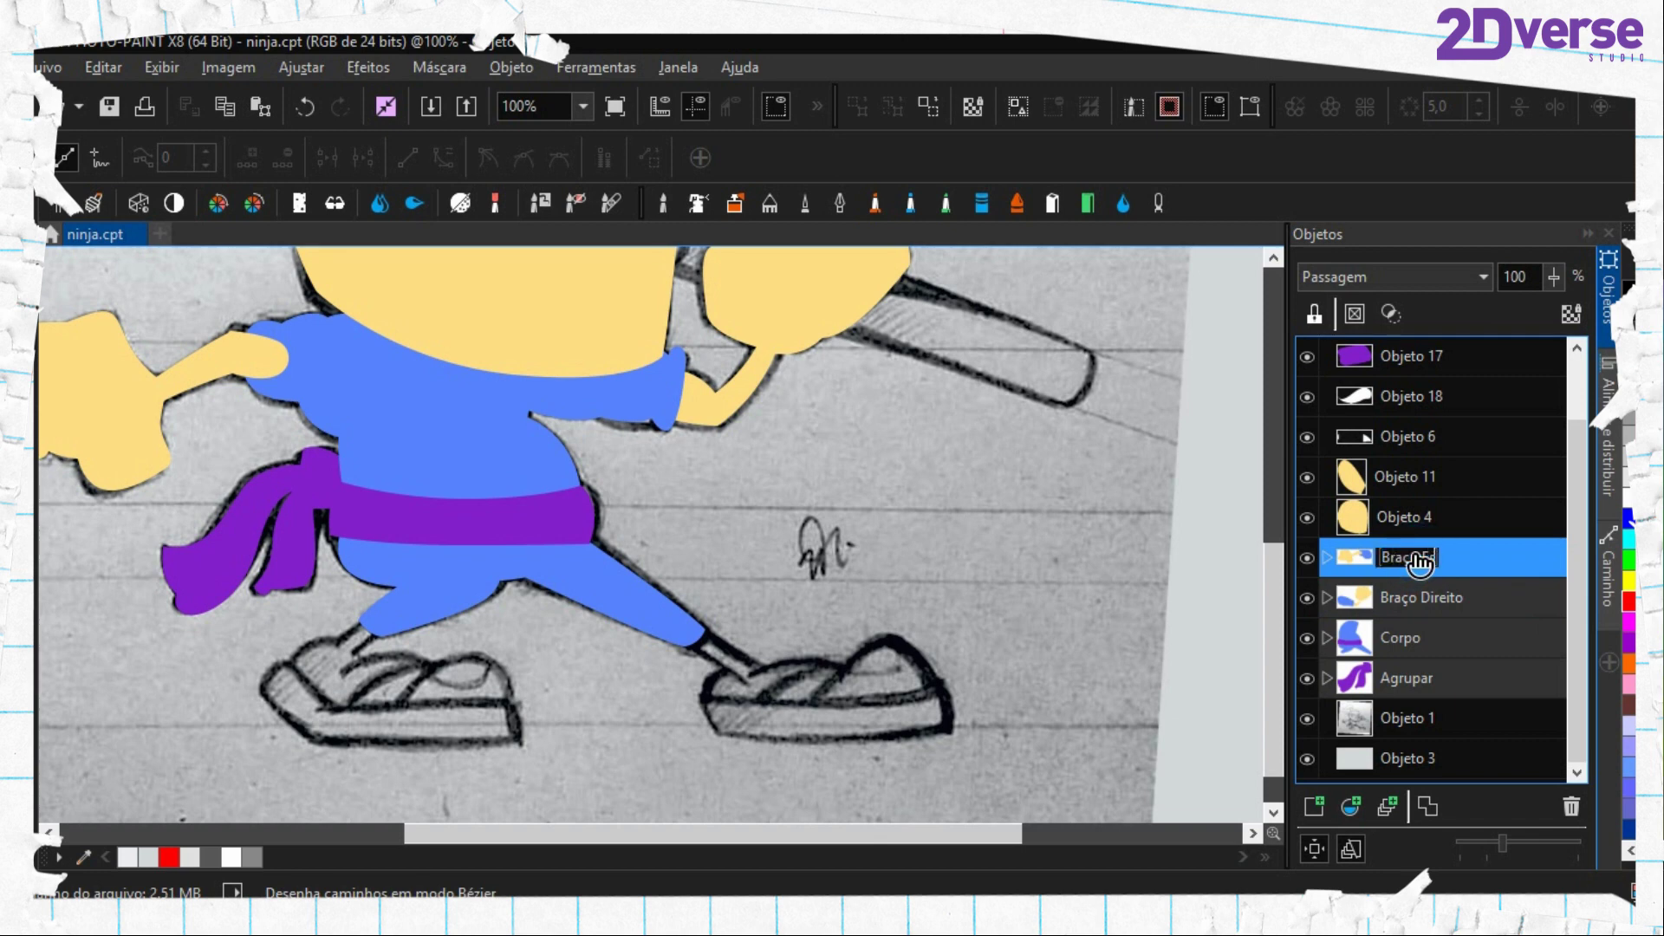
type("do")
key("Return")
left_click(1412, 679)
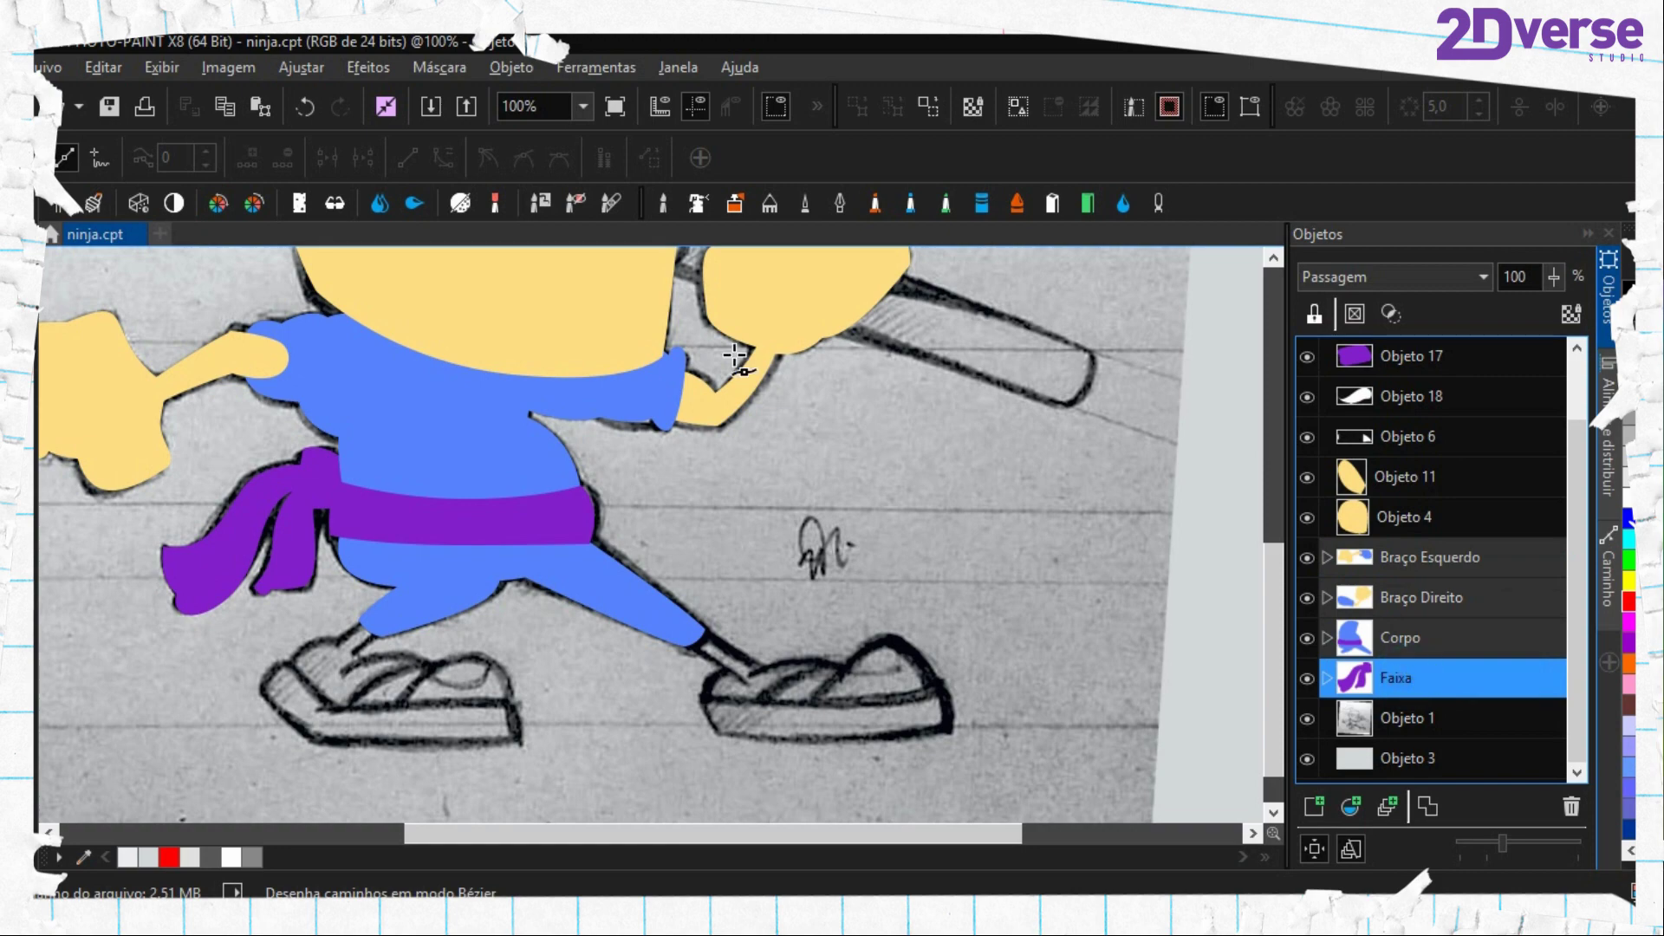
Start a Bézier path inside the rear trouser leg's cuff and trace the rear foot's ankle and heel down to the sandal's sole
scroll(538, 476, "up", 6)
scroll(716, 550, "down", 1)
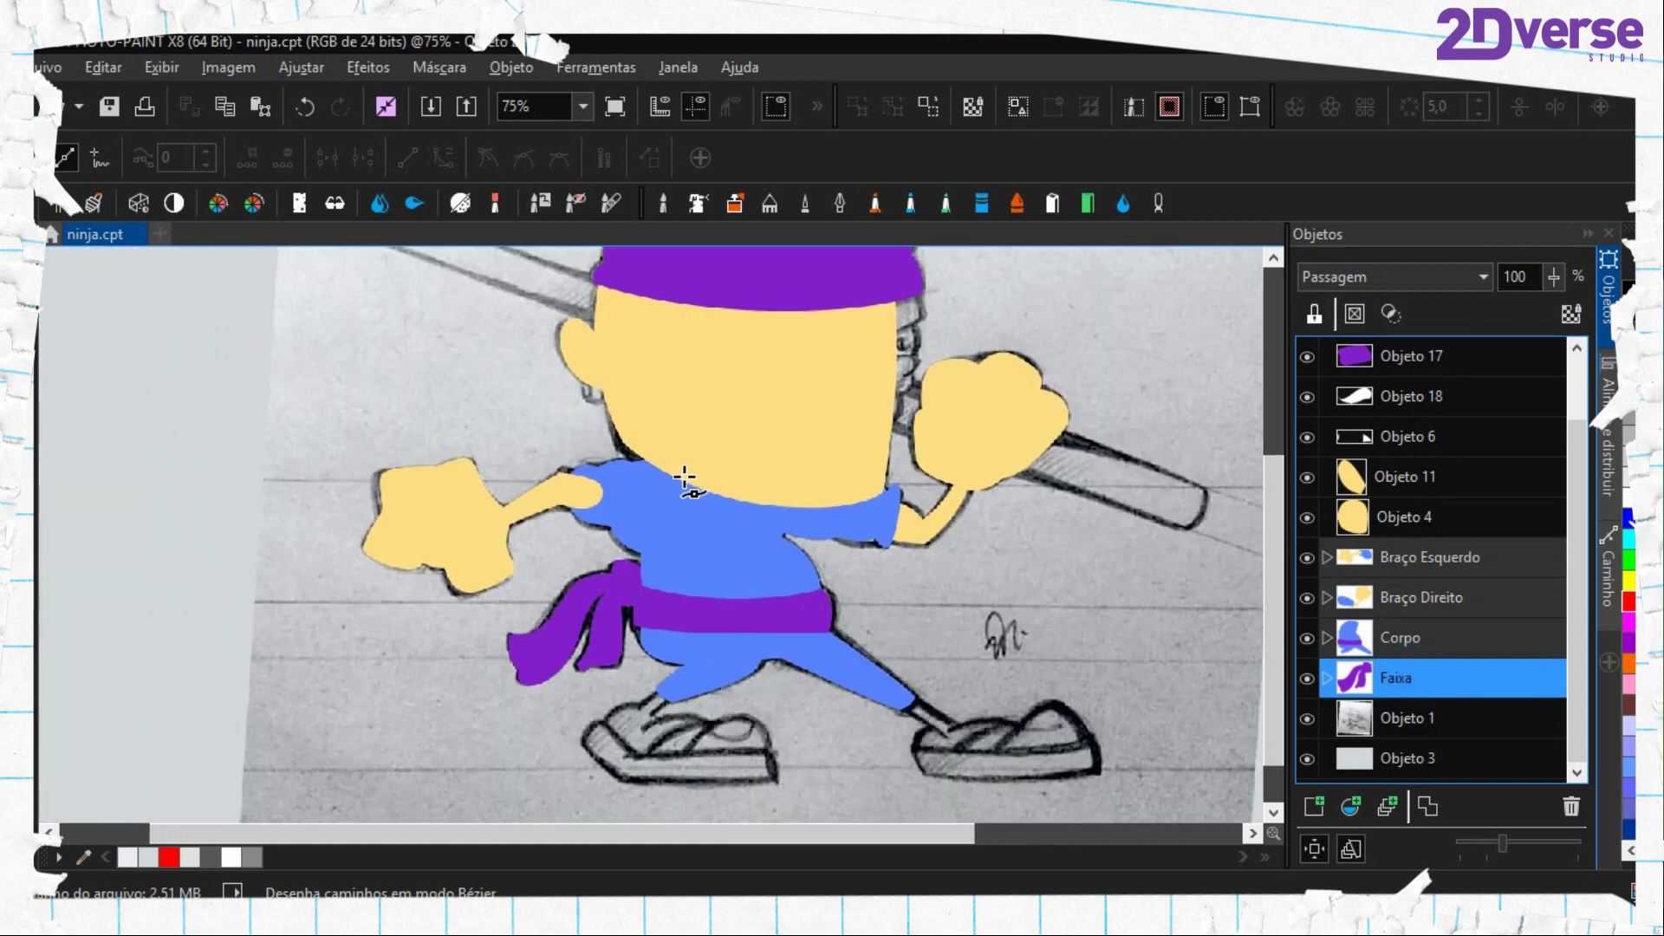
scroll(683, 477, "down", 2)
scroll(750, 642, "up", 5)
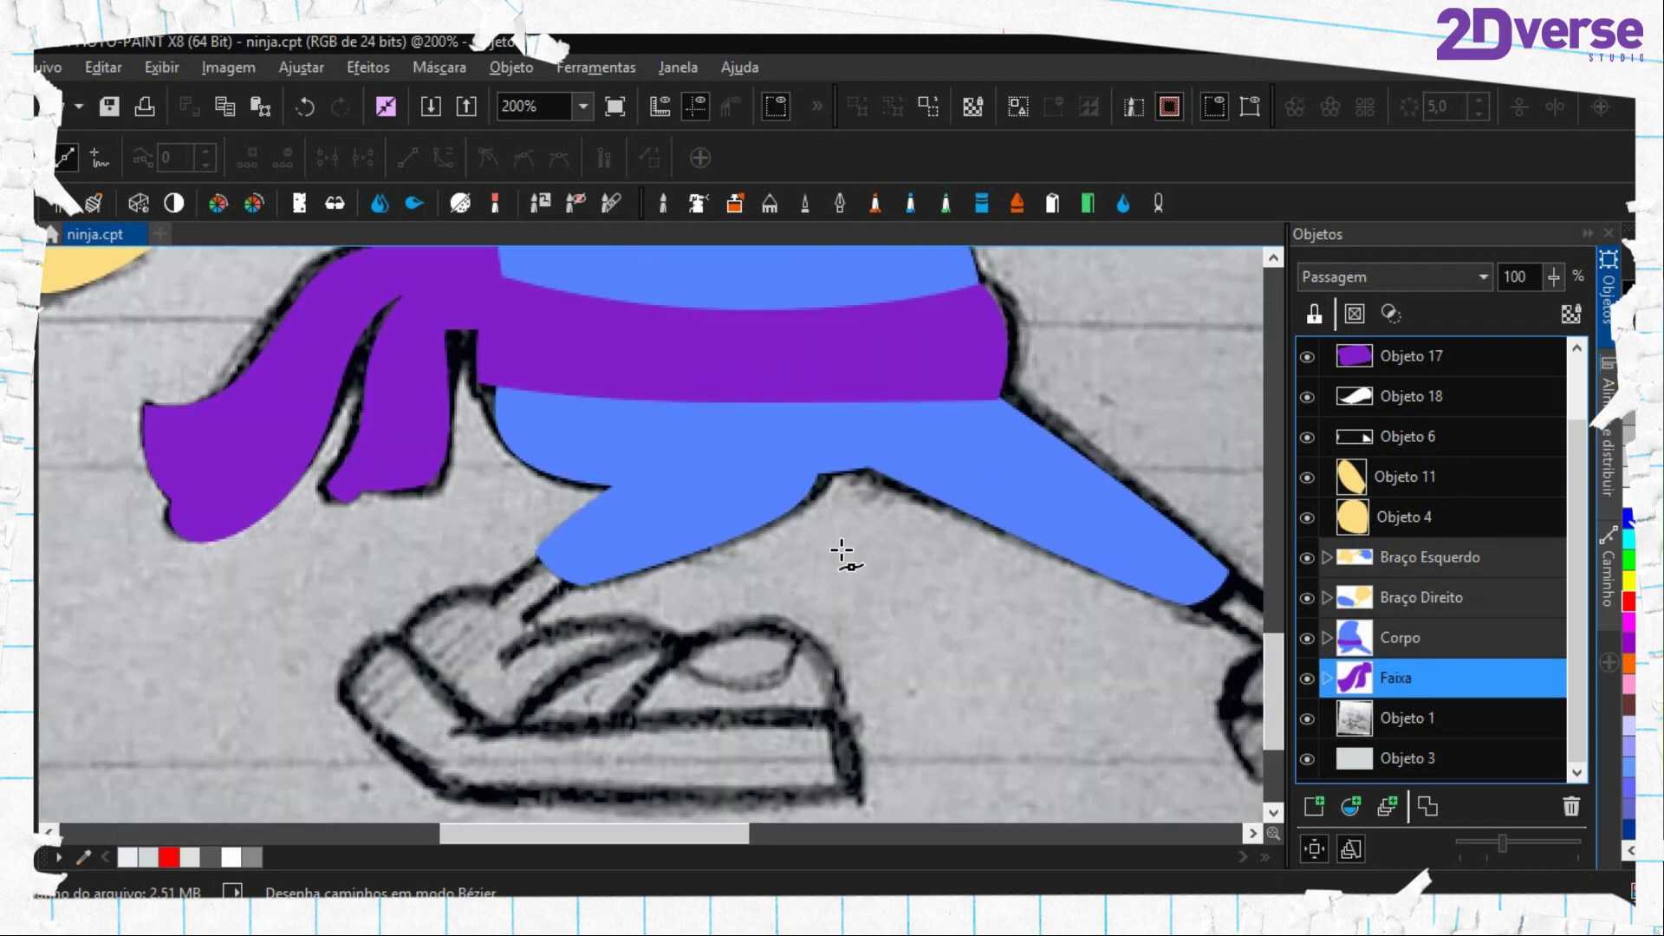
left_click_drag(619, 592, 647, 555)
scroll(512, 530, "up", 1)
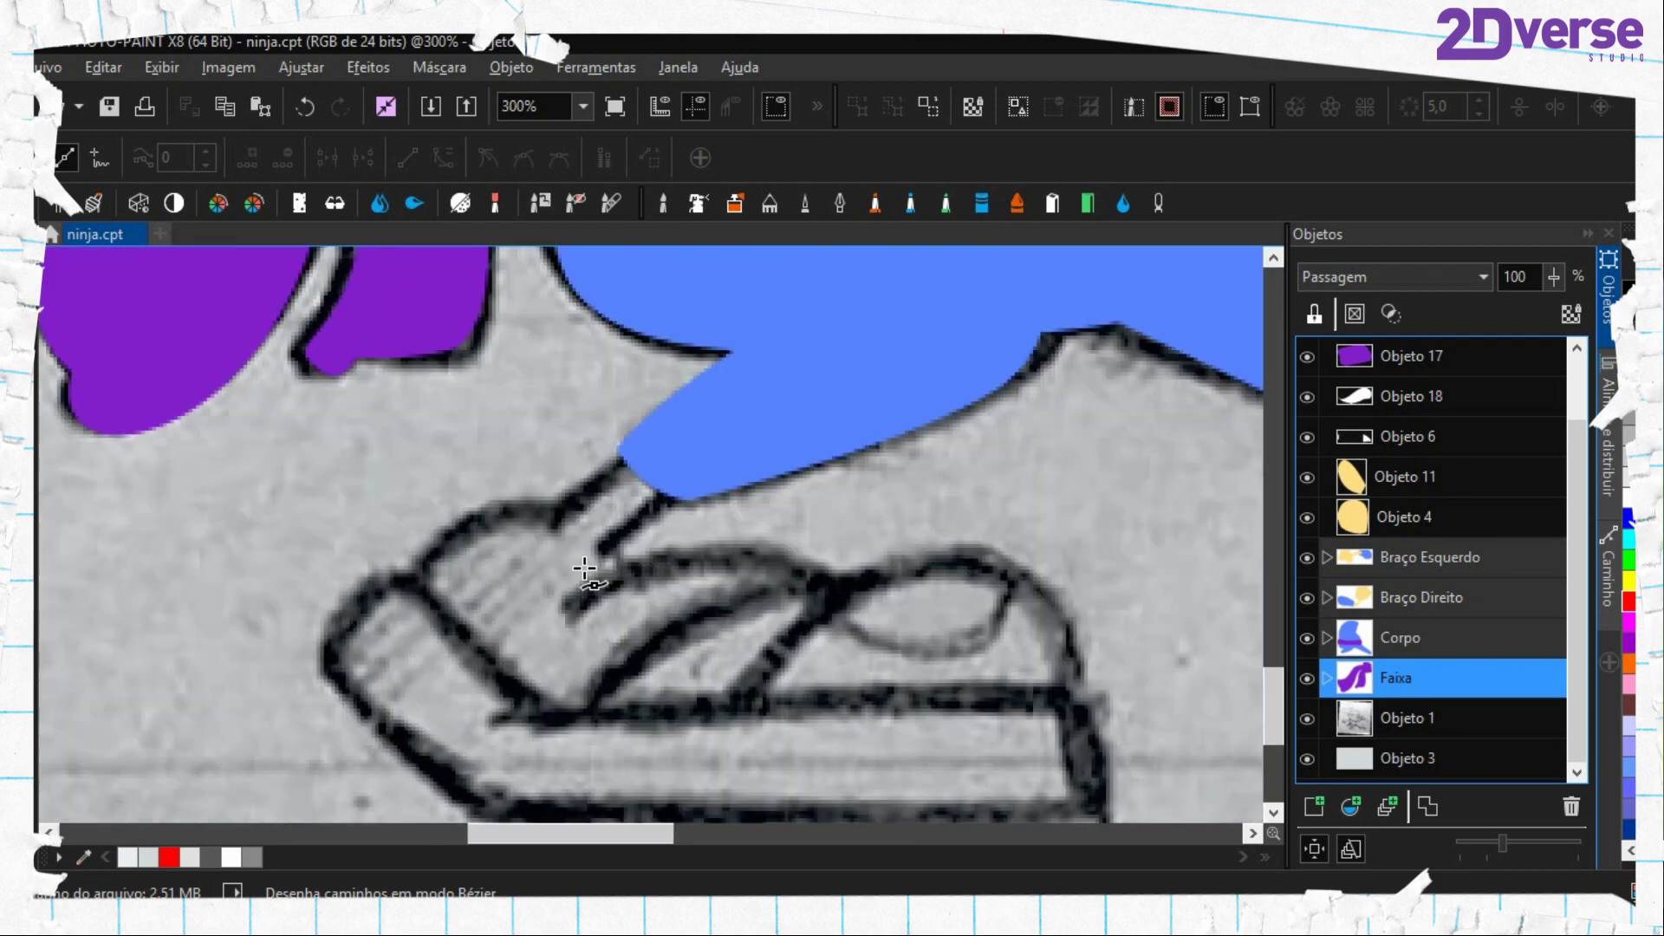
left_click(644, 435)
left_click(570, 515)
left_click_drag(422, 576, 408, 646)
left_click(493, 639)
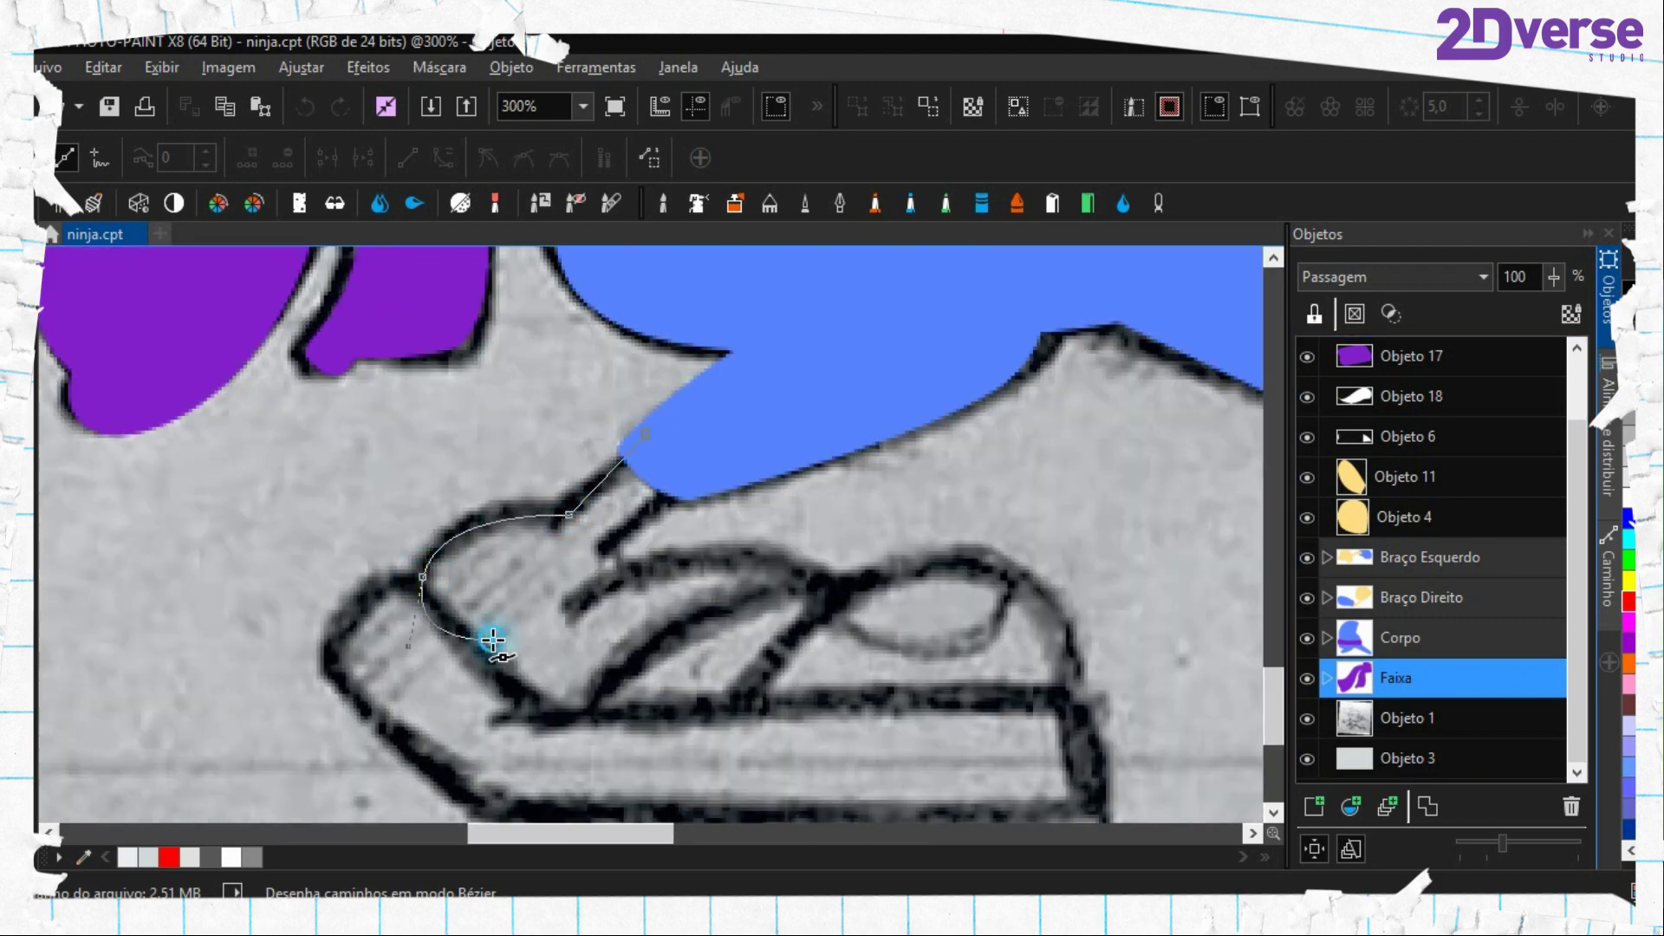
key("ctrl+z")
left_click(535, 708)
Continue the path along the sole, over the toes and instep, close it inside the trouser leg, and create a mask from it
left_click(737, 739)
key("ctrl+z")
left_click_drag(818, 712, 699, 691)
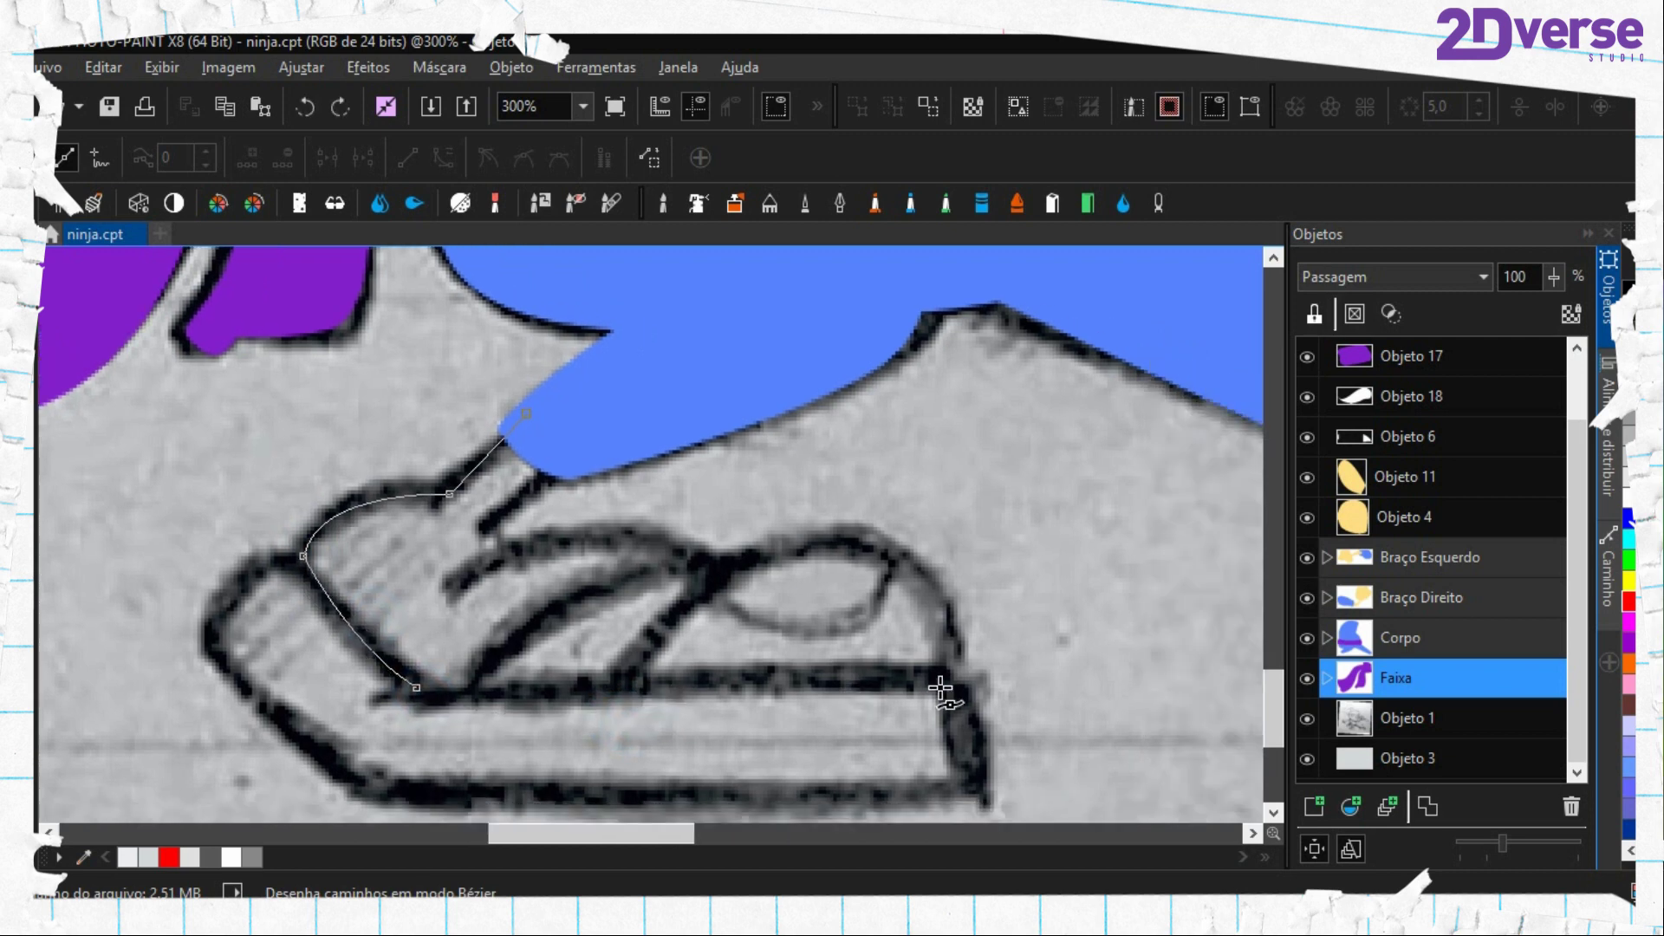
left_click(929, 697)
left_click_drag(869, 542, 818, 530)
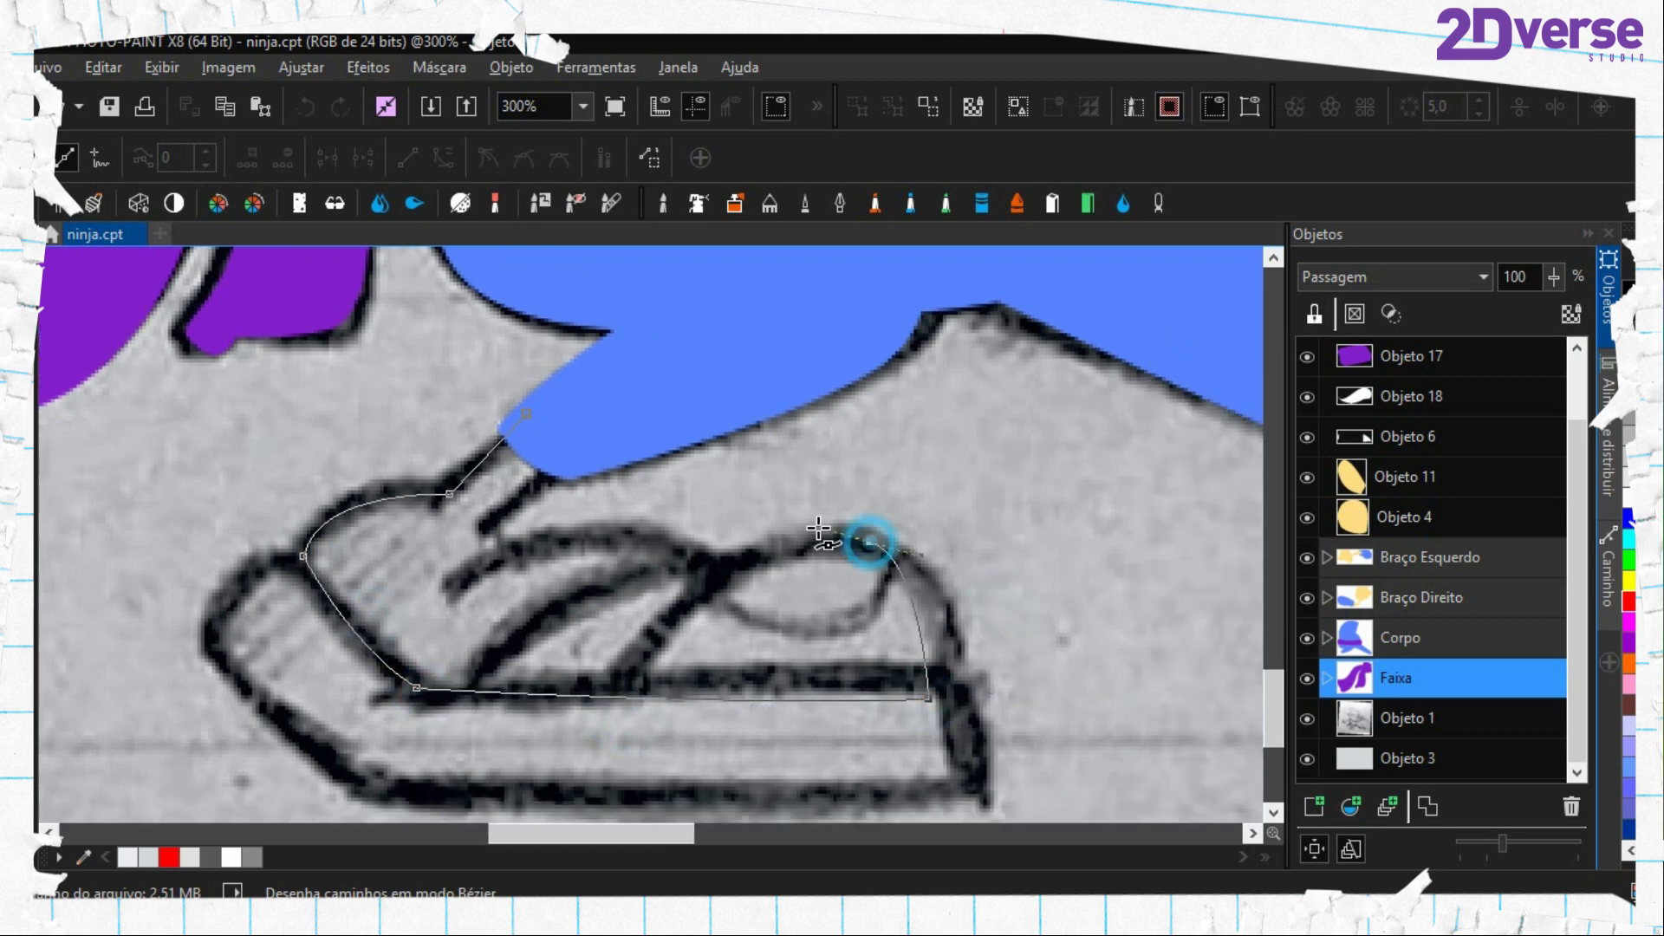
left_click(676, 558)
left_click(504, 543)
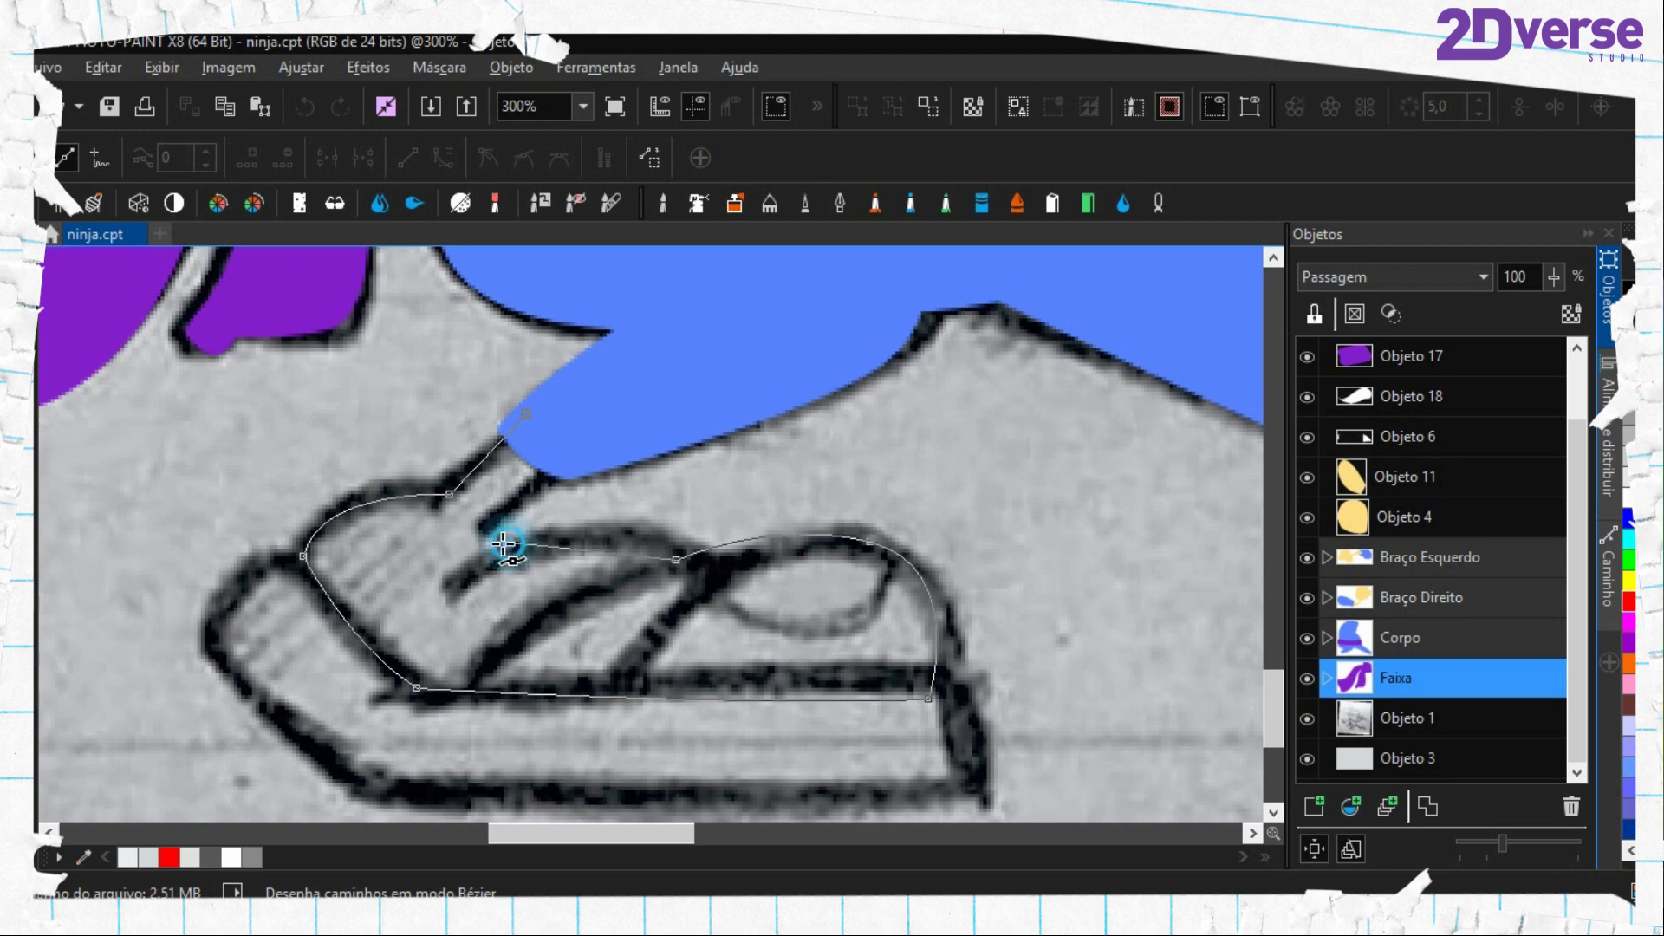
mouse_move(503, 543)
left_mouse_down()
mouse_move(457, 550)
mouse_move(492, 523)
left_mouse_up()
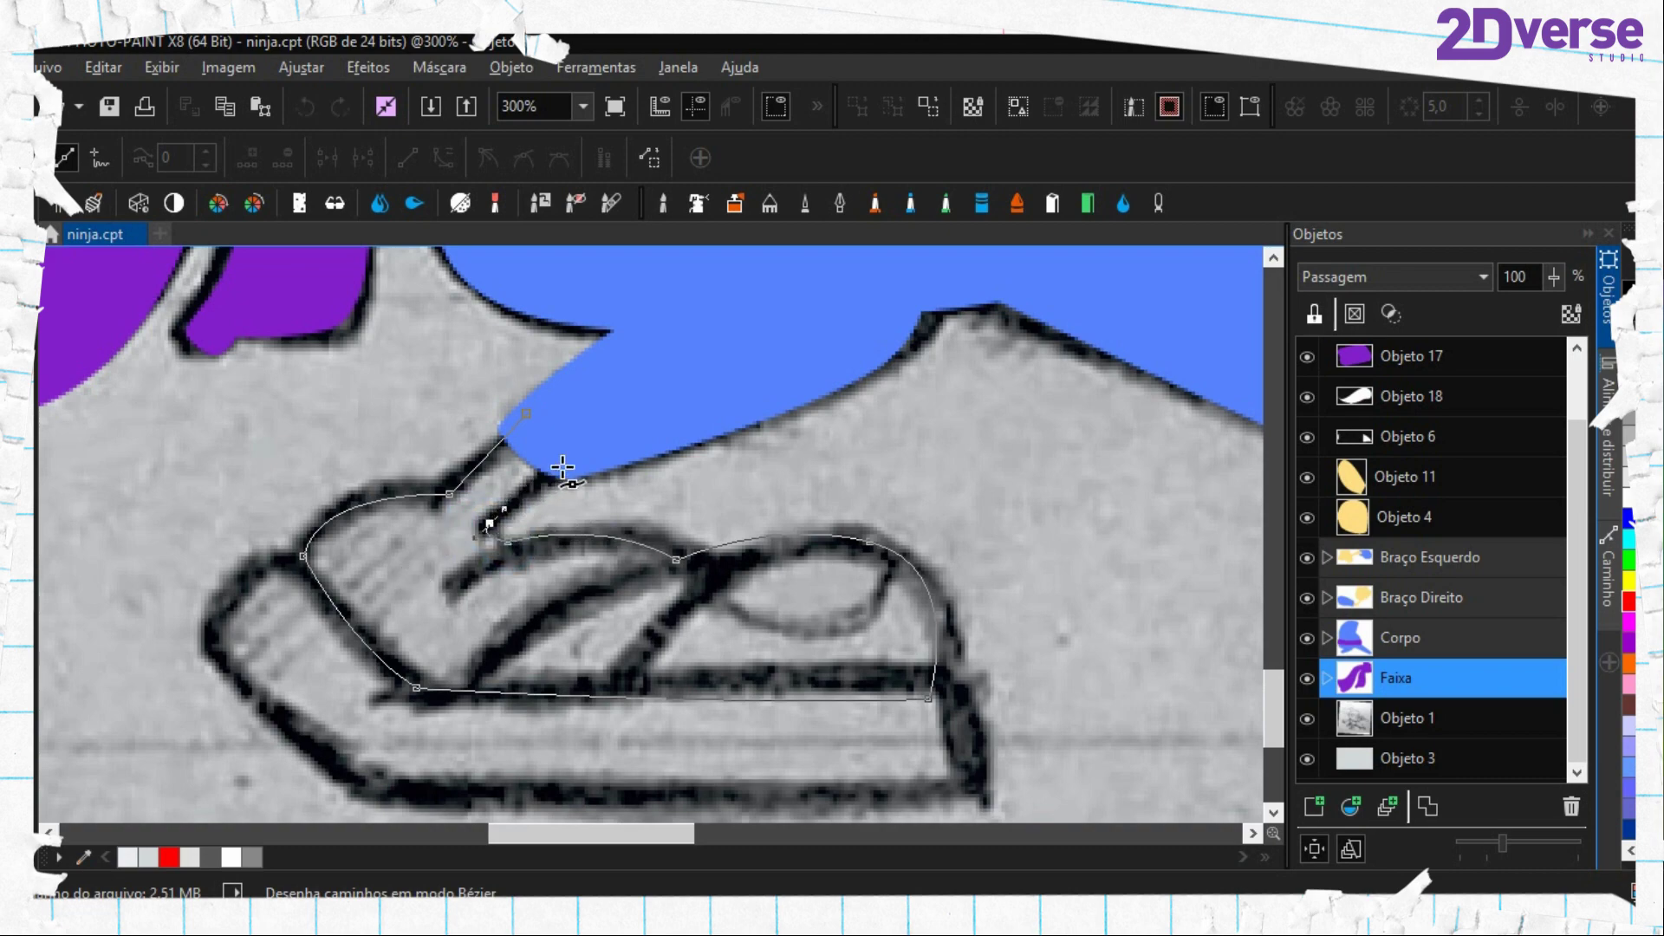
left_click(624, 408)
key("ctrl+shift+m")
Sample the hand's skin colour #FFDD81 and fill the masked rear foot with it on a new object above the Corpo group
scroll(767, 485, "down", 2)
key("e")
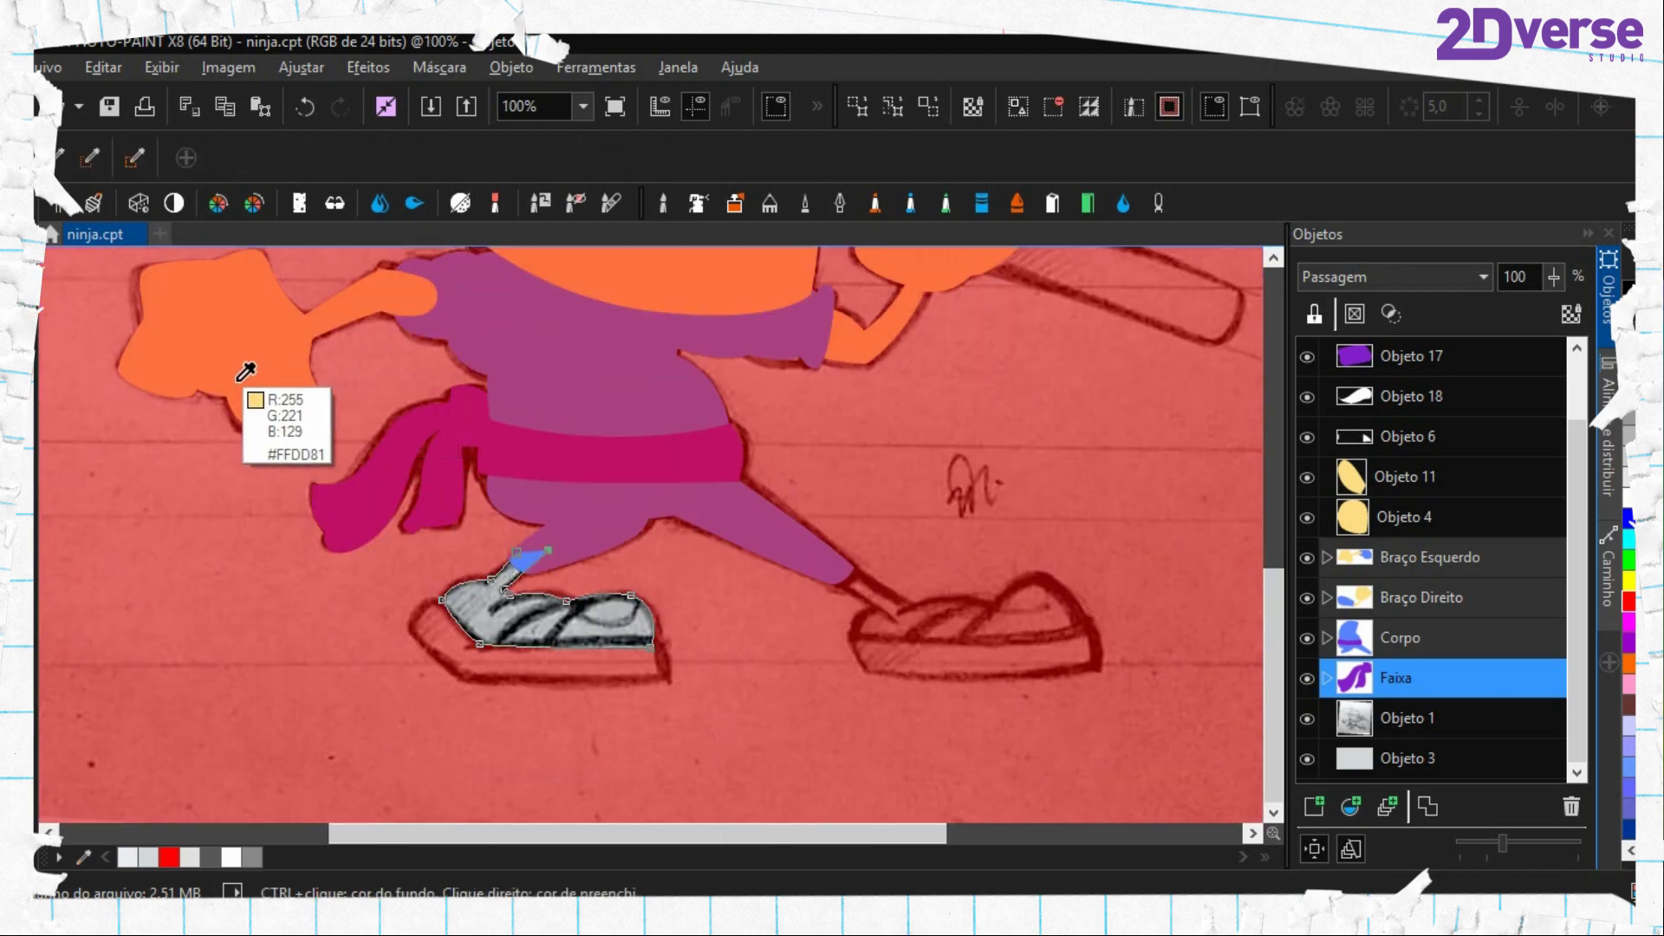
left_click(245, 373)
left_click(1391, 637)
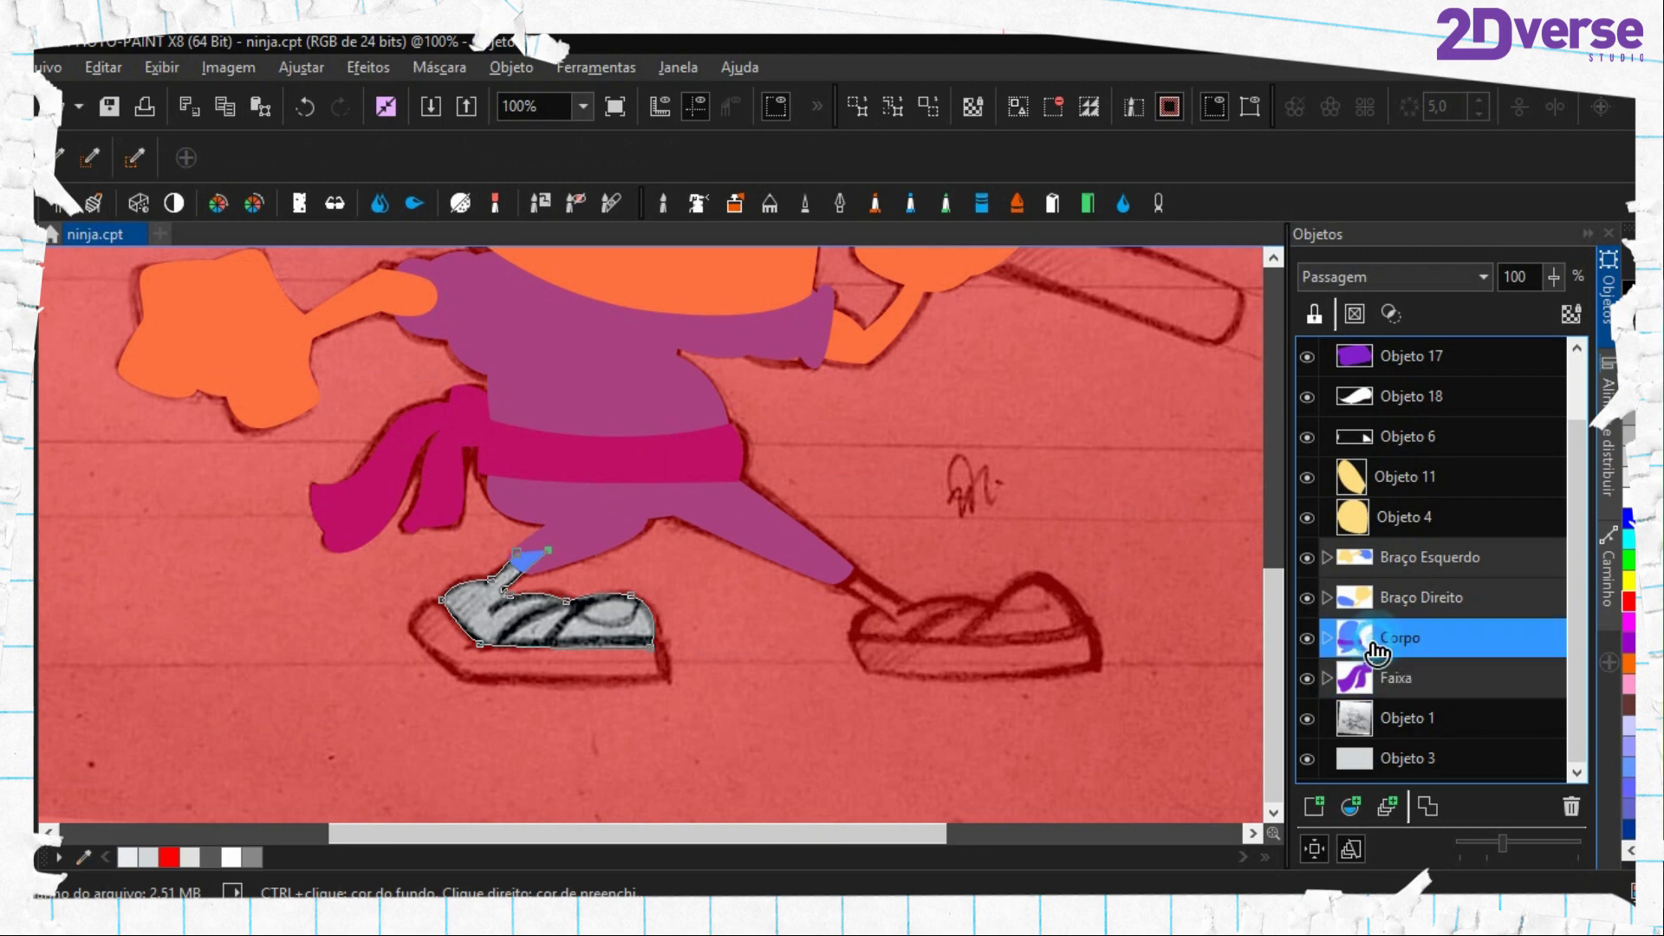
left_click(1314, 806)
key("f")
left_click(474, 608)
Remove the mask and path around the rear foot, and move the foot's object between the Corpo and Faixa groups
key("ctrl+shift+r")
right_click(481, 562)
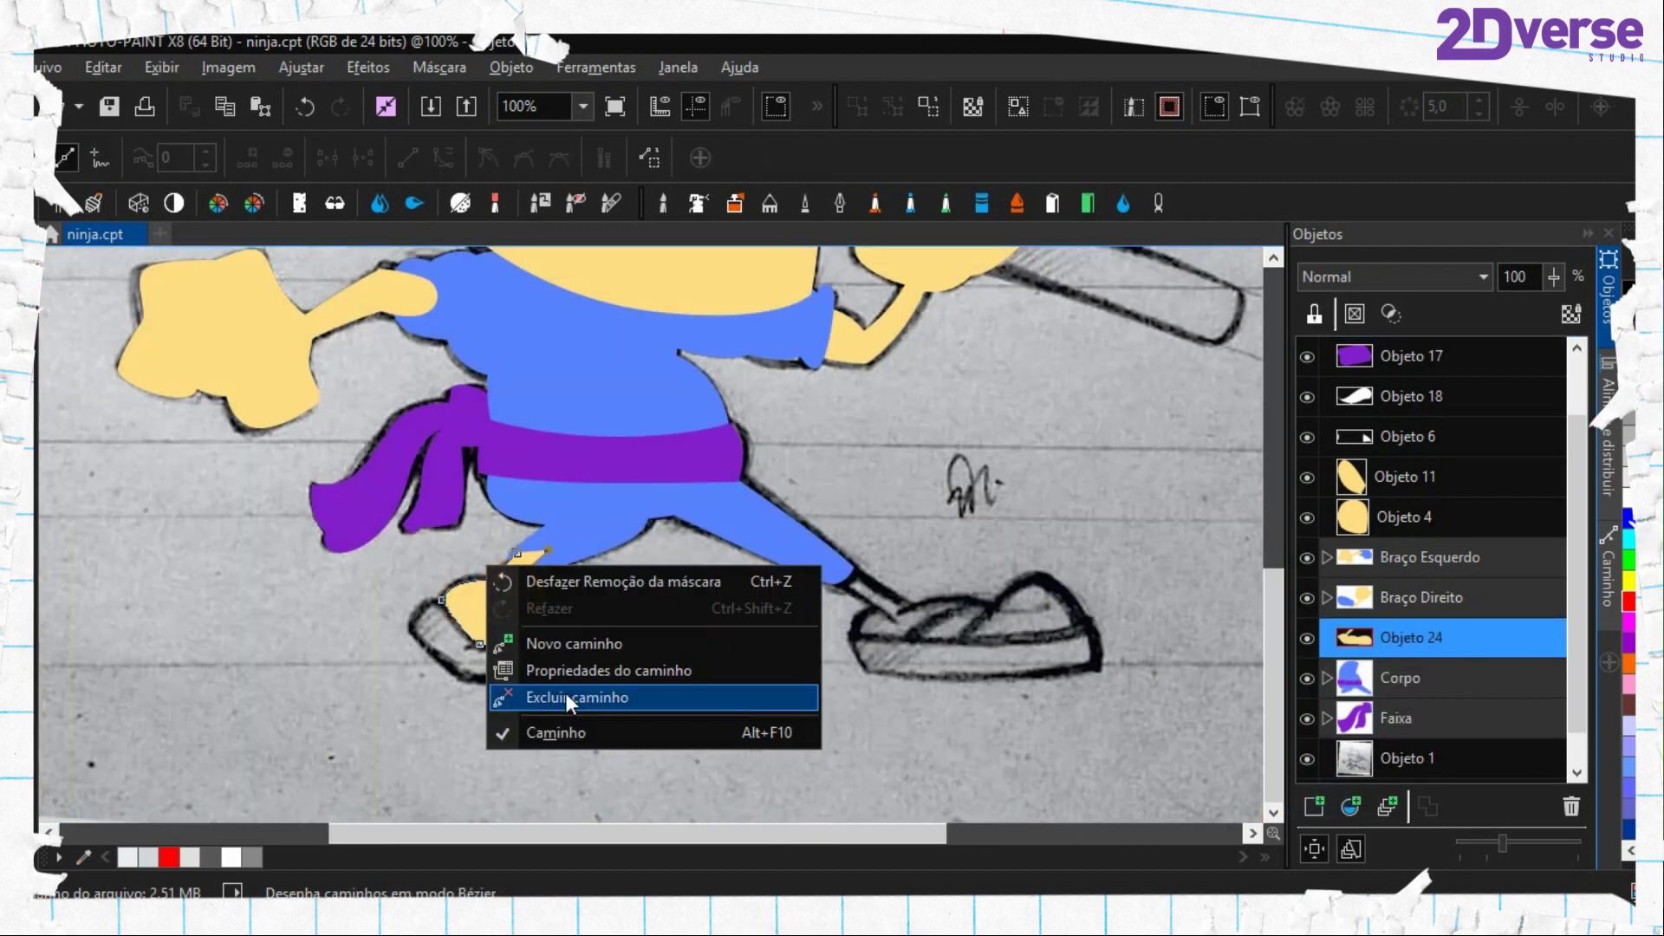
left_click(565, 694)
left_click_drag(1423, 637, 1405, 694)
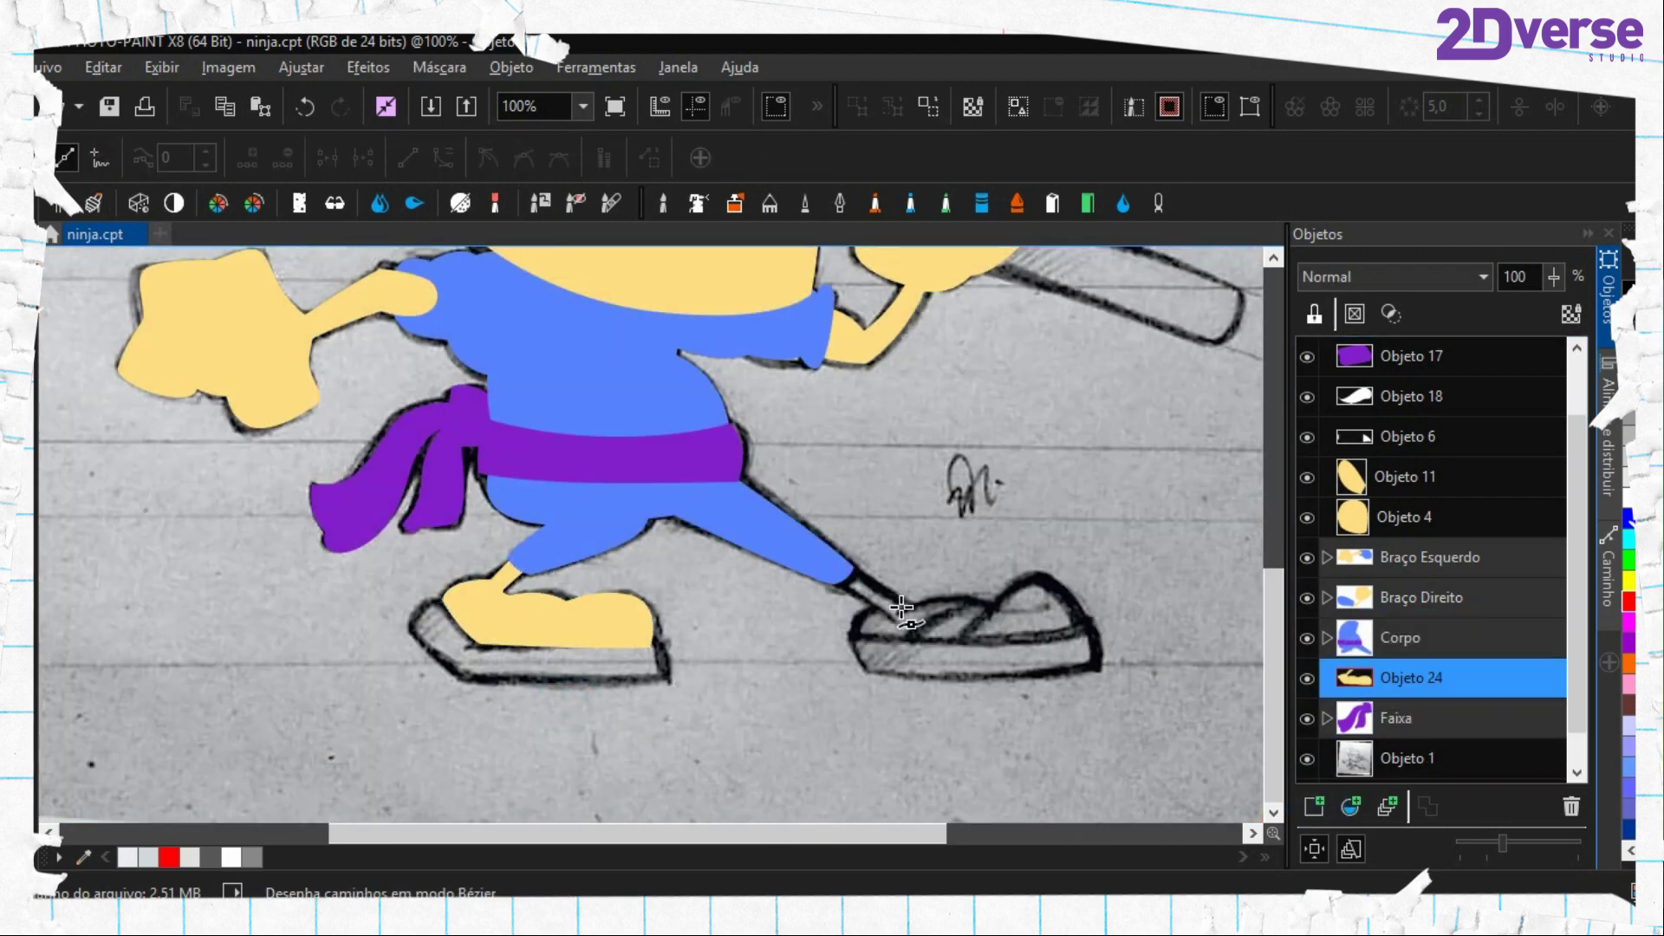
Start a Bézier path inside the front trouser leg's cuff and trace the front foot's ankle, instep and toes
scroll(908, 612, "up", 1)
left_click(526, 454)
left_click(646, 541)
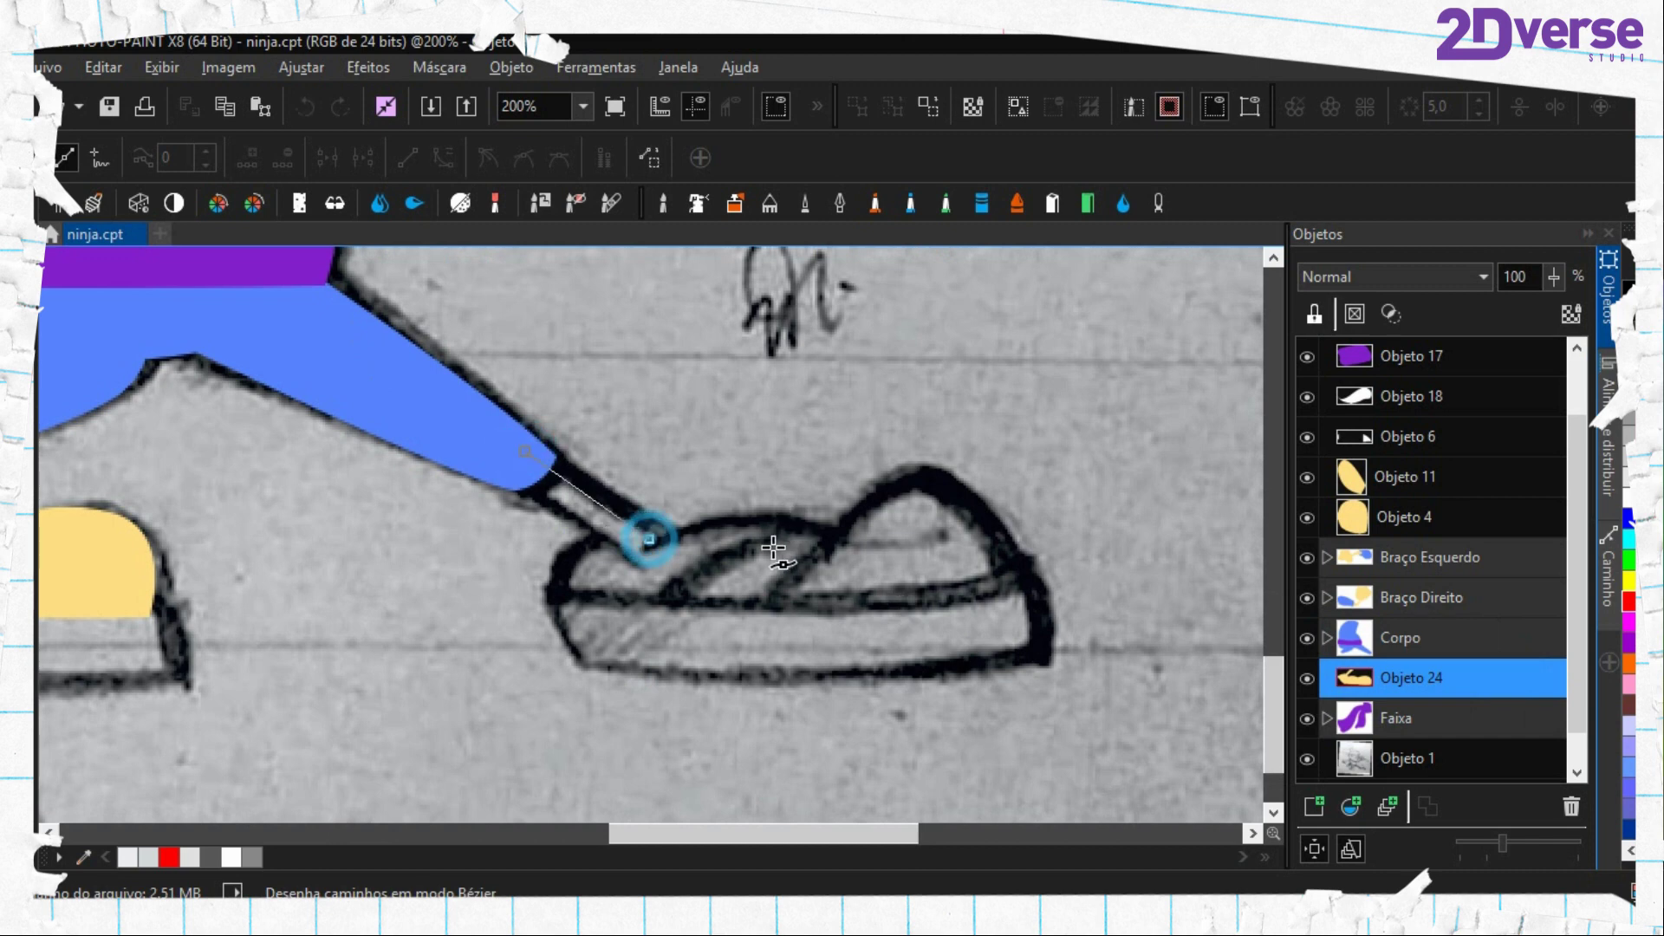
left_click_drag(834, 536, 895, 572)
left_click_drag(926, 485, 966, 498)
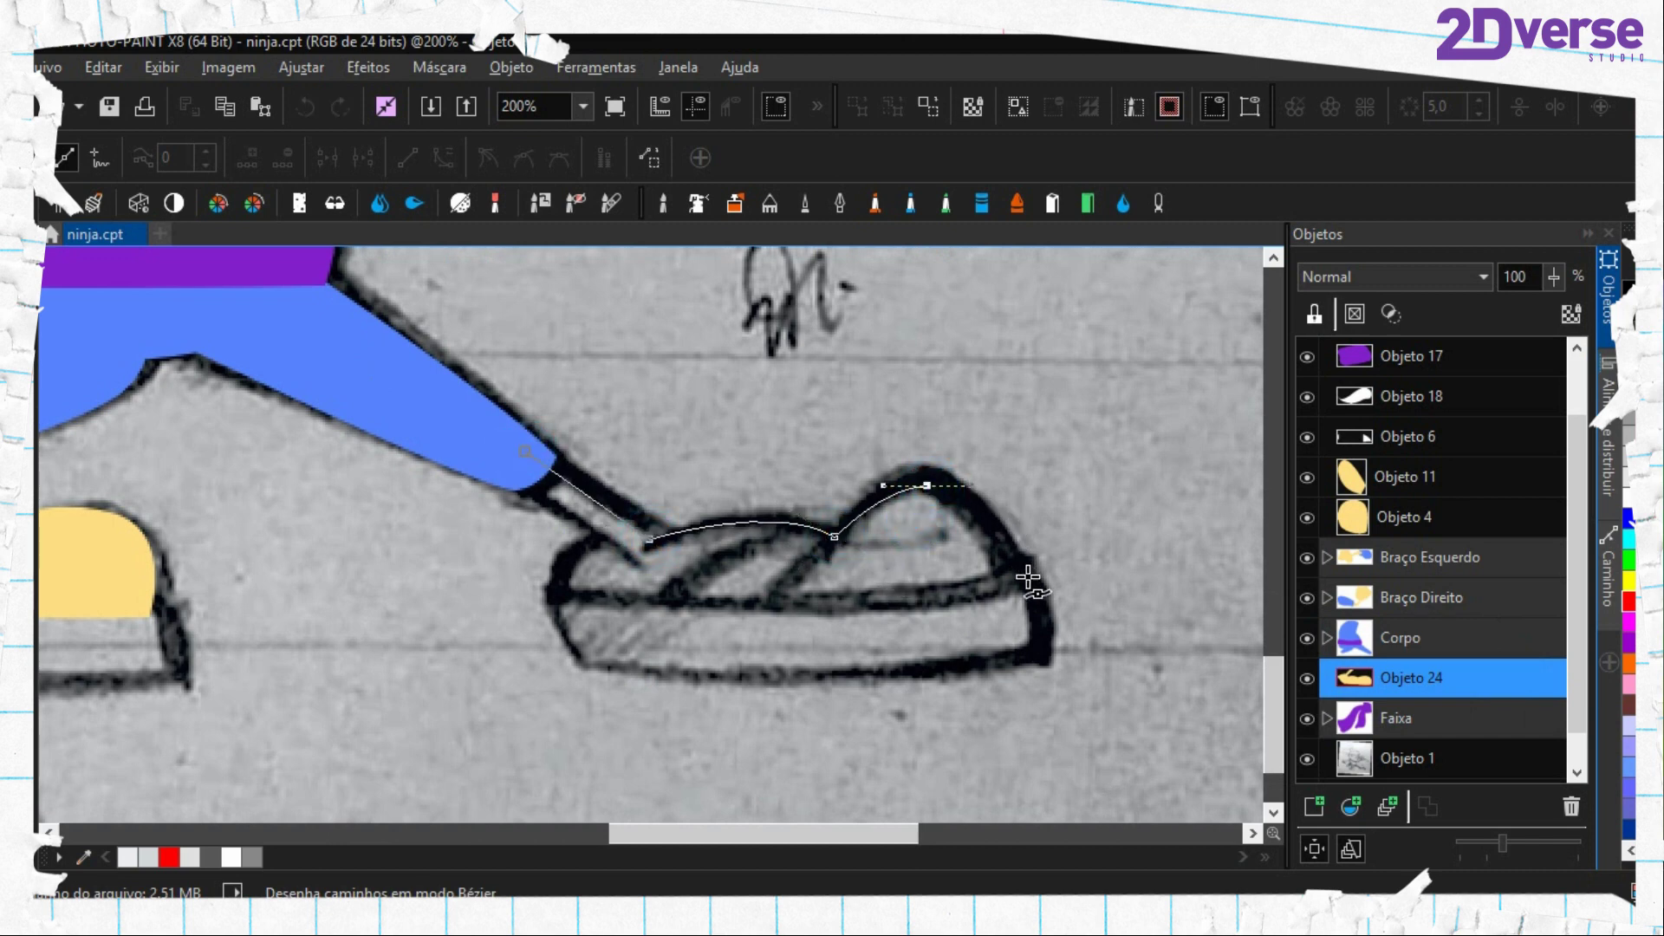
left_click(1026, 574)
Close the front foot's path along the sole, heel and lower ankle into the trouser leg, and create a mask from it
left_click_drag(572, 605, 219, 571)
left_click(770, 619)
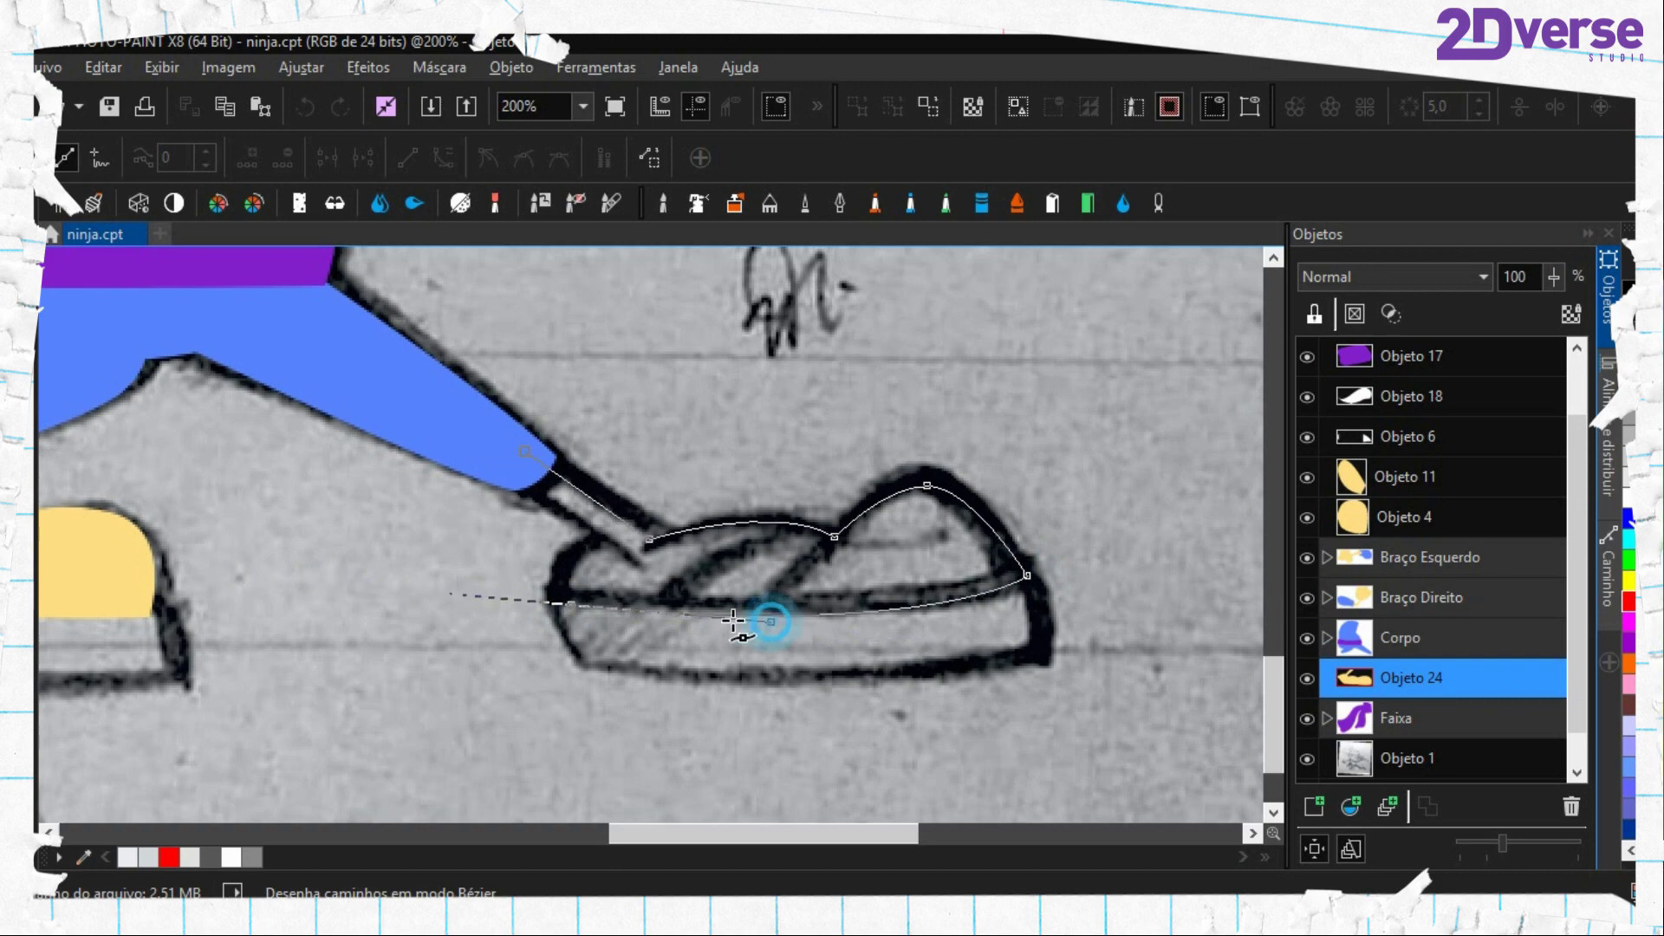
left_click_drag(603, 545, 650, 524)
left_click(651, 524)
left_click(470, 446)
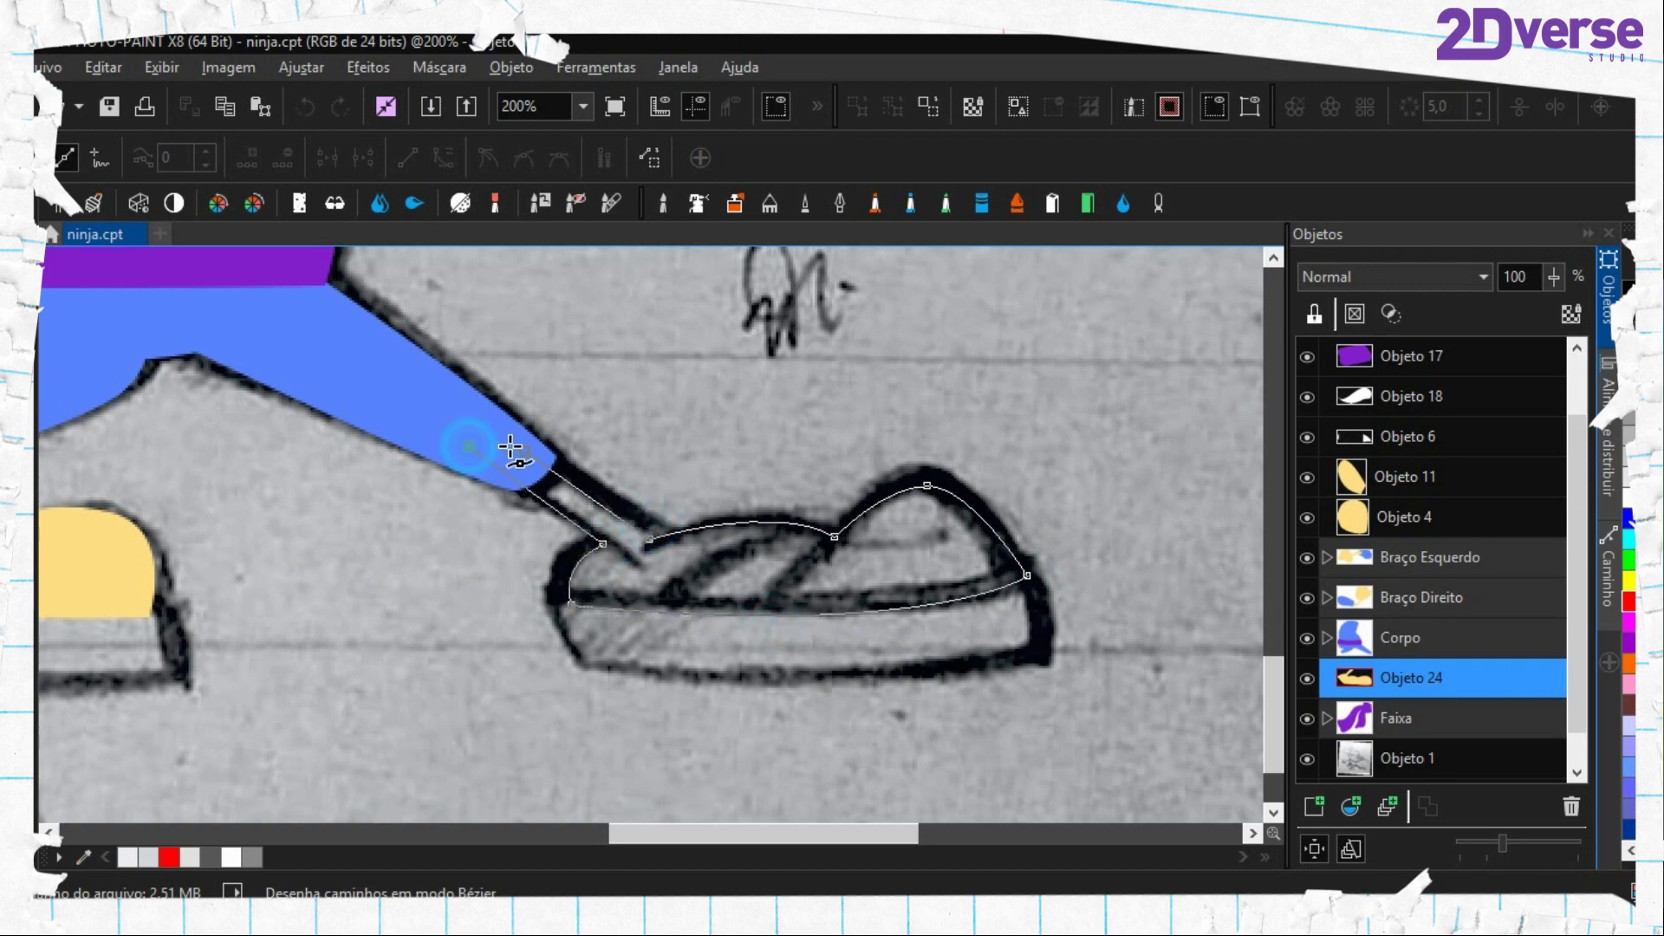
left_click(524, 450)
key("ctrl+shift+p")
left_click_drag(250, 538, 702, 516)
scroll(726, 569, "right", 5)
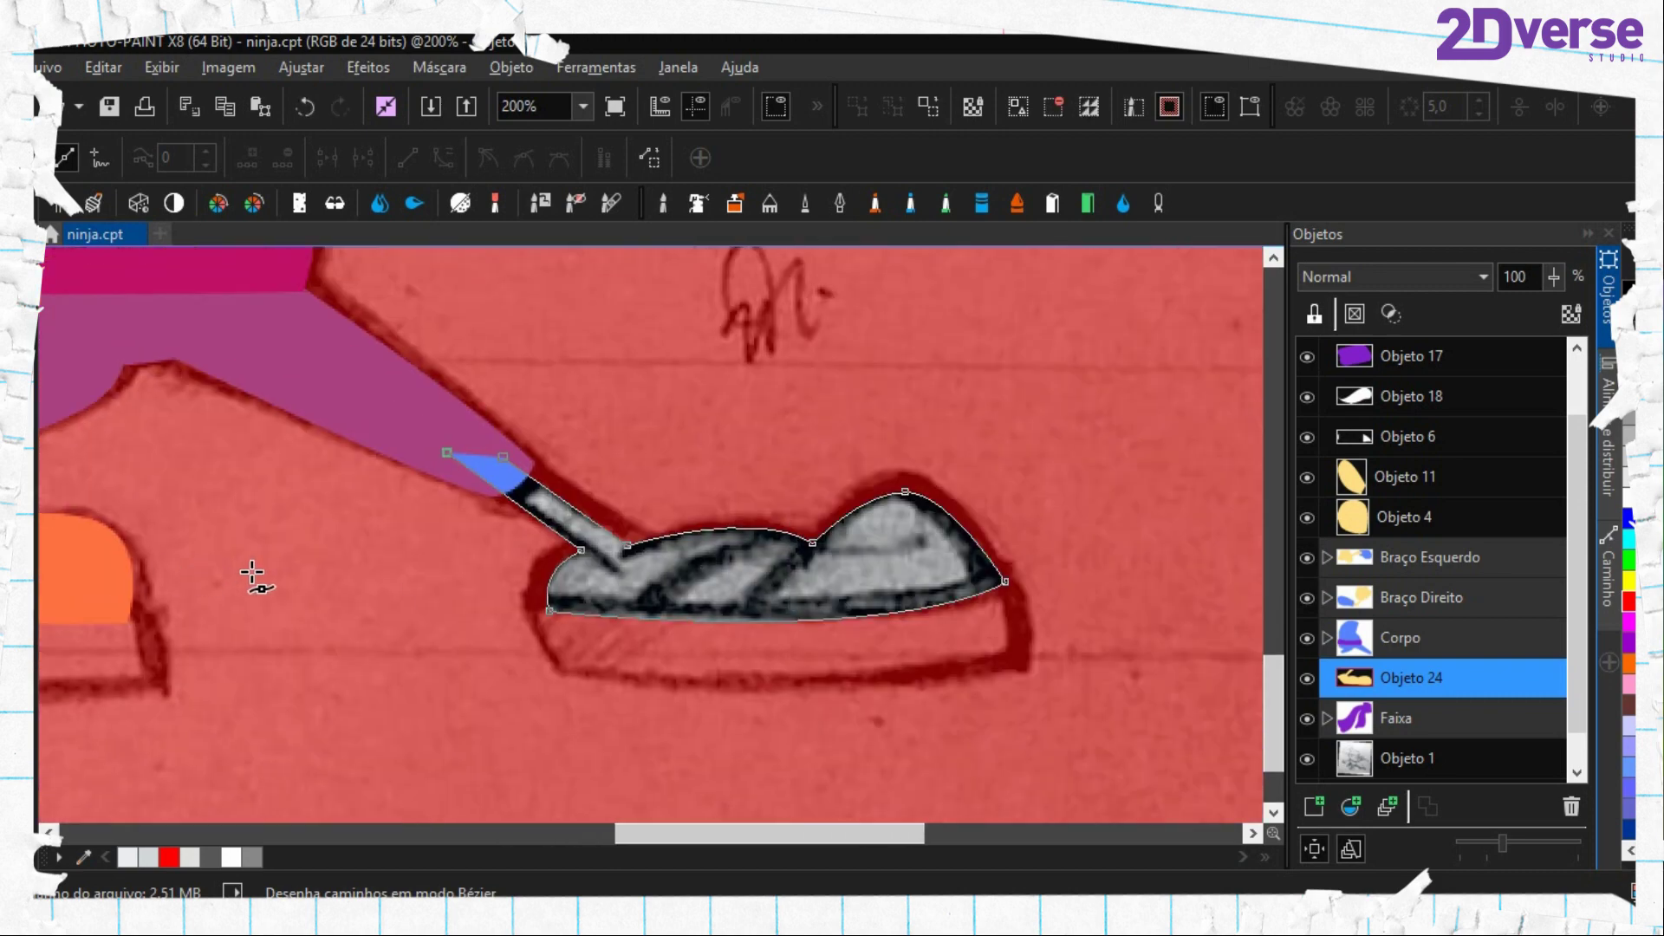
Add a new object above the rear foot's object and fill the masked front foot with the skin colour
scroll(252, 576, "left", 3)
key("f")
left_click(1314, 806)
left_click(1020, 594)
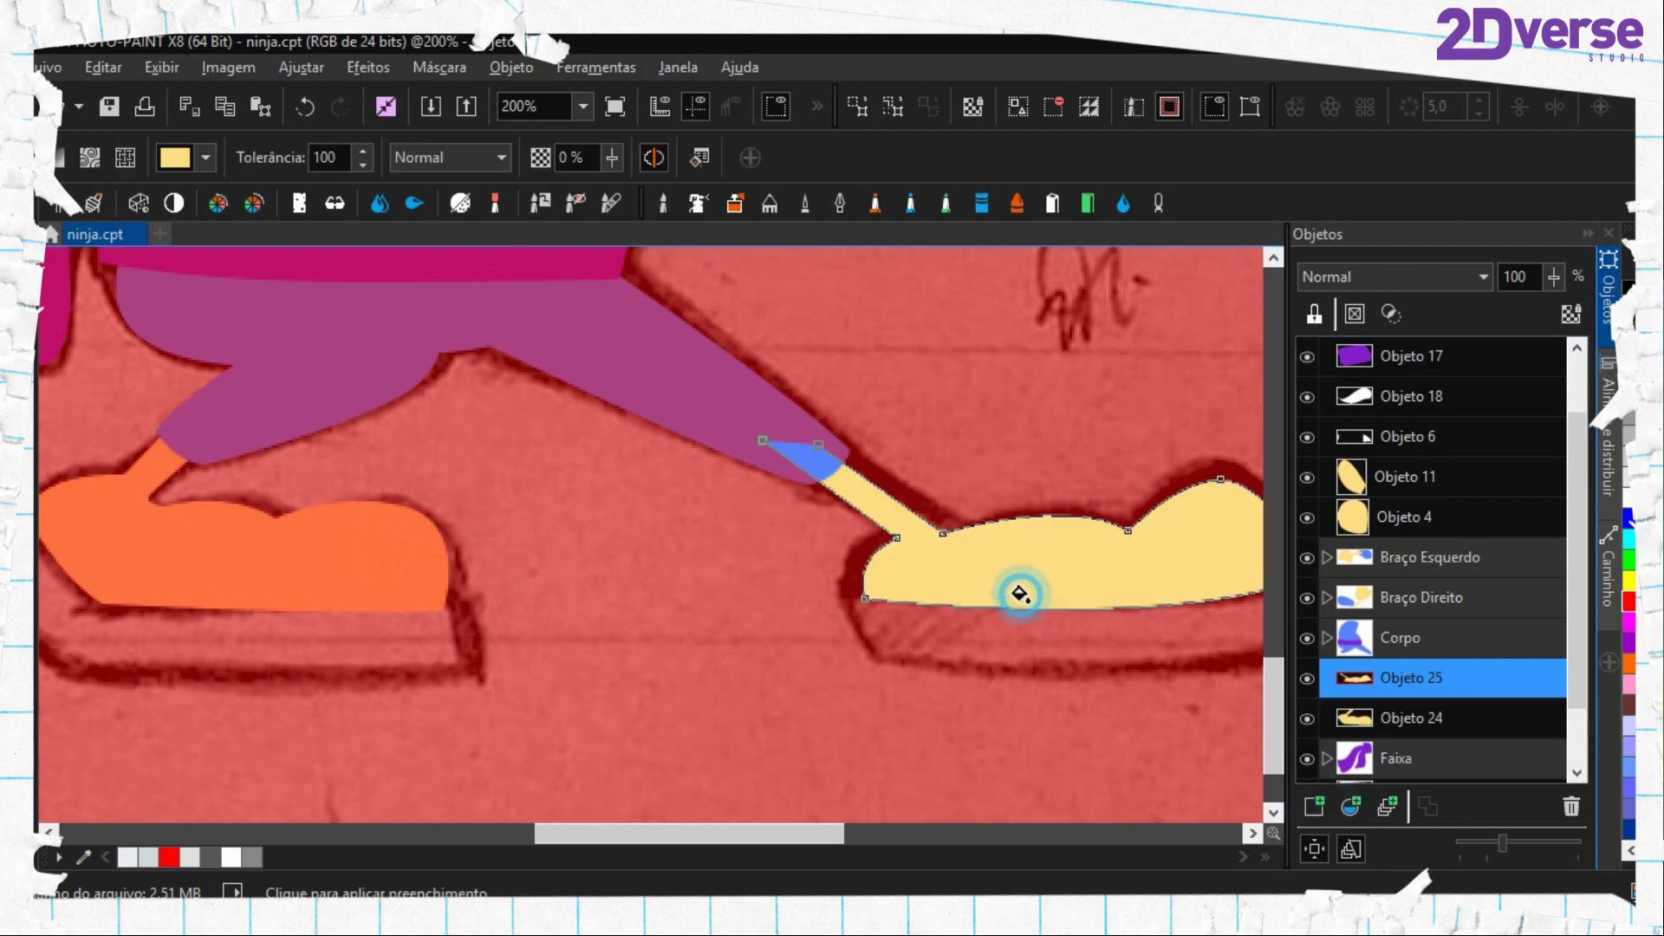
Remove the mask around the front foot and delete its traced path
key("ctrl+shift+r")
right_click(903, 515)
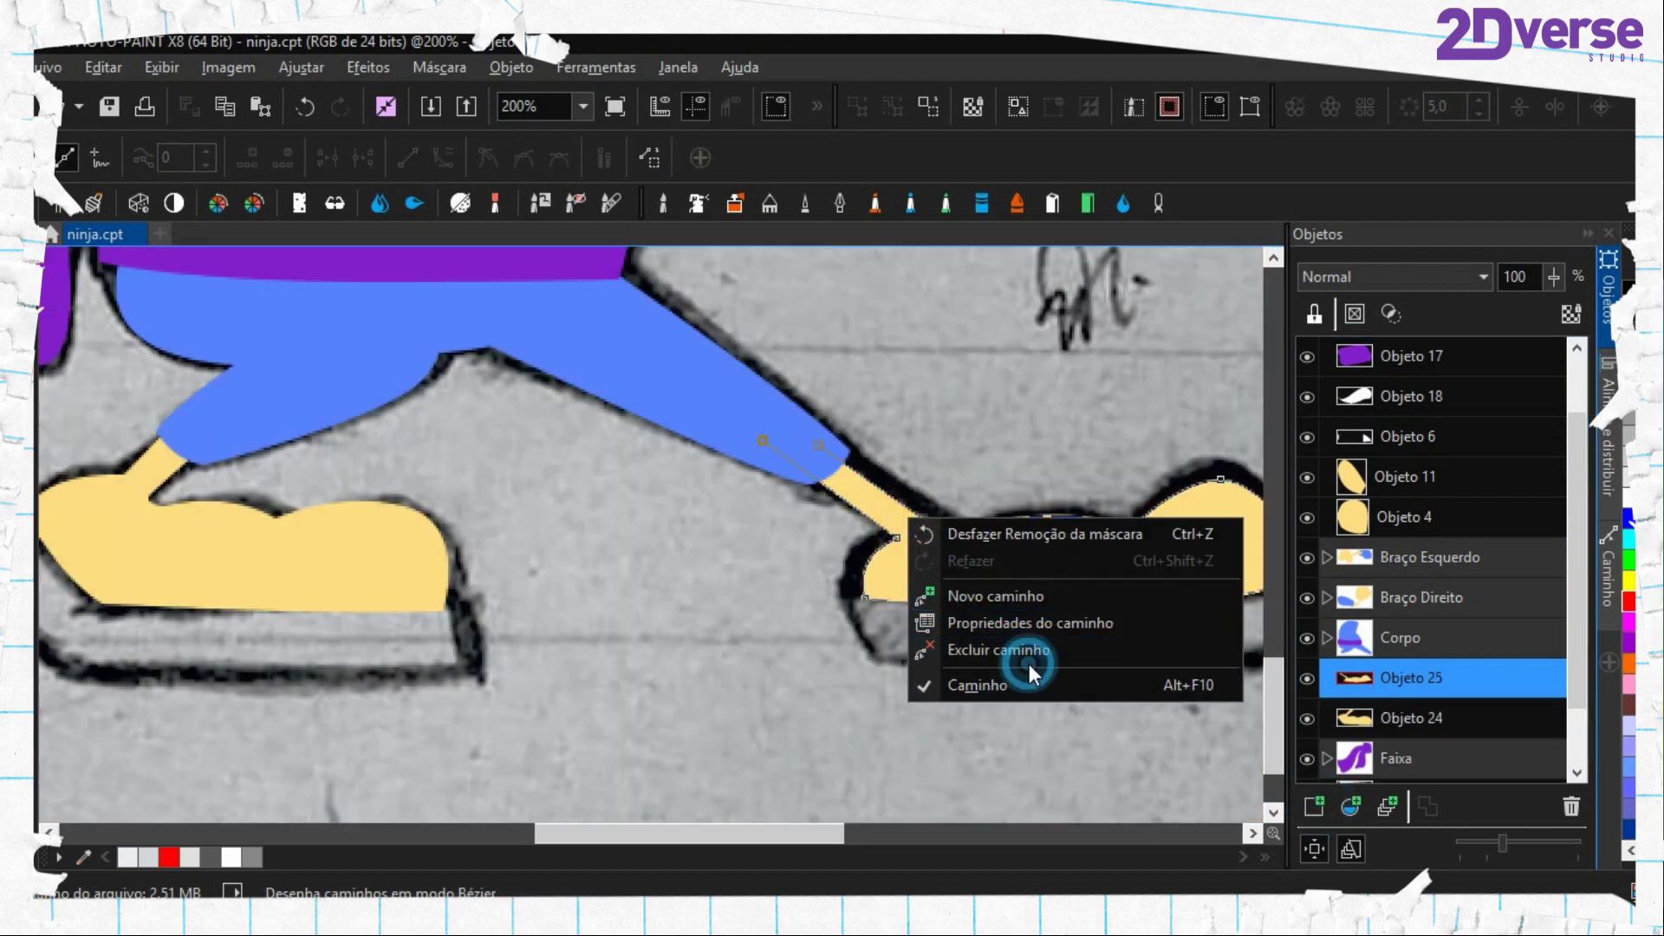
left_click(1014, 655)
Look over the whole character from the feet to the hair to check which sketch areas are still uncoloured
scroll(636, 539, "down", 3)
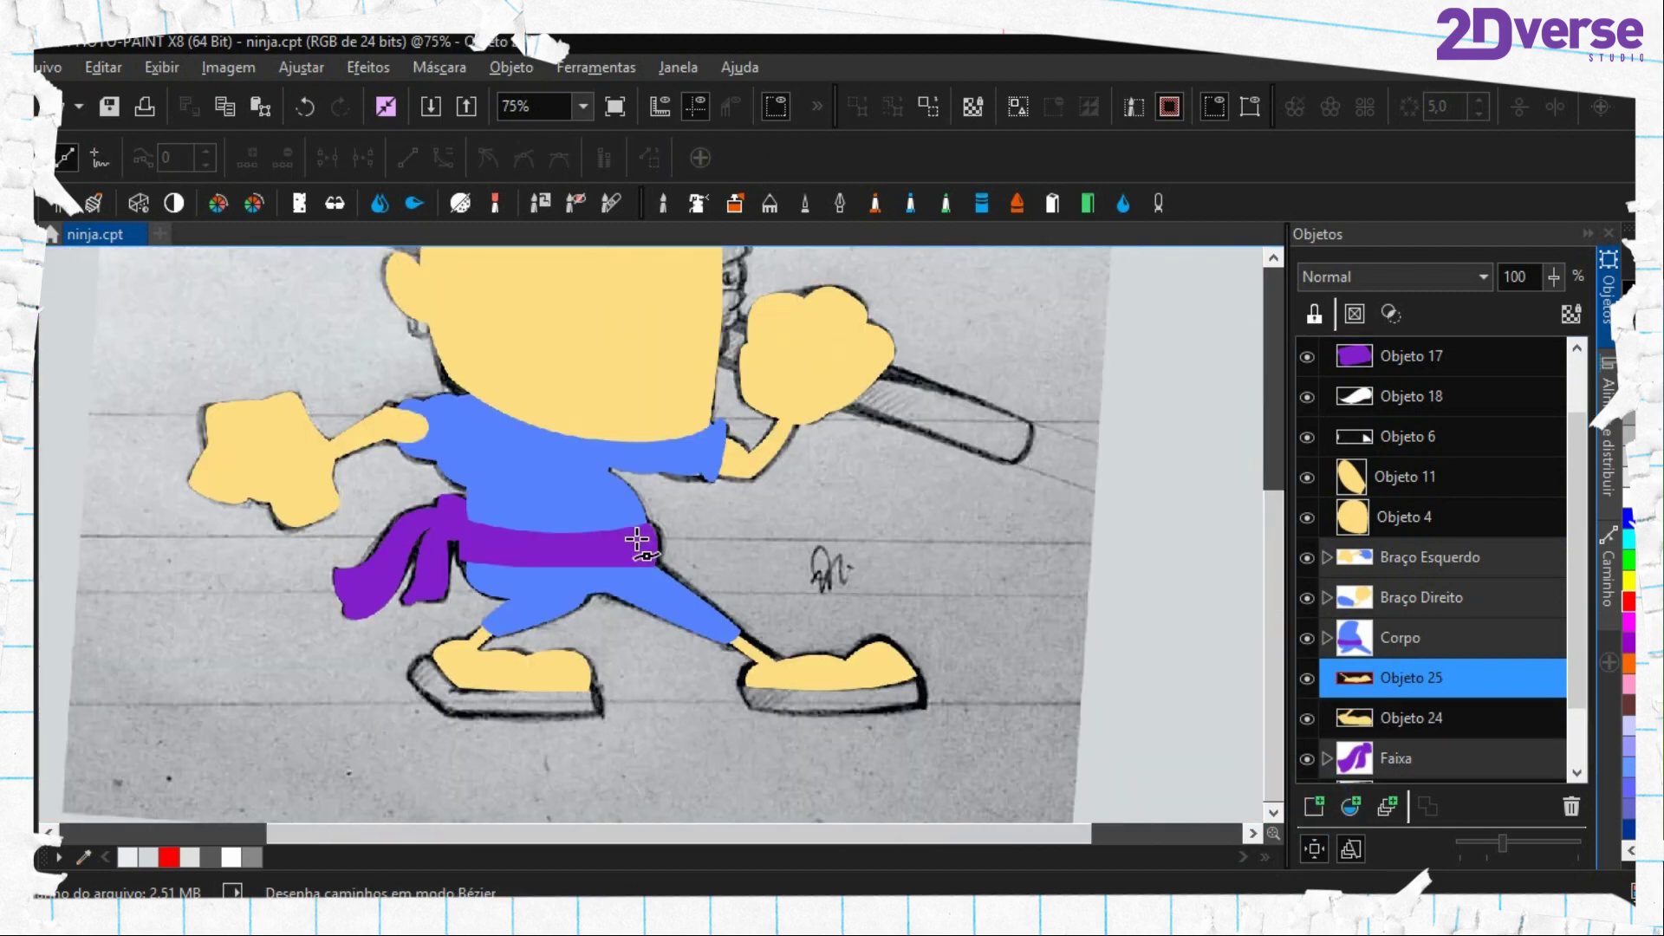
scroll(637, 539, "down", 1)
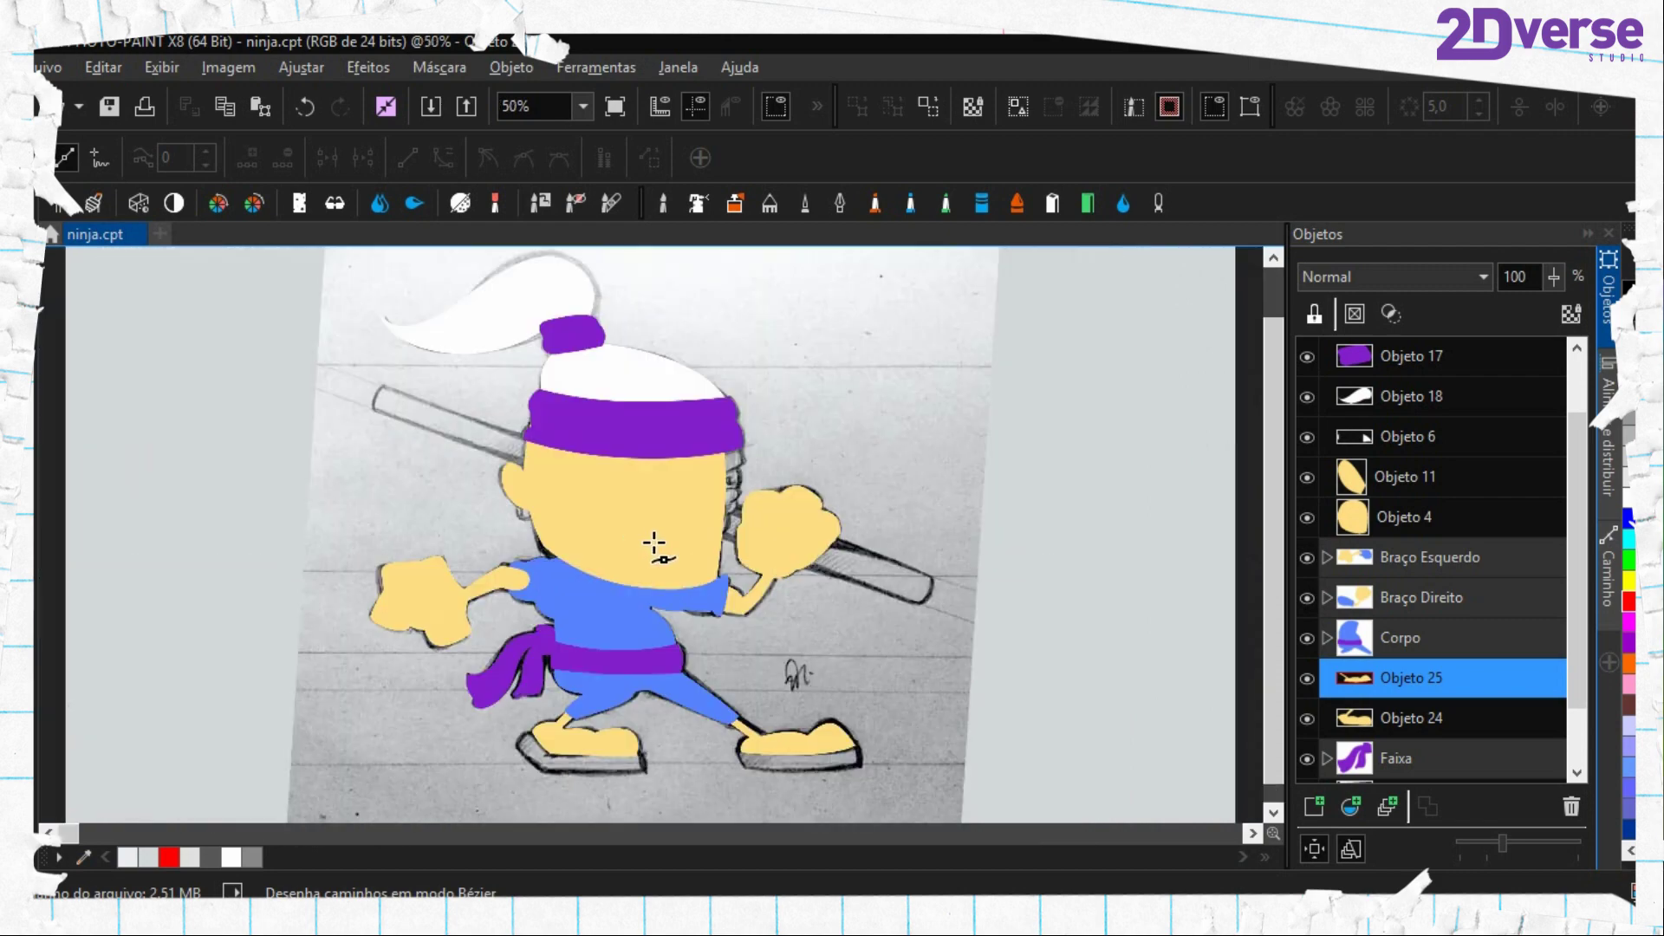
scroll(698, 669, "up", 1)
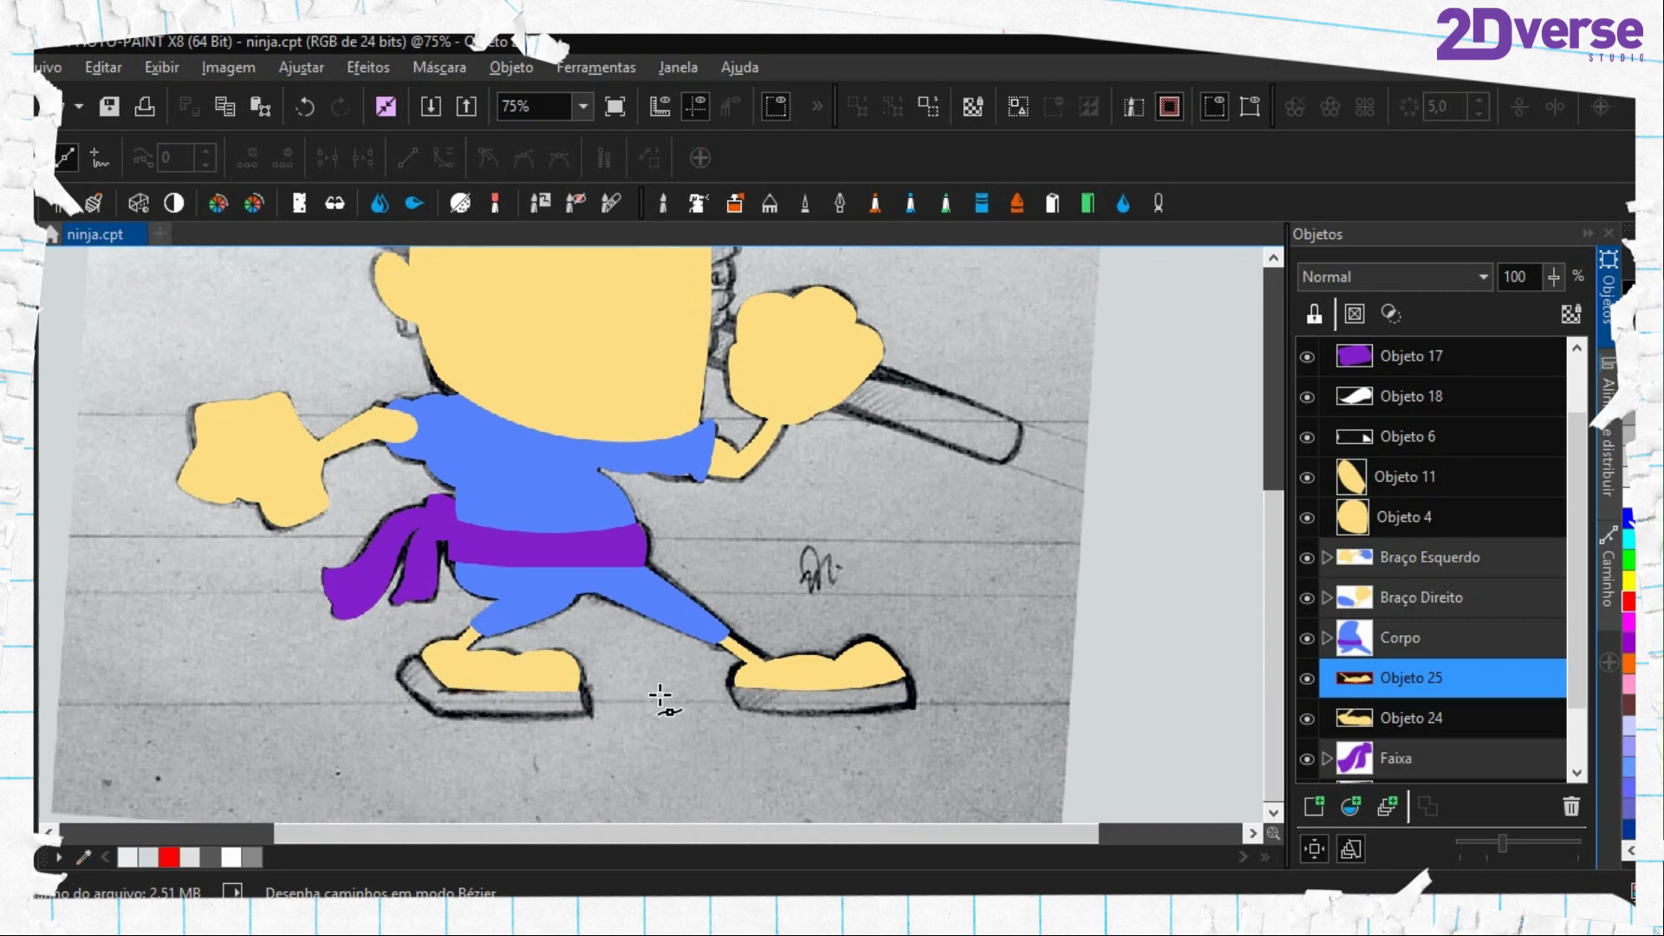
scroll(665, 654, "down", 1)
scroll(556, 551, "up", 1)
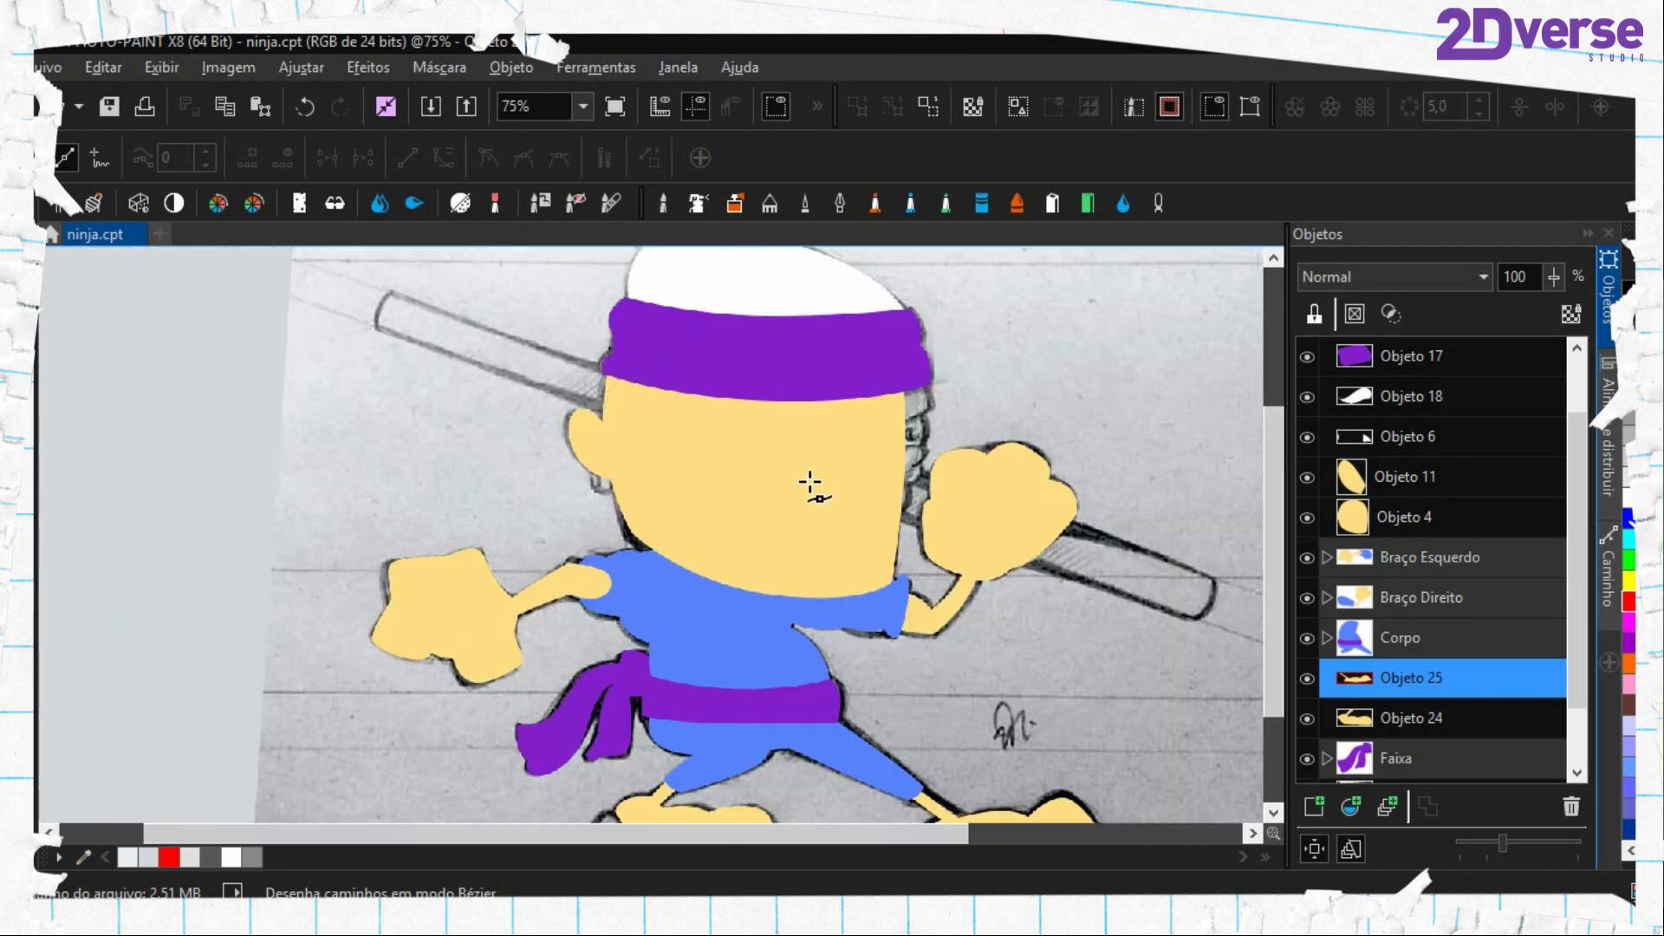
scroll(829, 483, "down", 1)
scroll(754, 515, "up", 1)
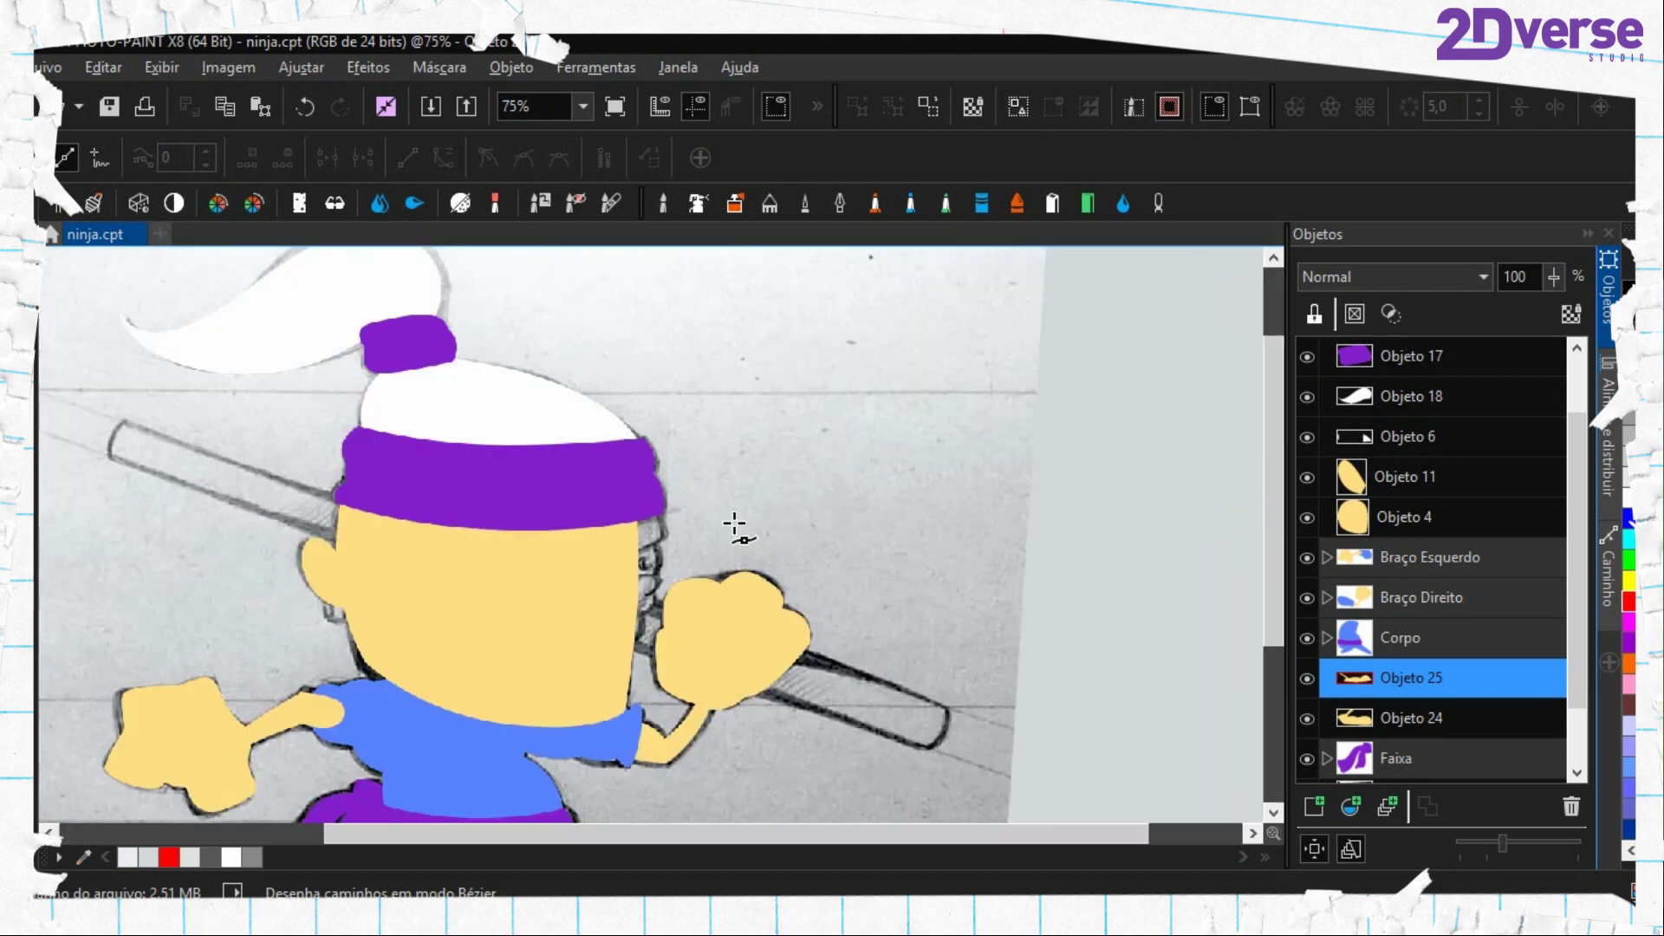
Select the face object, Objeto 4, and hide it to expose the sketched facial features
key("o")
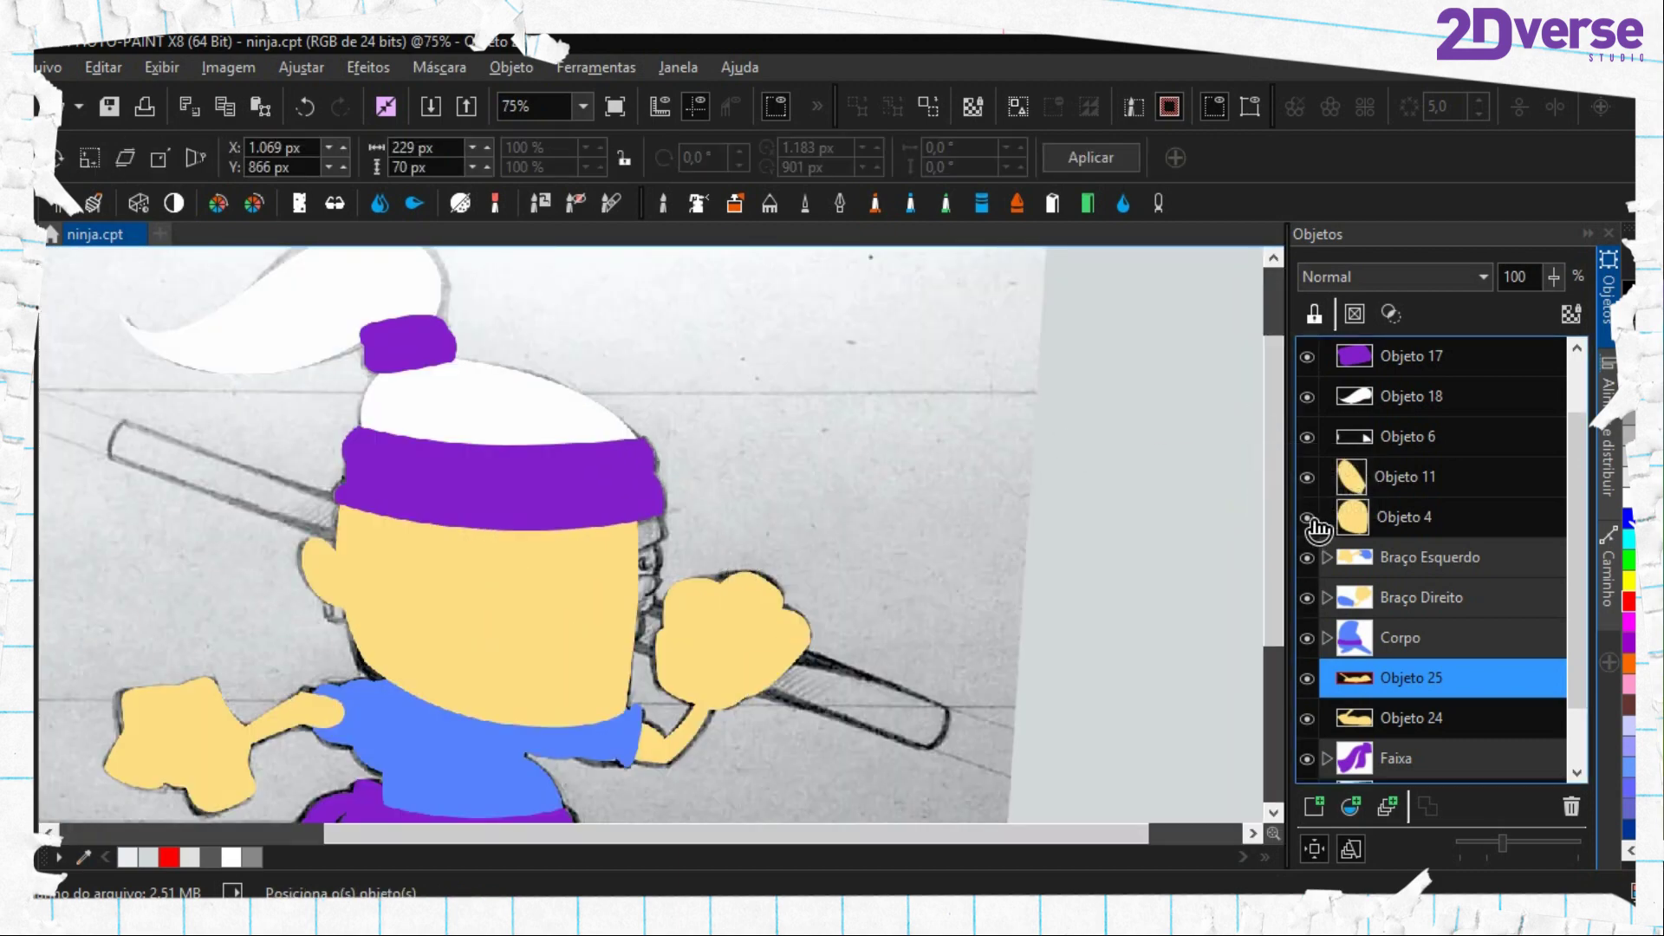
left_click_drag(641, 590, 779, 398)
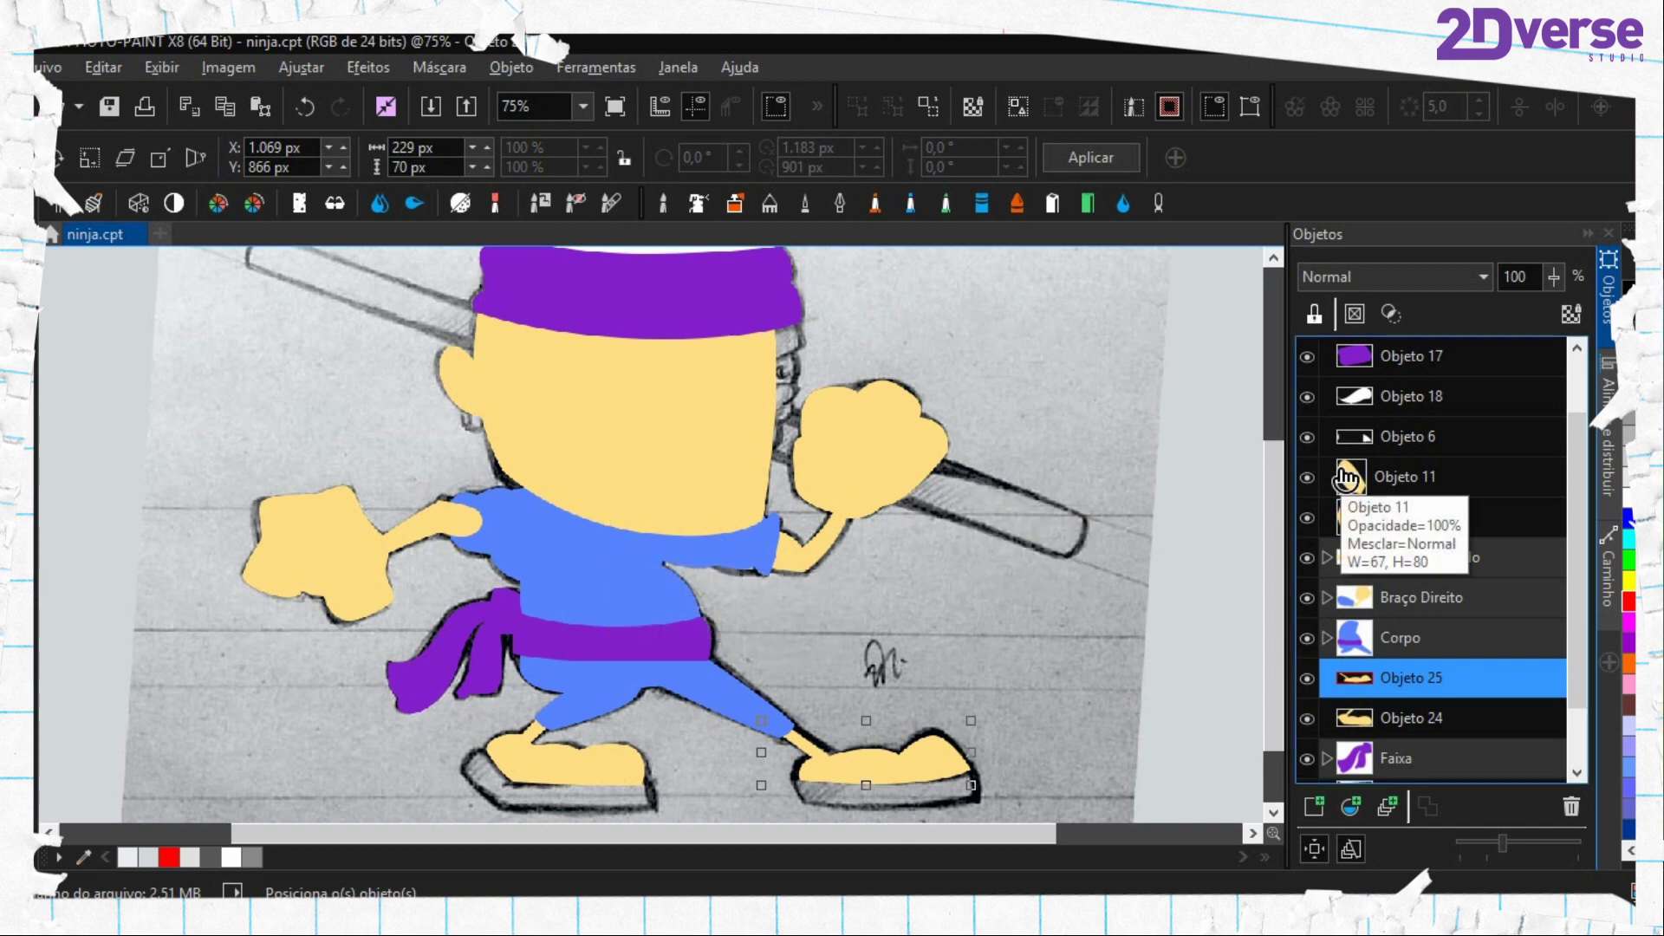
left_click(1369, 517)
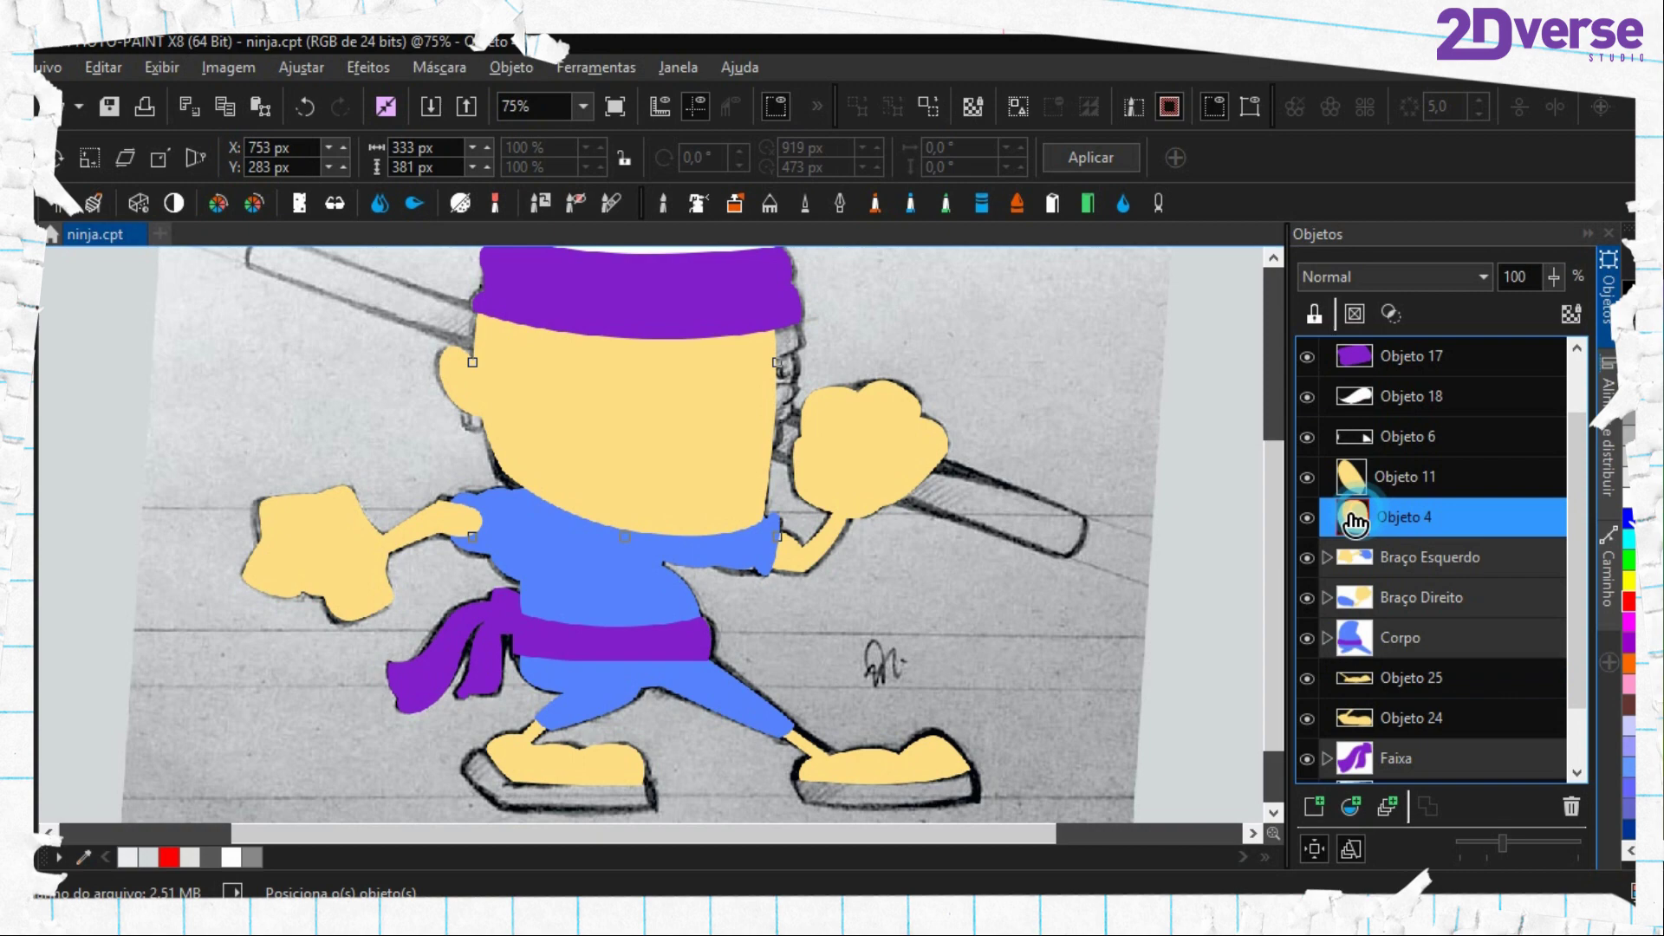
left_click(1307, 517)
scroll(1066, 555, "up", 1)
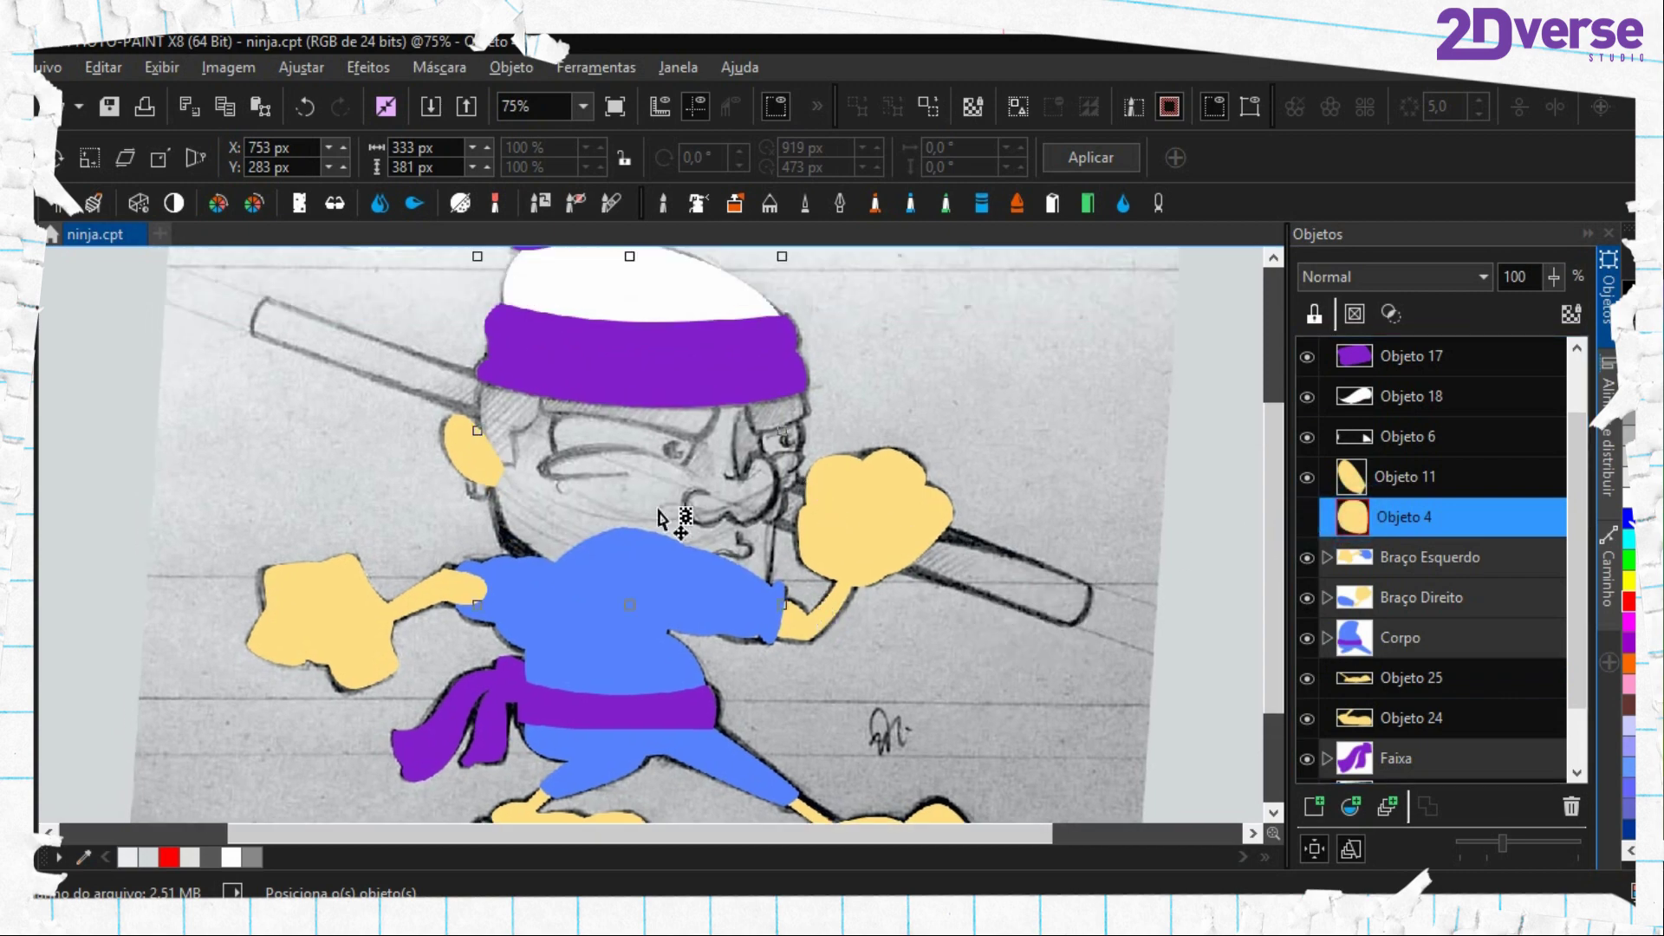
scroll(663, 512, "up", 3)
Activate the Path tool and hide the Braço Direito, Braço Esquerdo and Corpo groups to expose the sketch underneath
key("period")
scroll(661, 519, "down", 1)
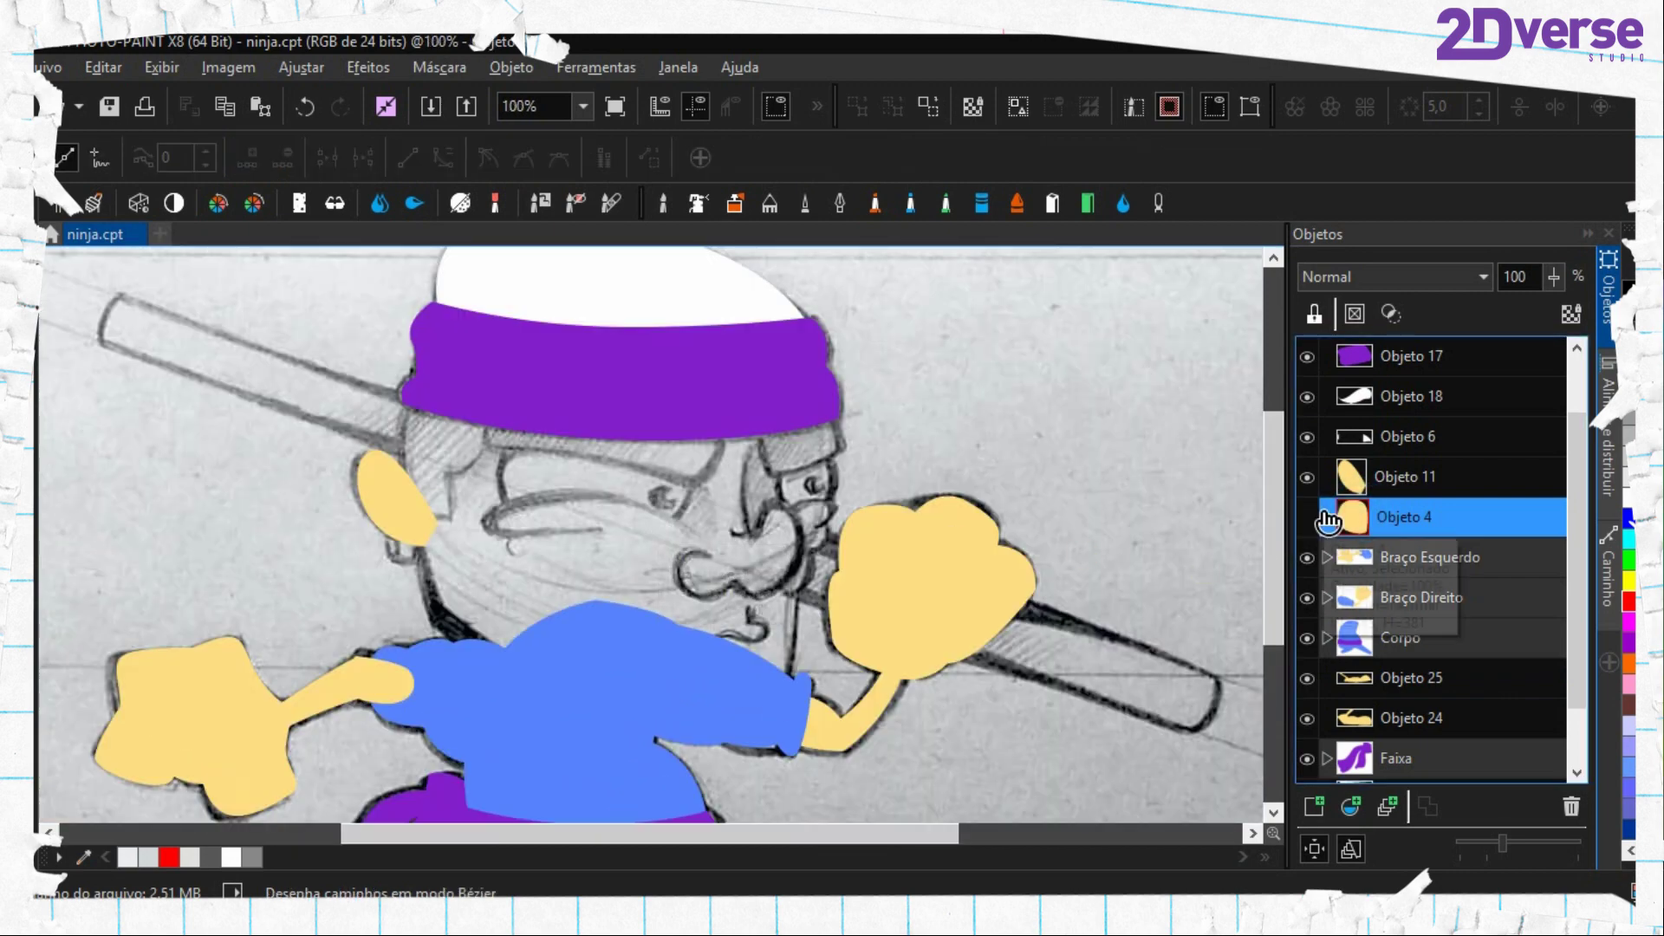
left_click(1307, 597)
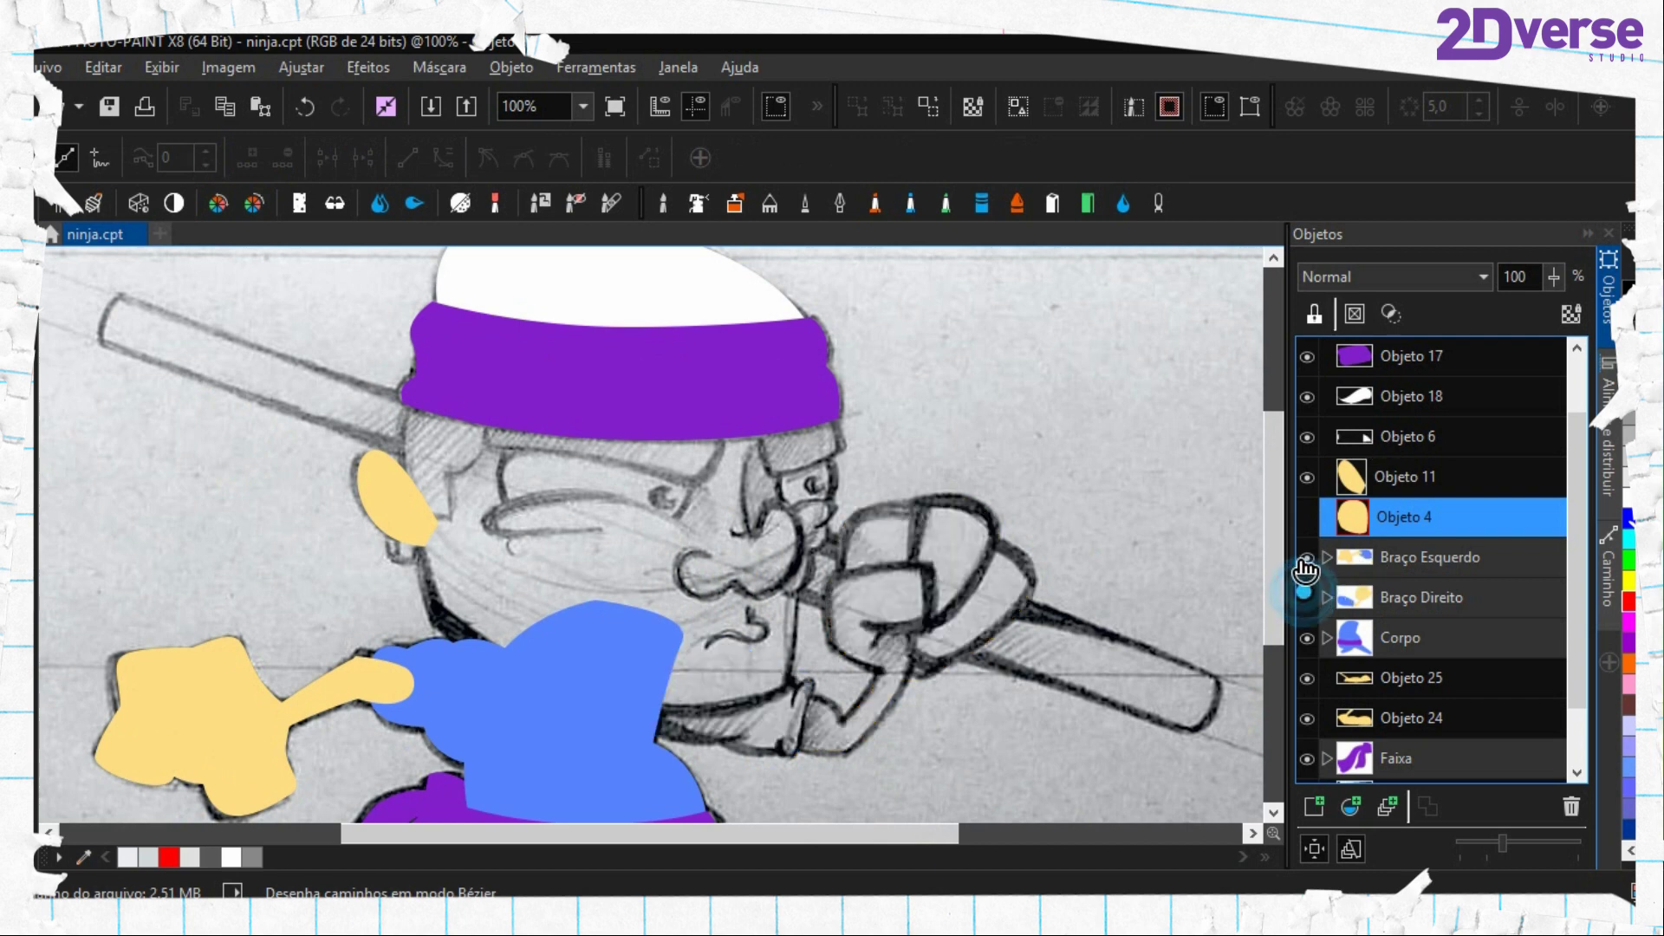
left_click(1307, 558)
left_click(1306, 638)
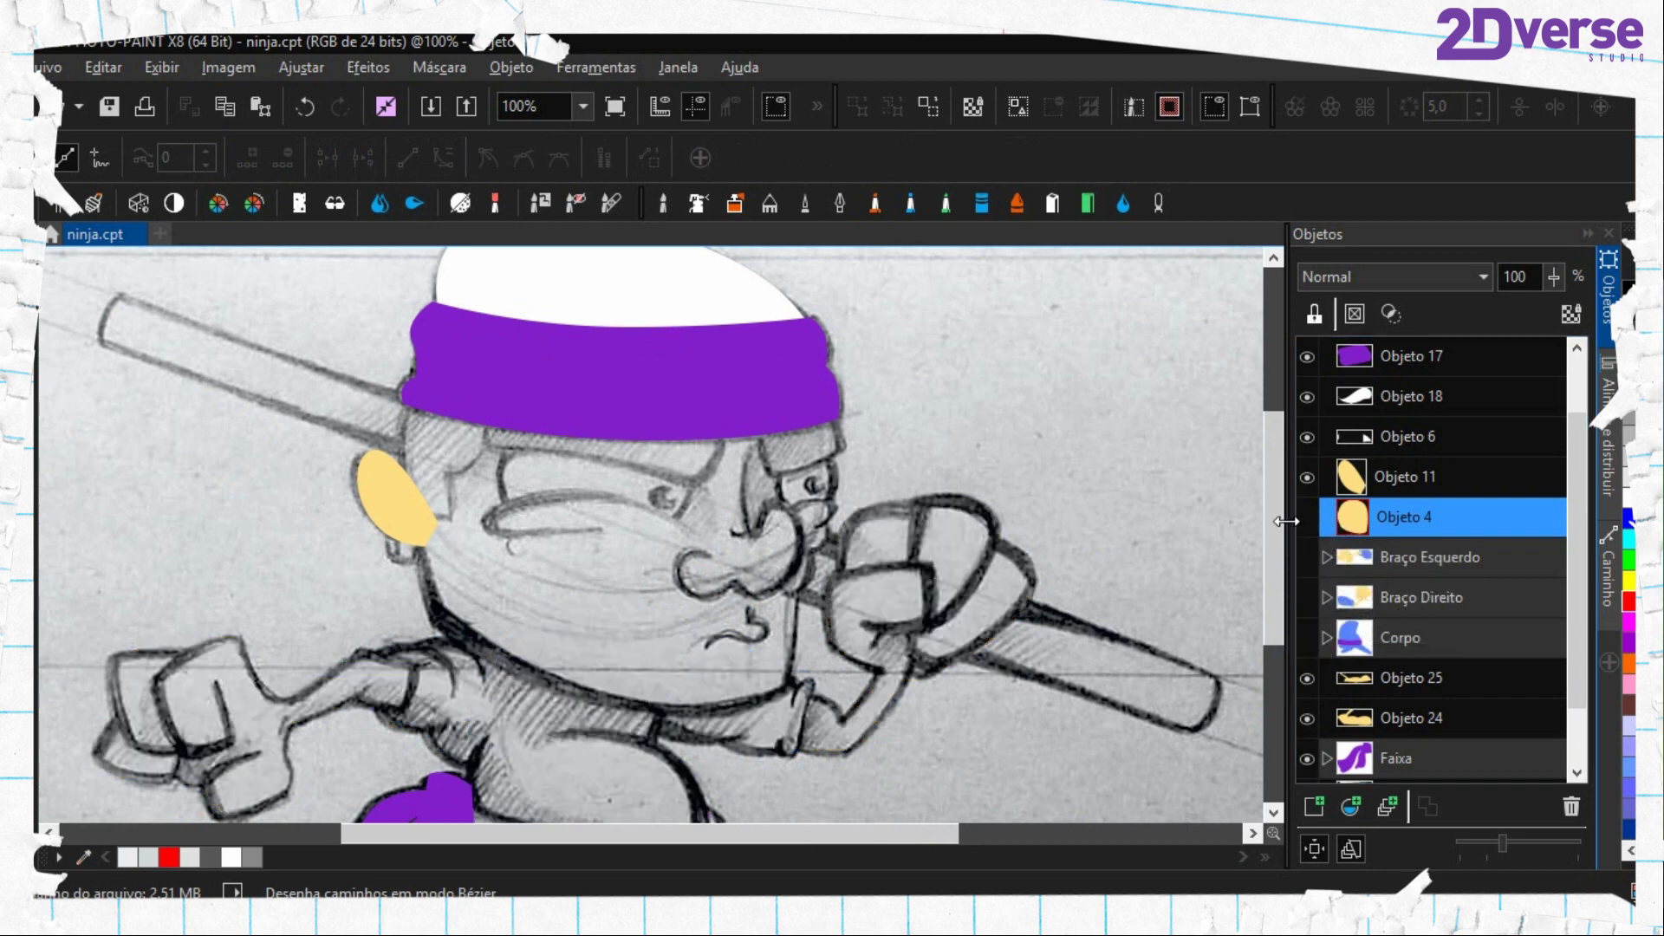
Select Objeto 11 and start a Bézier path on the purple headband above the ear
left_click(1372, 565)
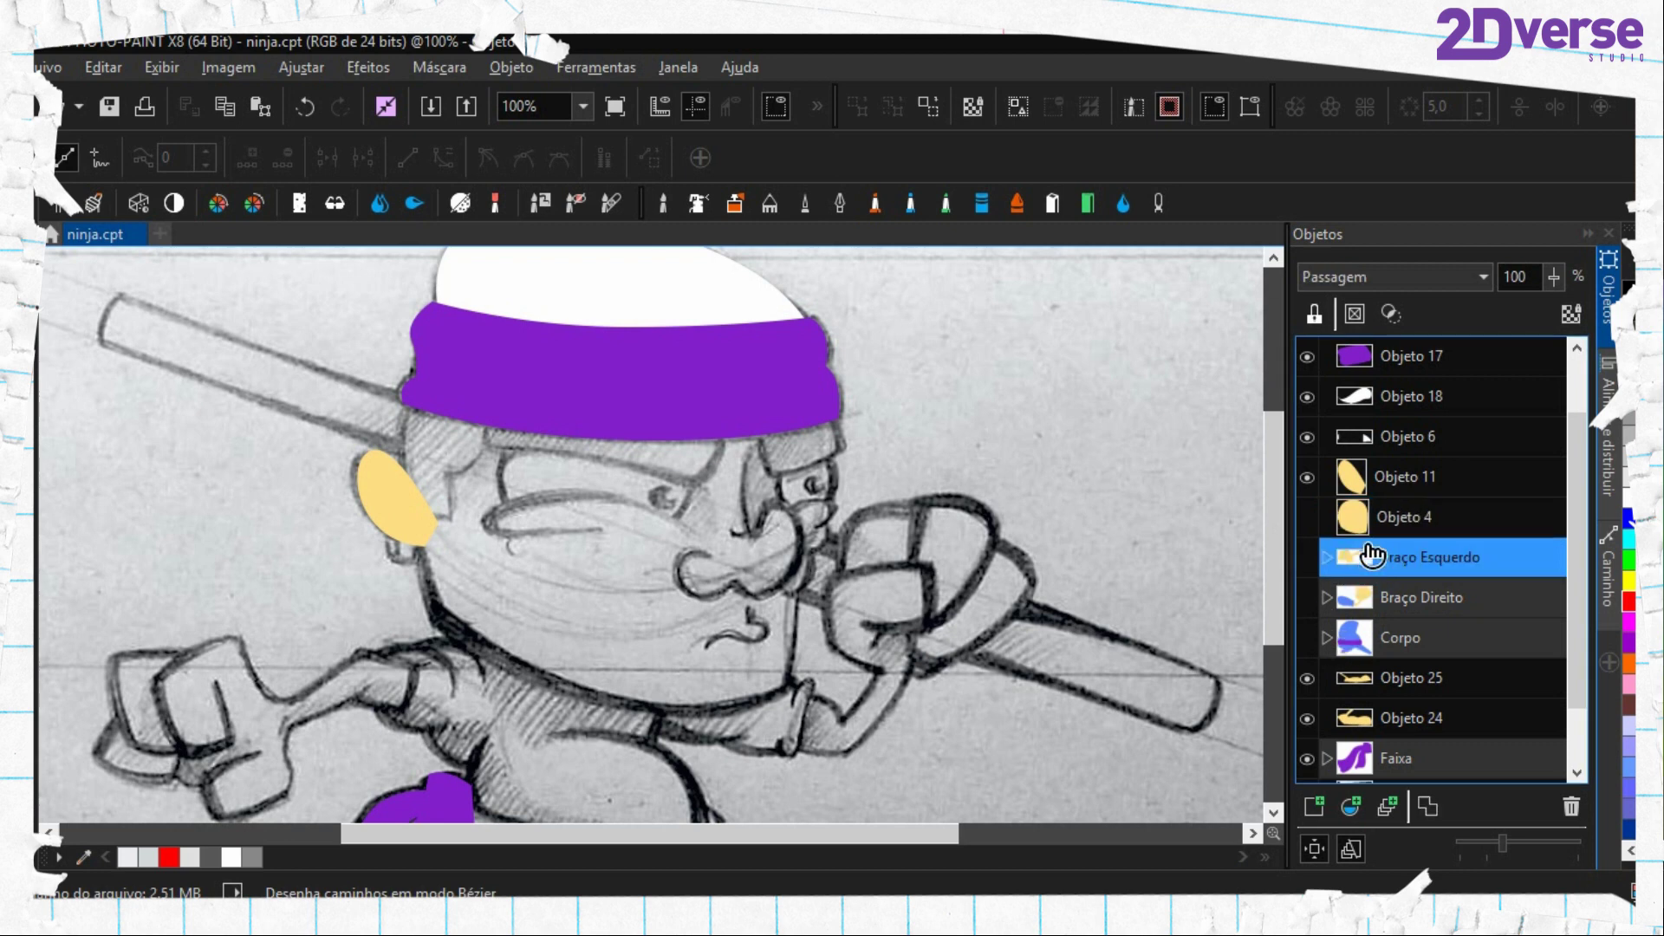
left_click(1372, 516)
scroll(520, 382, "up", 1)
left_click(1353, 479)
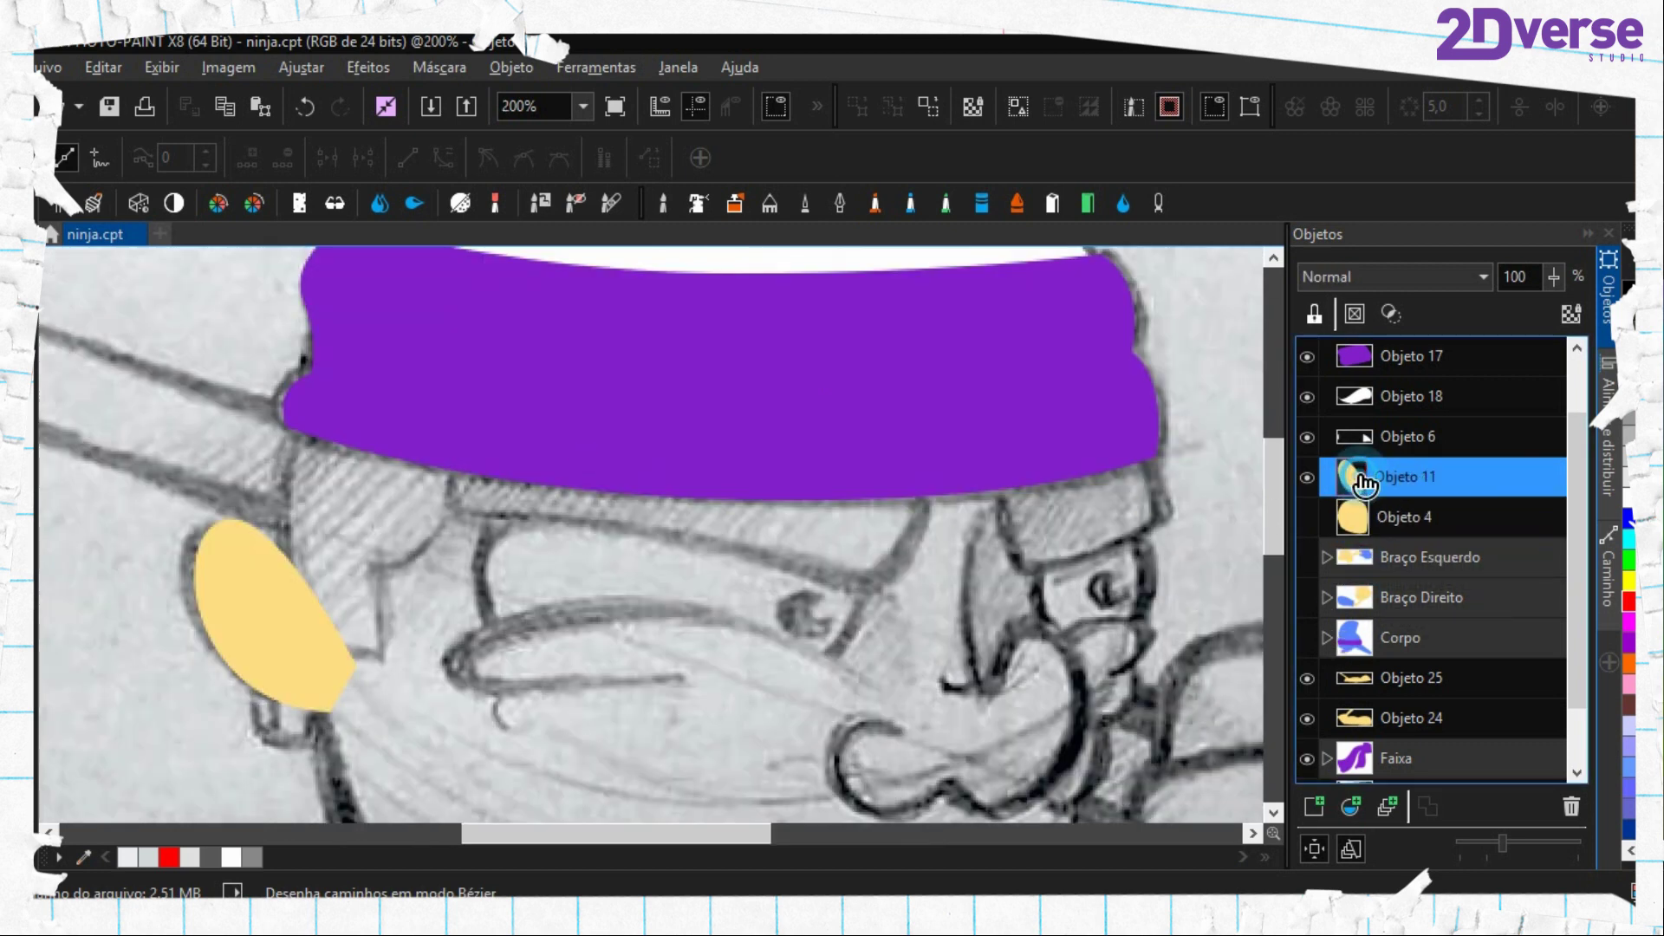
left_click_drag(790, 584, 950, 547)
left_click(469, 360)
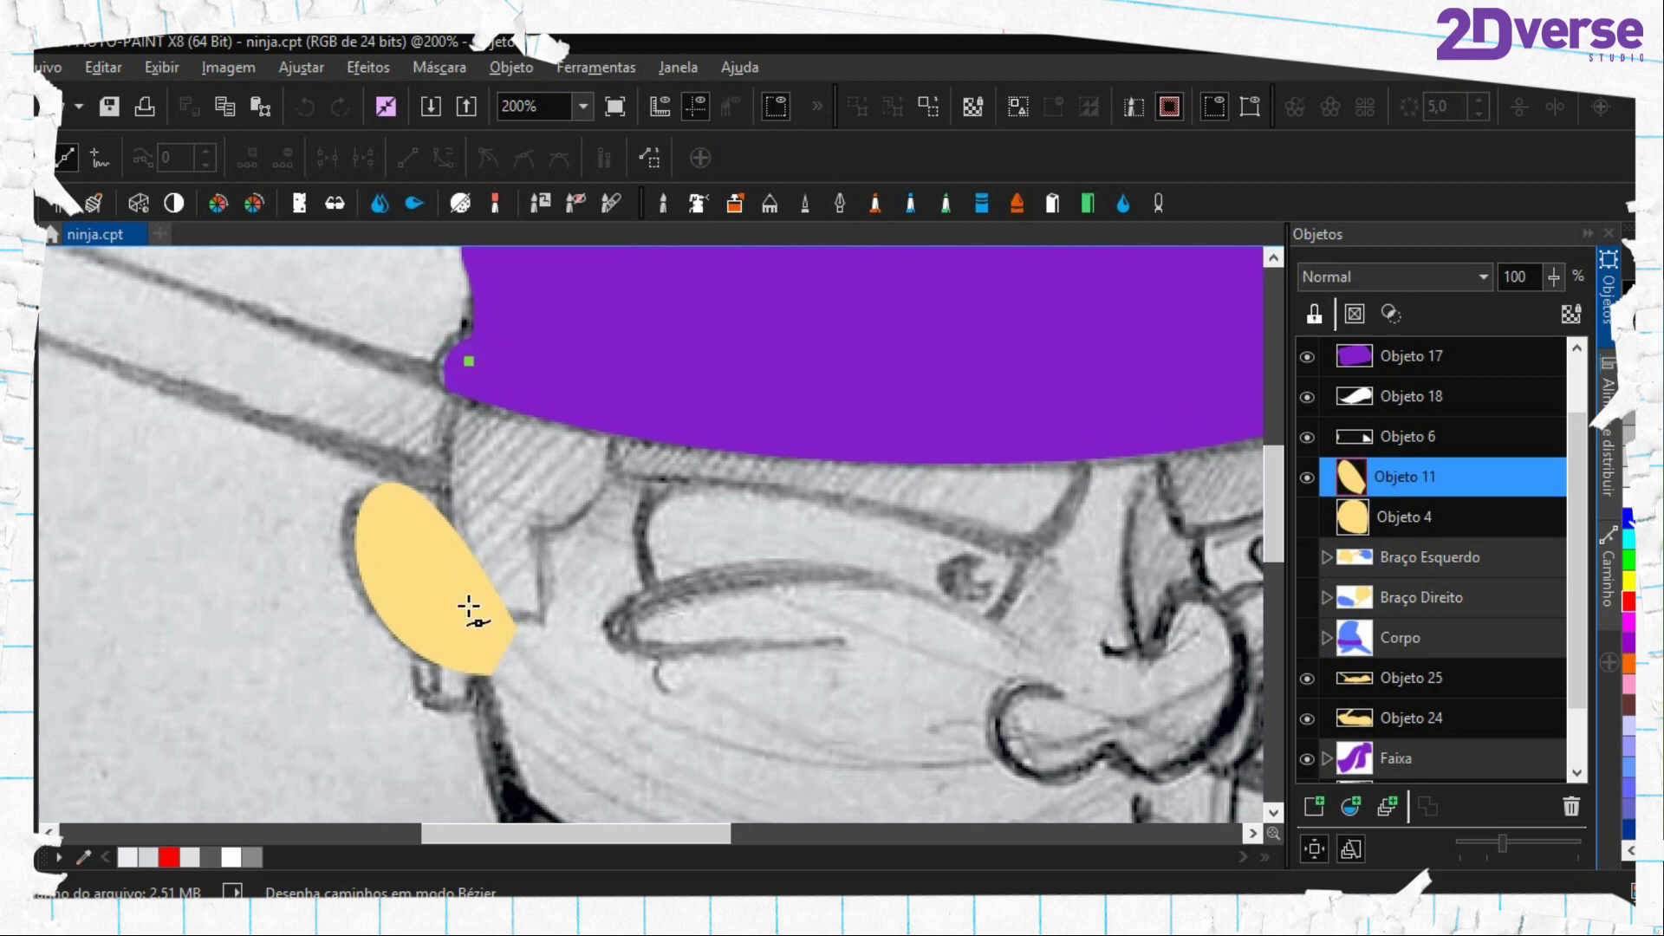
left_click_drag(466, 604, 488, 672)
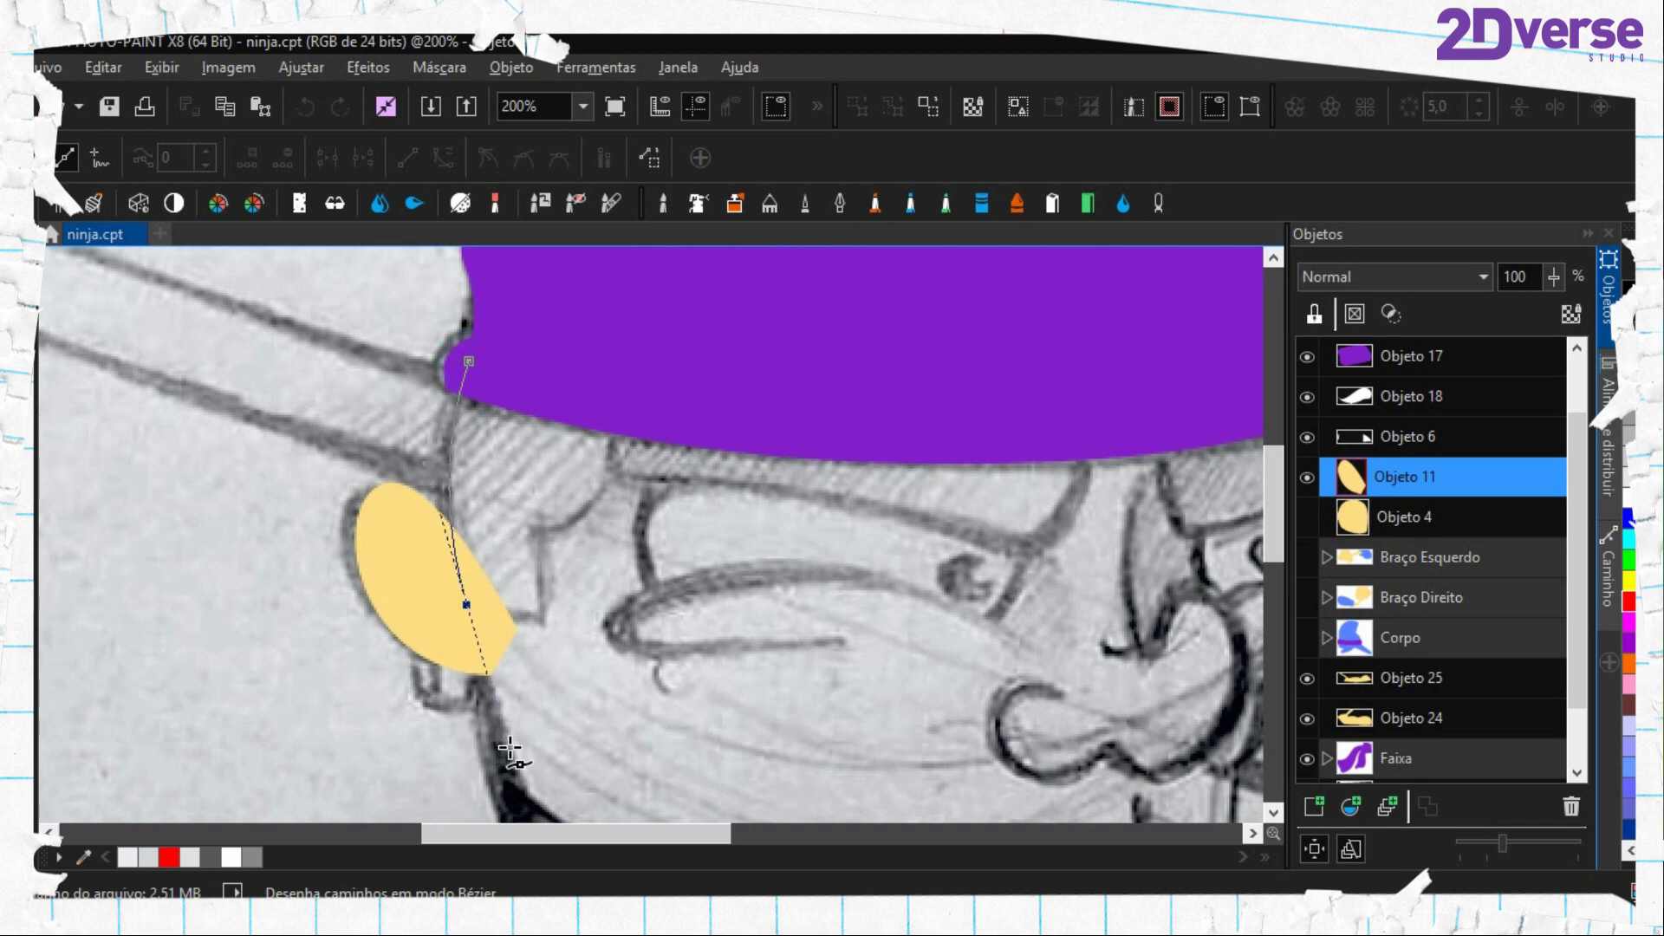
left_click(1310, 518)
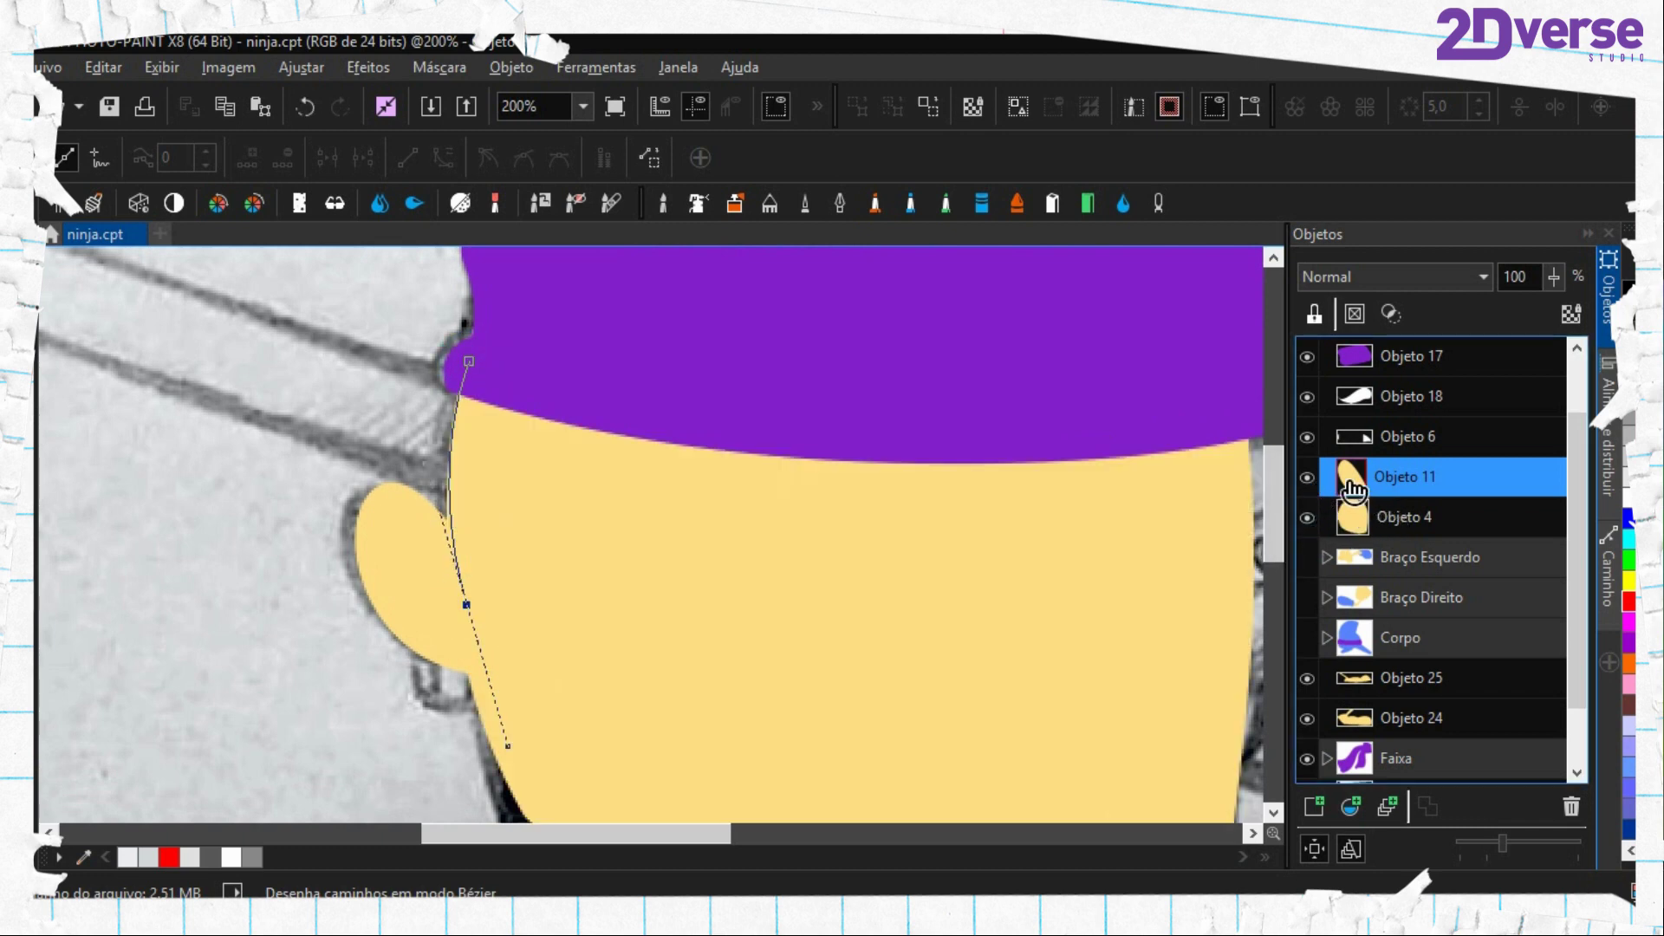
key("ctrl+z")
key("ctrl+z")
Trace the sideburn beside the ear with the Bézier path, using Objeto 4's edge as a guide and hiding it again
left_click(1309, 522)
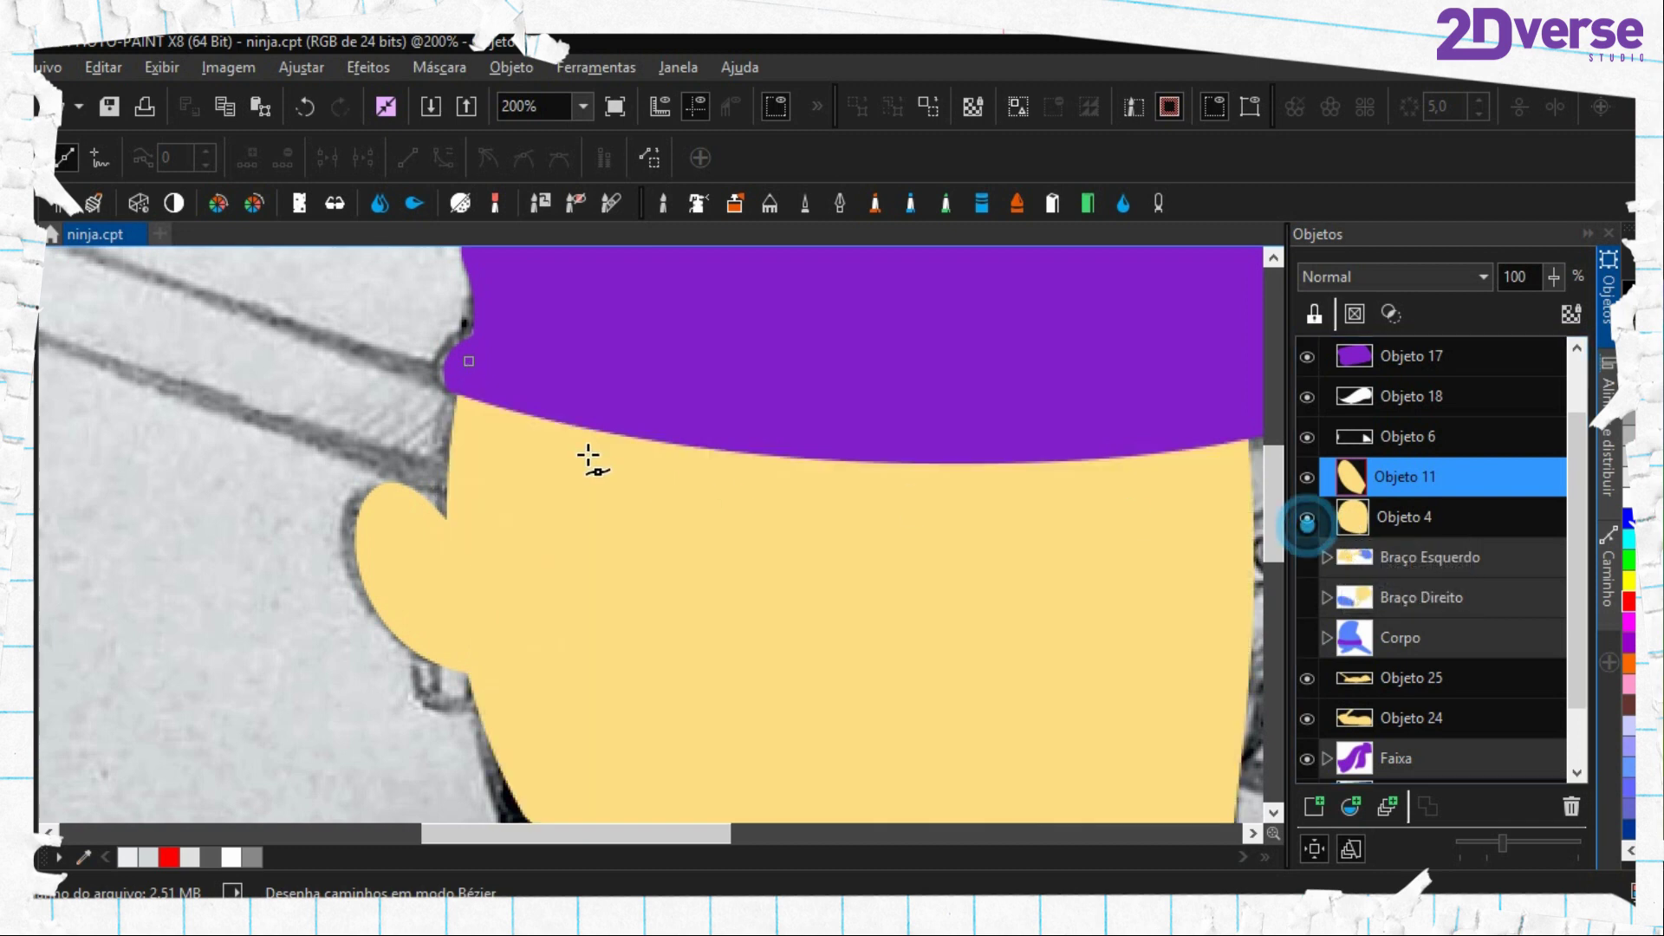
left_click_drag(457, 599, 483, 698)
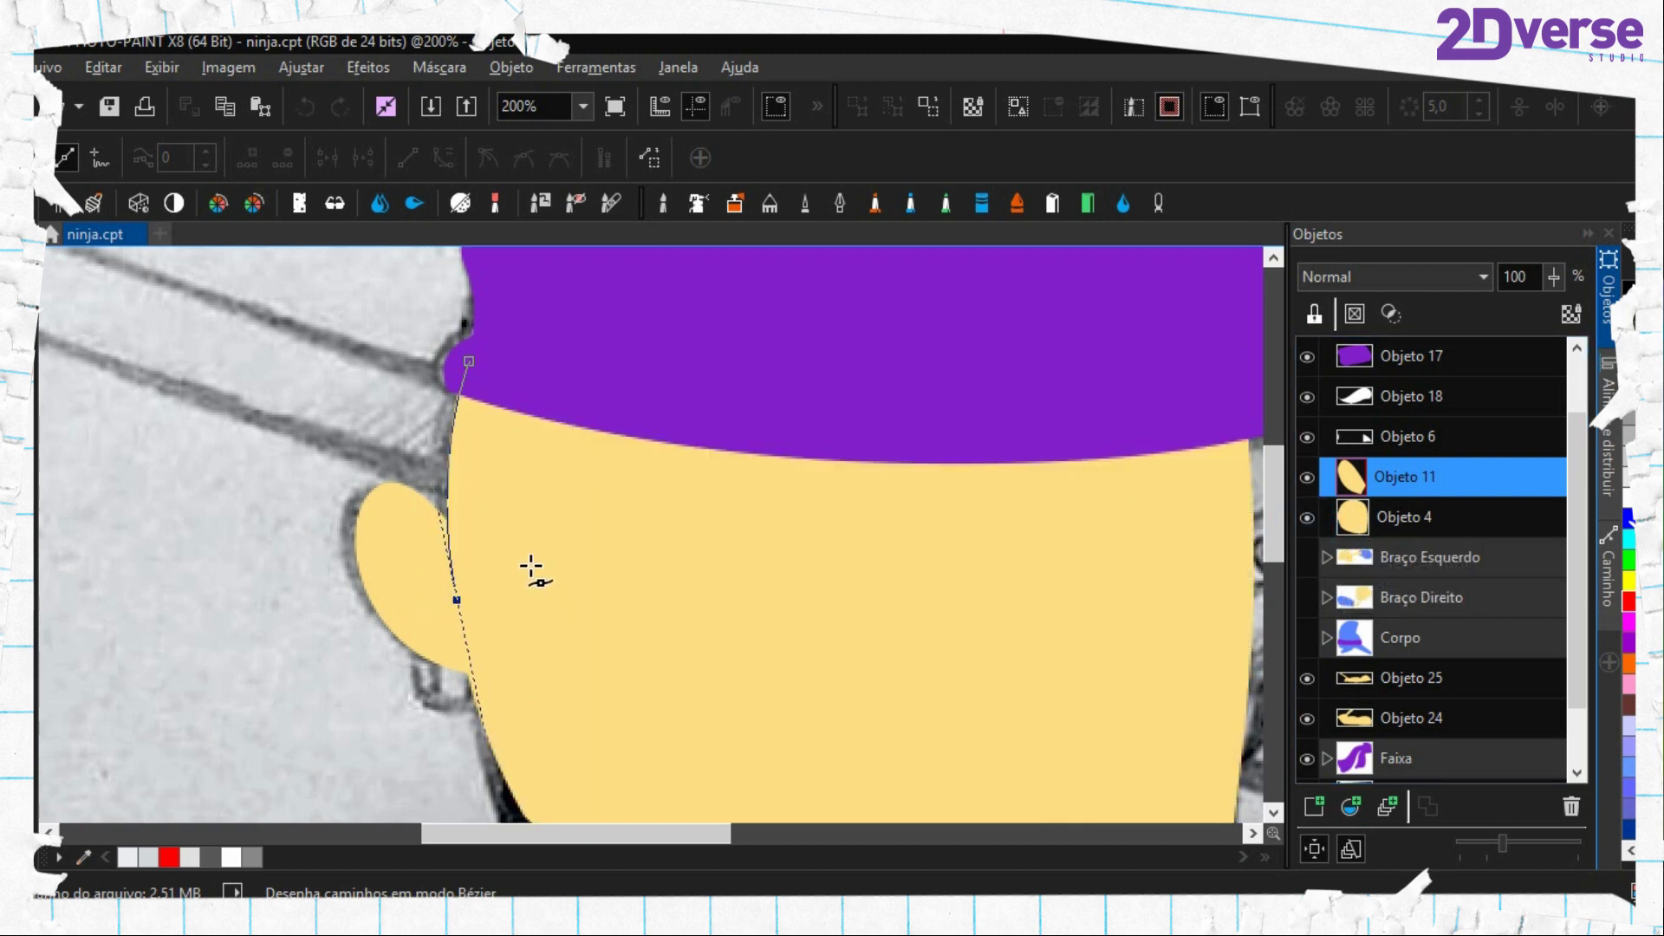
left_click(1307, 517)
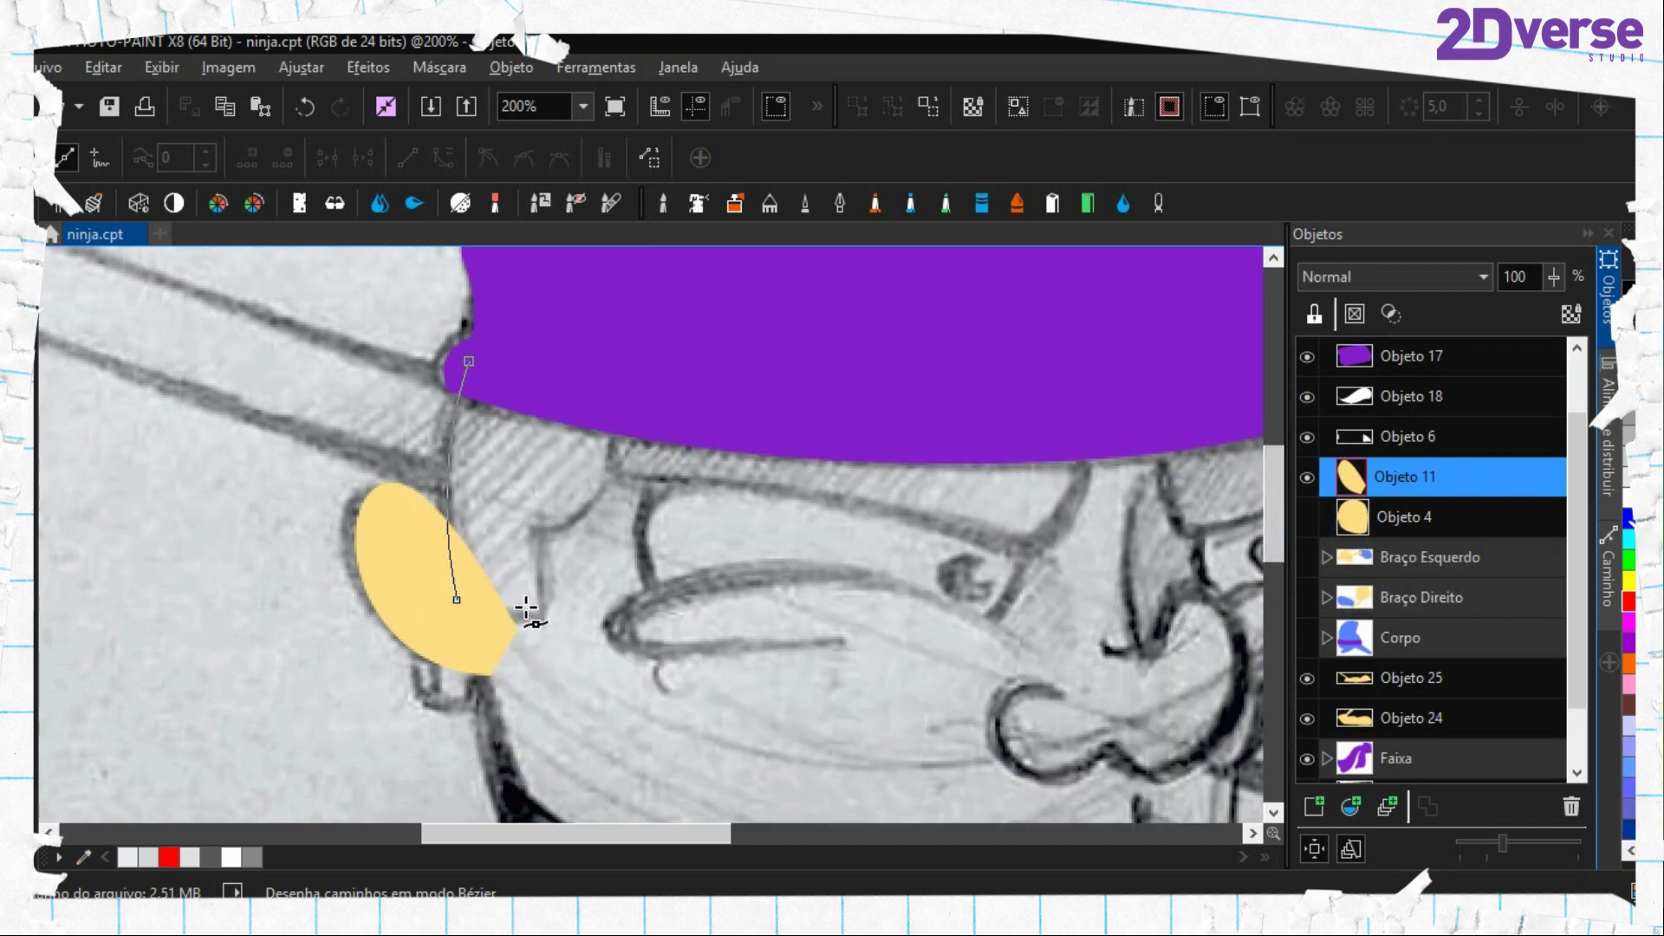
left_click_drag(541, 610, 553, 599)
left_click(539, 525)
left_click_drag(626, 395, 618, 285)
left_click(552, 351)
Convert the sideburn path to a mask, sample white from the cap and add a new object above Objeto 4
key("ctrl+shift+m")
left_click_drag(649, 370, 632, 700)
key("e")
left_click_drag(662, 622, 740, 350)
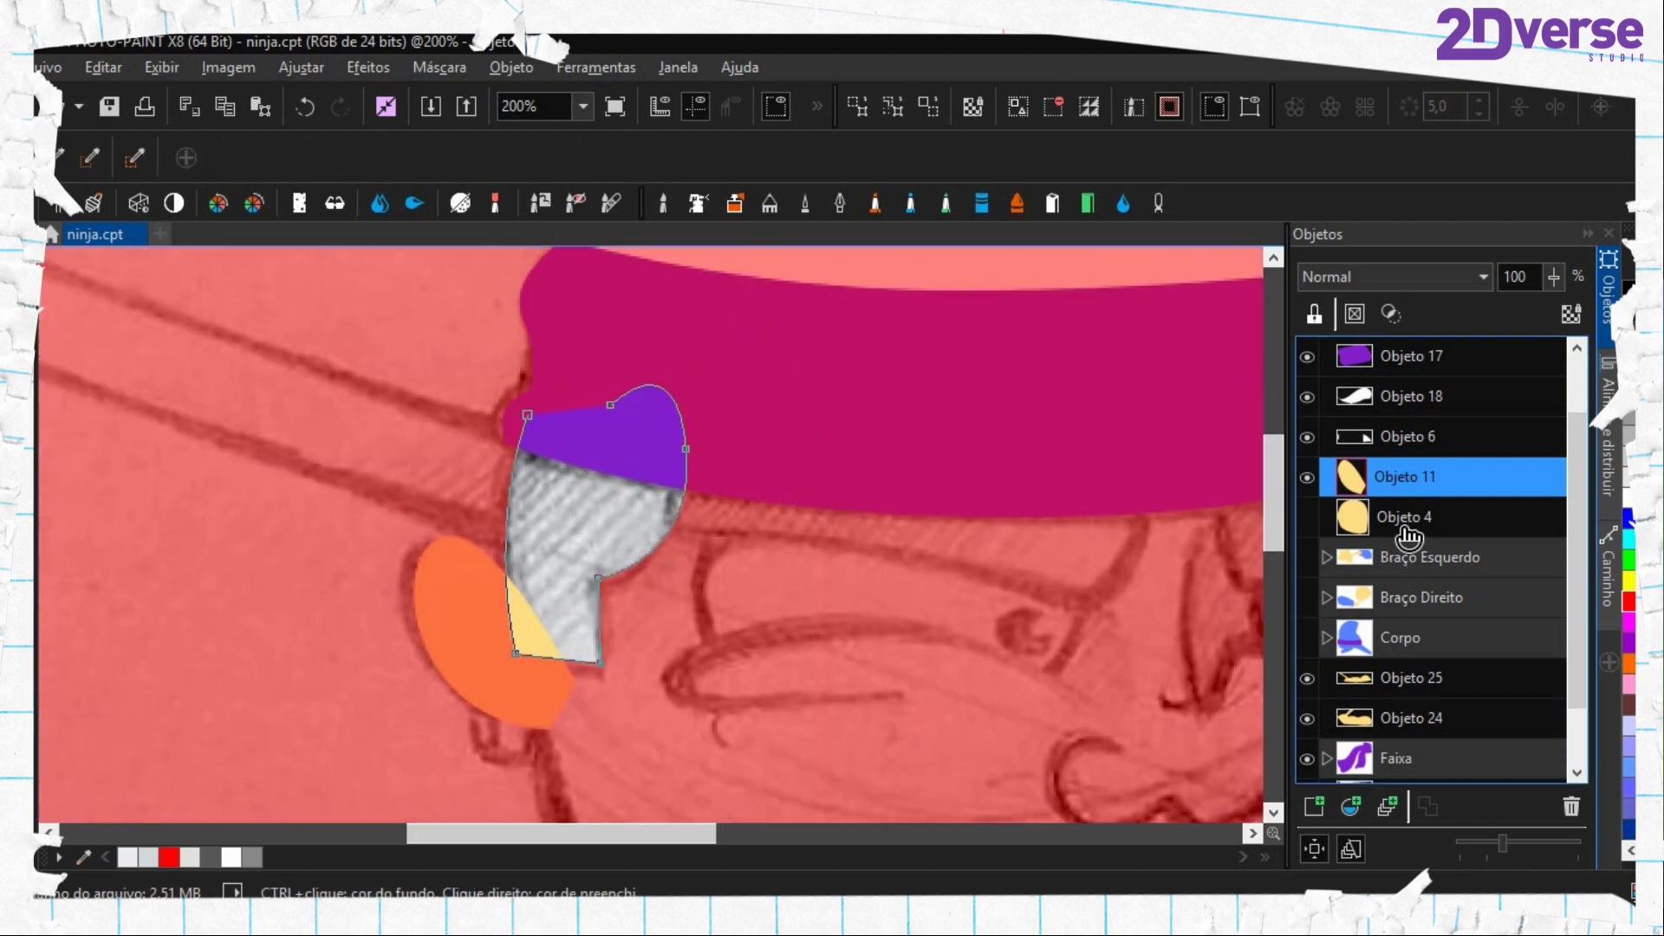
left_click(1406, 527)
left_click(1314, 806)
Fill the masked sideburn with white, remove the mask and delete the sideburn path
key("f")
left_click(626, 481)
key("ctrl+shift+r")
key("comma")
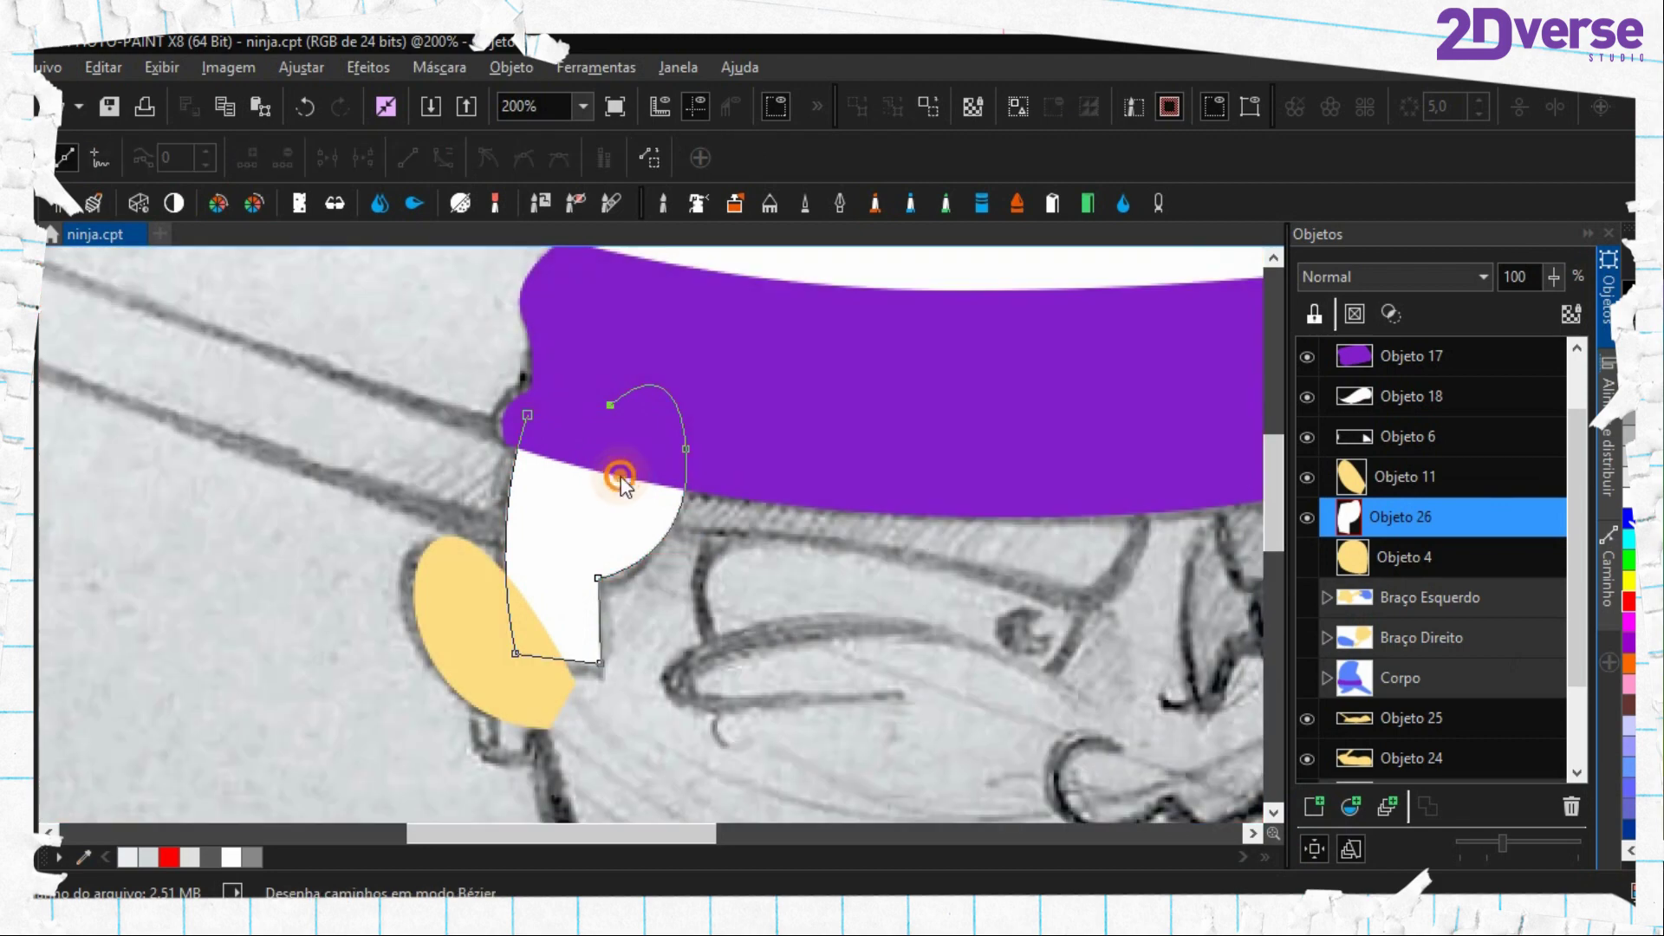
right_click(621, 478)
left_click(711, 609)
Trace the lower edge and ear-side end of the hatched strip between the headband and the large eye with a Bézier path
left_click_drag(739, 585, 295, 533)
left_click(720, 390)
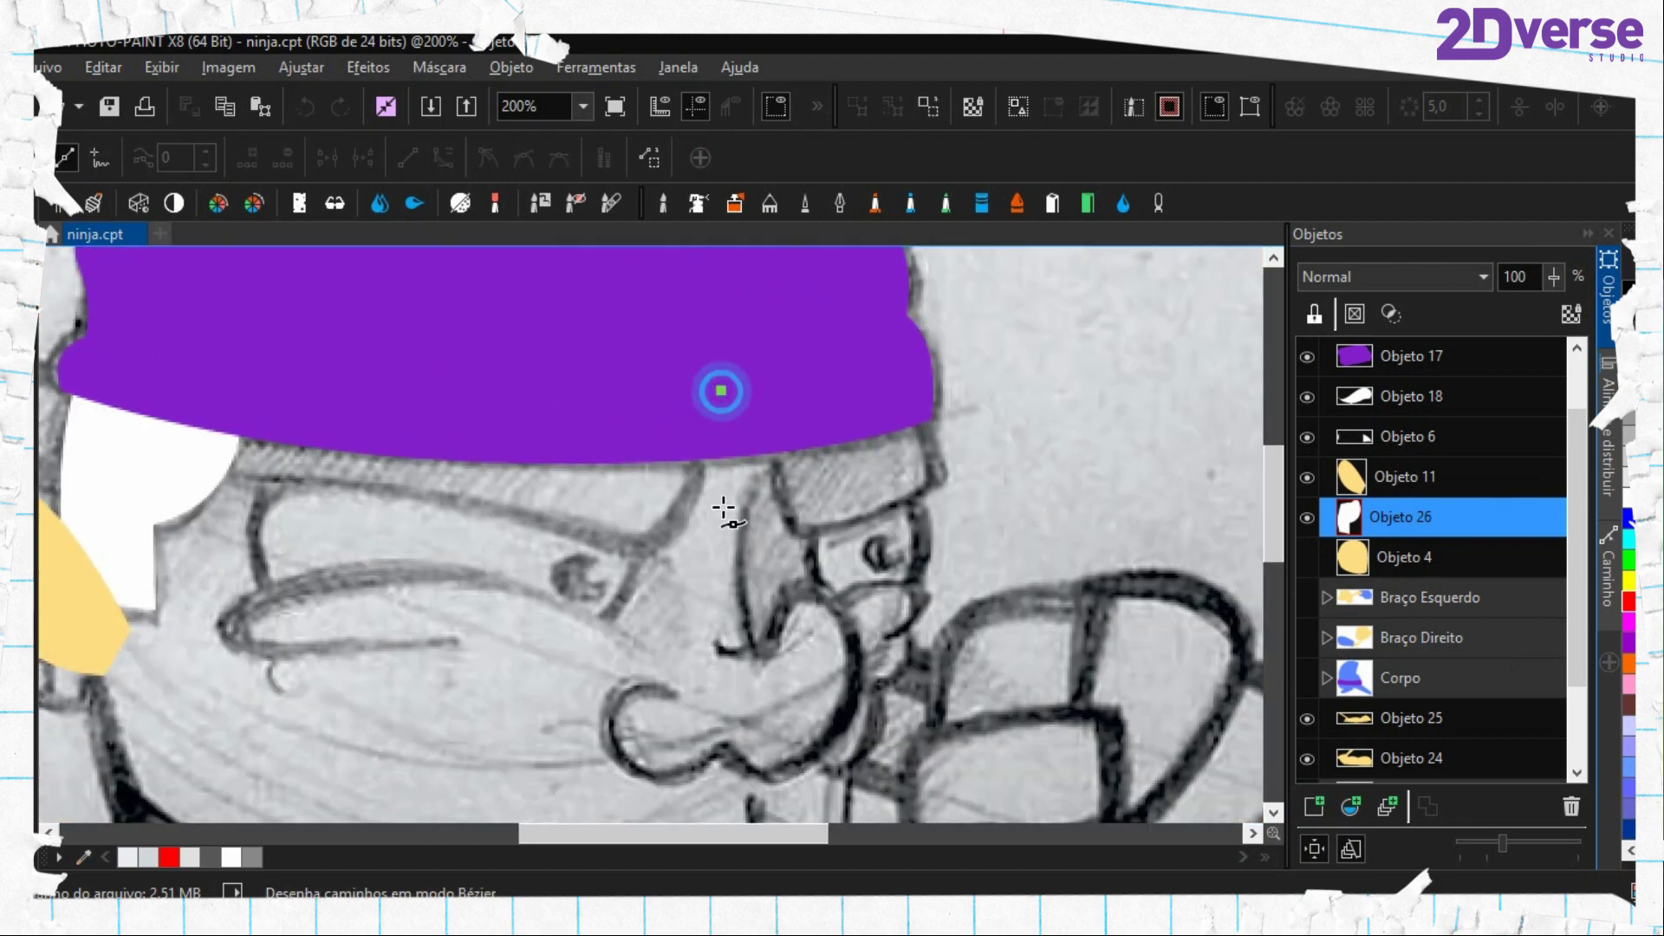
left_click(641, 548)
left_click_drag(640, 547, 613, 514)
left_click_drag(276, 479, 168, 458)
left_click_drag(257, 393, 319, 301)
left_click(689, 369)
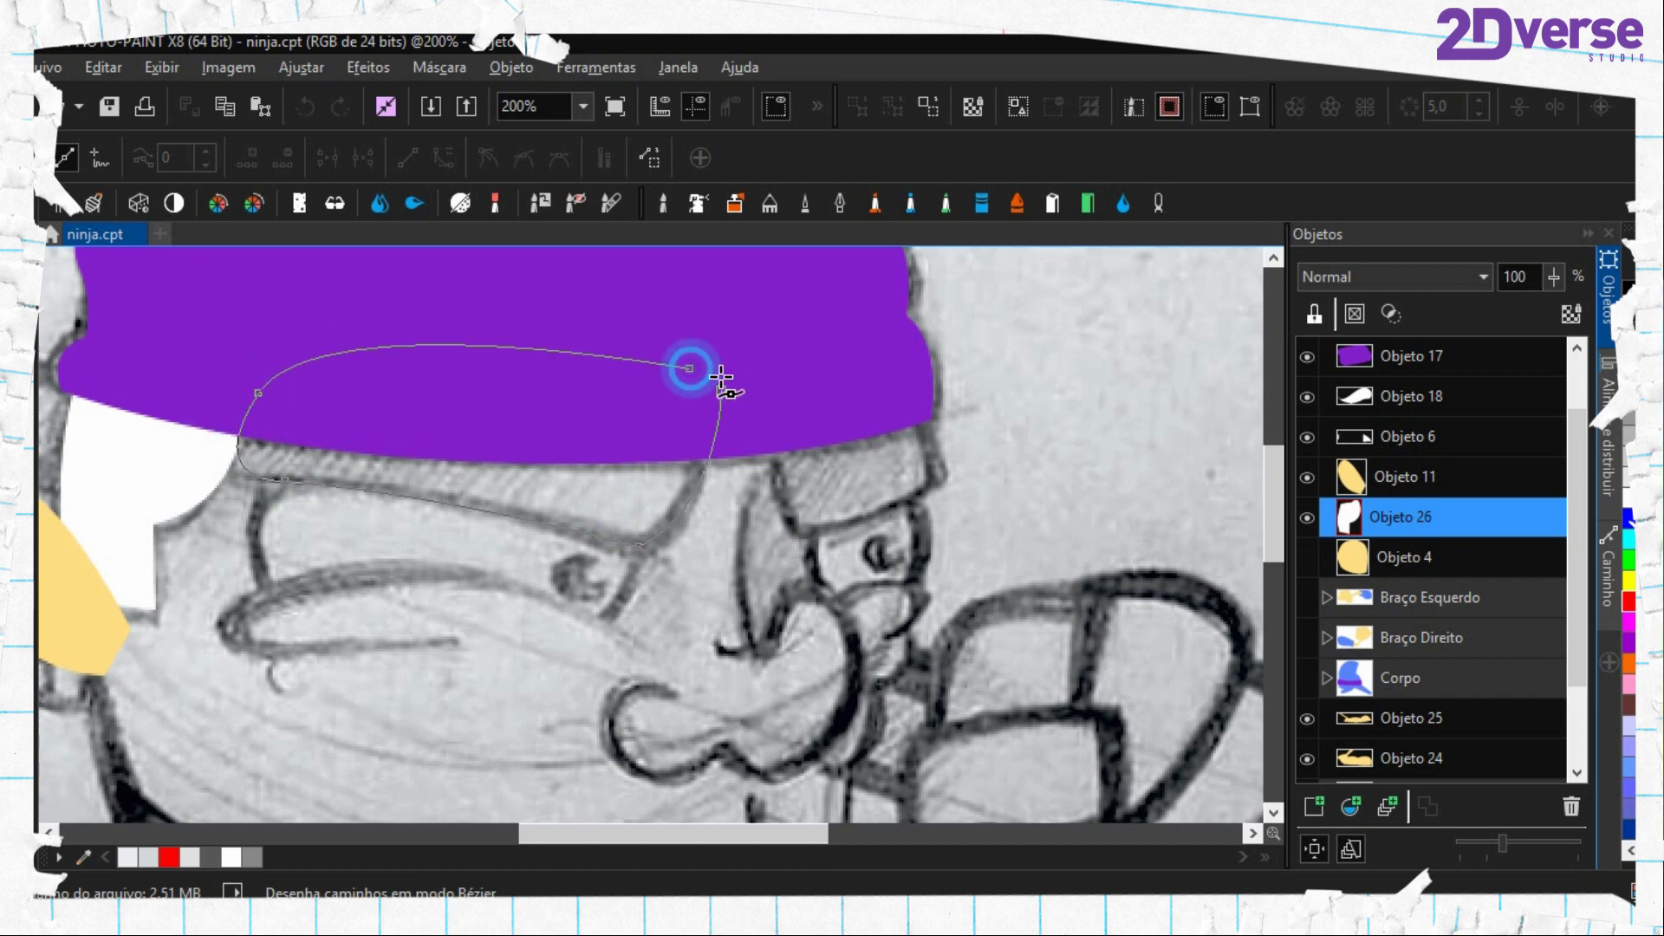
key("ctrl+shift+m")
key("e")
left_click(145, 446)
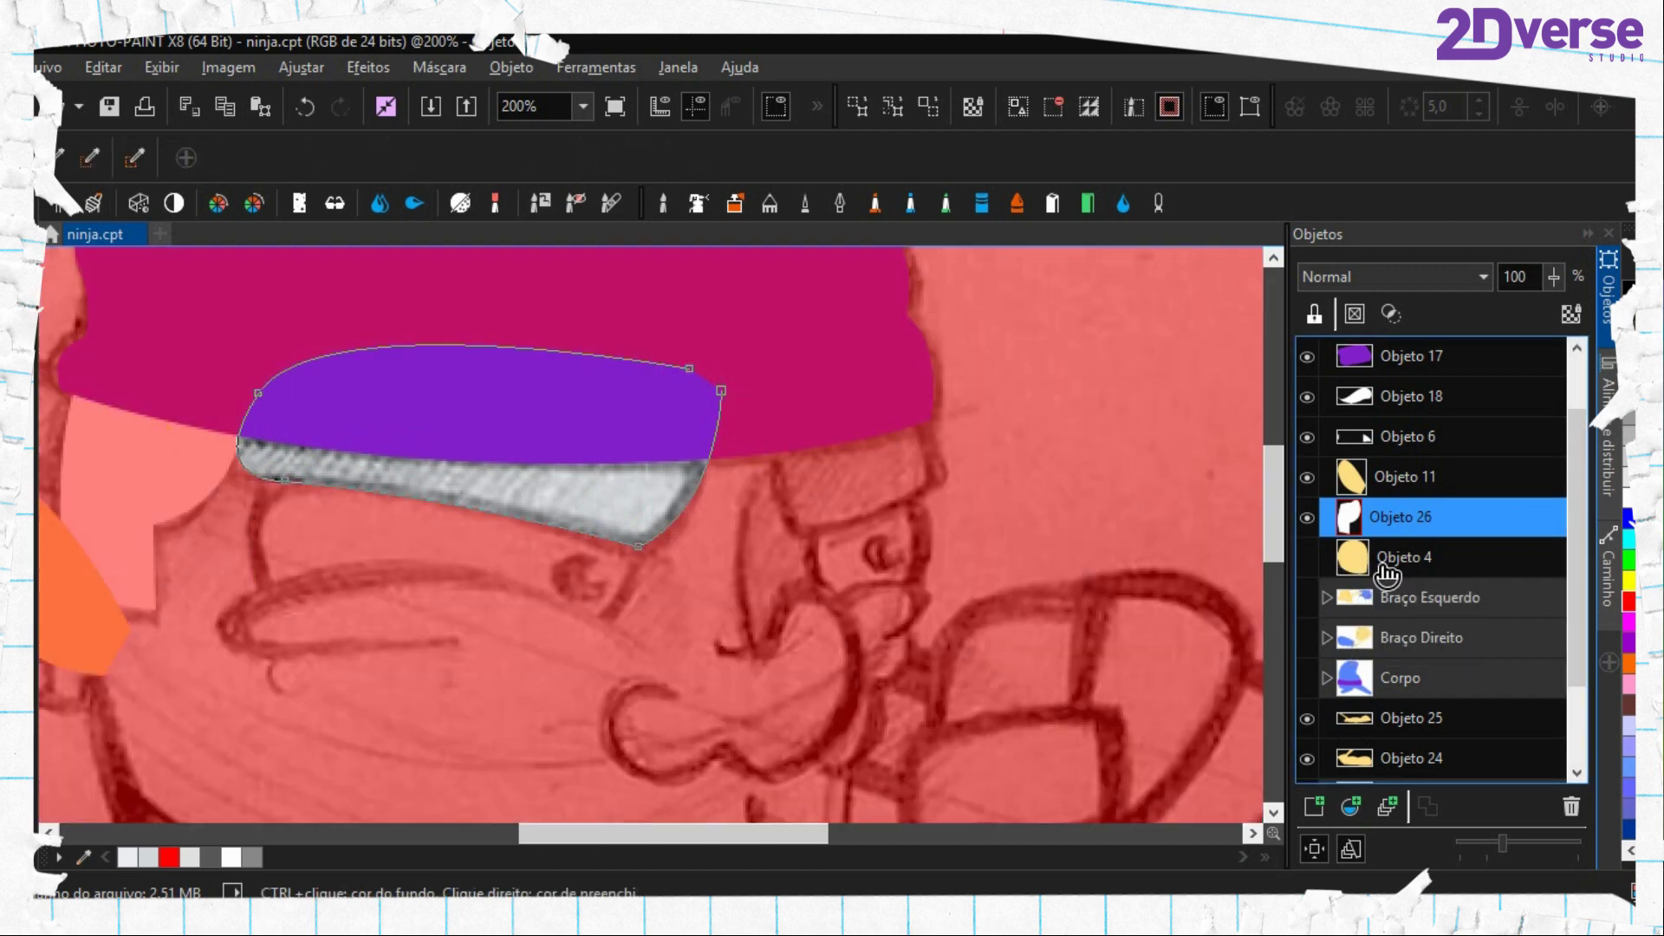
key("ctrl+z")
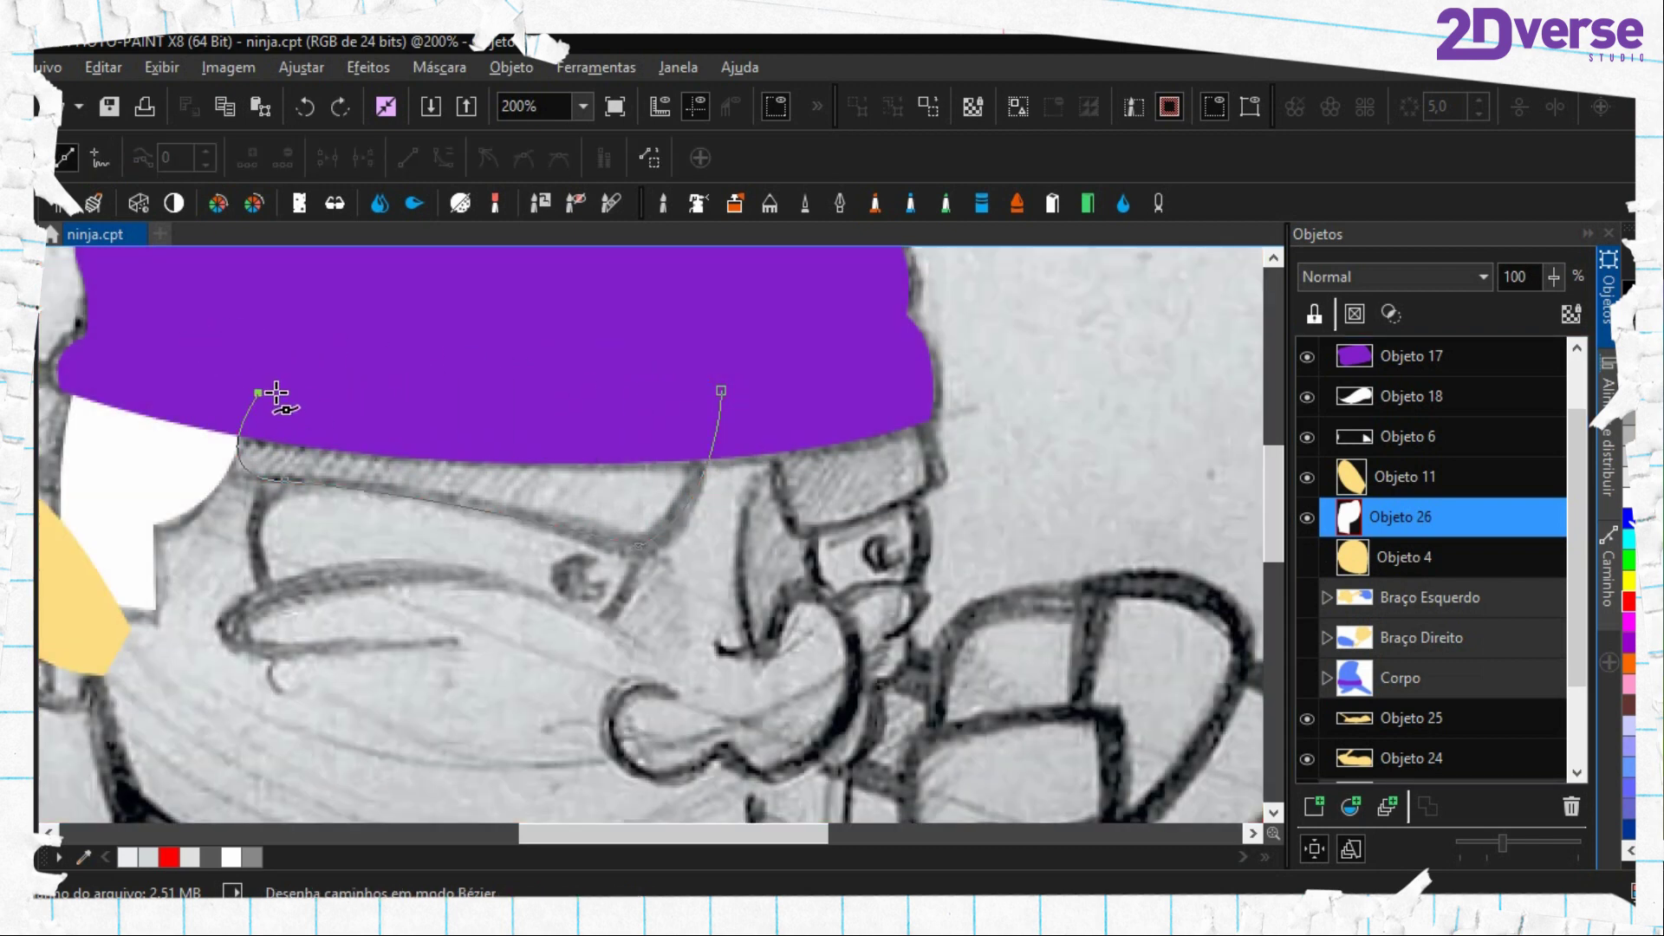
Close the strip's path with a new upper curve across the headband and convert it to a mask
left_click(258, 392)
left_click_drag(358, 345, 431, 352)
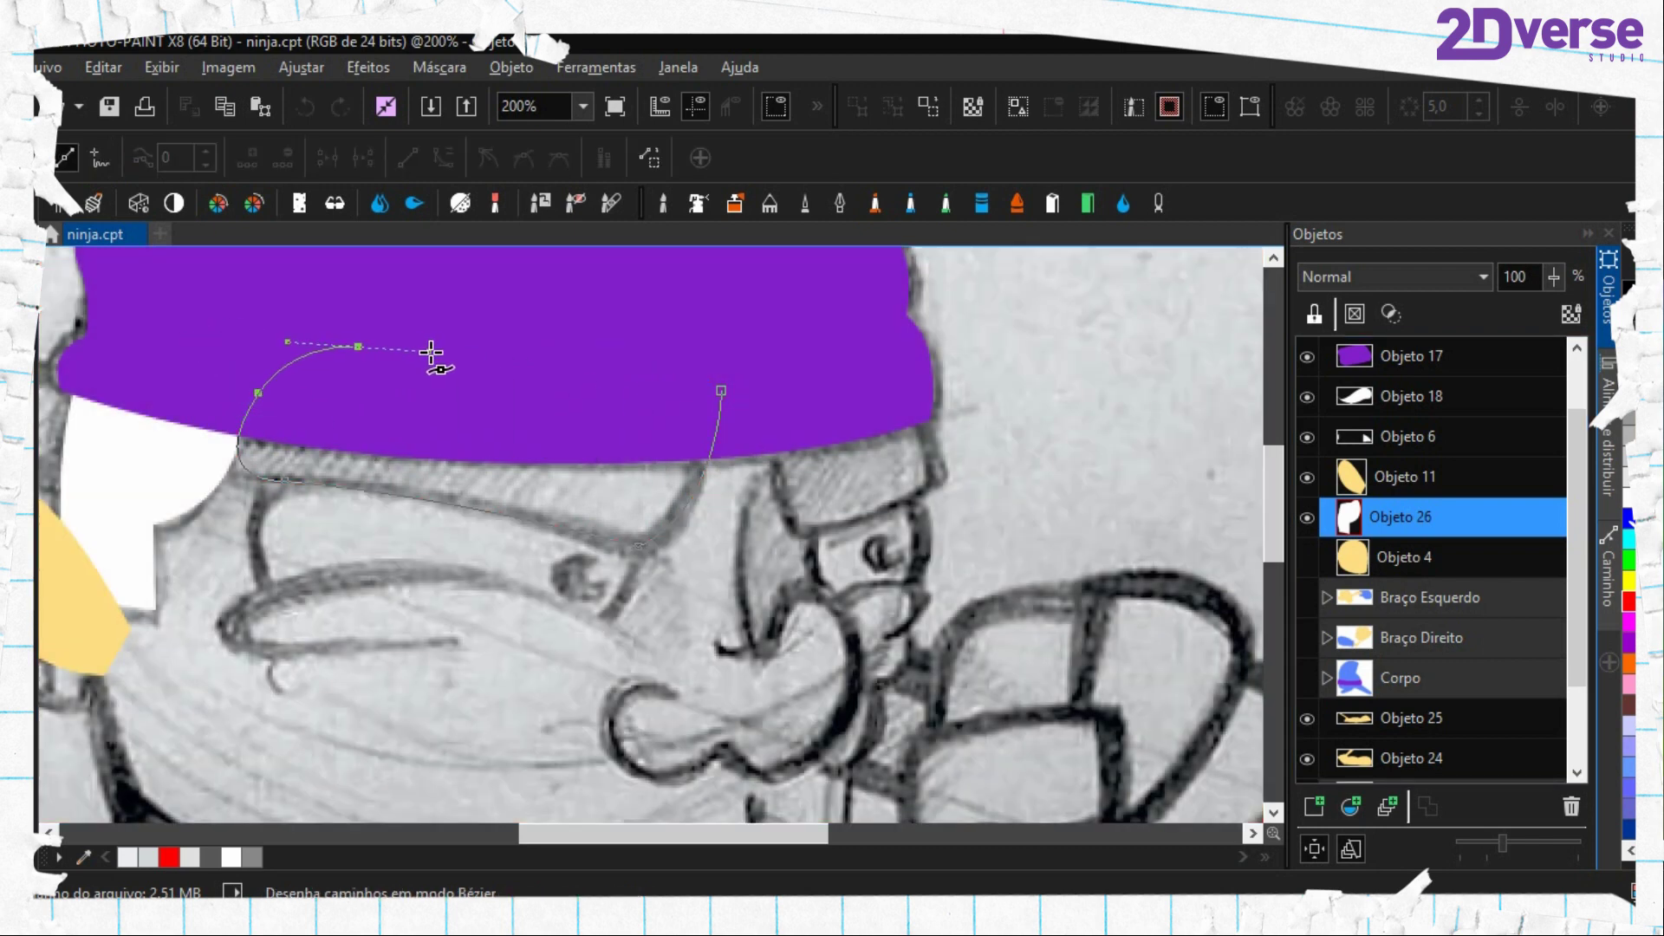
left_click(709, 390)
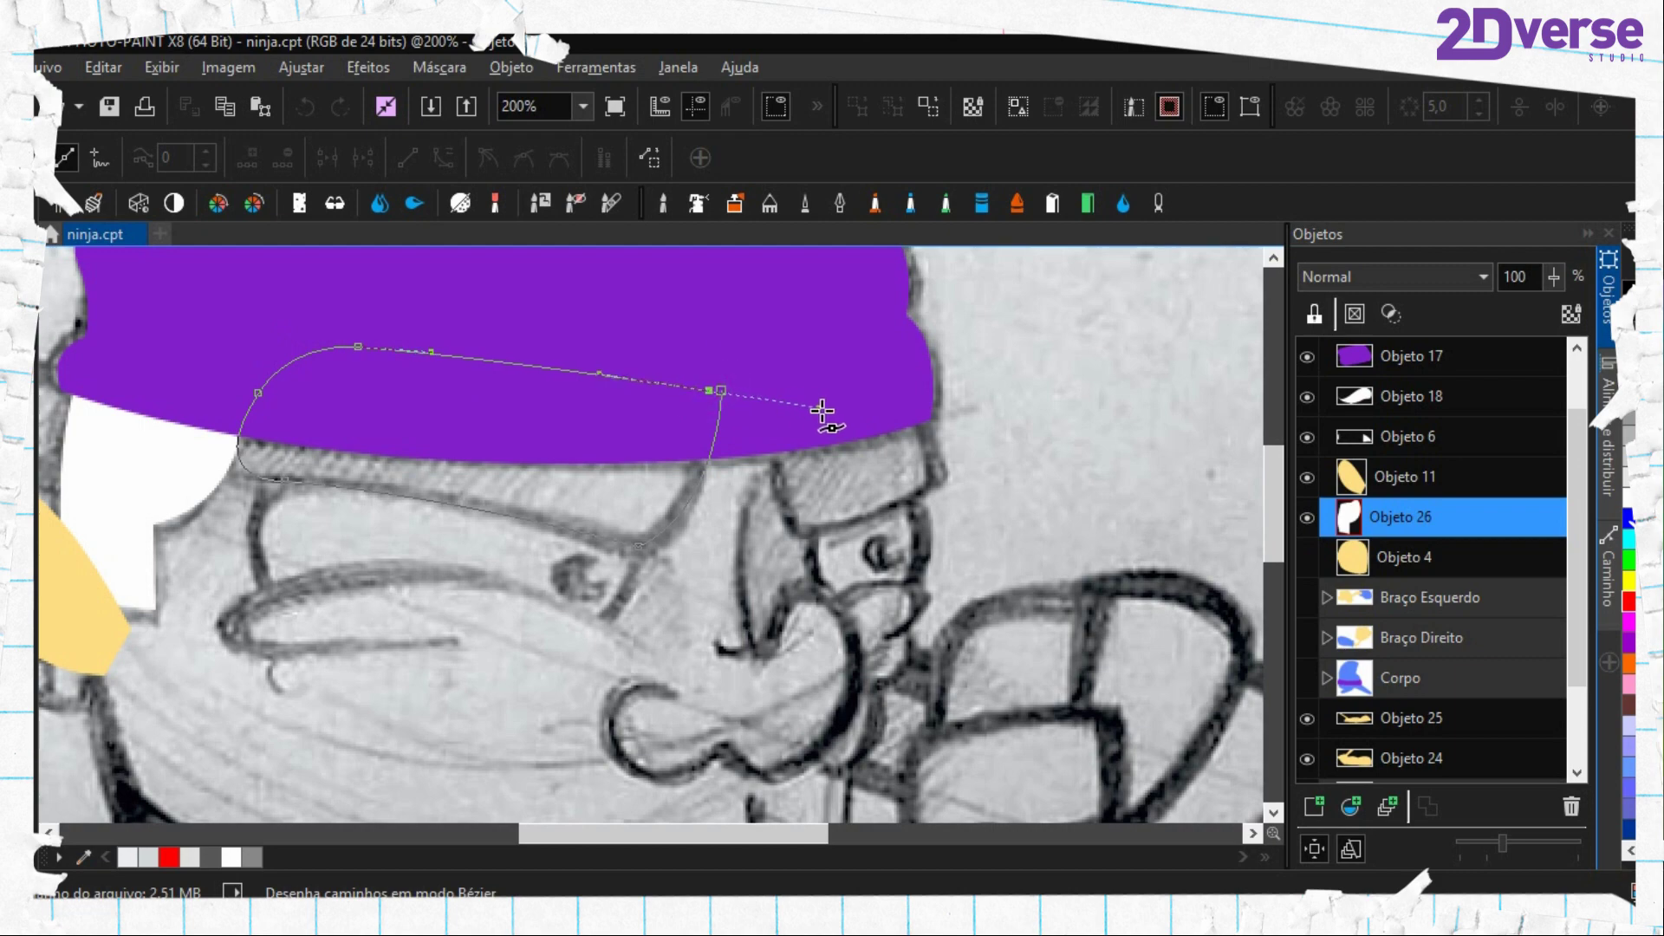
double_click(795, 408)
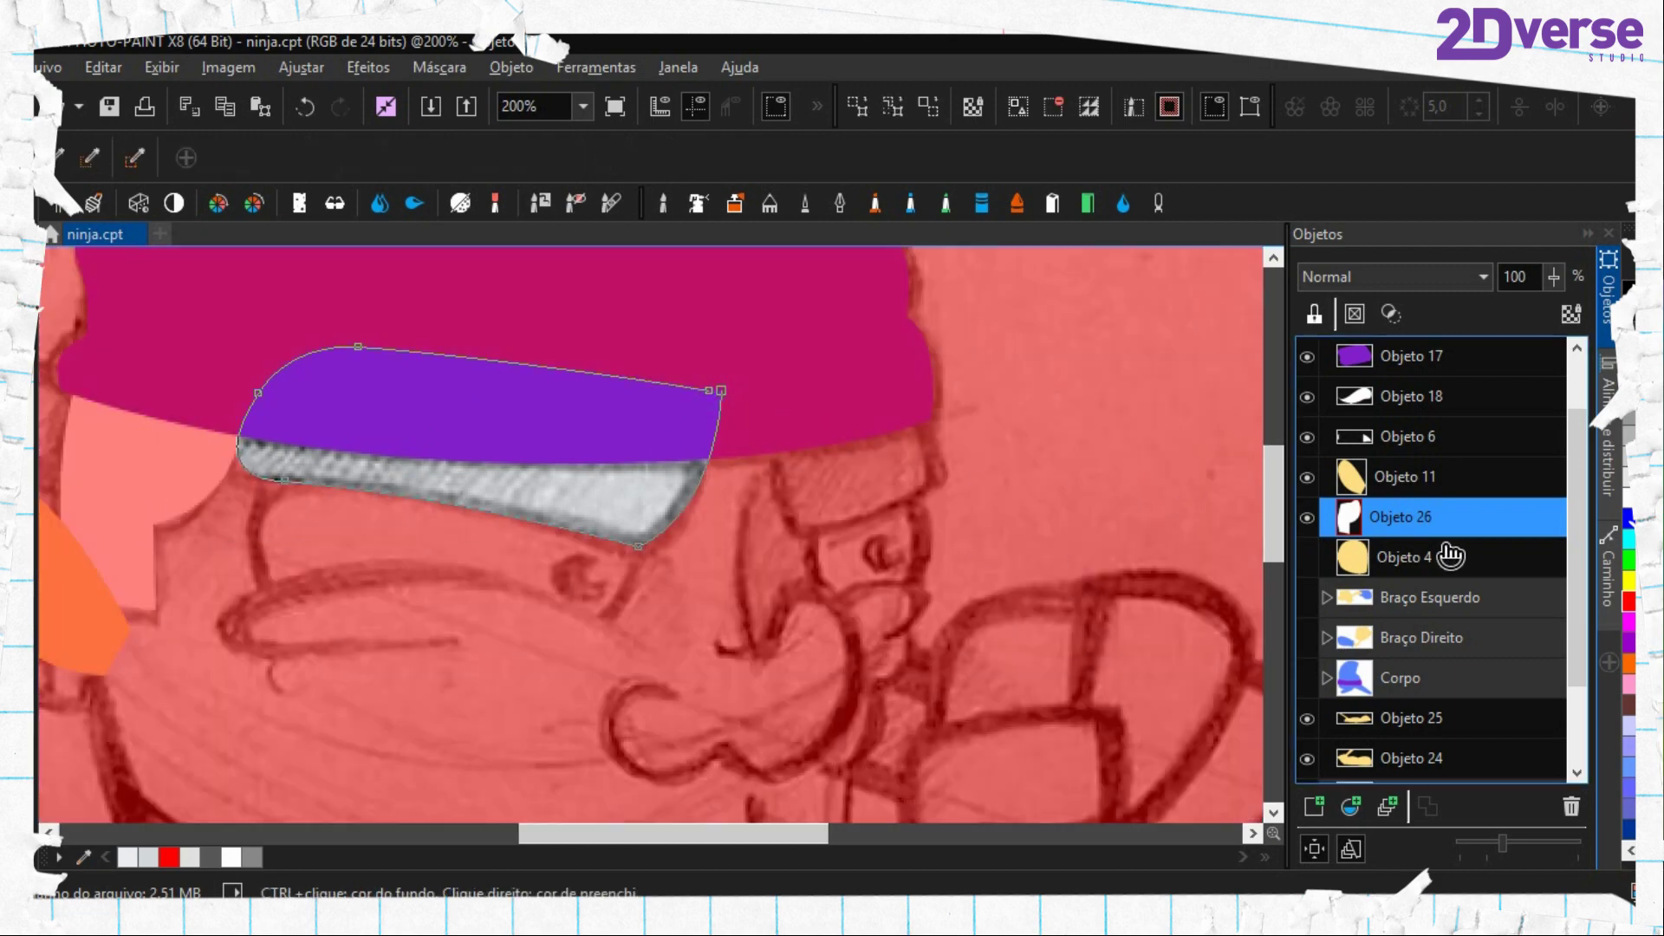
Fill the masked strip with white on a new object above Objeto 4, then remove the mask and delete the path
left_click(1421, 558)
left_click(1349, 806)
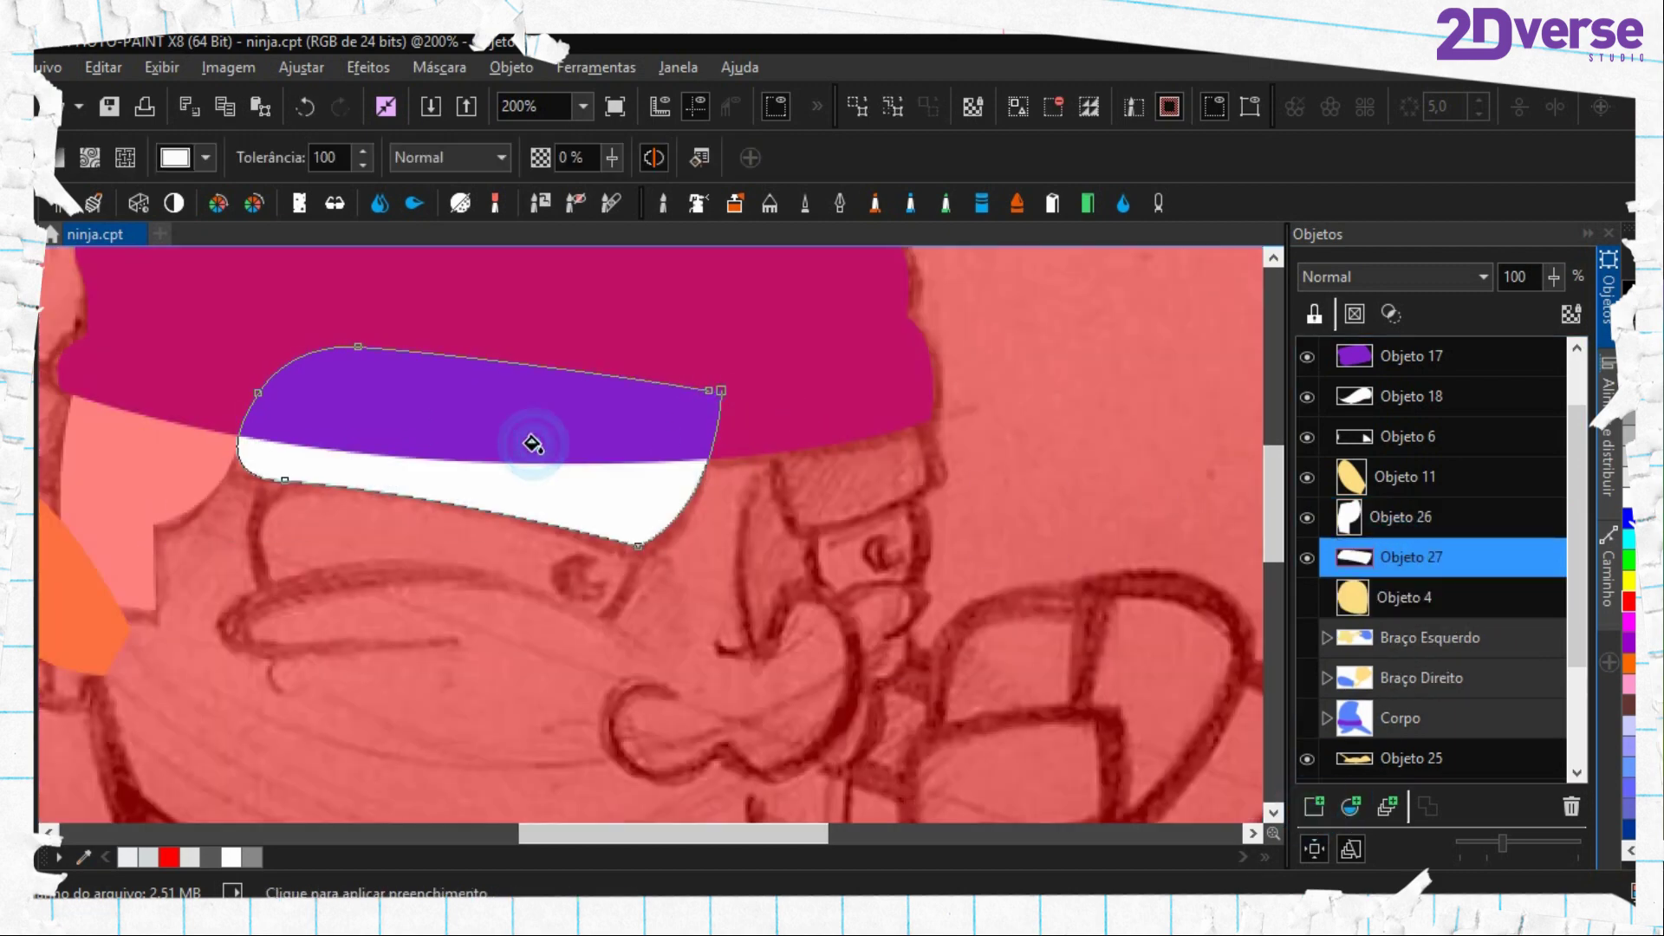
key("ctrl+shift+r")
right_click(534, 443)
left_click(638, 575)
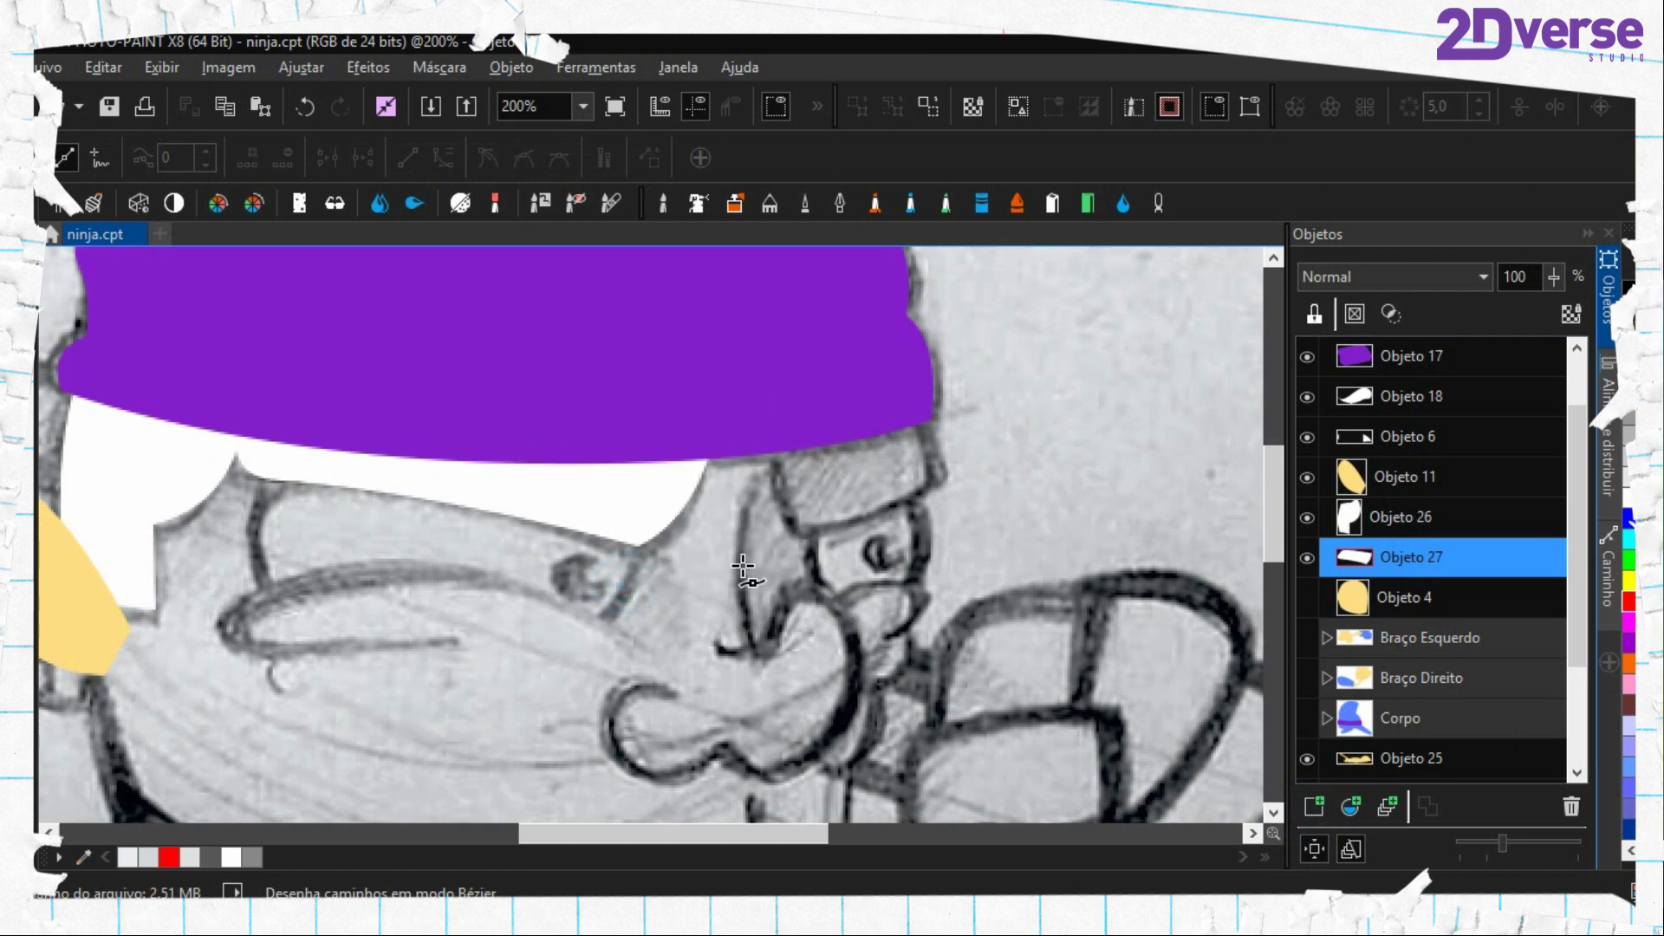
Duplicate the white strip above the eye, mirror it horizontally, narrow it to 84 px and apply it above the far eye
key("ctrl+d")
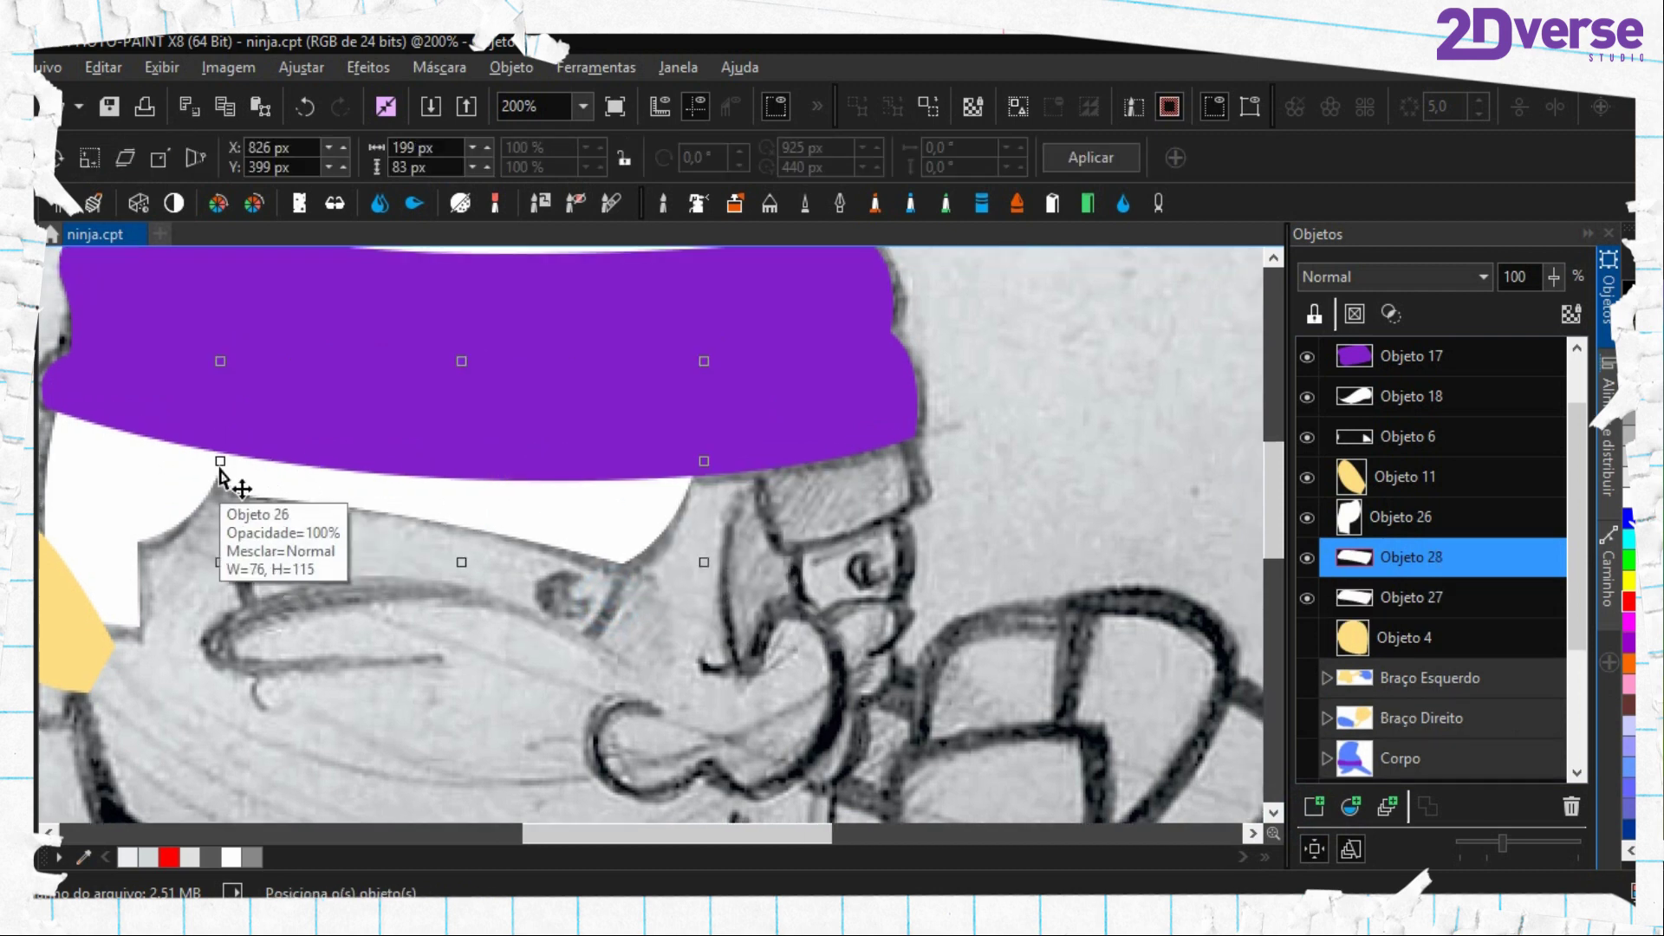
left_click_drag(215, 461, 813, 505)
right_click(828, 478)
left_click(863, 499)
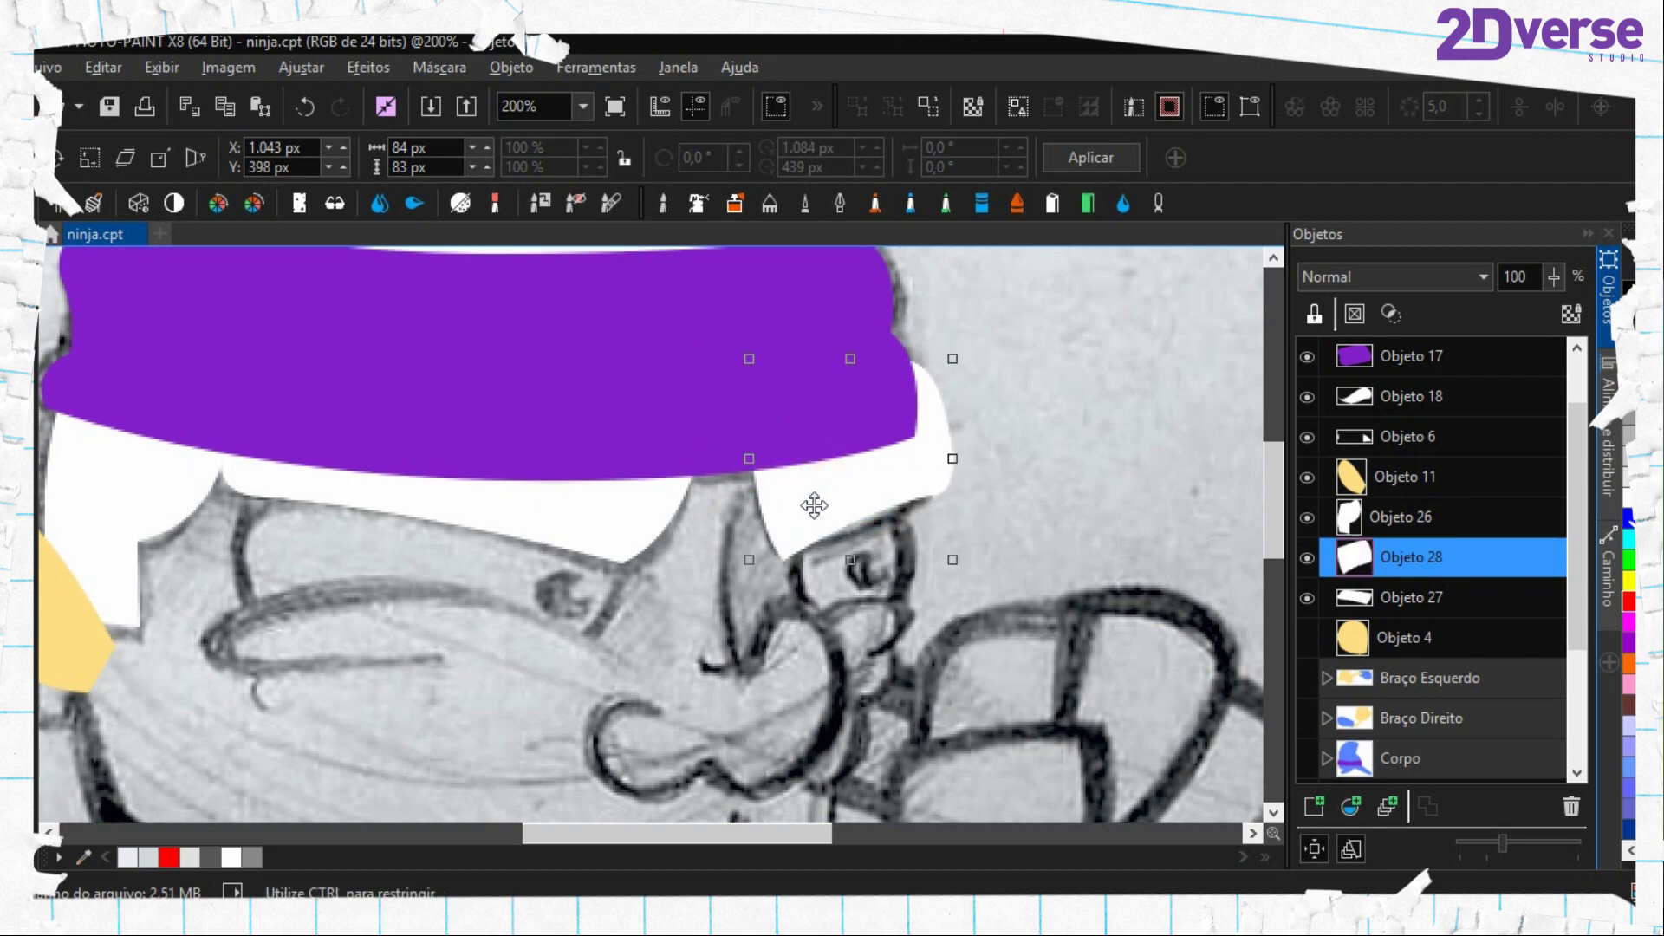
Select Objeto 27 and start a Bézier path for the nose, running from the headband down the bridge's far edge
scroll(793, 520, "down", 1)
left_click_drag(604, 654, 681, 562)
key("period")
scroll(682, 557, "up", 1)
left_click(1434, 607)
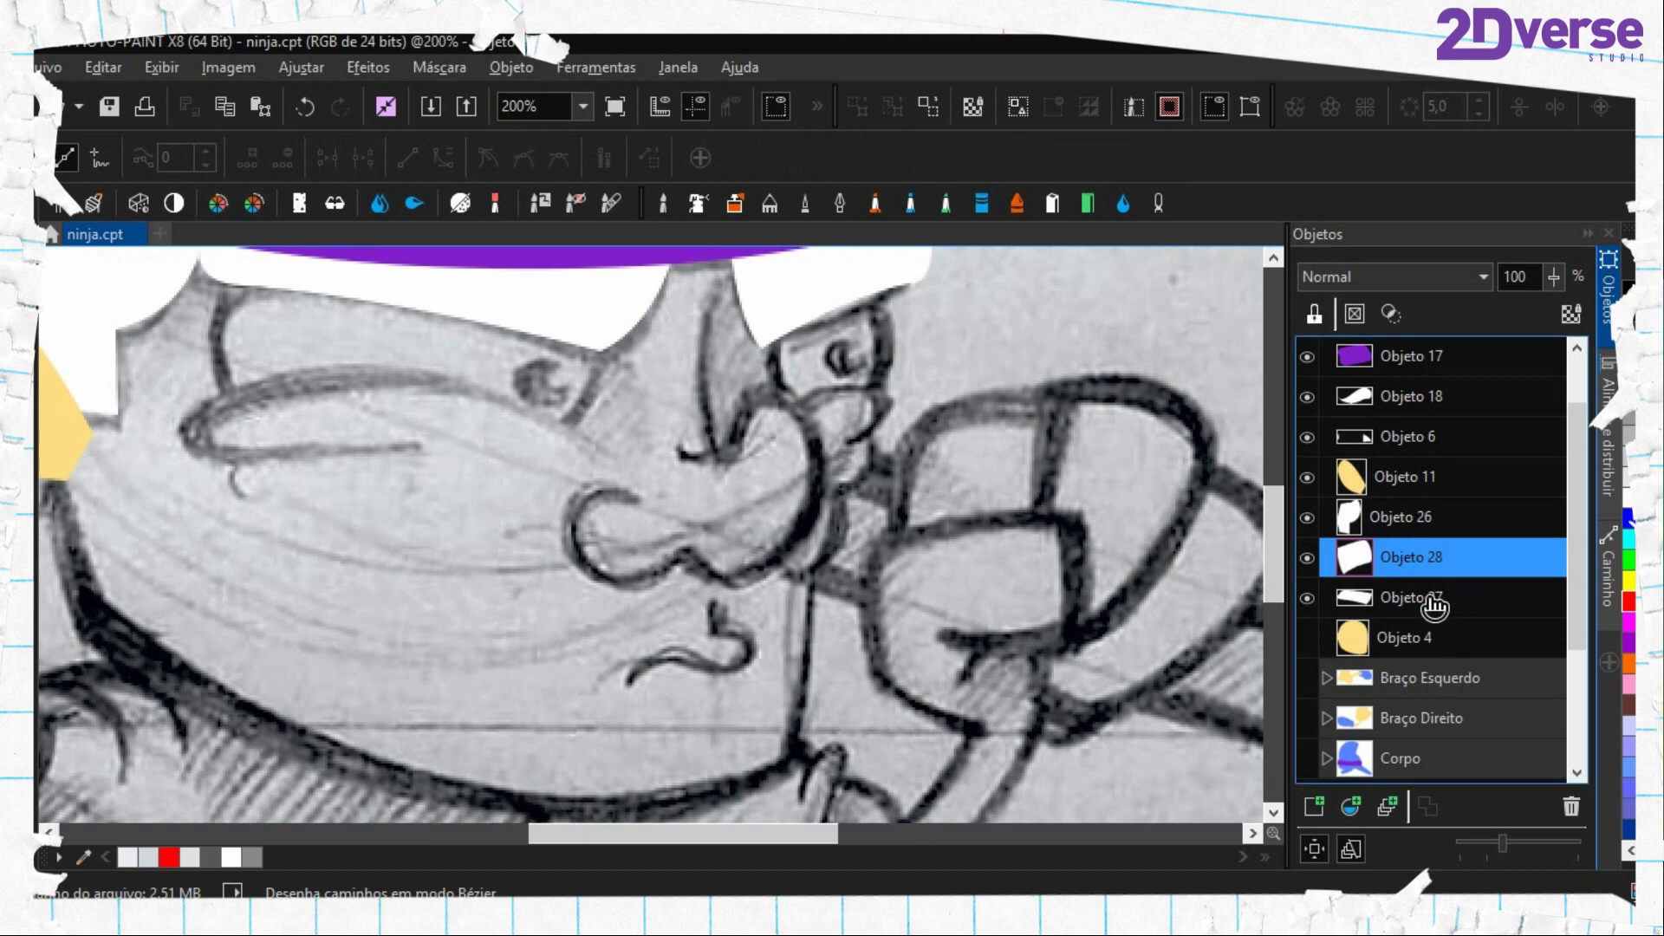
left_click(1395, 520)
left_click(1371, 627)
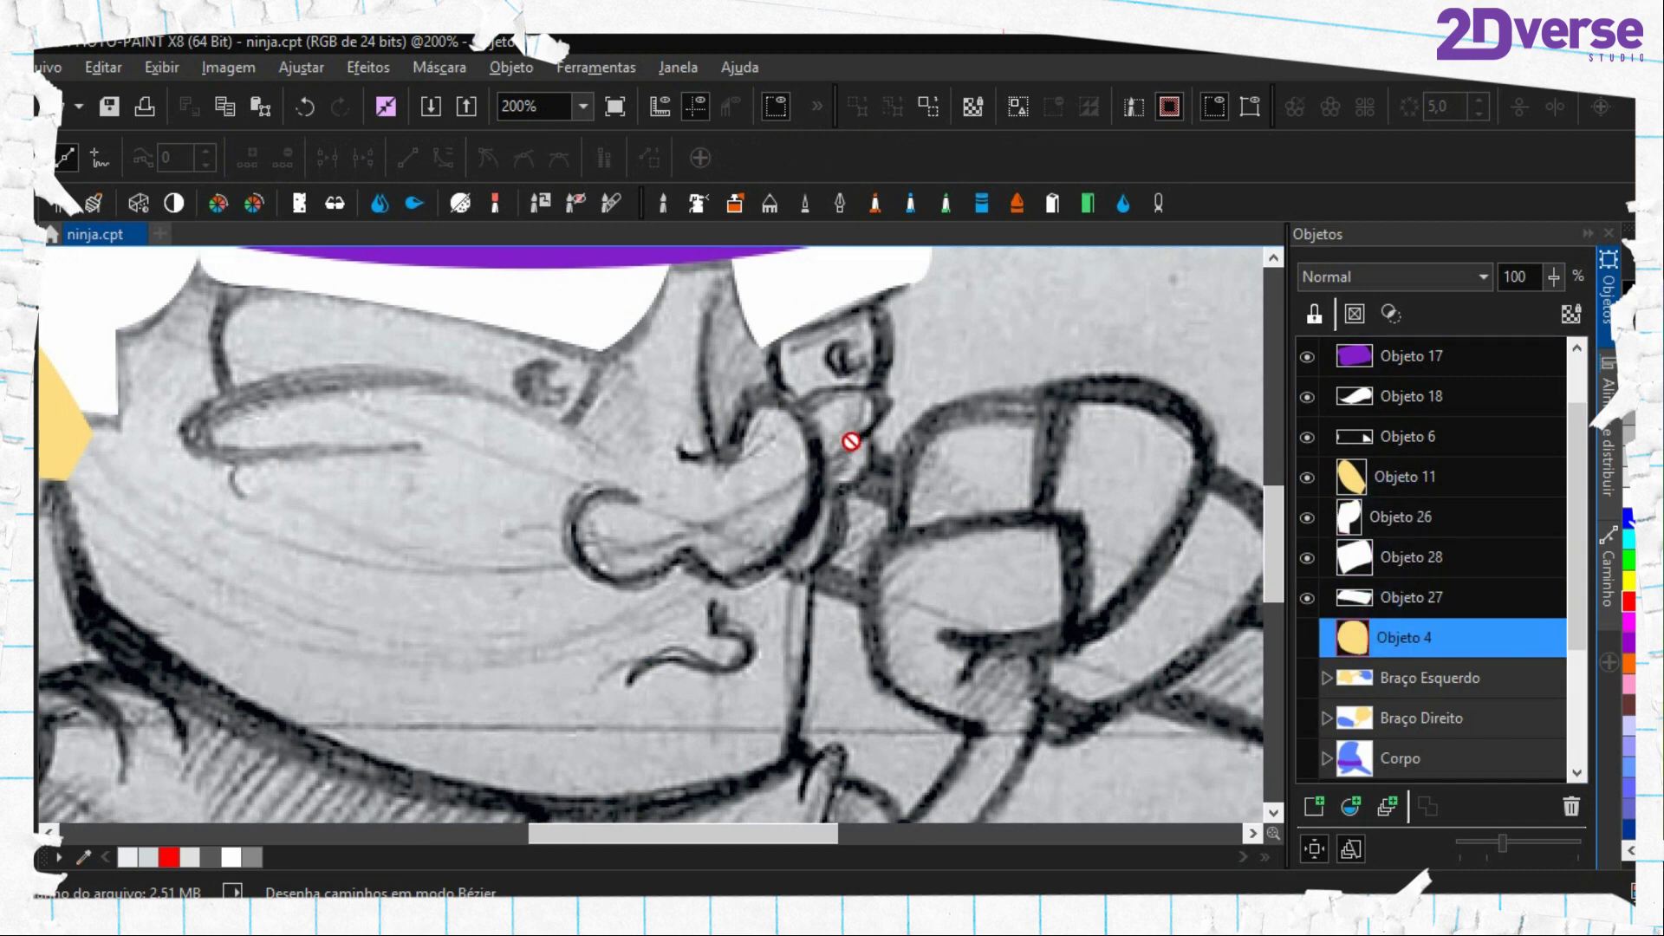
left_click(1395, 597)
scroll(619, 507, "up", 1)
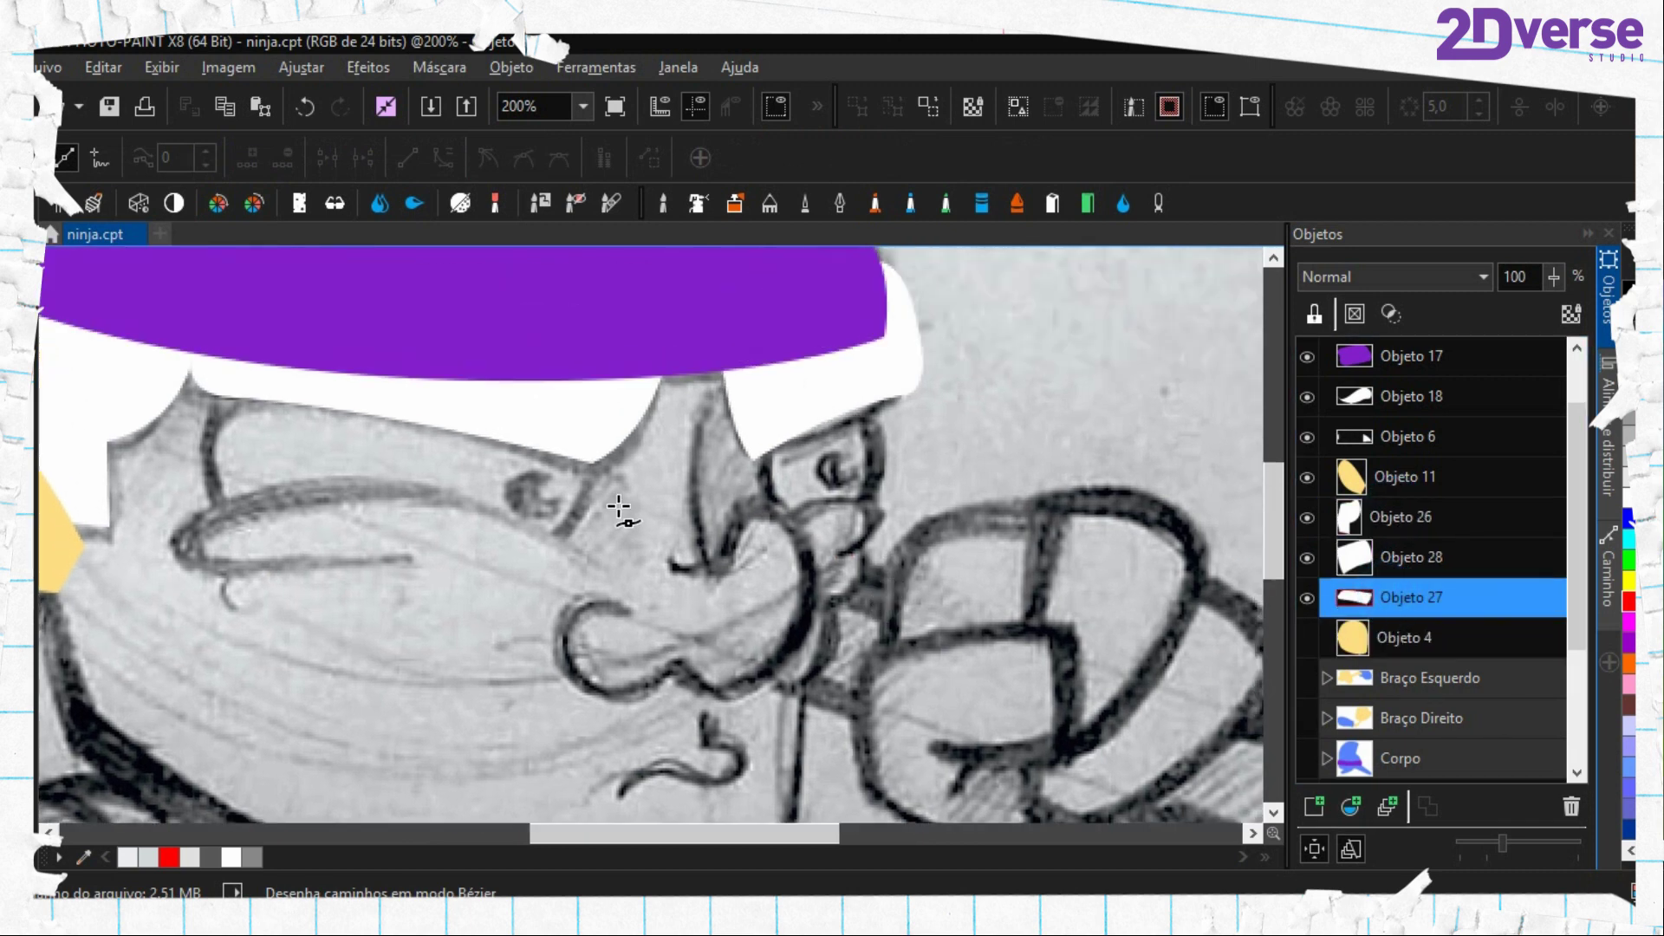
left_click(706, 371)
left_click_drag(704, 564, 724, 640)
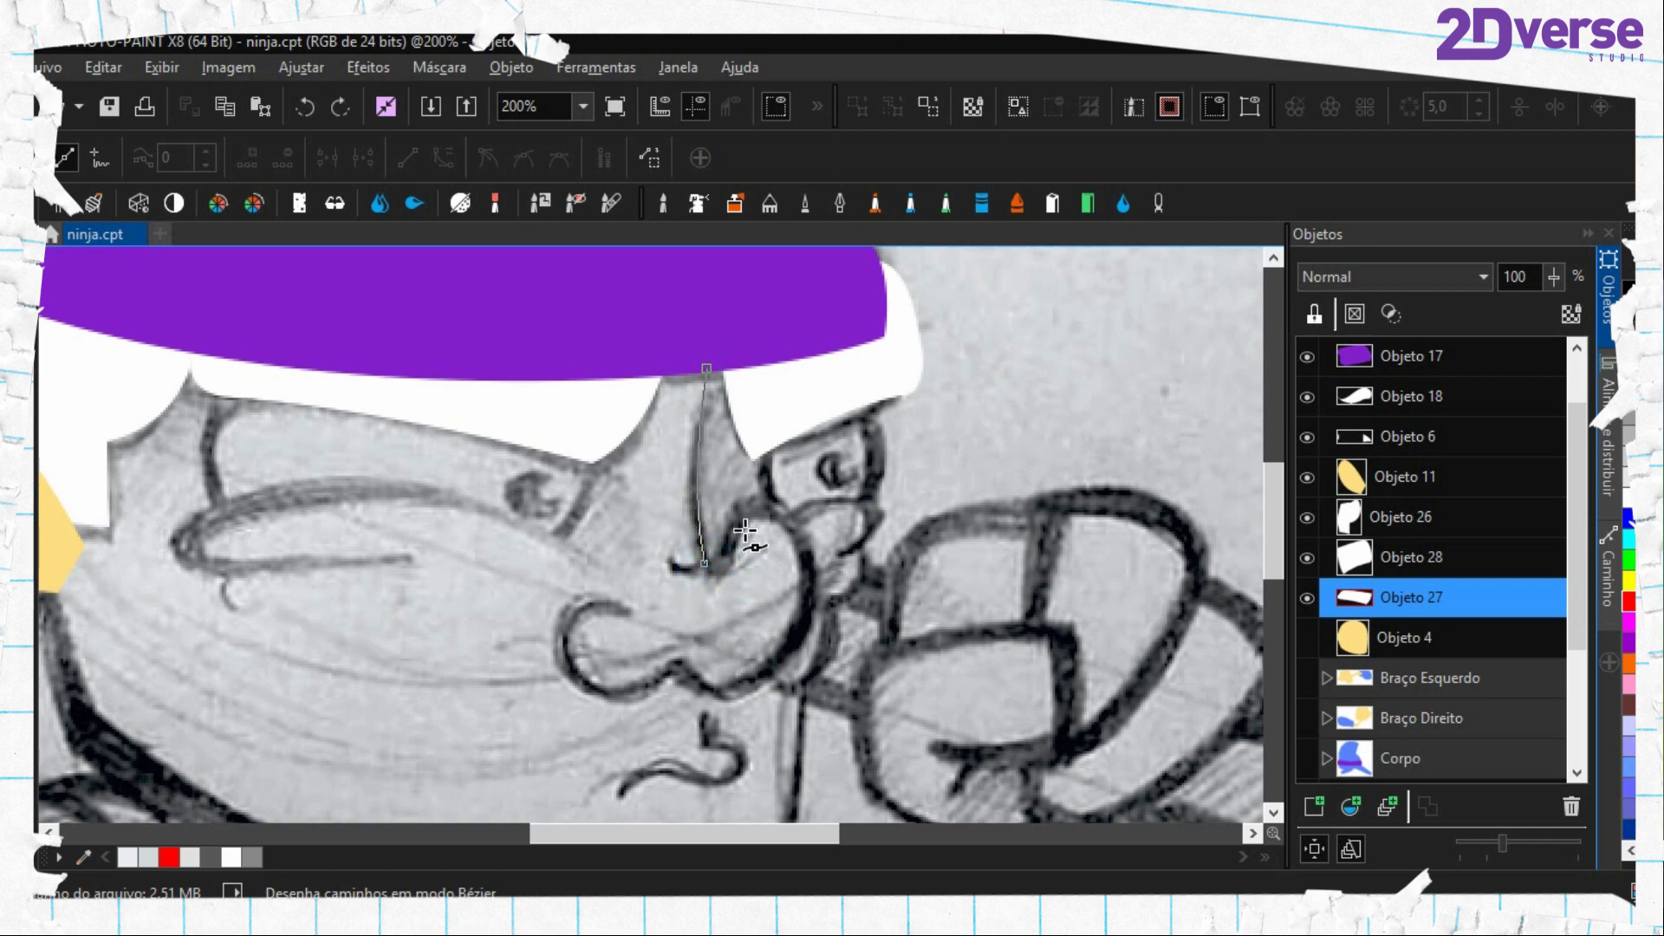
left_click_drag(742, 521, 742, 484)
left_click_drag(818, 563, 823, 641)
left_click_drag(689, 682, 639, 631)
Trace the rest of the nose around the tip and nostrils and back up the bridge to close the path on the headband
left_click_drag(737, 530, 736, 511)
left_click_drag(817, 592, 617, 689)
left_click_drag(596, 687, 549, 675)
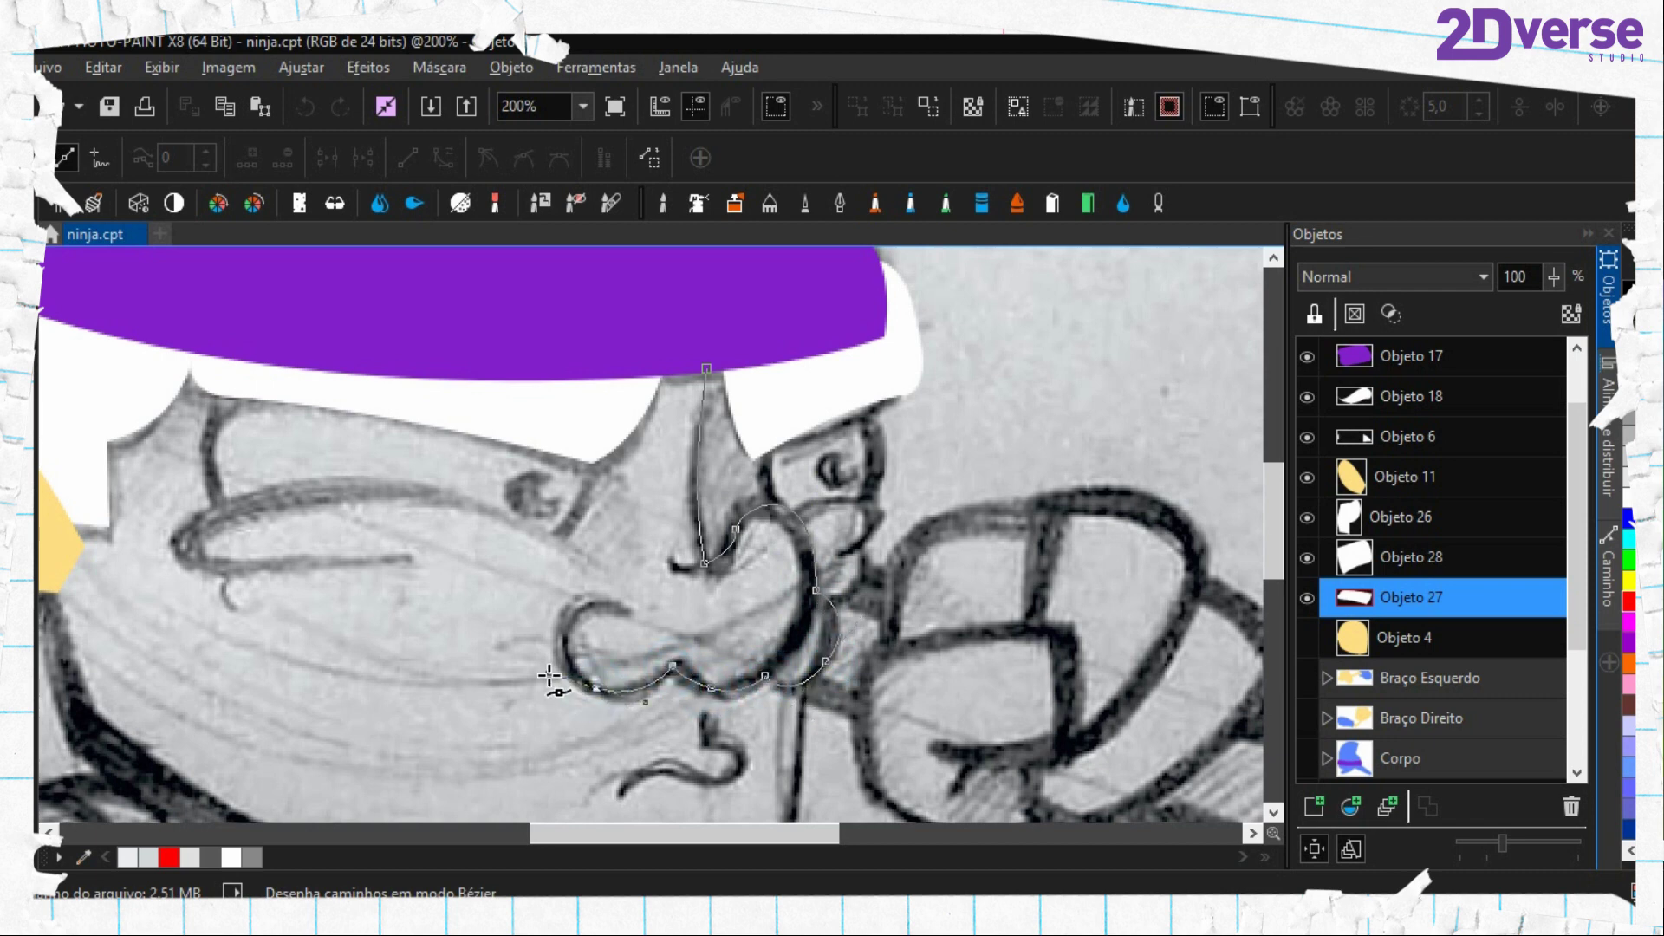
left_click_drag(609, 596, 668, 604)
left_click_drag(679, 353, 736, 281)
Convert the nose path to a mask and sample the skin color from the ear
key("ctrl+shift+m")
left_click_drag(741, 413, 1220, 348)
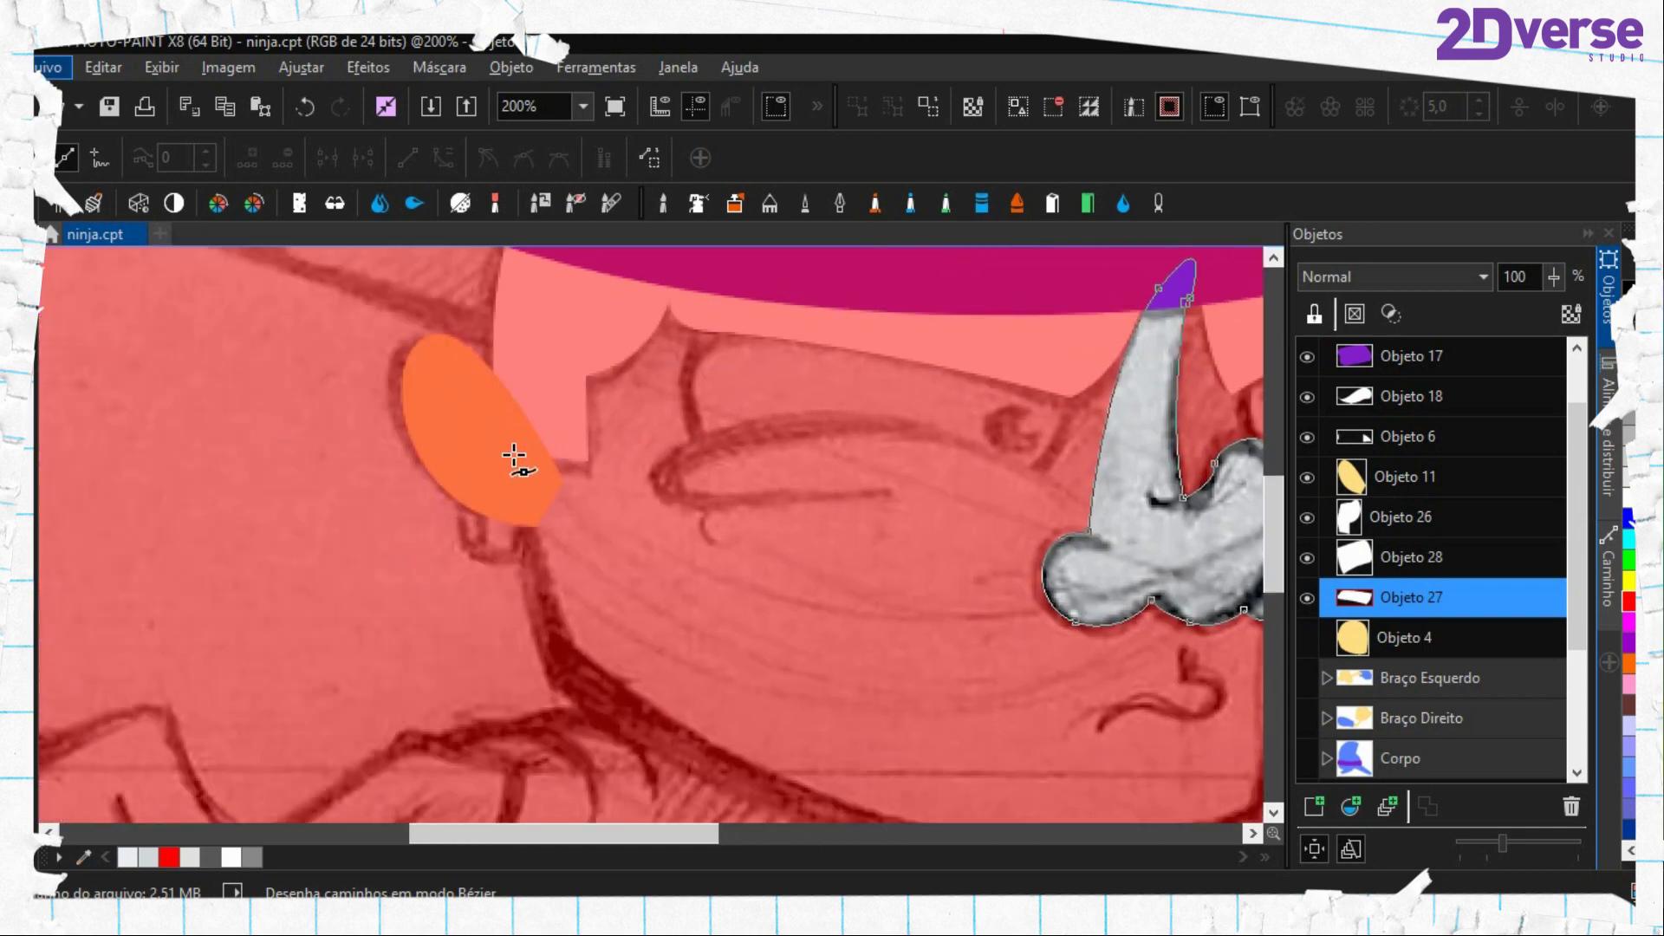
right_click(510, 456)
left_click(440, 377)
key("e")
left_click_drag(762, 457, 507, 430)
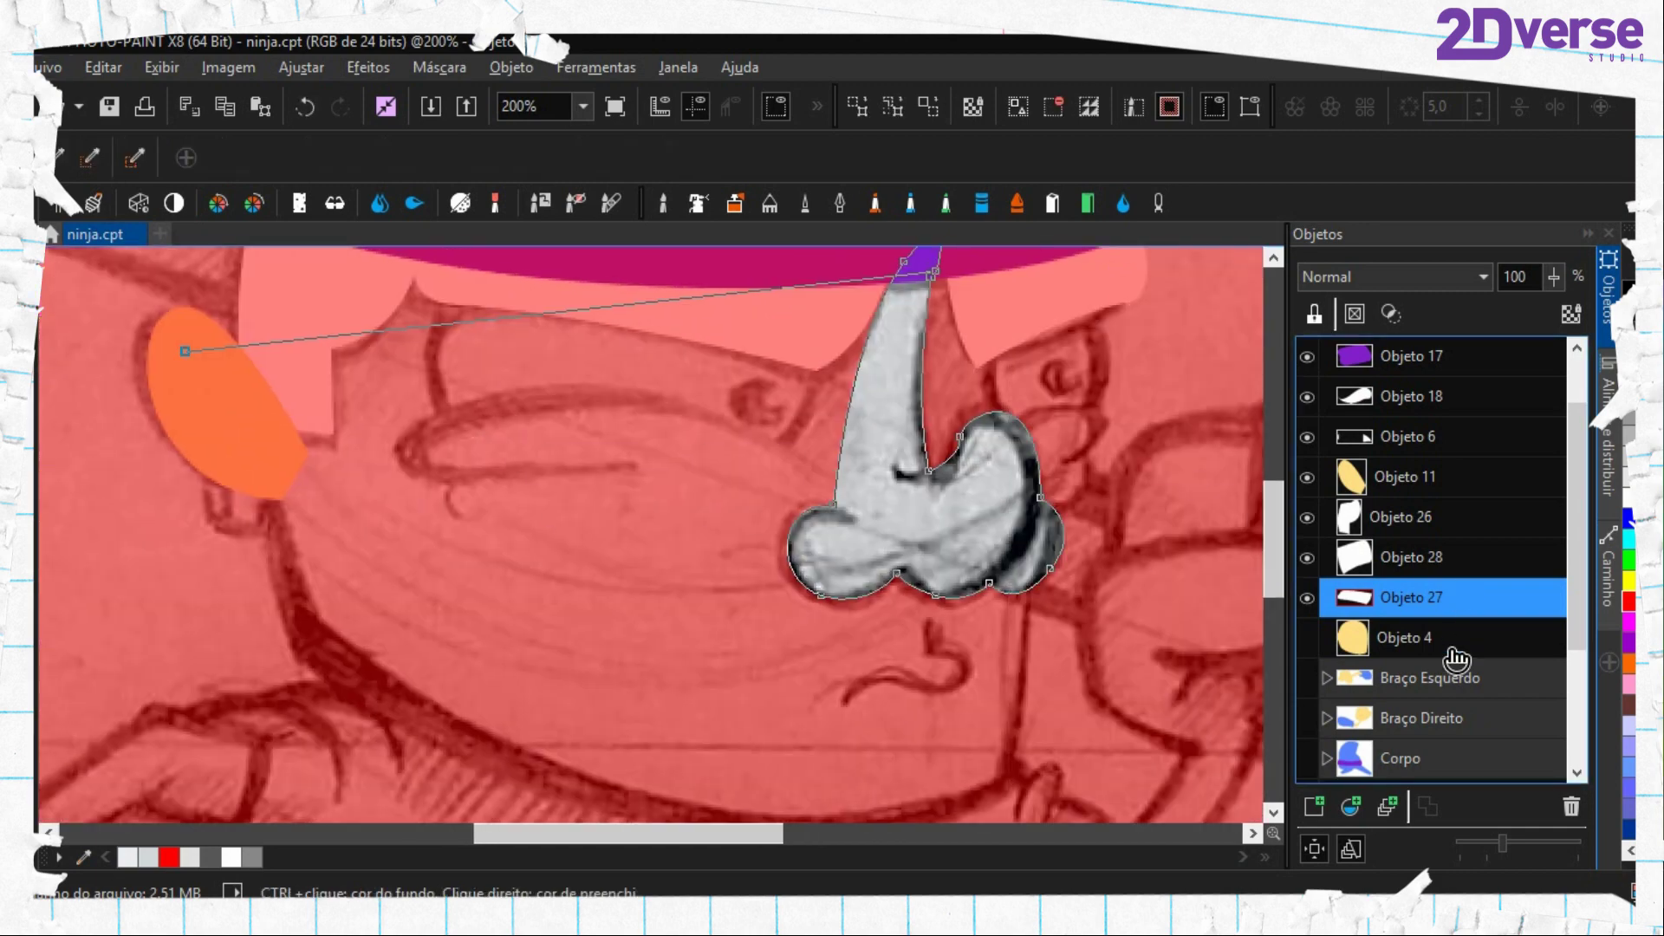
Fill the masked nose with the skin color on a new object above Objeto 4, then remove the mask and delete the path
left_click(1355, 635)
left_click(1313, 806)
key("f")
left_click(954, 566)
left_click_drag(939, 544, 805, 596)
key("ctrl+shift+r")
right_click(823, 559)
left_click(917, 698)
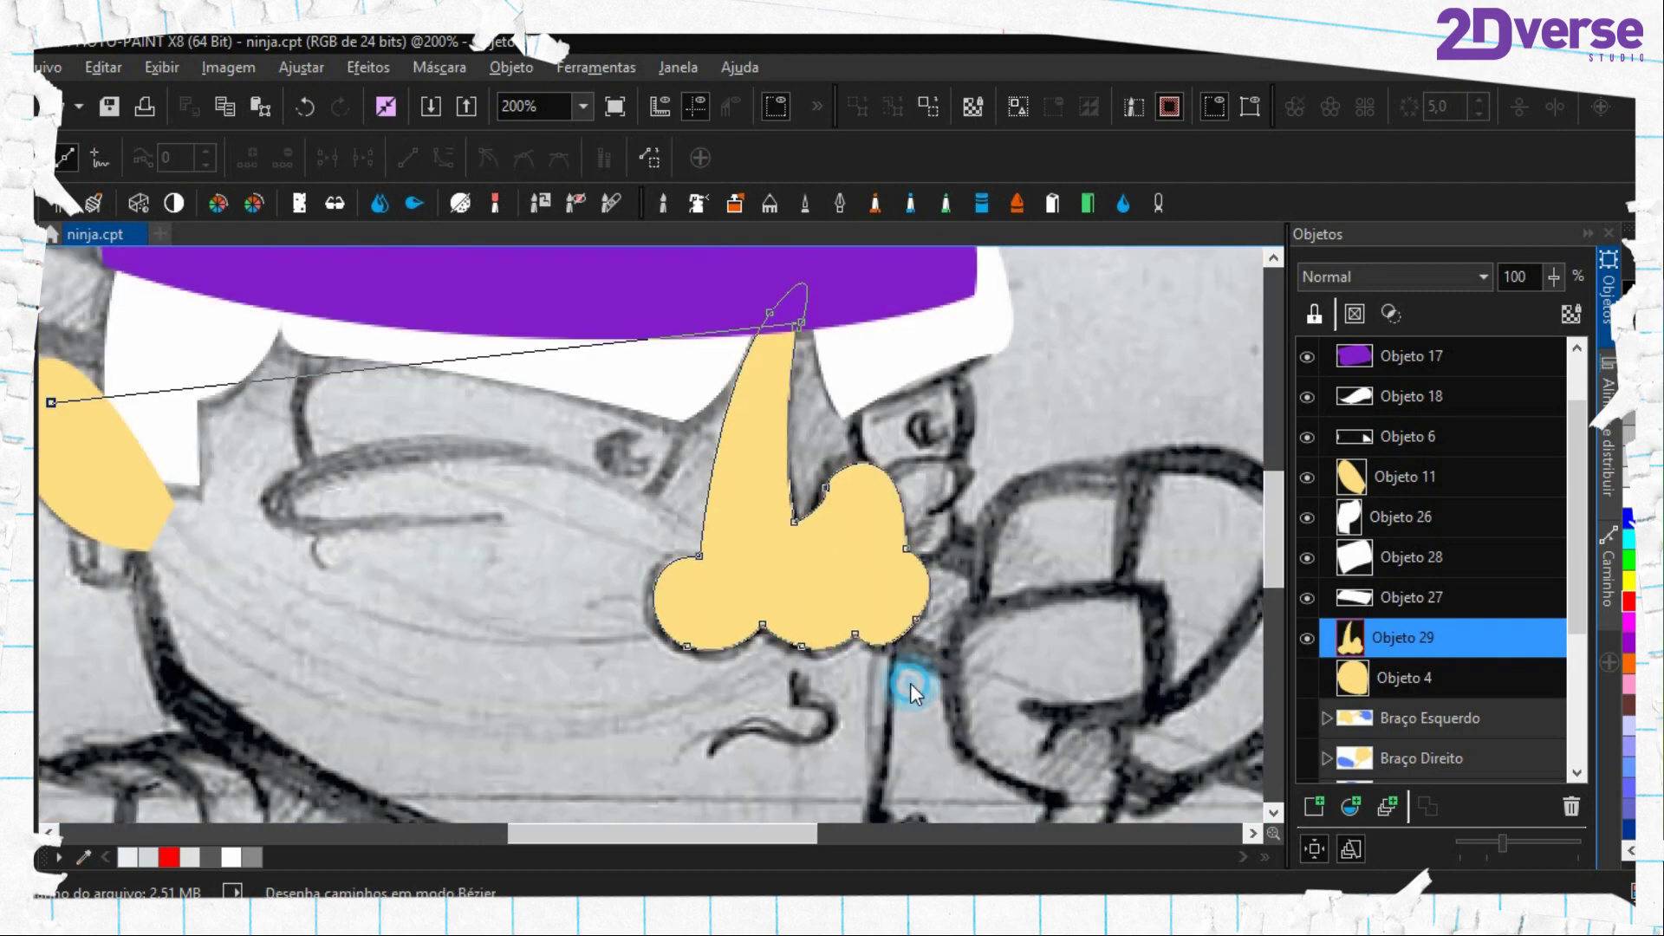
scroll(924, 640, "down", 1)
scroll(663, 564, "up", 2)
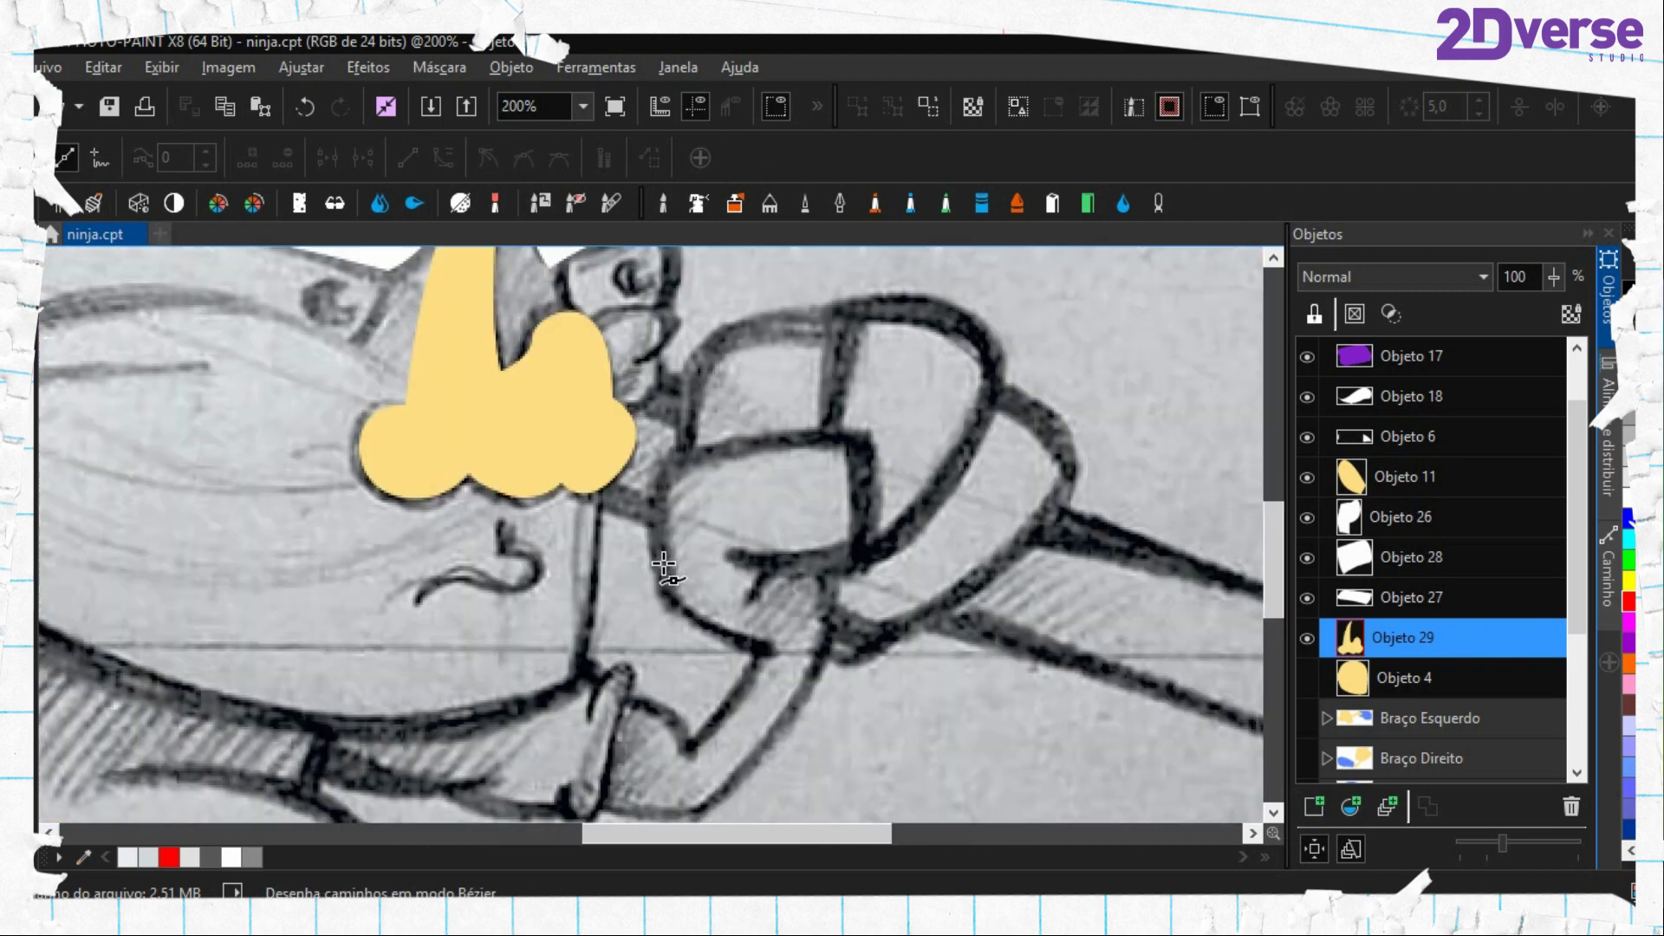
left_click_drag(505, 537, 746, 568)
scroll(745, 568, "up", 1)
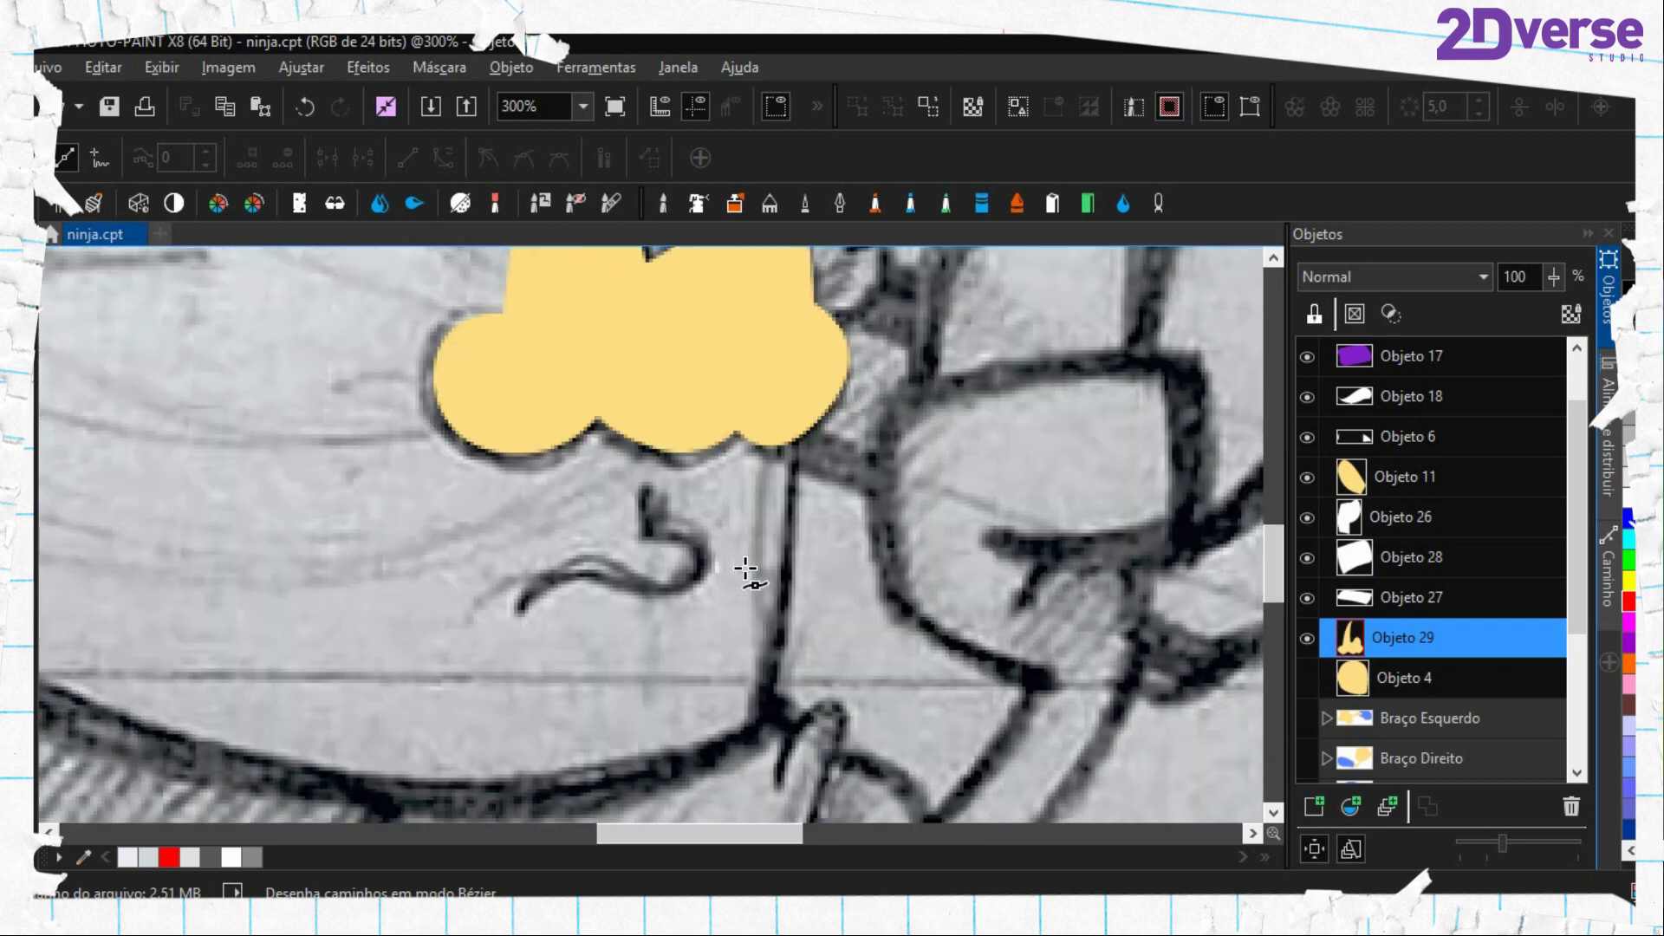
left_click(659, 492)
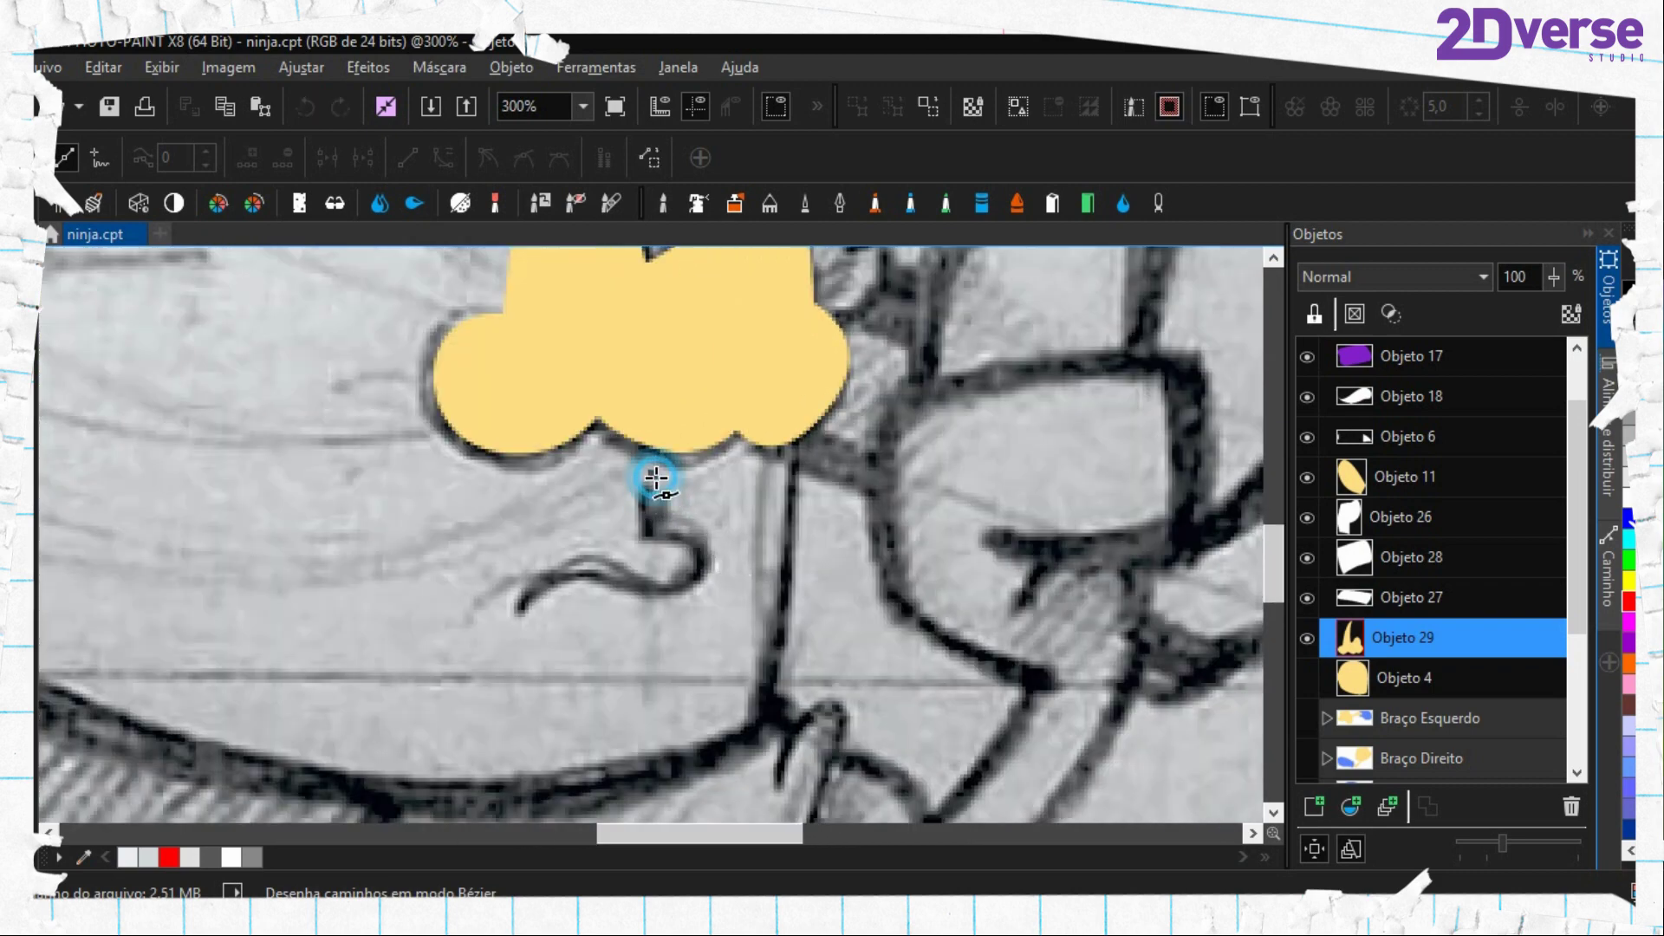
scroll(697, 513, "down", 2)
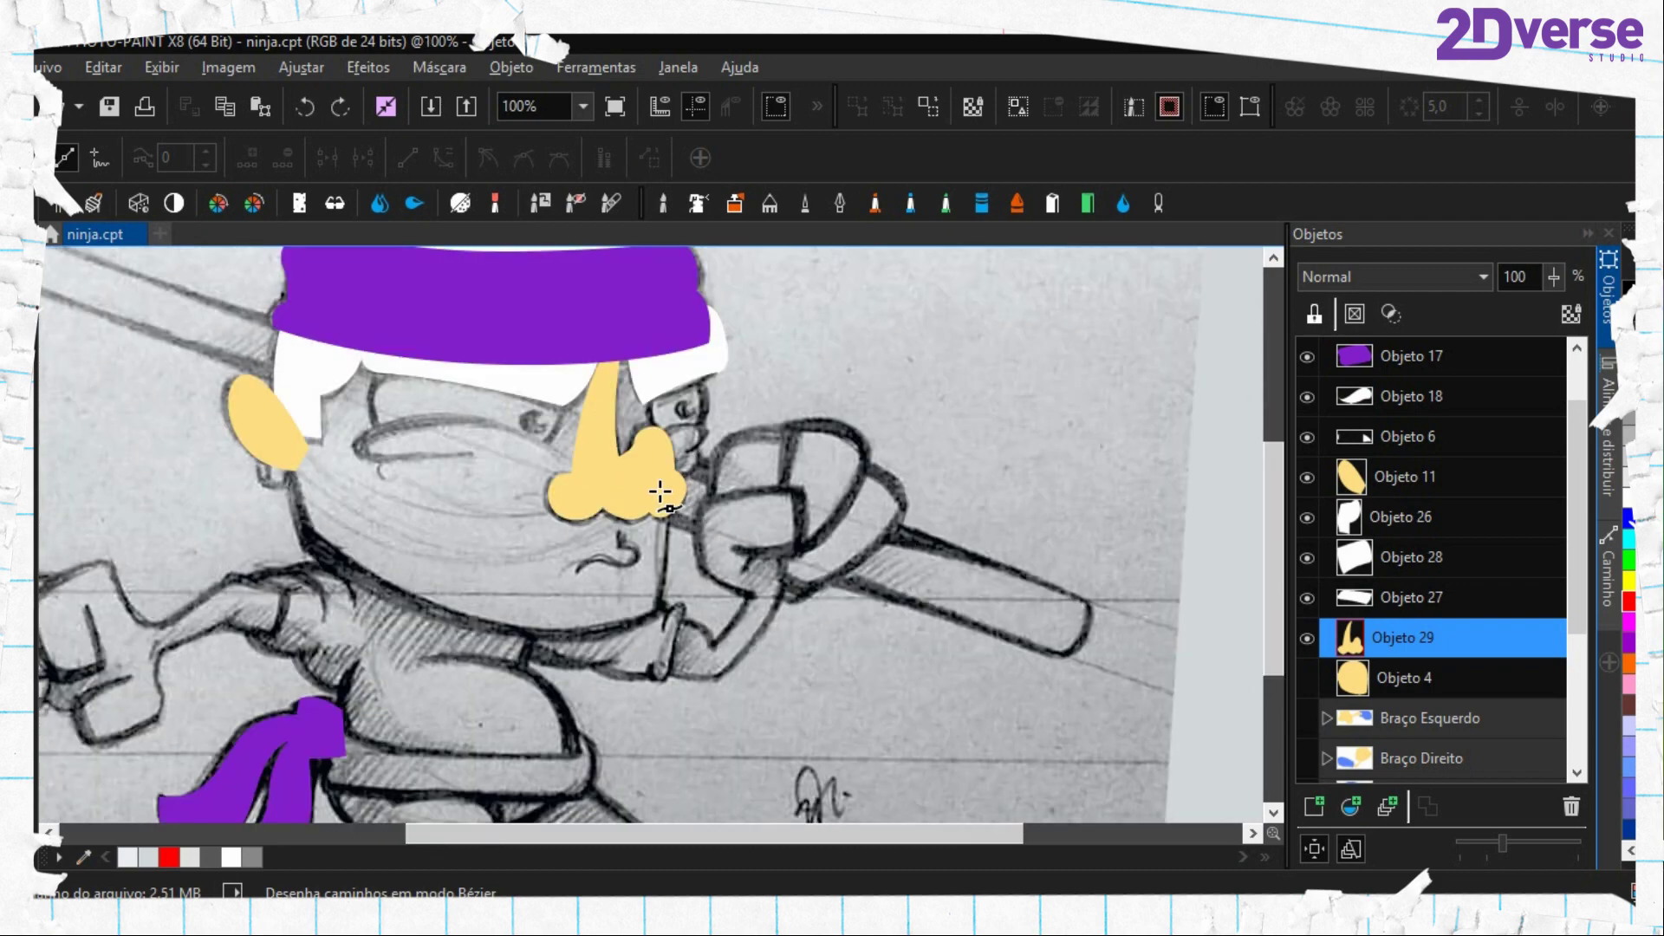
Trace a closed leaf-shaped Bézier path around the lower eyelid and the bag under the large eye
left_click_drag(573, 447, 800, 531)
scroll(636, 523, "up", 1)
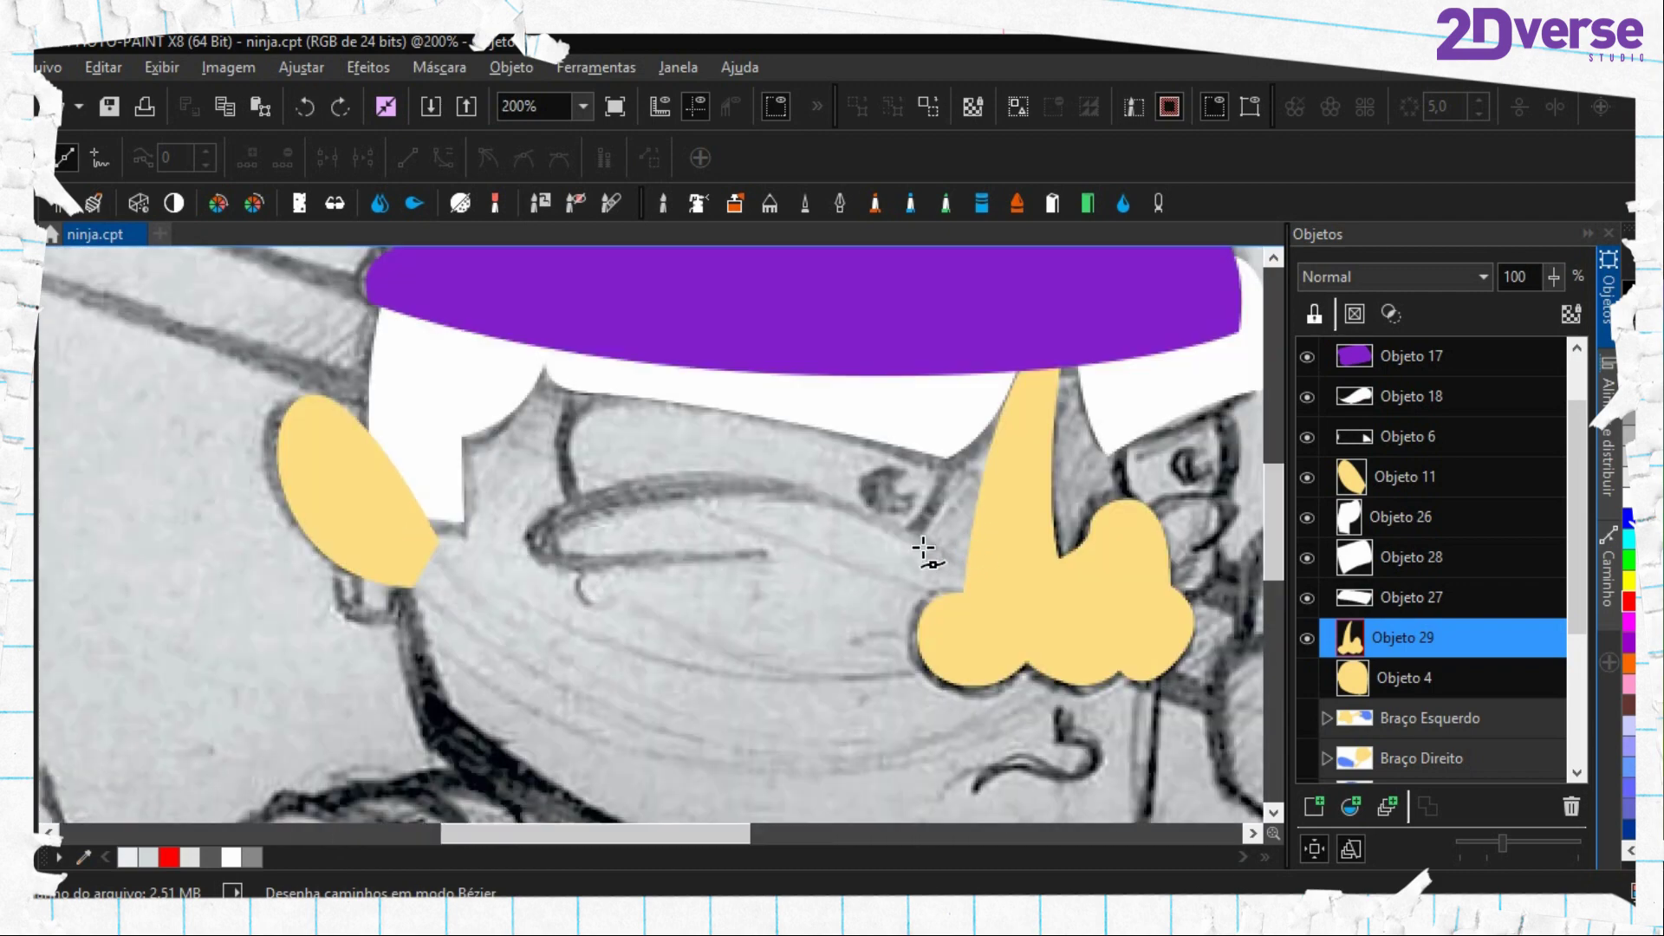
left_click(943, 563)
left_click_drag(695, 482, 574, 501)
left_click_drag(627, 625, 704, 645)
left_click_drag(934, 573, 1003, 506)
Convert the lower eyelid path to a mask and sample the skin color #FFDD81 from the nose
key("ctrl+shift+m")
key("e")
left_click(1017, 597)
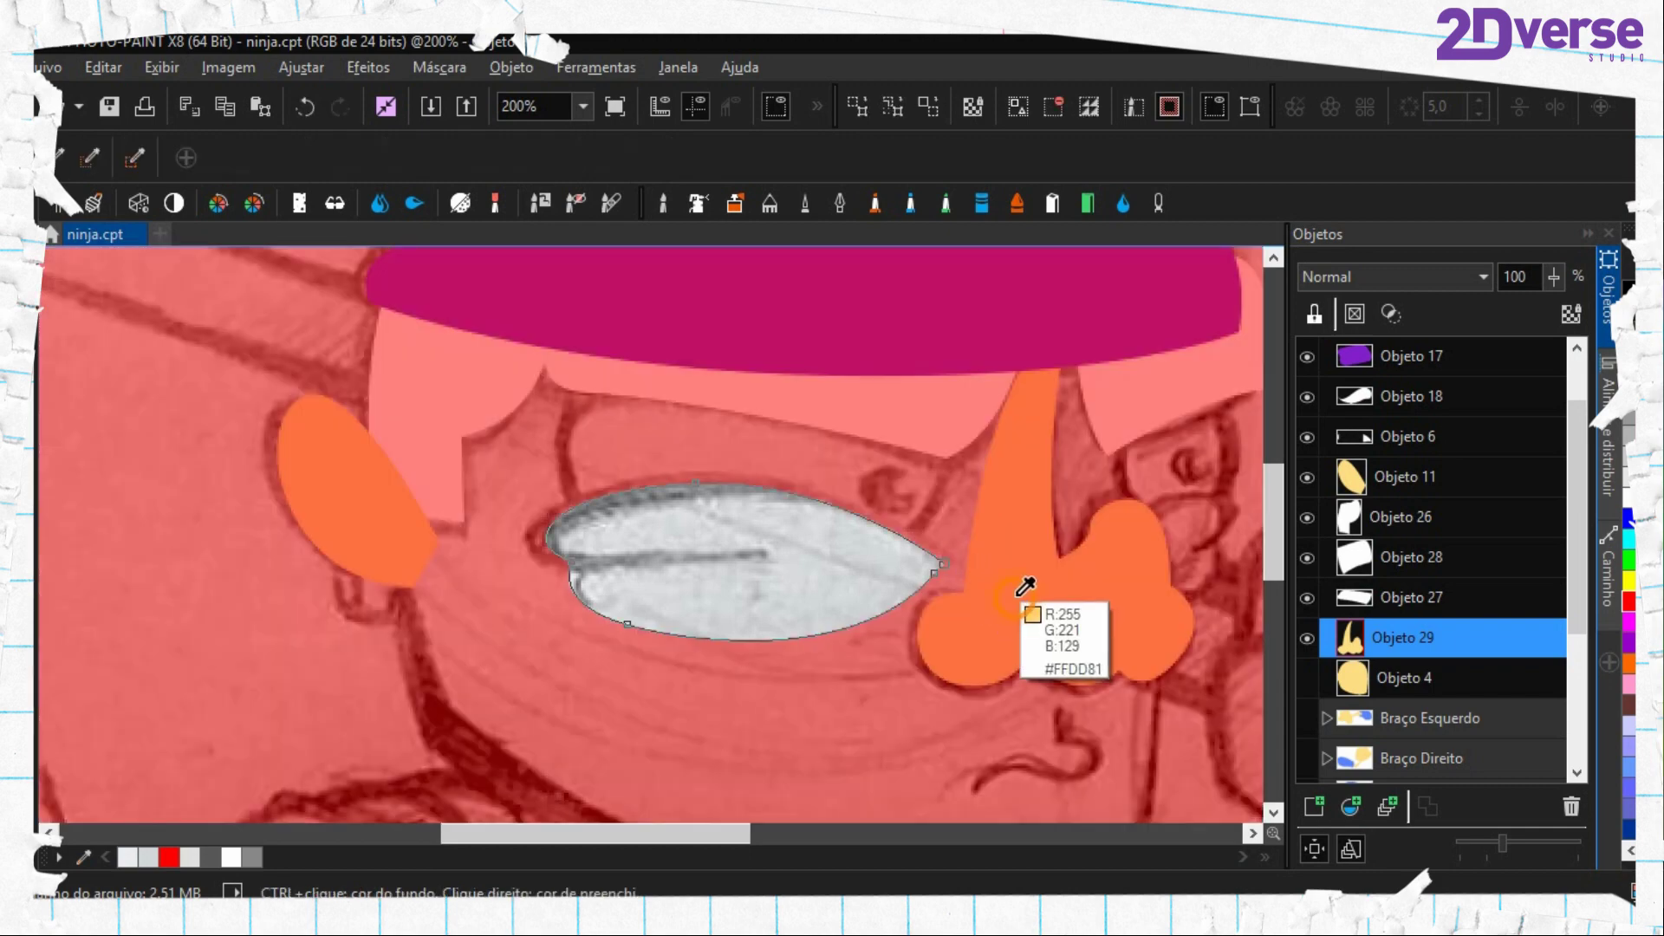
Fill the masked lower eyelid with the skin color on a new object above Objeto 29, then remove the mask and delete the path
left_click(1314, 806)
key("f")
left_click(794, 569)
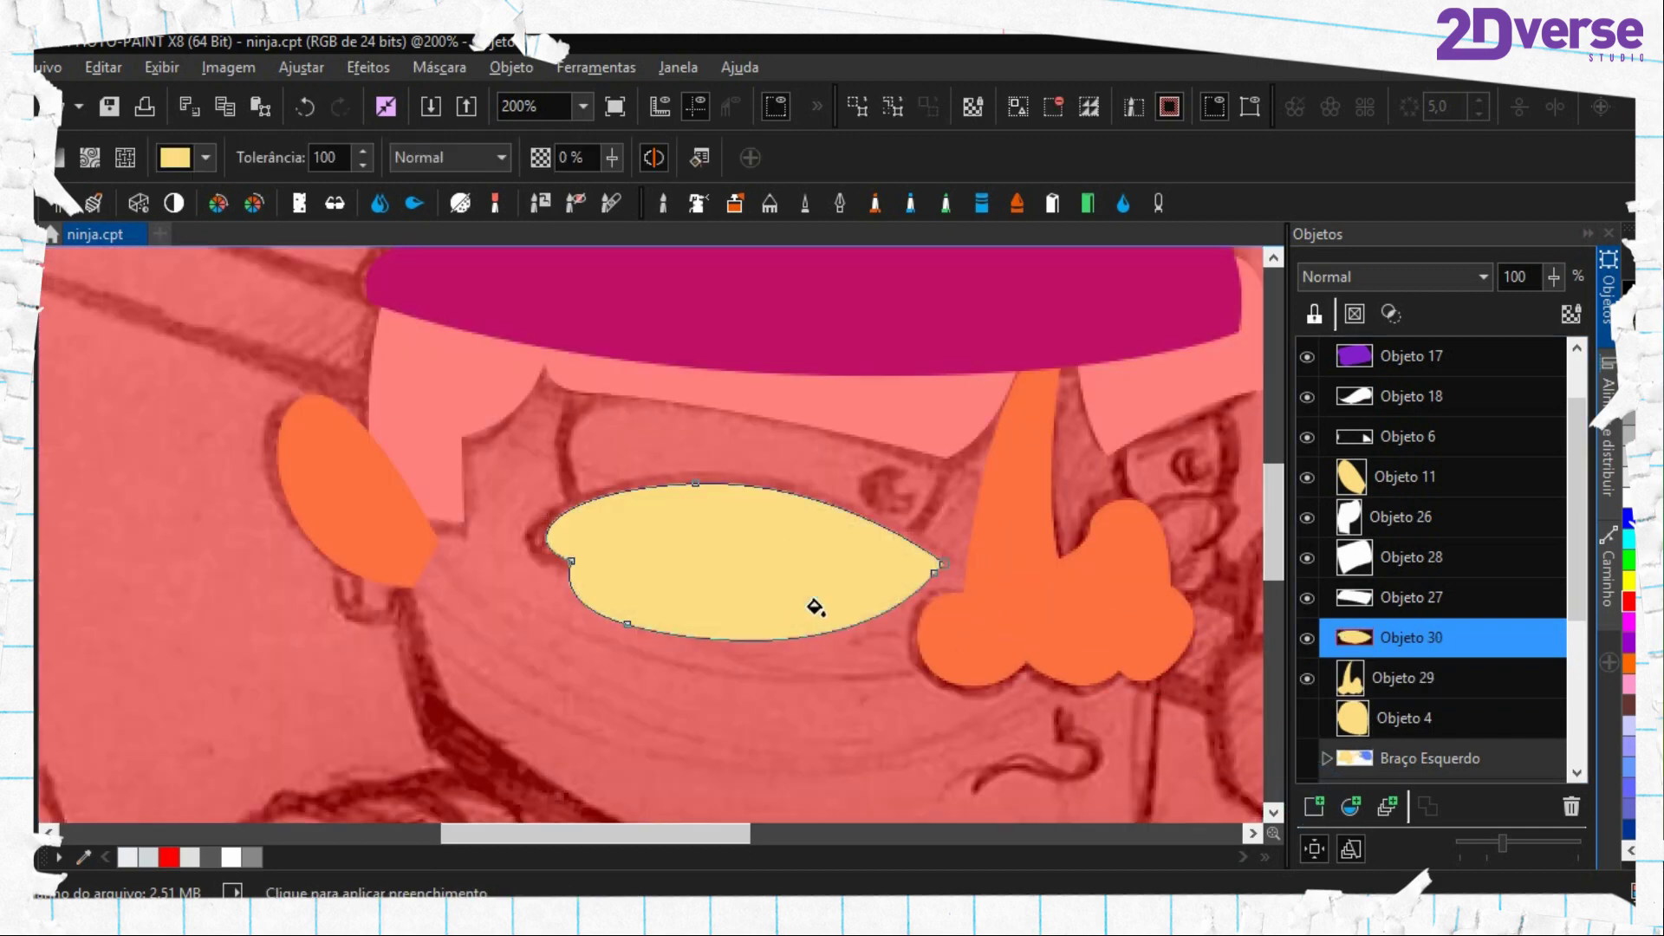
key("ctrl+shift+r")
key("p")
right_click(709, 599)
left_click(844, 730)
Trace a closed Bézier path around the small eye's lower eyelid beside the nose
left_click_drag(1127, 604, 755, 637)
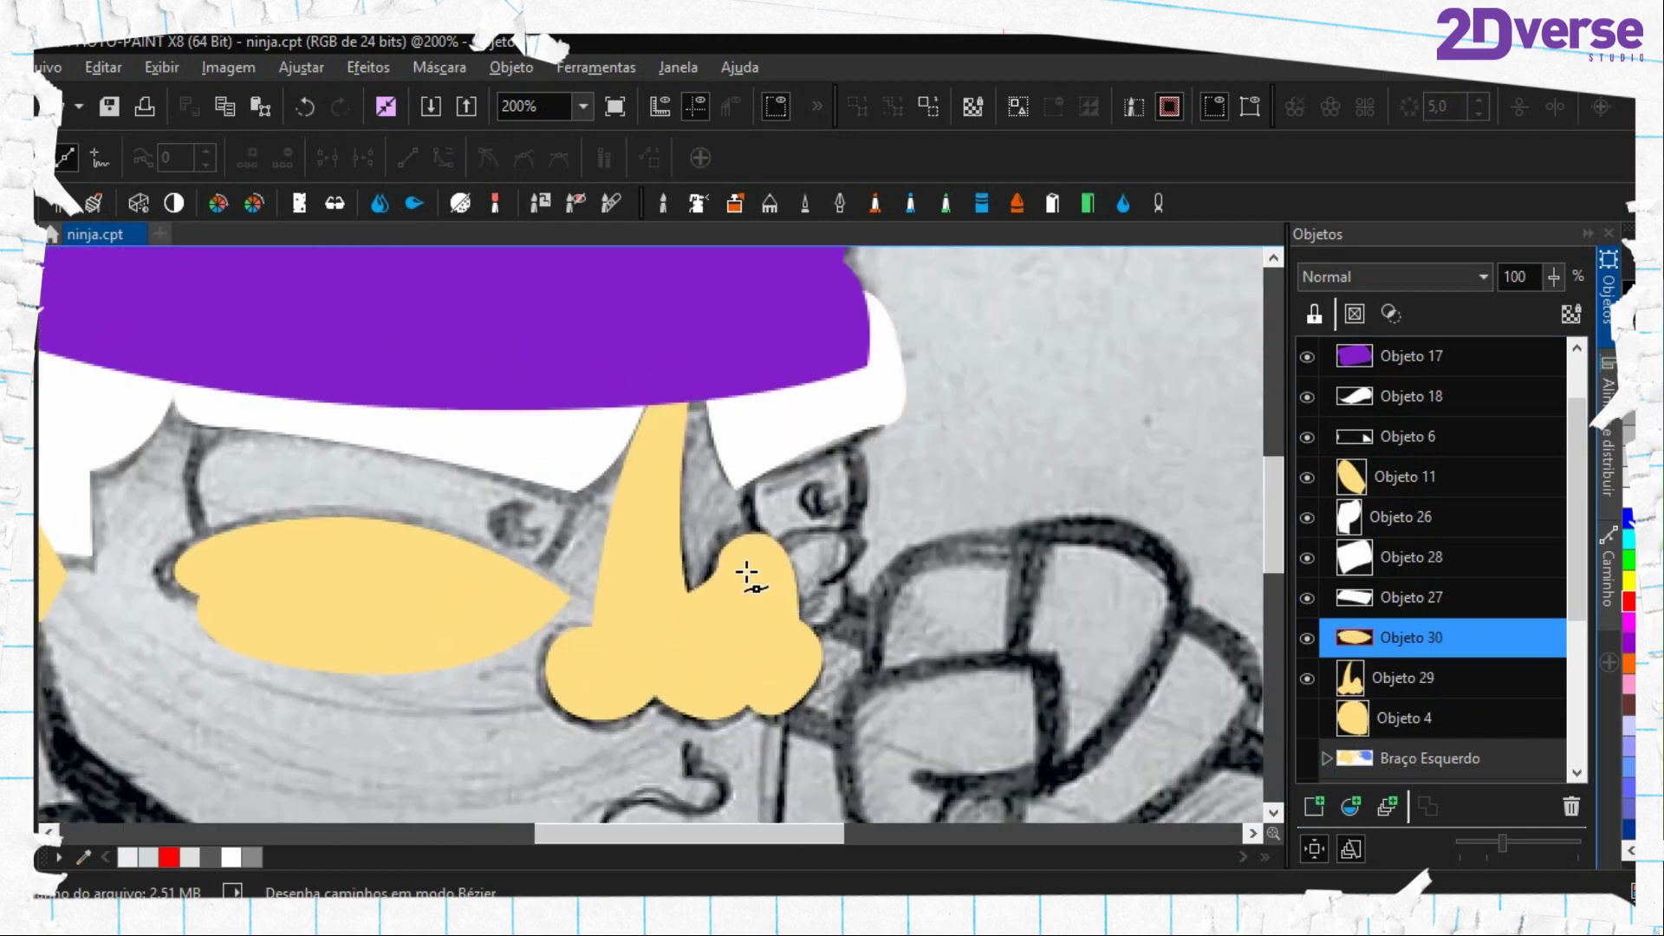
left_click(725, 580)
left_click_drag(850, 528, 908, 530)
left_click_drag(806, 637, 746, 667)
left_click(726, 586)
Mask the small eyelid's path, fill it with the skin color on a new object, then remove the mask and delete the path
key("ctrl+shift+m")
left_click(1315, 807)
key("f")
left_click(795, 582)
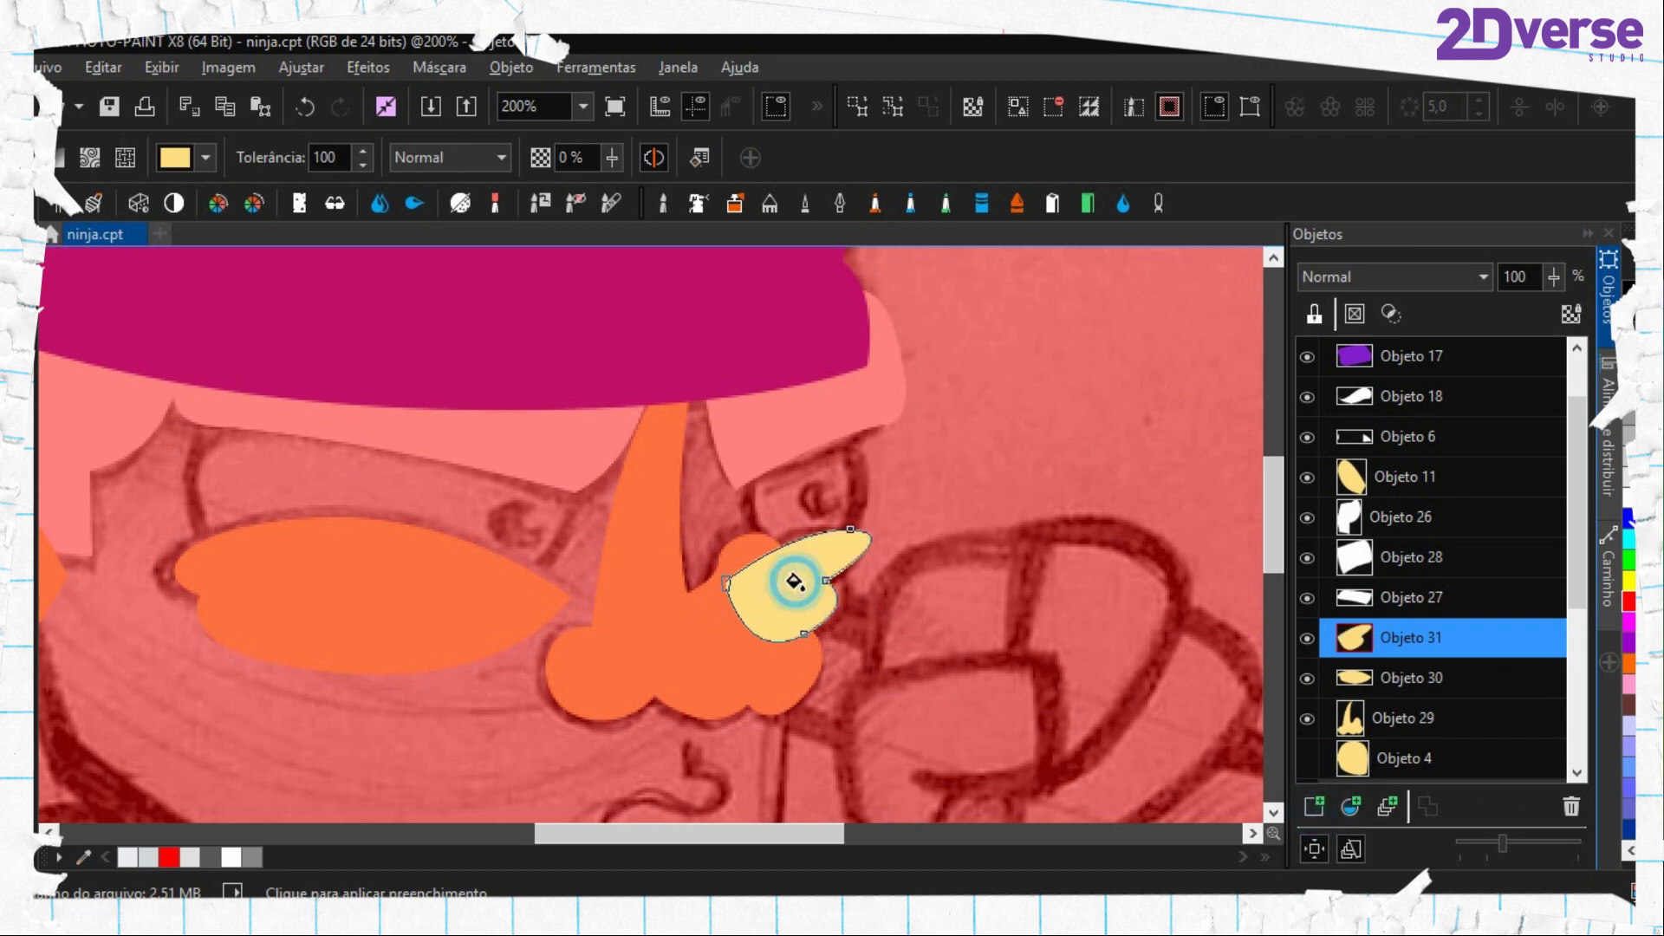
key("ctrl+shift+r")
key("period")
right_click(748, 552)
left_click(882, 685)
Sample white from the eyebrow and draw a filled white ellipse about 146 × 127 px over the large eye
key("e")
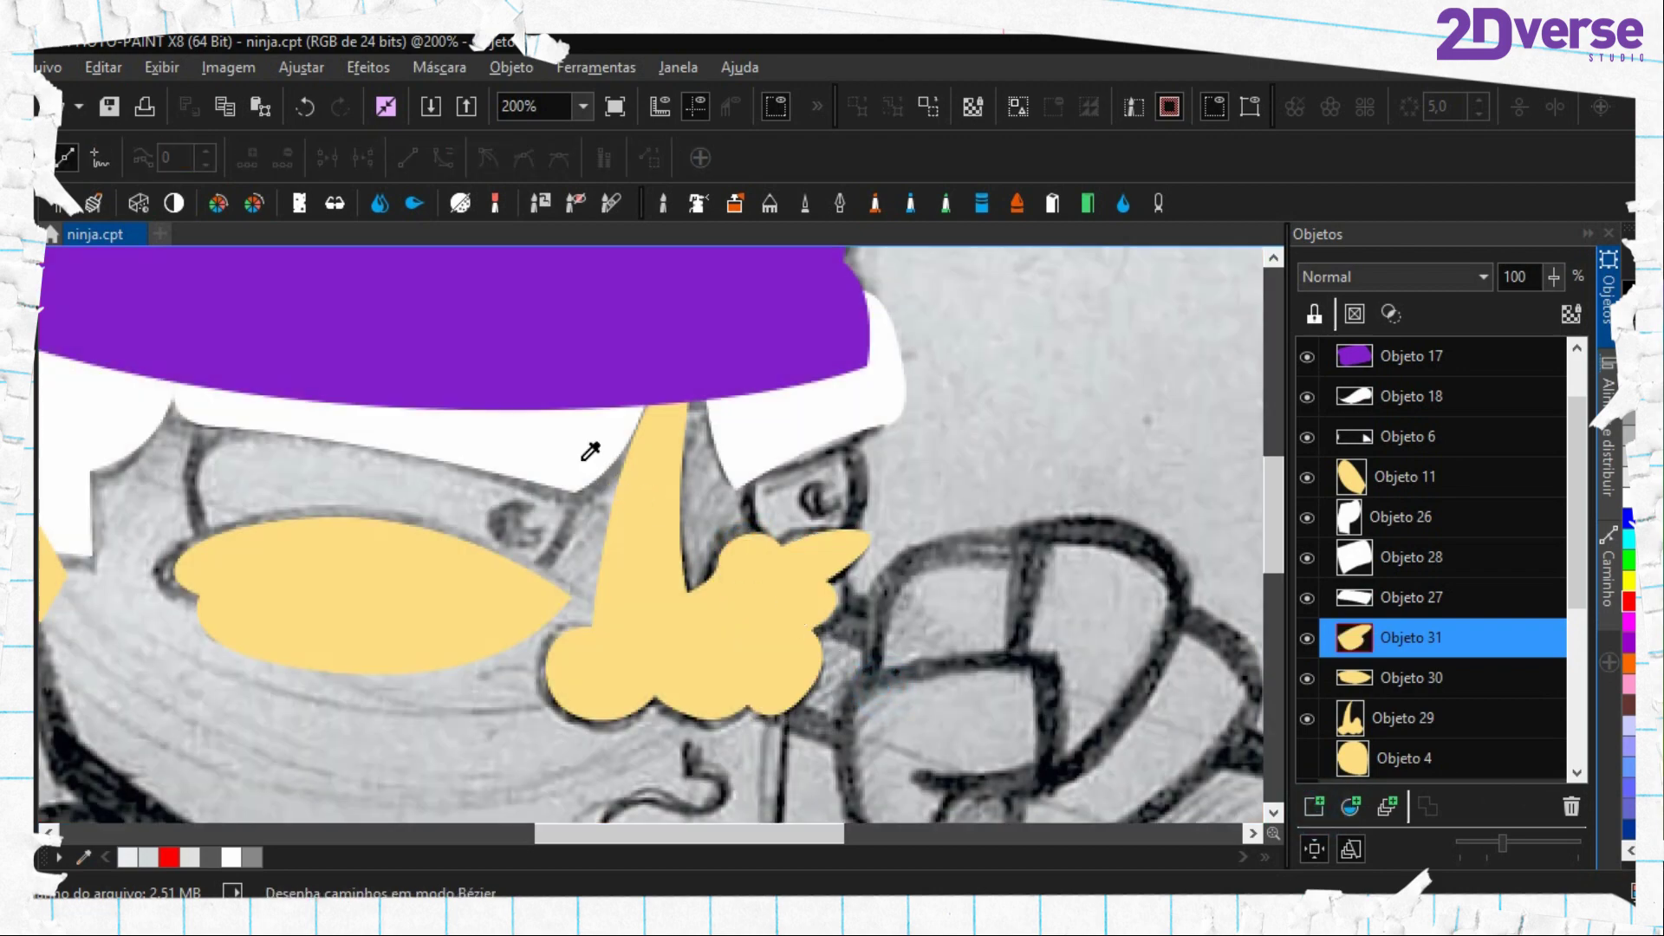
left_click(558, 446)
left_click_drag(381, 505, 640, 509)
left_click(24, 597)
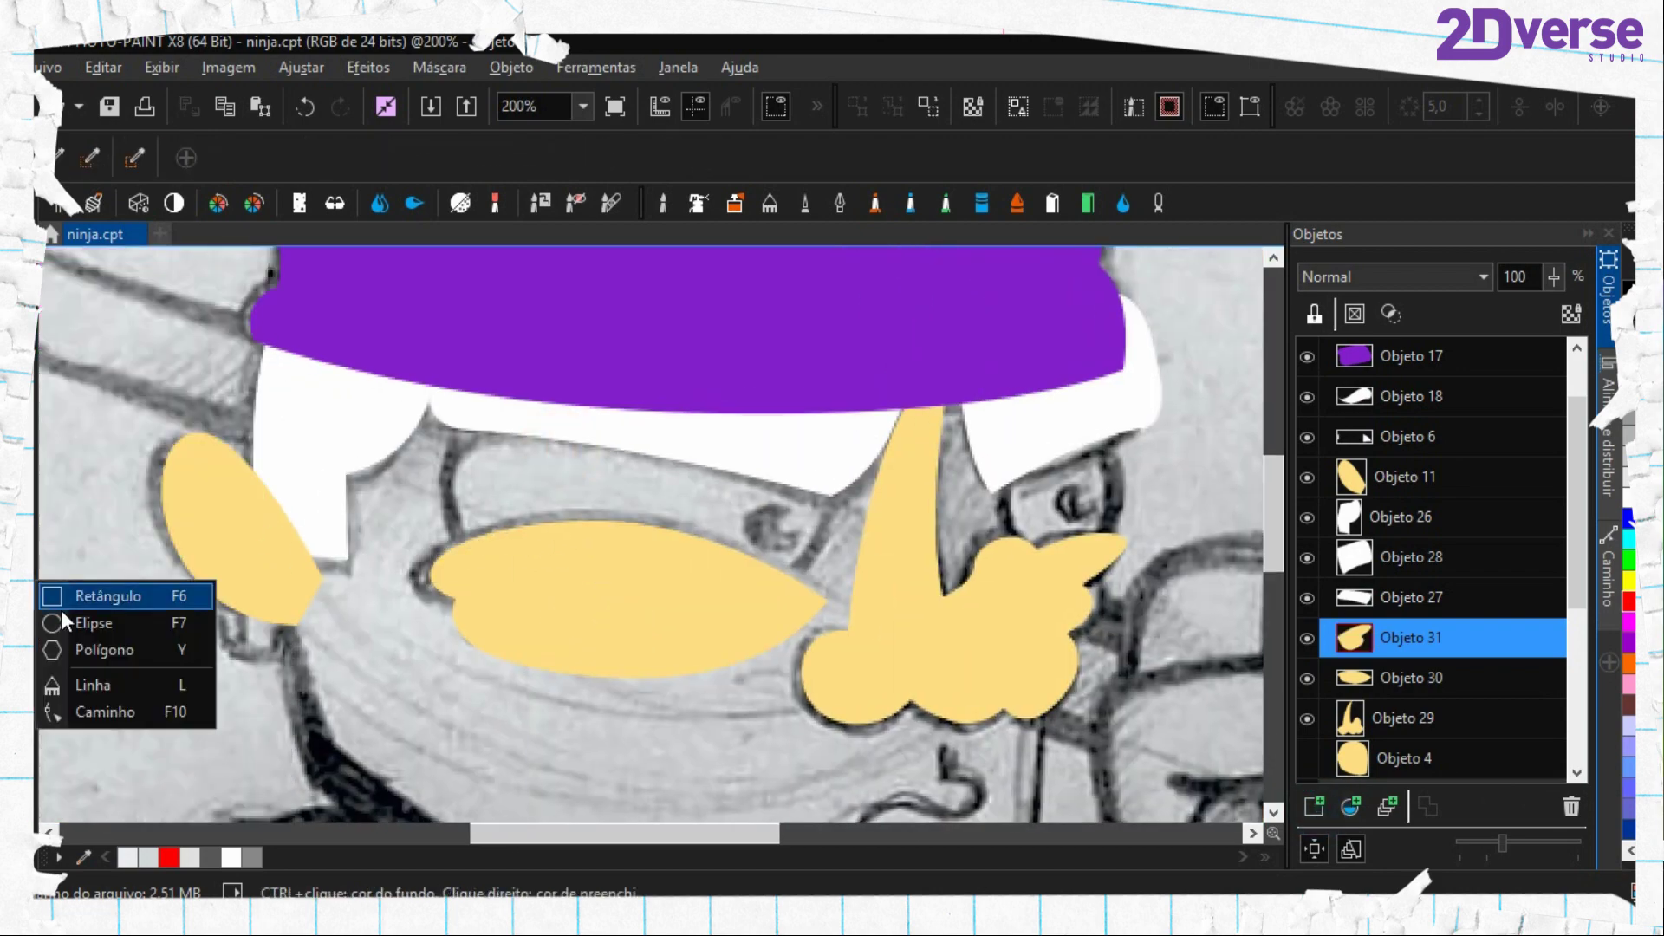
left_click(65, 623)
left_click_drag(484, 348, 840, 656)
Move the white ellipse below the lower eyelid Objeto 30 in the object order and shift it sideways to fit the large eye
scroll(1439, 464, "up", 2)
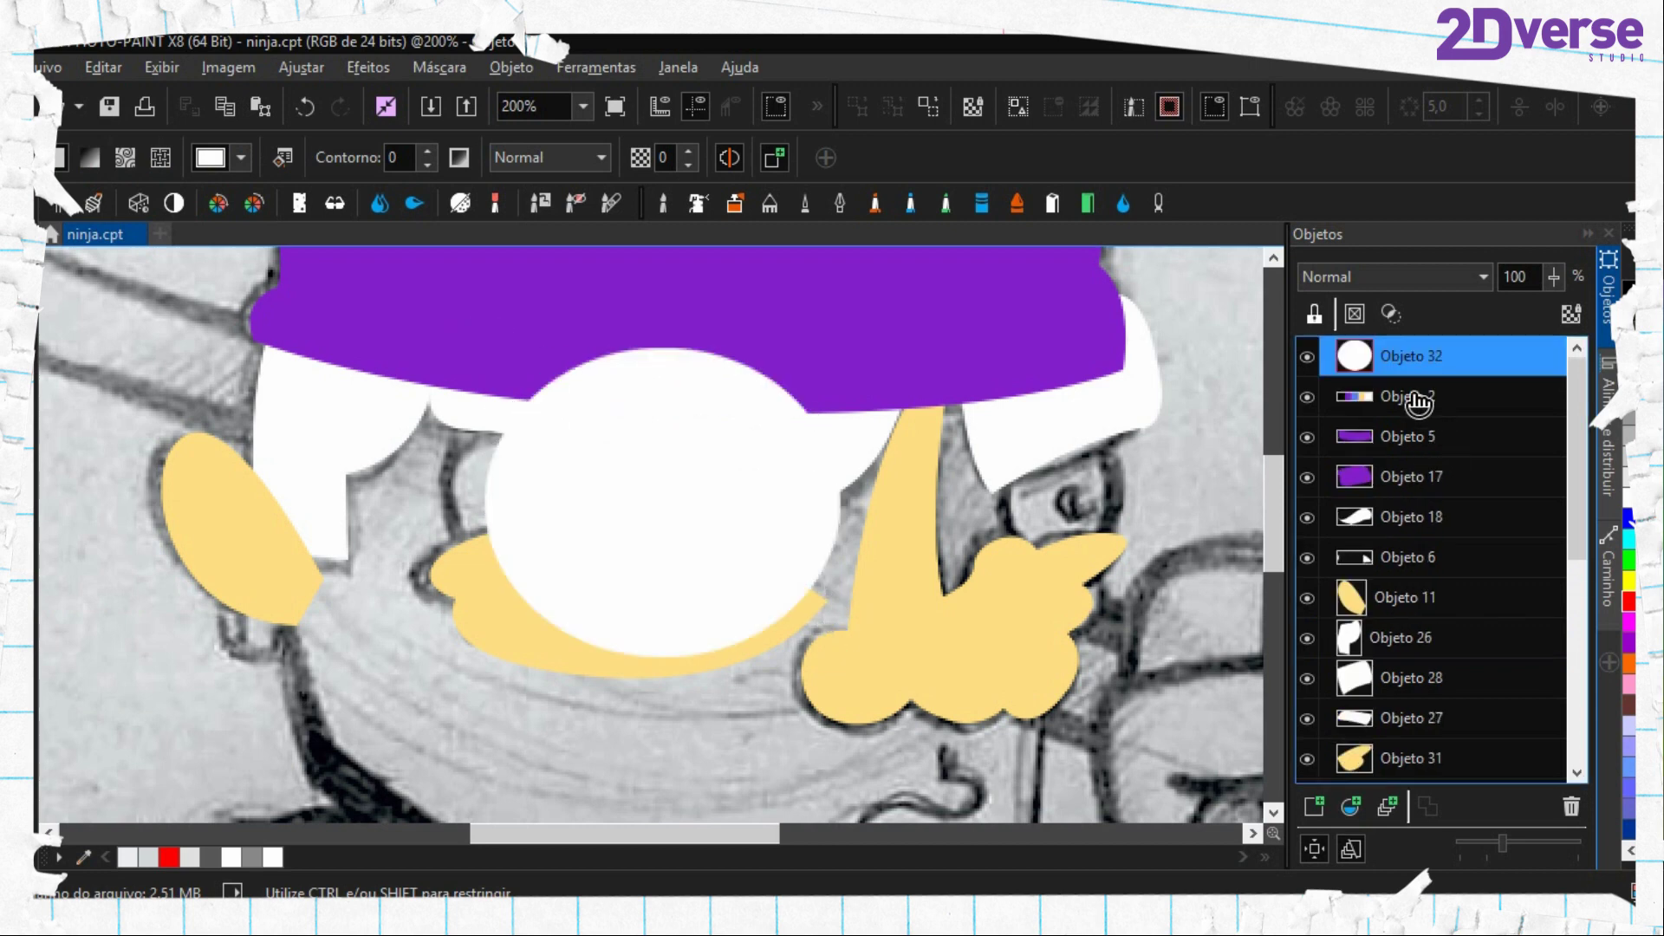
left_click_drag(1422, 357, 1426, 550)
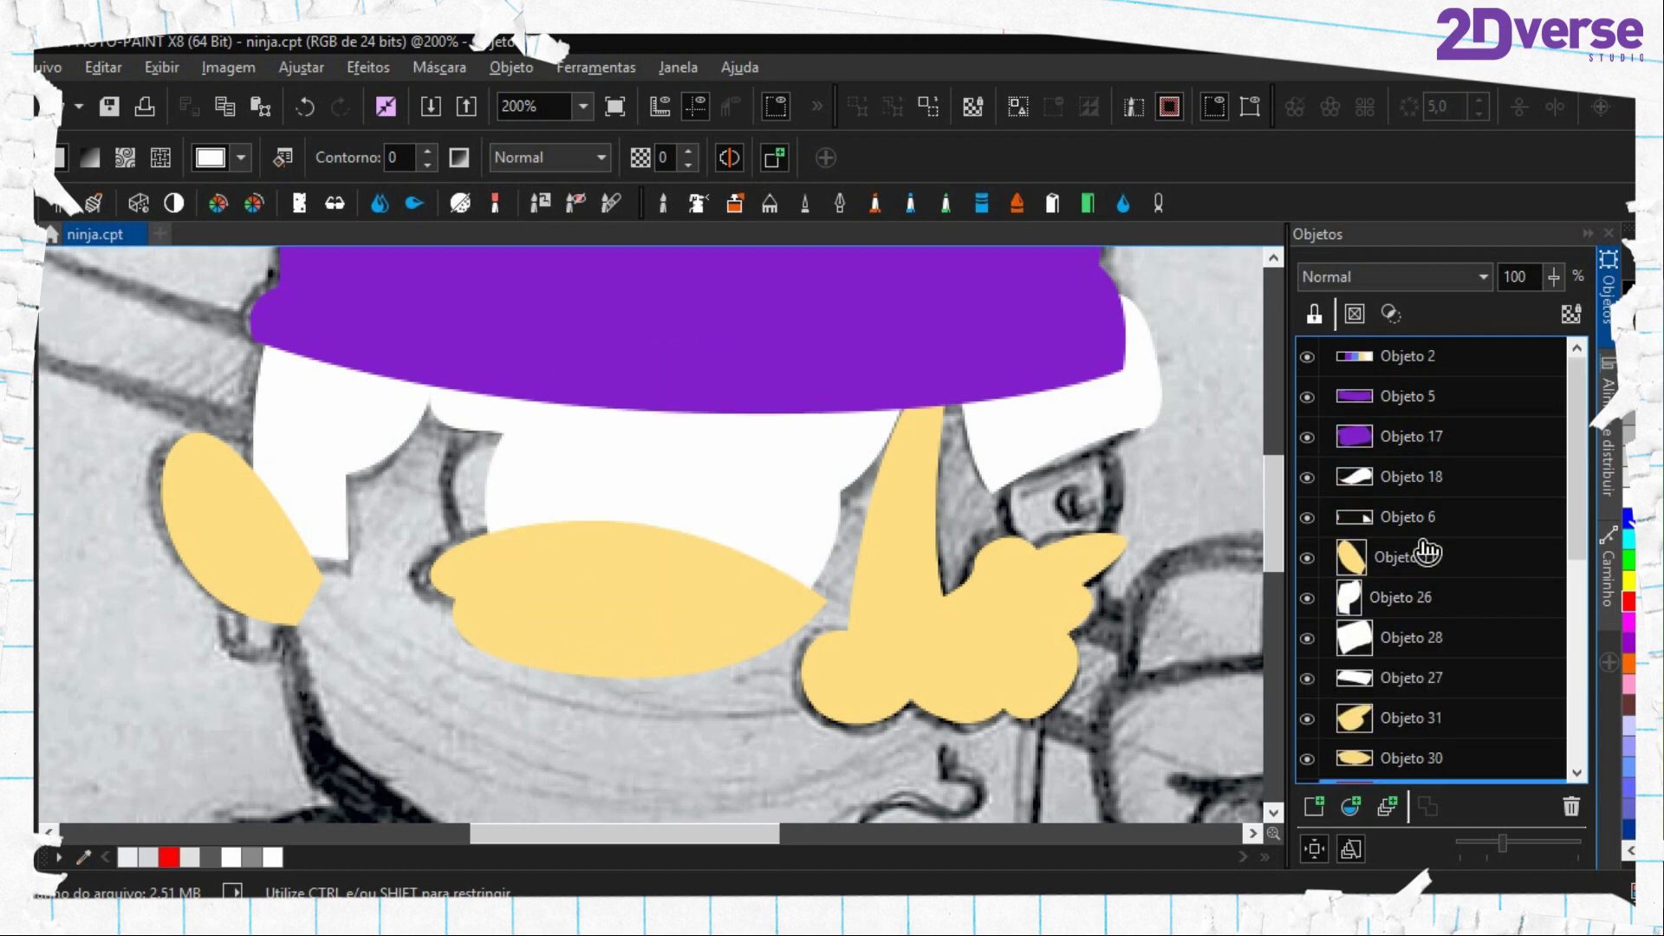
left_click(694, 520)
left_click_drag(656, 508, 654, 506)
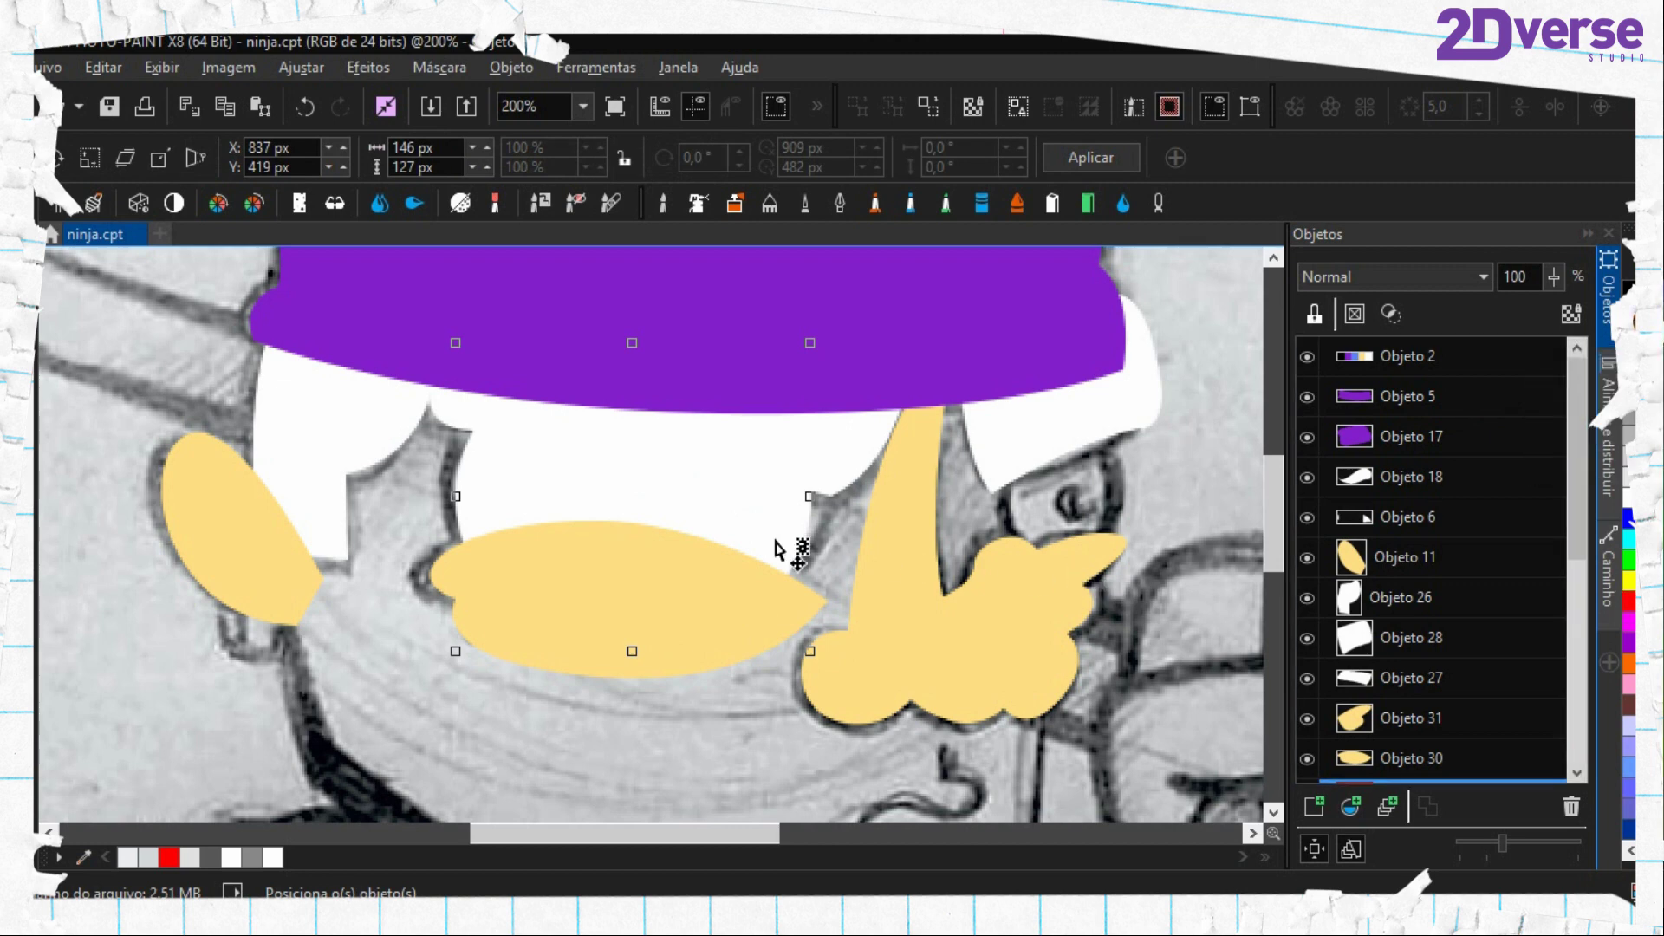
Try a light blue fill on the large eye's ellipse, then undo the fill
key("f")
left_click(665, 495)
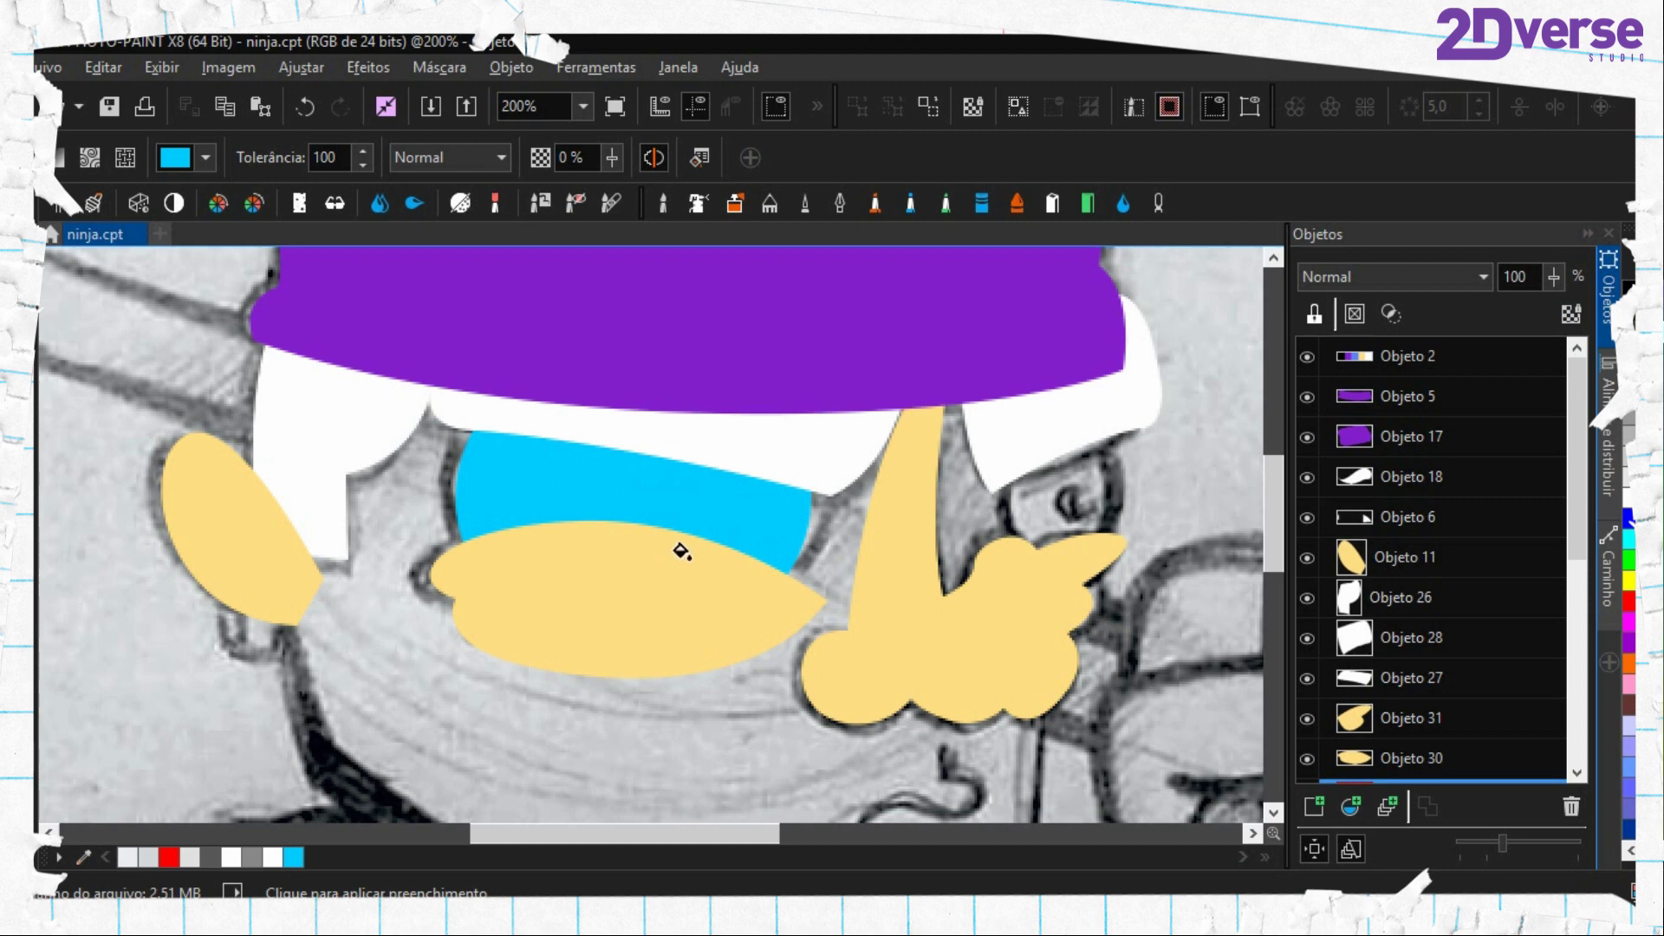
key("ctrl+z")
Reorder the eyebrow Objeto 27 below Objeto 31 and group it with the large eye's Objeto 30 and Objeto 32
key("o")
left_click(1395, 642)
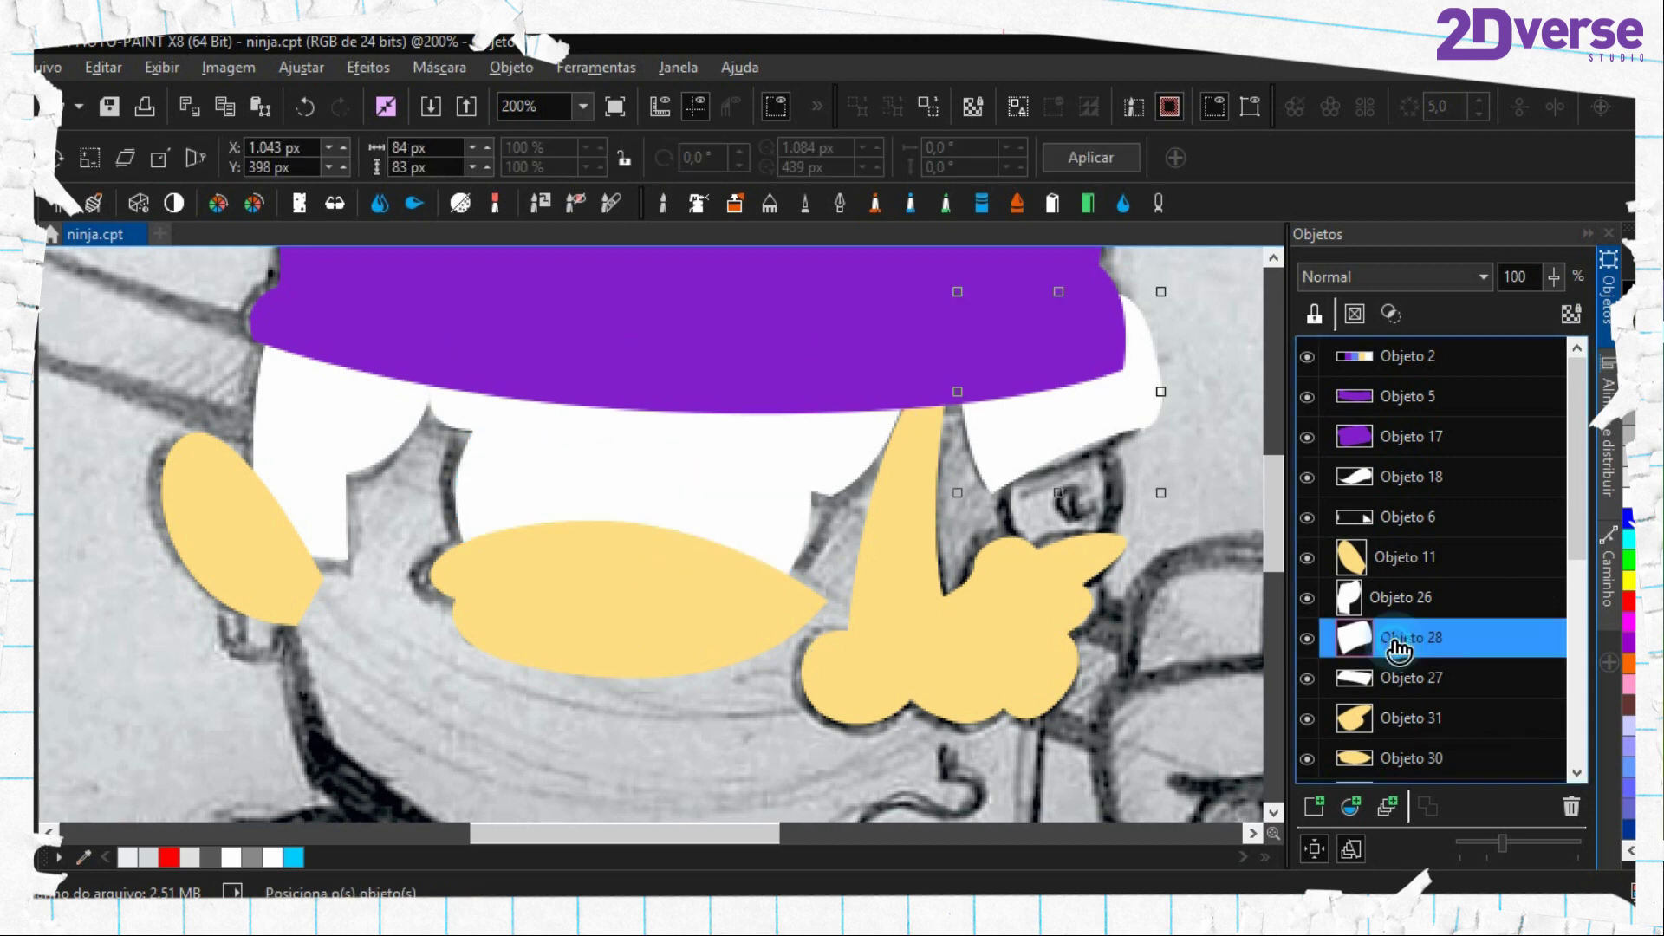
scroll(1369, 631, "down", 1)
left_click(1359, 627)
scroll(1391, 666, "down", 2)
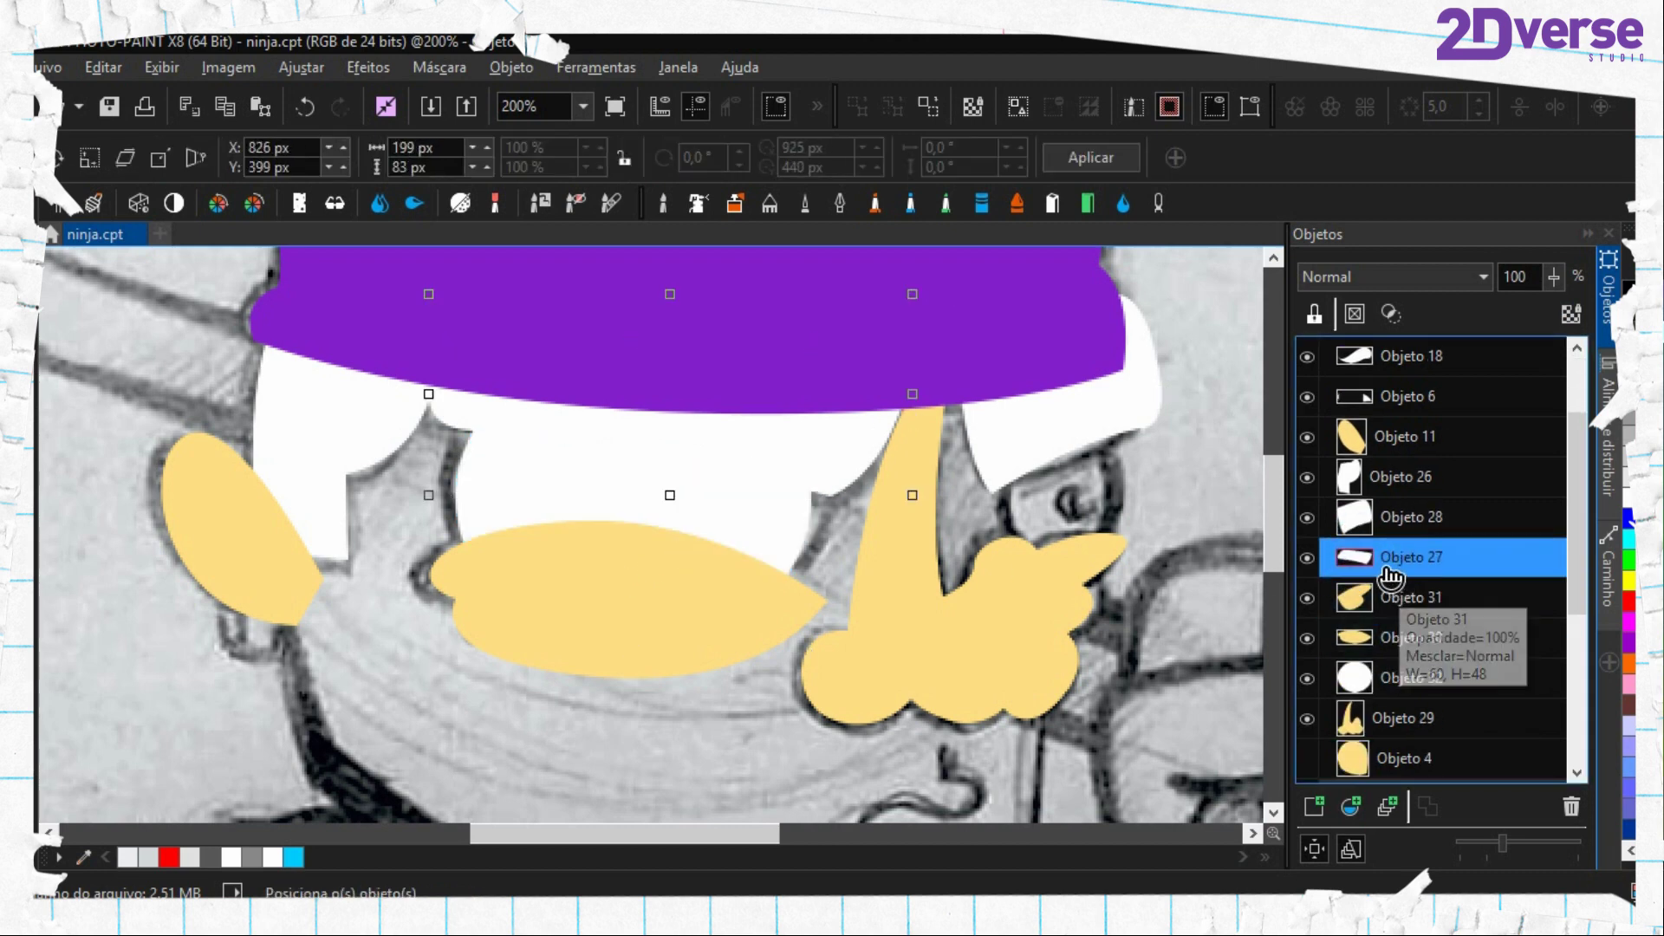
left_click_drag(1384, 567, 1385, 628)
left_click(1378, 667, "shift")
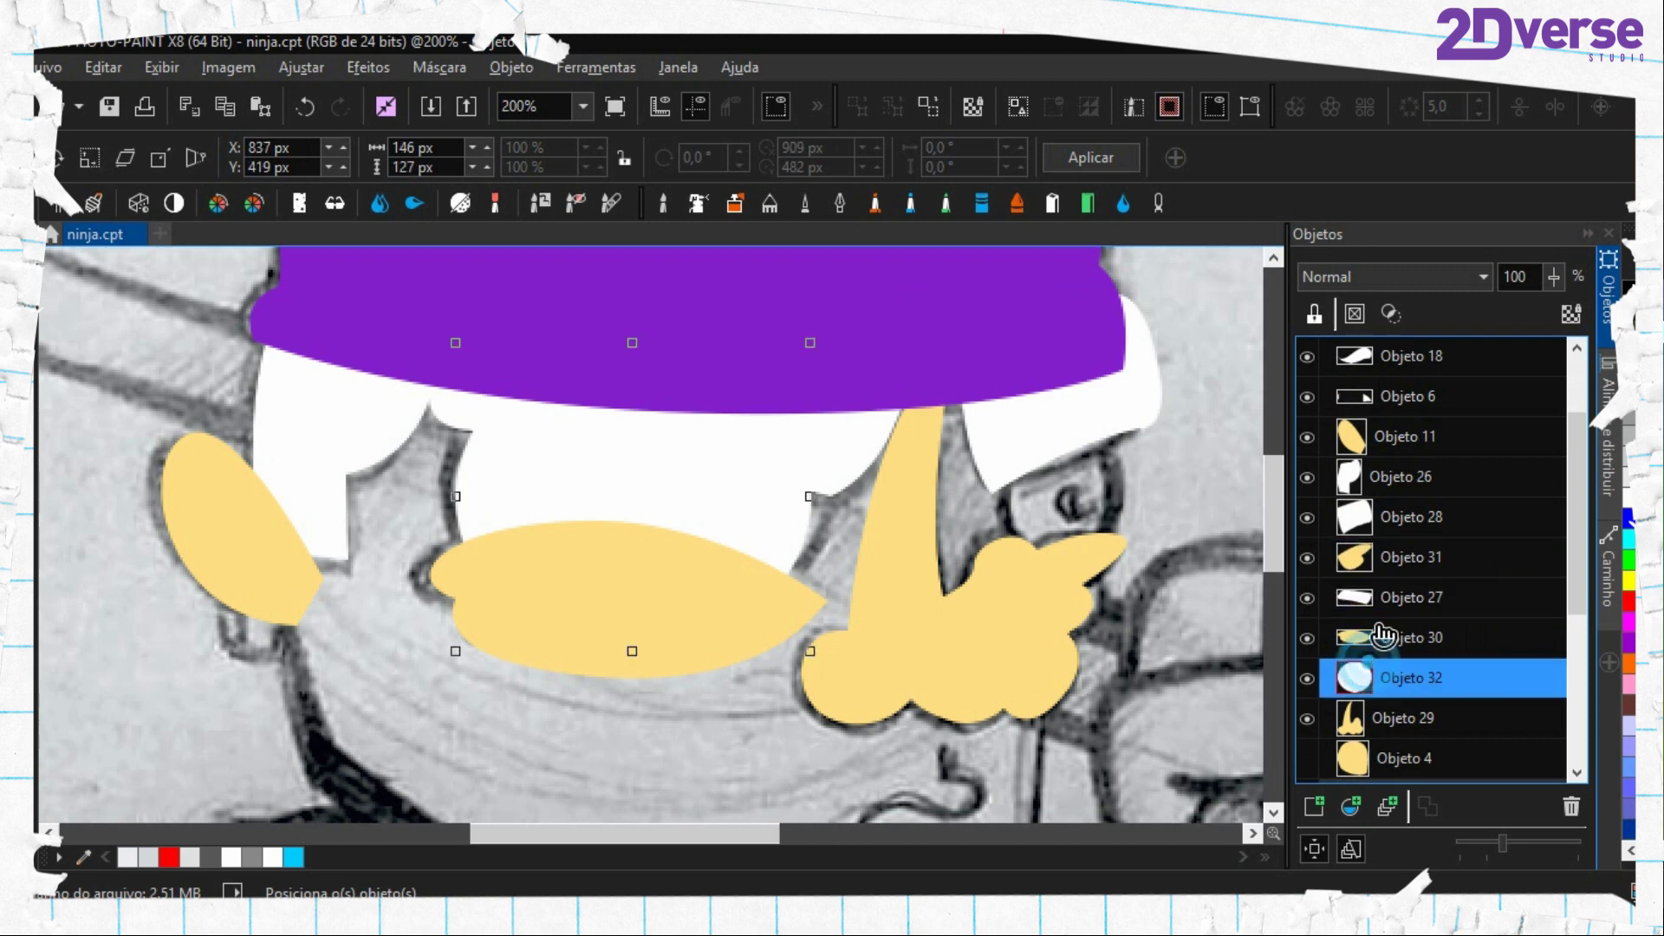
left_click(1386, 805)
Draw a light blue filled ellipse over the small eye beside the nose bridge
left_click(1393, 637)
left_click(1391, 558)
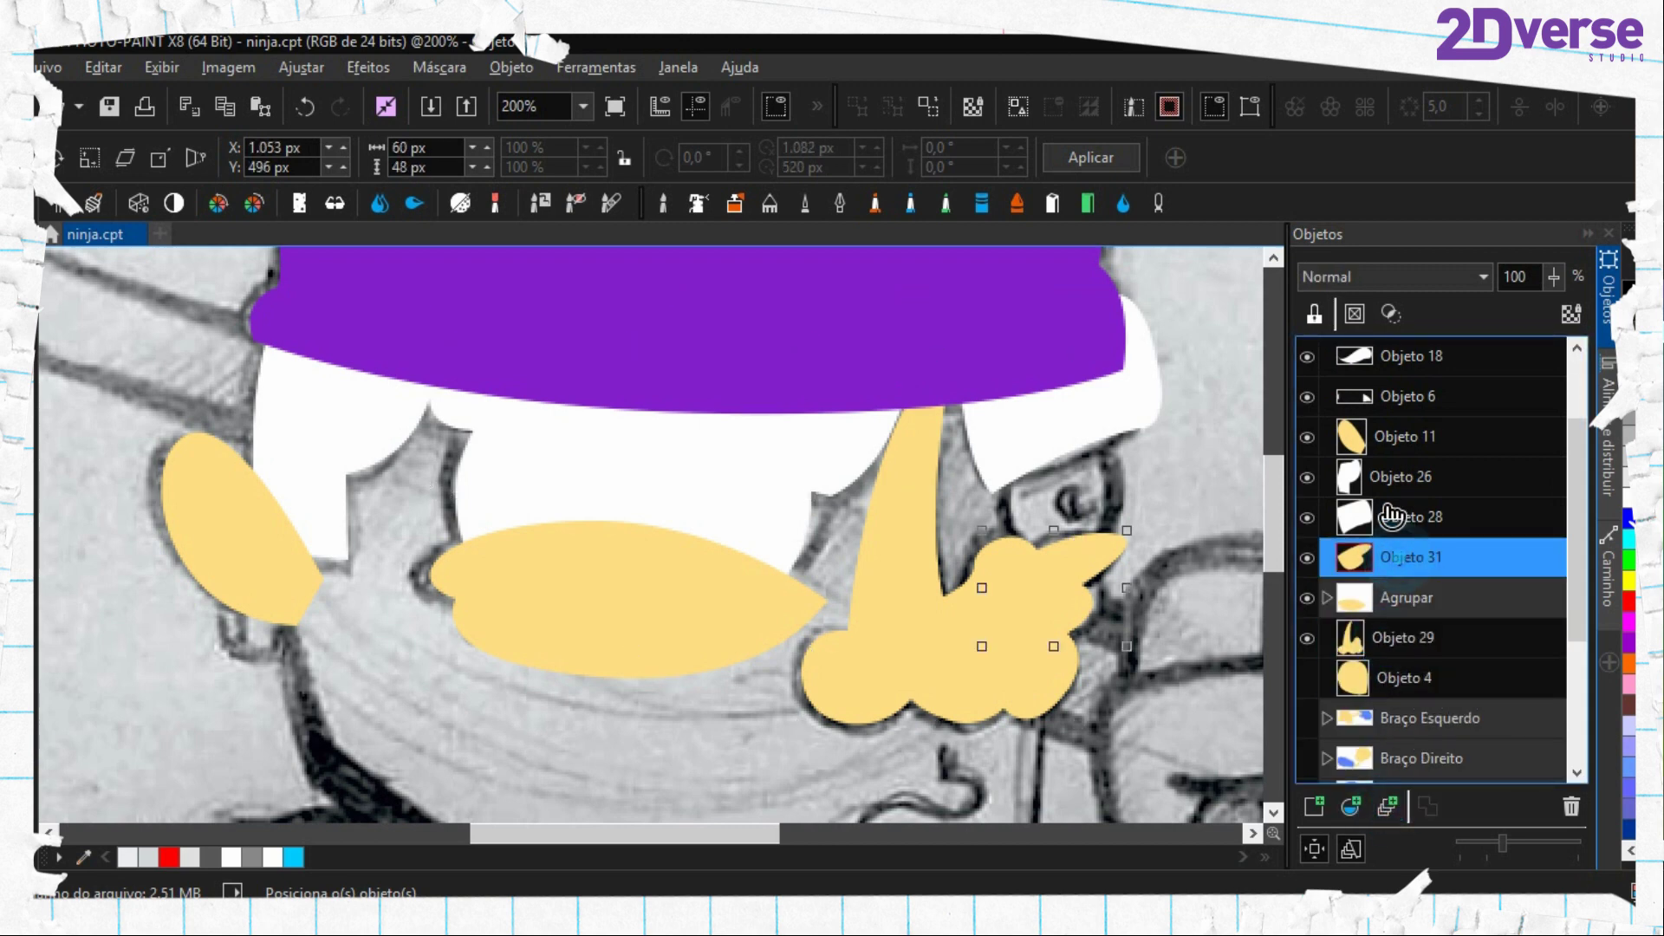
left_click(1386, 516)
left_click(1380, 476)
left_click_drag(1145, 512, 957, 502)
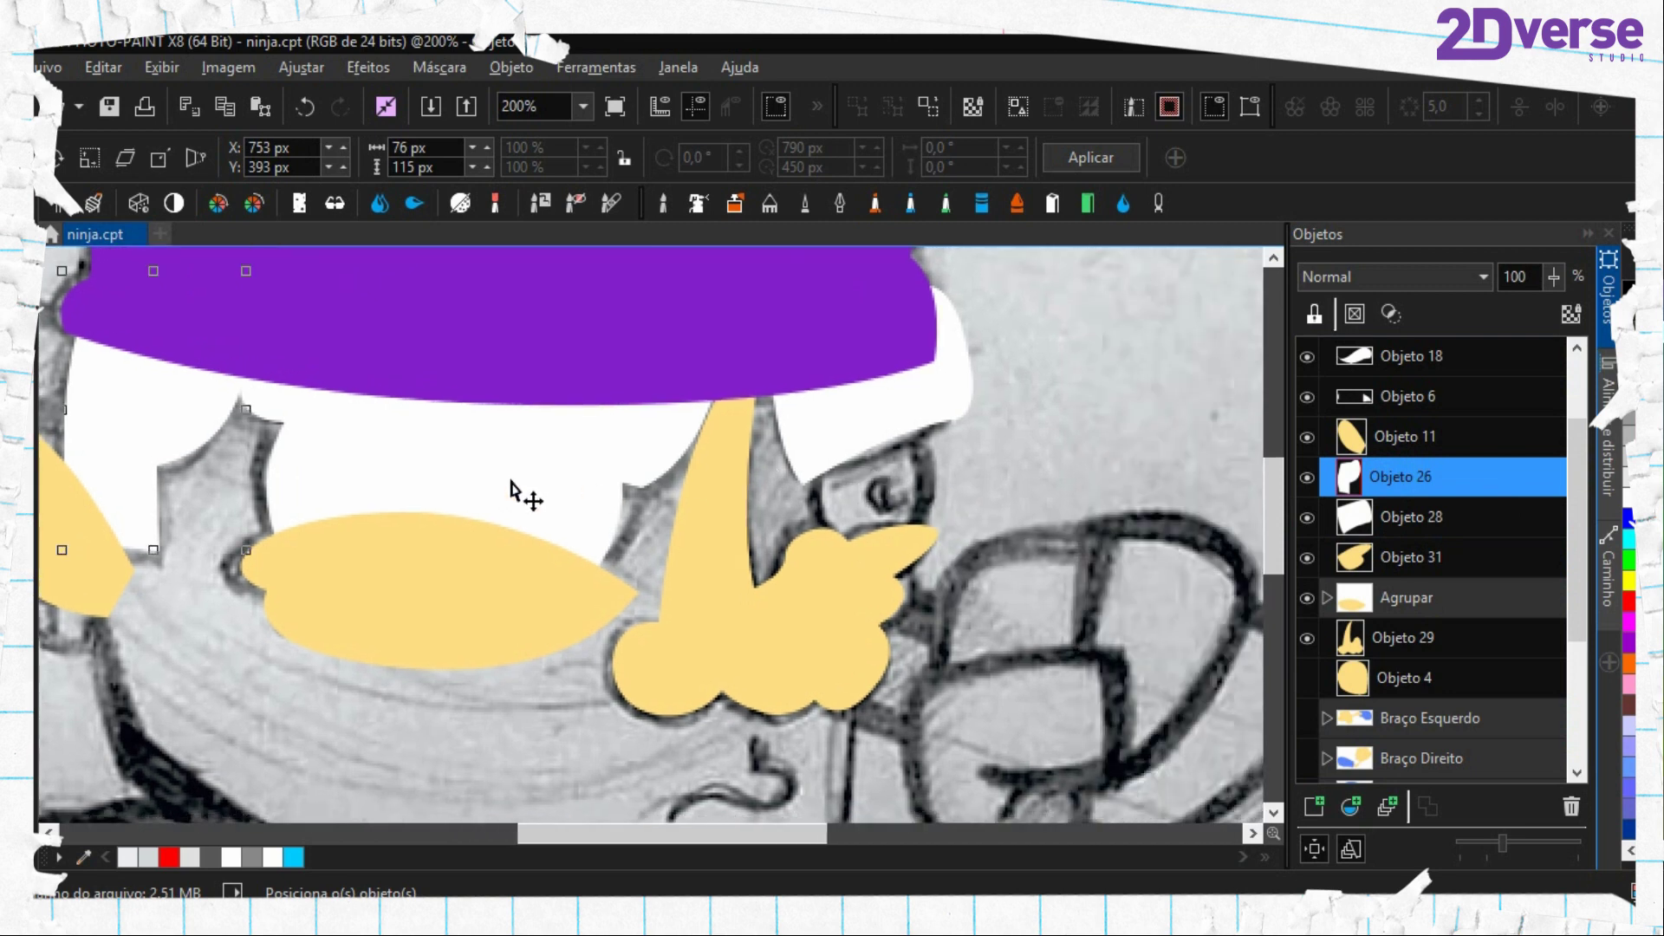
key("F7")
left_click_drag(803, 411, 945, 569)
Move the light blue ellipse below Objeto 31 in the object order and raise the nose Objeto 29 above Objeto 11
scroll(1422, 520, "up", 2)
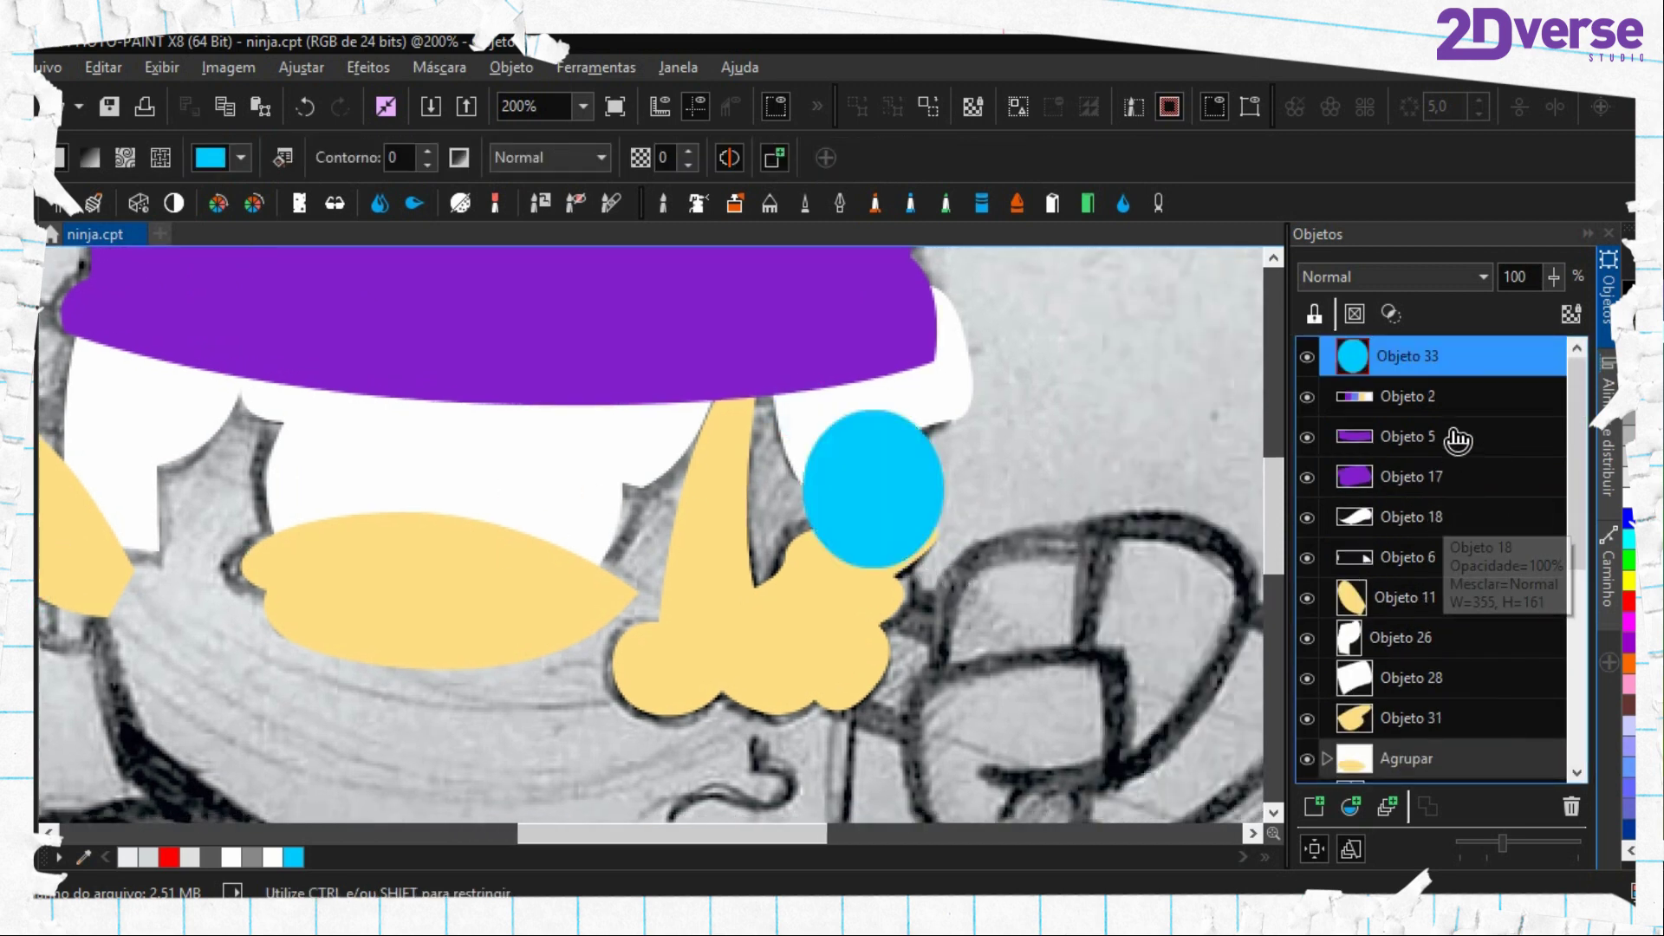
left_click_drag(1421, 360, 1414, 463)
scroll(1003, 509, "down", 3)
scroll(1403, 728, "down", 2)
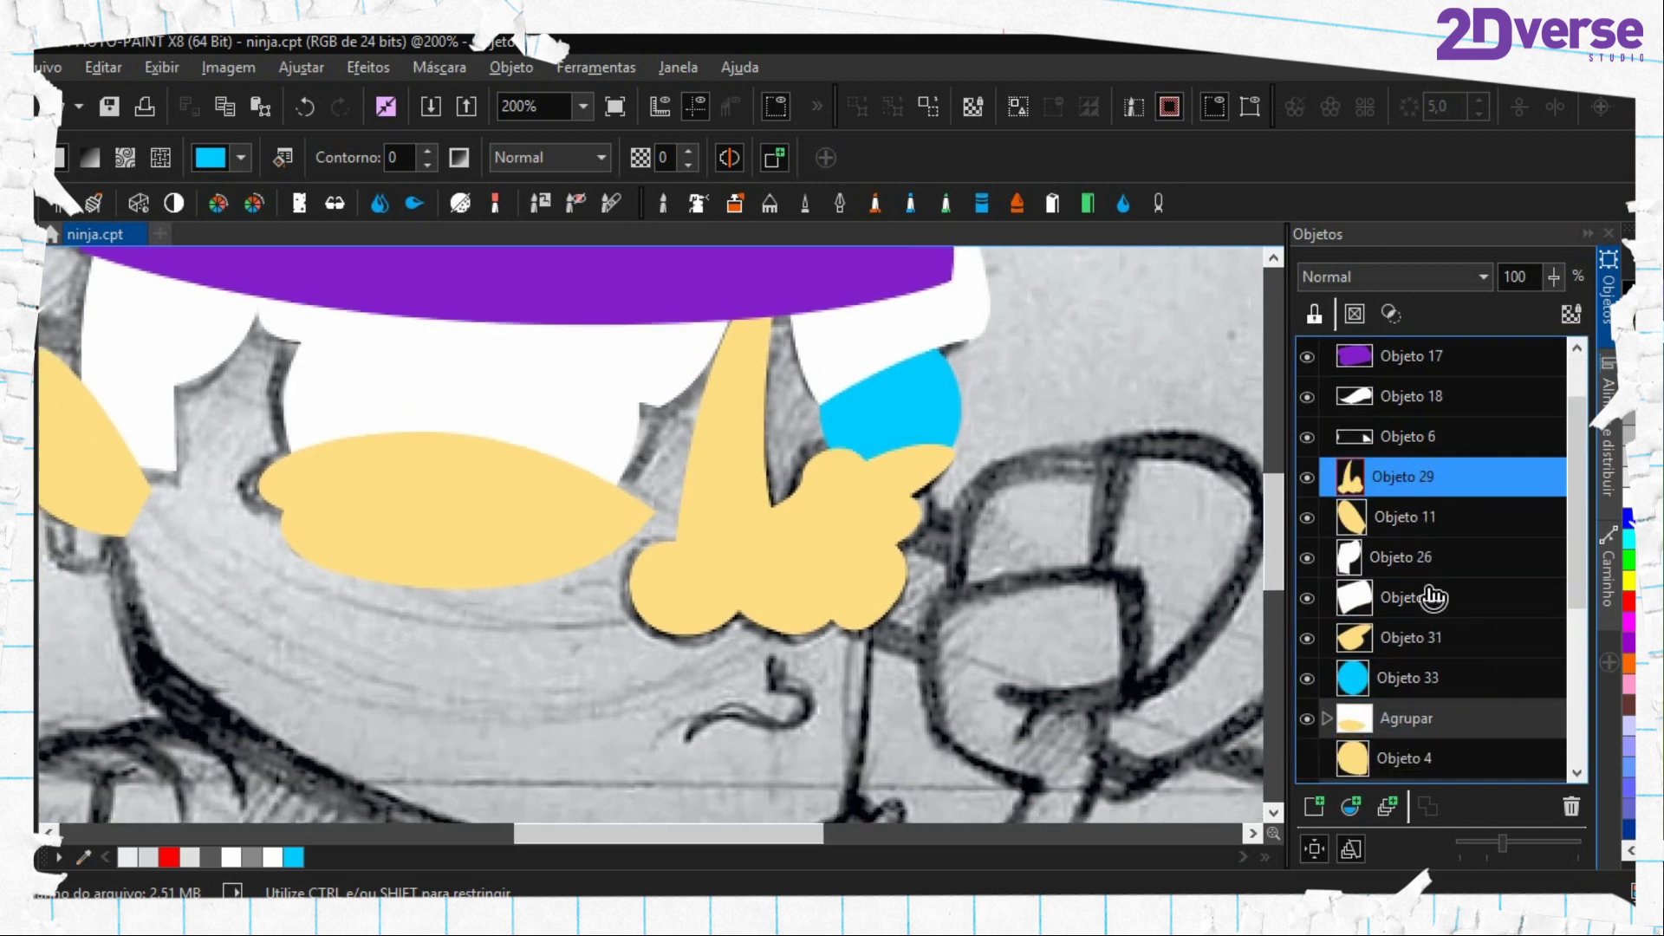
Recolor the small eye's ellipse white, sampling the color from the eyebrow above it
left_click(1378, 680)
key("f")
left_click(893, 346)
left_click(915, 404)
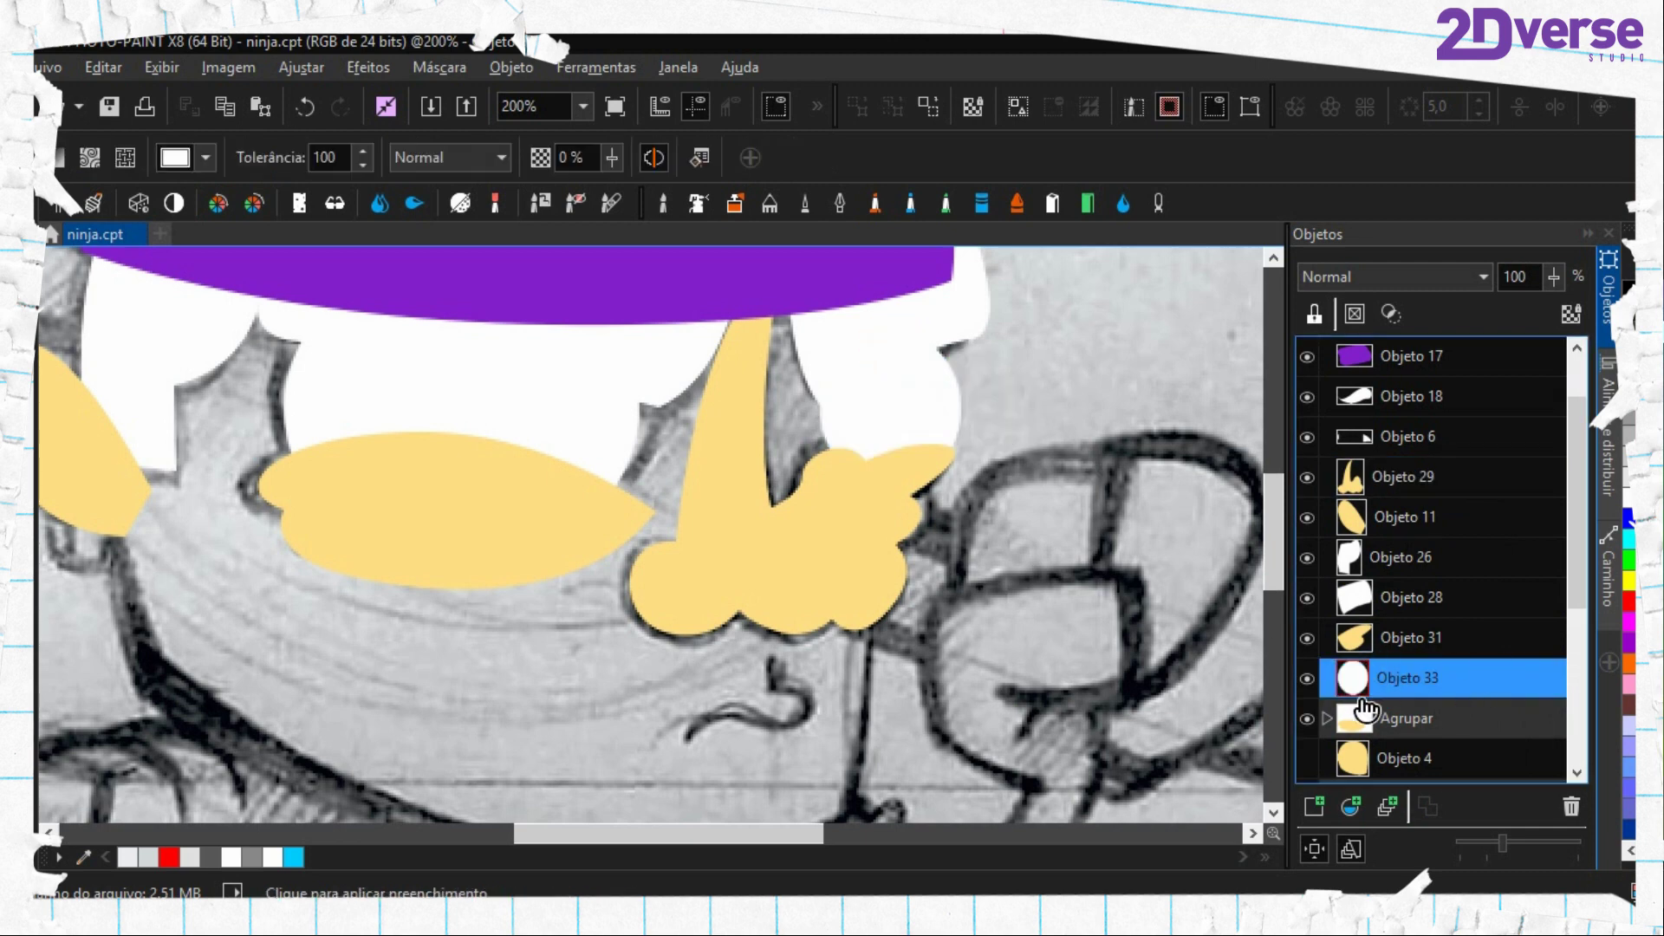
Group the small eye's Objeto 28, Objeto 31 and Objeto 33
left_click(1376, 641)
left_click(1372, 603)
left_click(1376, 669, "shift")
left_click(1390, 806)
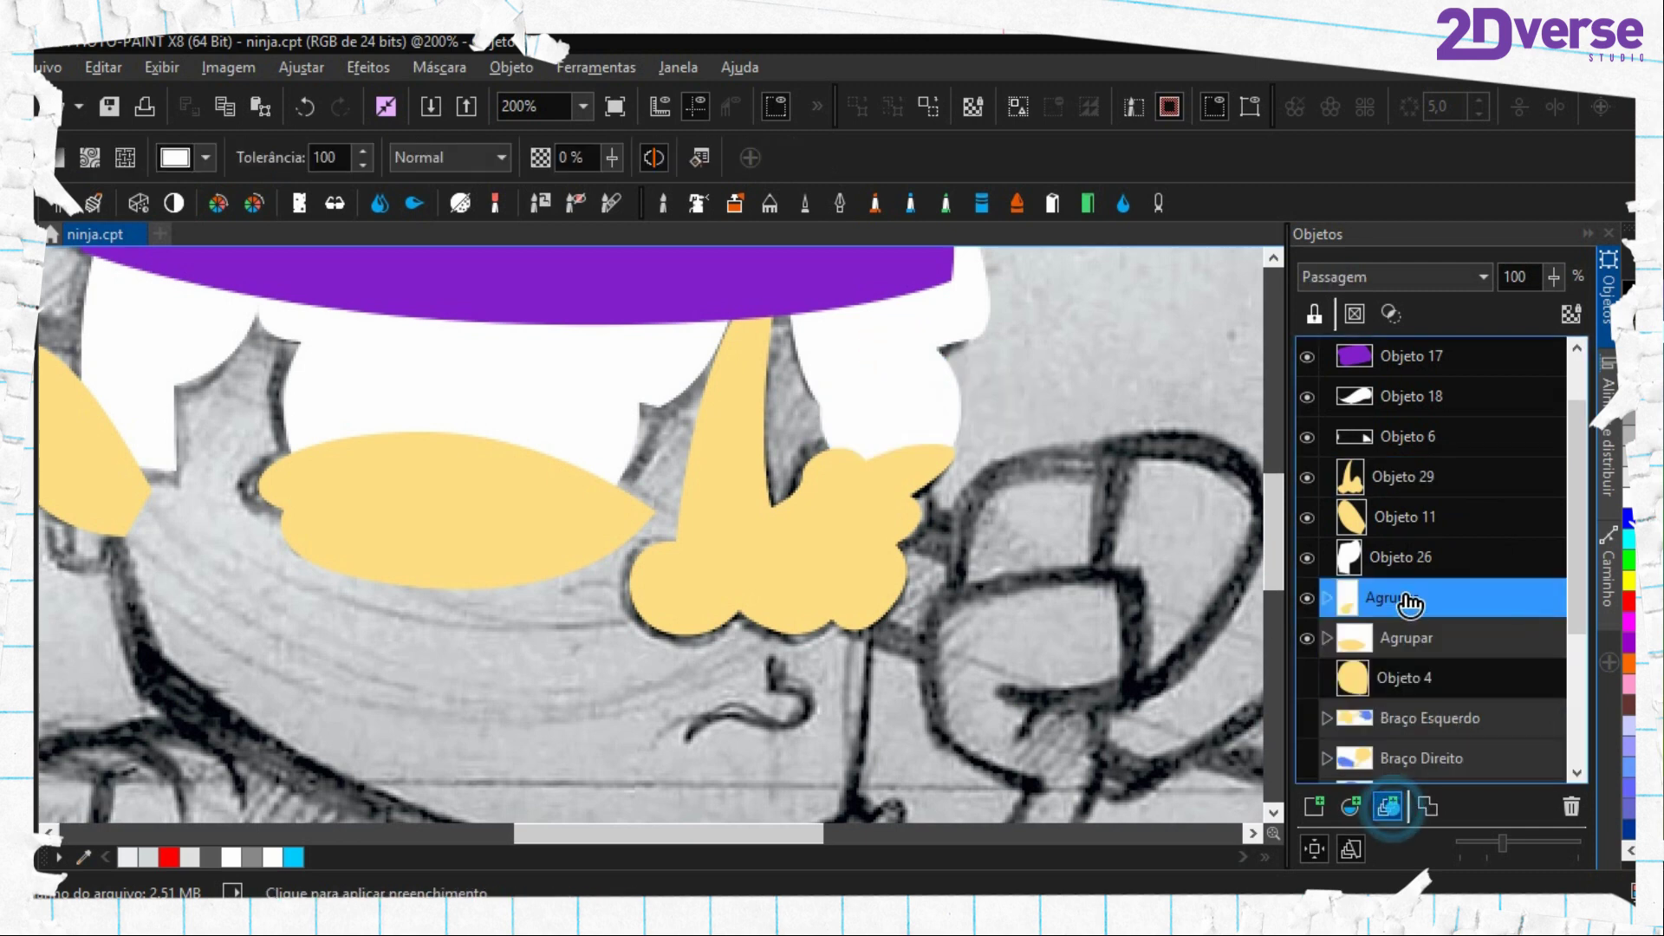
Move the sideburn Objeto 26 below both eye groups and directly above Objeto 4
left_click_drag(1383, 552, 1379, 673)
left_click(23, 213)
scroll(739, 498, "down", 2)
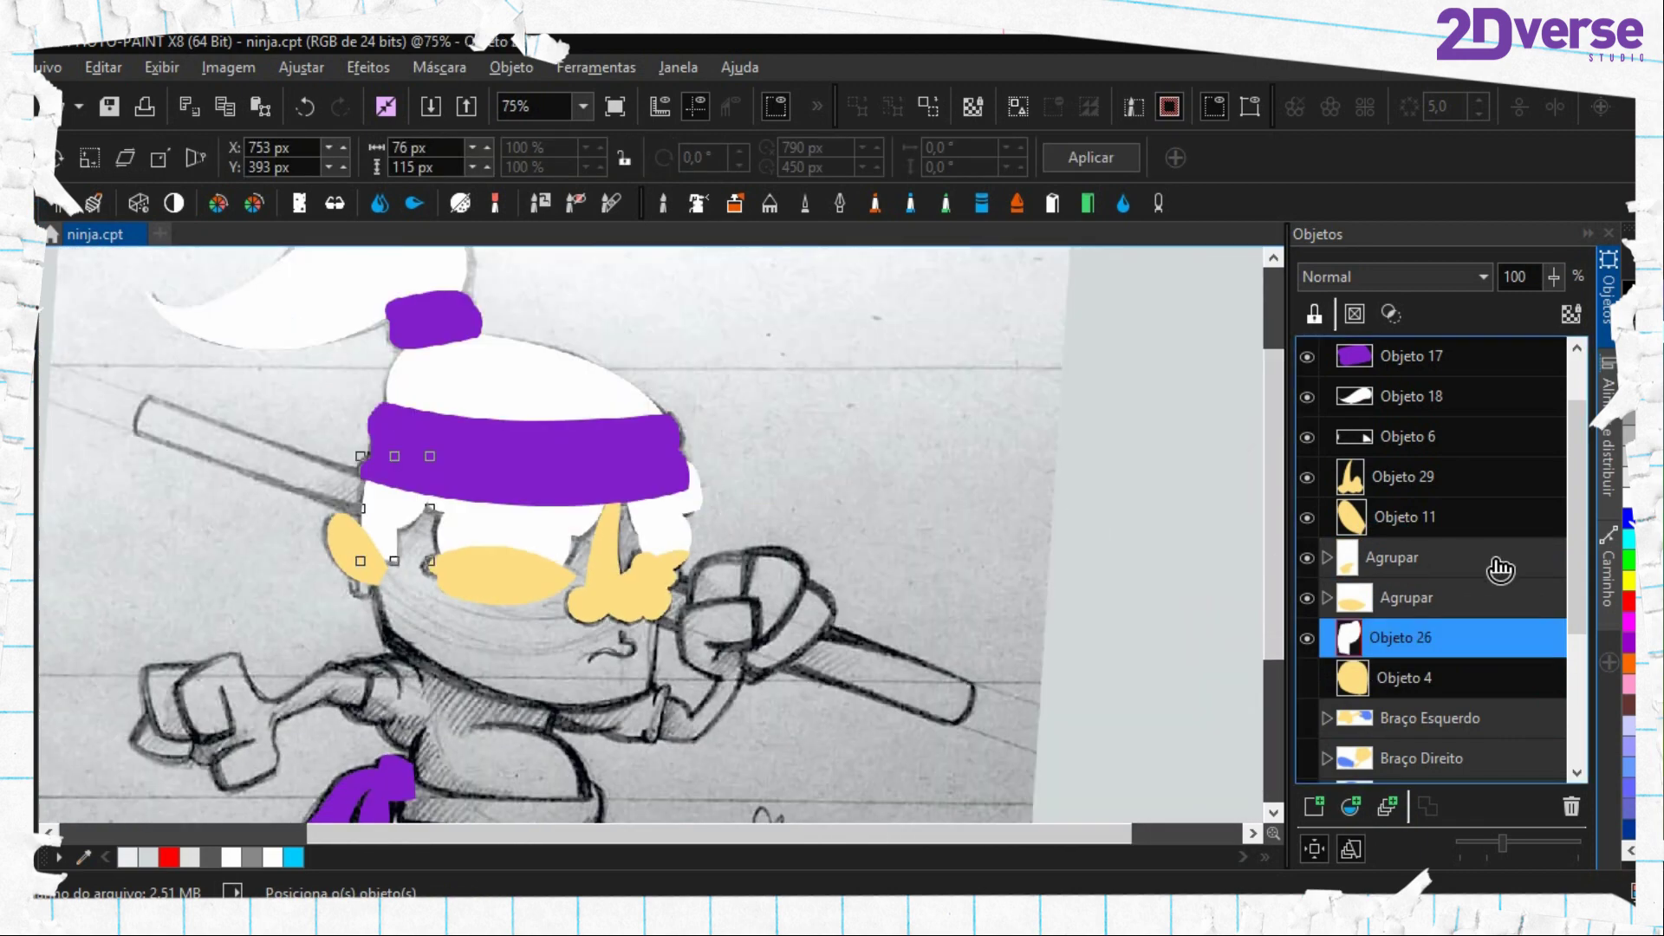
Show the head Objeto 4 and the Braço Esquerdo, Braço Direito and Corpo groups
left_click(1308, 679)
scroll(791, 555, "down", 1)
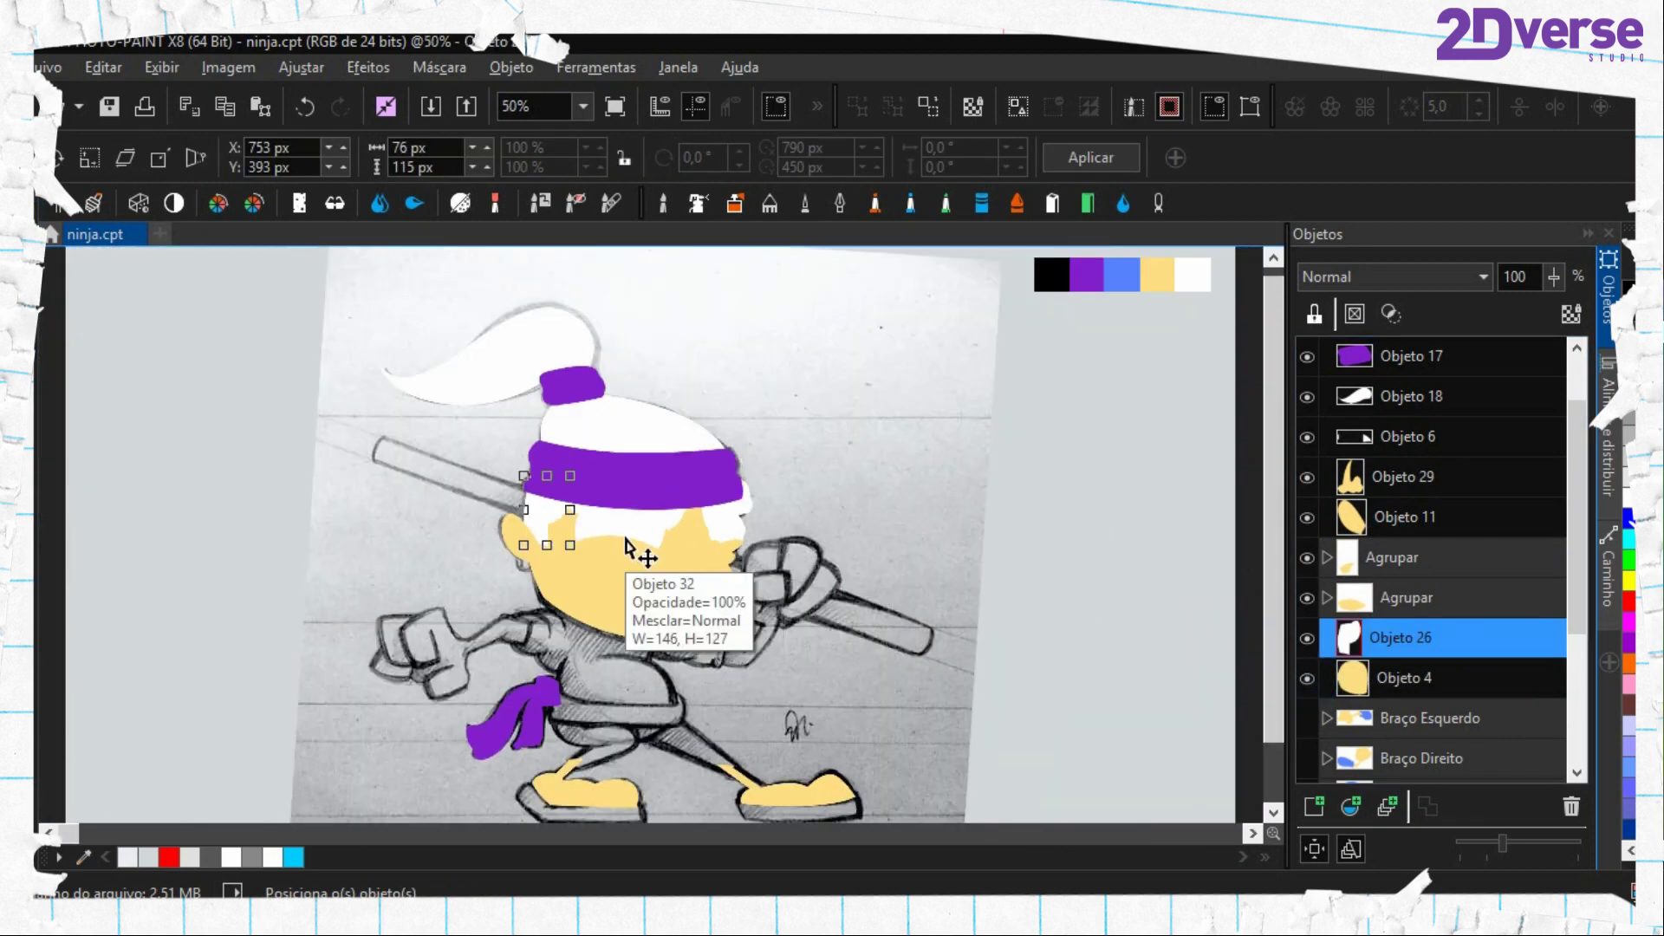
scroll(546, 633, "up", 1)
scroll(781, 531, "up", 1)
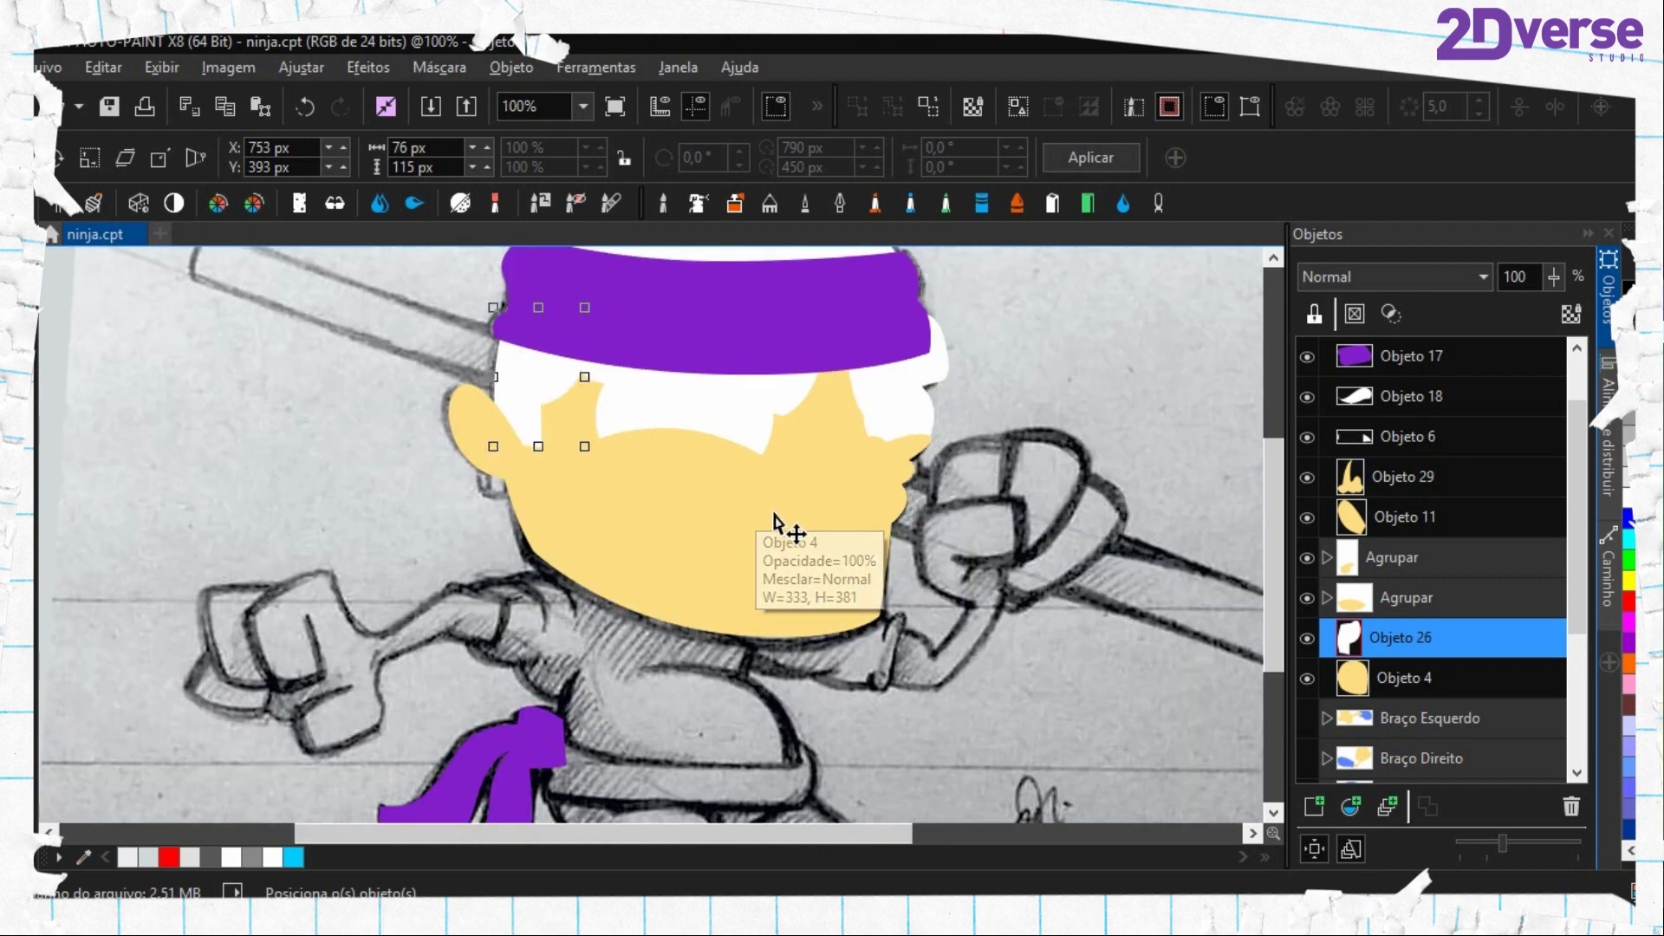
scroll(1349, 689, "down", 1)
left_click(1307, 641)
left_click(1307, 678)
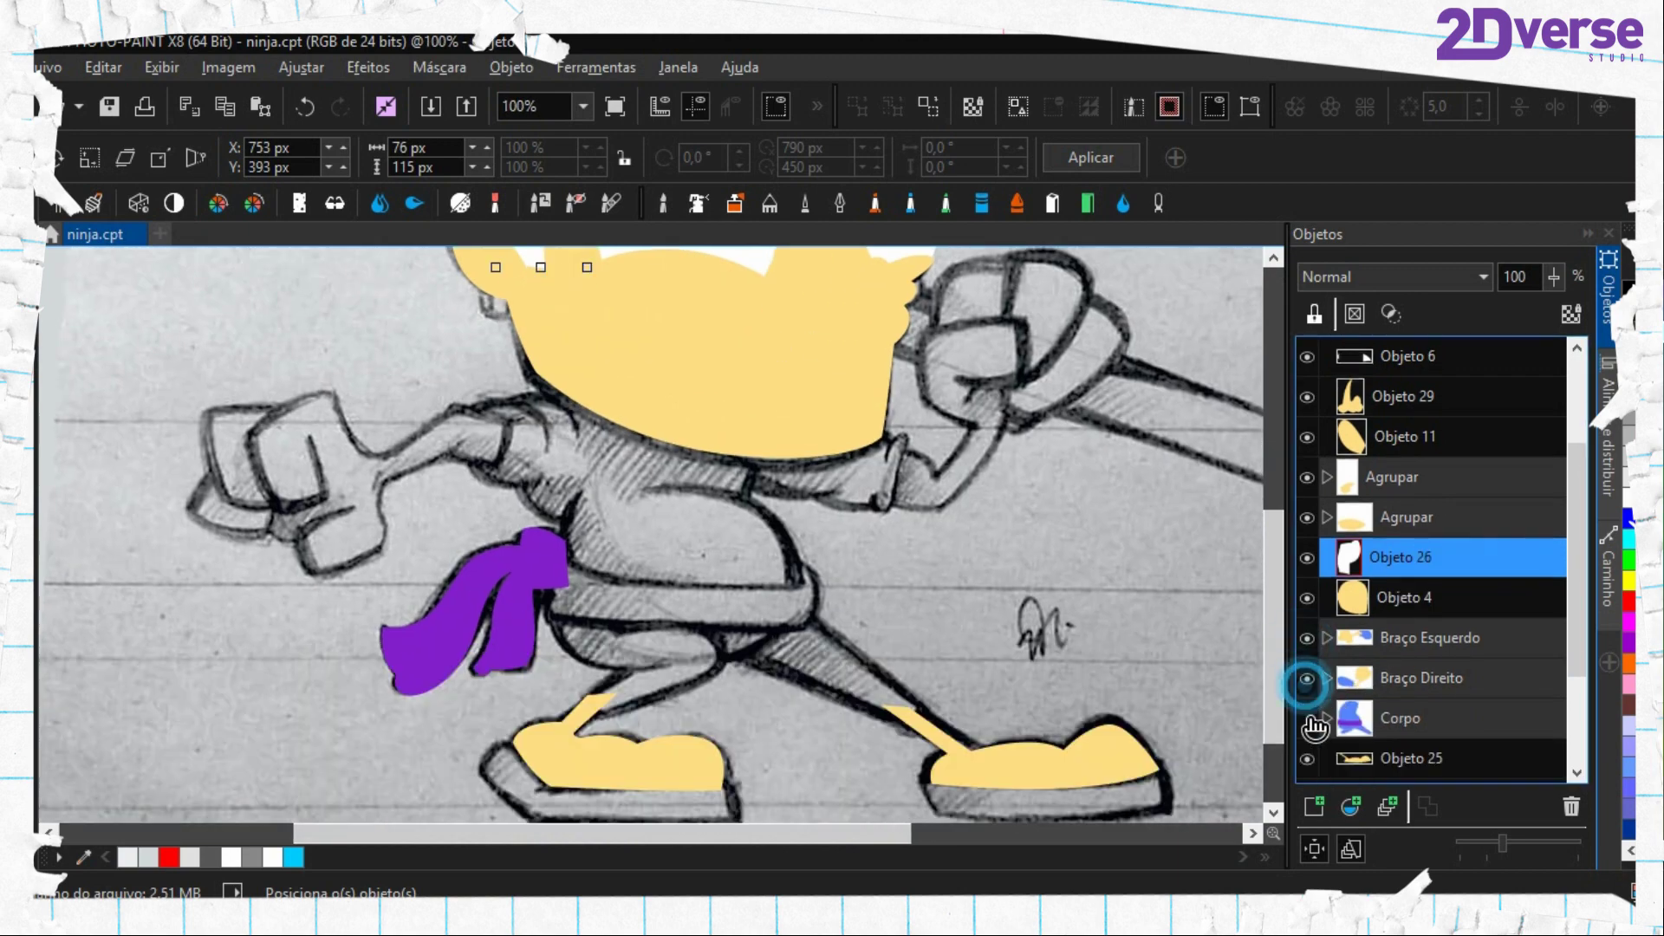
left_click(1306, 719)
Examine the whole colored figure from the hair down to the feet for parts still uncolored
scroll(798, 575, "down", 1)
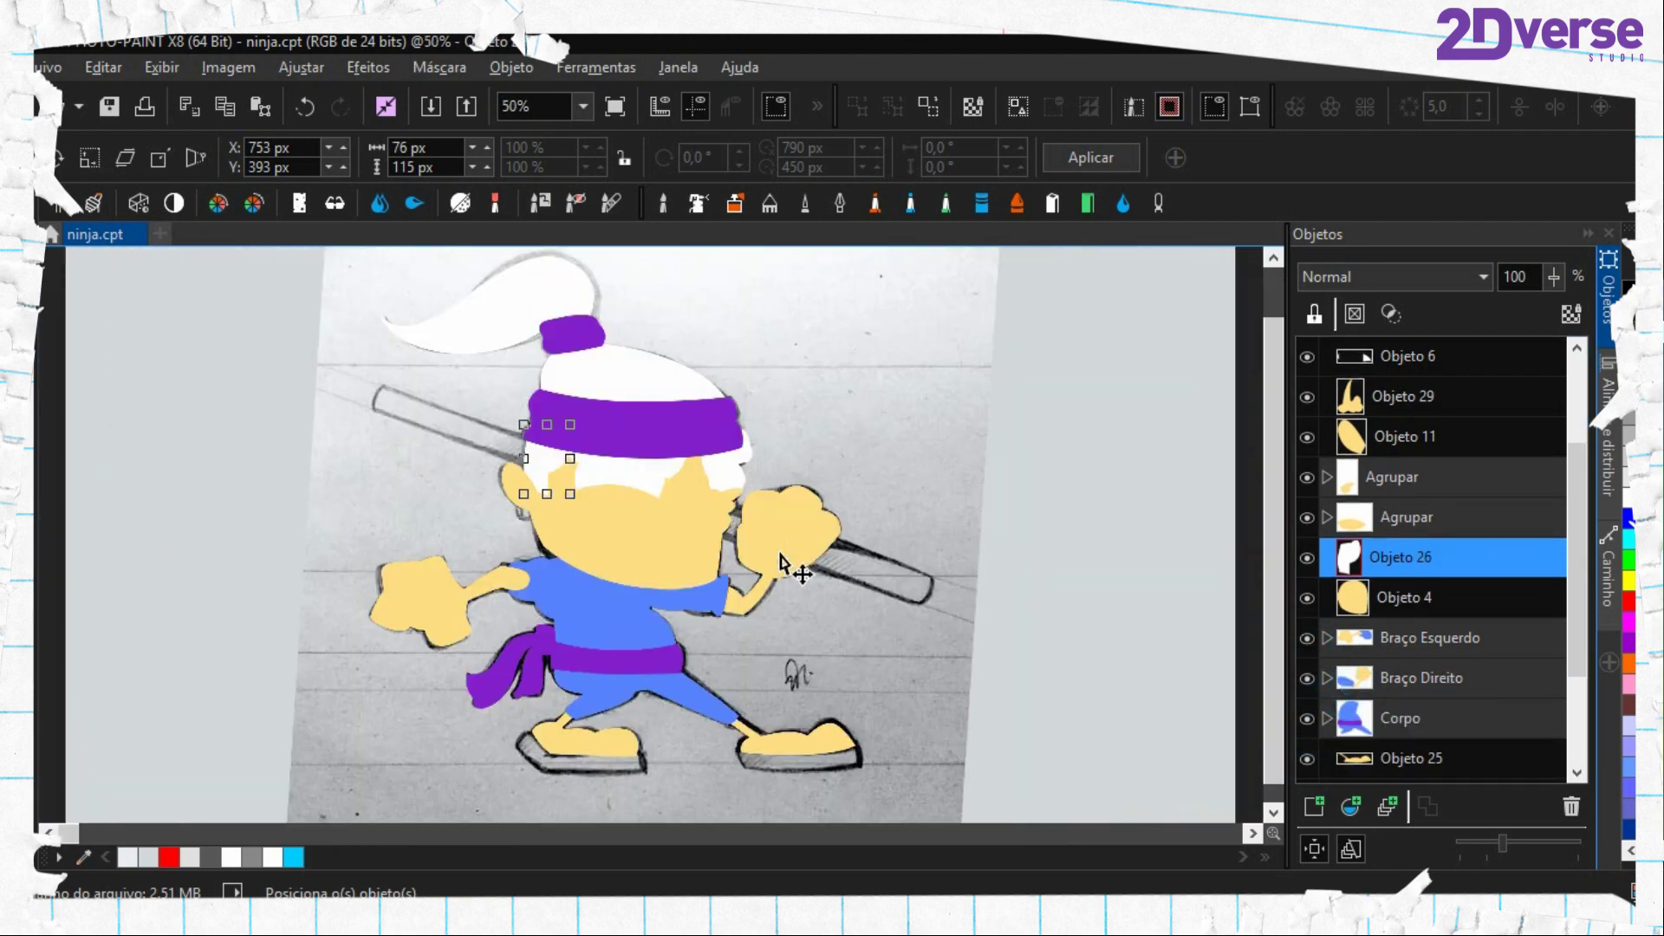
scroll(668, 650, "up", 1)
scroll(732, 490, "down", 1)
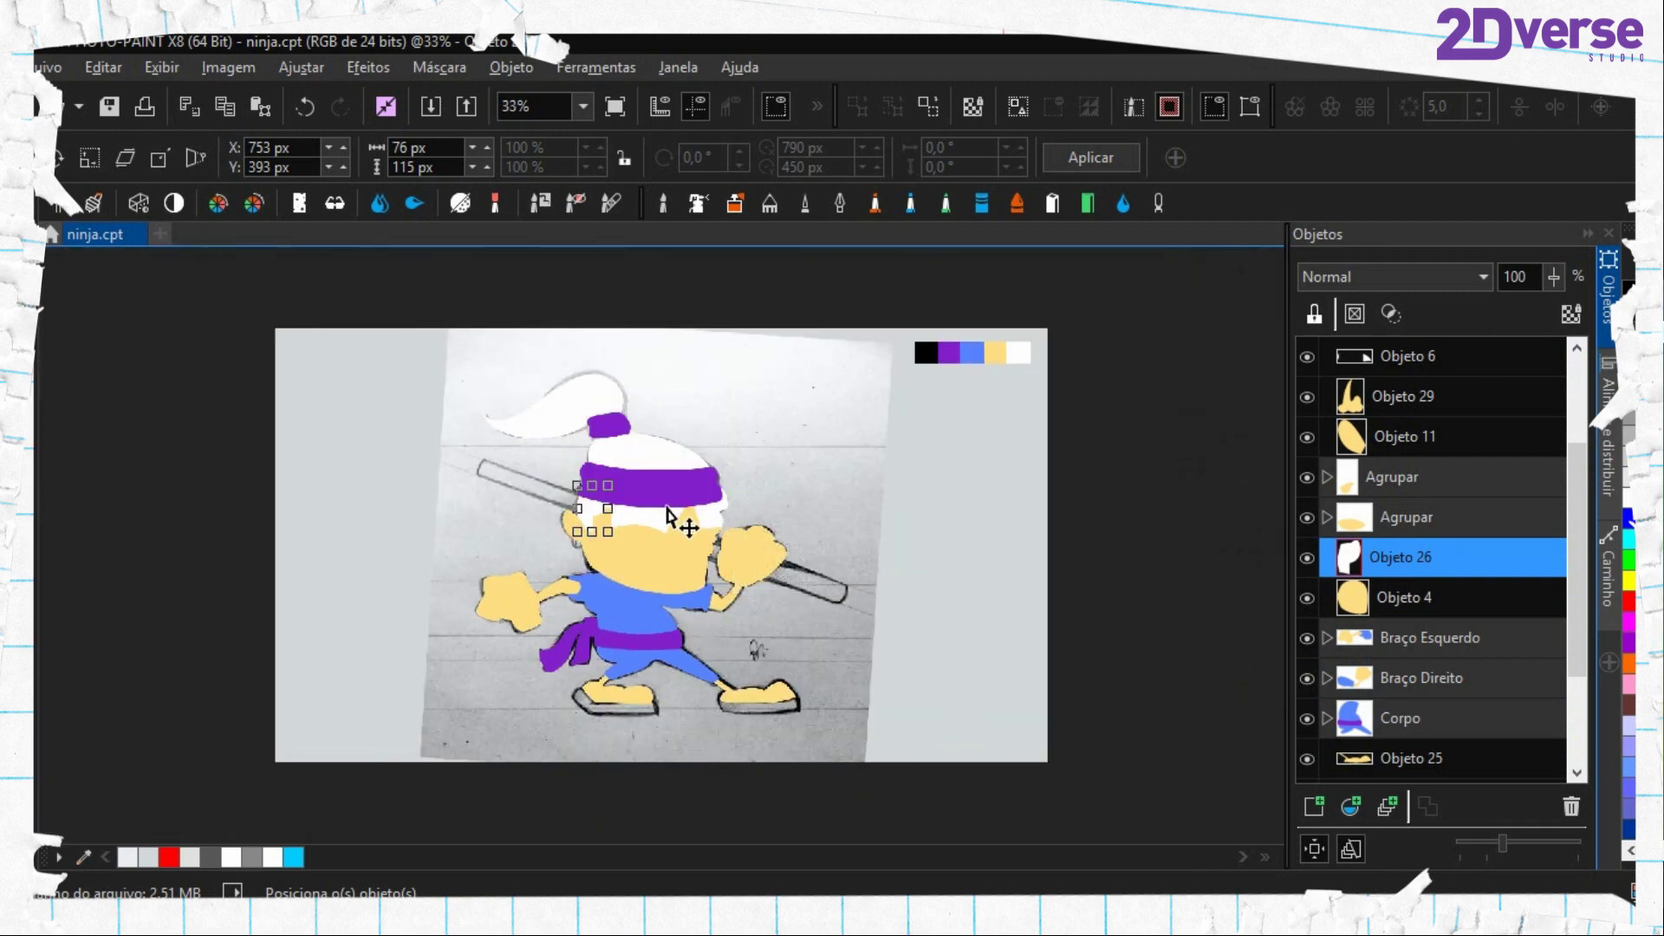
scroll(595, 550, "up", 1)
scroll(582, 587, "down", 5)
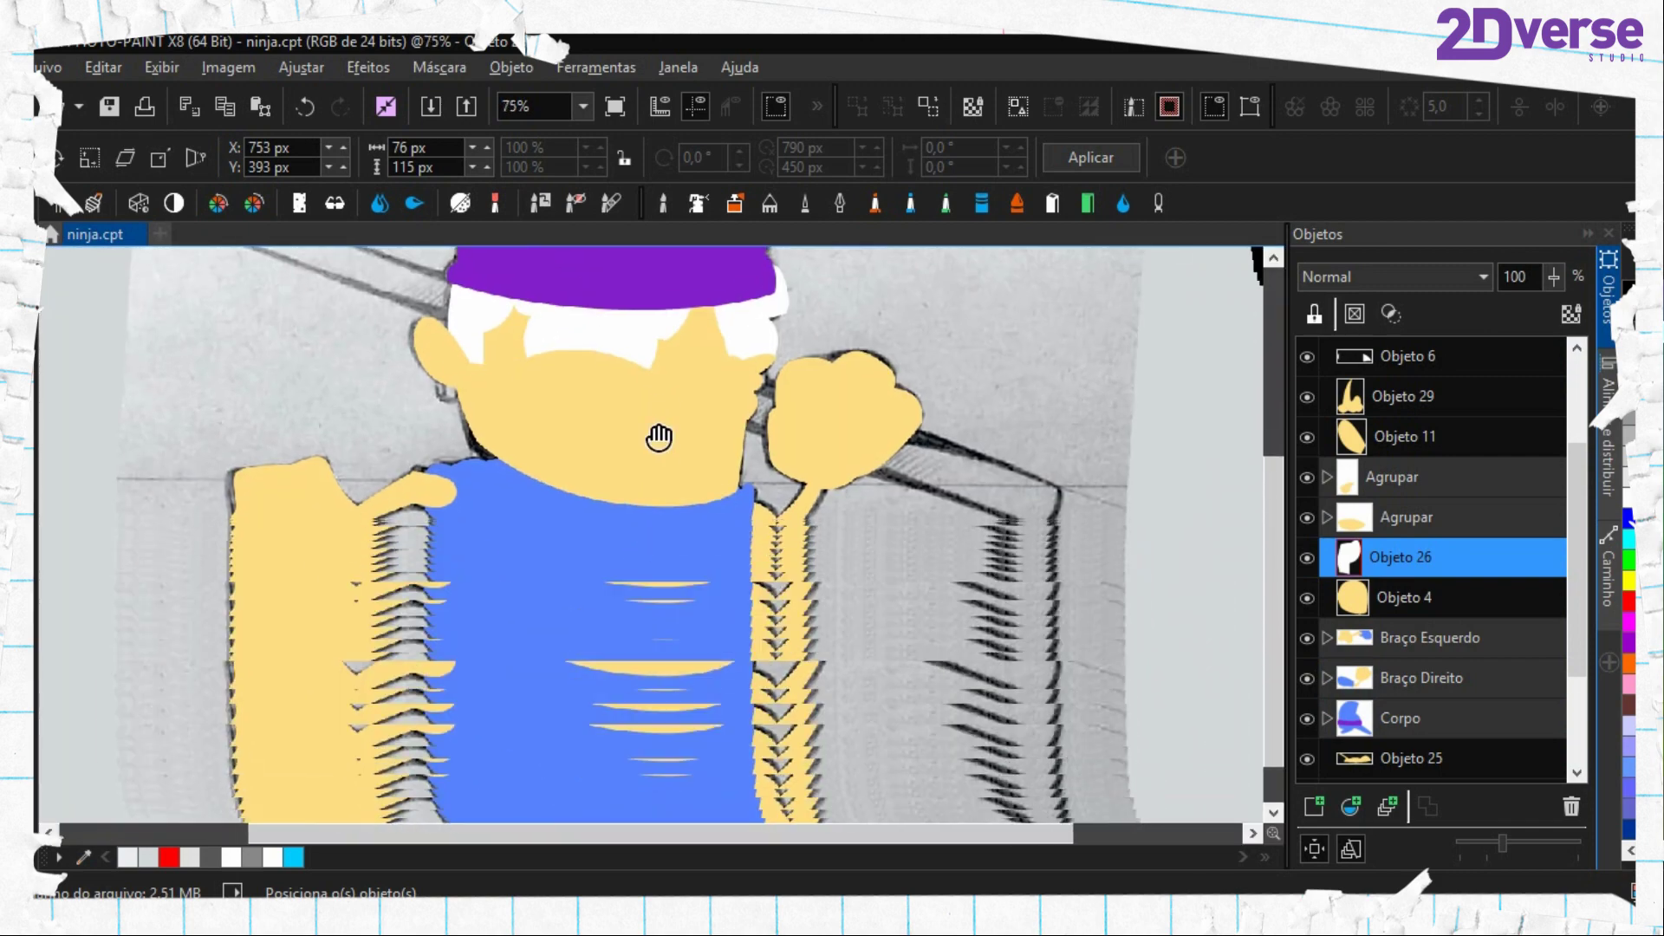
scroll(668, 379, "up", 4)
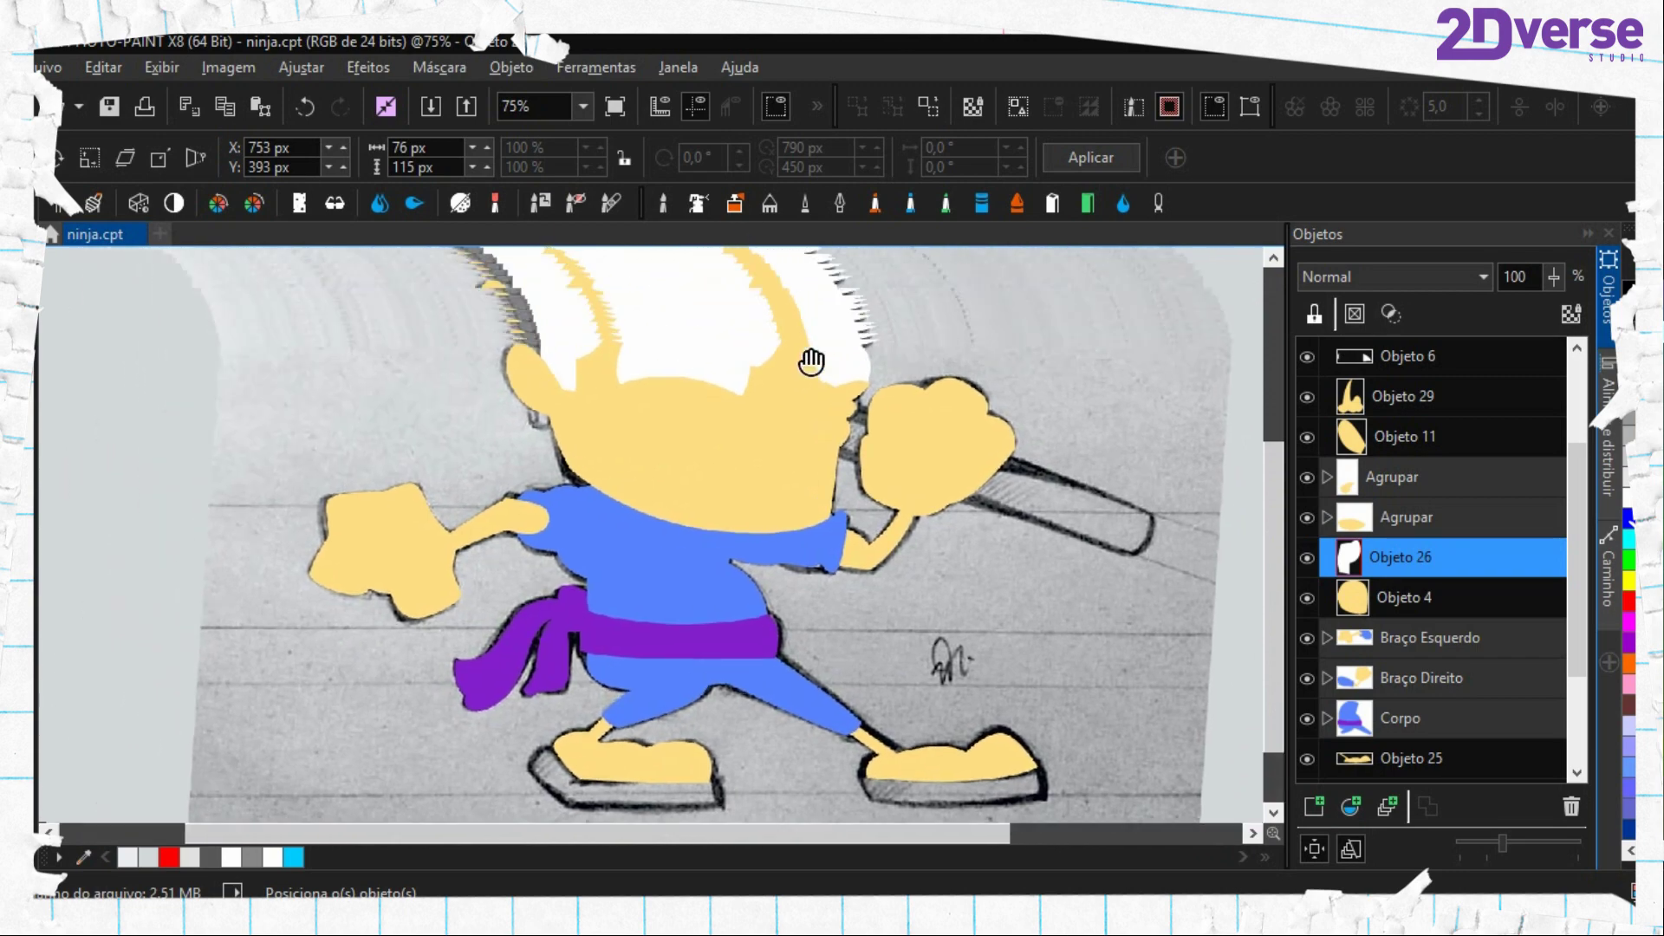
scroll(784, 658, "down", 3)
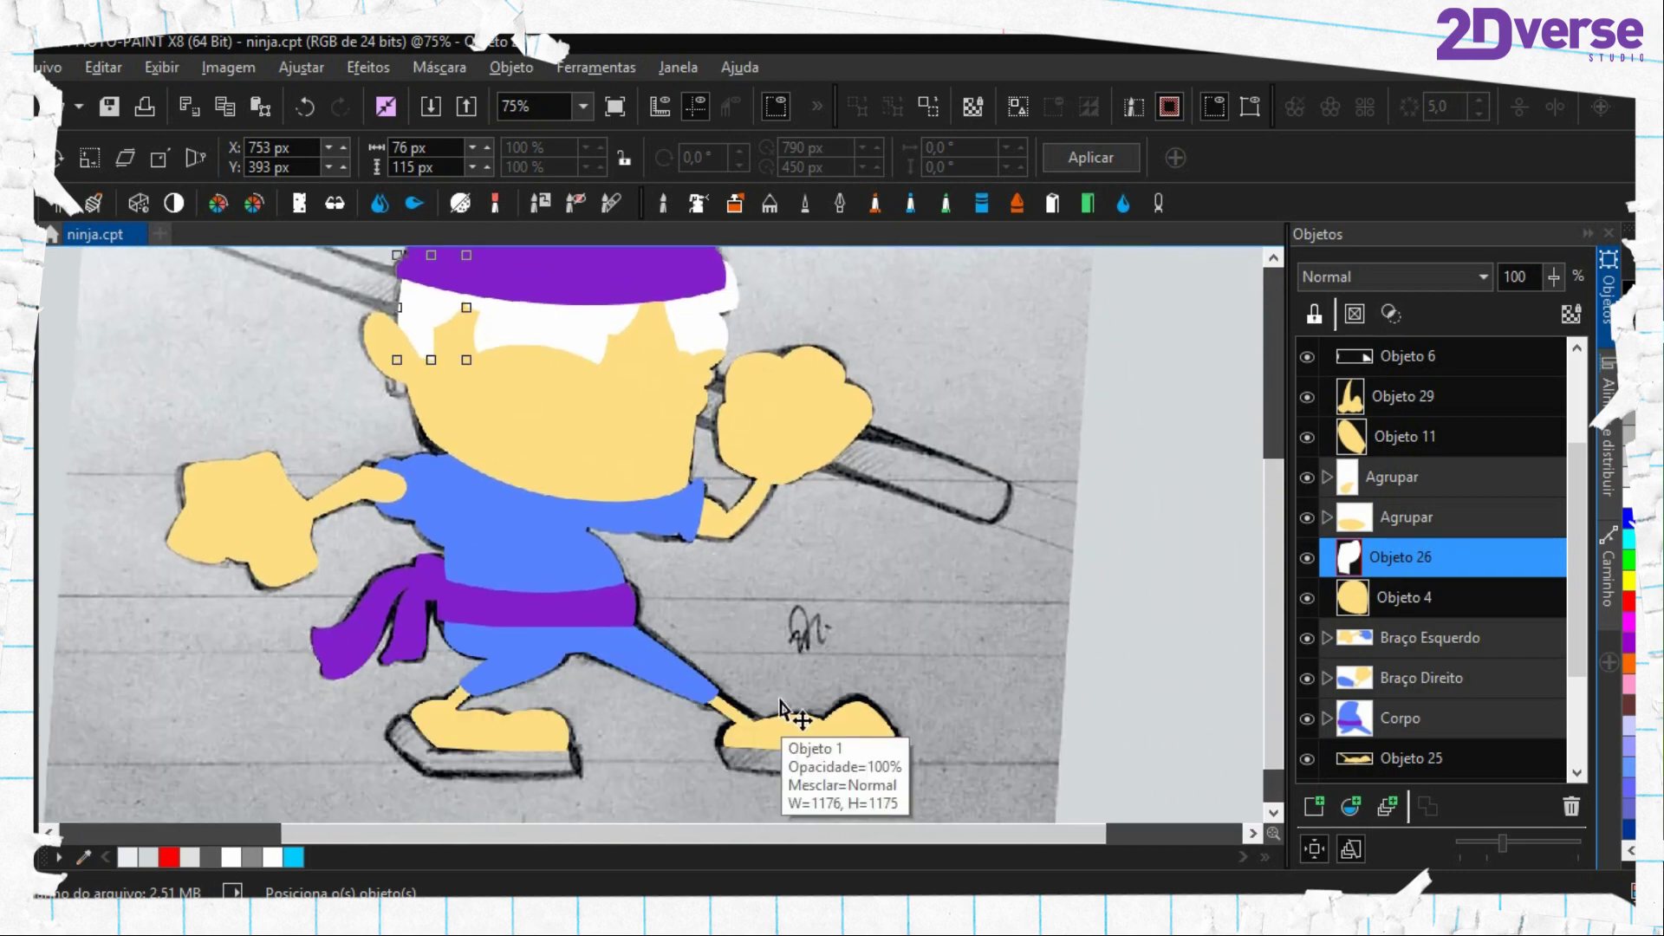
scroll(745, 598, "right", 2)
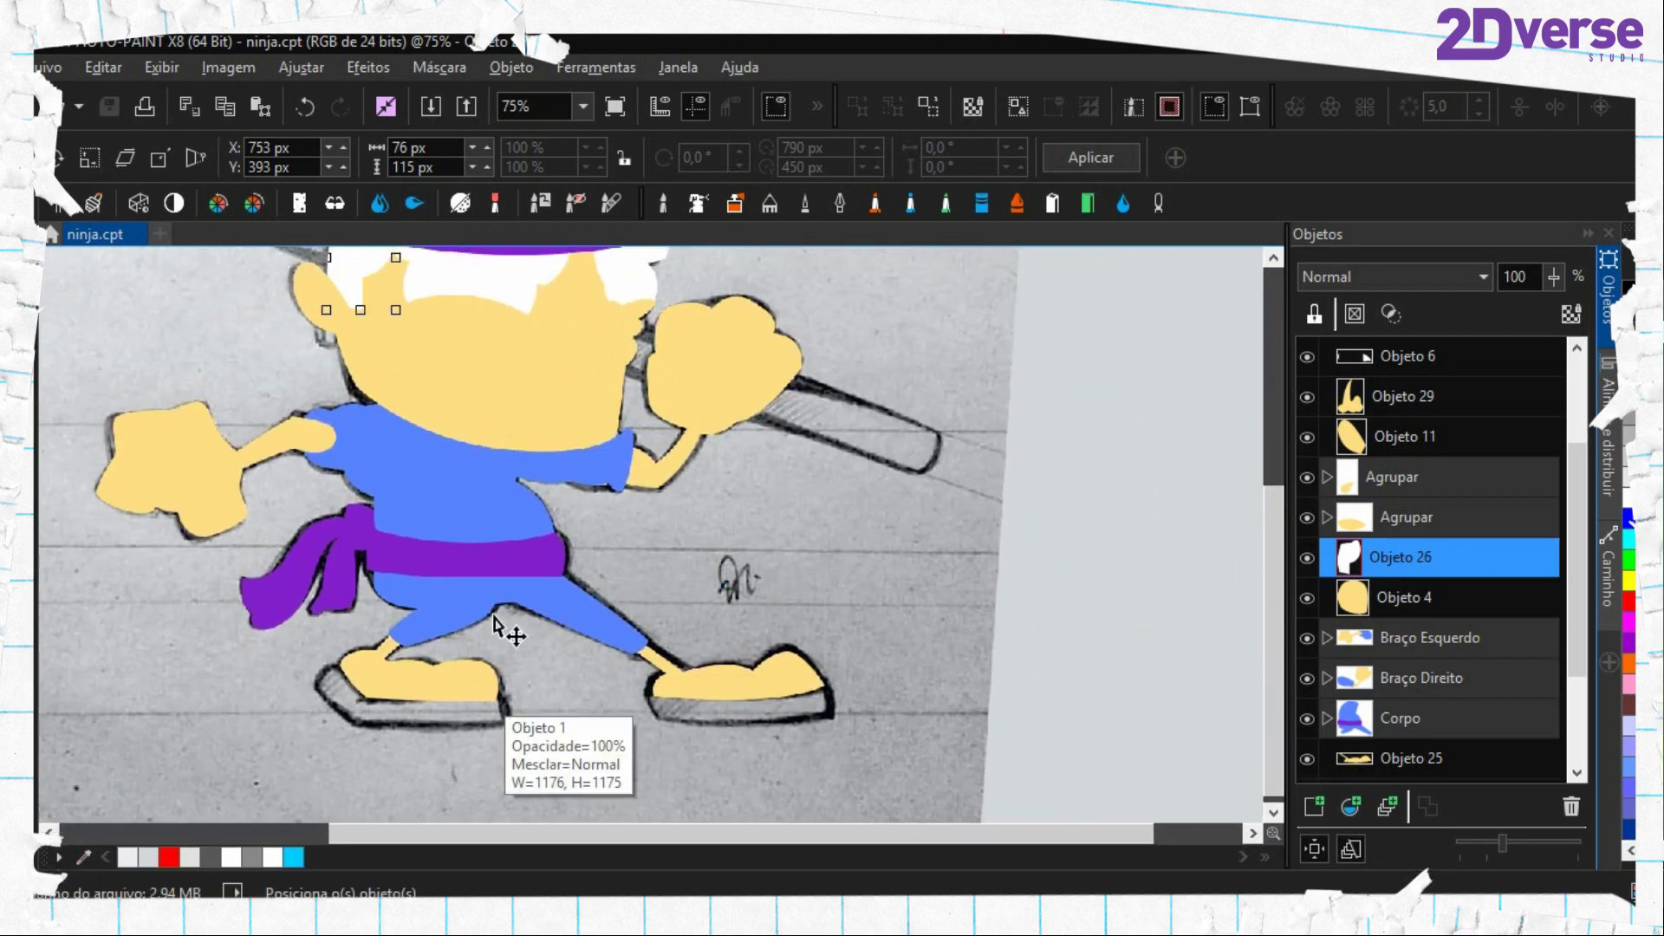
Trace a closed Bézier path around the sandal sole under the ninja's rear foot
left_click_drag(457, 503, 564, 575)
left_click_drag(759, 433, 594, 769)
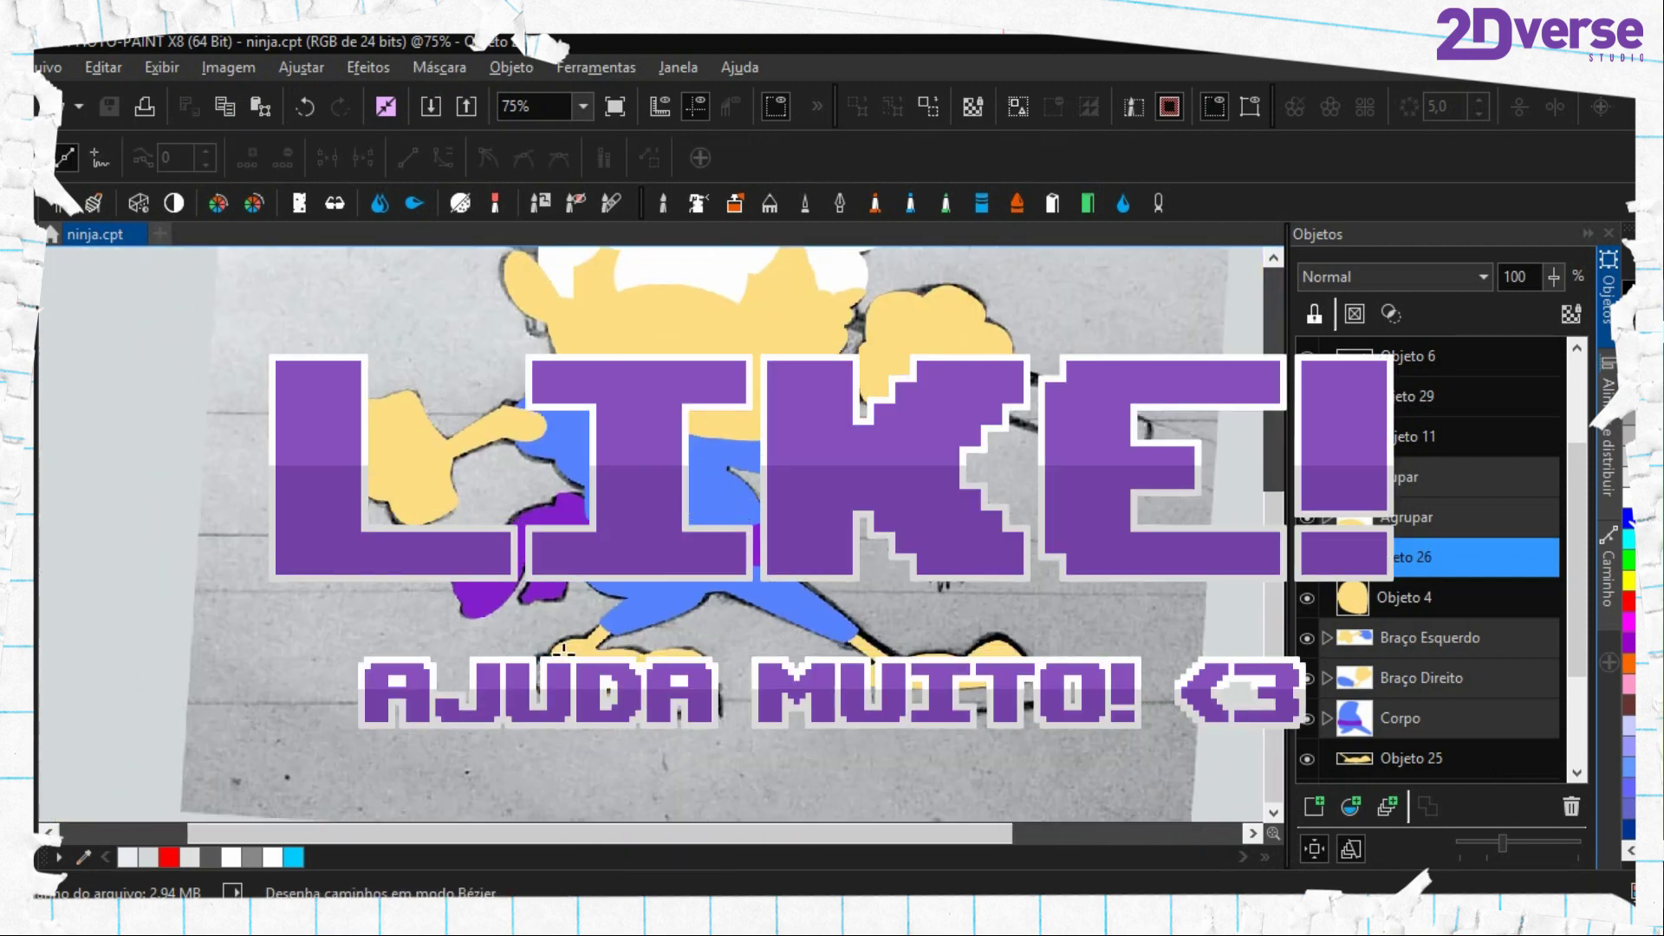
scroll(563, 648, "up", 4)
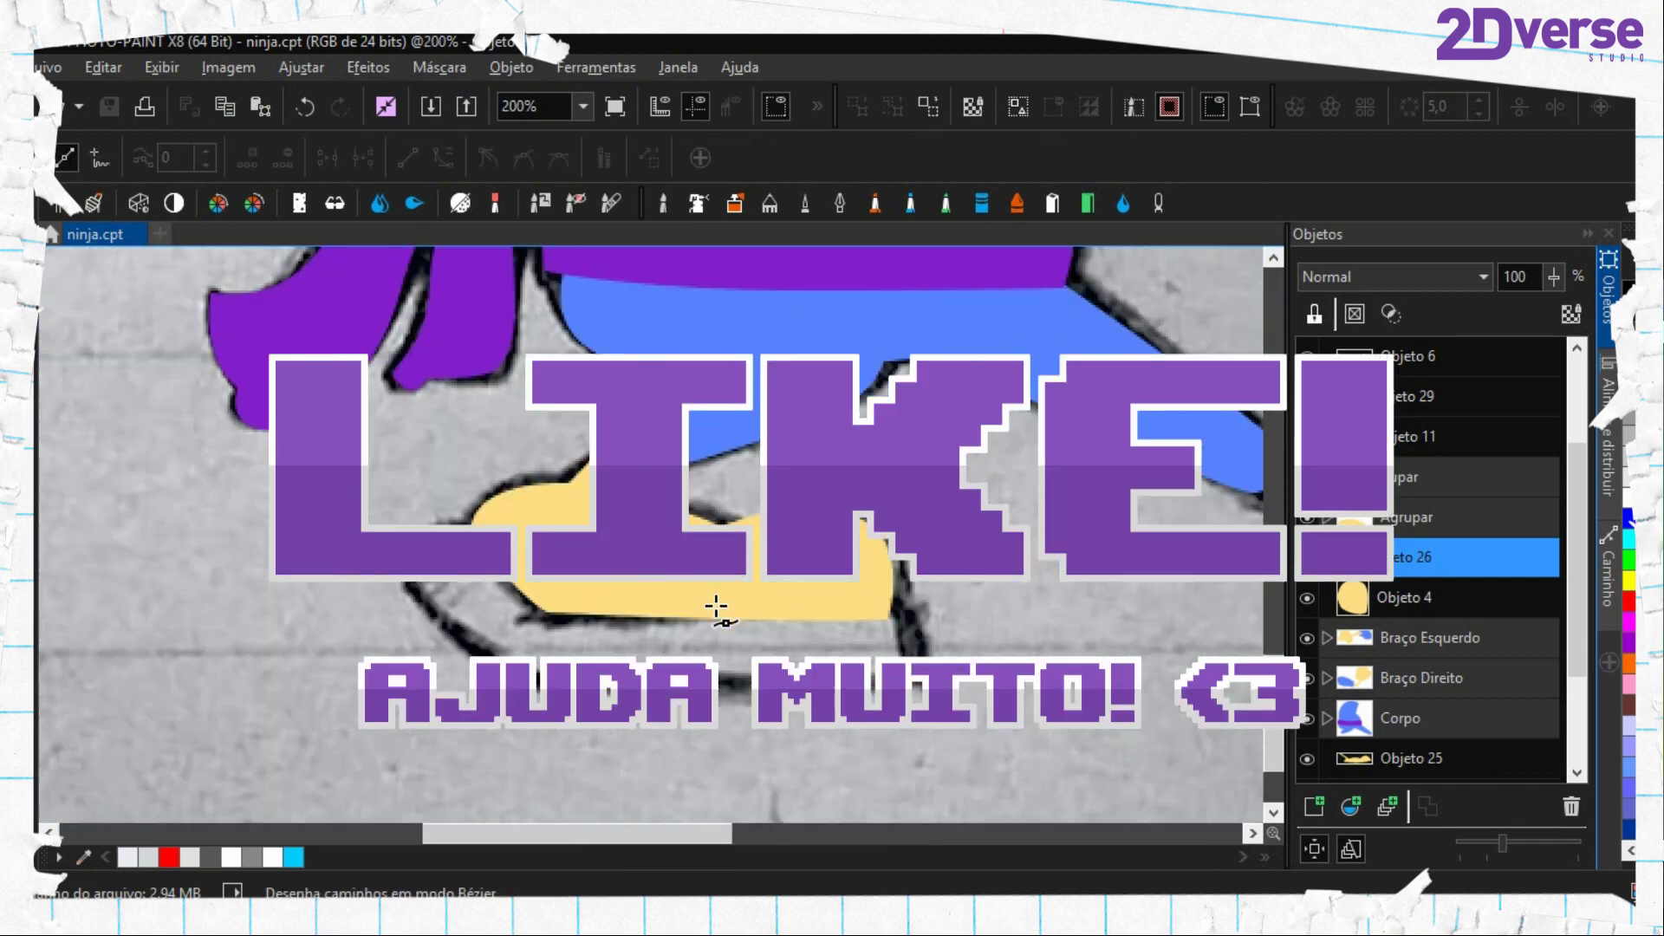
left_click(558, 420)
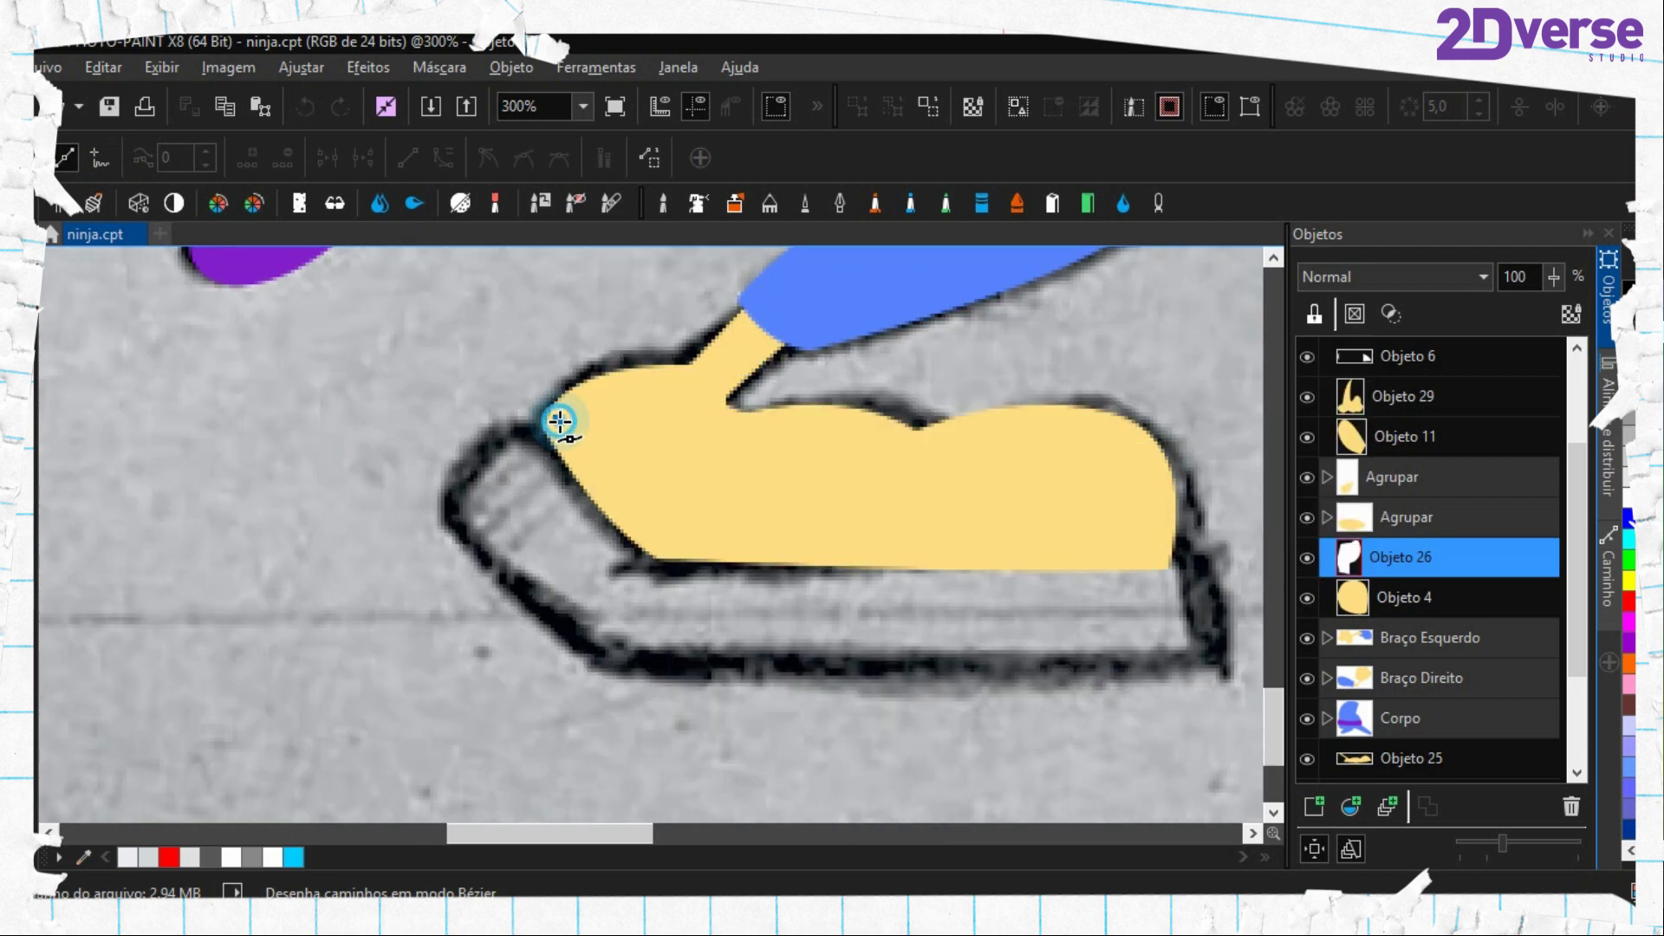
left_click_drag(455, 503, 455, 553)
left_click_drag(605, 665, 672, 699)
left_click_drag(992, 682, 672, 661)
left_click(884, 653)
key("ctrl+z")
left_click(859, 653)
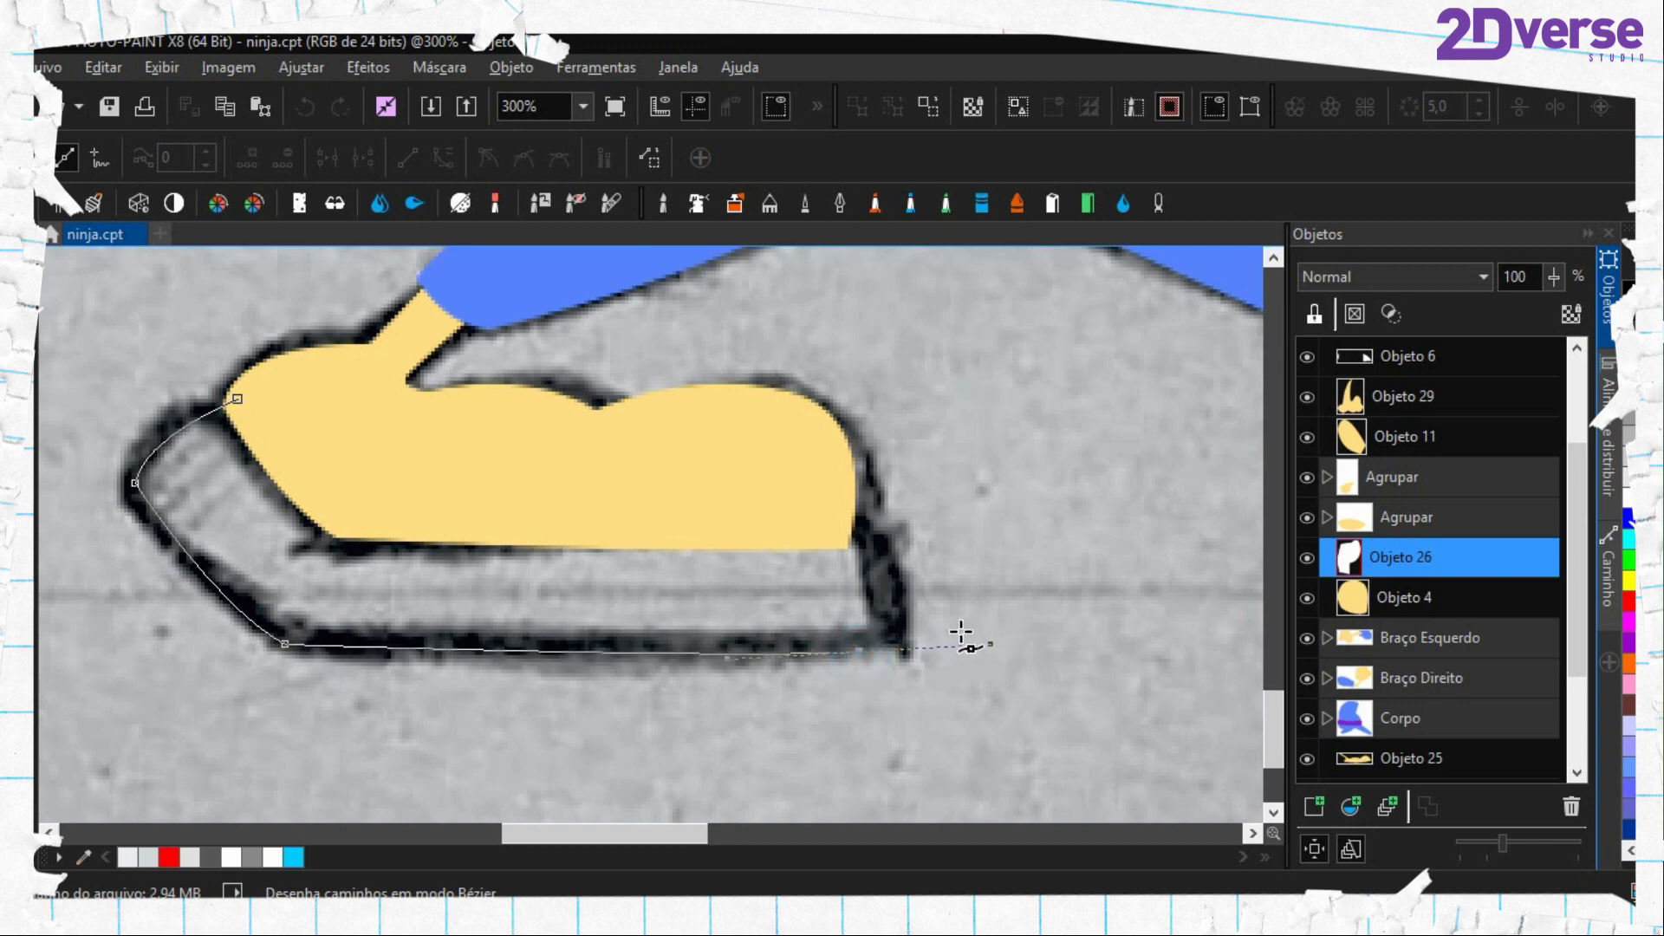
left_click_drag(844, 538, 813, 520)
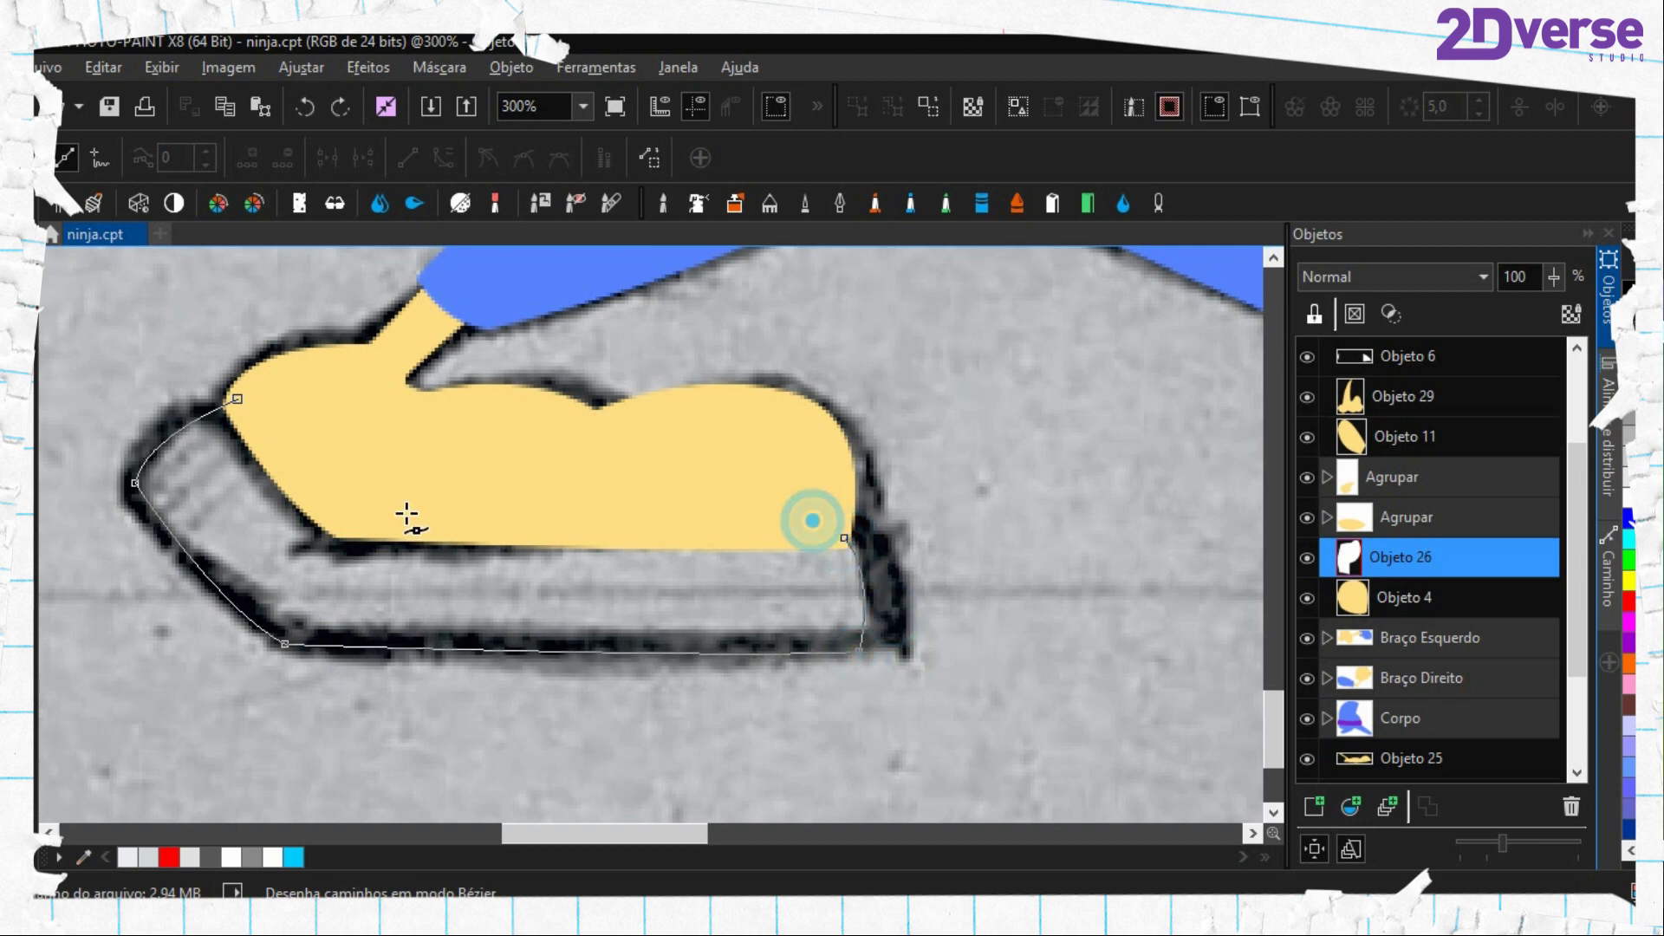
left_click(336, 530)
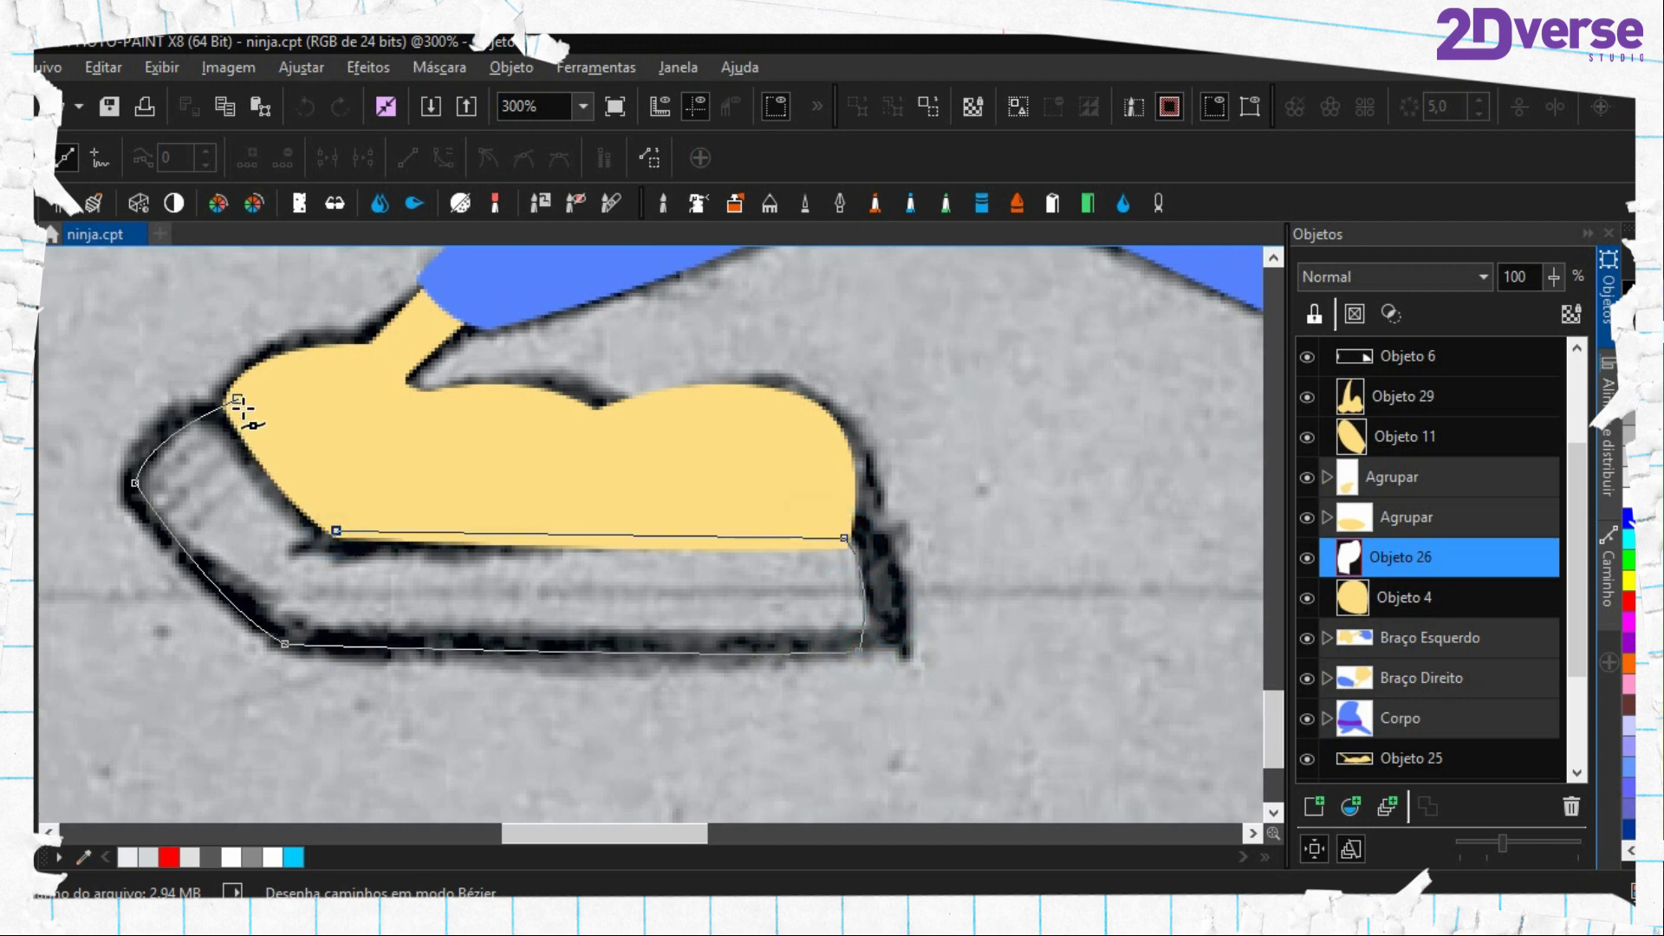
left_click_drag(237, 402, 223, 356)
Convert the rear sole path to a mask, fill it black on a new object directly above Objeto 24, and remove the mask and path
key("ctrl+shift+m")
scroll(1425, 604, "up", 1)
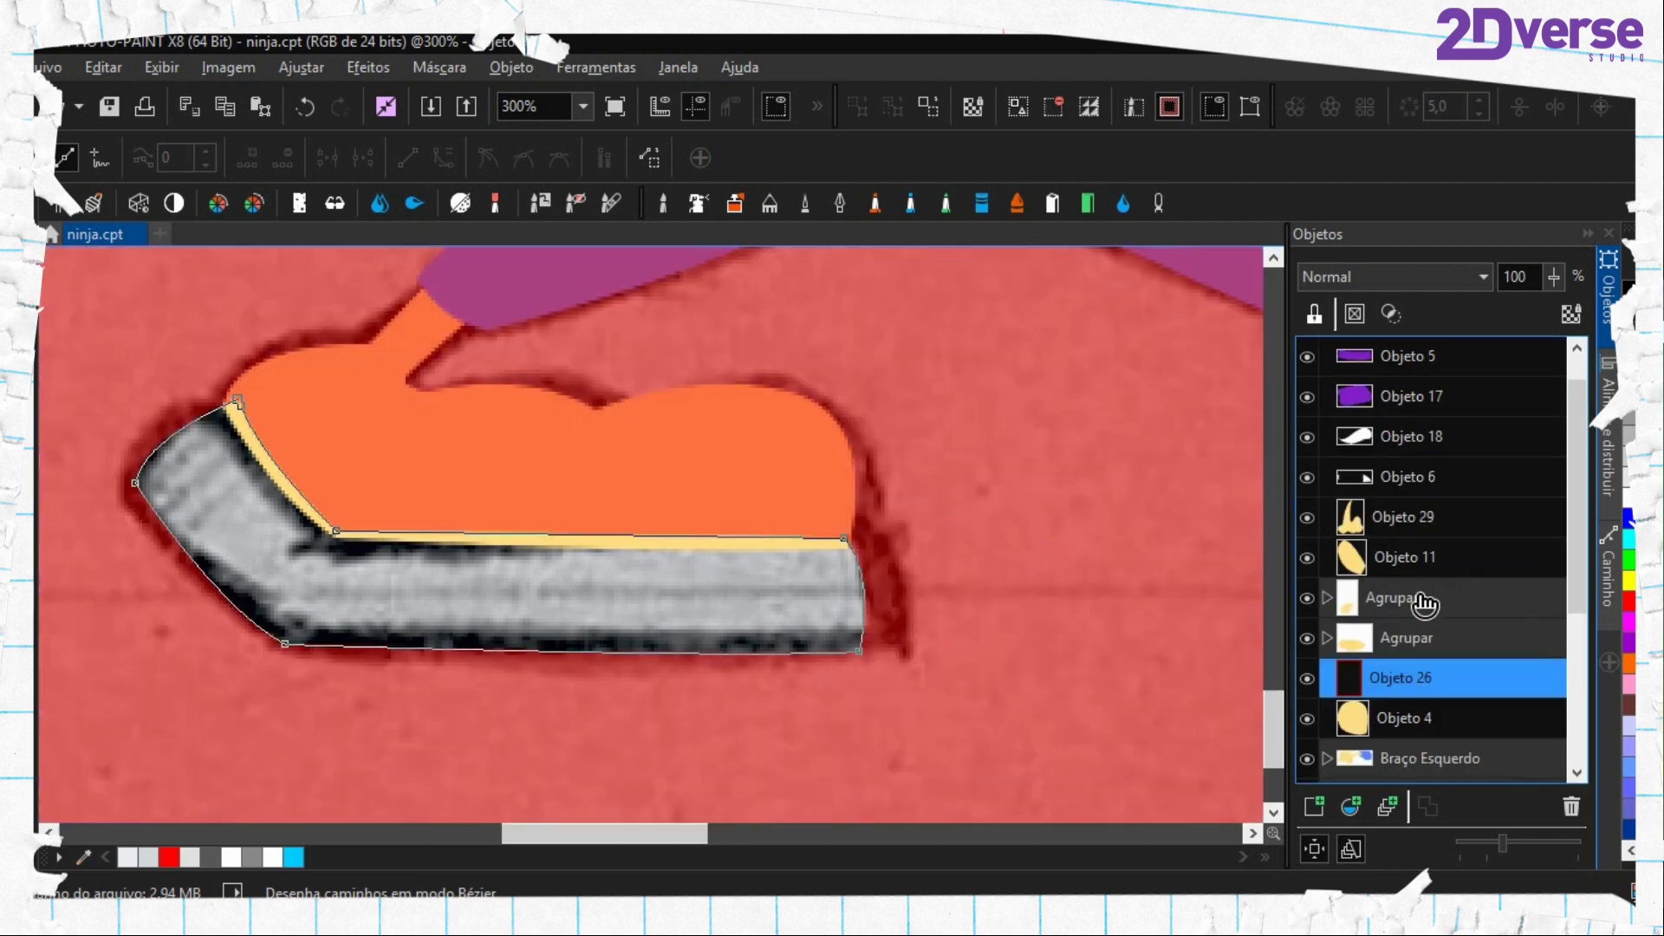
left_click(1385, 639)
scroll(1385, 639, "down", 5)
left_click(1384, 639)
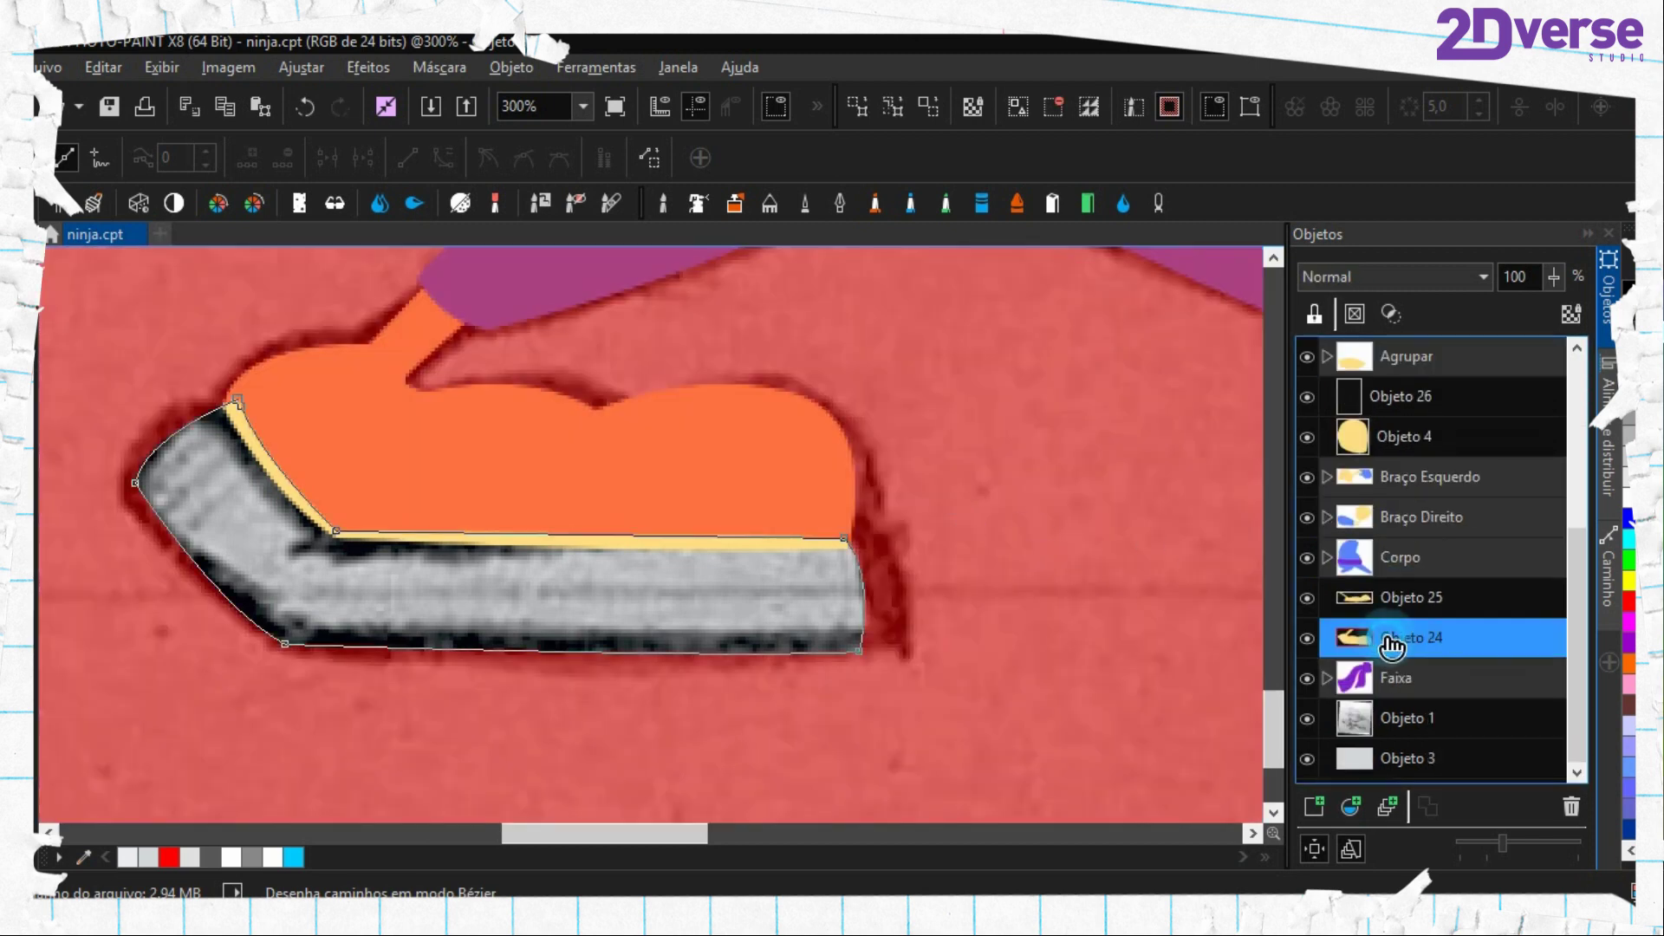
left_click(1313, 806)
key("ctrl+shift+r")
right_click(590, 564)
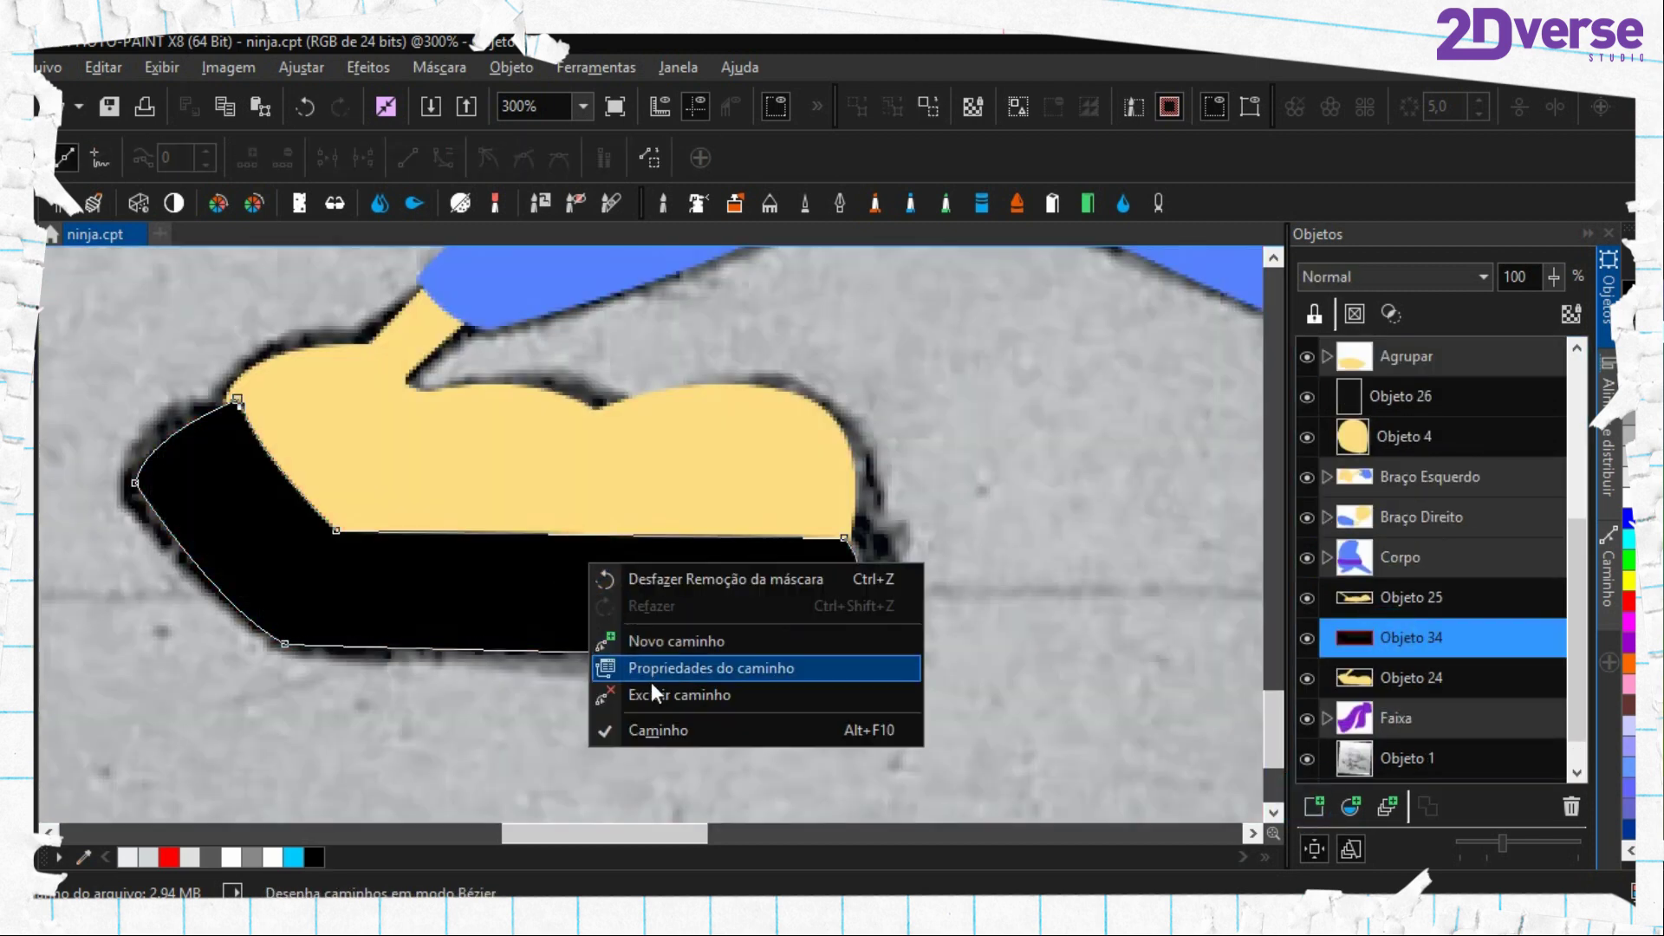
left_click(655, 694)
Group the black rear sole with the foot Objeto 24
left_click(1396, 678, "ctrl")
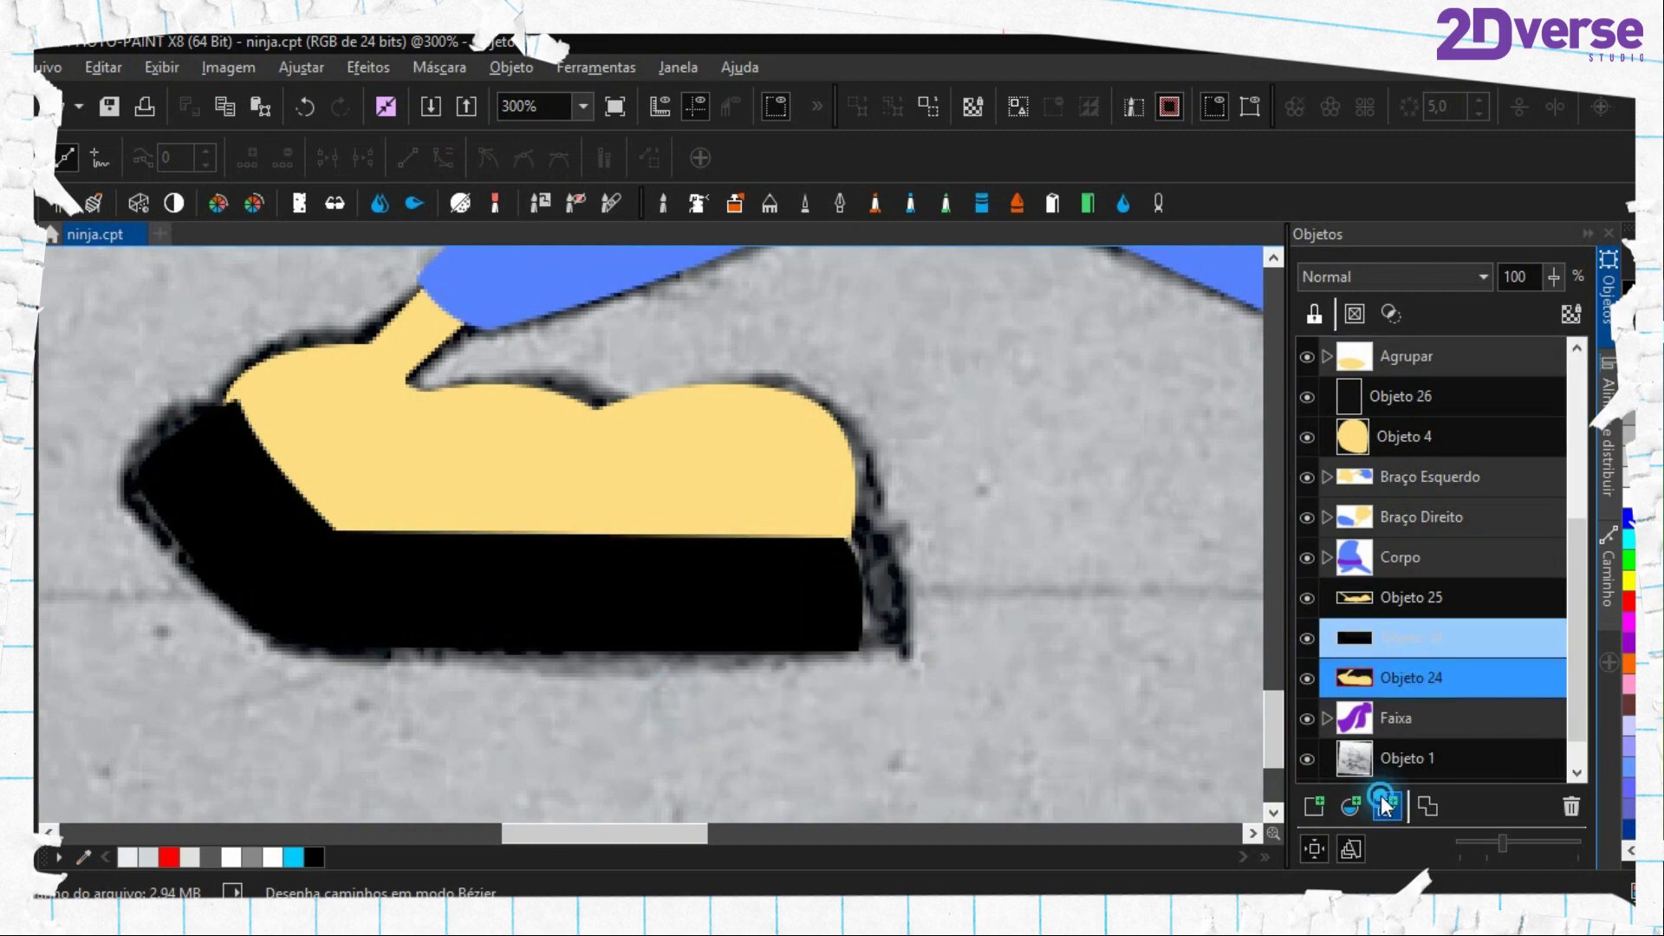
left_click(1384, 806)
scroll(534, 562, "down", 2)
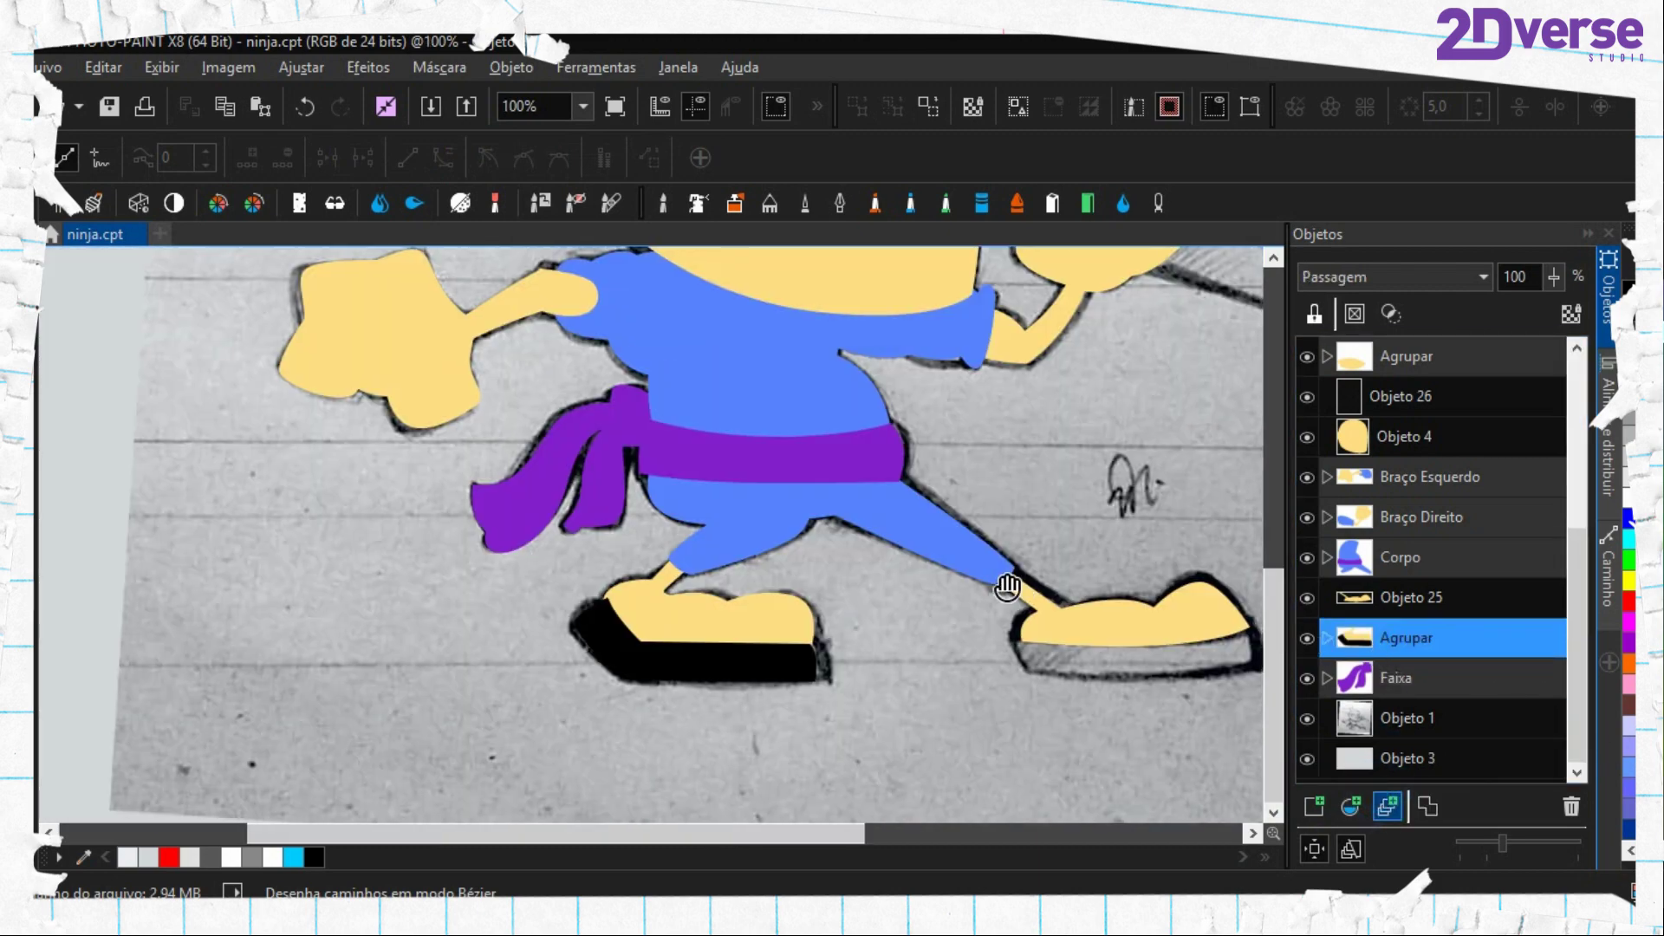
Compare the rear foot and its black sole with the sketch underneath and inspect the objects inside their group
left_click_drag(1006, 582, 834, 546)
scroll(554, 573, "up", 2)
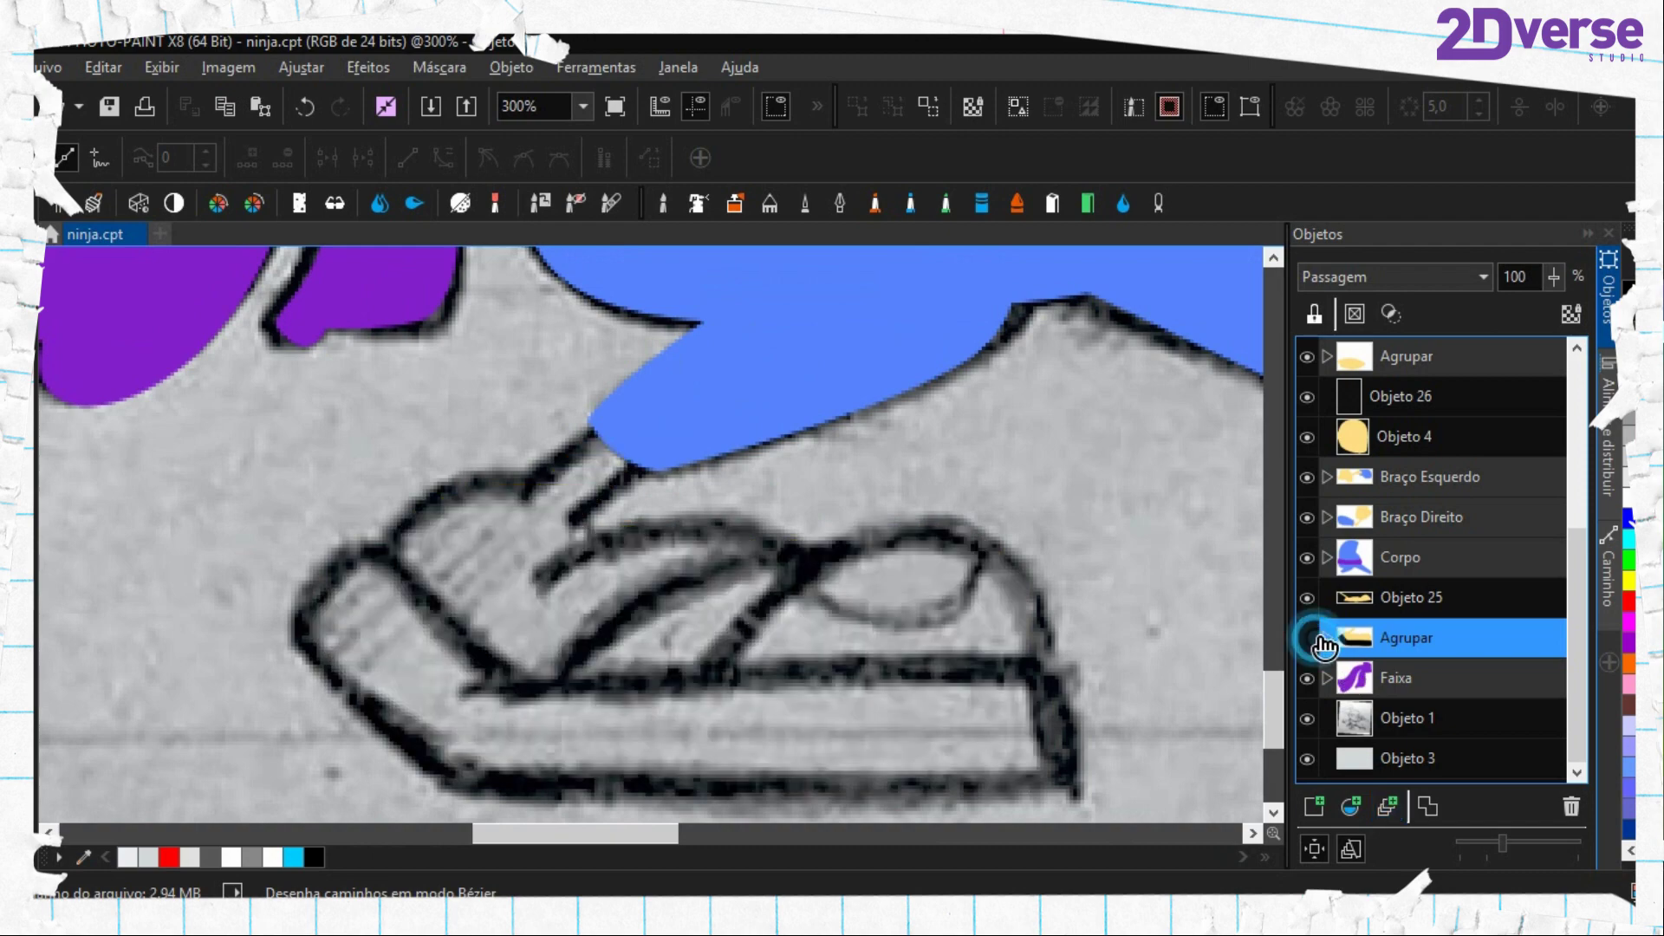
left_click(1306, 638)
left_click(1306, 637)
left_click(1327, 637)
left_click(1386, 678)
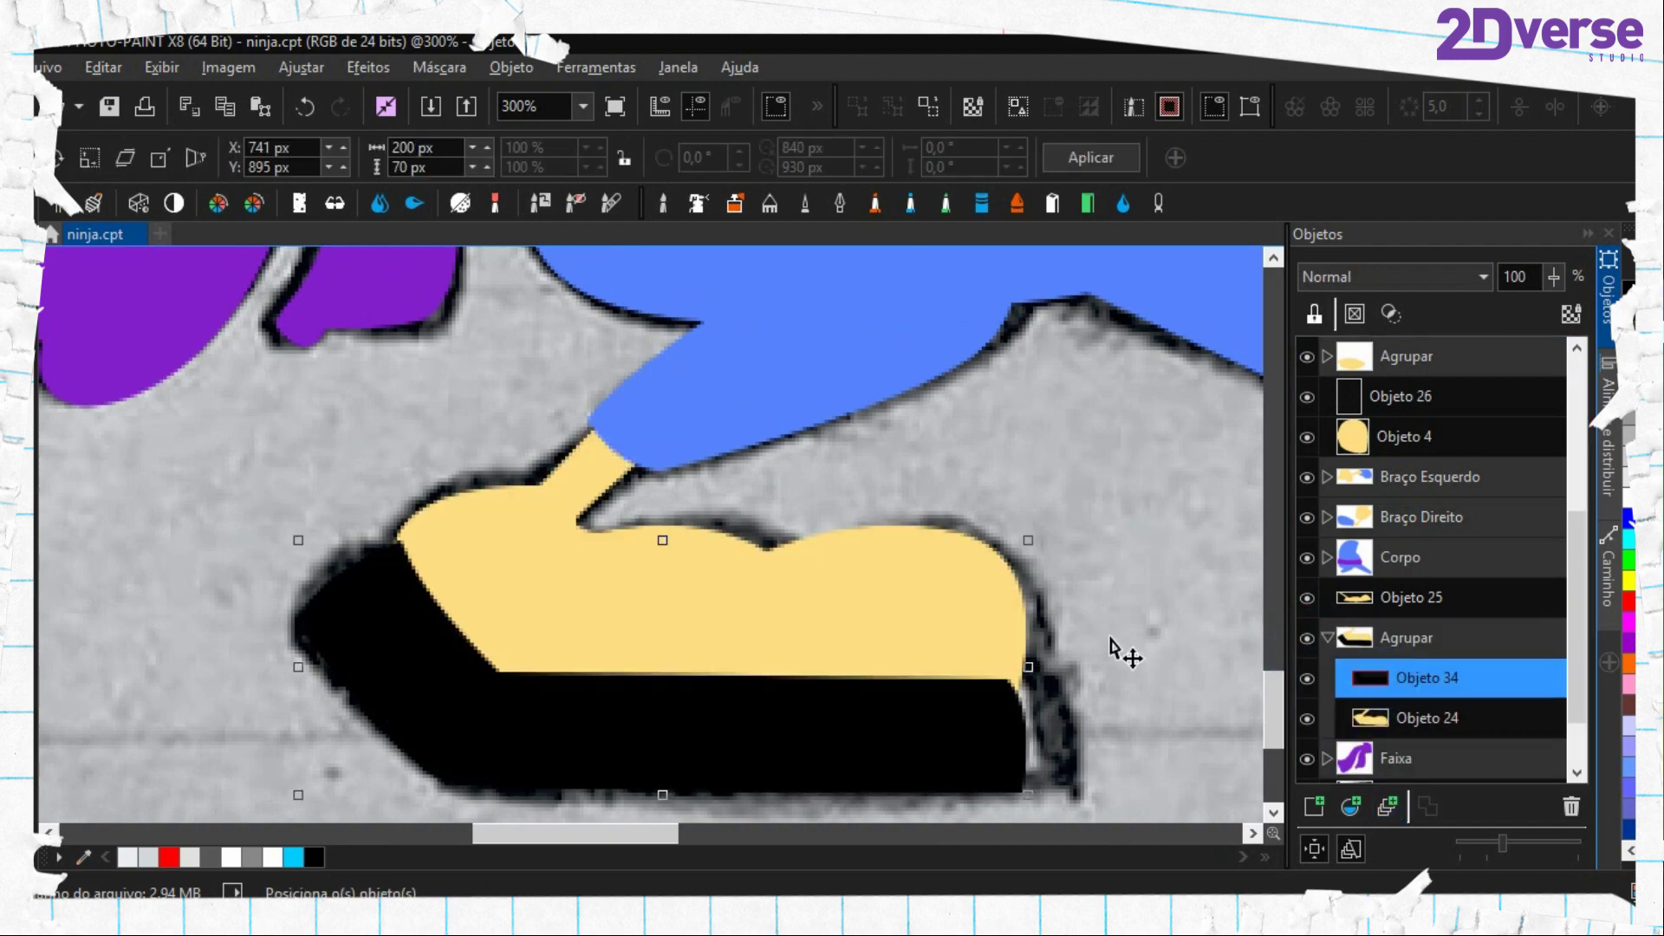
scroll(1118, 650, "down", 3)
left_click(1327, 638)
Trace a closed Bézier path around the sandal sole under the front foot Objeto 25
left_click(1359, 600)
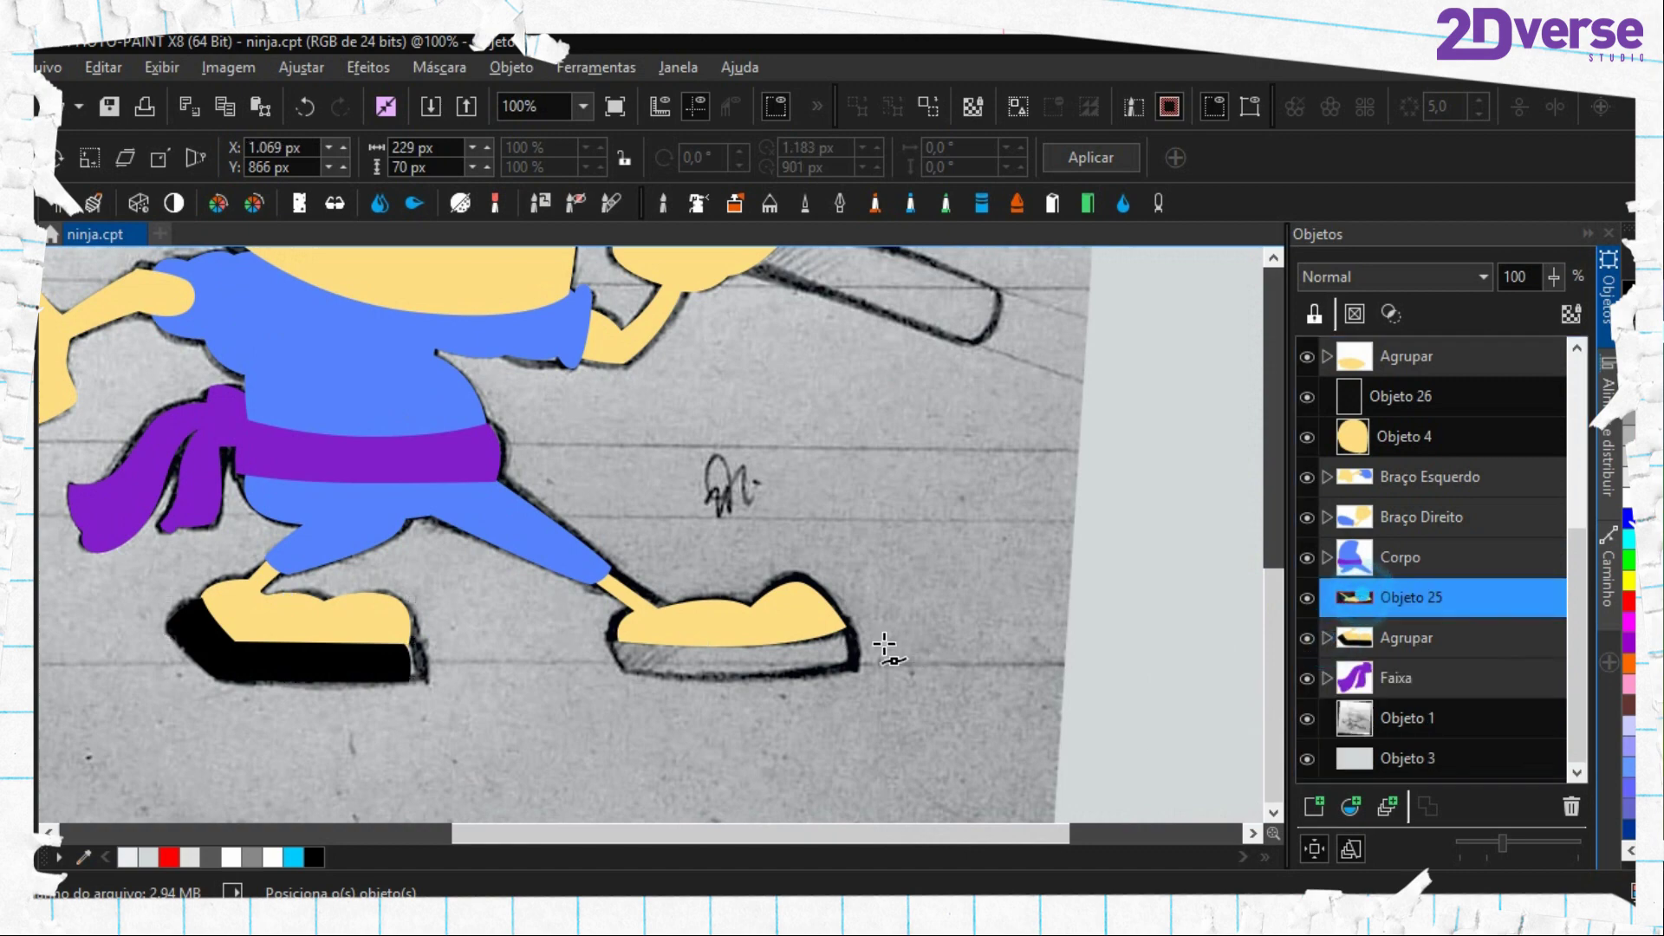
key("period")
scroll(771, 676, "up", 2)
left_click(401, 493)
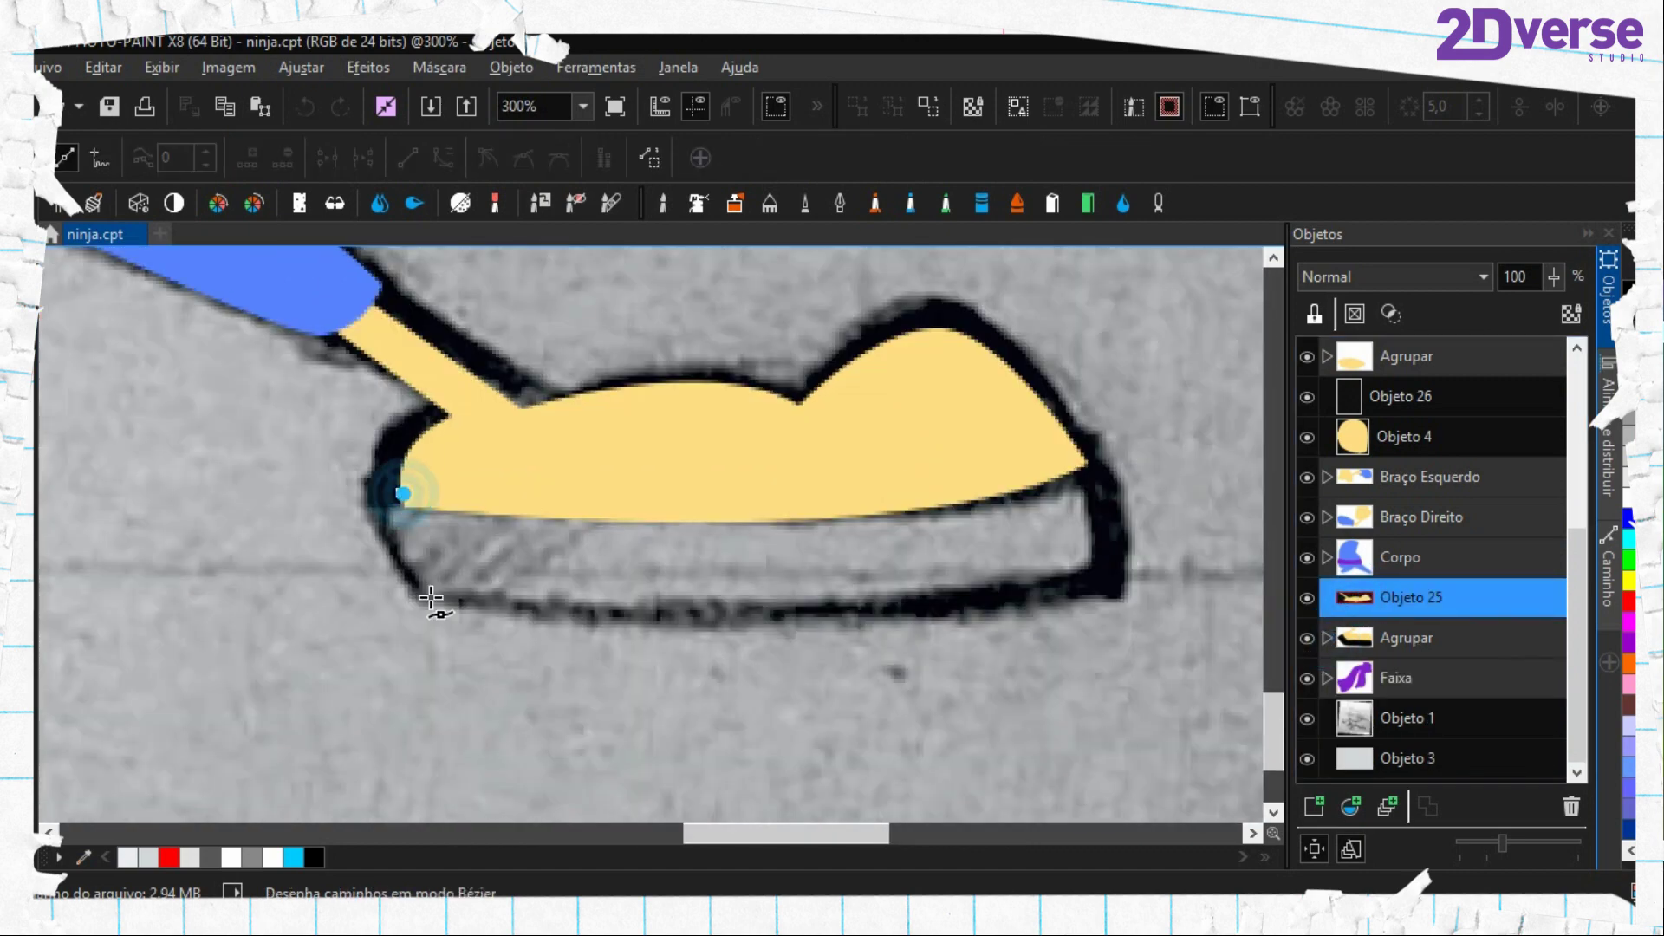
left_click_drag(423, 598, 460, 638)
left_click_drag(654, 624, 484, 663)
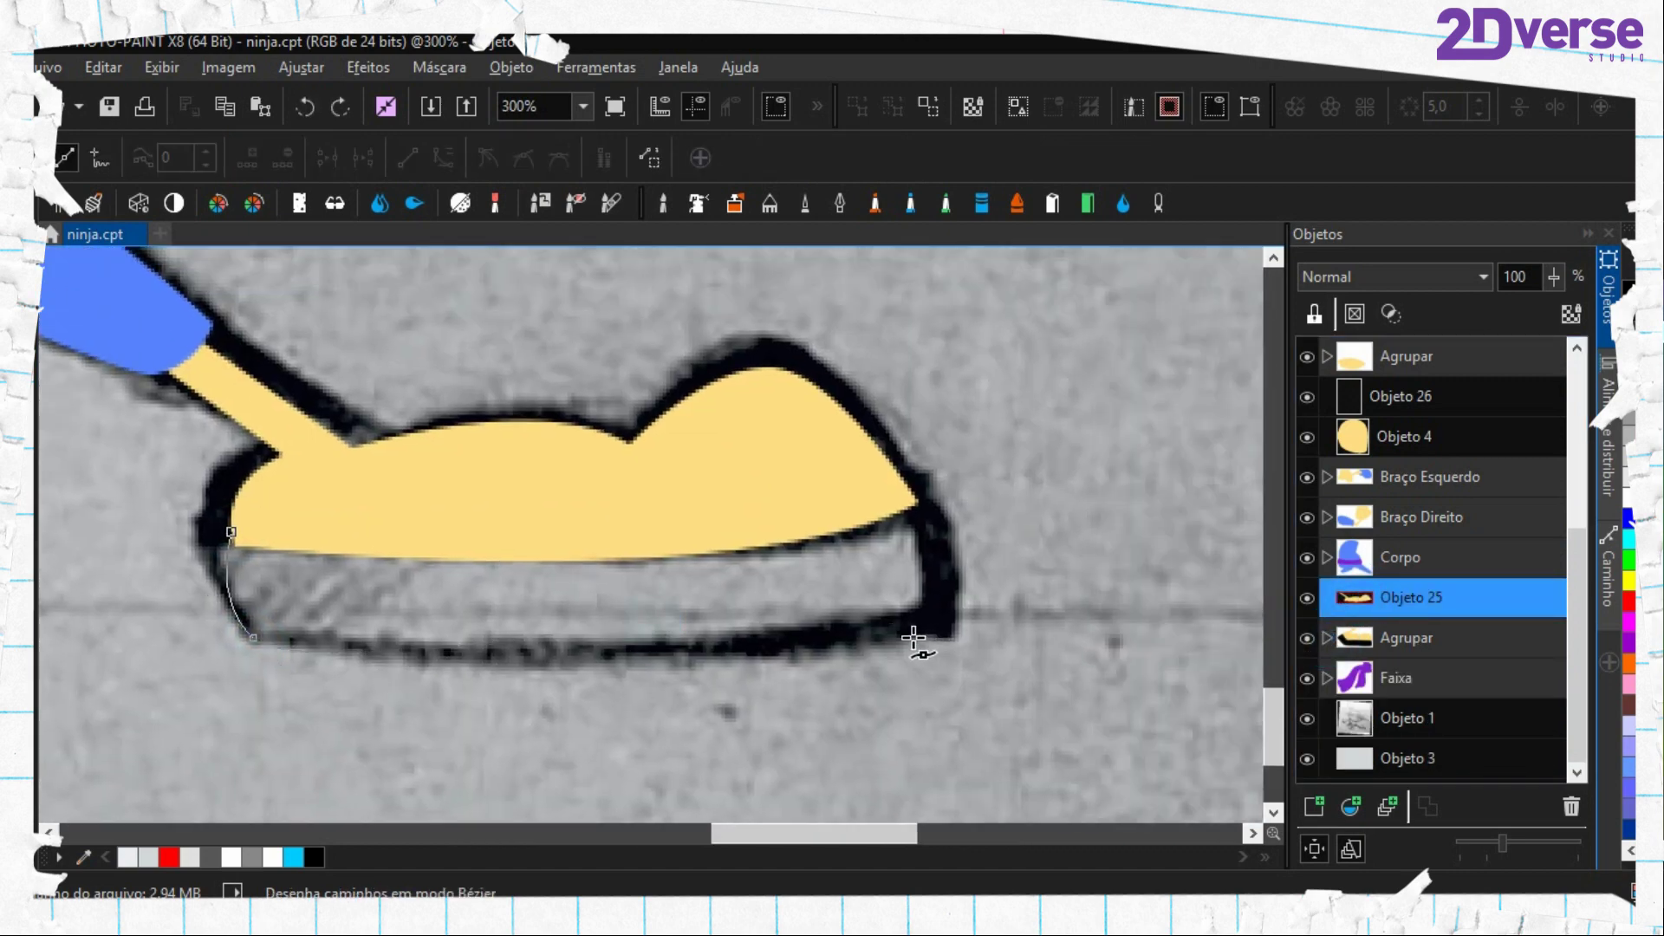
left_click_drag(911, 633, 1159, 614)
left_click(1012, 605)
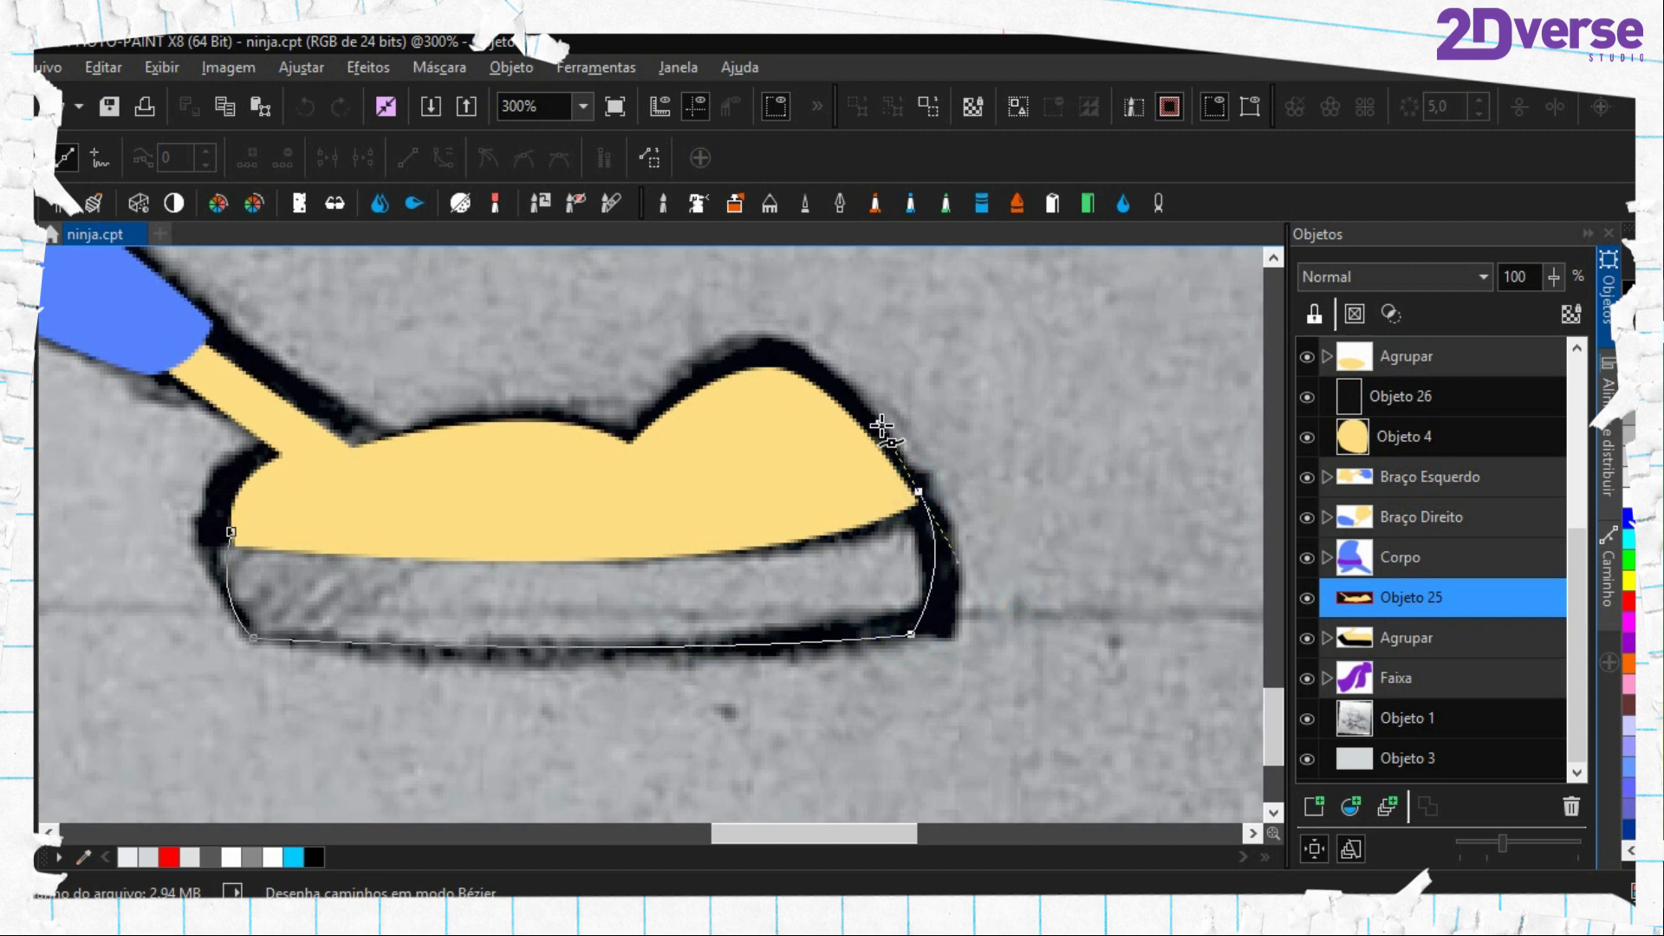
left_click(917, 492)
scroll(606, 546, "left", 2)
left_click_drag(401, 503, 44, 474)
left_click(638, 511)
key("ctrl+z")
Convert the front sole path to a mask, fill it black on a new object above Objeto 25, and remove the mask and path
key("ctrl+shift+m")
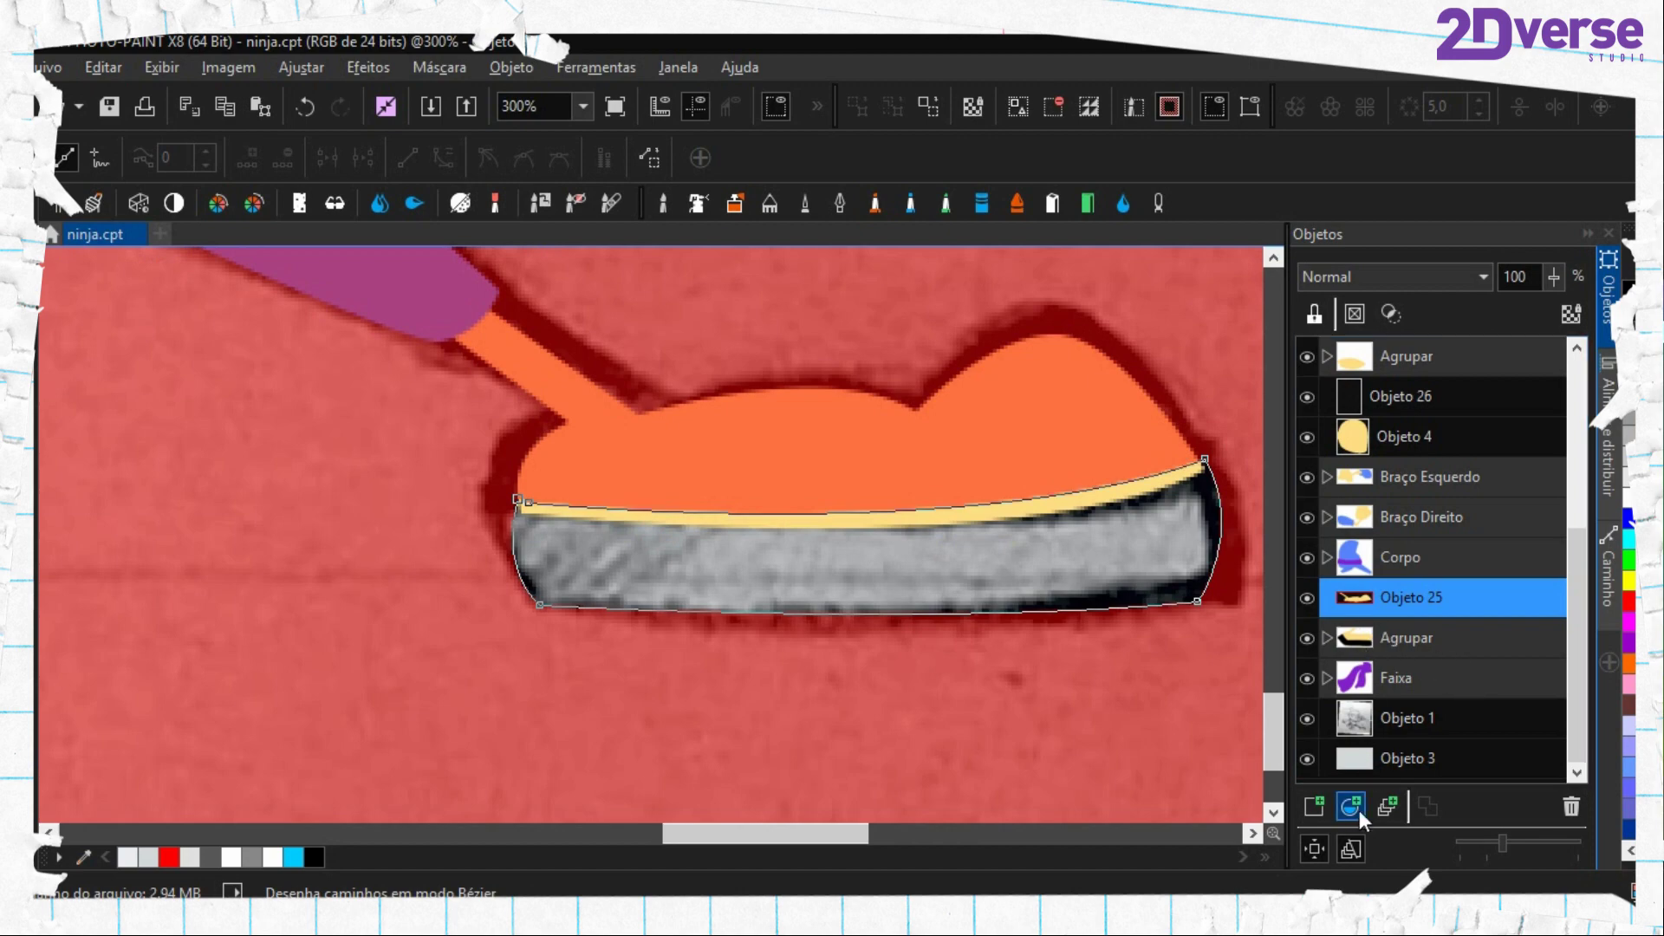
left_click(1319, 806)
key("f")
left_click(996, 553)
key("ctrl+shift+r")
right_click(899, 544)
right_click(900, 545)
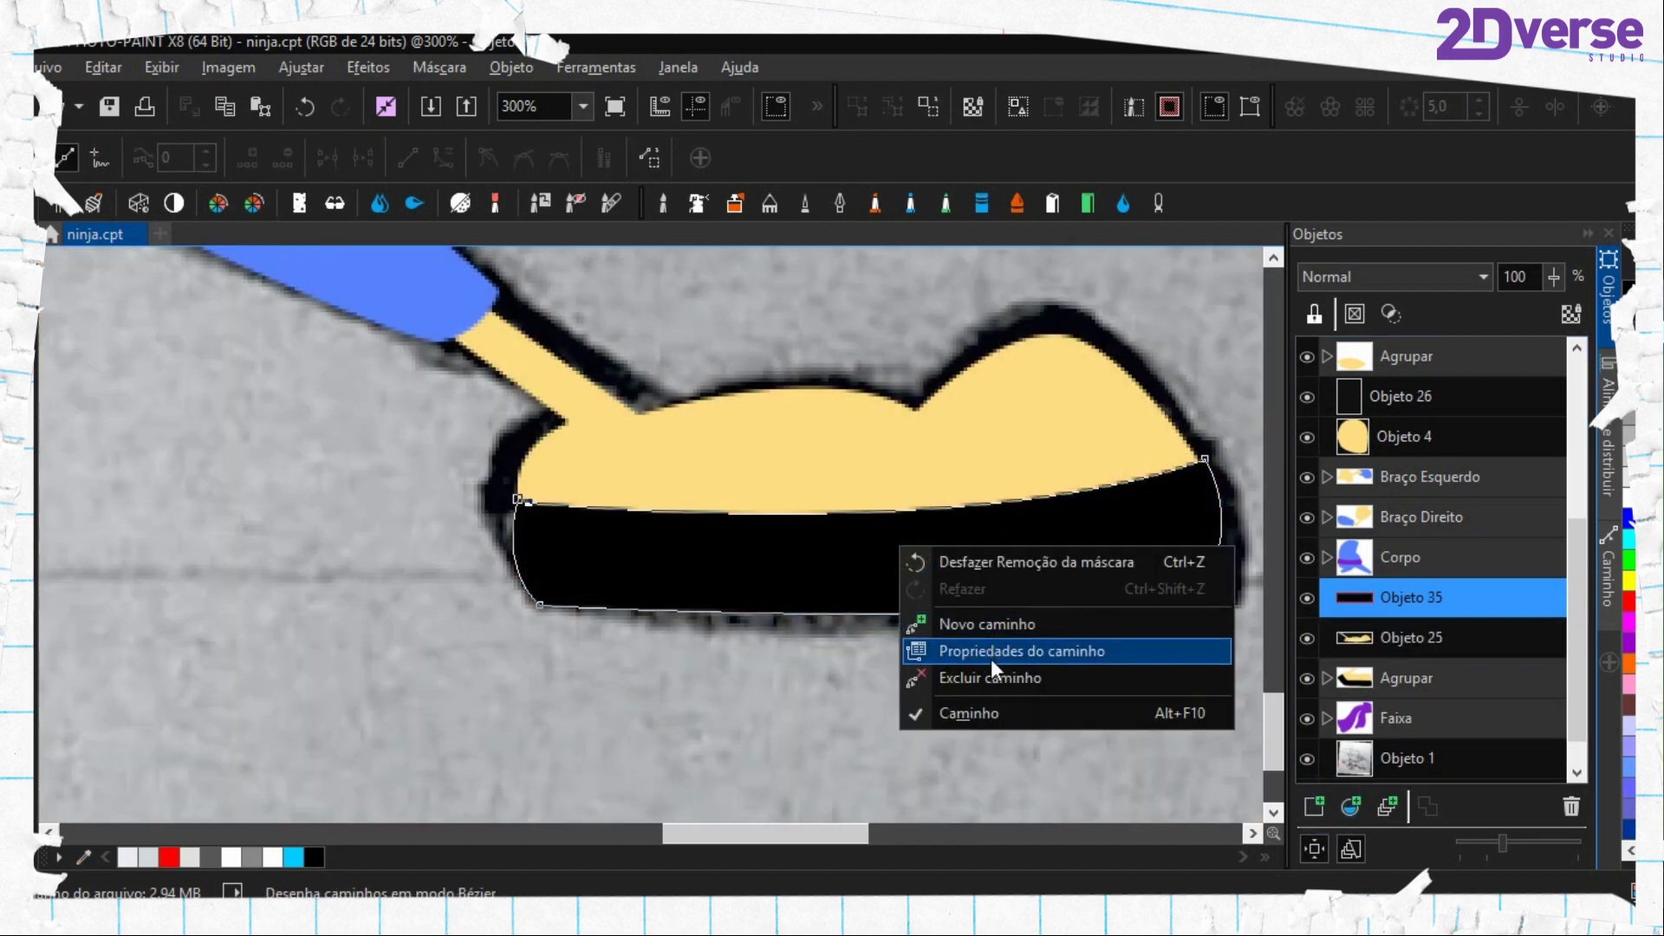
left_click(993, 669)
Group the black front sole with the foot Objeto 25 and save the file
left_click(1413, 637, "shift")
left_click(1387, 806)
left_click(1403, 559)
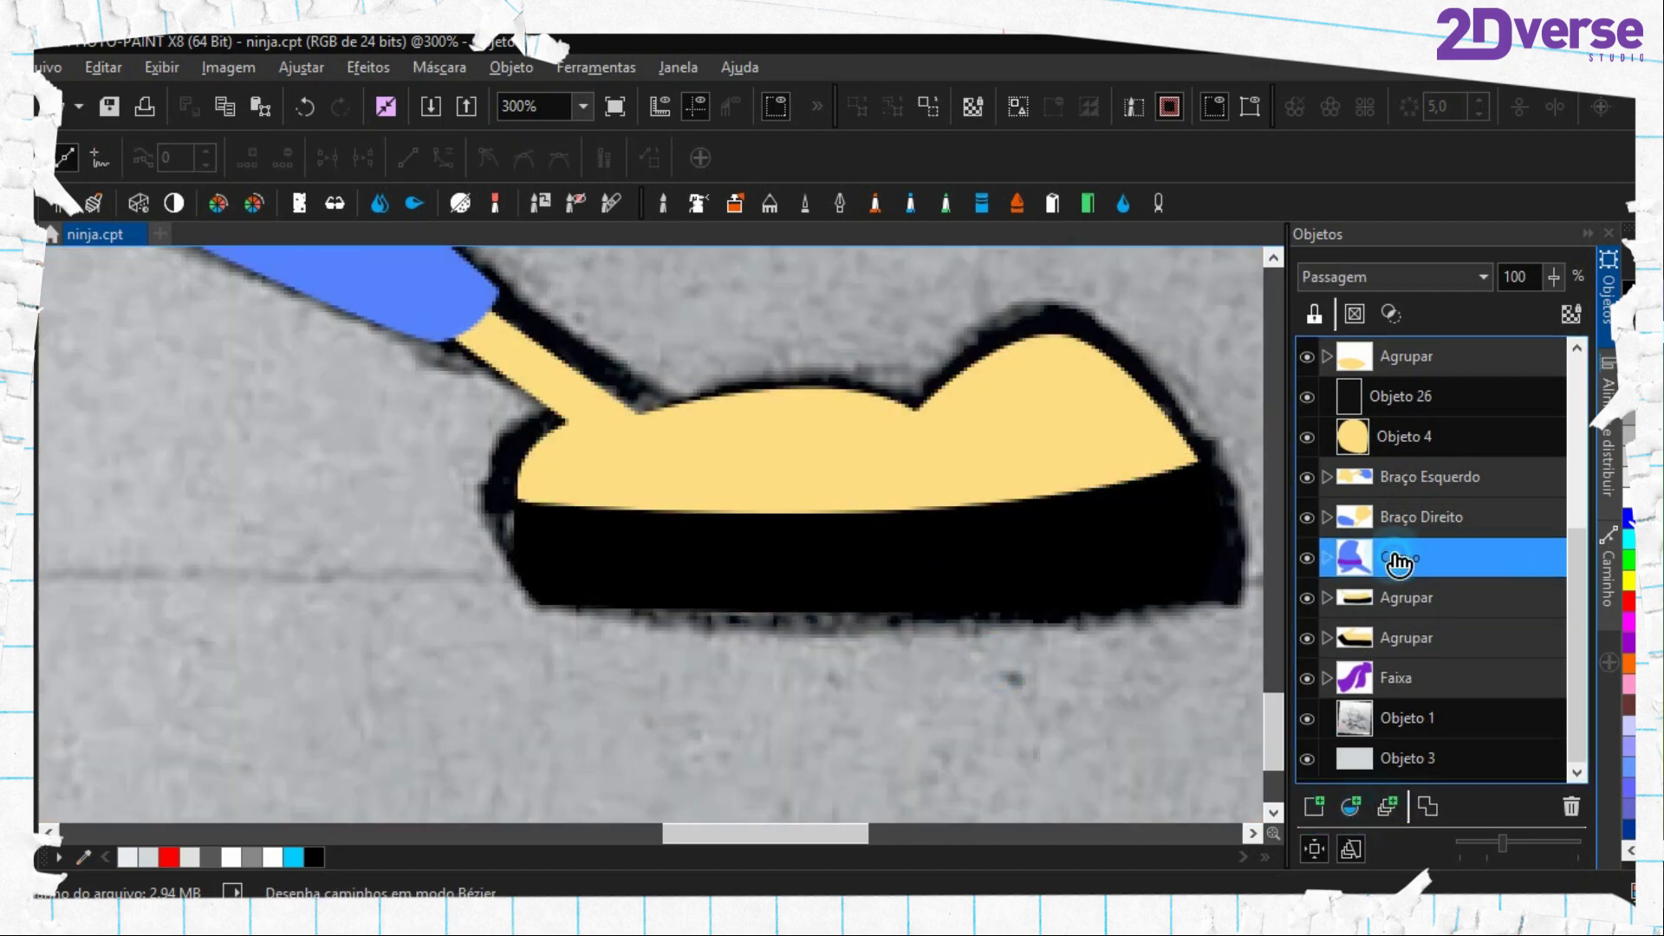
scroll(667, 527, "down", 4)
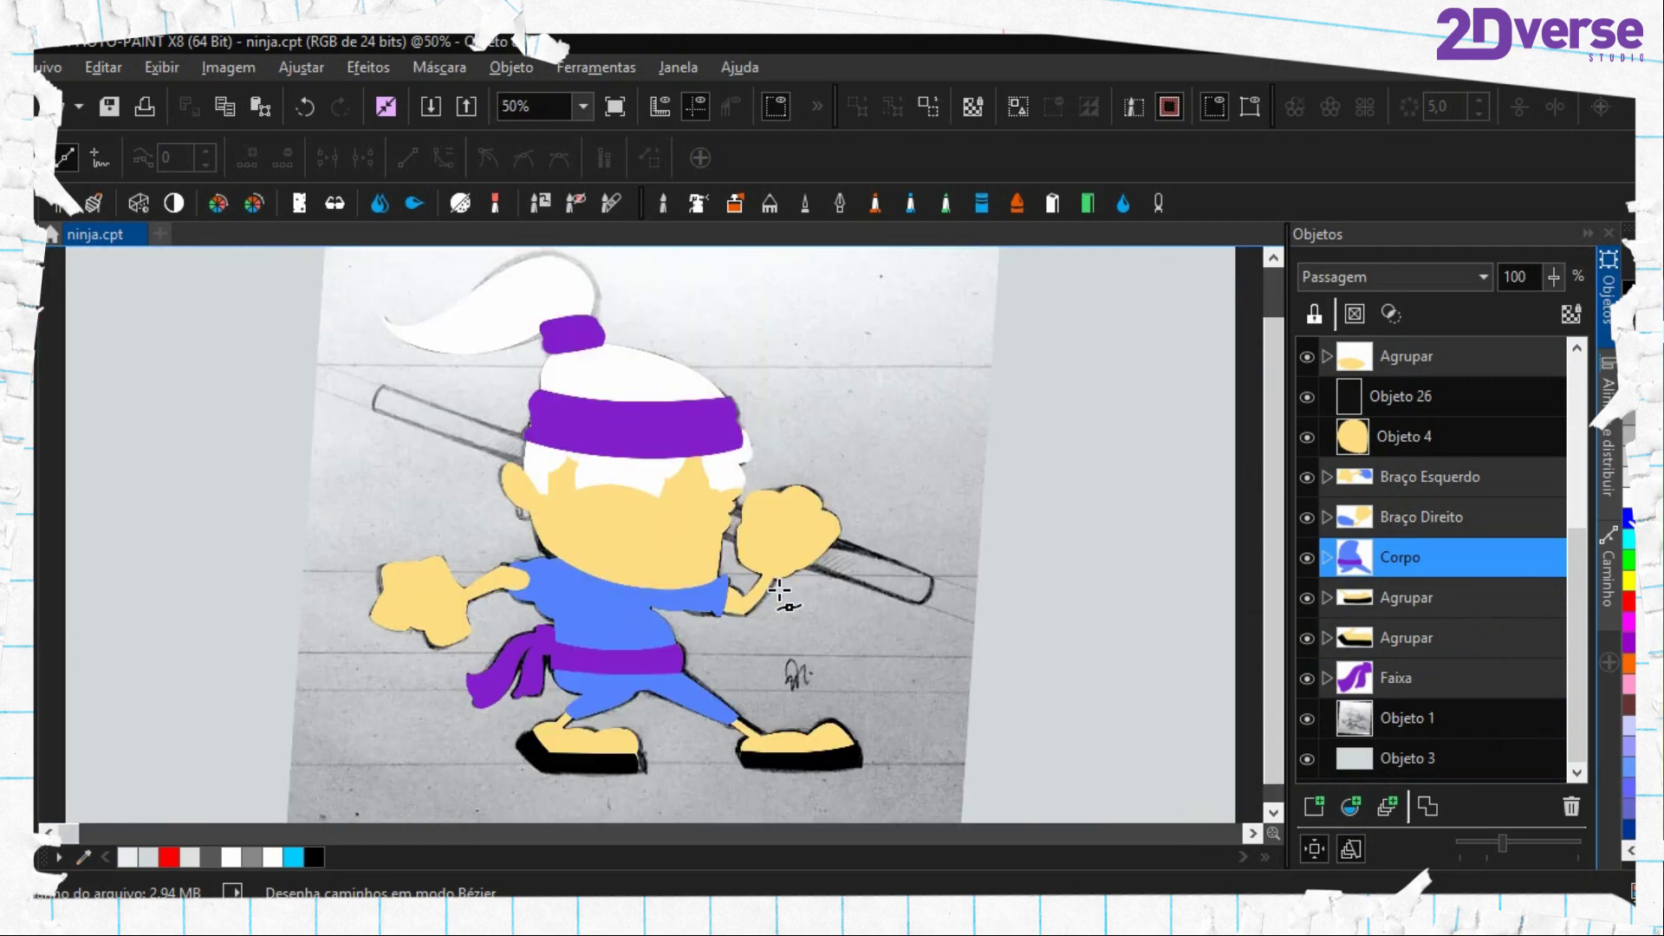
key("ctrl+s")
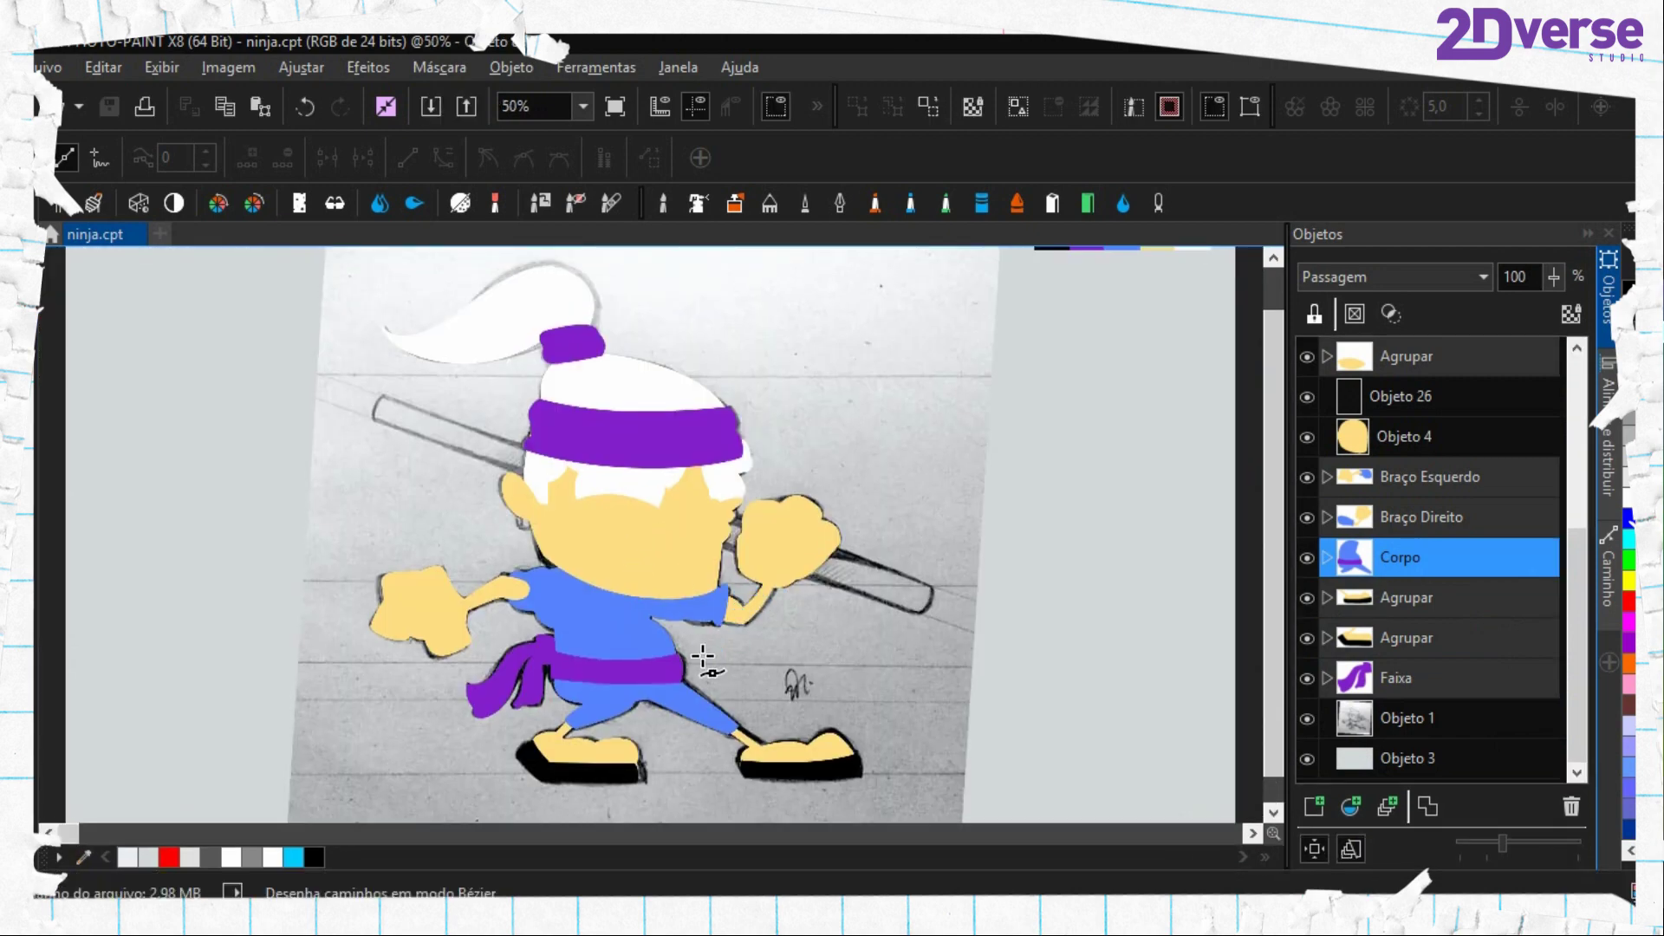
left_click_drag(631, 522, 633, 435)
scroll(648, 476, "up", 1)
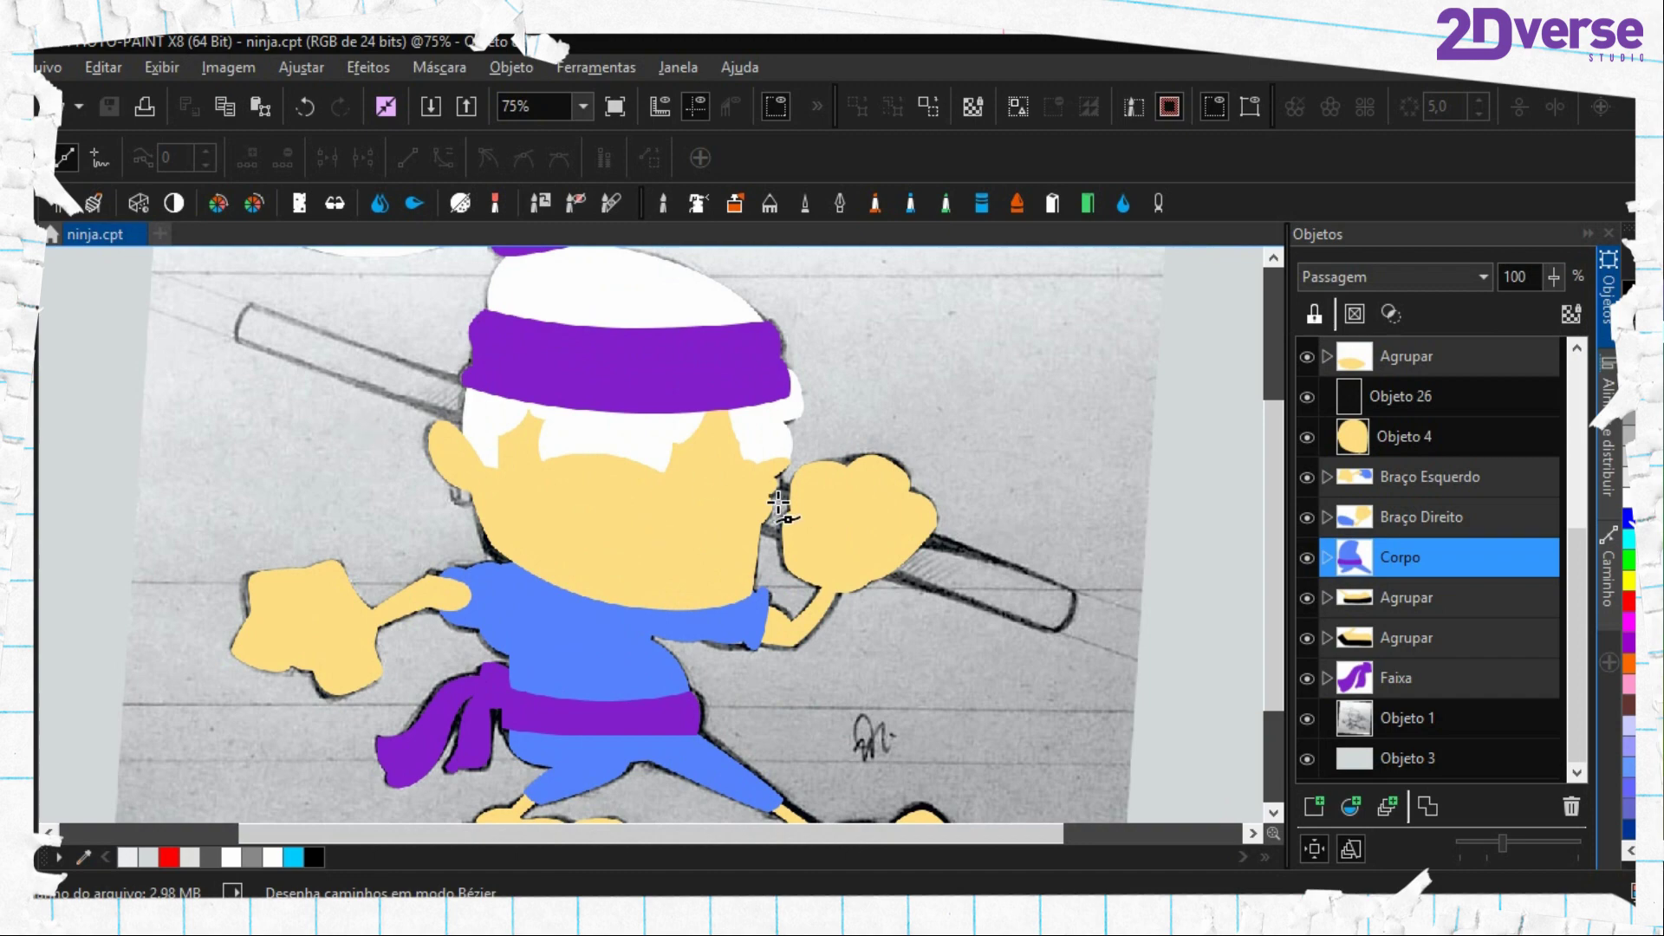
scroll(778, 502, "down", 2)
scroll(719, 561, "up", 2)
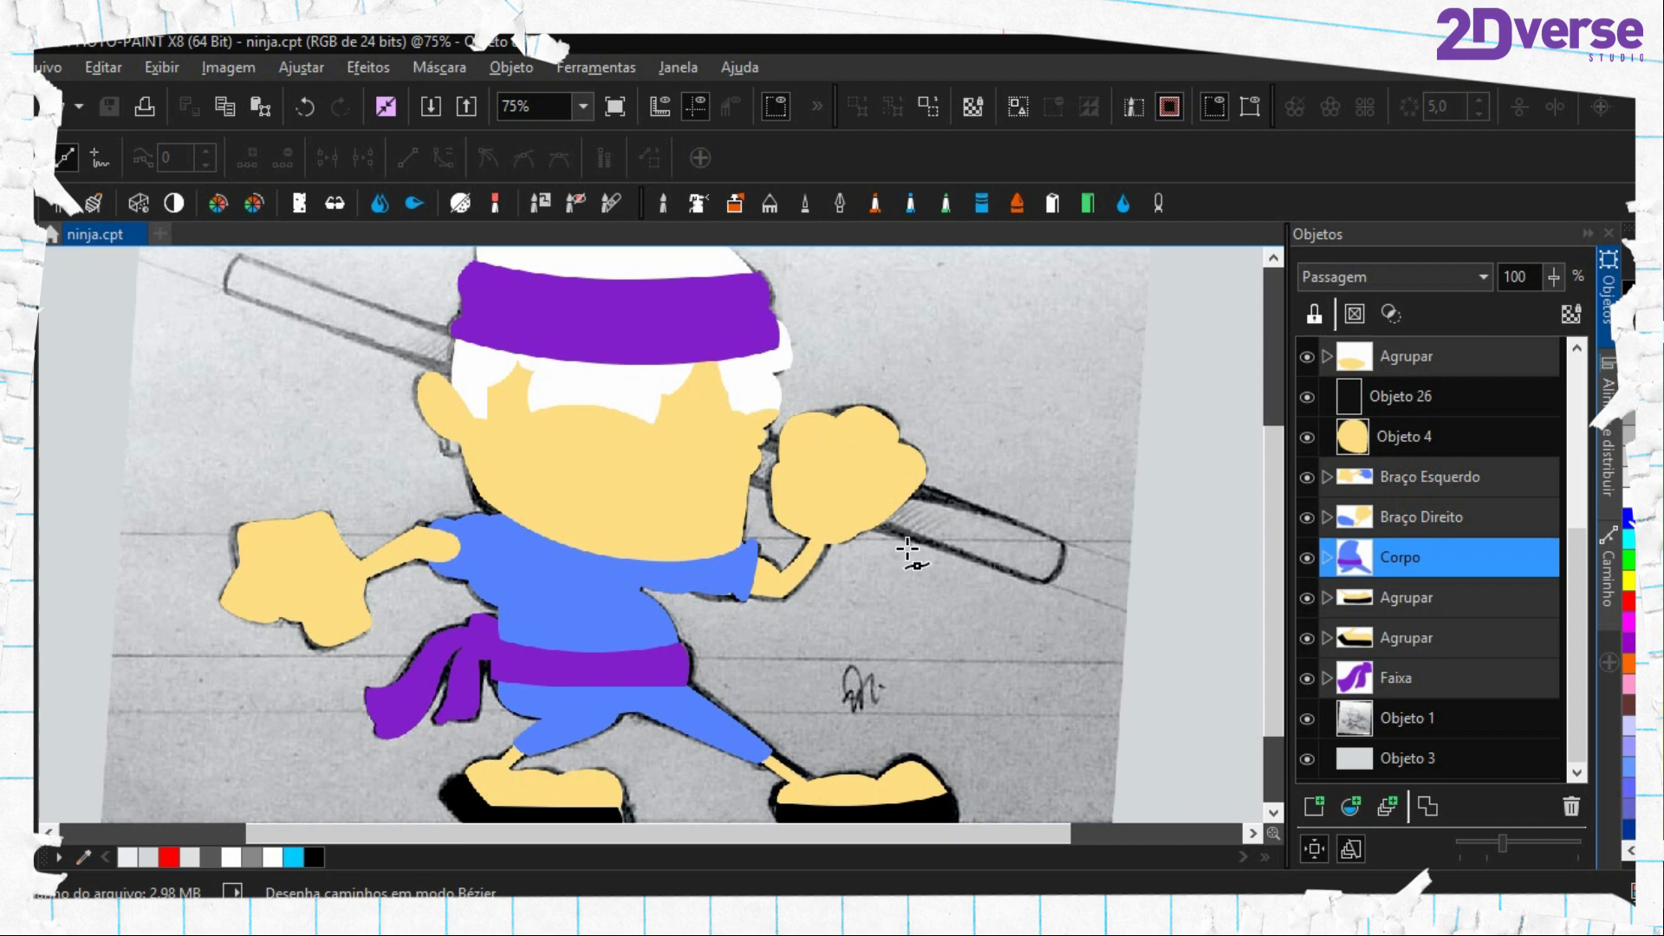
scroll(830, 472, "down", 1)
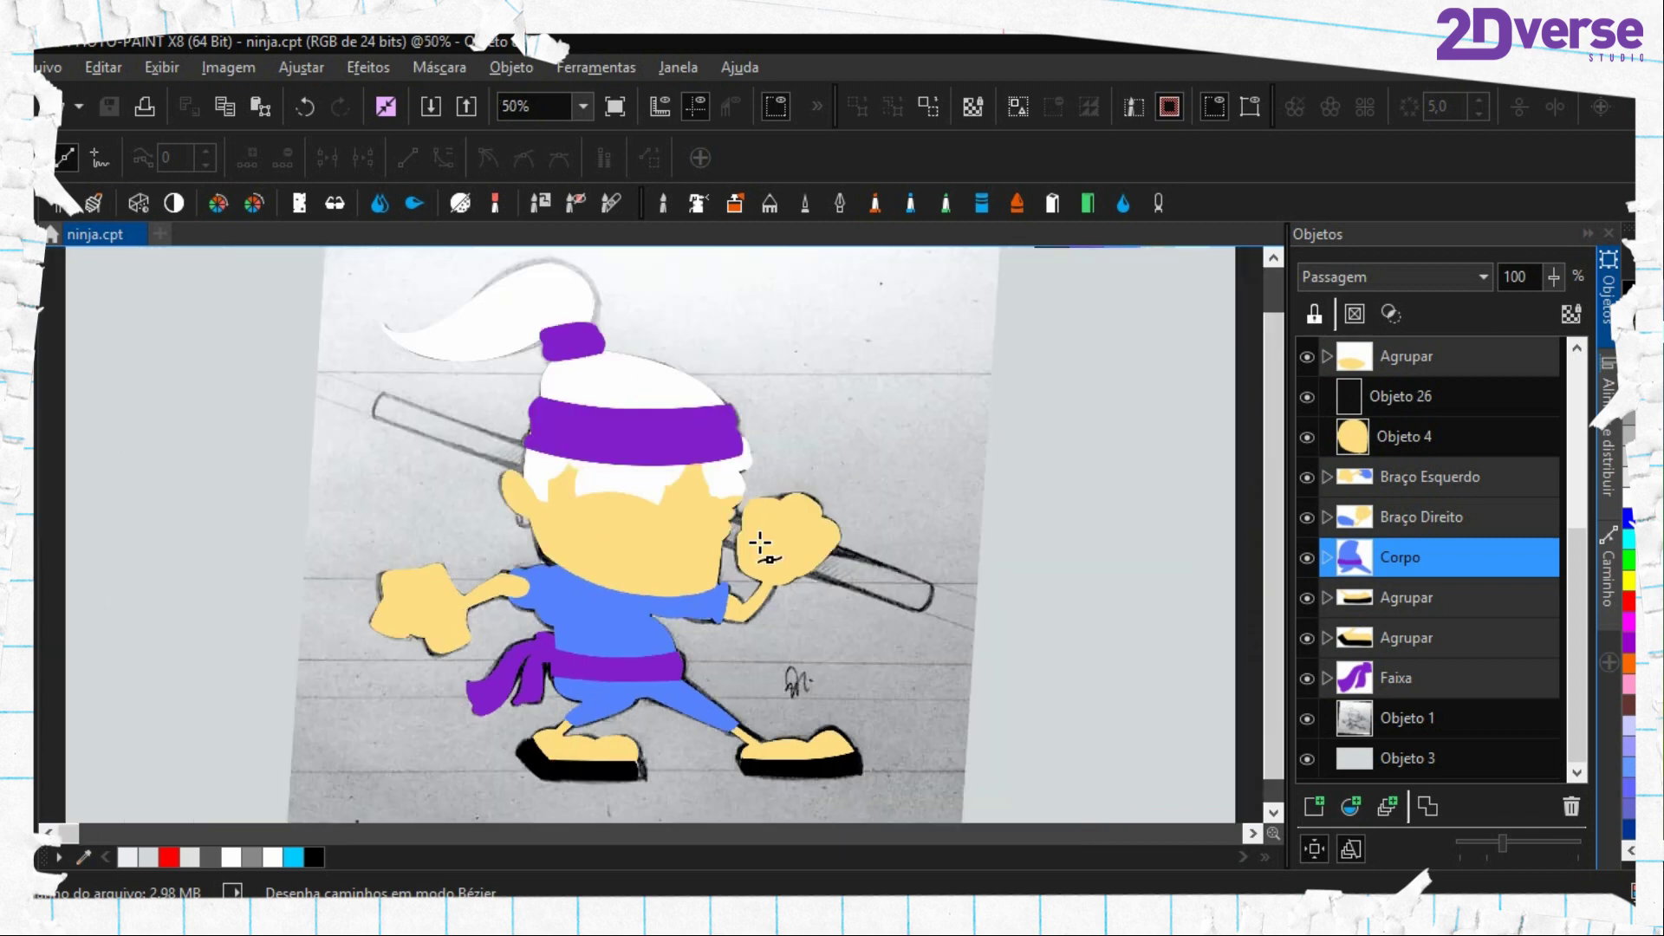
key("o")
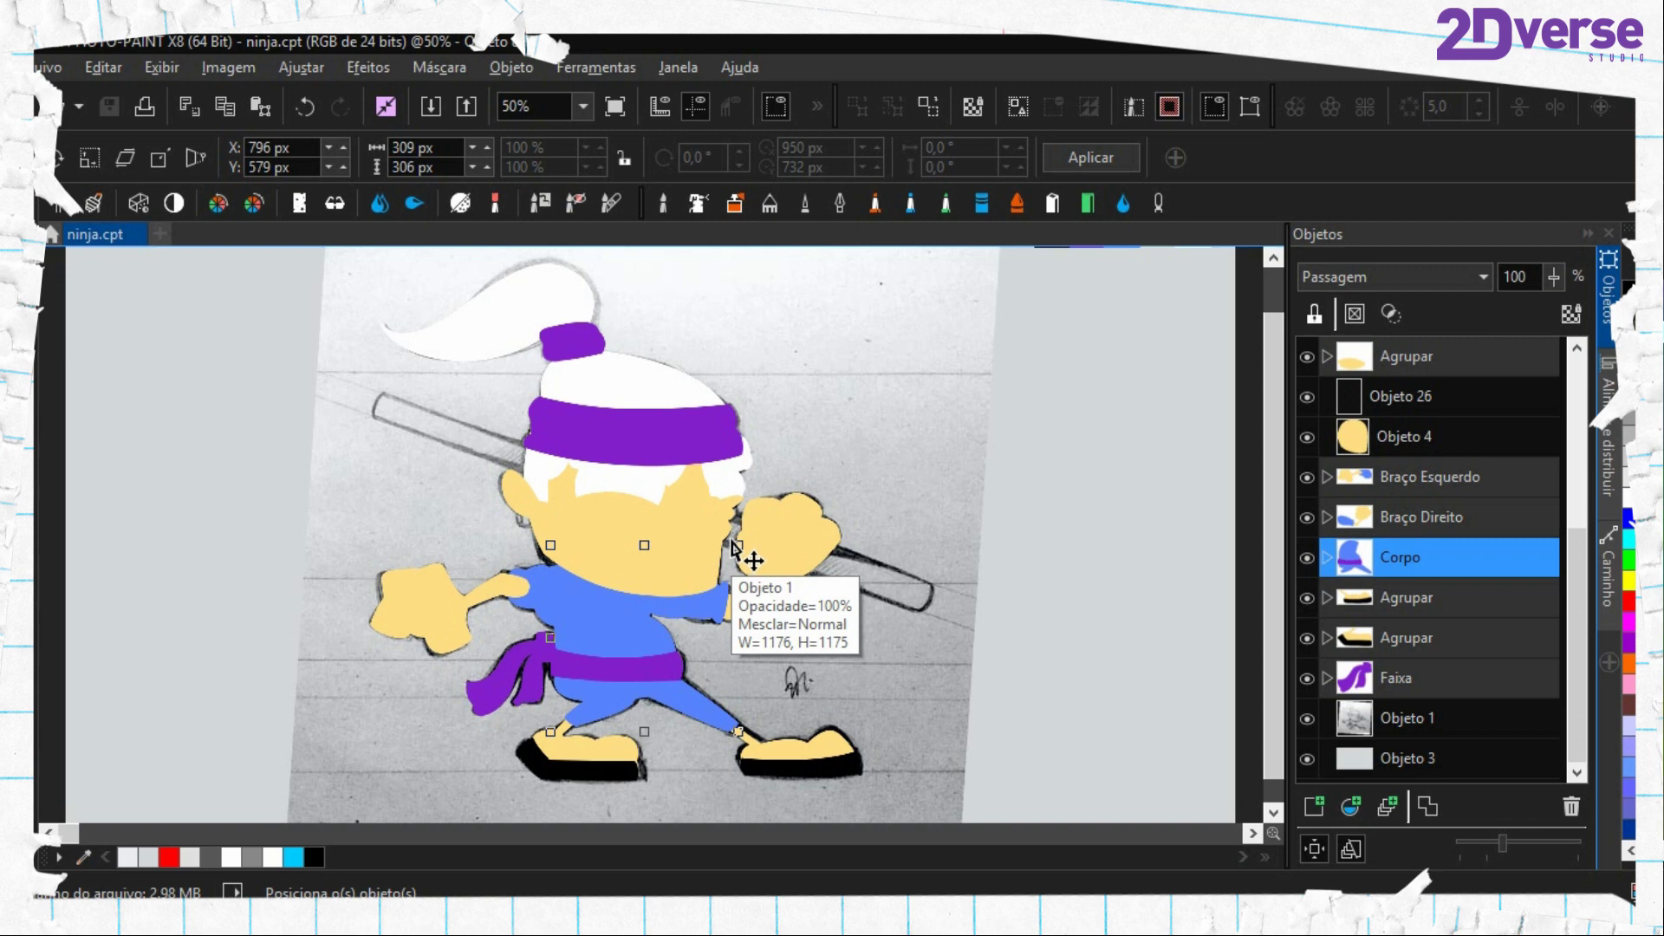
scroll(691, 537, "up", 1)
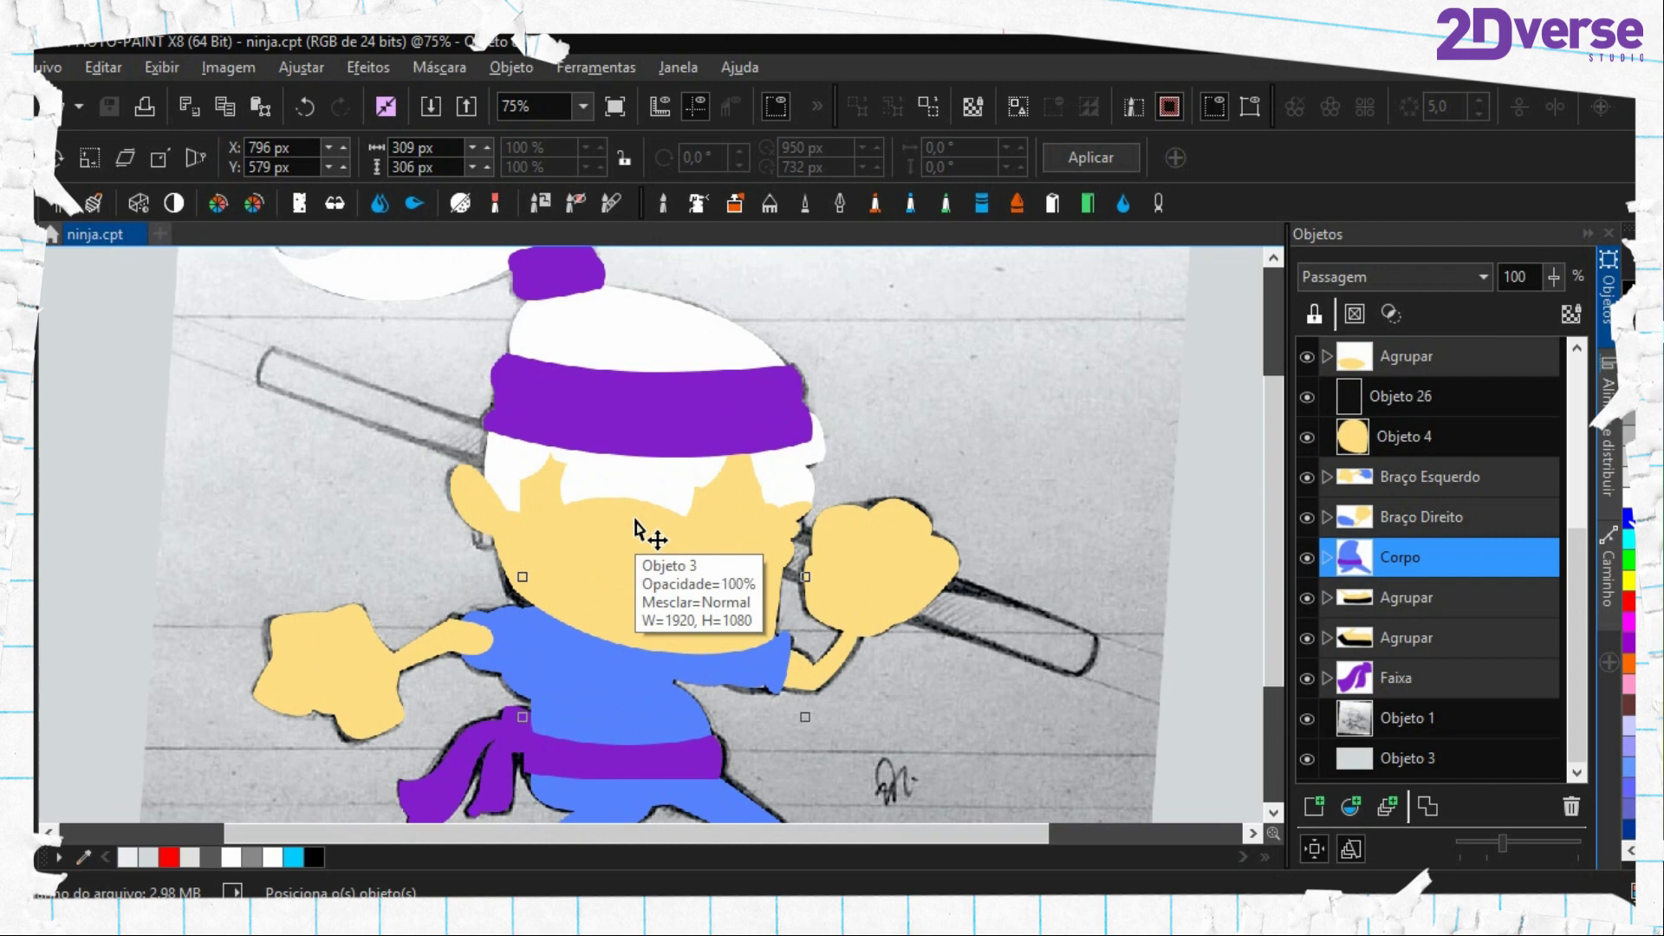
scroll(642, 533, "down", 1)
scroll(731, 550, "up", 1)
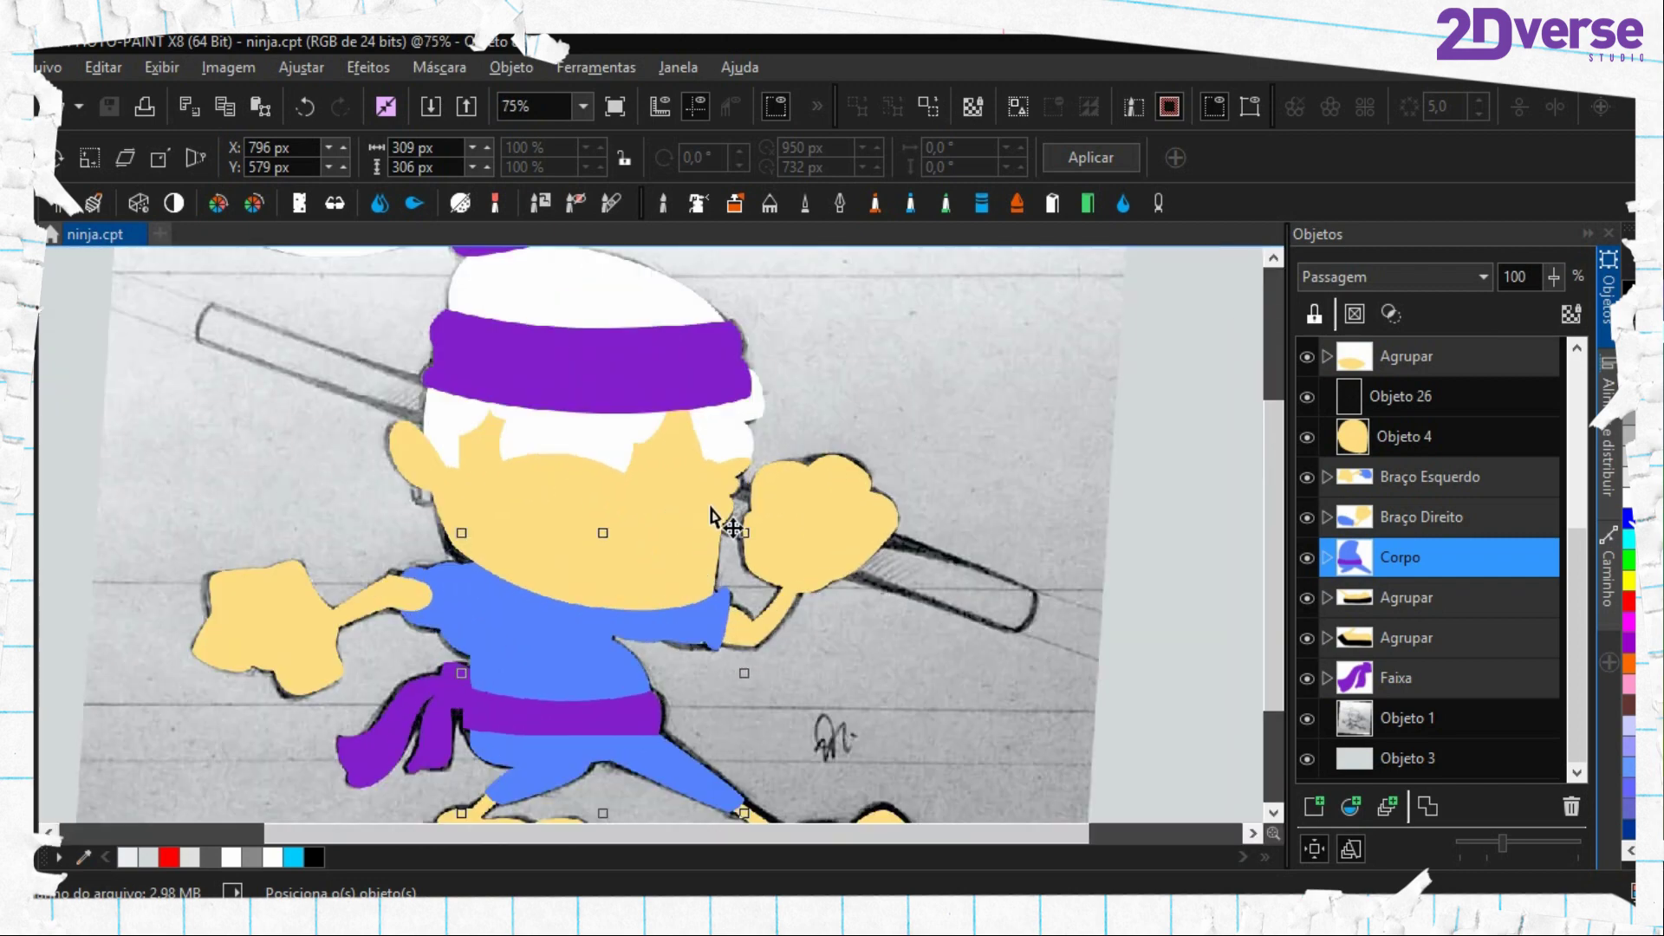
key("period")
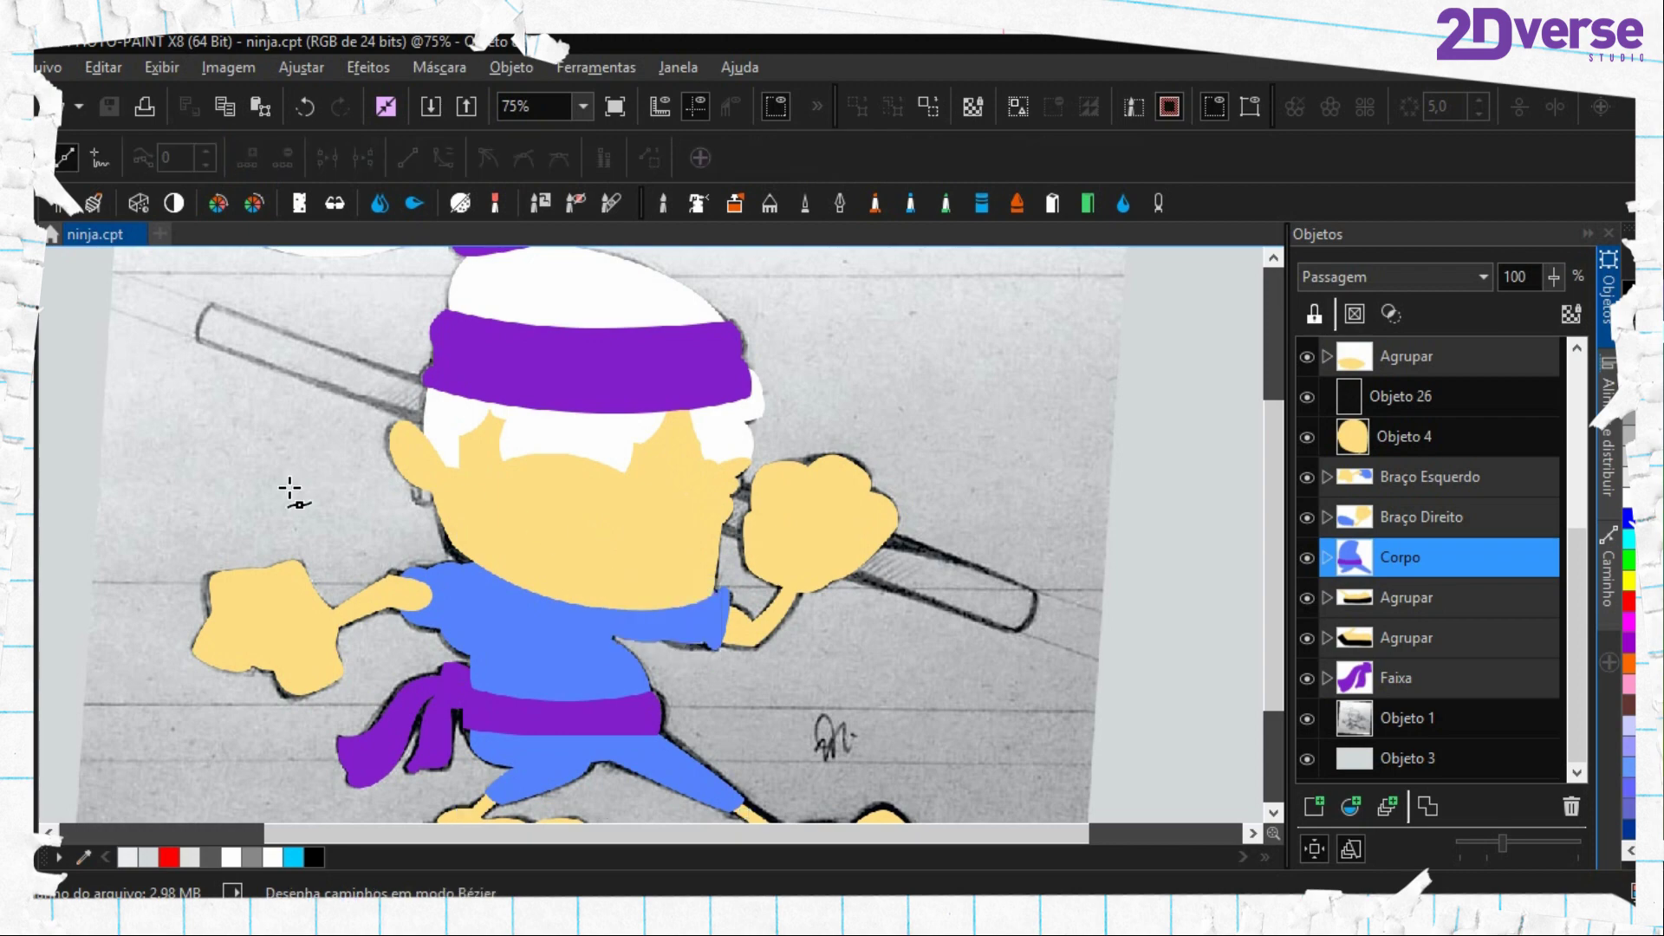
scroll(613, 639, "down", 1)
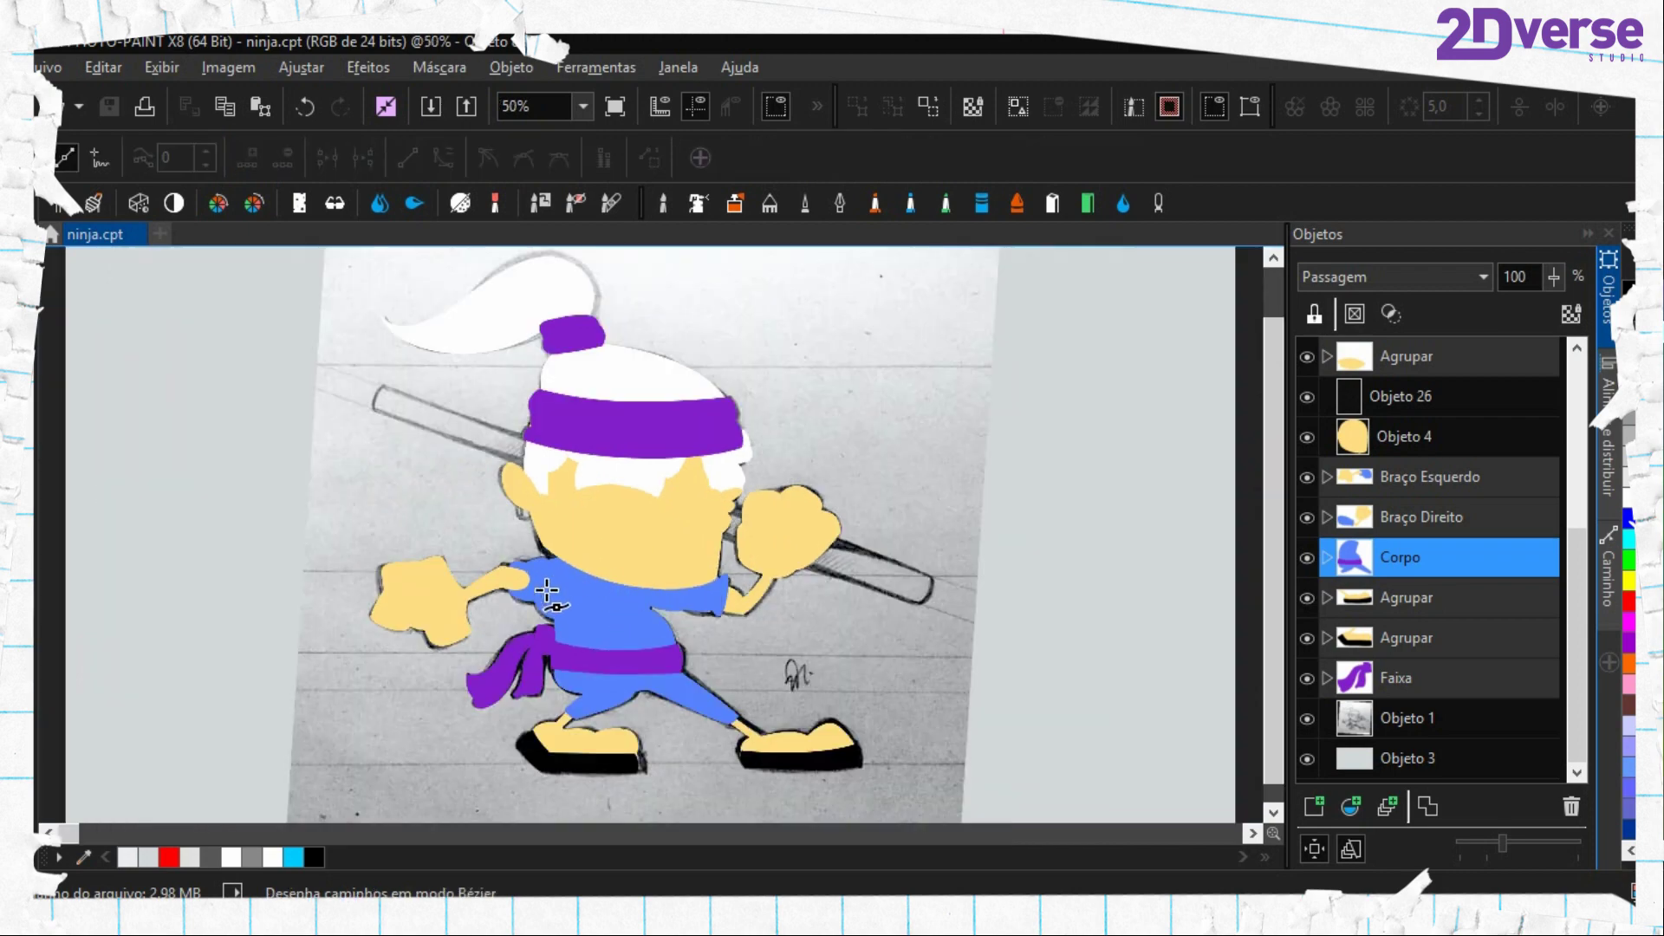
scroll(645, 460, "up", 1)
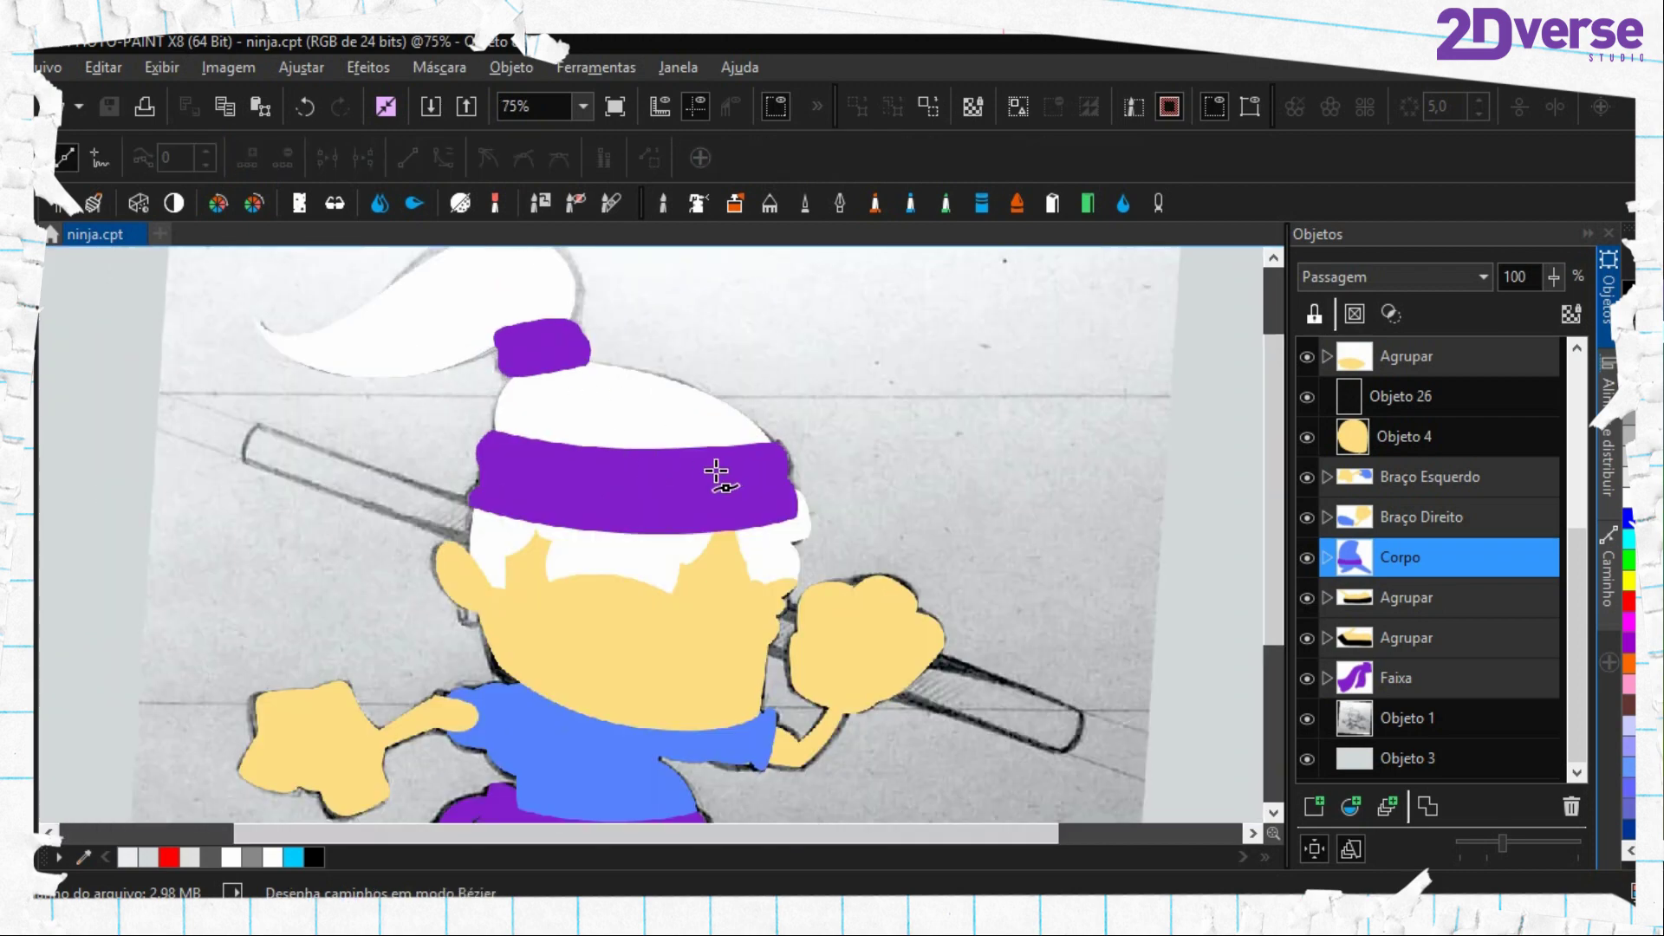
scroll(619, 446, "up", 1)
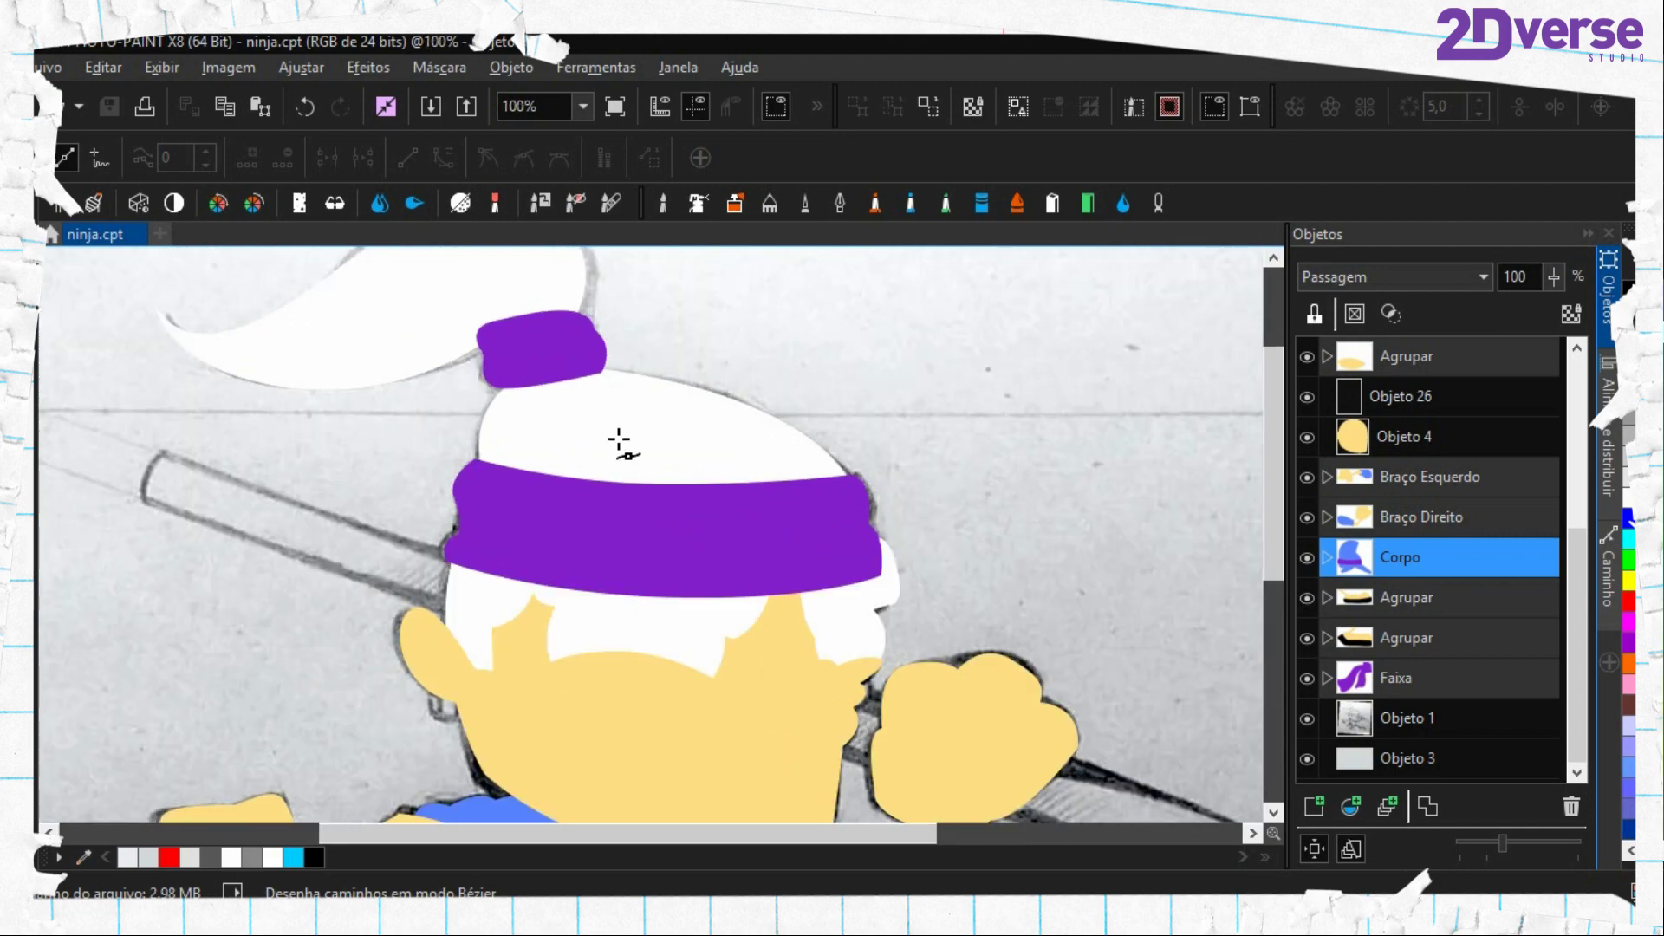
scroll(619, 440, "down", 2)
scroll(641, 485, "down", 1)
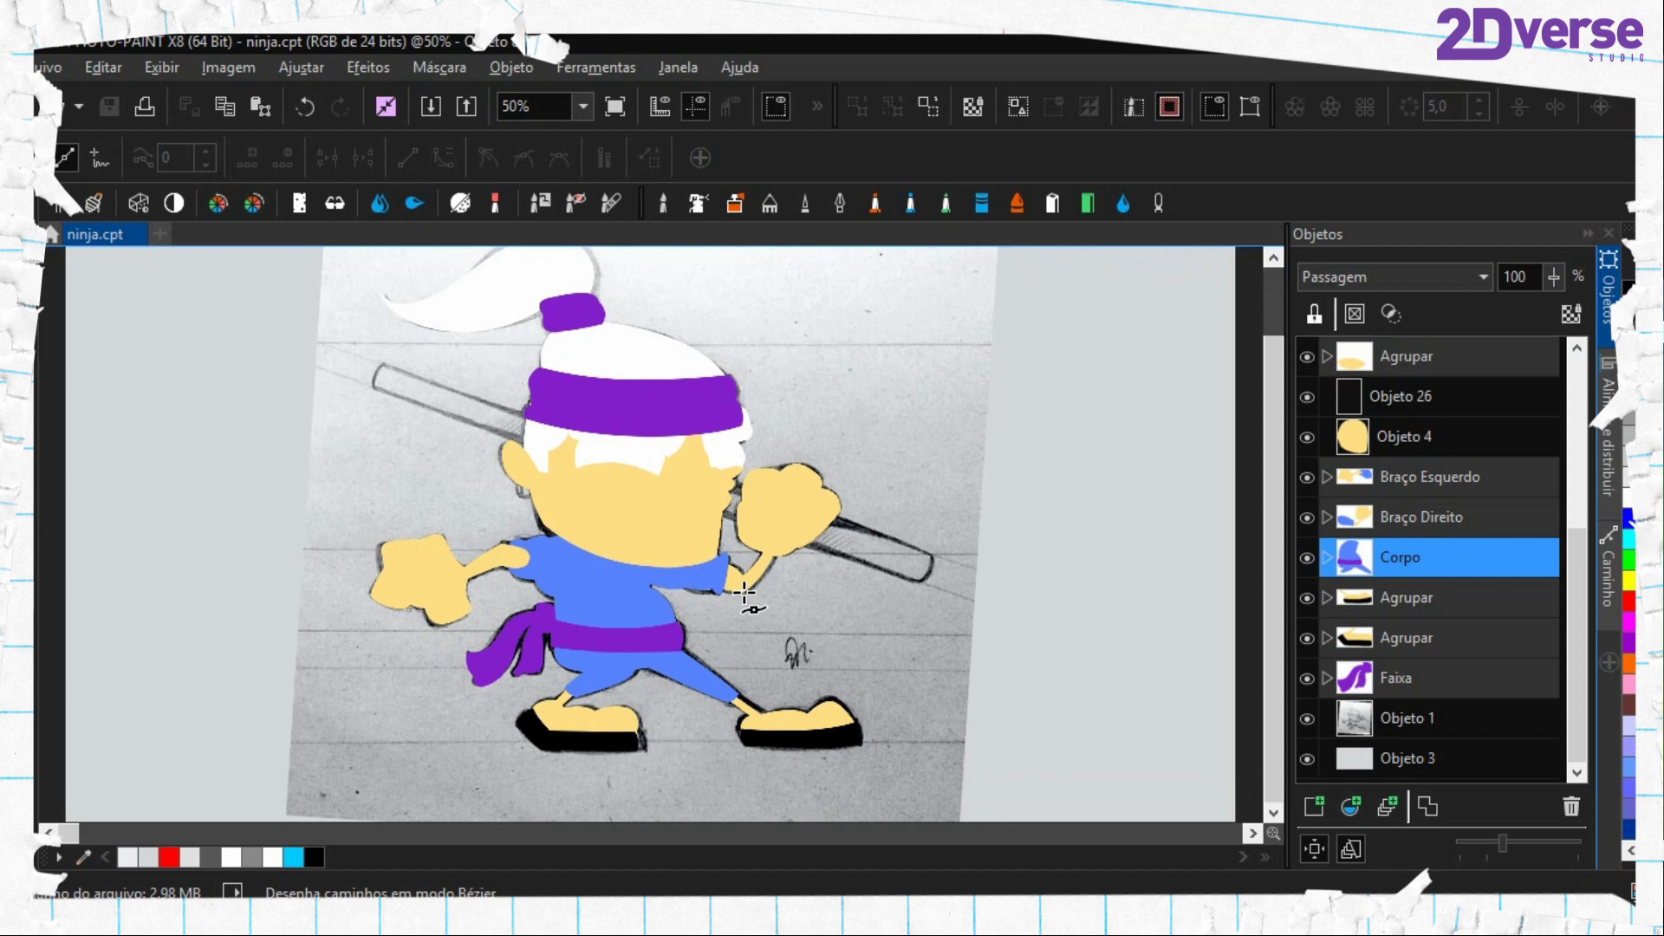
scroll(742, 575, "up", 1)
left_click_drag(544, 386, 694, 537)
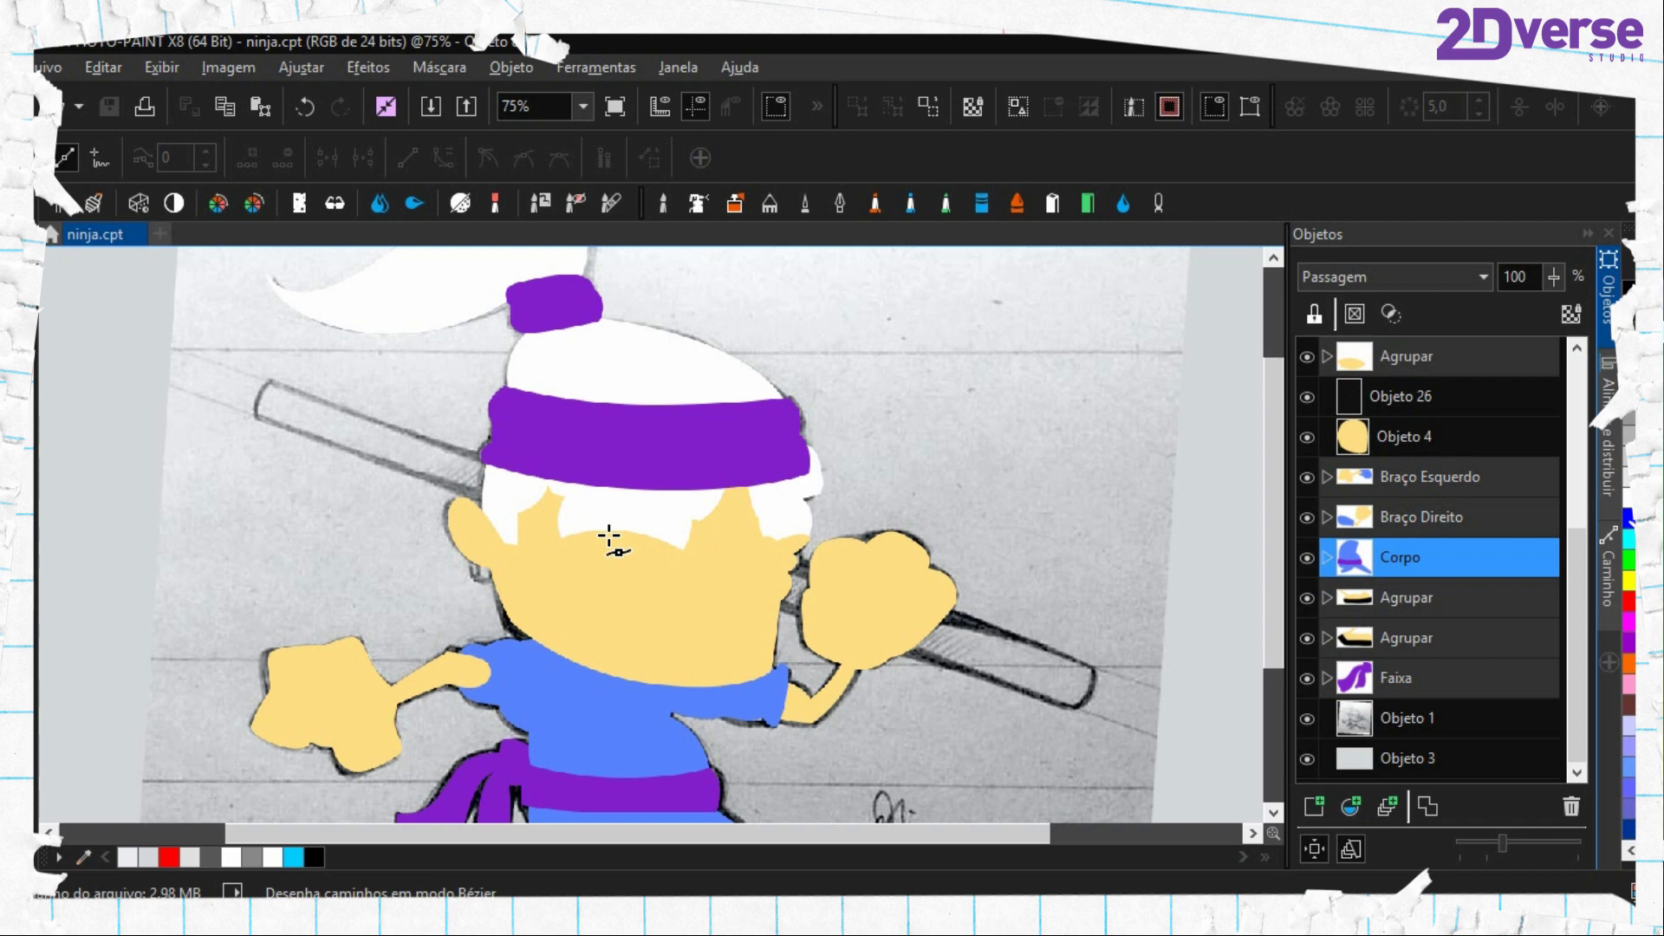
scroll(609, 537, "down", 1)
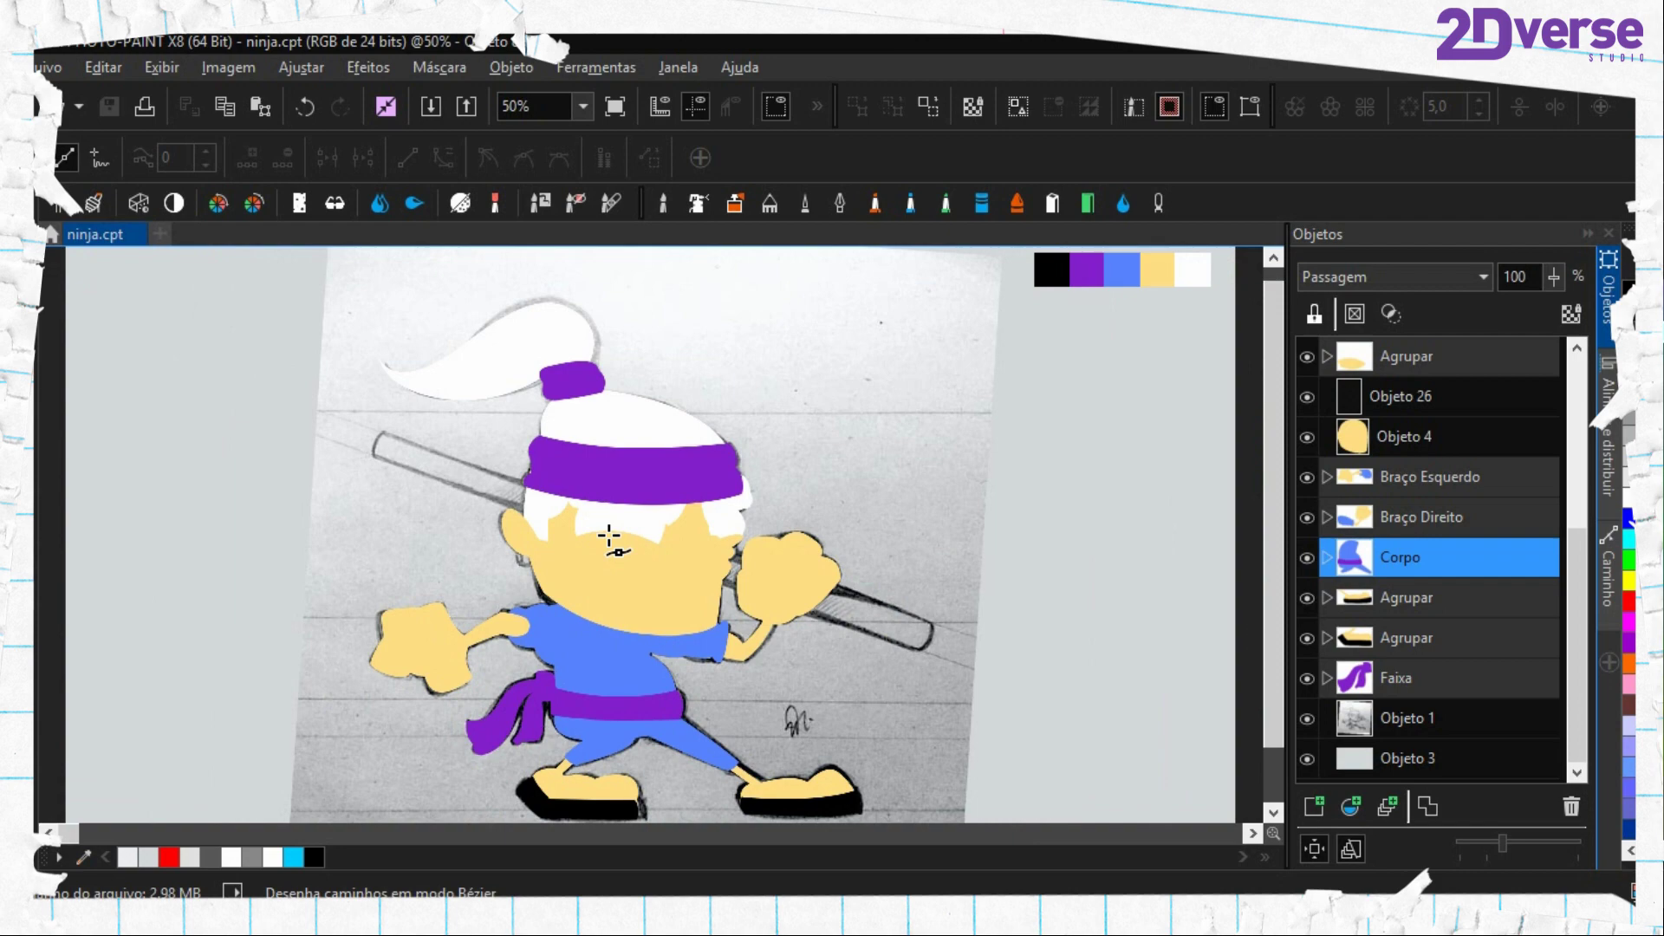
scroll(610, 537, "up", 1)
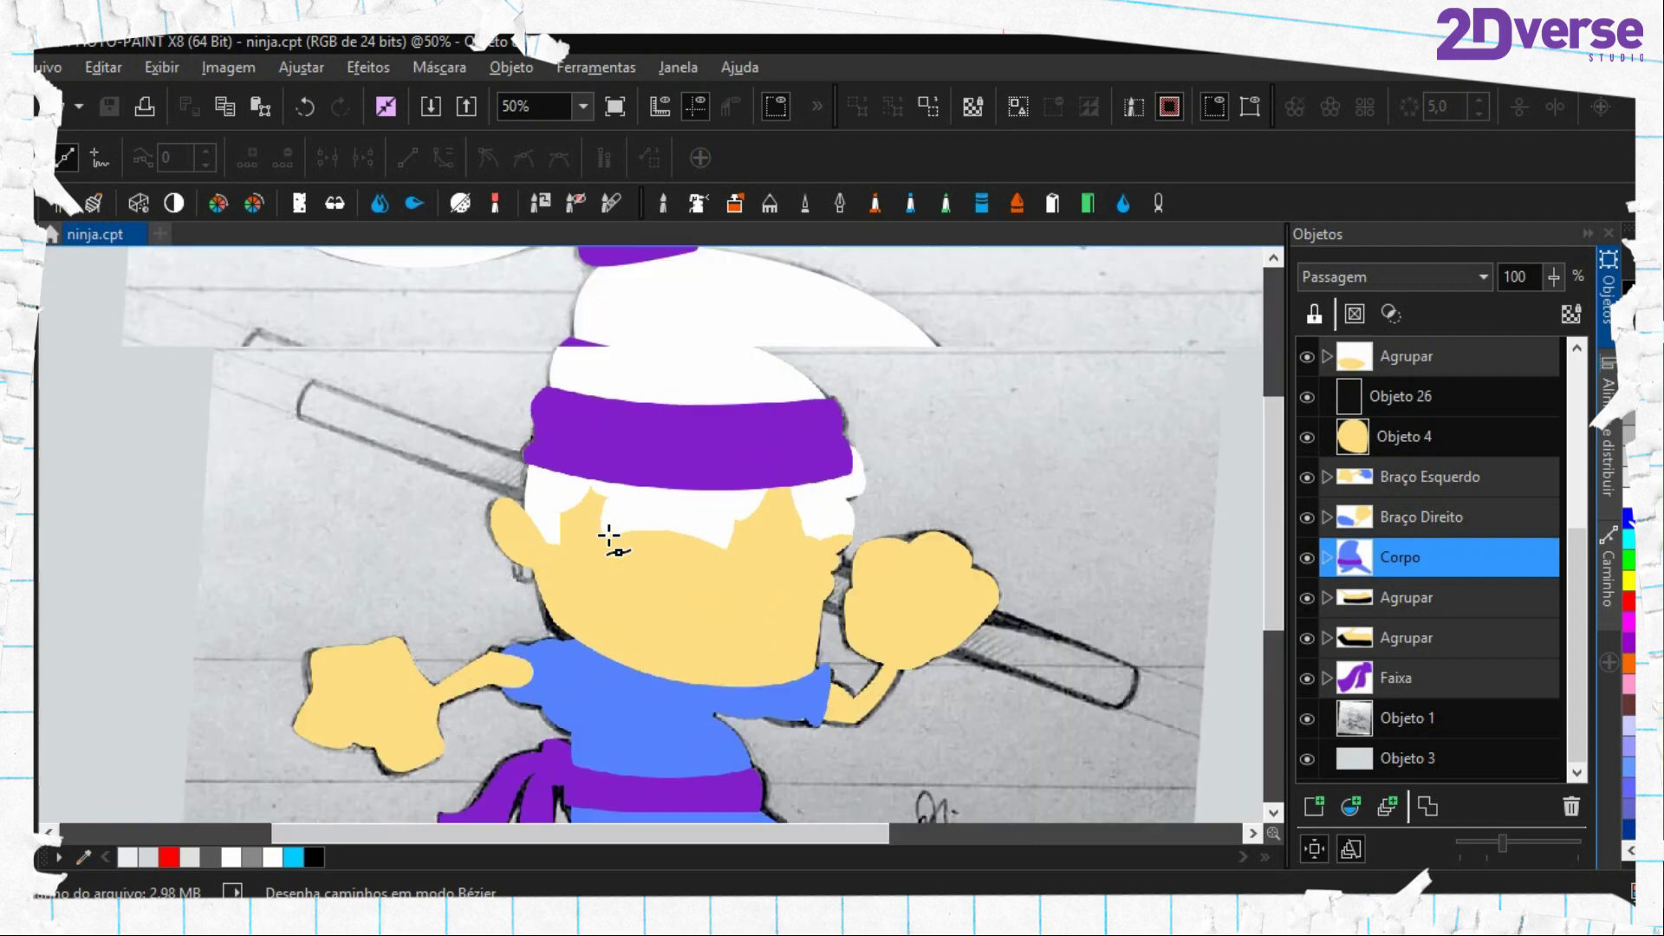
scroll(844, 494, "down", 1)
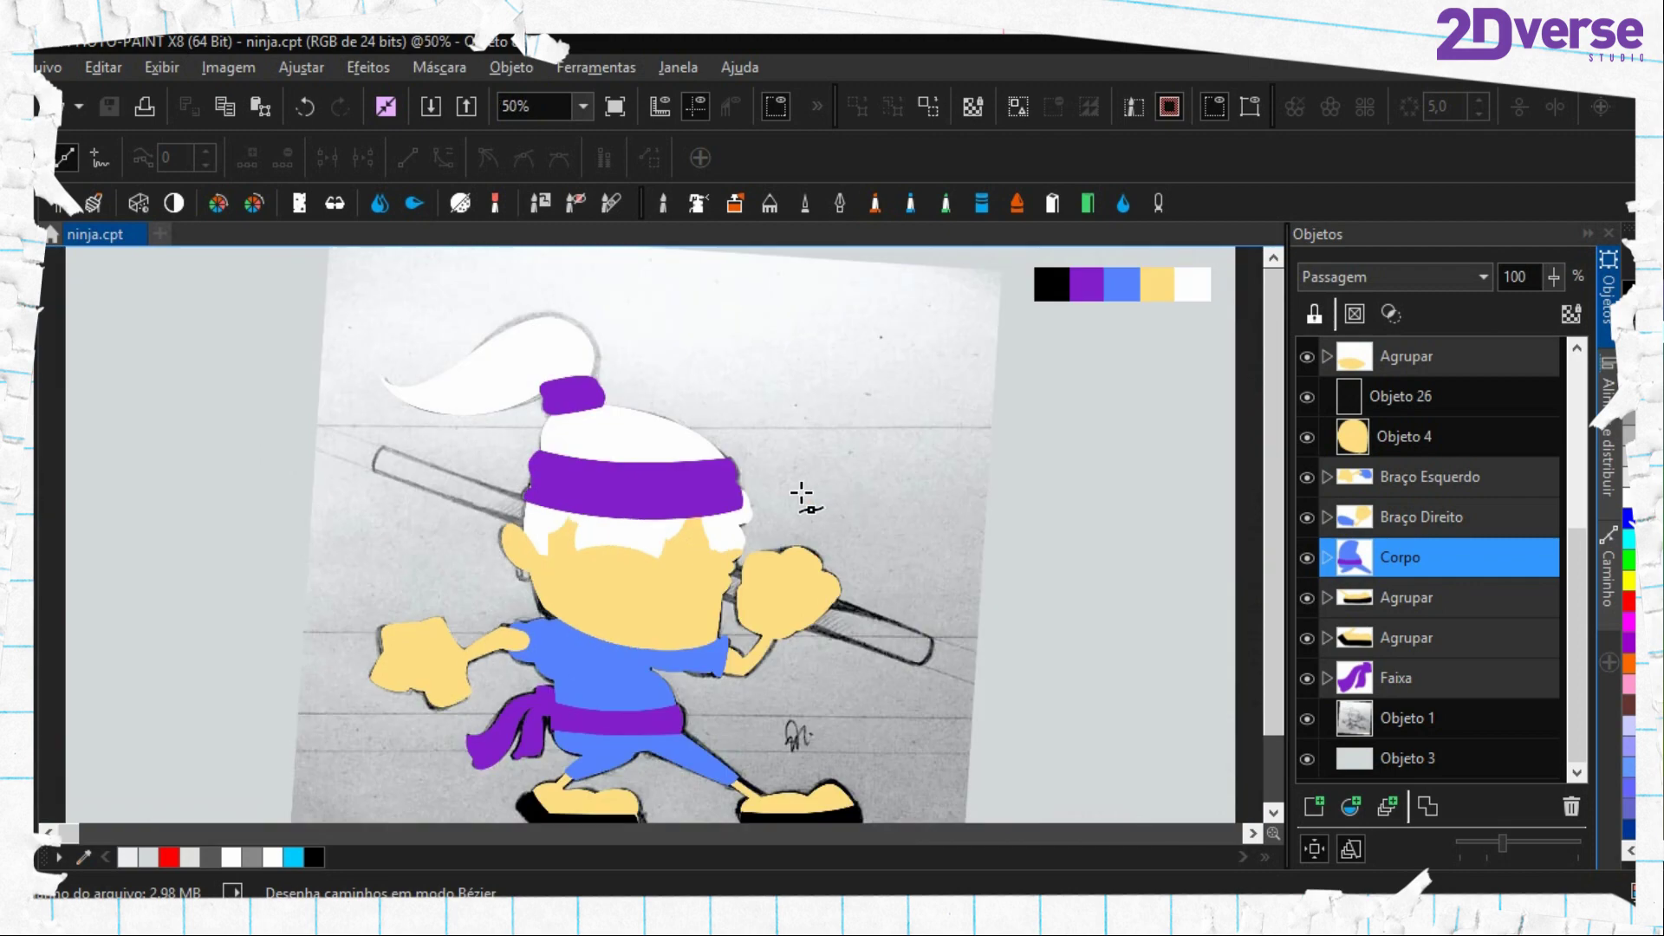
scroll(650, 514, "up", 1)
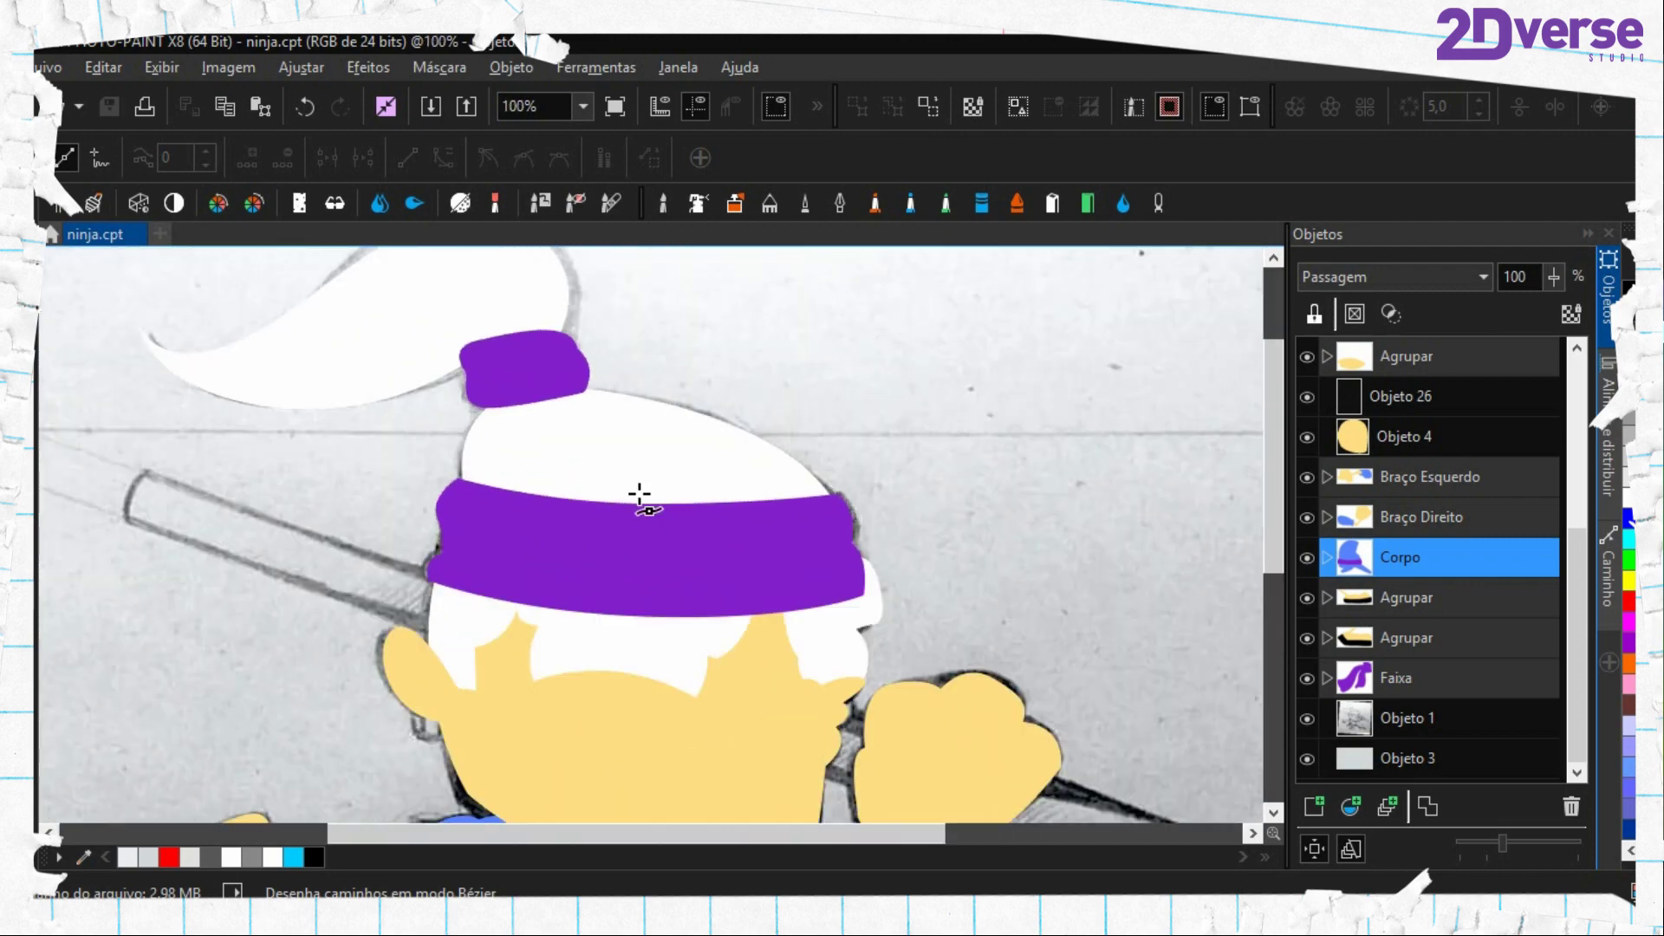
scroll(640, 494, "down", 2)
scroll(639, 494, "up", 2)
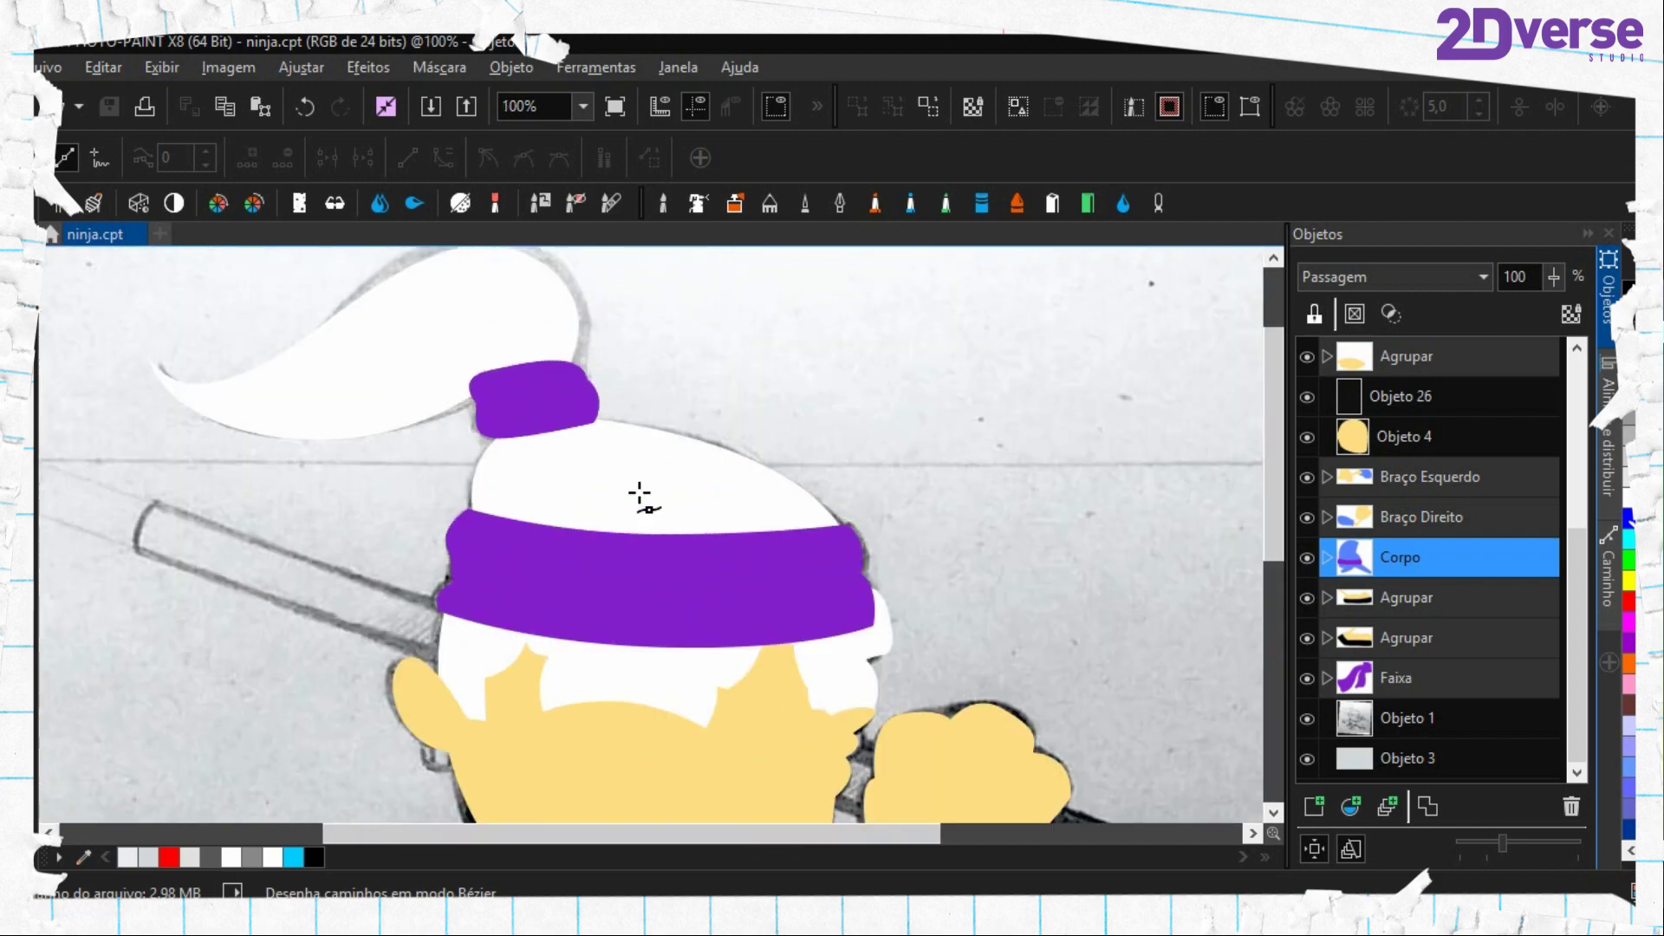
left_click_drag(594, 569, 608, 358)
left_click_drag(642, 510, 575, 293)
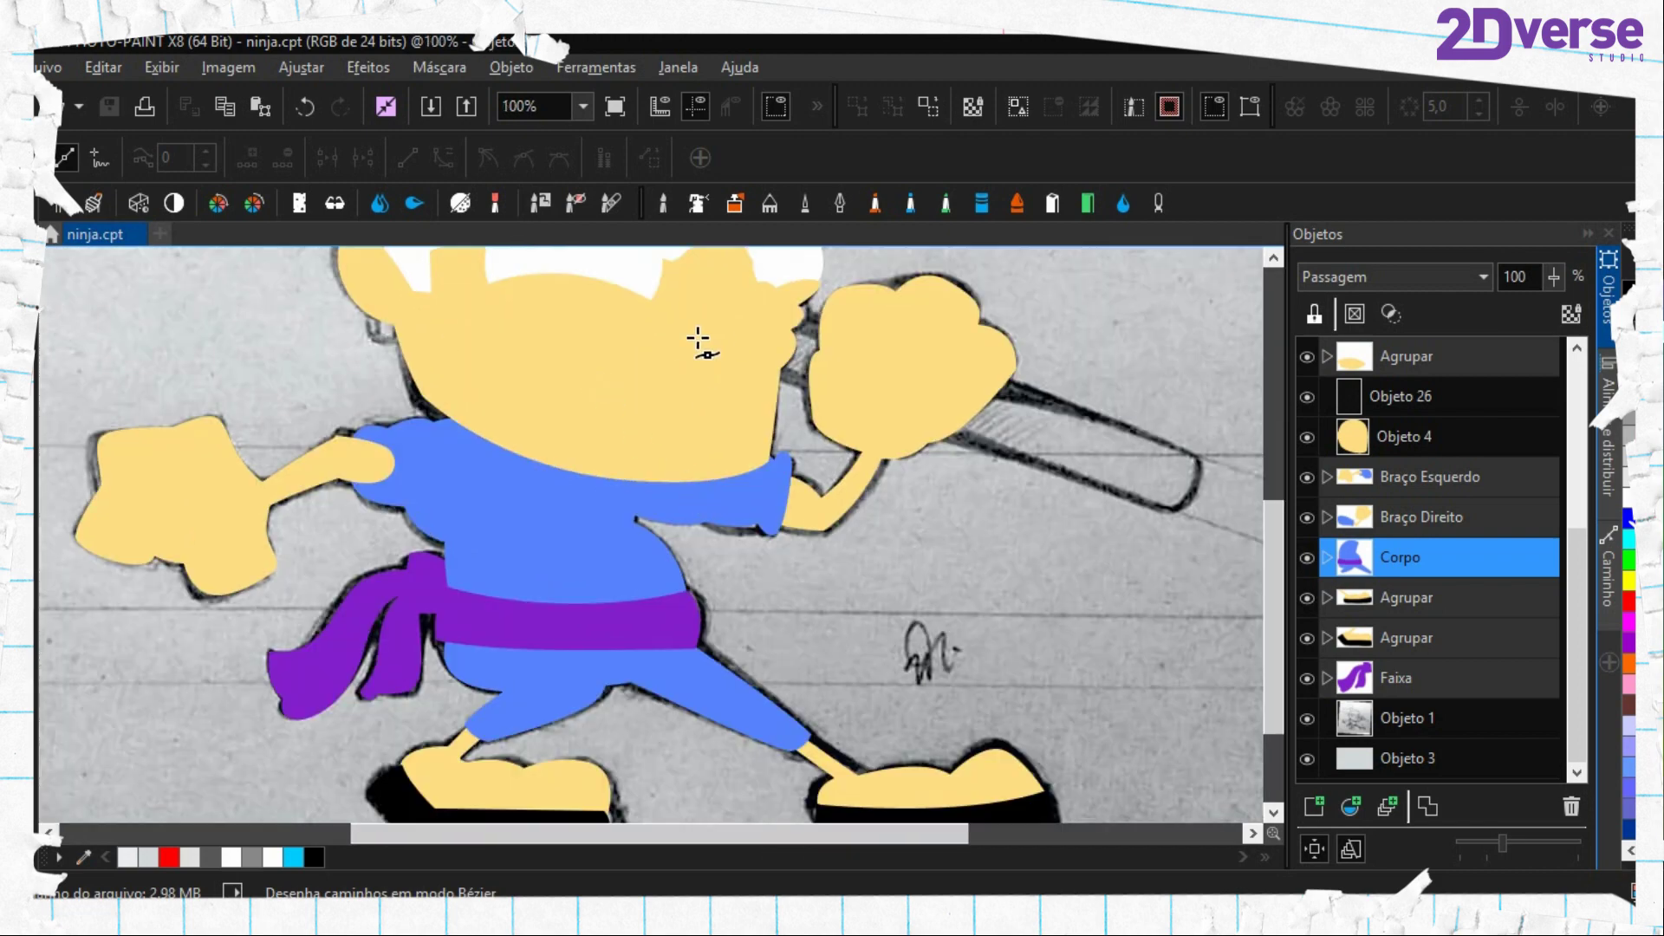
scroll(676, 453, "up", 3)
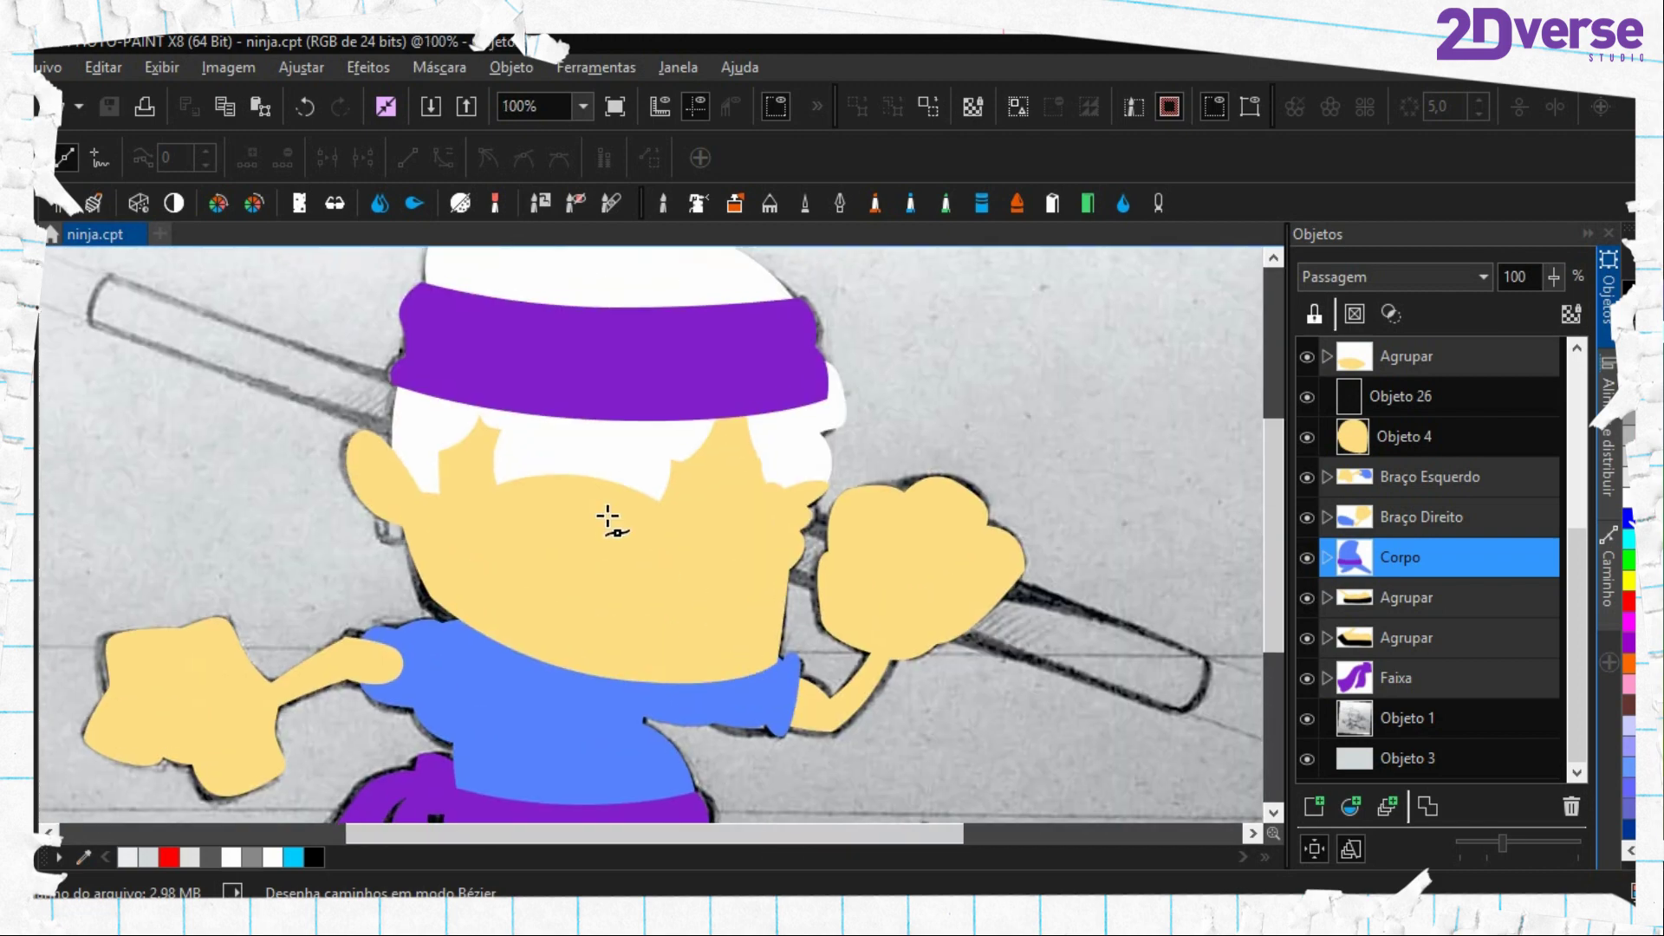
Examine the colored figure against the sketch lines underneath, from the ponytail and headband down to the sandals
left_click_drag(918, 607, 782, 632)
left_click_drag(641, 548, 671, 607)
left_click_drag(874, 499, 736, 624)
left_click_drag(800, 506, 711, 656)
left_click_drag(430, 606, 613, 632)
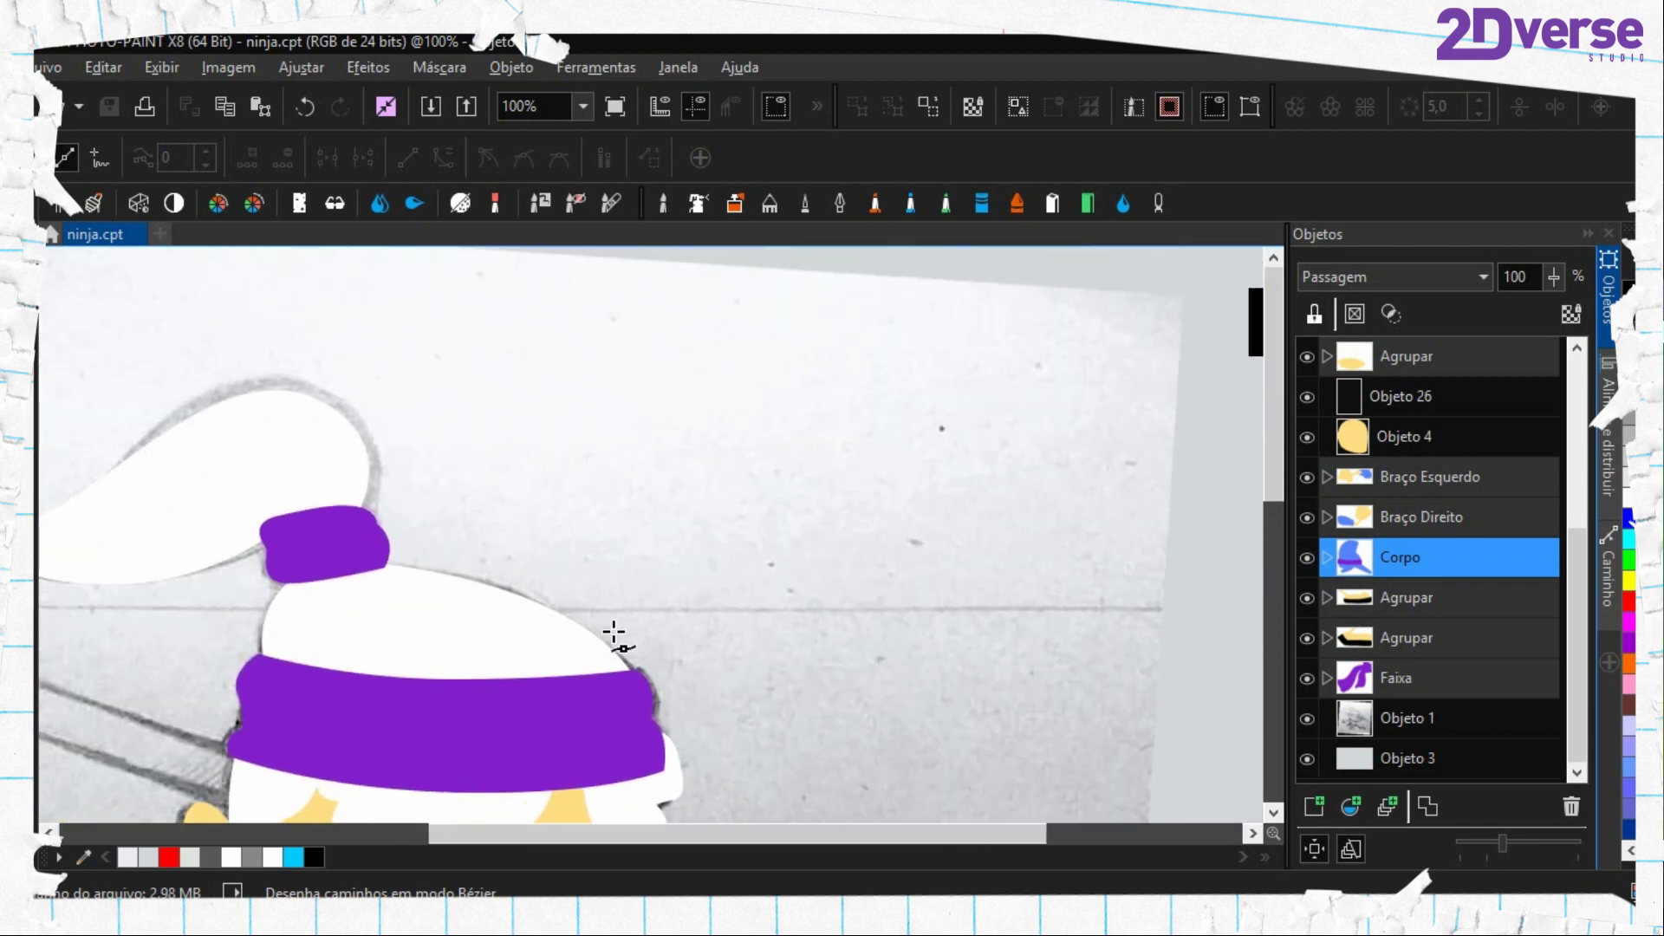
scroll(614, 633, "down", 1)
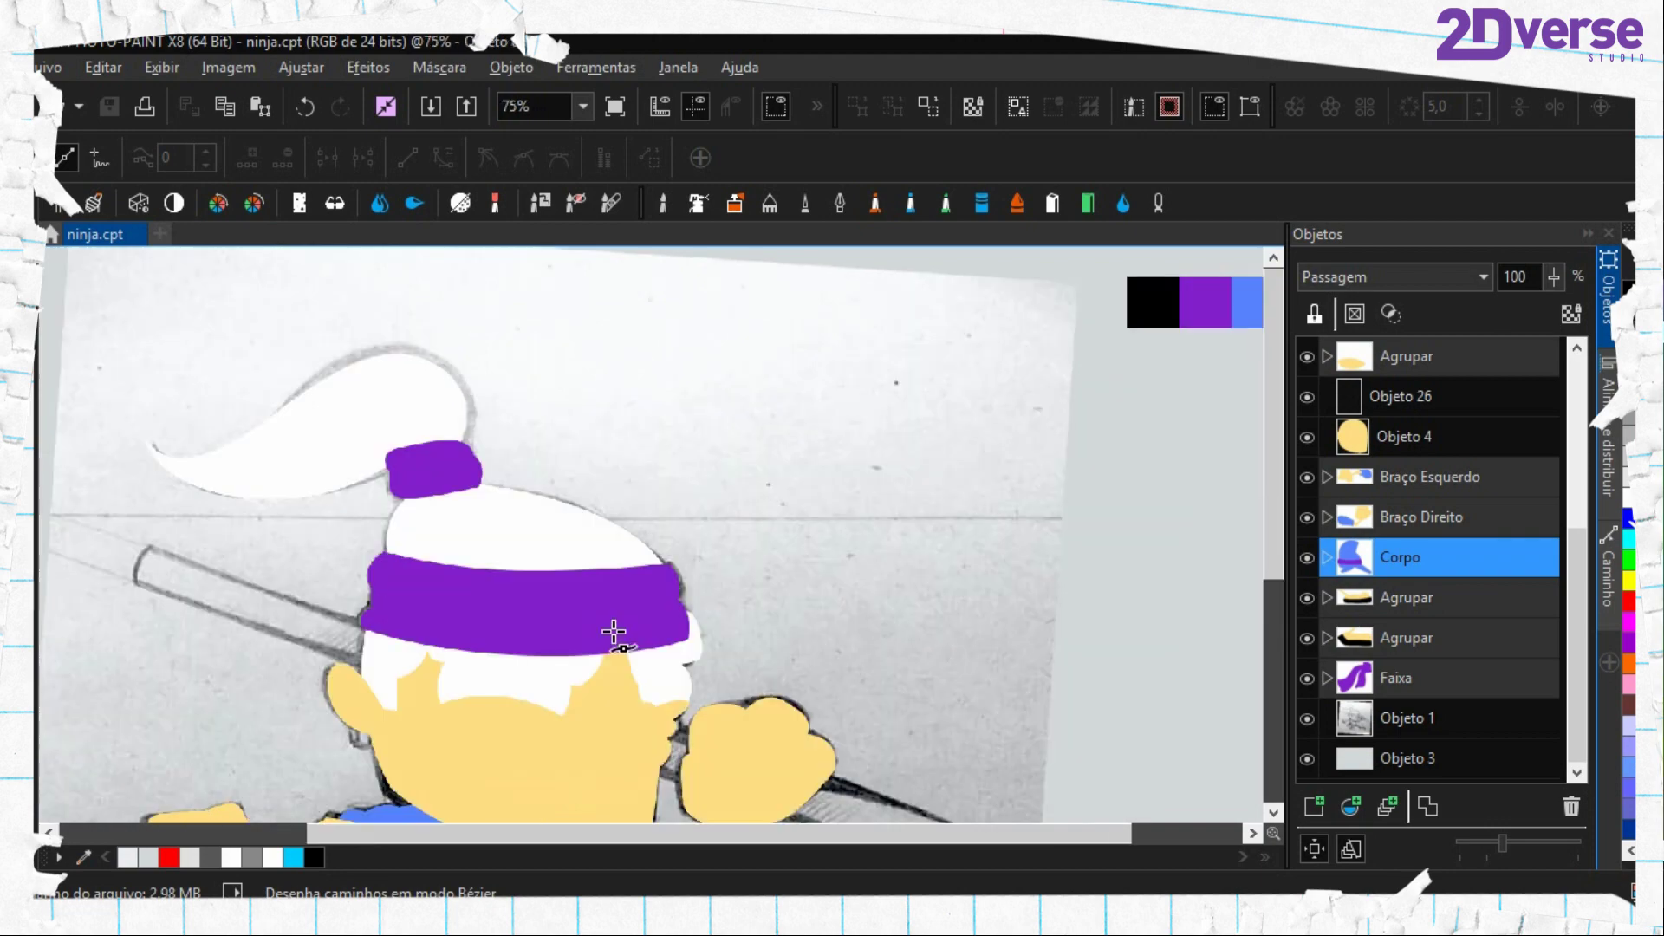
scroll(780, 520, "right", 2)
left_click_drag(554, 599, 603, 500)
left_click_drag(893, 476, 893, 416)
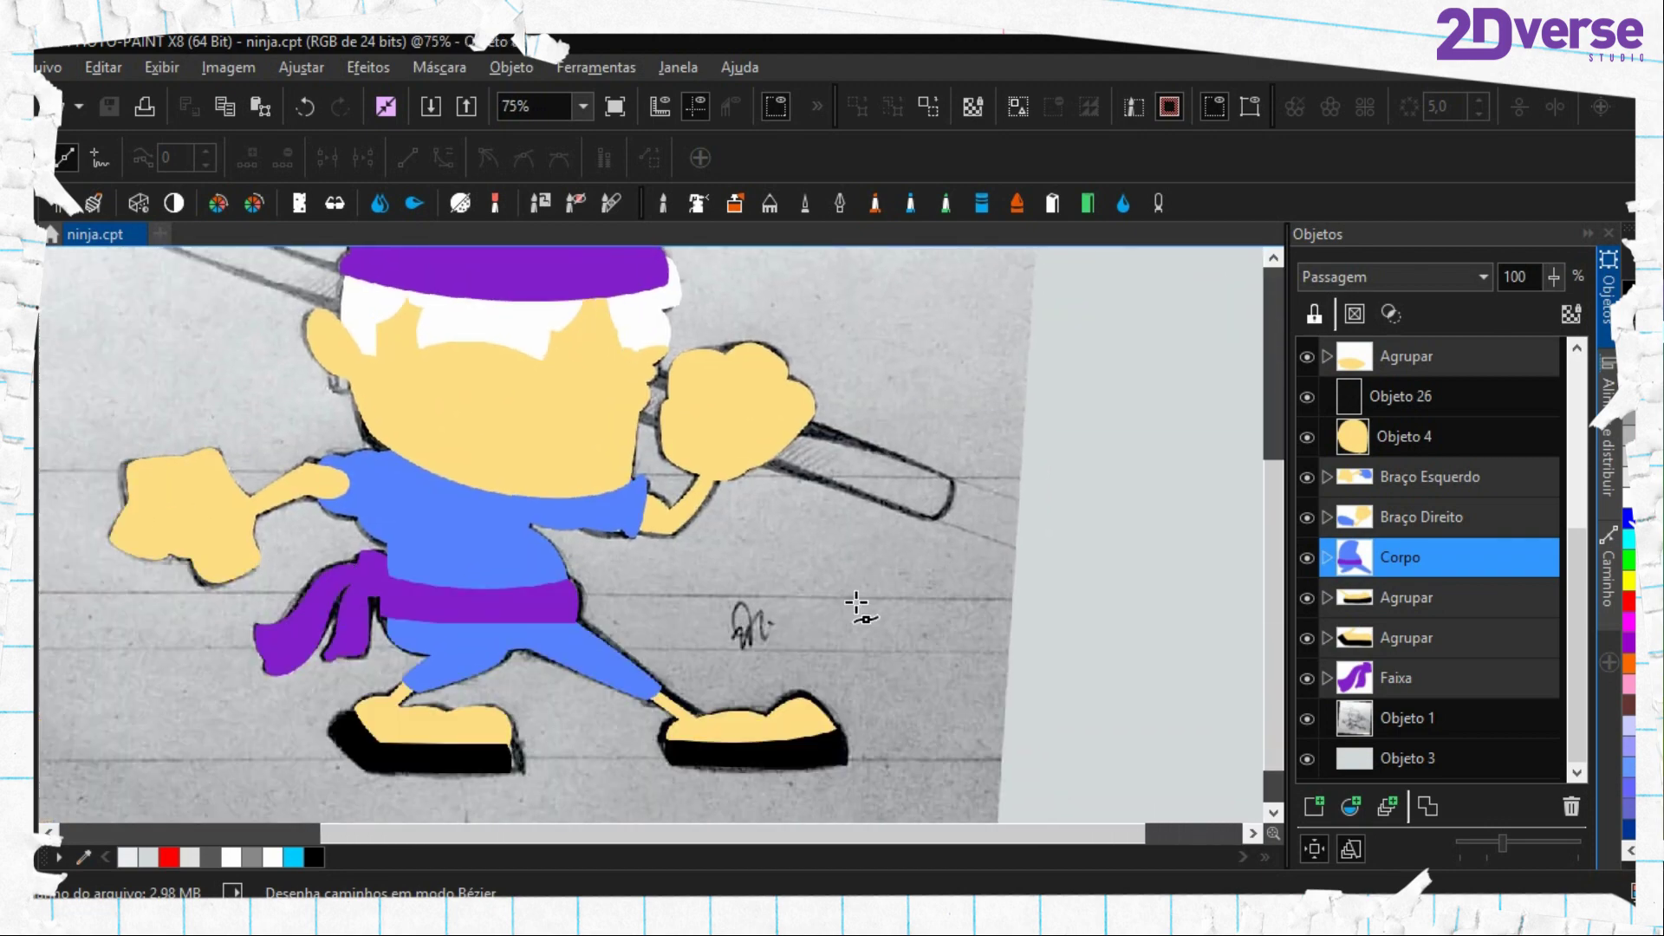
left_click_drag(865, 575, 886, 518)
key("e")
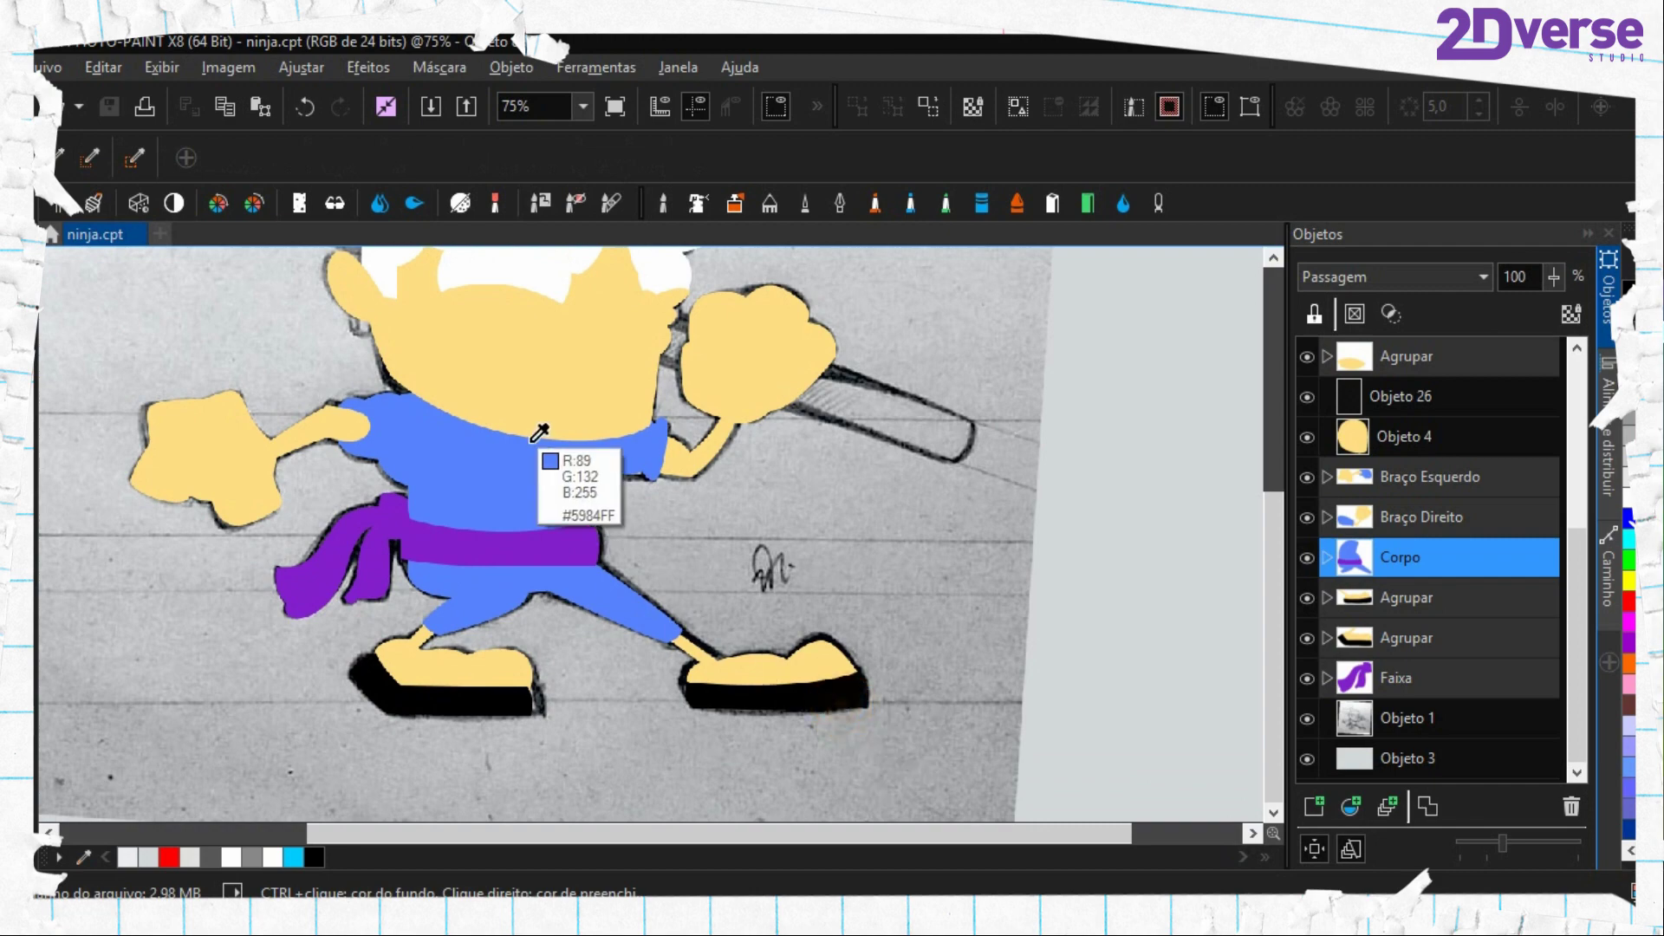
left_click_drag(531, 441, 548, 513)
key("F10")
scroll(461, 447, "up", 2)
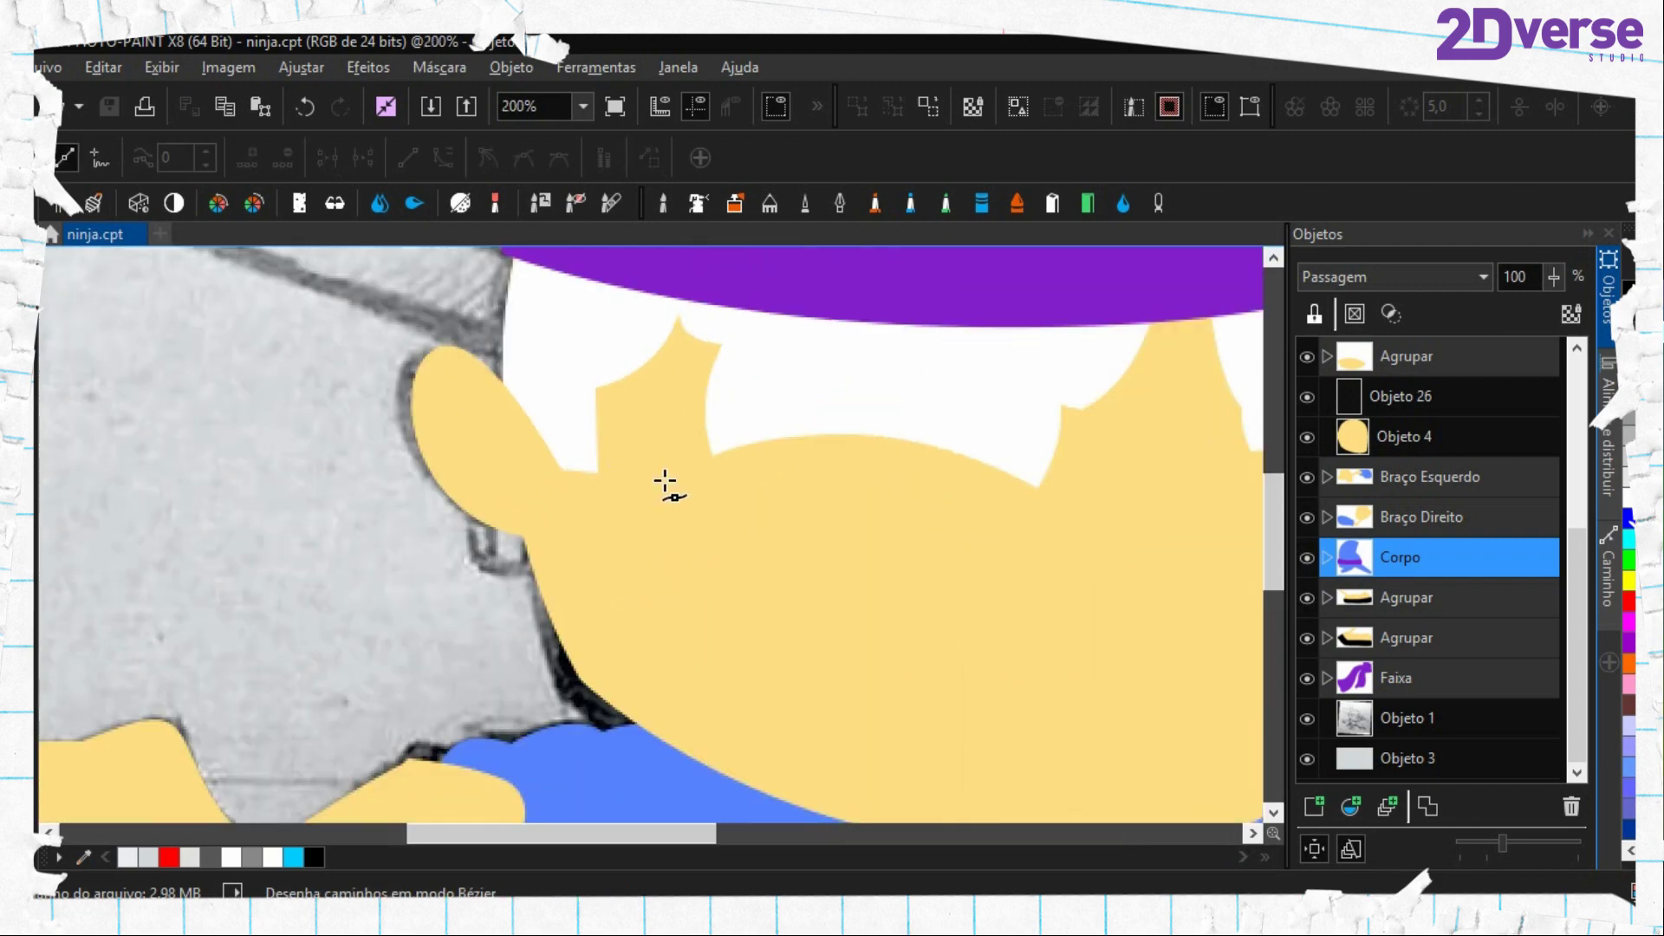
scroll(832, 468, "down", 2)
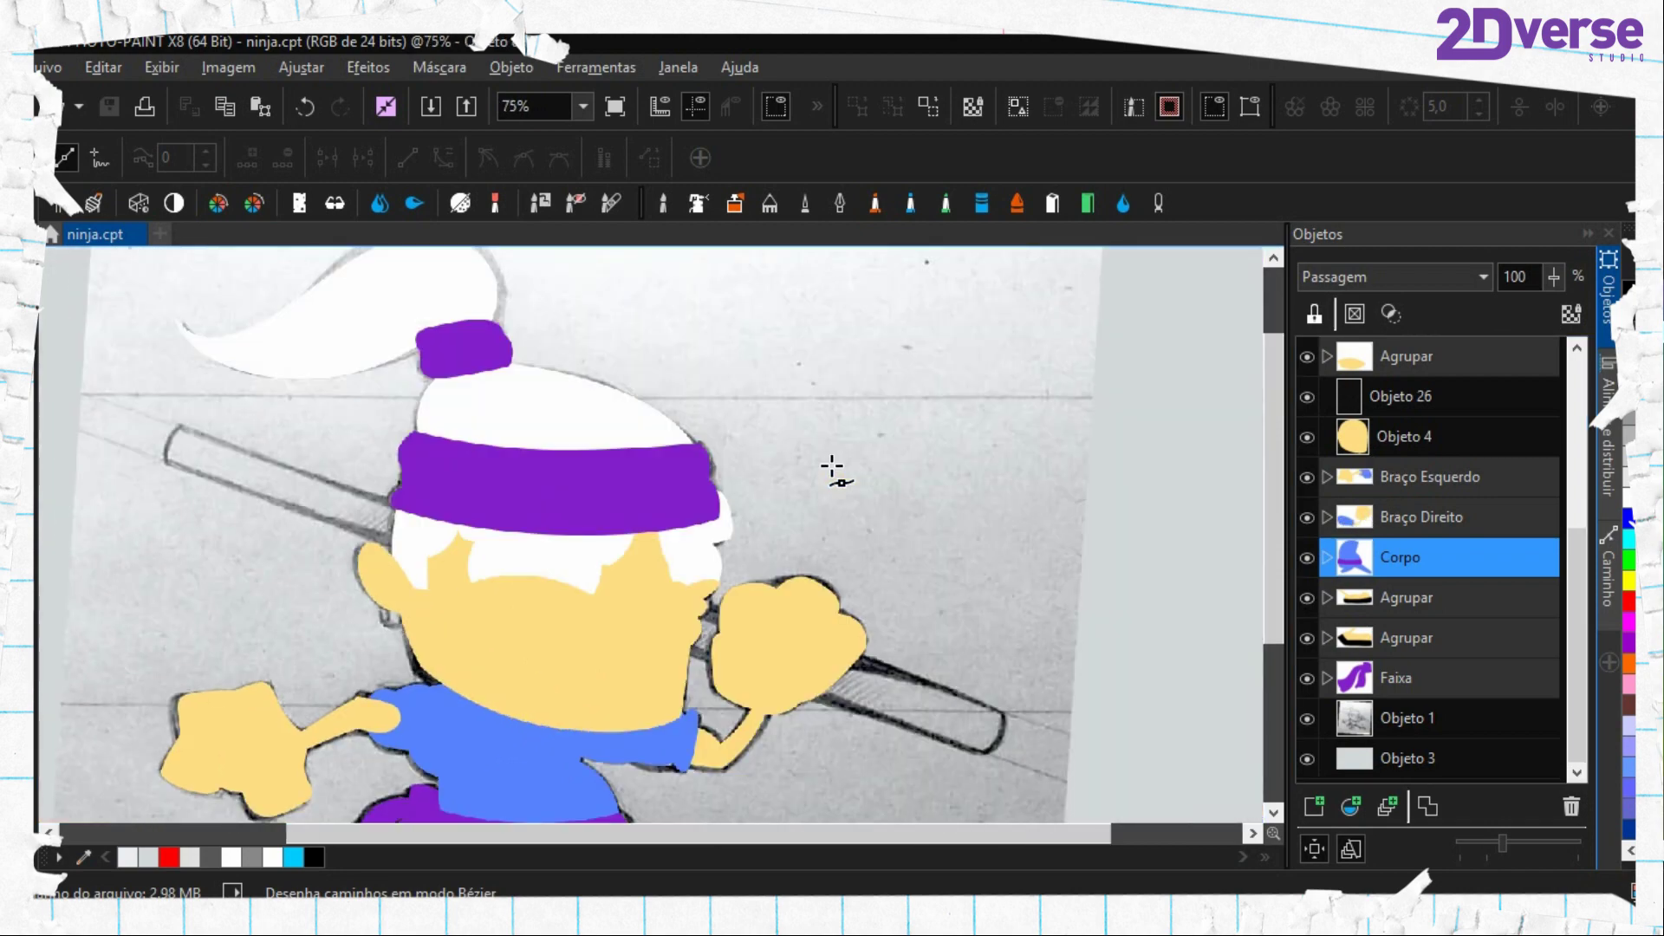
scroll(737, 537, "down", 1)
scroll(646, 551, "up", 2)
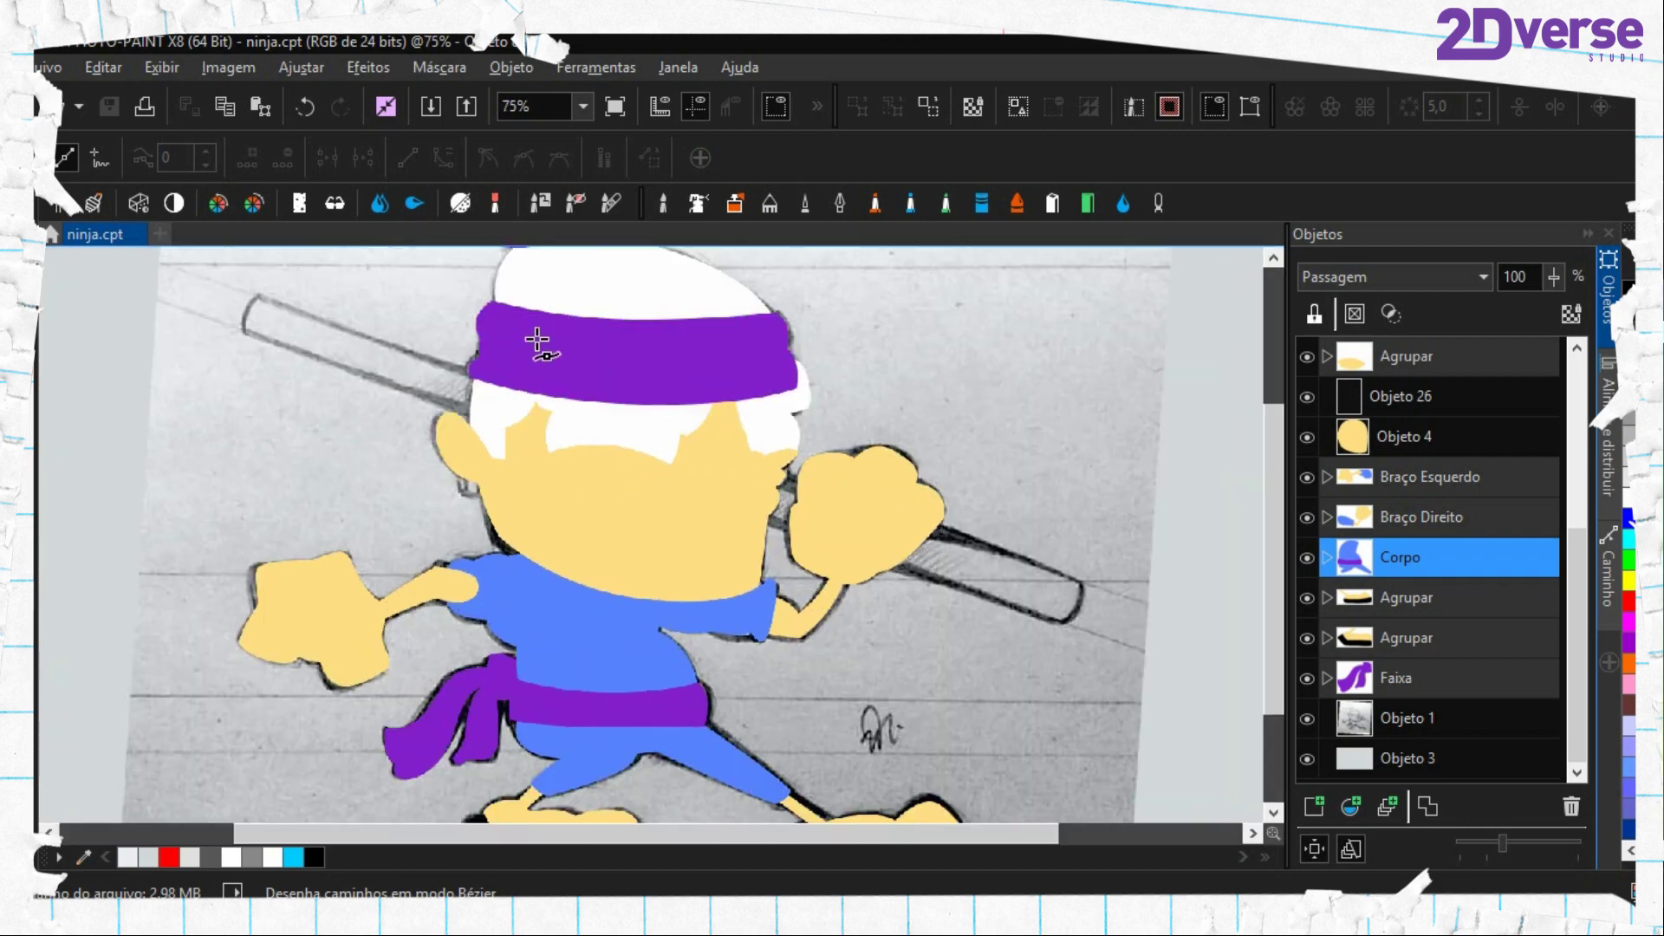
scroll(538, 341, "up", 1)
scroll(773, 496, "down", 1)
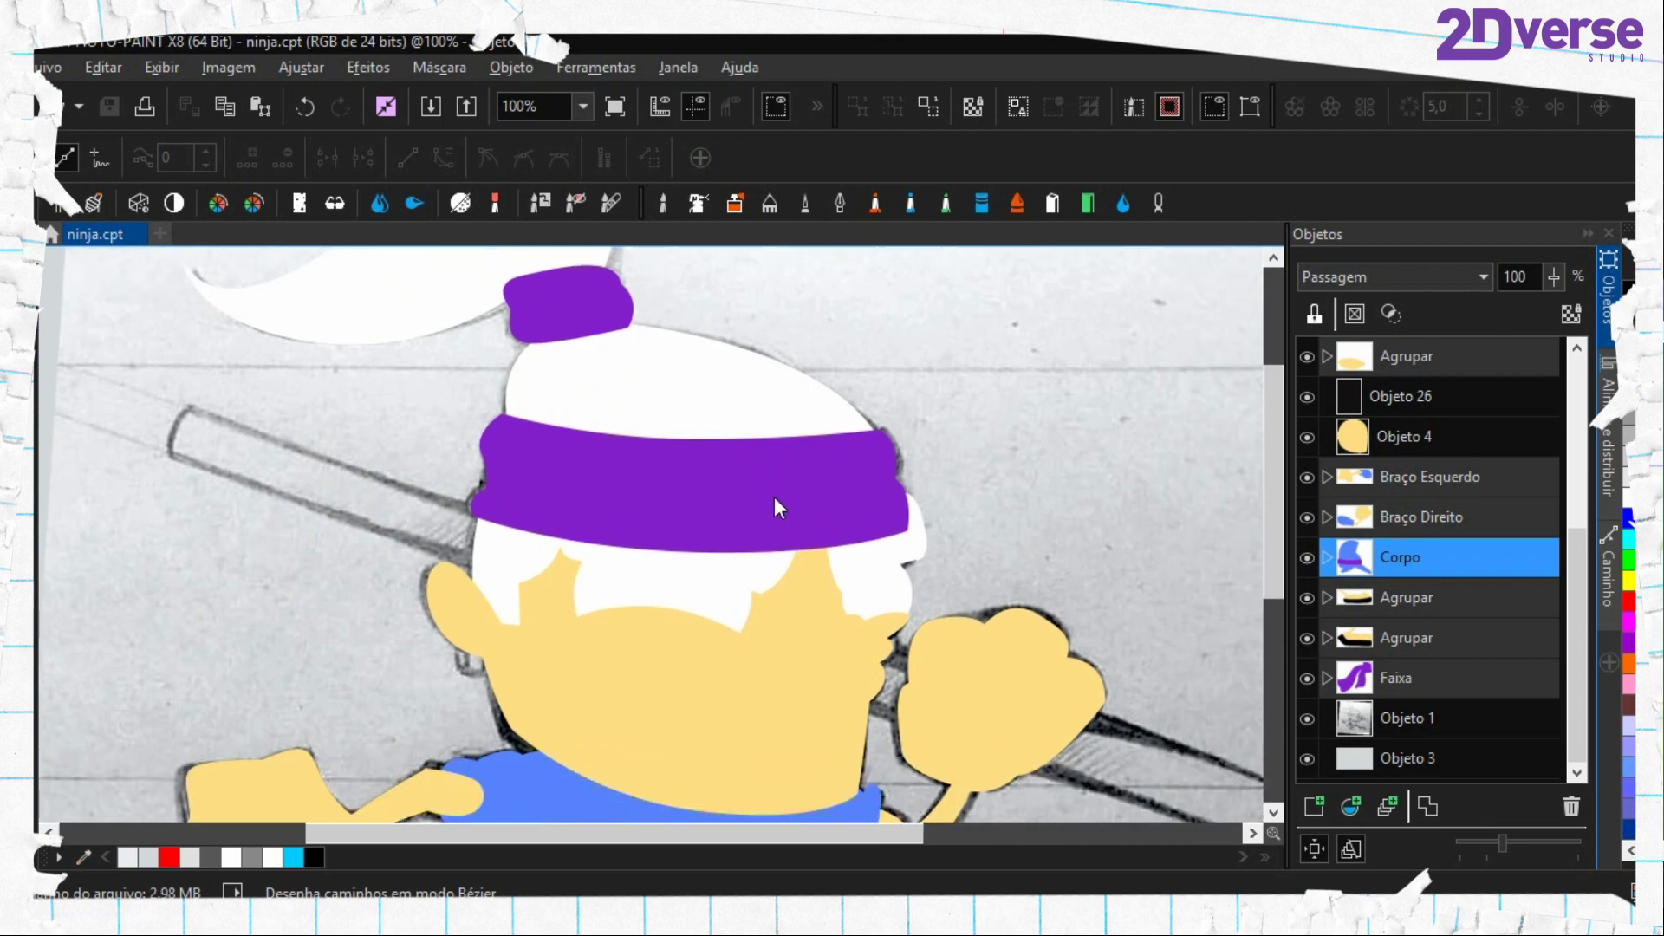
scroll(769, 635, "up", 1)
scroll(768, 633, "down", 1)
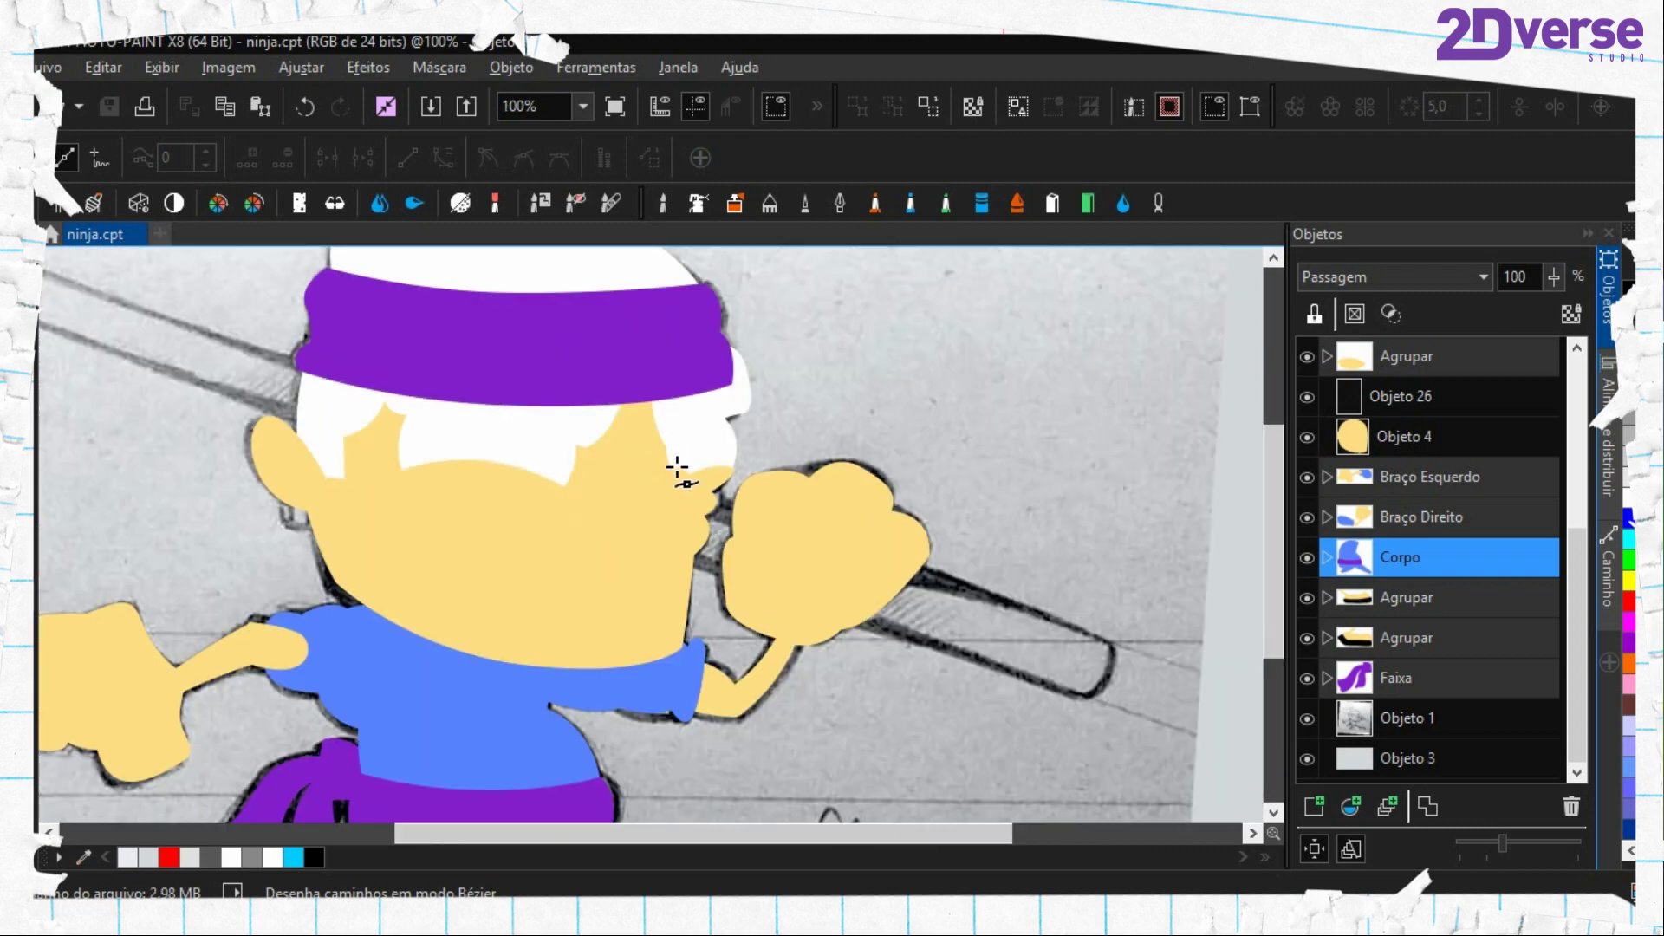
Start a Bézier outline just outside the purple headband, tracing its lower edge and the bulging left end up to the upper corner
left_click_drag(677, 466, 716, 524)
scroll(717, 524, "up", 1)
left_click_drag(539, 483, 791, 574)
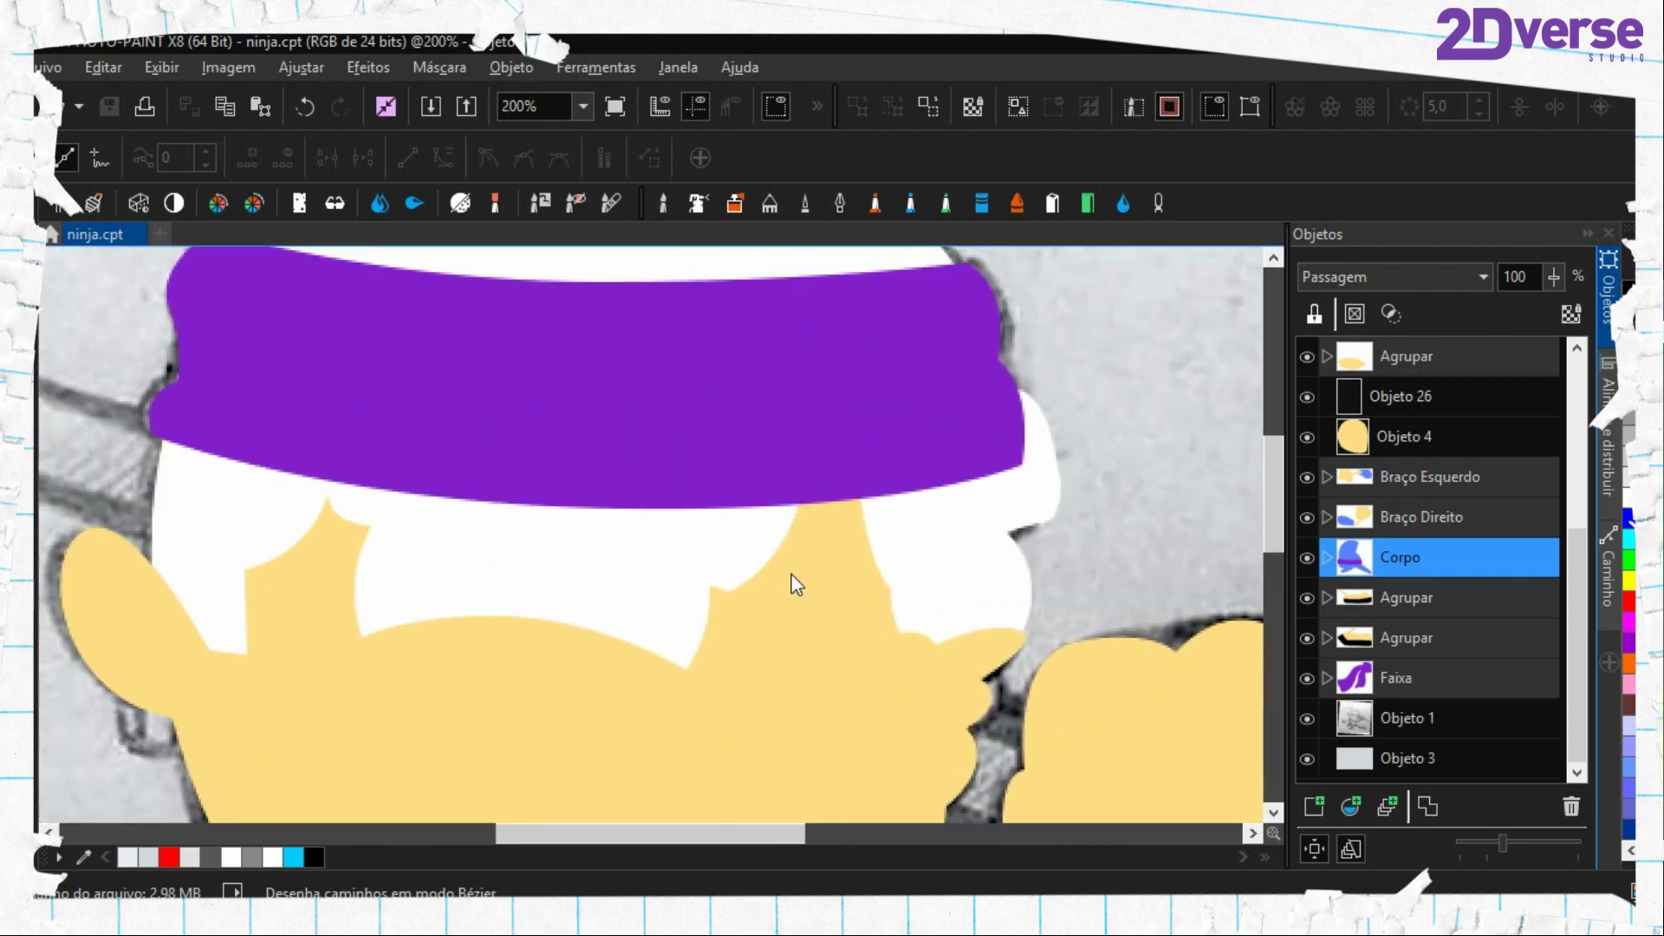
left_click(1032, 470)
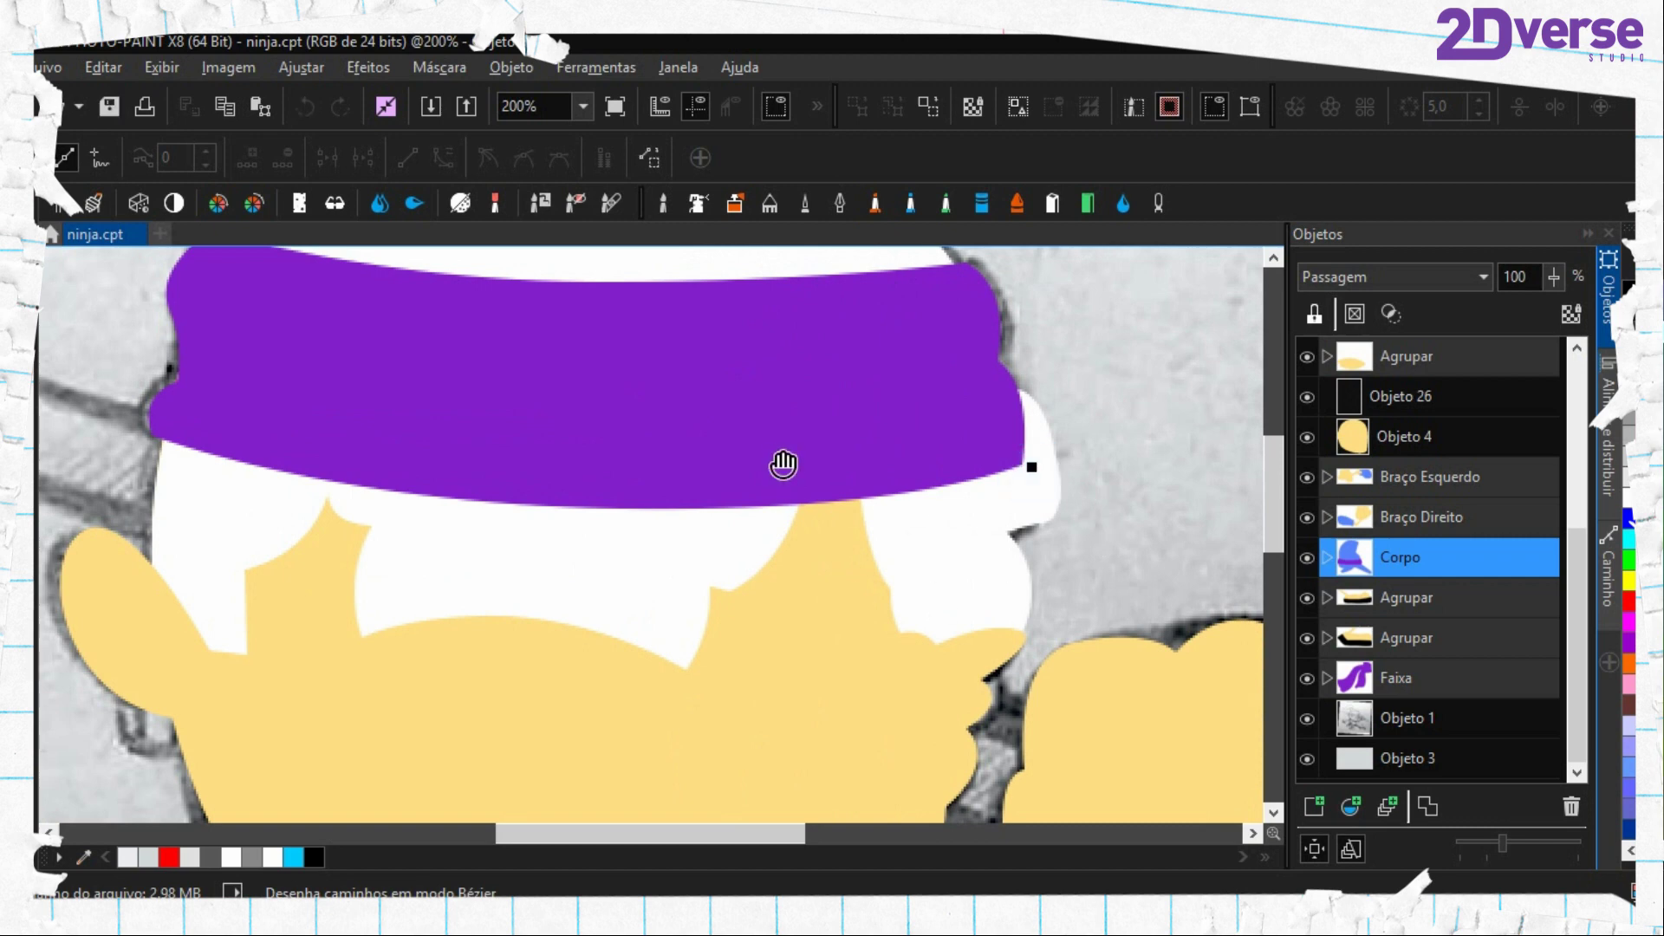
scroll(798, 494, "left", 1)
left_click_drag(642, 535, 337, 521)
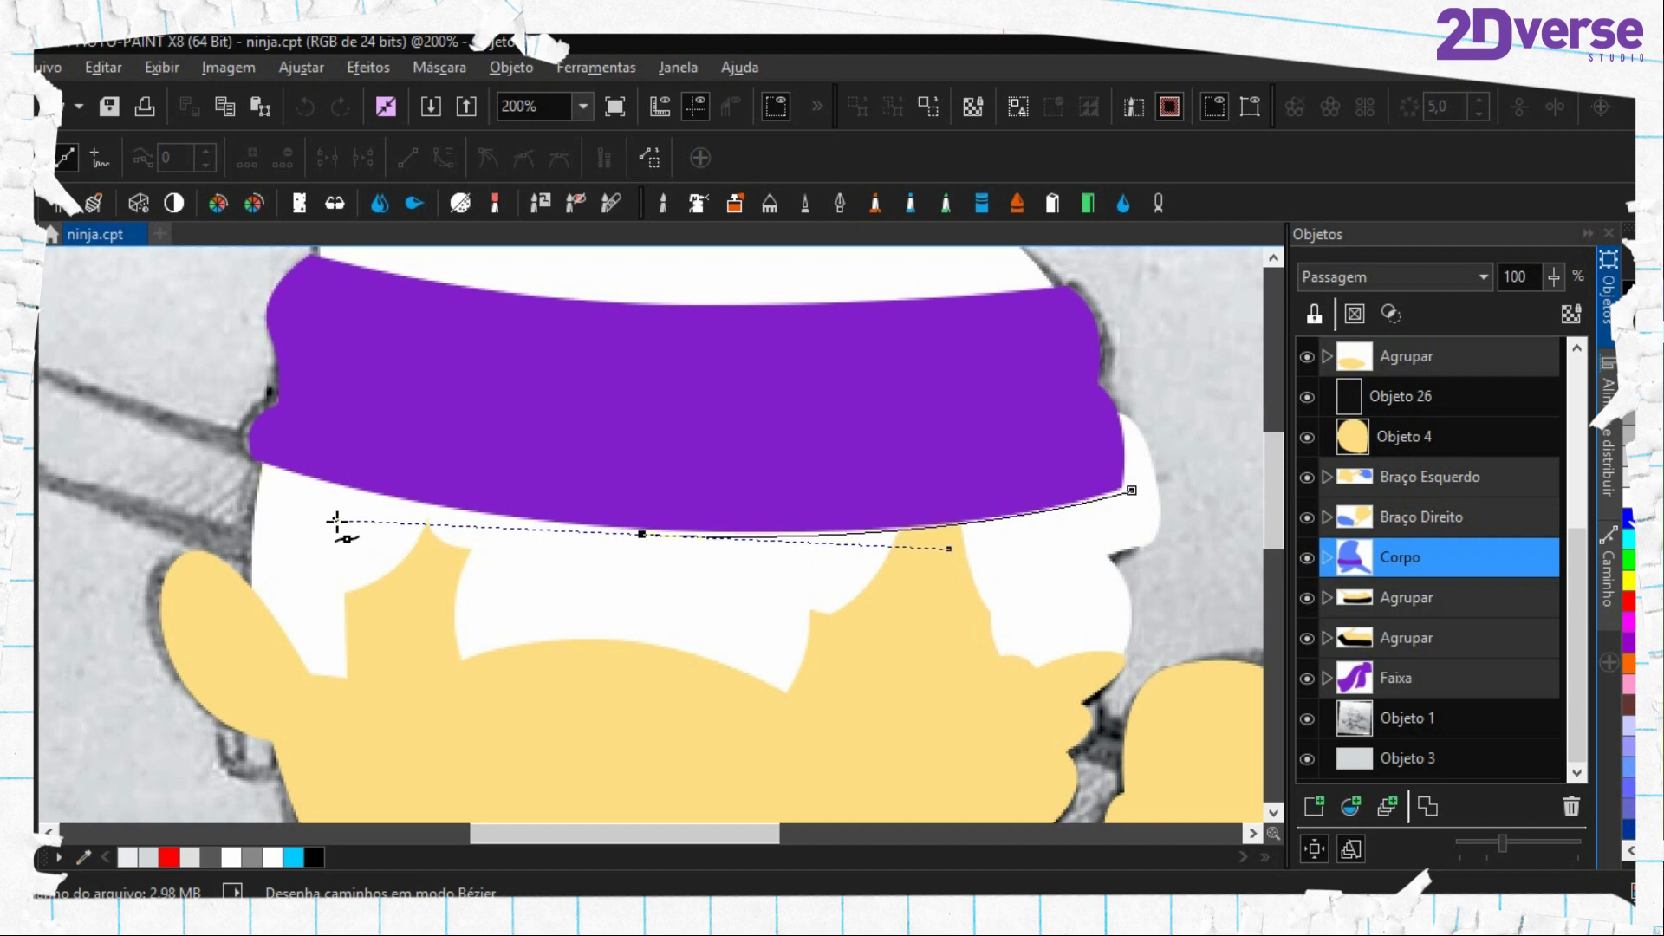
left_click(237, 460)
scroll(292, 399, "up", 1)
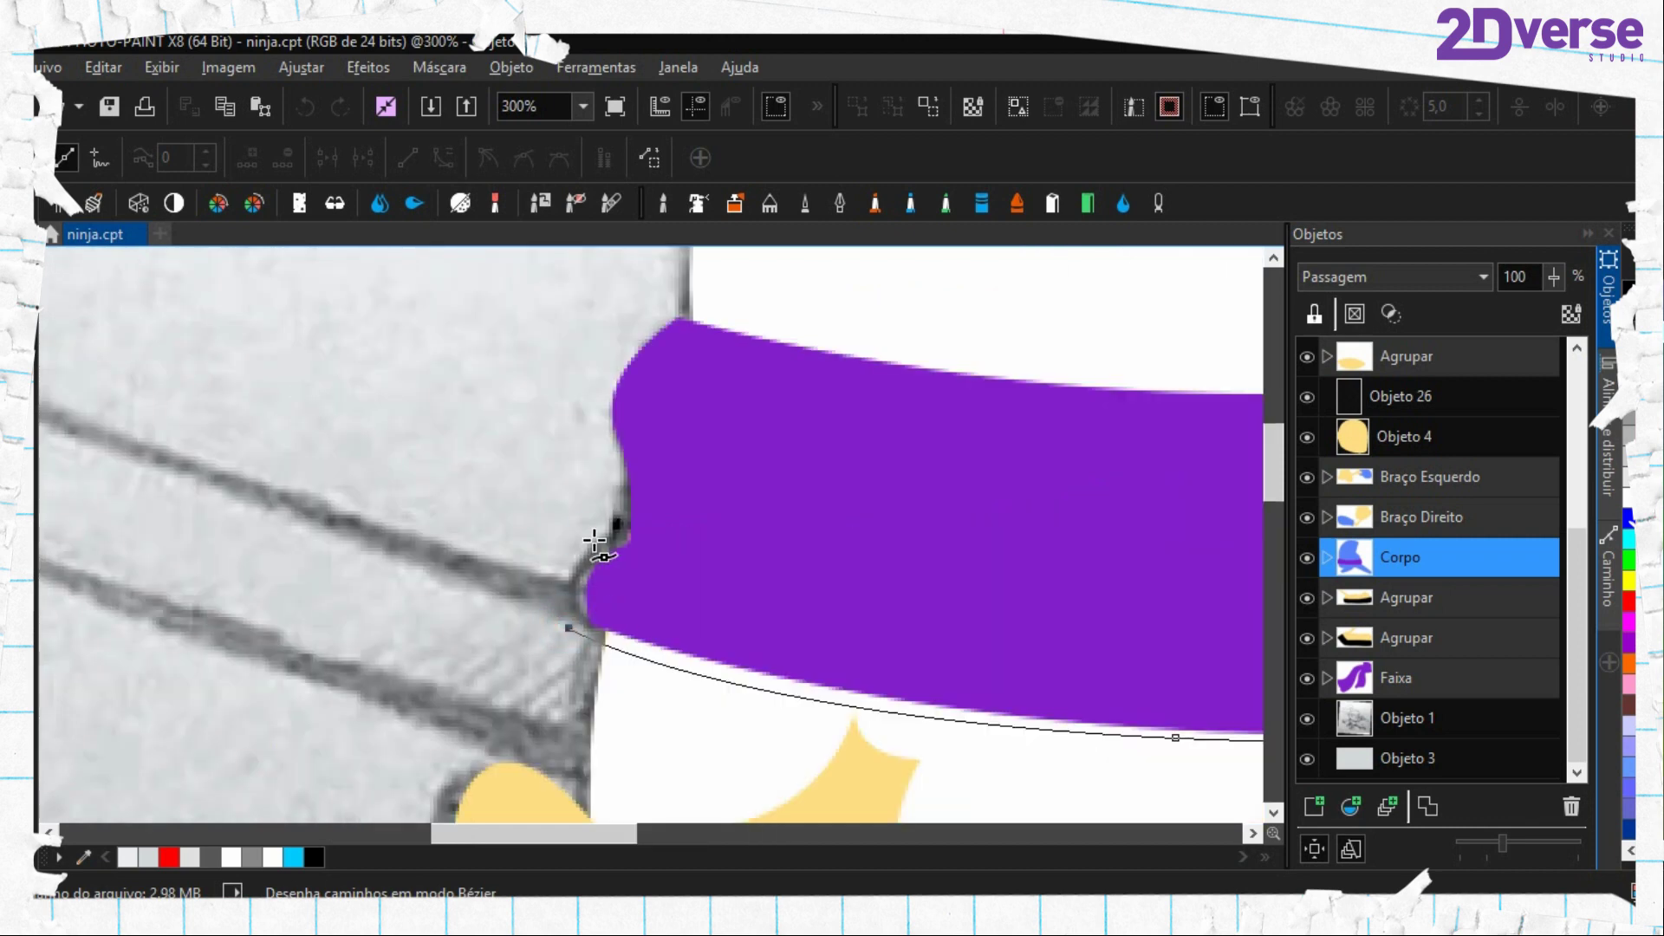
left_click_drag(595, 540, 645, 508)
left_click_drag(590, 402, 587, 353)
left_click(681, 292)
Continue the outer headband outline along the upper edge and around the right end, closing it at its starting node
left_click_drag(1154, 356, 567, 425)
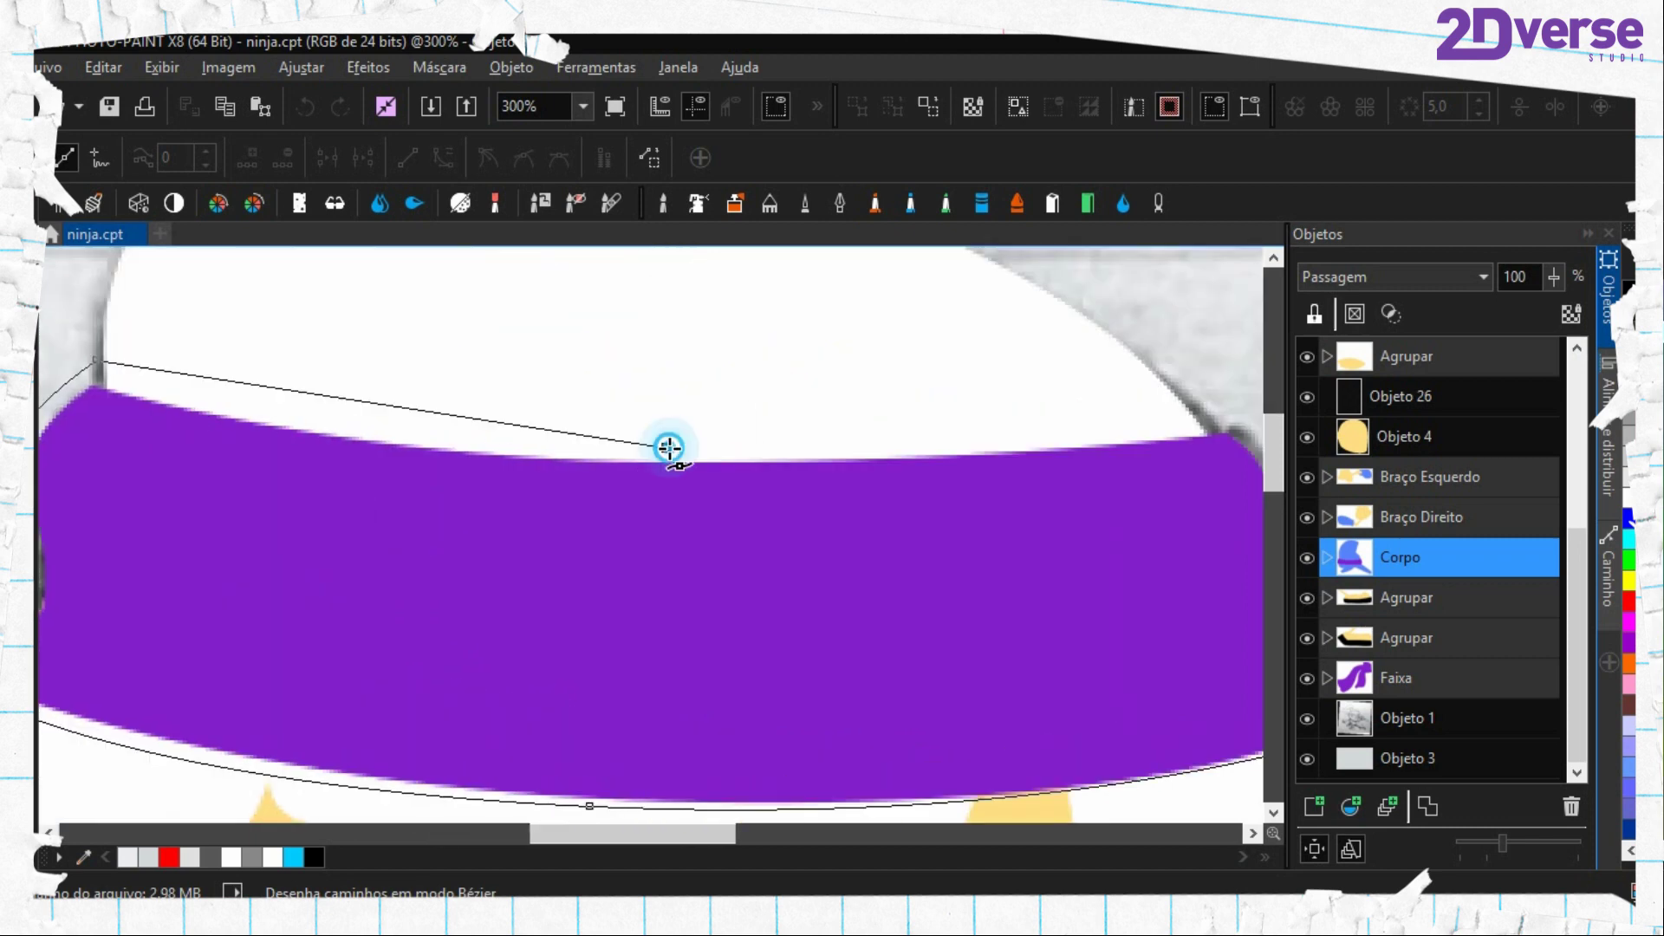
left_click_drag(668, 445, 1017, 456)
scroll(674, 475, "right", 3)
left_click(811, 431)
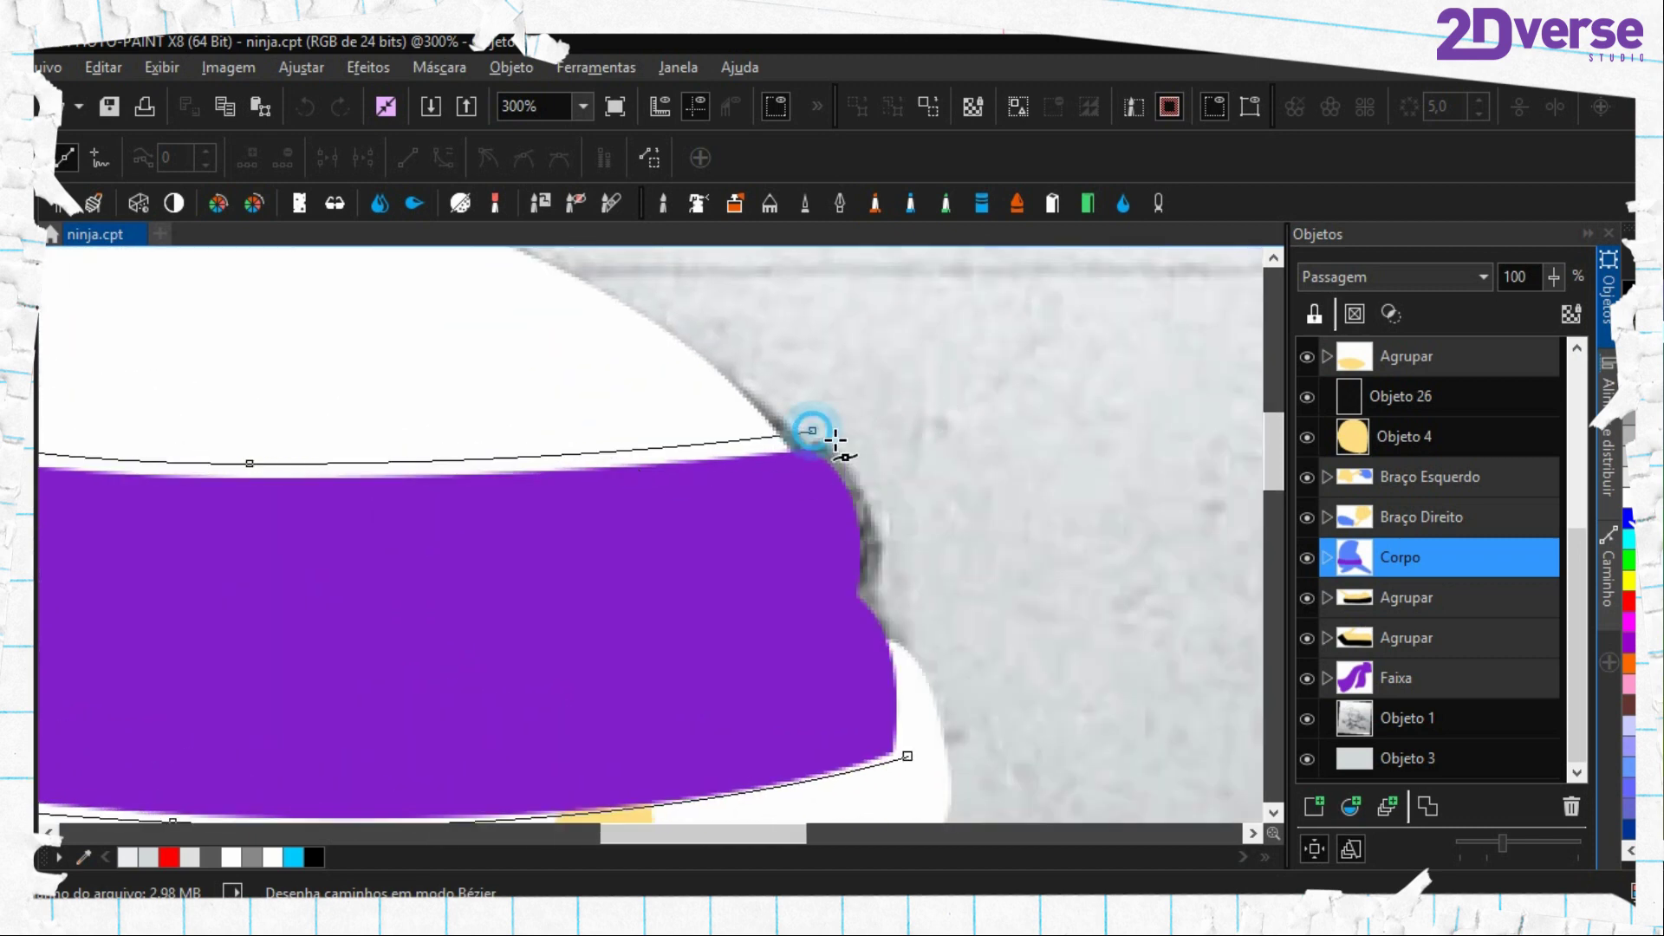
left_click_drag(873, 582, 891, 639)
left_click(891, 524)
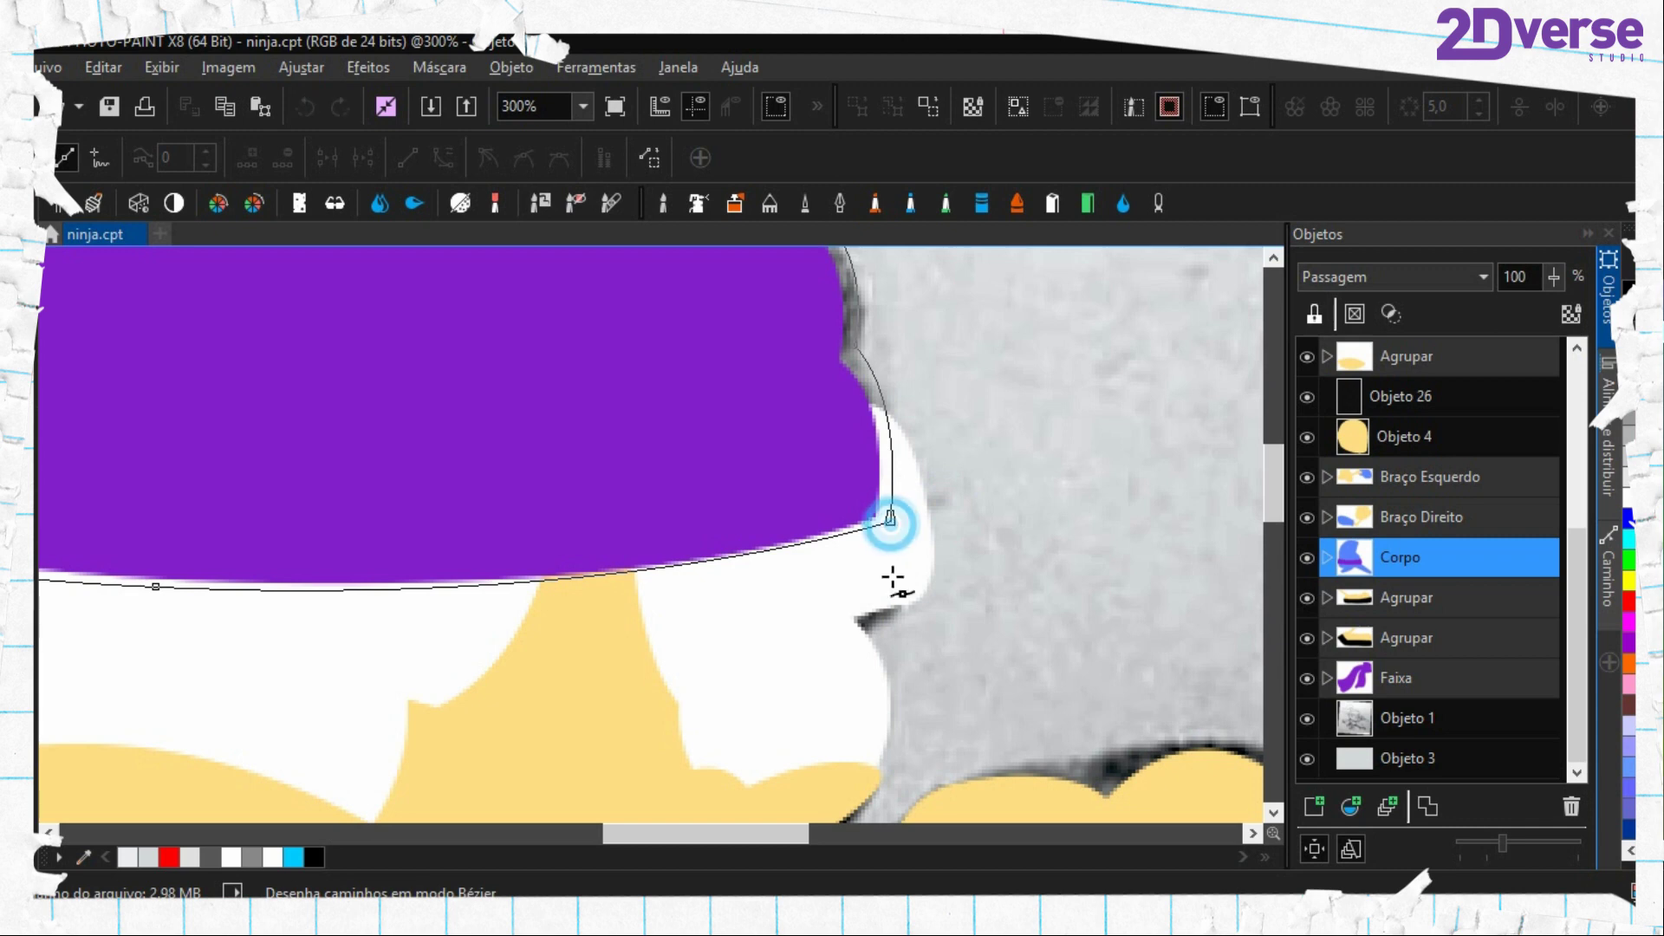
Trace a second contour inside the headband, following its upper edge and curving around the left end down to the fold
left_click_drag(808, 526, 893, 610)
scroll(892, 525, "left", 2)
scroll(892, 524, "up", 1)
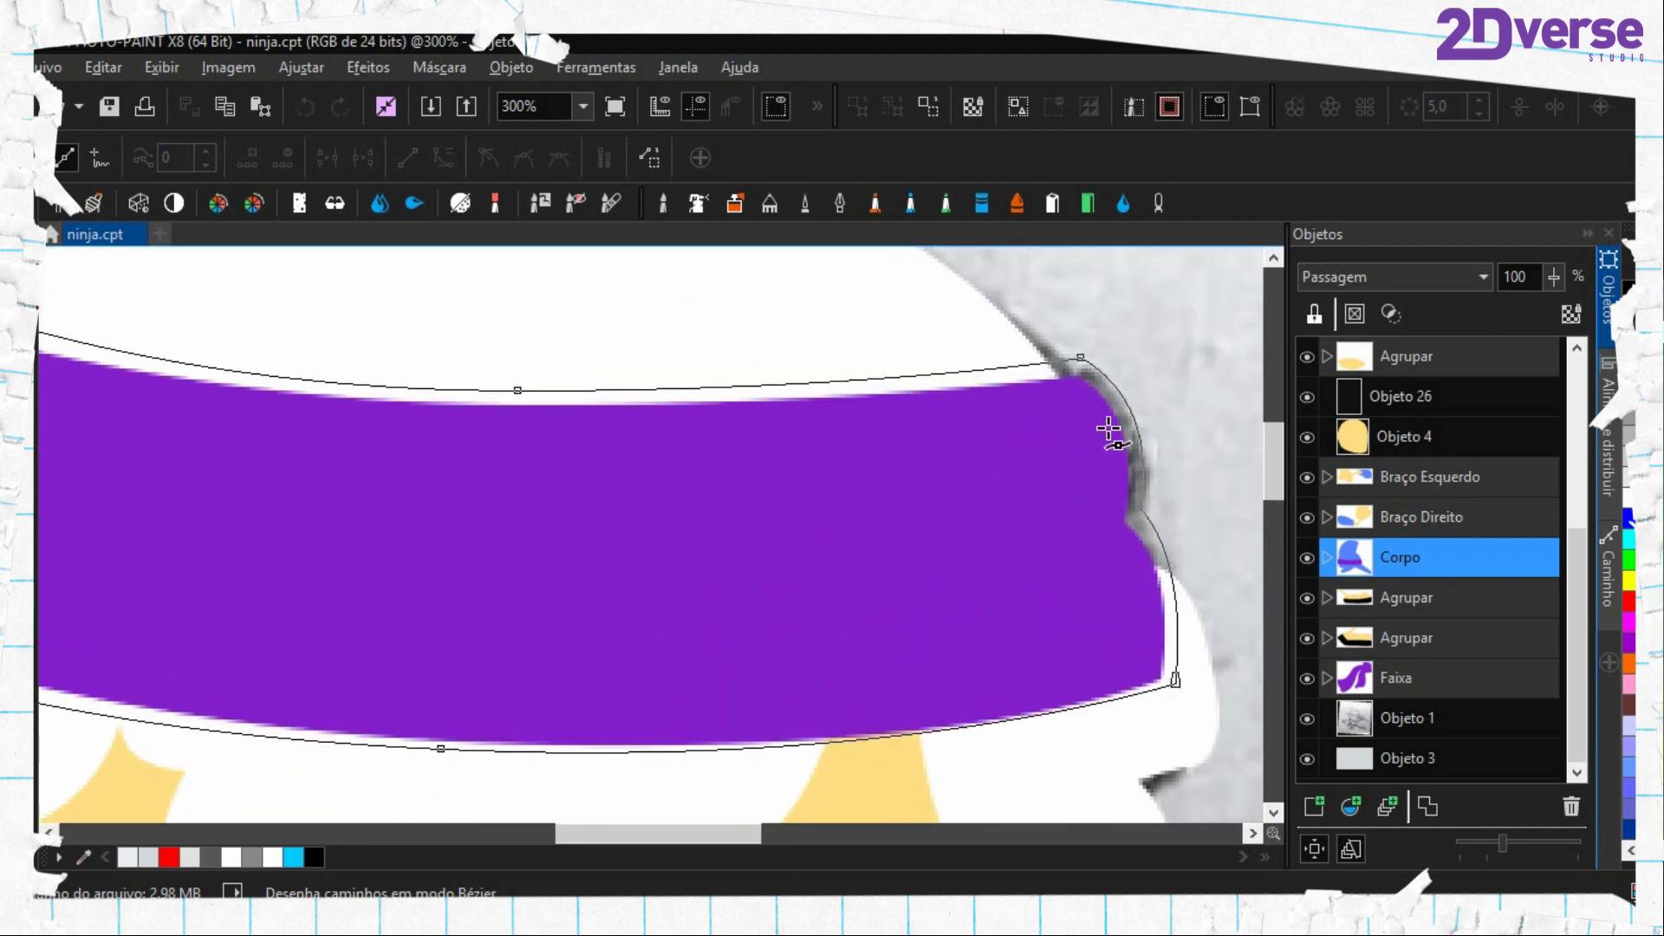
left_click(1071, 415)
left_click_drag(624, 451, 884, 488)
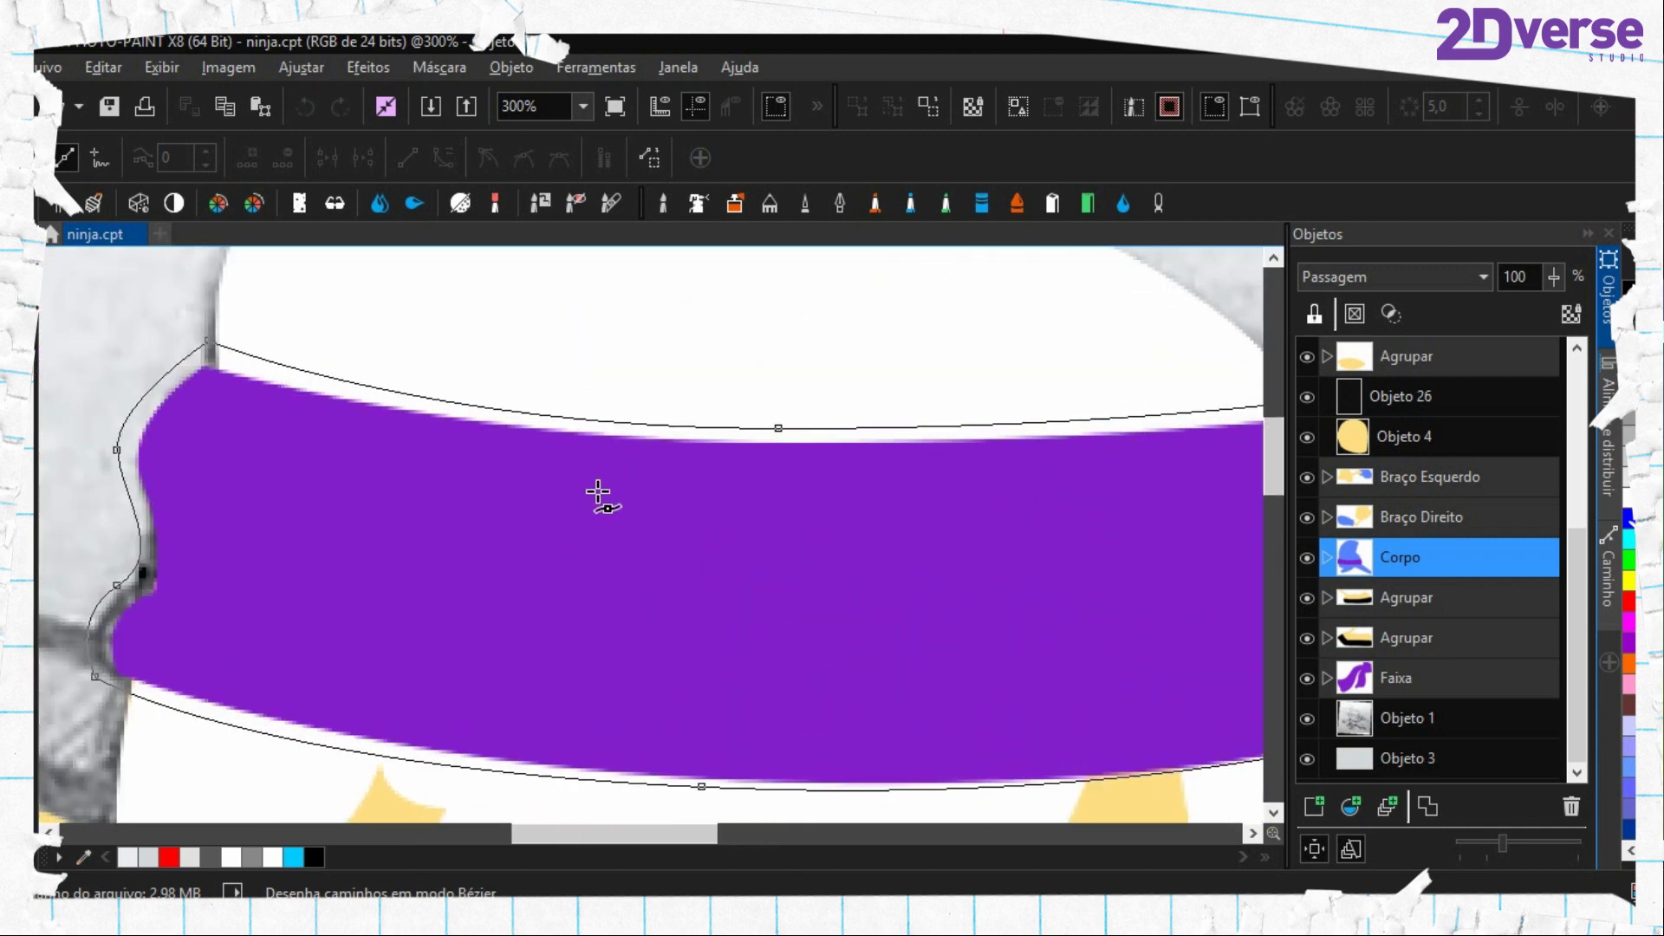
left_click_drag(598, 492, 892, 472)
left_click_drag(514, 394, 52, 329)
left_click_drag(798, 542, 535, 476)
left_click(321, 417)
key("ctrl+z")
left_click_drag(261, 433, 264, 483)
left_click_drag(273, 543, 265, 571)
Shape a narrow pointed fold line at the left end of the inner headband contour
scroll(430, 609, "right", 3)
scroll(430, 609, "down", 2)
left_click(356, 538)
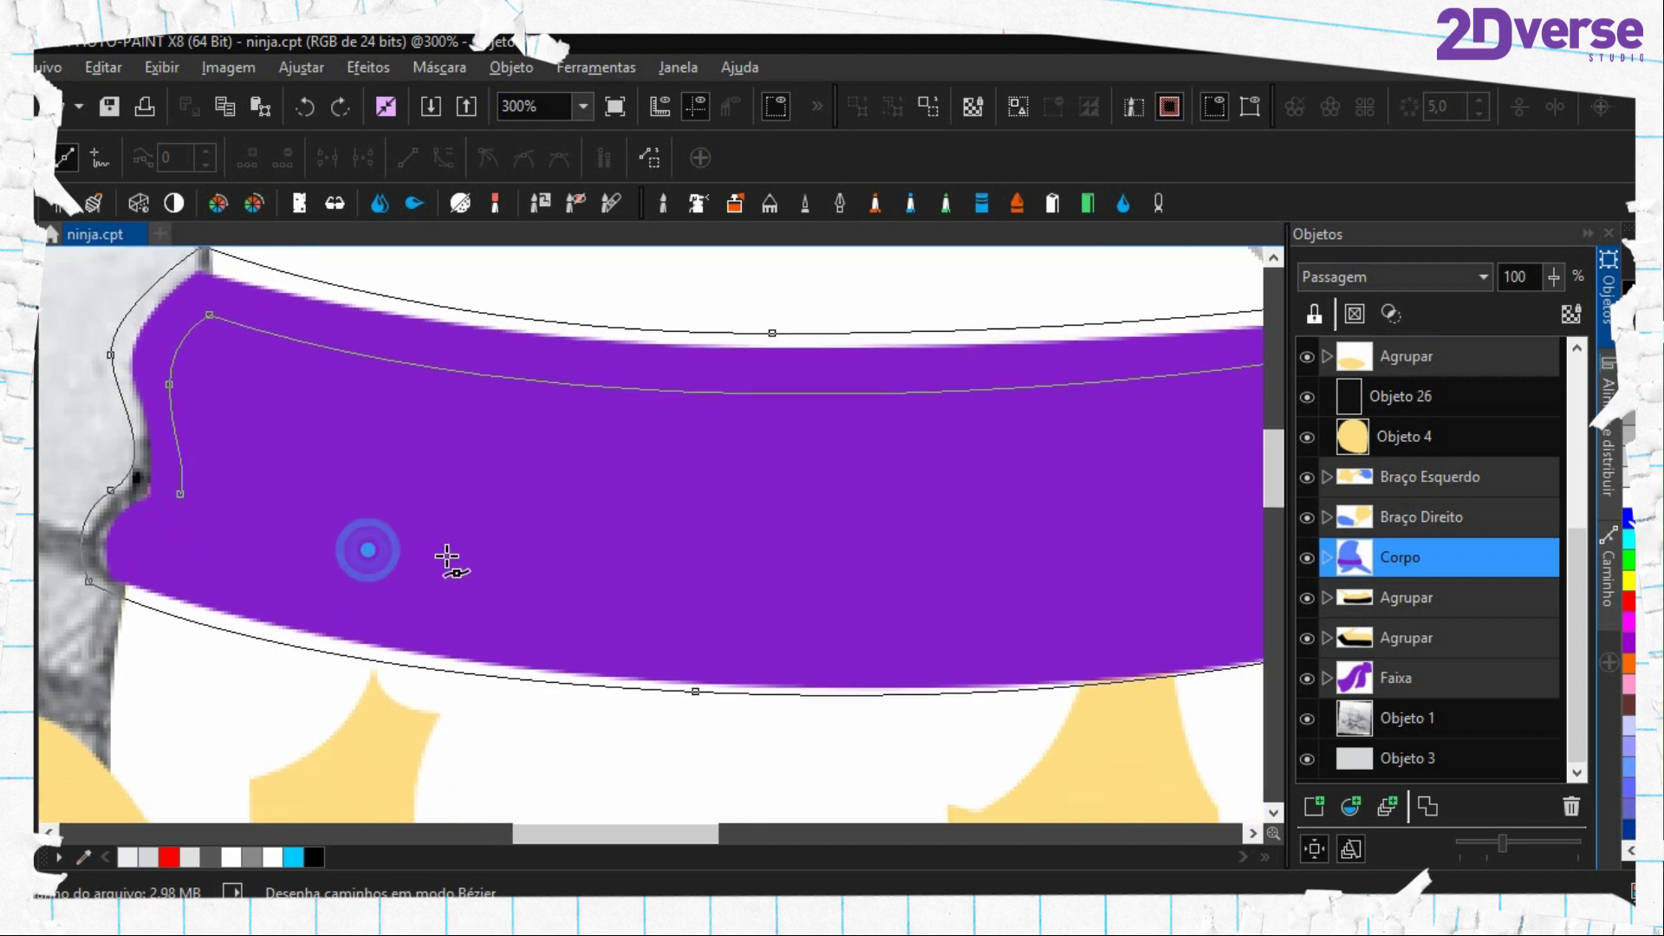
left_click(497, 559)
left_click_drag(643, 585, 643, 585)
left_click_drag(765, 571, 533, 644)
scroll(1001, 613, "left", 3)
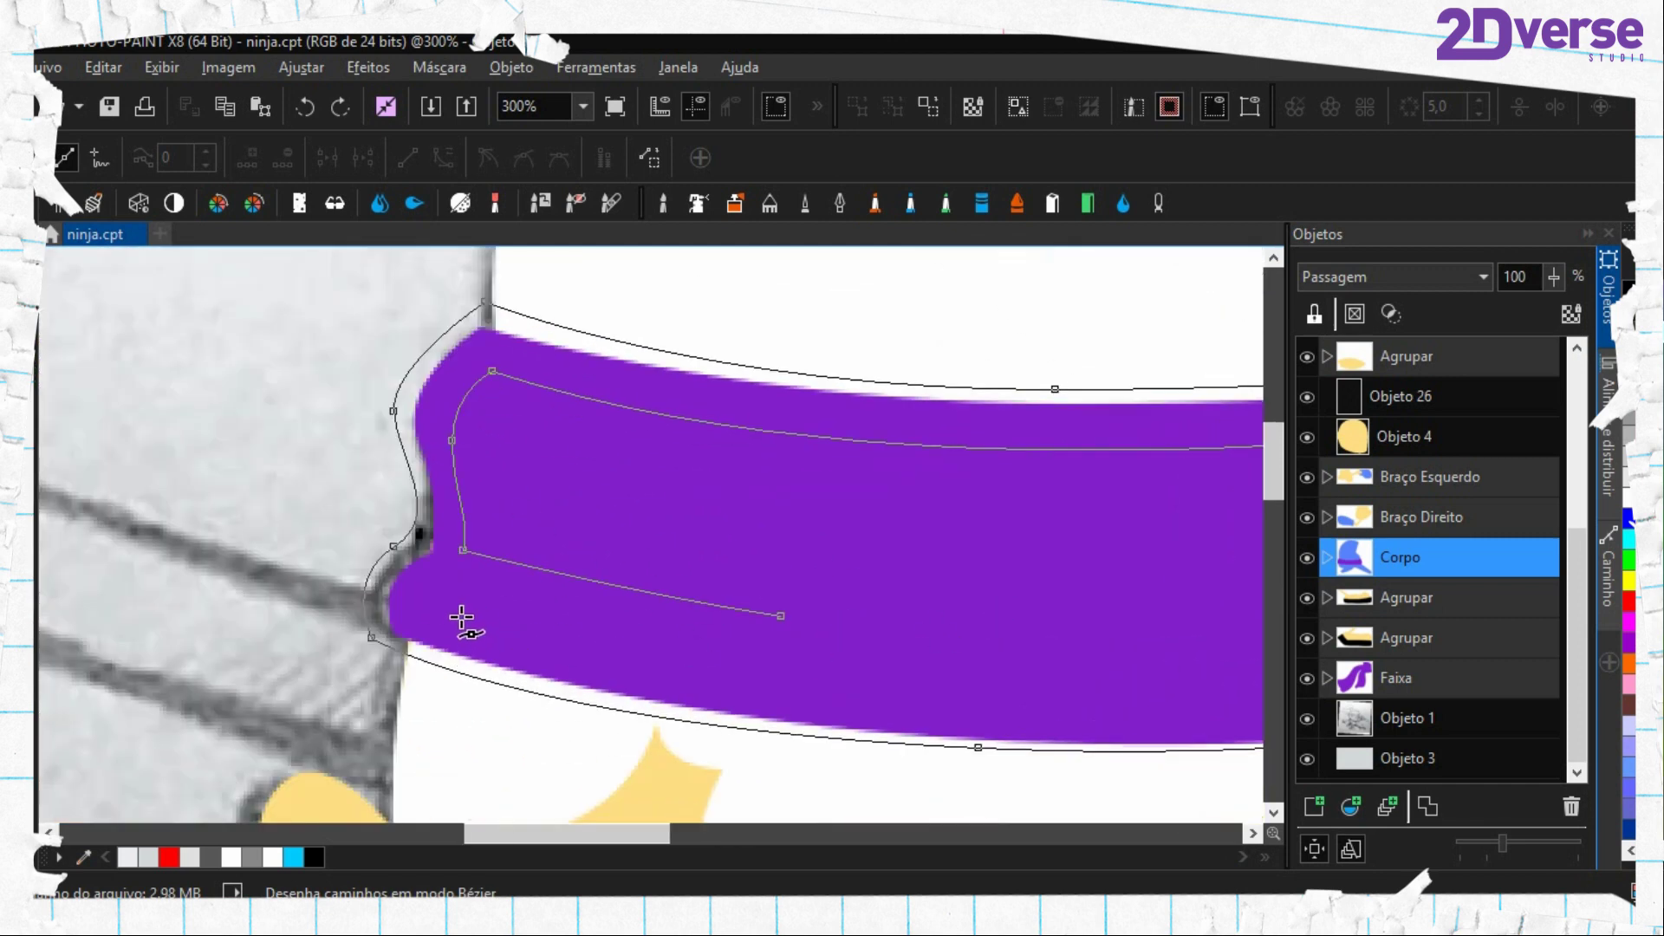
left_click(466, 579)
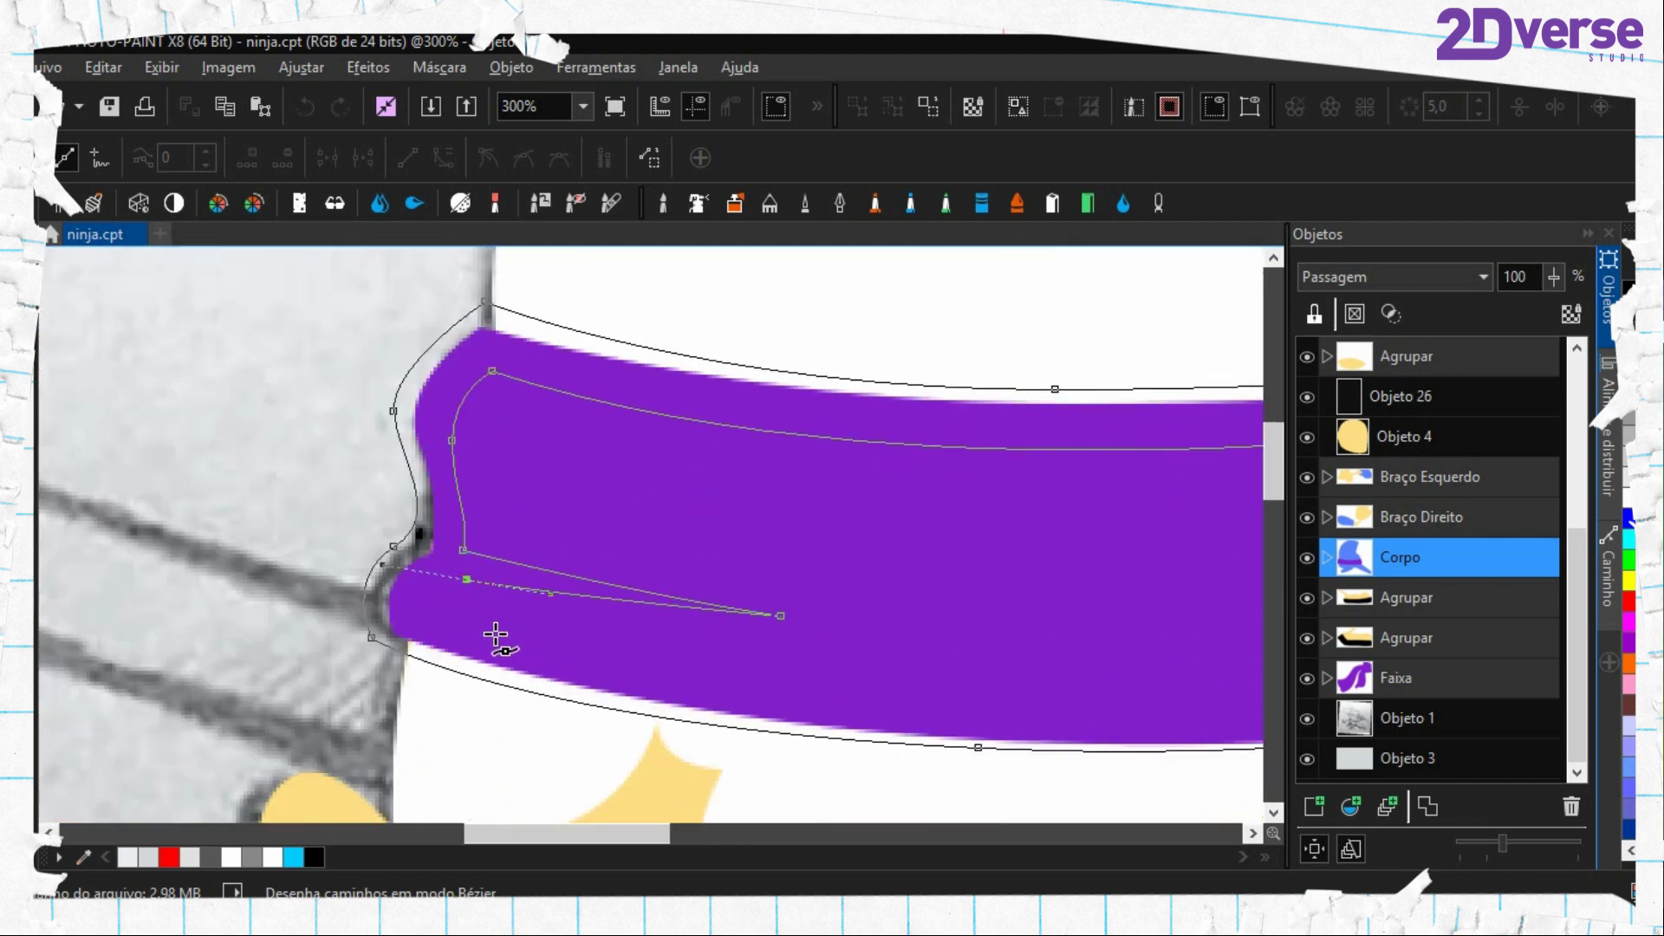
double_click(440, 606)
left_click_drag(452, 604, 455, 621)
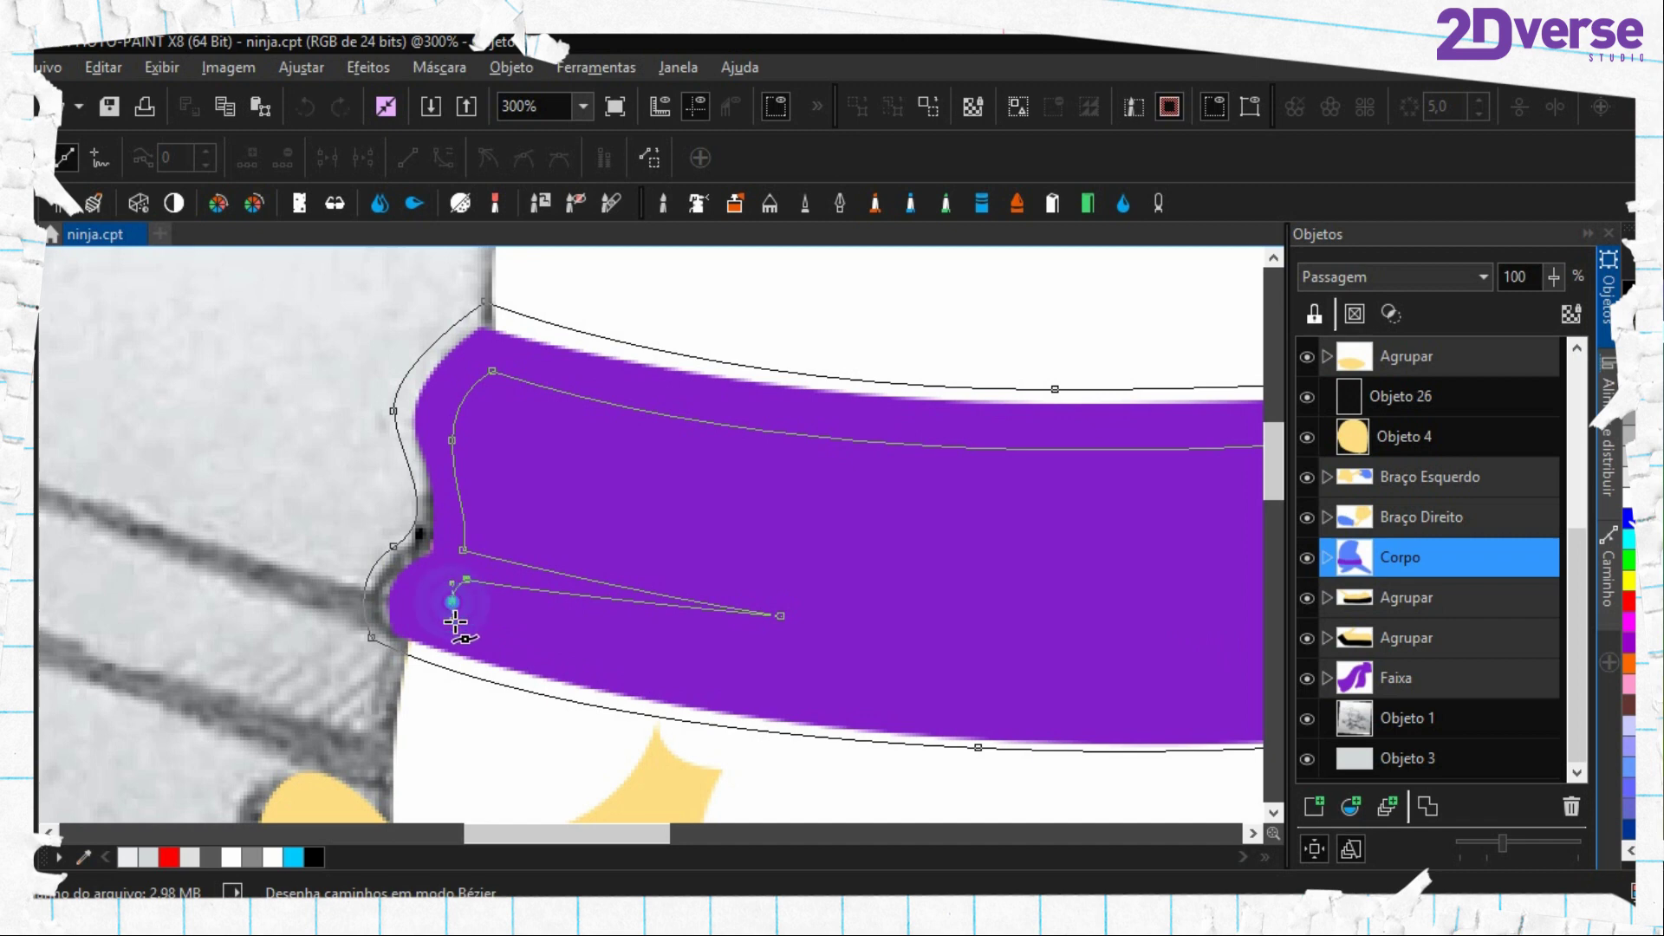
Carry the inner headband contour along the lower edge to the right end
left_click_drag(1019, 656, 995, 584)
left_click(527, 535)
key("ctrl+z")
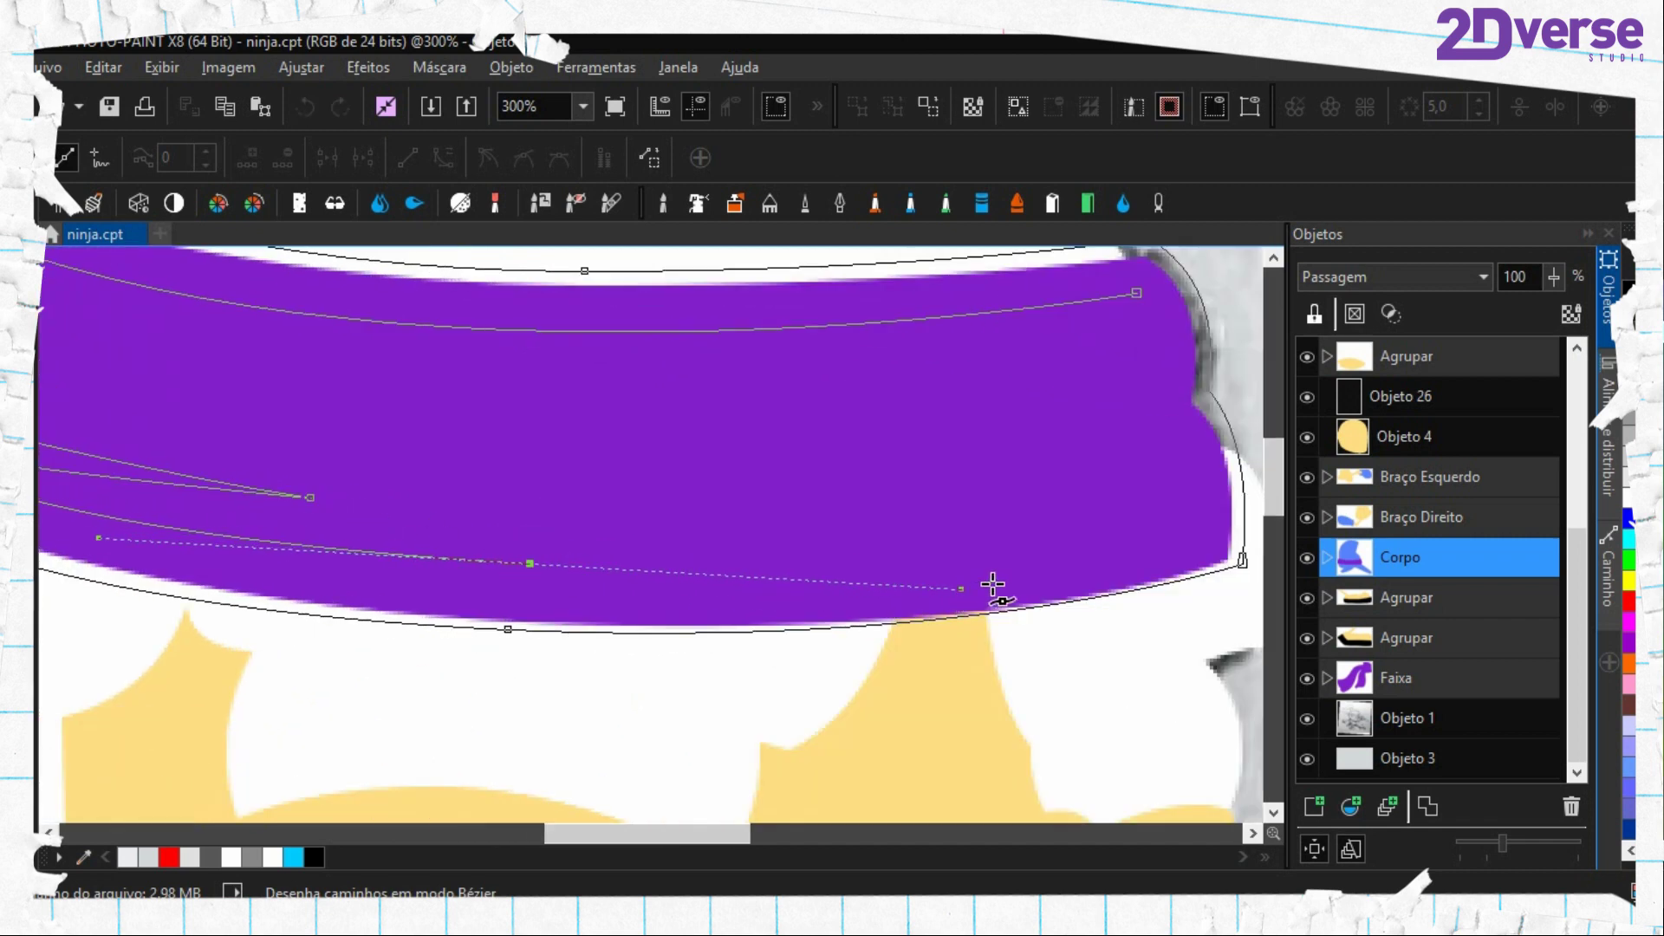
scroll(899, 546, "right", 5)
left_click(862, 536)
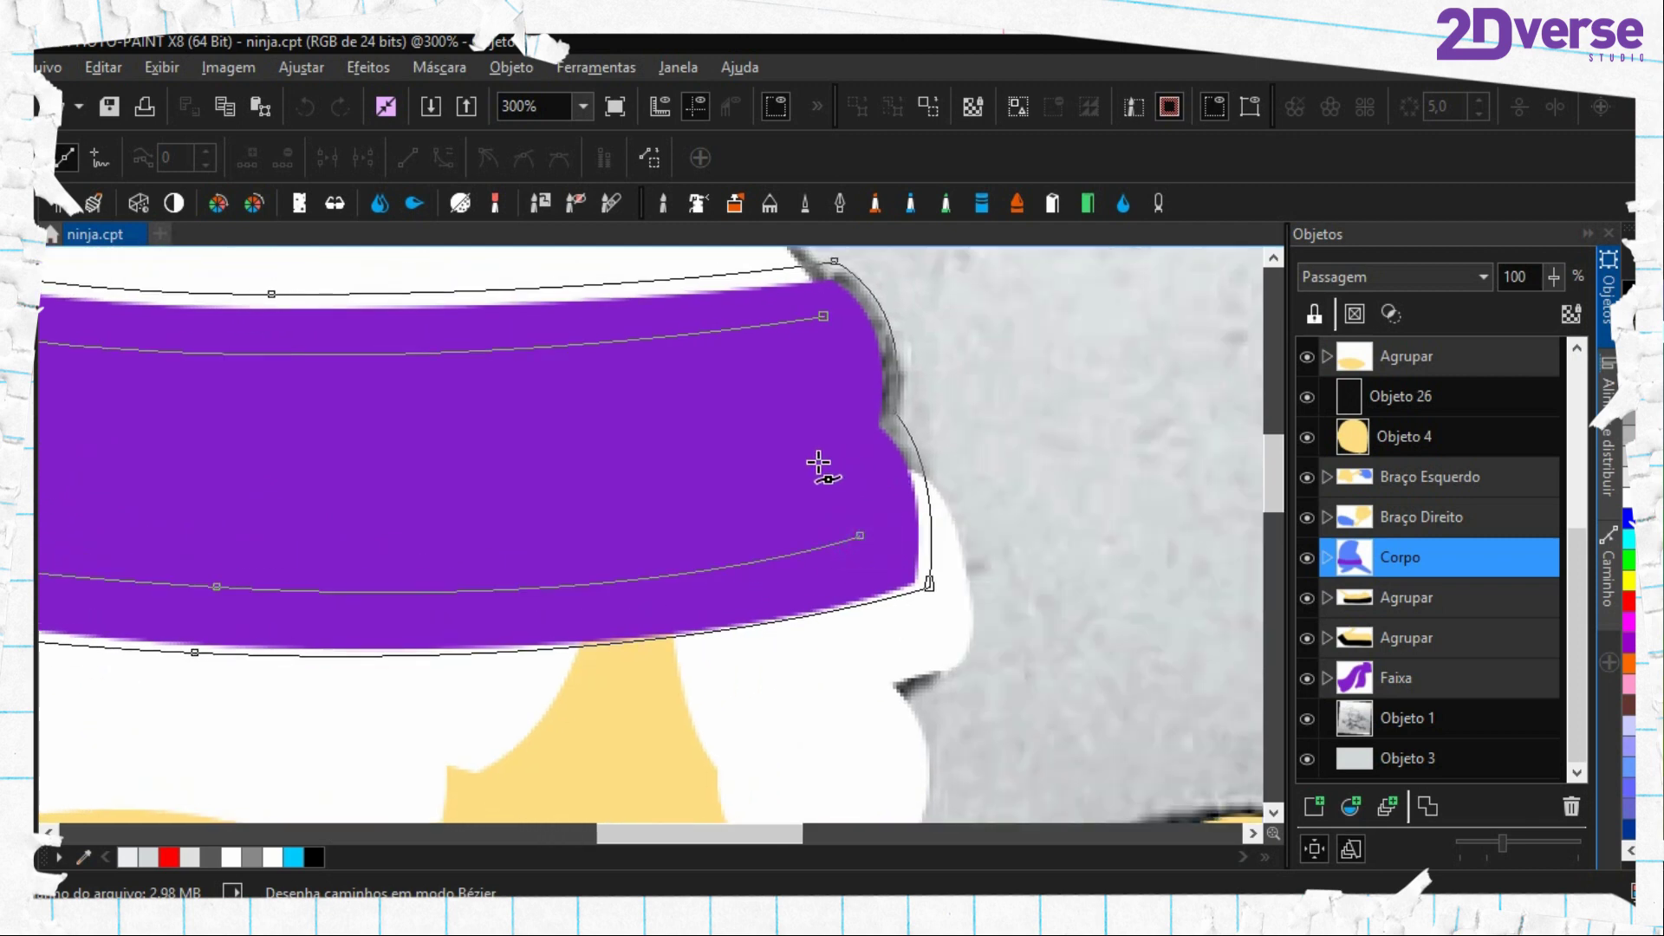
Add a pointed fold line at the right end of the headband and close the inner contour
left_click_drag(694, 458, 472, 497)
key("ctrl+z")
left_click_drag(567, 470, 223, 509)
left_click(699, 427)
key("ctrl+z")
left_click_drag(827, 422, 1002, 407)
left_click(830, 401)
key("ctrl+z")
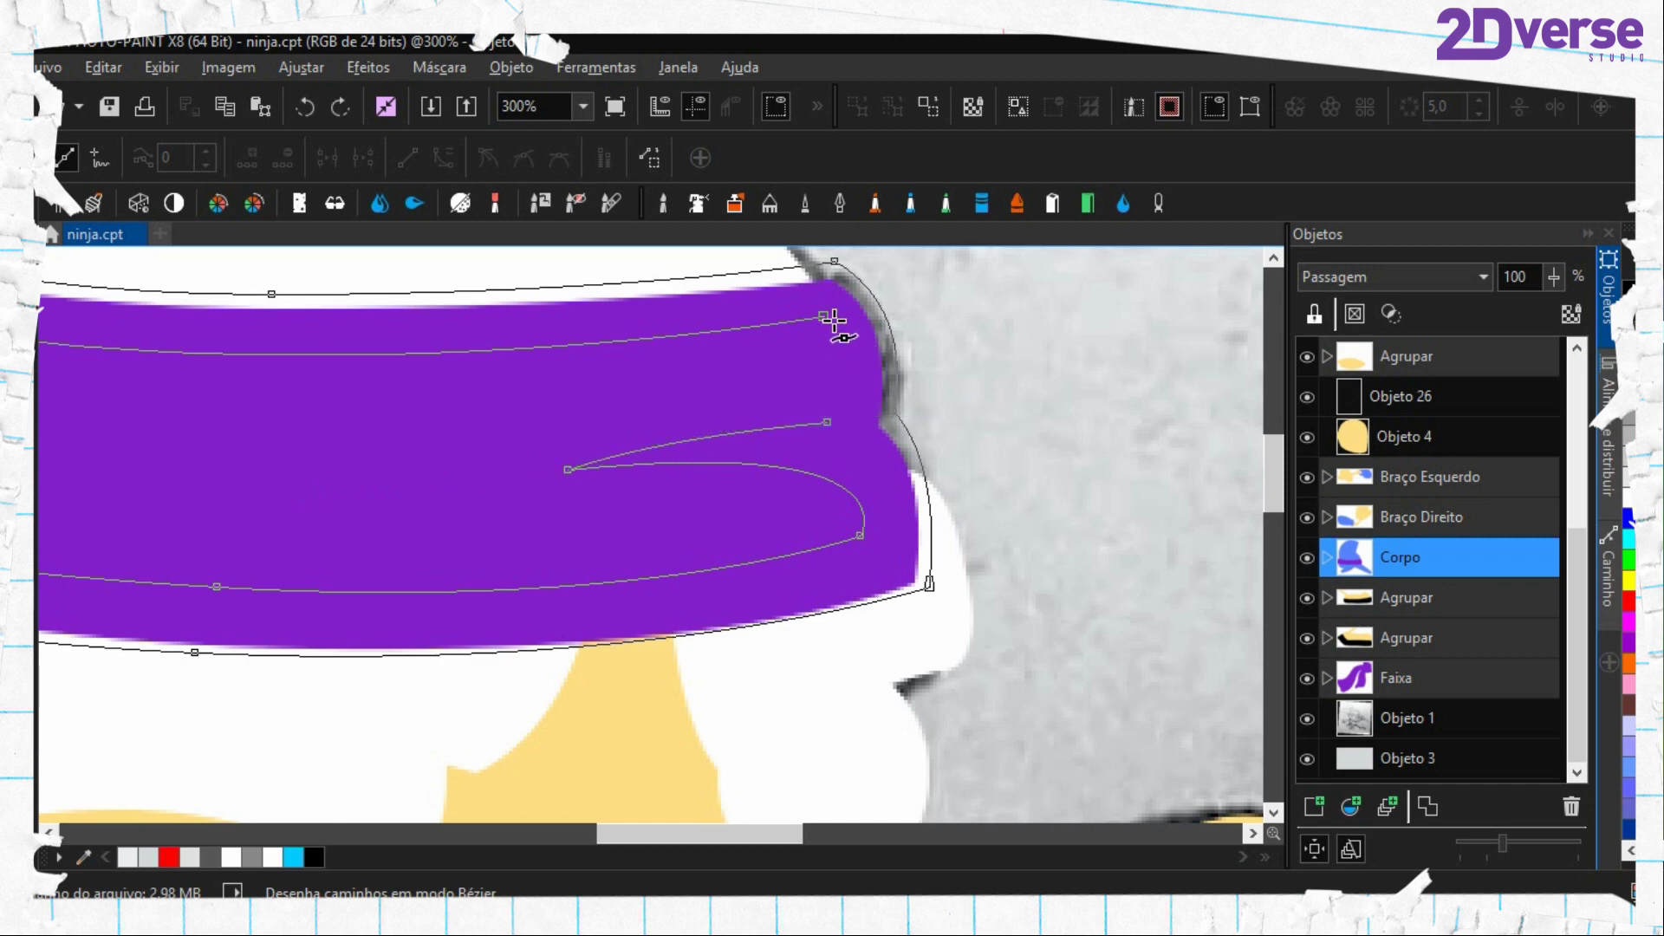
left_click_drag(833, 322, 795, 271)
Convert the headband paths to a mask, fill the outline black on a new object above Objeto 5, and remove the mask and paths
key("Return")
scroll(1413, 607, "up", 3)
left_click(1440, 477)
scroll(1479, 621, "down", 3)
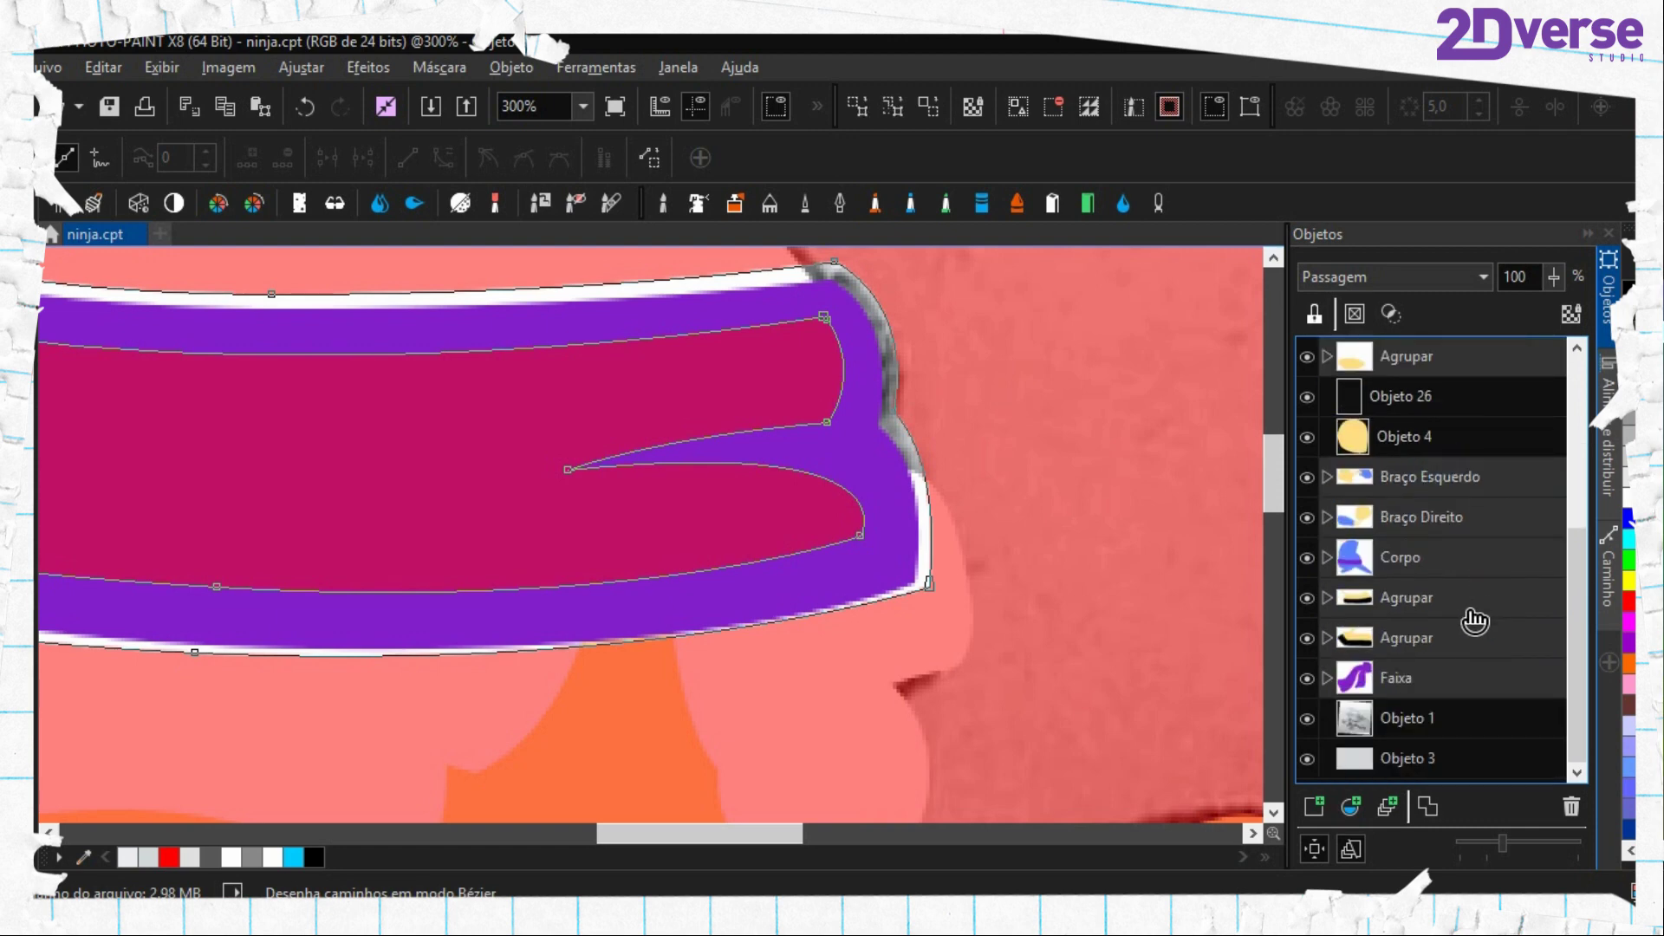
scroll(1389, 624, "up", 6)
left_click(1384, 400)
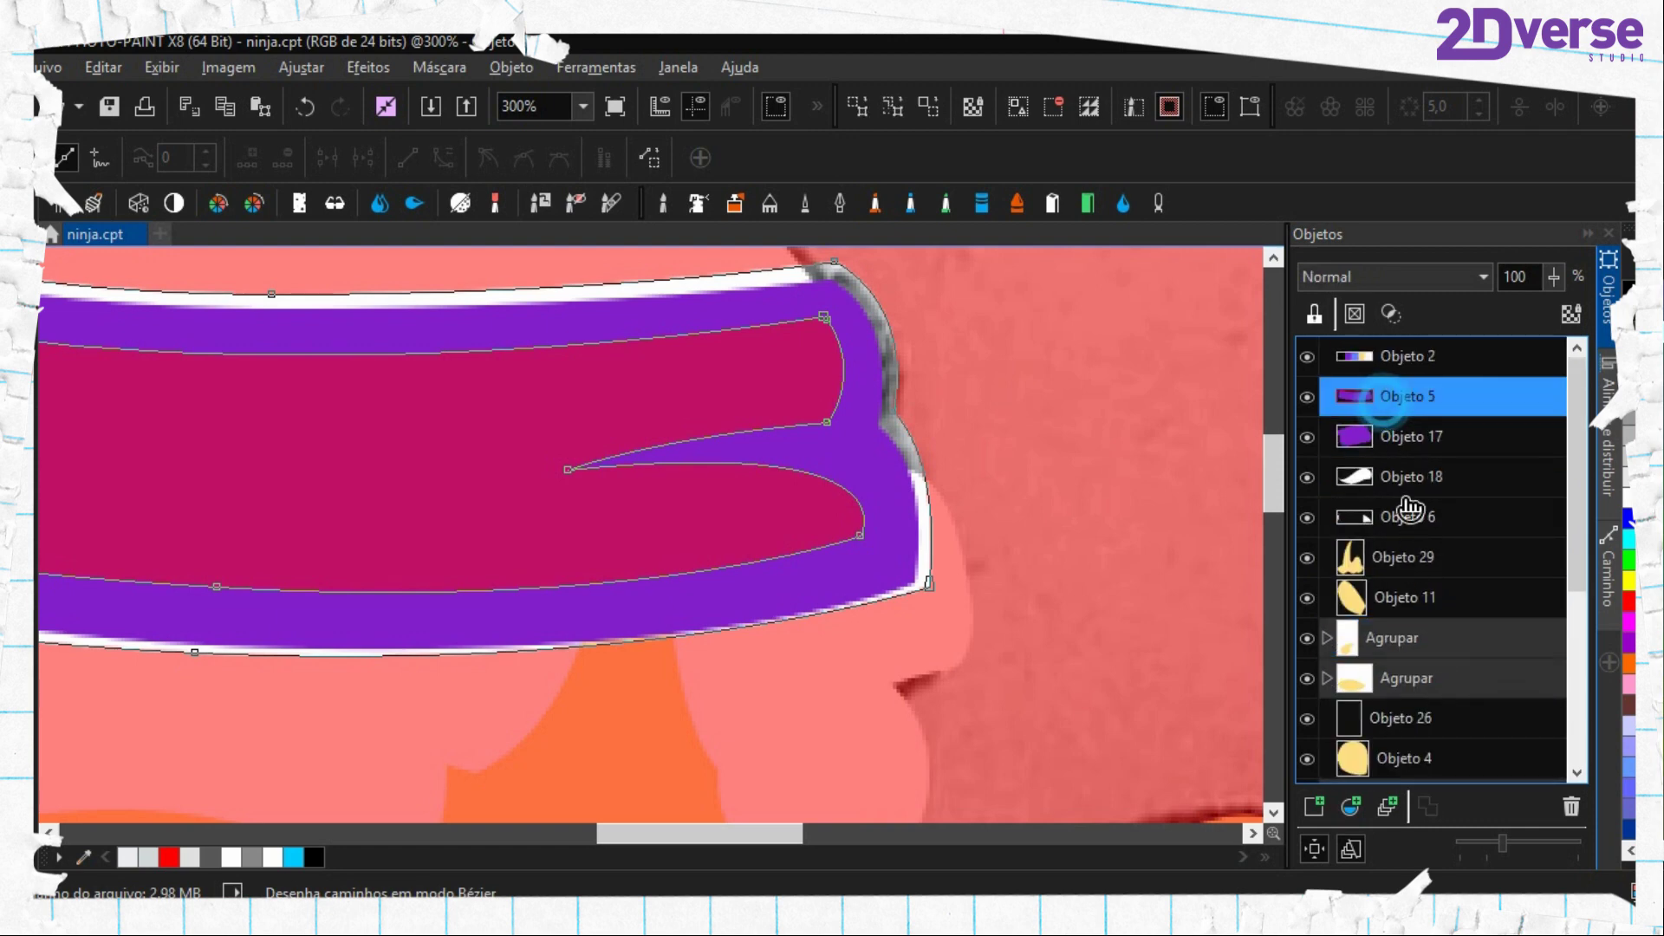
left_click(1314, 806)
key("f")
left_click(858, 301)
key("ctrl+shift+r")
key("period")
right_click(708, 445)
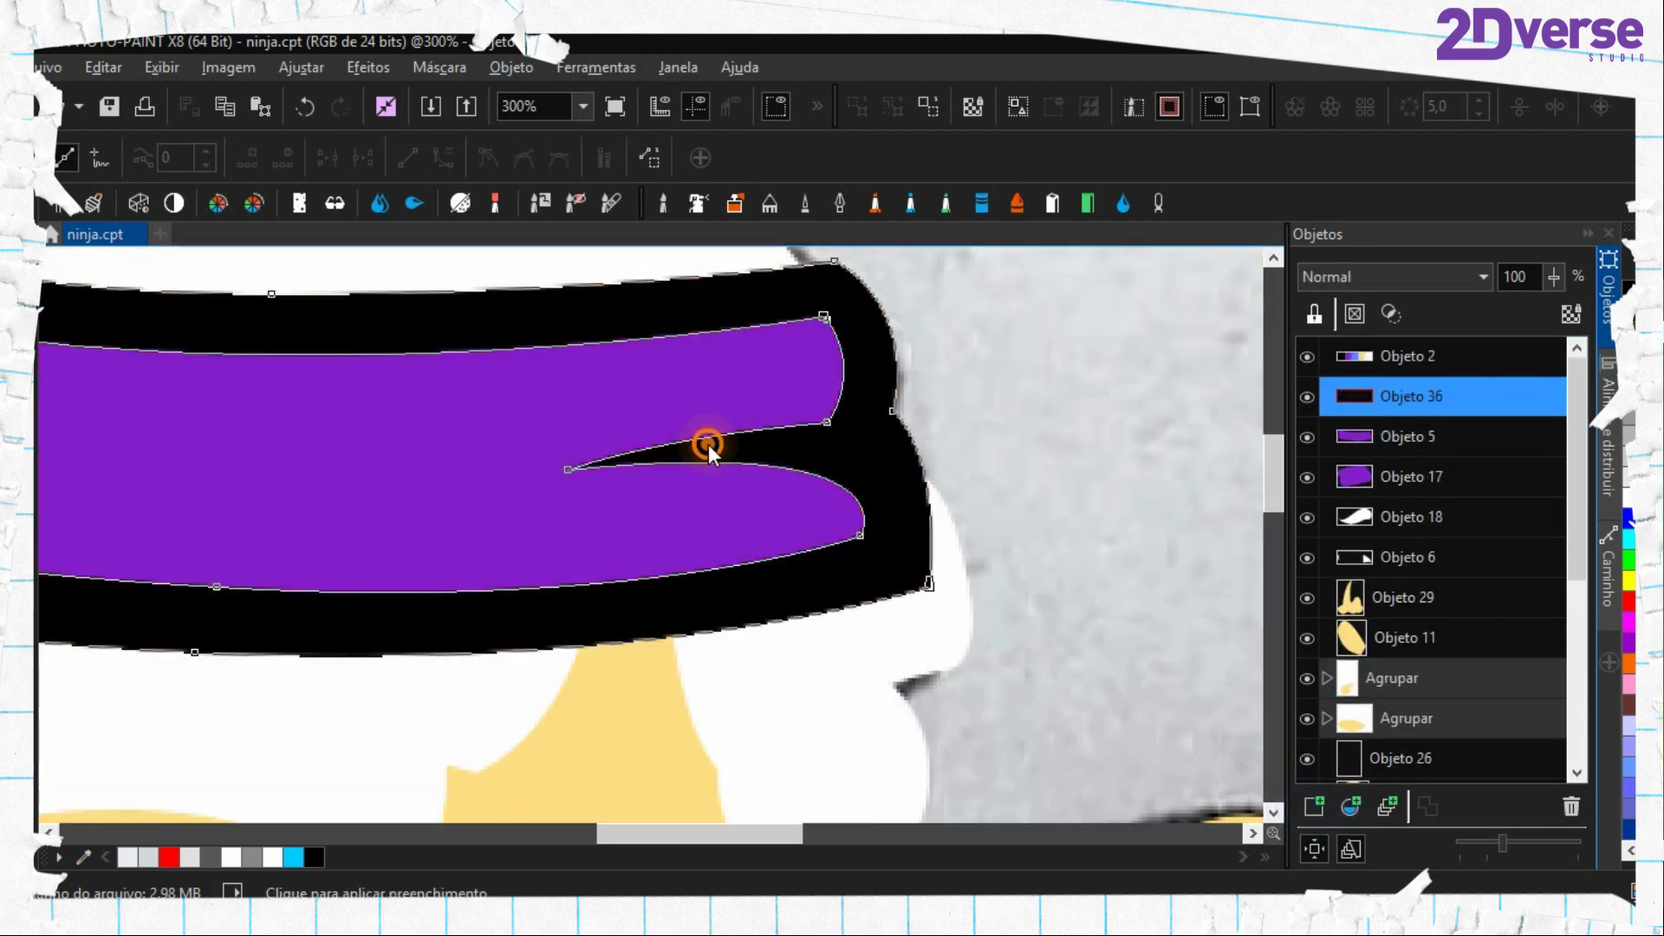
left_click(890, 580)
Inspect the black headband outline at different magnifications and compare it with the rest of the figure
scroll(482, 535, "down", 3)
scroll(821, 572, "down", 1)
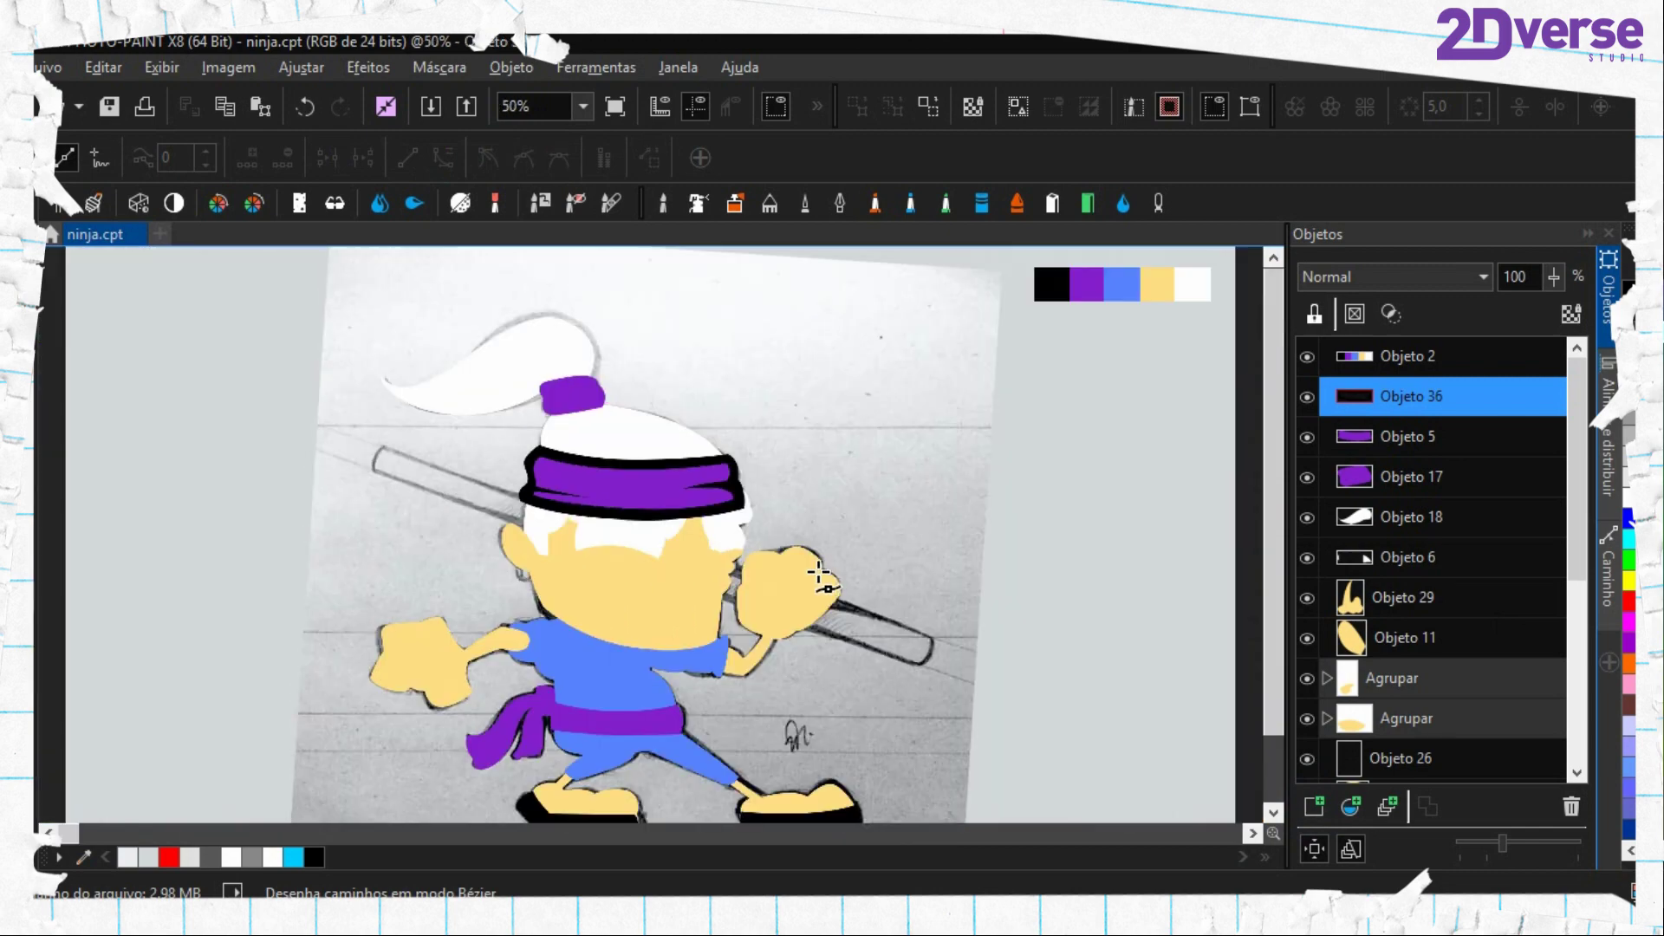
scroll(712, 566, "up", 2)
left_click_drag(507, 461, 686, 585)
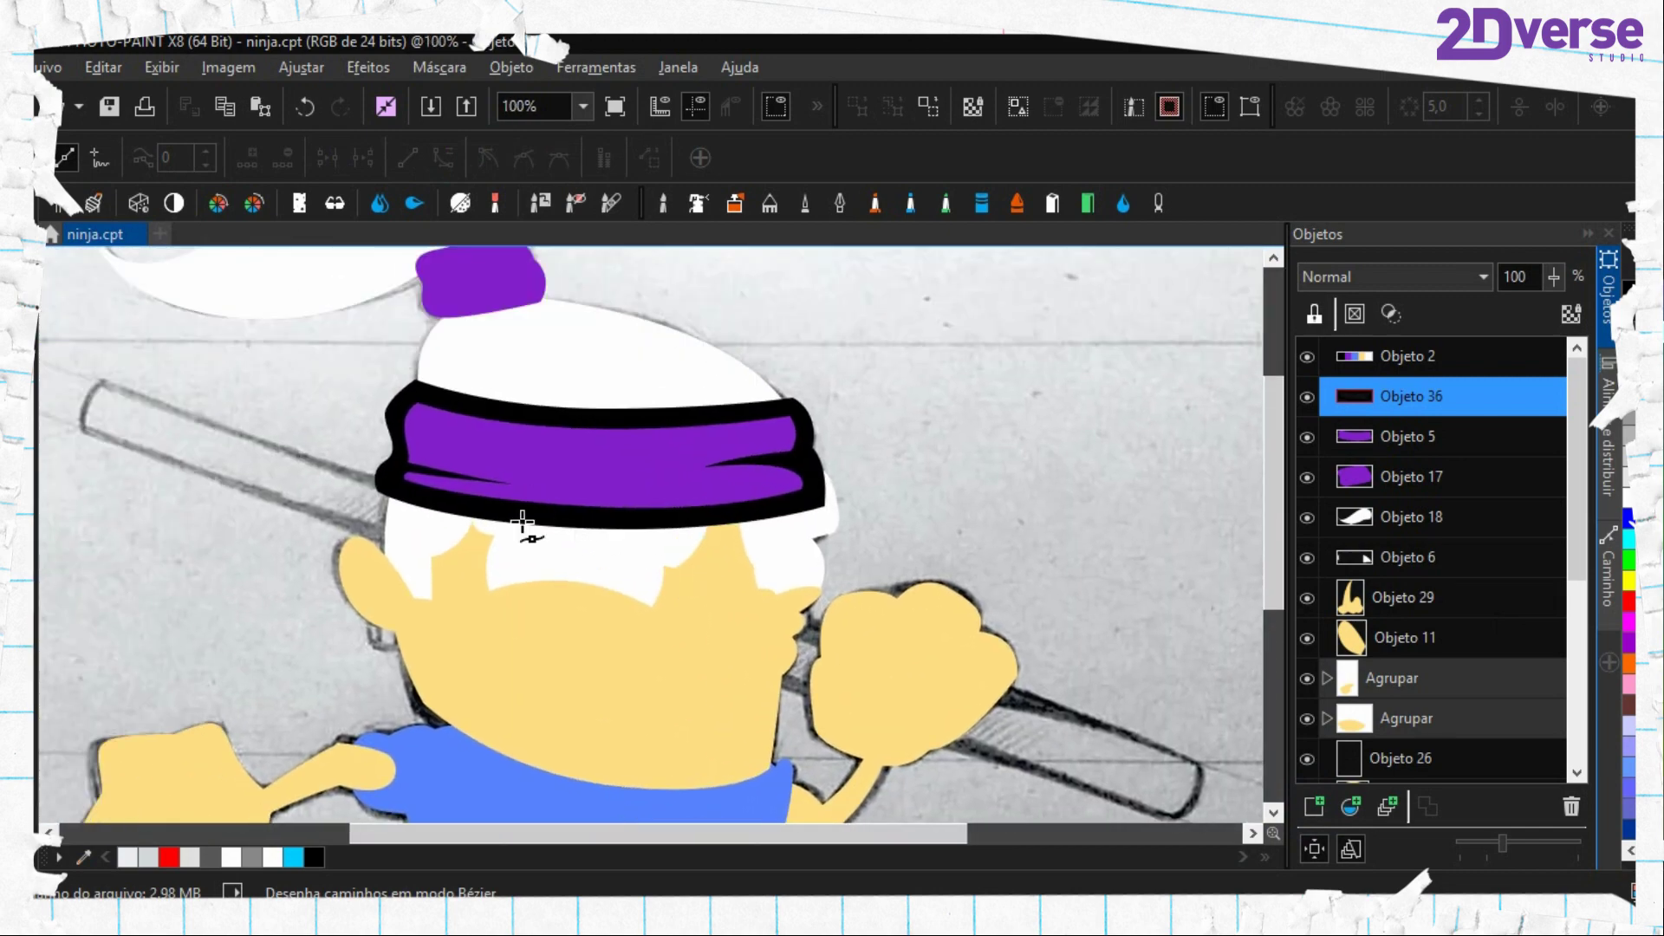
scroll(564, 557, "up", 1)
scroll(568, 563, "down", 3)
scroll(650, 570, "up", 2)
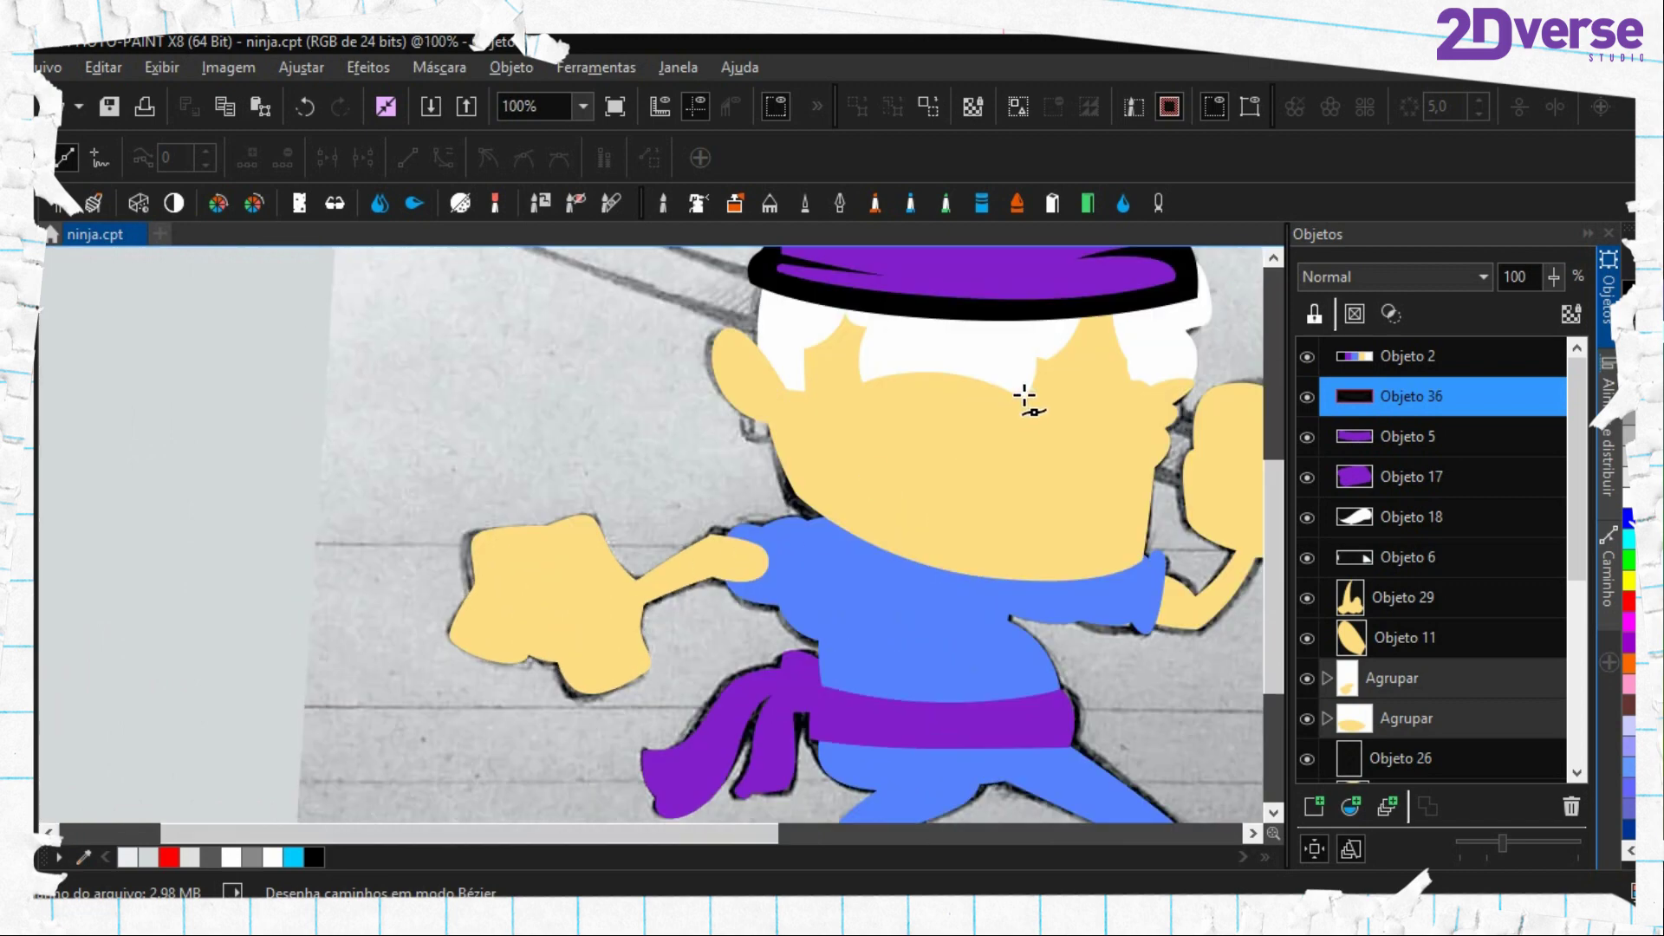
left_click_drag(1074, 305, 843, 427)
left_click_drag(818, 368, 841, 451)
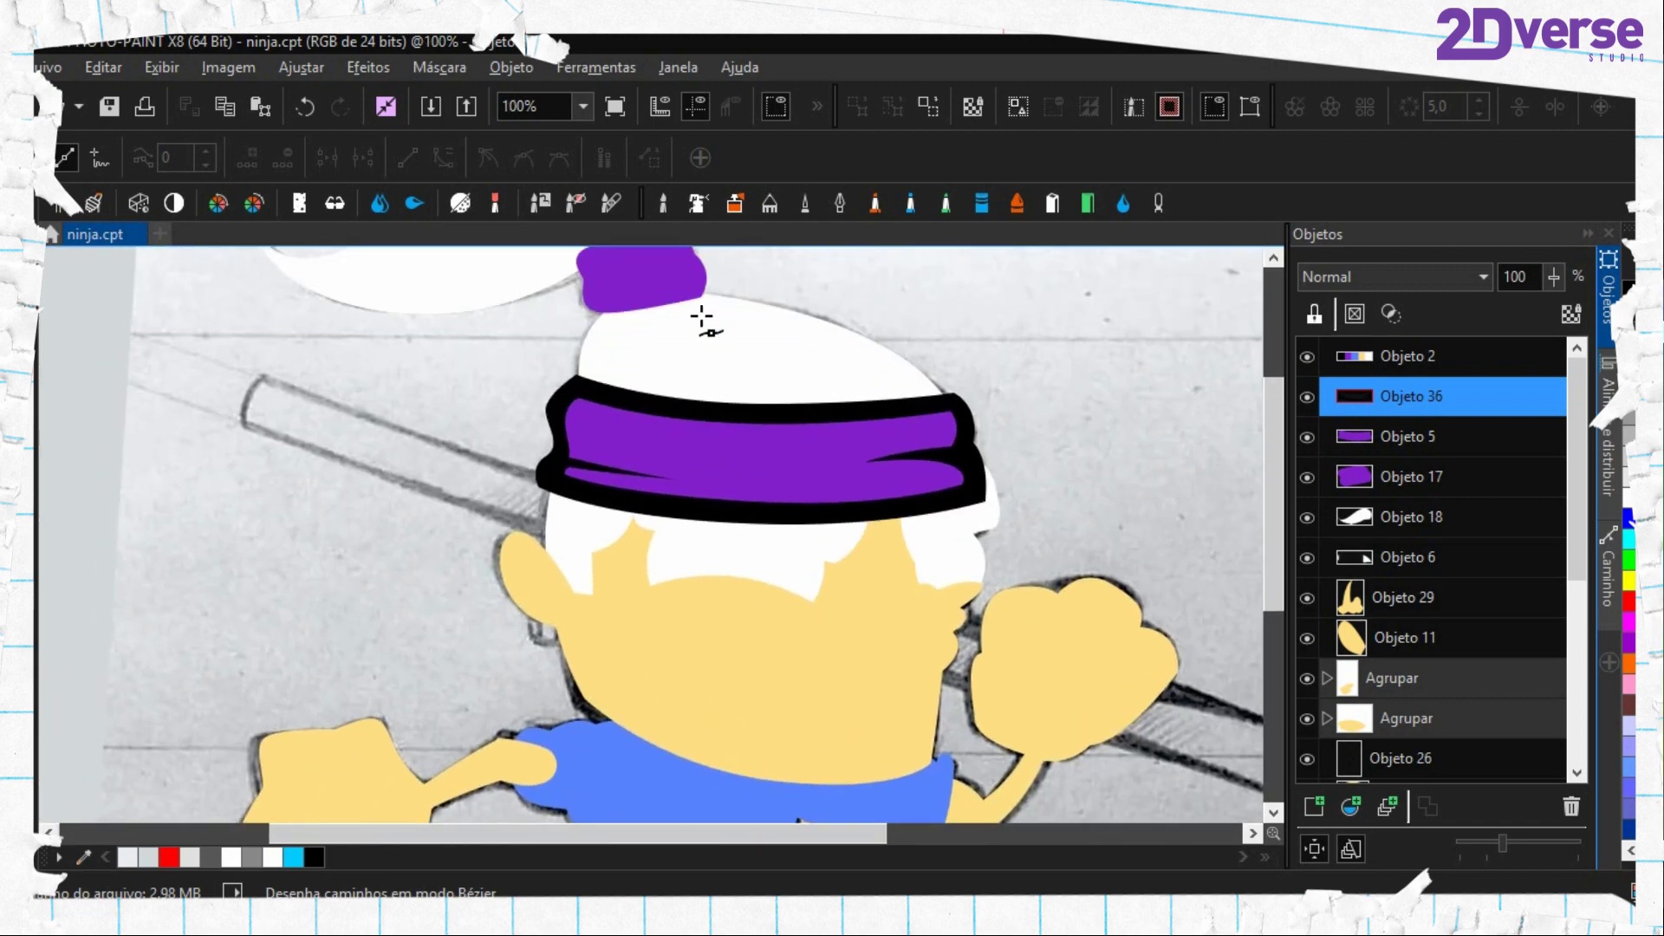
scroll(731, 427, "down", 1)
scroll(840, 468, "down", 2)
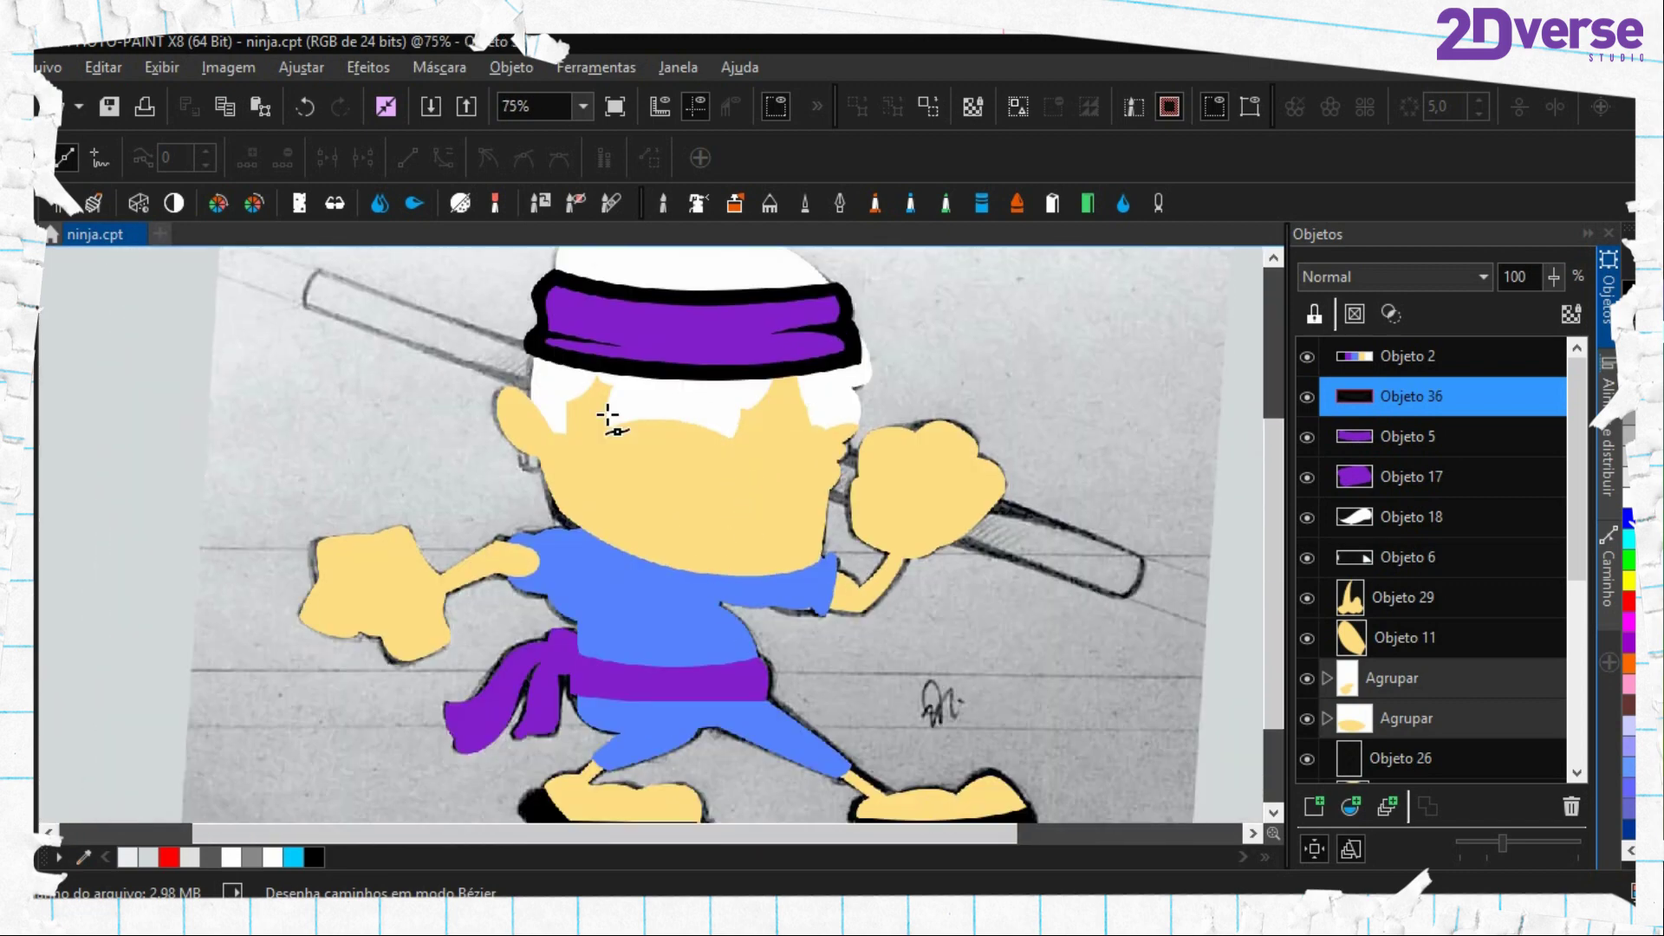
Trace the ear outline as a closed crescent-shaped Bézier path with outer and inner contours meeting the face at both ends
scroll(608, 416, "up", 3)
scroll(505, 650, "down", 3)
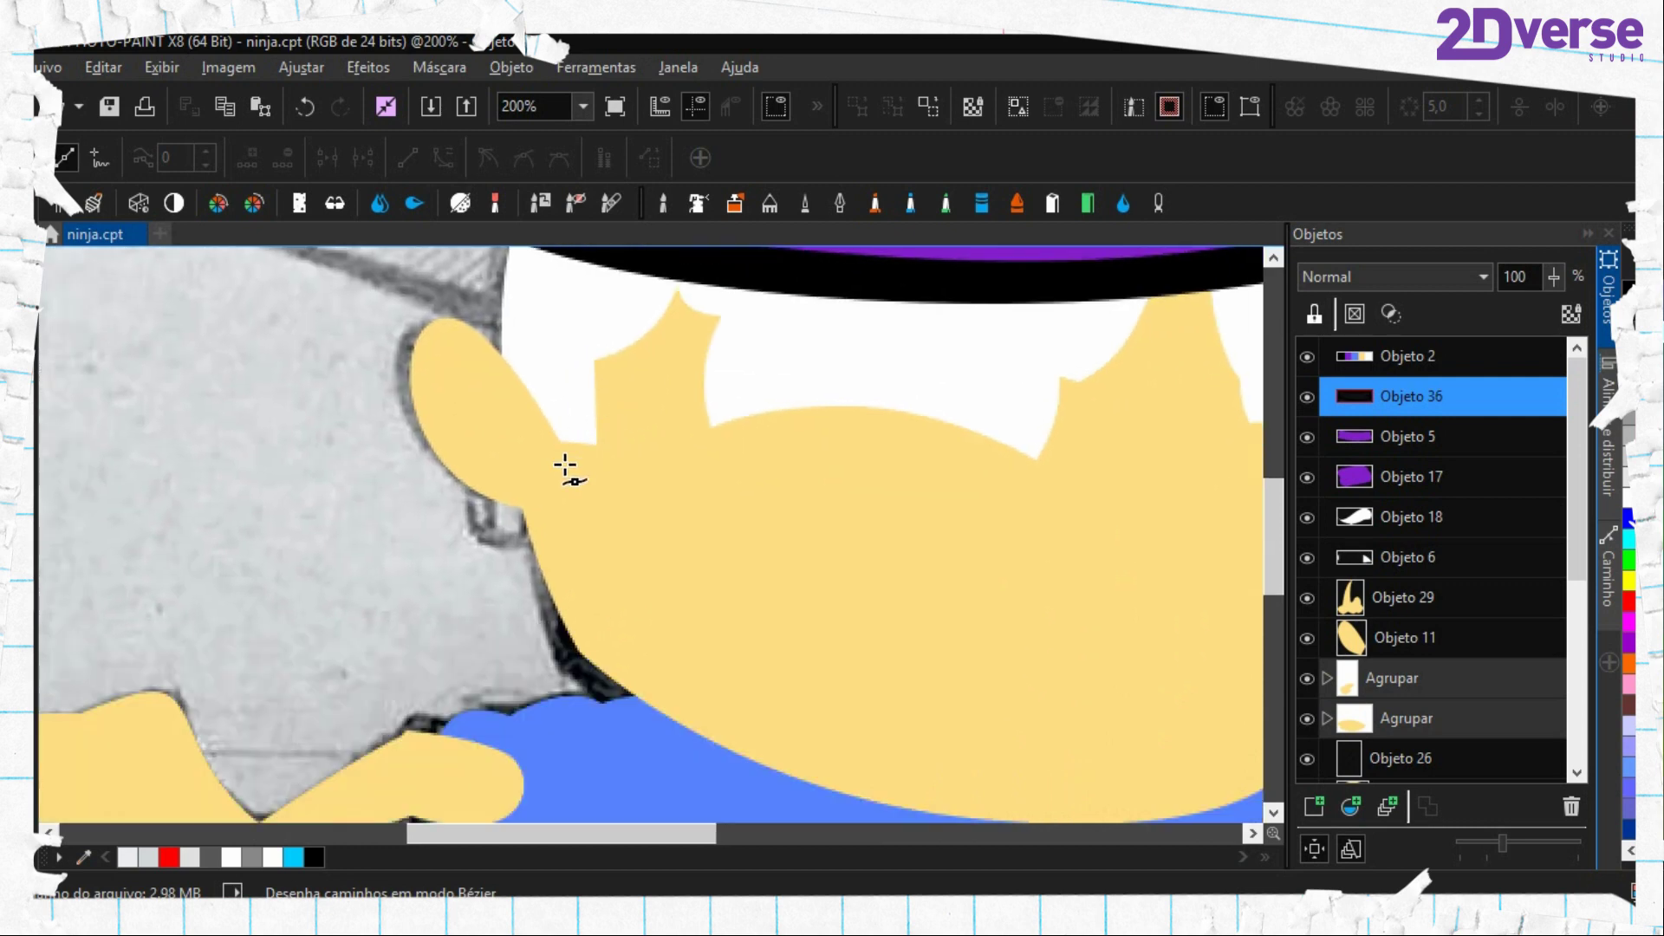
left_click(582, 466)
left_click_drag(440, 303, 374, 325)
left_click_drag(539, 506, 606, 491)
left_click_drag(430, 393, 439, 328)
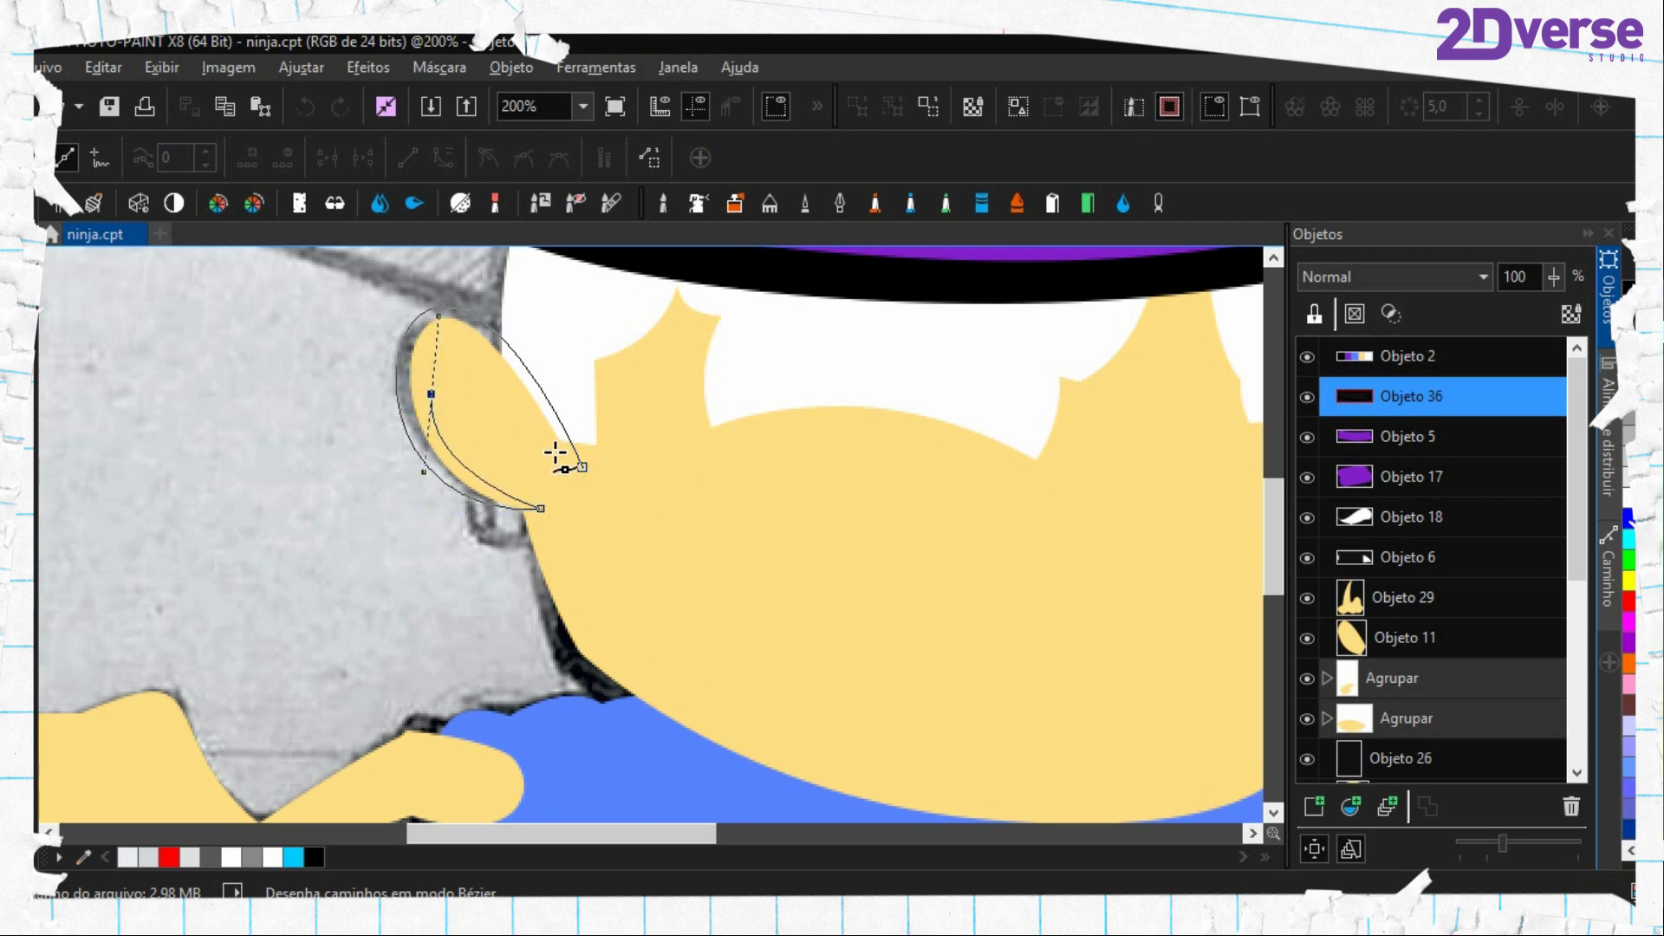
mouse_move(574, 467)
left_mouse_down()
mouse_move(610, 523)
mouse_move(595, 475)
left_mouse_up()
scroll(606, 476, "up", 2)
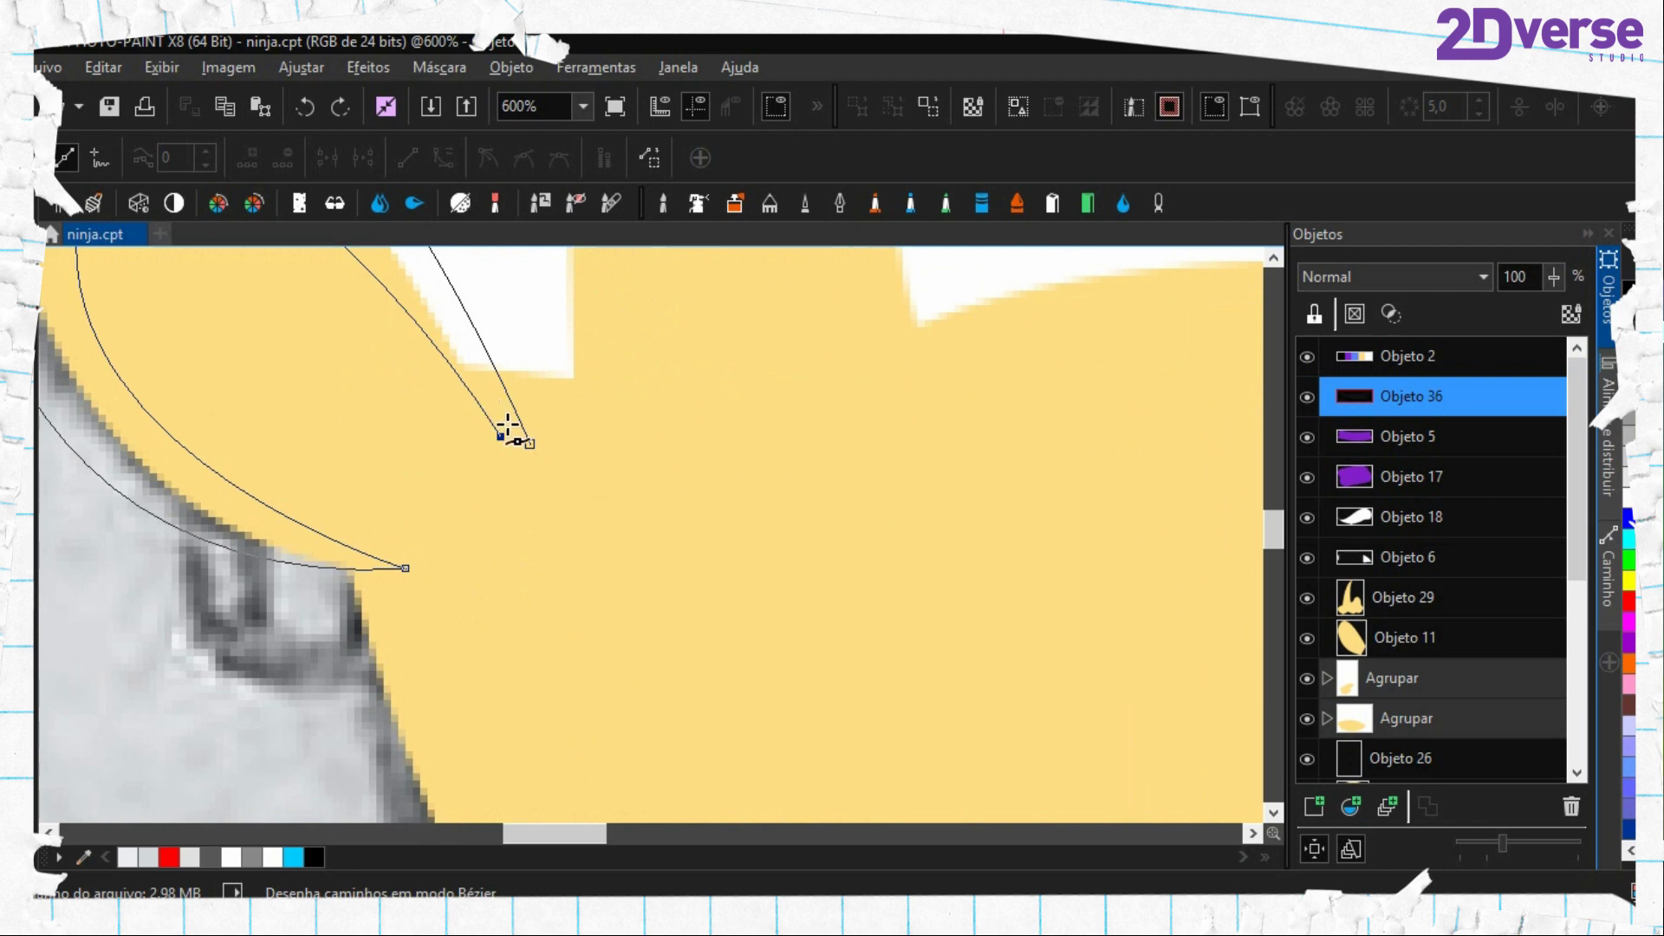
left_click(500, 435)
left_click(522, 438)
Convert the ear path to a mask, fill it black on a new object above Objeto 11, and remove the mask and path
key("ctrl+shift+m")
left_click(1359, 645)
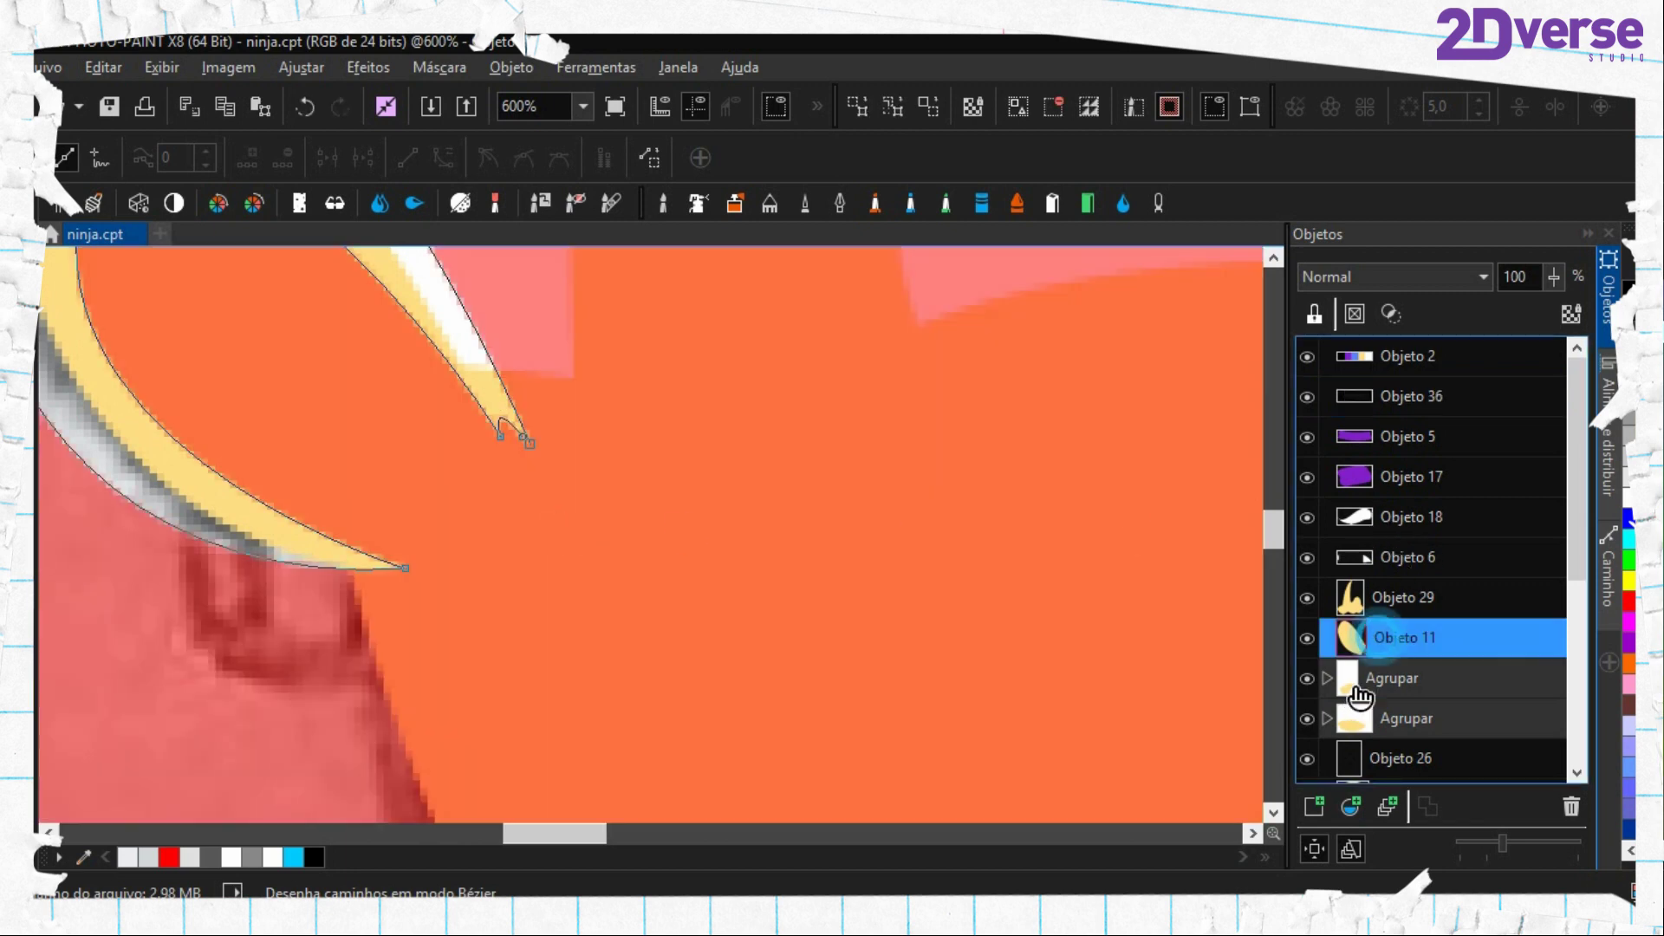
left_click(1314, 806)
key("f")
left_click(425, 318)
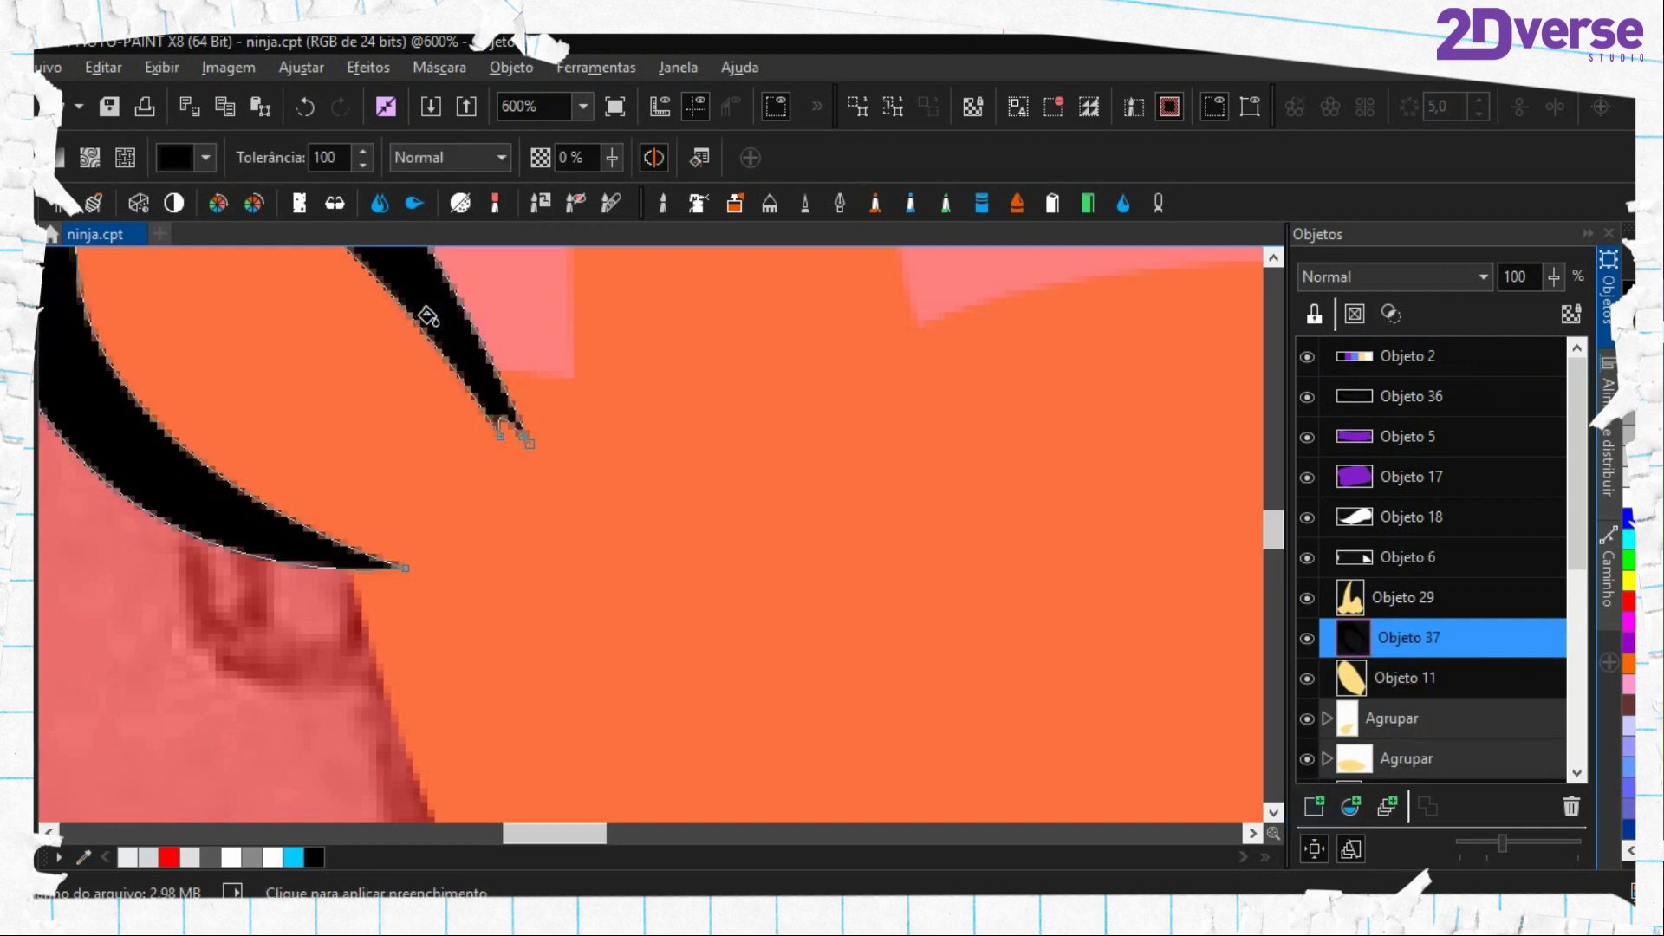
key("ctrl+shift+r")
right_click(414, 293)
left_click(534, 426)
scroll(538, 445, "down", 3)
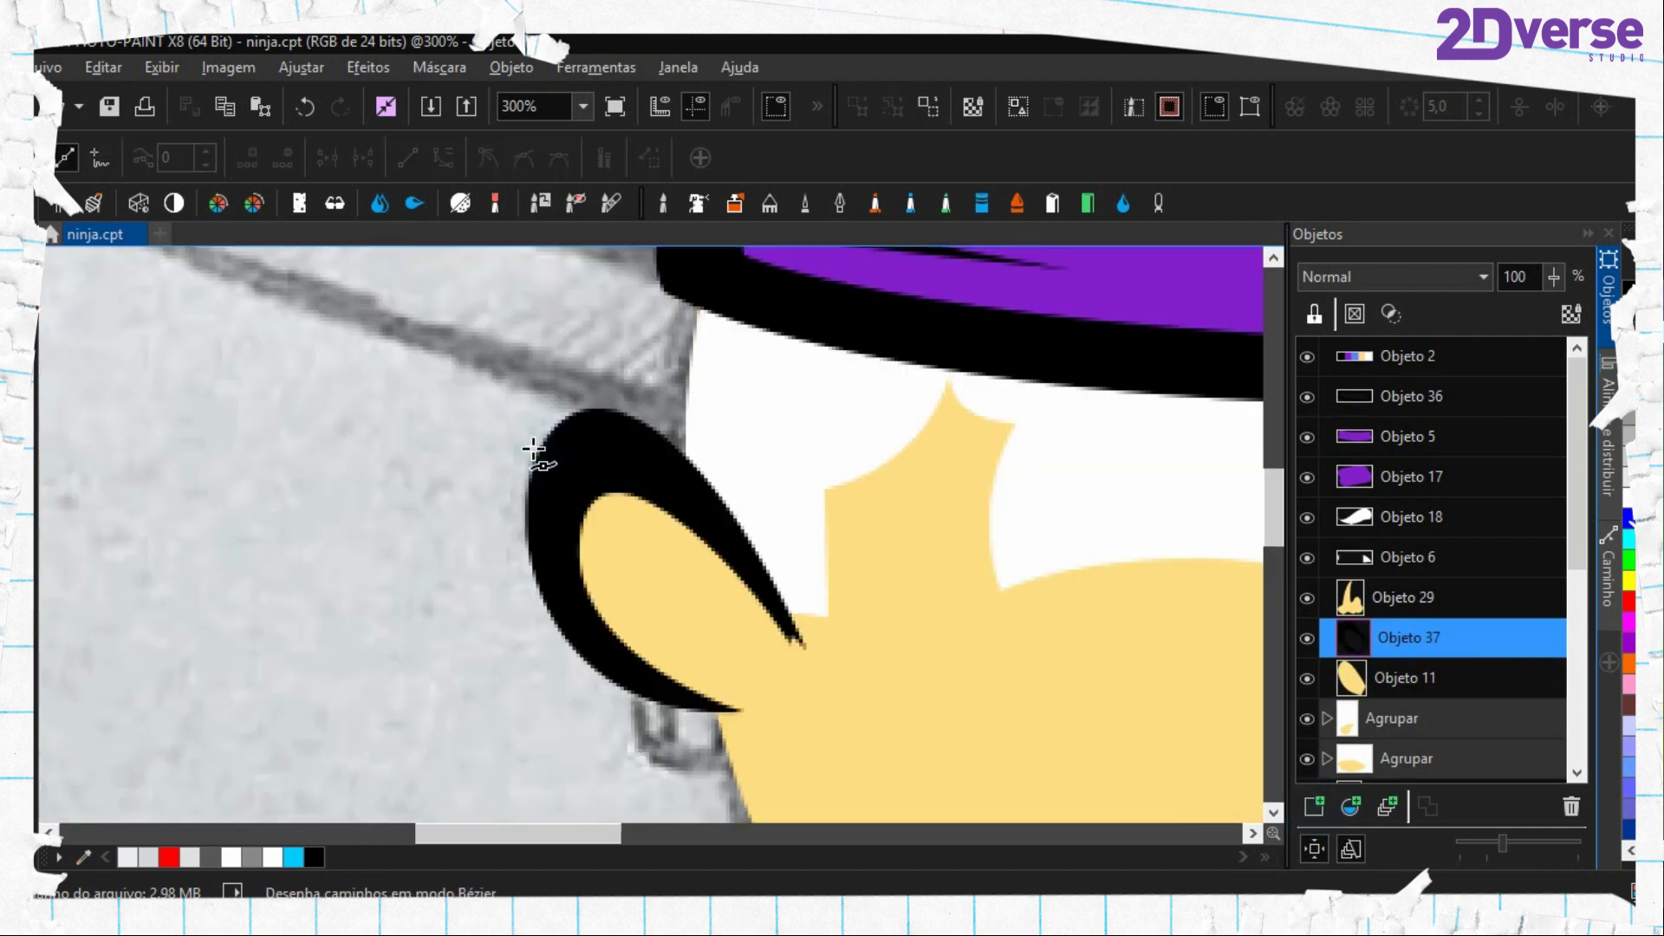
Trace the sideburn's outer contour from the headband's left end down past the ear and back up under the headband
left_click(650, 324)
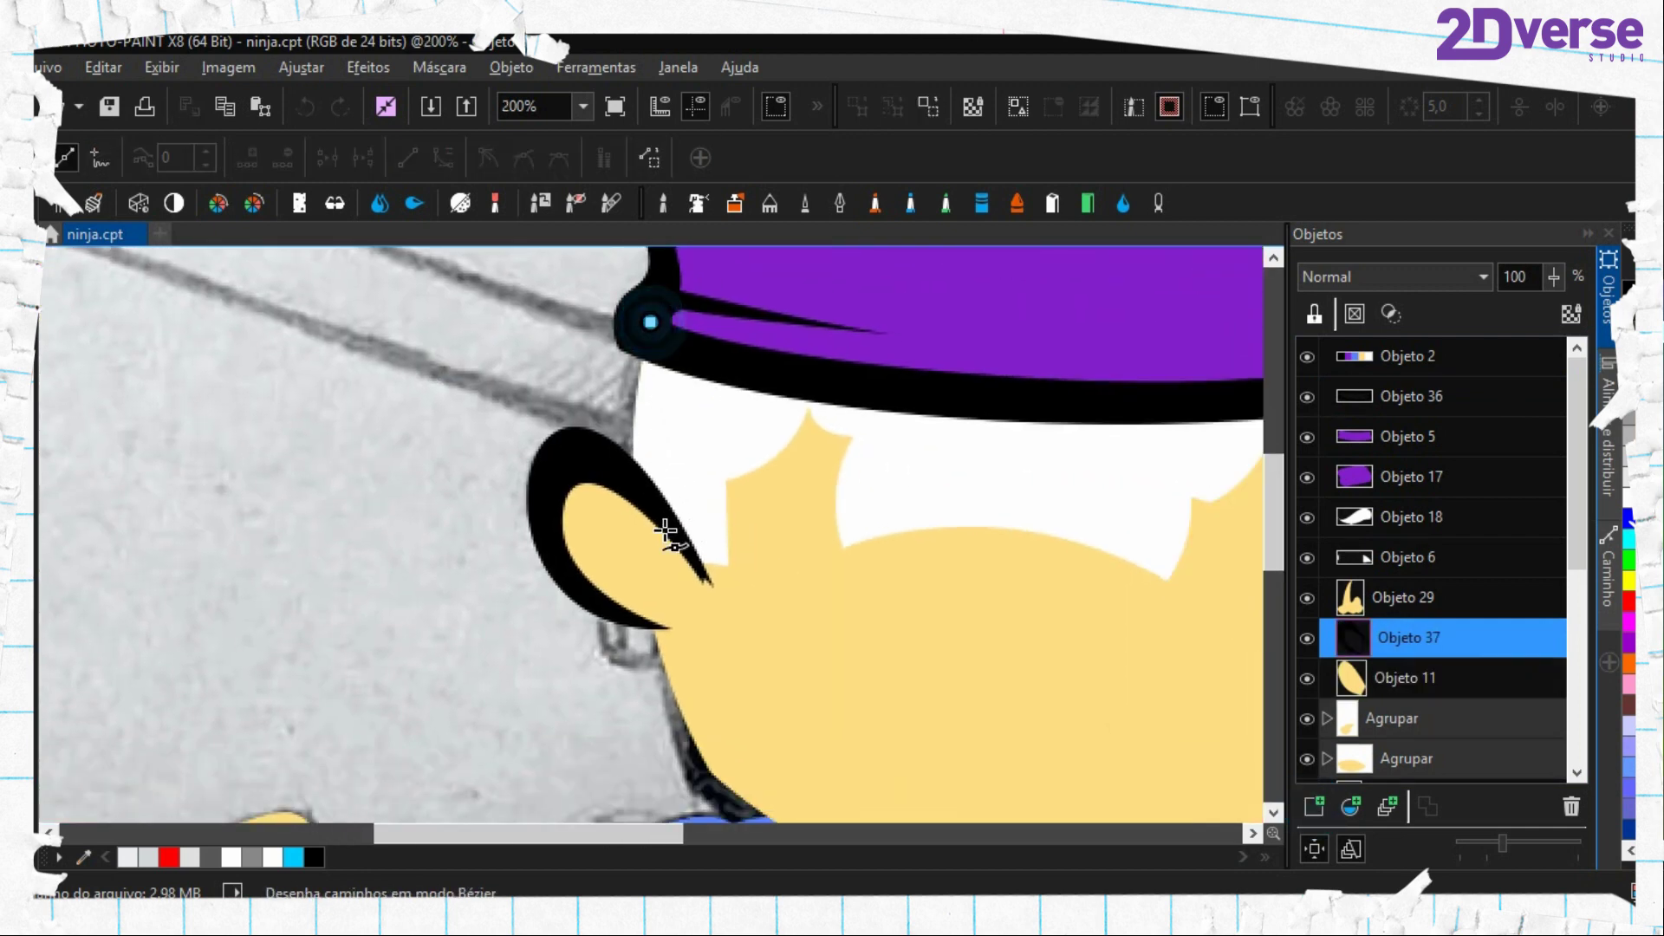
left_click_drag(637, 553, 665, 709)
left_click(682, 584)
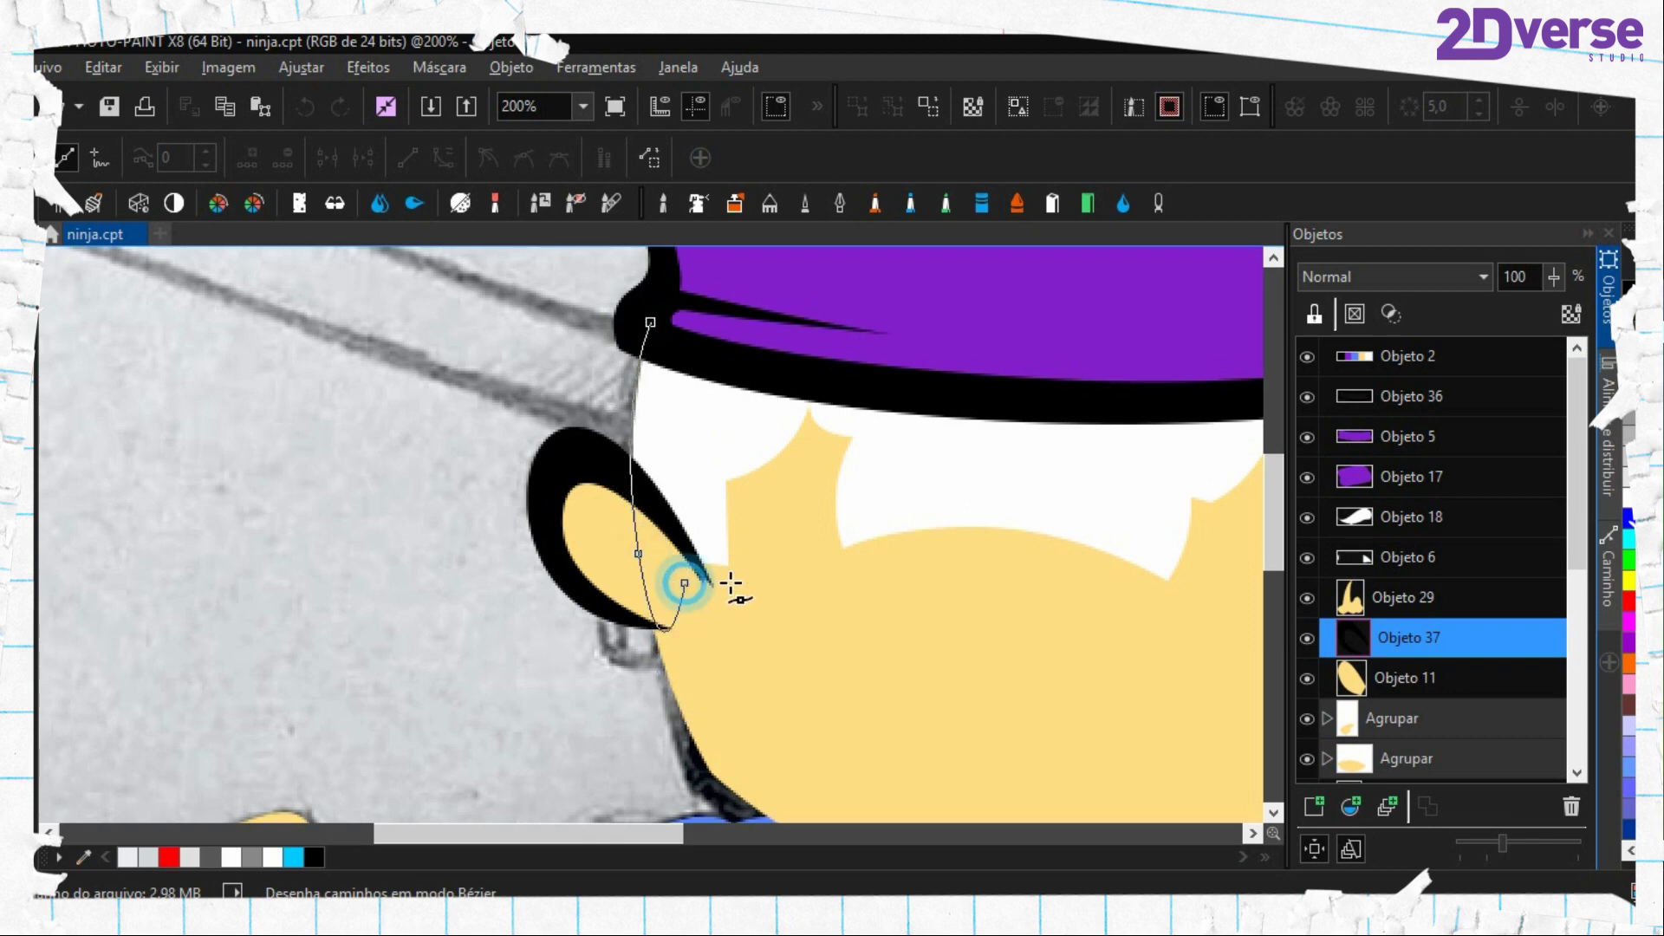
key("ctrl+z")
left_click(734, 578)
scroll(726, 534, "up", 2)
scroll(726, 534, "right", 1)
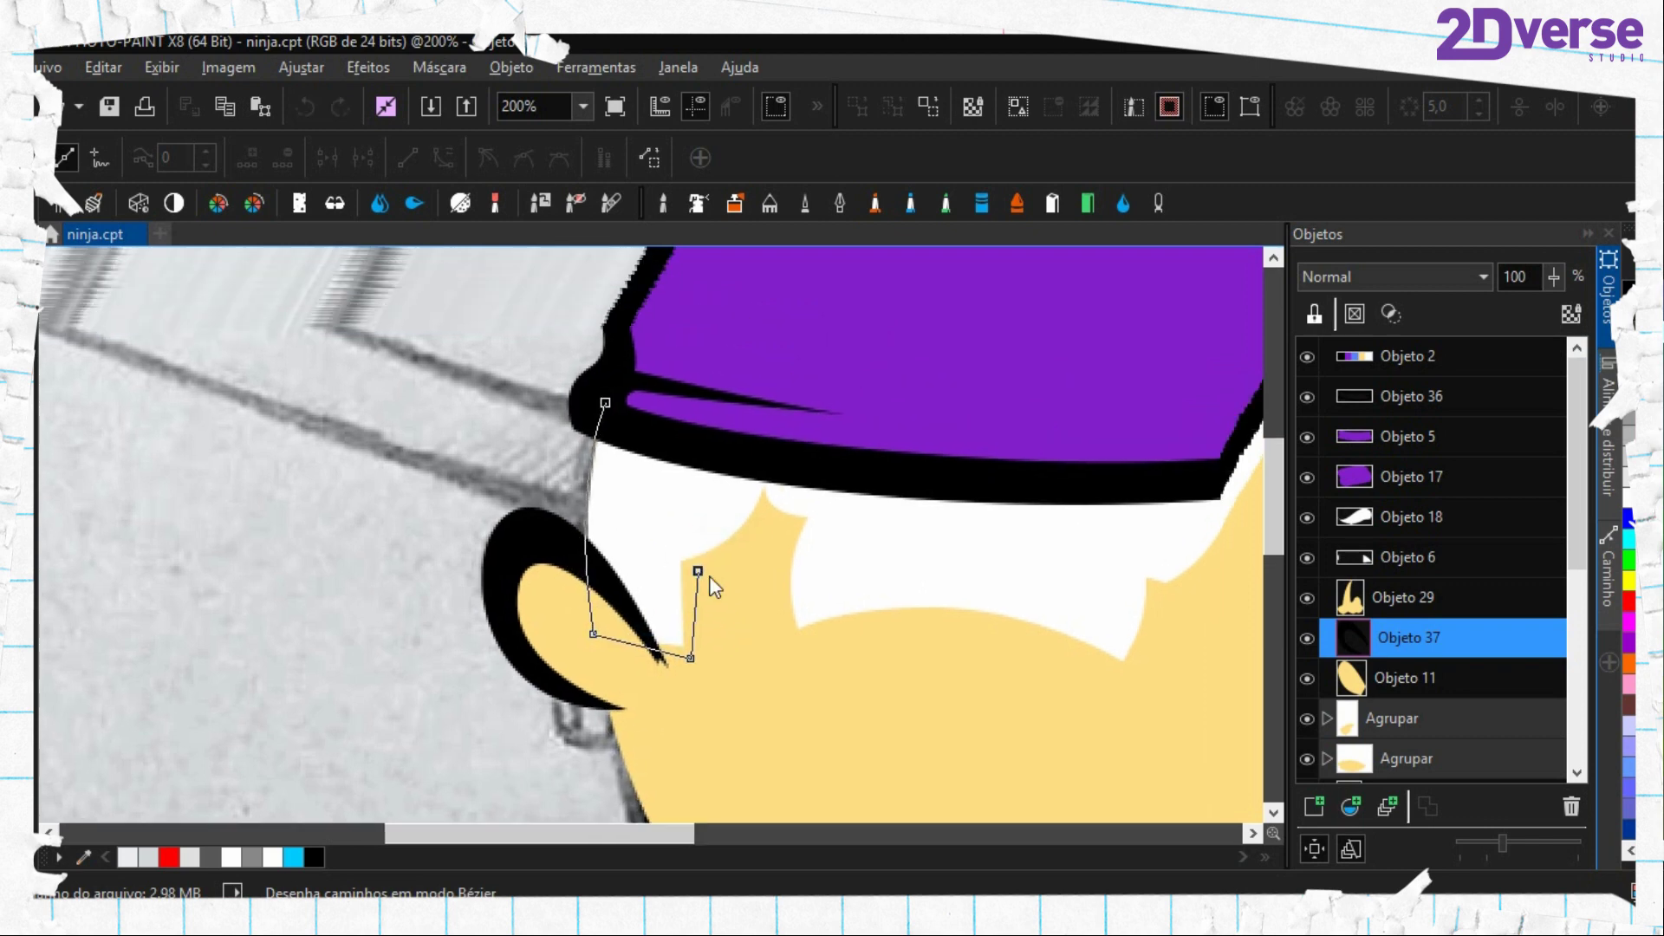
left_click(689, 570)
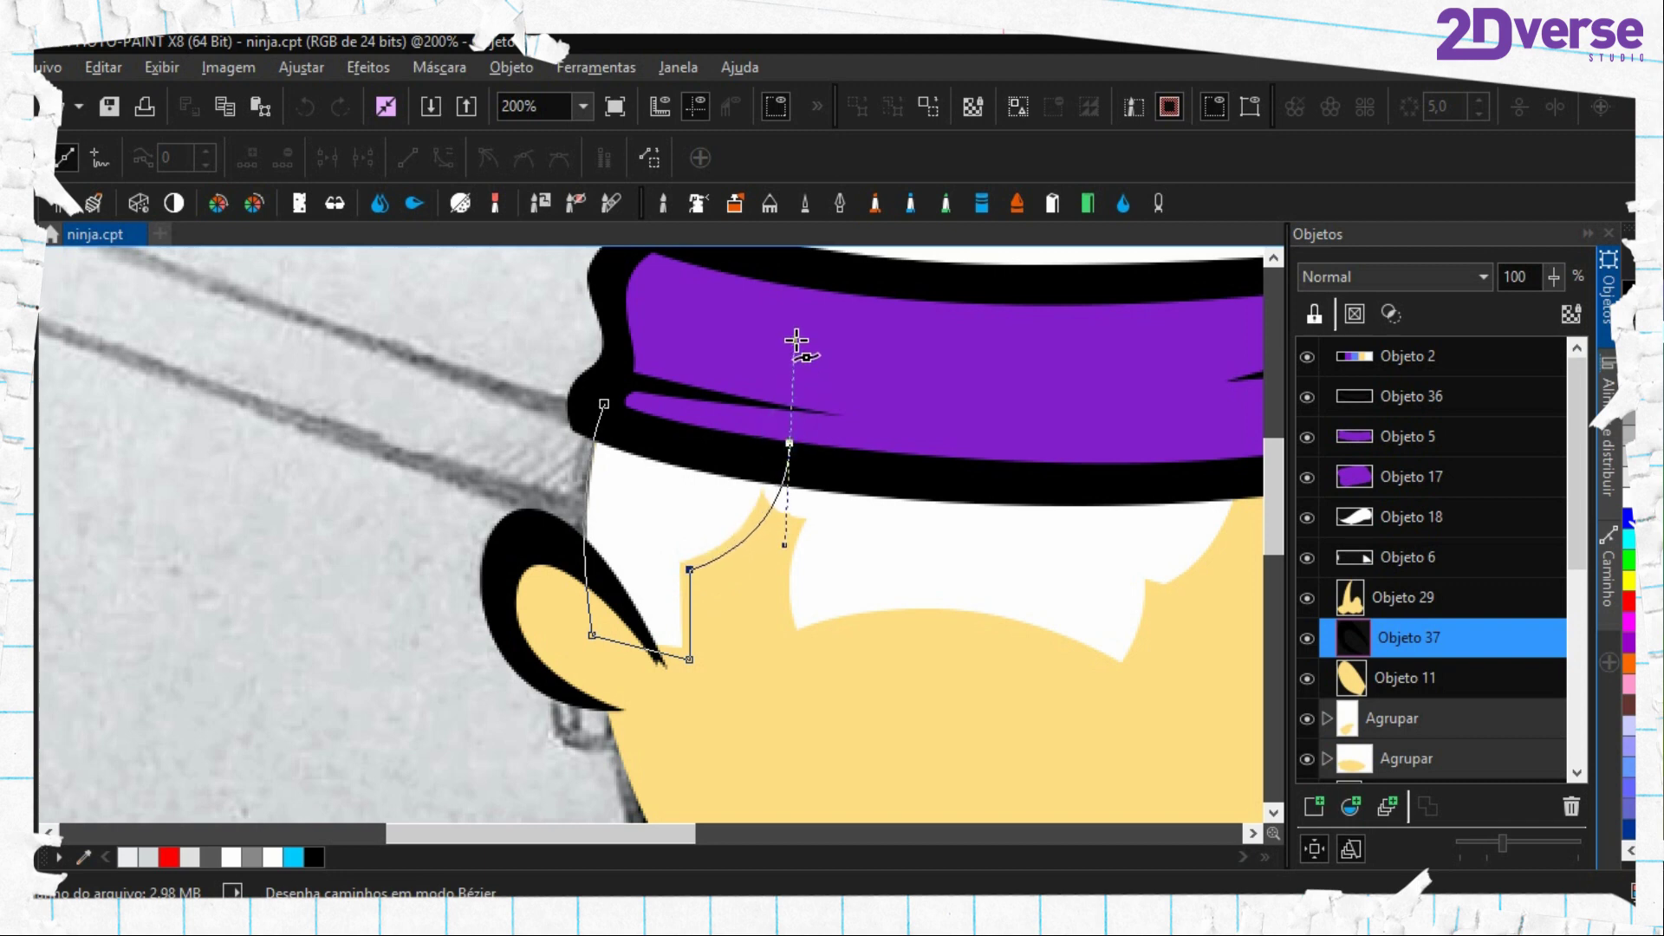
left_click_drag(789, 443, 747, 407)
Trace the sideburn's inner contour inside the white area and bring it back up under the headband
left_click_drag(650, 543, 533, 557)
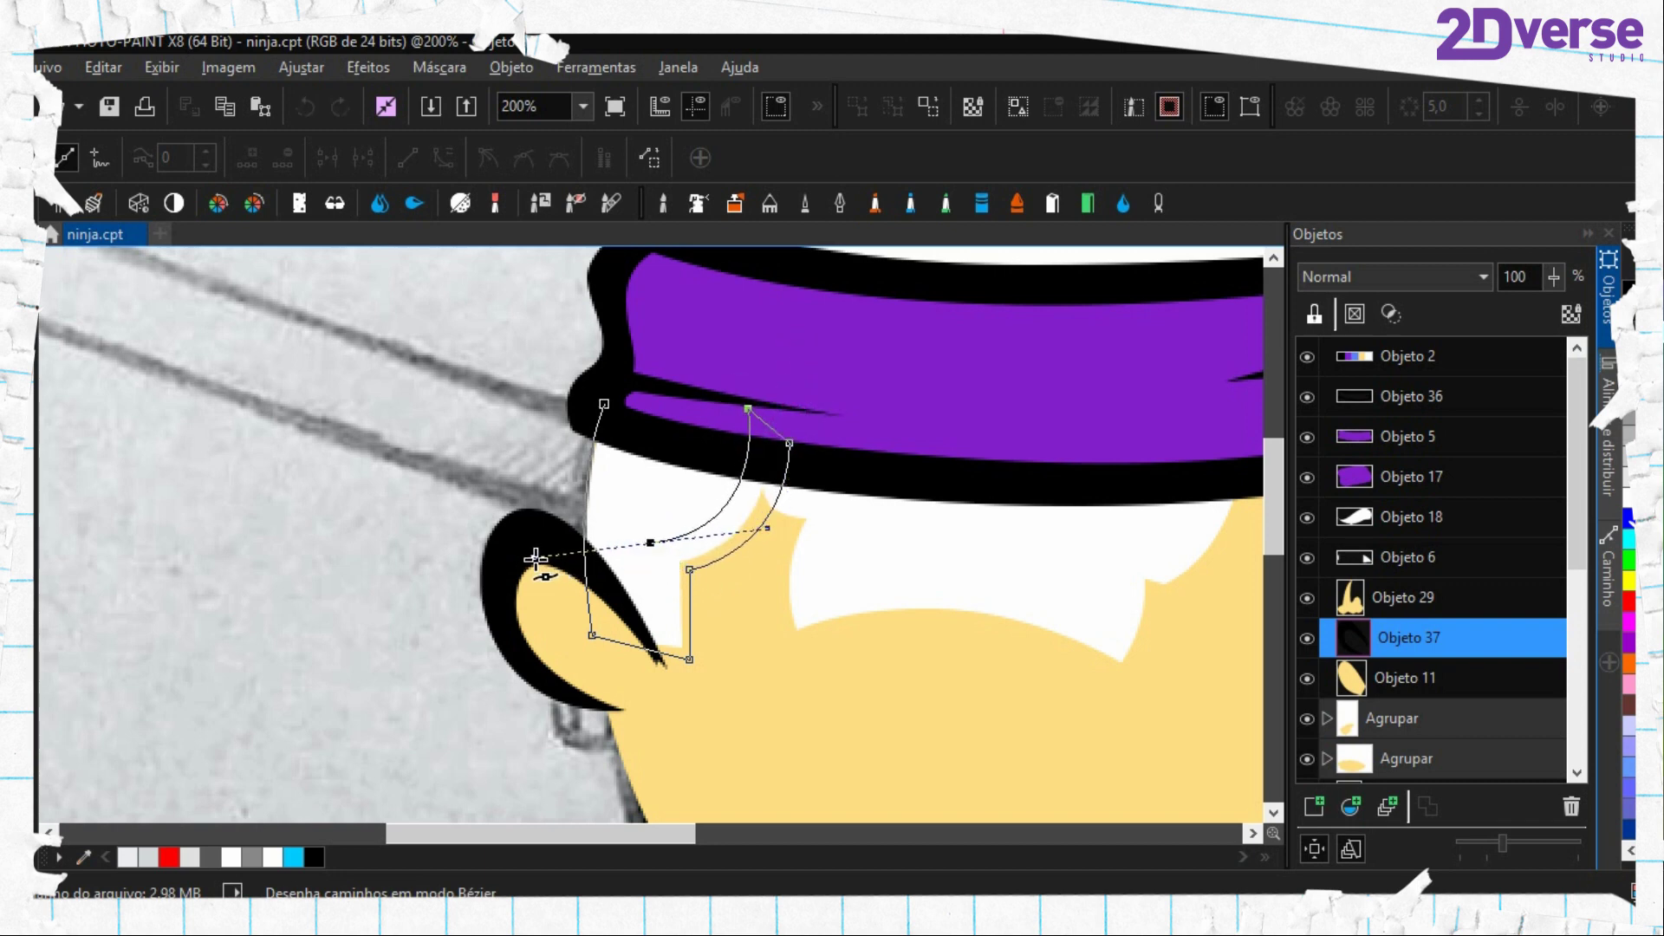
left_click(655, 623)
left_click(613, 613)
left_click_drag(660, 396, 824, 344)
key("ctrl+z")
key("ctrl+z")
left_click(618, 615)
key("ctrl+z")
left_click(706, 393)
key("ctrl+z")
Convert the sideburn path to a mask, fill it black on a new object, and remove the mask and path
key("ctrl+shift+m")
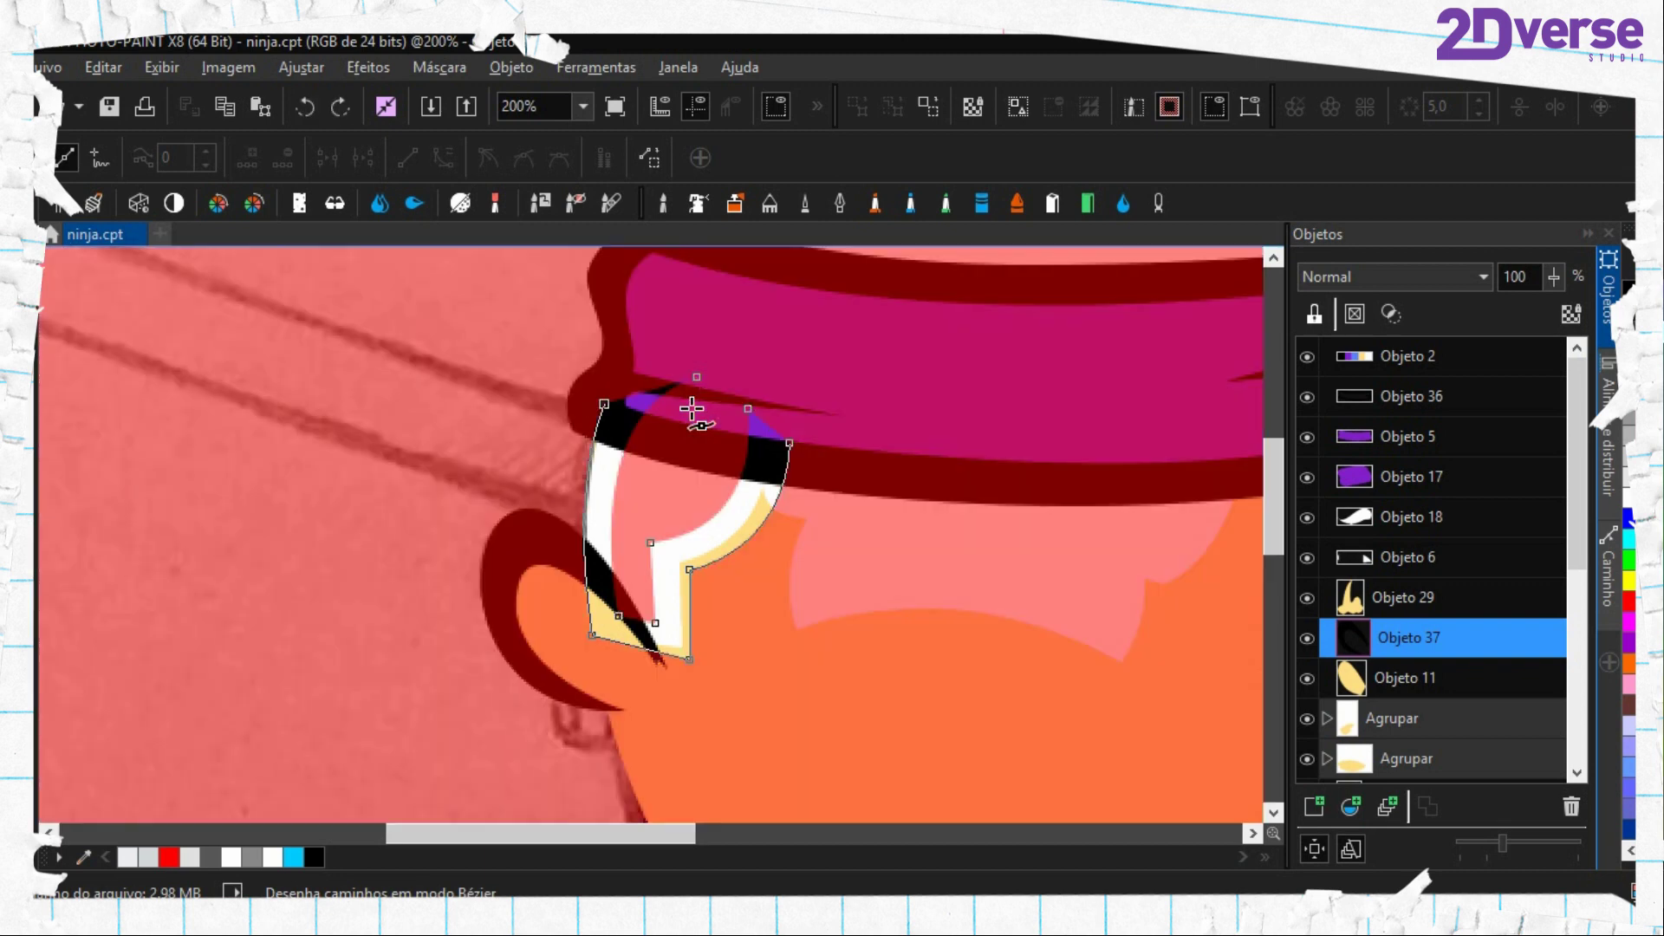
left_click(1317, 807)
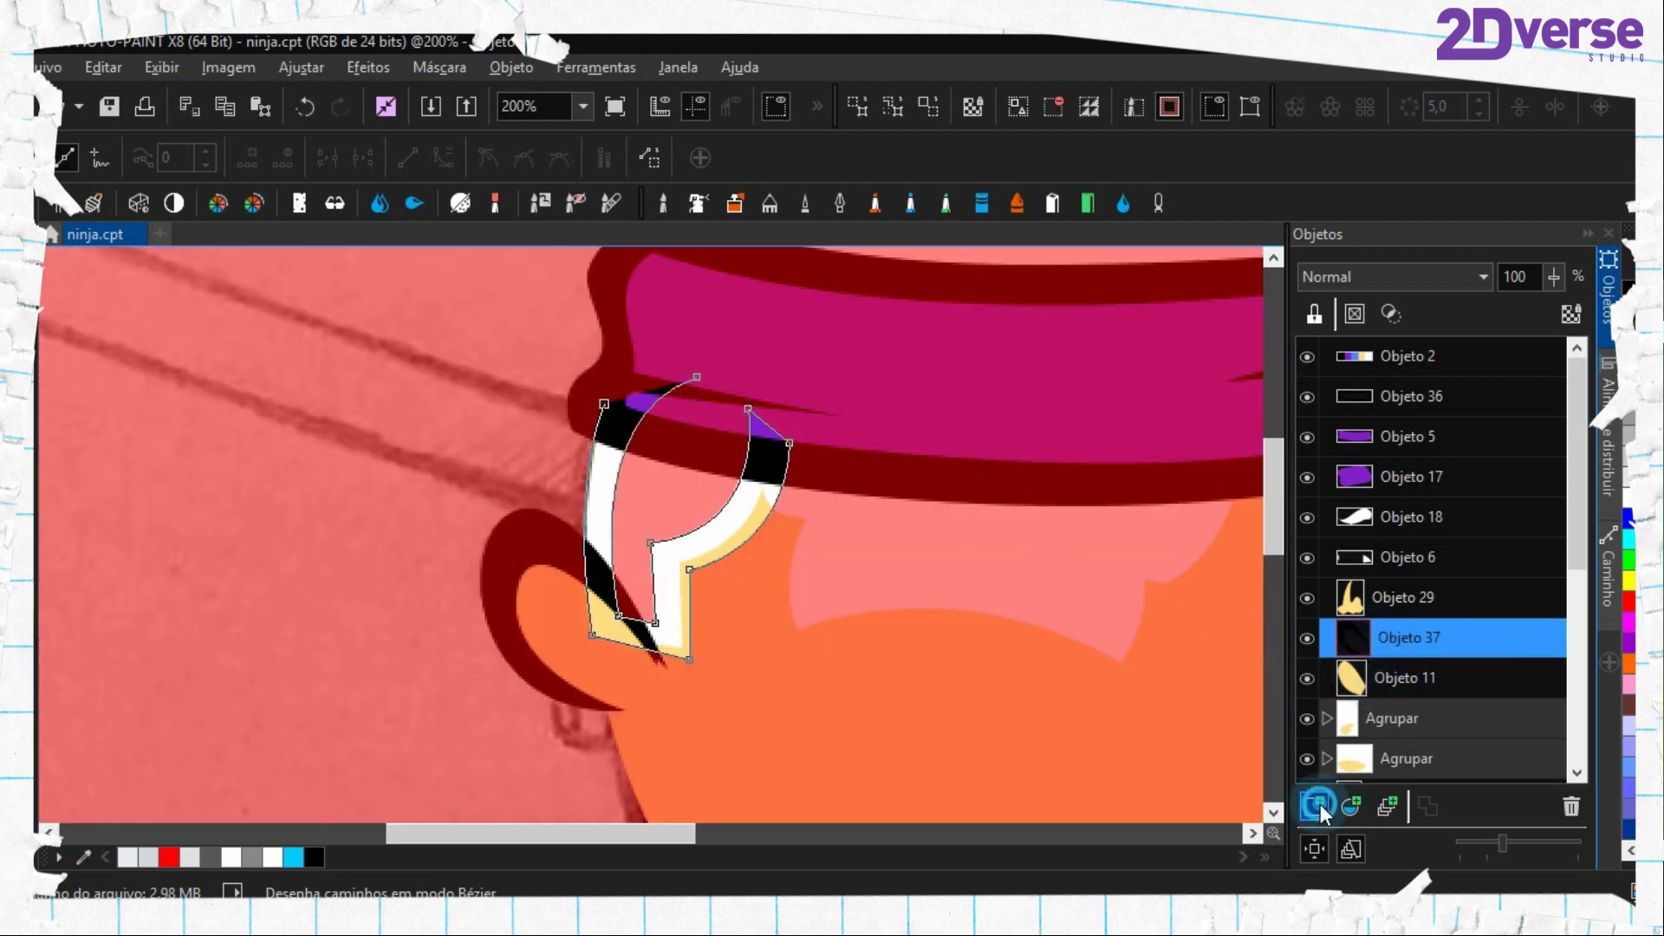
key("f")
left_click(689, 548)
key("ctrl+shift+r")
right_click(684, 547)
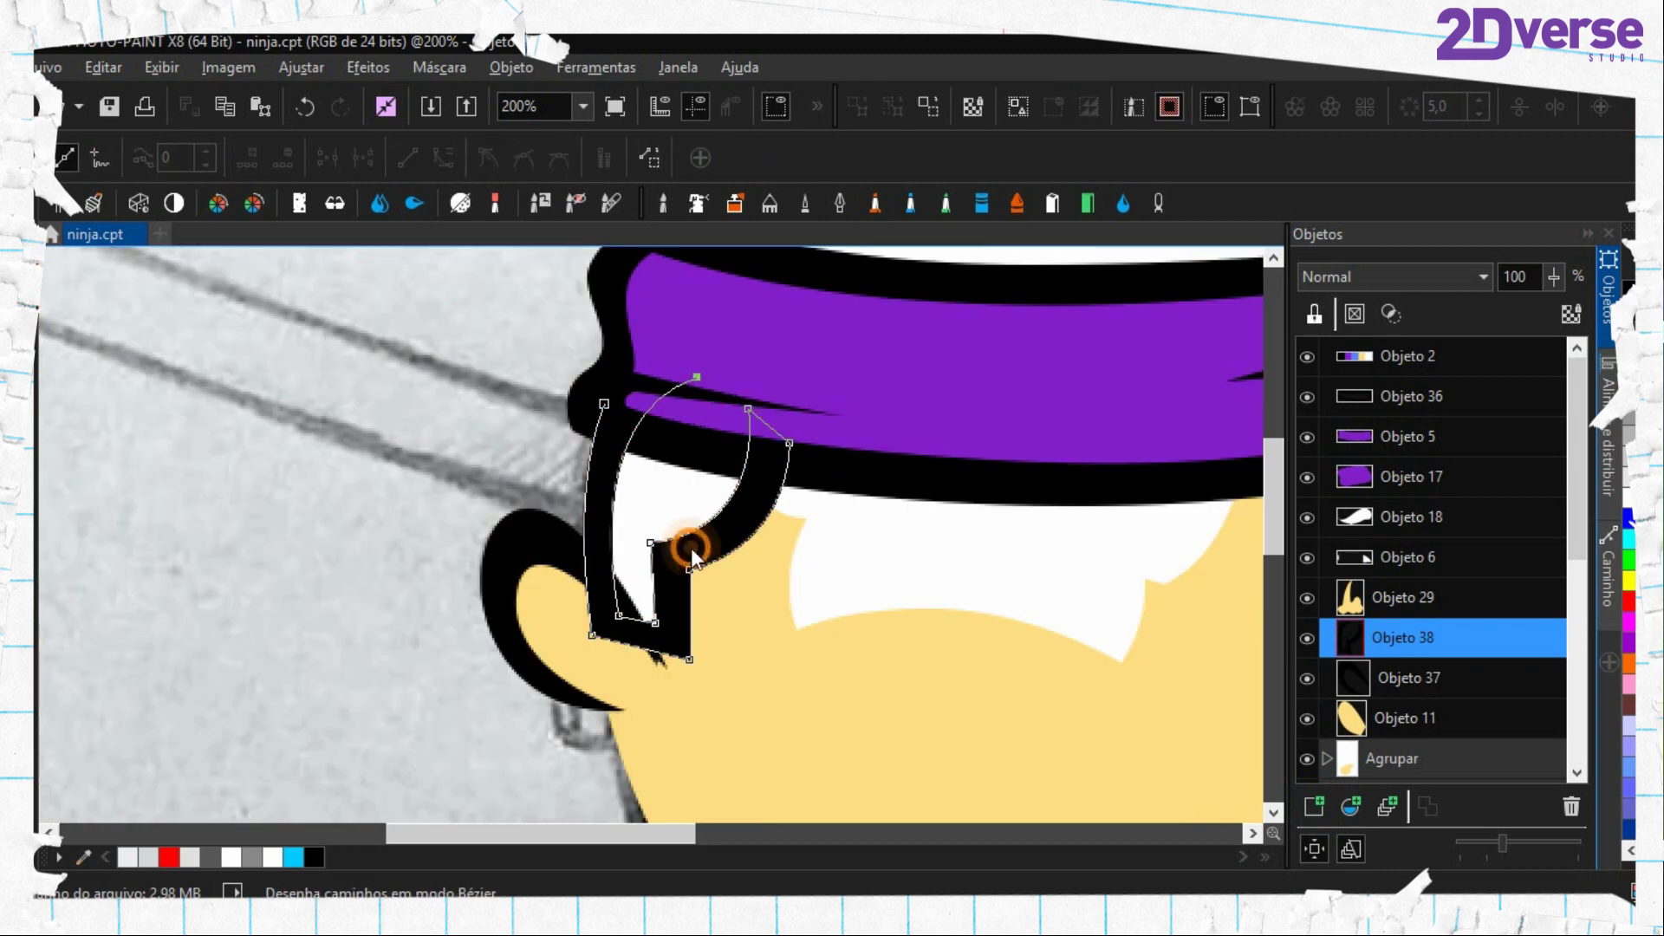
left_click(827, 677)
Move the sideburn outline Objeto 38 directly above Objeto 26 in the stacking order and identify Objeto 26 by toggling its visibility
scroll(1455, 690, "down", 4)
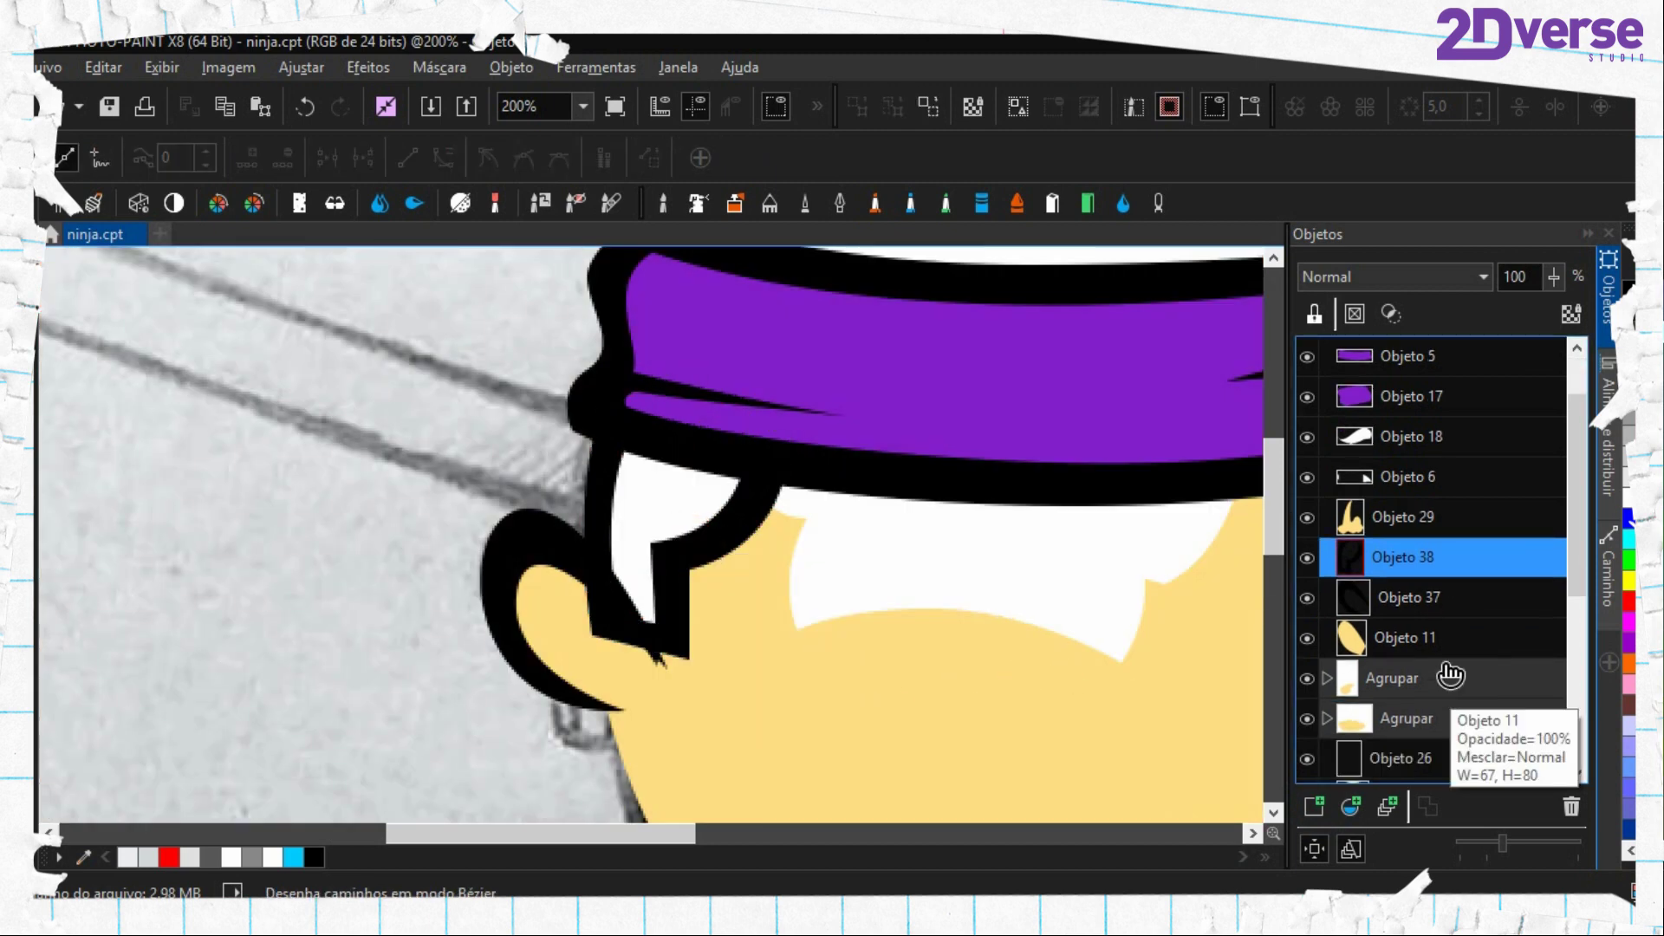
left_click_drag(1385, 525, 1403, 688)
left_click(1403, 685)
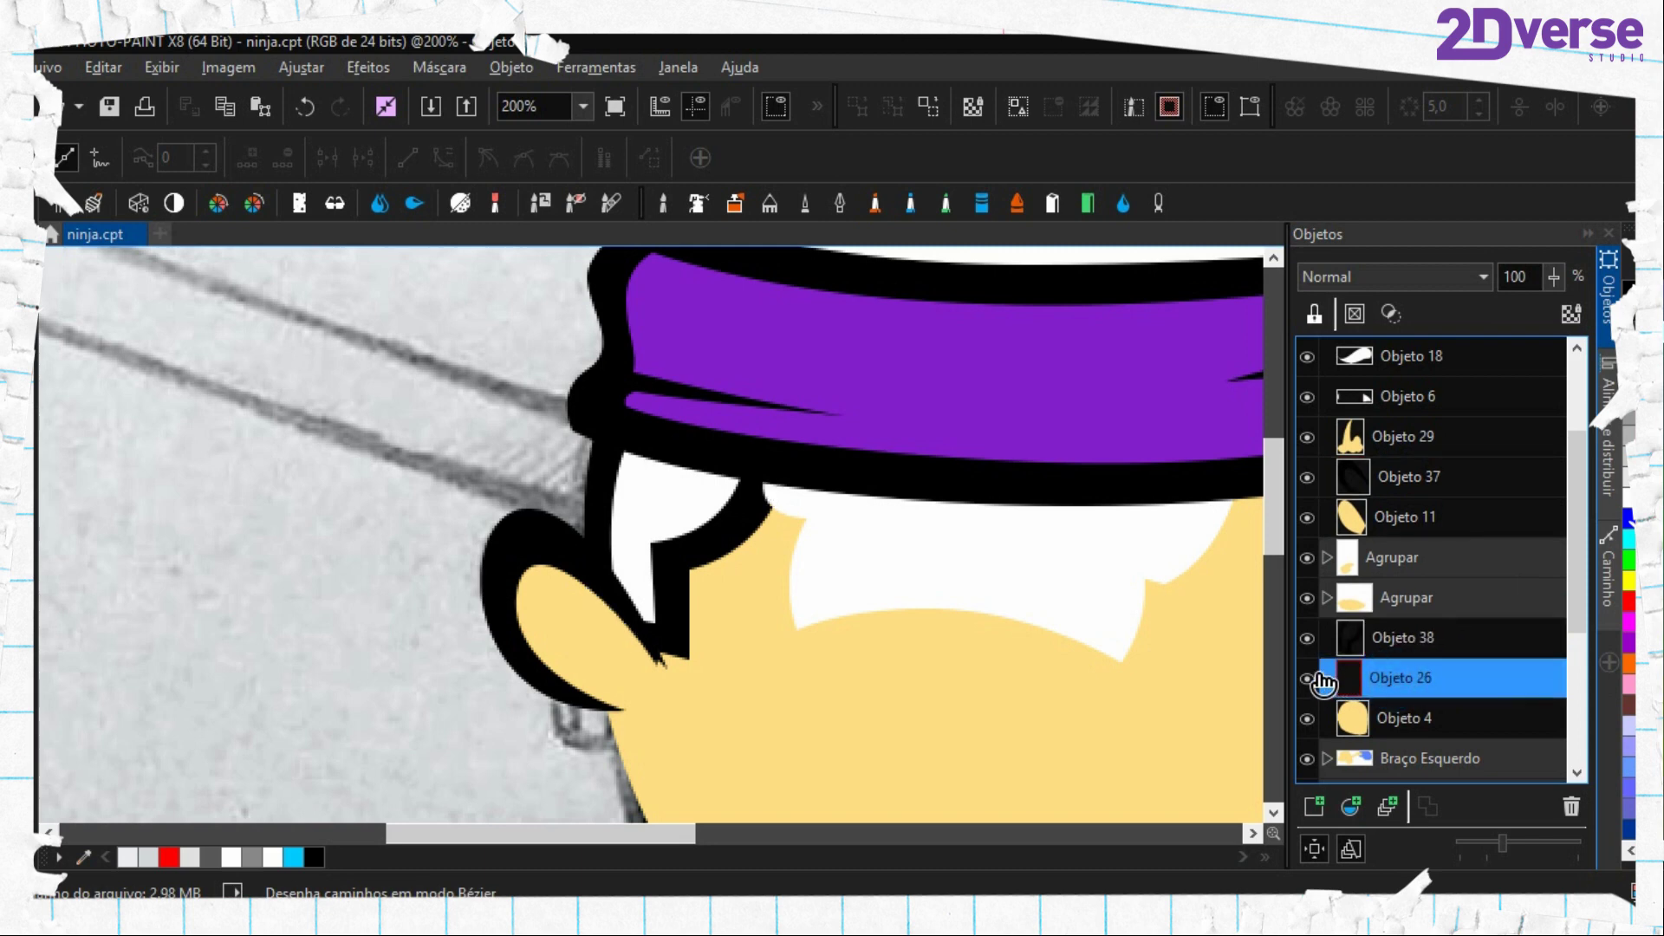
left_click(1309, 679)
left_click(1309, 678)
Group the sideburn outline Objeto 38 with Objeto 26, and the headband outline Objeto 36 with Objeto 5
left_click(1370, 643)
left_click(1391, 687, "ctrl")
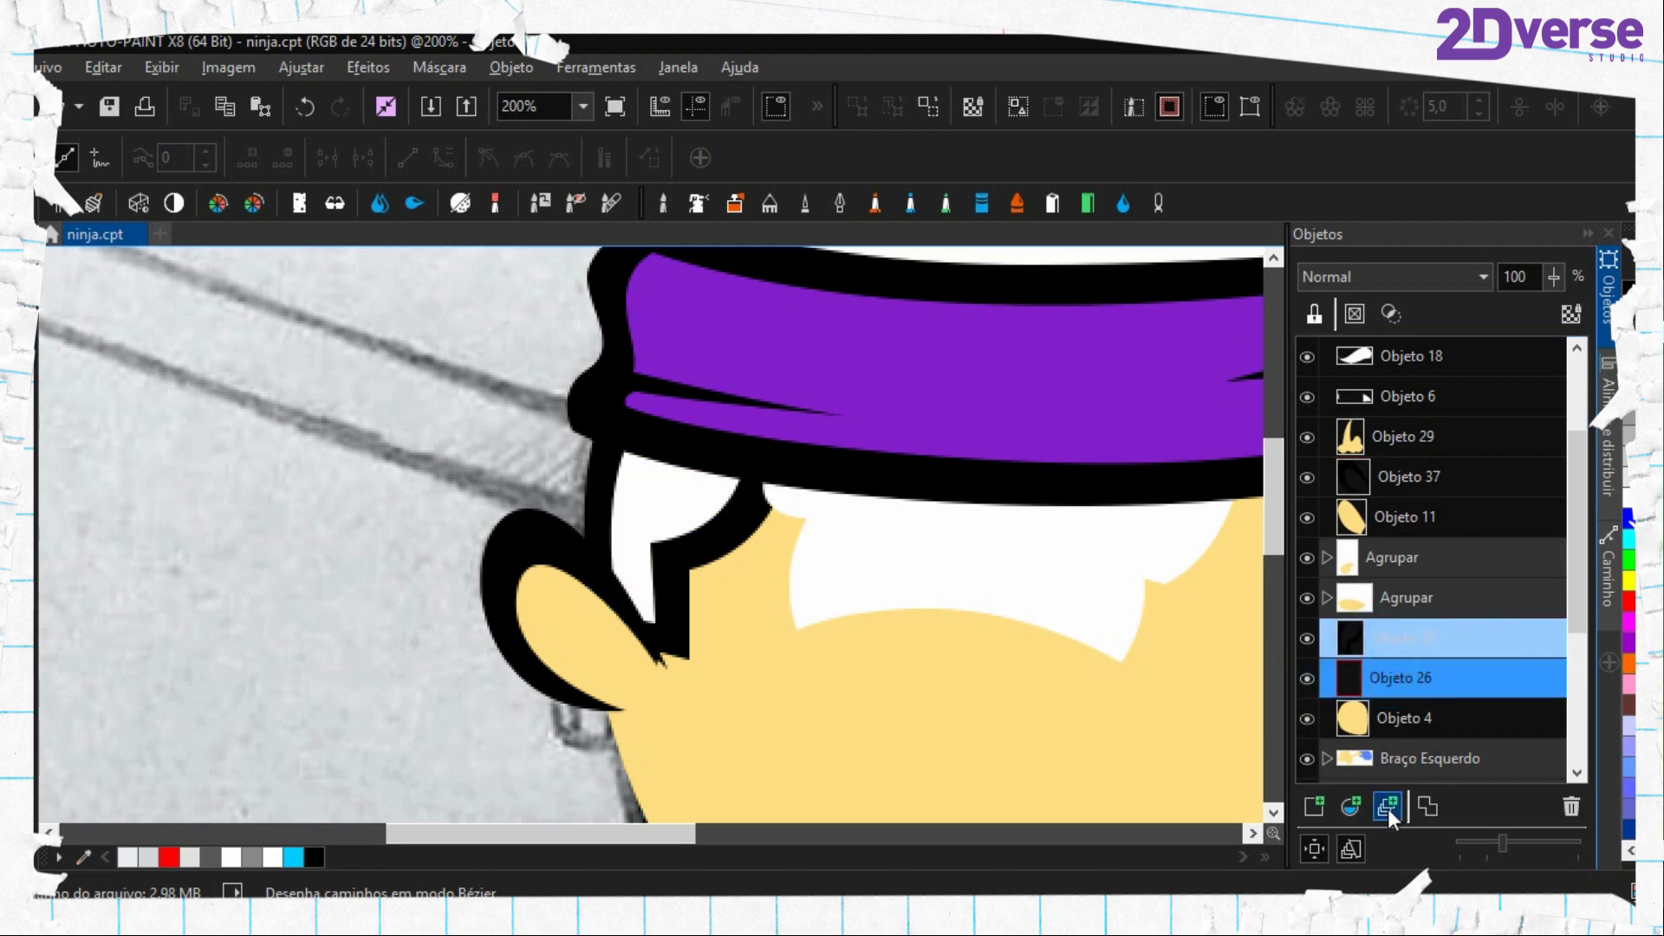
left_click(1386, 806)
scroll(1404, 538, "up", 4)
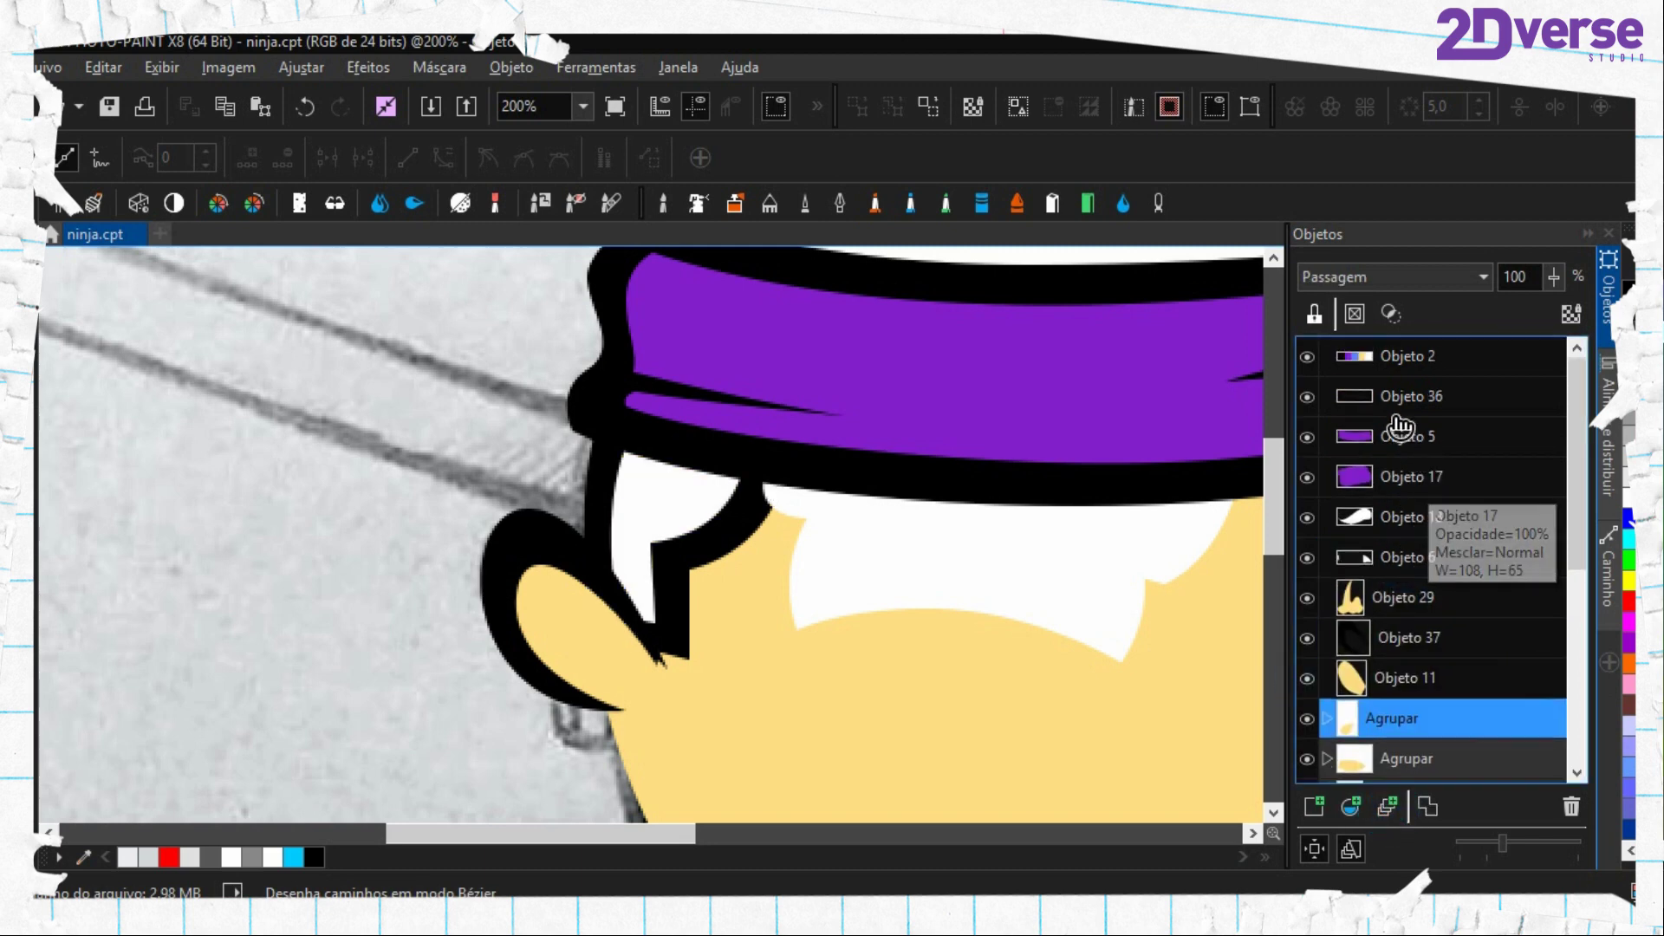
left_click(1387, 396)
left_click(1385, 436, "ctrl")
left_click(1386, 806)
Undo the stray path point on the face and save the ninja document
scroll(693, 587, "down", 3)
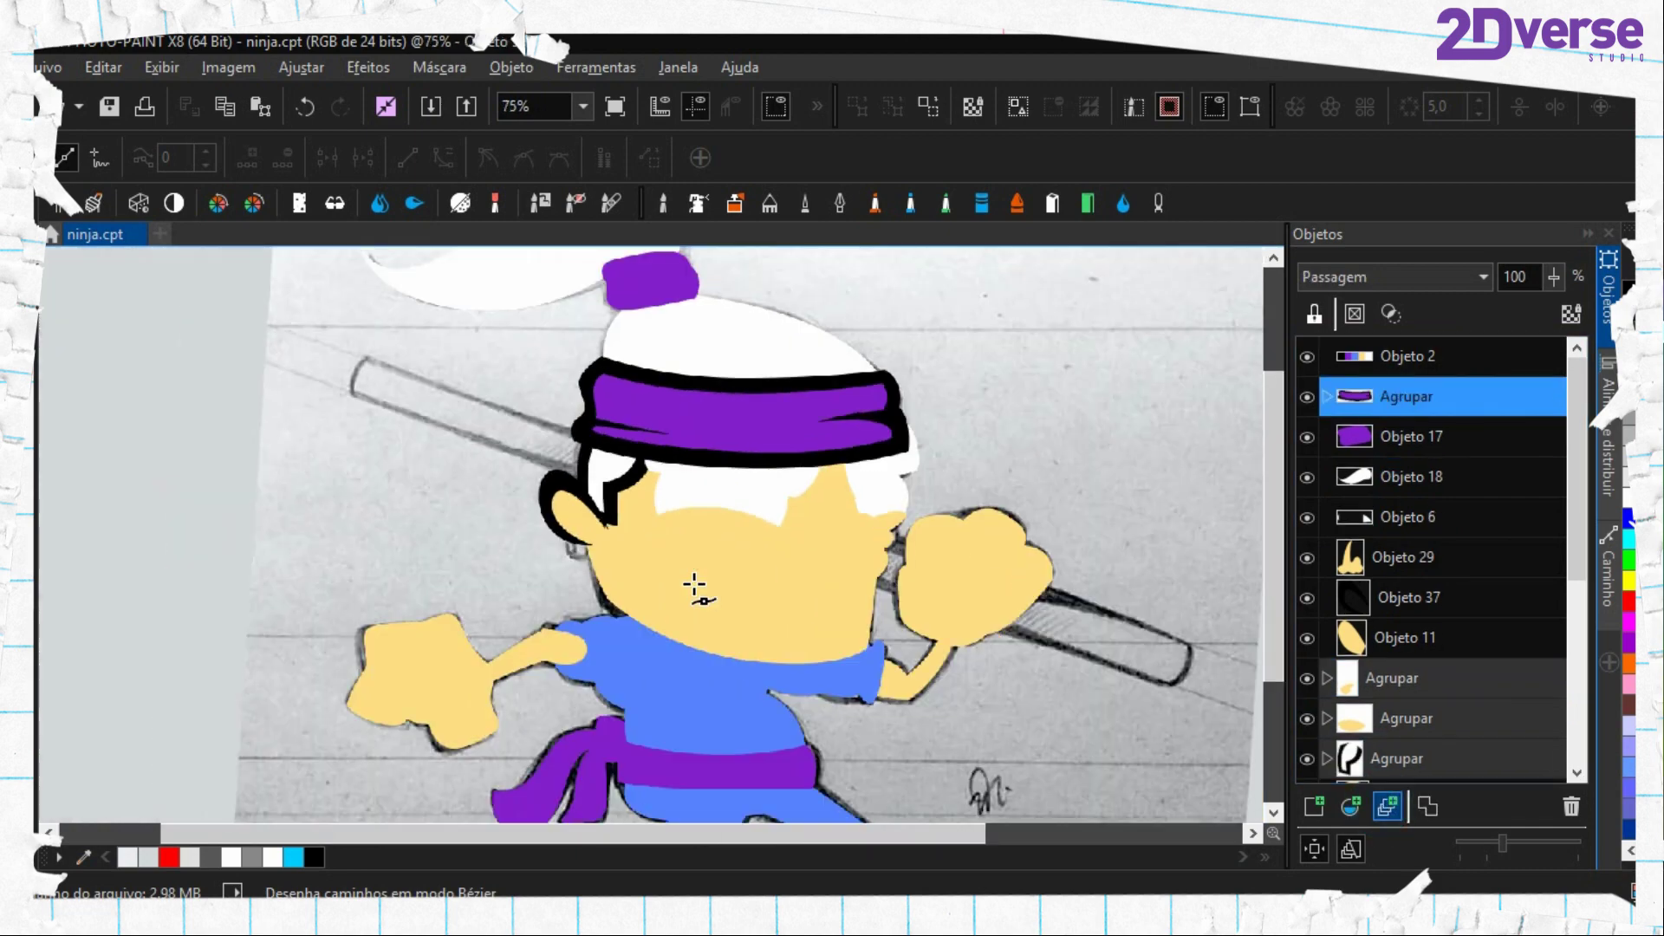
scroll(694, 587, "up", 1)
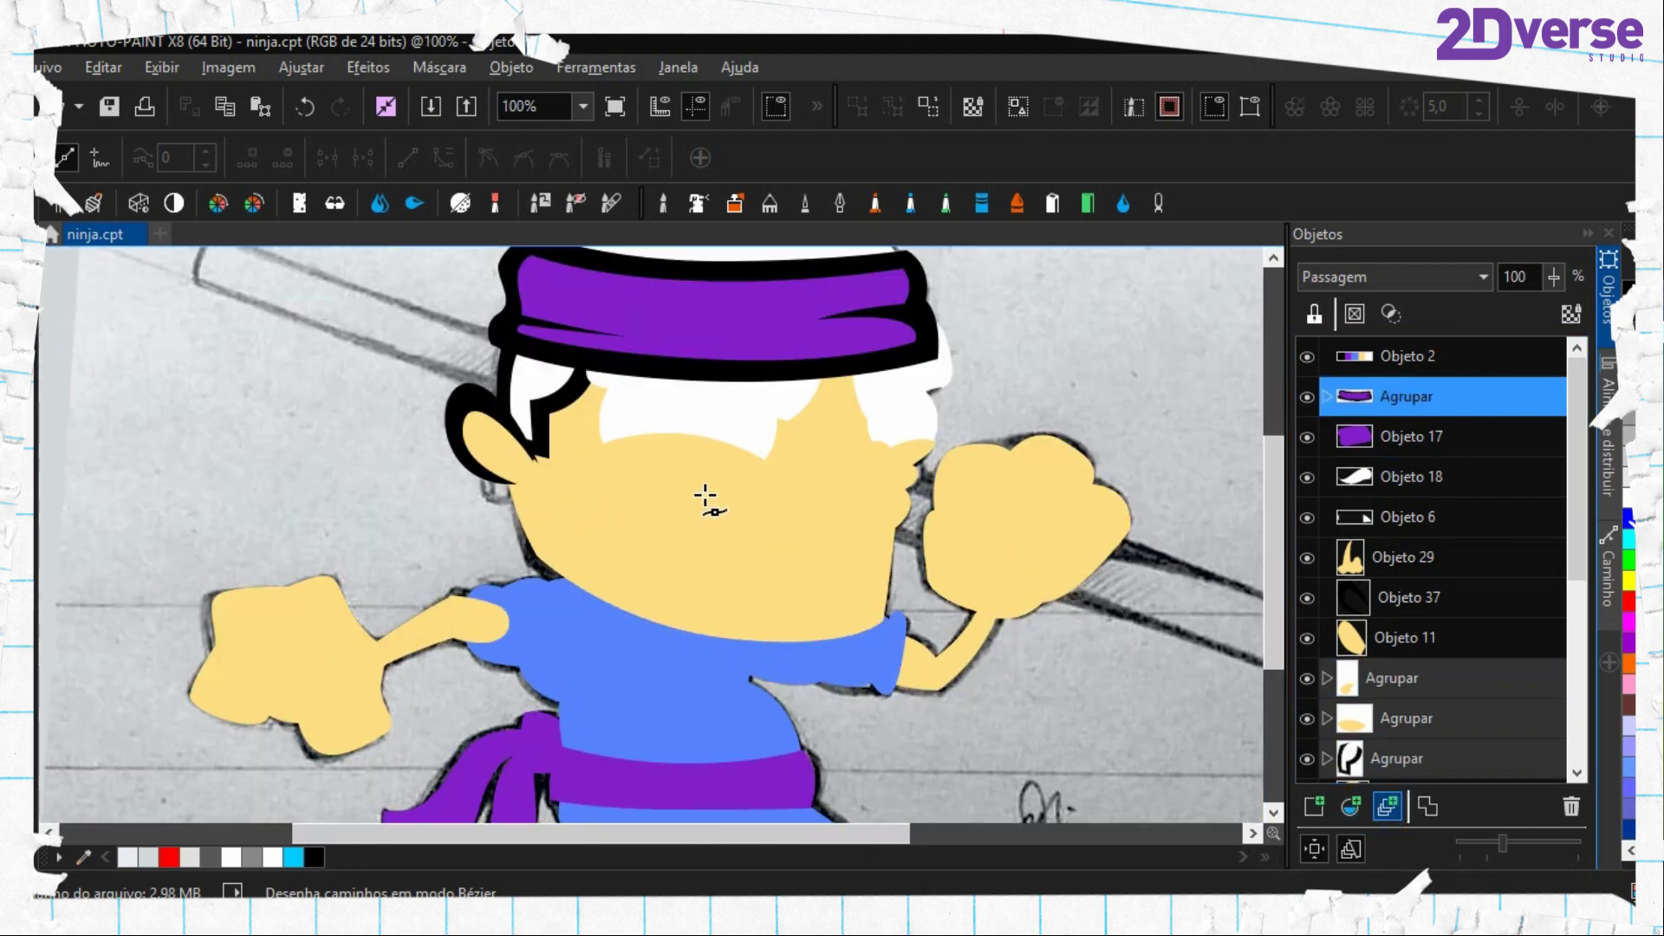
left_click_drag(668, 468, 596, 558)
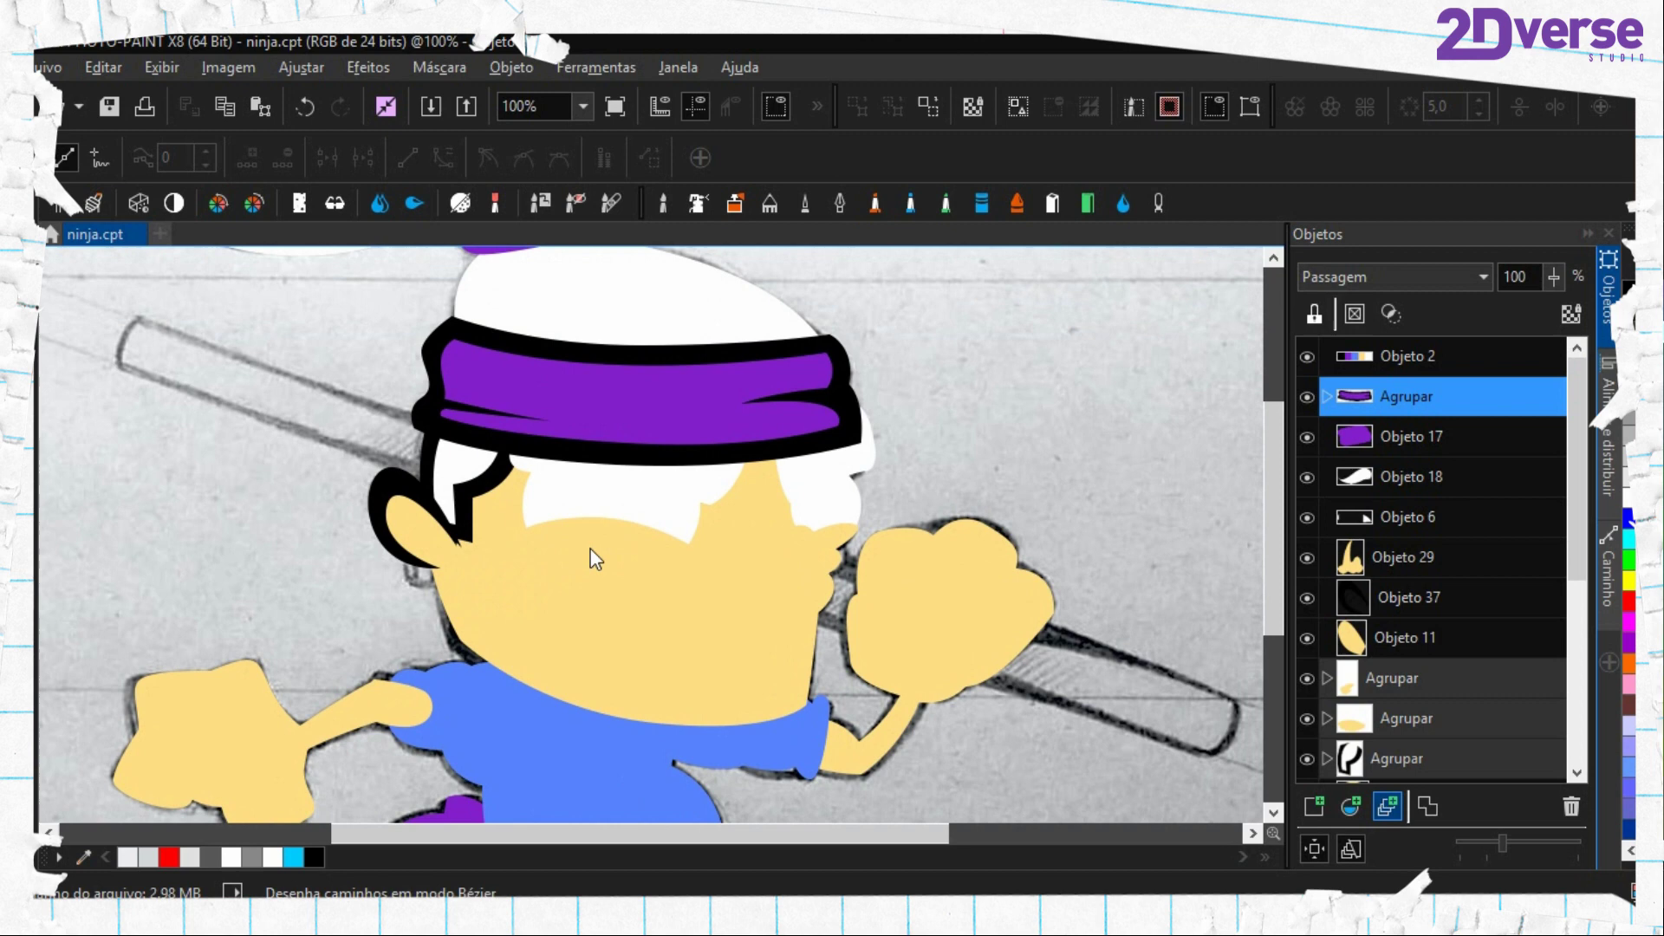
left_click(574, 486)
key("ctrl+z")
key("ctrl+s")
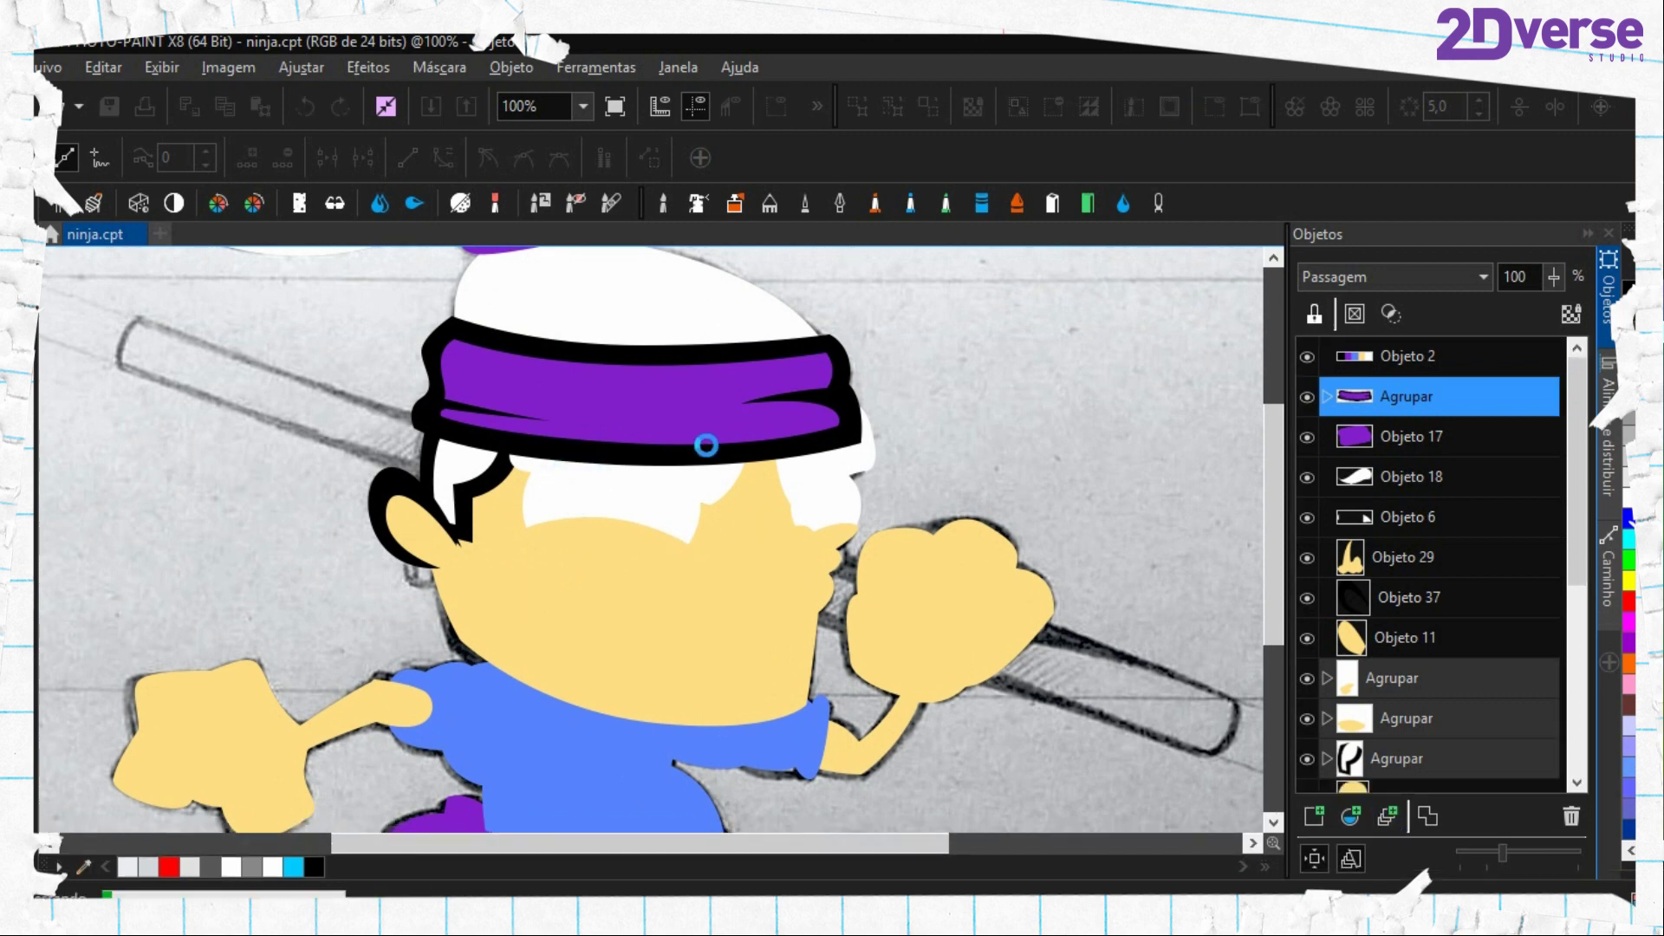
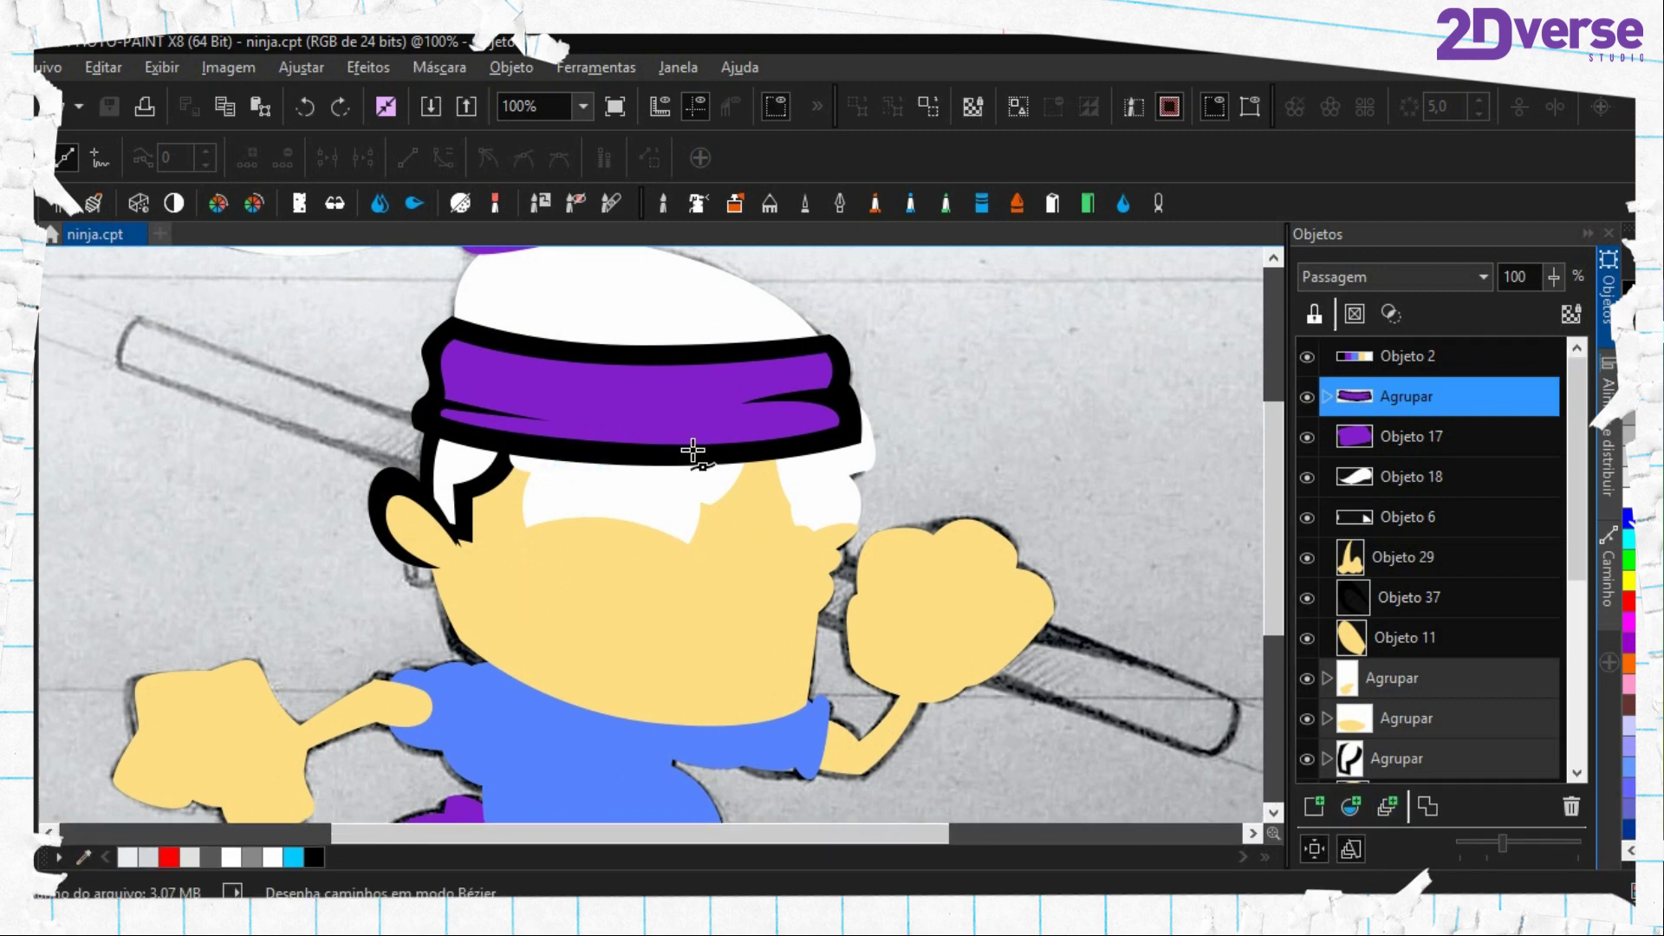
Trace the large white eyebrow's contour from under the headband along its lower edge and up its right side
scroll(646, 523, "up", 2)
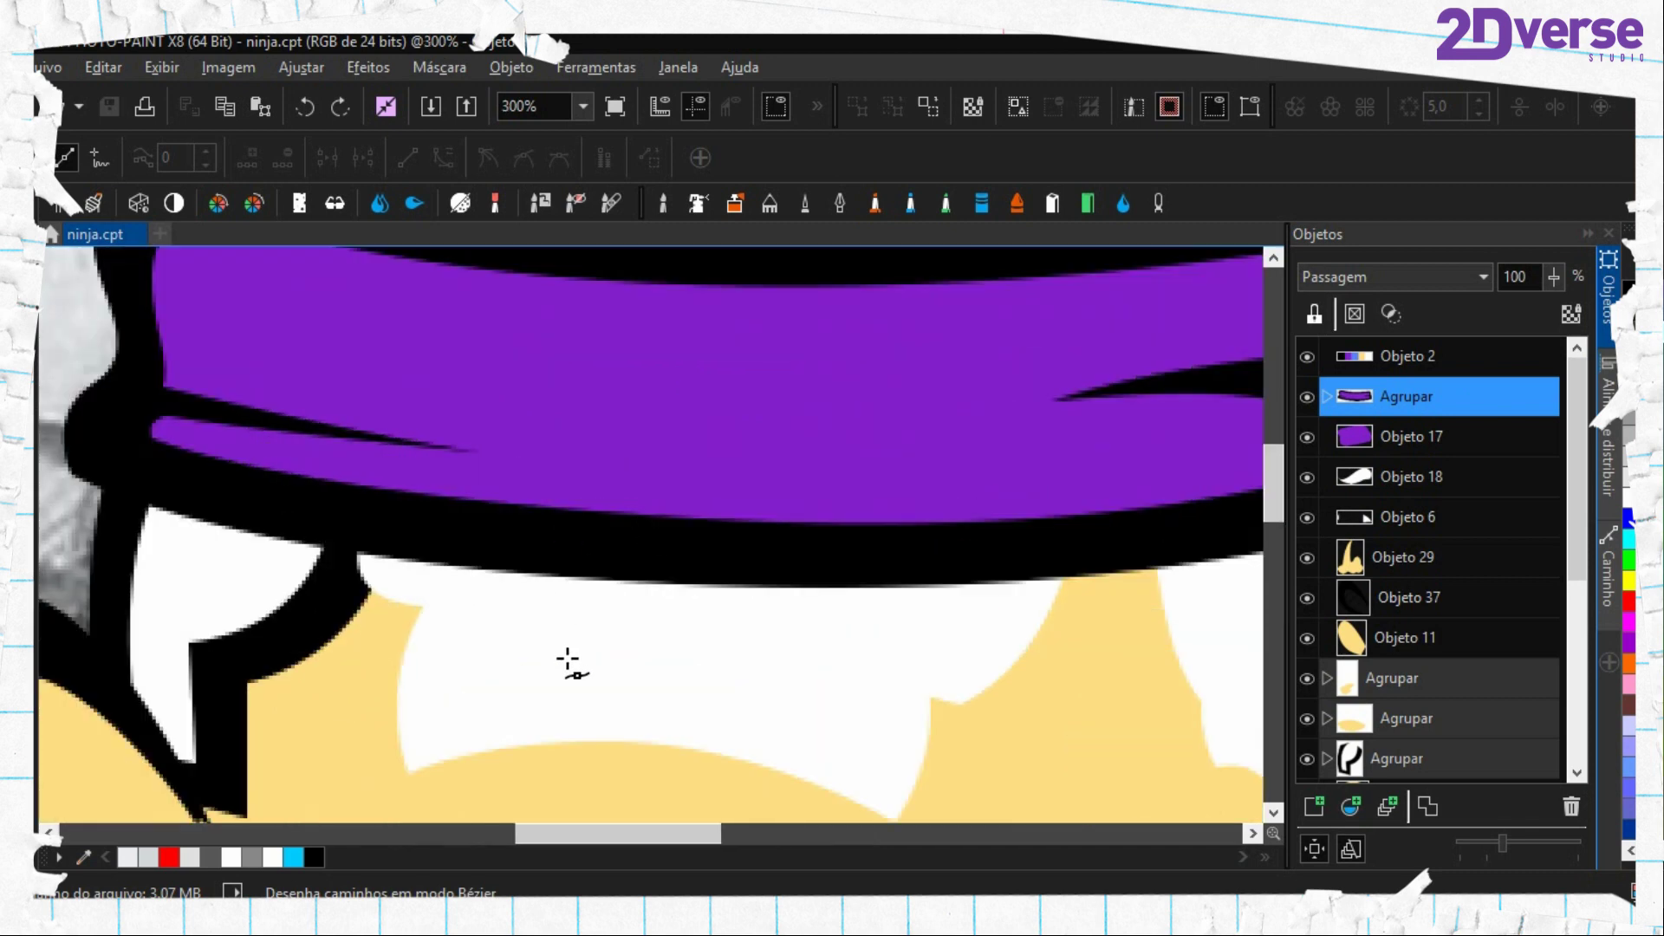
left_click_drag(567, 659, 546, 545)
left_click(341, 364)
left_click_drag(420, 511, 576, 526)
left_click_drag(932, 605, 1021, 601)
scroll(965, 622, "up", 1)
left_click_drag(1001, 475, 945, 437)
key("Delete")
left_click_drag(976, 524, 944, 473)
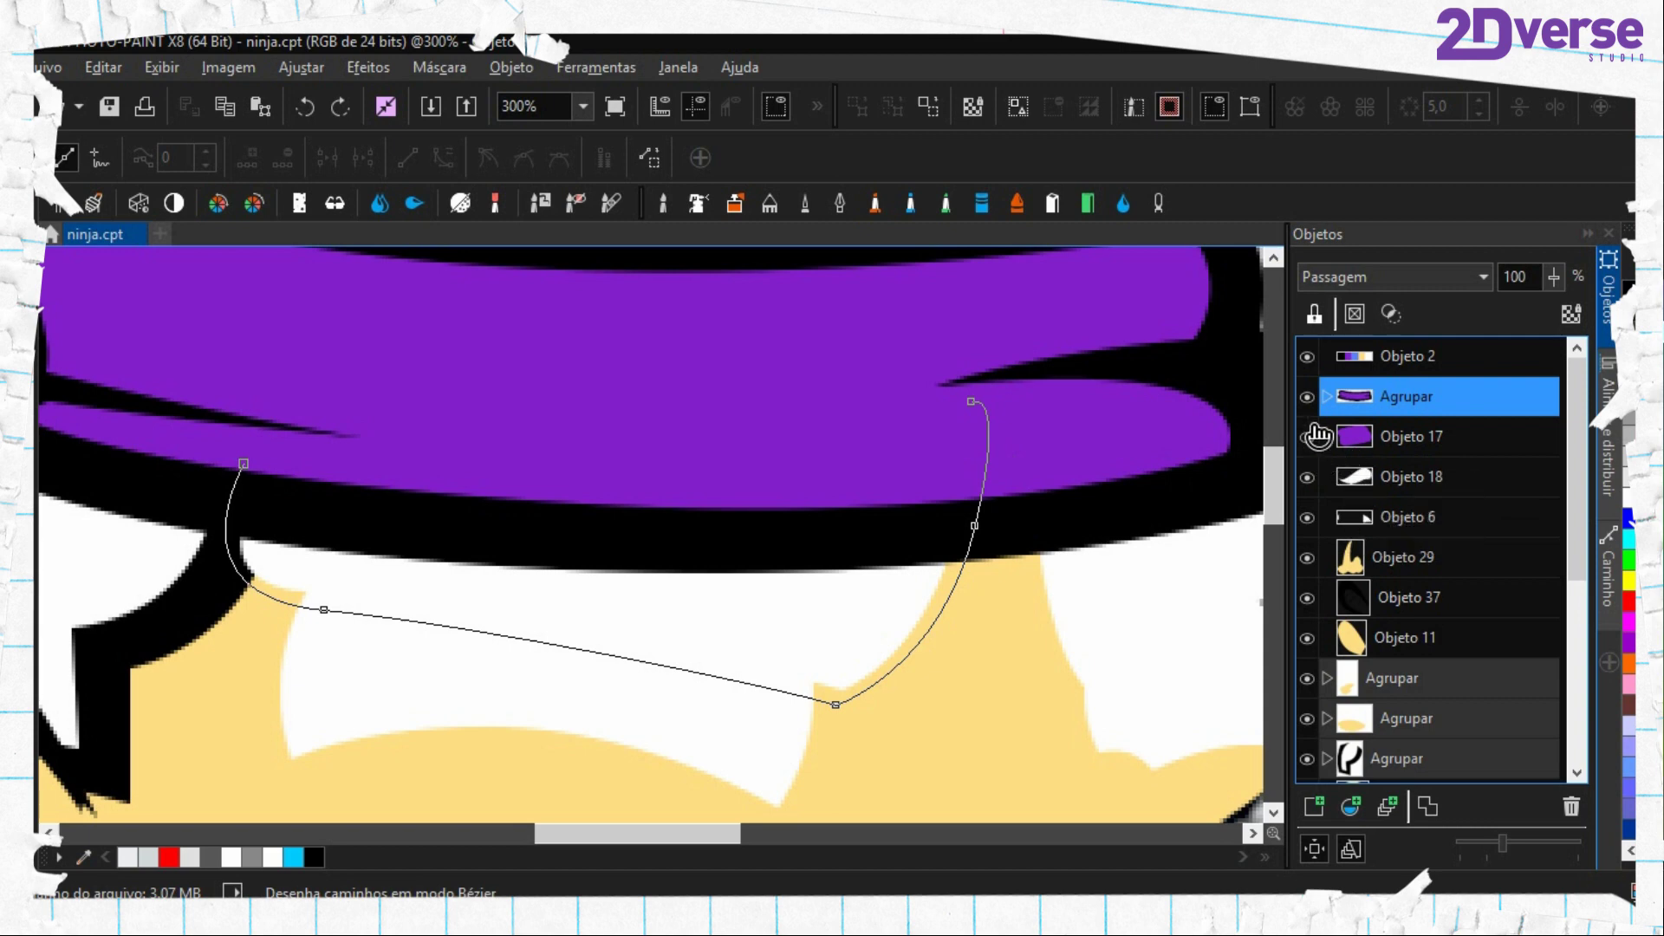
left_click(1307, 396)
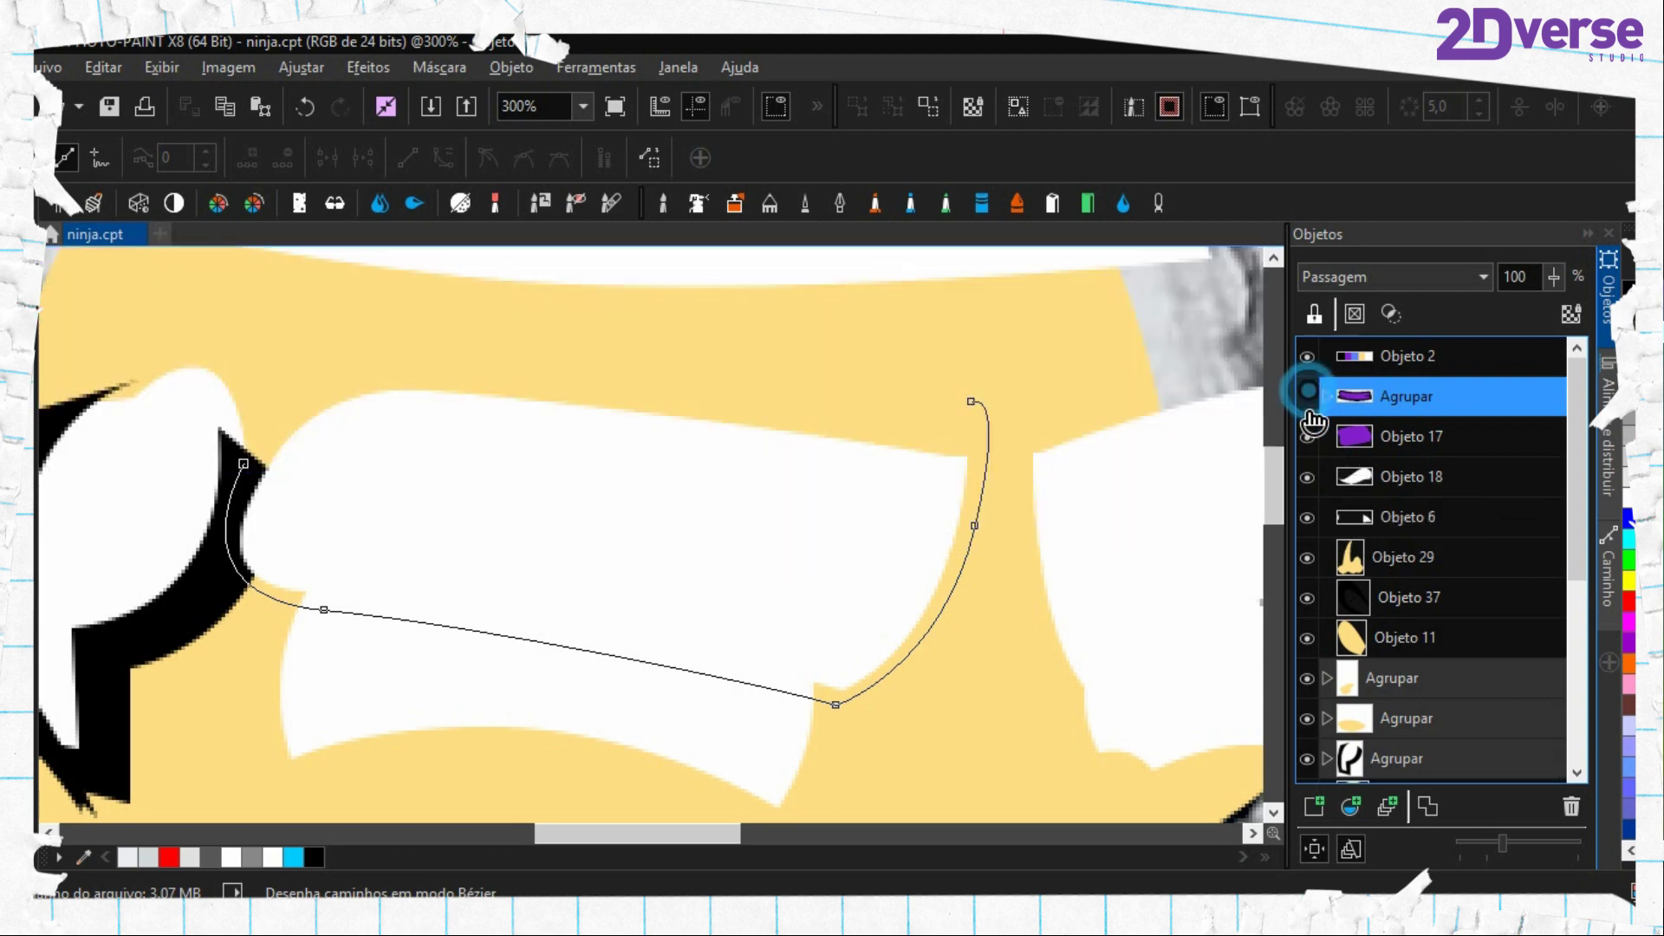
left_click(1343, 445)
left_click(971, 401)
key("ctrl+z")
key("ctrl+z")
key("ctrl+z")
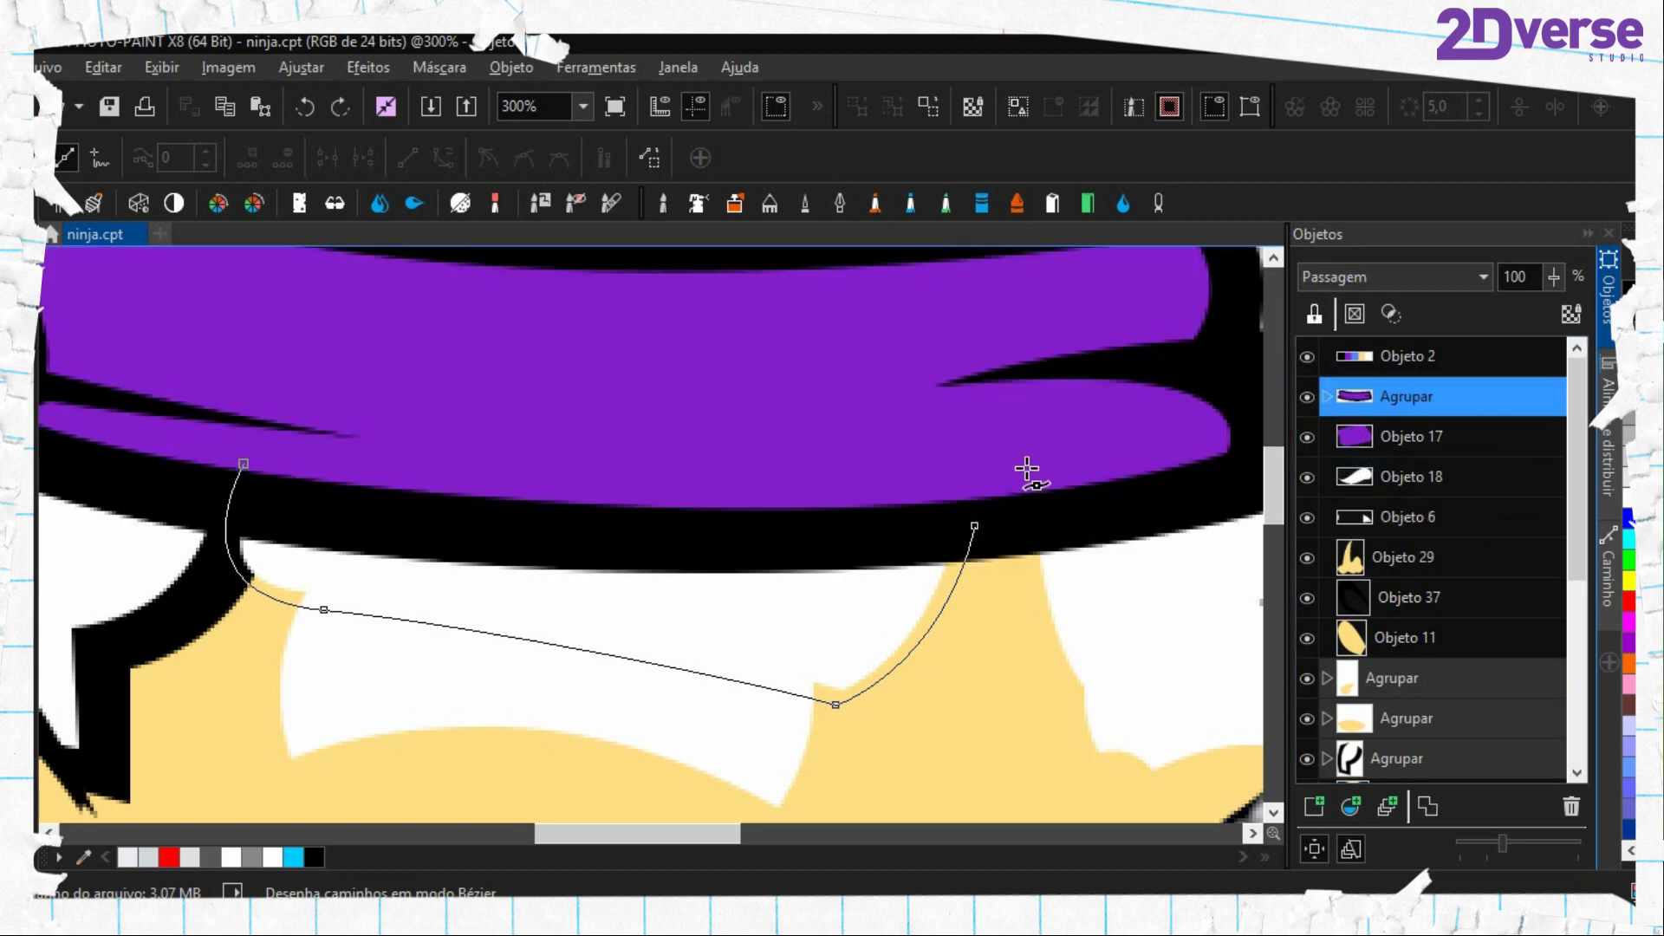
Hide the headband group, select Objeto 18, and close the eyebrow contour along its upper edge back to the starting point
left_click(1305, 396)
left_click(1372, 475)
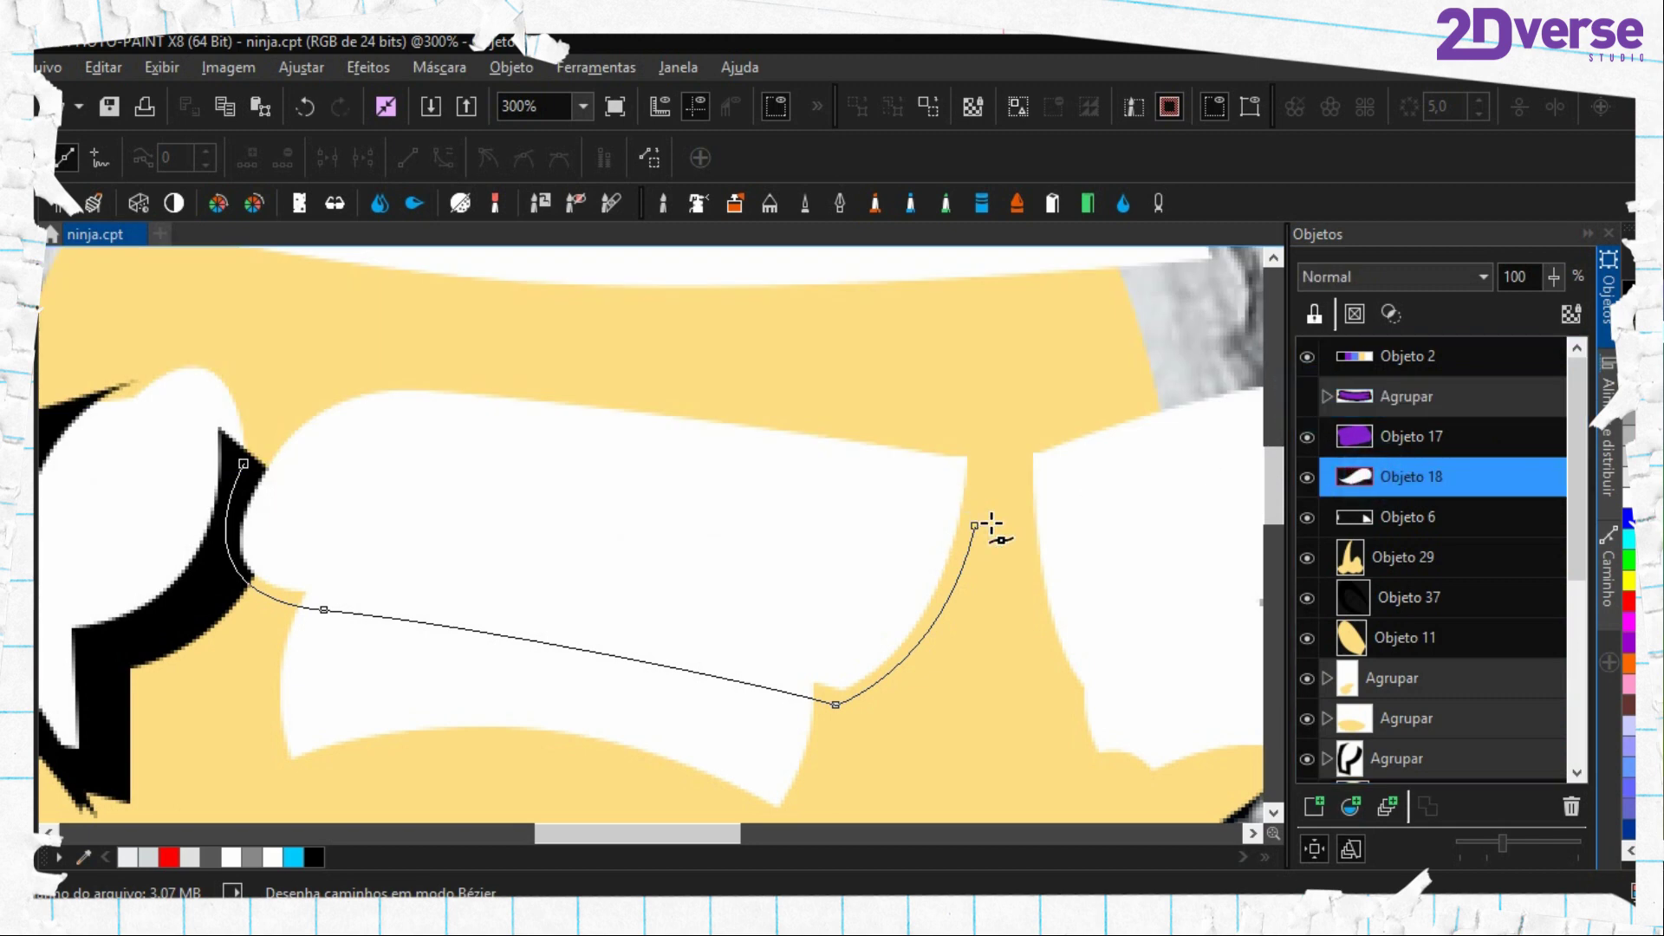
left_click(974, 527)
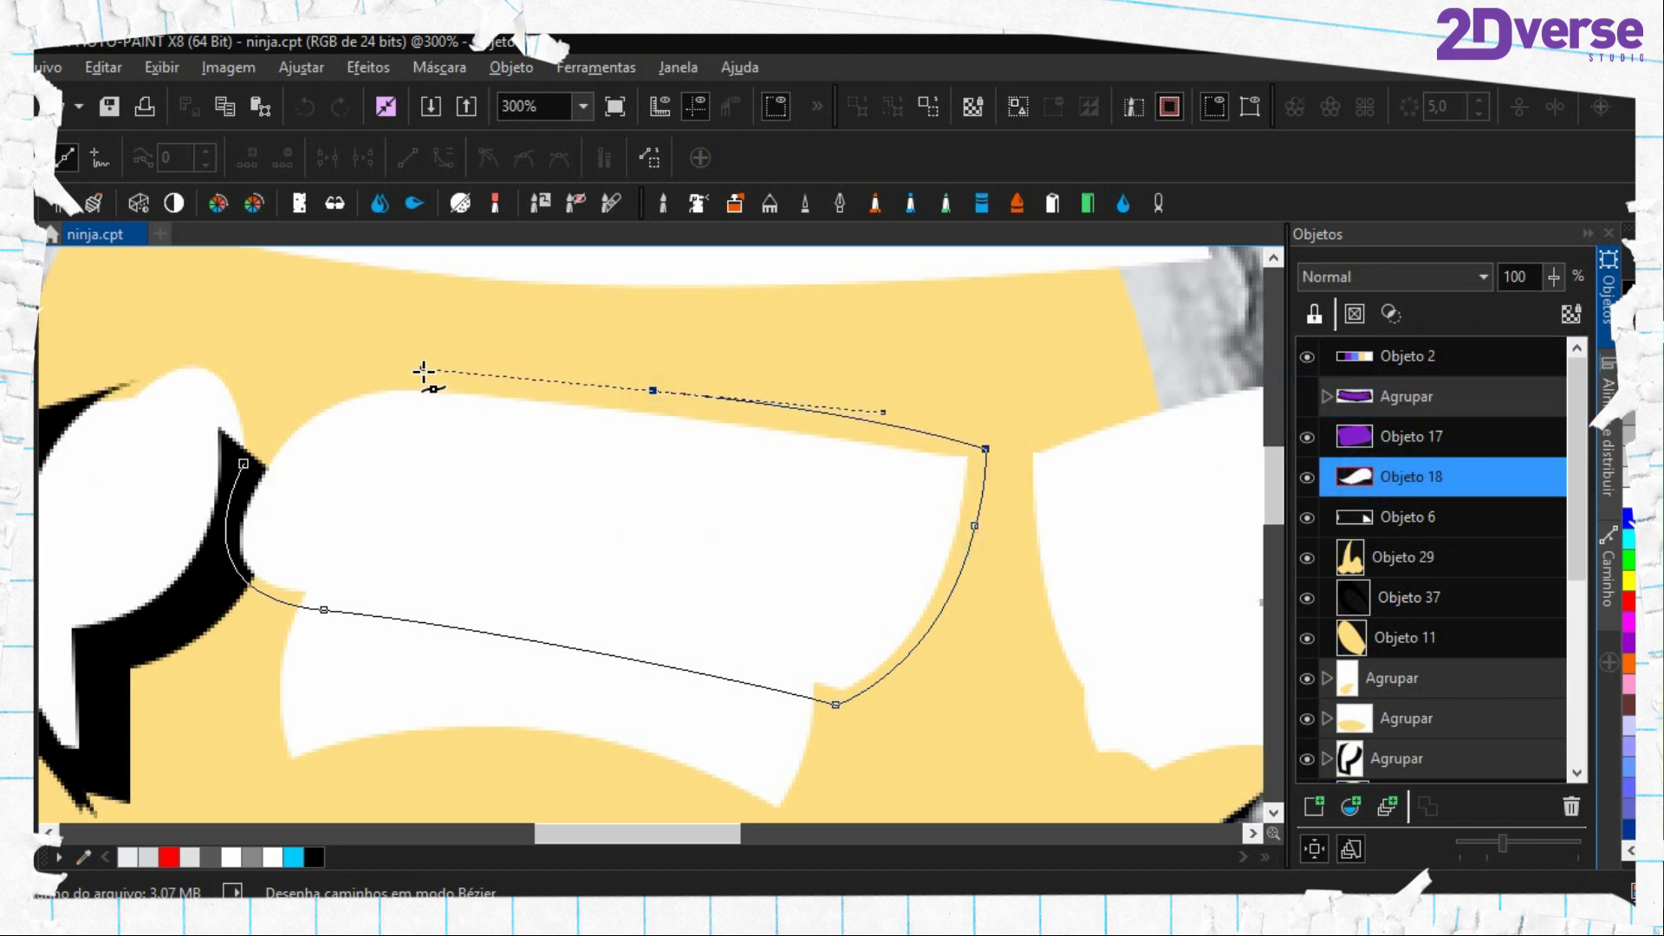
left_click_drag(424, 371, 316, 363)
left_click_drag(246, 459, 199, 567)
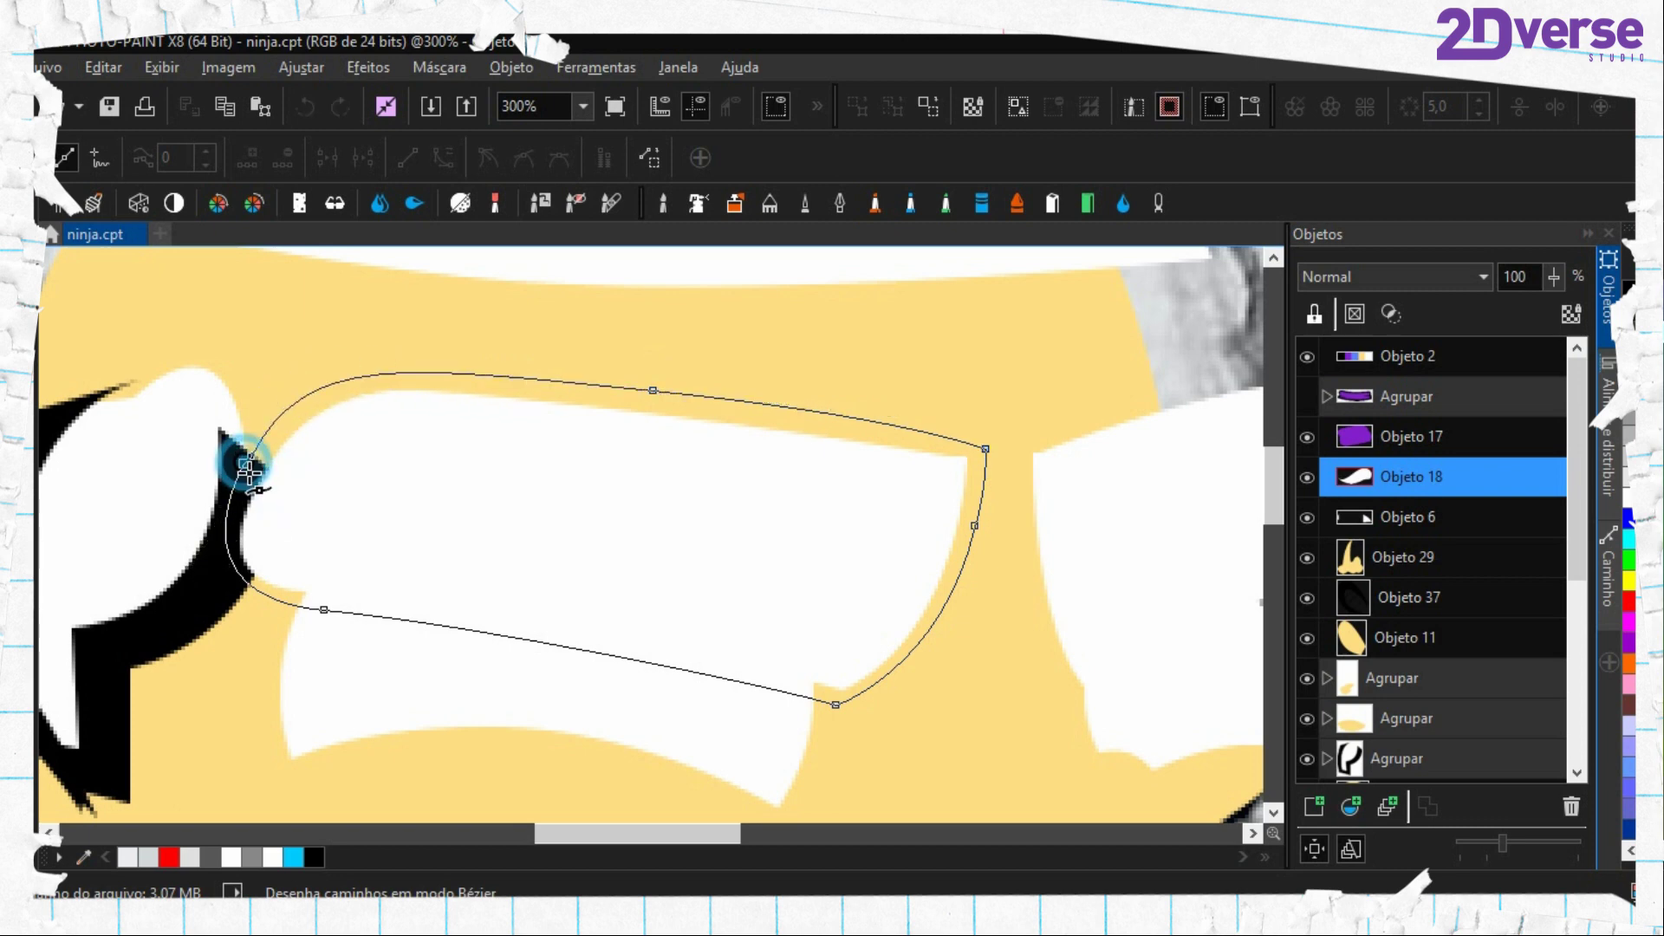
Check the closed eyebrow contour against the sideburn outline with the headband group shown and hidden
scroll(785, 538, "left", 5)
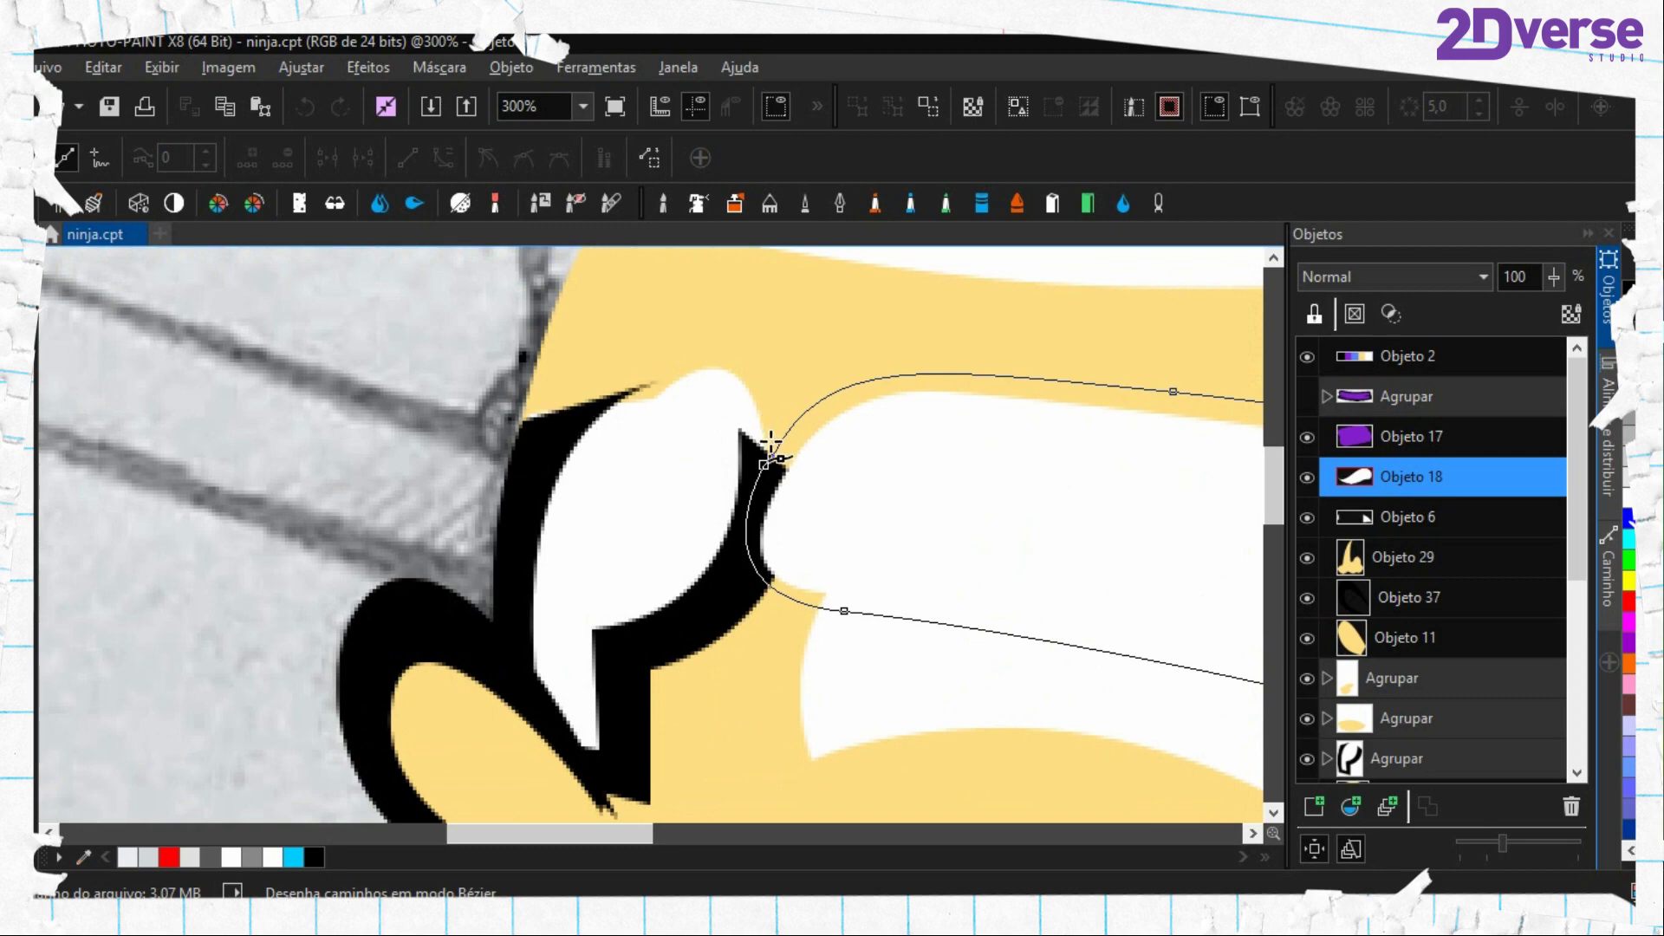
left_click(1307, 396)
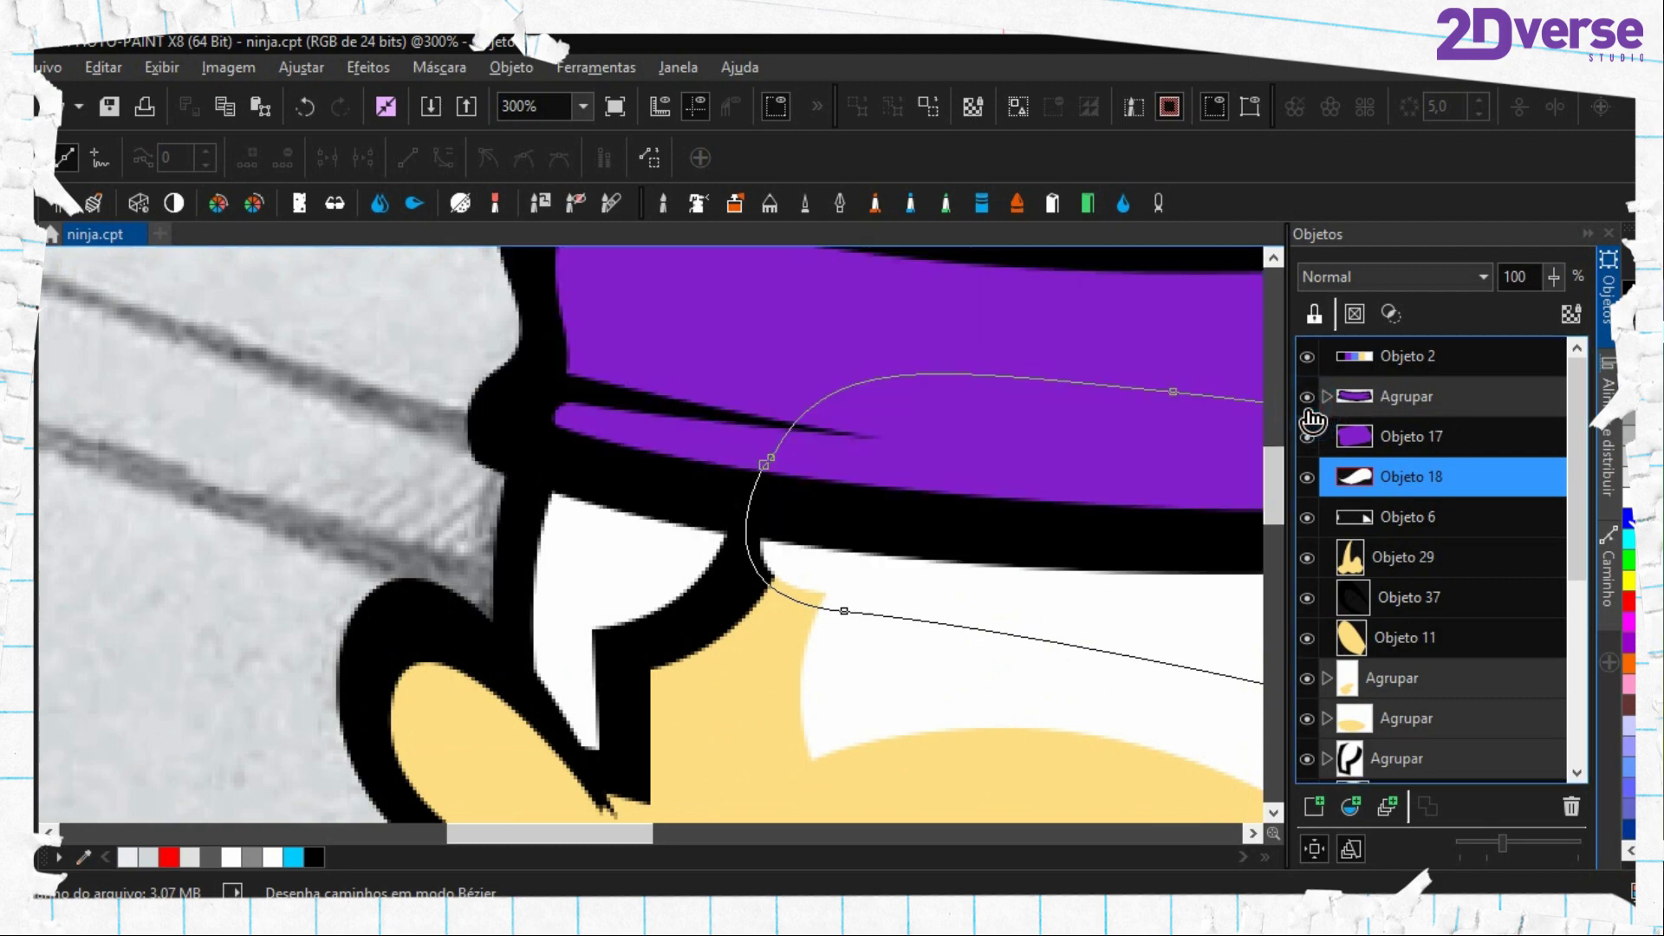
left_click(1310, 407)
scroll(936, 483, "down", 4)
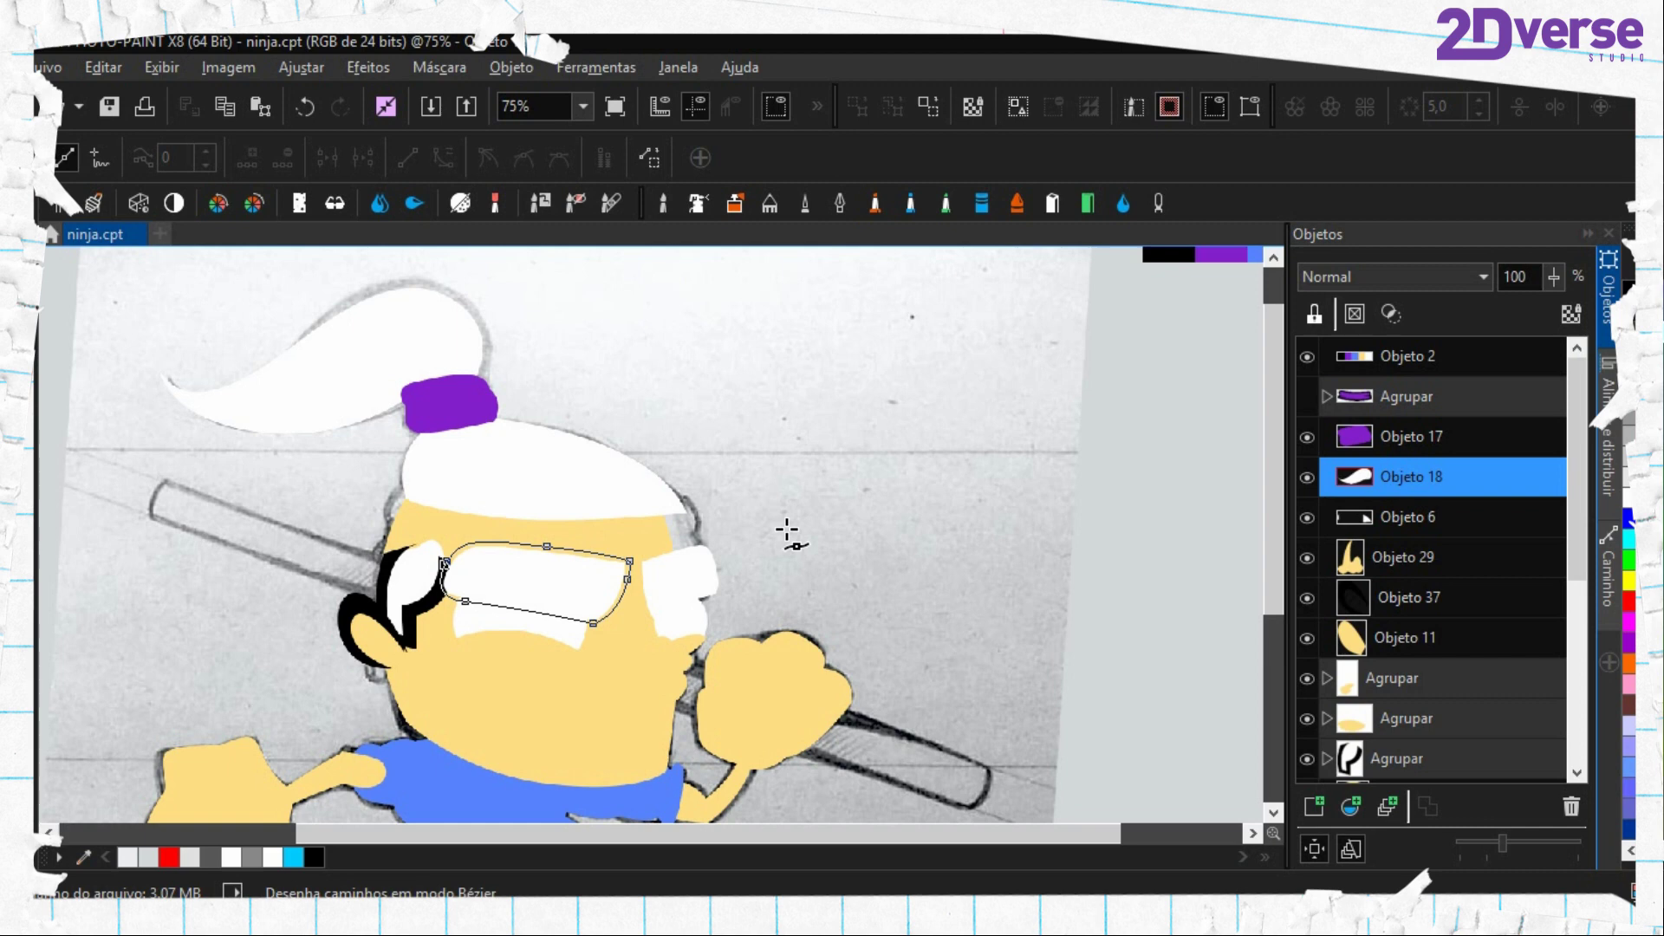
scroll(616, 598, "up", 1)
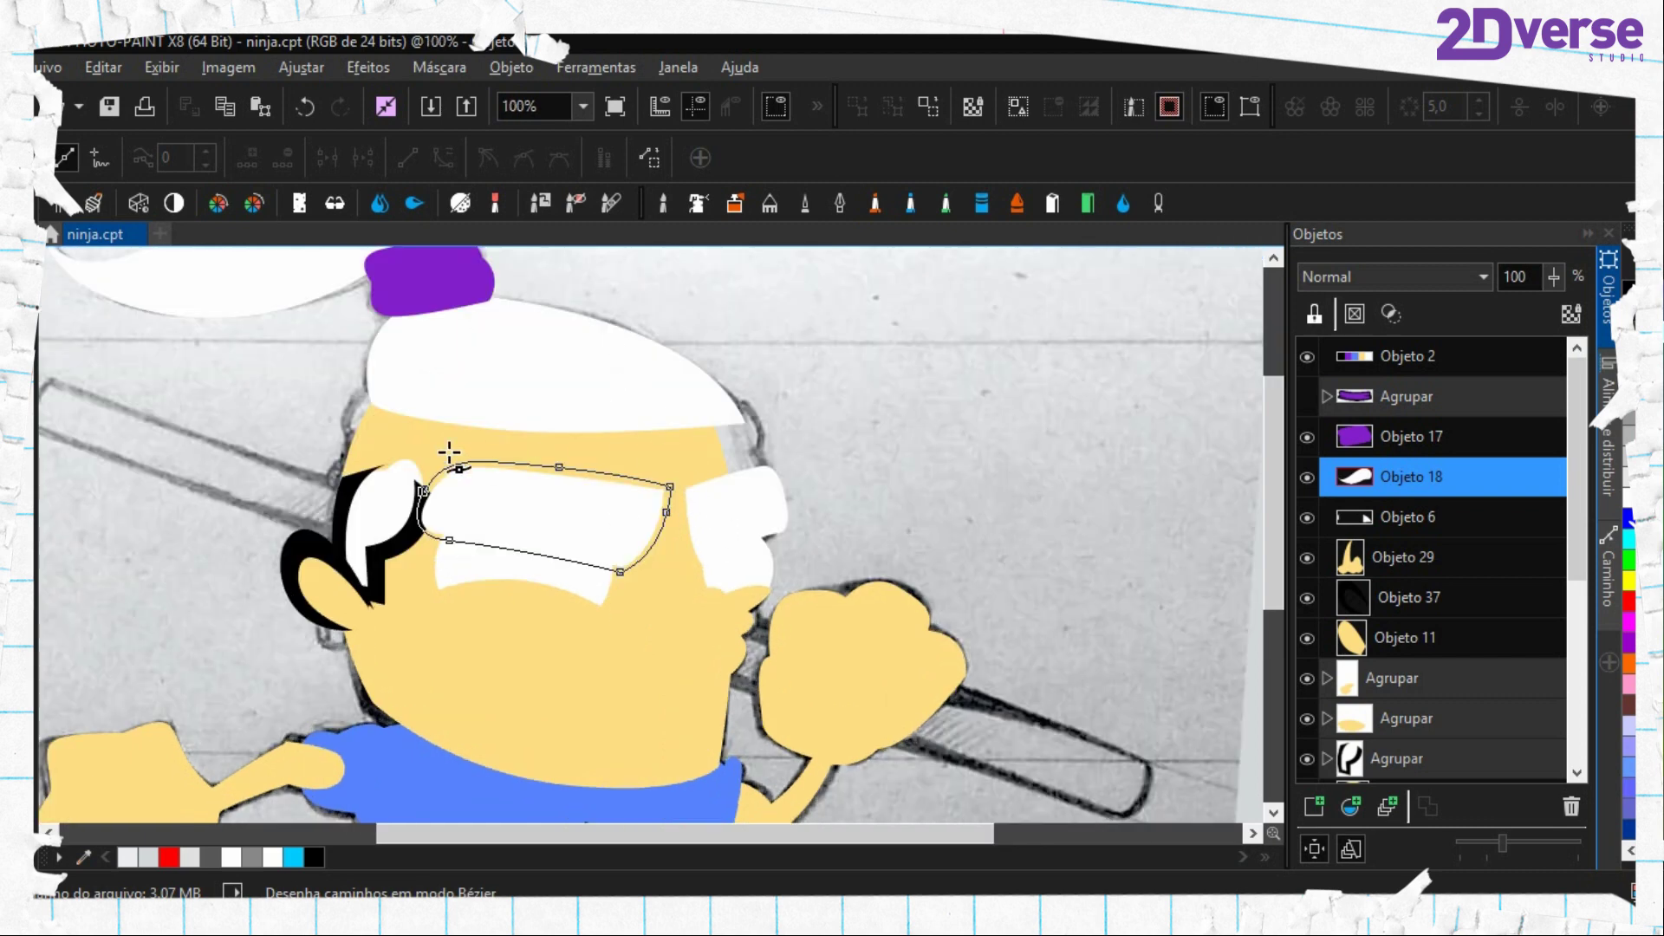
scroll(429, 487, "up", 1)
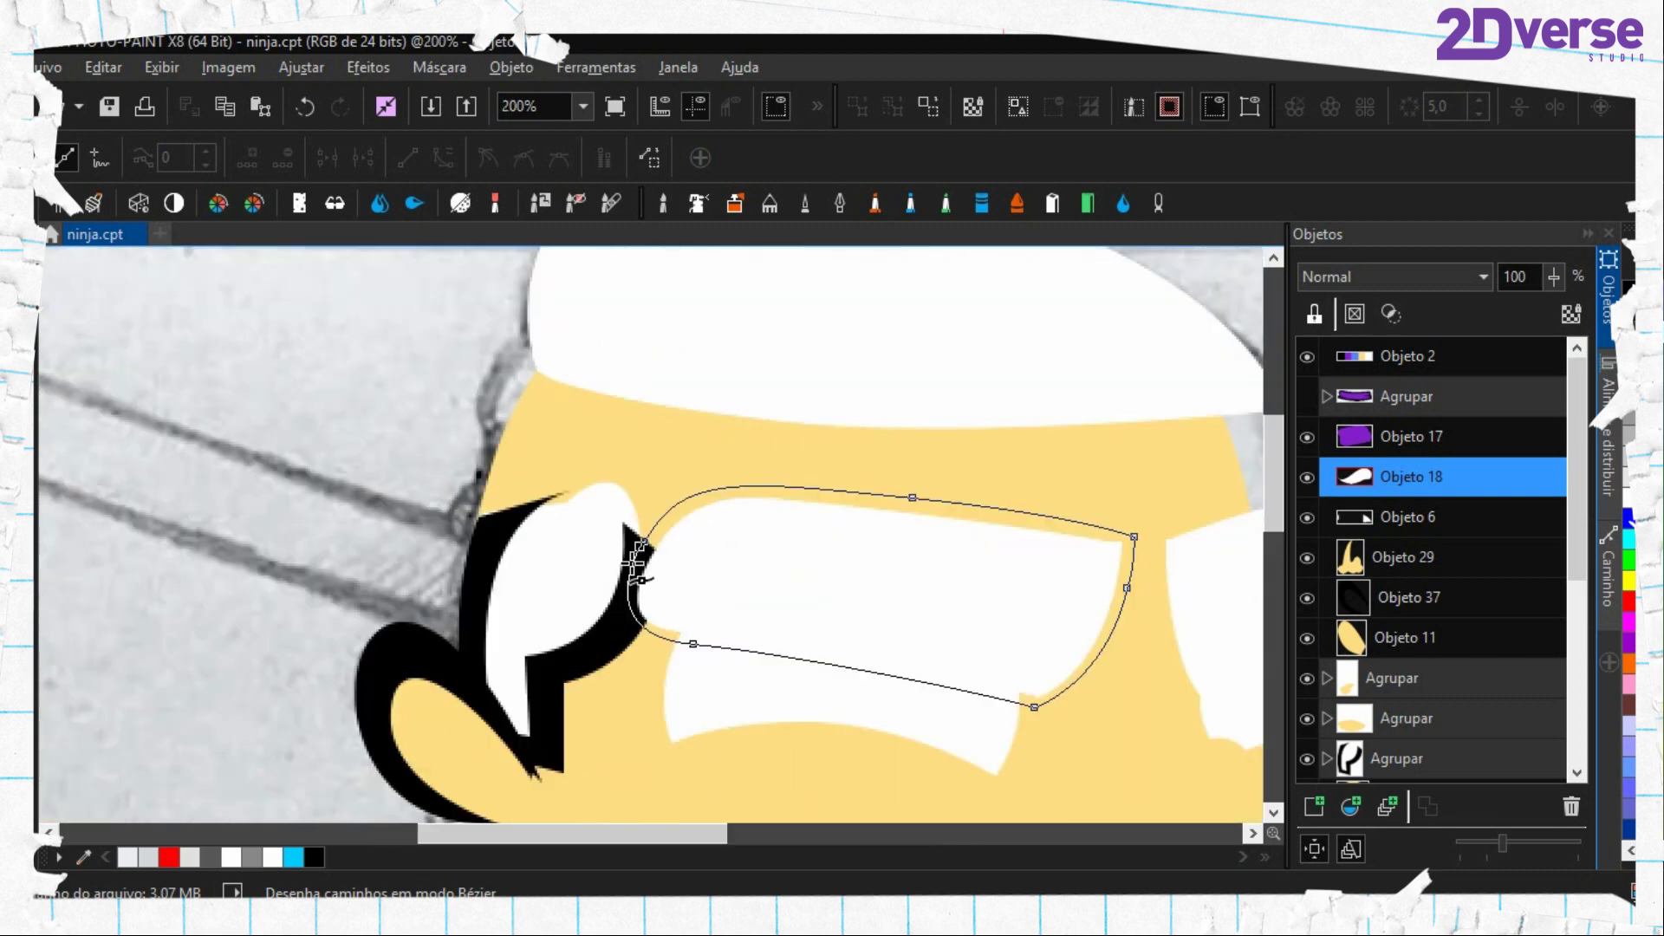
Trace a closed inner contour inside the large white eyebrow's outline and convert the double contour into a mask
scroll(676, 471, "up", 1)
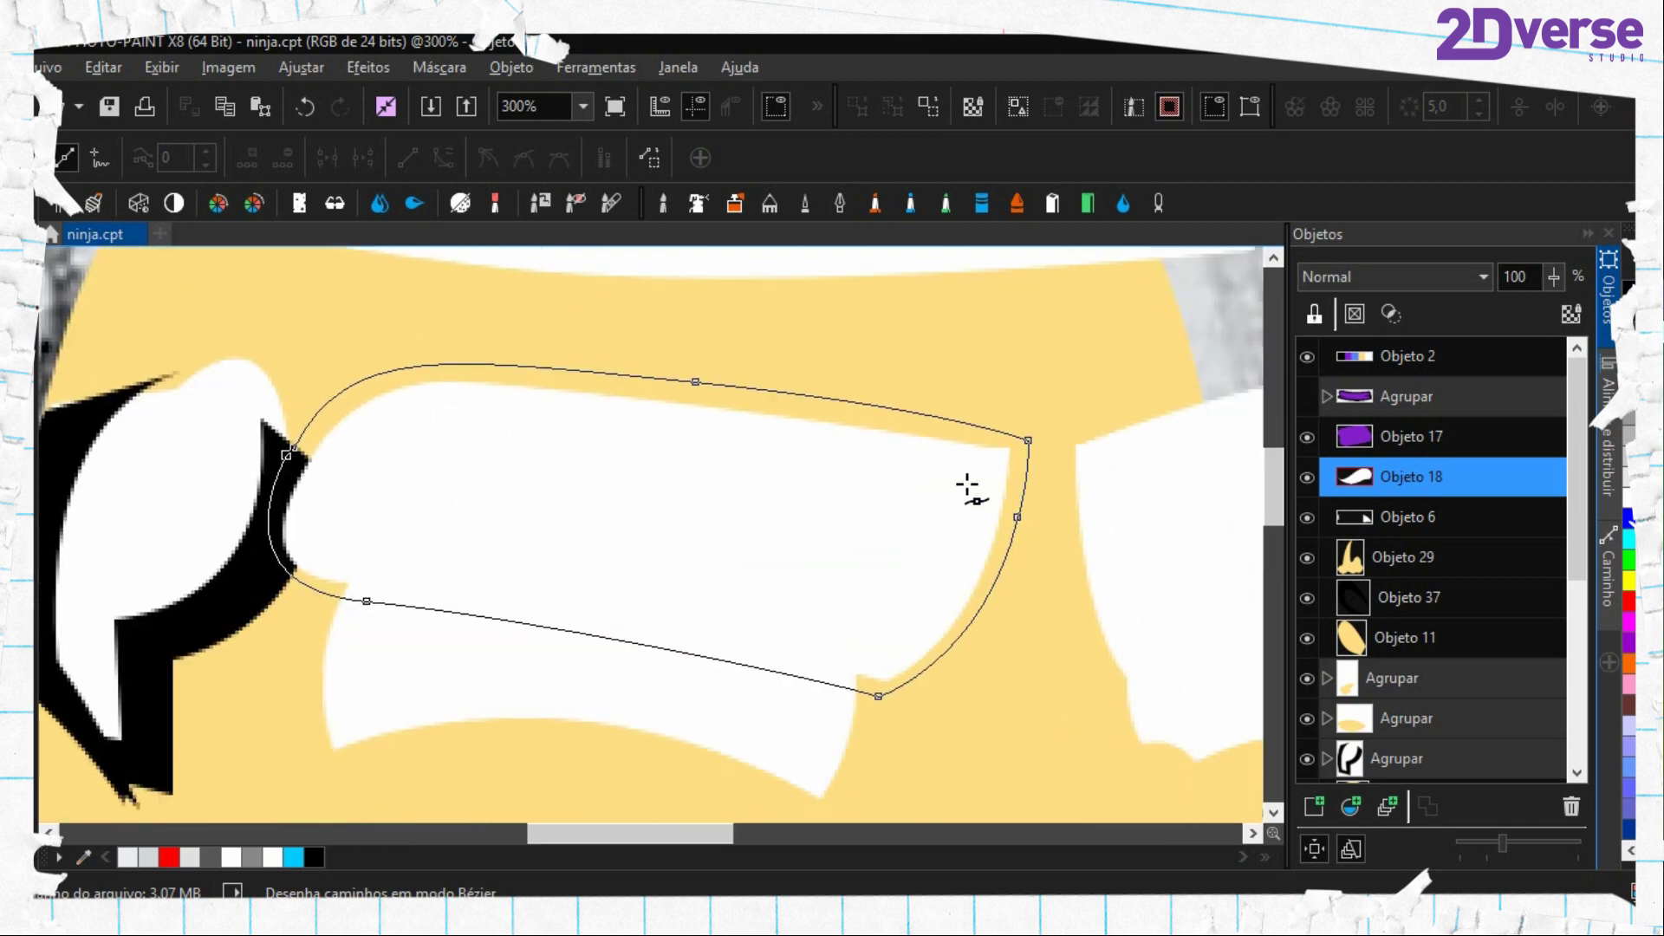
left_click(962, 480)
left_click_drag(622, 433, 519, 424)
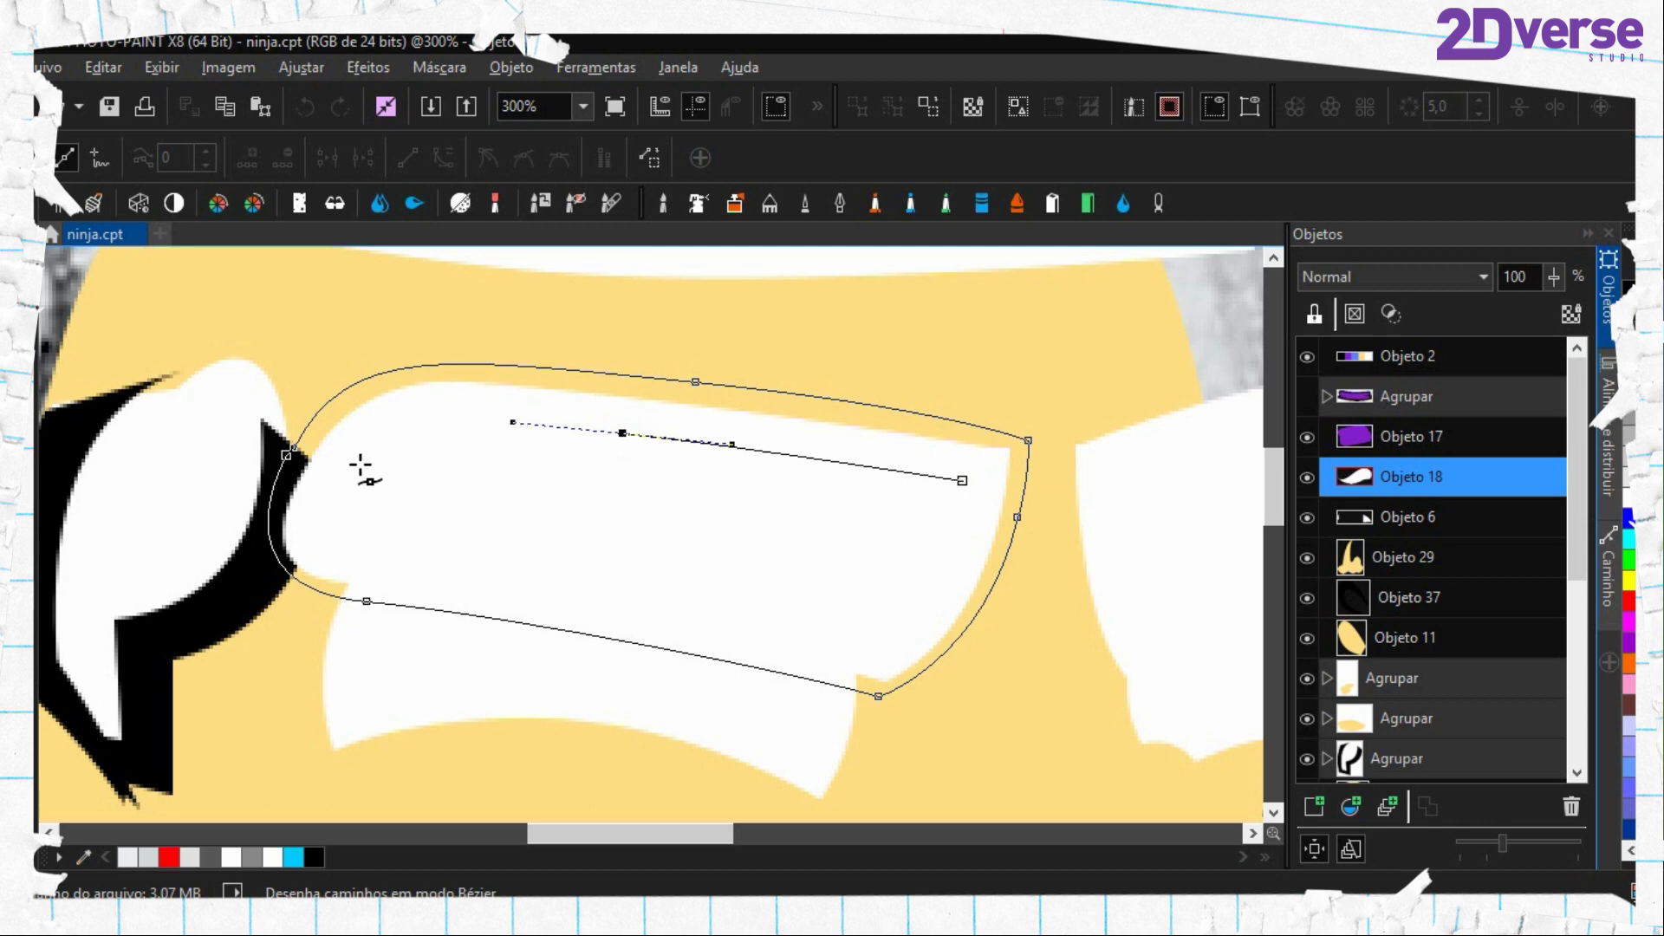
left_click_drag(345, 473, 293, 553)
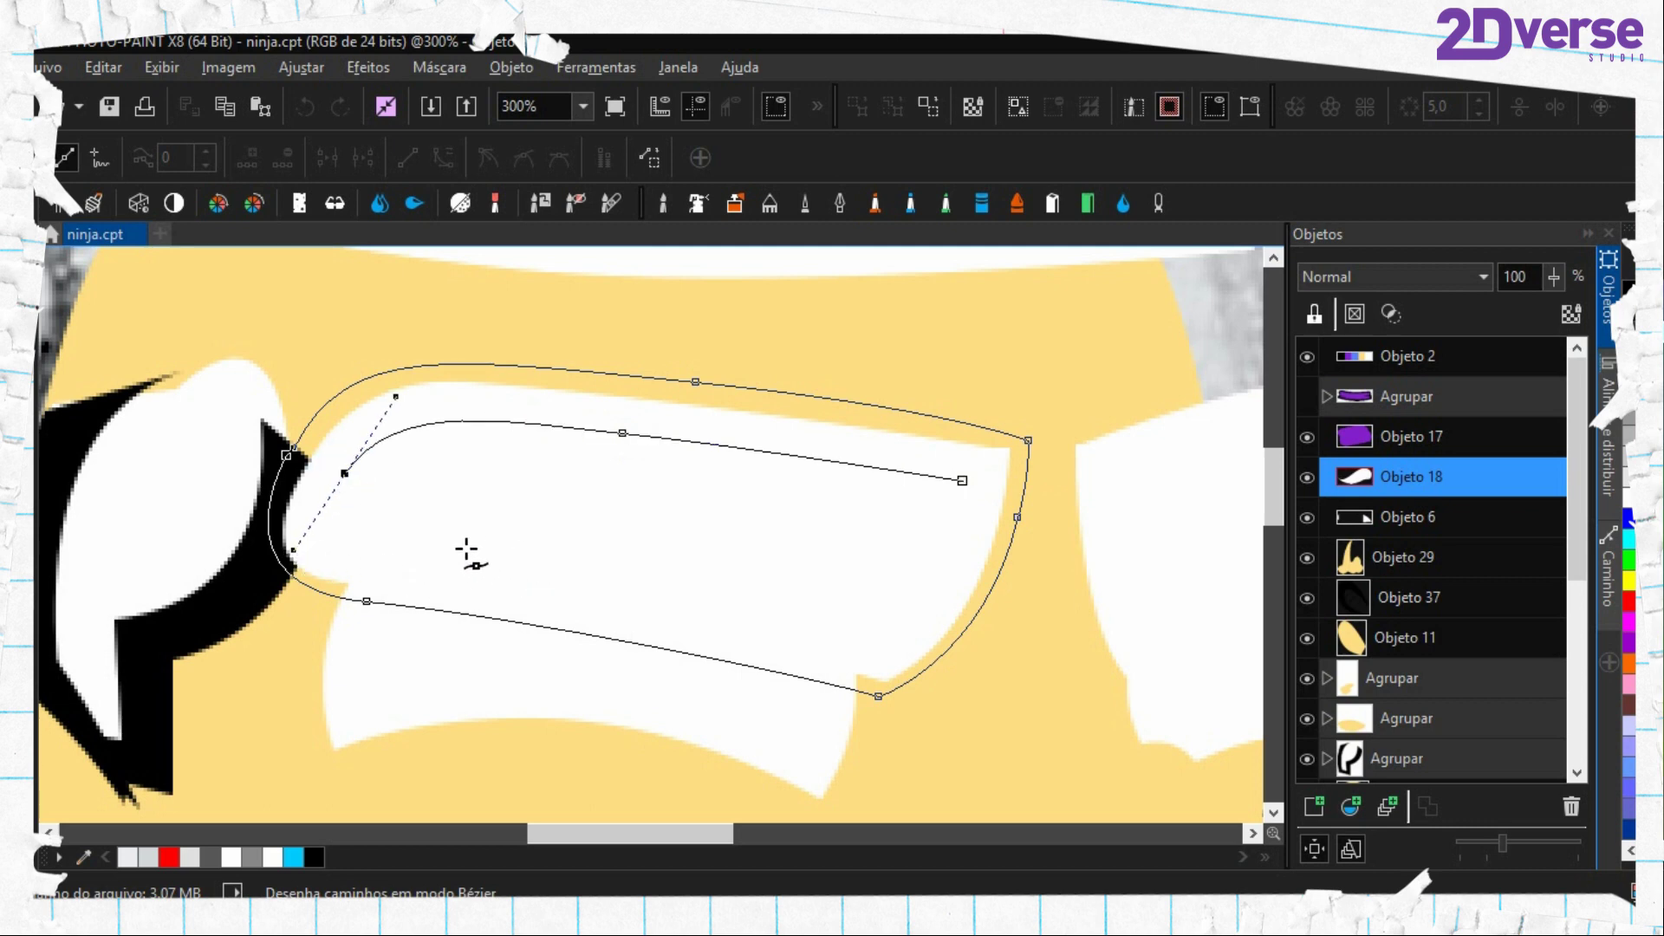
left_click_drag(467, 547, 591, 561)
left_click(870, 615)
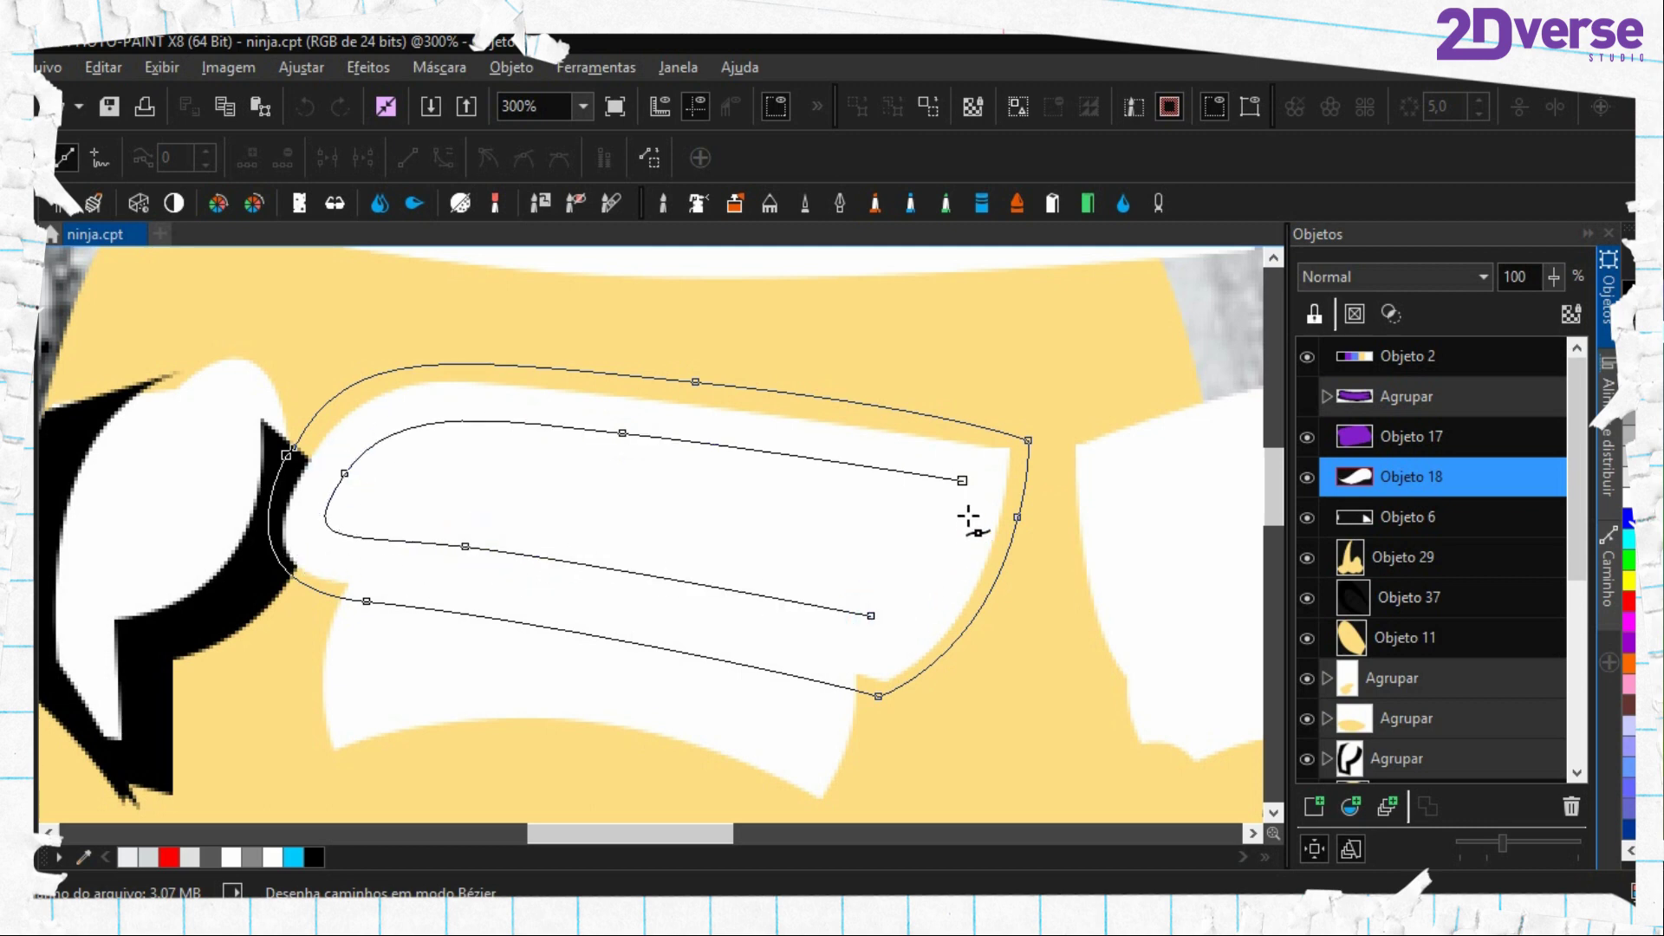
left_click_drag(960, 482, 998, 416)
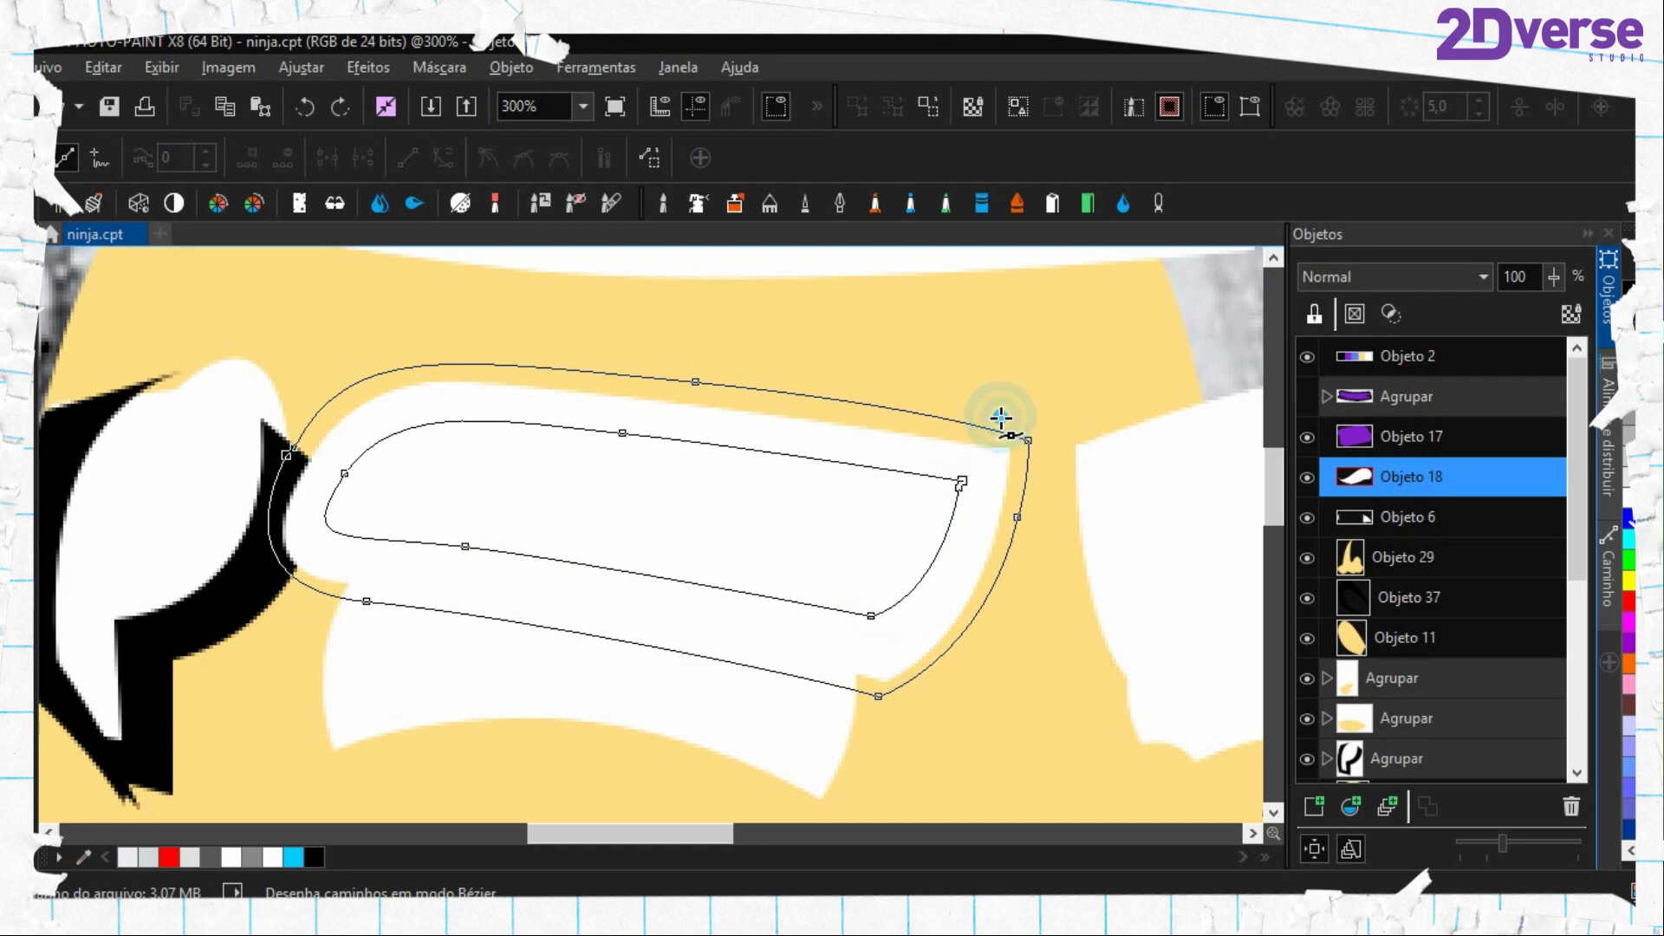
scroll(605, 545, "down", 3)
scroll(792, 496, "up", 1)
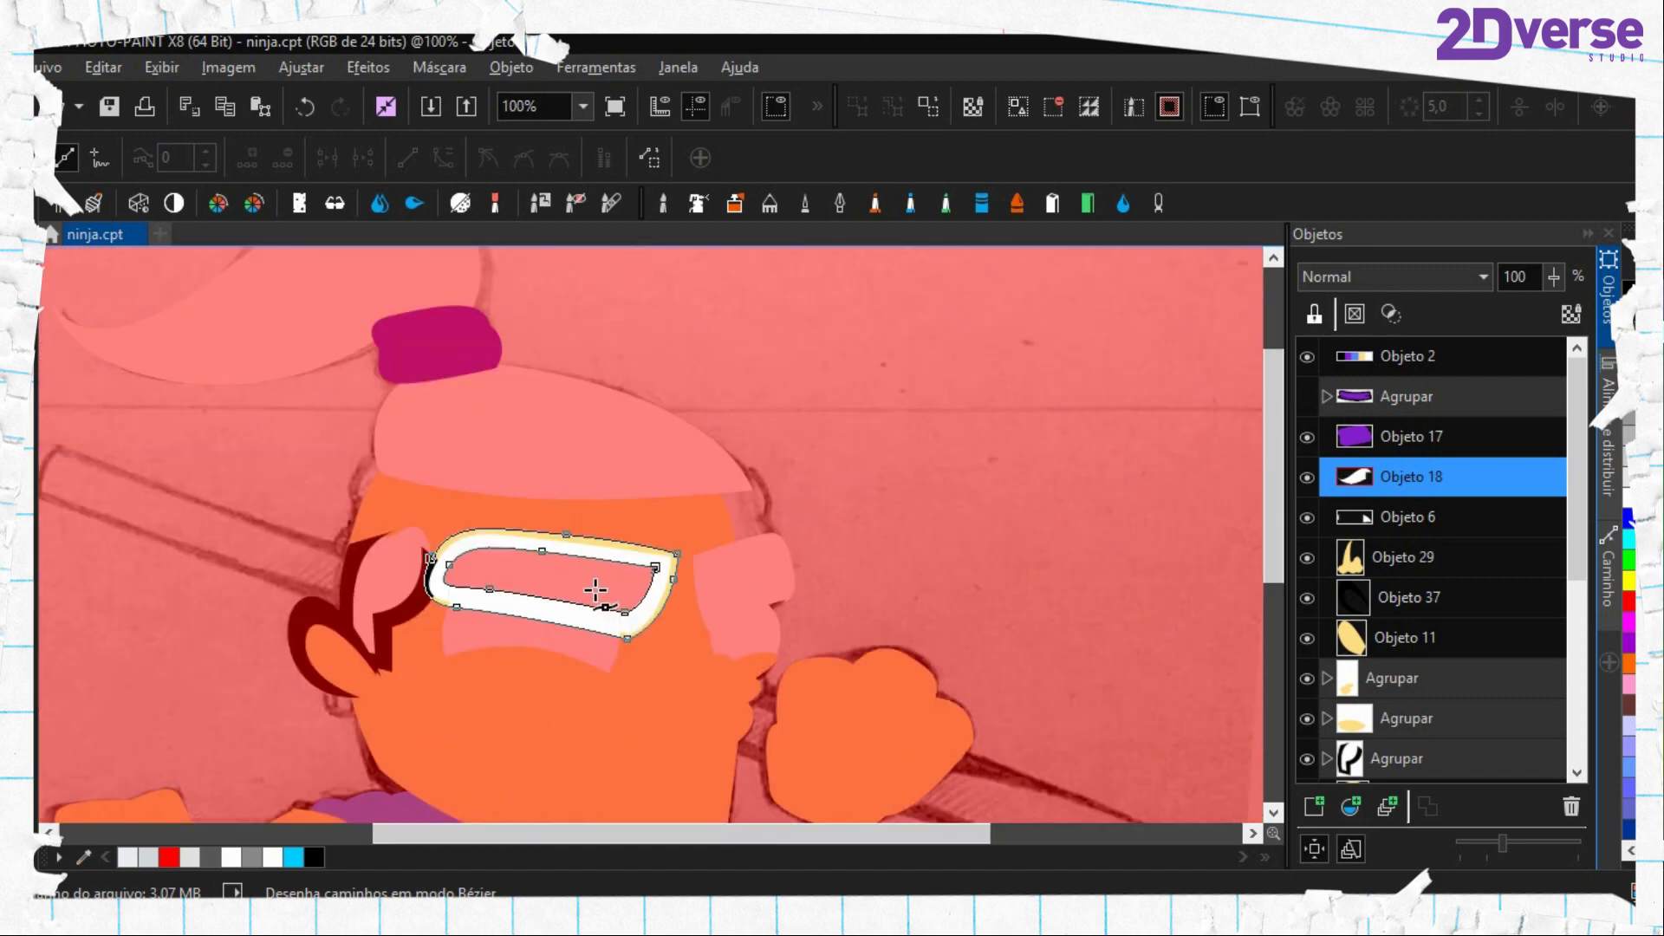
scroll(596, 592, "up", 1)
Show the headband group and select the large eyebrow's object, Objeto 27, inside the eye group
left_click(1395, 520)
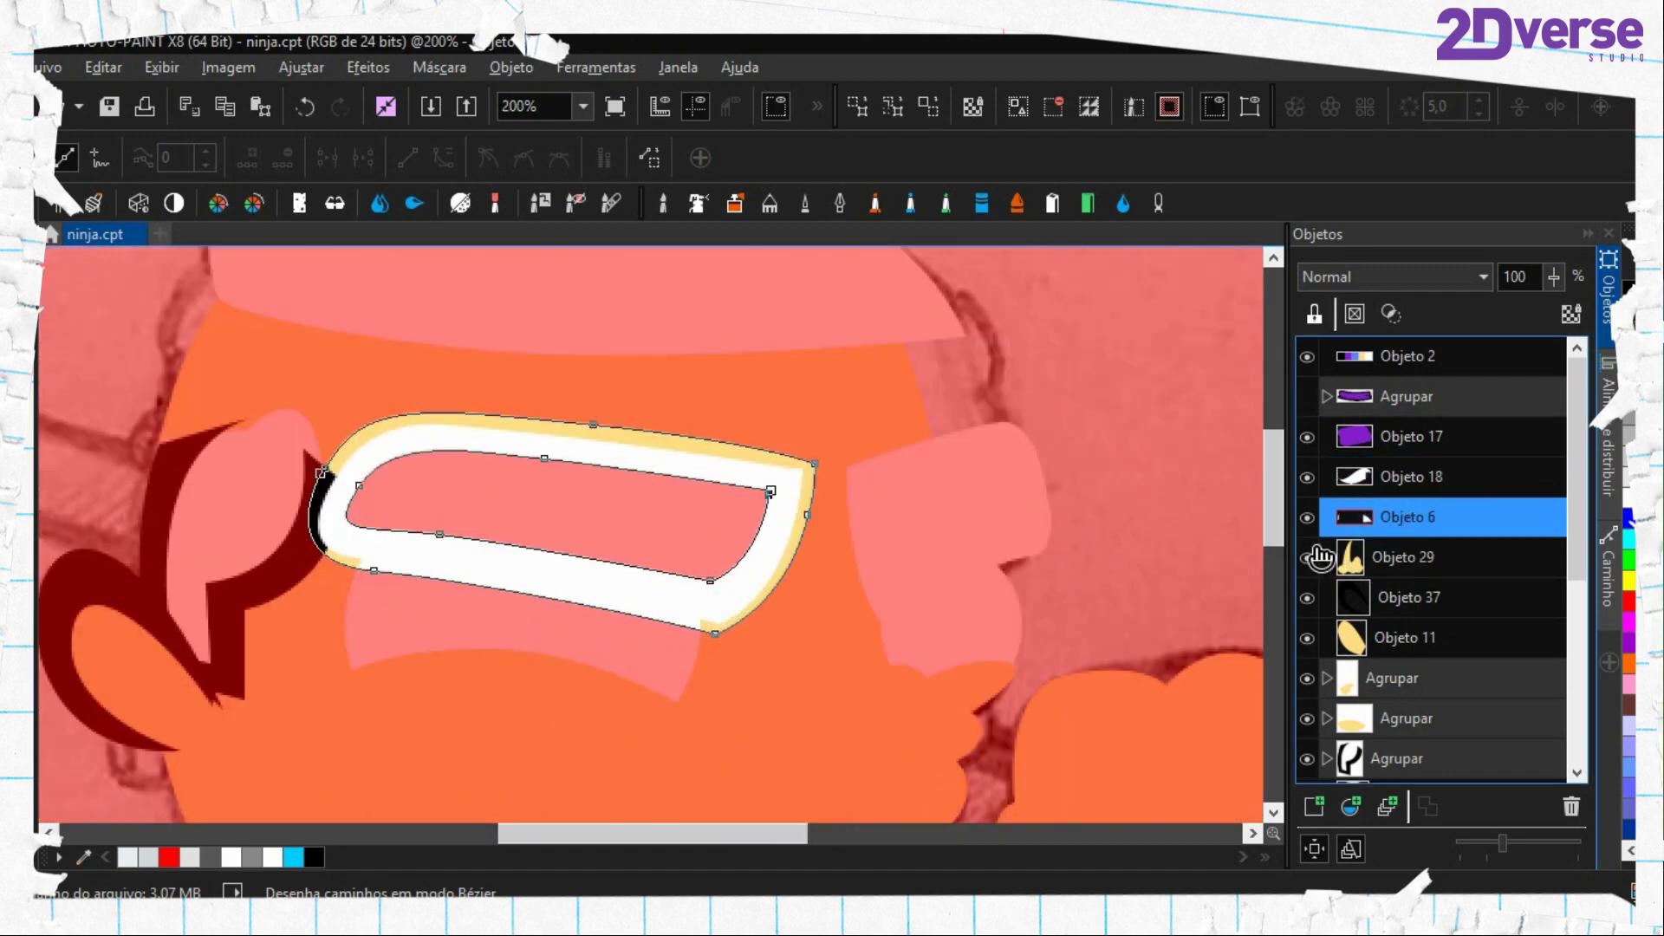
left_click(1308, 519)
left_click(1307, 518)
left_click(1307, 396)
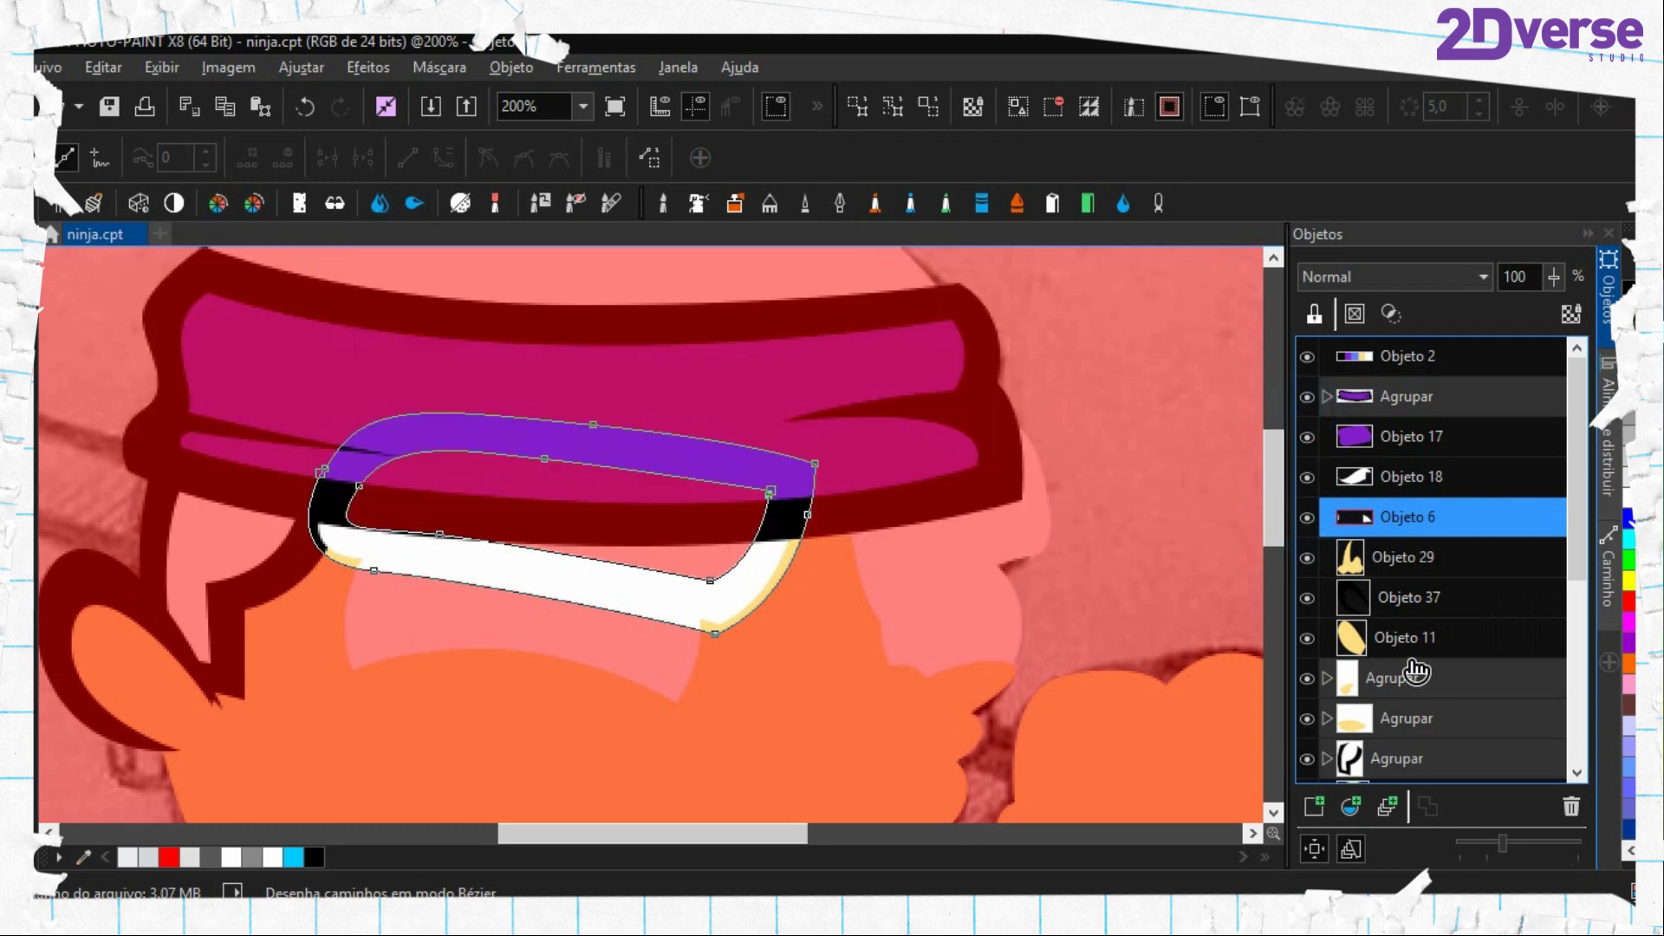
left_click(1370, 680)
scroll(1370, 680, "down", 2)
left_click(1370, 637)
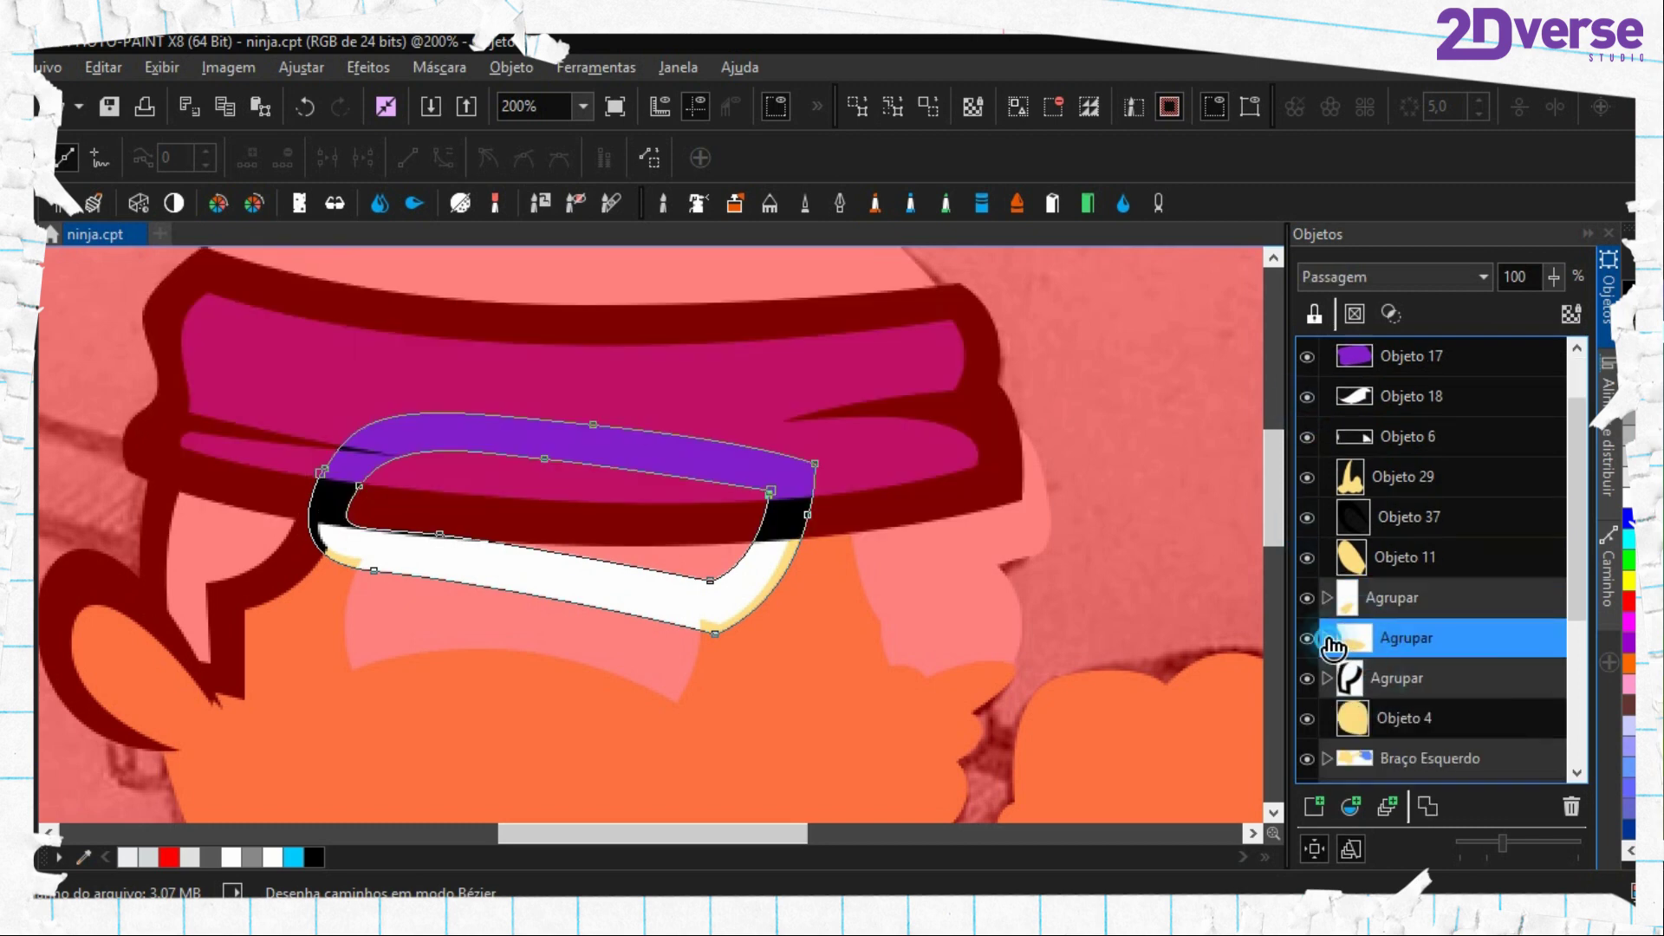
left_click(1327, 638)
scroll(1386, 645, "down", 3)
left_click(1376, 568)
Fill the eyebrow outline mask with black on a new object above Objeto 27, and clear the mask and path
left_click(1314, 806)
key("f")
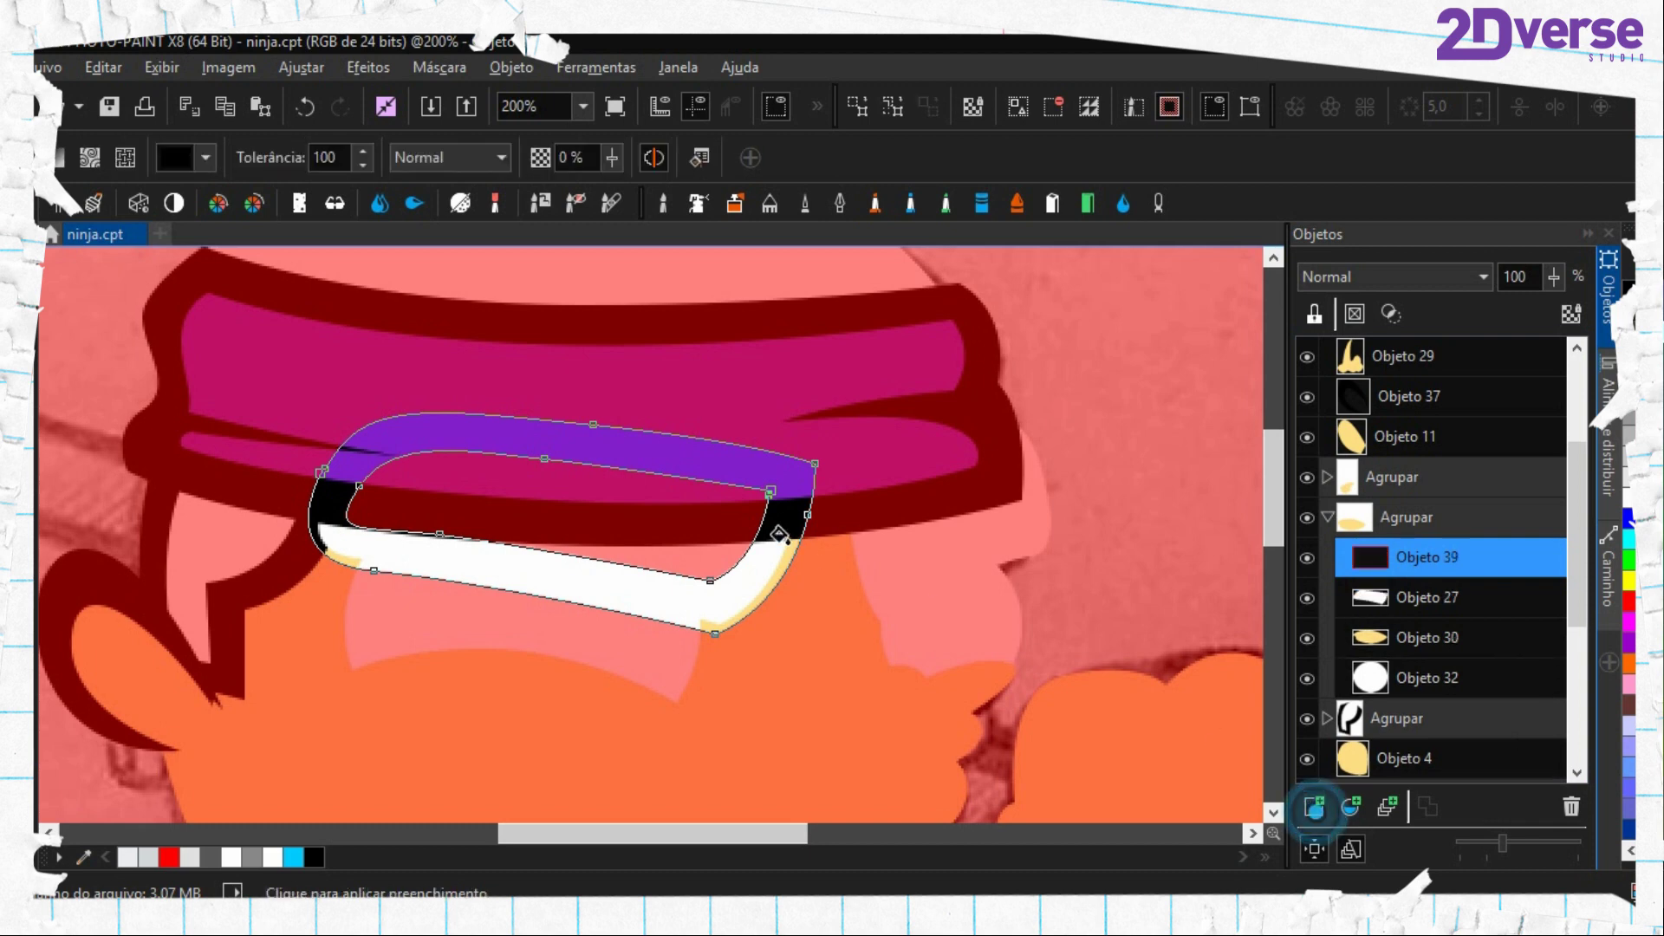
left_click(782, 501)
key("ctrl+shift+r")
key("period")
right_click(763, 495)
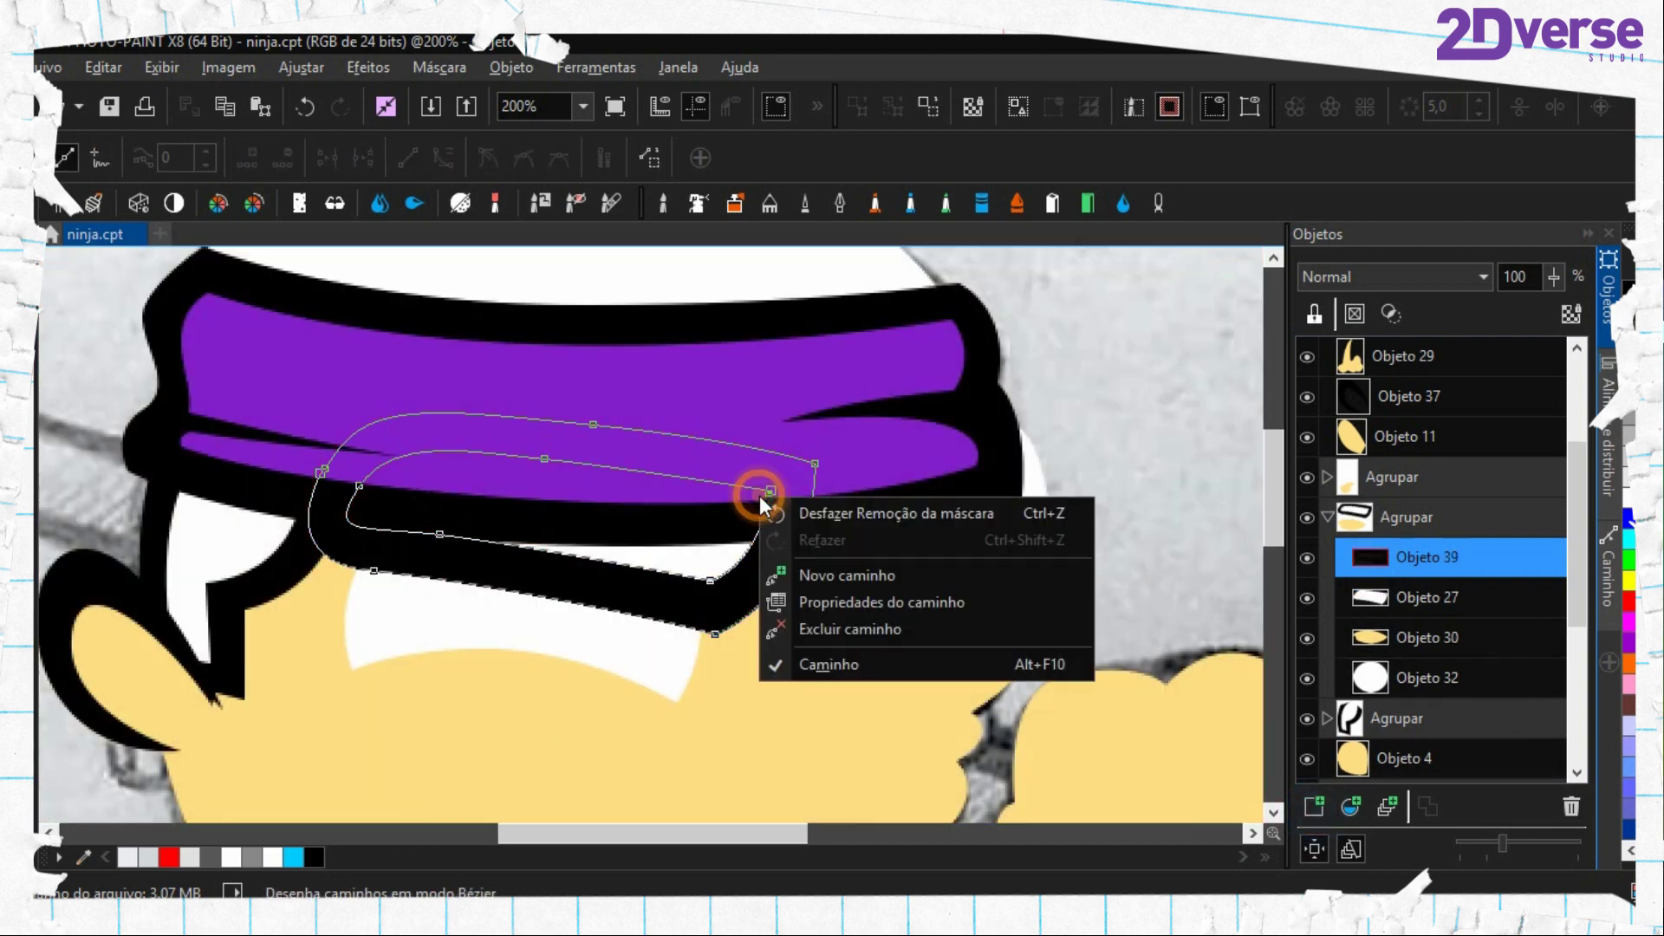
left_click(875, 628)
left_click(1328, 517)
Group the eyebrow's black outline with its white shape, Objeto 27, inside the eye group
left_click(1379, 478)
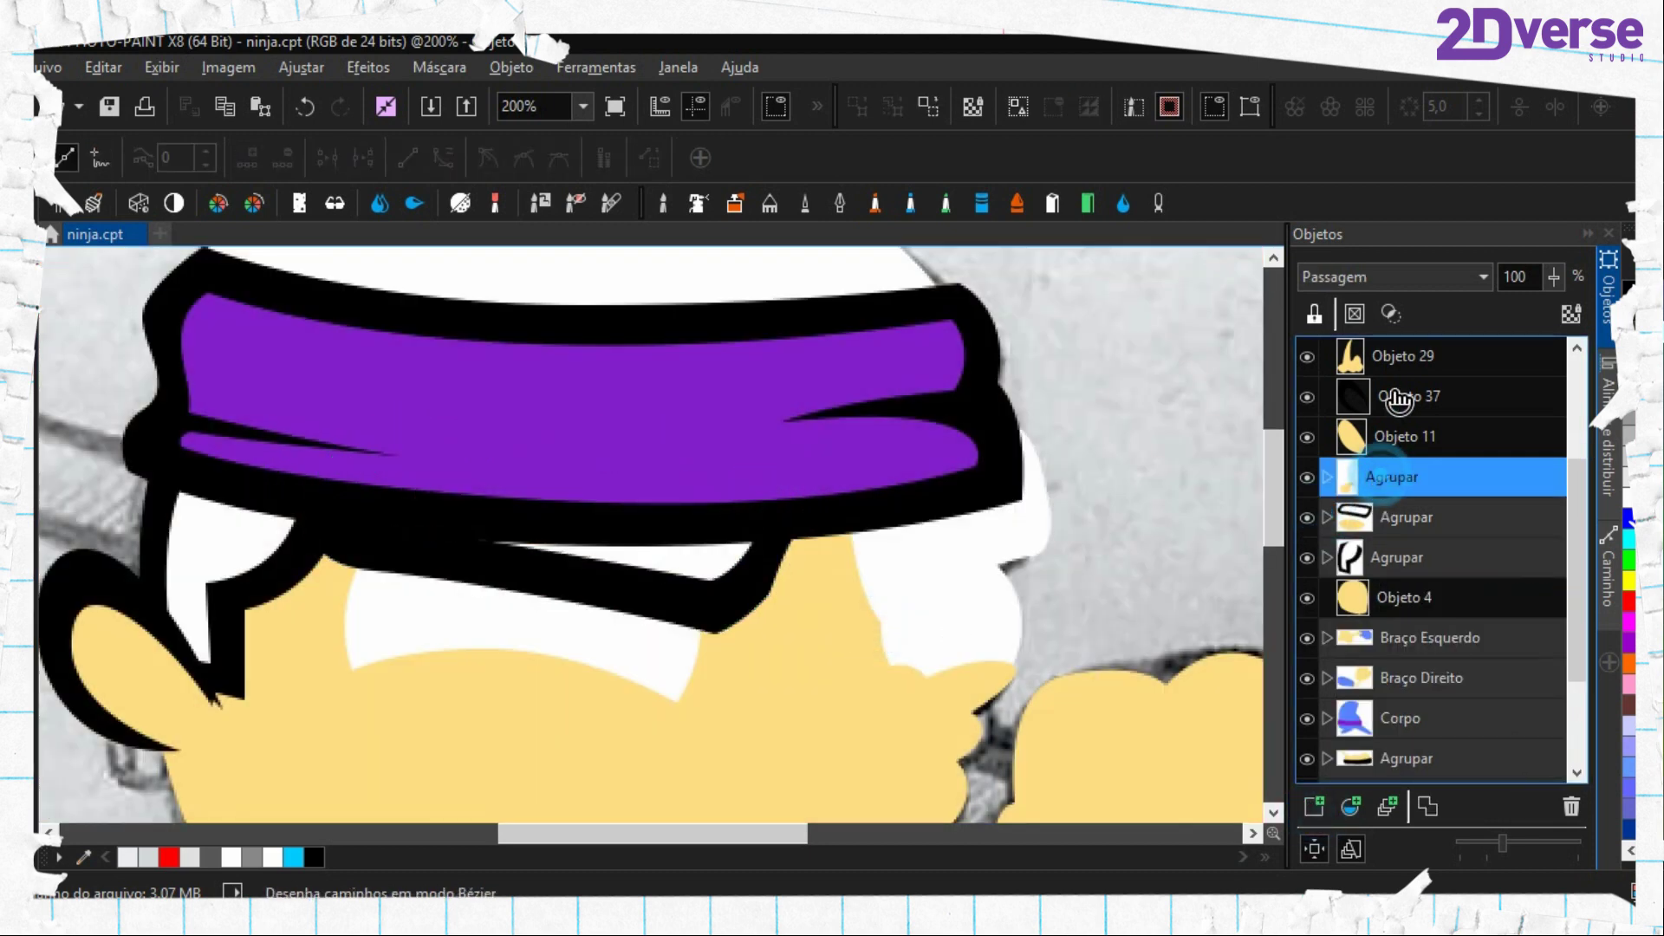
left_click(1326, 517)
left_click(1403, 557)
left_click(1378, 597, "ctrl")
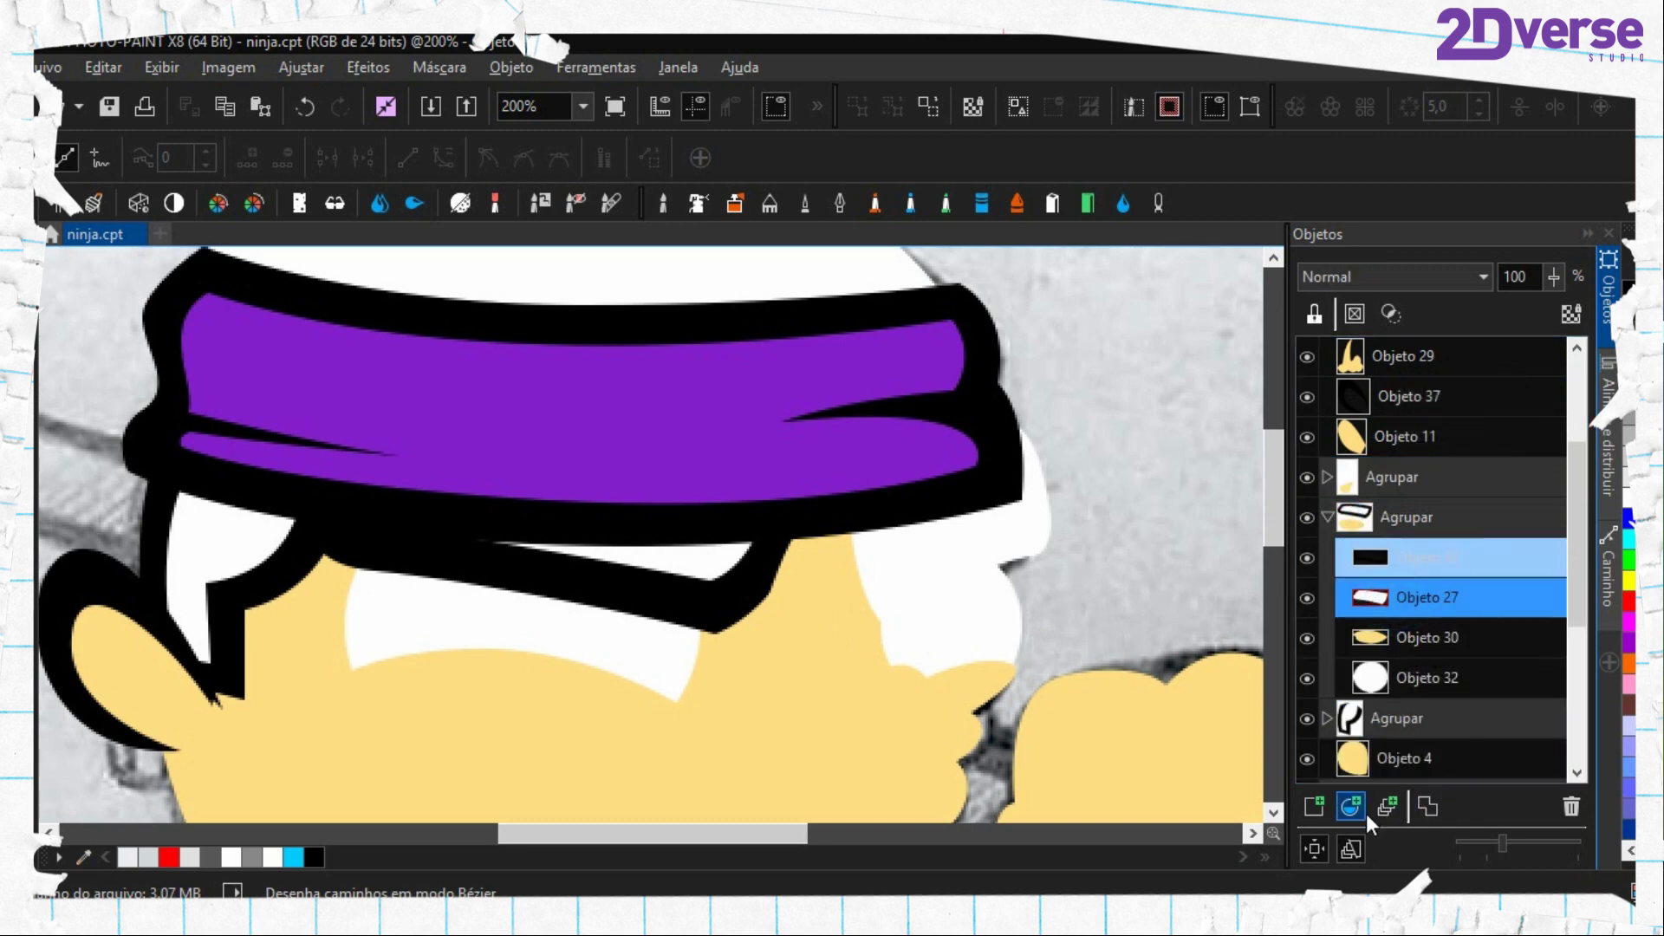
left_click(1386, 806)
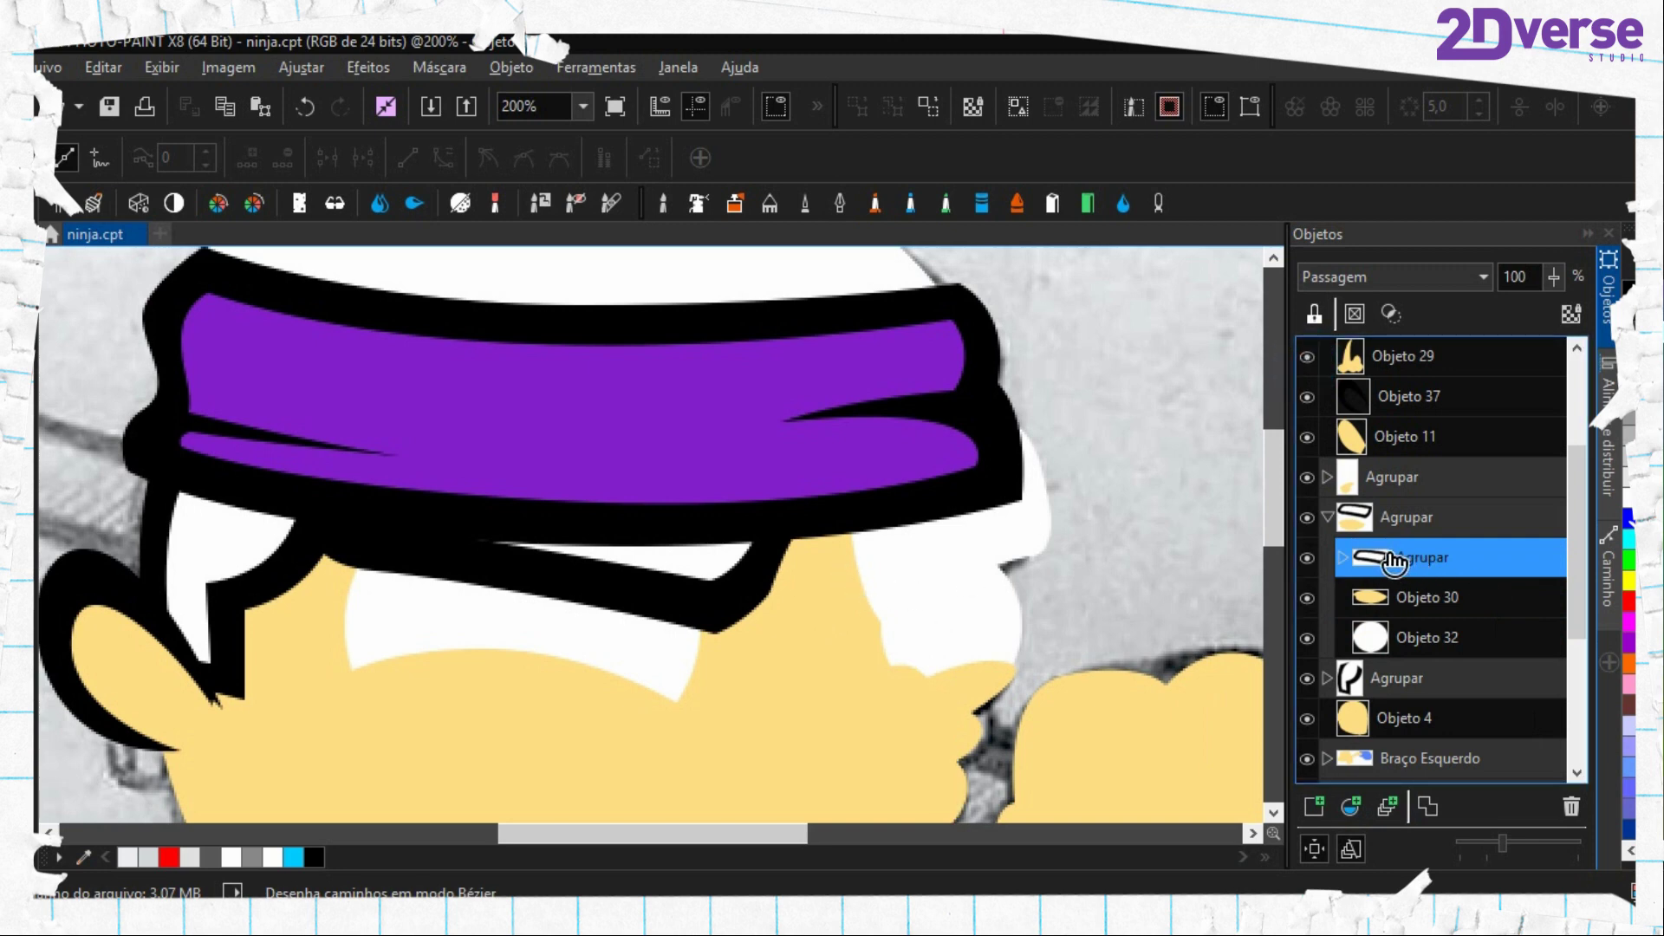
Try placing the eyebrow group above Objeto 29, outside the eye group, and return it to its place in the eye group
left_click_drag(1393, 561, 1401, 353)
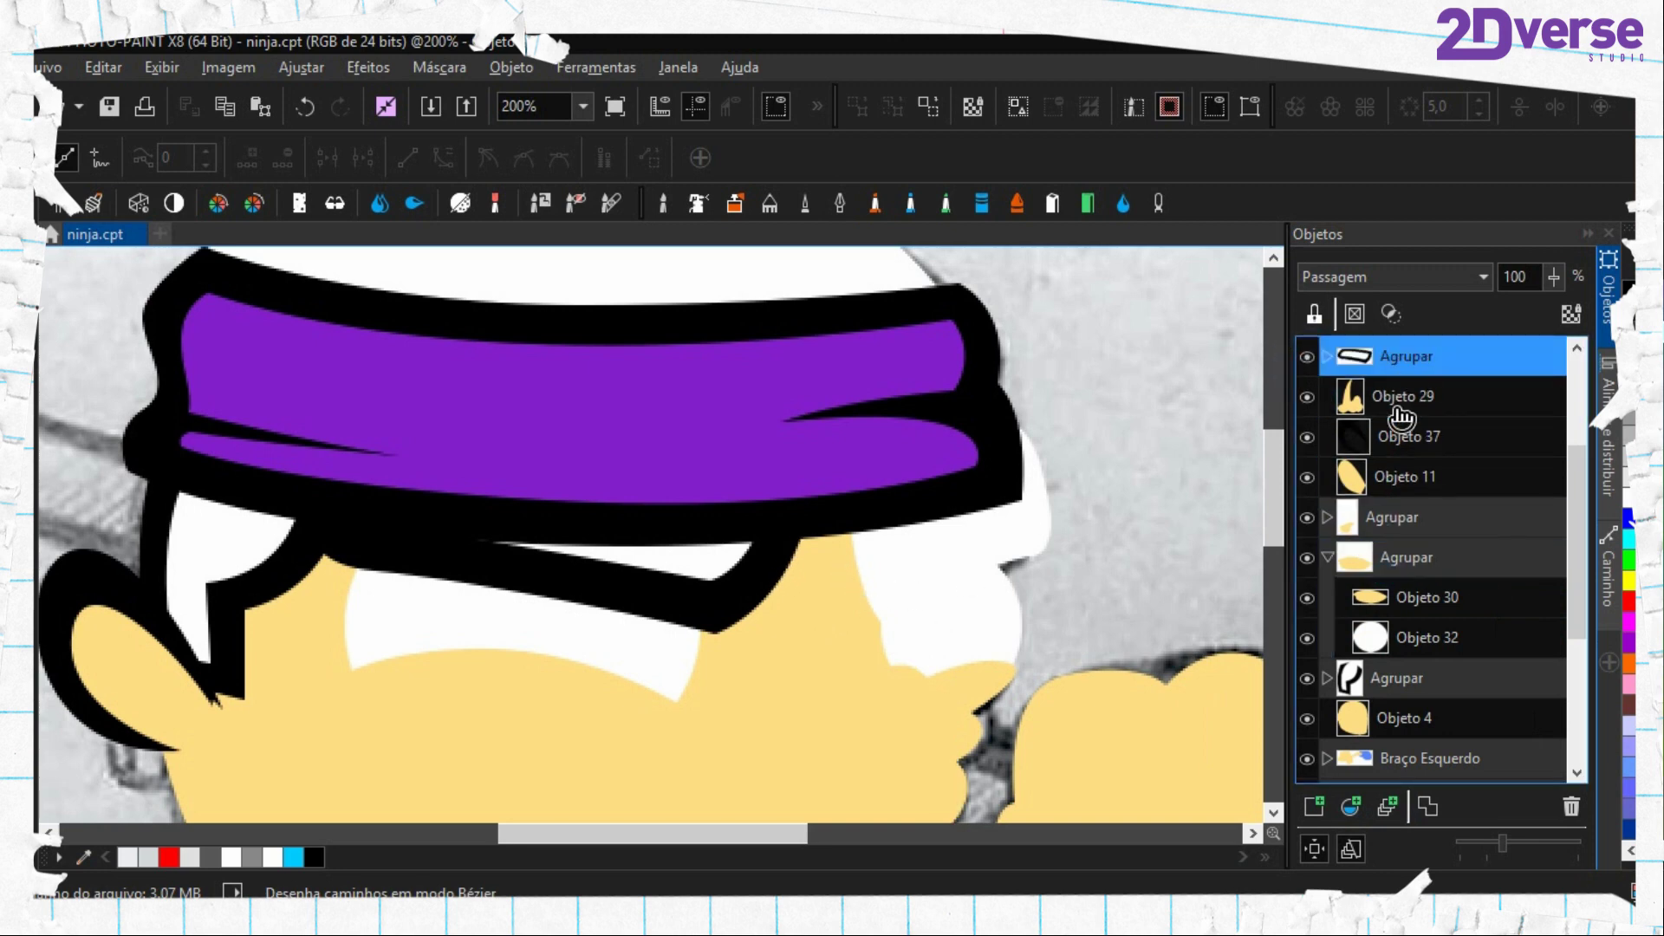
left_click(1366, 407)
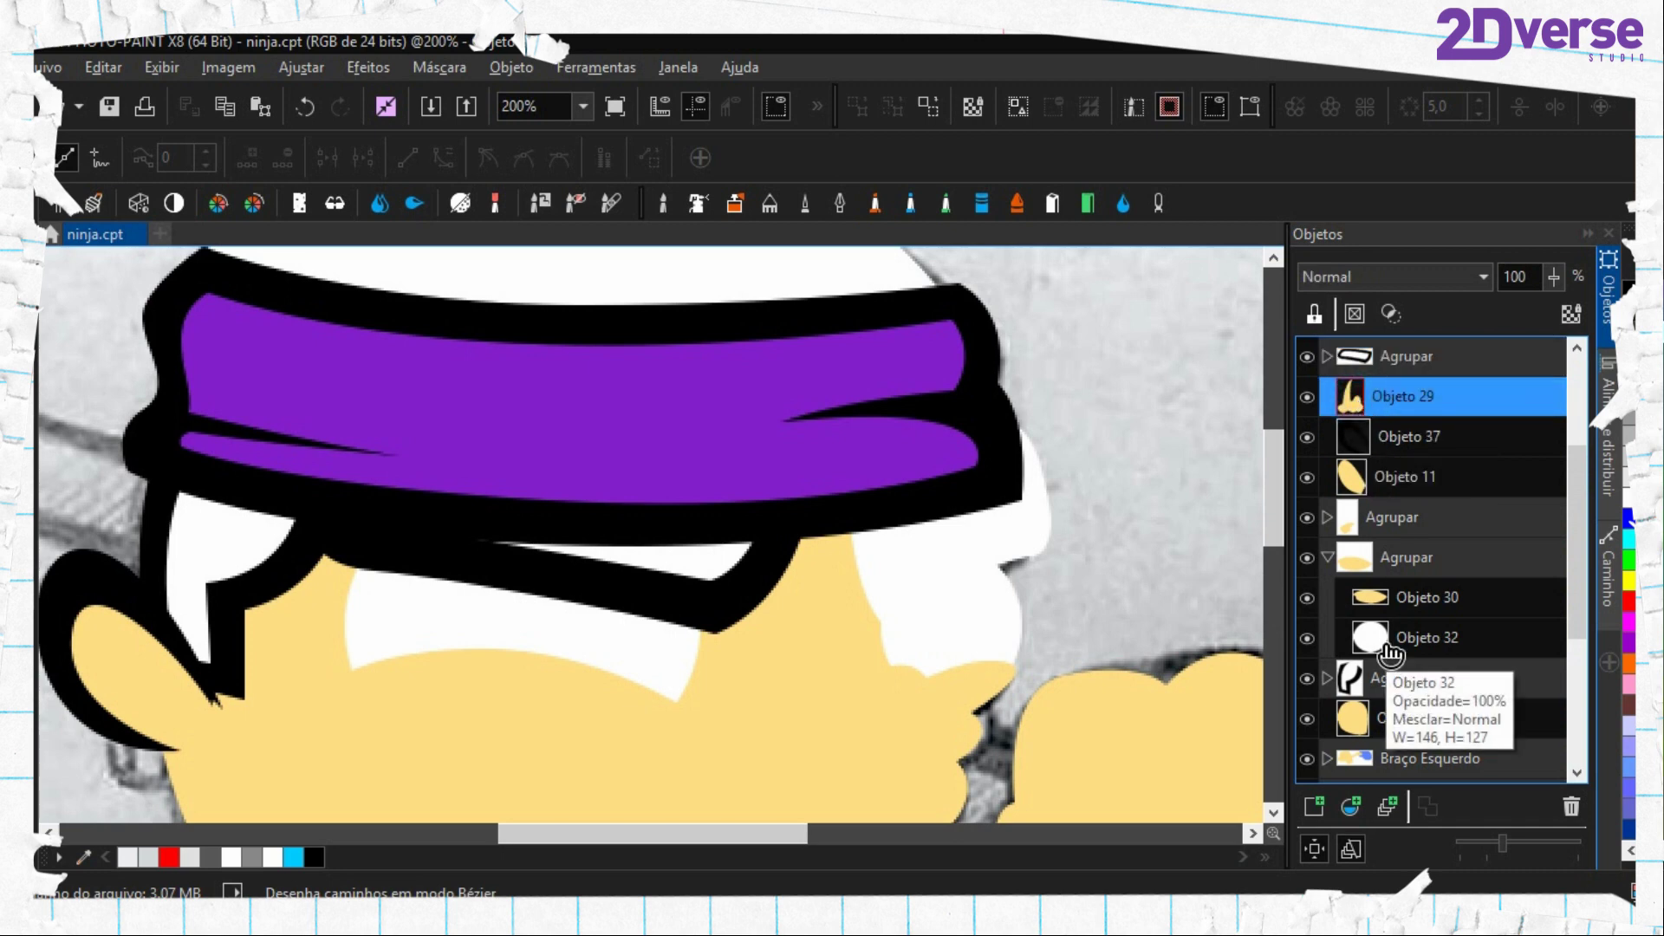
left_click(1391, 358)
left_click_drag(1391, 358, 1422, 557)
left_click(1328, 515)
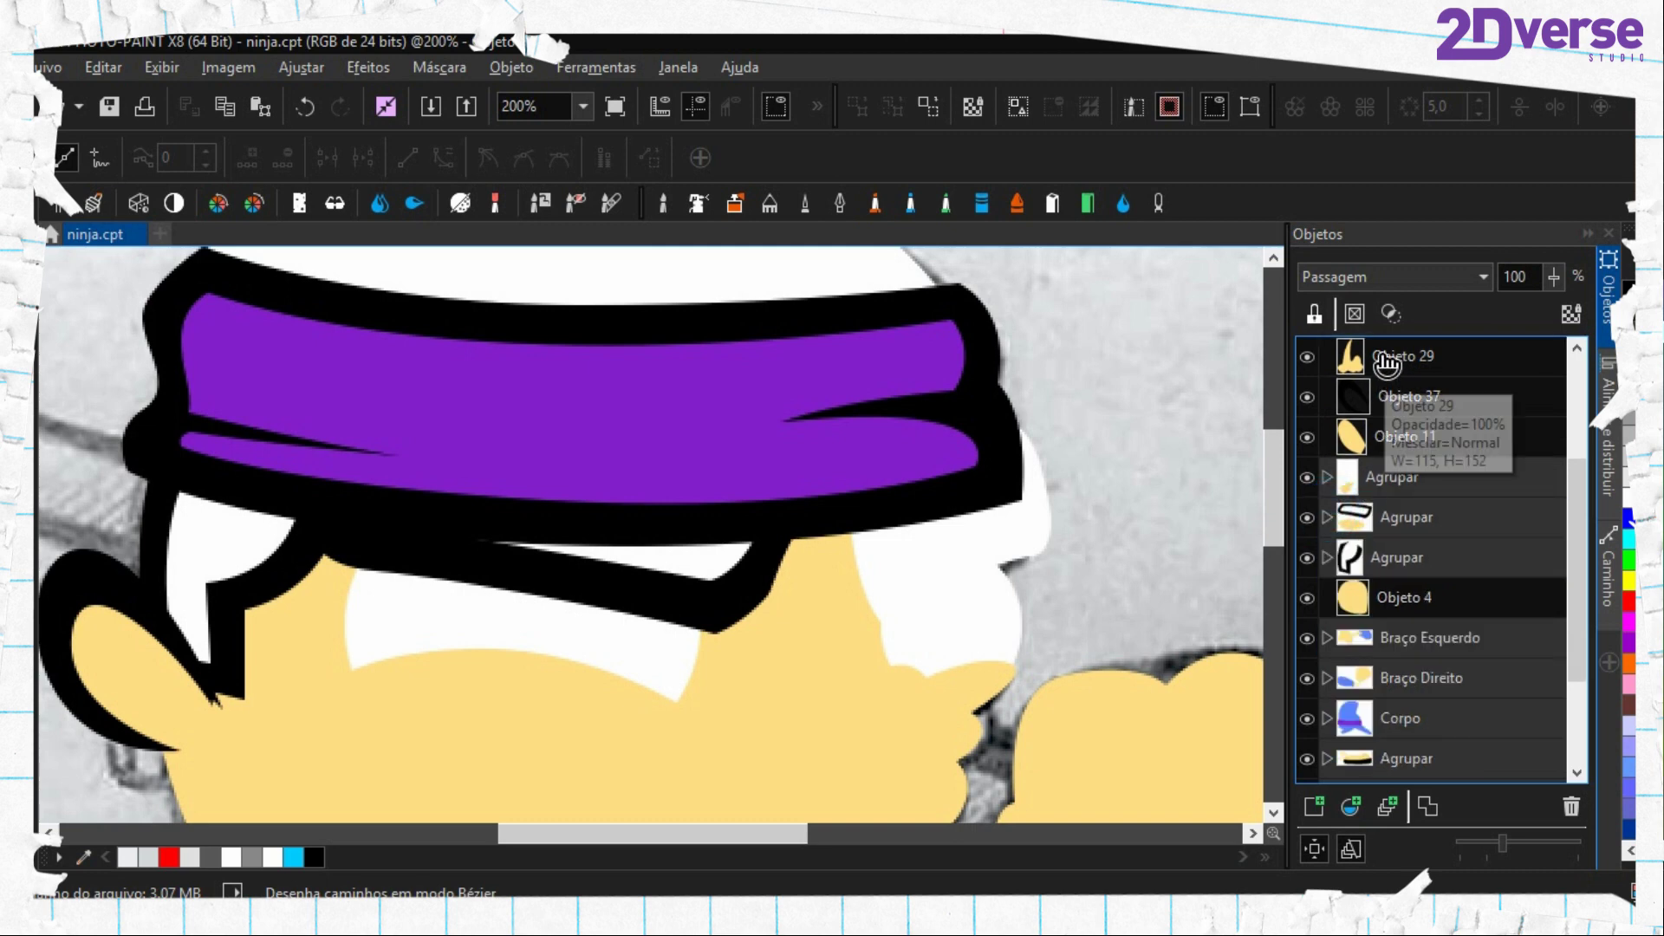
Reorder the face objects so Objeto 29 sits below the eye group and the narrow white group sits directly beneath Objeto 29
left_click_drag(1393, 358, 1396, 560)
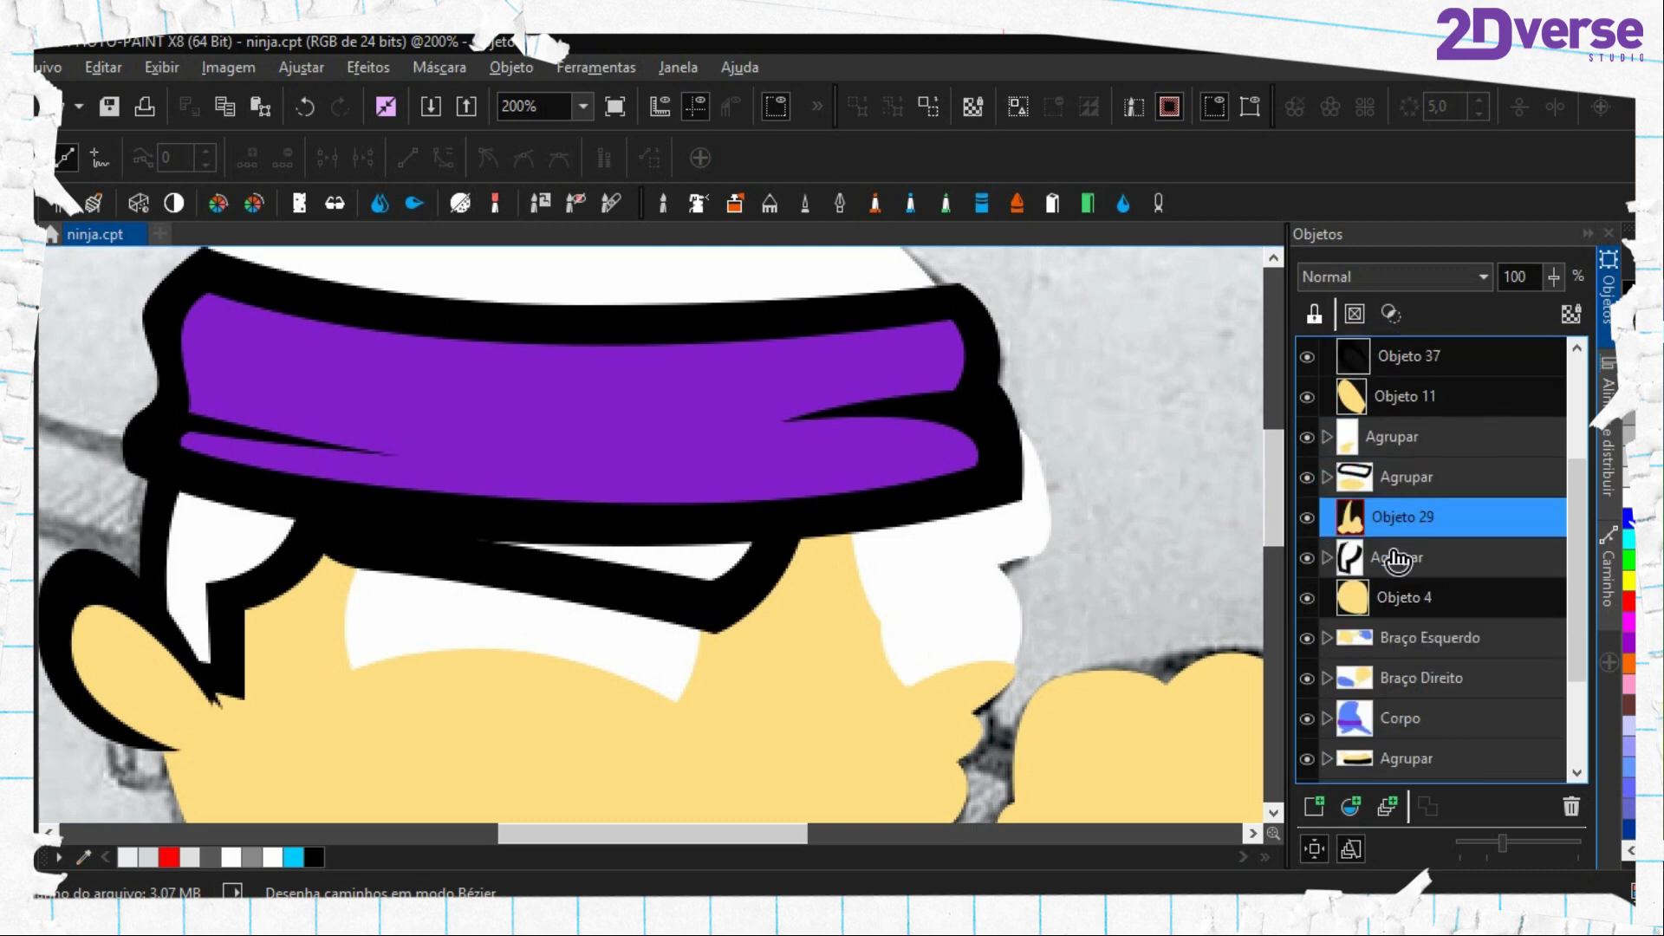
left_click_drag(1396, 437, 1420, 544)
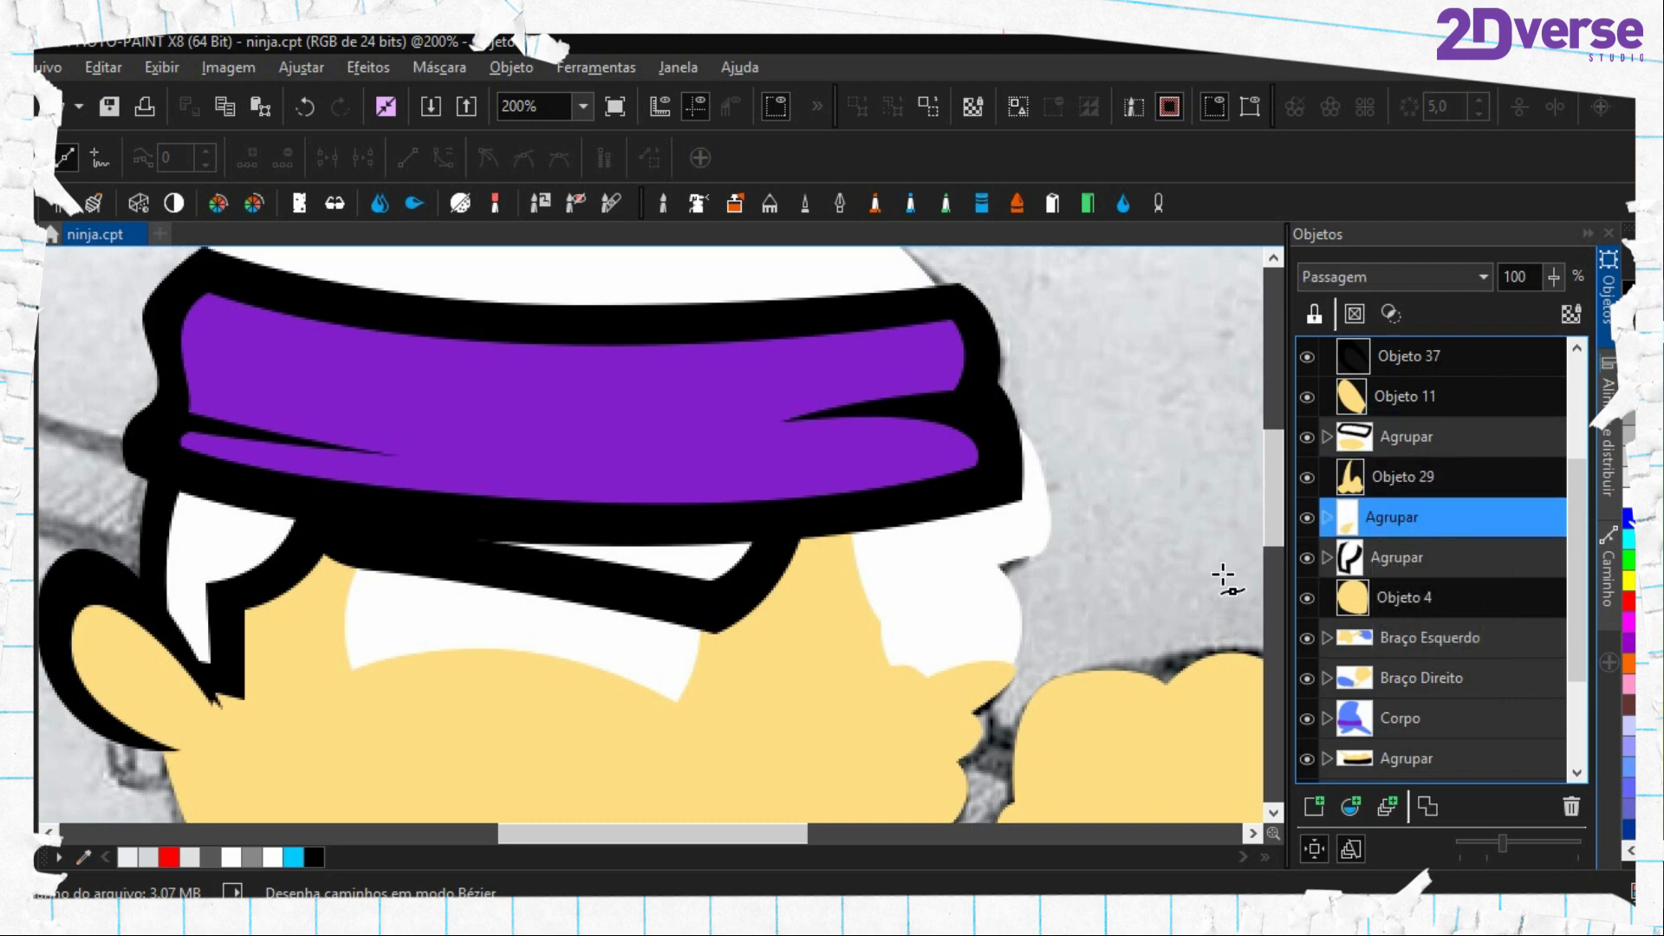
scroll(686, 669, "down", 2)
scroll(590, 604, "up", 2)
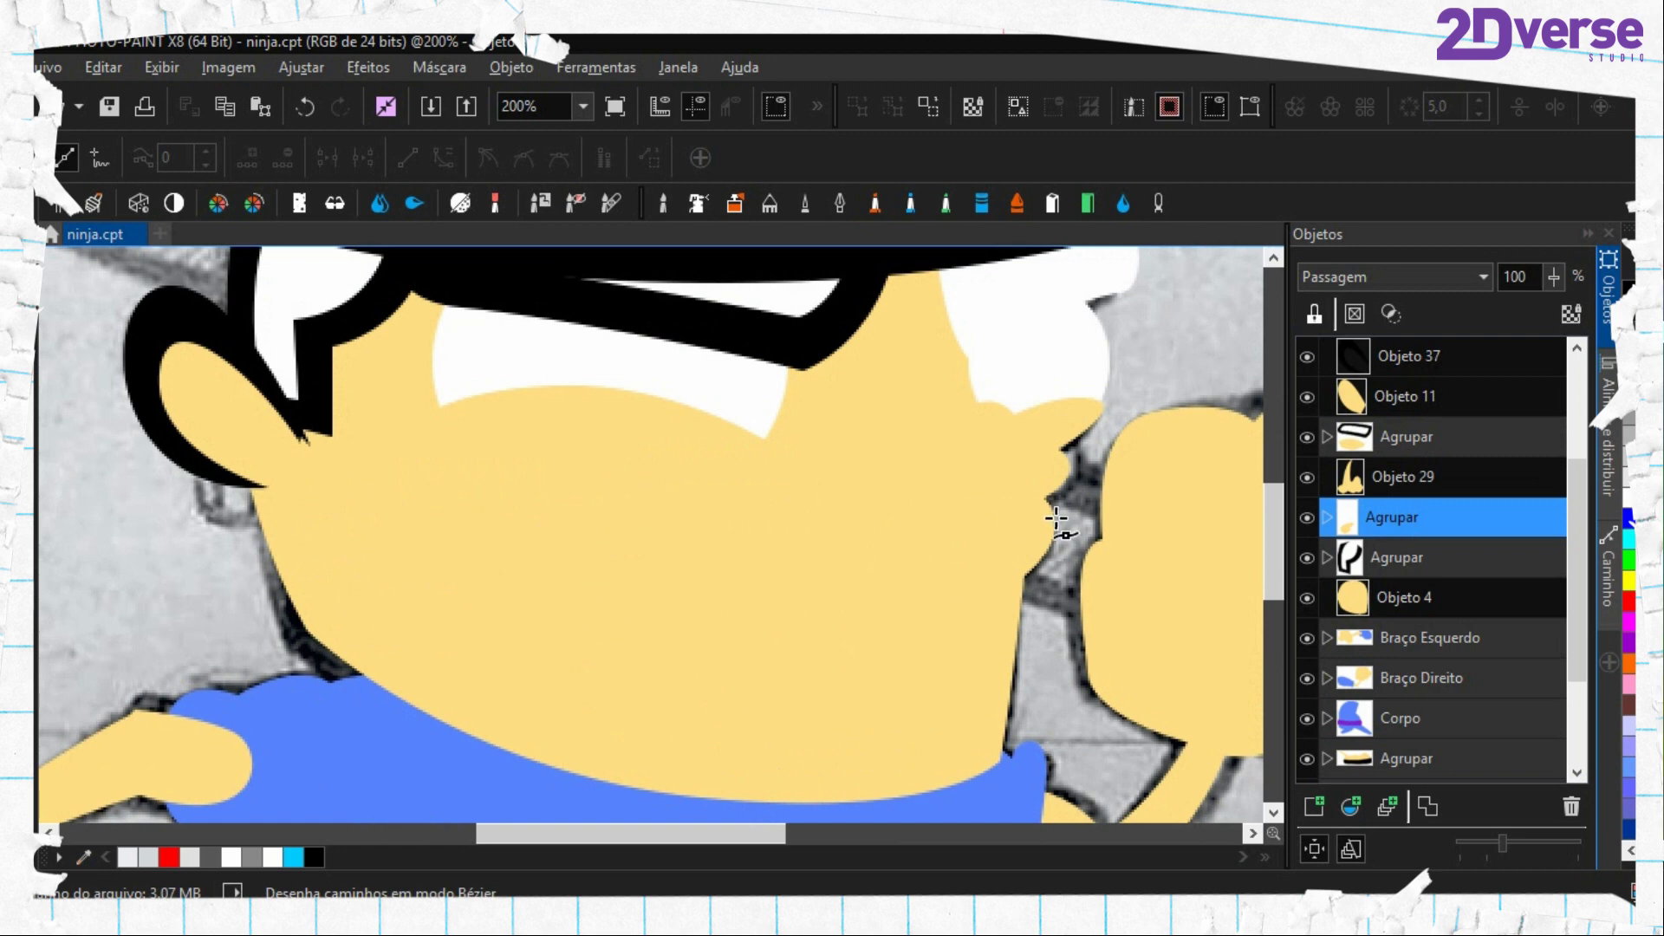
Hide the face shape Objeto 4 and select the skin-colored eyelid, Objeto 30, inside the eye group
left_click(1307, 597)
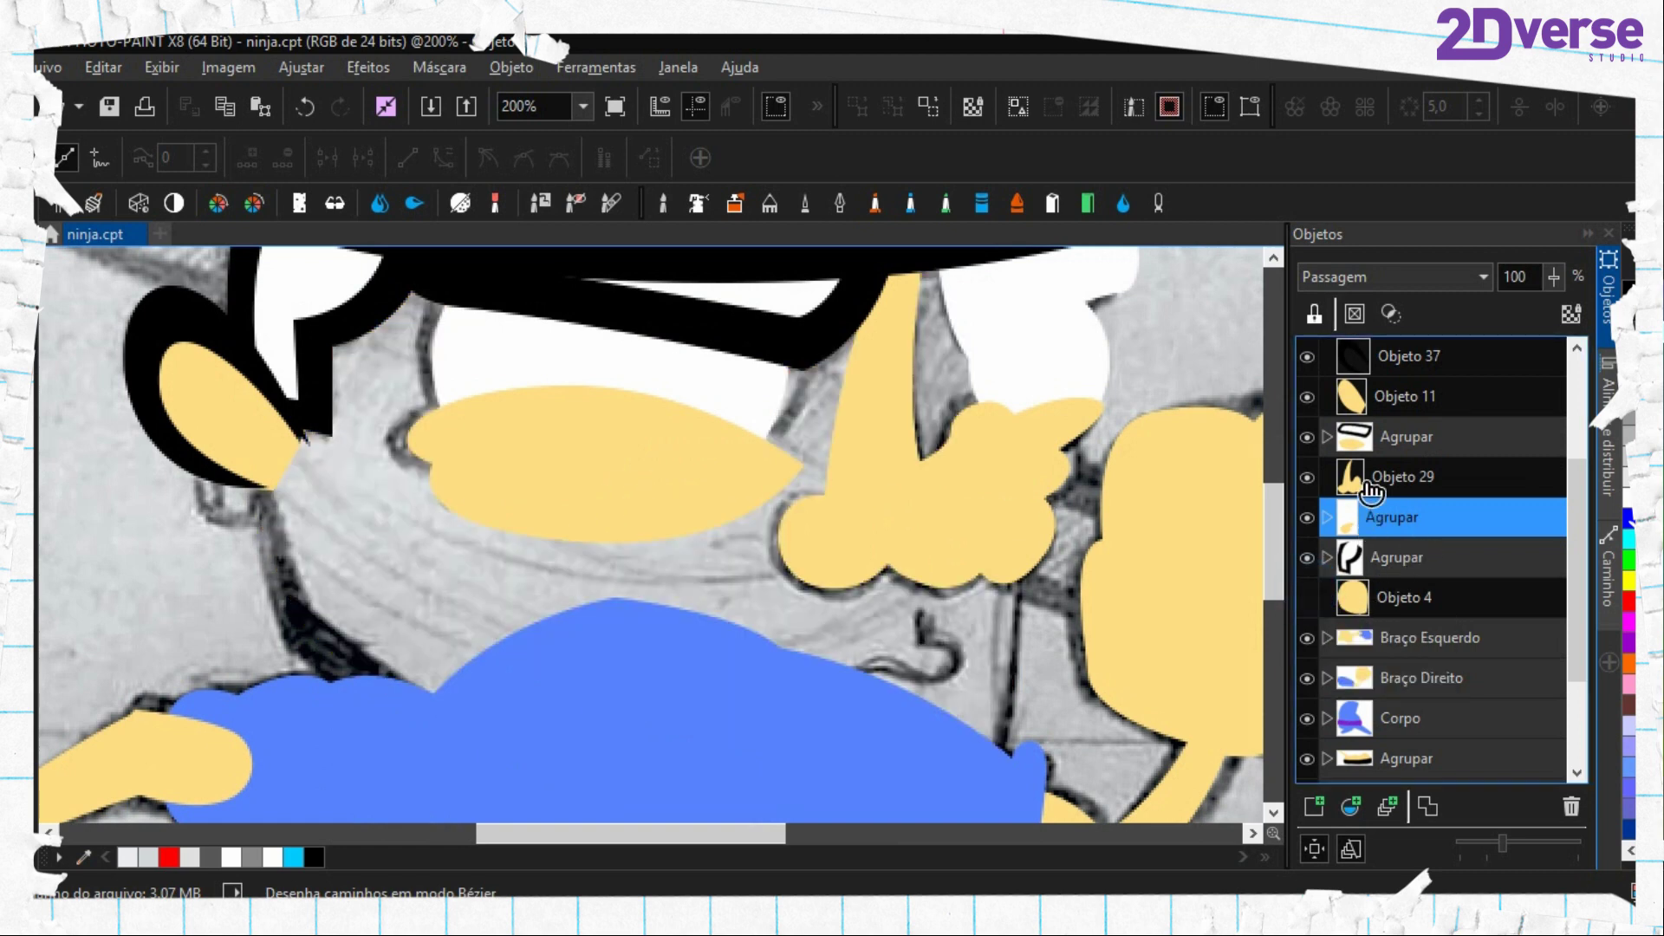
left_click(1362, 404)
left_click(1391, 440)
left_click(1327, 437)
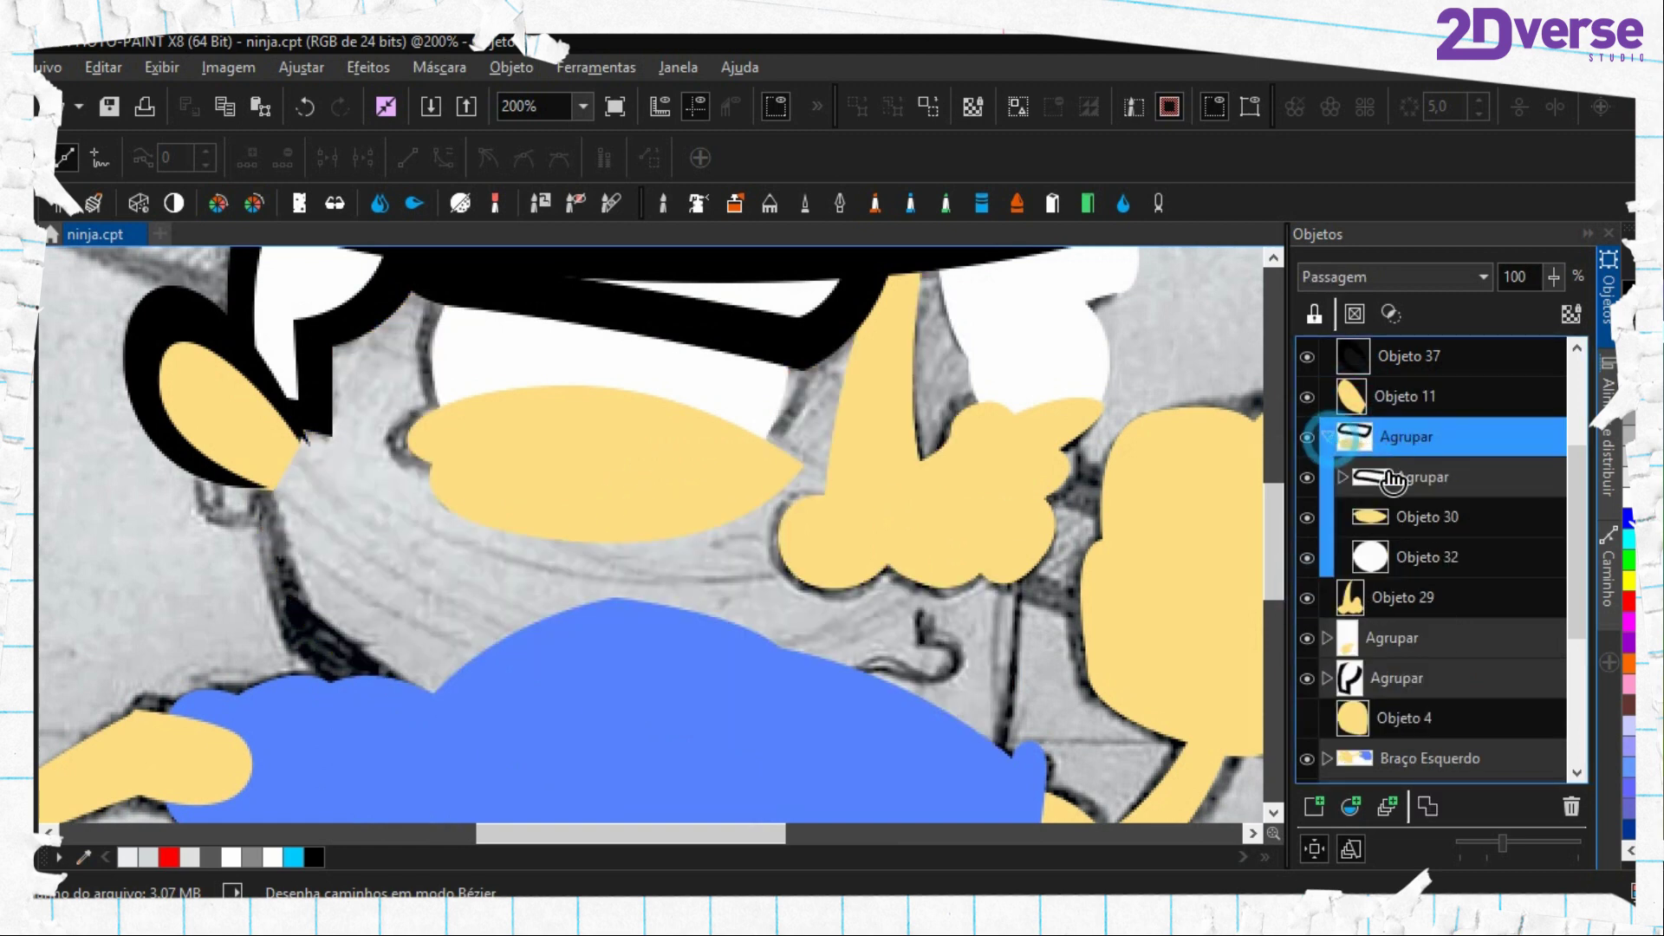
left_click(1386, 516)
left_click_drag(920, 466, 1024, 521)
scroll(967, 530, "up", 1)
left_click_drag(829, 530, 1172, 586)
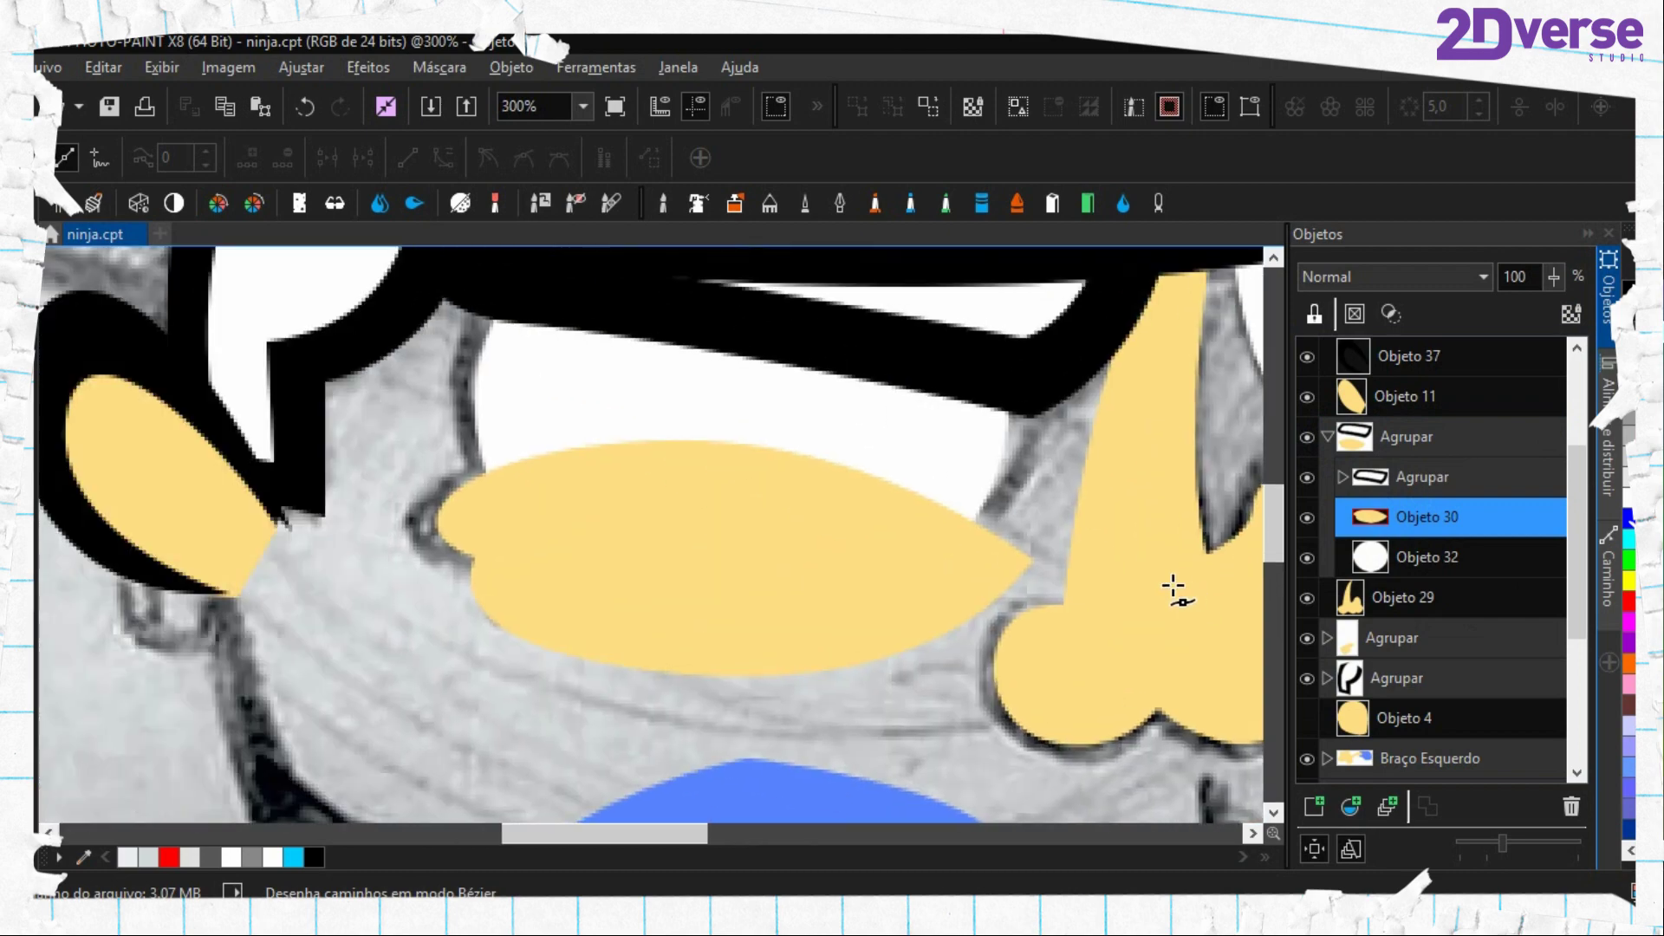
Trace the lower eyelid's outer contour from its right tip over the upper edge, around the left corner, and back up inside
left_click(1041, 557)
left_click_drag(706, 425, 497, 422)
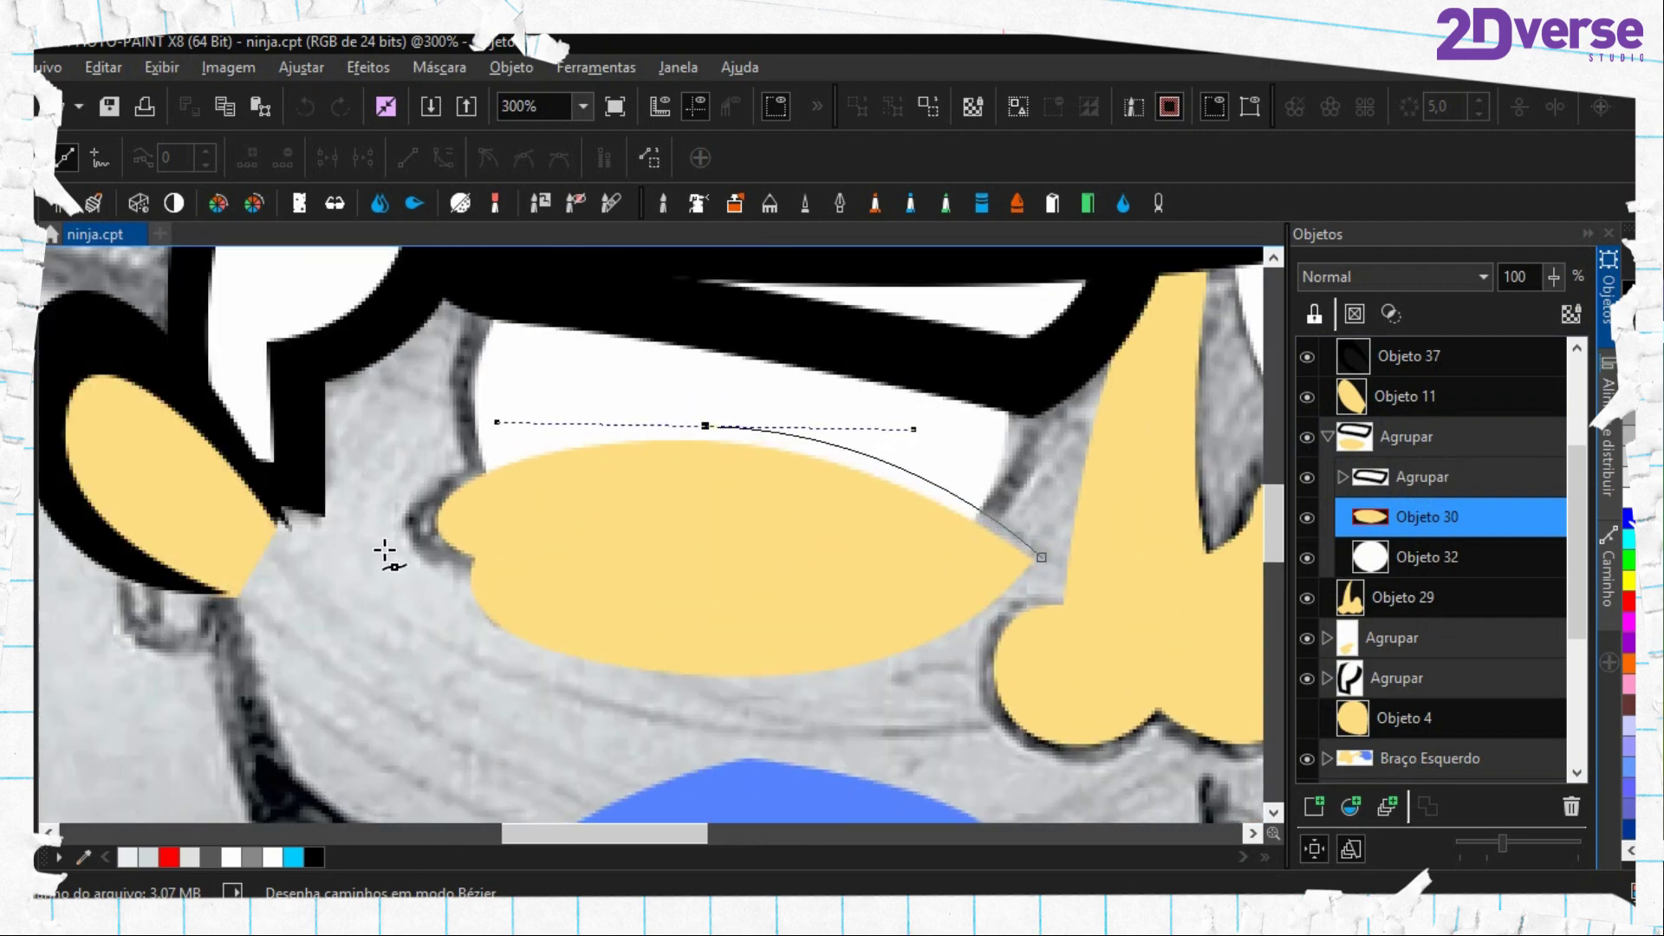
left_click_drag(417, 536, 427, 587)
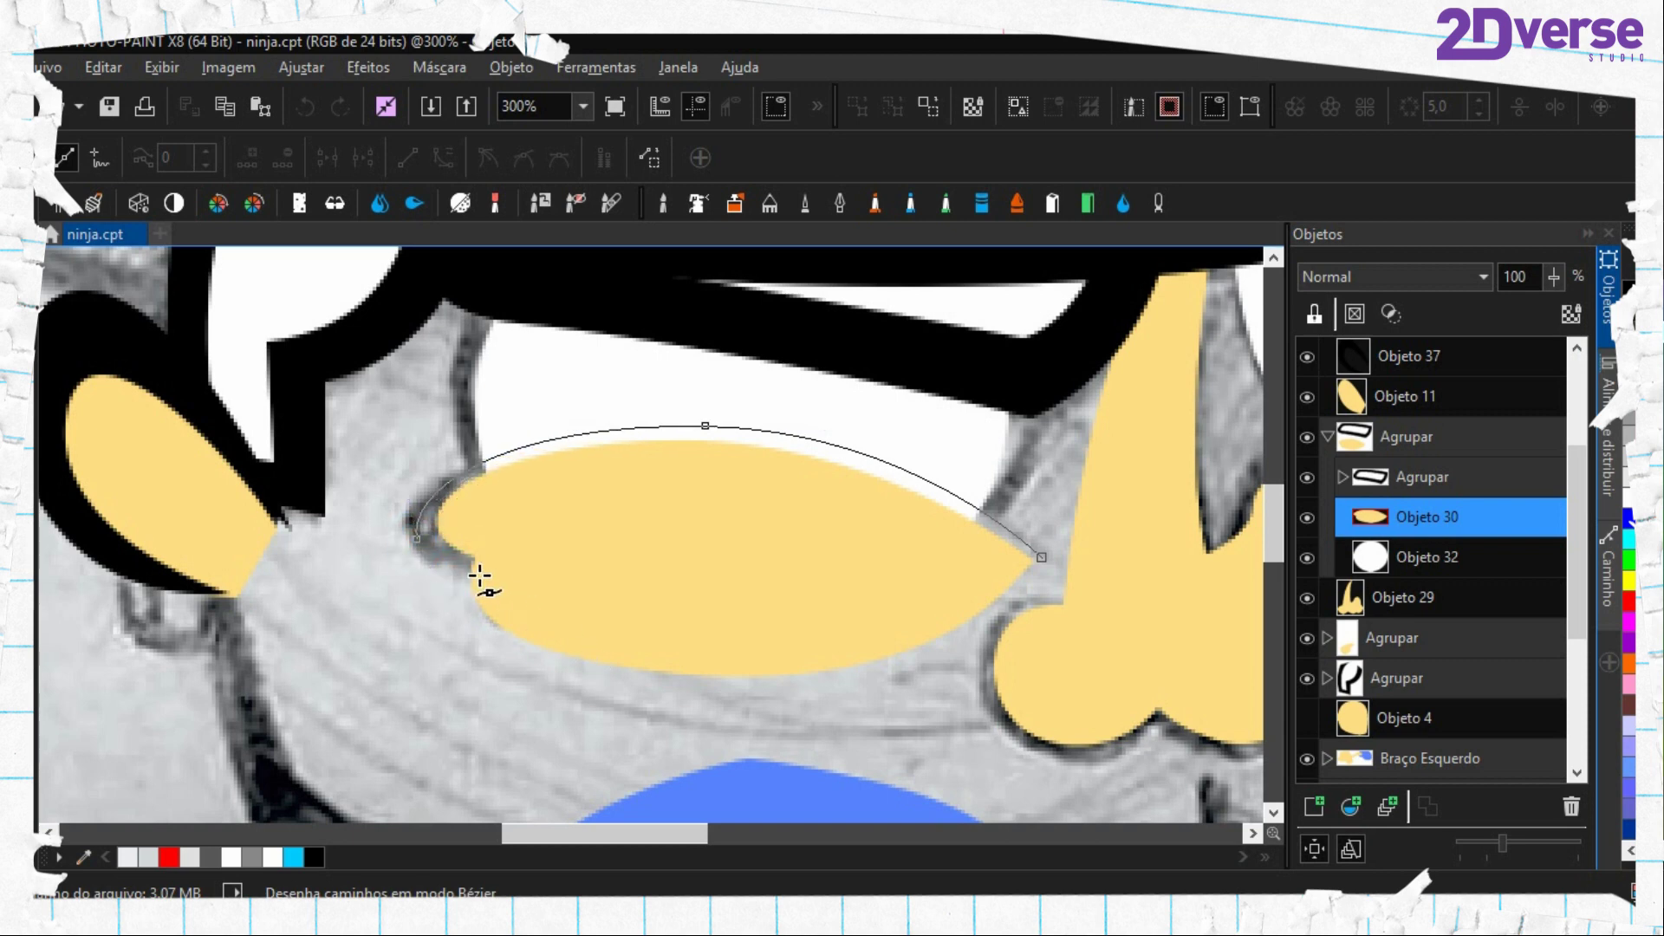
left_click(457, 568)
left_click_drag(563, 659, 660, 693)
left_click(619, 621)
key("ctrl+z")
left_click_drag(500, 561, 510, 513)
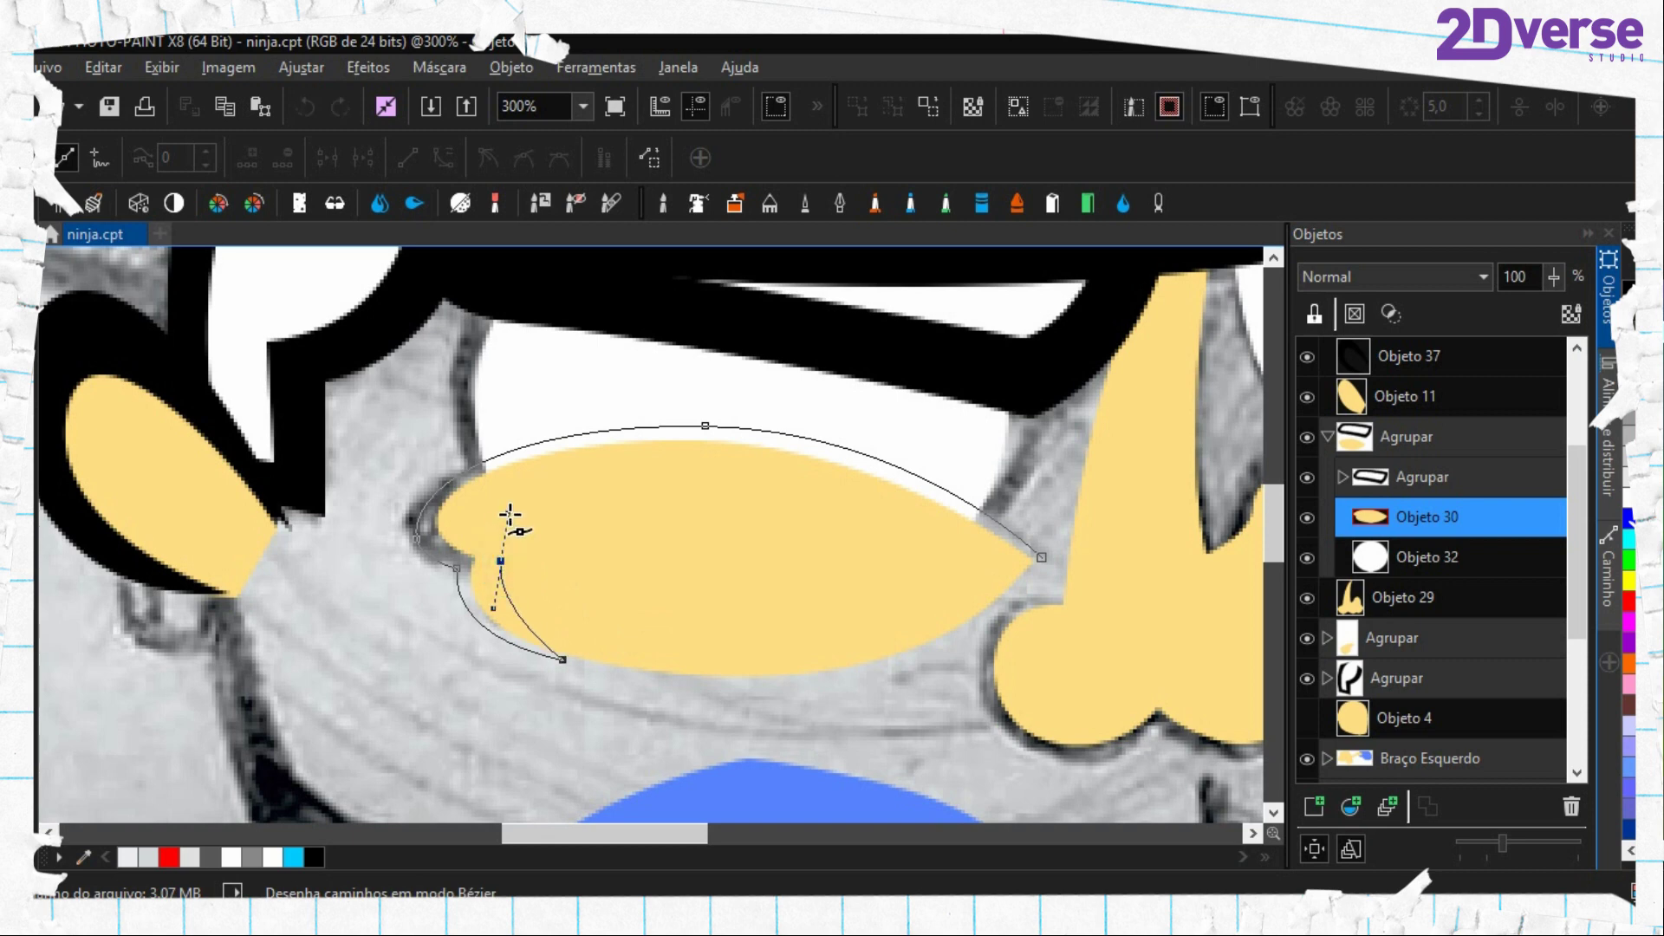
left_click(621, 523)
key("ctrl+z")
Try extending the eyelid's inner crease line toward the middle of the shape, and undo those points
left_click_drag(778, 553, 936, 583)
left_click(794, 504)
key("ctrl+z")
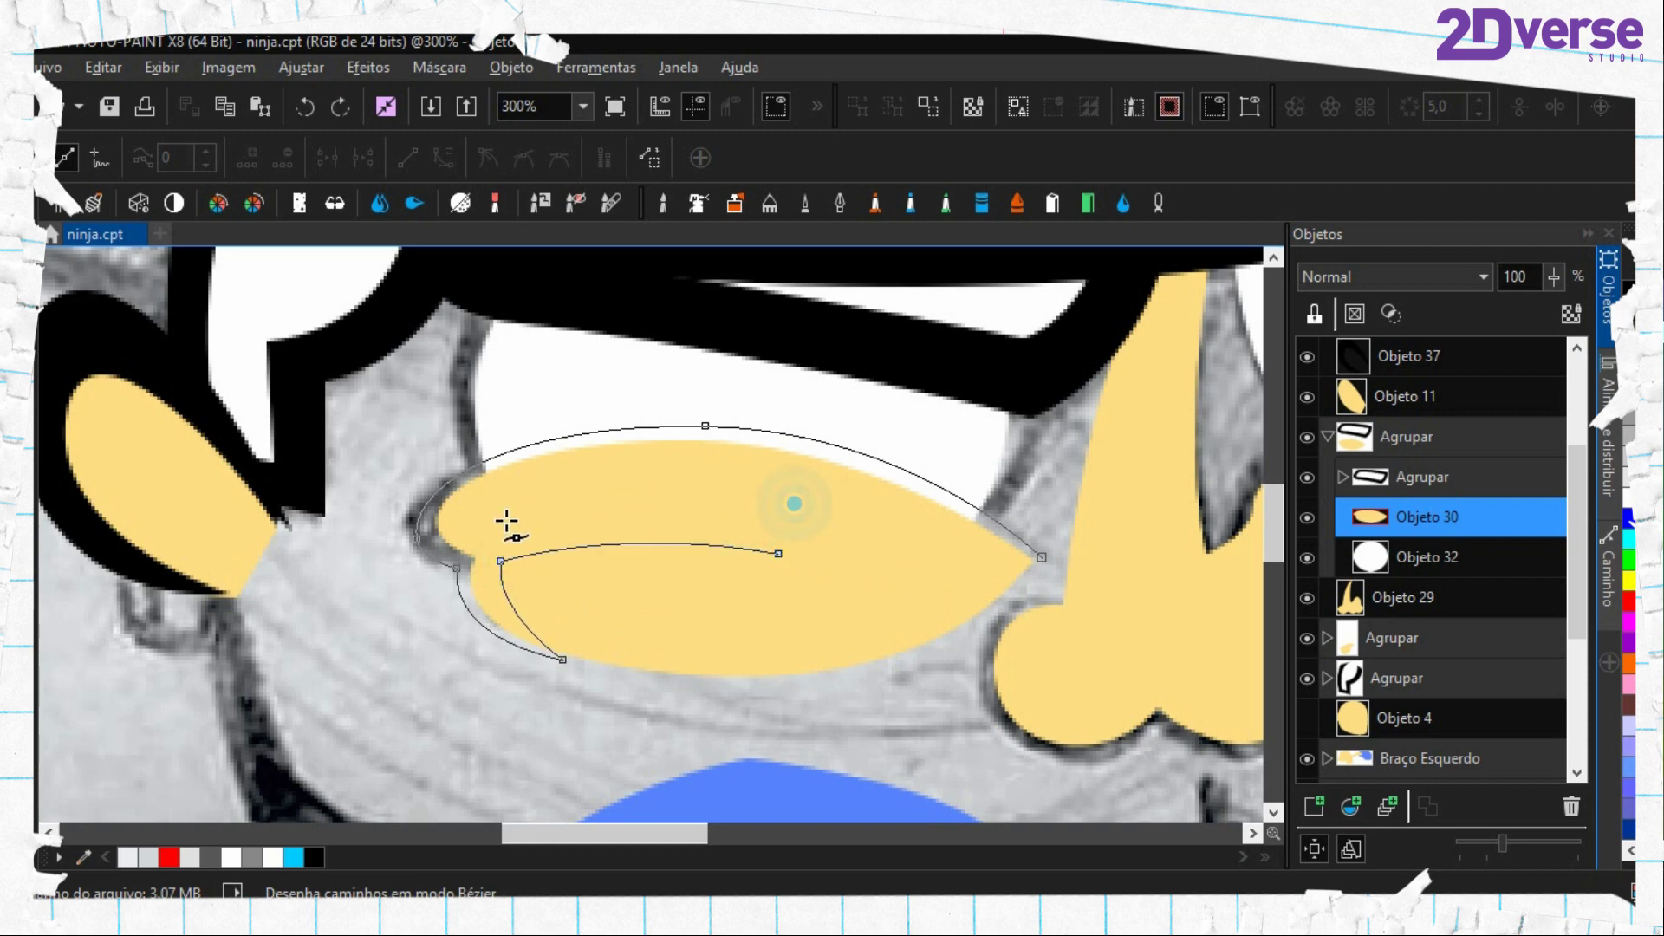
left_click(496, 530)
key("ctrl+z")
key("ctrl+z")
left_click(487, 534)
key("ctrl+z")
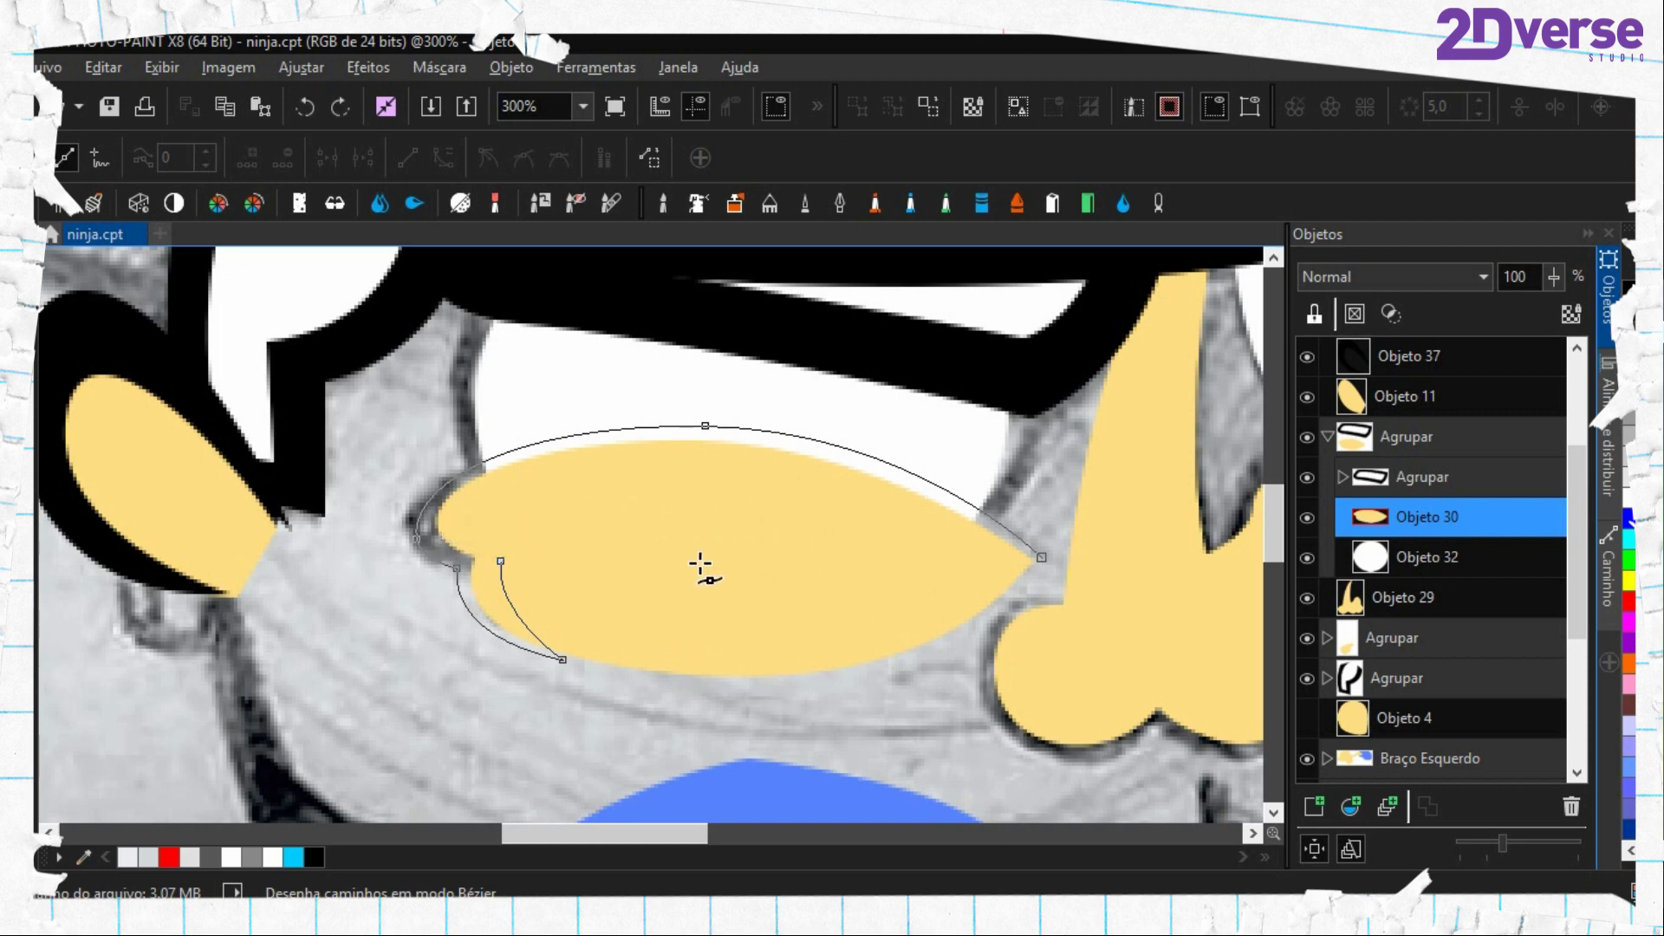
Trace the pointed crease inside the eyelid and curve the path back along the inside of the upper edge
left_click_drag(731, 547, 742, 494)
left_click_drag(483, 532, 323, 560)
left_click(590, 457)
key("ctrl+z")
left_click_drag(577, 469, 740, 450)
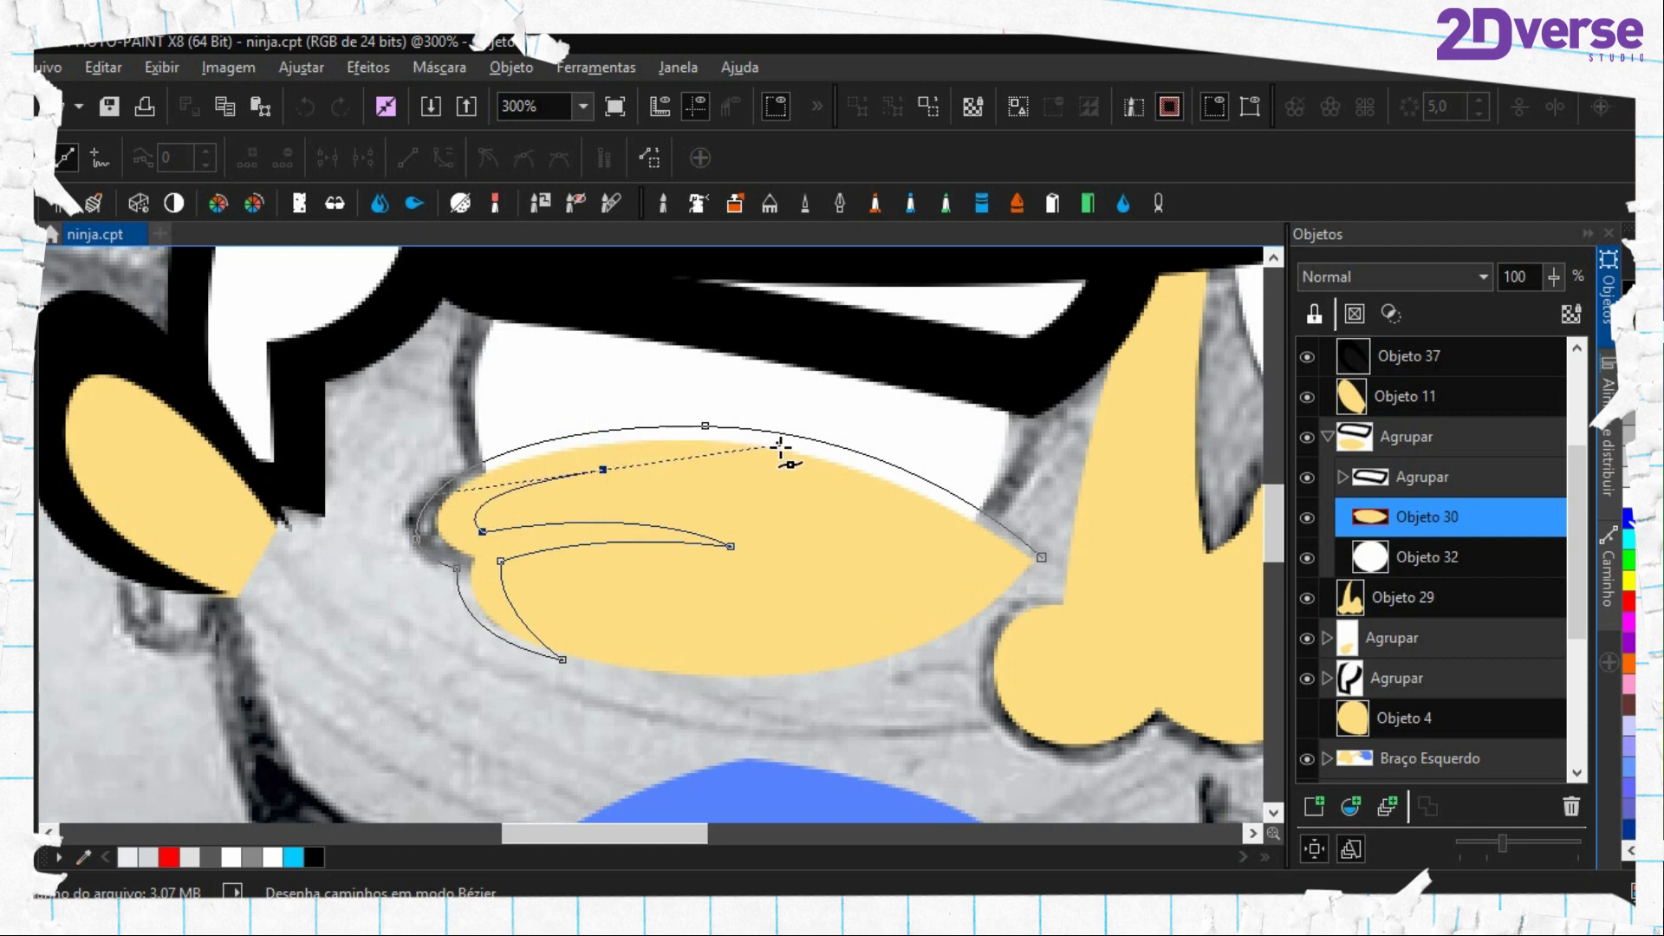
Close the eyelid contour at its right tip and convert it into a mask
left_click(1037, 560)
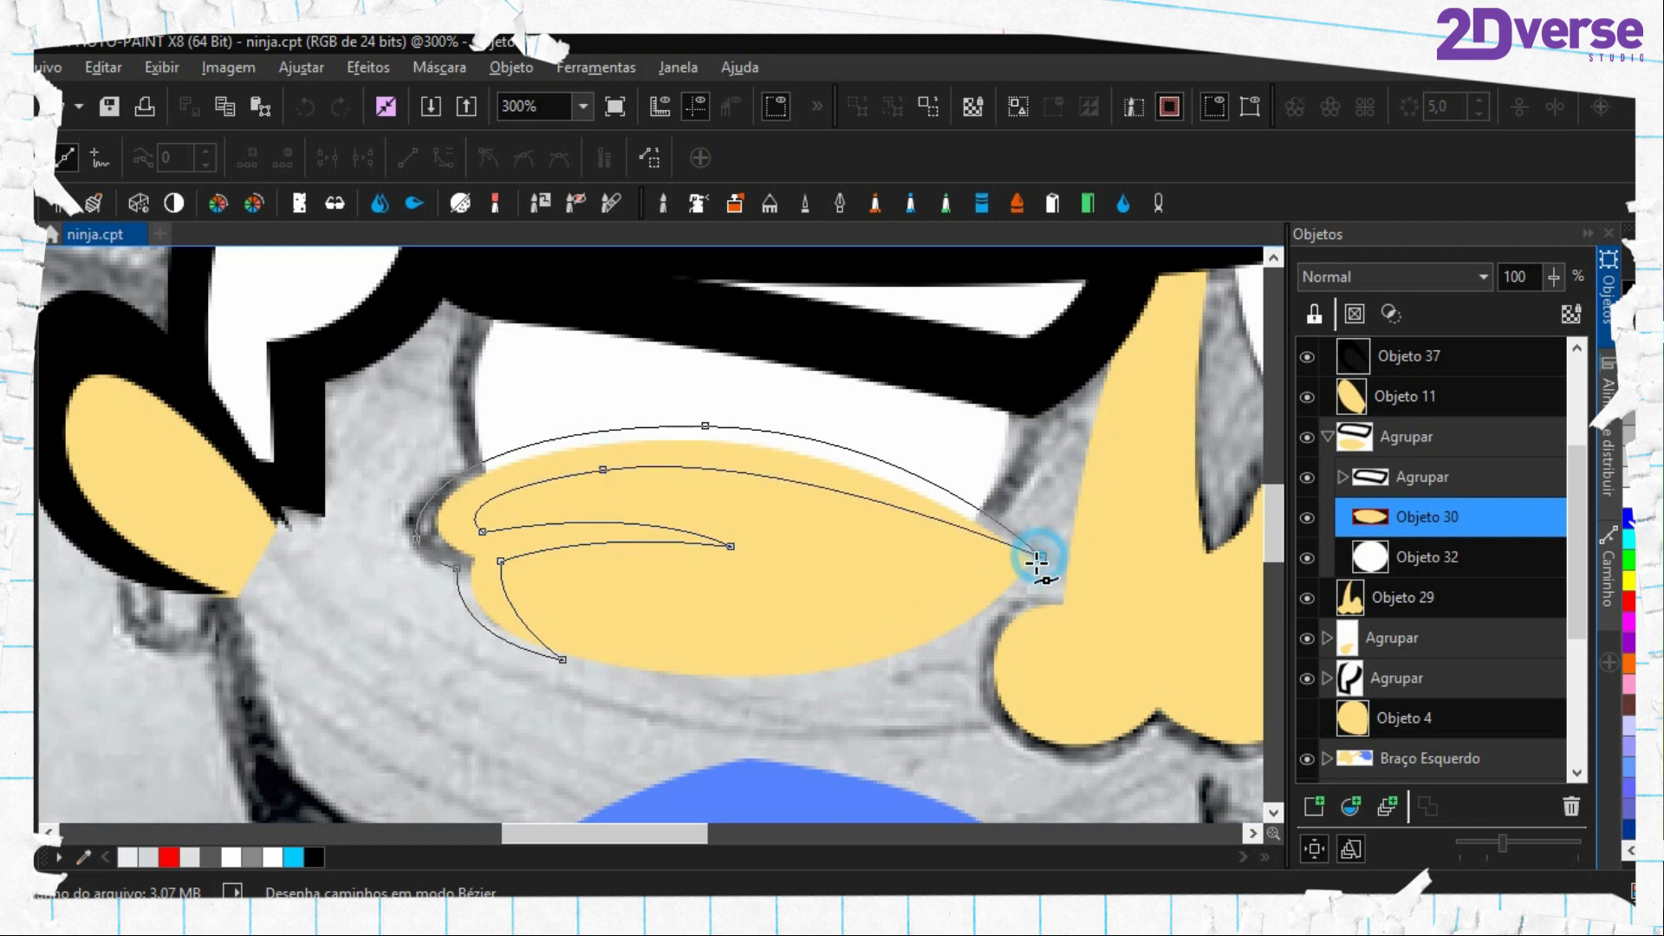
key("ctrl+z")
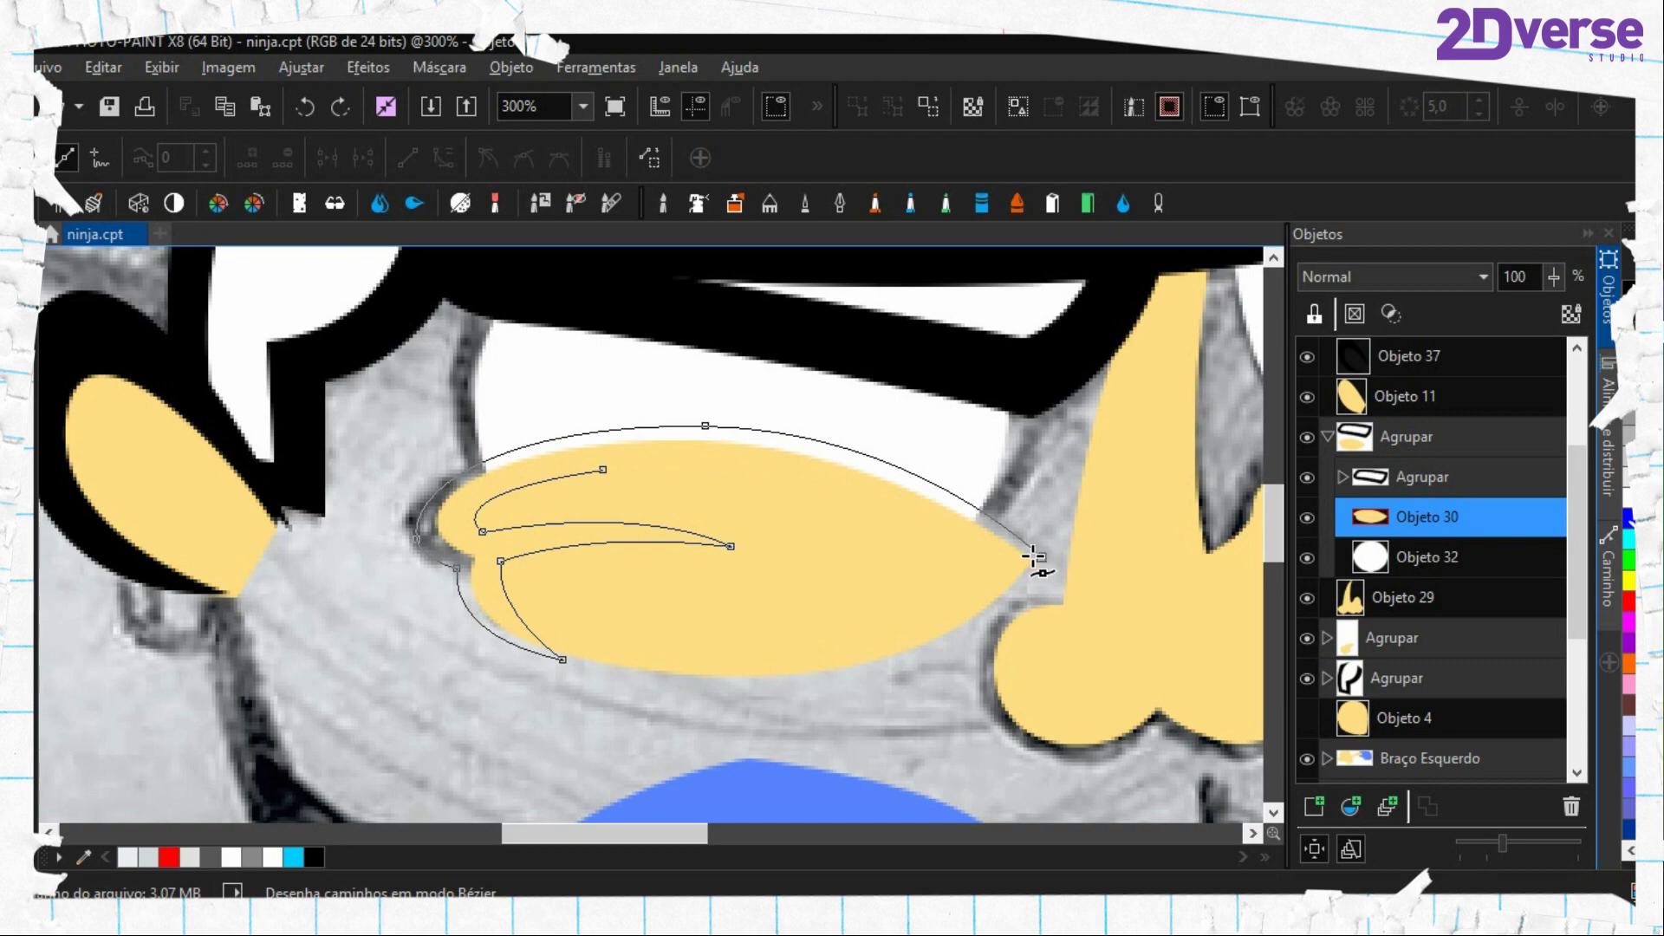
left_click_drag(1036, 557, 1245, 685)
left_click(1040, 555)
key("ctrl+shift+m")
left_click_drag(920, 520, 806, 710)
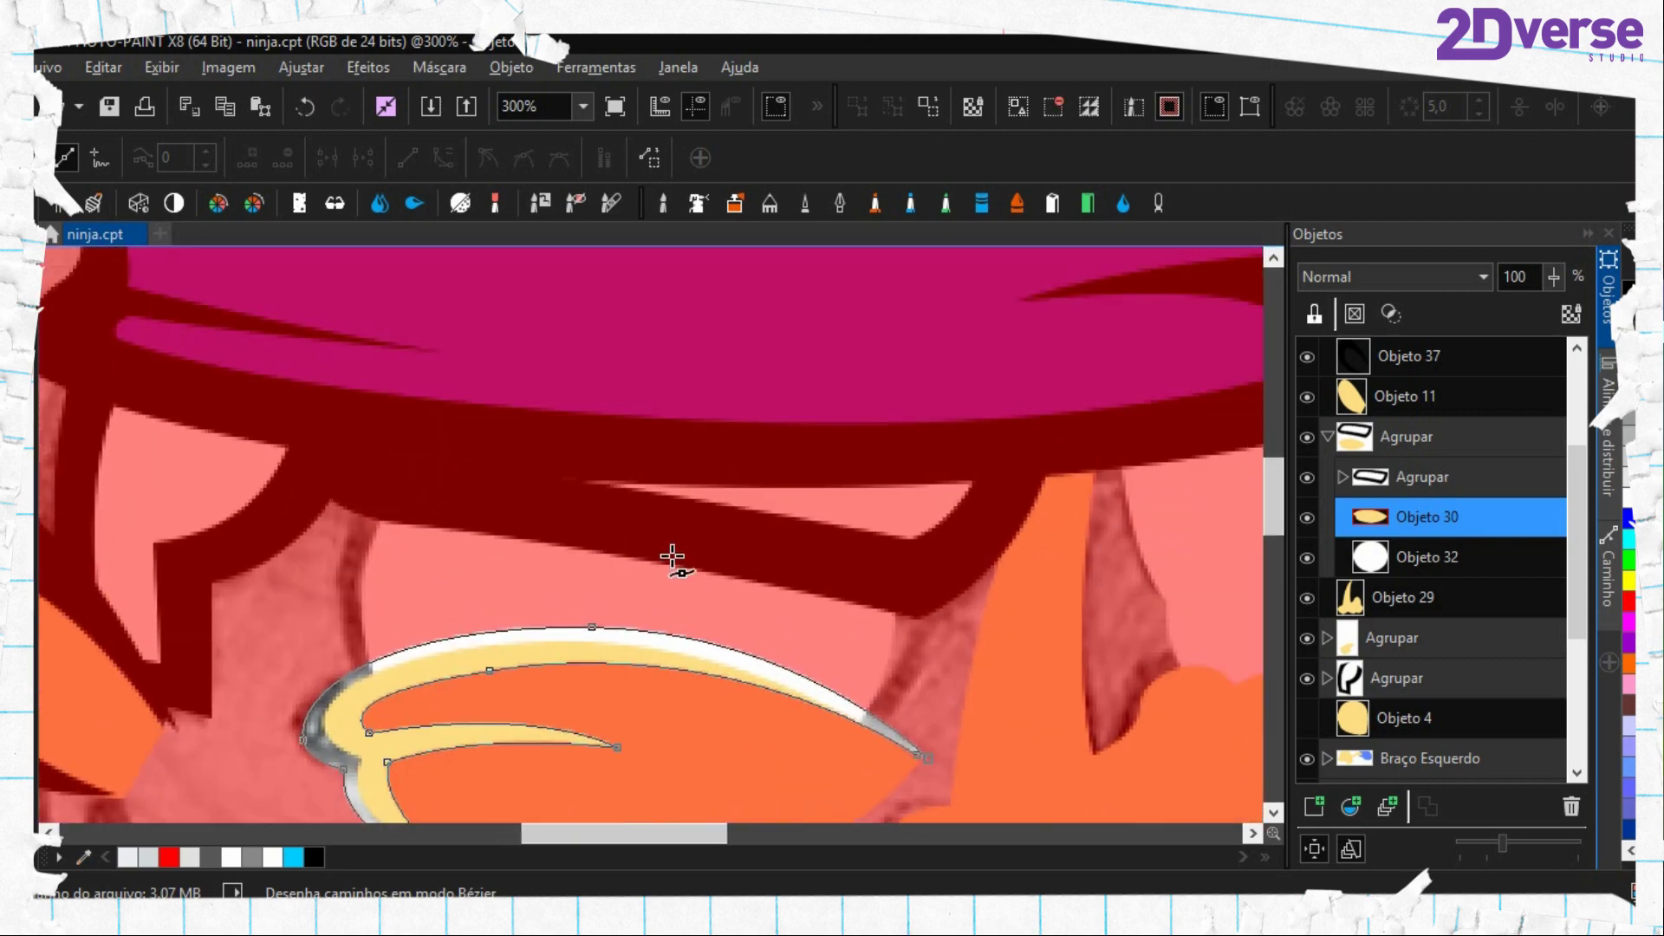
scroll(389, 584, "down", 3)
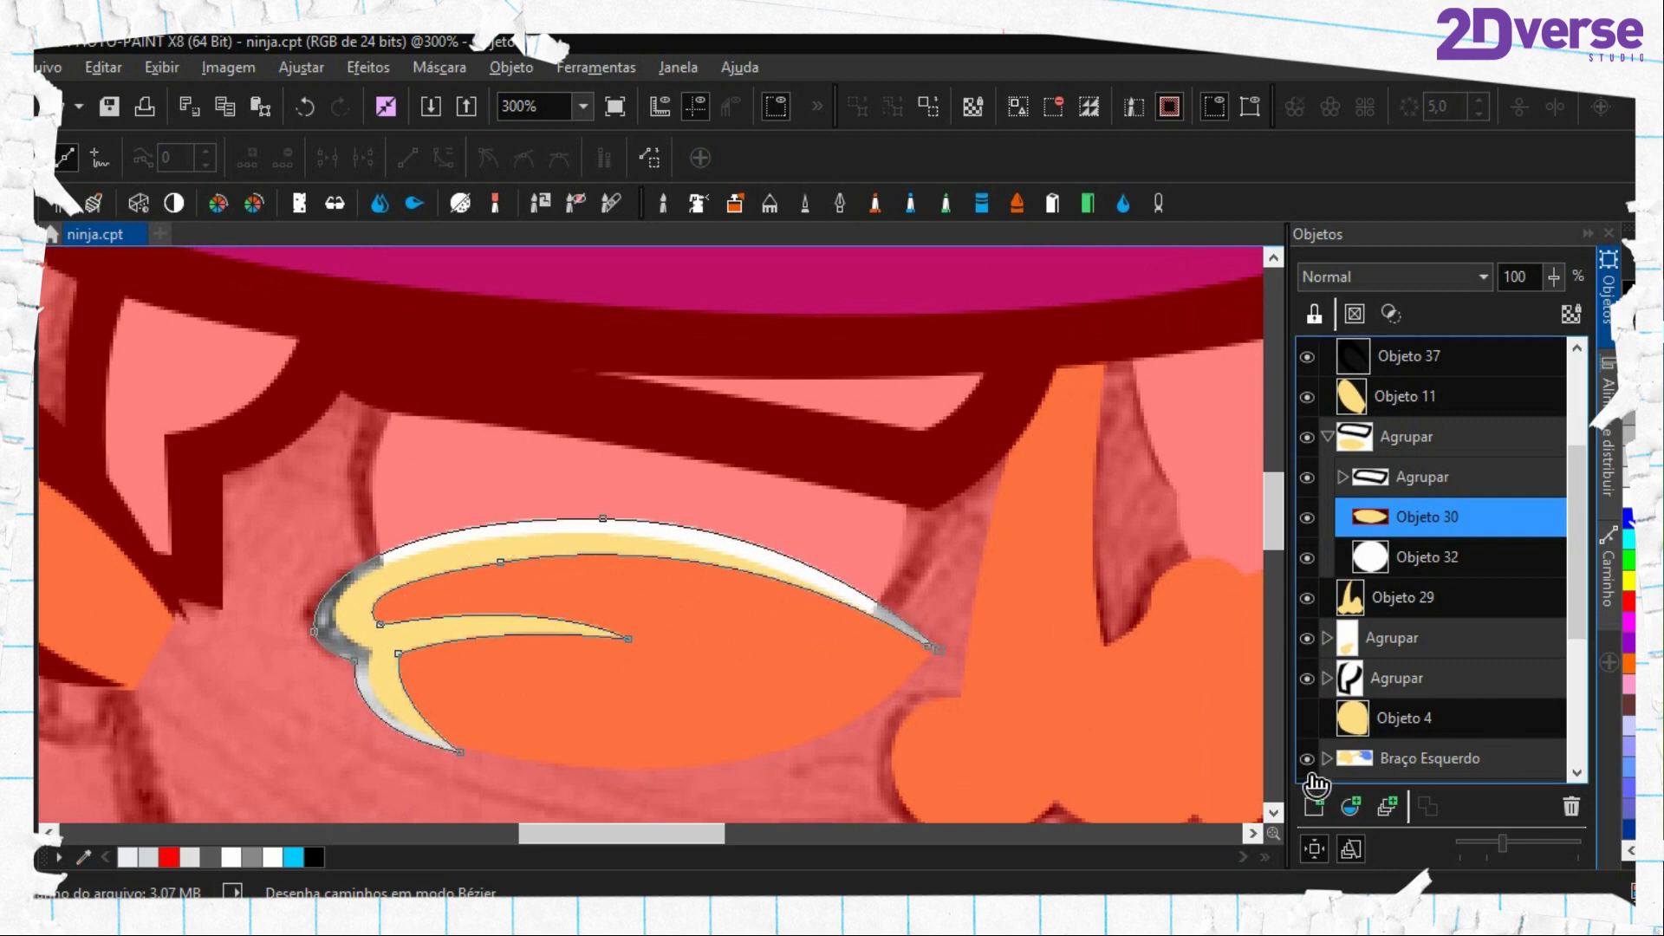
Fill the eyelid outline mask with black on a new object above Objeto 30, and clear the mask and path
left_click(1313, 805)
key("f")
left_click(793, 576)
key("ctrl+shift+r")
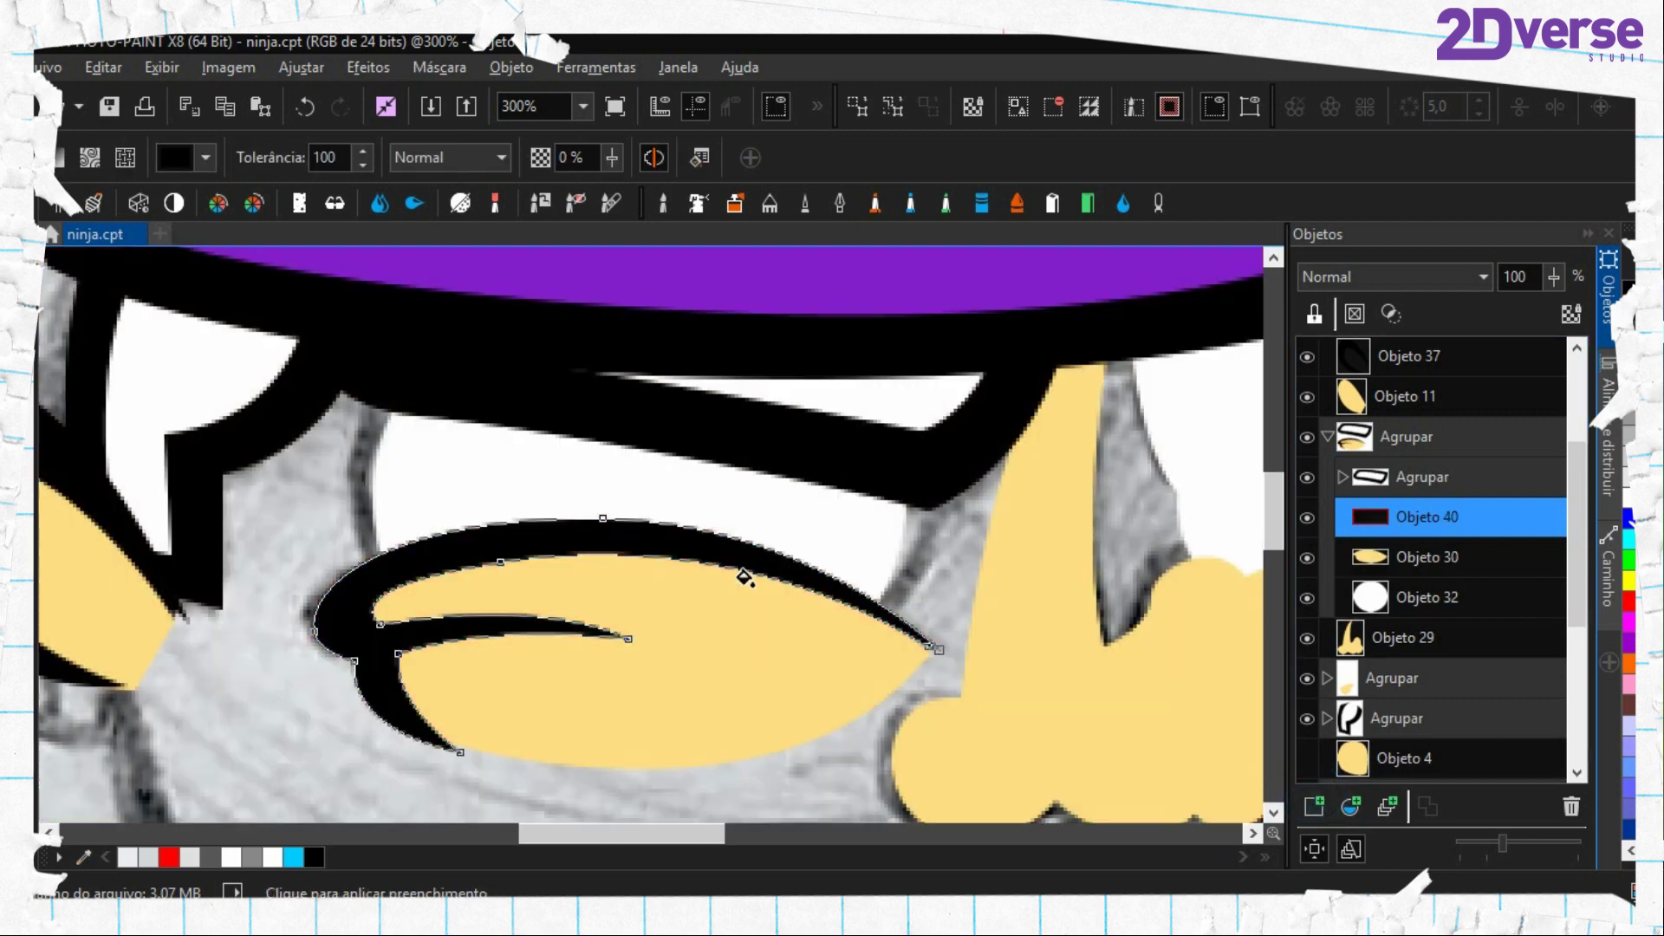
key("period")
right_click(736, 580)
left_click(832, 718)
scroll(827, 558, "down", 2)
scroll(719, 493, "up", 3)
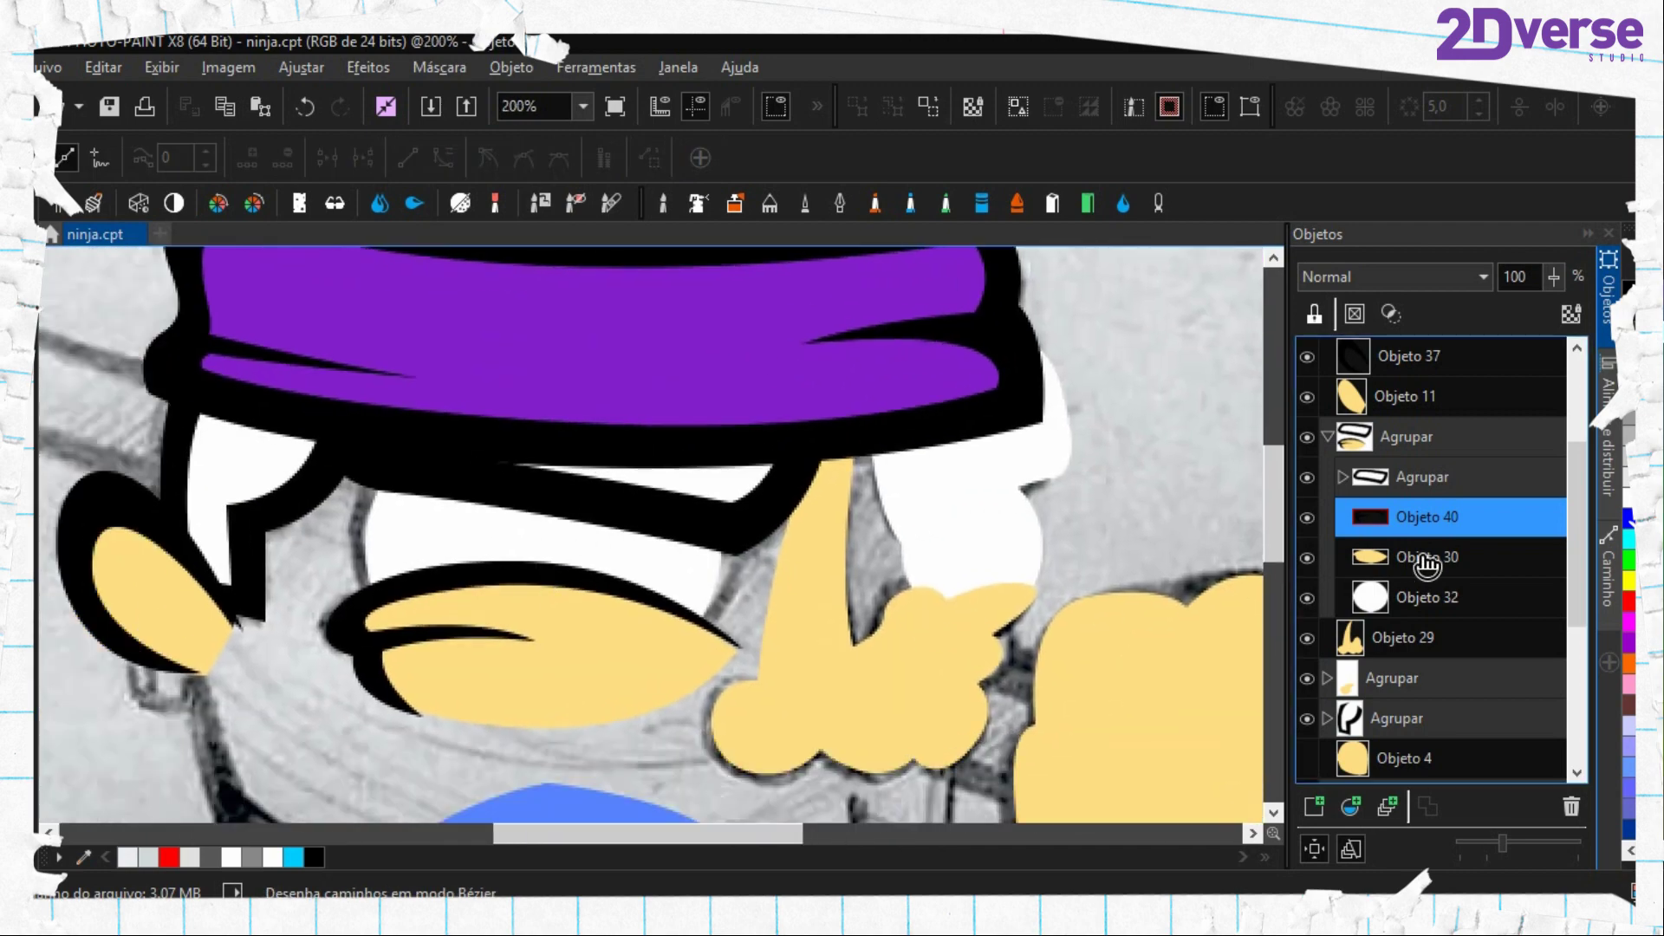
Hide the eyebrow group that covers the upper part of the white eye
left_click(1356, 594)
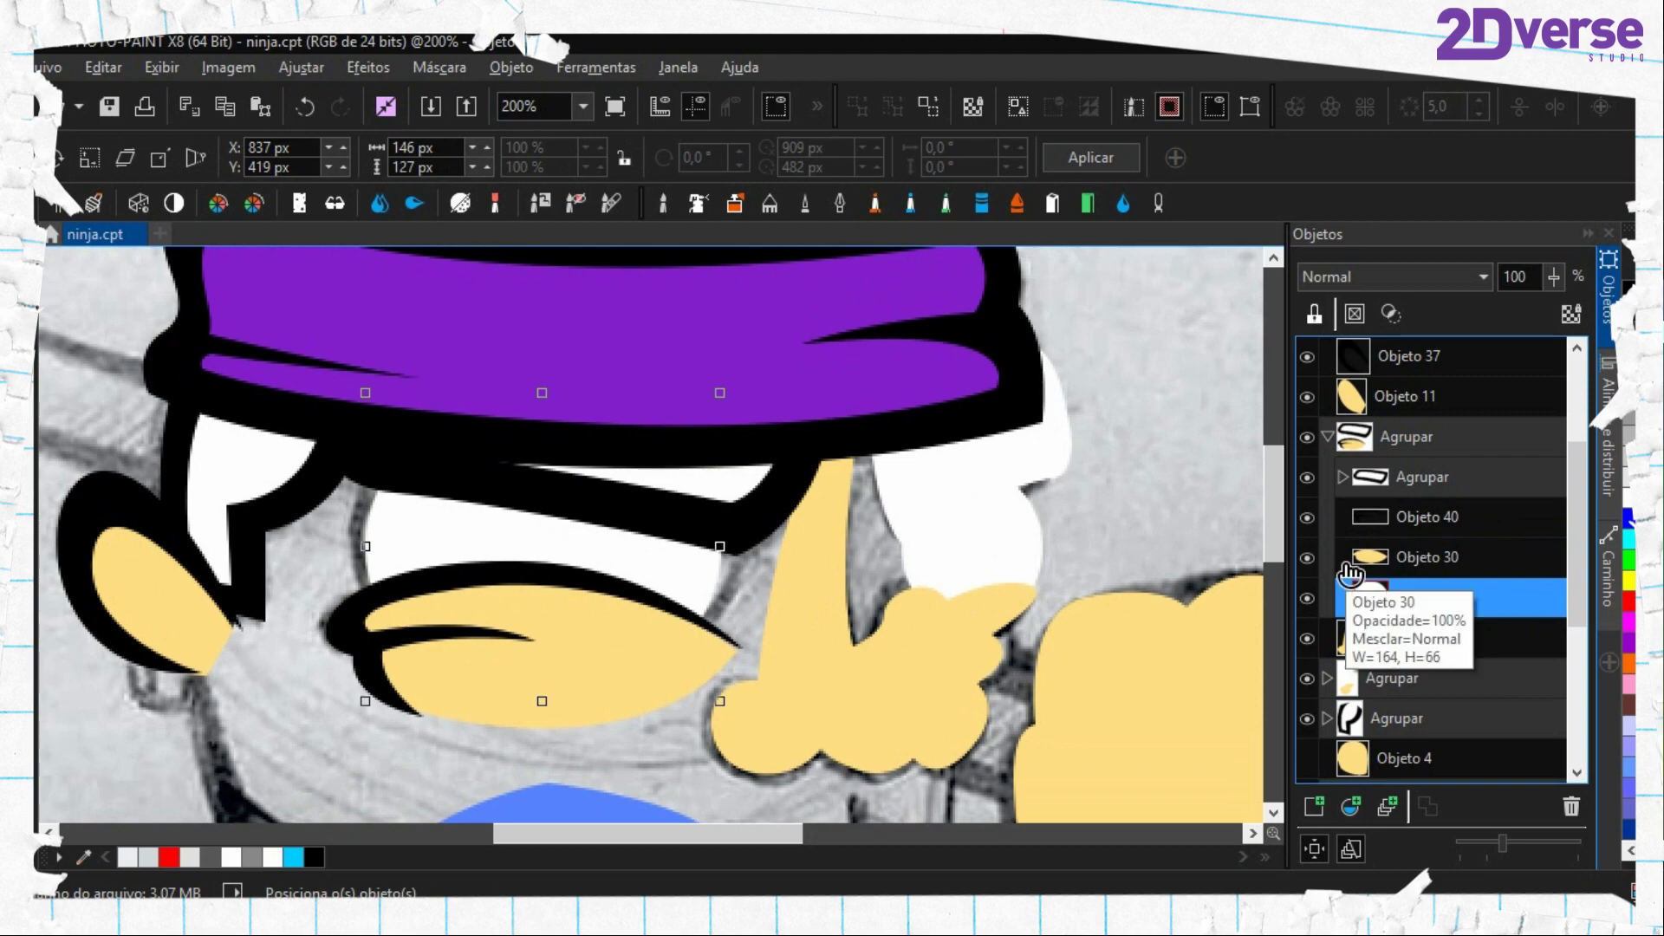
scroll(728, 465, "down", 4)
left_click_drag(847, 594, 767, 467)
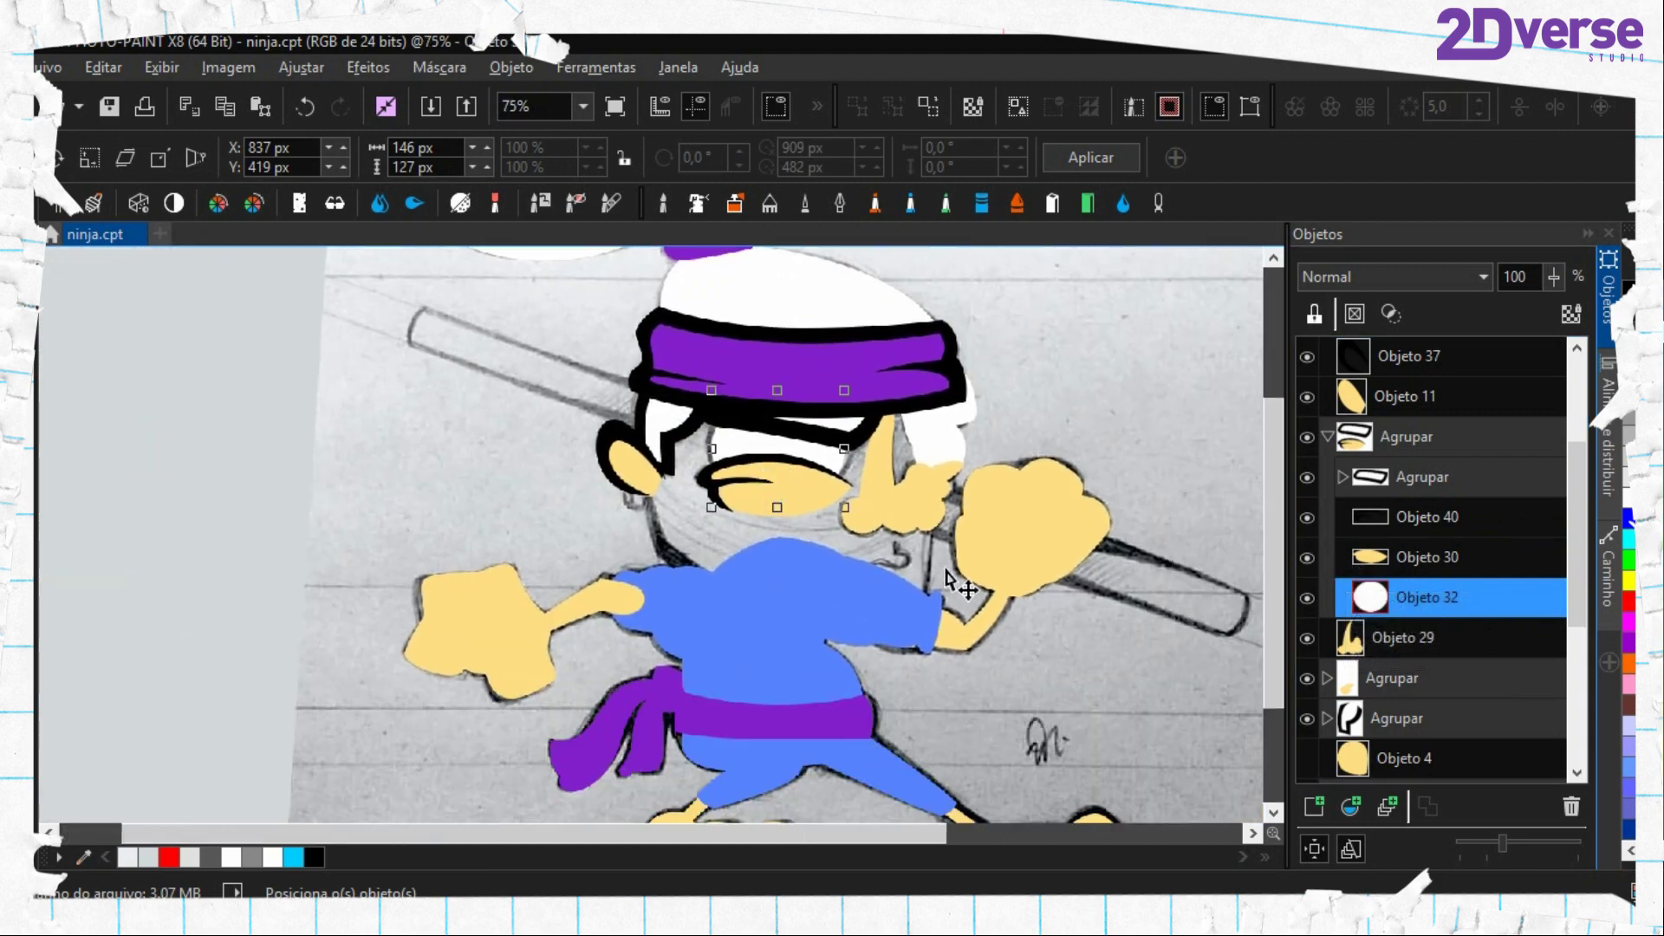
scroll(787, 499, "up", 1)
scroll(646, 481, "up", 1)
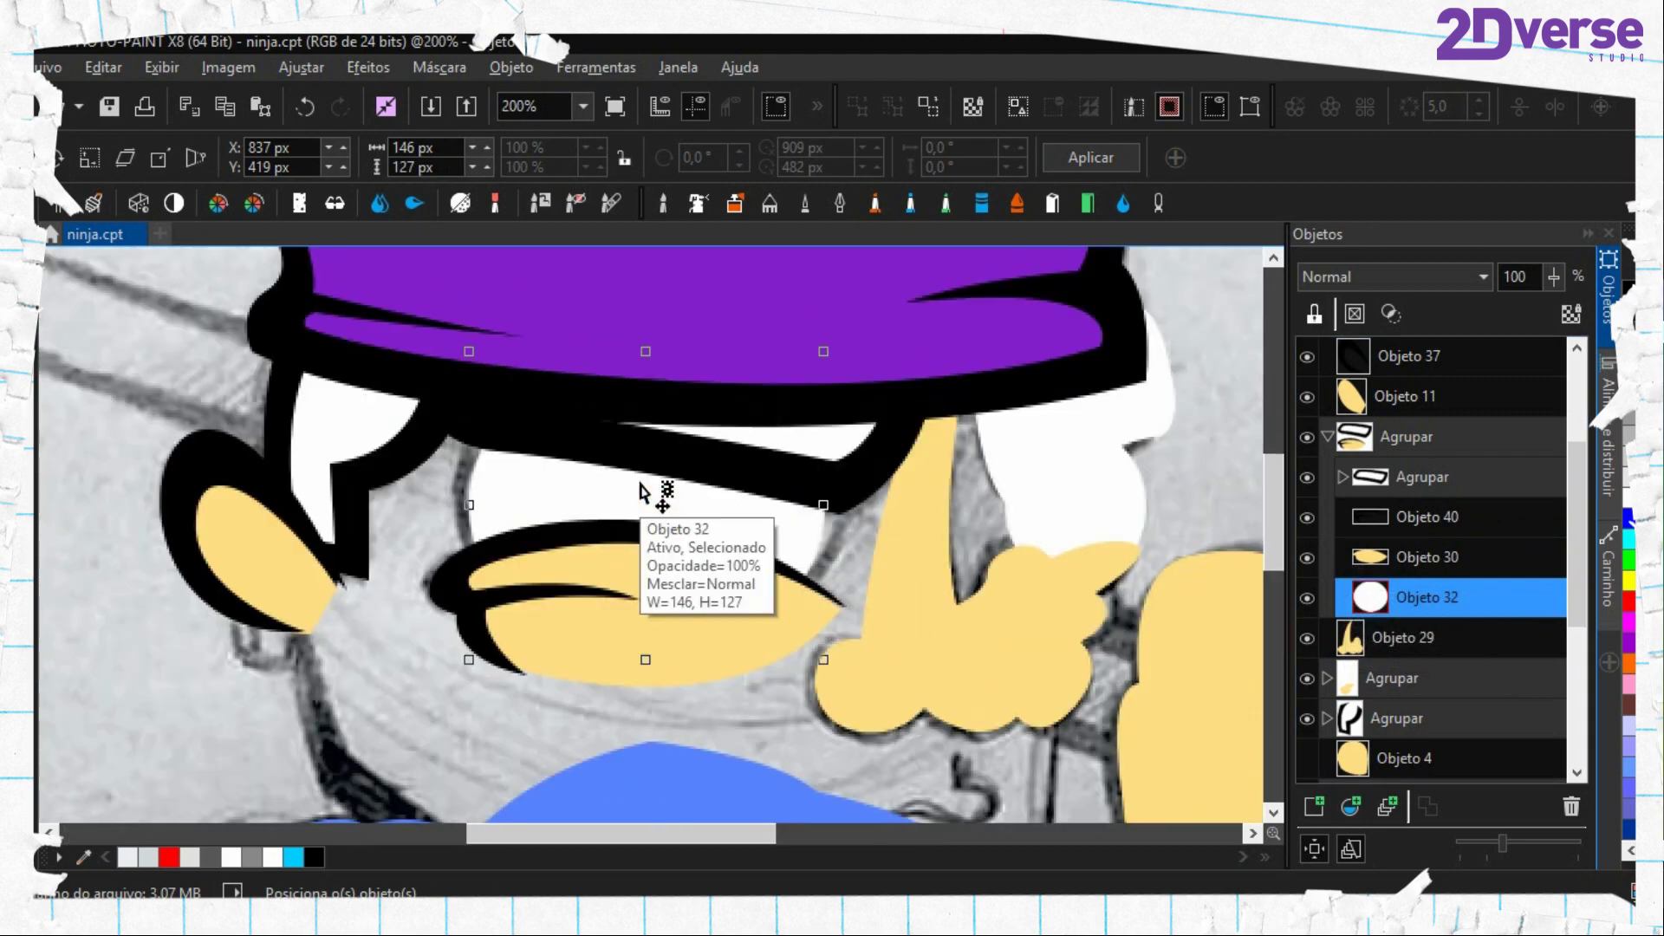
scroll(615, 525, "up", 1)
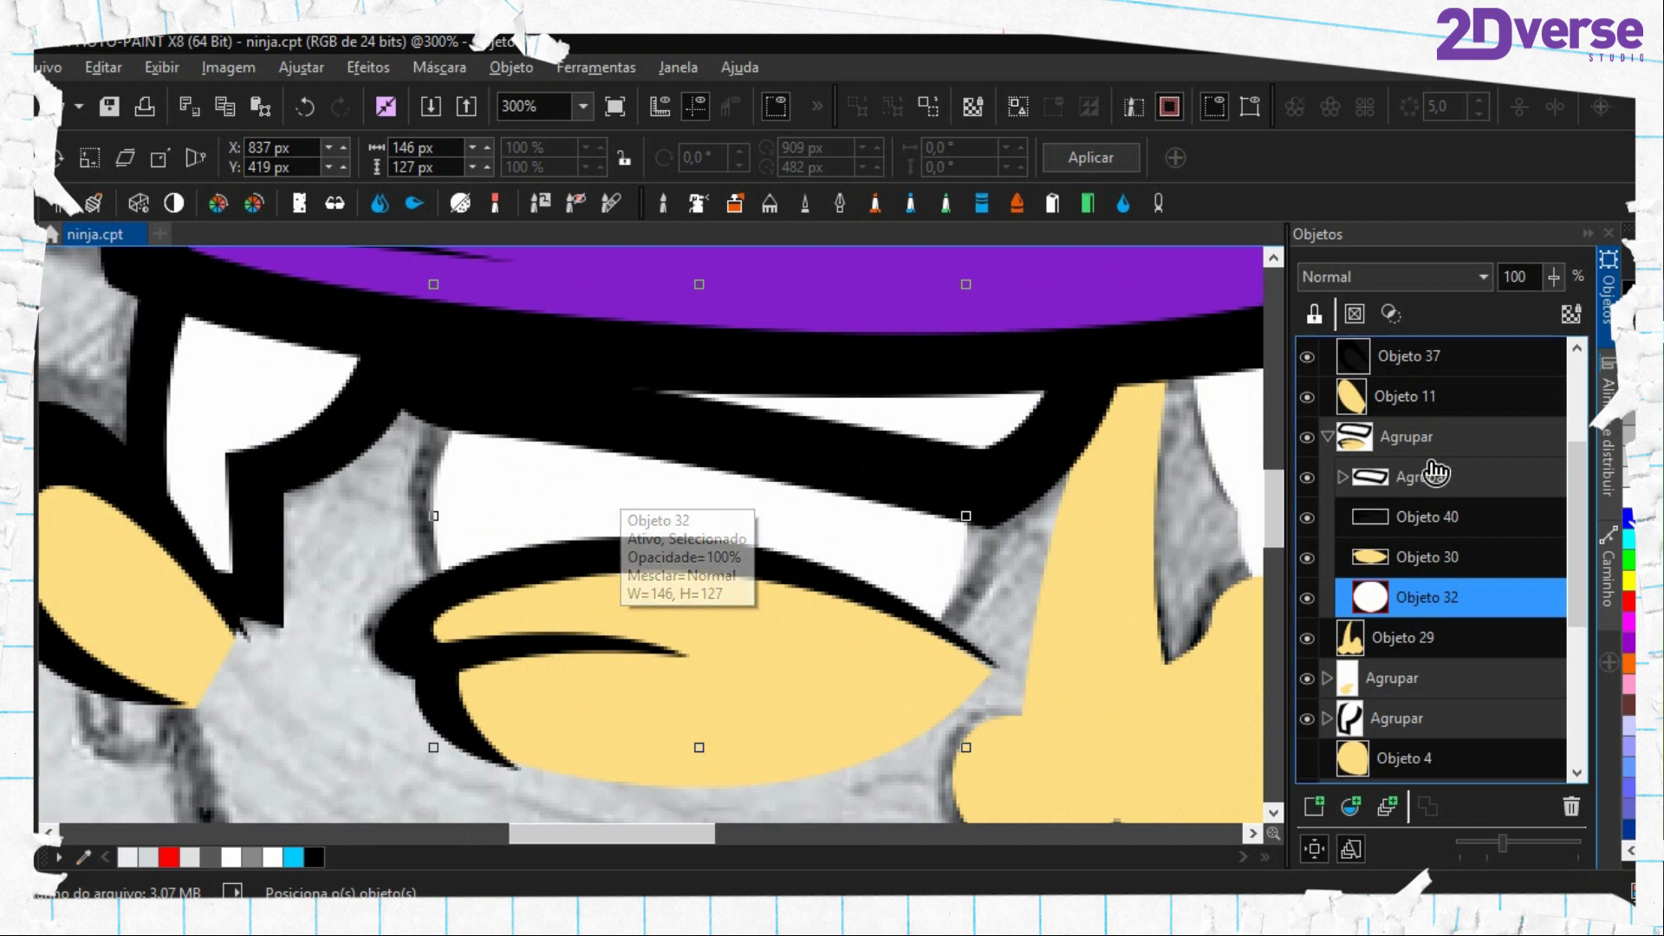
left_click(1343, 478)
left_click(1342, 477)
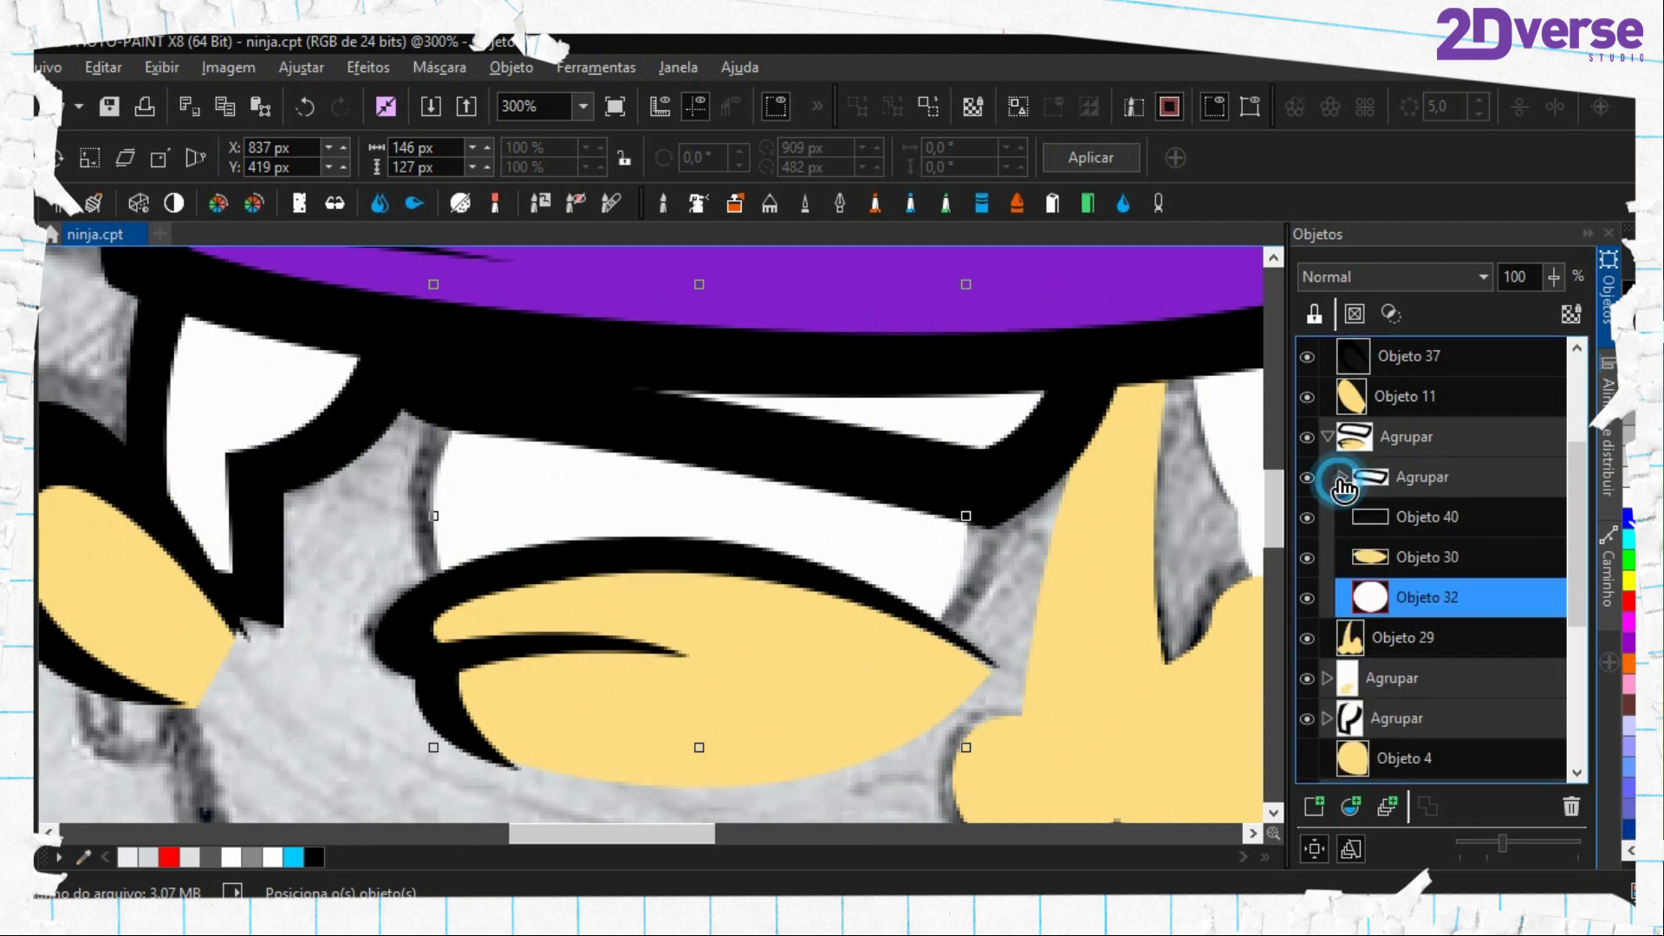
left_click(1309, 477)
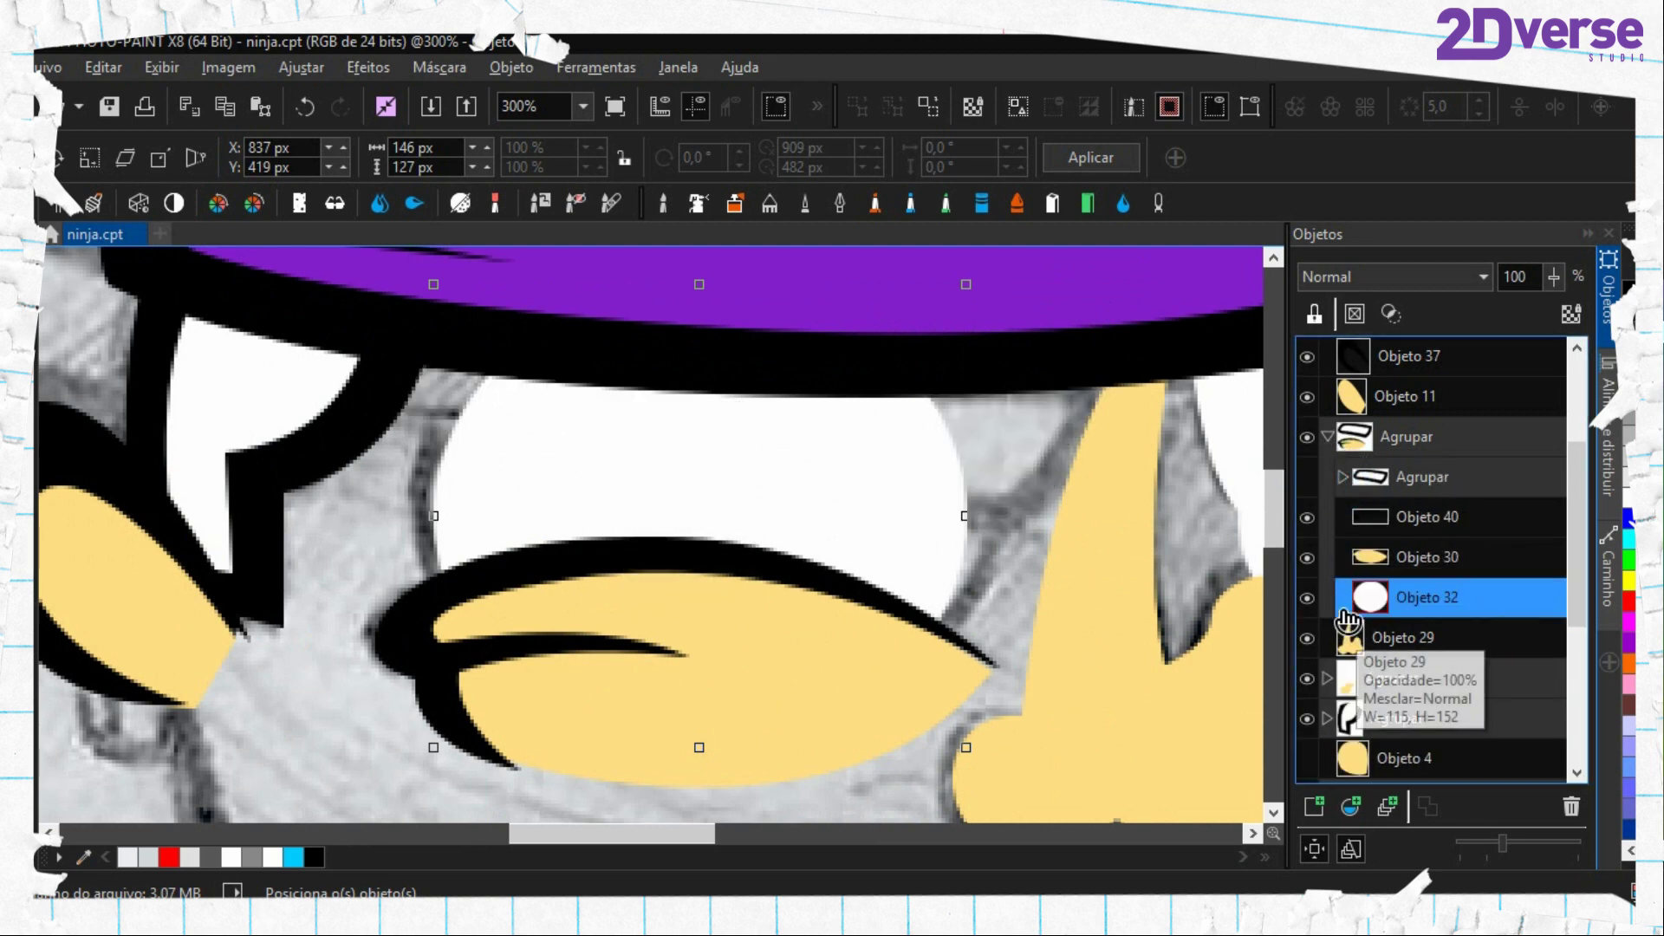
Group the eyelid's Objeto 30 with its outline Objeto 40, and hide that group and the headband group
left_click(1376, 562)
left_click(1421, 516, "shift")
left_click(1387, 806)
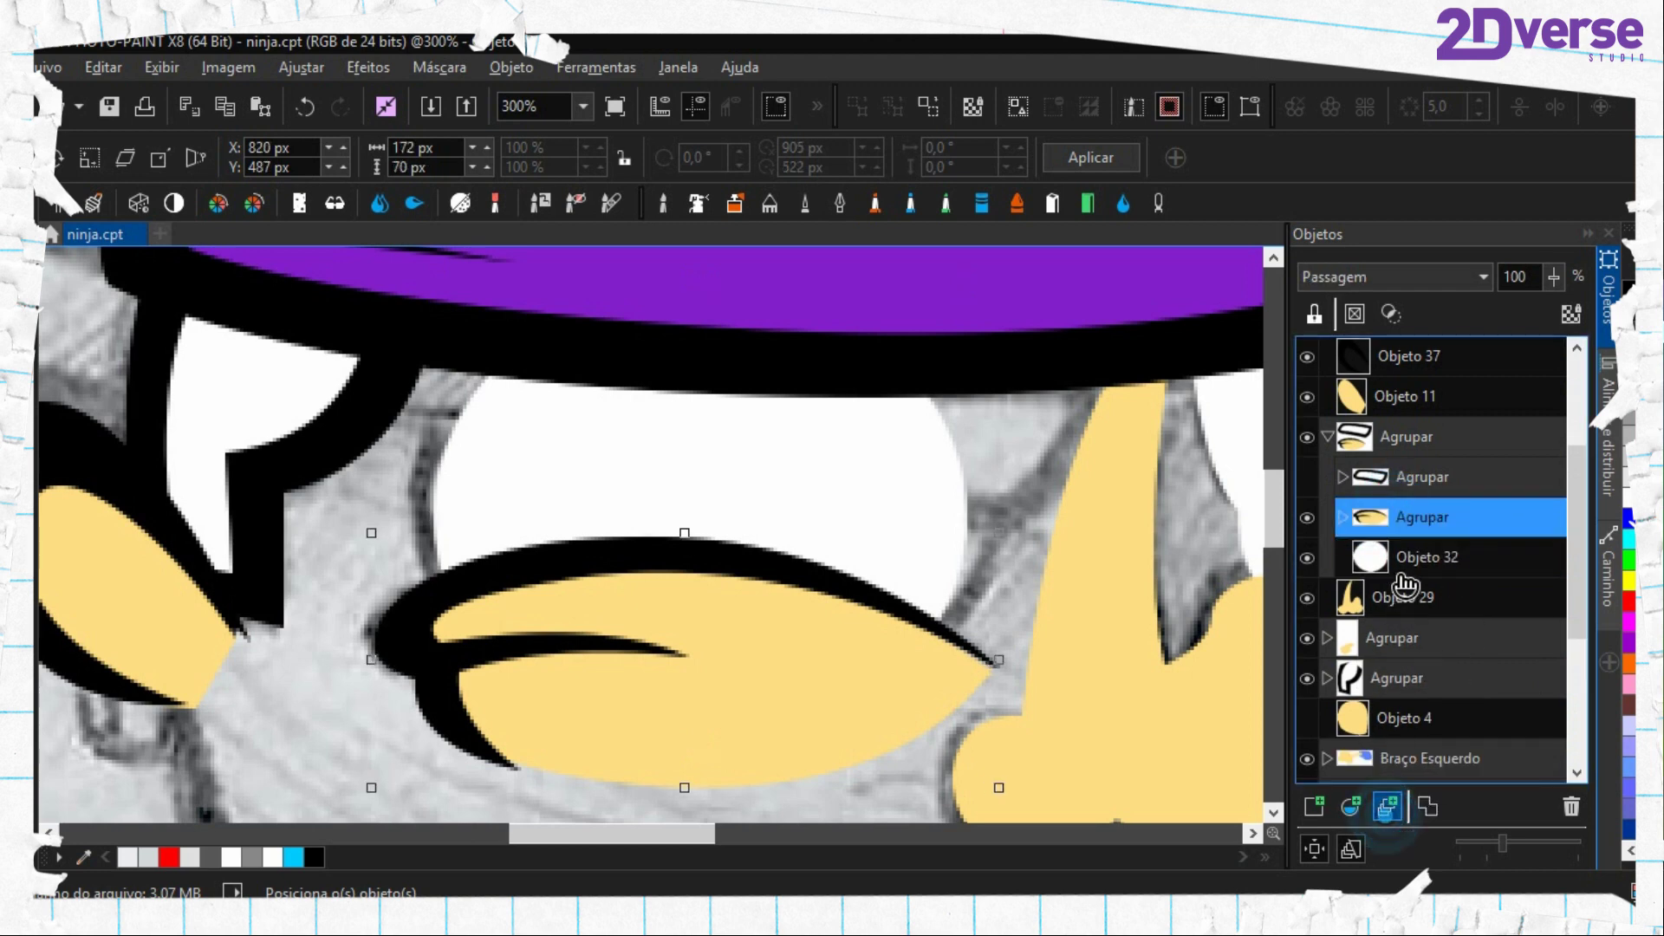
left_click(1307, 517)
scroll(1334, 434, "up", 2)
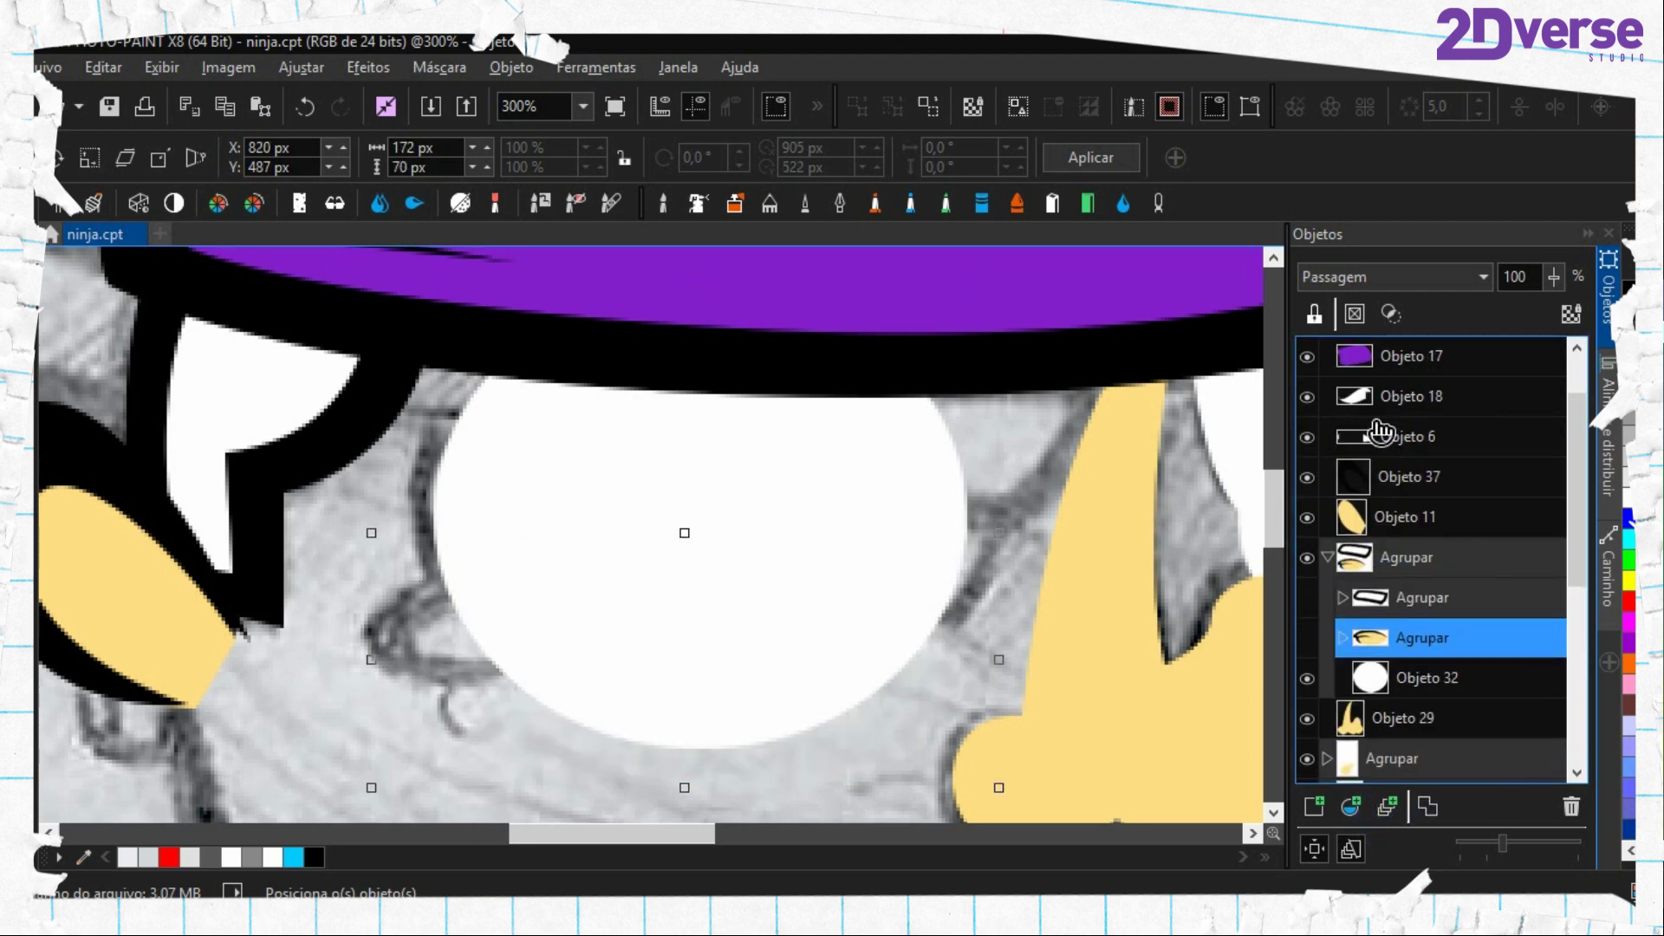
left_click(1307, 396)
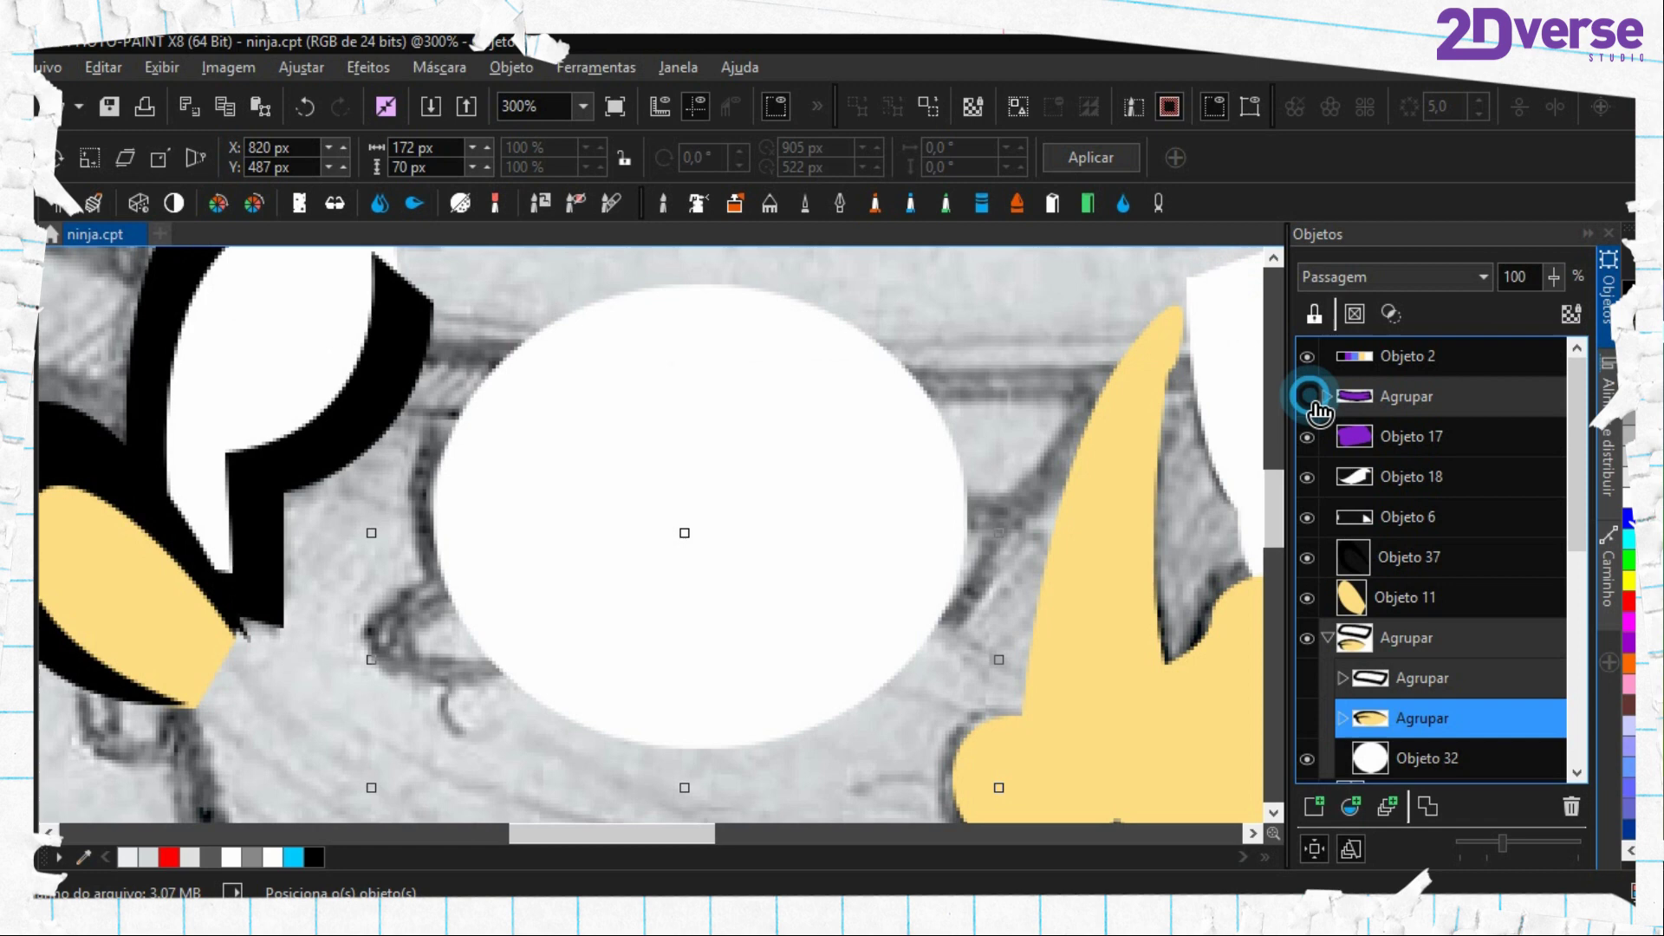
Draw a black ellipse about 169 × 151 px around the white eye and place it below Objeto 32
left_click(1372, 617)
left_click(1377, 758)
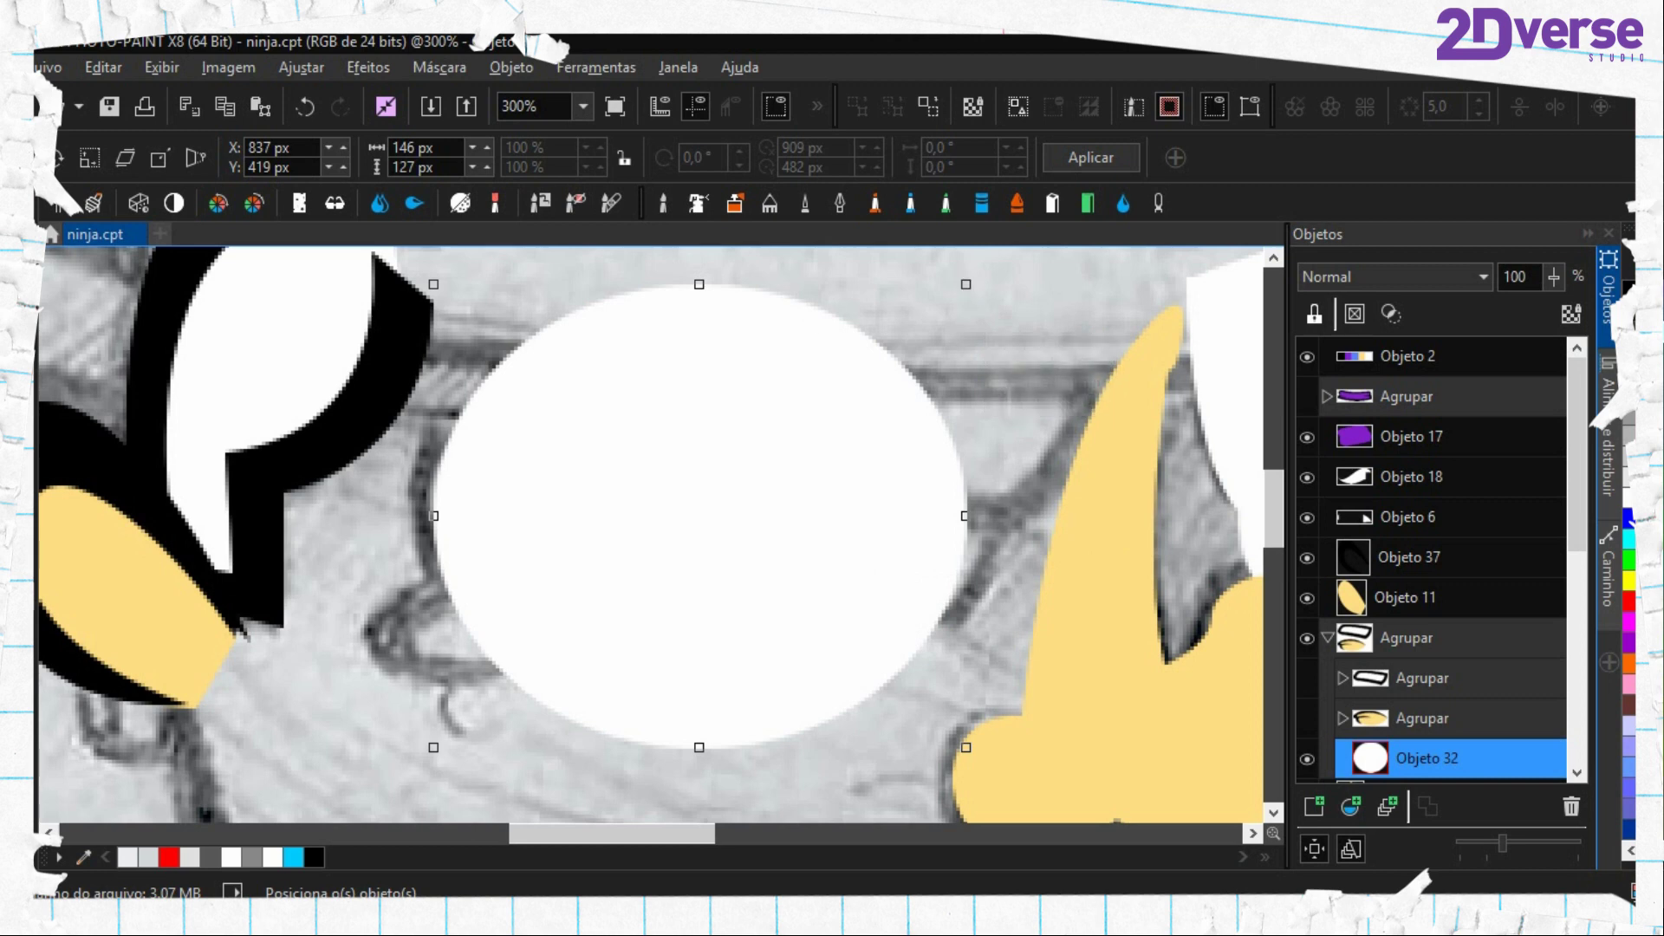
left_click(26, 598)
left_click(86, 623)
scroll(644, 496, "down", 1)
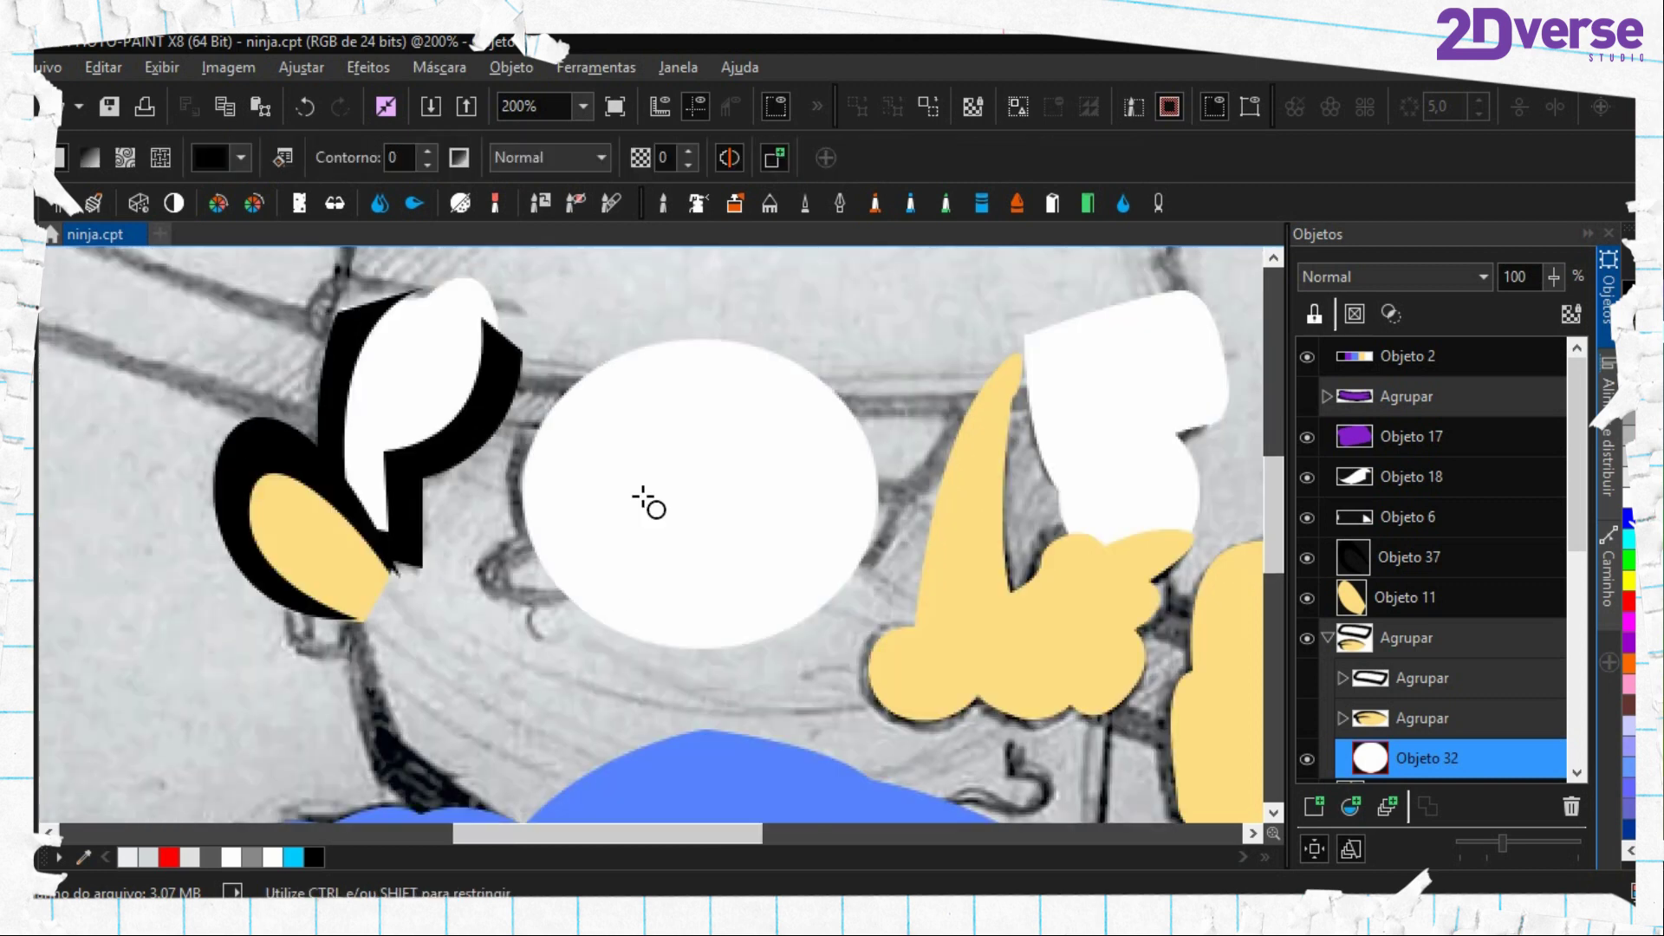
left_click_drag(500, 310, 907, 678)
left_click_drag(1406, 369, 1460, 530)
key("o")
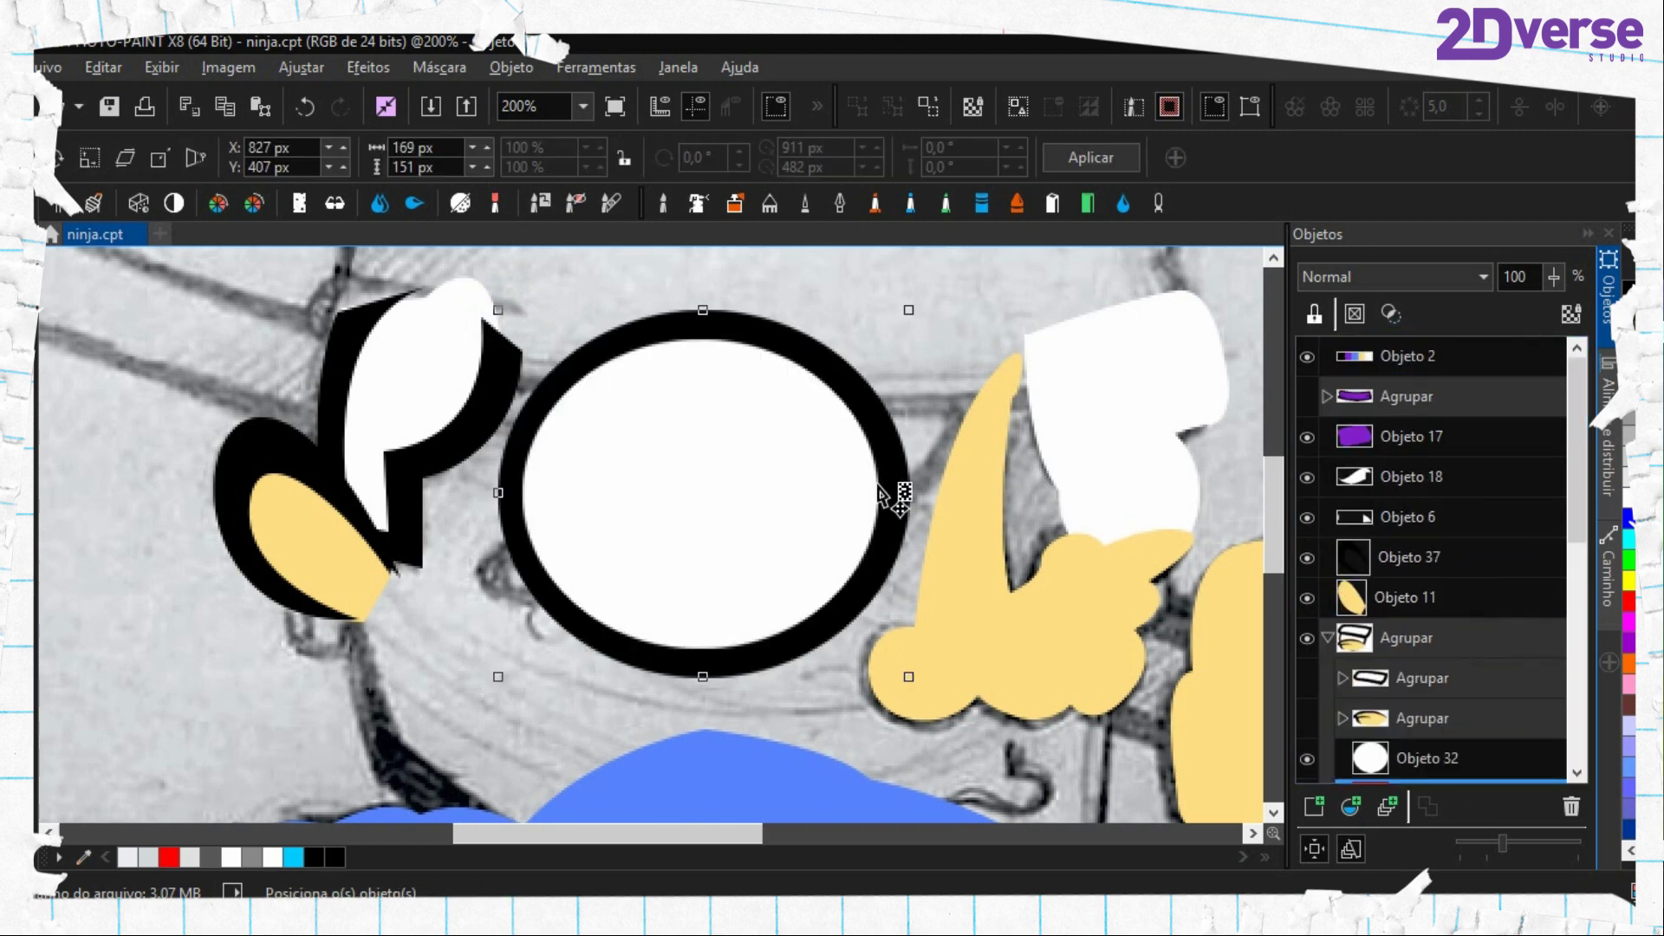
Scale the white eye and its black ellipse together down to about 163 × 146 px
scroll(1403, 607, "down", 1)
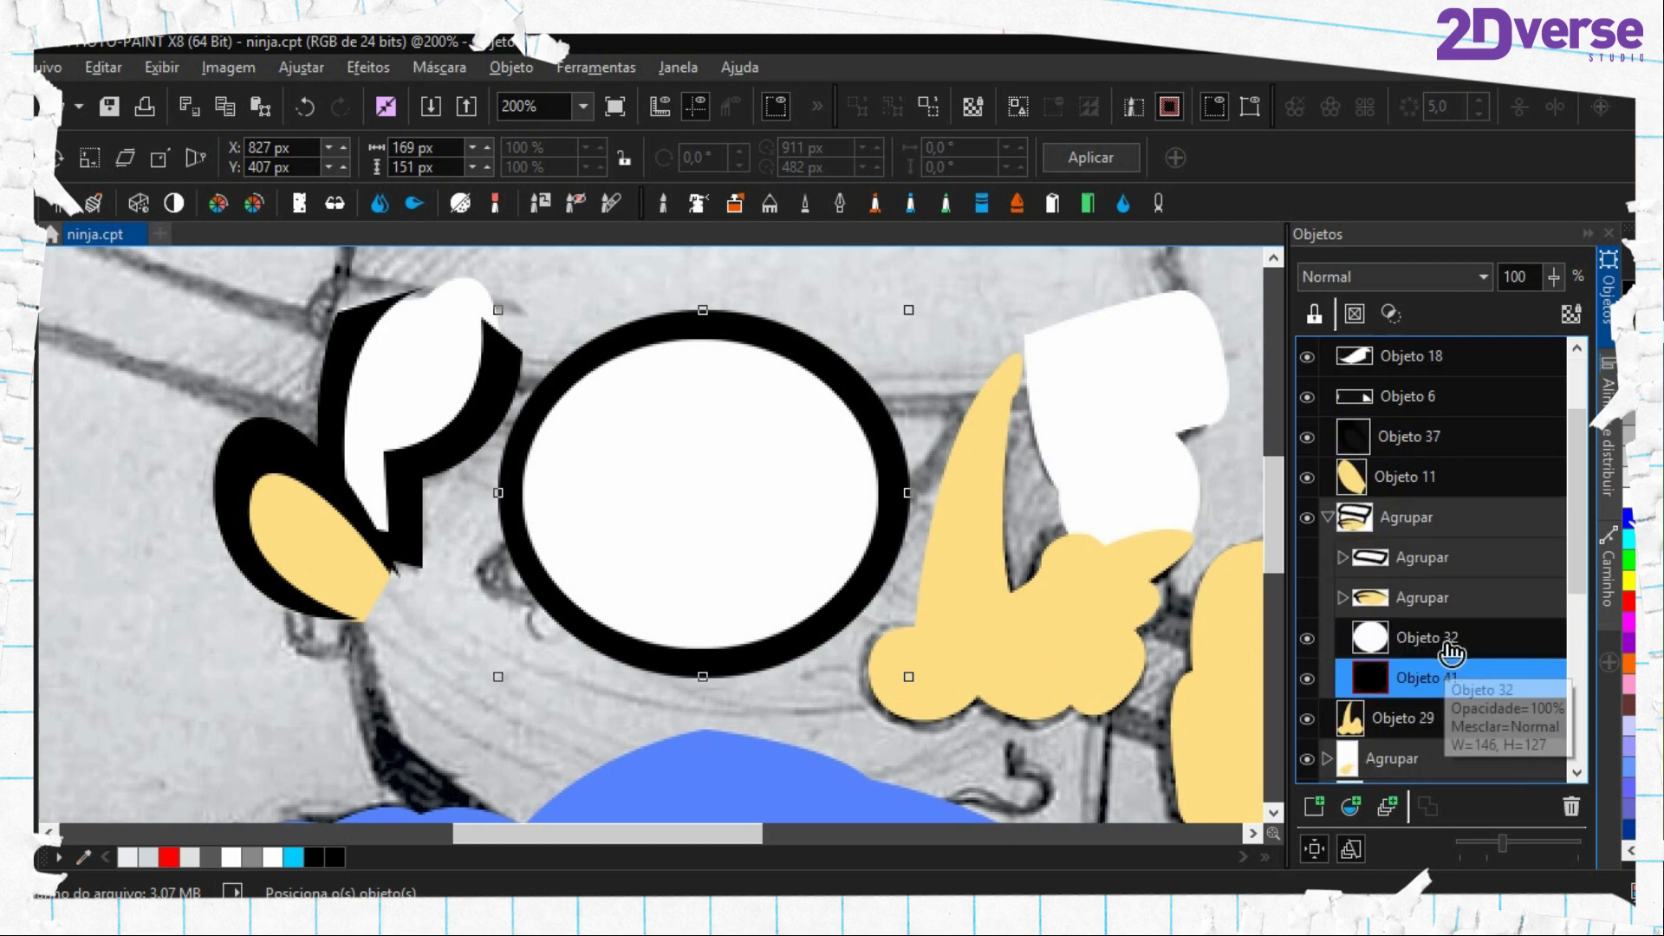
left_click(1417, 641)
left_click(1414, 680, "ctrl")
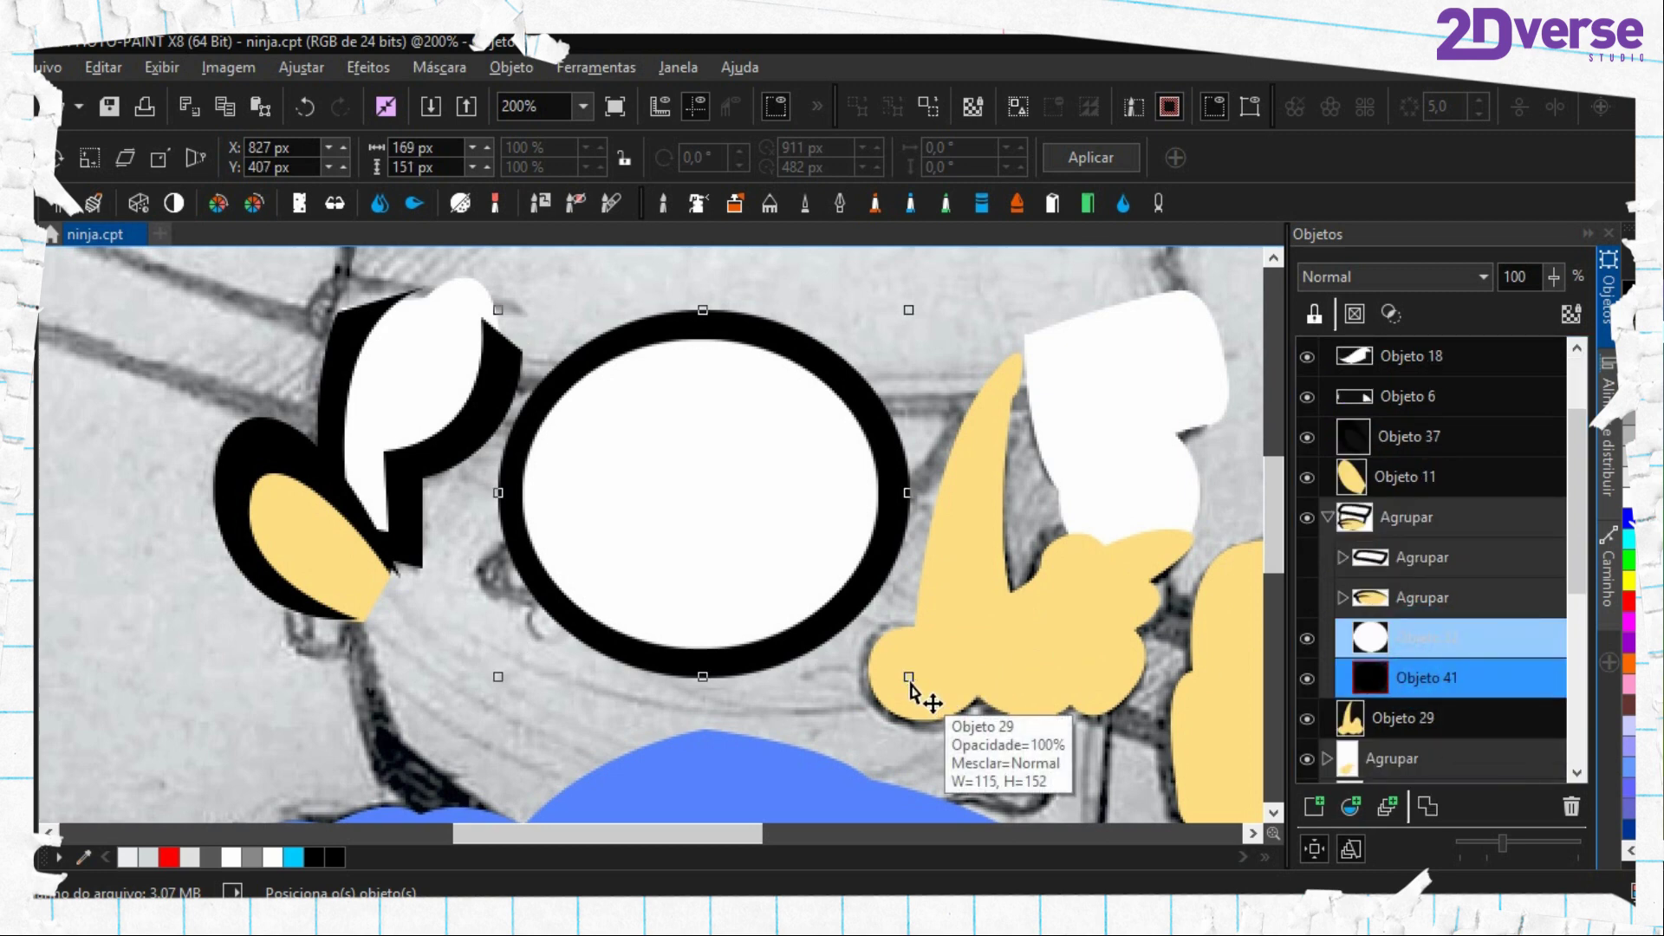
left_click_drag(908, 676, 894, 665)
right_click(889, 666)
left_click(920, 686)
Scale the white eye Objeto 32 alone down to about 135 × 118 px to thicken its black rim
left_click(1413, 640)
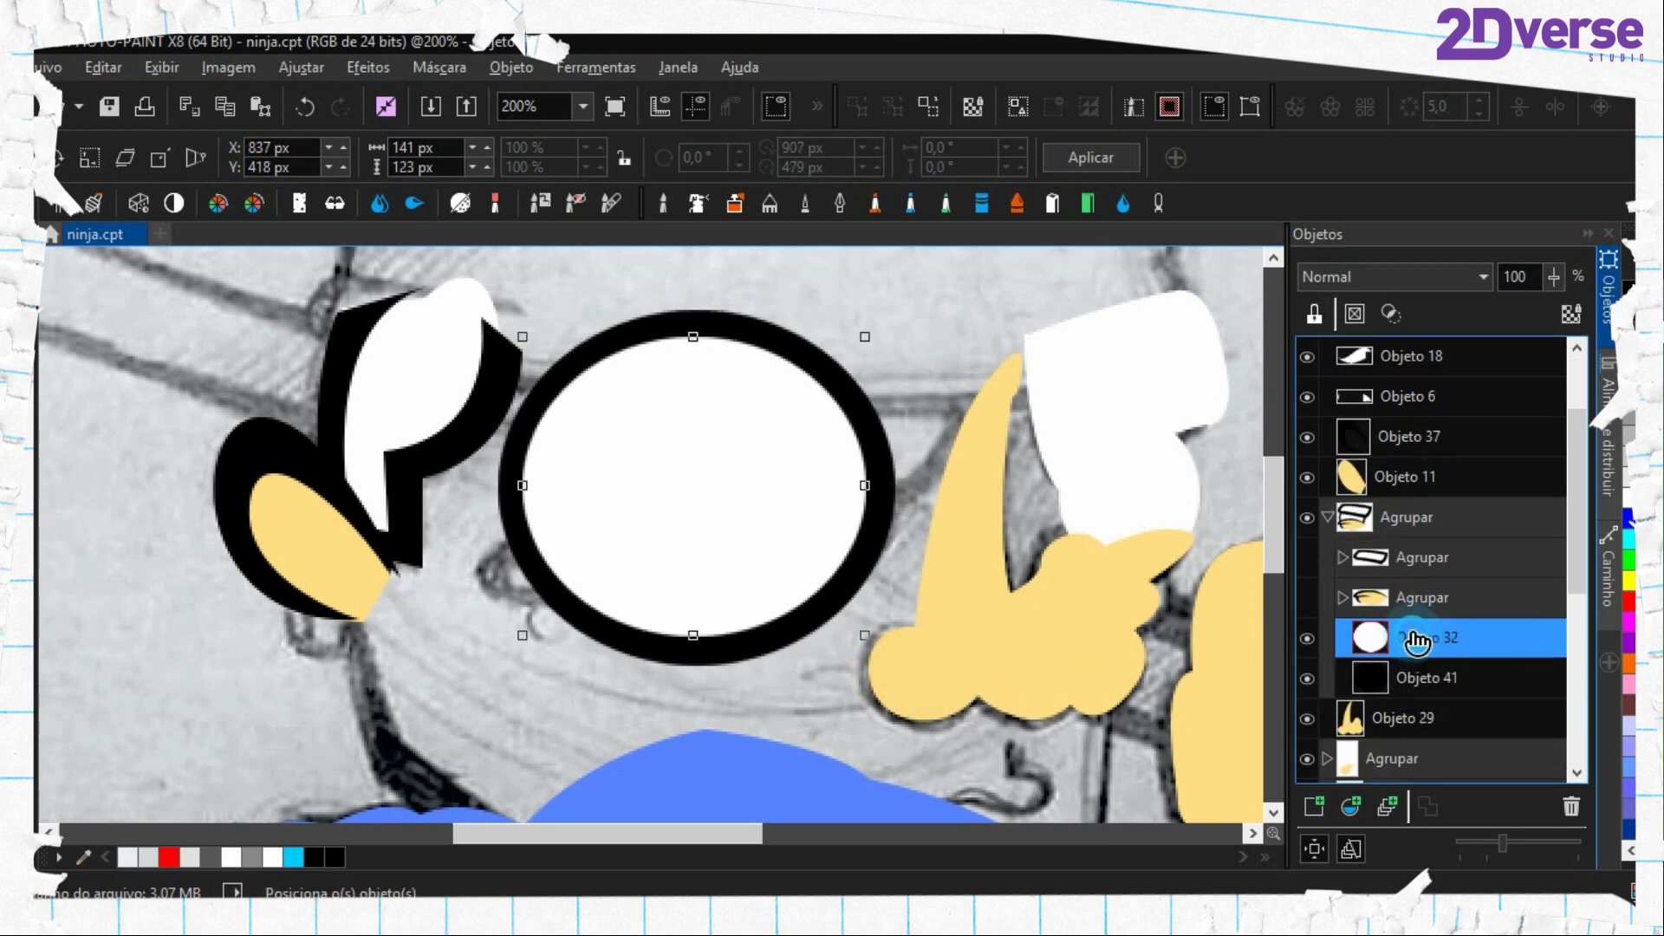
mouse_move(534, 642)
left_mouse_down()
mouse_move(523, 633)
mouse_move(546, 635)
left_mouse_up()
right_click(546, 637)
left_click(589, 648)
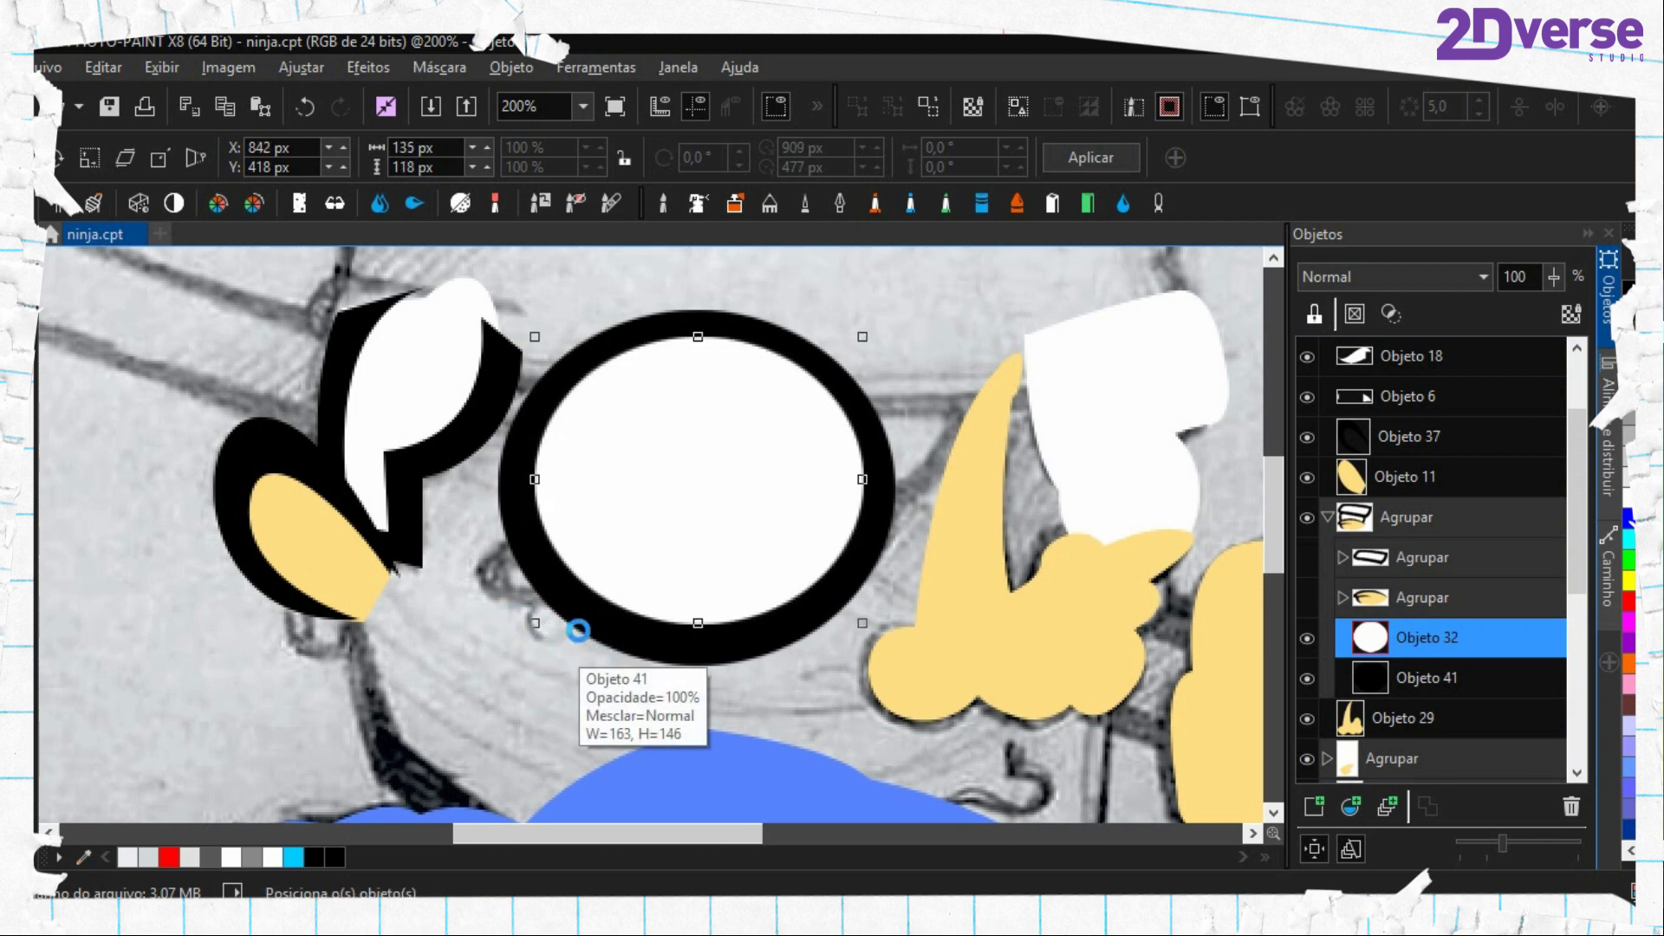
Show the eyelid, eyebrow and headband groups again and collapse the eye group
left_click(1309, 598)
left_click(1308, 562)
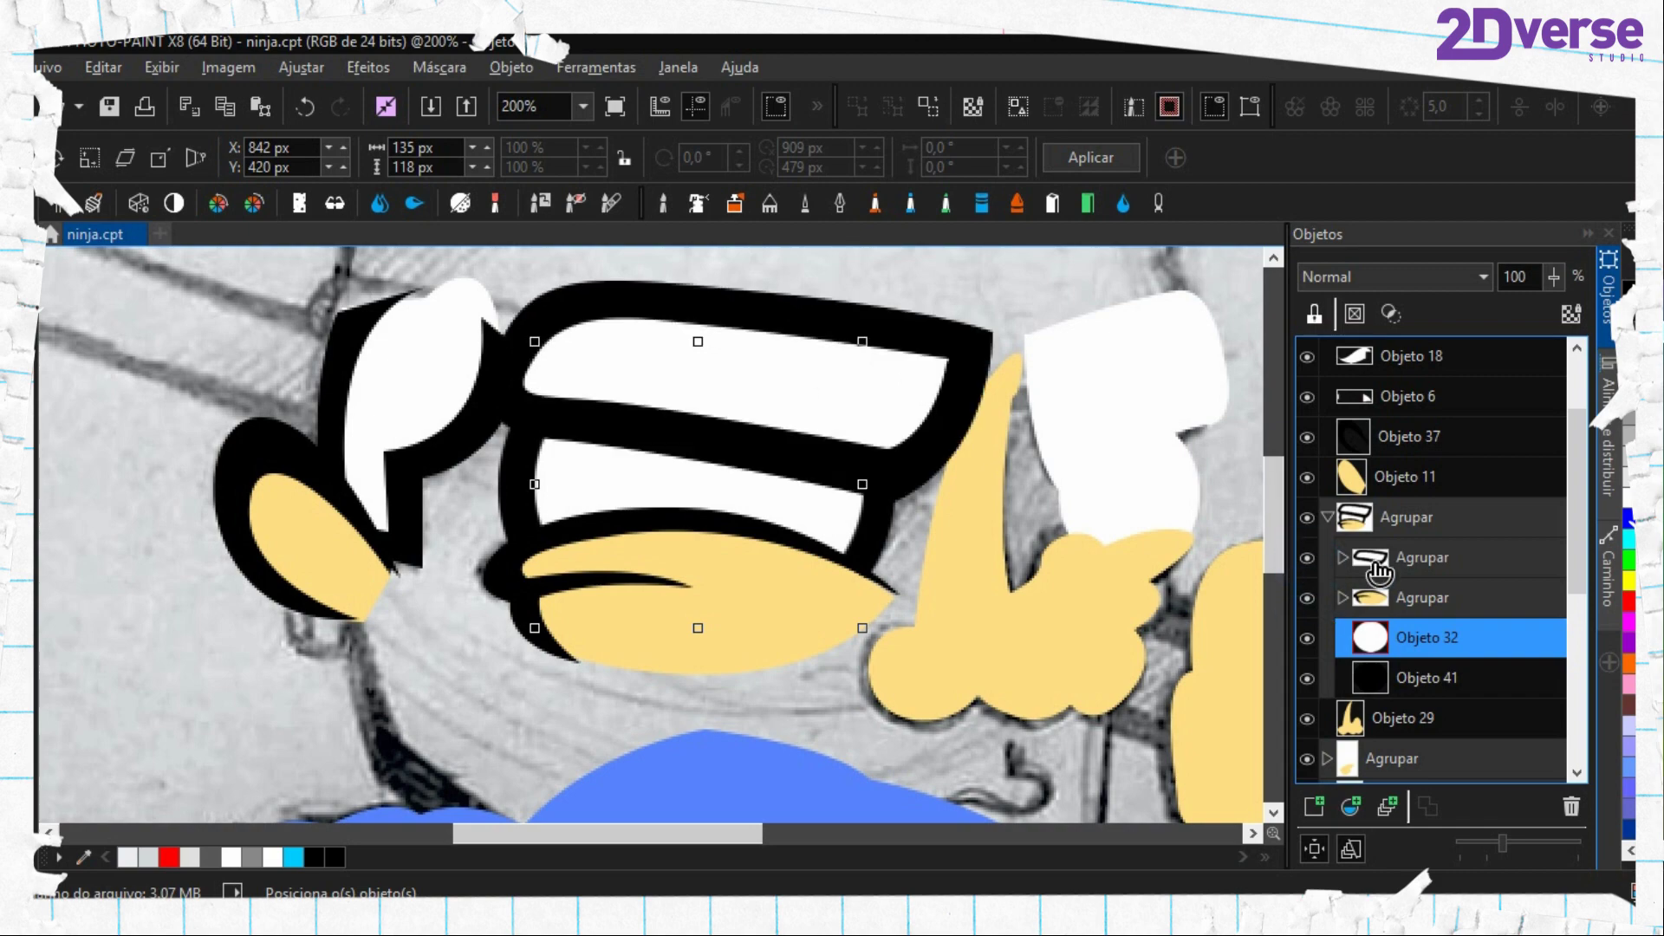
scroll(1452, 548, "up", 3)
left_click(1310, 398)
scroll(788, 502, "down", 2)
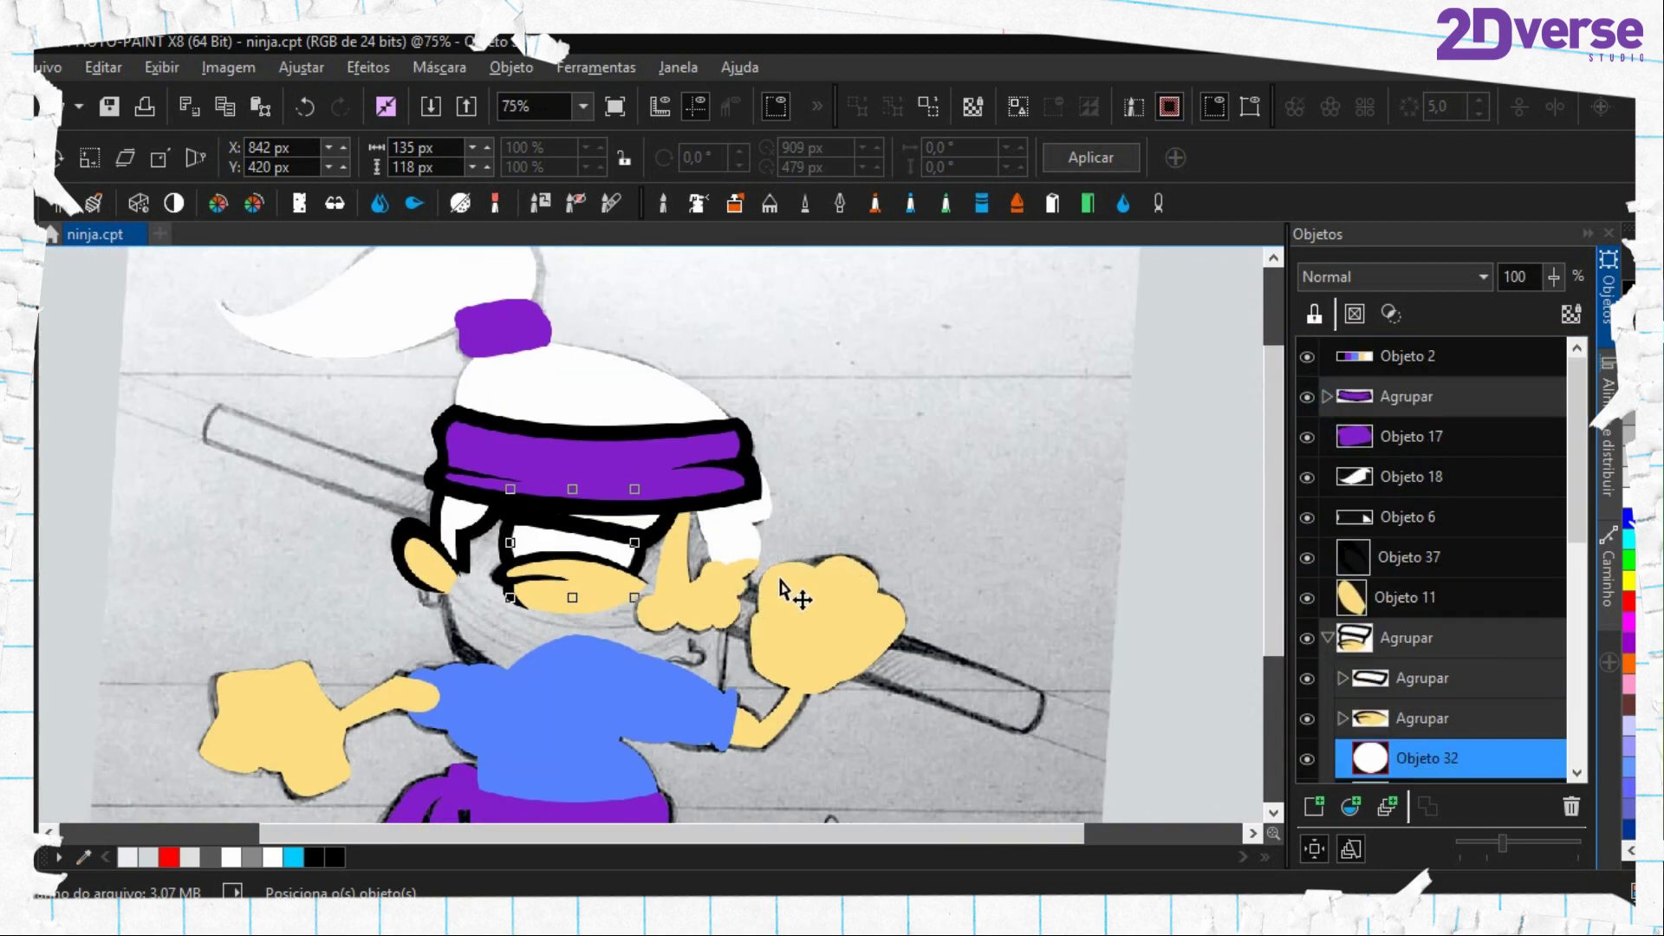
scroll(669, 576, "up", 2)
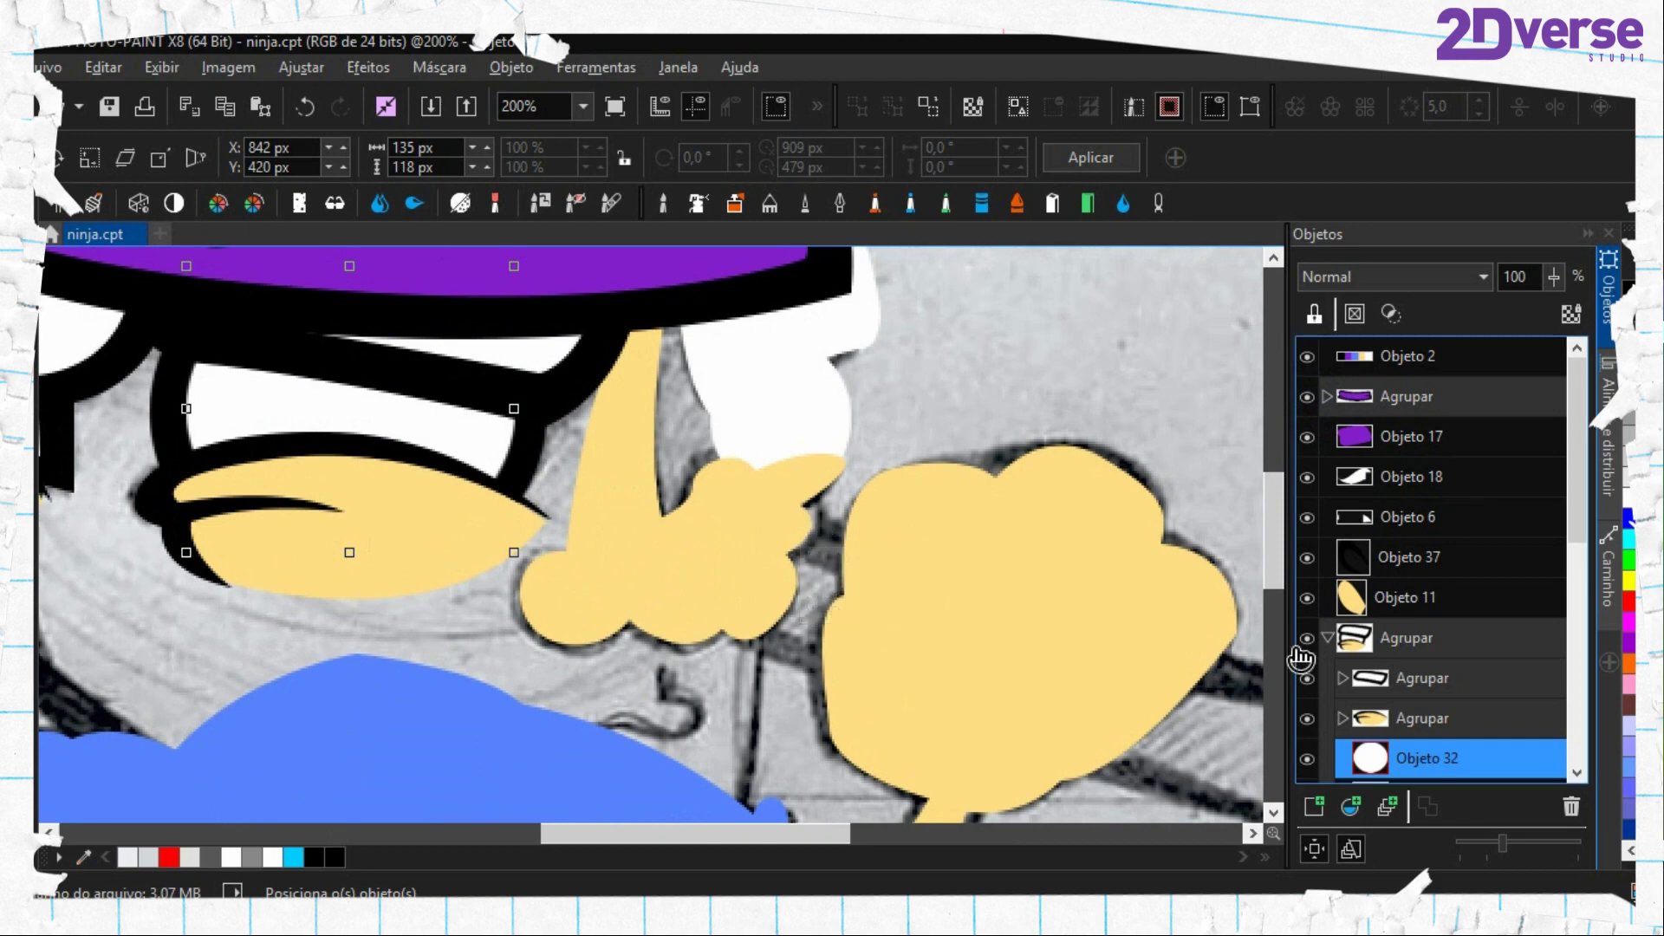
left_click(1326, 637)
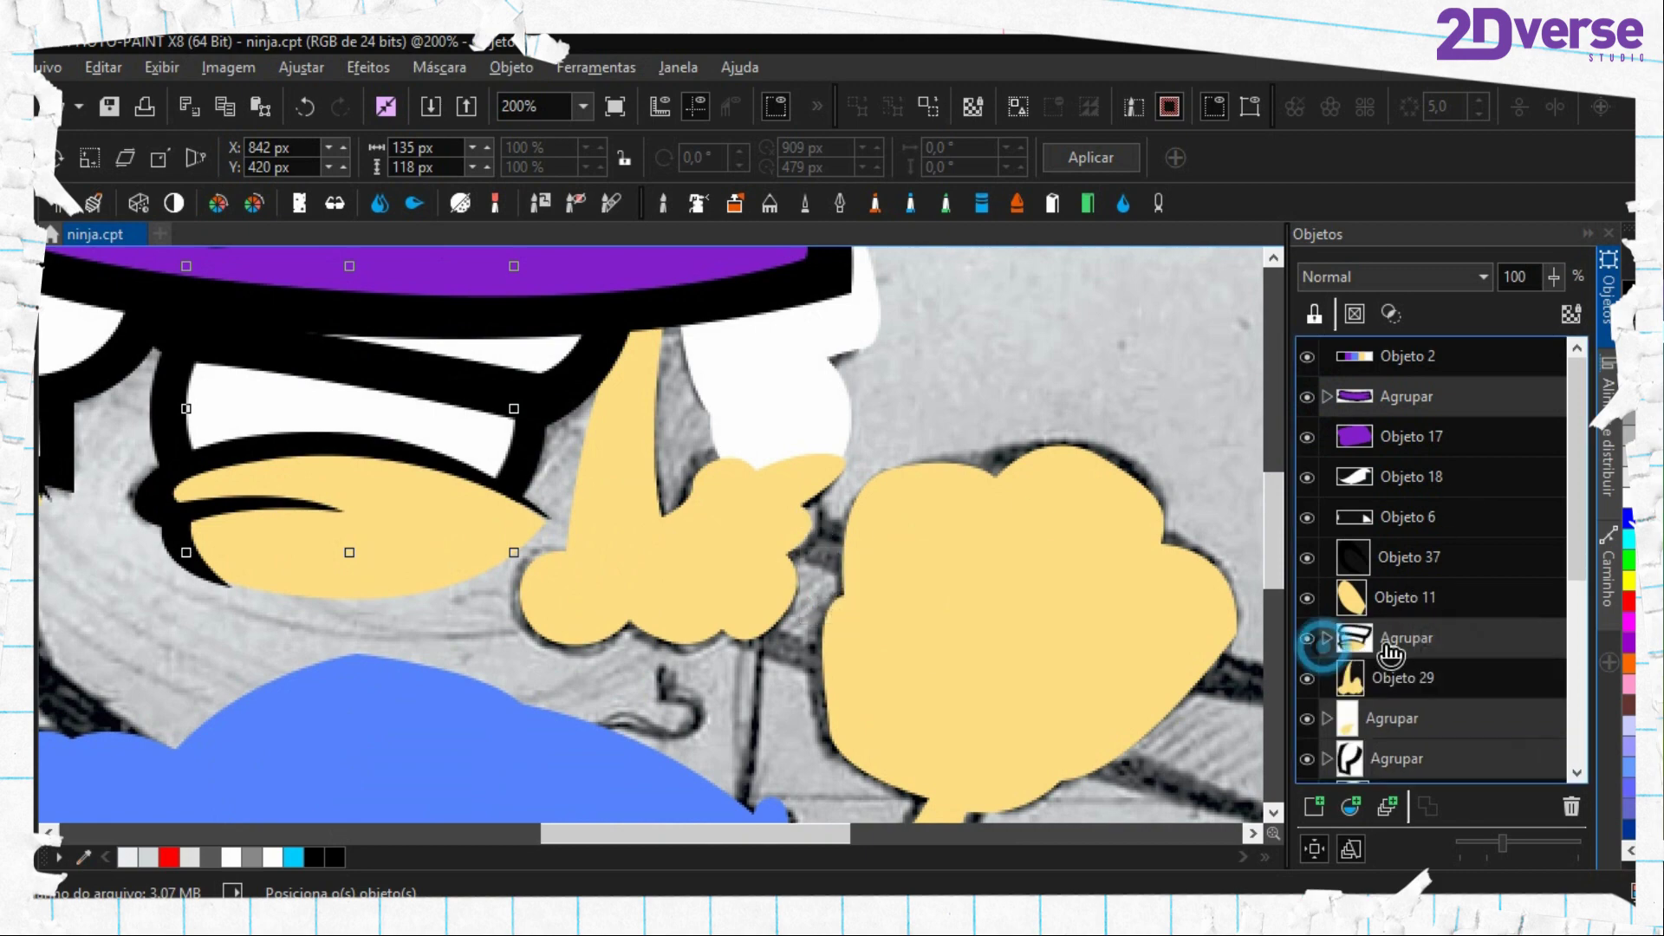
Start a Bézier path for the nose outline on Objeto 29, from the headband down the bridge's right edge to the notch
left_click(1367, 640)
left_click(1388, 678)
key("period")
scroll(736, 544, "up", 2)
left_click_drag(577, 459, 951, 568)
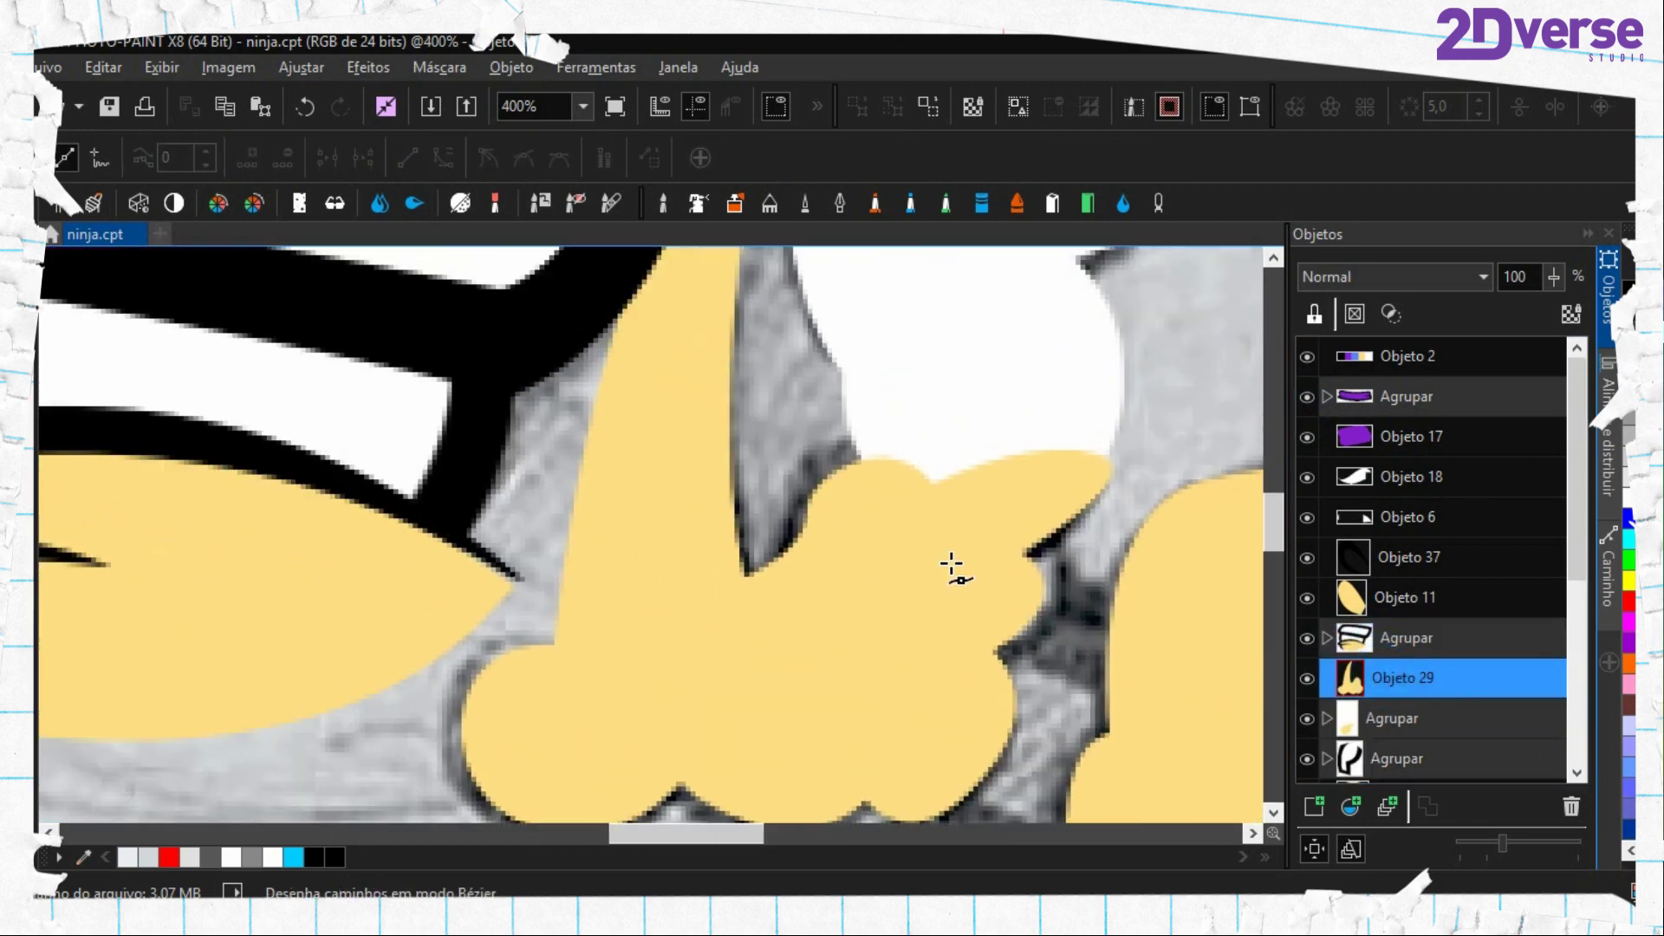
scroll(951, 568, "down", 1)
left_click_drag(617, 336, 715, 422)
left_click(610, 296)
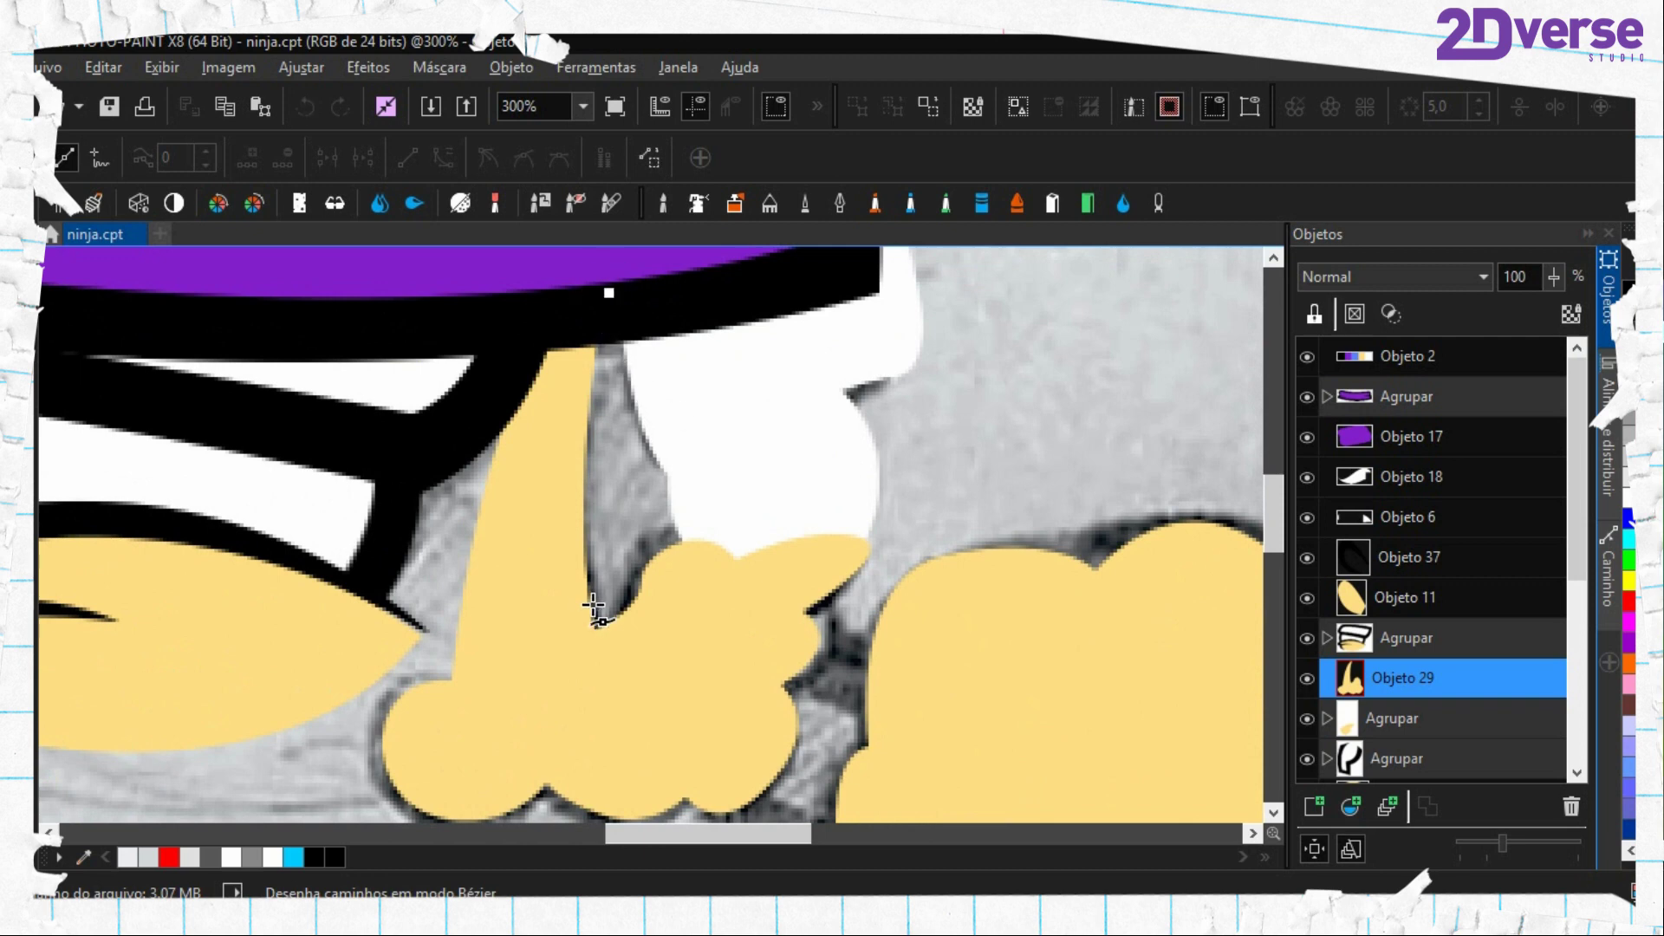
left_click_drag(601, 612, 617, 684)
left_click_drag(623, 760, 622, 762)
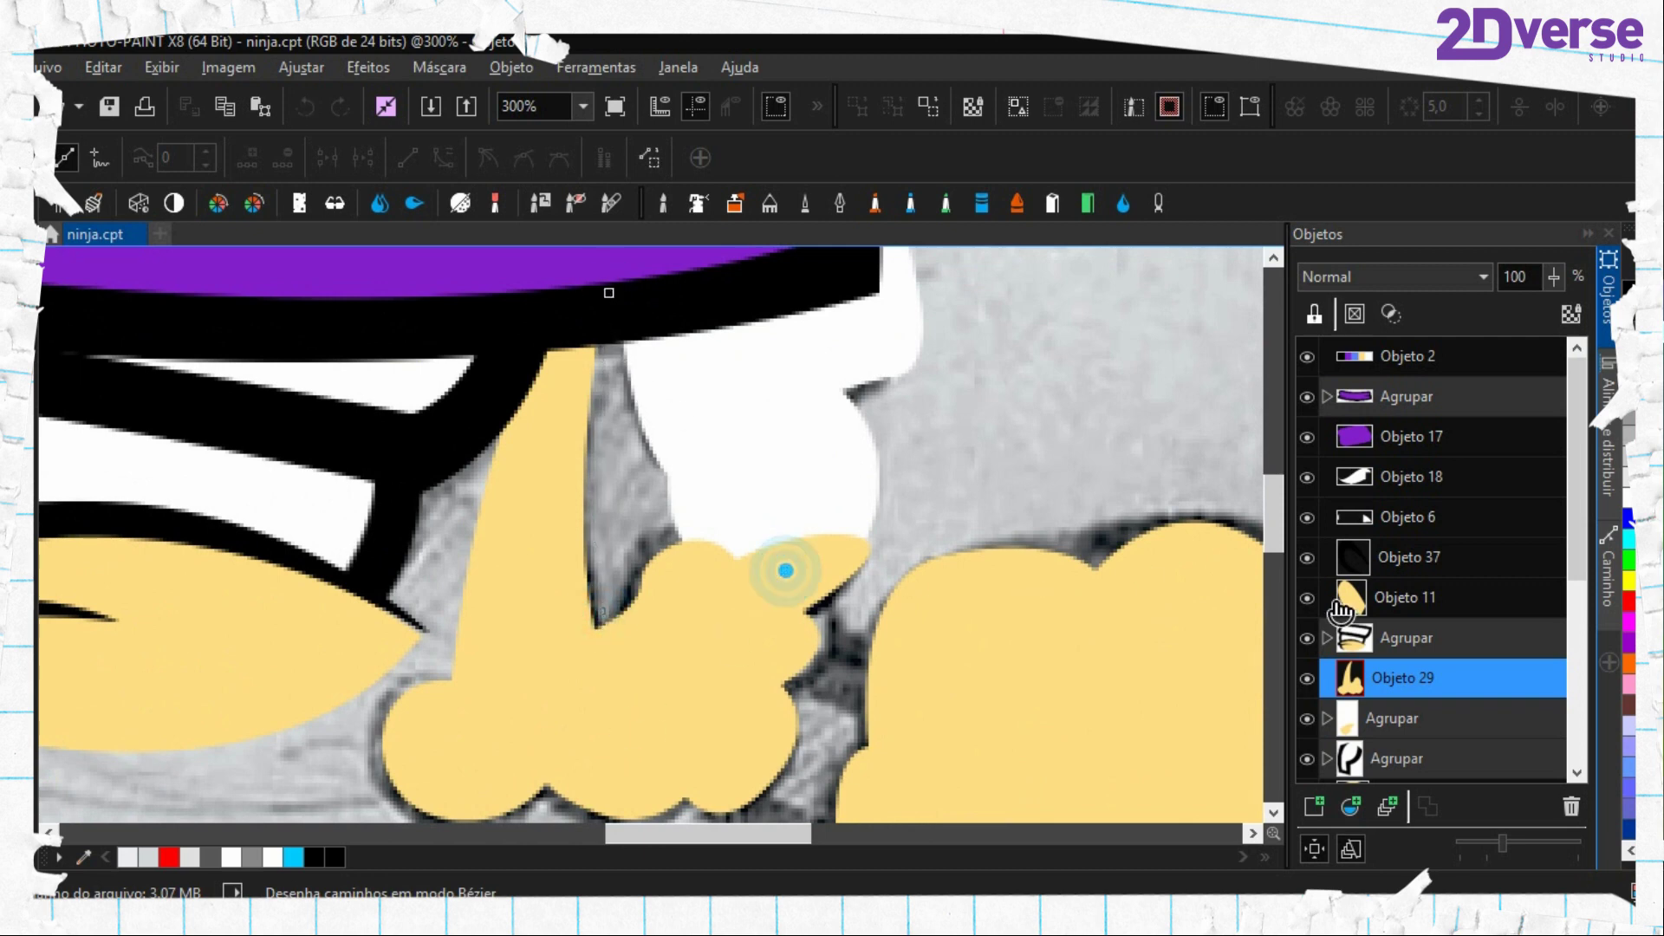
Hide the group directly below Objeto 29 and extend the path over the nose's tall lobe and around its right nostril
scroll(1384, 485, "down", 1)
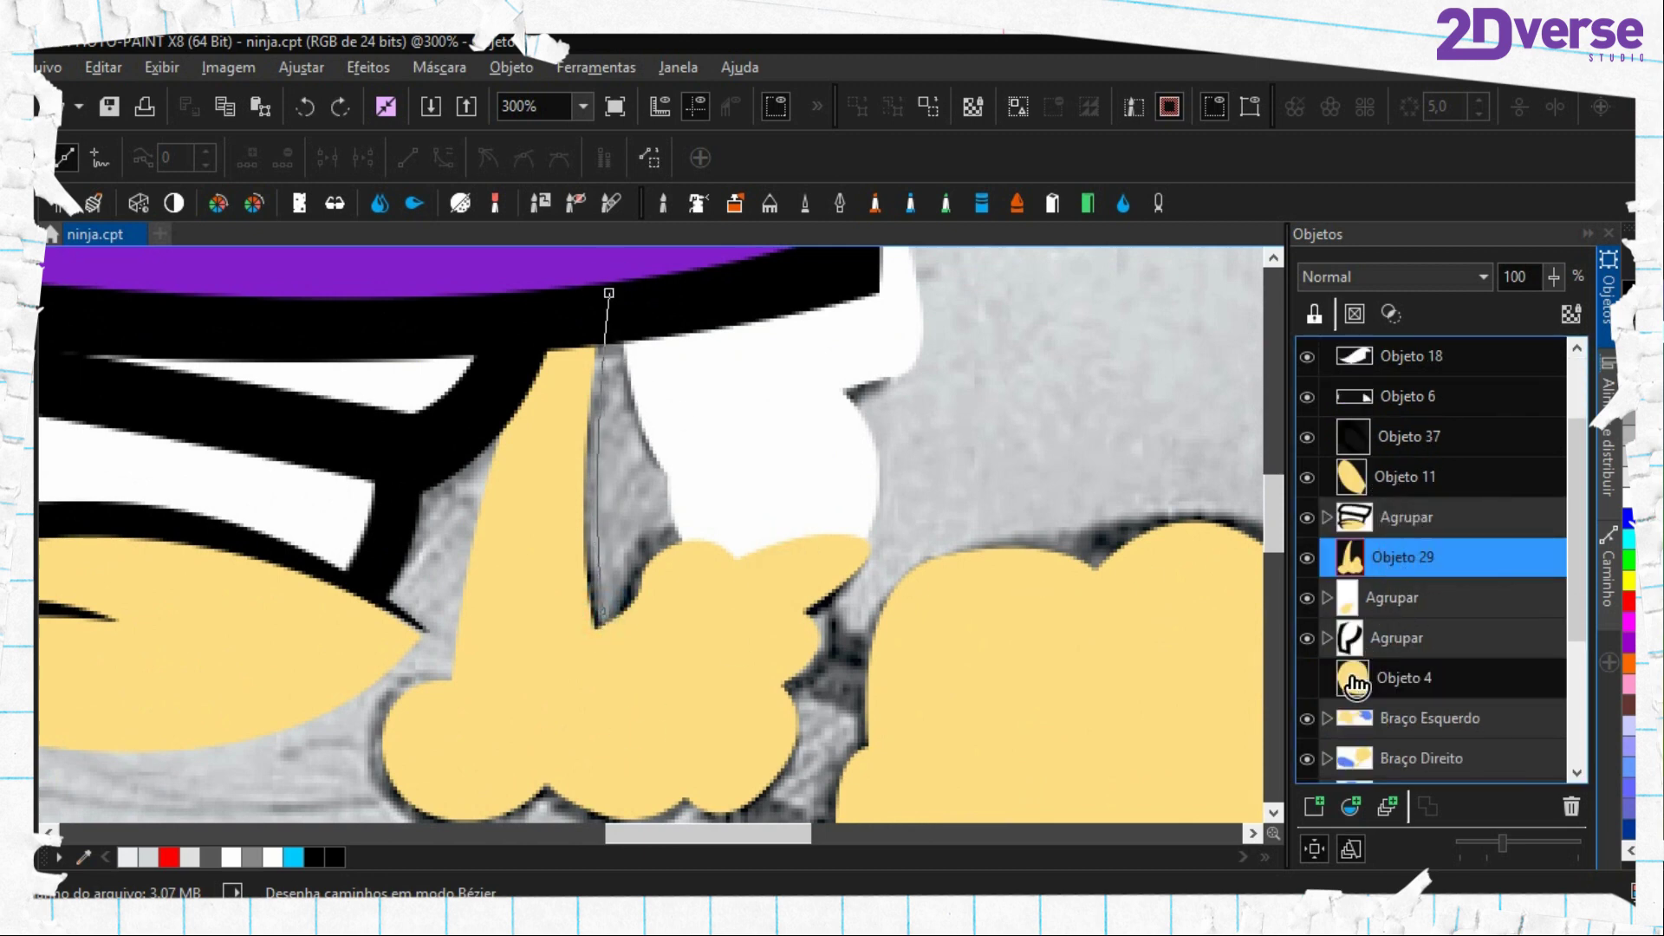
left_click(1307, 598)
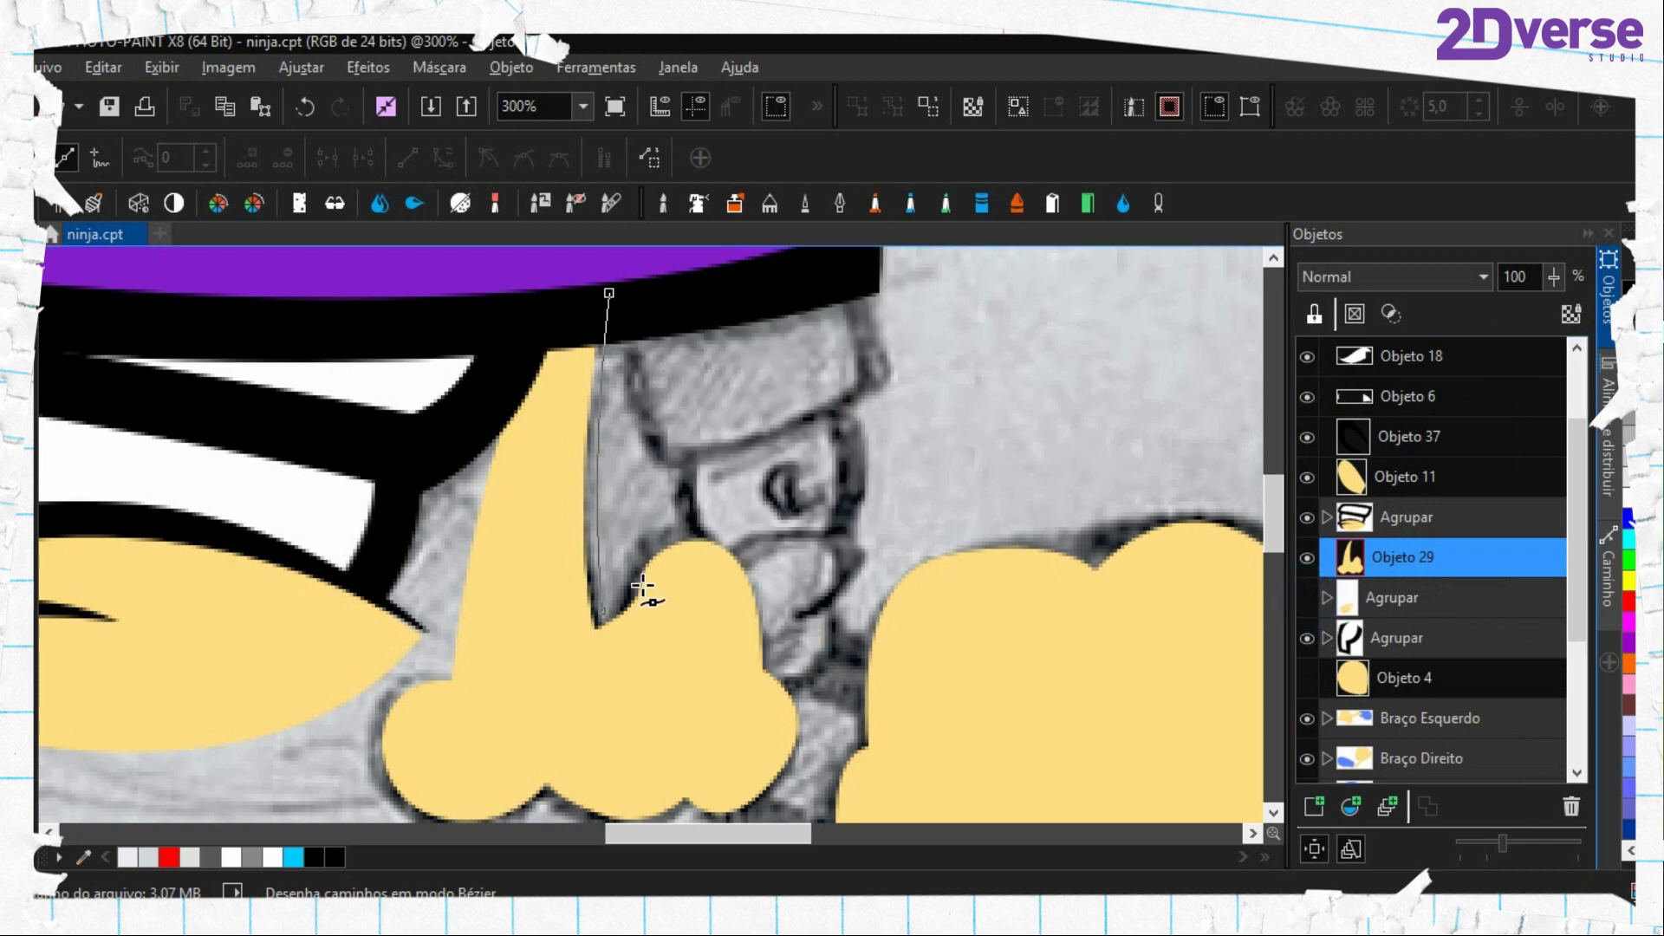
scroll(642, 585, "up", 1)
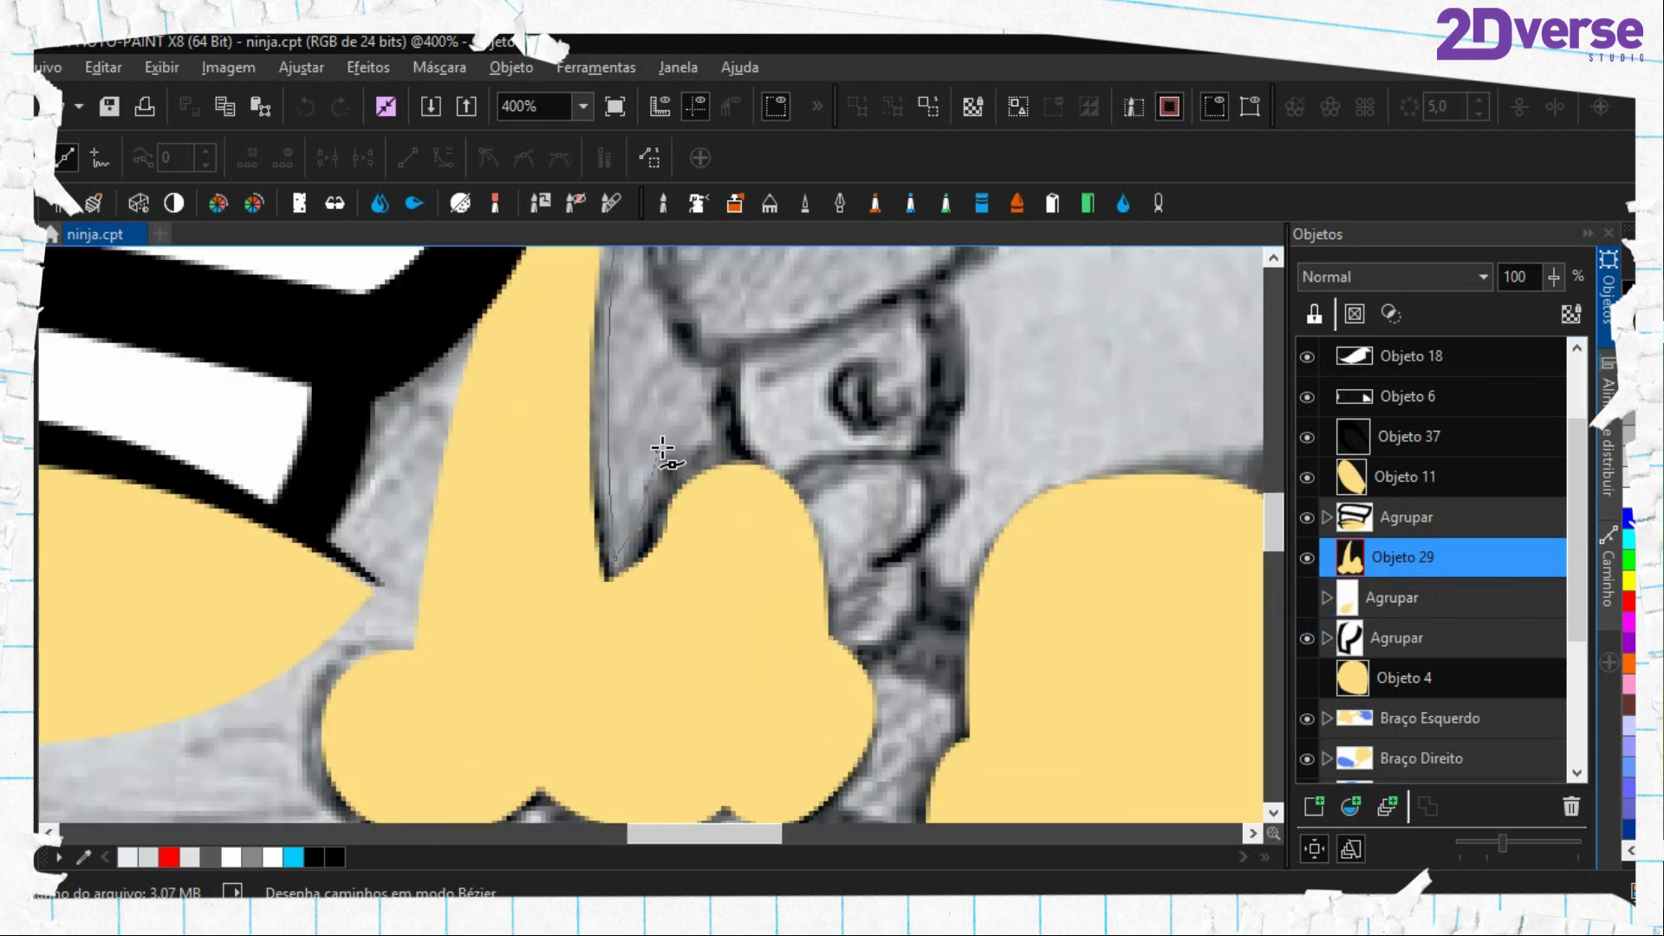
left_click_drag(774, 432, 837, 453)
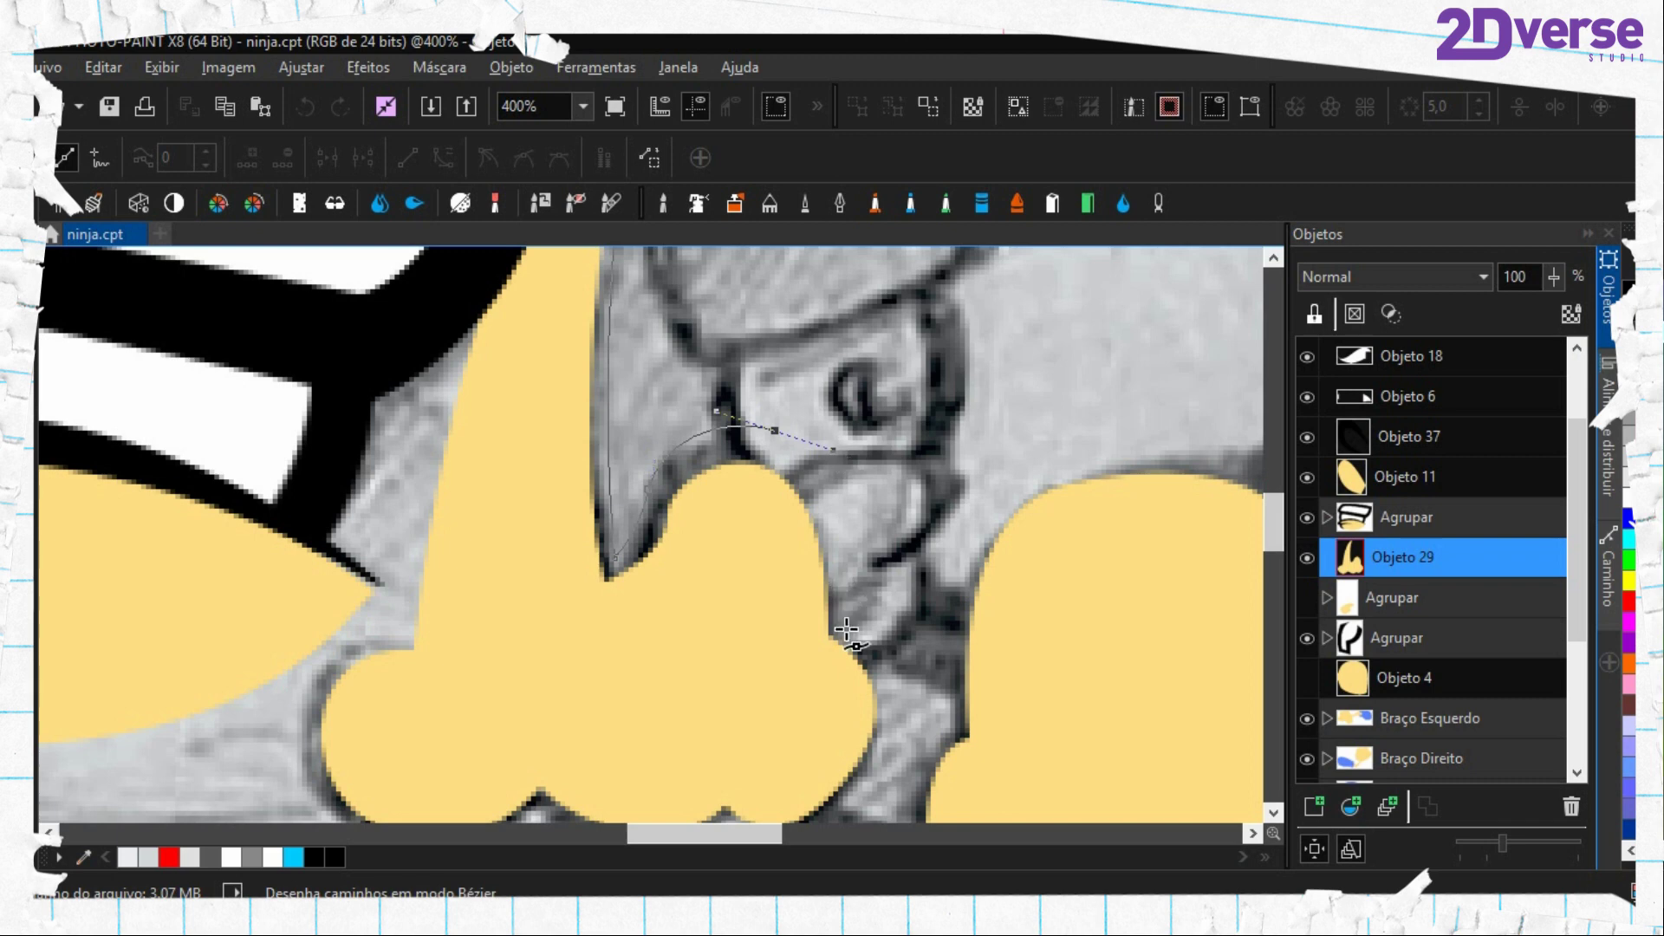
left_click_drag(844, 757, 945, 645)
left_click(965, 559)
key("ctrl+z")
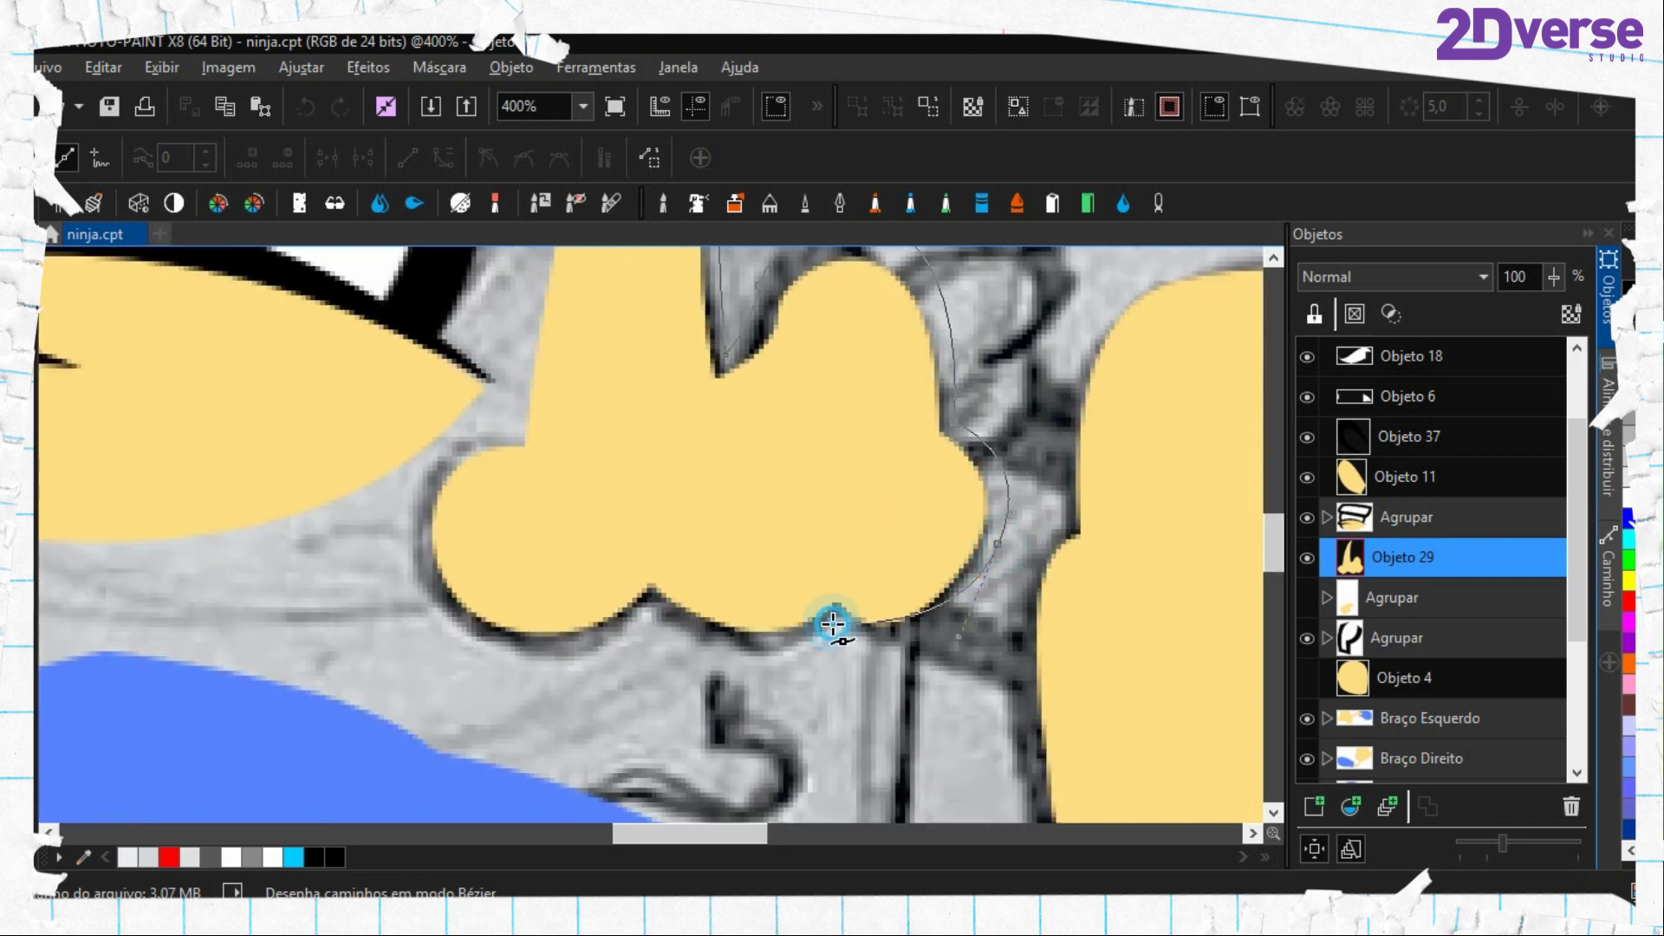
left_click(832, 622)
Trace the nose's lower edge and around the outside of the left nostril to a tip at its upper end
left_click_drag(650, 612, 567, 550)
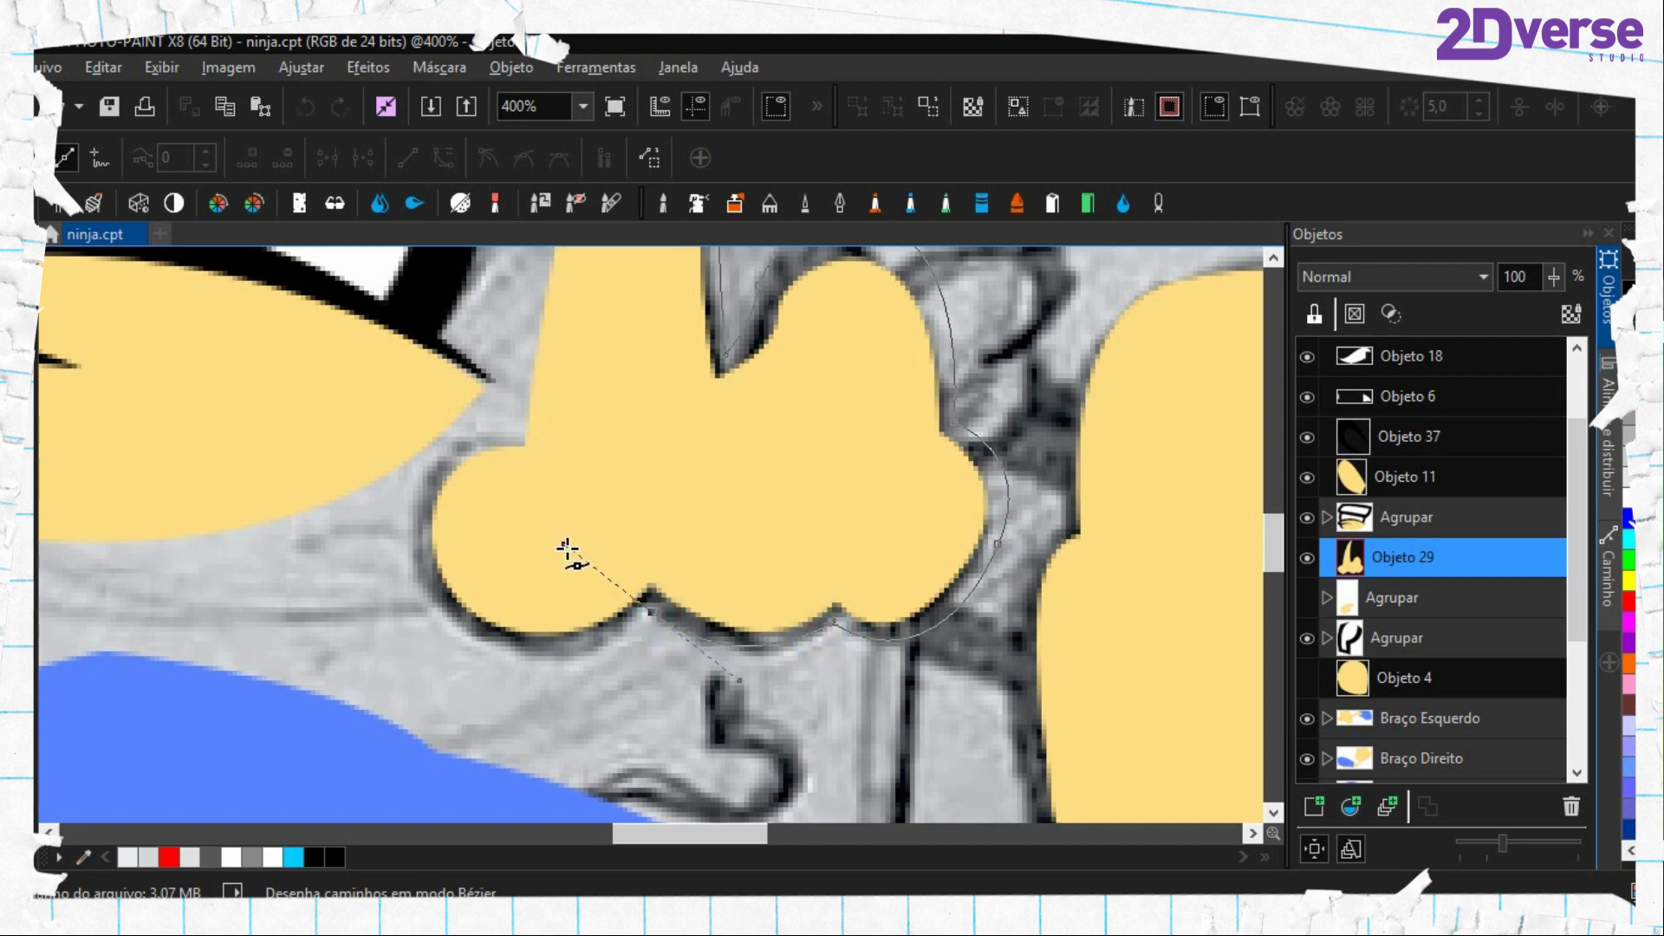
left_click_drag(433, 591, 359, 472)
left_click_drag(554, 436, 623, 468)
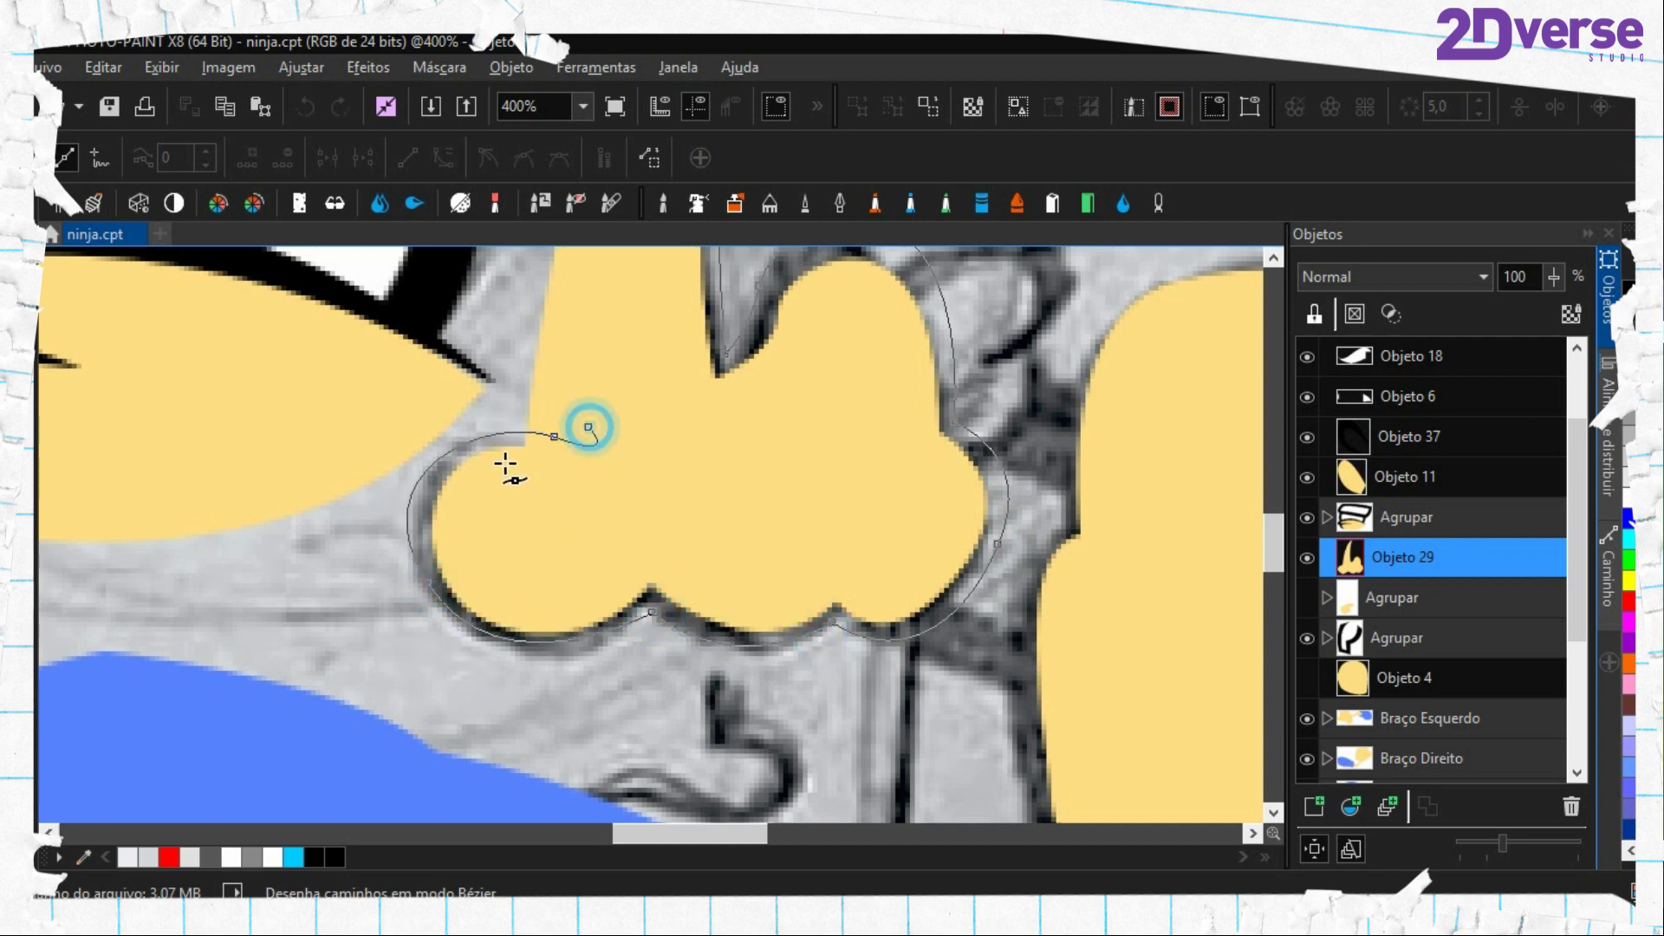
Curve the path back along the inside of the left nostril, checking it against the sketch with Objeto 29 briefly hidden
left_click_drag(462, 514, 460, 588)
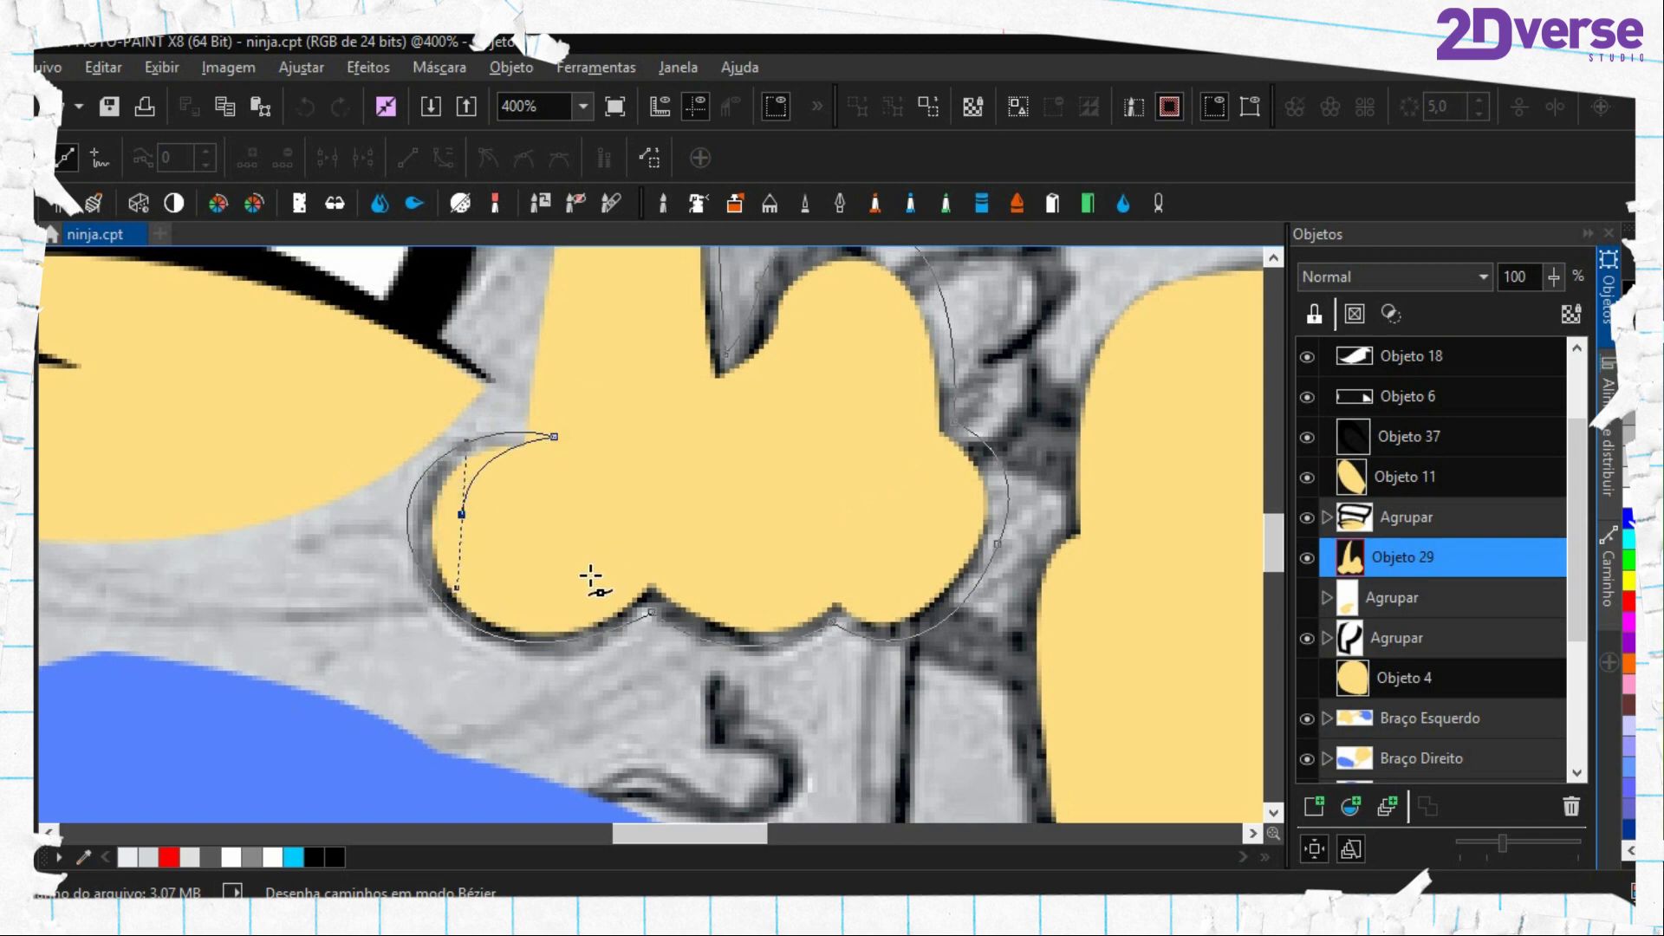
left_click_drag(587, 574, 624, 557)
left_click_drag(511, 597, 528, 607)
left_click_drag(535, 588, 616, 565)
left_click(603, 559)
left_click(1307, 557)
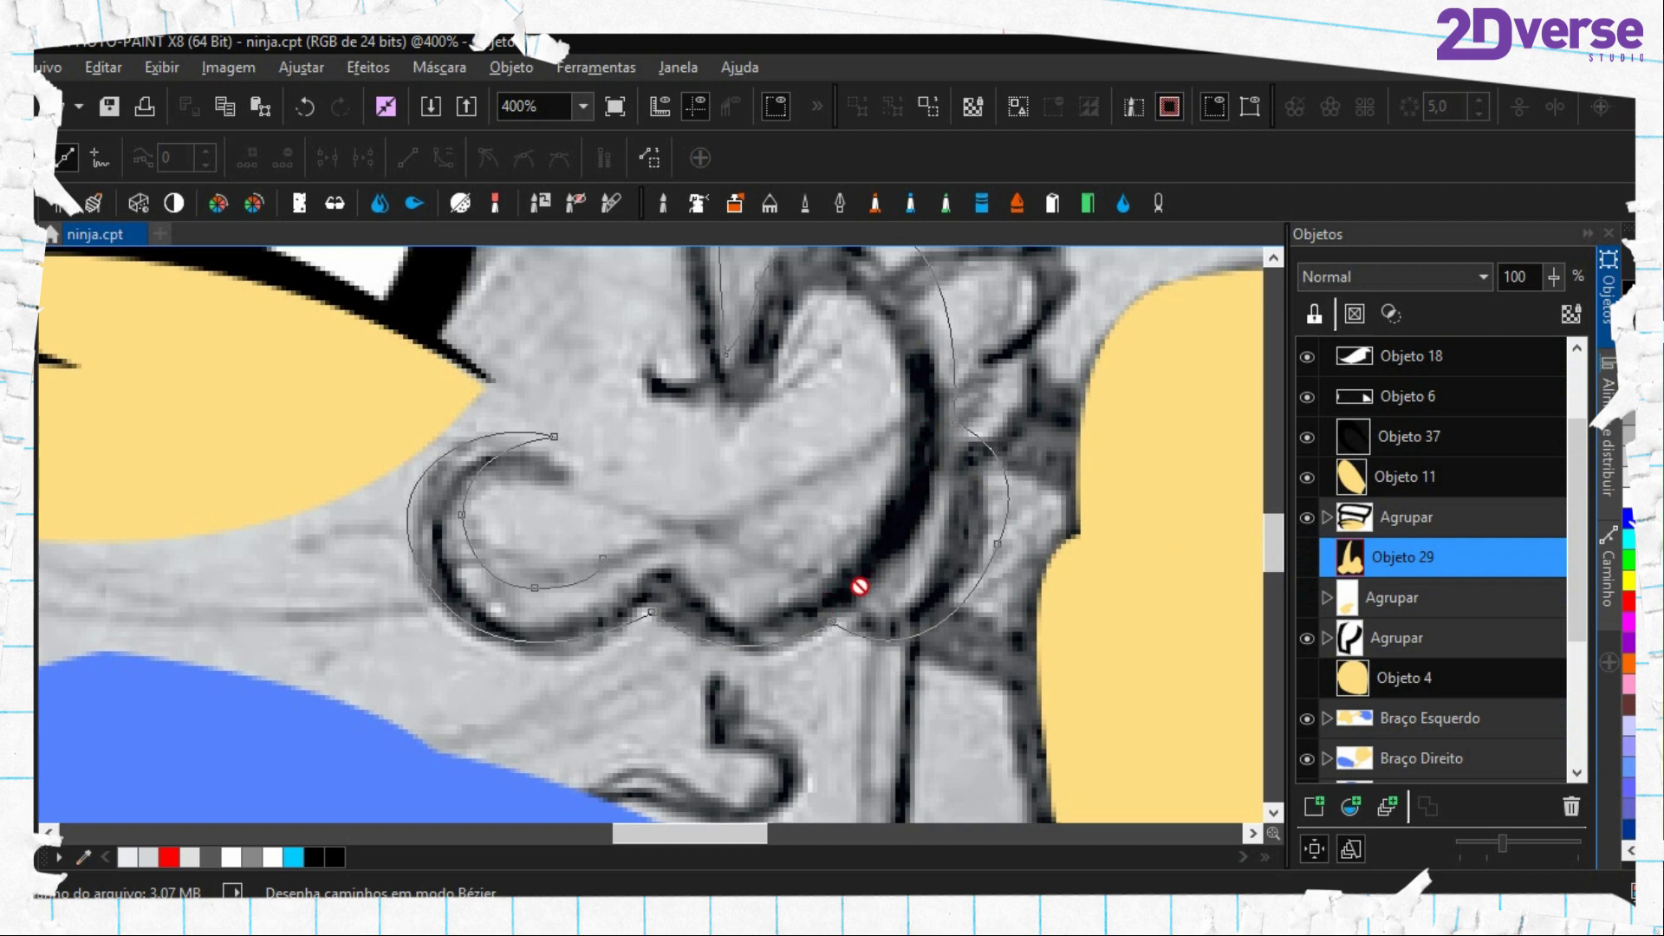
left_click(1307, 557)
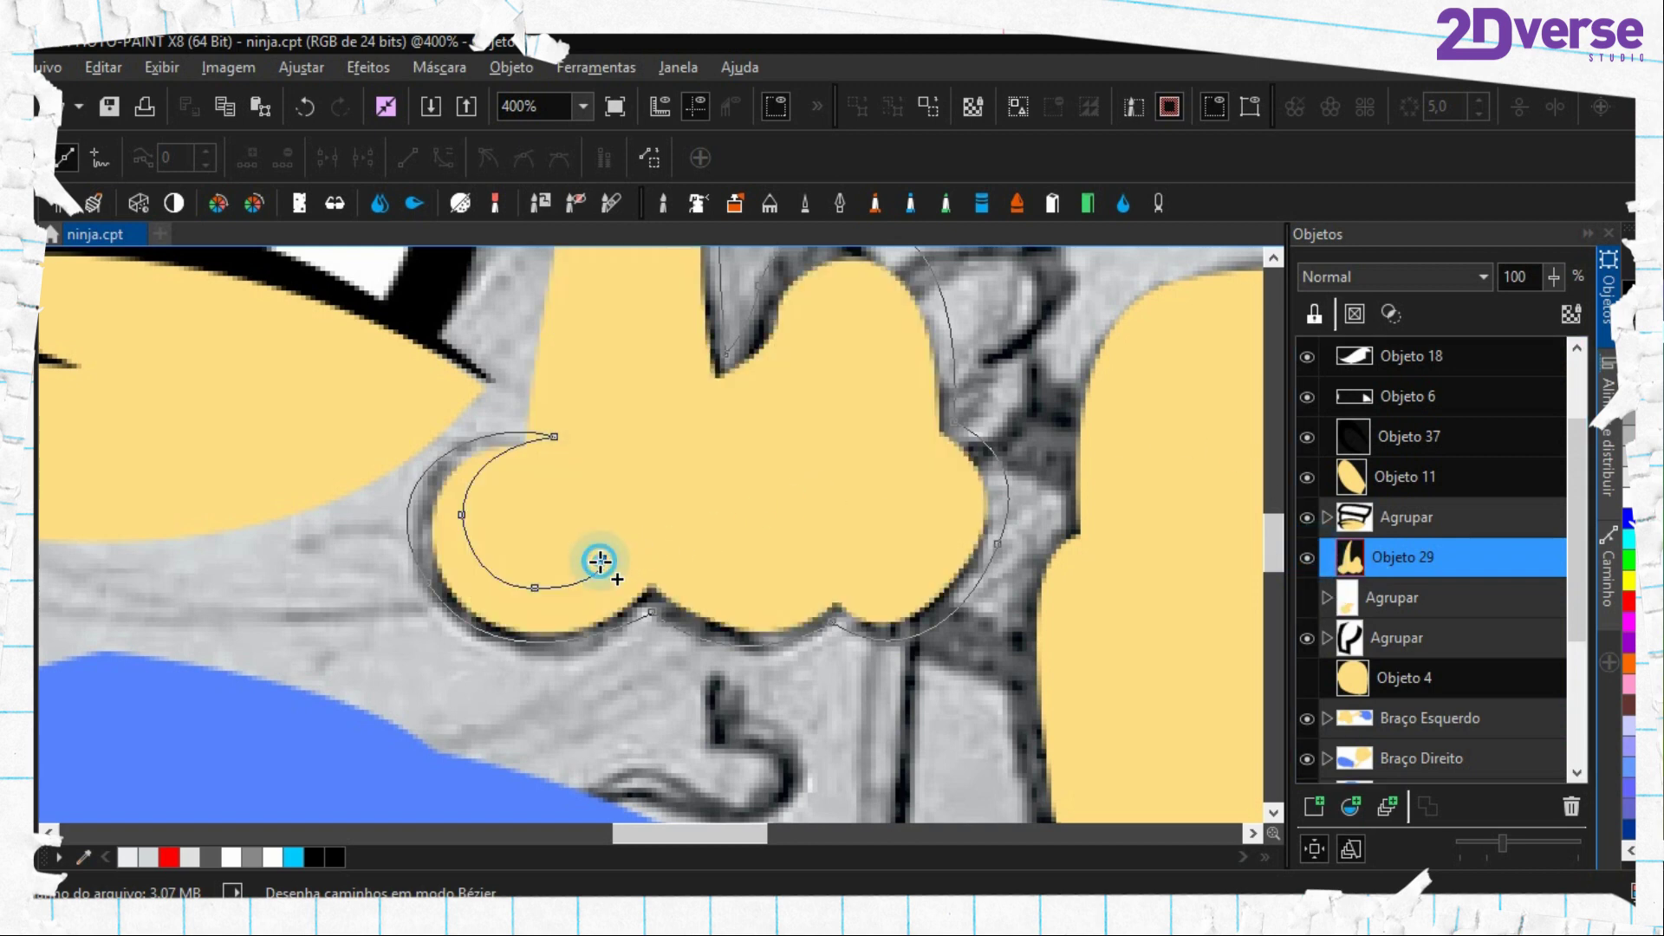
Continue the nose path from the left nostril's inner tip along the lower edge, around the tall lobe's inside and back toward the bridge
left_click(583, 520)
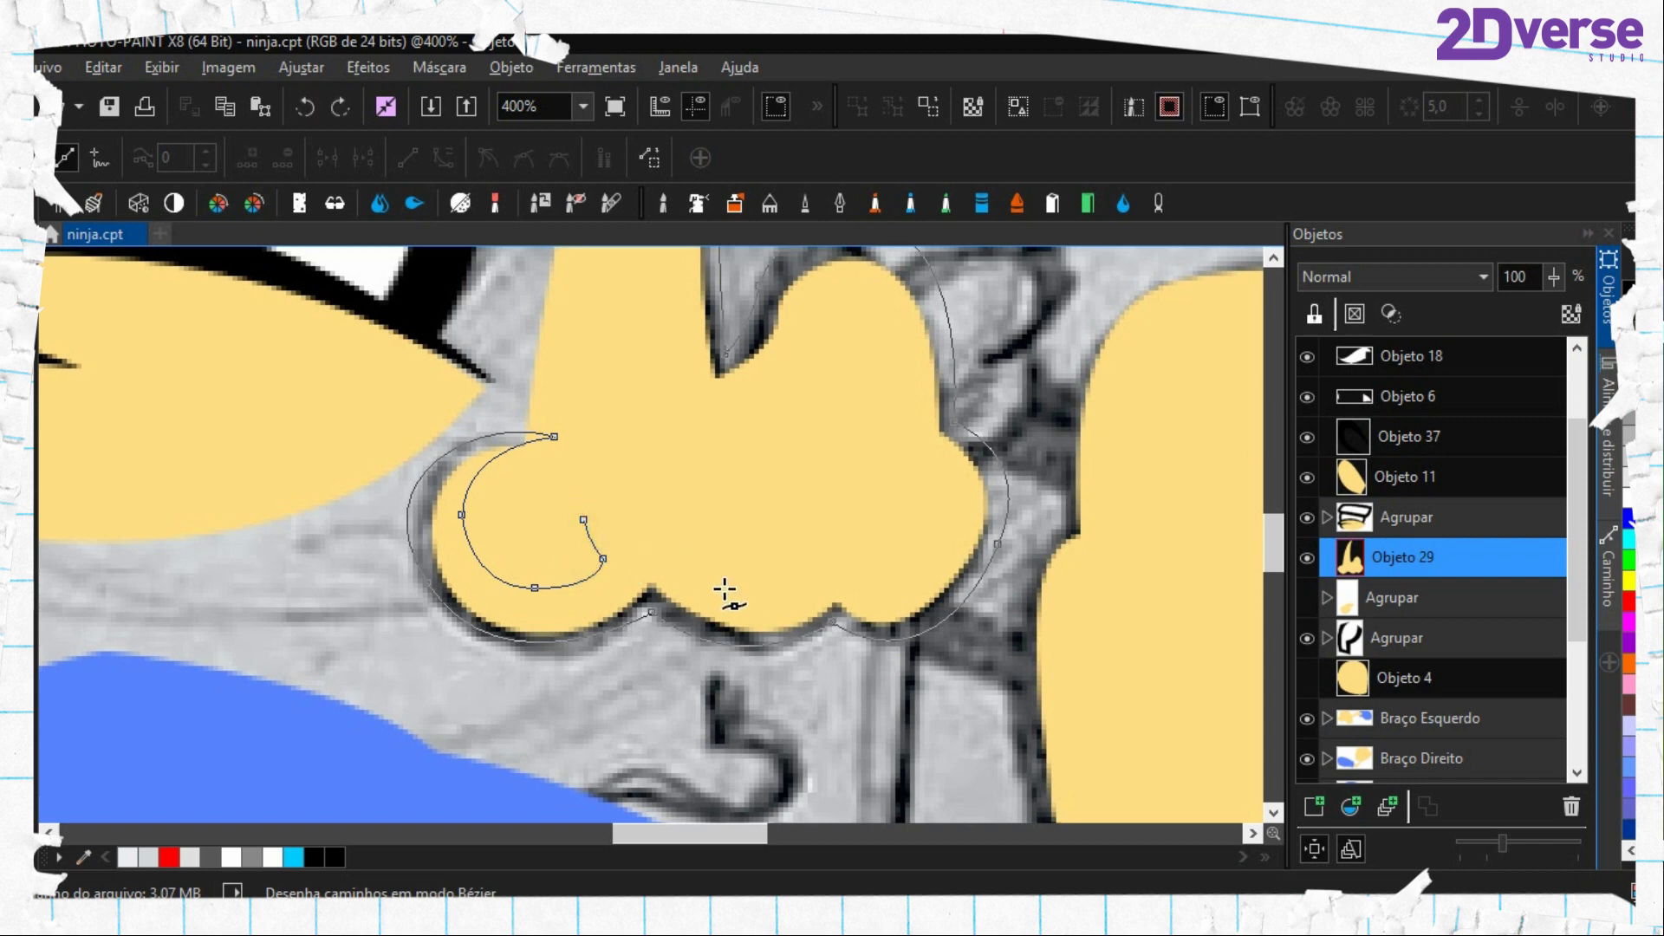
left_click_drag(722, 589, 788, 614)
left_click_drag(881, 449, 792, 395)
scroll(914, 371, "up", 1)
left_click_drag(646, 481, 689, 425)
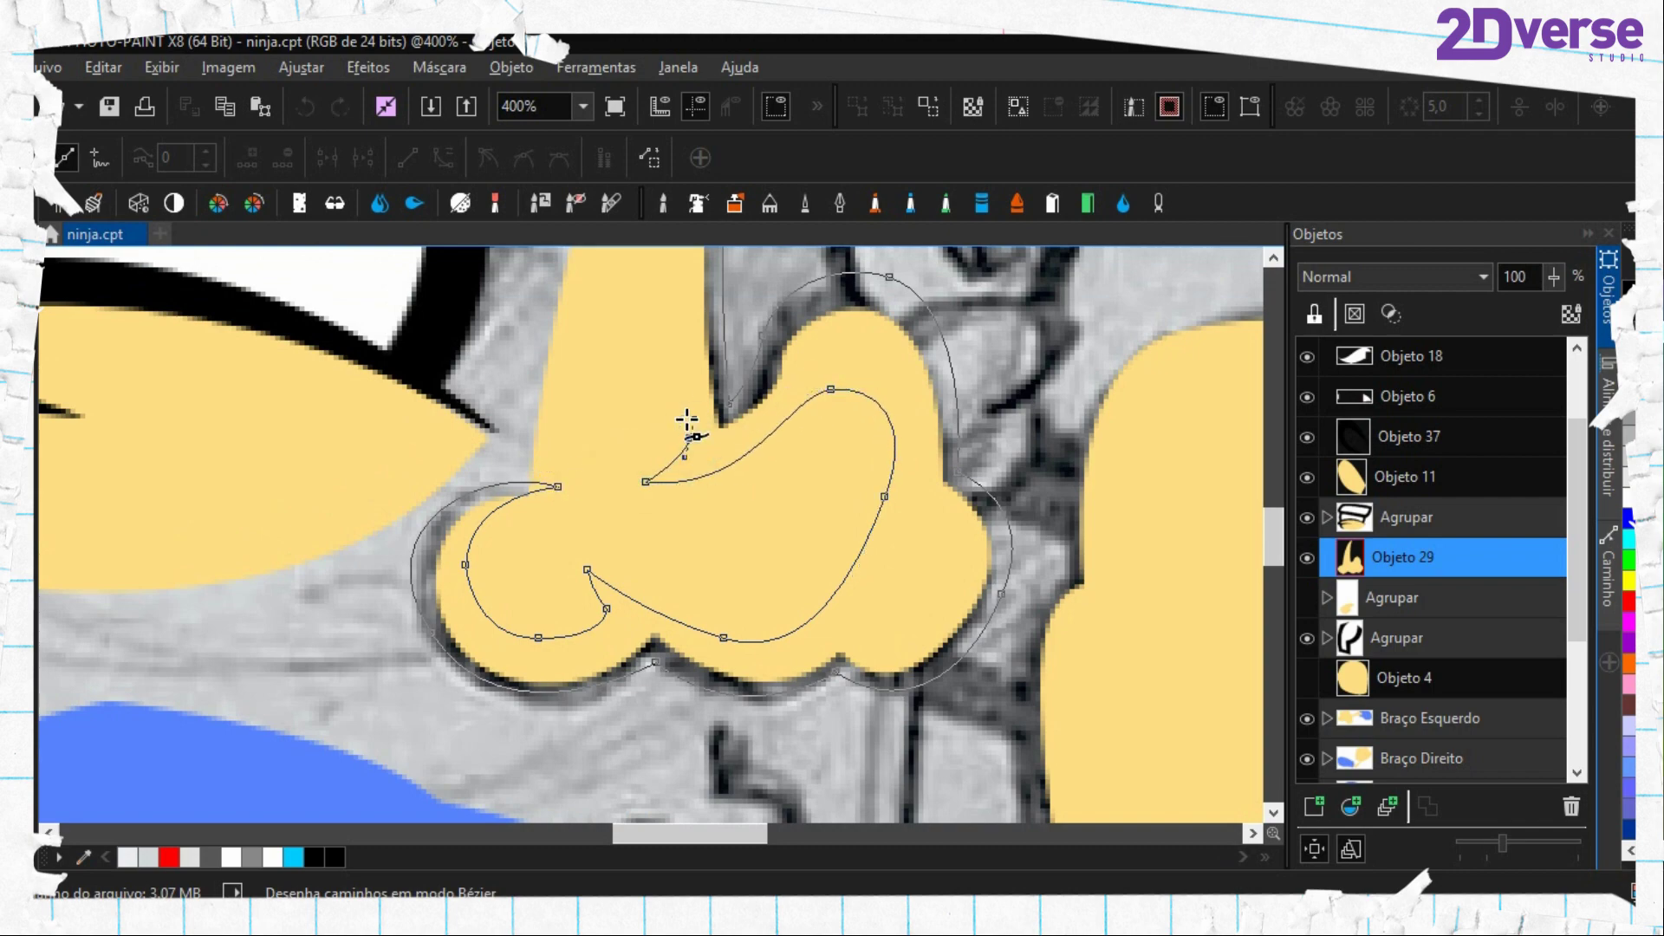
Run the path up inside the bridge and close it at the headband, then try a mask conversion and undo it
left_click_drag(695, 362, 736, 594)
left_click_drag(739, 524, 718, 684)
left_click_drag(709, 428, 761, 382)
left_click(753, 380)
left_click_drag(778, 625, 703, 317)
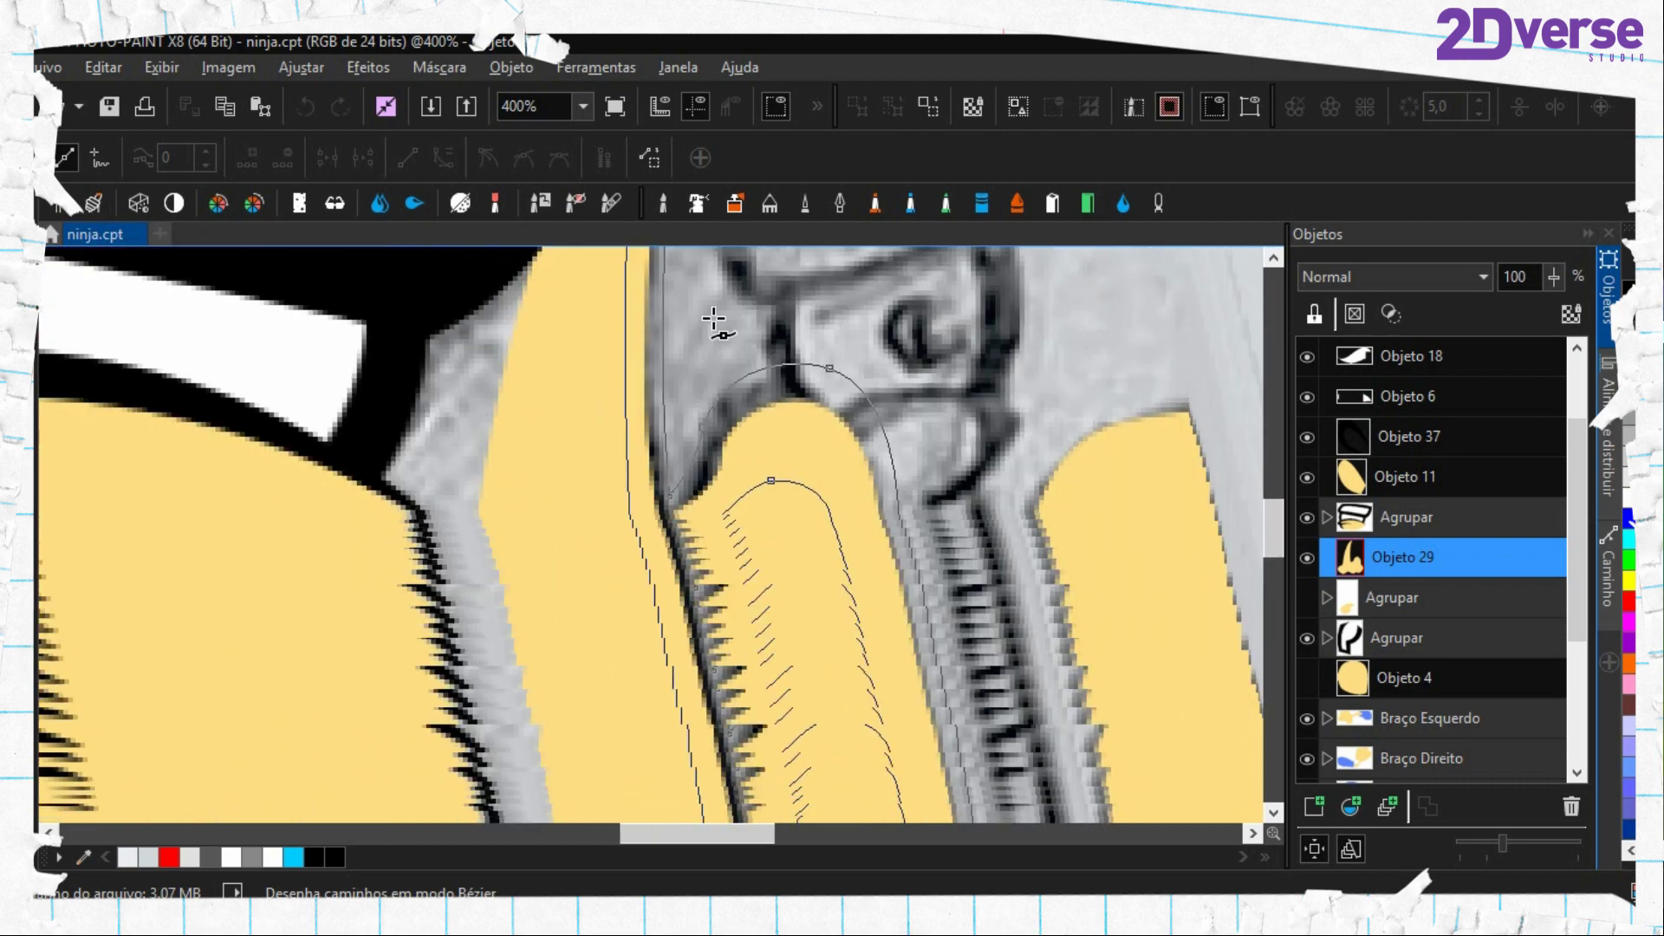
key("Return")
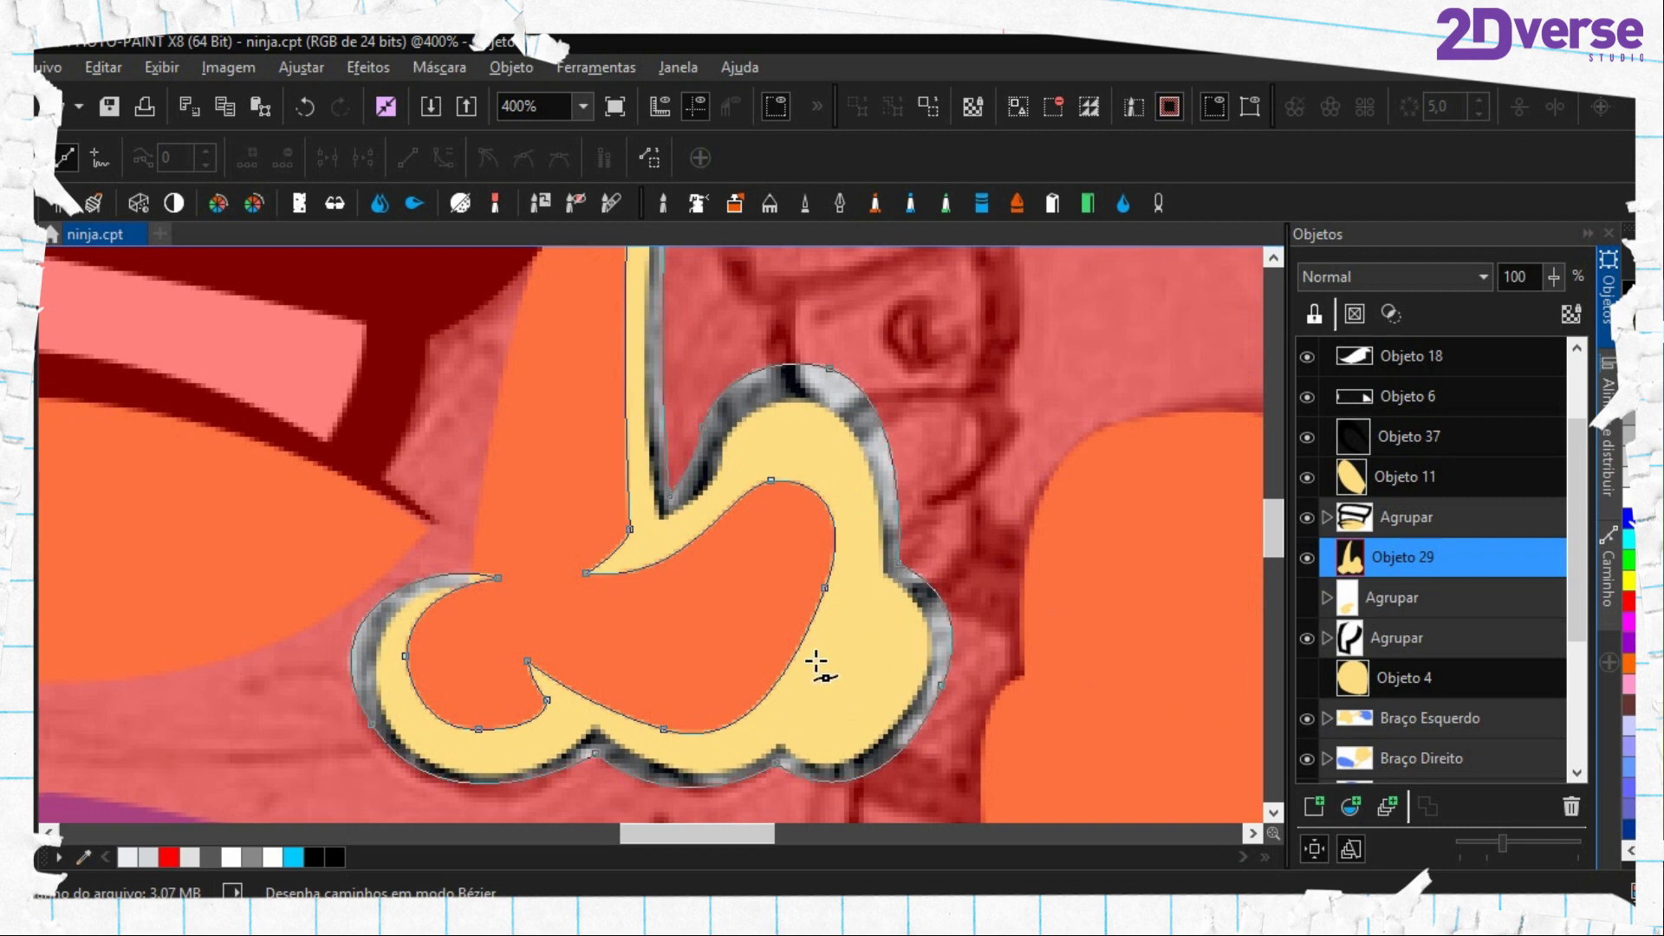
key("ctrl+z")
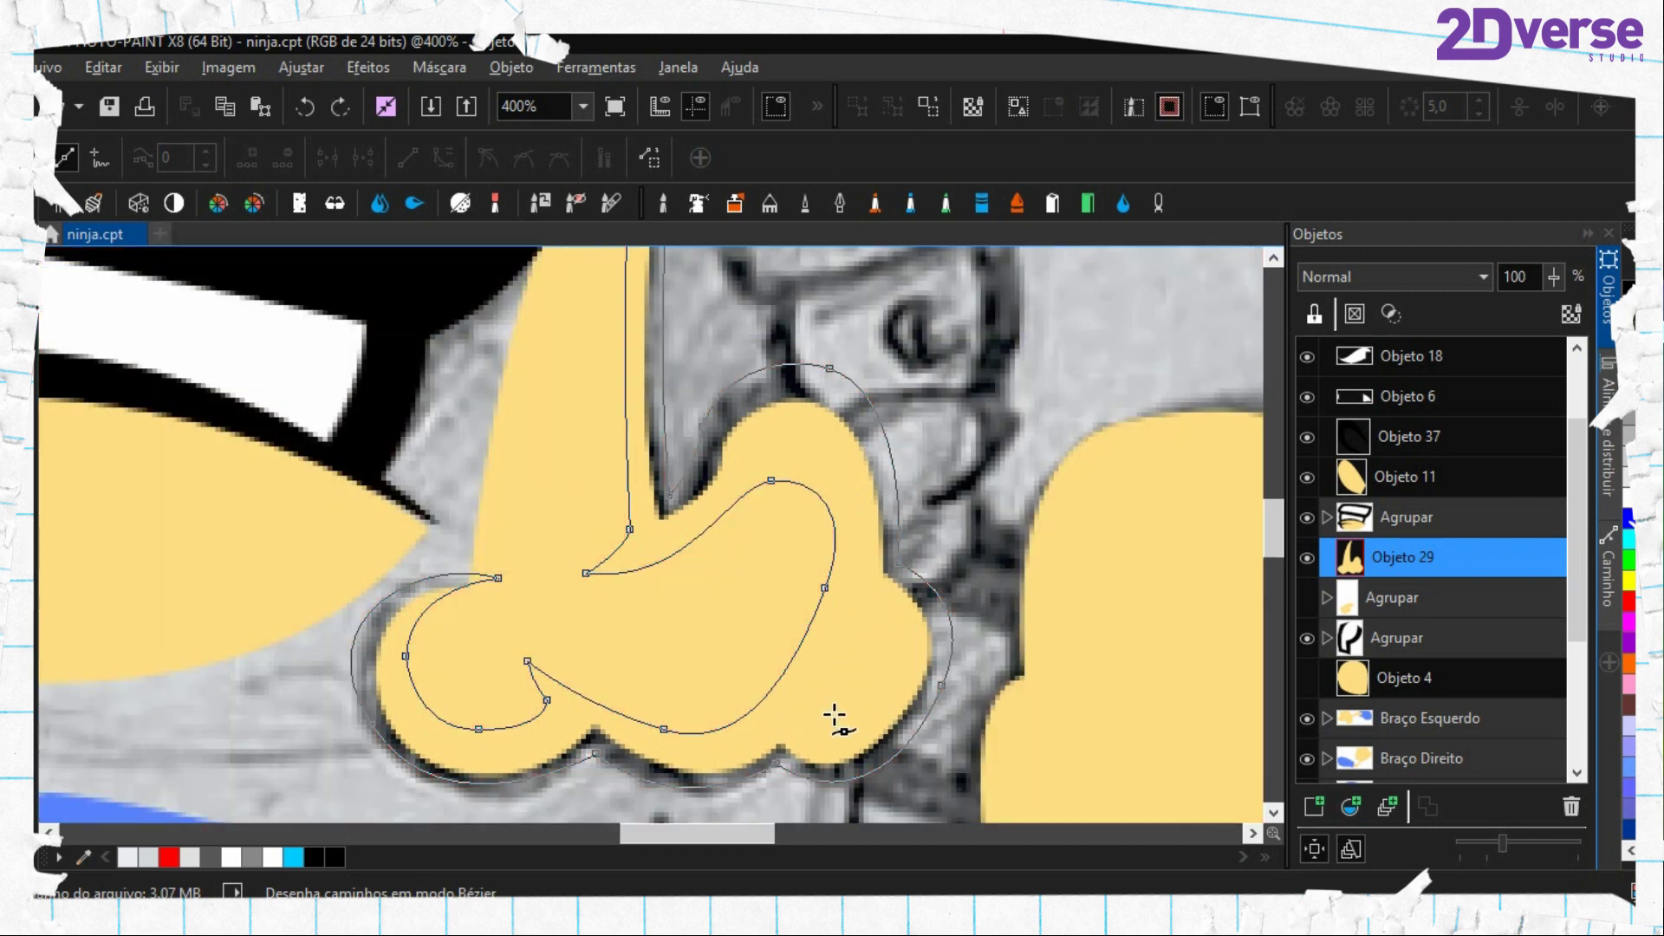
Trace a small closed cutout path inside the nose's right nostril
left_click(827, 709)
left_click_drag(874, 619, 887, 594)
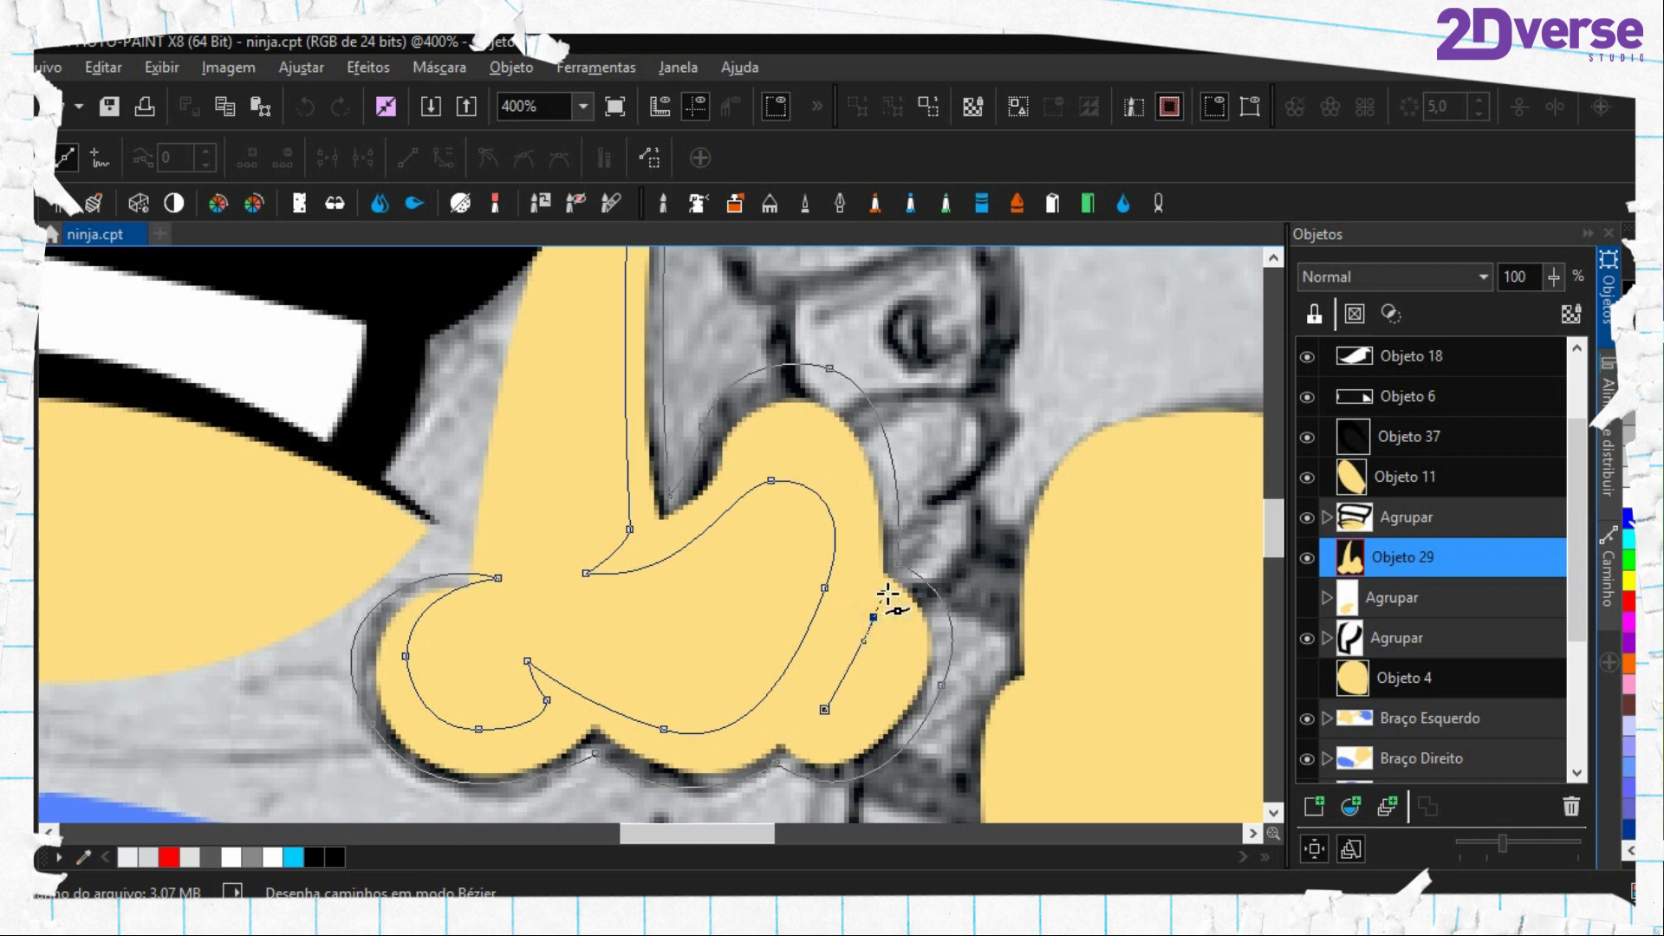
left_click(872, 626)
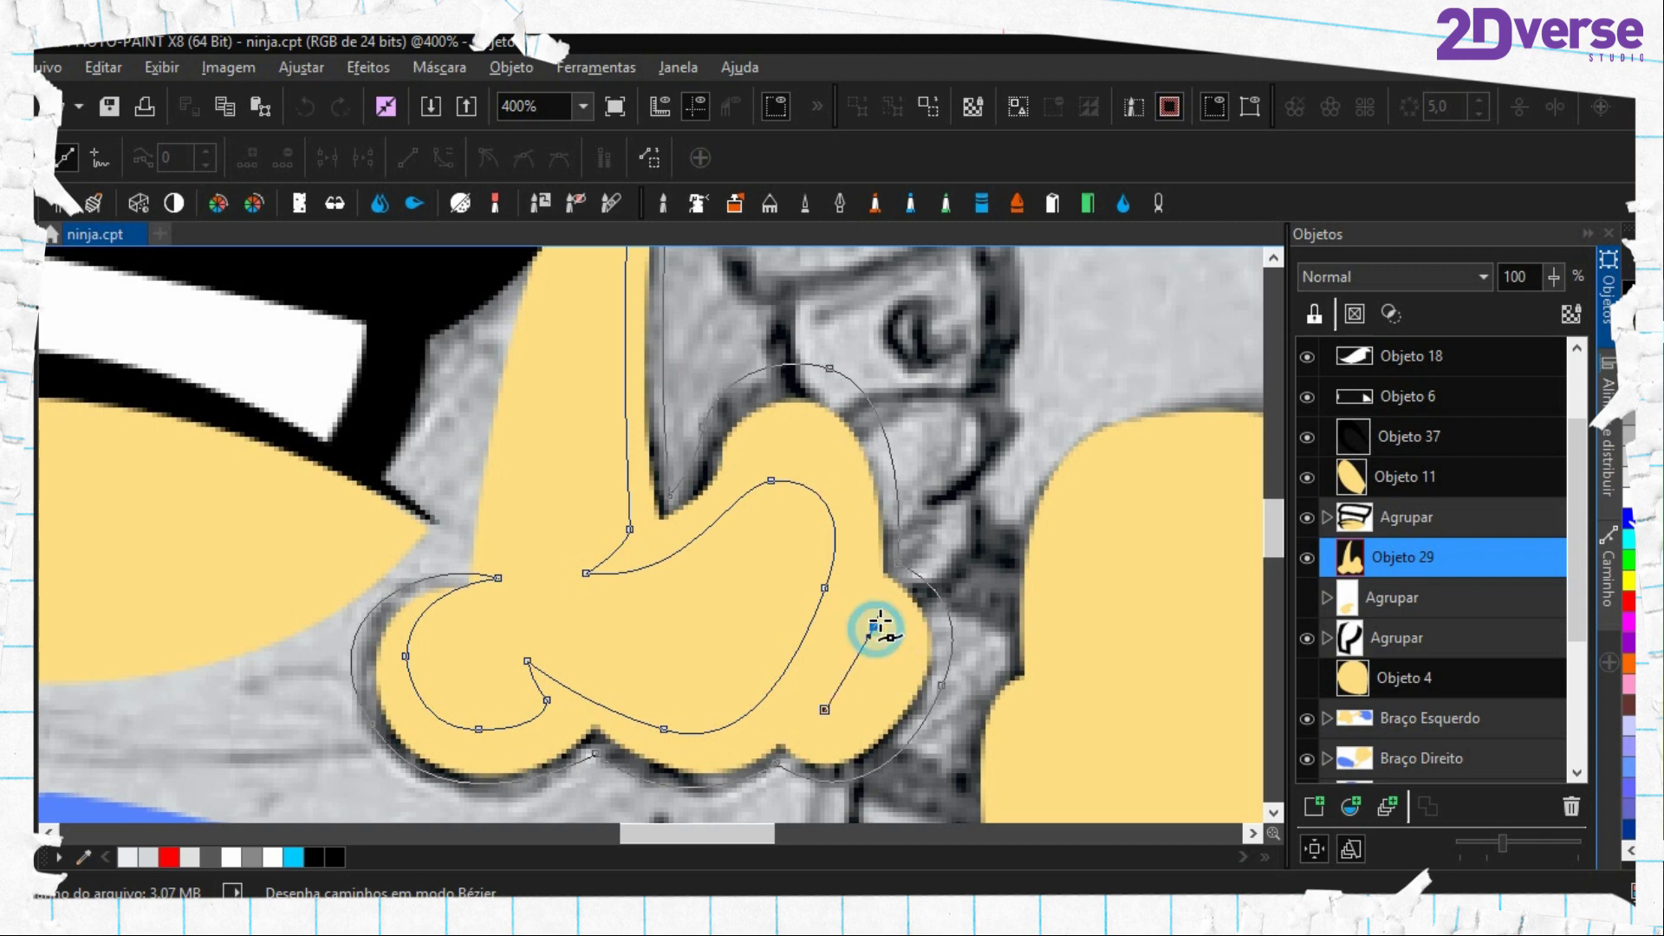
left_click_drag(884, 679, 864, 713)
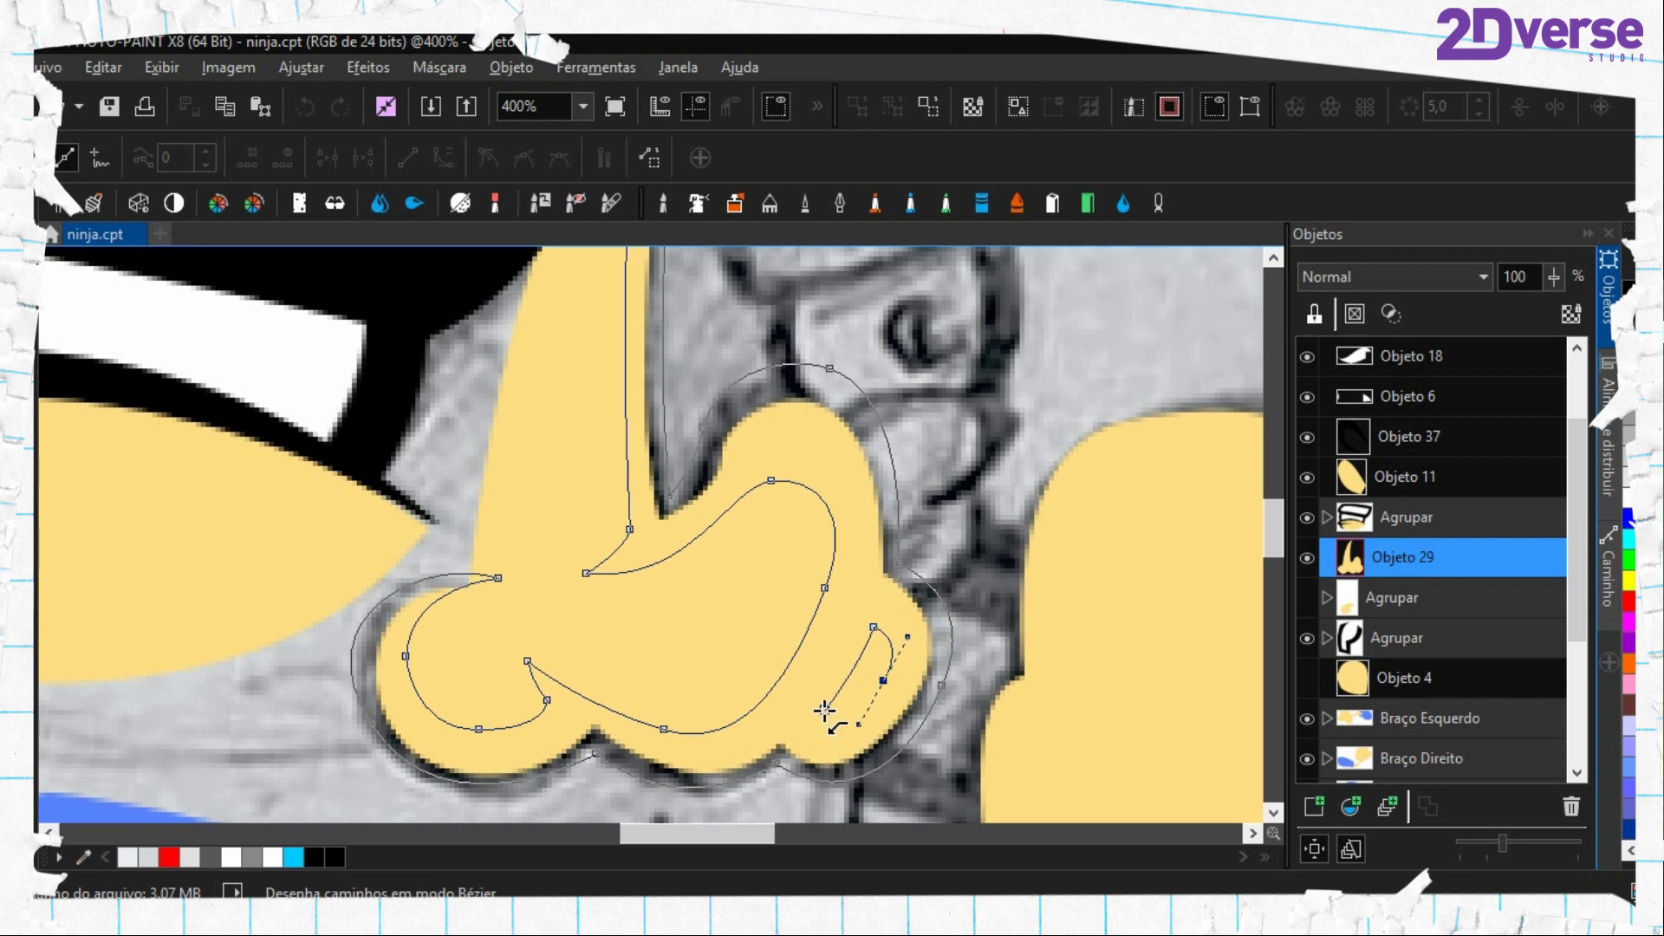
left_click(824, 710)
Convert the nose paths to a mask, fill it black on a new object above Objeto 29, and remove the mask and path
key("alt+m")
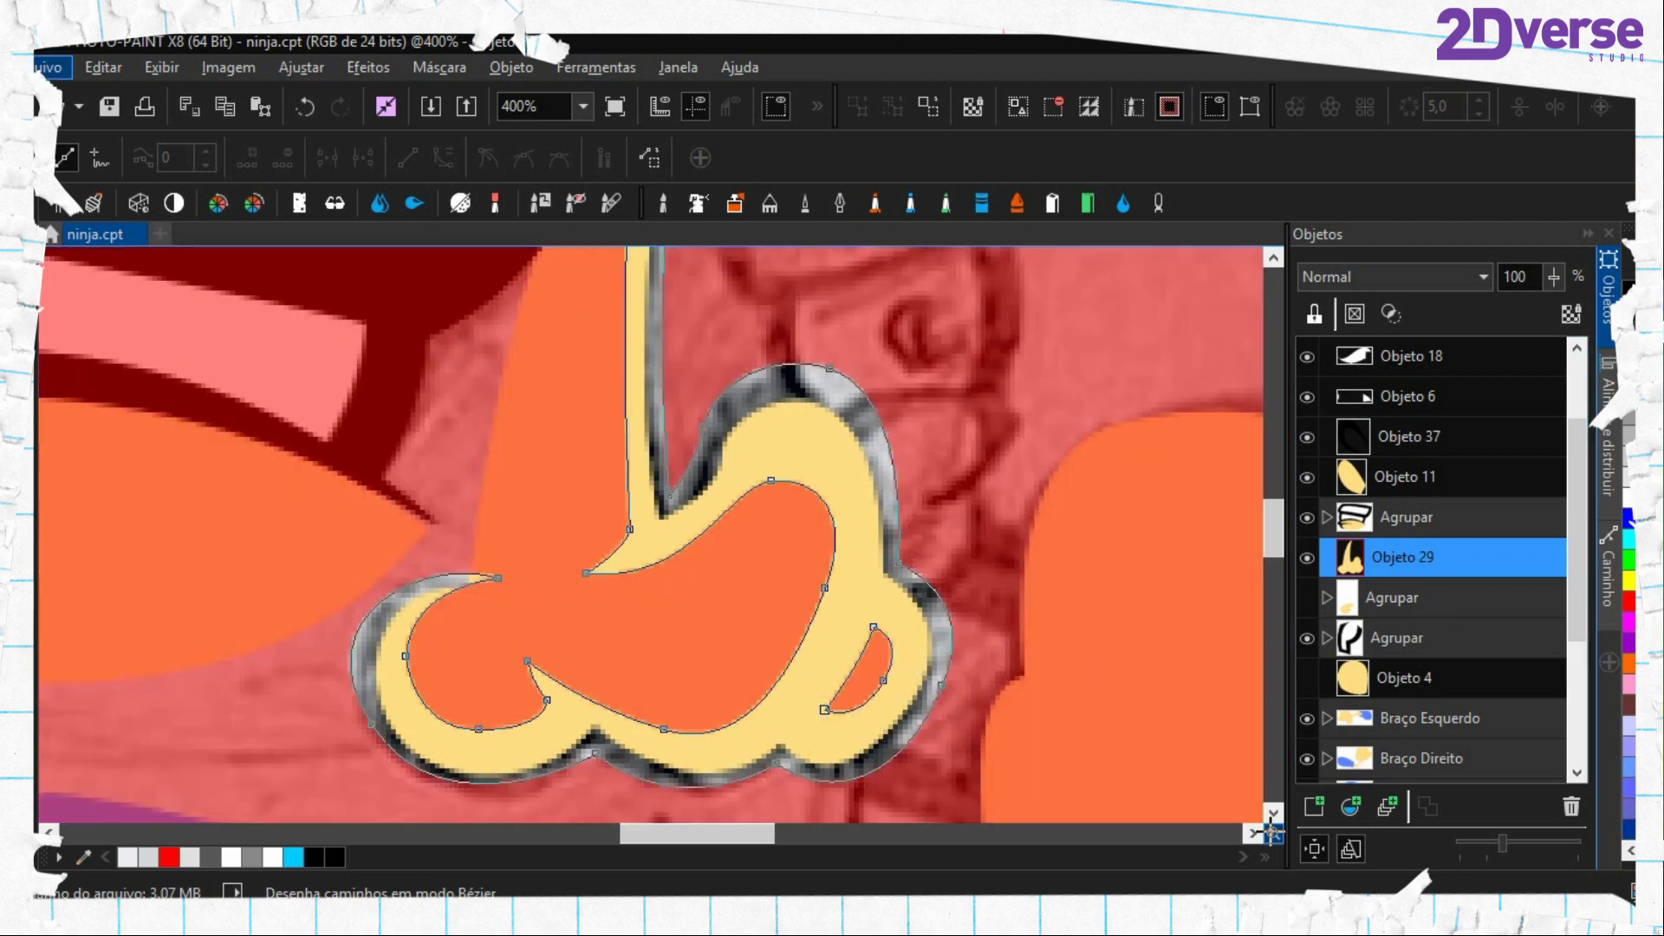
left_click(1313, 805)
key("f")
left_click(791, 428)
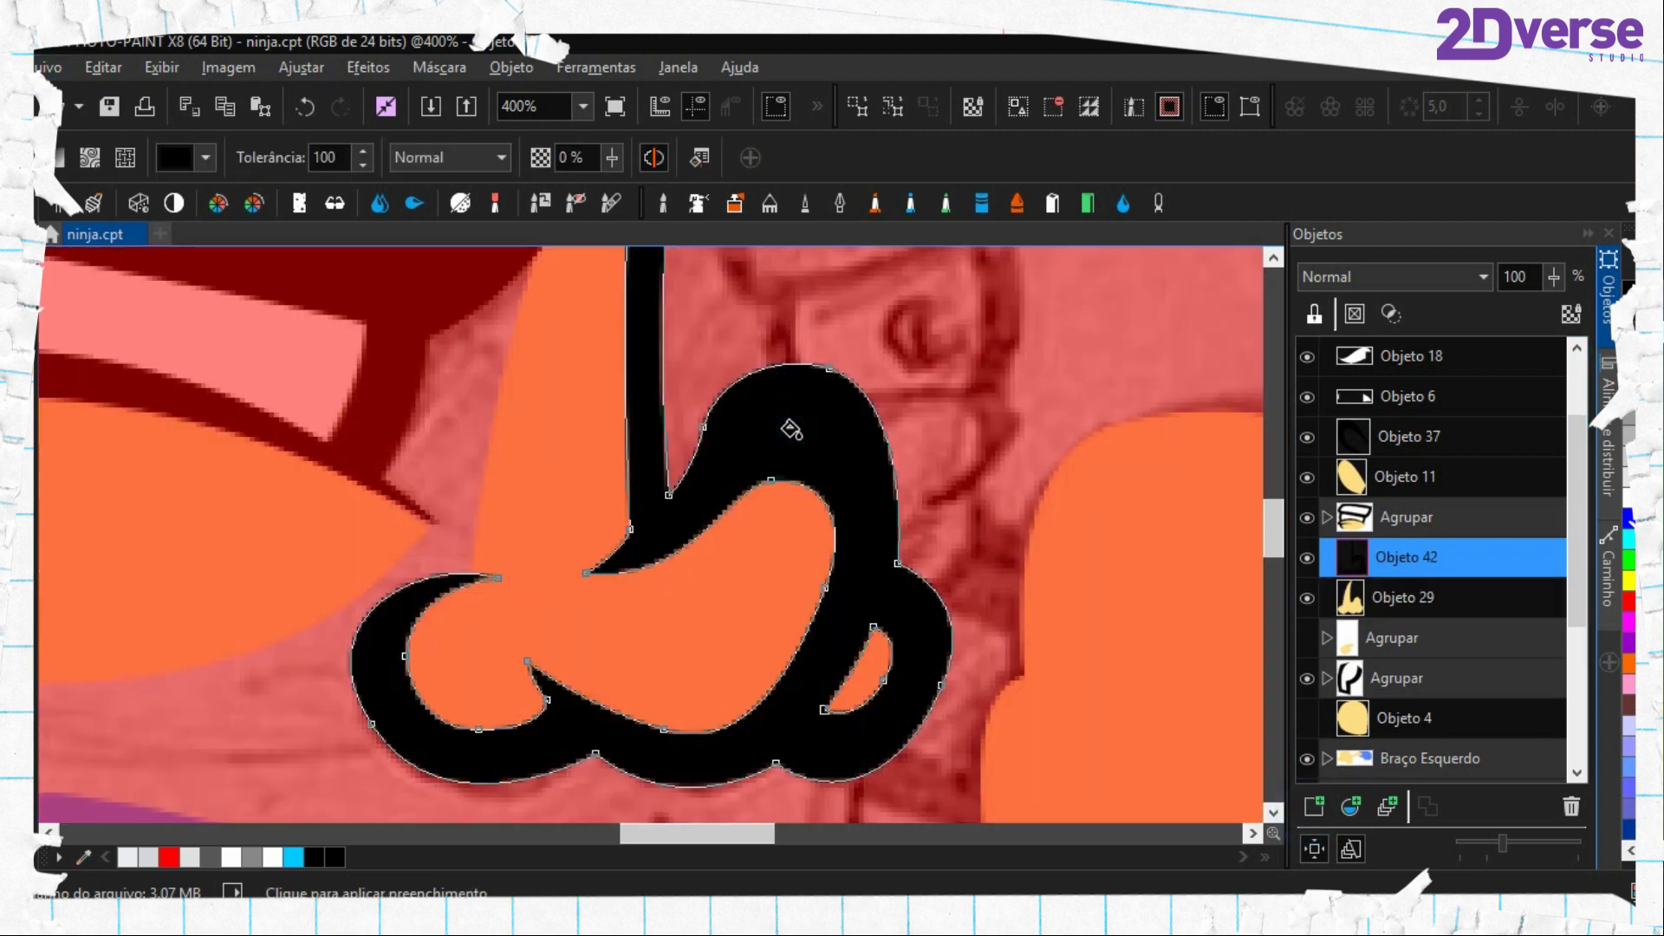
key("ctrl+shift+r")
right_click(720, 397)
left_click(832, 581)
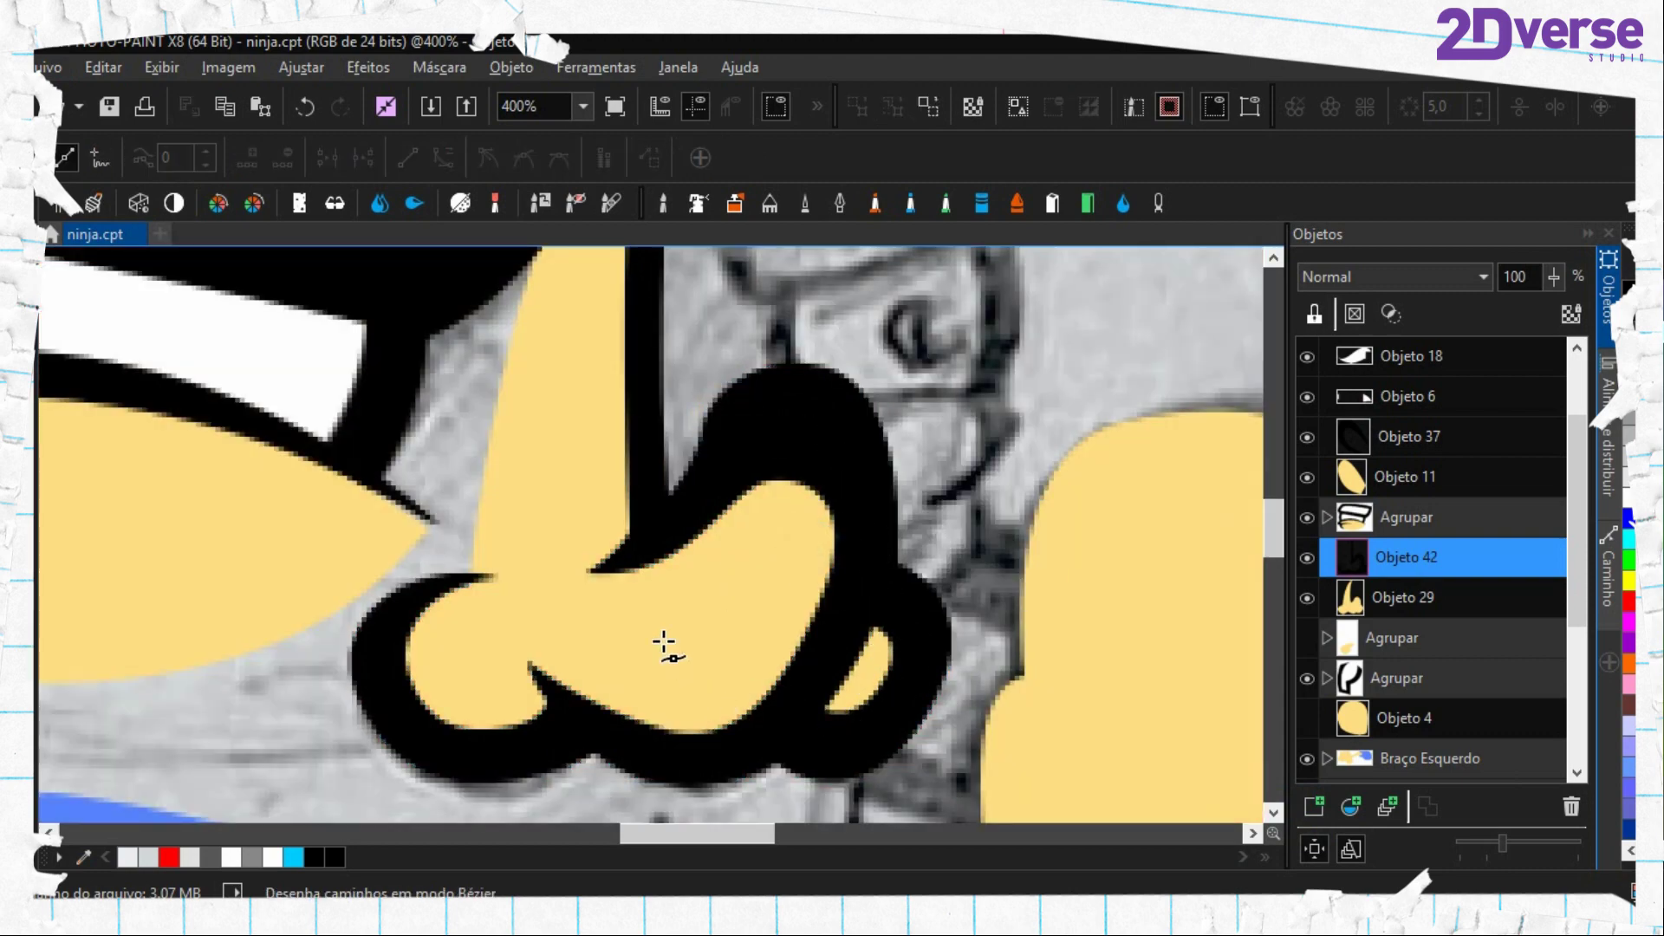
Show the skin-coloured face shape Objeto 4 again and check the nose outline against the whole head
scroll(742, 565, "down", 4)
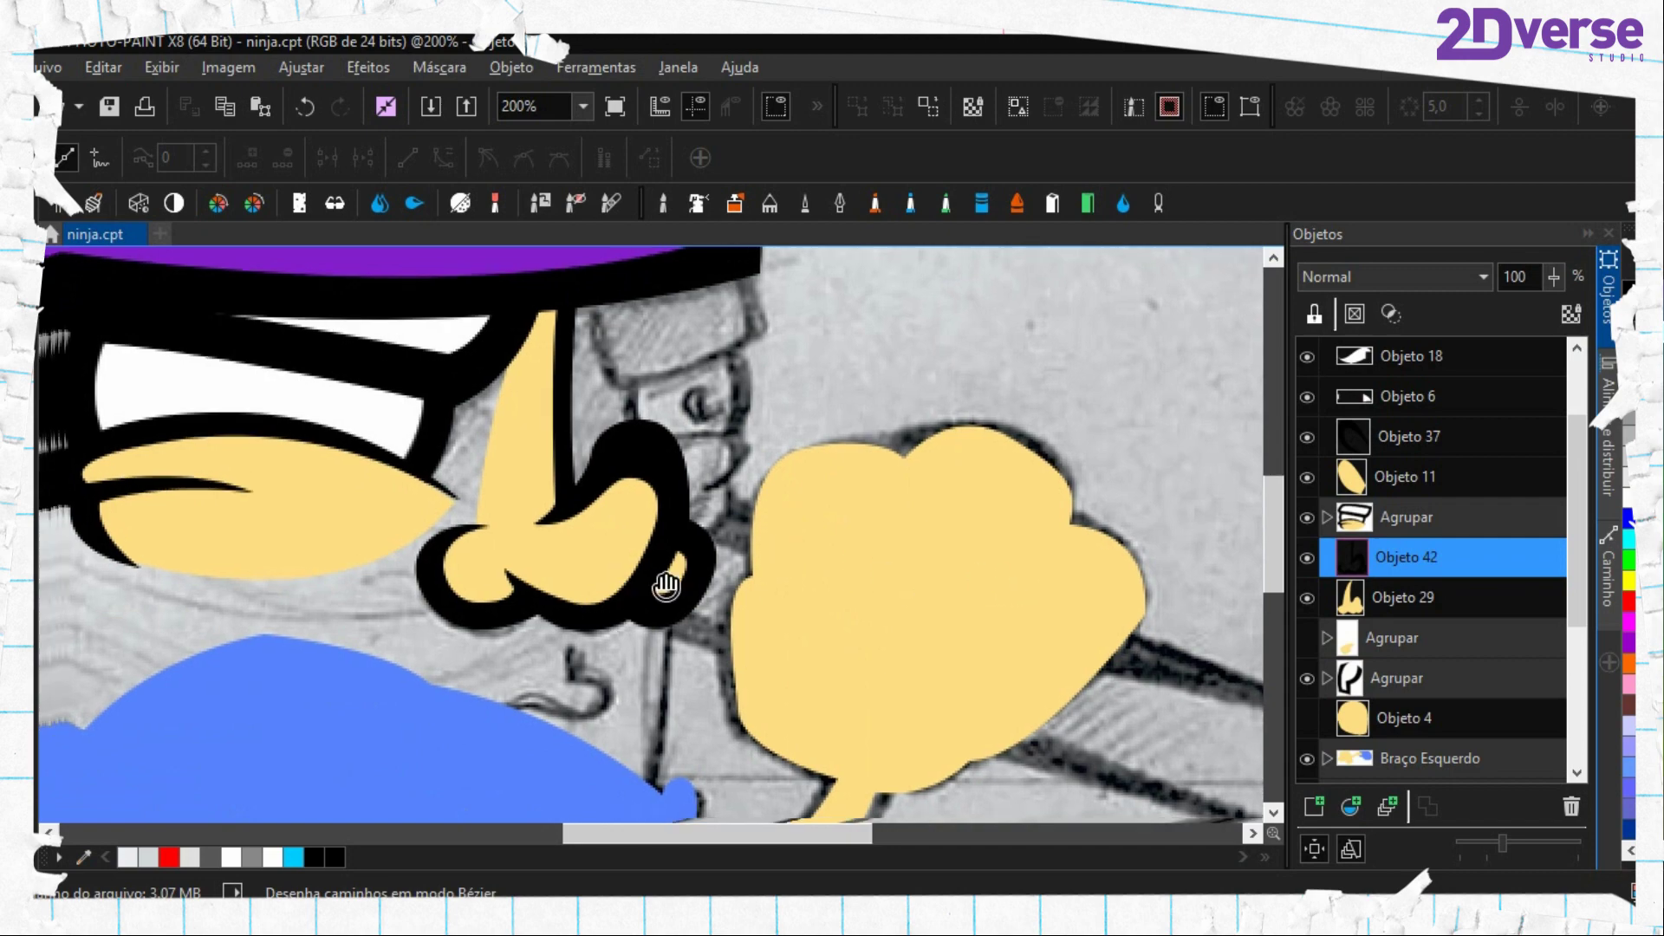
scroll(660, 518, "up", 3)
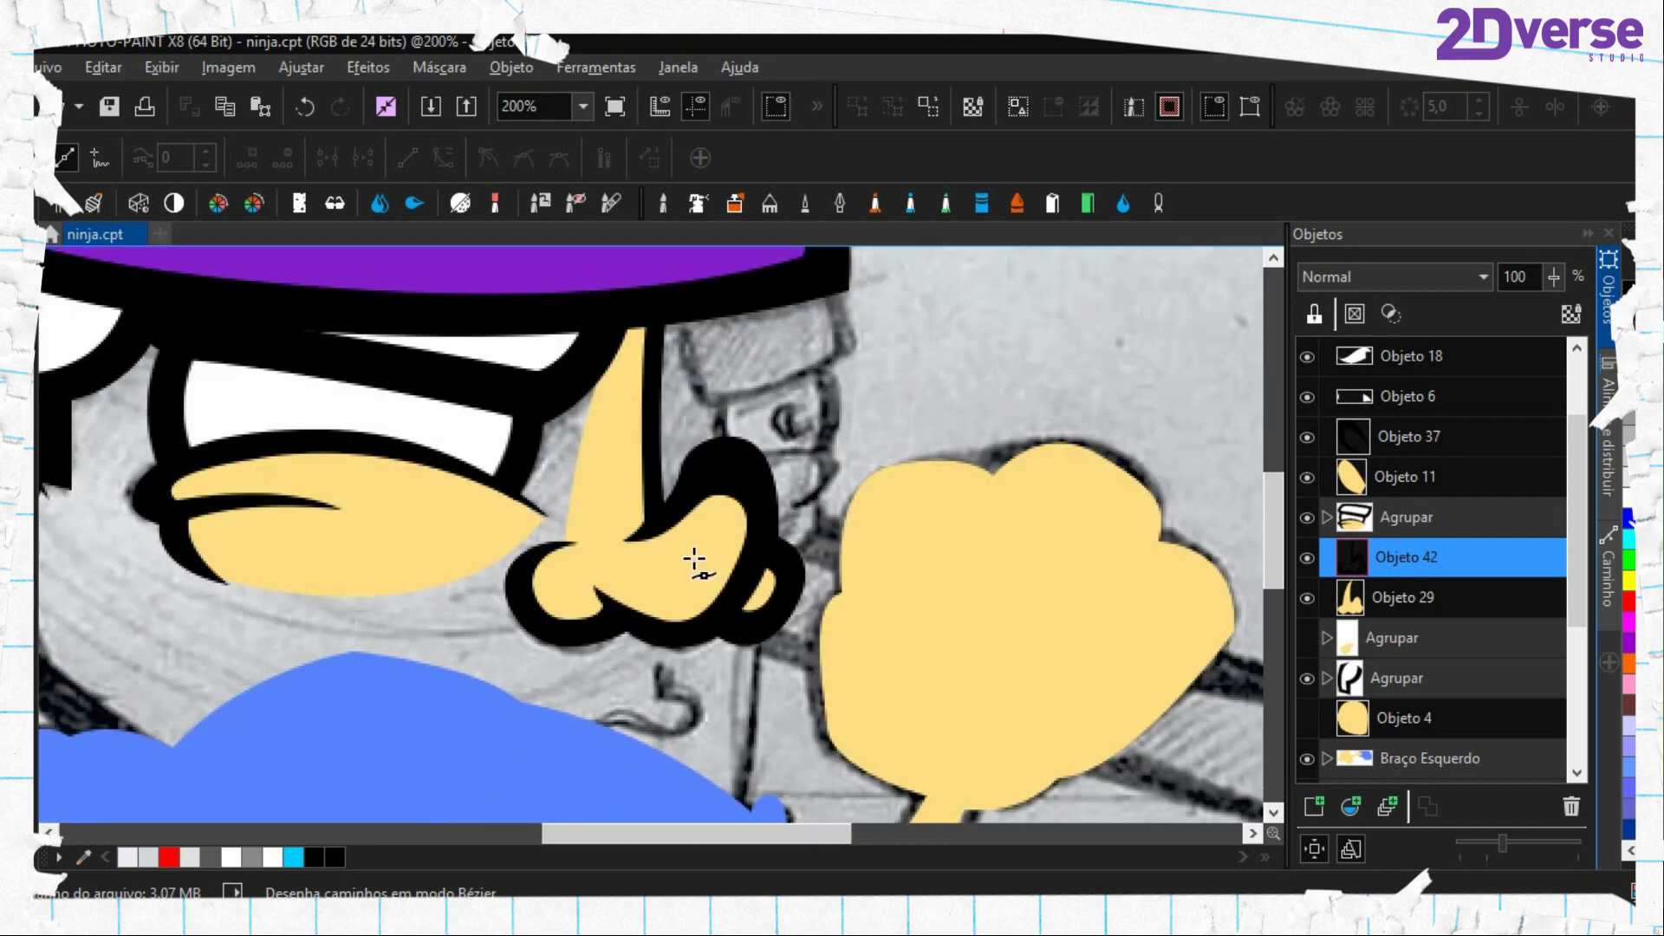
scroll(620, 564, "down", 1)
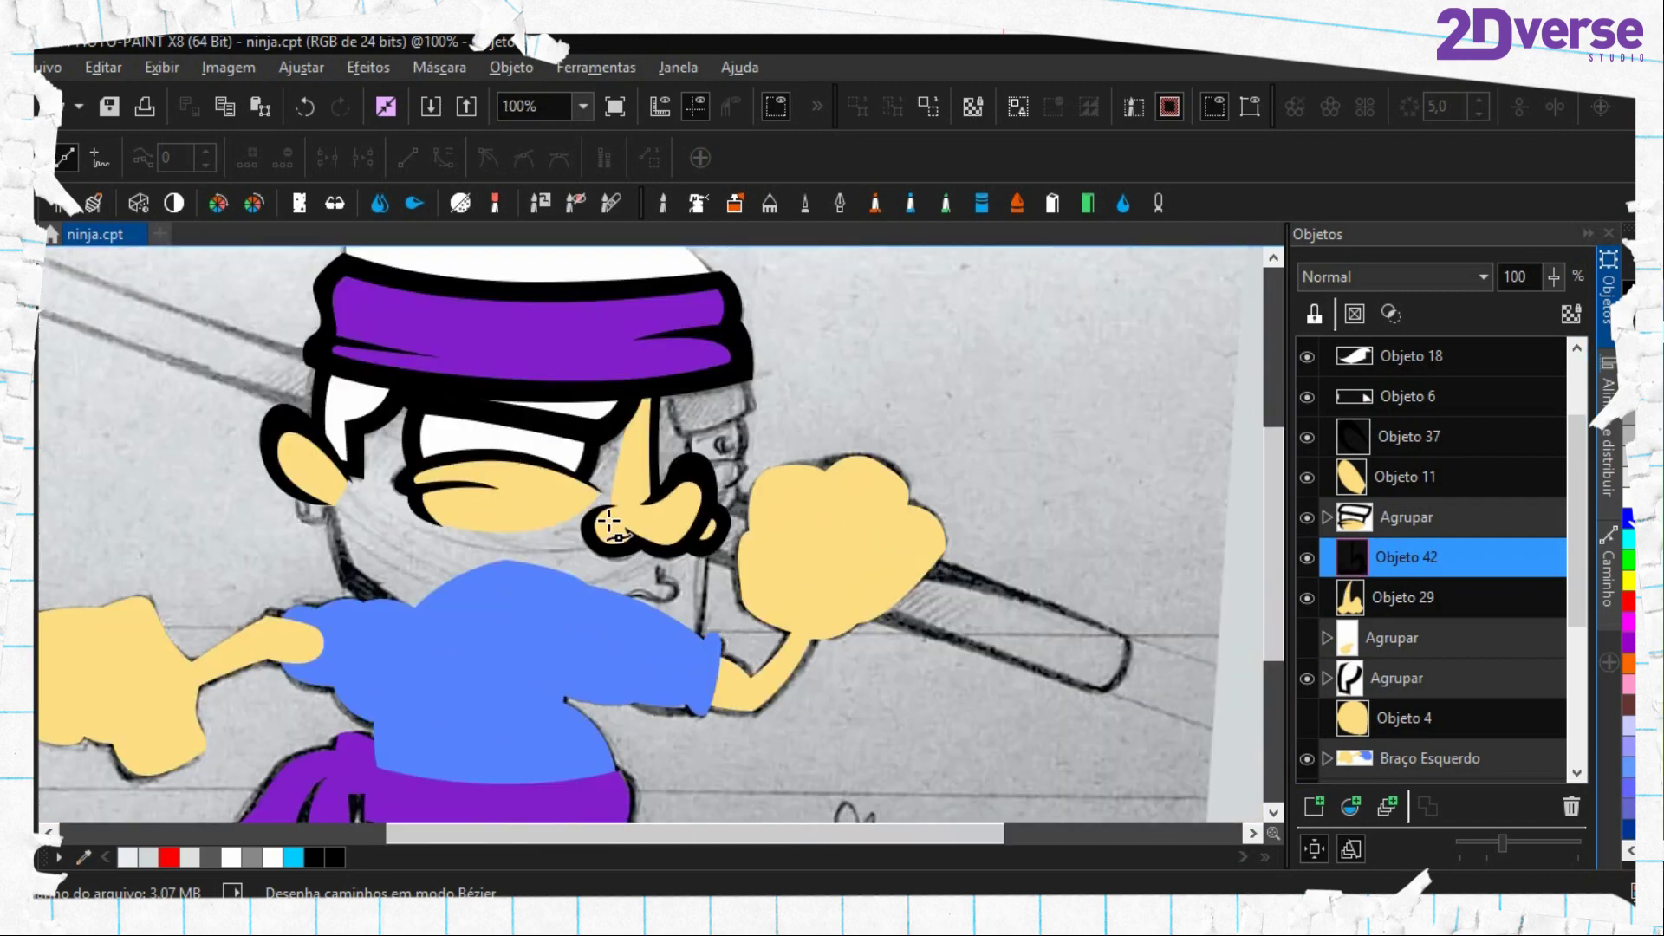
scroll(610, 523, "up", 1)
scroll(833, 565, "up", 1)
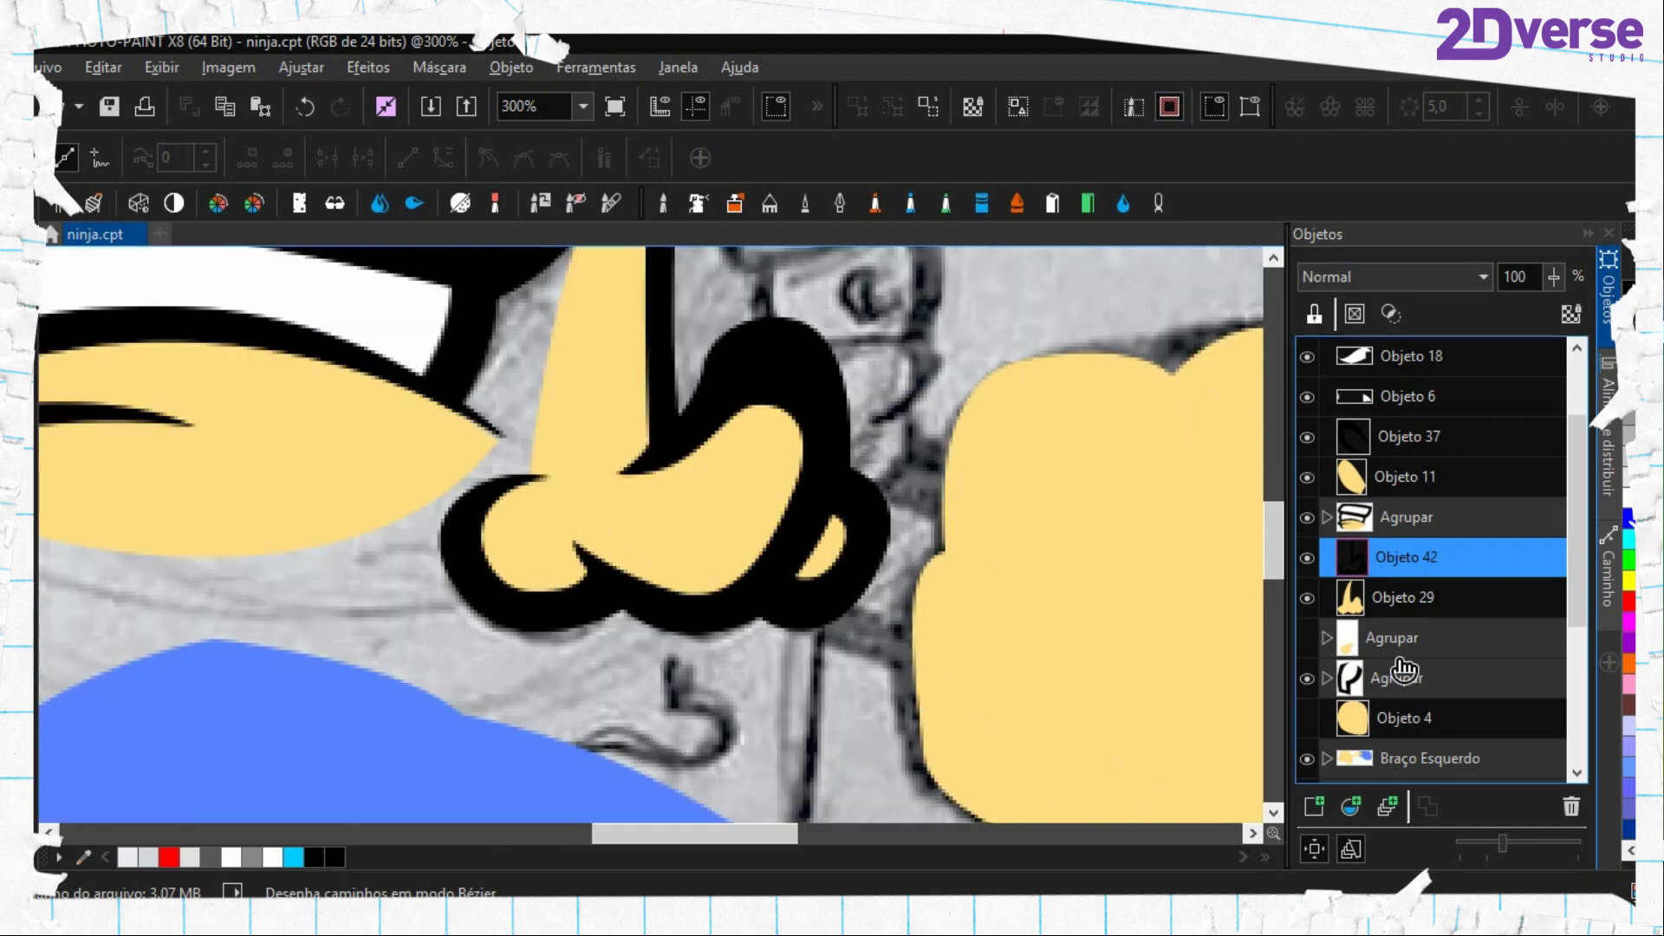
left_click(1306, 717)
scroll(872, 575, "down", 2)
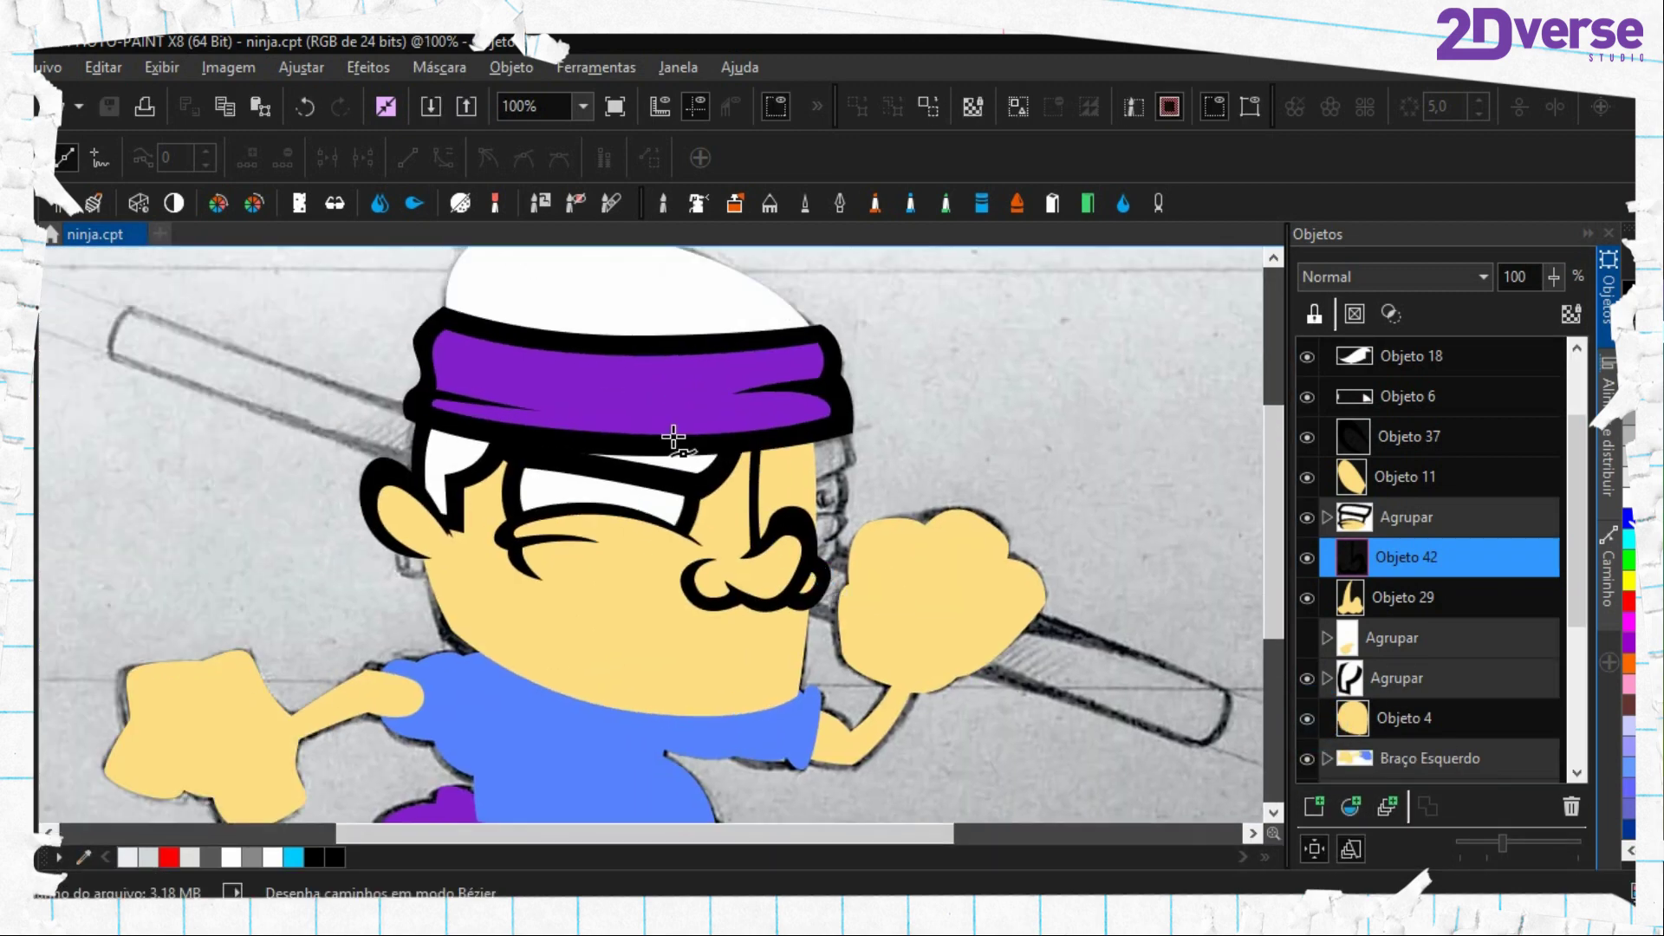
scroll(673, 438, "down", 2)
scroll(642, 535, "up", 3)
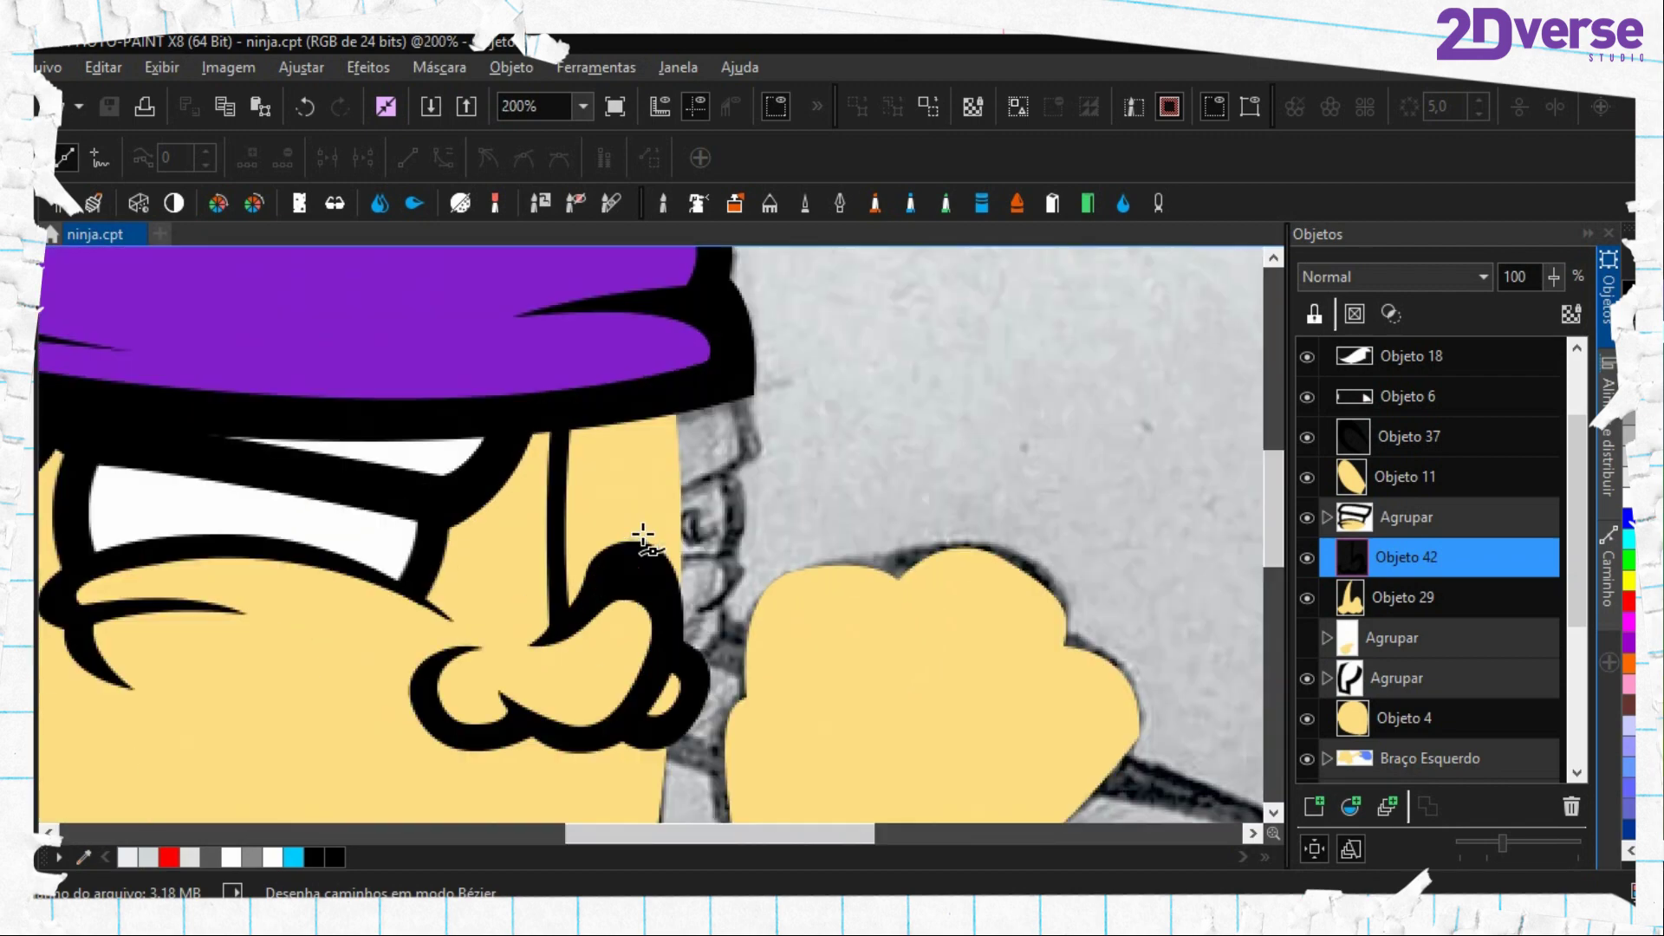
Show and select the hidden group below Objeto 29, and hide the purple headband group above Objeto 17
left_click(1434, 569)
left_click(1307, 638)
left_click(1339, 639)
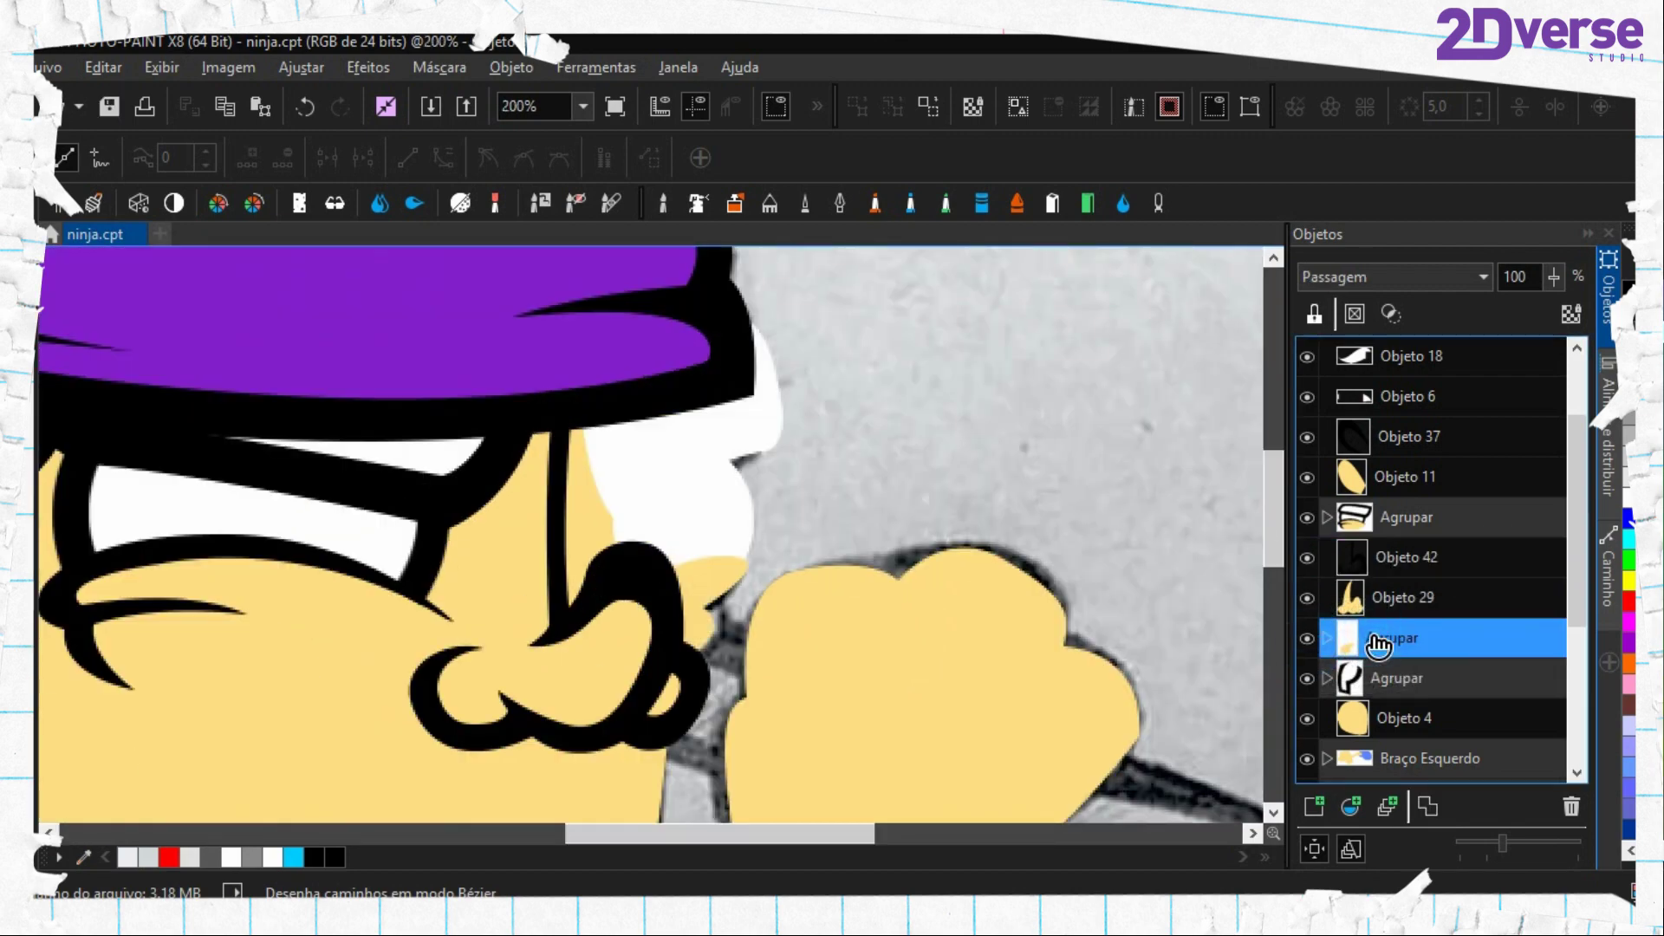
scroll(857, 587, "up", 2)
scroll(1378, 637, "up", 2)
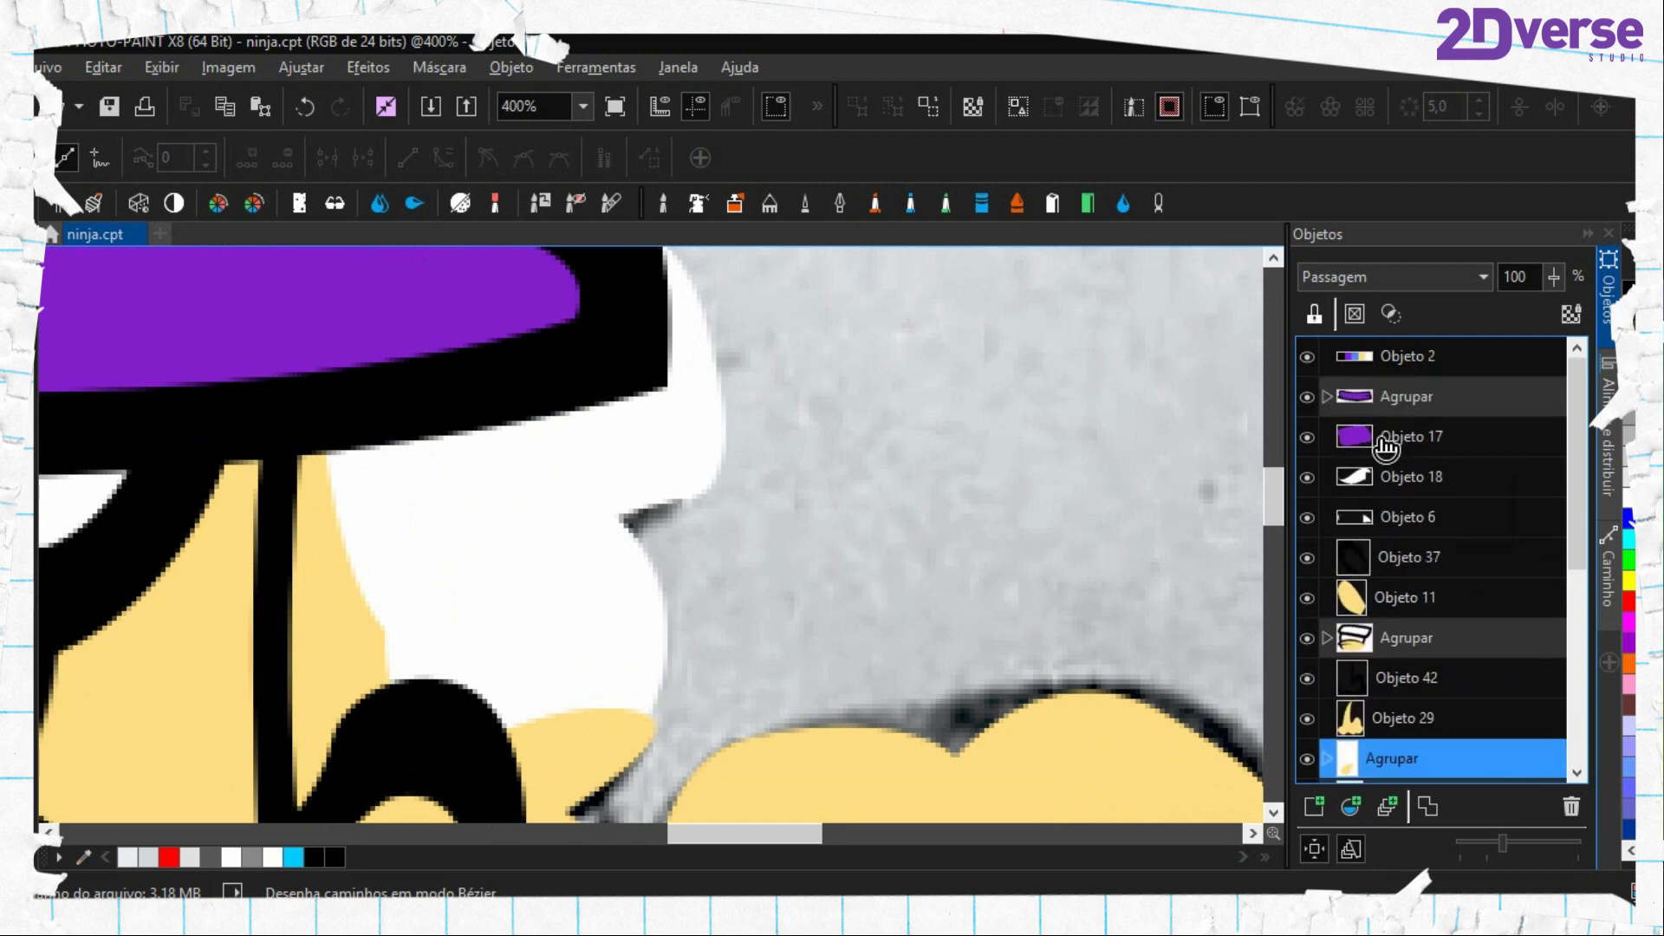
left_click(1307, 396)
scroll(668, 494, "down", 2)
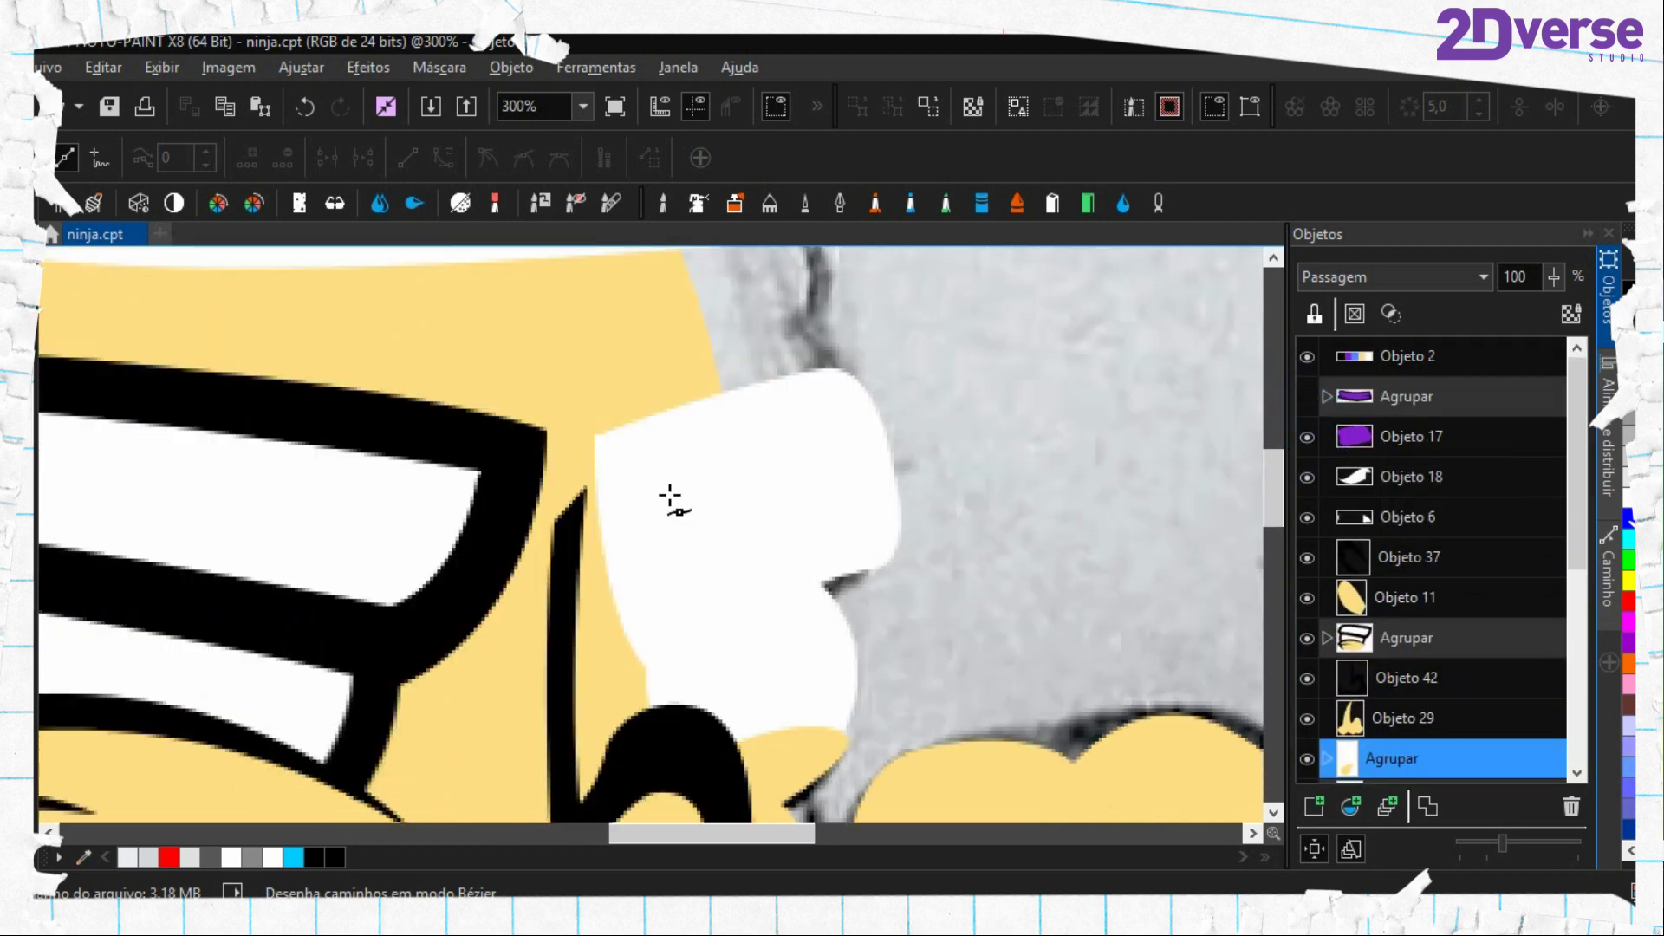
scroll(887, 560, "up", 1)
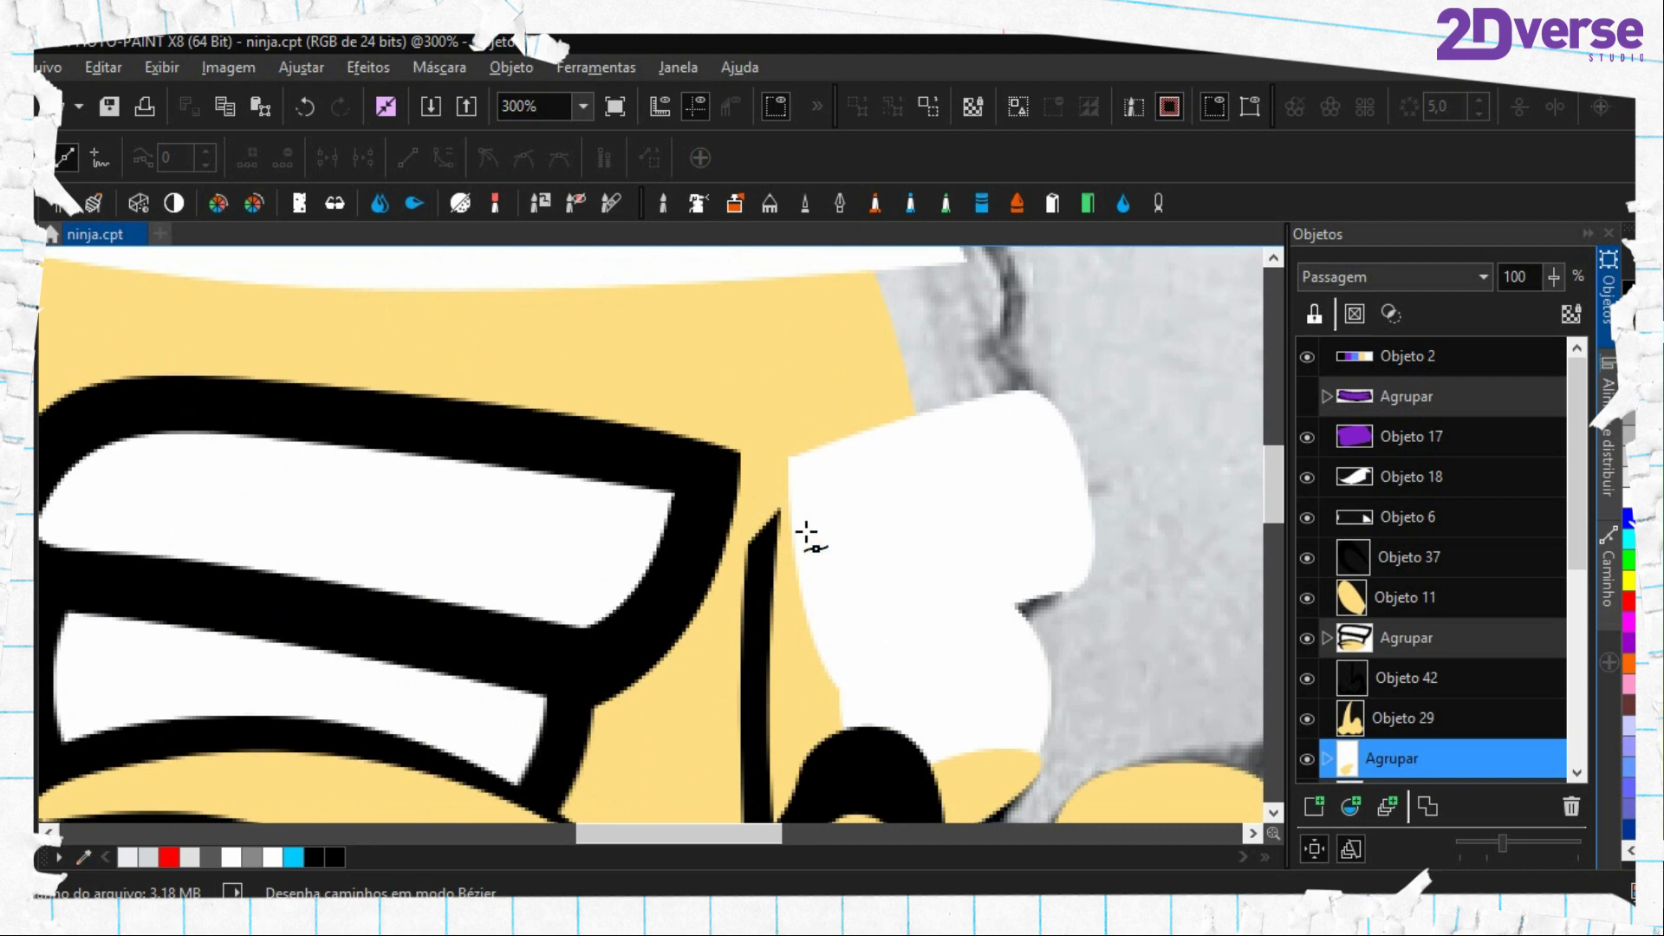
scroll(806, 534, "up", 1)
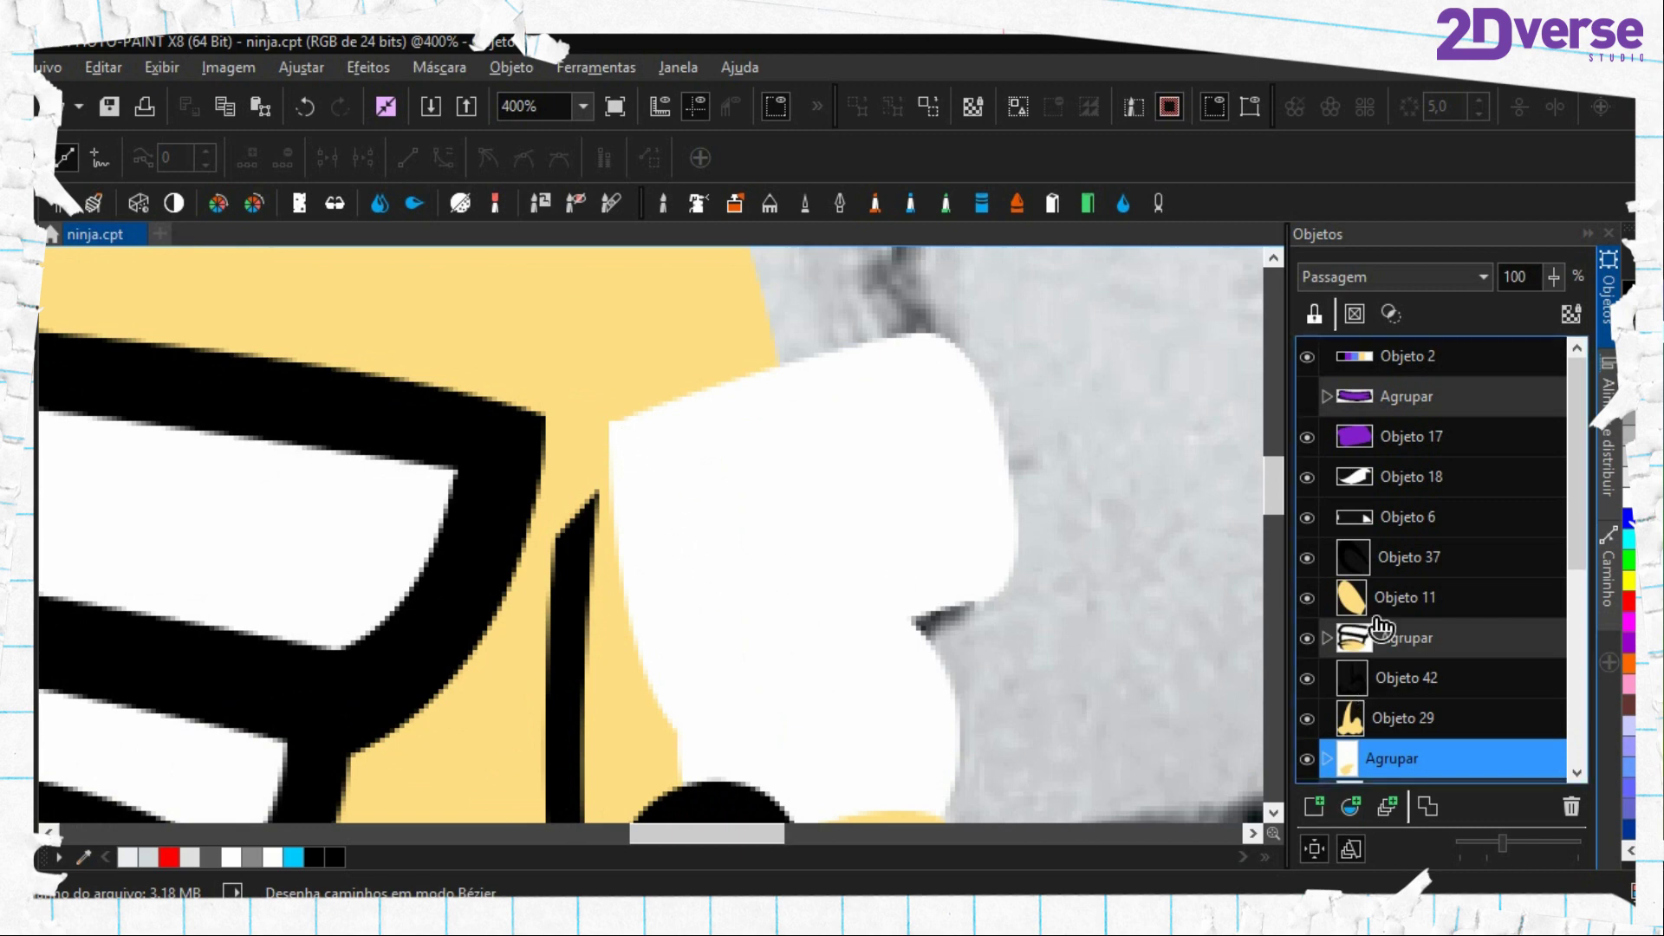
Expand the group below Objeto 29, select Objeto 28 inside it, and hide Objeto 31 and Objeto 33
scroll(1438, 555, "down", 4)
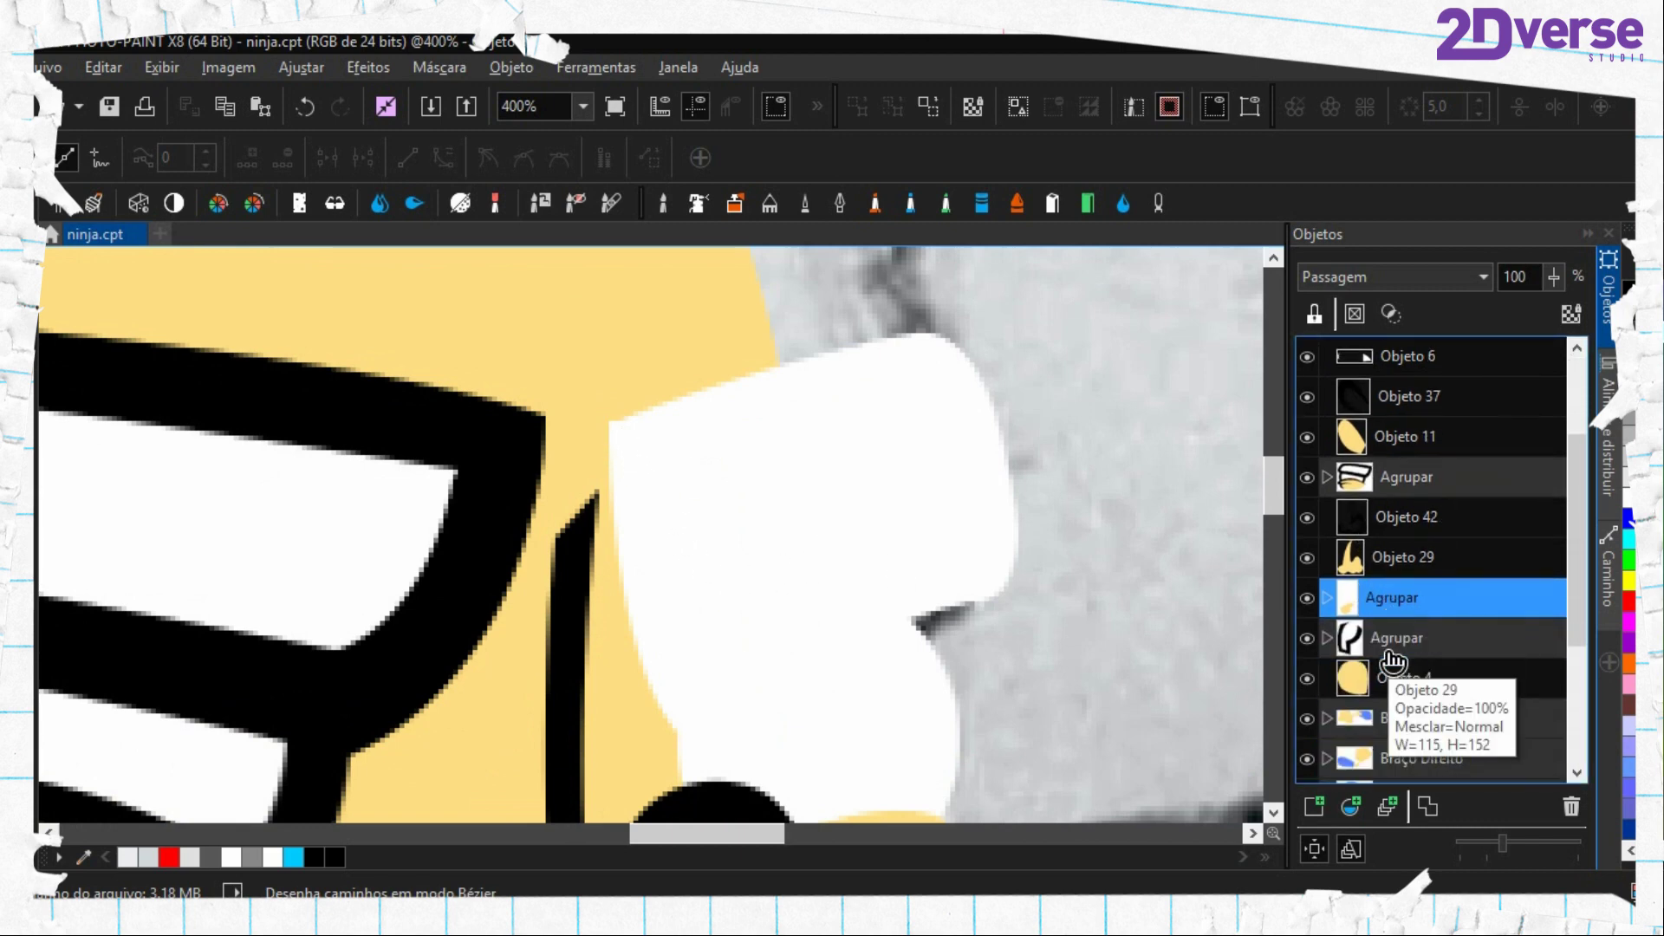
left_click(1327, 597)
left_click(1398, 637)
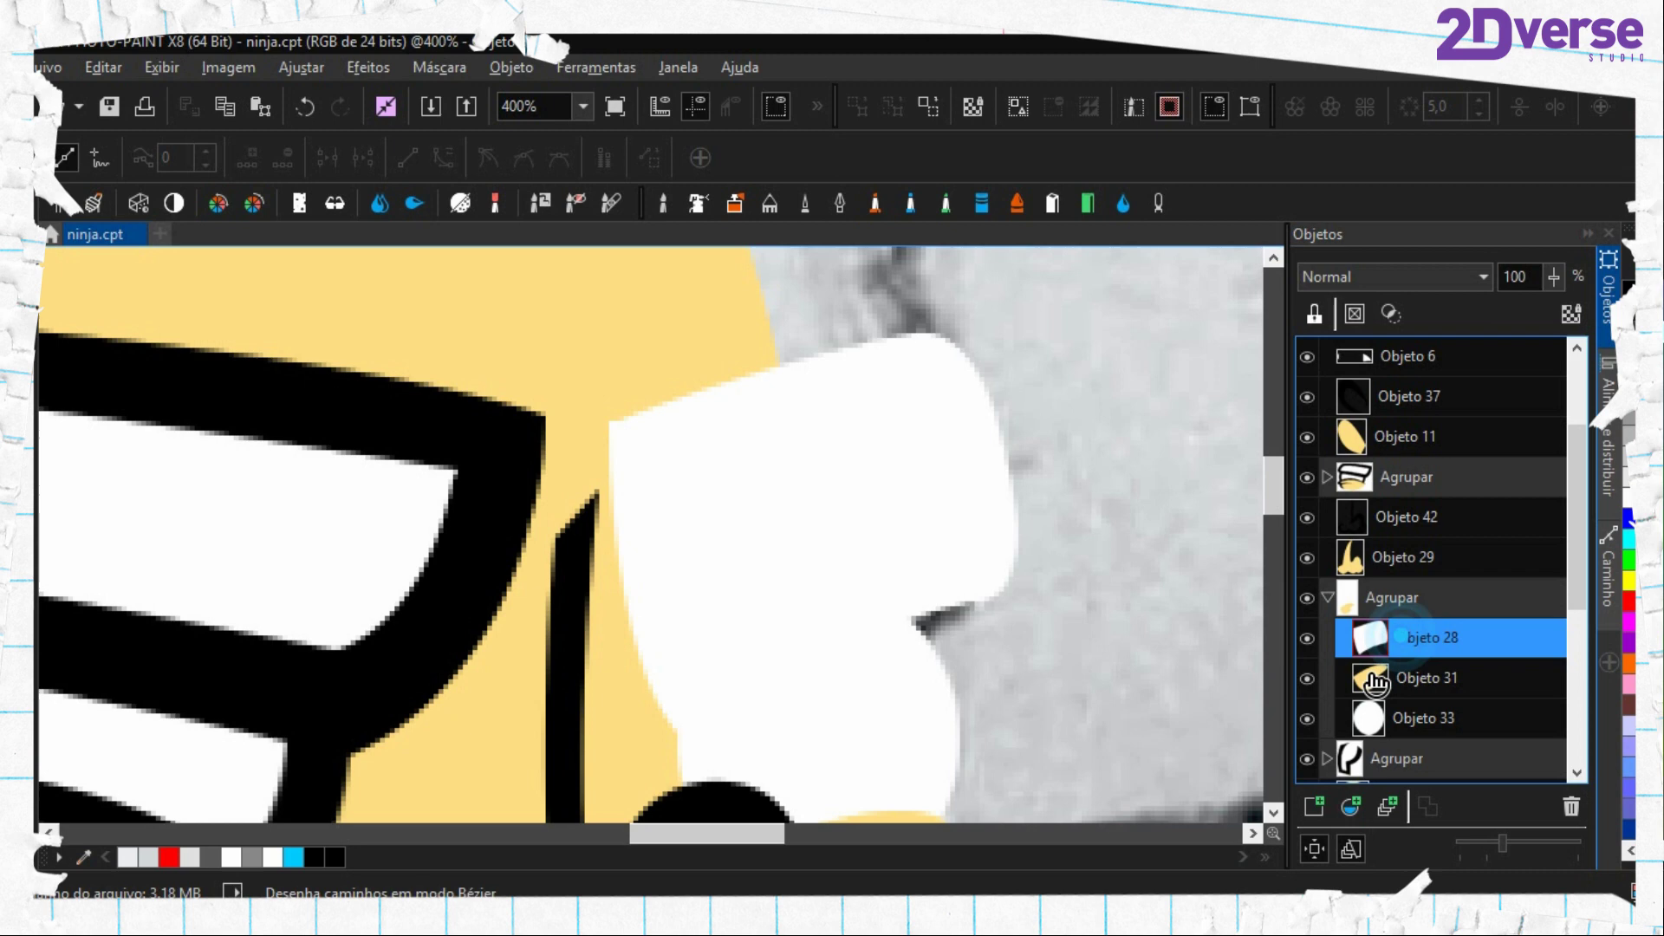
left_click(1307, 678)
left_click(1306, 717)
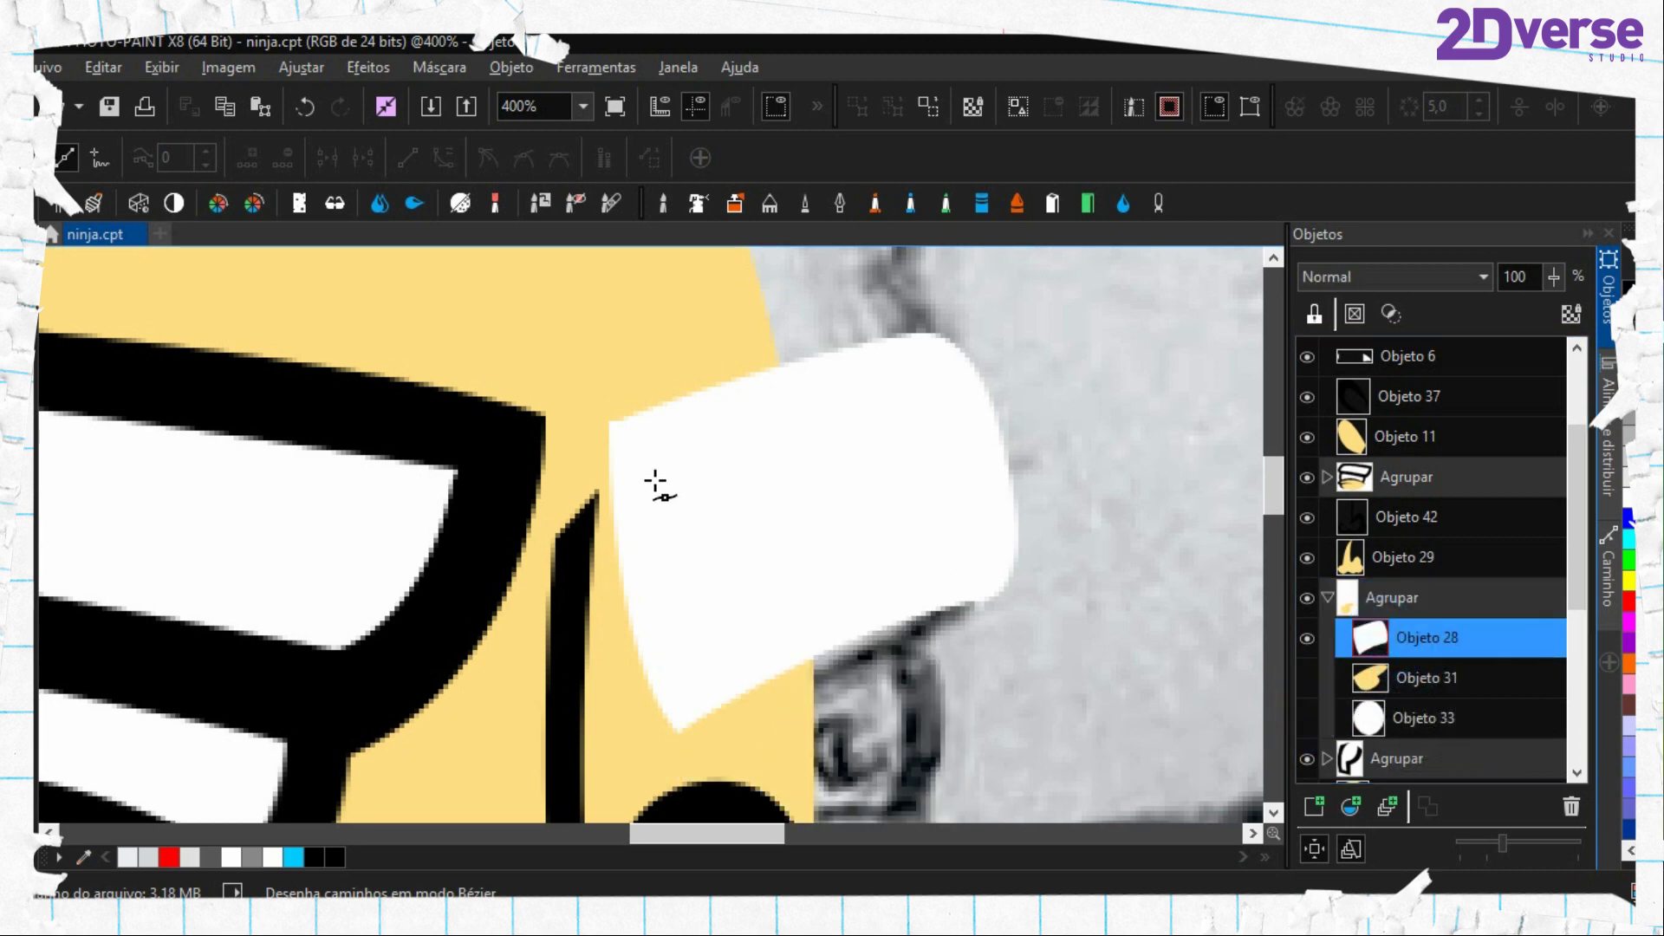
Trace a closed outer Bézier contour just outside the white shape of Objeto 28
left_click(595, 412)
left_click_drag(672, 738, 754, 809)
right_click(776, 720)
left_click_drag(940, 625, 1000, 614)
left_click_drag(1027, 463, 1015, 403)
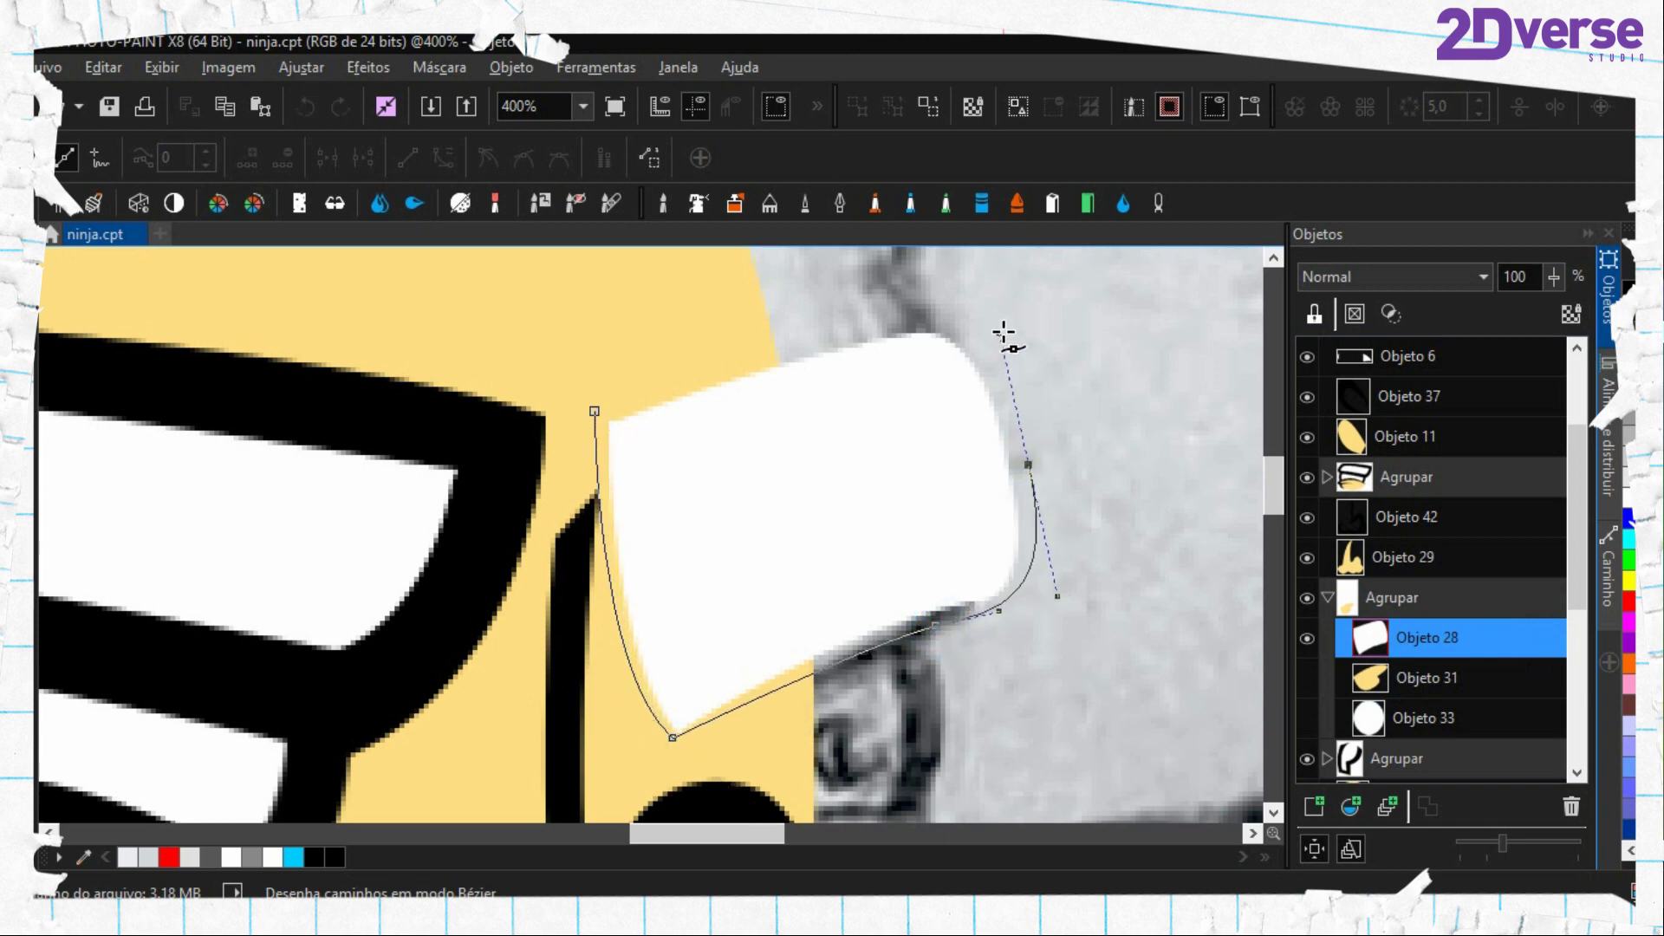
left_click_drag(931, 303, 832, 325)
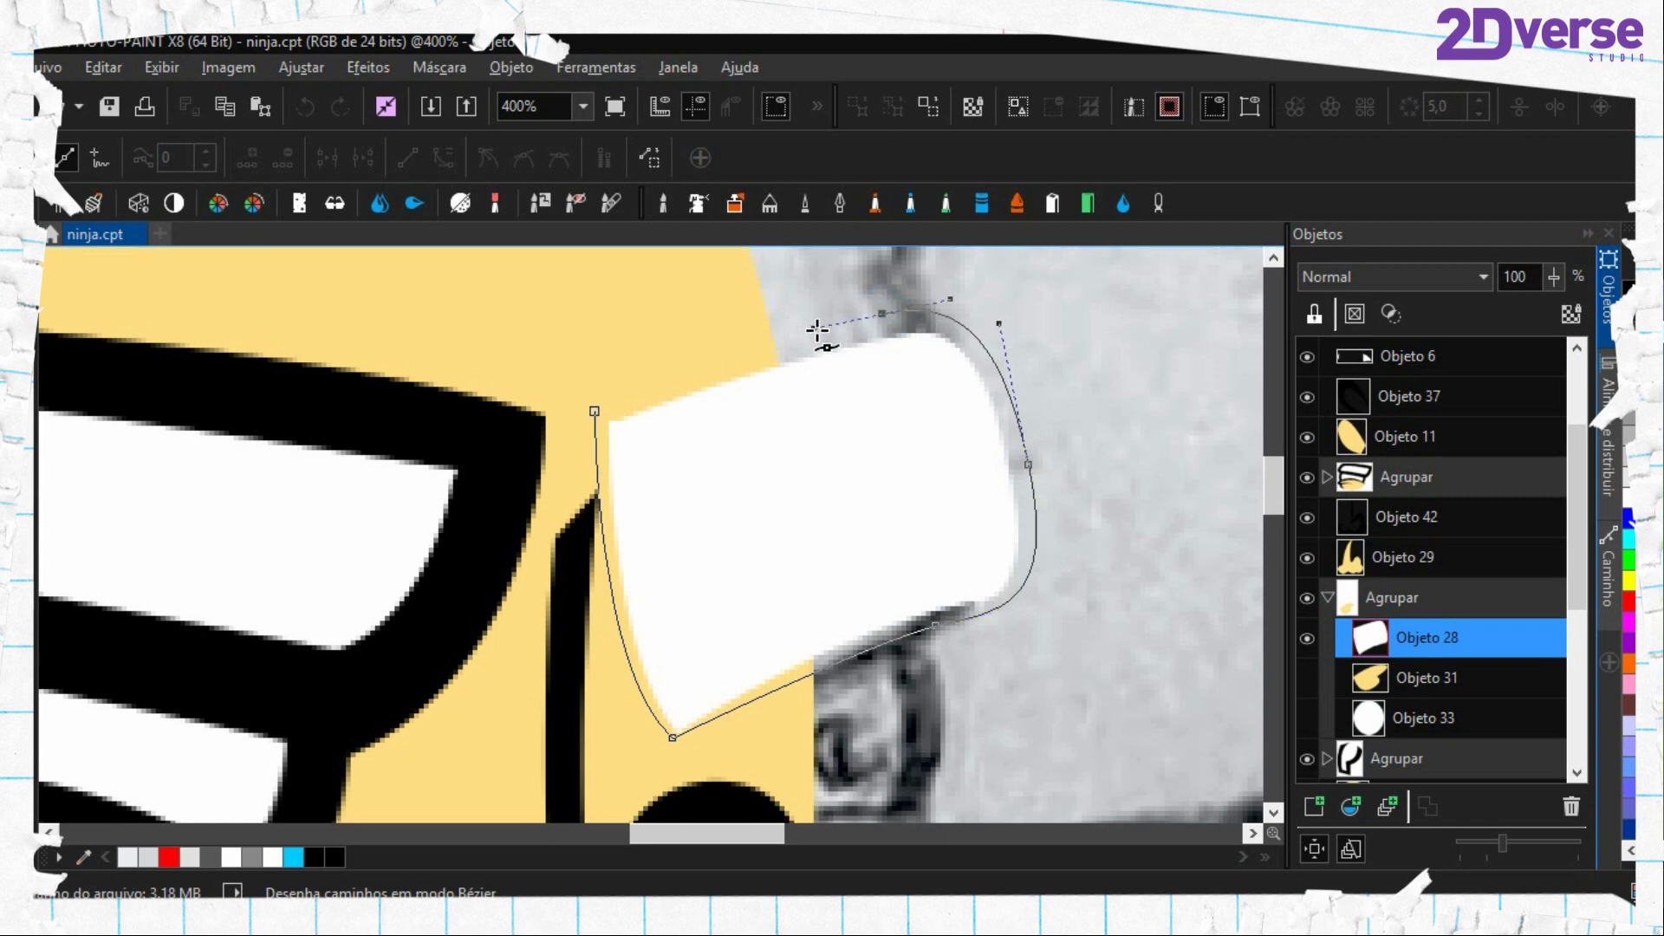
left_click(596, 411)
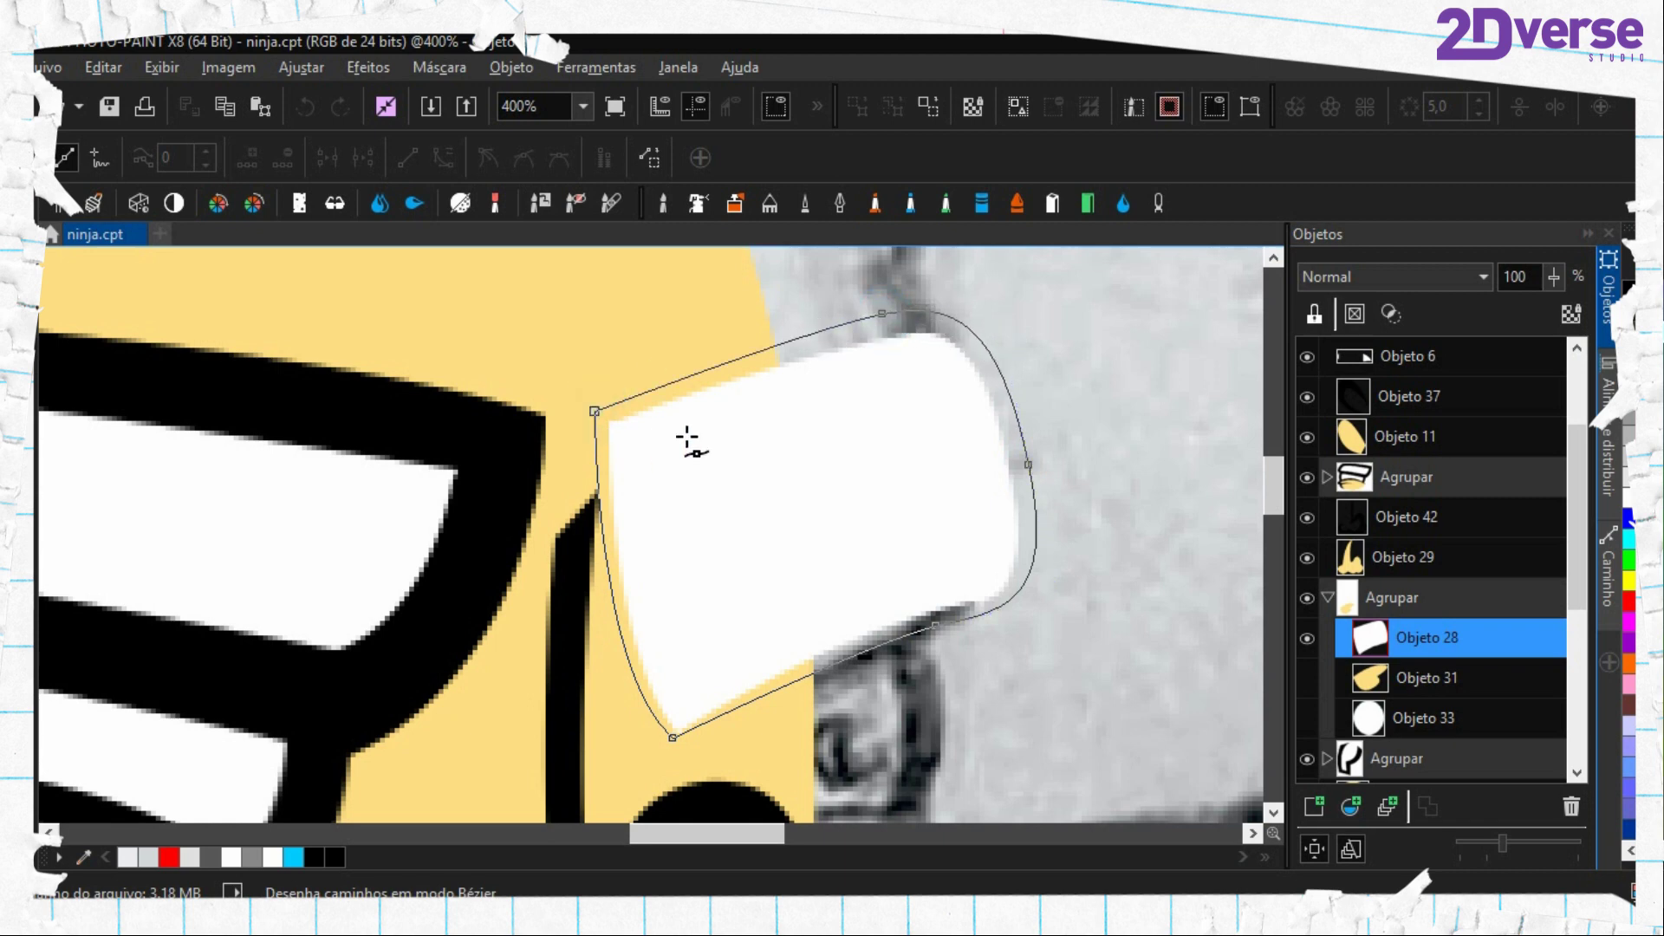
Trace a closed inner contour within Objeto 28, following its edge at the outline's thickness
left_click(642, 454)
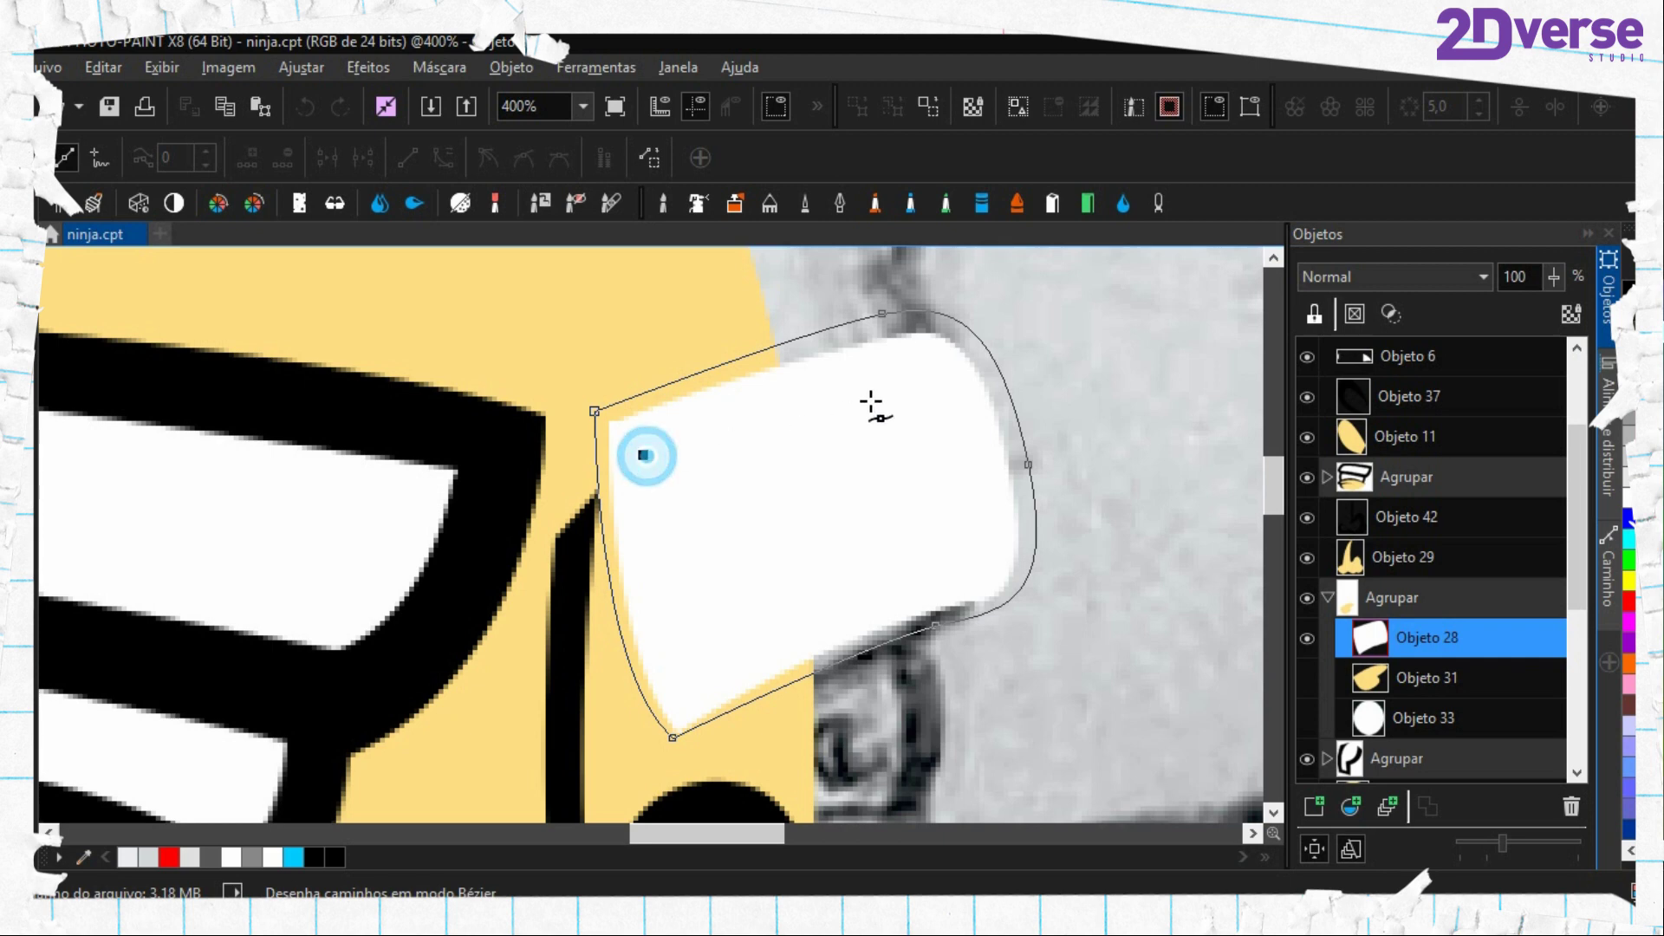
left_click_drag(892, 372, 934, 367)
left_click_drag(985, 470, 825, 592)
left_click(692, 669)
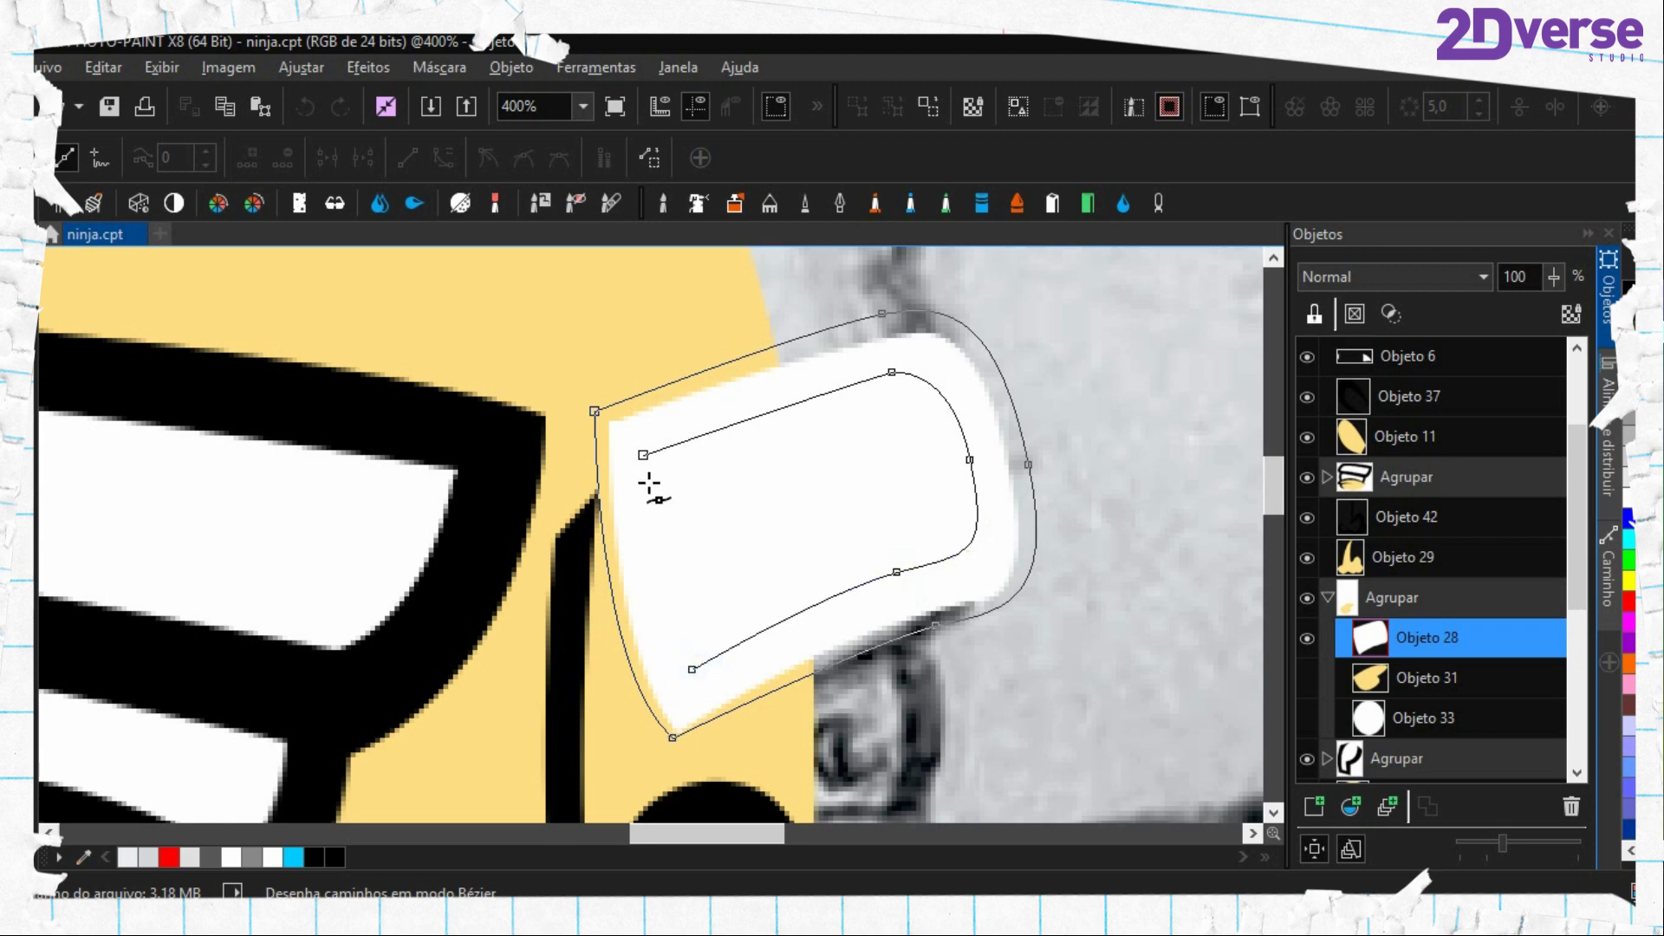
left_click_drag(643, 465, 641, 330)
double_click(708, 438)
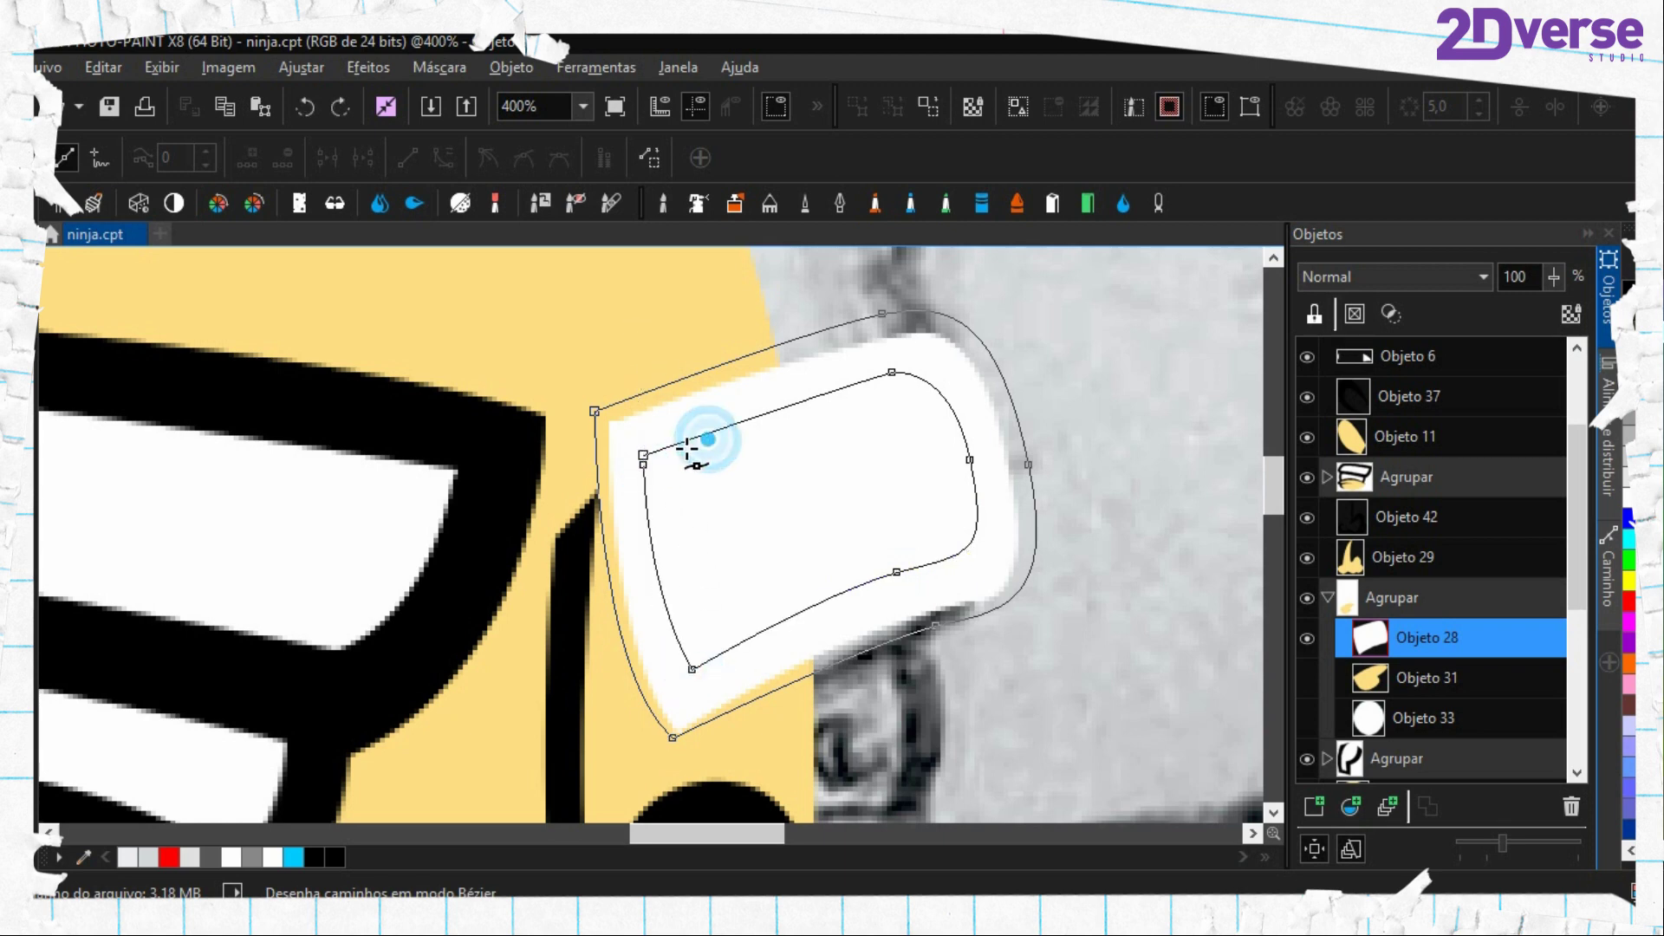
Convert both contours to a mask, fill it black on a new object above Objeto 28, and remove the mask and path
key("ctrl+shift+m")
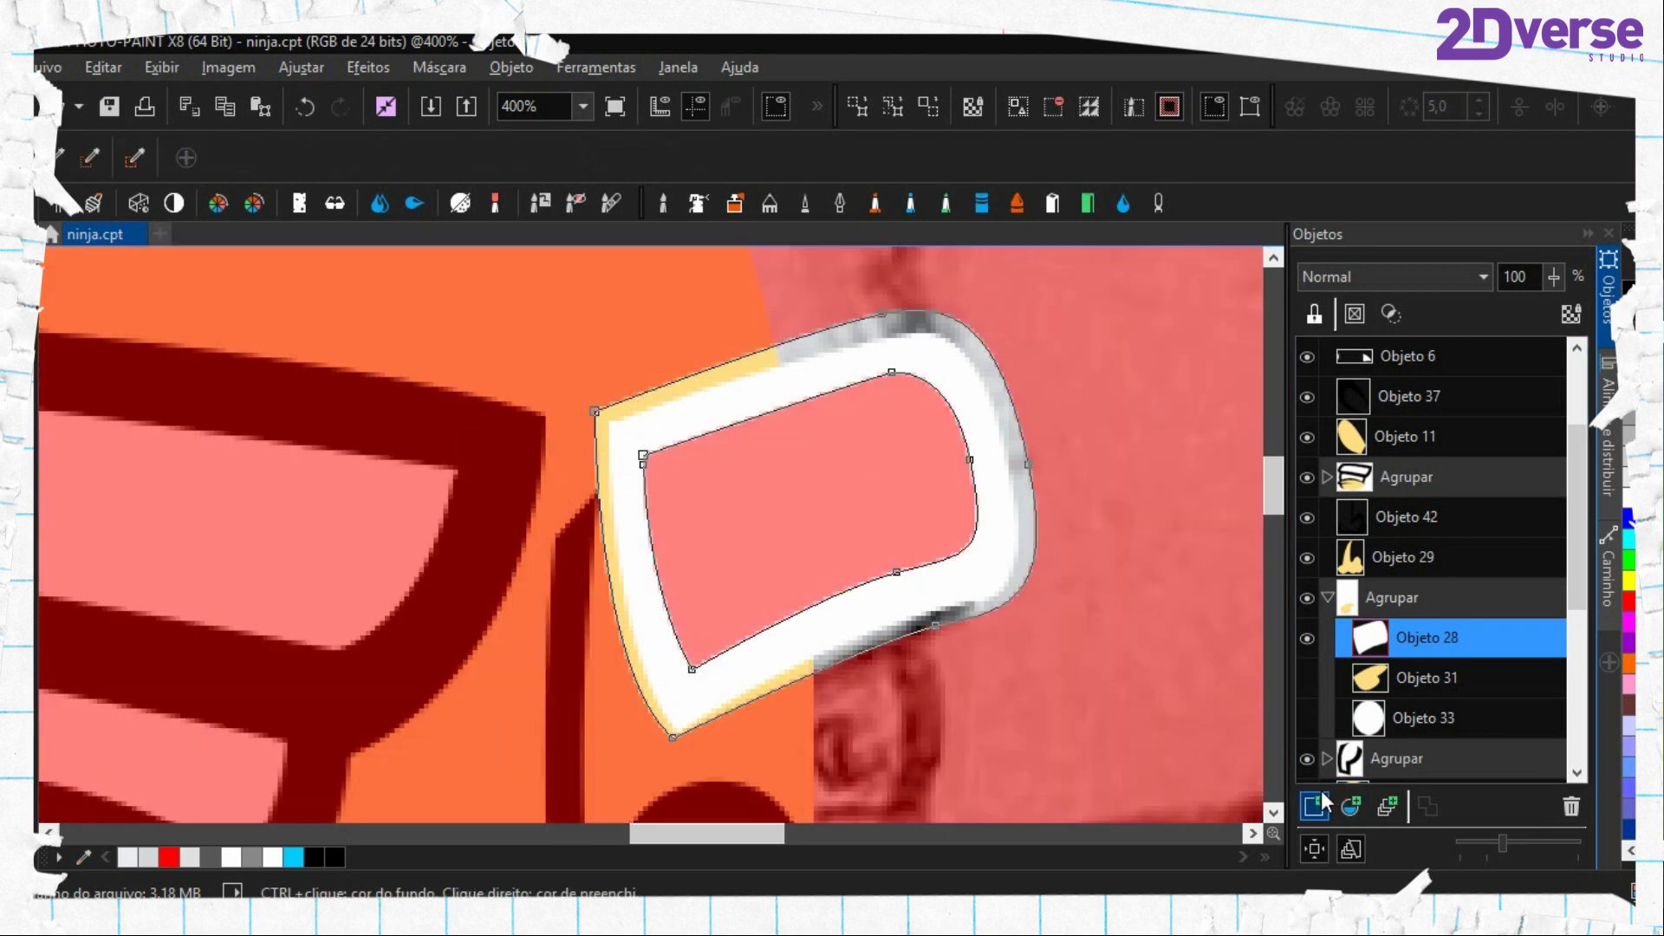
left_click(1313, 806)
key("f")
left_click(953, 384)
key("ctrl+shift+r")
right_click(777, 385)
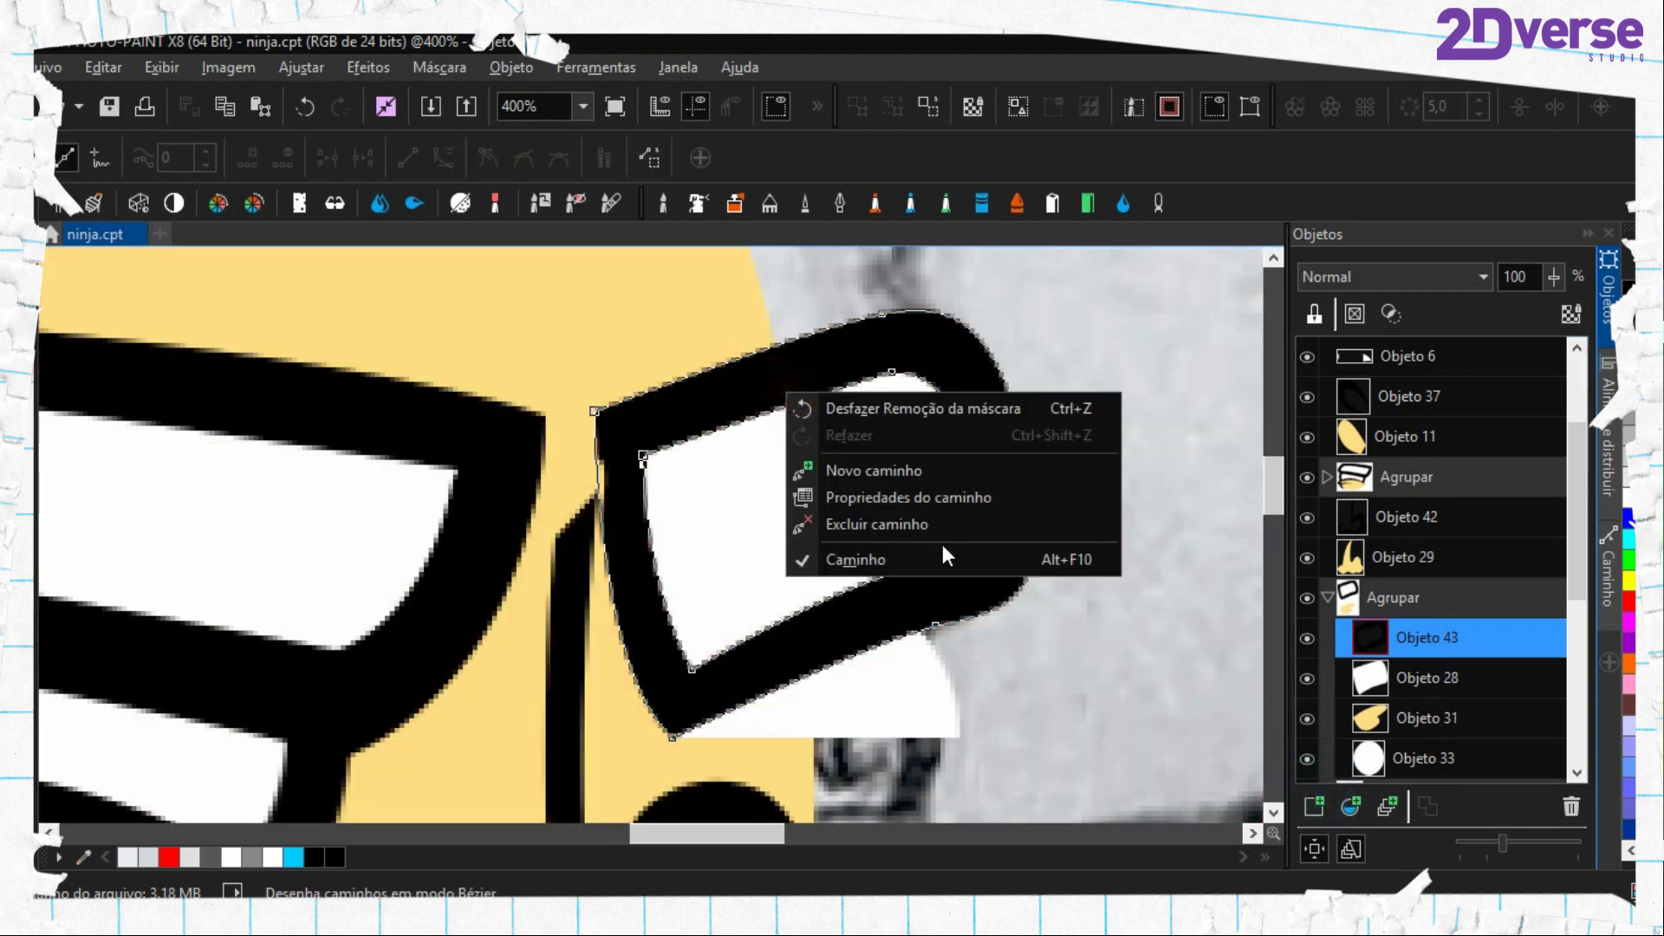
left_click(943, 546)
Show all hidden objects again and collapse the group containing Objeto 28
scroll(1429, 606, "down", 1)
right_click(1307, 639)
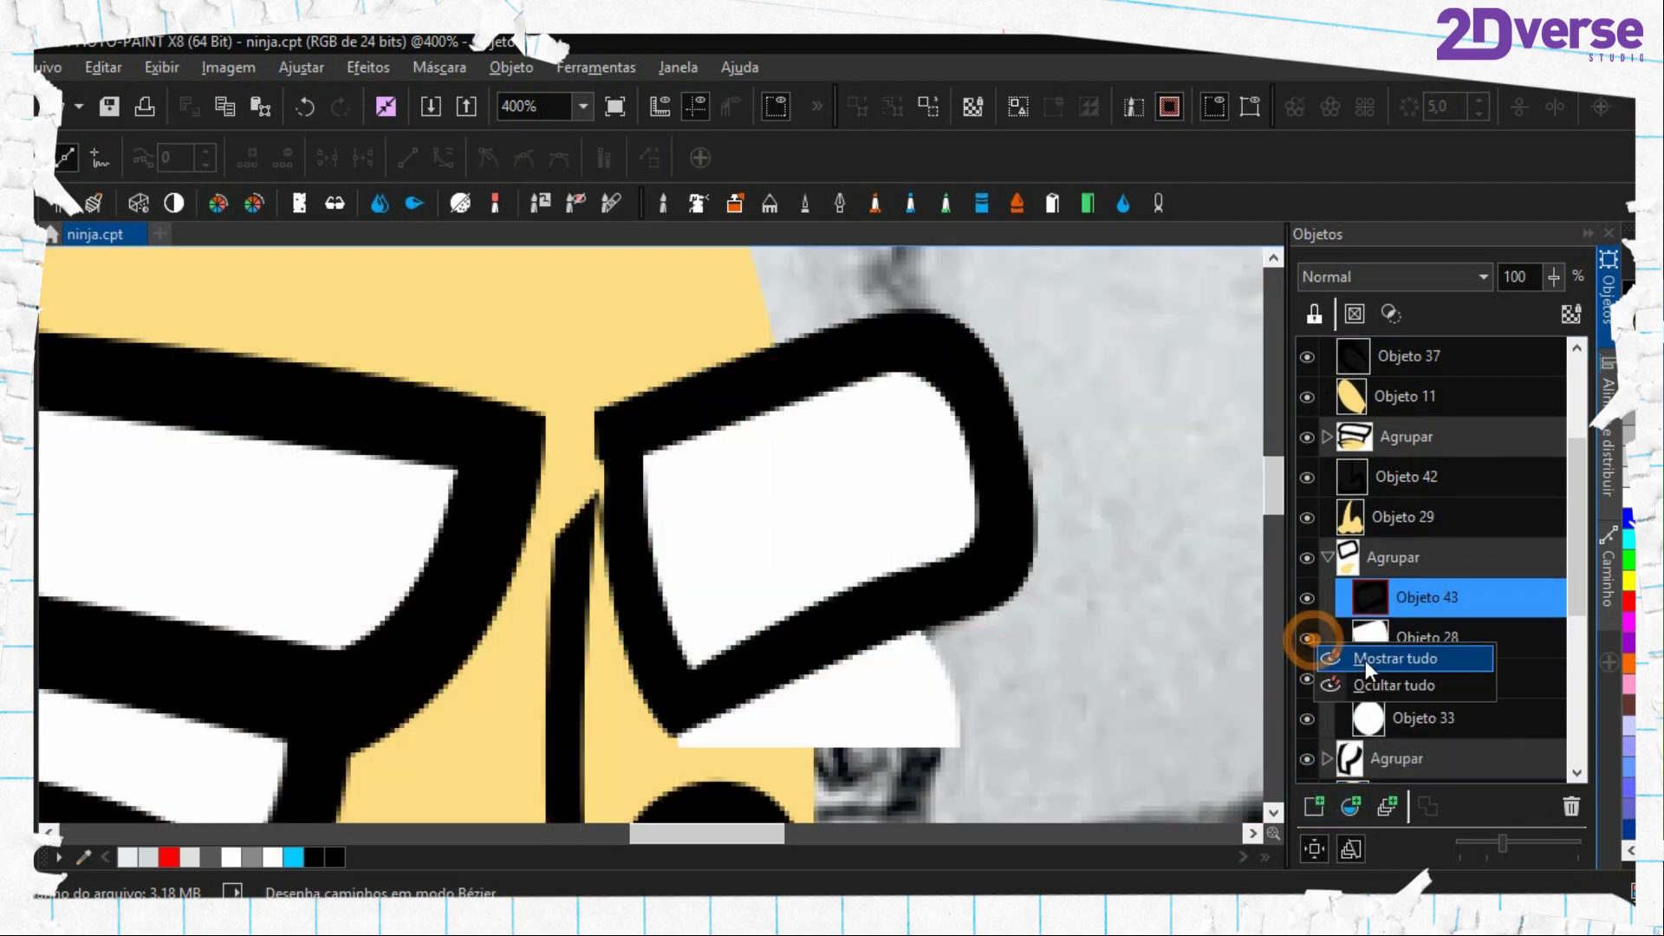
left_click(1369, 660)
left_click(1326, 557)
scroll(768, 560, "down", 4)
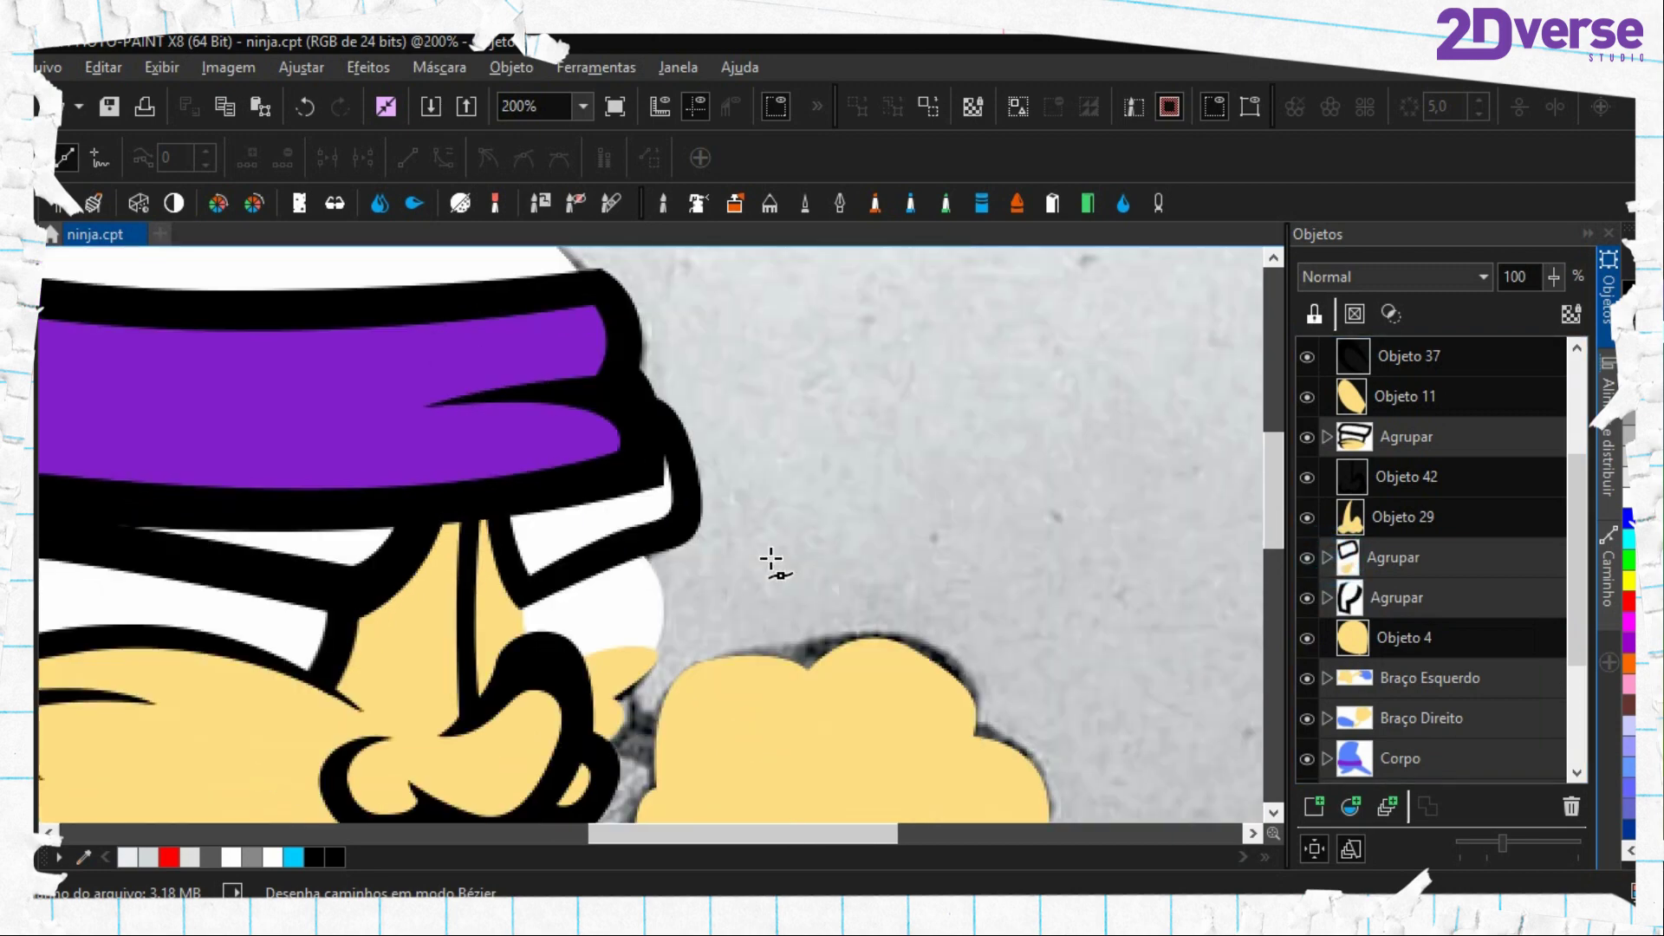
Group Objeto 42 with Objeto 29 and hide the resulting nose group
scroll(569, 569, "up", 1)
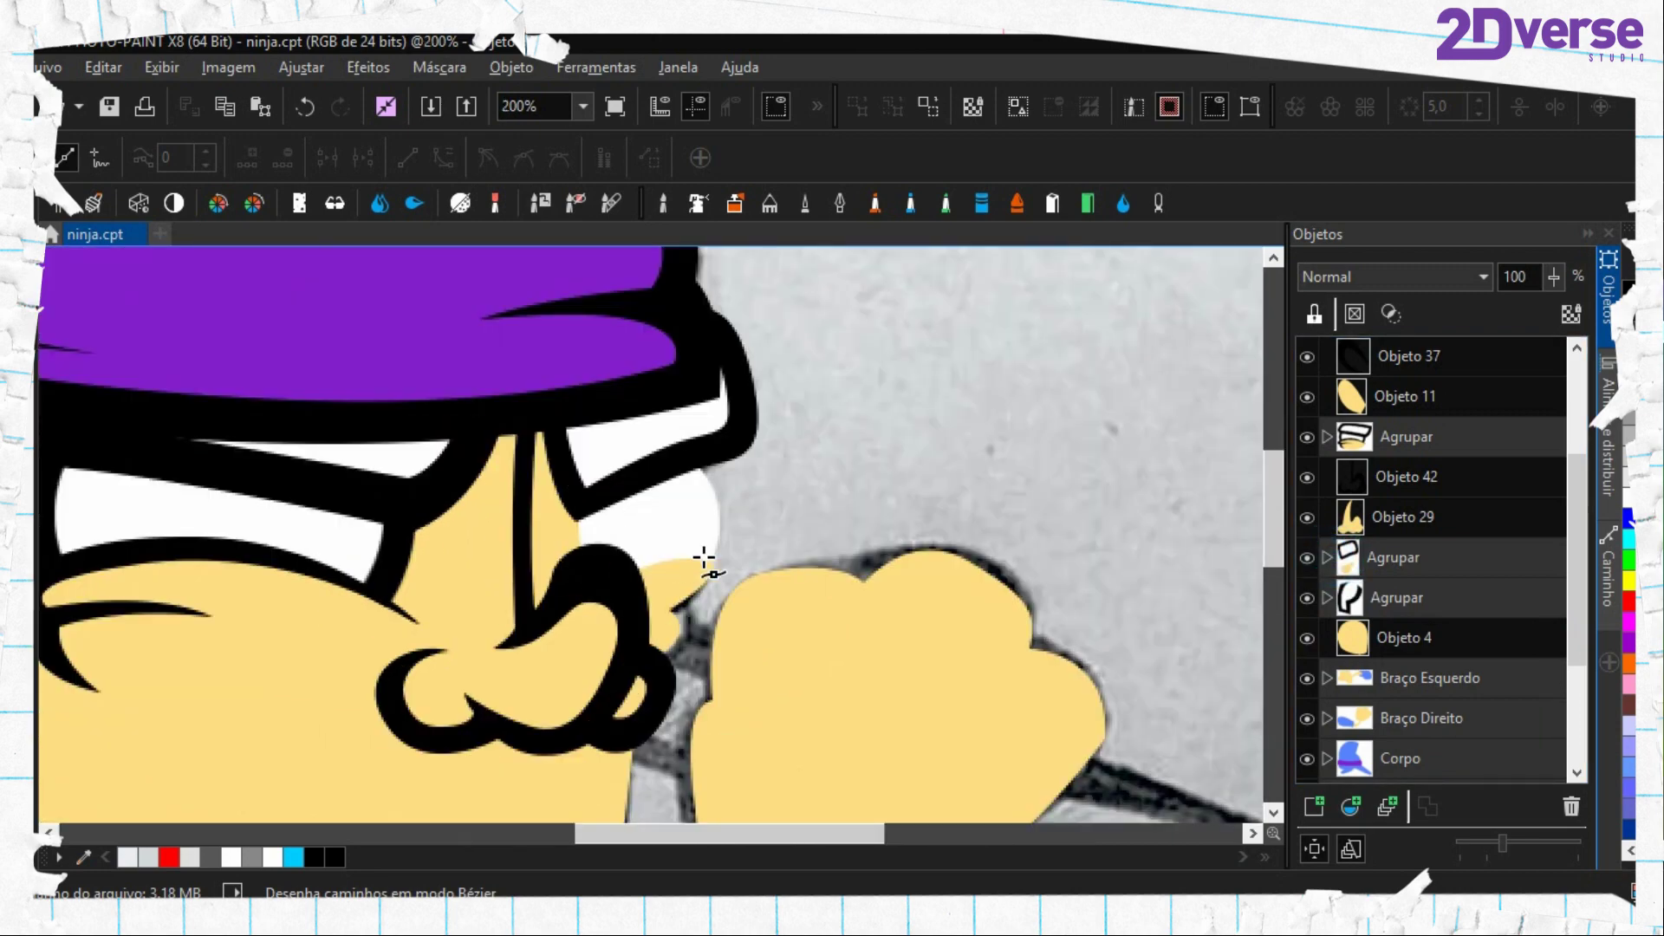
scroll(699, 559, "up", 1)
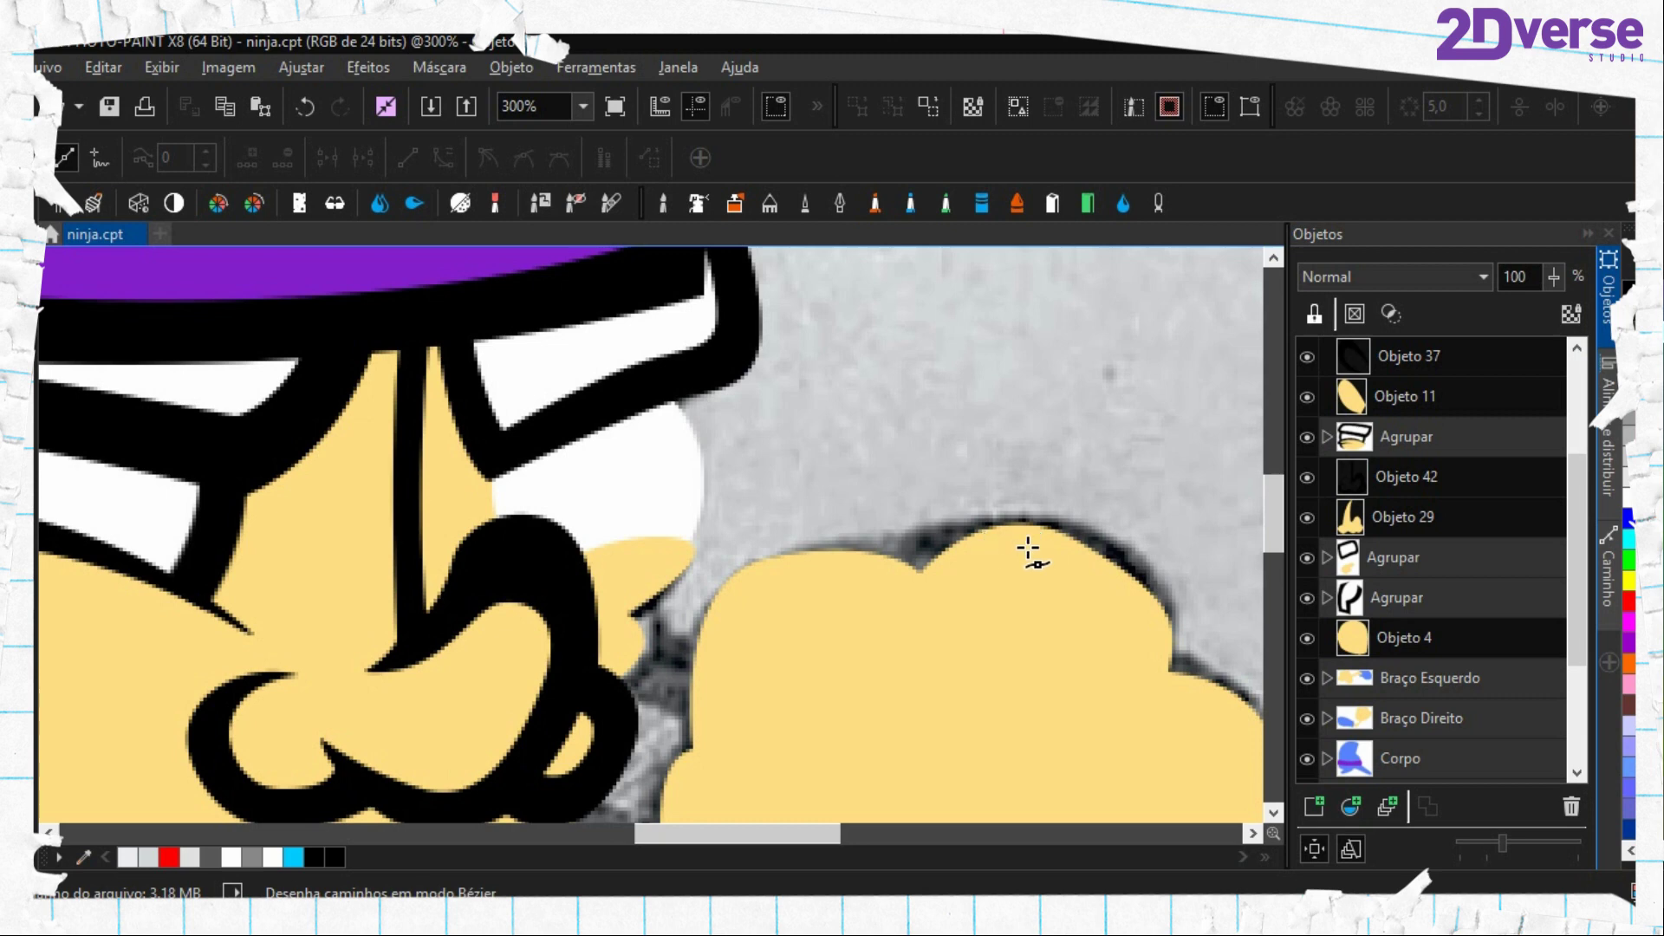
left_click(1387, 516)
left_click(1395, 476, "ctrl")
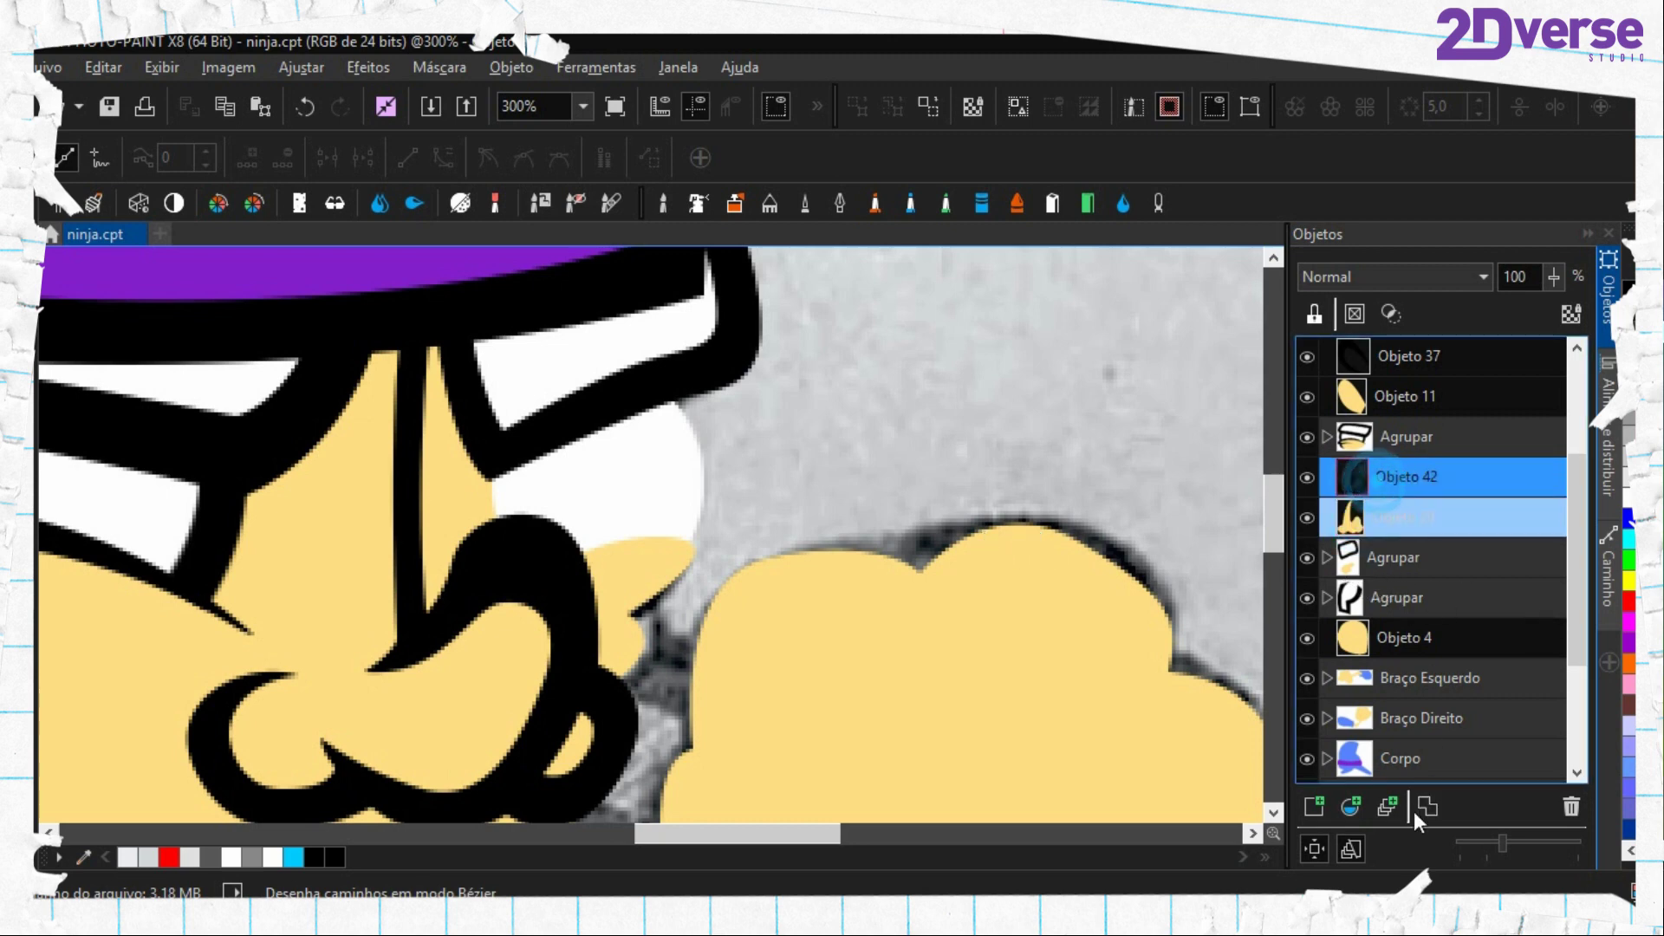
left_click(1388, 807)
left_click(1311, 478)
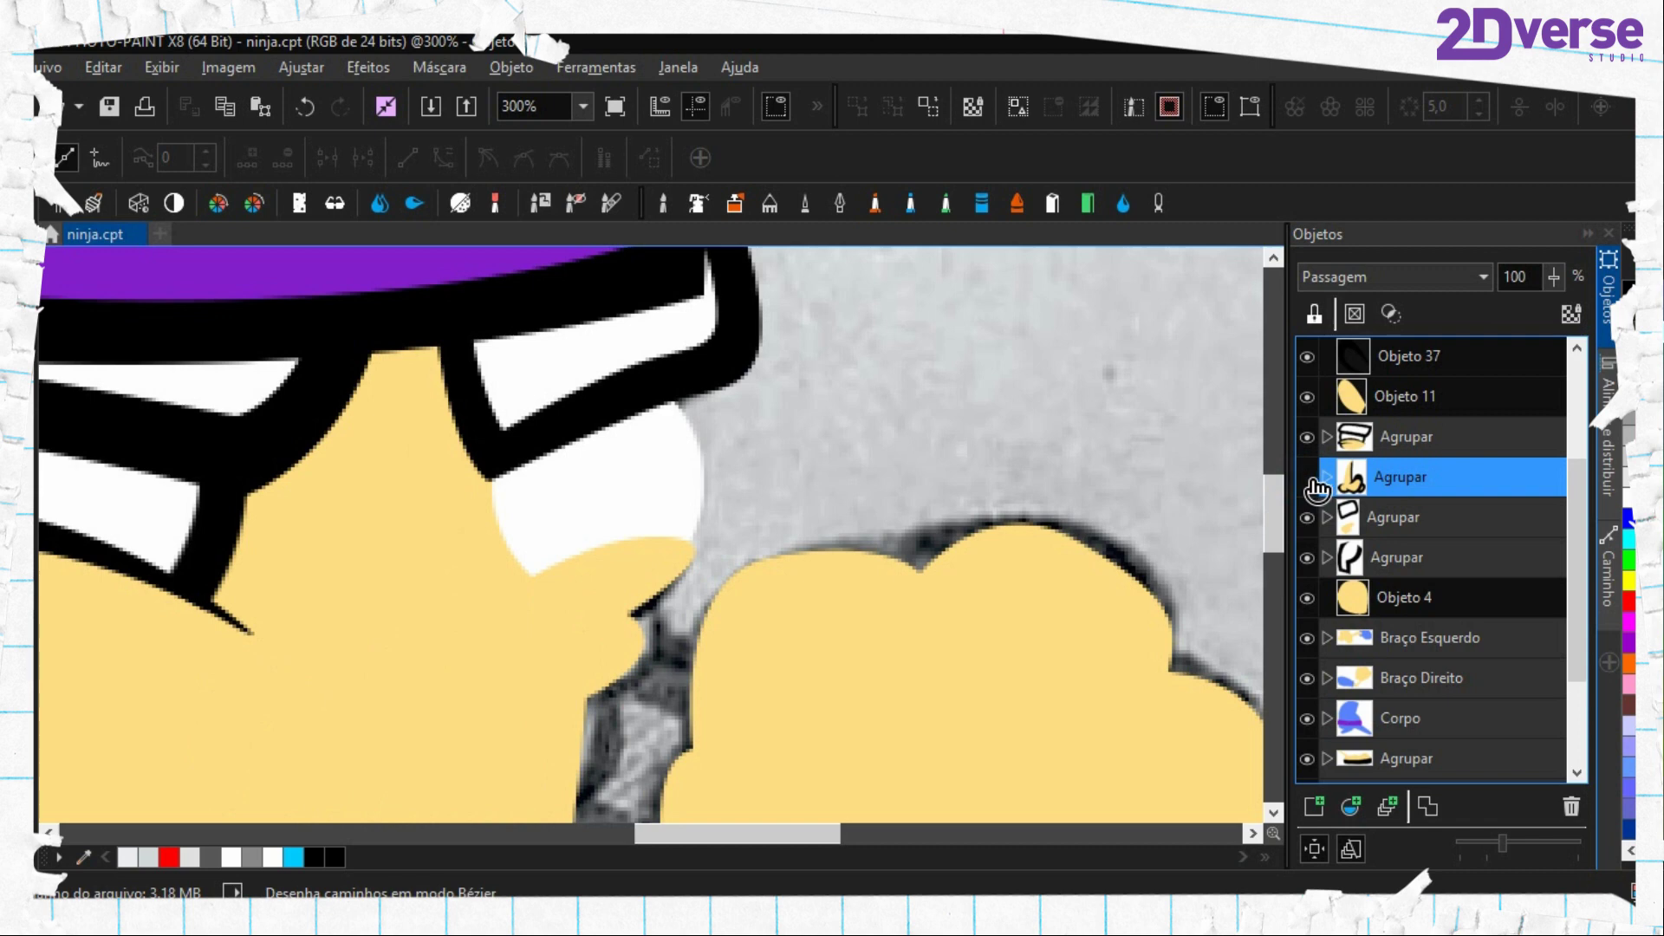
Select Objeto 31 inside the group containing Objeto 28 and hide Objeto 4 to expose the sketch
left_click_drag(715, 620, 764, 550)
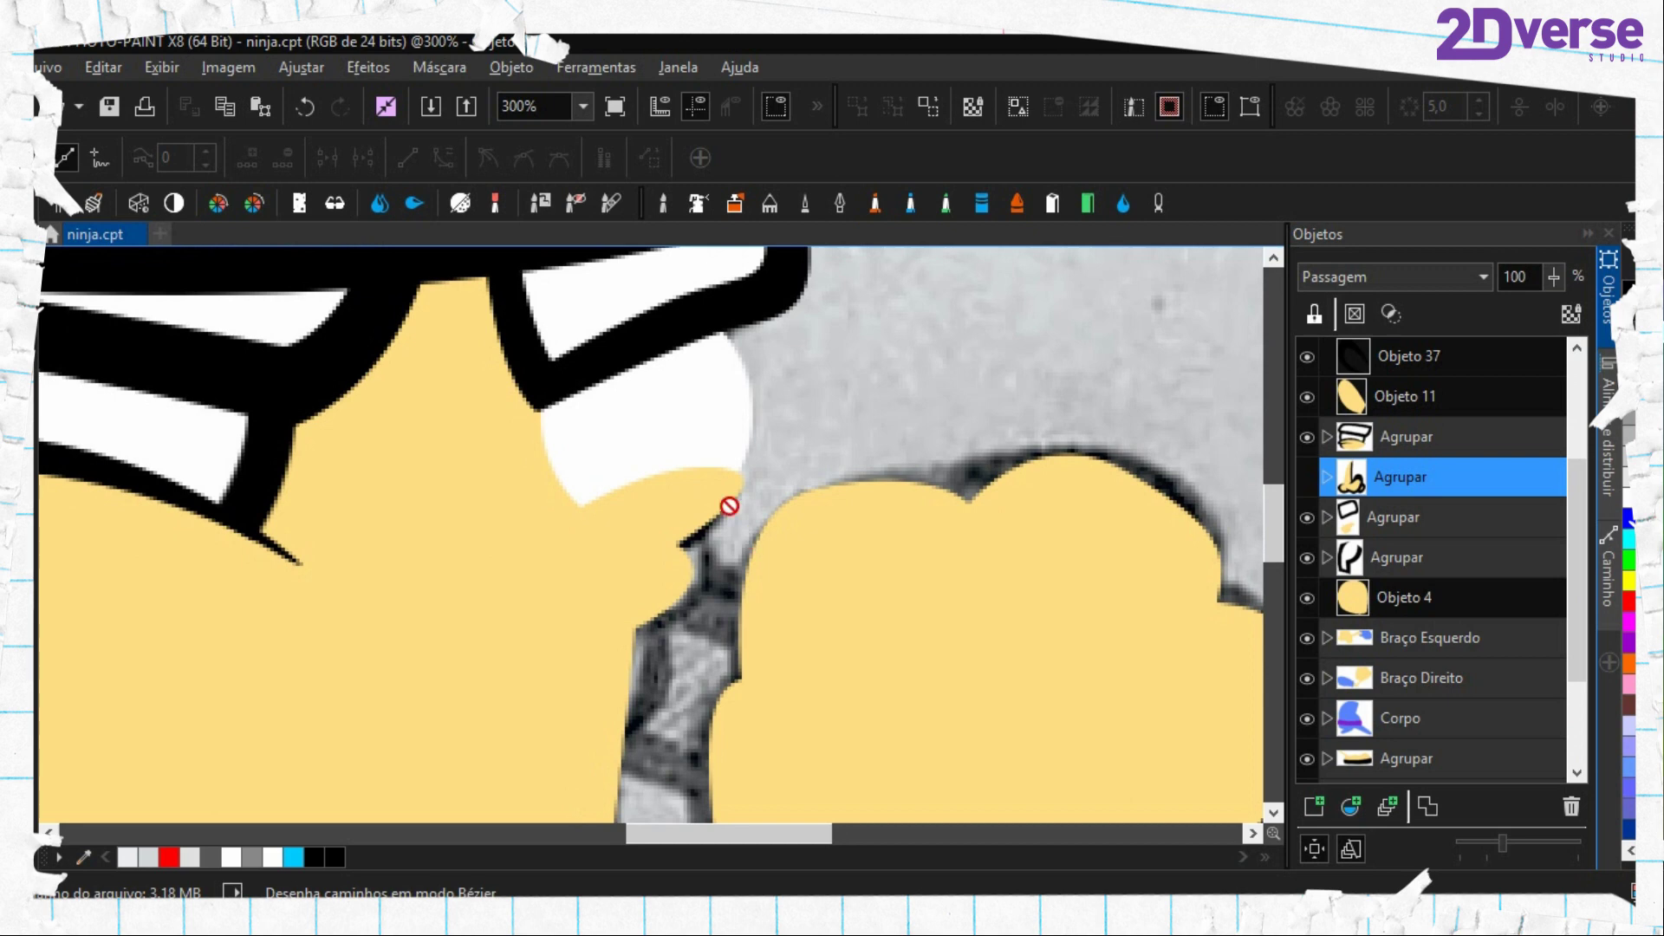
scroll(728, 505, "up", 1)
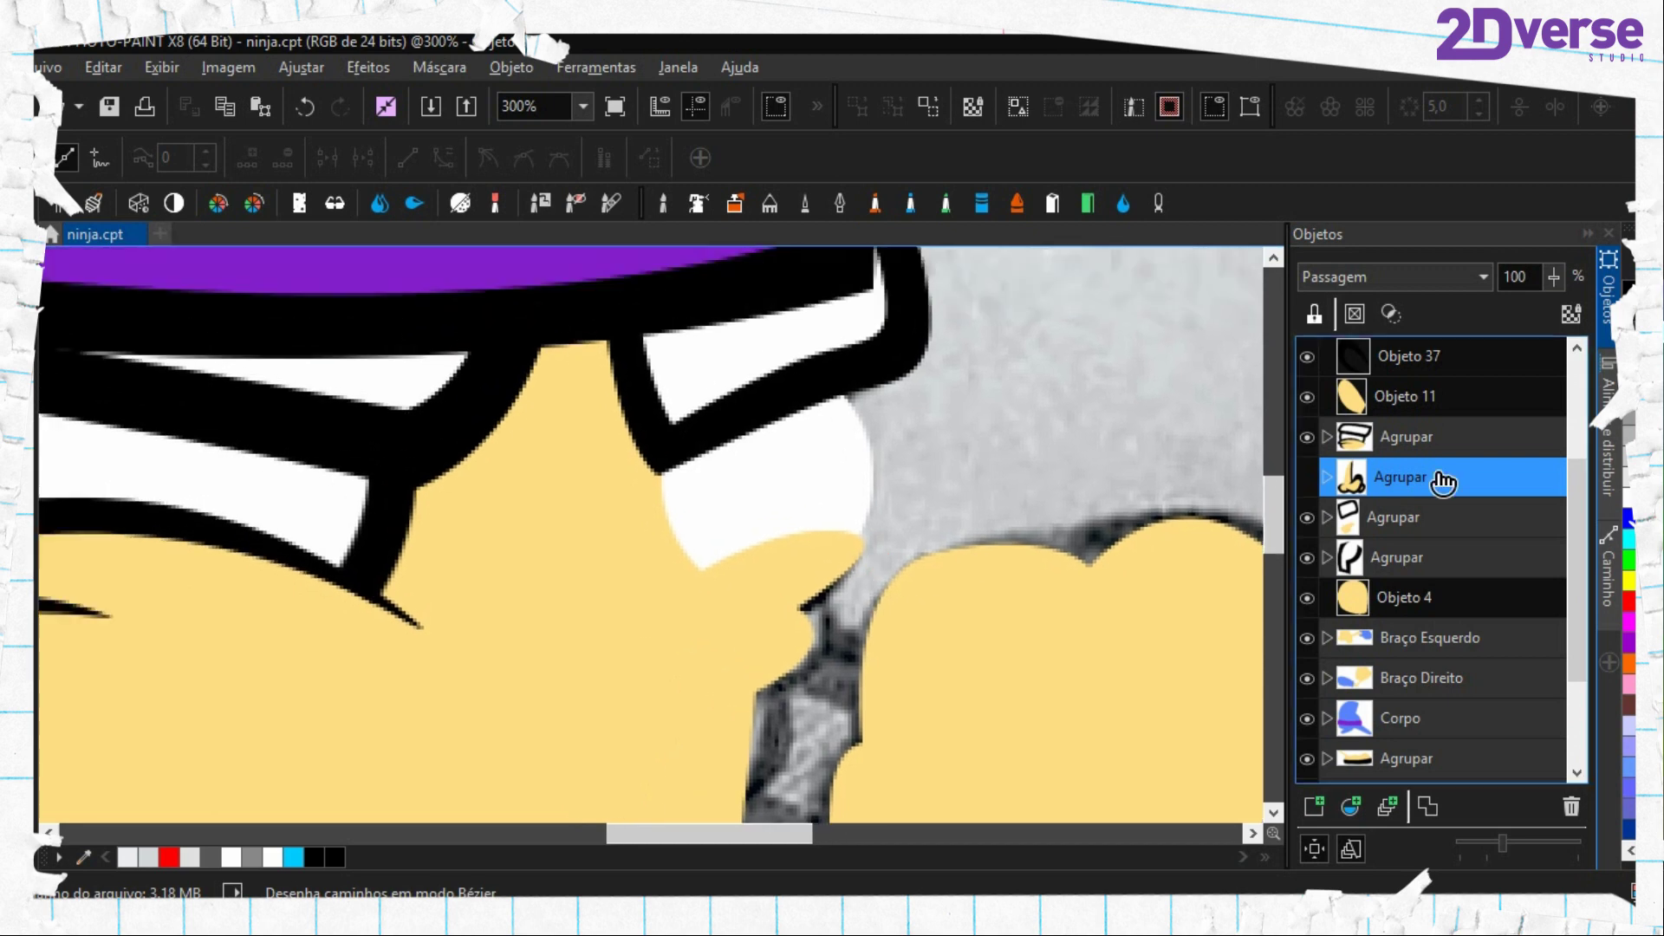
left_click(1404, 523)
left_click(1326, 517)
left_click(1425, 638)
scroll(1036, 586, "up", 1)
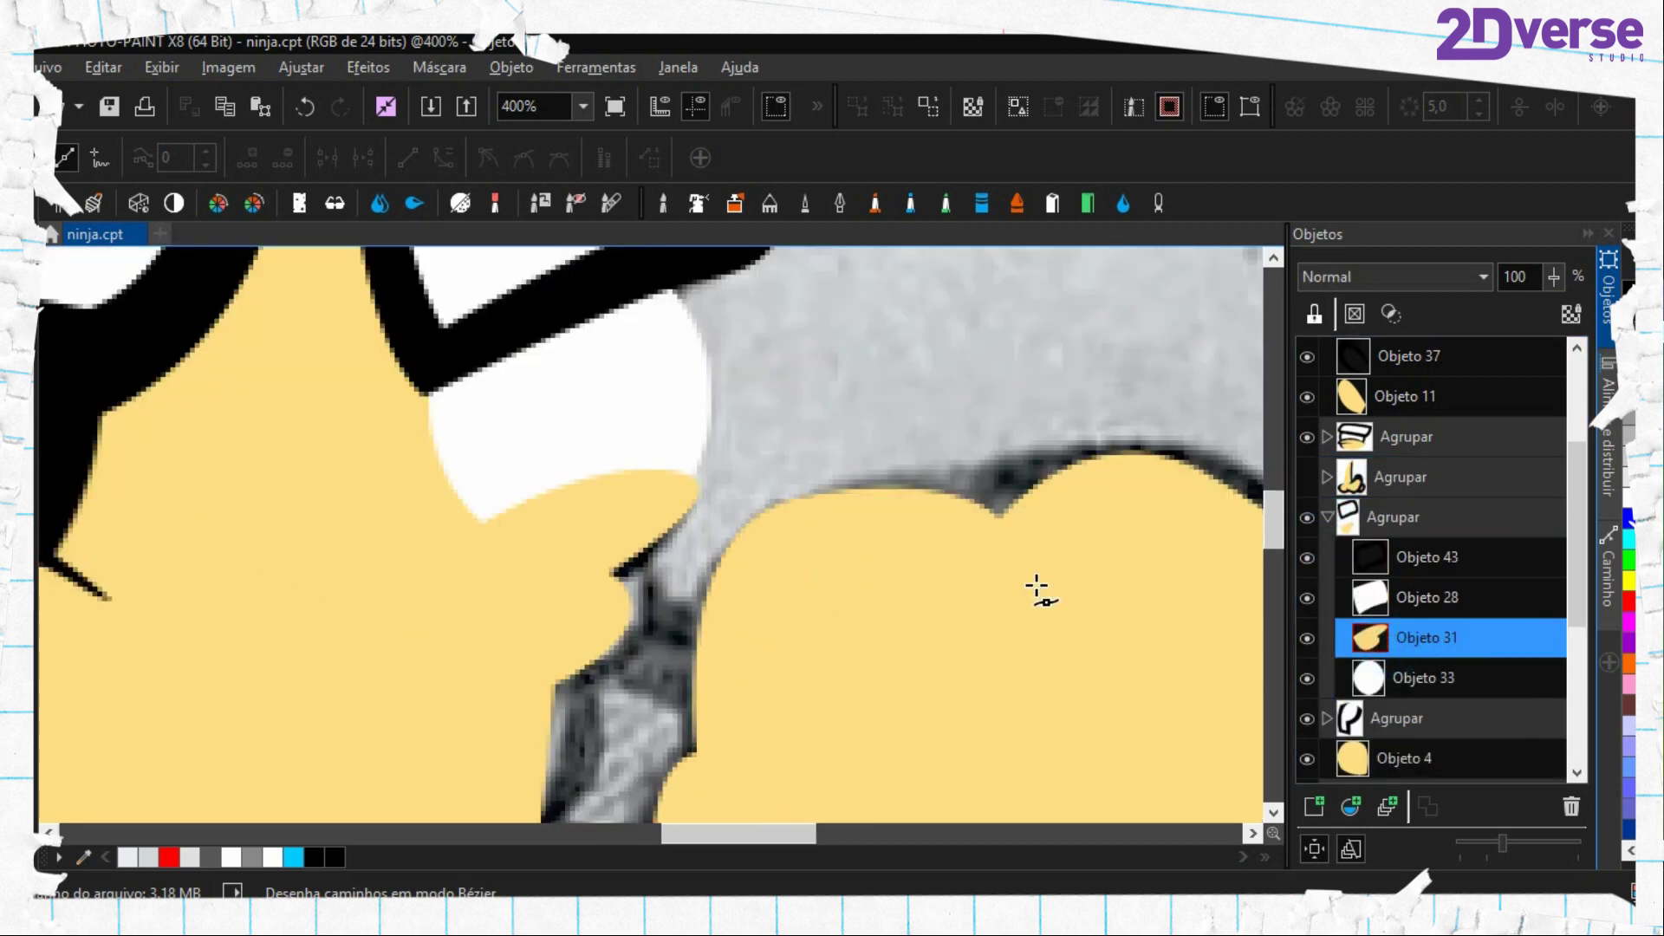
left_click_drag(1036, 586, 1230, 474)
left_click(1307, 759)
left_click_drag(962, 503, 964, 666)
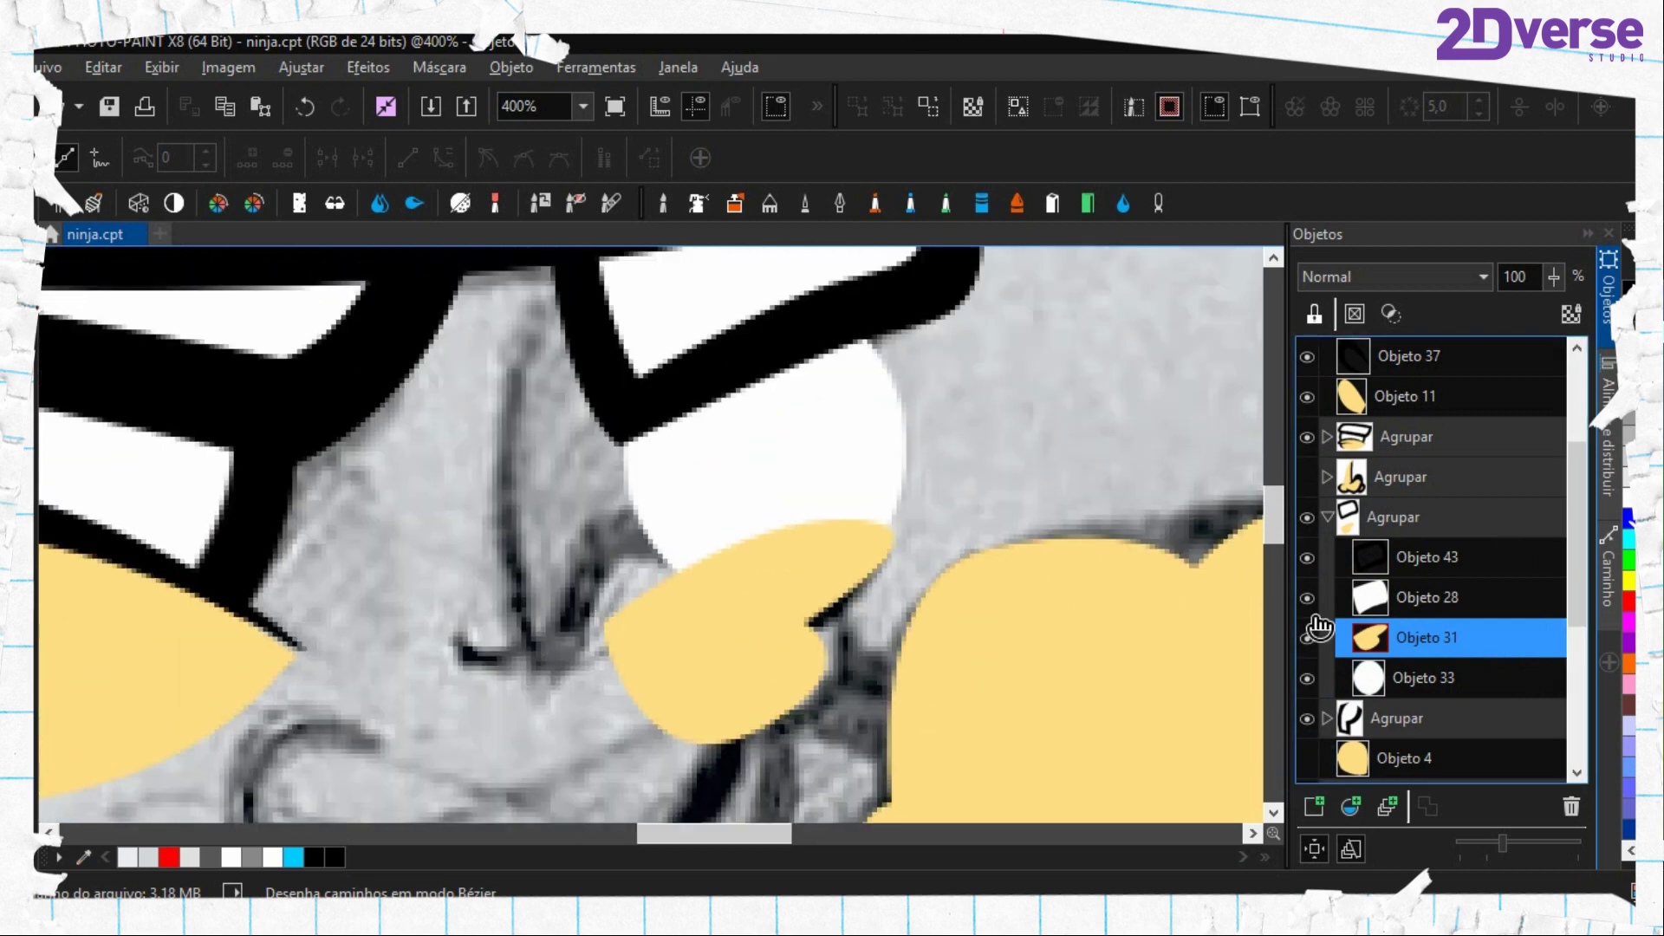
Trace the outer Bézier contour just outside Objeto 31, over its upper edge and around both bulges to the underside
left_click(579, 621)
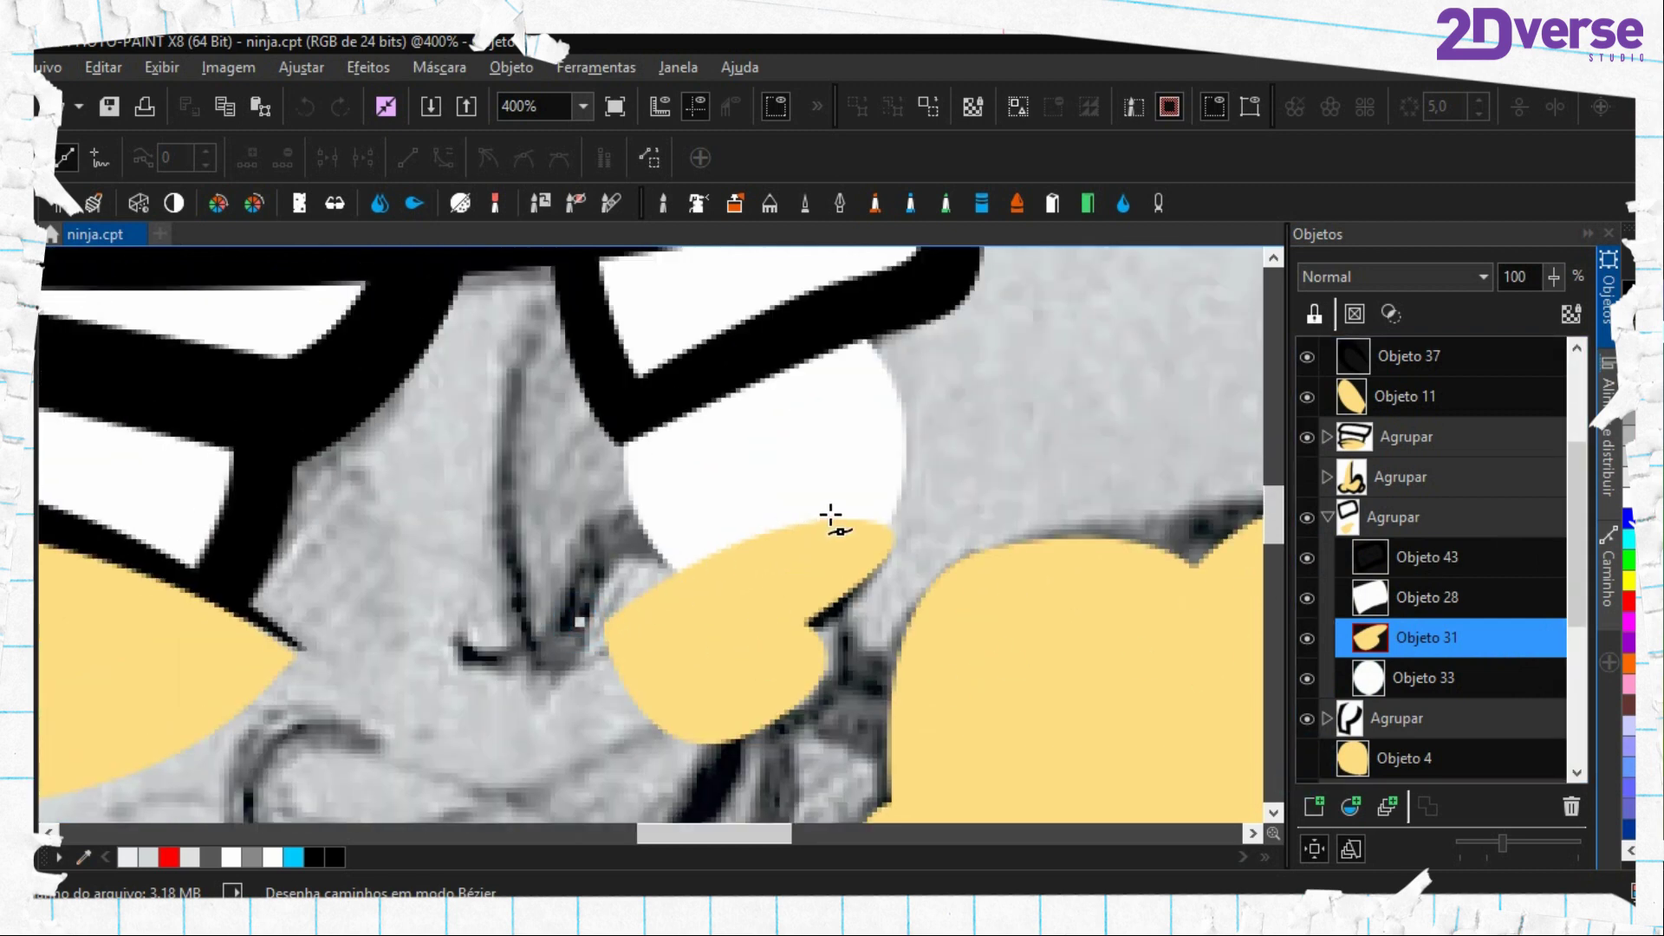
left_click_drag(837, 500, 945, 491)
left_click_drag(837, 622, 694, 679)
left_click_drag(684, 756, 512, 751)
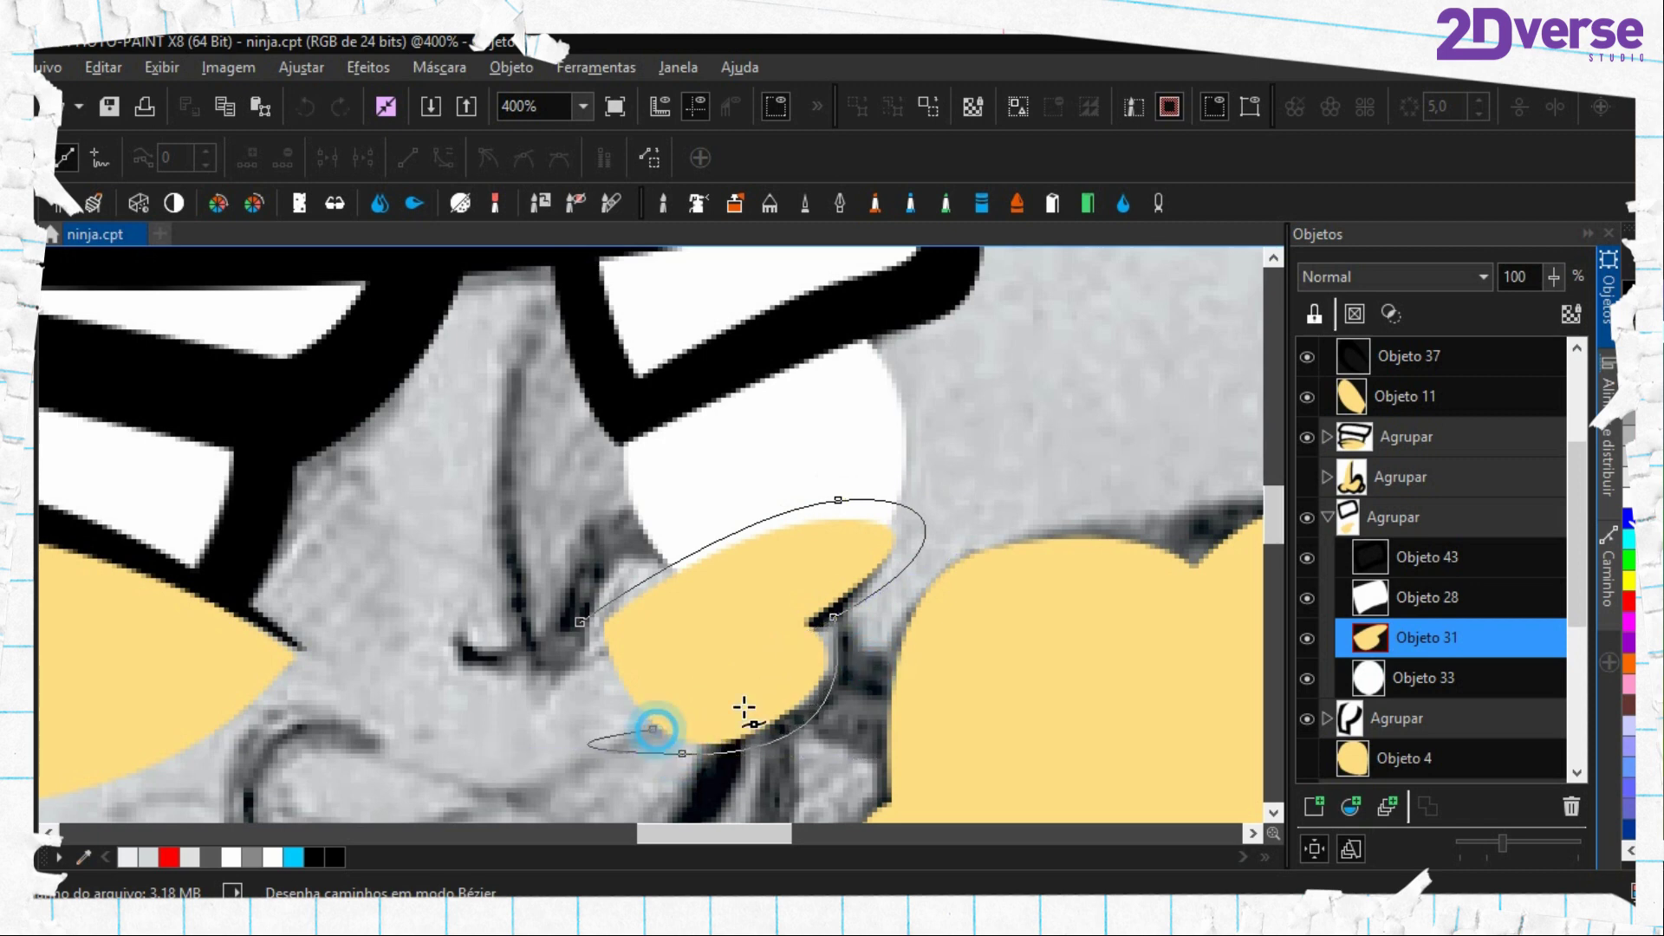
Trace the inner contour back through Objeto 31 with a pointed crease between the bulges and close the path
left_click_drag(798, 656, 834, 517)
left_click(710, 677)
key("ctrl+z")
key("ctrl+z")
left_click(672, 683)
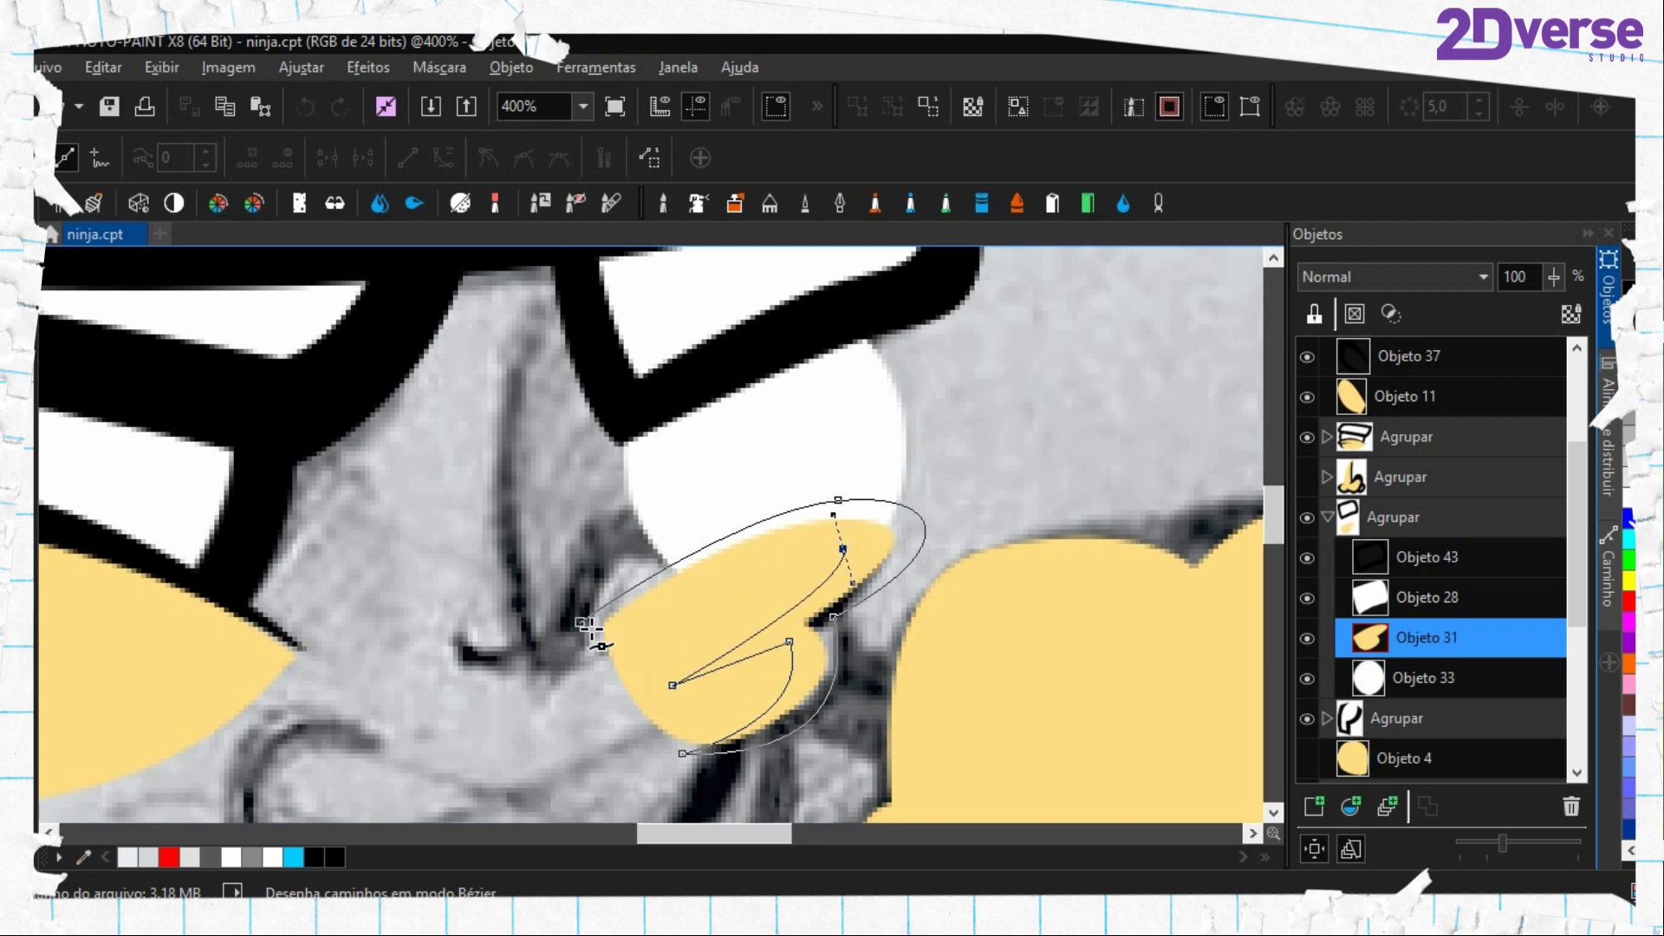
left_click_drag(584, 626, 532, 656)
Convert the path to a mask, fill it black on a new object above Objeto 31, and remove the mask and path
key("ctrl+shift+m")
right_click(710, 367)
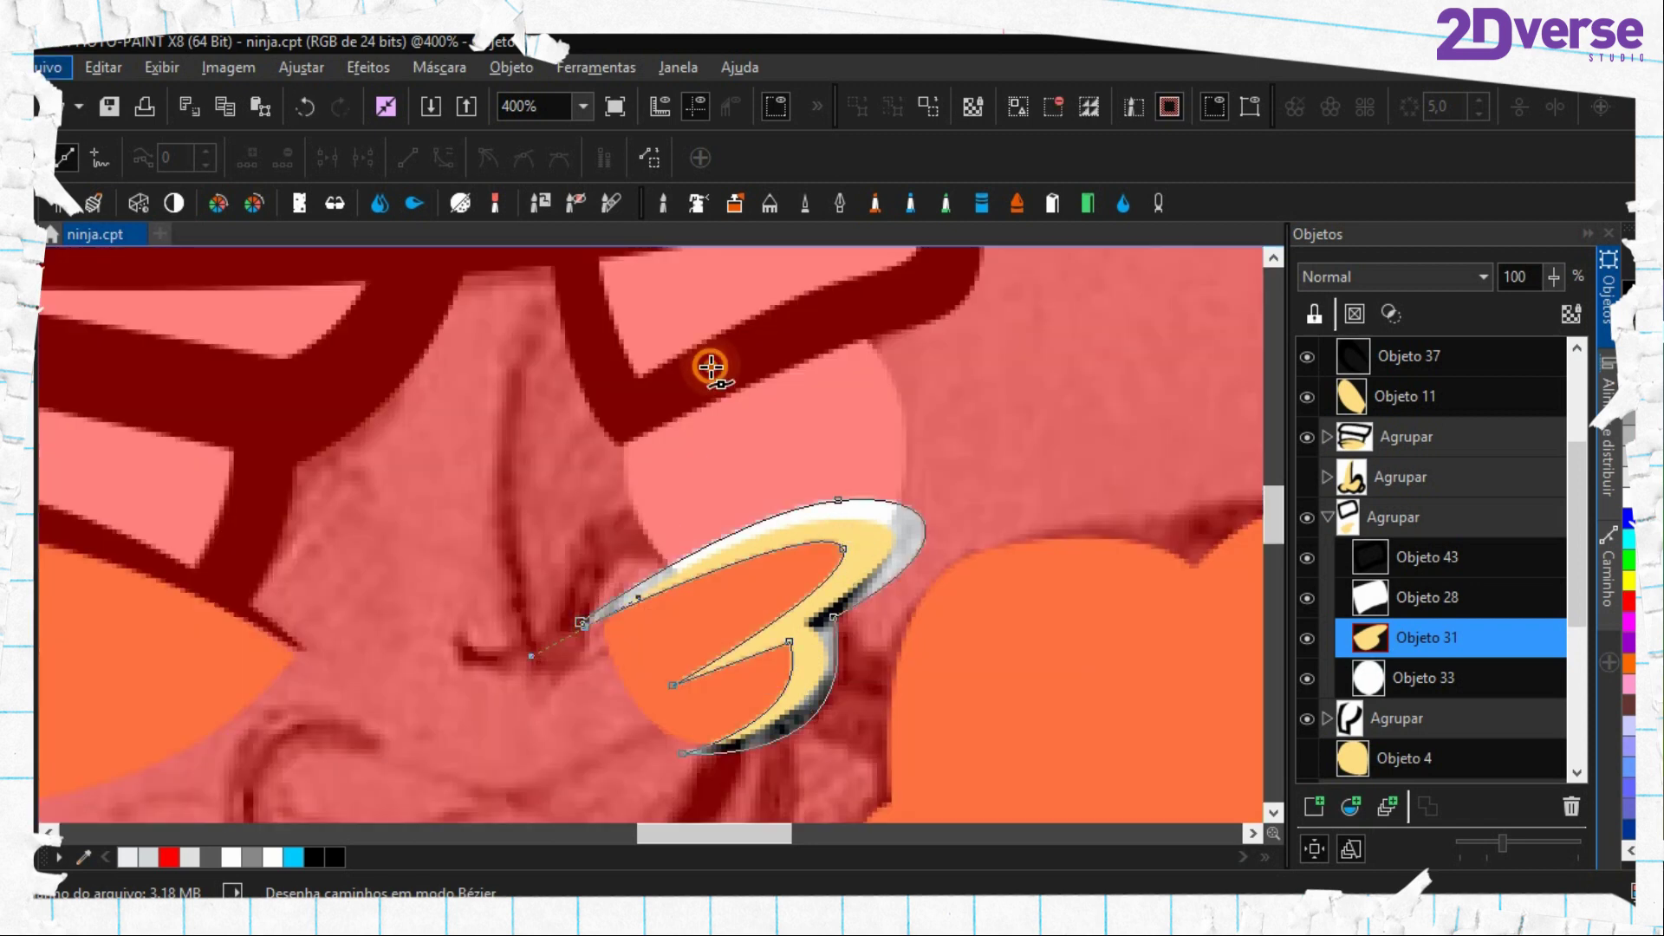
left_click(854, 283)
key("e")
right_click(755, 327)
left_click(1314, 807)
key("f")
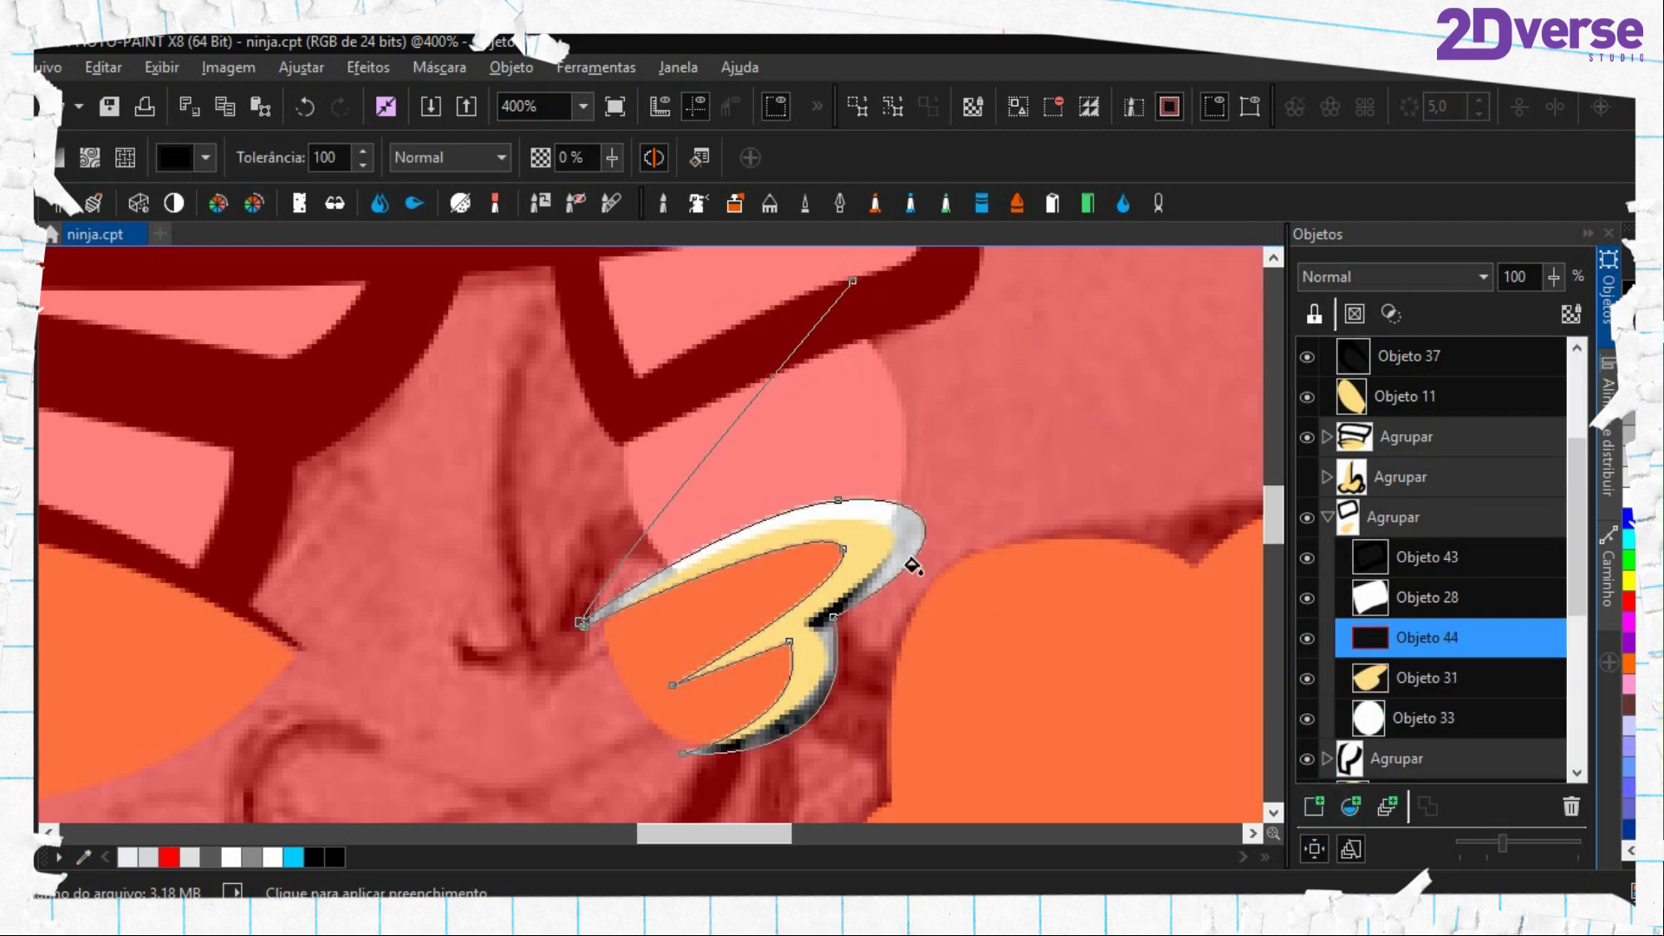
left_click(878, 545)
key("ctrl+shift+r")
key("period")
right_click(880, 547)
left_click(977, 673)
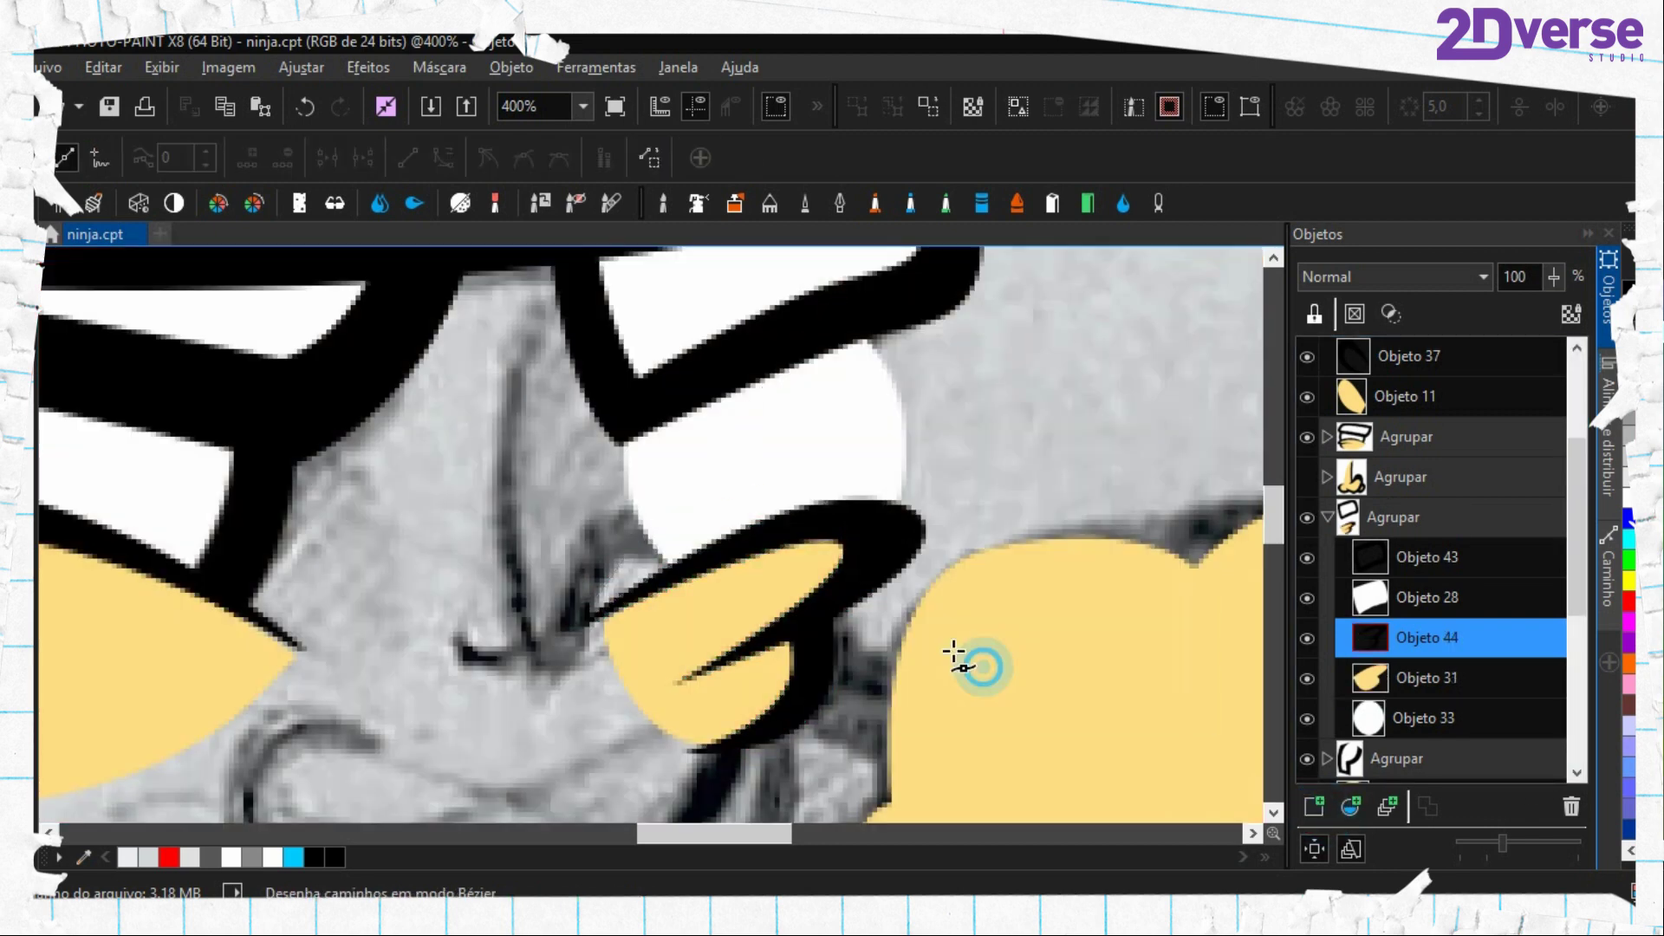
Draw a black ellipse about 74 by 85 px over the white eye shape Objeto 33
left_click_drag(778, 533, 783, 543)
scroll(783, 541, "up", 1)
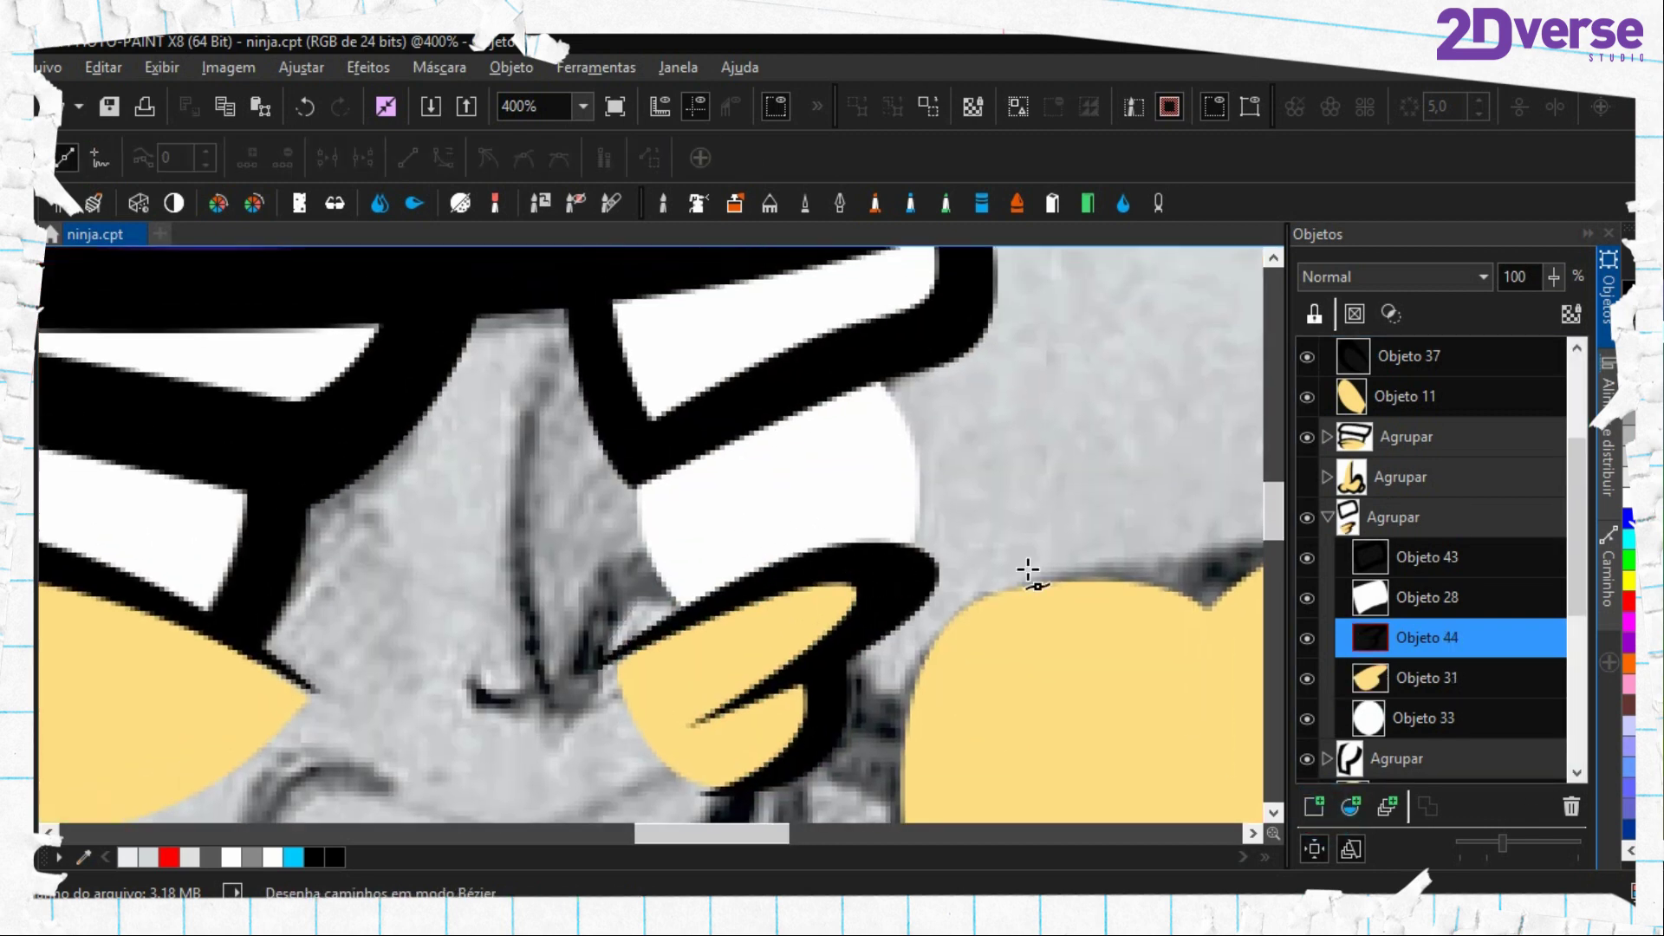
left_click(1401, 716)
key("o")
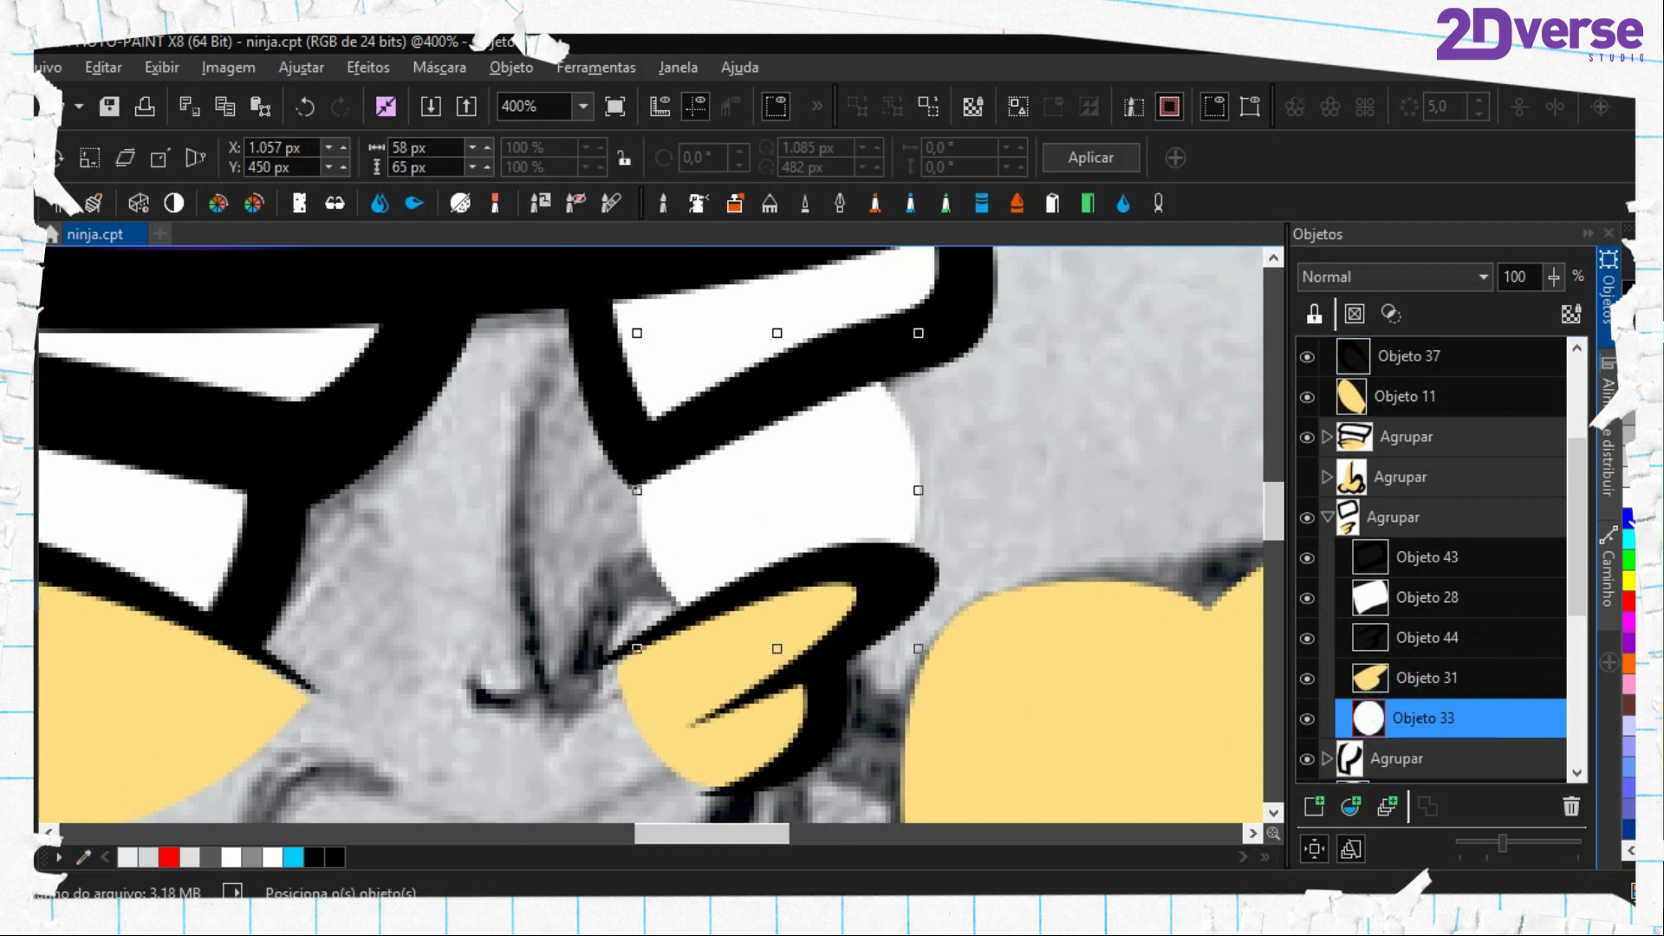
left_click(40, 610)
left_click(65, 619)
left_click_drag(784, 351, 802, 426)
left_click_drag(619, 319, 971, 731)
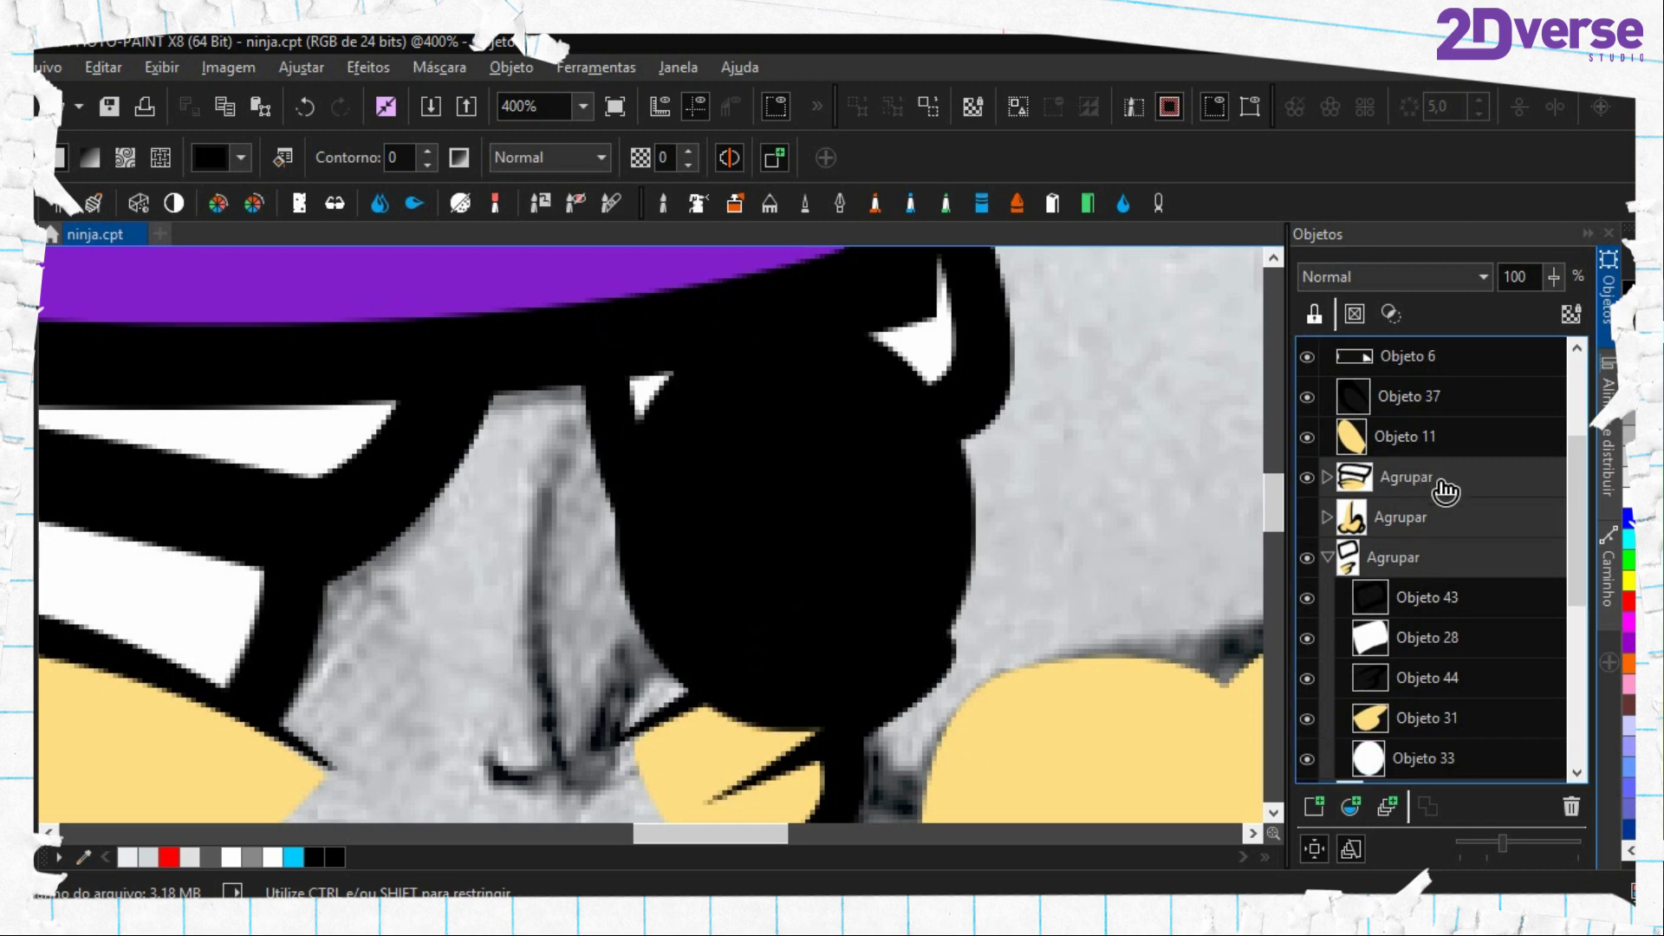
Move the black ellipse behind the far-side eye objects and position it as an outline around the white eye
scroll(1445, 490, "up", 3)
left_click_drag(1410, 367, 1404, 555)
key("o")
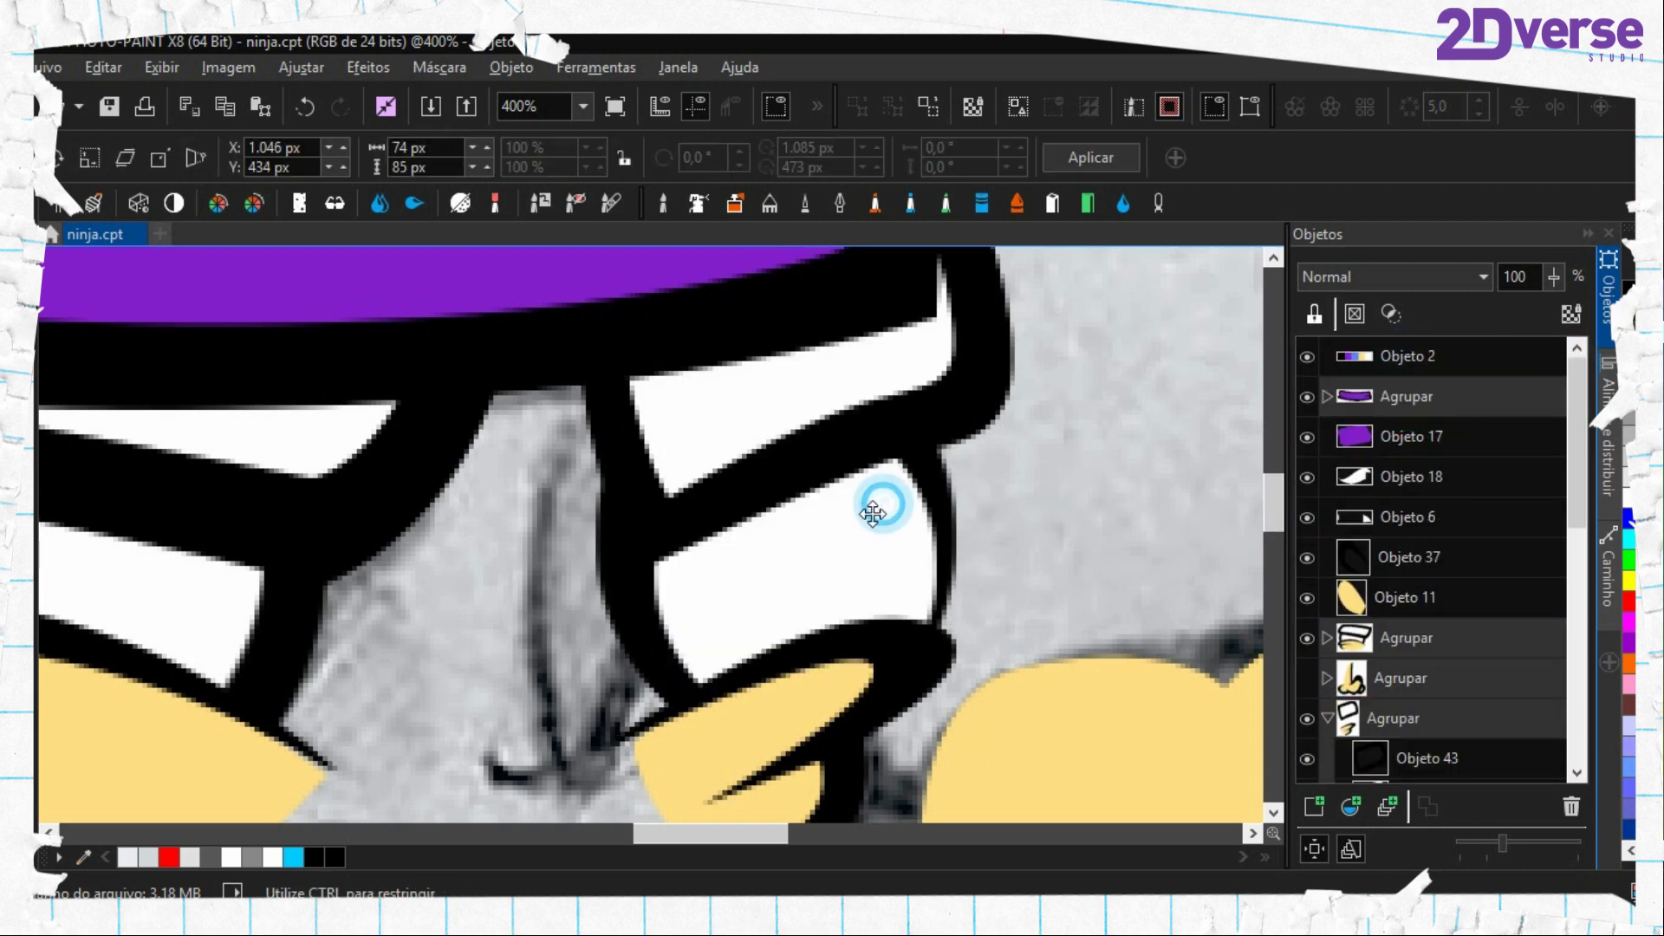
left_click(810, 767)
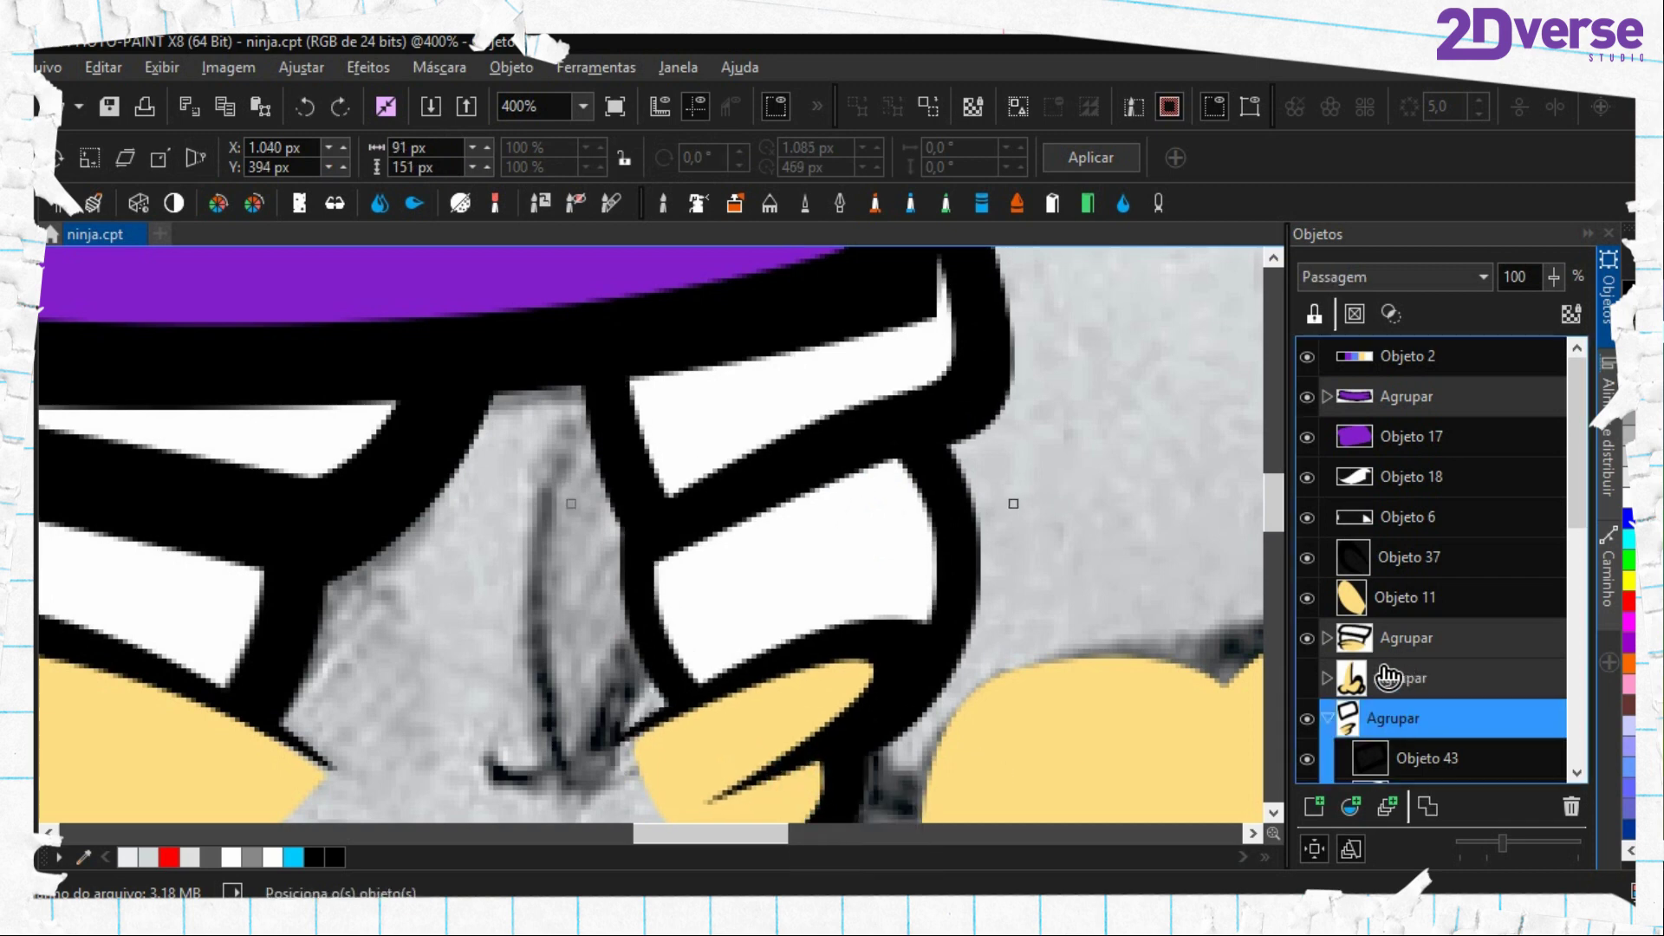
Group Objeto 43 with Objeto 28, and group Objeto 44 with Objeto 31
scroll(1373, 738, "down", 1)
left_click(1421, 638)
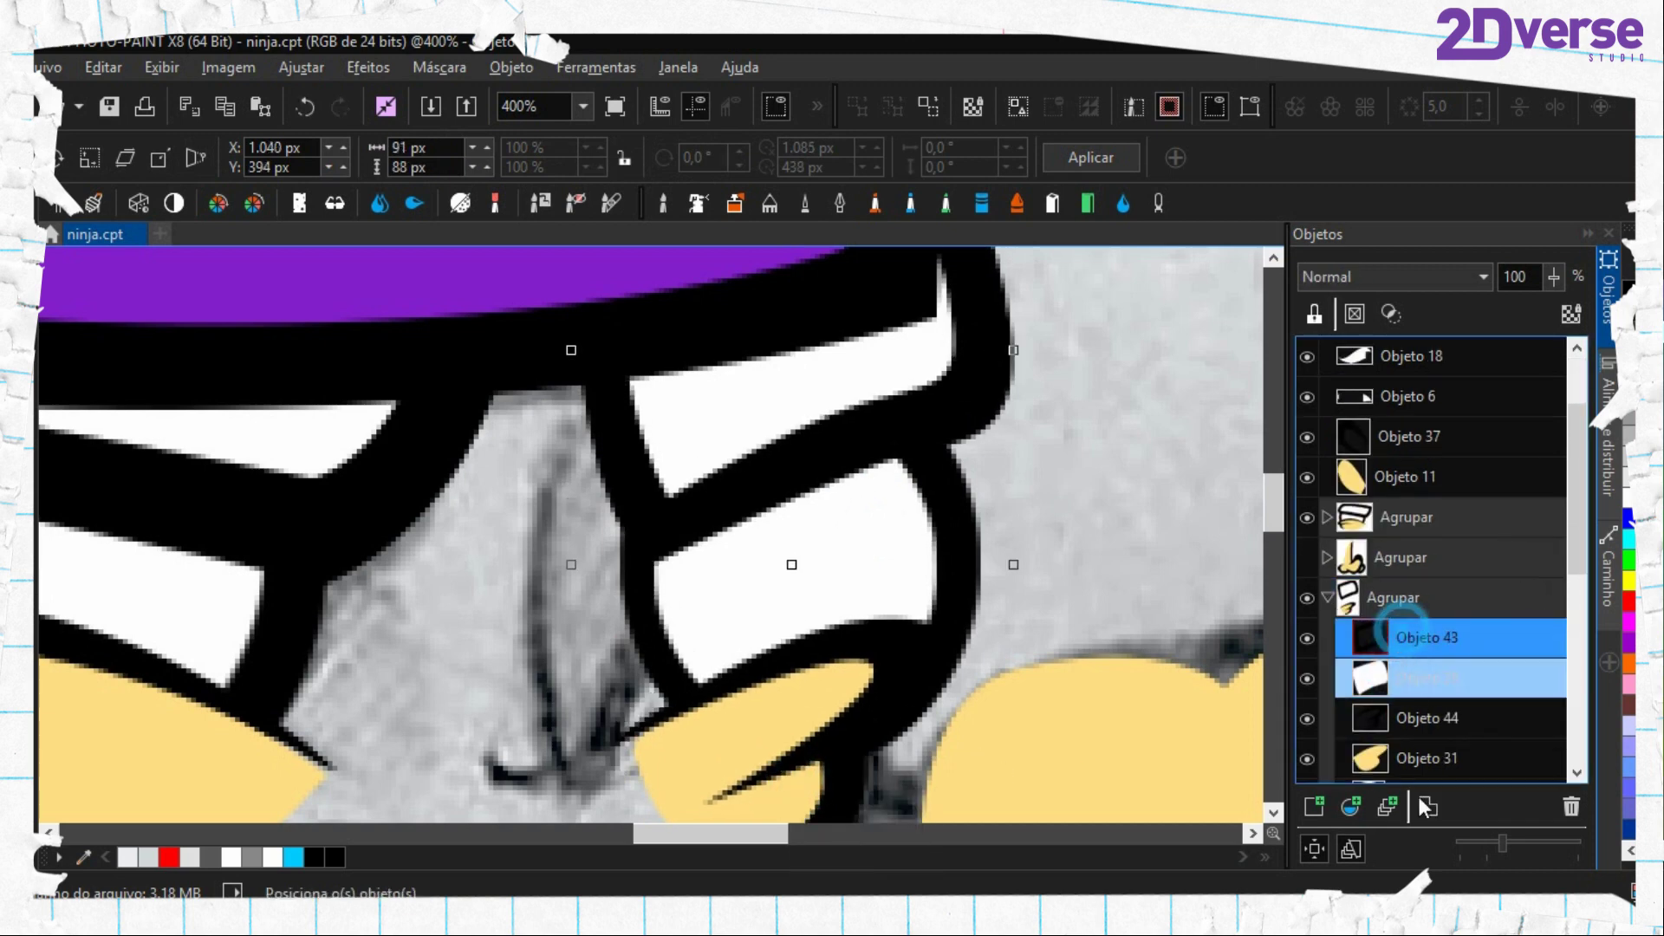
left_click(1387, 807)
scroll(1412, 752, "down", 1)
left_click(1421, 637)
left_click(1421, 597, "shift")
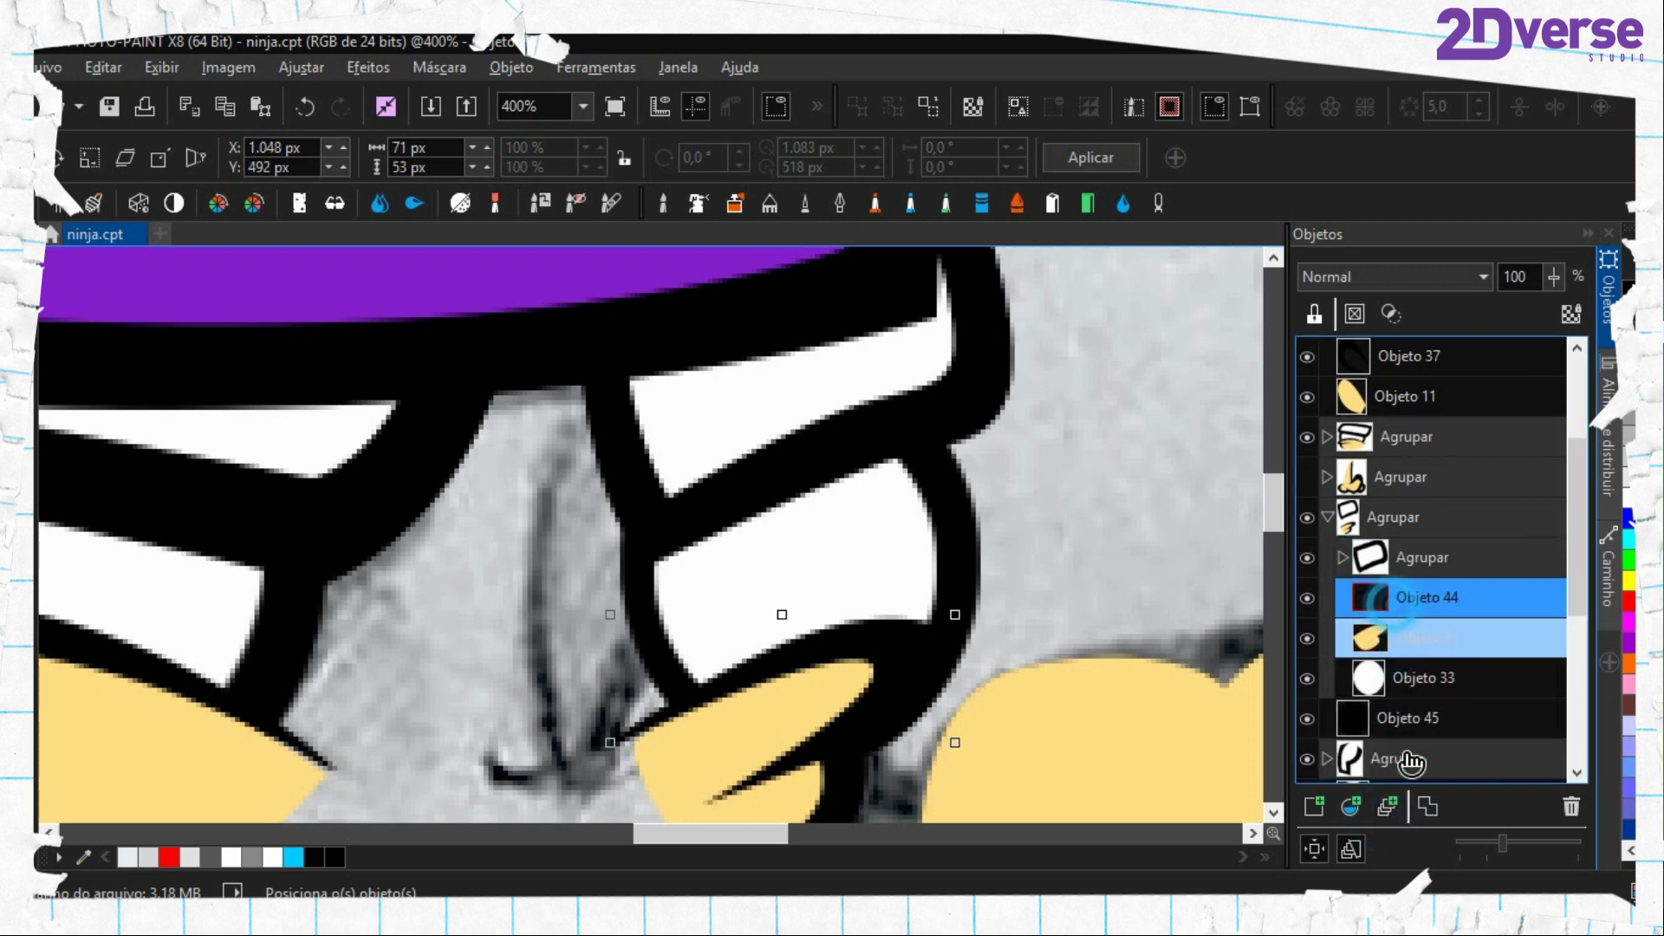
left_click(1387, 807)
Place Objeto 45 inside the group beneath Objeto 33 and nudge the group of Objeto 44 and 31 to X 1.051 px, Y 494 px
left_click_drag(1363, 678, 1417, 663)
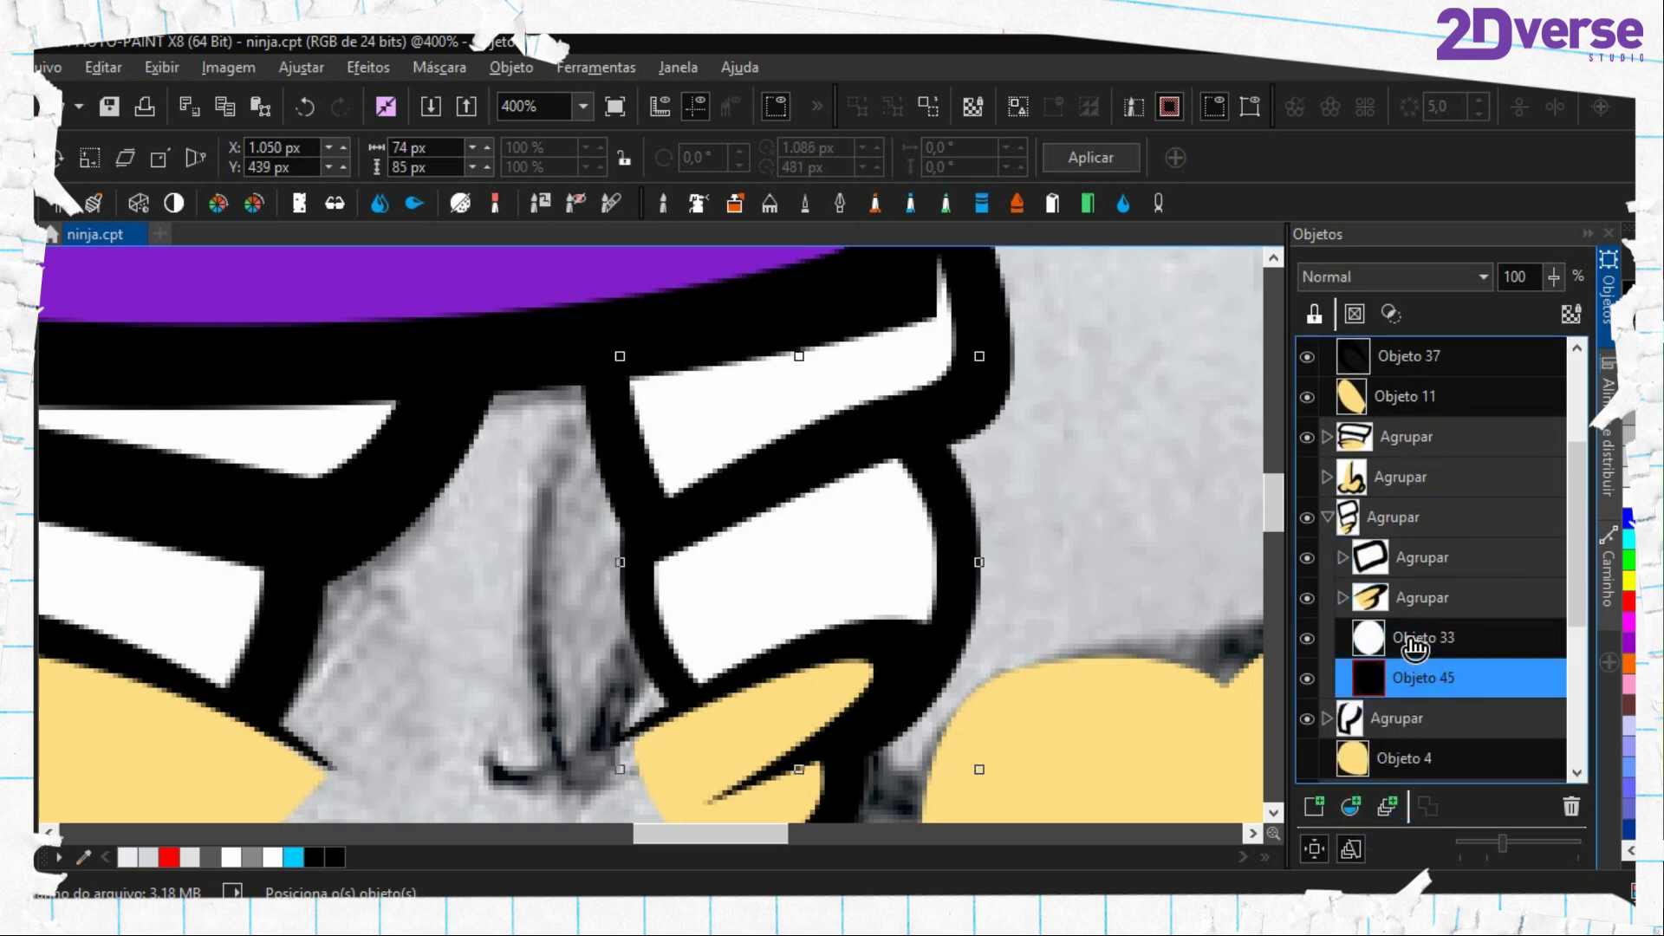
left_click(1412, 643)
left_click(1391, 598)
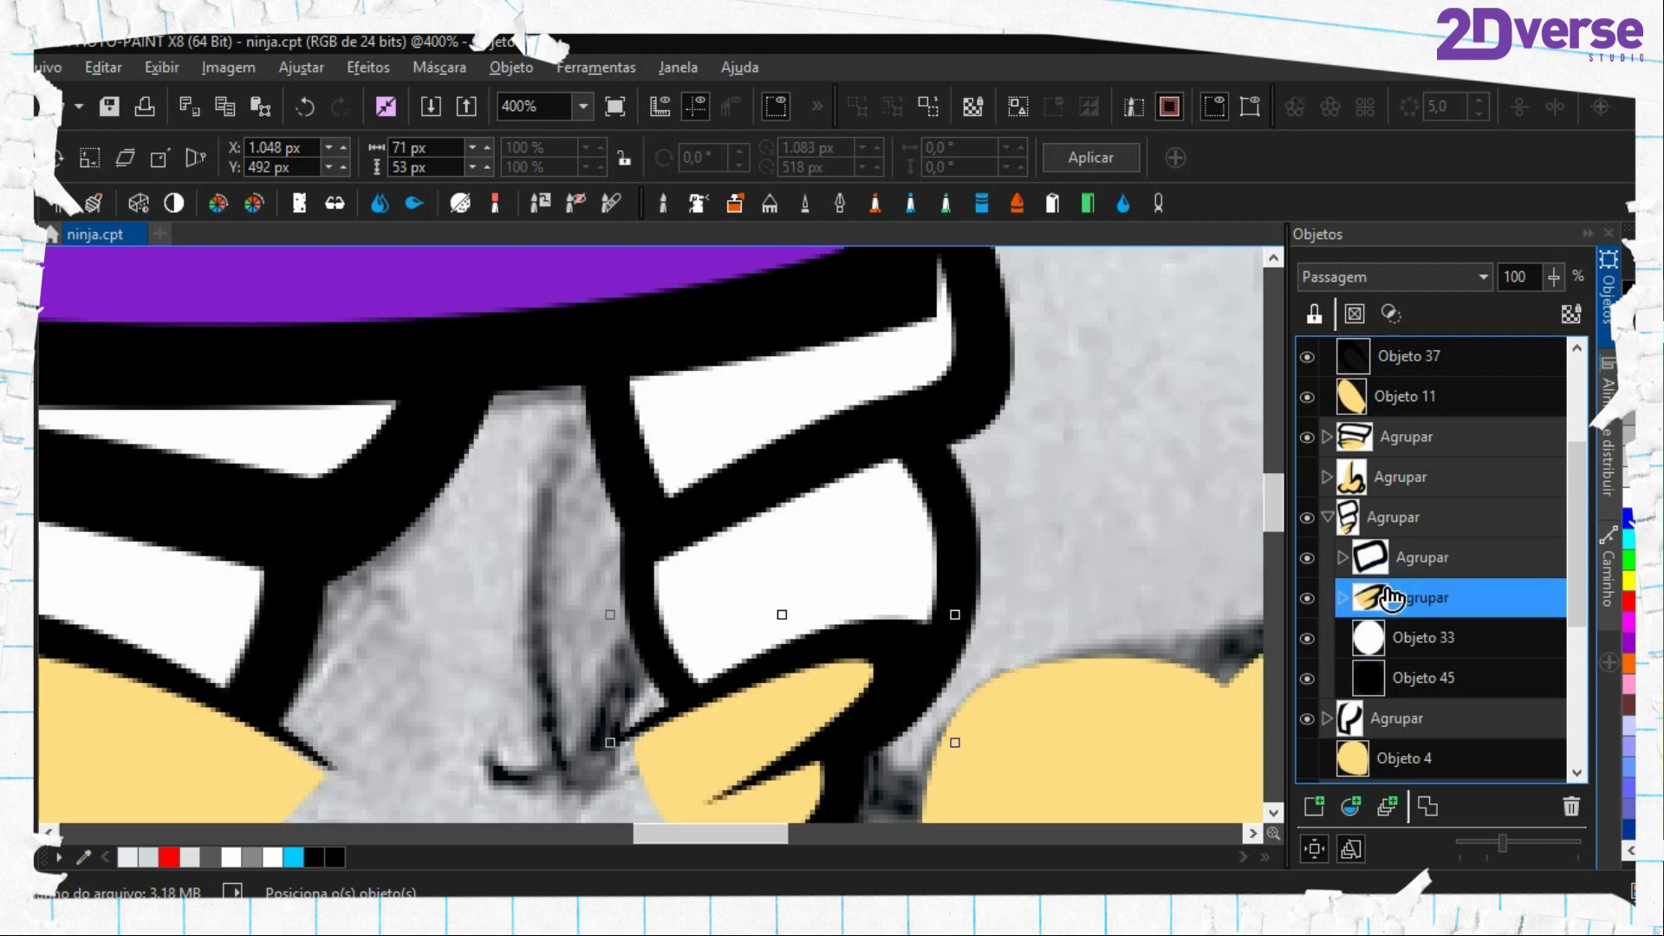
key("Right")
key("Down")
key("Down")
key("Right")
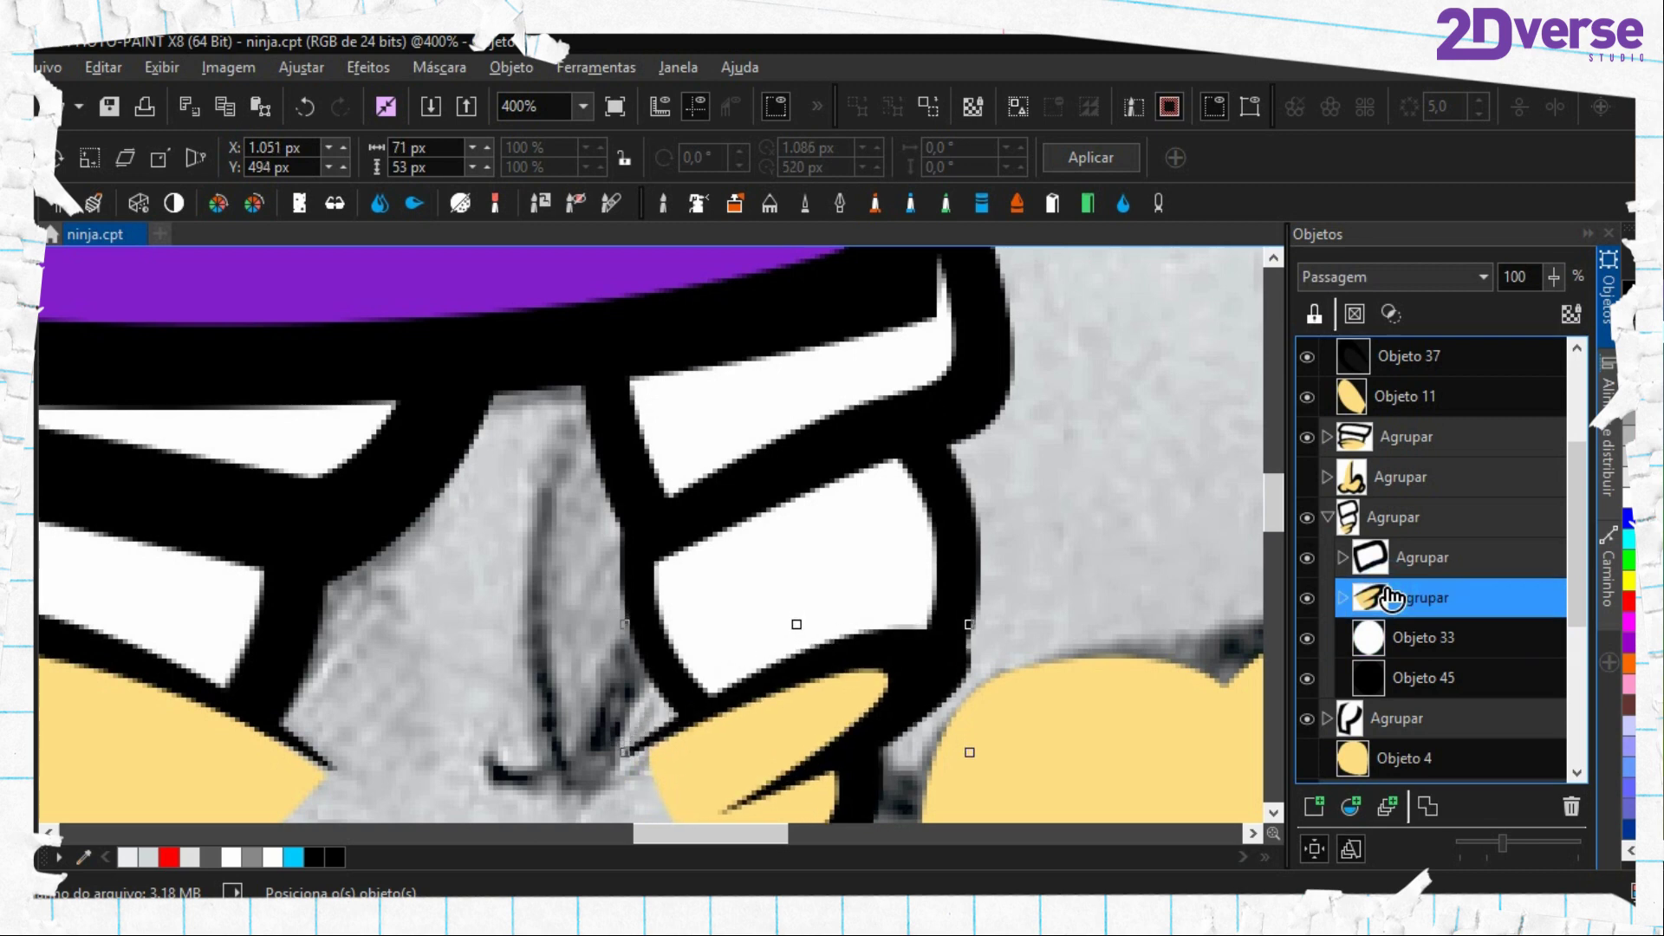
Show the hidden nose group and Objeto 4 again
scroll(742, 564, "down", 2)
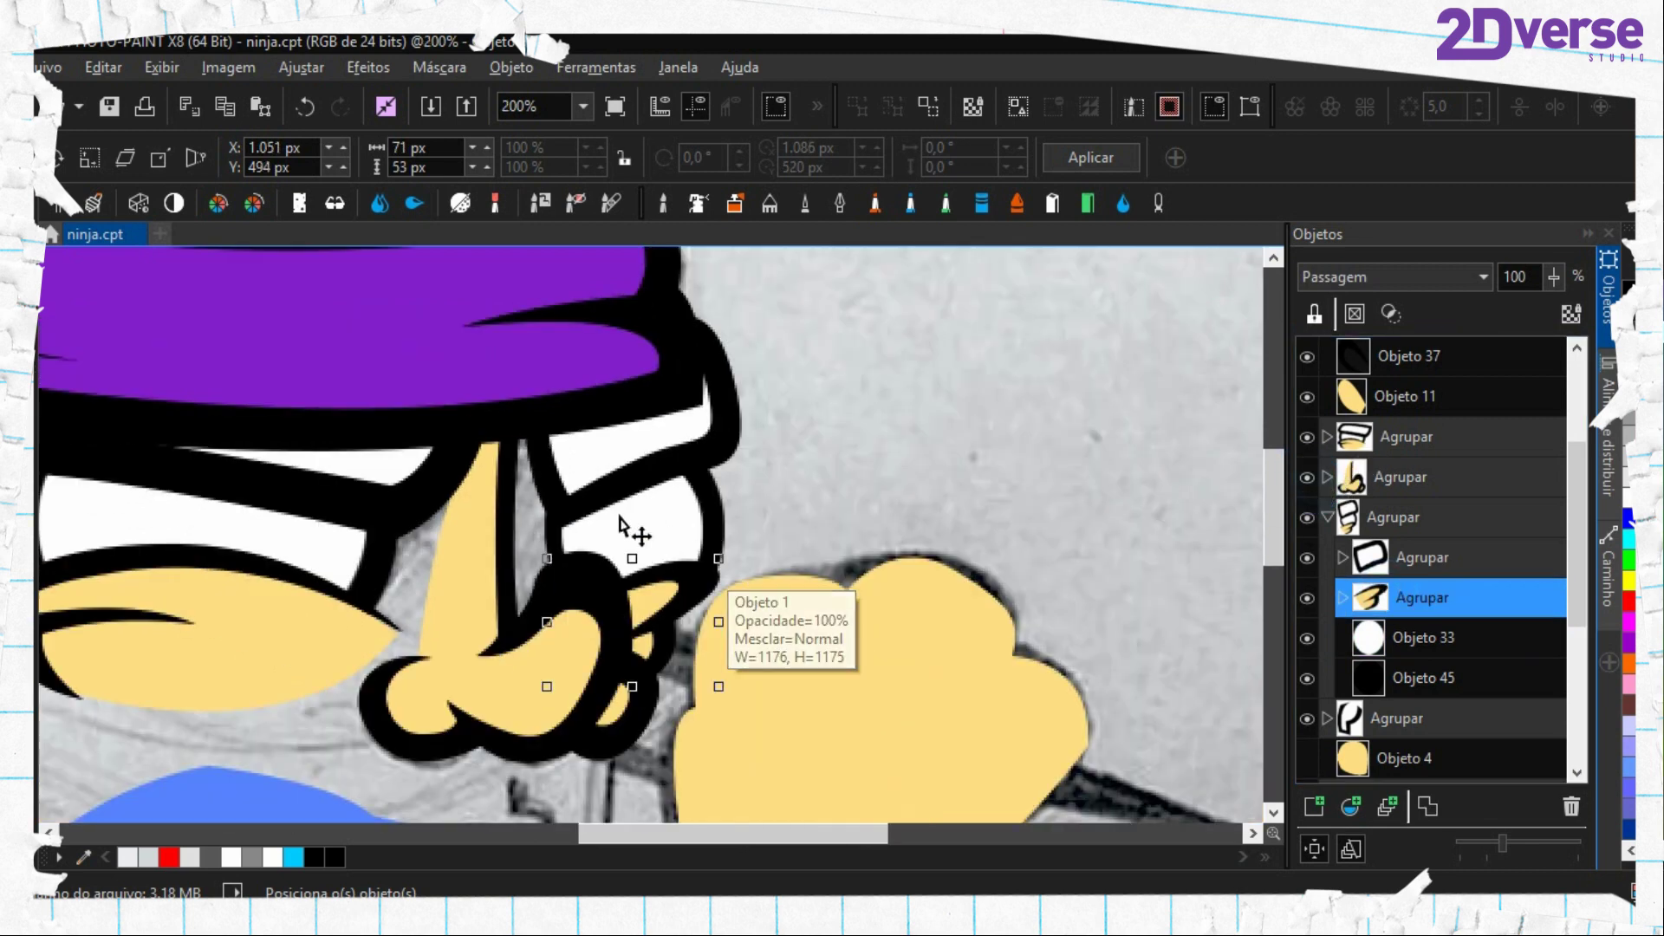
left_click(1310, 764)
scroll(520, 541, "down", 2)
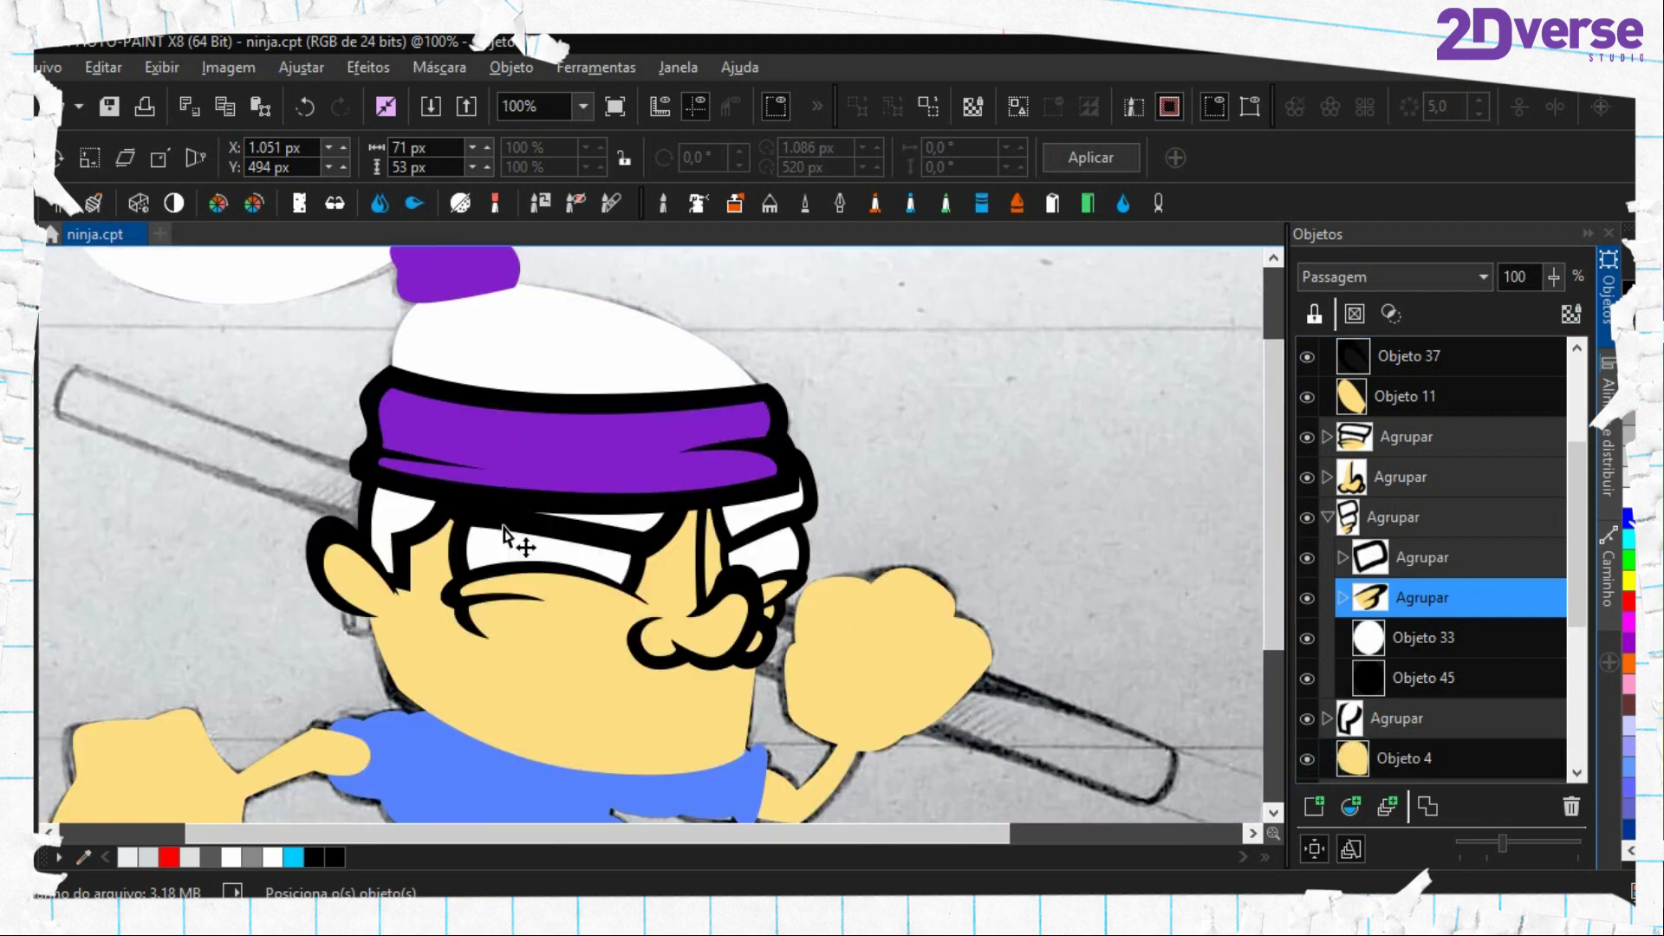
Select the face shape Objeto 4 and trace its outer Bézier contour from behind the ear along the jaw to mid-chin
left_click(762, 673)
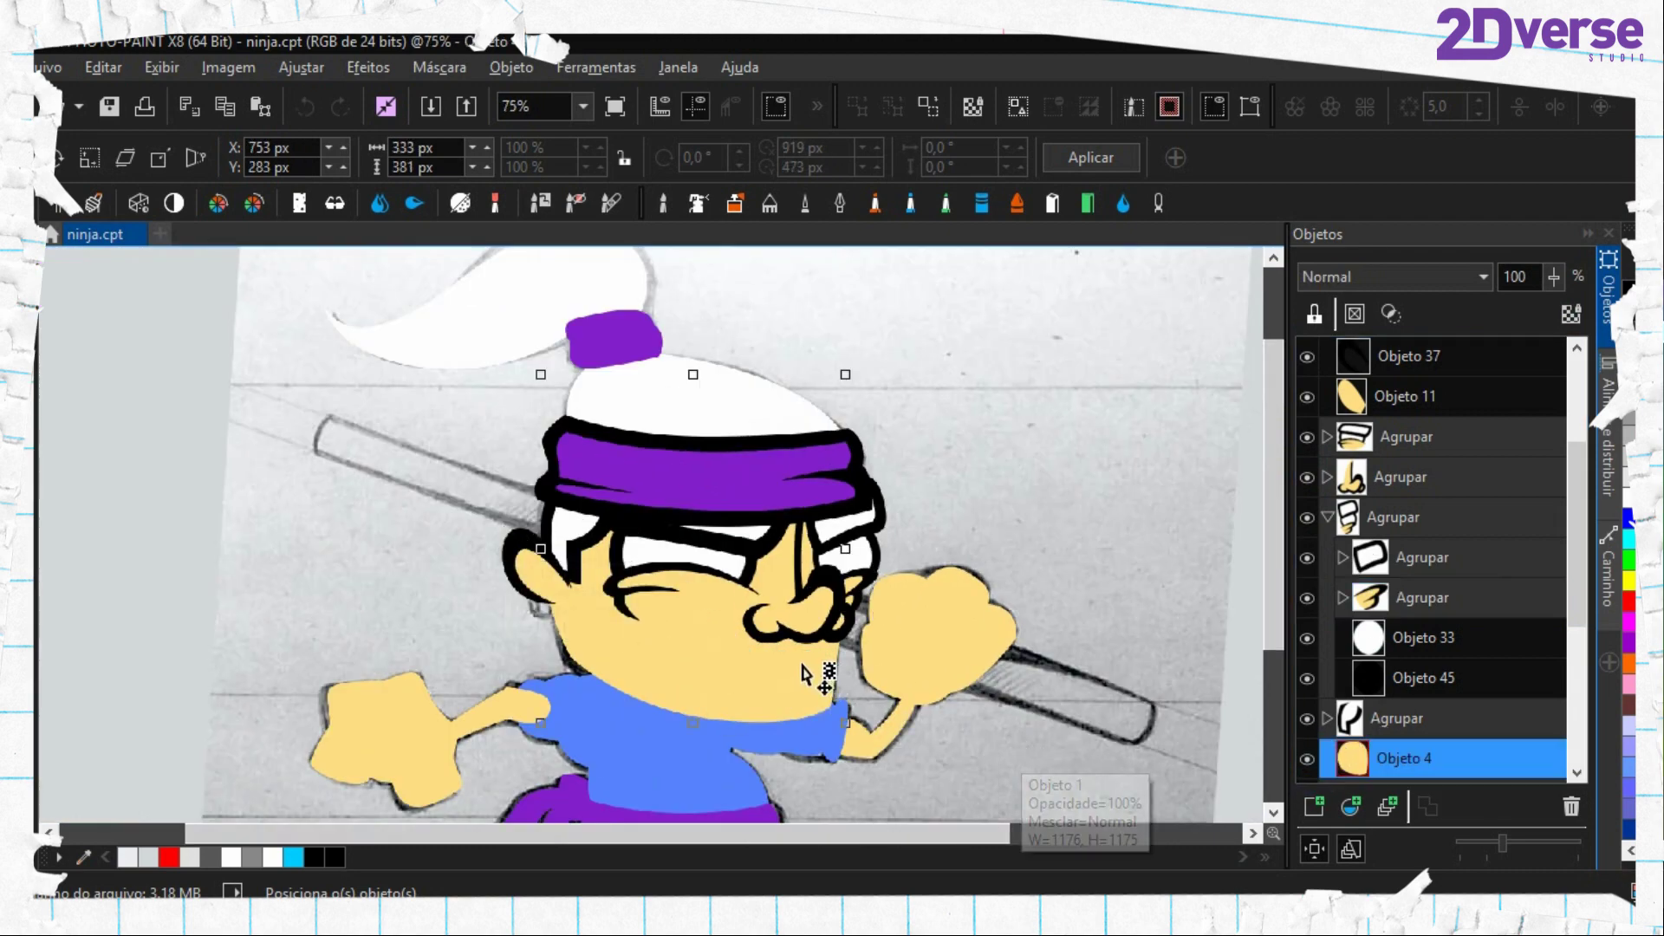
scroll(810, 668, "up", 1)
left_click_drag(595, 580, 695, 642)
key("F10")
scroll(512, 565, "up", 2)
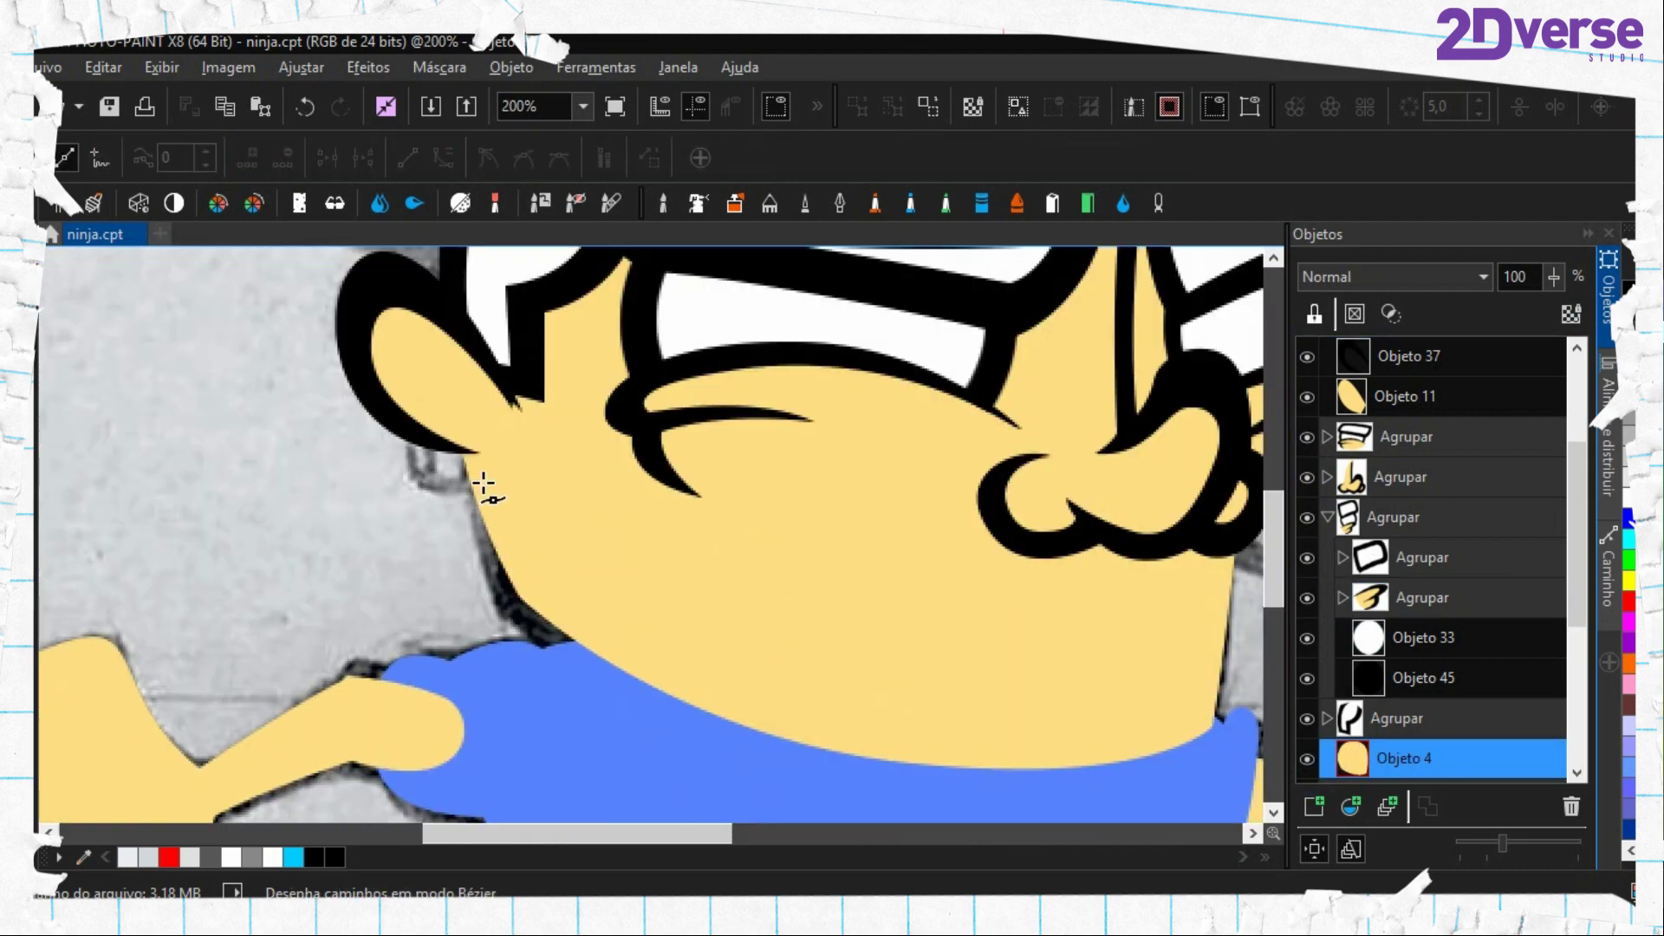
left_click(485, 328)
left_click_drag(530, 712, 353, 609)
left_click_drag(658, 628, 866, 658)
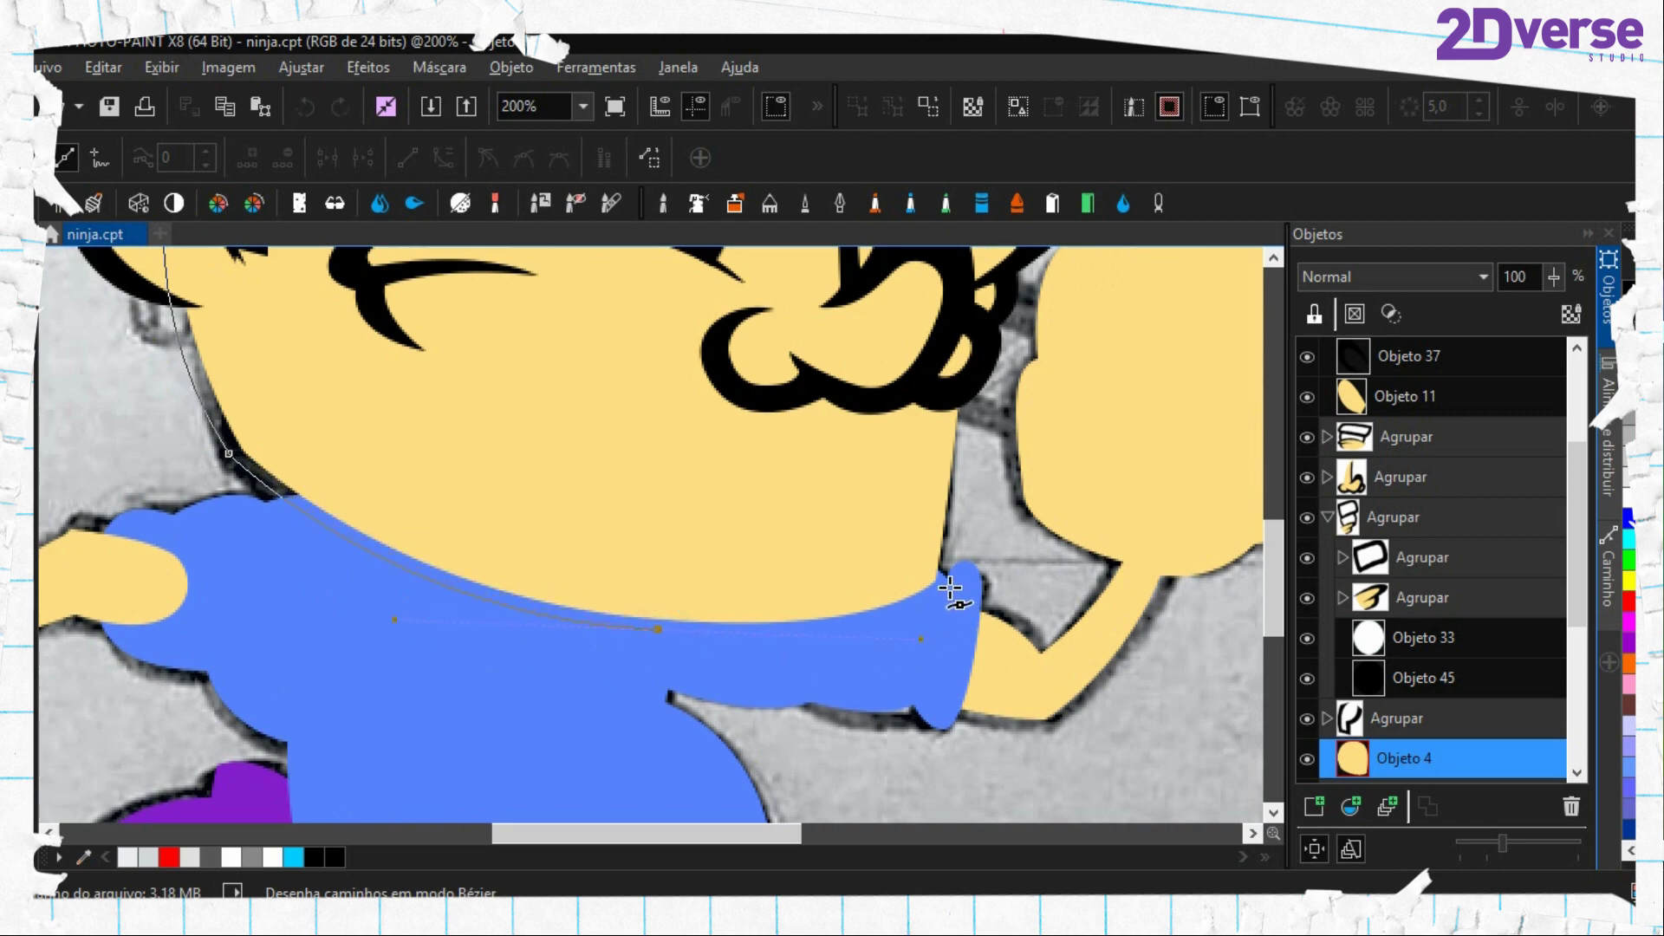
Continue the outer face contour around the far chin corner and up the far side into the headband
left_click_drag(975, 560, 812, 820)
mouse_move(837, 520)
left_mouse_down()
mouse_move(855, 425)
mouse_move(835, 505)
left_mouse_up()
left_click(771, 307)
left_click_drag(771, 307, 702, 287)
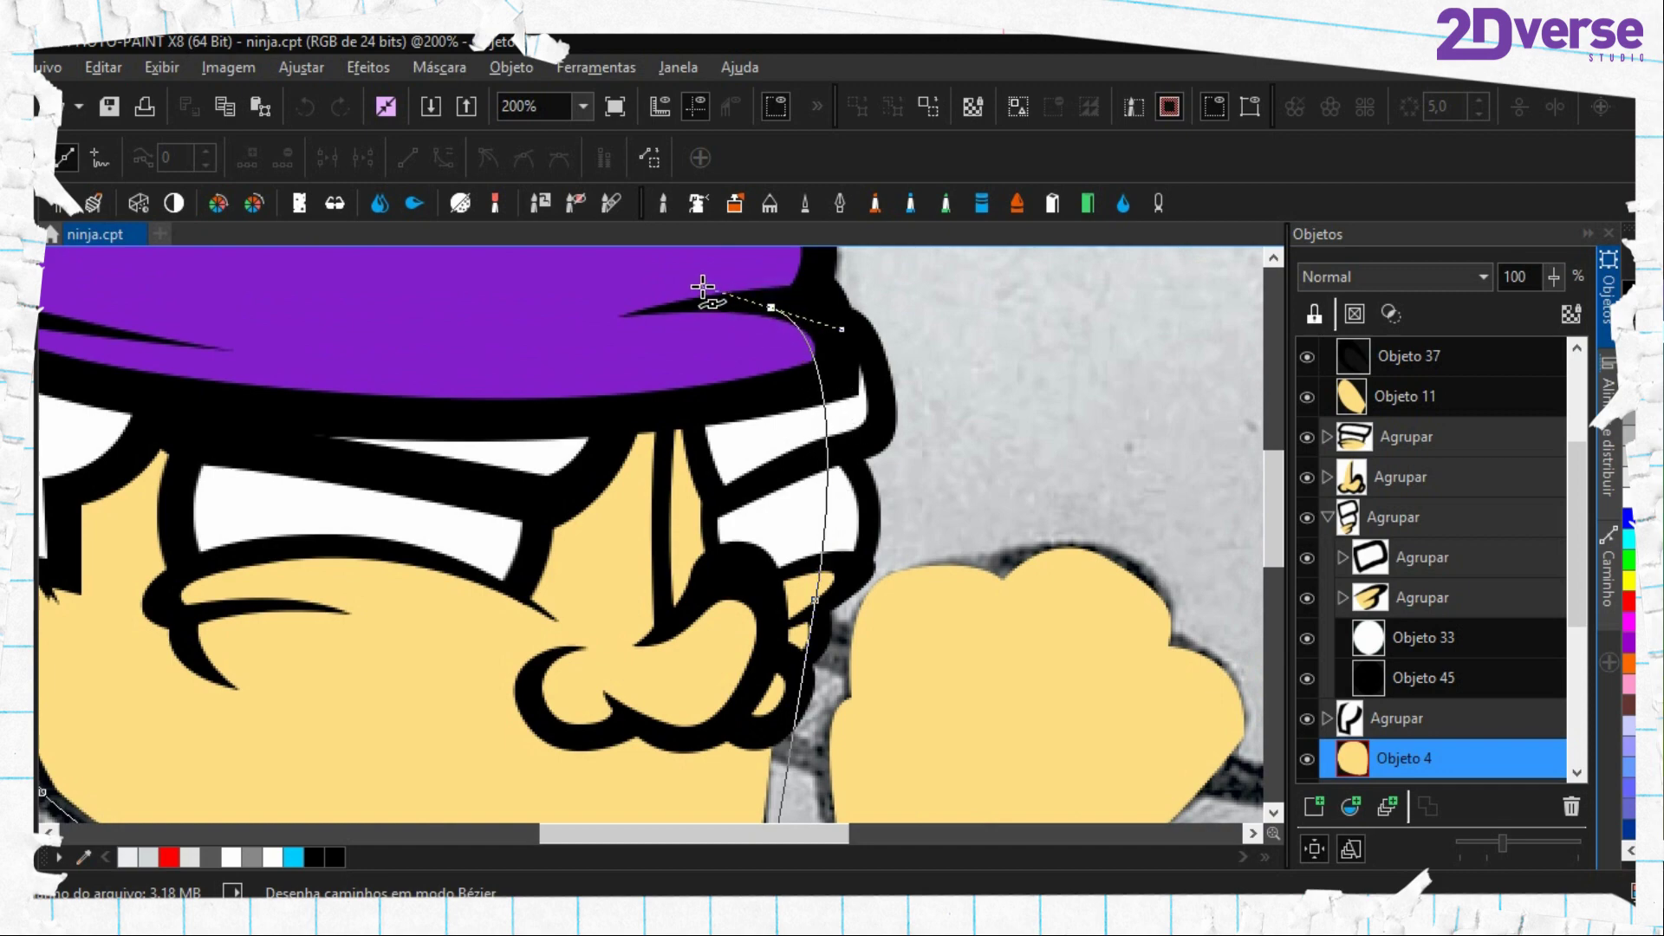
left_click(693, 303)
Turn the face contour back inside the headband and trace its inner edge down behind the far eye
scroll(836, 451, "up", 2)
left_click_drag(469, 356, 502, 524)
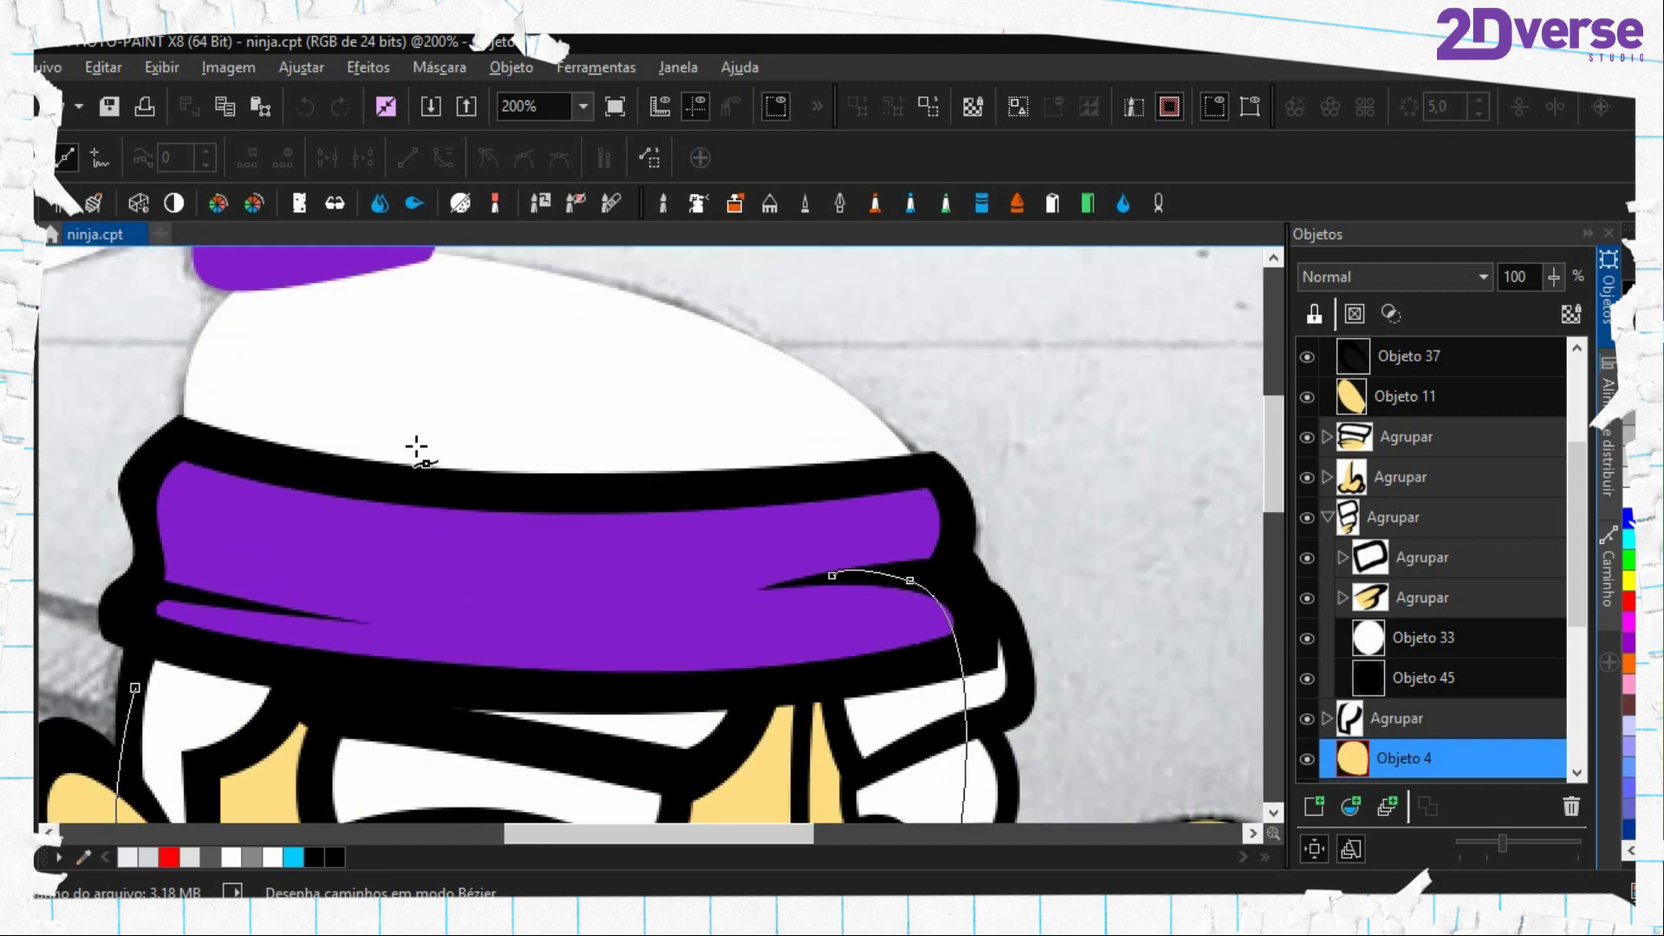
left_click_drag(735, 563, 552, 319)
left_click_drag(655, 378, 692, 390)
left_click_drag(749, 526, 747, 668)
left_click_drag(690, 762, 742, 350)
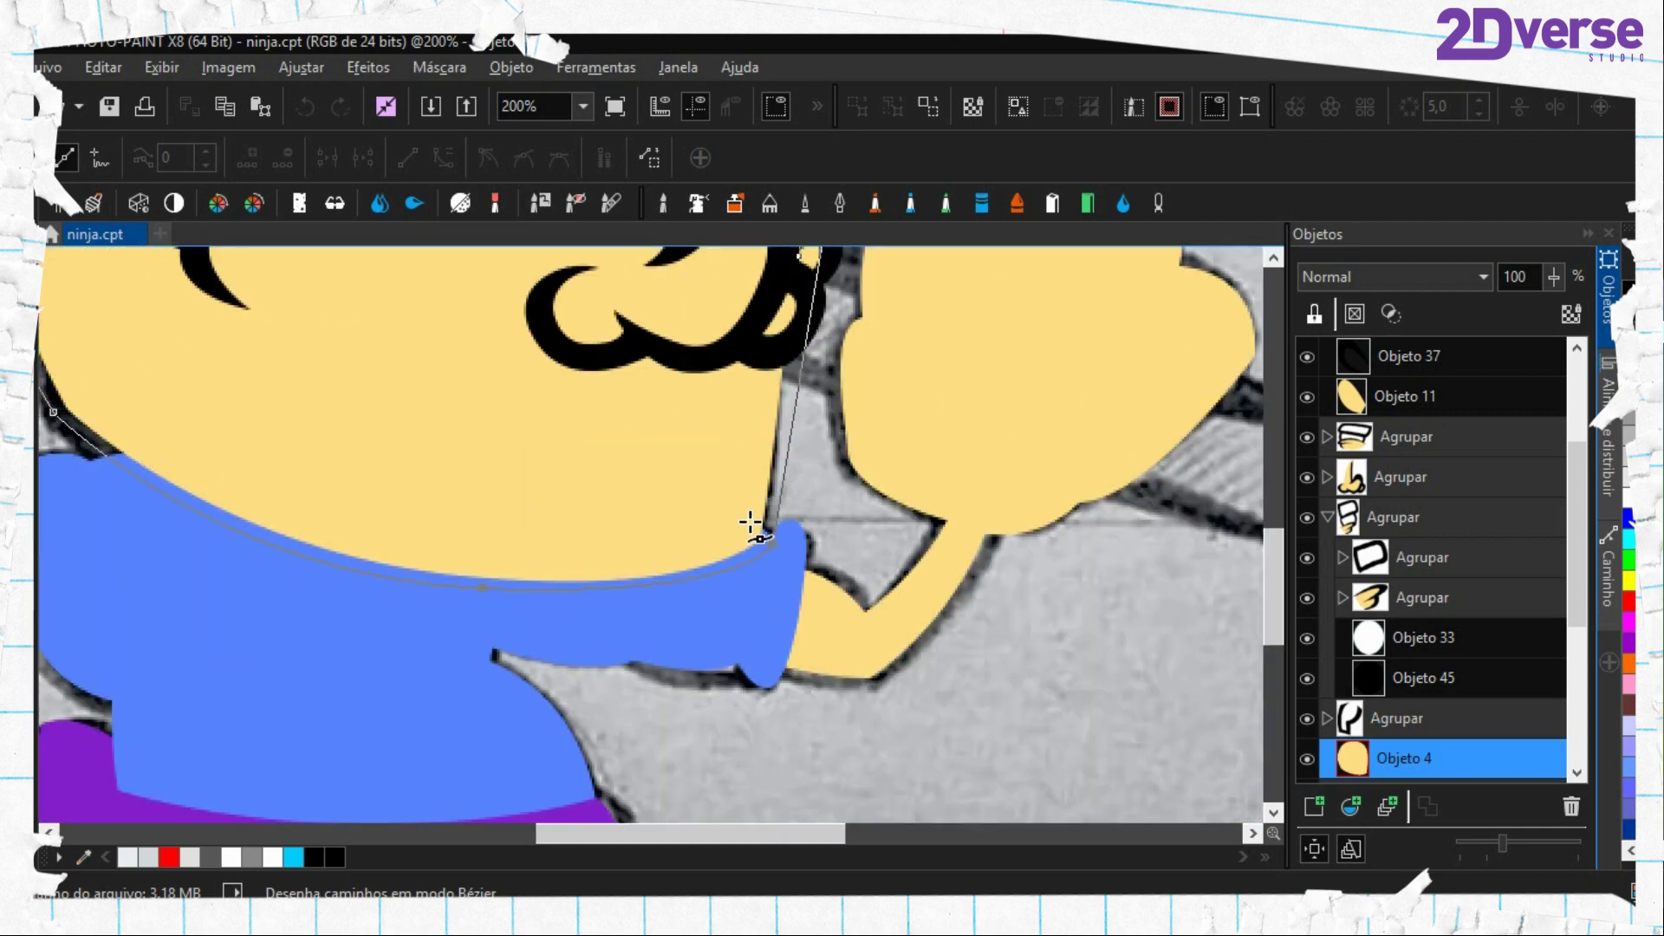
left_click(748, 521)
left_click_drag(691, 595, 891, 690)
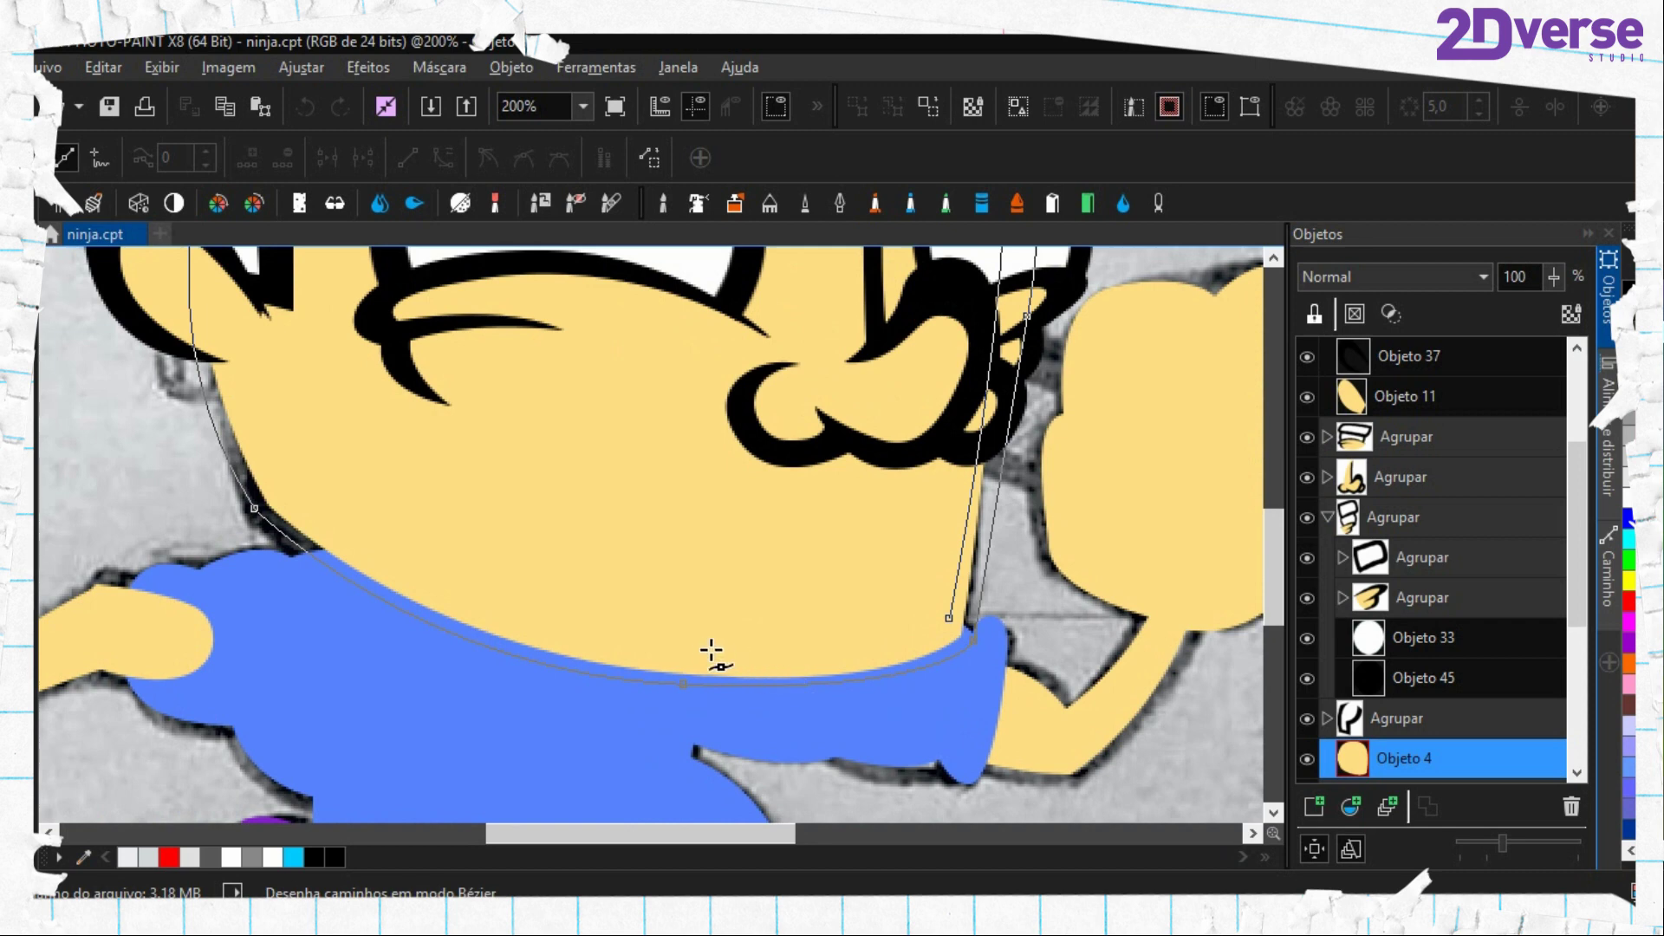
left_click_drag(685, 642, 521, 661)
key("Delete")
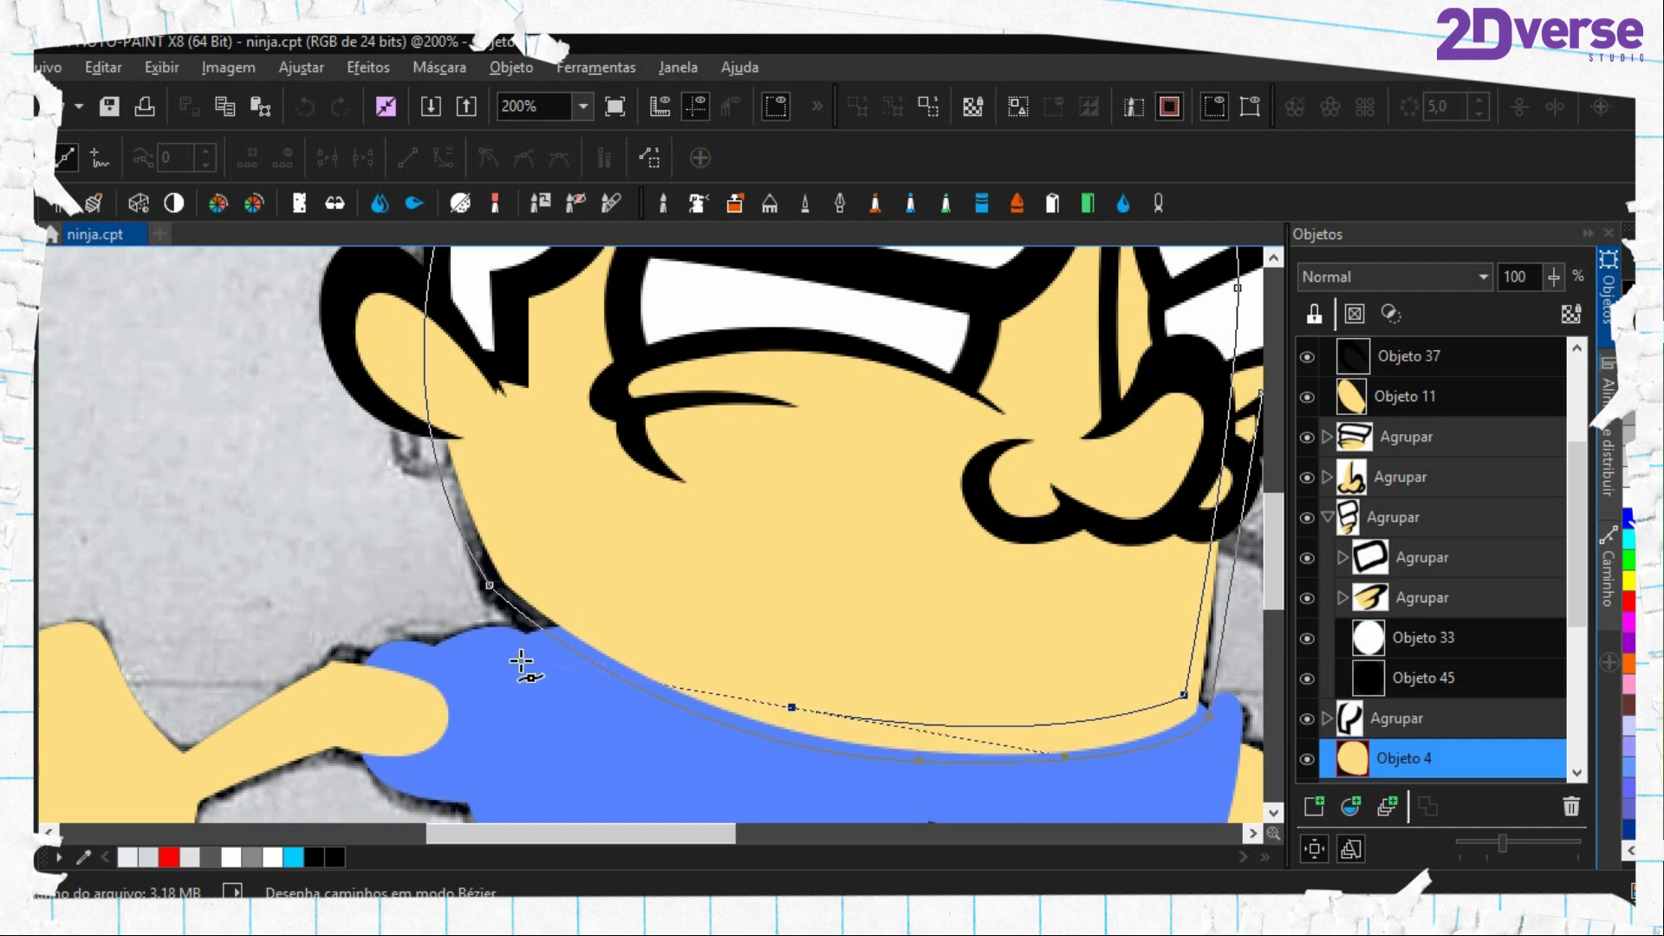
left_click_drag(681, 555, 488, 468)
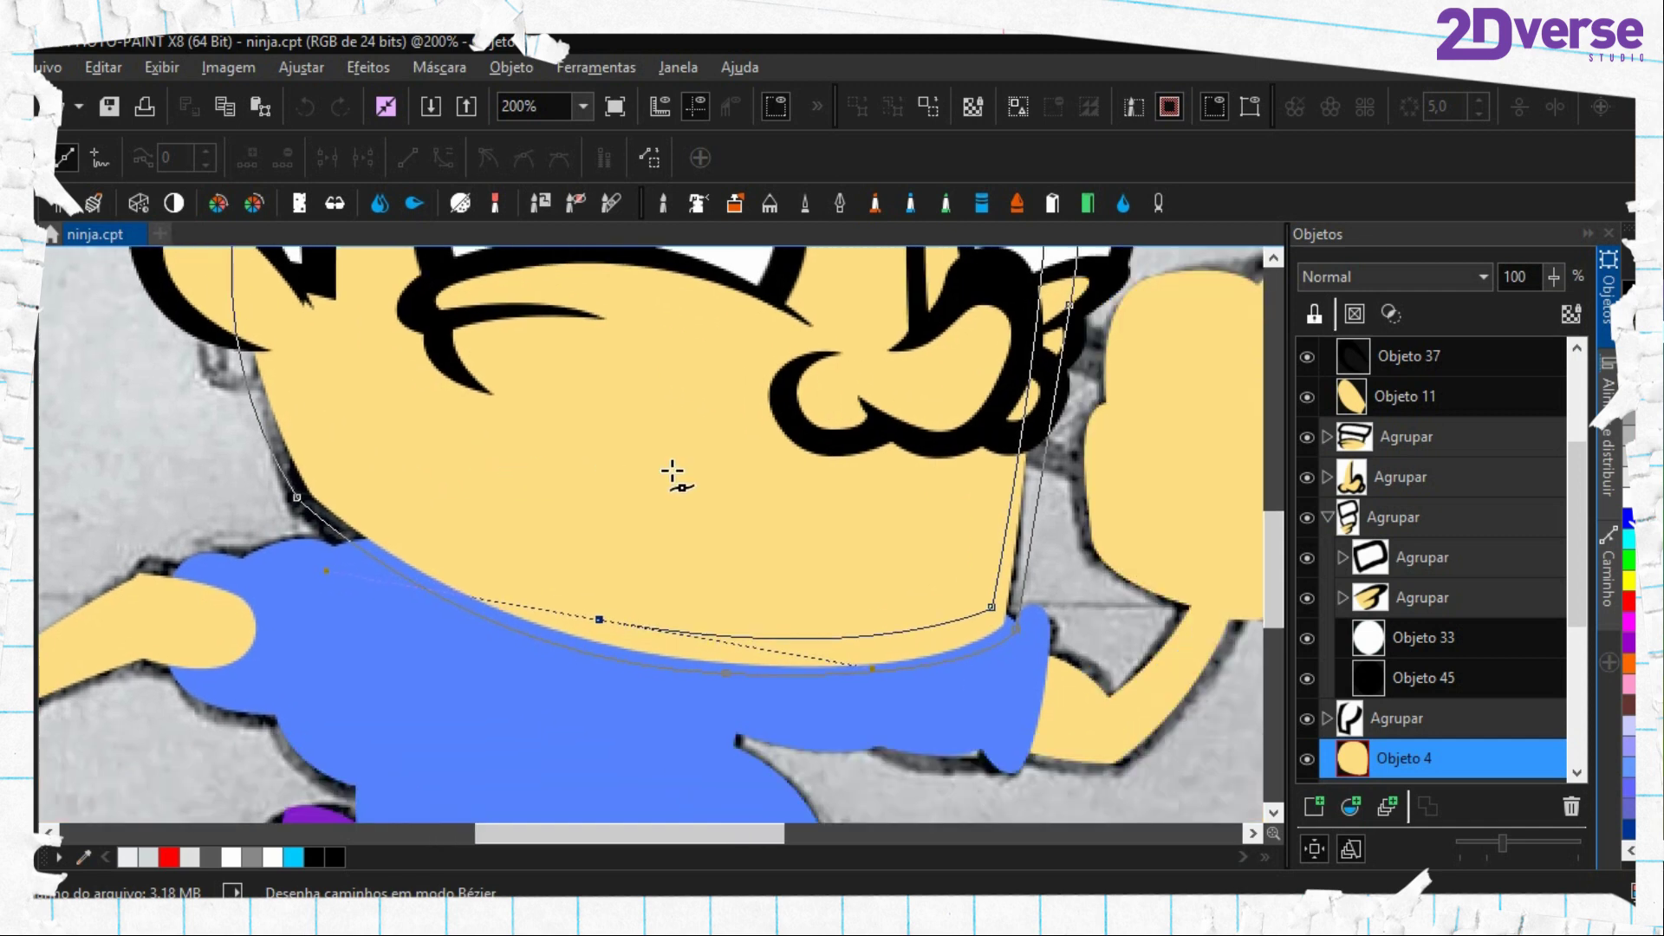
left_click(994, 643)
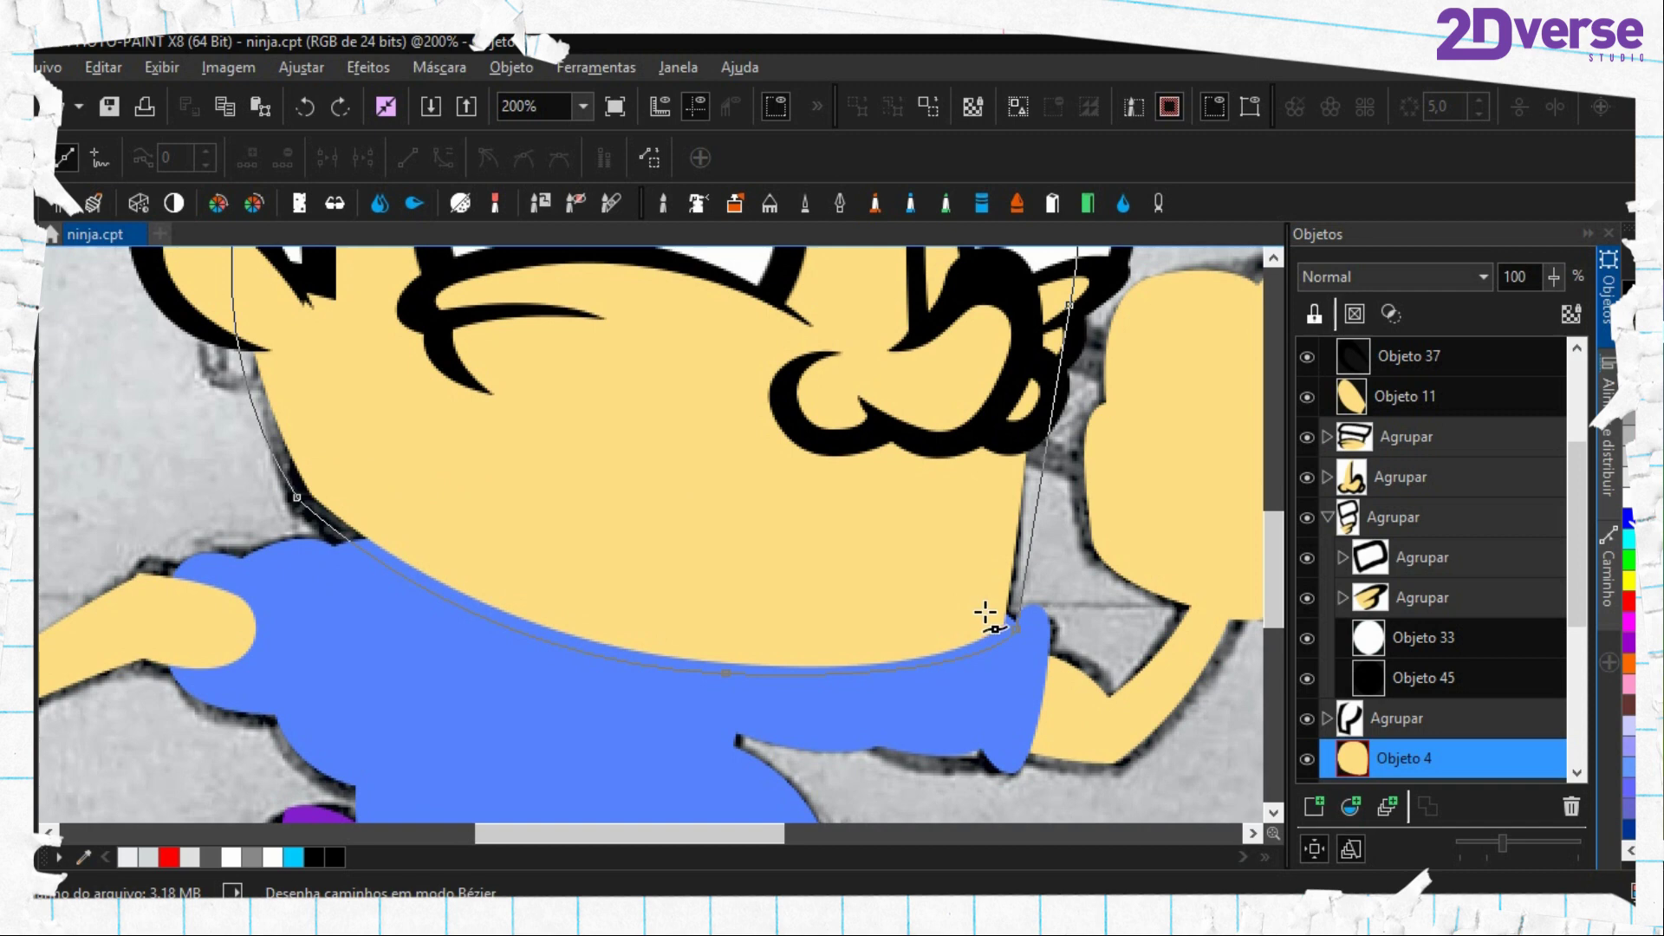
Place the inner contour's far chin corner and trace its curve along the chin to the jaw below the ear
left_click(985, 612)
left_click_drag(662, 647, 772, 730)
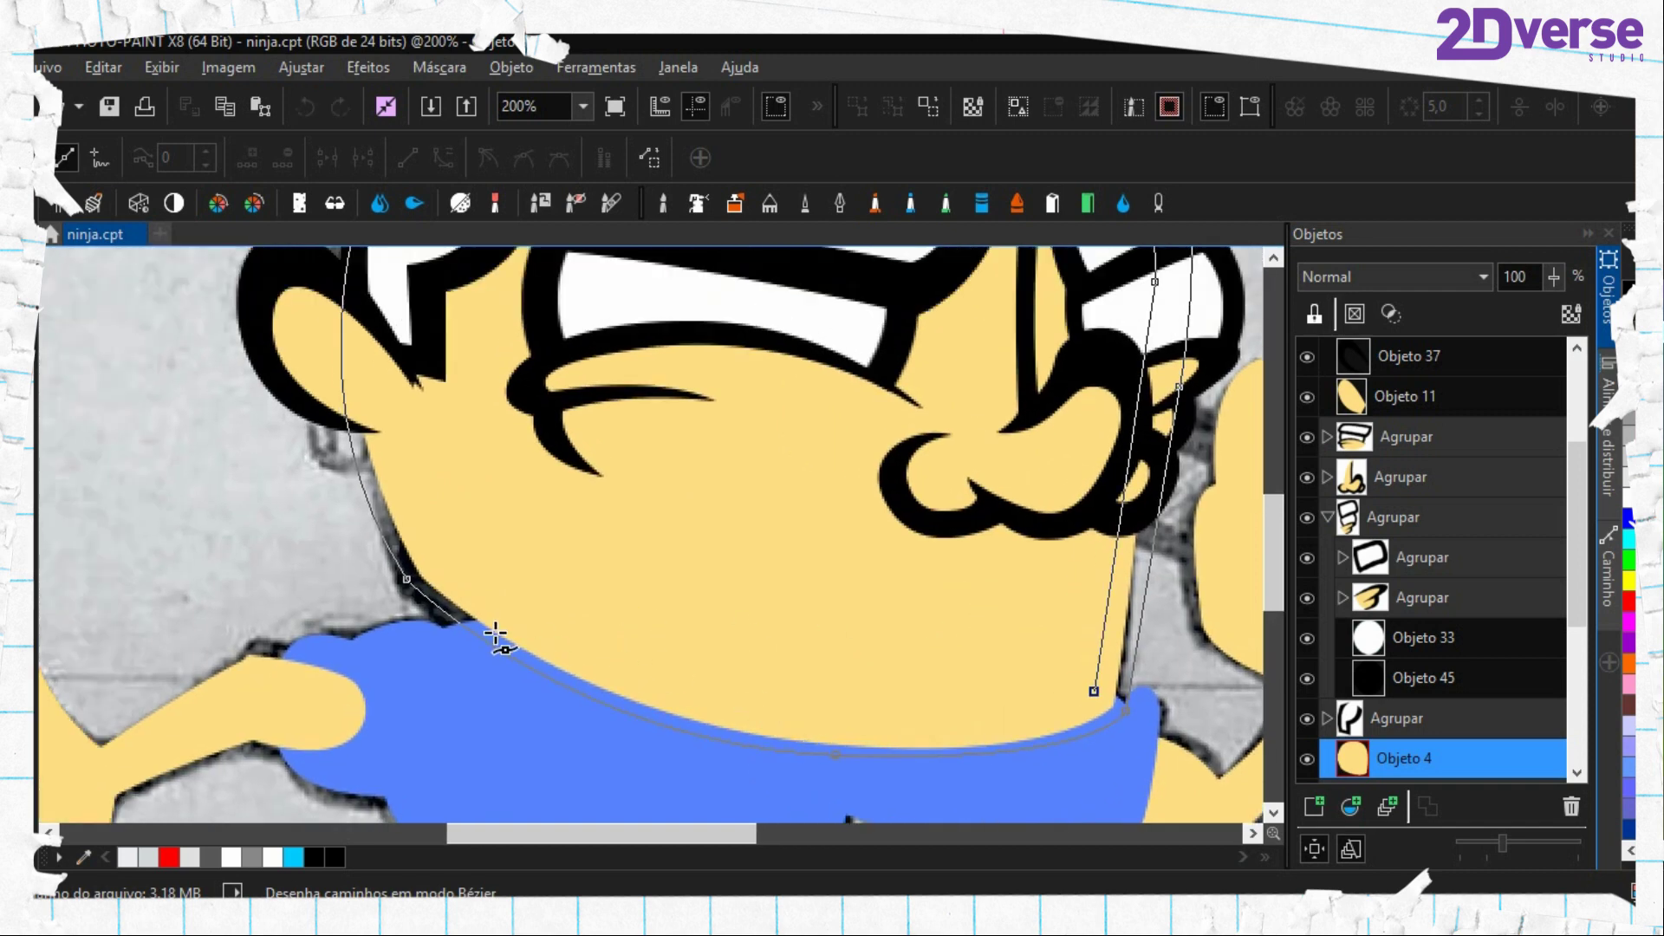
left_click_drag(440, 555, 137, 292)
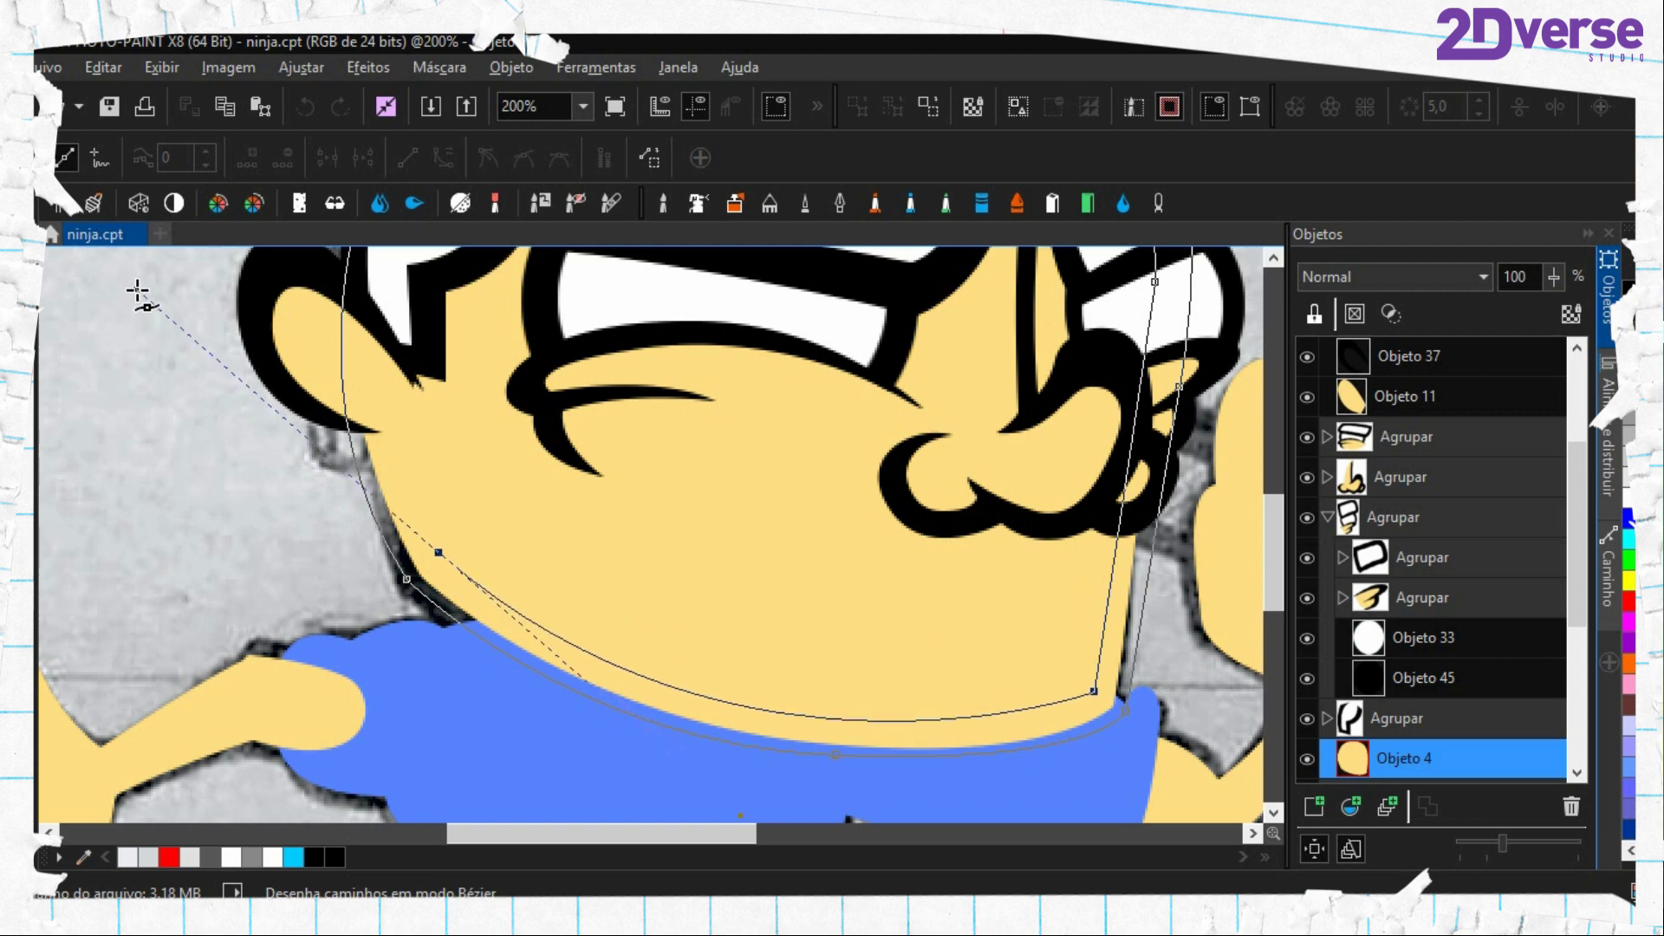
left_click(500, 563)
key("ctrl+z")
left_click_drag(396, 395, 416, 417)
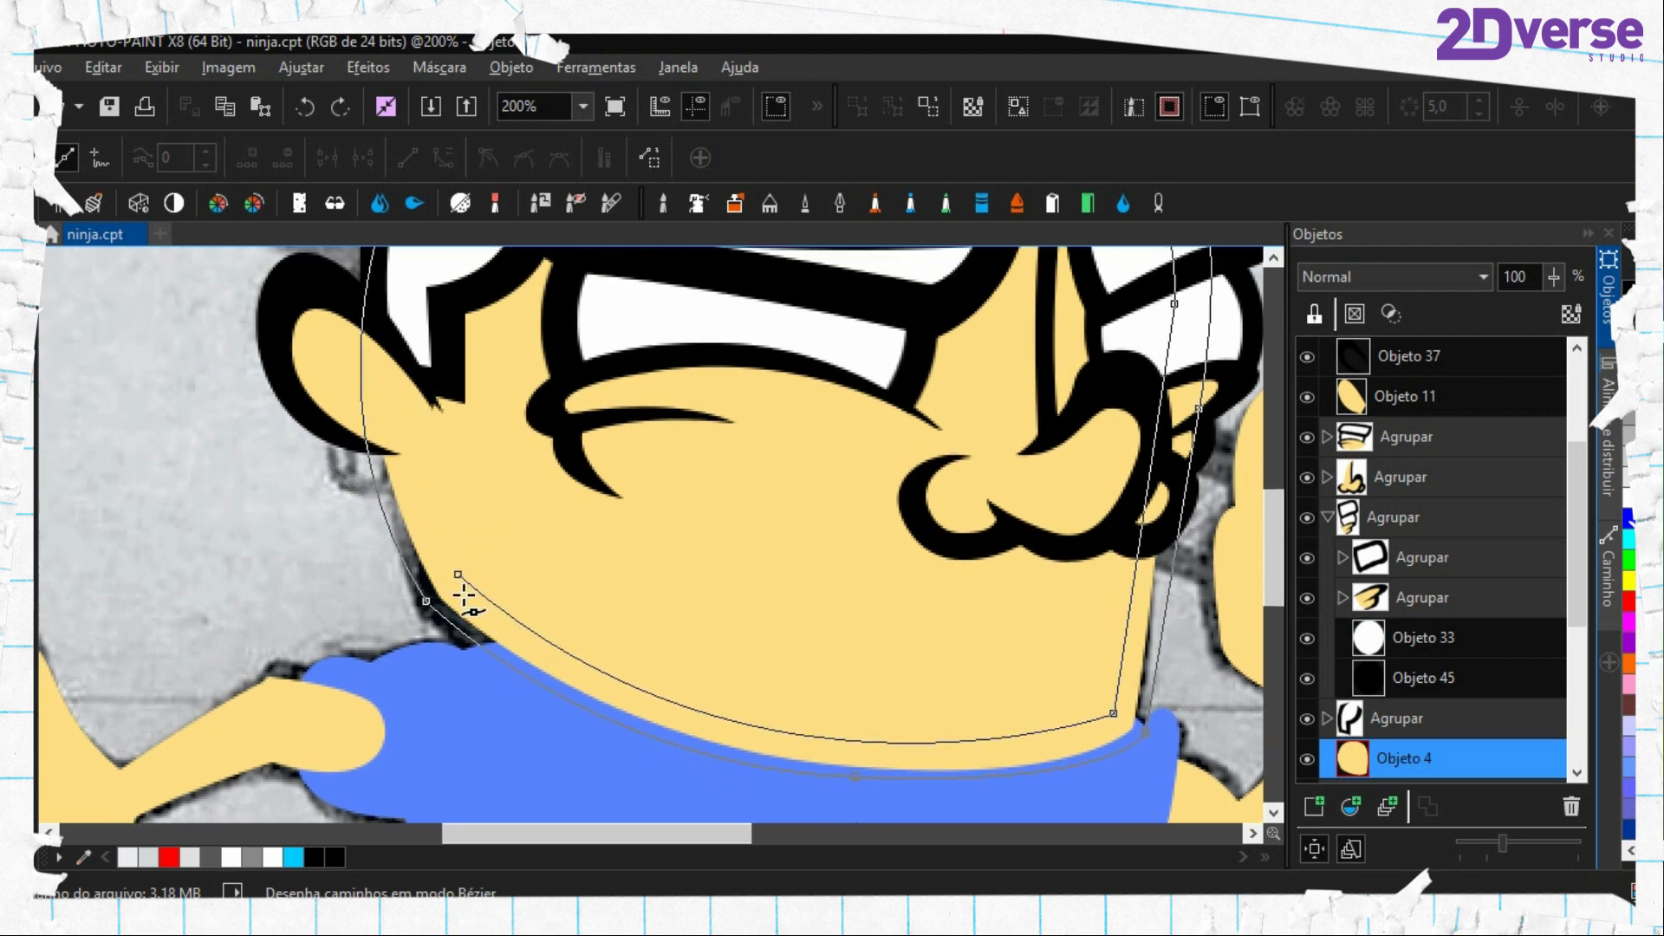
left_click_drag(458, 575, 155, 325)
left_click_drag(521, 421, 548, 564)
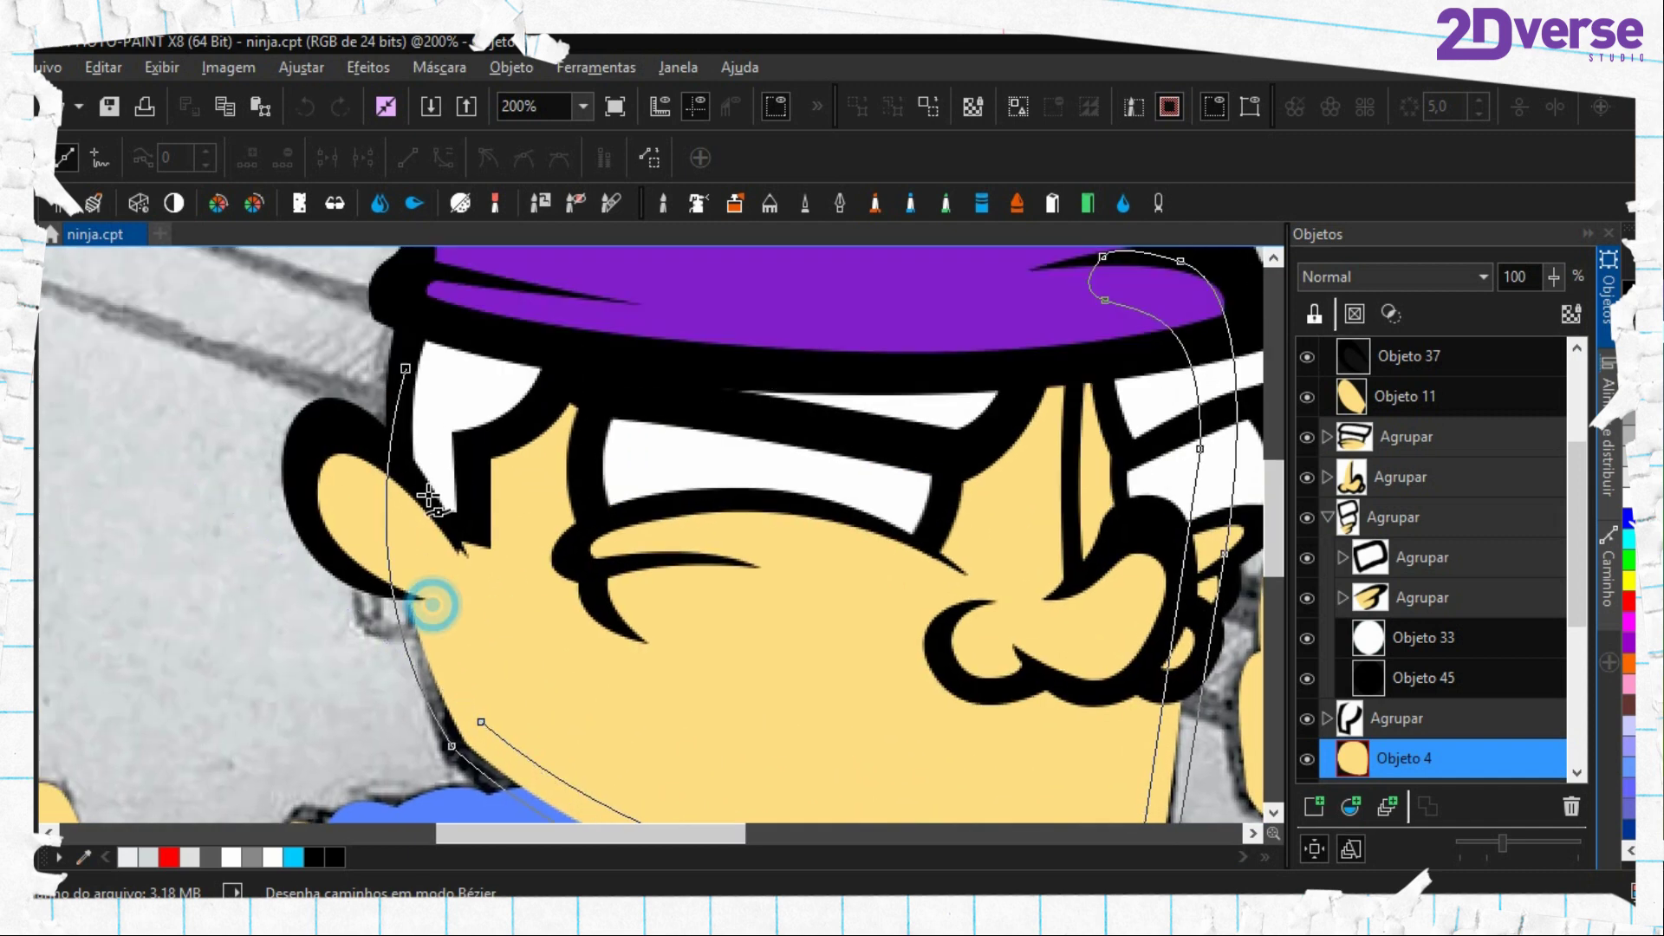
Finish the inner curve of the face outline beside the ear, close the path and convert it to a mask
left_click_drag(422, 456, 463, 293)
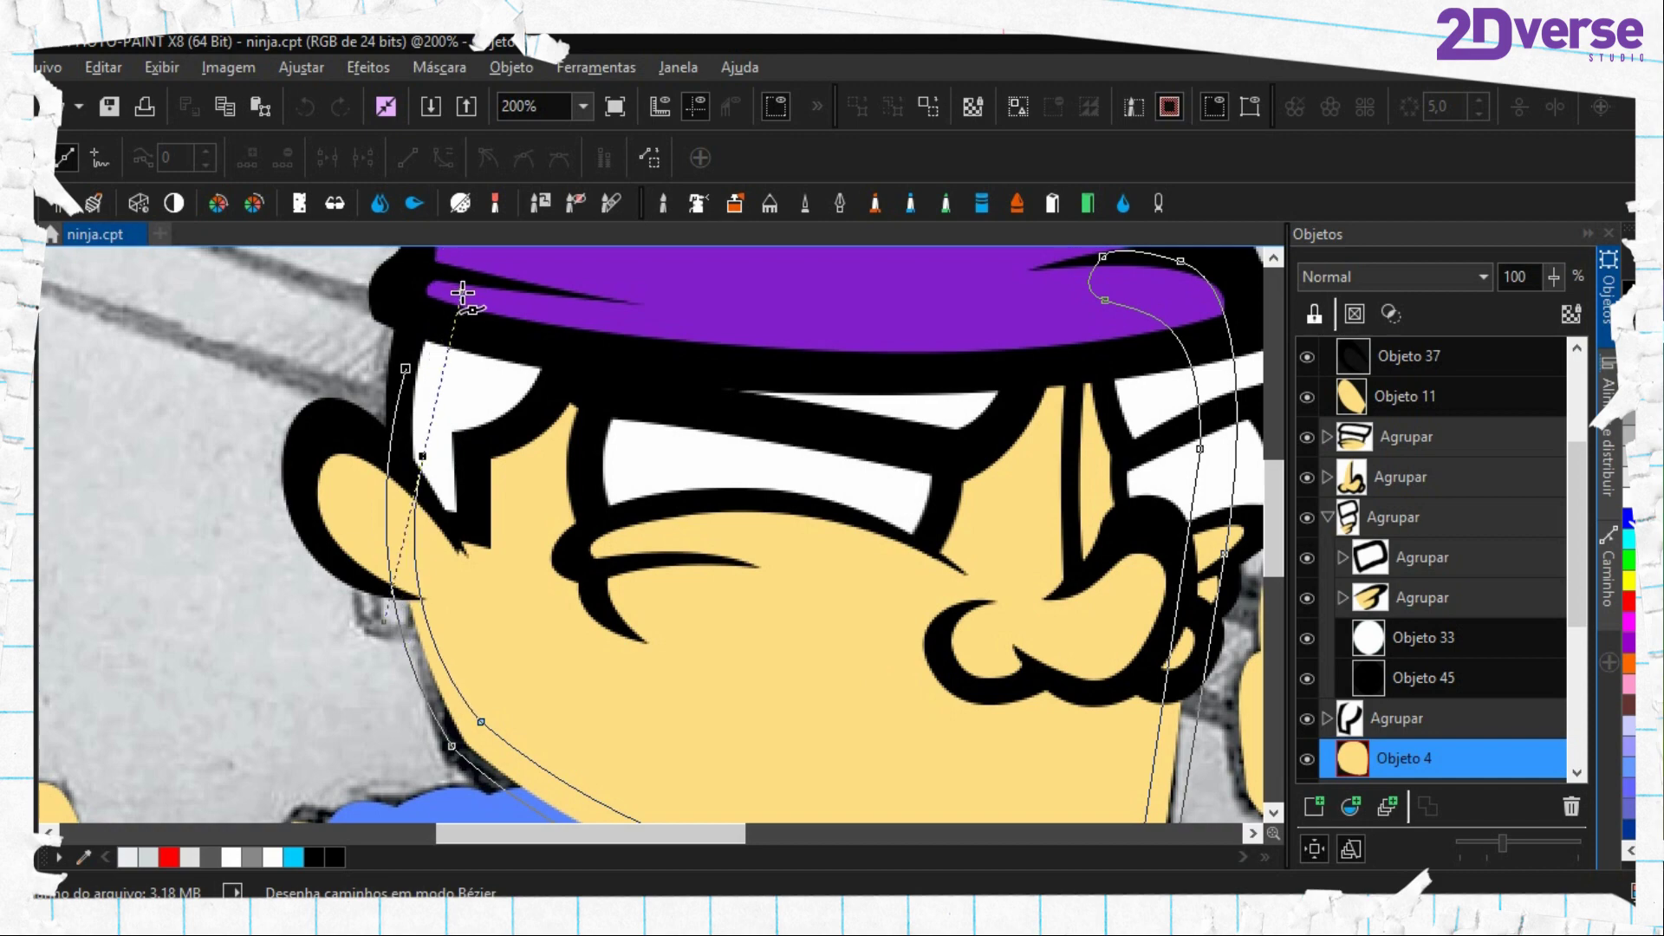
left_click(452, 311)
key("ctrl+shift+m")
Fill the face outline mask with black sampled from the ear outline on a new object, and clear the mask and path
key("e")
right_click(348, 407)
left_click_drag(803, 573, 560, 322)
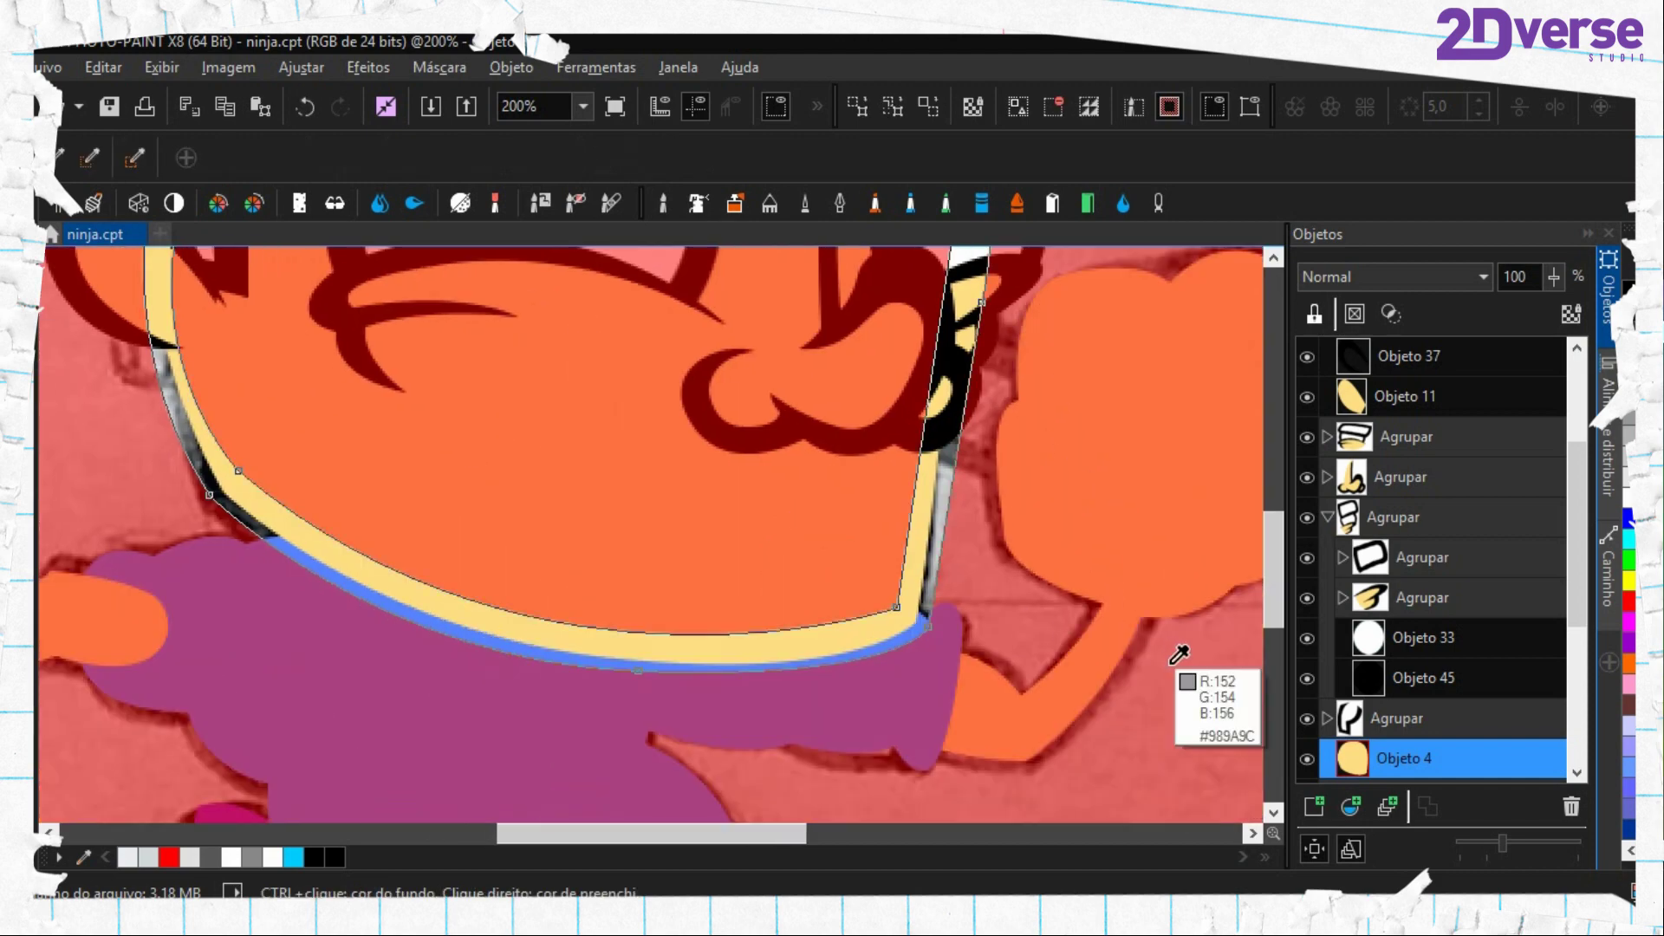
left_click(1314, 805)
key("f")
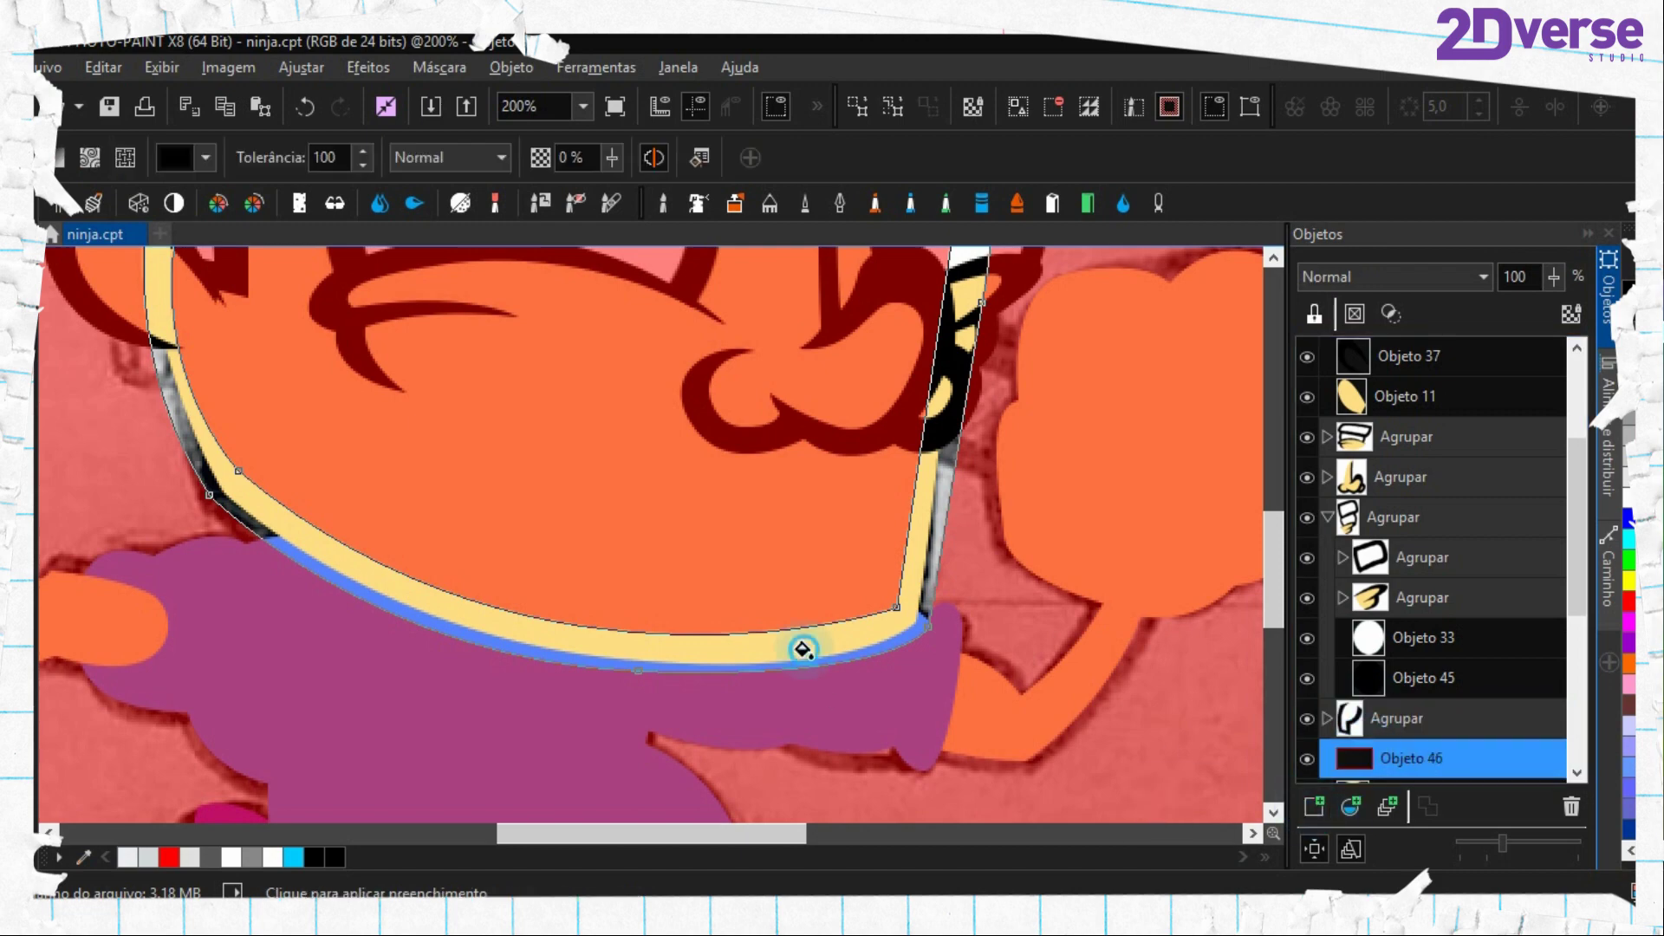
left_click(802, 649)
key("ctrl+shift+r")
key("F10")
right_click(629, 523)
left_click(731, 655)
Draw a filled black circle about 117 px across on the empty paper beside the head
scroll(666, 567, "down", 1)
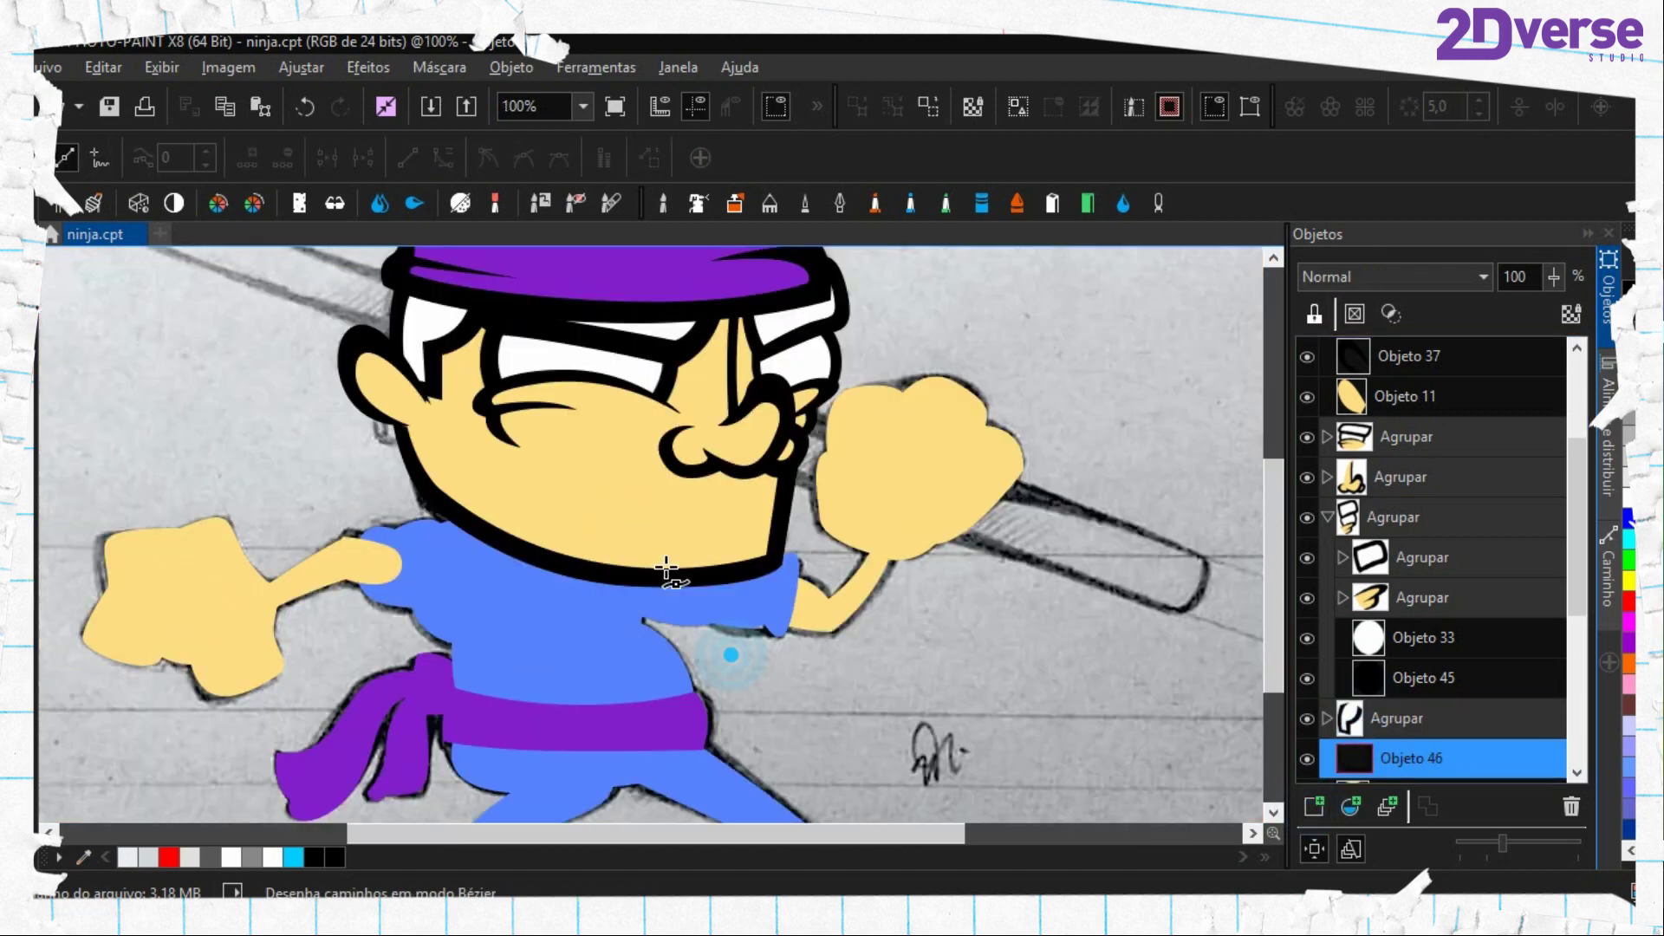
scroll(665, 567, "down", 1)
left_click_drag(933, 456, 900, 629)
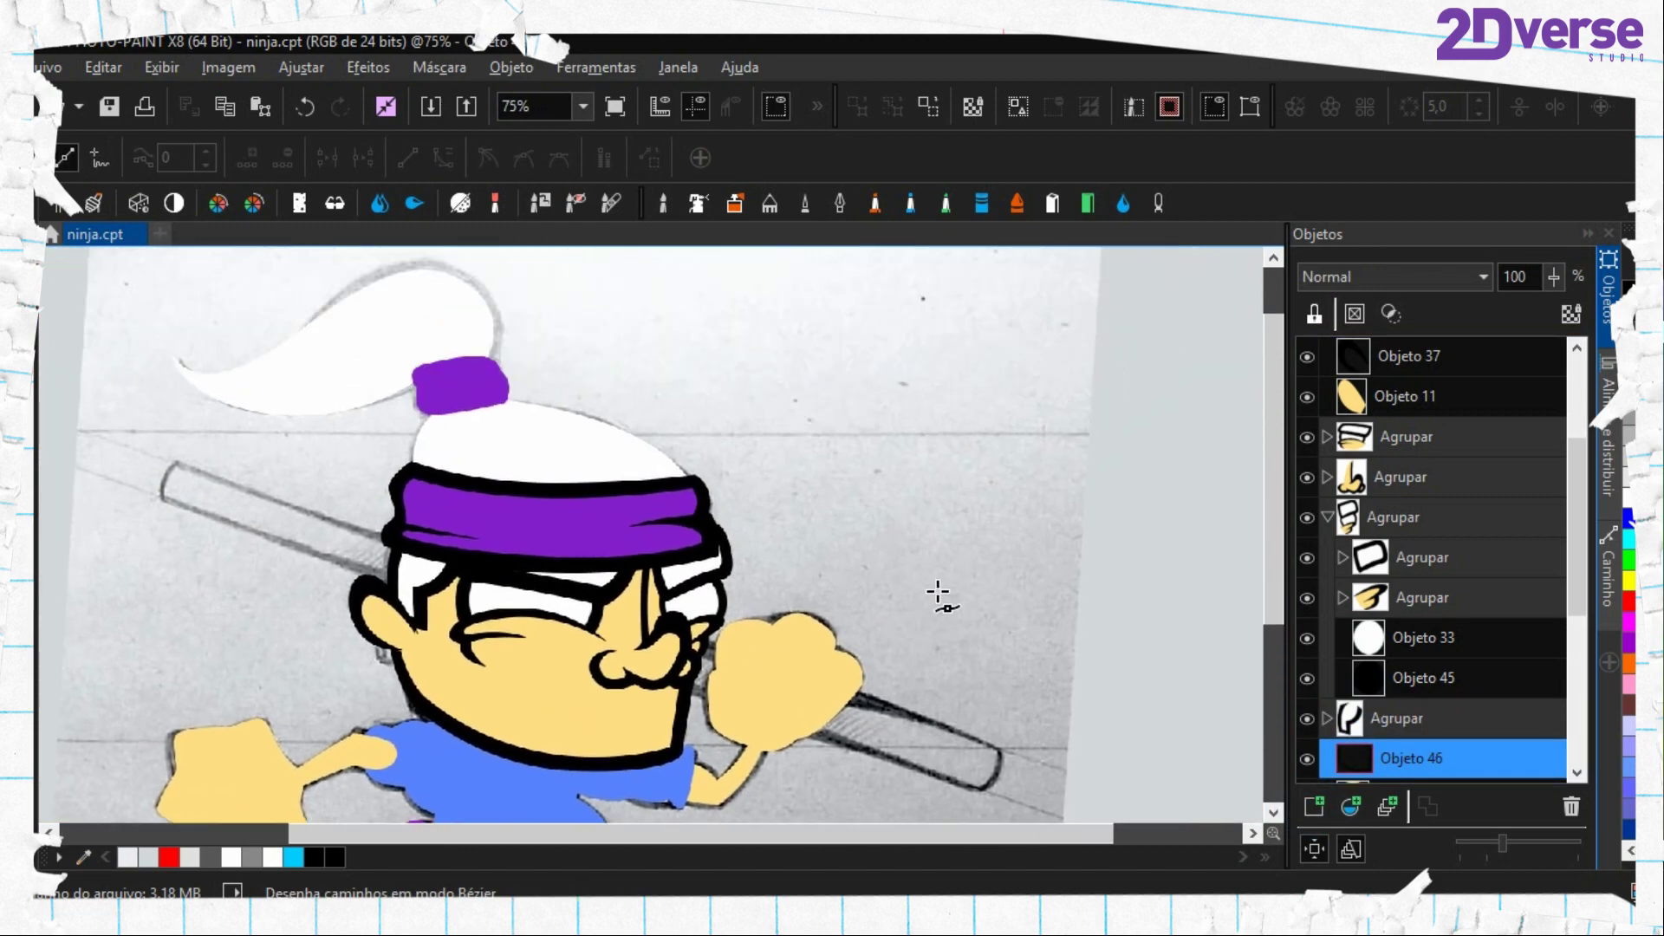
left_click_drag(868, 515, 759, 471)
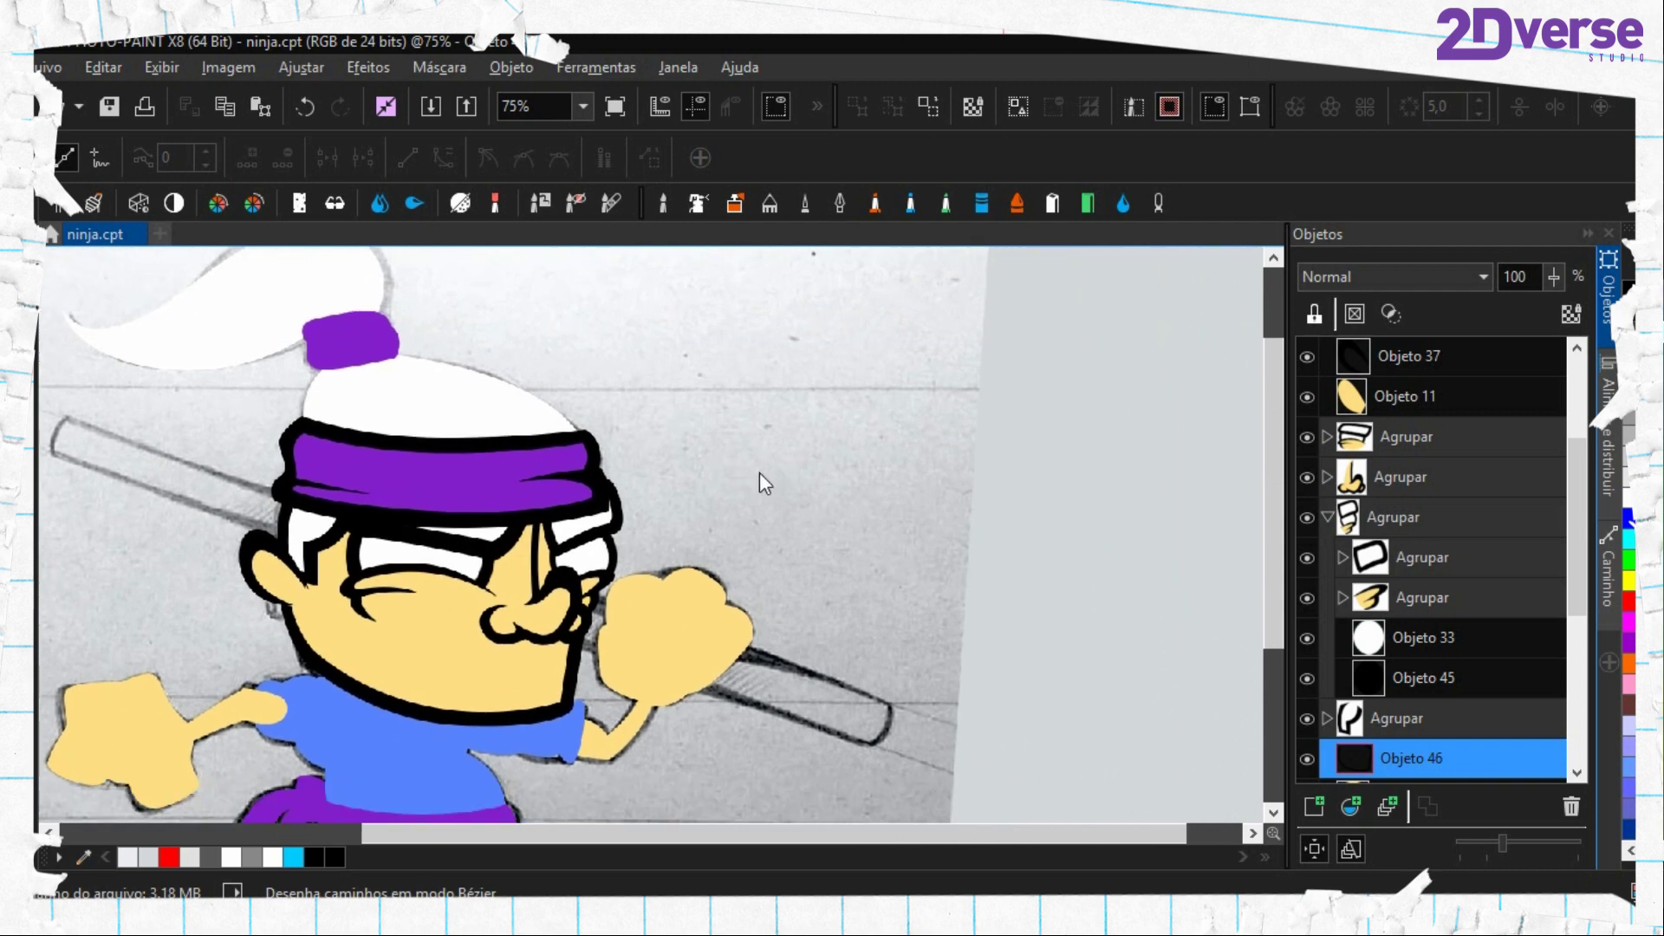
scroll(760, 471, "up", 3)
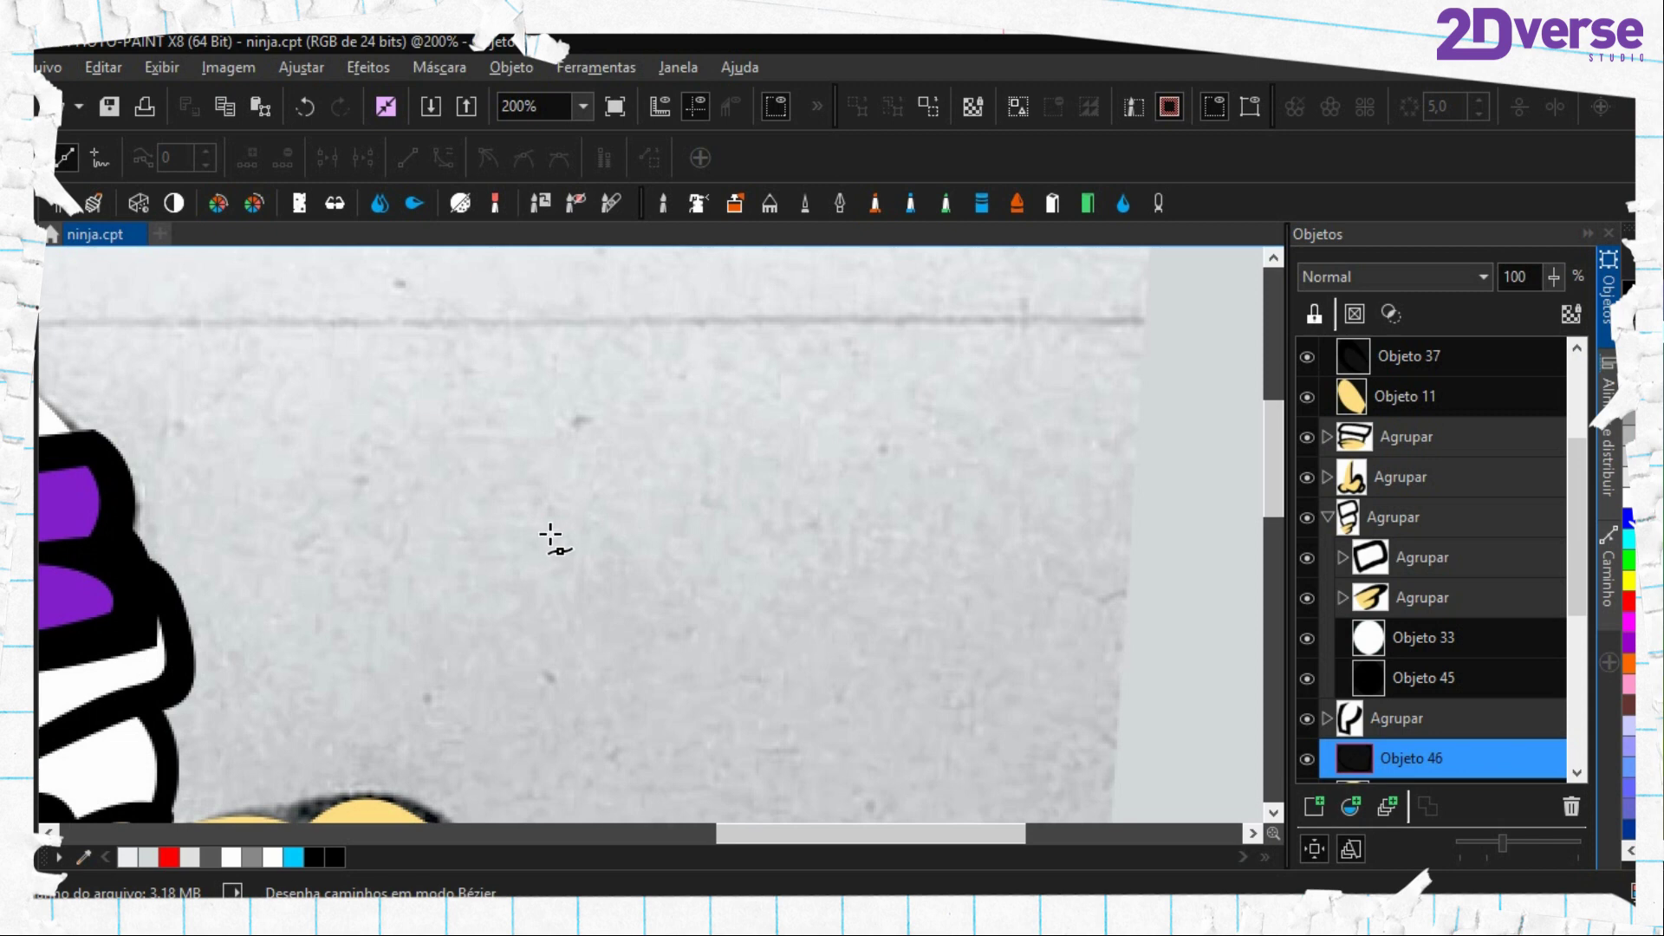
left_click(35, 605)
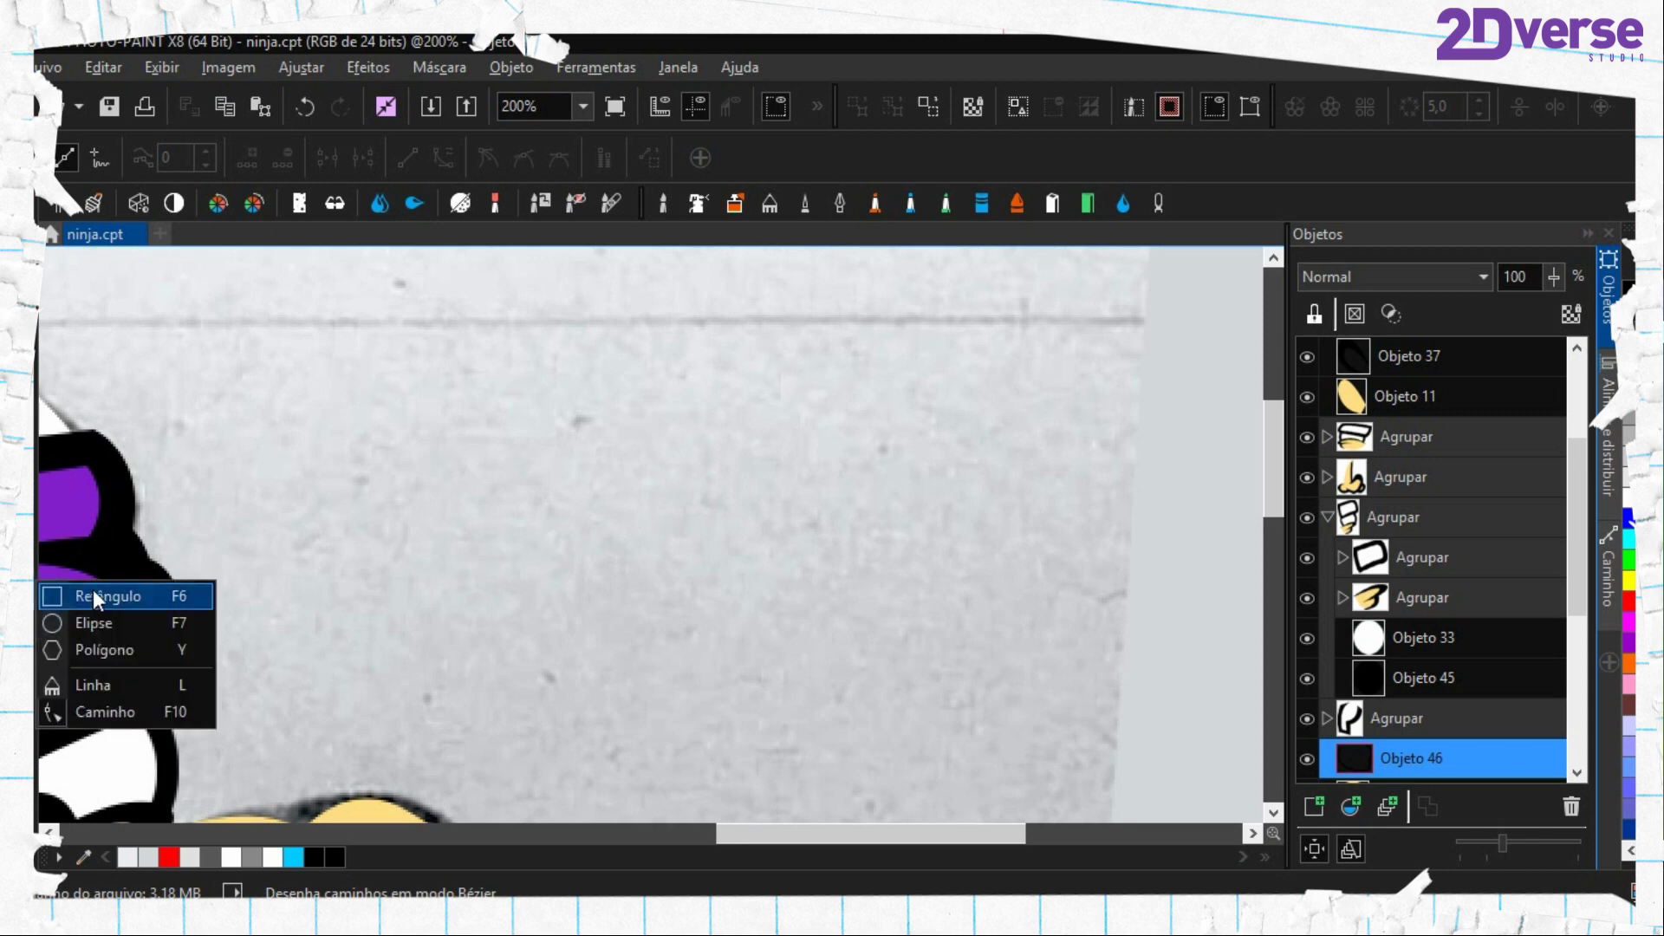
left_click(104, 622)
left_click_drag(698, 559, 762, 703)
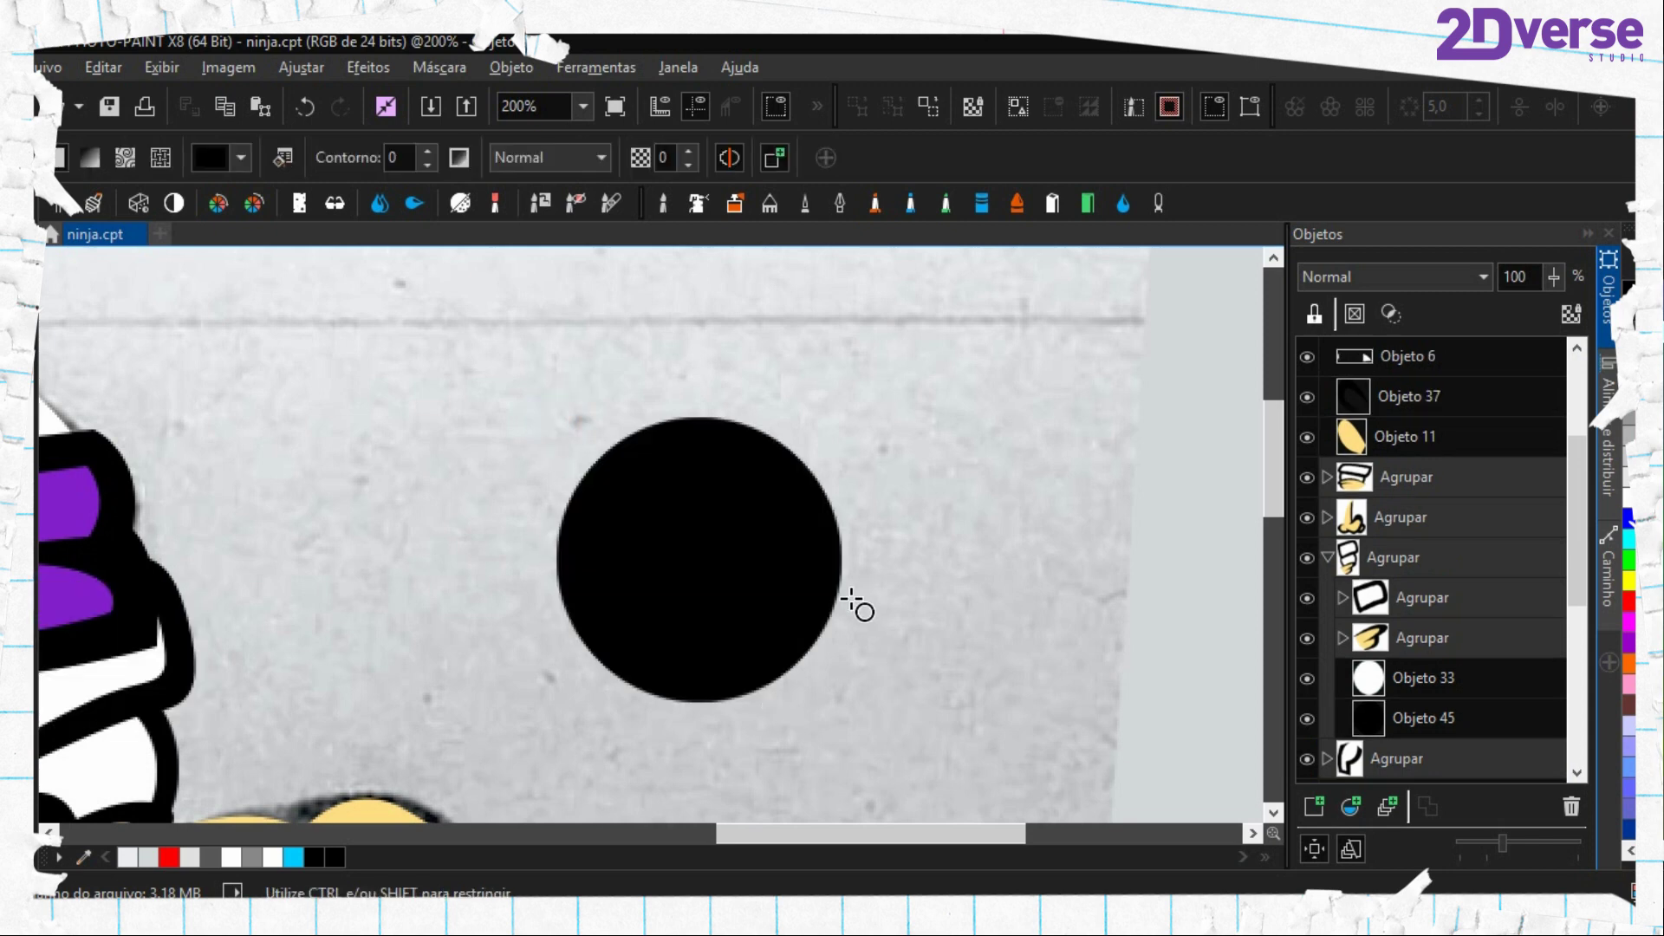
Try tracing the black circle's edge with a Bézier path made of many closely spaced nodes, and undo it
key("o")
key("period")
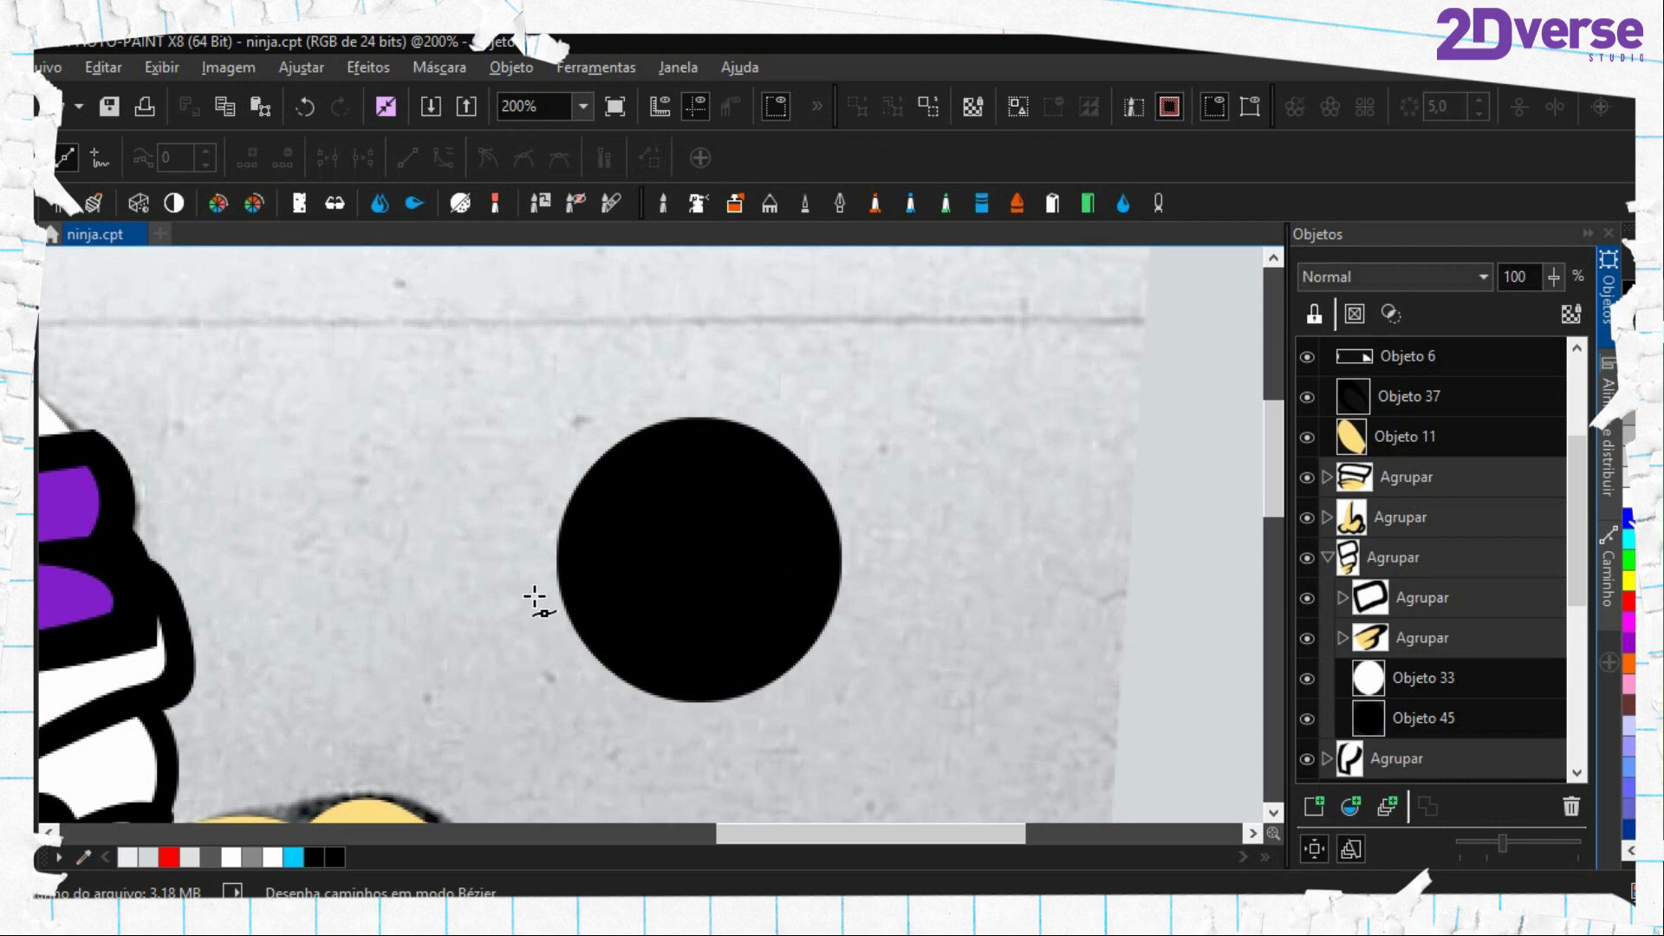
left_click(708, 417)
left_click_drag(591, 463, 718, 409)
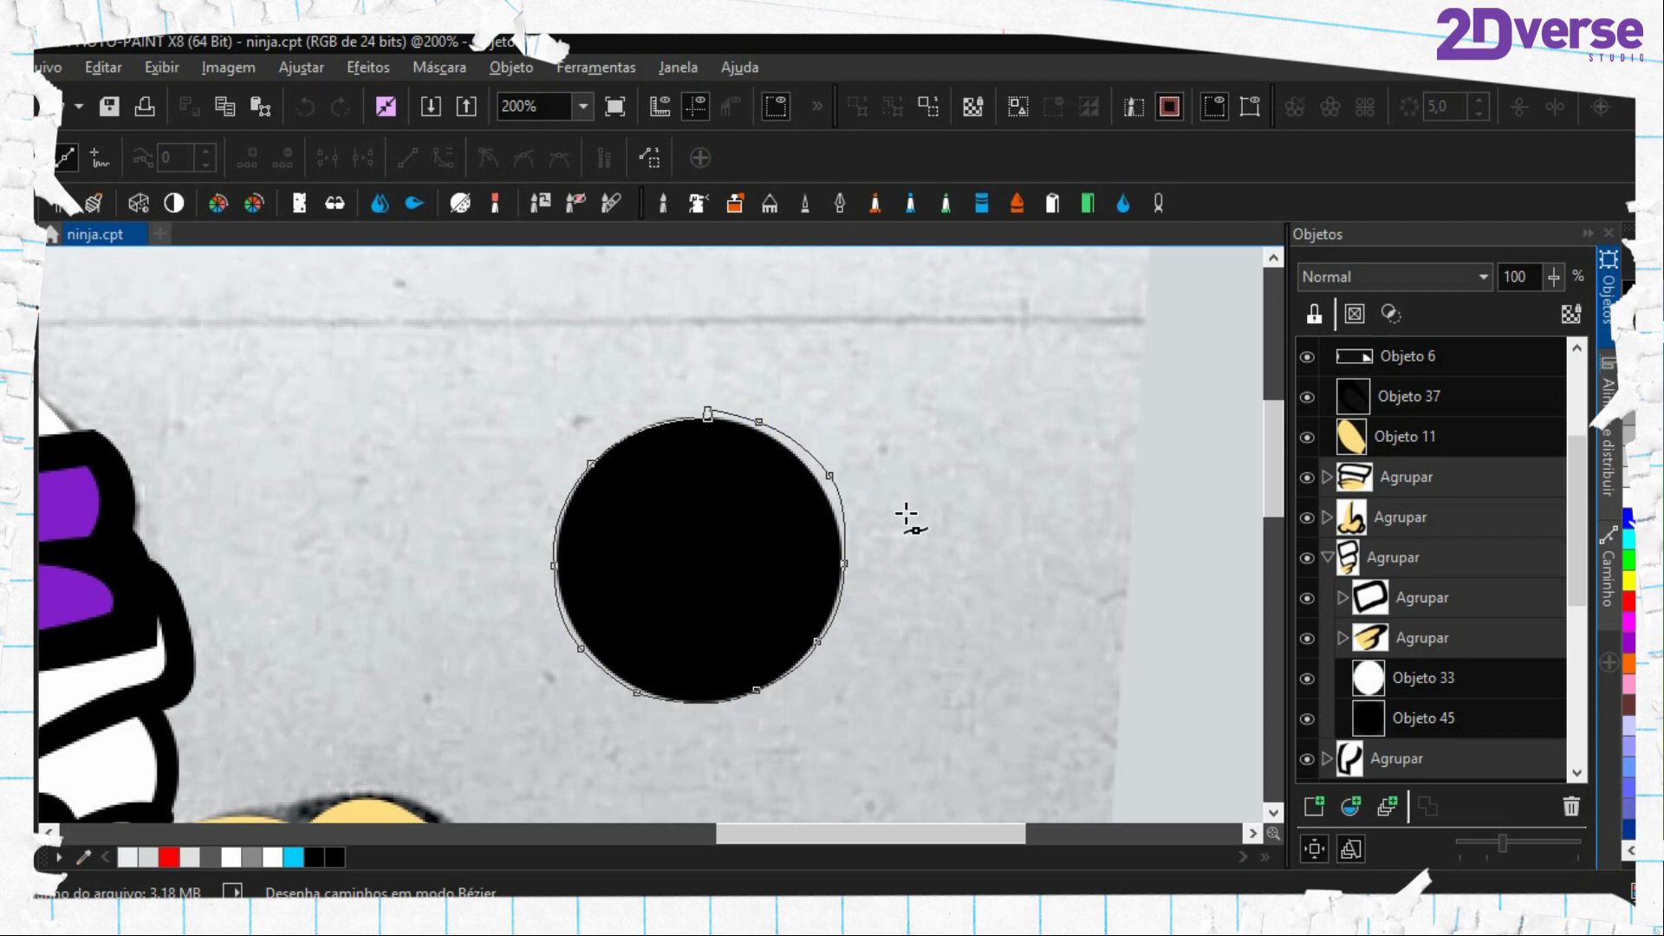
key("ctrl+z")
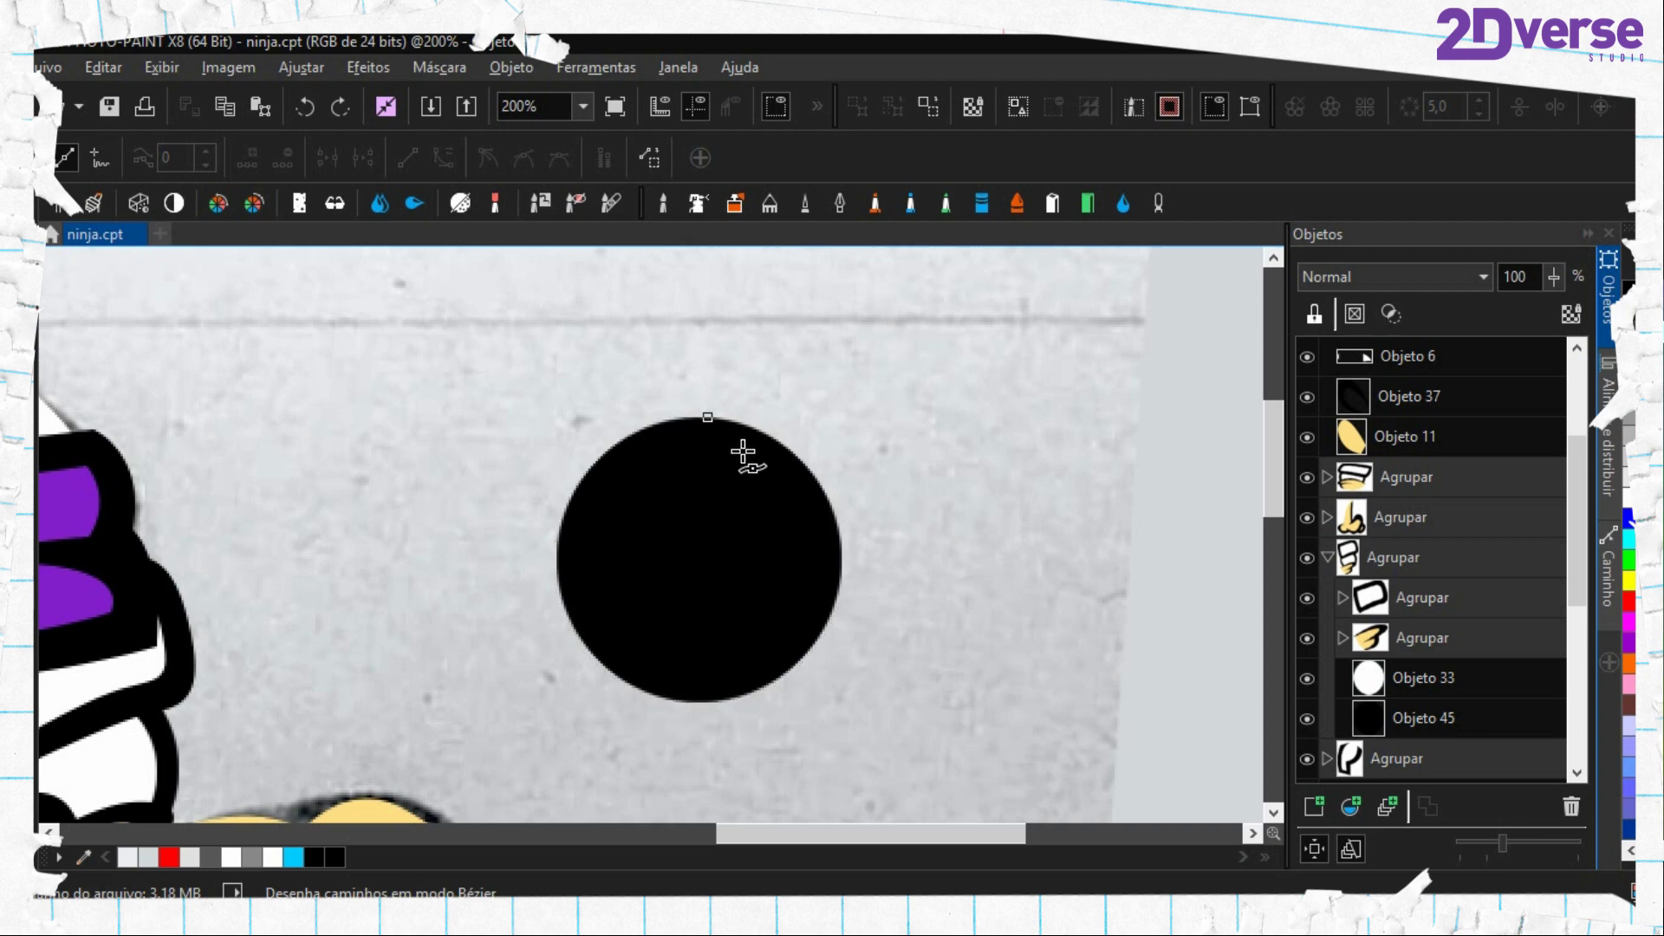
Try tracing the black circle with only four curved Bézier nodes at its quadrants, and undo the path
left_click(707, 419)
left_click_drag(556, 562, 537, 706)
left_click_drag(707, 698, 840, 695)
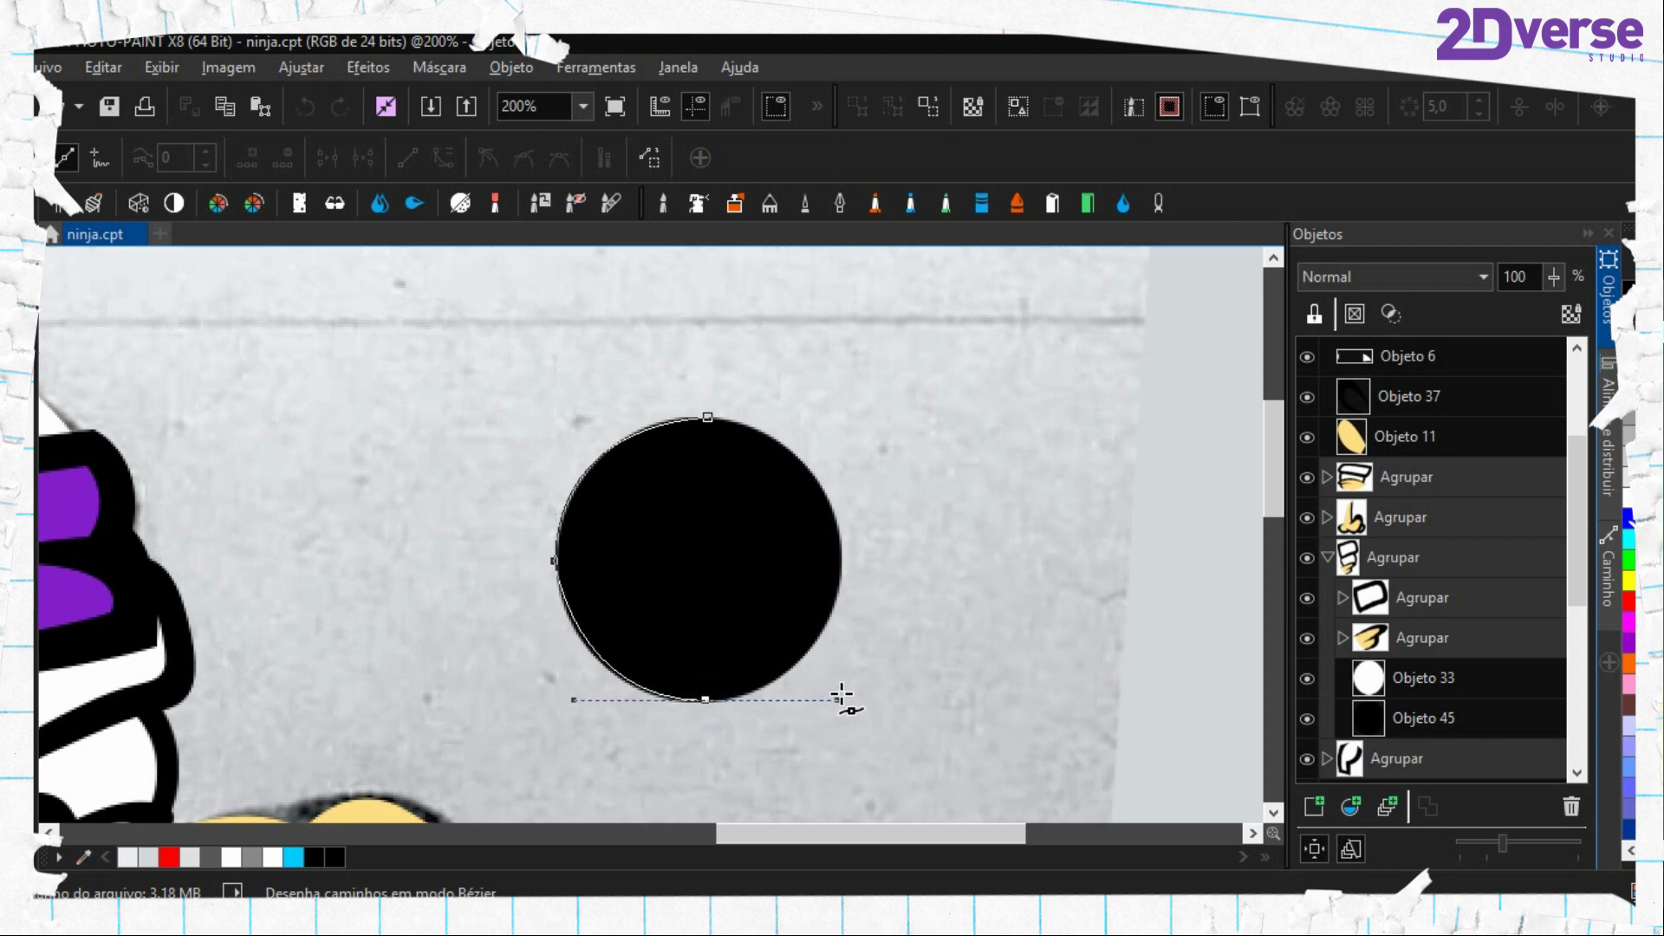
left_click_drag(844, 565, 855, 445)
left_click_drag(720, 416, 588, 394)
left_click_drag(713, 417, 616, 438)
left_click(924, 506)
key("ctrl+z")
key("ctrl+z")
key("ctrl+z")
key("ctrl+z")
Select the black practice circle and delete it
key("o")
left_click(680, 550)
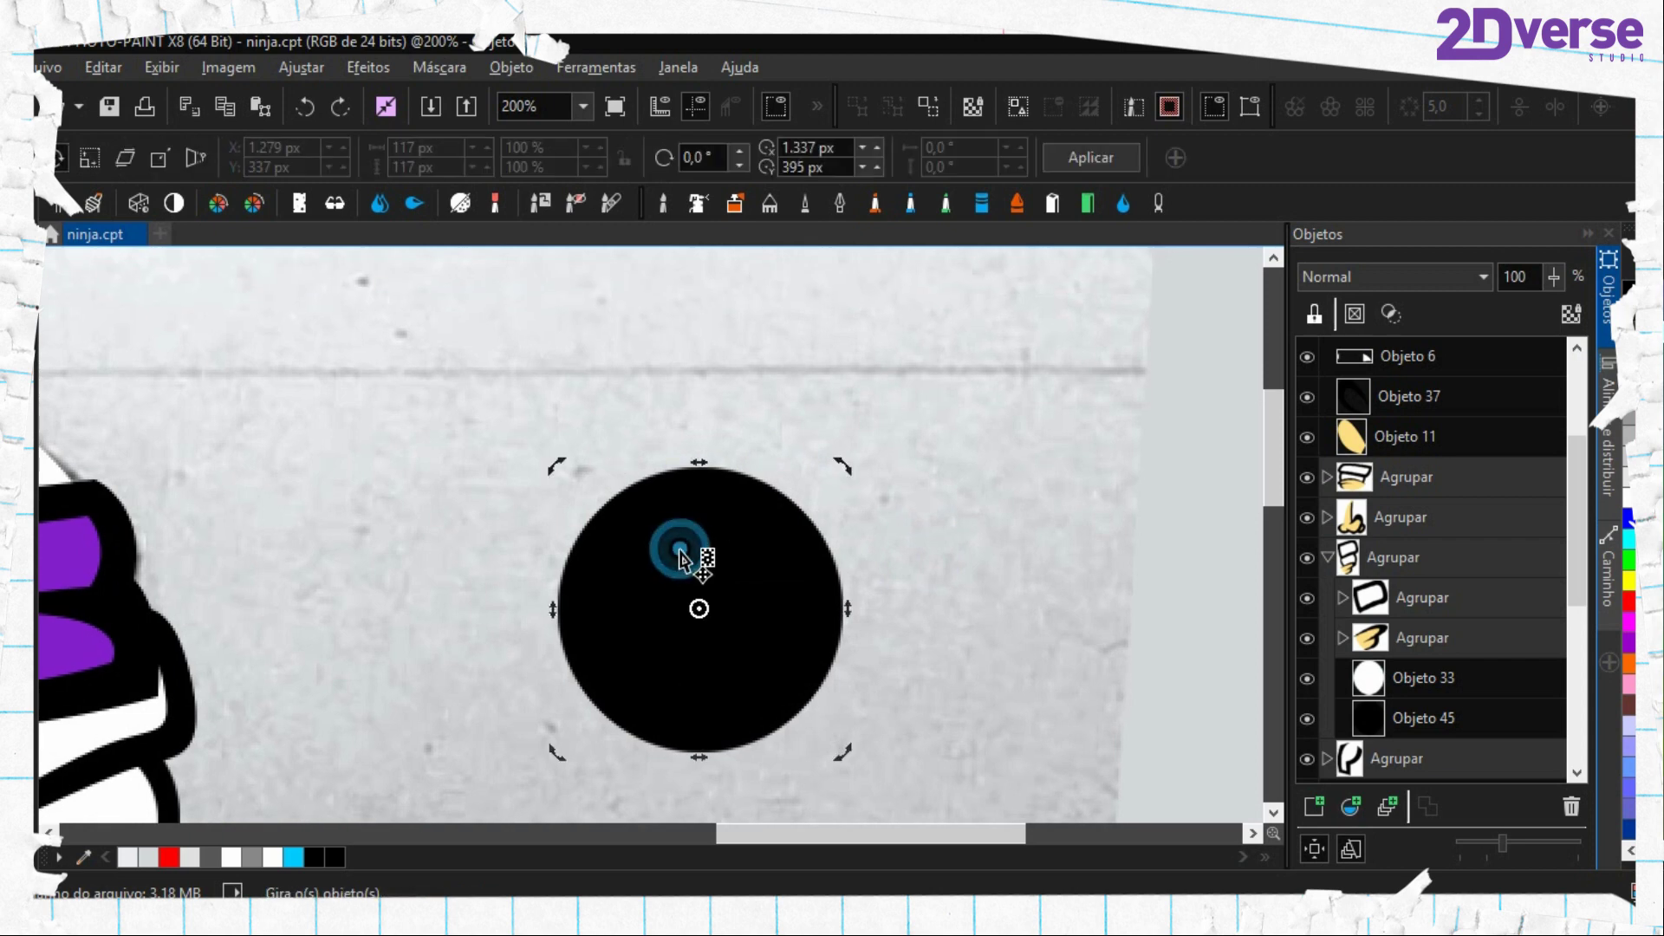
key("shift+Page_Down")
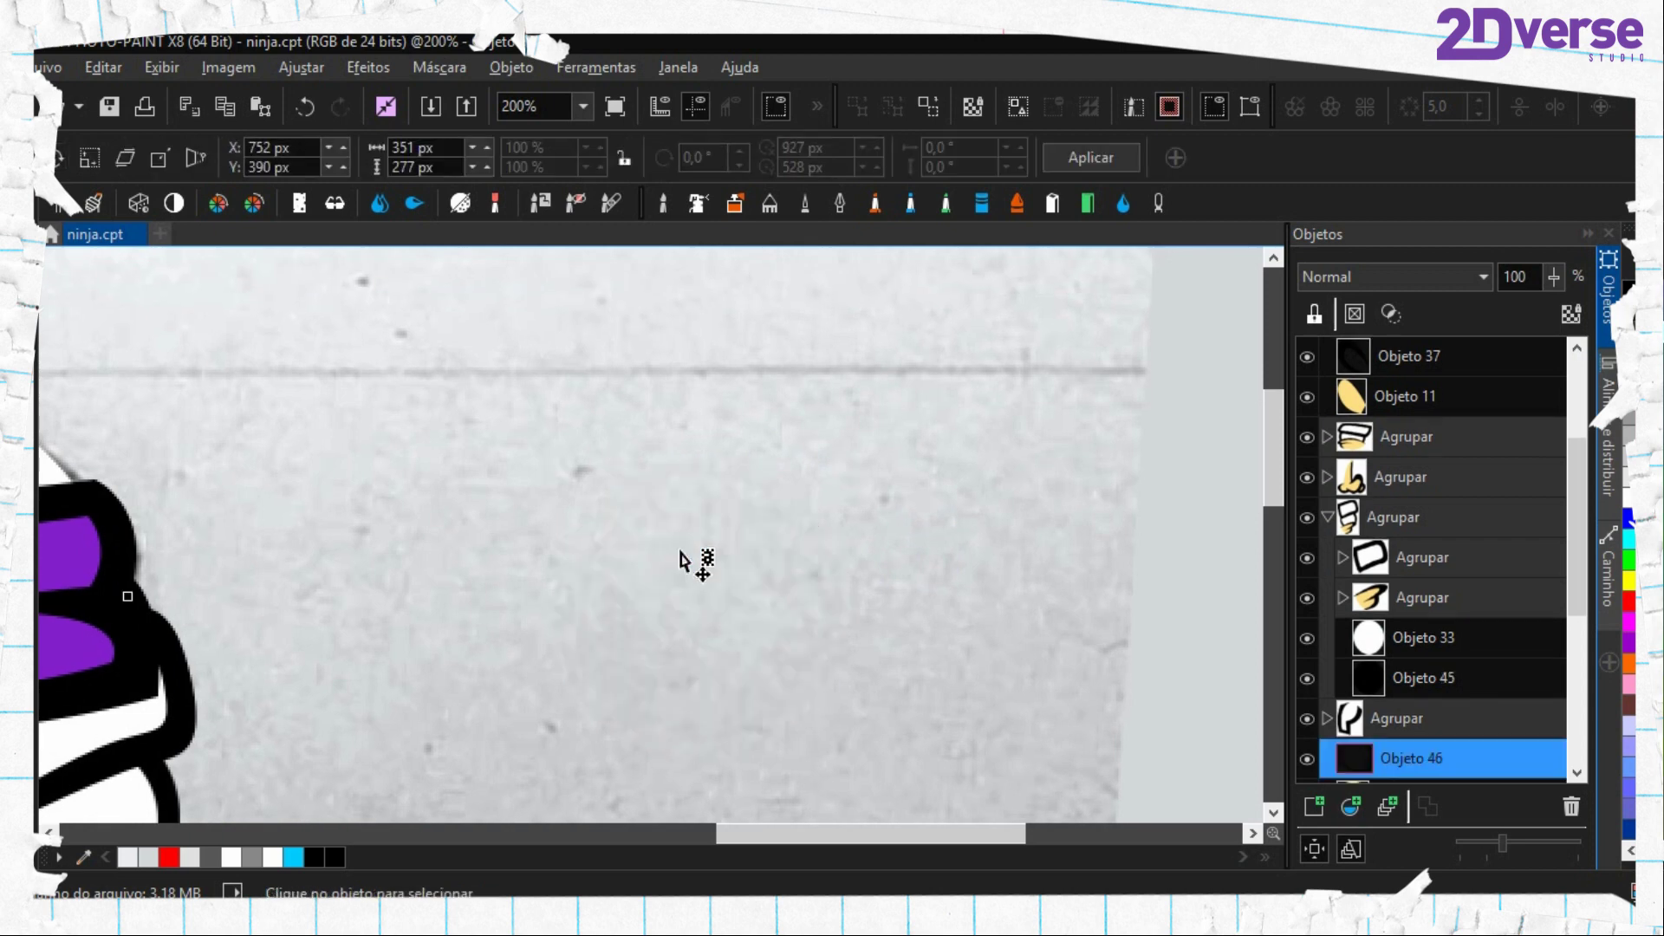
left_click(524, 497)
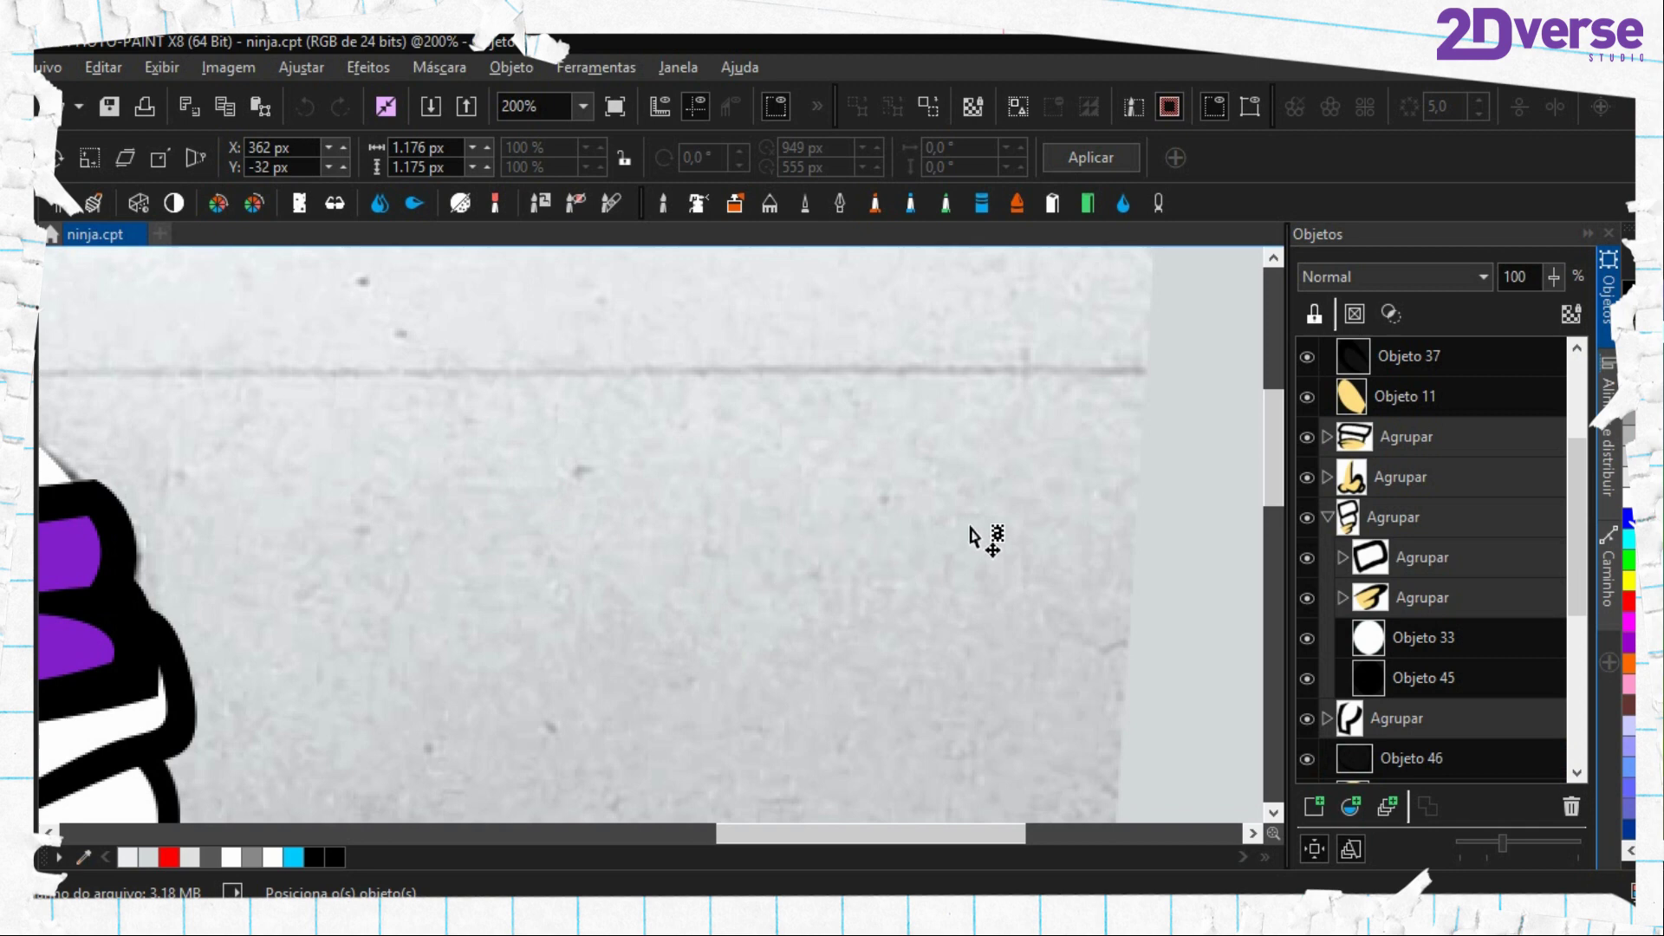
Sketch a wide practice arc with two Bézier nodes beside the head, try extending it, and undo the extension
key("period")
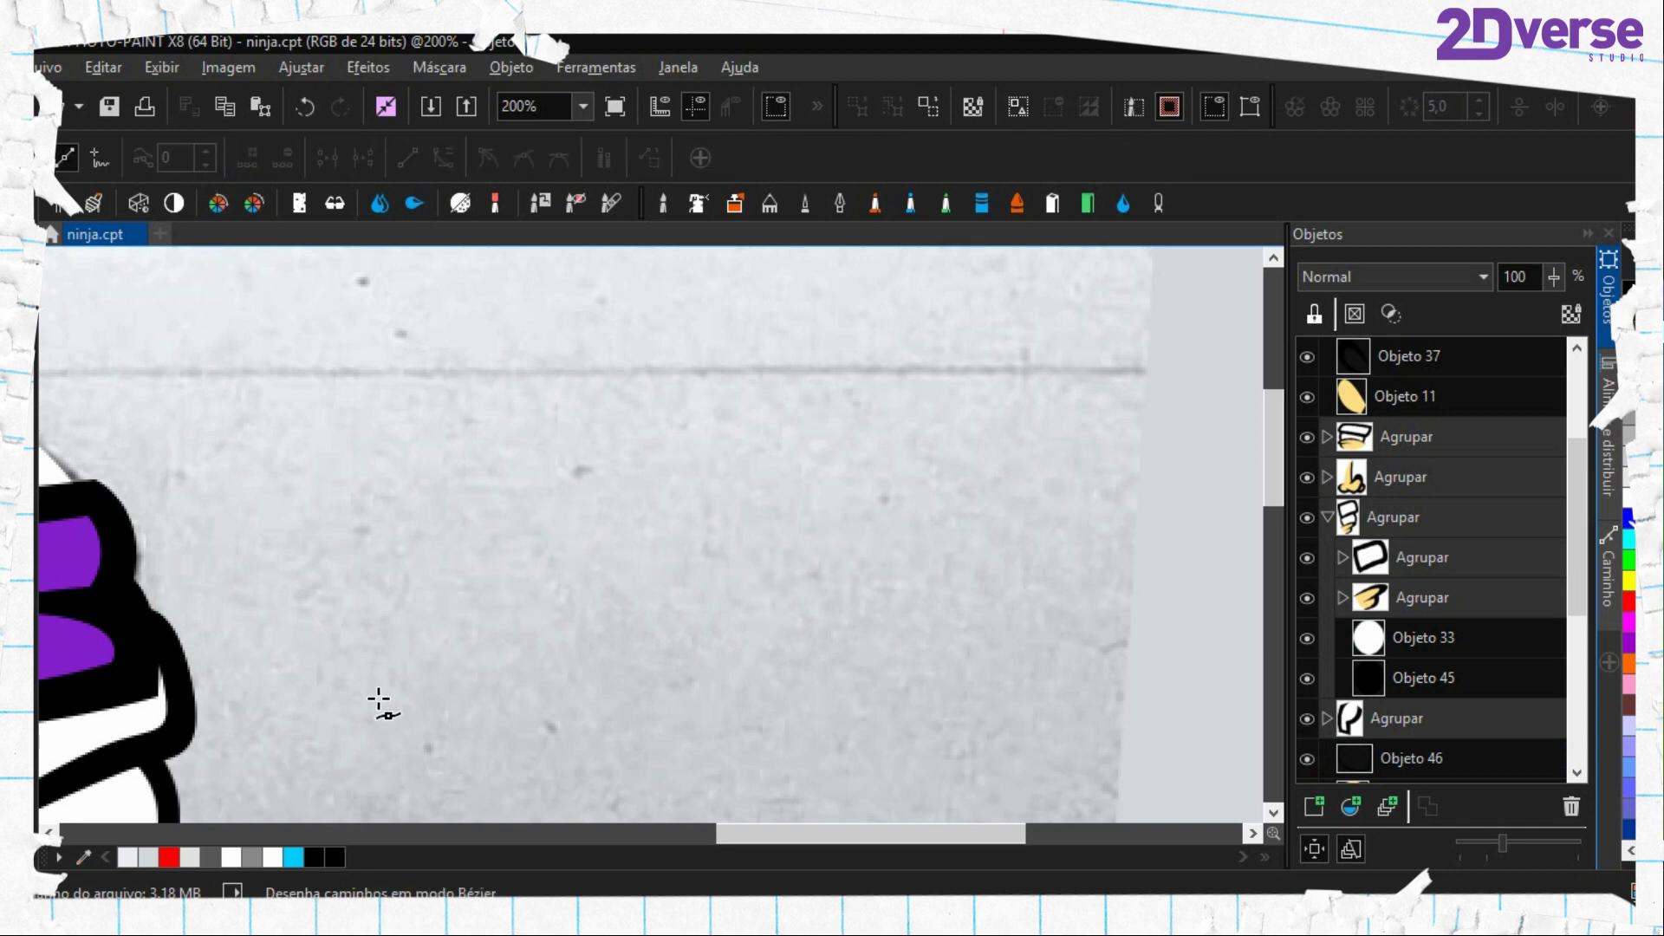
left_click(378, 696)
scroll(706, 485, "down", 1)
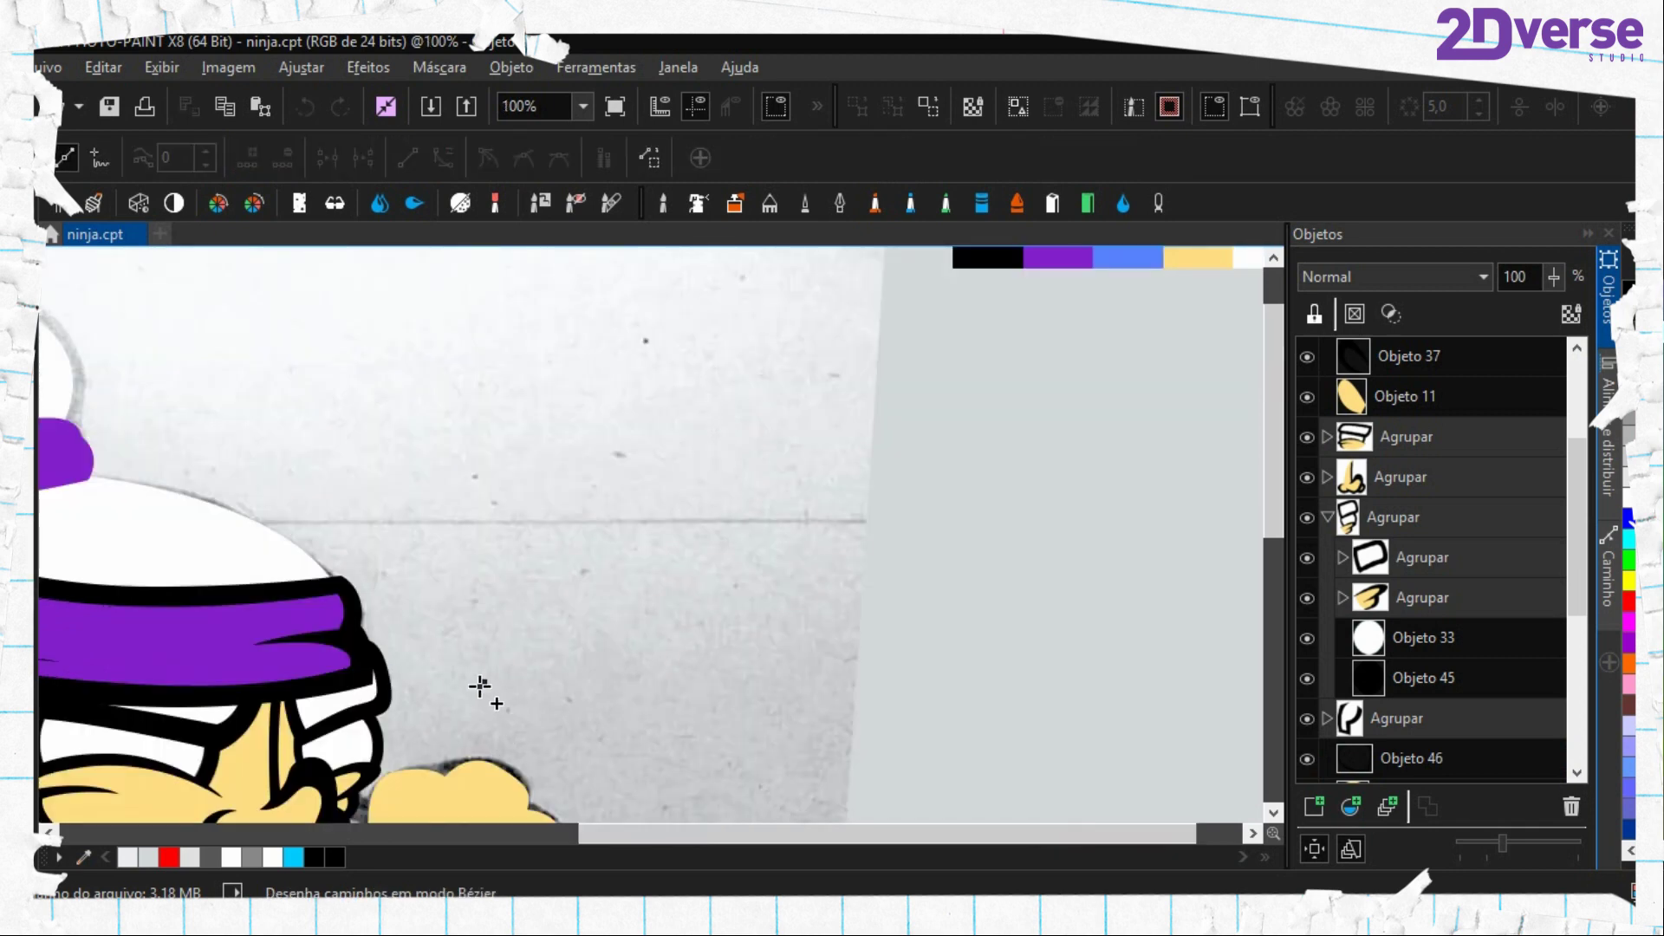
left_click(479, 687)
left_click(964, 431)
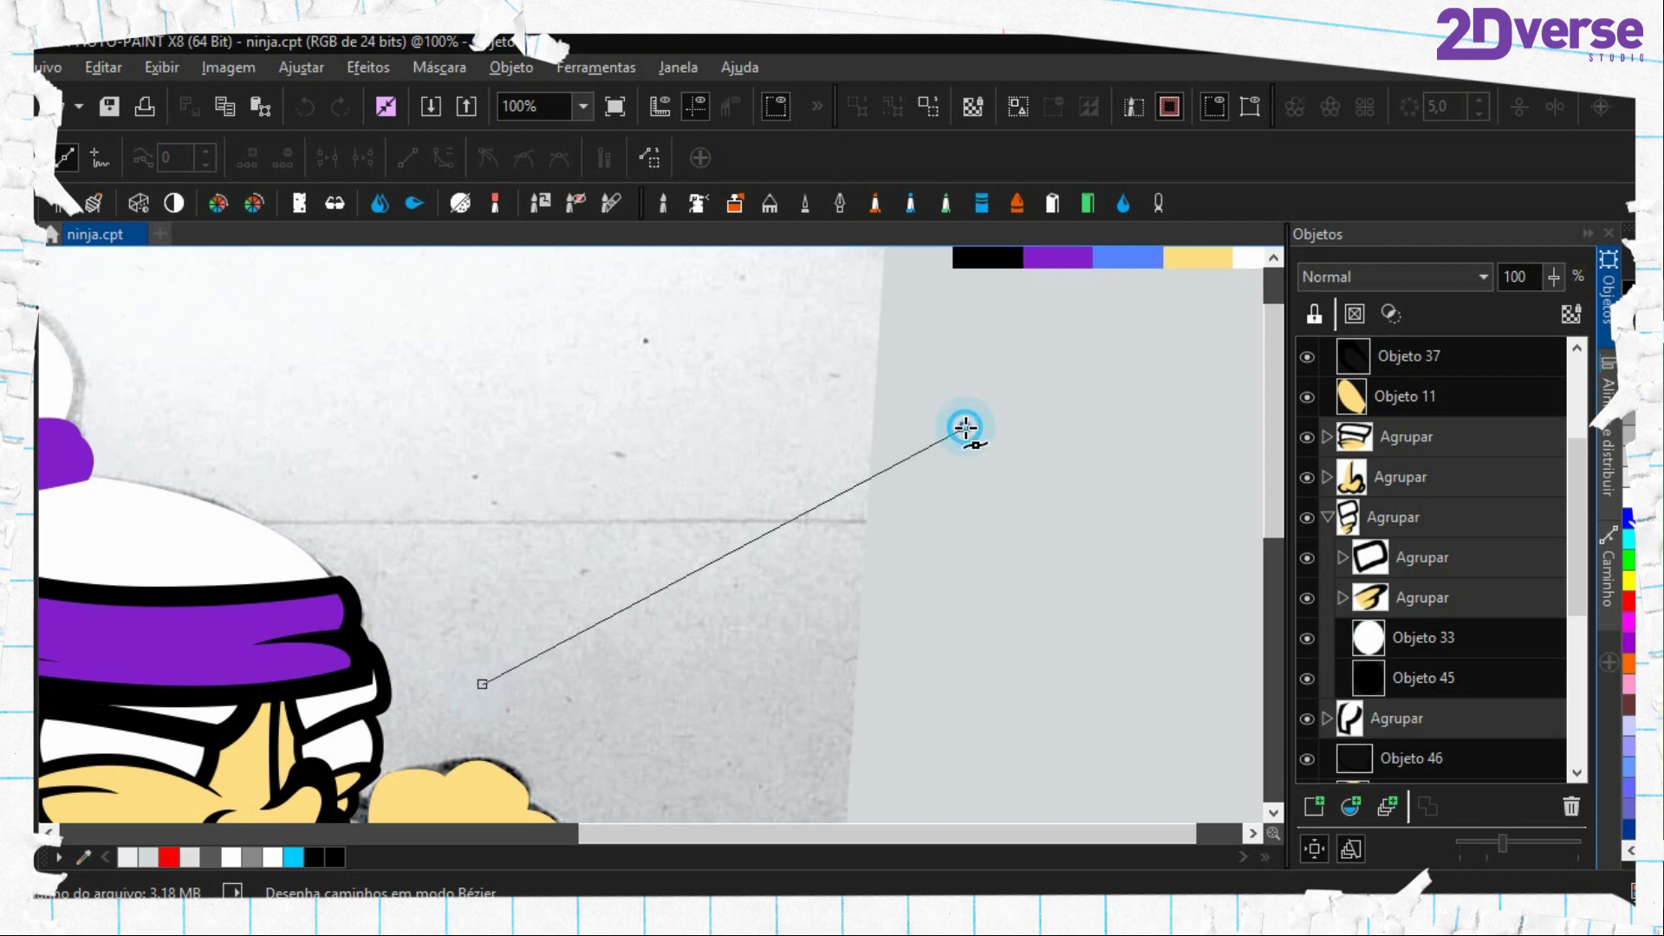
left_click_drag(1175, 400, 1287, 472)
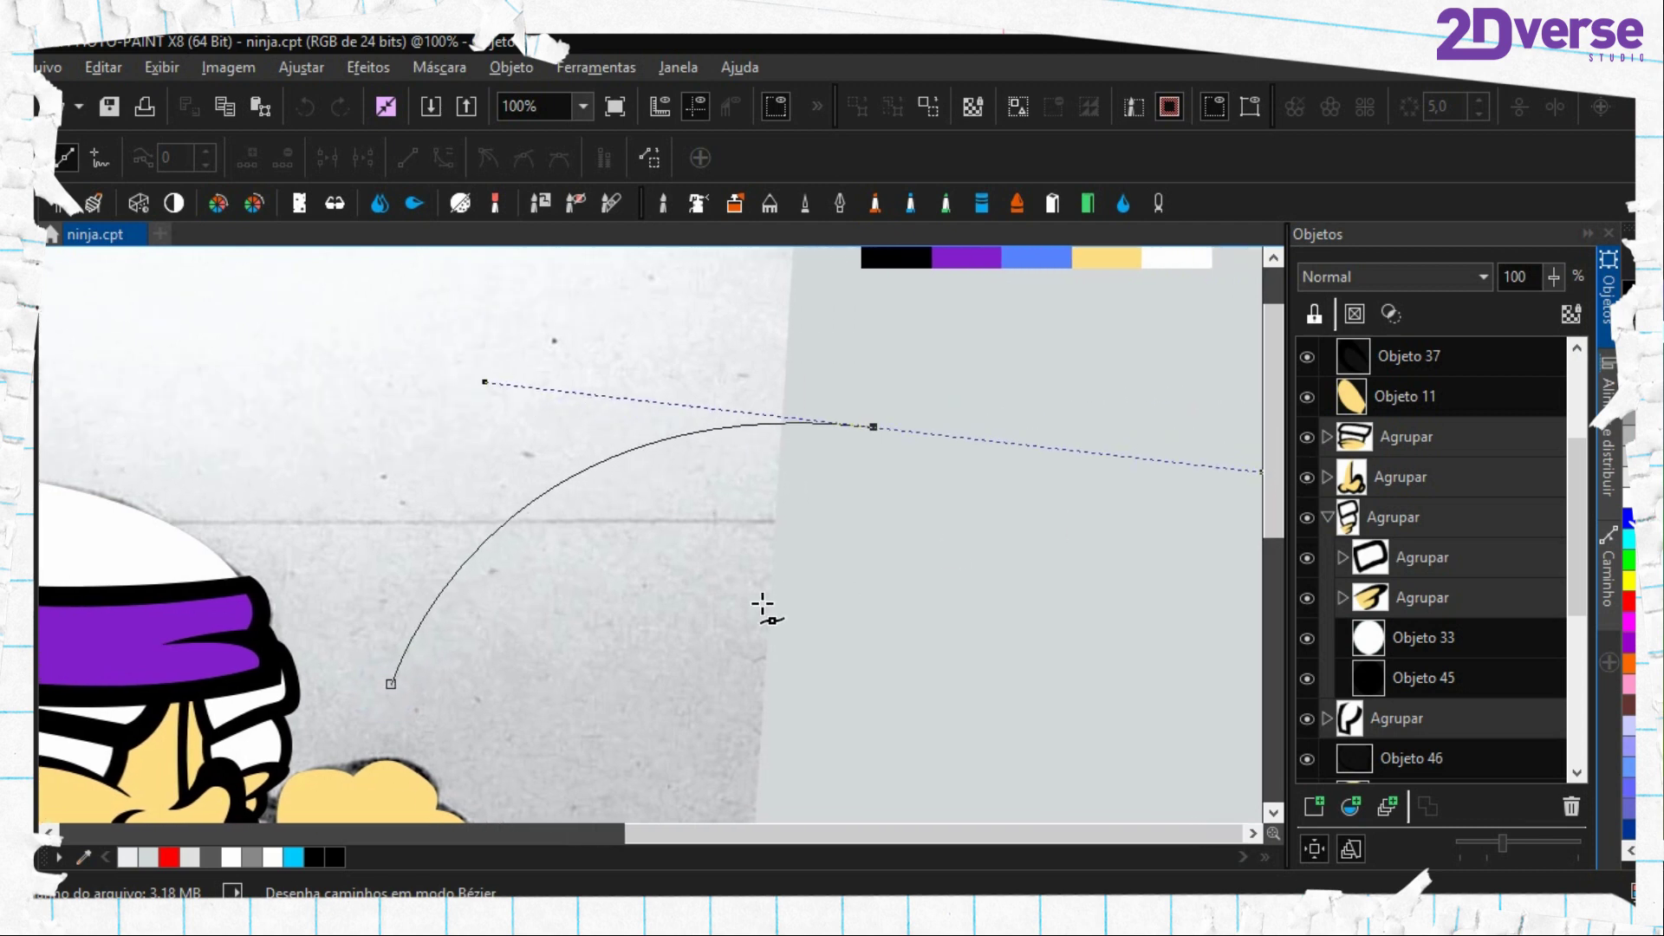
left_click_drag(689, 608, 547, 729)
left_click(543, 725)
key("ctrl+z")
Try a second practice curve below the arc using more nodes, and undo the practice paths
scroll(752, 586, "down", 1)
scroll(740, 590, "up", 1)
left_click(633, 630)
left_click(709, 507)
left_click_drag(851, 417, 1039, 419)
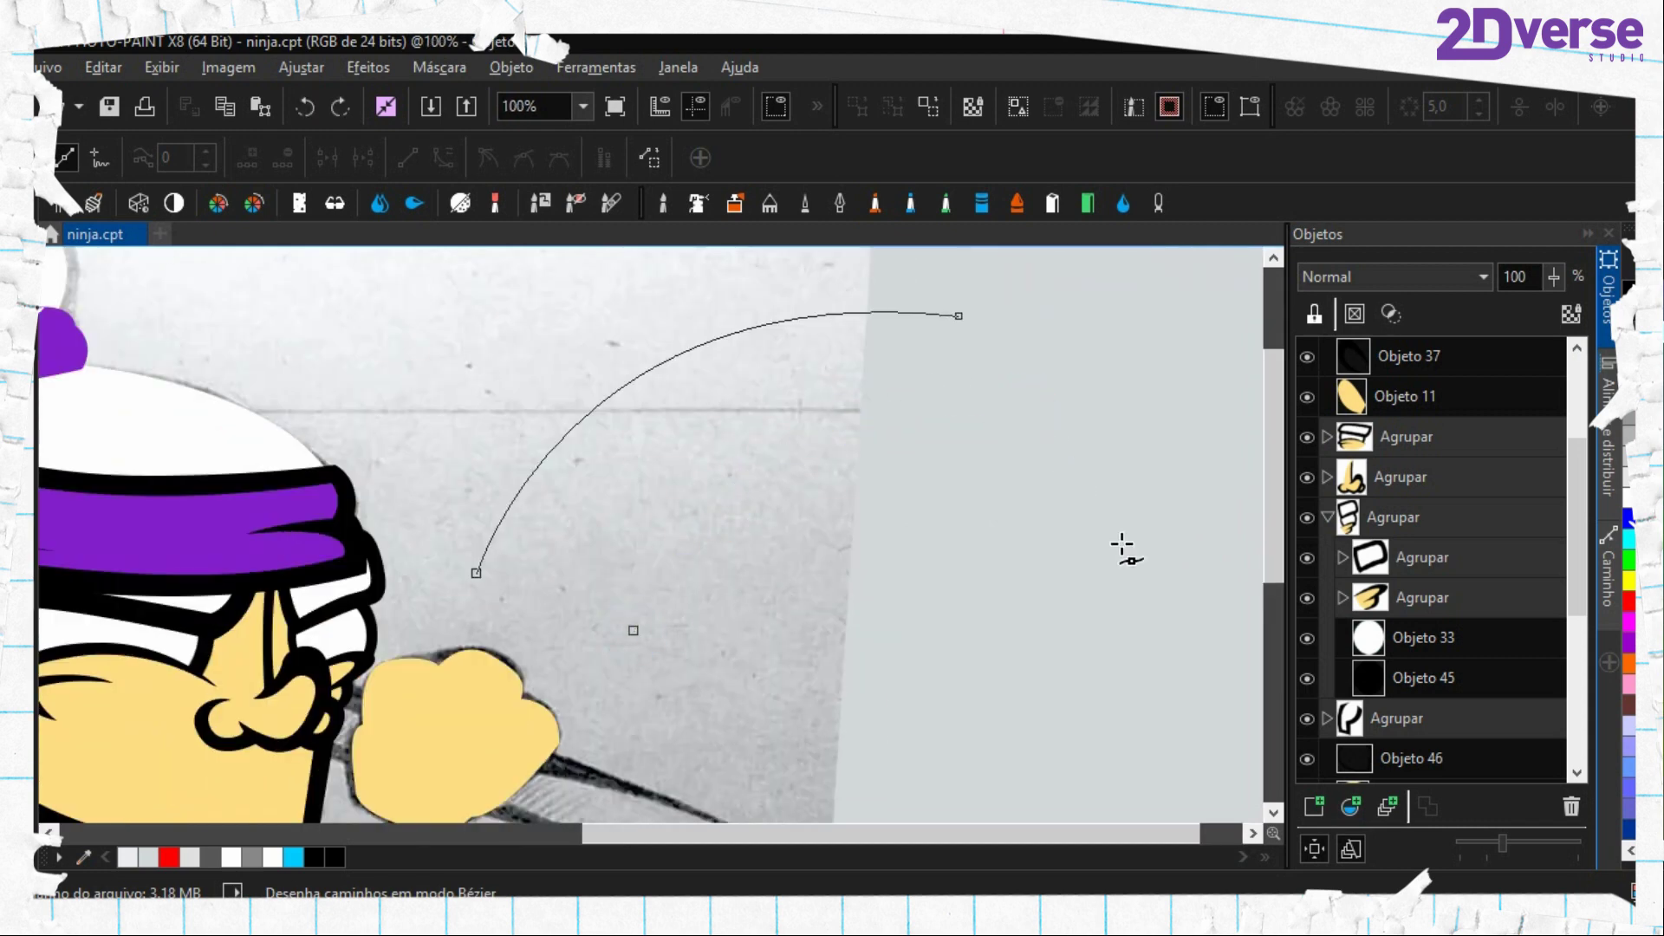
key("ctrl+z")
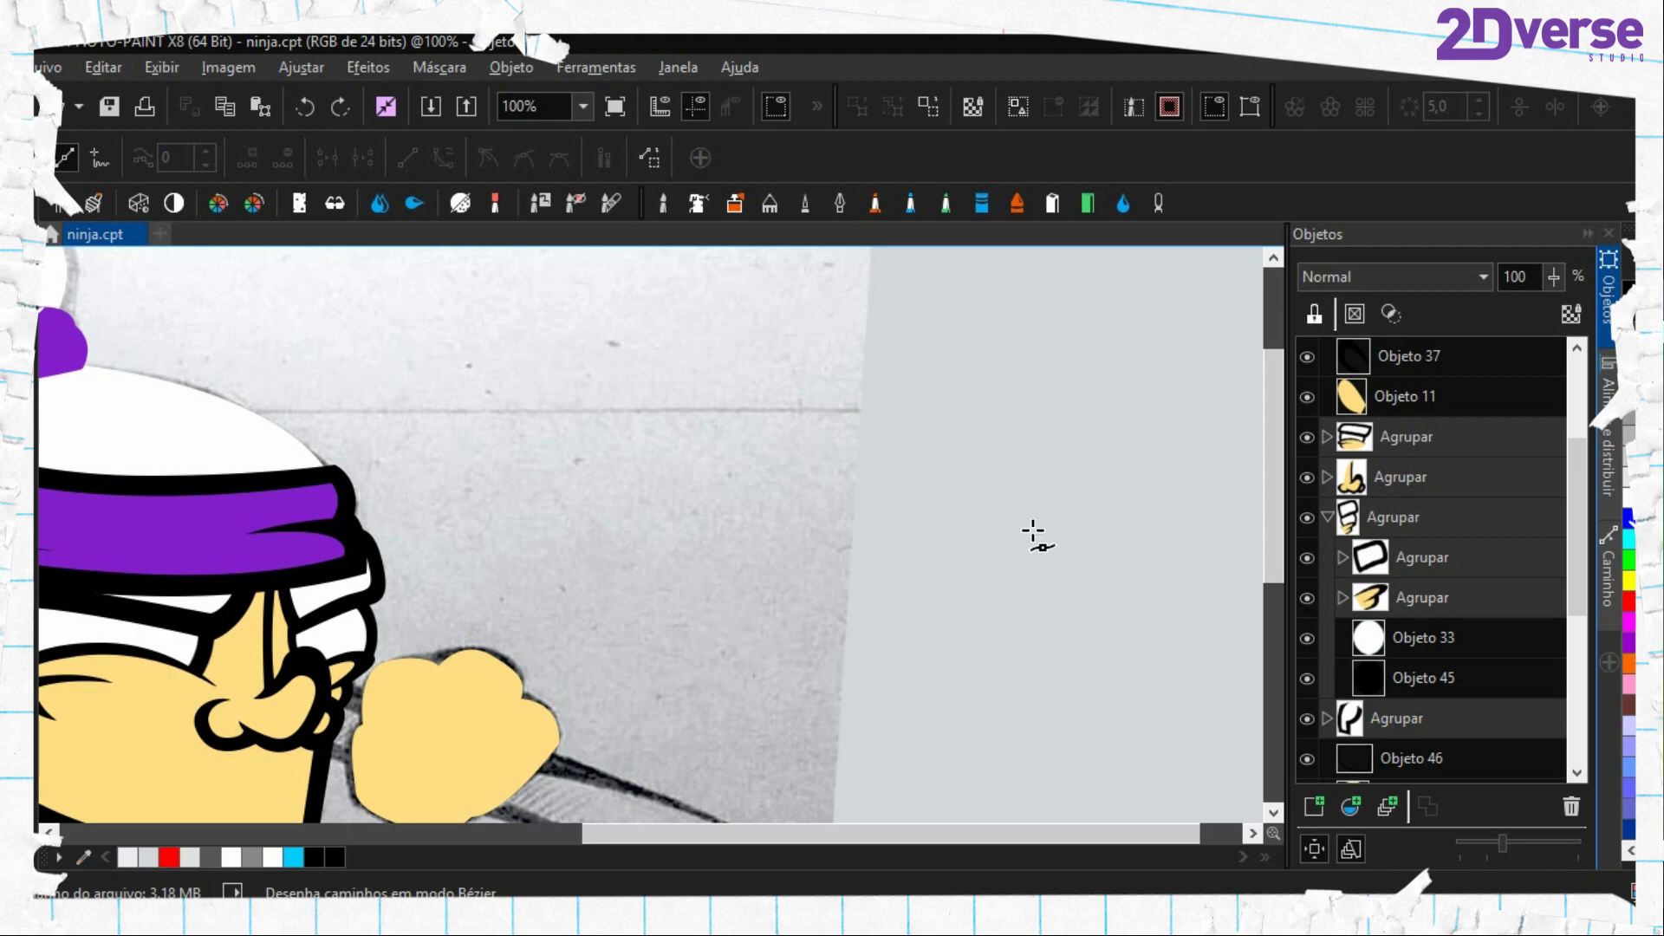
Collapse the expanded eye group in the object list
left_click_drag(608, 611, 727, 533)
left_click_drag(443, 565, 646, 491)
scroll(410, 615, "up", 1)
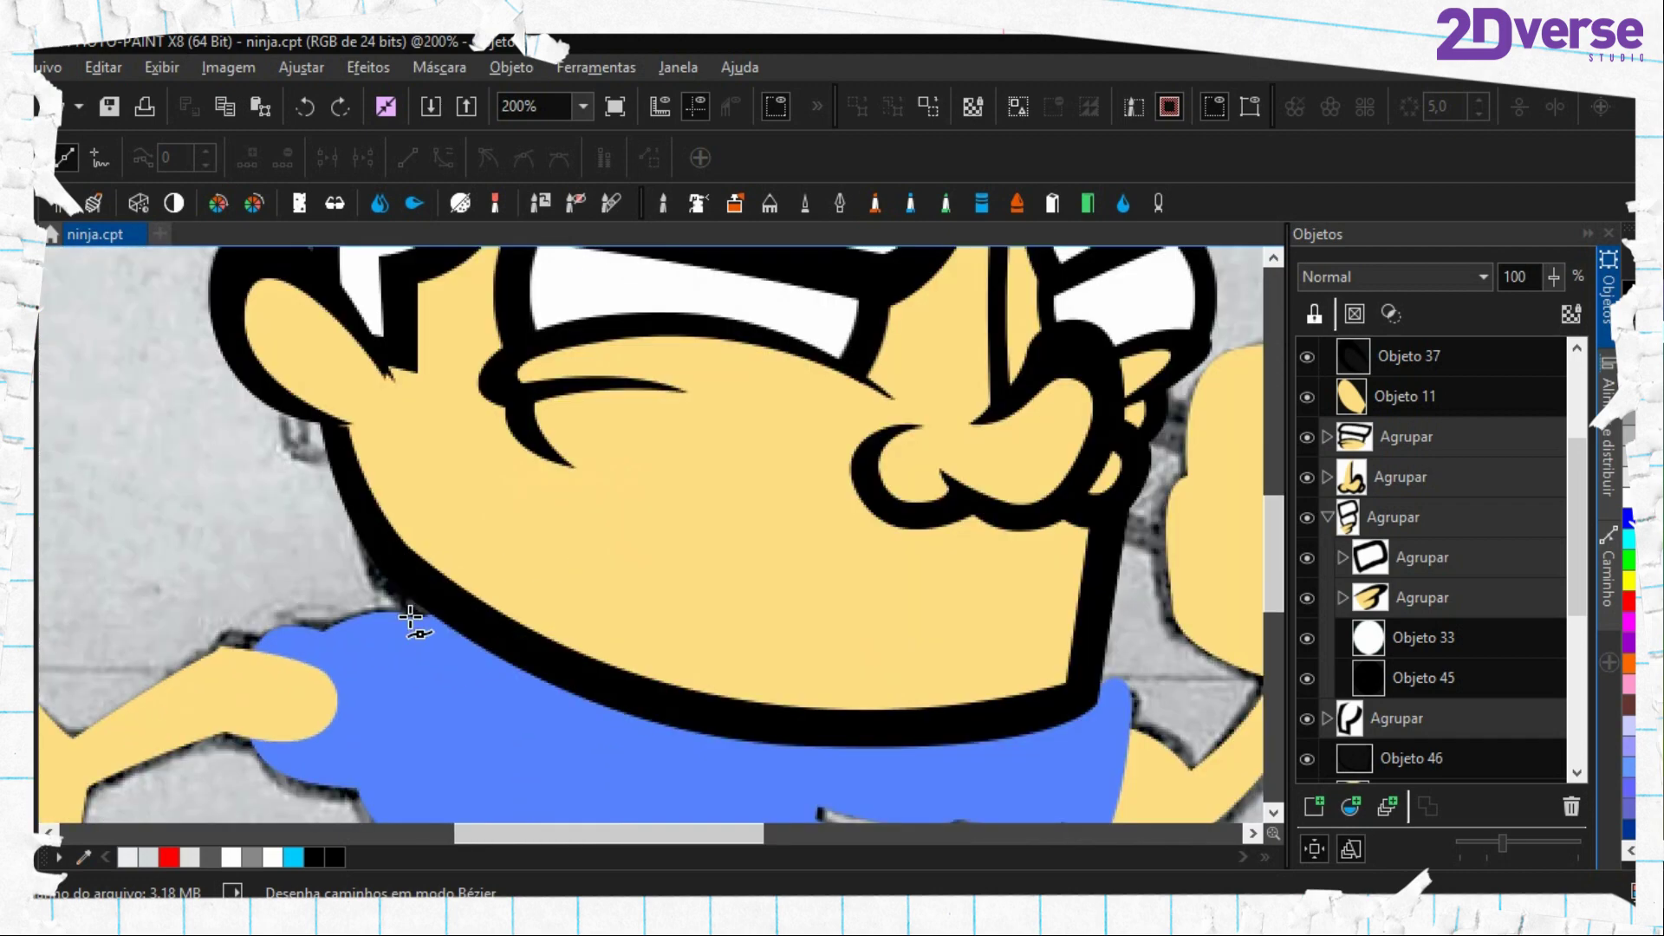
left_click_drag(464, 561, 593, 746)
left_click_drag(520, 624, 554, 694)
scroll(706, 382, "up", 4)
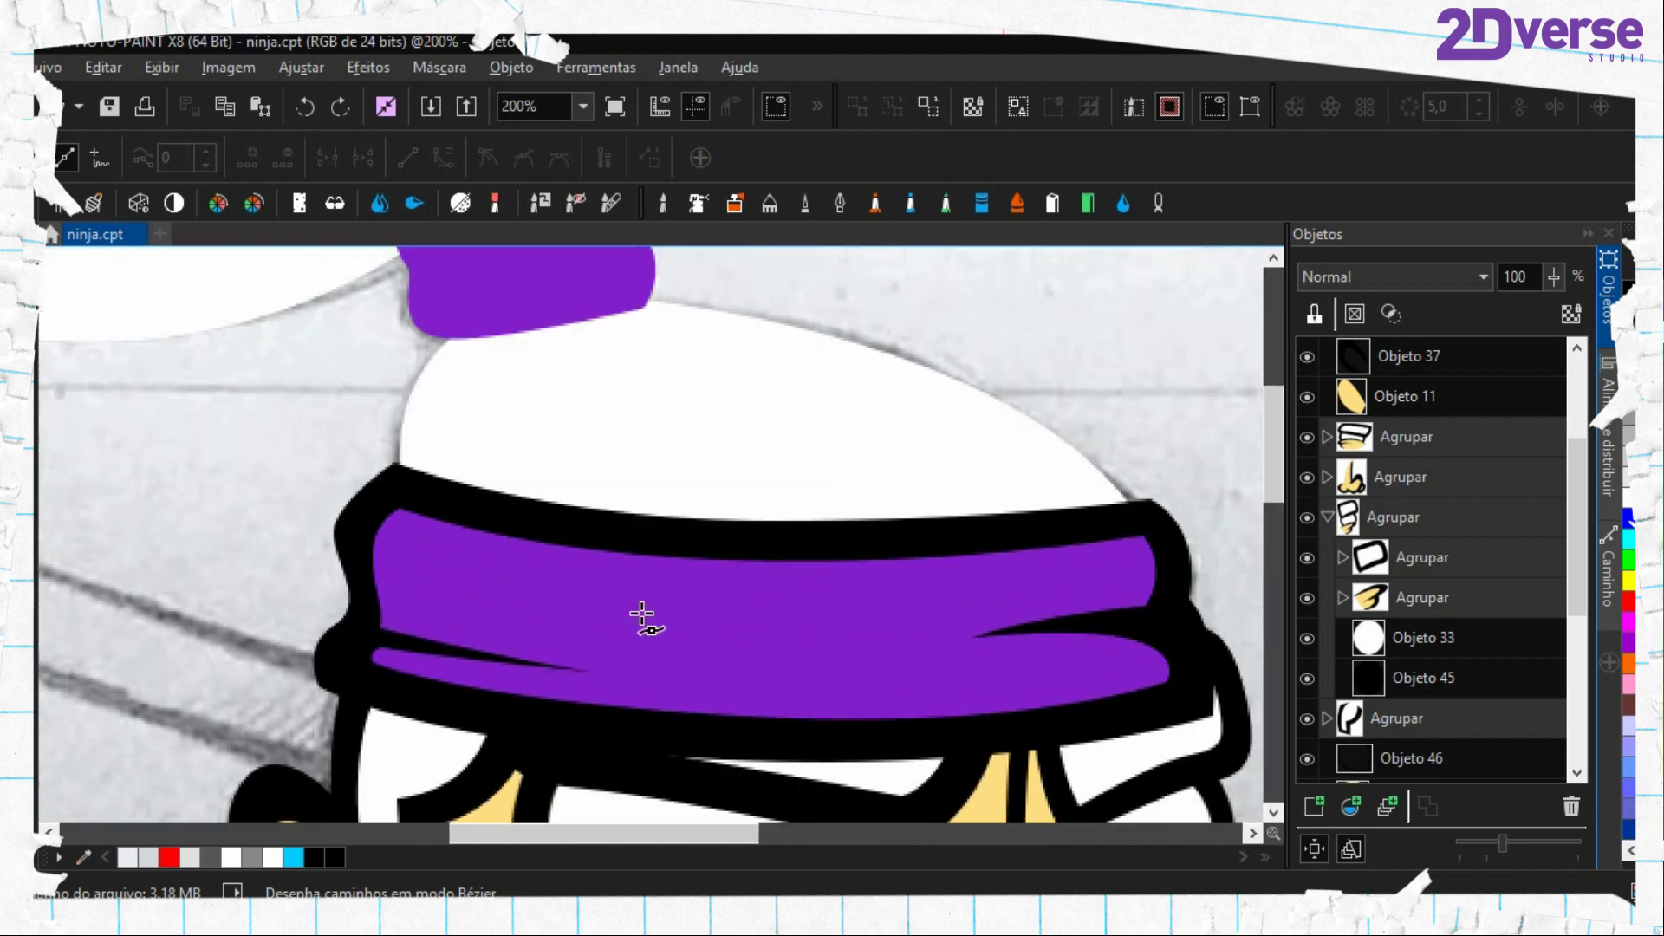
scroll(742, 457, "right", 2)
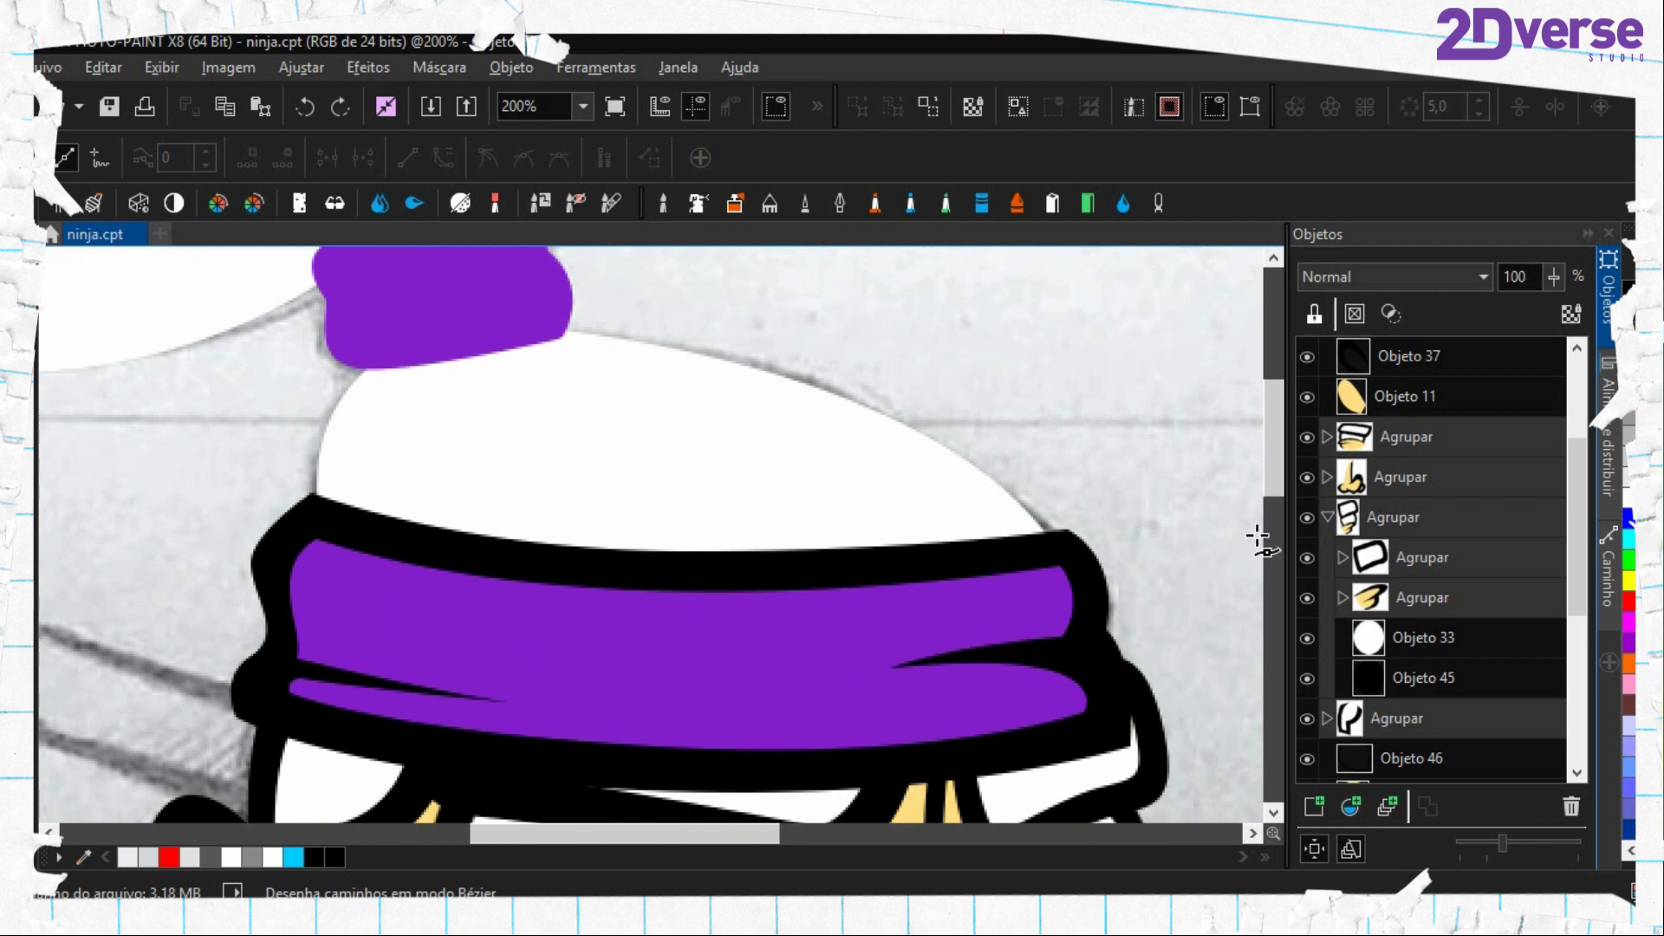
left_click(1327, 517)
Try tracing the rear edge of the white hair above the headband with short, closely spaced path segments, and undo them
scroll(996, 538, "up", 1)
scroll(394, 533, "left", 2)
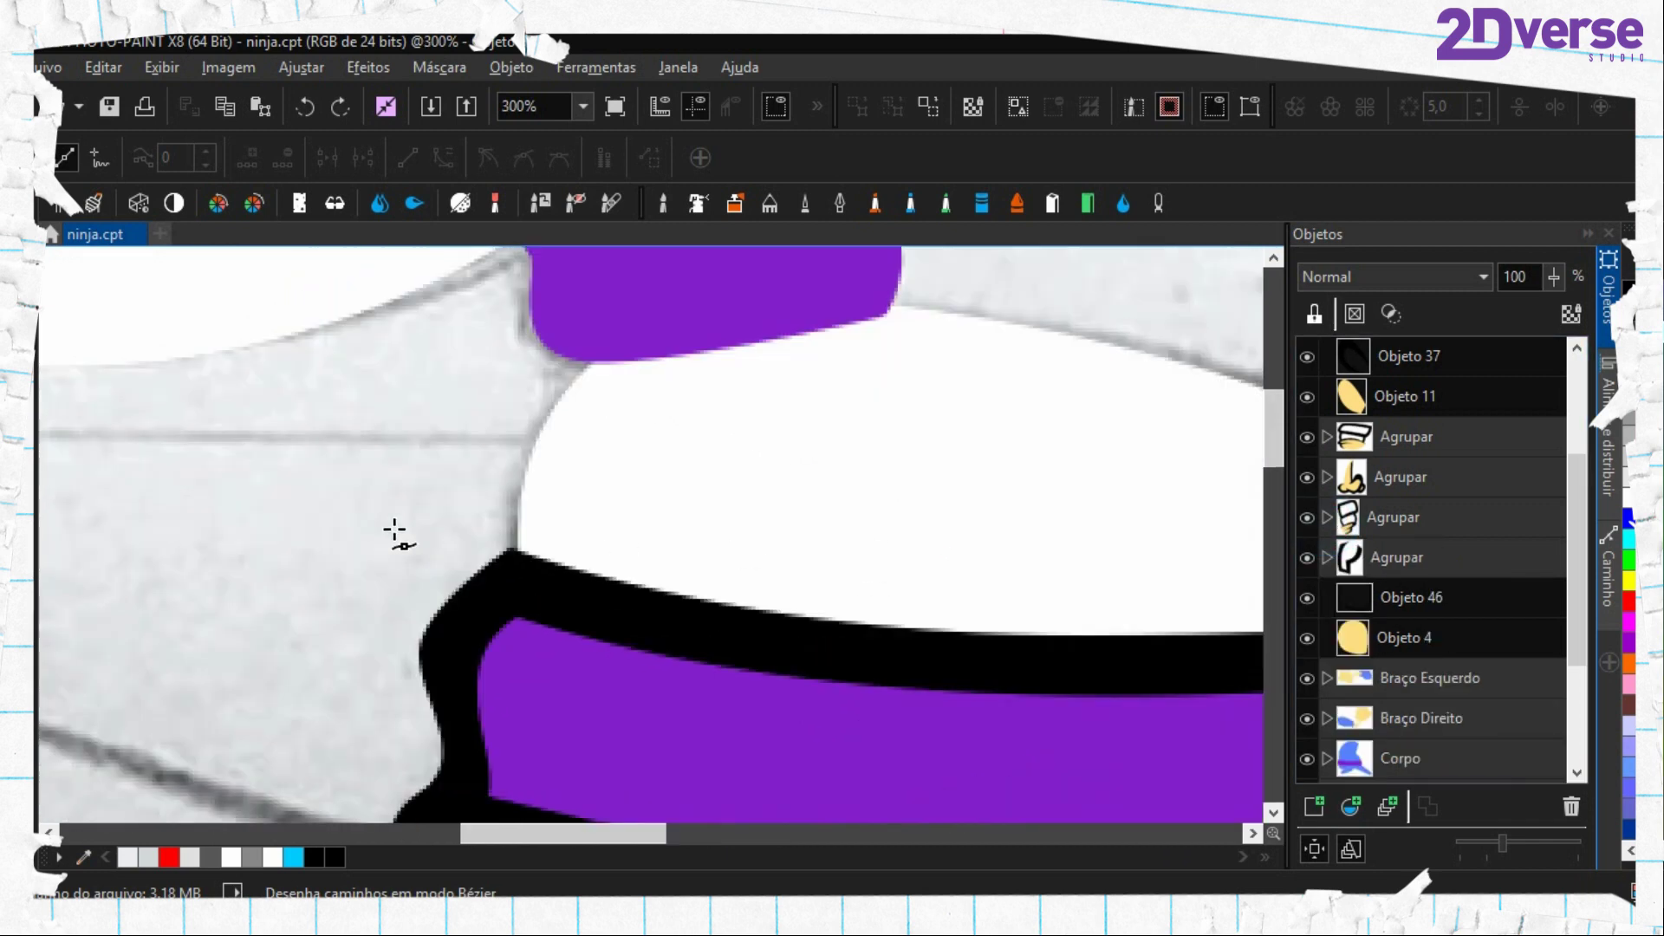
left_click(513, 579)
left_click(509, 471)
left_click_drag(543, 365, 562, 332)
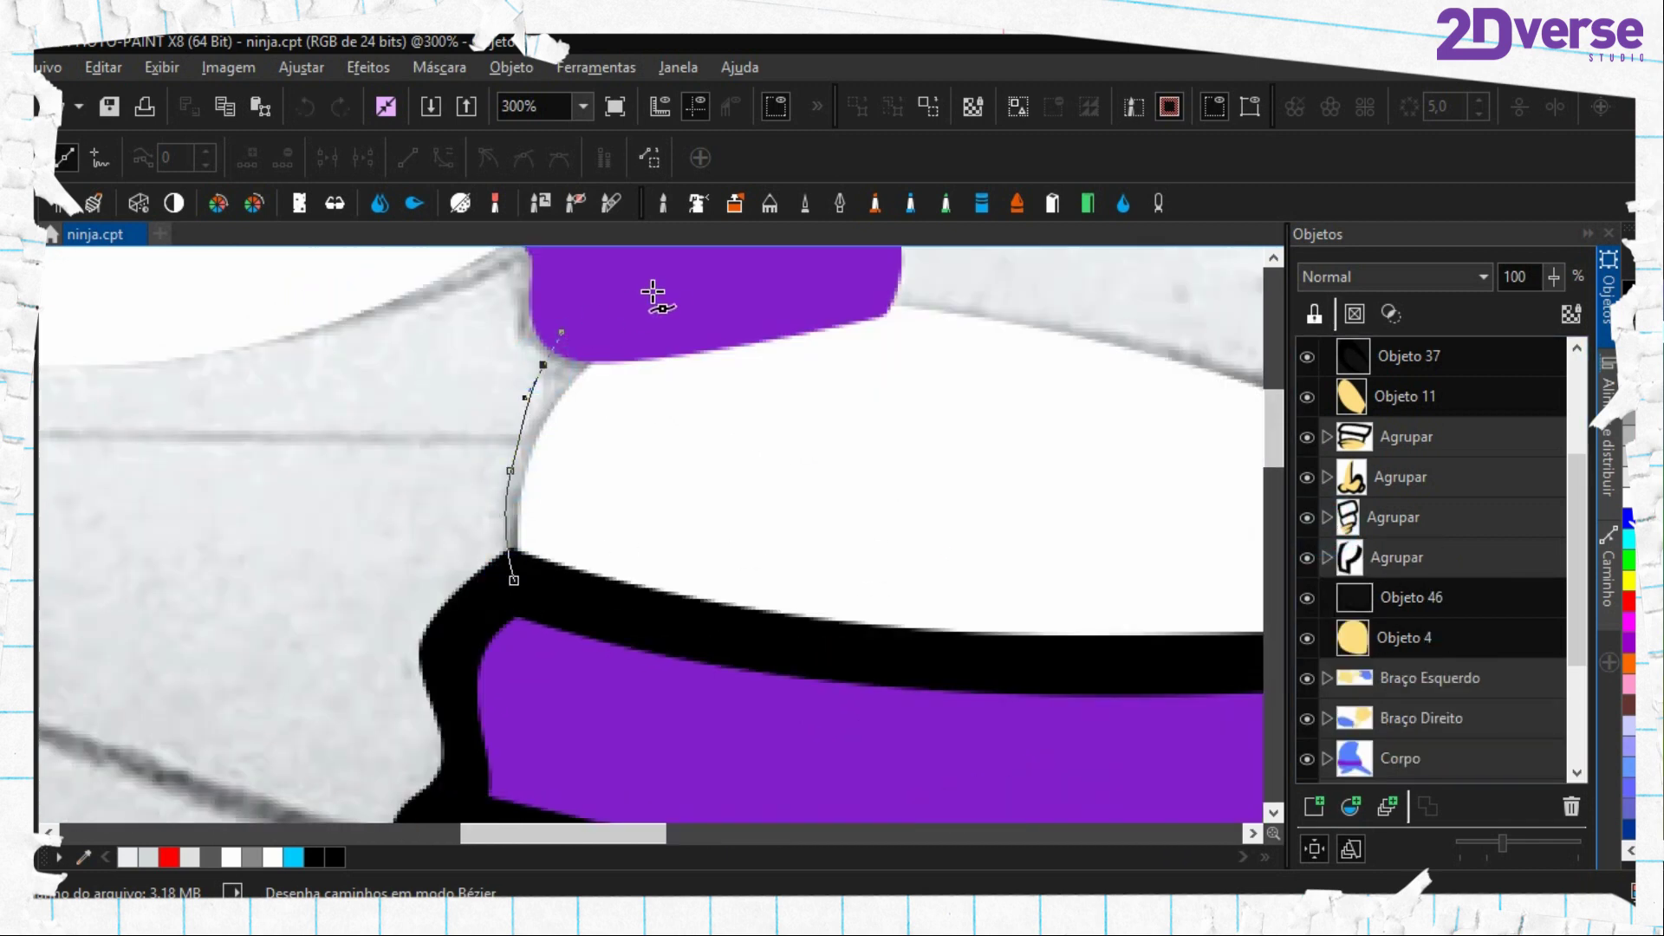
left_click_drag(656, 289, 683, 271)
key("ctrl+z")
key("ctrl+z")
Try tracing the rear edge of the white hair from the headband to the purple hair tie with one long Bézier curve
left_click_drag(629, 503, 539, 608)
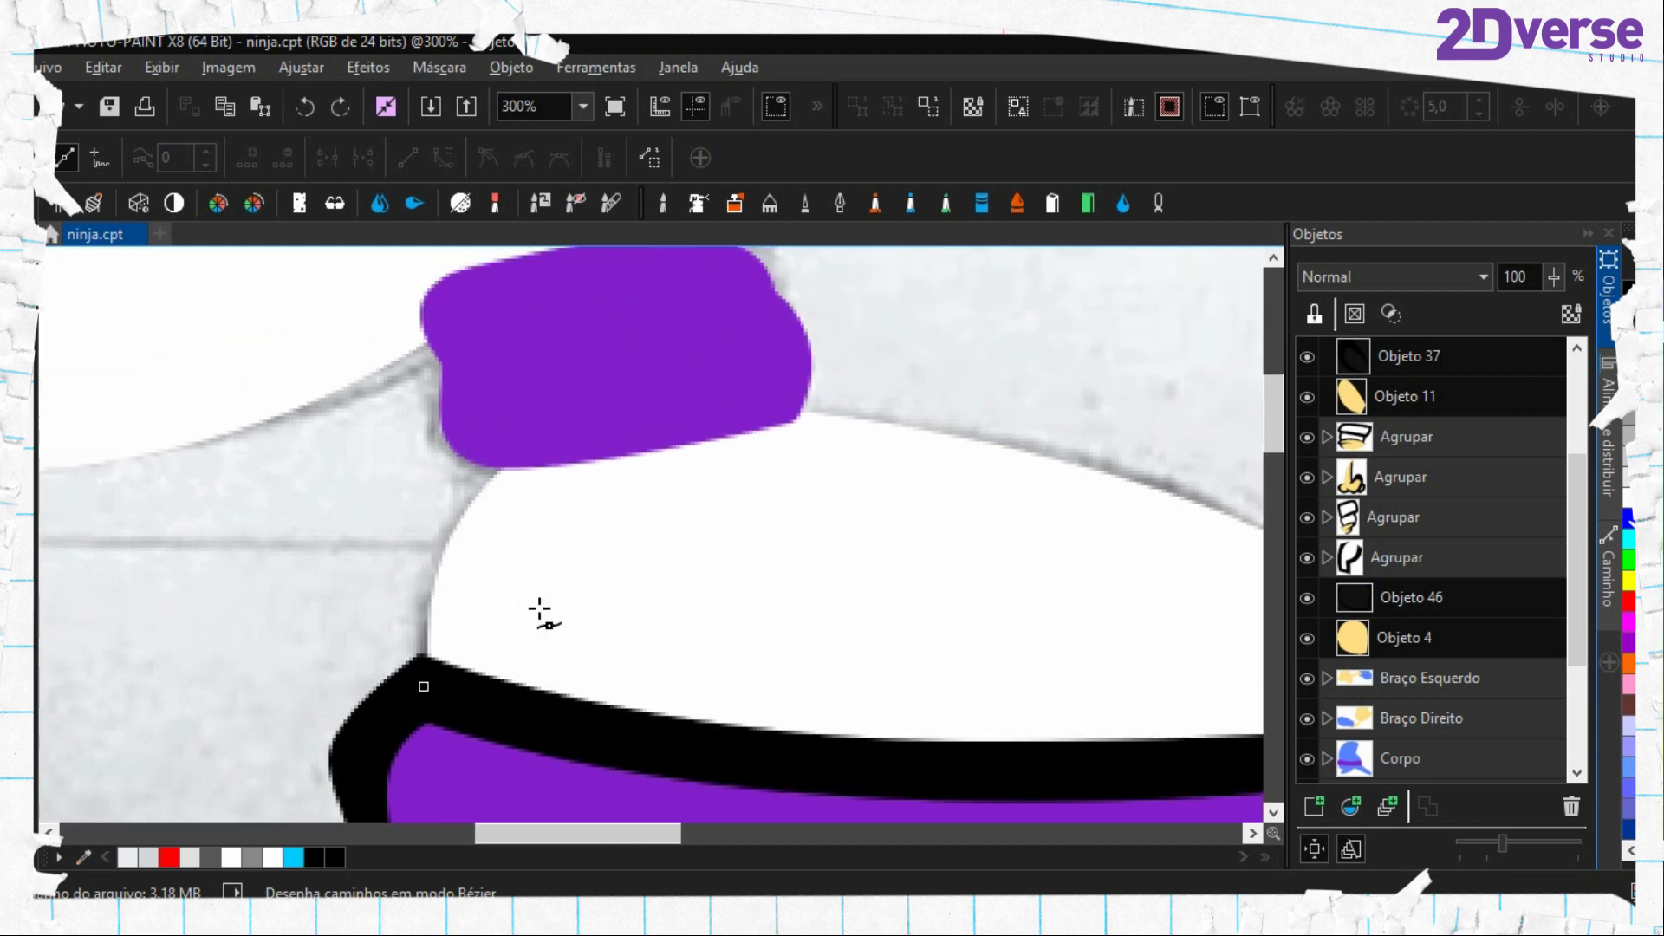
left_click(420, 709)
left_click_drag(544, 408, 715, 286)
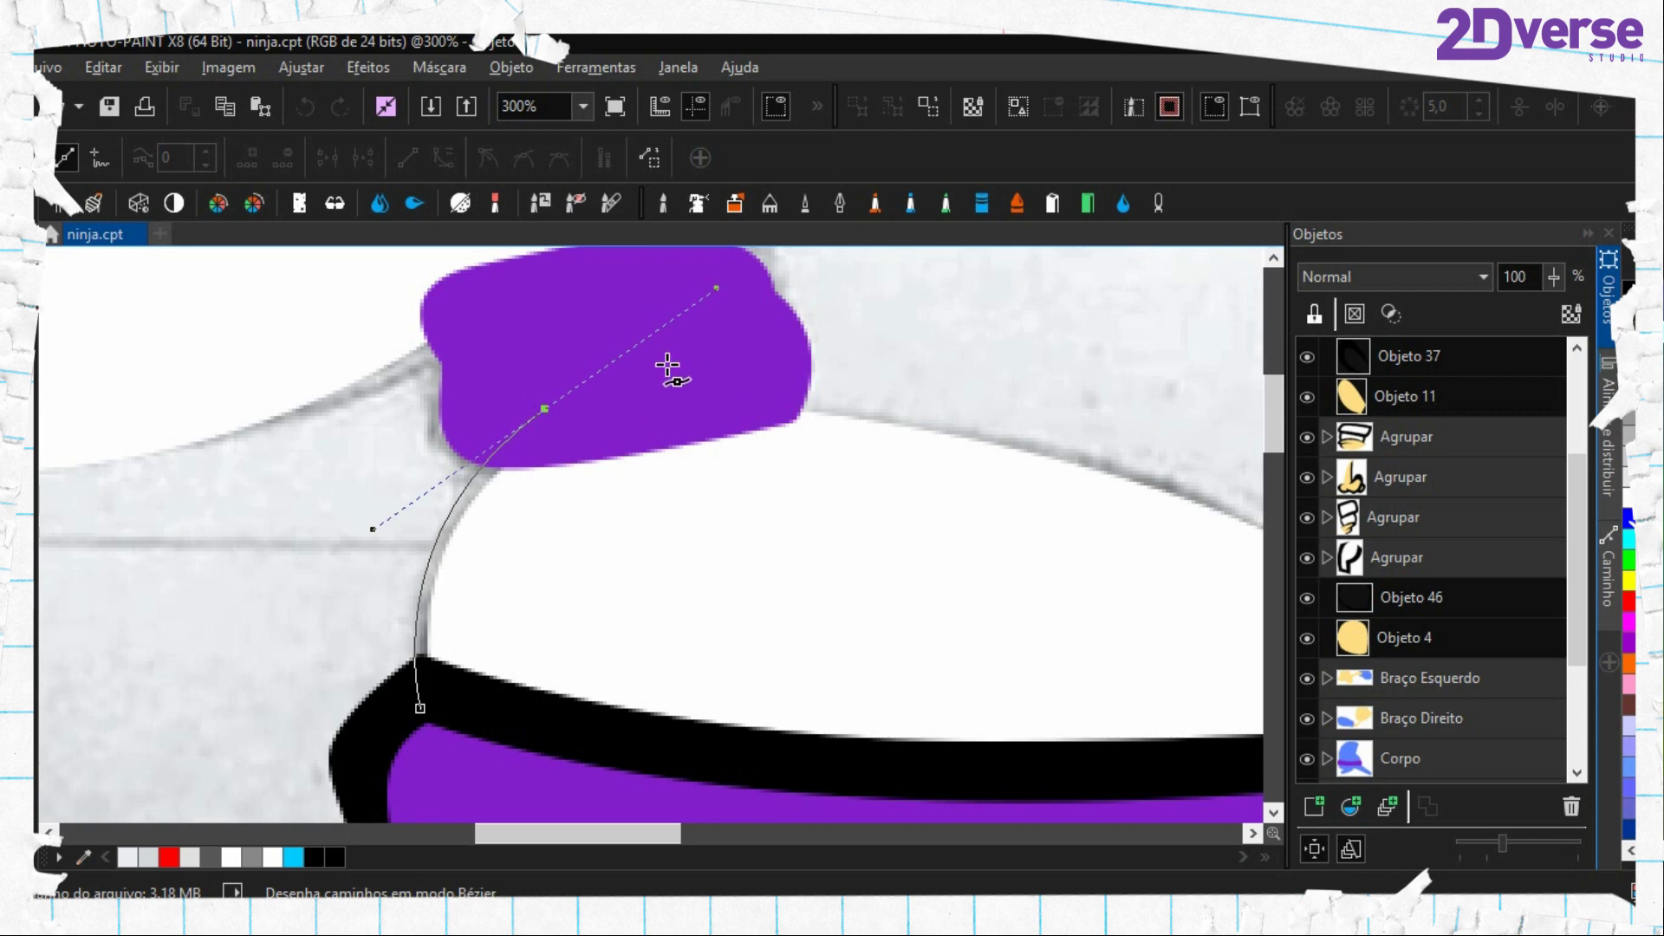
left_click(667, 401)
left_click_drag(475, 701, 538, 709)
key("ctrl+z")
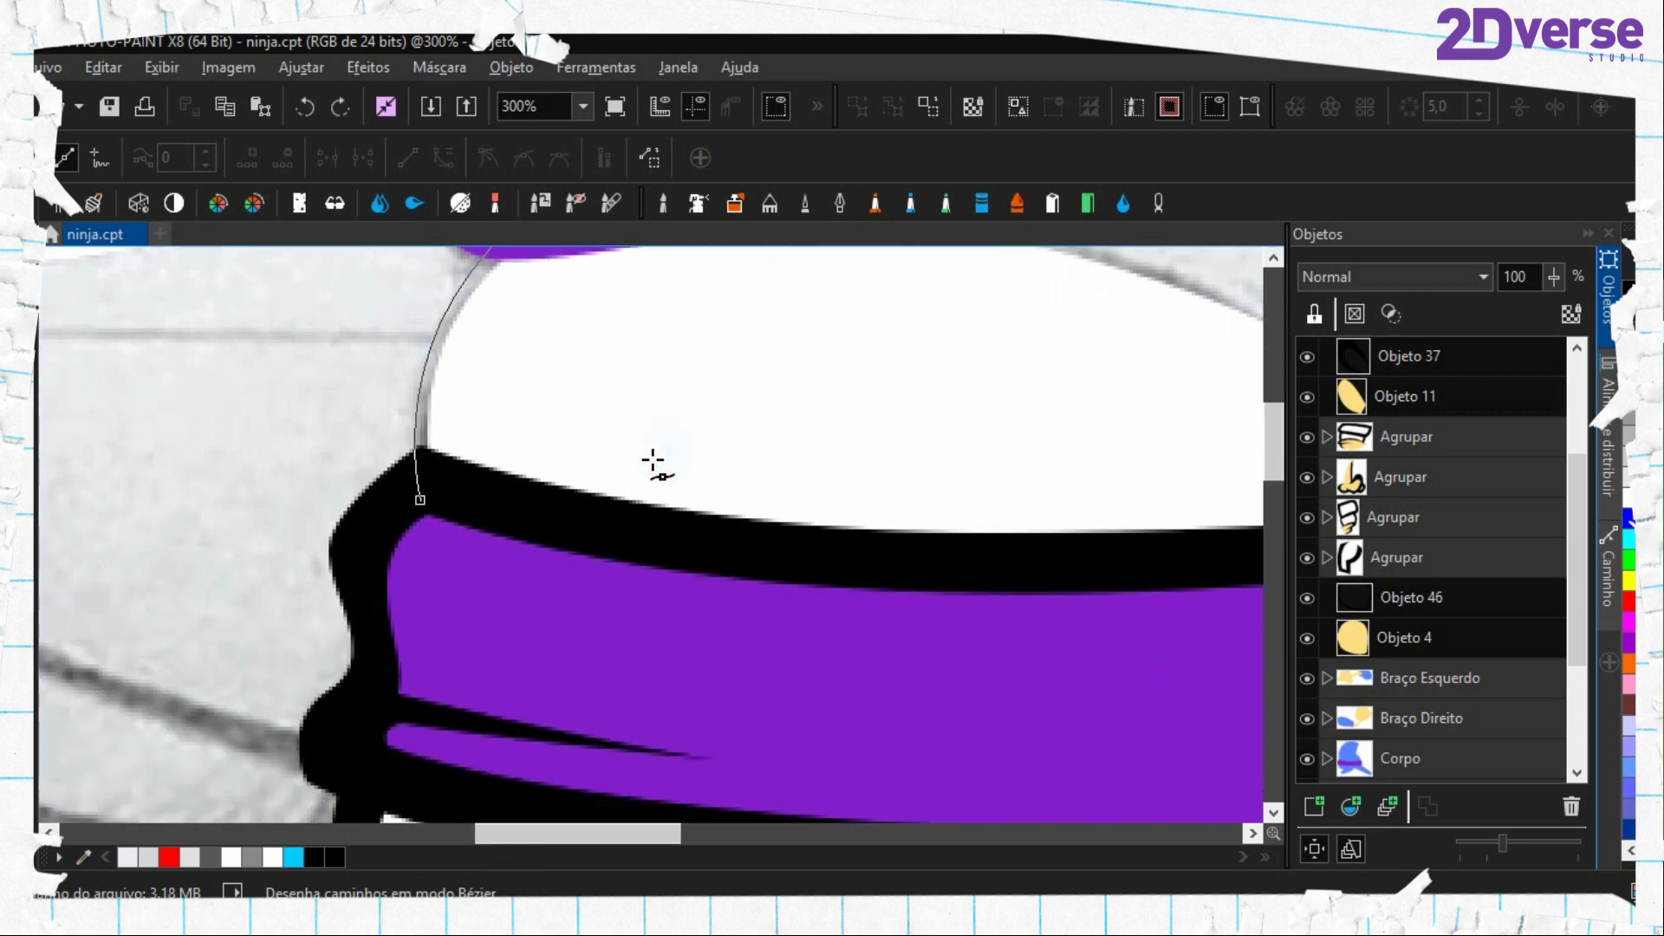
Hide the face's skin fill, Objeto 4, to expose the sketched mouth under the nose
scroll(641, 524, "down", 5)
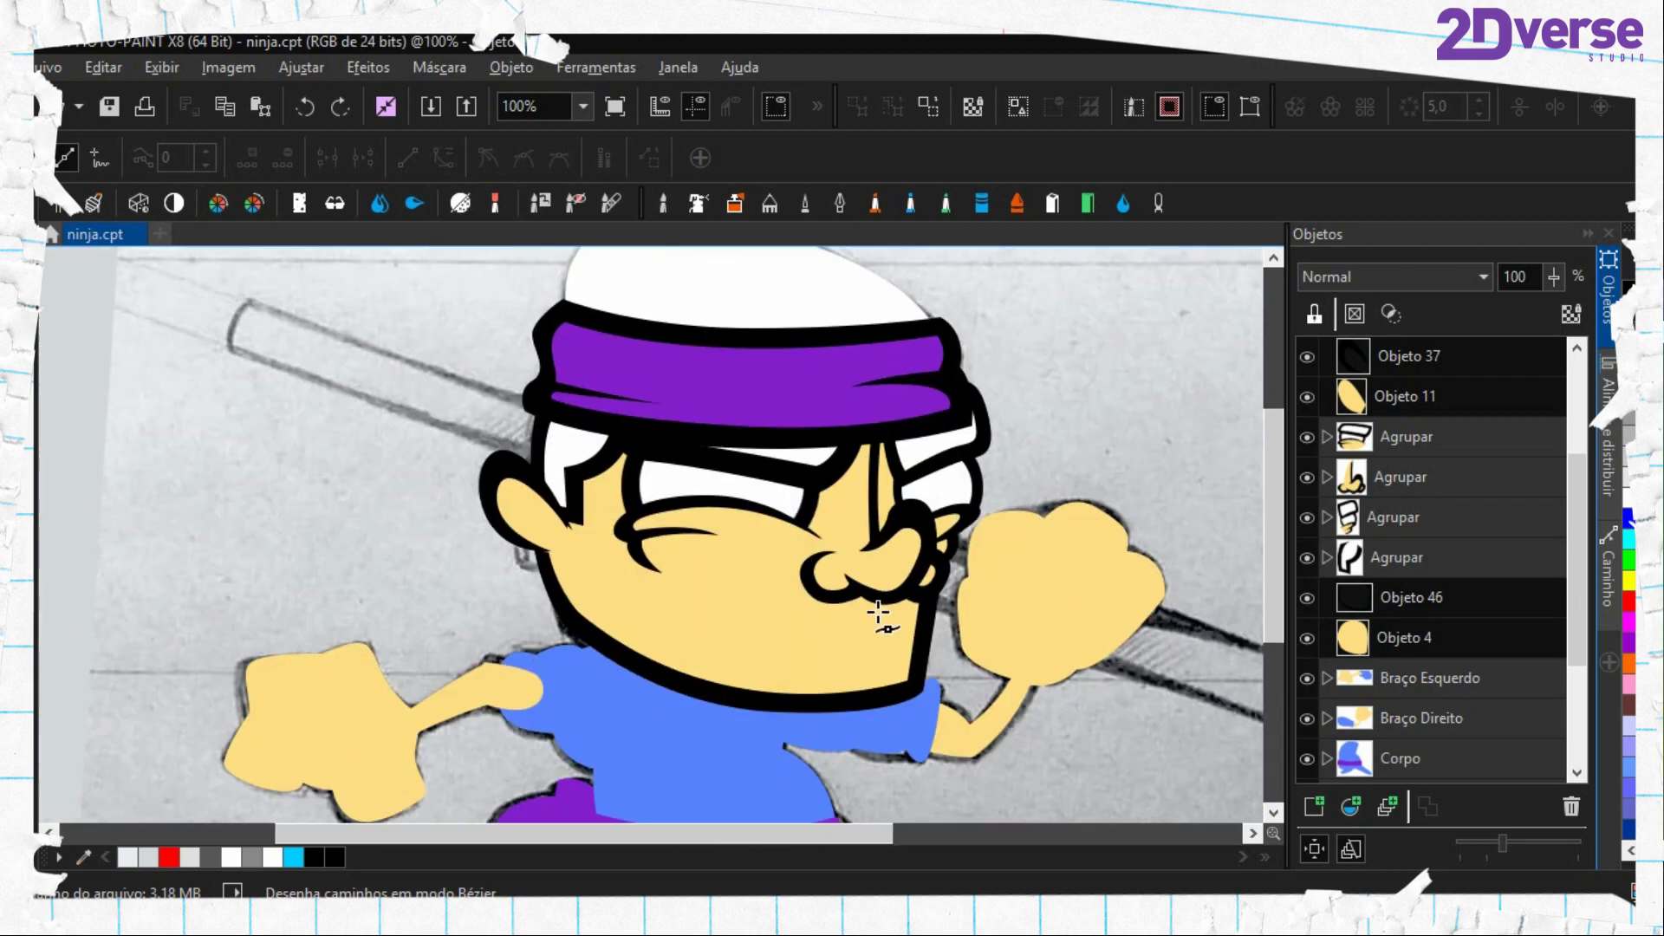
scroll(878, 612, "down", 1)
scroll(608, 534, "up", 1)
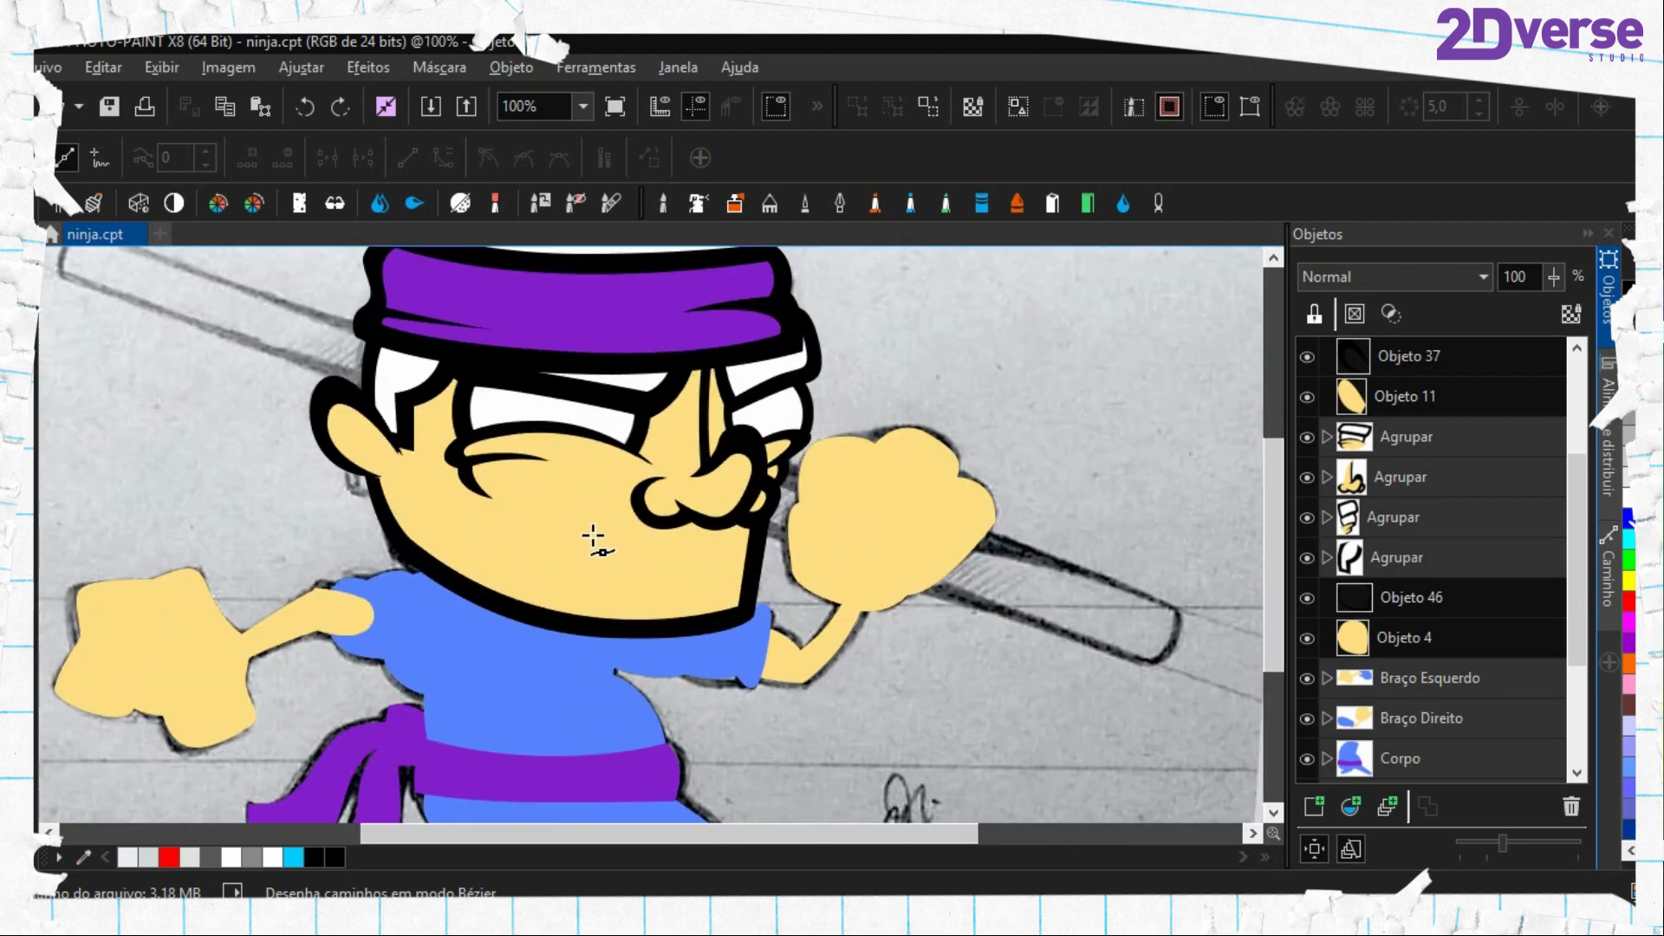
scroll(593, 535, "up", 1)
left_click_drag(450, 490, 549, 608)
left_click_drag(713, 666, 623, 562)
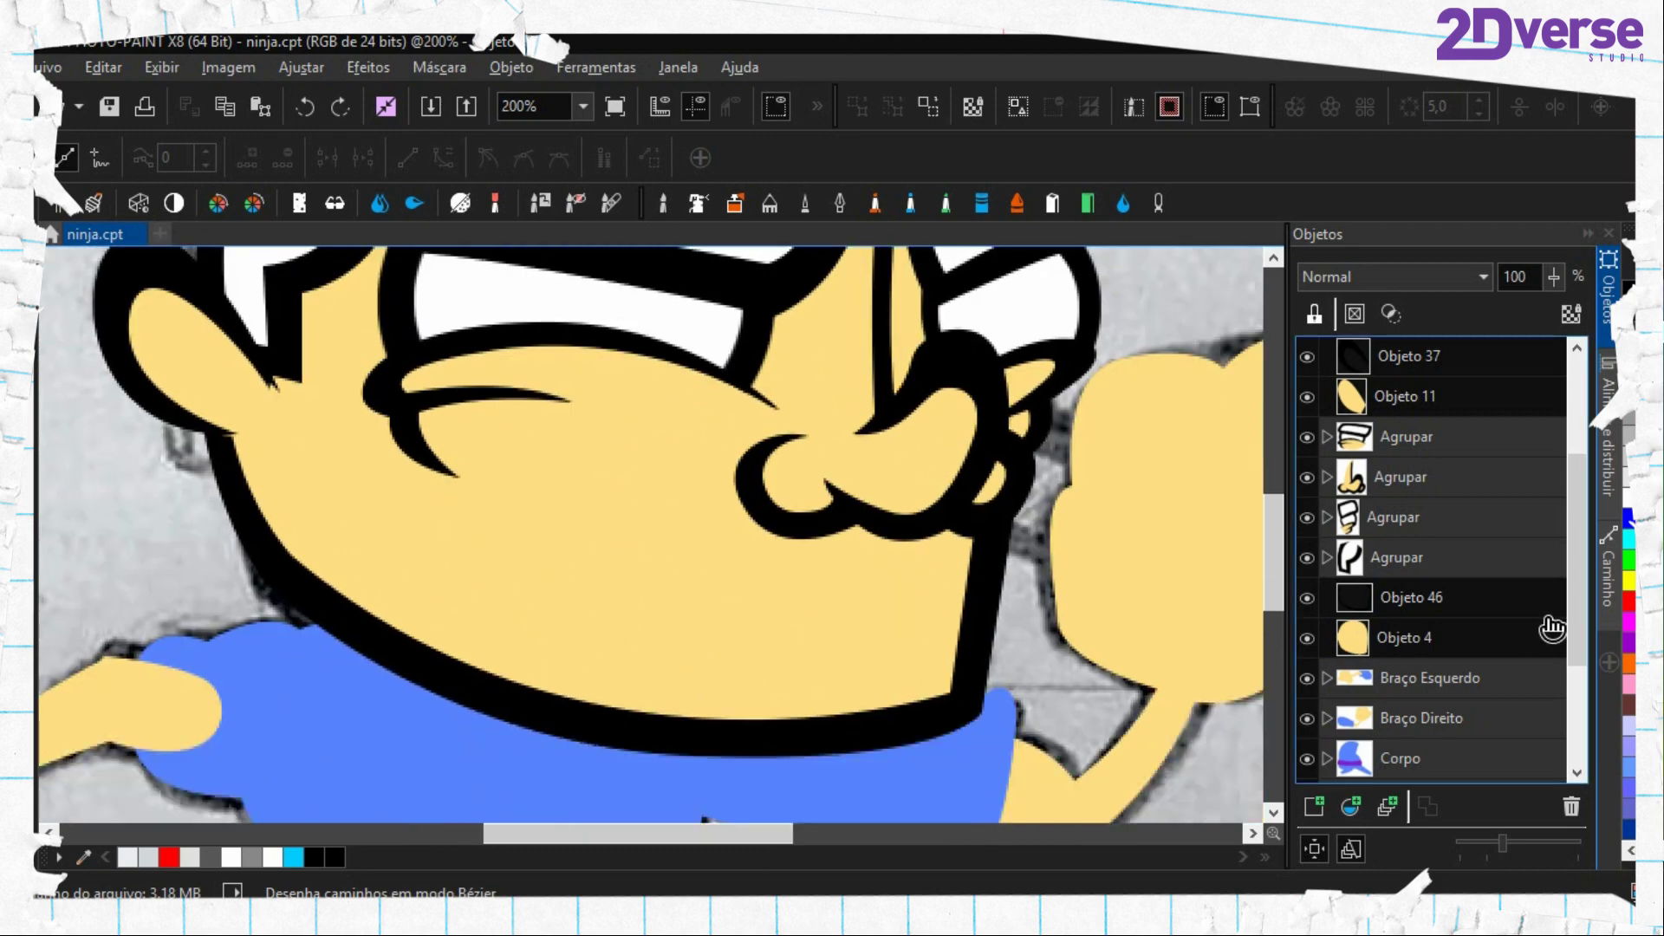
left_click(1305, 647)
scroll(797, 600, "up", 1)
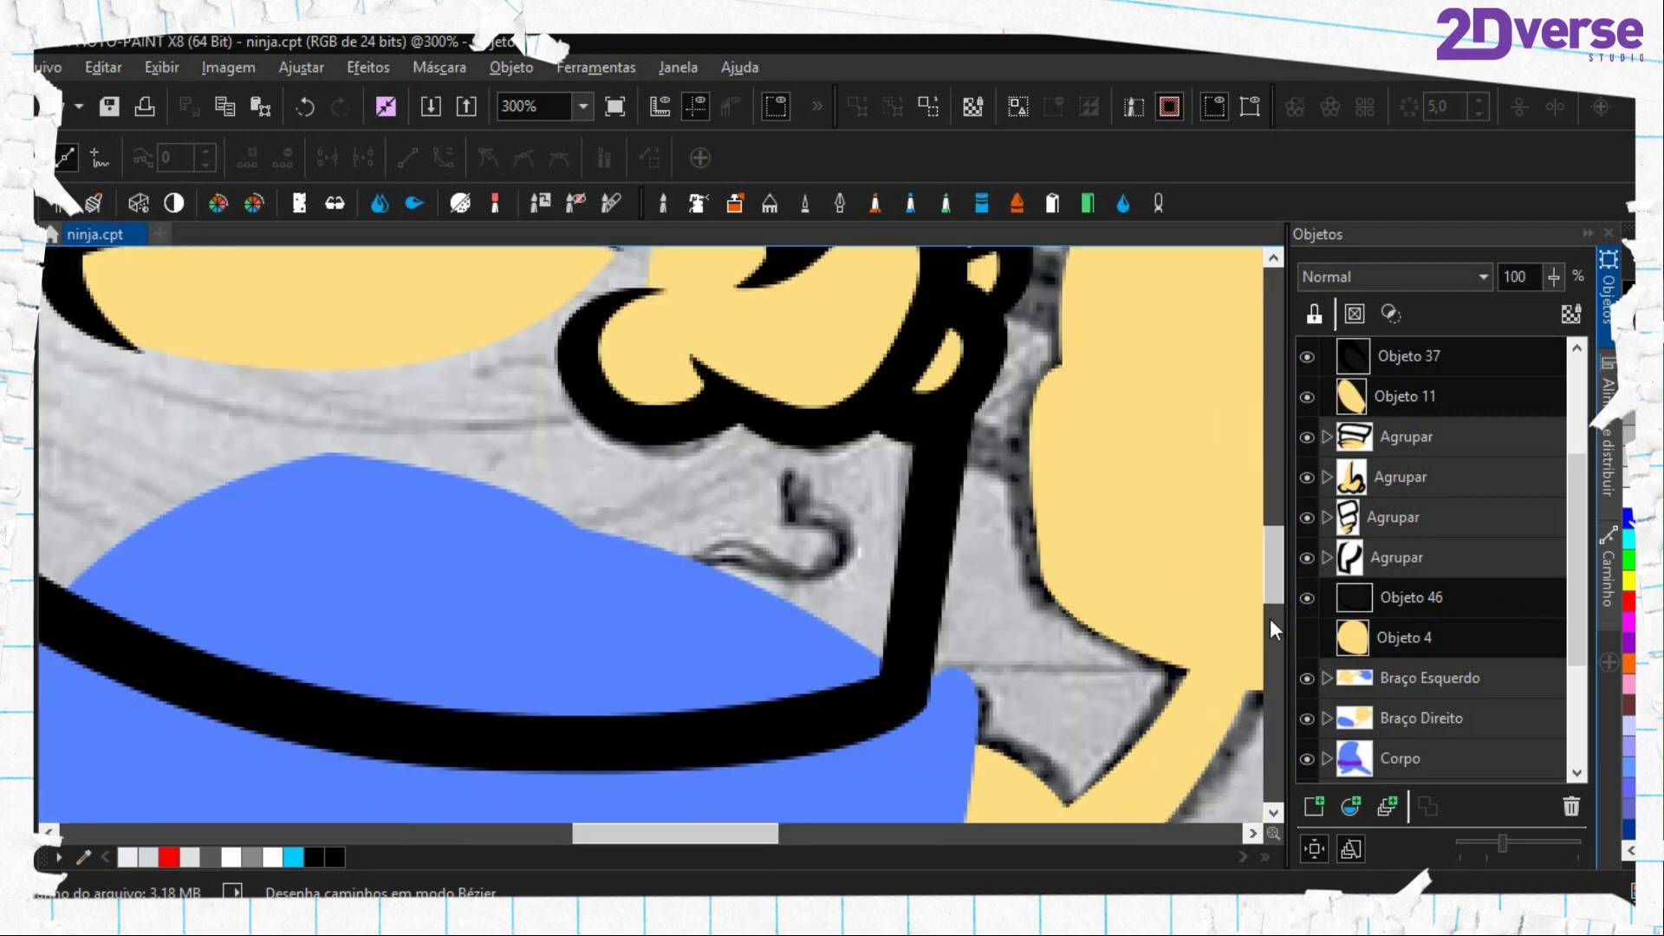
scroll(824, 583, "up", 1)
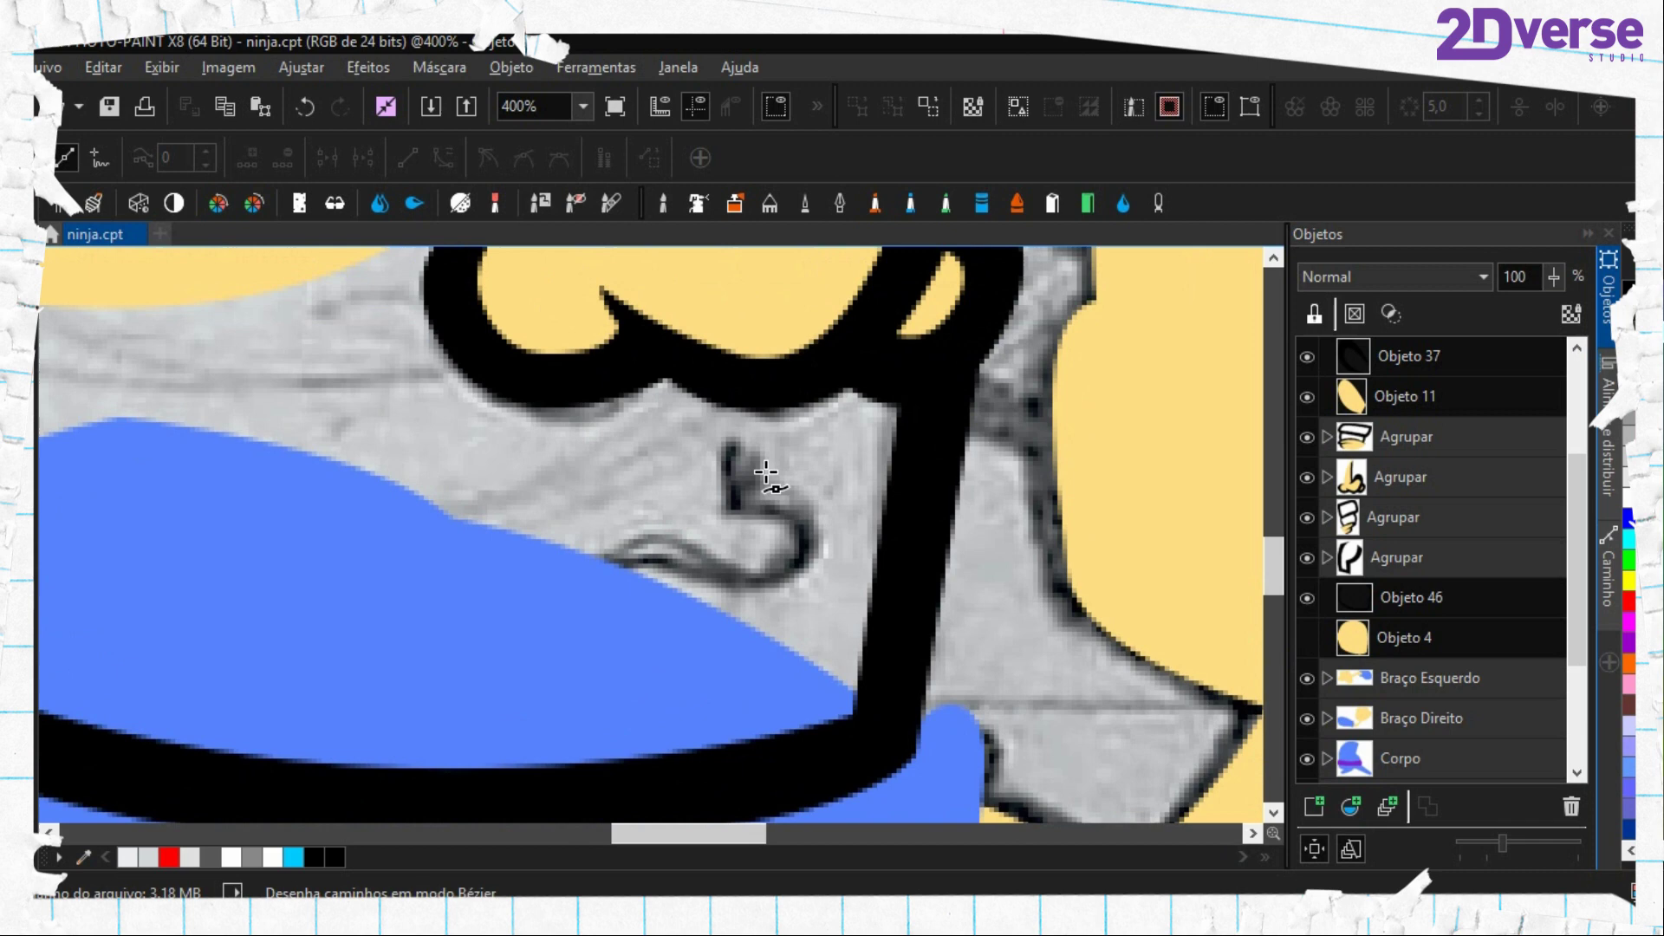
Trace the sketched mouth under the nose with a closed Bézier path that tapers toward the cheek
left_click(736, 428)
left_click(743, 477)
left_click_drag(823, 543, 825, 607)
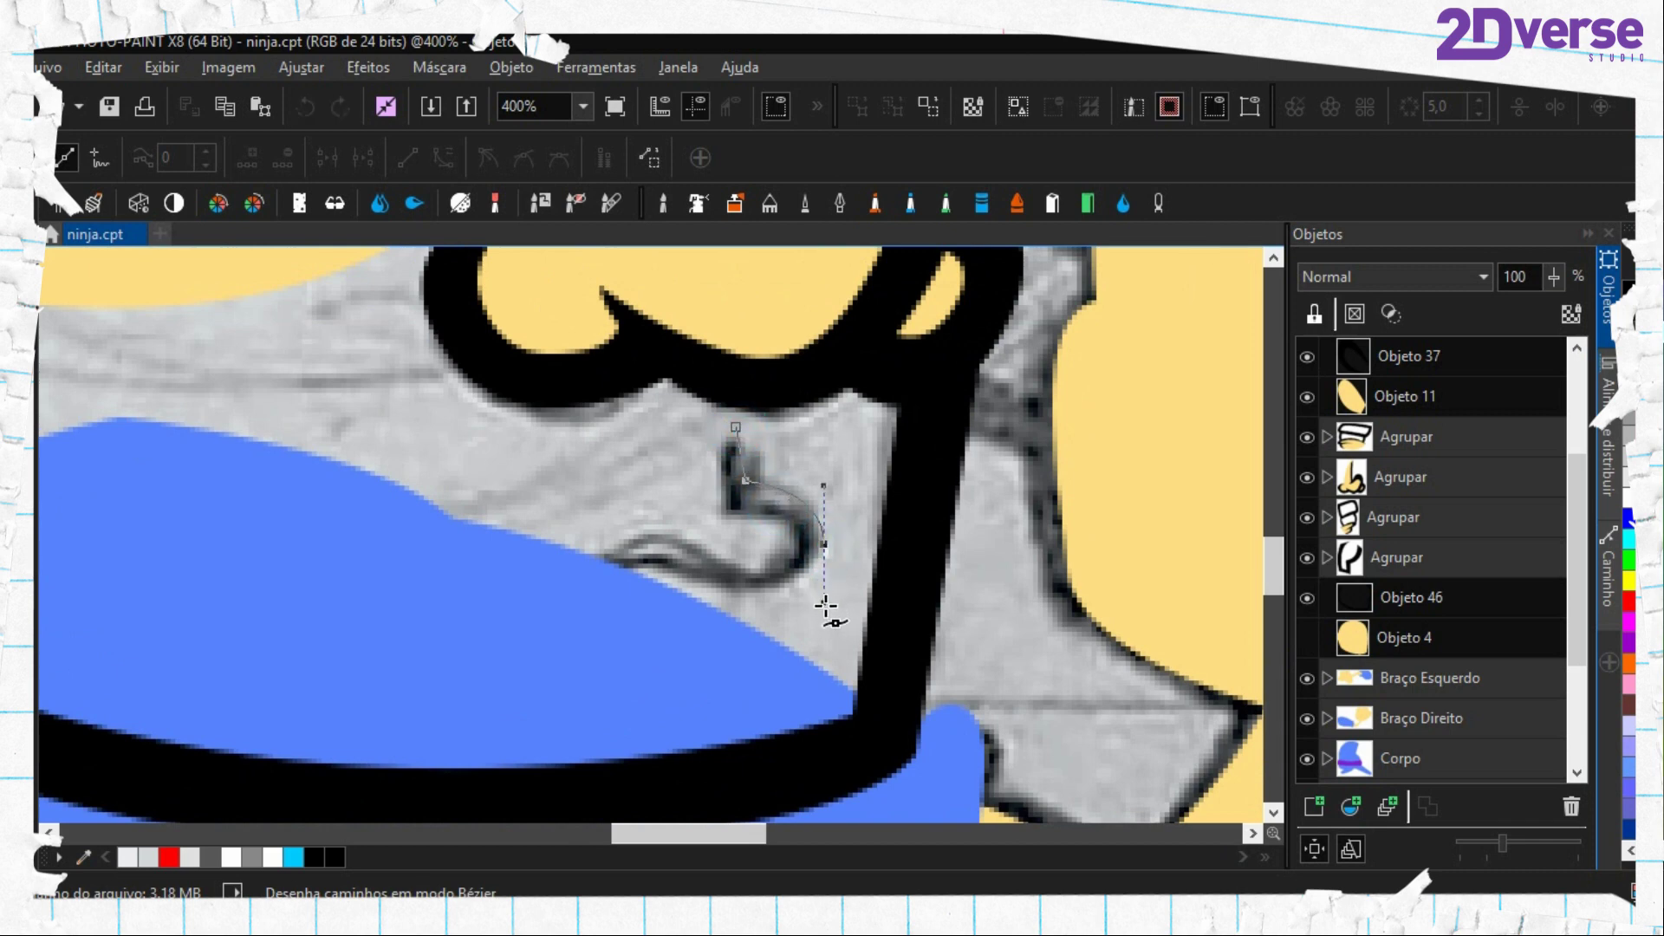
left_click_drag(713, 568, 561, 573)
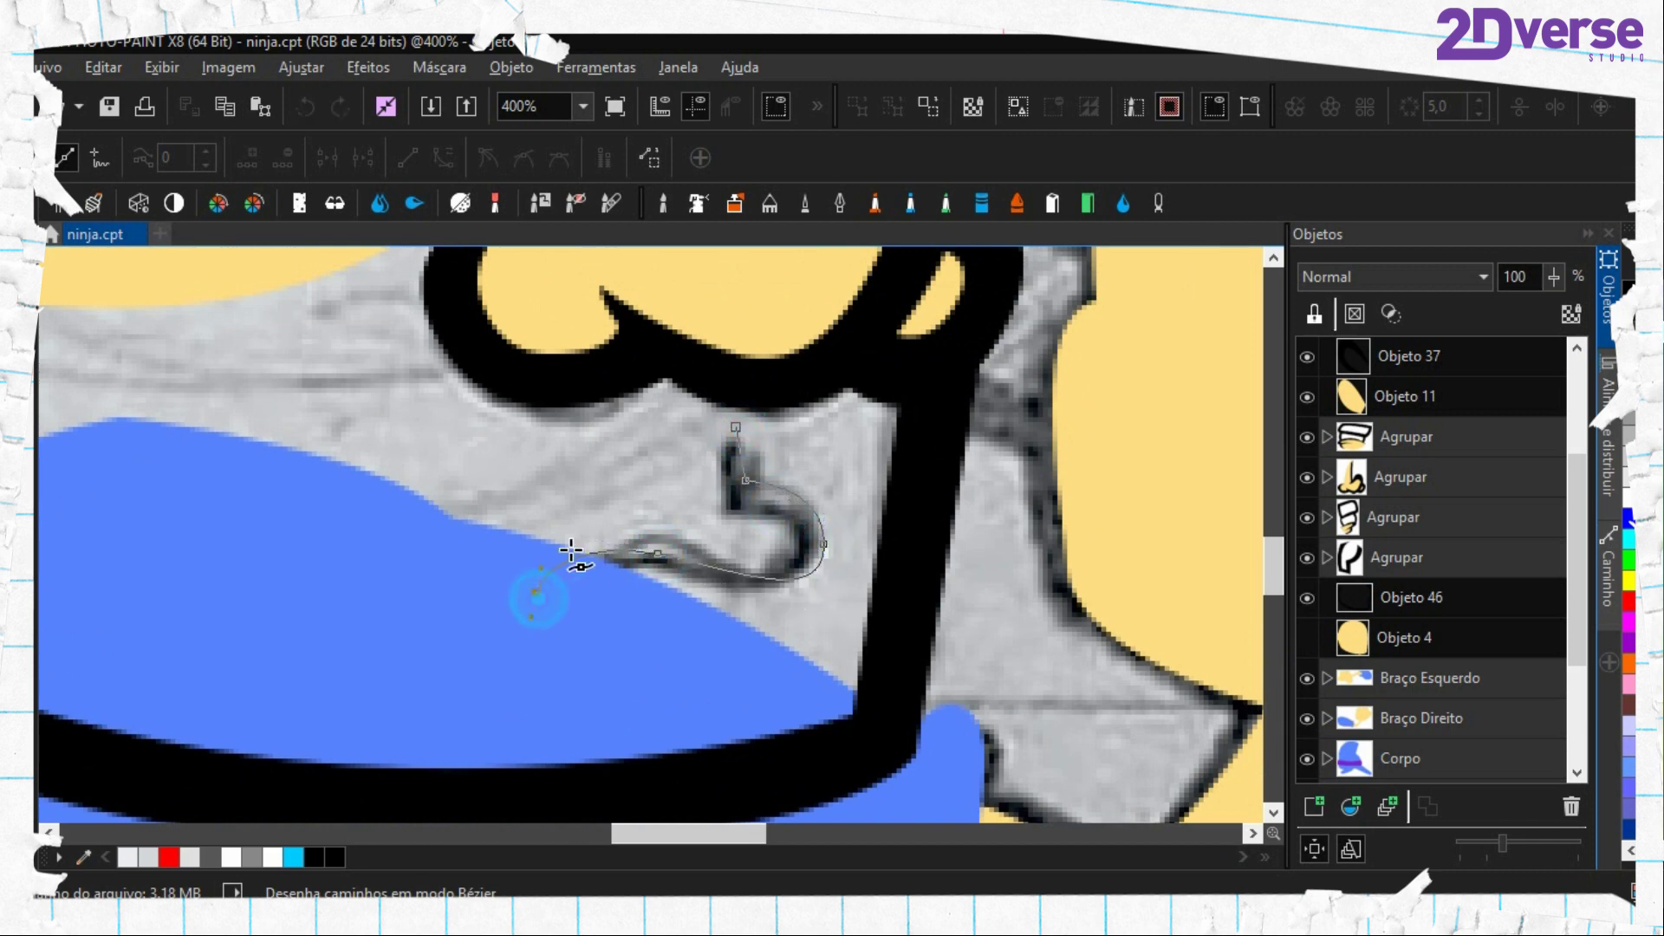
mouse_move(642, 526)
left_mouse_down()
mouse_move(736, 544)
mouse_move(752, 518)
mouse_move(634, 504)
left_mouse_up()
left_click(714, 480)
left_click(733, 426)
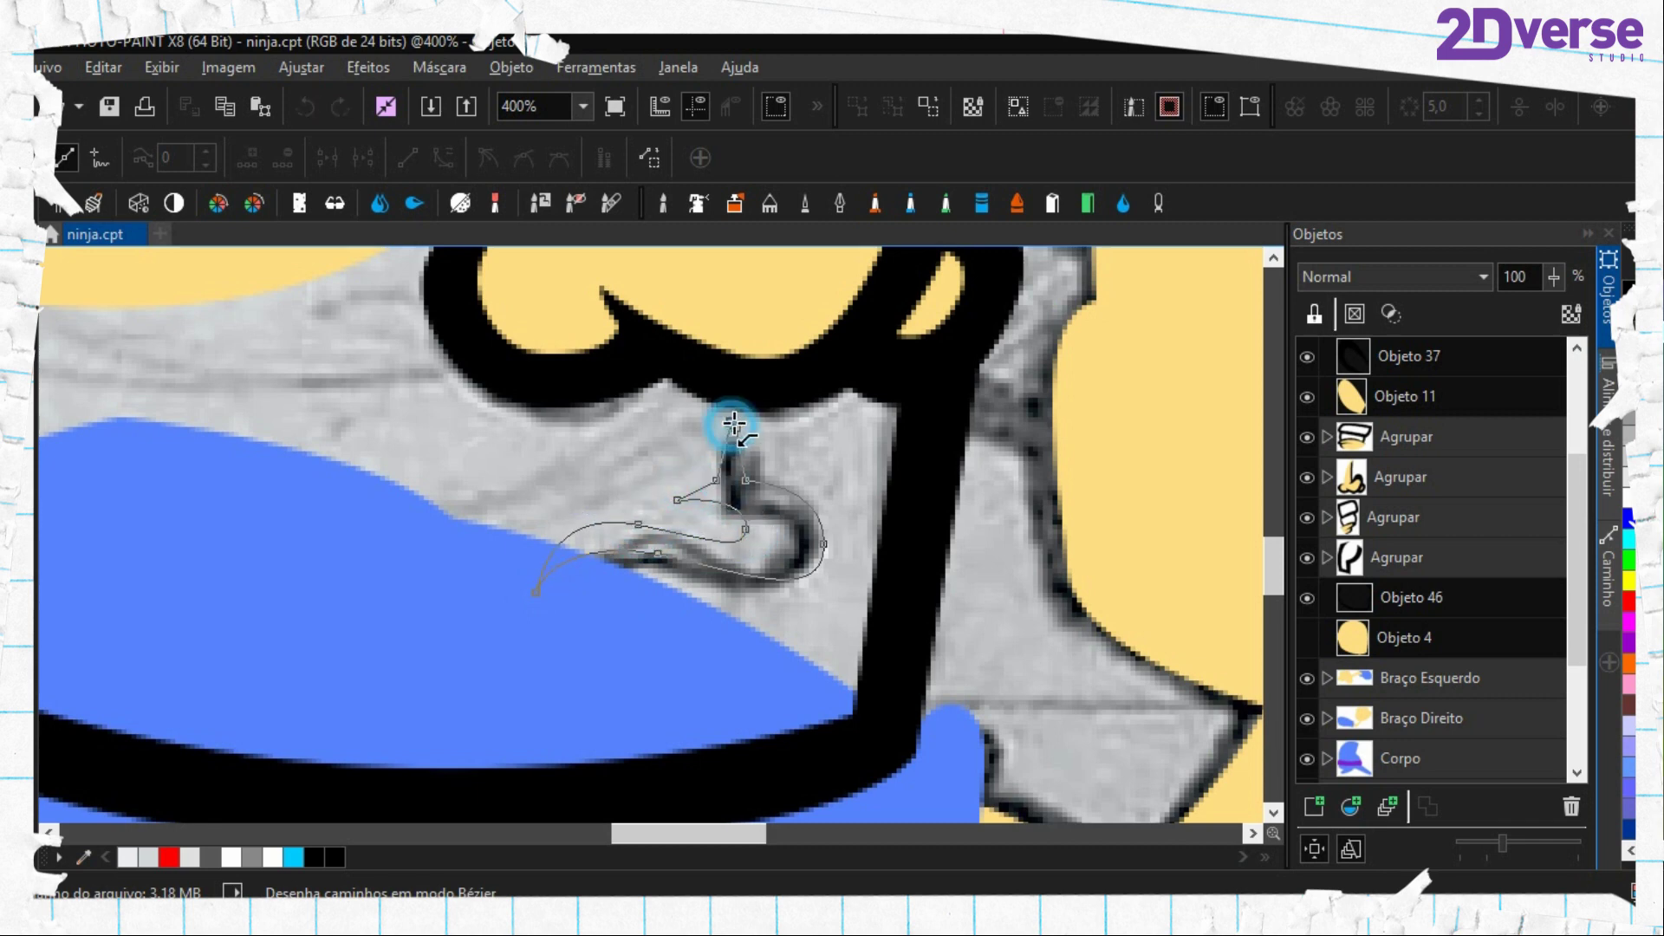
Convert the mouth path to a mask and fill it with sampled black on a new object above Objeto 4
key("ctrl+shift+m")
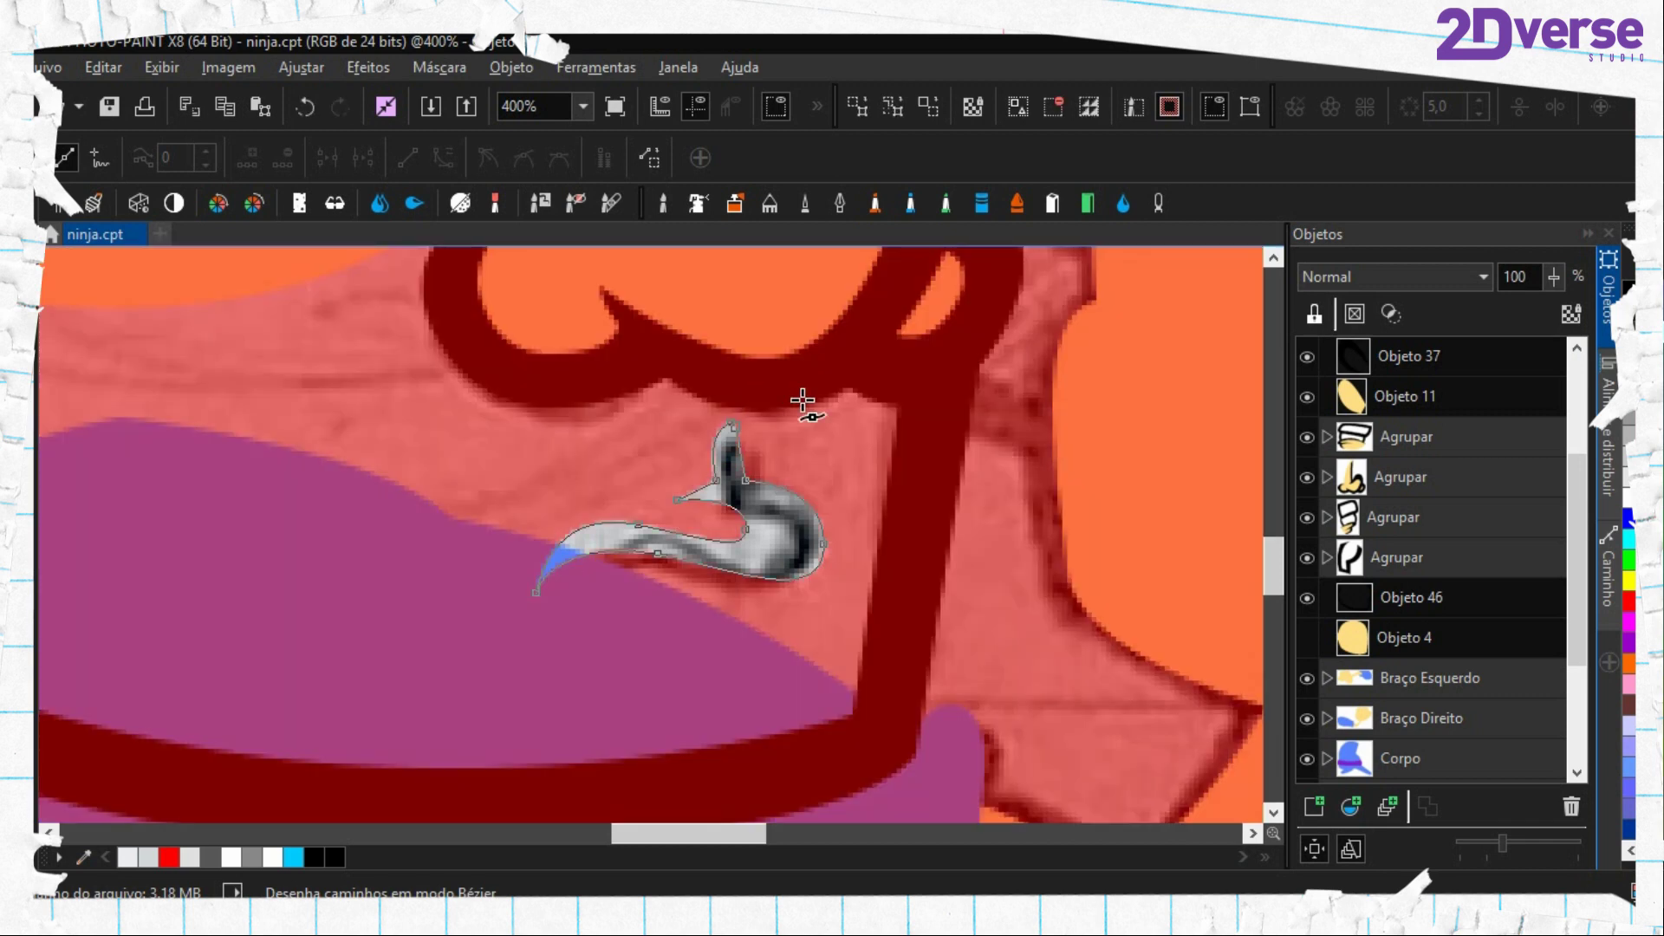
key("e")
left_click(774, 365)
left_click(1373, 622)
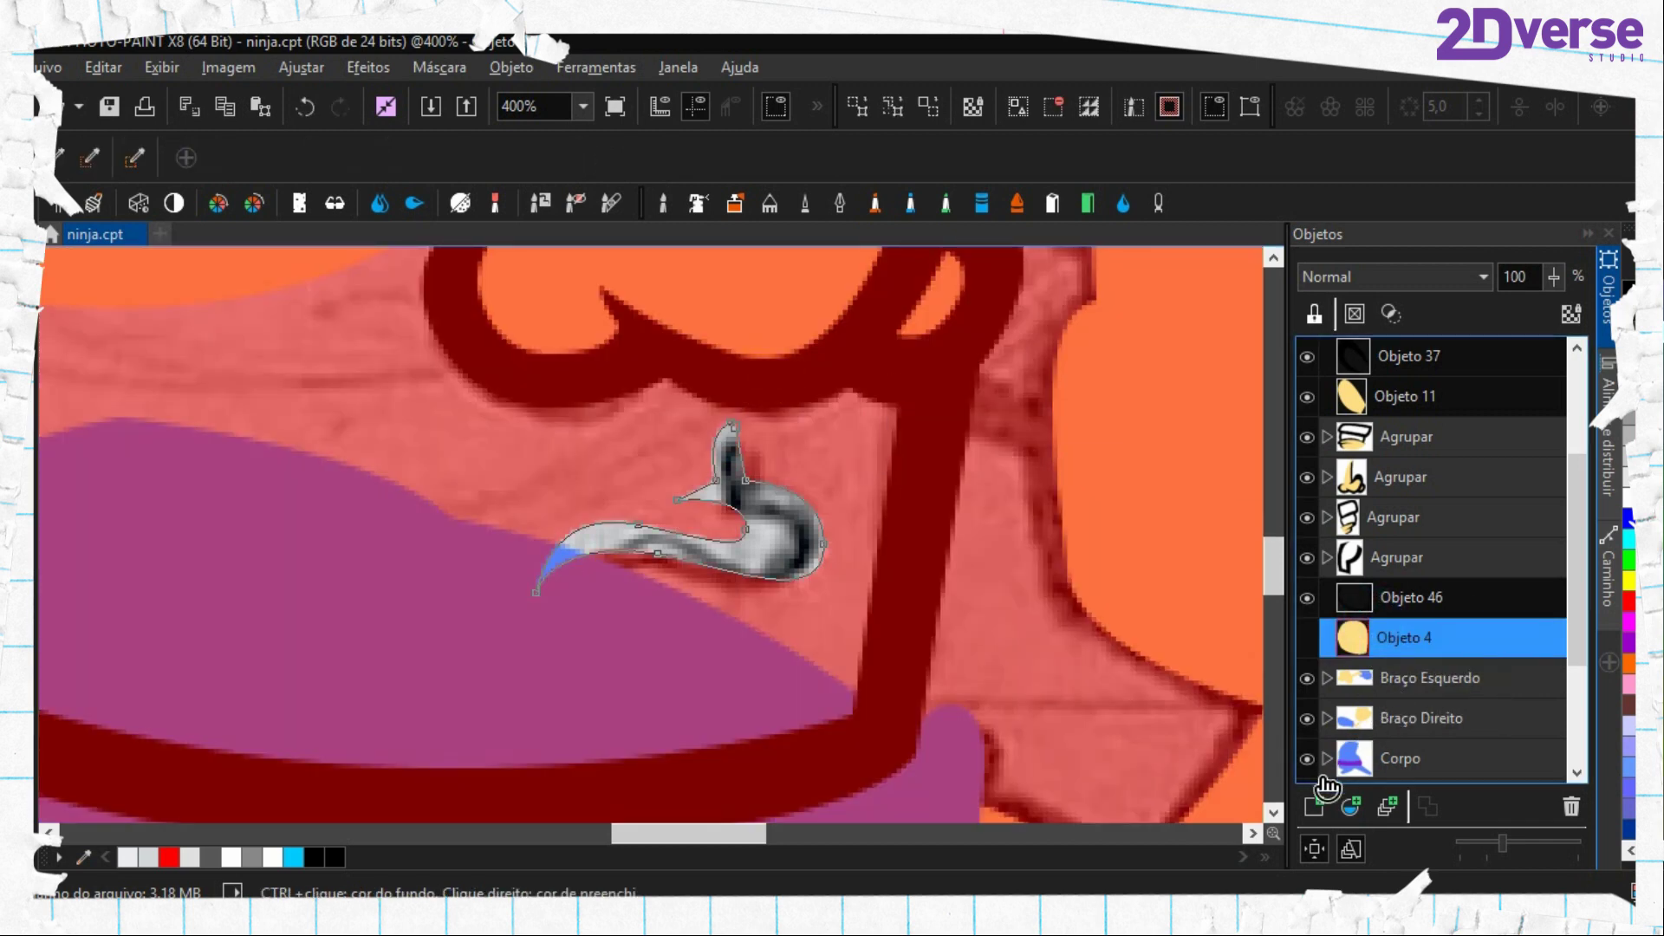
left_click(1314, 805)
key("f")
left_click(783, 548)
key("ctrl+shift+r")
key("period")
right_click(756, 527)
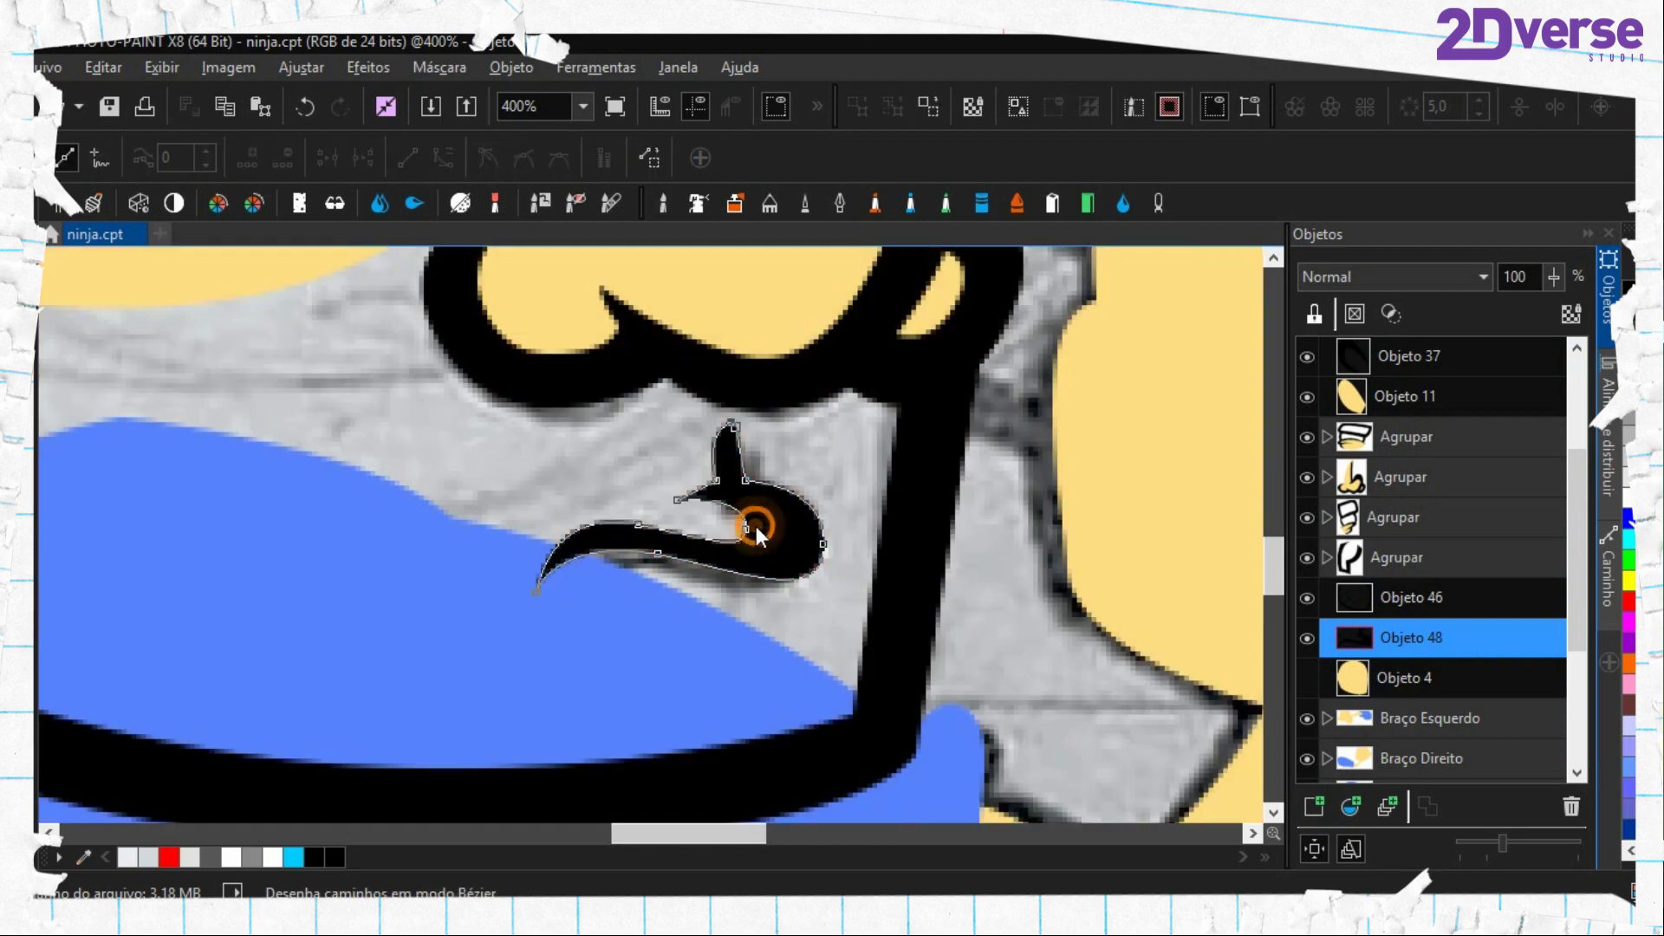
Clear the mouth path and show the face's skin fill, Objeto 4, again
left_click(898, 658)
left_click(1314, 682)
scroll(1136, 679, "down", 6)
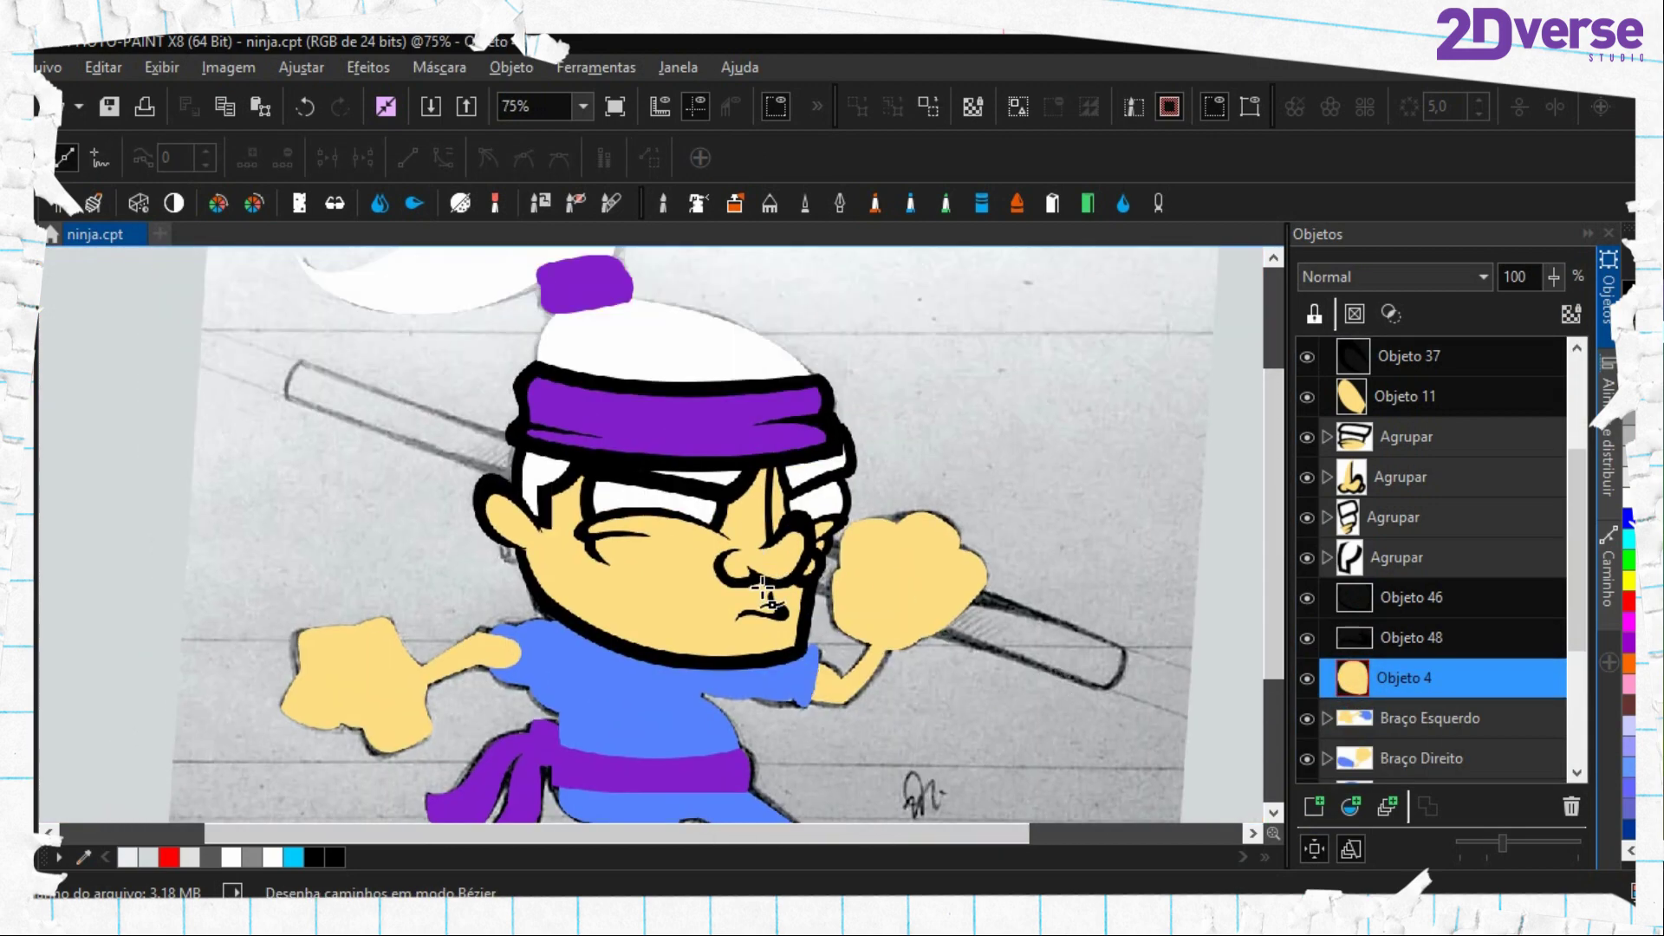
scroll(763, 589, "up", 2)
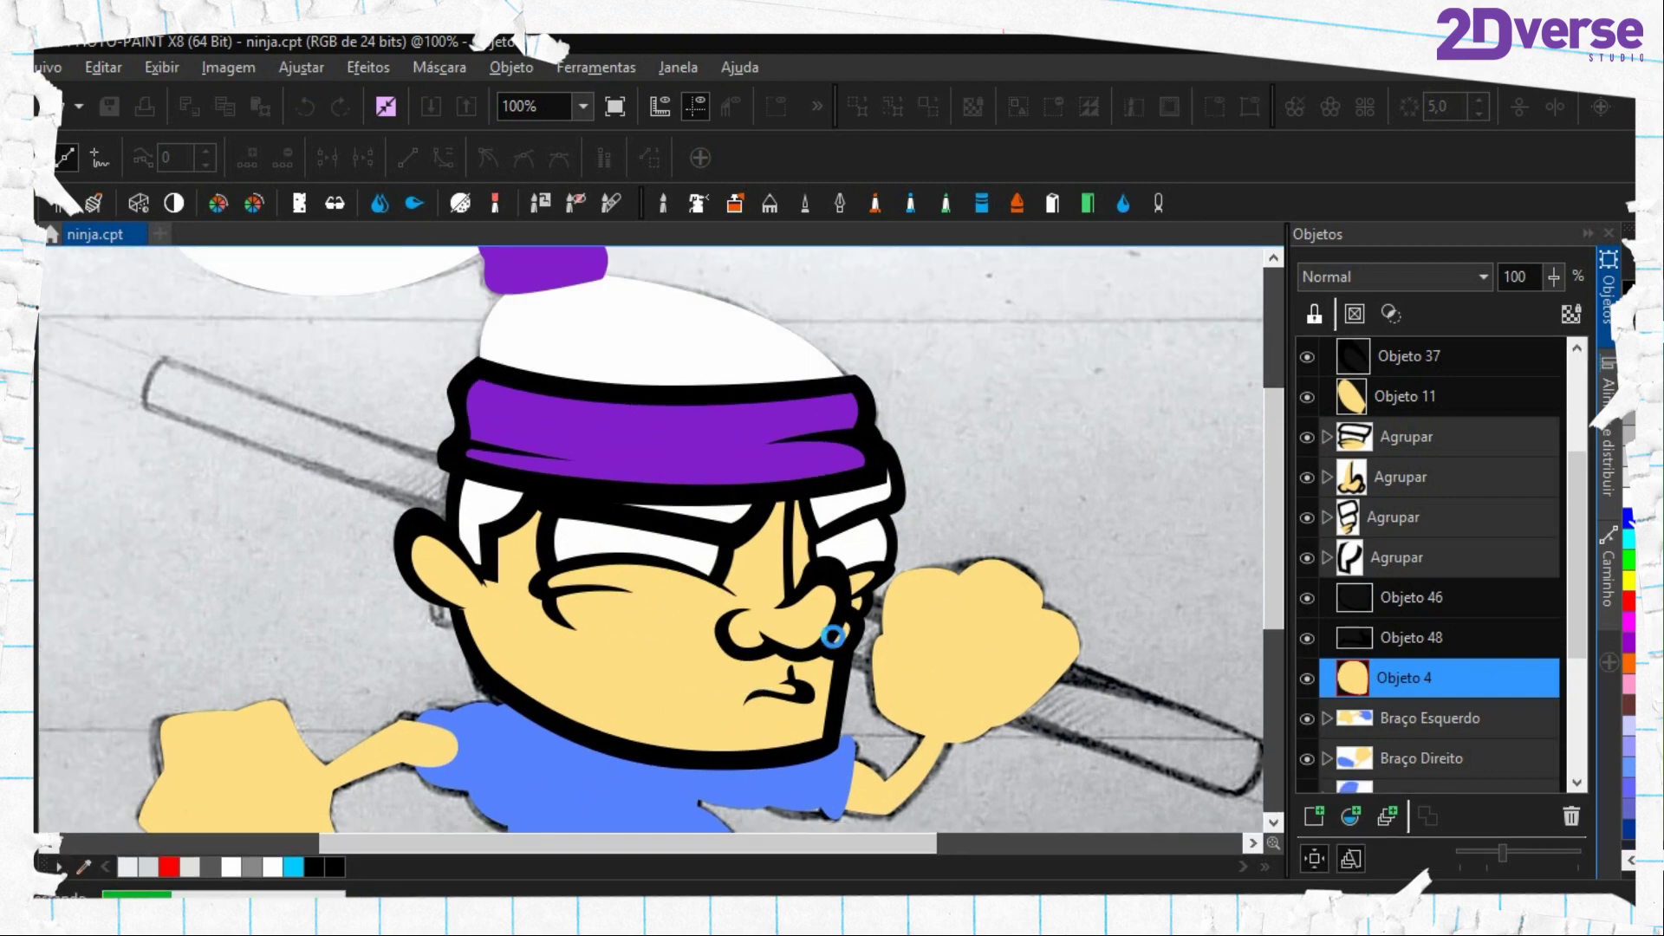
Trace the rear edge of the white hair between the headband and the purple hair tie as a thin Bézier outline
scroll(653, 542, "up", 3)
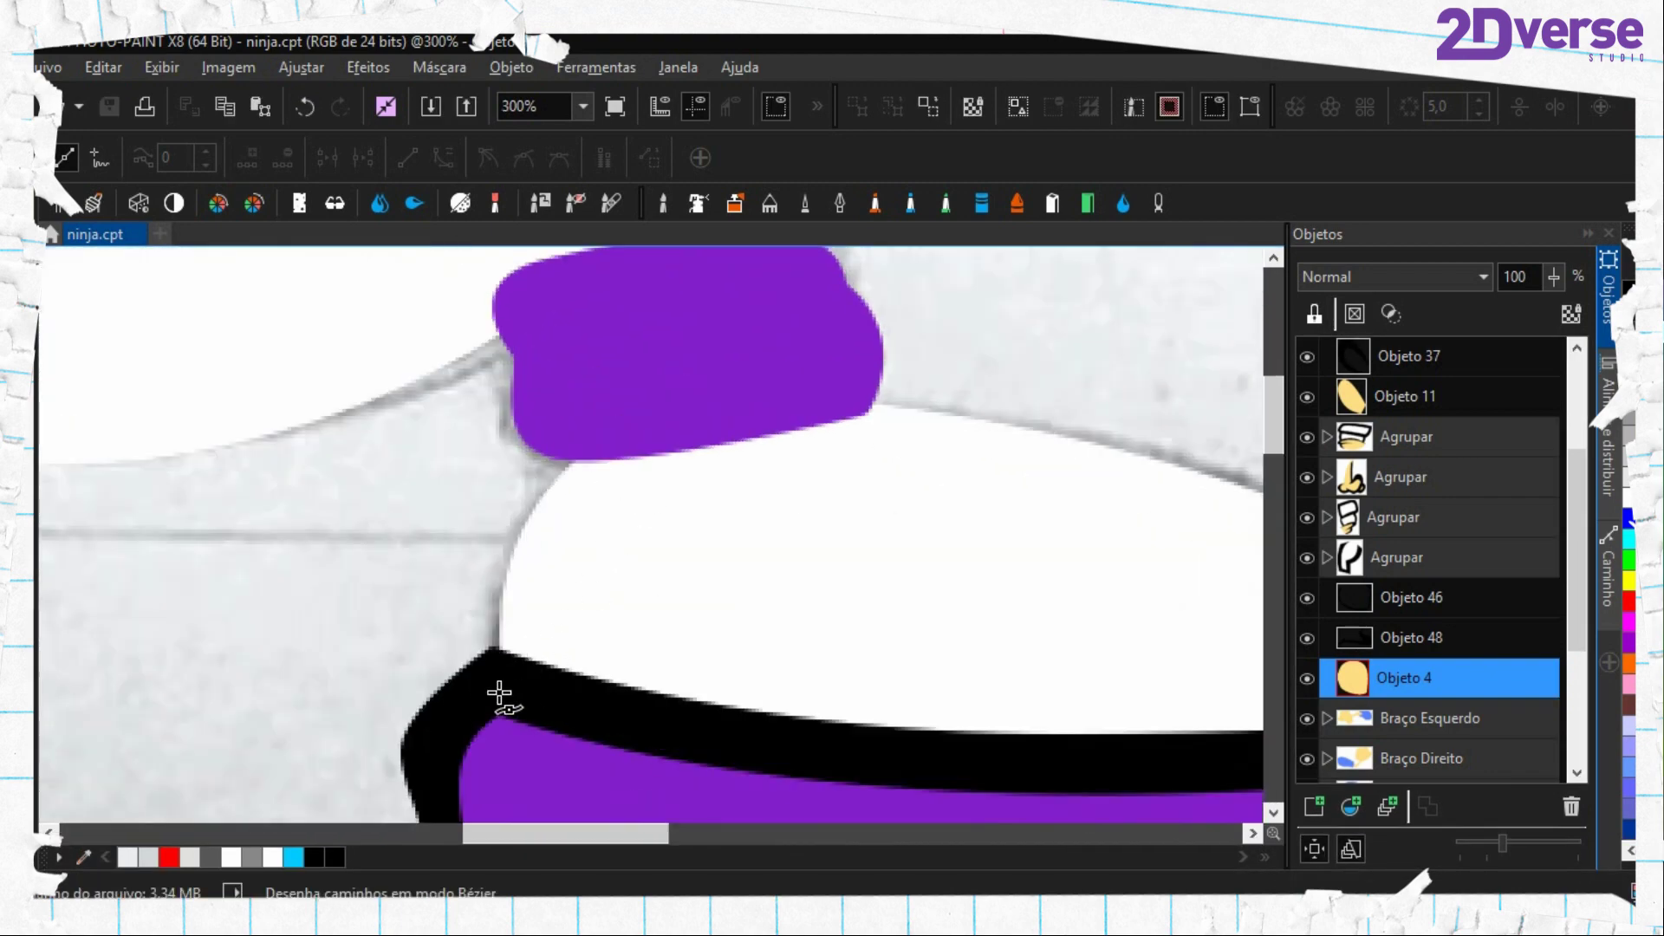
left_click(492, 693)
left_click_drag(595, 427, 757, 333)
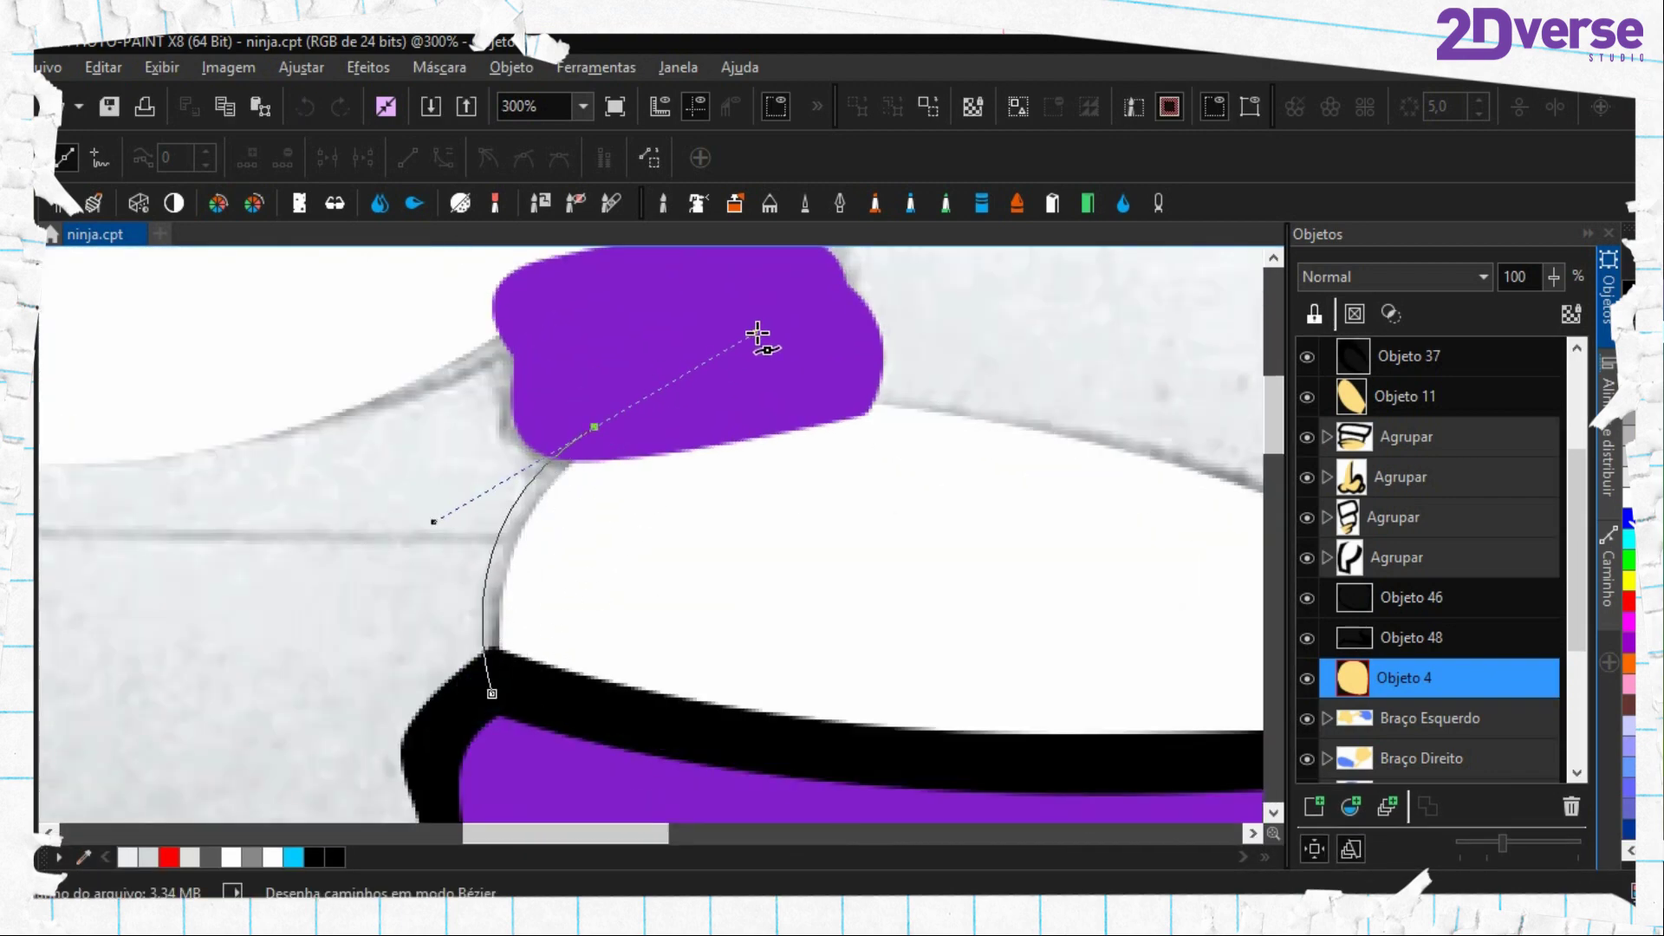
key("ctrl+z")
left_click(635, 427)
left_click_drag(611, 538, 622, 468)
left_click_drag(559, 555, 504, 469)
left_click_drag(512, 544, 586, 572)
left_click(455, 543)
left_click_drag(493, 520, 743, 740)
left_click_drag(864, 656, 954, 764)
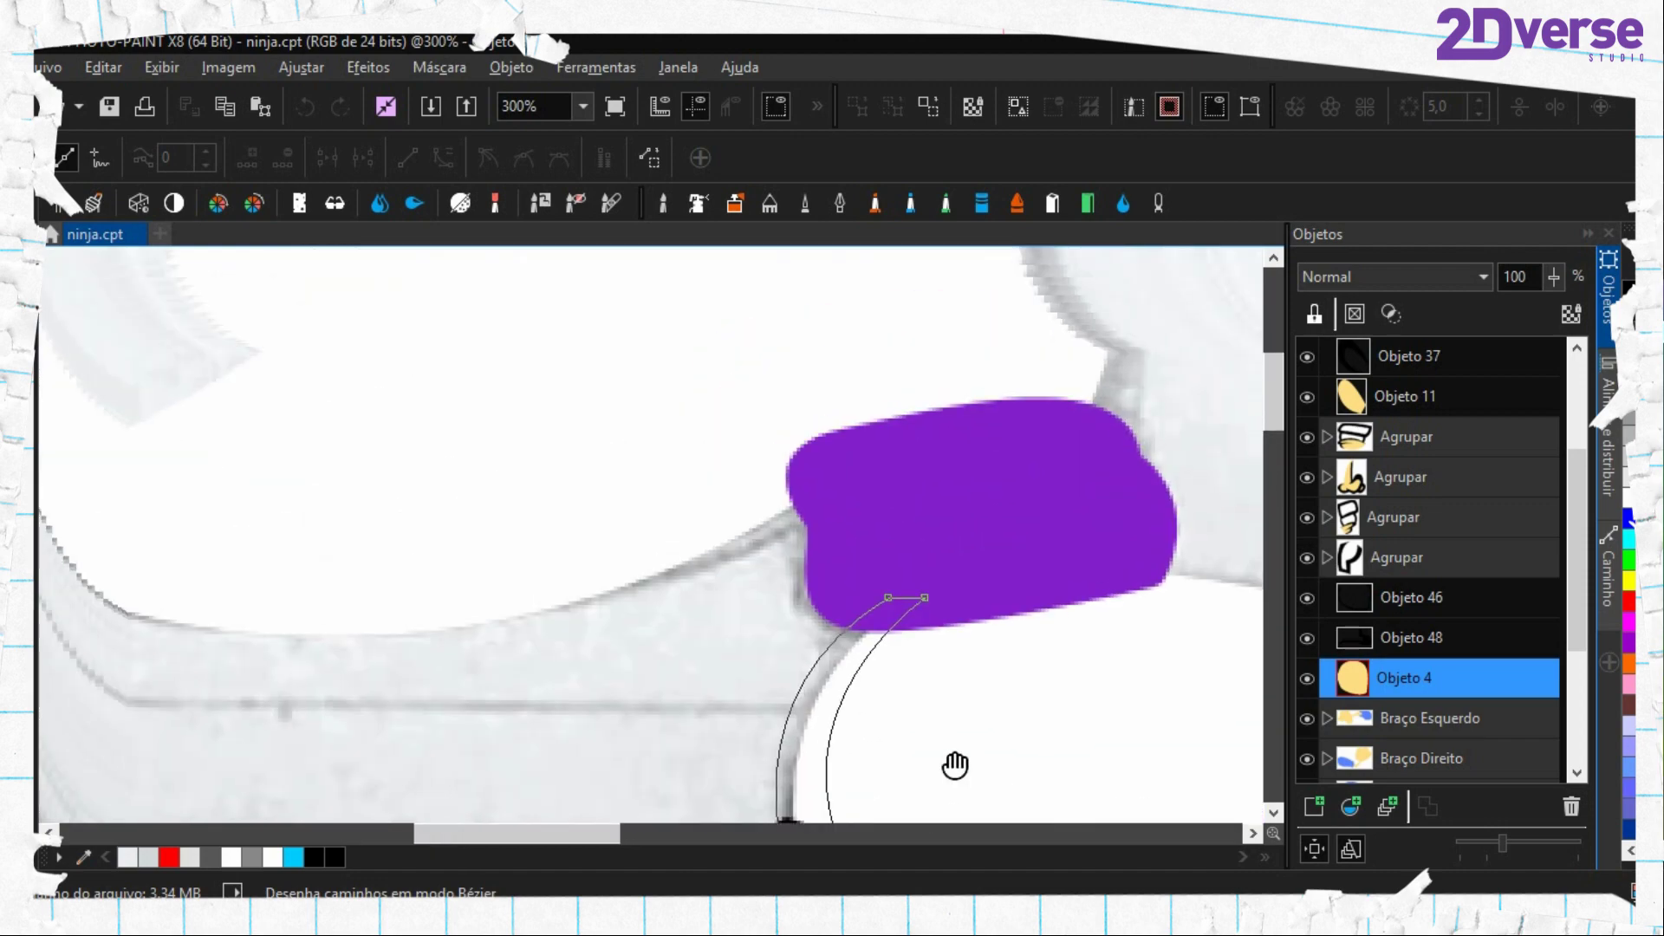
Convert the hair outline to a mask and ink the rear and front hair edges above the headband in black
scroll(609, 613, "down", 3)
scroll(746, 610, "up", 2)
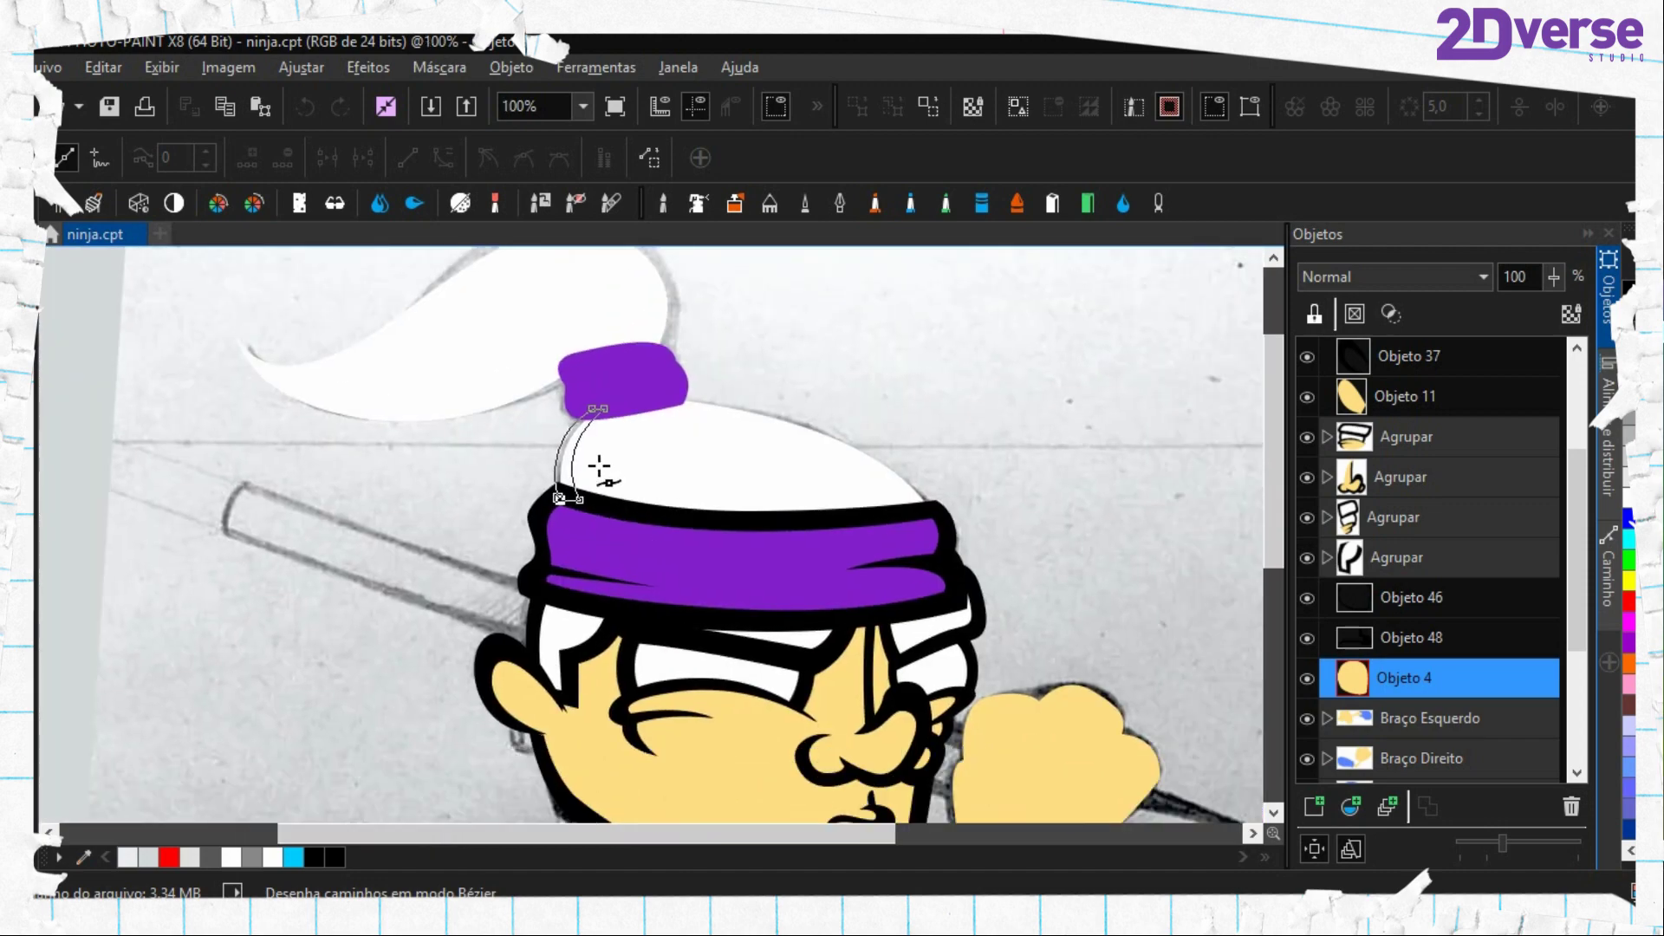
scroll(424, 584, "up", 2)
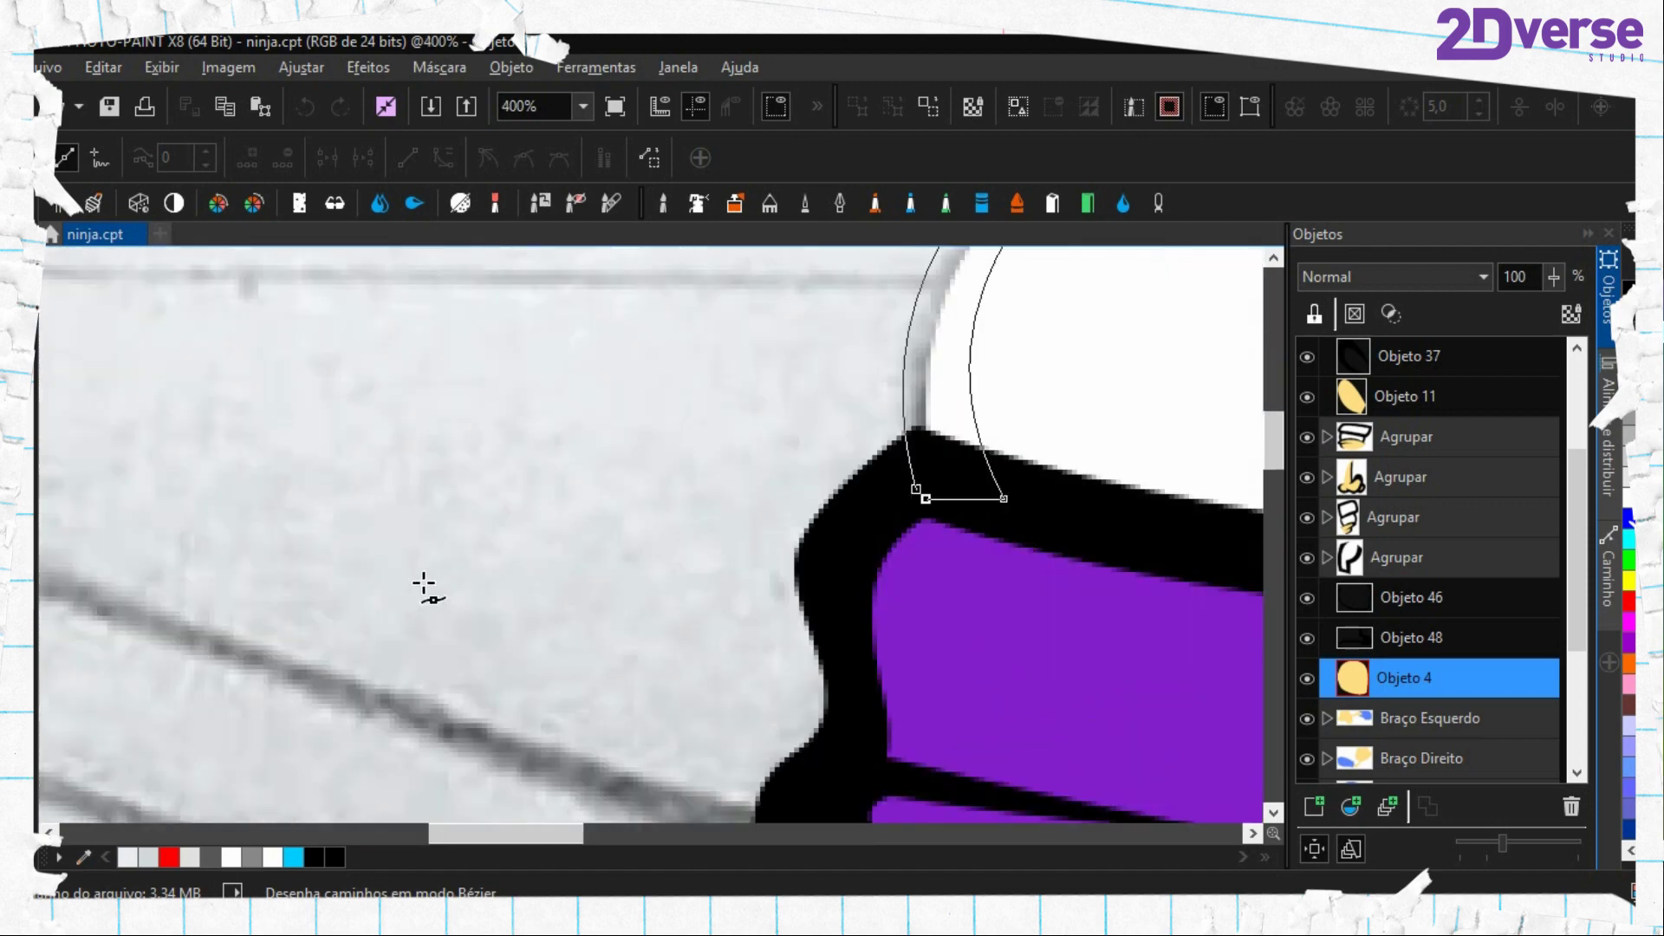
left_click_drag(1001, 532, 674, 604)
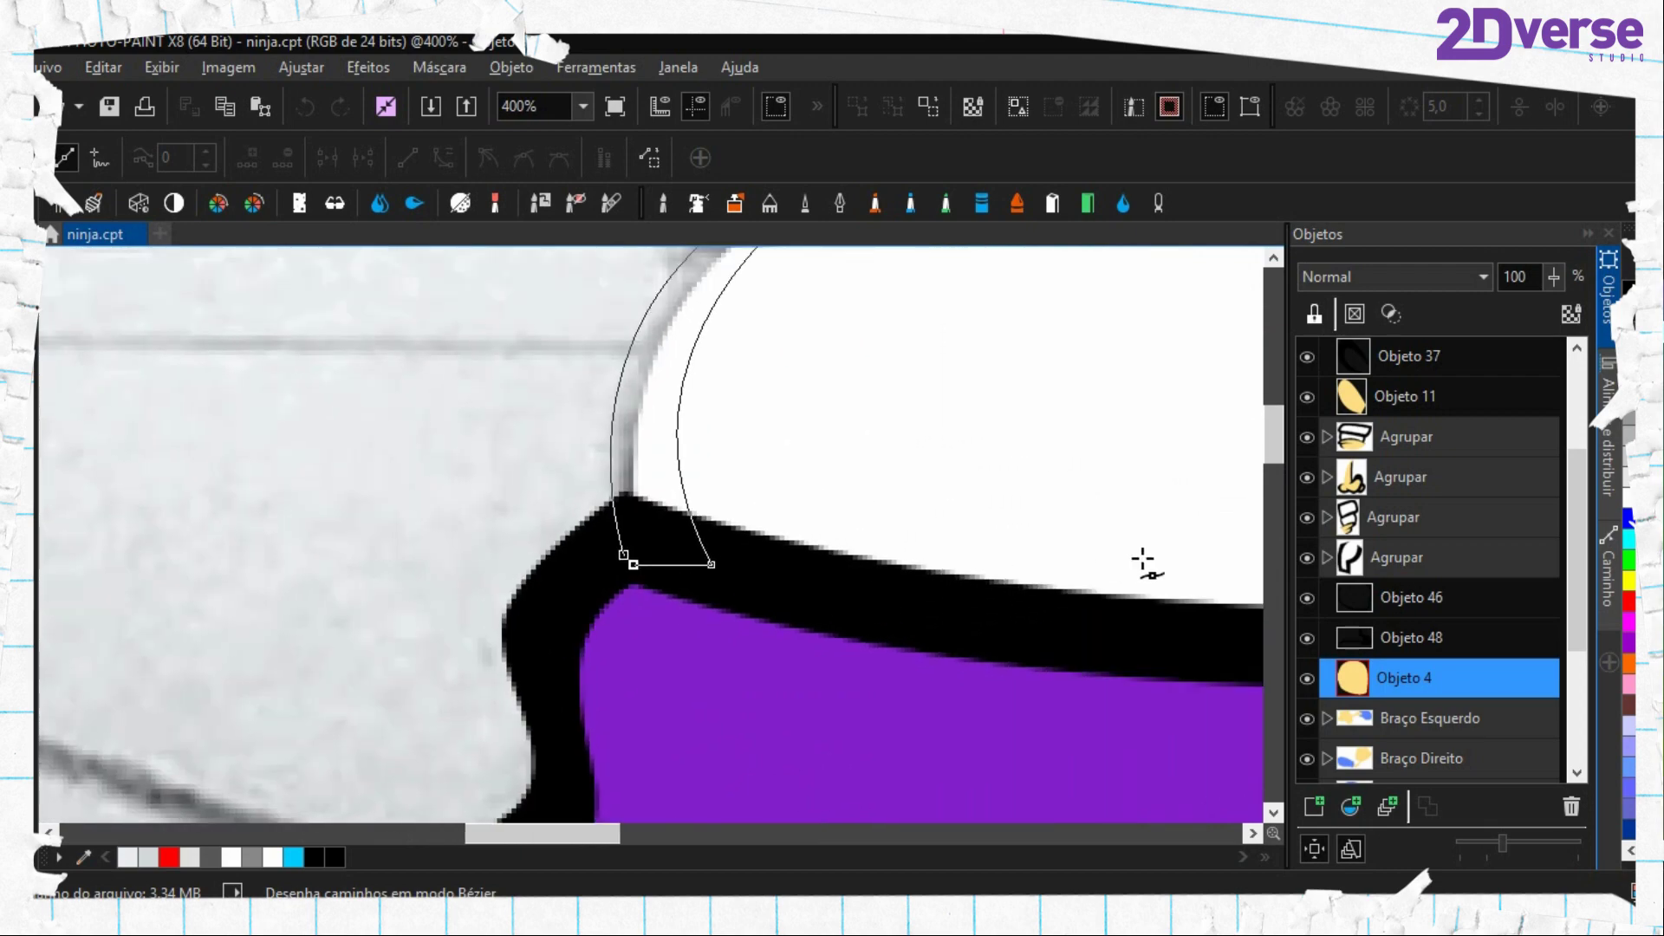
key("ctrl+shift+m")
left_click(1372, 608)
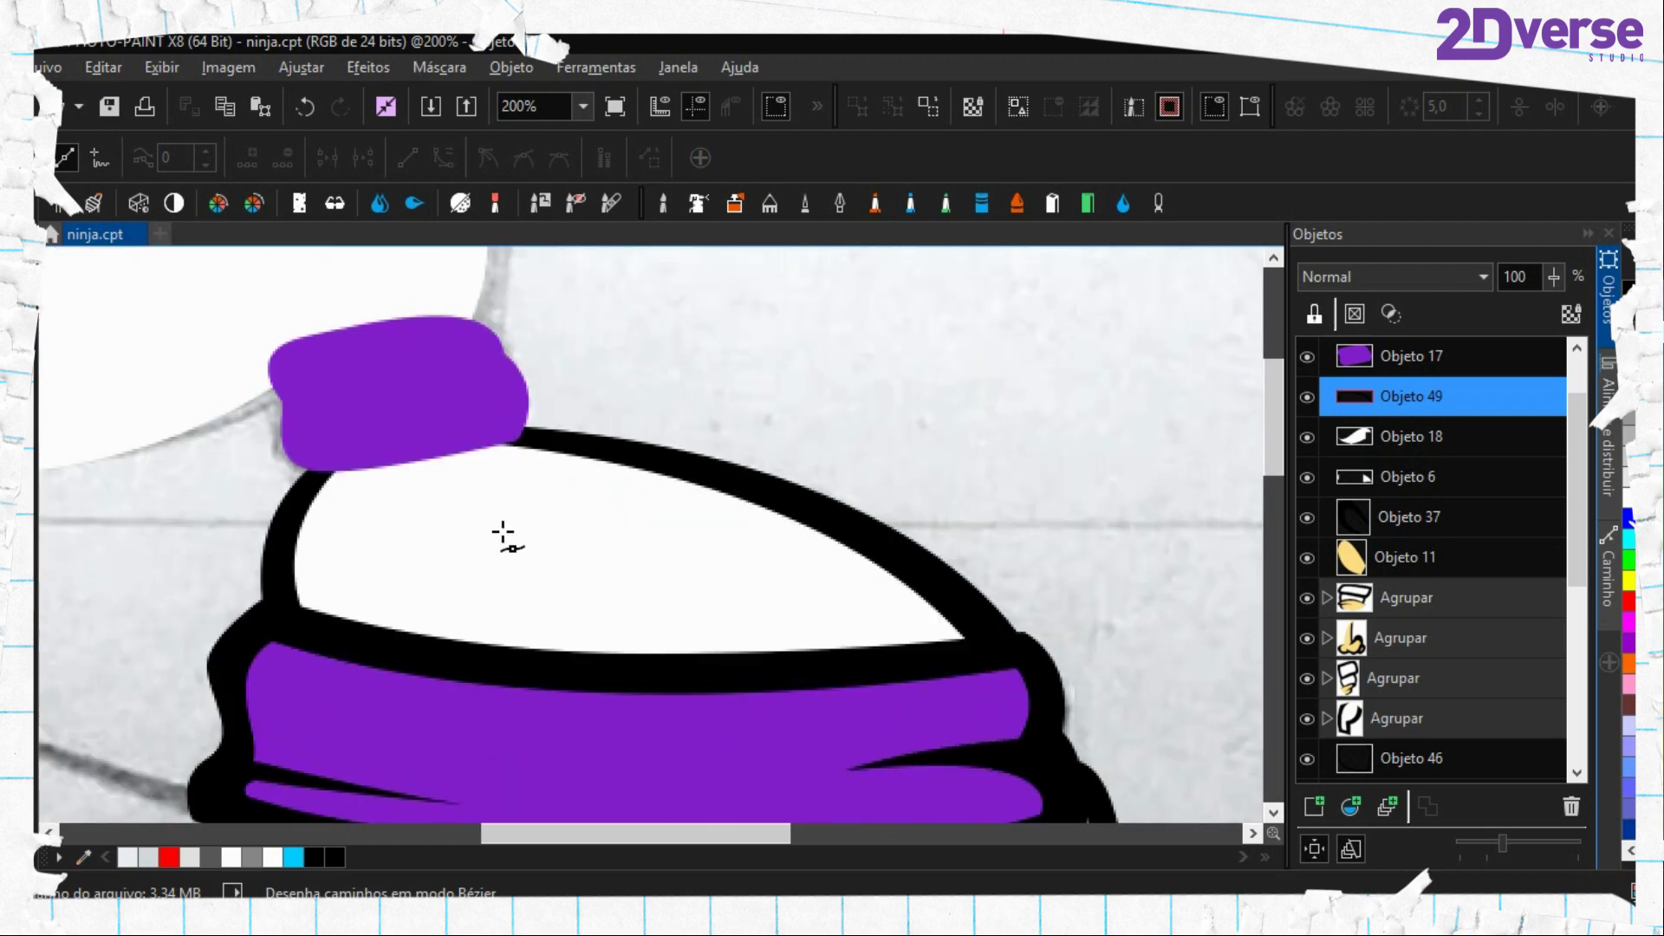
Trace the outer contour of the purple hair tie with a closed Bézier path slightly outside its fill
scroll(505, 534, "up", 1)
left_click(312, 635)
left_click_drag(678, 575, 733, 510)
left_click(651, 441)
left_click_drag(527, 364, 437, 376)
left_click_drag(260, 466, 261, 511)
left_click(286, 536)
left_click_drag(301, 623, 326, 667)
left_click(312, 634)
Trace the hair tie's inner contours around a diagonal fold and place its black outline above the purple fill, Objeto 17
left_click_drag(507, 493, 533, 515)
left_click(626, 488)
left_click_drag(651, 565, 631, 600)
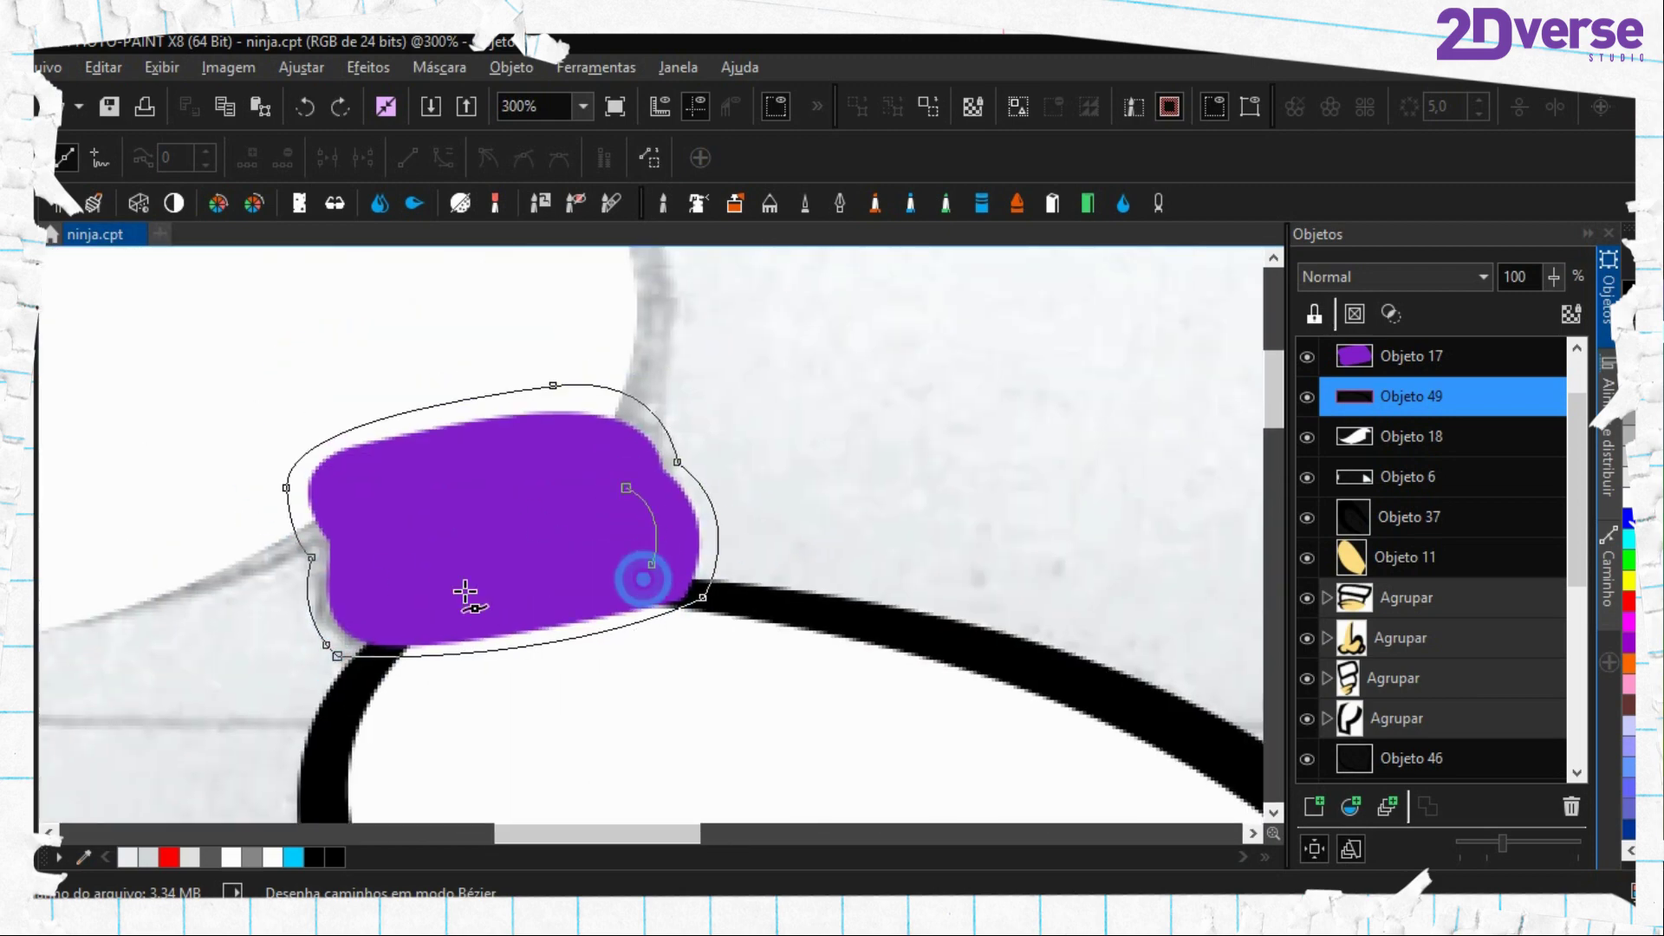
left_click_drag(385, 608, 299, 611)
left_click_drag(553, 444, 596, 430)
left_click(458, 440)
left_click_drag(1381, 396, 1378, 372)
scroll(605, 427, "down", 3)
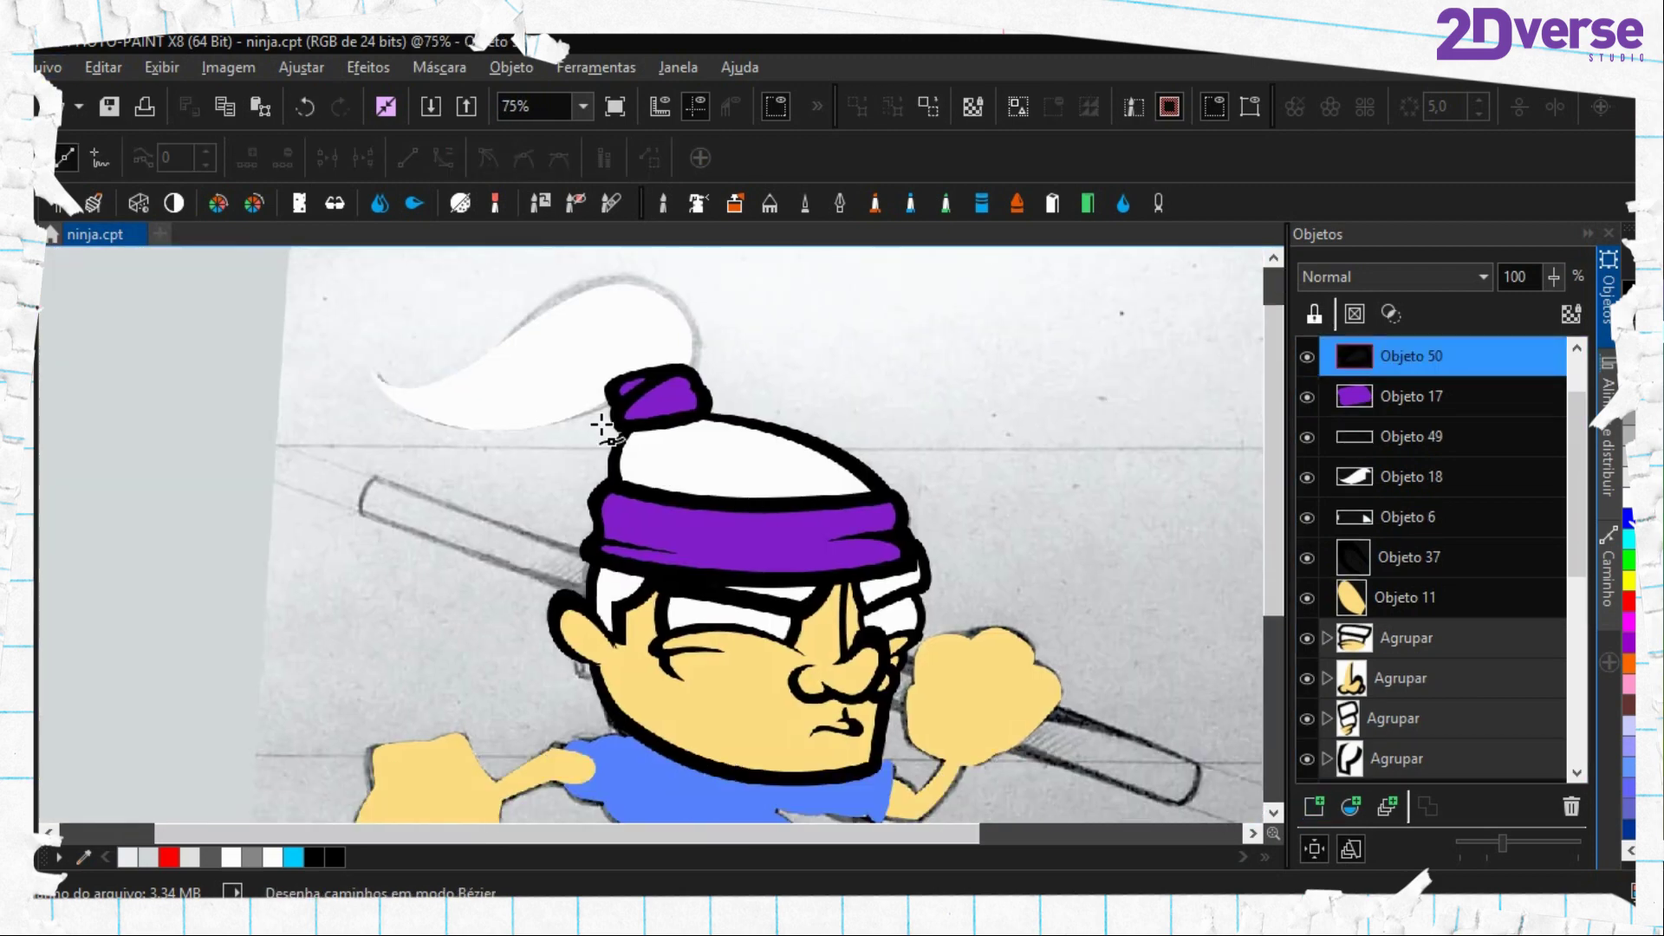
Trace the outer contour of the white ponytail from the hair tie around its pointed tip and back
scroll(606, 427, "up", 2)
left_click(951, 638)
left_click_drag(991, 476, 977, 416)
left_click_drag(606, 412, 546, 468)
left_click_drag(384, 525, 479, 579)
left_click(972, 537)
left_click(990, 482)
Trace the ponytail's inner contour and ink the area between both contours in black on a new object
left_click_drag(319, 491, 133, 271)
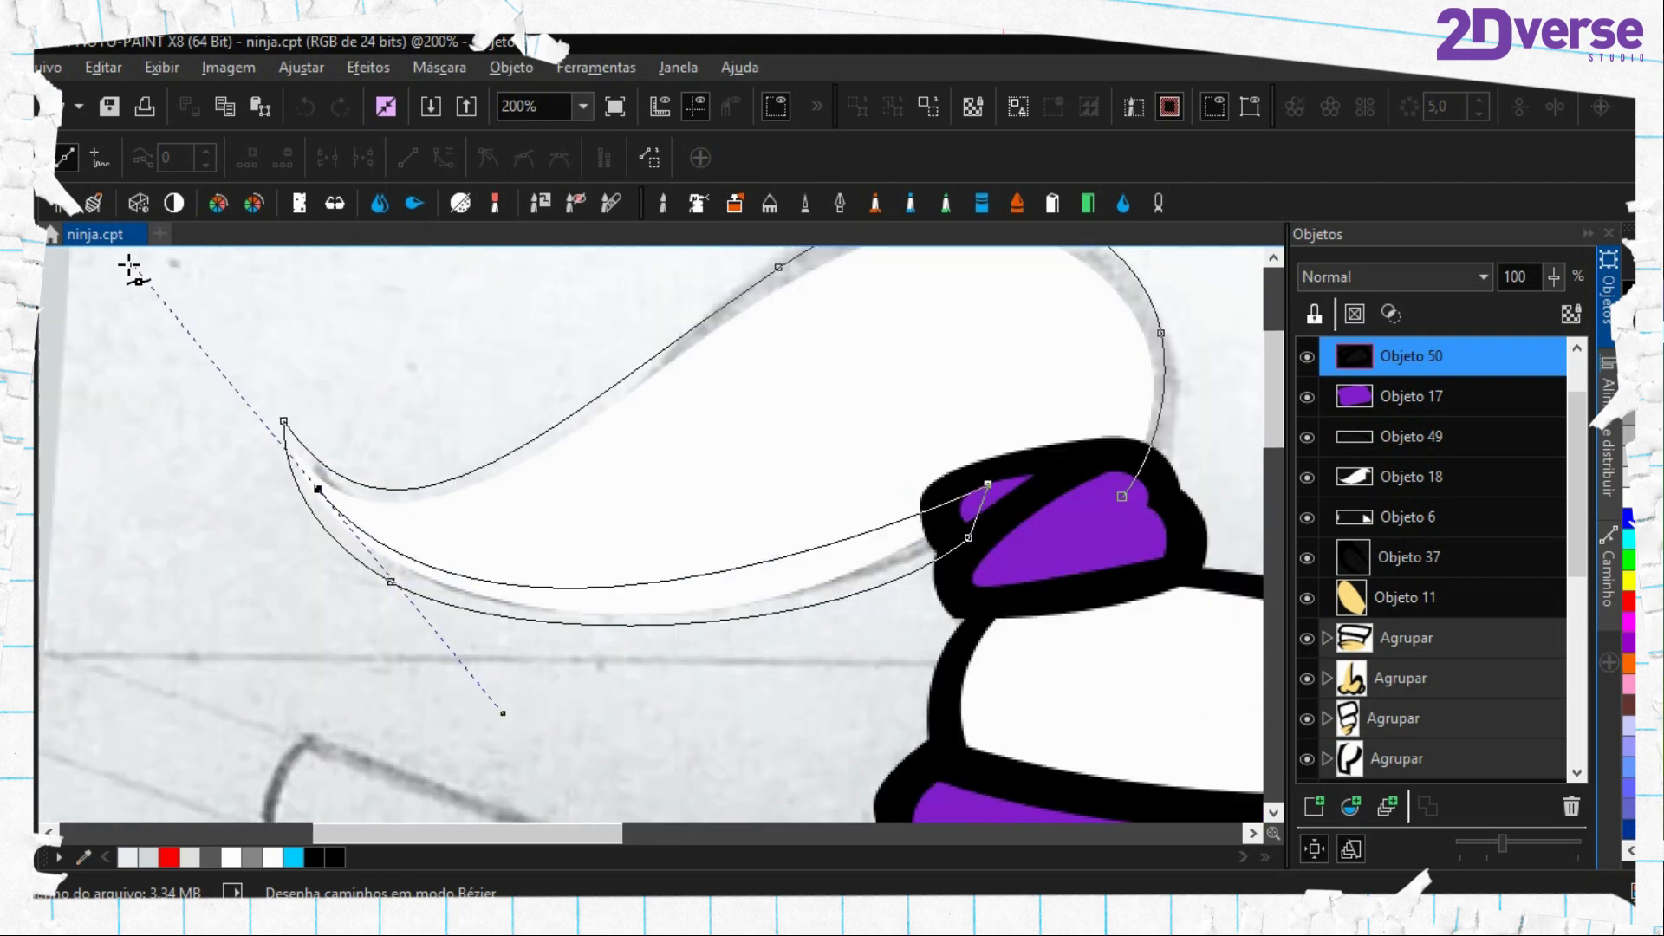
key("ctrl+z")
left_click_drag(675, 590, 494, 606)
left_click_drag(328, 495, 288, 442)
scroll(502, 520, "up", 1)
left_click_drag(380, 560, 502, 493)
left_click_drag(636, 360, 730, 317)
left_click_drag(870, 561, 817, 772)
left_click(883, 579)
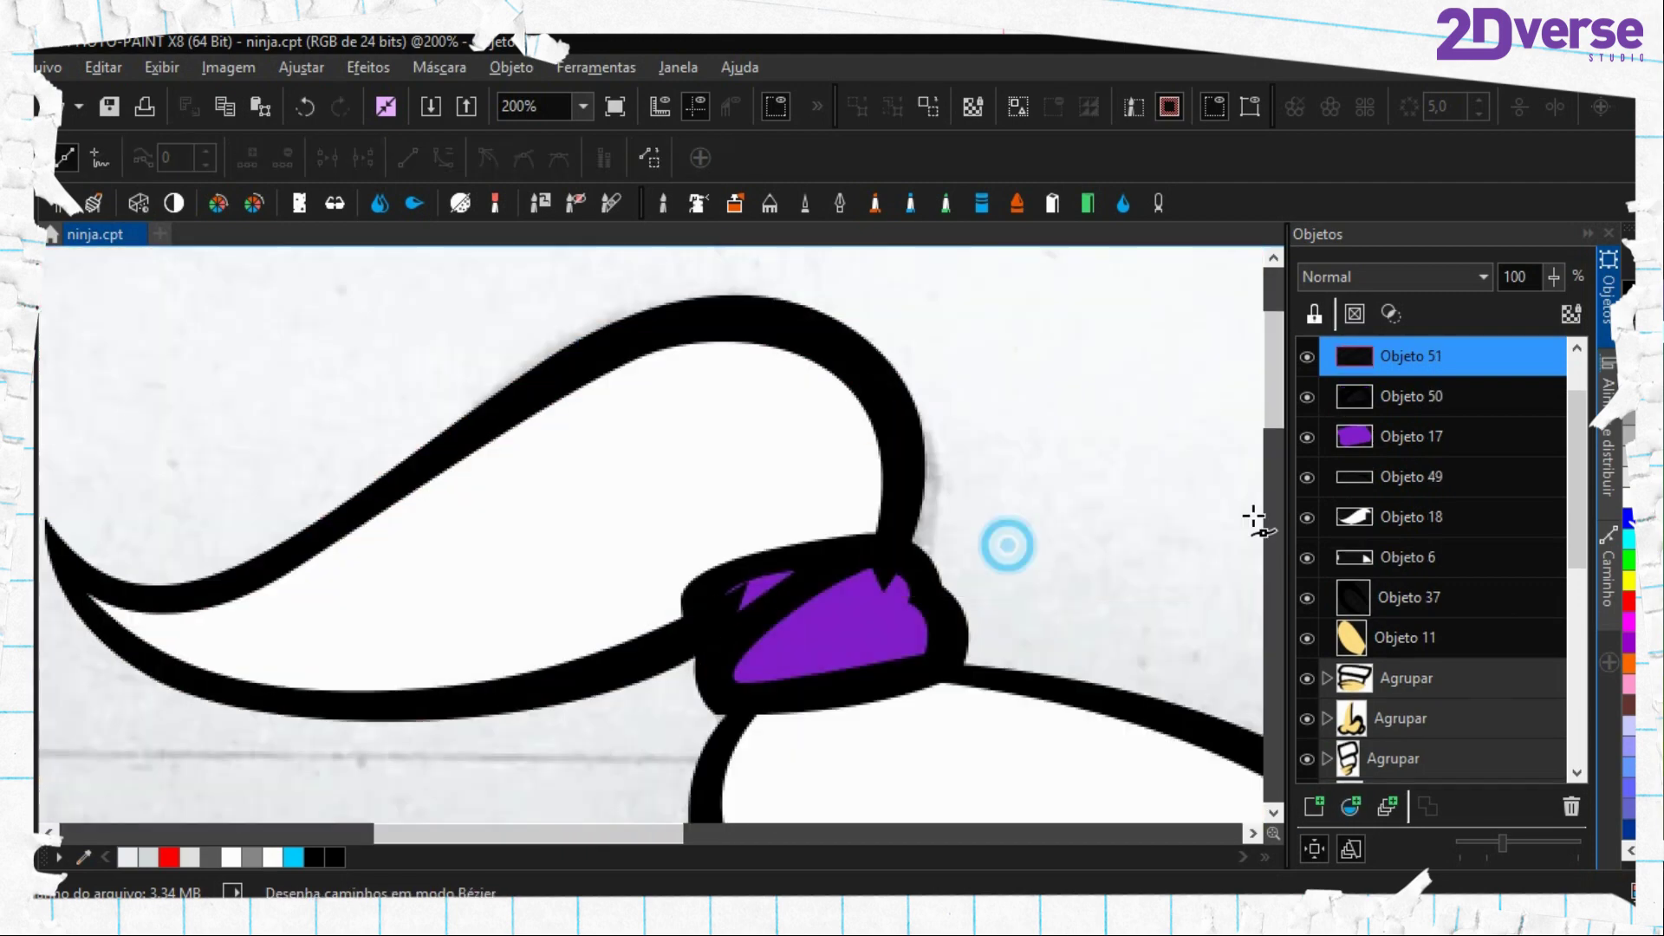
Group the hair and hair tie outlines with their fills in the object list
left_click(1391, 436)
left_click(1377, 476, "shift")
key("ctrl+g")
key("ctrl+g")
scroll(598, 512, "down", 2)
scroll(518, 668, "up", 2)
scroll(1411, 550, "down", 4)
Select the blue sleeve fill, Objeto 9, inside Braço Esquerdo and hide the Corpo group
left_click(1327, 477)
left_click(1423, 476)
left_click(1306, 557)
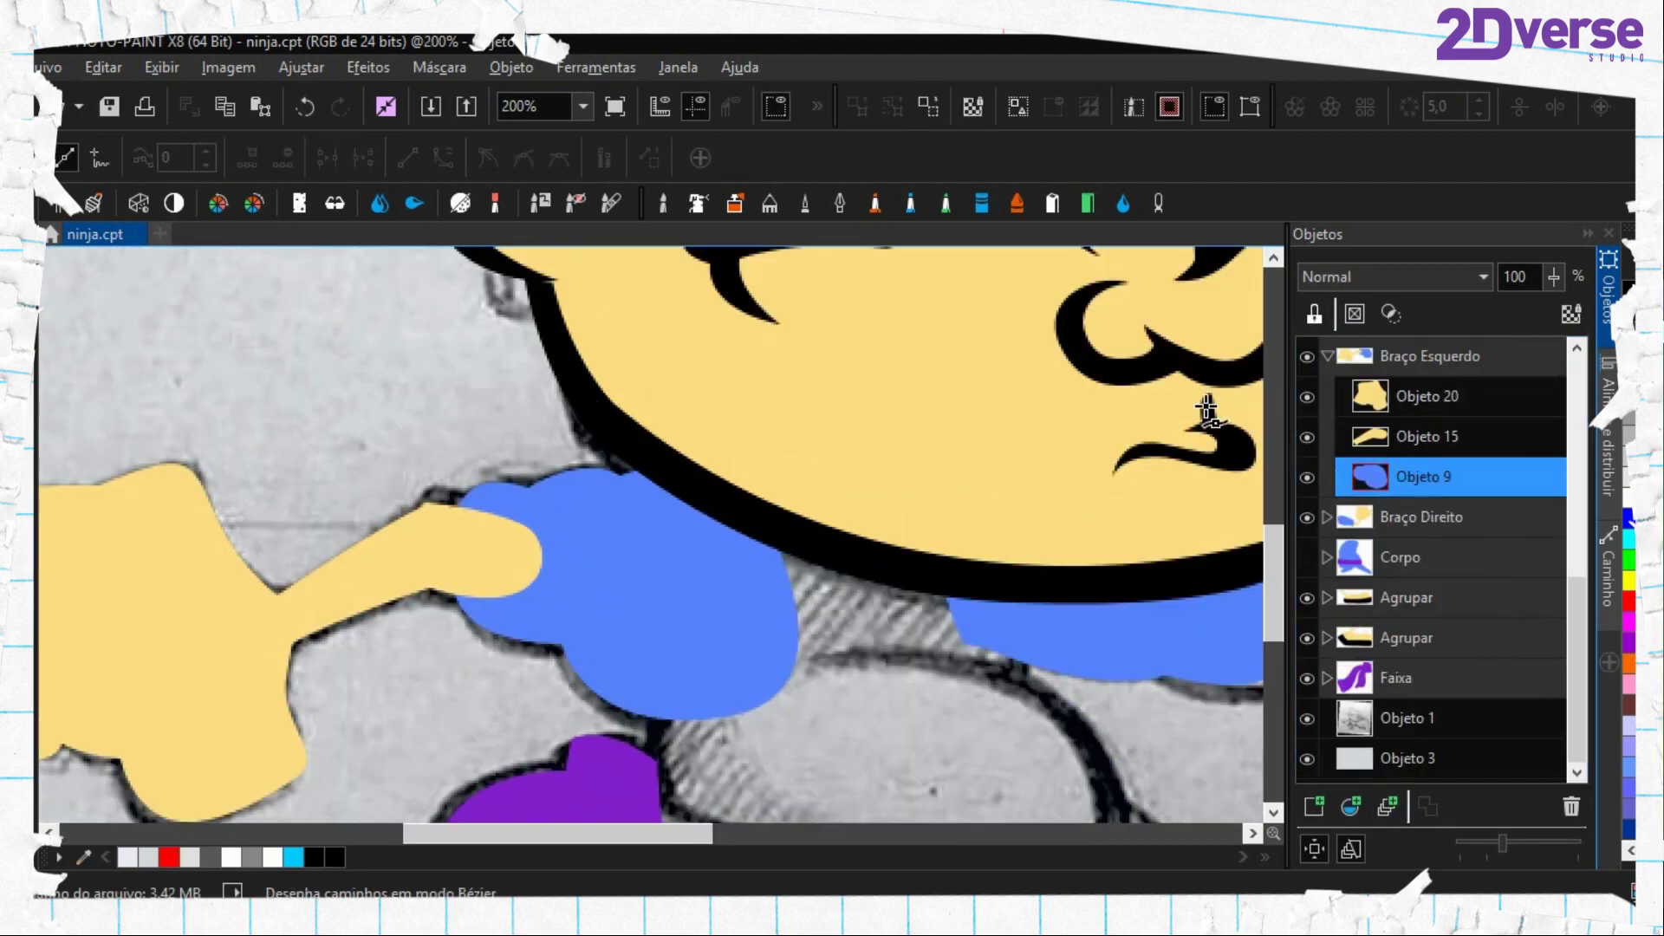
Ink the Braço Esquerdo sleeve and its folds in black on a new object and group it with the blue fill
left_click(819, 520)
left_click_drag(725, 528, 684, 550)
left_click_drag(658, 724, 723, 726)
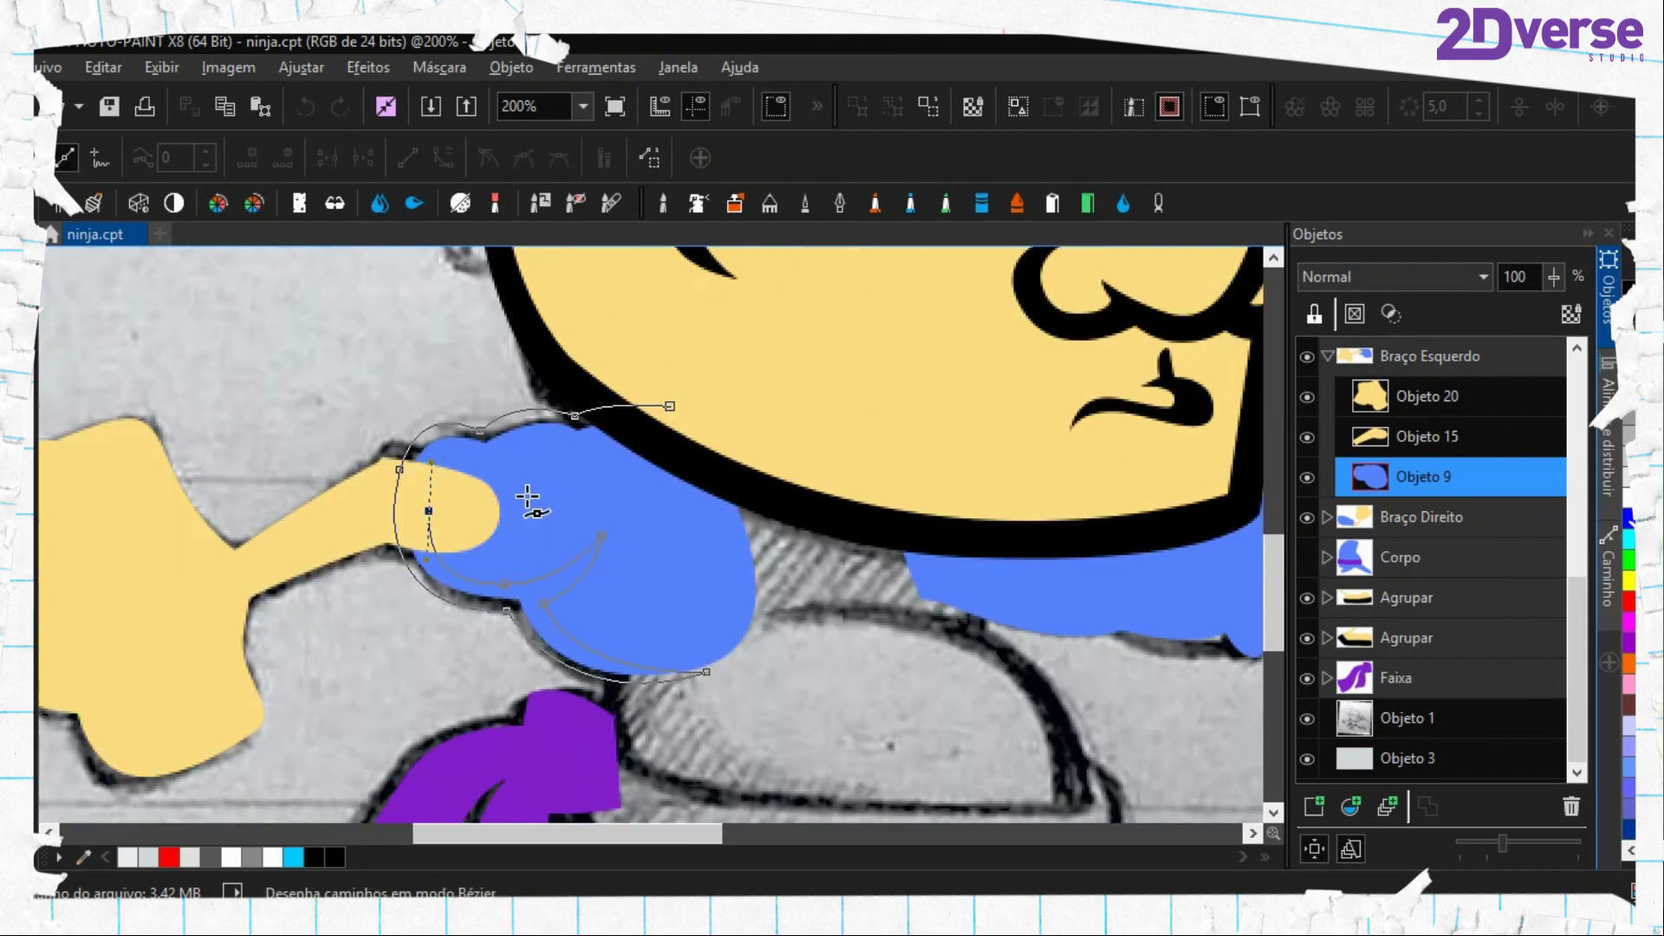
left_click(669, 405)
left_click(1313, 806)
left_click(650, 671)
key("ctrl+g")
Trace the Braço Direito sleeve, Objeto 10, with a closed Bézier outline that includes its cuff and lower folds
left_click(1327, 517)
left_click(1427, 597)
left_click(678, 509)
left_click_drag(765, 549, 758, 632)
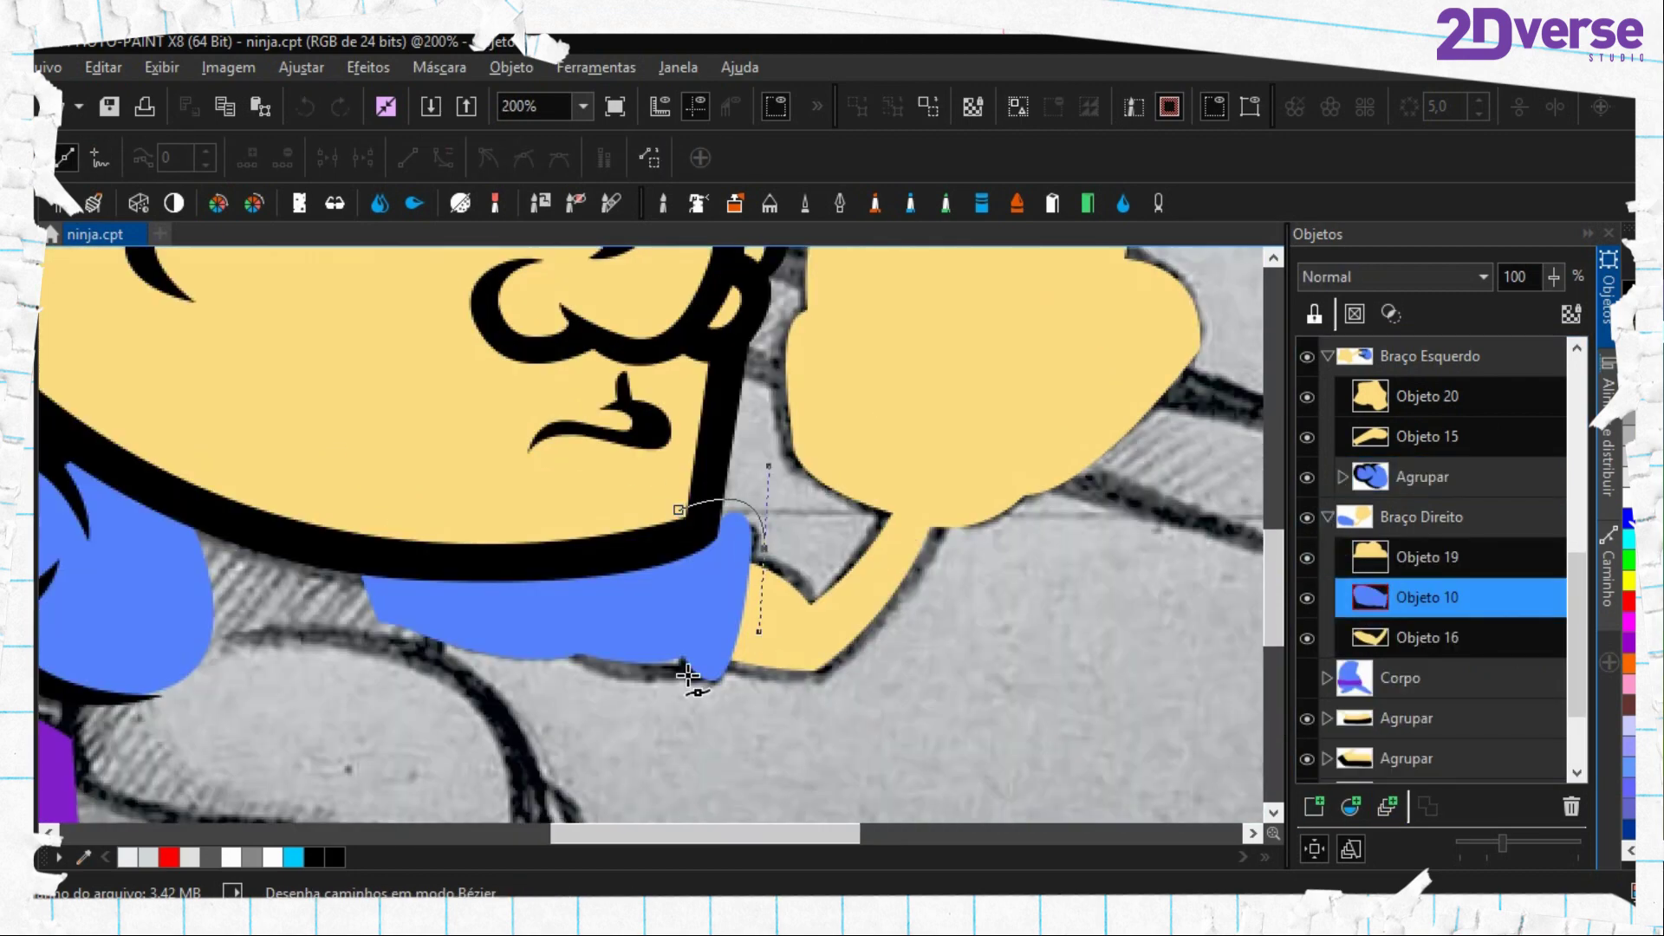
left_click(520, 603)
left_click(682, 591)
left_click(728, 621)
left_click(653, 509)
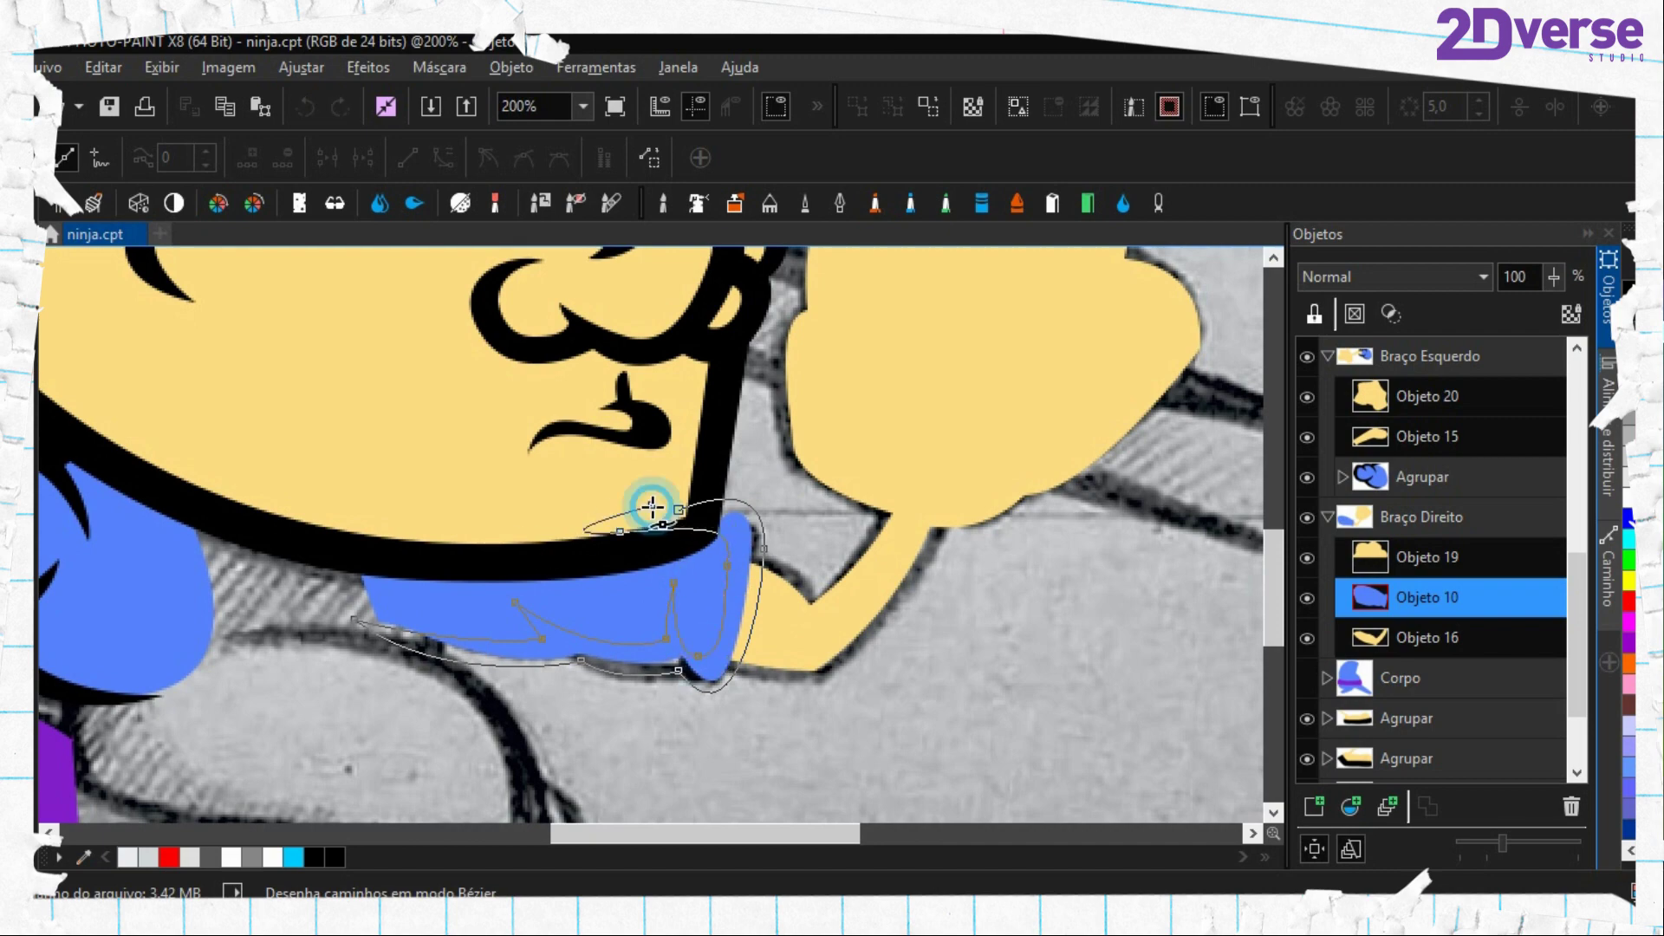
left_click(678, 510)
Convert the Braço Direito sleeve path to a mask and fill it black on a new object
left_click(649, 157)
left_click(1314, 807)
left_click(711, 676)
Show the Corpo group with Braço Direito moved below it, and hide Braço Direito and the Braço Esquerdo sleeve group
left_click(1327, 518)
left_click(1307, 557)
left_click_drag(1422, 517, 1415, 583)
left_click(1307, 558)
left_click(1307, 478)
Ink the blue torso, Objeto 7, with a black outline and belly fold, grouped with its fill
left_click(1326, 517)
left_click(1423, 597)
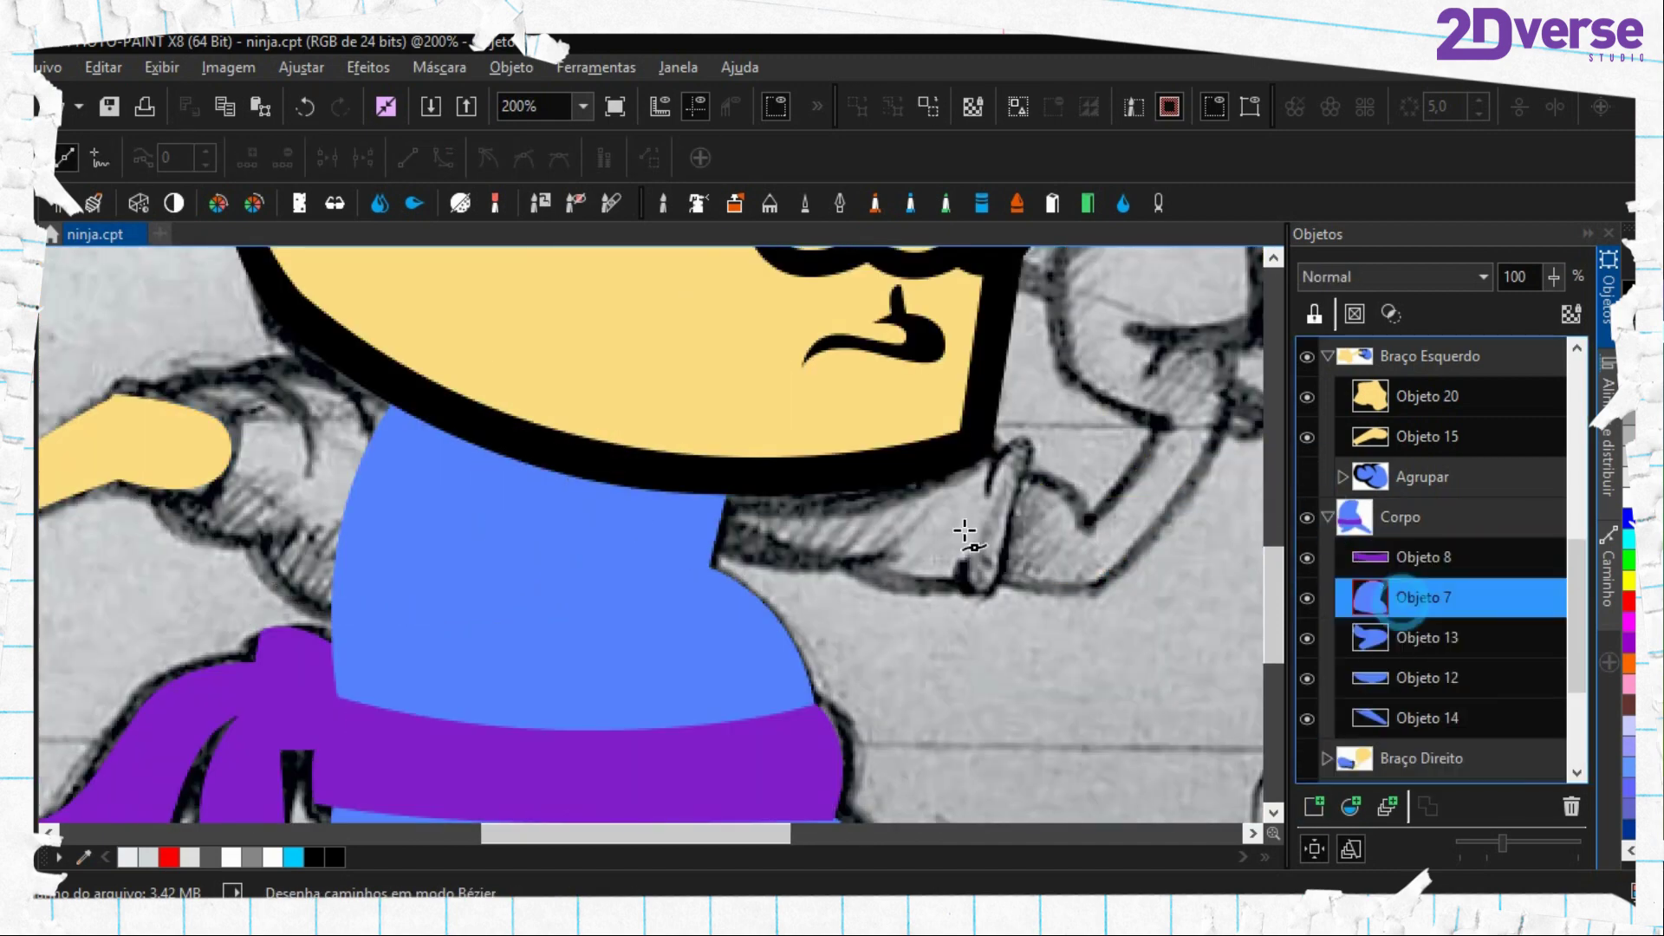
left_click(815, 312)
scroll(420, 513, "down", 1)
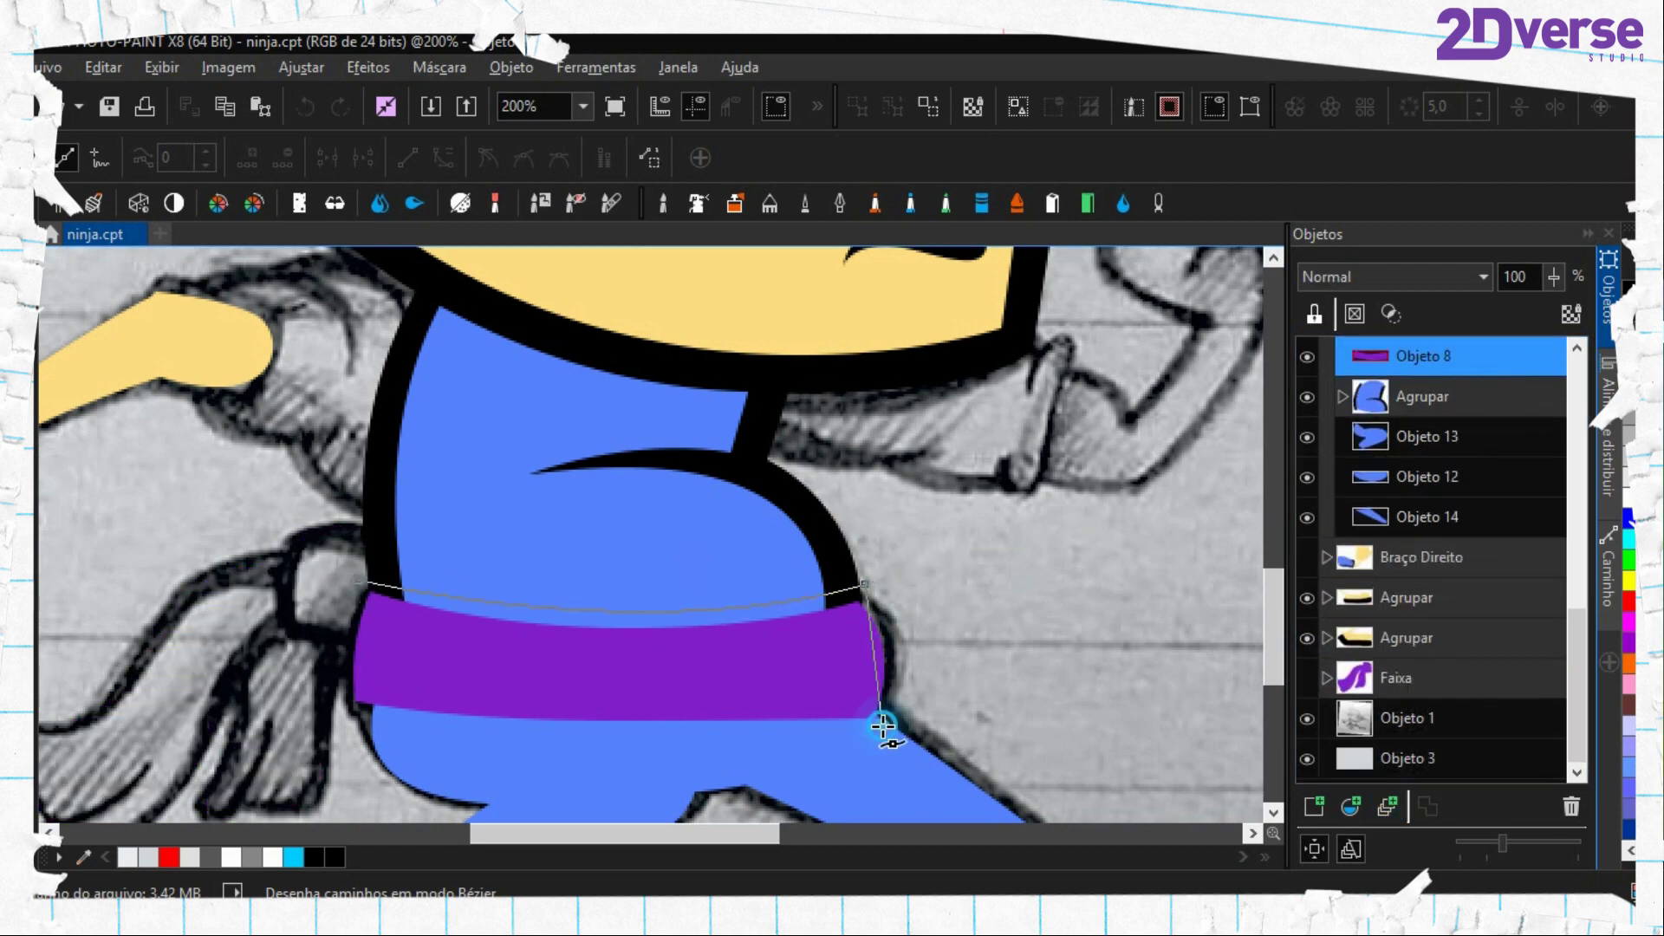
Trace the inner contour of the purple waist belt, Objeto 8, with a pointed fold for its black outline
left_click(375, 609)
left_click_drag(853, 615, 1055, 564)
left_click(375, 608)
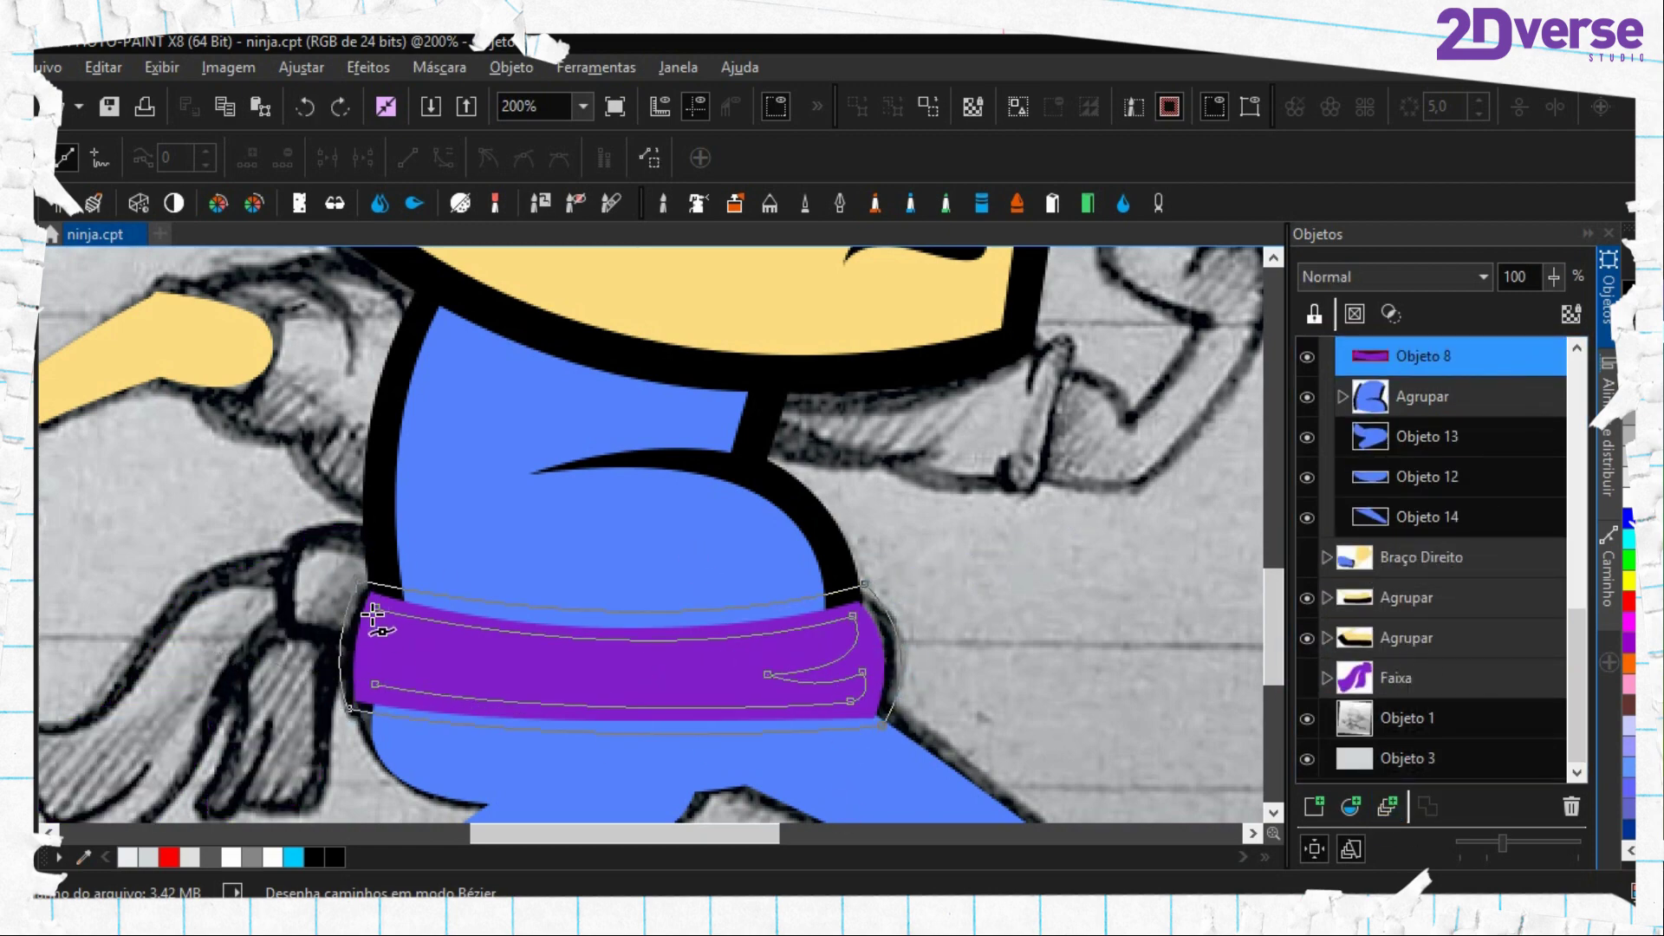
Outline the bent leg, Objeto 13, in black while the other leg, Objeto 14, is hidden
left_click(1307, 518)
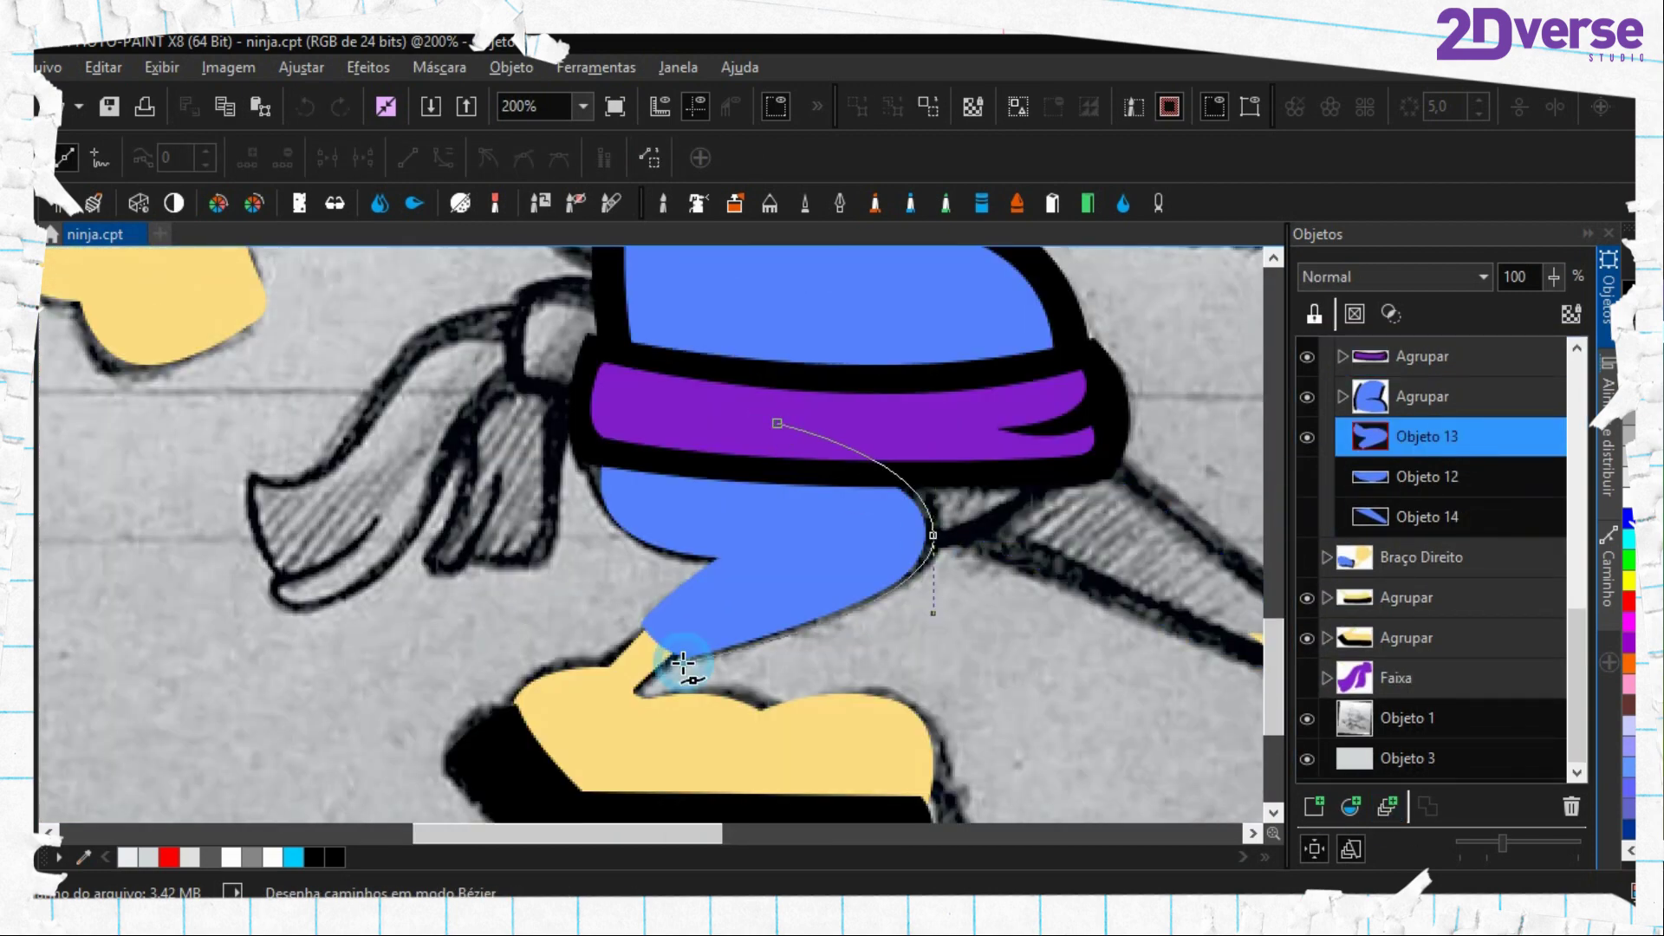
scroll(624, 638, "up", 3)
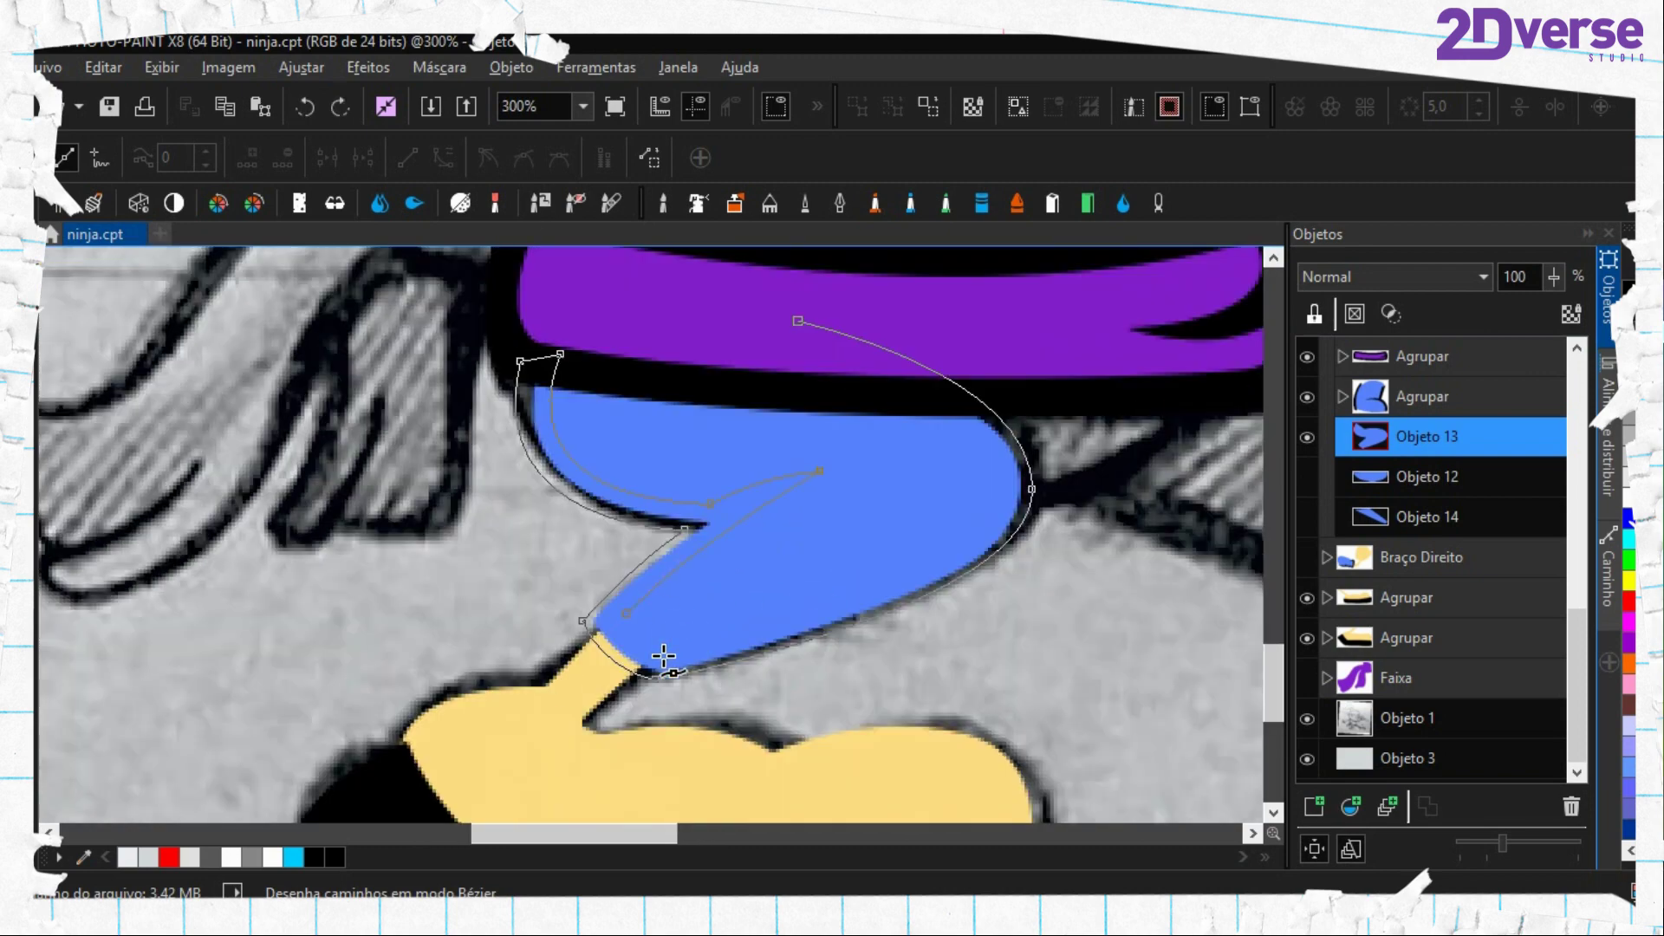
left_click(1310, 517)
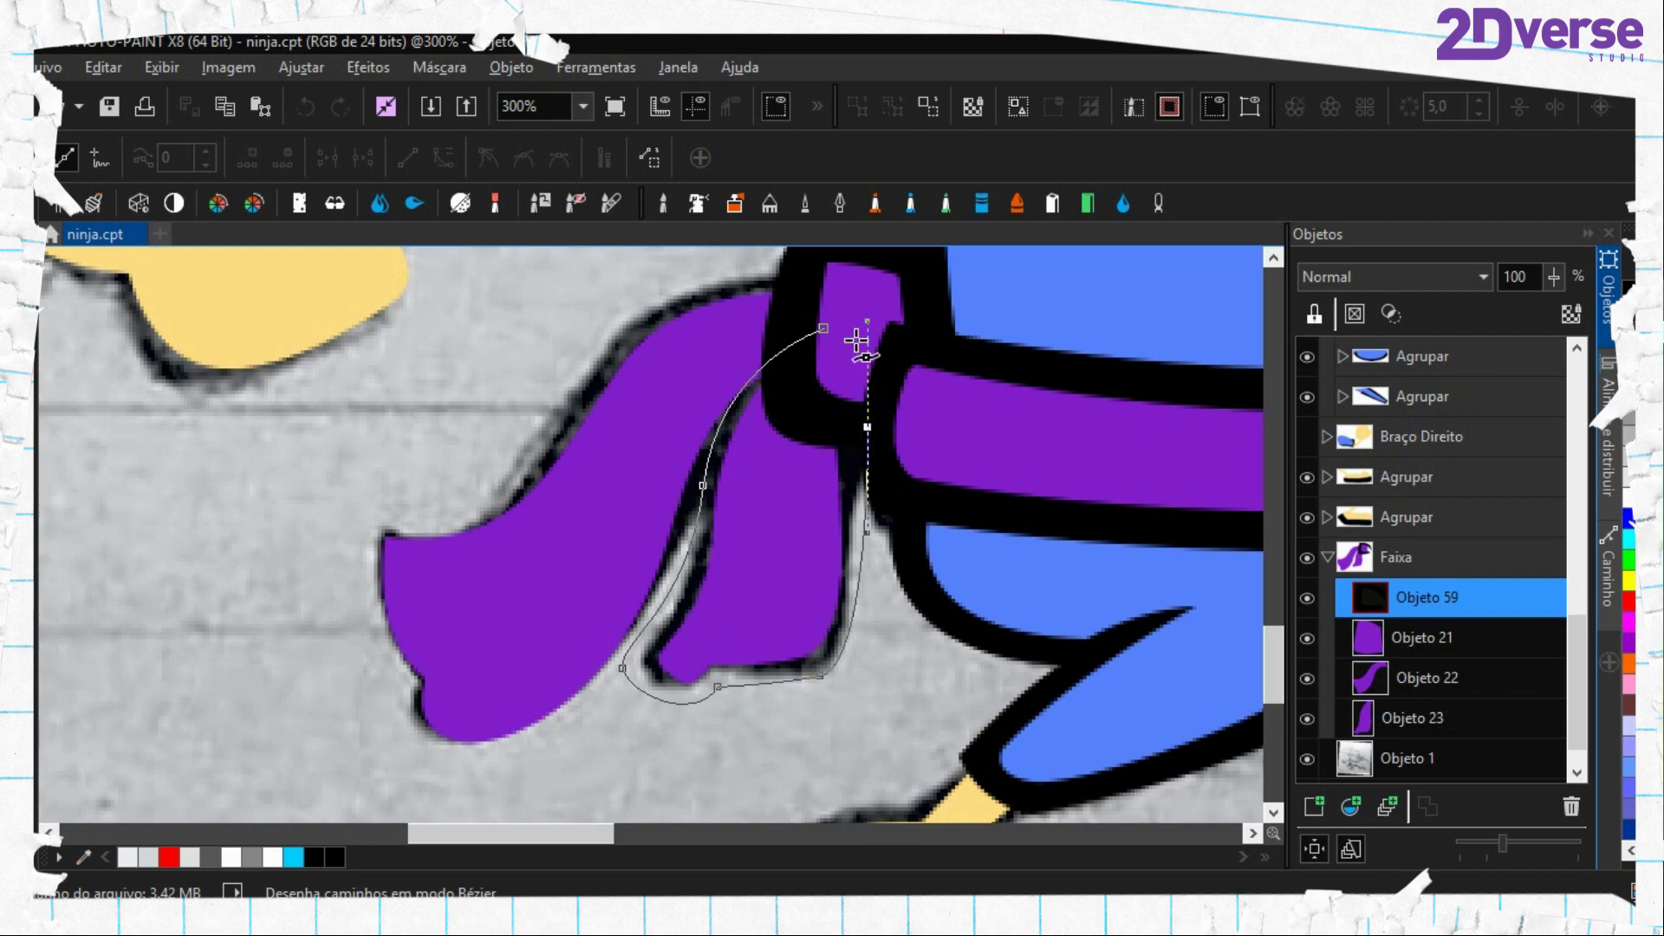
Outline the hanging sash tails in the Faixa group and the bent leg's foot in black
left_click(760, 617)
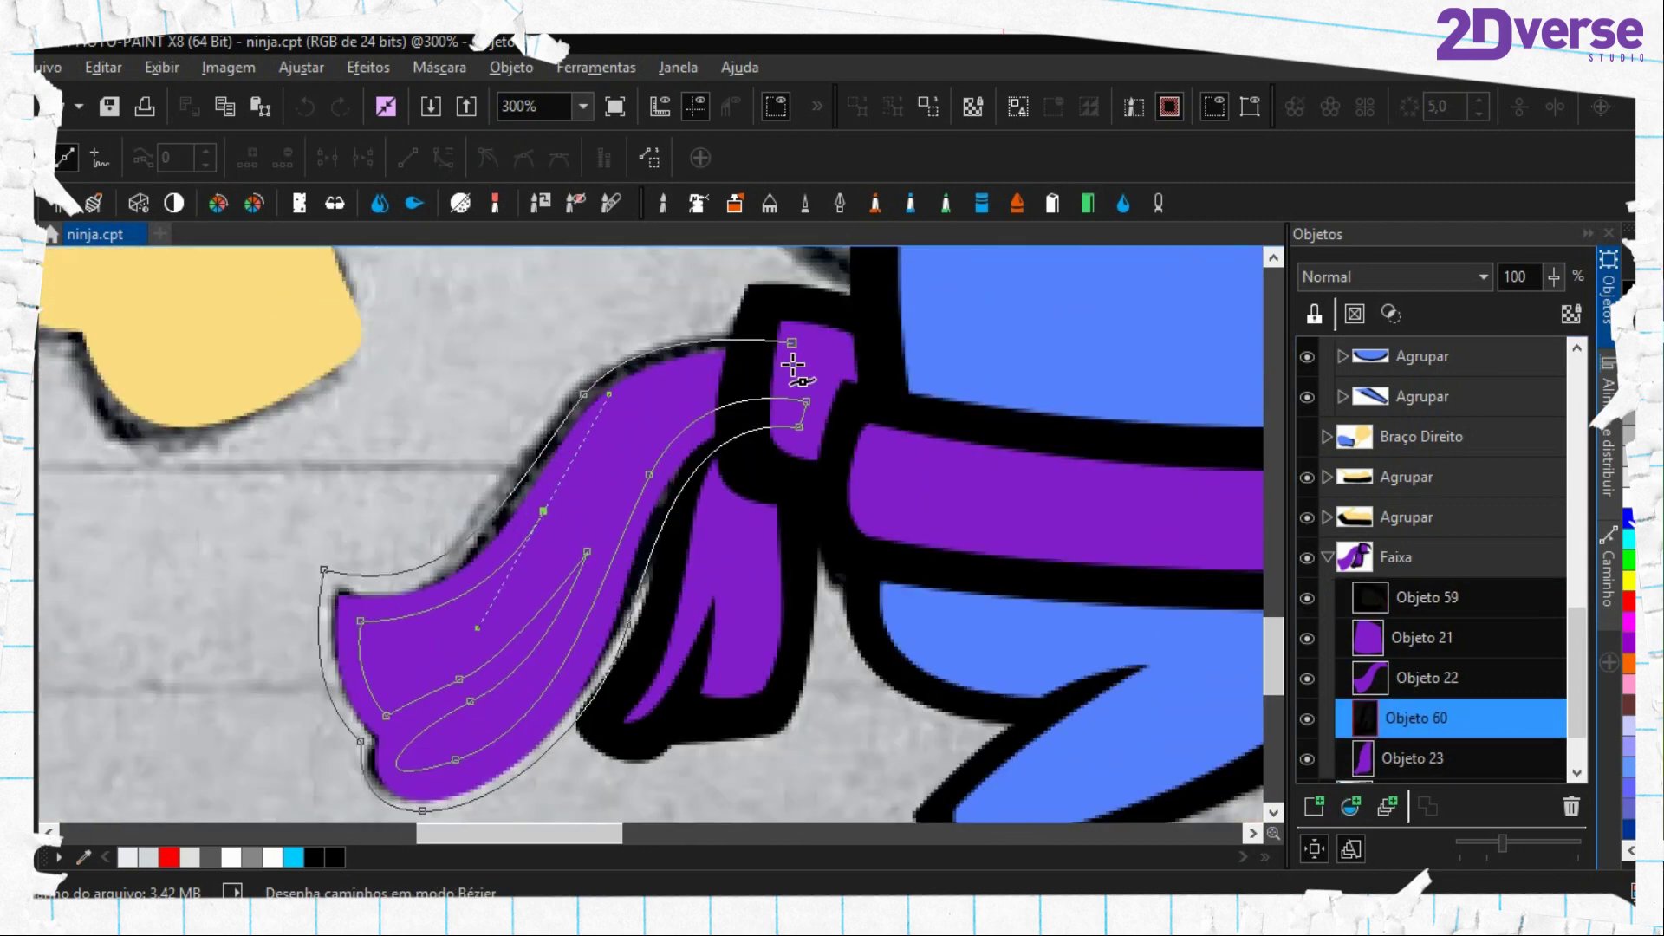
right_click(624, 582)
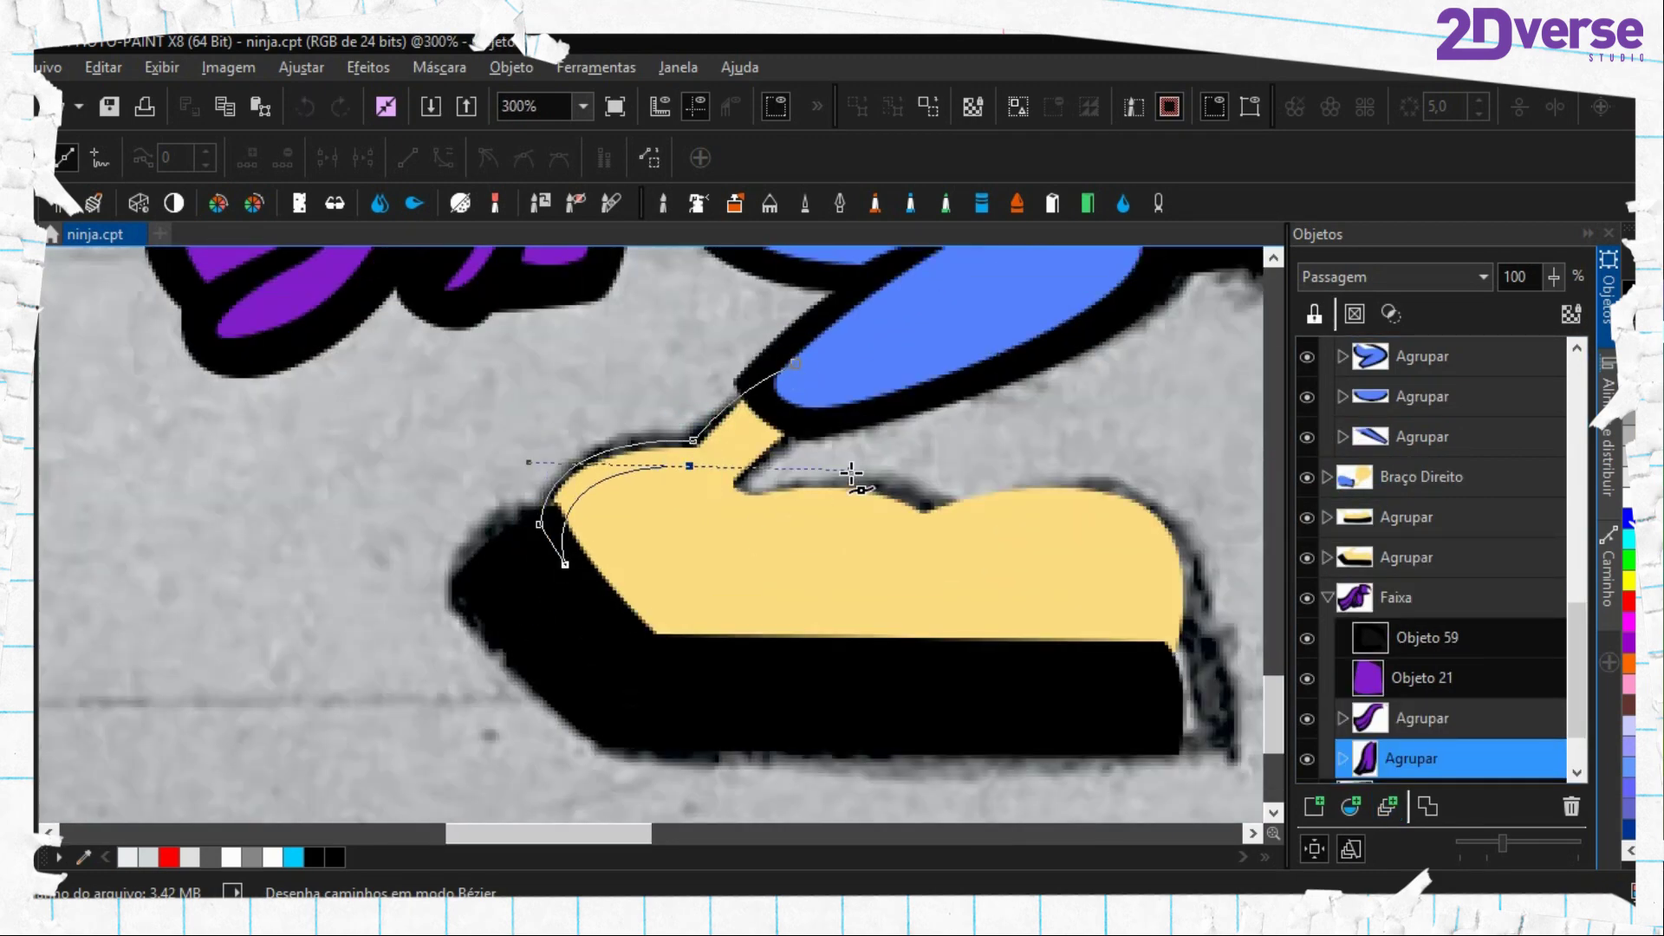
left_click(862, 513)
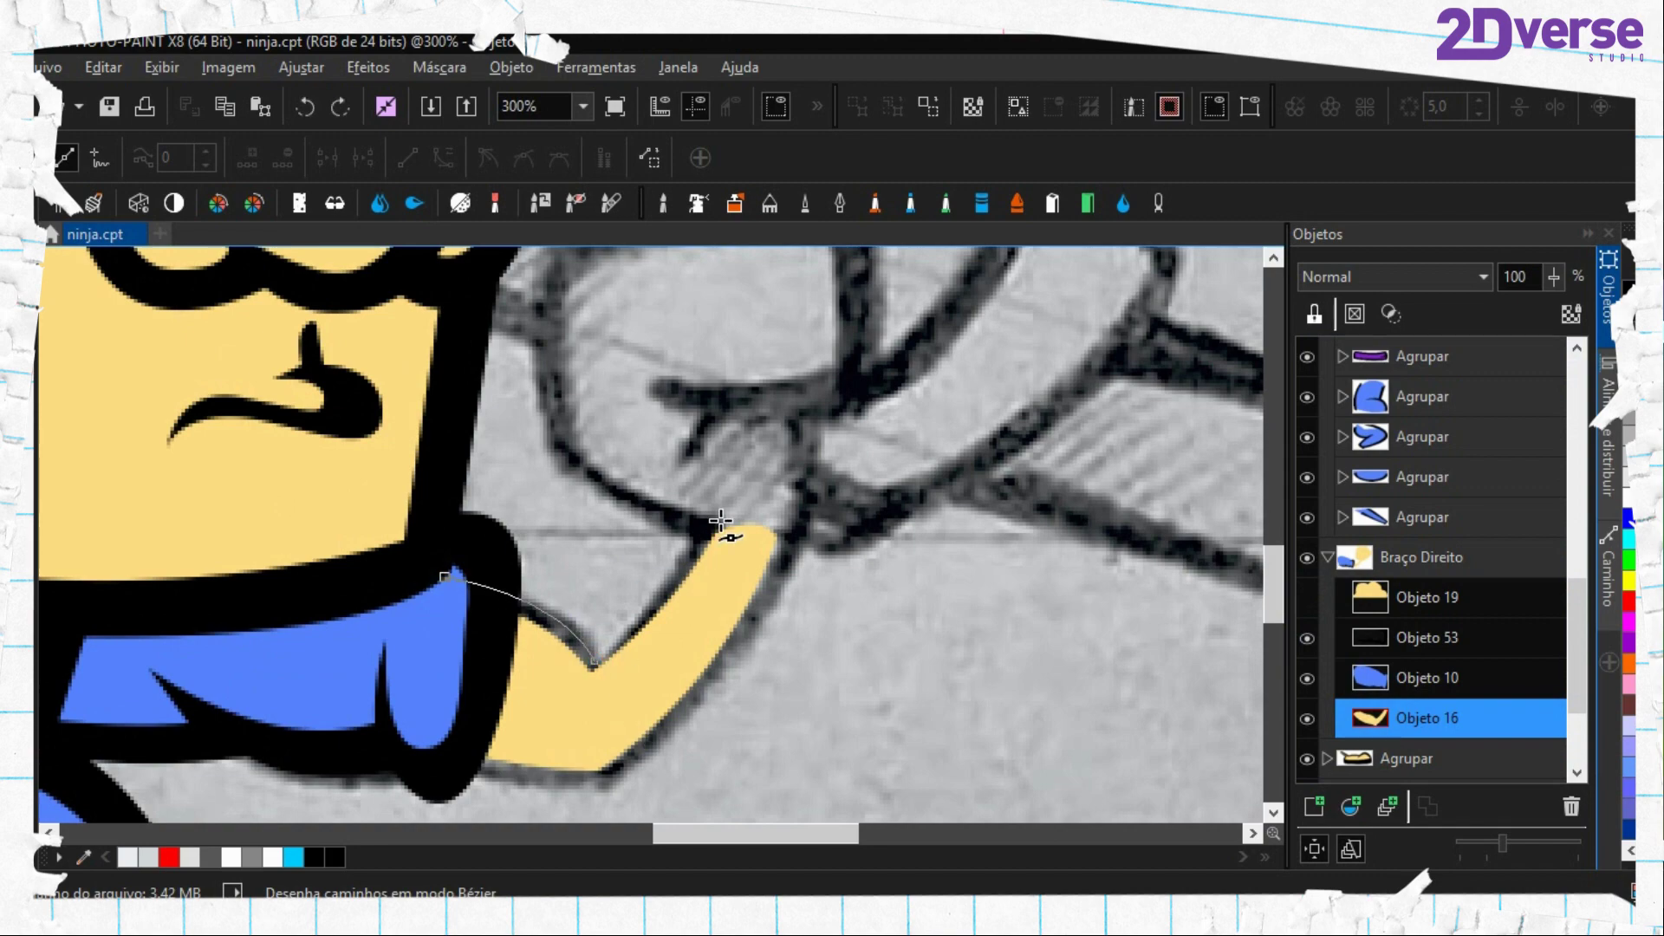
Outline both forearms, Objeto 16 and Objeto 15, in black with closed Bézier contours
left_click_drag(593, 663, 600, 712)
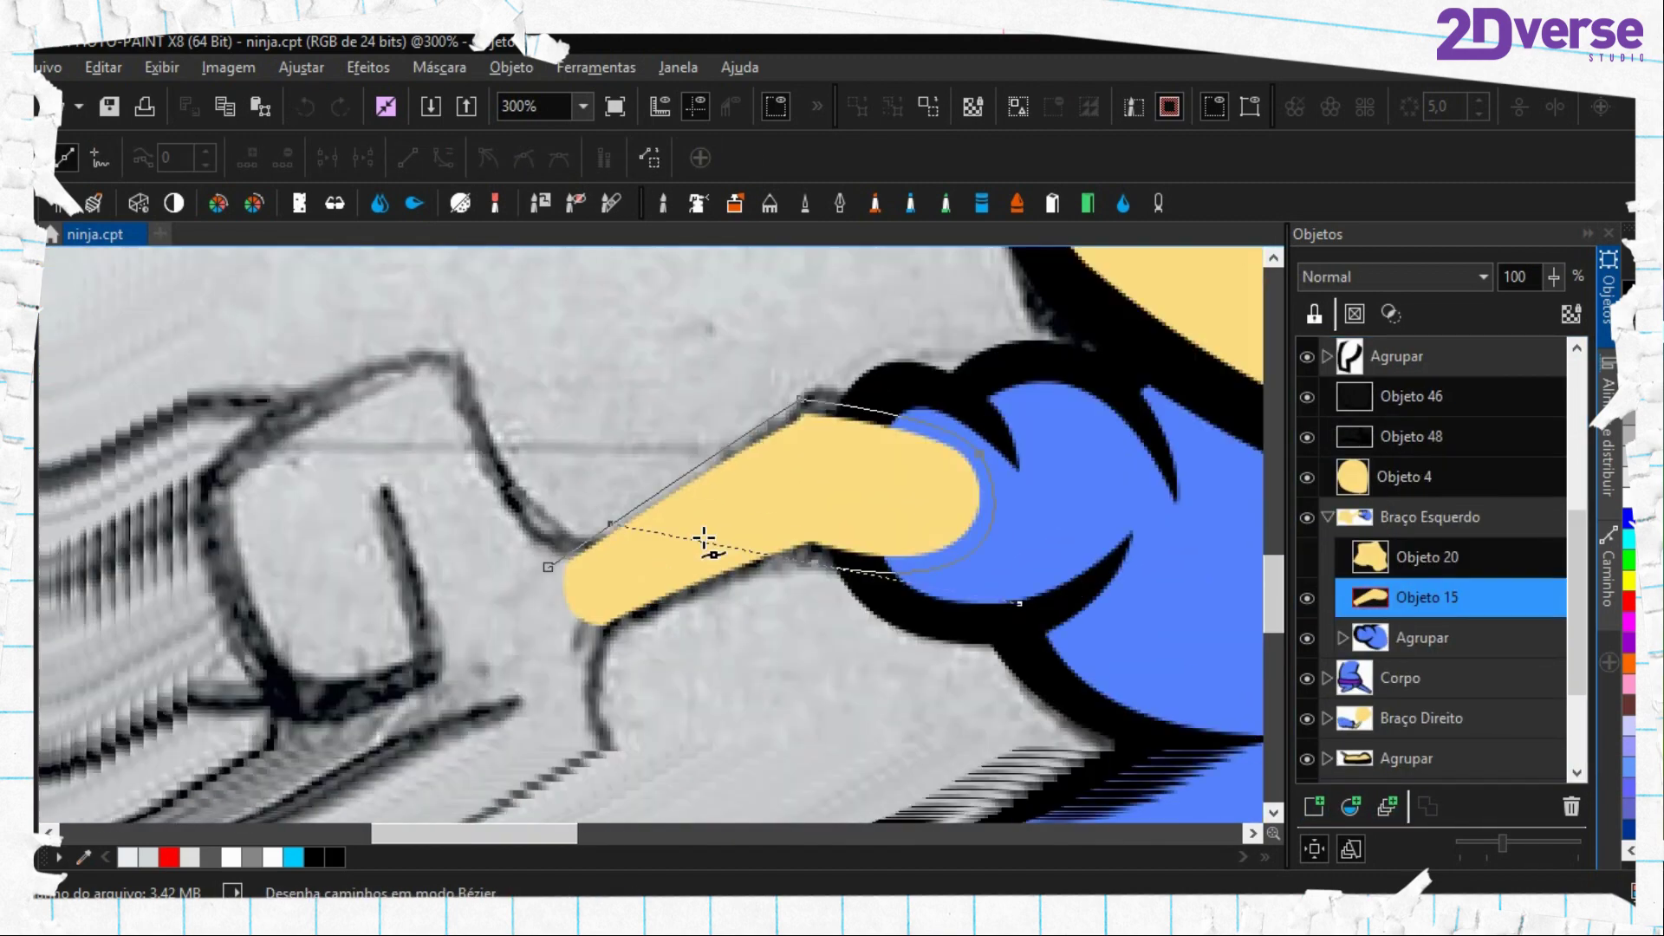
left_click(796, 526)
left_click(549, 566)
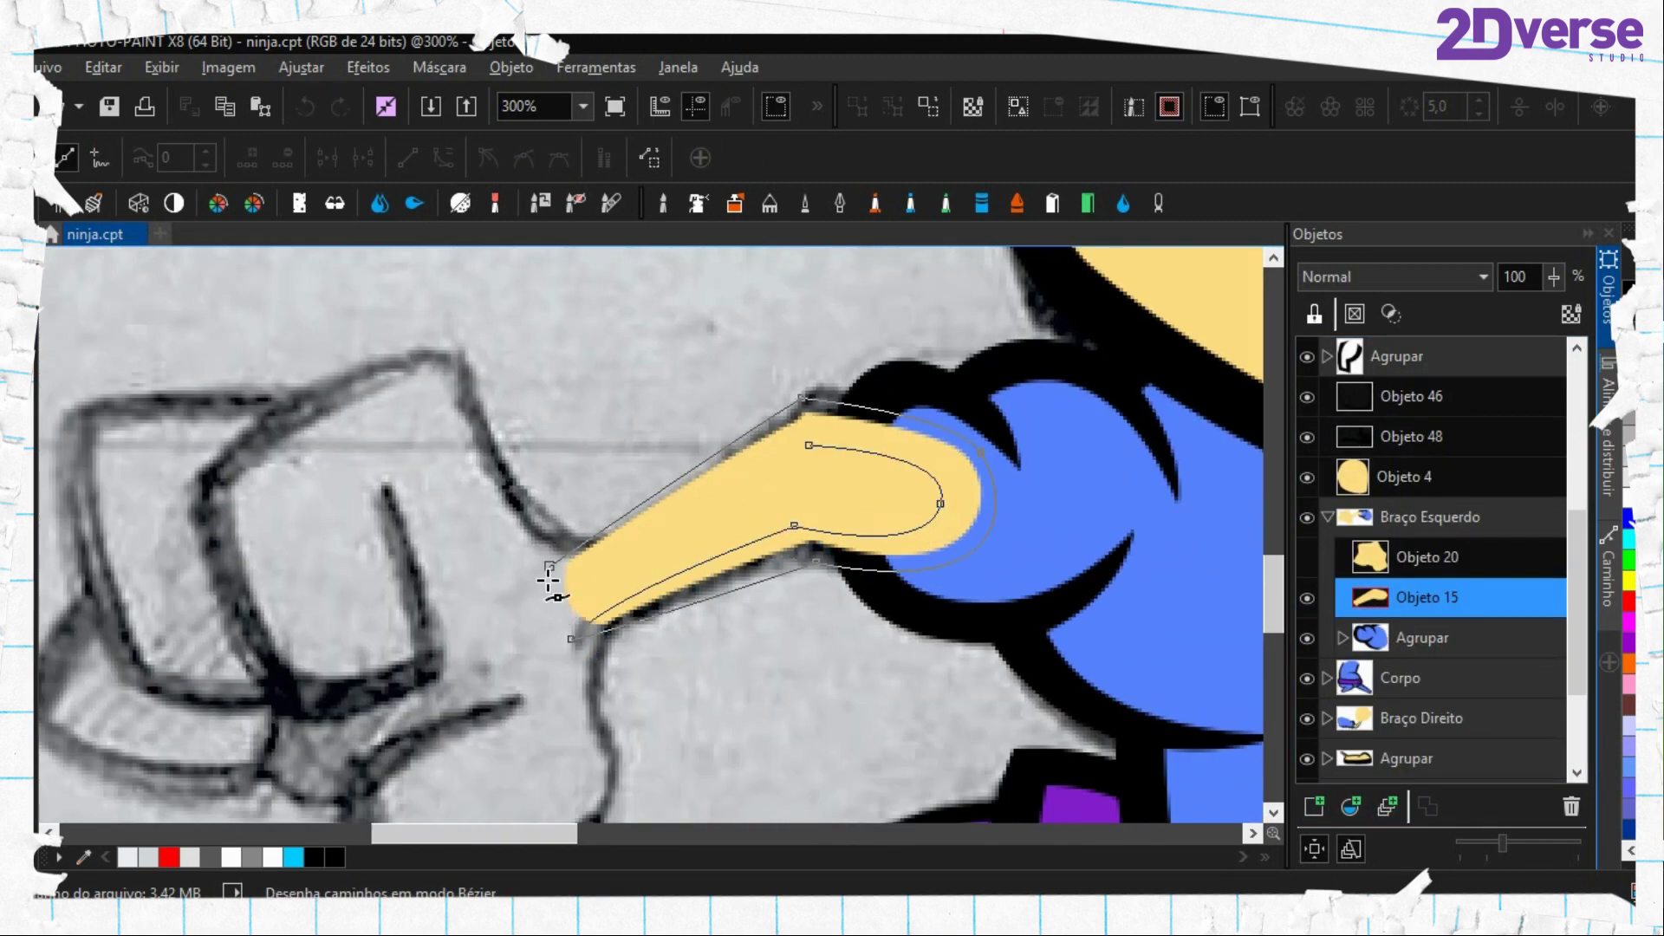
right_click(825, 425)
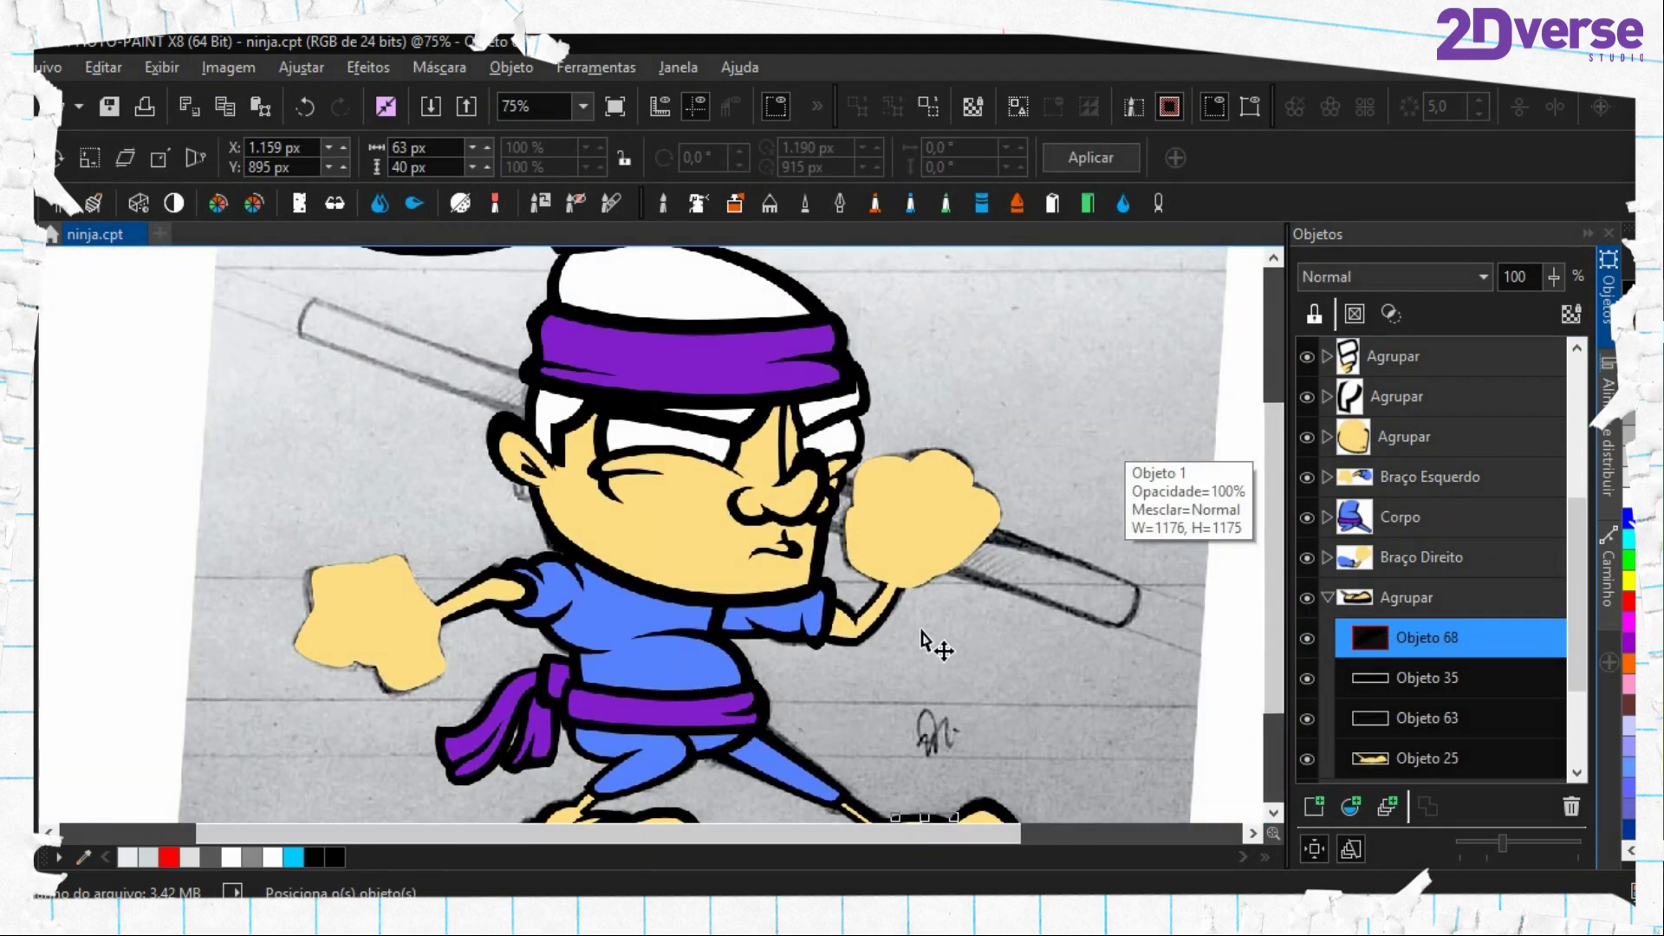
Select the fist, Objeto 19, inside the Braço Direito group, with the Bézier path tool active and the finished foot group collapsed
scroll(610, 455, "down", 2)
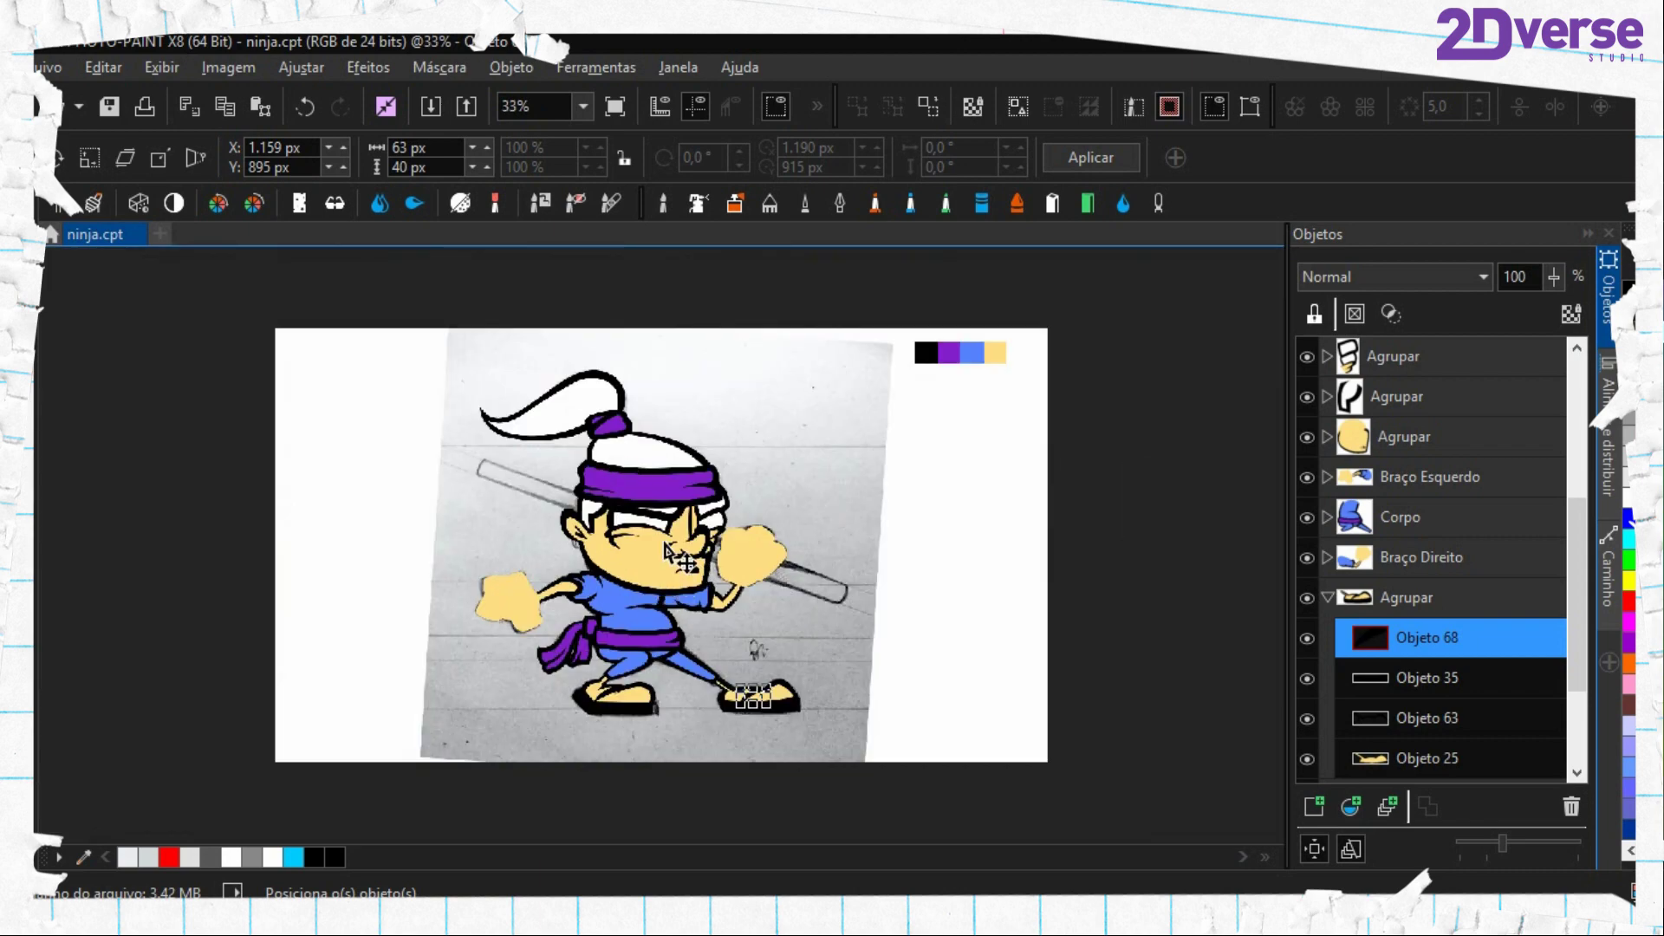
scroll(664, 544, "up", 1)
key("period")
scroll(684, 566, "up", 1)
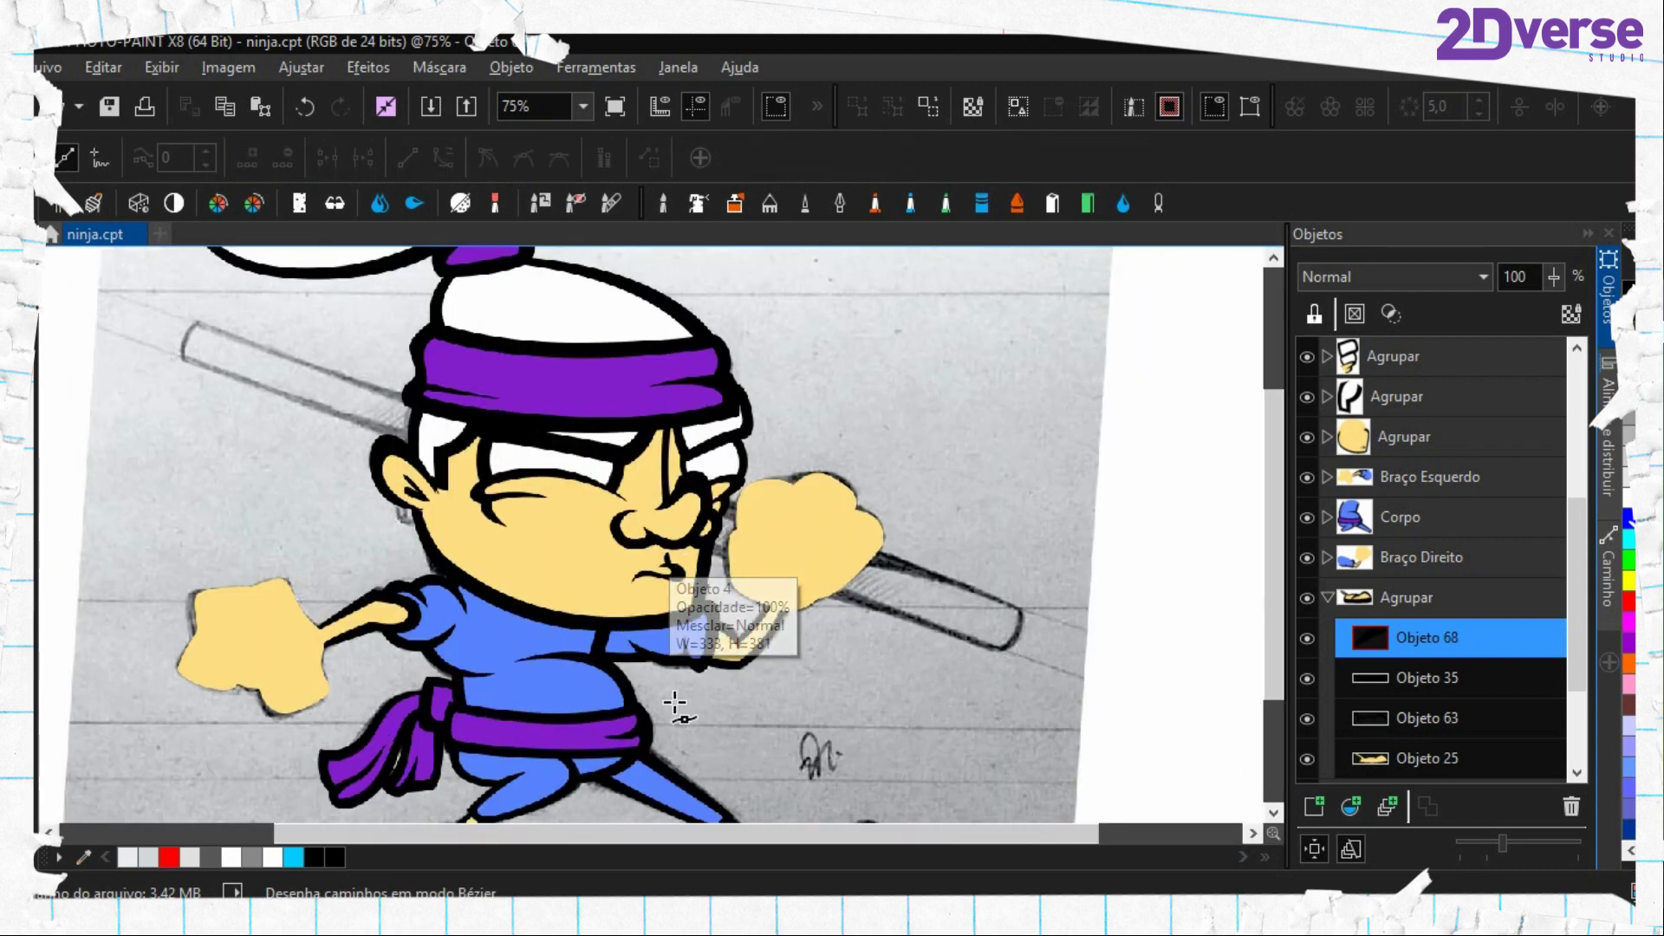
scroll(902, 471, "up", 1)
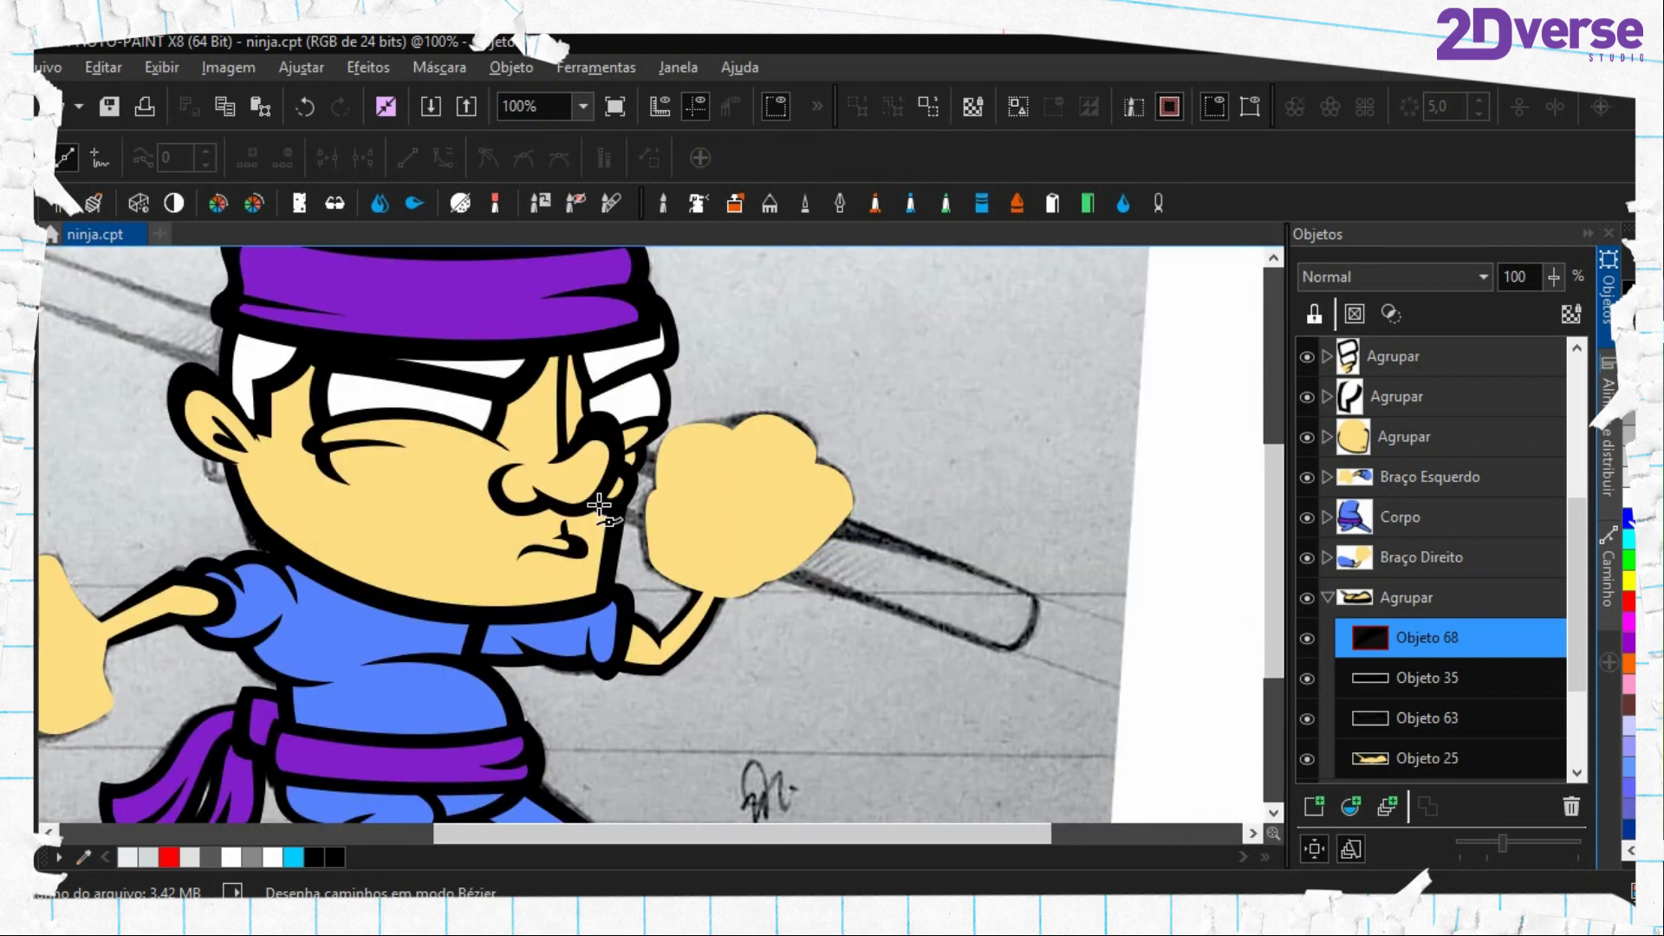
left_click_drag(599, 505, 745, 428)
left_click_drag(405, 565, 679, 522)
left_click_drag(1003, 464, 524, 506)
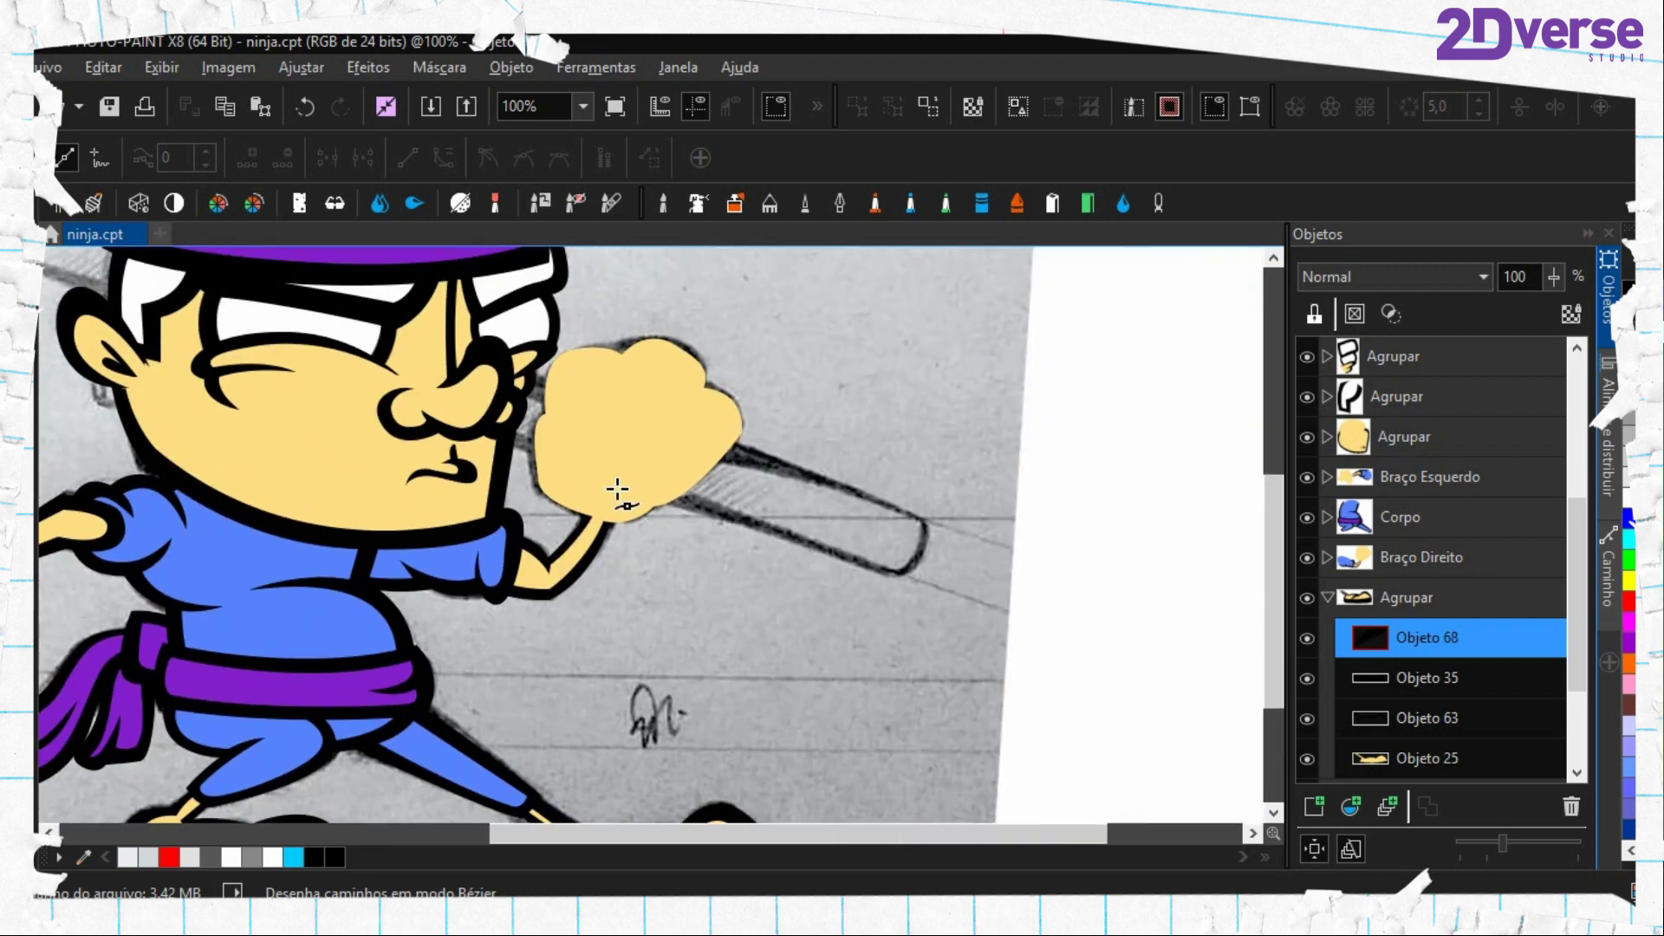
scroll(662, 546, "up", 1)
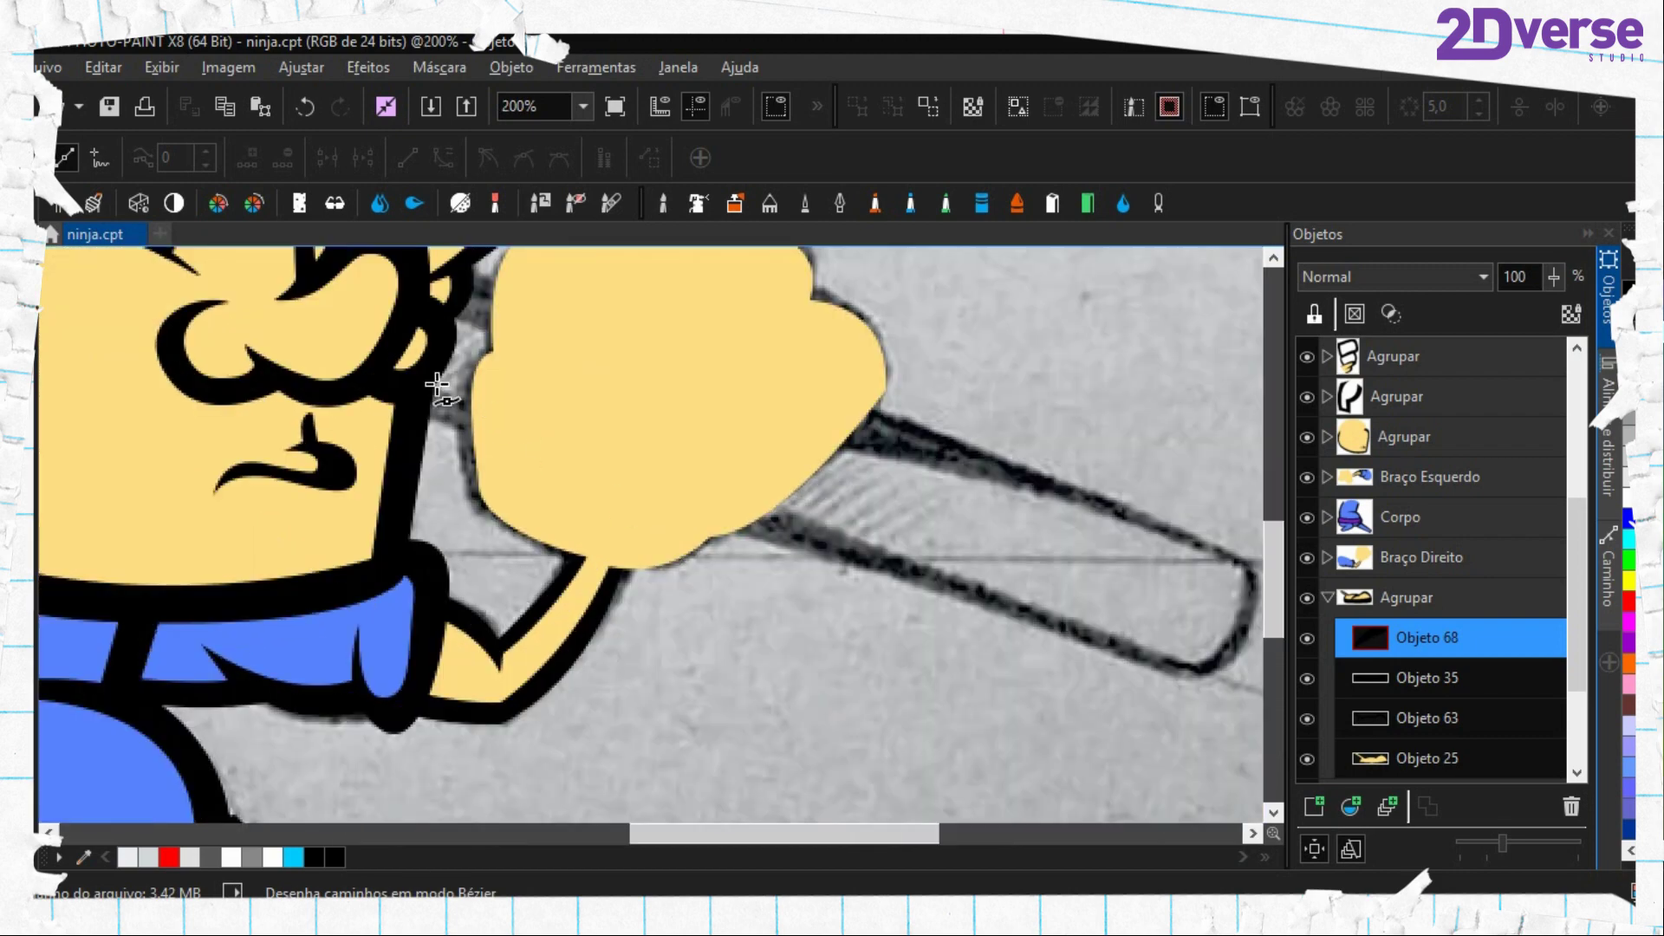
left_click_drag(345, 332, 417, 456)
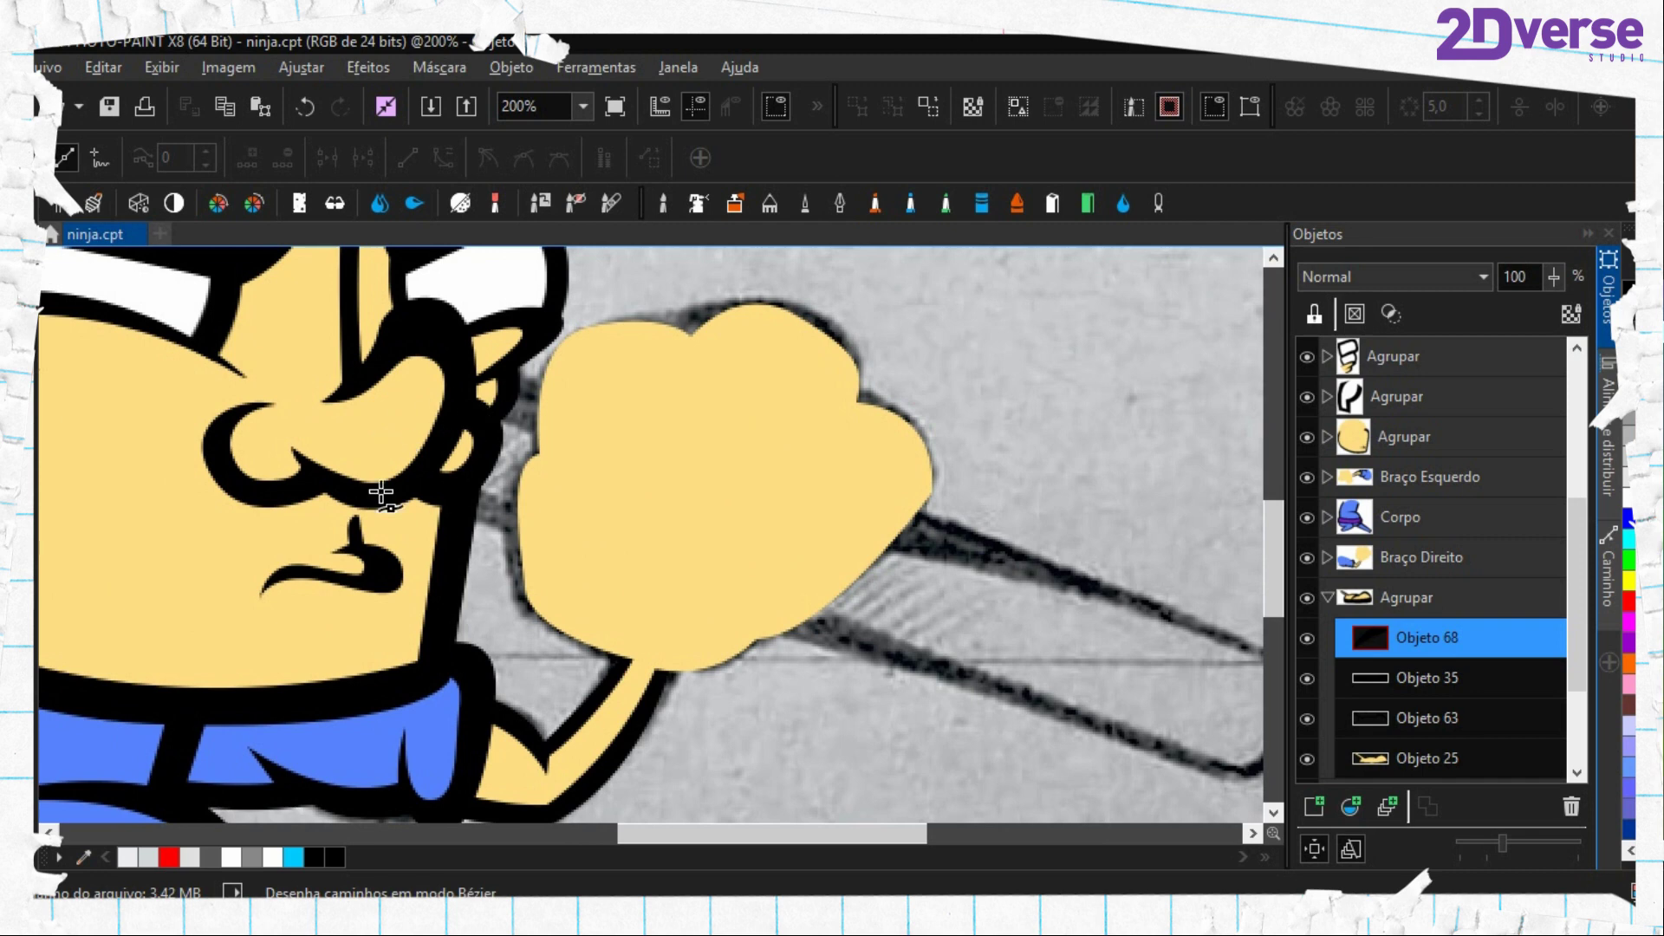
left_click_drag(629, 630, 769, 564)
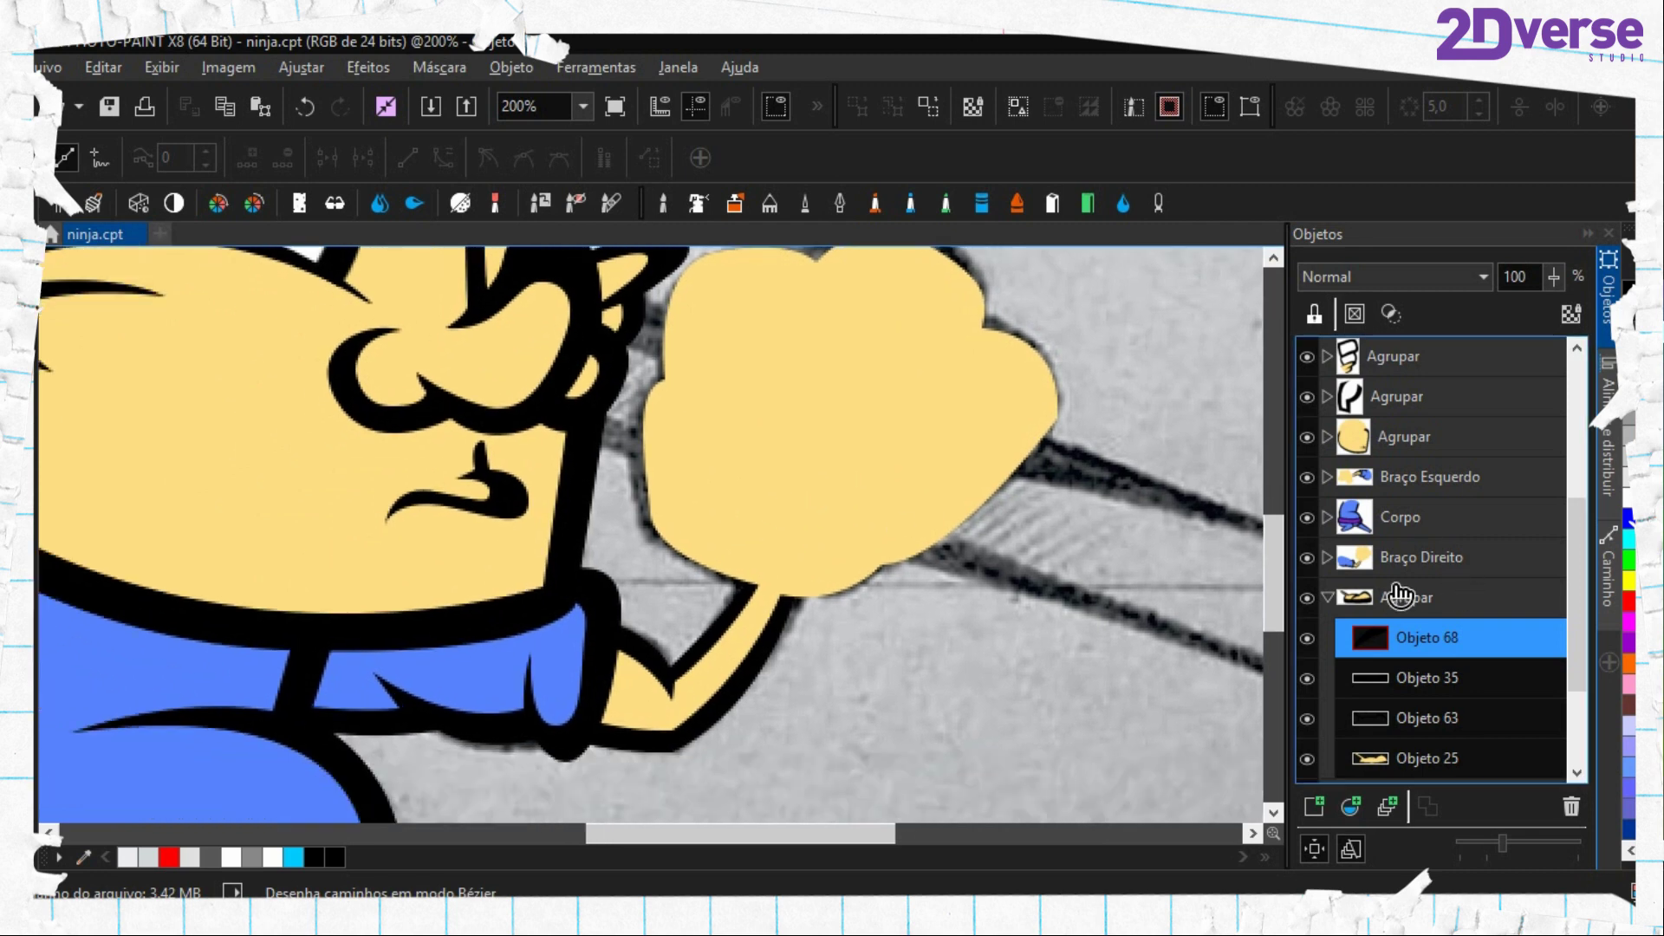
left_click(1327, 598)
scroll(1364, 597, "up", 1)
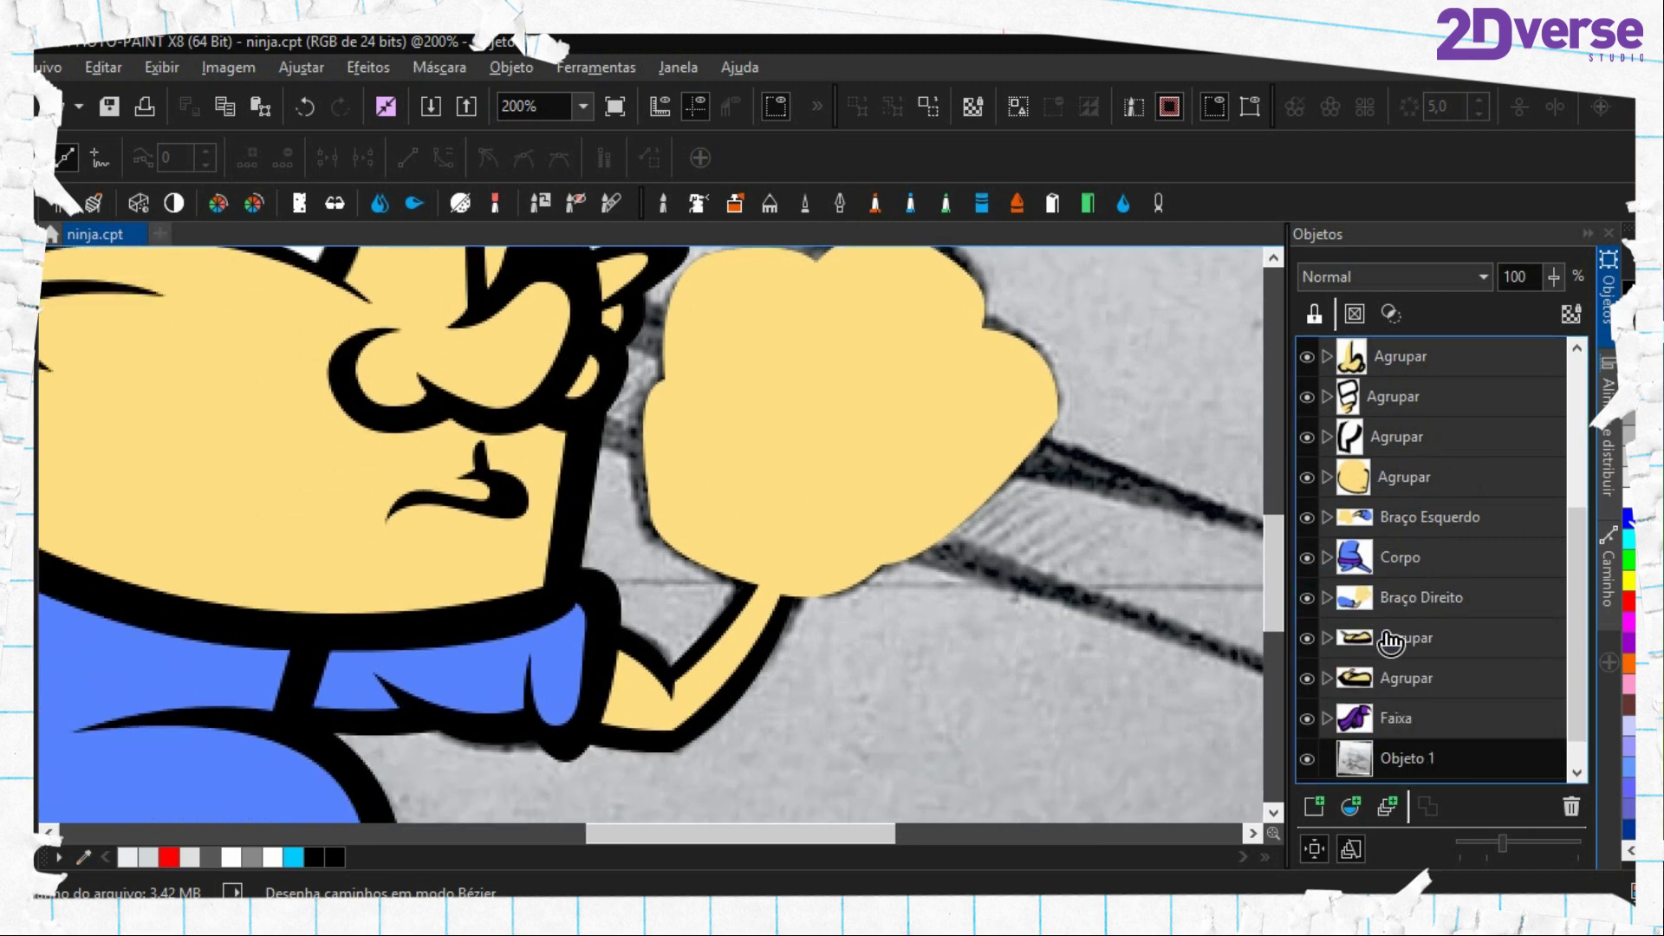
left_click(1422, 597)
left_click(1327, 597)
left_click(1426, 637)
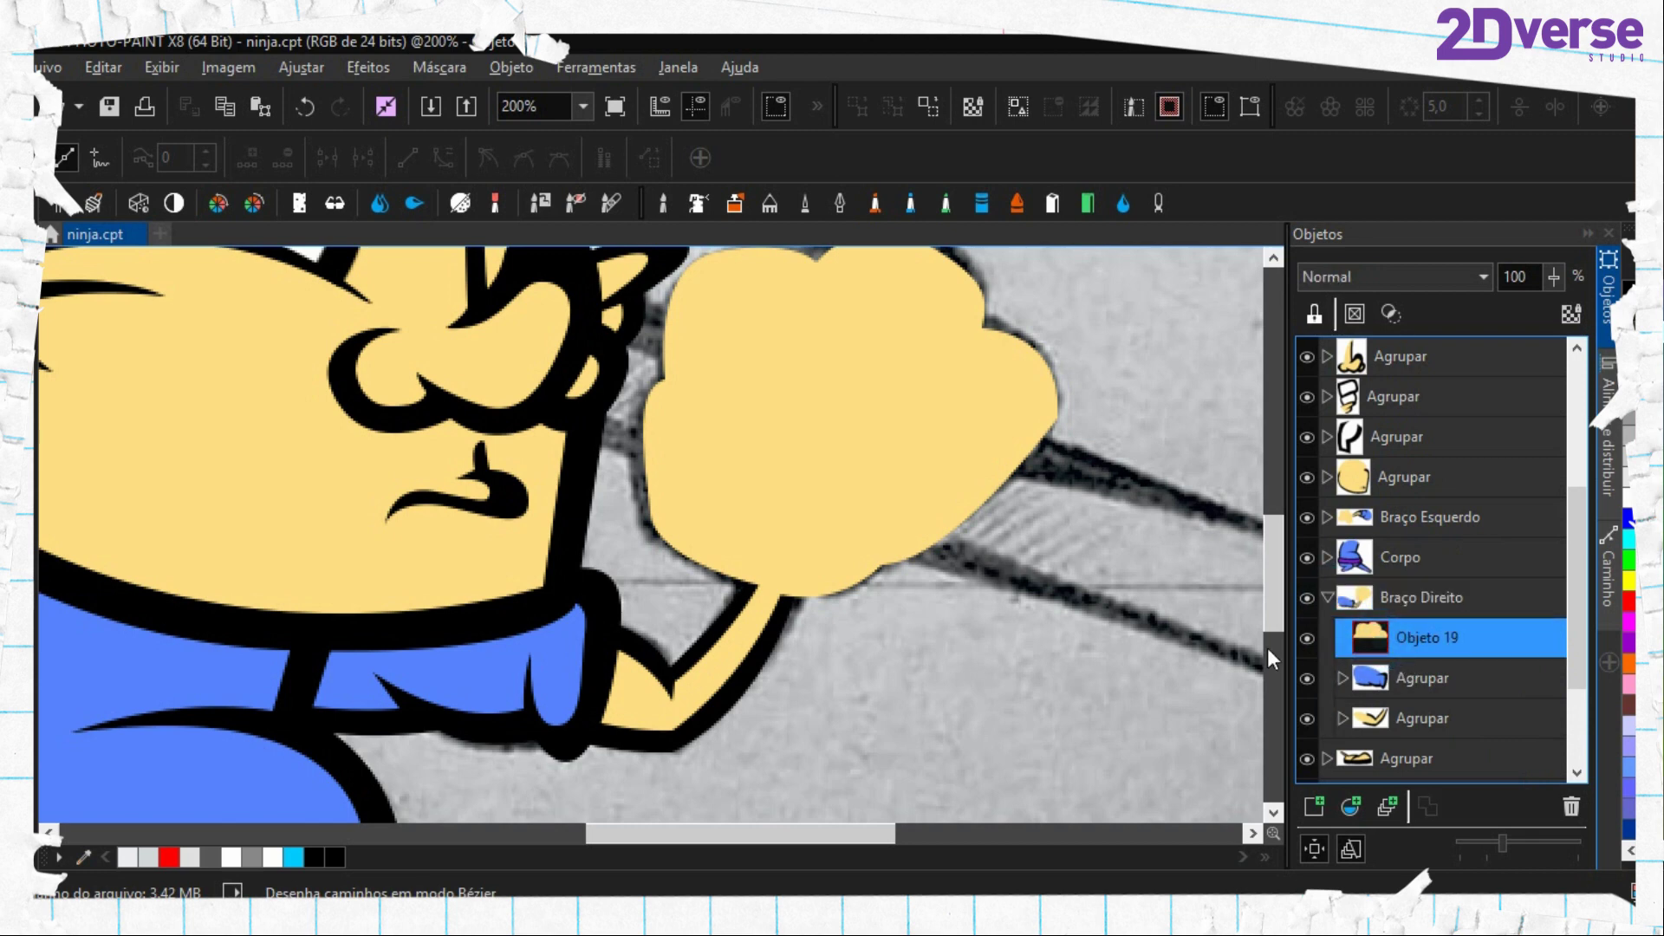
left_click_drag(1046, 577, 977, 659)
left_click(1307, 639)
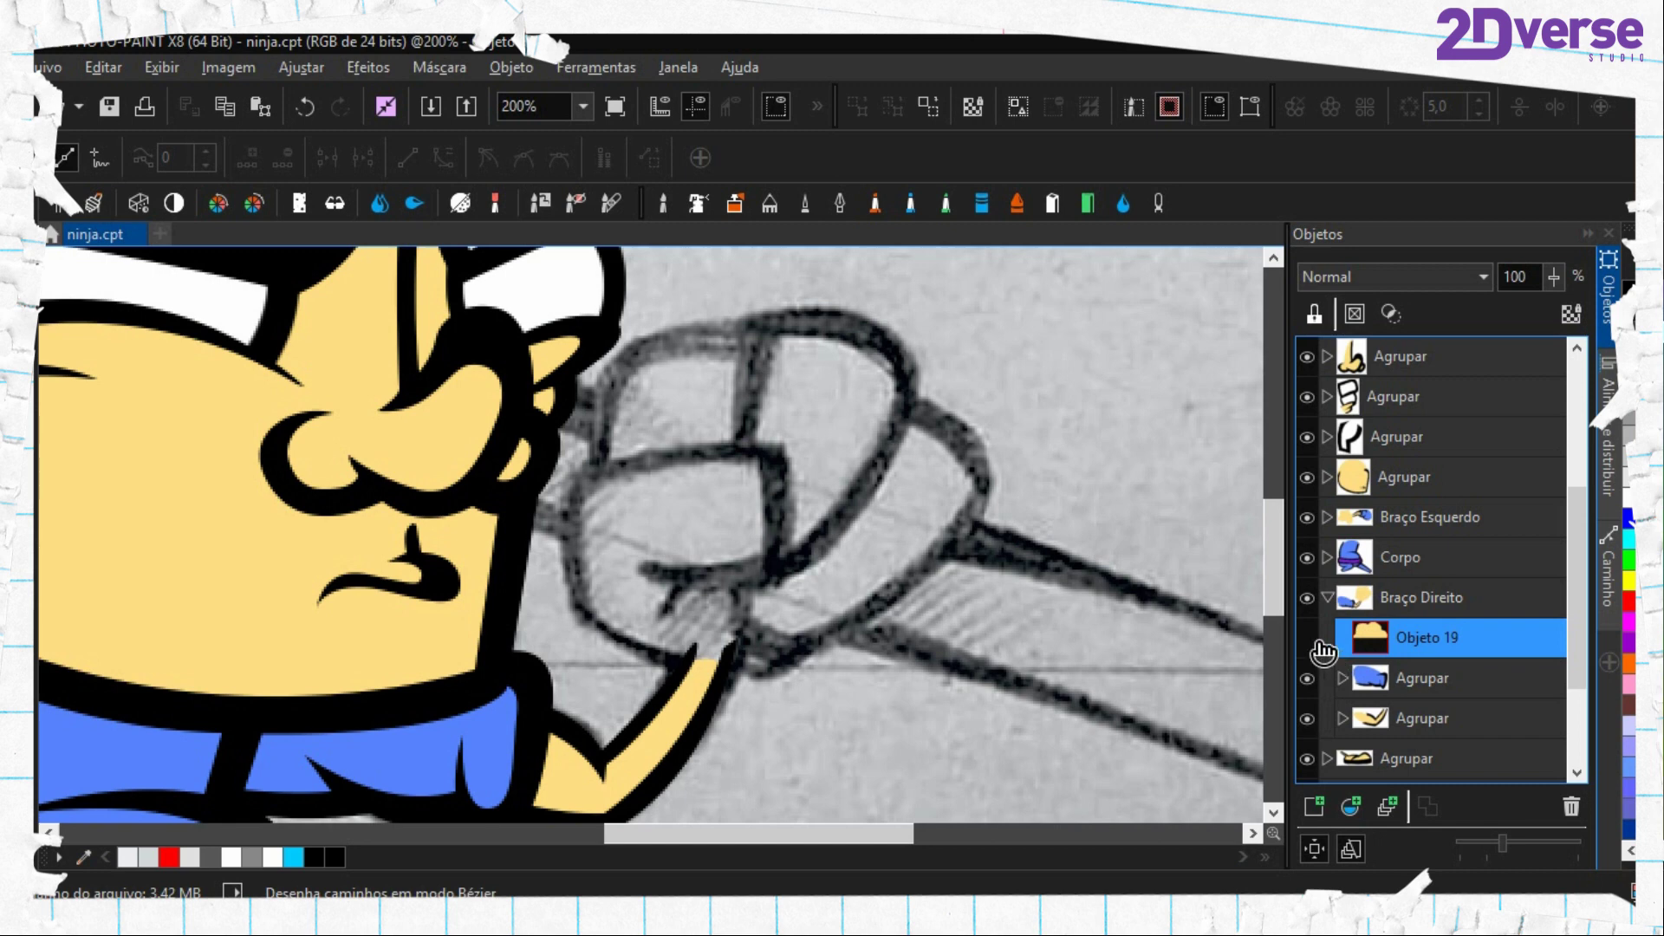
left_click(1313, 643)
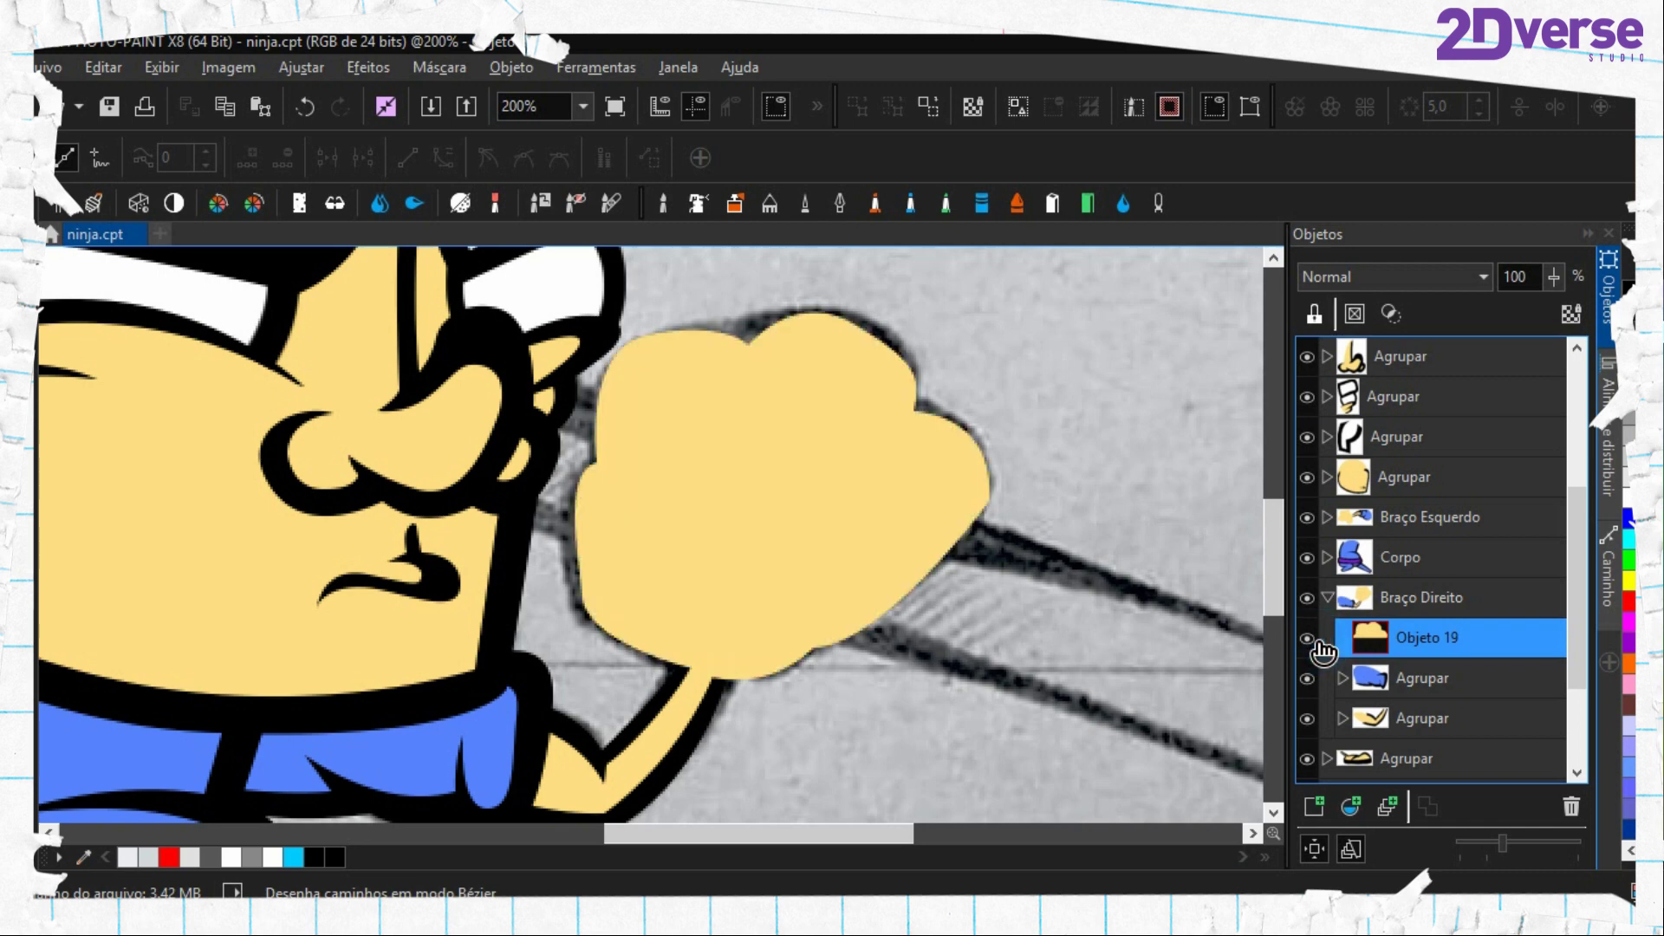
Trace the fist's outer contour with Bézier nodes from the wrist up the face side and over the top knuckles
scroll(810, 557, "up", 2)
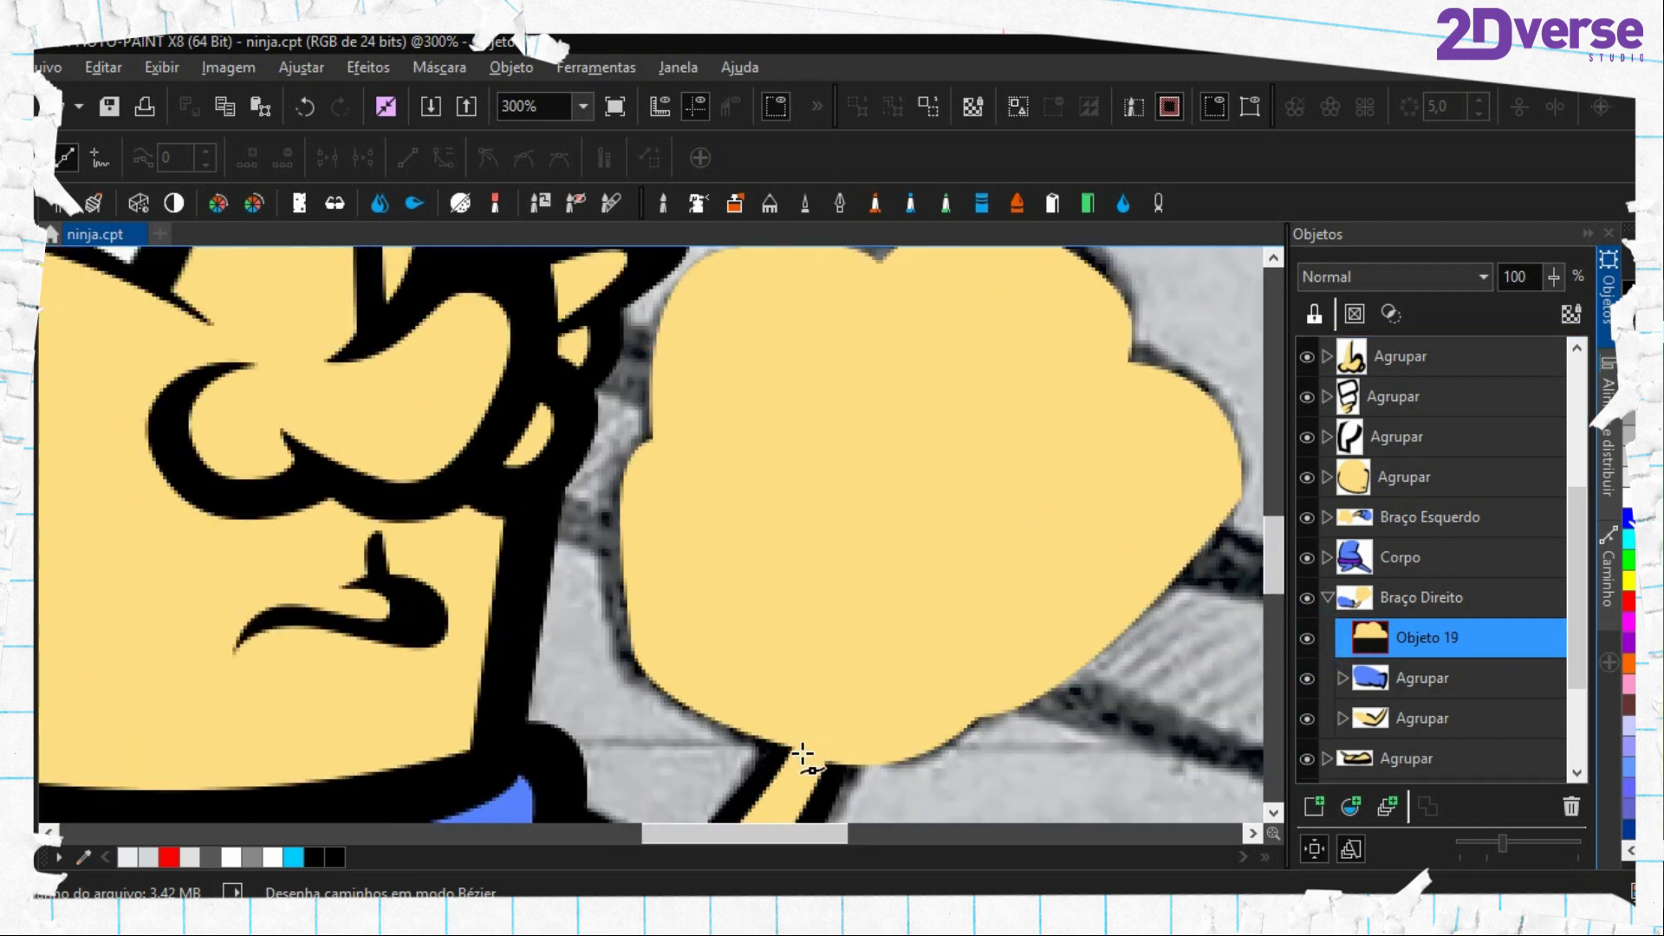
left_click(799, 750)
left_click_drag(628, 668, 575, 579)
left_click_drag(636, 424, 677, 405)
left_click_drag(604, 515, 605, 448)
scroll(643, 433, "up", 2)
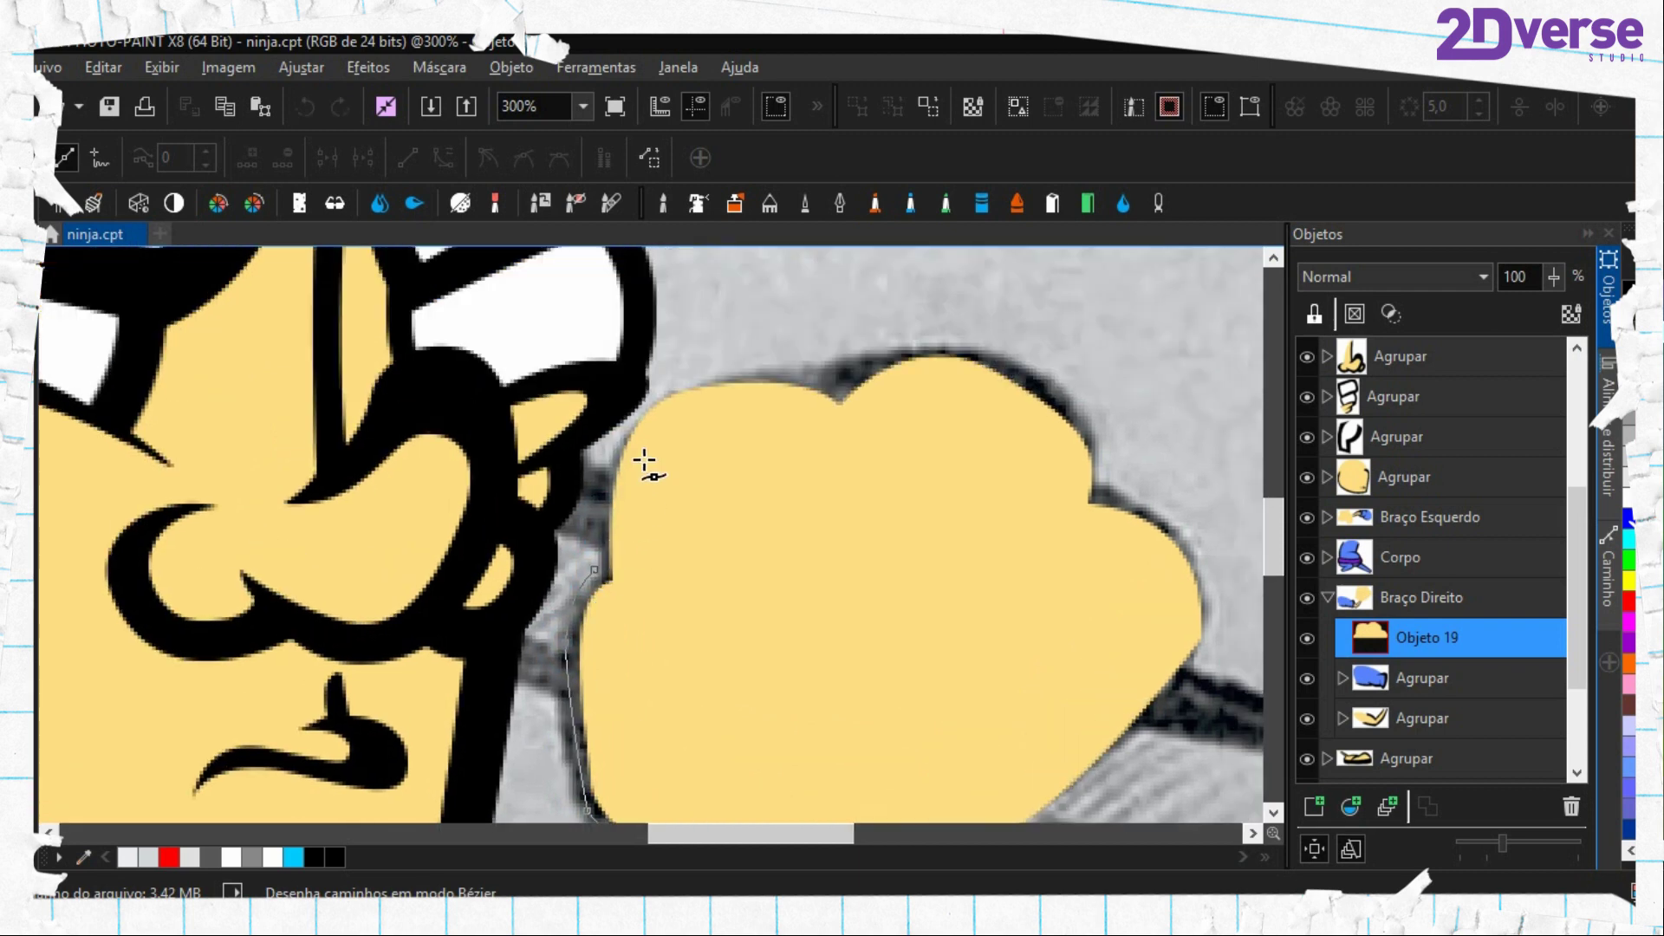
left_click_drag(644, 394, 707, 345)
left_click_drag(839, 377, 862, 385)
left_click_drag(952, 342, 1005, 352)
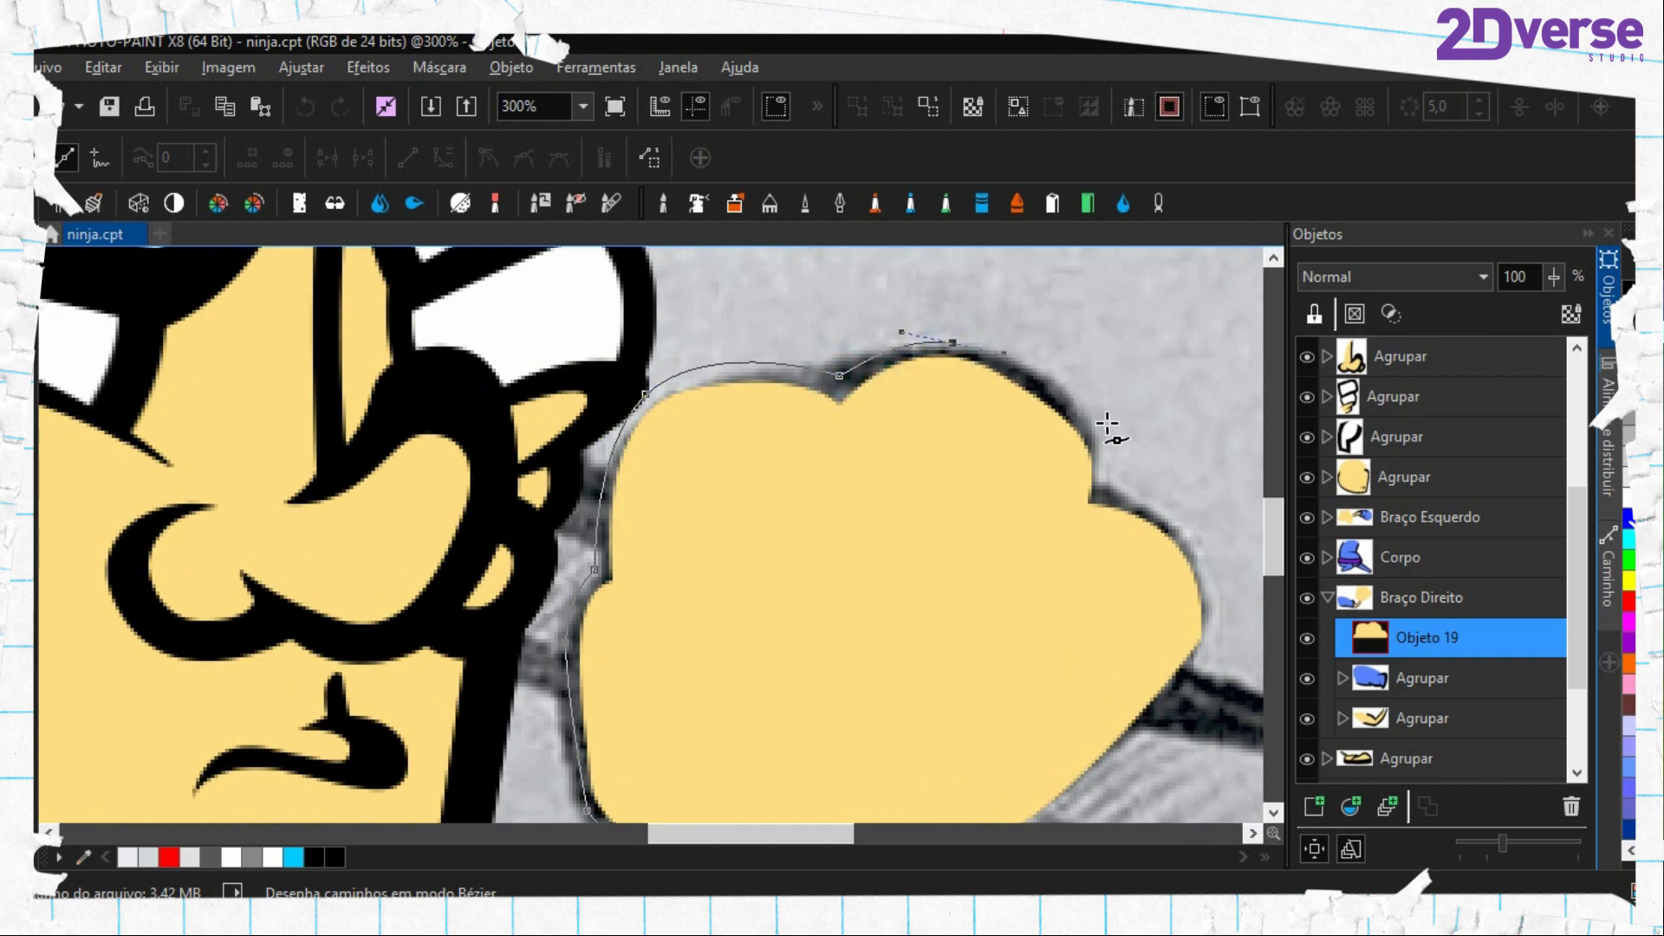
Continue the fist's outer contour around the far knuckles and along the underside back to the wrist
left_click_drag(1100, 424, 1126, 453)
left_click(1110, 500)
left_click_drag(1221, 553, 1029, 437)
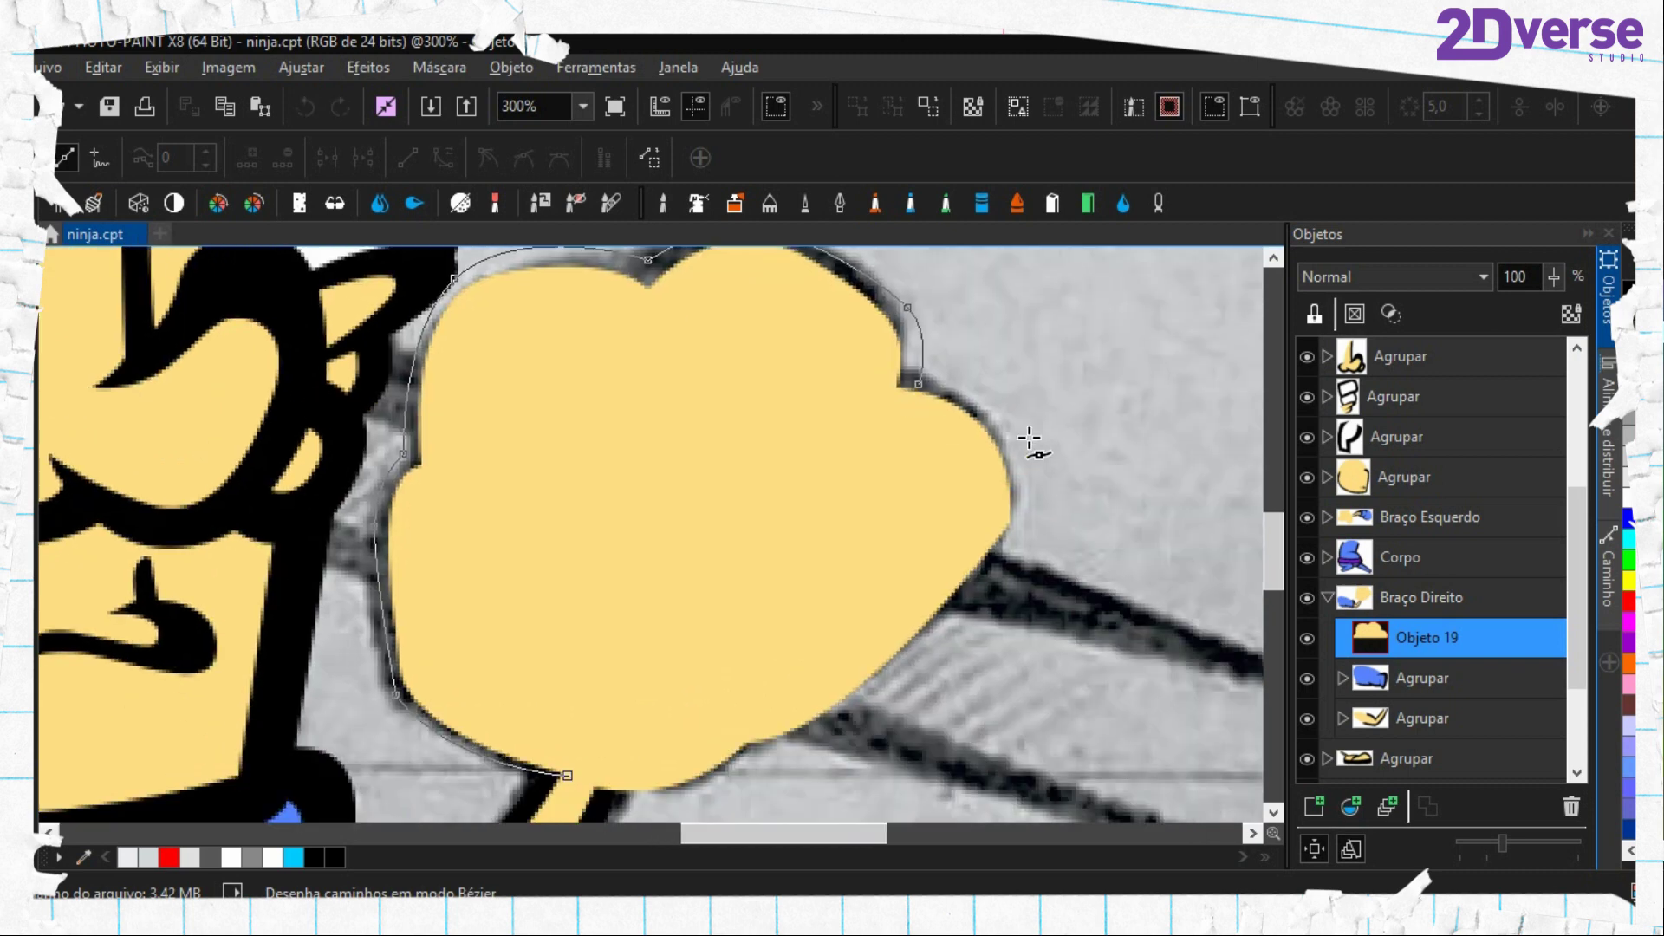
left_click_drag(1022, 524, 1013, 635)
scroll(954, 557, "down", 2)
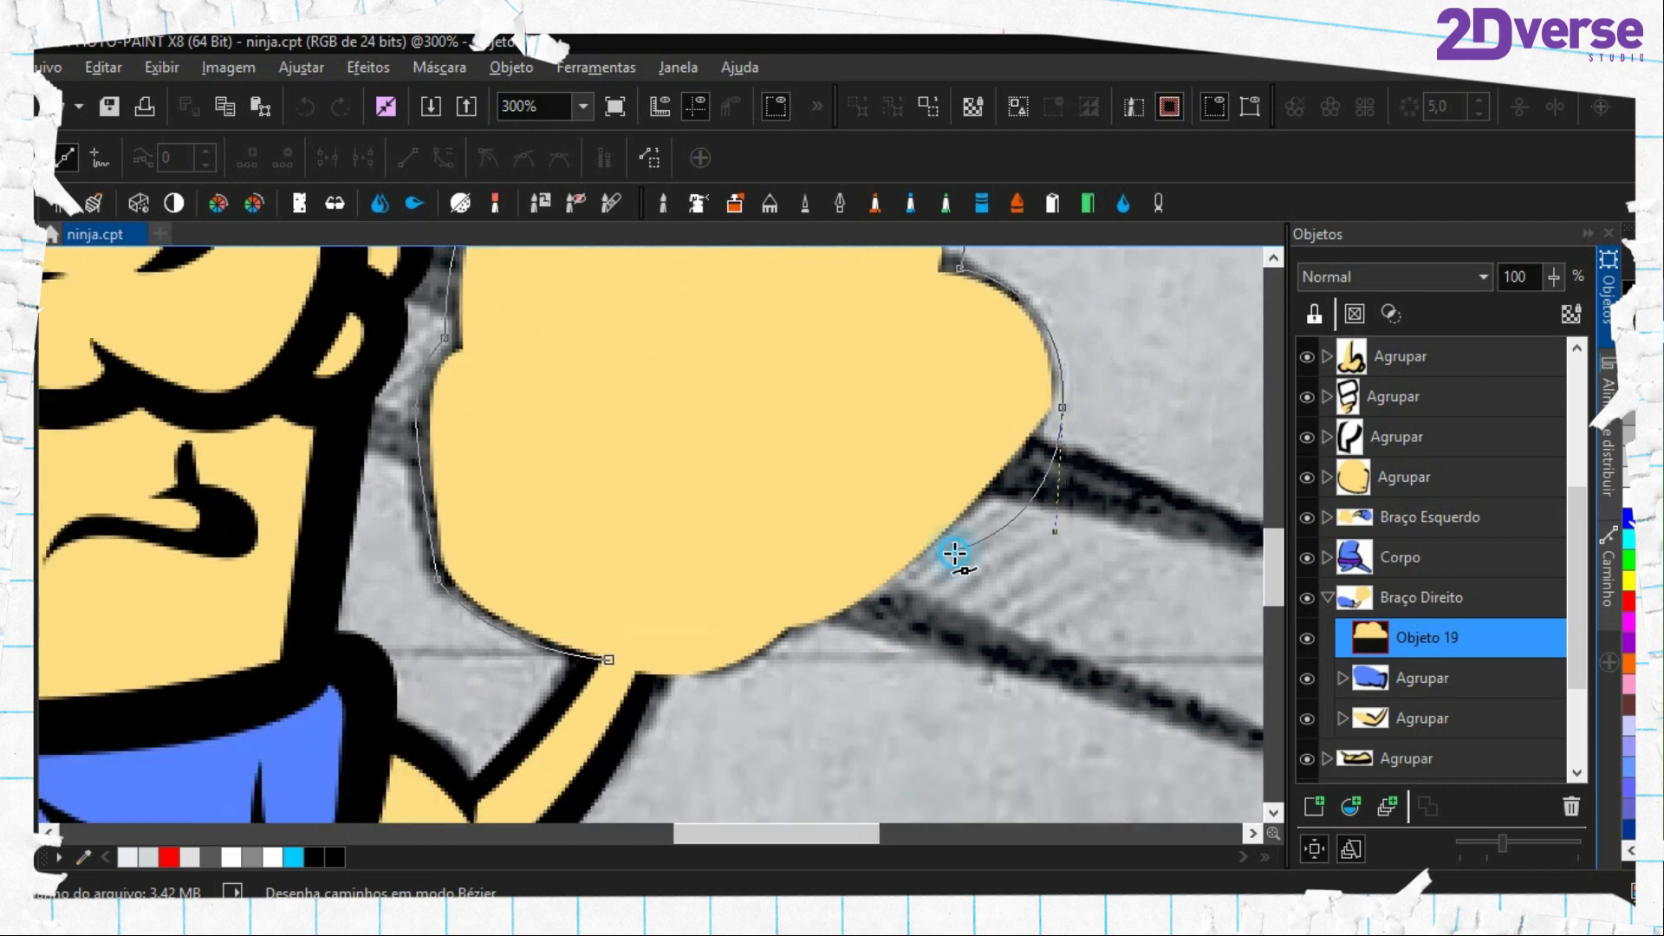
left_click_drag(804, 634, 541, 639)
left_click_drag(675, 653, 677, 654)
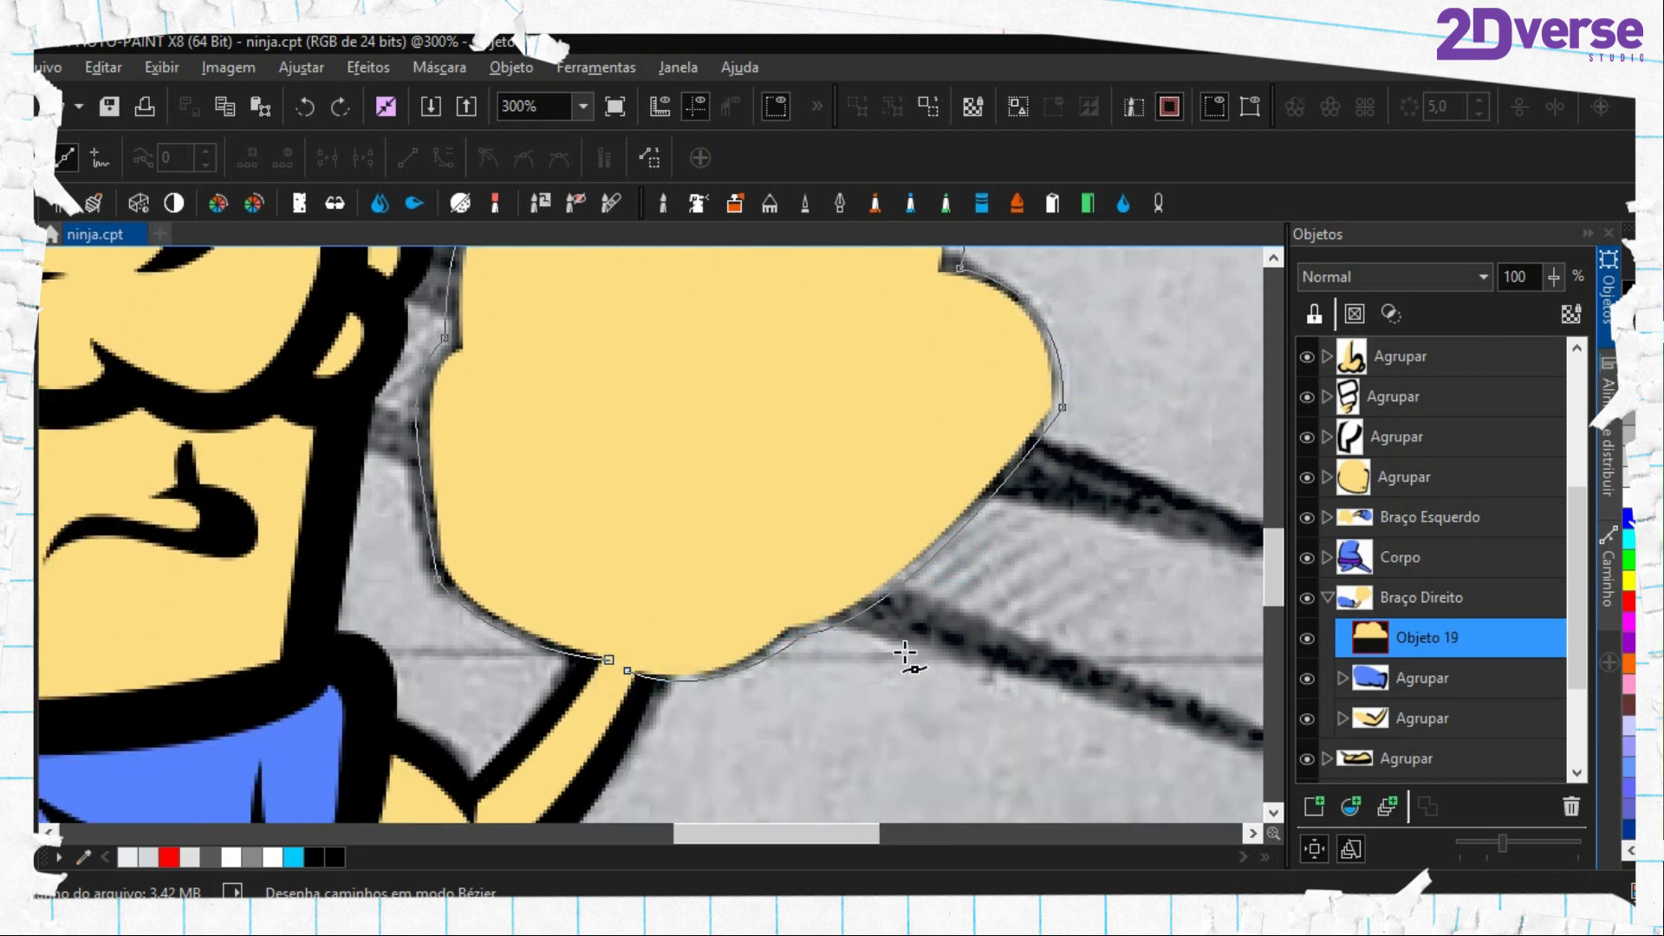
Hide Objeto 19 and continue the path from the wrist along the sketched palm creases and the lower finger's fold
left_click(1307, 638)
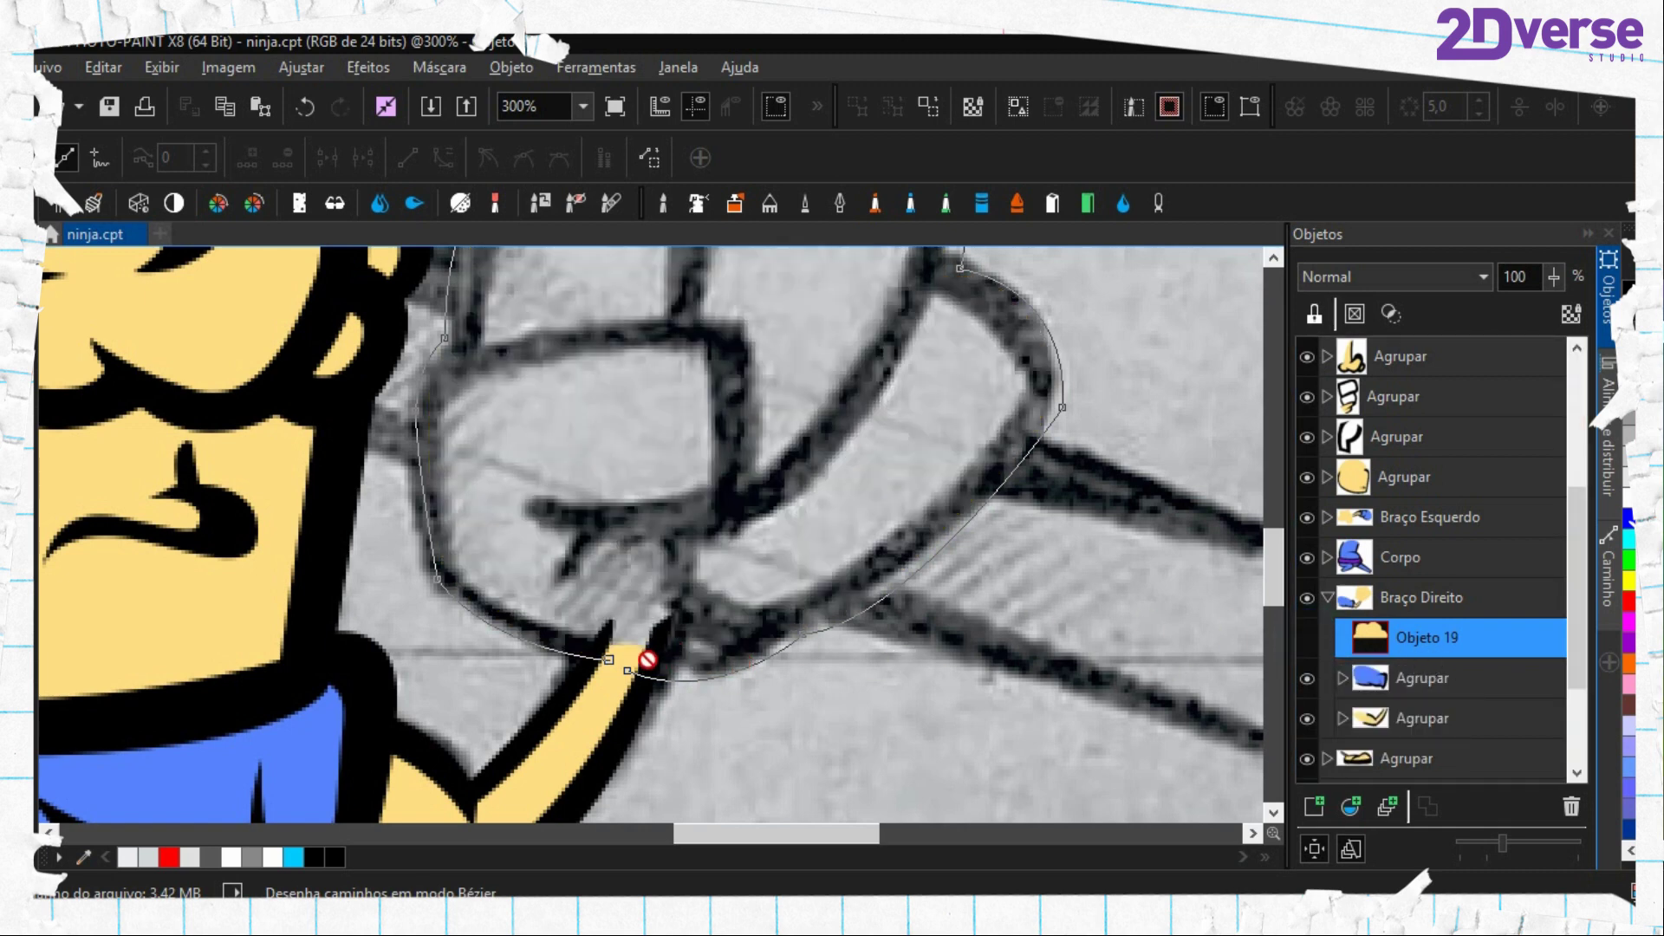
left_click(1326, 672)
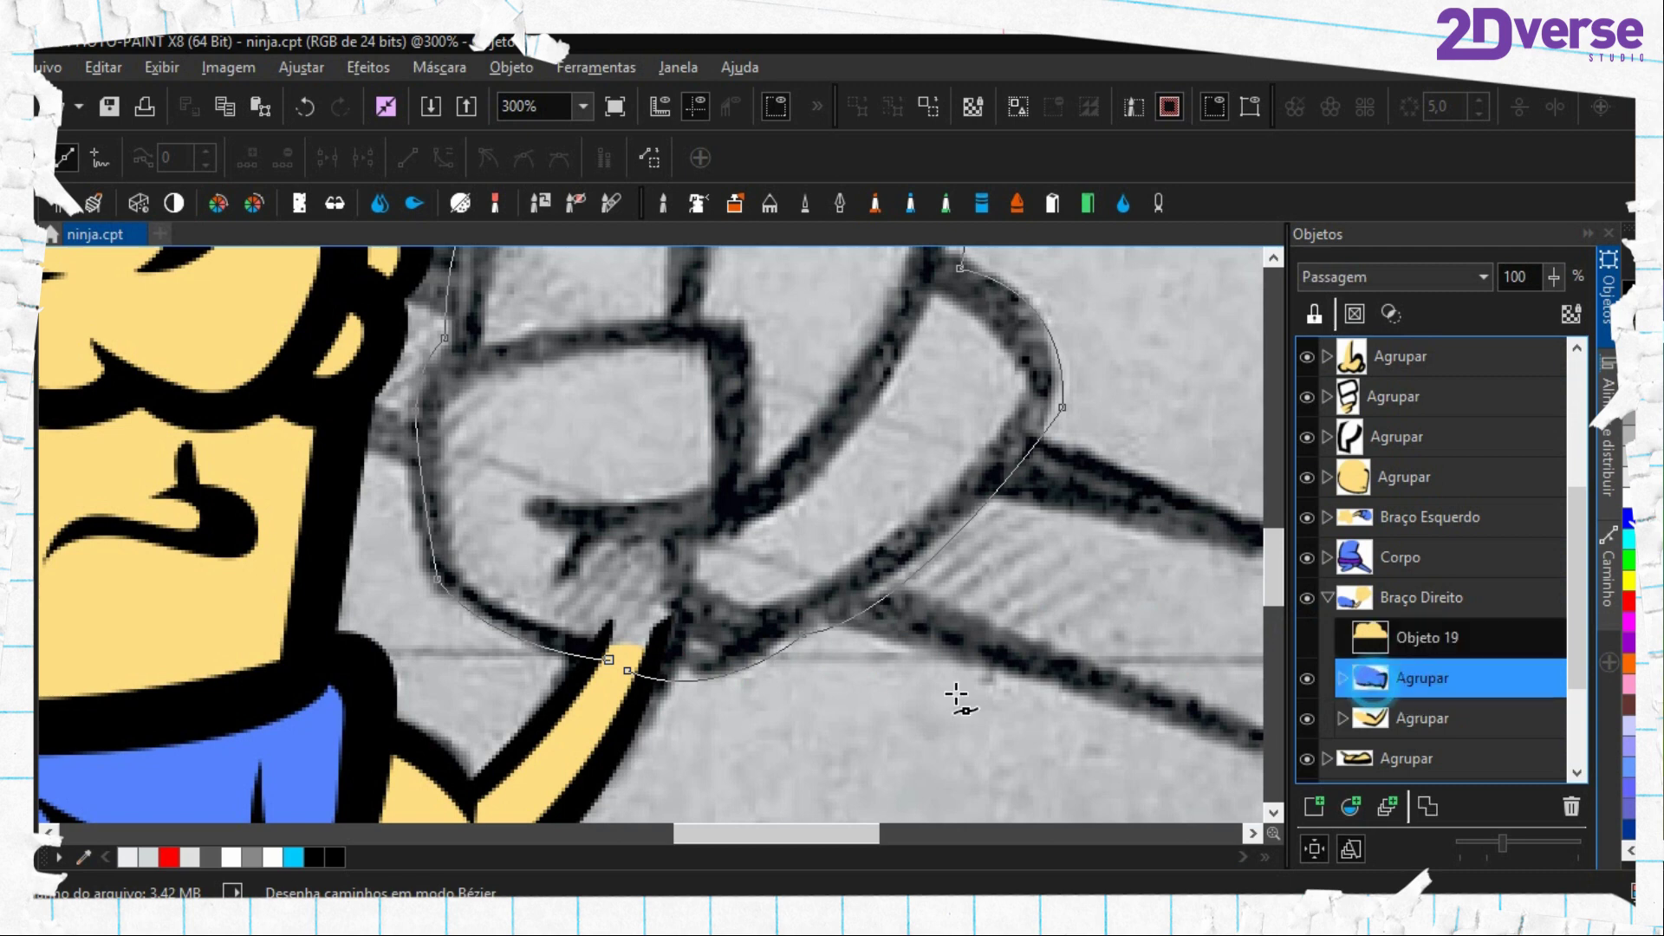
left_click(626, 671)
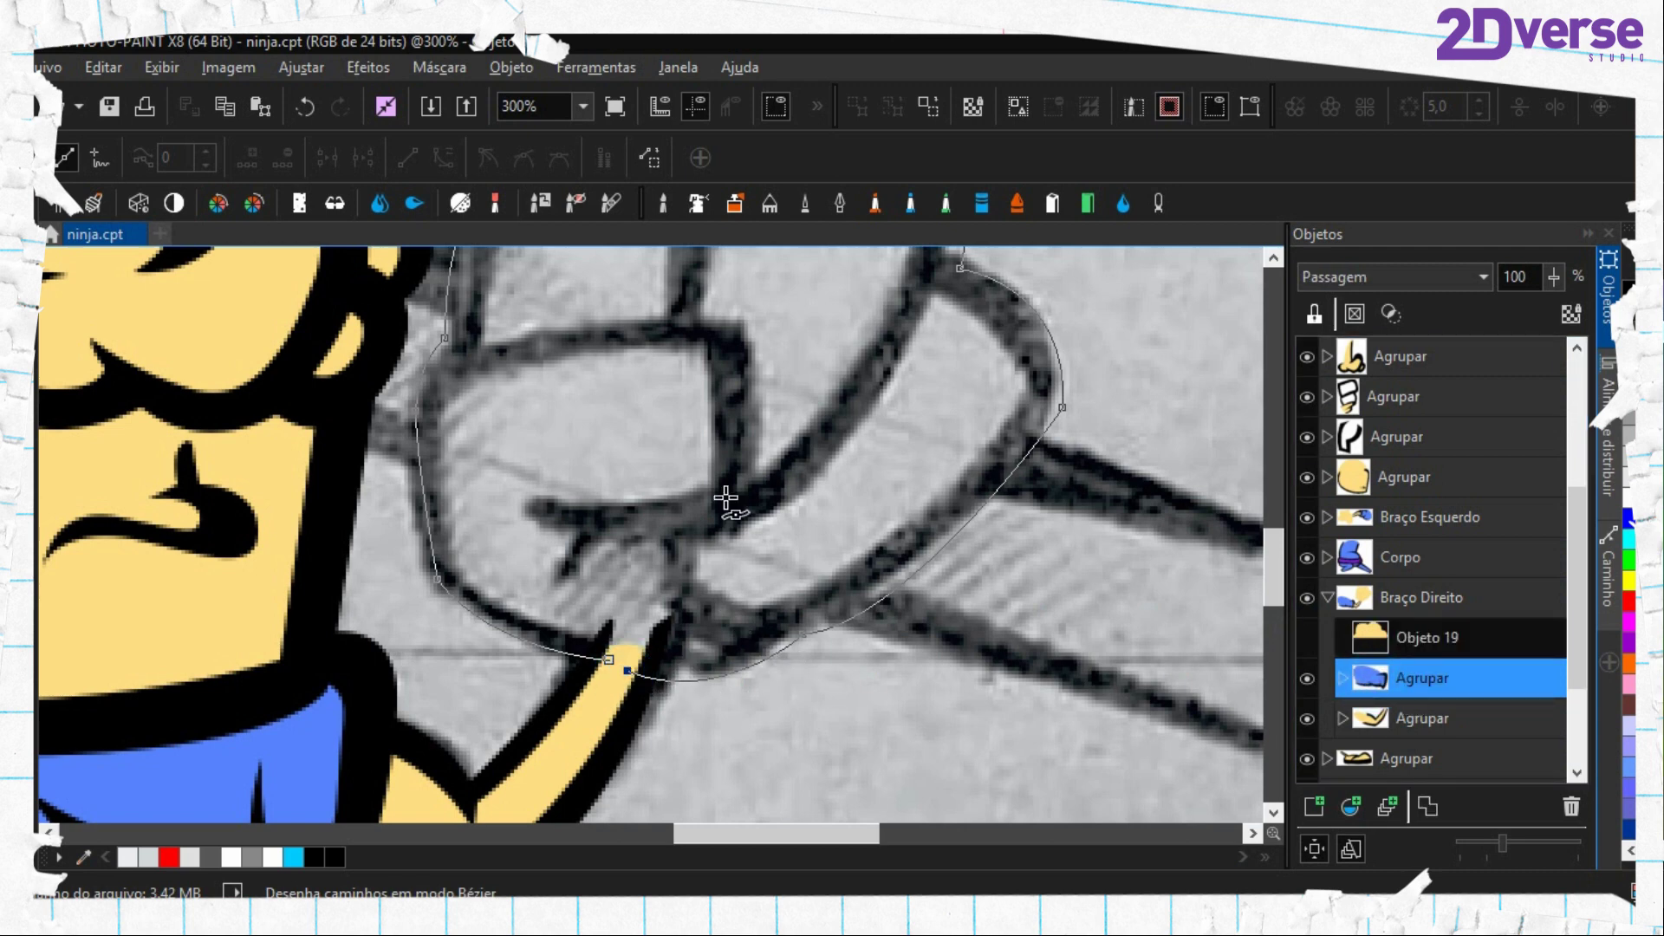
left_click_drag(689, 466, 731, 530)
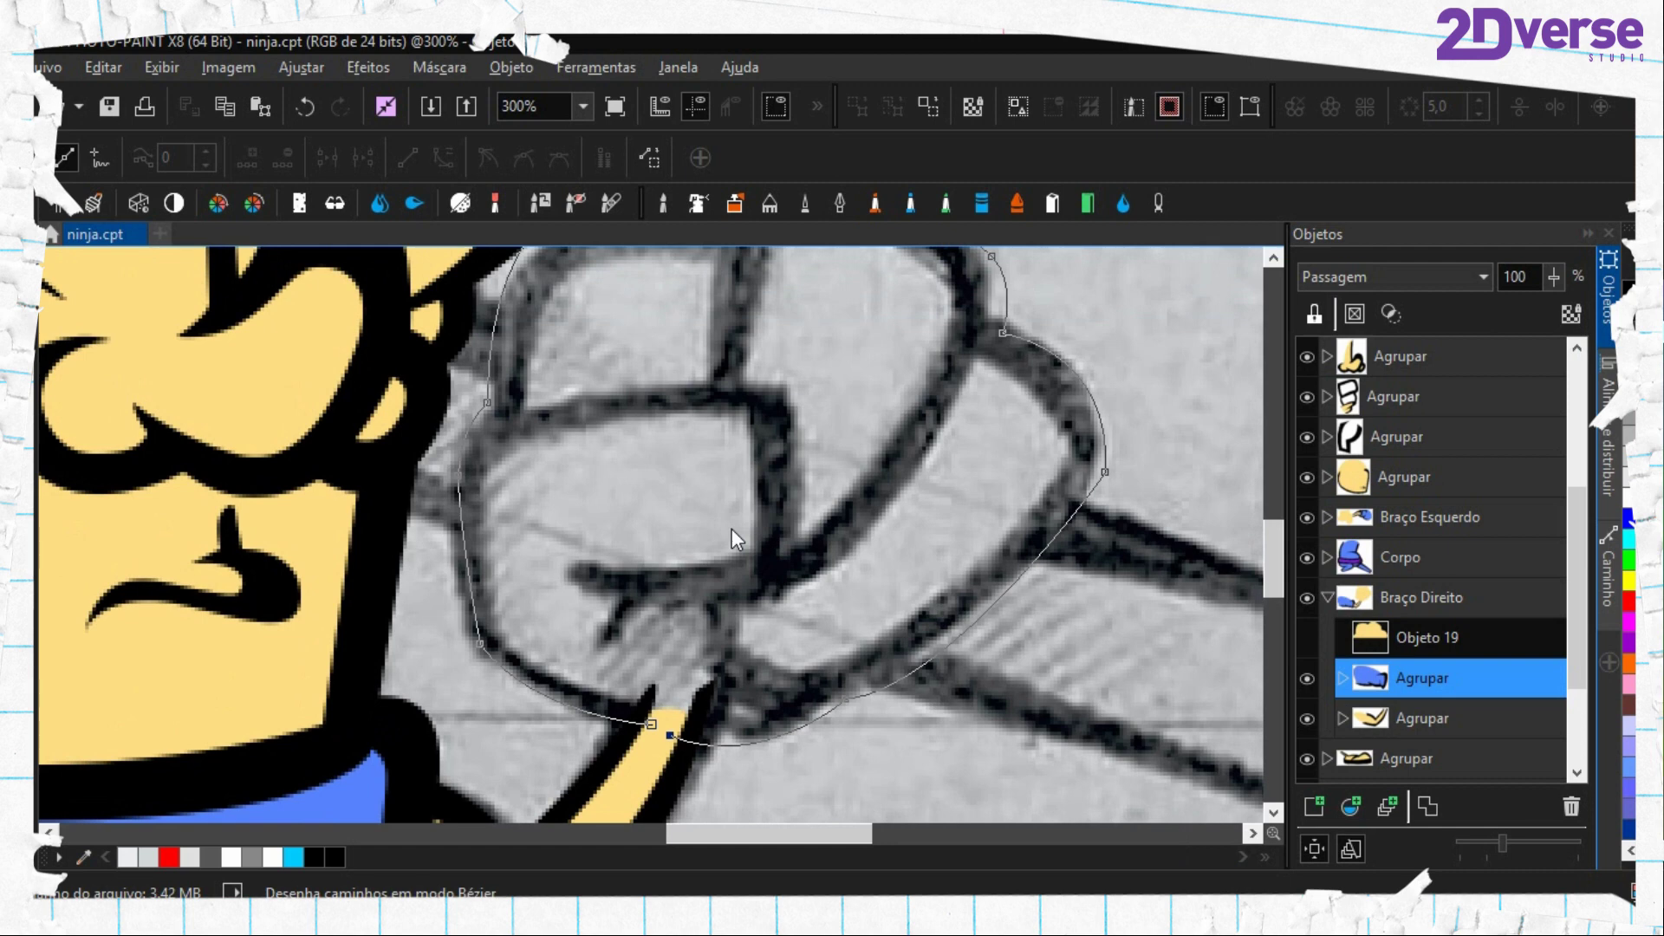
left_click(777, 698)
left_click_drag(650, 602, 542, 553)
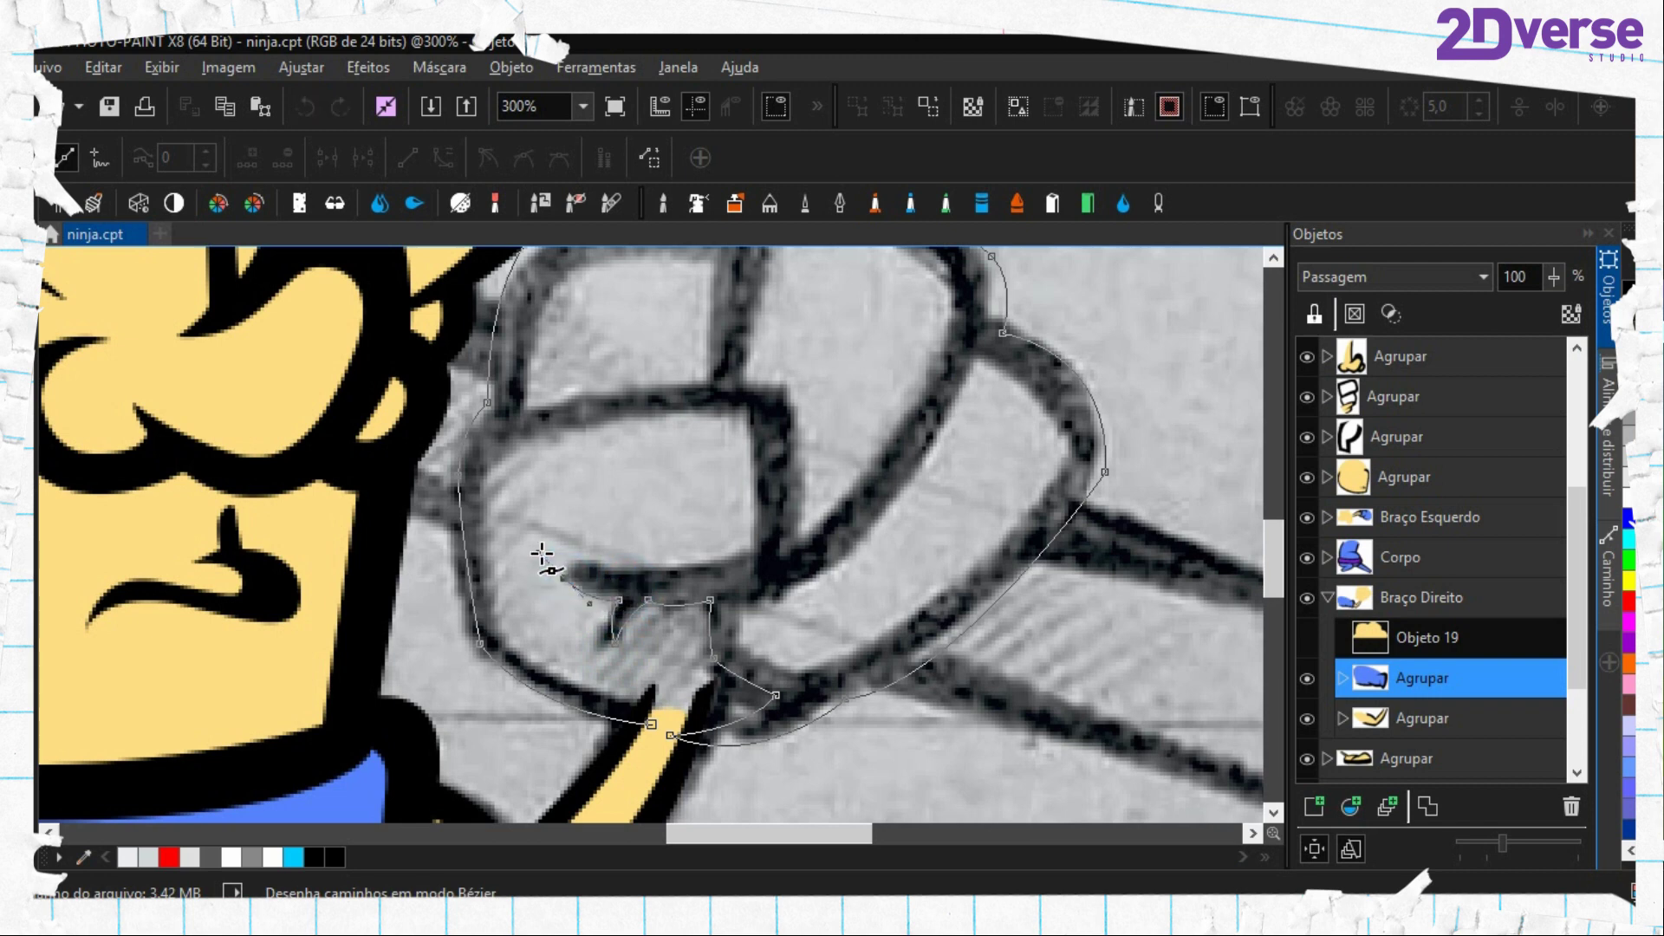
mouse_move(747, 546)
left_mouse_down()
mouse_move(802, 517)
mouse_move(767, 503)
left_mouse_up()
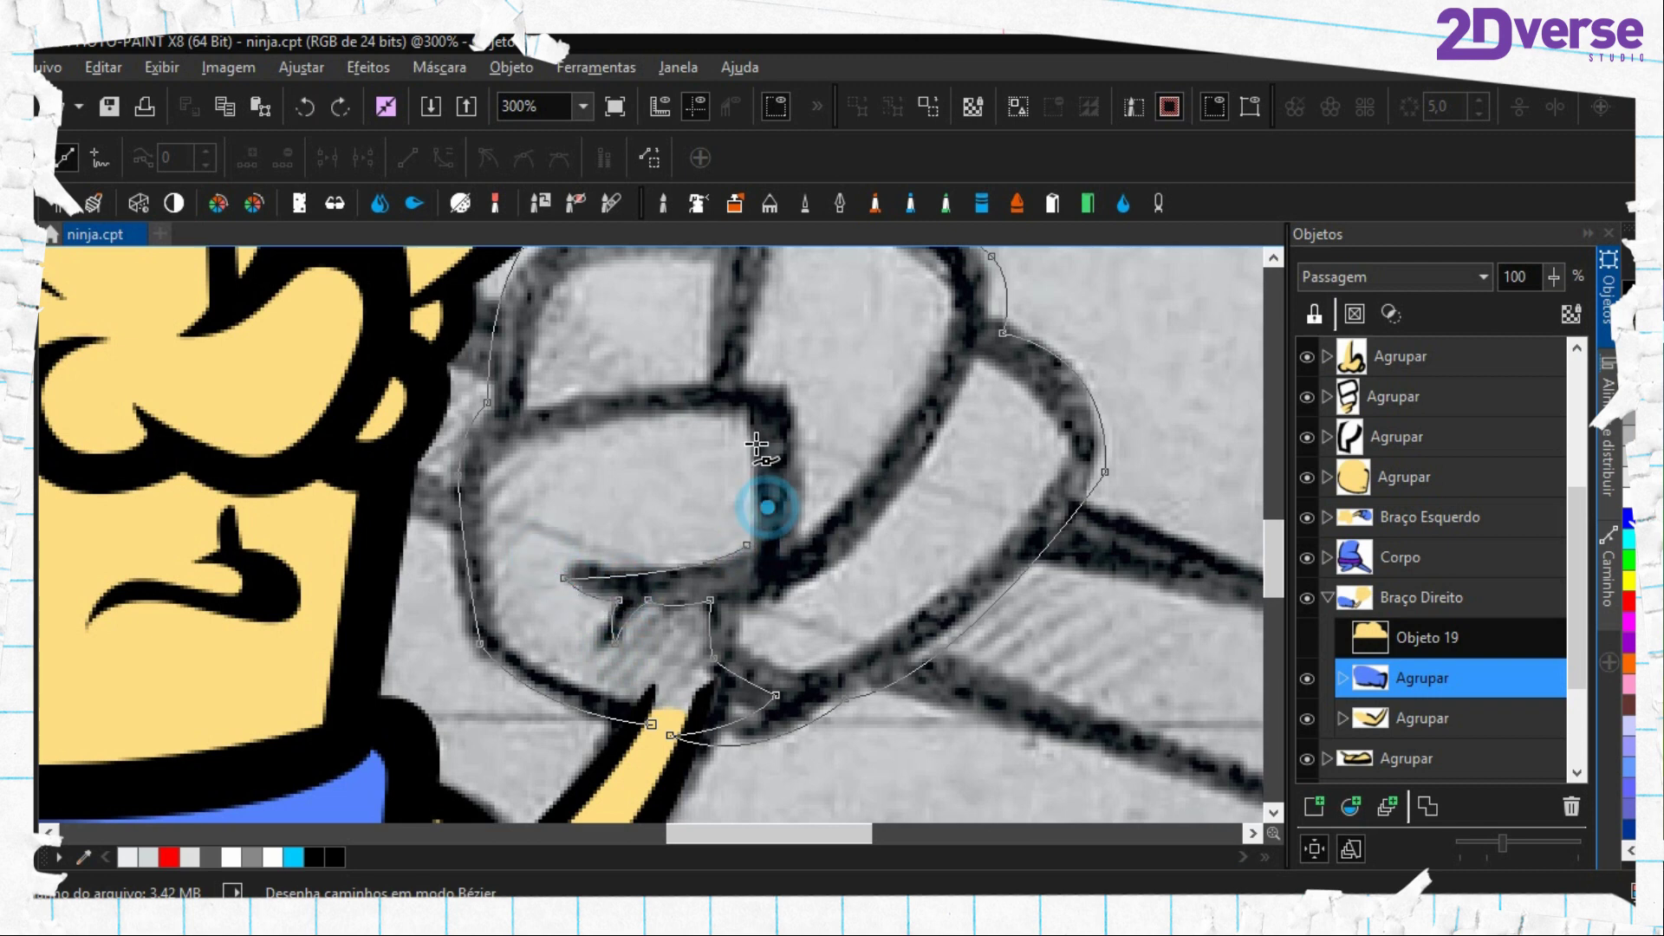
Trace the inner contour around the fist's large lower finger and close the path at the wrist
left_click_drag(742, 431, 735, 403)
left_click_drag(535, 447, 455, 482)
left_click(541, 549)
key("ctrl+z")
left_click_drag(506, 552, 515, 656)
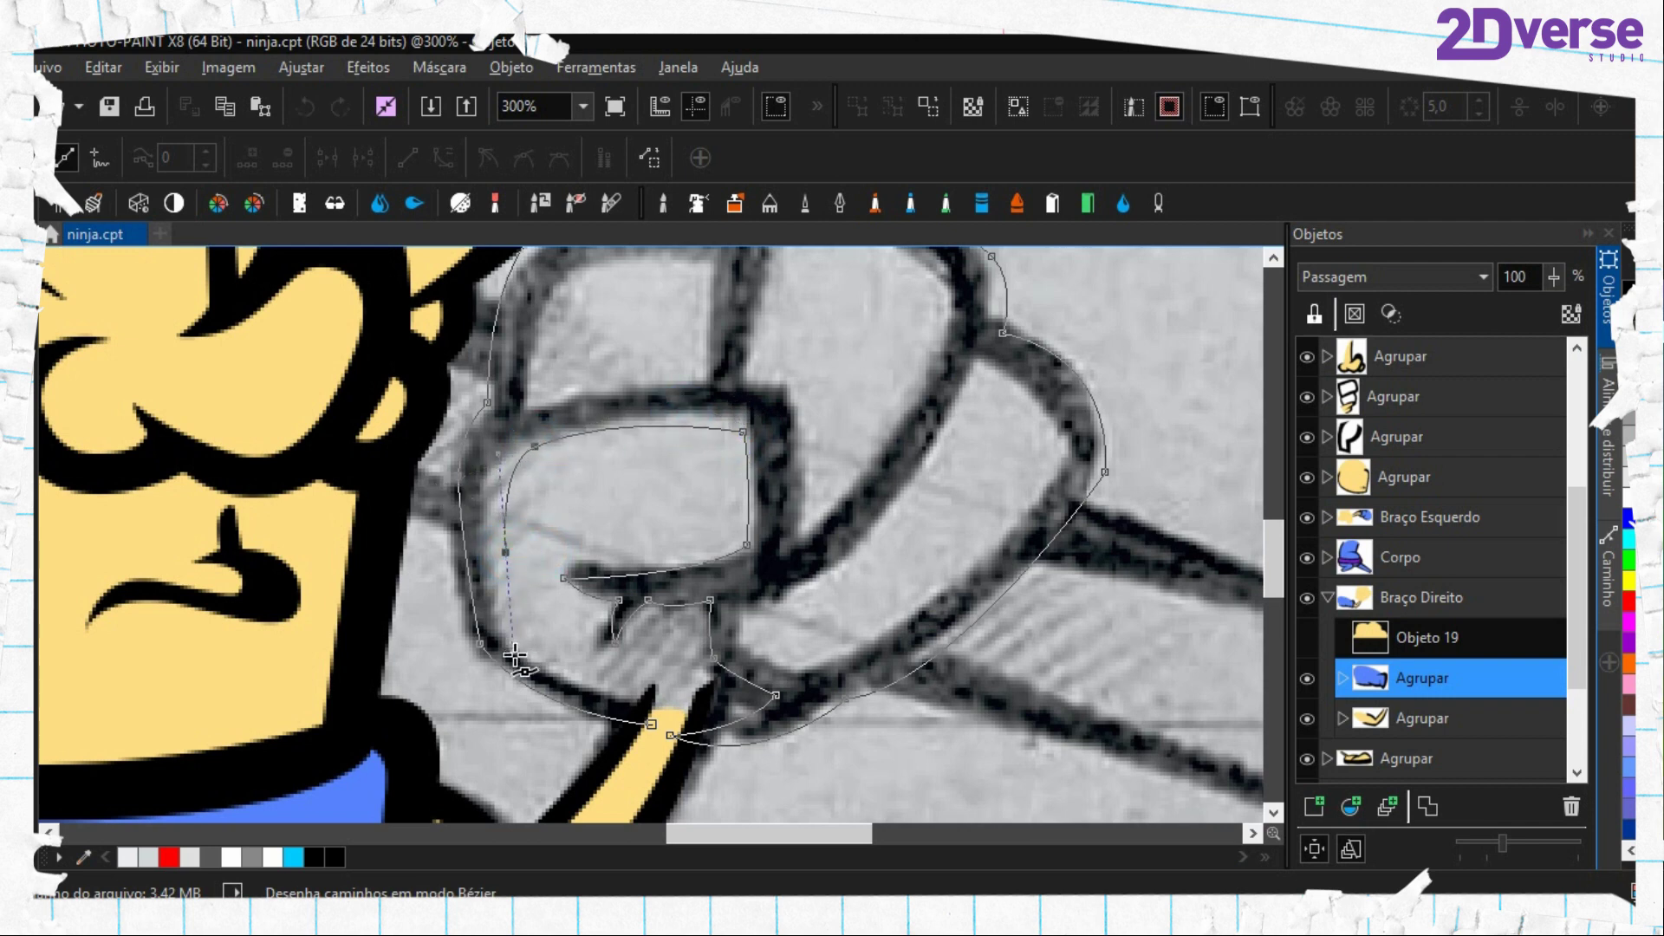
left_click_drag(643, 720, 730, 759)
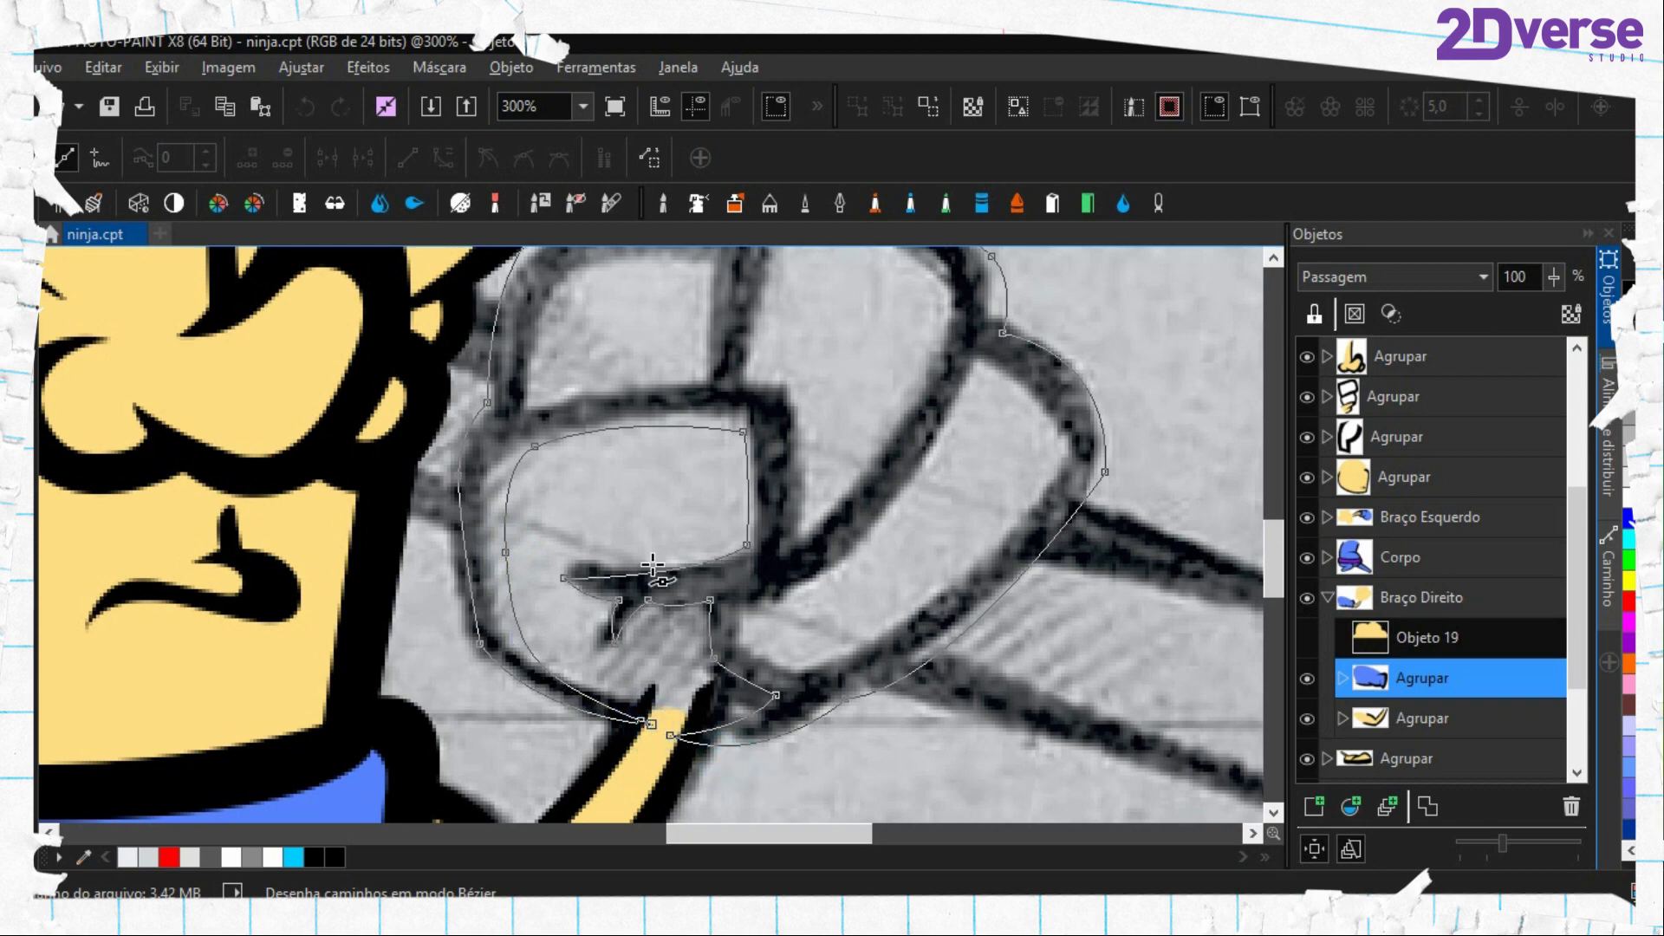
Show Objeto 19, convert the fist path to a mask, fill it black on a new object, and clear the mask and path
scroll(656, 565, "down", 3)
scroll(814, 553, "up", 2)
left_click(1305, 642)
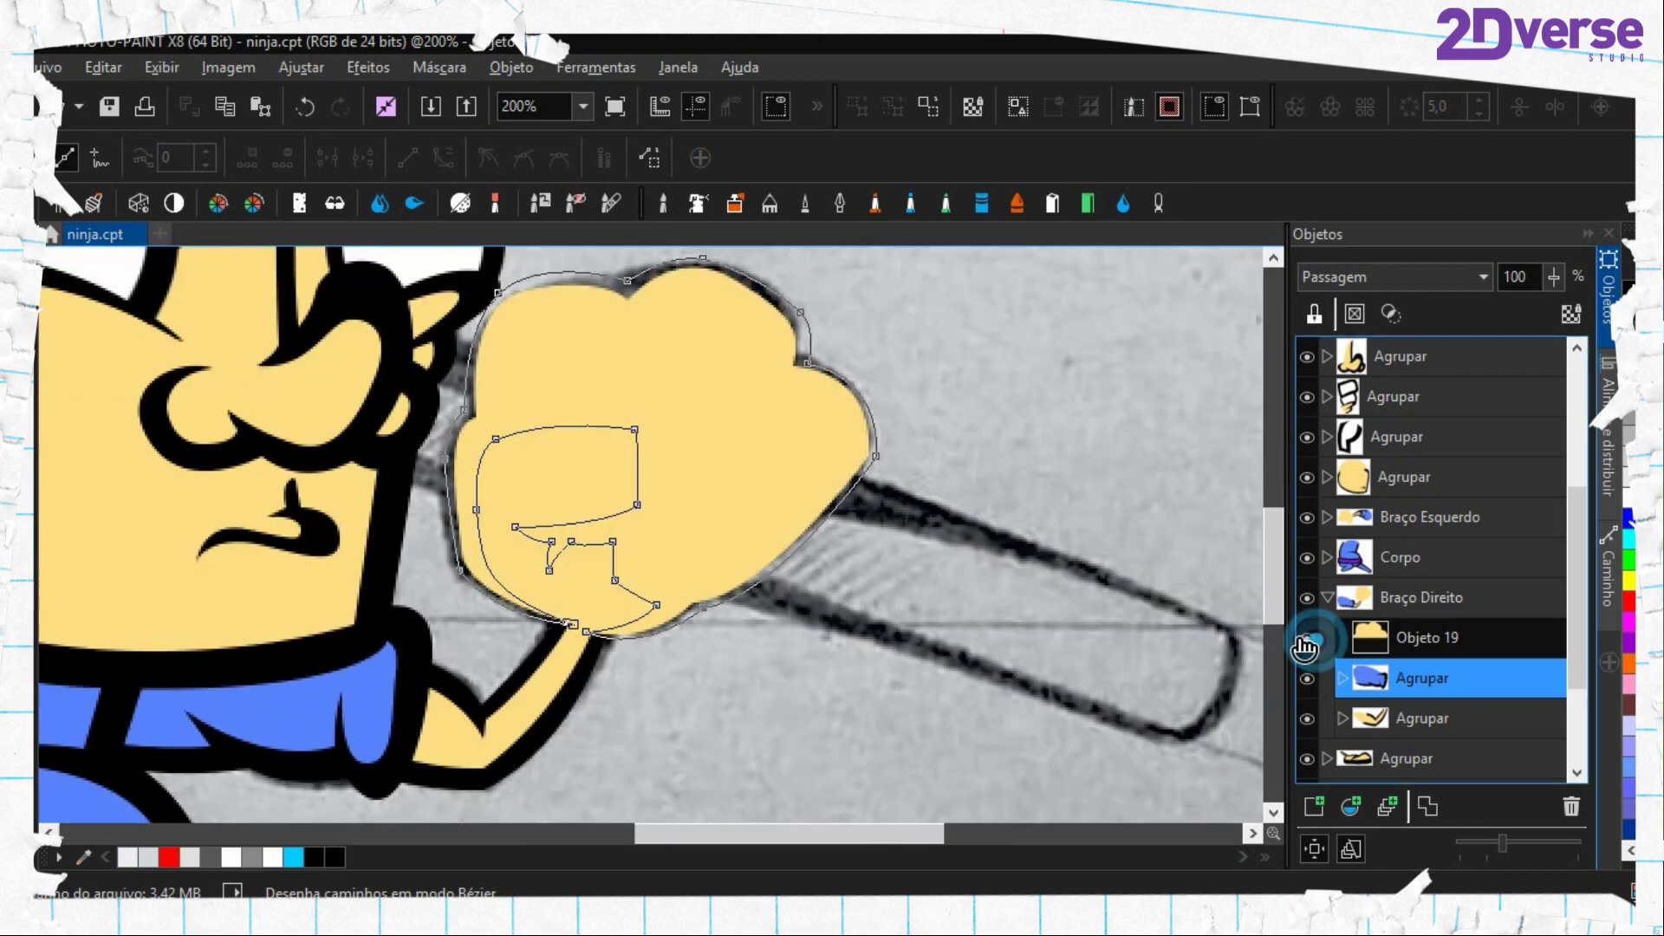
key("ctrl+shift+m")
left_click(1428, 639)
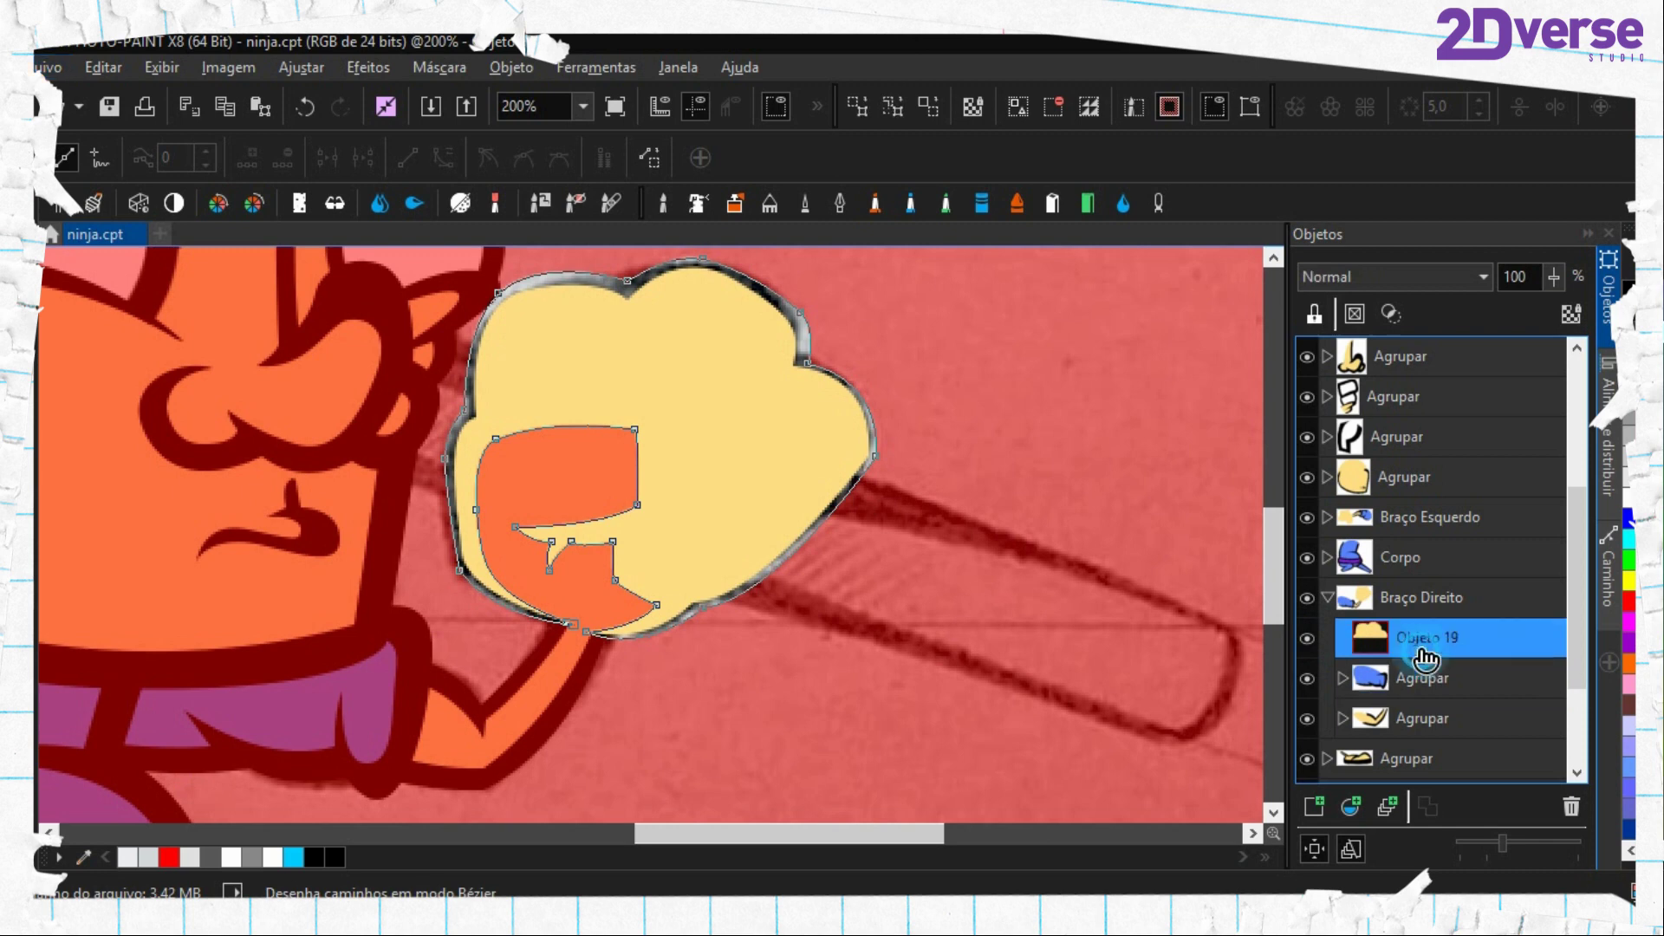
left_click(1314, 806)
key("f")
left_click(675, 420)
key("ctrl+shift+r")
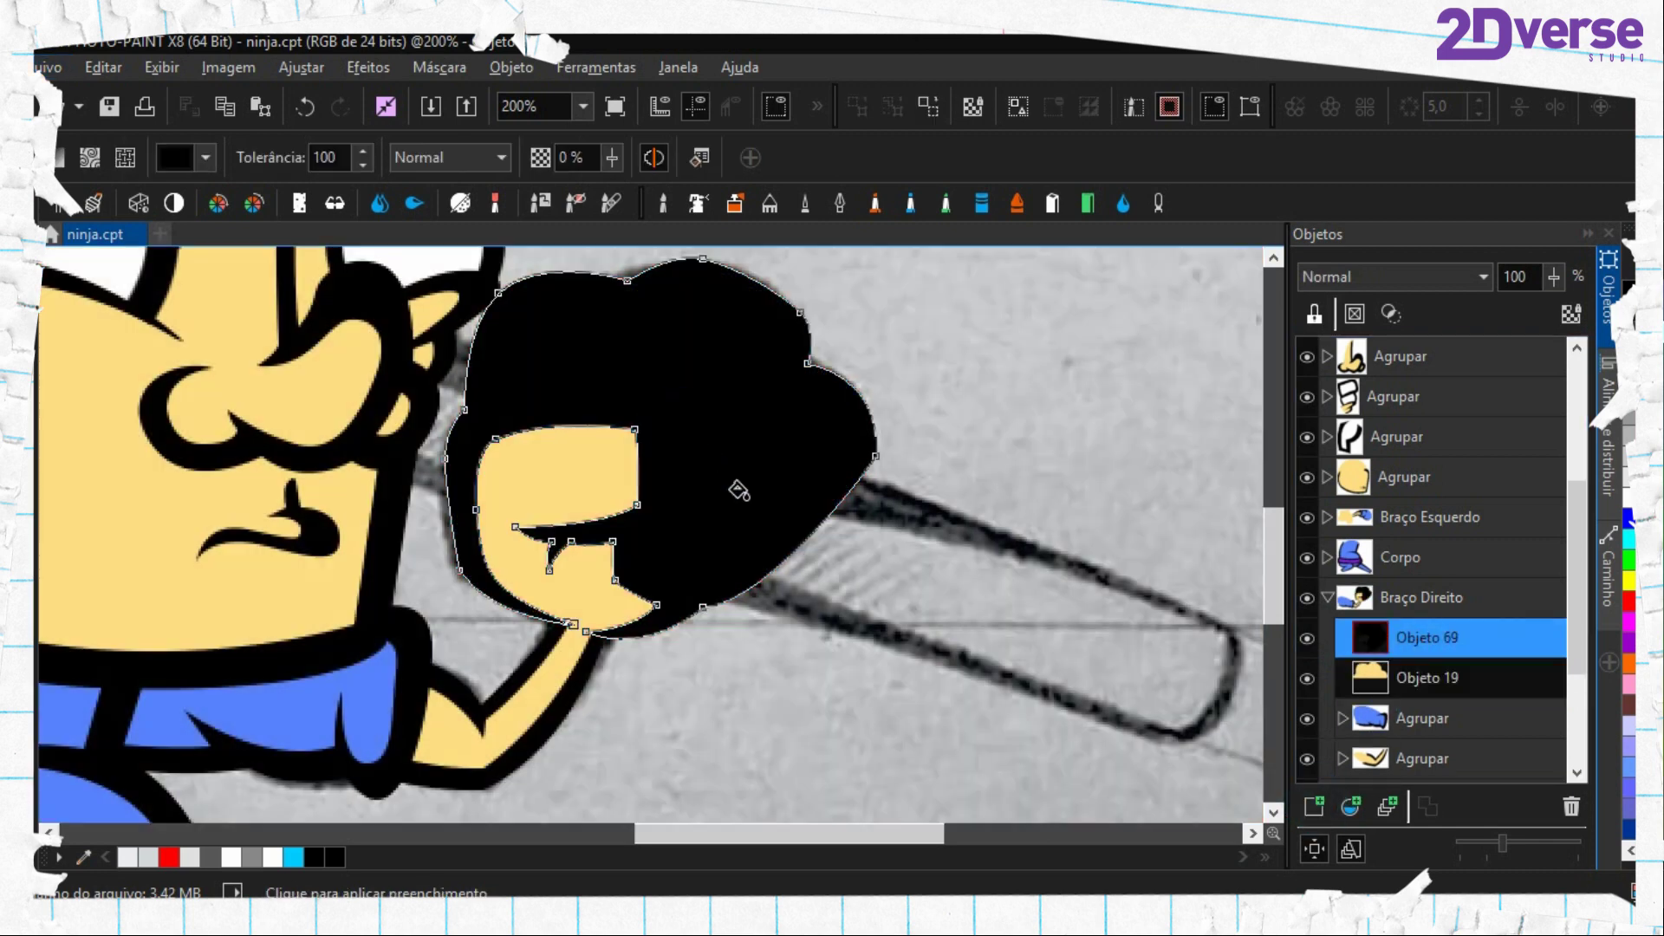
key("period")
right_click(634, 456)
left_click(733, 581)
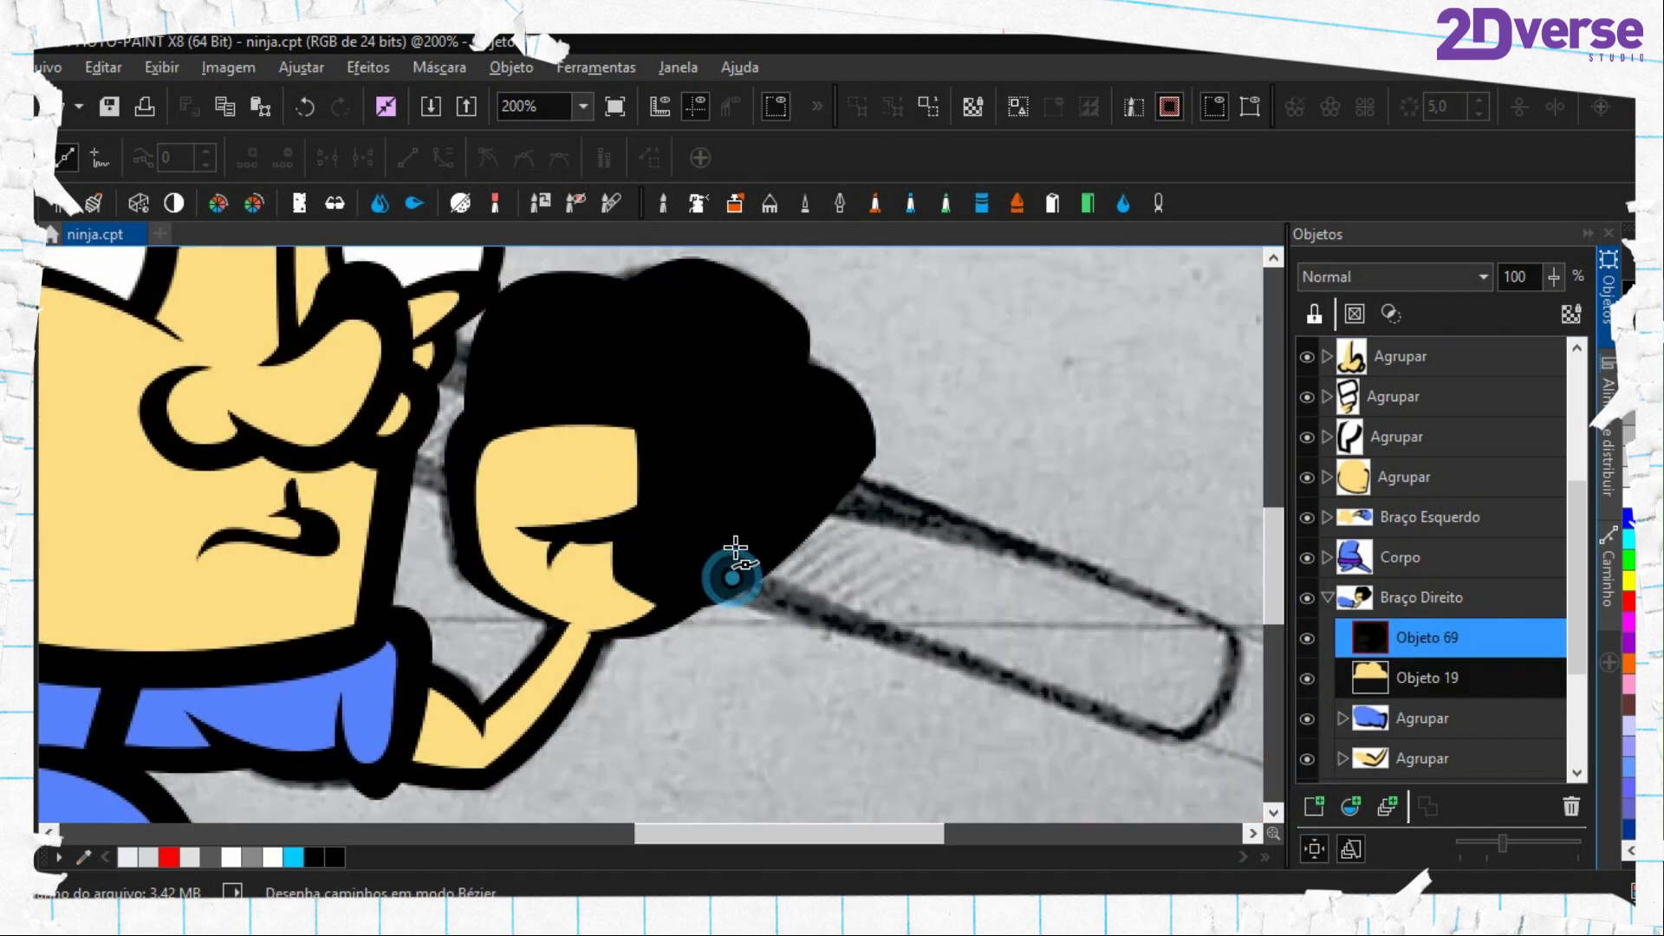
Undo the fist's black fill, new object and path deletion, and remove the mask while keeping the Bézier path
left_click_drag(855, 553, 939, 629)
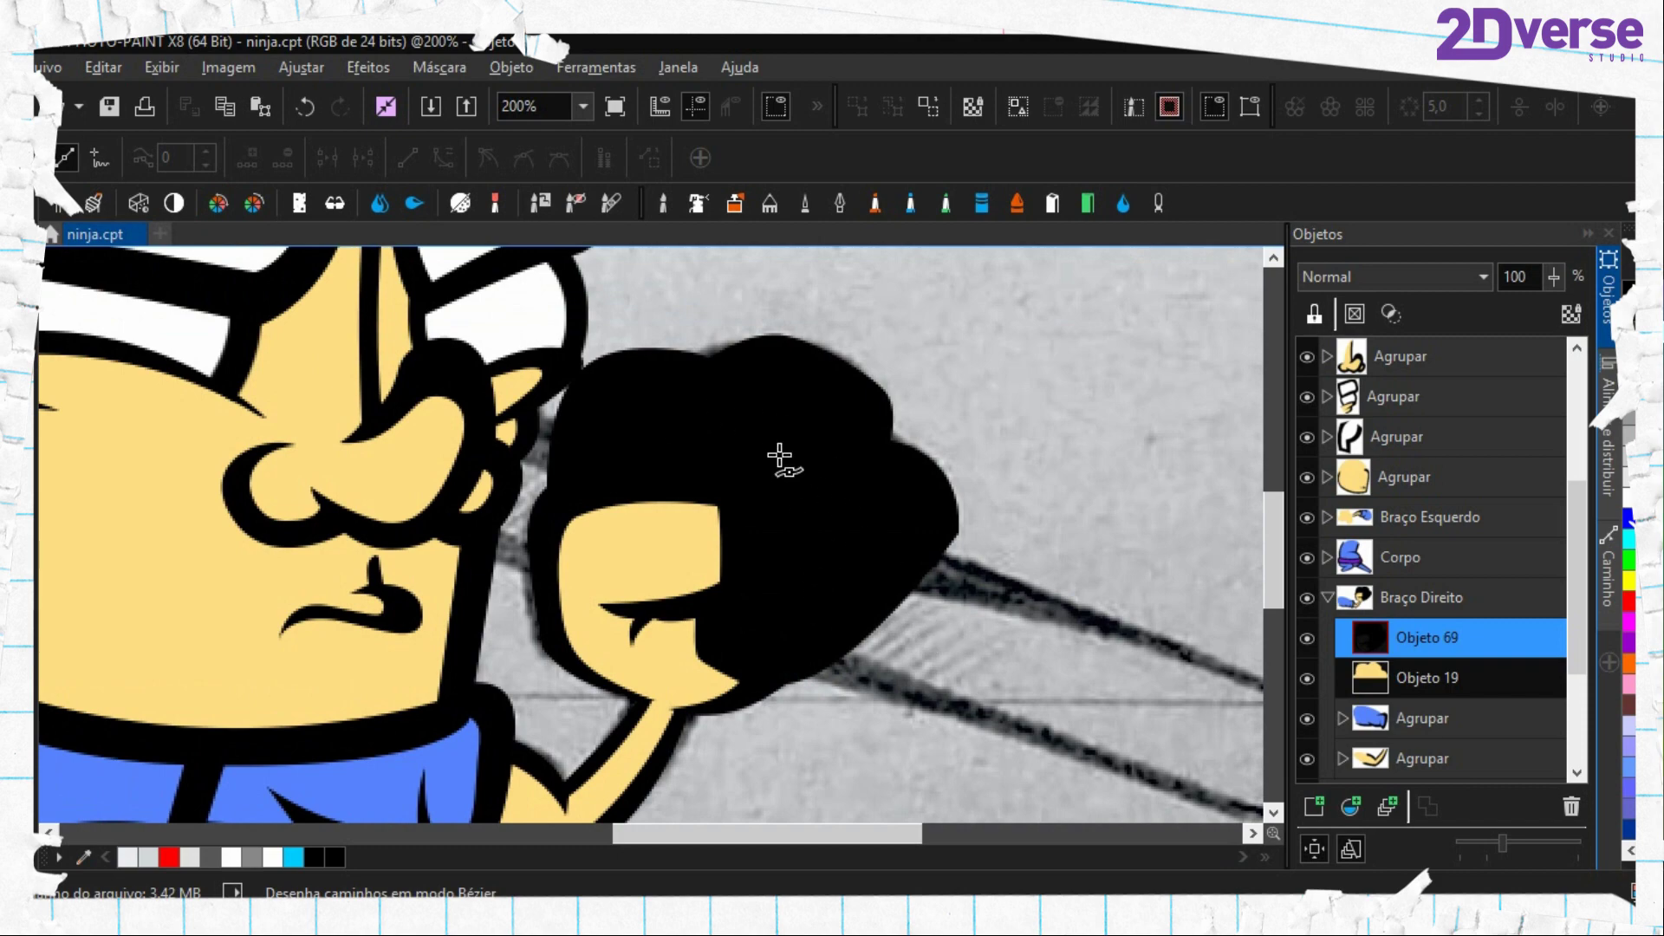
key("ctrl+z")
key("ctrl+z")
key("ctrl+z")
key("ctrl+z")
key("ctrl+z")
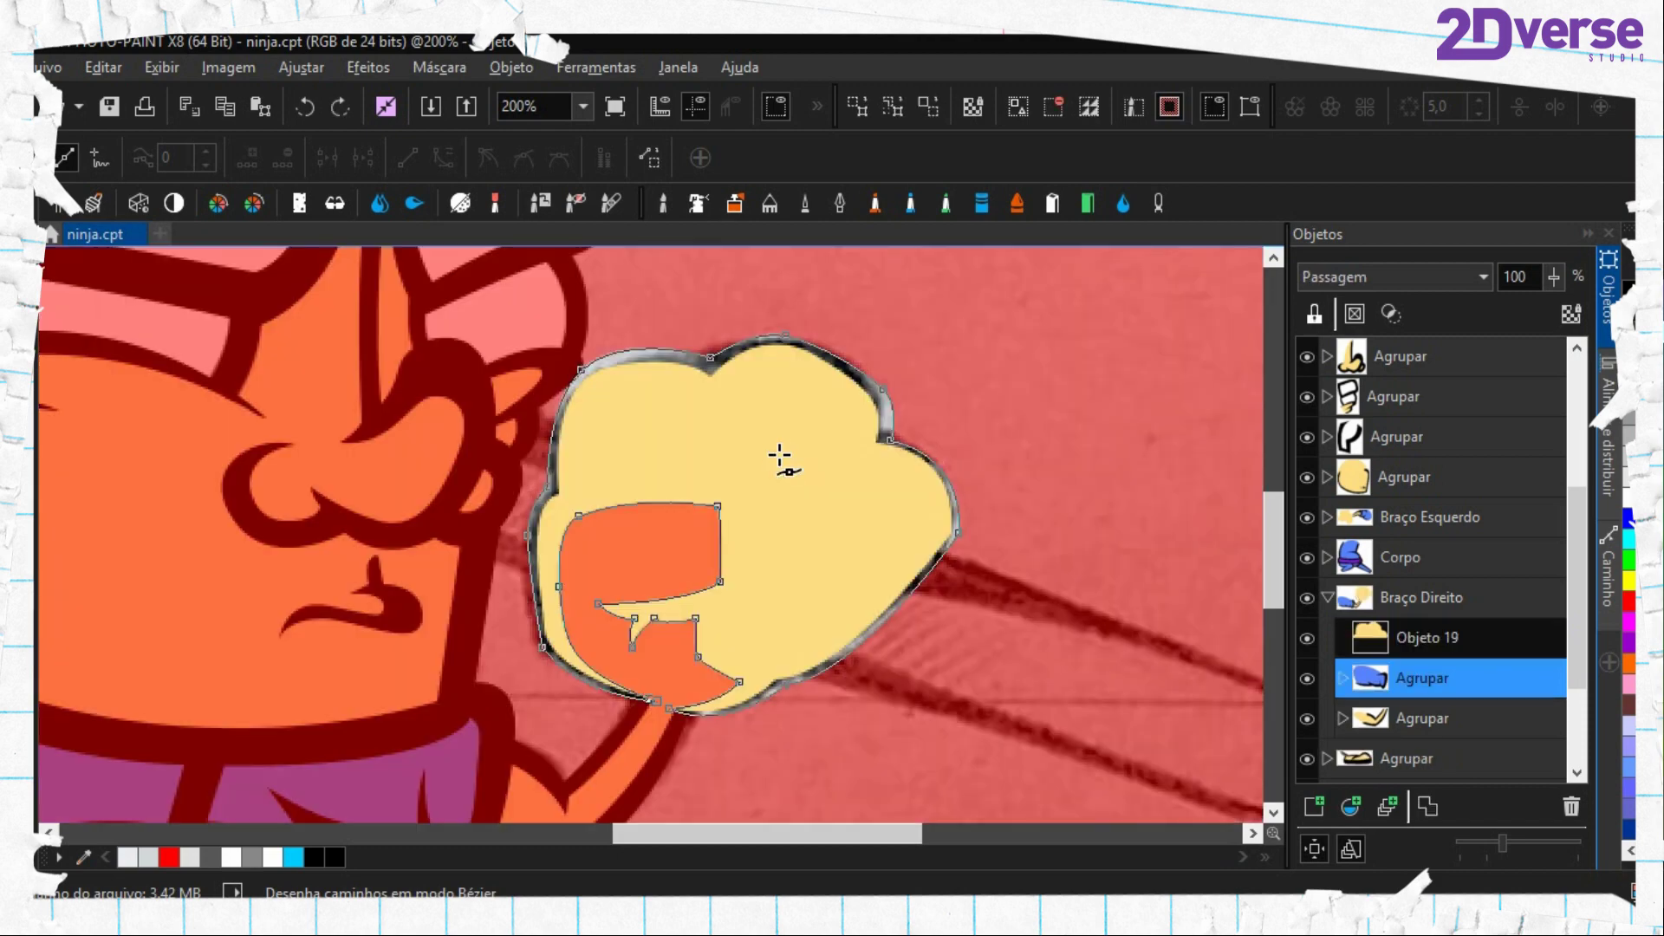
key("ctrl+shift+r")
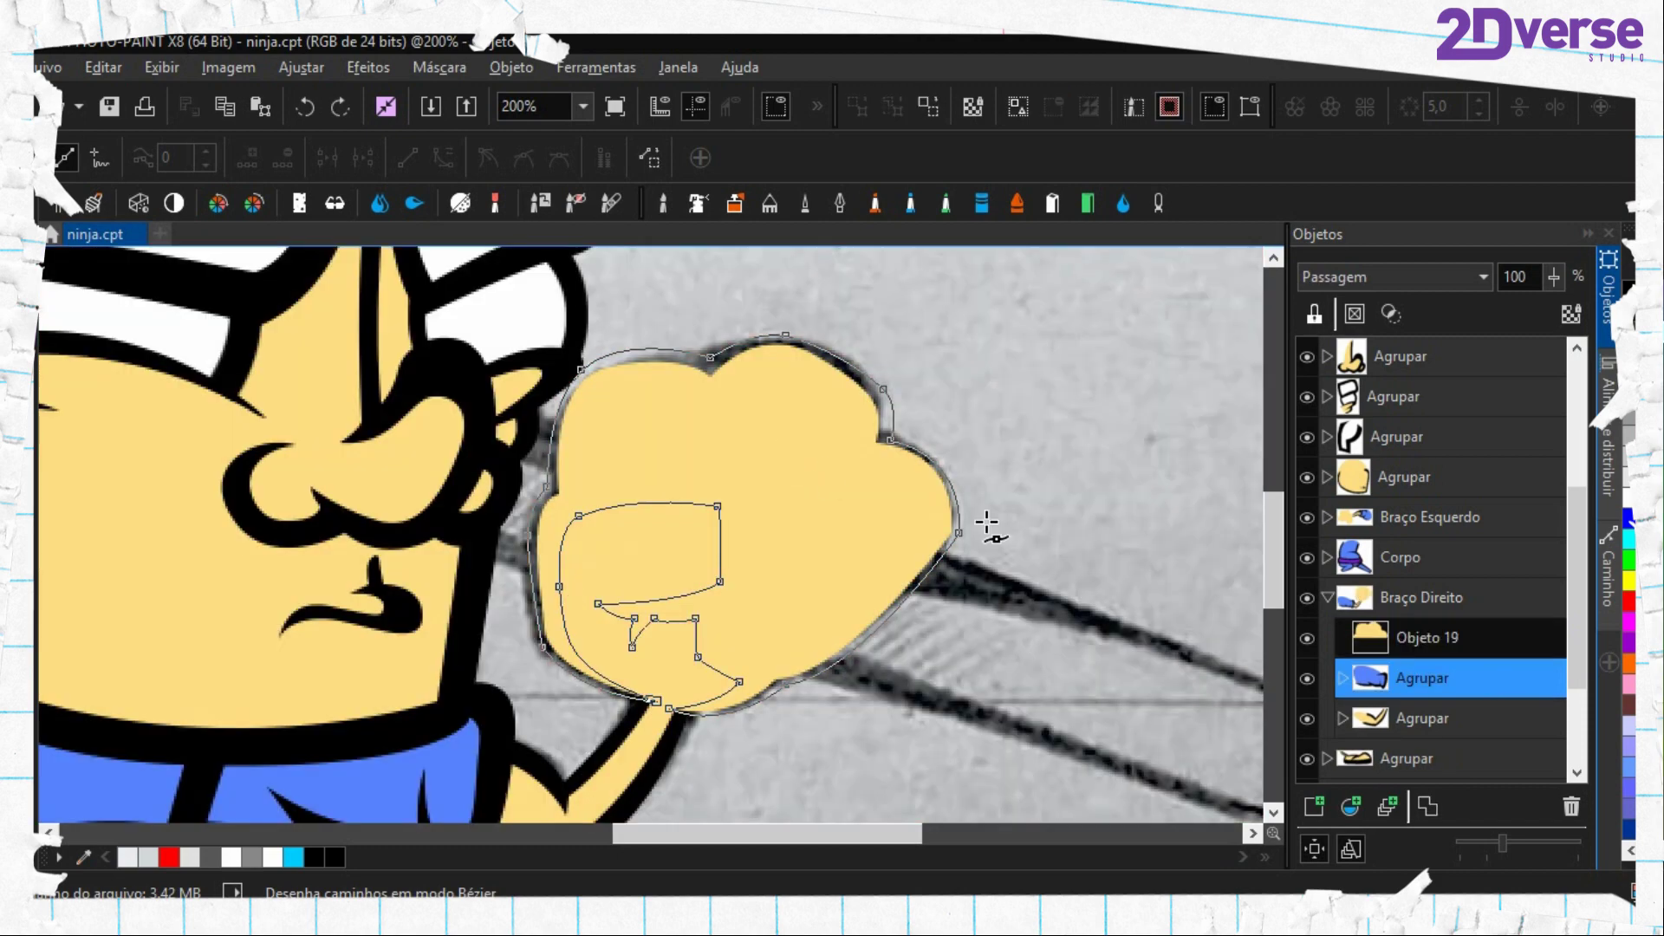
Hide Objeto 19 and trace a closed inner contour inside the fist's upper finger segment nearest the face
left_click(1307, 638)
scroll(640, 595, "up", 1)
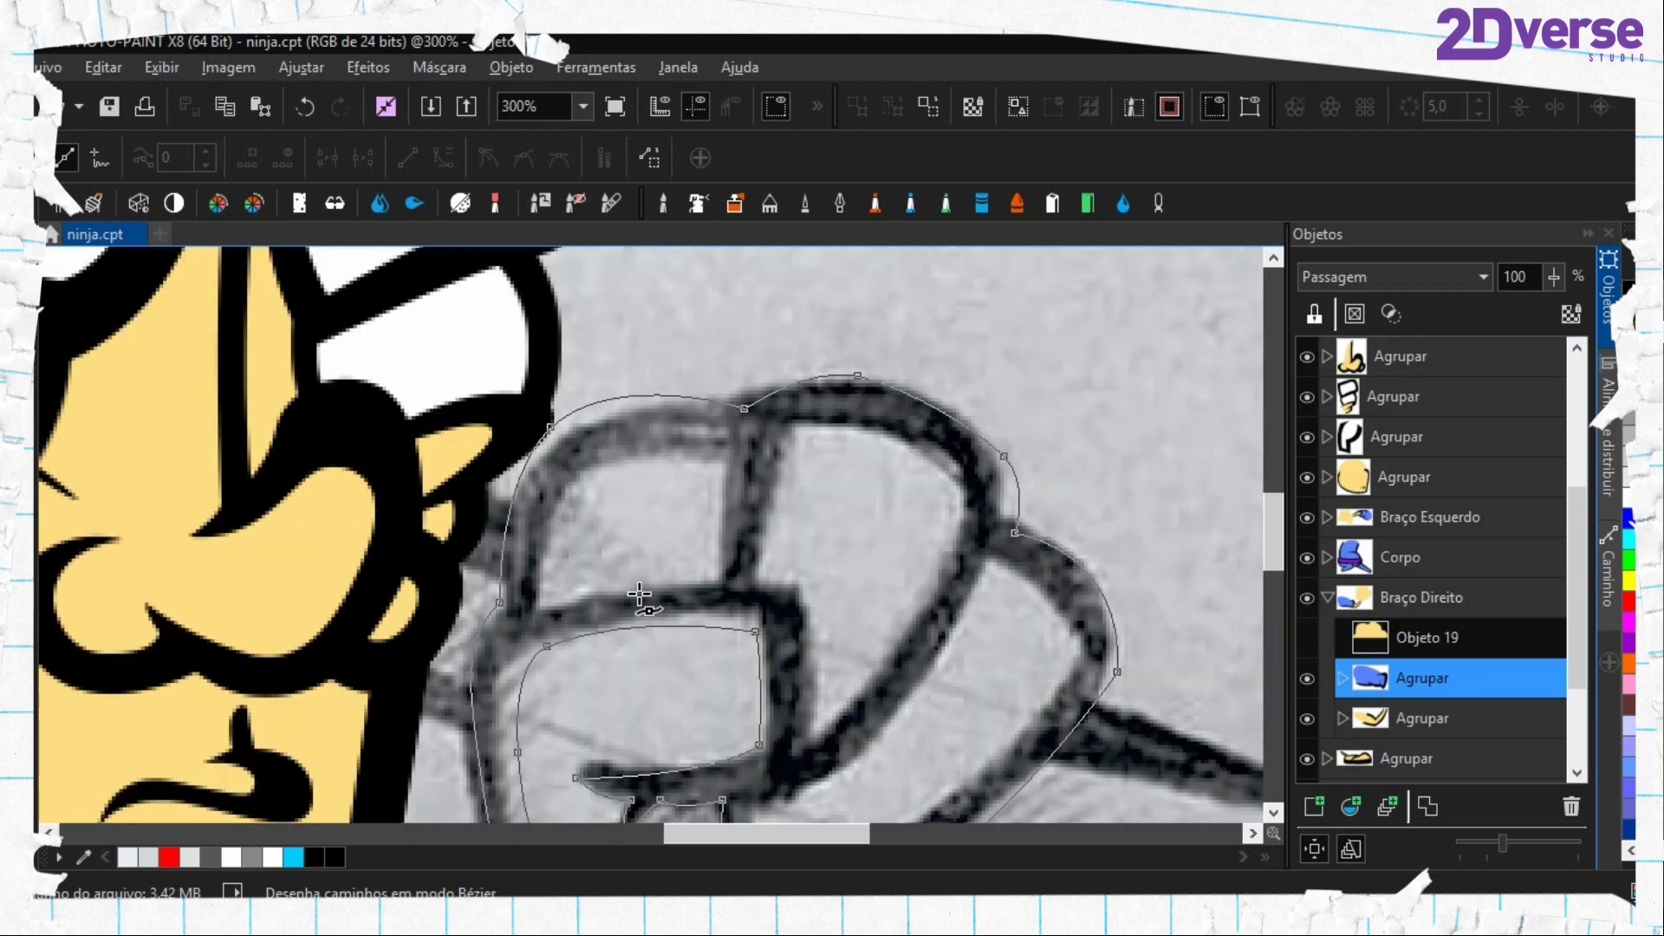
left_click(555, 589)
left_click(713, 566)
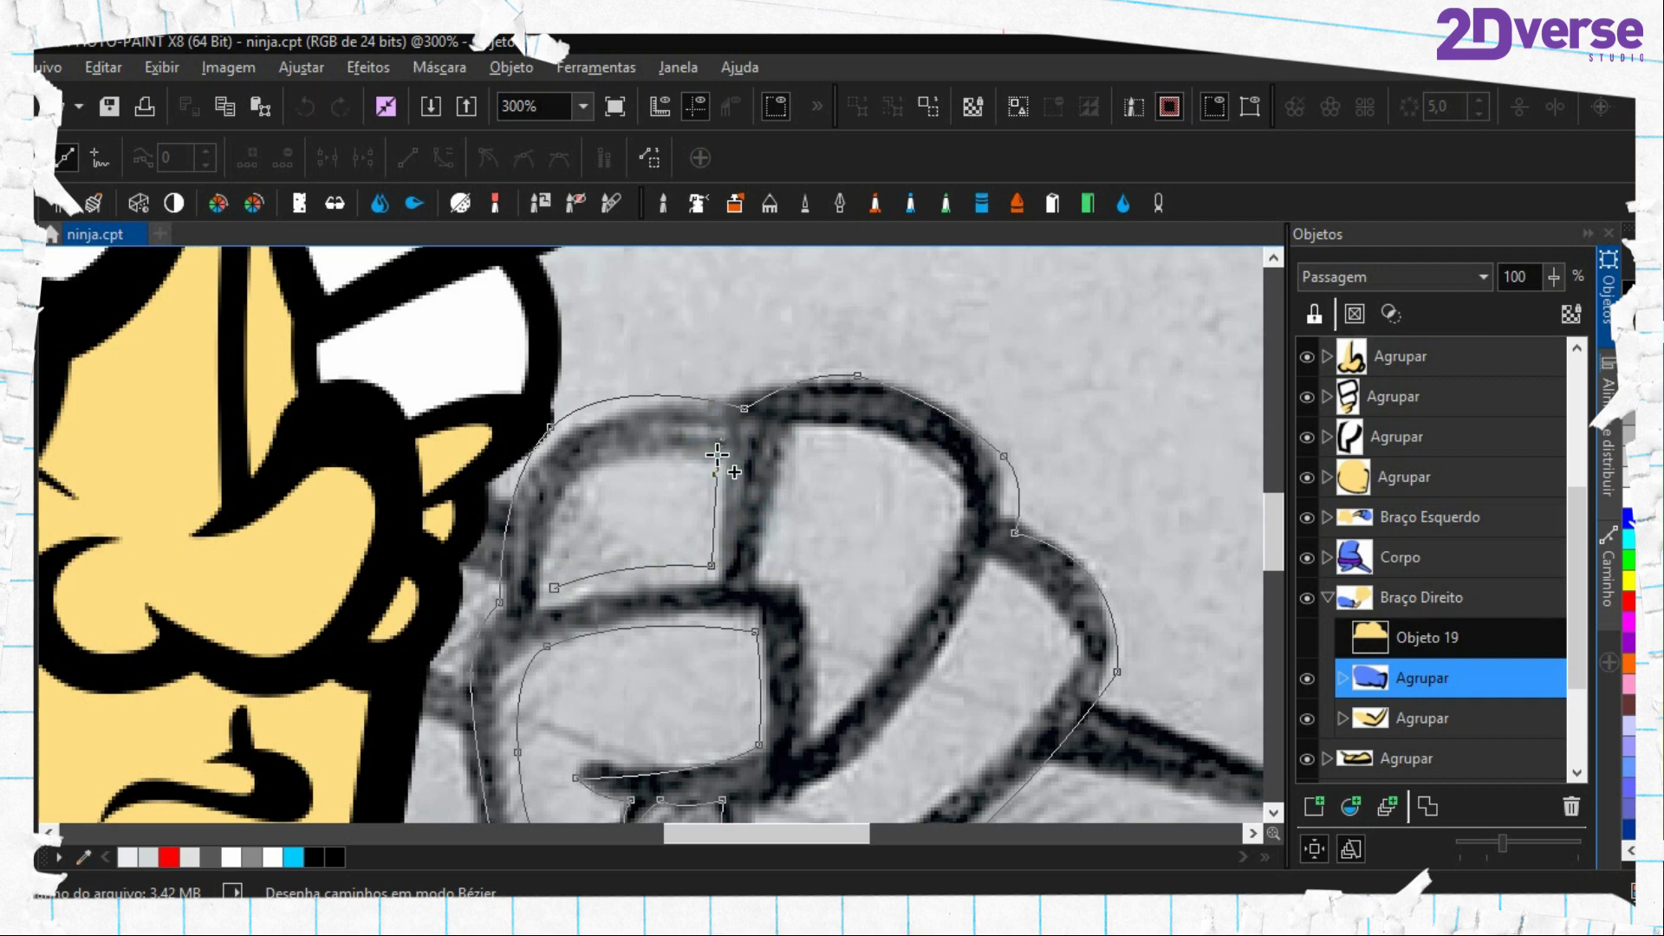
left_click(716, 461)
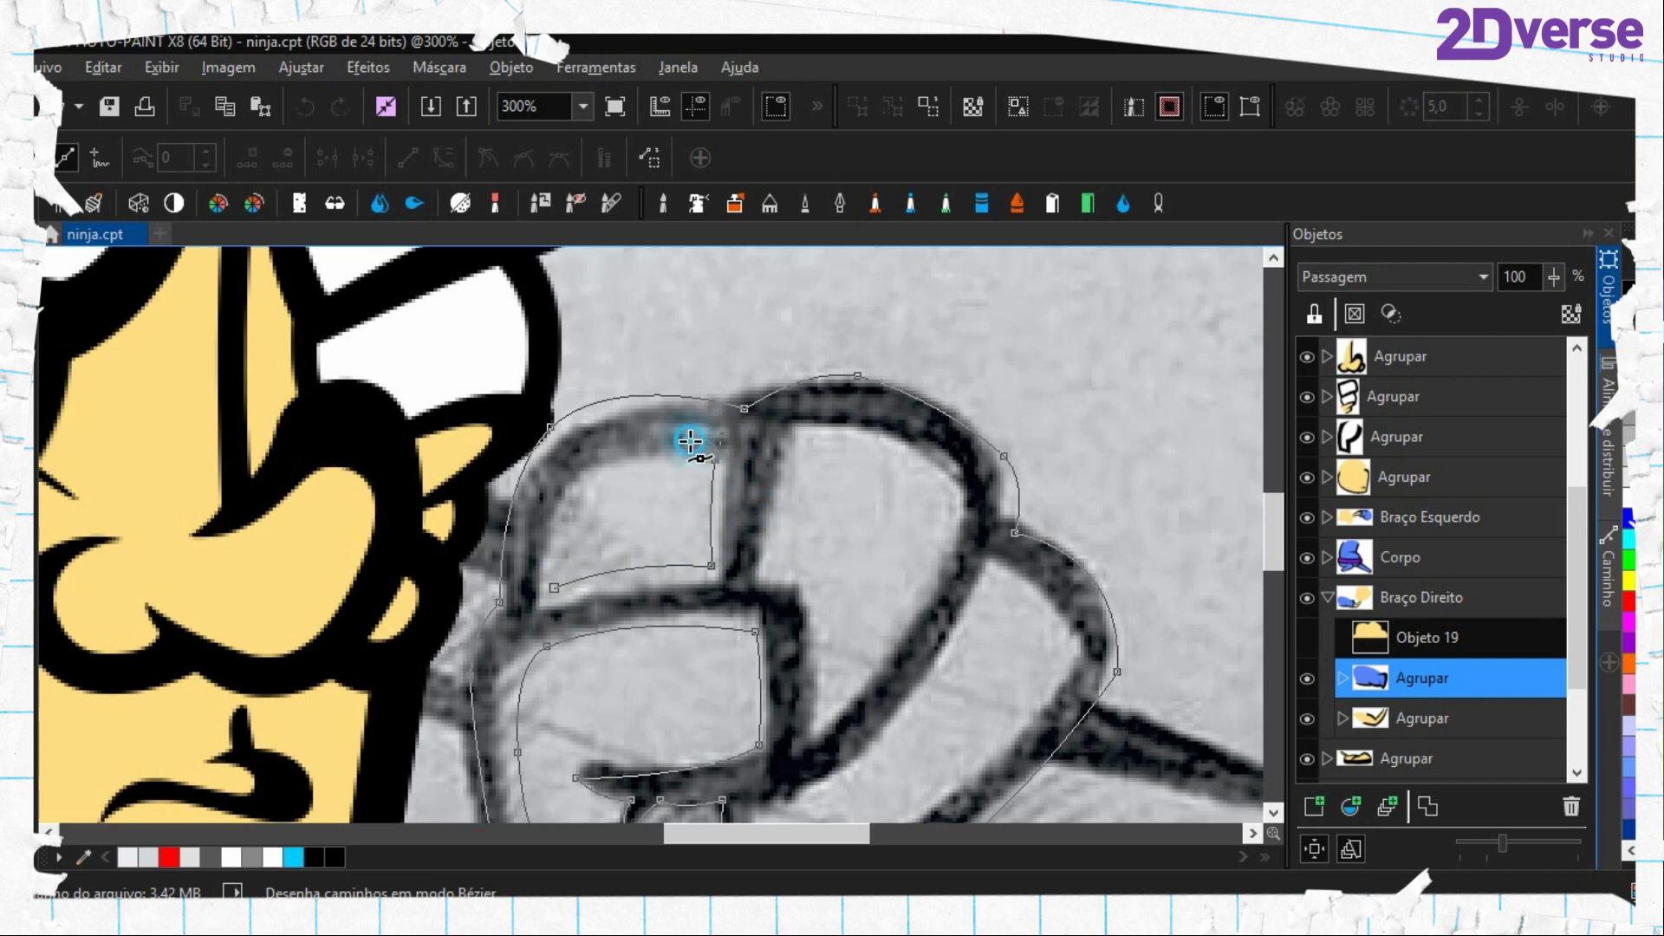
left_click(583, 470)
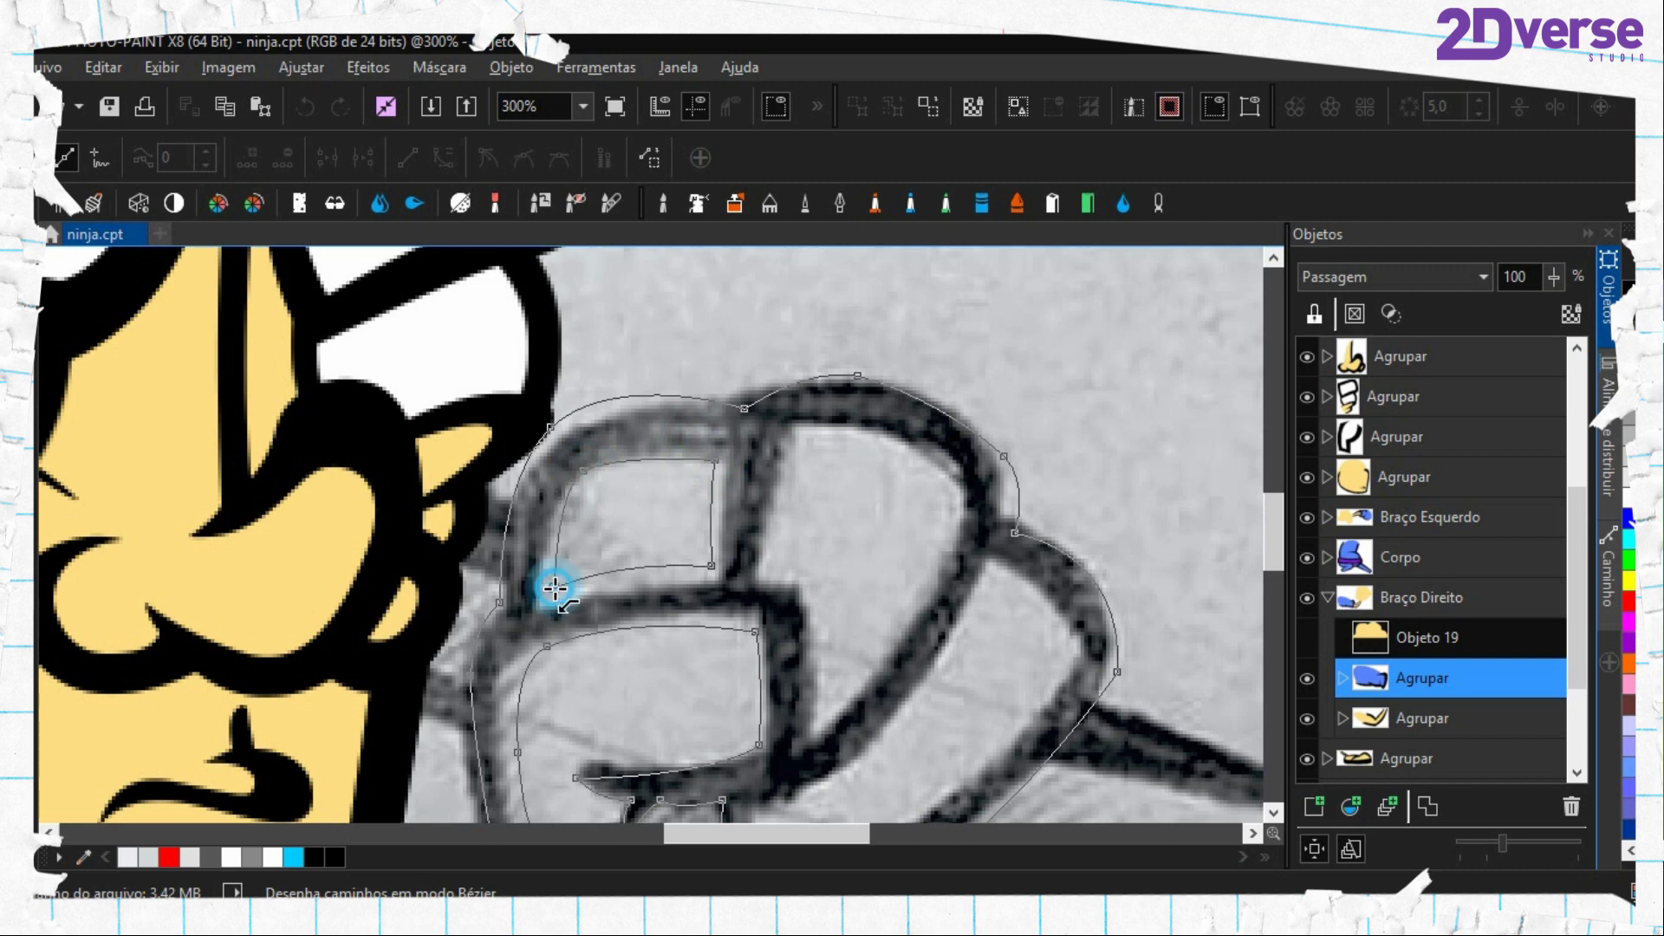
Trace a closed inner contour inside the fist's tall middle finger, following the sketch down to its narrow point
left_click_drag(731, 615, 577, 528)
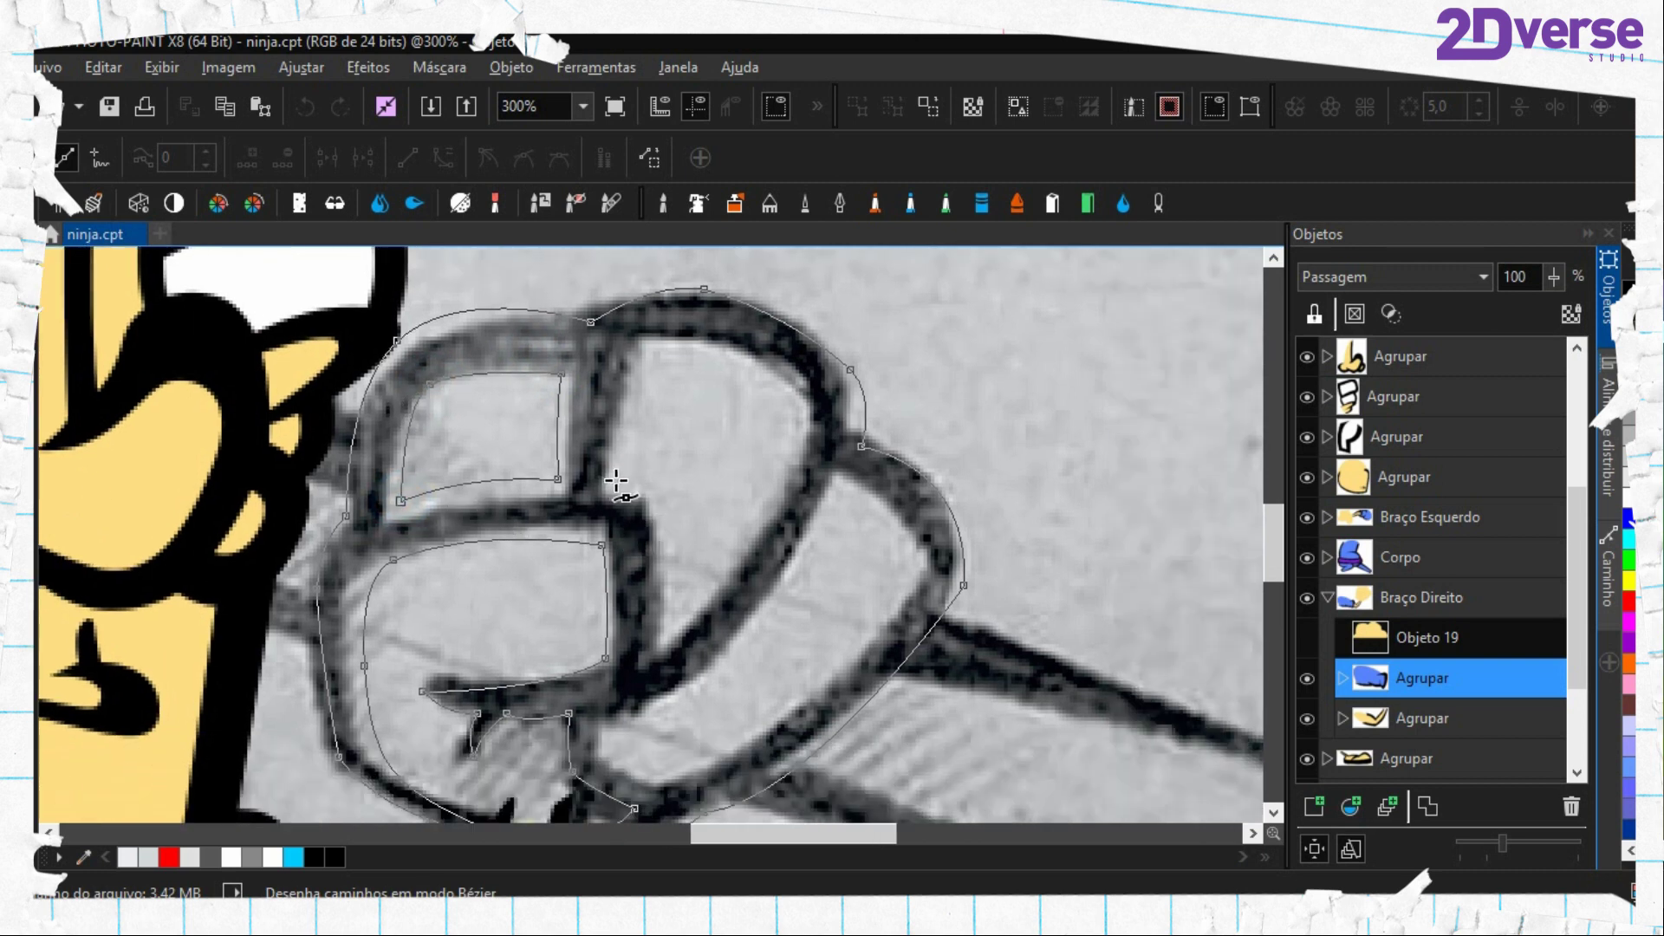
left_click(636, 366)
left_click_drag(754, 373, 808, 396)
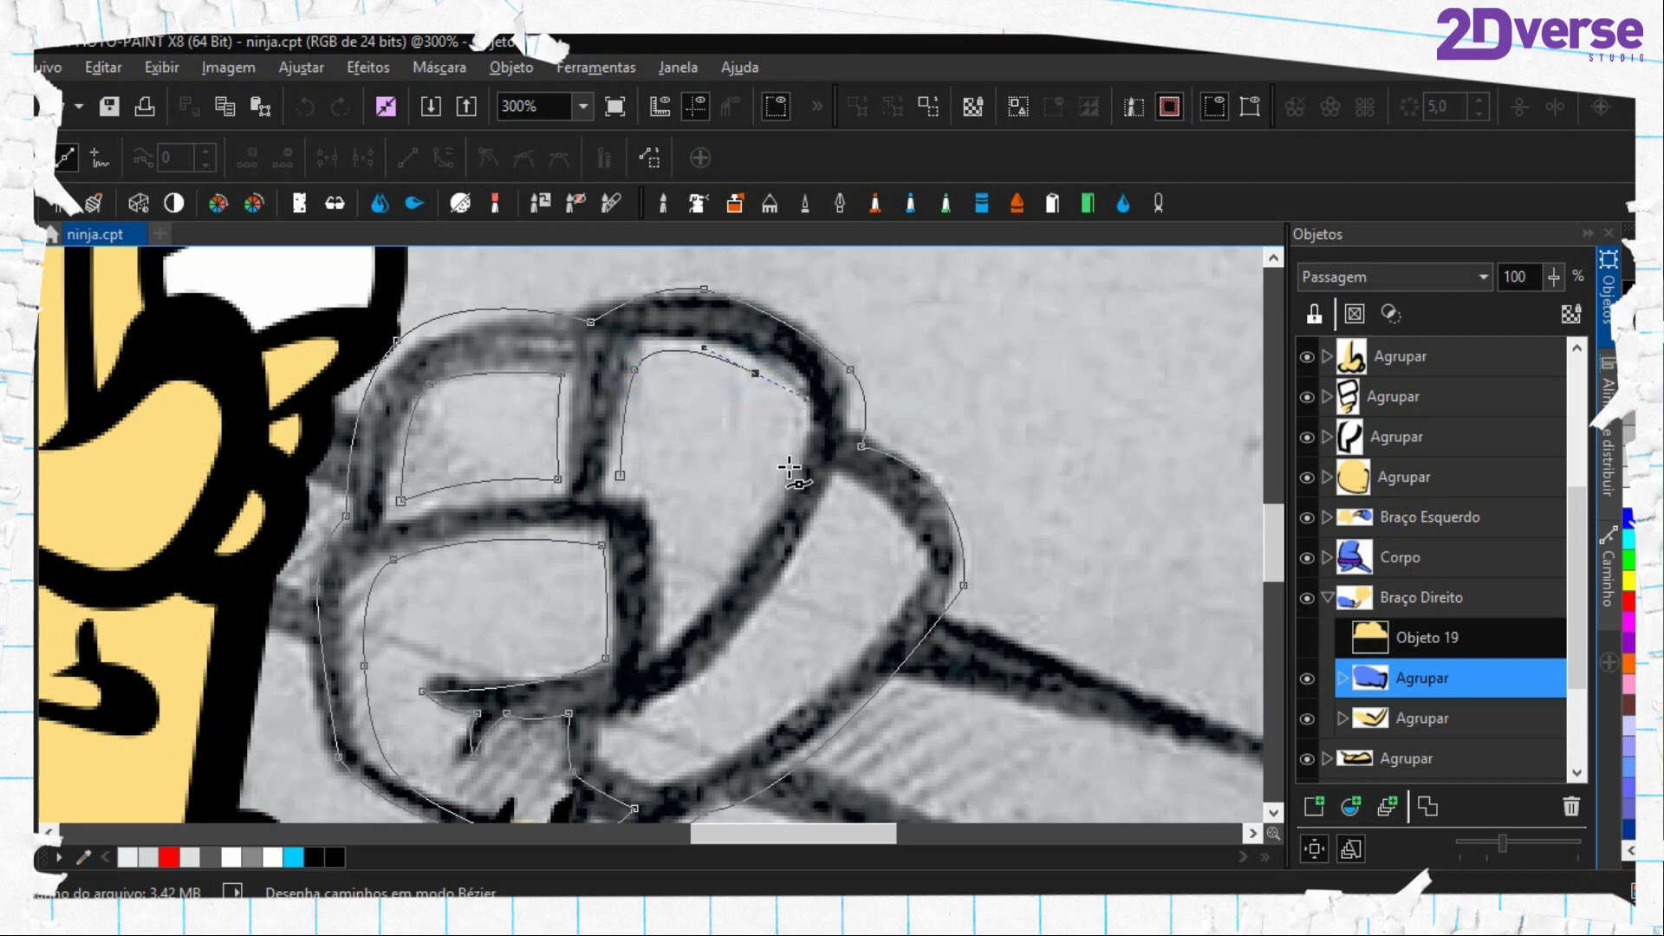
left_click_drag(762, 526, 647, 475)
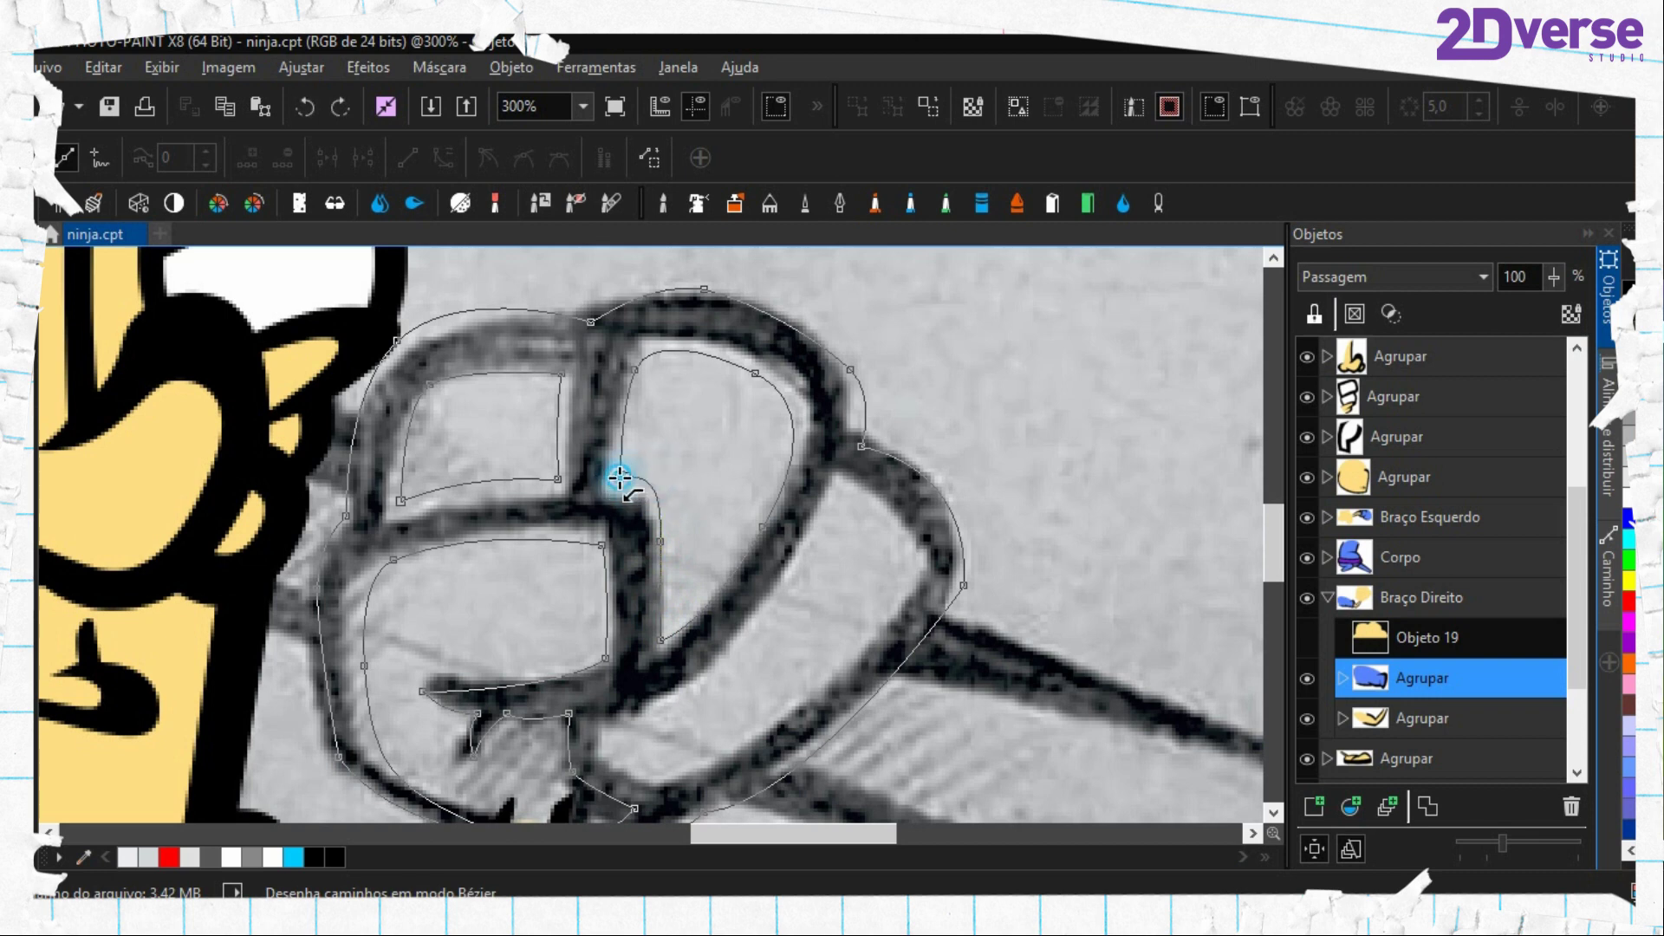
Trace a closed inner contour inside the fist's outermost finger, from the palm around to the staff side
left_click_drag(646, 629, 610, 548)
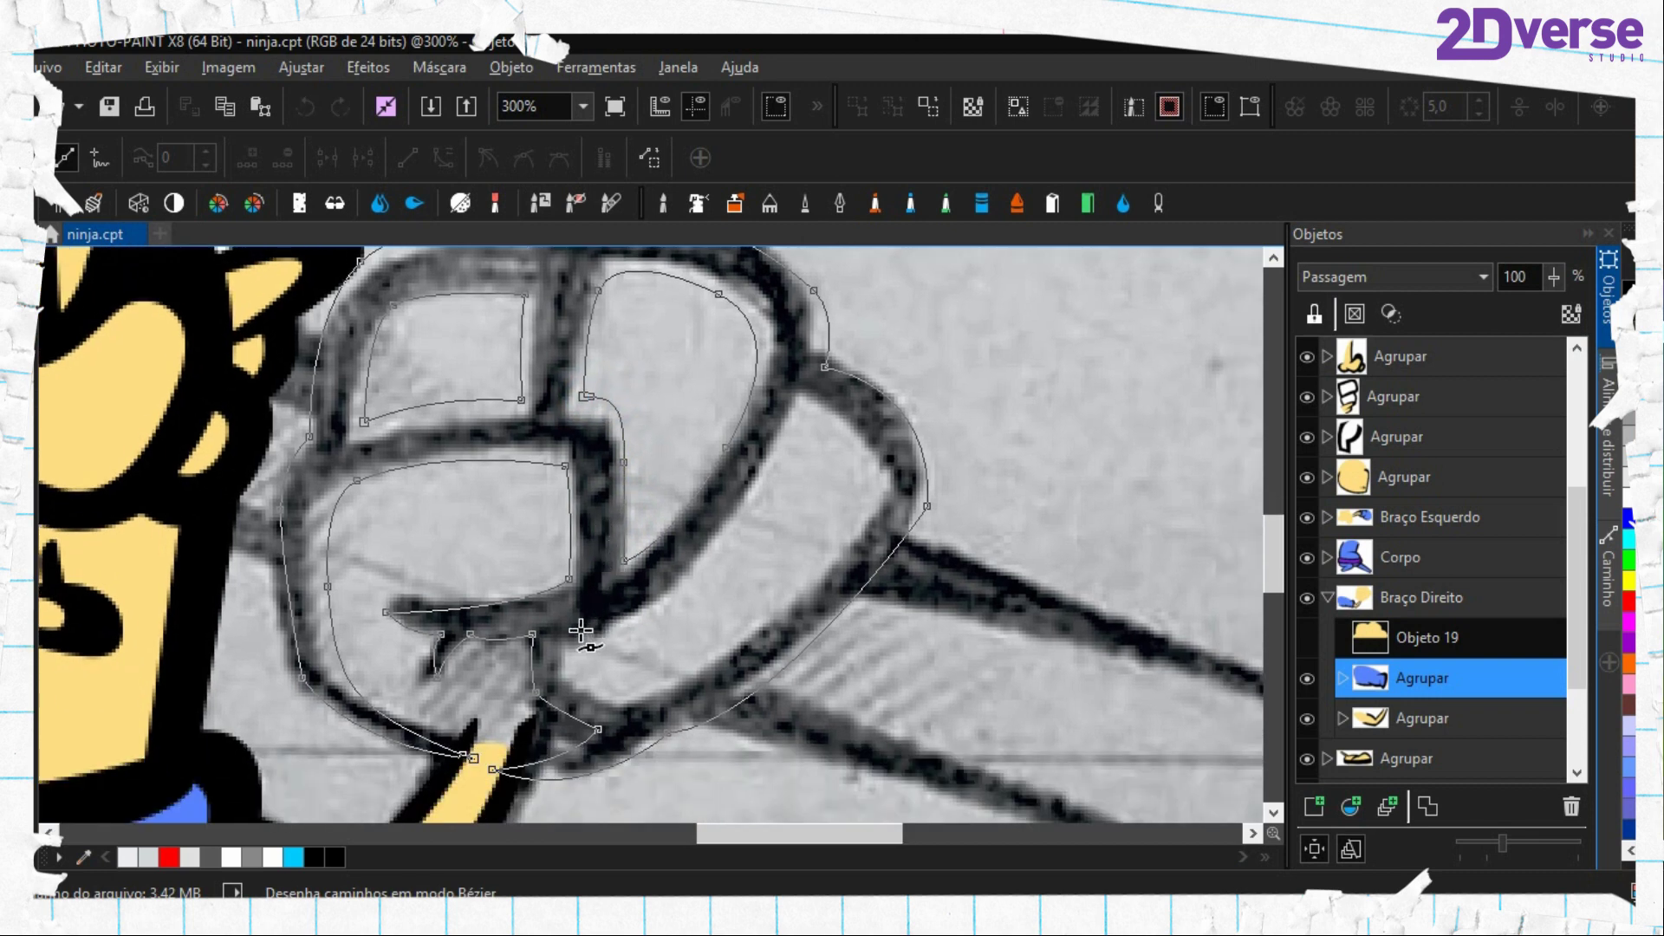
left_click_drag(580, 627, 737, 518)
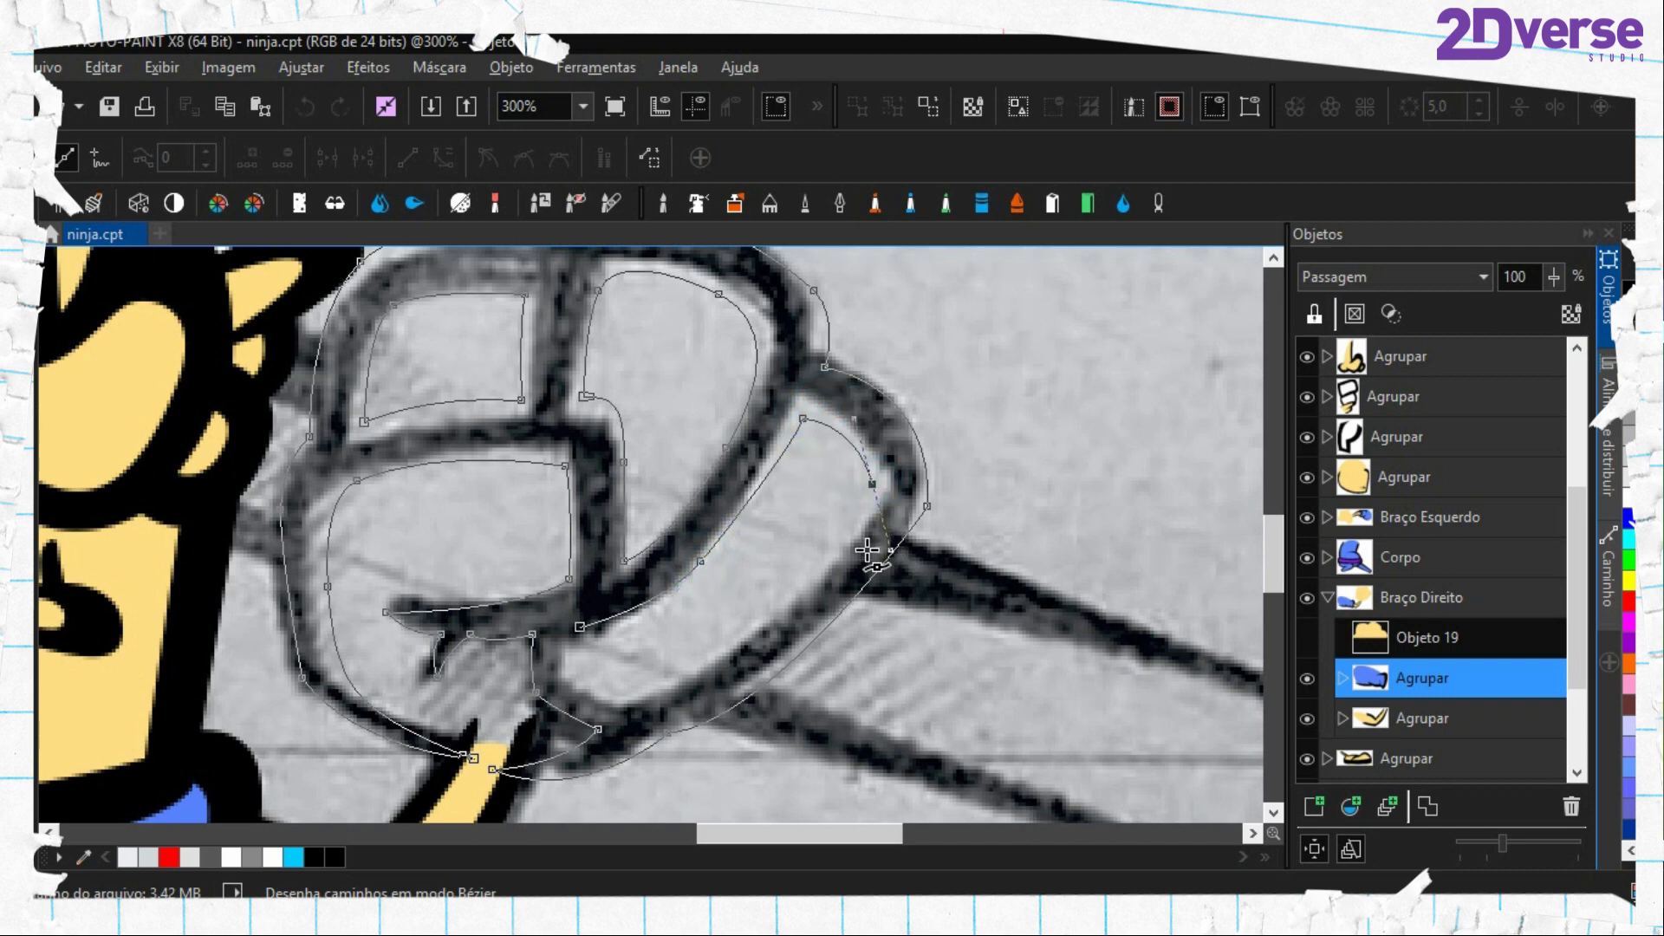
left_click(748, 632)
left_click(614, 700)
left_click_drag(614, 700, 650, 606)
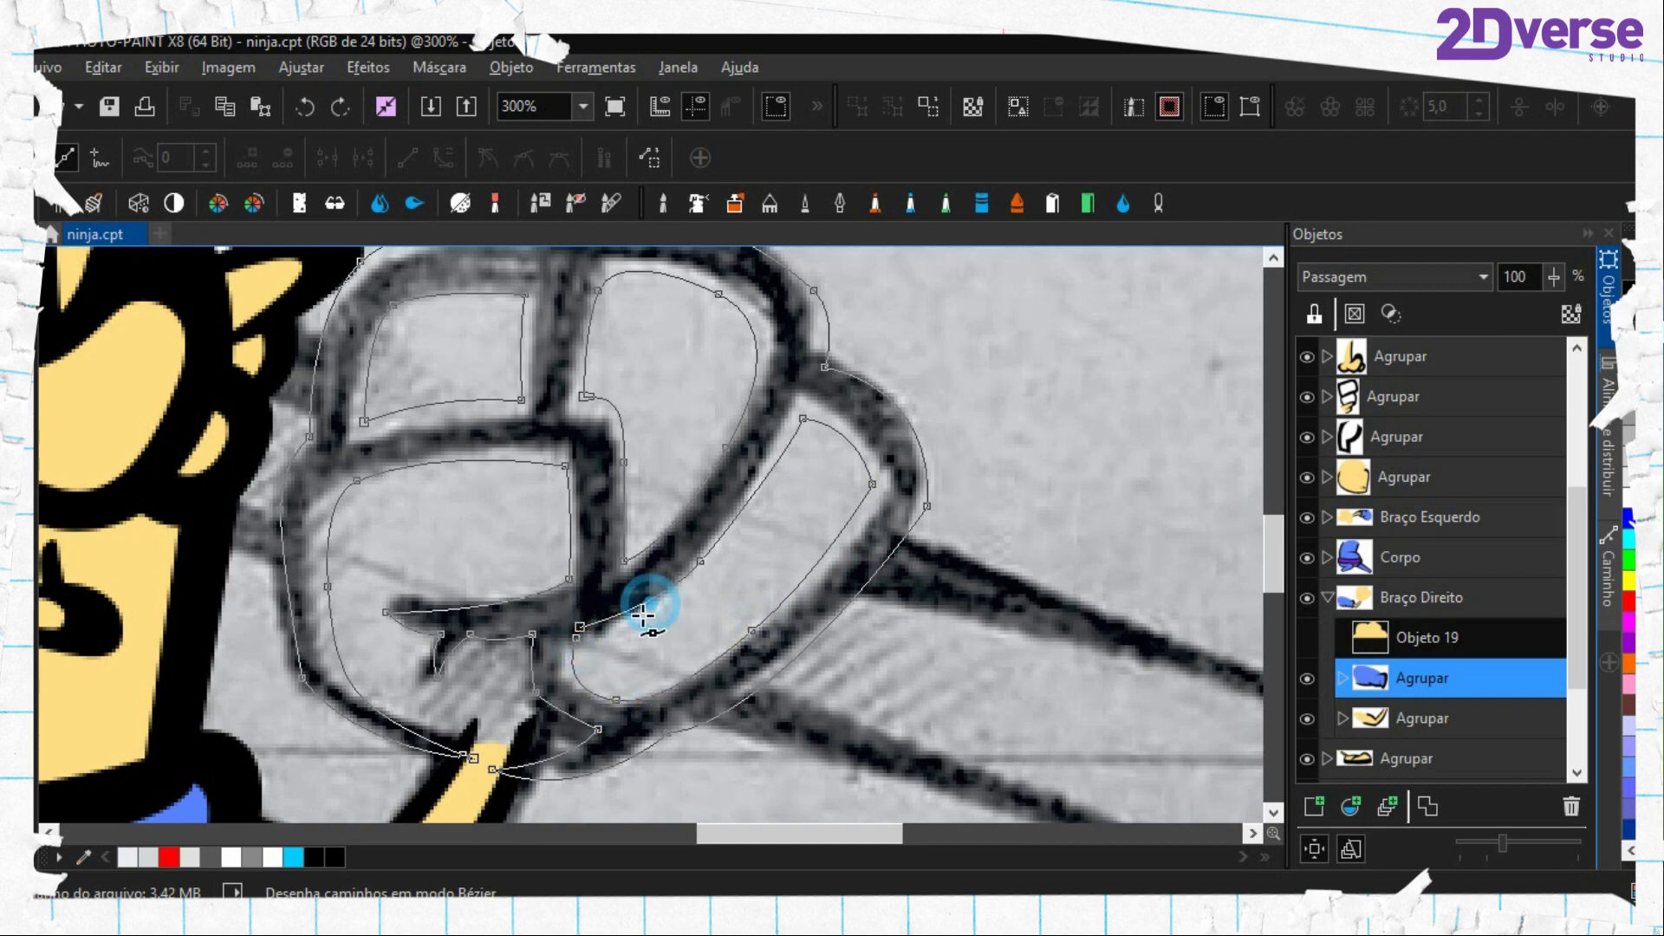
Convert the fist path to a mask, show Objeto 19, fill the mask black on a new object, and clear the mask and path
key("ctrl+shift+m")
scroll(684, 572, "down", 2)
left_click(1307, 636)
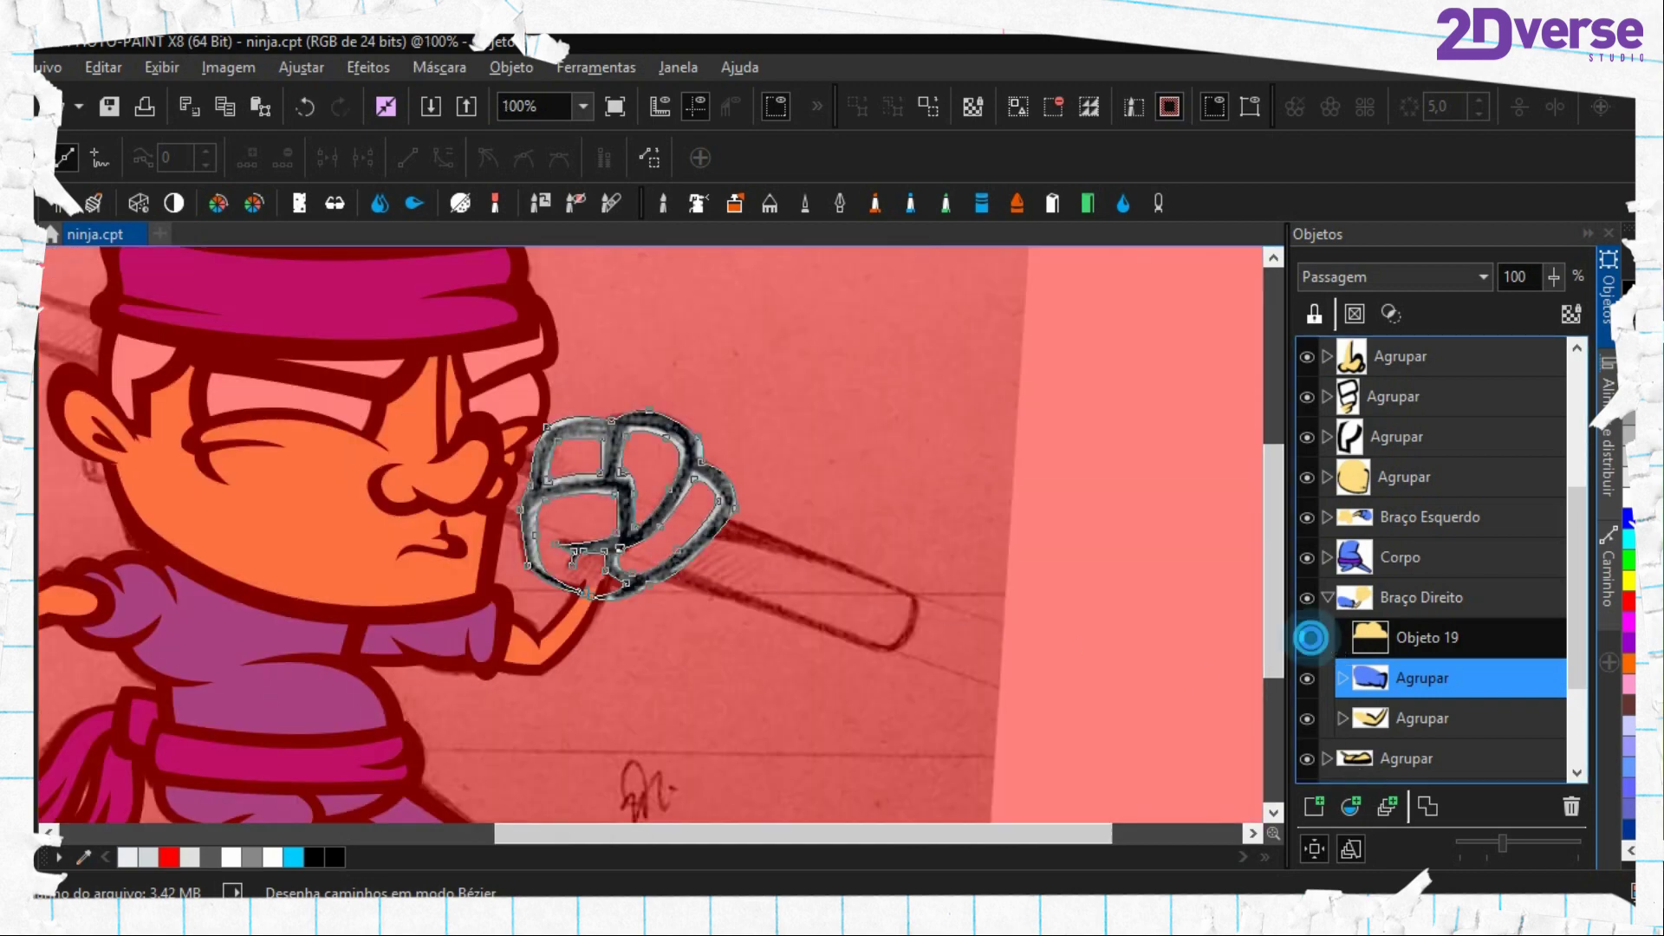
left_click(1313, 806)
left_click(598, 472)
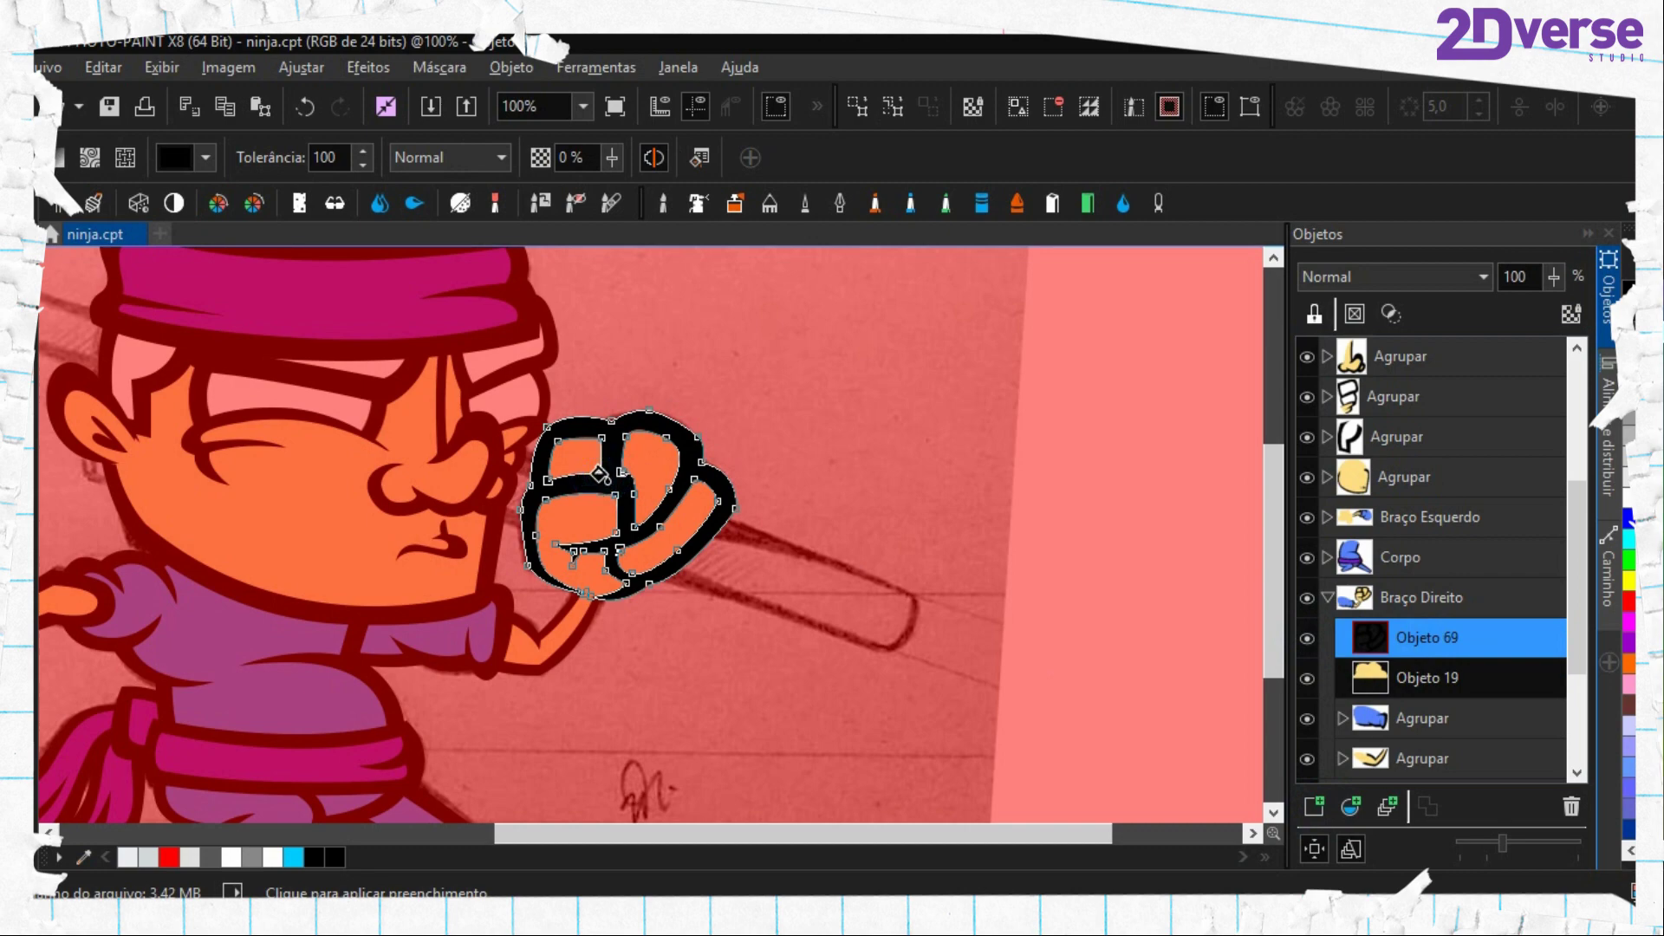
key("ctrl+shift+r")
key("period")
right_click(600, 474)
left_click(720, 614)
scroll(607, 552, "up", 1)
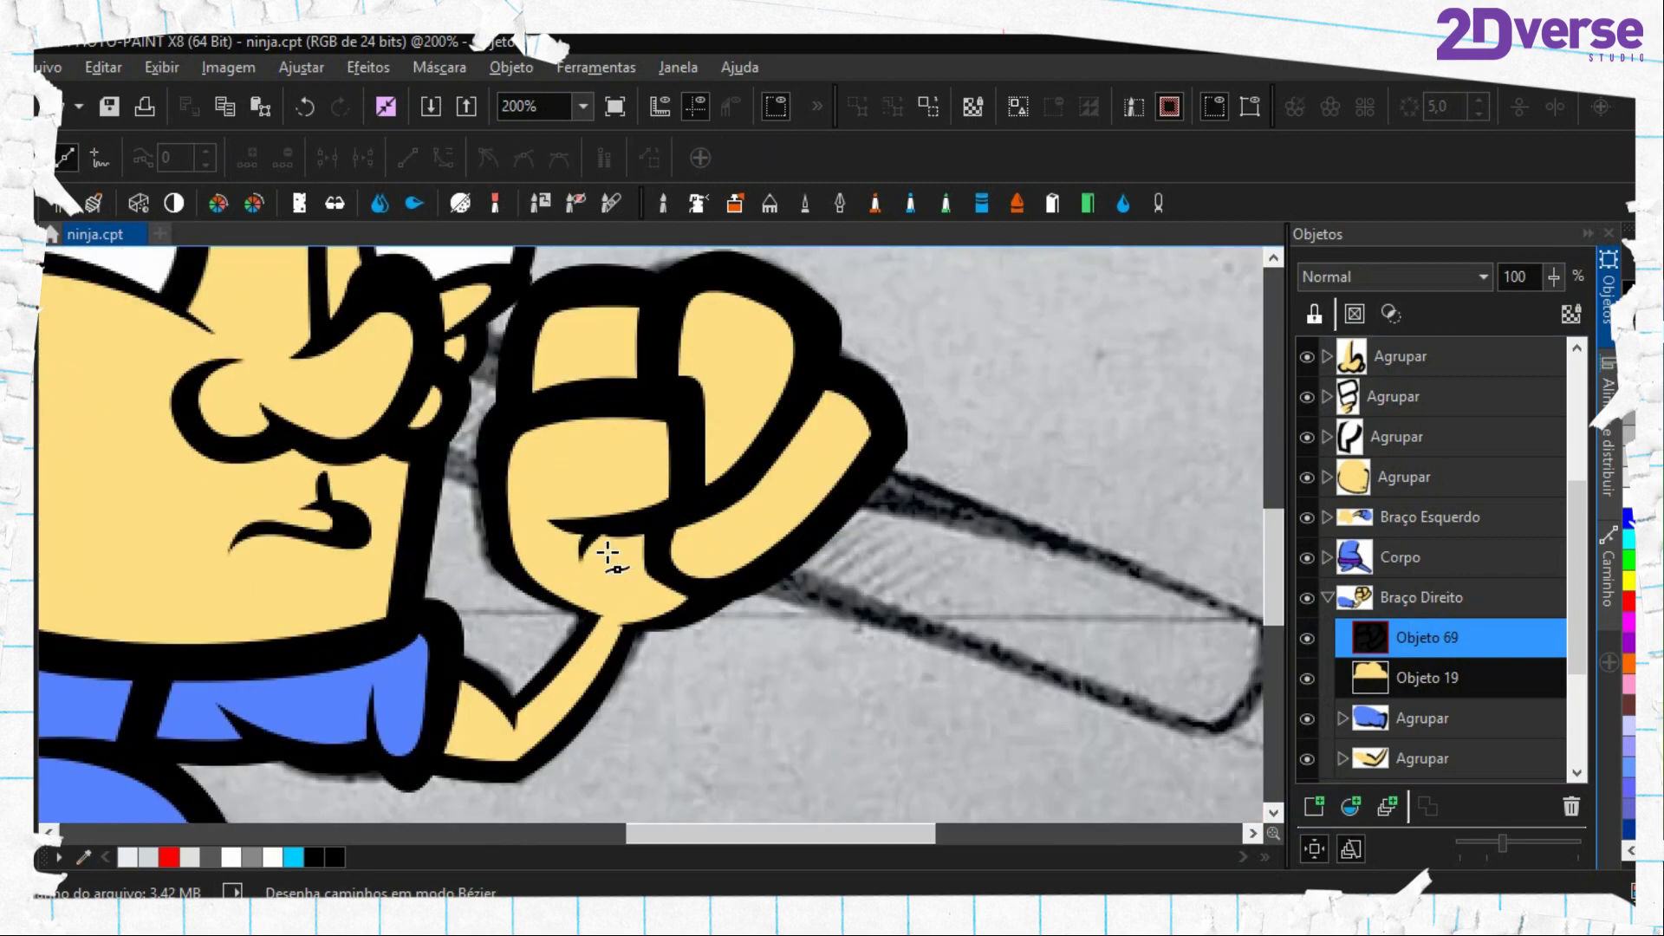
Examine the inked fist against the whole figure with the Objeto 19 skin colour hidden and shown
scroll(607, 552, "down", 3)
scroll(512, 507, "down", 1)
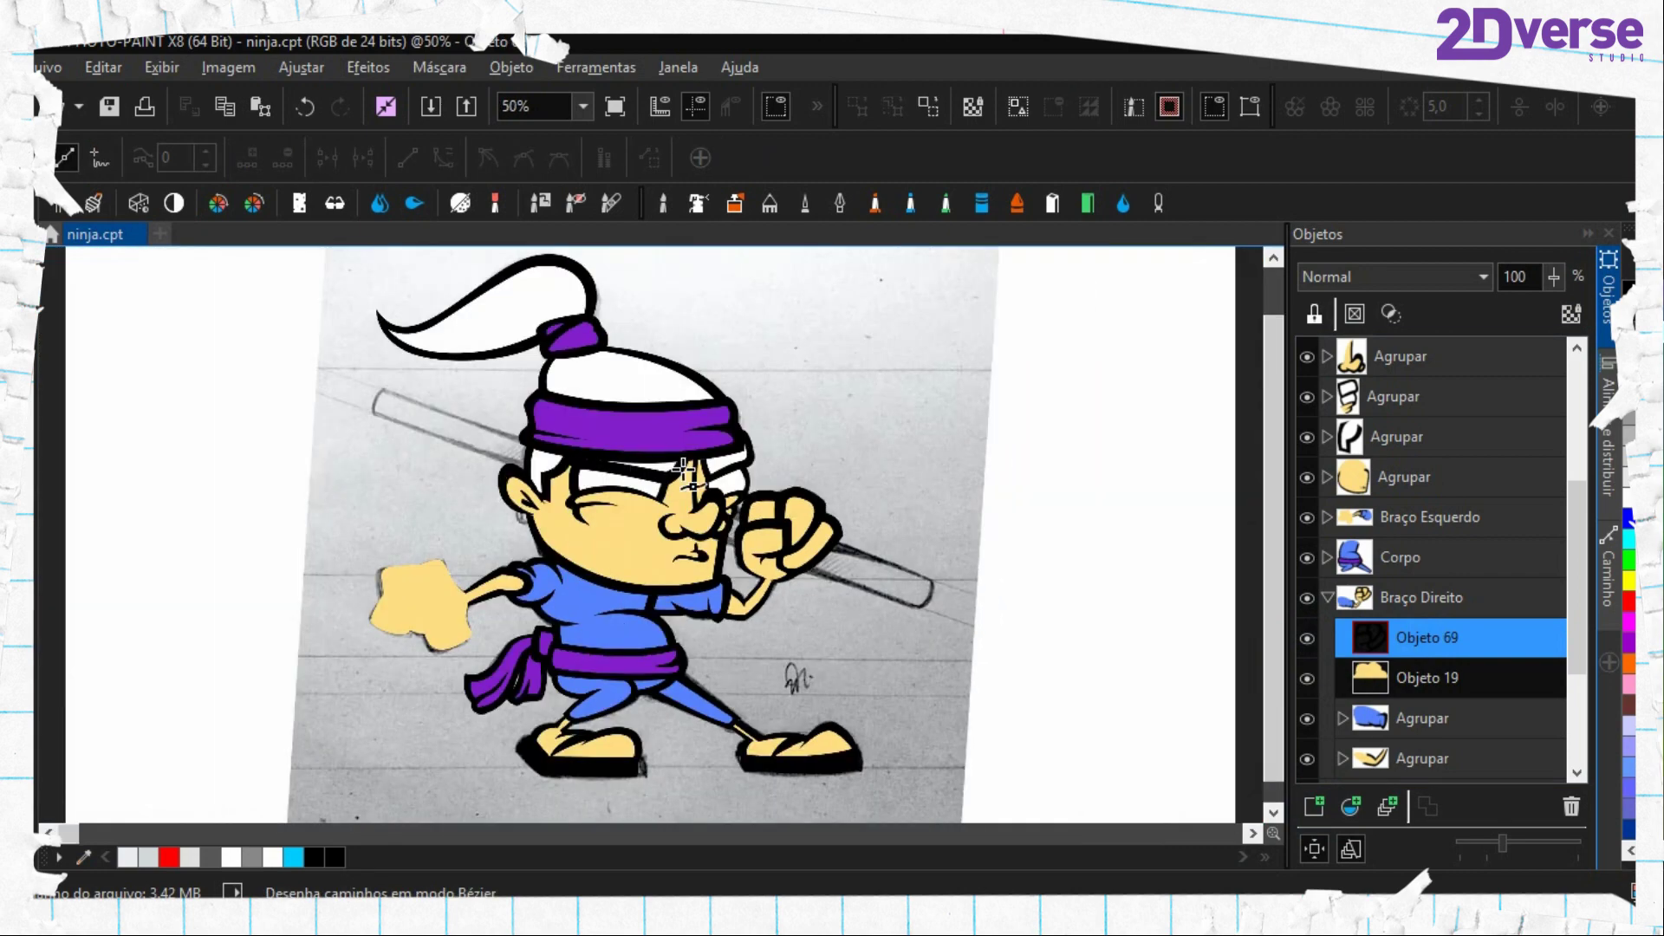
scroll(754, 489, "up", 2)
left_click_drag(949, 752, 974, 575)
left_click(1309, 679)
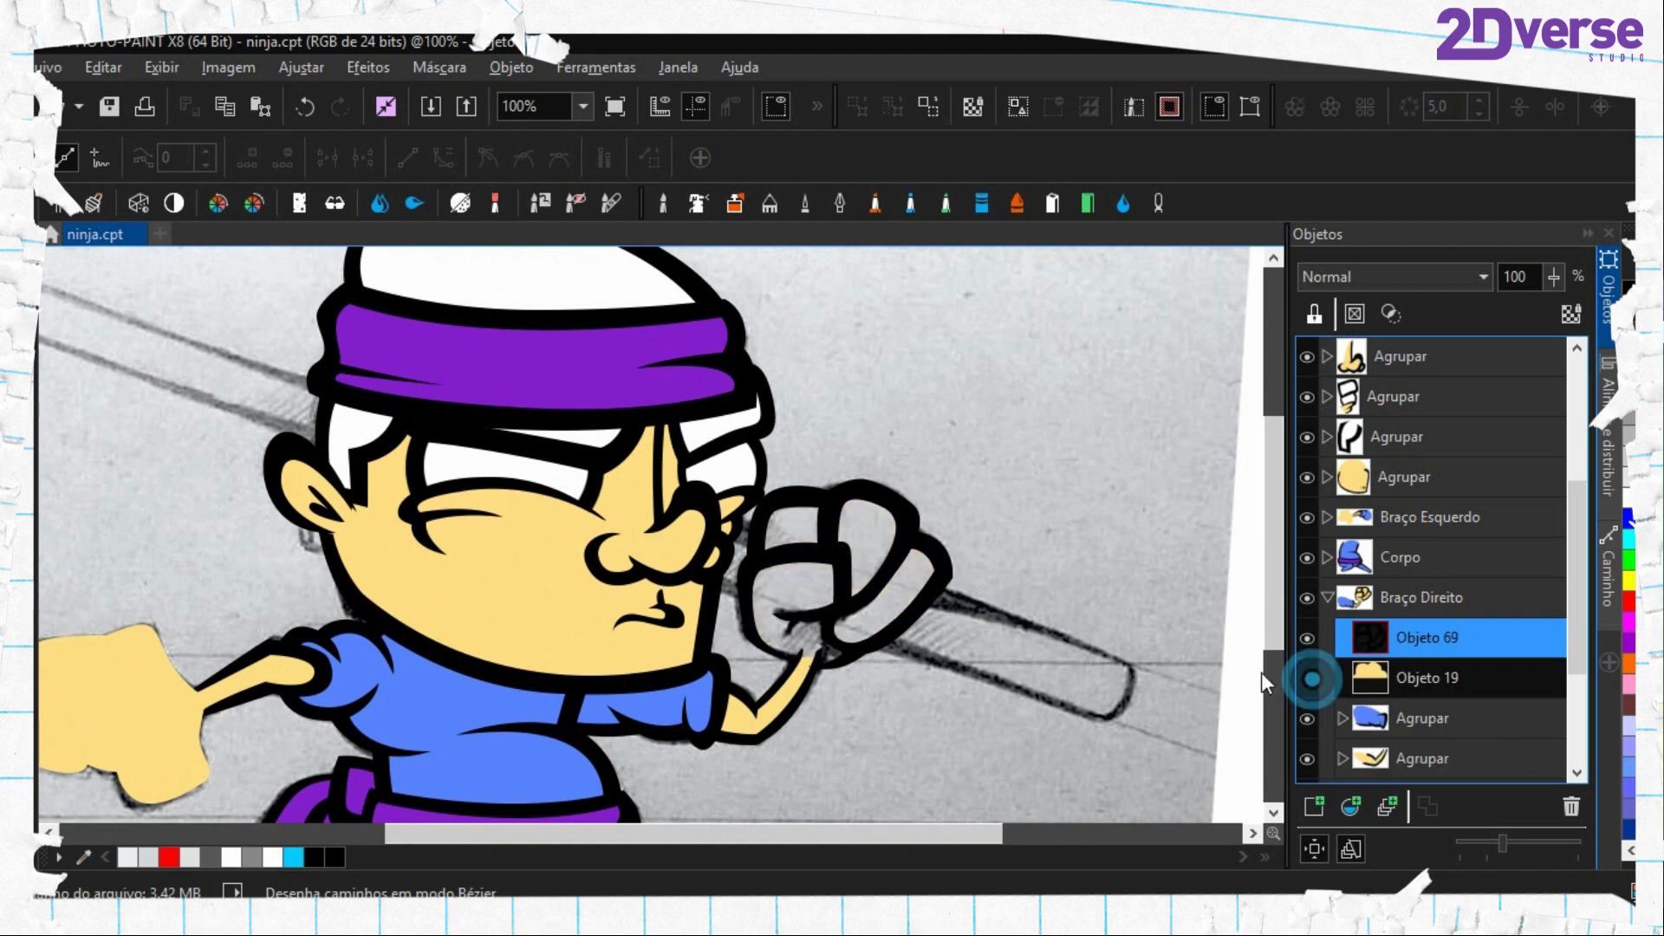
scroll(903, 608, "up", 1)
left_click(1308, 679)
scroll(649, 595, "down", 3)
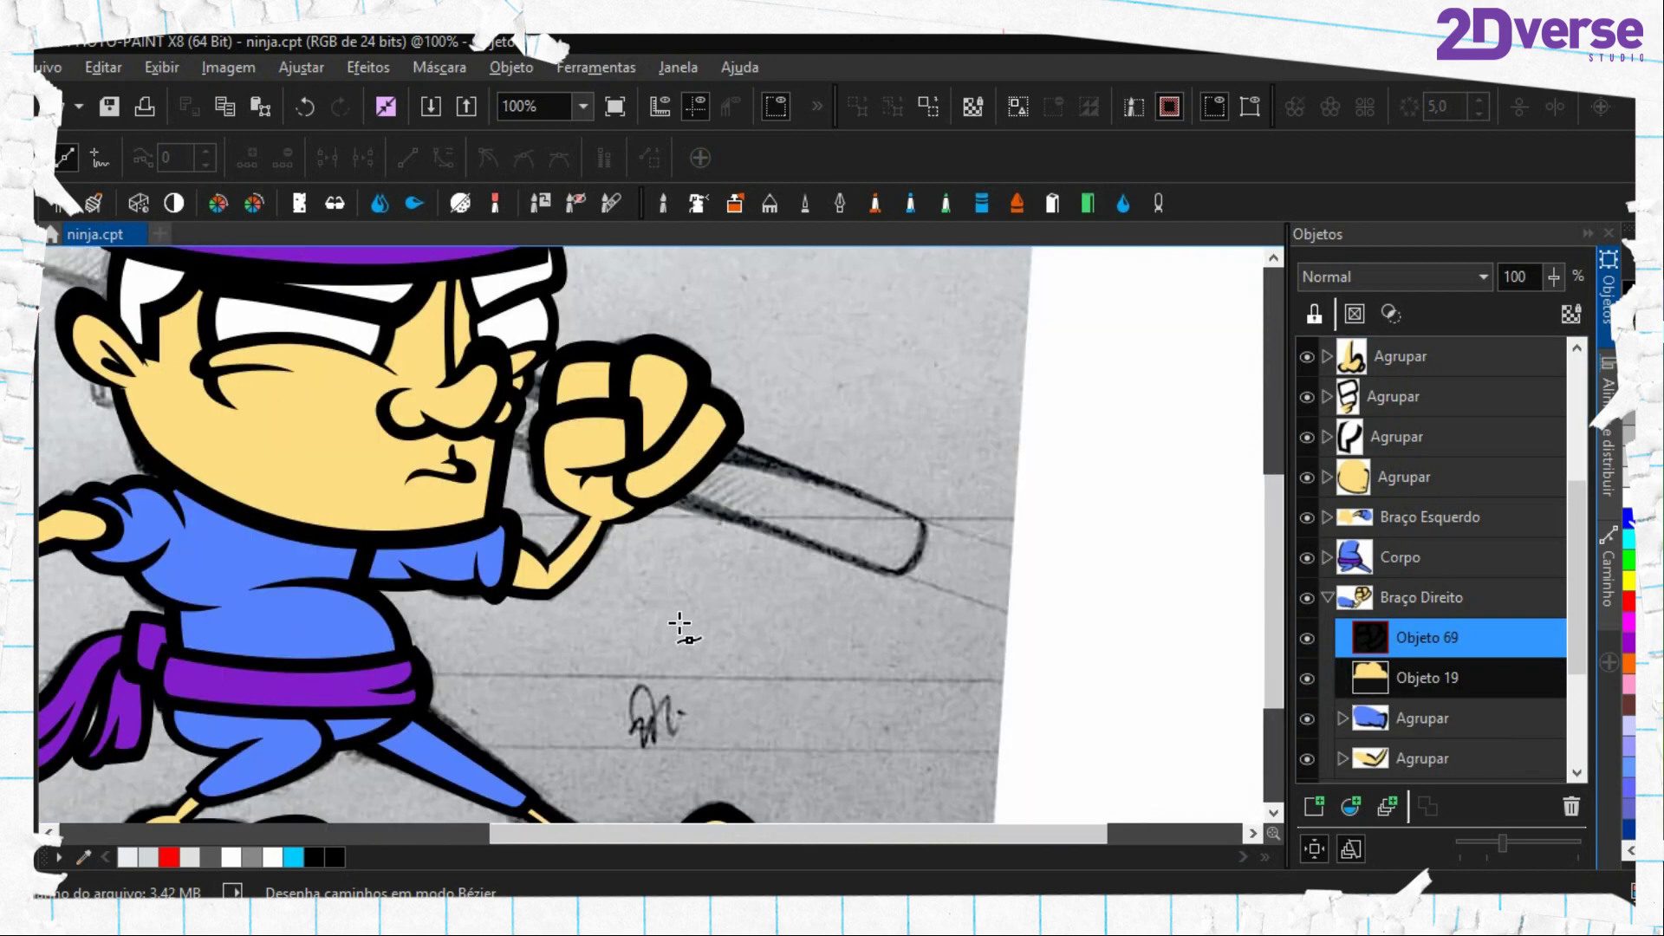
Start a Bézier path at the wrist of the uninked hand and trace its upper edge to the far corner
scroll(646, 489, "up", 1)
scroll(646, 490, "up", 2)
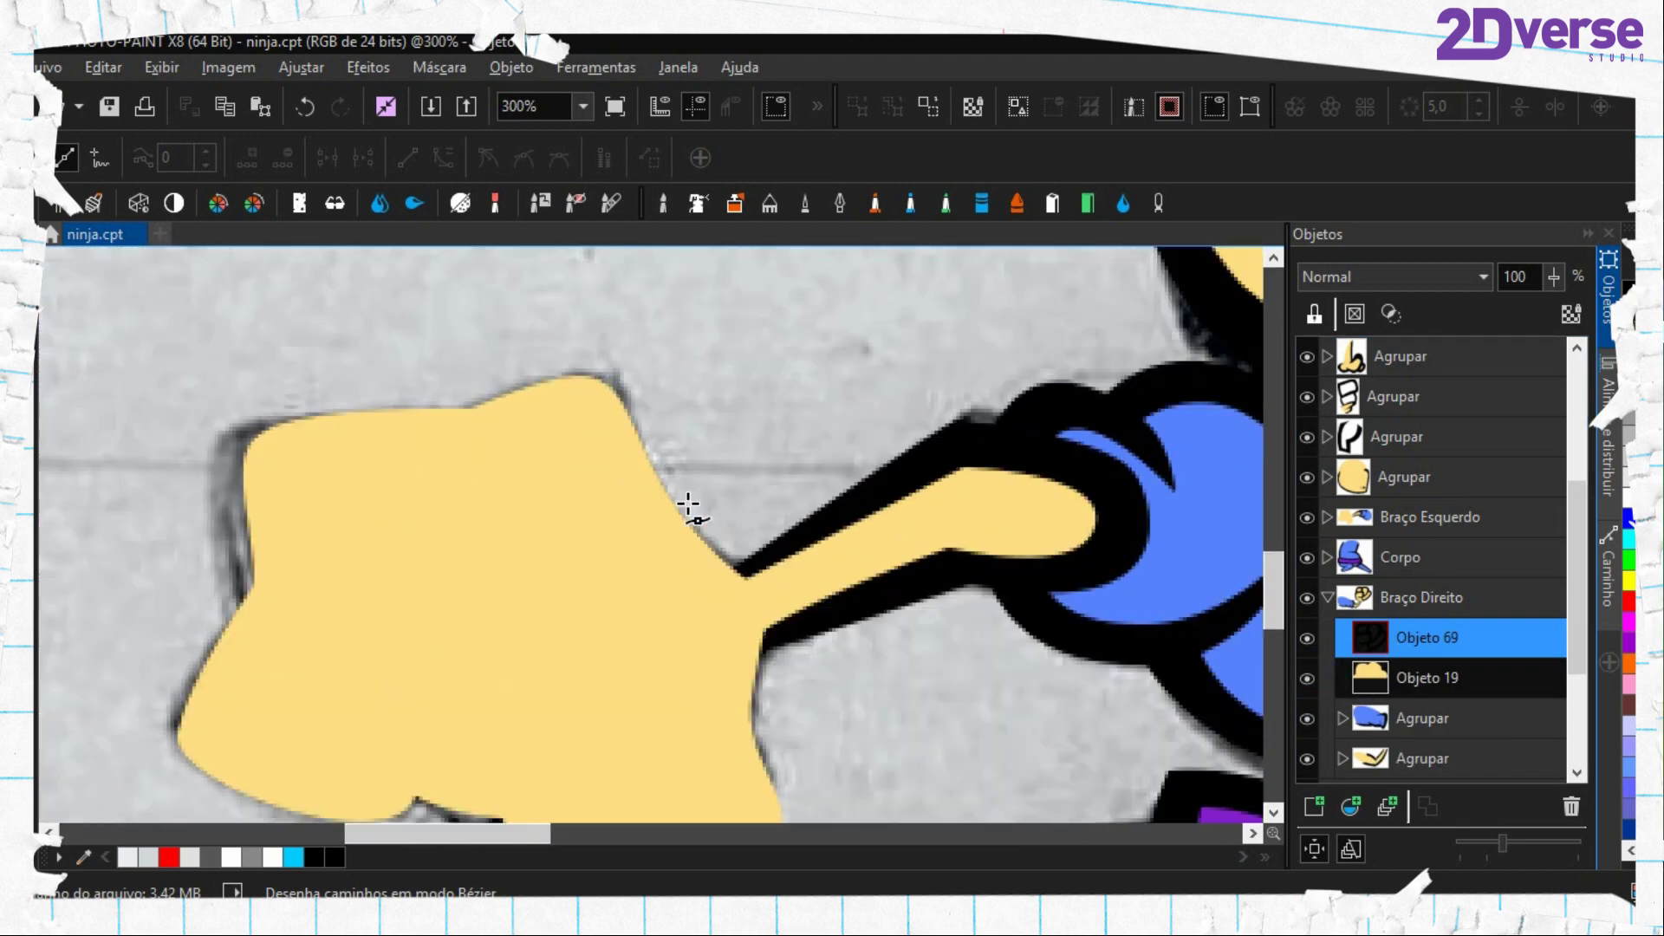
left_click(850, 611)
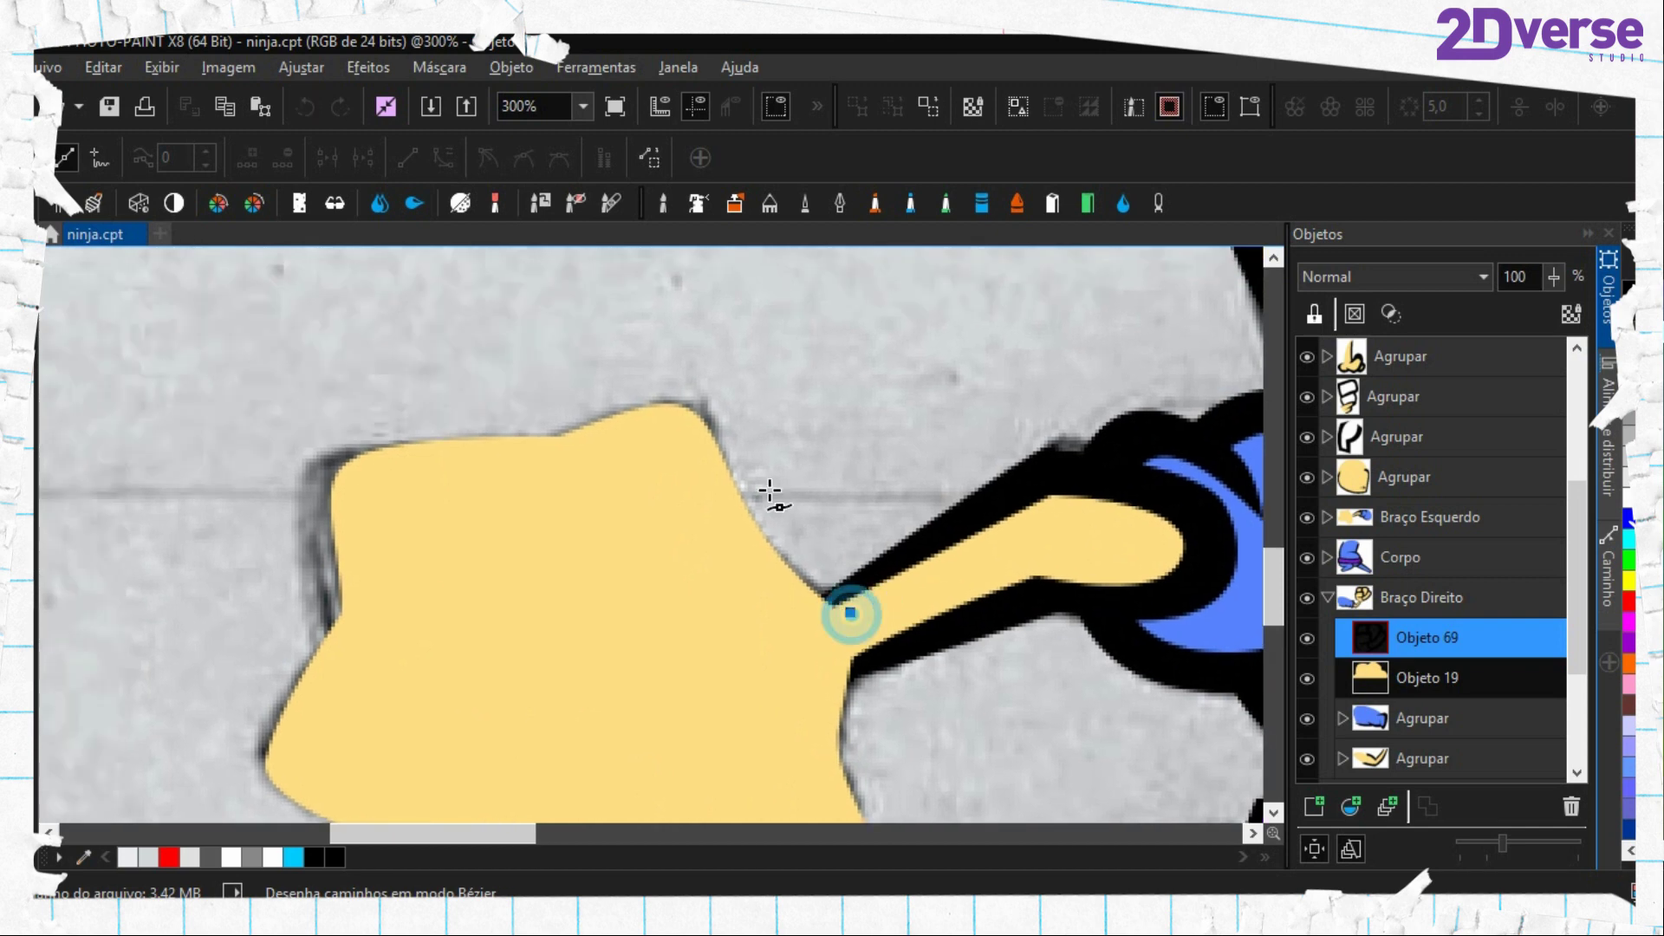
left_click_drag(737, 465, 704, 374)
left_click_drag(550, 426, 490, 428)
left_click_drag(360, 436, 303, 450)
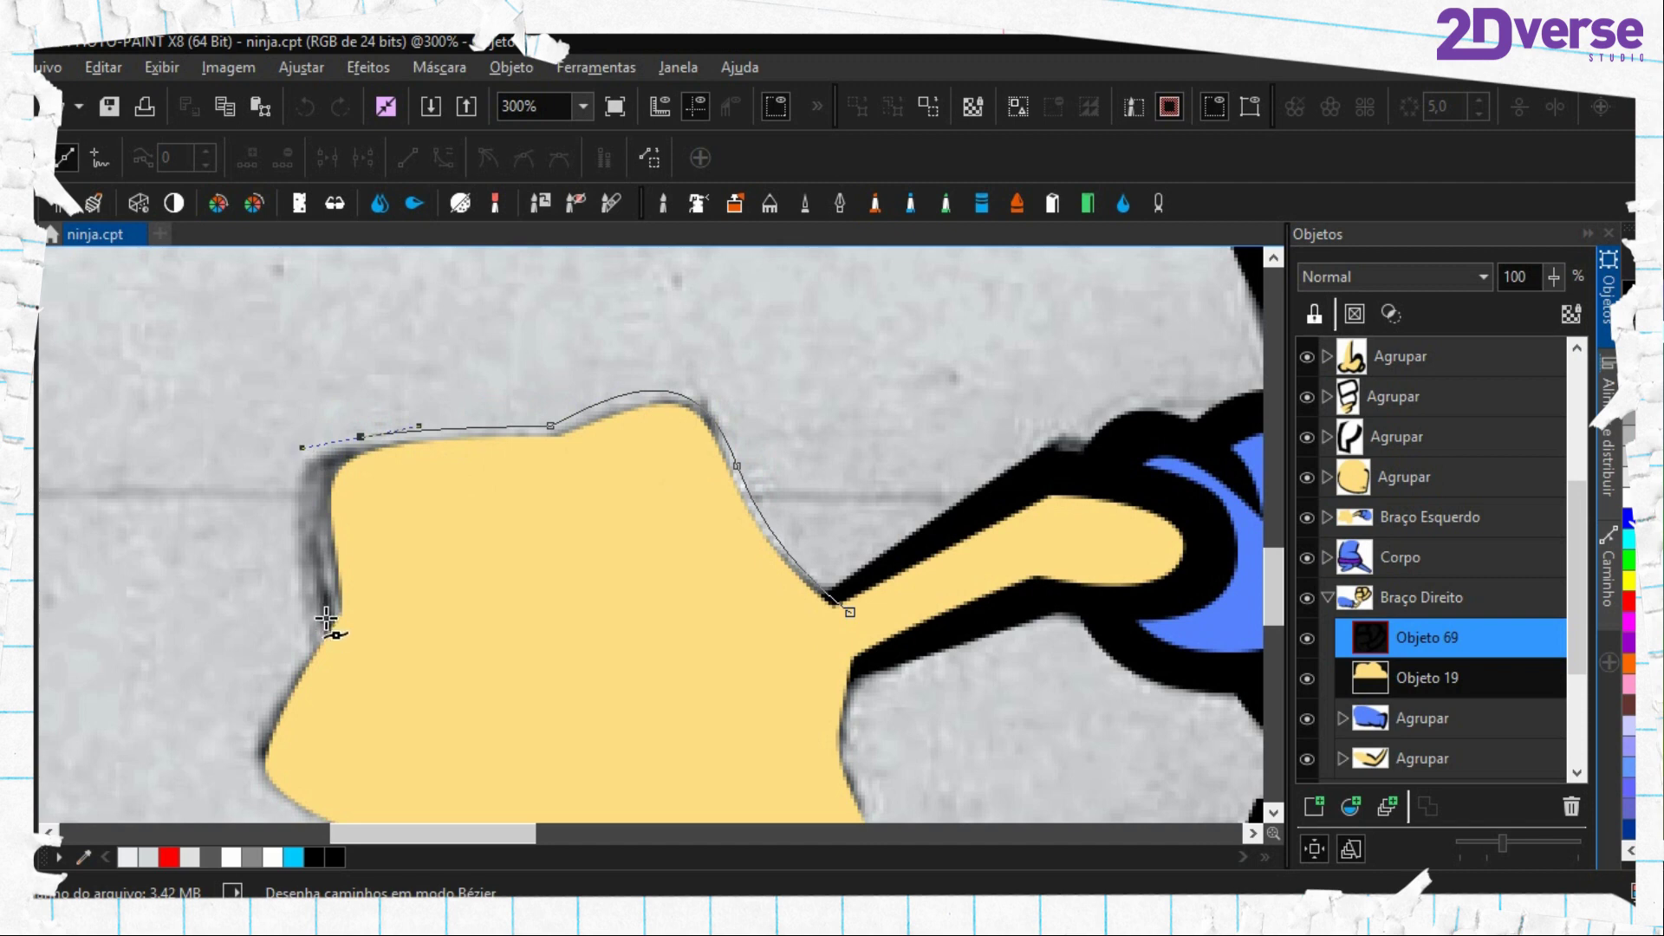
Continue the path down the hand's outer side and along its lower edge through the notch before the thumb
left_click_drag(324, 602, 477, 464)
left_click_drag(426, 483, 379, 562)
key("ctrl+z")
left_click_drag(649, 590, 699, 531)
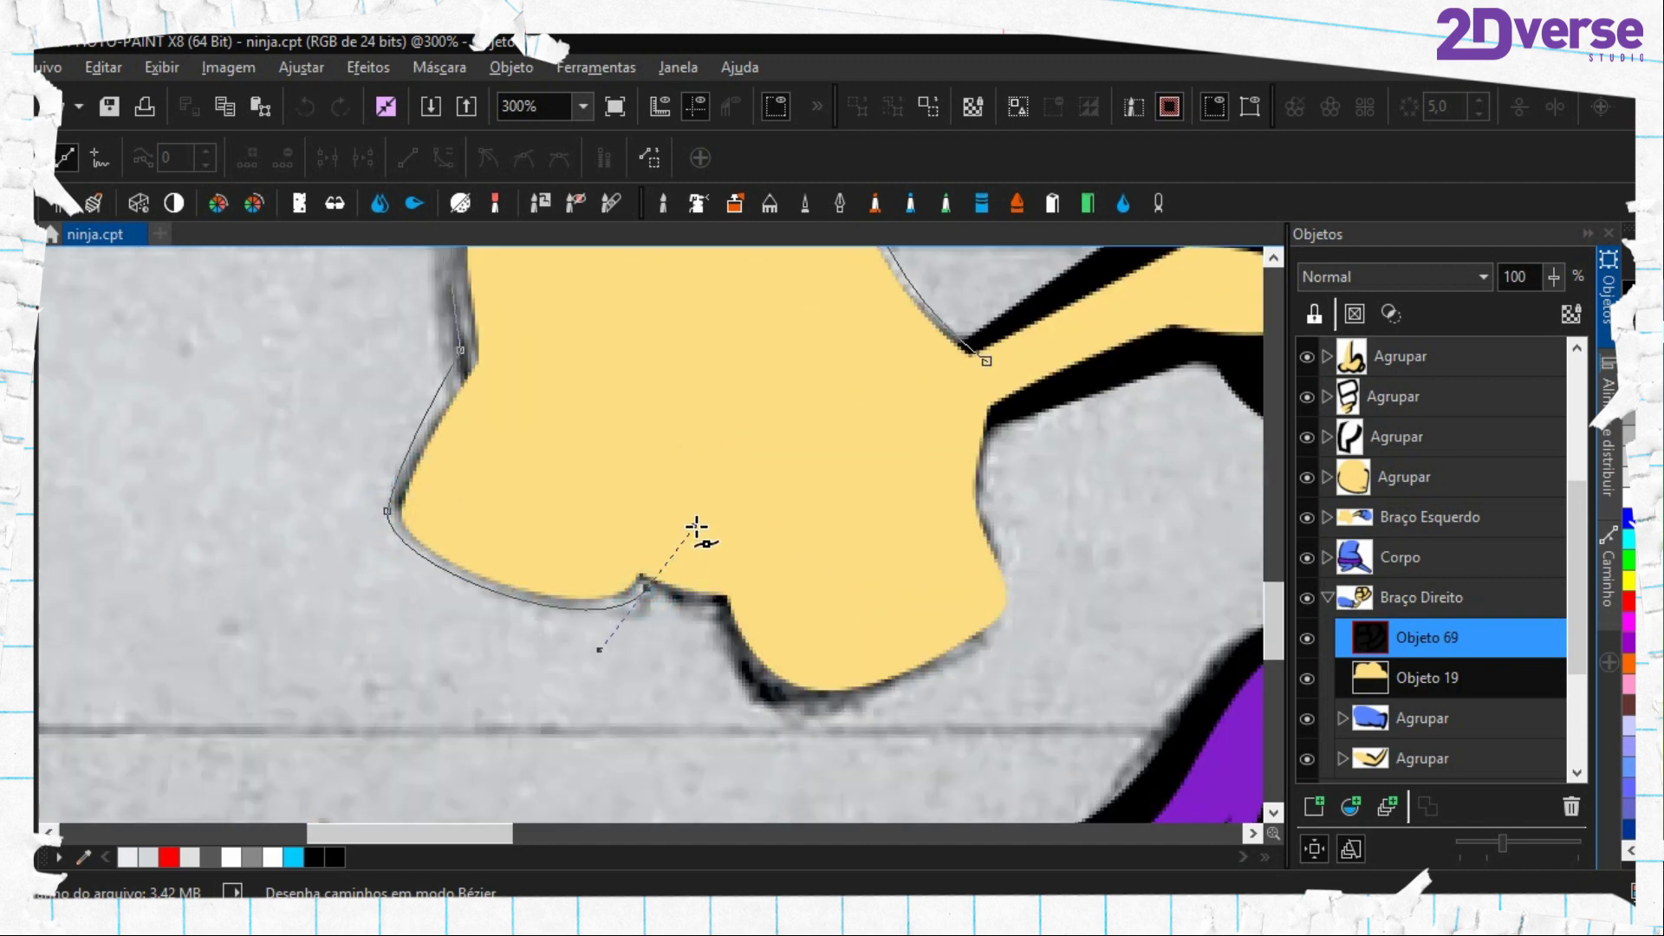
left_click(595, 531)
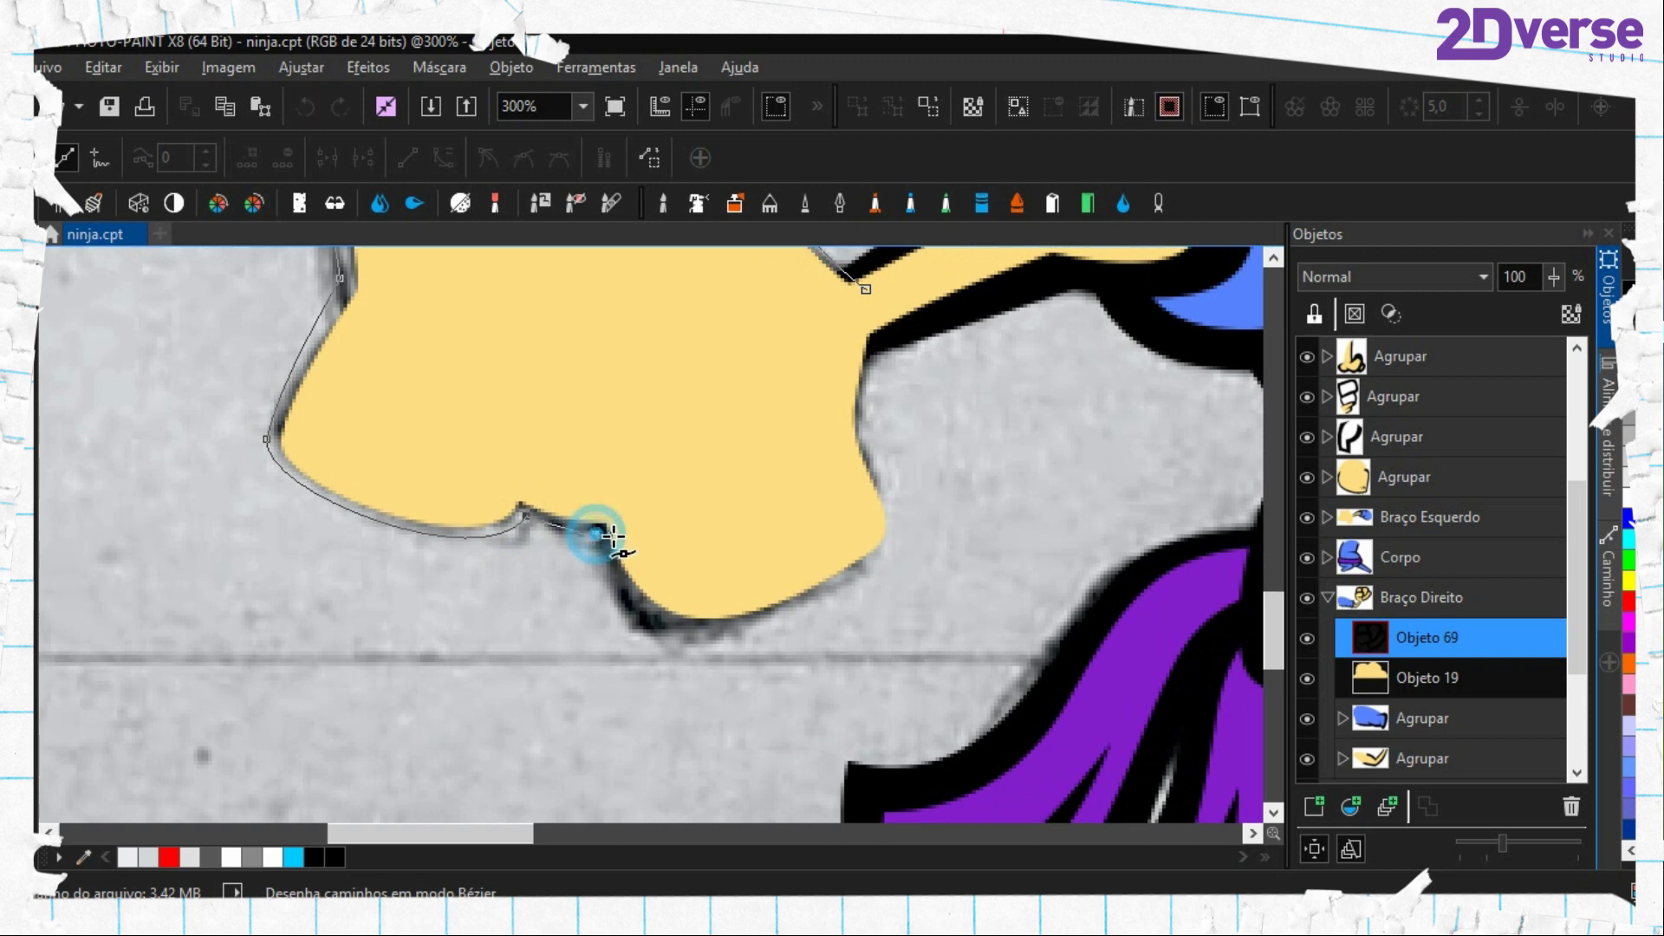
Trace around the thumb and up the underside of the hand back to the wrist, leaving the path open
left_click_drag(681, 632, 757, 643)
left_click_drag(859, 577, 902, 557)
left_click_drag(881, 461, 895, 322)
left_click(873, 307)
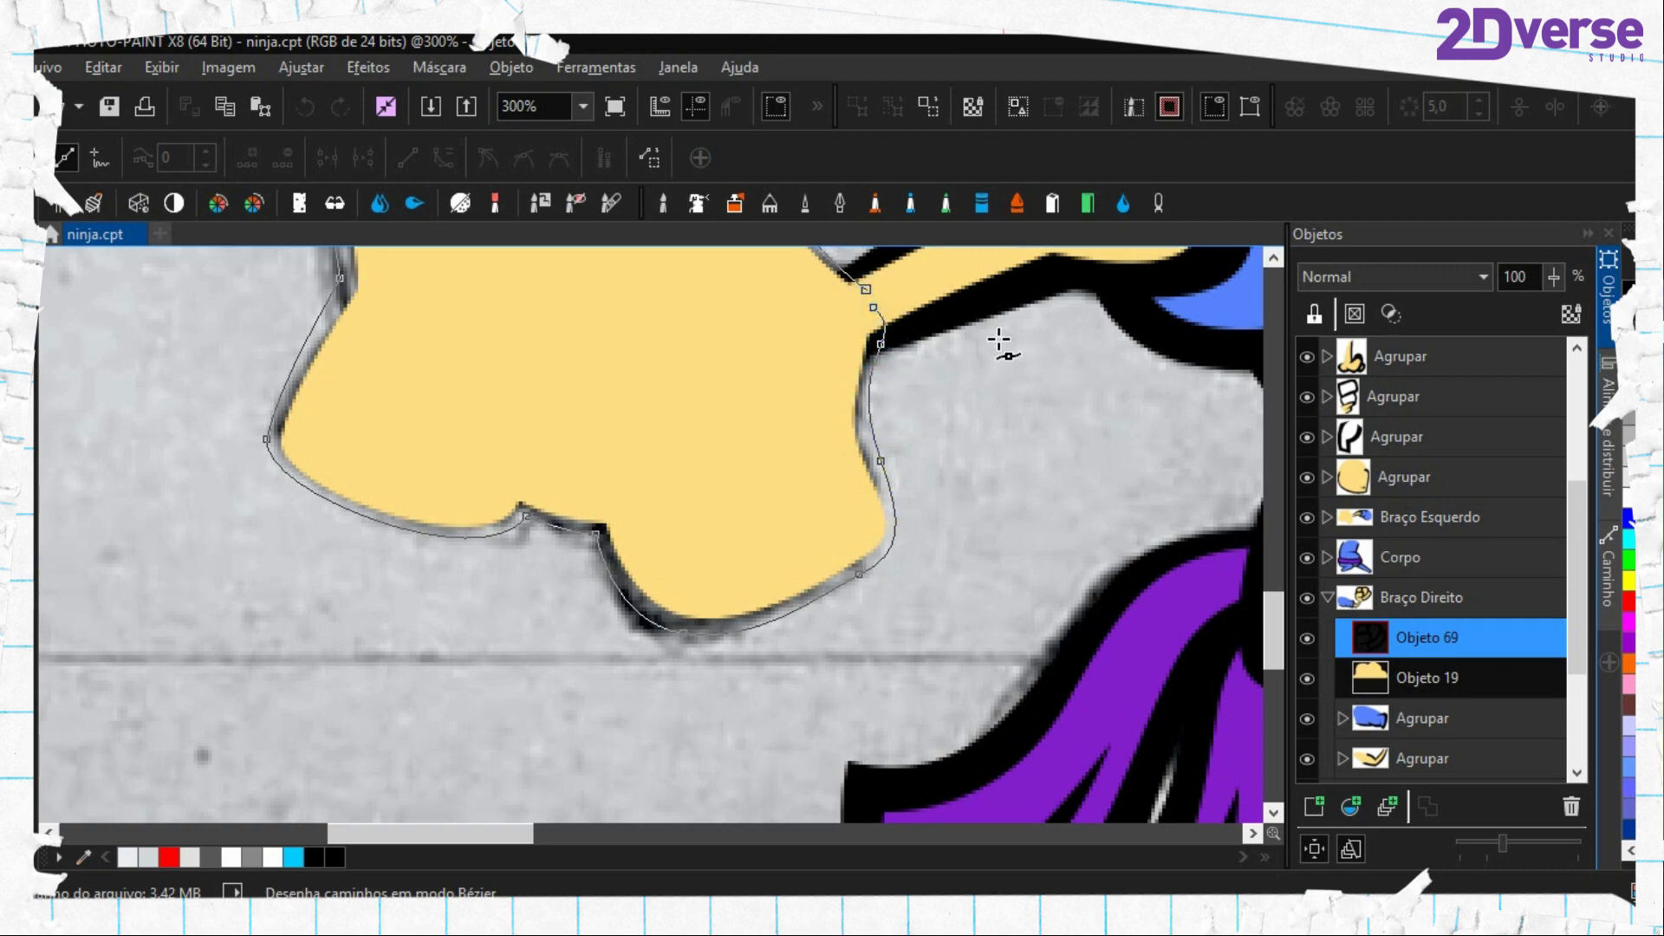
left_click_drag(948, 380, 801, 513)
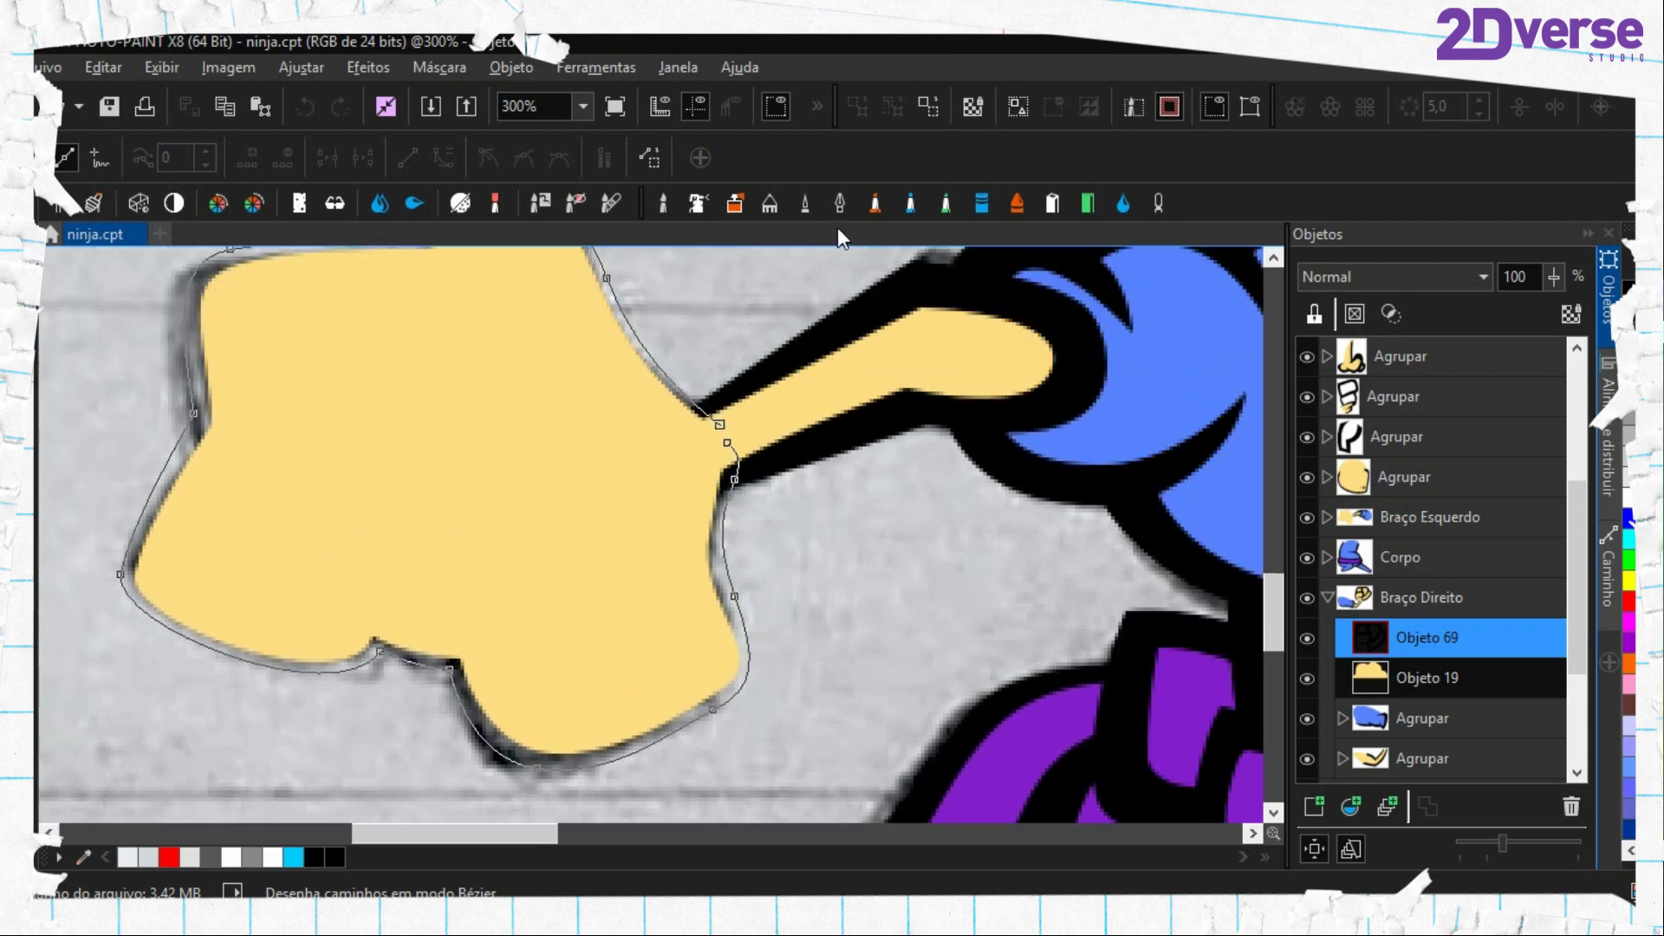
Group the fist's black outline Objeto 69 with Objeto 19 and collapse the Braço Direito group
scroll(781, 478, "down", 3)
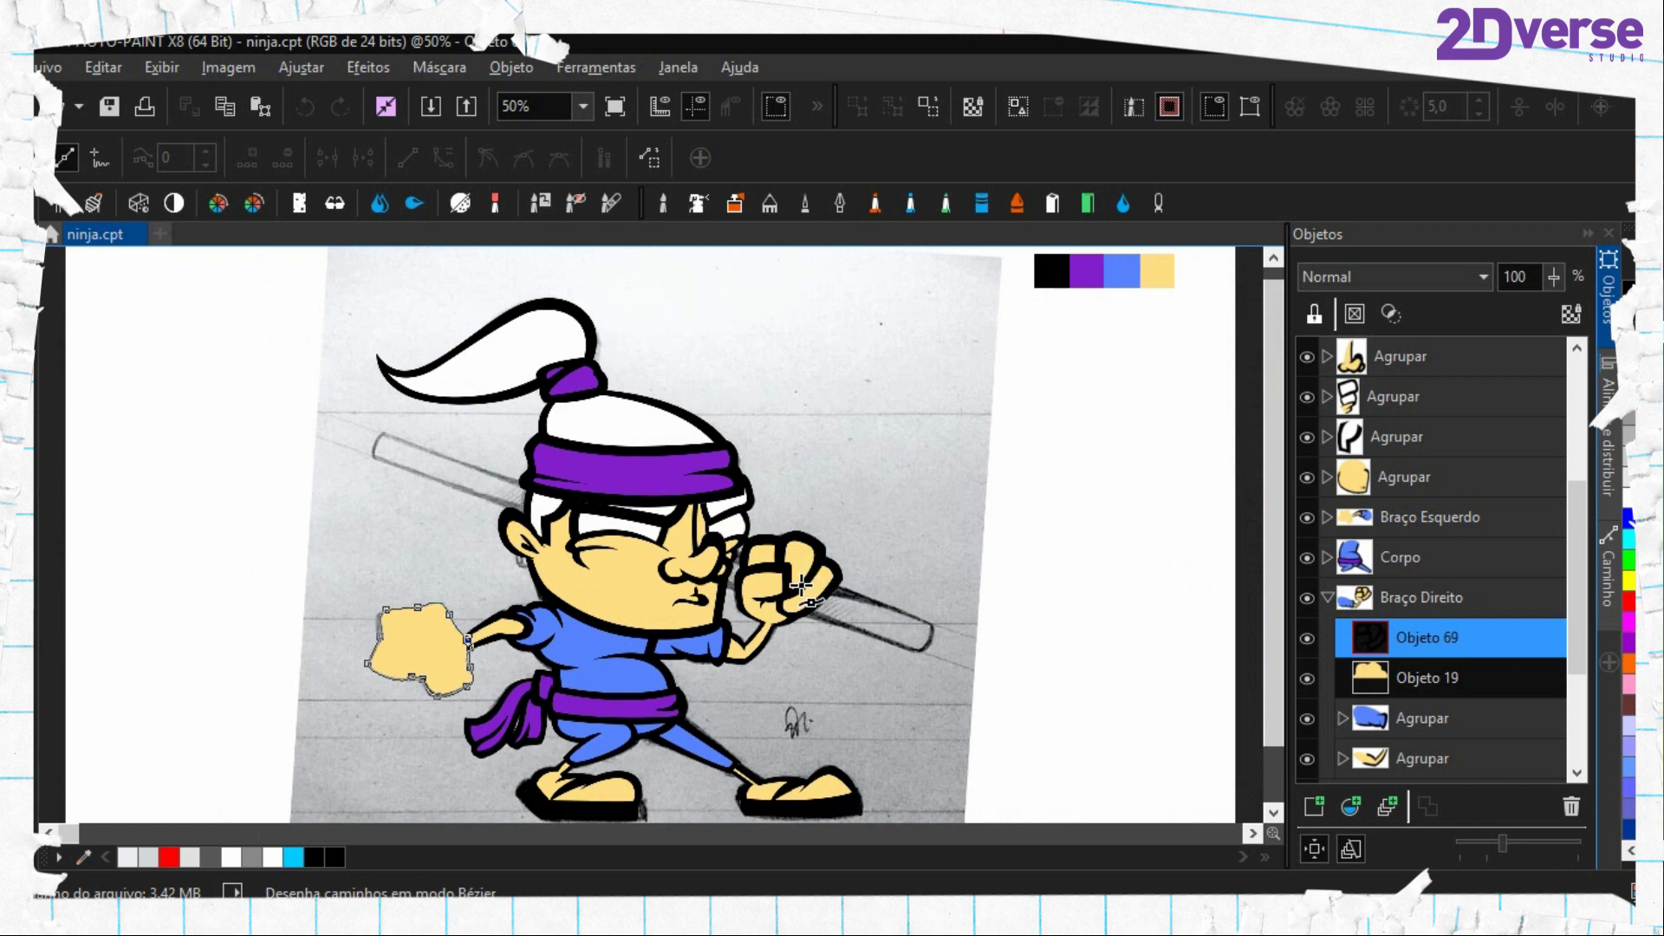
scroll(797, 606, "up", 3)
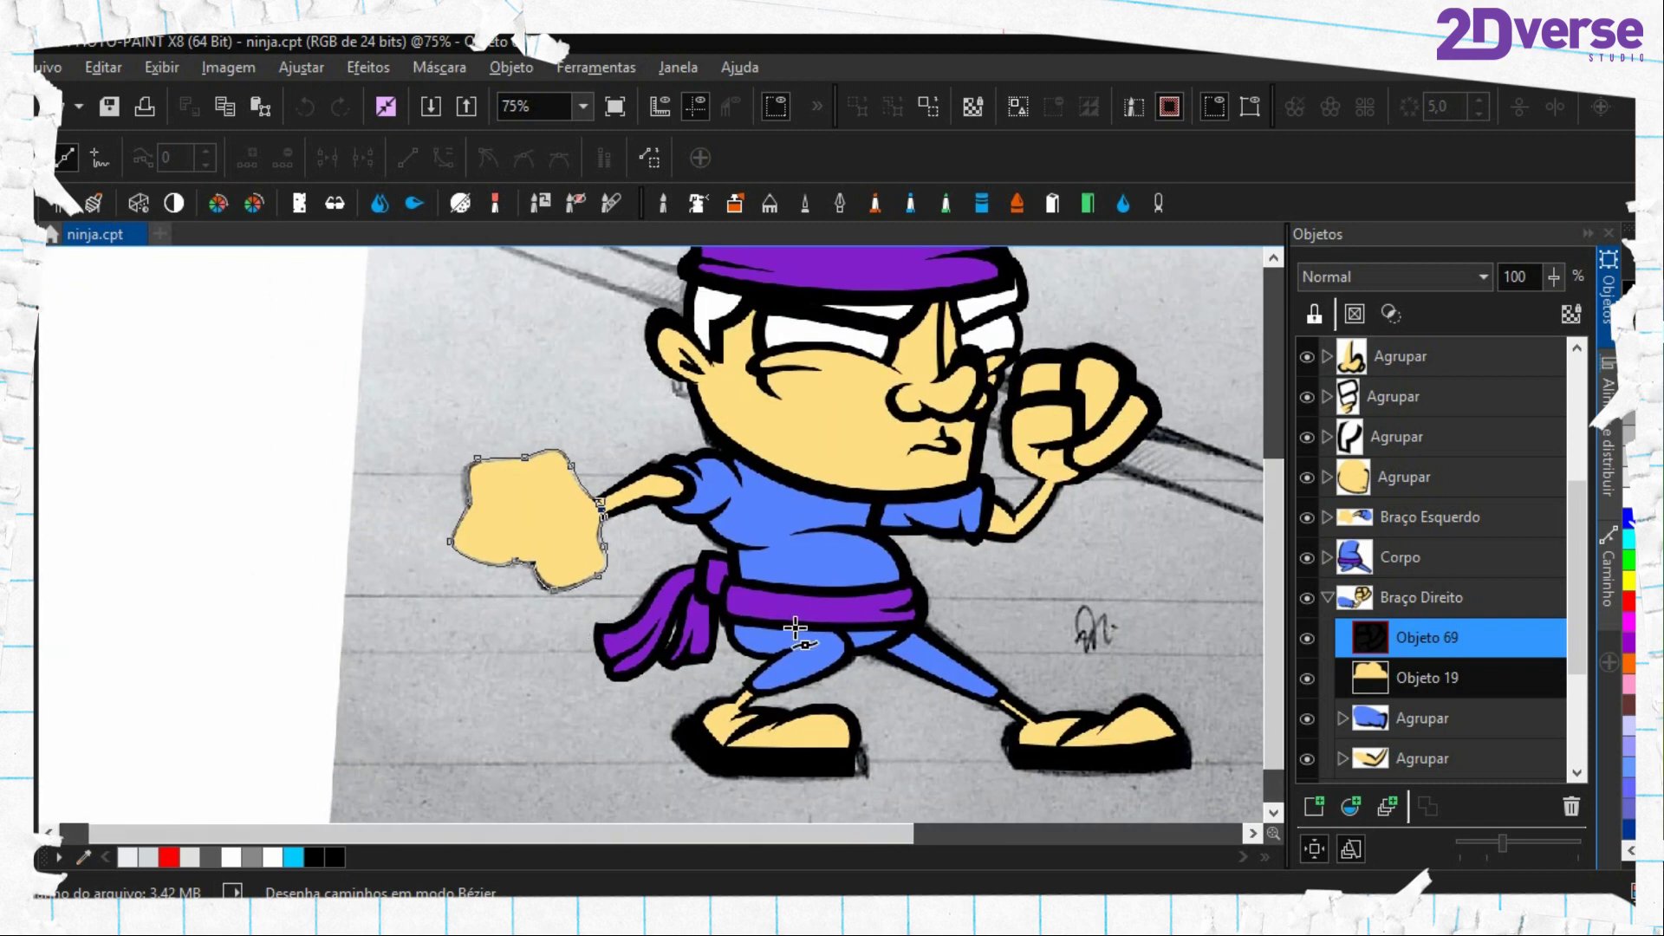
left_click(1372, 680)
left_click(1376, 641)
left_click(1382, 672, "ctrl")
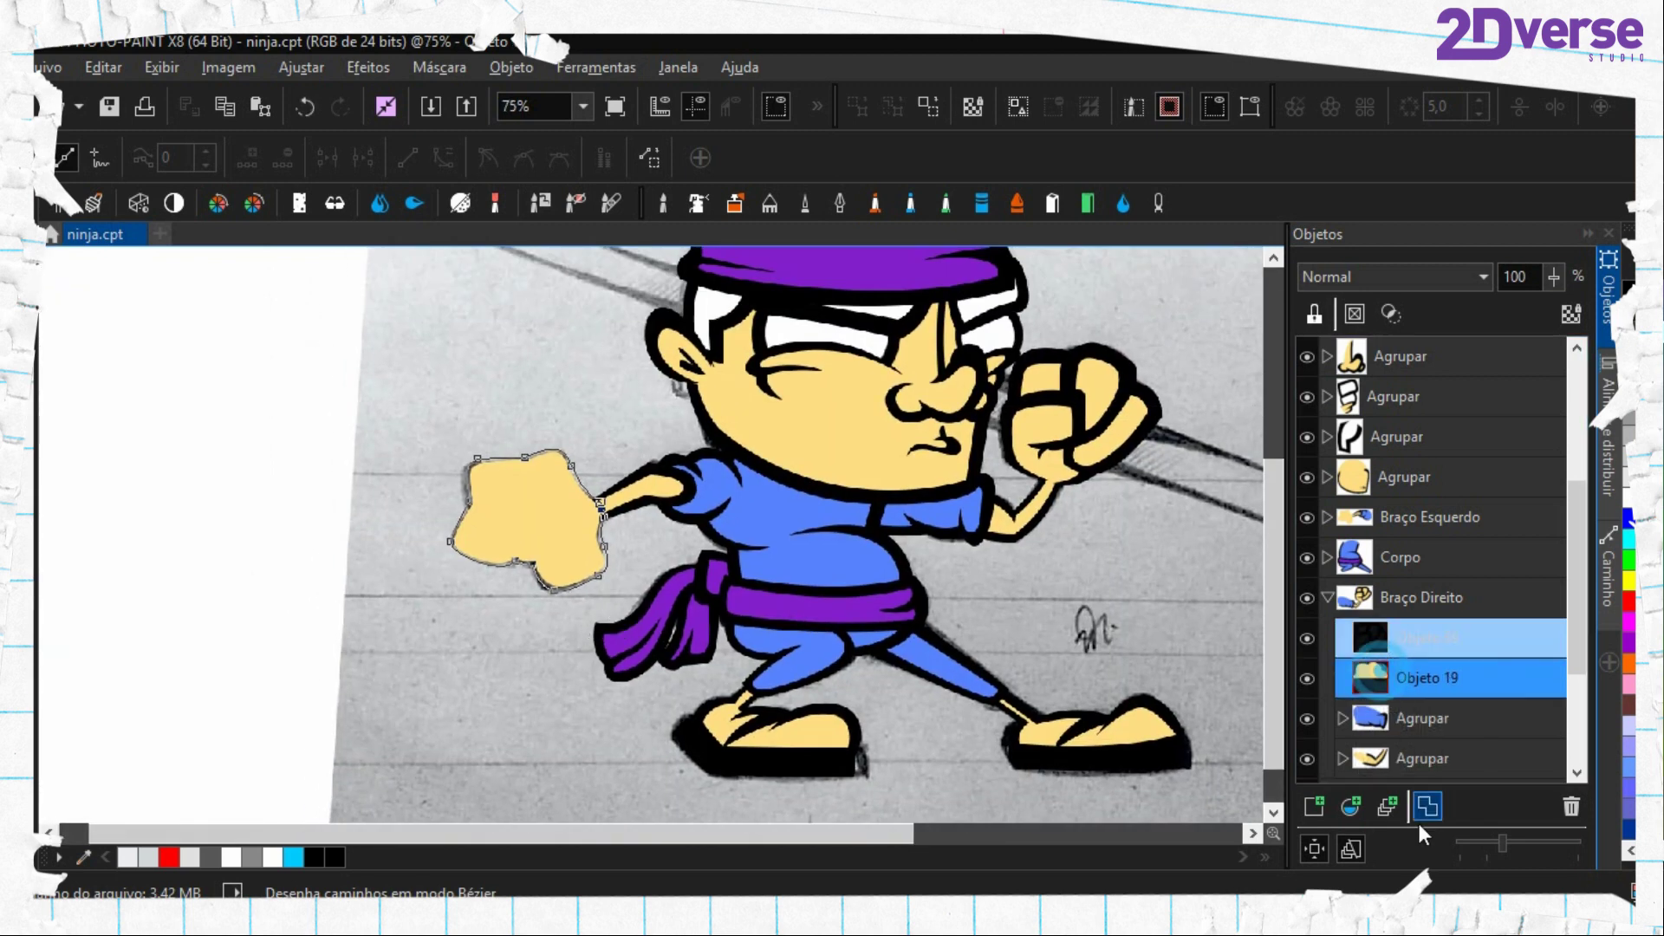
left_click(1386, 806)
left_click(1327, 597)
left_click(1357, 607)
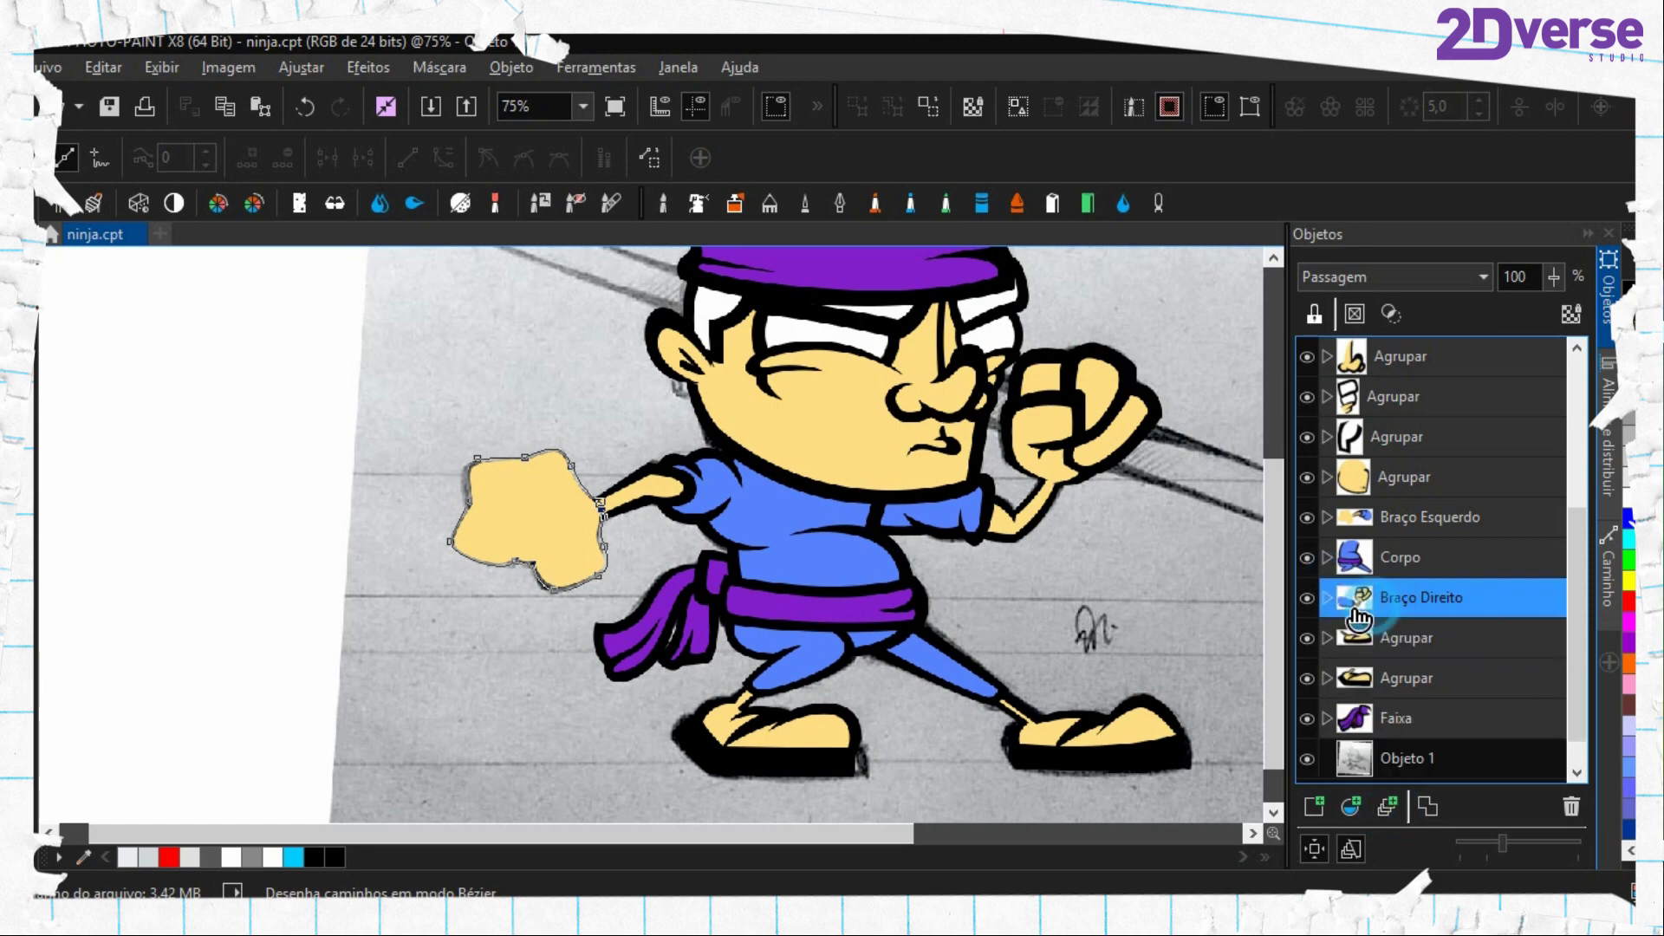
Expand the Braço Esquerdo group and hide the hand's colour shape, Objeto 20, to reveal the sketch
left_click(1326, 518)
left_click(1369, 557)
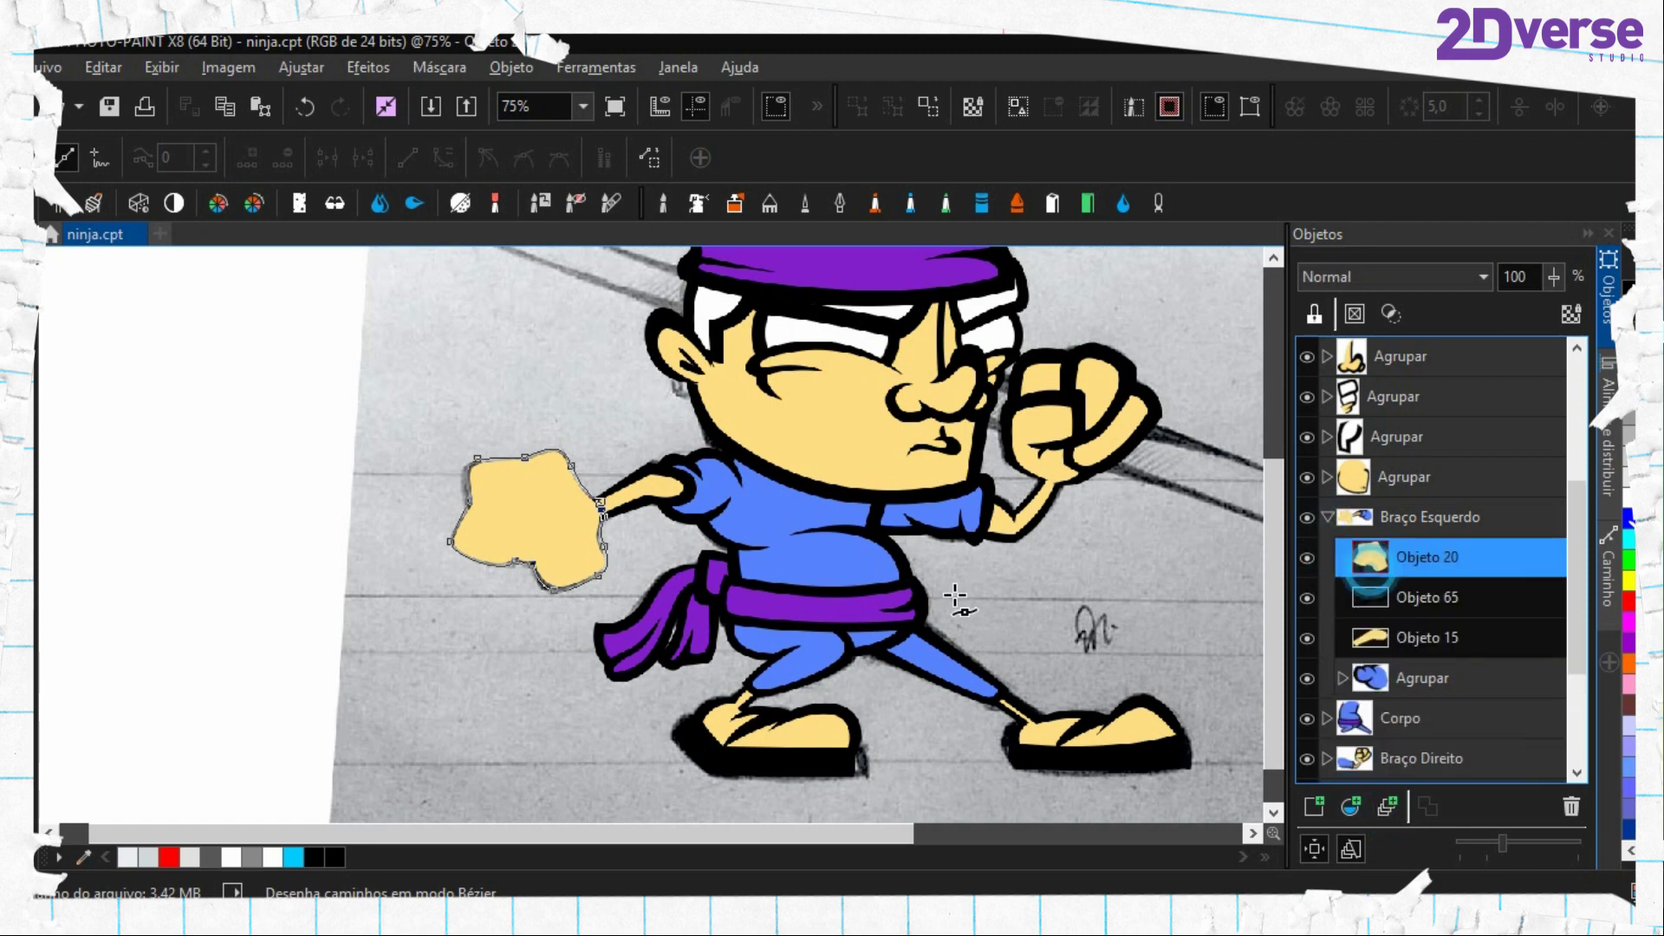
scroll(633, 520, "up", 2)
scroll(813, 492, "up", 2)
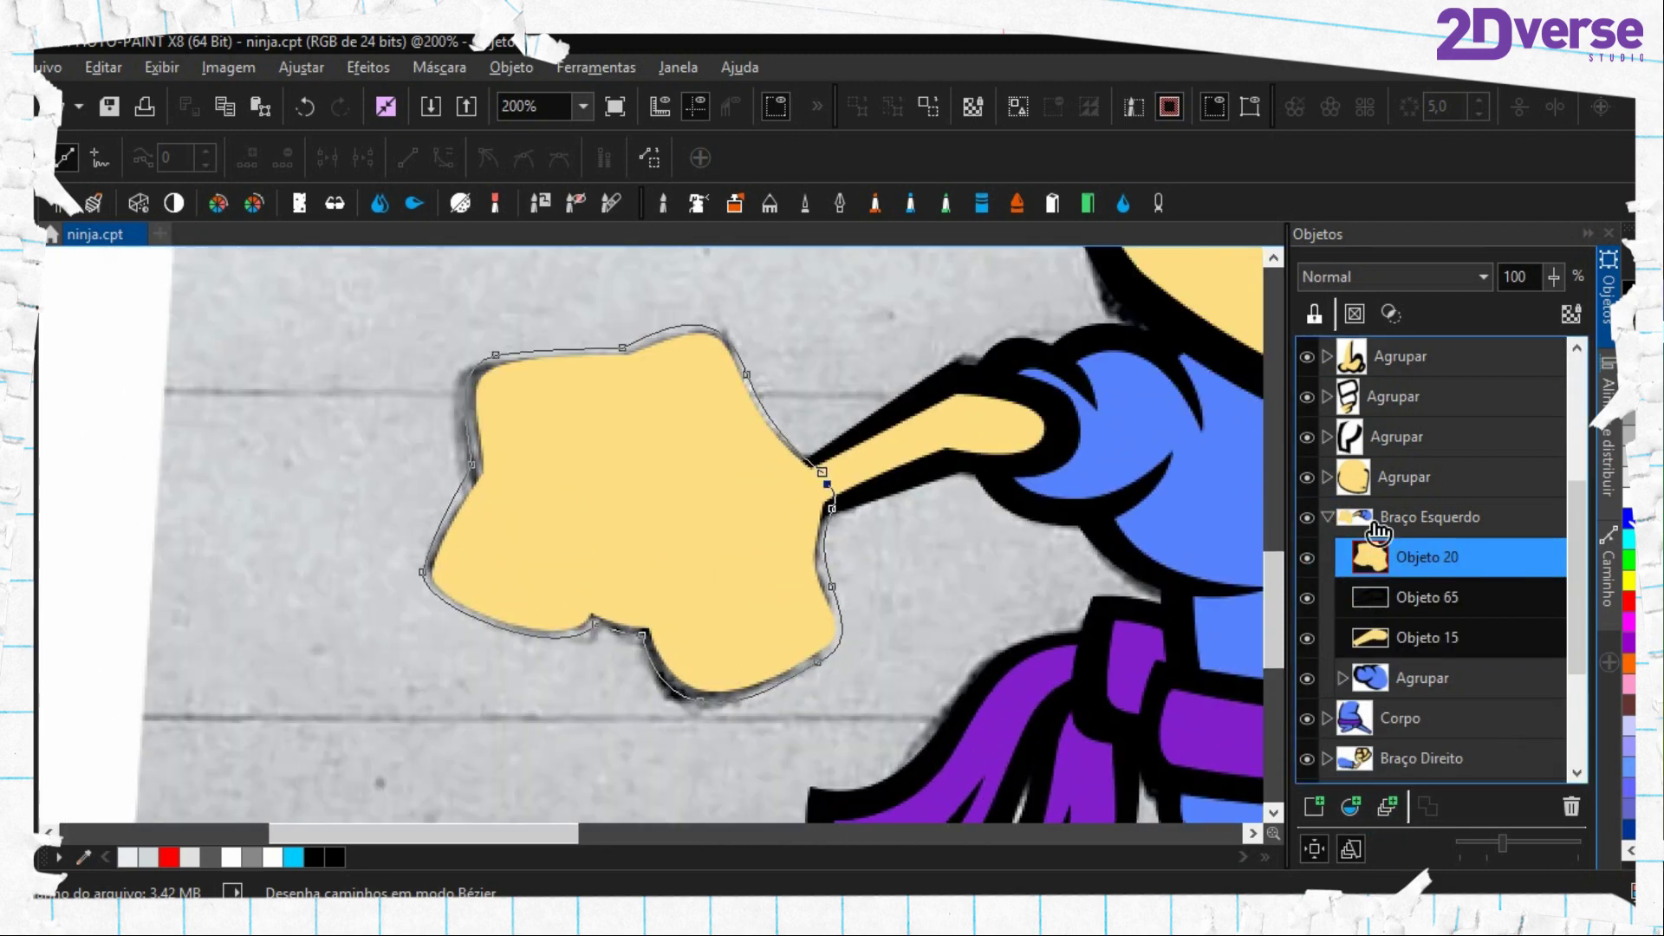
left_click(1307, 559)
Make the Braço Esquerdo group the active selection instead of the hidden Objeto 20 so the hand path can be continued
left_click(1370, 595)
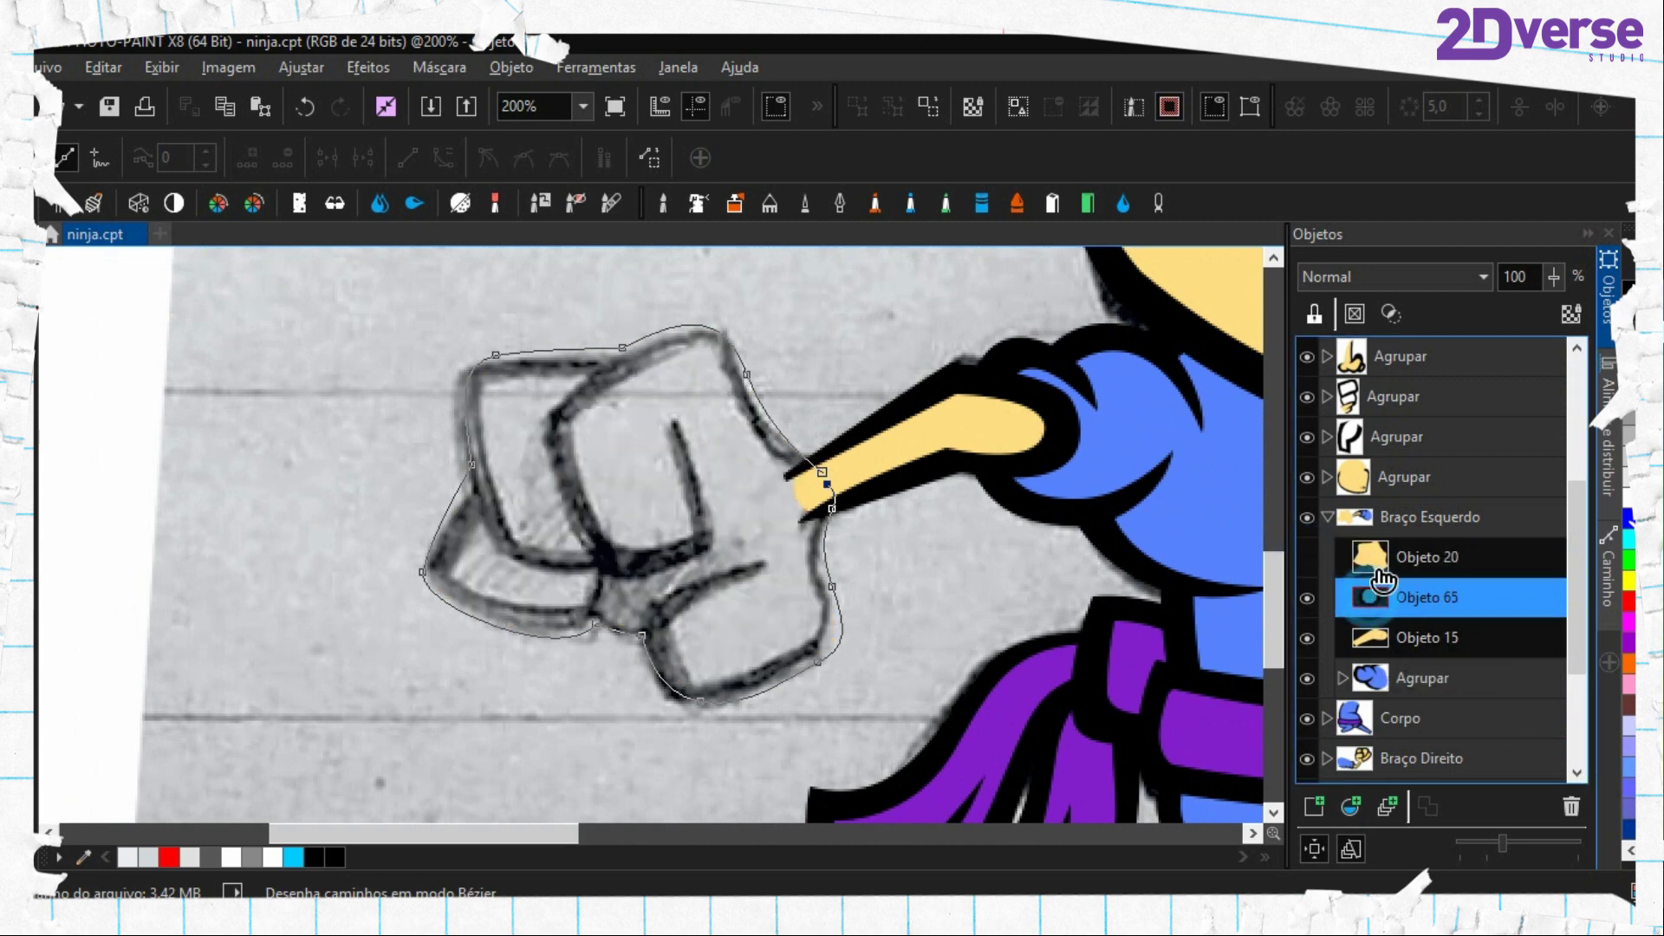
left_click(1376, 565)
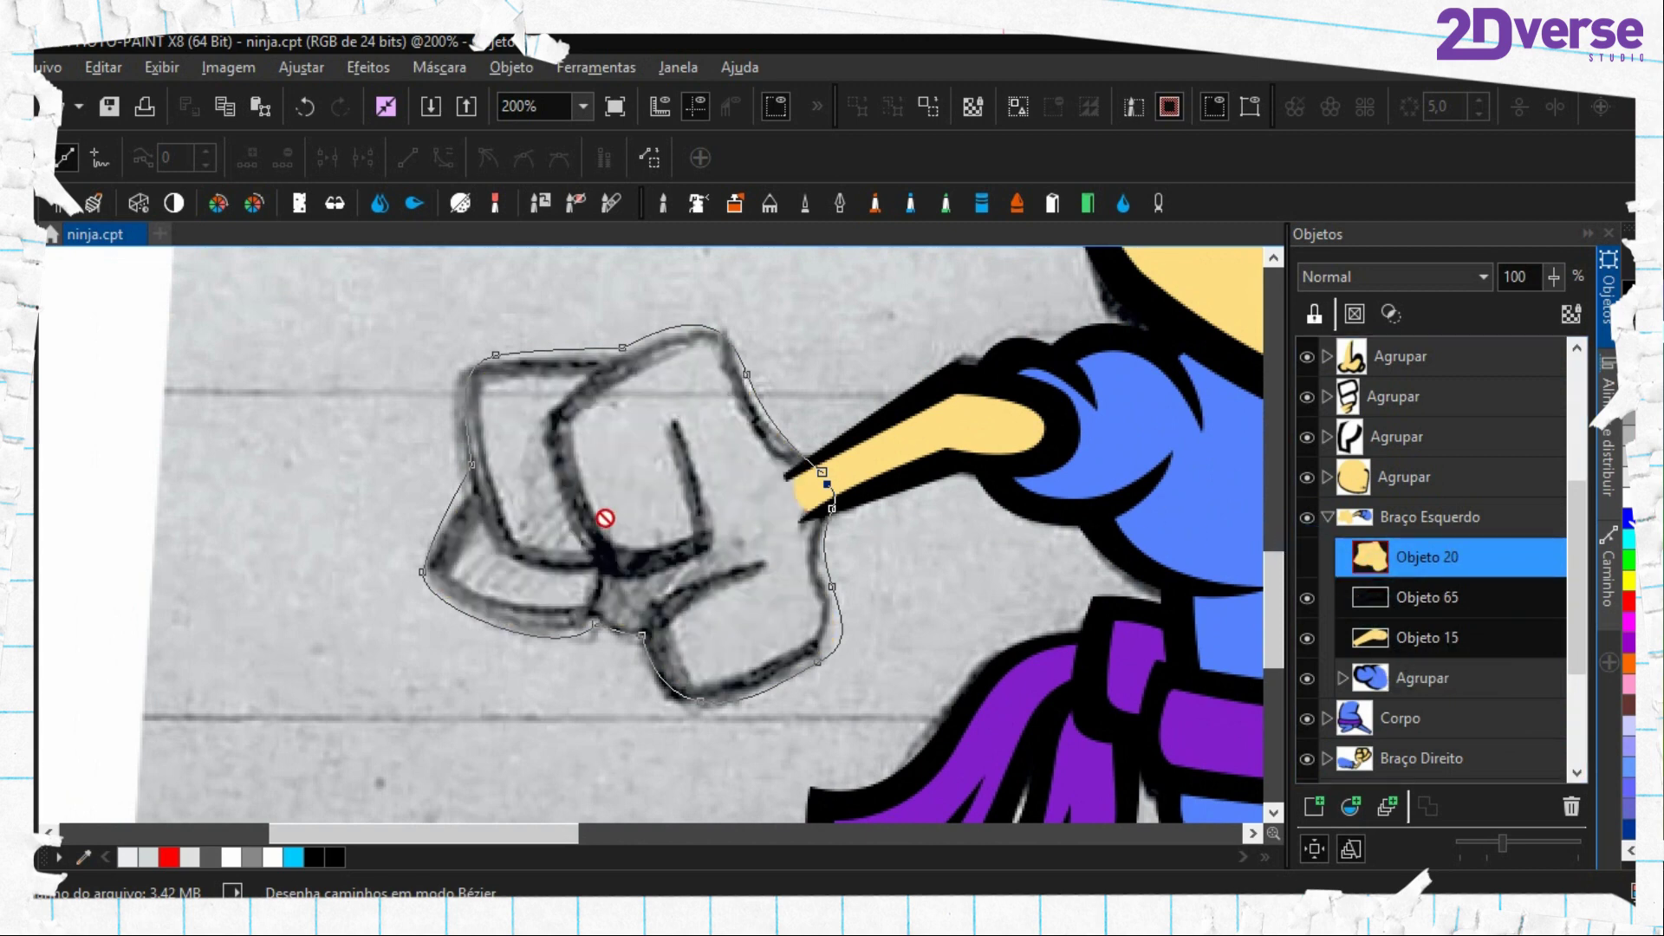
scroll(601, 520, "up", 2)
left_click(1401, 600)
left_click(1435, 556)
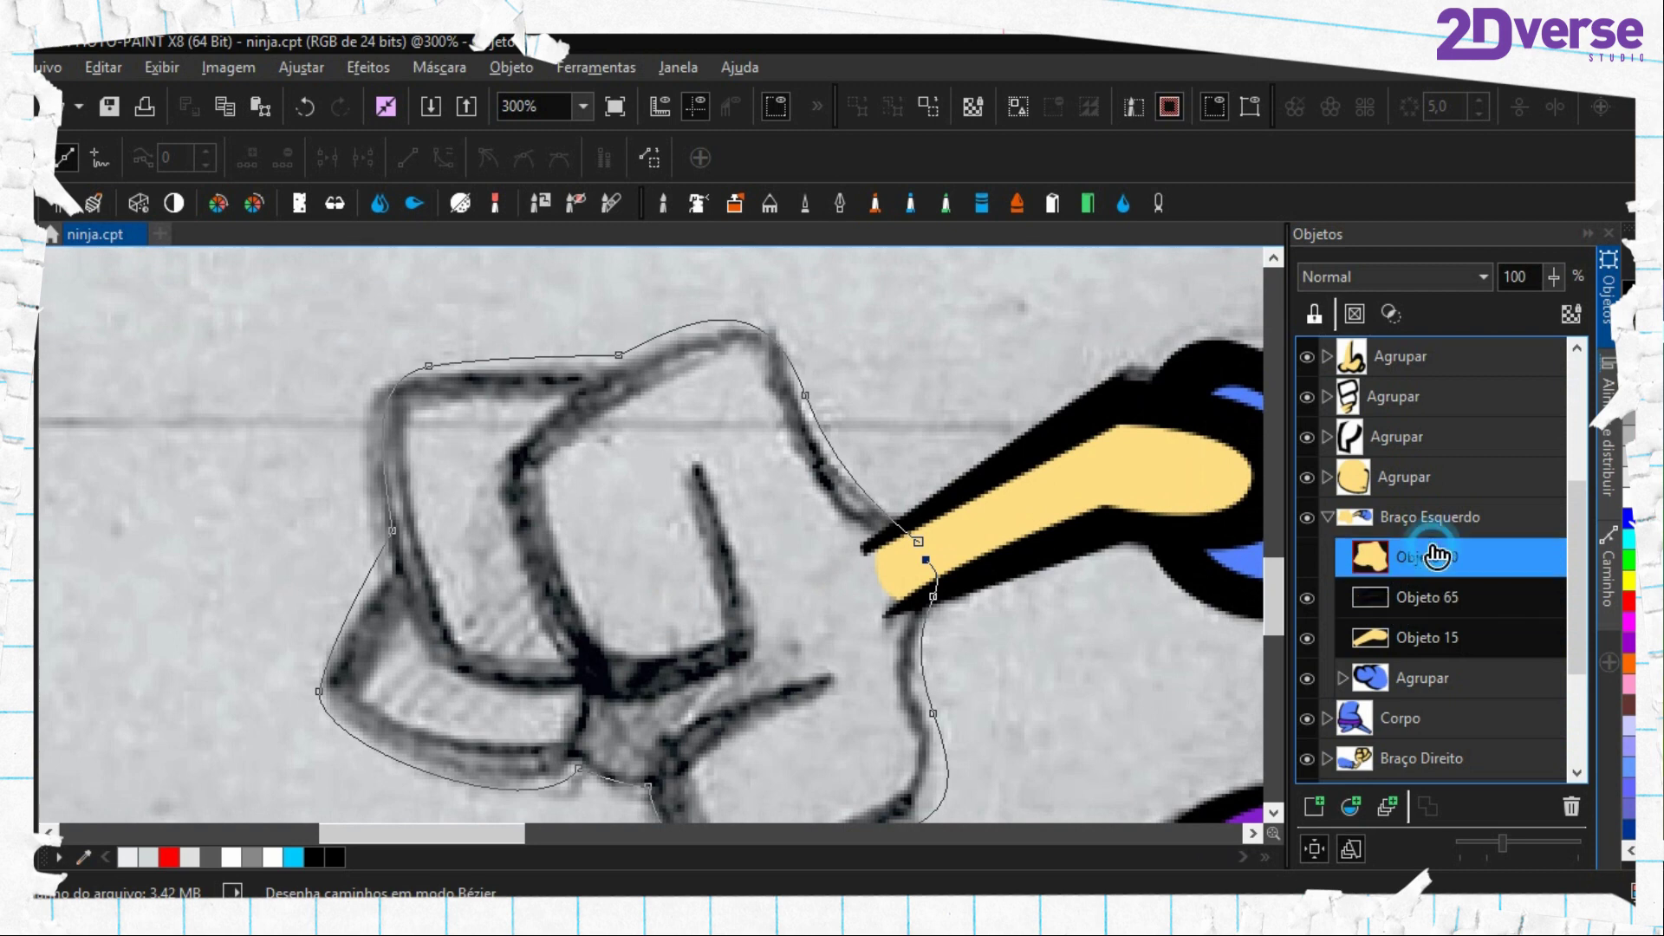
left_click_drag(1401, 595, 964, 544)
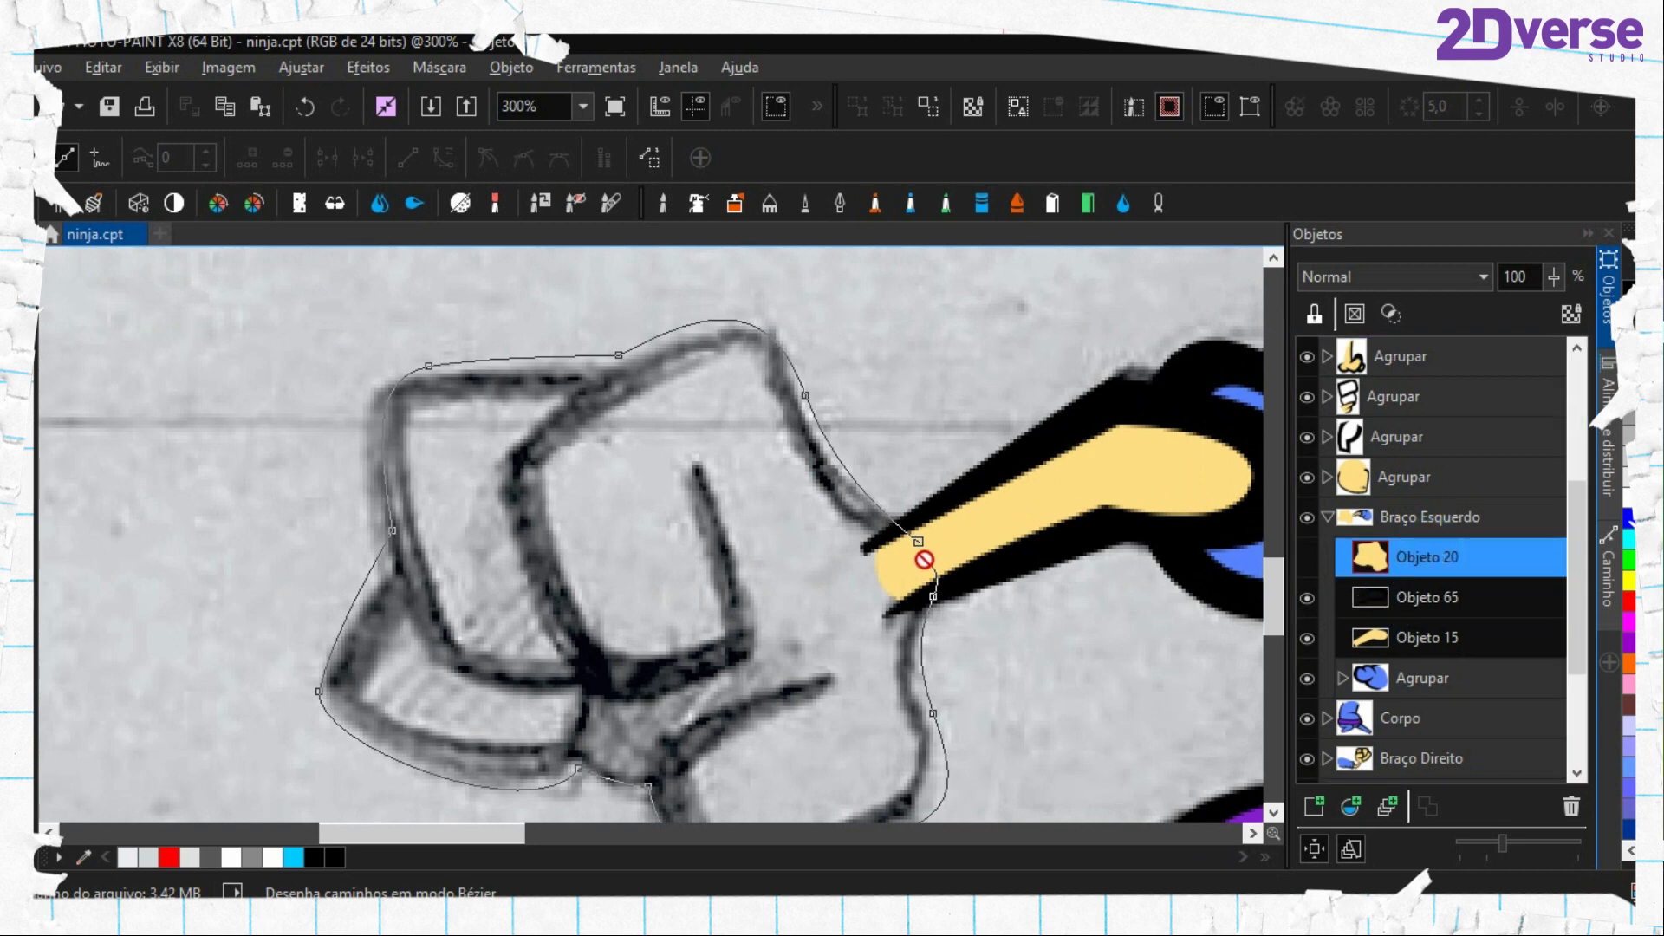
scroll(831, 557, "up", 1)
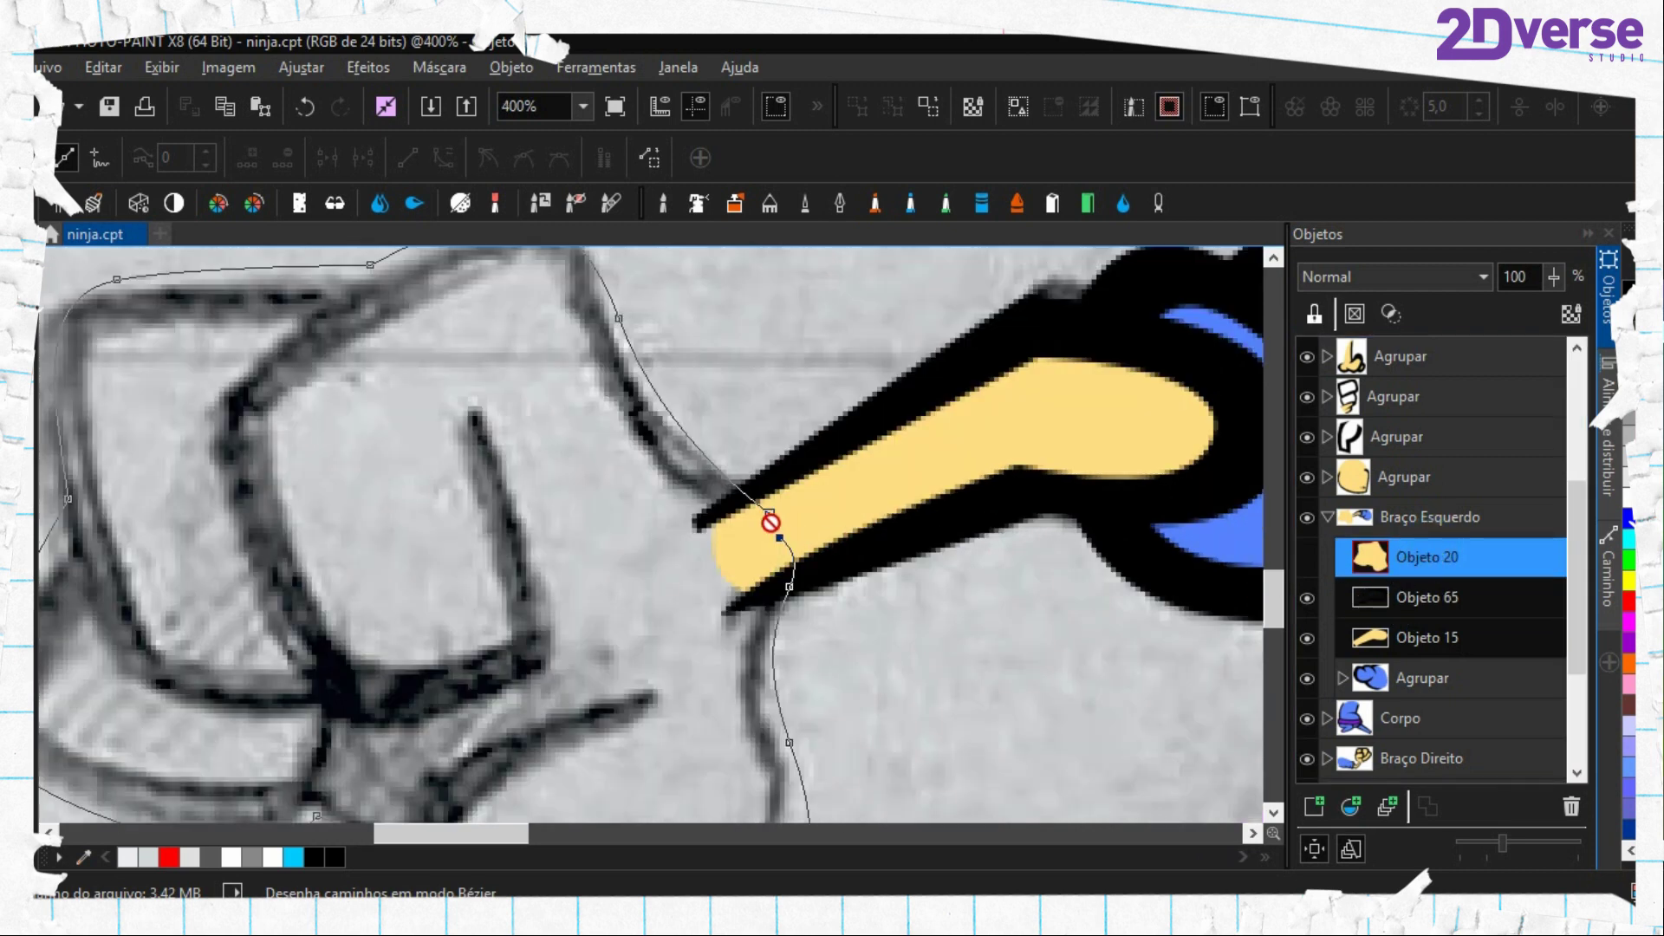
left_click(1378, 601)
left_click(1379, 527)
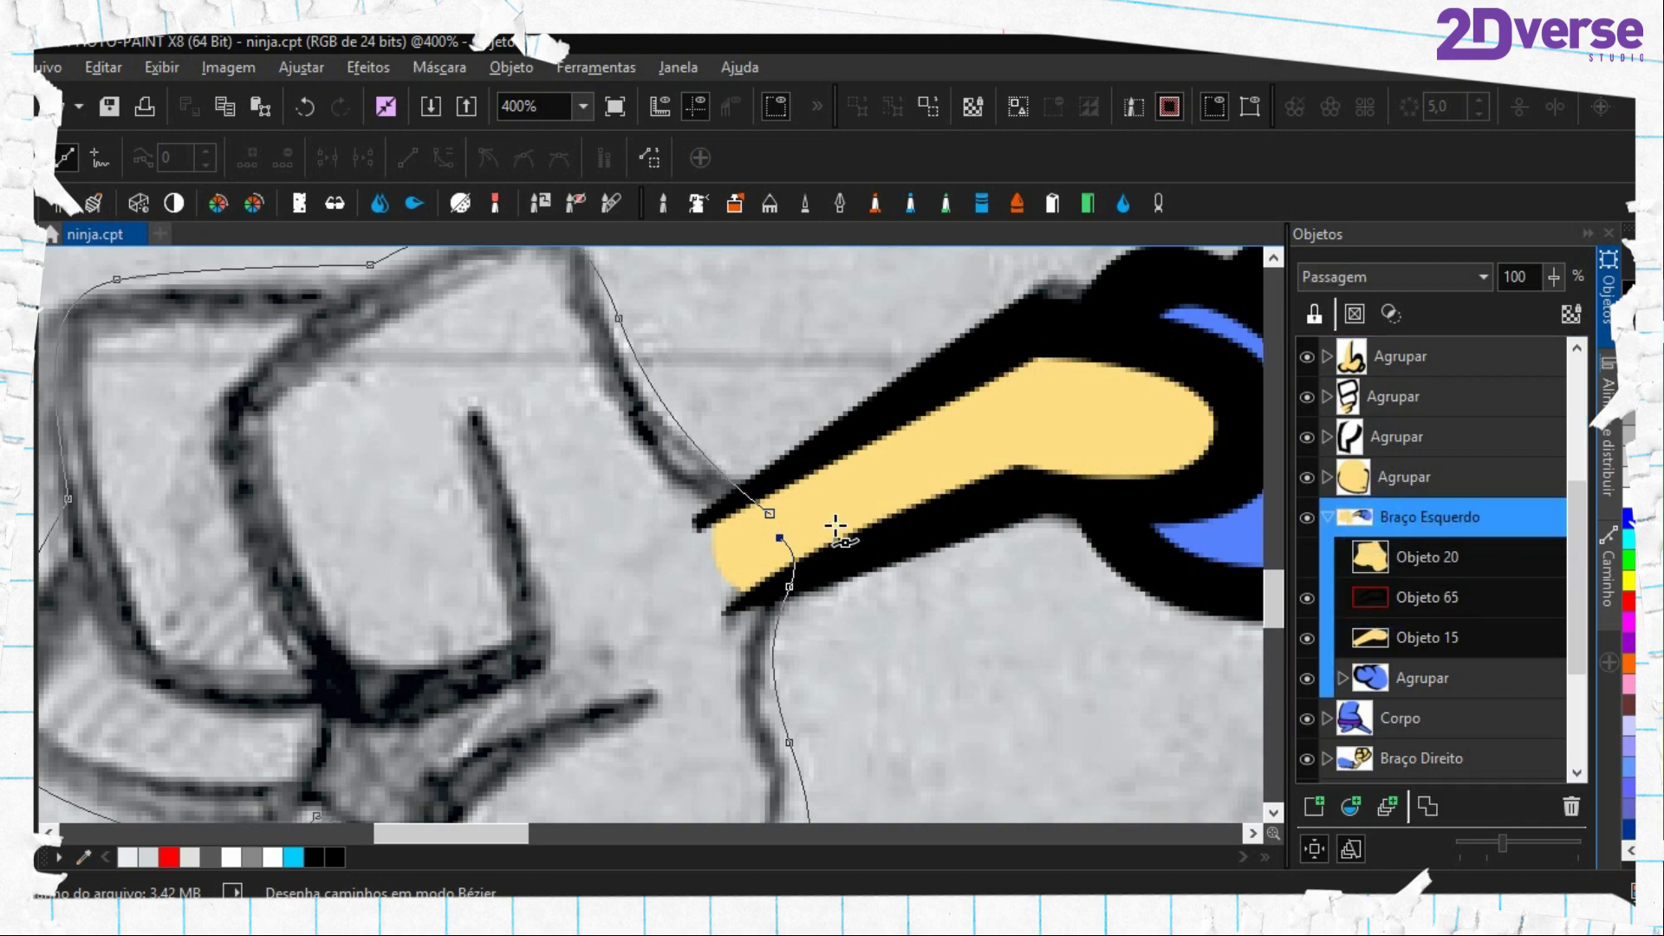
Continue the hand path from the wrist down the palm's inner edge, around the thumb's lower corner and up to the thumb crease's tip
left_click(779, 538)
left_click_drag(741, 616, 706, 665)
left_click_drag(751, 764, 776, 572)
key("ctrl+z")
left_click_drag(748, 511, 773, 585)
left_click_drag(694, 676, 614, 724)
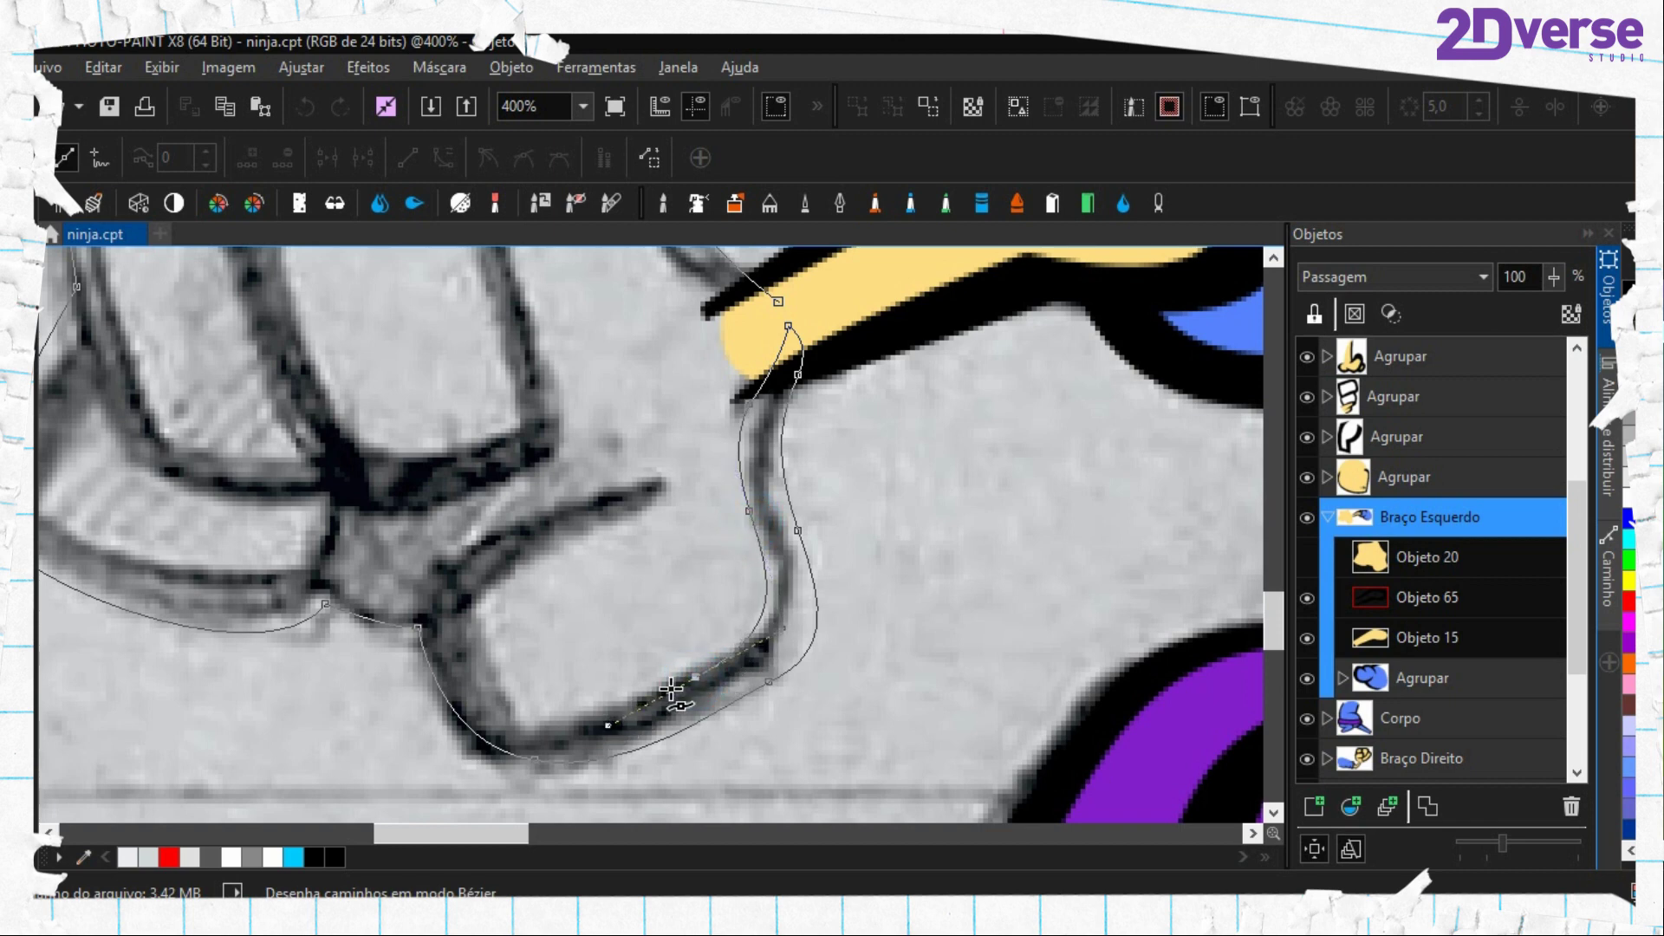
key("ctrl+z")
left_click_drag(758, 624, 730, 657)
left_click_drag(559, 711, 516, 721)
left_click_drag(477, 614, 351, 530)
left_click(656, 490)
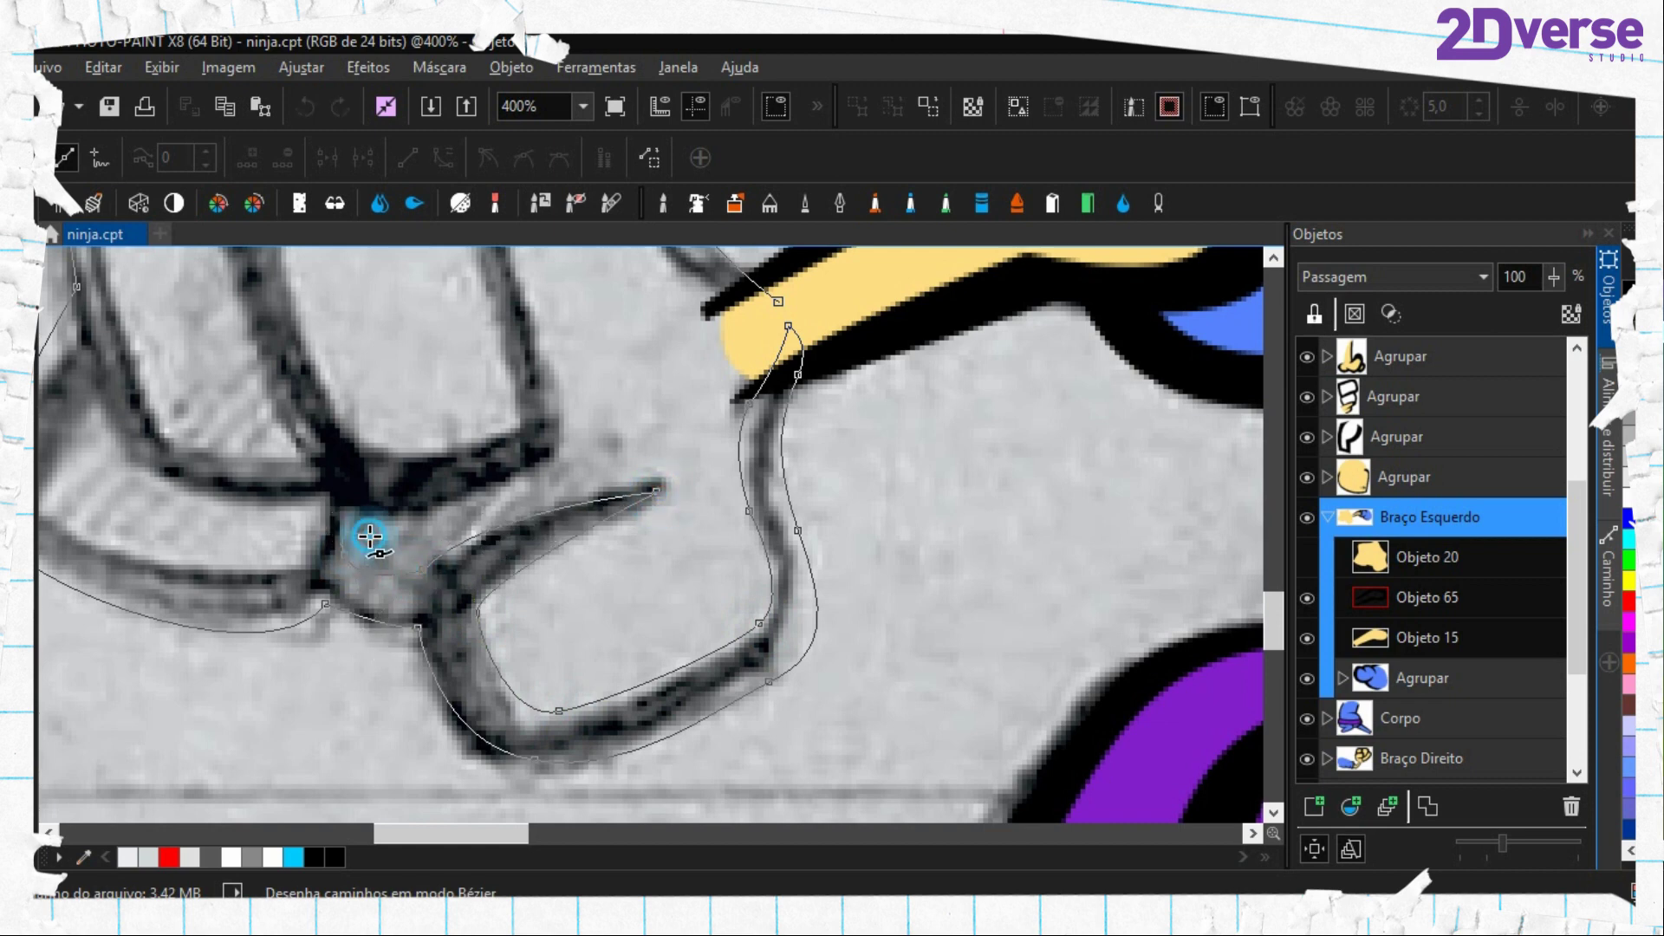
Trace back along the thumb crease, under the front finger's lower edge and up the outer side of the short finger line
left_click(359, 511)
left_click_drag(549, 455, 653, 689)
left_click(554, 609)
key("ctrl+z")
left_click_drag(505, 462, 494, 386)
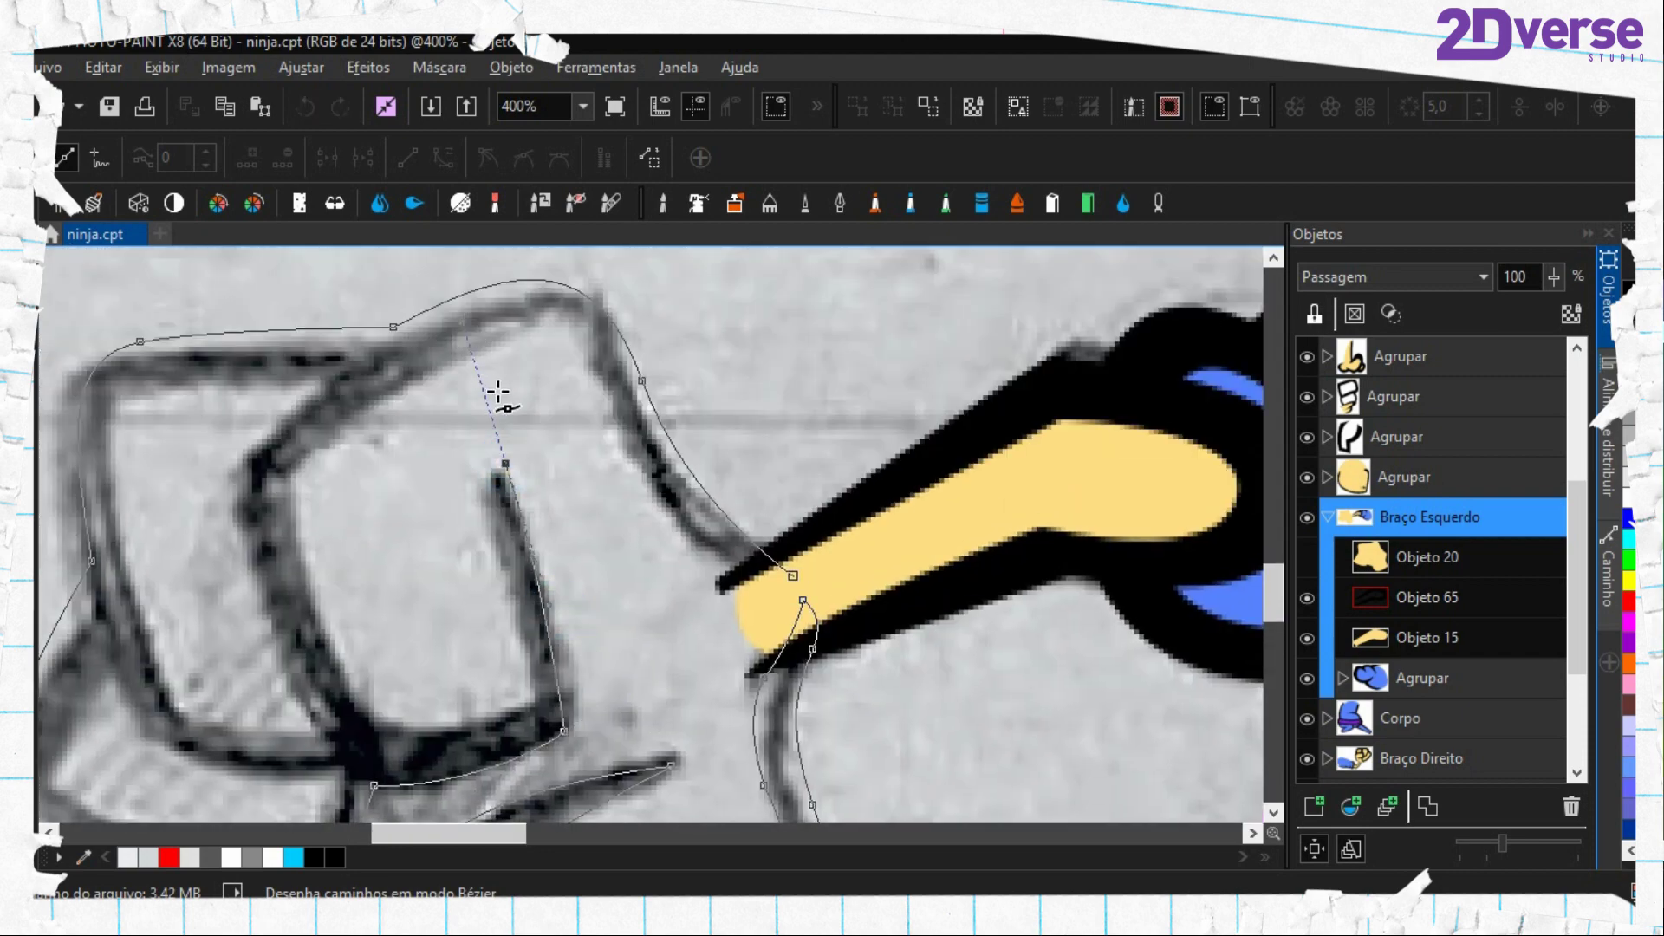
Retrace the outer side of the short finger line, round its upper tip and follow its inner side back down
left_click(505, 464)
left_click_drag(545, 707, 596, 645)
key("ctrl+z")
key("ctrl+z")
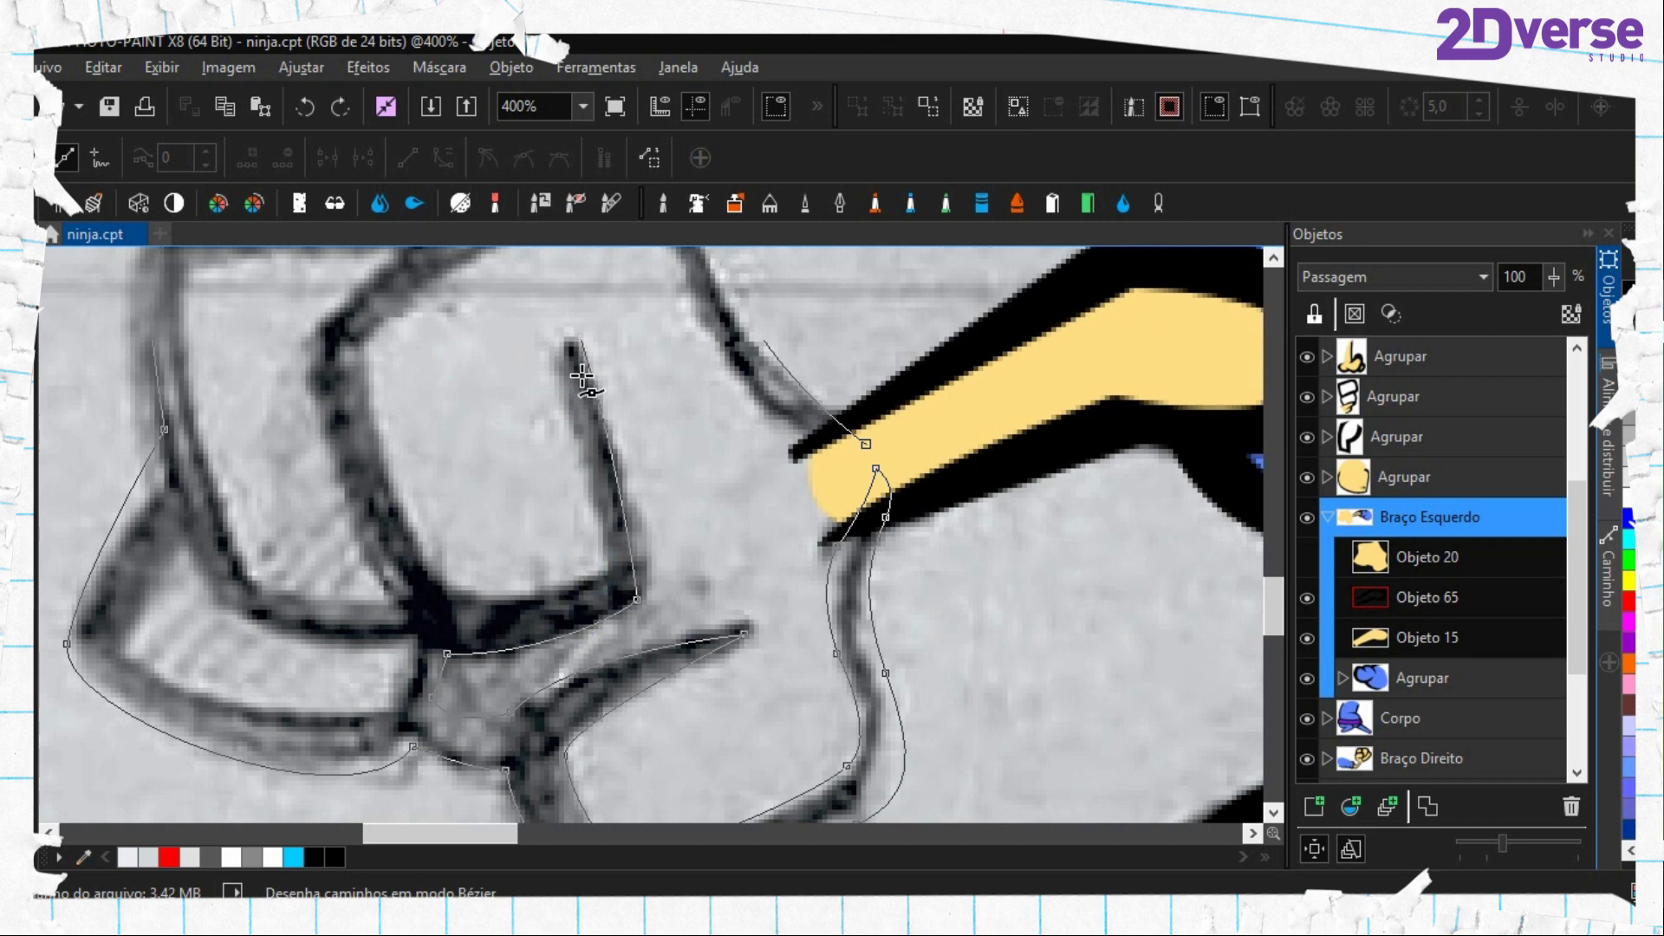
mouse_move(622, 427)
left_mouse_down()
mouse_move(579, 572)
mouse_move(552, 494)
mouse_move(483, 491)
mouse_move(538, 532)
mouse_move(569, 687)
mouse_move(774, 626)
left_mouse_up()
left_click(581, 609)
left_click(567, 708)
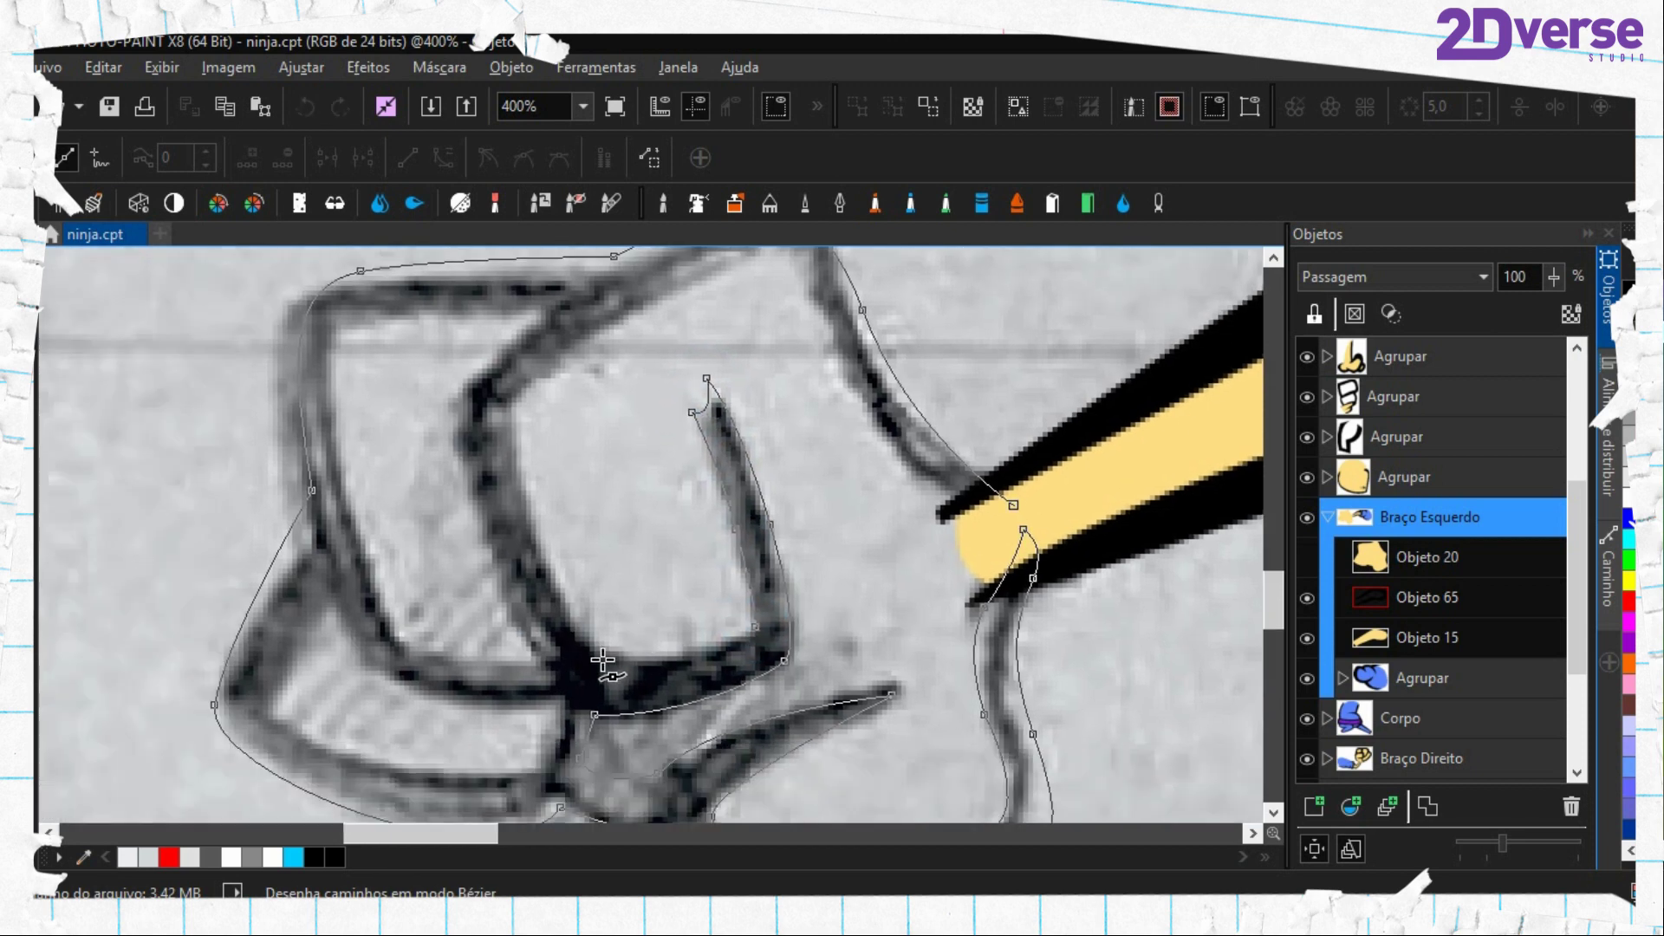
Trace up the front finger's inner edge, over the knuckle and down to the wrist, closing the main hand contour
left_click_drag(598, 658, 534, 658)
left_click_drag(640, 518, 694, 603)
left_click(631, 602)
key("ctrl+z")
left_click(572, 496)
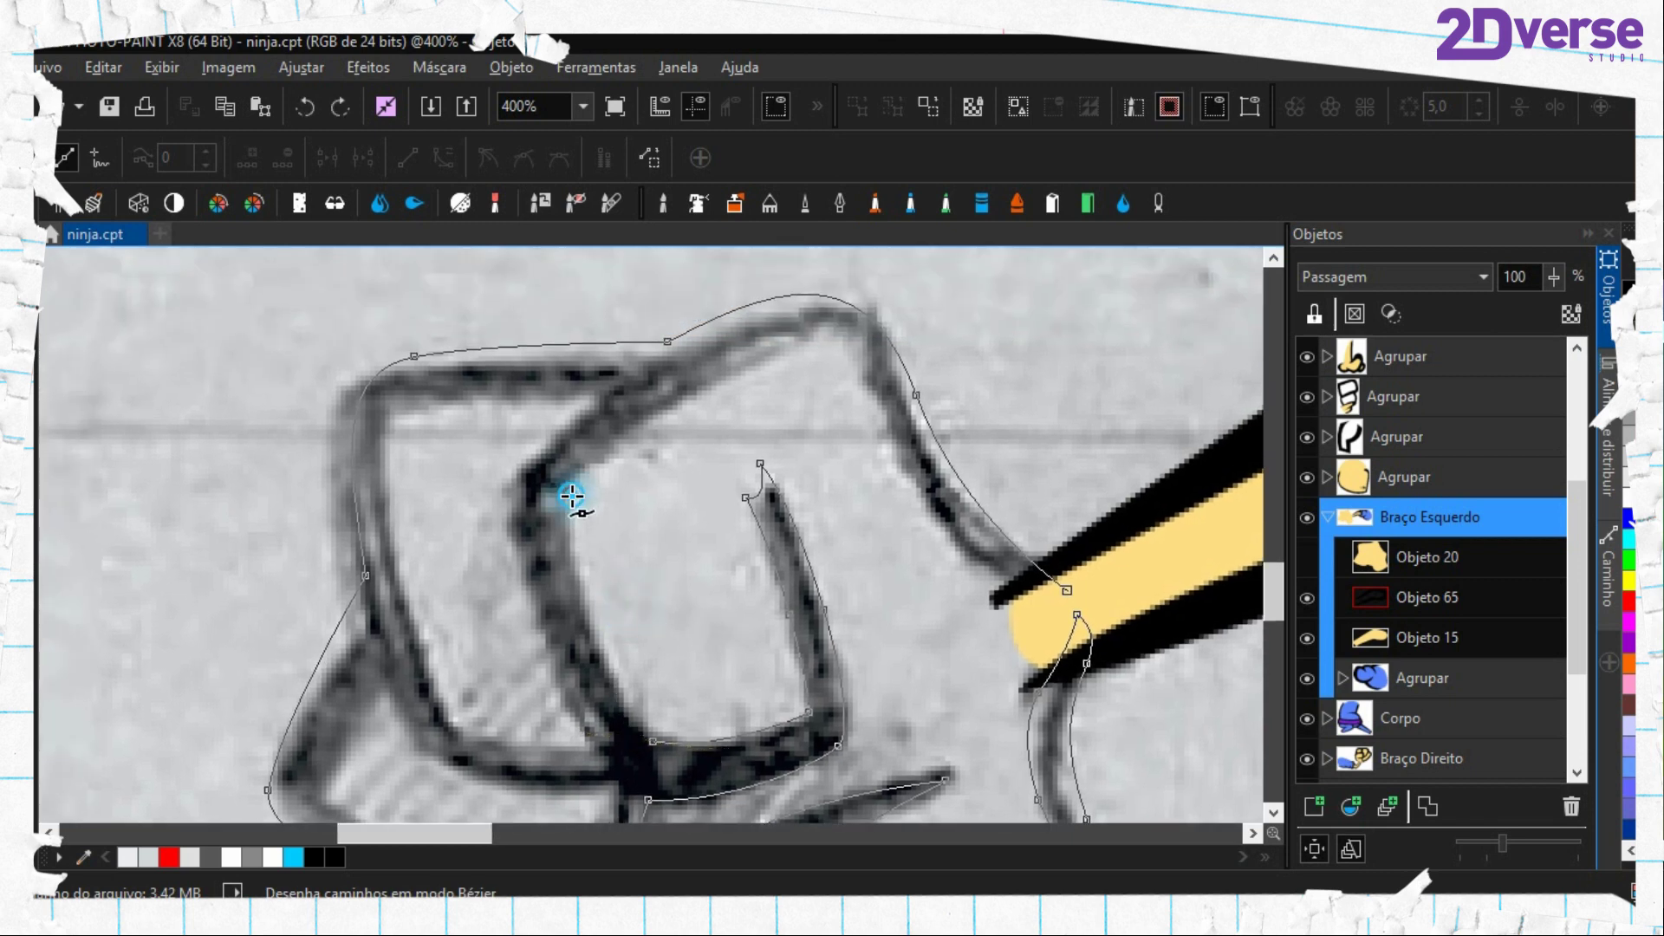
left_click_drag(623, 390, 800, 342)
left_click_drag(867, 404, 901, 502)
left_click_drag(1052, 591, 1105, 601)
left_click(1072, 592)
left_click_drag(693, 731, 813, 683)
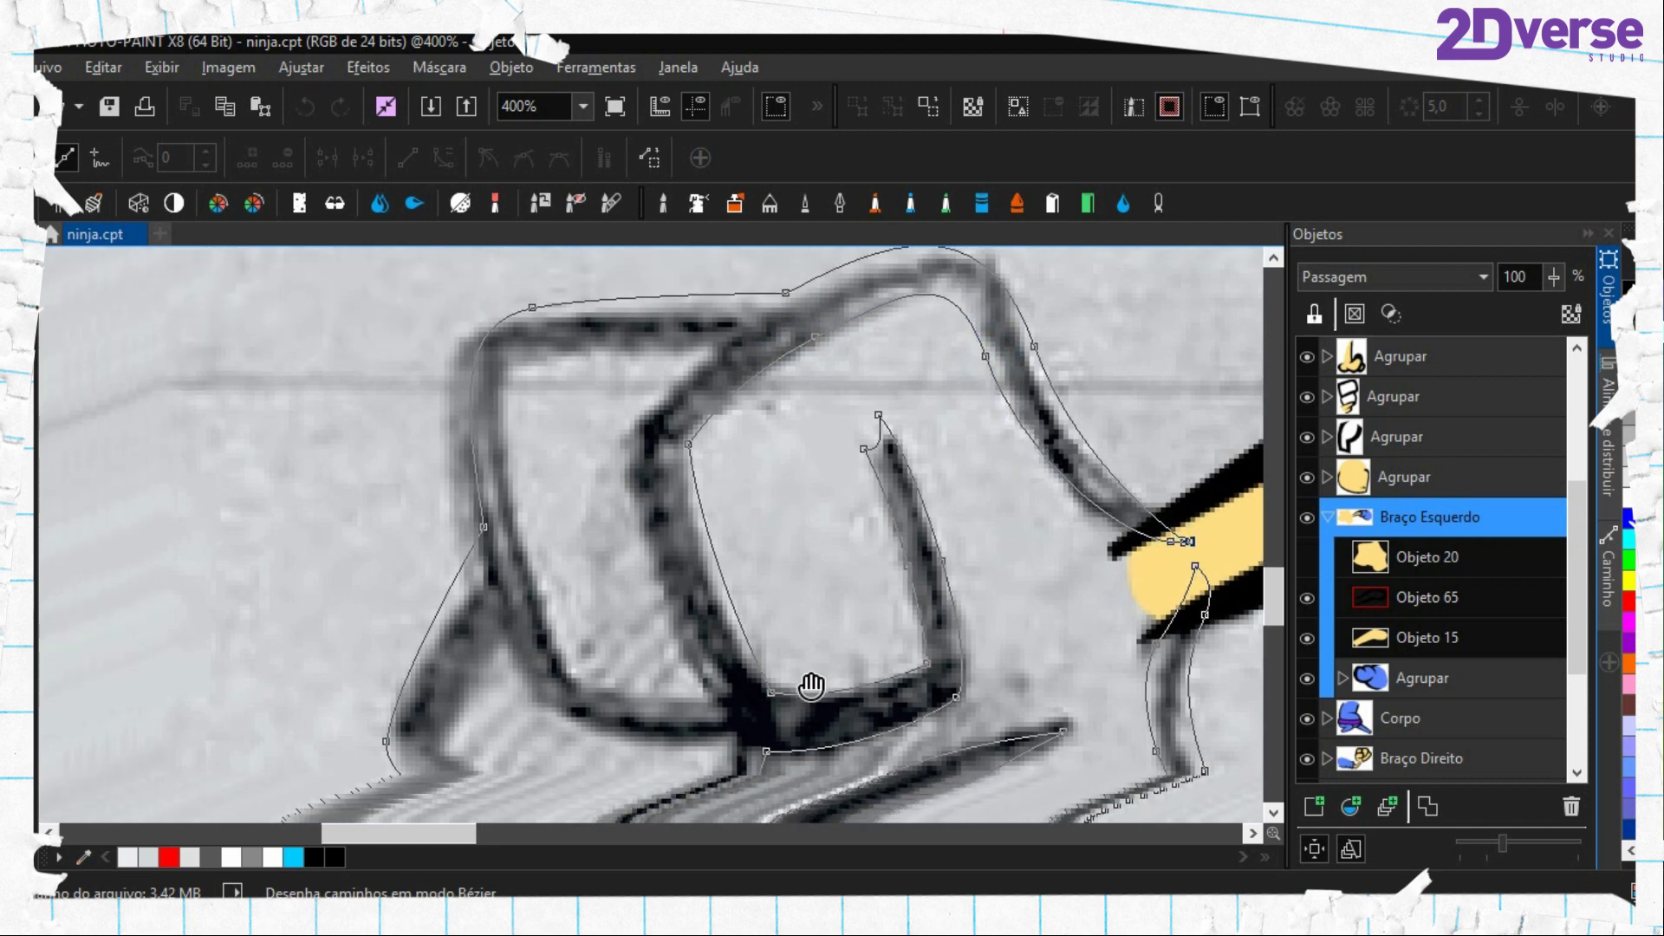
left_click(1188, 547)
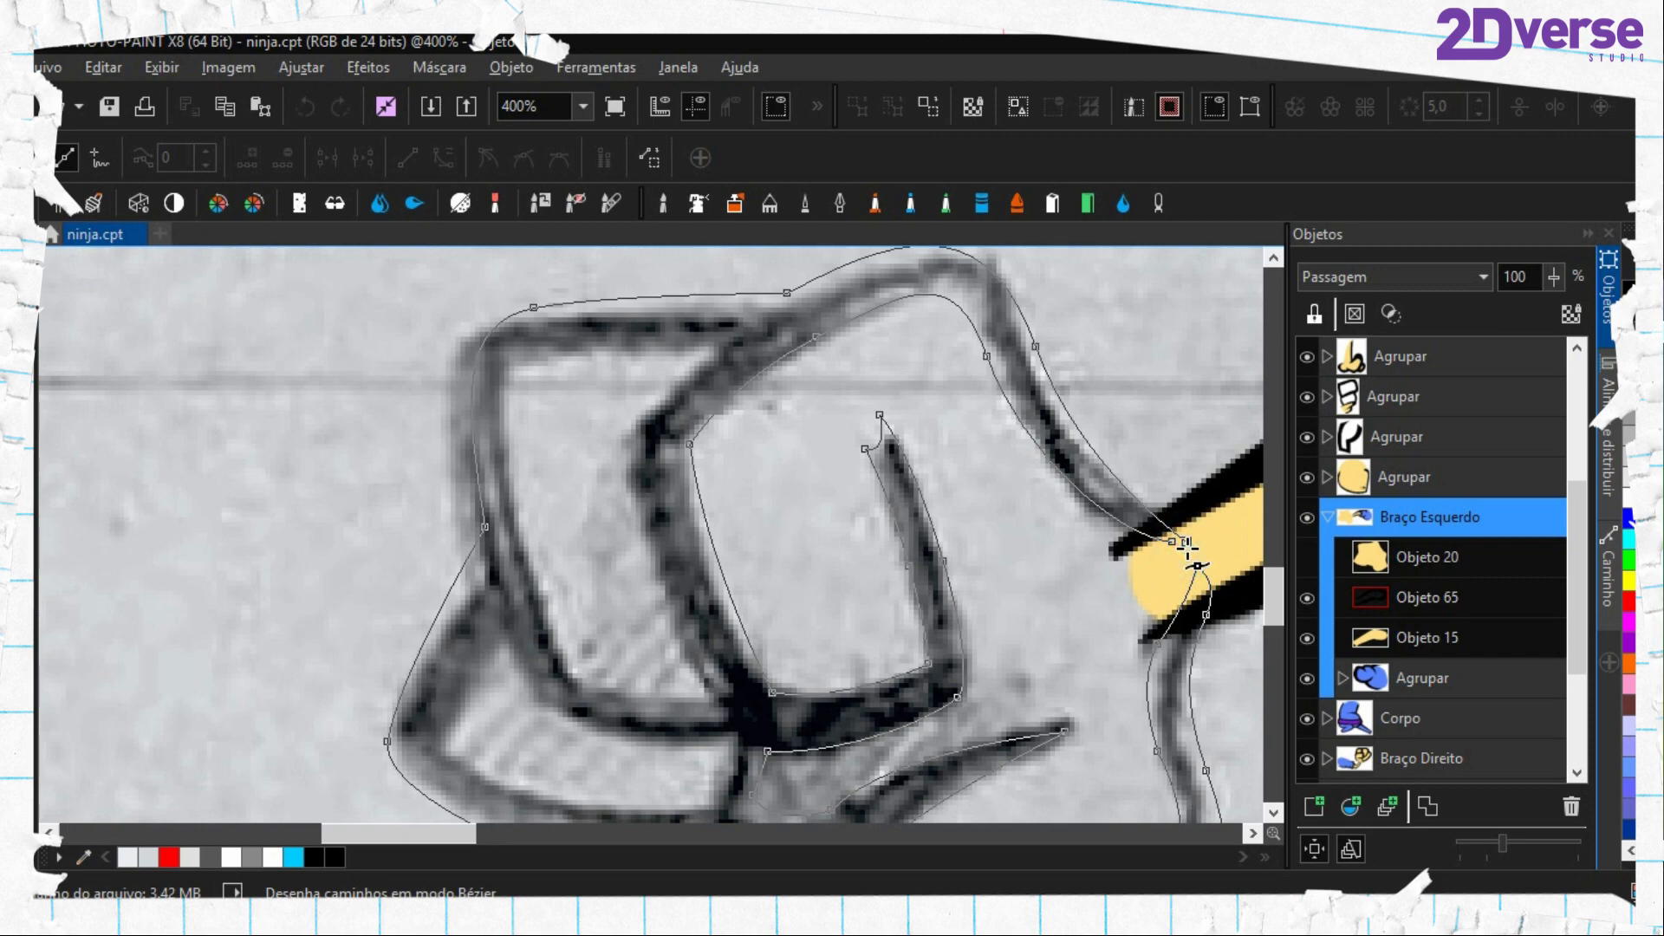
Trace the inner opening of the second finger, behind the front finger, as a separate closed contour
left_click_drag(840, 522, 997, 547)
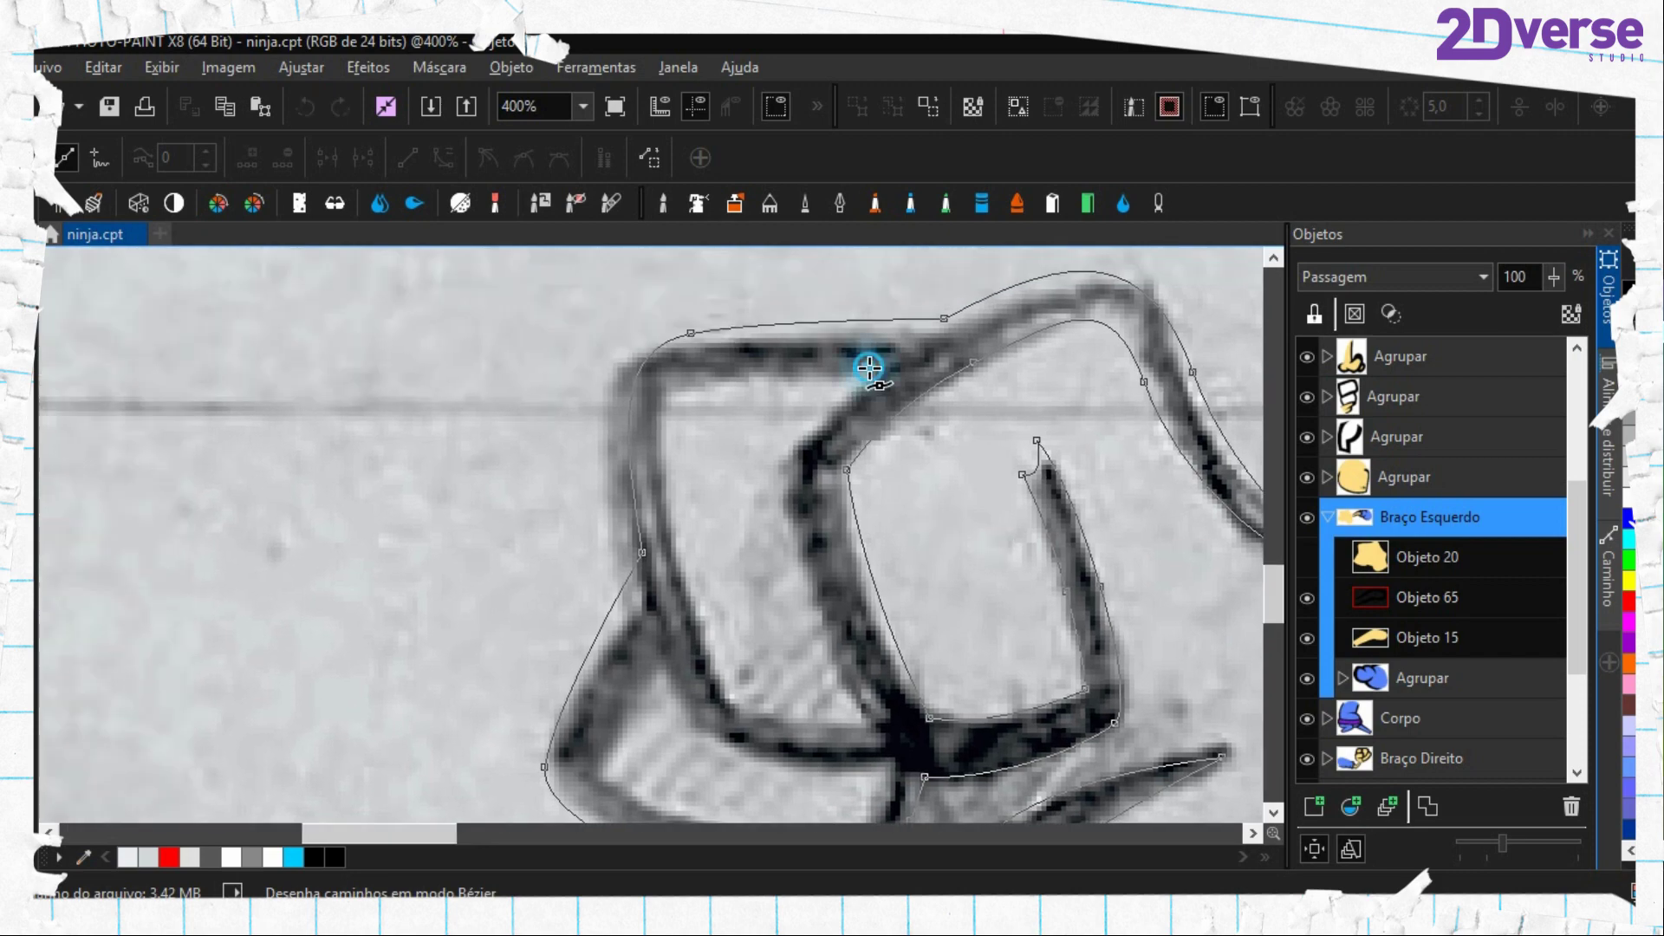
left_click(869, 368)
left_click_drag(783, 451, 759, 483)
left_click_drag(876, 675, 703, 532)
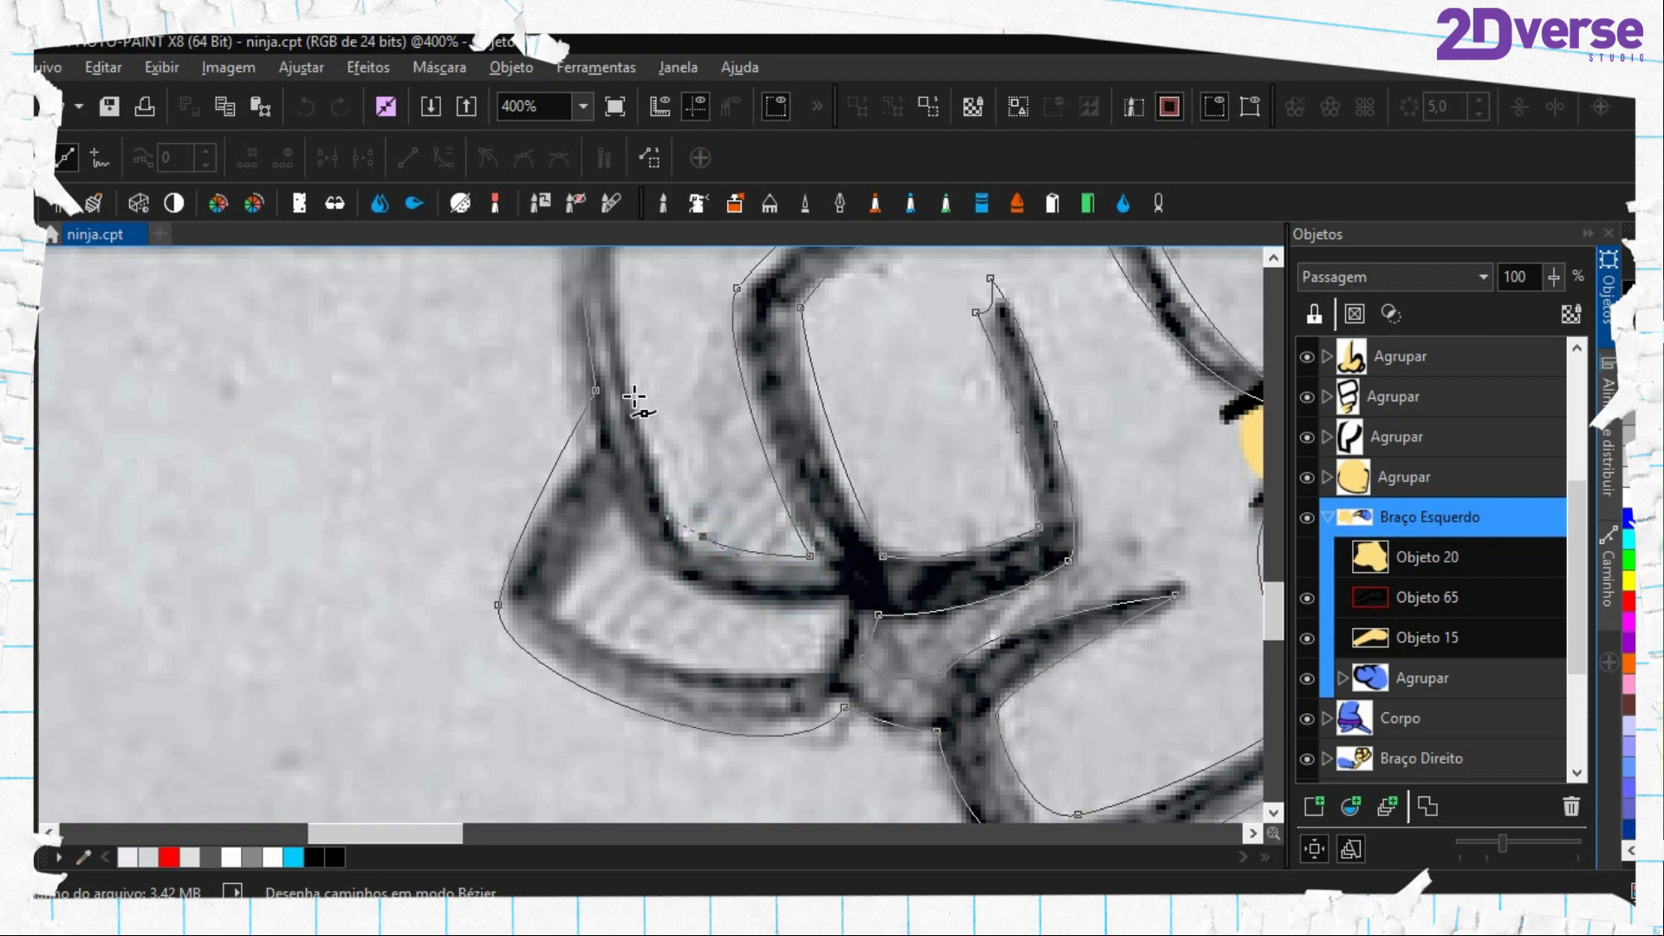
left_click_drag(646, 372, 638, 279)
scroll(653, 608, "up", 3)
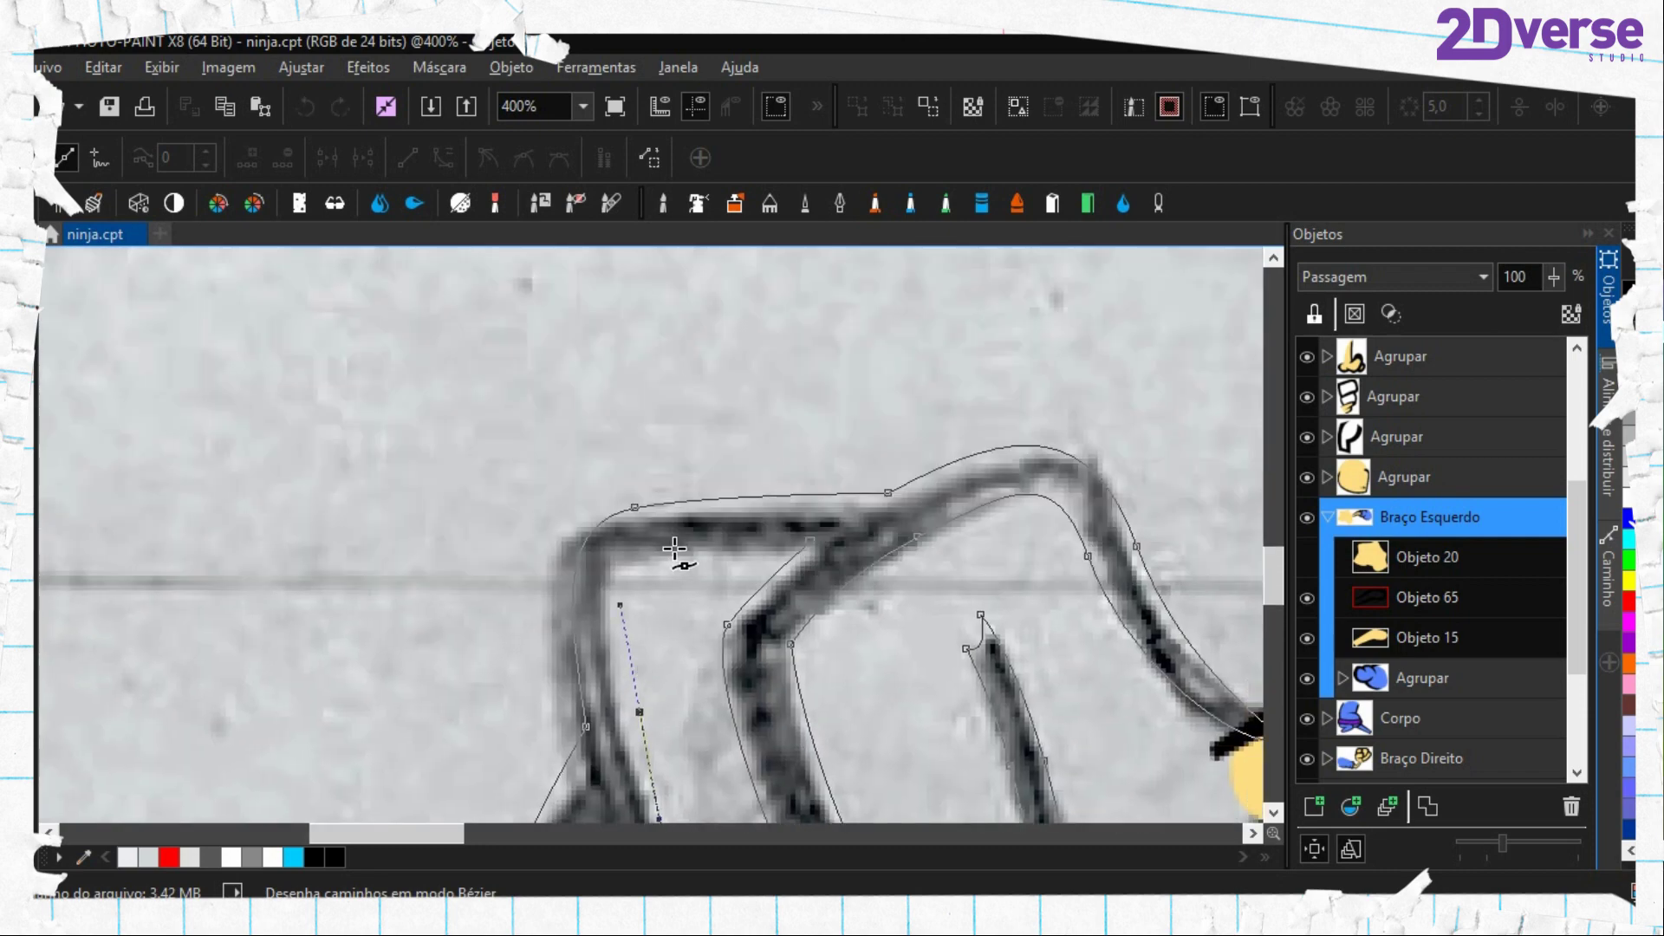
left_click_drag(675, 558, 847, 505)
Trace the inner opening of the lowest finger as a closed contour and convert the whole hand path to a mask
scroll(846, 505, "down", 3)
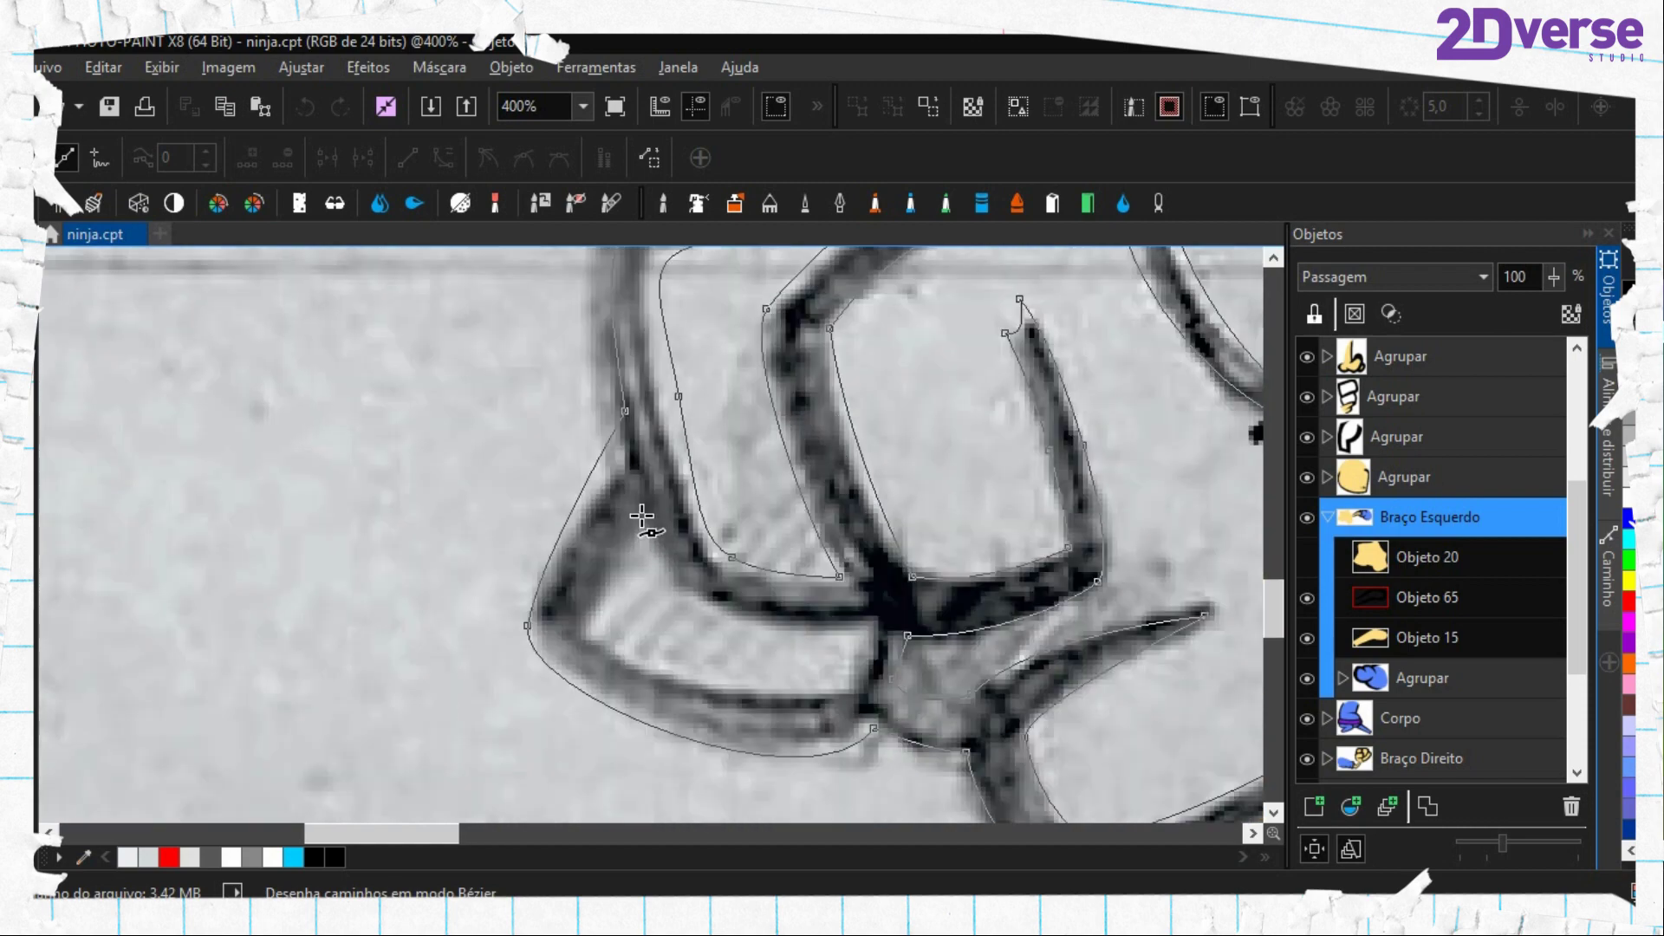
left_click(639, 504)
left_click_drag(672, 586, 702, 620)
left_click_drag(852, 635, 908, 636)
left_click_drag(785, 712, 714, 712)
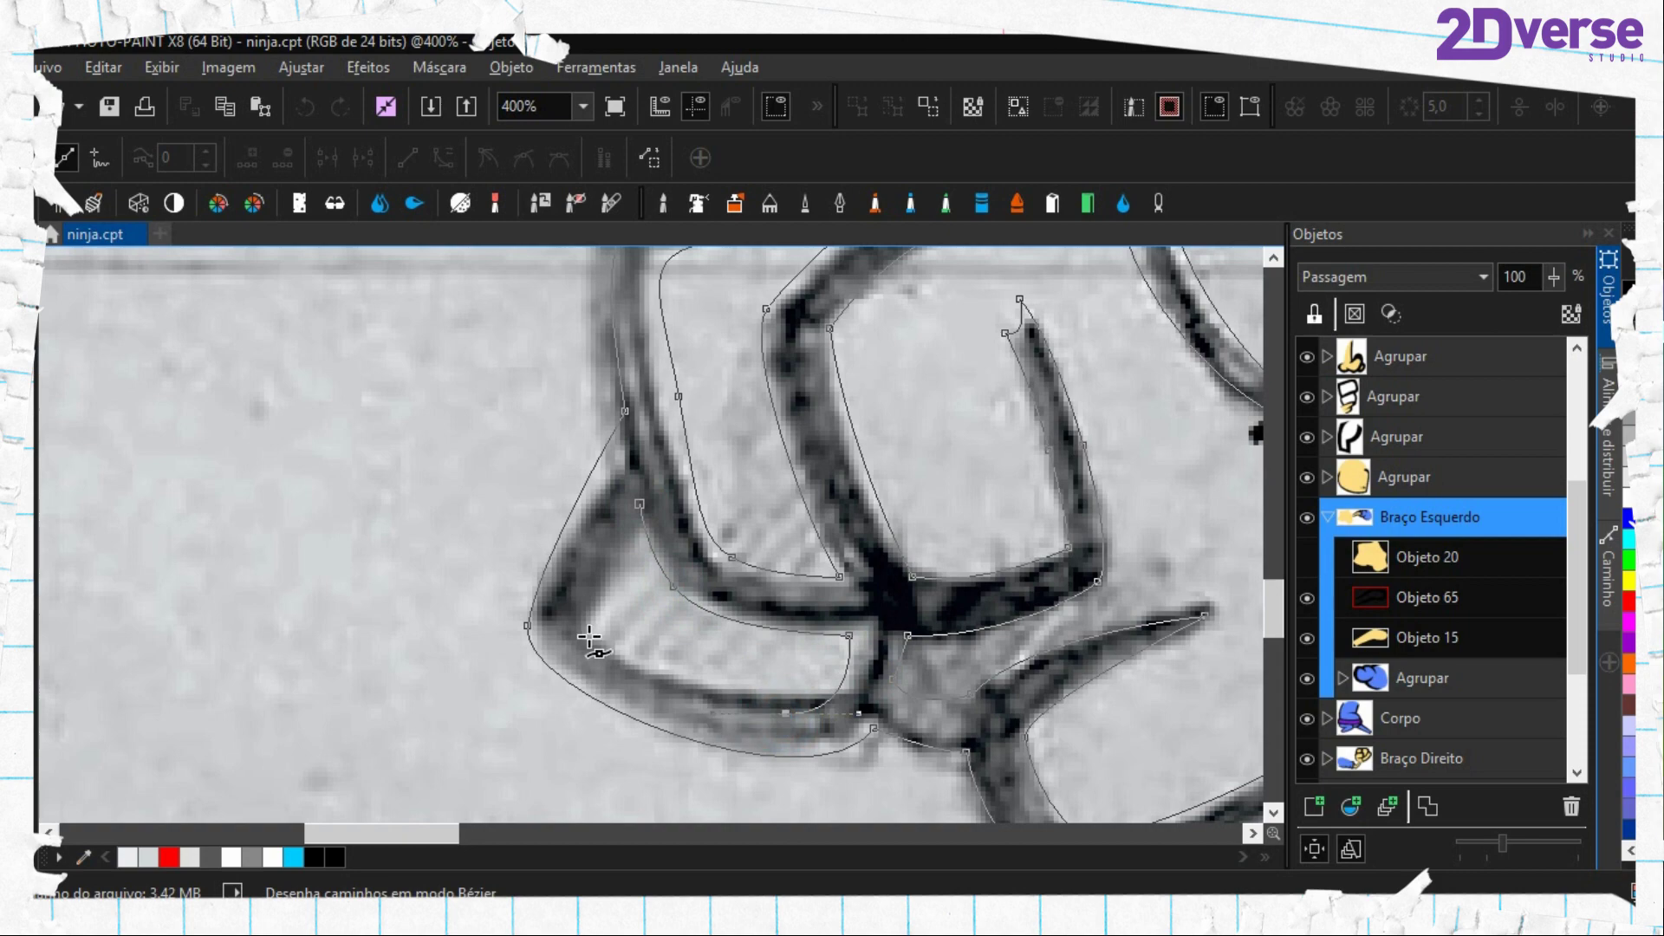
left_click_drag(587, 632, 573, 602)
left_click(639, 503)
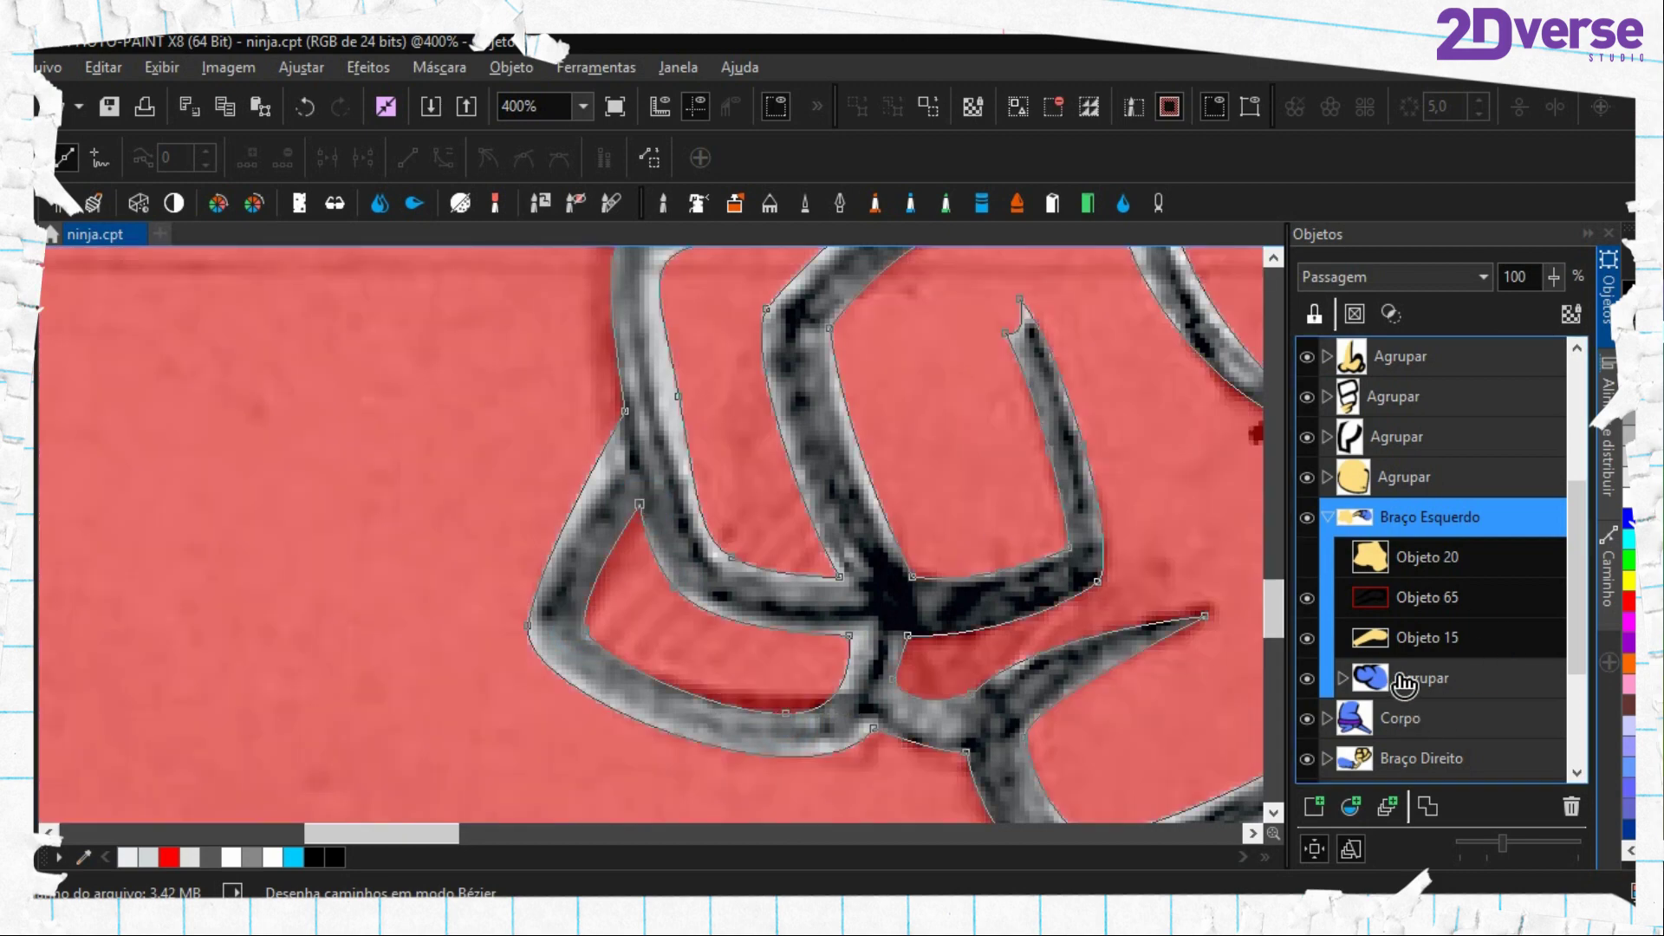
Show the hand's colour shape, Objeto 20, again and fill the hand outline mask with black on a new object
left_click(1307, 557)
left_click(1312, 804)
key("f")
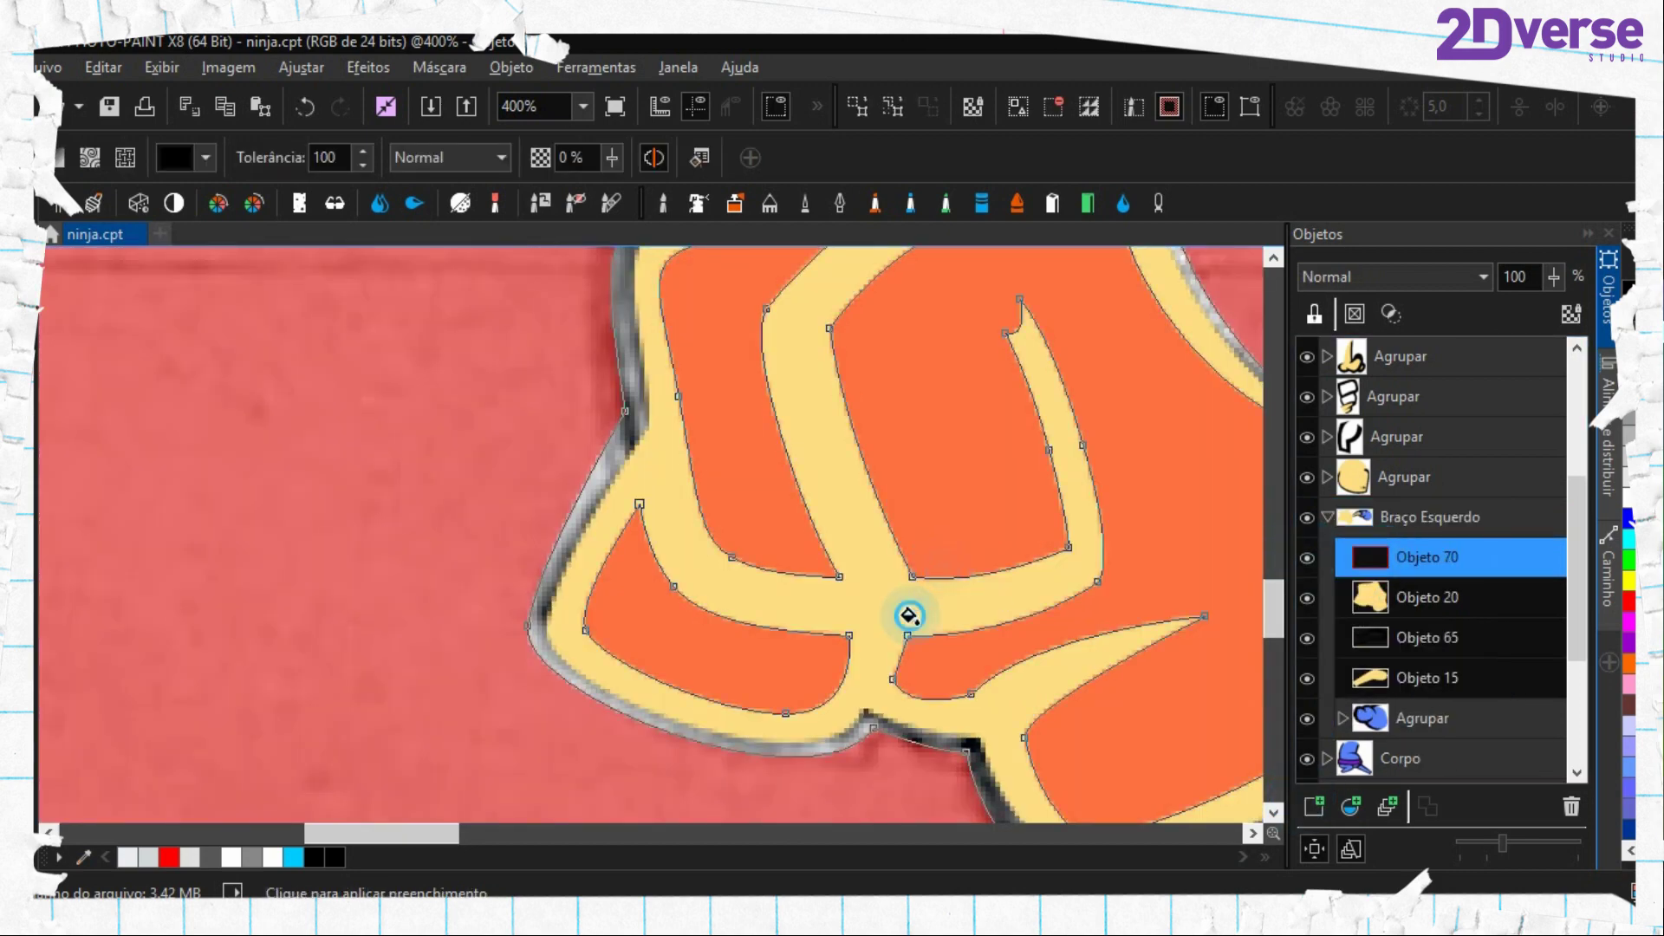
left_click(907, 616)
Remove the mask and delete the traced hand path
key("ctrl+shift+r")
right_click(826, 575)
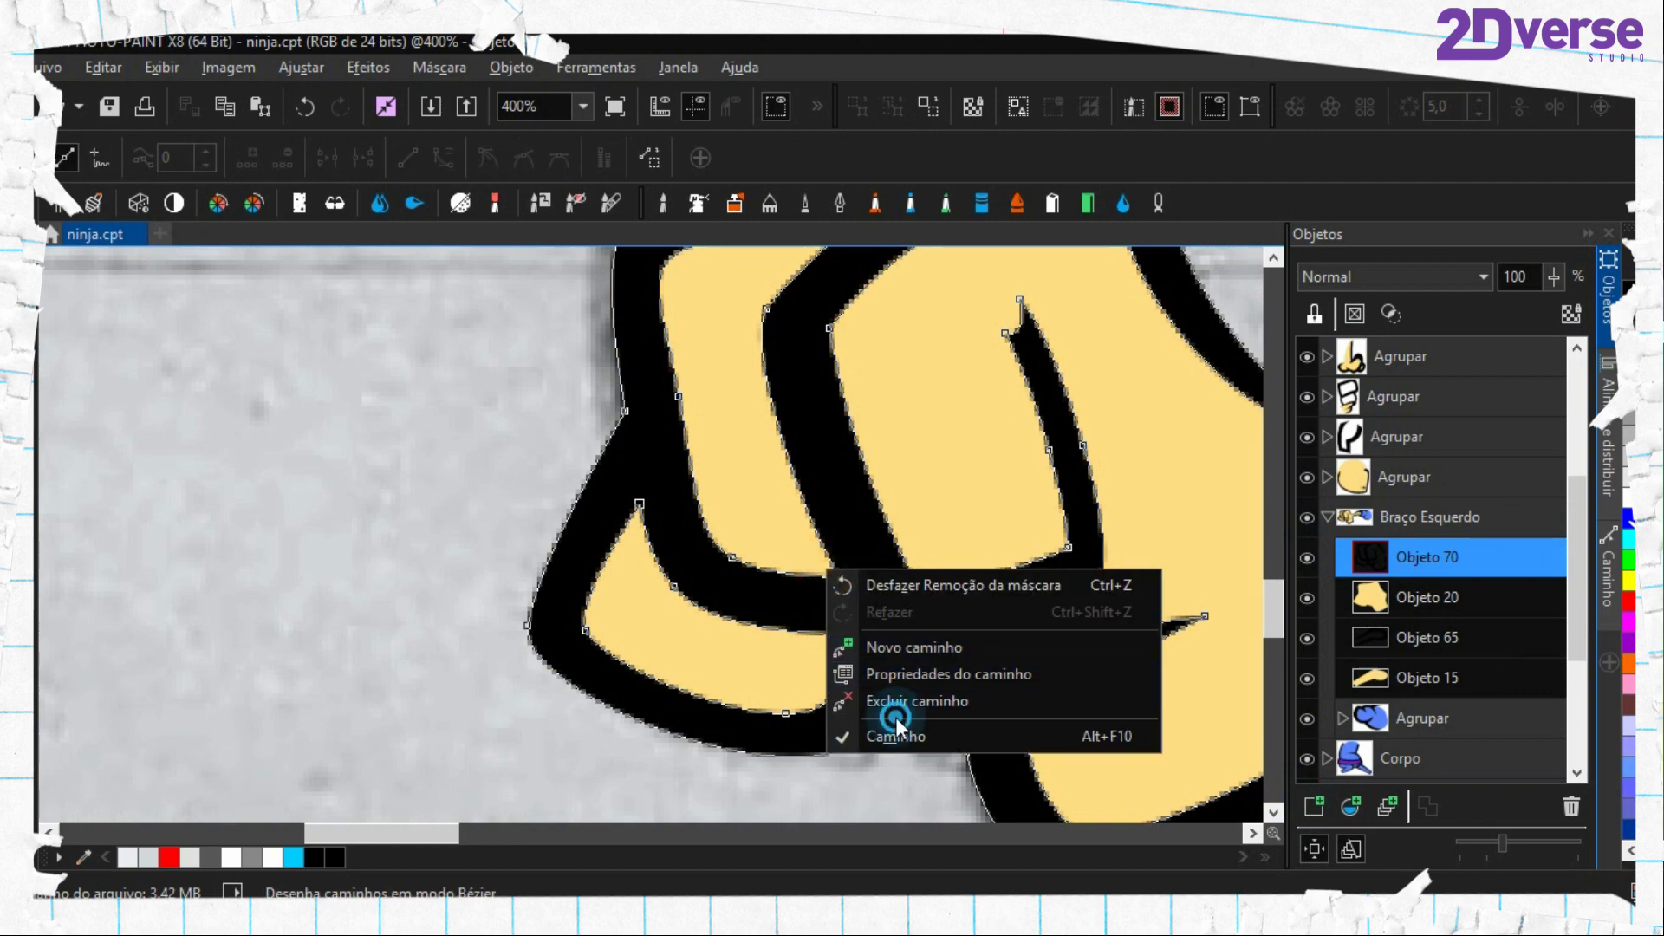
left_click(895, 693)
Save ninja.cpt and collapse the Braço Esquerdo group
scroll(879, 610, "down", 4)
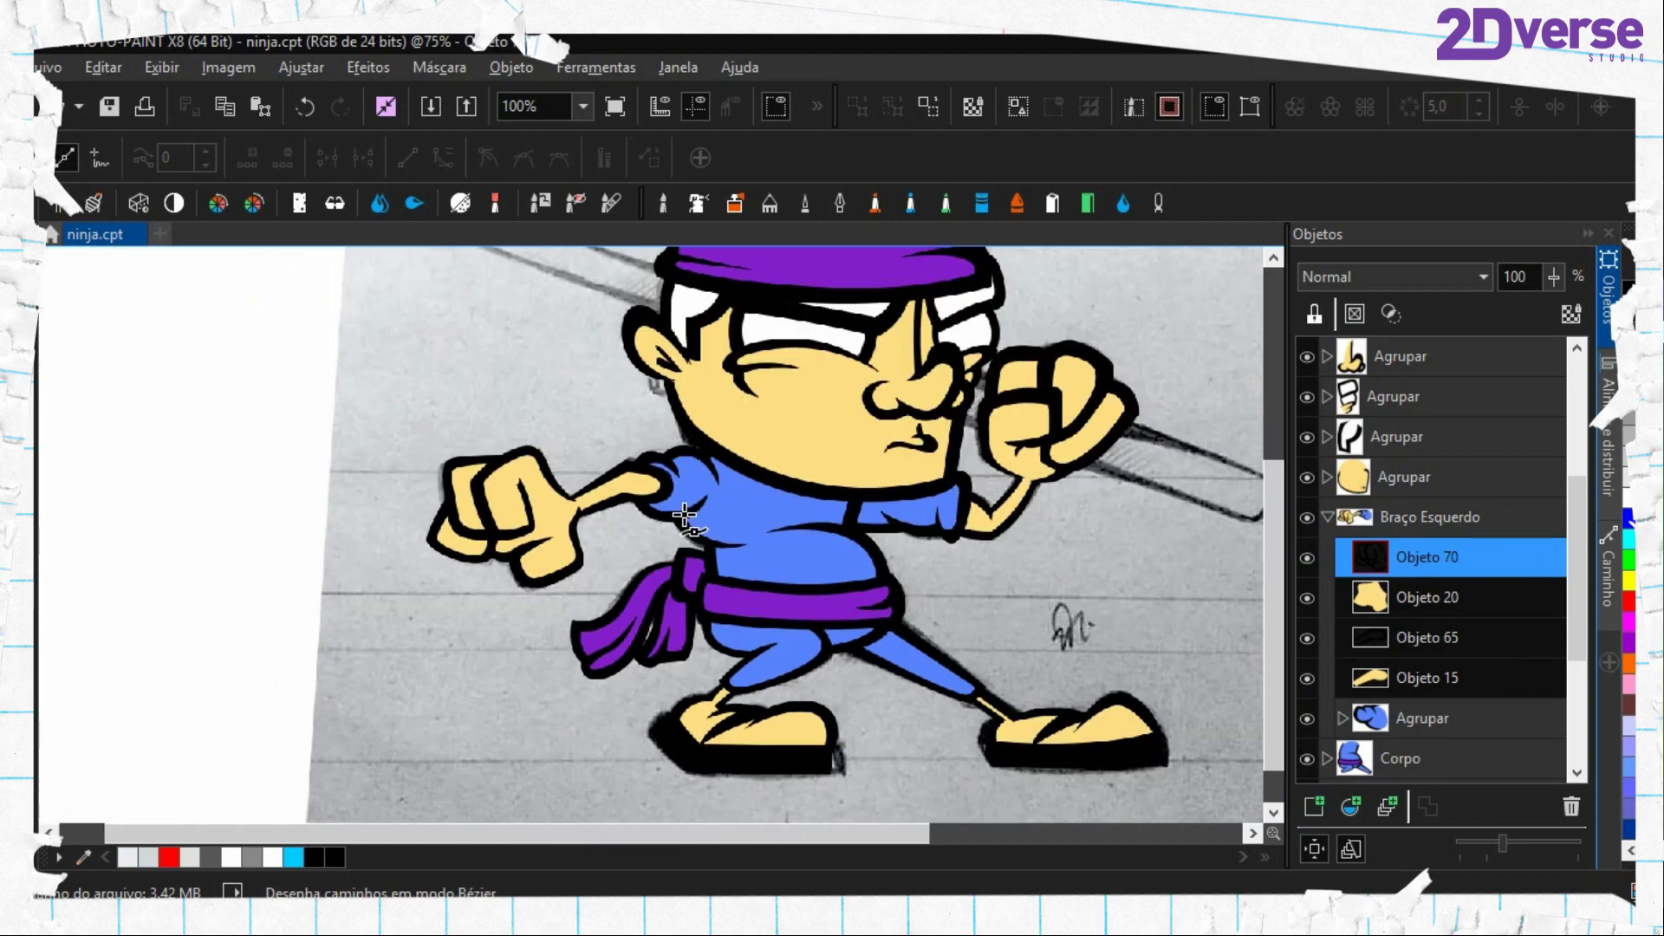
key("ctrl+s")
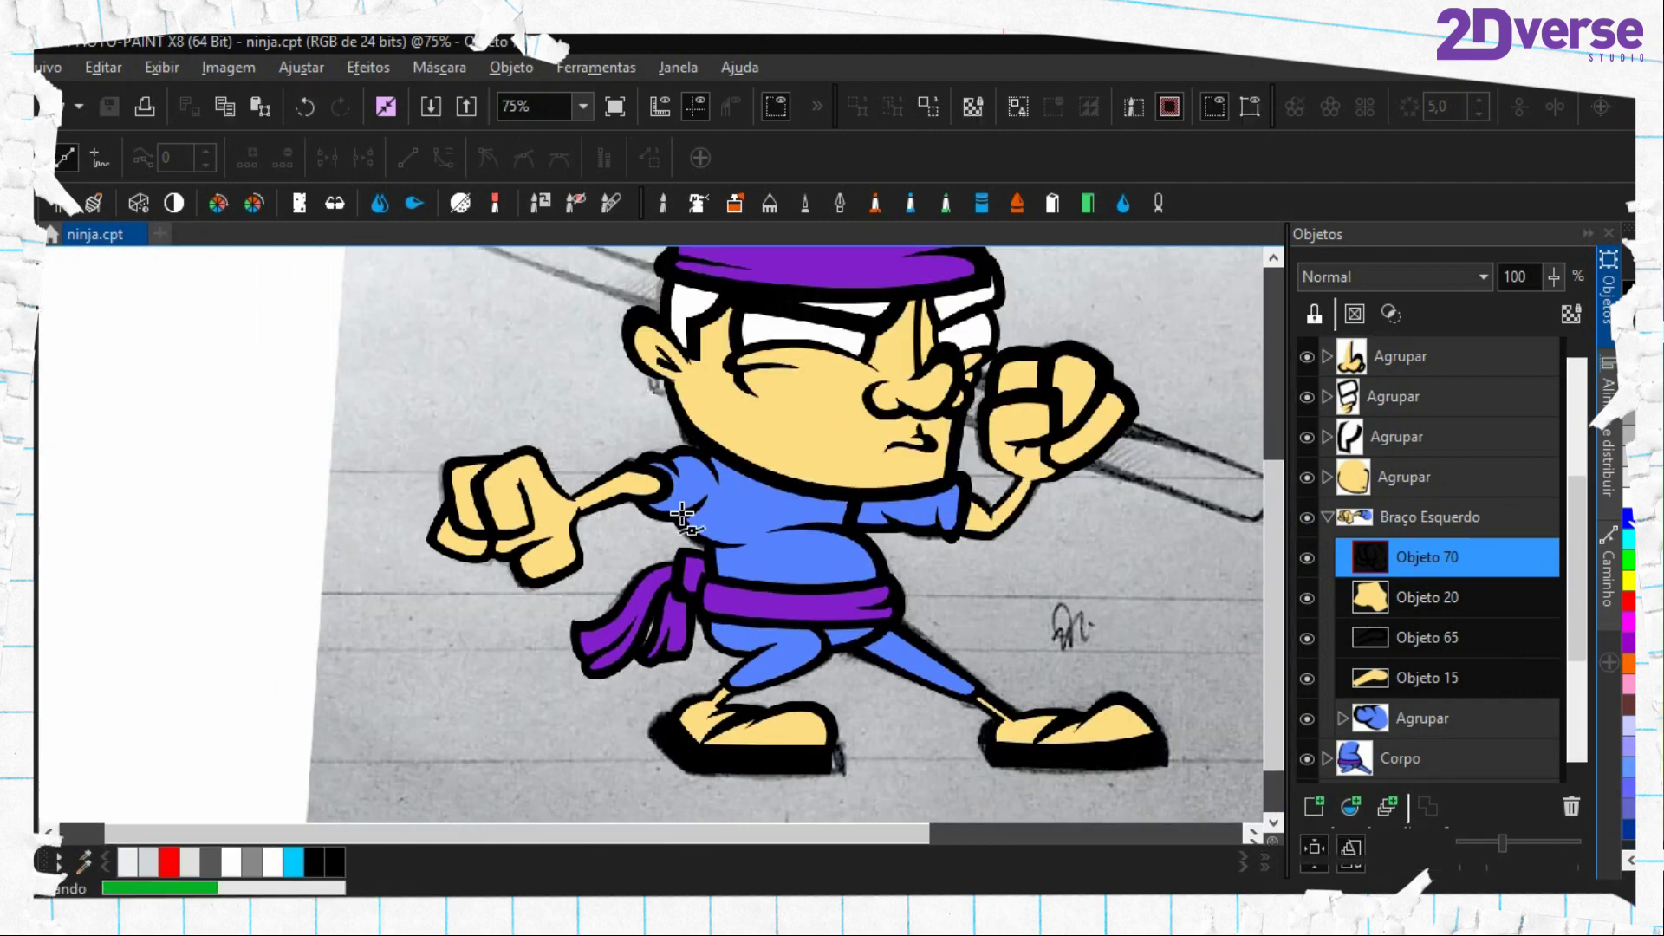
scroll(776, 490, "down", 1)
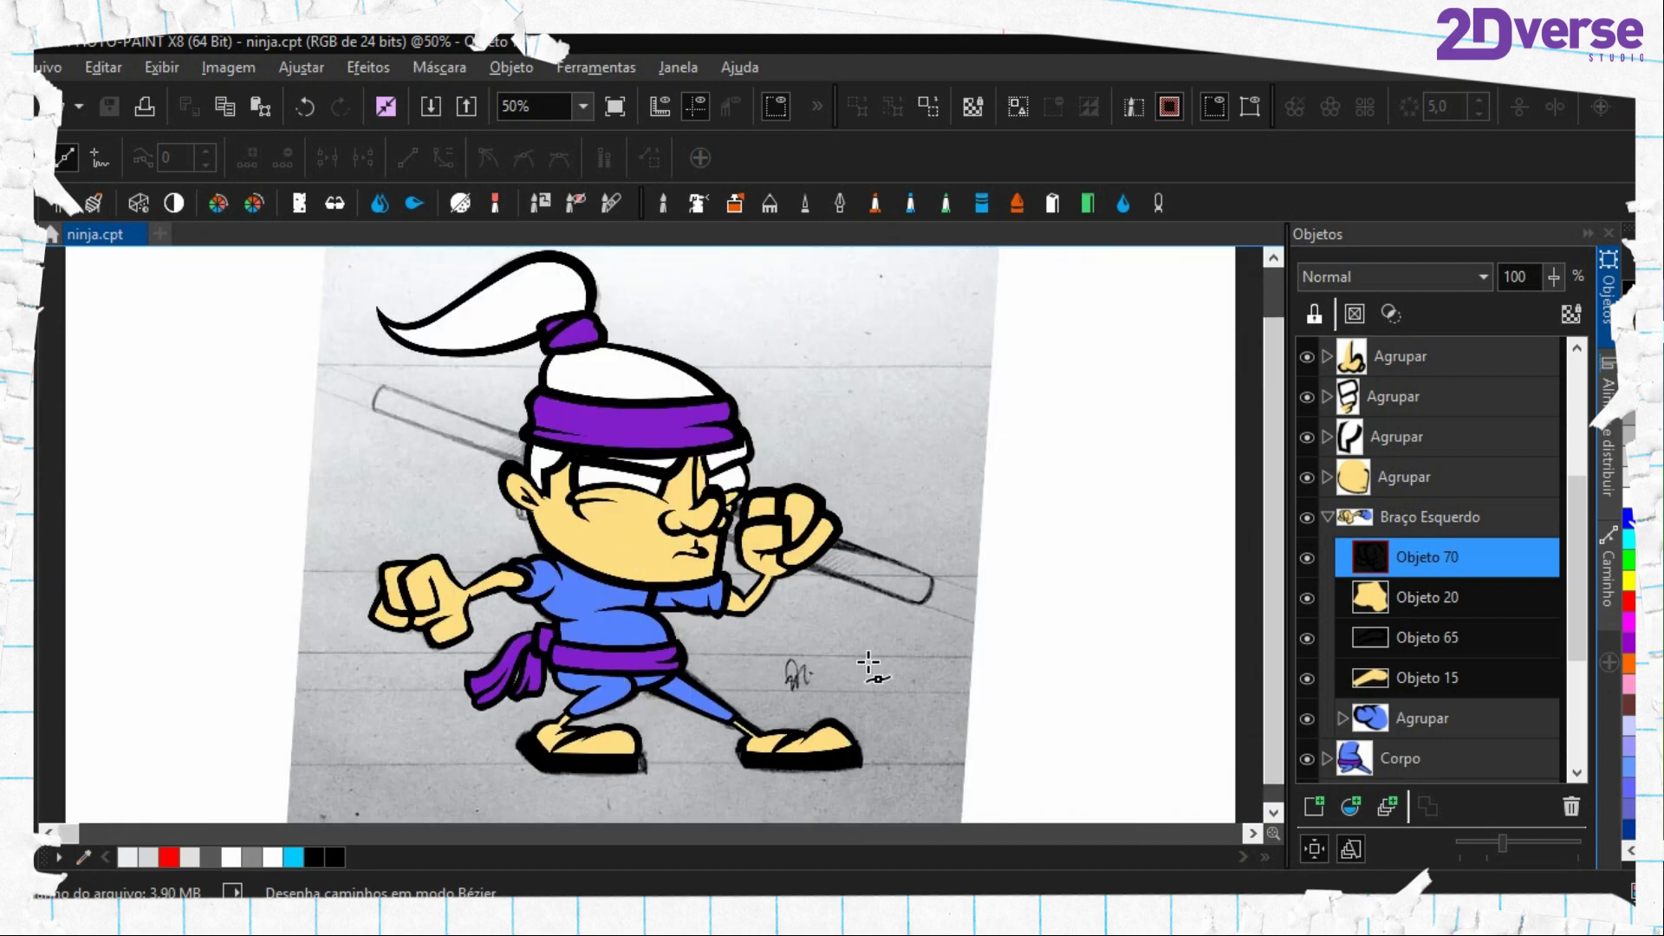
scroll(1409, 675, "down", 3)
scroll(1405, 542, "up", 3)
left_click(1329, 519)
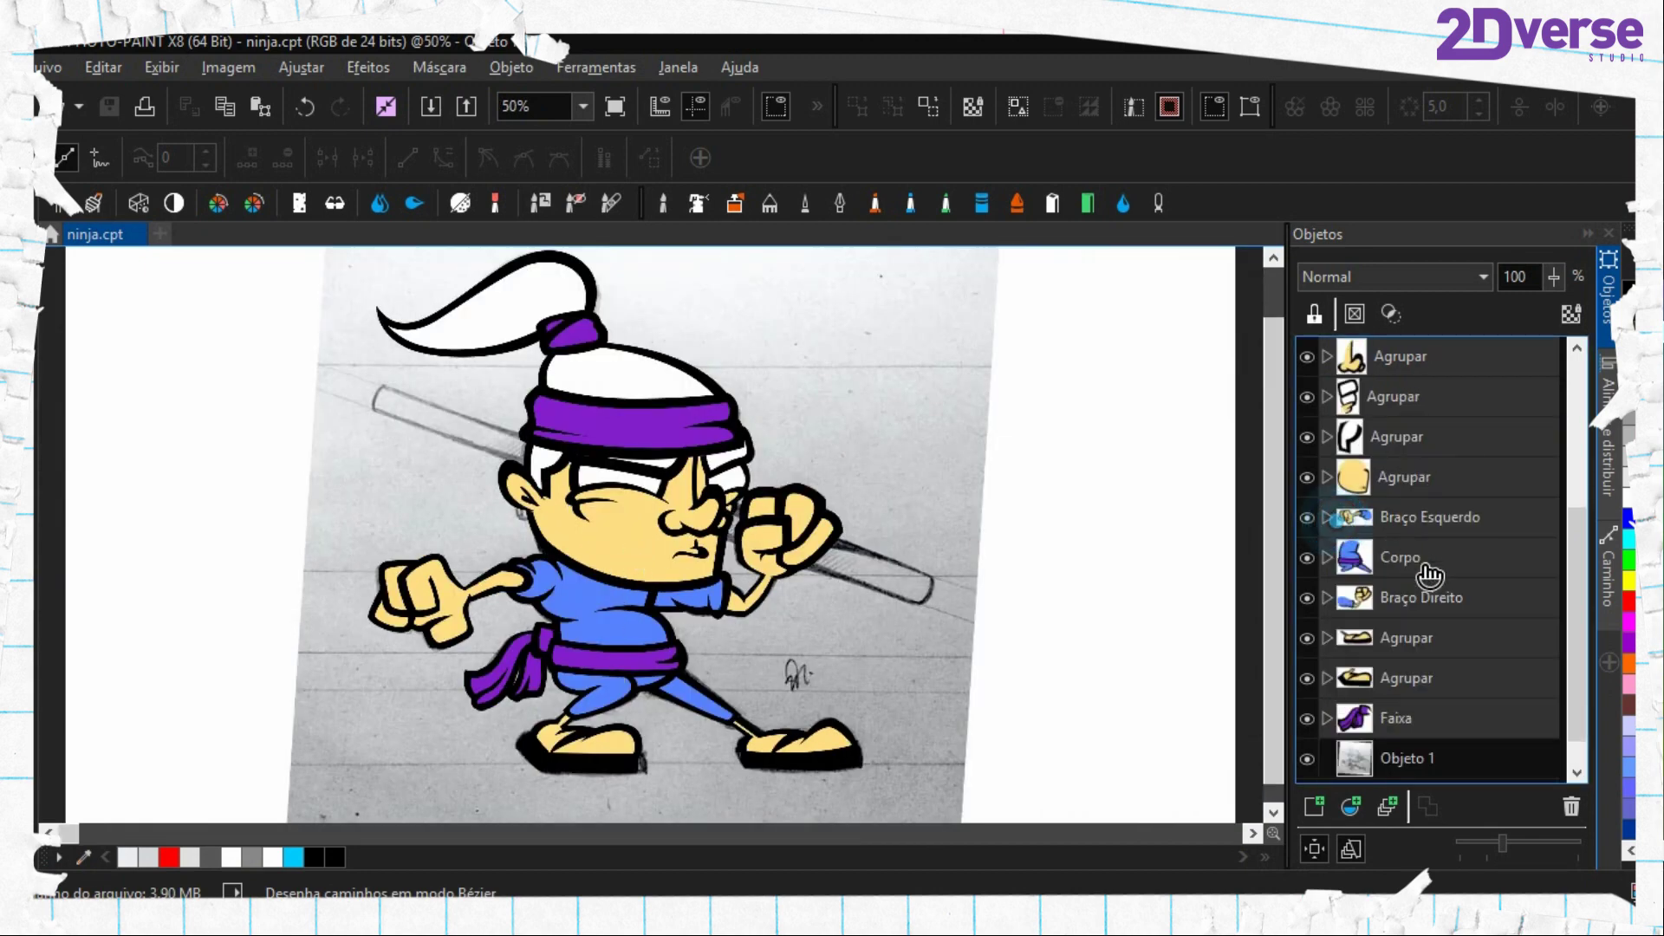
Hide the scanned sketch, Objeto 1, so only the inked ninja shows over the white background
scroll(1436, 576, "up", 6)
left_click(20, 243)
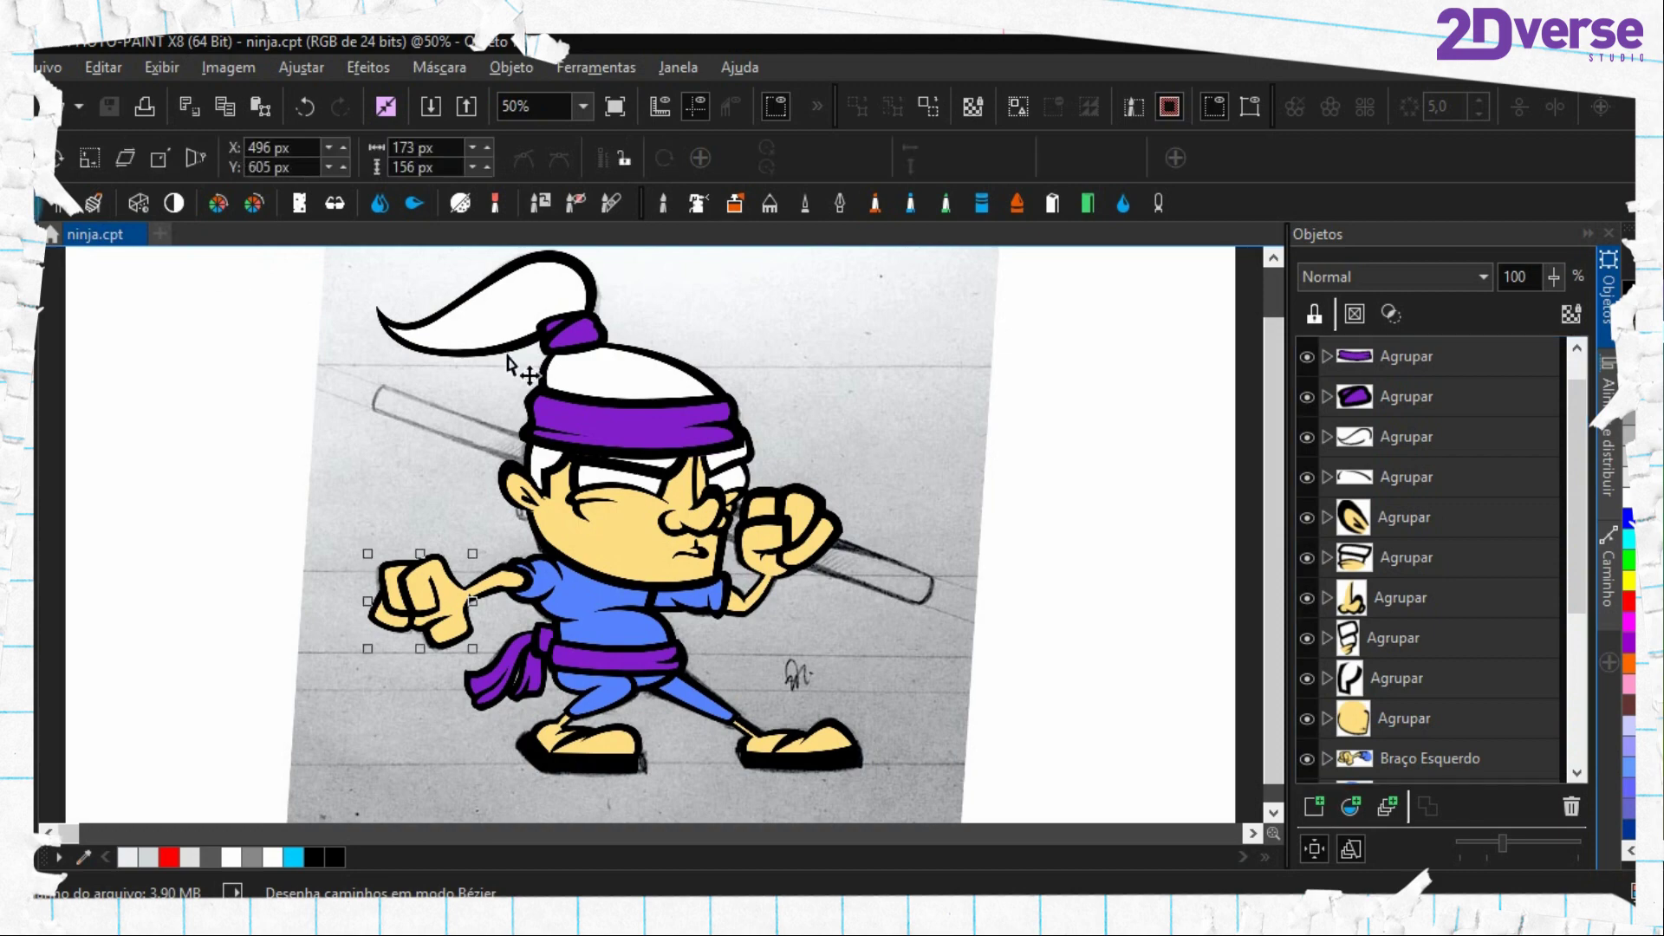
scroll(754, 645, "down", 1)
scroll(754, 648, "up", 1)
scroll(791, 650, "up", 2)
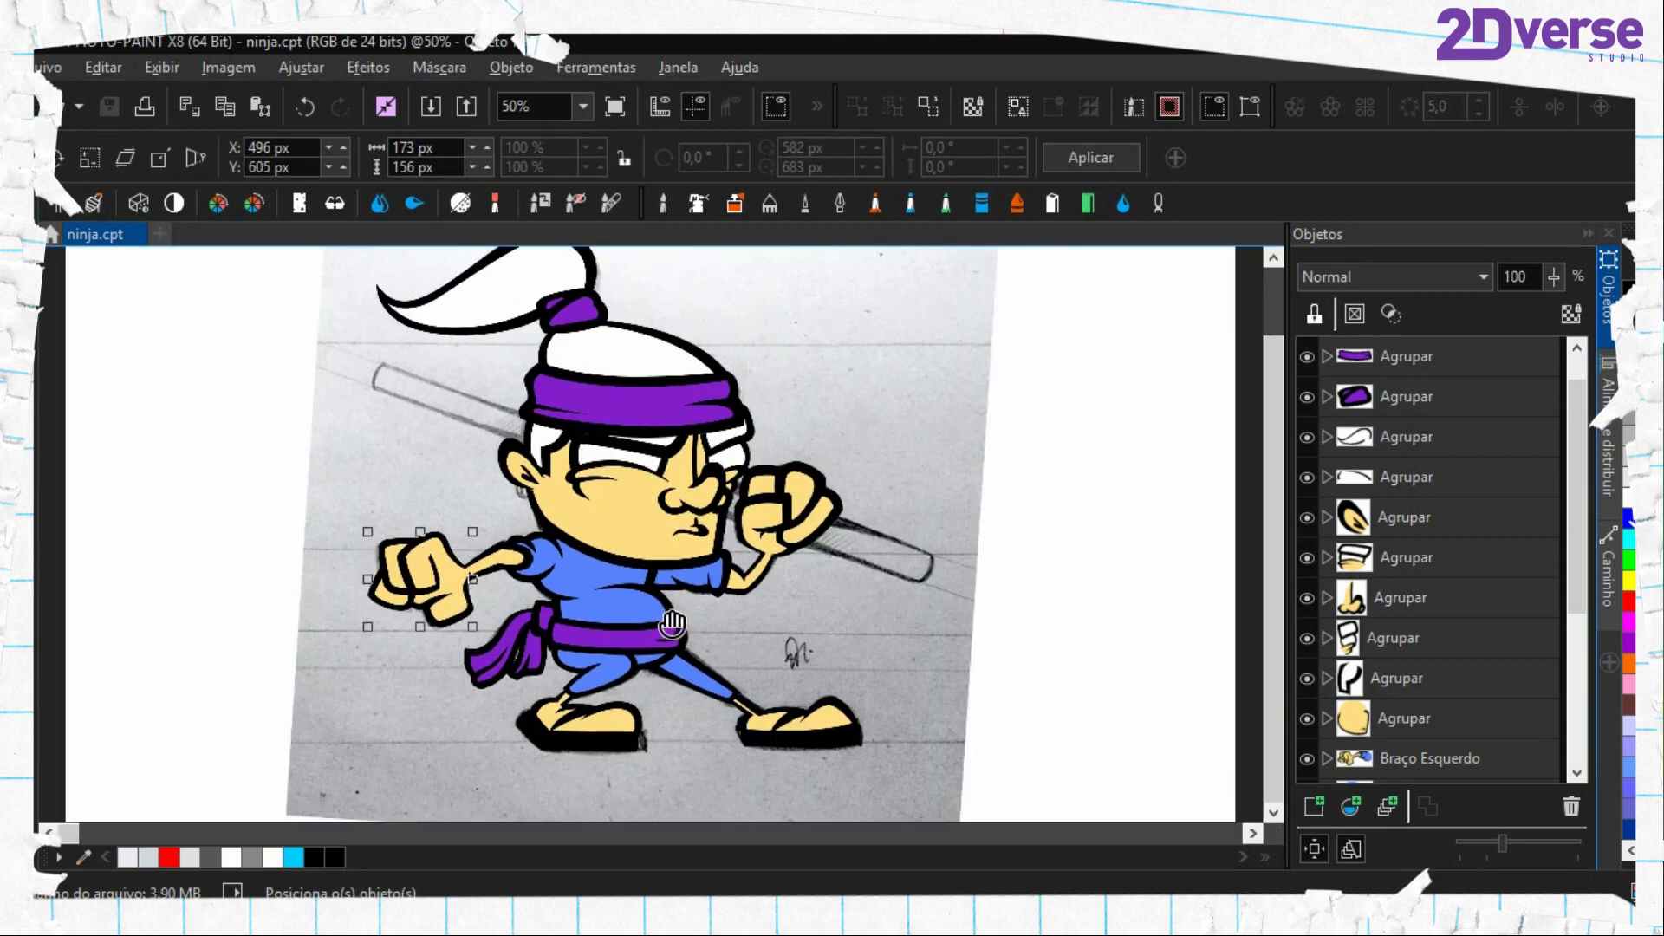
scroll(1474, 624, "down", 5)
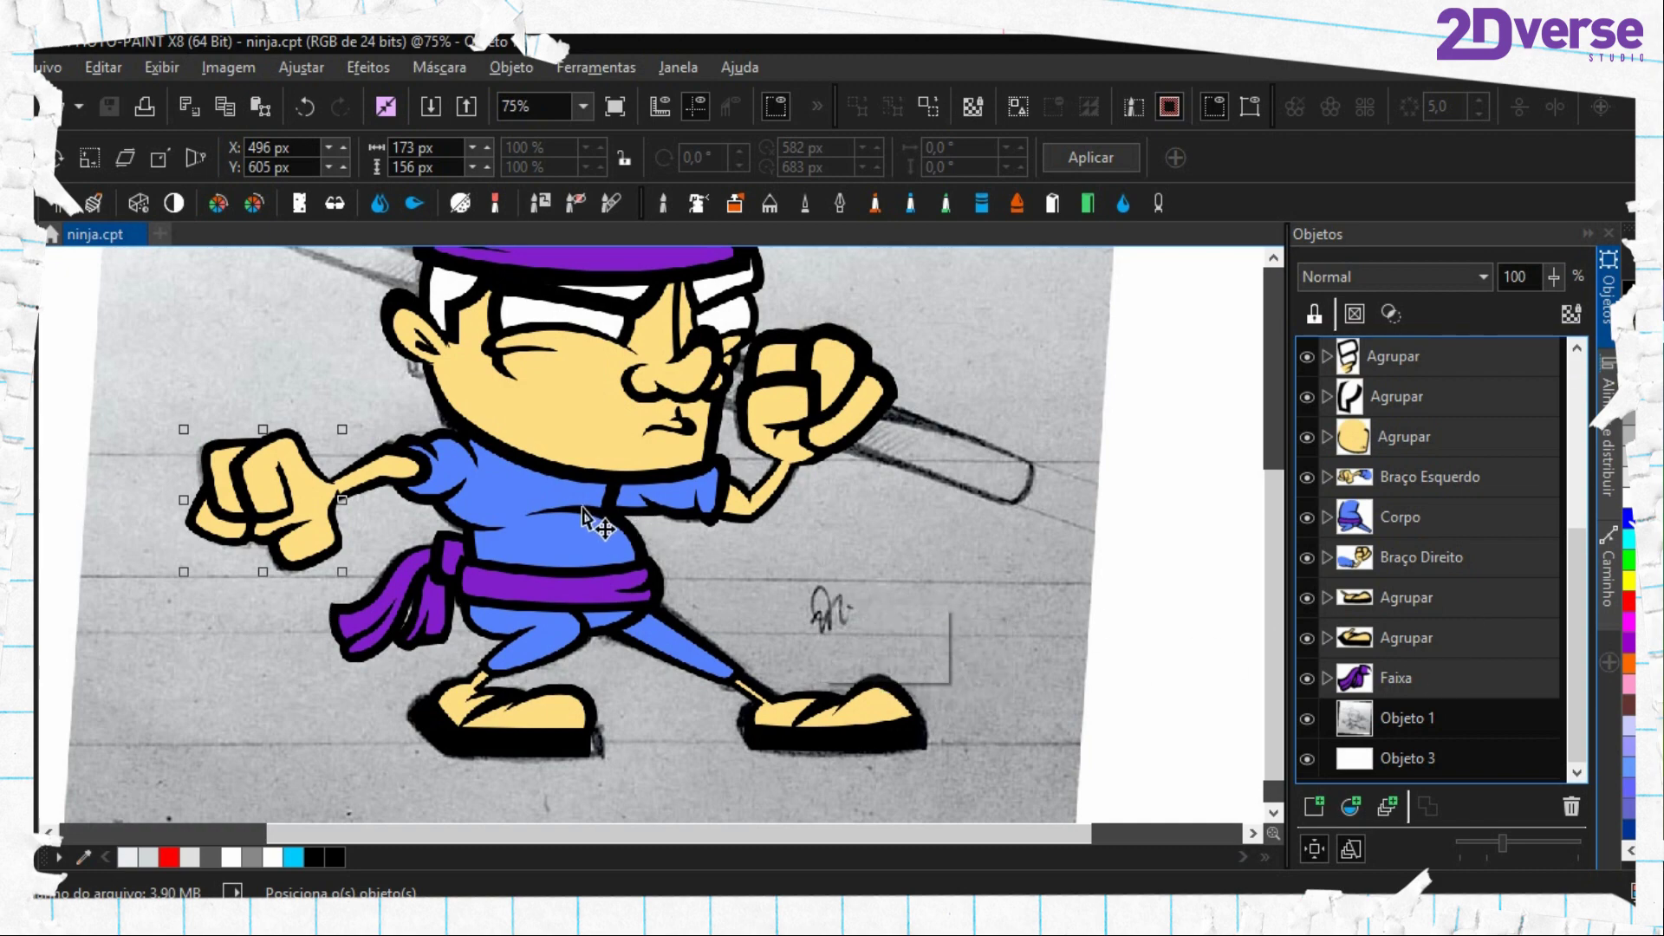
left_click_drag(541, 457, 589, 570)
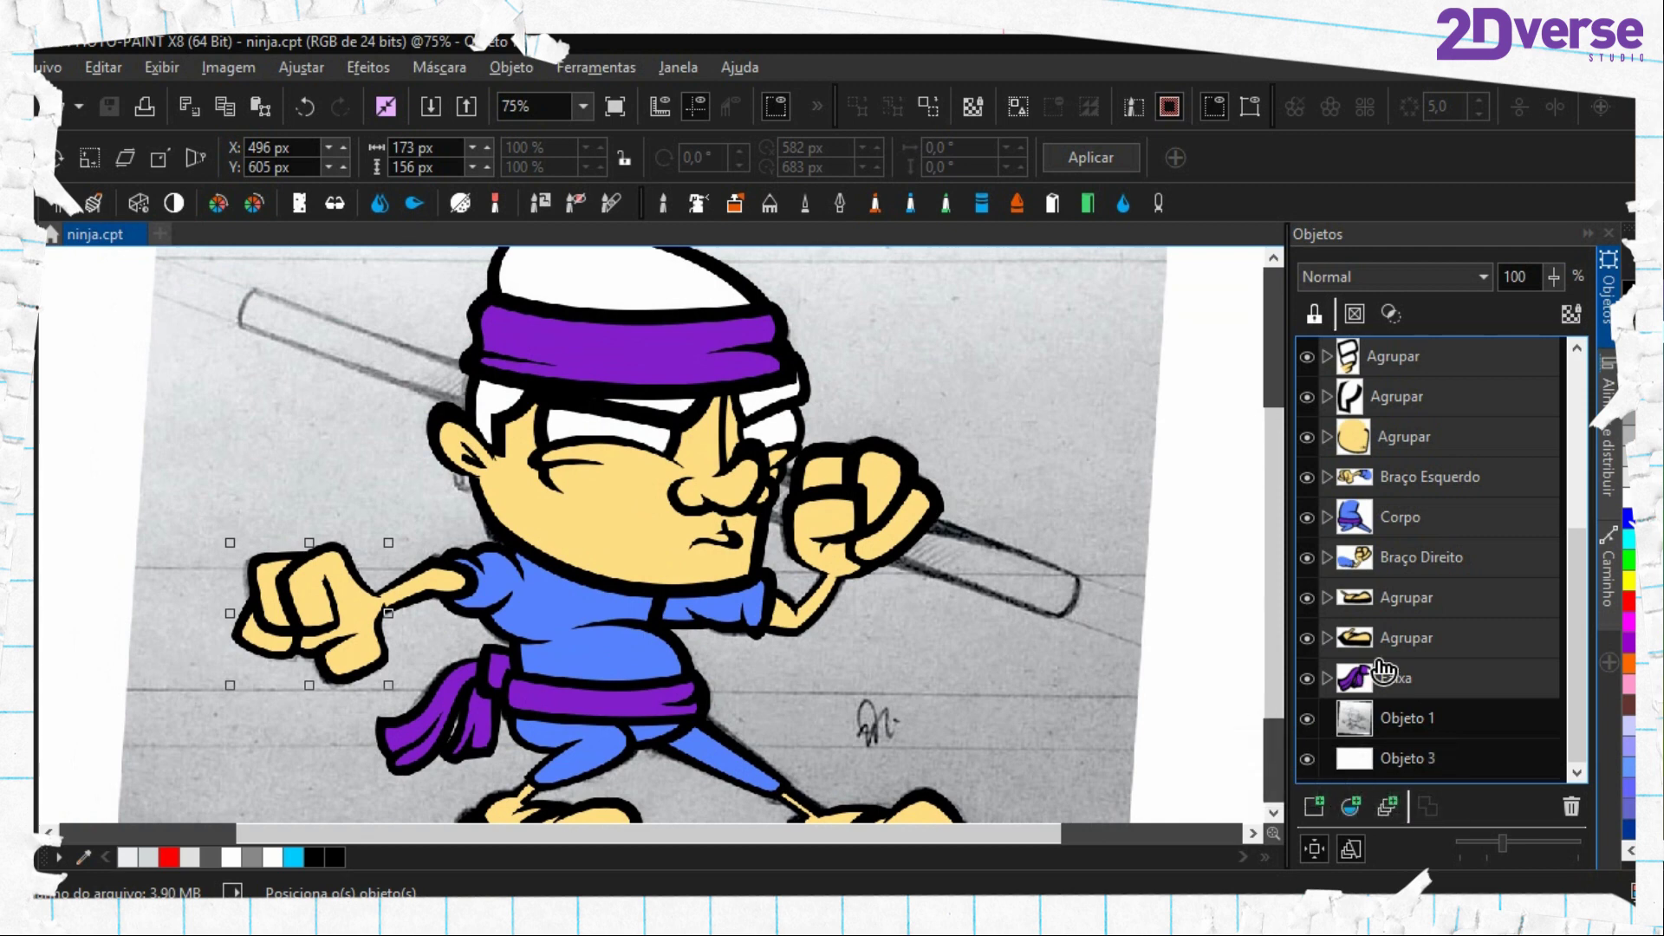
left_click(1308, 718)
Examine the inked ninja on the white background, checking the whole figure and the face outlines up close
scroll(732, 596, "down", 1)
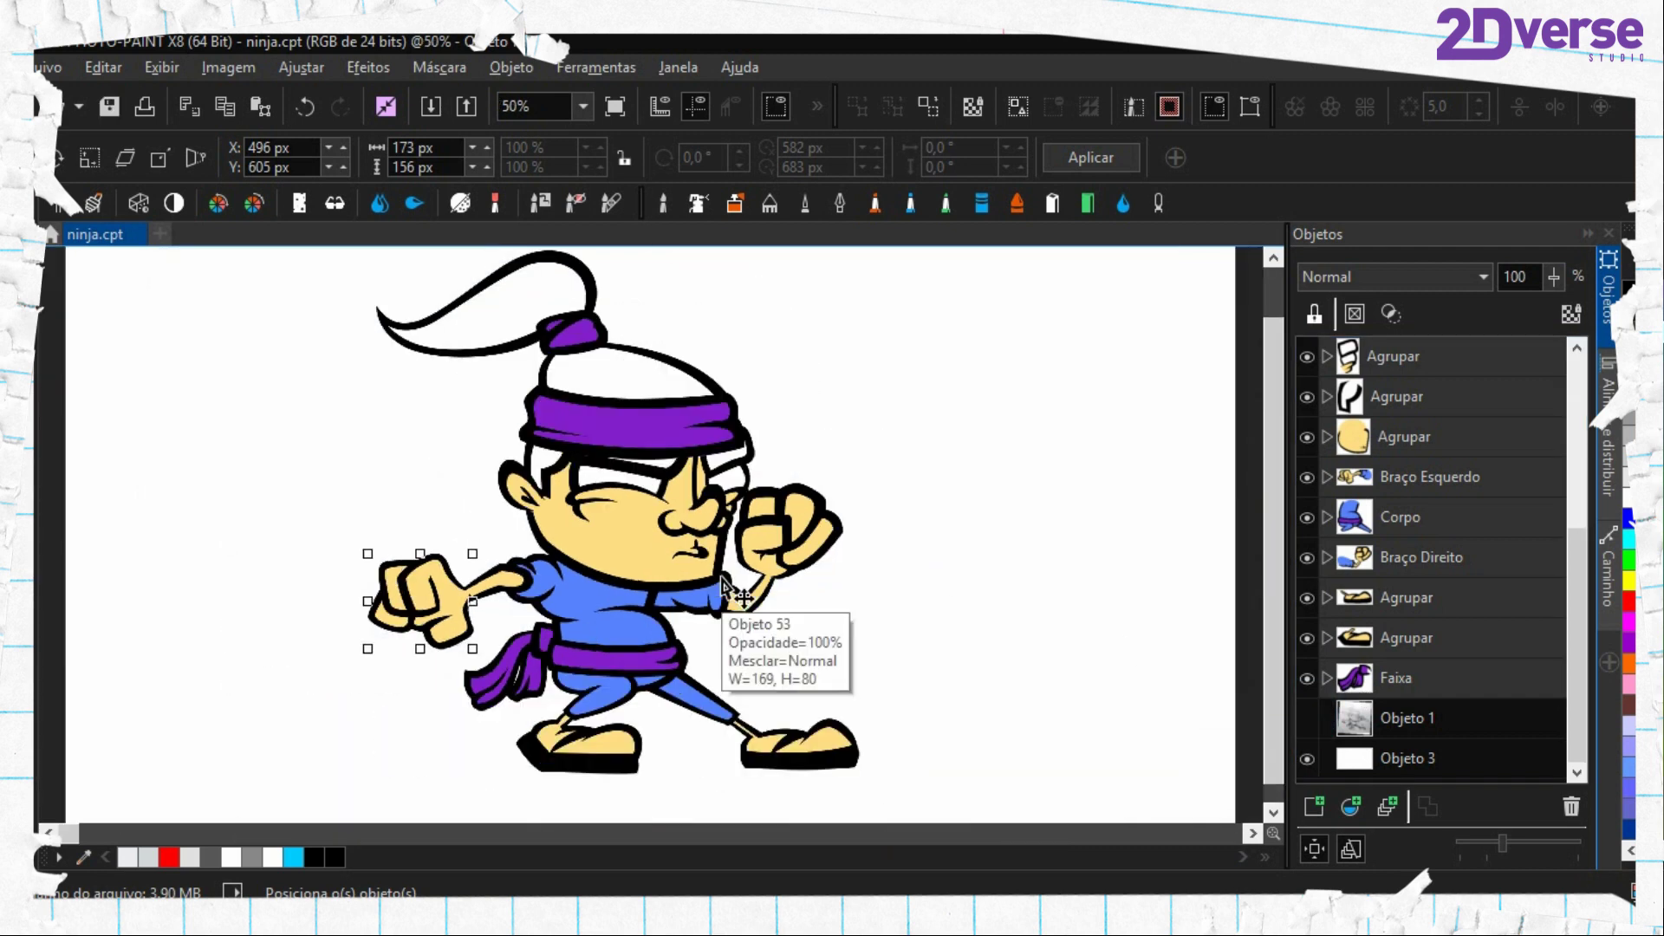
scroll(746, 472, "up", 1)
left_click_drag(683, 529, 888, 410)
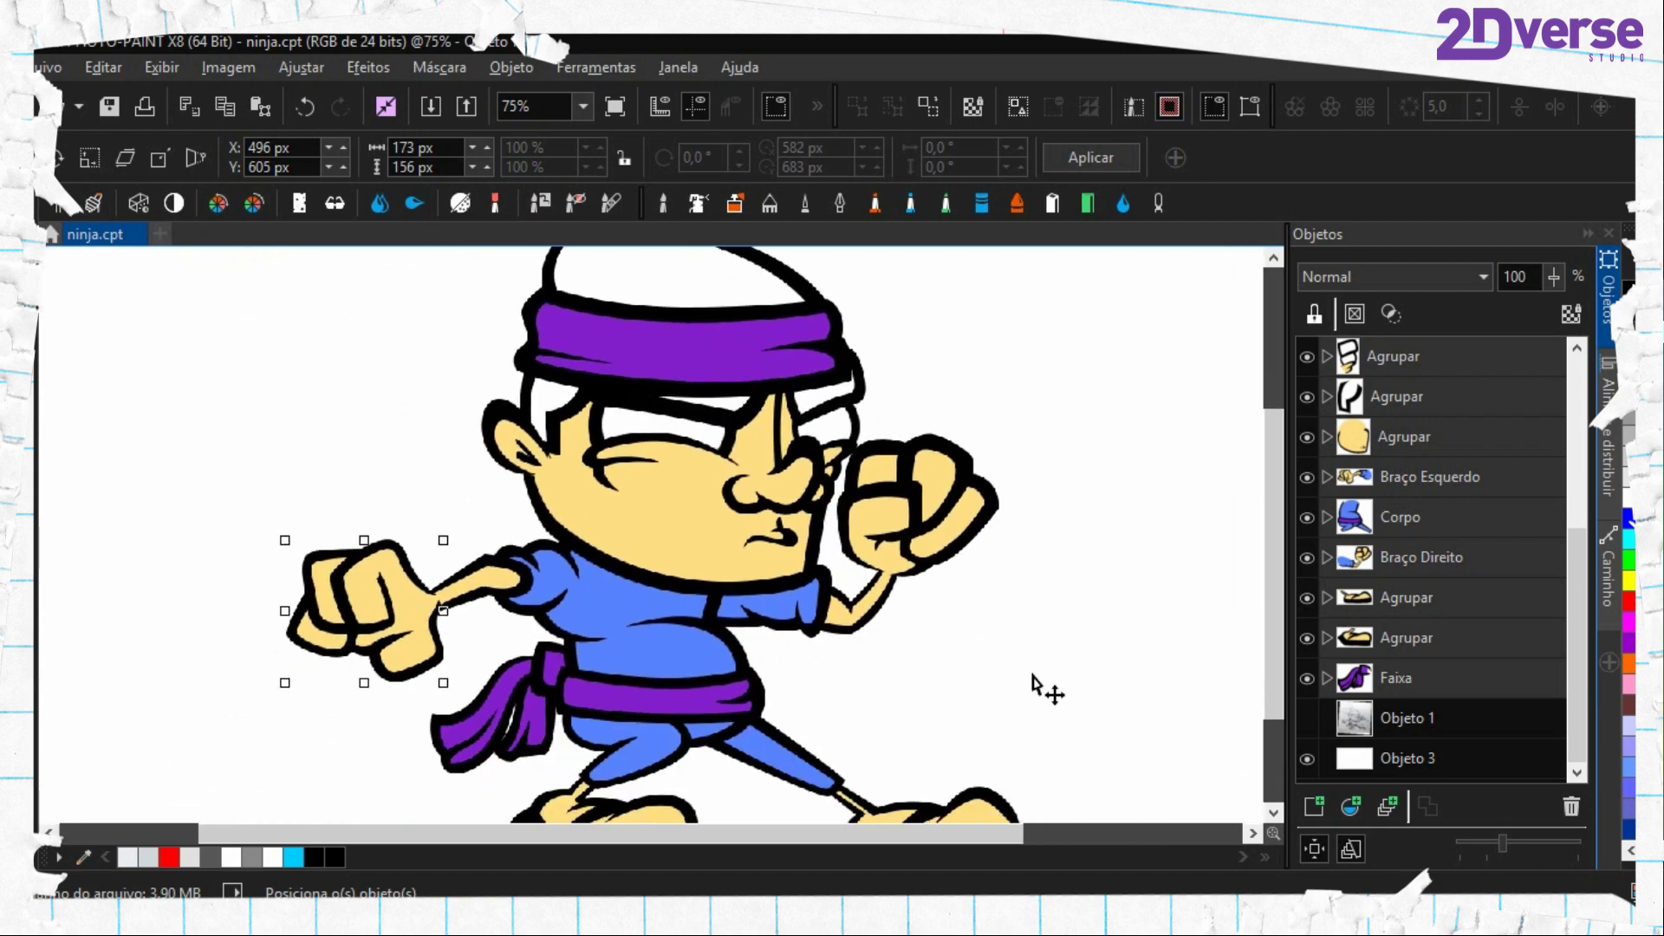
left_click(1031, 673)
scroll(680, 581, "down", 3)
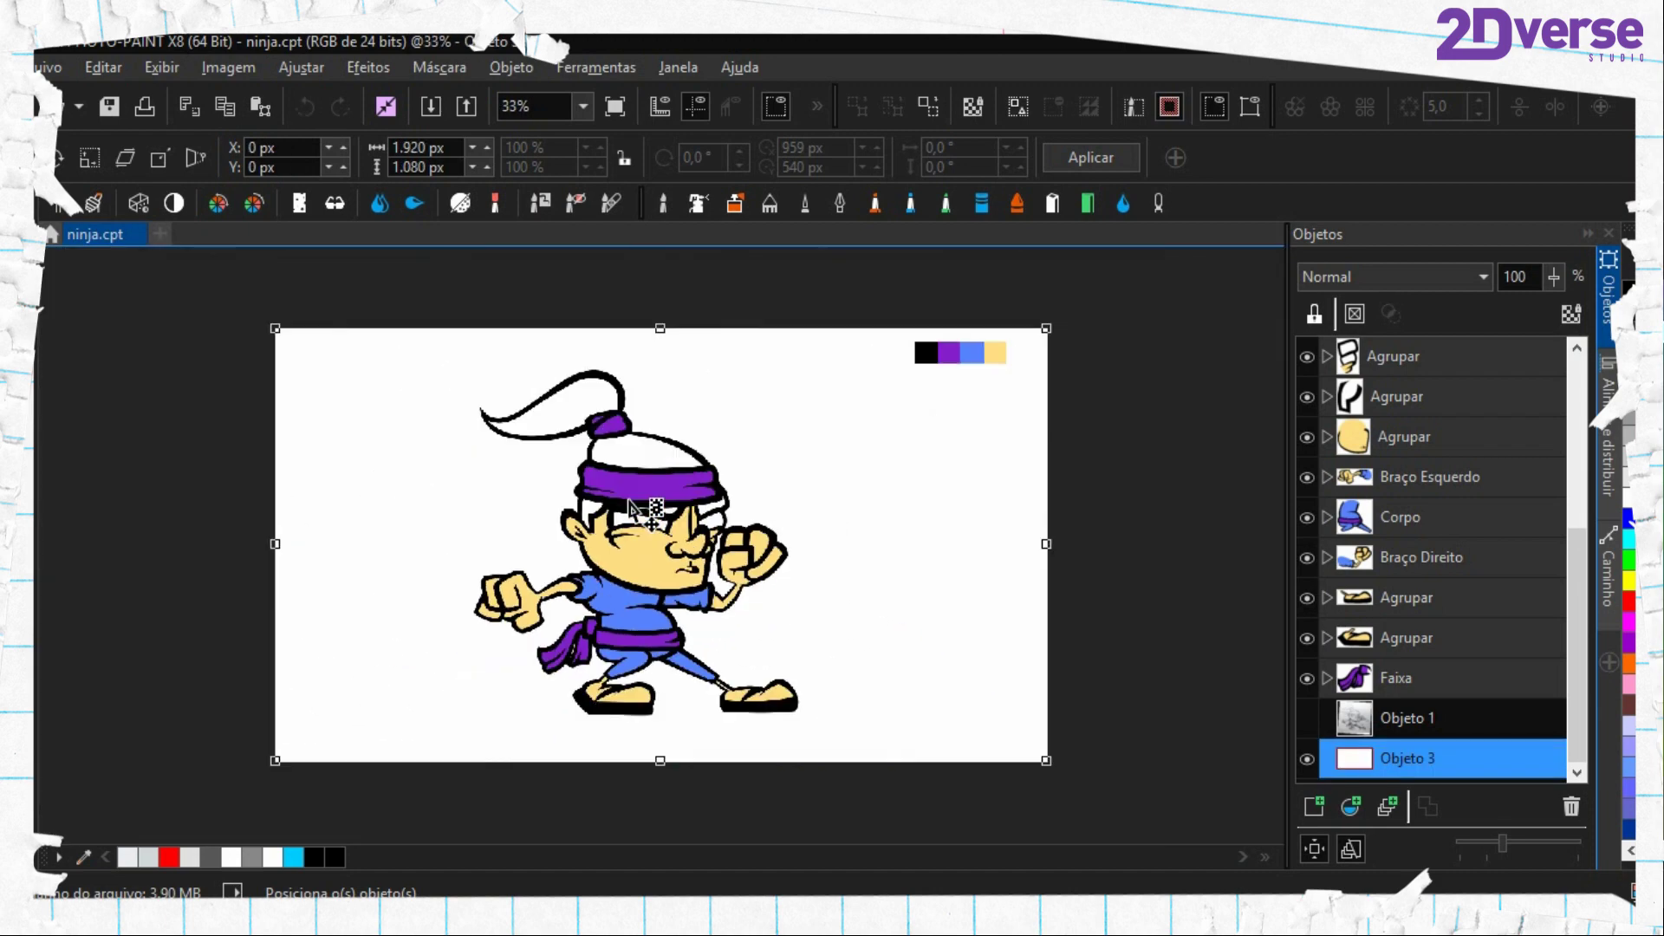
scroll(672, 565, "up", 1)
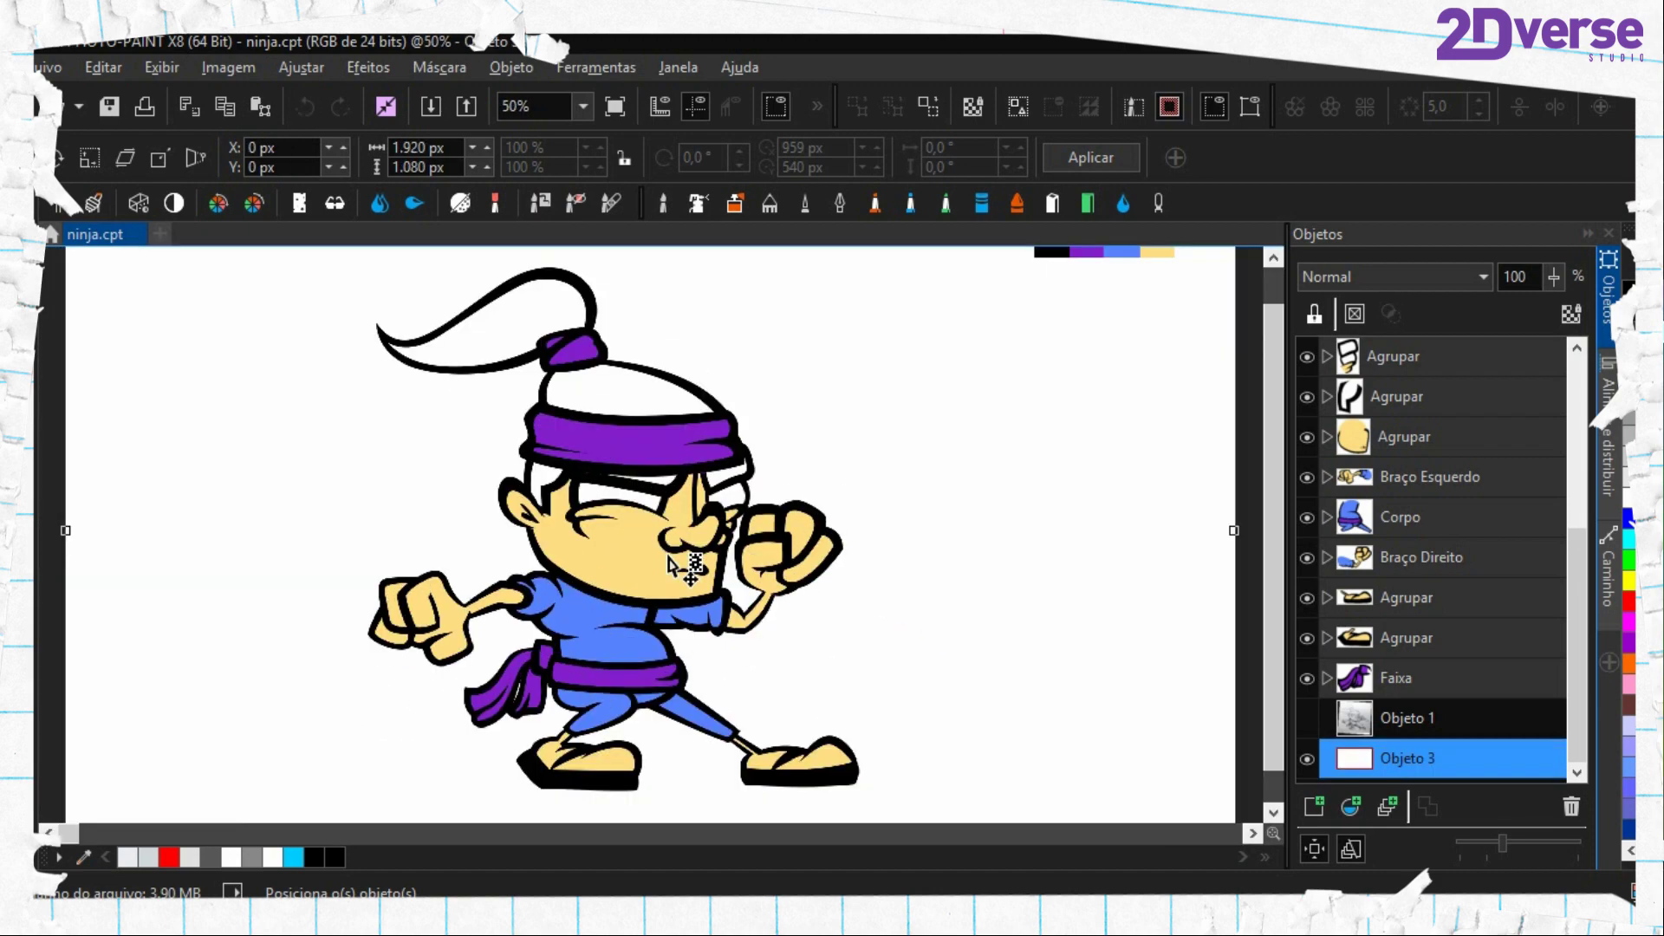
left_click_drag(853, 533, 920, 493)
left_click_drag(726, 449, 724, 503)
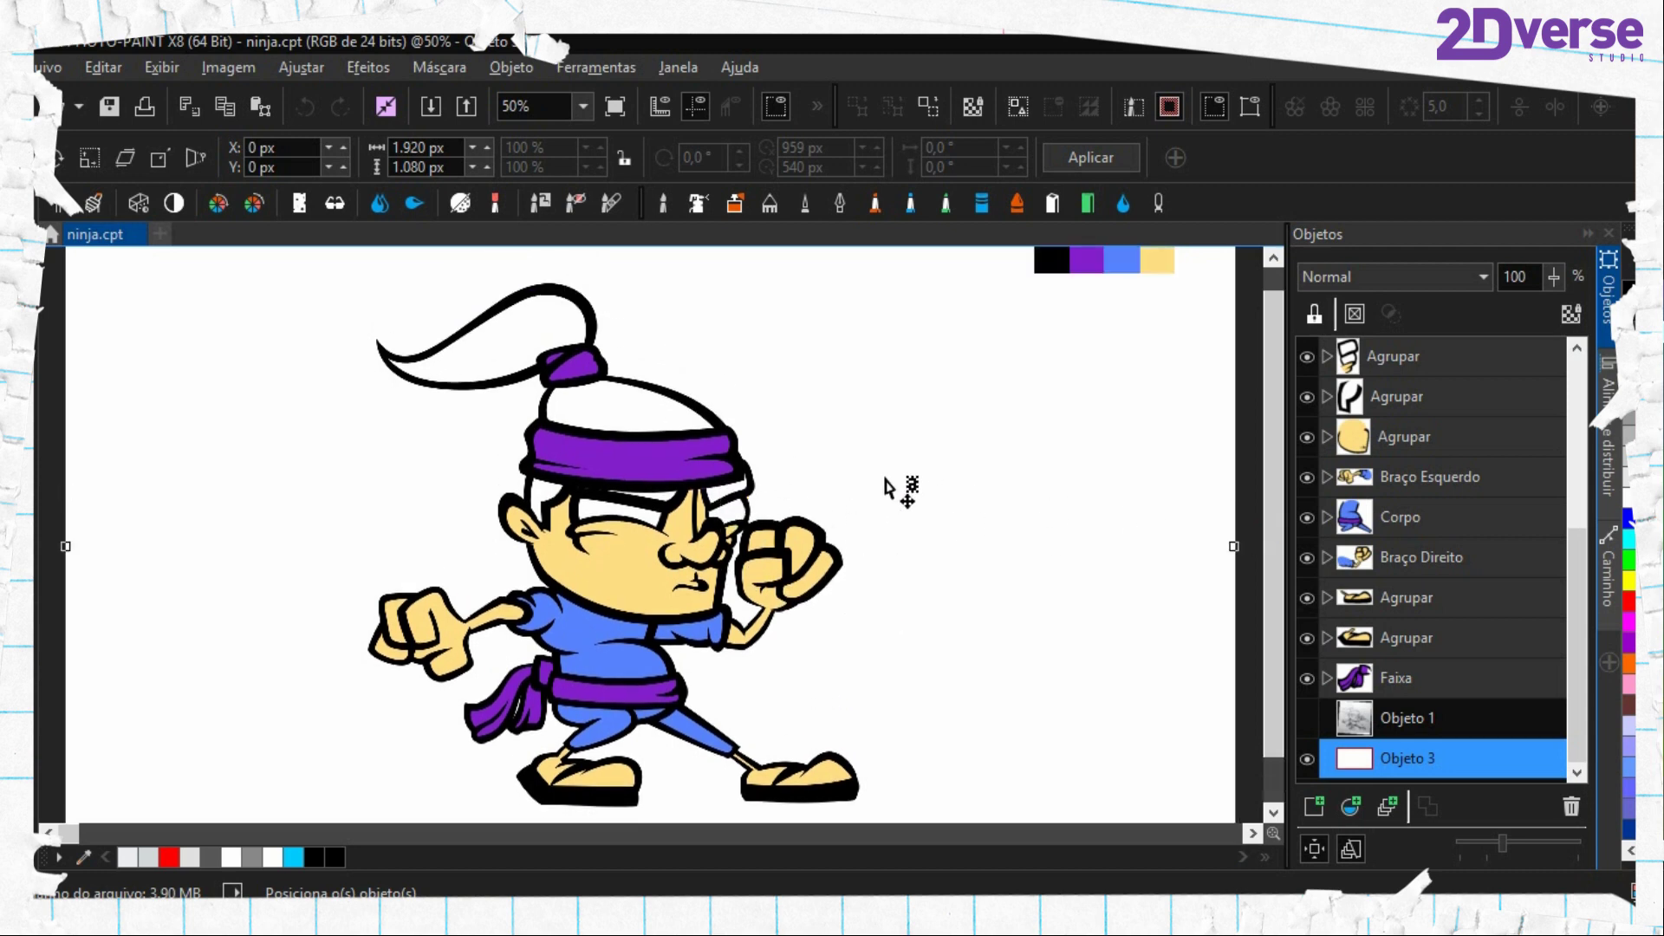
scroll(636, 607, "down", 1)
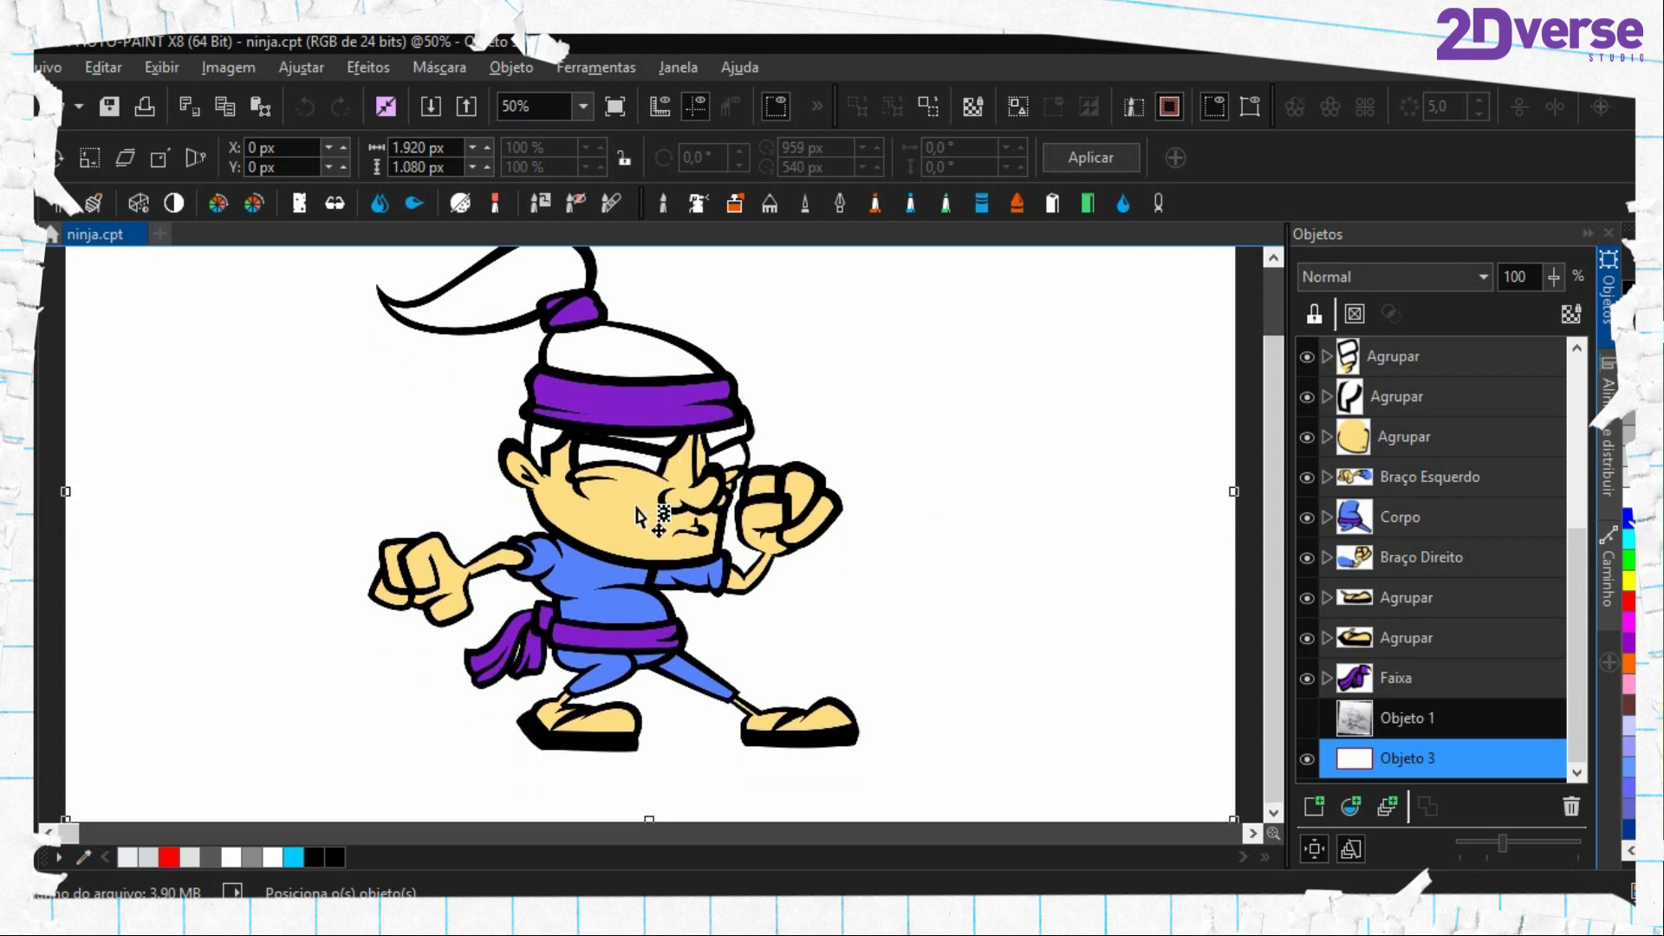
scroll(646, 525, "up", 1)
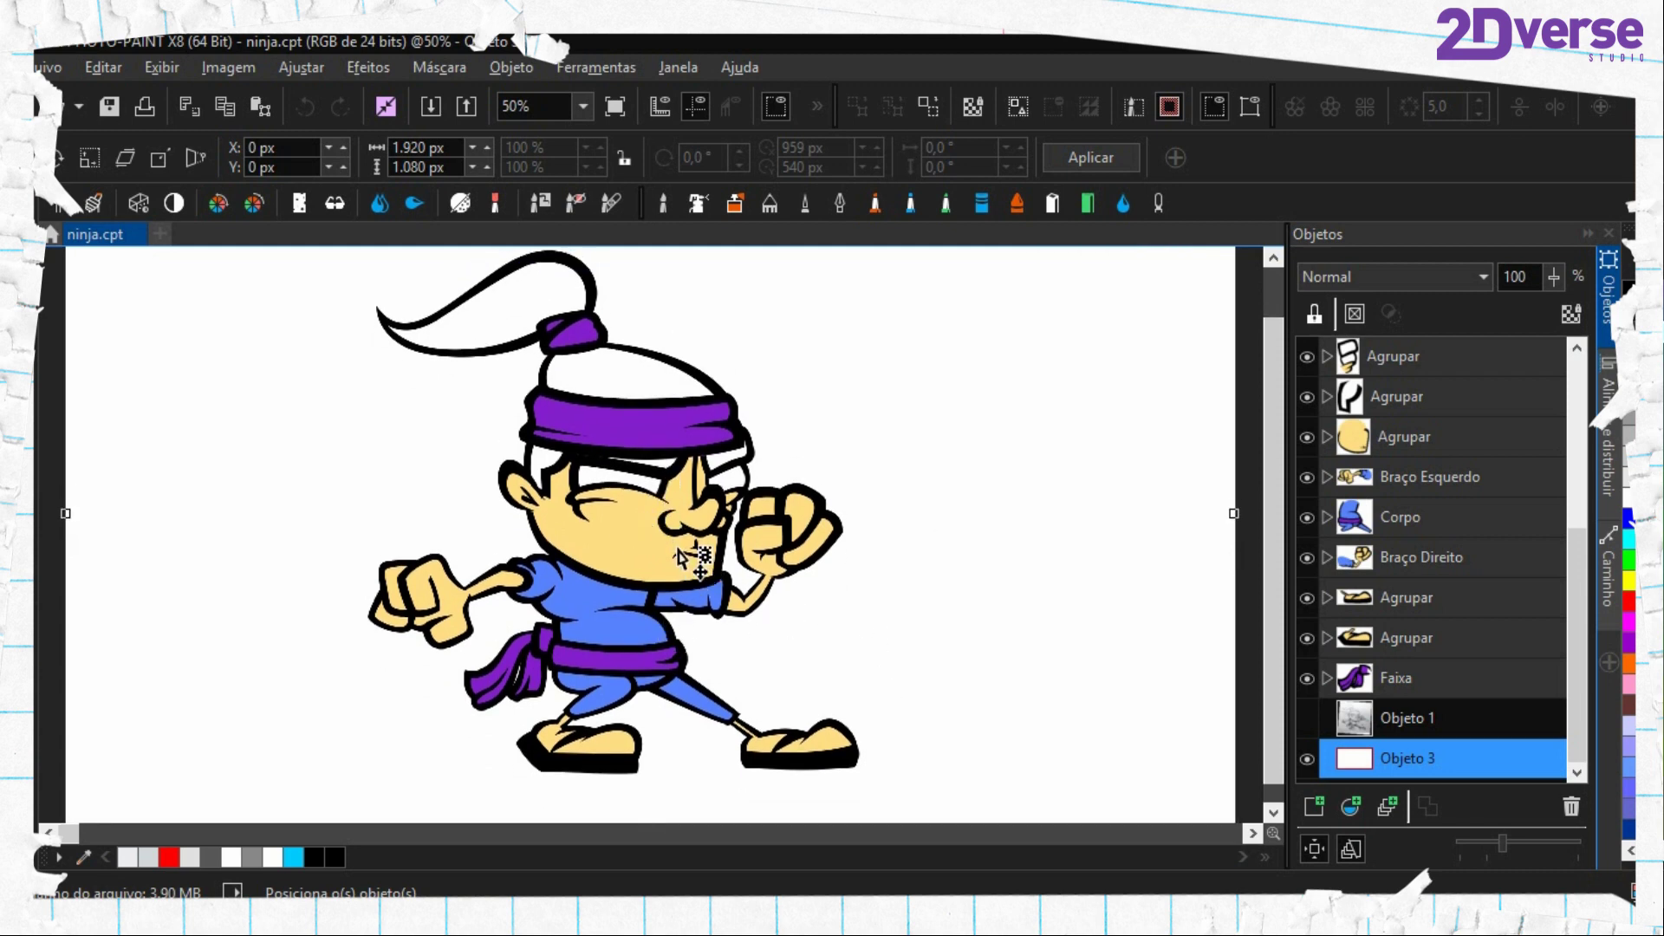
left_click_drag(739, 542, 740, 583)
key("period")
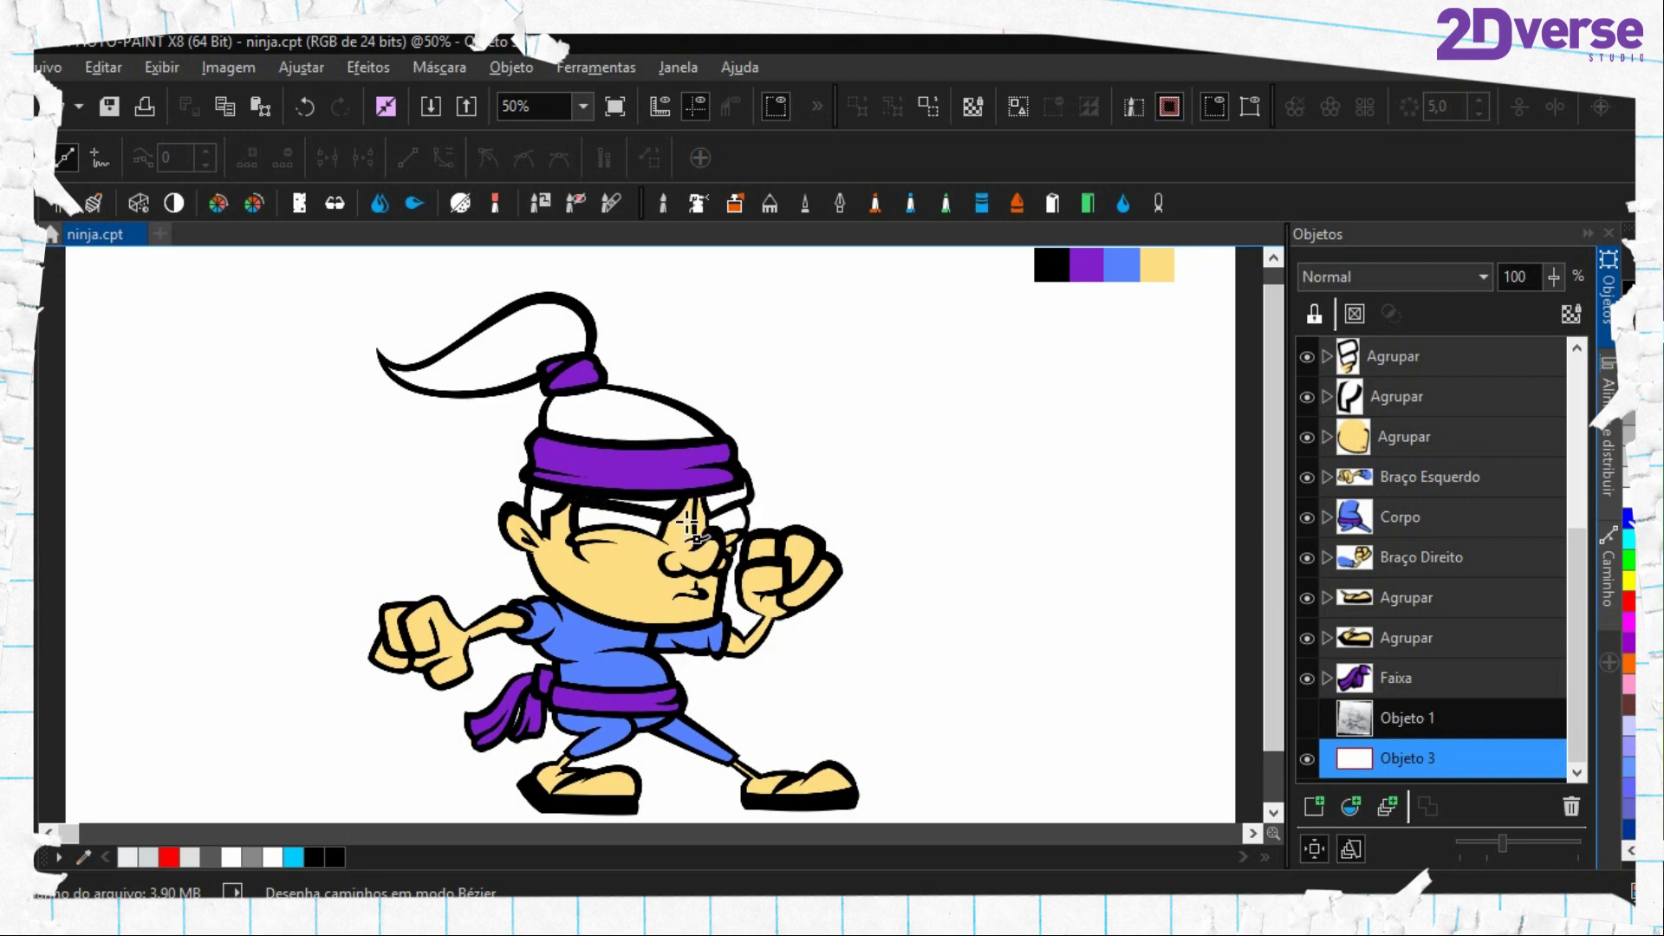
scroll(704, 538, "up", 4)
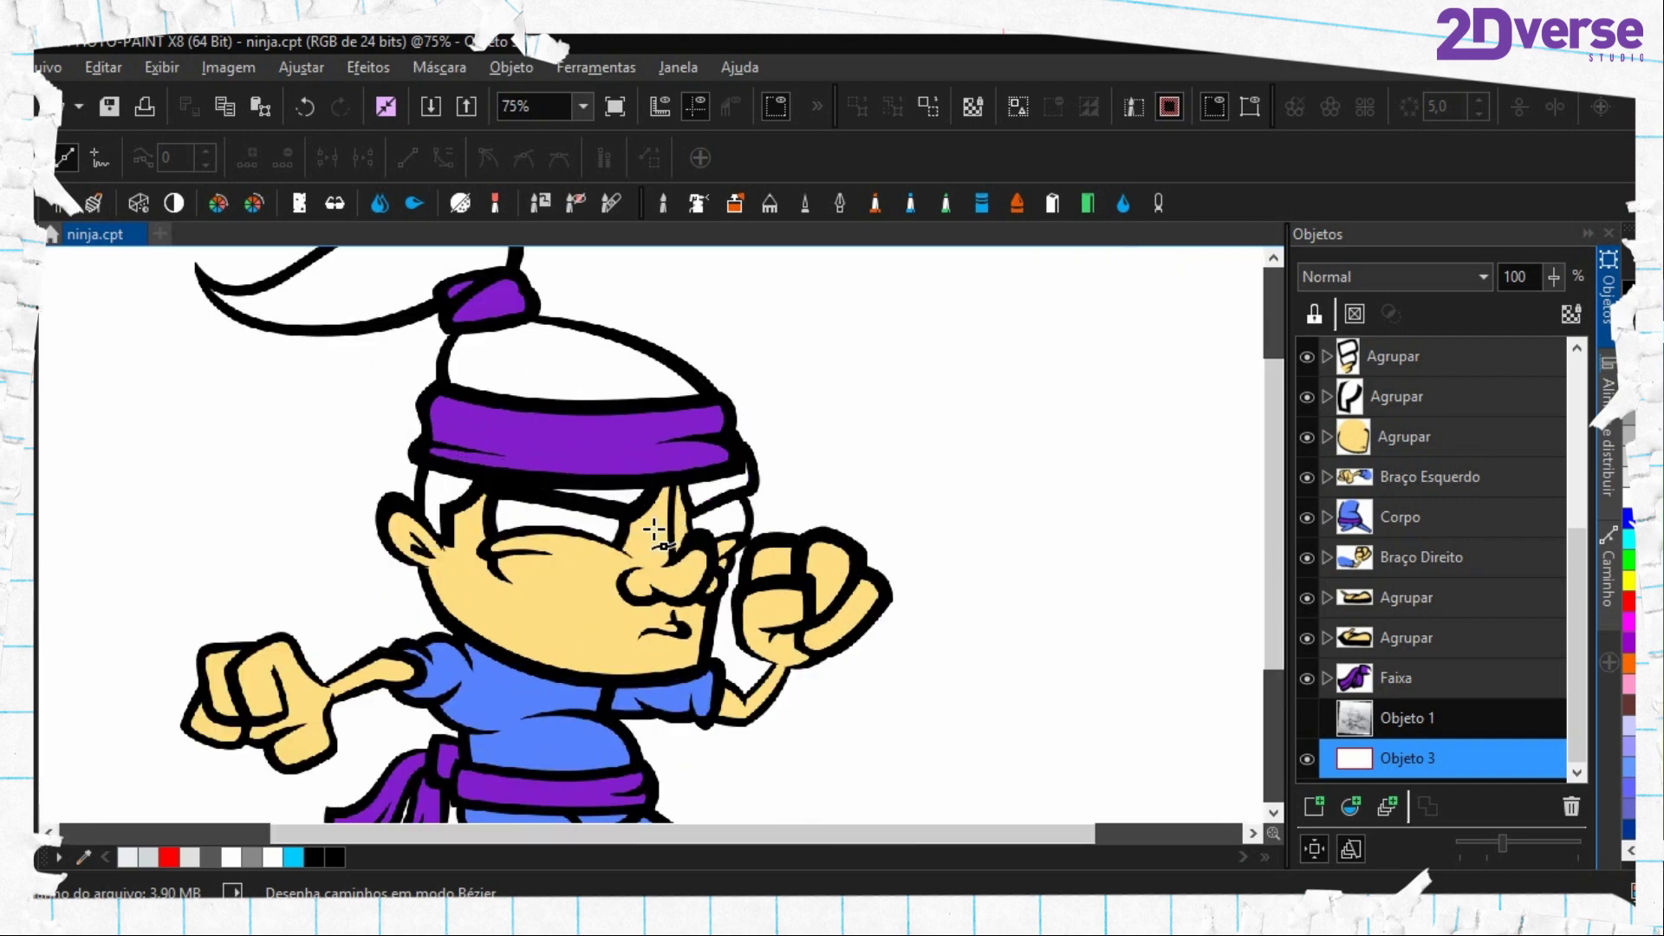
scroll(595, 379, "down", 4)
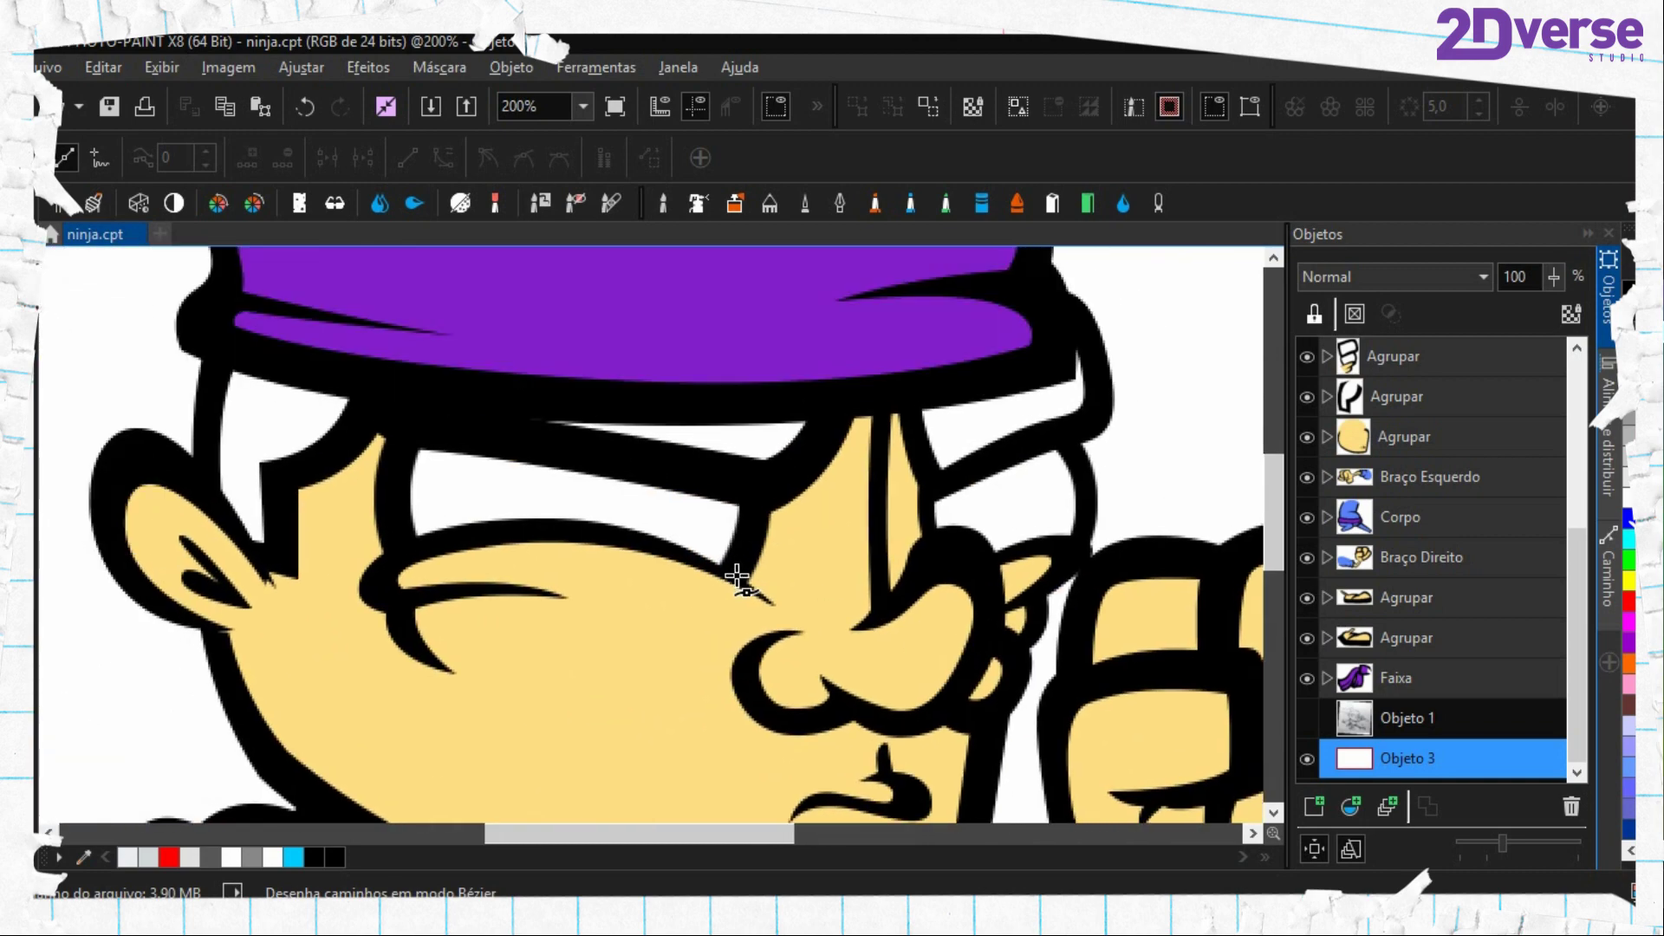
scroll(608, 570, "up", 2)
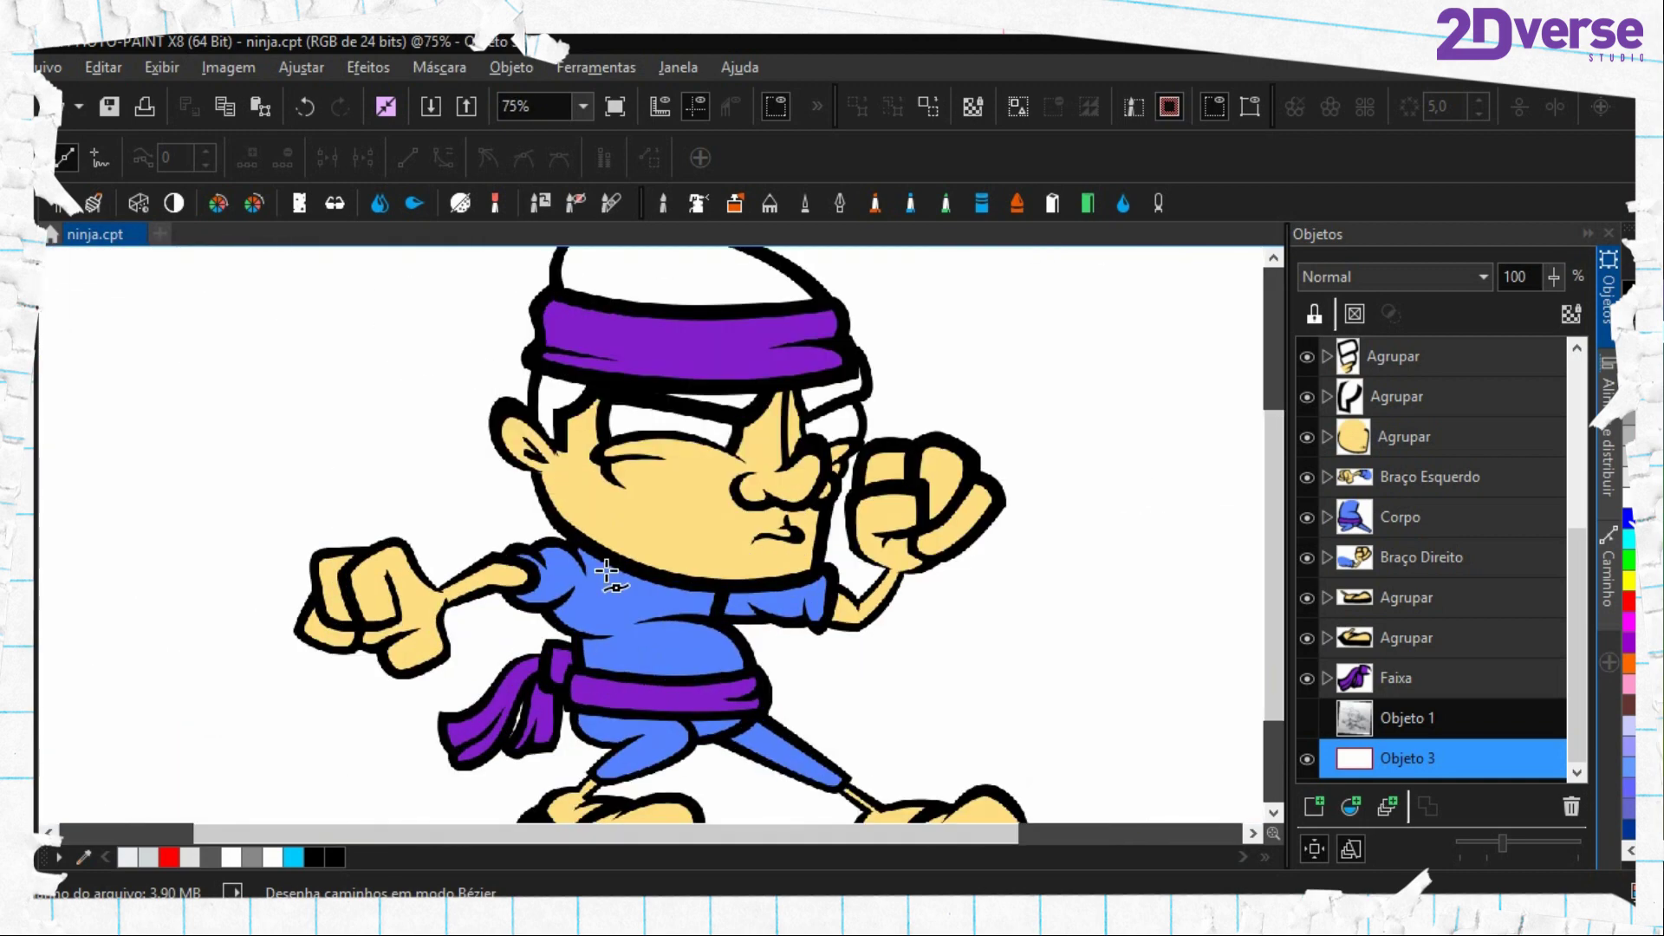
scroll(591, 574, "down", 2)
scroll(684, 598, "up", 1)
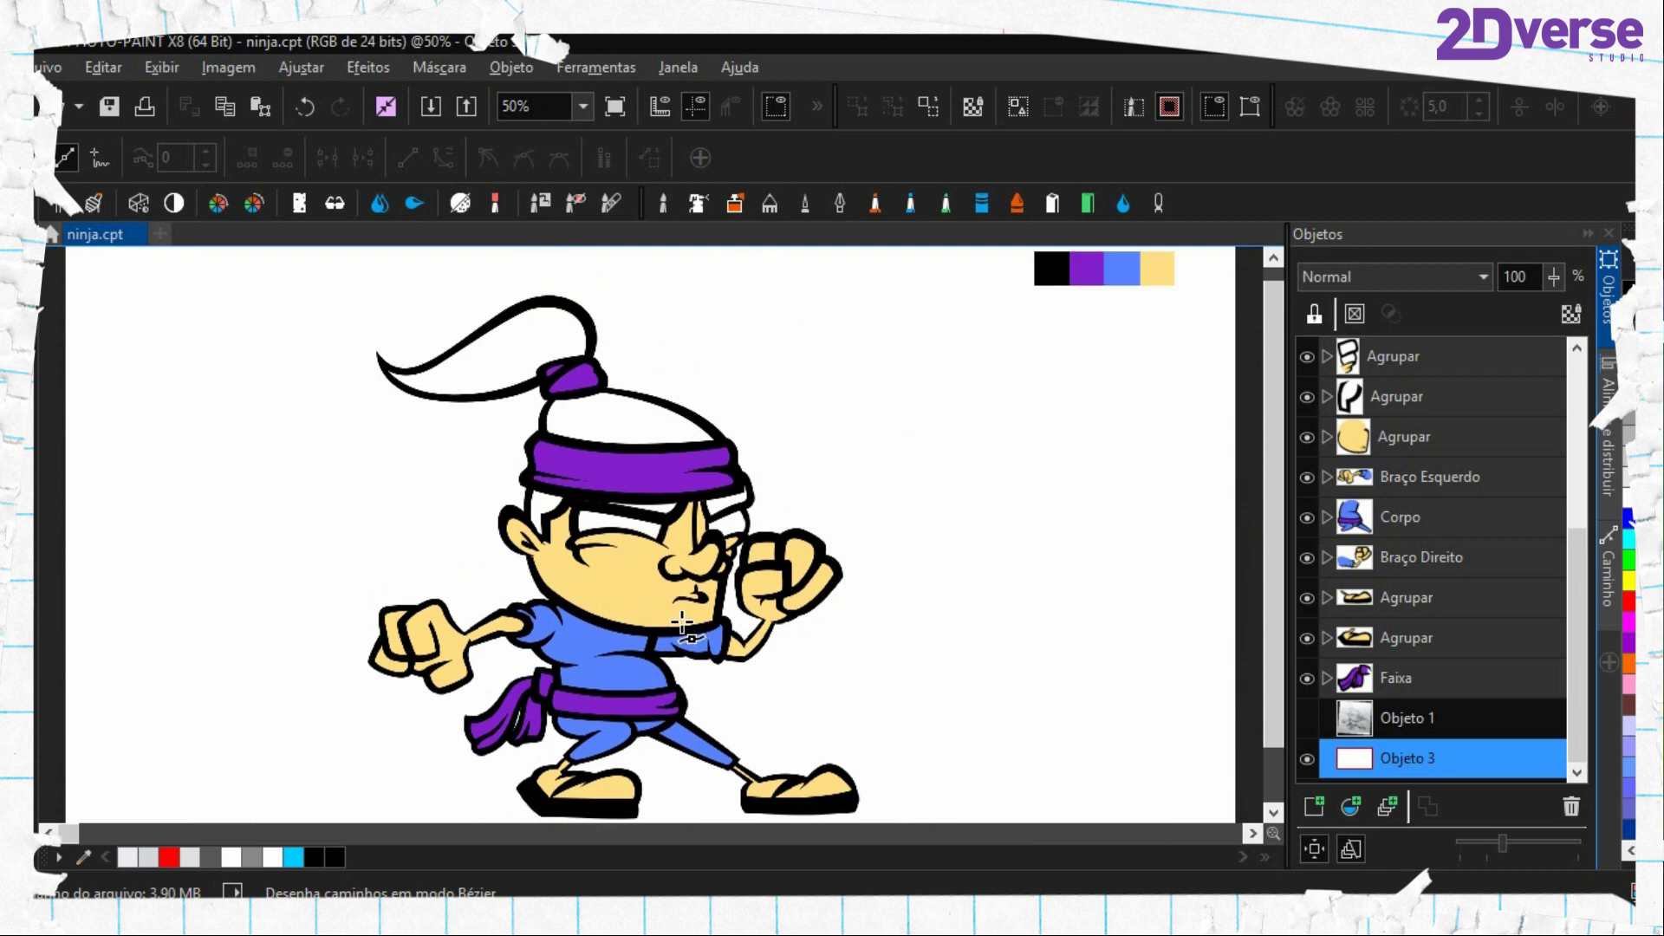
scroll(588, 444, "up", 1)
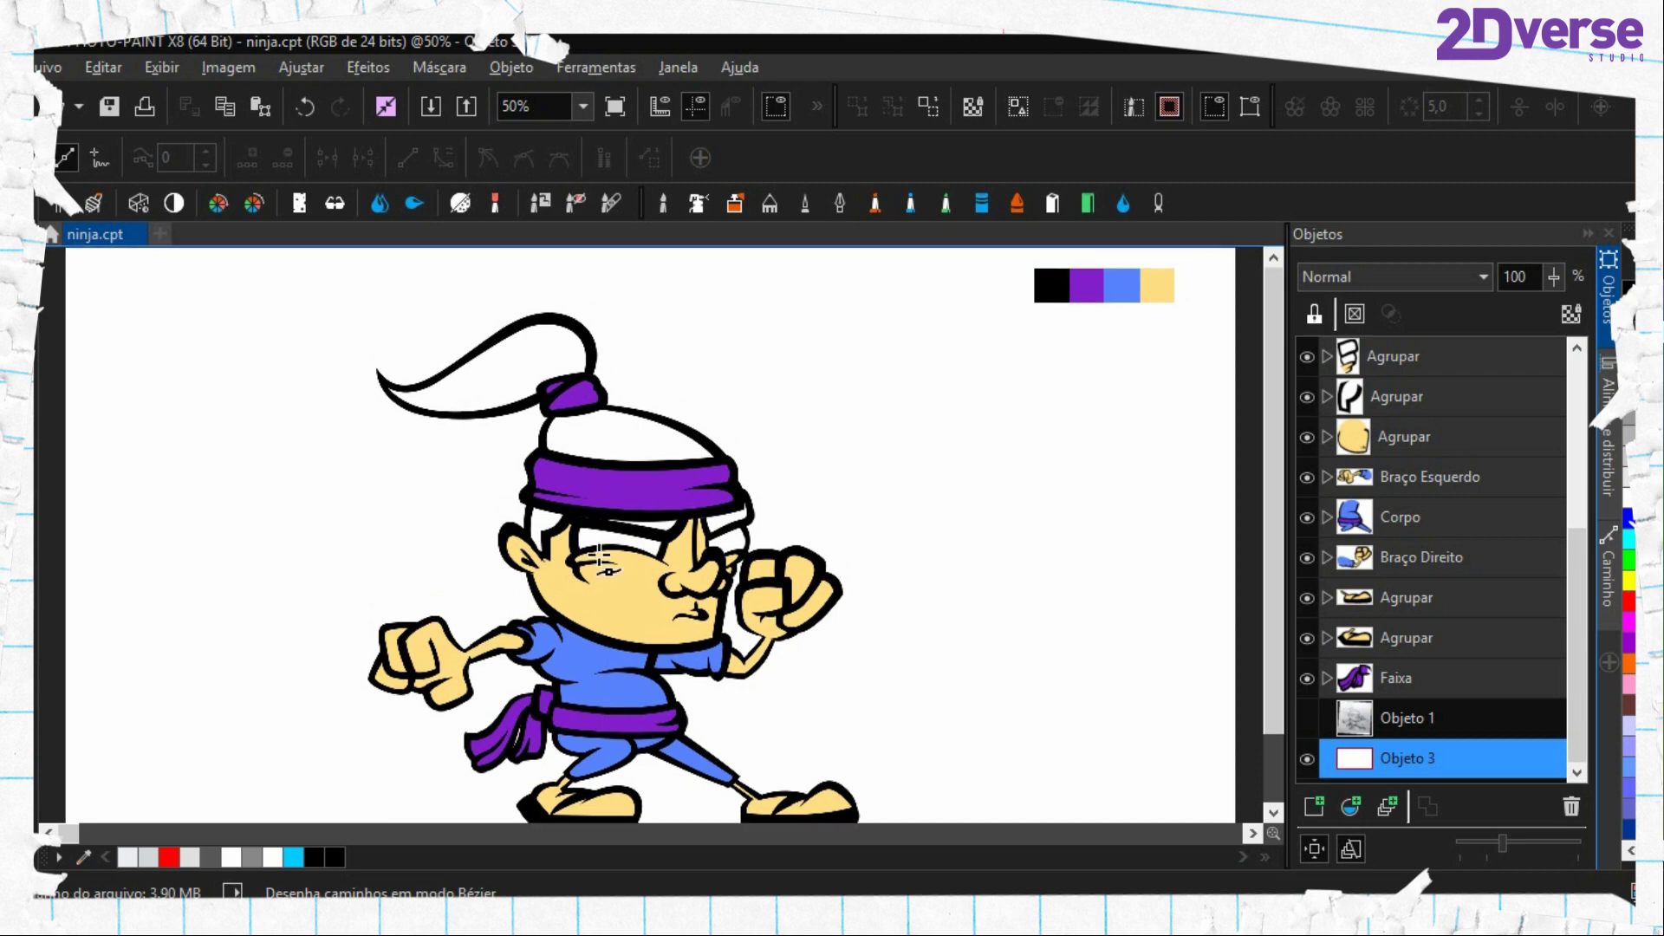
scroll(785, 565, "down", 1)
scroll(786, 565, "up", 1)
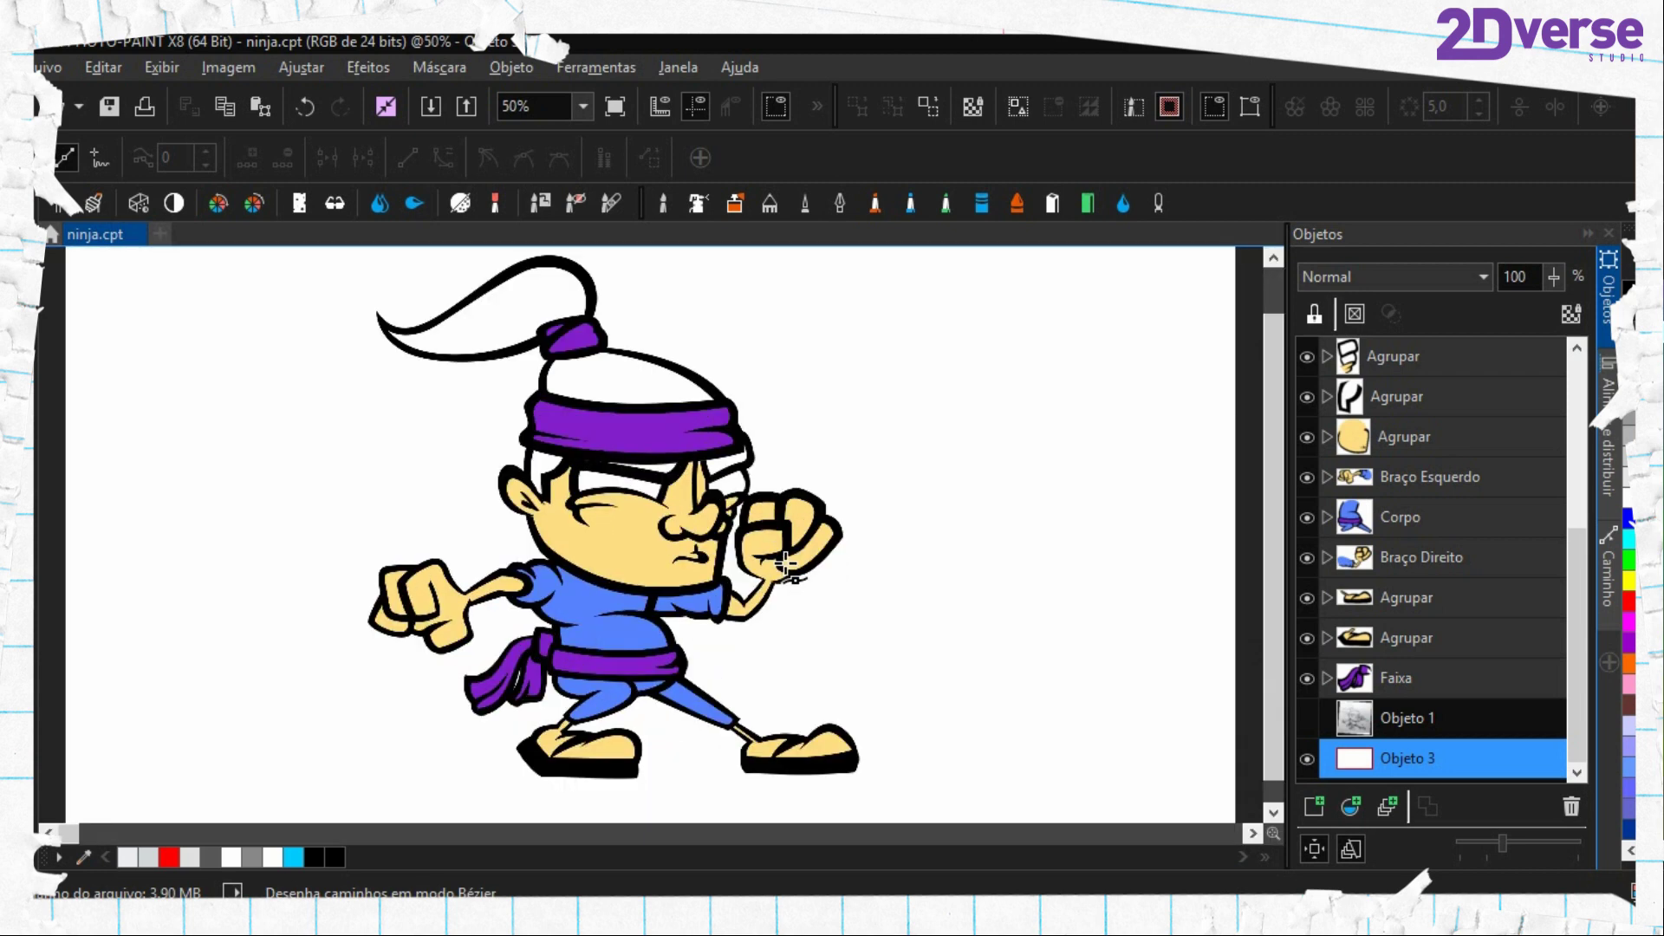
Move the colour swatch strip to the canvas's upper-left corner, at about X 25 px, Y 48 px
key("o")
scroll(712, 674, "up", 3)
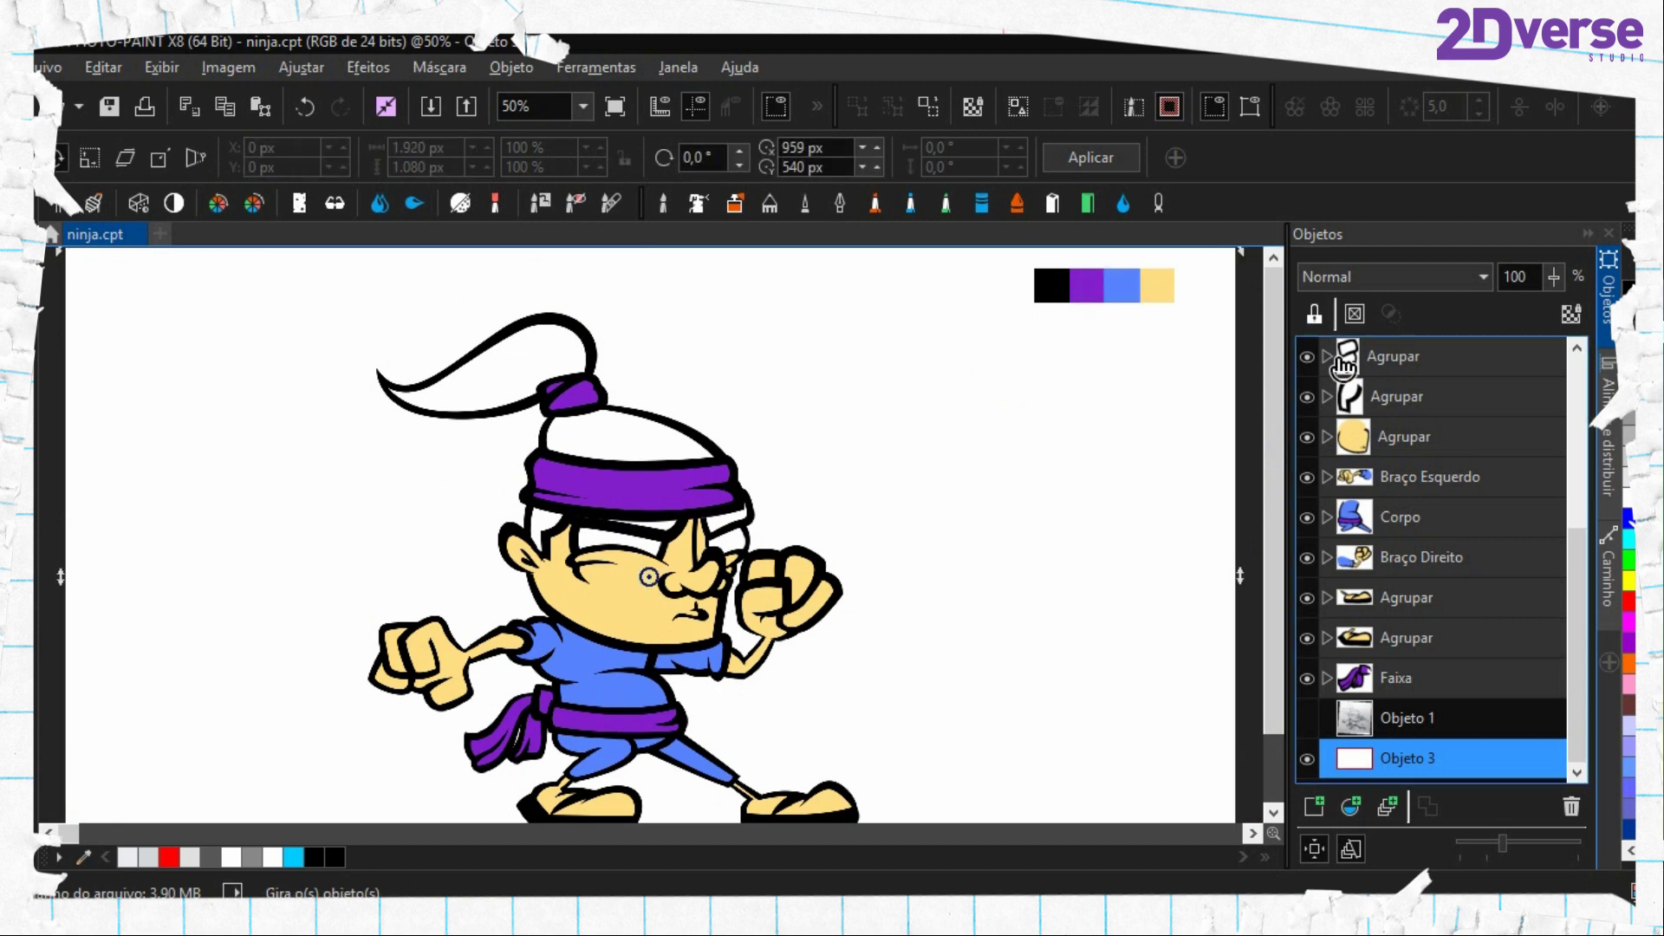
left_click(1343, 364)
left_click(1151, 286)
left_click_drag(1150, 286, 603, 592)
left_click_drag(608, 515, 609, 503)
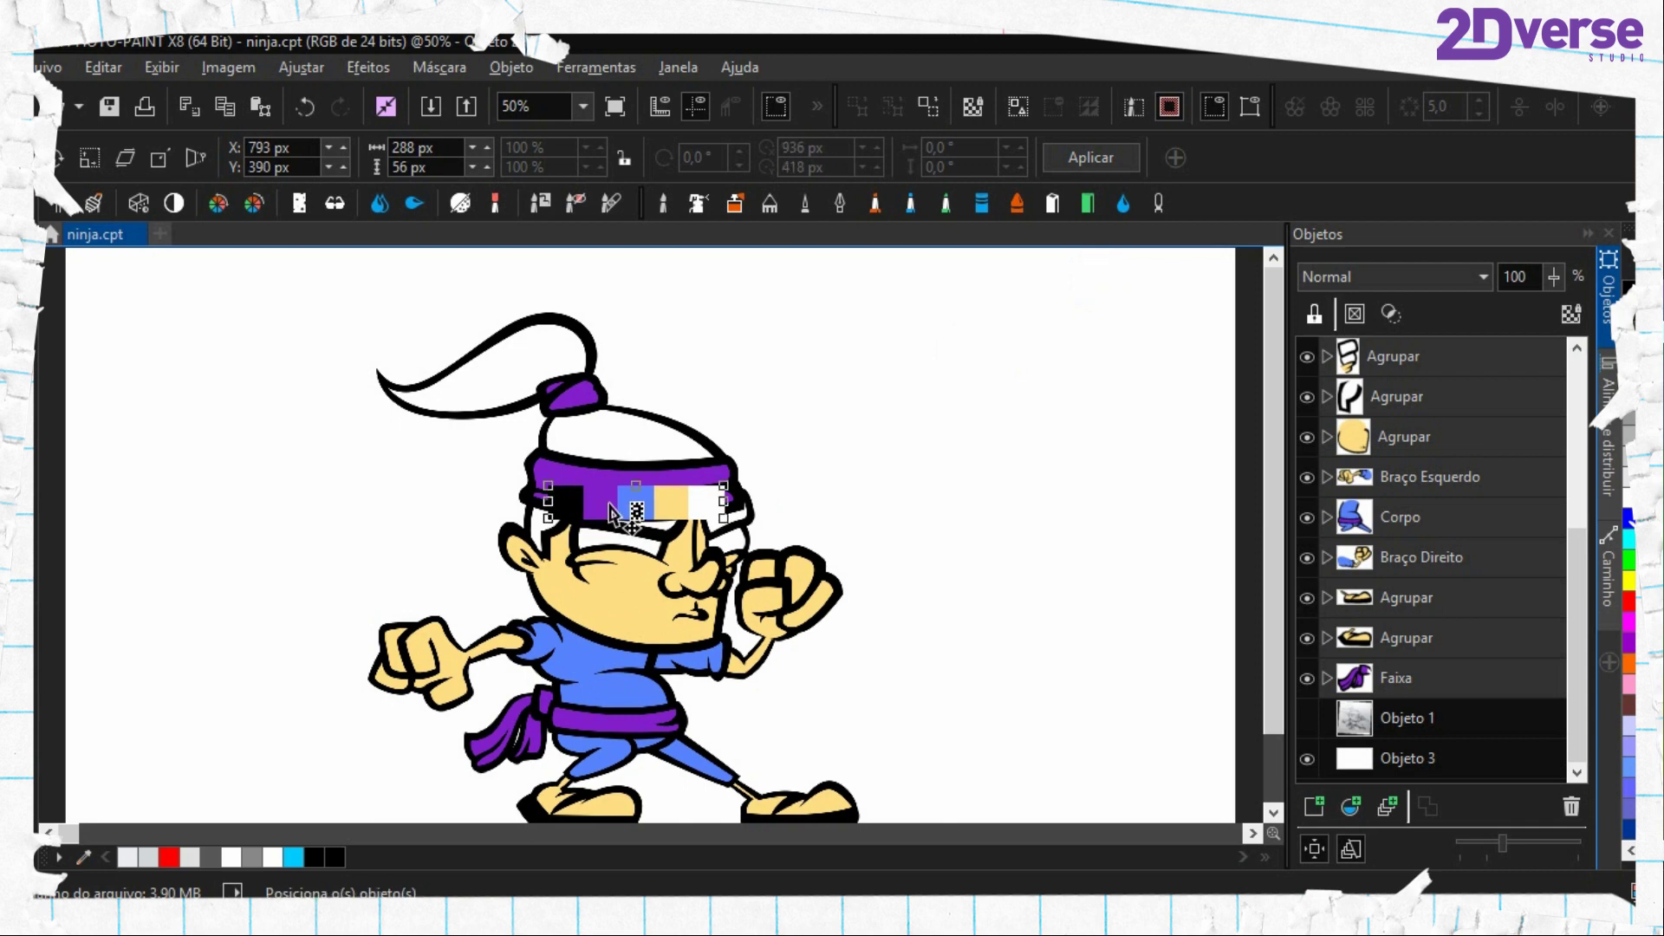
left_click_drag(611, 511, 182, 310)
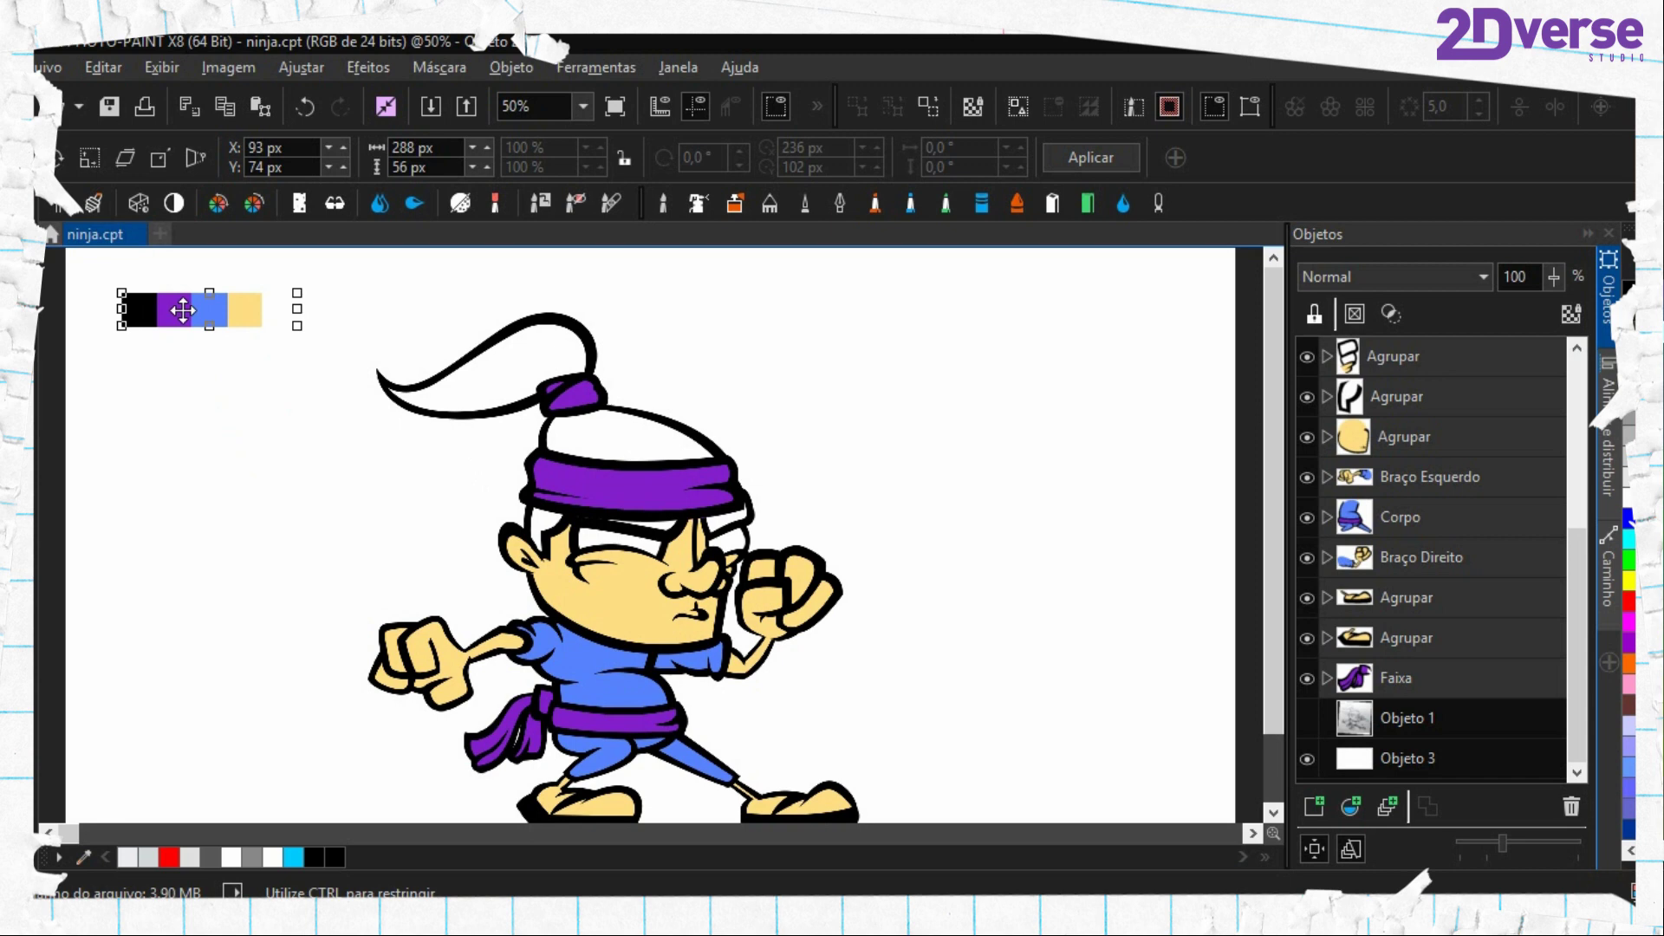
left_click_drag(572, 646, 572, 508)
left_click_drag(540, 438, 539, 513)
left_click_drag(159, 288, 119, 270)
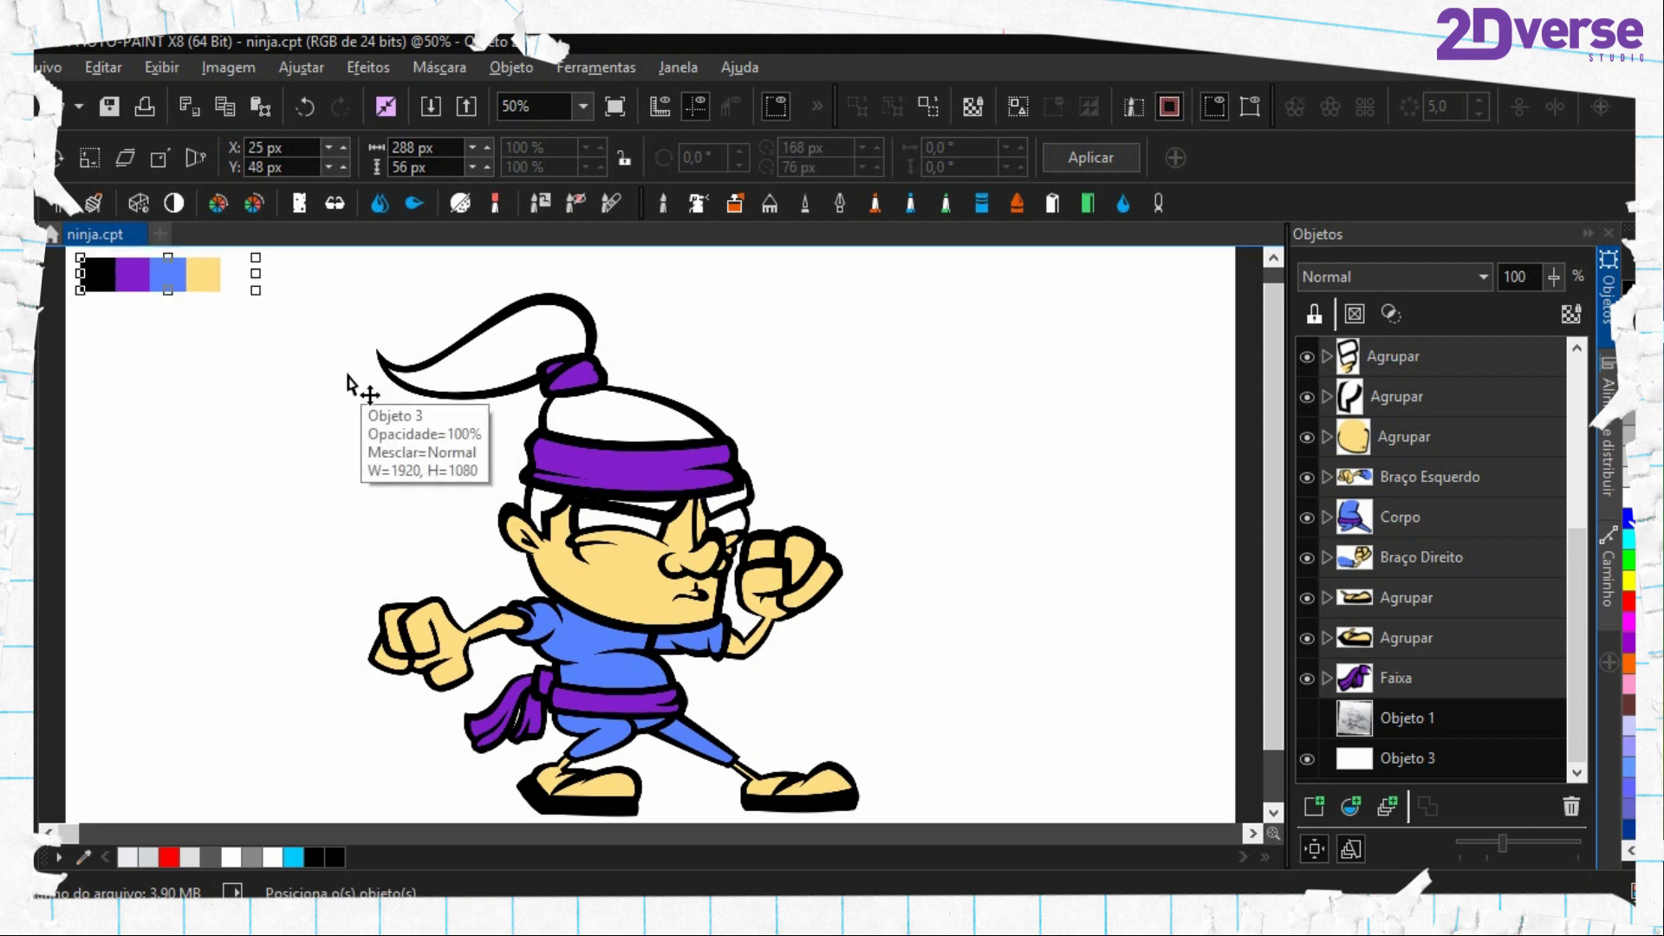
Duplicate the swatch strip and place the copy directly below the original, at about X 25 px, Y 118 px
key("period")
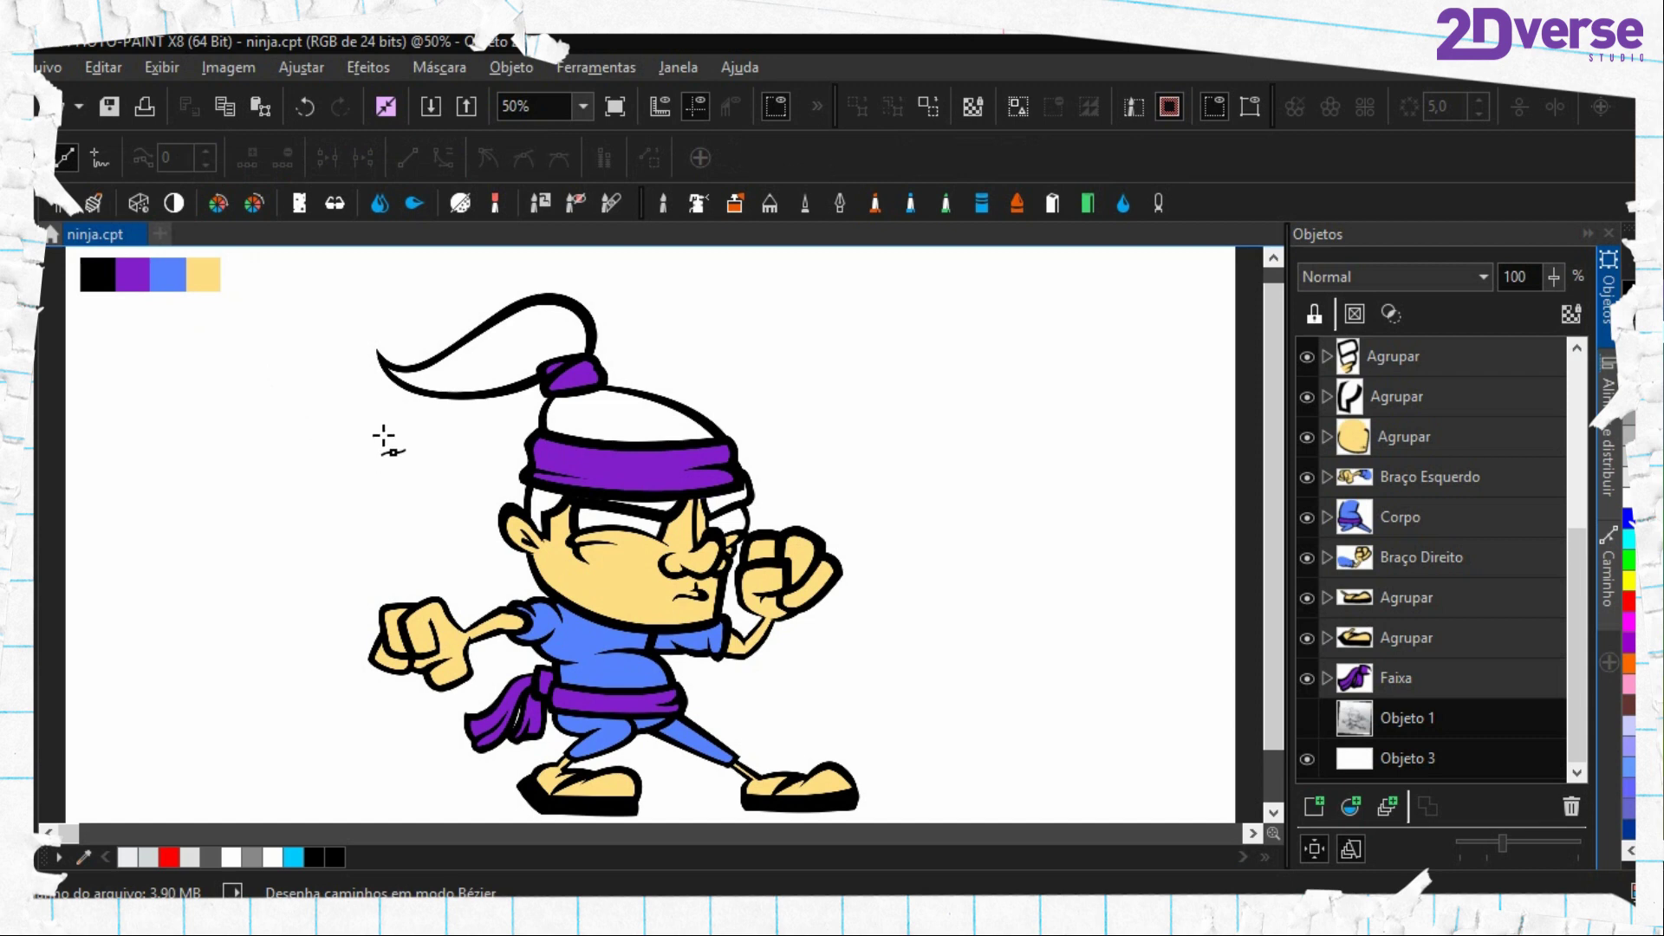
key("o")
left_click(158, 282)
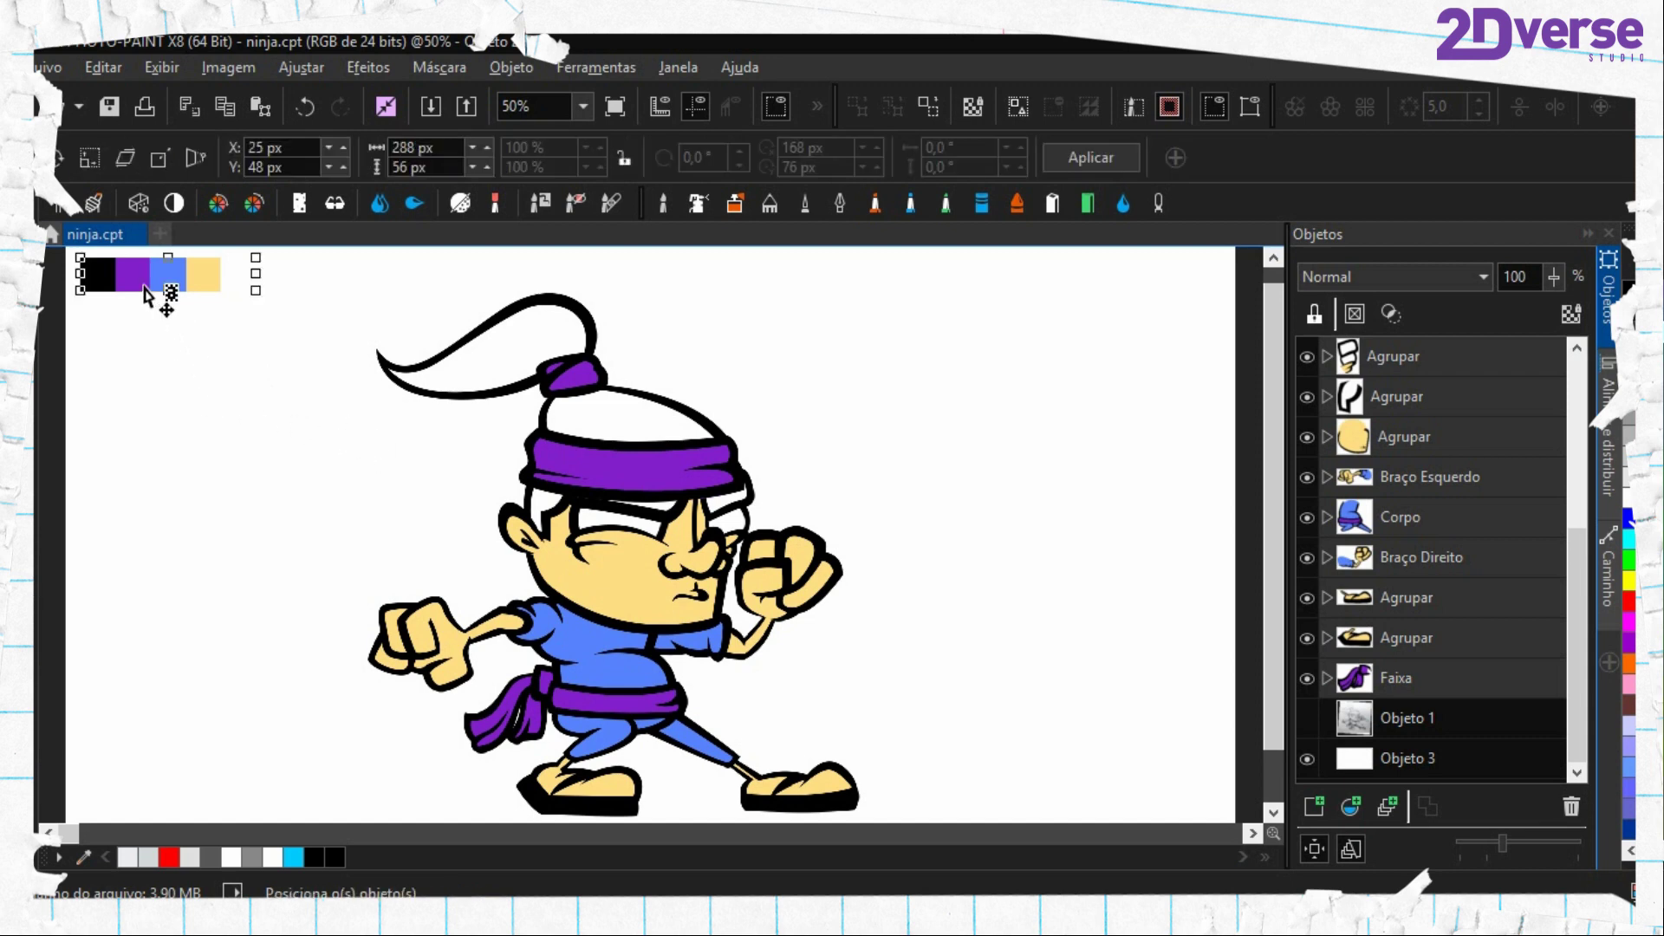
scroll(558, 454, "up", 3)
left_click_drag(1062, 622, 978, 617)
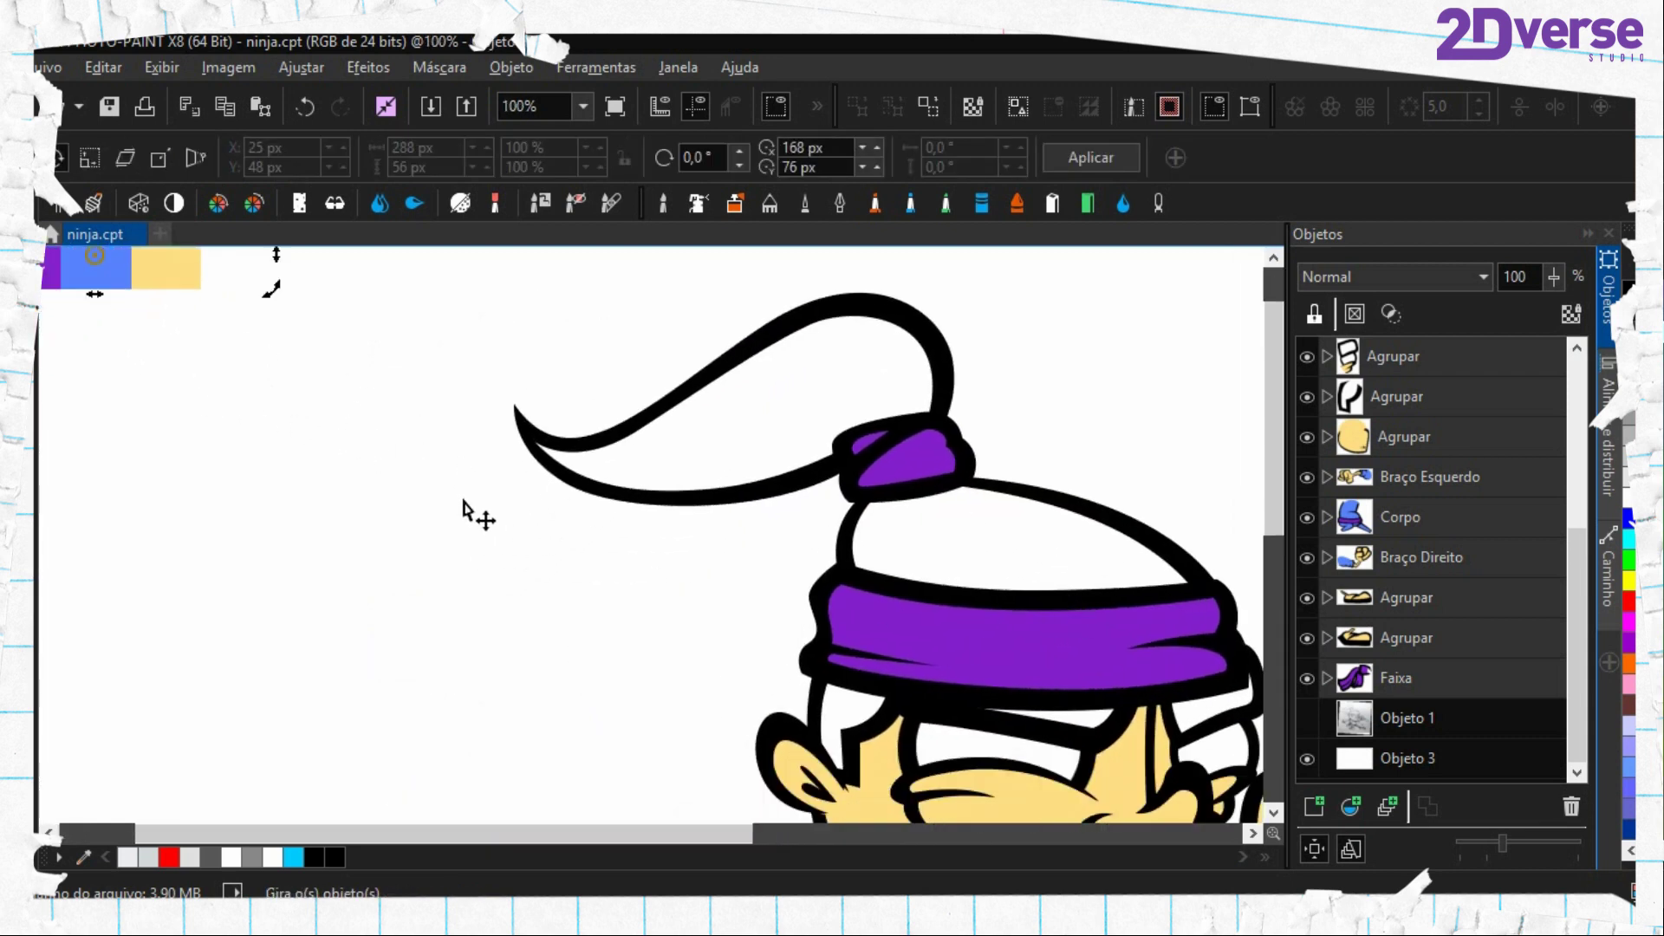
left_click_drag(466, 500, 721, 616)
left_click(284, 349)
key("ctrl+d")
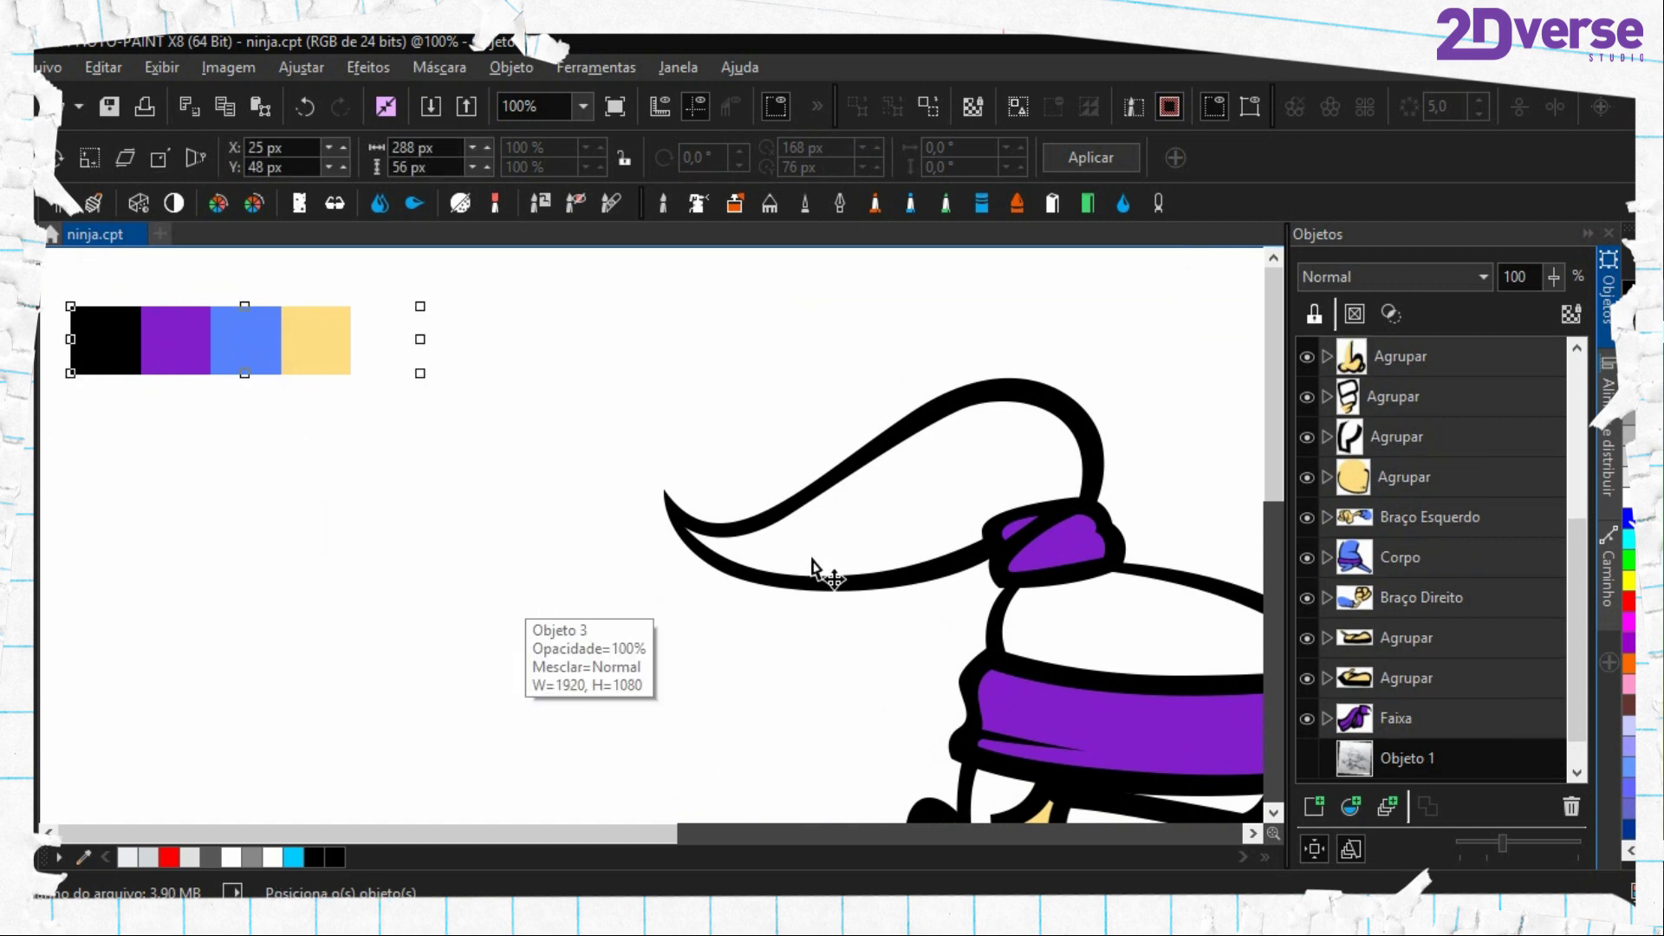
left_click_drag(286, 334, 274, 456)
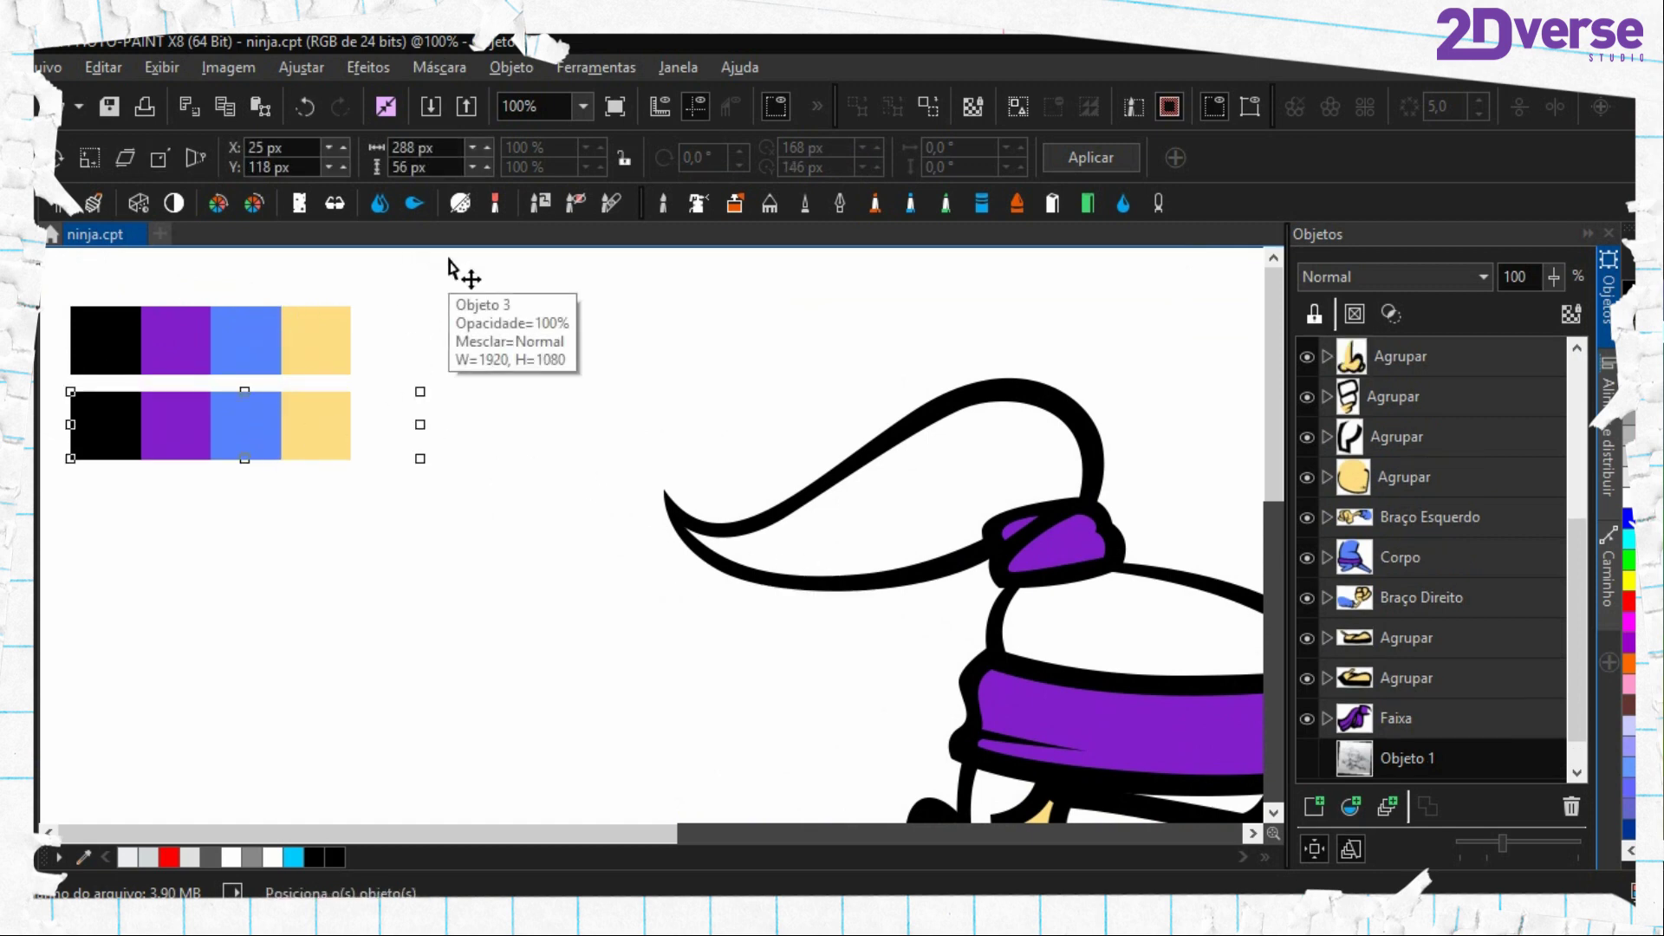
Darken the copied swatch strip with Hue/Saturation/Lightness, setting Saturação to -32 and Iluminação to -33
key("ctrl+shift+u")
left_click_drag(752, 286, 775, 245)
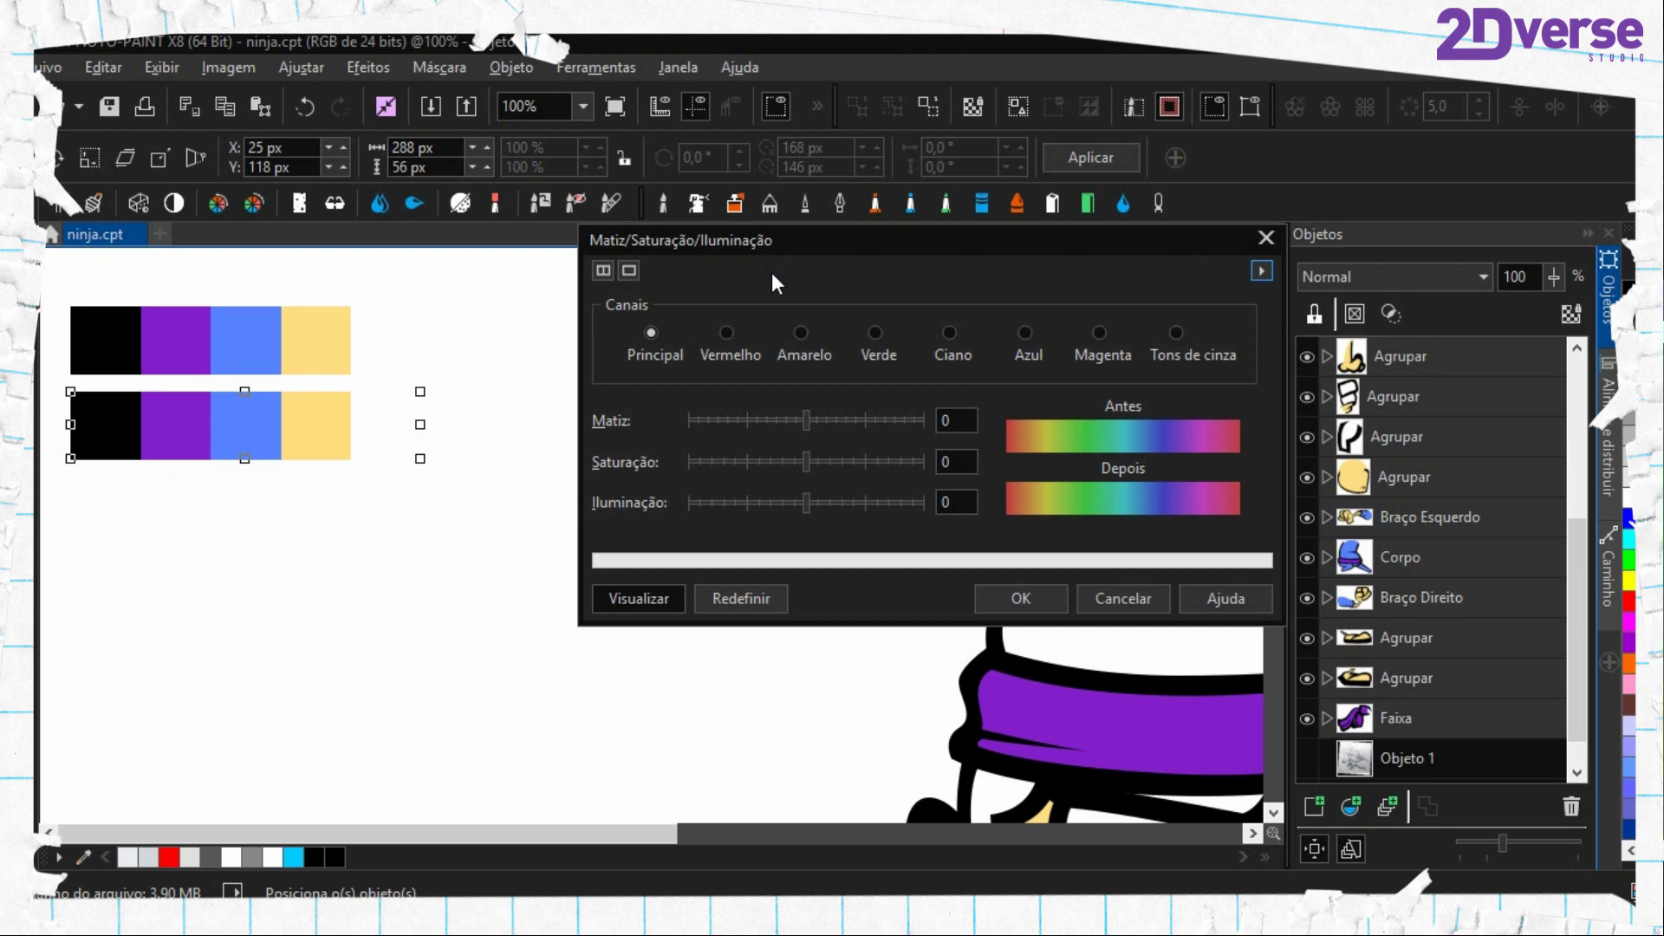
left_click_drag(771, 501, 751, 503)
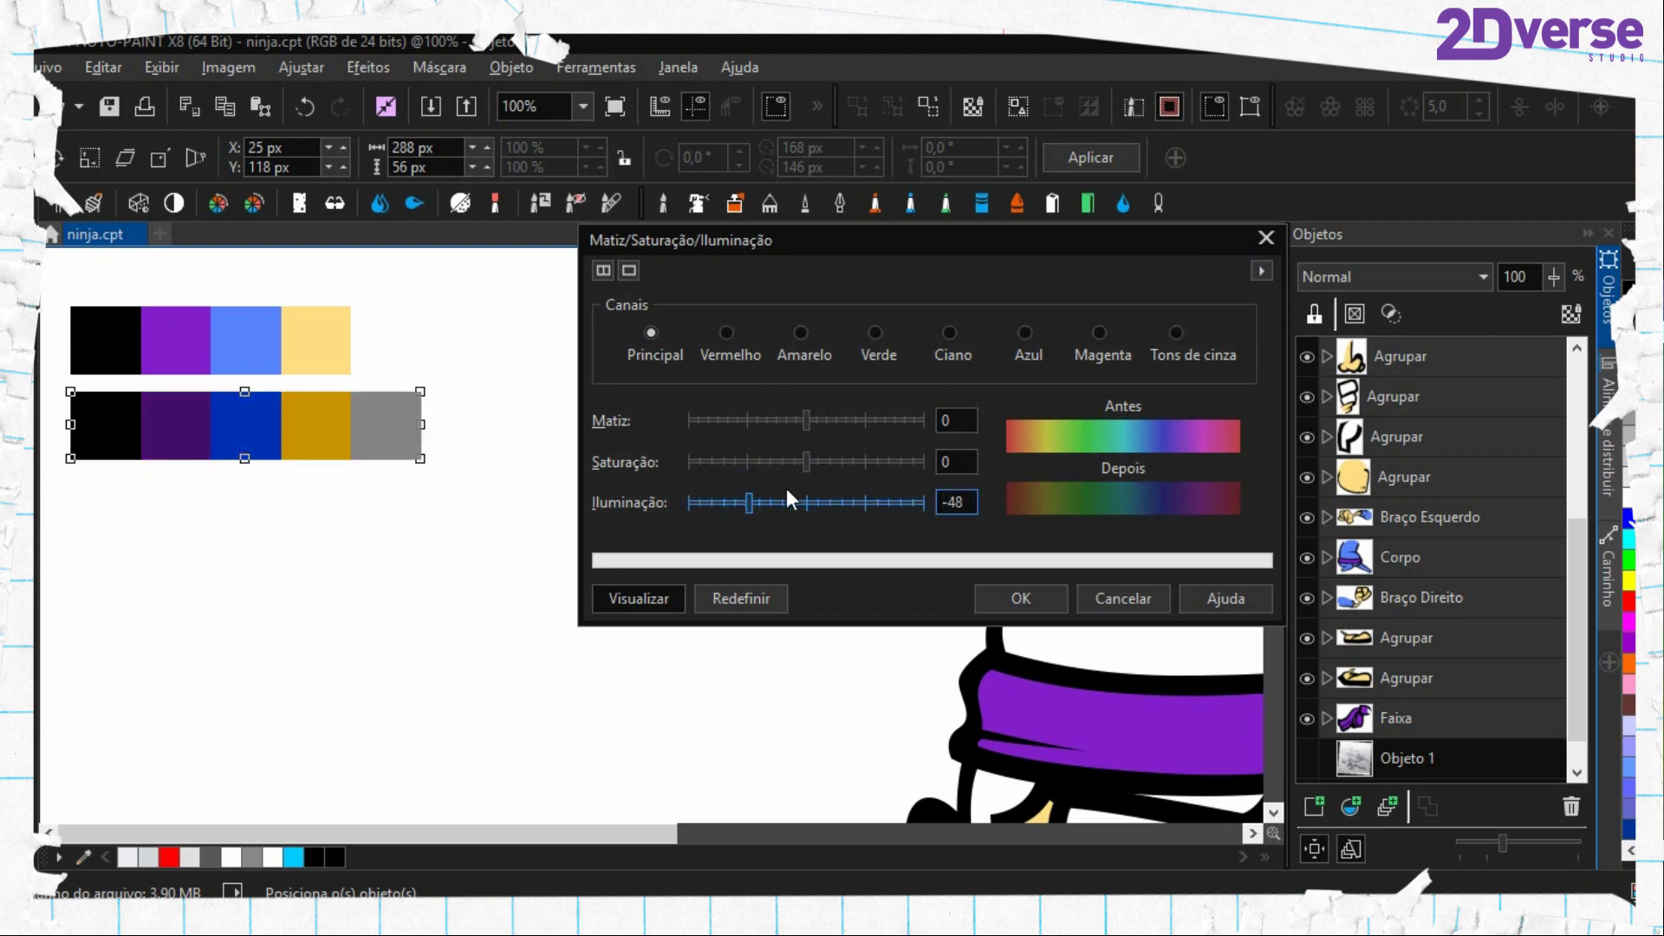
left_click(769, 502)
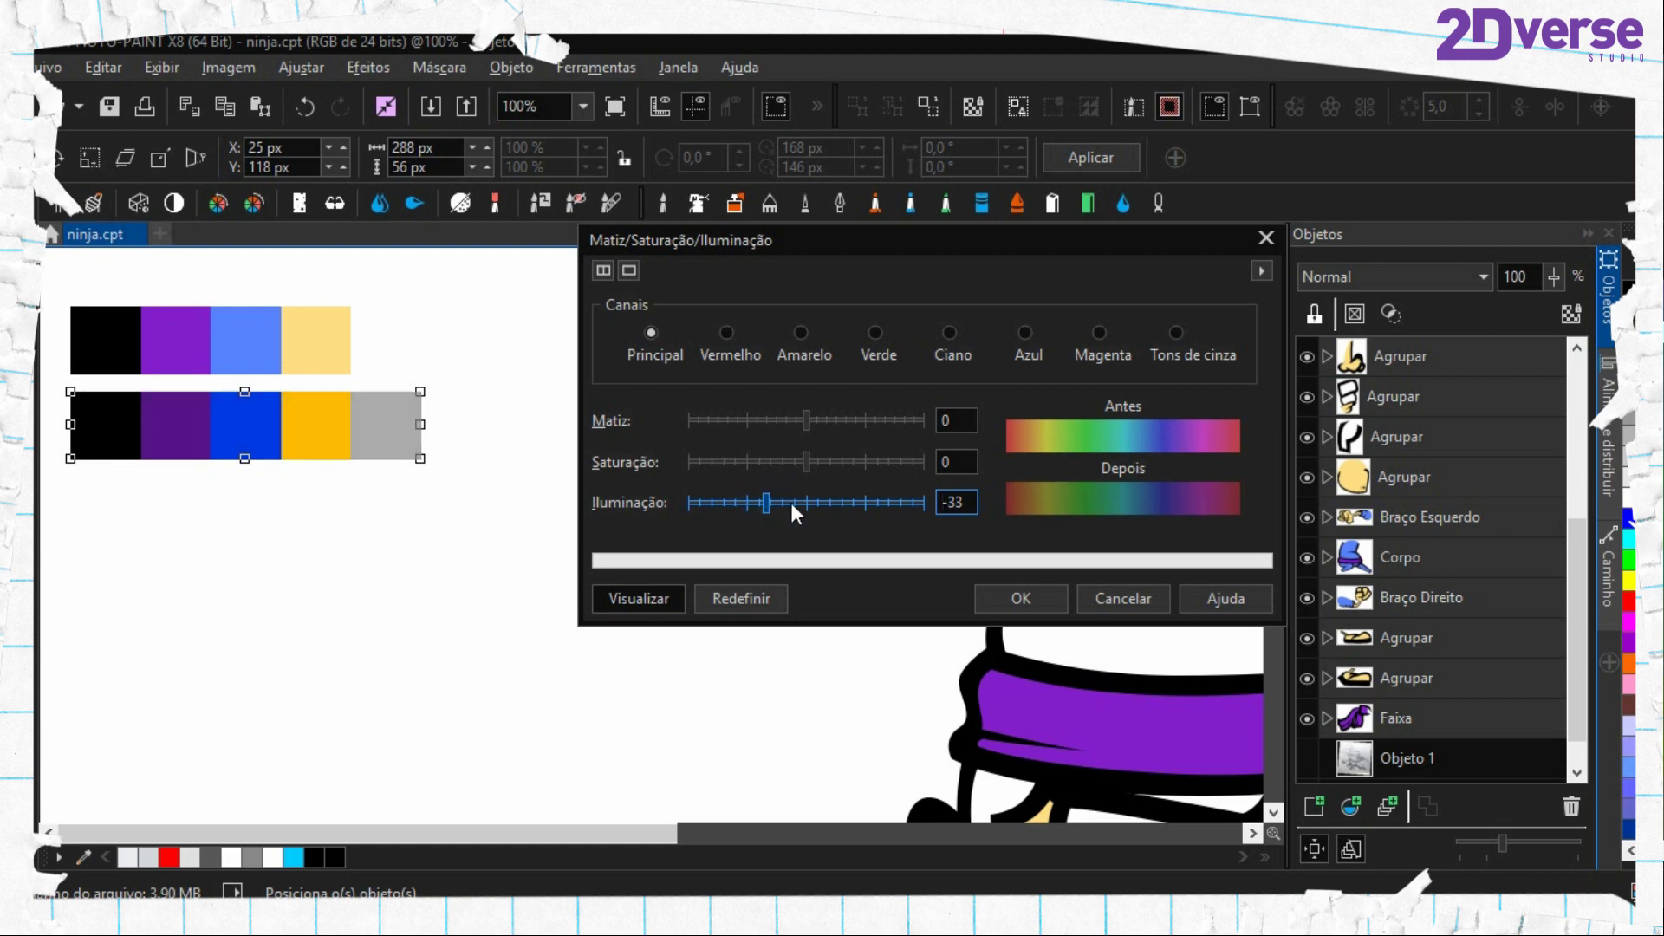
left_click(785, 461)
left_click_drag(777, 460, 770, 468)
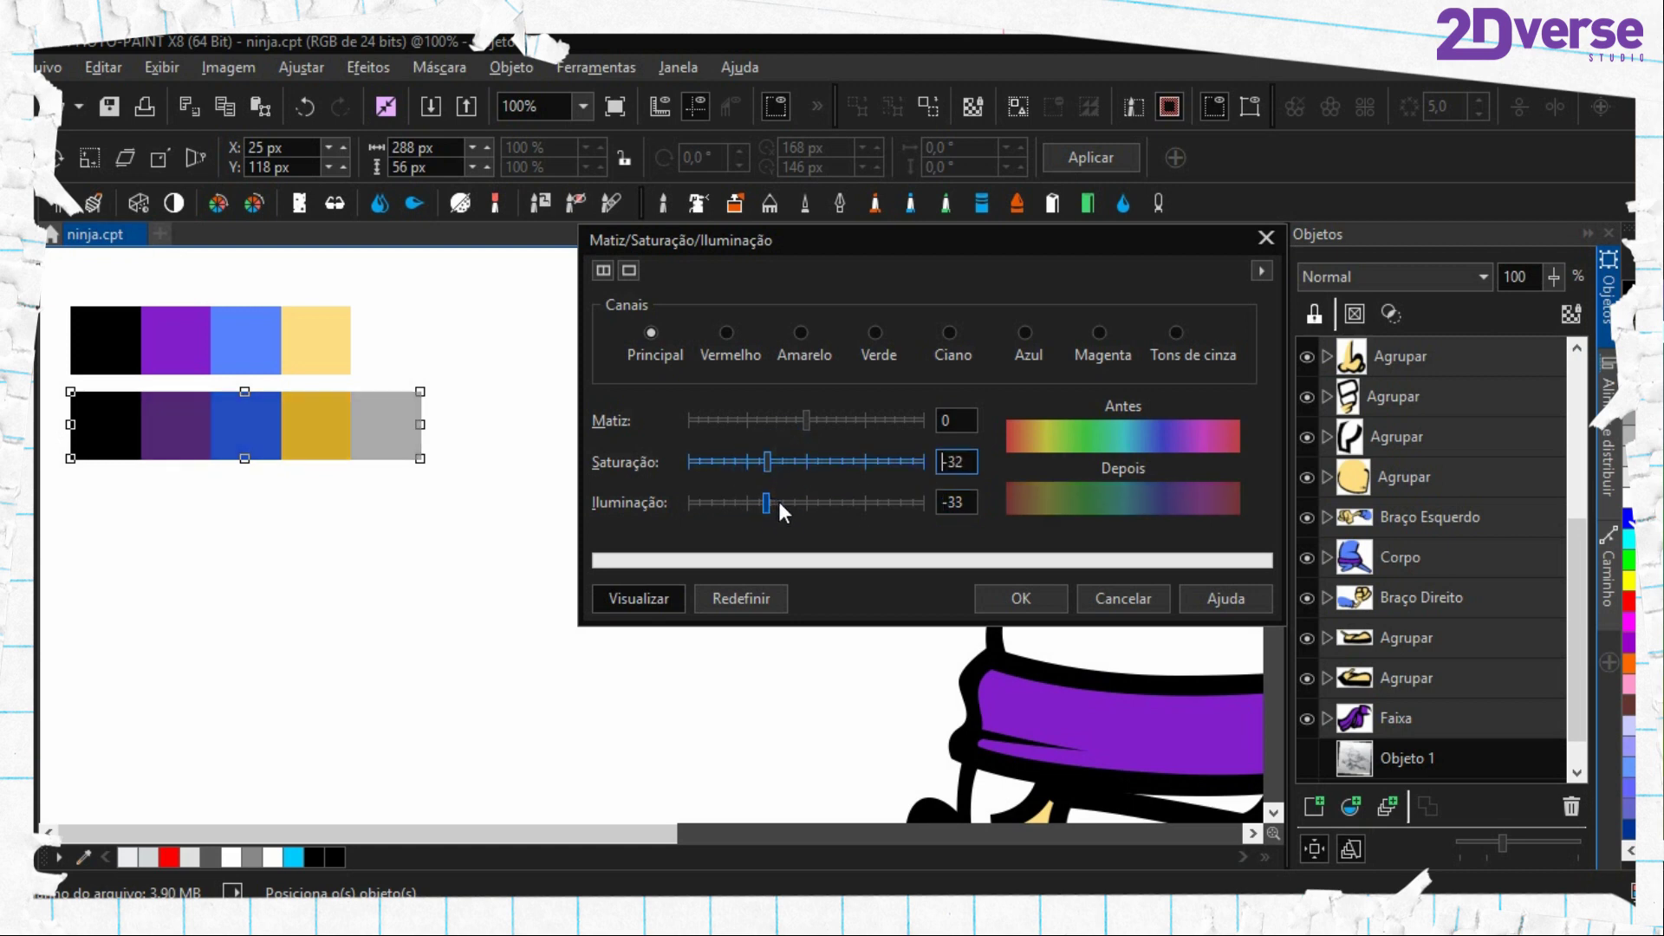
left_click(1015, 596)
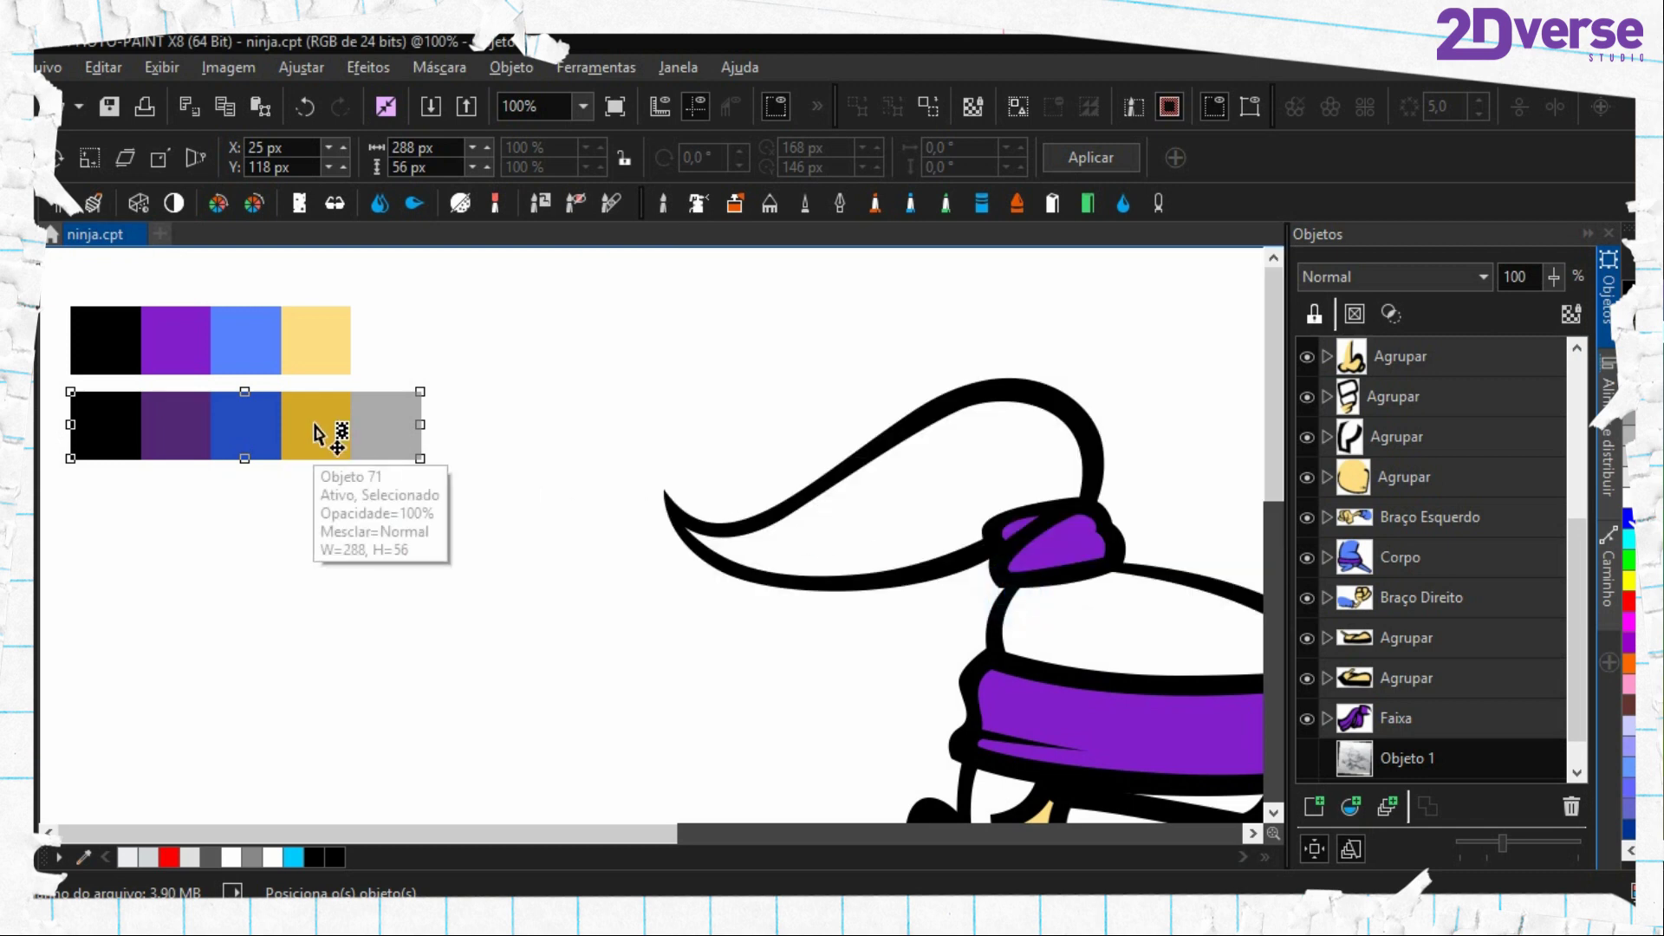
Move both swatch strips lower on the canvas and place a further darkened copy below them, at about Y 254 px
scroll(1397, 425, "up", 3)
left_click(1388, 394, "ctrl")
left_click_drag(279, 429, 319, 520)
left_click(1386, 396)
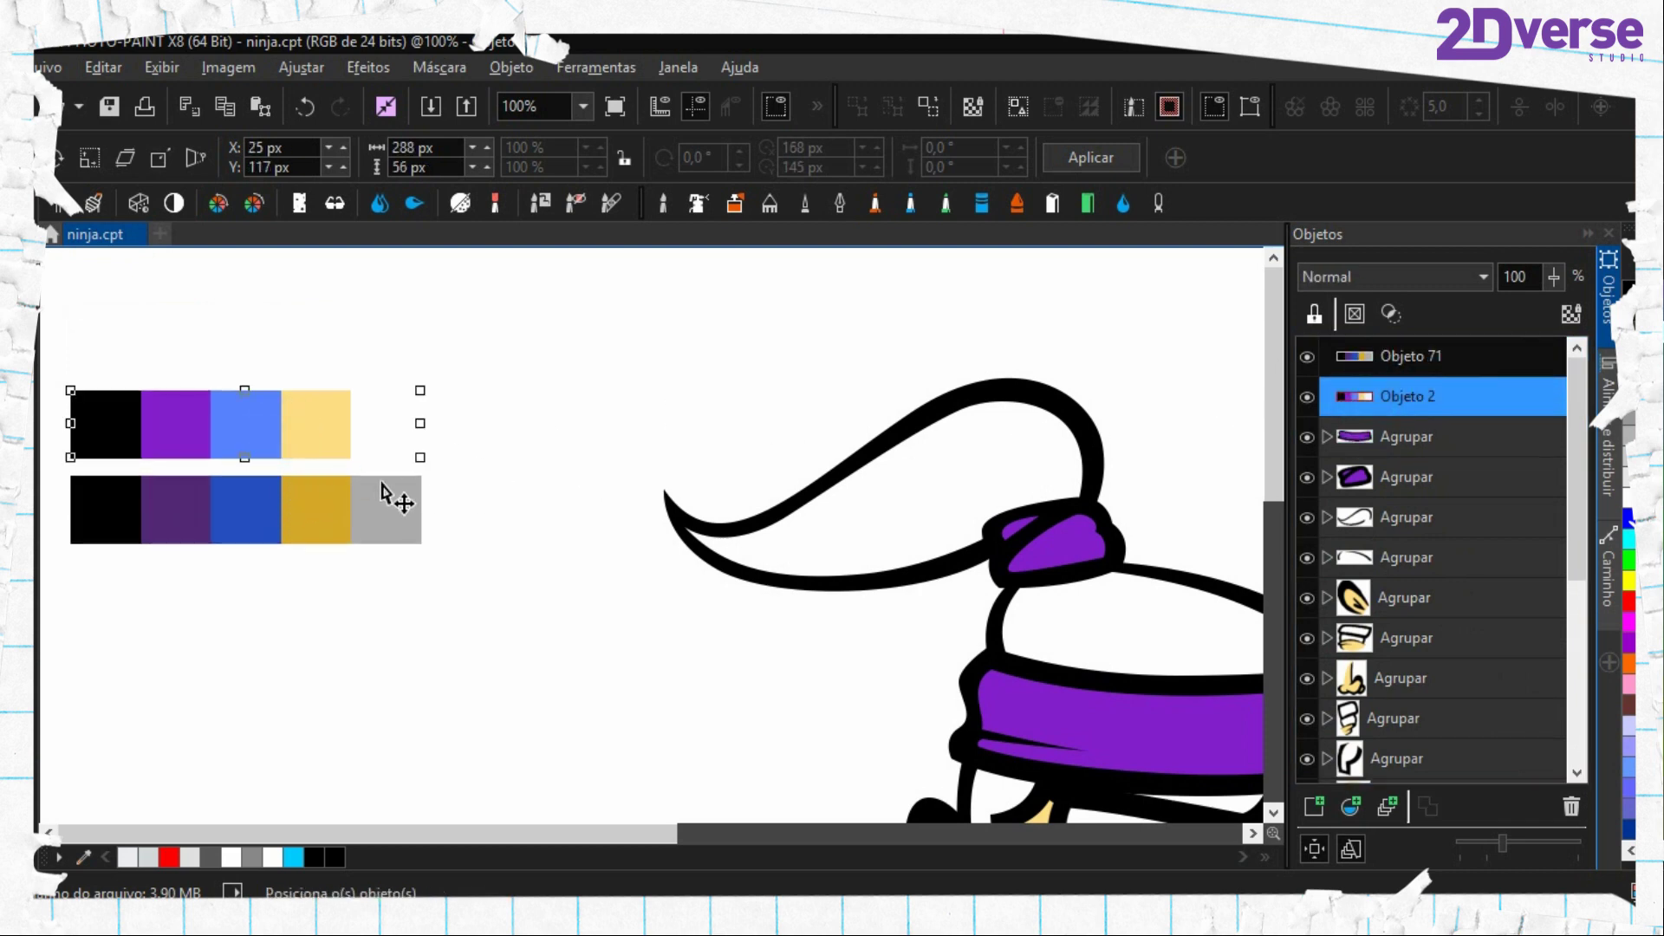
key("ctrl+v")
left_click_drag(290, 532, 265, 604)
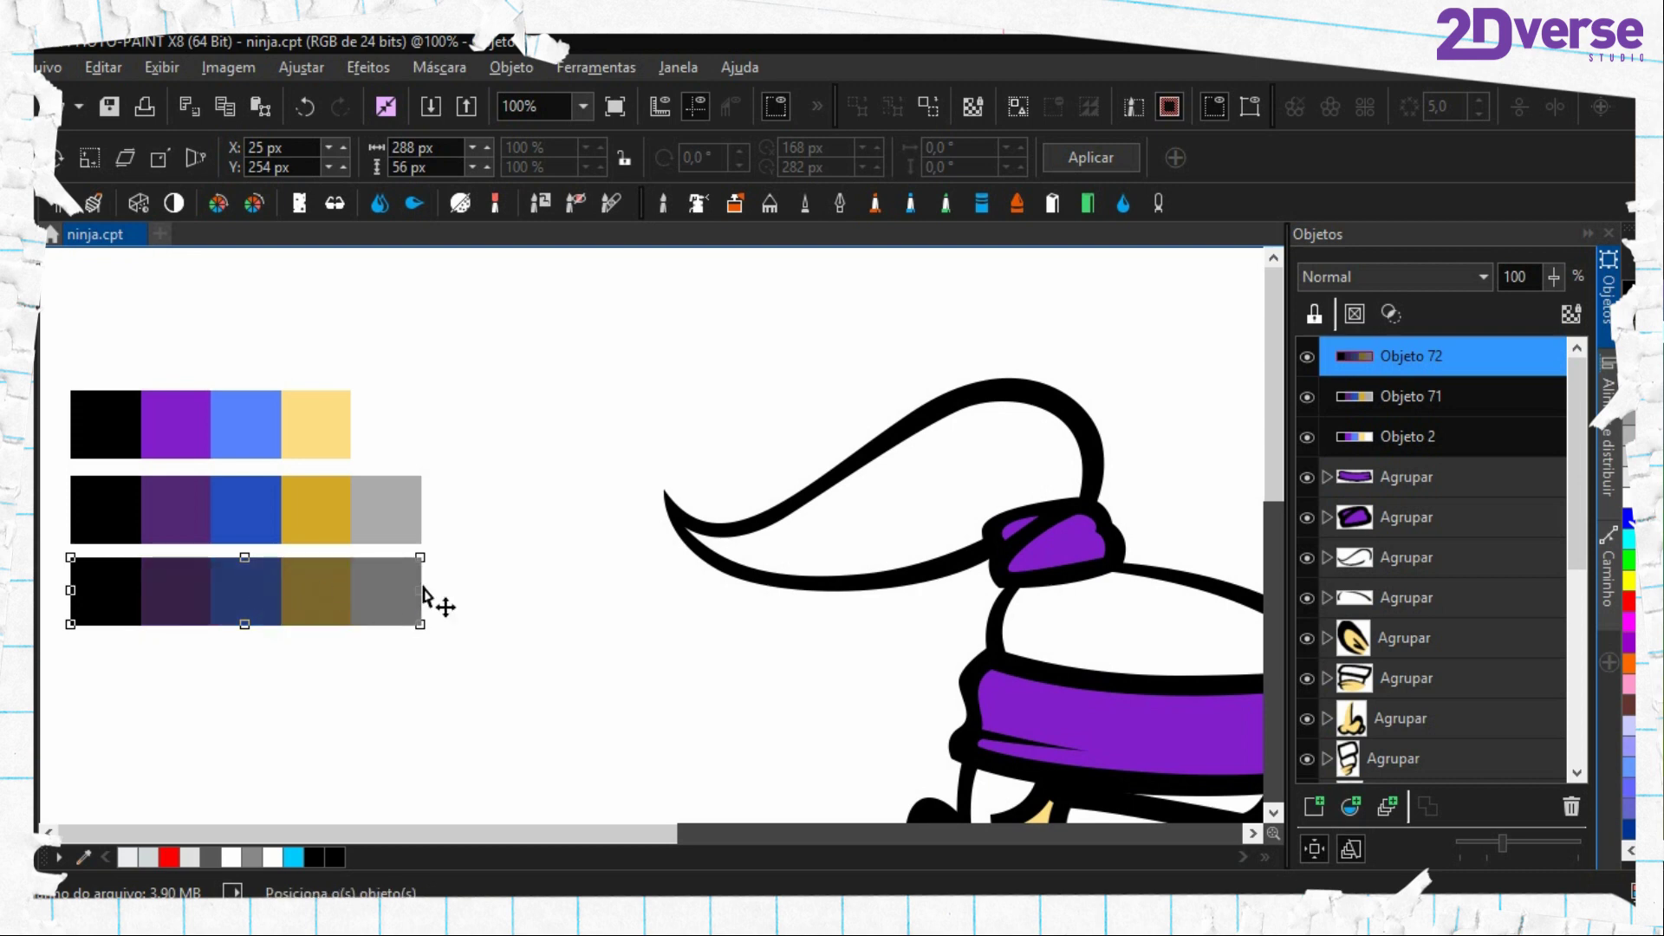
Duplicate the base colour strip, Objeto 2, and place the copy directly above it, at about Y 50 px
left_click(237, 444)
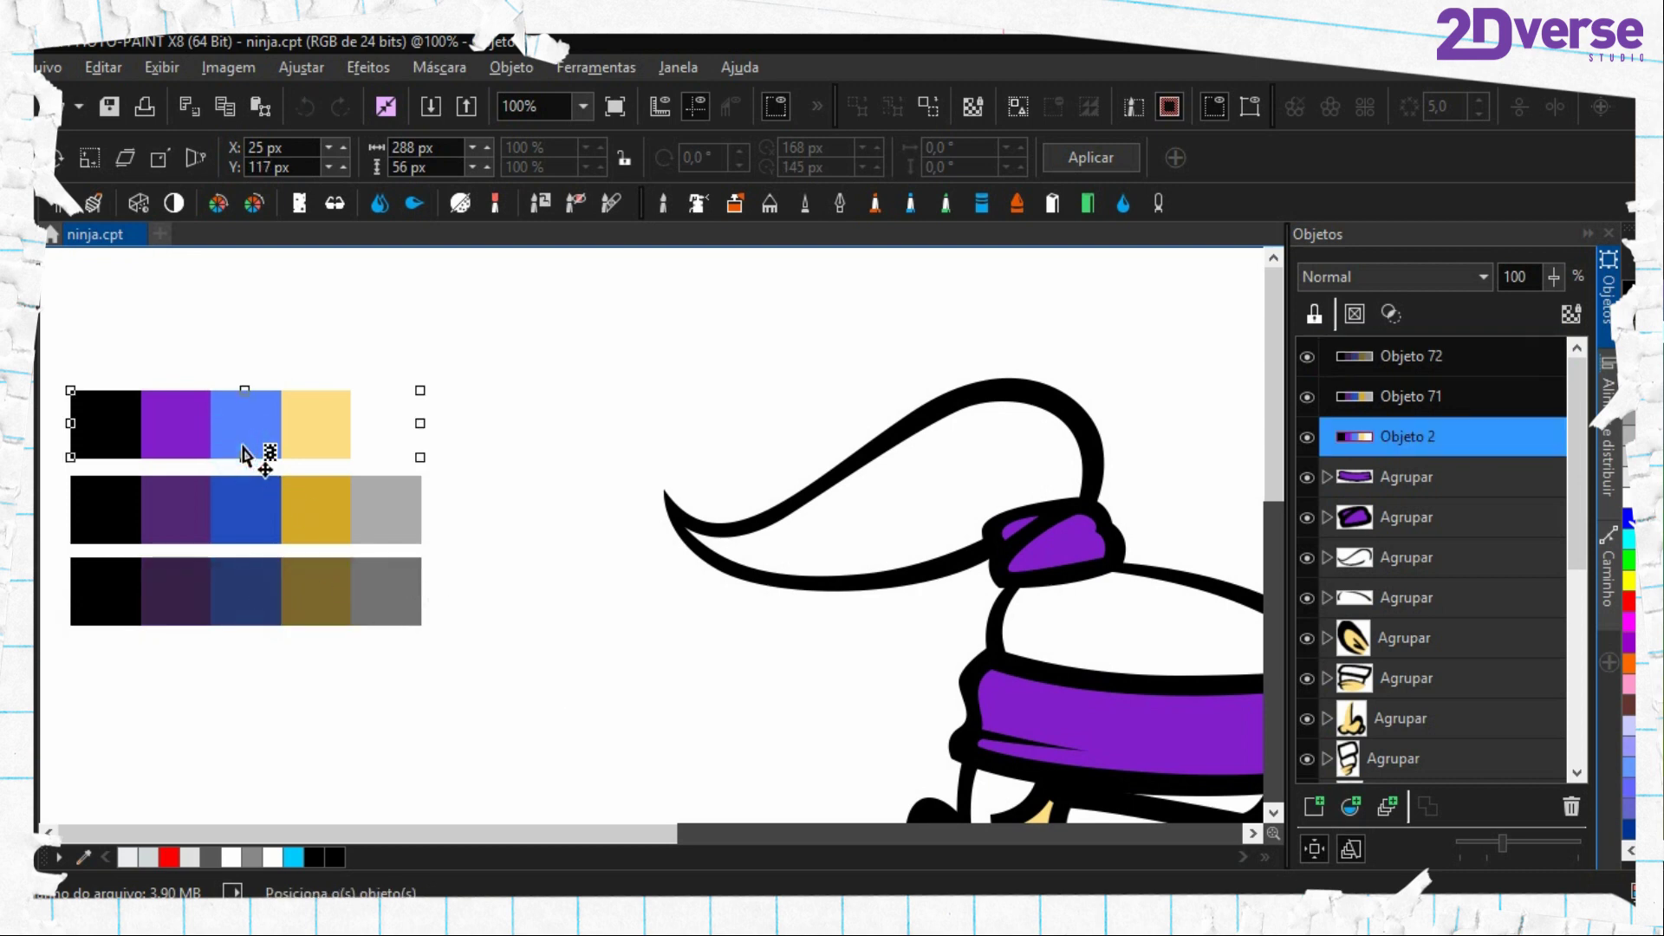
key("ctrl+v")
left_click_drag(255, 430, 257, 347)
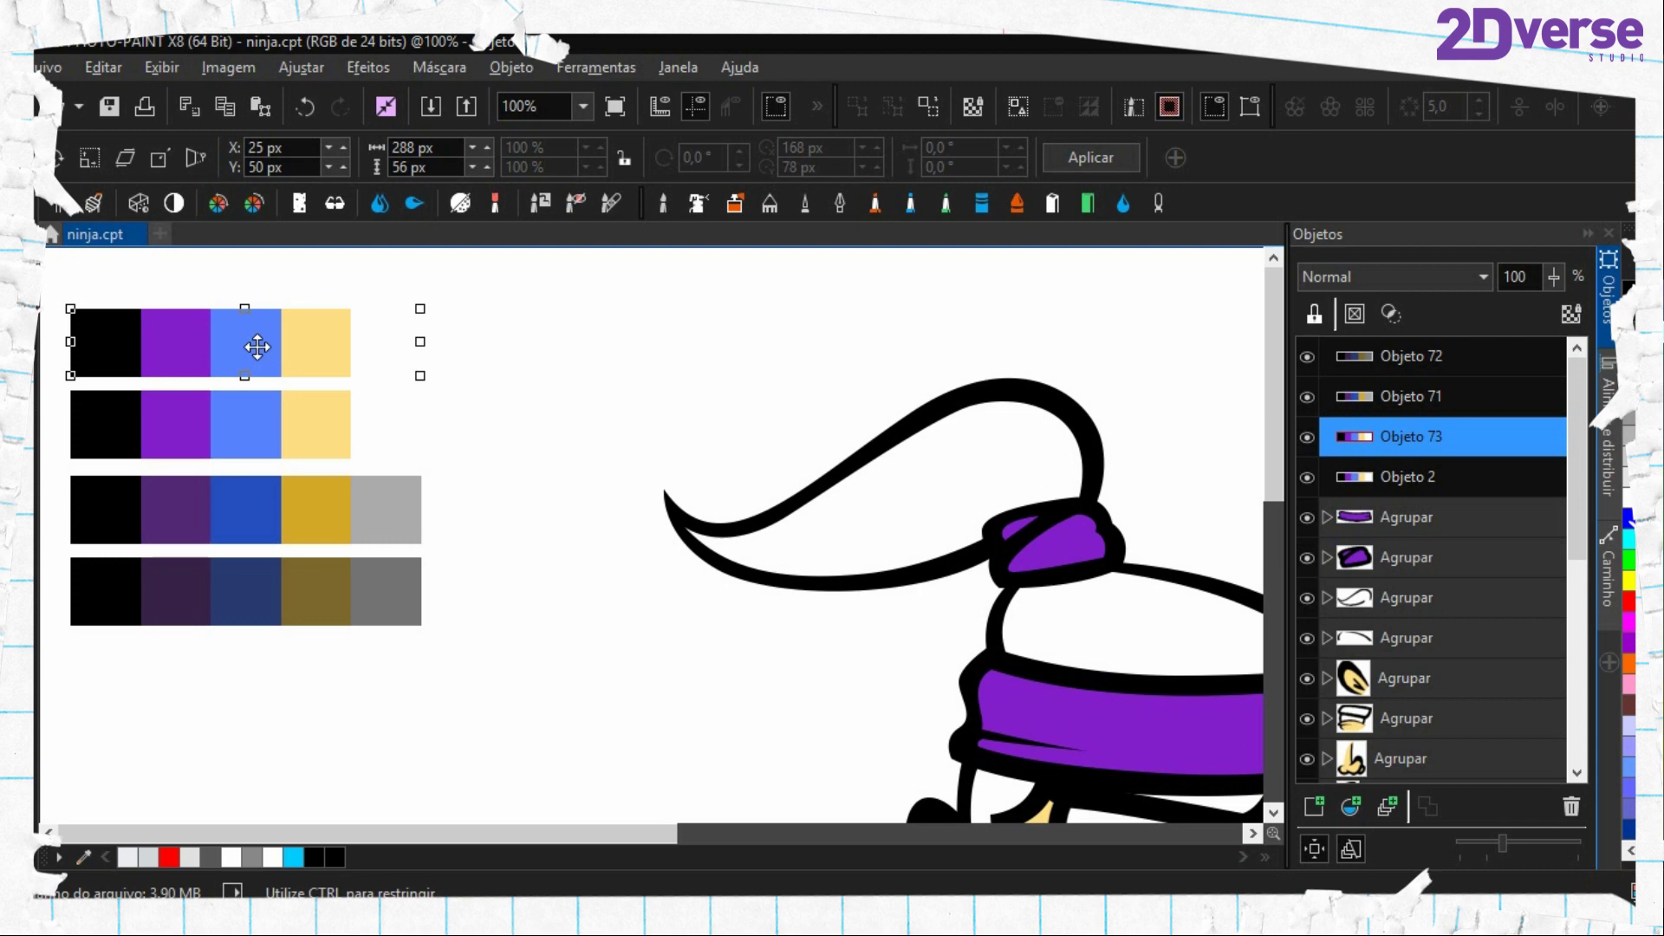
Lighten the uppermost swatch strip by raising Iluminação in Hue/Saturation/Lightness
key("ctrl+shift+u")
left_click_drag(706, 548, 739, 547)
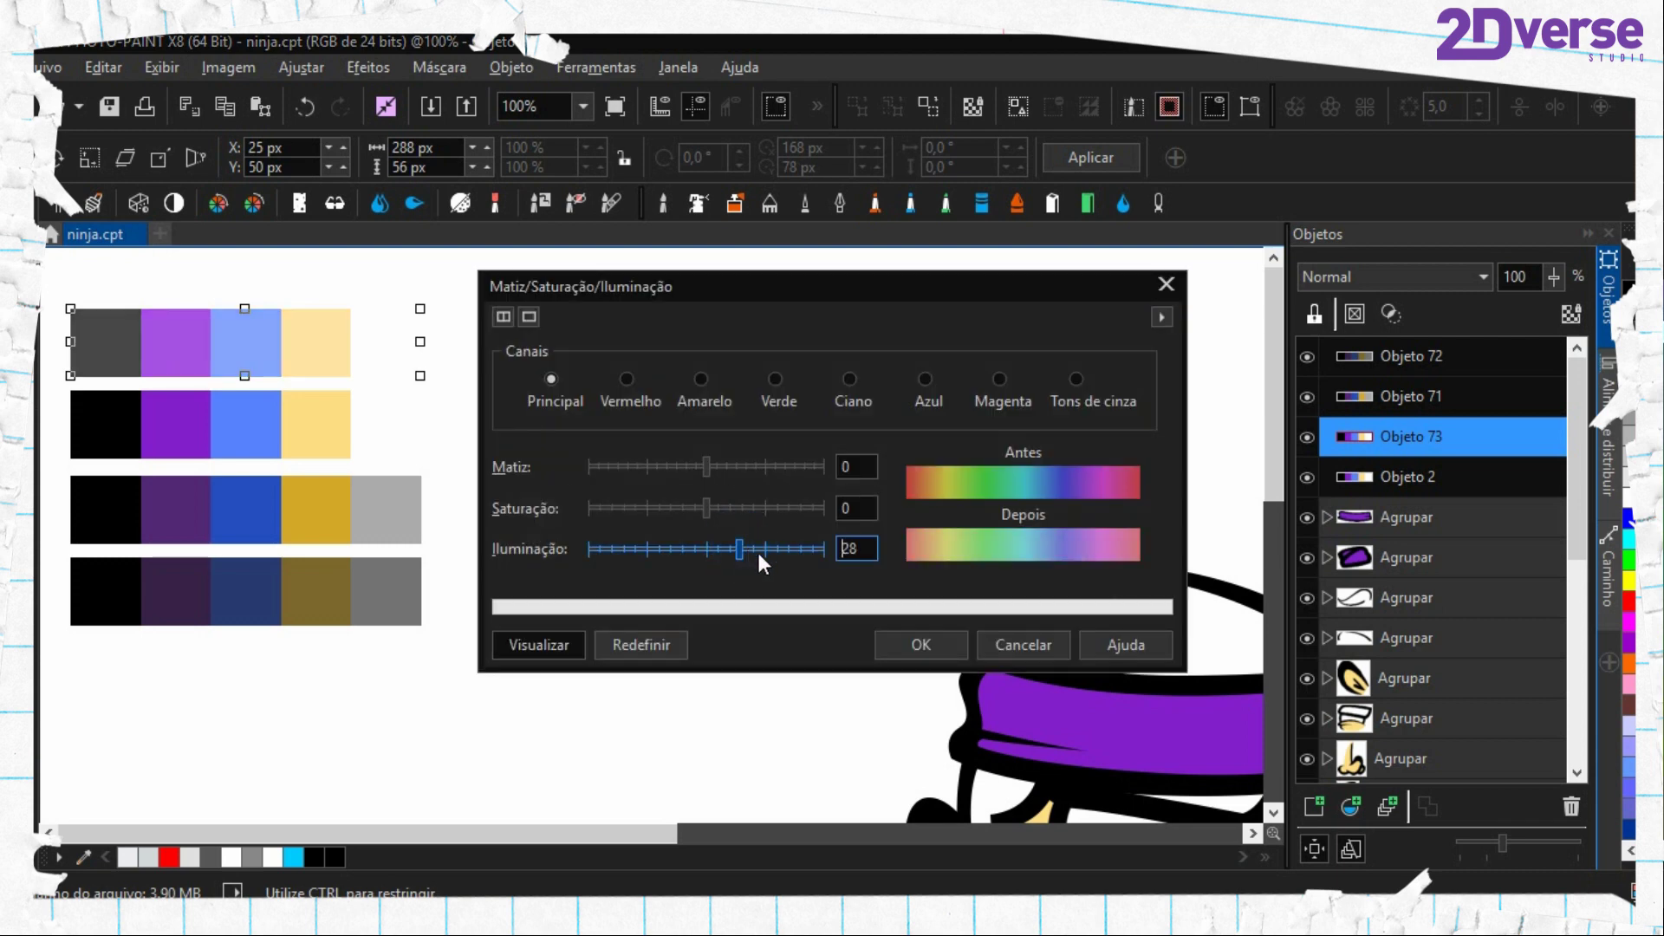
left_click(758, 552)
left_click(920, 644)
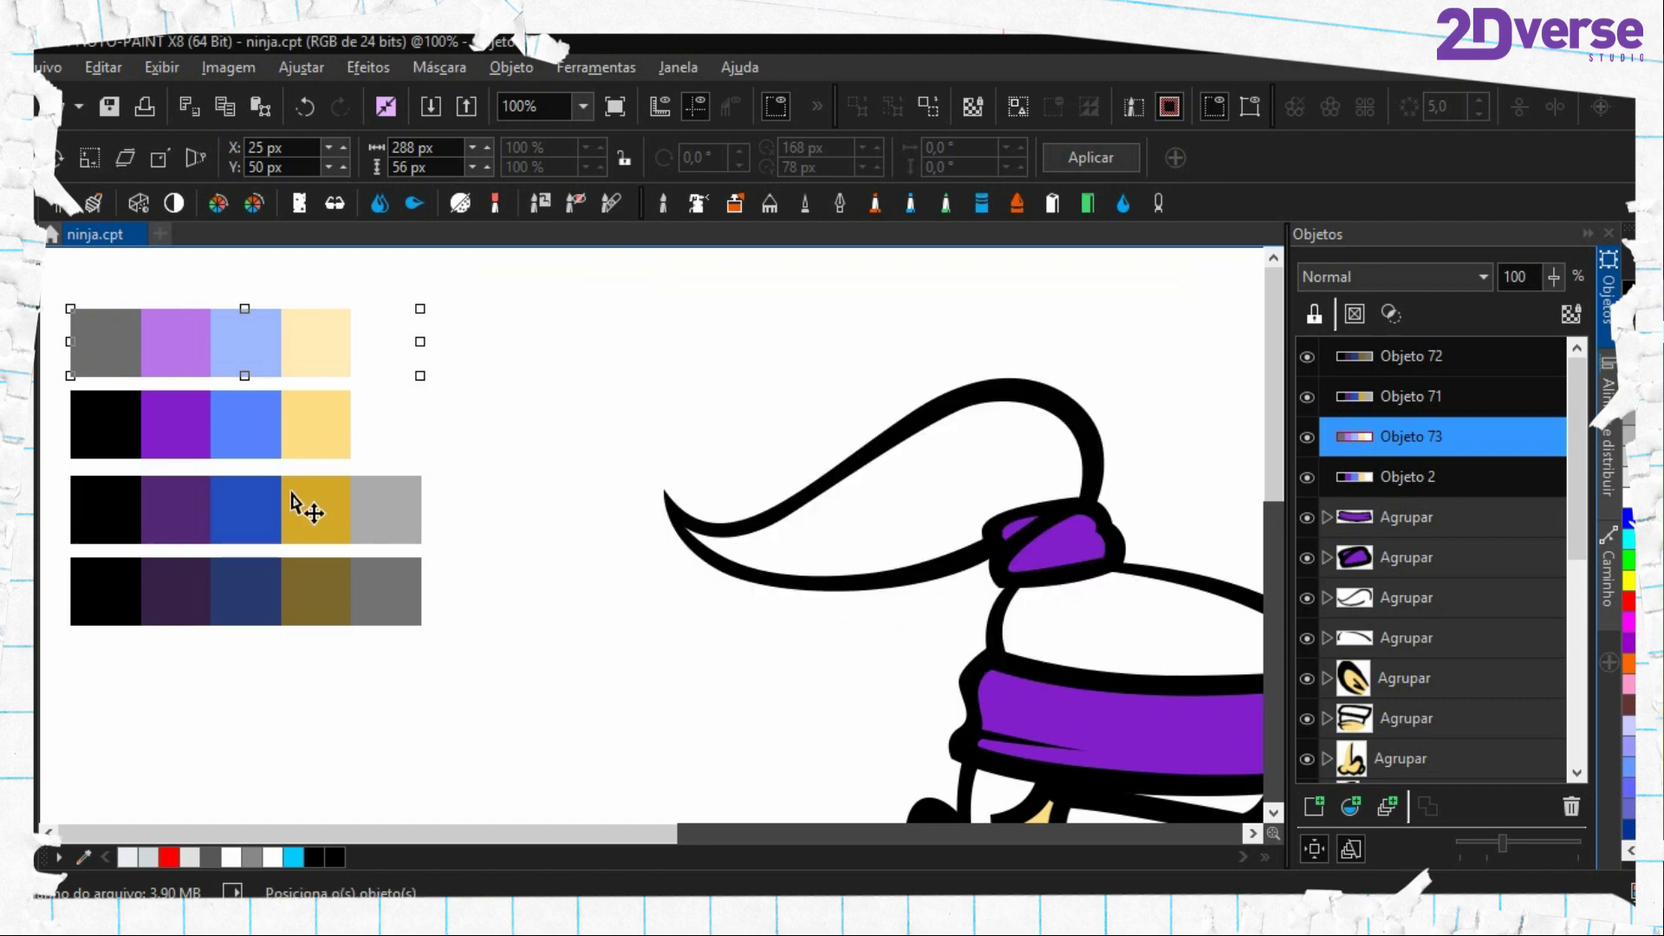
Compare the light, base, shaded and darkest tones of each colour across the four swatch strips
scroll(295, 502, "down", 1)
scroll(242, 494, "down", 1)
scroll(156, 373, "up", 1)
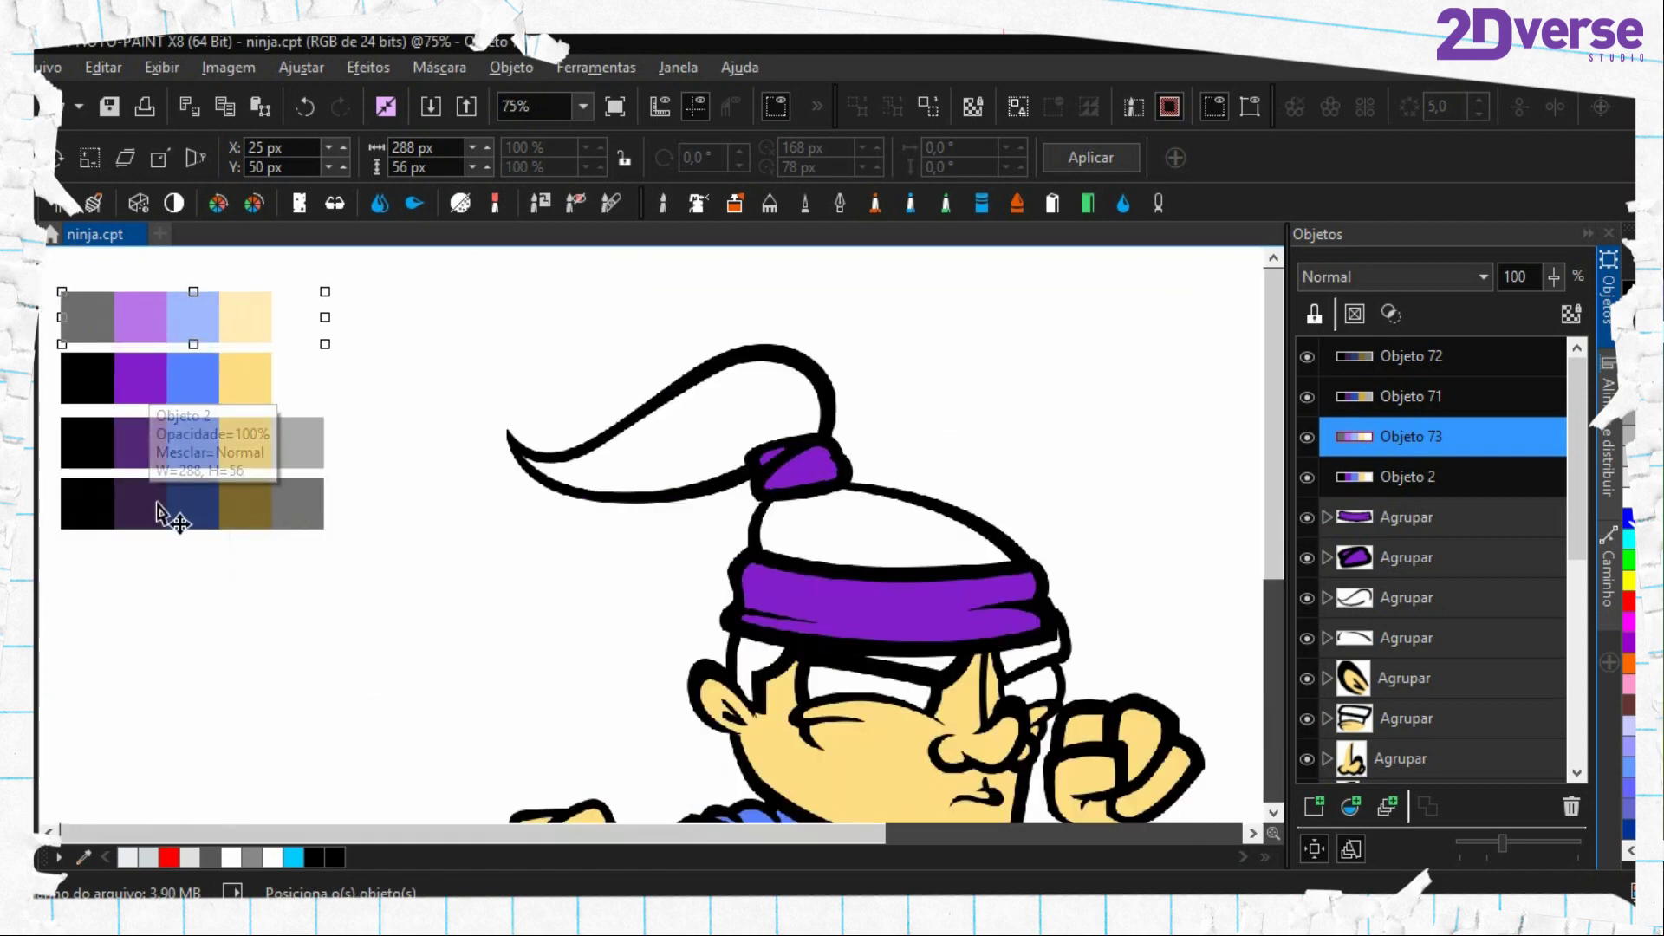
scroll(160, 513, "up", 1)
left_click(312, 606)
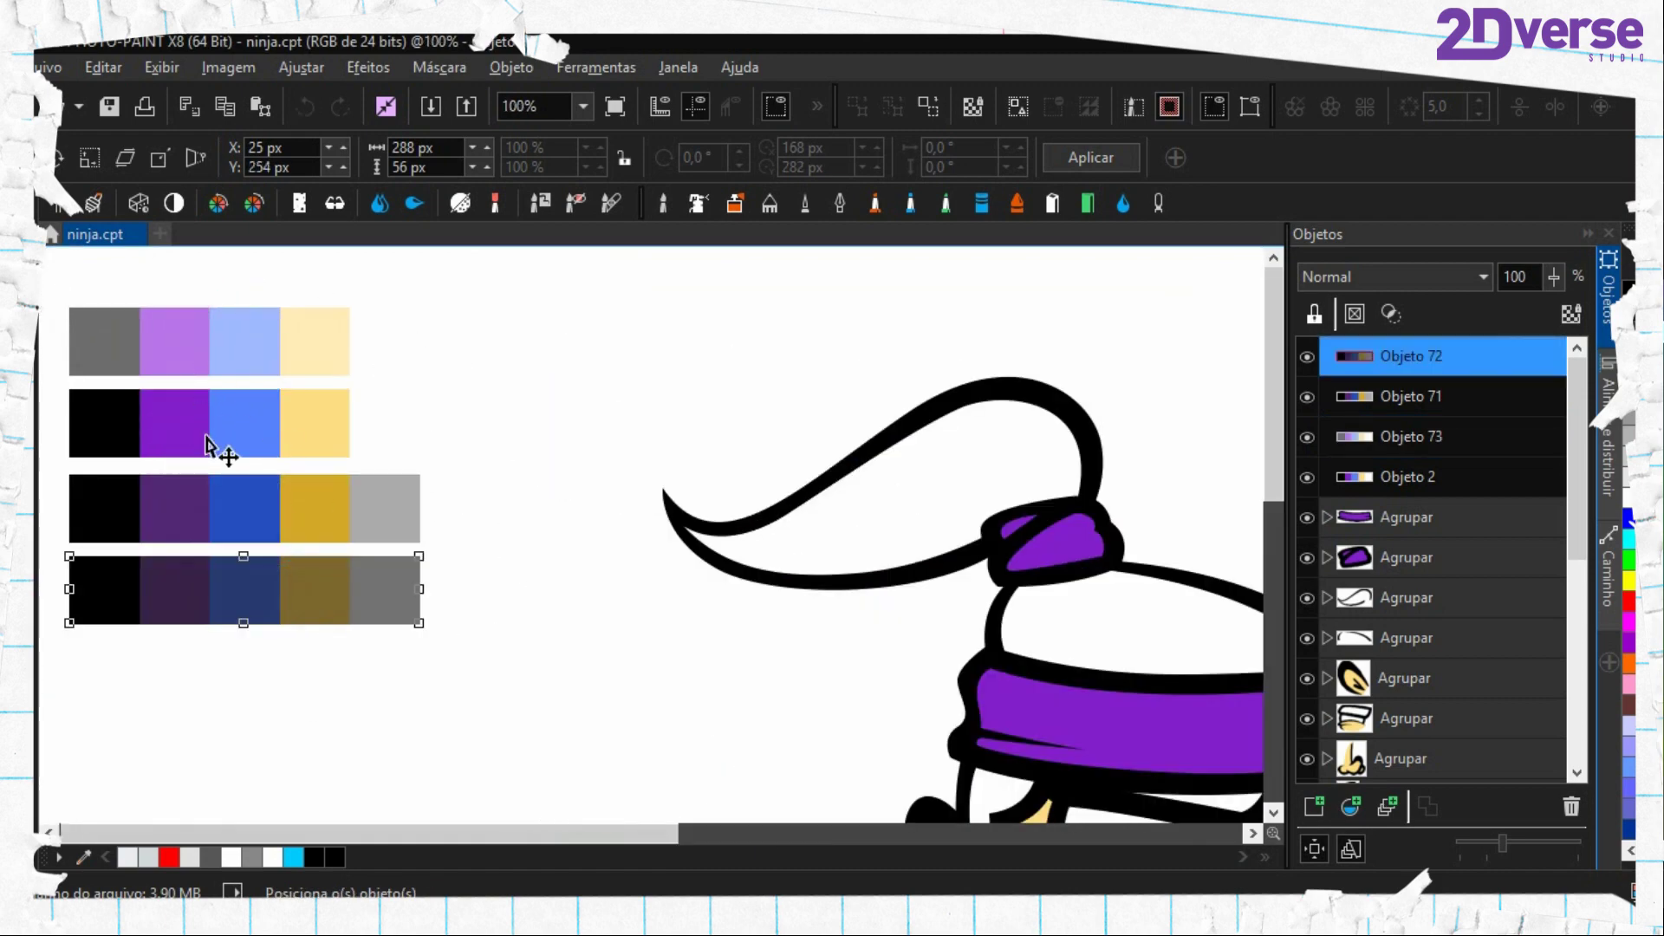
left_click(199, 425)
left_click(197, 356)
left_click(191, 440)
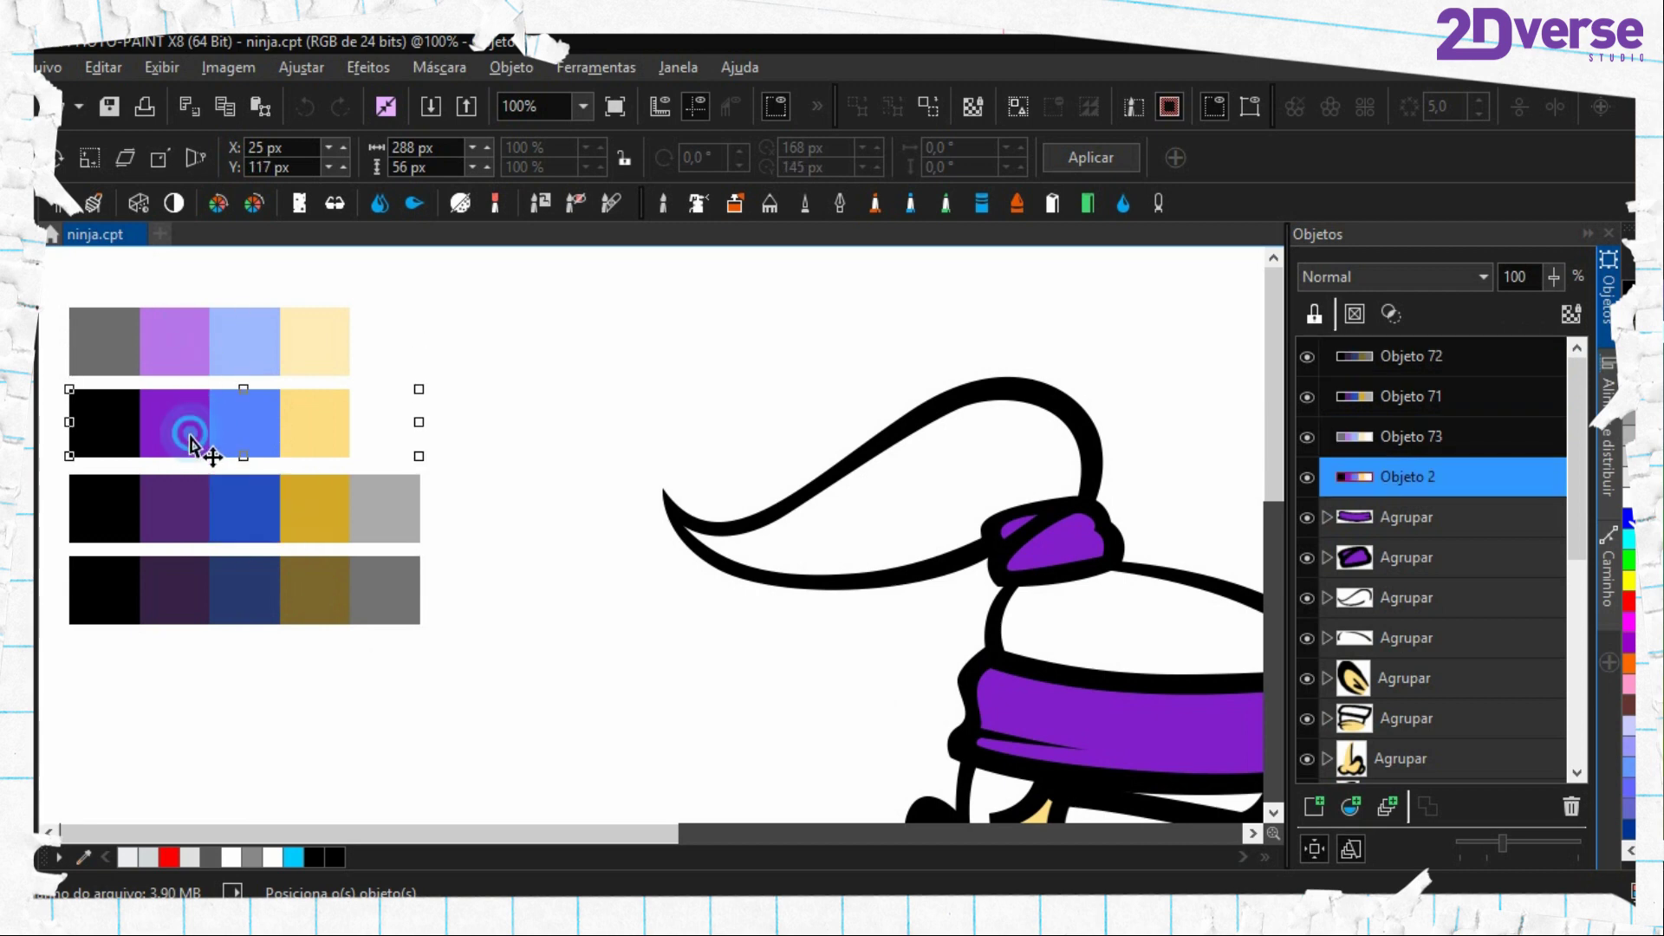
left_click(189, 498)
left_click(193, 589)
left_click(186, 429)
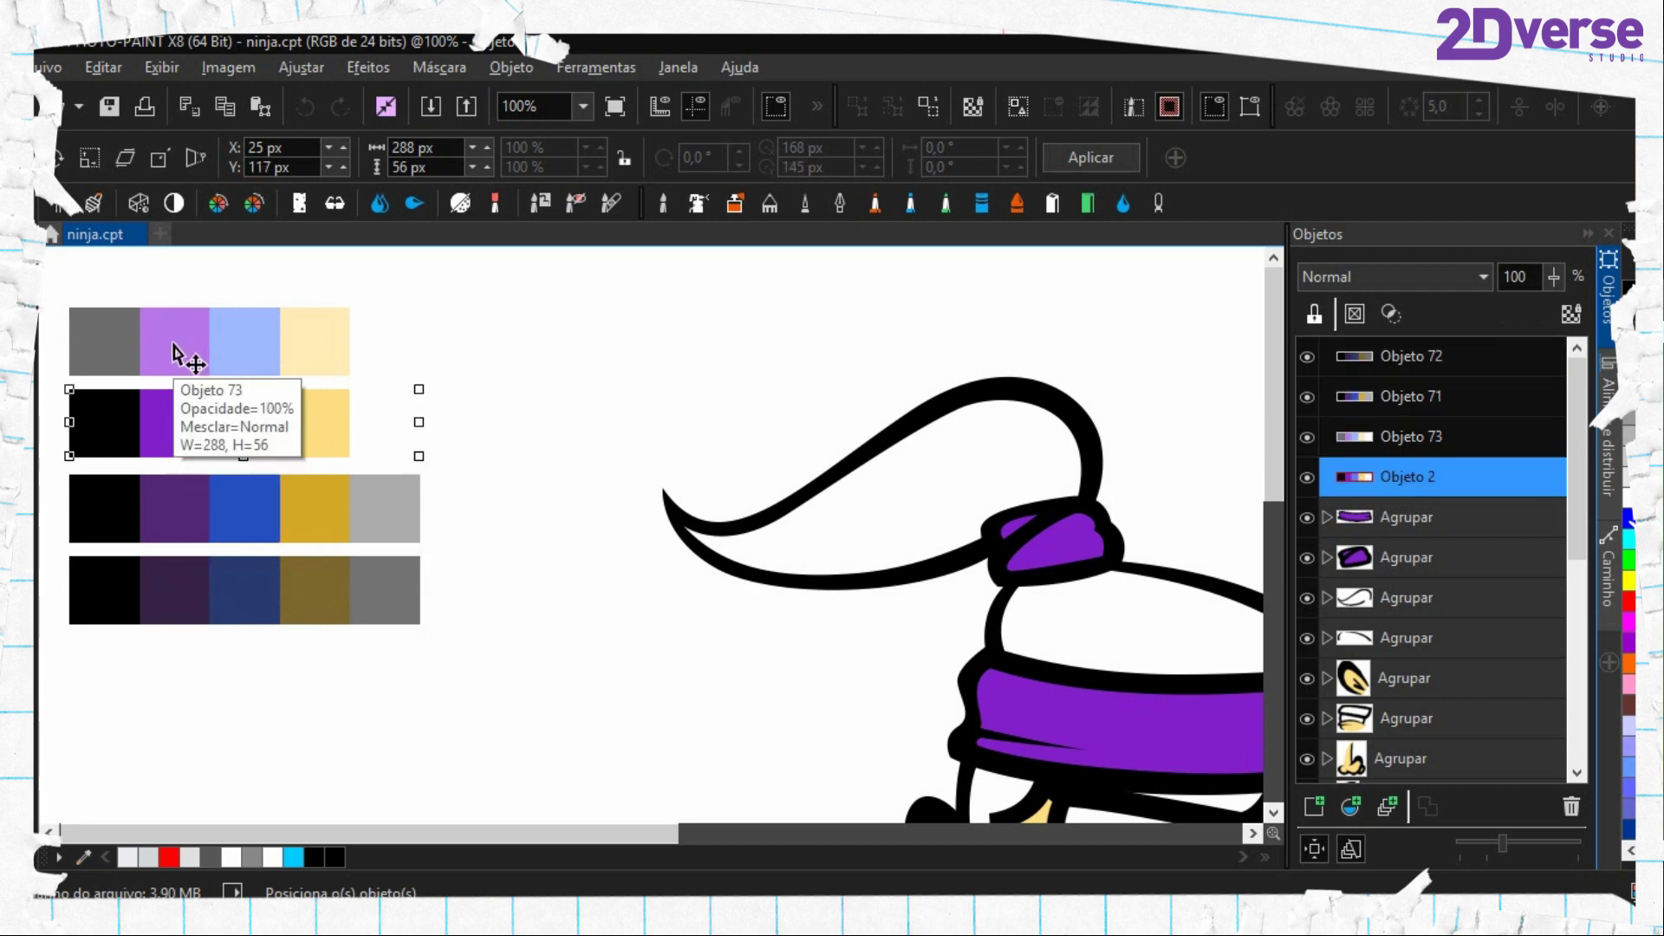
left_click(178, 357)
left_click(179, 496)
left_click(165, 595)
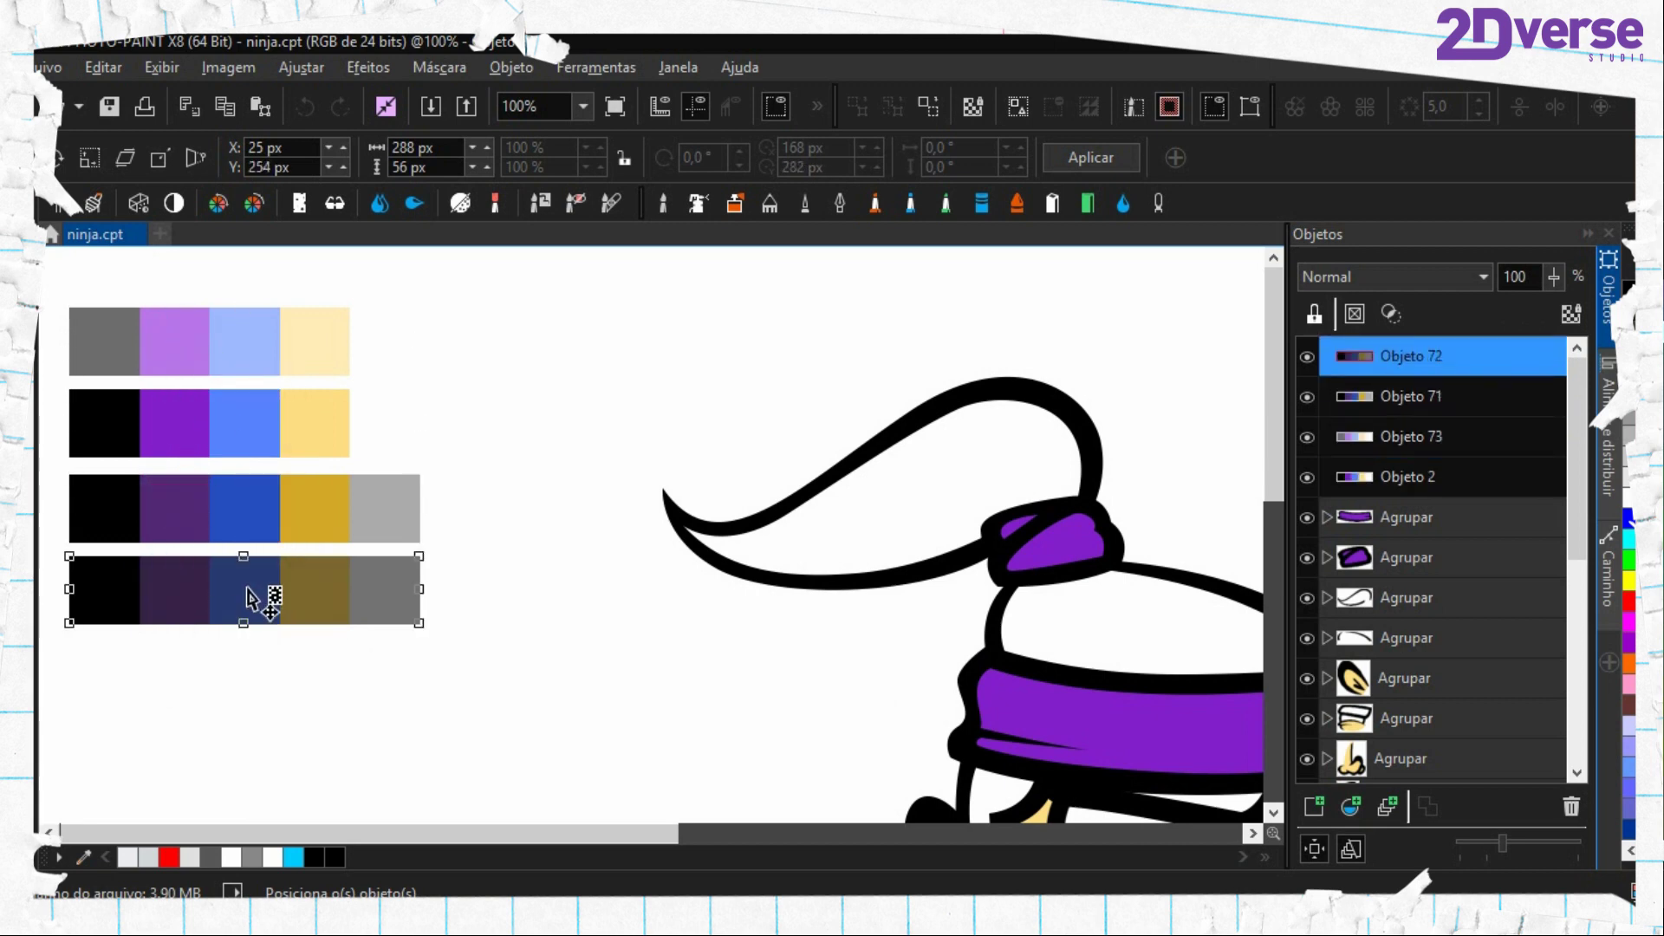
scroll(252, 598, "down", 2)
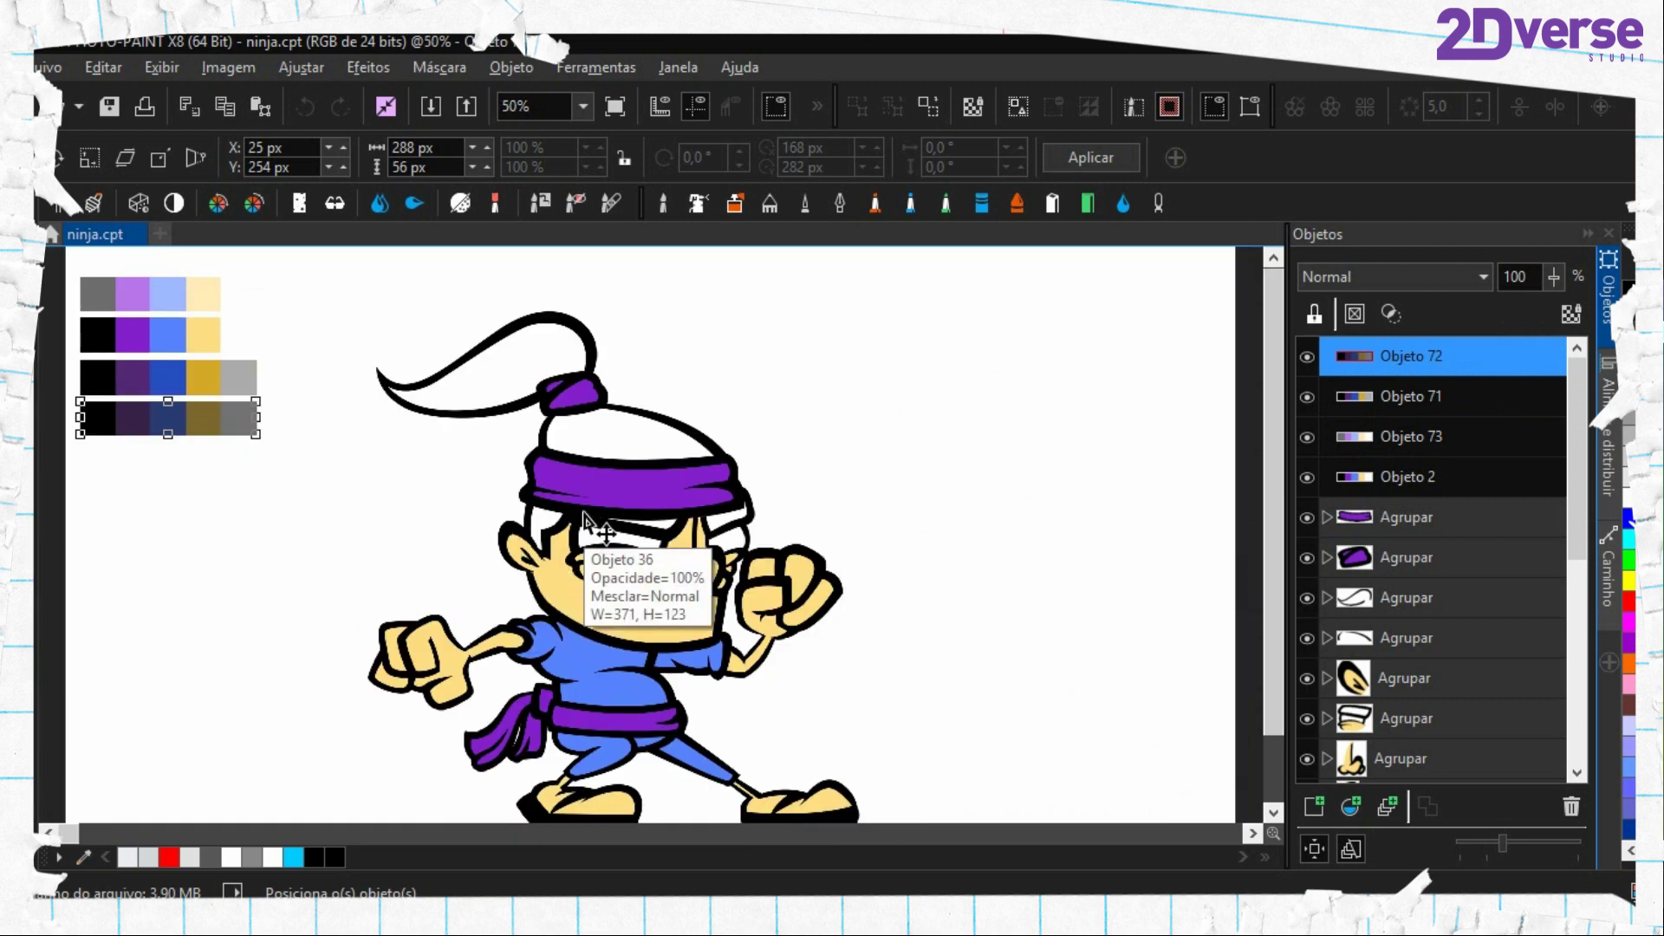
key("F10")
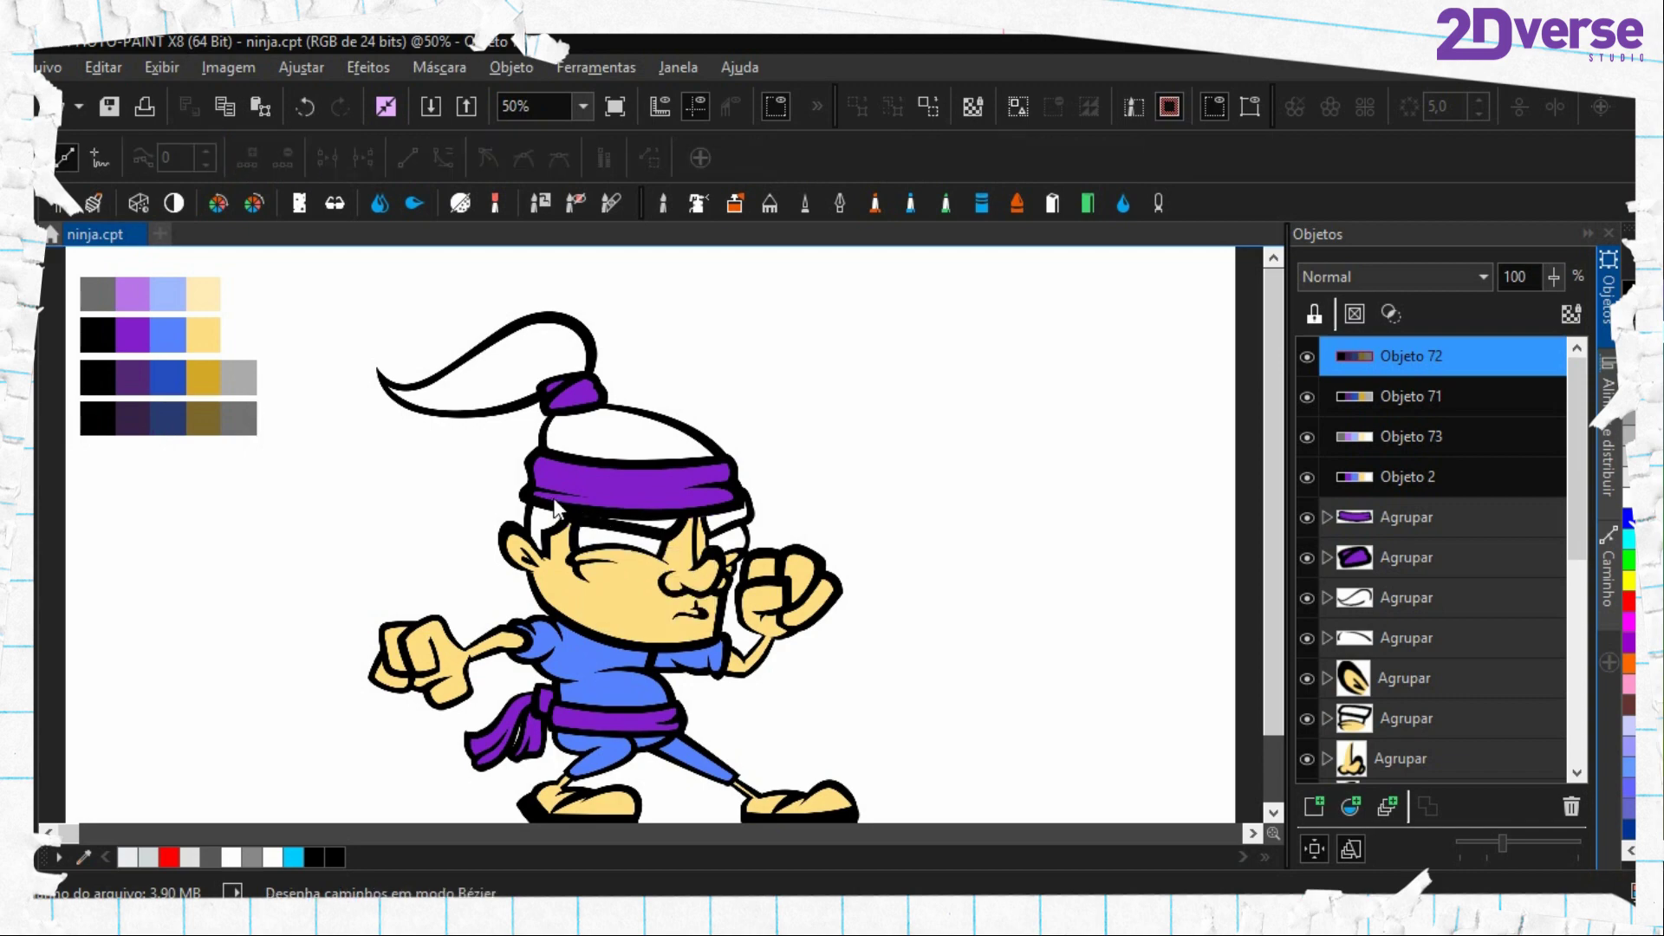
scroll(563, 501, "up", 1)
left_click_drag(600, 405, 607, 494)
scroll(606, 499, "down", 3)
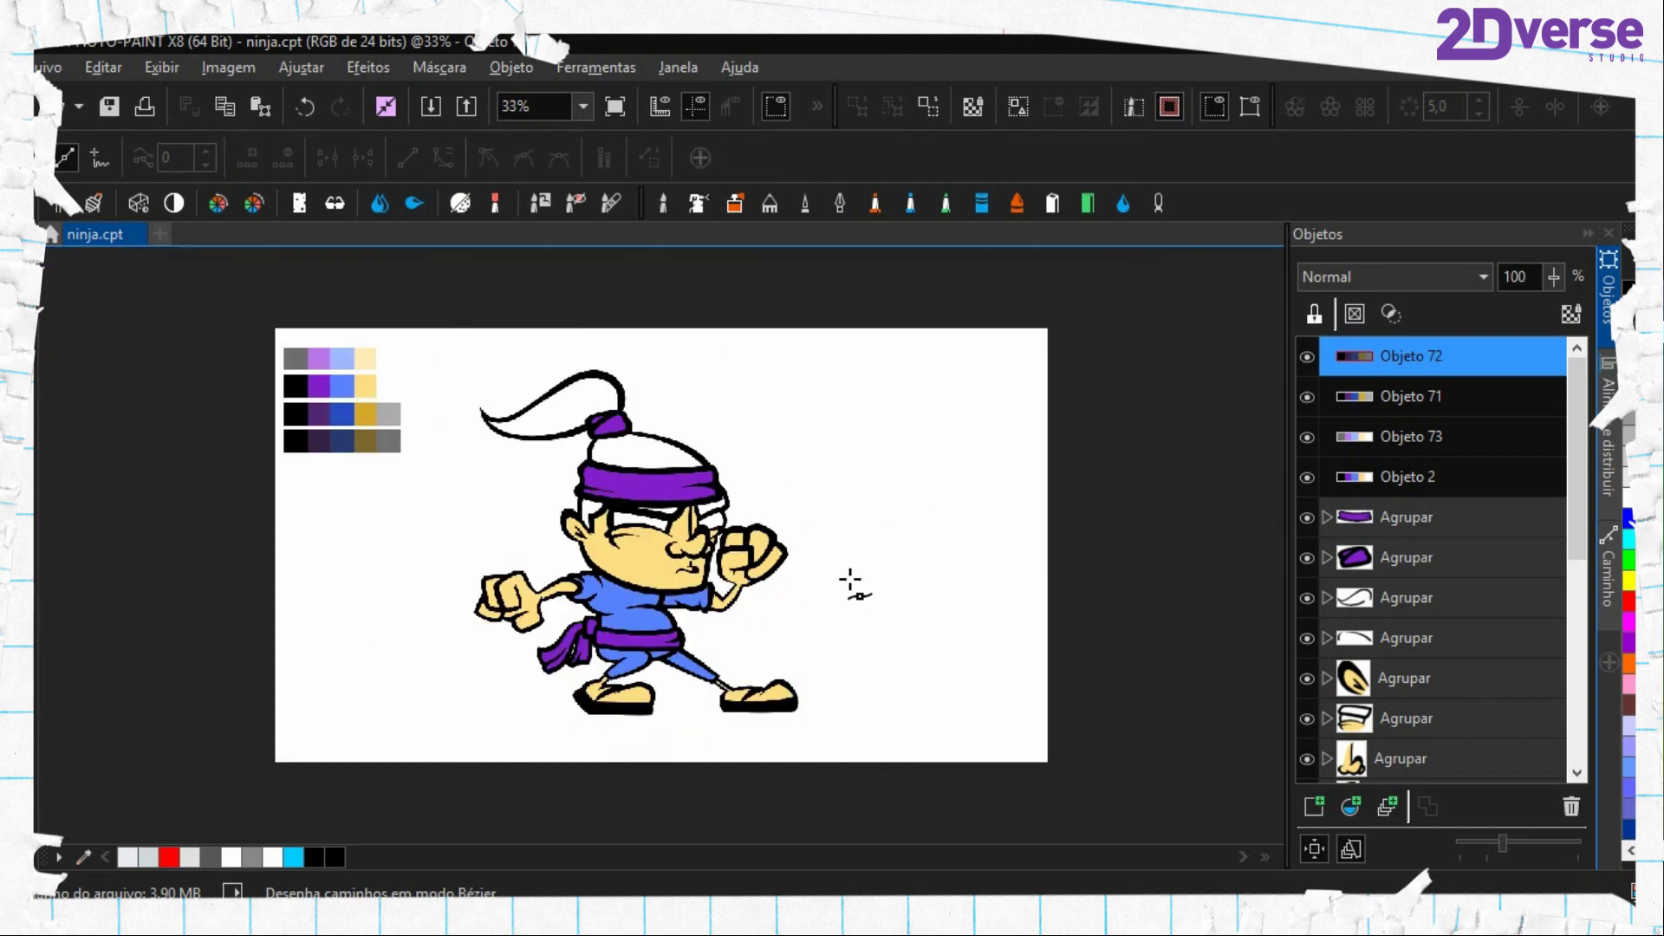
Paint a few red test strokes with the Paint tool on the empty areas either side of the ninja
key("o")
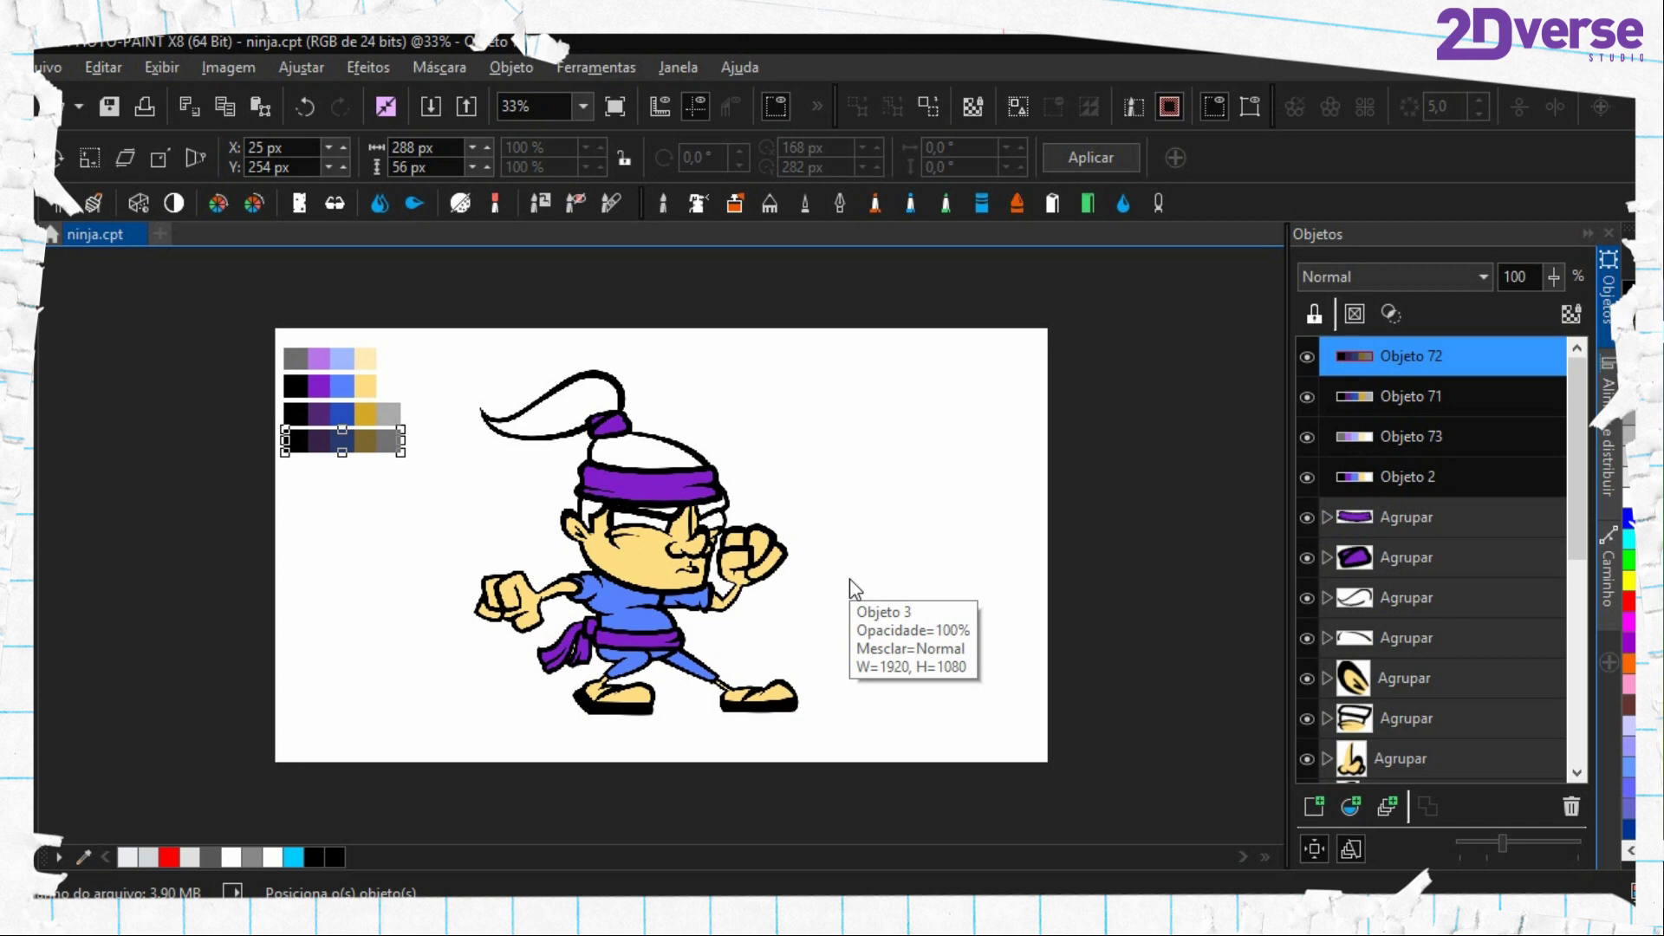
key("p")
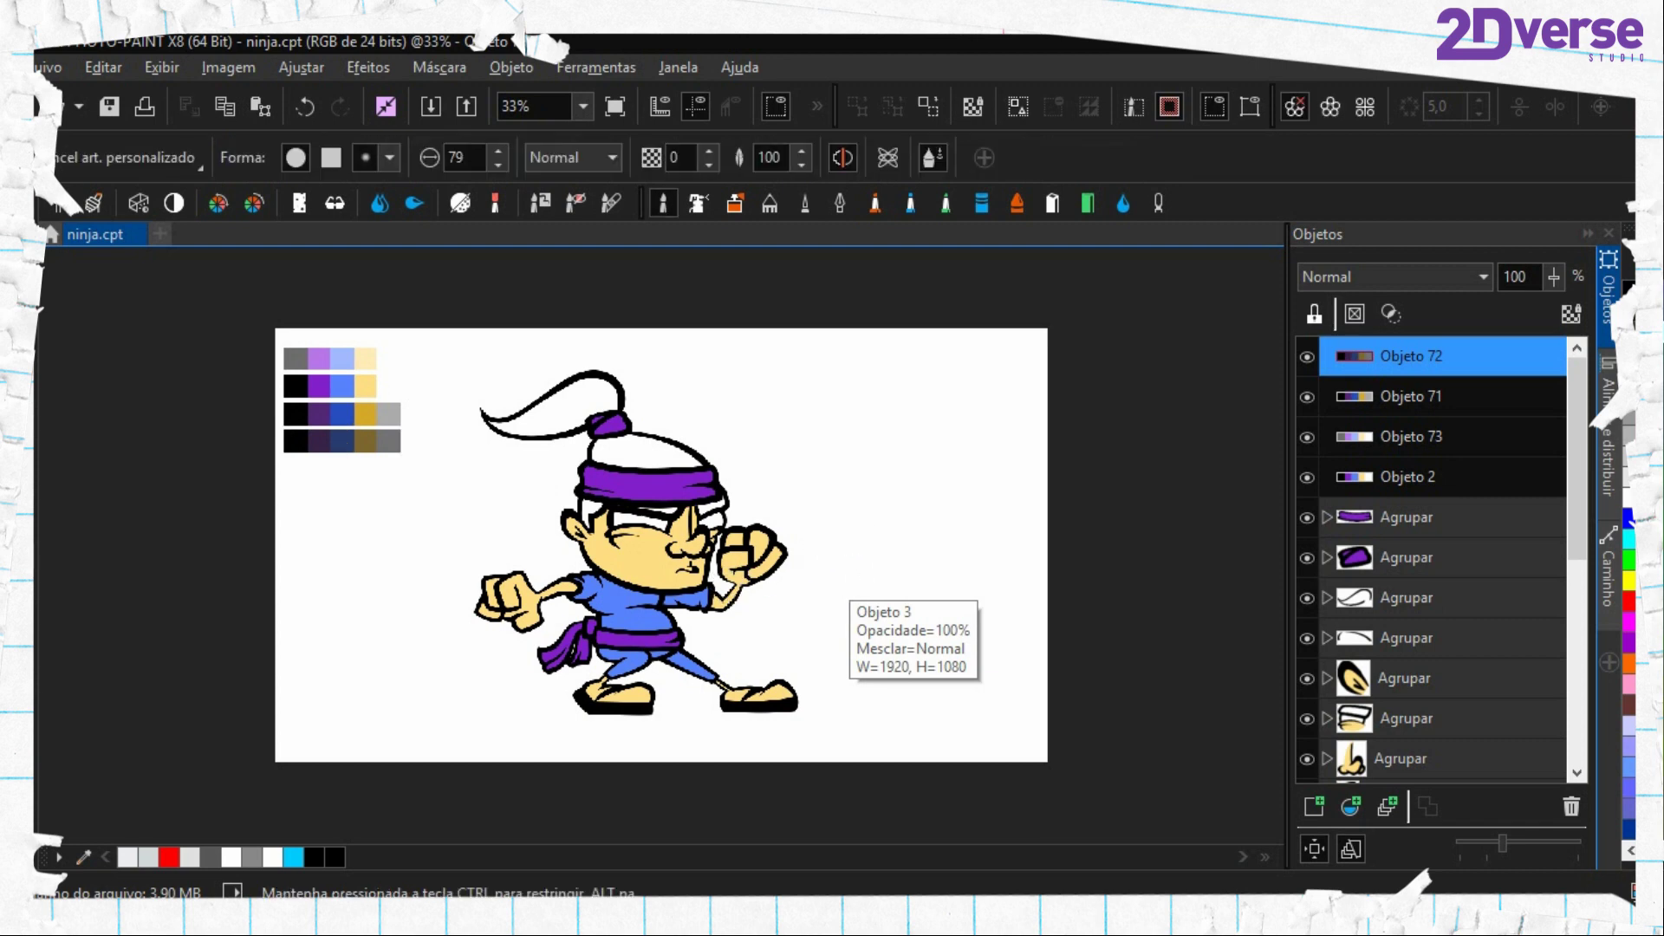
left_click_drag(892, 617, 1014, 613)
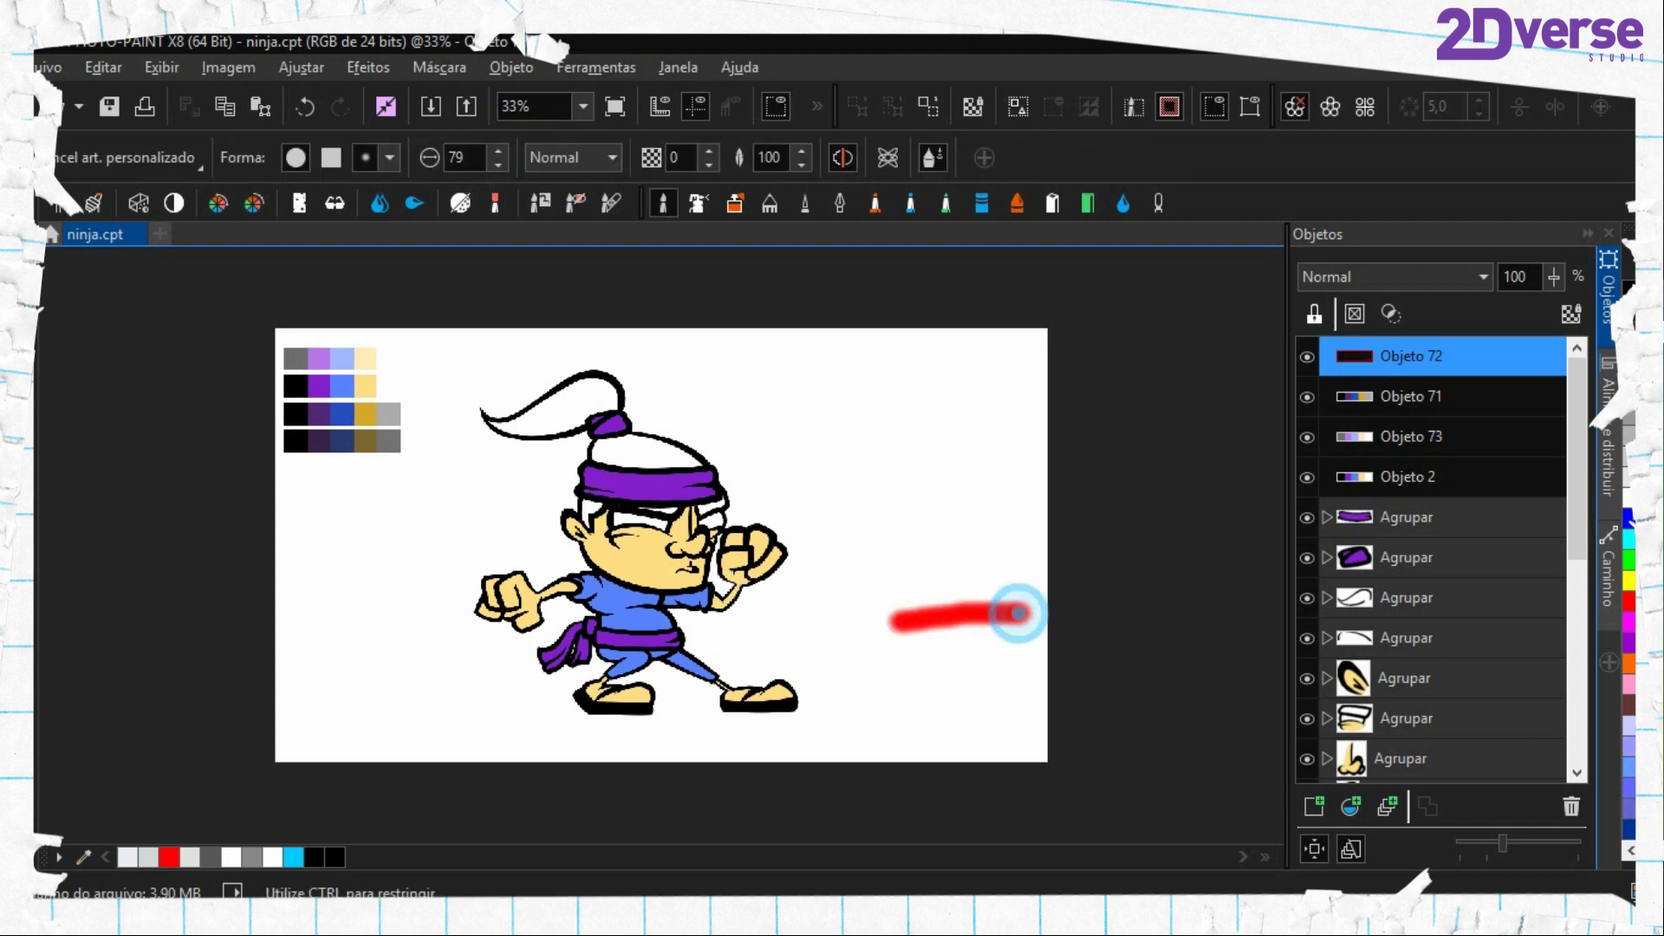
mouse_move(936, 572)
left_mouse_down()
mouse_move(836, 613)
mouse_move(897, 663)
left_mouse_up()
mouse_move(403, 632)
left_mouse_down()
mouse_move(321, 626)
mouse_move(427, 632)
left_mouse_up()
mouse_move(389, 580)
left_mouse_down()
mouse_move(494, 638)
mouse_move(427, 657)
left_mouse_up()
Undo all the red test strokes
key("ctrl+z")
key("ctrl+z")
key("ctrl+z")
key("ctrl+z")
key("ctrl+z")
key("ctrl+z")
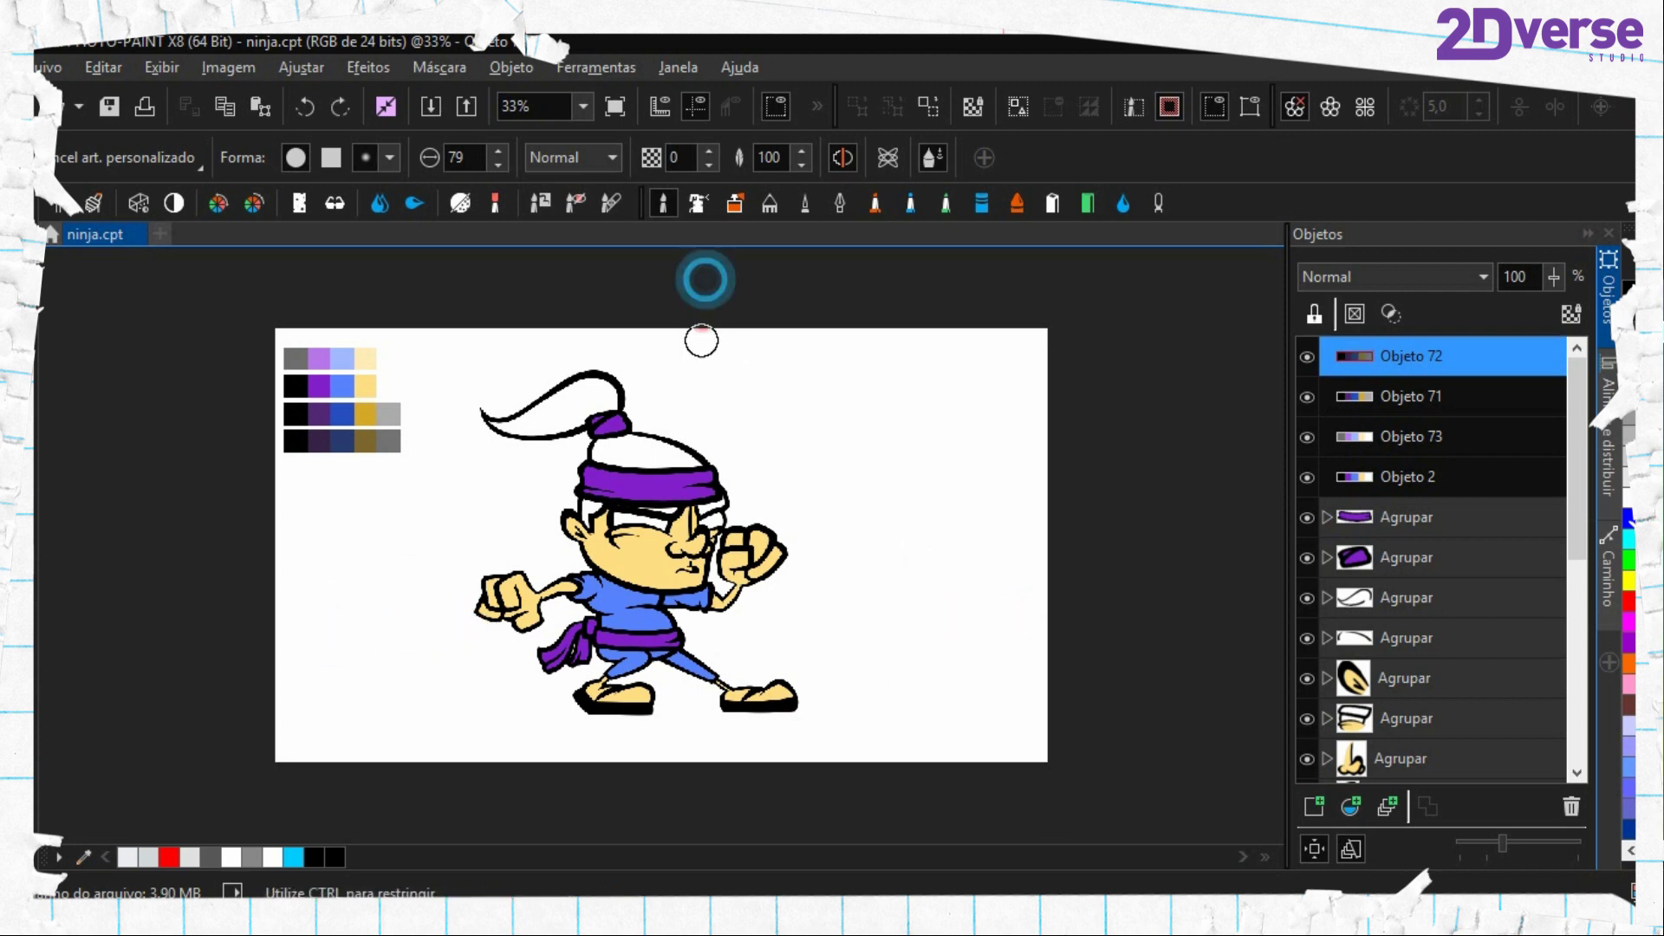
Sketch a red arrow above the ninja's head pointing down as an overhead light source, and undo it
mouse_move(702, 334)
left_mouse_down()
mouse_move(701, 372)
mouse_move(670, 349)
mouse_move(703, 413)
mouse_move(741, 346)
left_mouse_up()
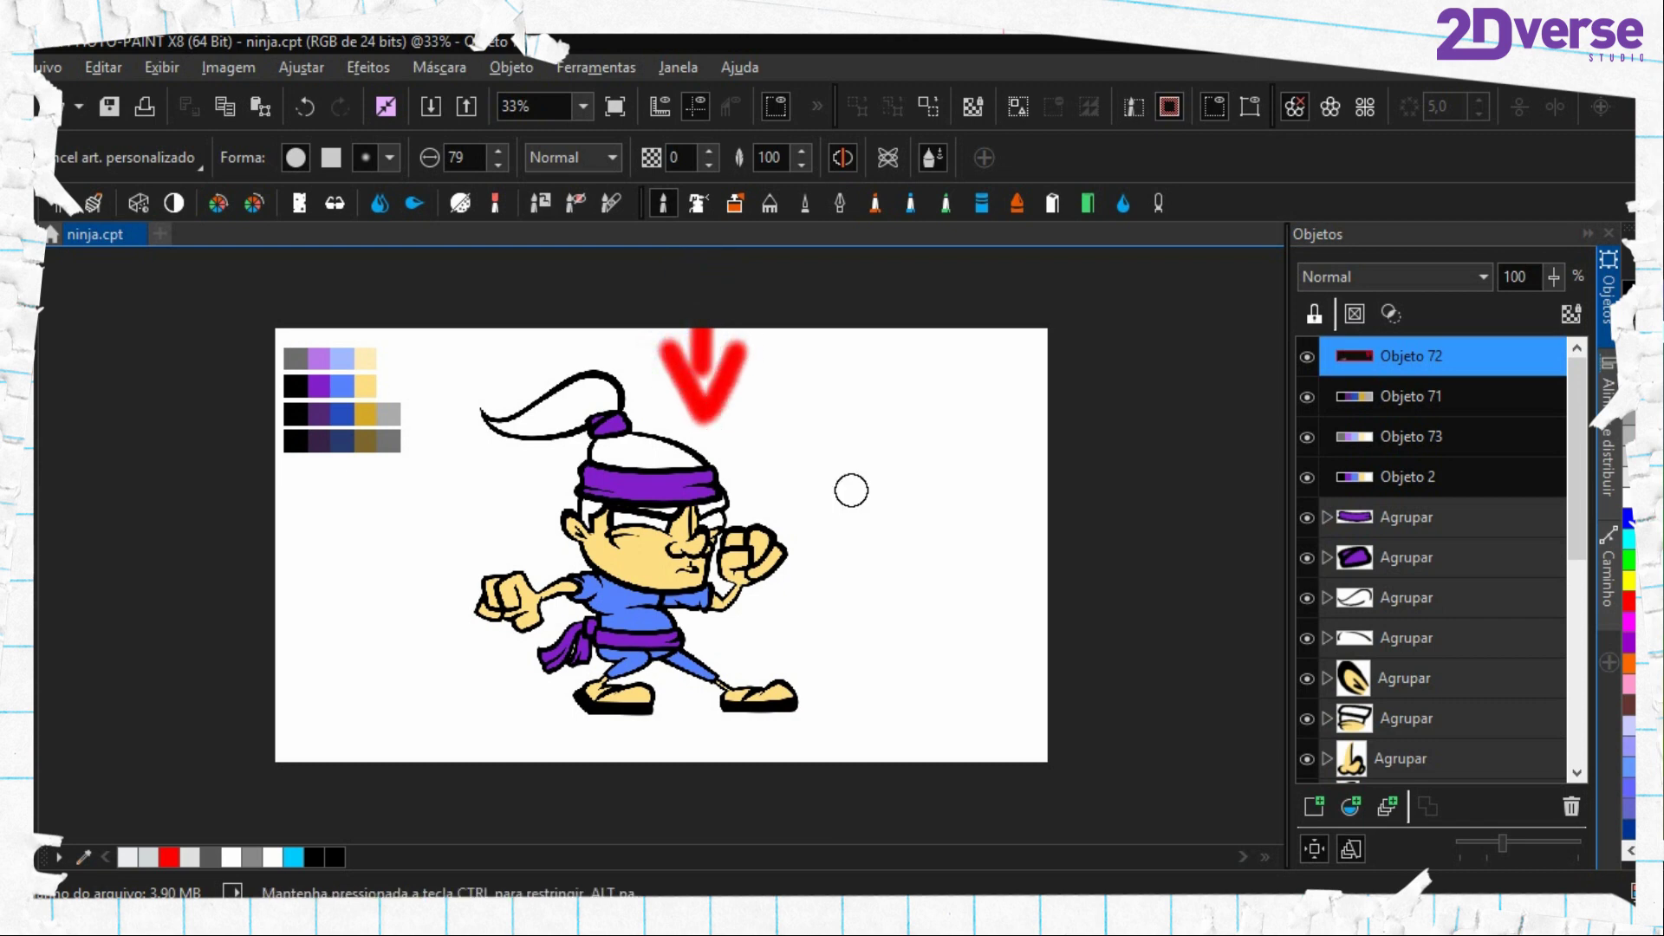
scroll(685, 507, "up", 1)
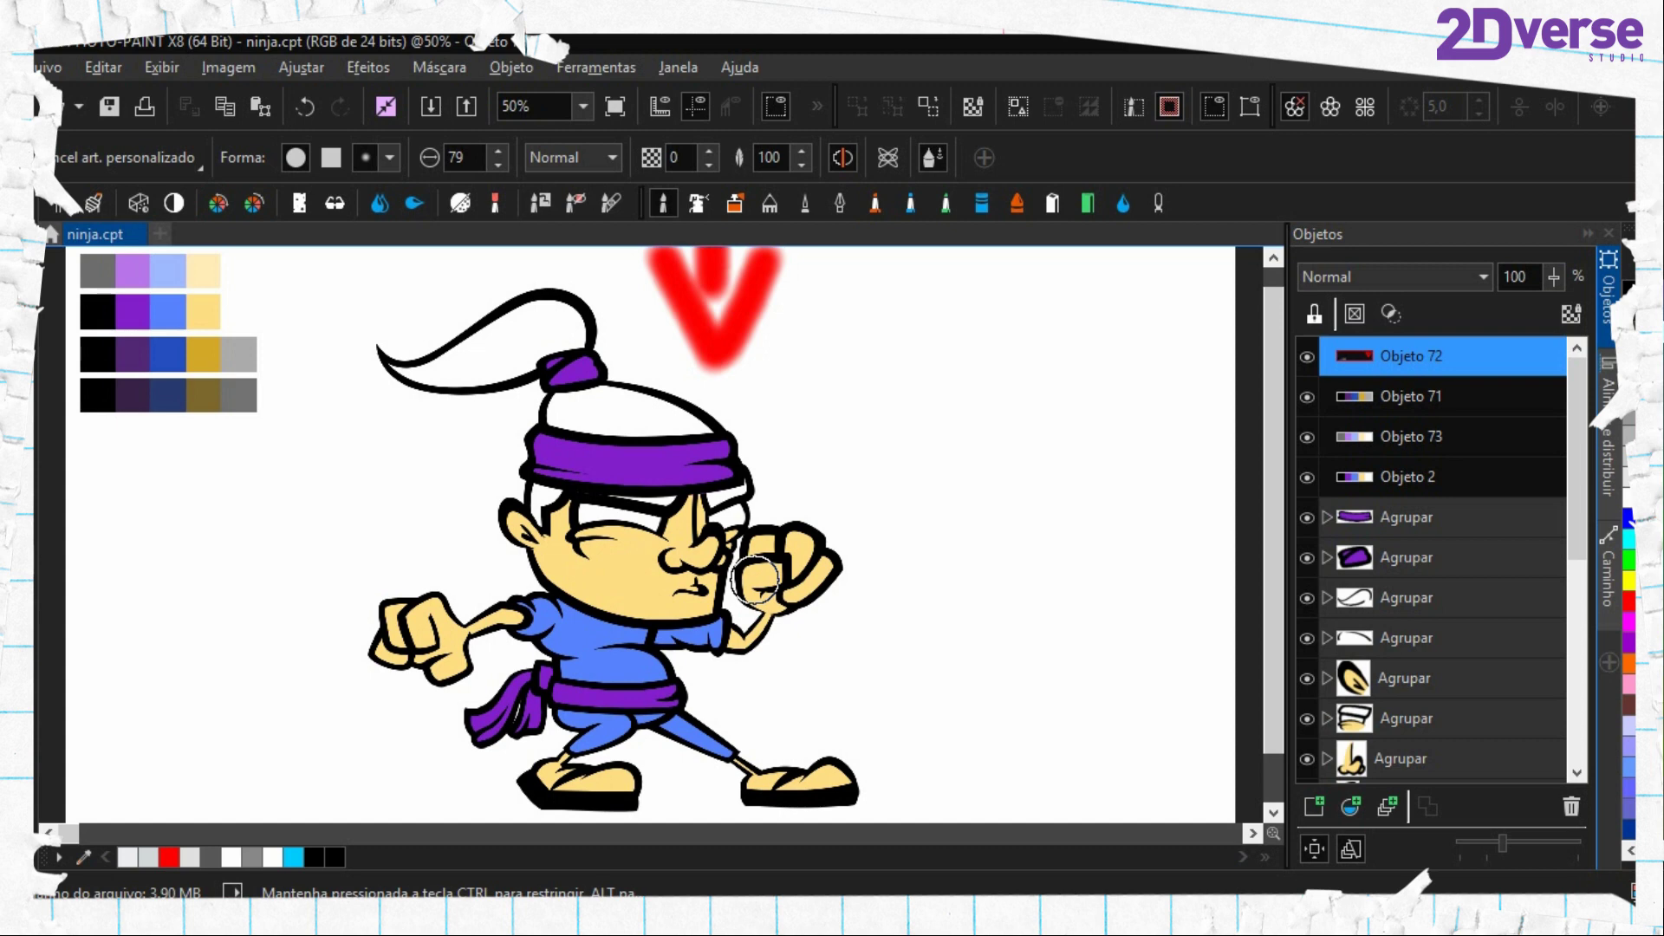
key("ctrl+z")
key("ctrl+z")
key("ctrl+z")
scroll(811, 570, "down", 1)
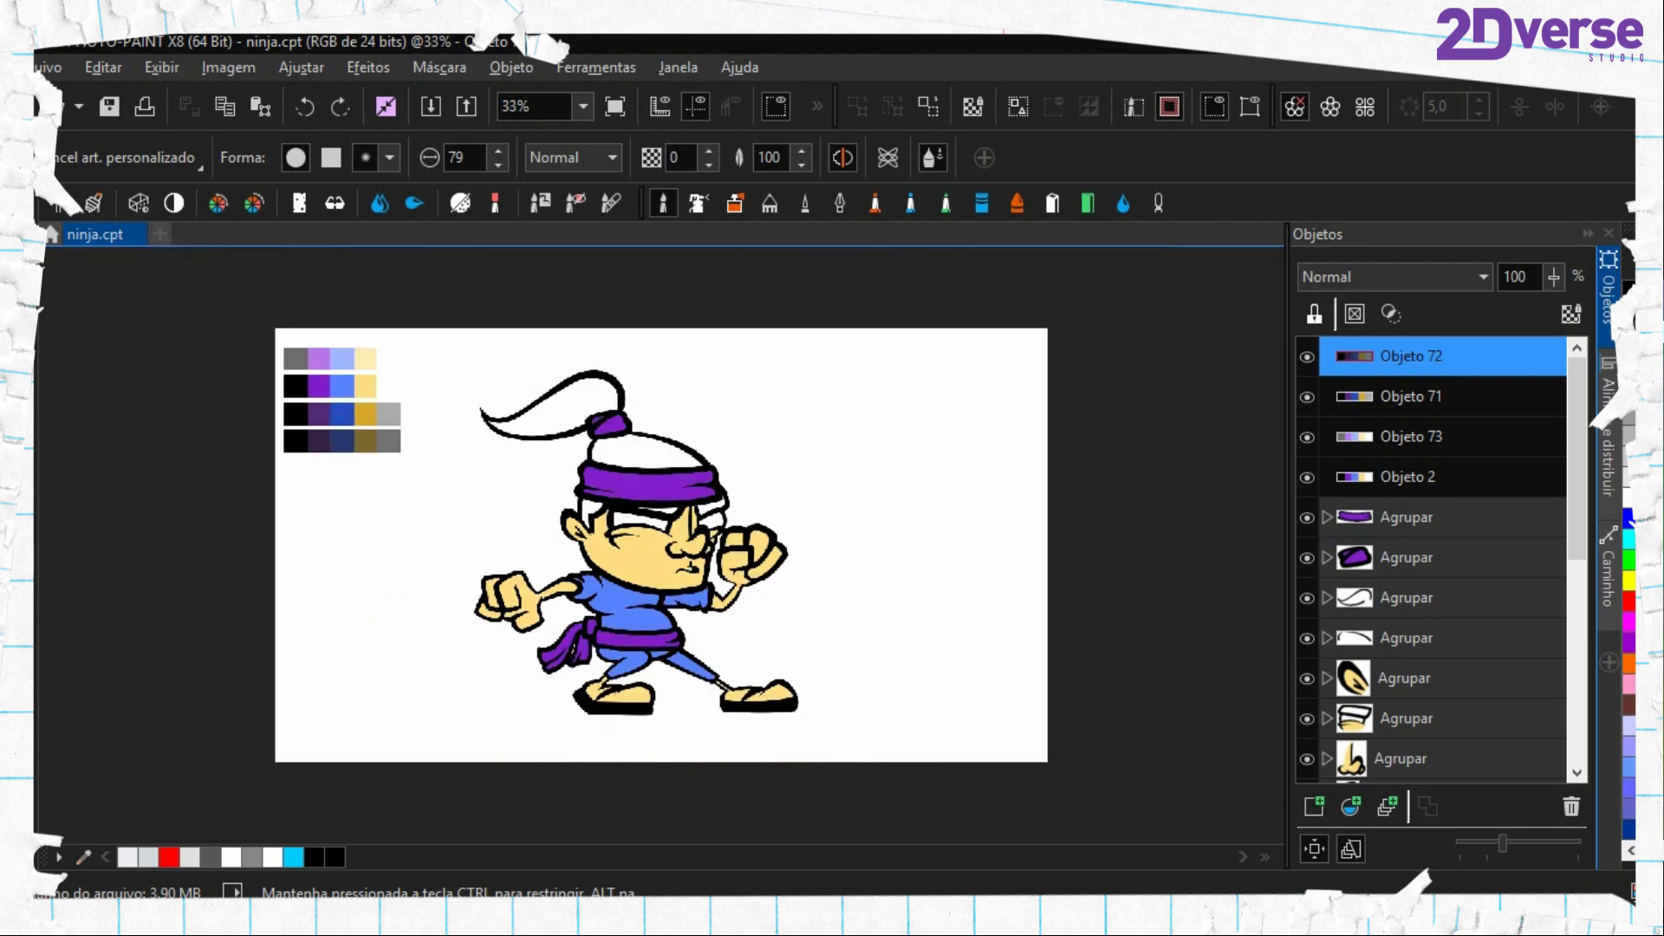
Paint red strokes along the ninja's front edges, plus a light source at the canvas's upper-right corner with an arrow toward the figure
mouse_move(690, 456)
left_mouse_down()
mouse_move(706, 546)
mouse_move(754, 535)
mouse_move(754, 584)
left_mouse_up()
left_click_drag(712, 596, 687, 608)
mouse_move(686, 631)
left_mouse_down()
mouse_move(720, 677)
mouse_move(784, 697)
left_mouse_up()
mouse_move(1036, 356)
left_mouse_down()
mouse_move(1044, 434)
mouse_move(1007, 394)
left_mouse_up()
left_click_drag(954, 442, 816, 499)
mouse_move(843, 429)
left_mouse_down()
mouse_move(883, 513)
mouse_move(909, 518)
left_mouse_up()
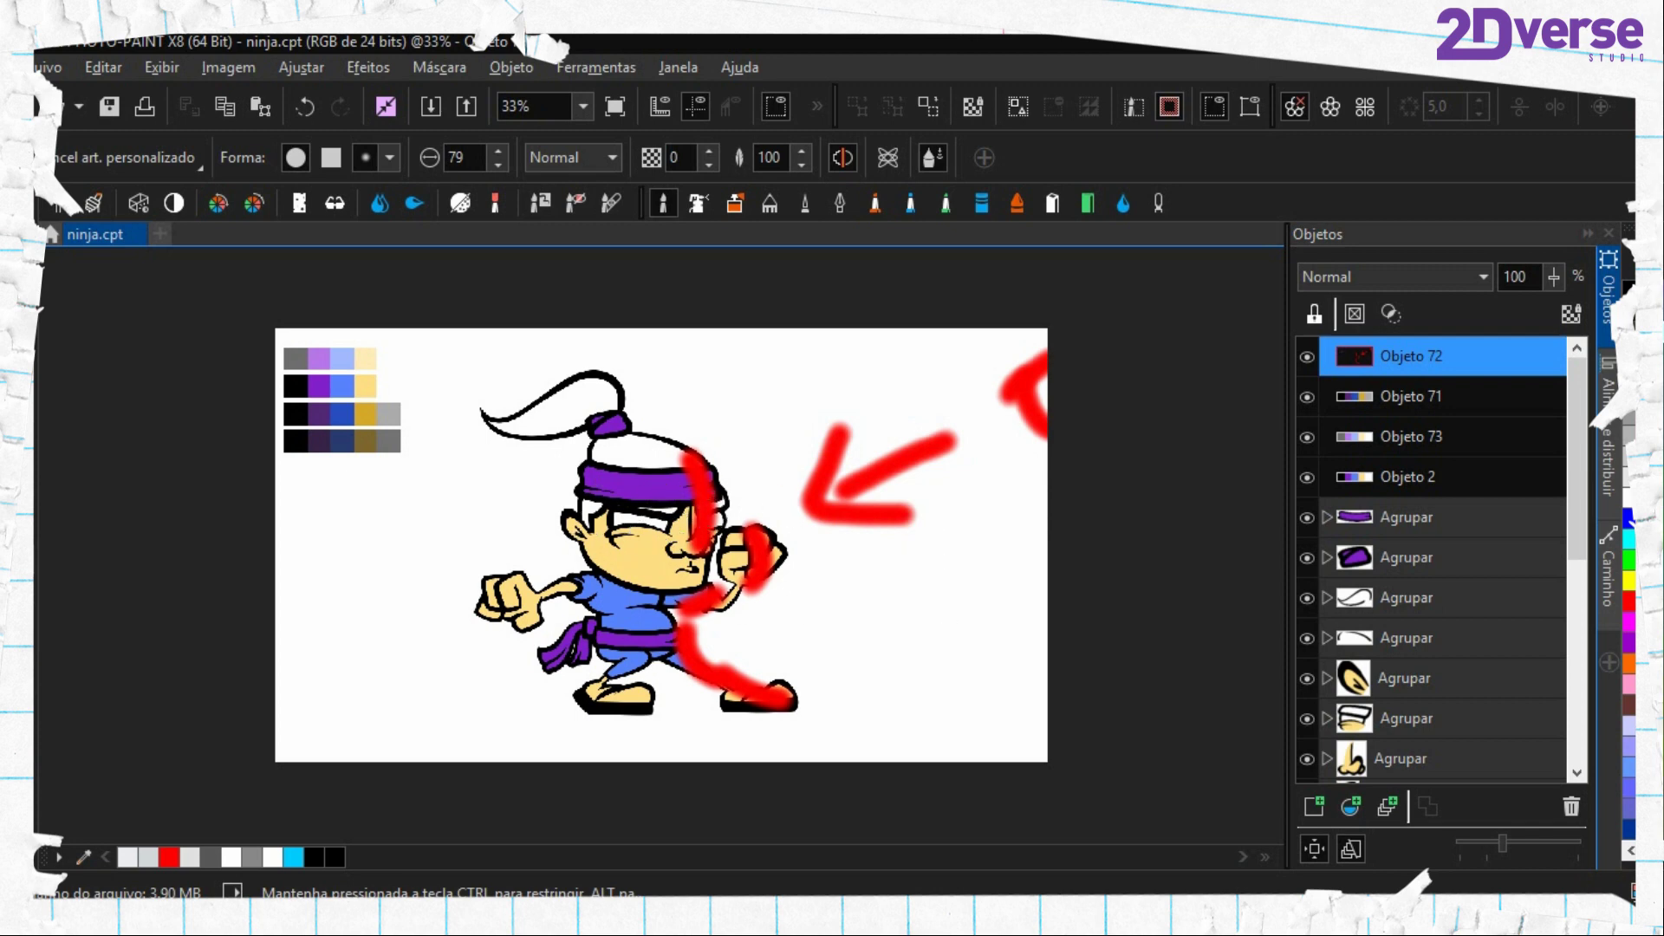
Paint a curved red arrow over the ninja's head, strokes down both sides of the figure, and a fuller light-source circle
mouse_move(754, 529)
left_mouse_down()
mouse_move(650, 422)
mouse_move(542, 492)
mouse_move(502, 450)
left_mouse_up()
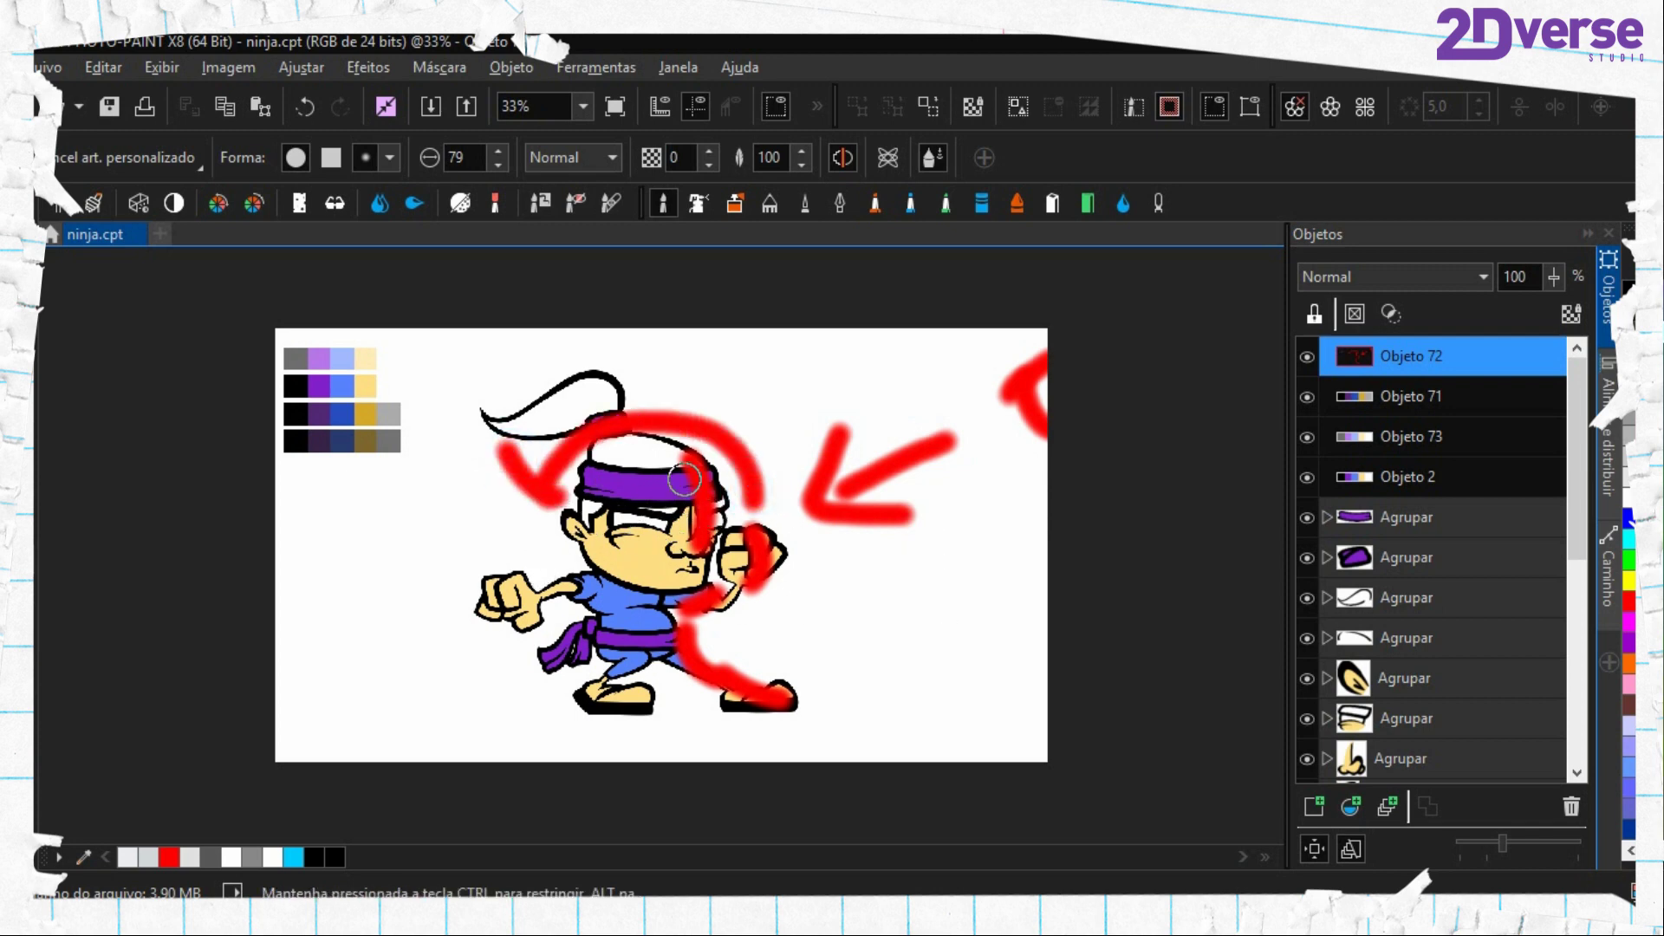
left_click_drag(672, 468, 699, 544)
mouse_move(588, 478)
left_mouse_down()
mouse_move(594, 564)
mouse_move(569, 557)
mouse_move(579, 612)
left_mouse_up()
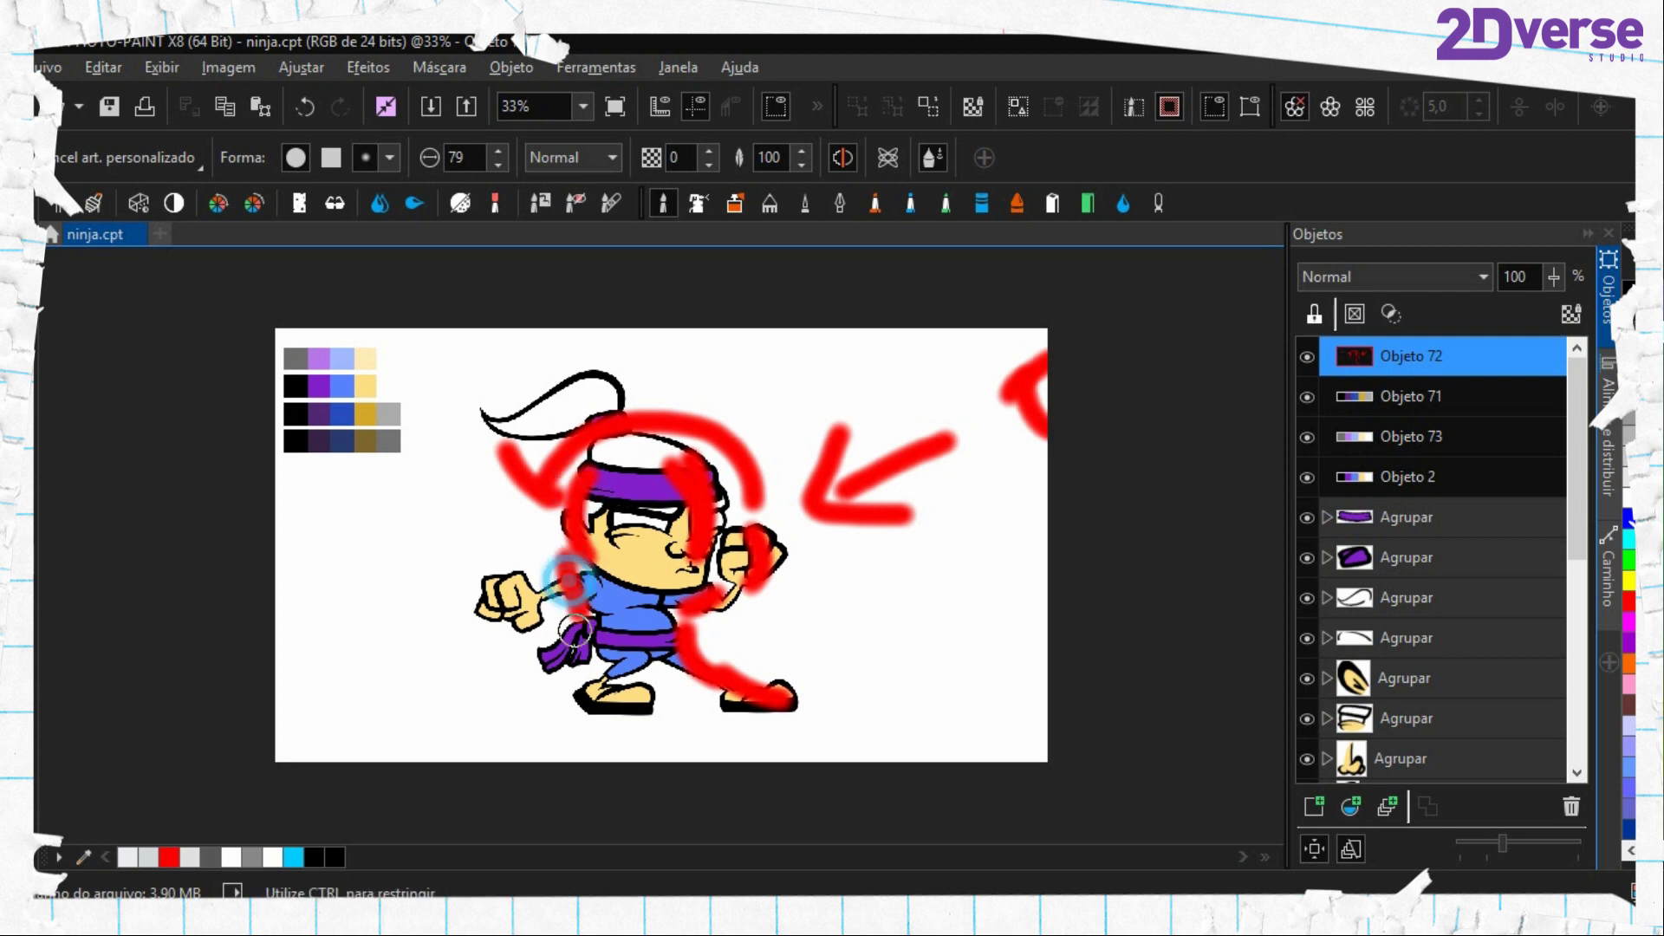
left_click(572, 645)
left_click_drag(995, 377, 1009, 416)
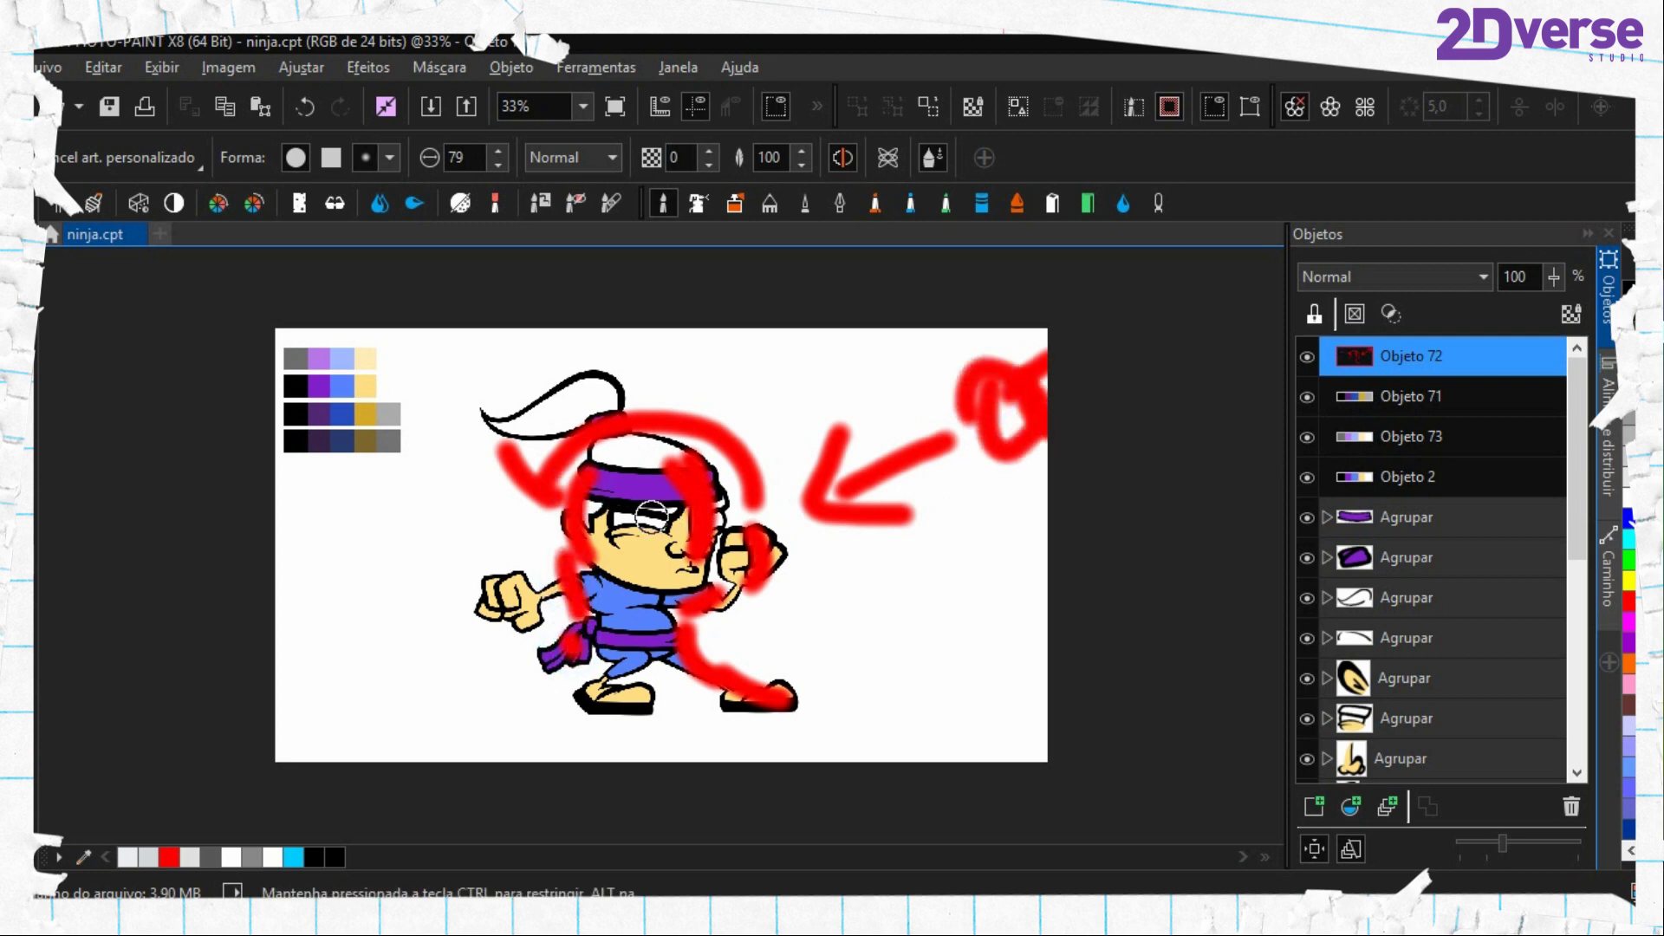
left_click_drag(575, 605, 572, 496)
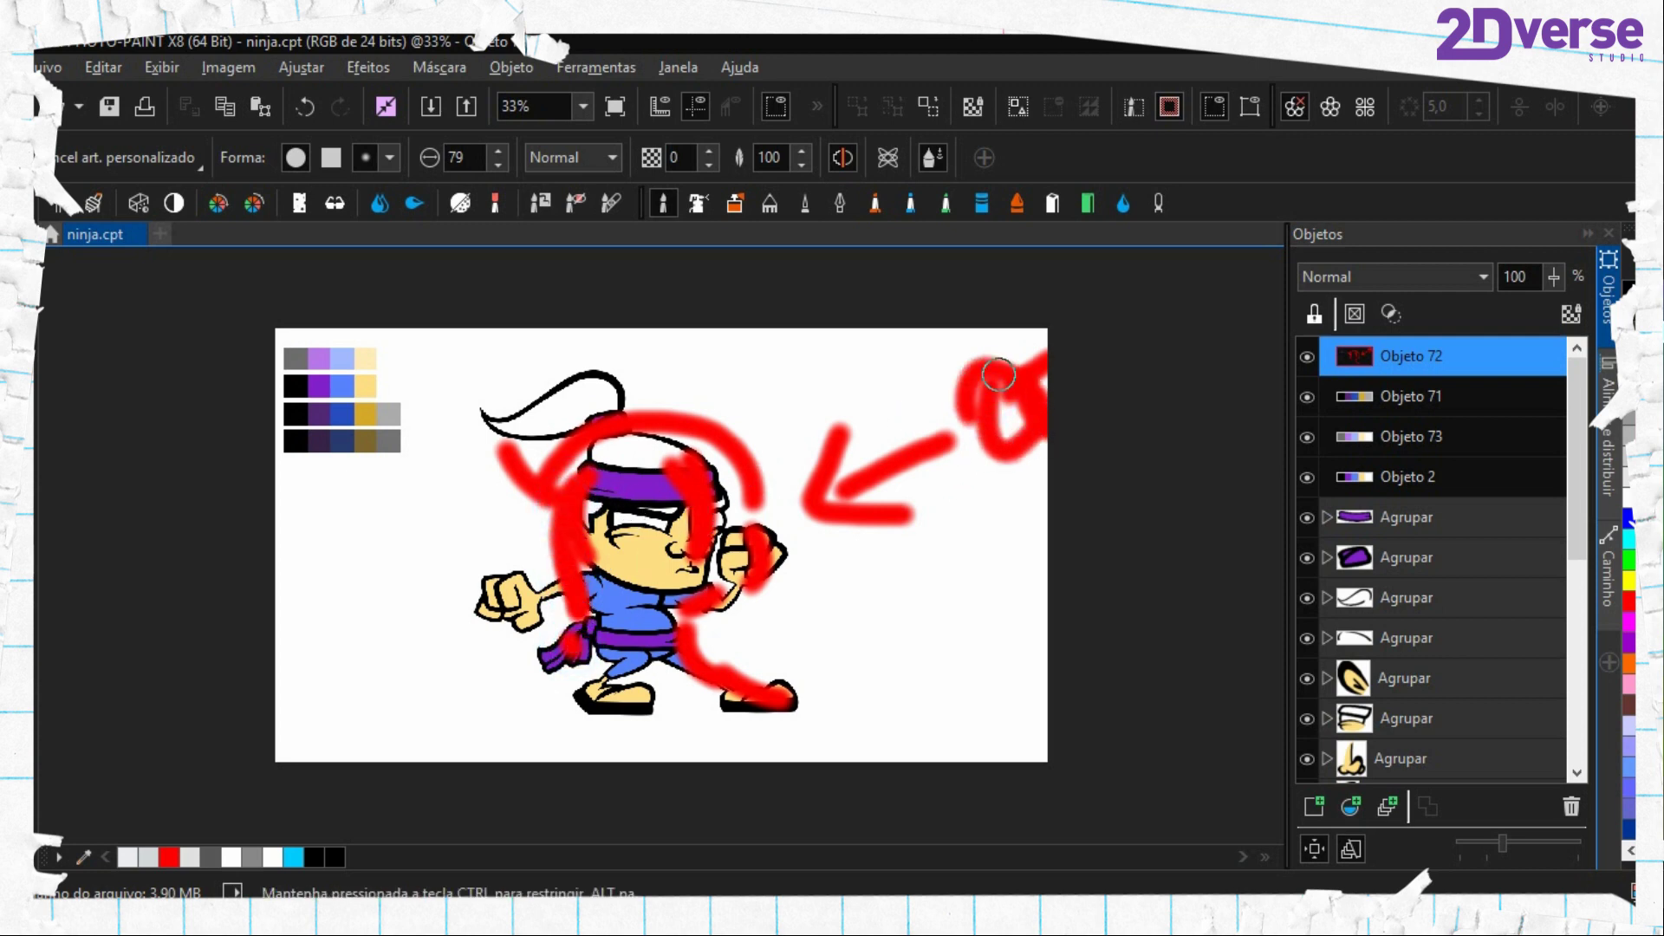
left_click_drag(998, 380, 977, 385)
left_click_drag(693, 458, 715, 611)
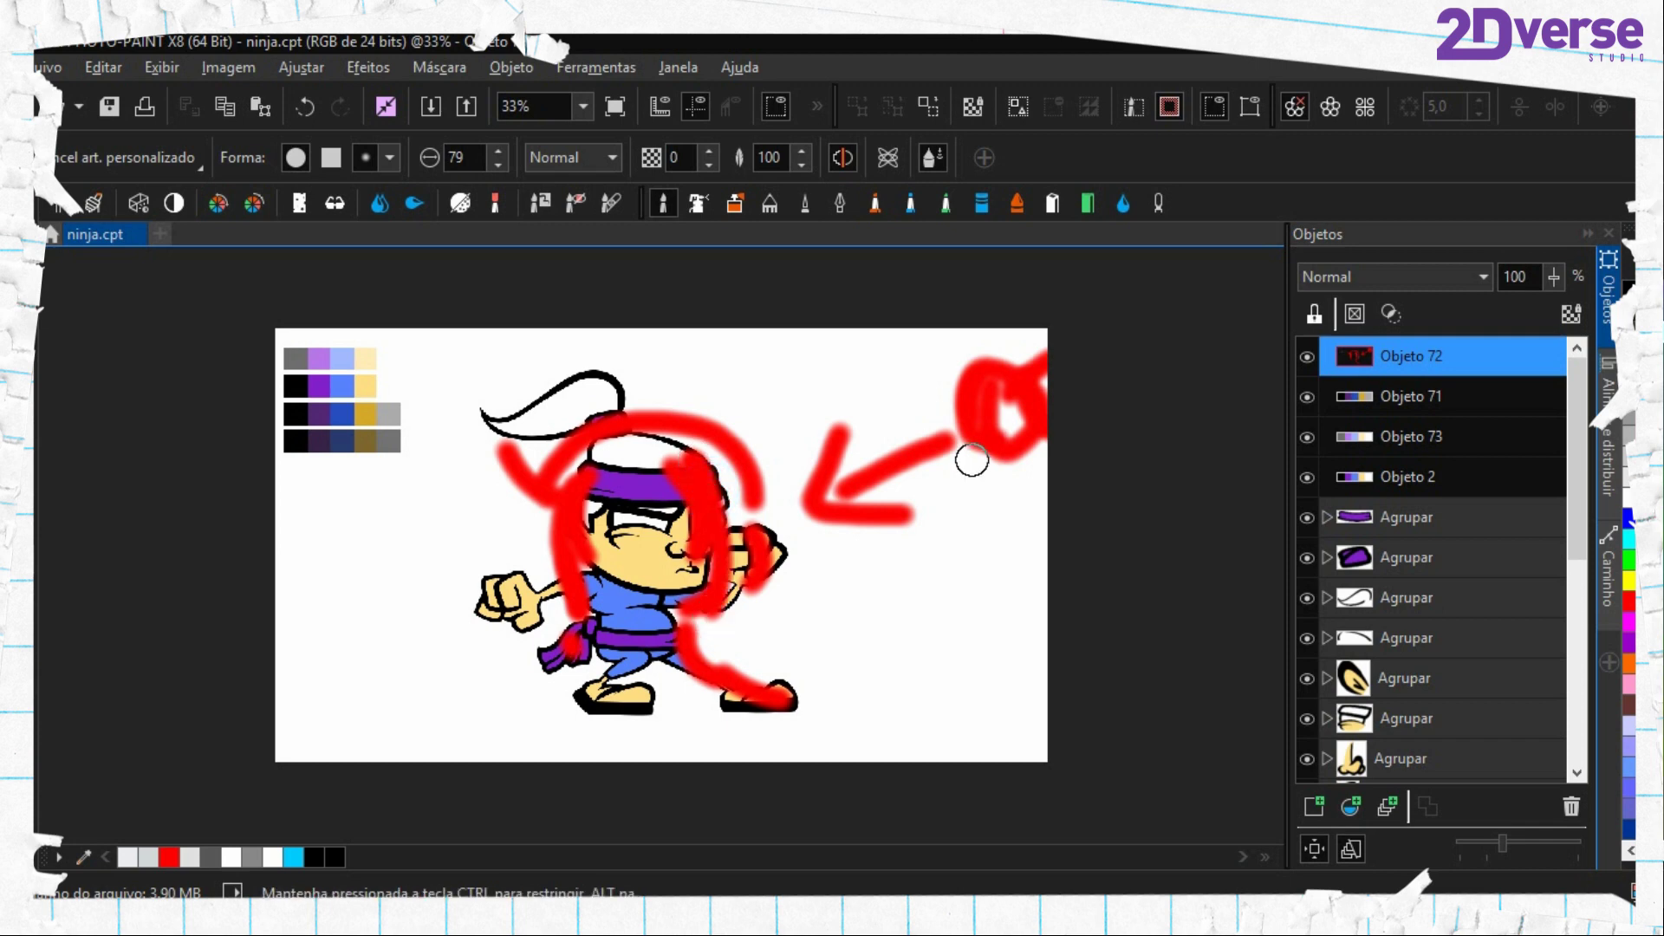
Undo all the red light-source and edge strokes
key("ctrl+z")
key("ctrl+z")
key("ctrl+z")
key("ctrl+z")
key("ctrl+z")
key("ctrl+z")
key("ctrl+z")
key("ctrl+z")
key("ctrl+z")
key("ctrl+z")
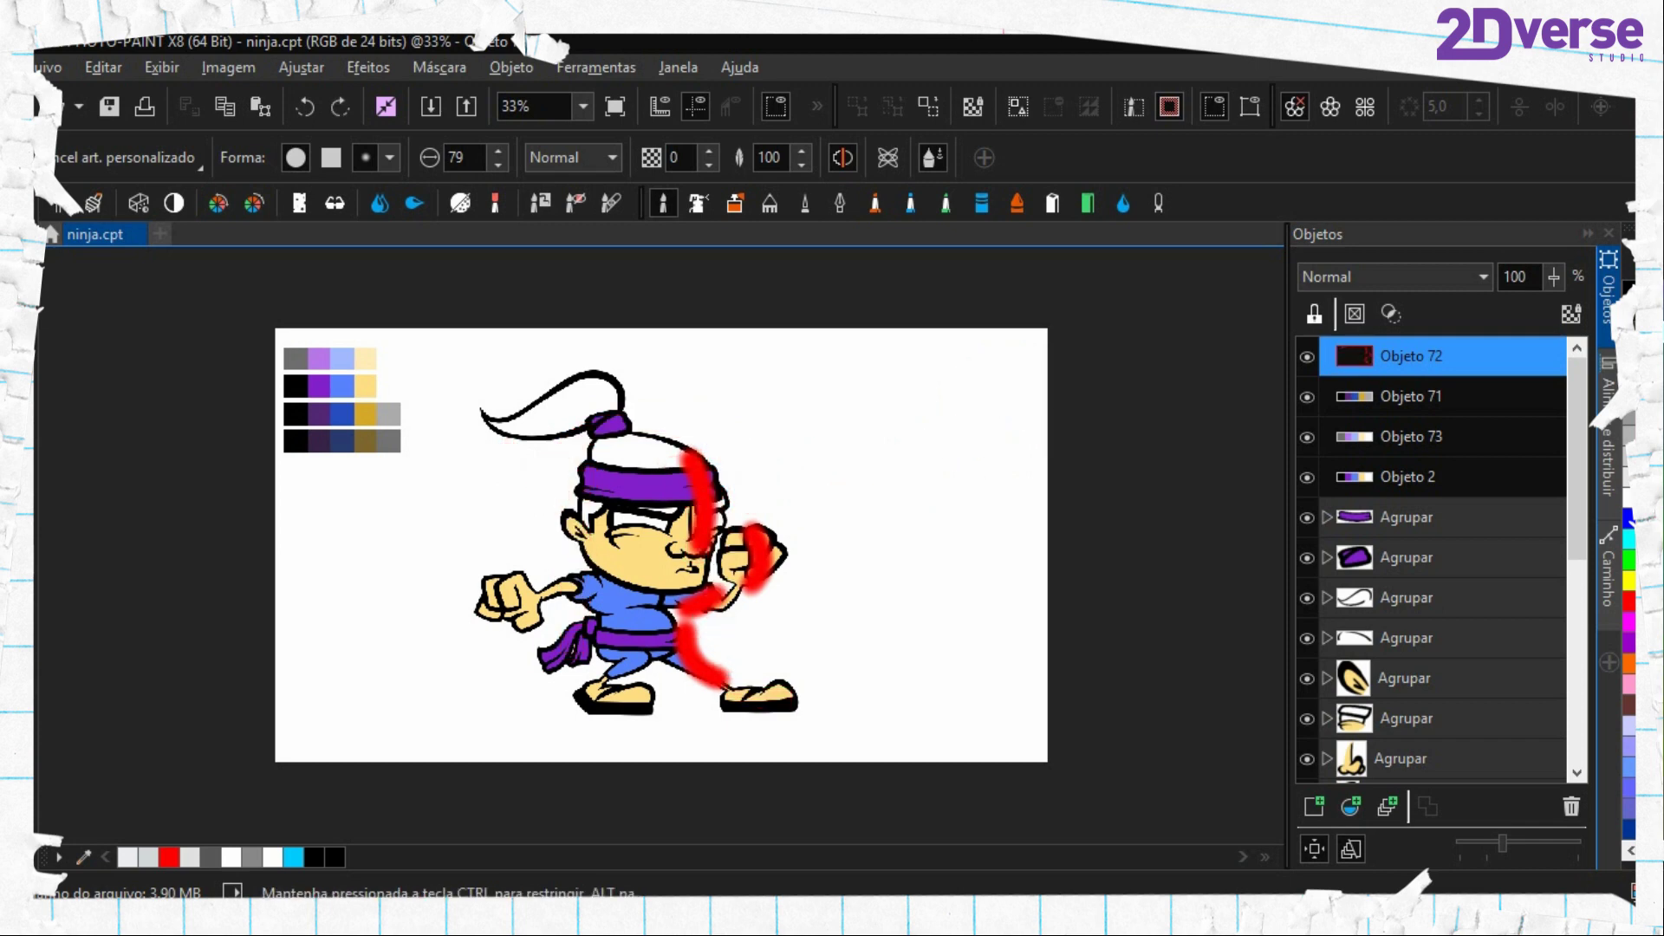
key("ctrl+z")
key("ctrl+z")
key("ctrl+z")
key("ctrl+z")
Paint a red downward arrow above the head and strokes on the ponytail, hair, headband, ear and nose where overhead light falls
mouse_move(649, 305)
left_mouse_down()
mouse_move(650, 341)
mouse_move(617, 314)
mouse_move(655, 396)
mouse_move(687, 329)
left_mouse_up()
mouse_move(588, 444)
left_mouse_down()
mouse_move(646, 430)
mouse_move(693, 459)
left_mouse_up()
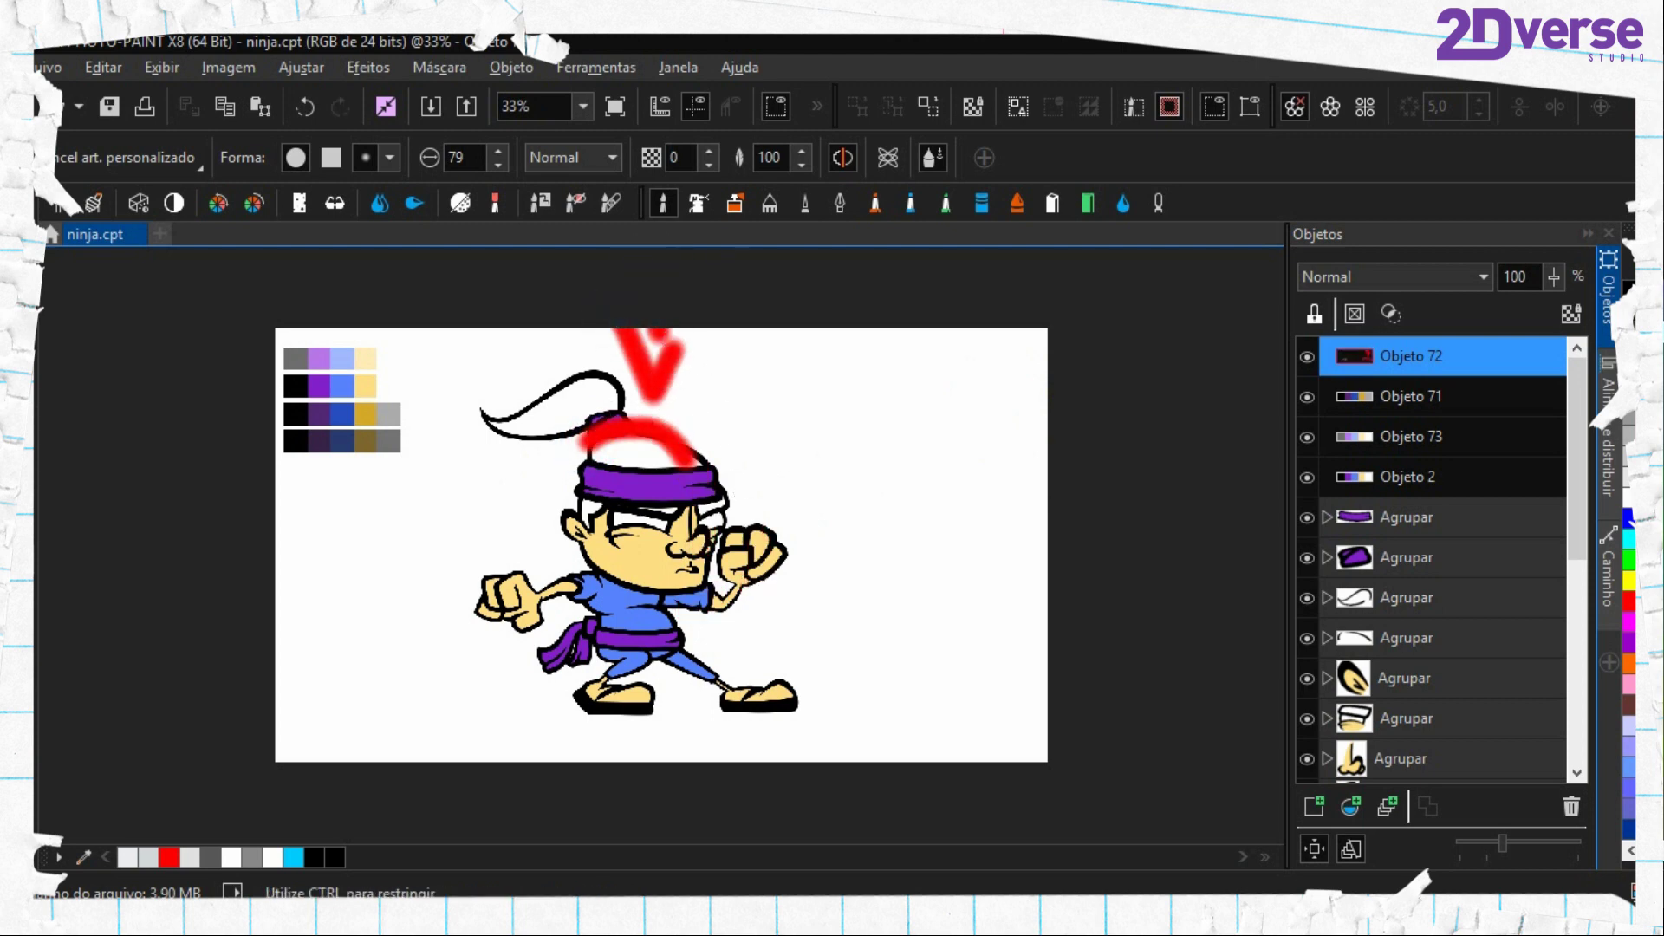
mouse_move(488, 416)
left_mouse_down()
mouse_move(550, 383)
mouse_move(617, 383)
left_mouse_up()
left_click_drag(600, 471, 677, 463)
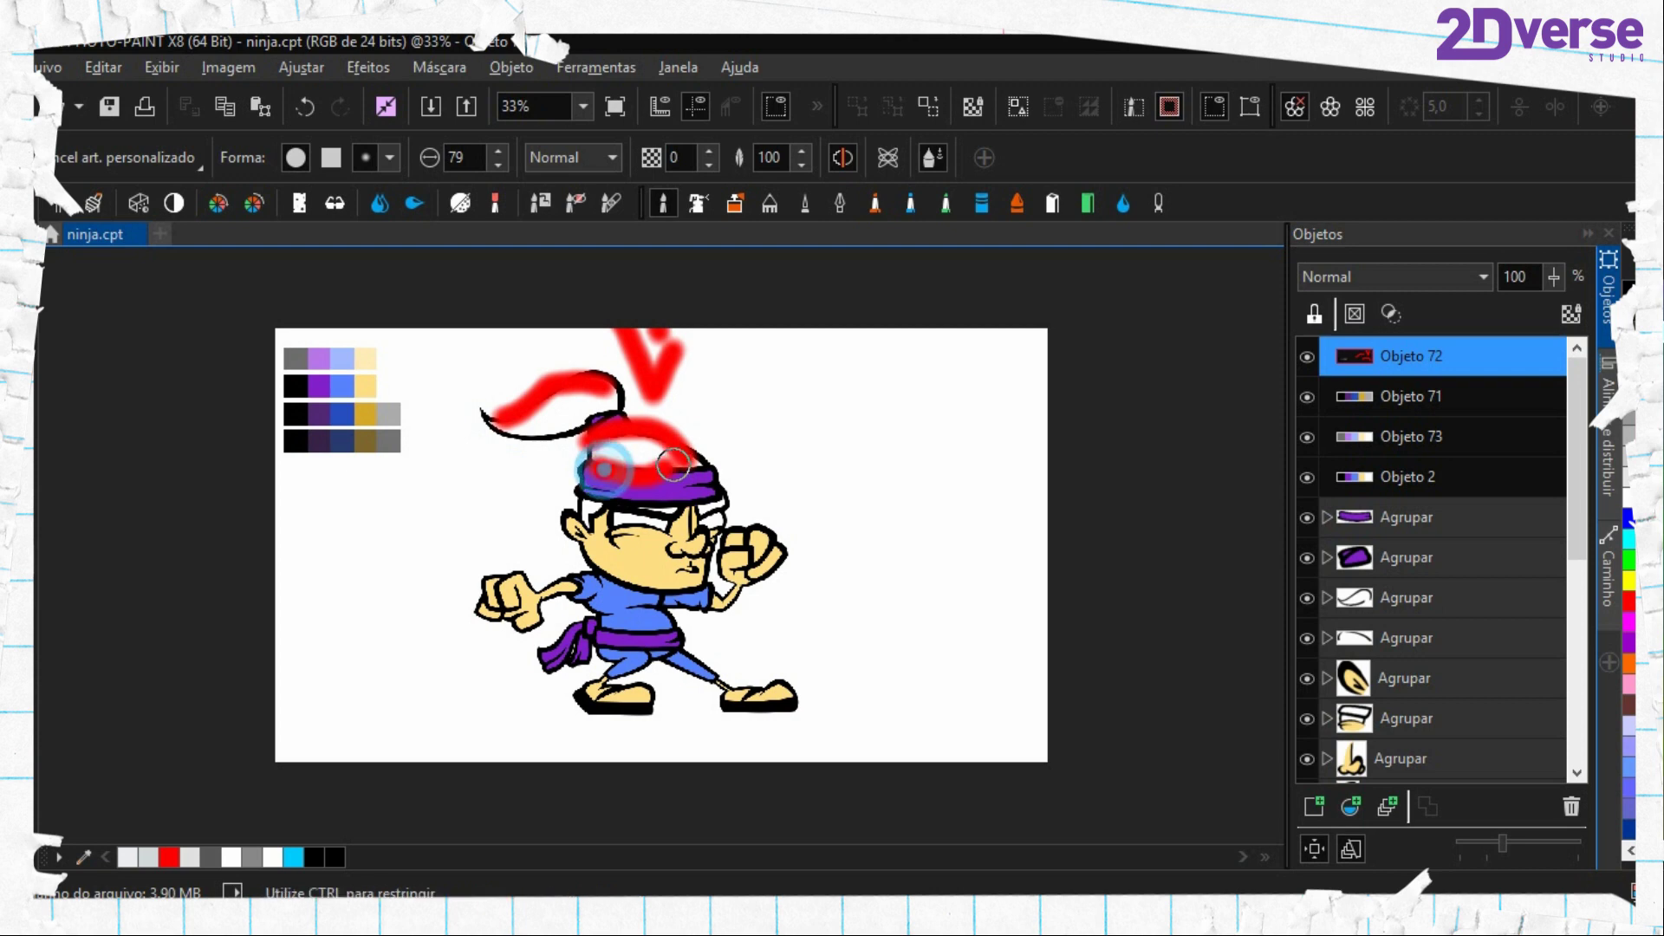
left_click_drag(566, 512, 600, 521)
mouse_move(734, 537)
left_mouse_down()
mouse_move(687, 549)
mouse_move(738, 539)
left_mouse_up()
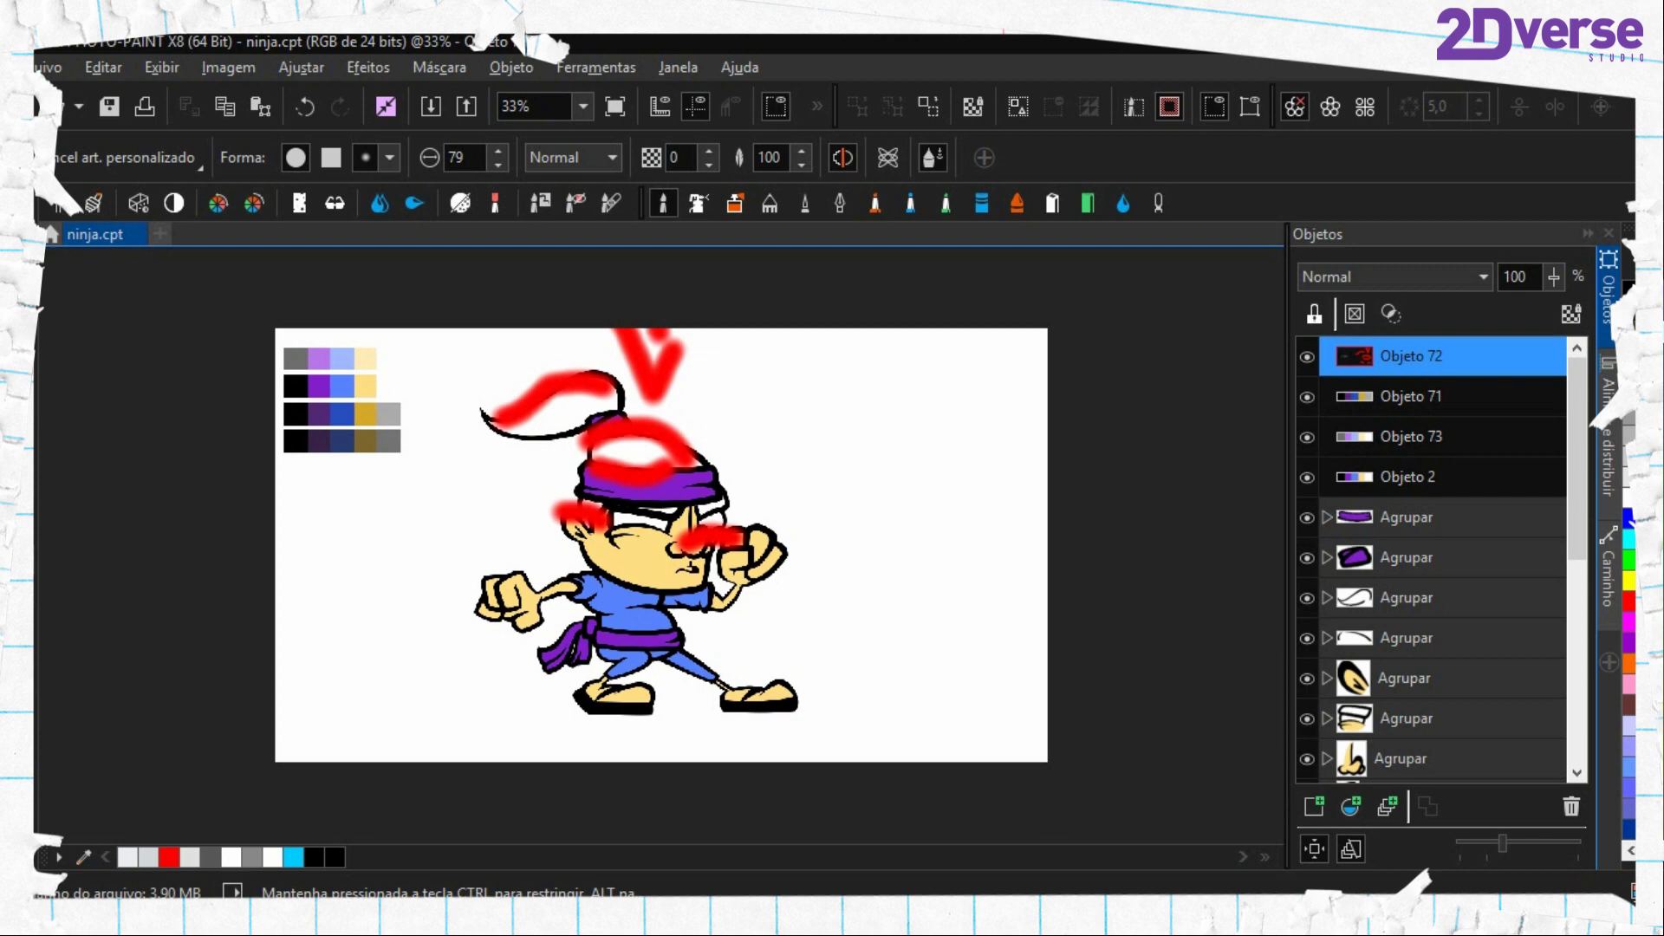
Undo the overhead-light strokes, repeat the red mark above the head once, and undo it too
key("ctrl+z")
key("ctrl+z")
key("ctrl+z")
key("ctrl+z")
key("ctrl+z")
key("ctrl+z")
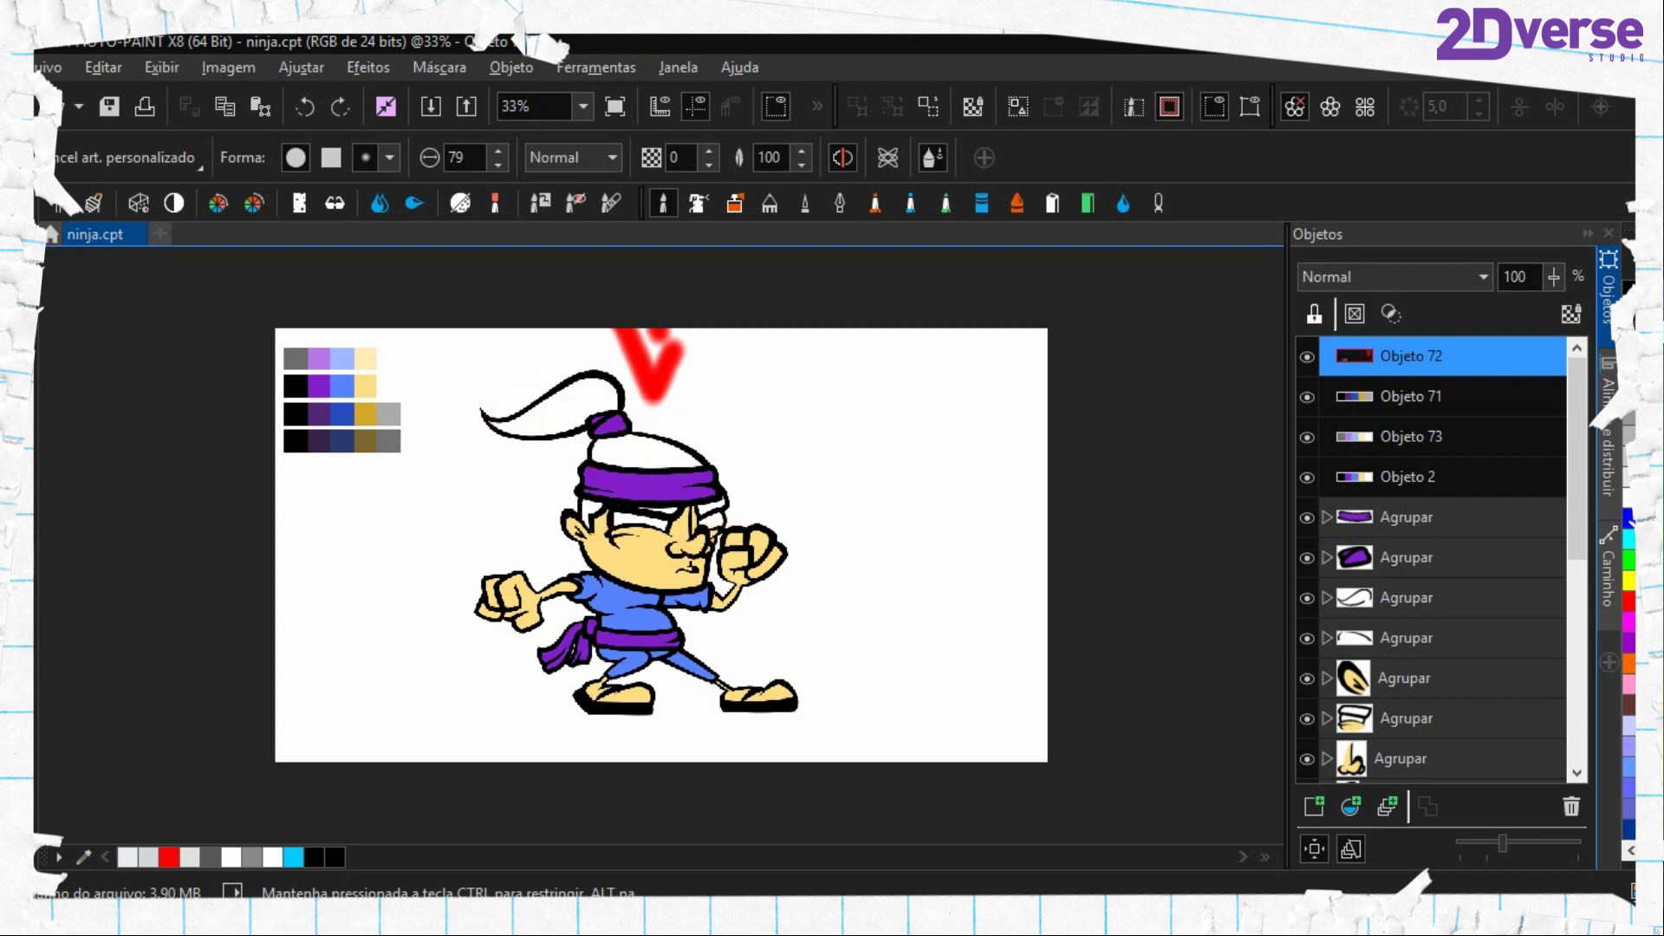
key("ctrl+z")
mouse_move(659, 329)
left_mouse_down()
mouse_move(690, 376)
mouse_move(695, 315)
mouse_move(698, 368)
left_mouse_up()
key("ctrl+z")
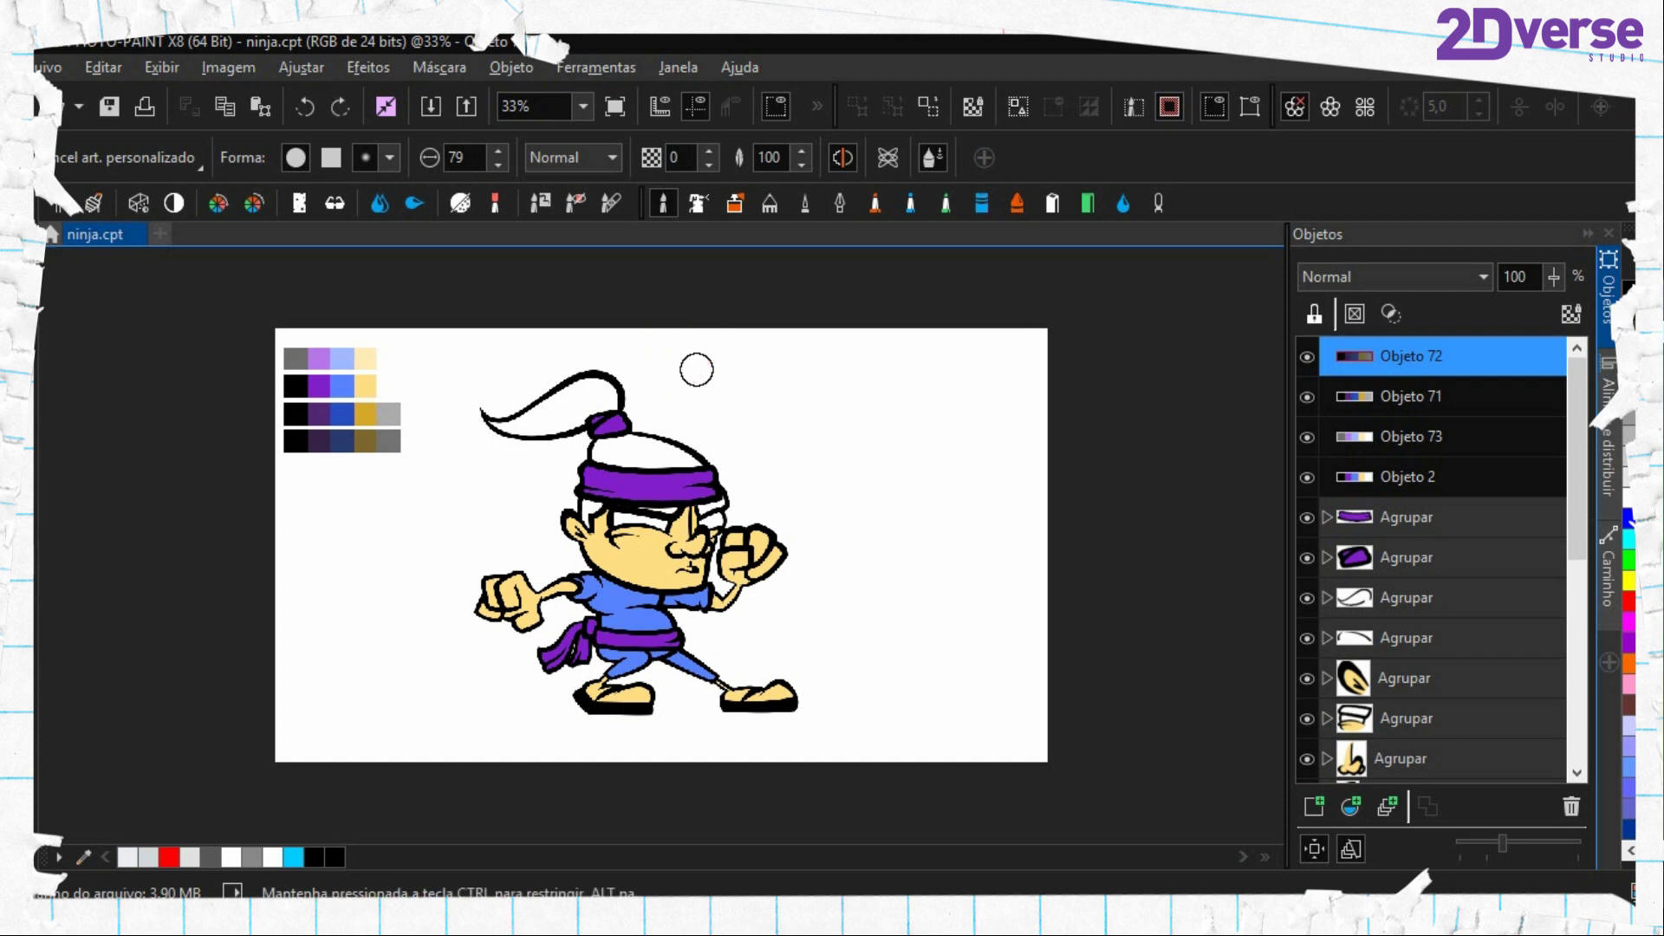
Switch from the Paint tool to the Path tool in Bézier mode
key("o")
scroll(651, 544, "up", 1)
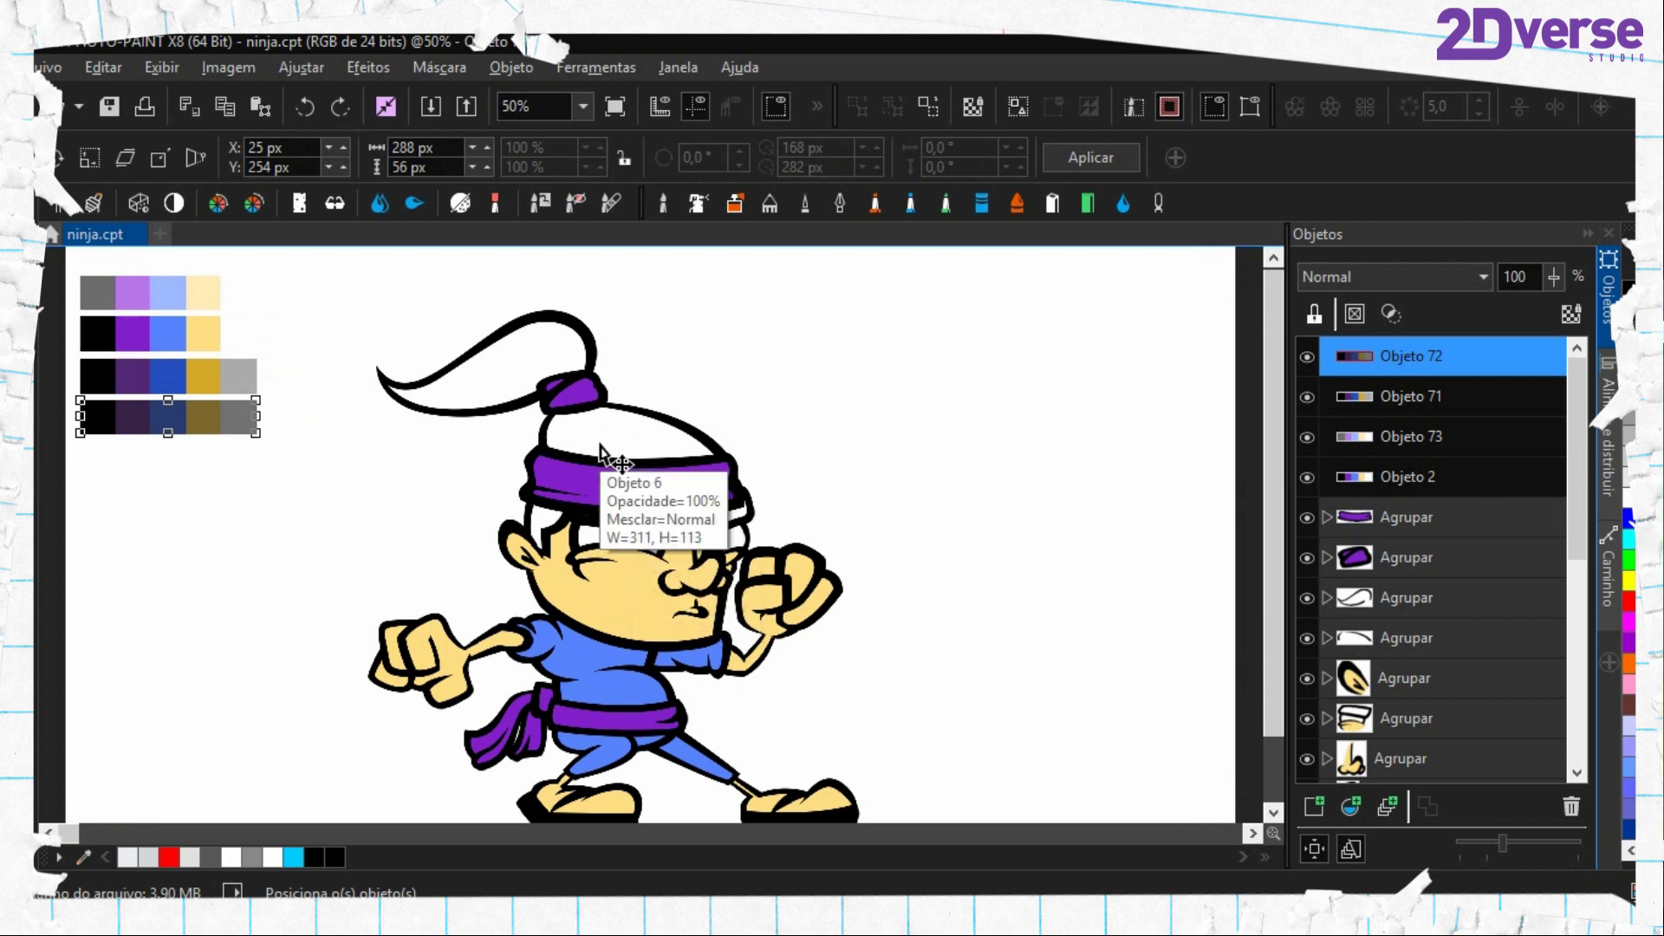
key("period")
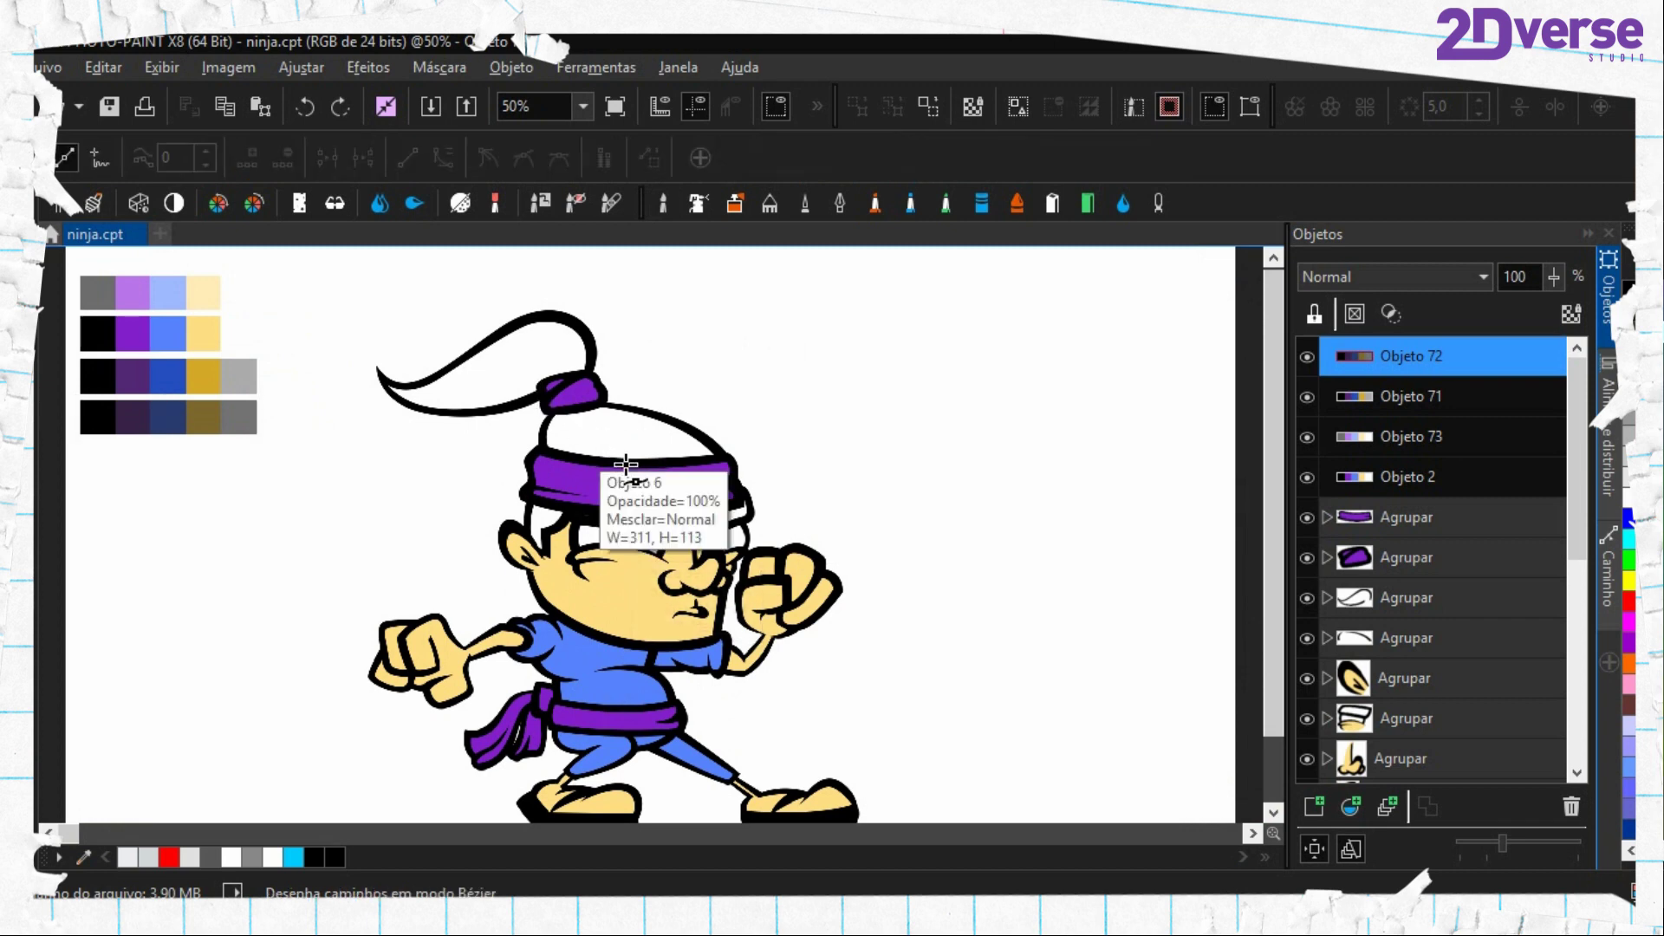
scroll(626, 466, "down", 1)
scroll(589, 461, "up", 1)
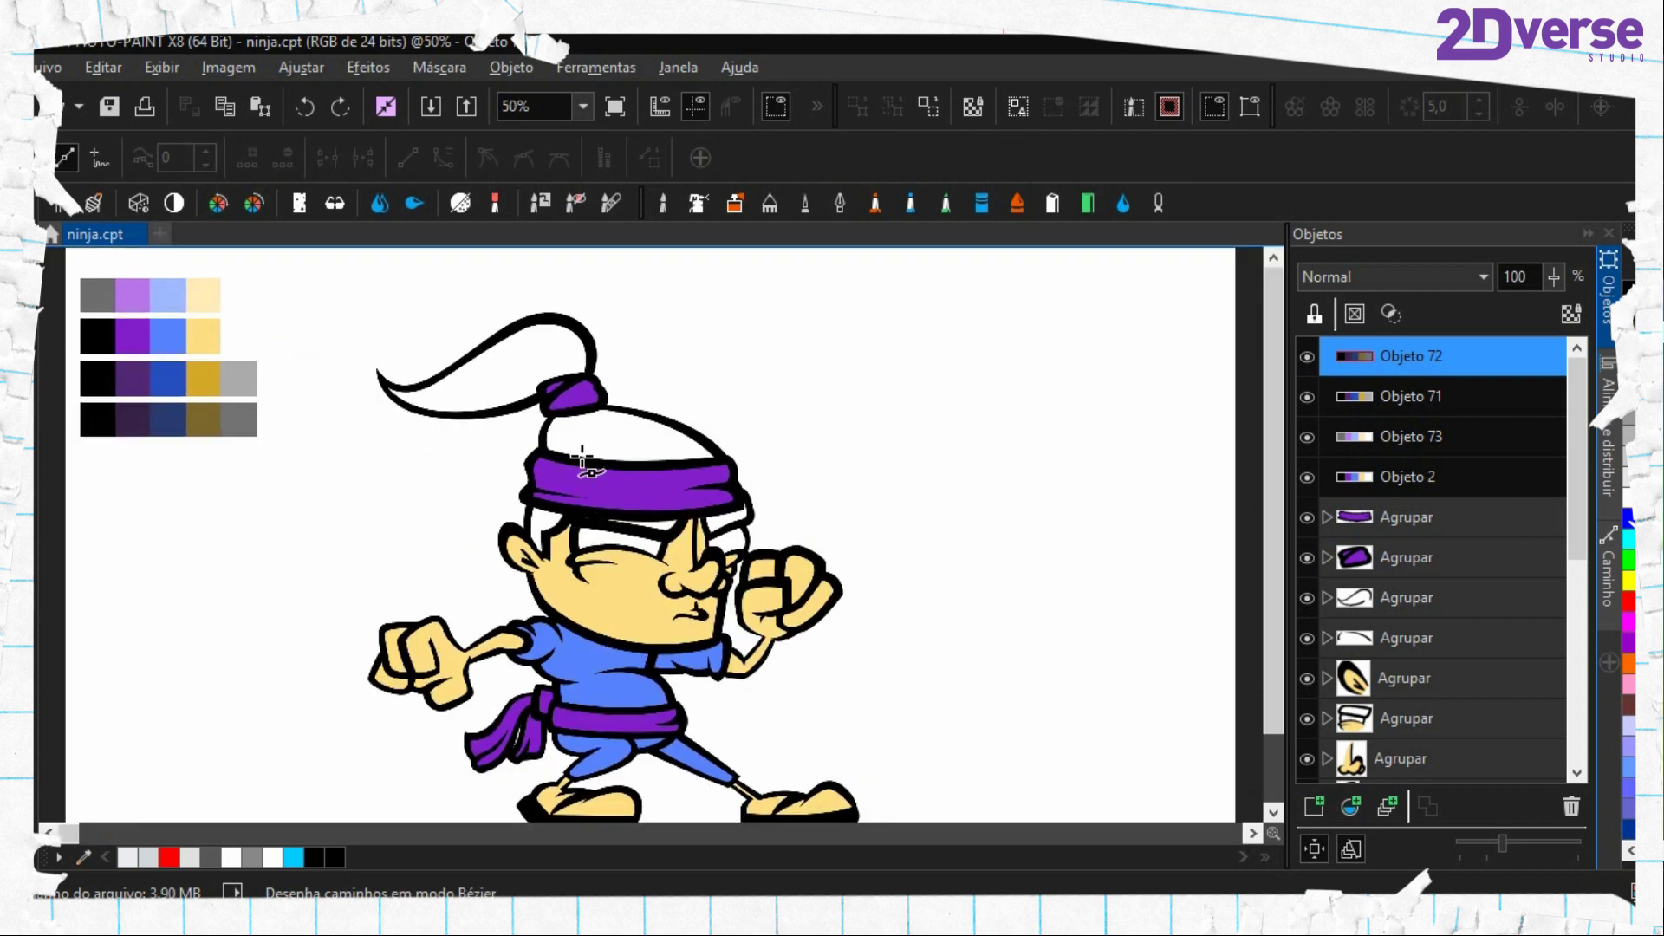
scroll(614, 422, "up", 1)
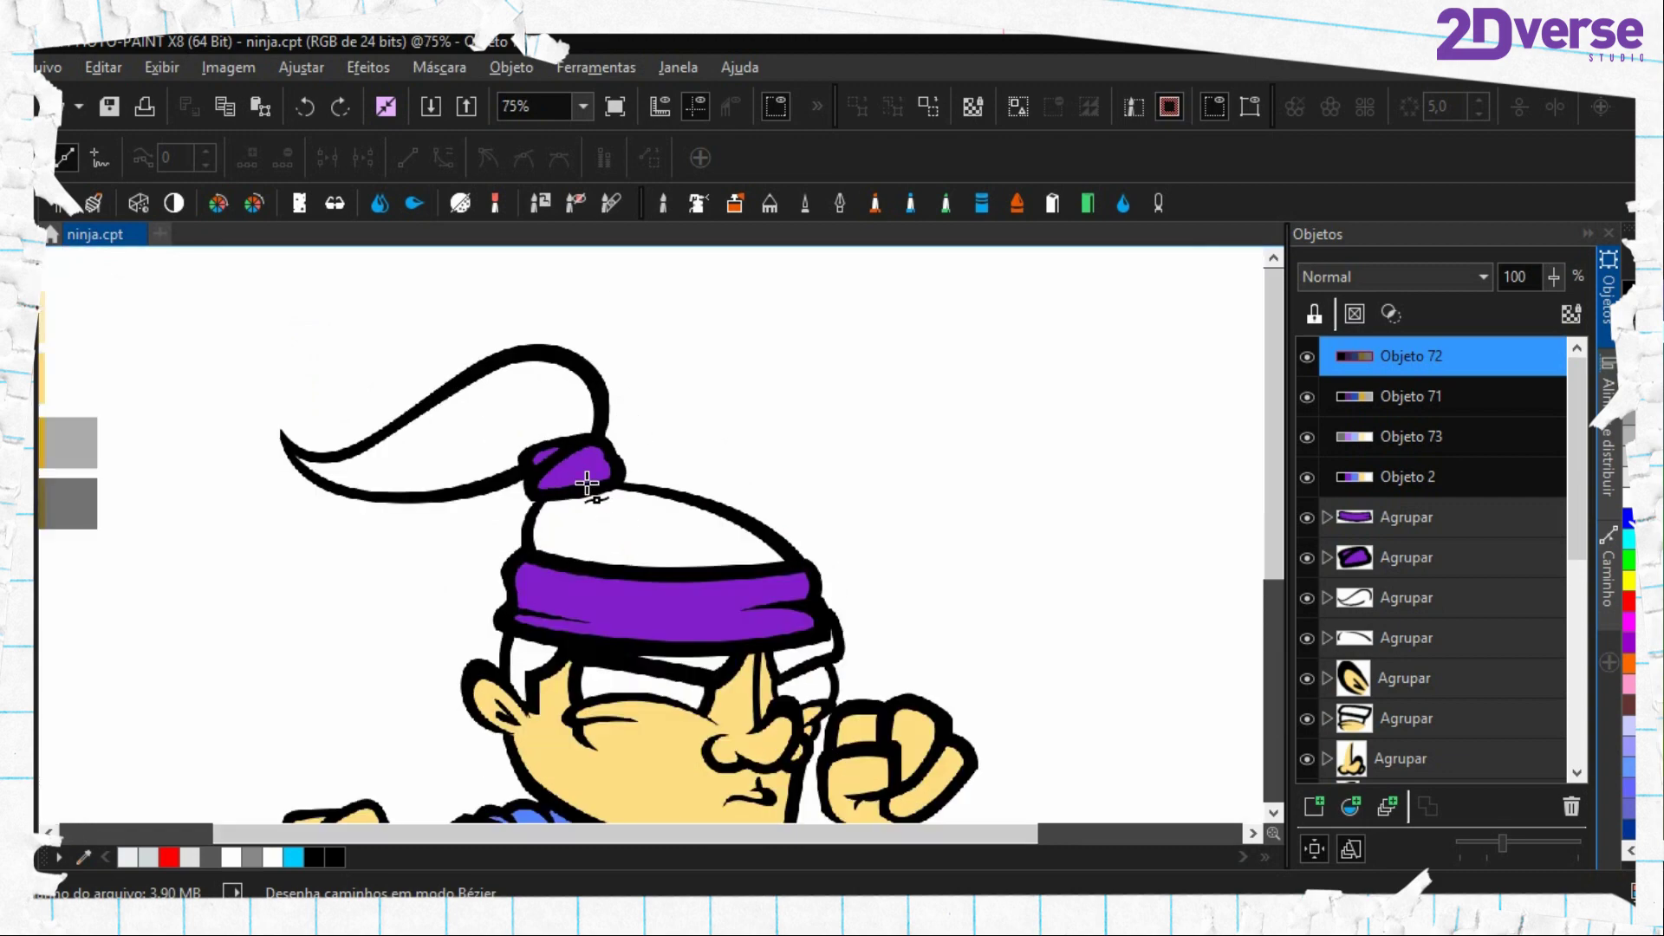
scroll(614, 575, "down", 1)
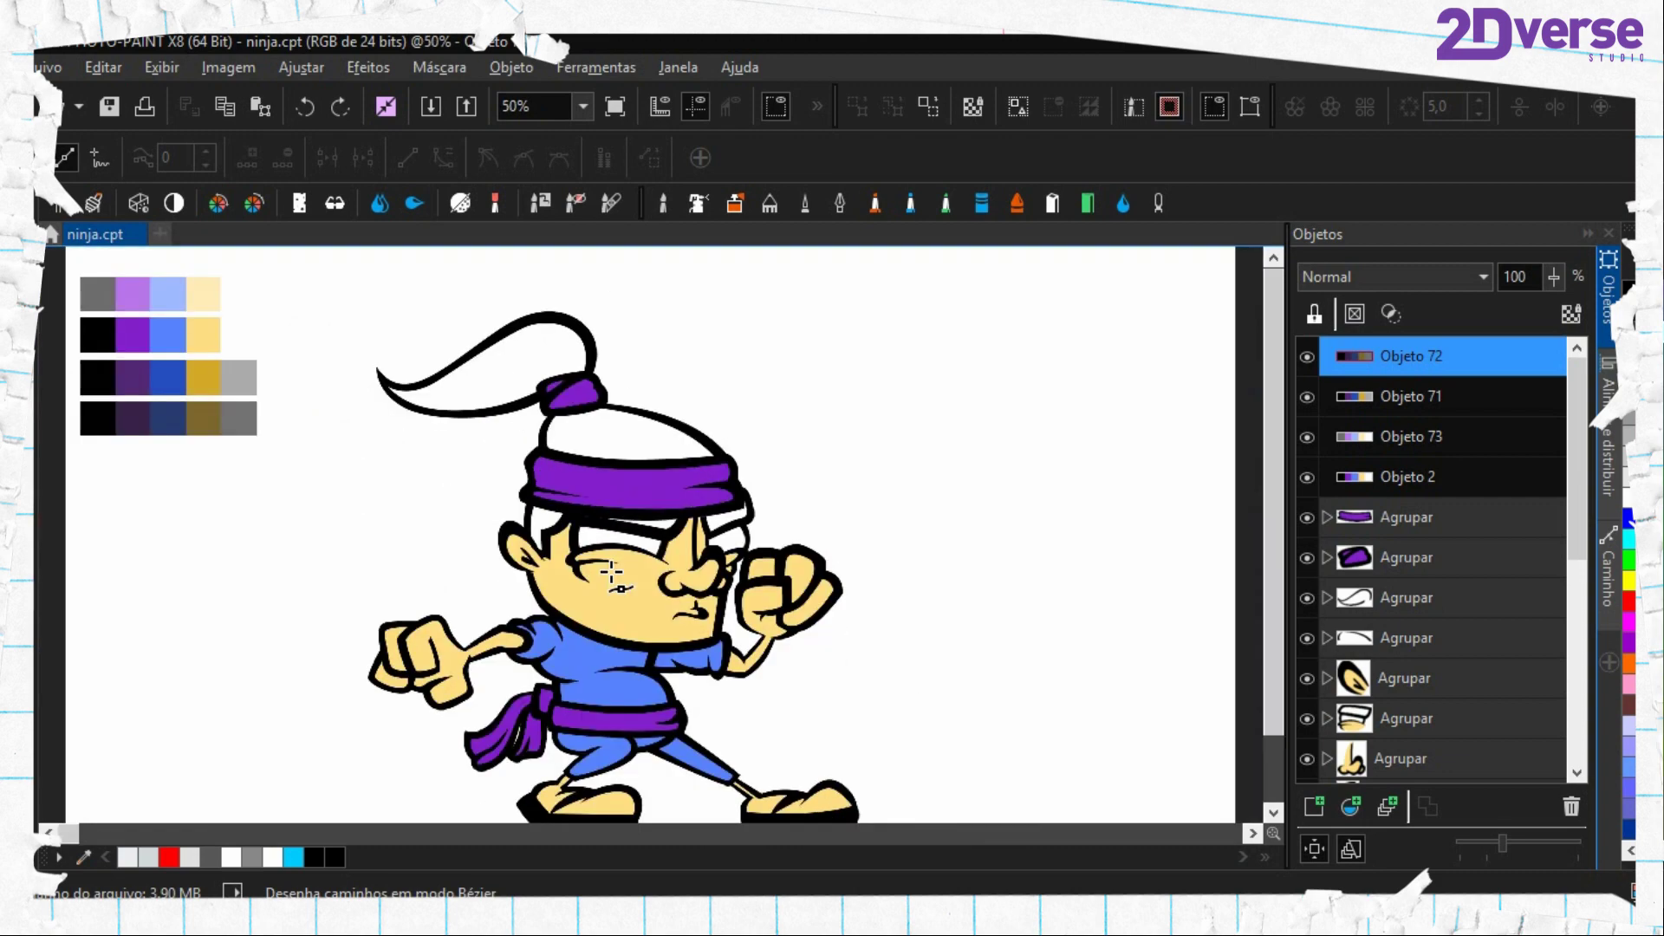
scroll(680, 489, "up", 1)
scroll(557, 485, "up", 1)
left_click_drag(496, 423, 558, 475)
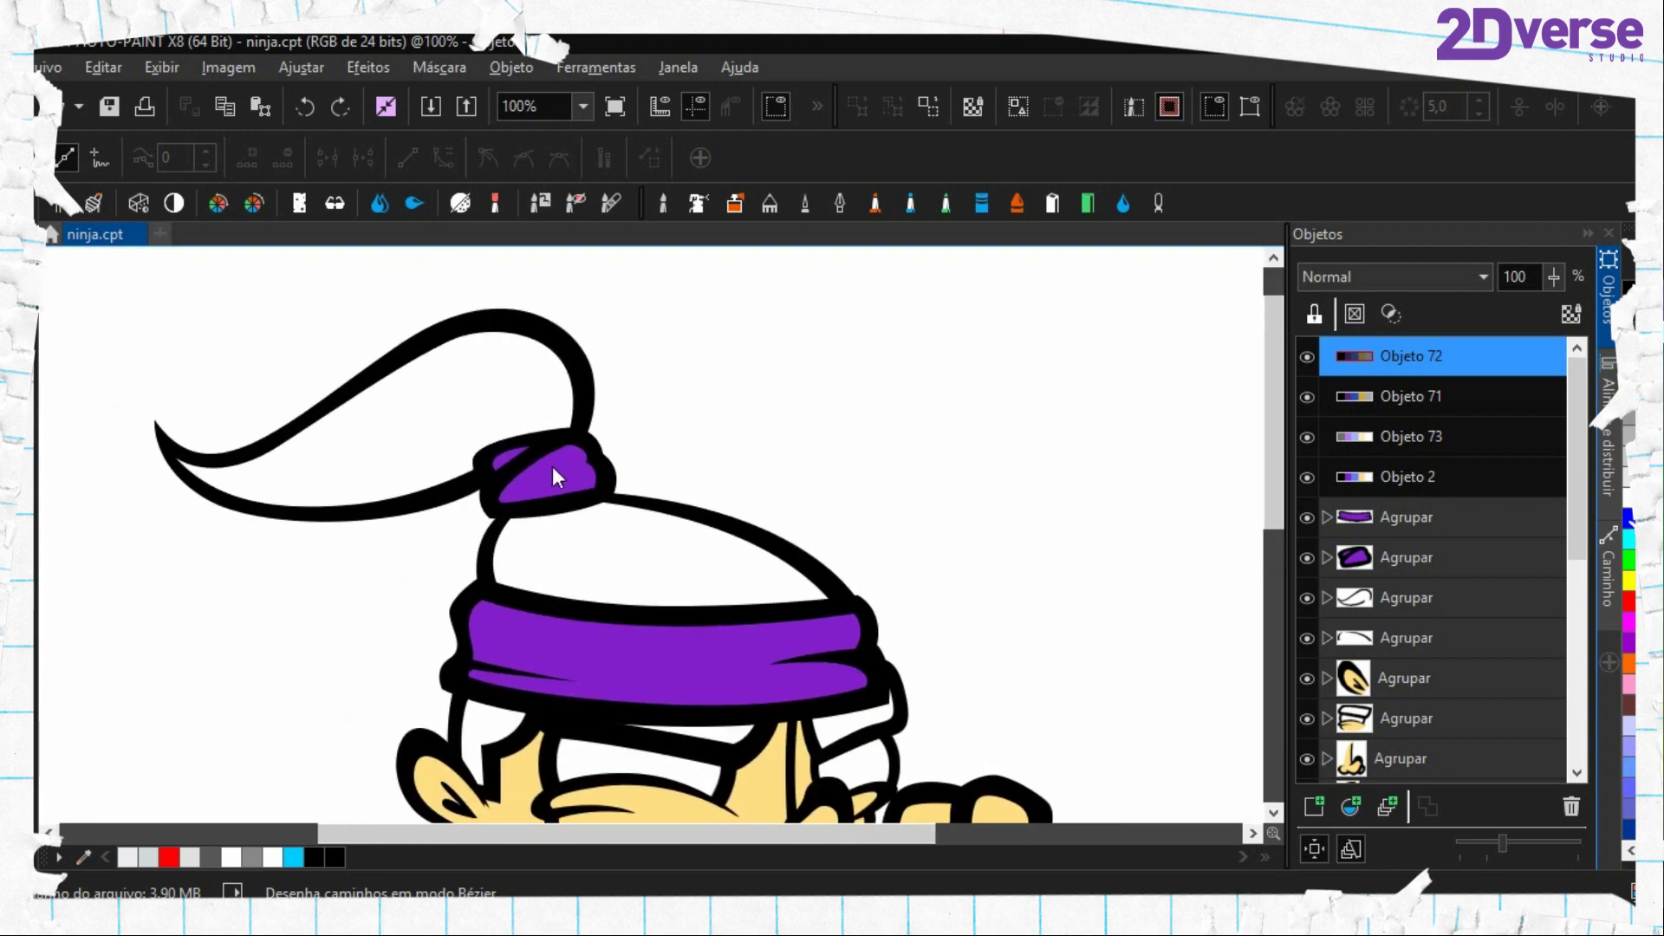
left_click_drag(449, 464, 622, 475)
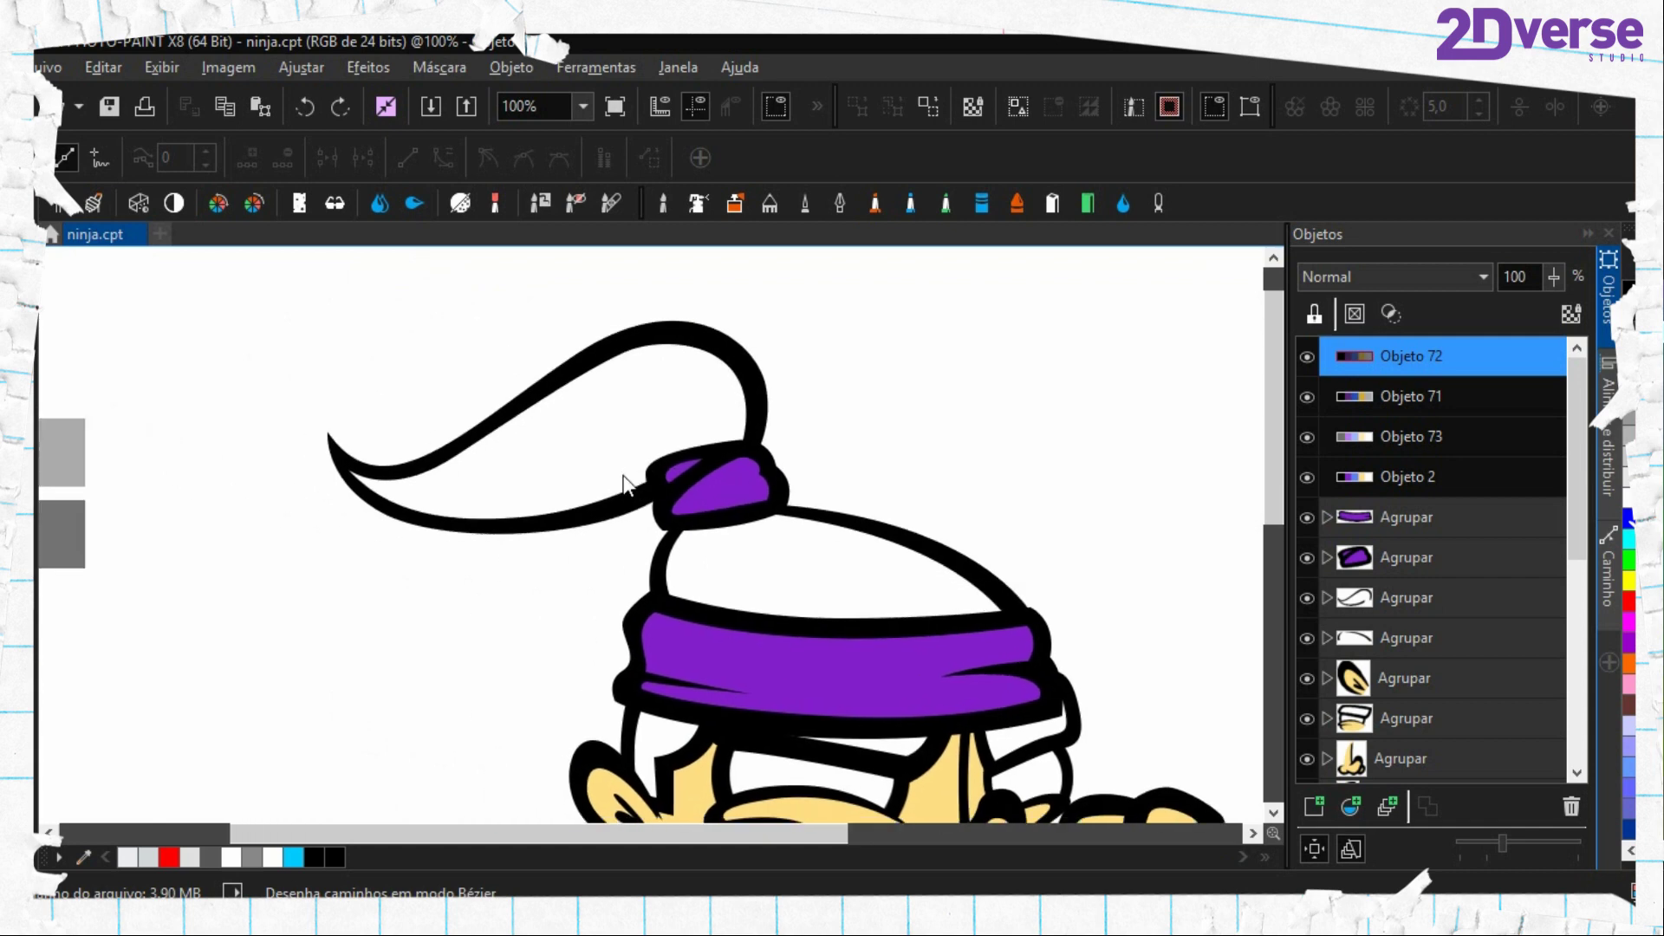
key("e")
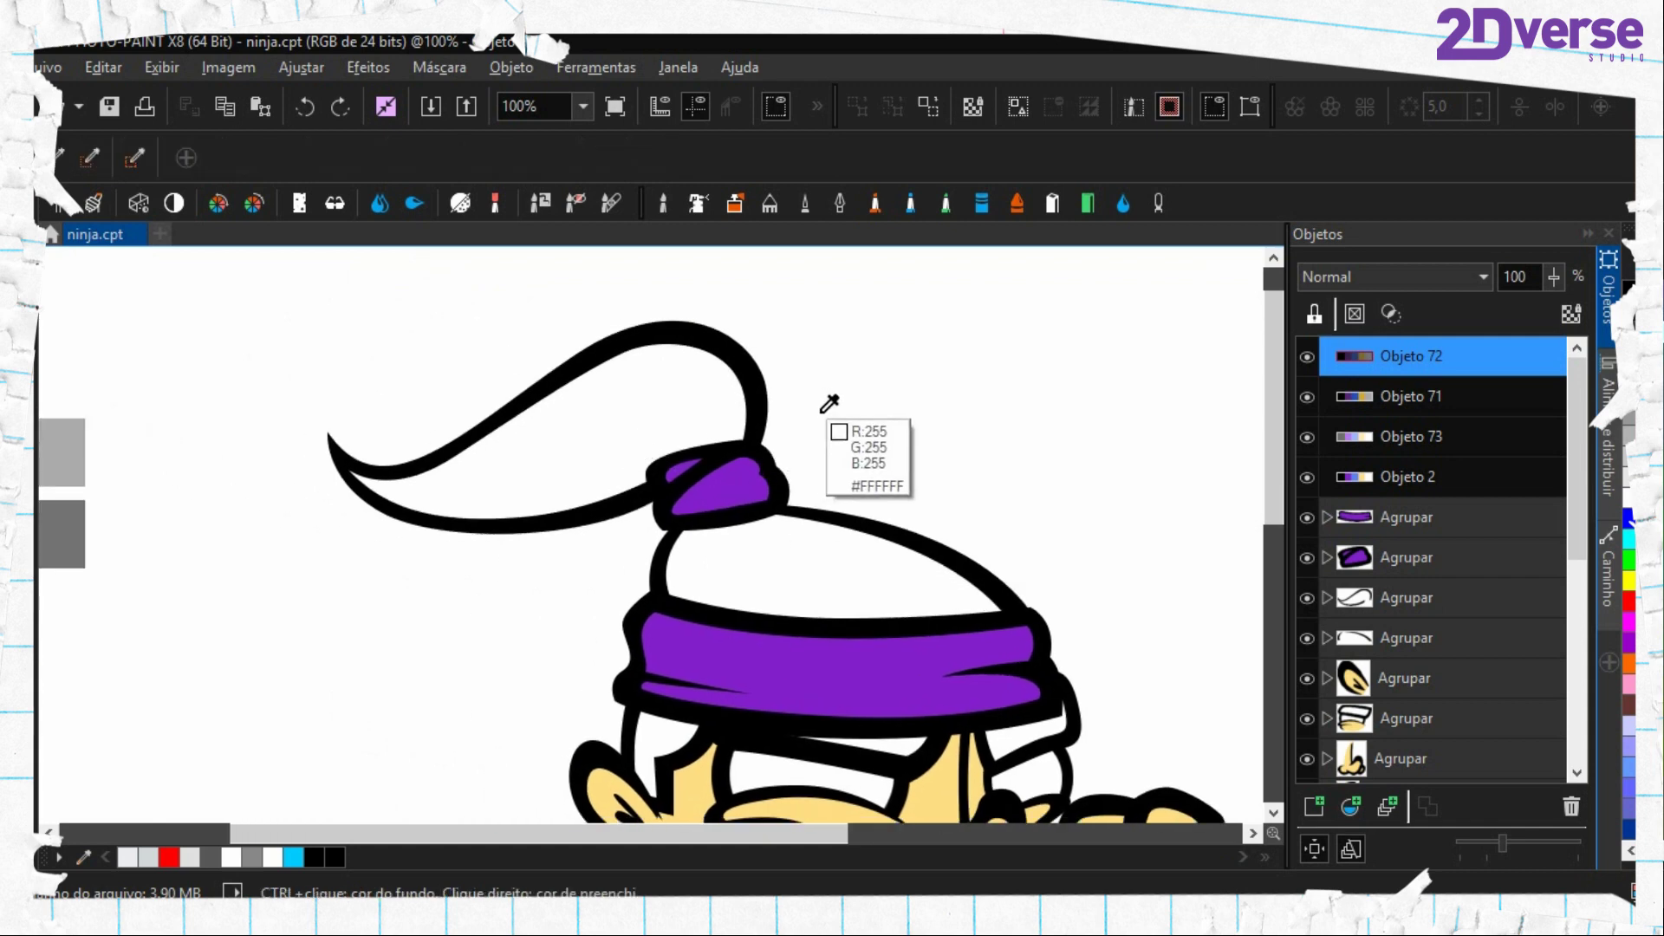
key("e")
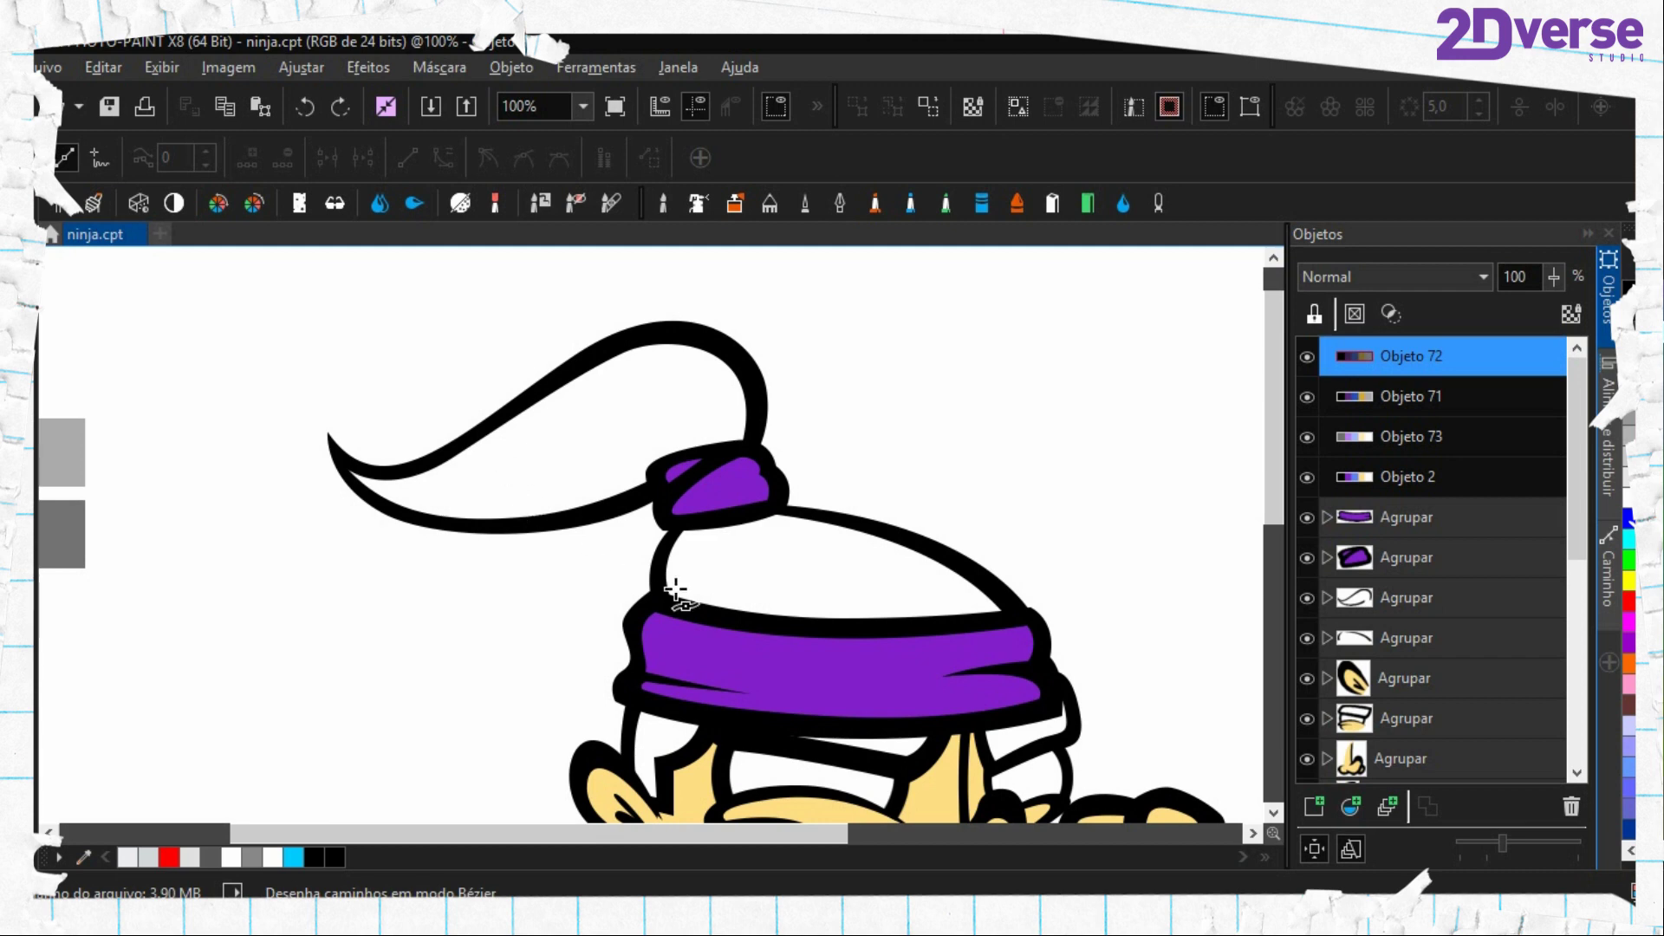
Draw a Bézier path from the hair knot across the lower white hair and around the headband, and convert it into a mask
left_click_drag(530, 531, 424, 572)
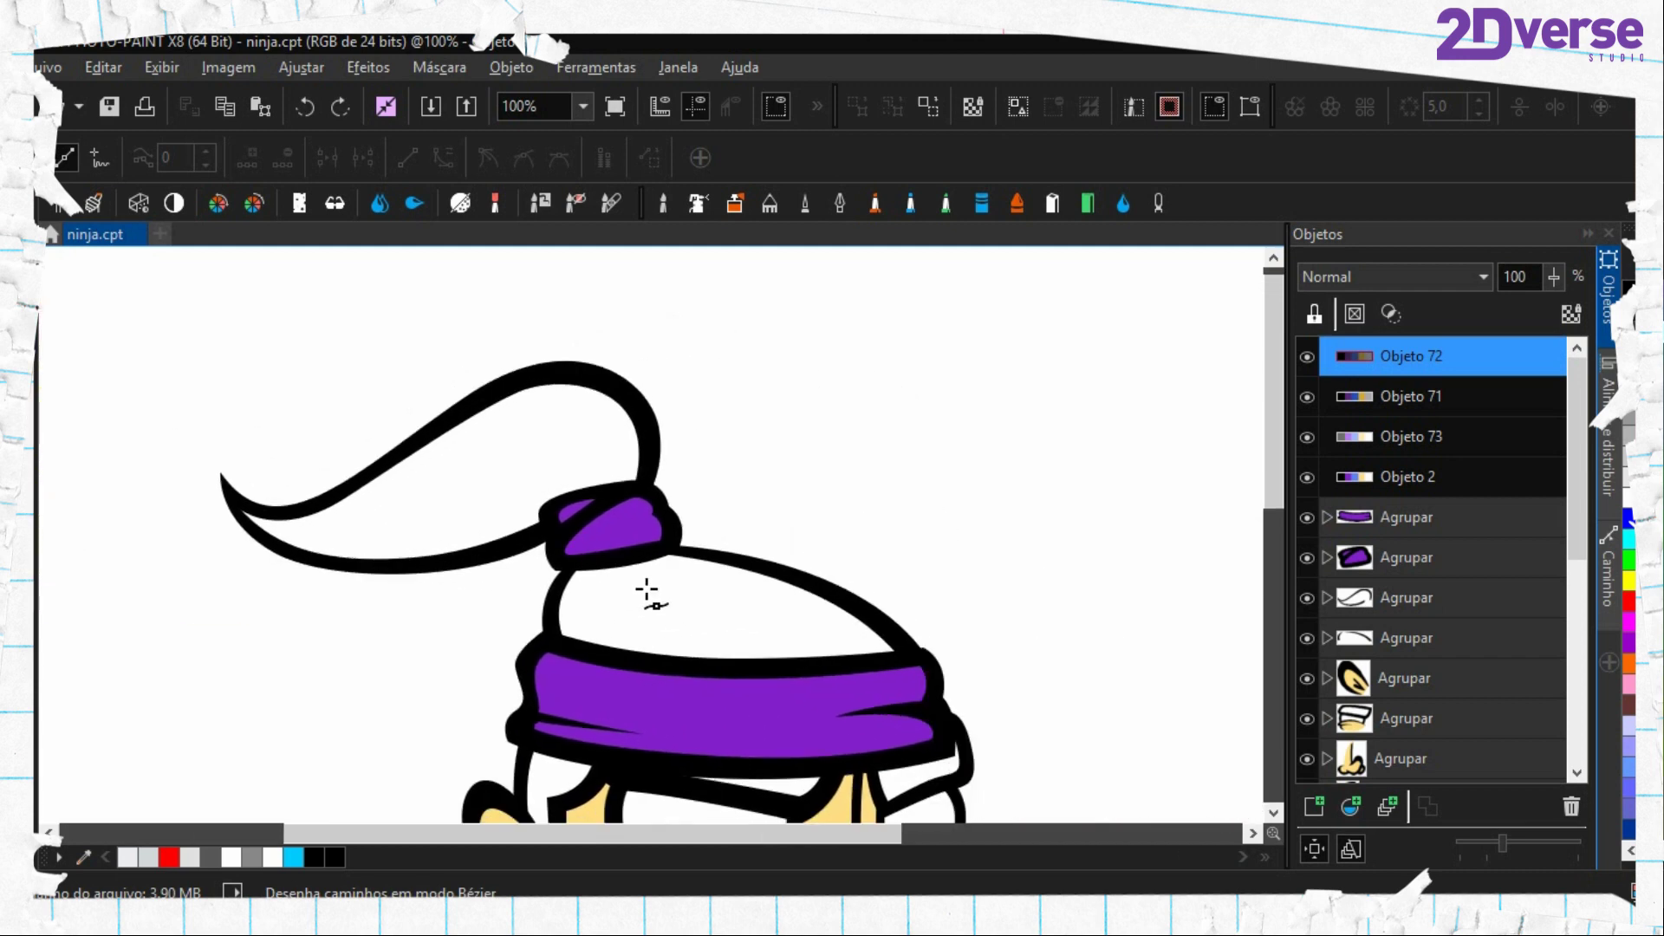
scroll(601, 564, "up", 1)
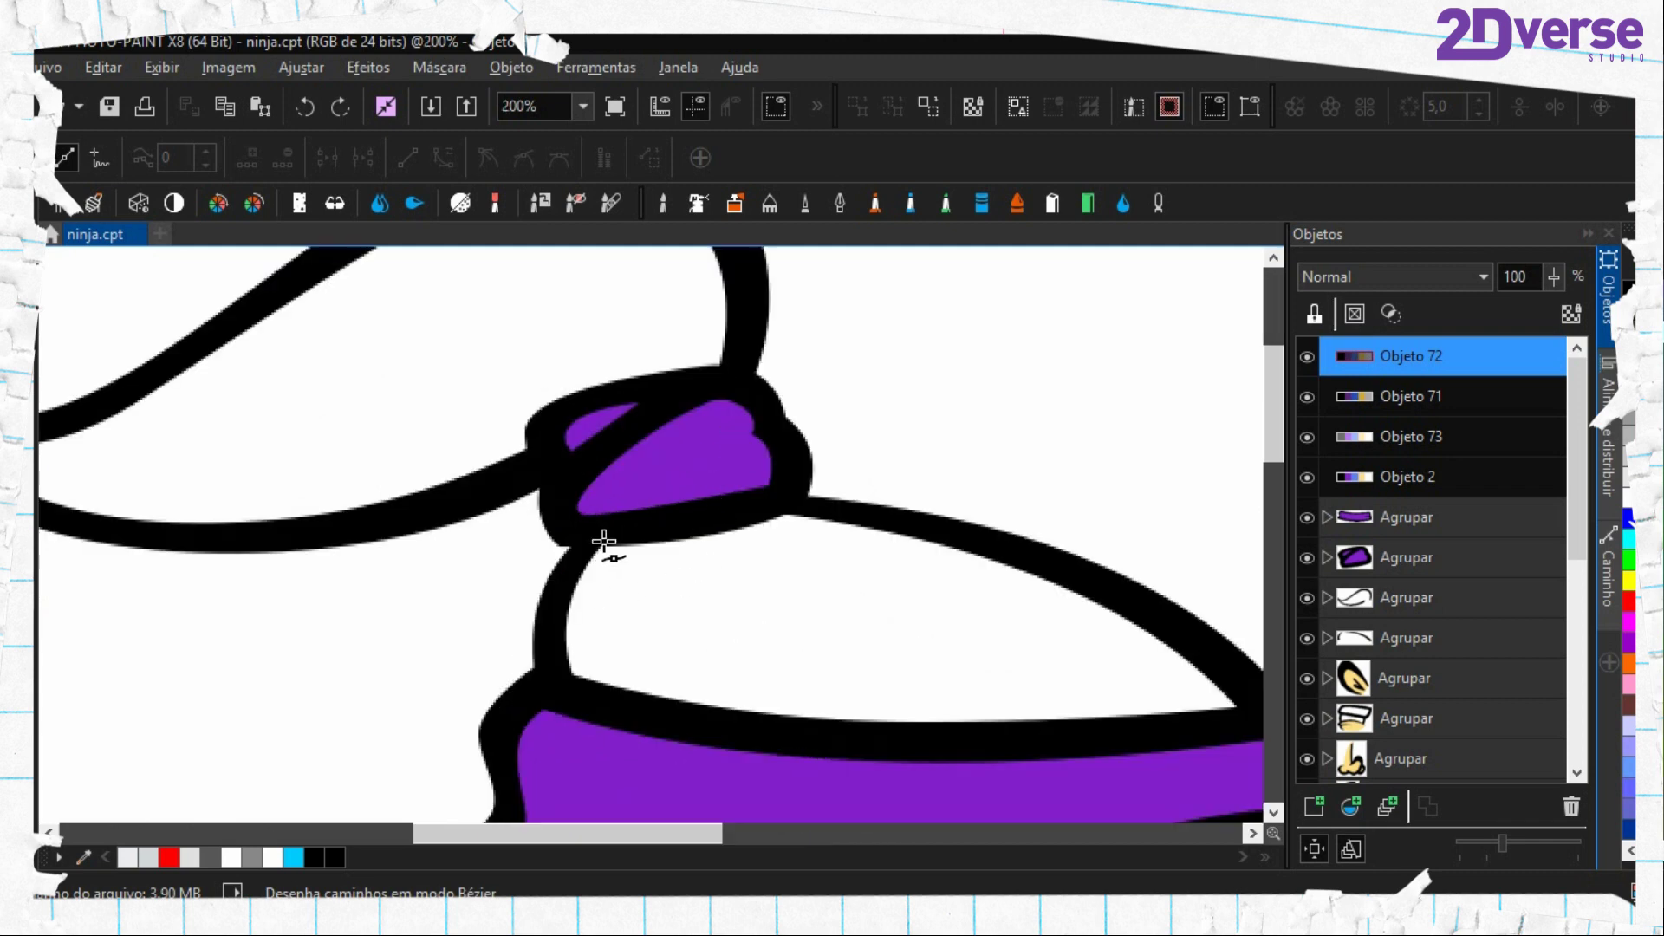
left_click(602, 510)
left_click(778, 676)
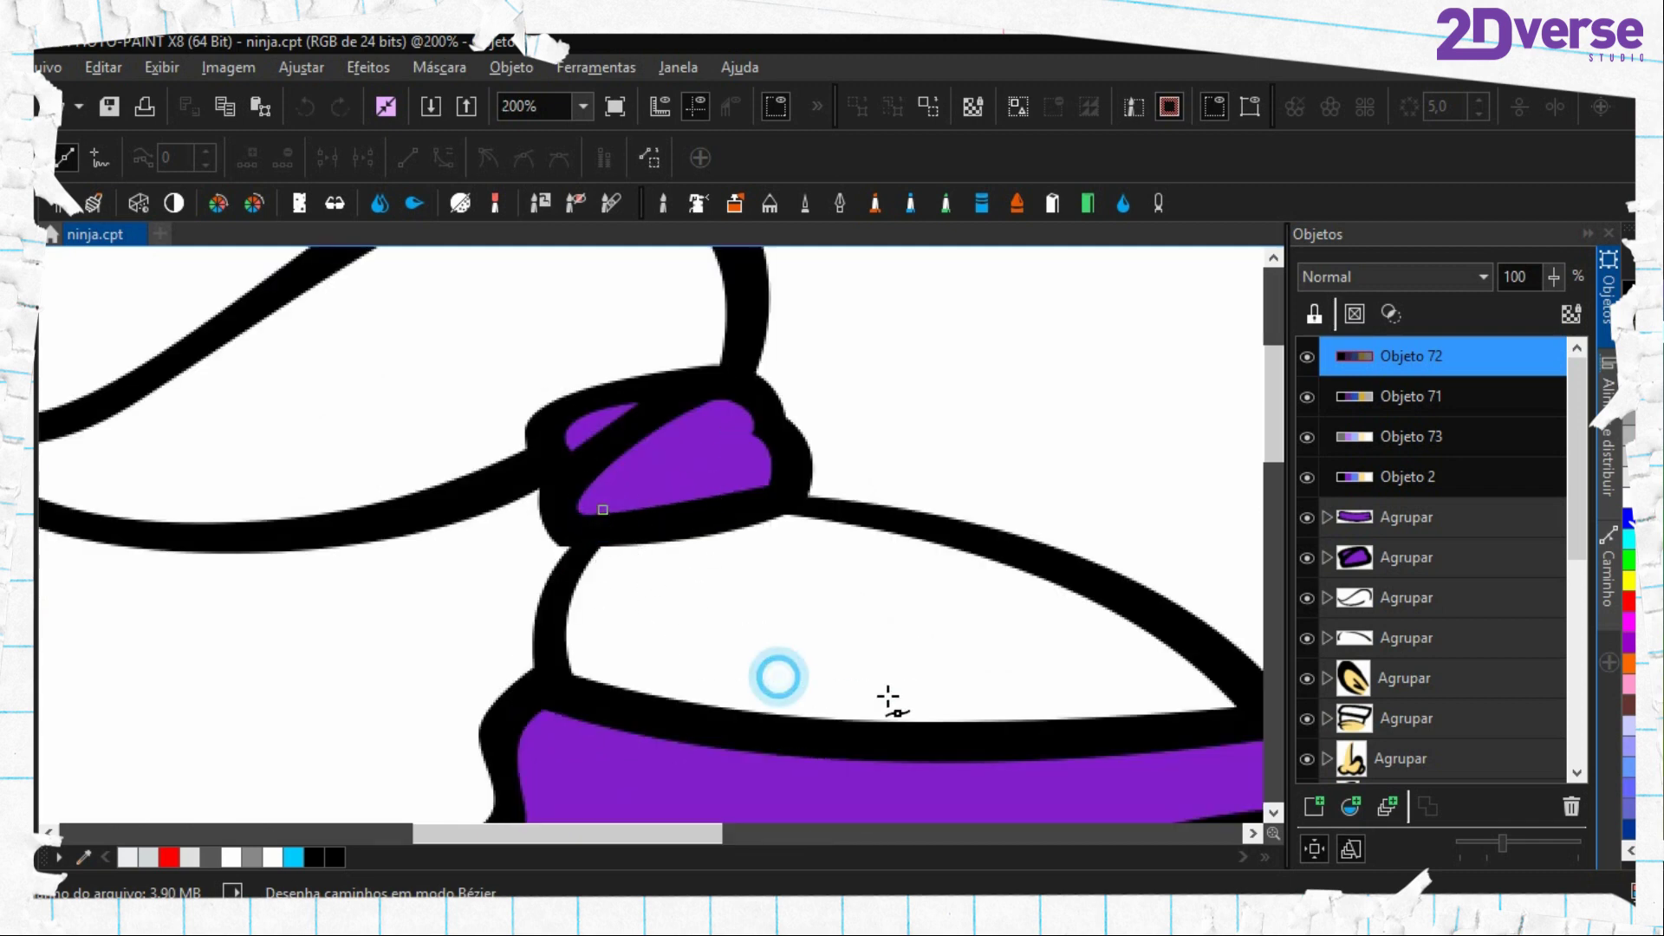
left_click_drag(887, 695, 1071, 716)
left_click_drag(1201, 598, 926, 340)
left_click_drag(1155, 525, 1116, 674)
left_click_drag(976, 742, 825, 746)
left_click_drag(485, 684, 364, 656)
left_click_drag(179, 520, 180, 476)
left_click_drag(201, 419, 222, 394)
key("ctrl+shift+m")
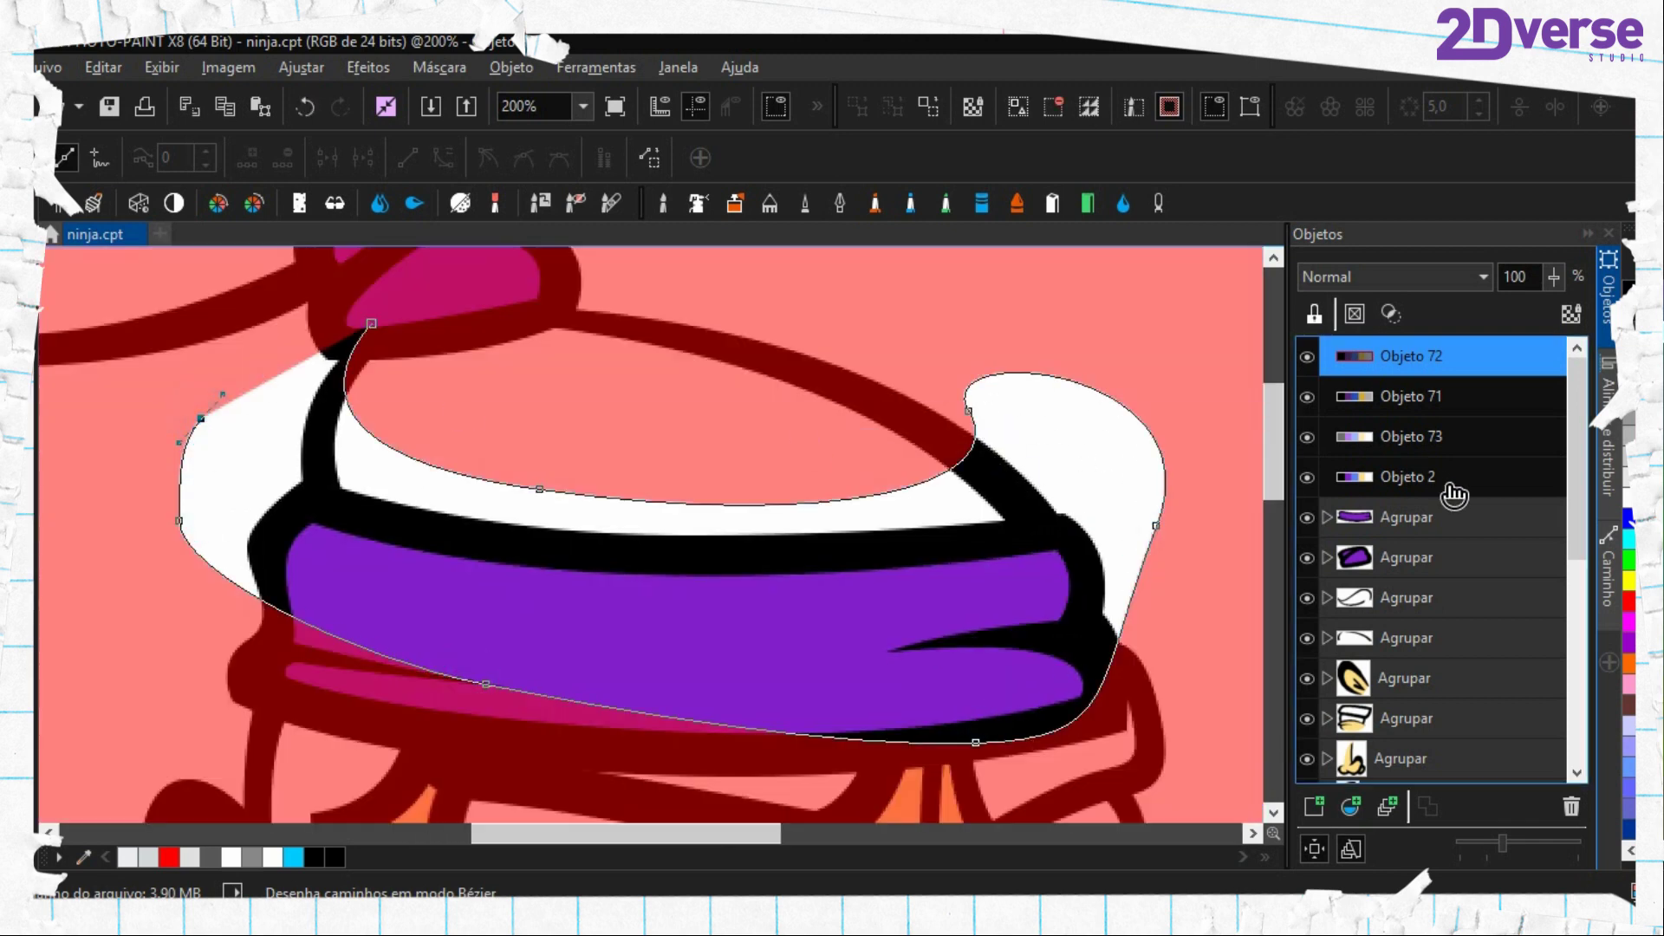
Select the white hair's group in the object list and expand it to reach its individual objects
scroll(1424, 648, "down", 1)
left_click(1383, 597)
left_click(1378, 519)
left_click(1326, 516)
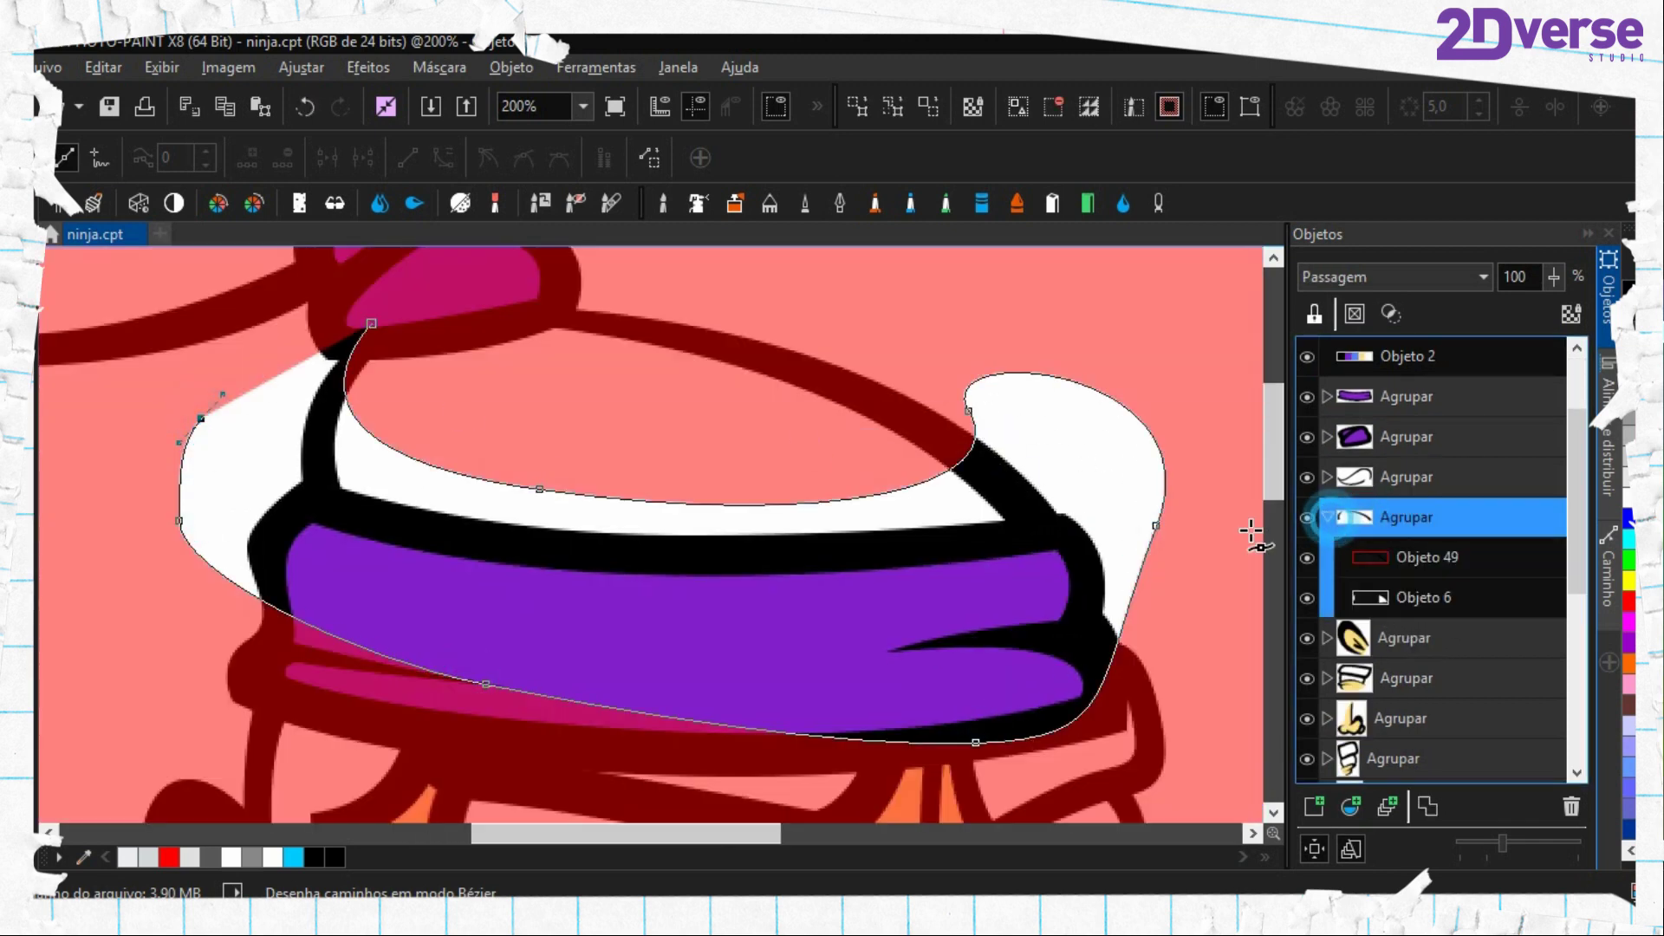
Sample the light grey at the end of the third swatch strip as the fill colour for the white hair's shadow
left_click_drag(416, 493, 936, 568)
left_click_drag(485, 532, 783, 585)
left_click_drag(546, 553, 892, 683)
left_click_drag(468, 507, 929, 634)
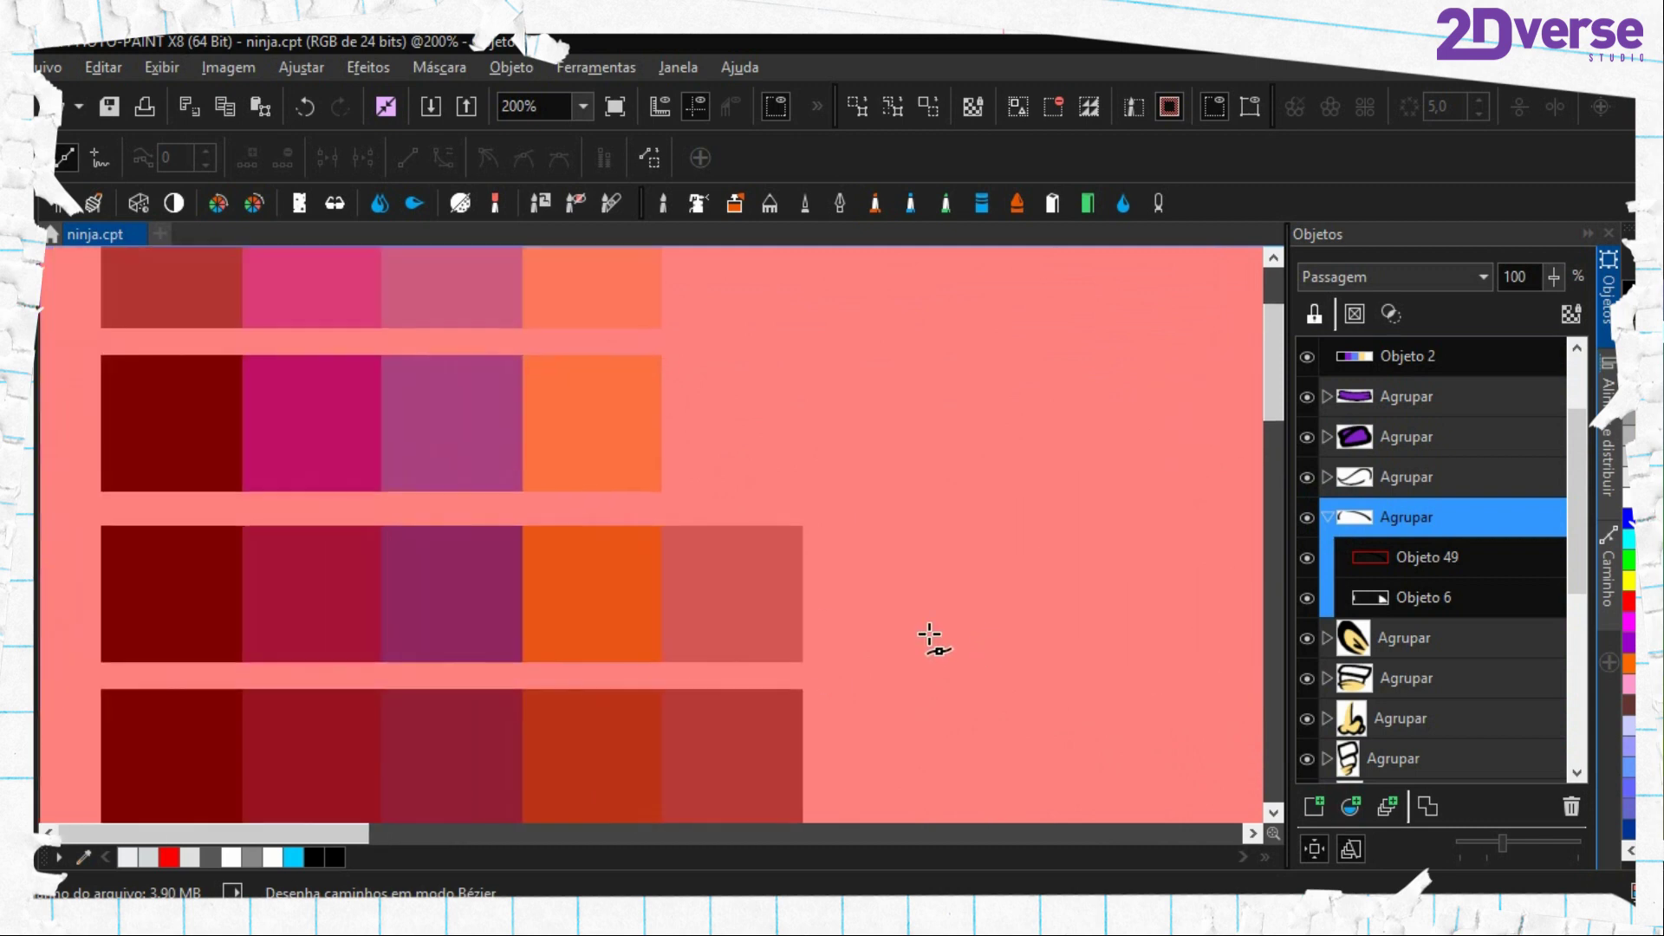
scroll(735, 601, "down", 1)
key("e")
left_click(707, 525)
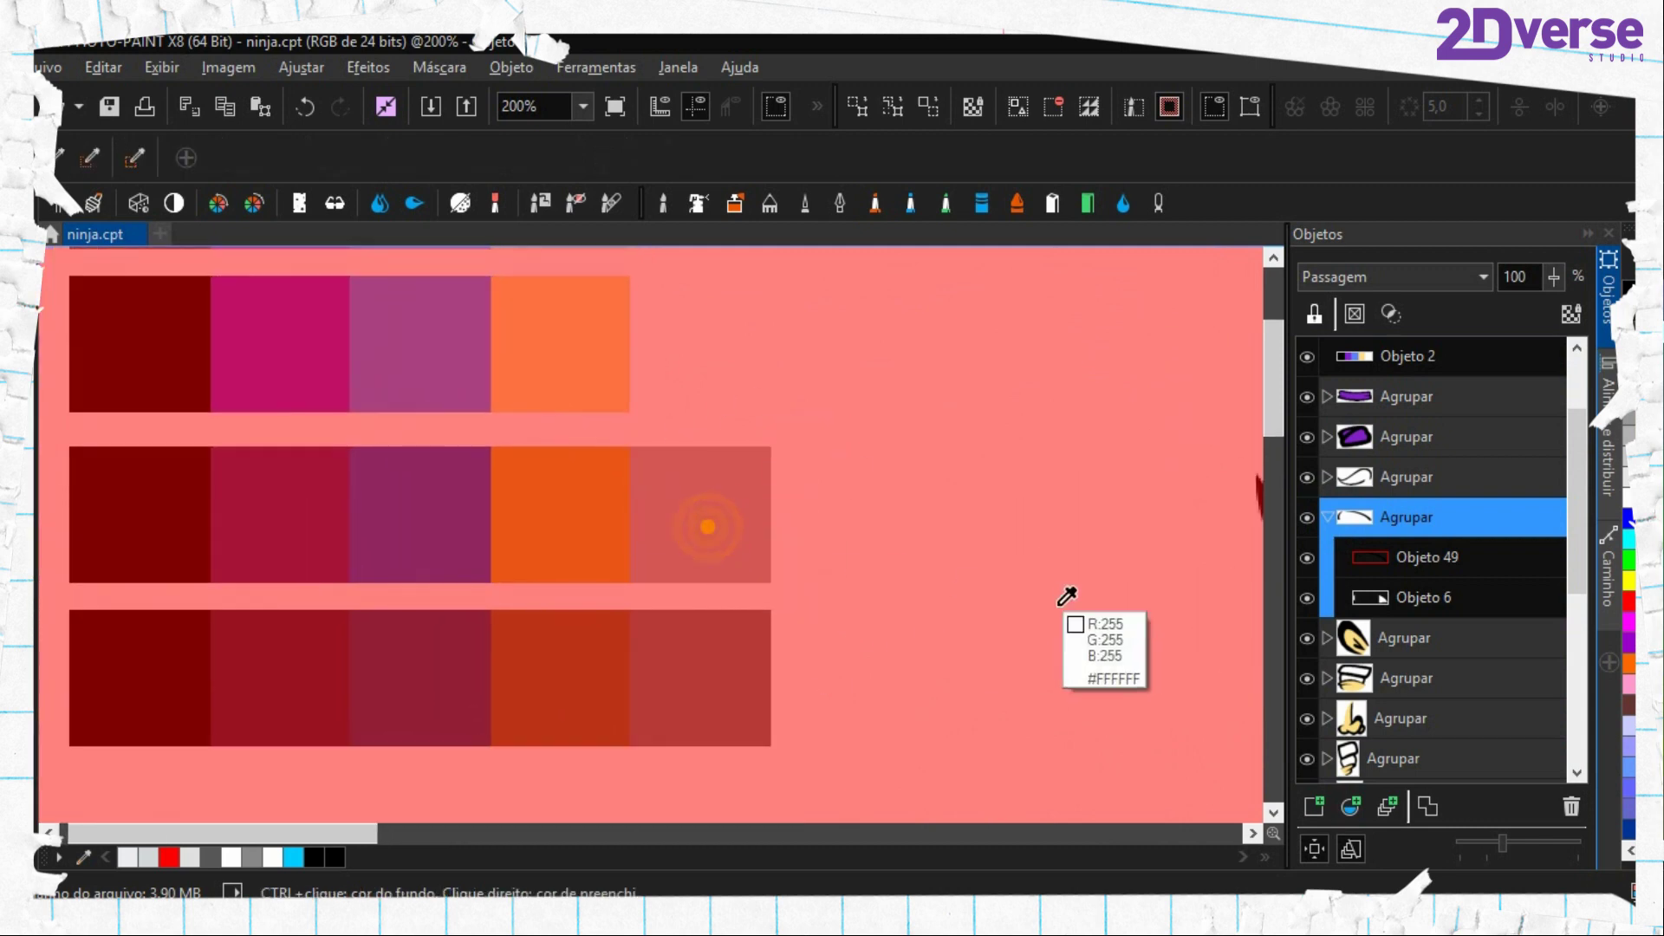
Try filling the masked lower hair with the sampled grey while the whole group is selected, and undo the fill
scroll(1066, 596, "right", 15)
key("f")
left_click(681, 675)
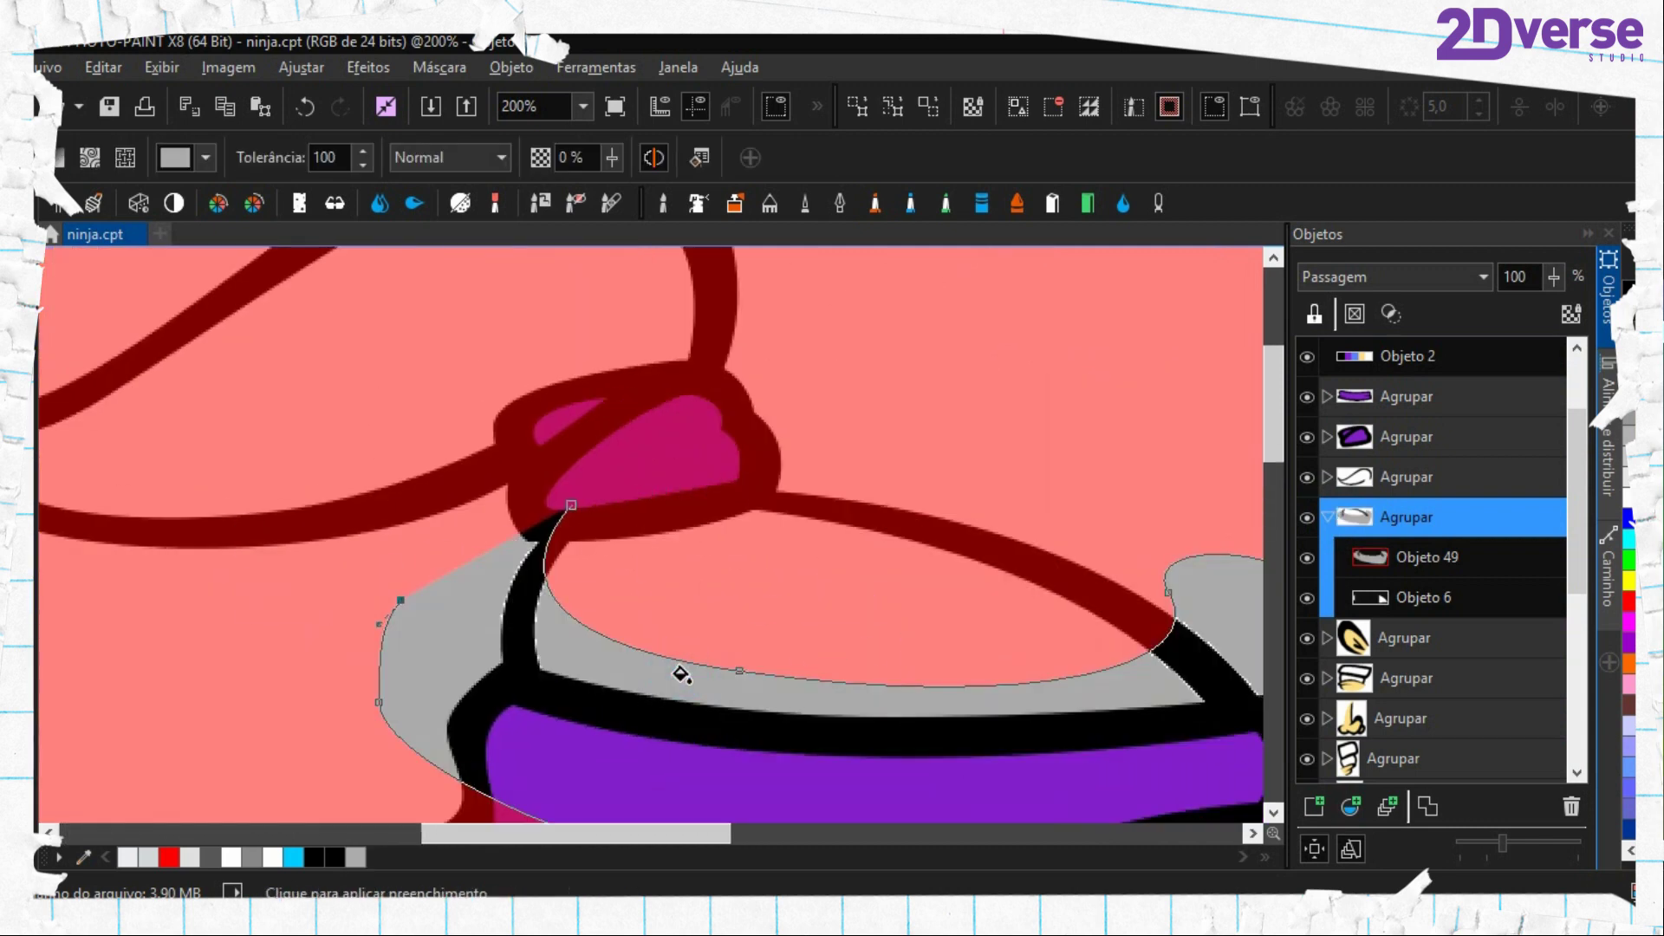
key("ctrl+z")
Select Objeto 6 inside the hair group, try filling its masked lower part with the grey, and undo the fill
left_click(1421, 600)
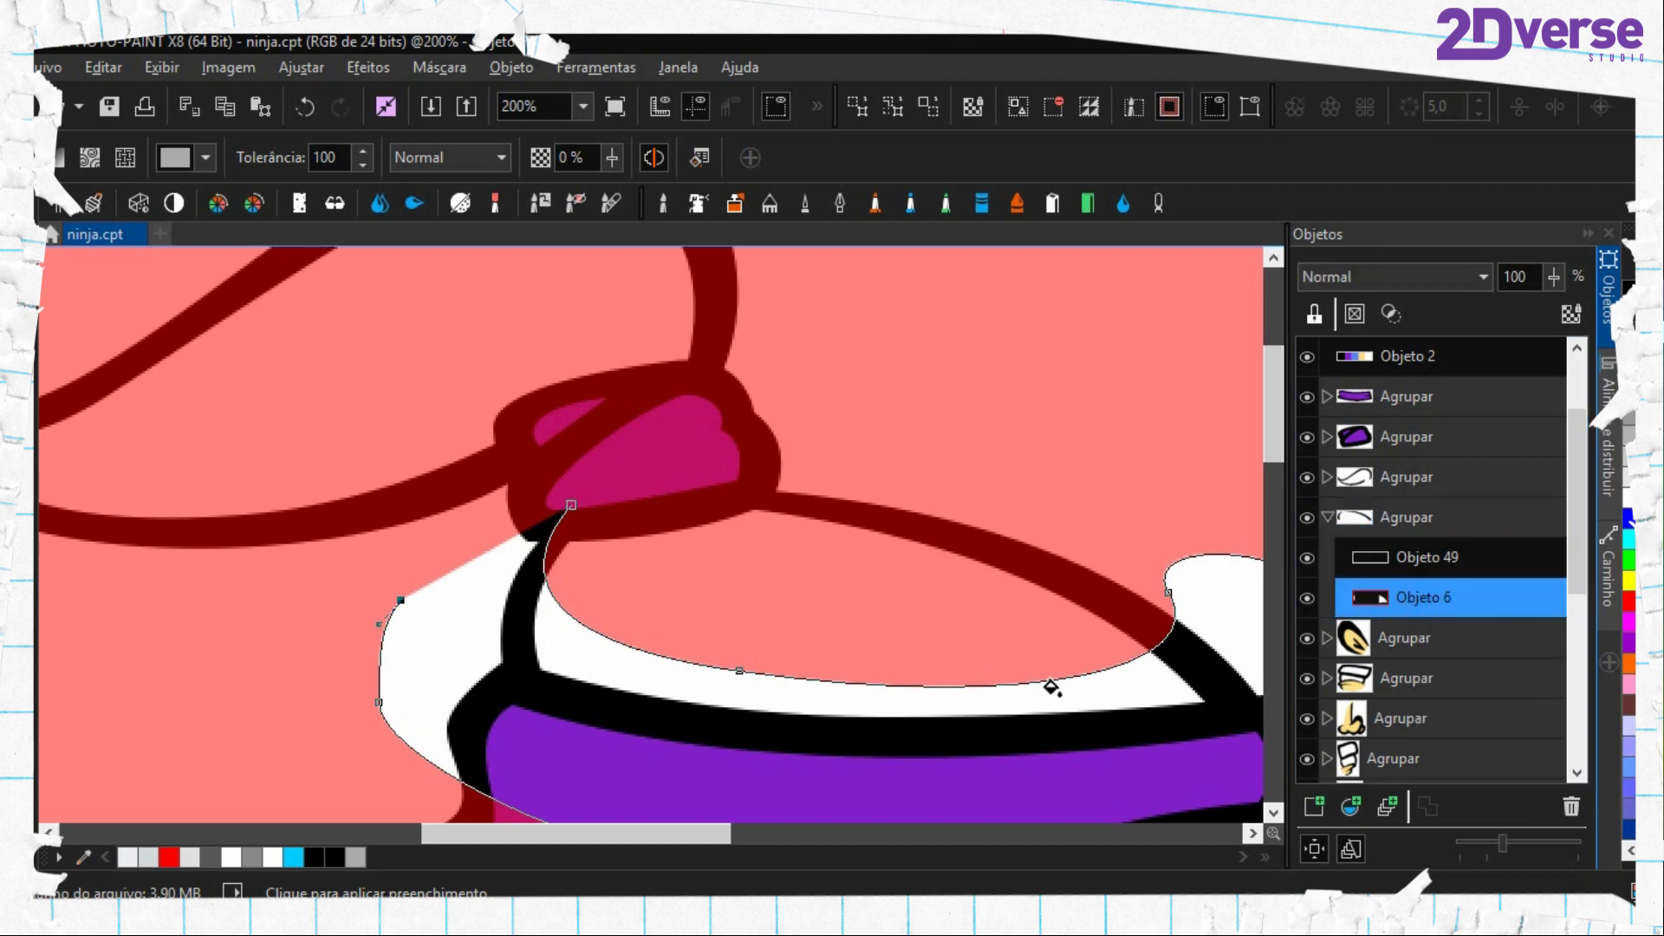
left_click(848, 695)
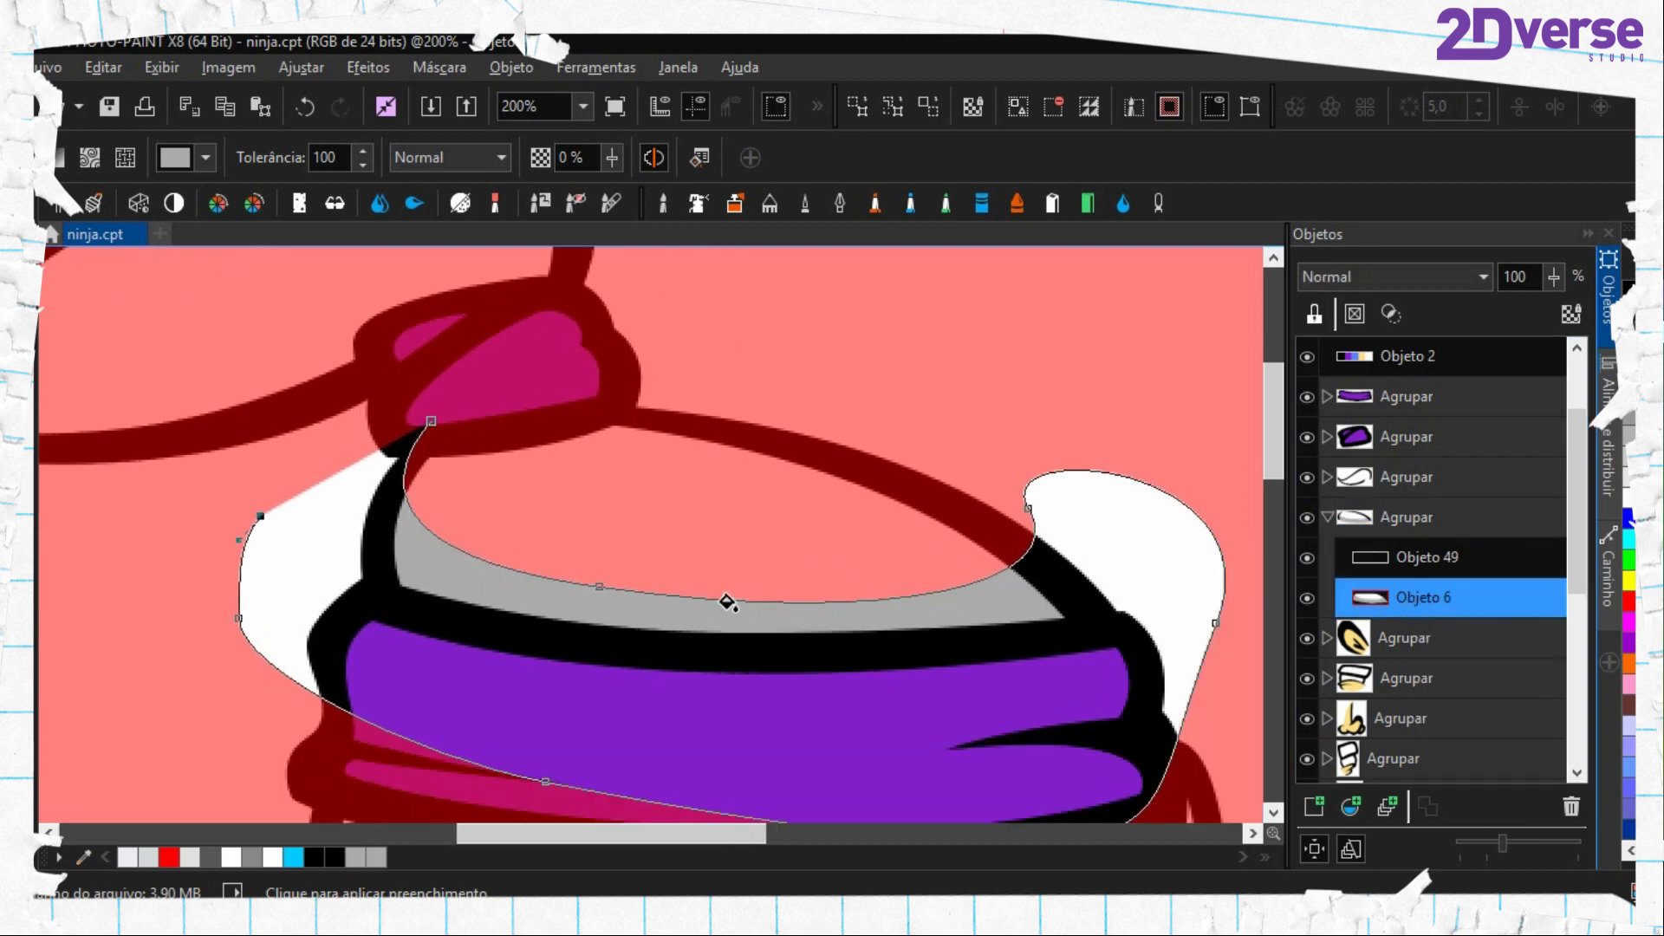
key("ctrl+z")
left_click(759, 597)
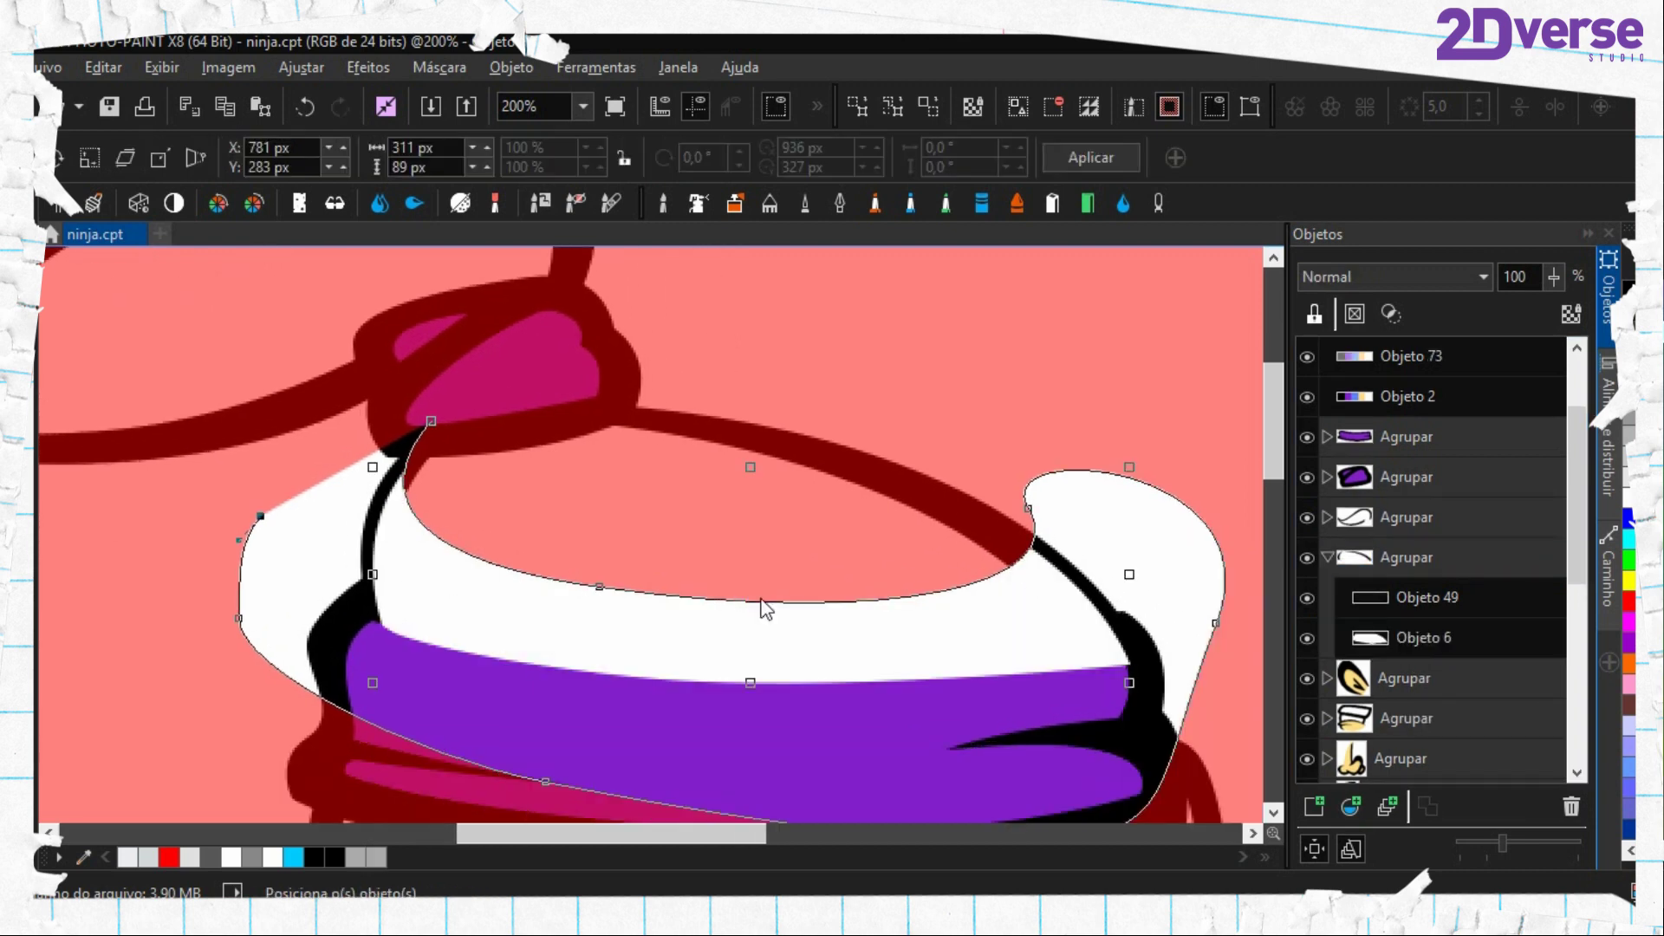
Place the copied masked hair area between Objeto 49 and Objeto 6, remove the mask and delete the path
left_click_drag(1409, 367, 1434, 738)
key("ctrl+shift+r")
key("period")
right_click(713, 468)
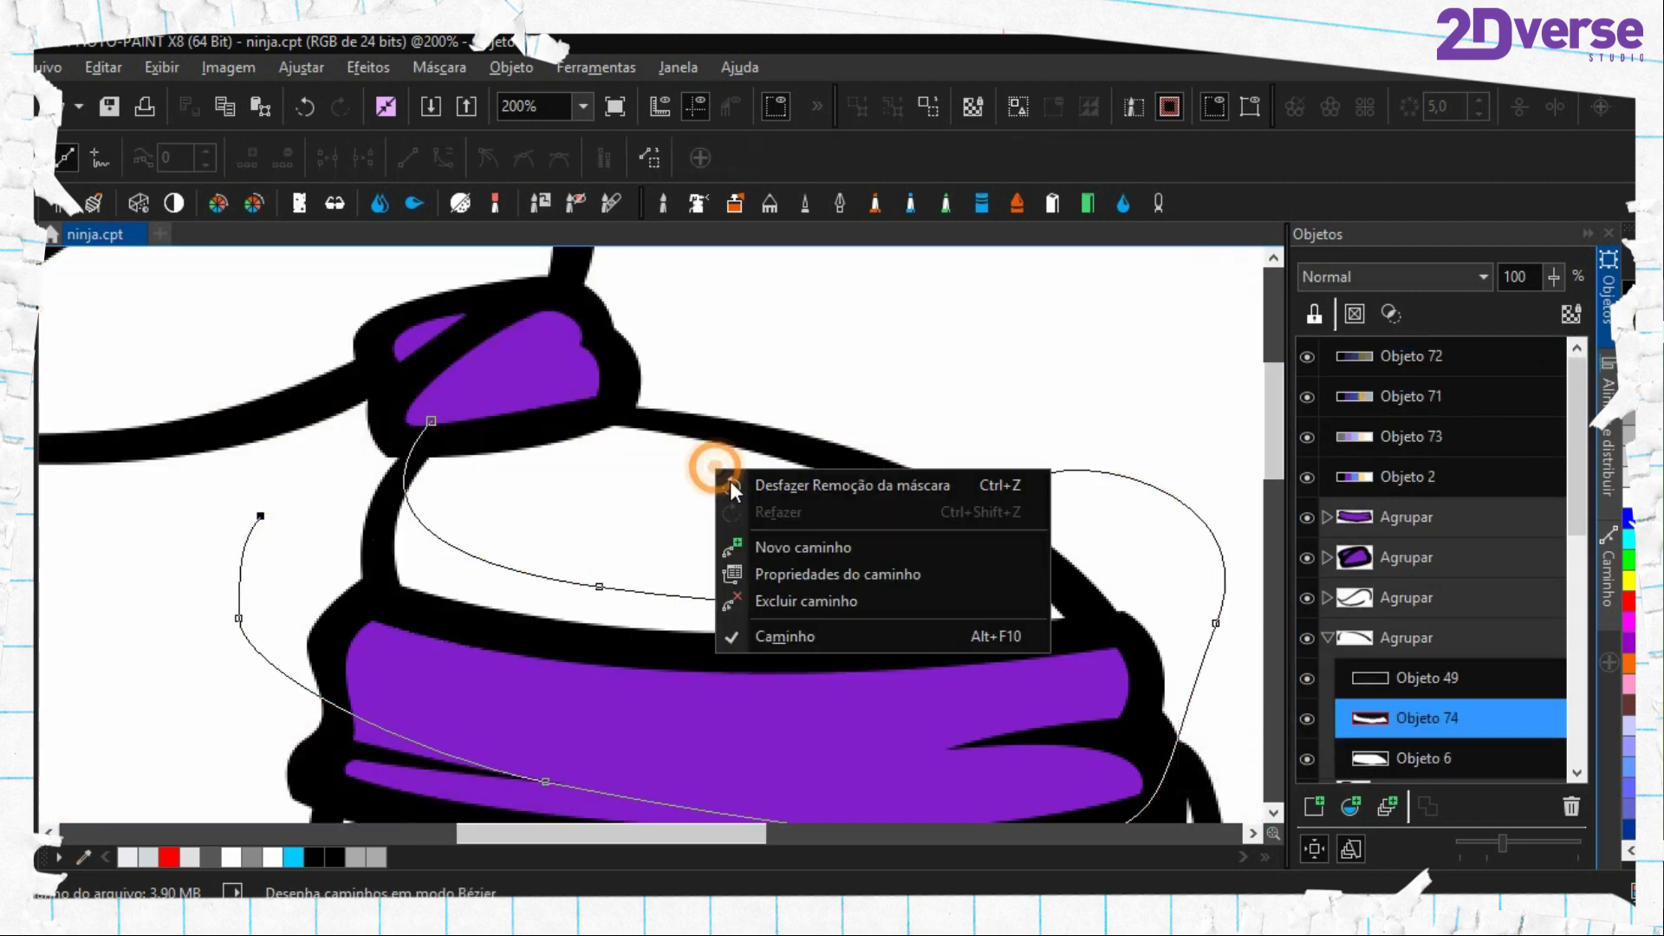
left_click(834, 600)
Try filling the copied hair shadow object with the light grey and toggle its visibility to compare
key("f")
left_click(621, 603)
scroll(698, 641, "down", 4)
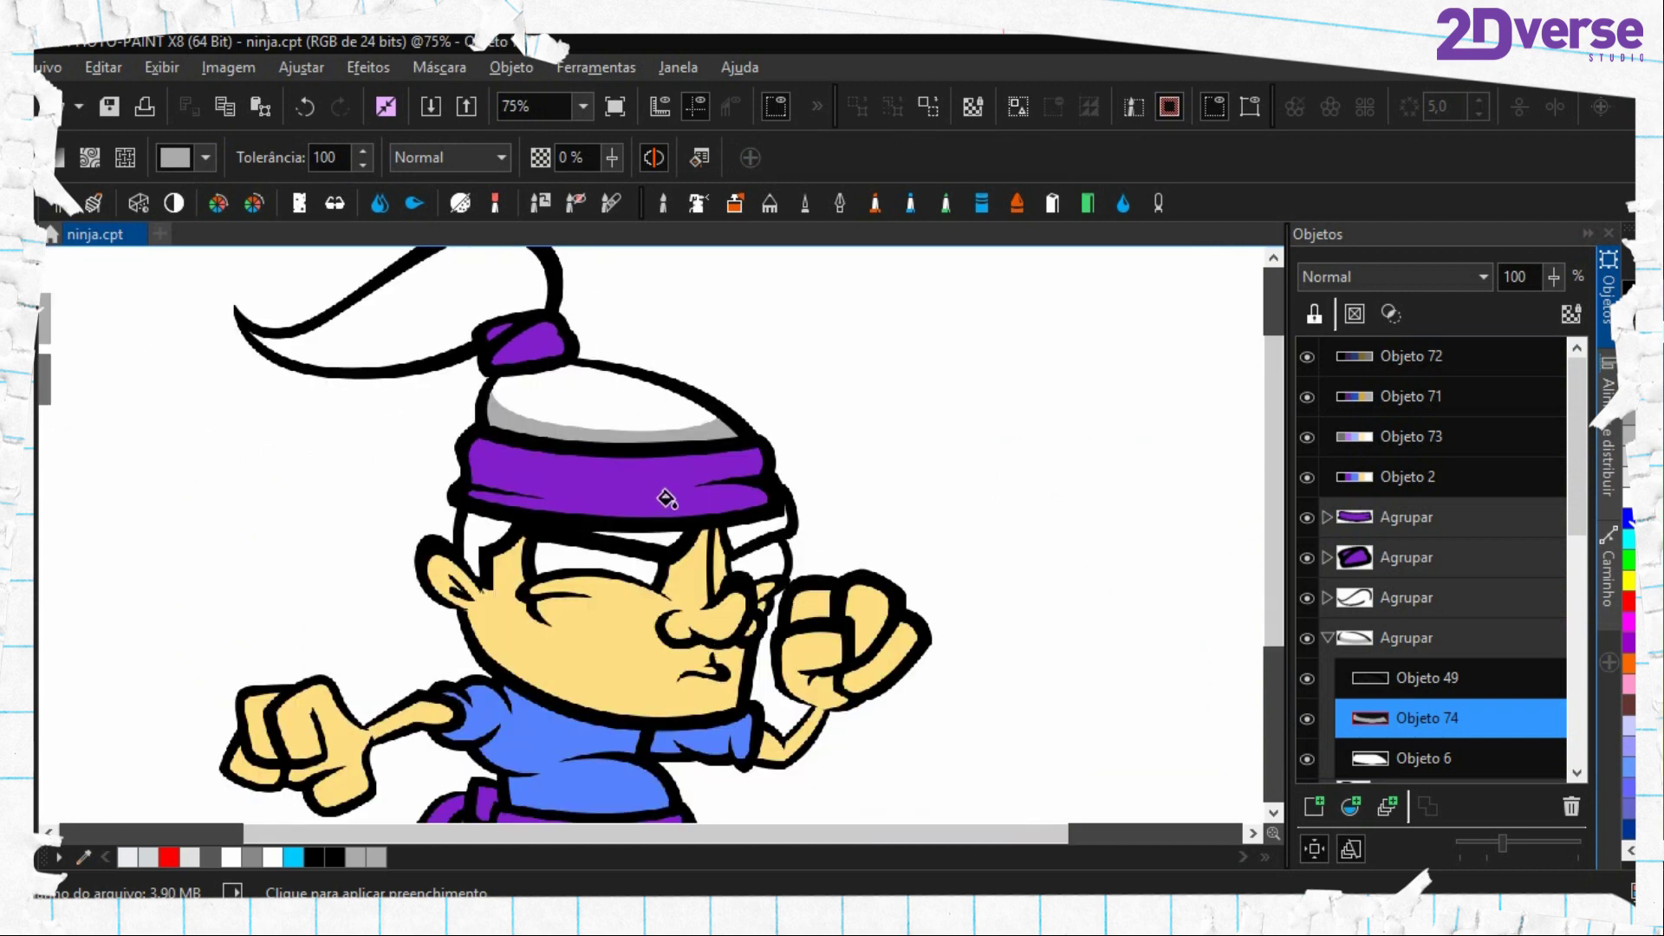
scroll(666, 499, "up", 1)
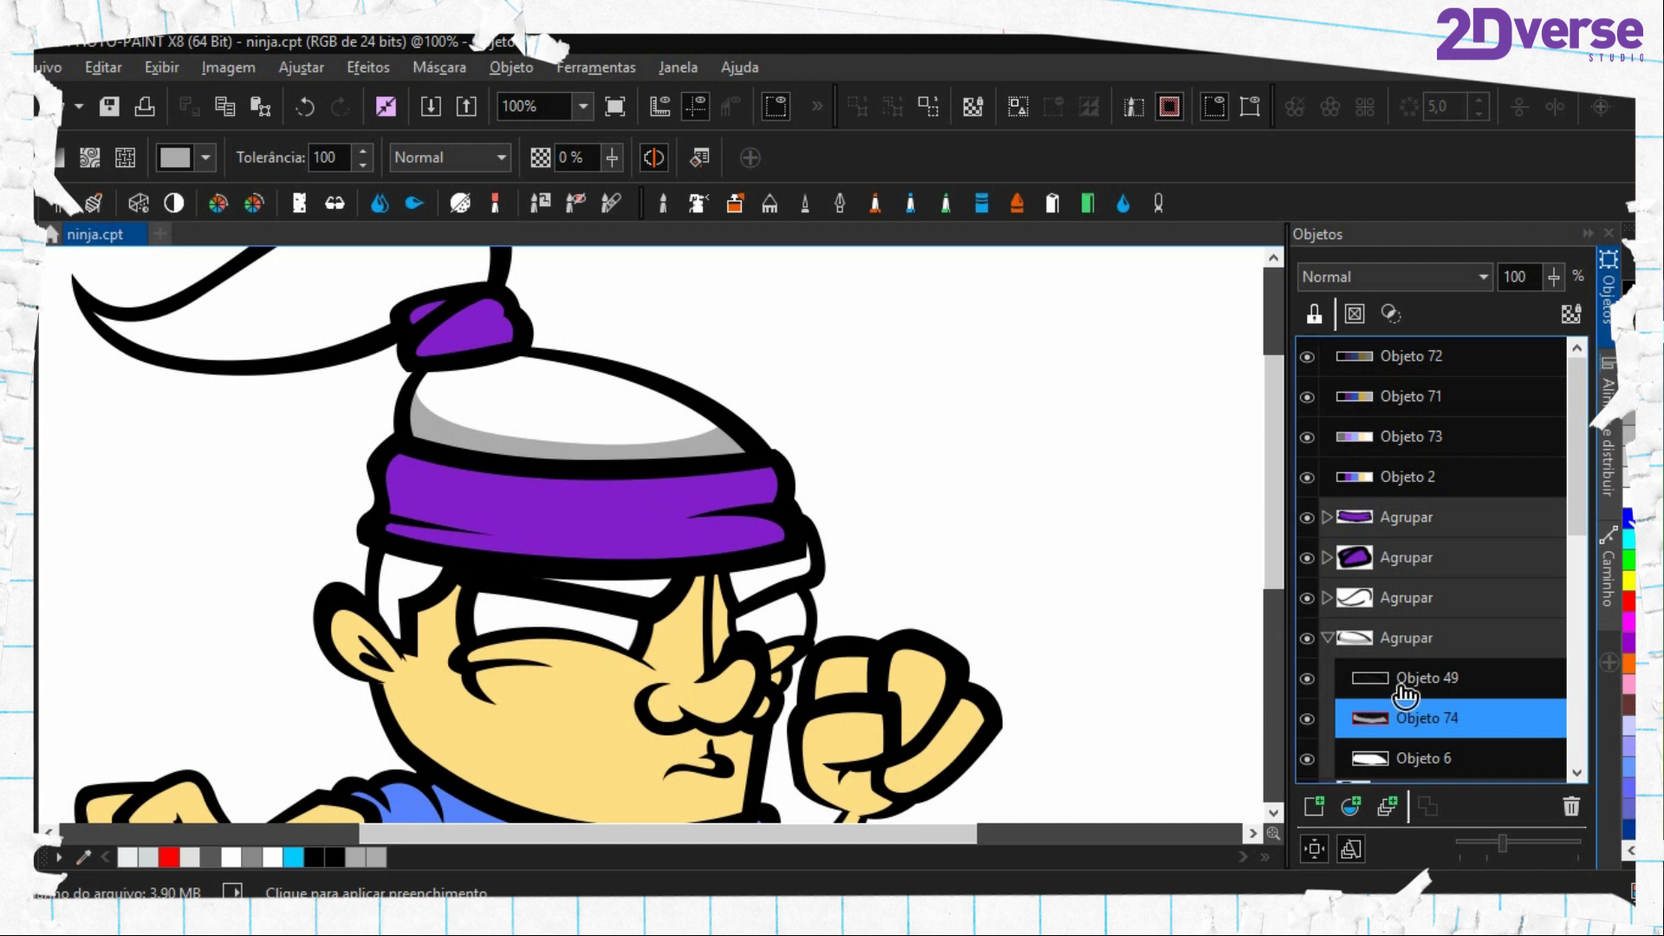
left_click(1313, 725)
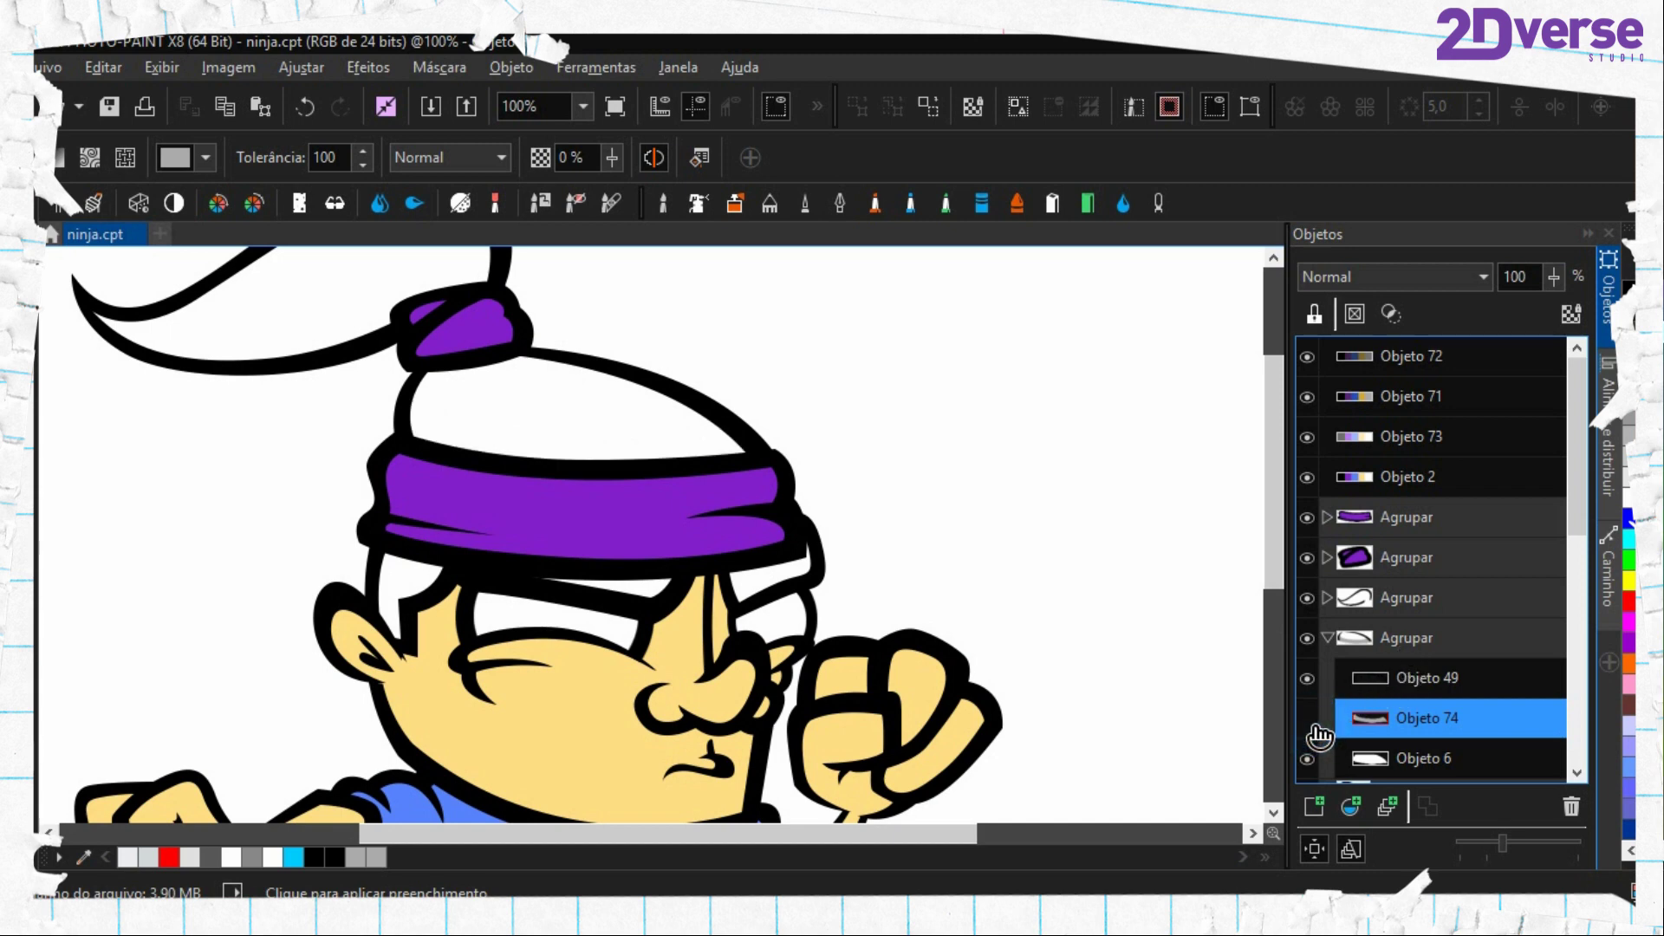
left_click(1312, 726)
Undo back to the active mask and path, and delete the copied hair object, Objeto 74
left_click_drag(519, 436, 539, 510)
key("F10")
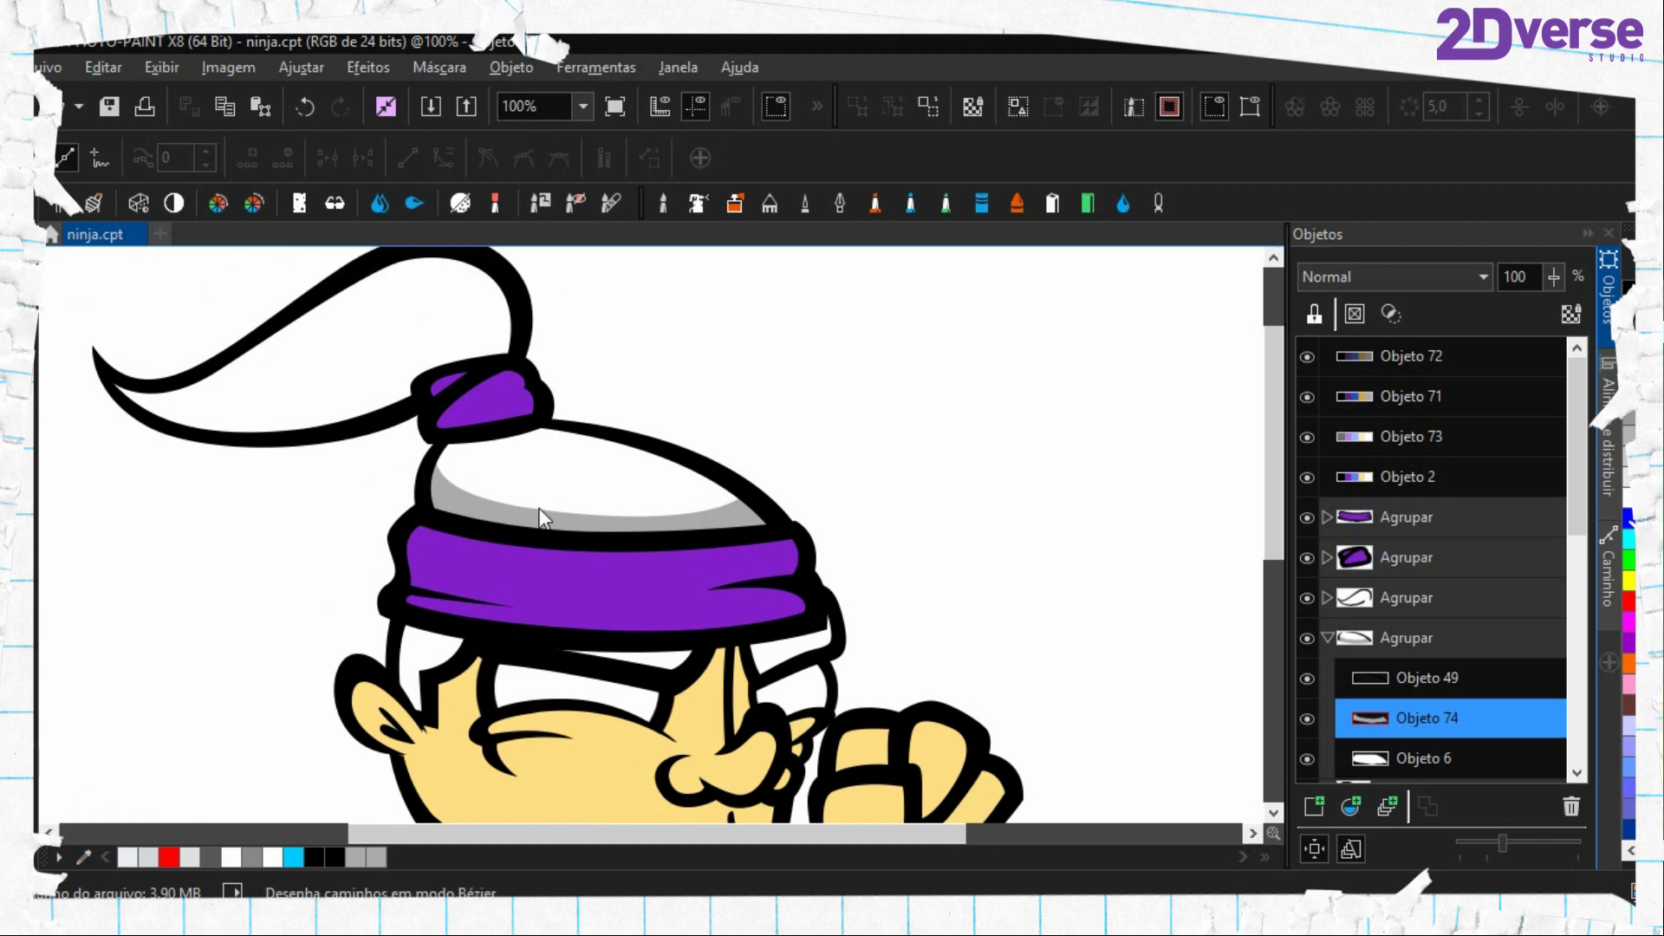
scroll(919, 568, "down", 1)
scroll(693, 564, "up", 1)
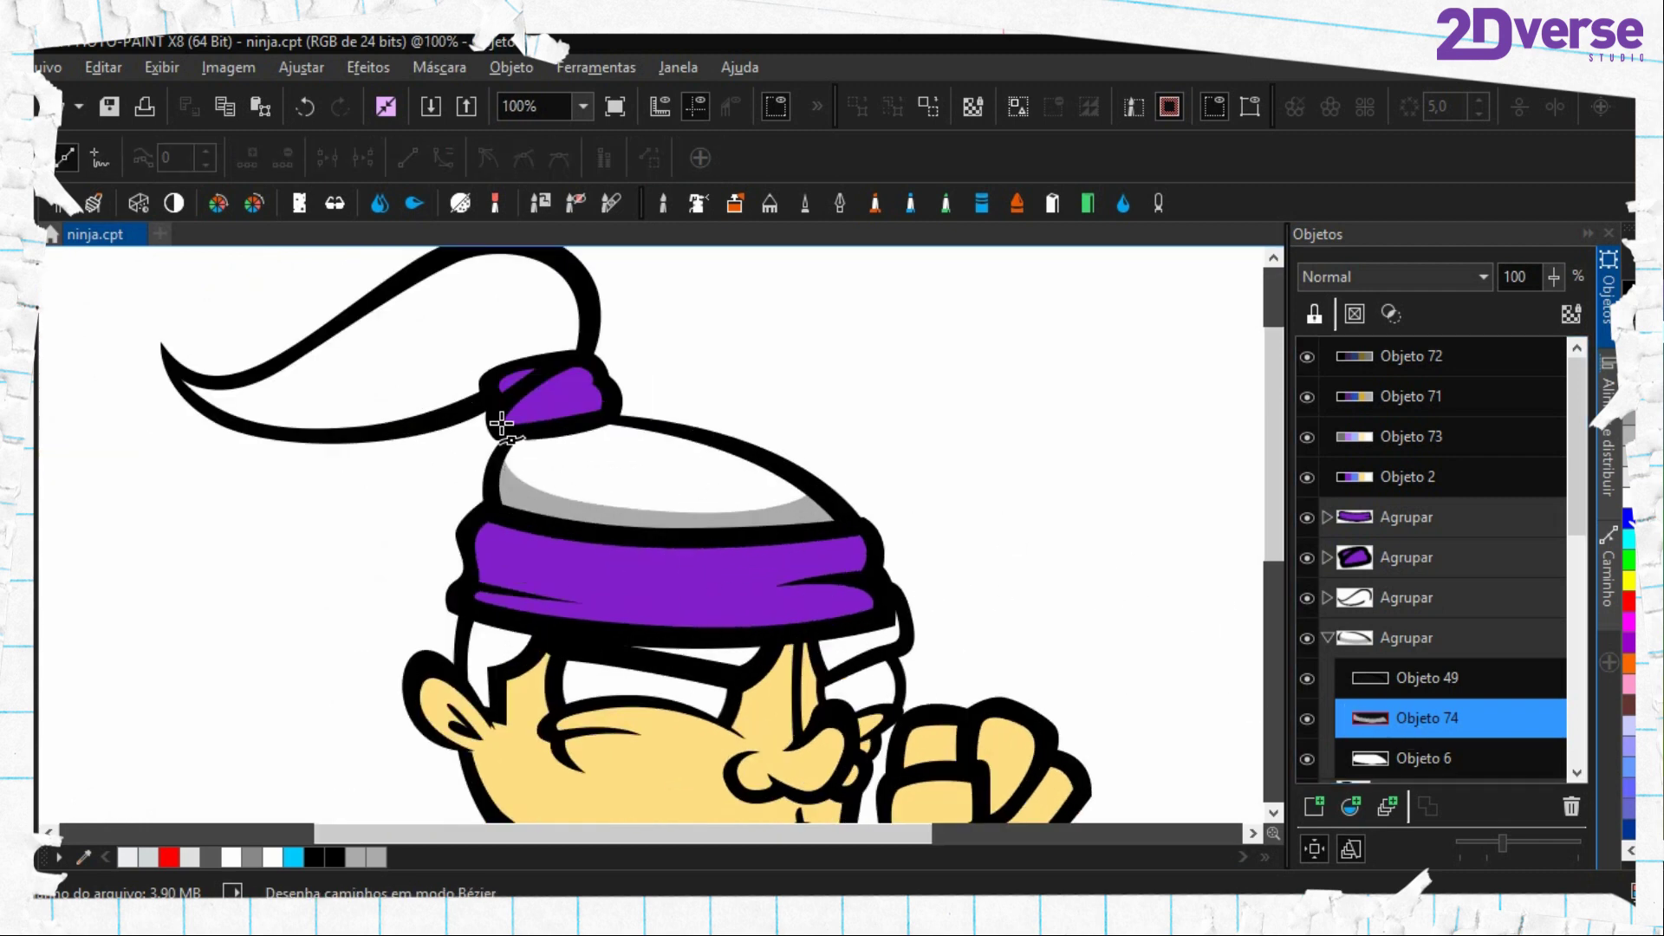
key("ctrl+z")
key("ctrl+z")
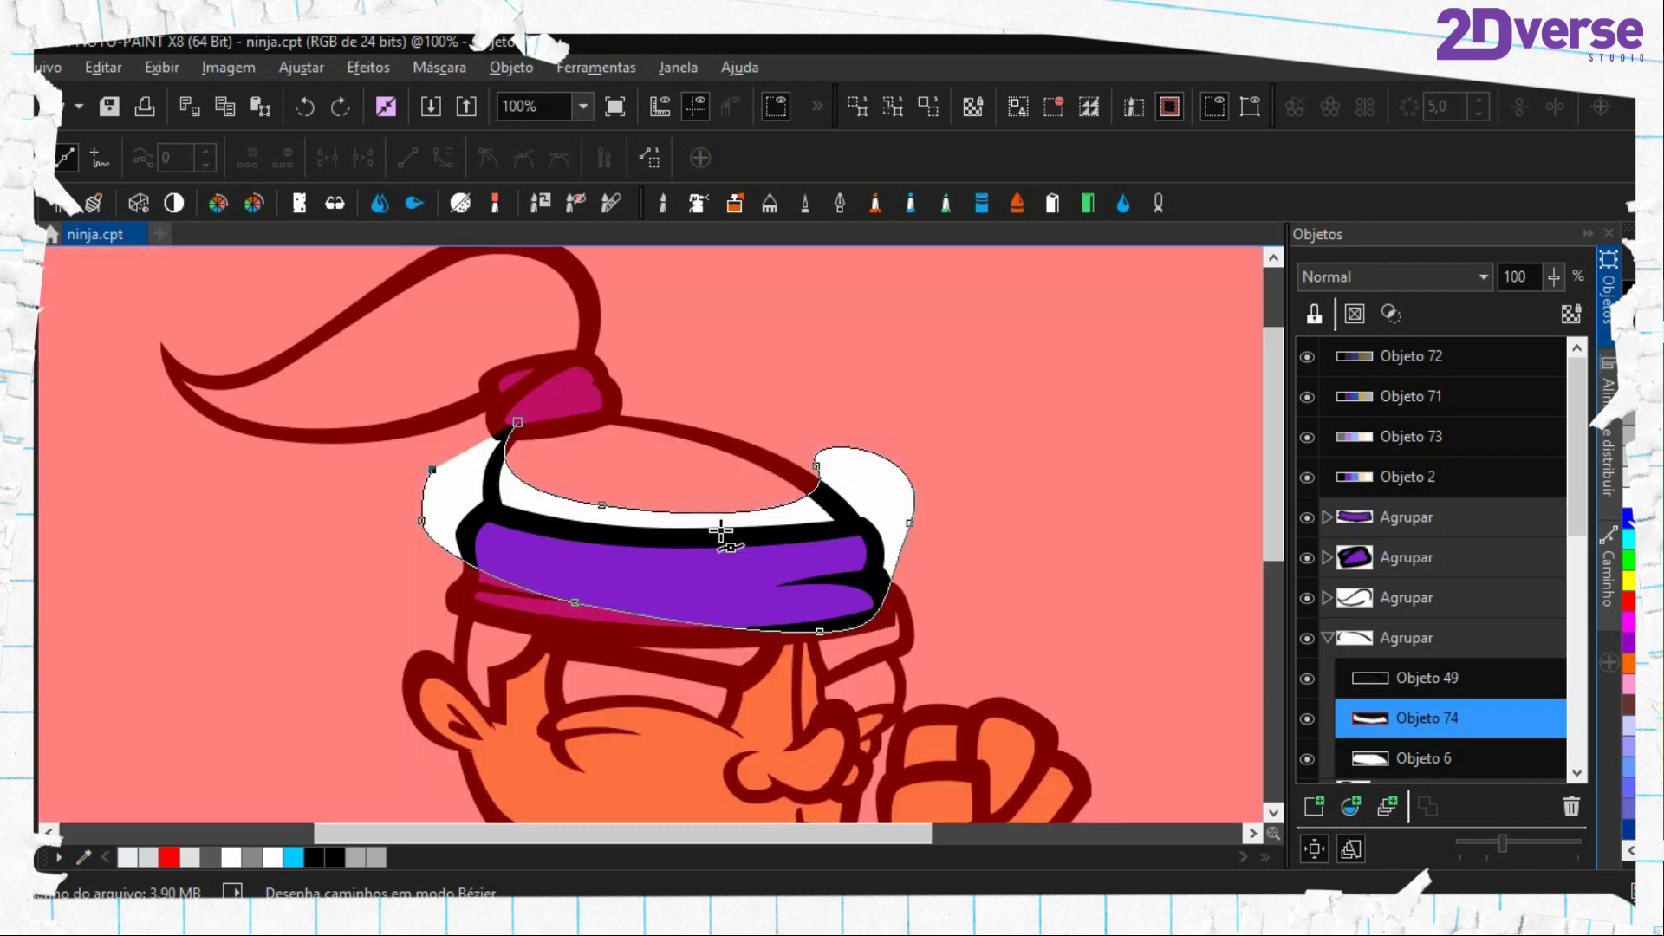
left_click(1571, 807)
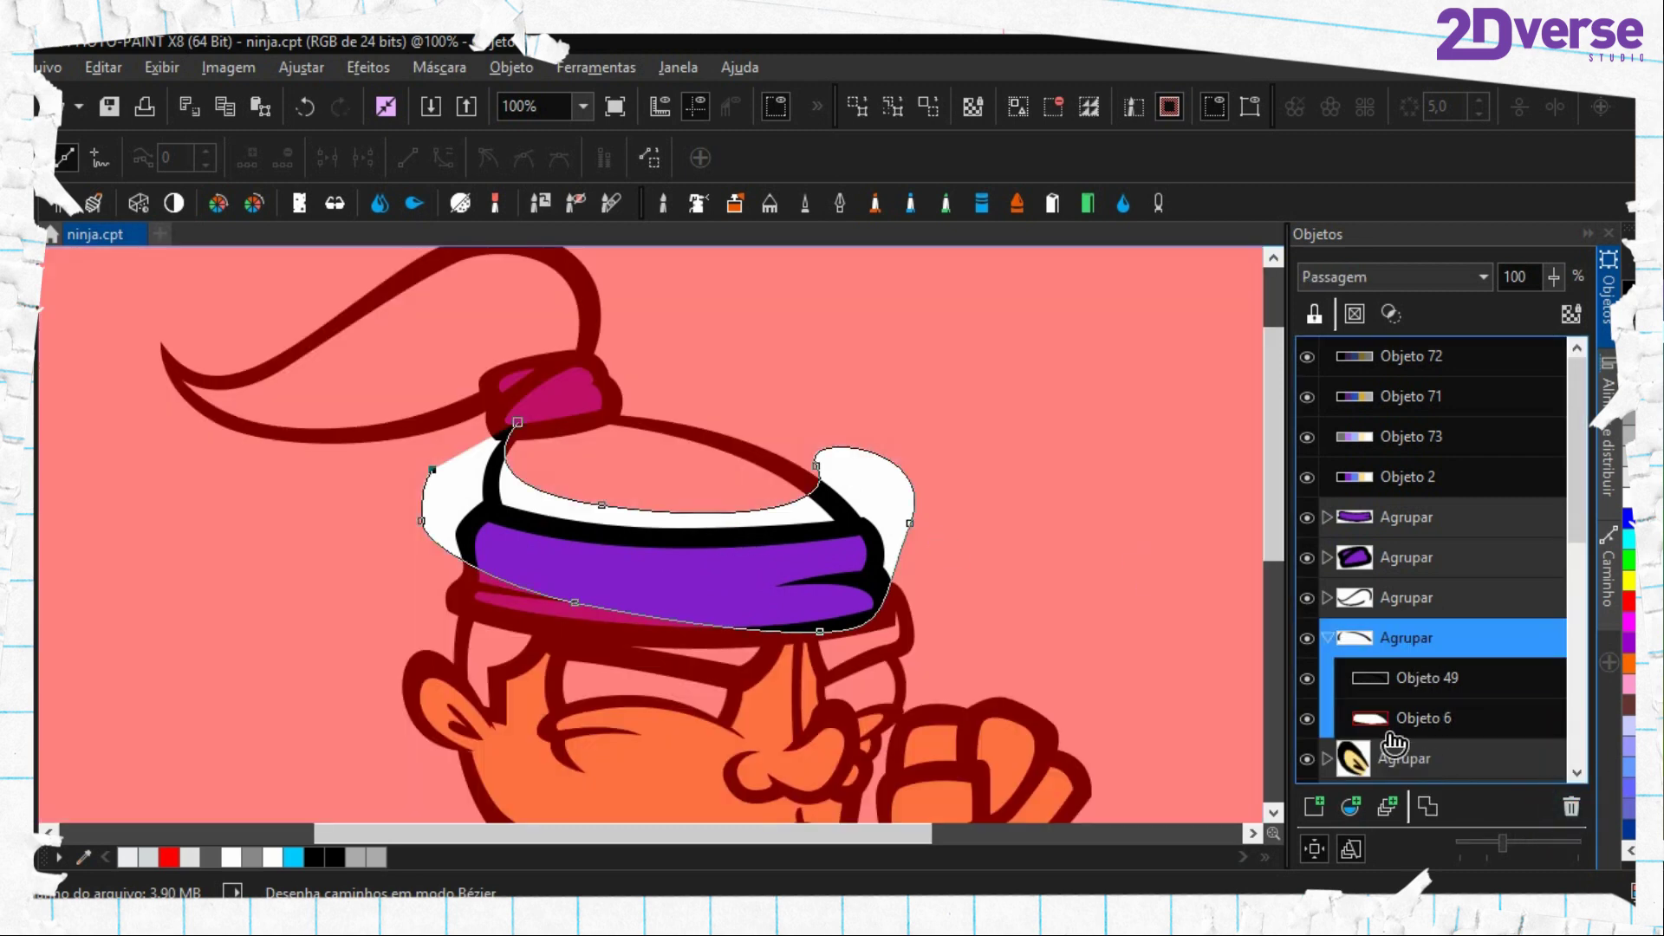
Fill the masked lower part of Objeto 6 with the light grey, remove the mask and delete the path
left_click(1391, 736)
key("f")
left_click(519, 488)
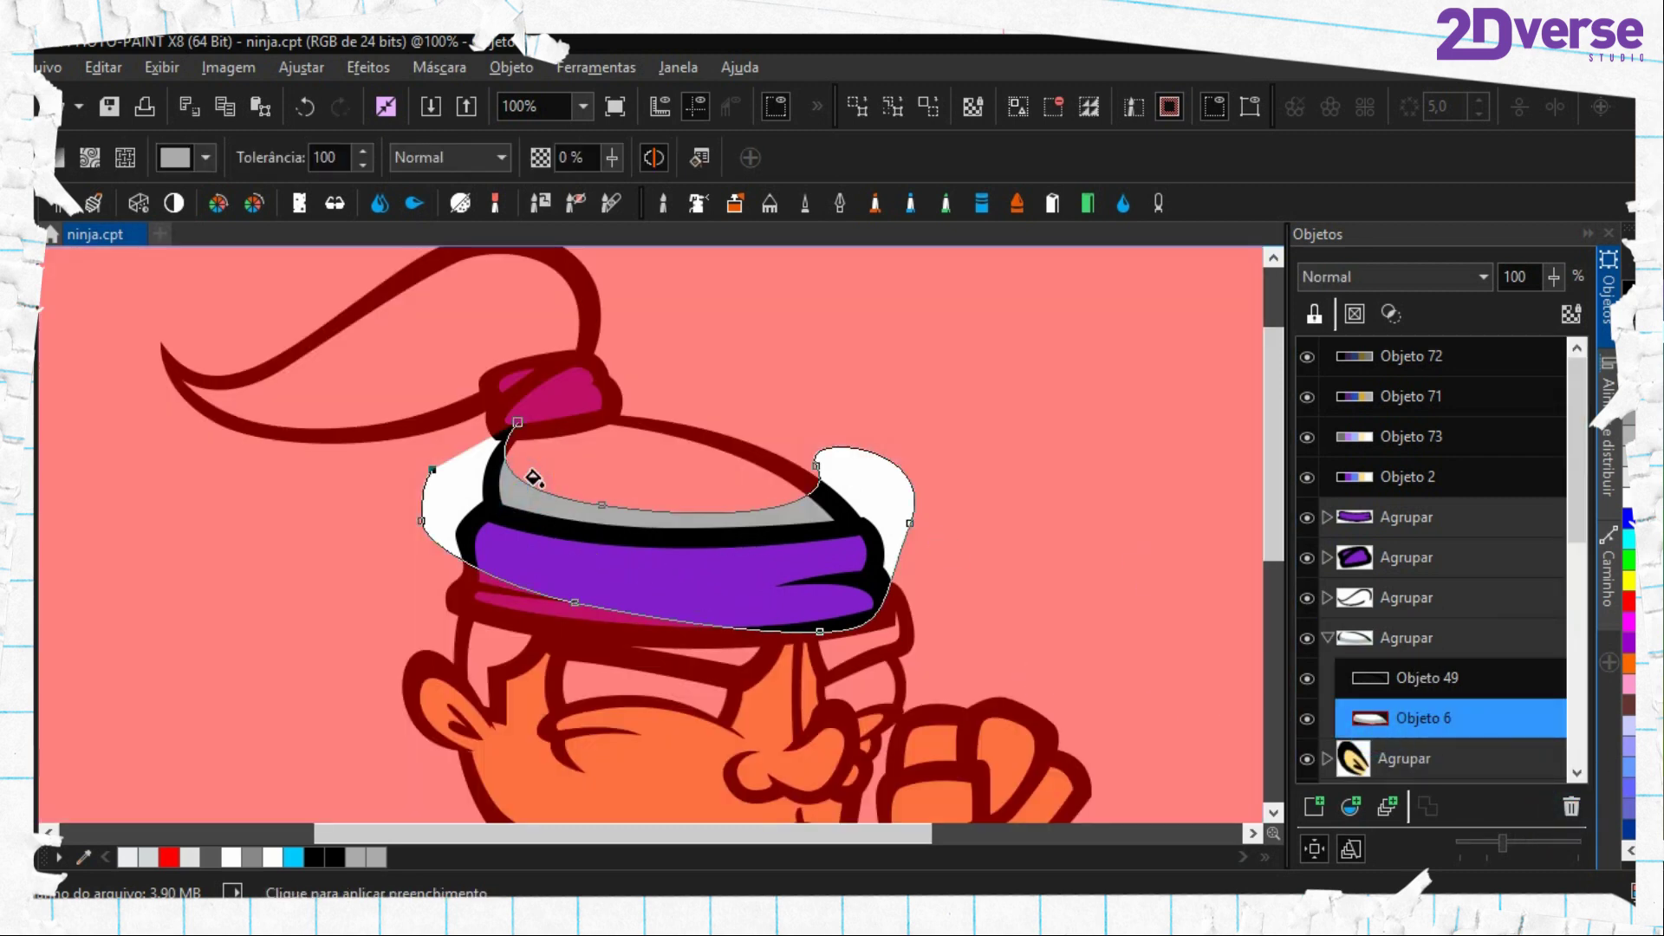
key("ctrl+shift+r")
key("period")
right_click(534, 475)
left_click(630, 615)
left_click_drag(436, 563, 743, 623)
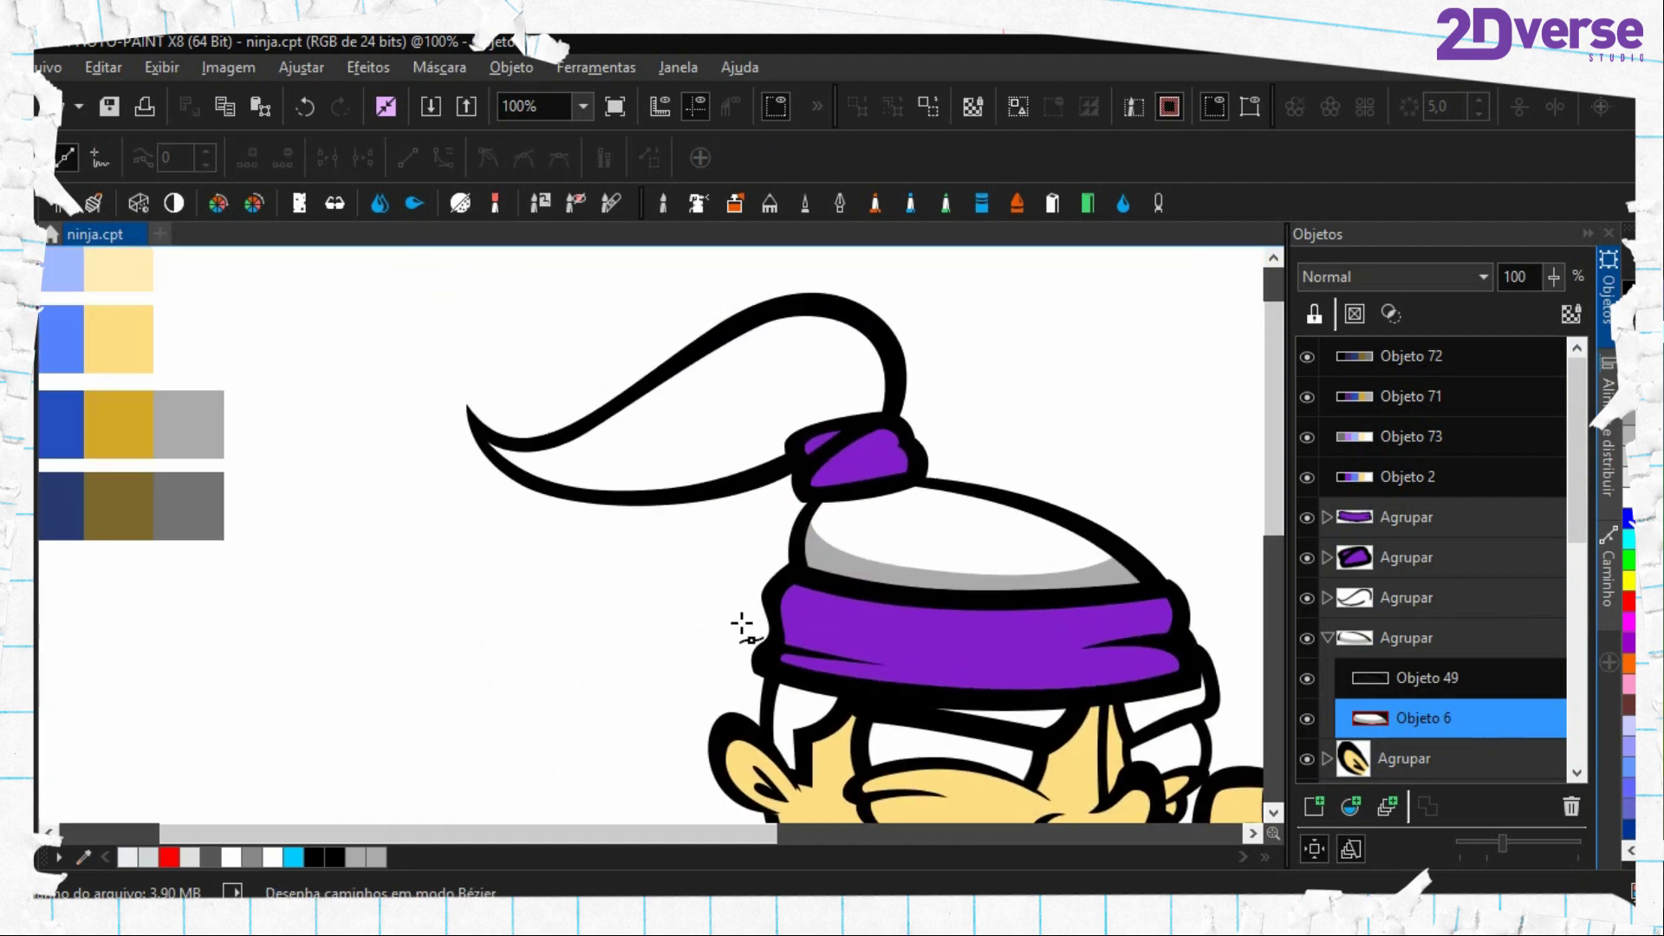
left_click_drag(795, 542, 839, 627)
scroll(920, 509, "down", 3)
scroll(490, 377, "right", 6)
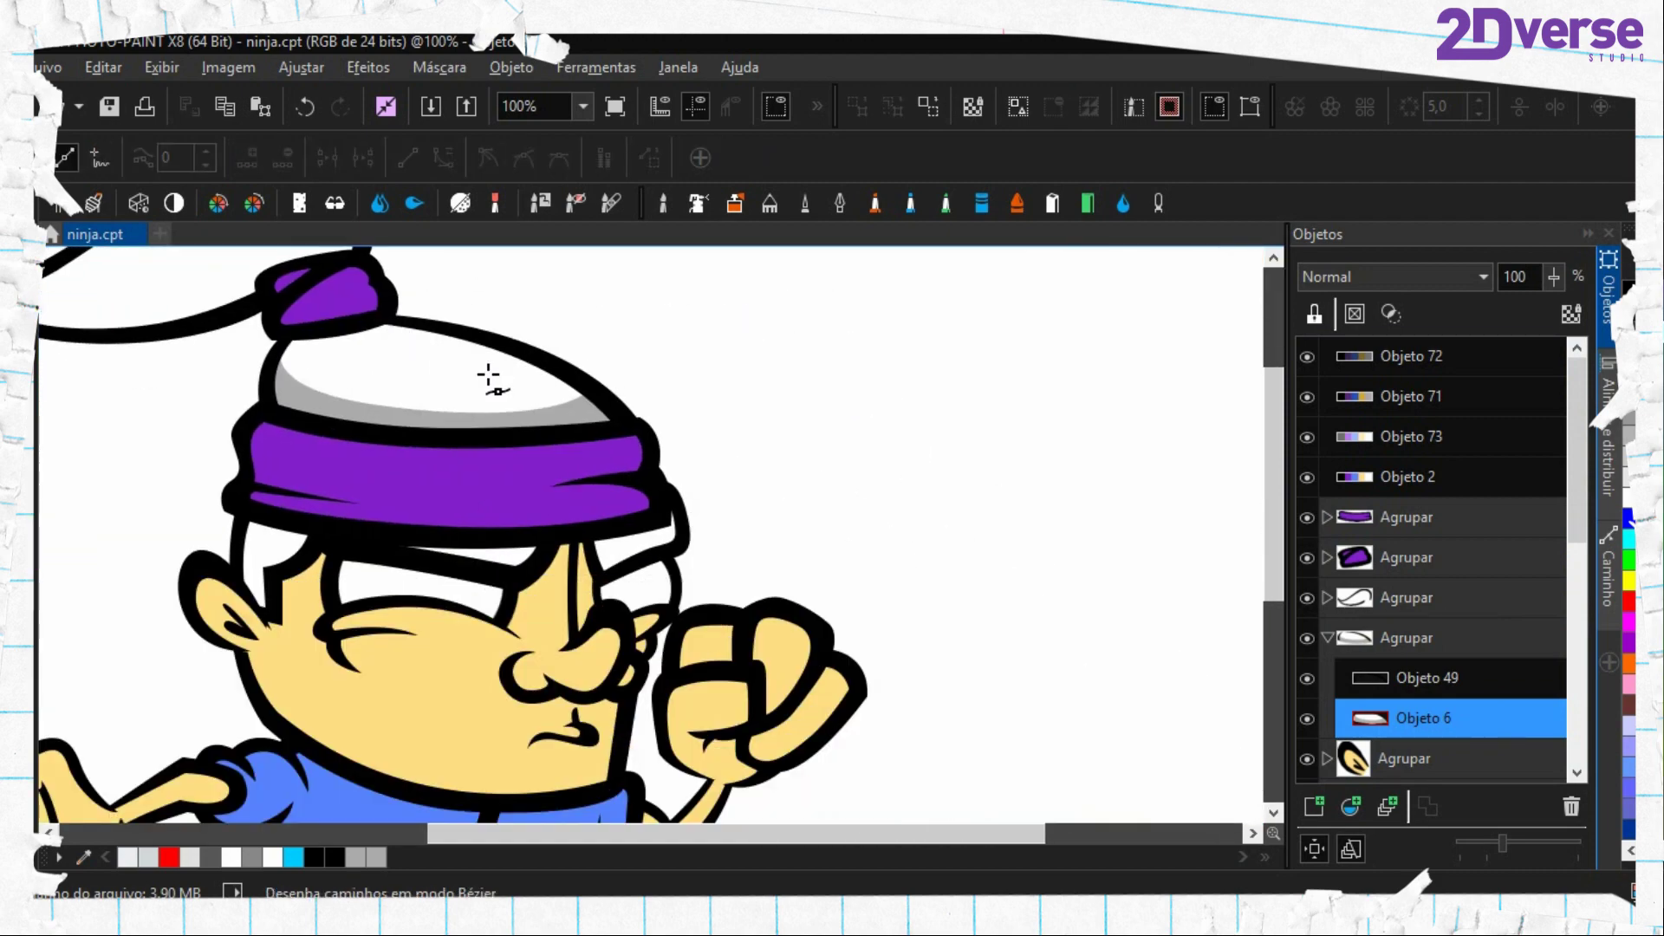
scroll(812, 492, "down", 3)
scroll(812, 493, "left", 3)
Select Objeto 49 and draw a Bézier path through the lower part of the hair's grey shadow, just above the headband
left_click(1378, 678)
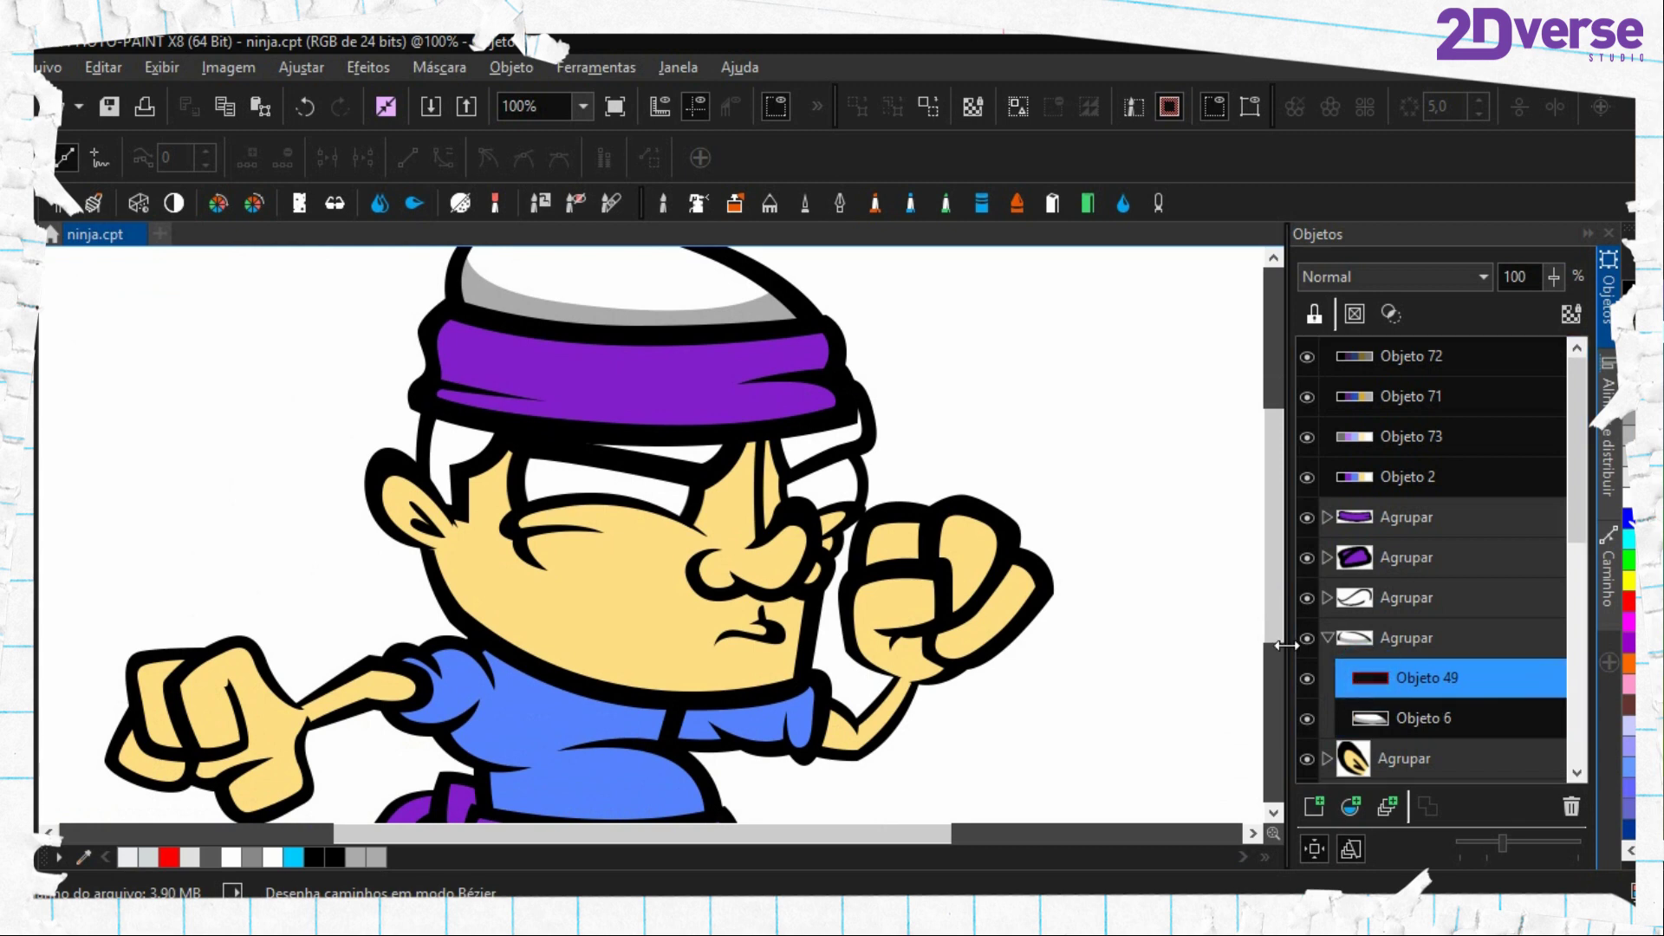
scroll(598, 568, "up", 5)
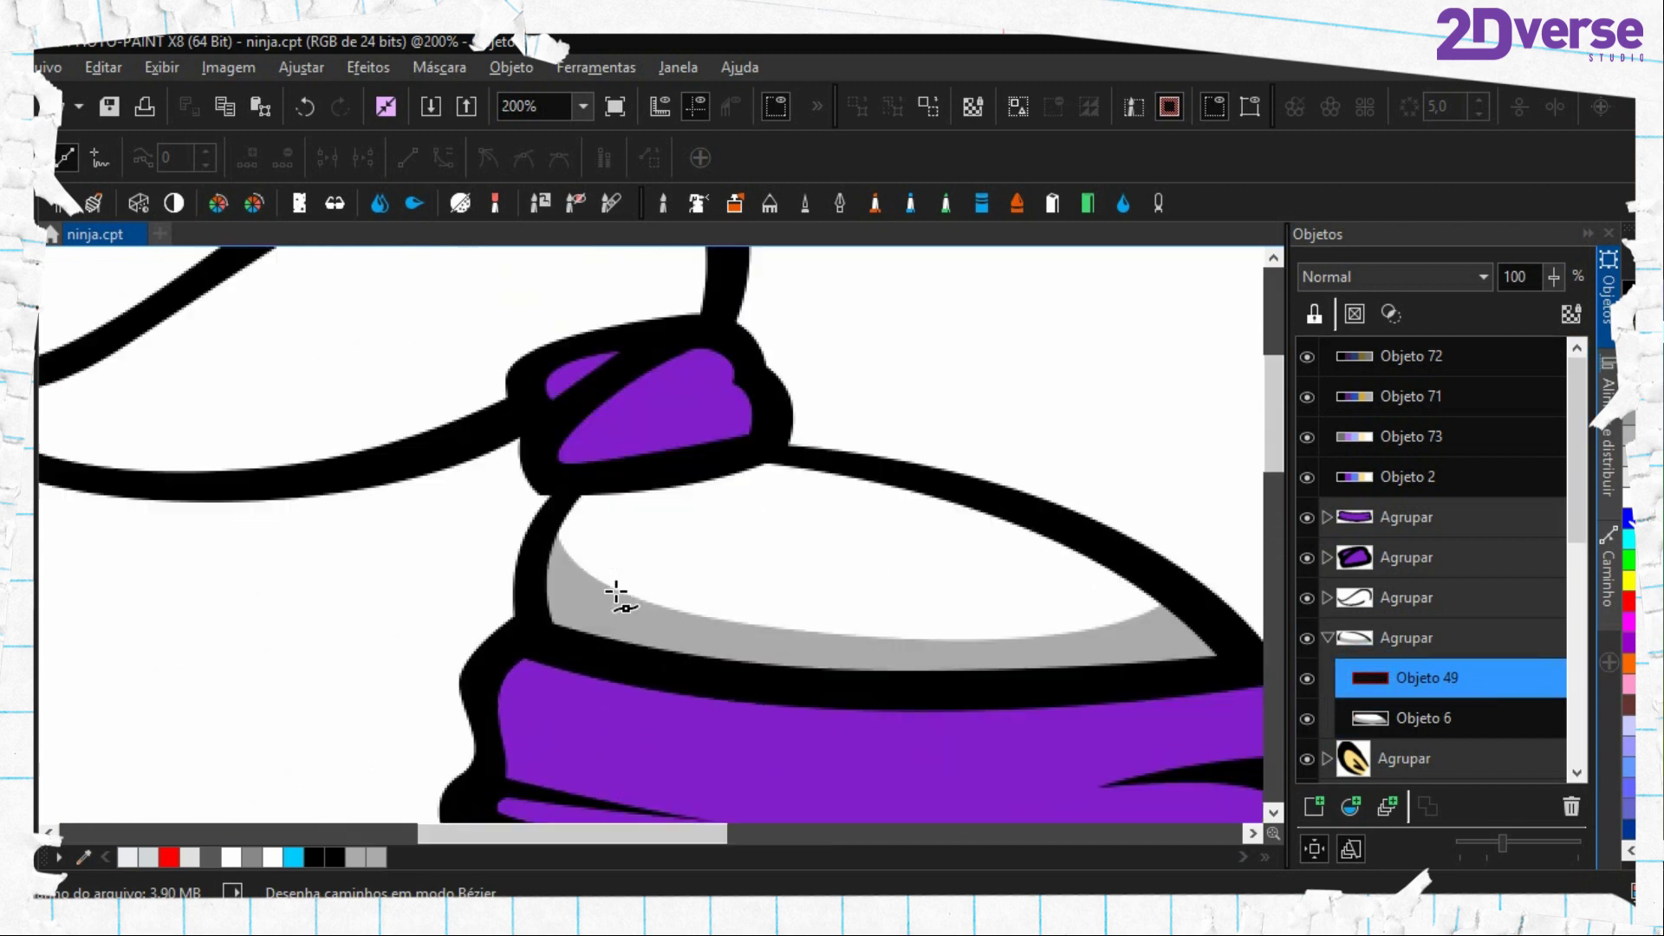
left_click(494, 527)
scroll(553, 581, "down", 2)
scroll(553, 580, "right", 3)
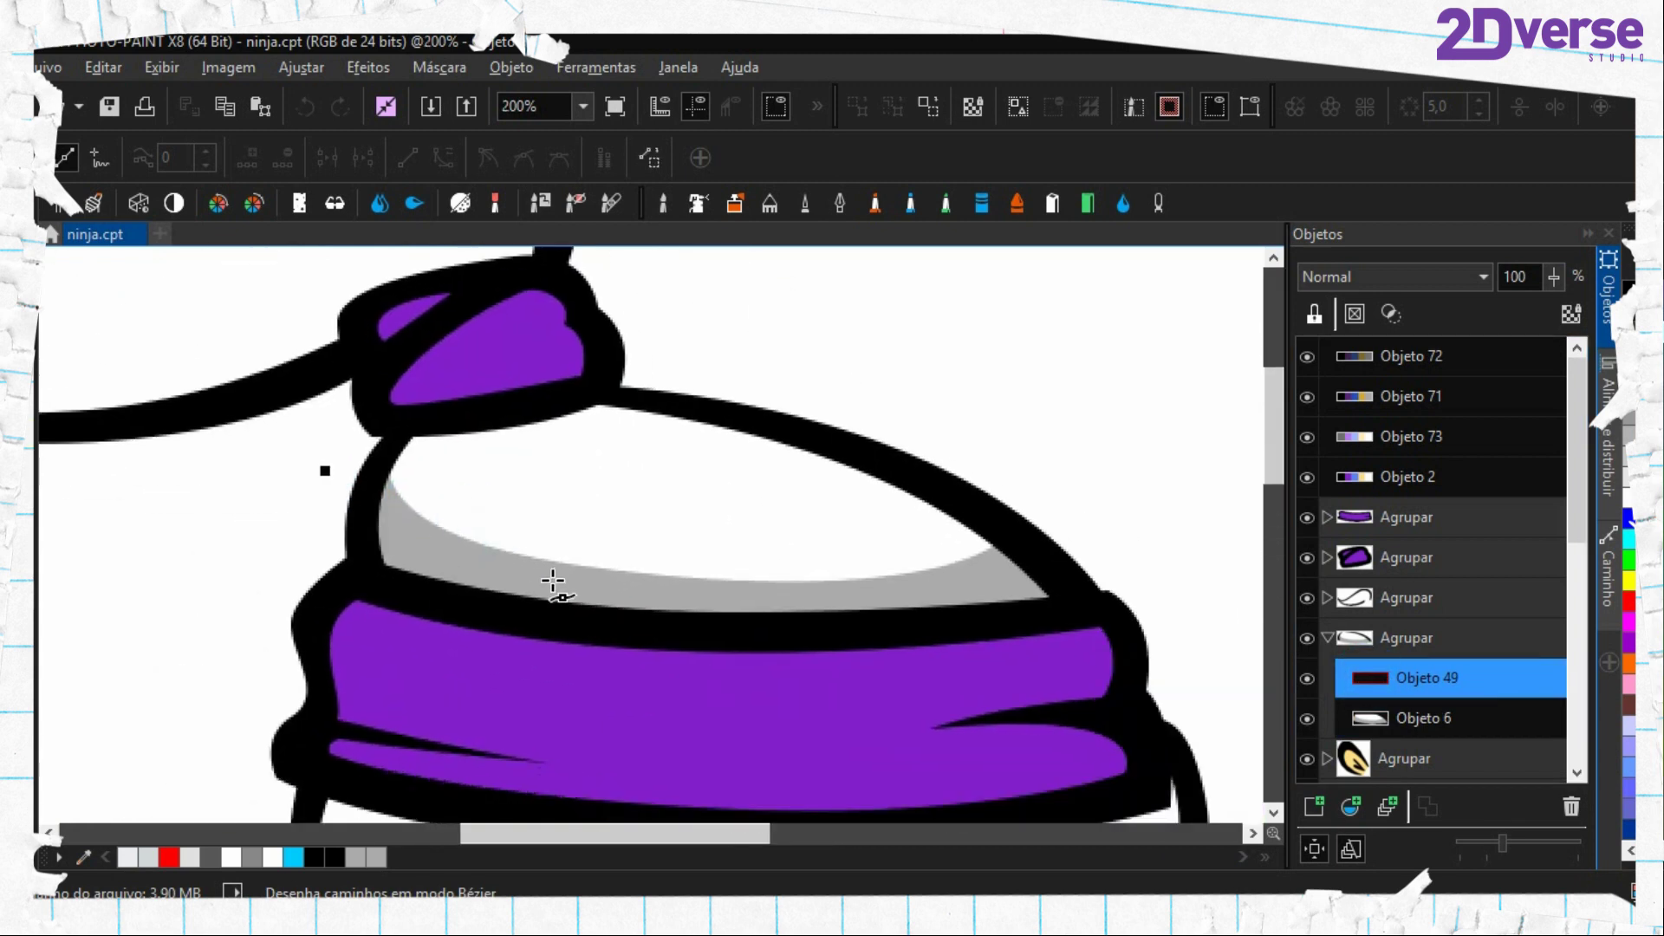
left_click_drag(553, 581, 779, 617)
scroll(701, 582, "down", 1)
scroll(702, 582, "right", 3)
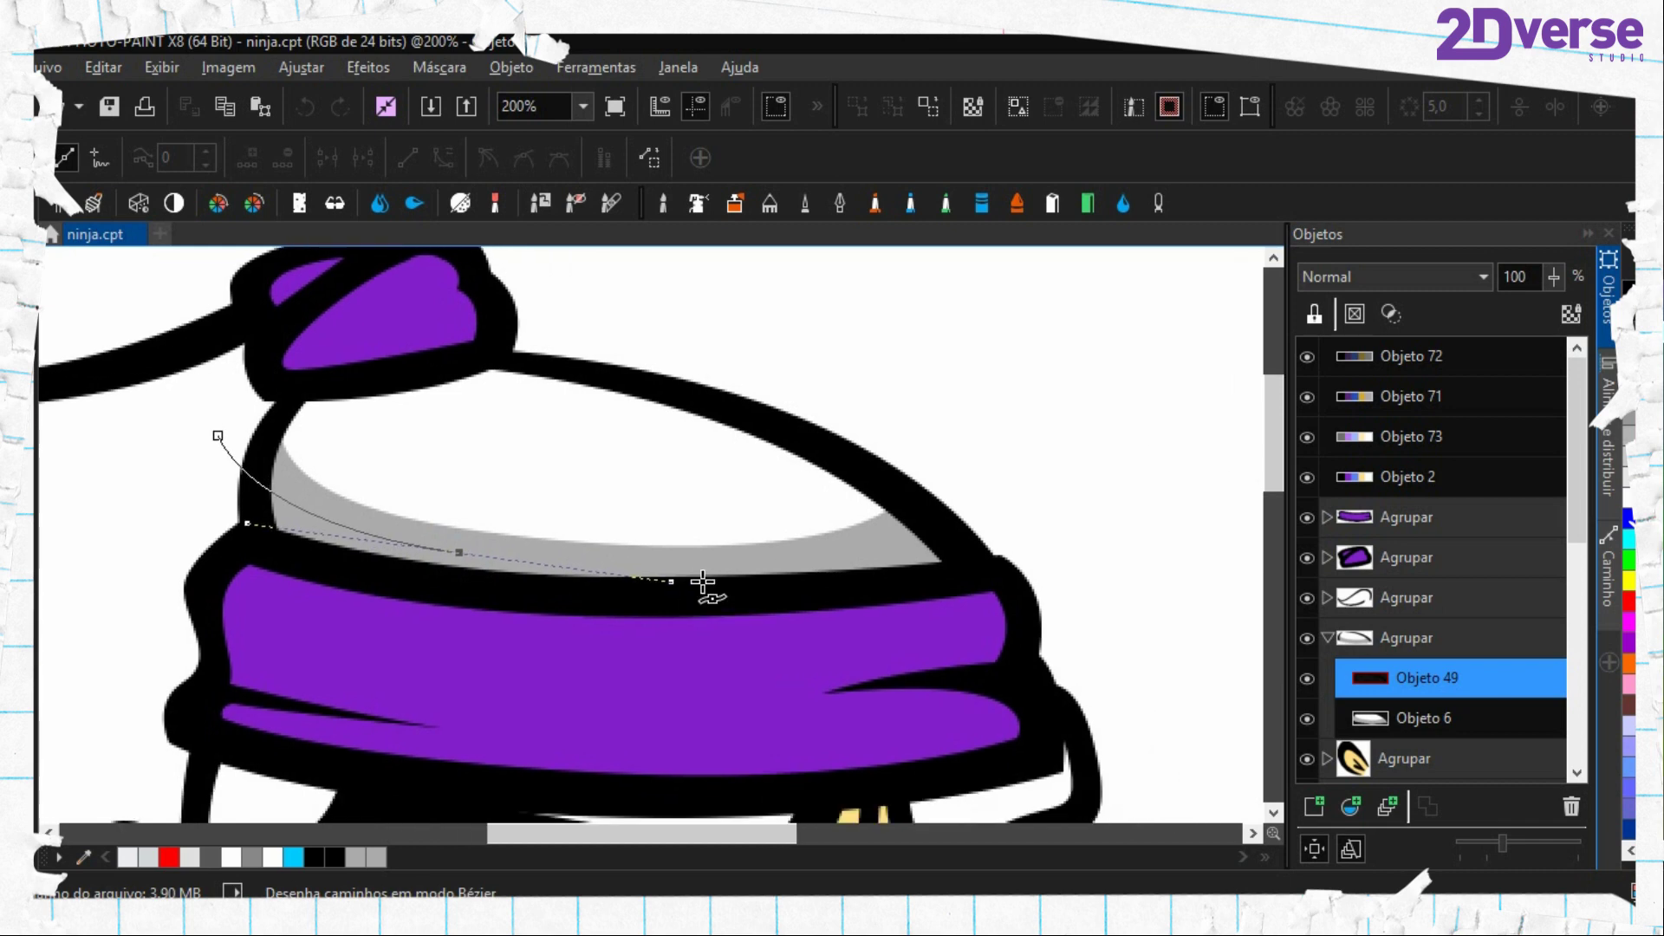
left_click_drag(987, 545, 1029, 528)
Continue the path down through the headband and back around its left side, and create a mask from it
left_click_drag(1021, 649, 909, 680)
left_click_drag(585, 733, 490, 728)
left_click_drag(248, 655, 206, 656)
left_click_drag(173, 616, 171, 585)
left_click(166, 505)
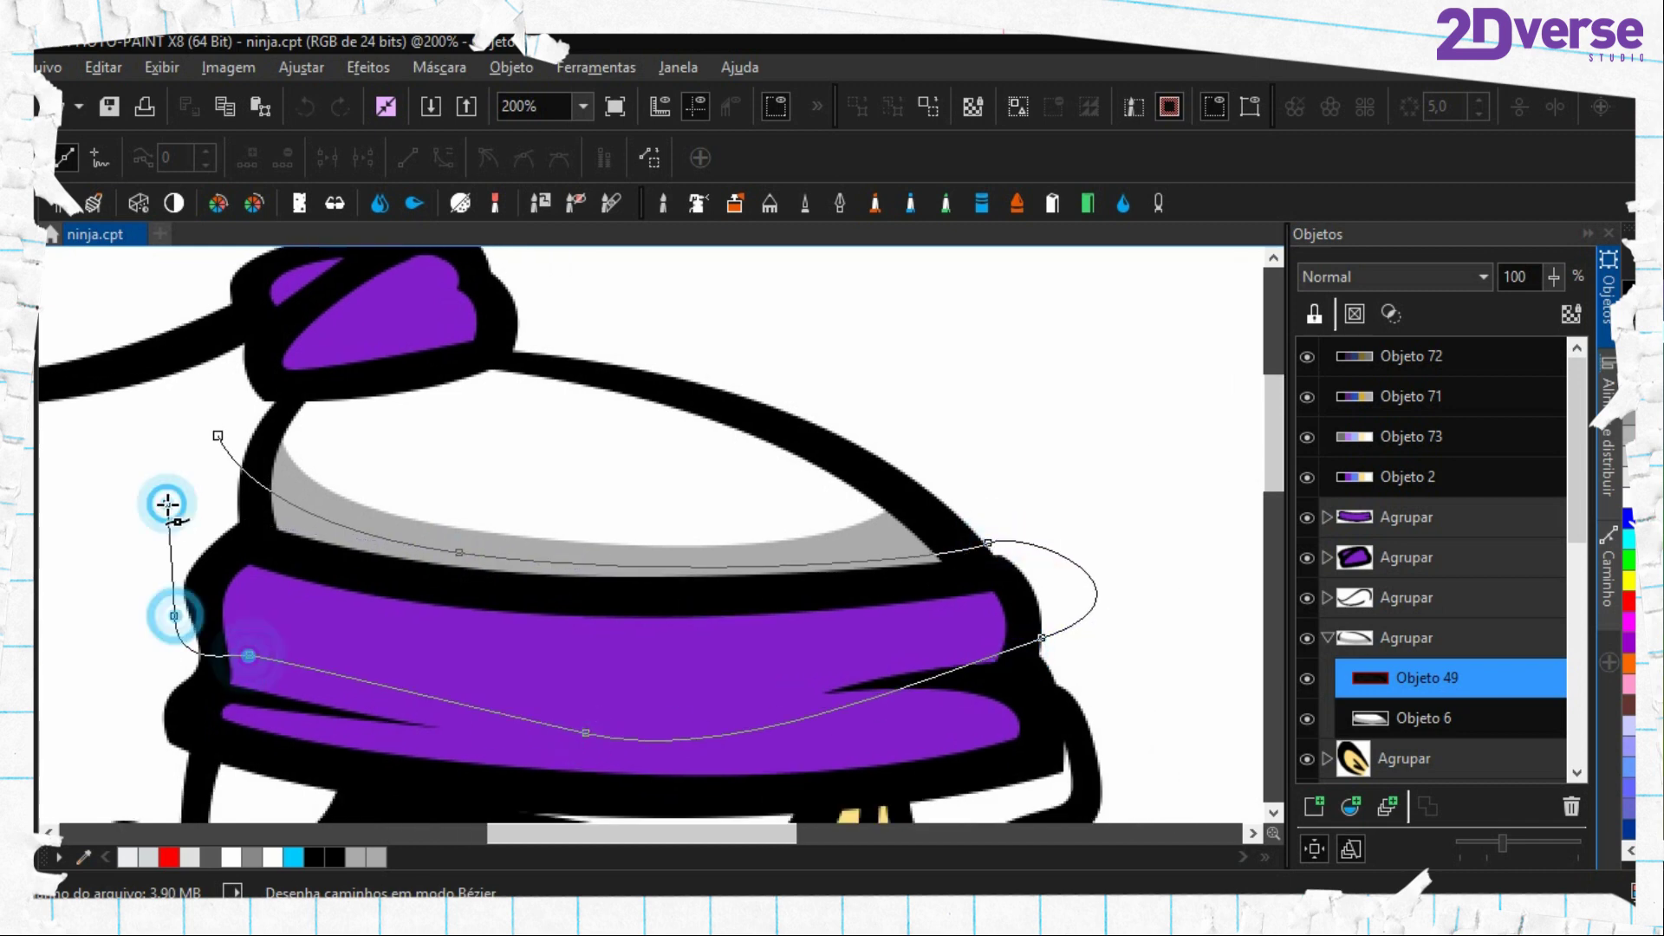
key("ctrl+shift+m")
Sample the dark grey #727272 at the end of the lowest swatch strip as the fill colour
scroll(117, 548, "left", 7)
left_click_drag(476, 599, 810, 568)
key("e")
left_click(581, 374)
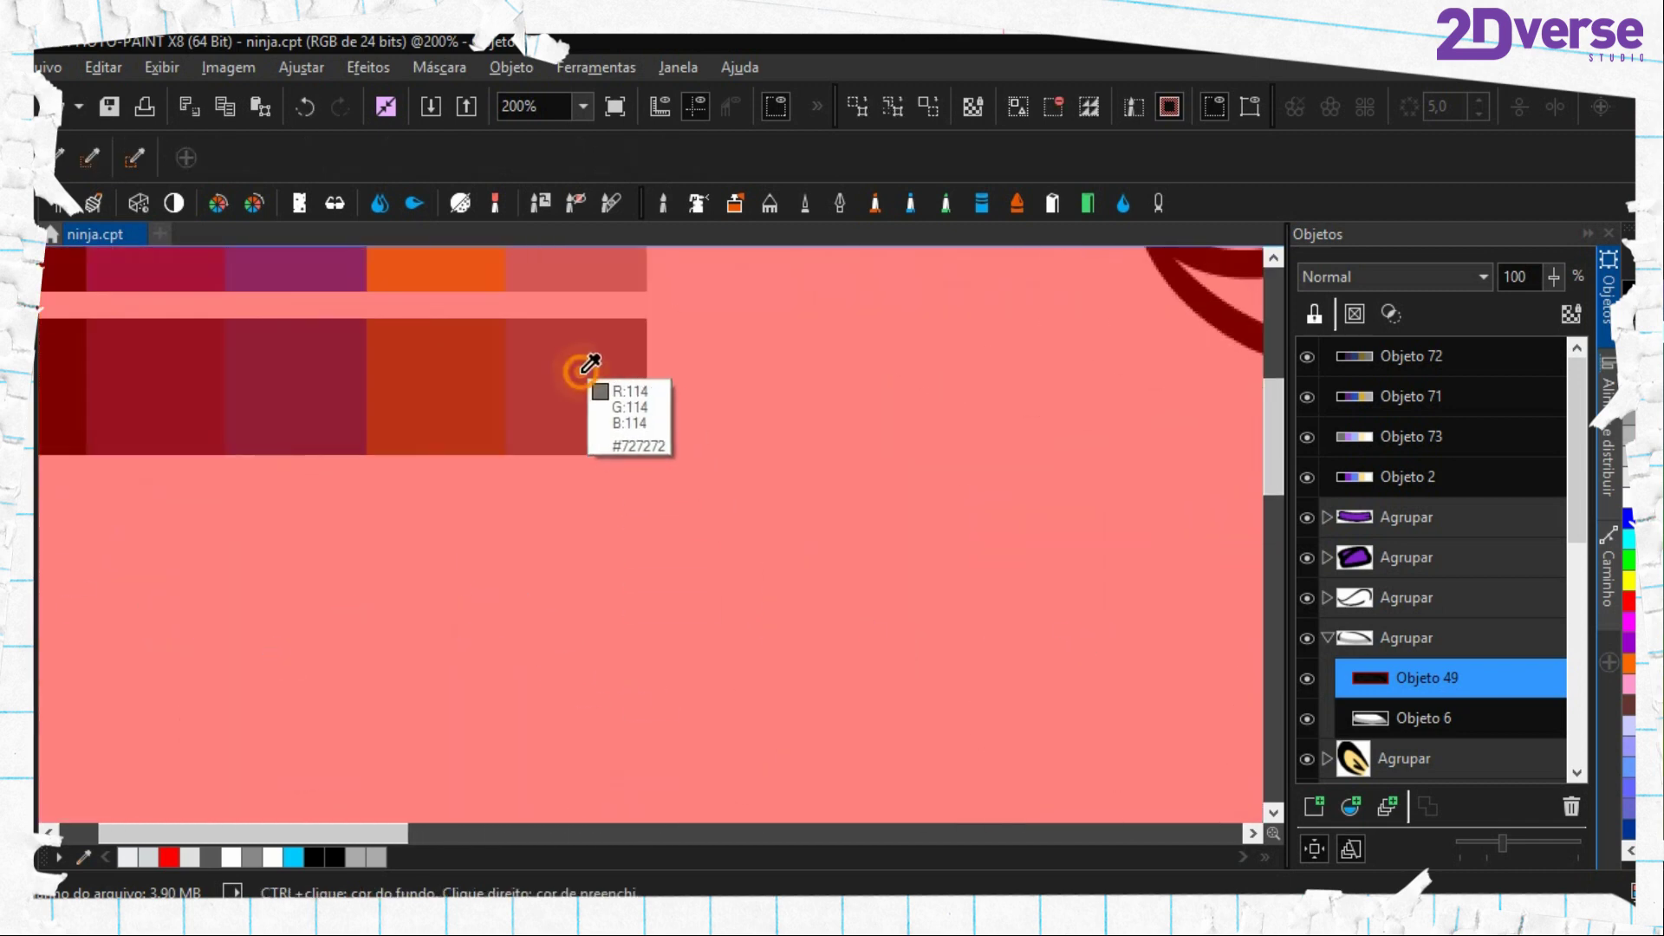
Try filling the masked lower hair with the dark grey on Objeto 49, and undo the fill
left_click_drag(1100, 459, 260, 425)
left_click_drag(720, 439, 283, 486)
key("f")
left_click(538, 496)
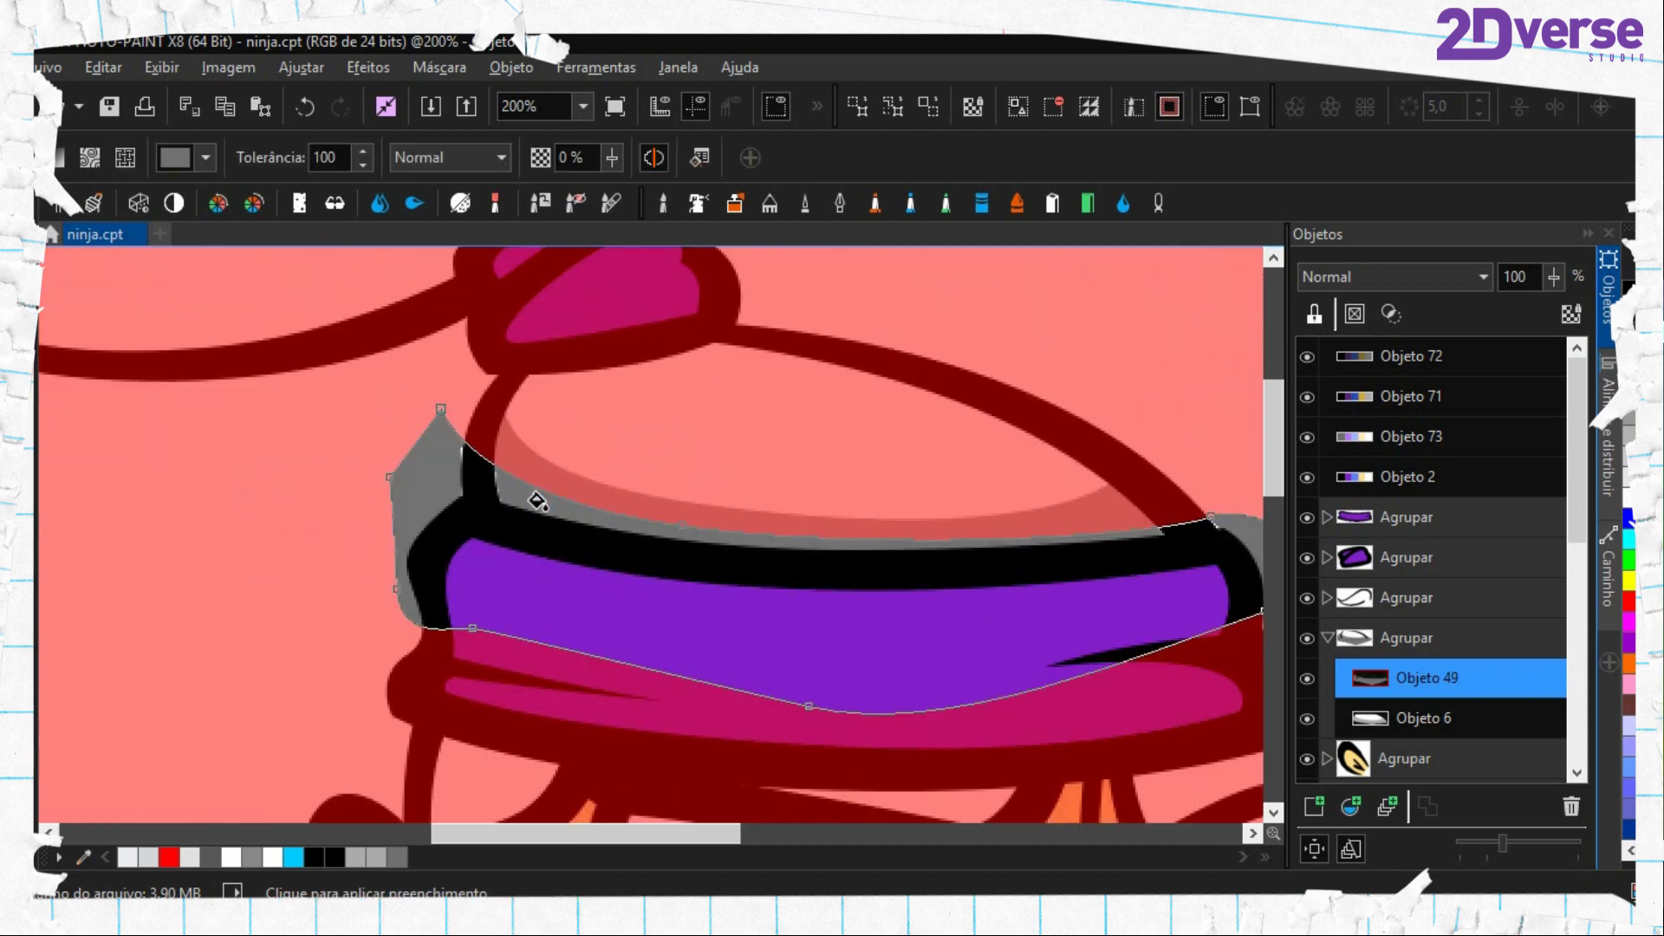
key("ctrl+z")
Fill the masked lower part of Objeto 6 with the dark grey, remove the mask and delete the path
left_click(1405, 719)
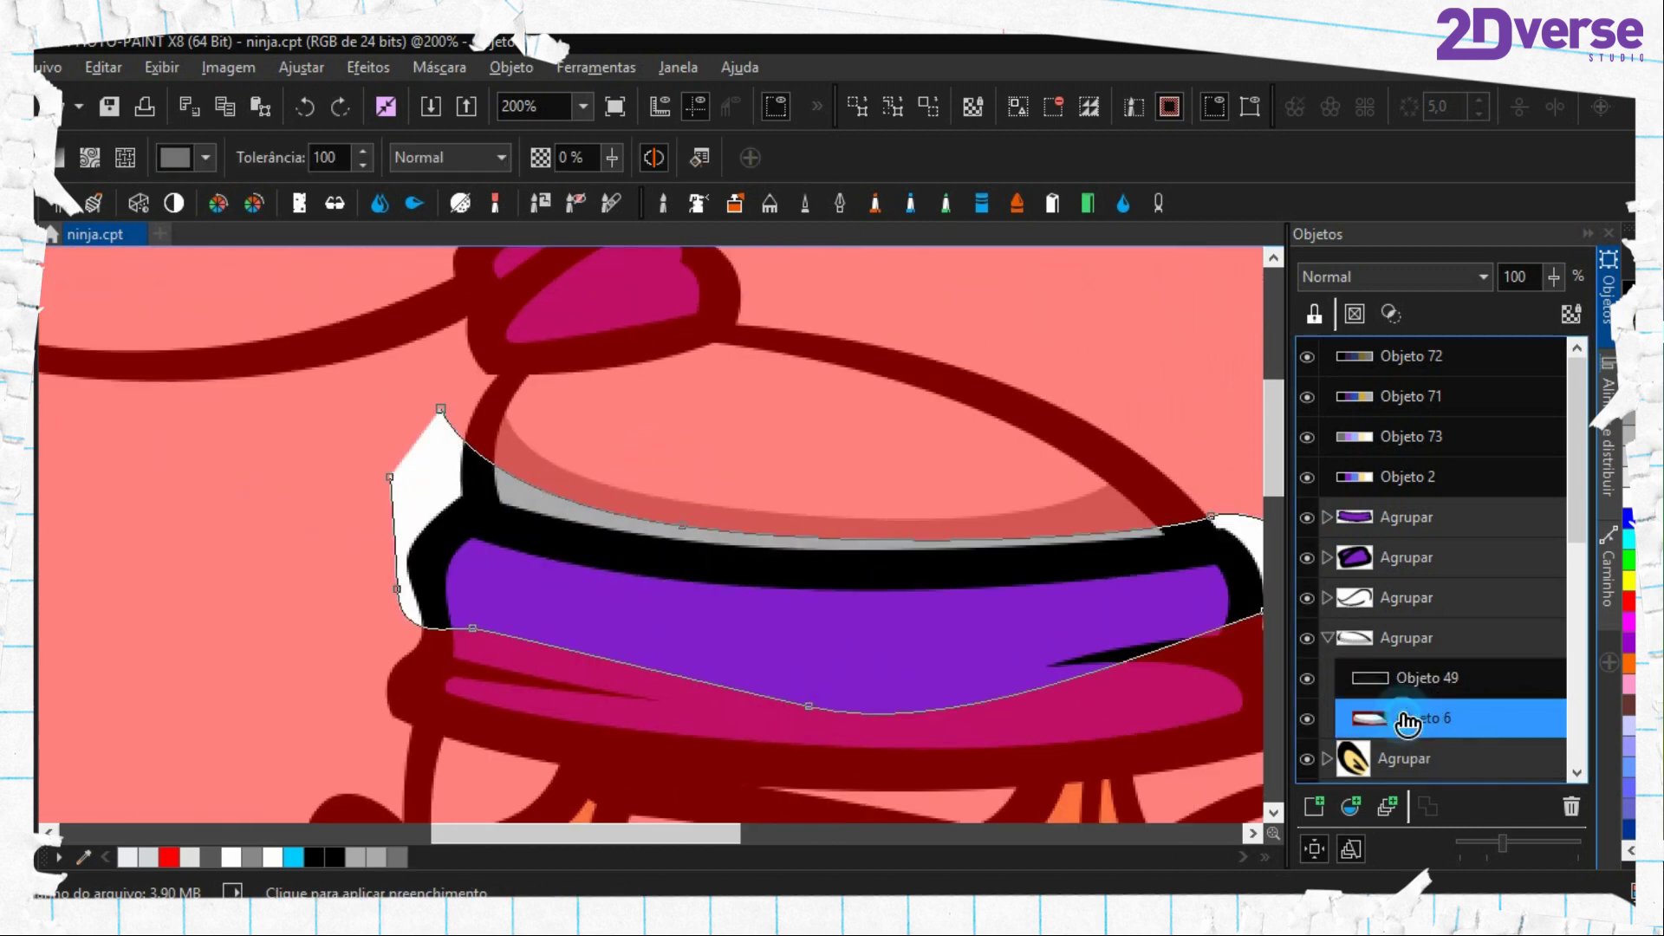
left_click(553, 513)
key("ctrl+shift+r")
key("period")
right_click(582, 522)
left_click(696, 660)
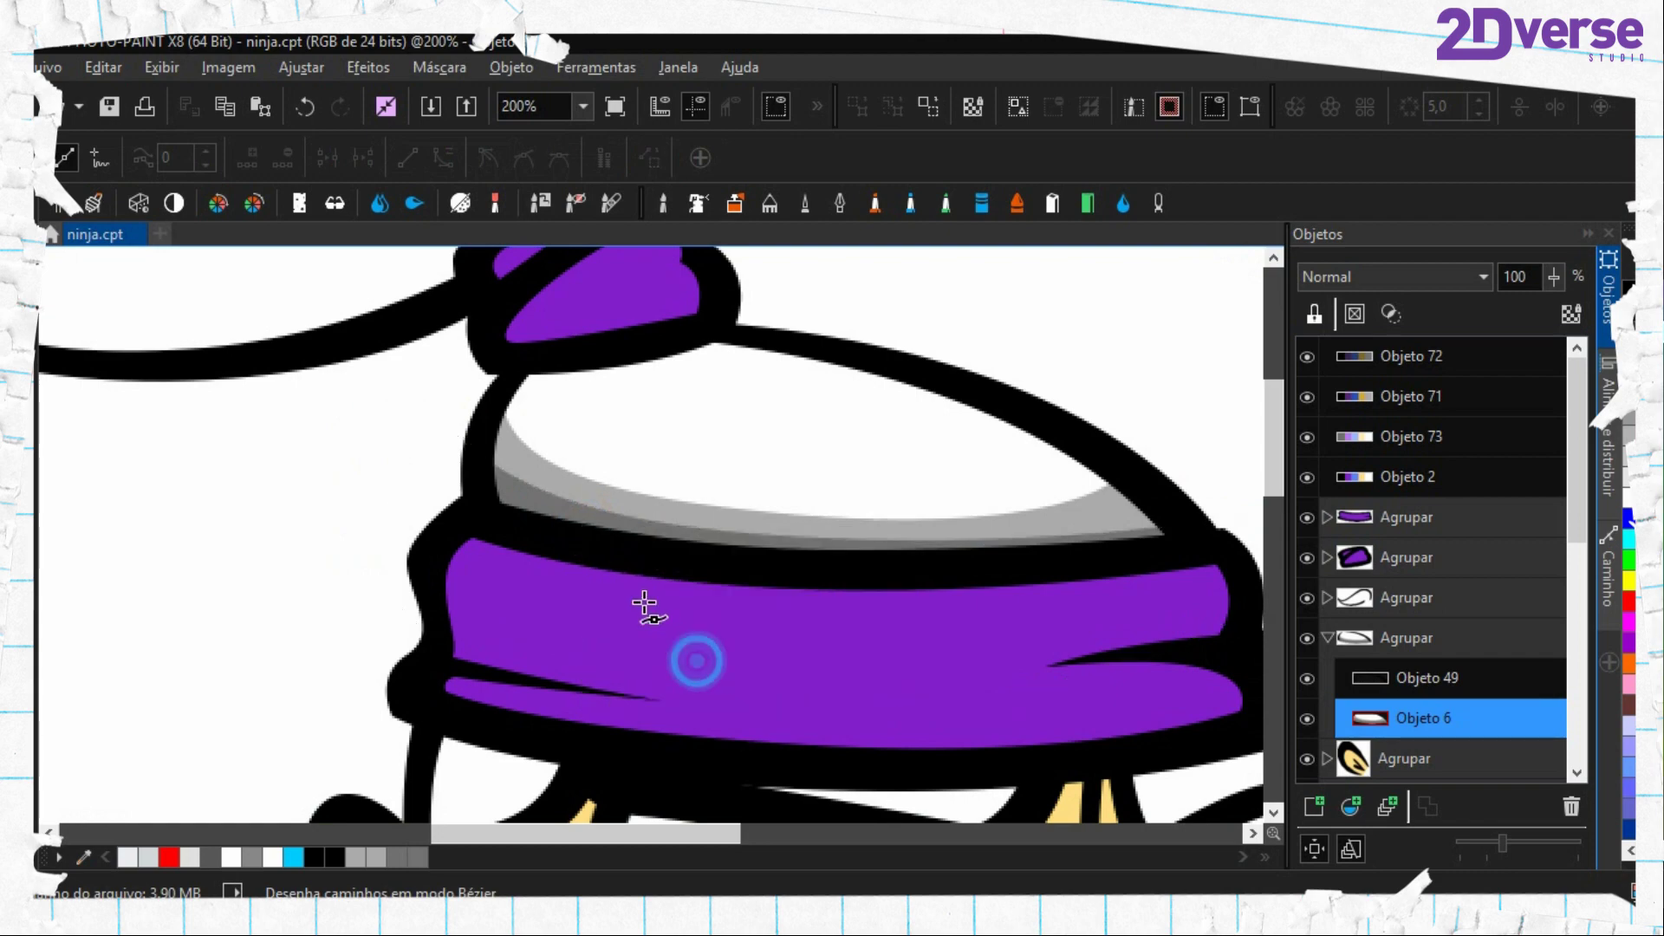
Draw a Bézier path from the ponytail's tip around its lower half and through the hair tie, and create a mask from it
scroll(607, 520, "down", 4)
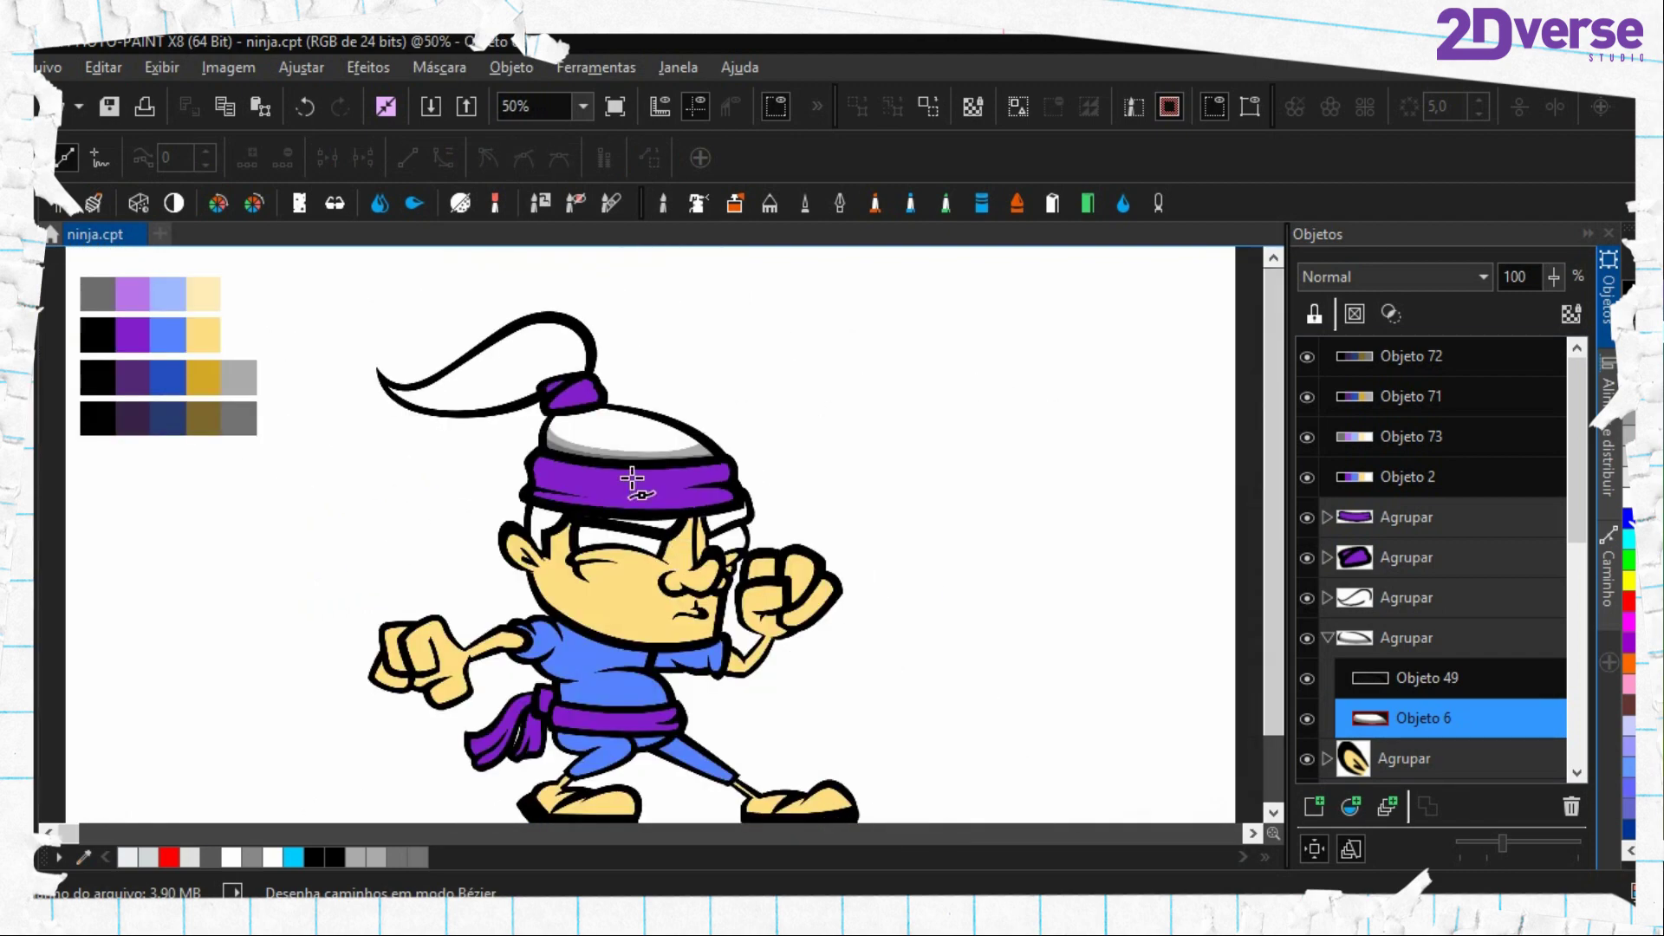
scroll(657, 500, "up", 4)
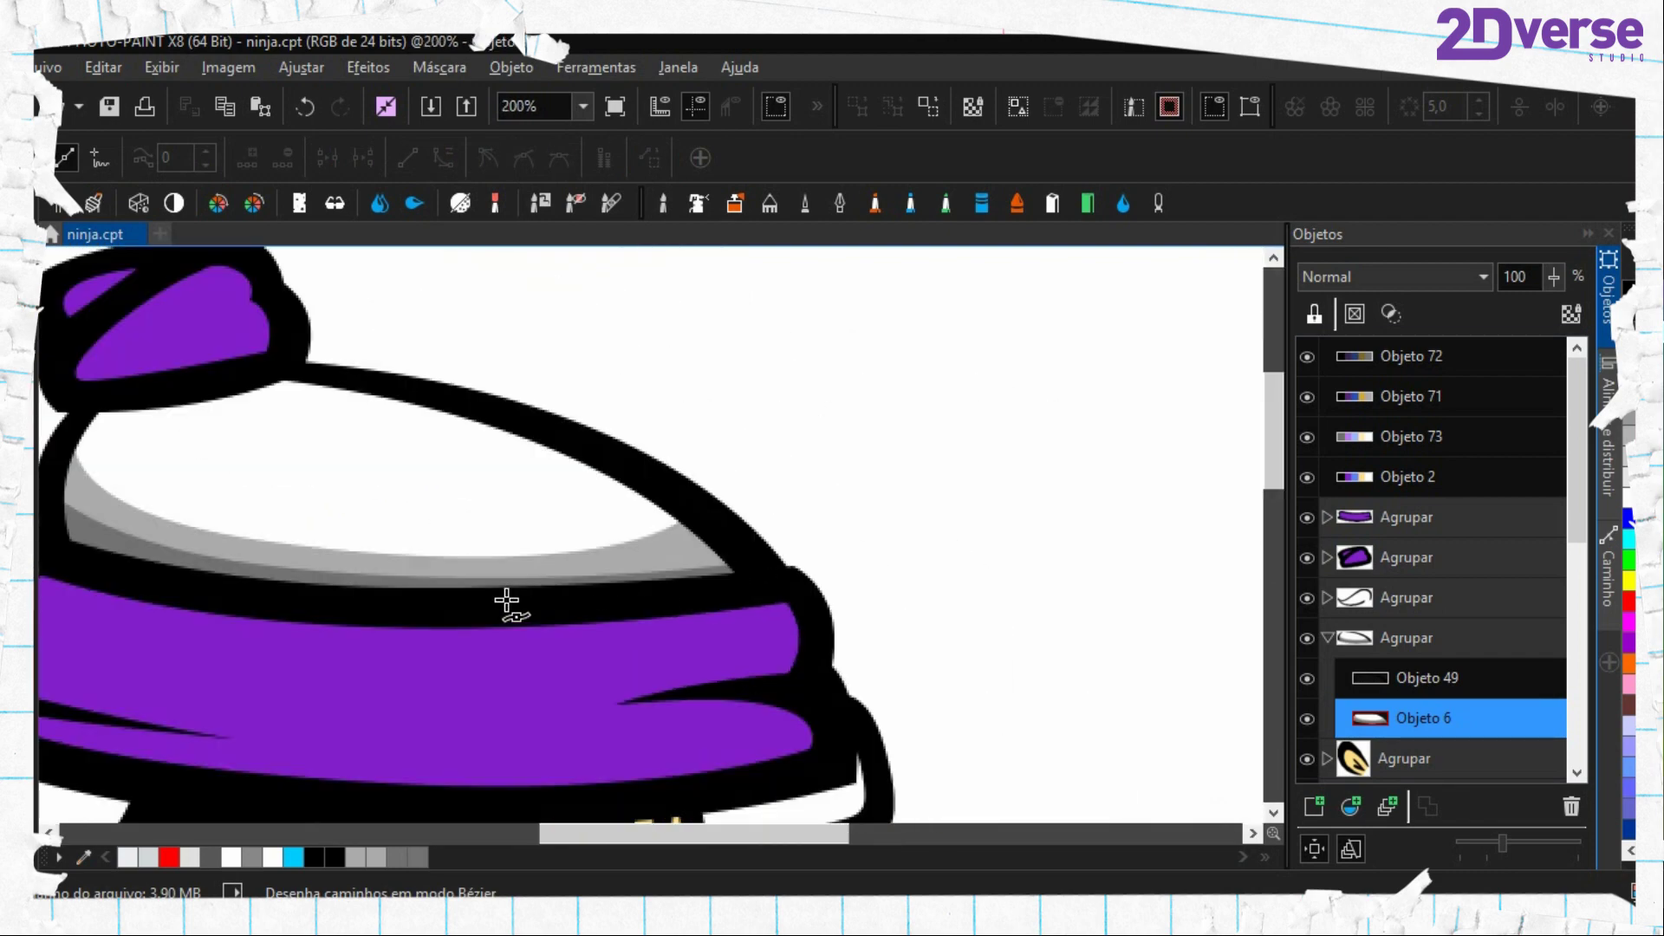
left_click_drag(318, 468, 717, 564)
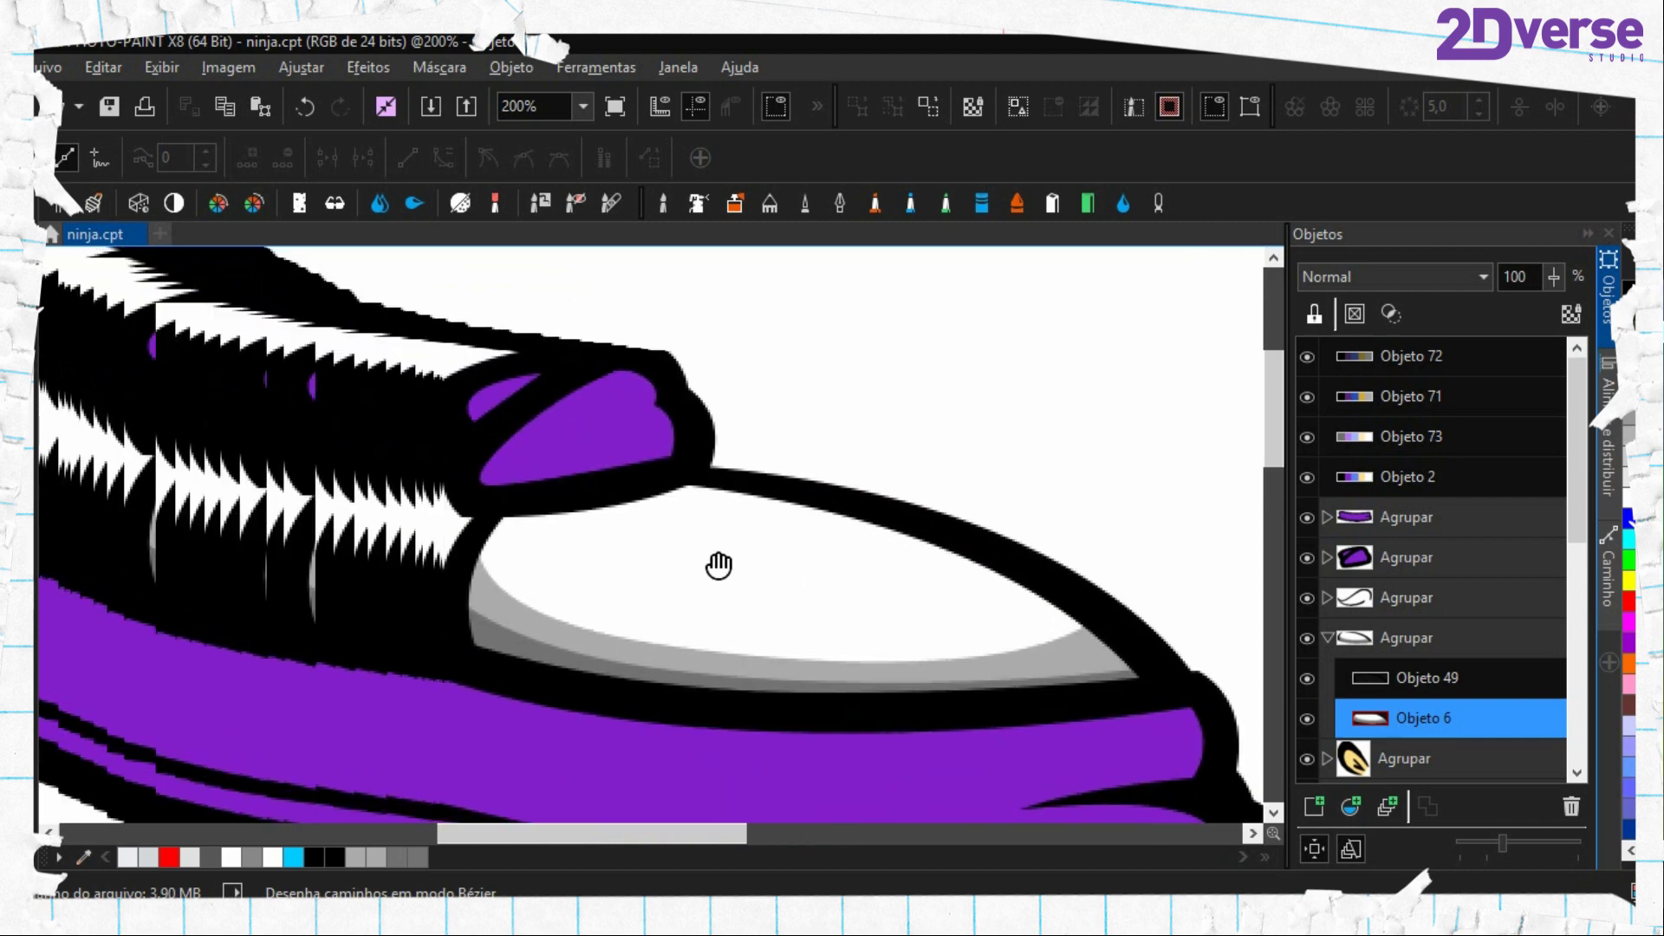
left_click_drag(362, 482, 761, 628)
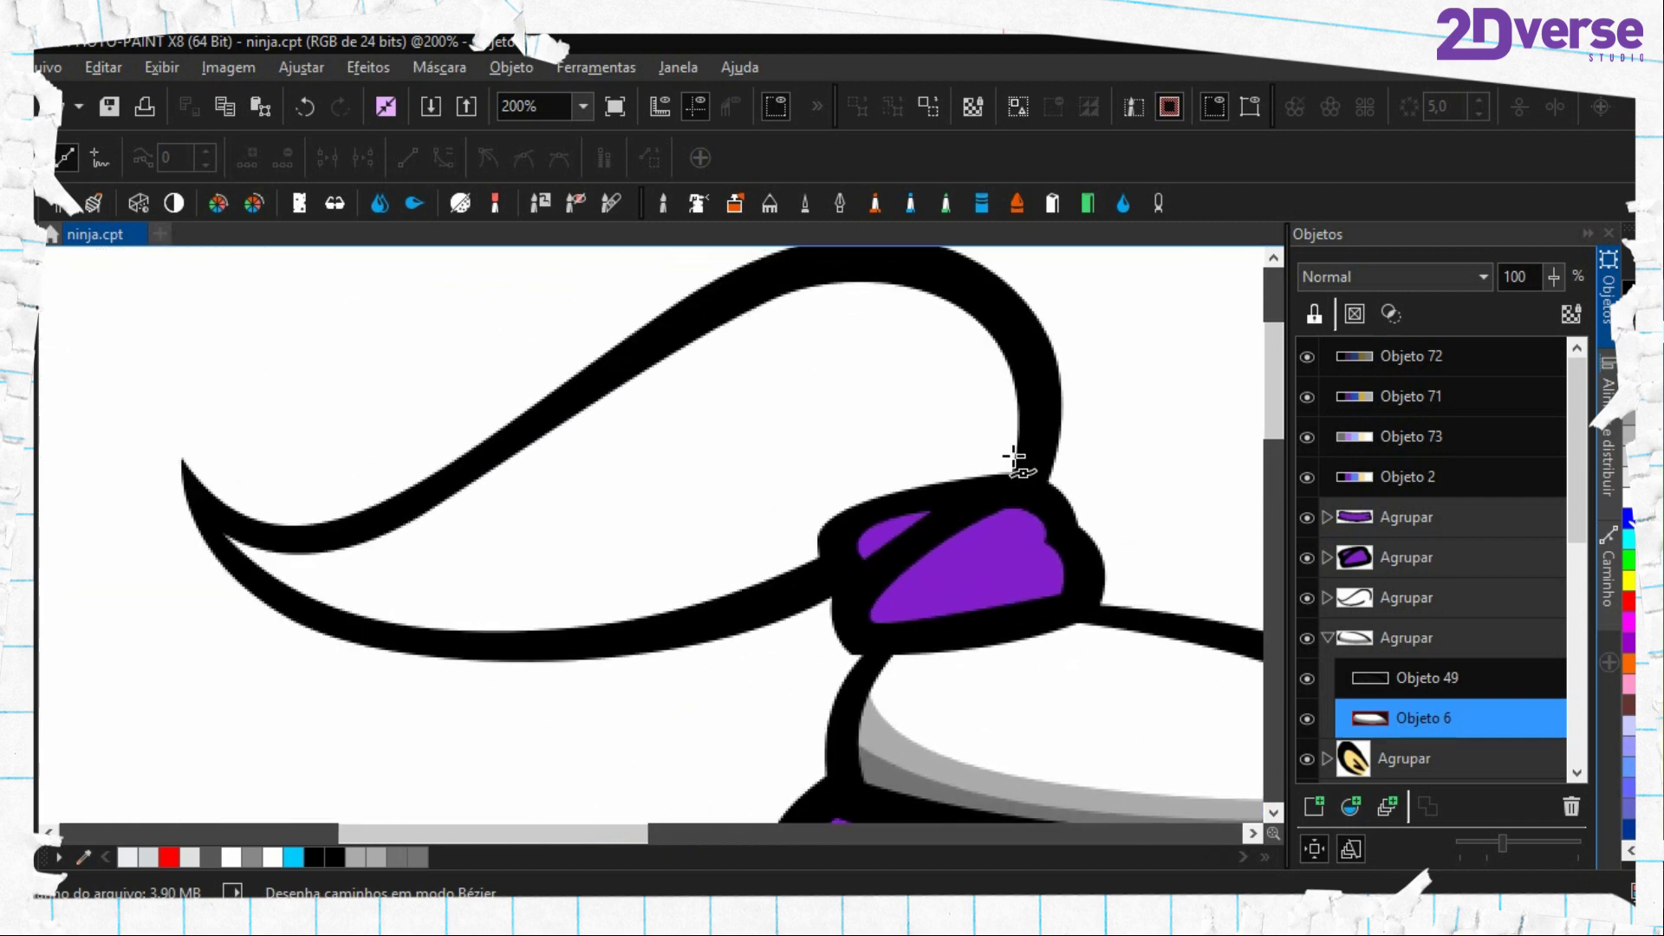
left_click(1051, 359)
key("ctrl+z")
left_click(175, 487)
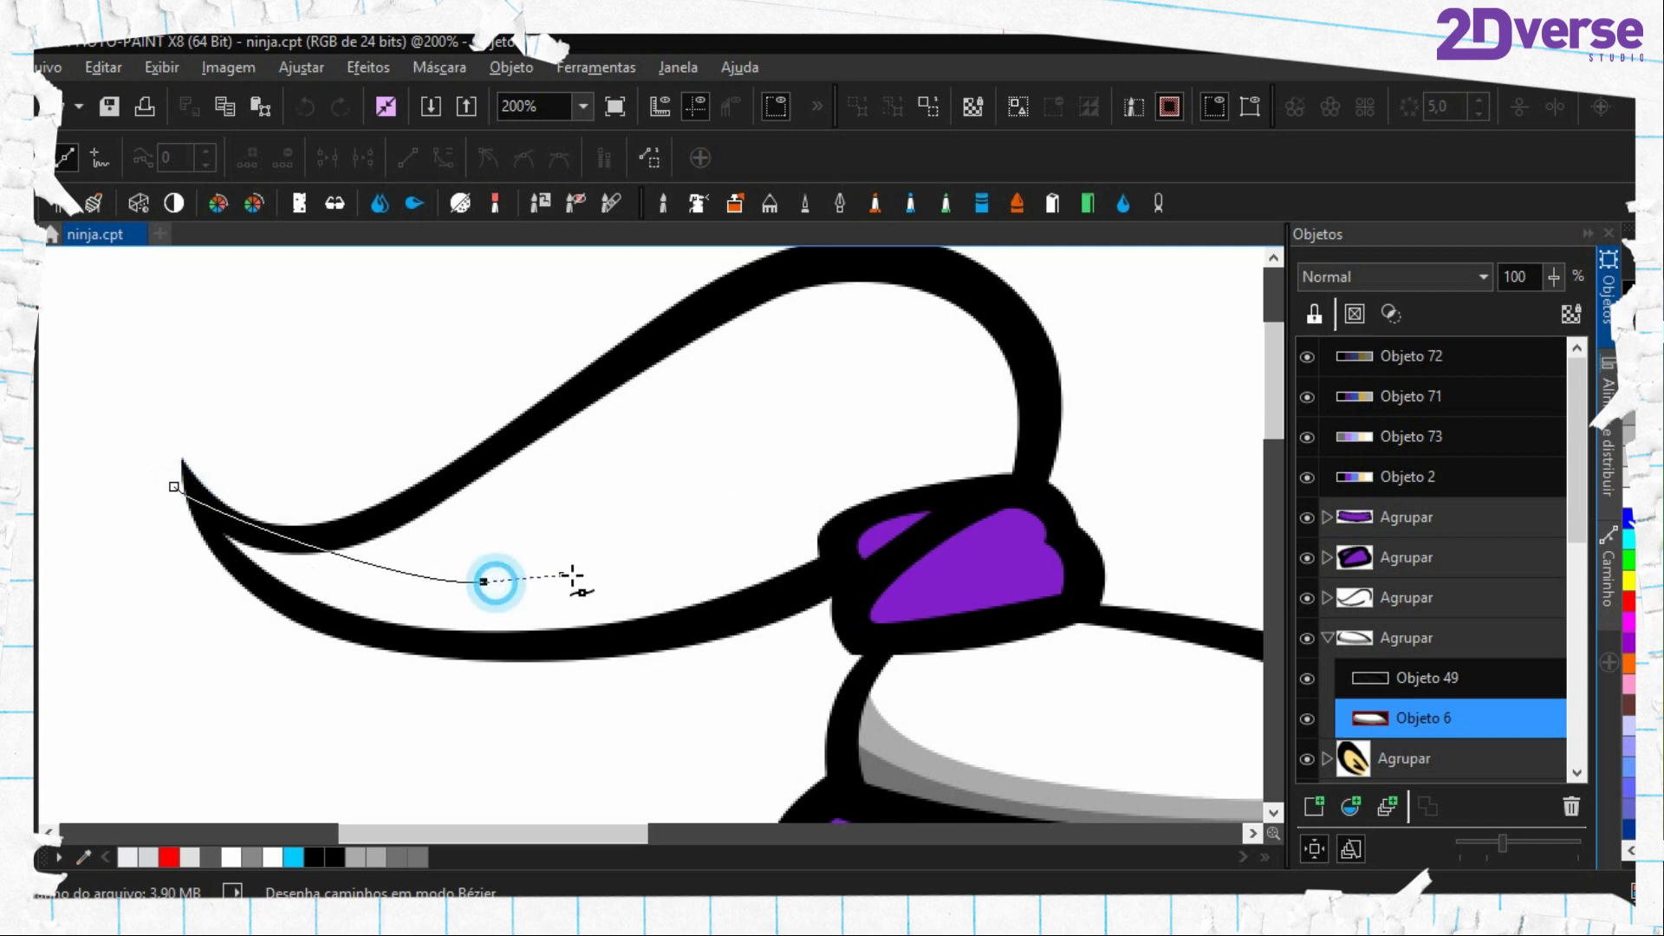
left_click_drag(484, 581, 686, 549)
left_click_drag(970, 493, 1109, 591)
left_click_drag(639, 696, 529, 726)
left_click_drag(322, 710, 227, 686)
left_click_drag(137, 619, 162, 572)
left_click(649, 158)
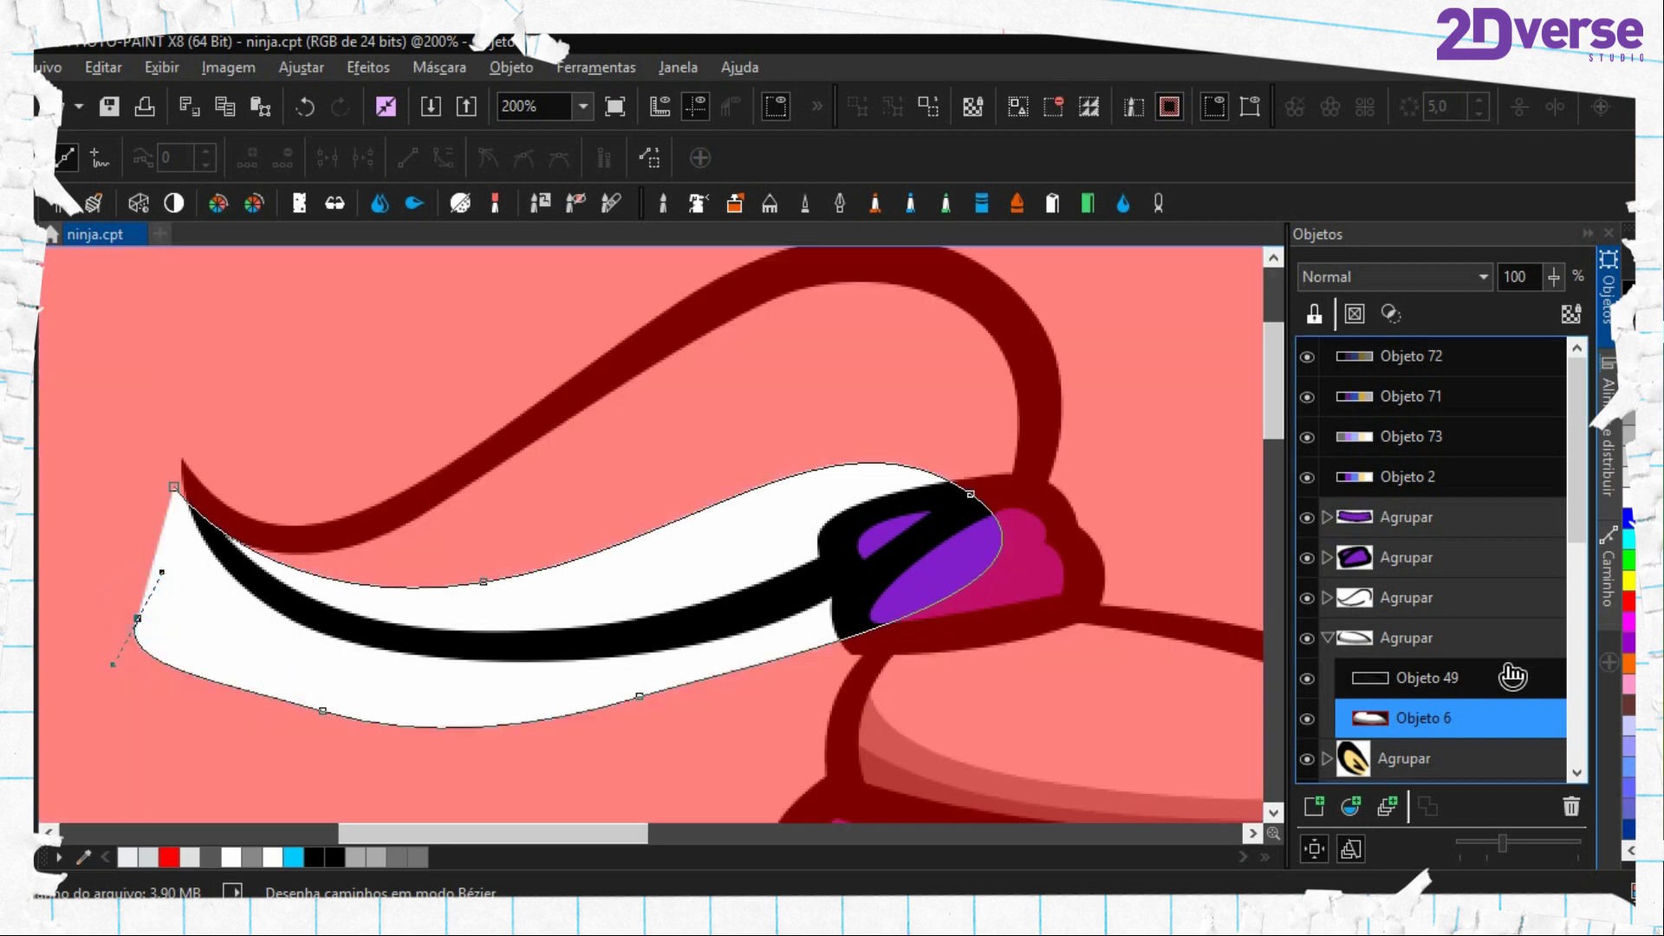
Collapse the hair group, expand the ponytail's group and select Objeto 18 inside it
left_click(1329, 638)
left_click(1328, 598)
left_click(1367, 678)
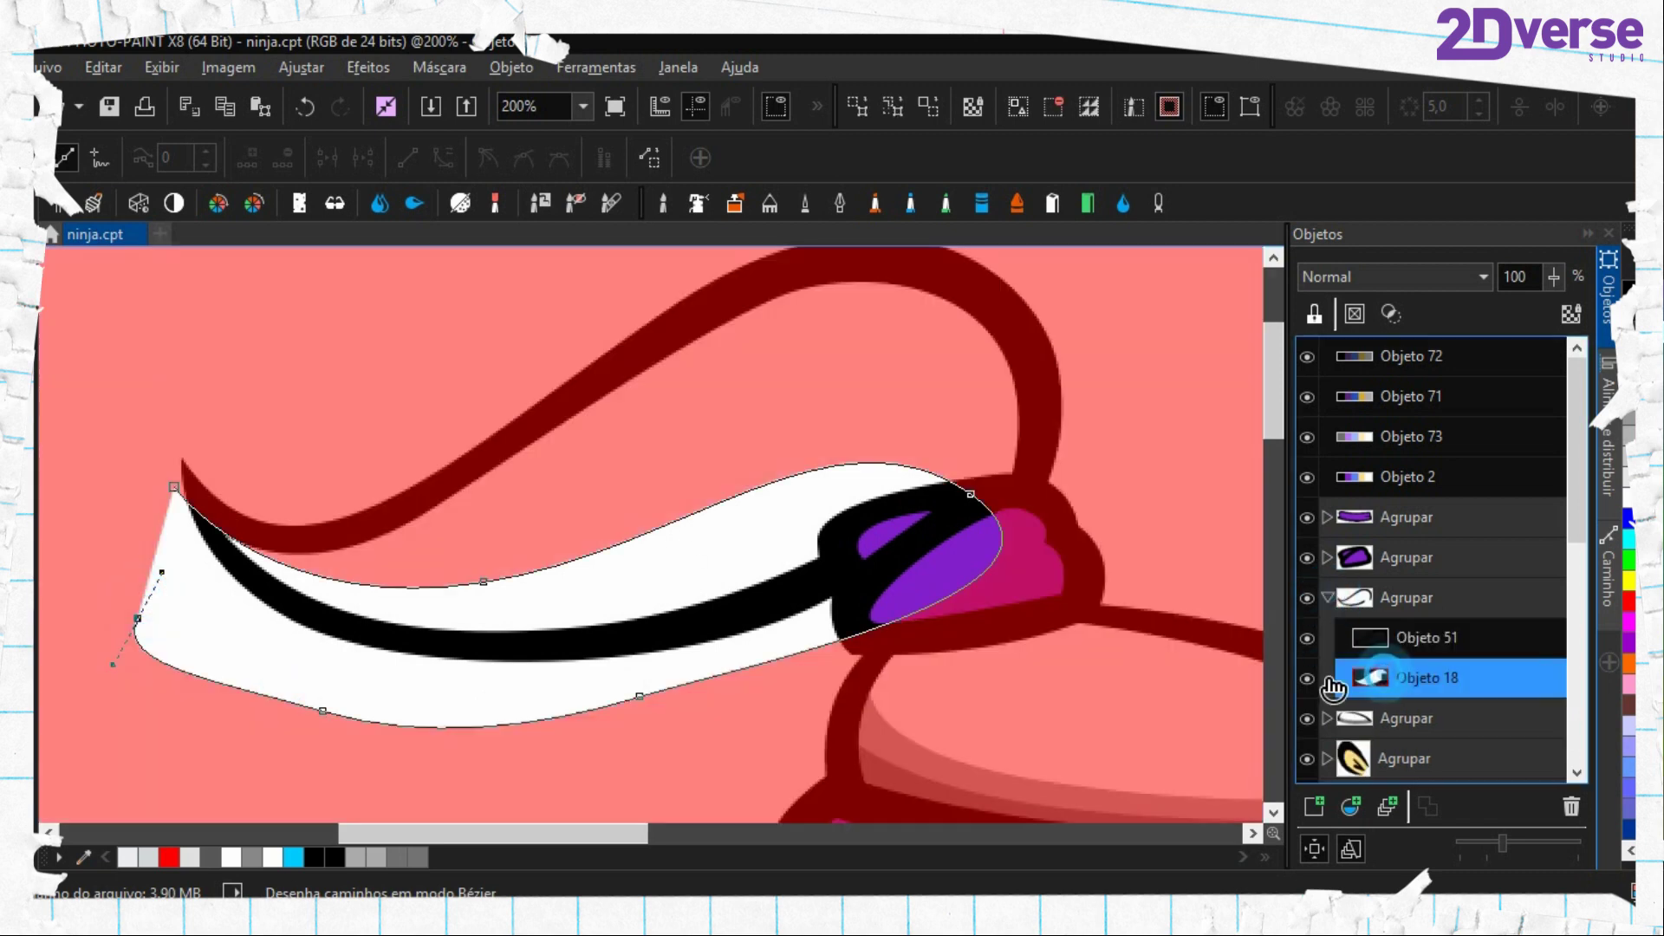
Sample the light grey swatch at the end of the third strip and fill the ponytail's masked lower half with it
left_click_drag(917, 761, 639, 512)
key("e")
right_click(599, 487)
key("f")
left_click(361, 304)
left_click_drag(402, 345, 591, 458)
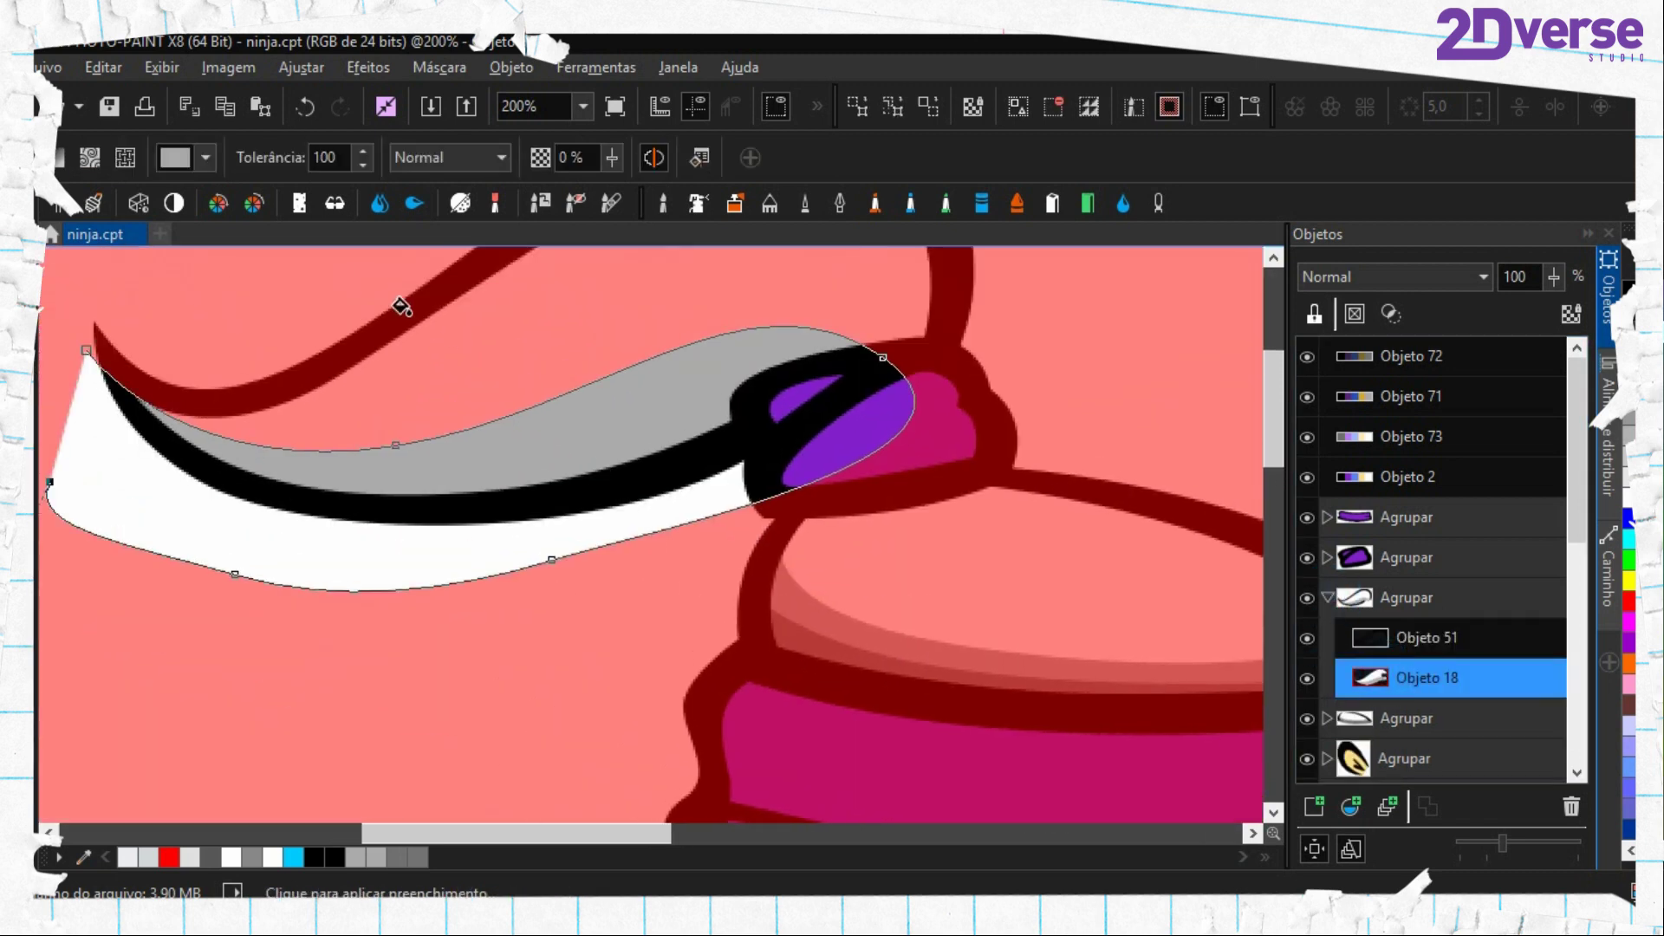
Remove the mask and delete the path around the ponytail's grey shadow
key("ctrl+e")
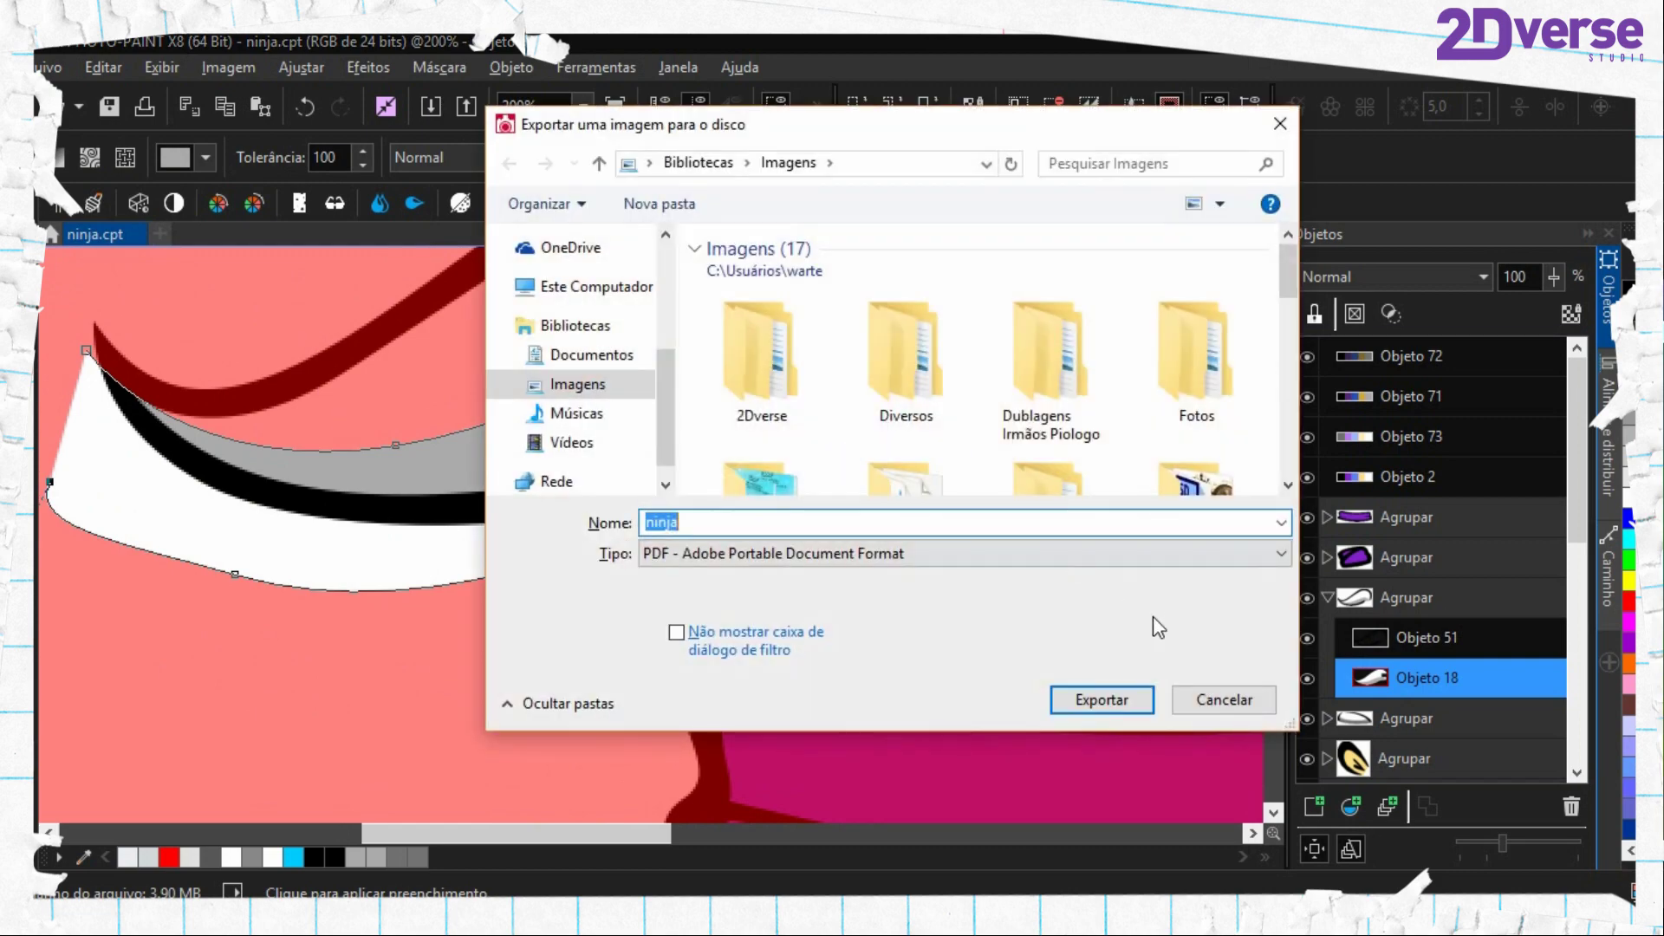
left_click(1422, 802)
key("ctrl+shift+r")
key("F10")
right_click(455, 387)
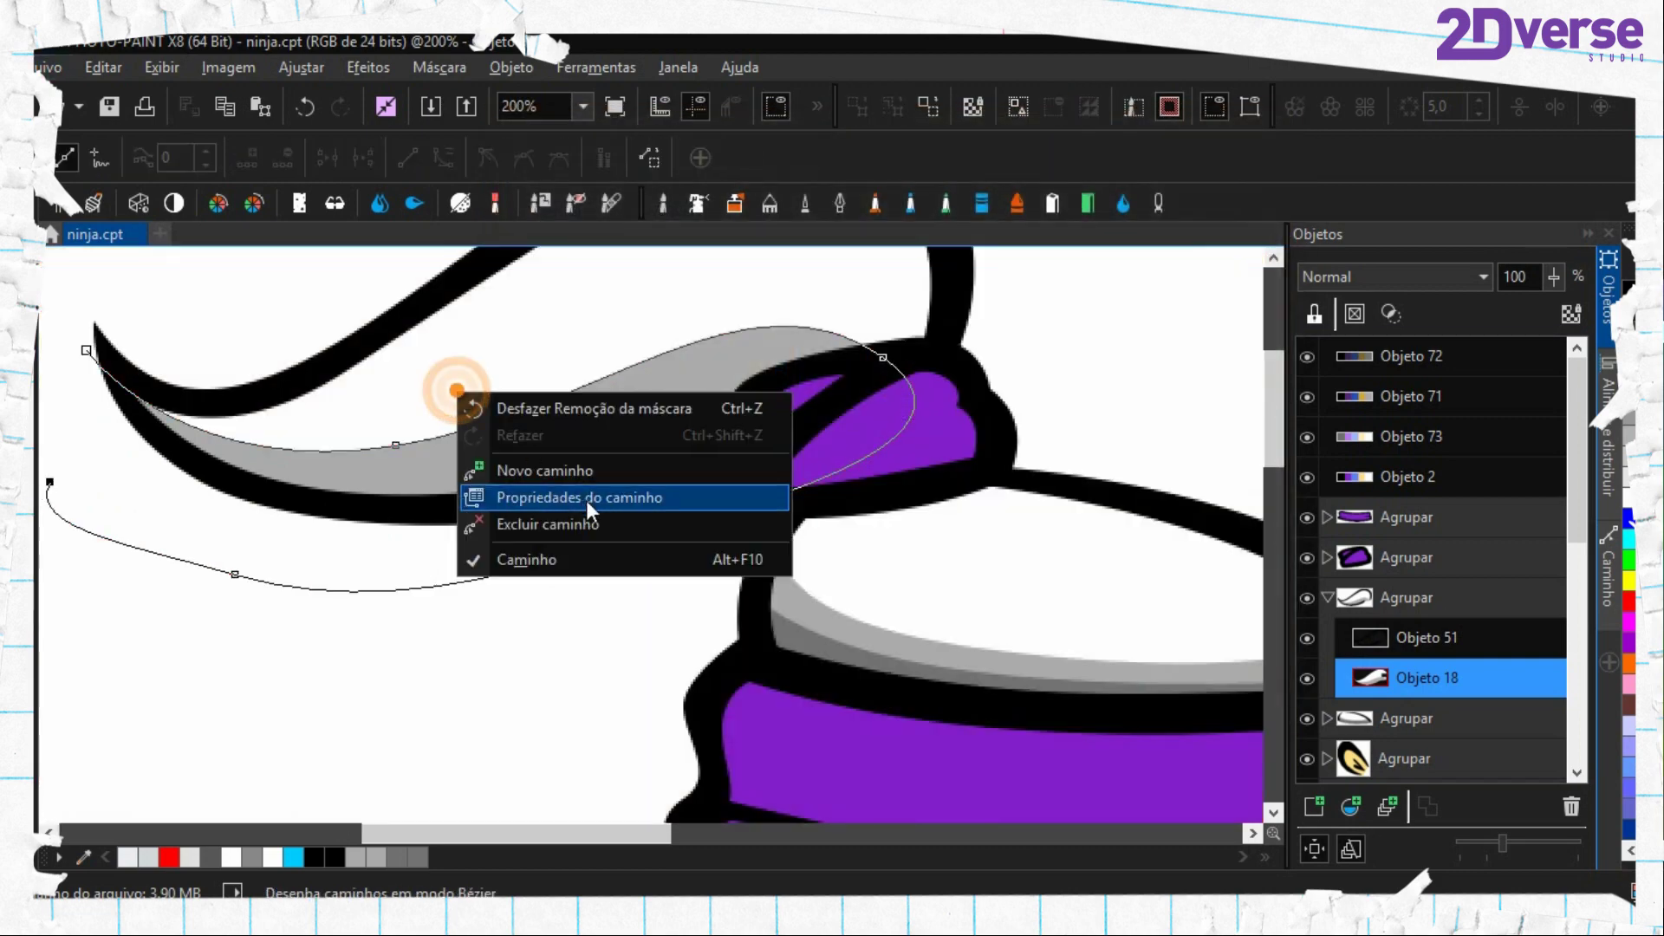
left_click(582, 524)
Draw a Bézier path from the ponytail's tip just above its lower outline to the hair tie and back underneath, and create a mask from it
scroll(579, 525, "down", 2)
scroll(650, 464, "up", 3)
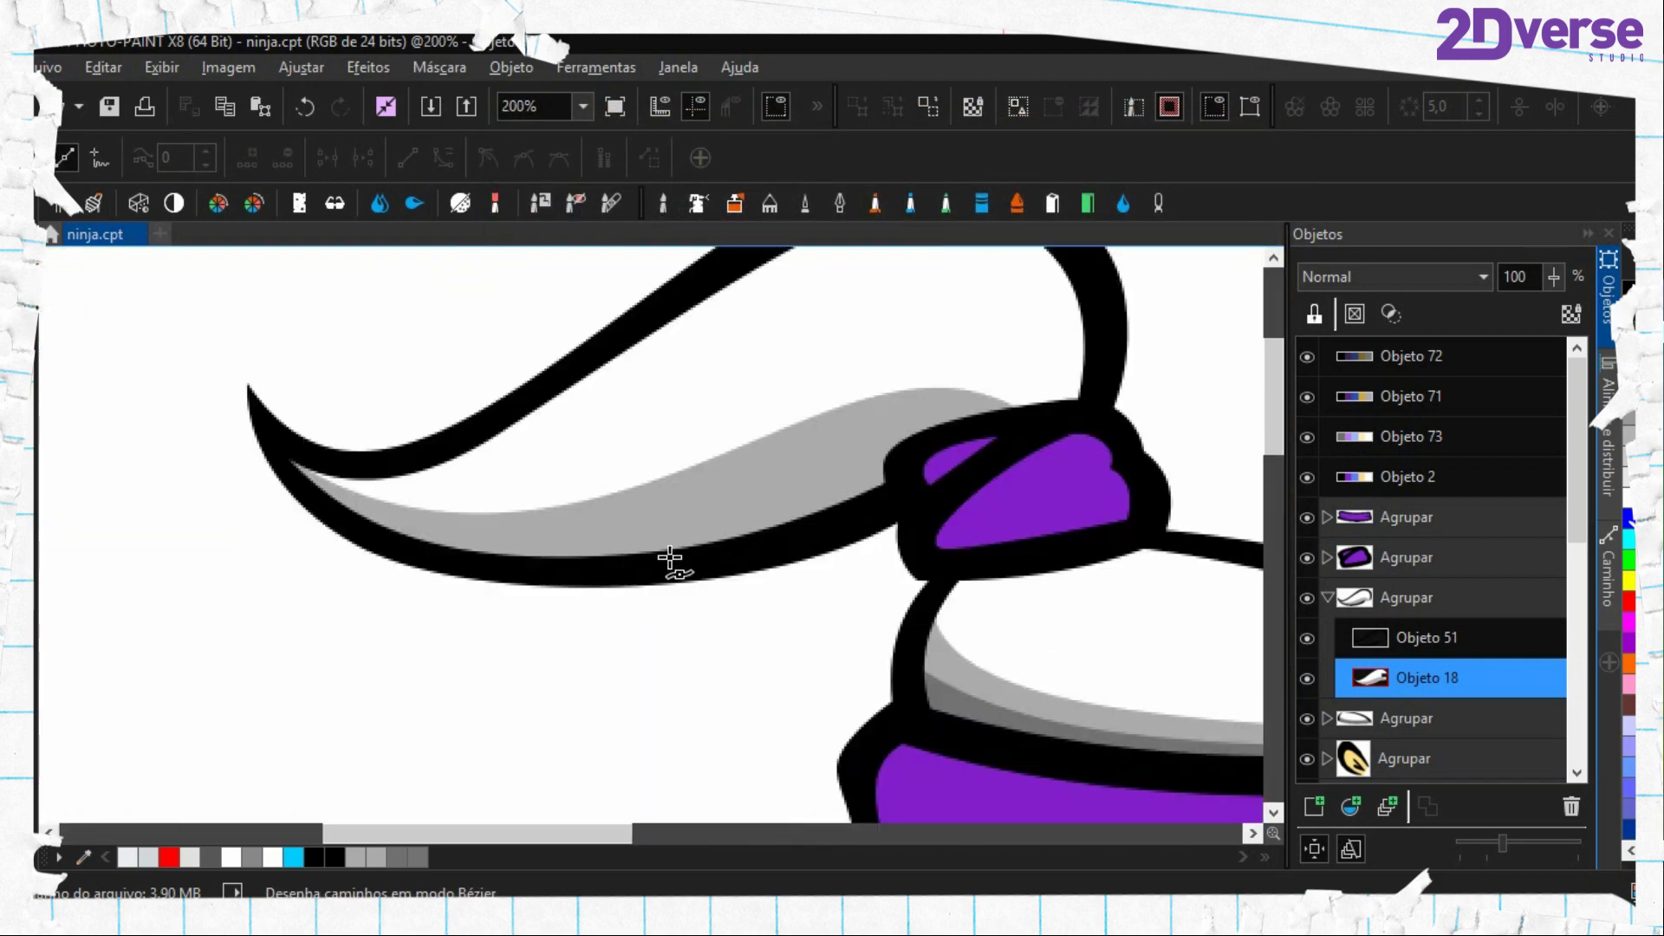
scroll(670, 559, "down", 5)
scroll(375, 481, "up", 2)
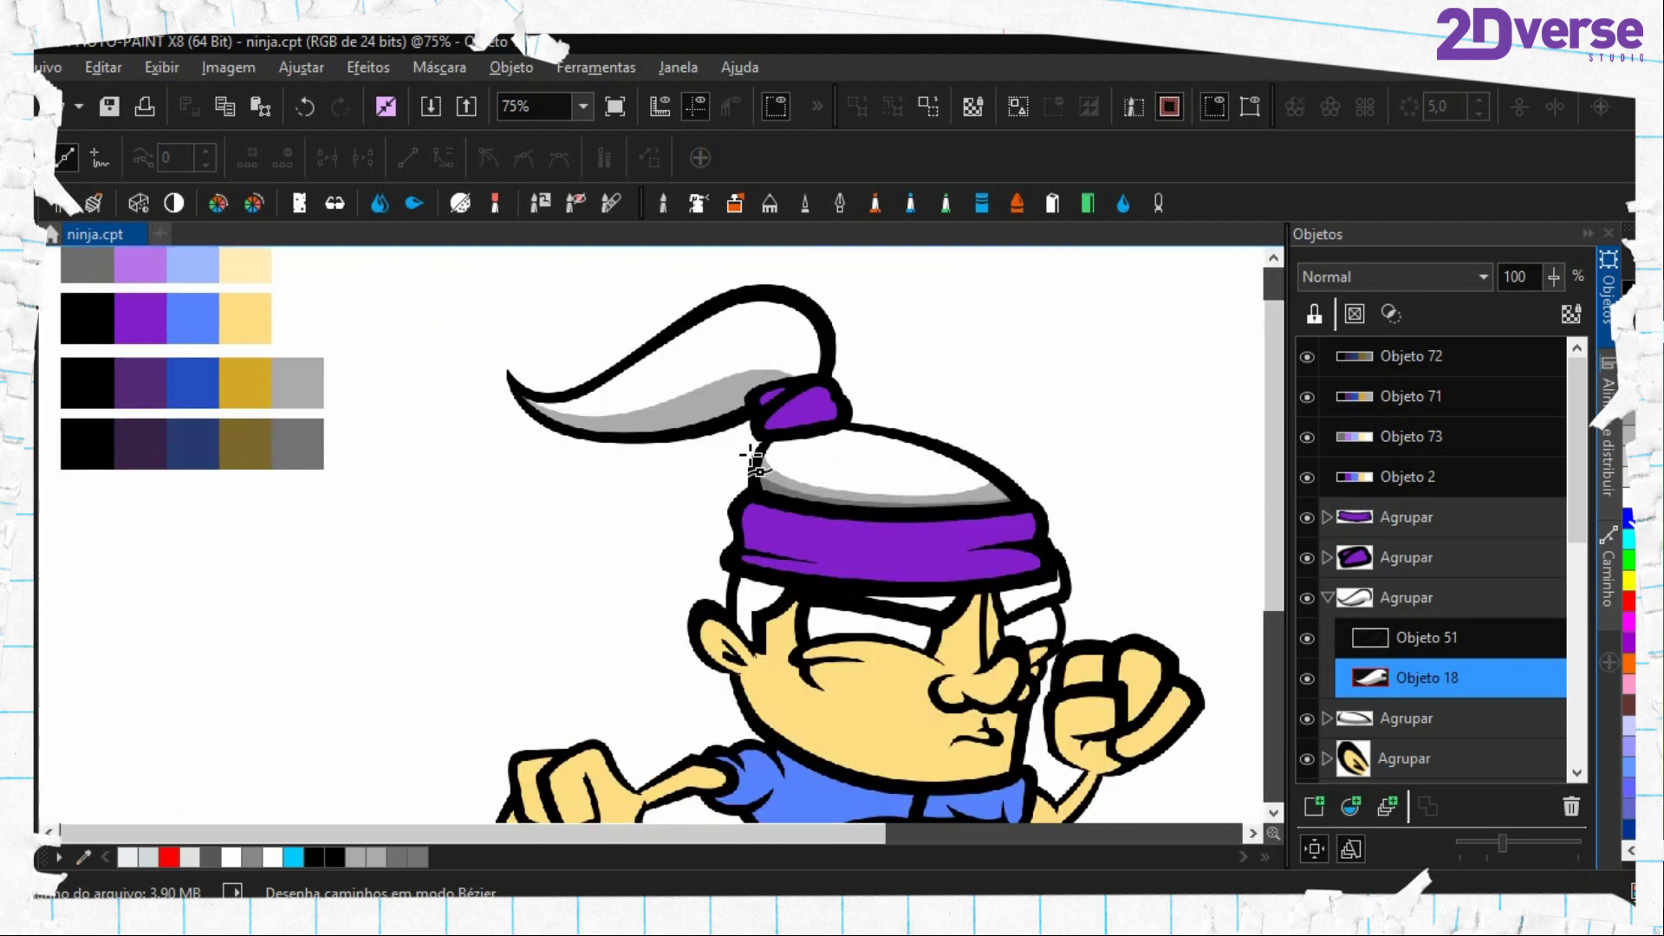
scroll(760, 444, "up", 3)
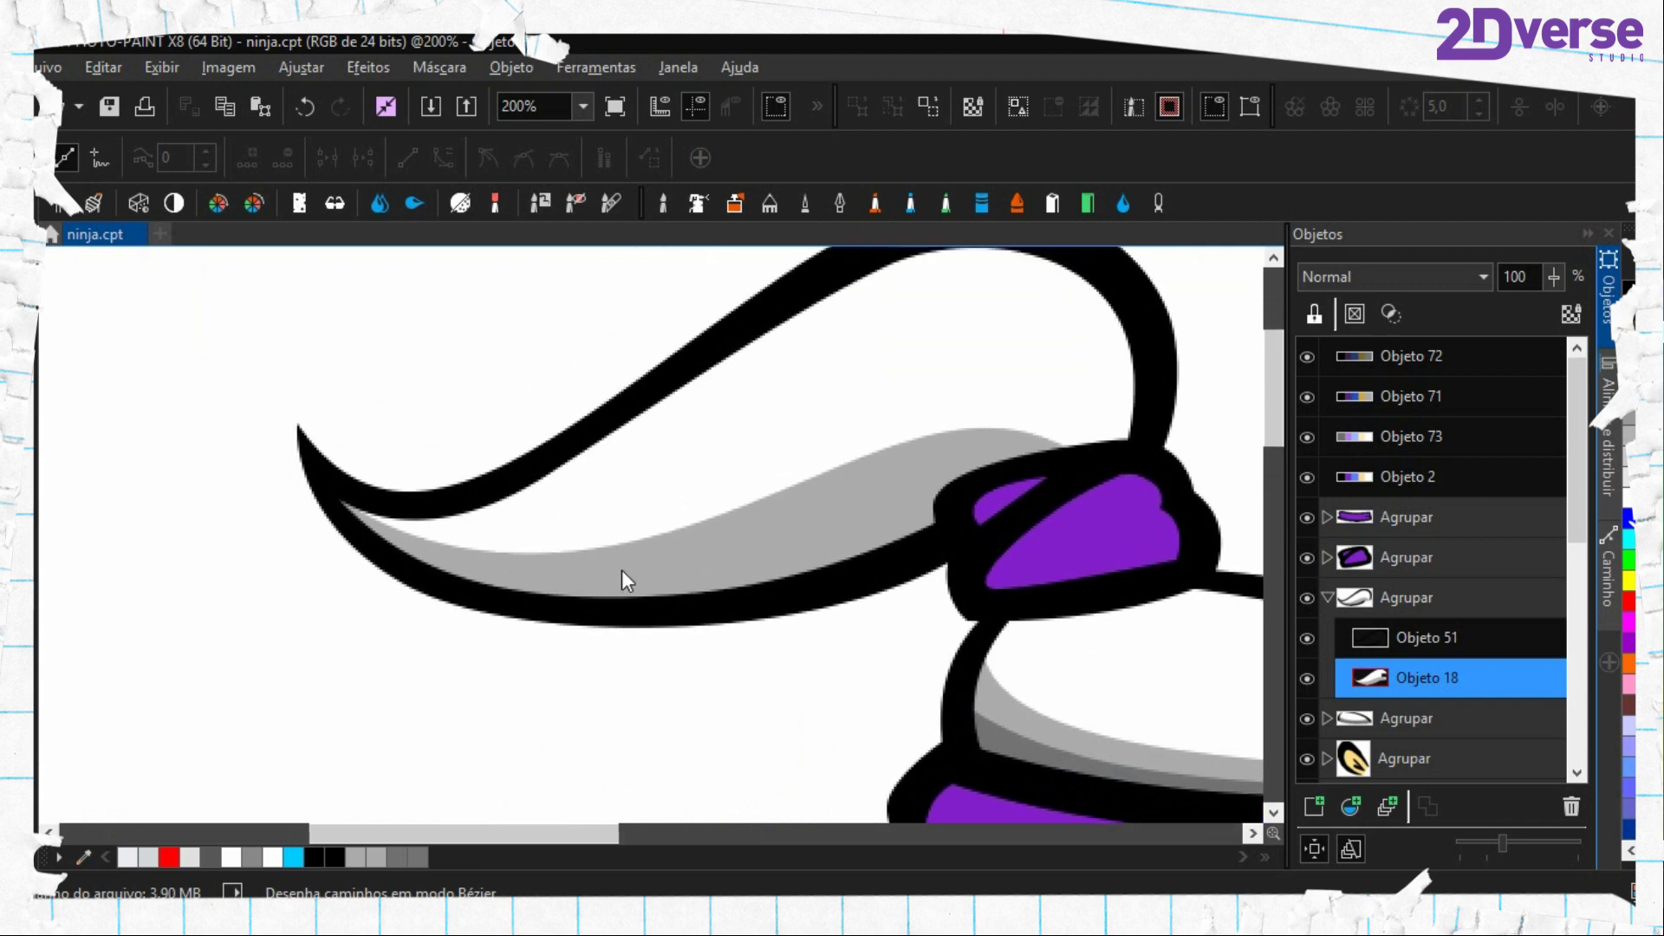
left_click(331, 481)
left_click_drag(518, 582, 640, 603)
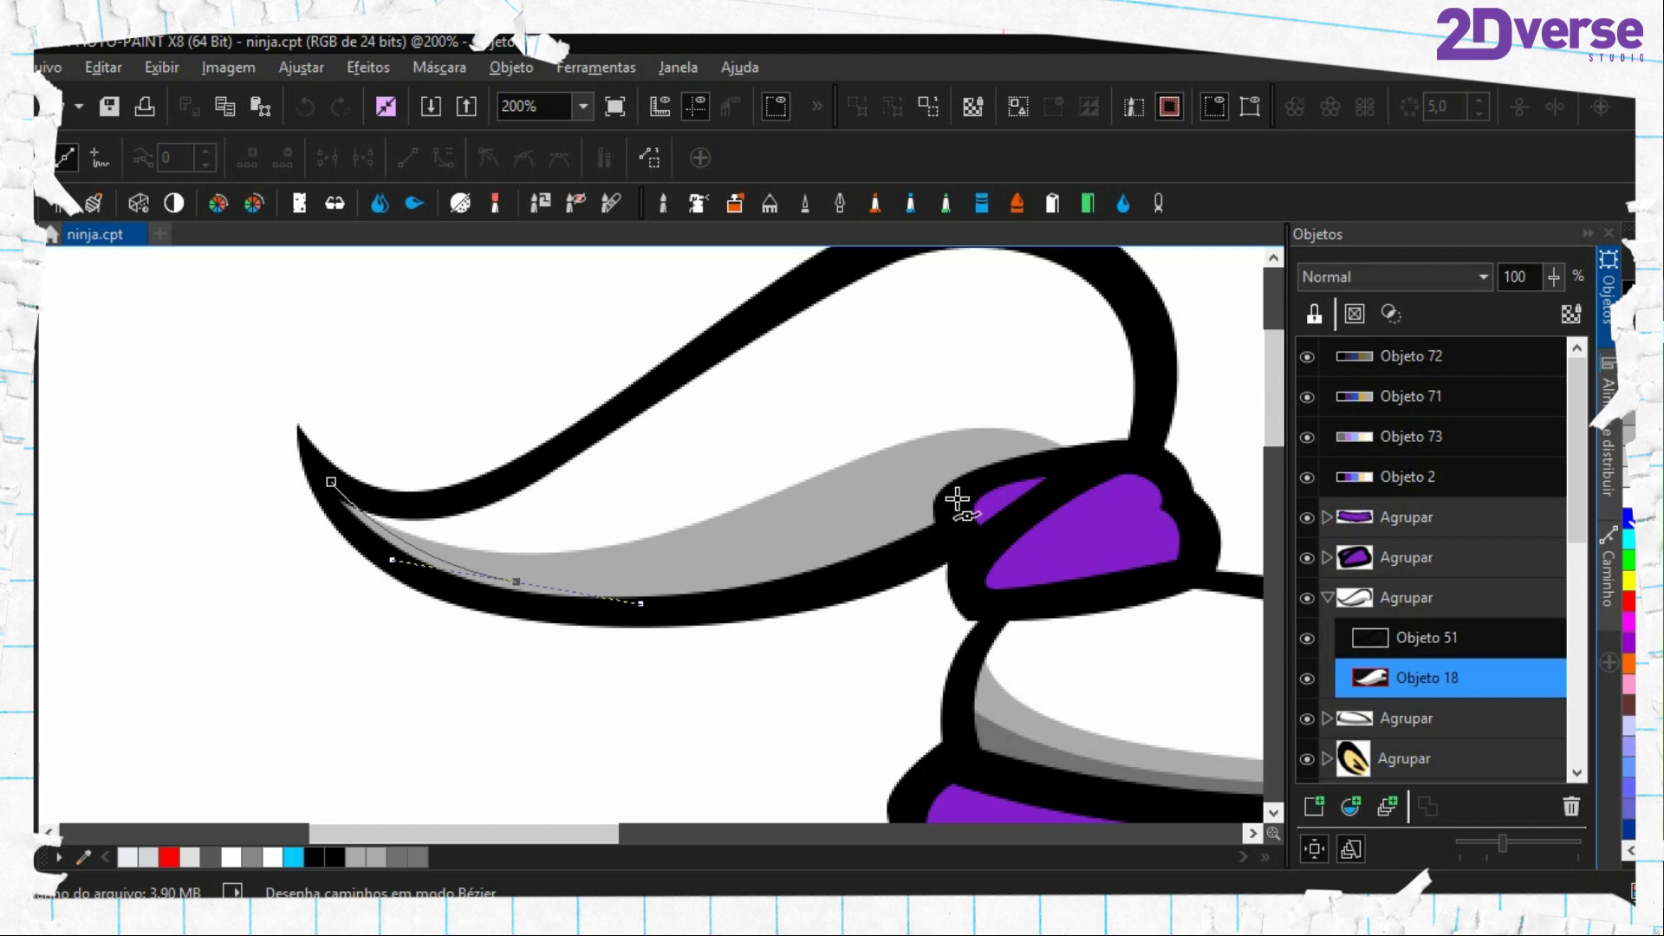
left_click_drag(956, 499, 1099, 408)
left_click_drag(1052, 552, 904, 691)
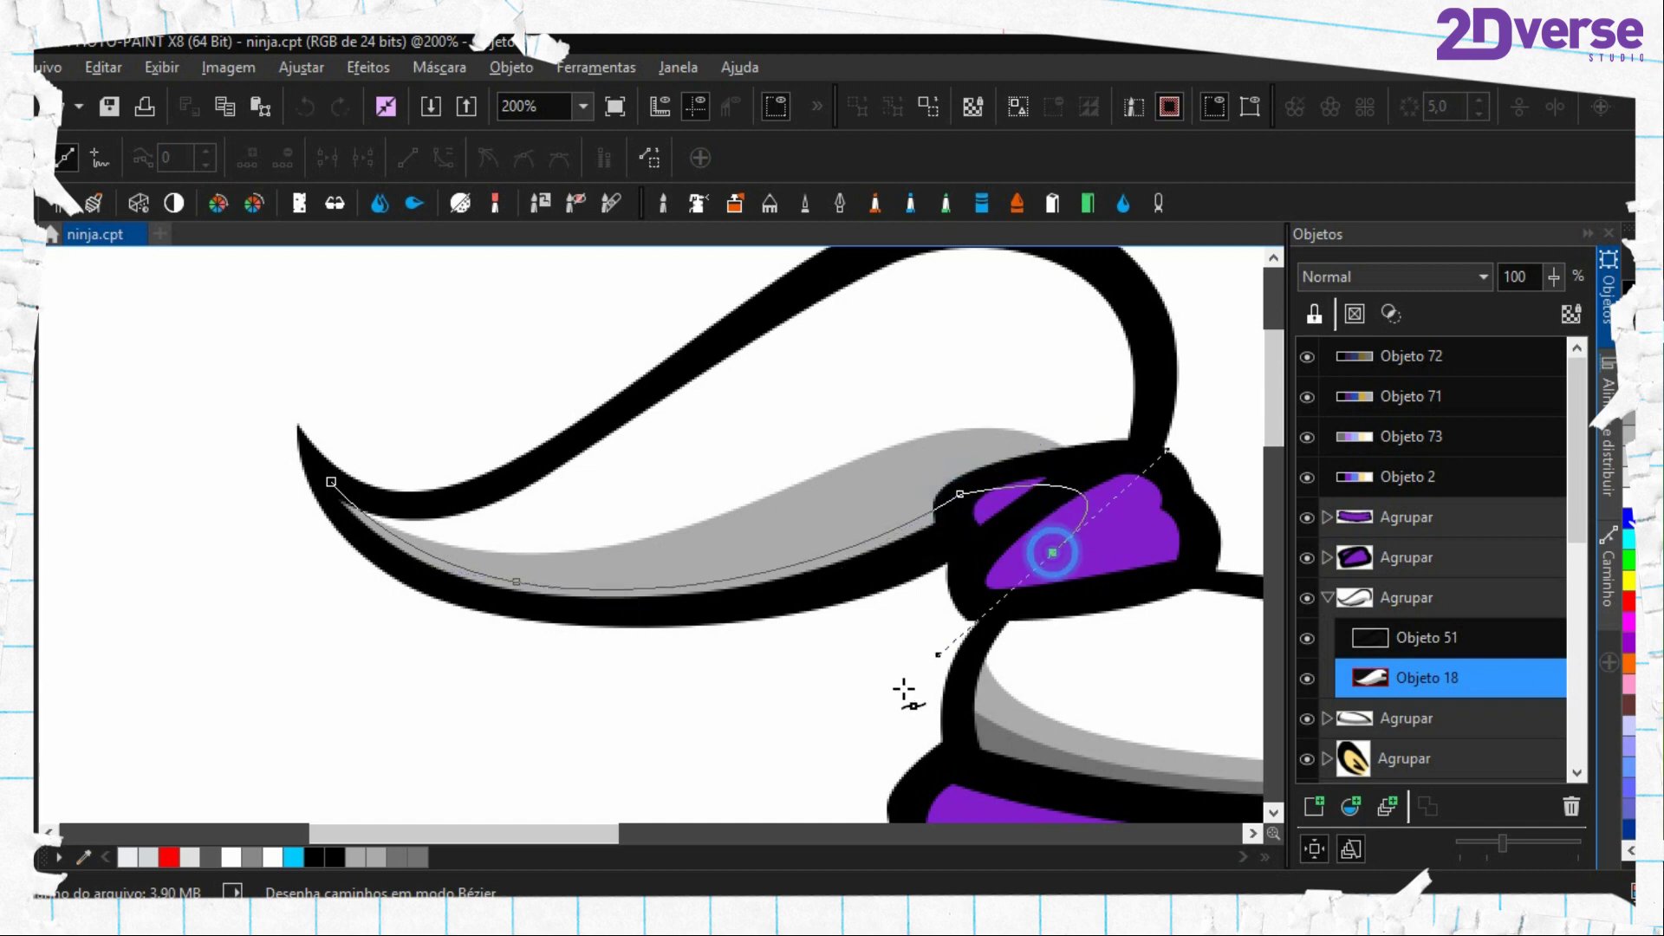
left_click_drag(674, 734, 633, 733)
left_click_drag(433, 700, 335, 668)
left_click_drag(200, 552, 204, 525)
left_click(229, 428)
key("ctrl+shift+m")
Sample the ponytail's white and fill the masked grey sliver along its lower edge with it
key("e")
right_click(670, 448)
key("f")
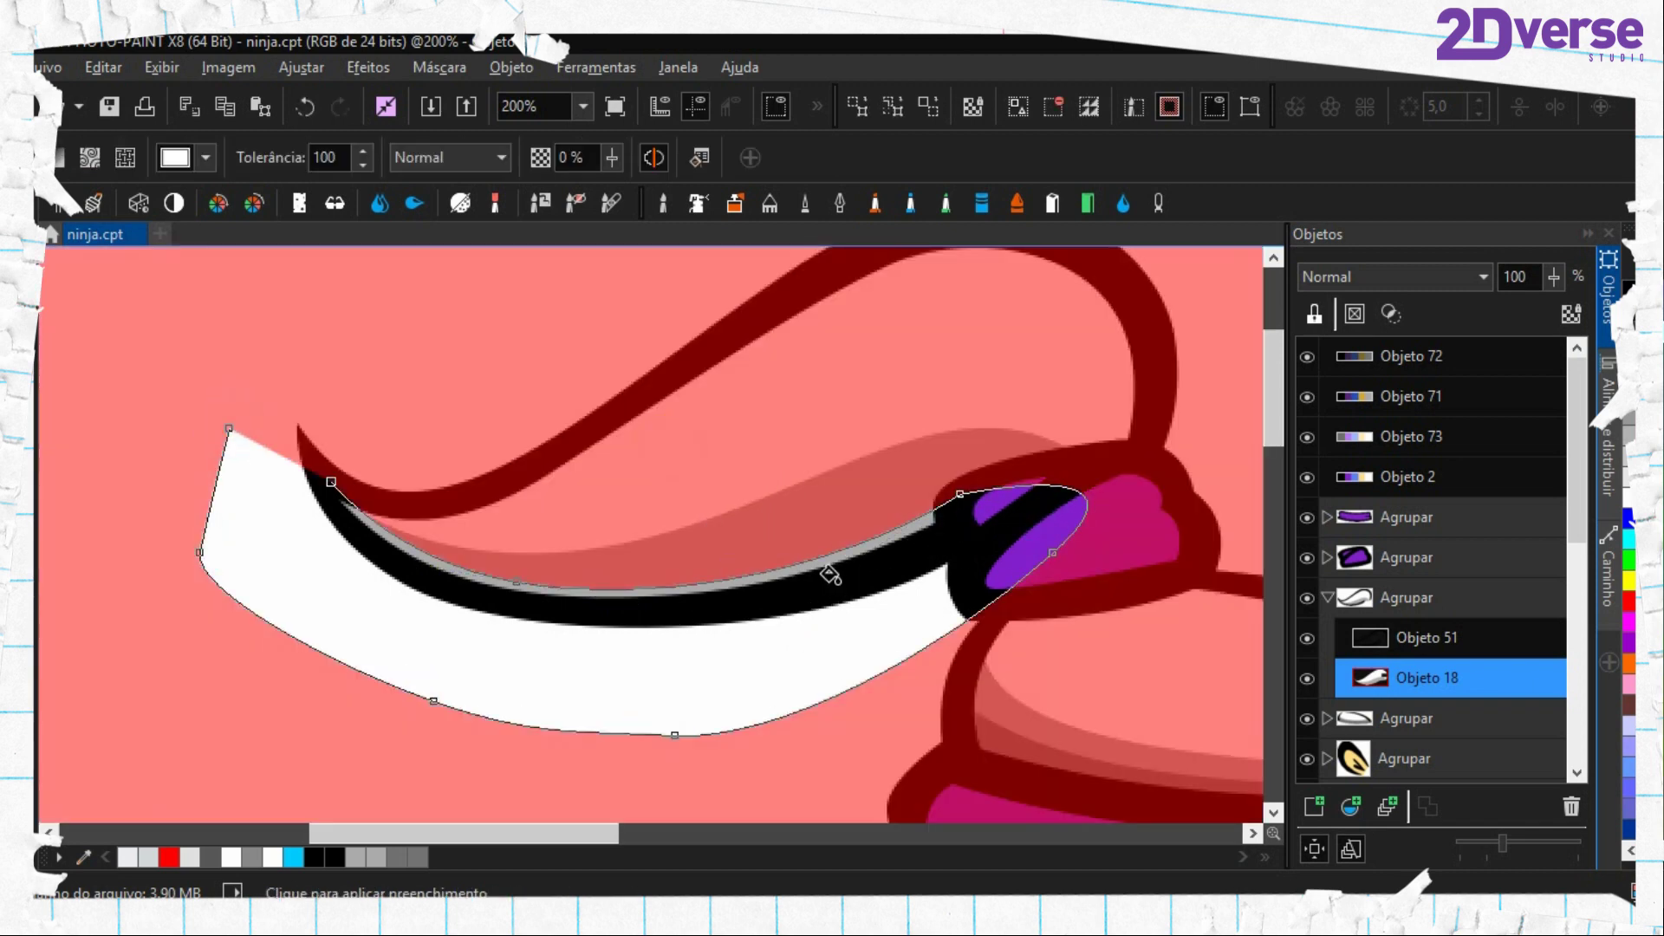
left_click(812, 568)
Remove the mask and delete the path below the ponytail
key("ctrl+shift+r")
key("period")
right_click(759, 550)
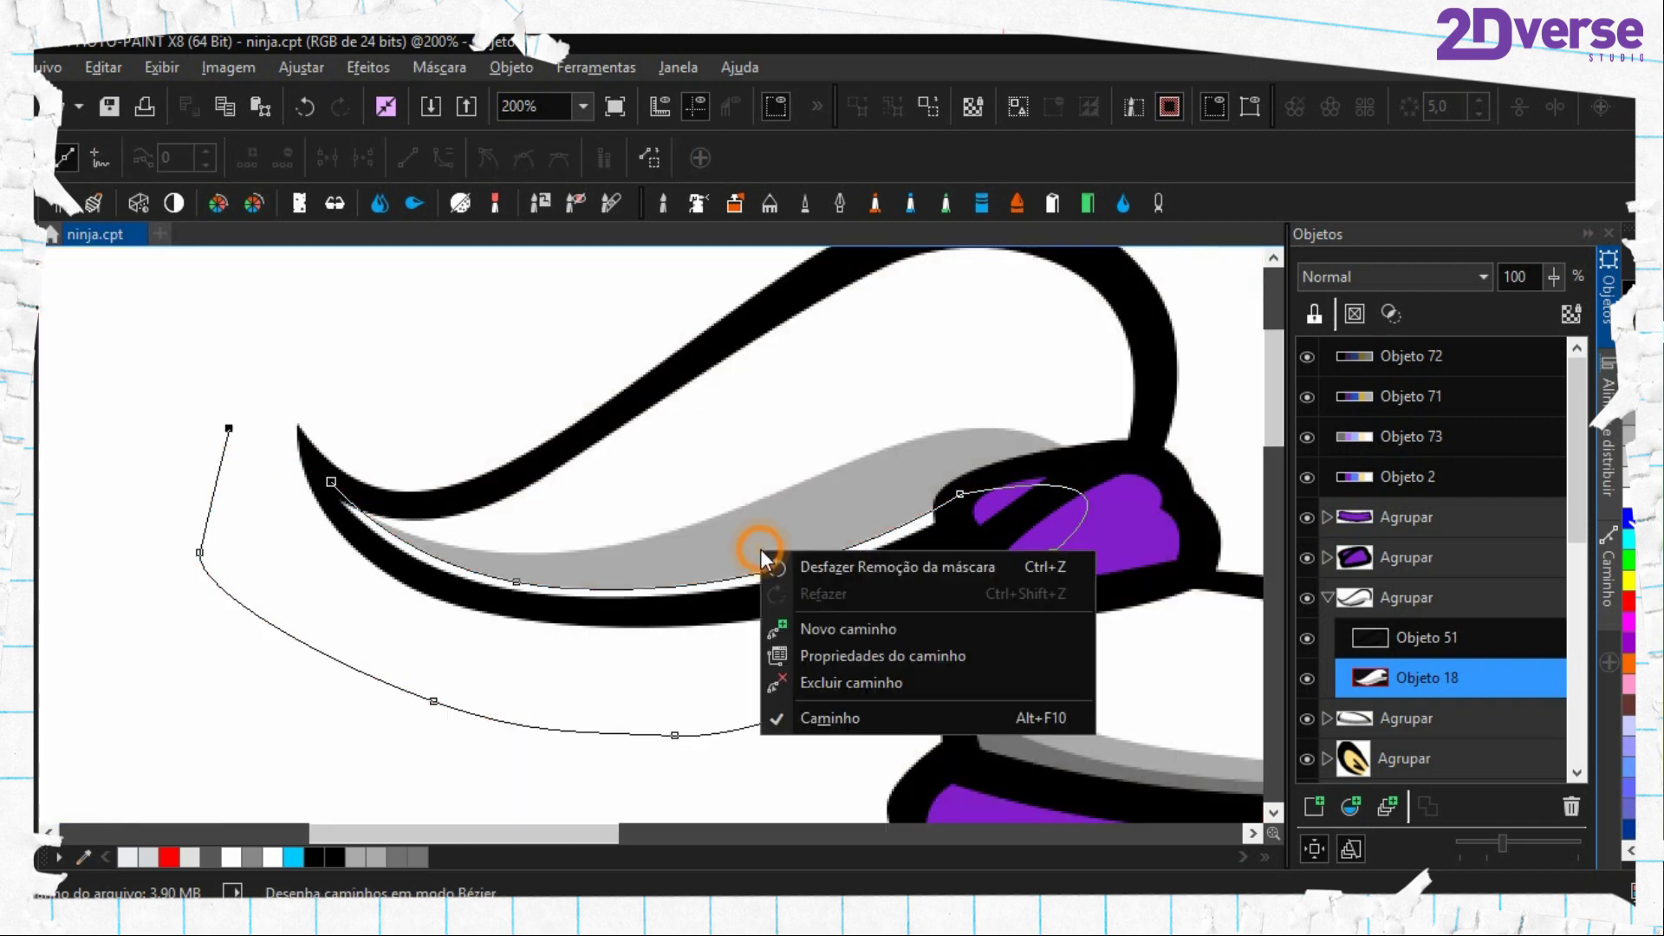
left_click(839, 685)
Examine the shaded ponytail, the hair and the headband at several magnifications
scroll(679, 604, "down", 3)
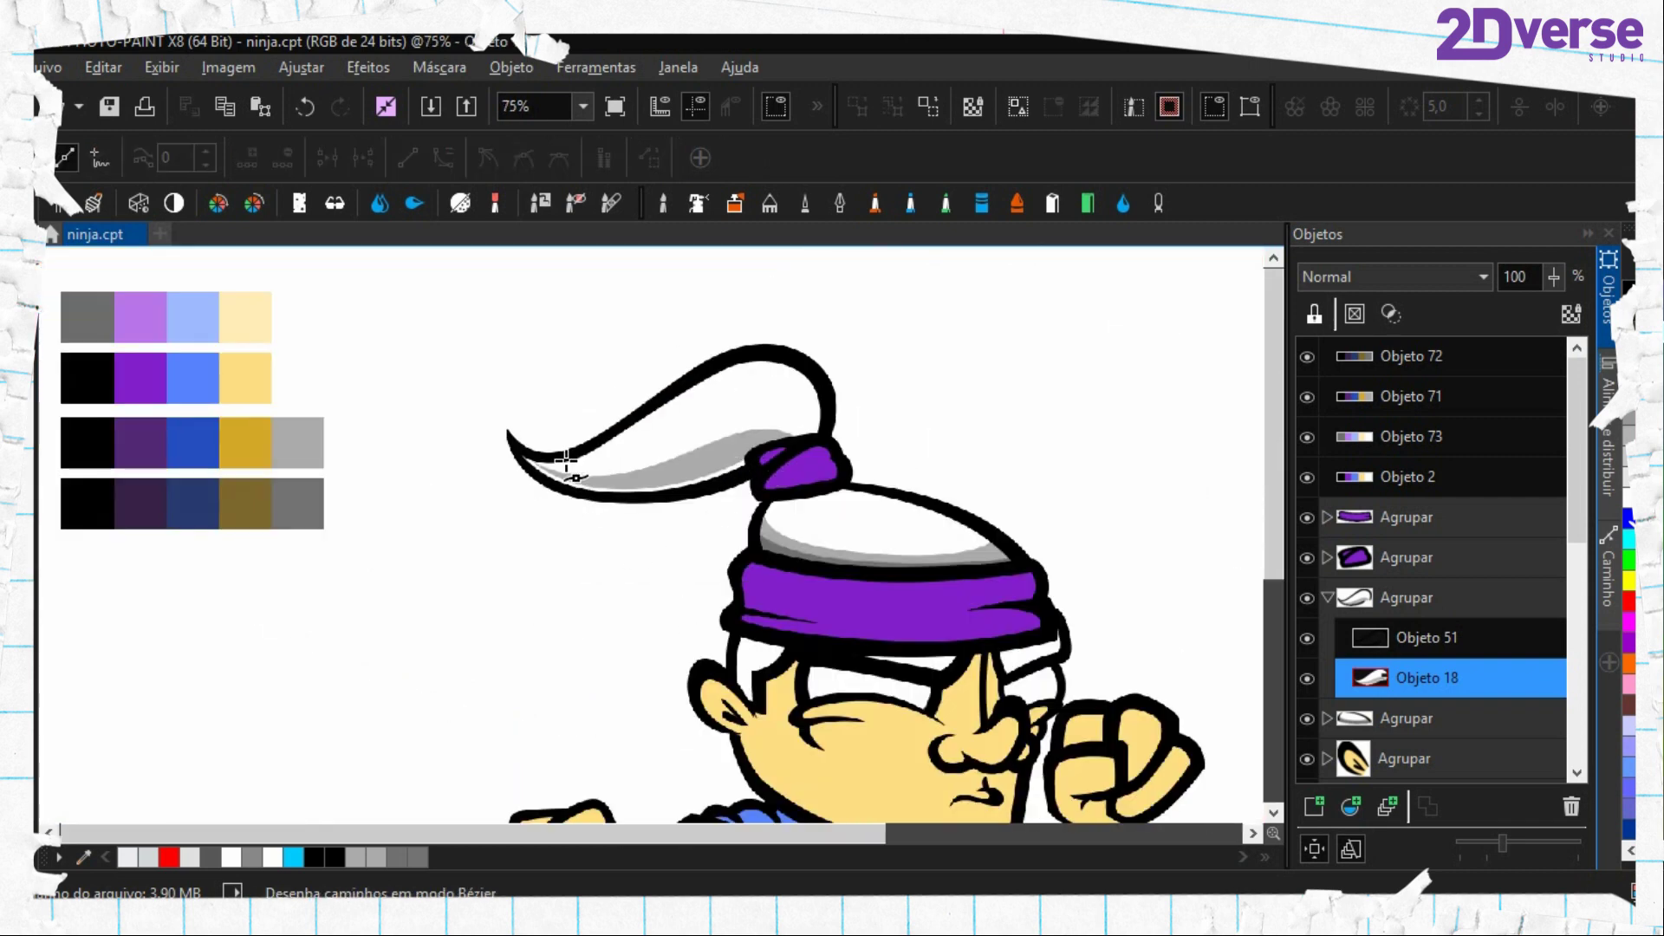
left_click_drag(753, 513, 564, 517)
scroll(583, 532, "down", 1)
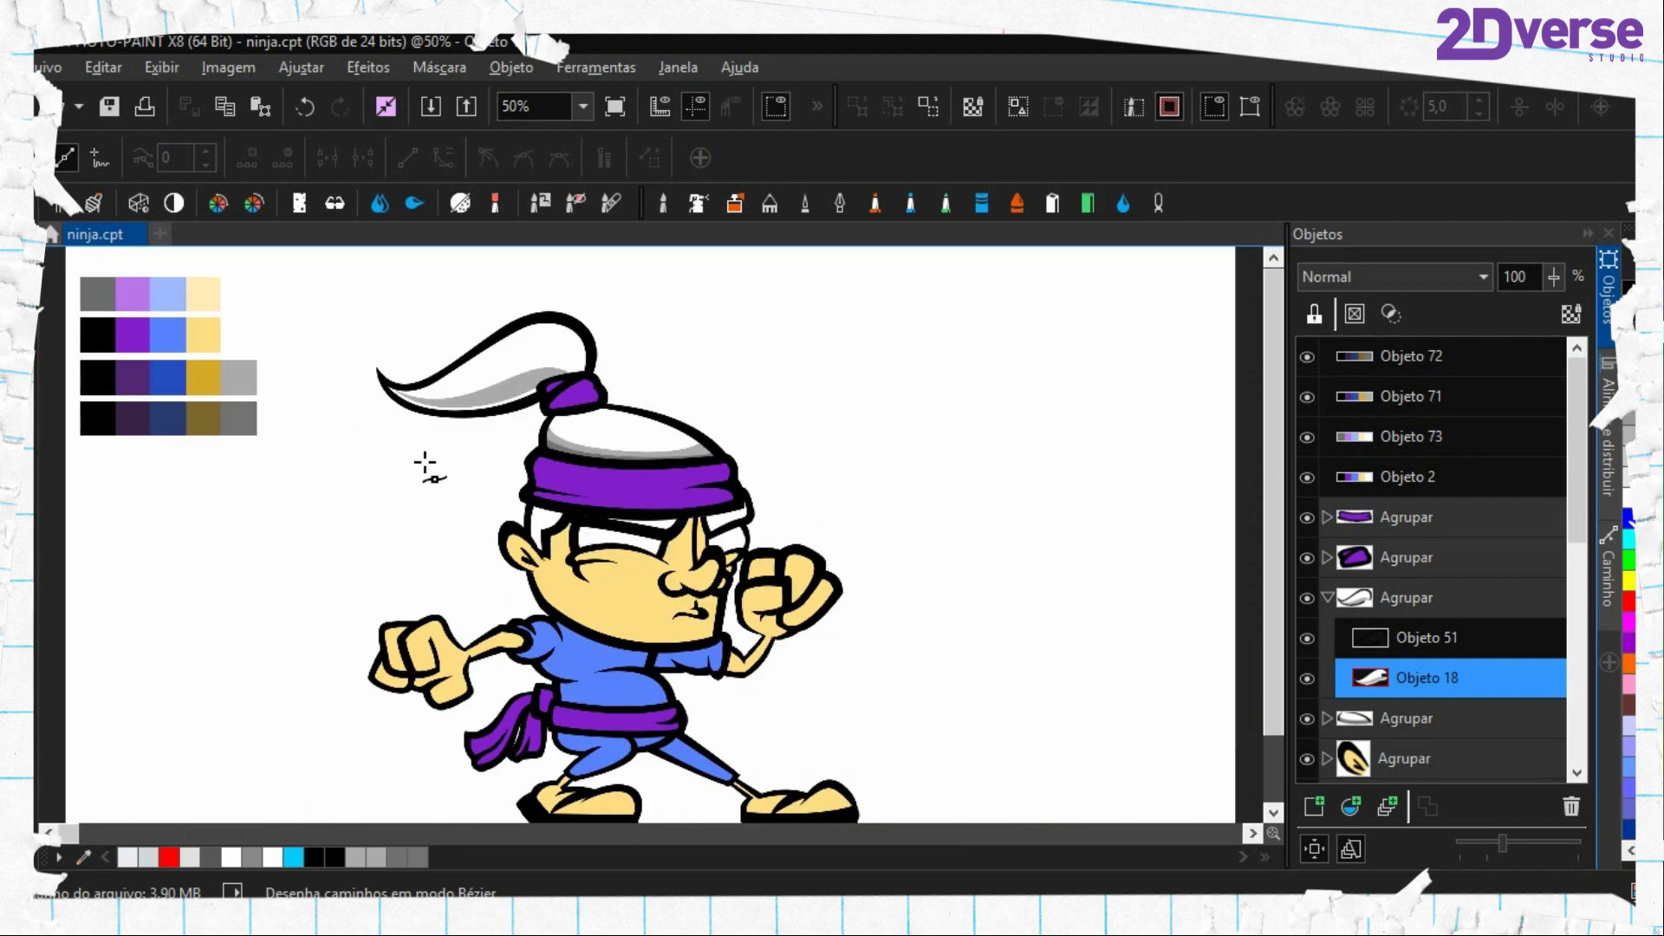
scroll(533, 501, "up", 2)
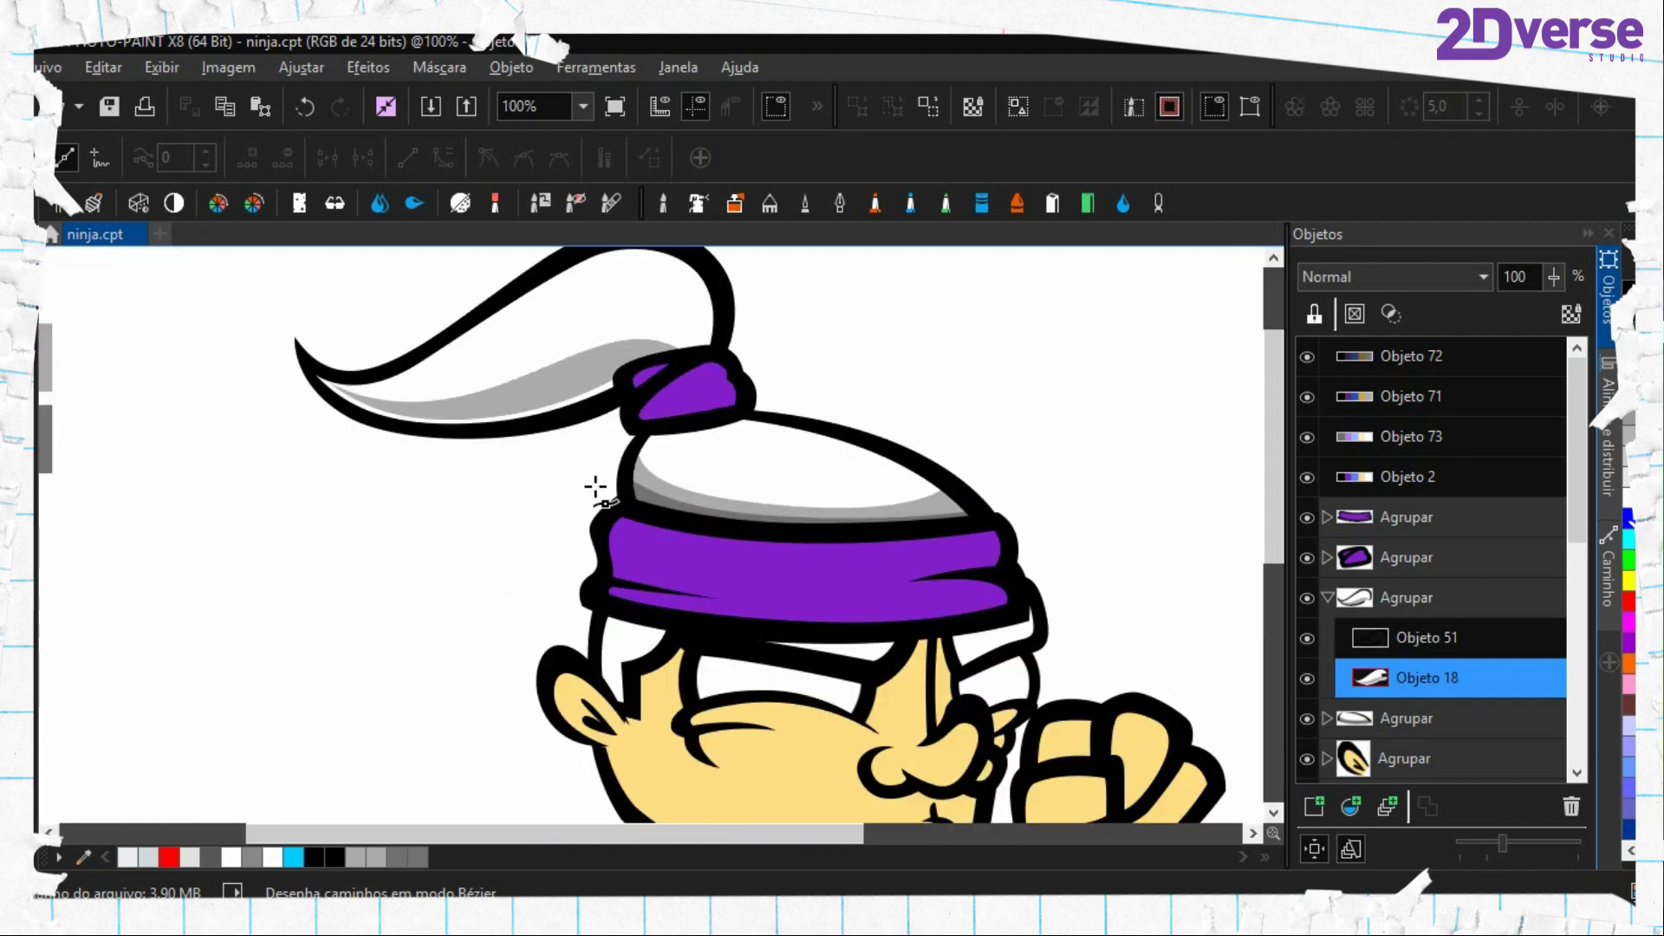
scroll(596, 488, "up", 2)
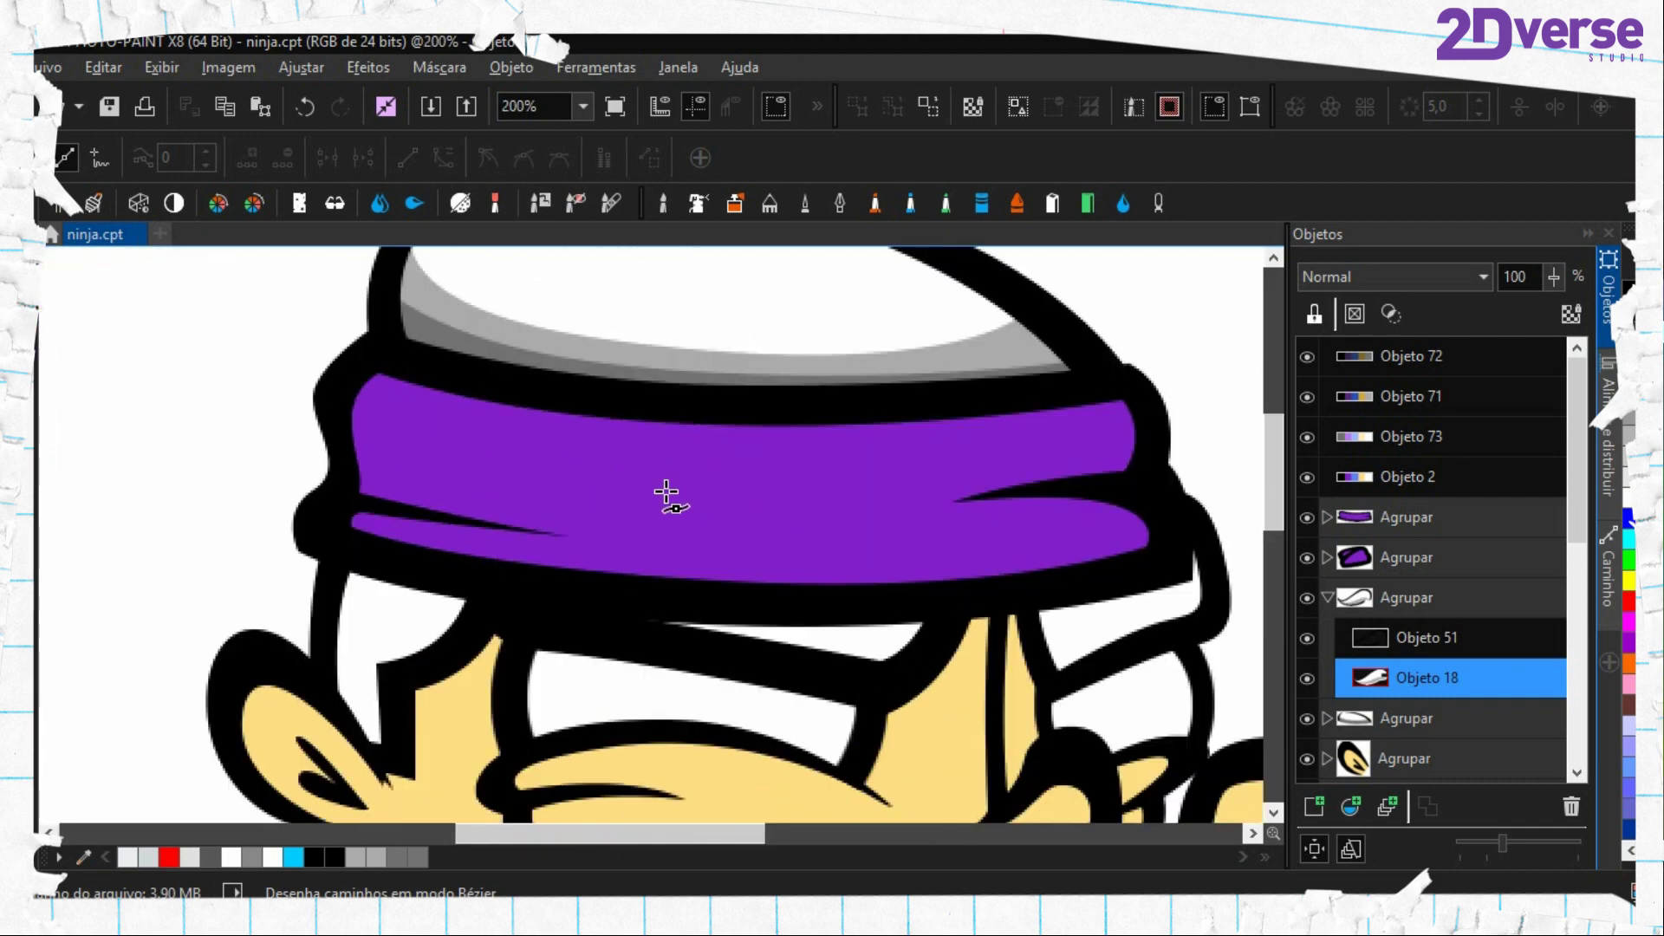
scroll(665, 493, "down", 3)
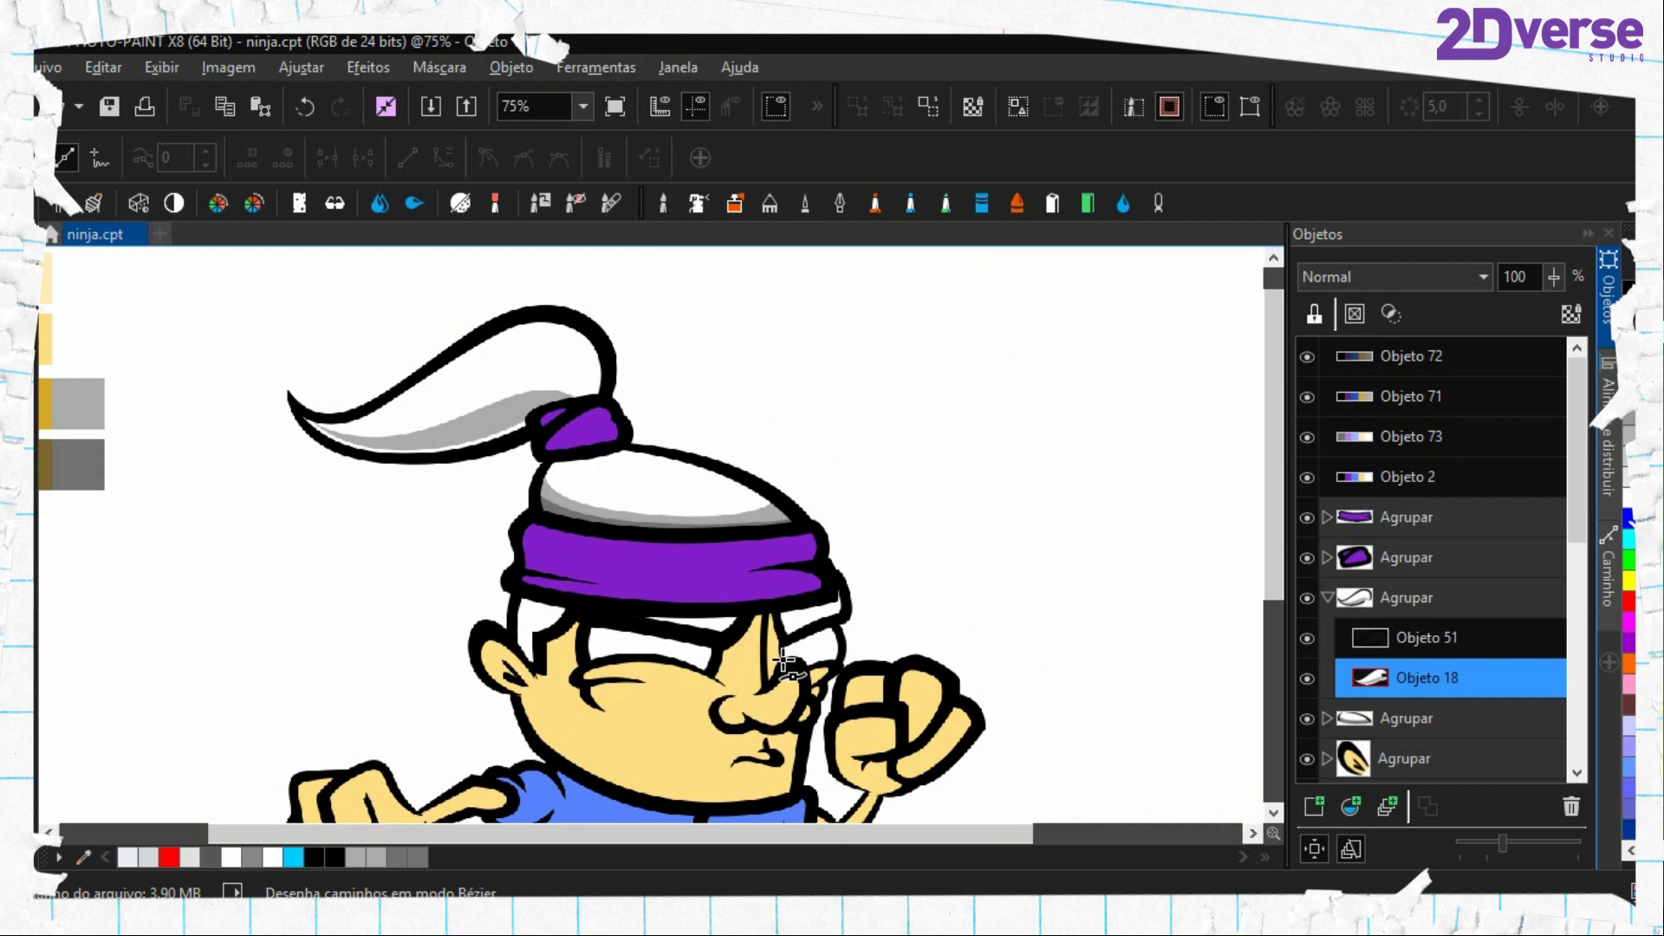
scroll(711, 568, "up", 1)
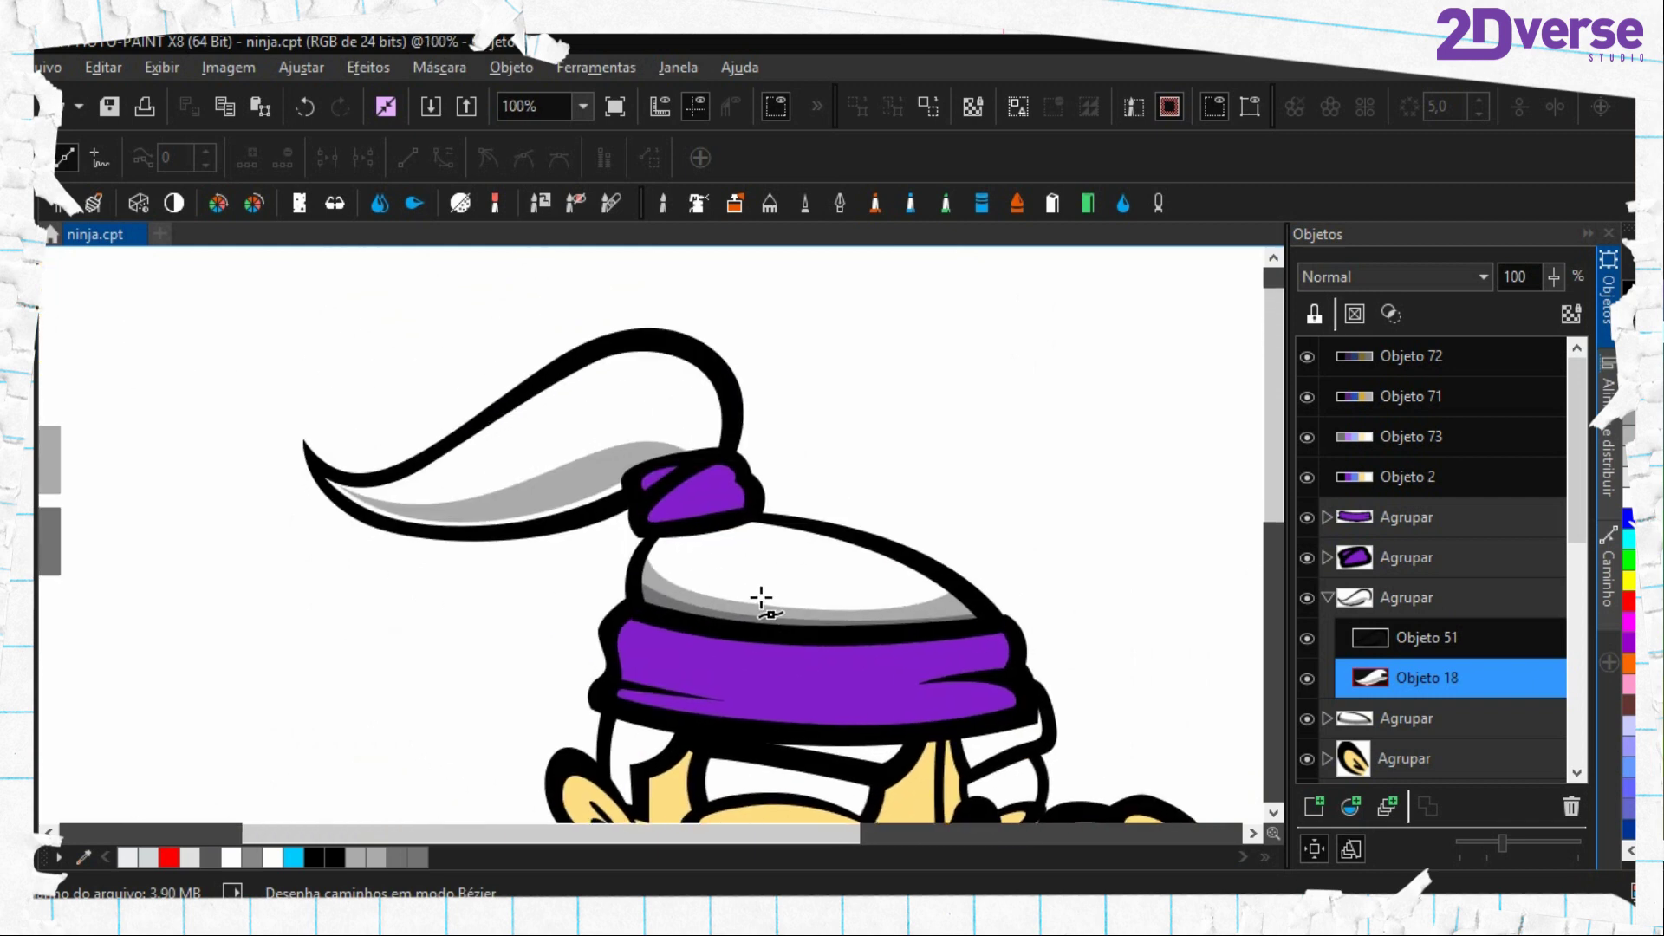
scroll(761, 598, "down", 2)
scroll(710, 579, "up", 4)
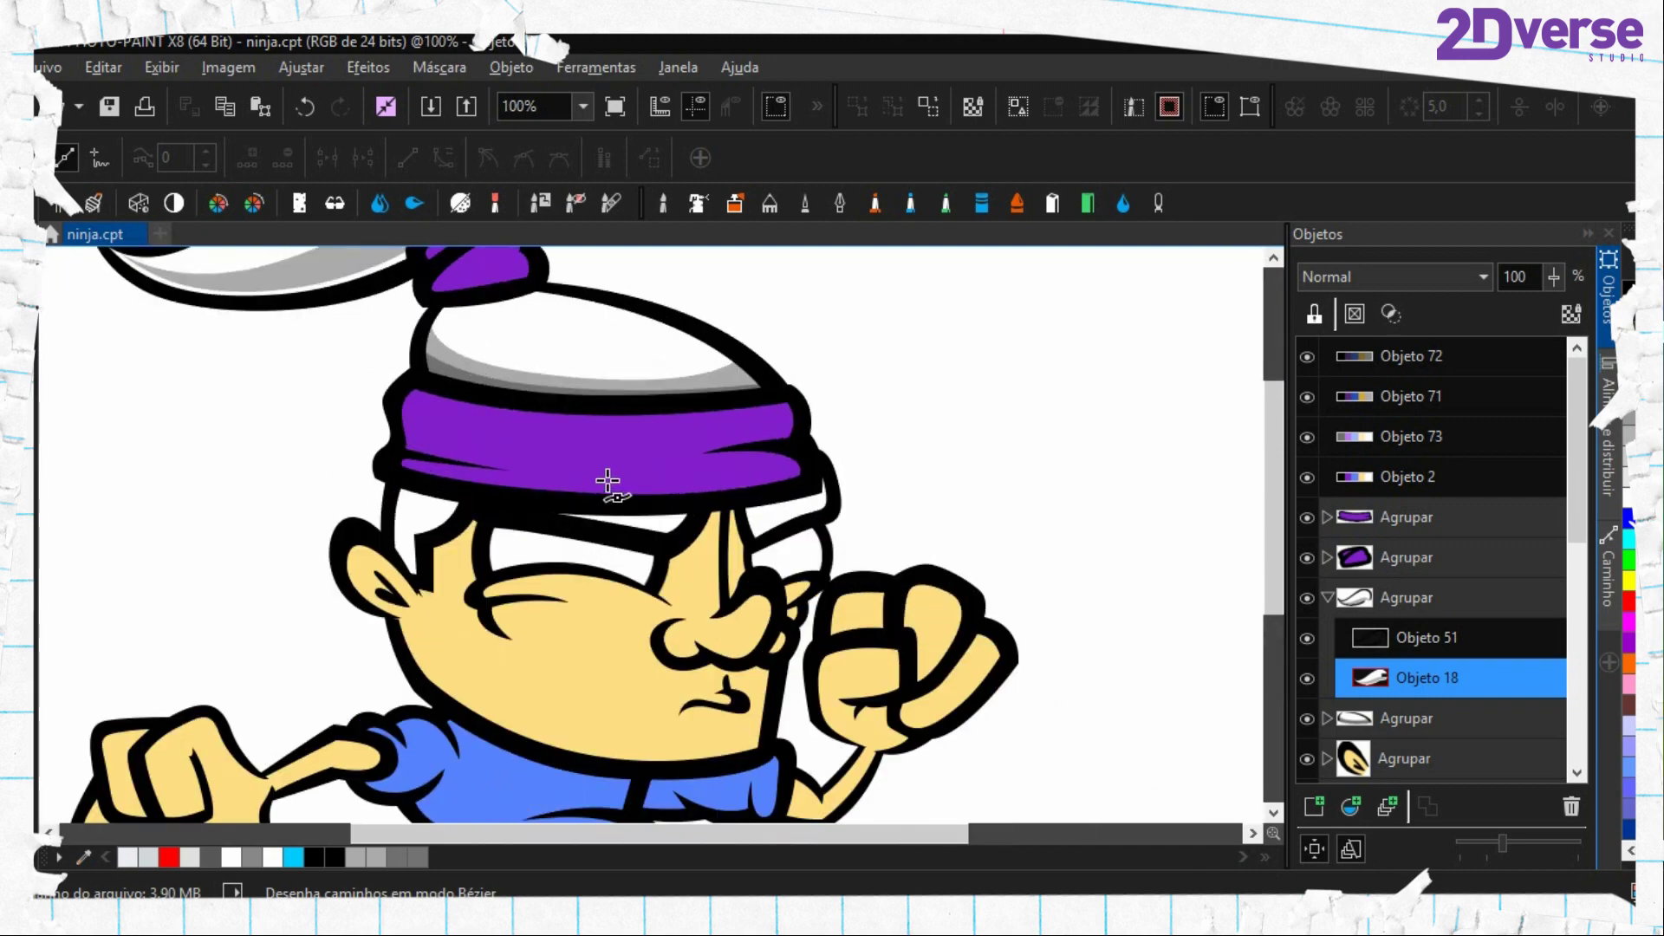
Draw a closed Bézier path curving across the headband and around its lower part, and create a mask from it
left_click(313, 352)
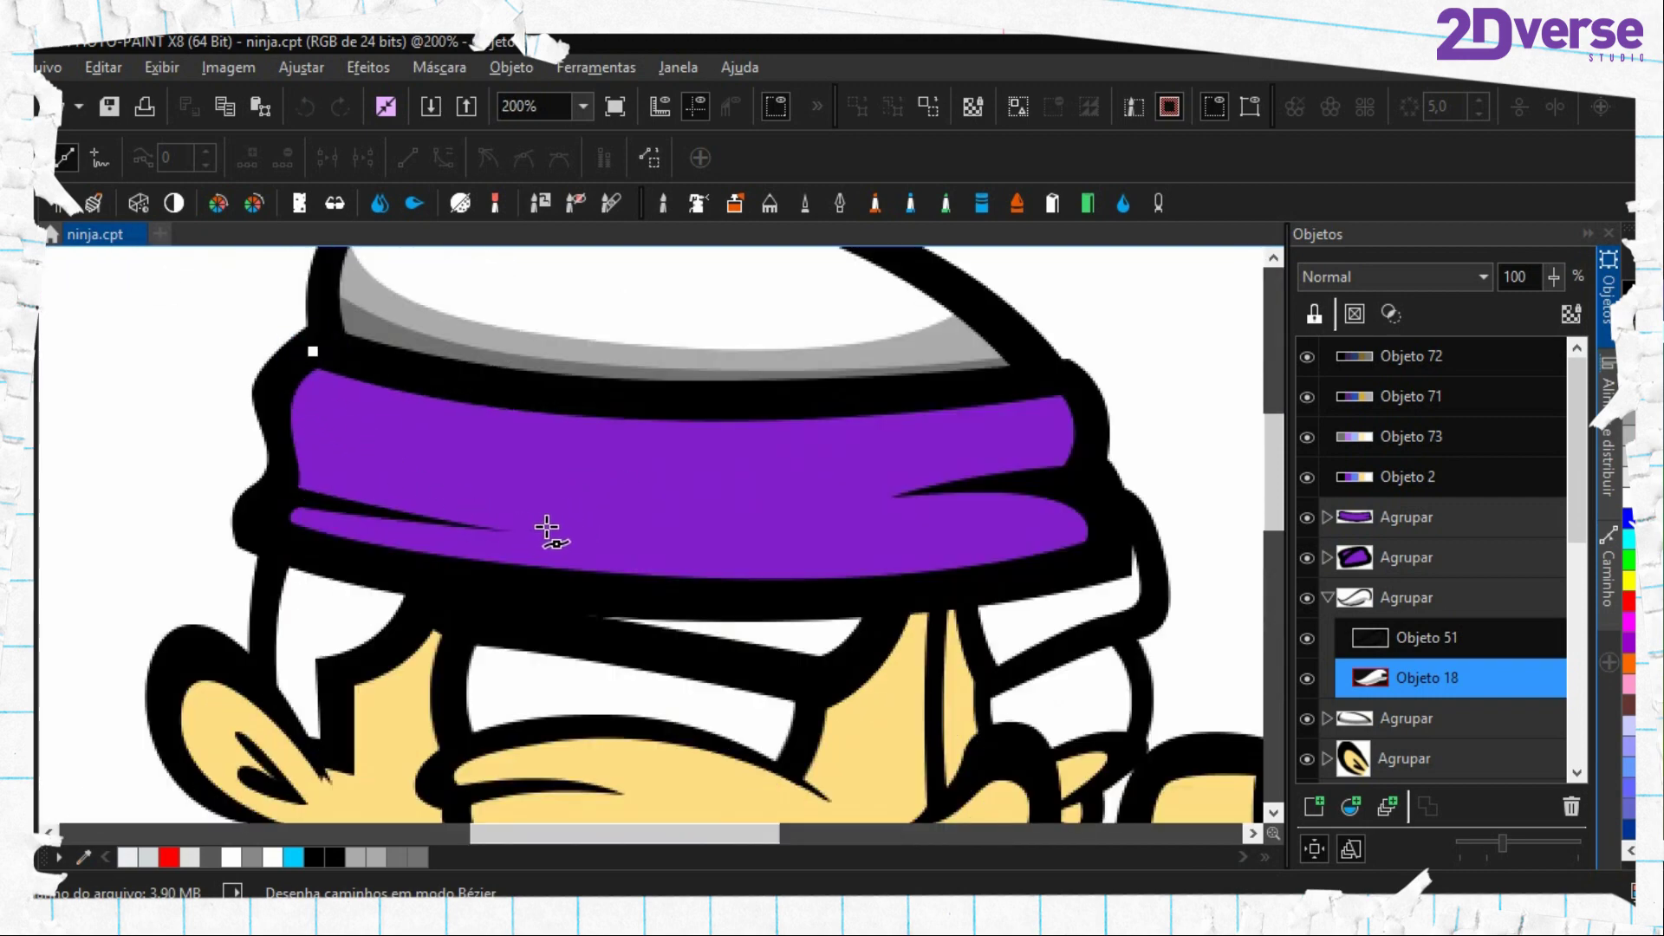
left_click_drag(547, 524, 874, 567)
left_click_drag(1141, 470, 1184, 432)
left_click_drag(1202, 593, 1142, 621)
left_click_drag(698, 708, 544, 700)
left_click_drag(293, 650, 165, 521)
left_click(228, 372)
key("ctrl+shift+m")
Sample the dark purple swatch in the third strip of the palette as the fill colour
left_click_drag(112, 427, 699, 455)
left_click_drag(275, 473, 765, 620)
left_click_drag(401, 353, 401, 532)
left_click_drag(401, 440, 400, 597)
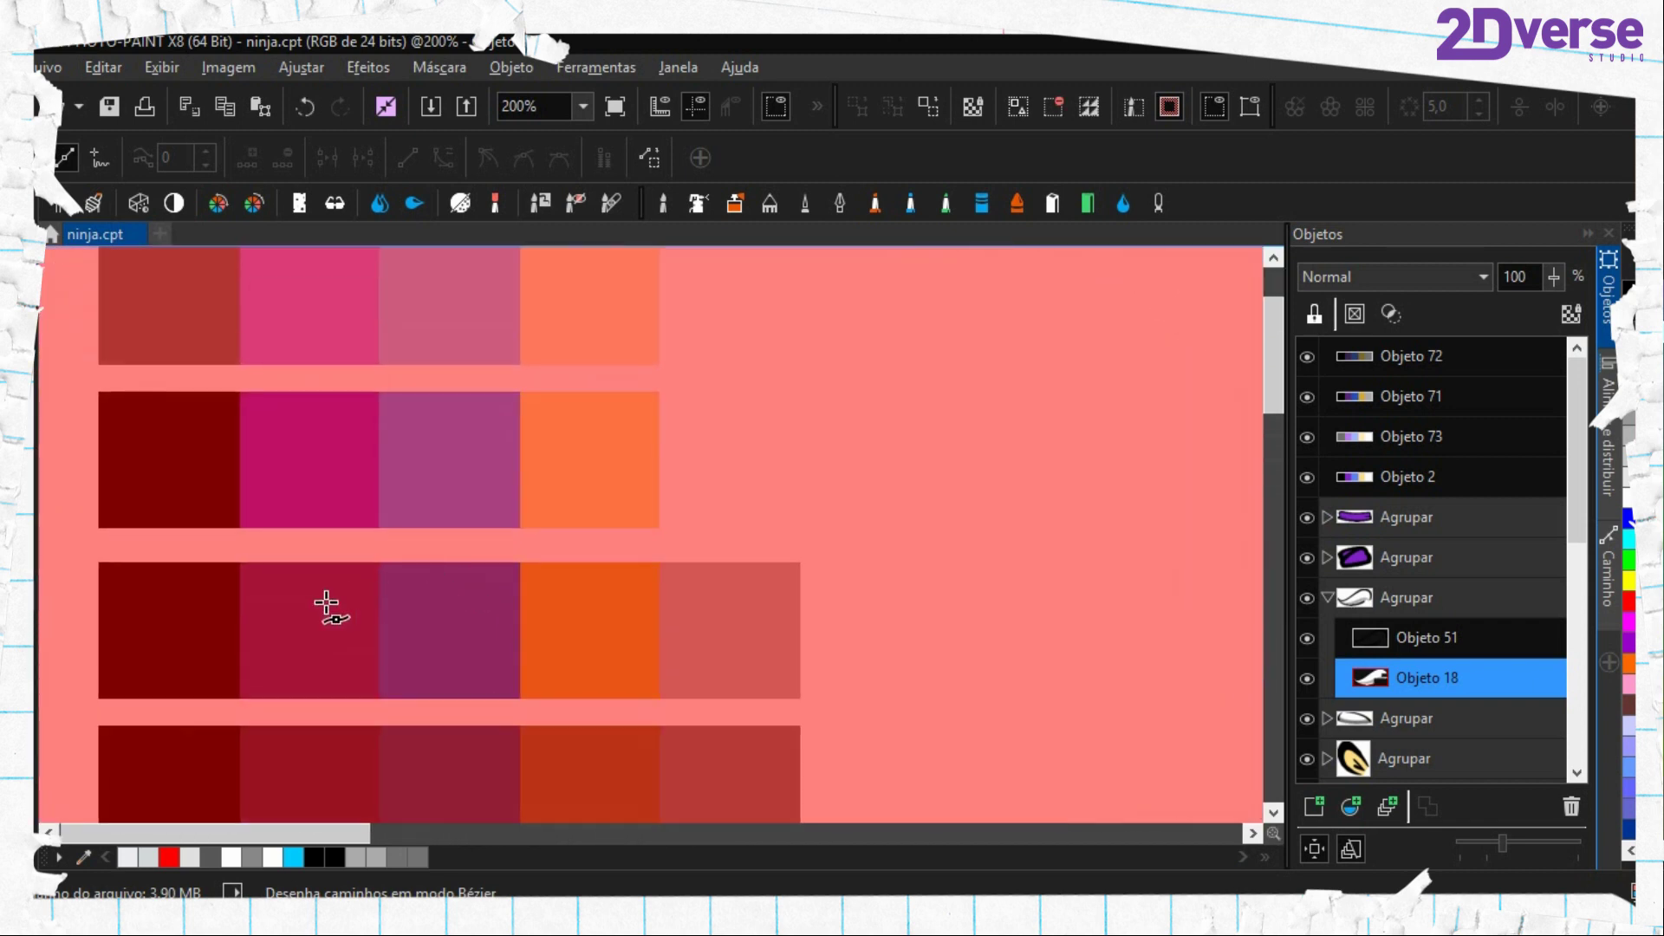
key("e")
left_click(294, 606)
Collapse the ponytail's group, select Objeto 5 inside the headband's group and fill the masked lower part of the headband with dark purple
left_click_drag(829, 684, 223, 346)
left_click_drag(1161, 585, 430, 391)
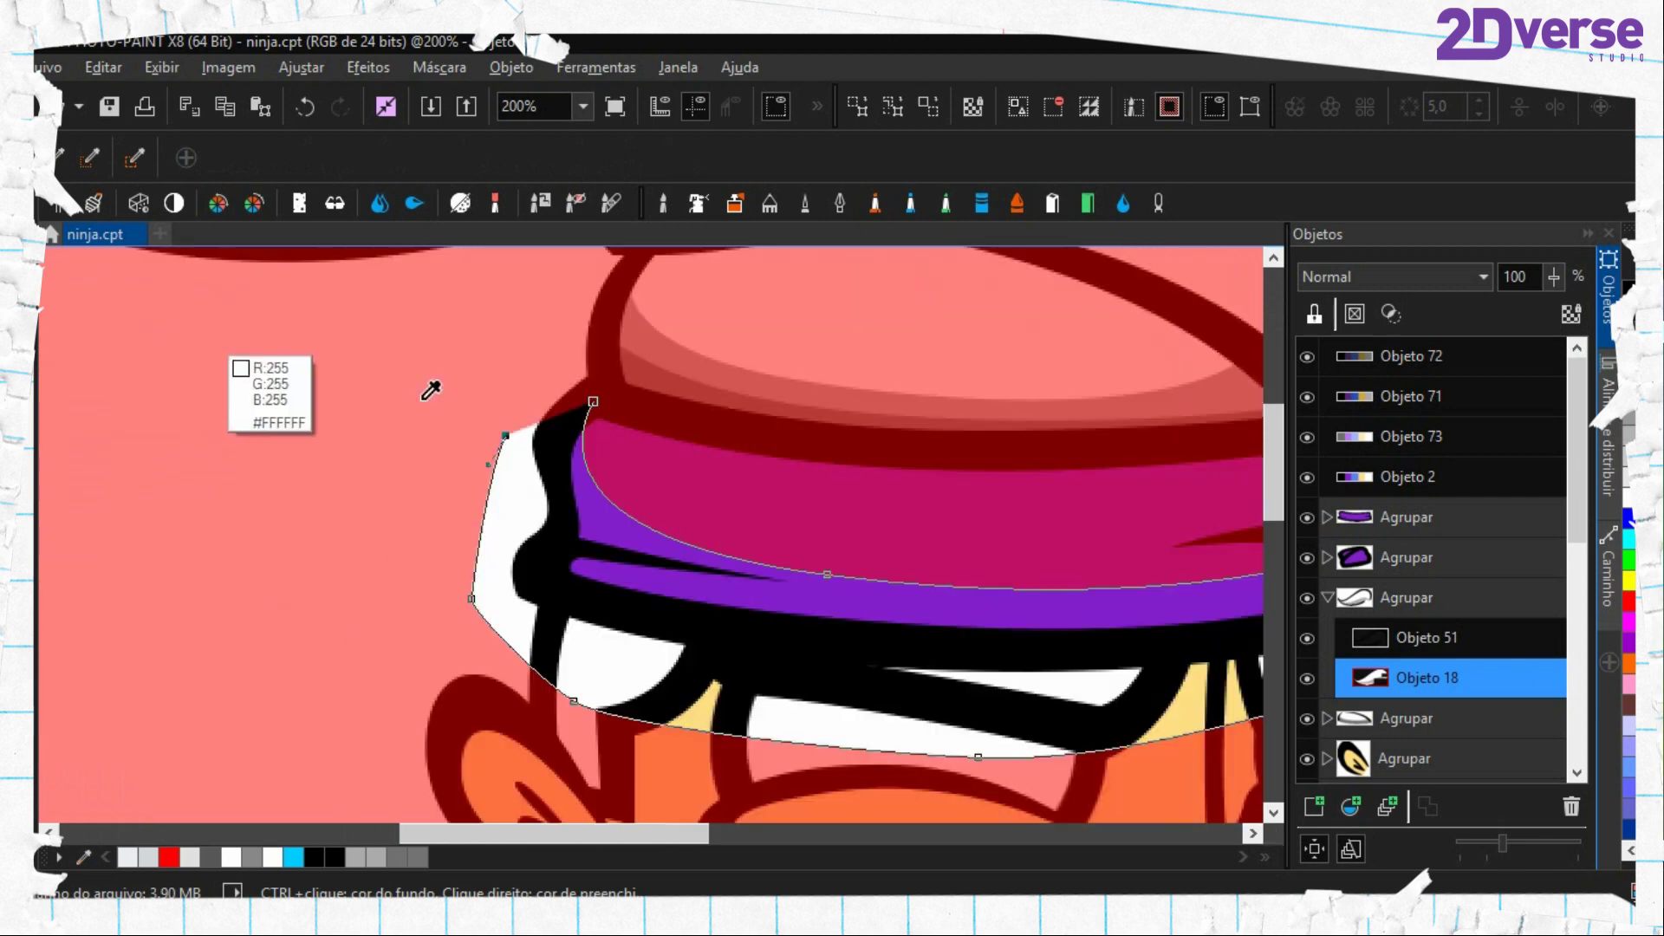
left_click(1325, 598)
left_click(1327, 517)
left_click(1377, 597)
key("f")
left_click(907, 607)
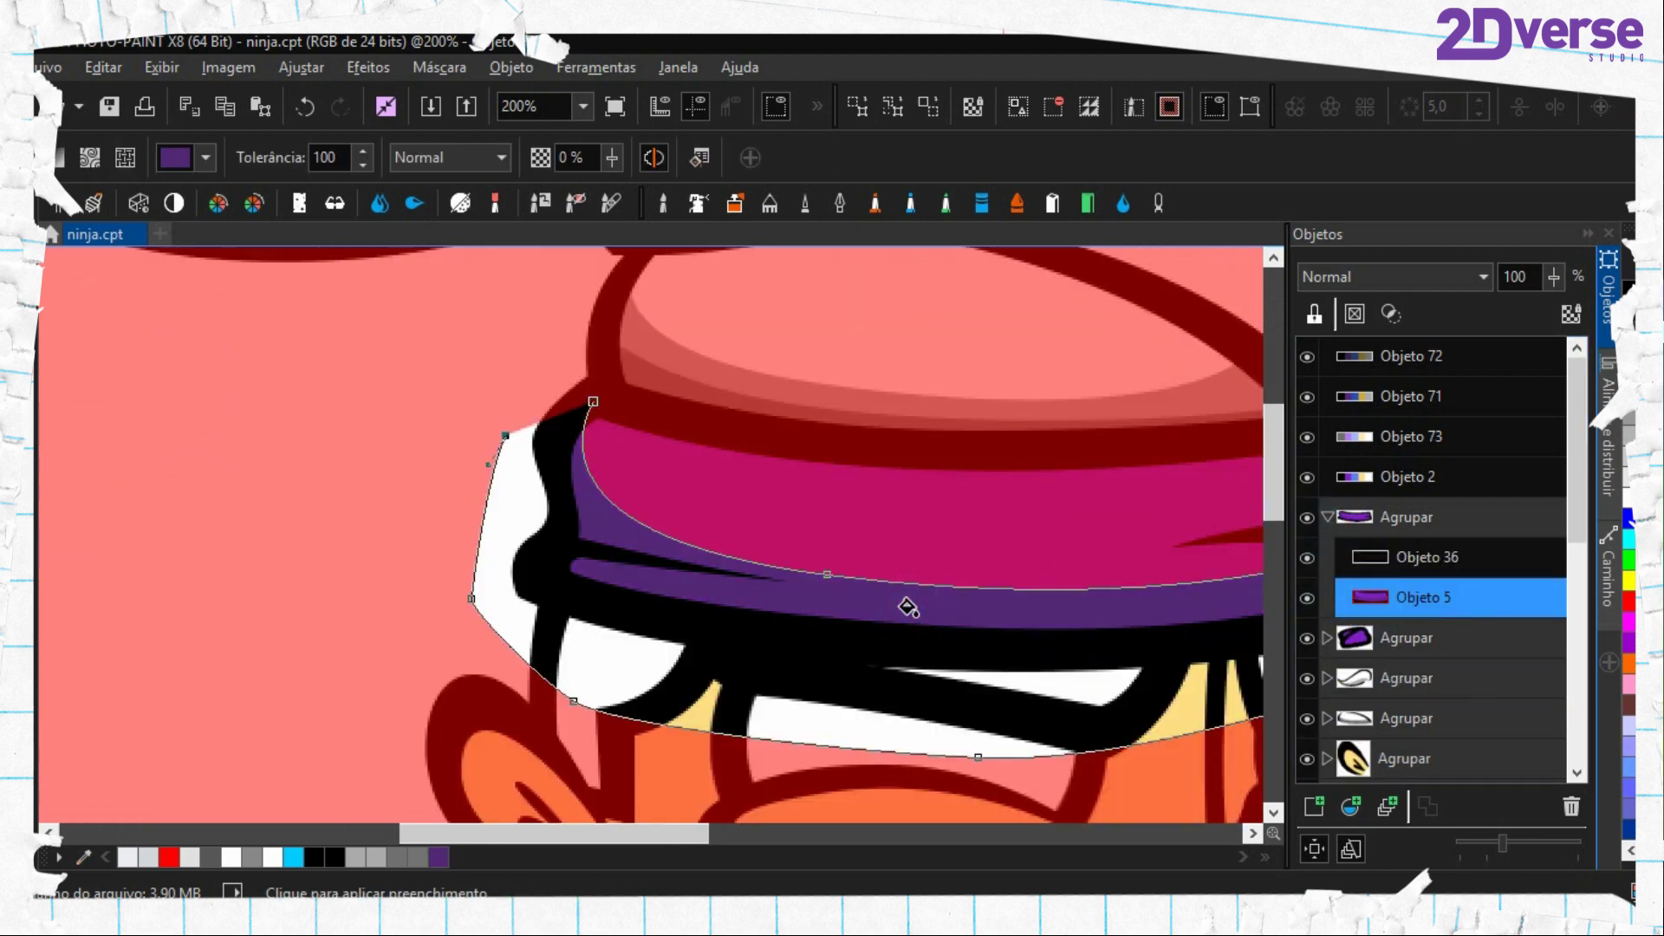
Remove the mask and delete the path around the headband's dark purple shadow
key("ctrl+shift+r")
key("period")
right_click(847, 575)
left_click(905, 706)
Examine the shaded headband, the rest of the ninja's body and the swatch palette
left_click_drag(767, 630, 444, 621)
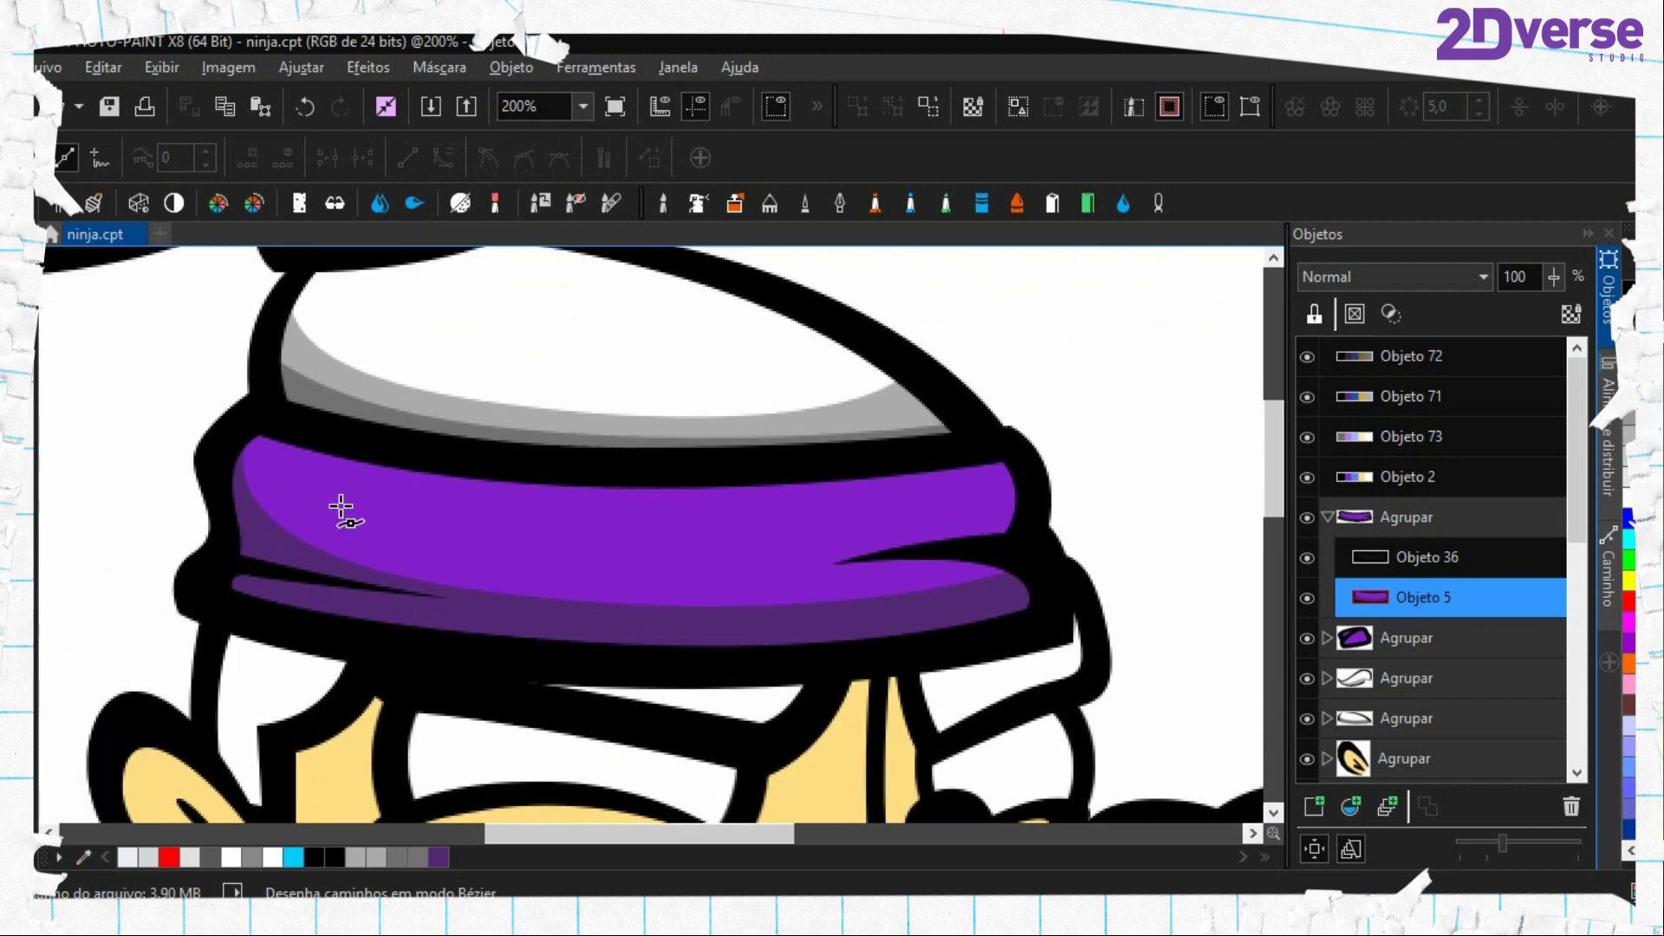
scroll(341, 505, "down", 2)
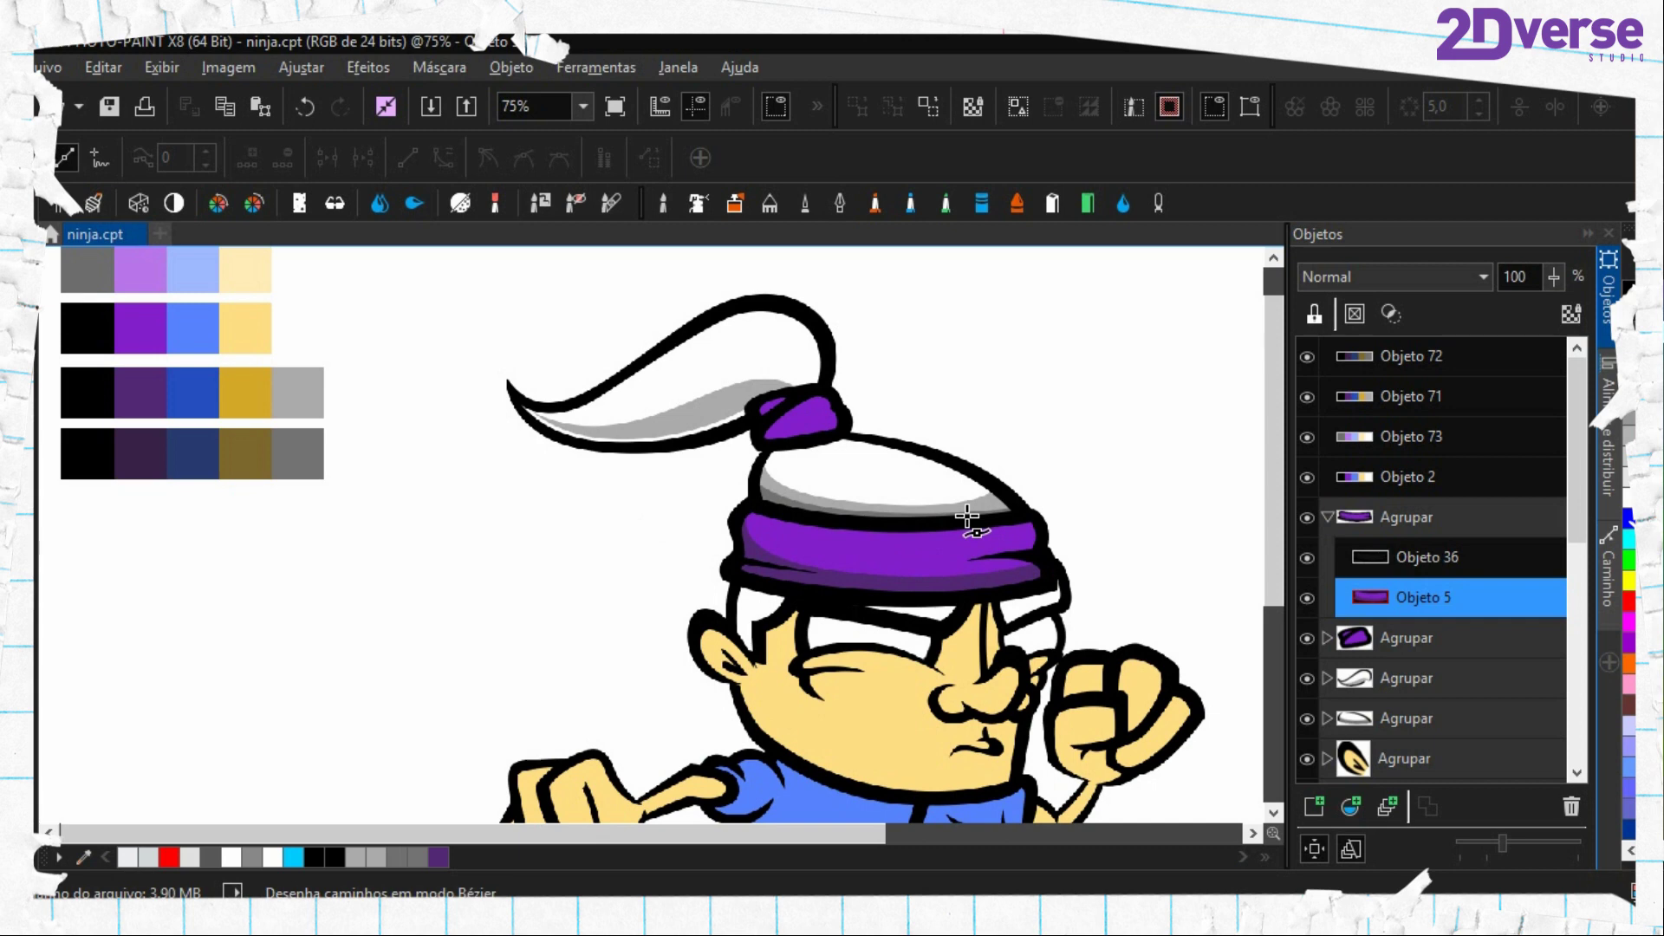
scroll(967, 517, "down", 5)
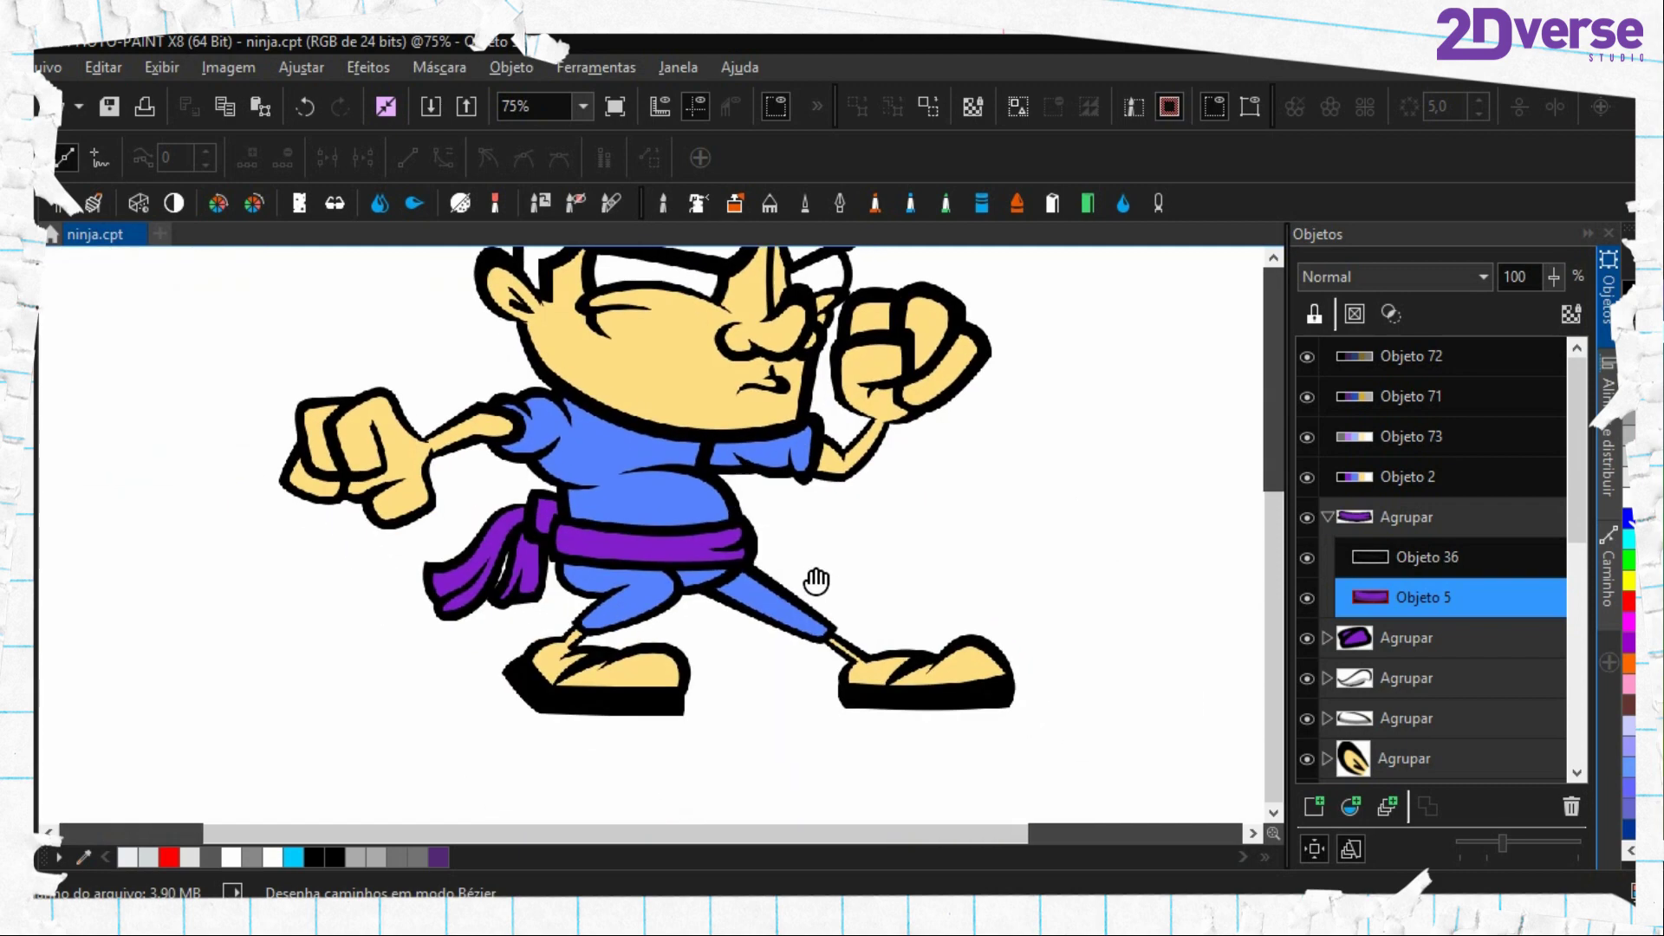
scroll(780, 589, "up", 1)
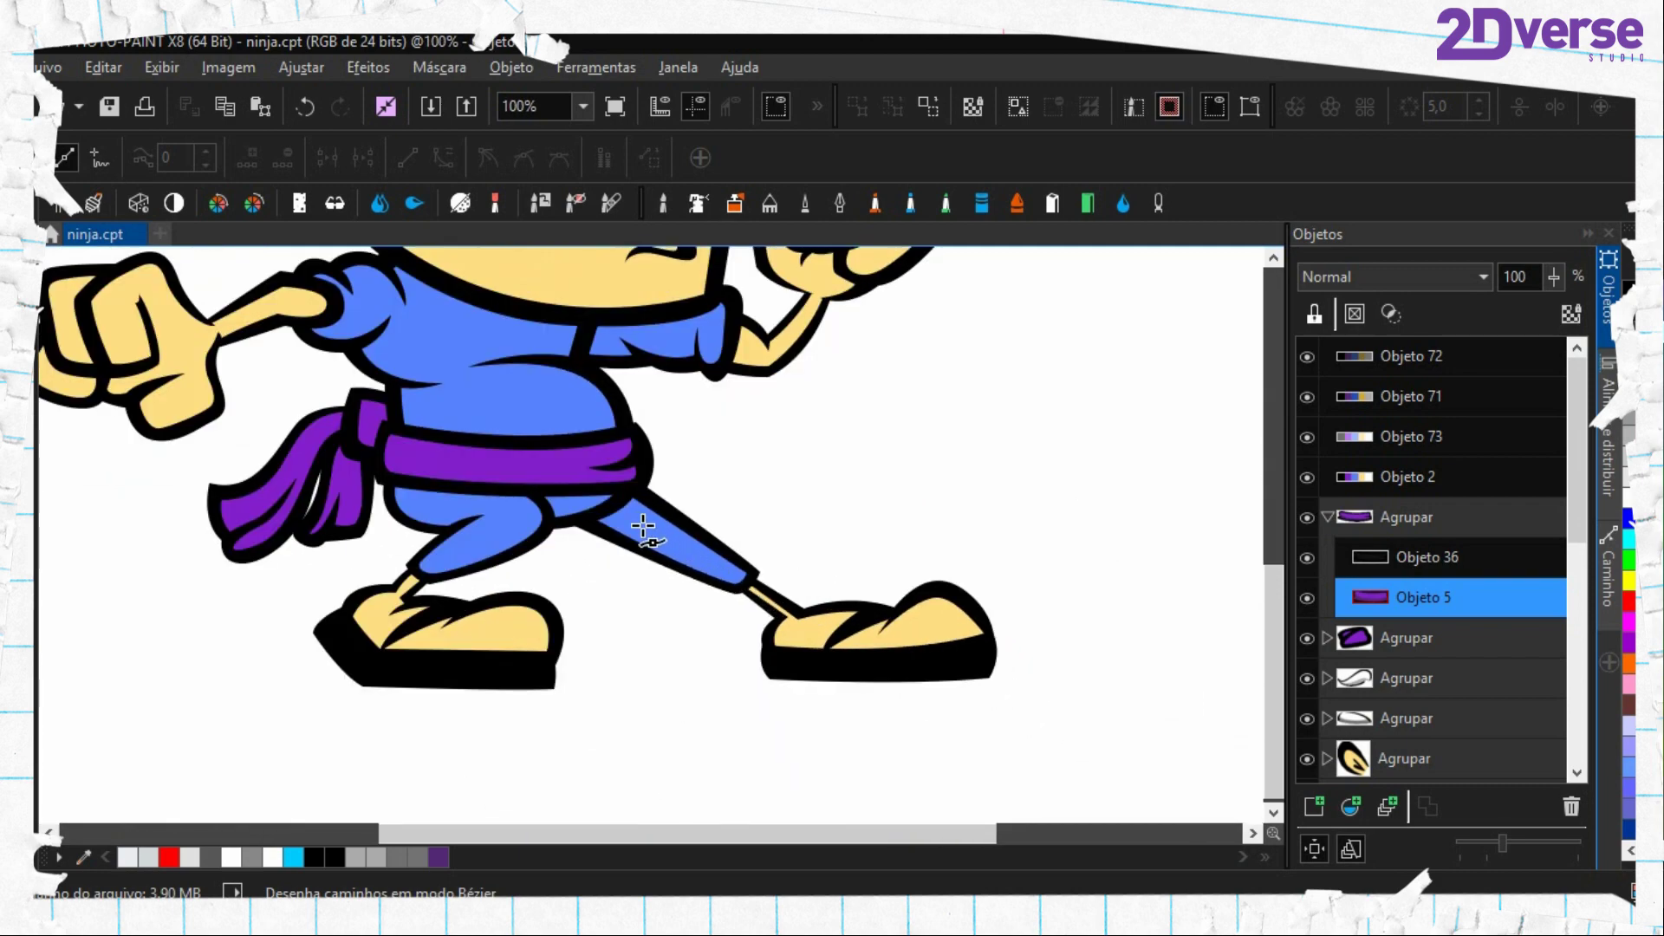
left_click_drag(664, 374, 728, 520)
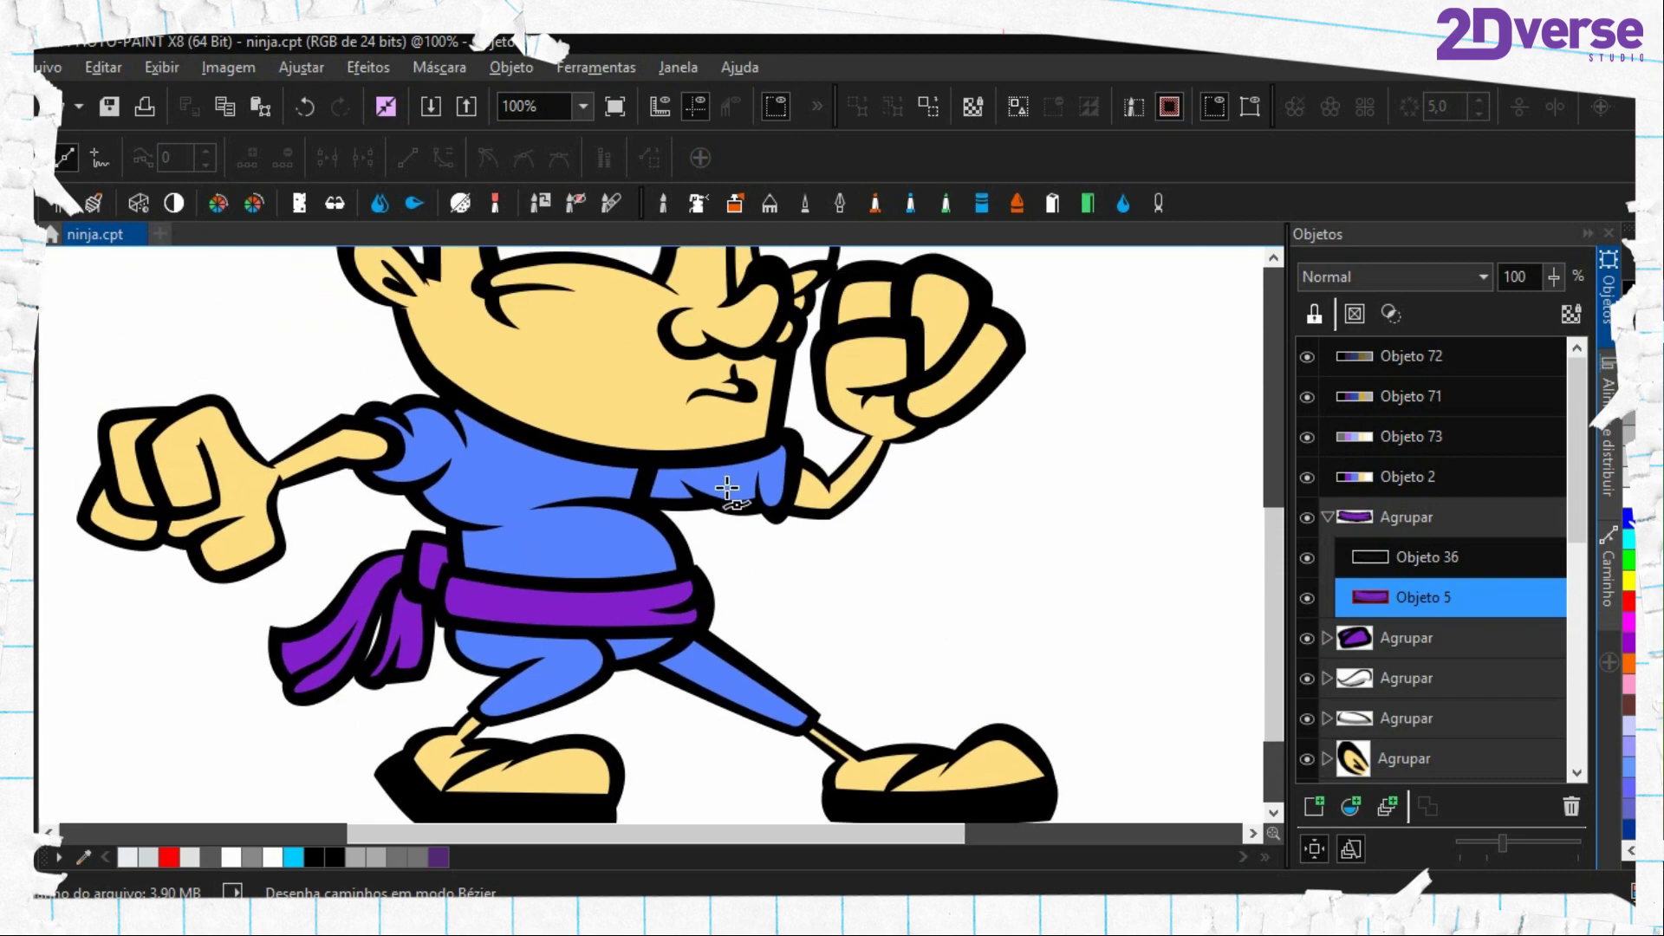
left_click_drag(609, 395, 843, 578)
left_click_drag(505, 518, 847, 650)
left_click_drag(186, 320, 194, 505)
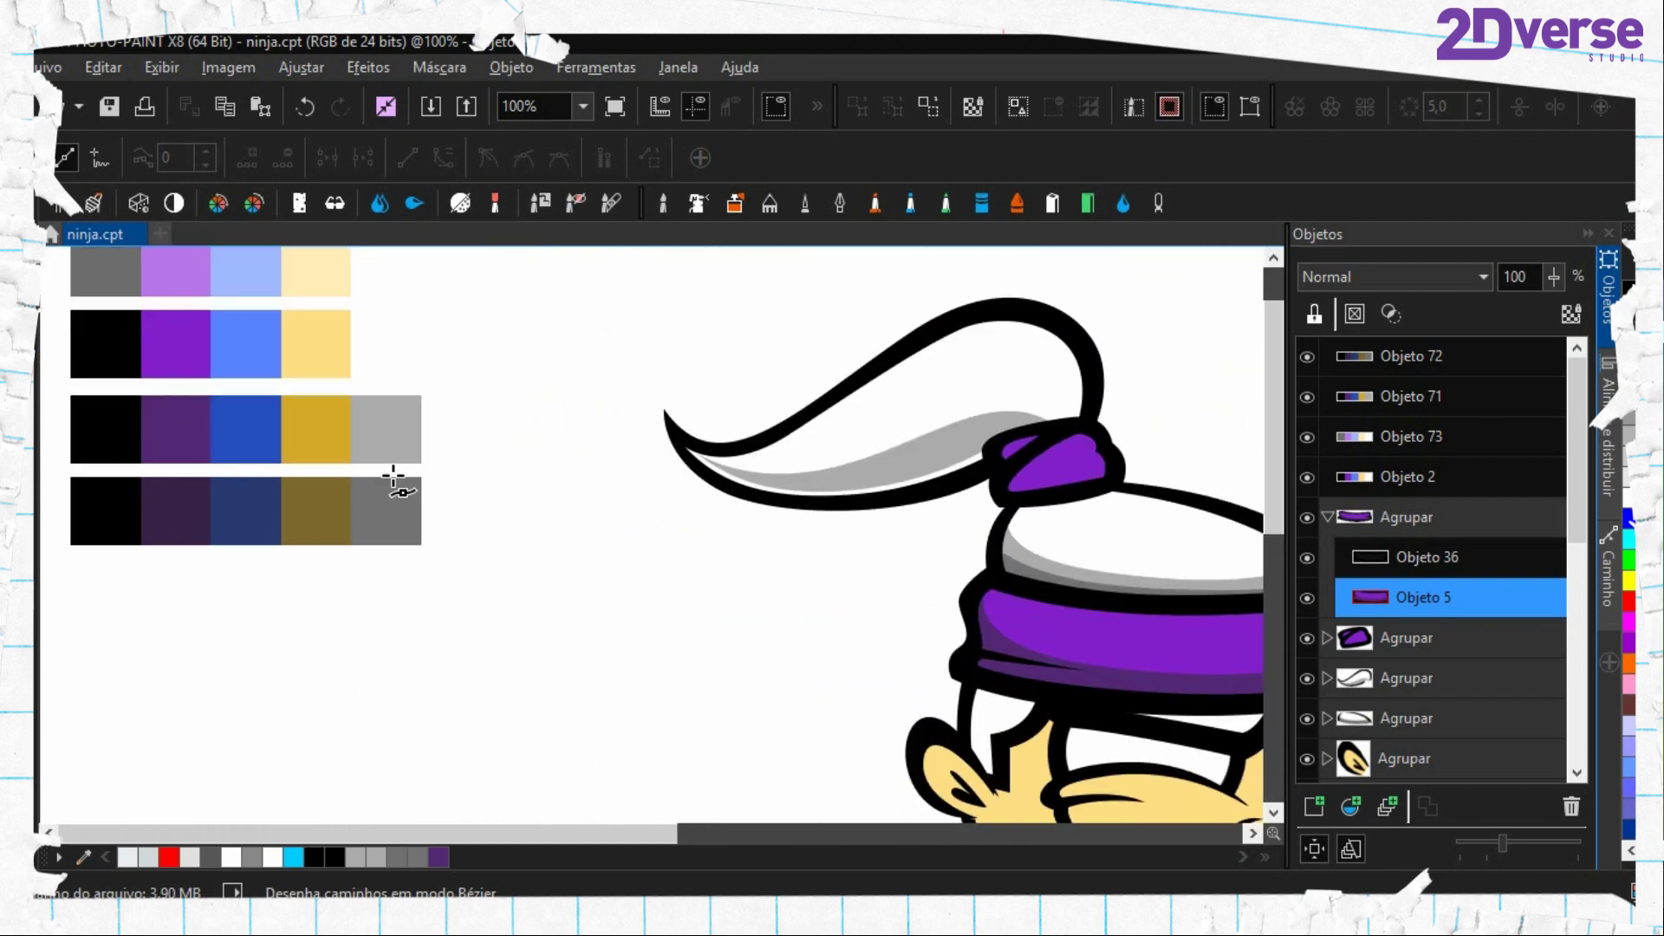
left_click_drag(925, 497, 843, 578)
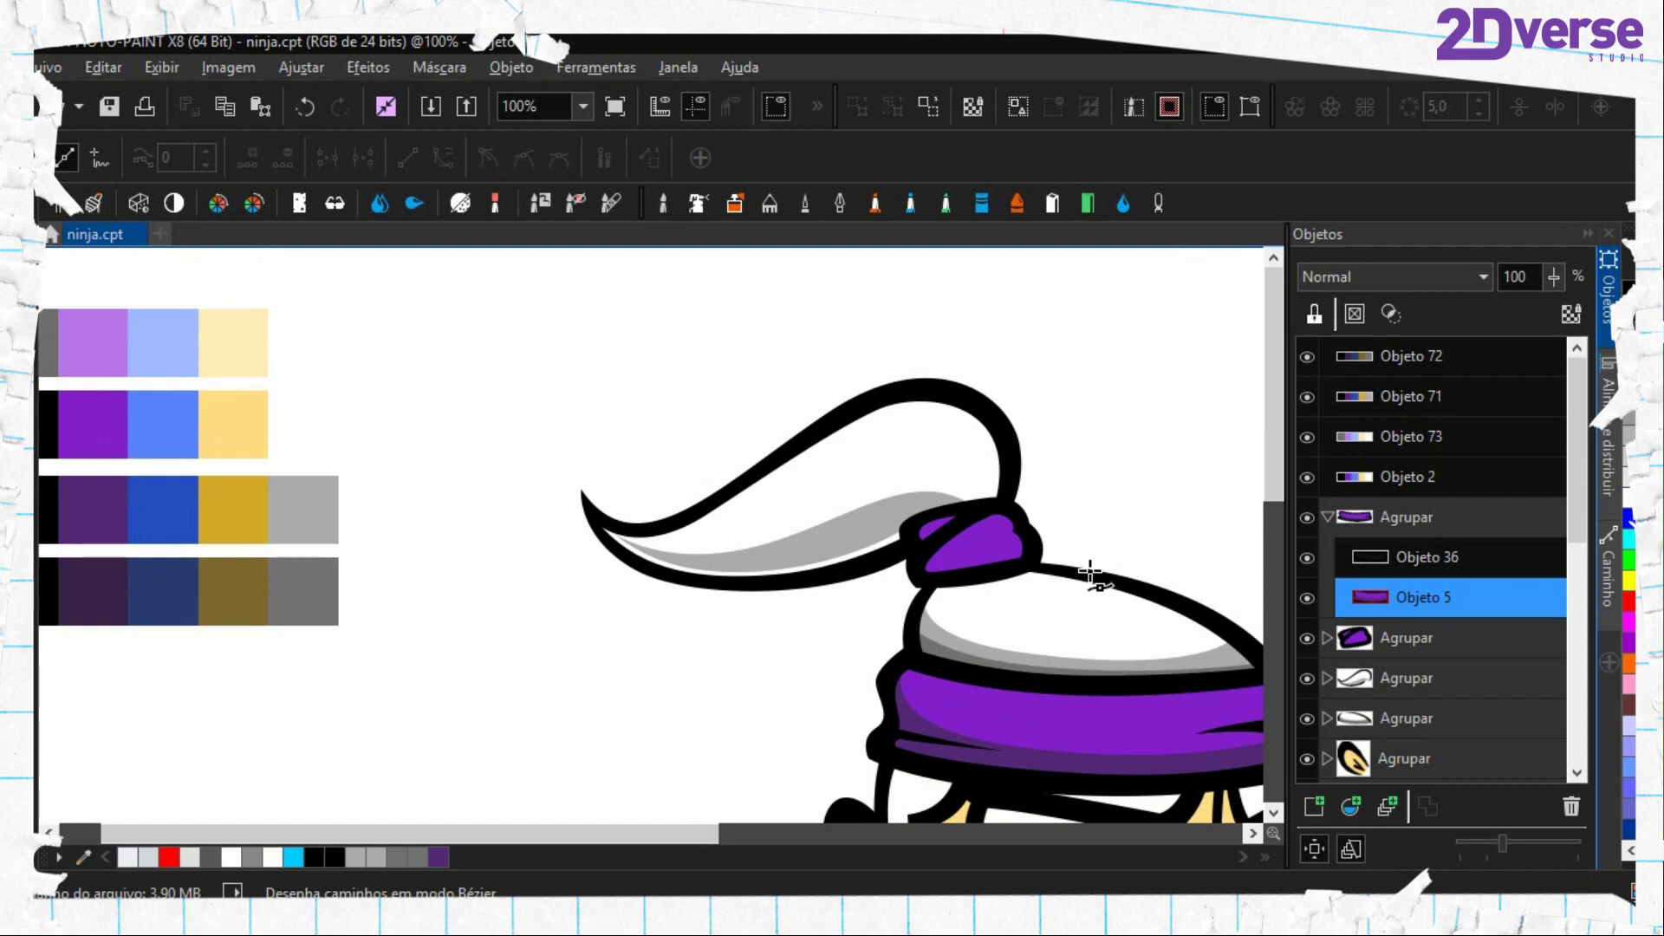
scroll(984, 632, "down", 4)
scroll(958, 531, "right", 5)
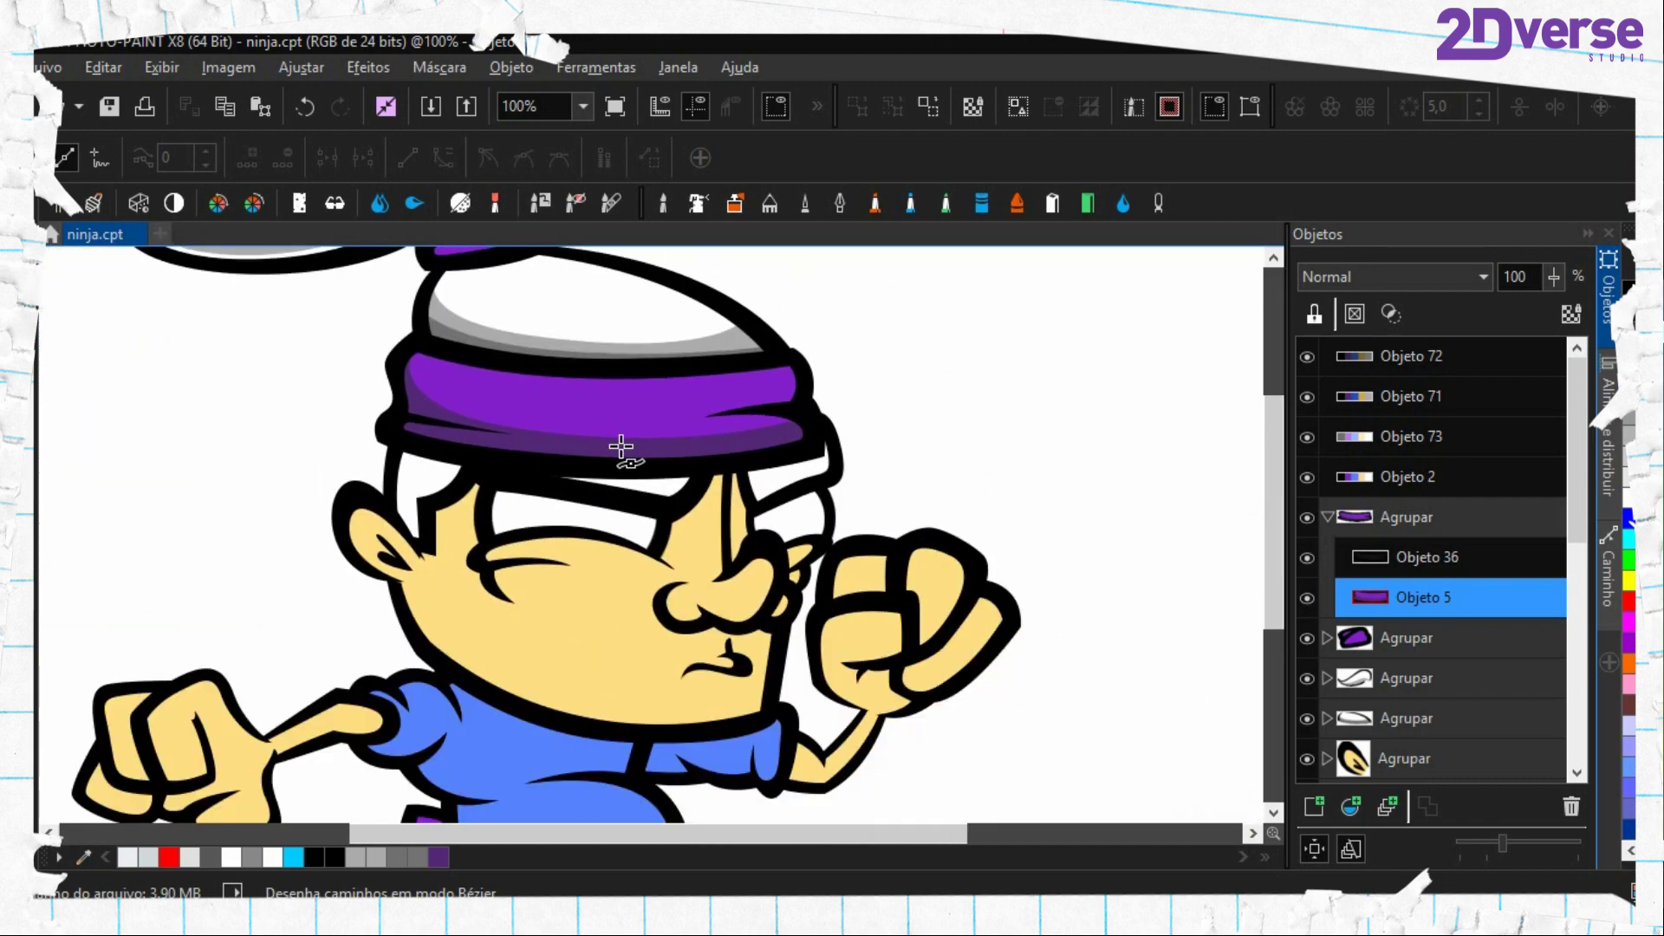
scroll(610, 490, "up", 1)
scroll(595, 486, "up", 1)
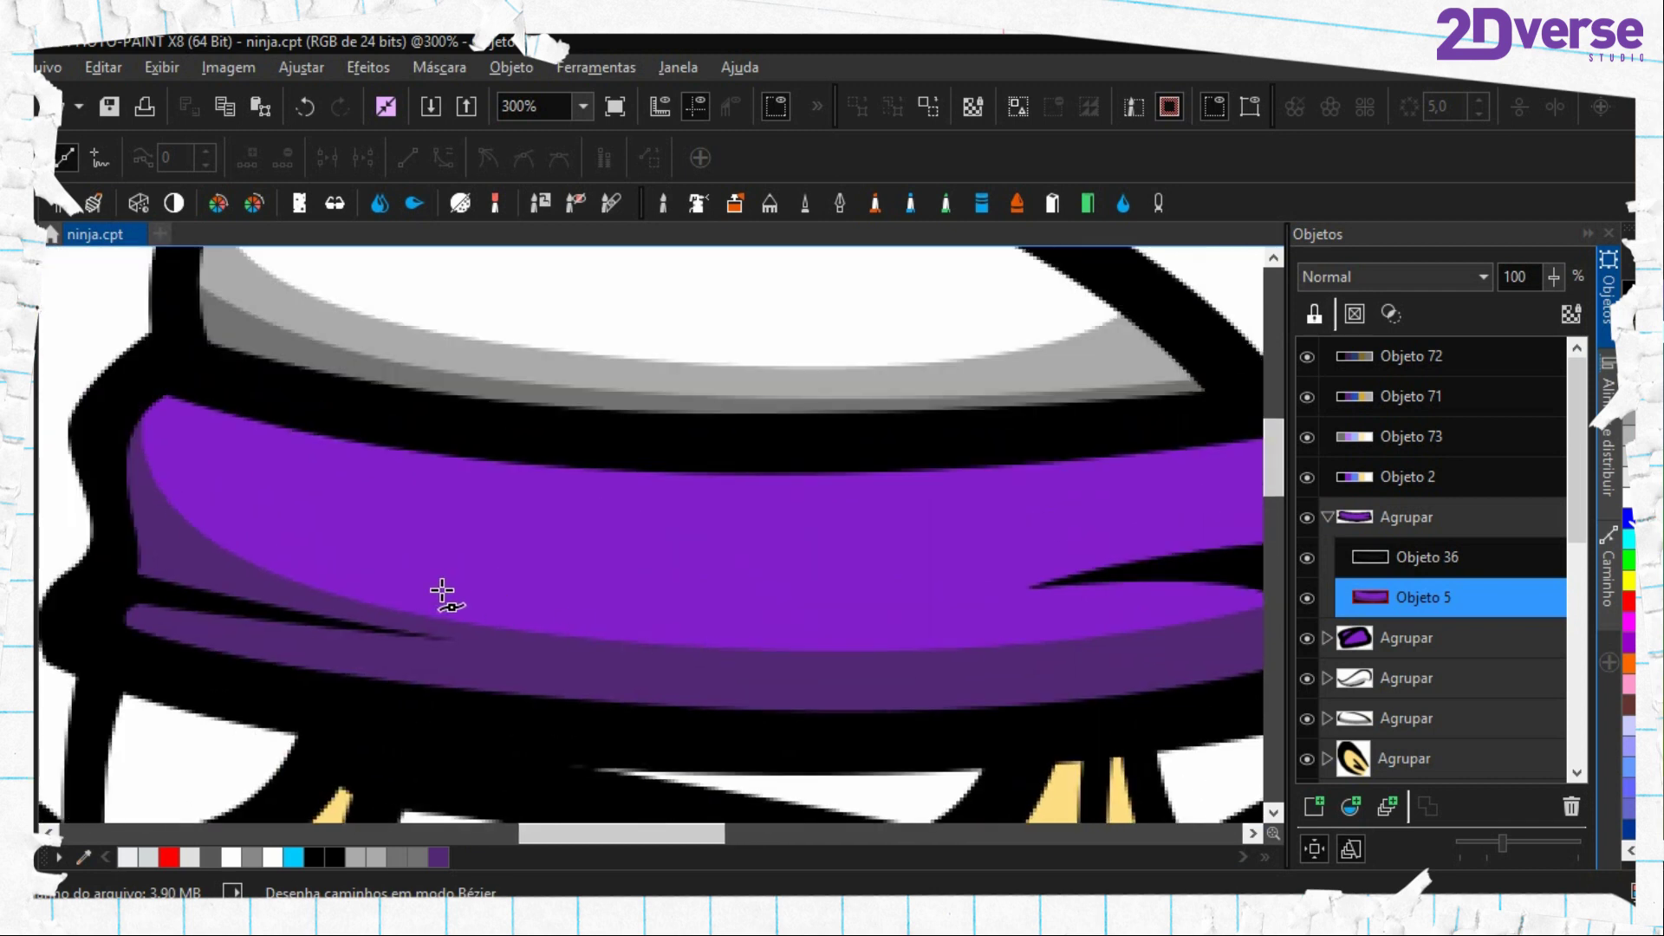
Draw a closed Bézier path along and above the headband's upper part, enclosing both upper ends, and create a mask from it
scroll(303, 668, "left", 2)
scroll(364, 676, "up", 1)
left_click_drag(312, 640, 302, 523)
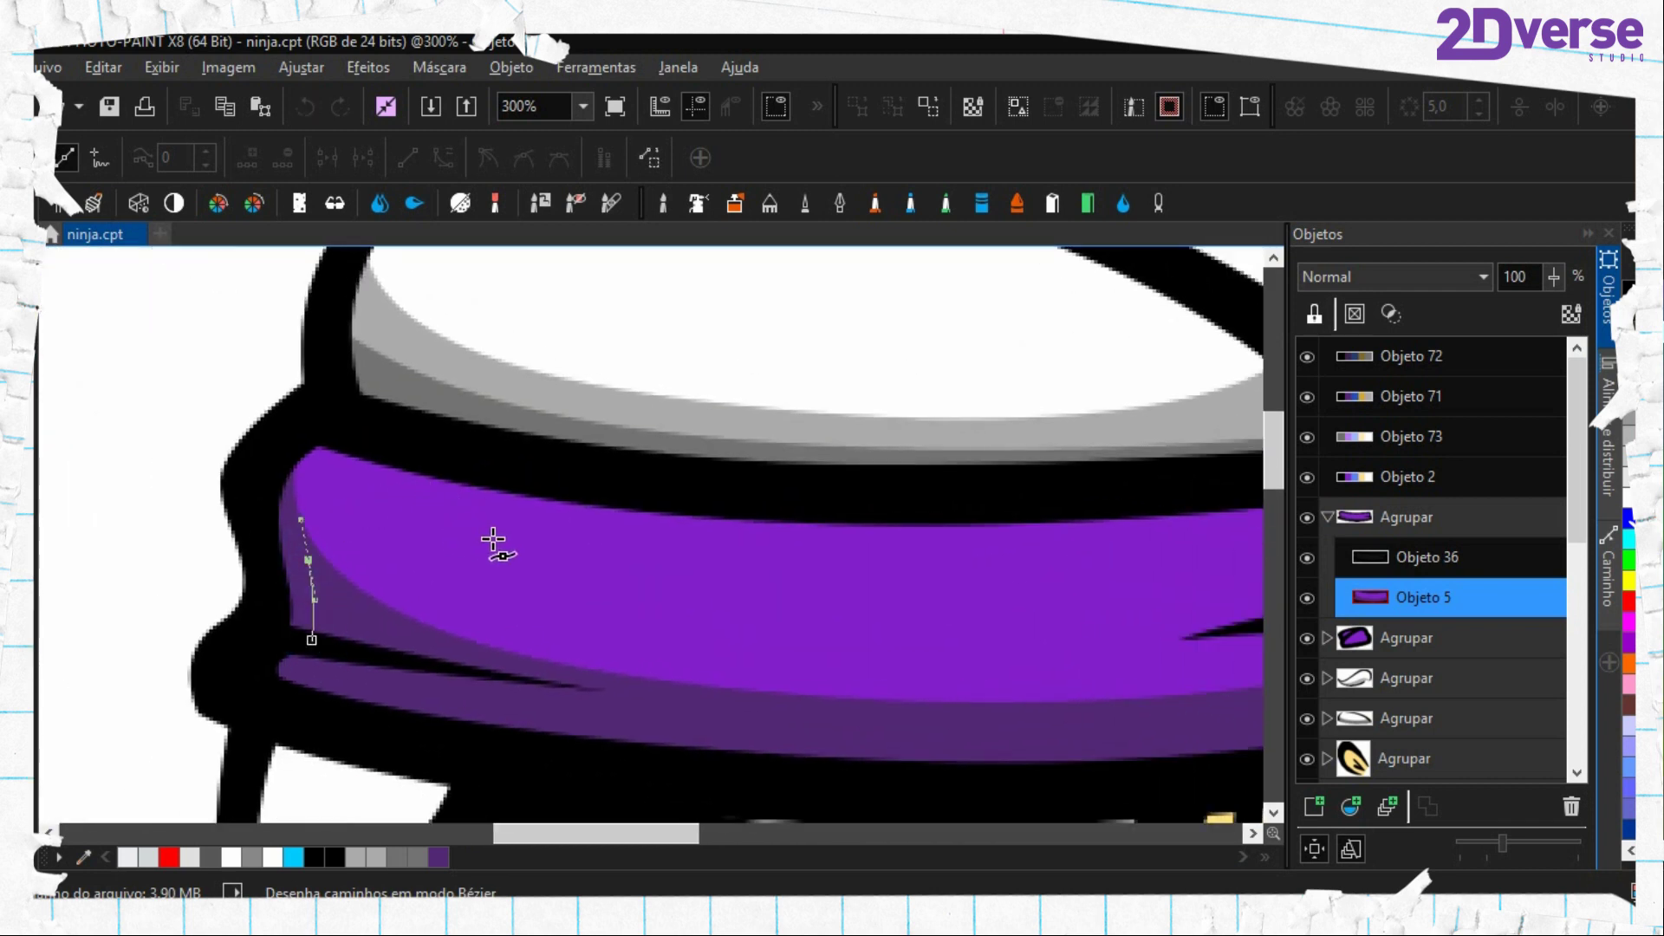
left_click_drag(538, 549, 754, 589)
scroll(716, 598, "right", 1)
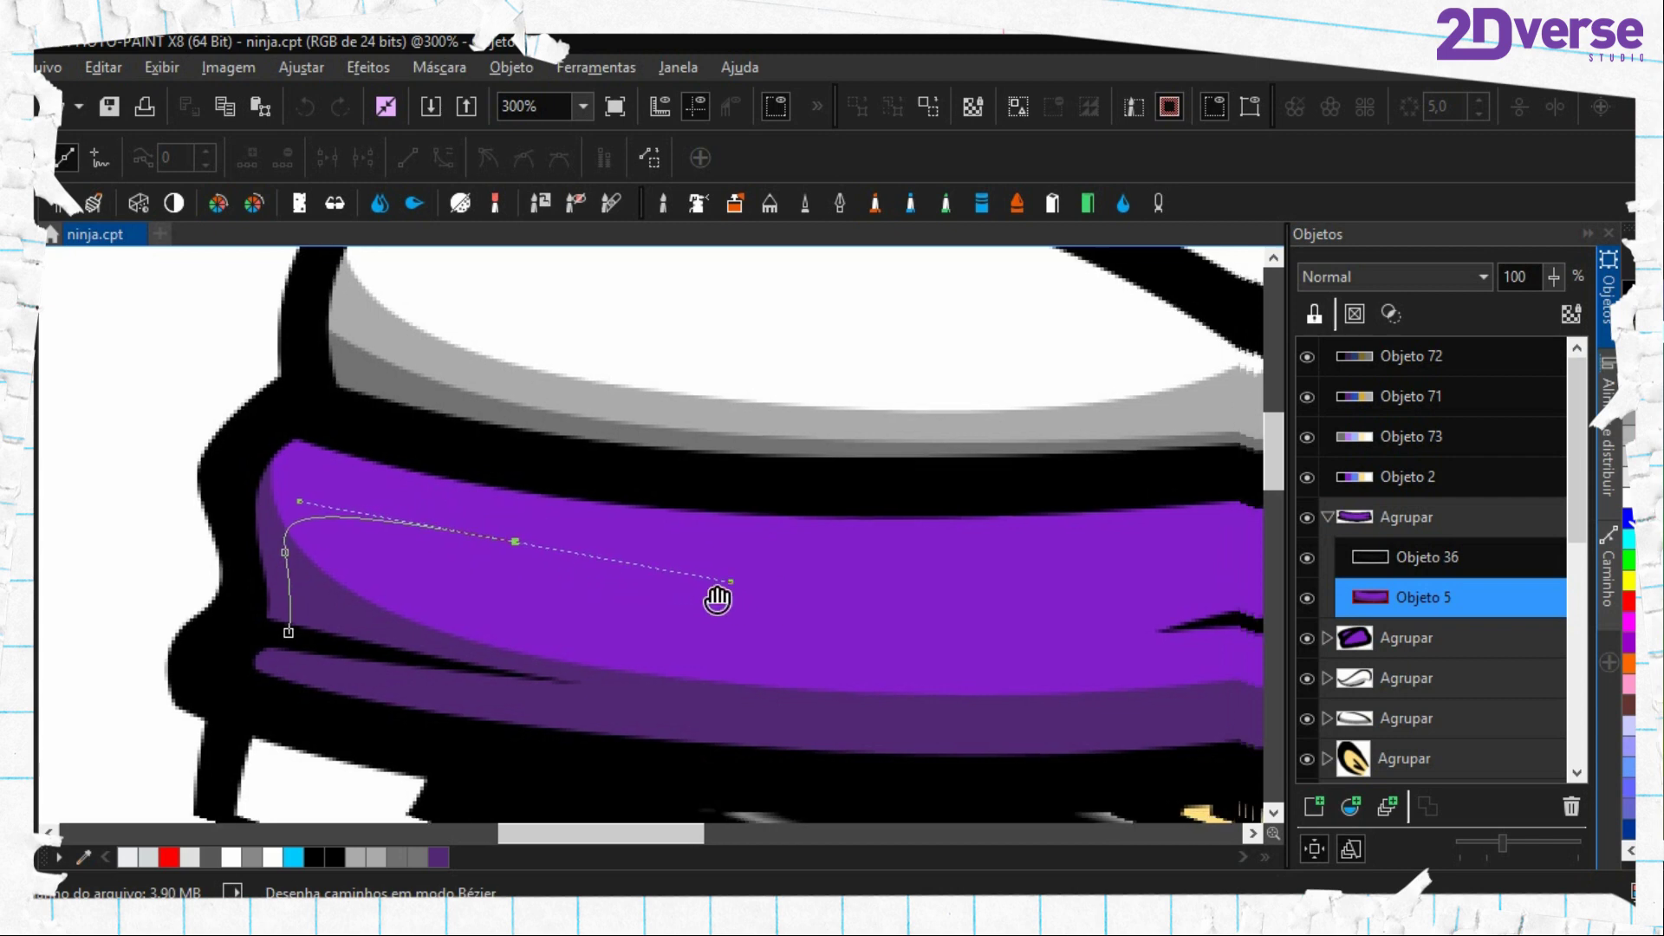
scroll(717, 598, "right", 3)
left_click_drag(841, 552, 1201, 468)
left_click_drag(1183, 416, 1157, 374)
left_click_drag(1041, 348, 667, 422)
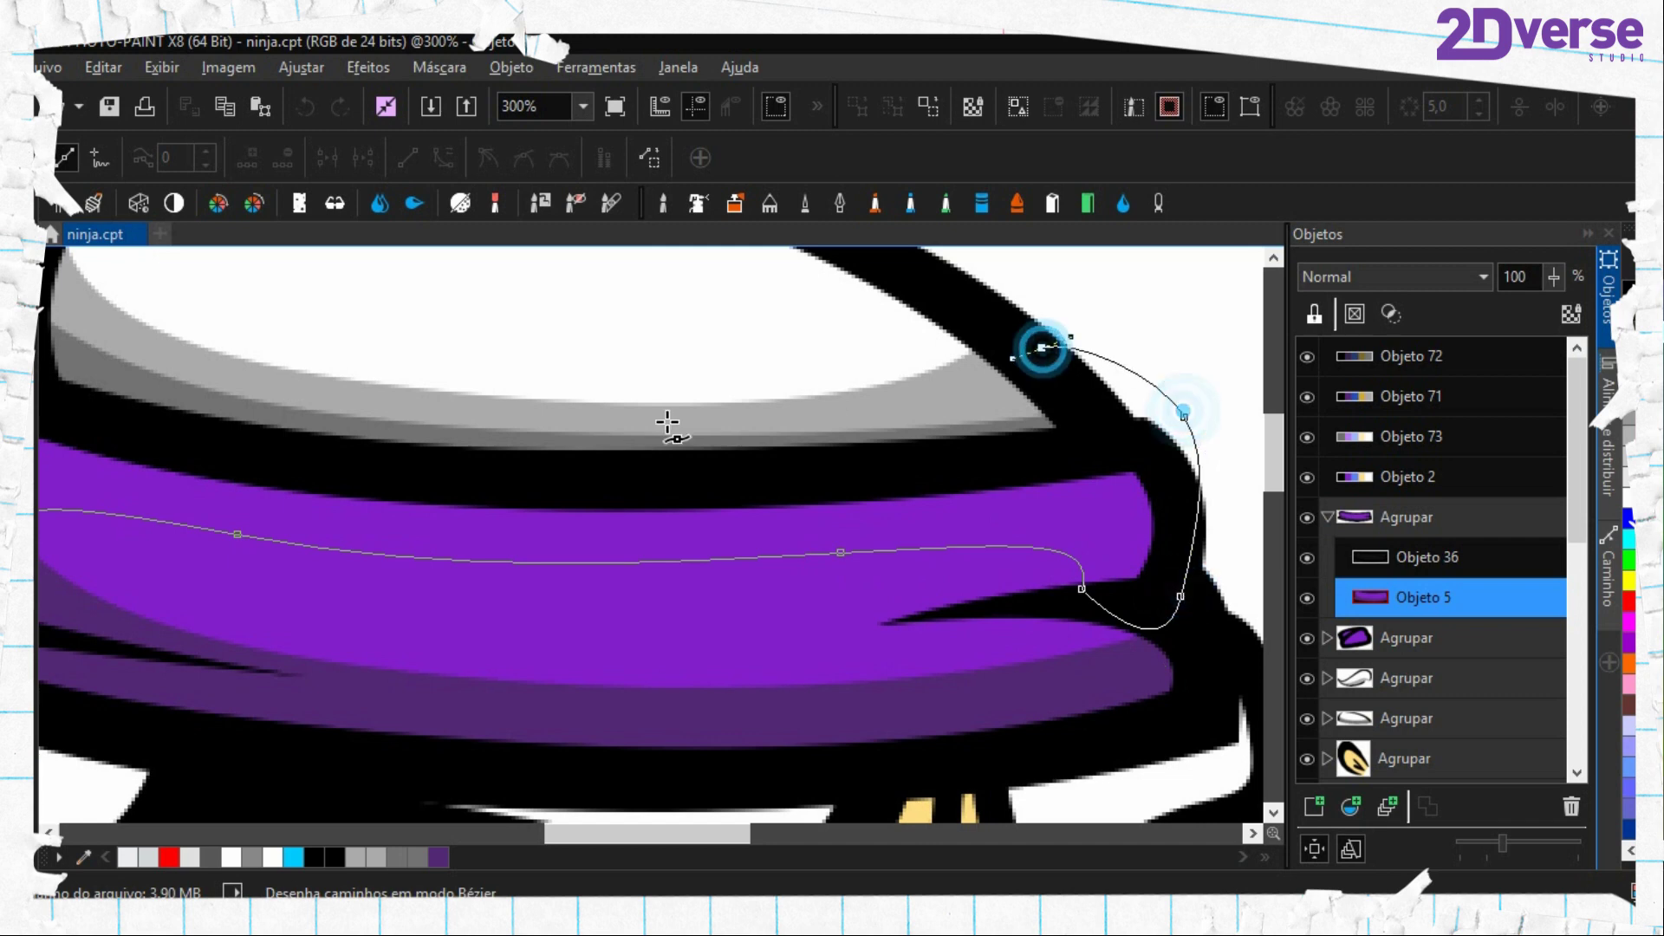
left_click_drag(338, 379, 549, 335)
left_click(464, 286)
left_click_drag(275, 391, 290, 579)
key("ctrl+shift+m")
Sample the light purple swatch in the first strip and fill the headband's masked upper part with it
left_click_drag(295, 542, 639, 720)
key("e")
left_click(472, 455)
scroll(485, 463, "down", 3)
scroll(890, 561, "up", 2)
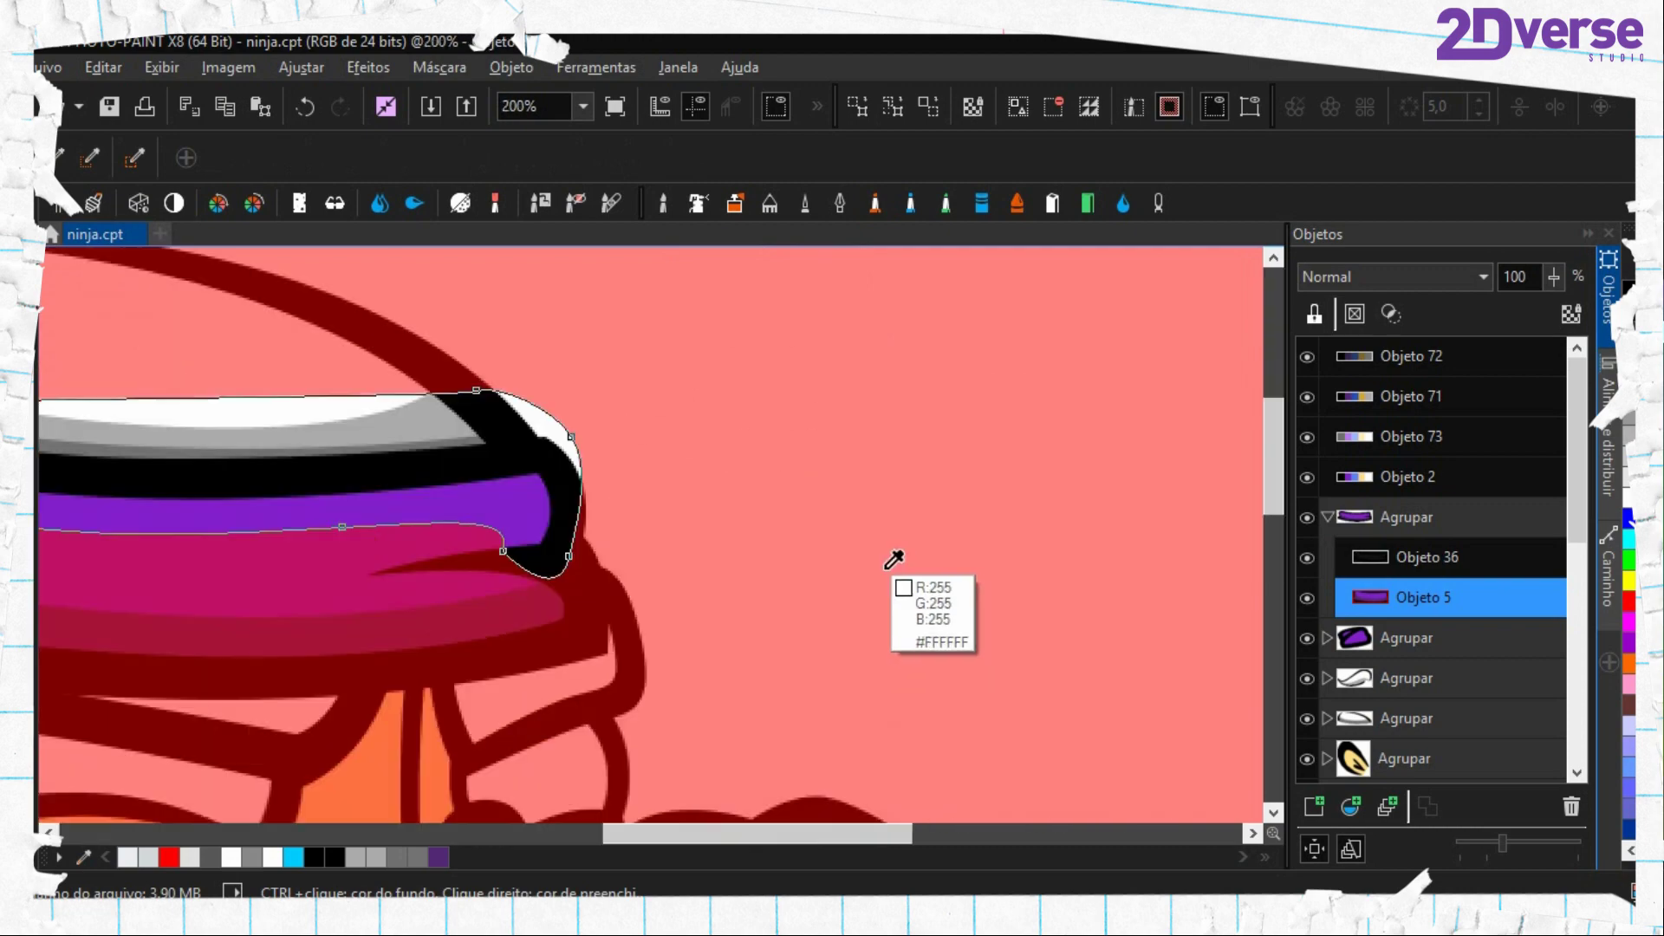
scroll(423, 504, "up", 1)
key("f")
left_click(370, 533)
Remove the mask and delete the path around the headband's light purple highlight
key("ctrl+shift+r")
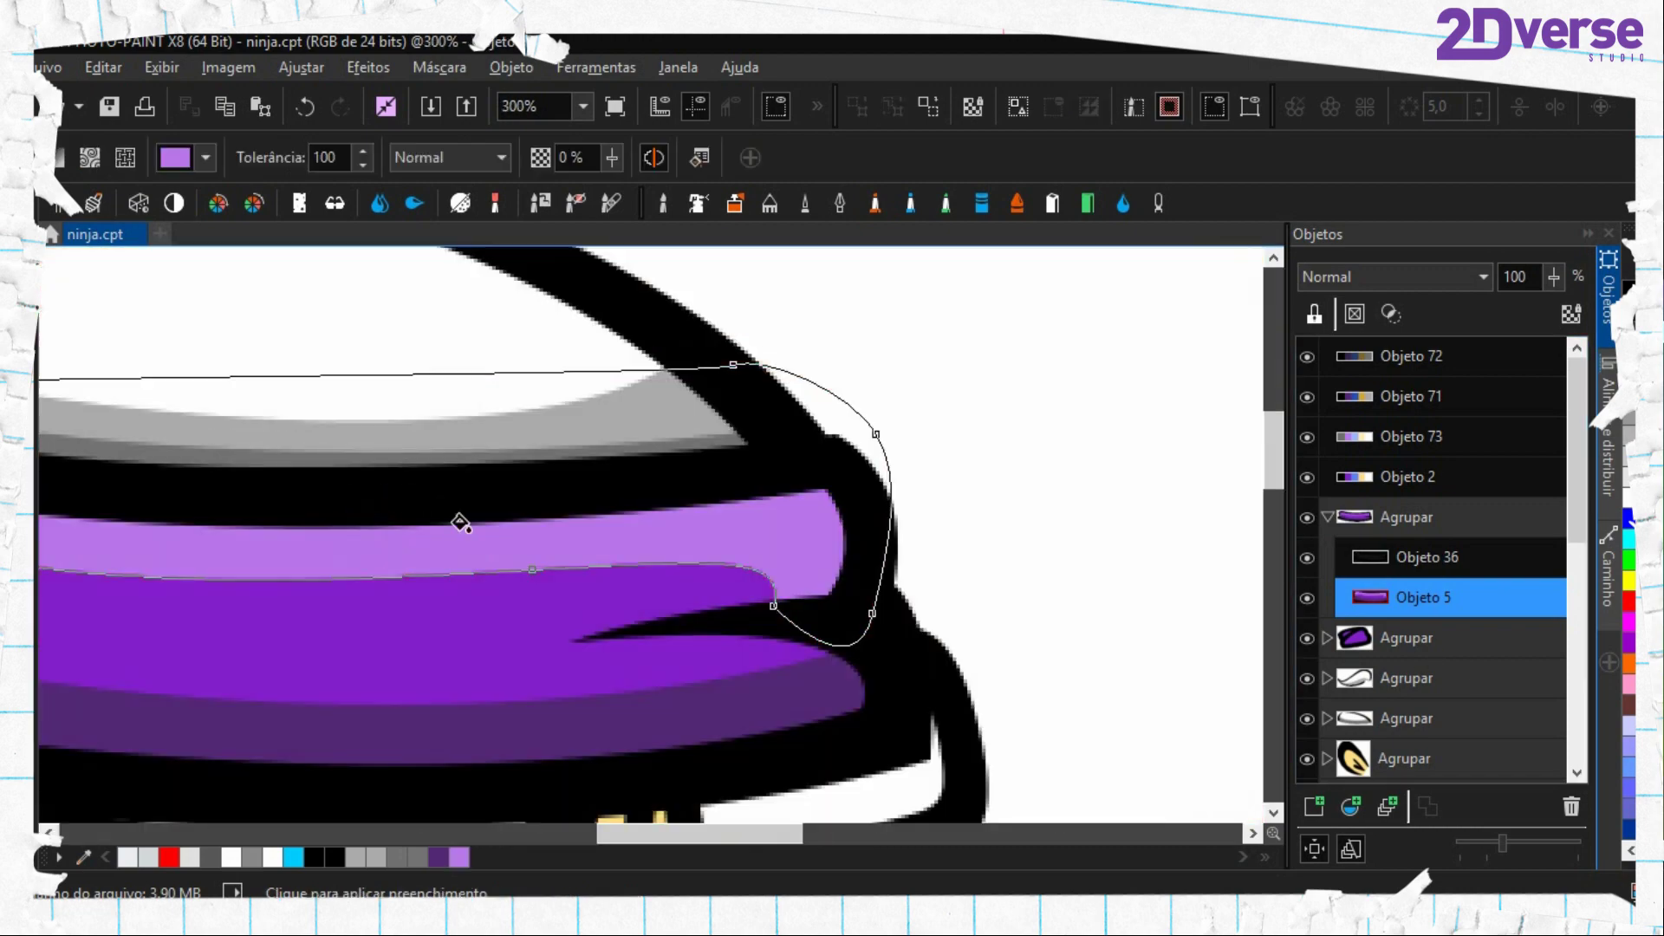
key("period")
right_click(463, 523)
left_click(590, 654)
Draw a Bézier path just inside the headband's lower dark purple fold, from its left crease to its right crease
scroll(576, 632, "down", 3)
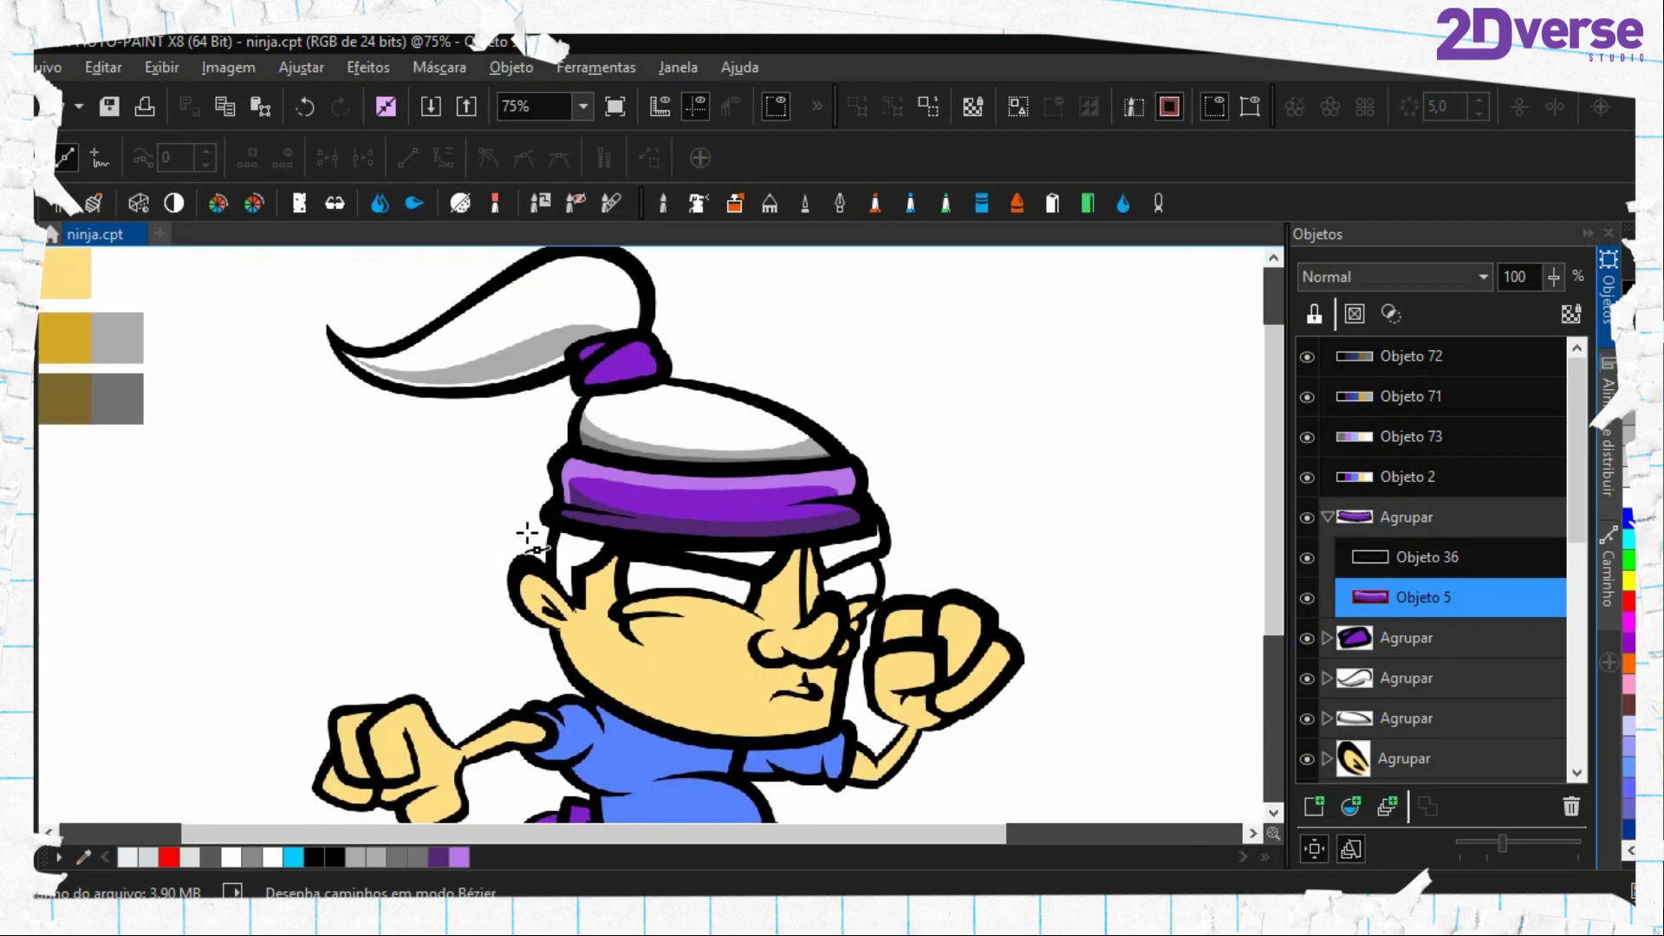
scroll(650, 557, "up", 4)
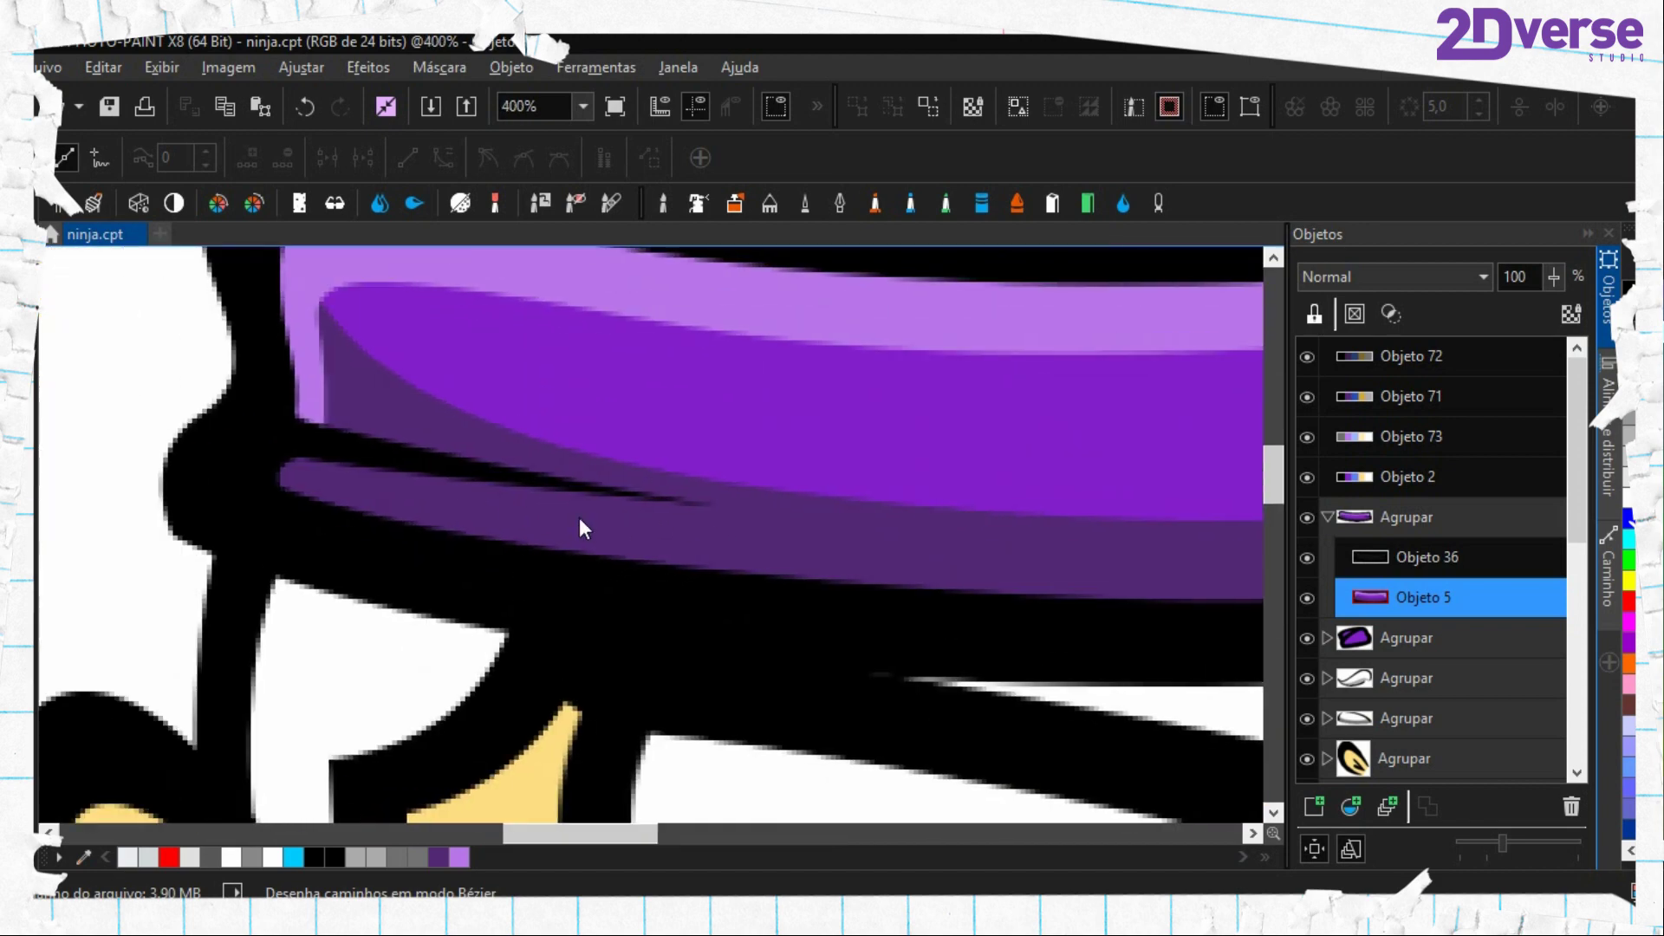
left_click(576, 489)
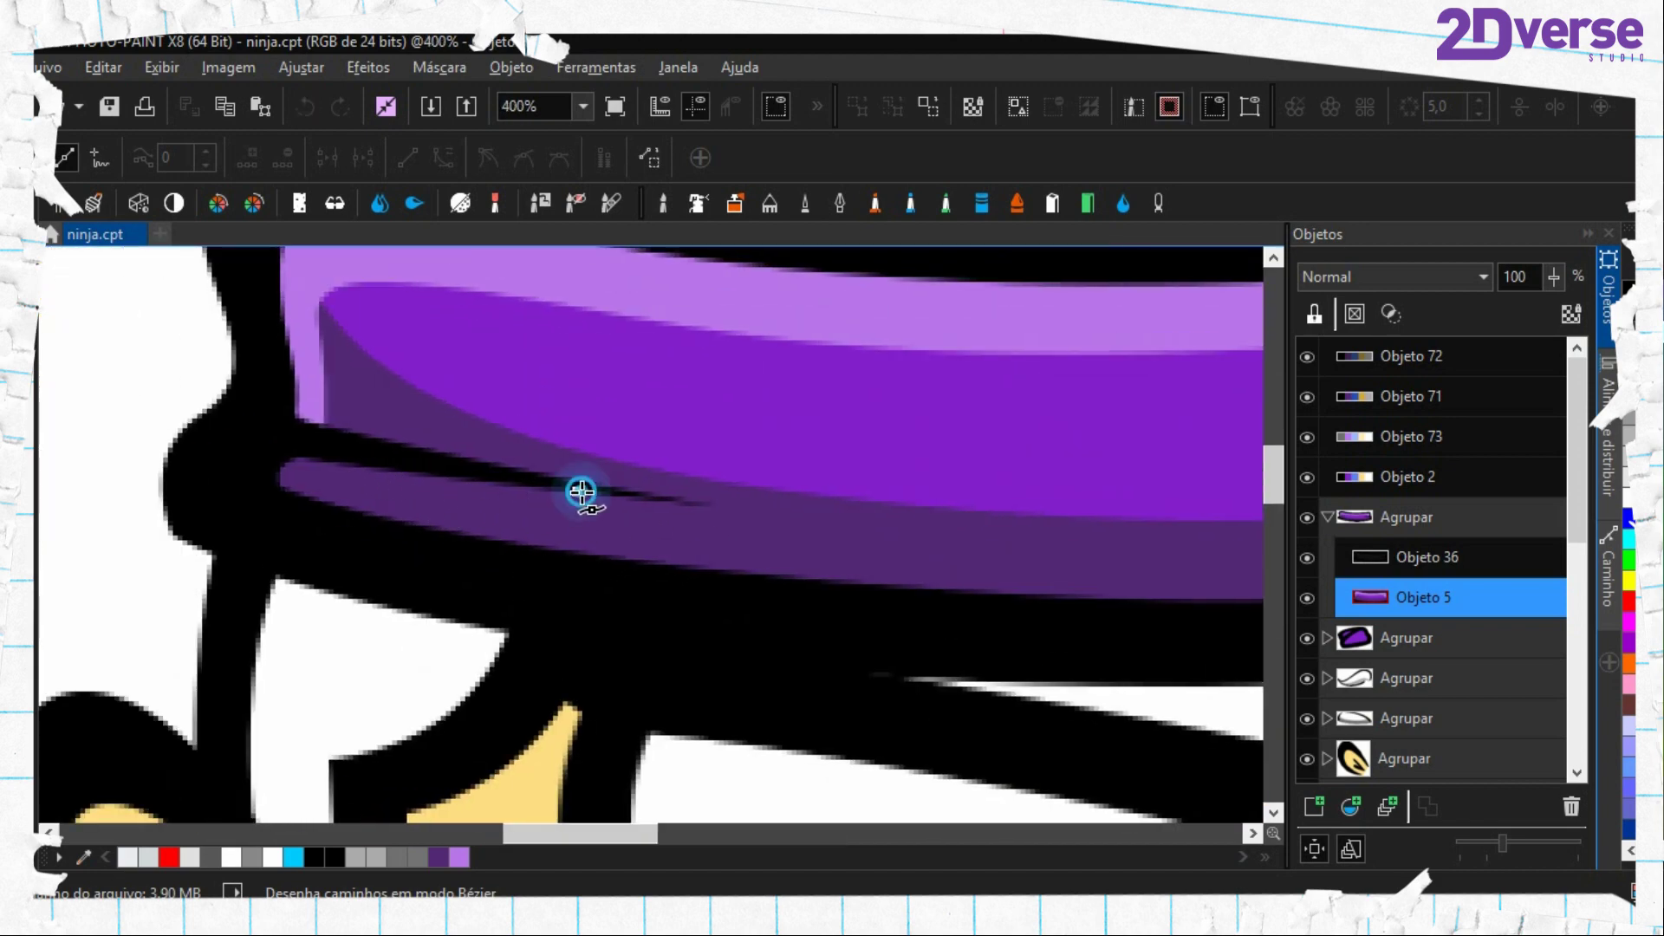
left_click(308, 470)
left_click_drag(362, 518, 90, 471)
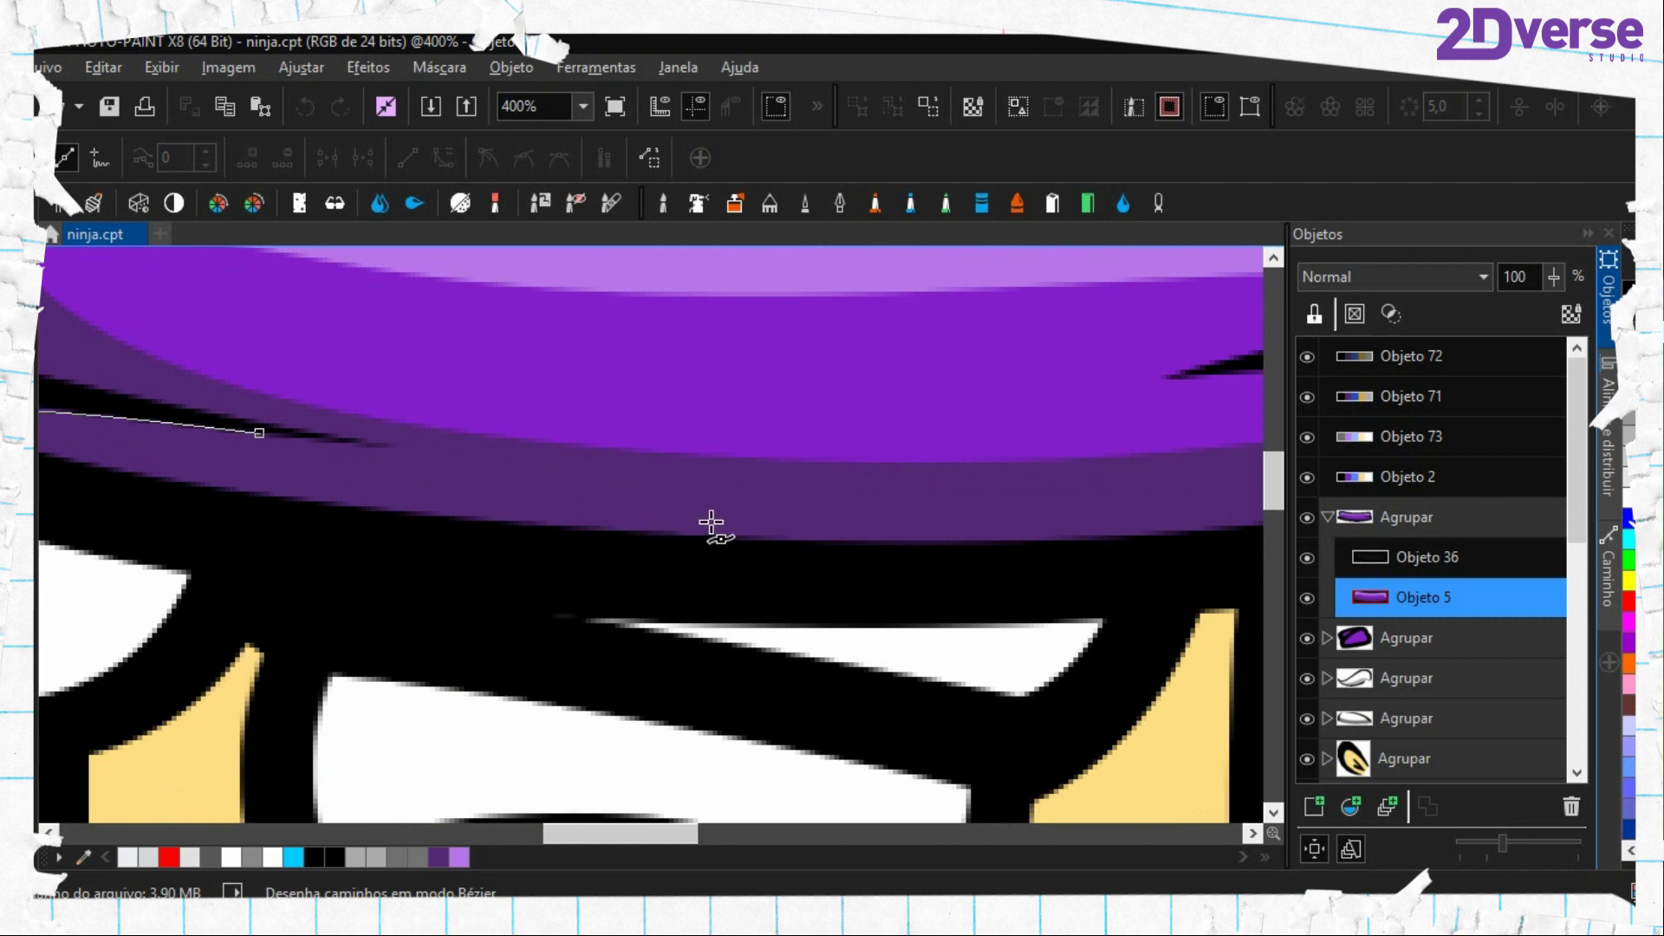
left_click_drag(707, 520, 416, 583)
left_click_drag(791, 504, 839, 471)
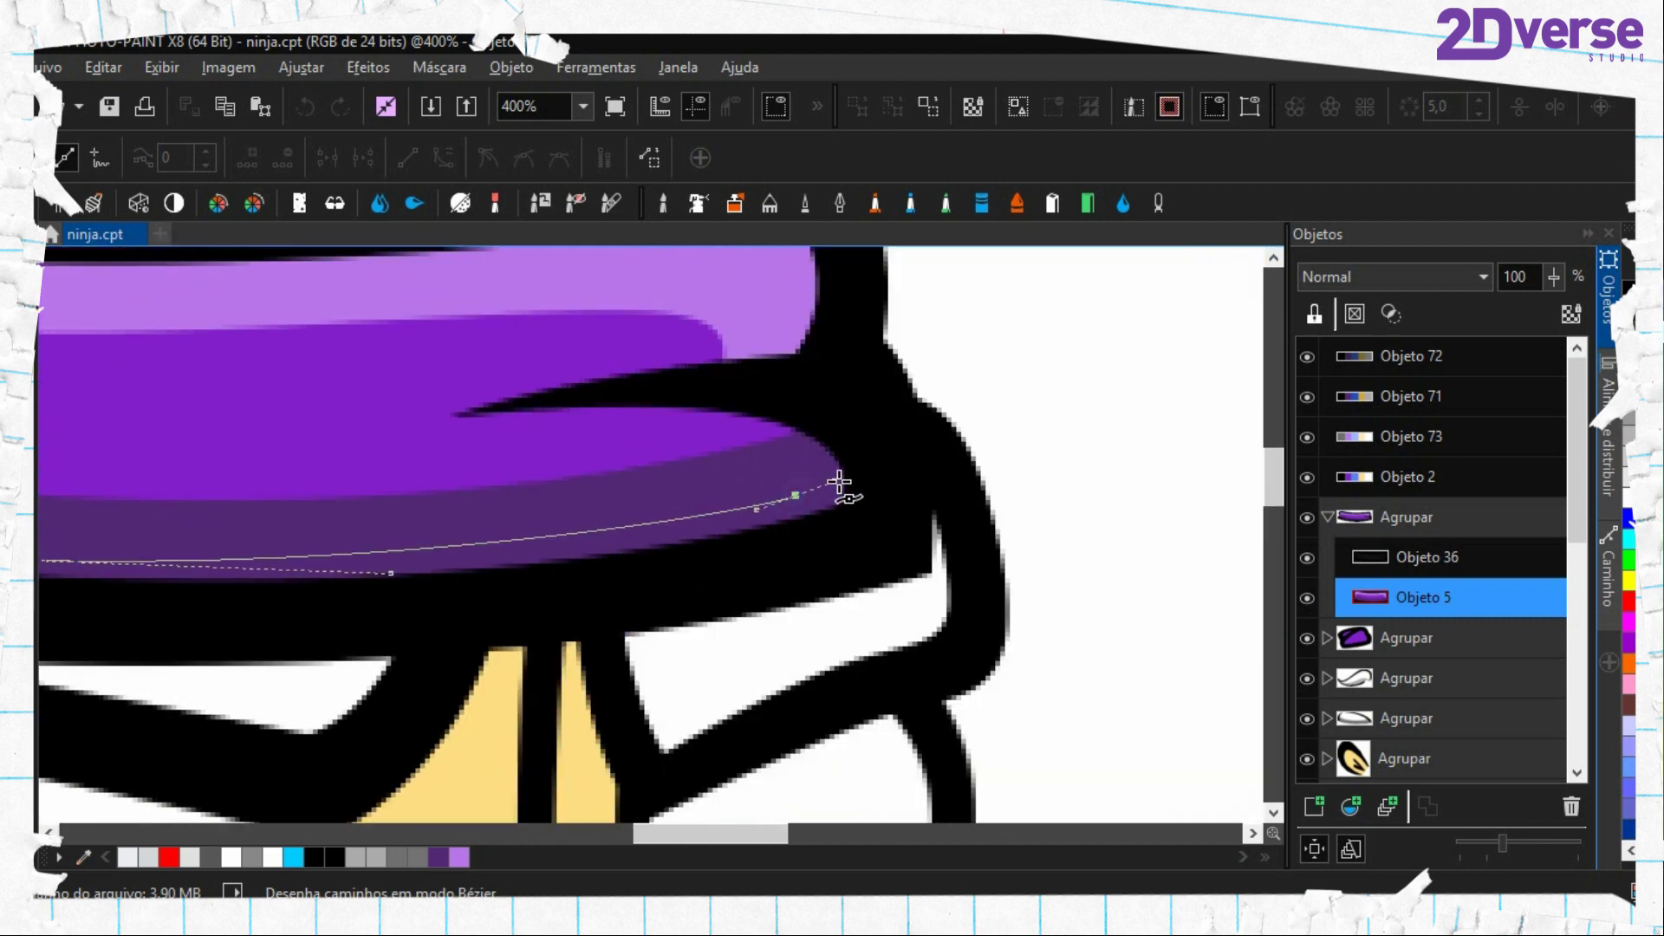
left_click_drag(497, 407, 338, 421)
left_click_drag(497, 407, 507, 407)
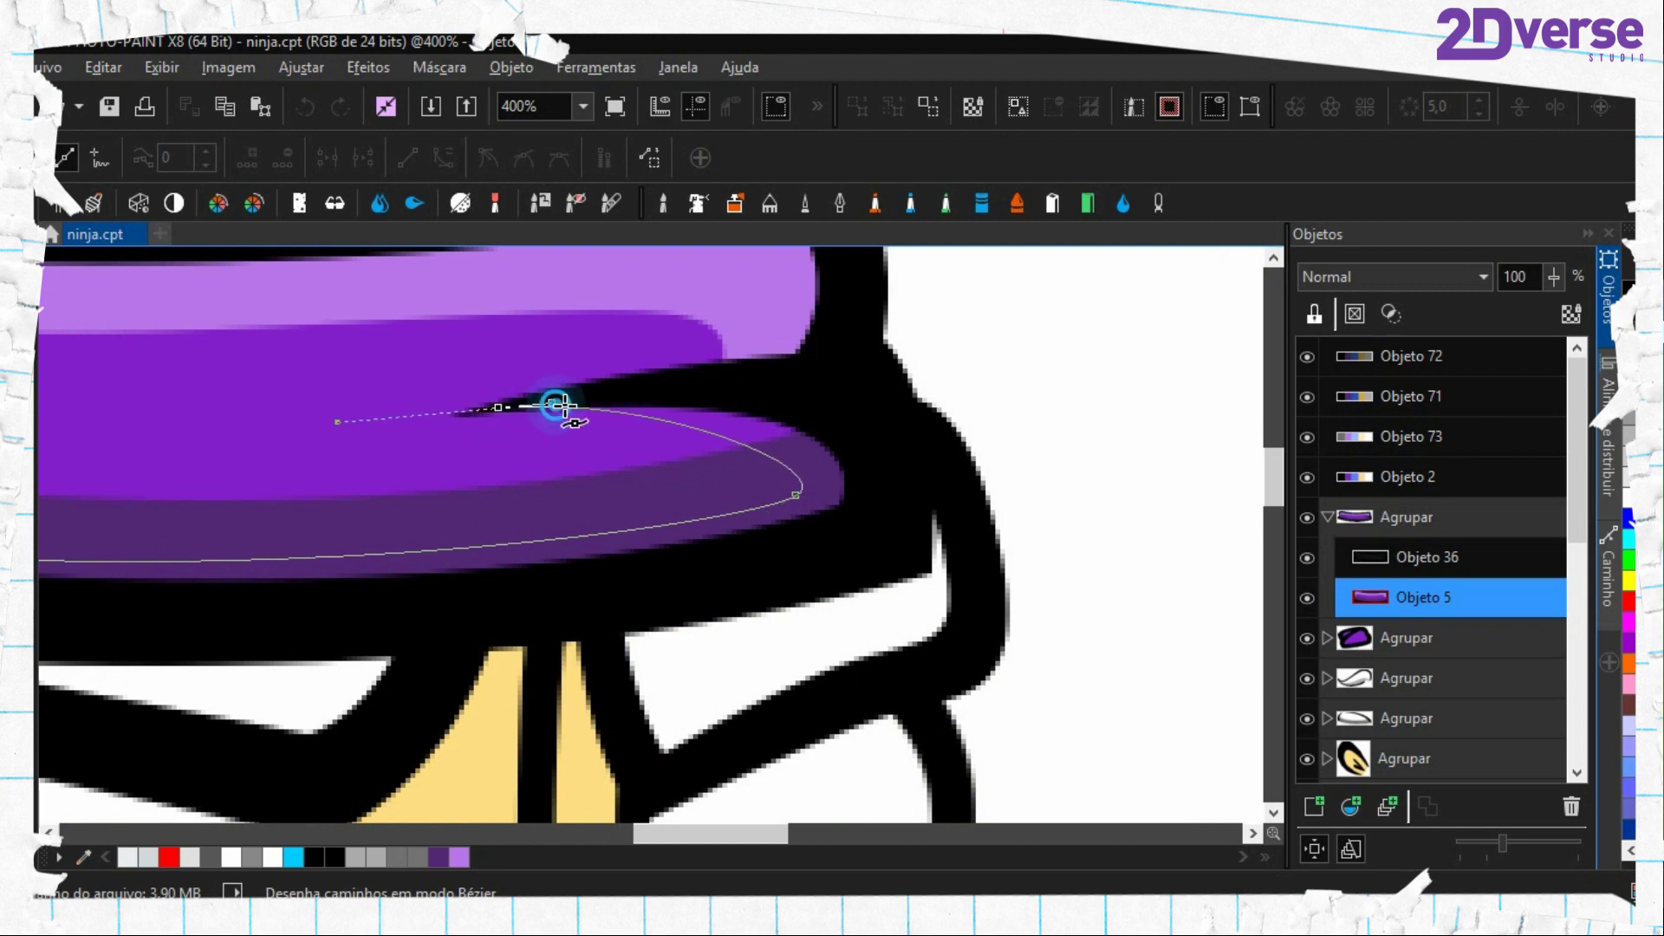
Continue the Bézier path outside the headband's right end, beneath the band and around its left end, and create a mask from it
left_click_drag(932, 422, 1001, 478)
left_click_drag(1014, 632, 990, 656)
left_click_drag(706, 719, 1199, 681)
left_click_drag(476, 654, 1070, 704)
left_click(517, 680)
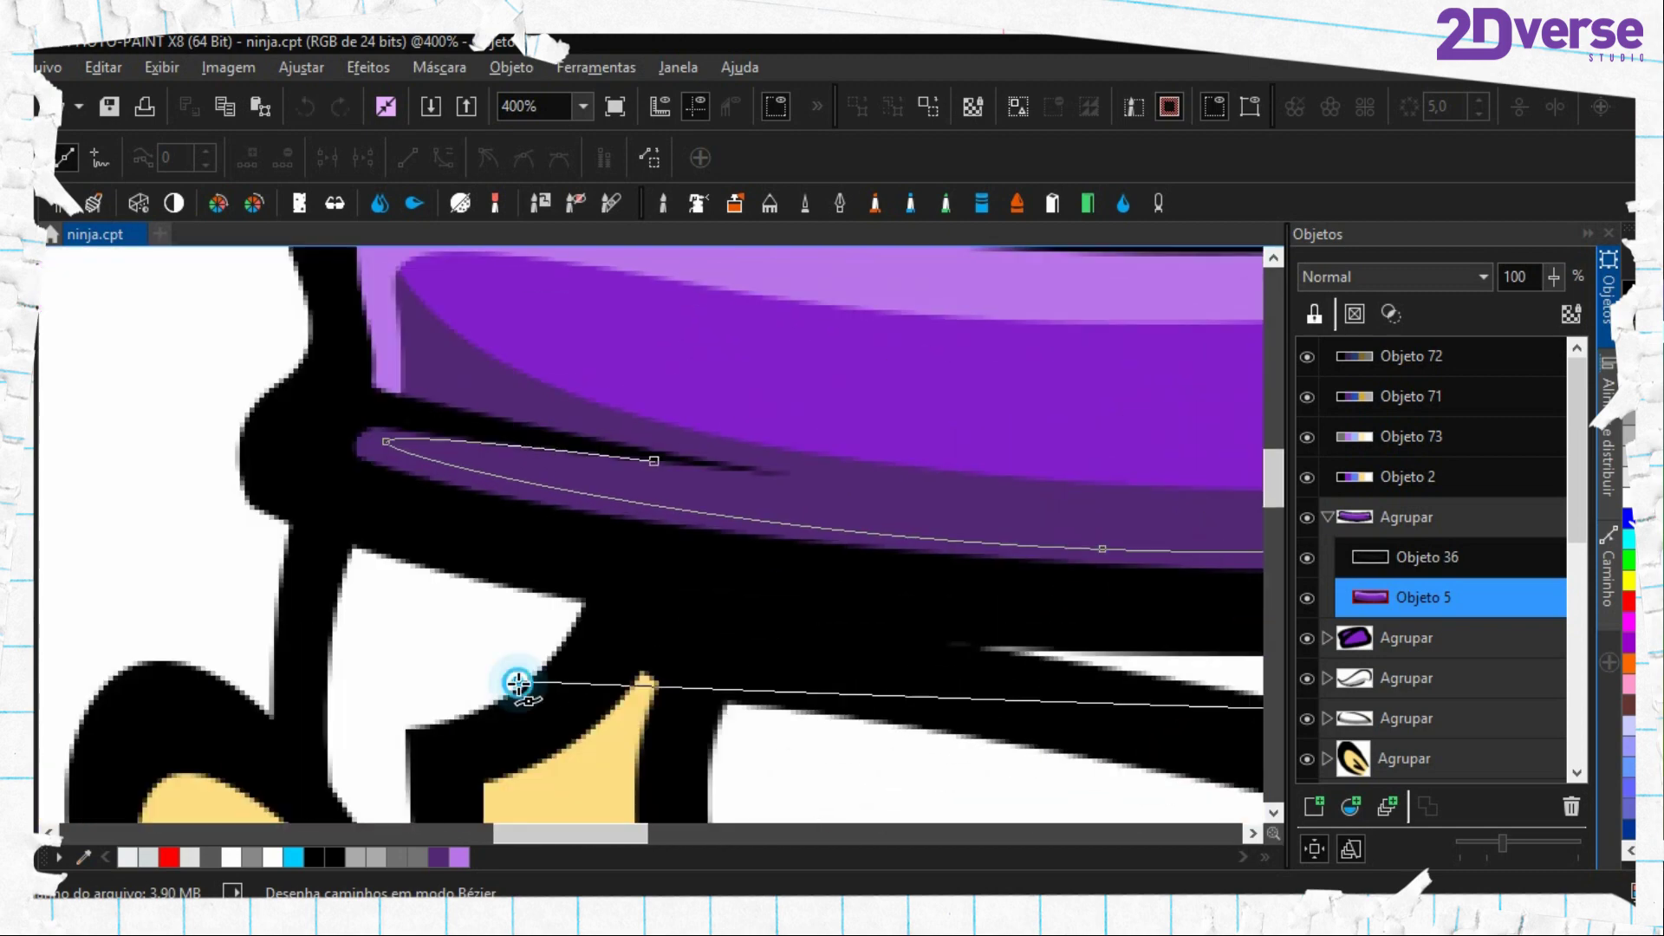
left_click_drag(229, 583, 215, 556)
left_click(201, 437)
left_click(208, 384)
key("alt+f")
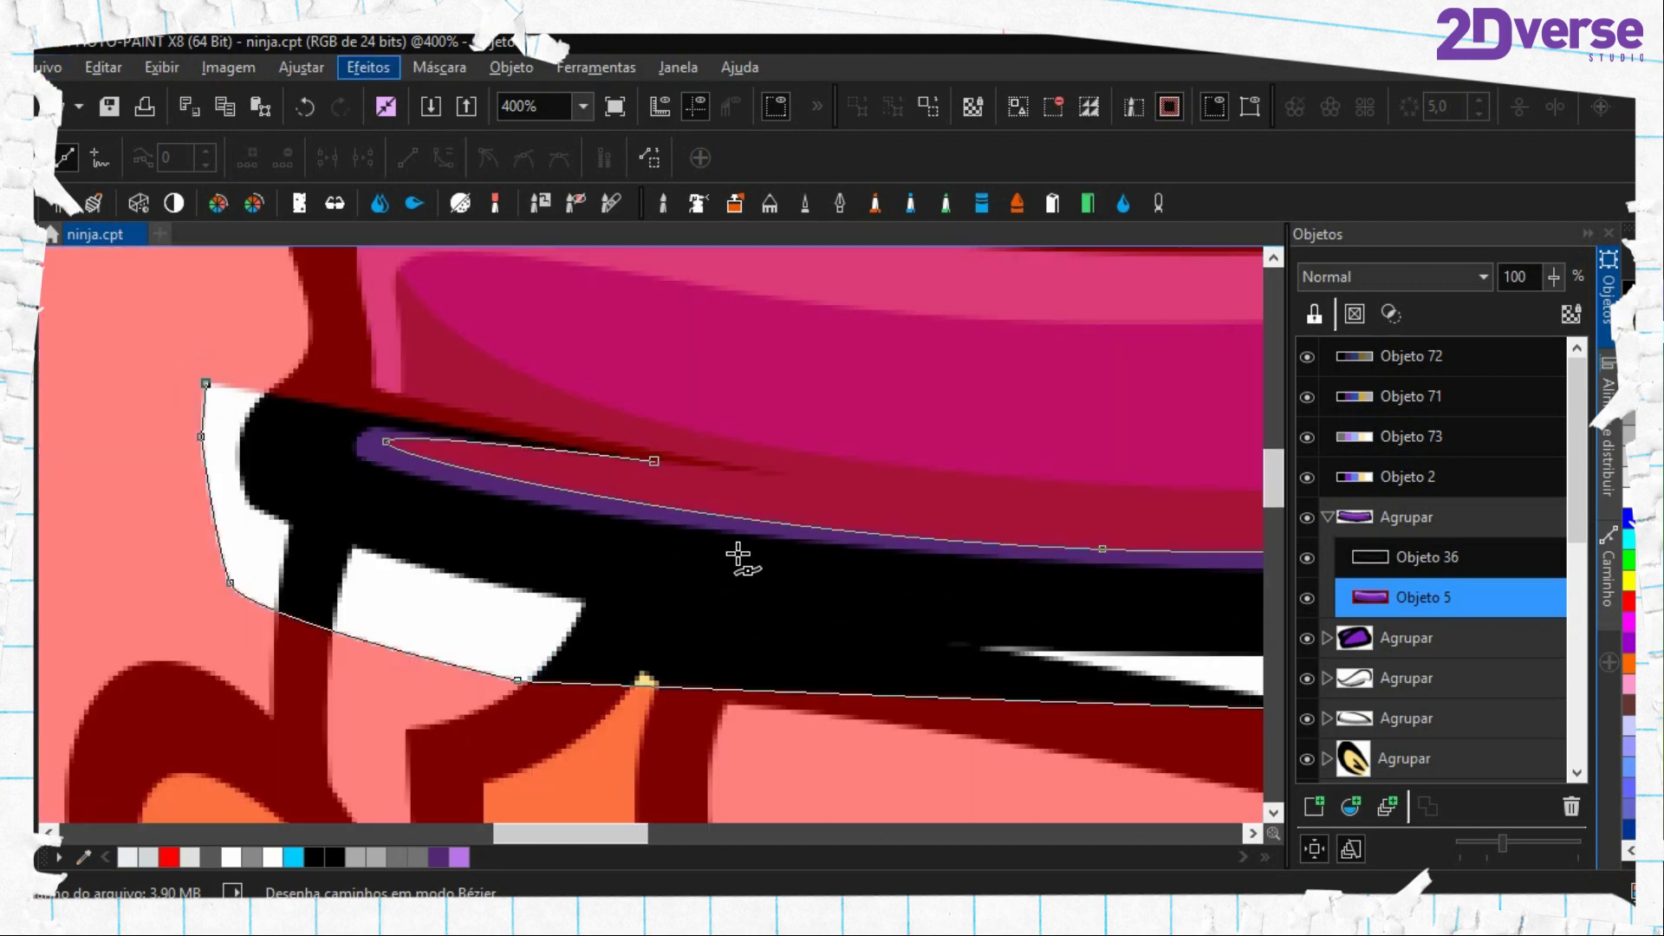
Fill the masked thin strip along the headband's lower edge with the current light purple
left_click(644, 506)
key("f")
left_click(653, 520)
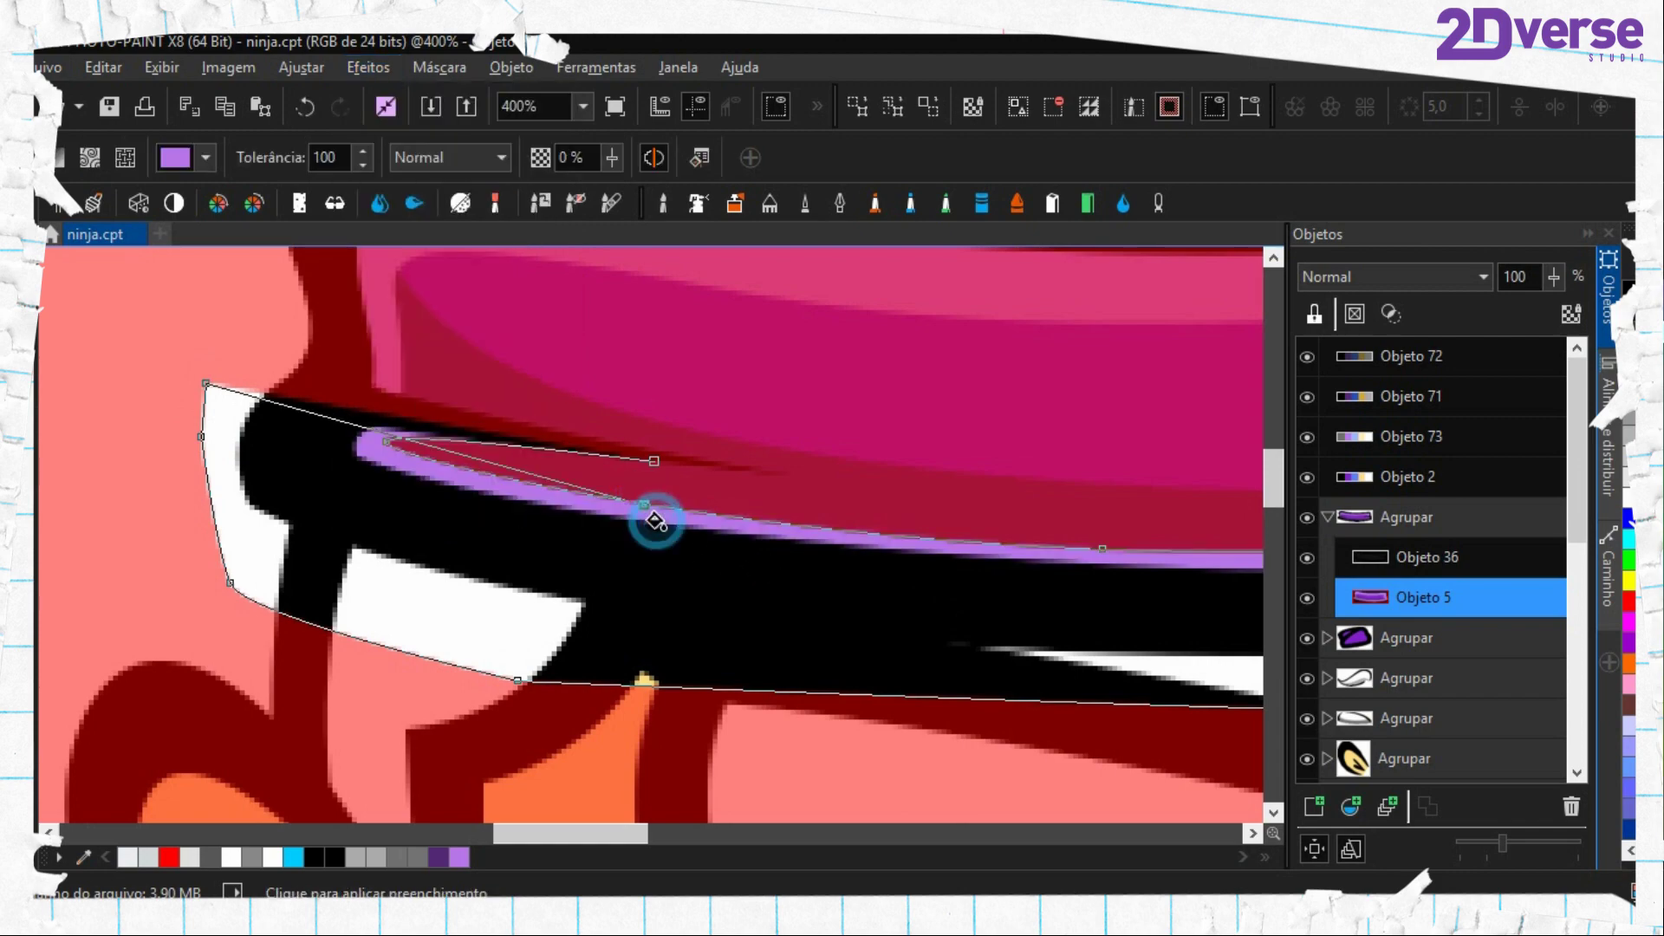
Remove the mask and delete the path around the headband's lower edge highlight
key("ctrl+h")
right_click(628, 455)
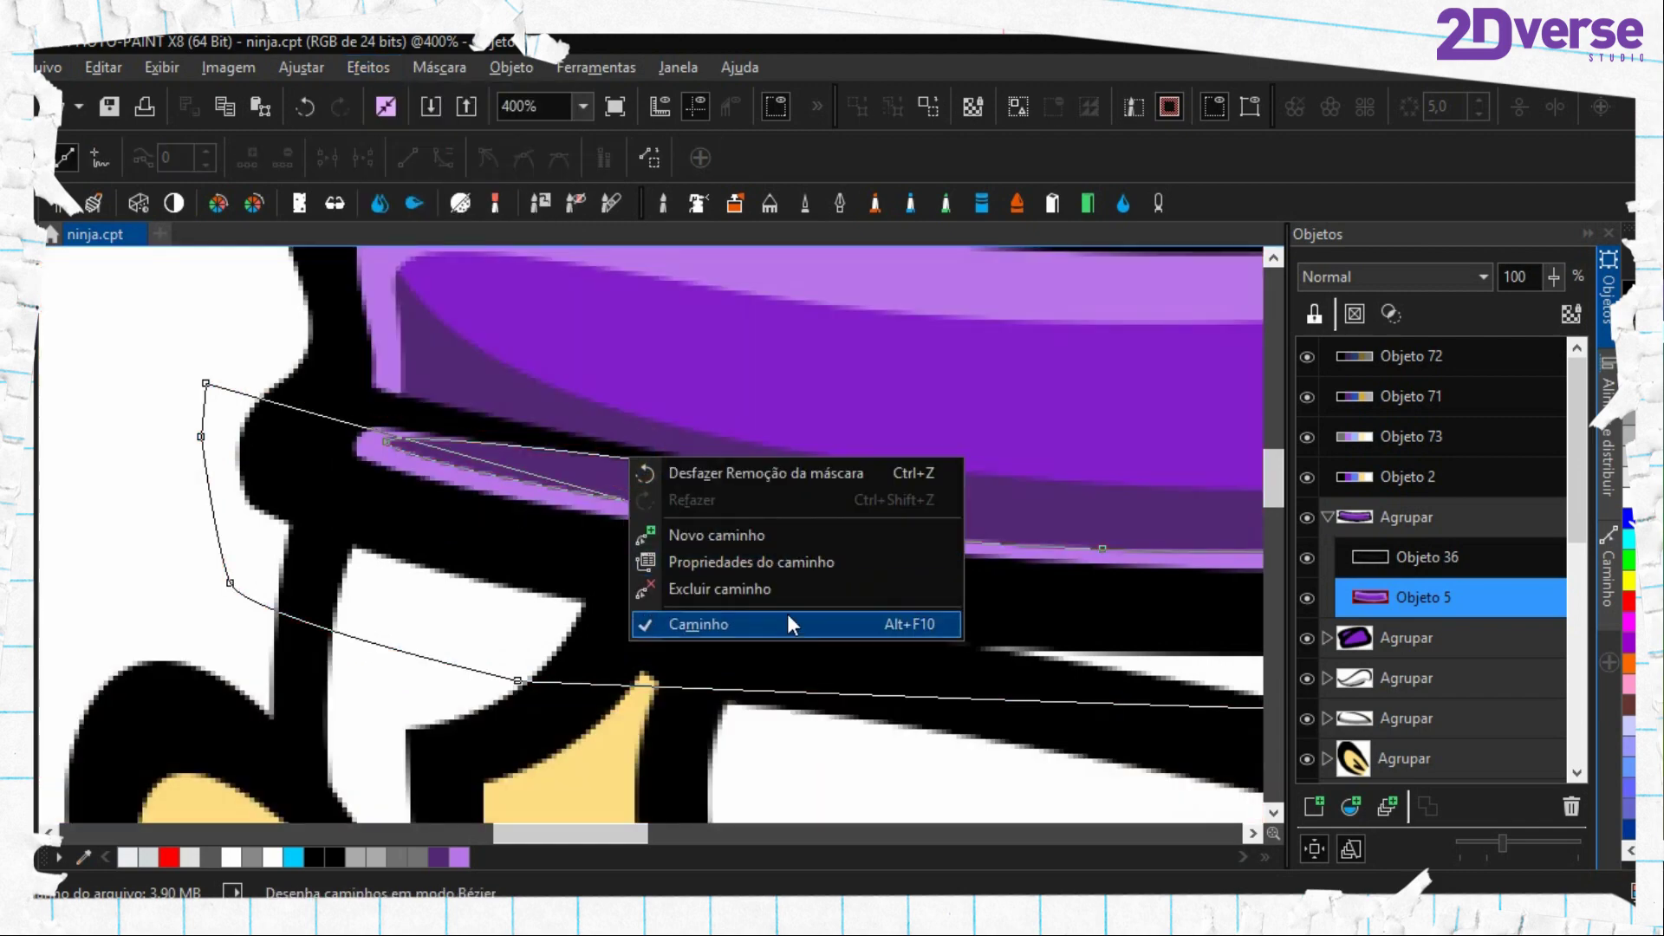
left_click(735, 594)
scroll(707, 545, "down", 5)
scroll(710, 543, "down", 2)
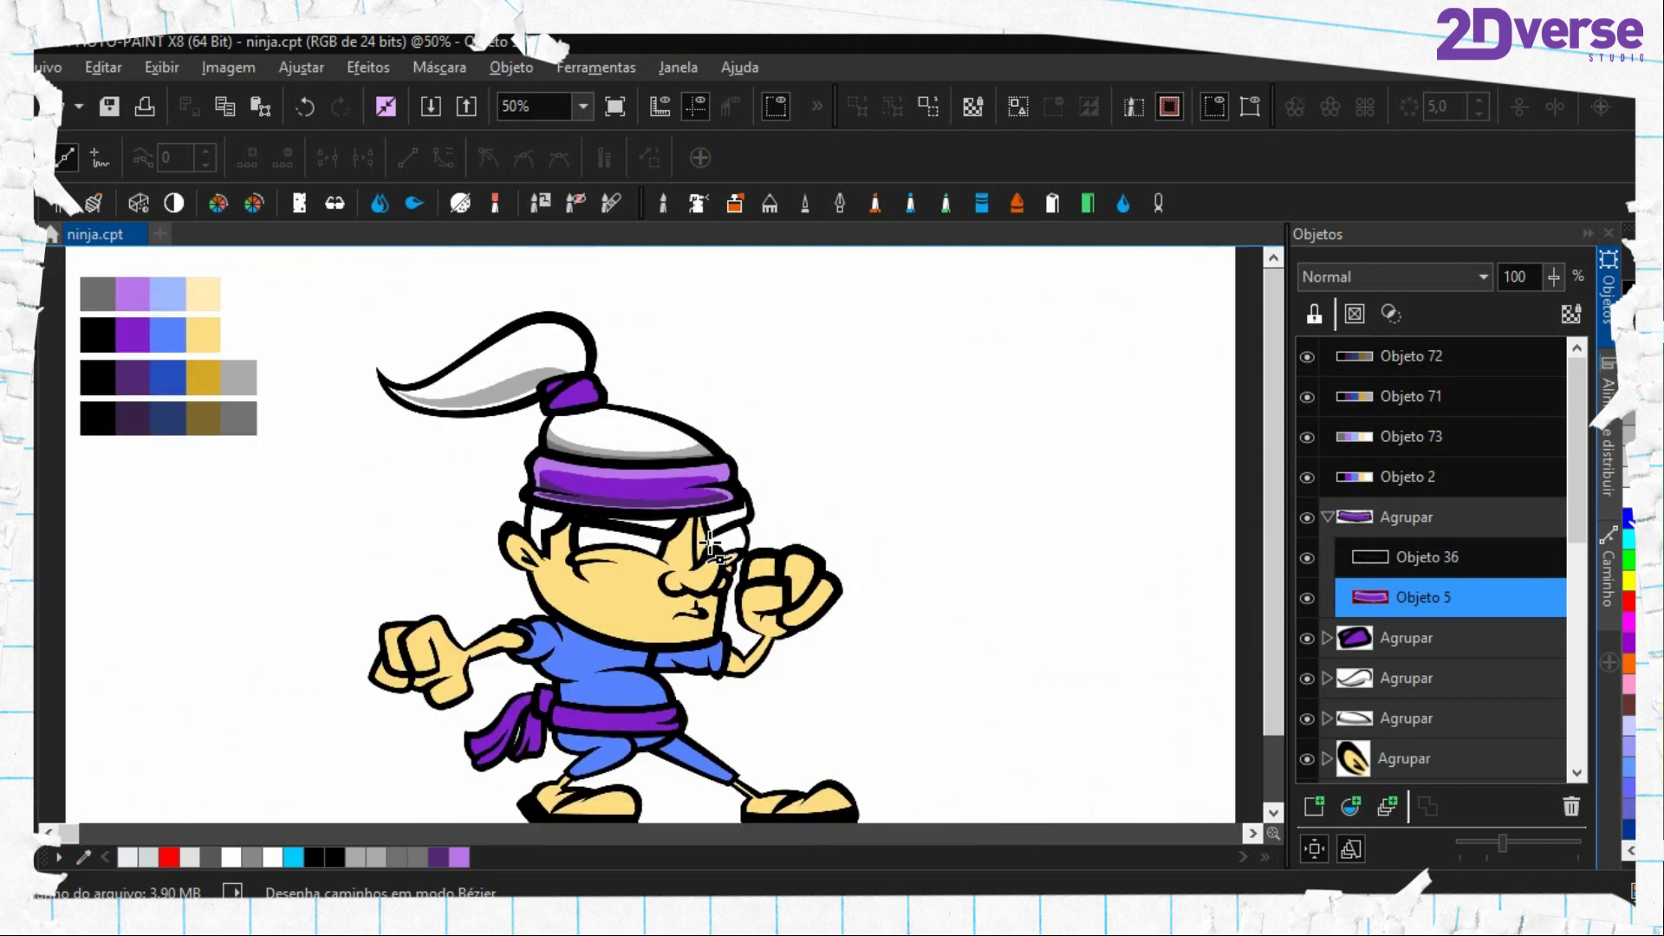
Draw a closed Bézier path over the upper part of the side hair above the ear and convert it to a mask
scroll(658, 524, "up", 2)
scroll(597, 508, "up", 1)
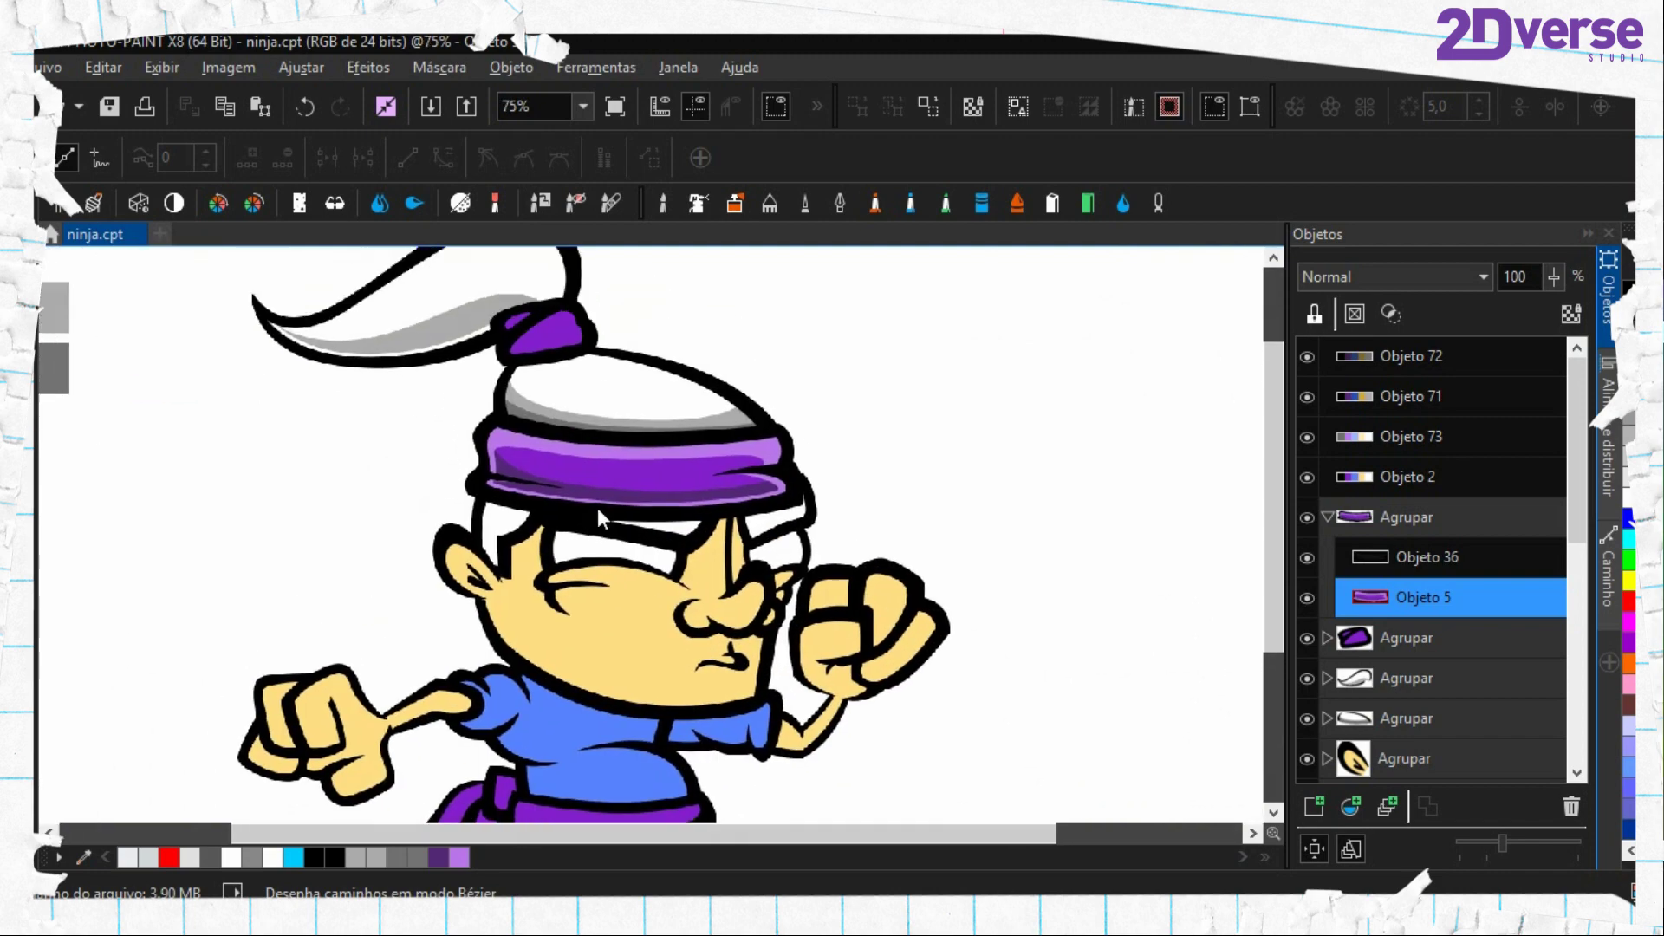
key("o")
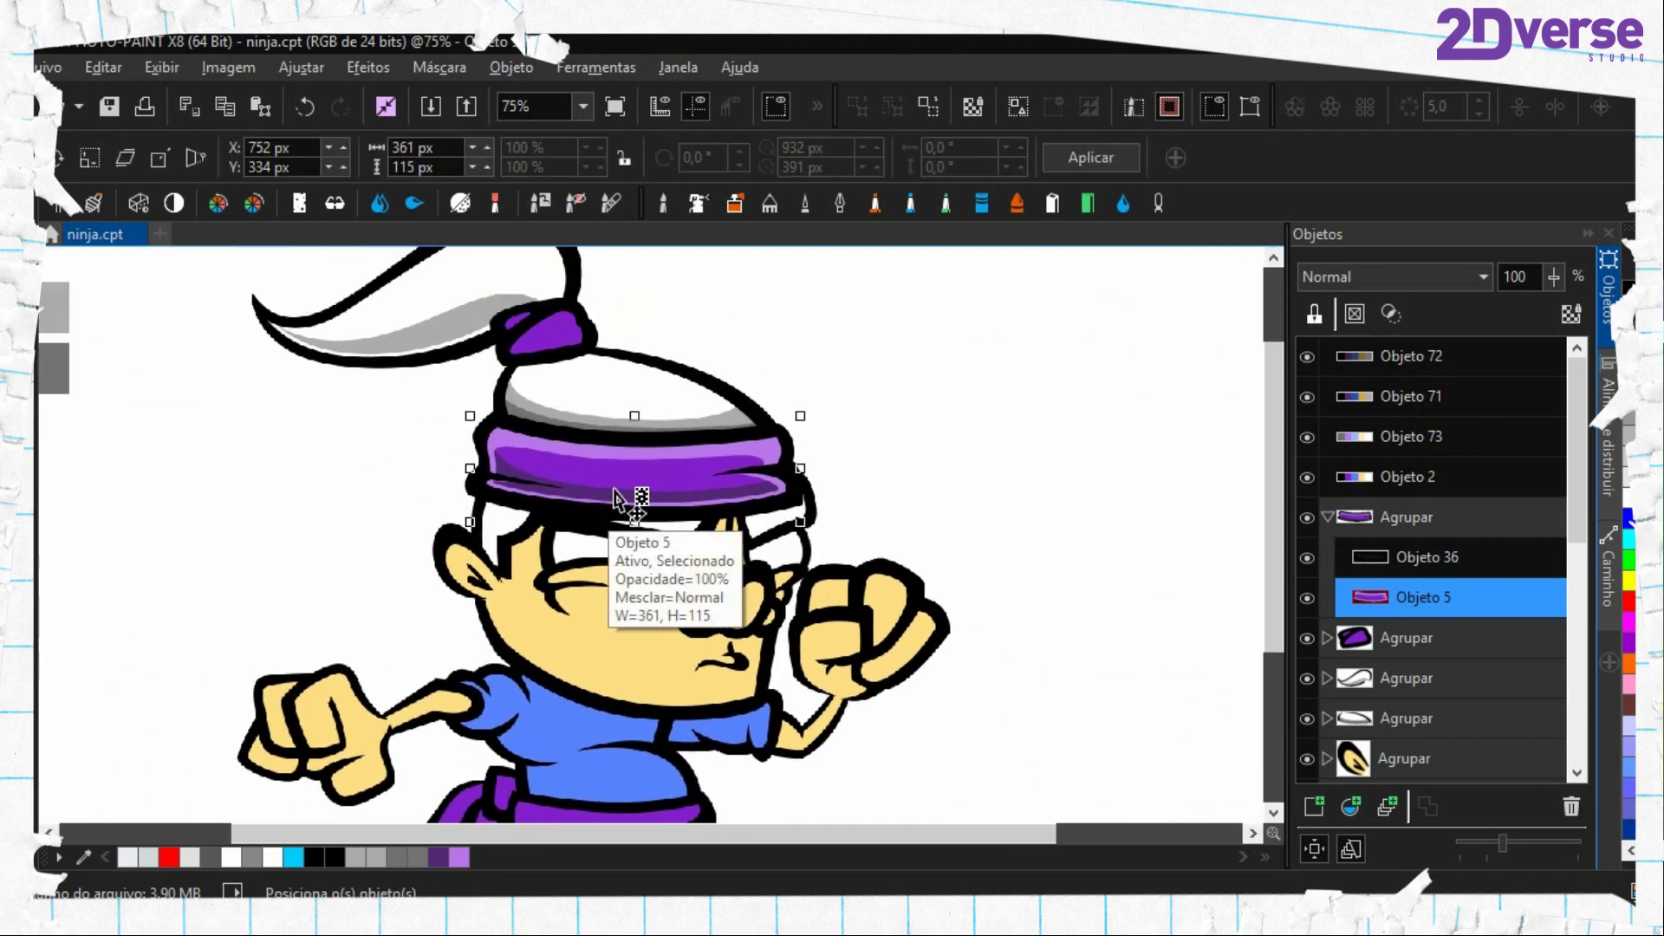
scroll(668, 455, "up", 3)
key("space")
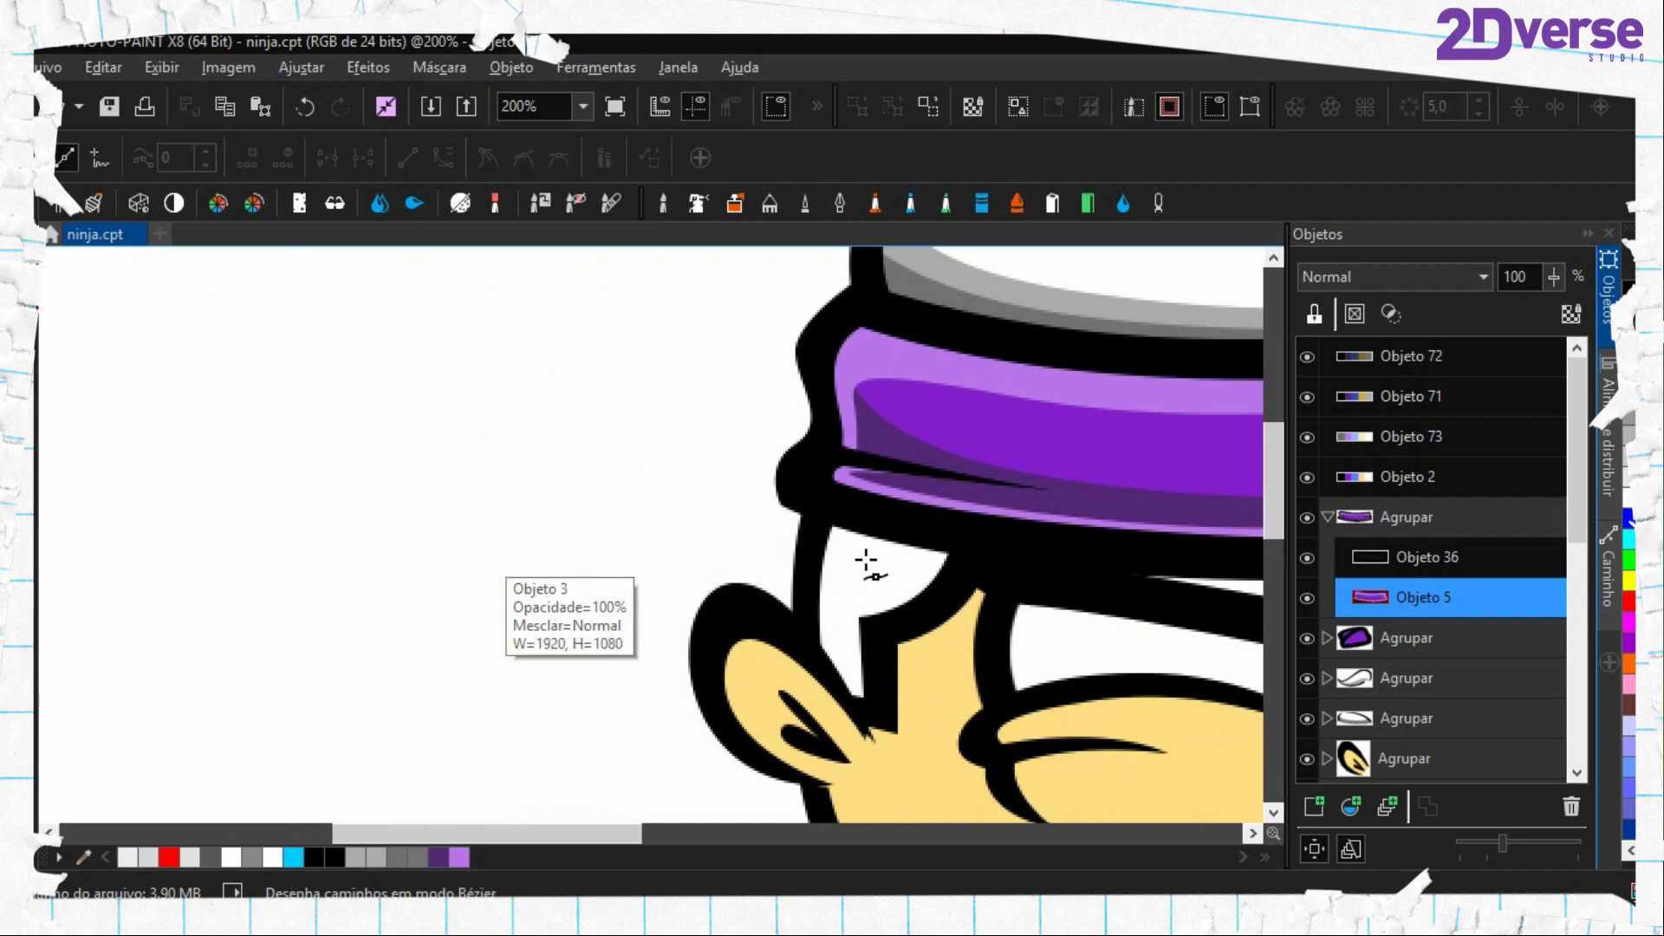
left_click(917, 605)
left_click_drag(800, 585, 783, 643)
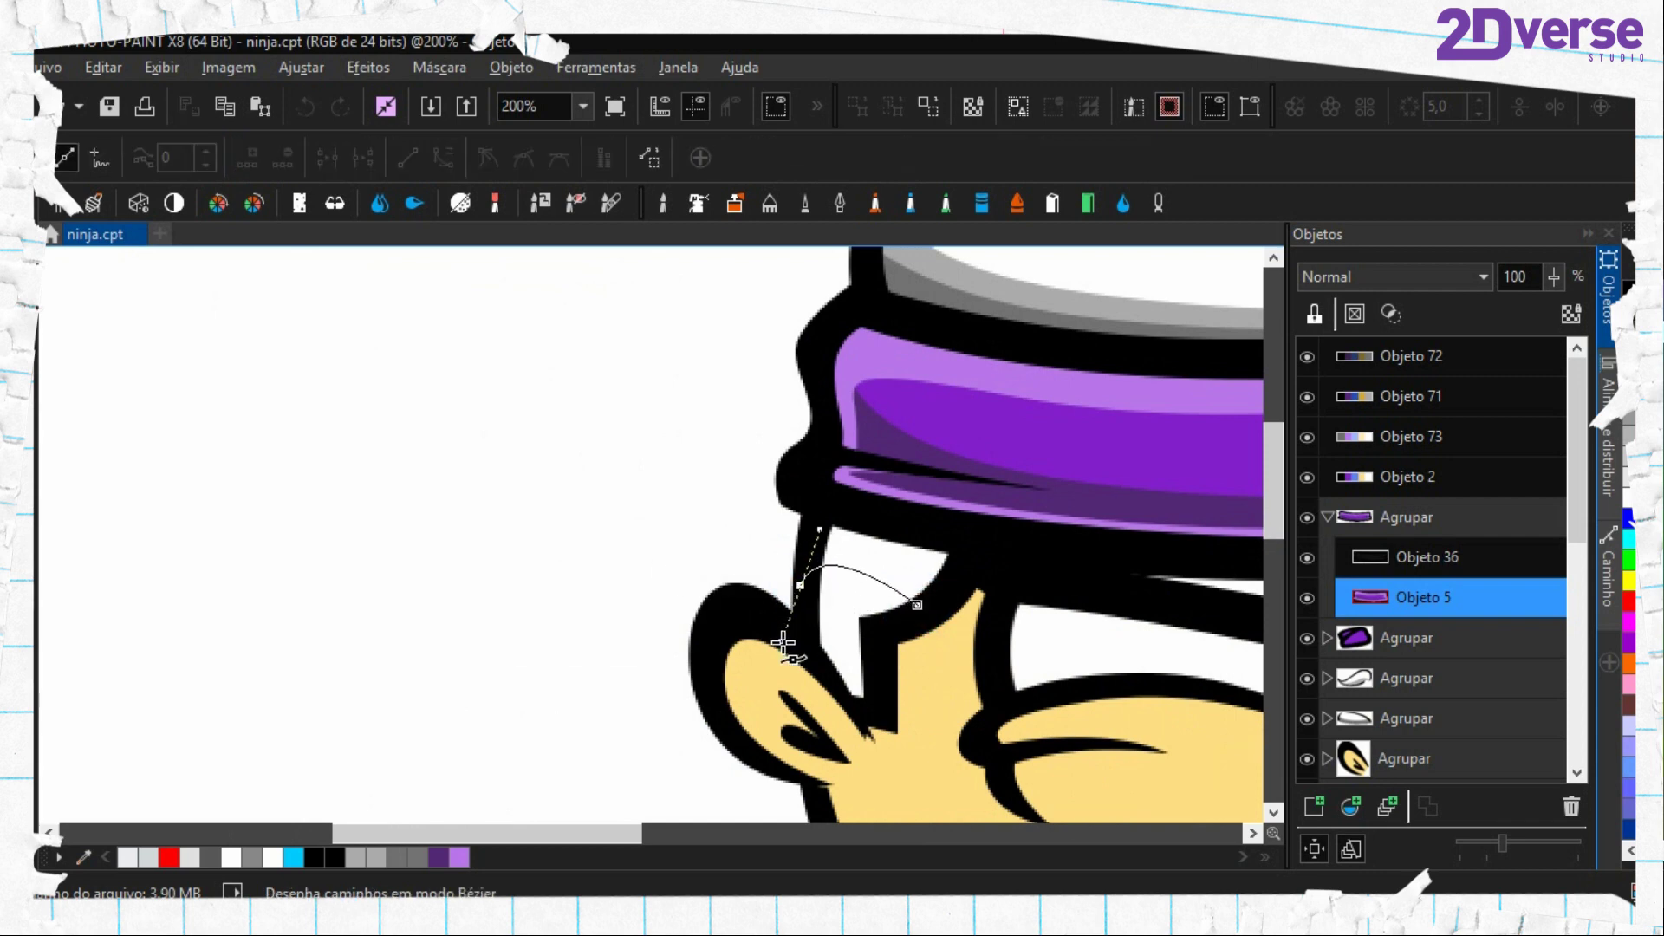
left_click_drag(741, 449, 823, 431)
left_click_drag(1034, 426, 1052, 441)
left_click_drag(1024, 554, 825, 684)
double_click(944, 617)
key("ctrl+shift+m")
Fill the masked area of Objeto 26, the side hair, with the light gray shadow colour
key("e")
scroll(1387, 670, "down", 2)
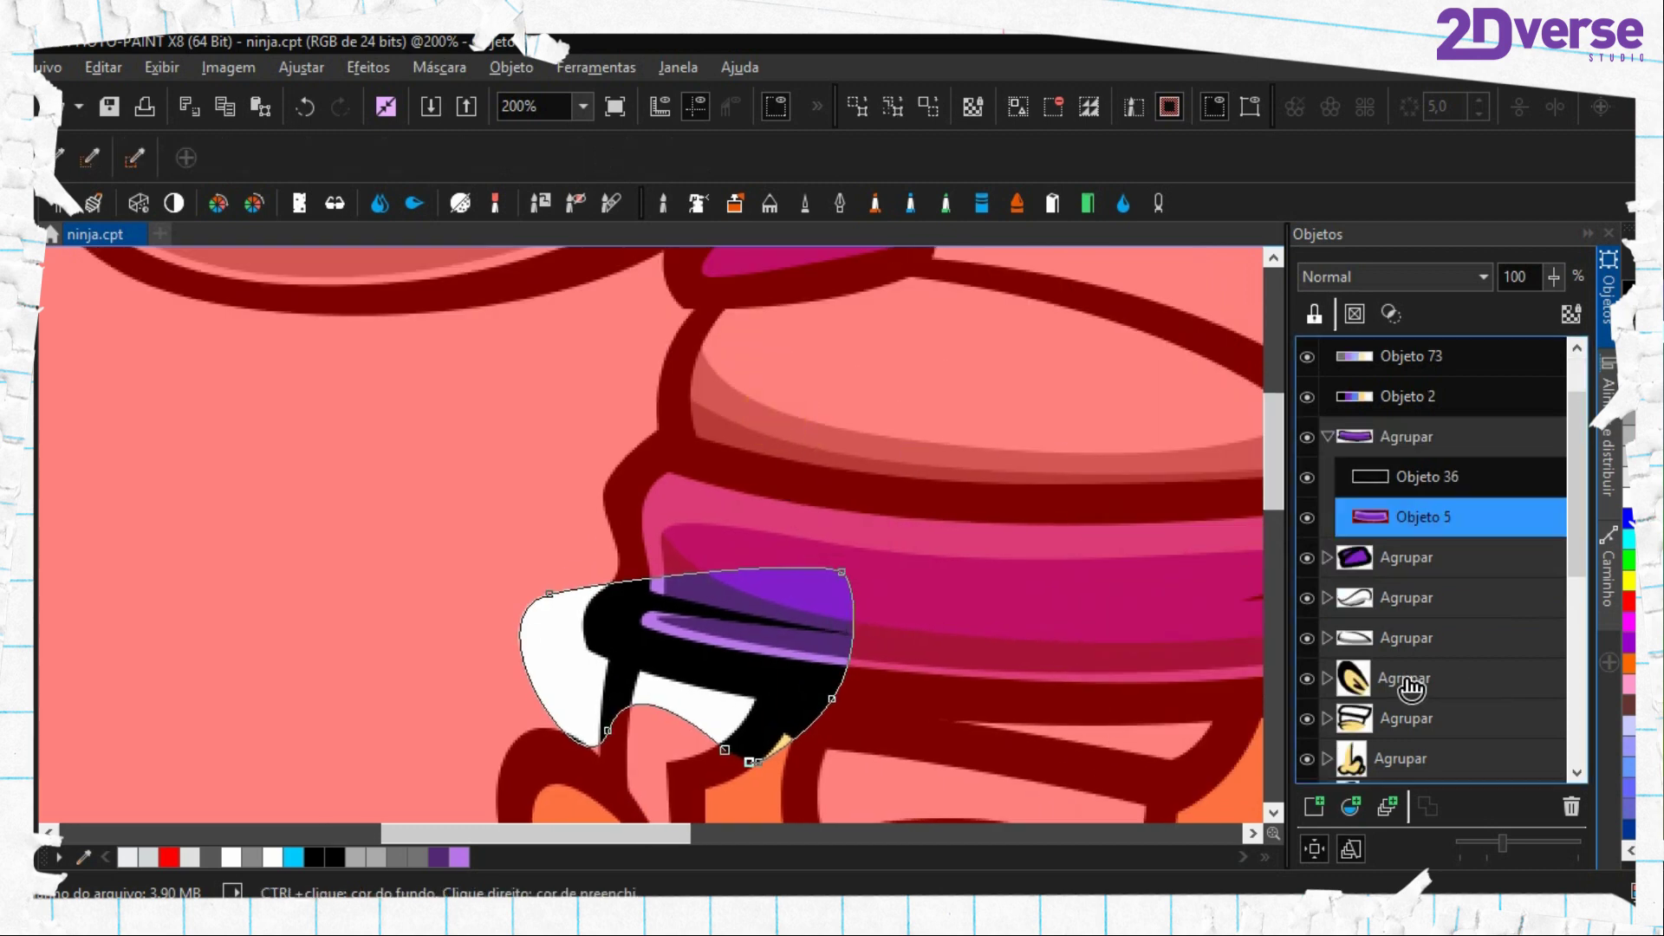
scroll(1389, 670, "down", 3)
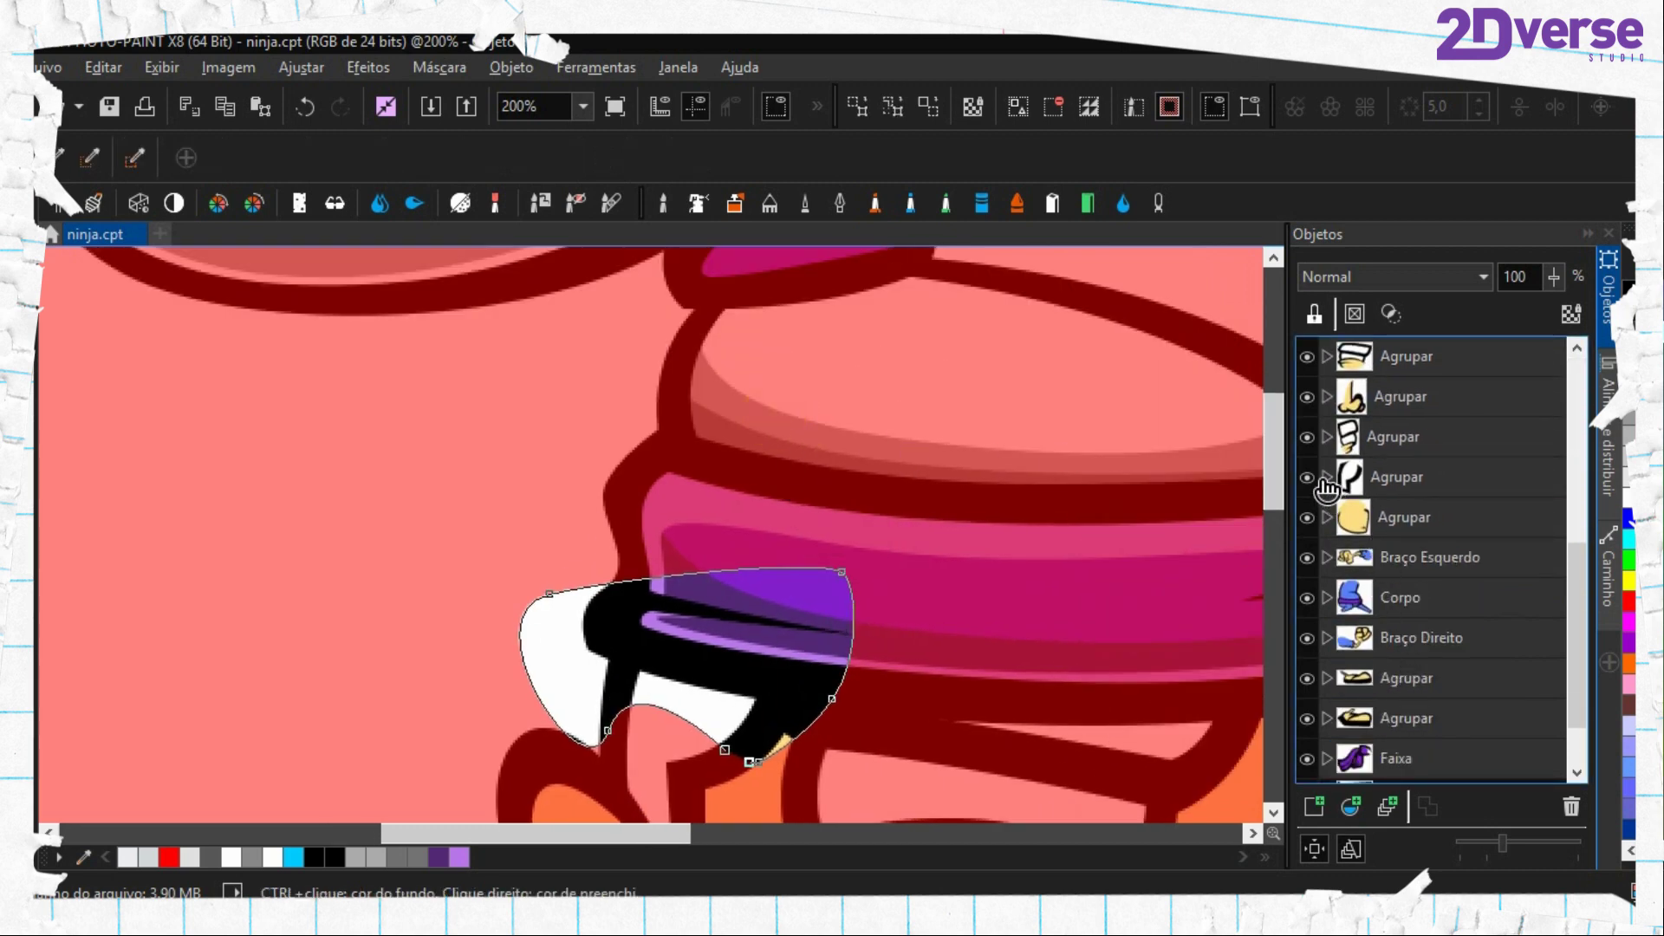
left_click(1326, 478)
left_click(1379, 525)
left_click(1374, 562)
key("f")
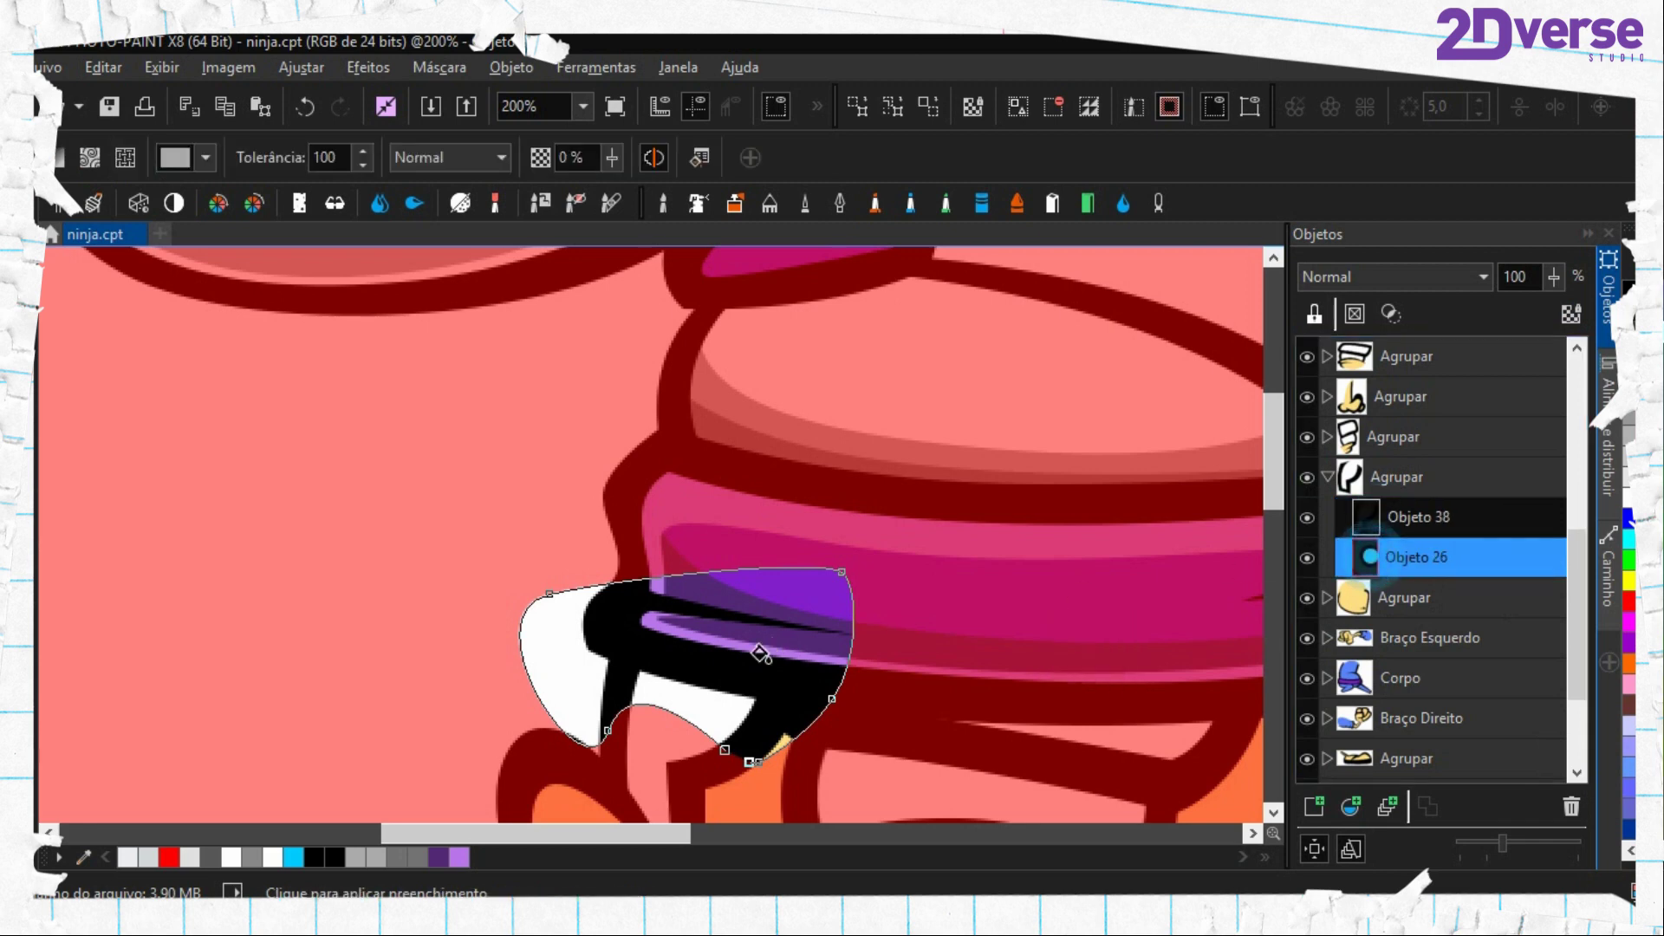
left_click(724, 703)
Remove the mask and delete the path drawn over the side hair
key("ctrl+shift+r")
key("i")
right_click(641, 612)
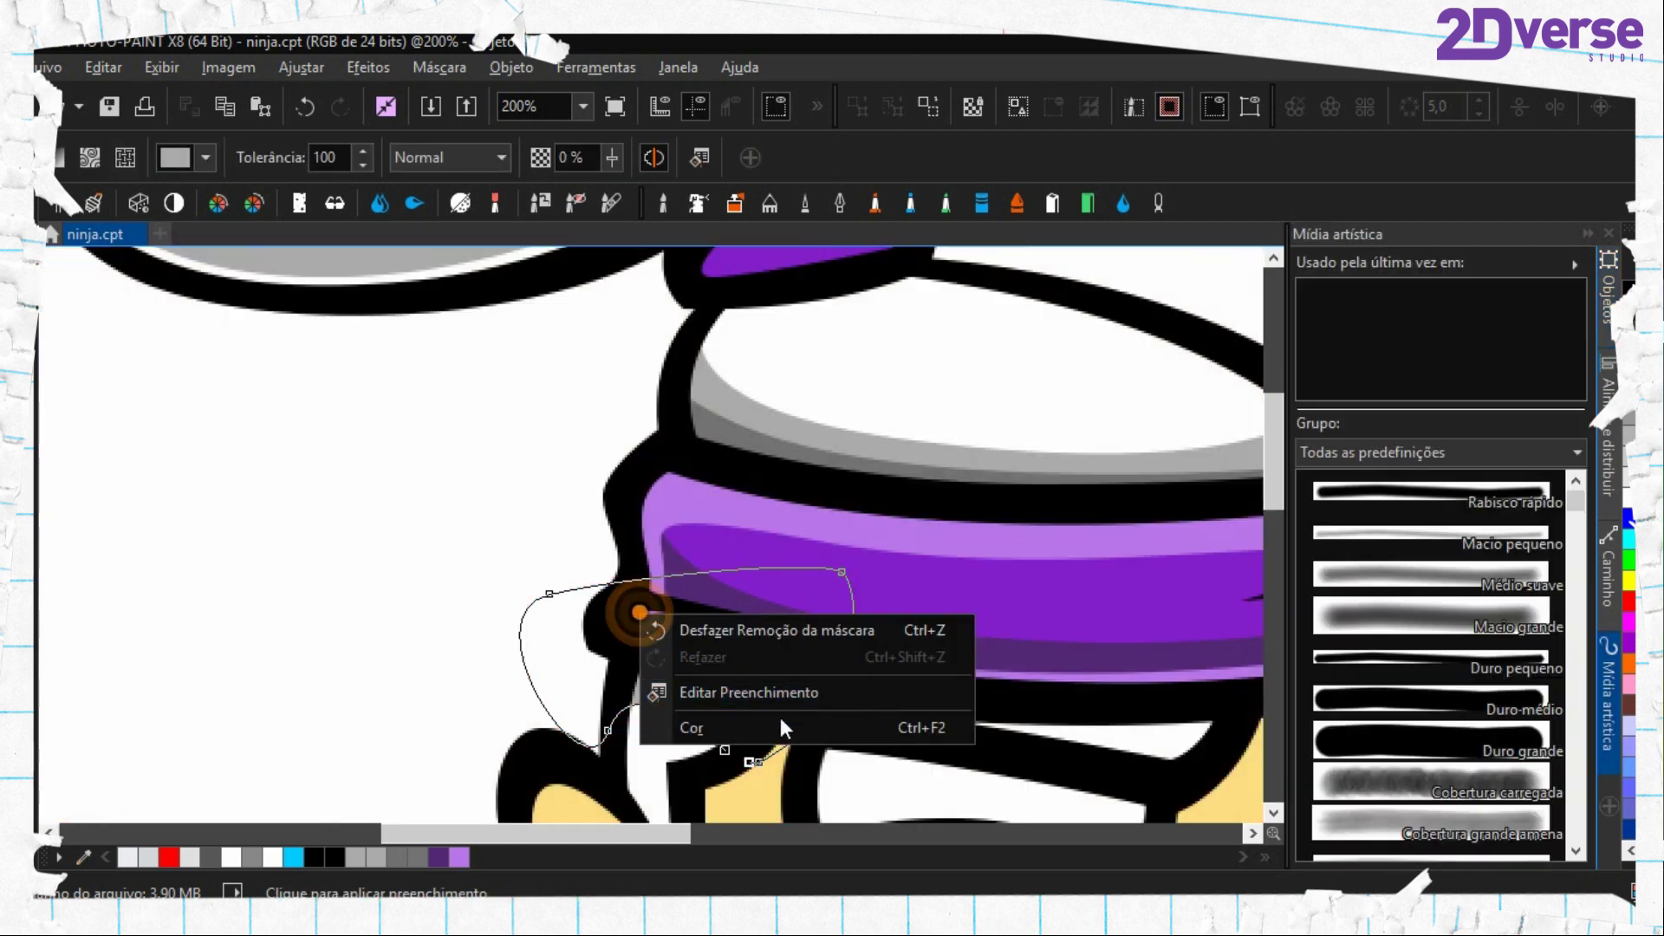
key("F10")
right_click(642, 531)
left_click(737, 666)
Draw a closed Bézier path along the headband's lower edge, overlapping the top of the side hair's shadow, and convert it to a mask
scroll(736, 666, "up", 1)
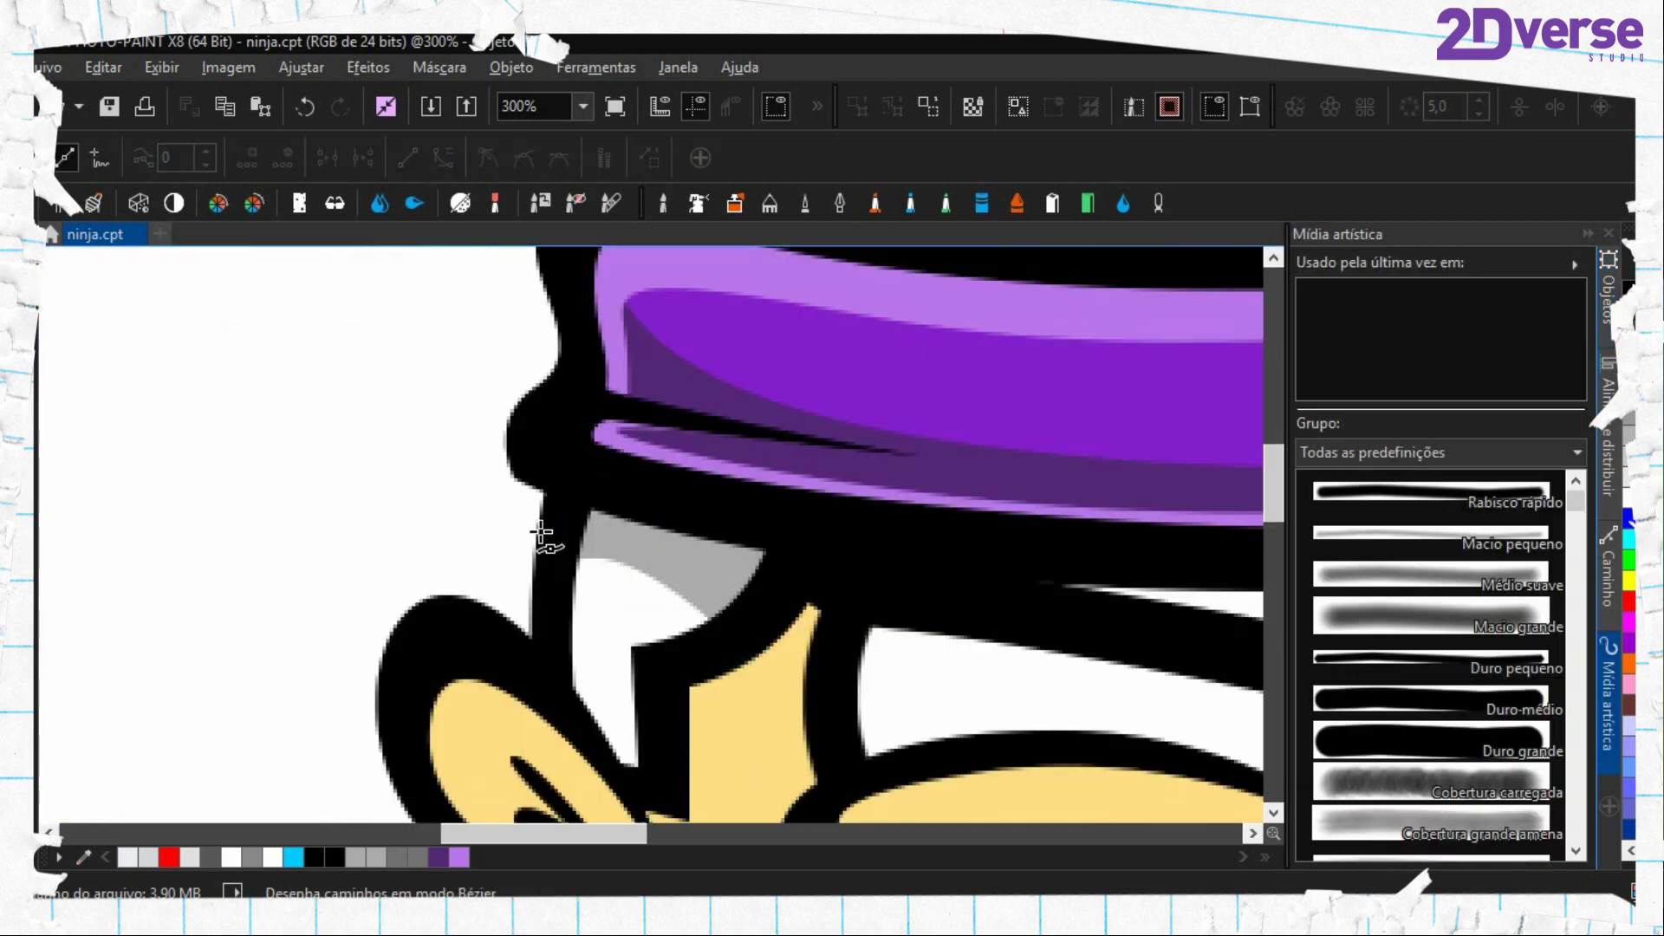
left_click(524, 488)
mouse_move(856, 561)
left_mouse_down()
mouse_move(968, 543)
mouse_move(1010, 596)
mouse_move(1080, 600)
left_mouse_up()
key("ctrl+z")
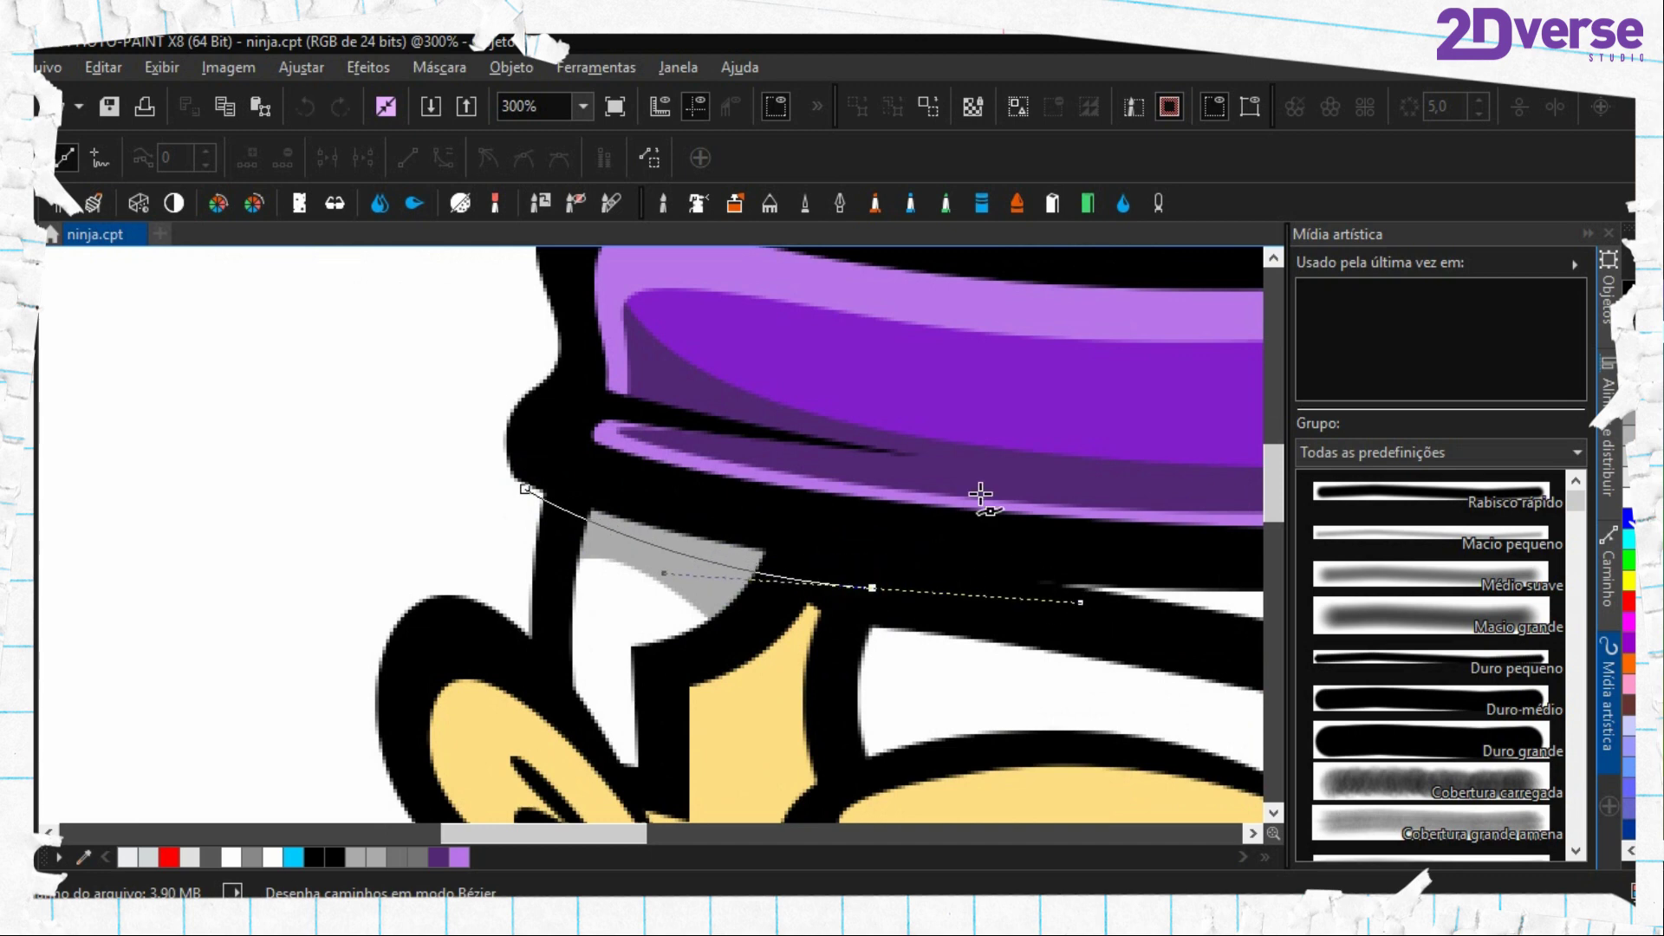
left_click_drag(958, 465, 884, 444)
left_click_drag(595, 408, 539, 412)
key("ctrl+shift+m")
Sample the dark gray swatch at the end of the bottom row of the colour palette beside the character
left_click_drag(320, 424, 962, 684)
left_click_drag(331, 407, 936, 646)
left_click_drag(661, 527, 951, 642)
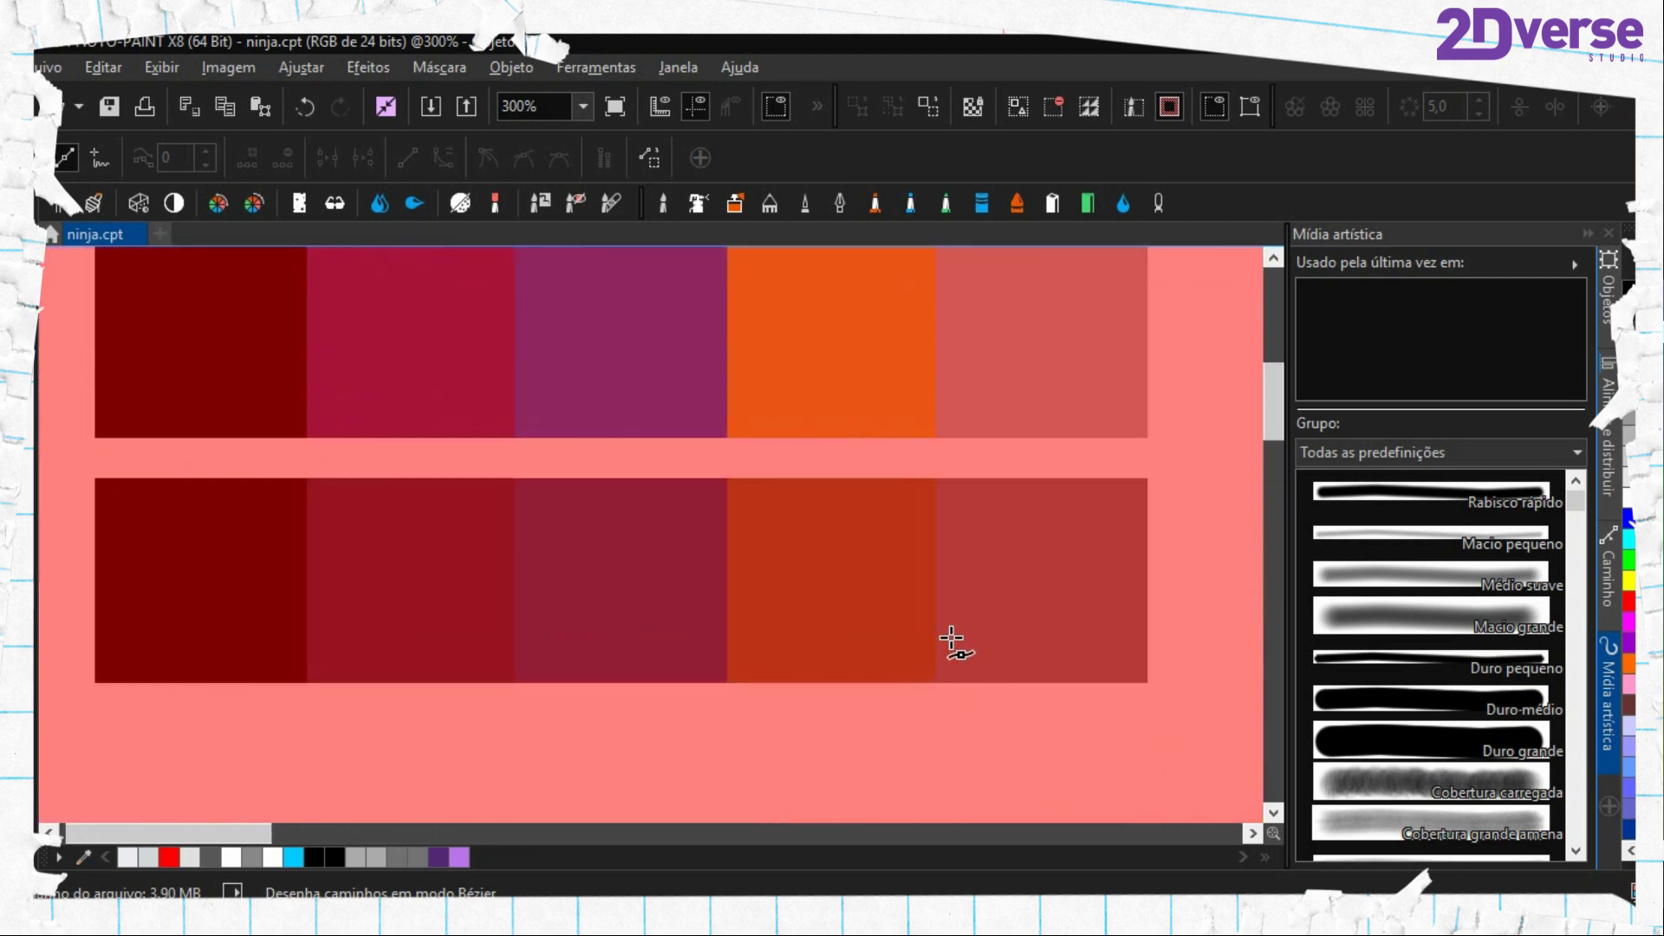
key("e")
left_click(1022, 572)
Fill the masked strip of Objeto 26, just below the headband, with the dark gray
left_click_drag(1079, 606, 381, 504)
left_click_drag(1042, 592, 711, 529)
left_click(1608, 290)
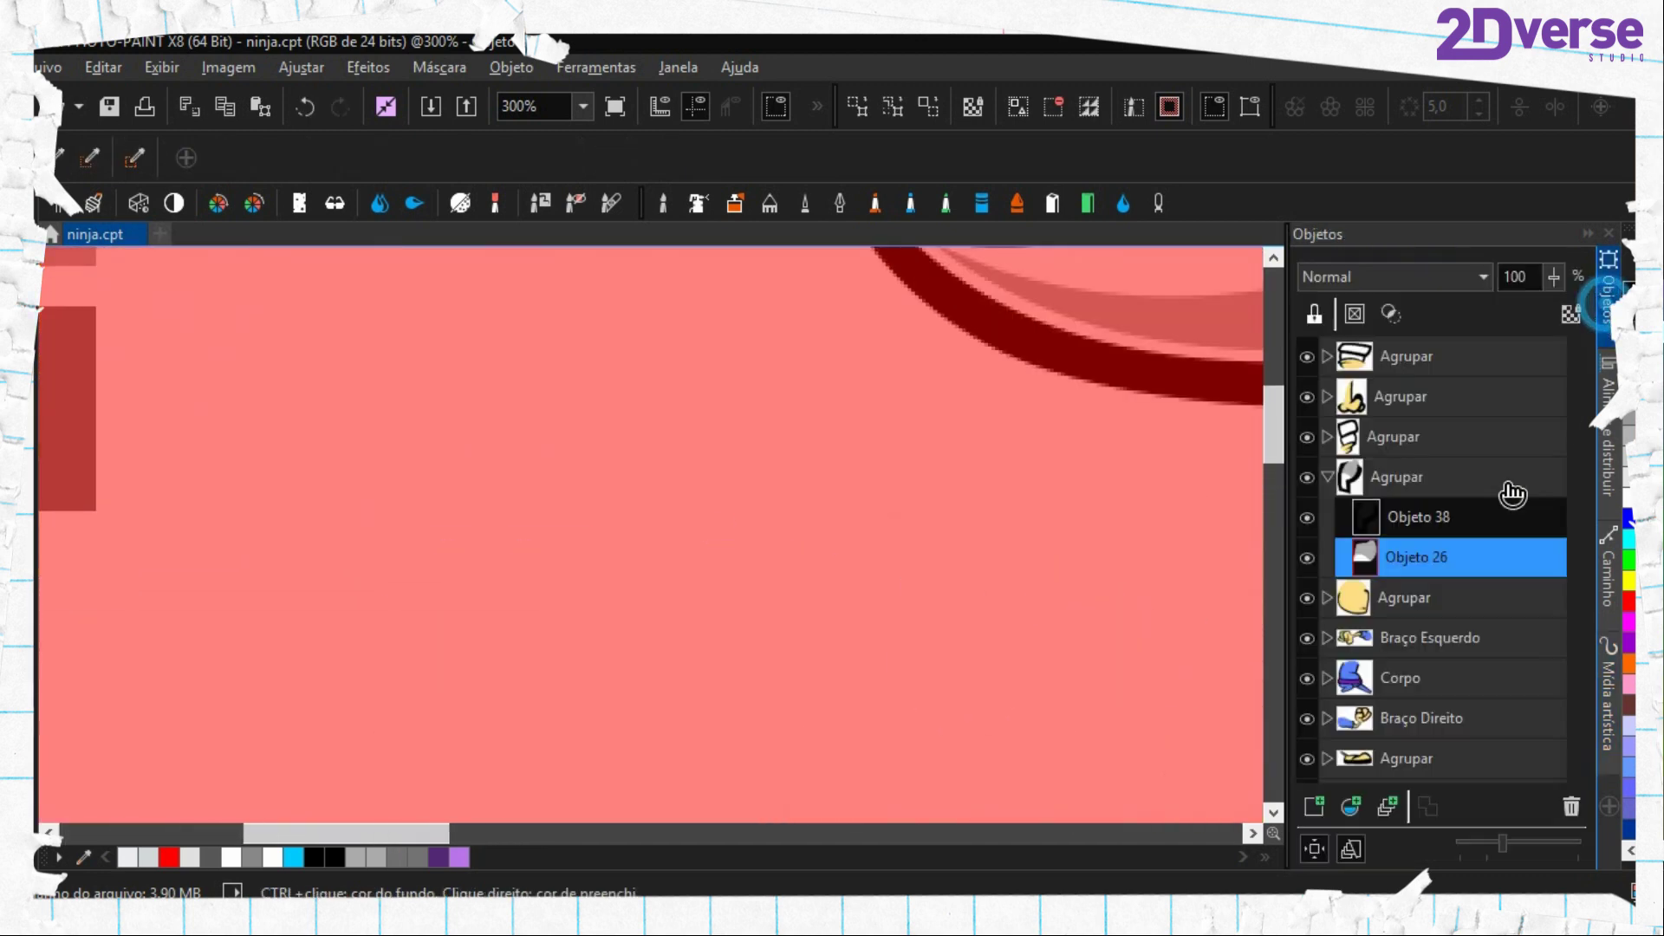
left_click(1387, 602)
left_click_drag(1087, 493, 632, 549)
left_click(1369, 562)
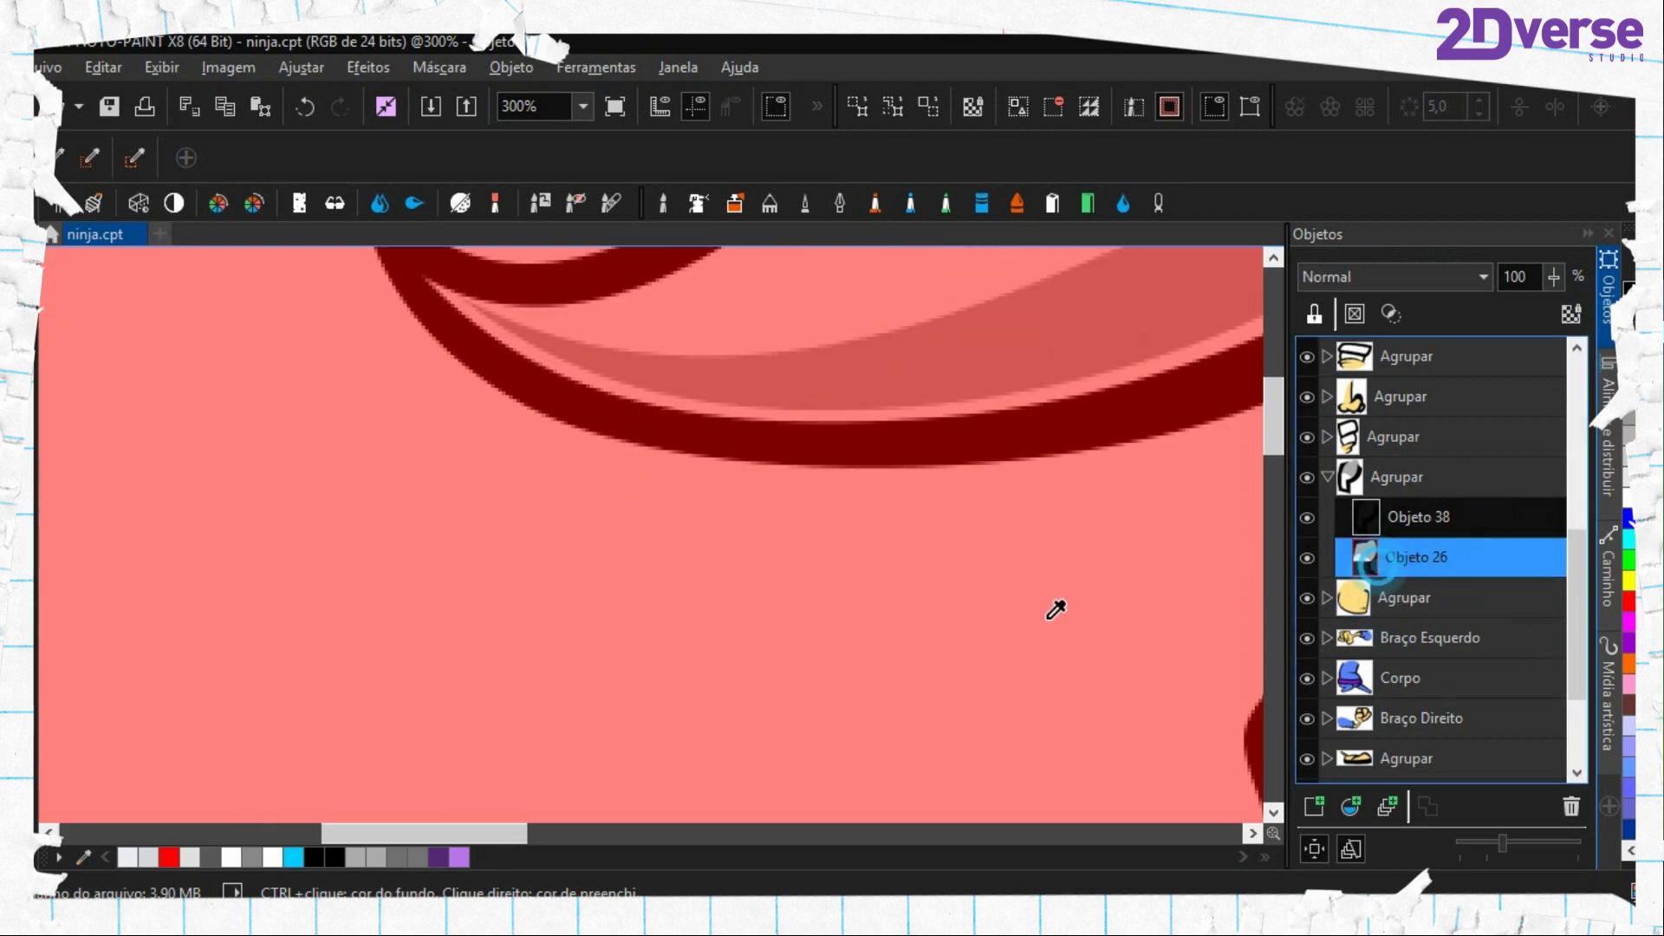
left_click_drag(1049, 611, 571, 319)
key("f")
left_click(936, 757)
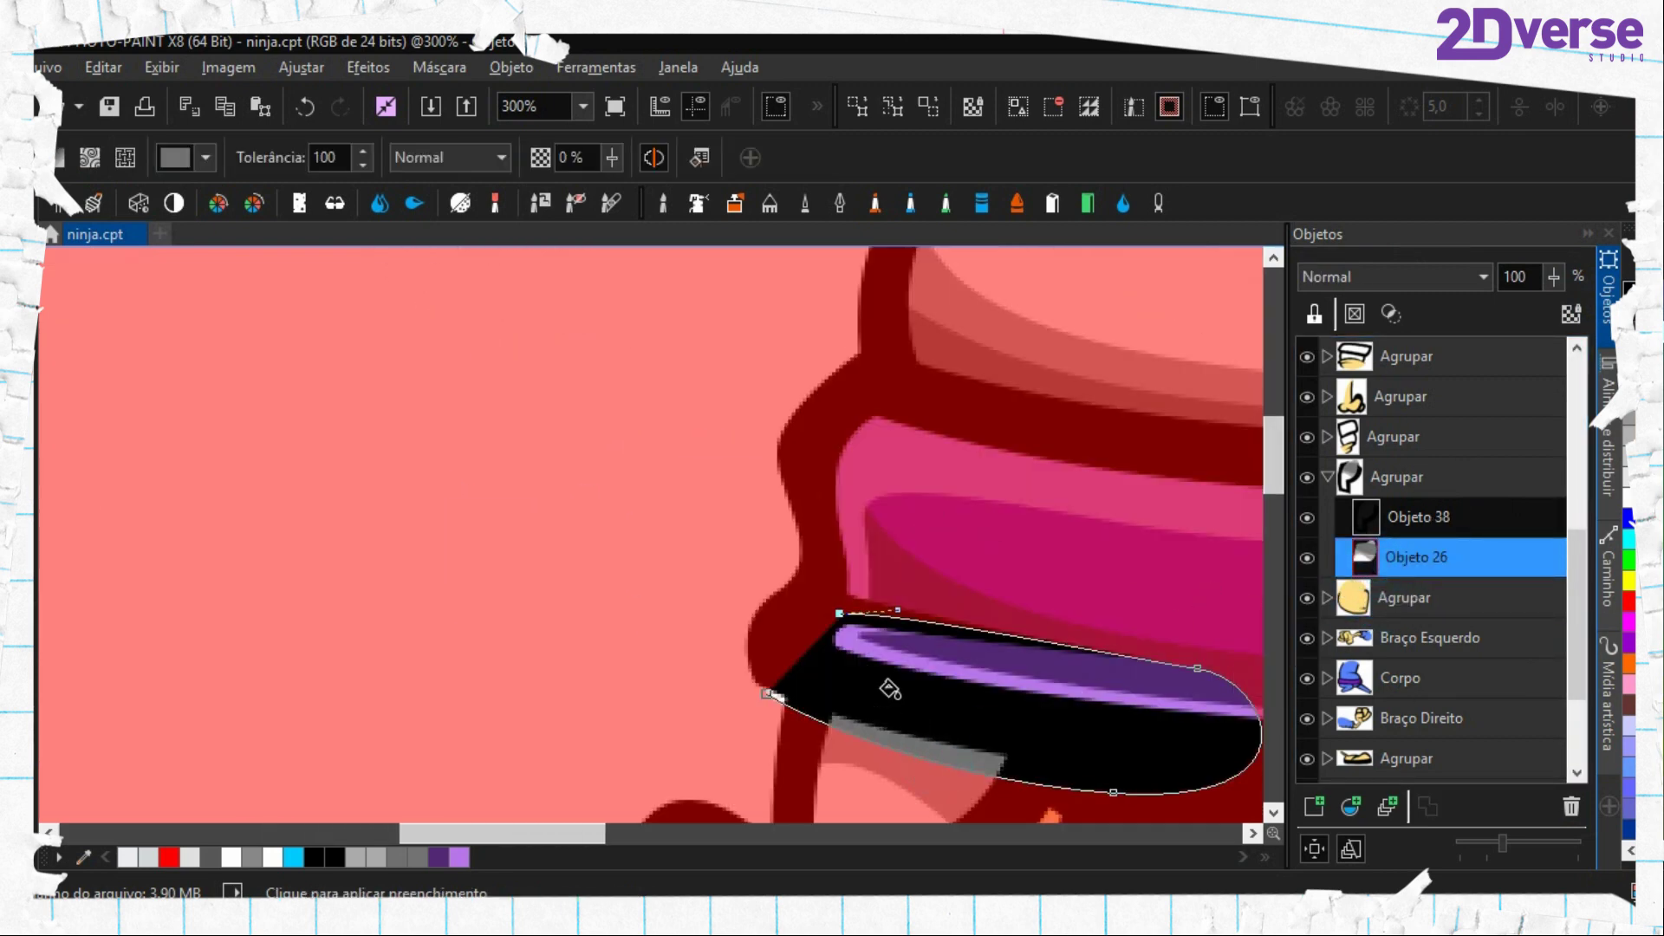
Remove the mask and delete the path of the dark side-hair shadow
key("ctrl+shift+r")
key("period")
right_click(817, 655)
left_click(892, 786)
Draw a closed Bézier path under the headband that covers the upper parts of both white eyebrows, and convert it to a mask
scroll(791, 651, "down", 3)
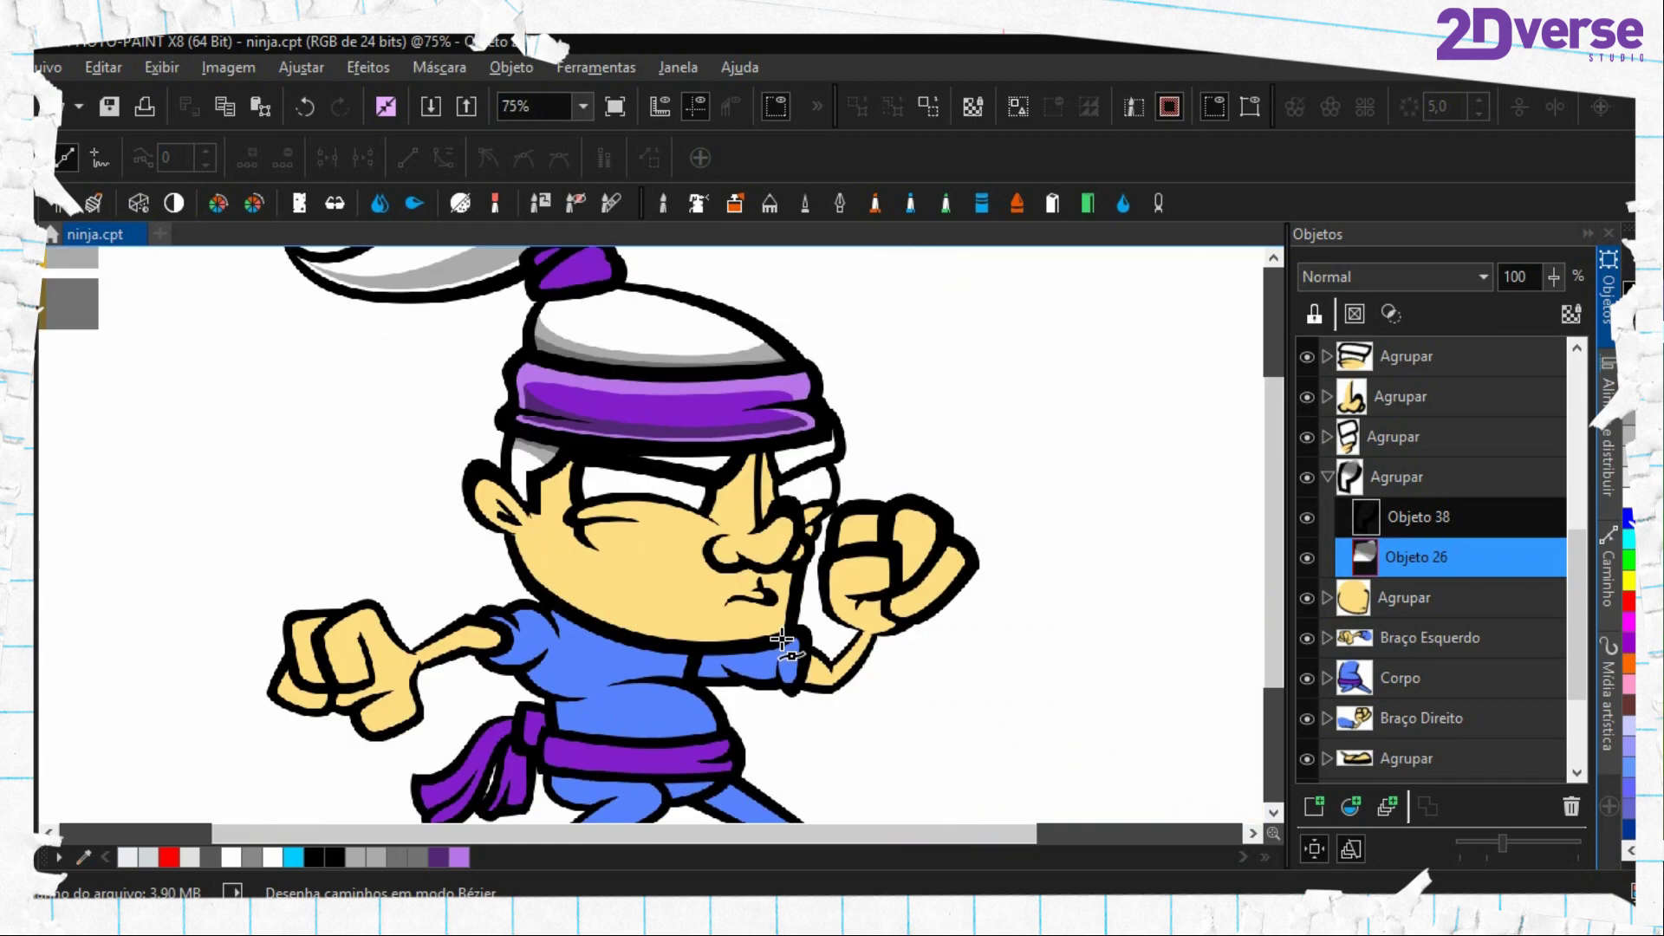
scroll(633, 587, "up", 4)
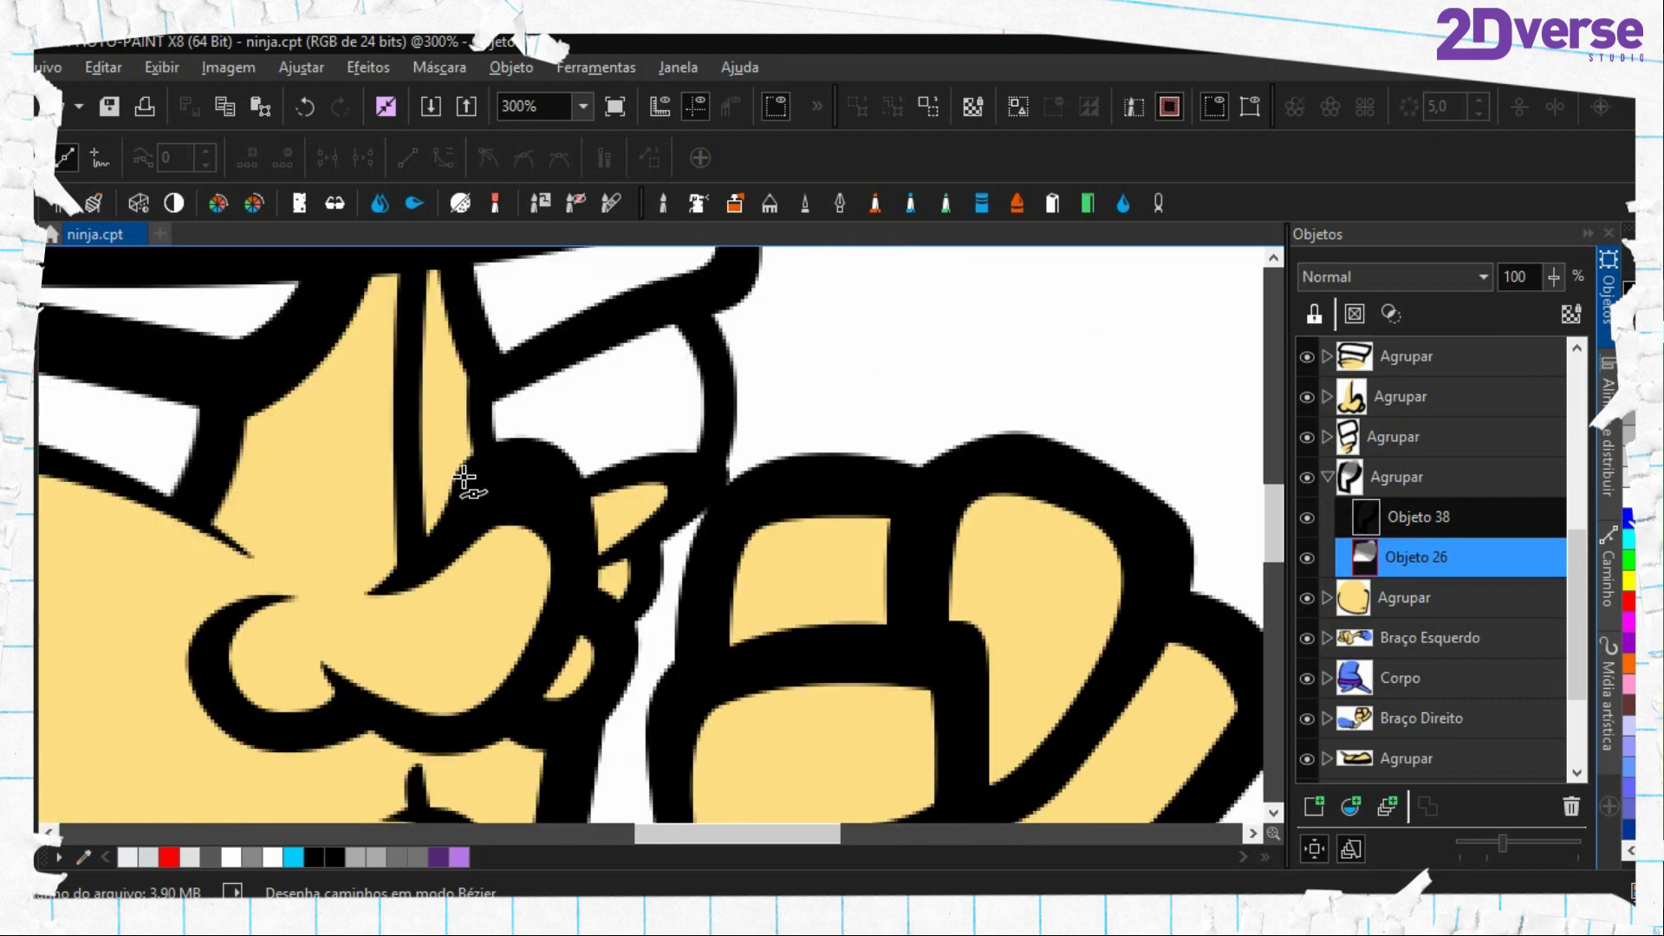
scroll(459, 468, "down", 1)
scroll(434, 411, "up", 1)
scroll(386, 631, "down", 1)
left_click_drag(832, 528, 457, 681)
left_click(374, 635)
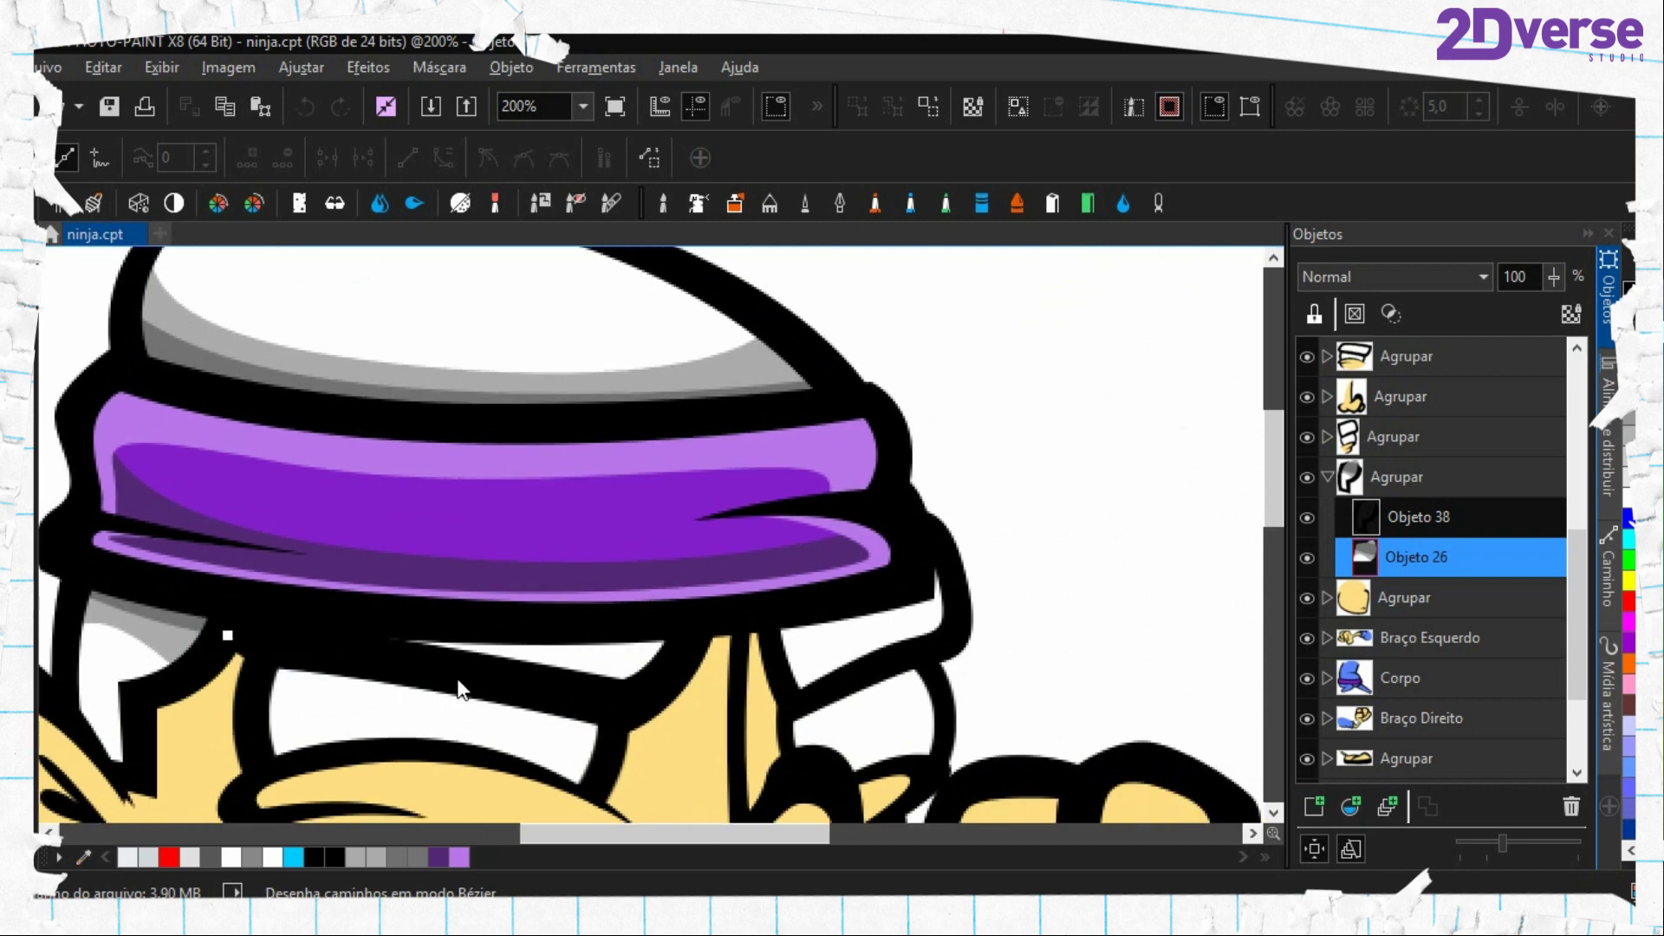
scroll(667, 646, "right", 1)
scroll(801, 643, "up", 1)
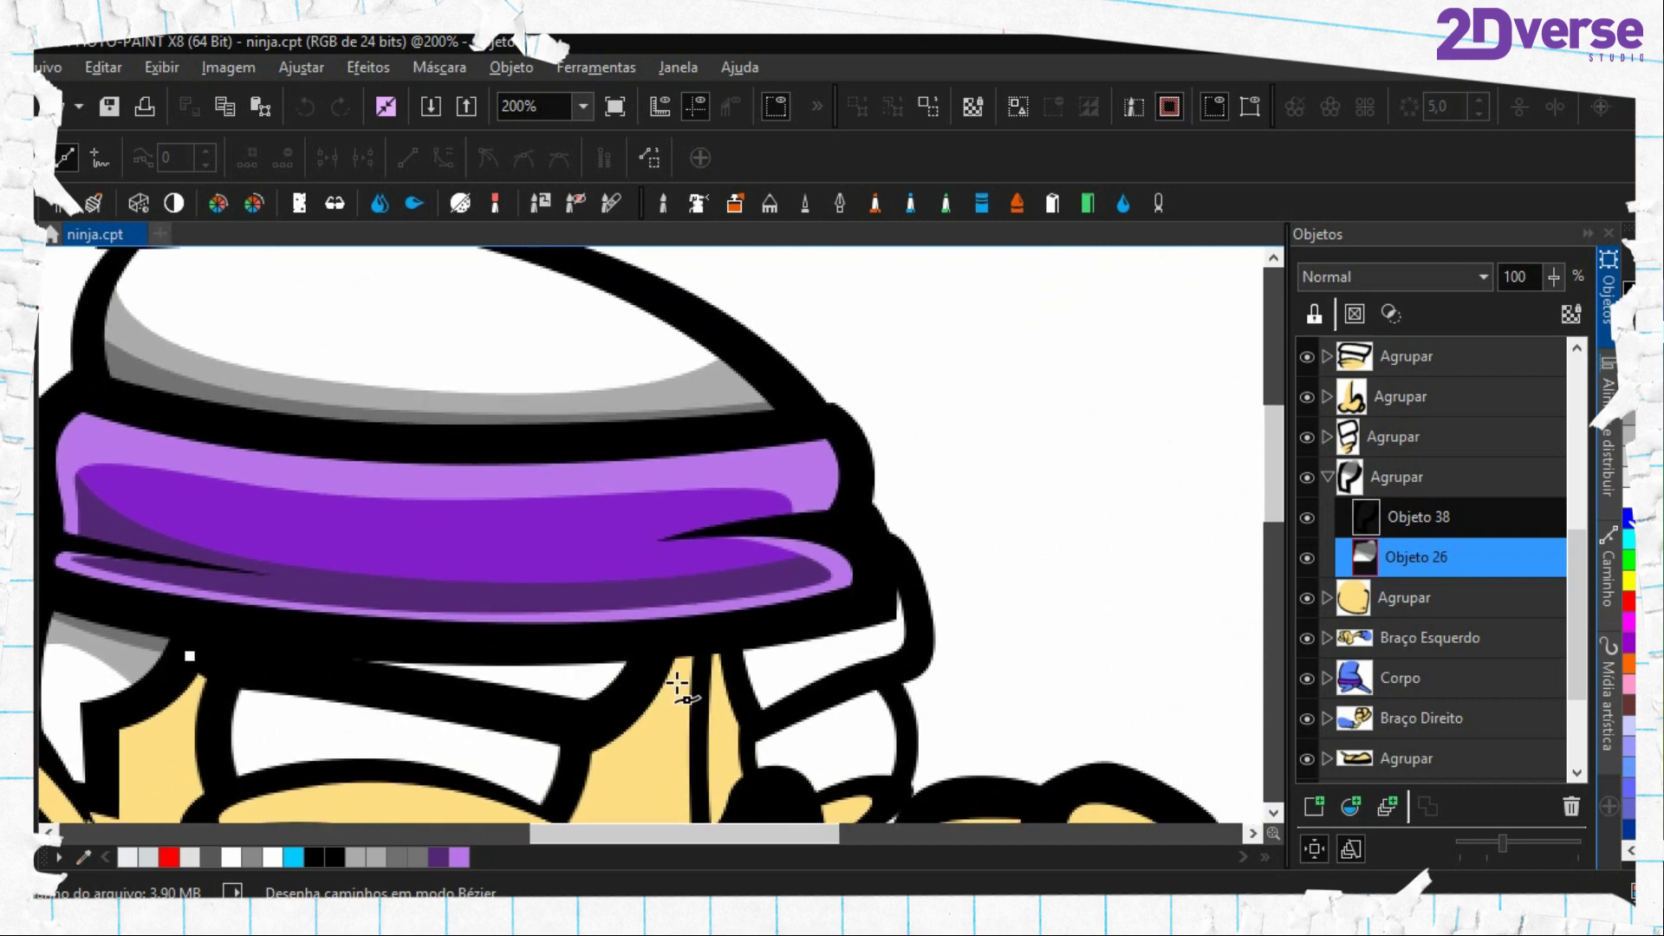
left_click_drag(675, 673, 854, 656)
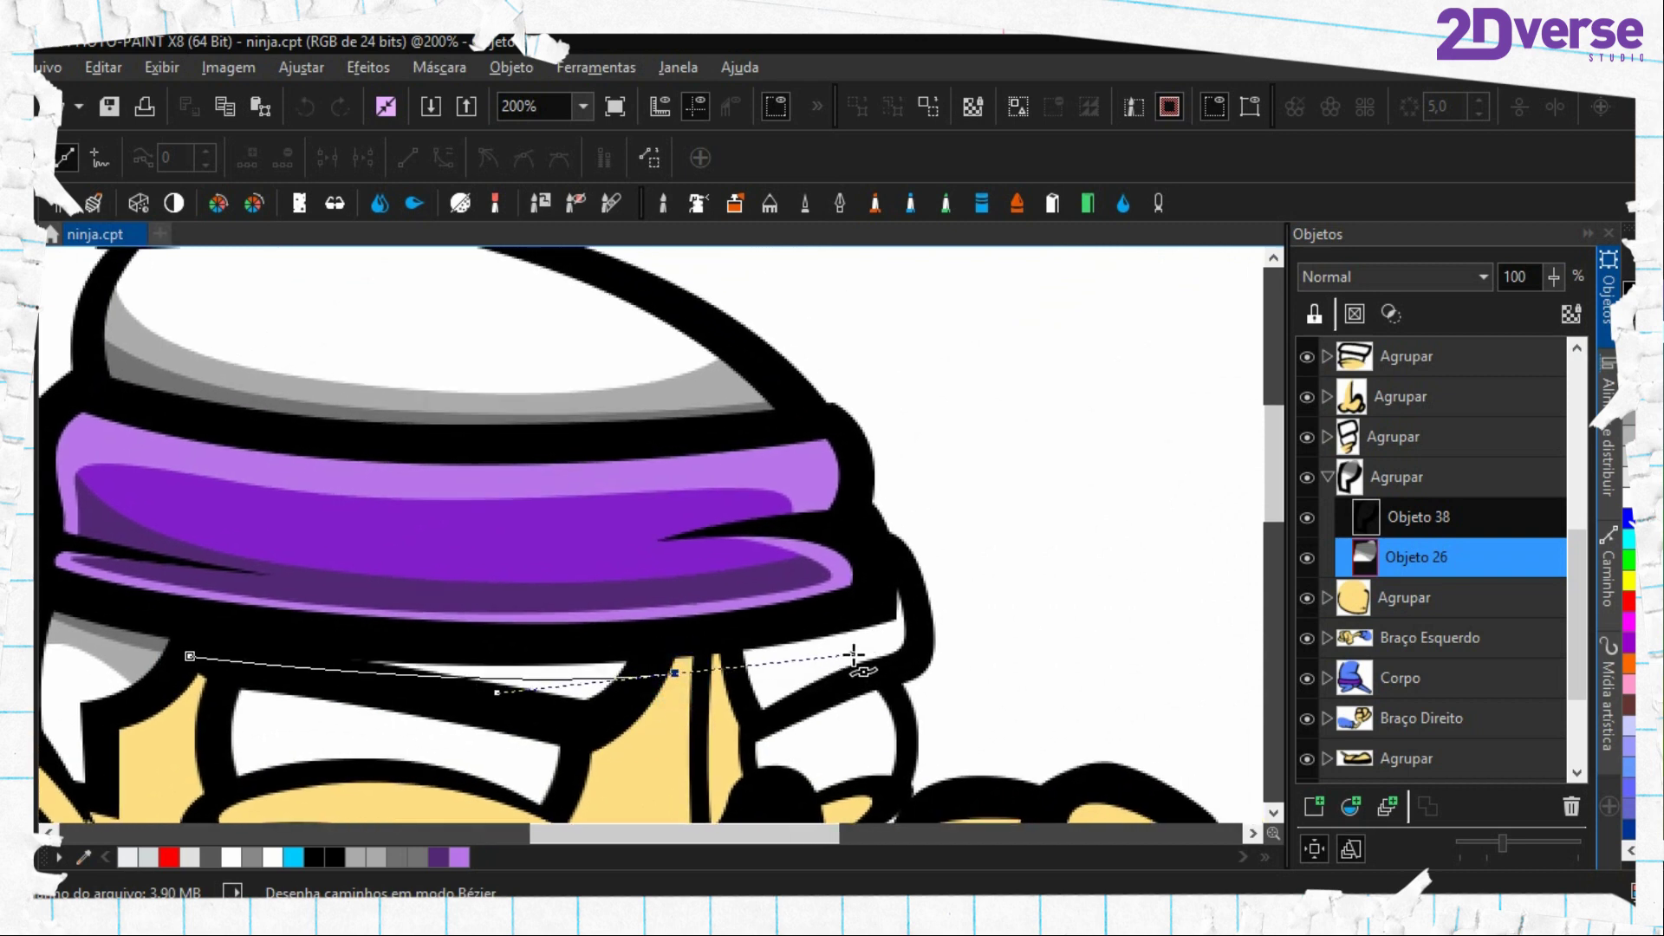
left_click(964, 602)
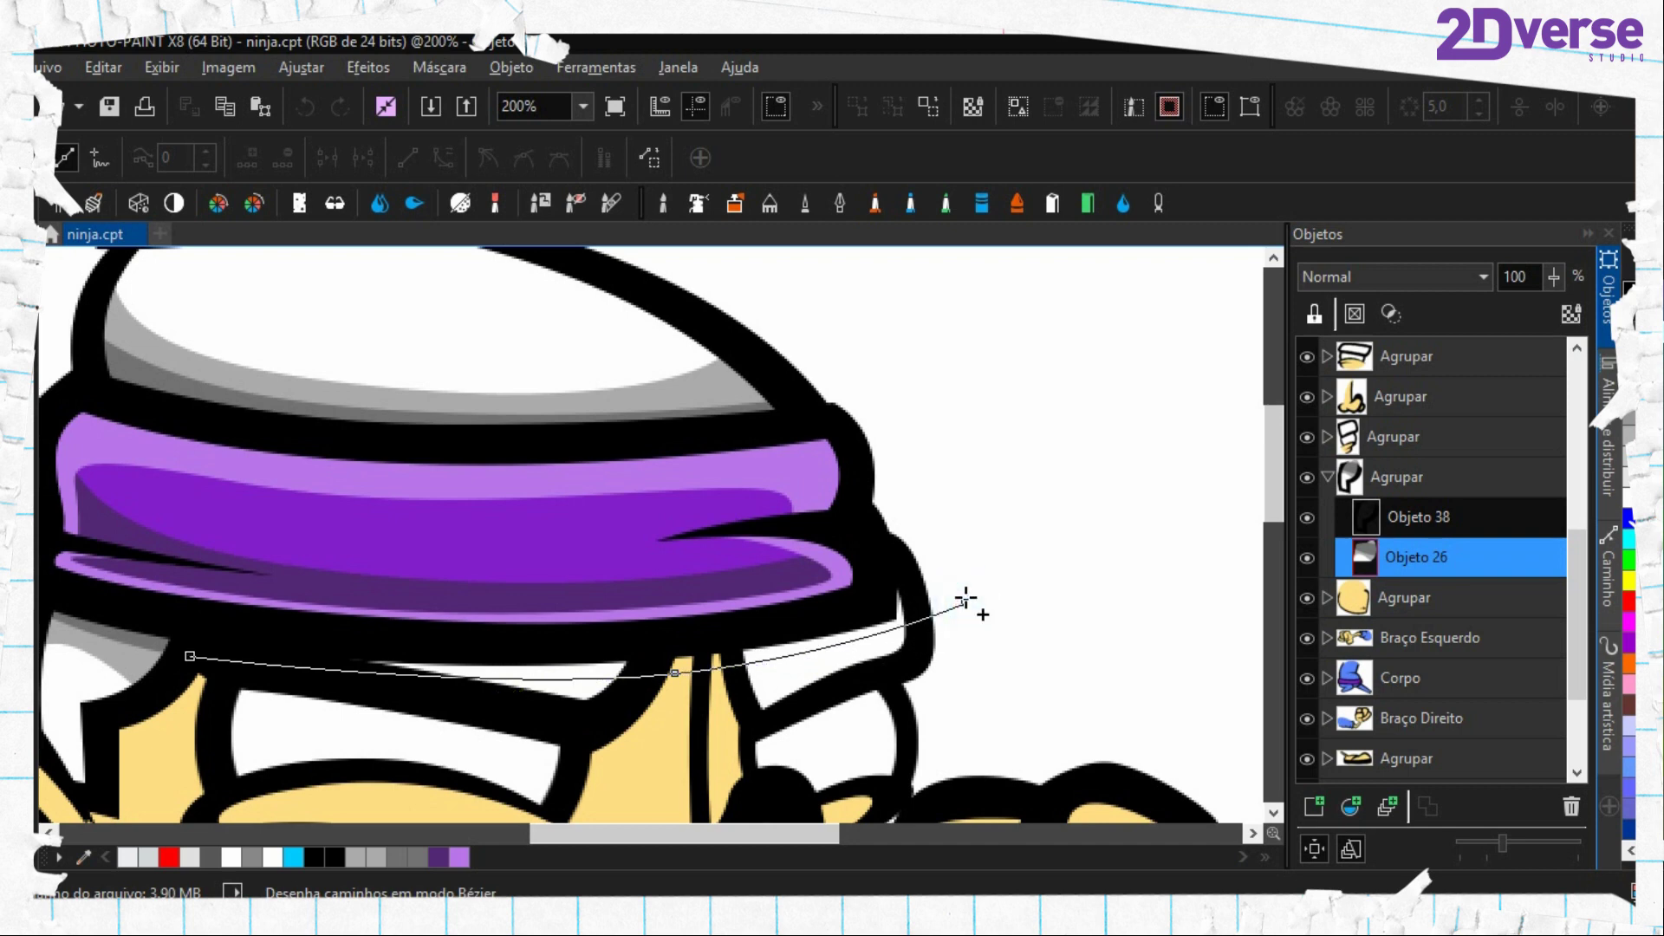
left_click(930, 503)
left_click(601, 530)
left_click(255, 526)
left_click(117, 541)
left_click(142, 686)
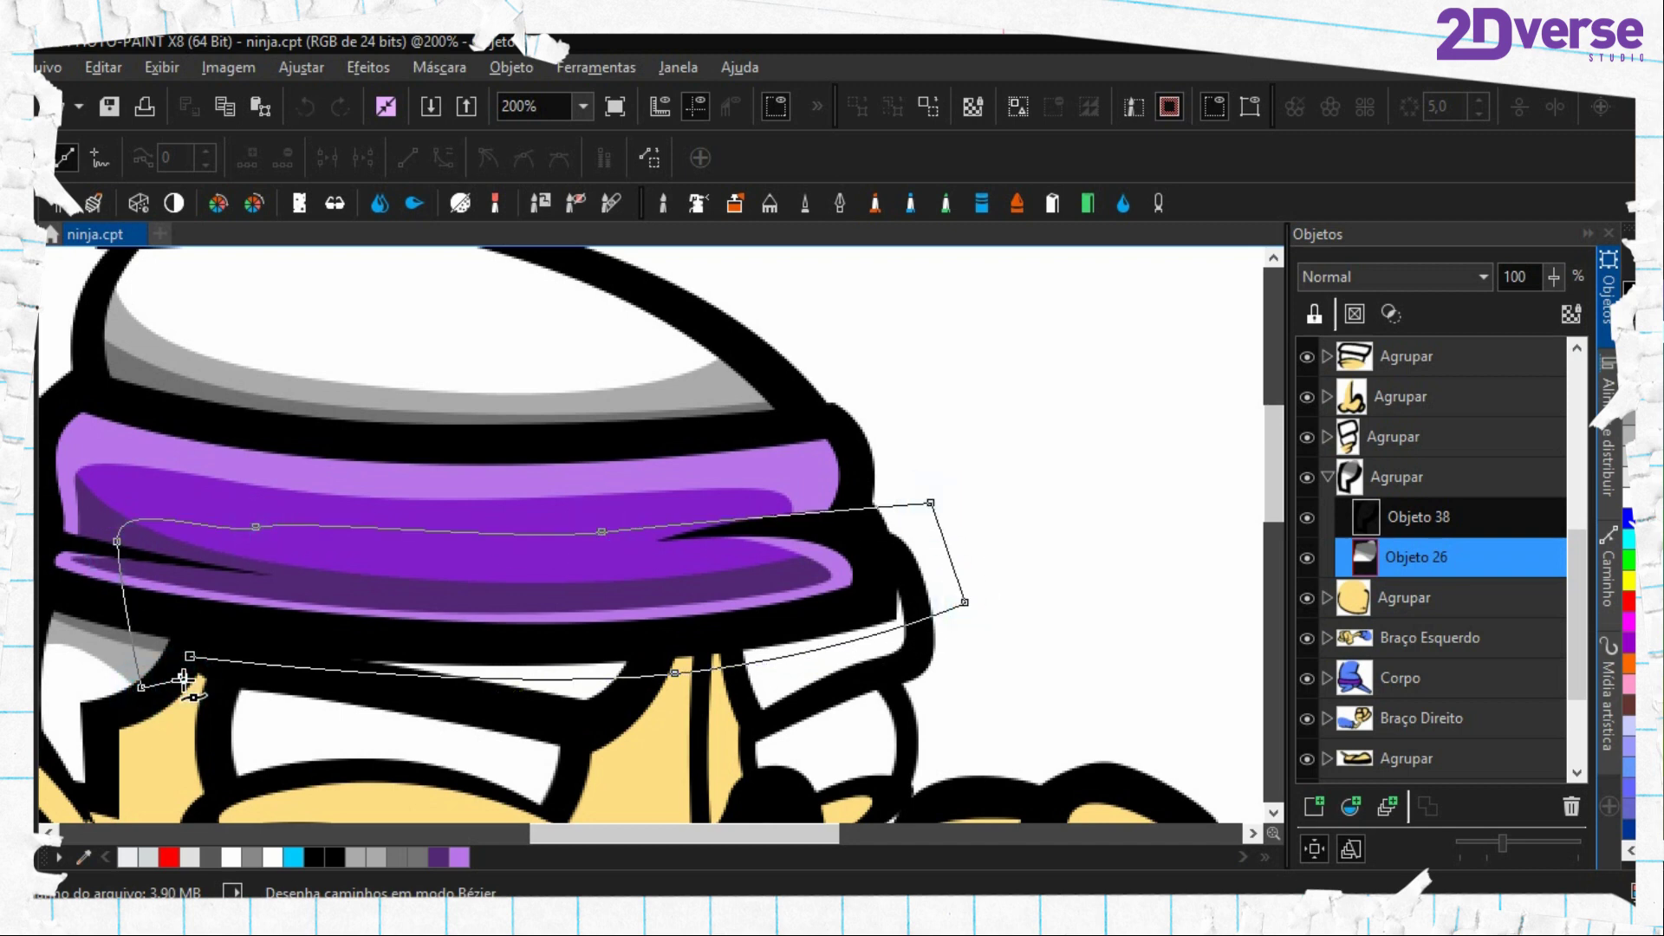
double_click(284, 672)
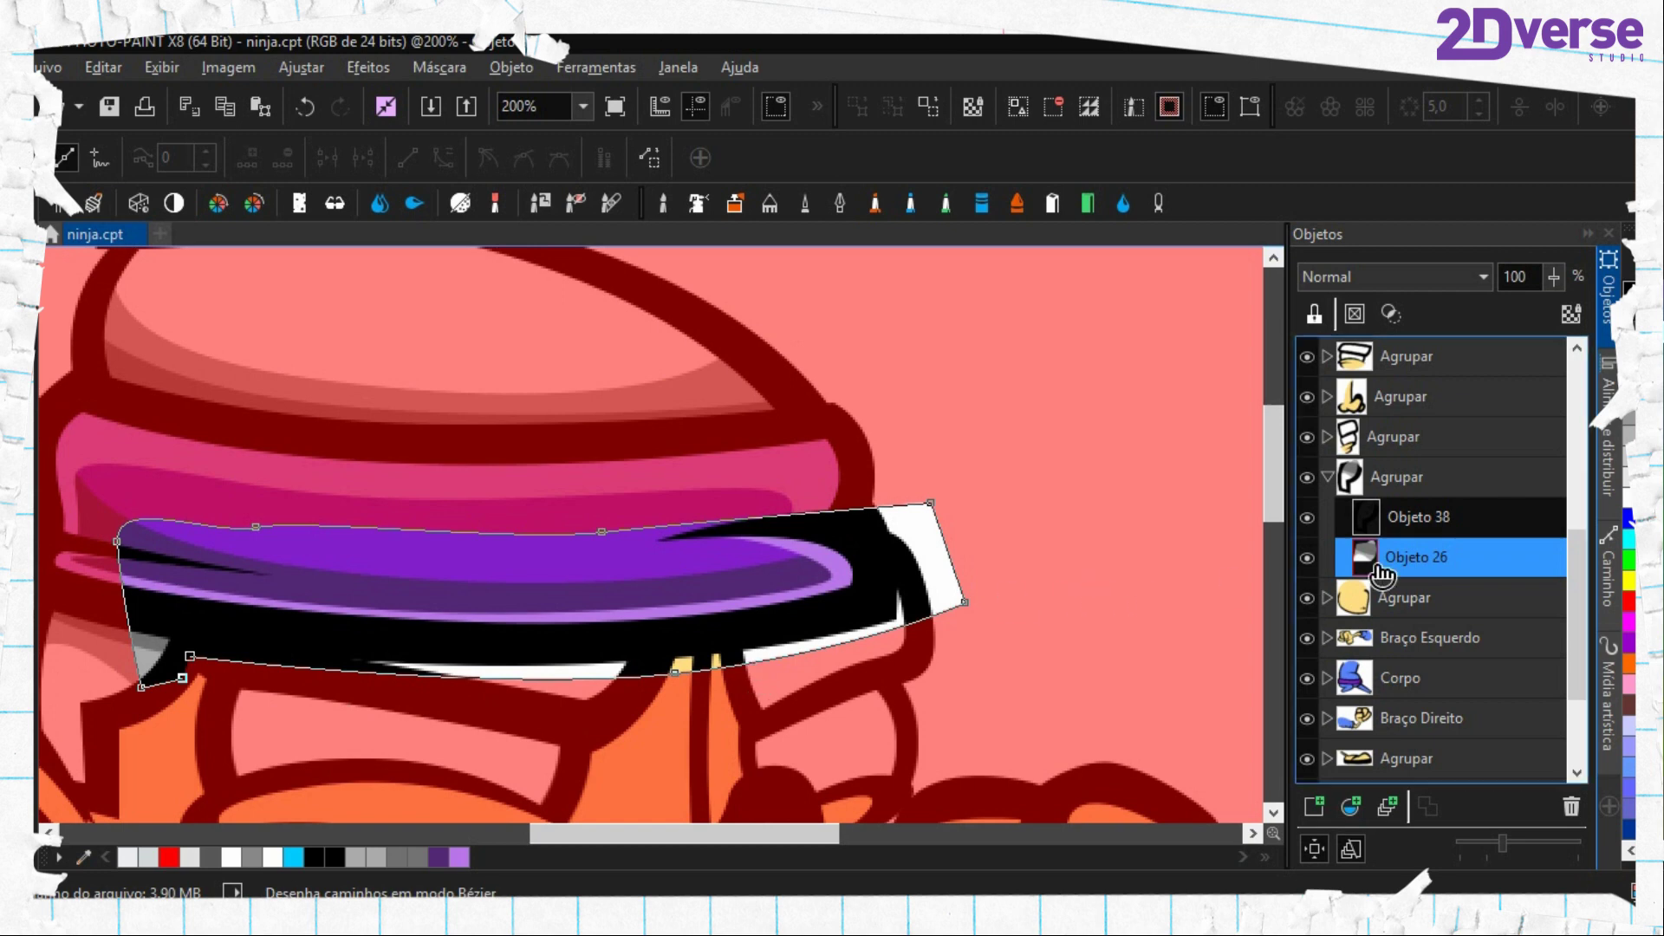
Select Objeto 28, the white fill of the far eyebrow, inside its nested group
left_click(1485, 606)
left_click(1326, 476)
left_click(1327, 437)
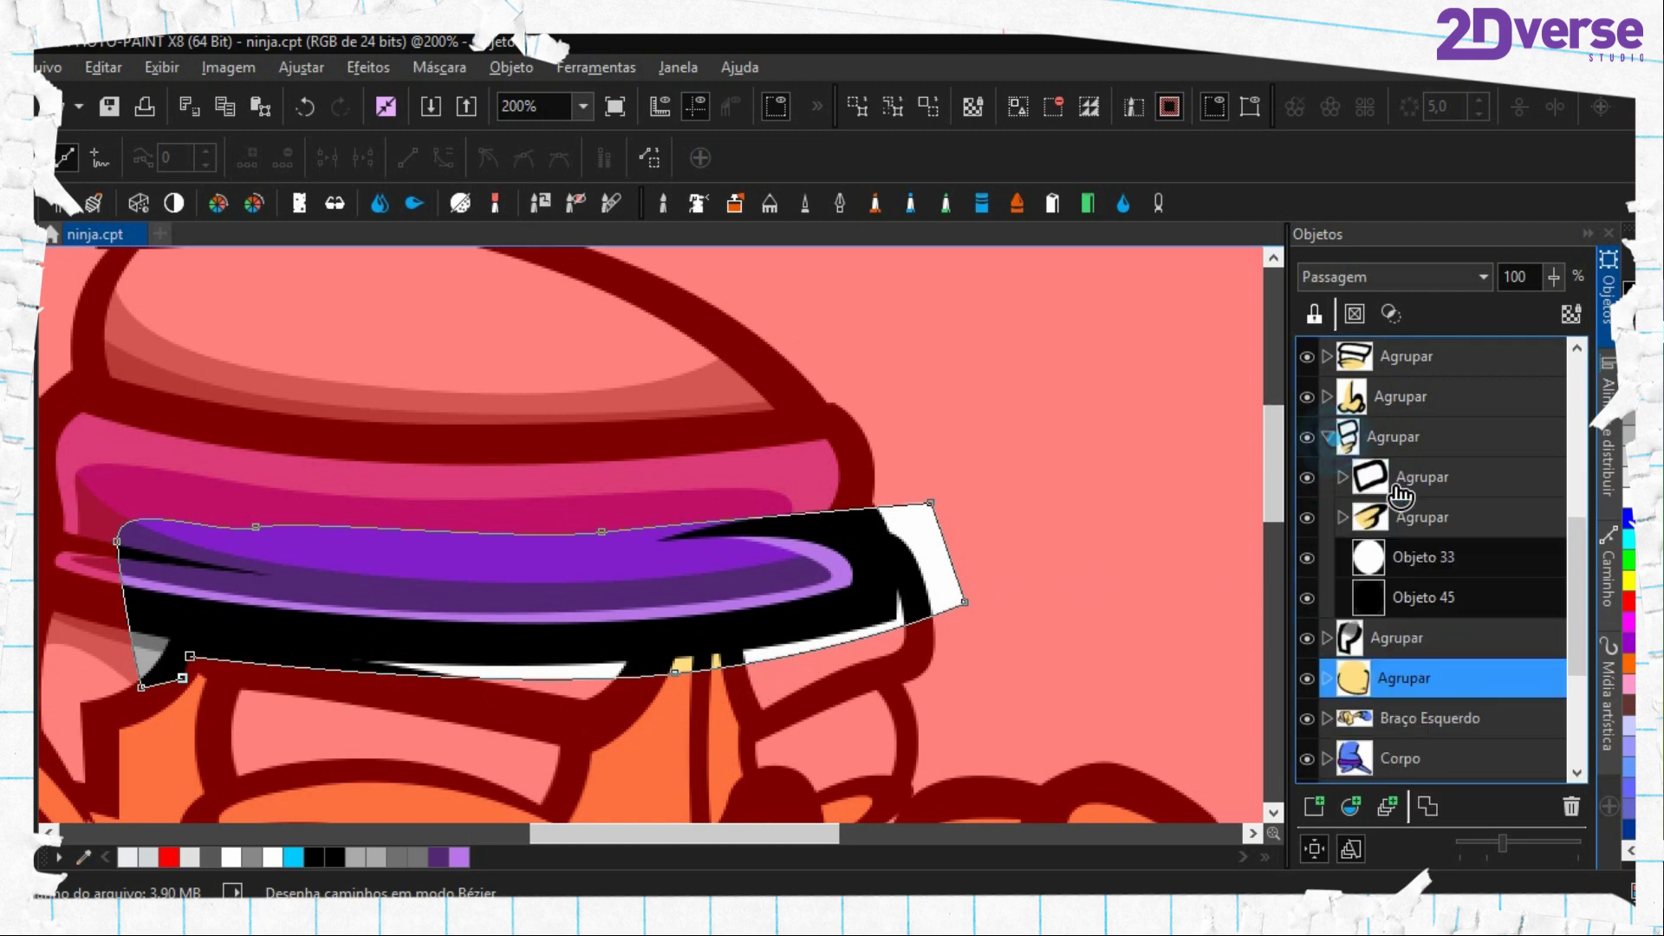
left_click(1354, 491)
left_click(1342, 478)
left_click(1386, 555)
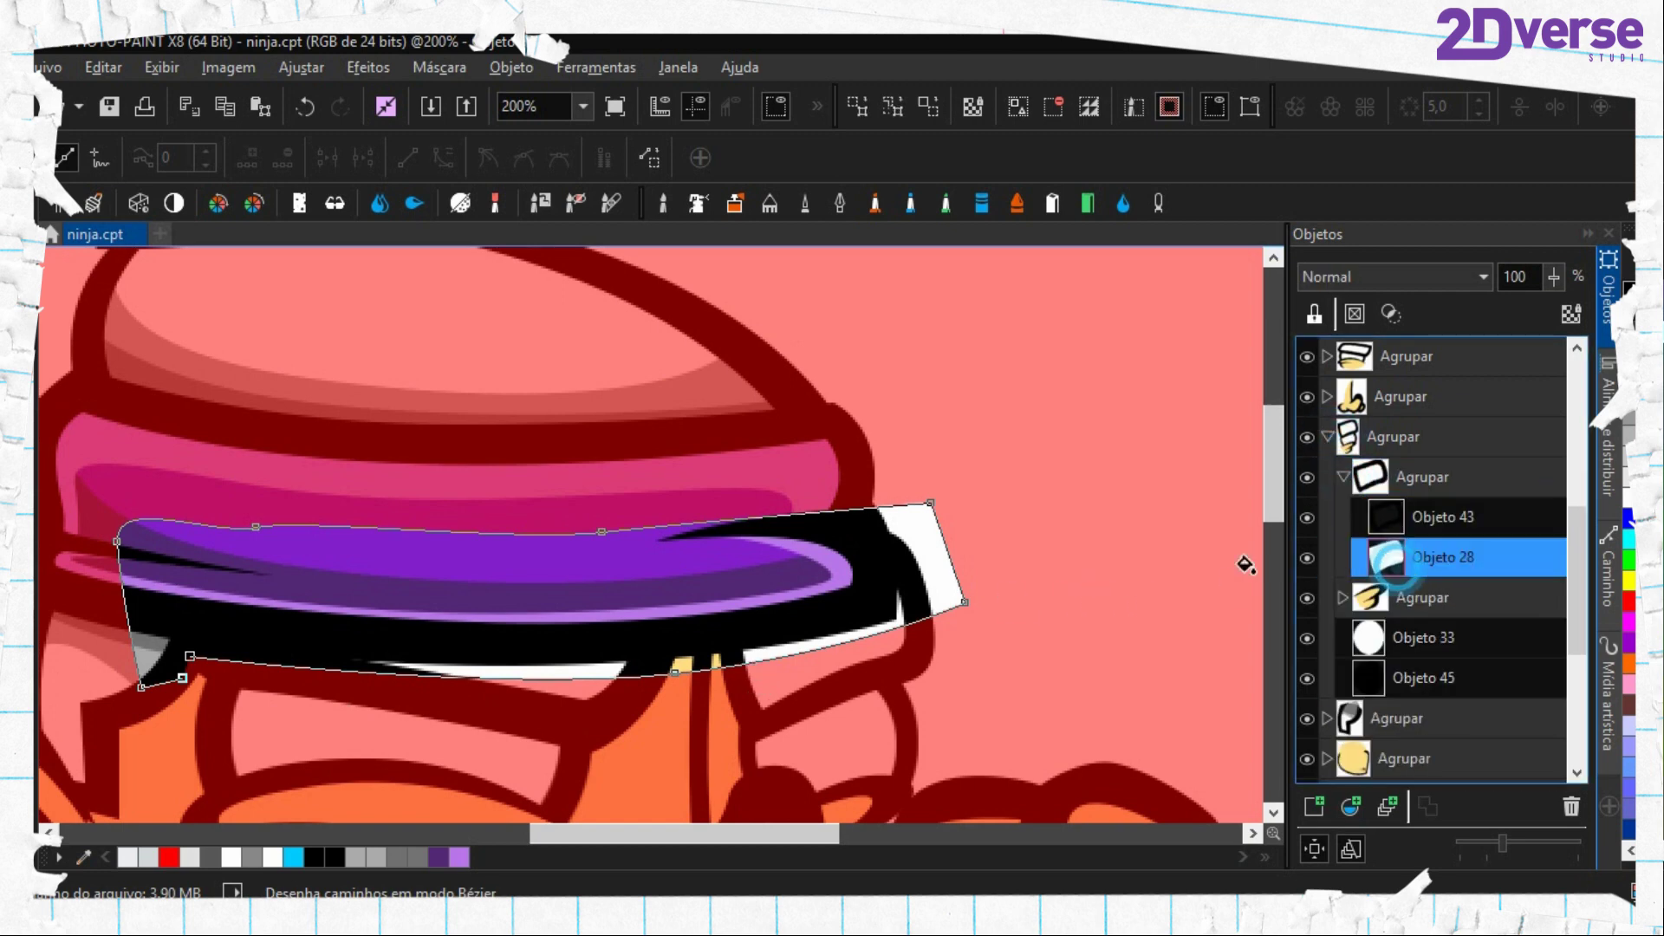
key("f")
left_click(826, 631)
key("ctrl+z")
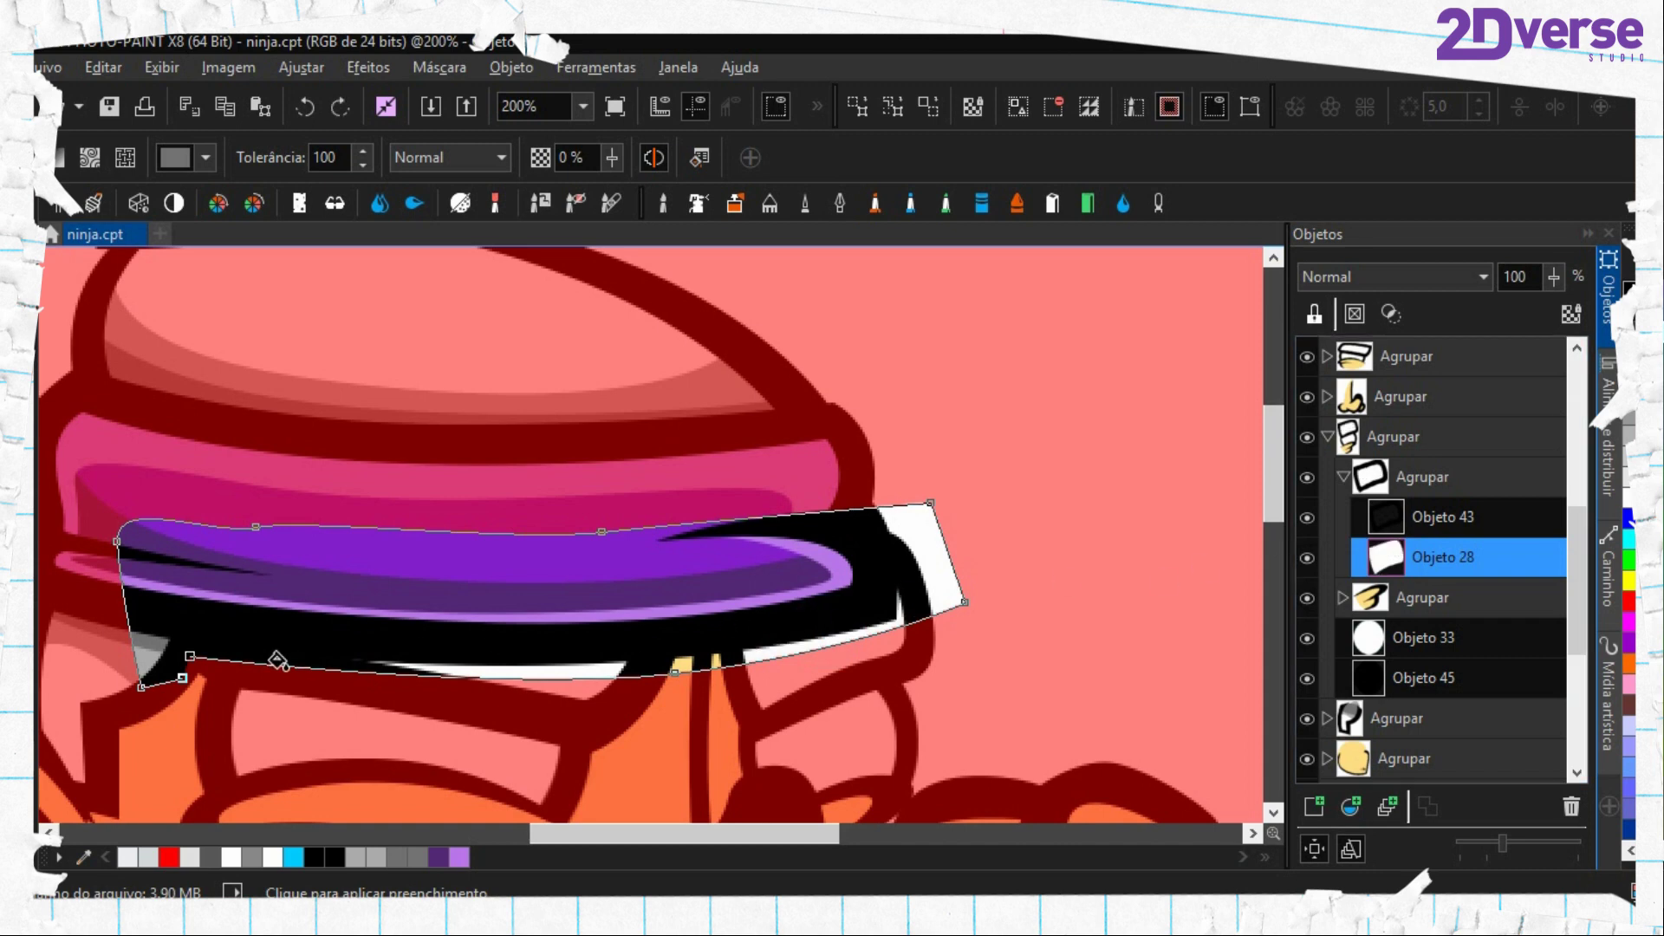
Sample the light gray from the side hair's shadow and fill the masked part of Objeto 28 with it
left_click_drag(279, 661, 645, 632)
key("e")
left_click(514, 624)
left_click_drag(1171, 580, 835, 616)
key("f")
left_click(865, 625)
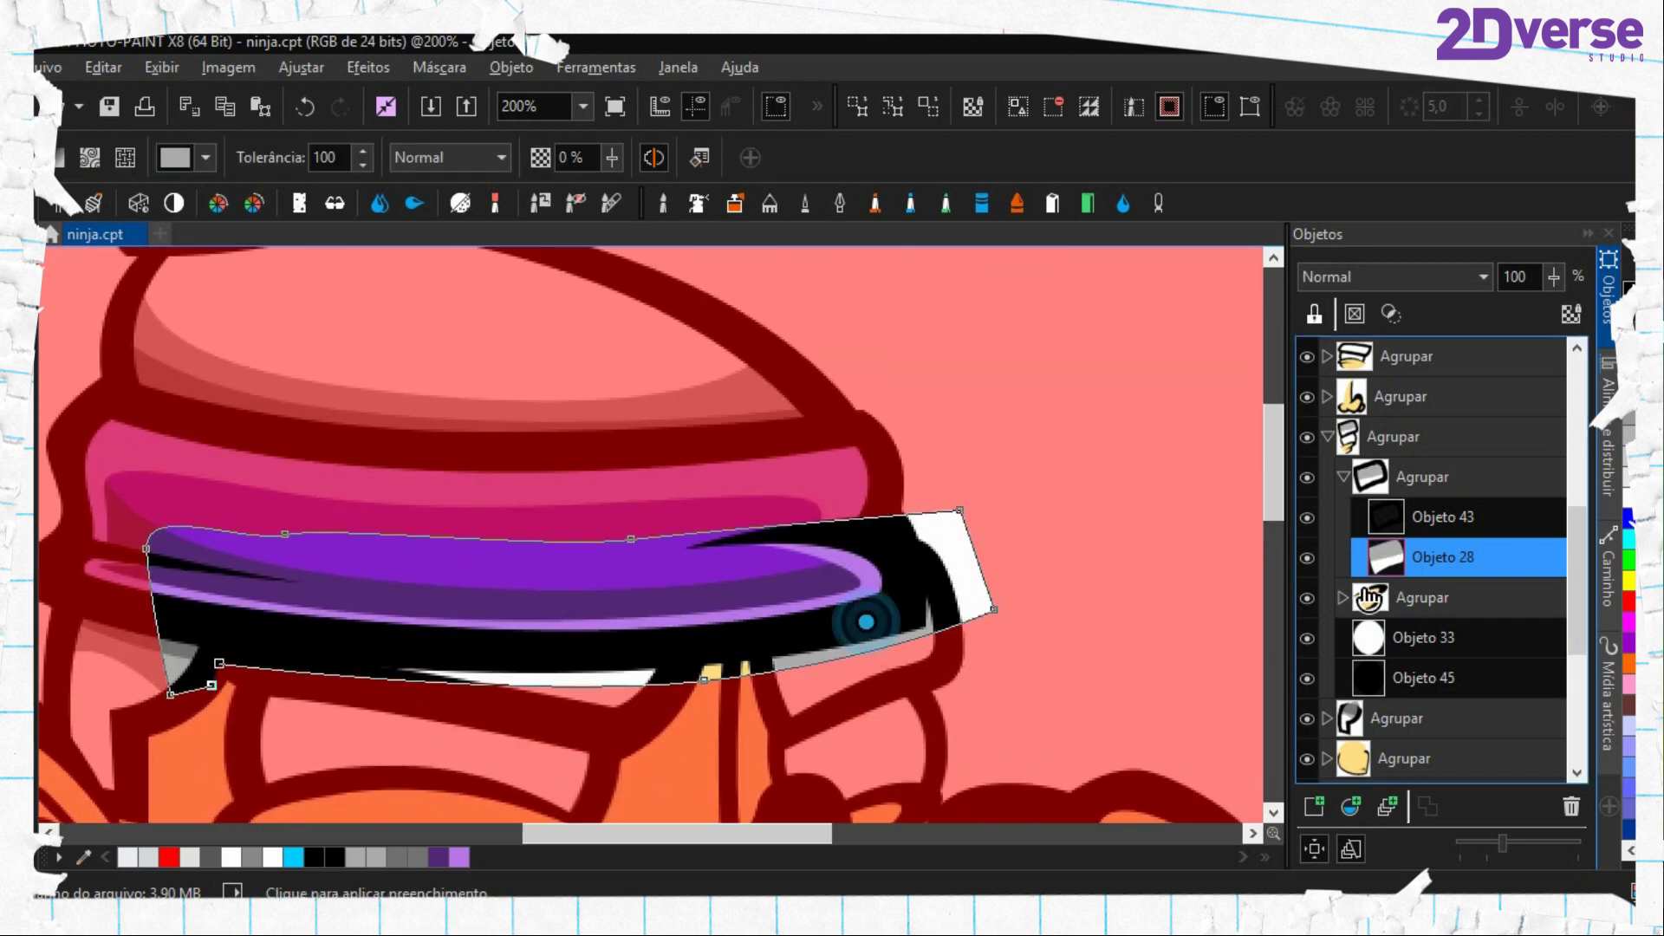
Fill the masked part of Objeto 27, the near eyebrow in its own nested group, with the same light gray
left_click(1342, 479)
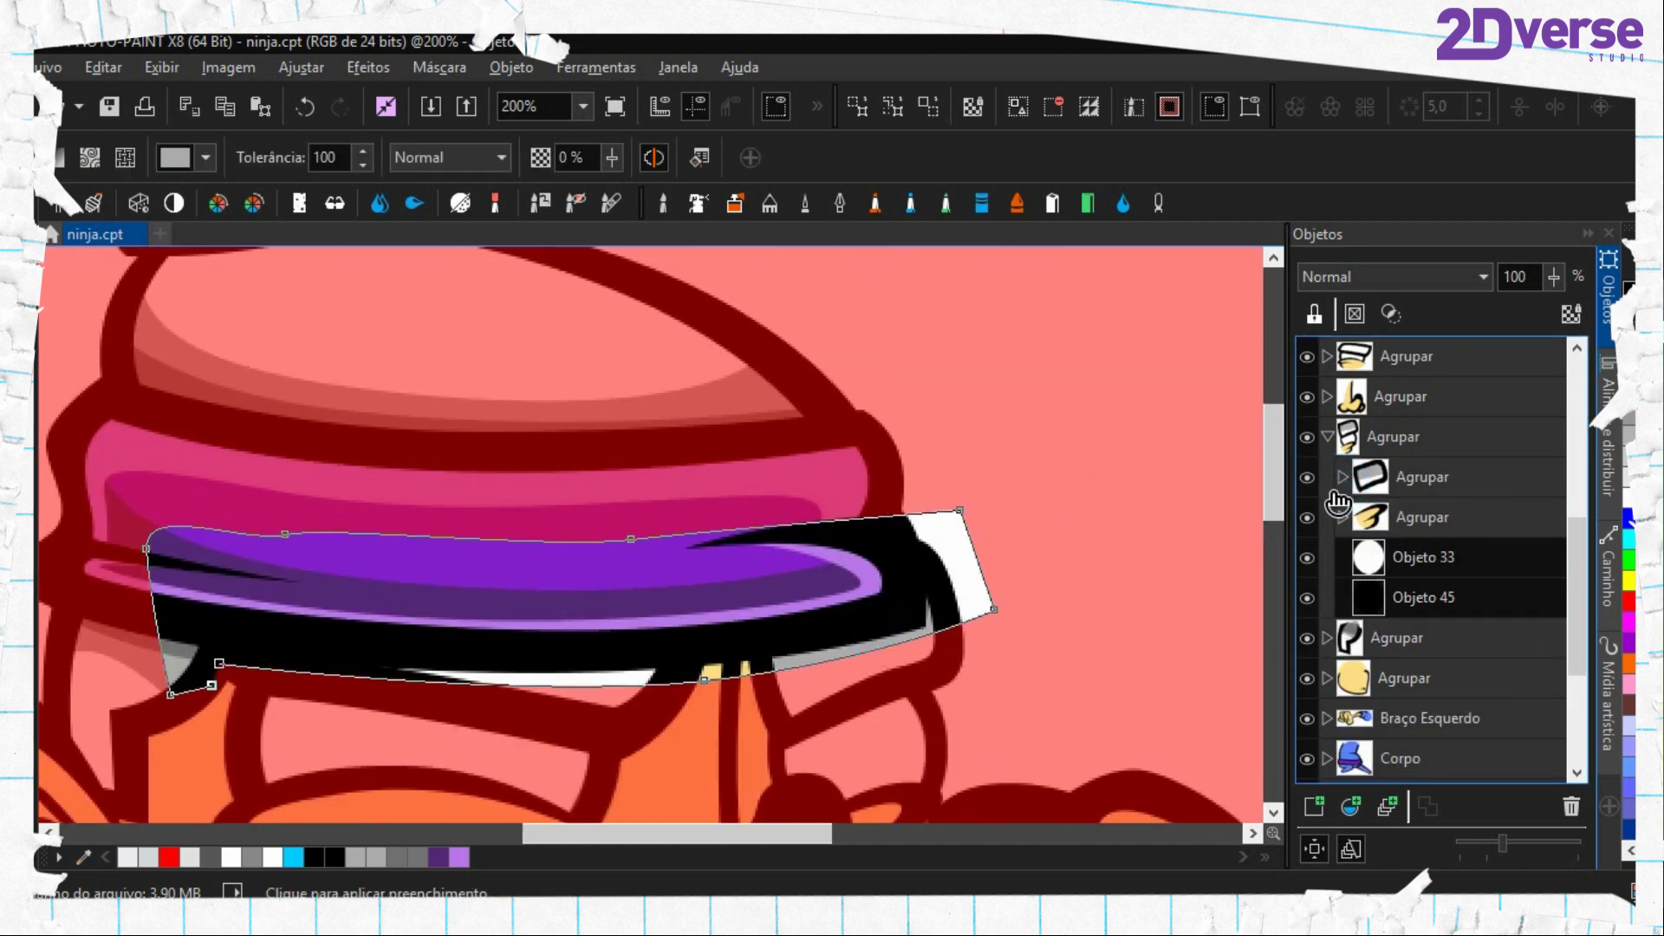
left_click(1326, 437)
left_click(1327, 356)
left_click(1343, 396)
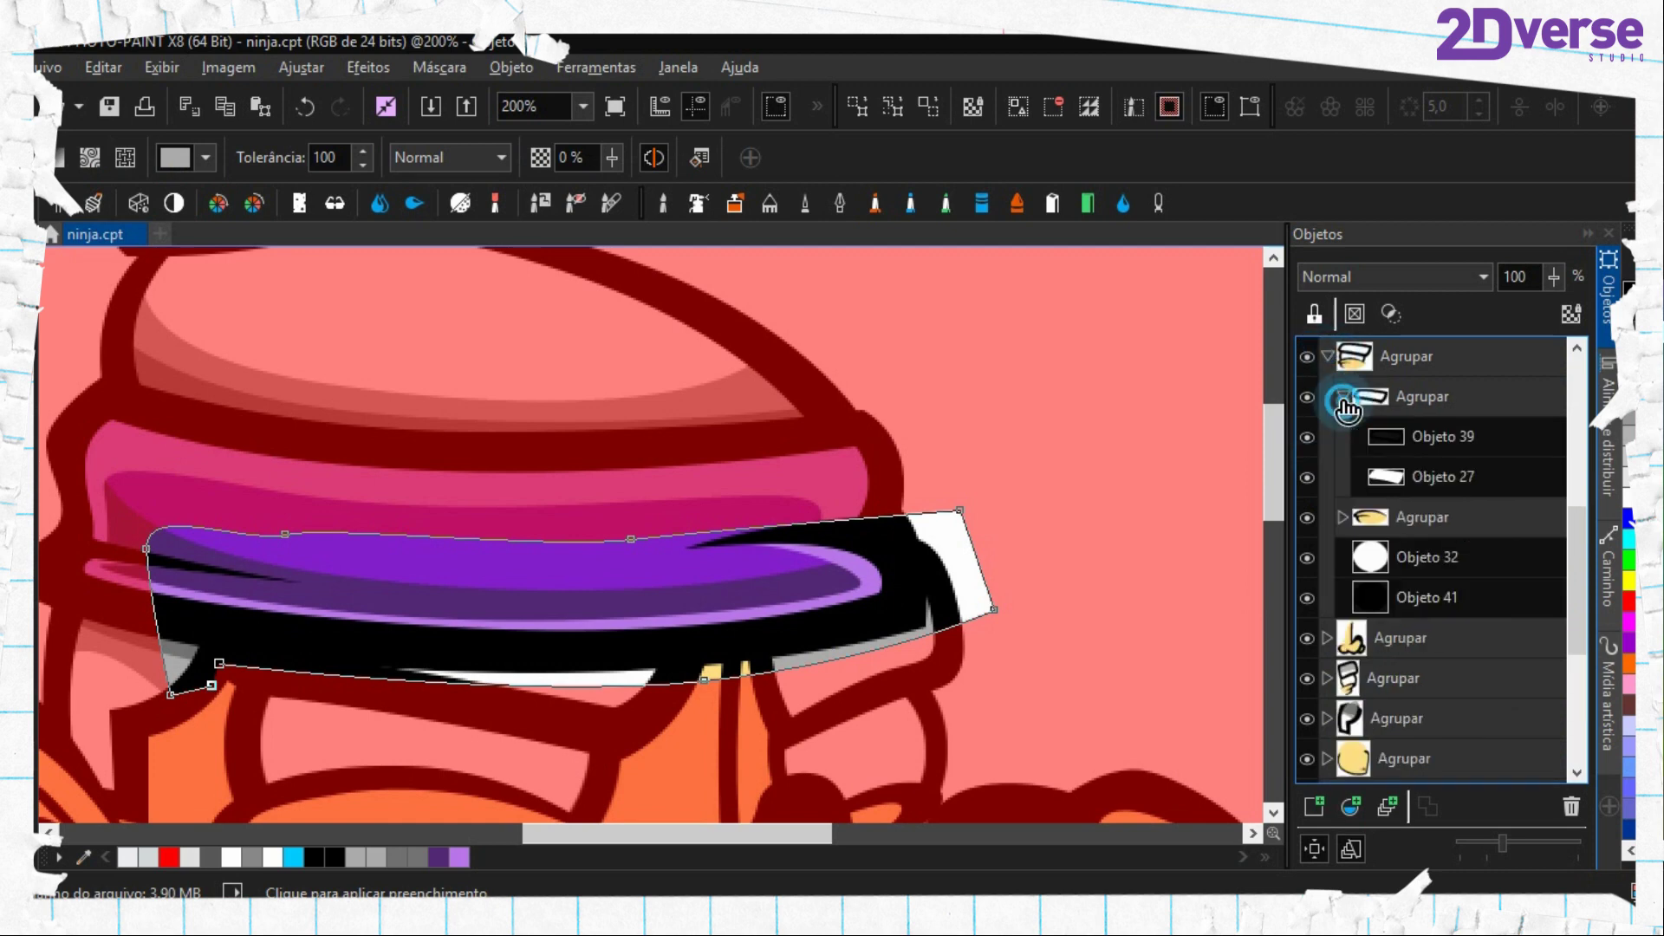
left_click(1385, 474)
left_click(650, 631)
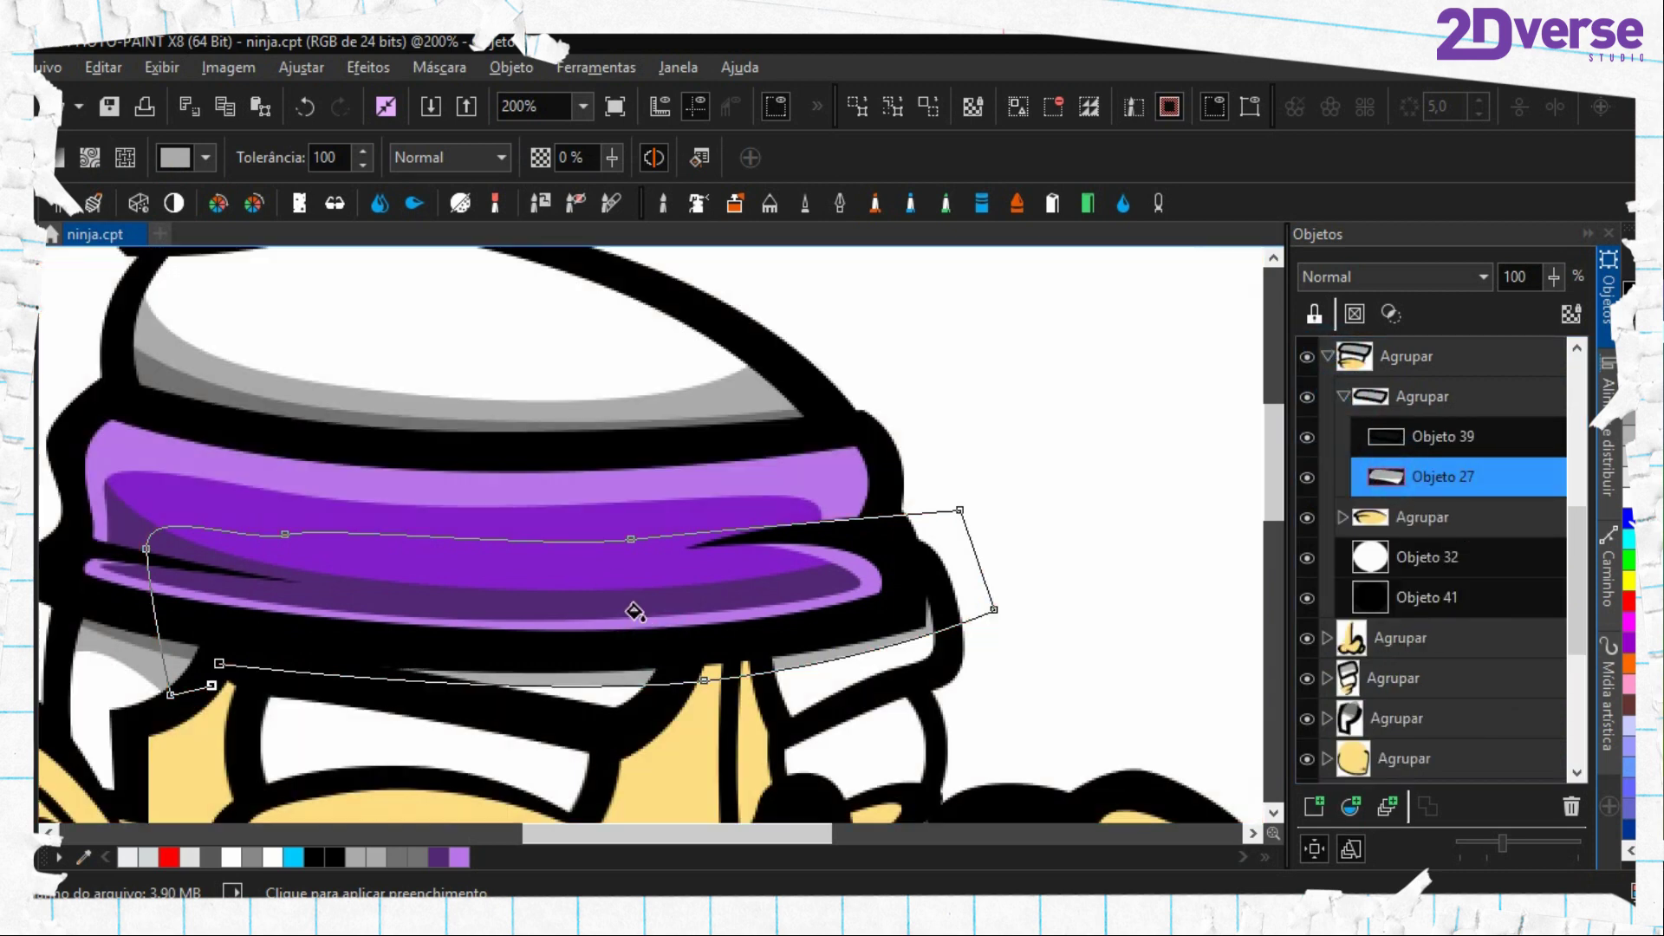
Clear the mask and delete the path used for the eyebrow shadows
key("period")
right_click(600, 572)
left_click(692, 707)
scroll(686, 682, "down", 2)
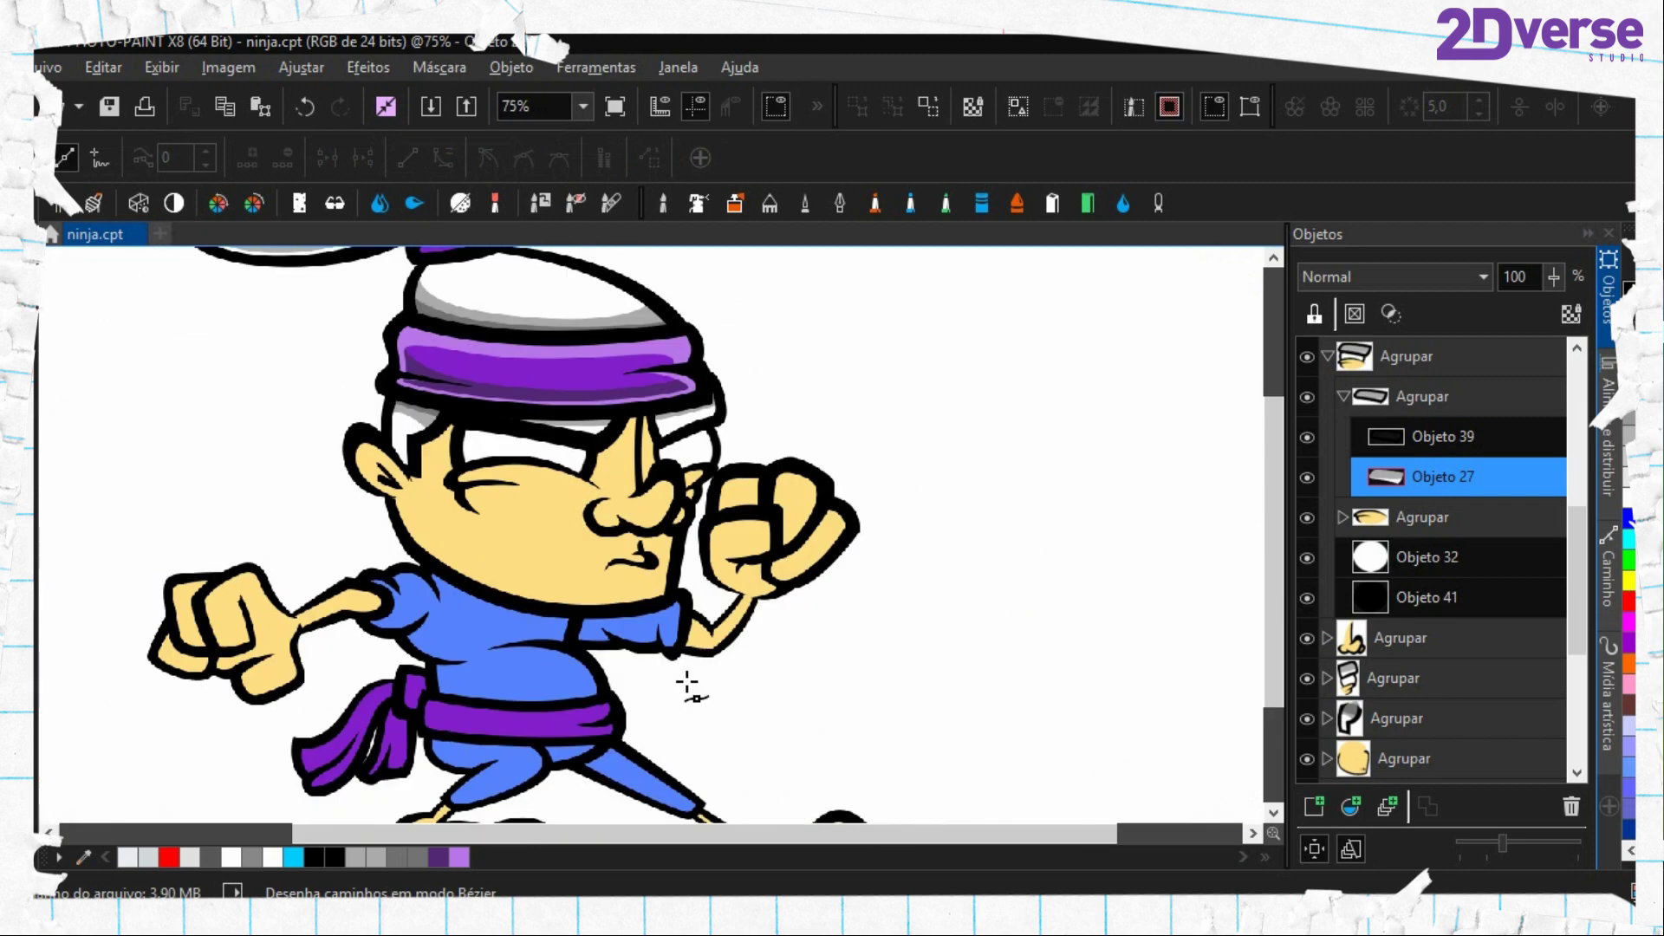
scroll(693, 575, "up", 3)
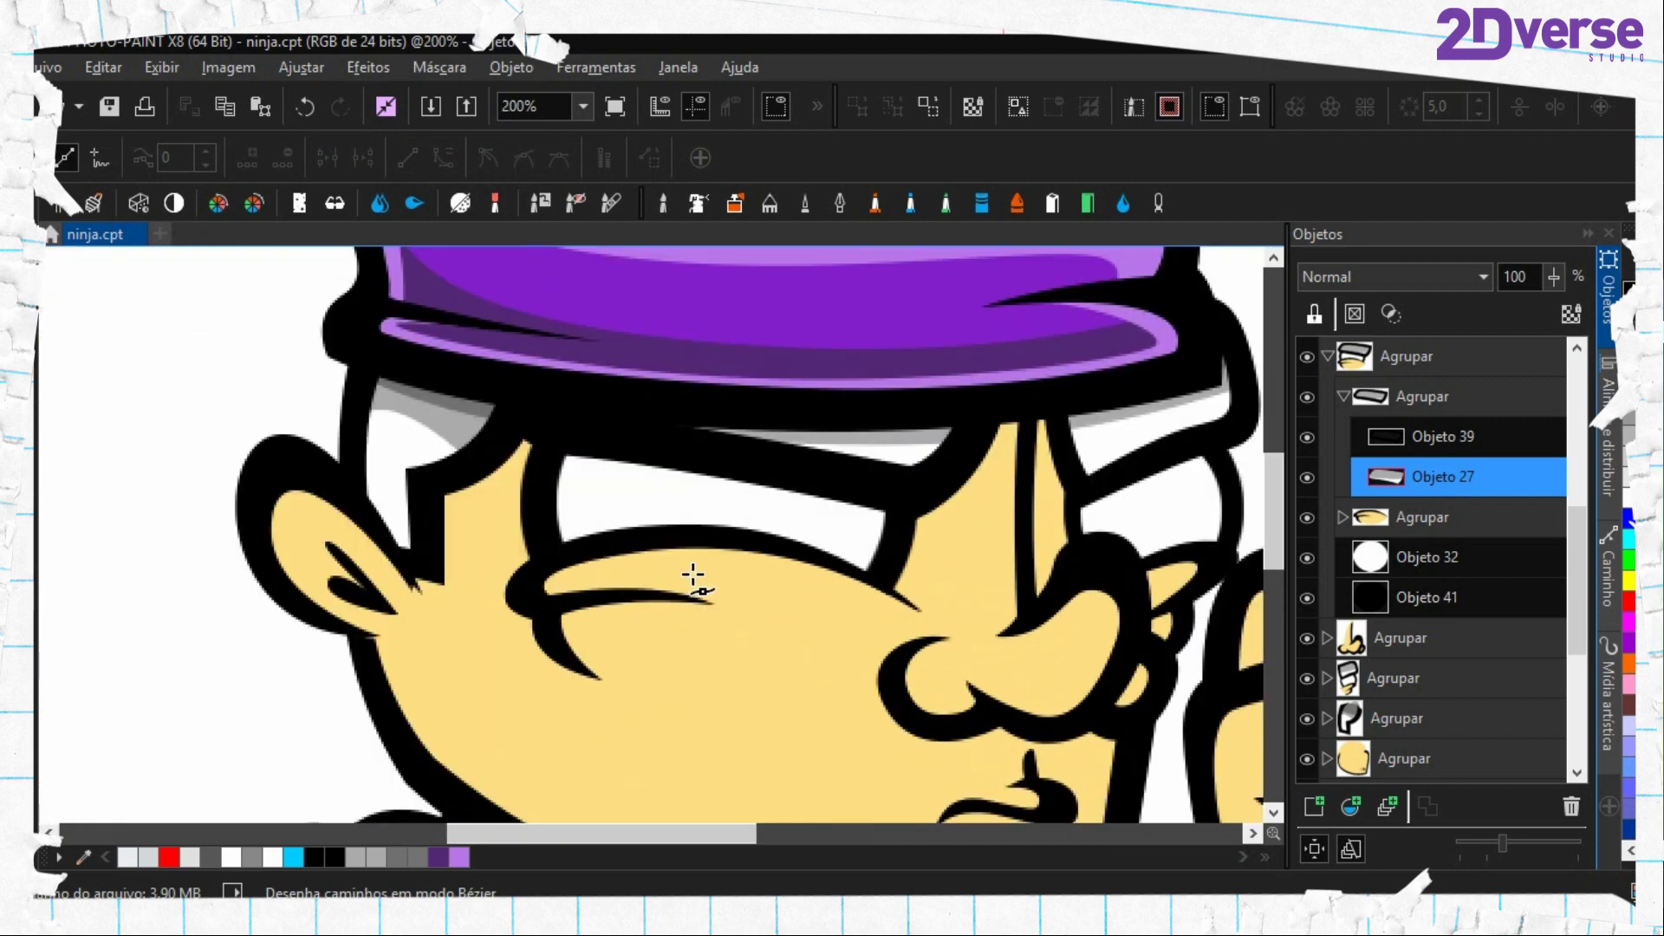
scroll(693, 574, "down", 3)
scroll(661, 548, "up", 1)
left_click_drag(652, 498, 666, 617)
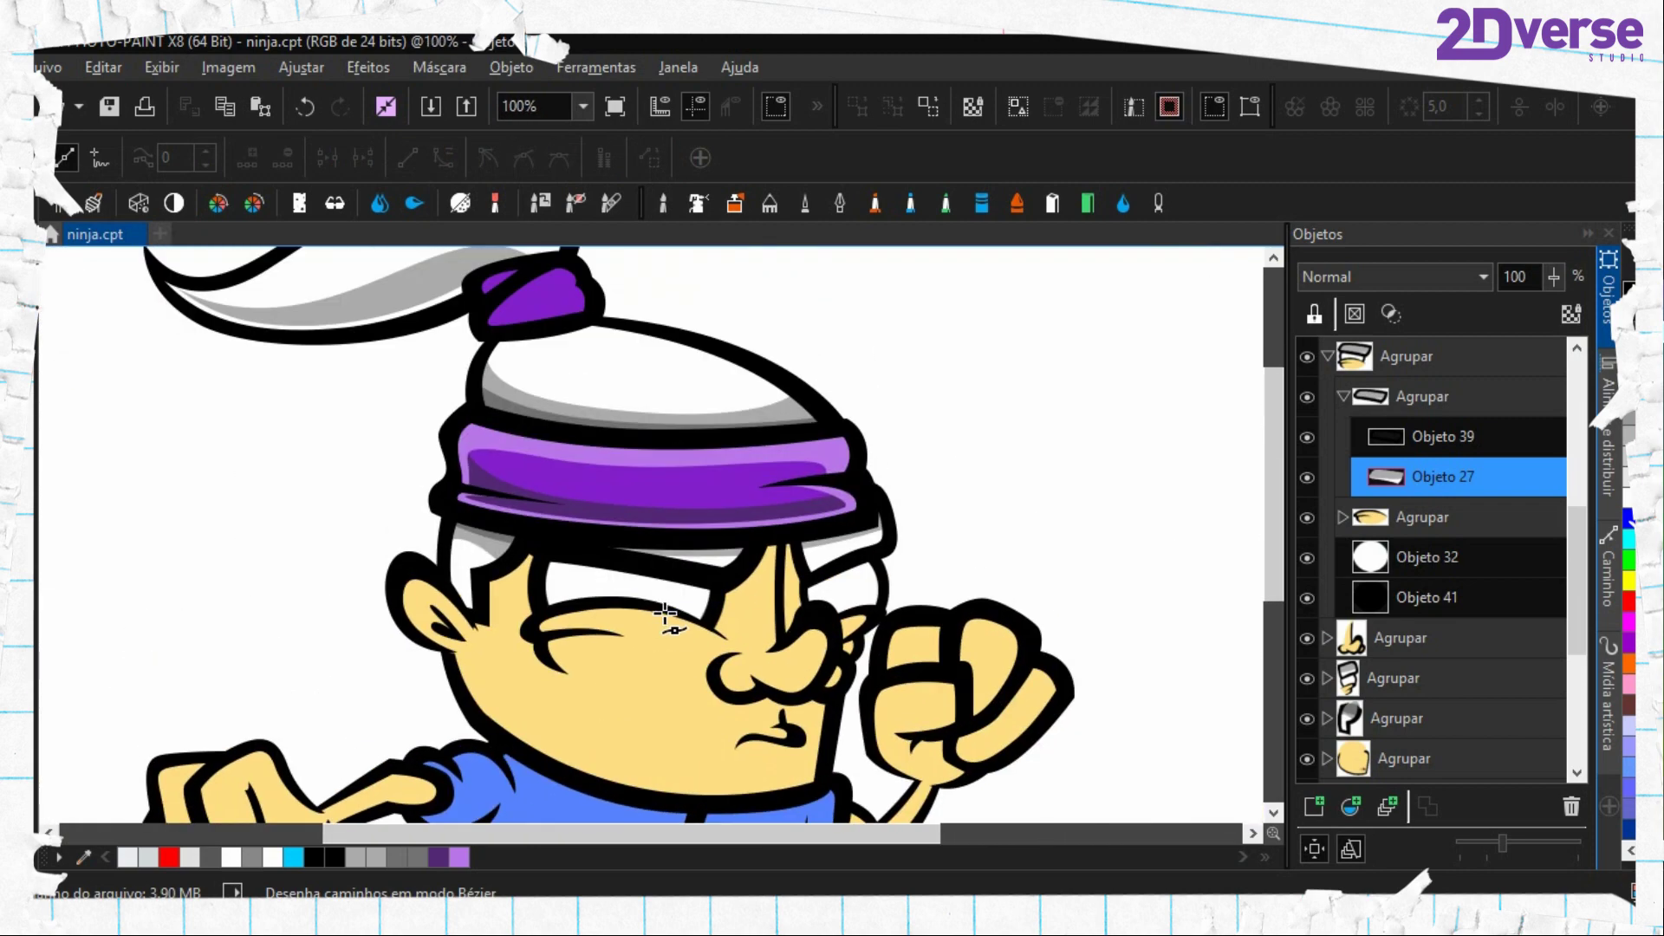
scroll(658, 567, "down", 2)
scroll(619, 519, "up", 2)
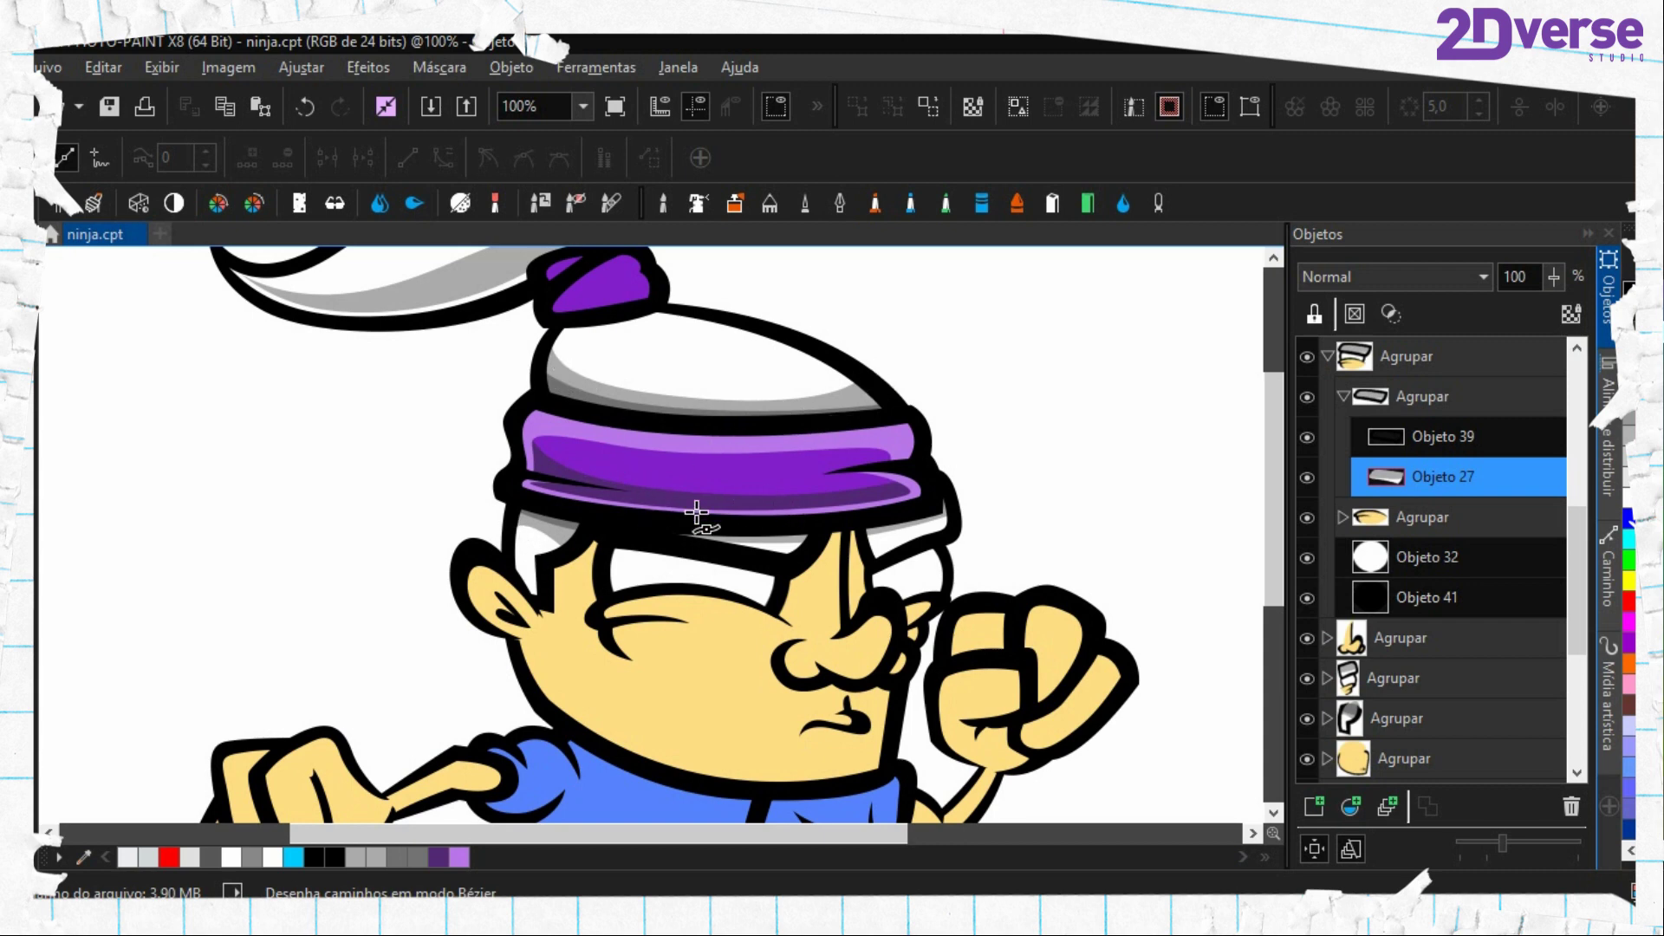
Draw a closed Bézier path around the lower part of the headband knot and convert it to a mask
scroll(622, 535, "down", 1)
scroll(612, 478, "up", 3)
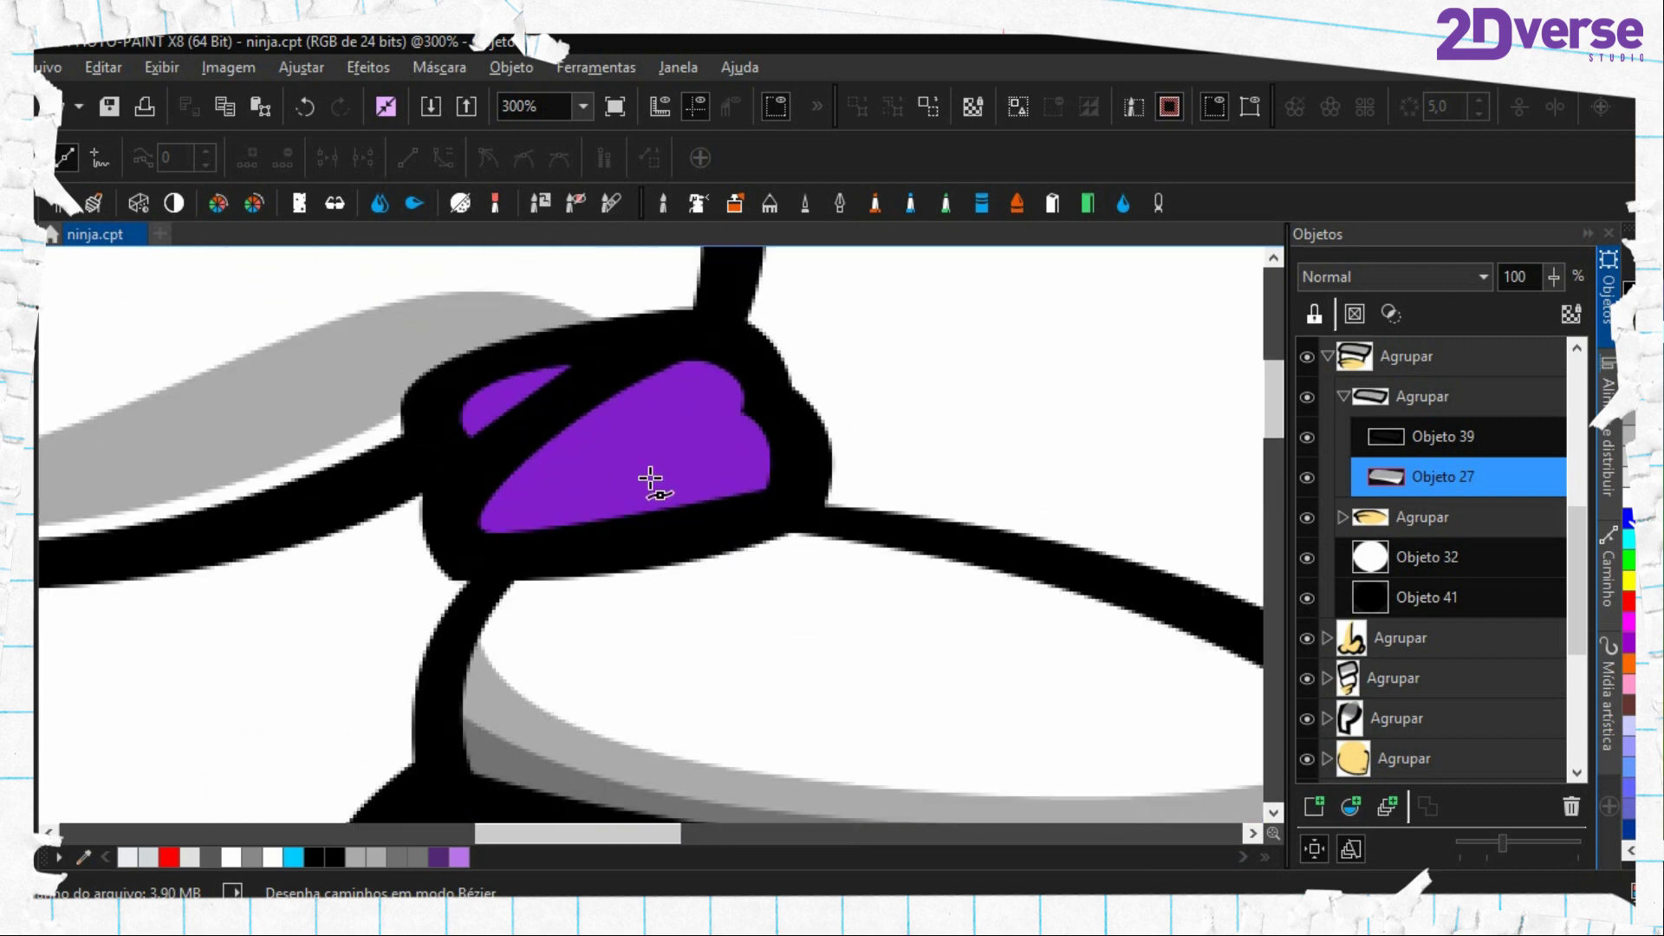
left_click(448, 360)
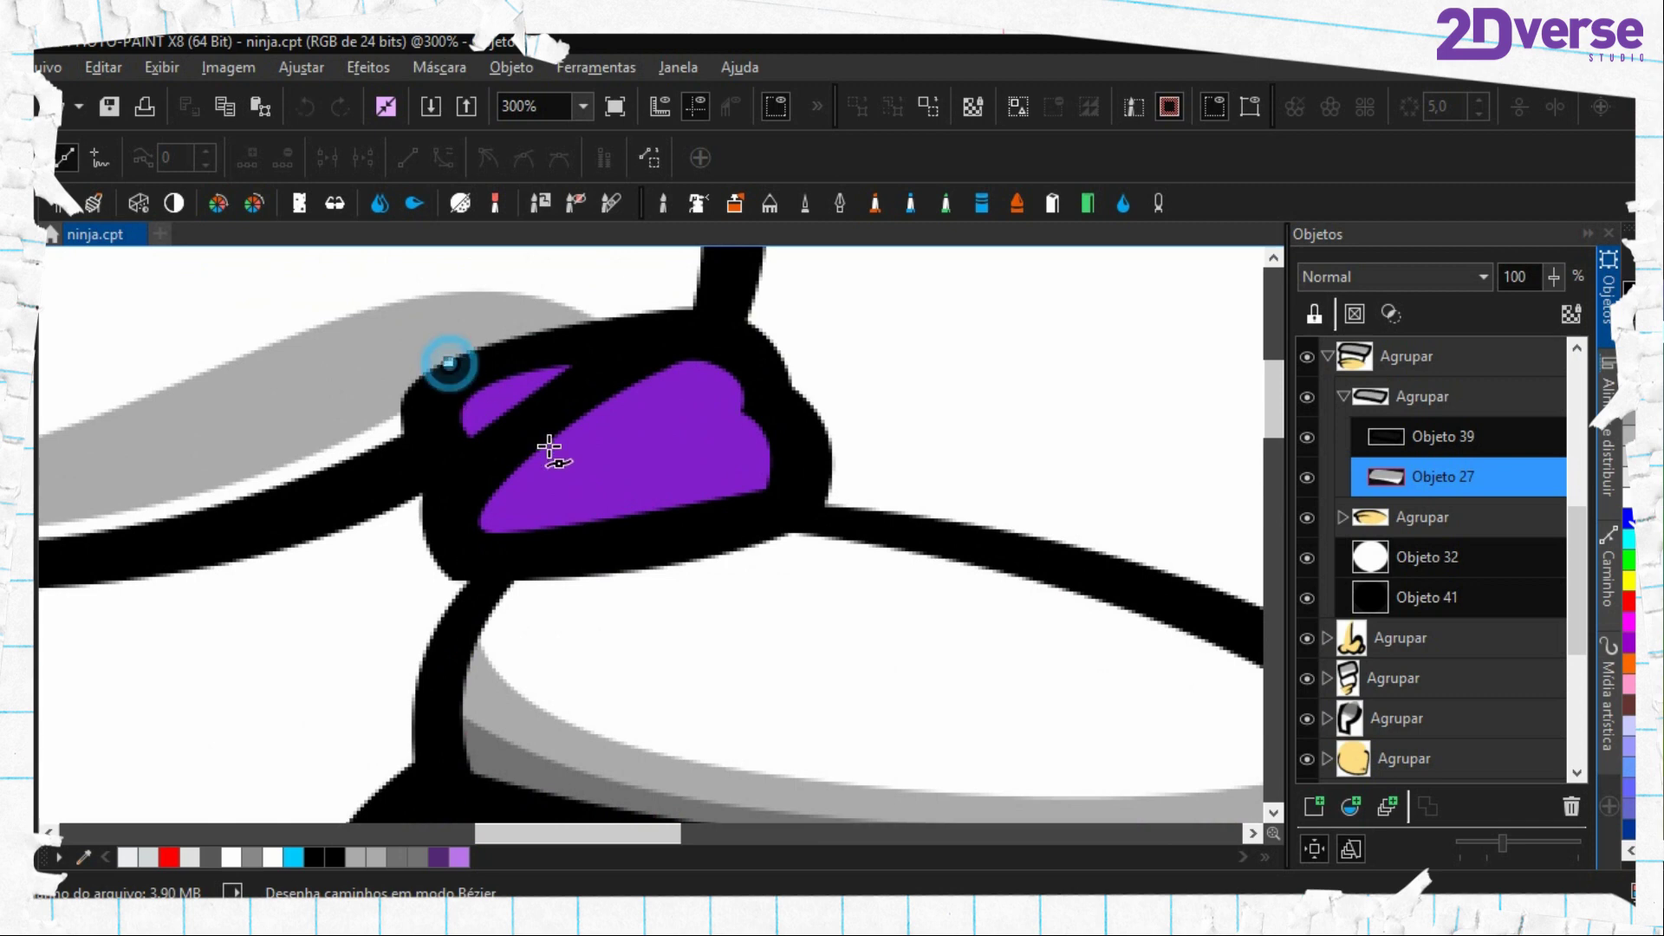
left_click_drag(590, 467, 769, 461)
left_click(825, 370)
left_click_drag(867, 496, 860, 515)
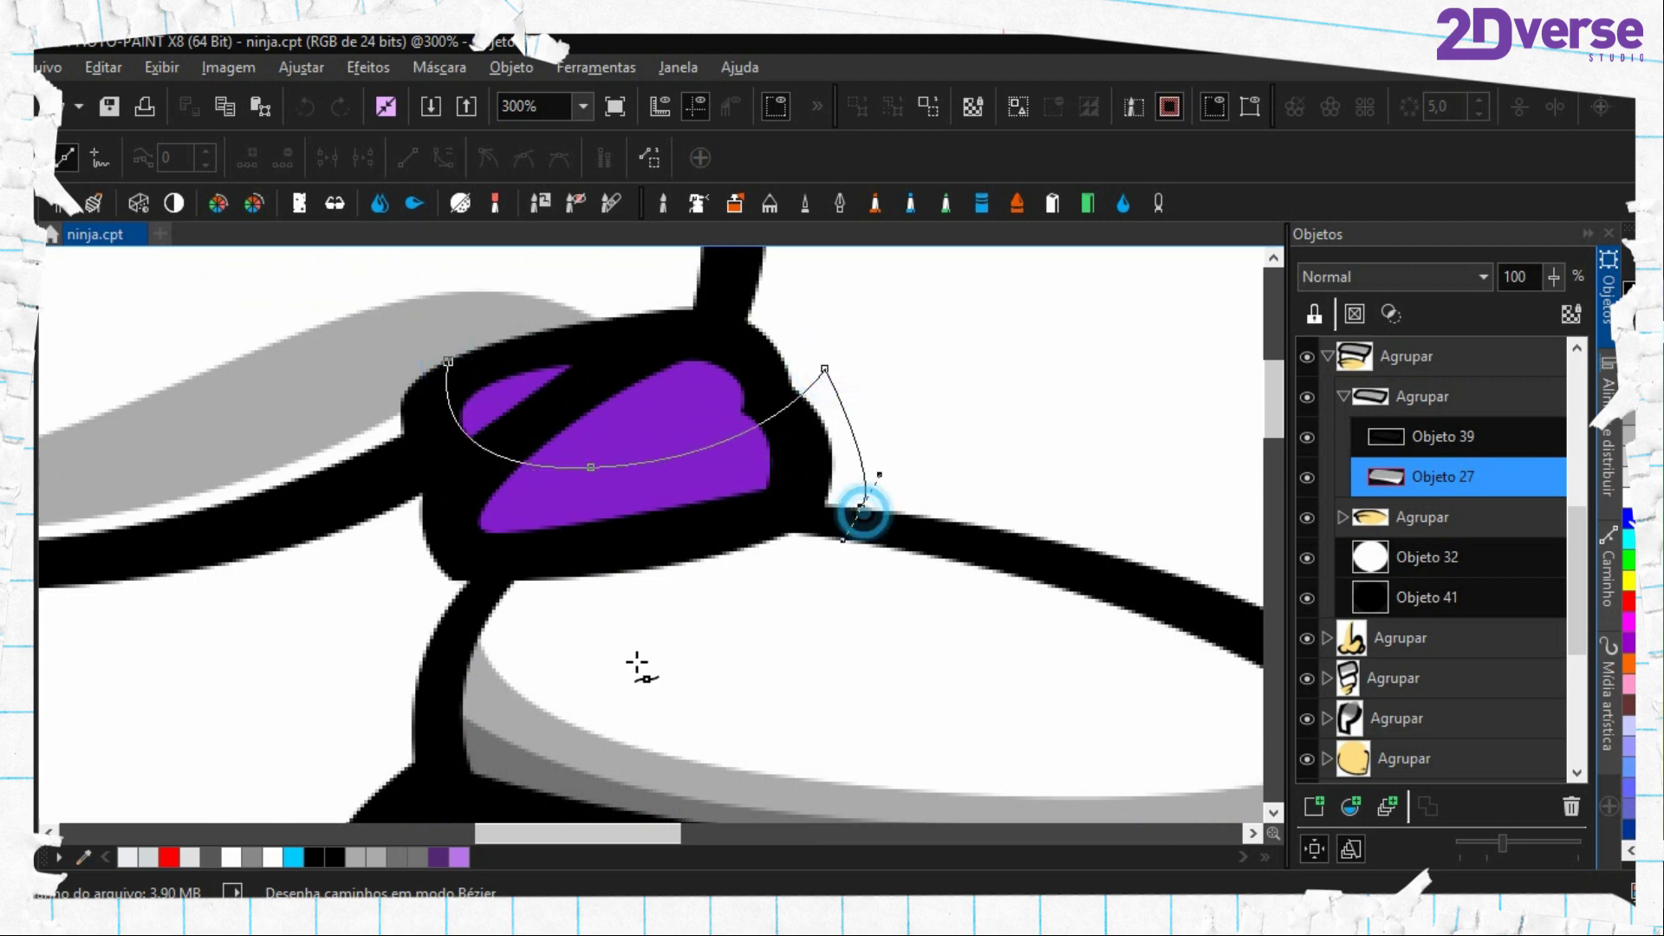
left_click_drag(661, 643, 533, 670)
left_click(376, 626)
left_click(372, 444)
key("ctrl+shift+p")
Sample the dark purple from the headband's shadow and select Objeto 17, the purple fill inside the knot's group
left_click_drag(412, 691, 362, 432)
key("e")
left_click(416, 517)
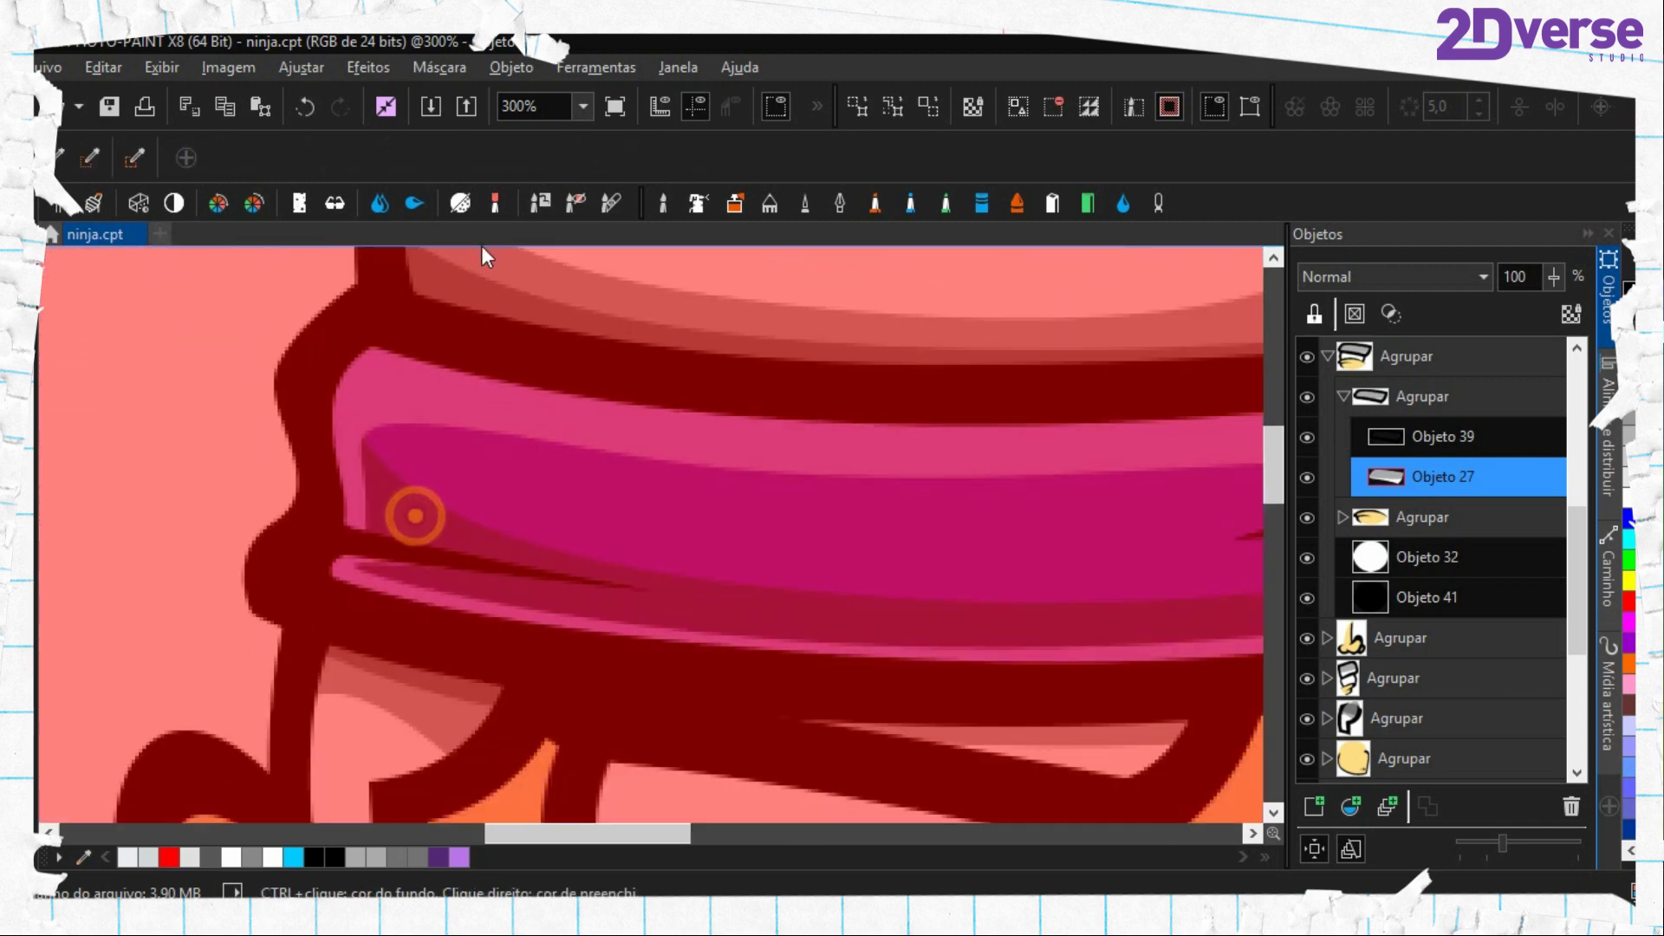
left_click(1327, 357)
scroll(1399, 457, "up", 3)
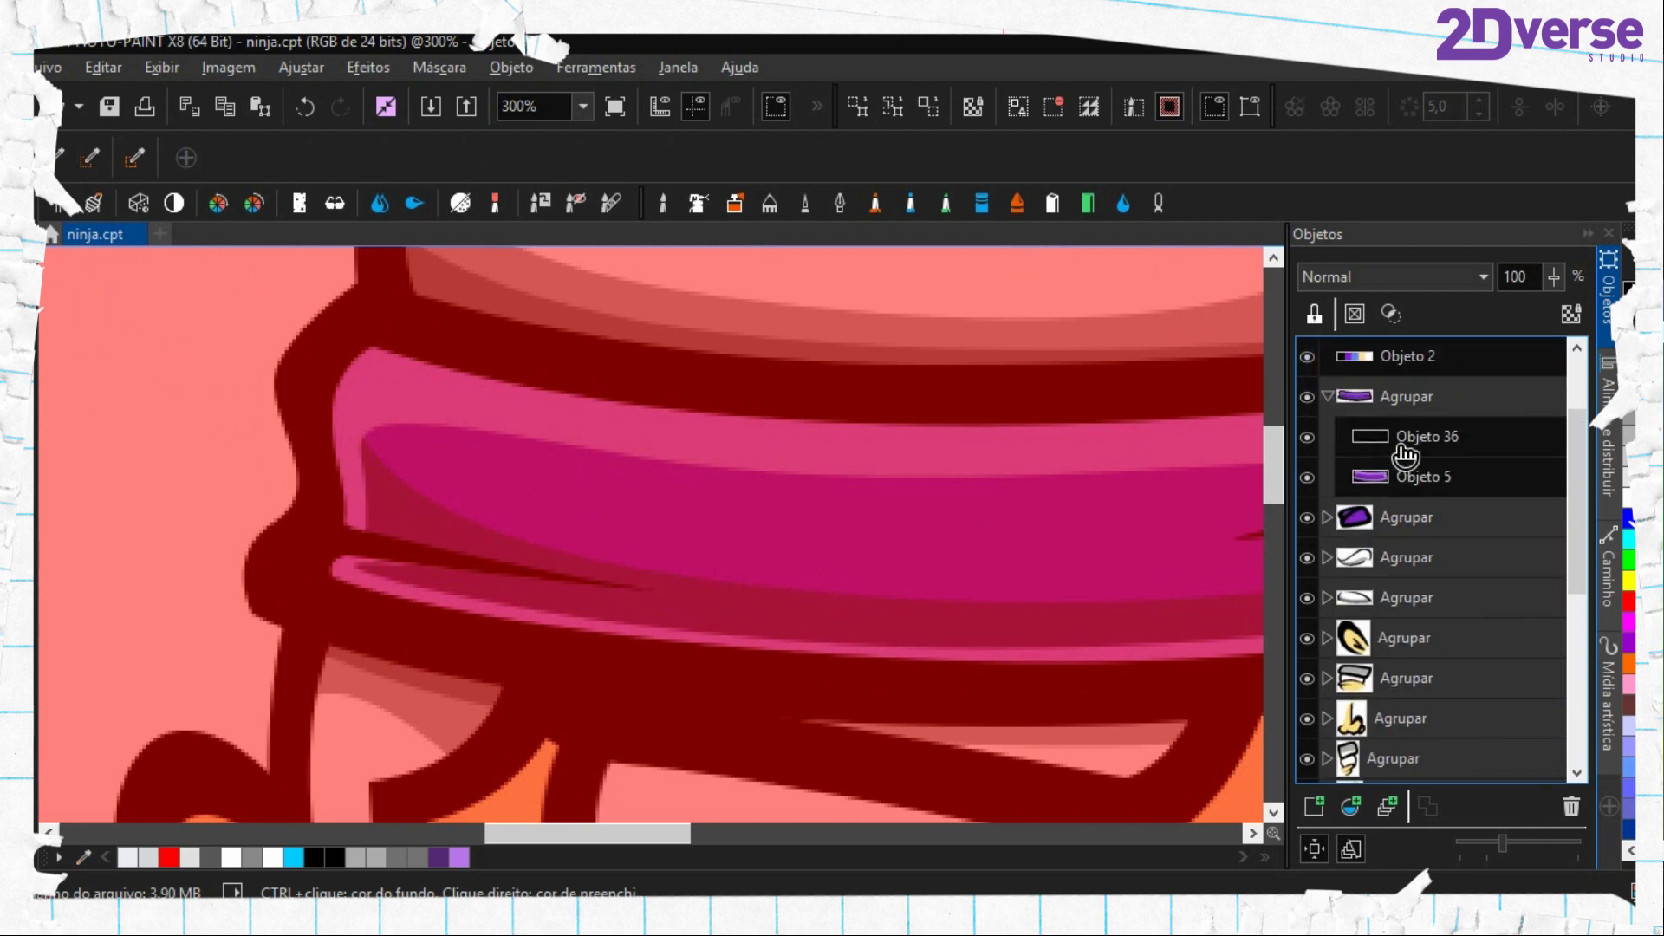
left_click(1327, 516)
left_click(1352, 597)
Fill the masked lower part of Objeto 17 with the sampled dark purple
scroll(928, 483, "up", 3)
key("f")
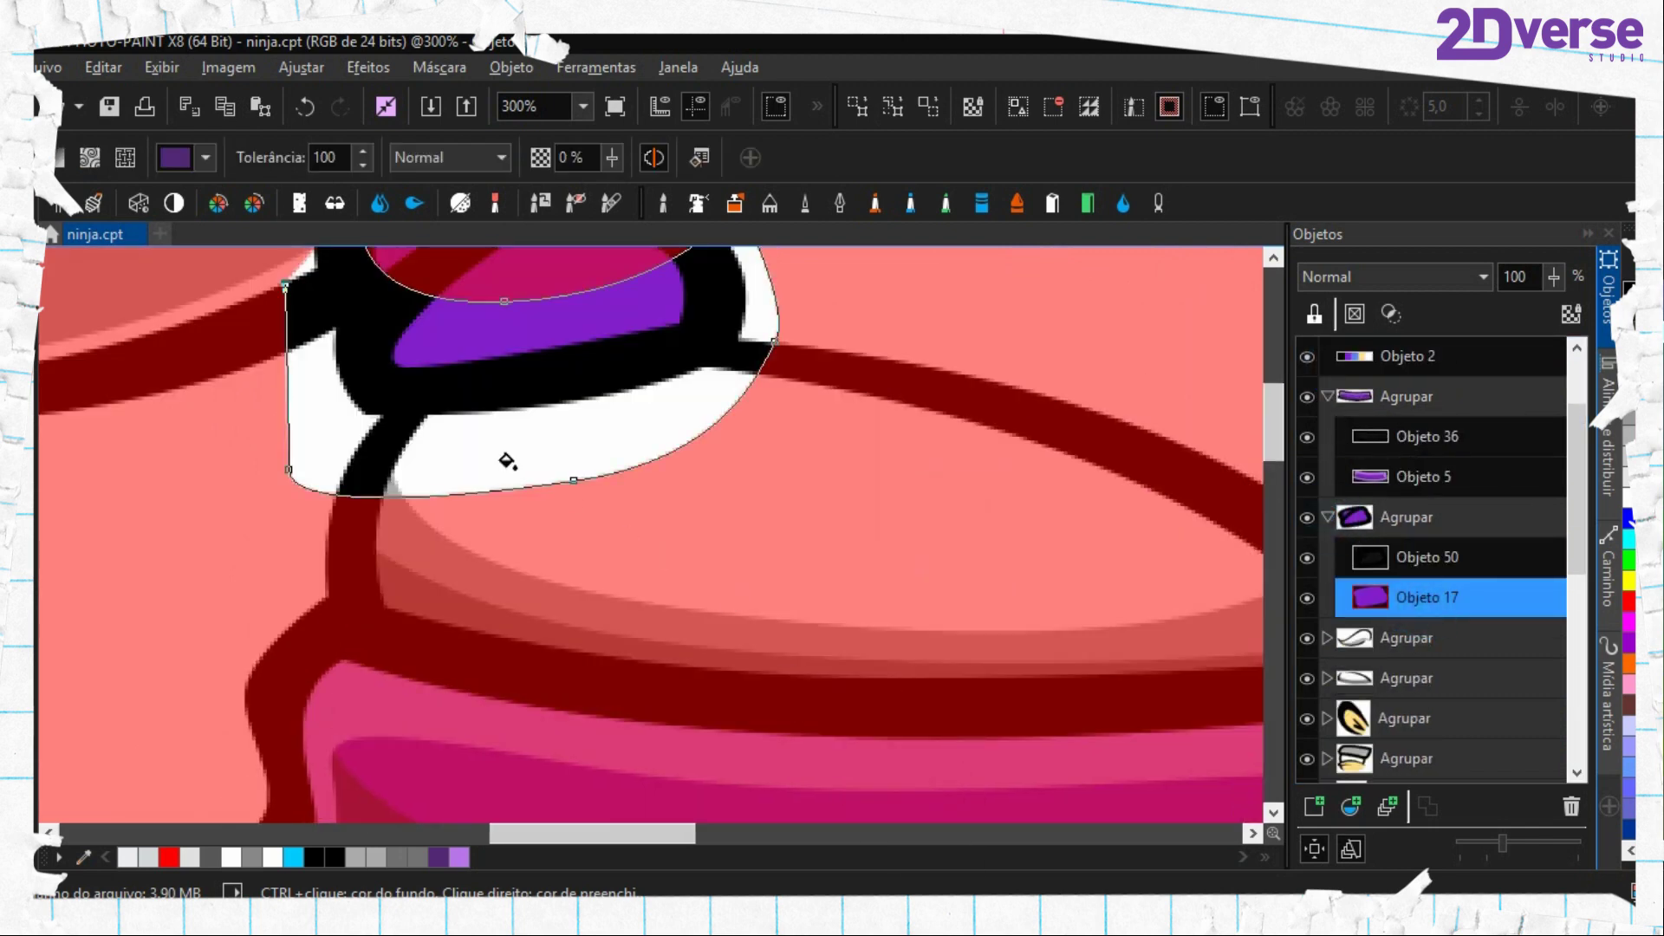
left_click(443, 340)
Clear the mask and delete the path used for the knot's shadow
key("ctrl+shift+r")
key("period")
right_click(586, 422)
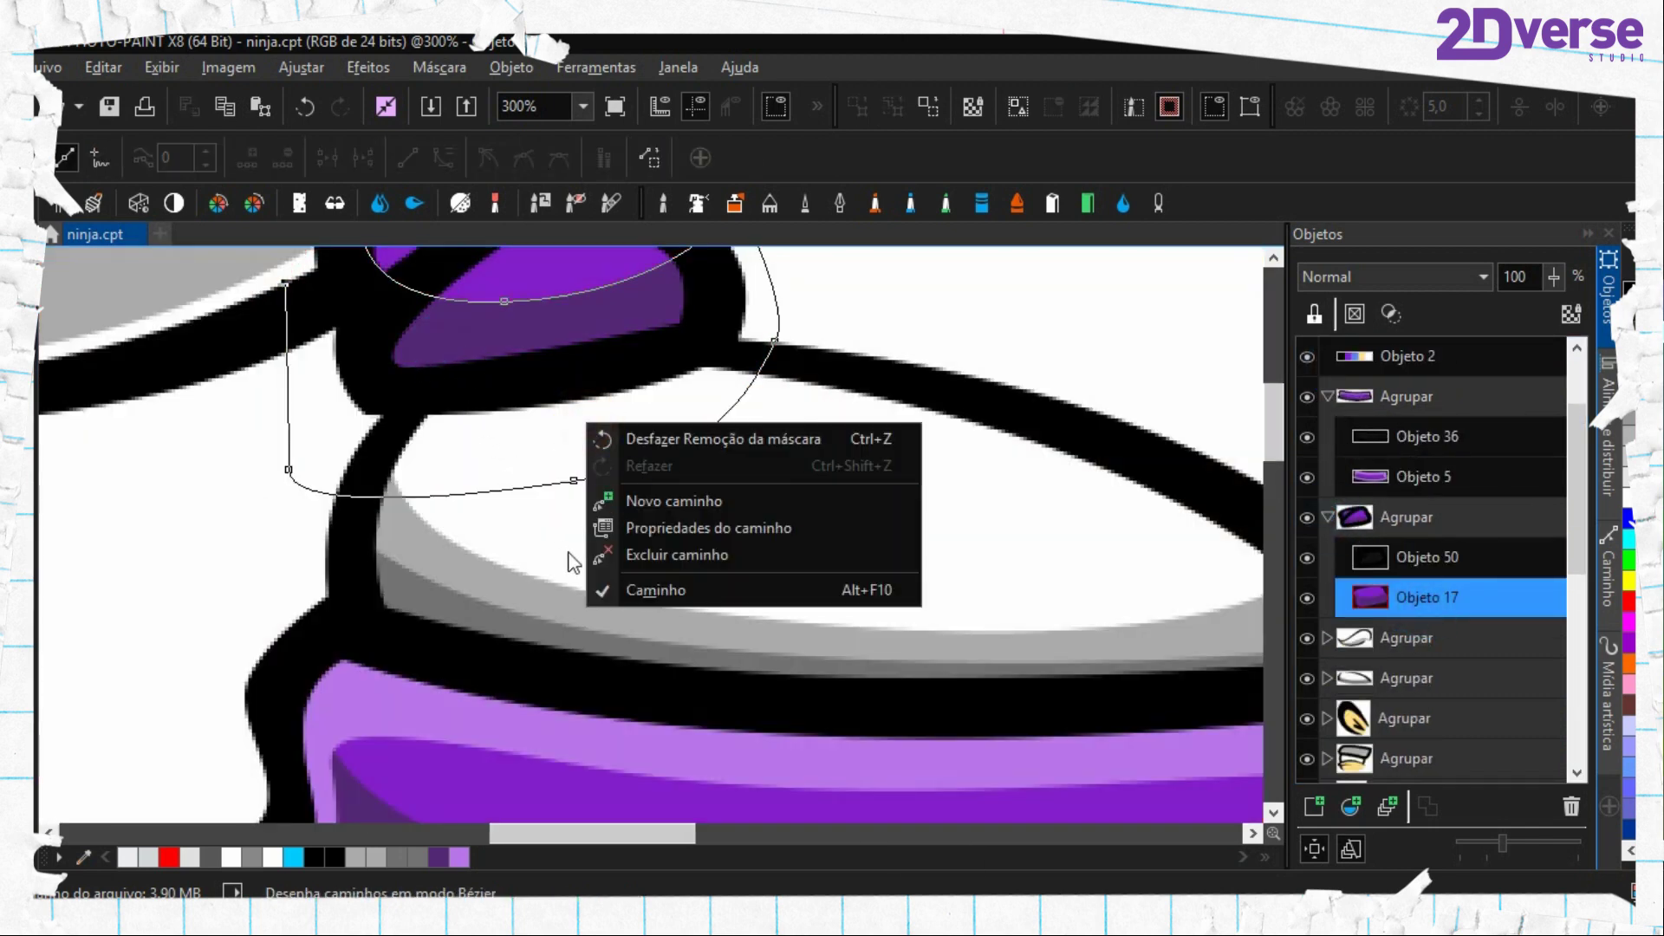
left_click(633, 560)
left_click(633, 560)
Sample the light purple from the headband's highlight
key("ctrl+1")
scroll(817, 579, "up", 1)
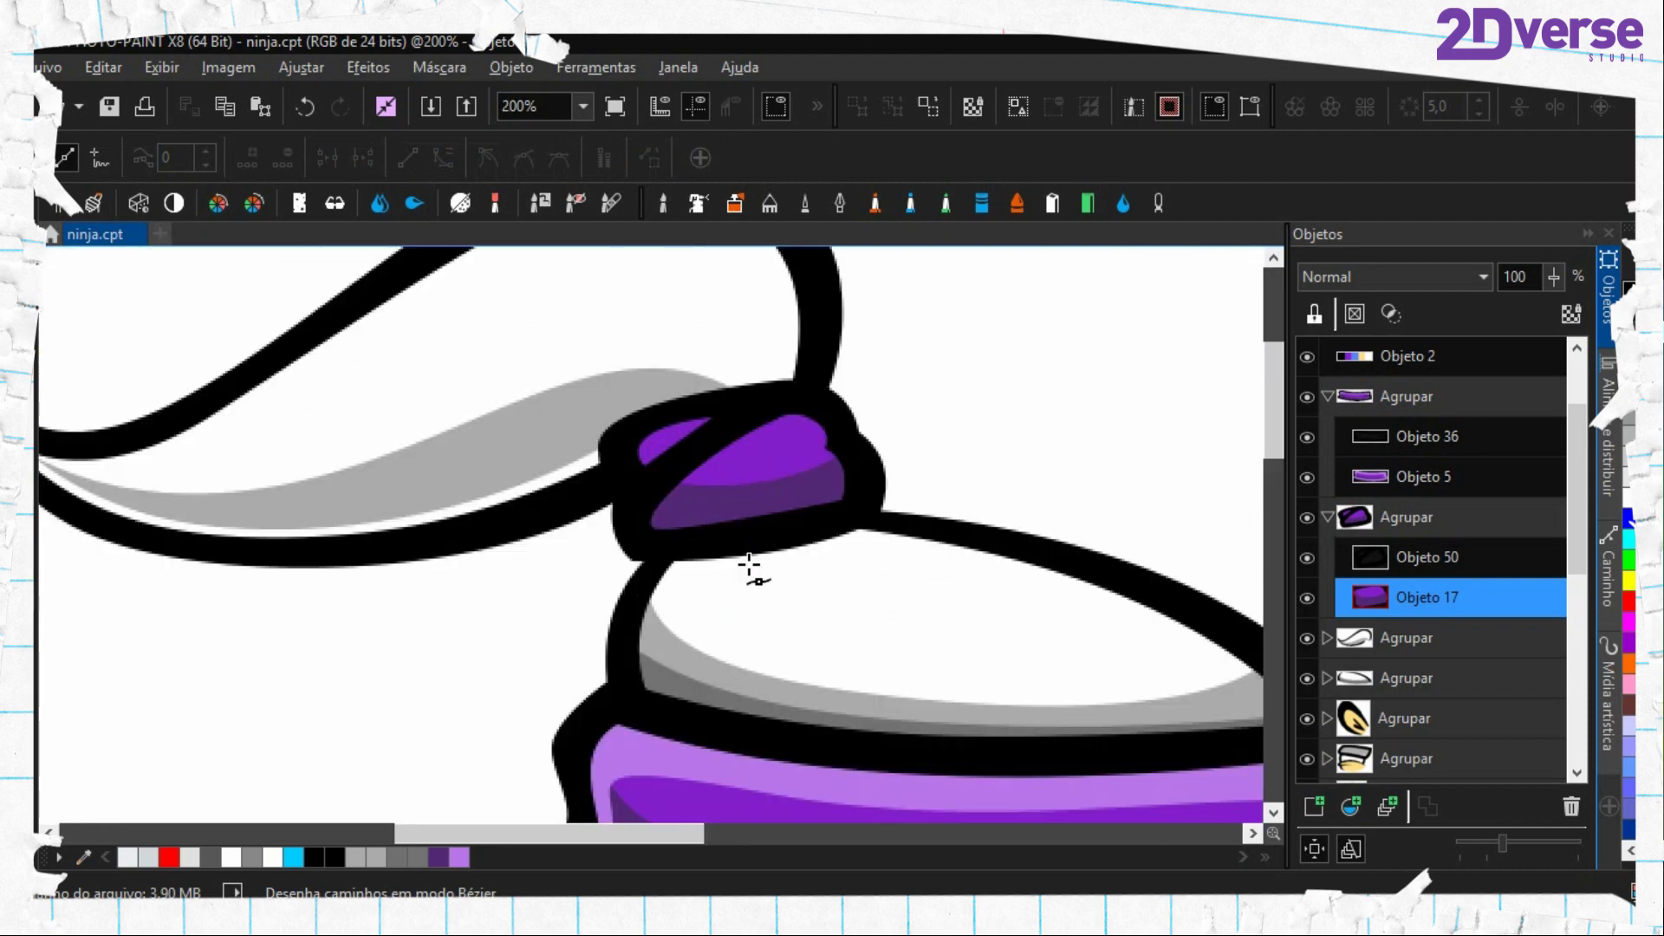
left_click_drag(969, 721, 793, 485)
key("e")
left_click(759, 546)
scroll(759, 547, "down", 2)
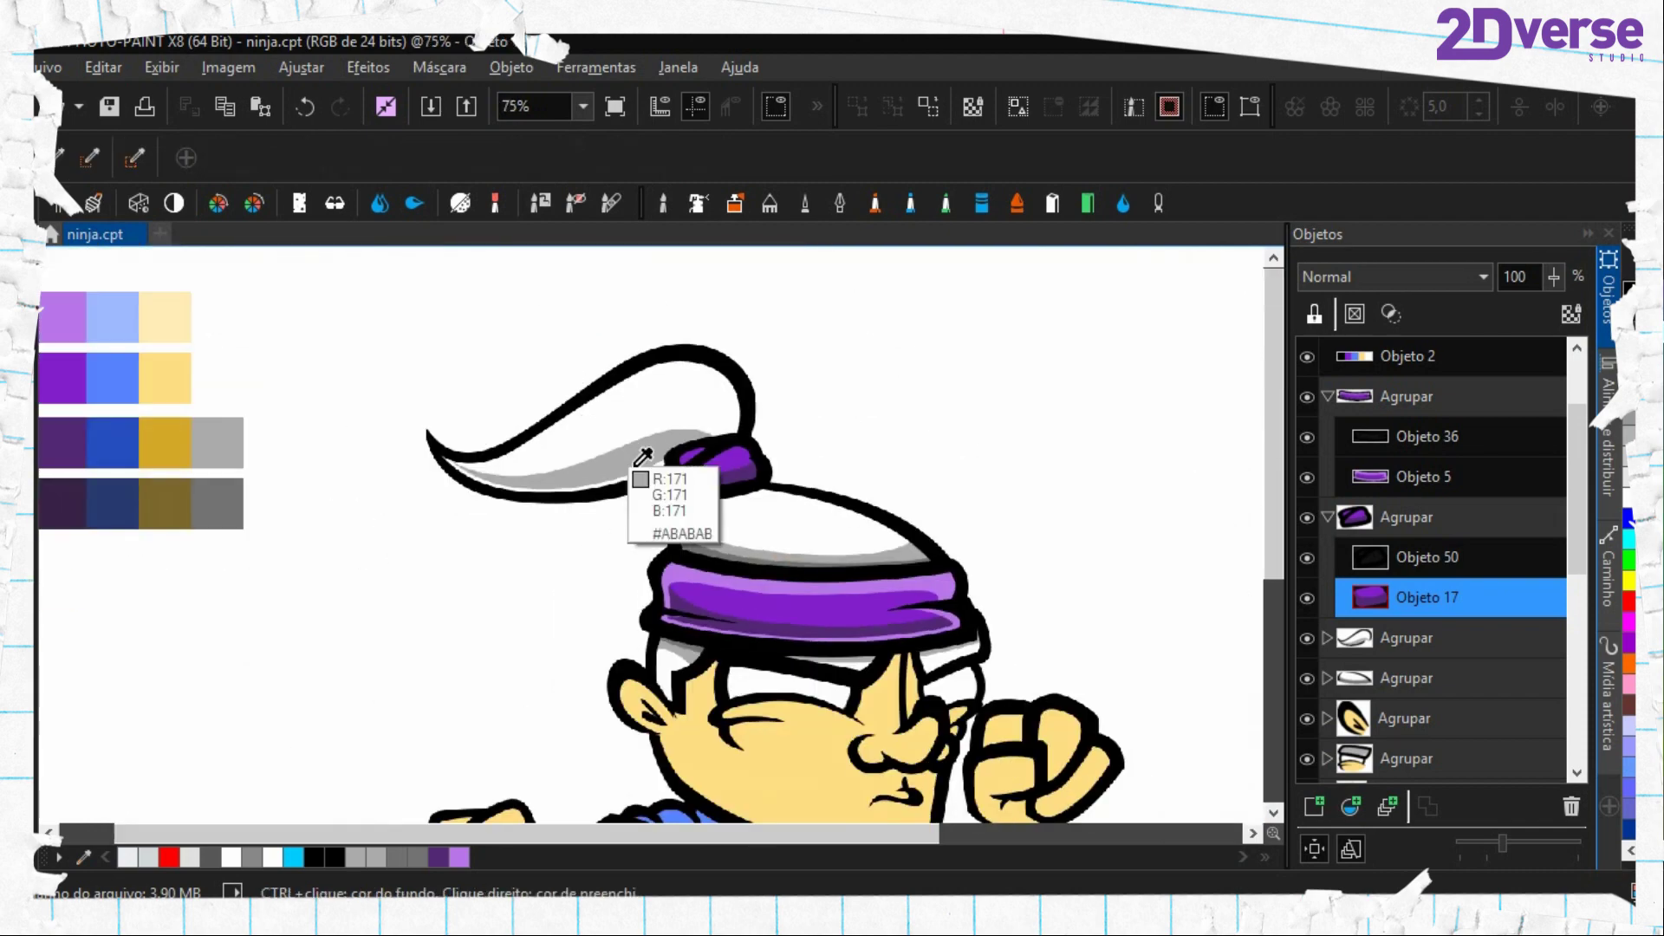
scroll(640, 458, "up", 2)
Draw the inner edge of the knot's highlight as a Bézier curve with a pointed fold in the middle
key("period")
left_click_drag(781, 604, 574, 451)
scroll(637, 509, "up", 1)
left_click_drag(635, 510, 762, 631)
left_click(530, 742)
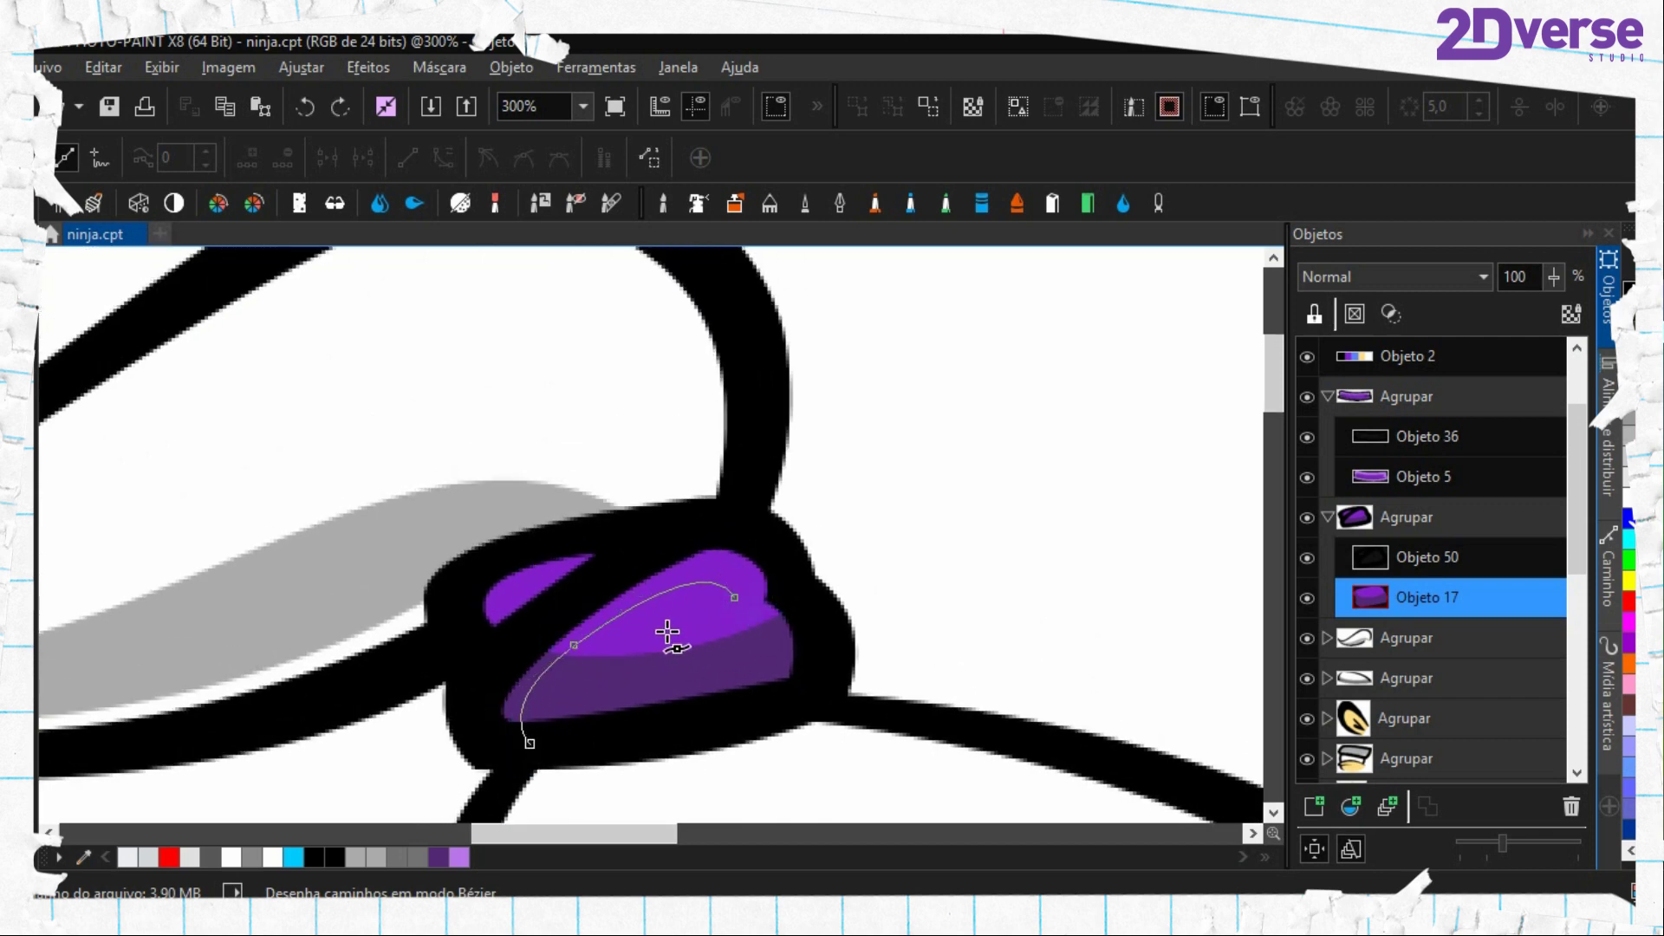
left_click_drag(661, 629, 648, 656)
left_click_drag(762, 696, 746, 805)
Continue the highlight path around the outside of the knot back to its start and convert it to a mask
left_click_drag(840, 737, 894, 561)
left_click(775, 499)
left_click_drag(713, 506, 705, 512)
left_click_drag(570, 502, 555, 509)
left_click_drag(420, 553, 409, 613)
left_click(457, 681)
left_click_drag(460, 733, 462, 754)
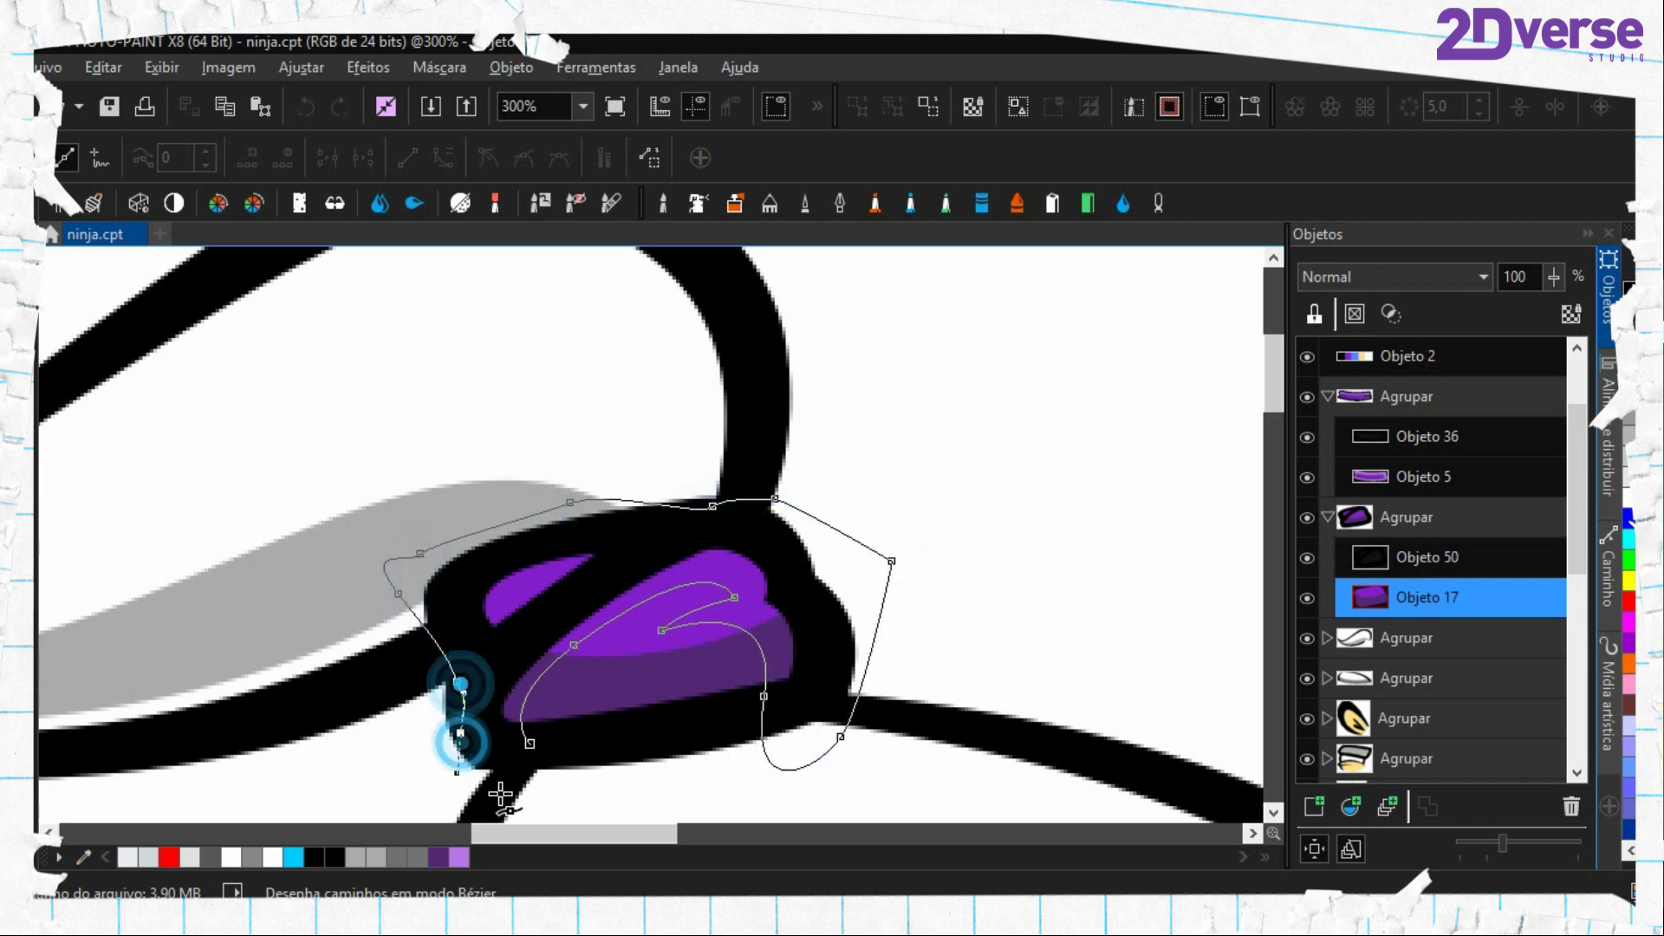
left_click(517, 773)
scroll(730, 607, "down", 2)
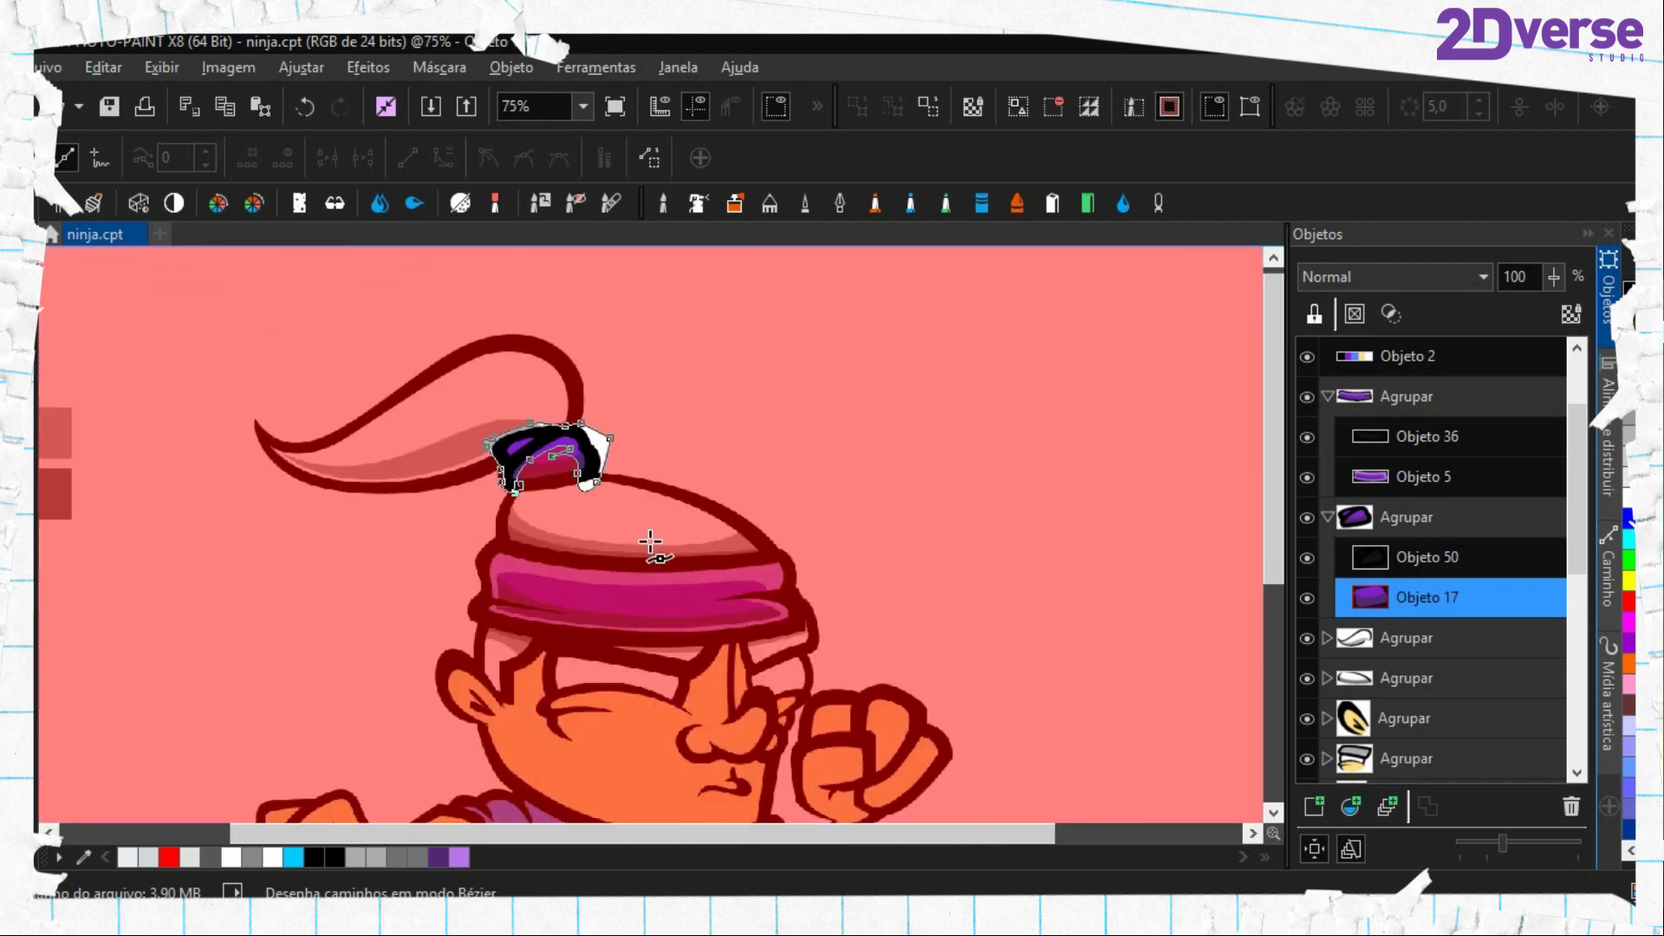
Fill the masked upper and side areas of Objeto 17 with the light purple
key("f")
scroll(540, 407, "up", 3)
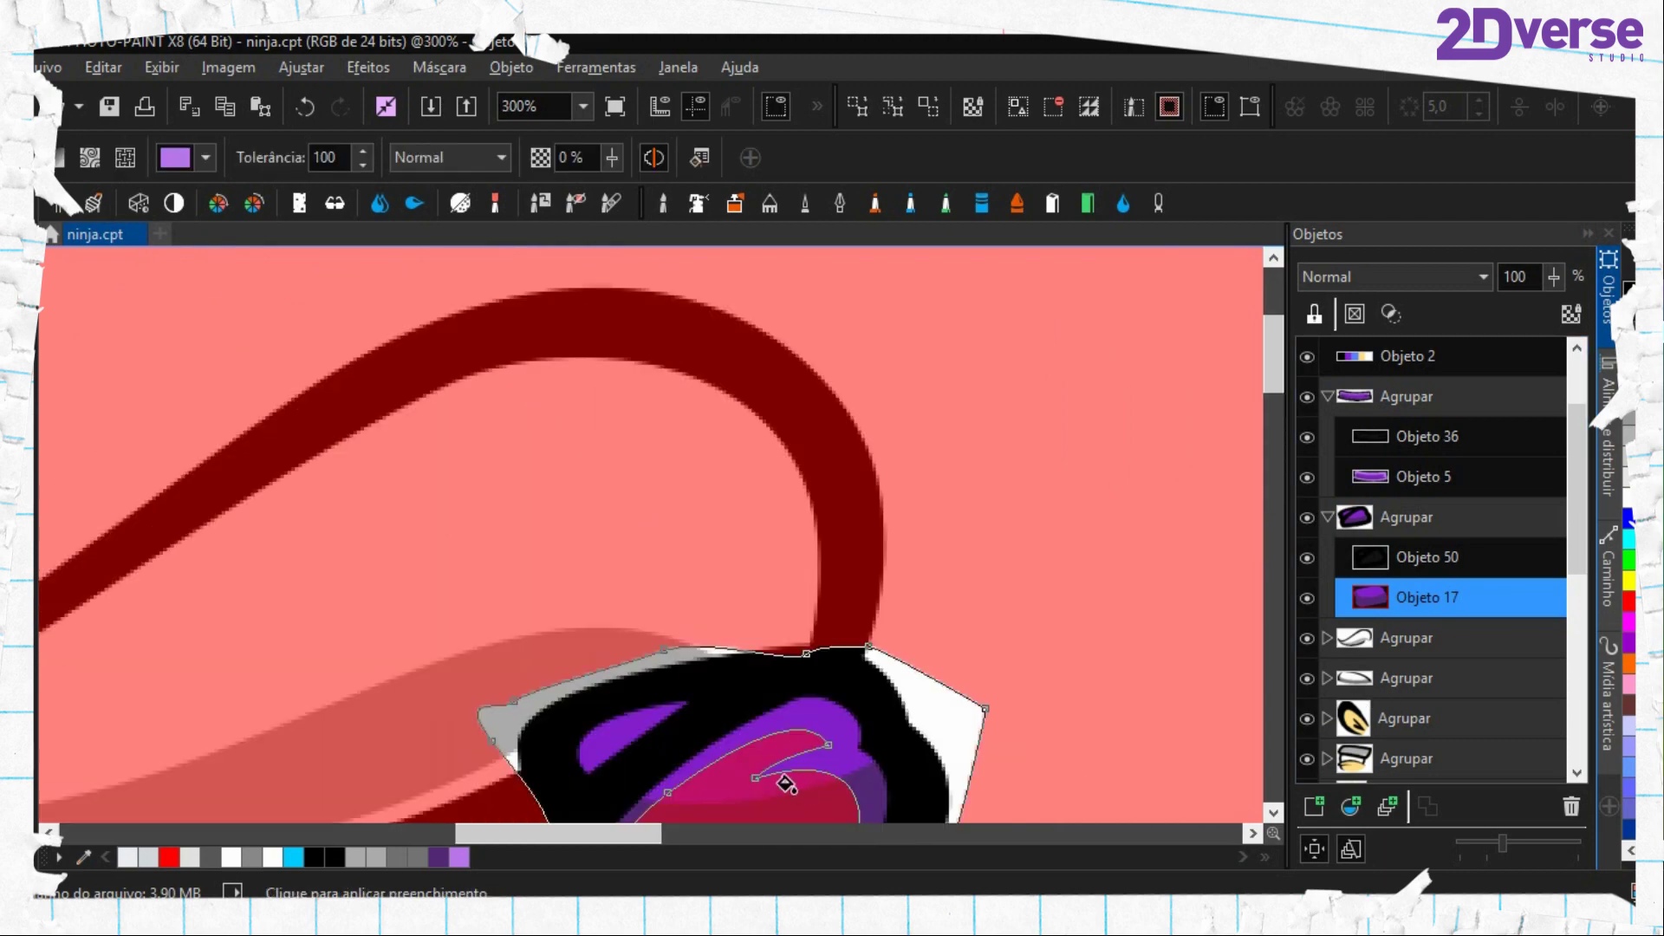
left_click_drag(786, 784, 664, 642)
left_click(702, 565)
Clear the mask and delete the path used for the knot's upper highlight
key("ctrl+shift+r")
key("period")
right_click(697, 566)
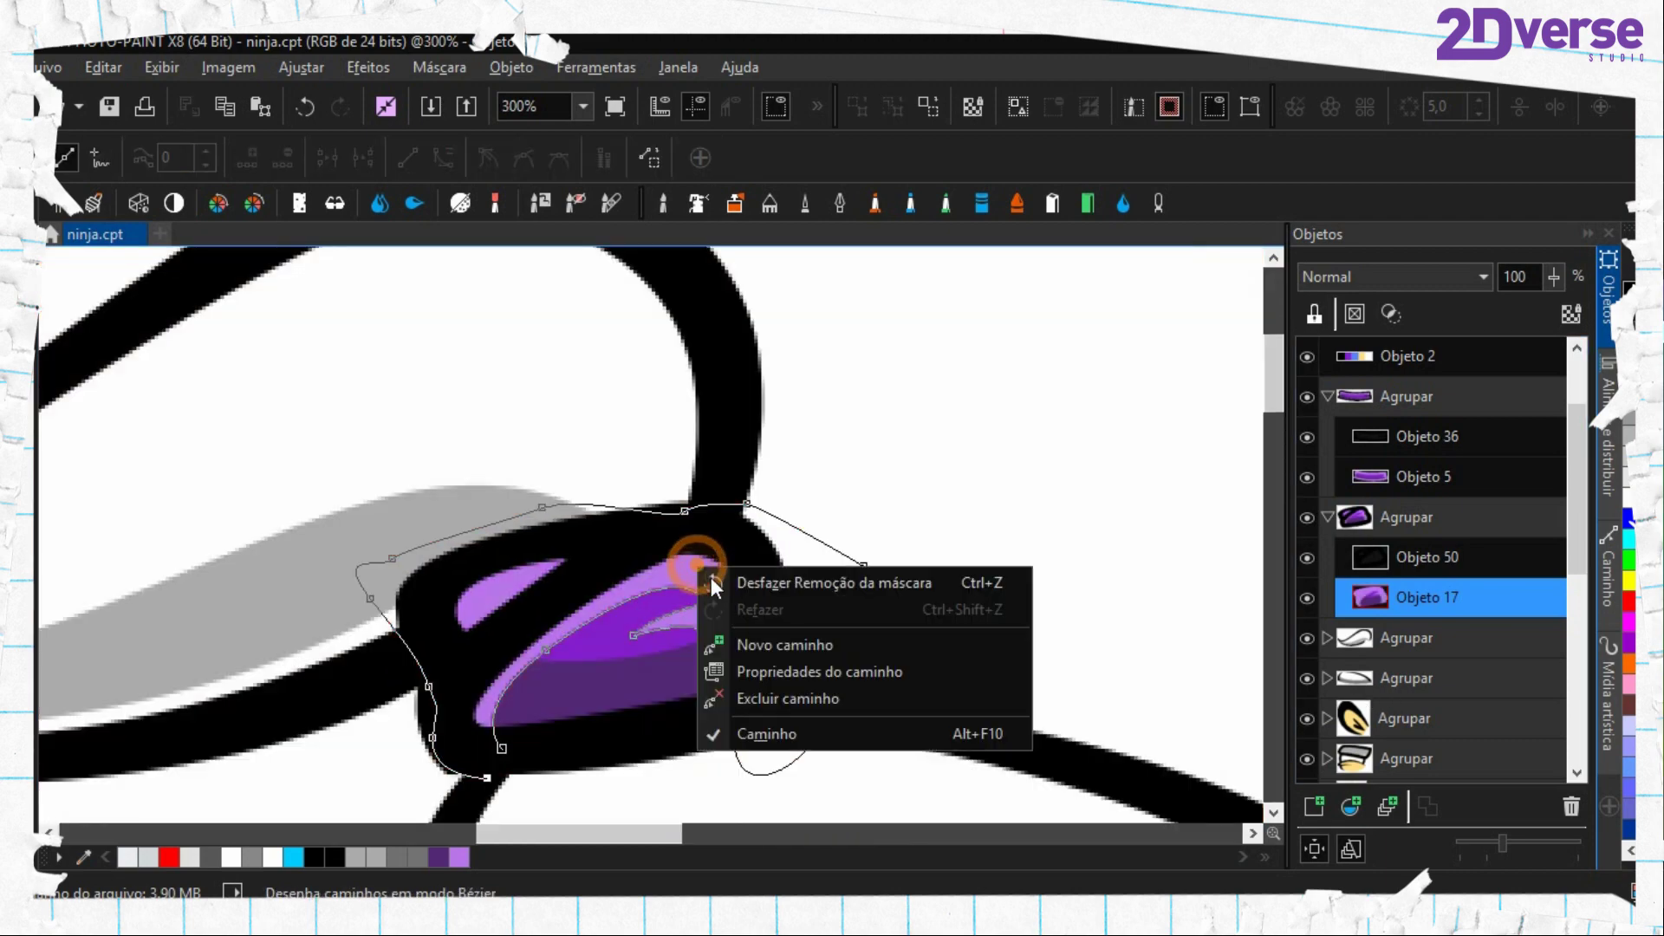
key("Escape")
scroll(729, 672, "down", 2)
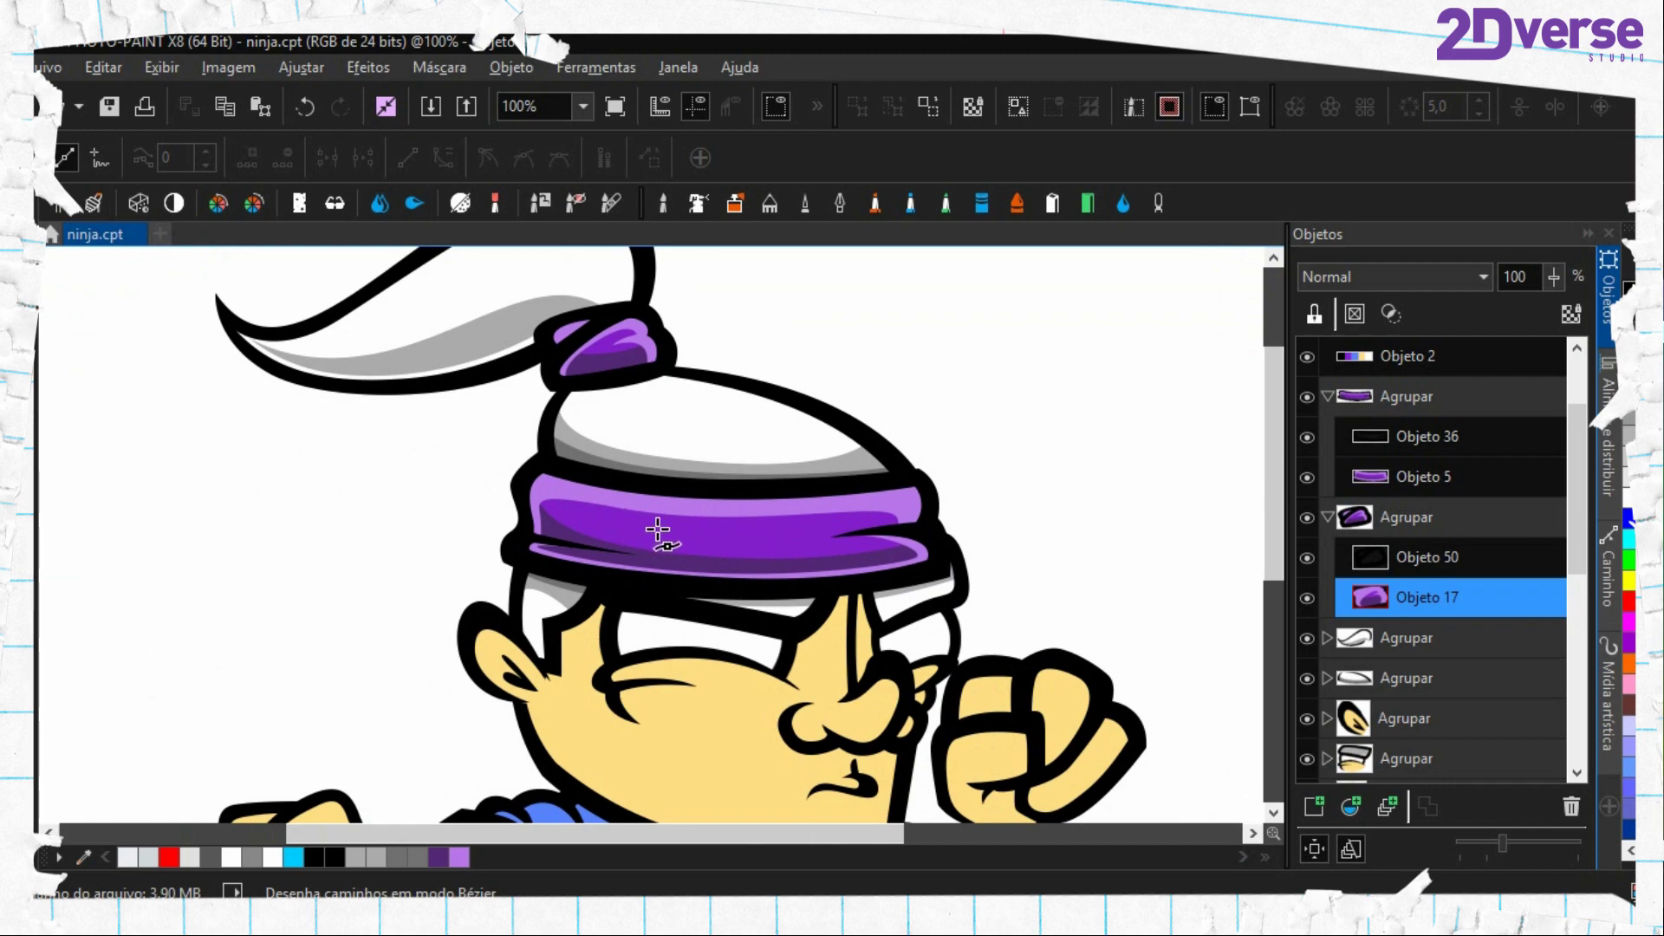
Draw a closed Bézier path along the knot's lower edge for a thin rim highlight and convert it to a mask
scroll(658, 555, "down", 1)
scroll(658, 559, "up", 2)
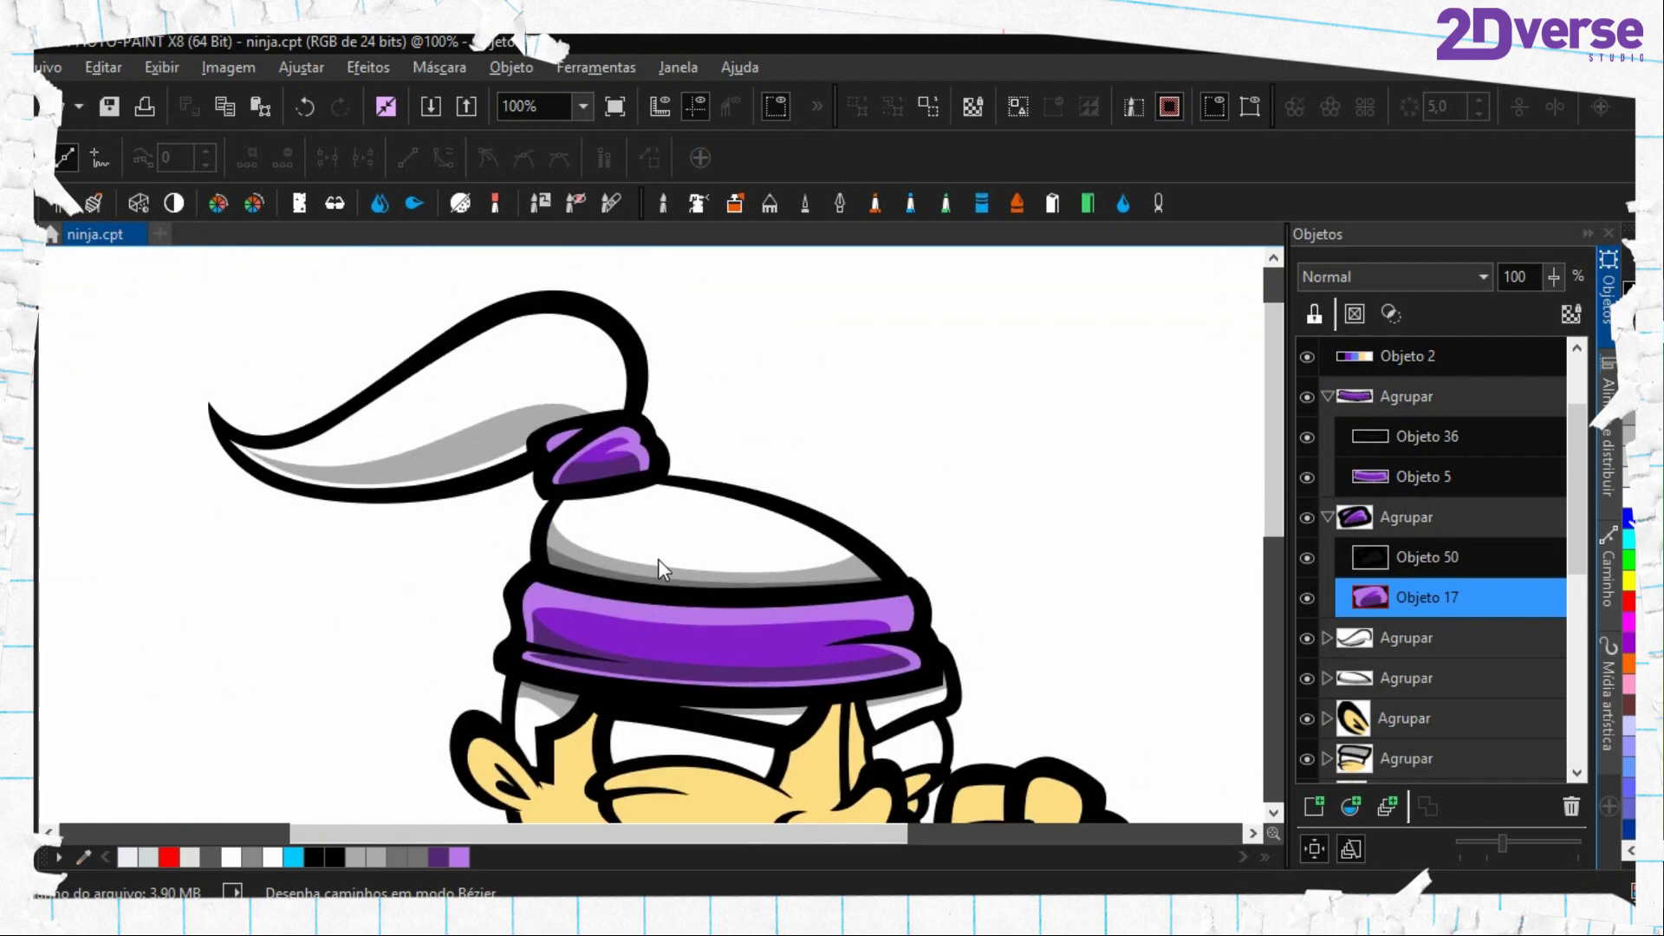
scroll(639, 486, "up", 2)
scroll(365, 667, "up", 1)
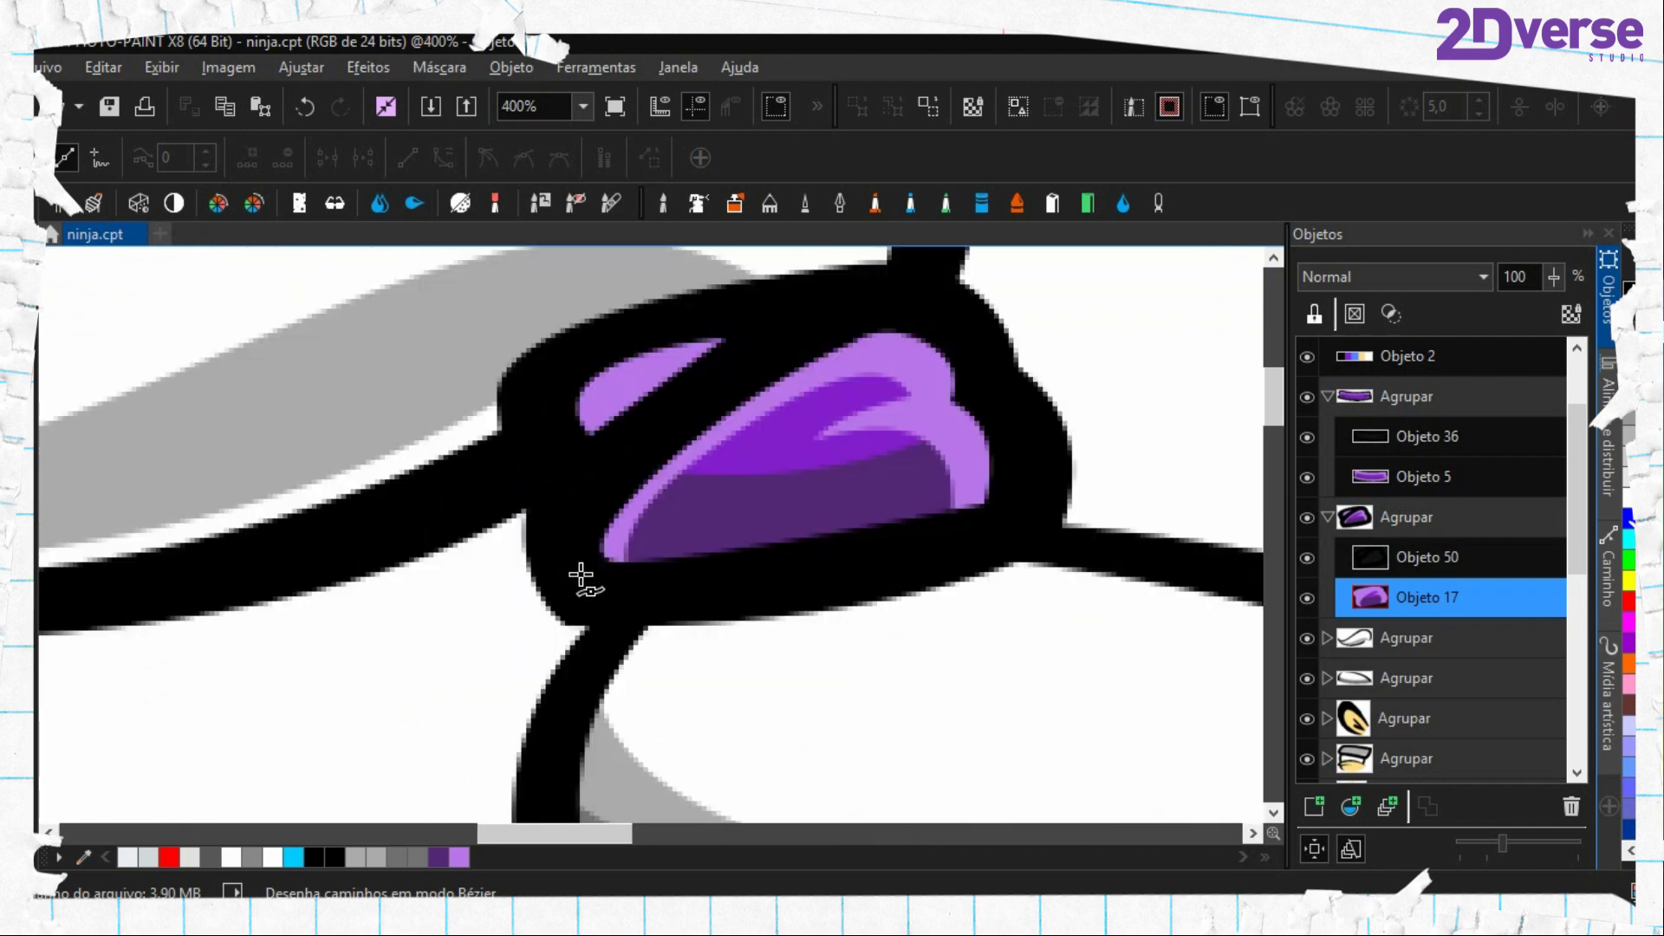
left_click(624, 499)
left_click_drag(687, 543, 796, 524)
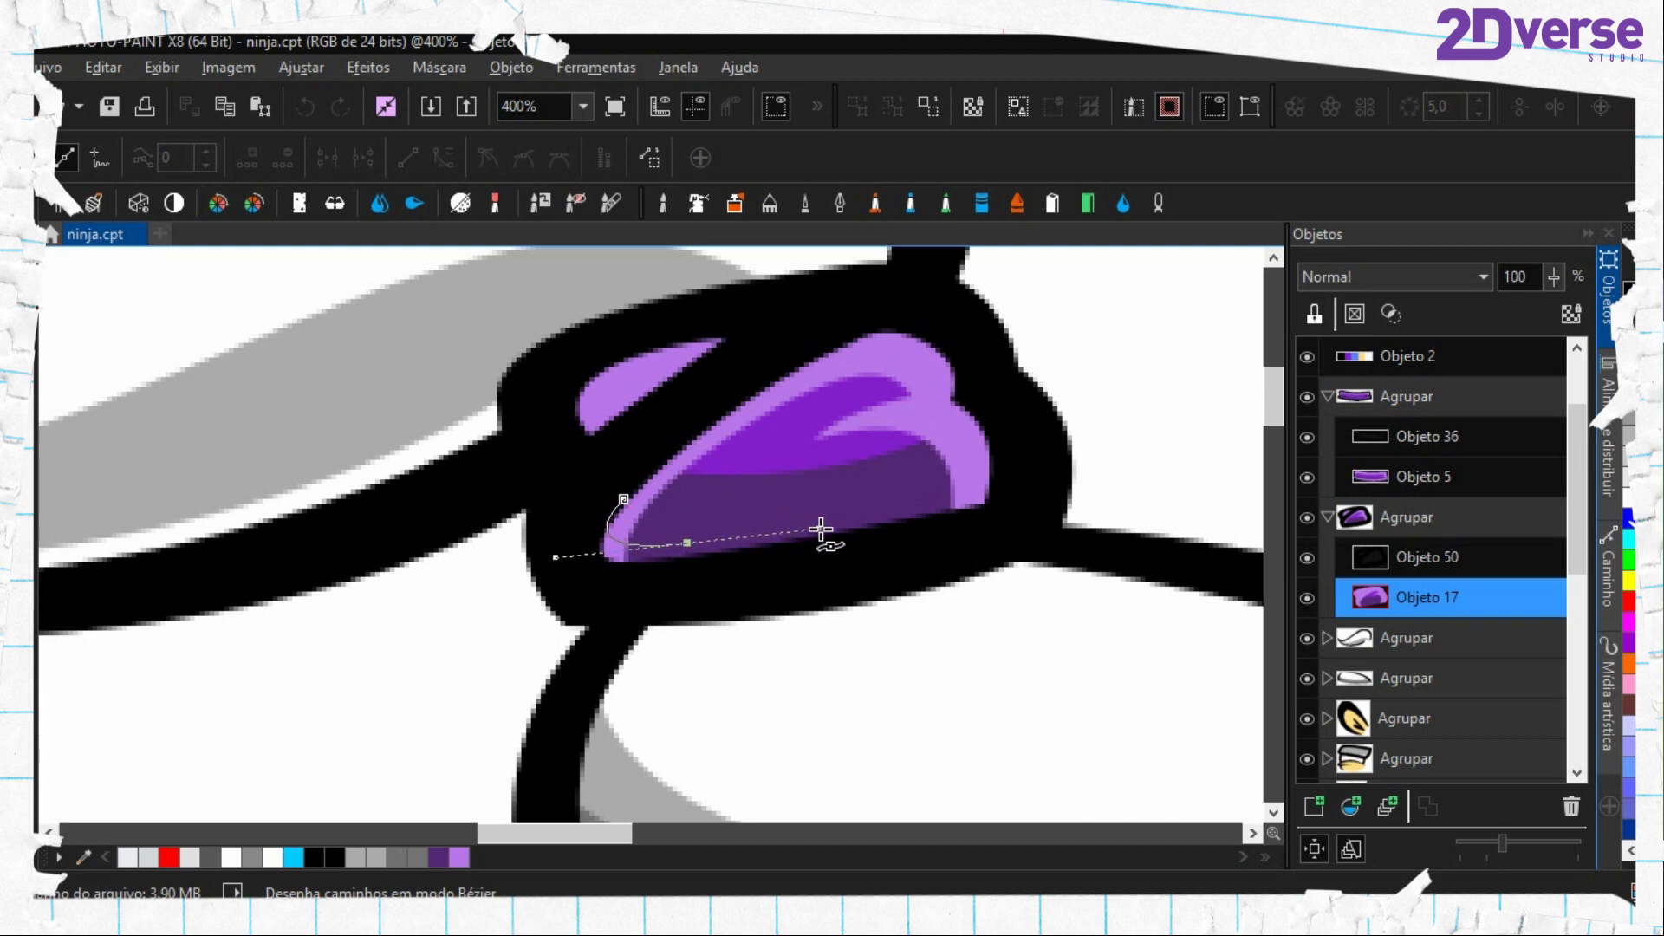
left_click_drag(1066, 460, 1106, 451)
left_click_drag(1101, 528, 1066, 562)
left_click_drag(842, 631, 781, 641)
left_click(608, 626)
left_click(526, 577)
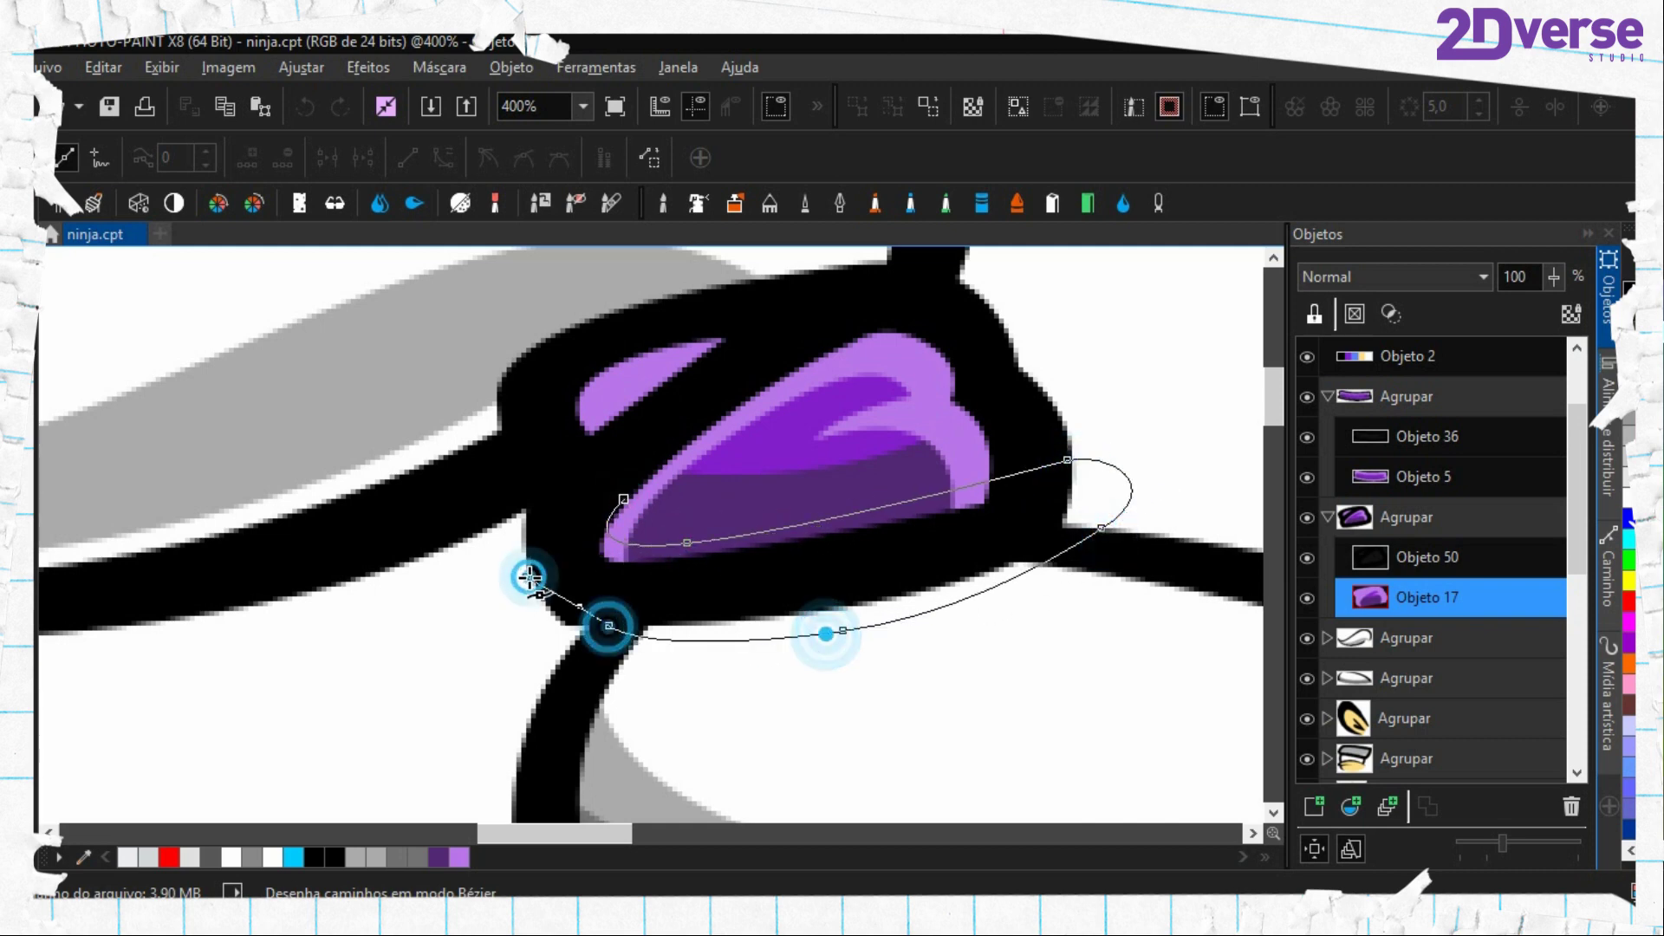
key("ctrl+shift+m")
Fill the masked lower rim of Objeto 17 with the light purple, and remove the mask and its path
key("f")
left_click(926, 510)
key("ctrl+shift+r")
key("period")
right_click(895, 539)
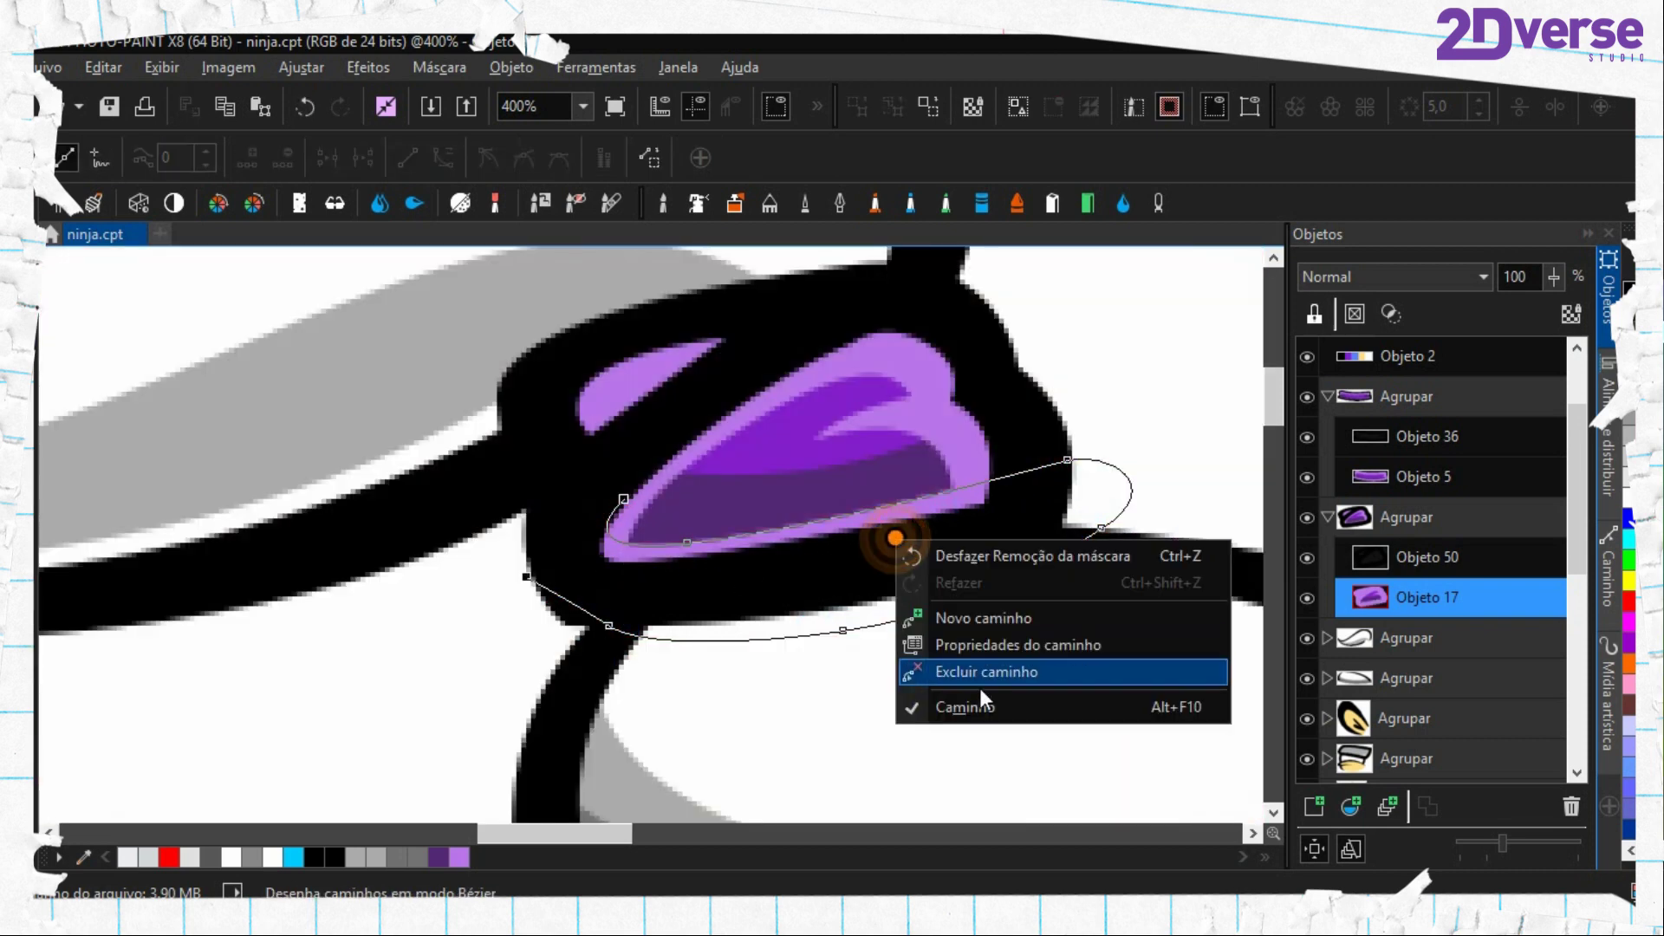
left_click(980, 684)
Review the shading on the ninja's hair, knot and headband against the unshaded face and body
scroll(784, 586, "down", 4)
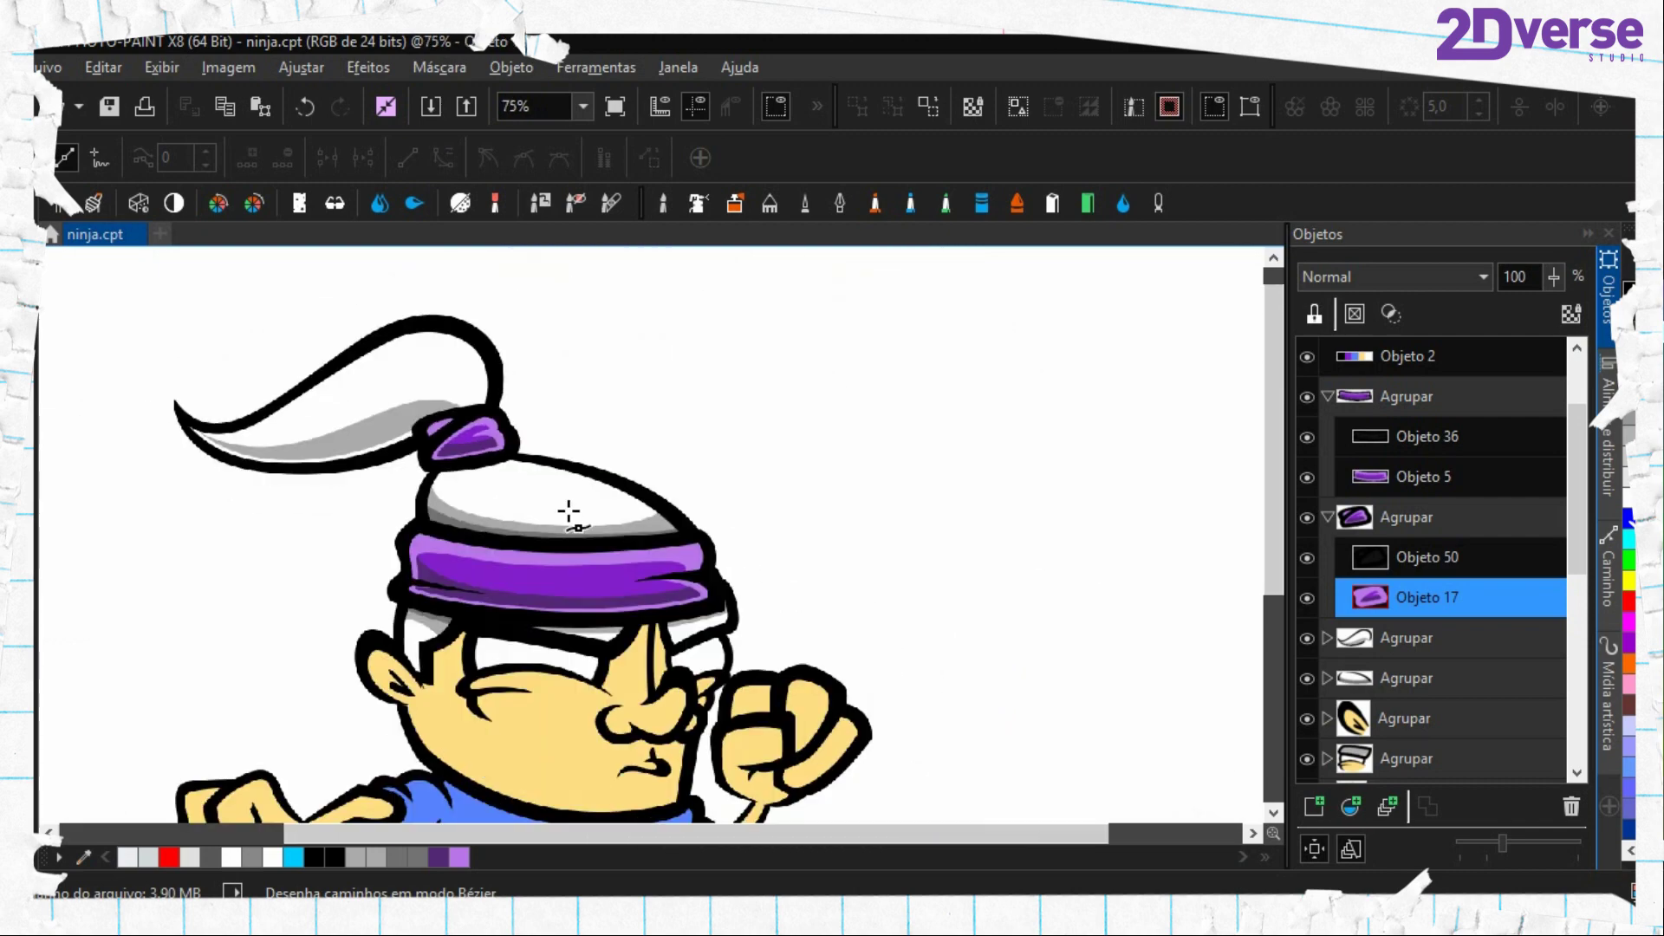
left_click_drag(568, 512, 678, 604)
scroll(582, 500, "up", 1)
scroll(623, 507, "up", 1)
scroll(722, 608, "down", 3)
left_click_drag(882, 732, 760, 566)
scroll(650, 427, "up", 2)
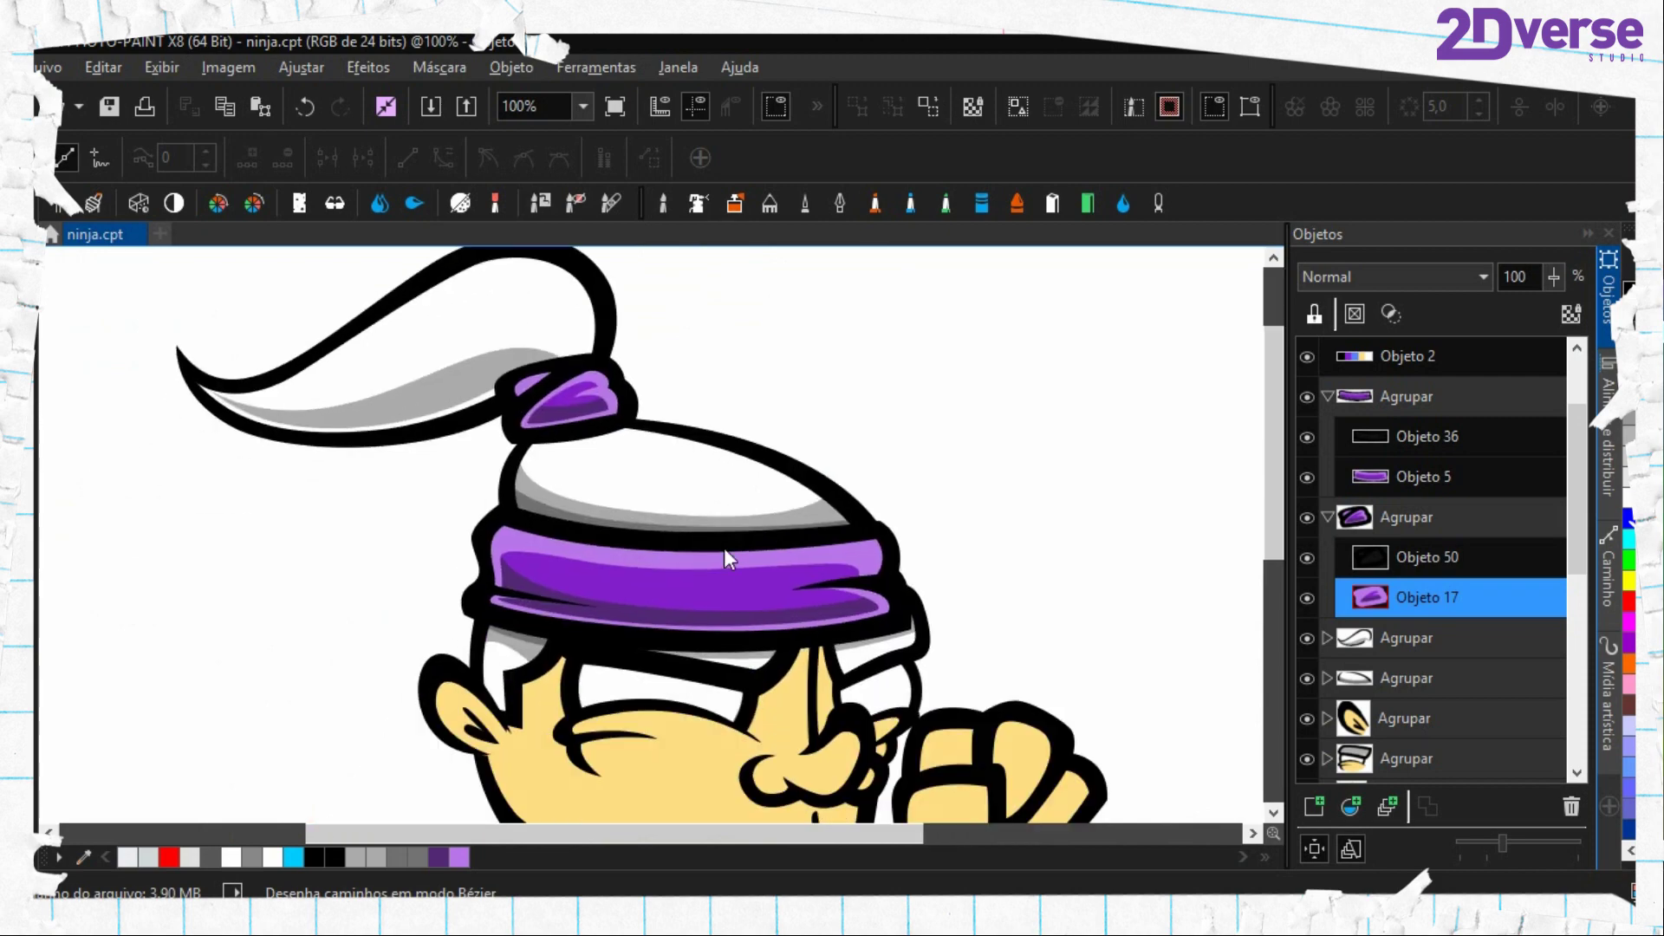
scroll(724, 547, "down", 5)
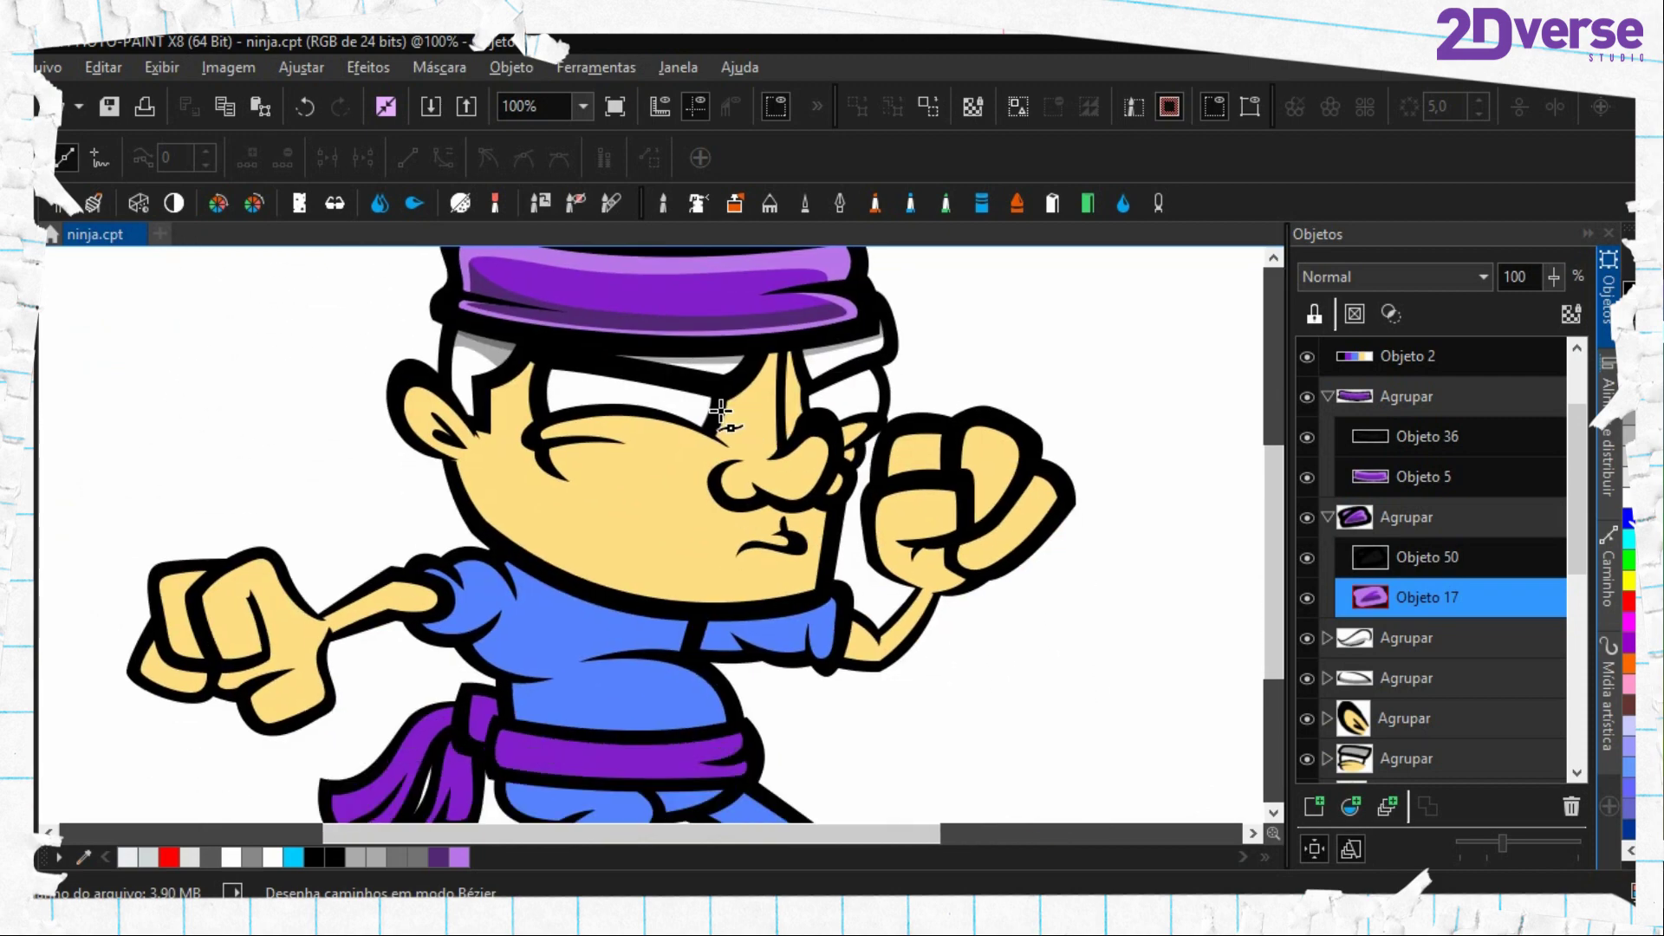
scroll(720, 411, "up", 1)
scroll(743, 668, "down", 1)
scroll(810, 557, "down", 1)
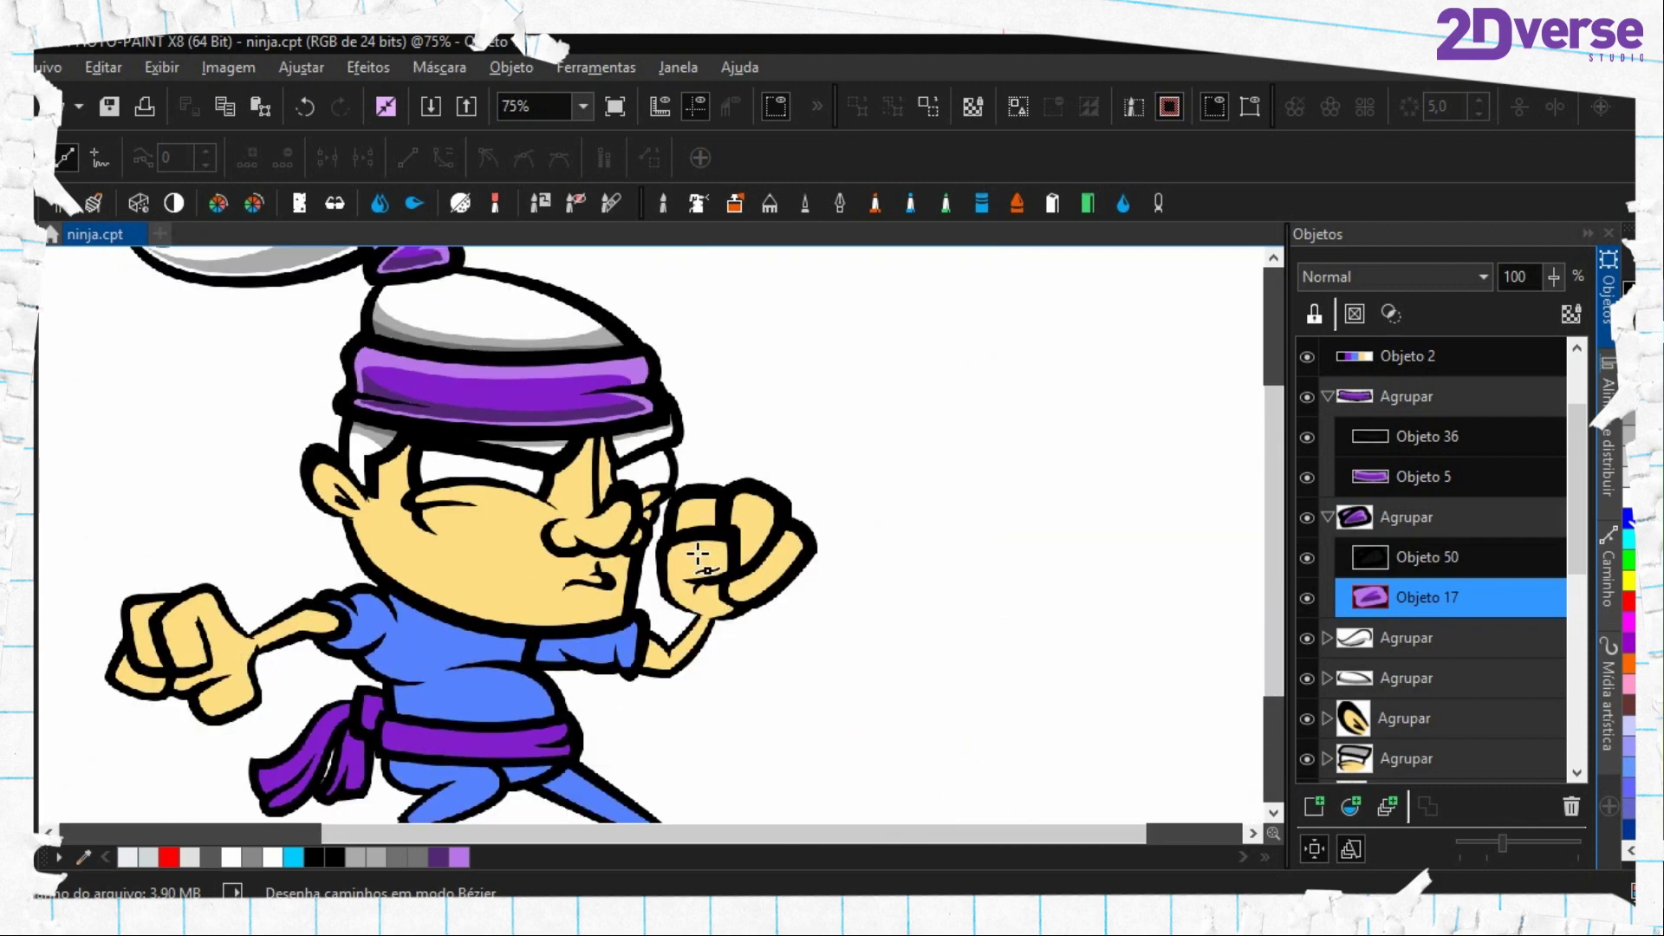
scroll(698, 552, "up", 2)
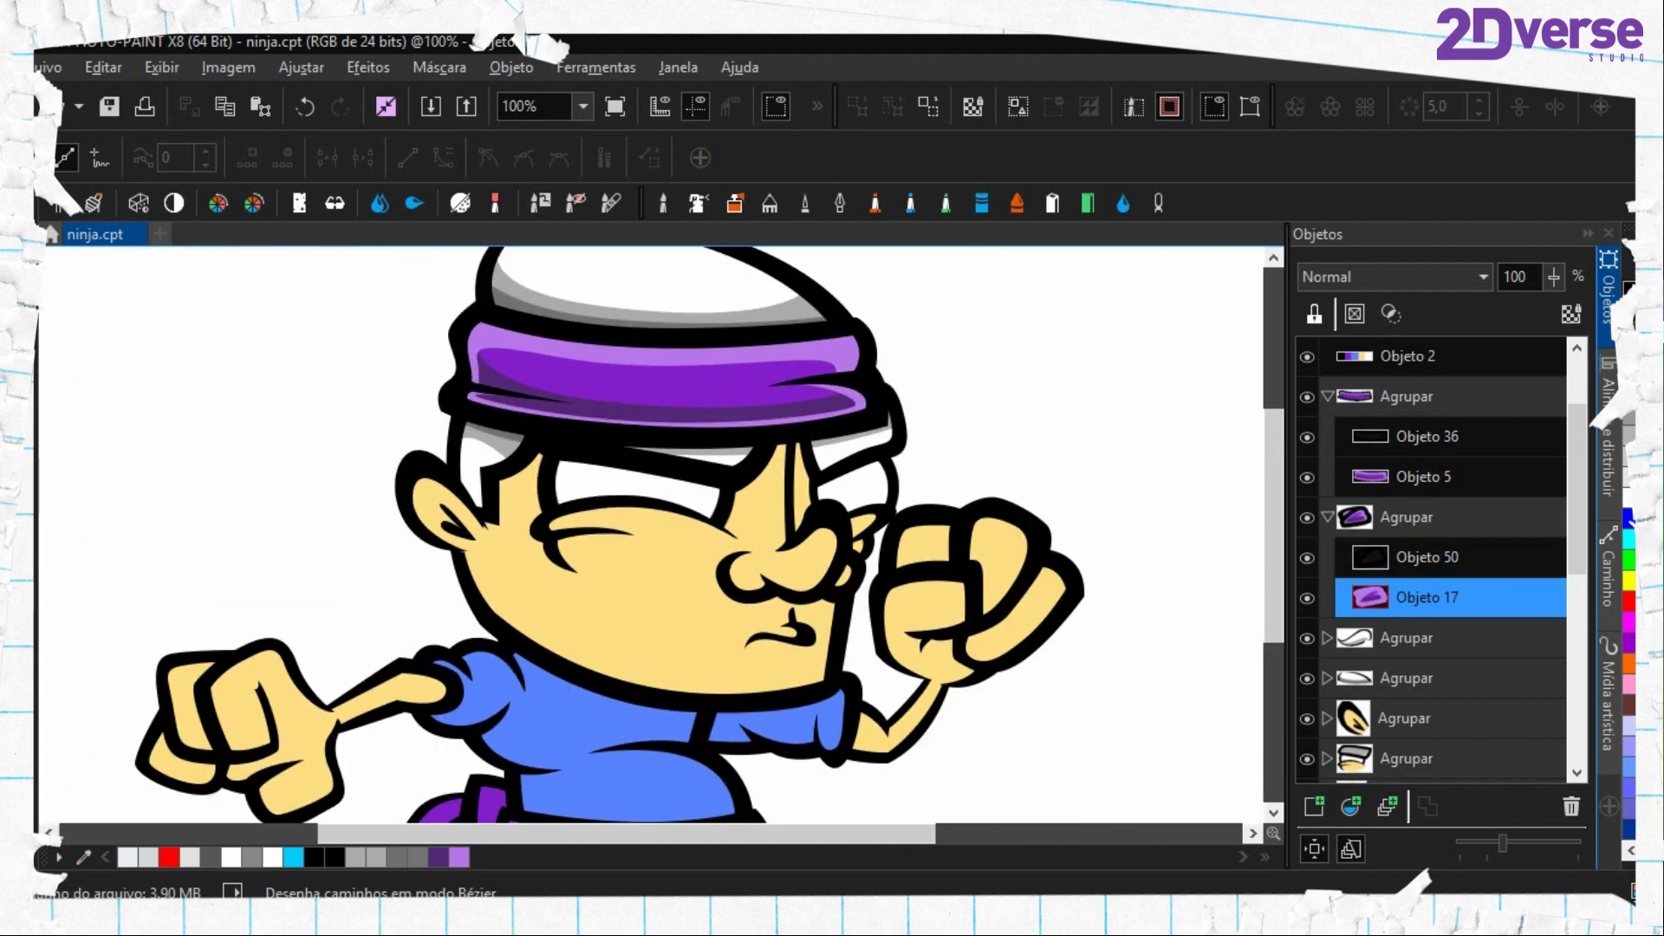
Select the face's group in the object list and ready the paint brush at size 35
left_click(663, 203)
left_click(1326, 396)
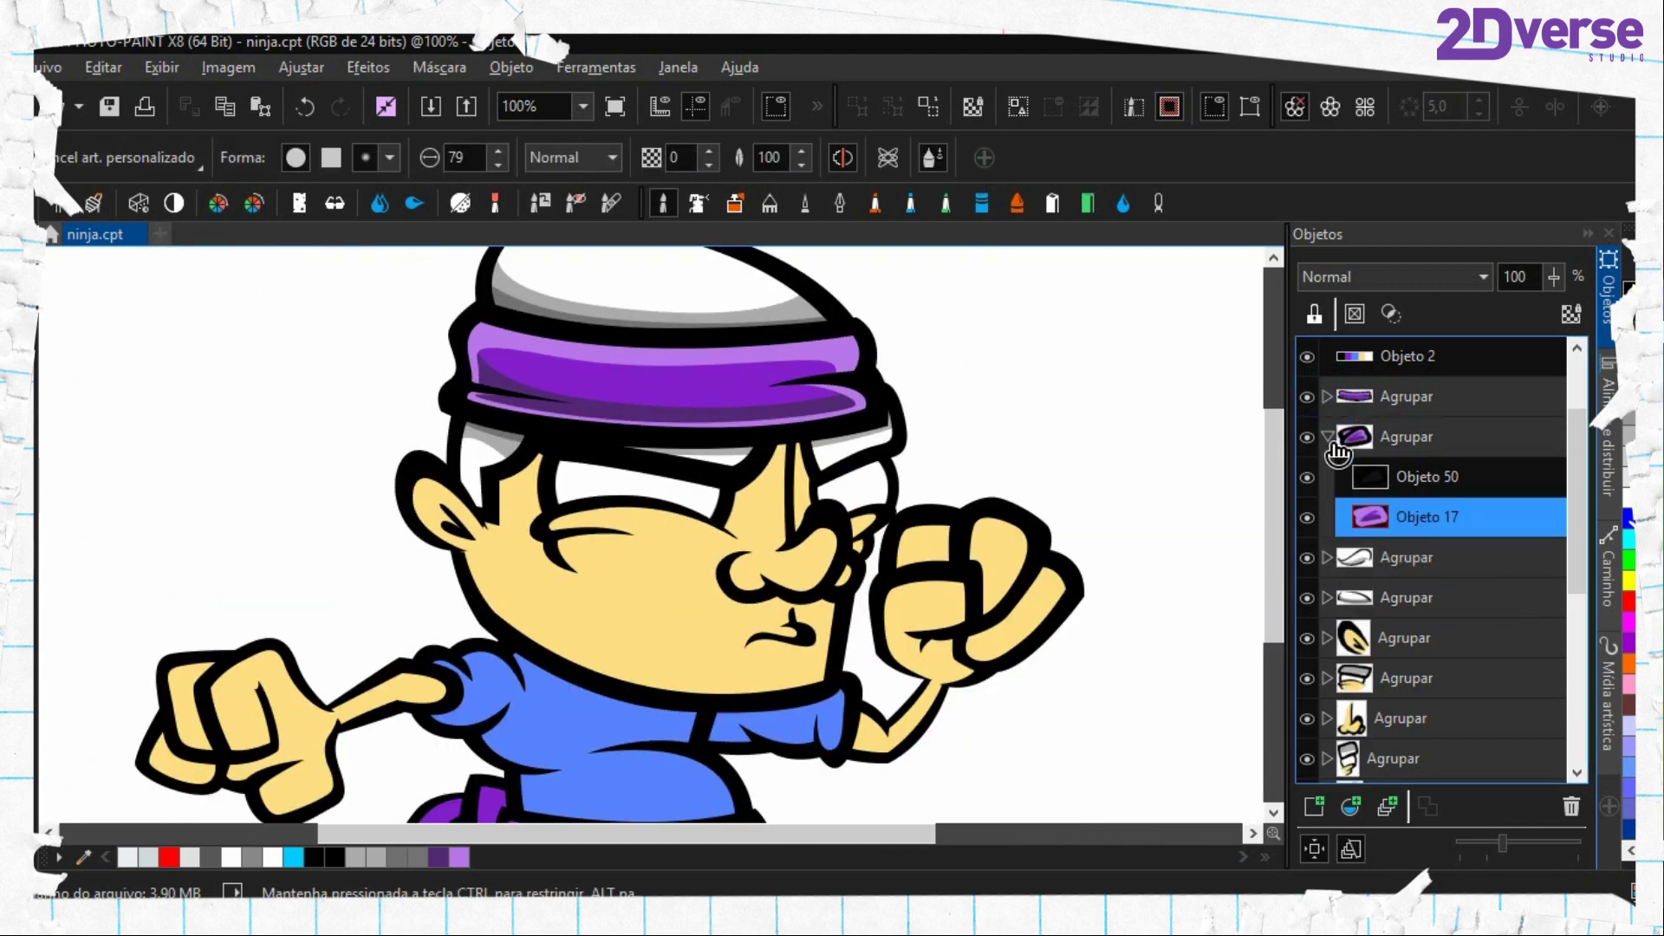
left_click(1330, 440)
left_click(1365, 755)
left_click_drag(753, 487, 771, 580)
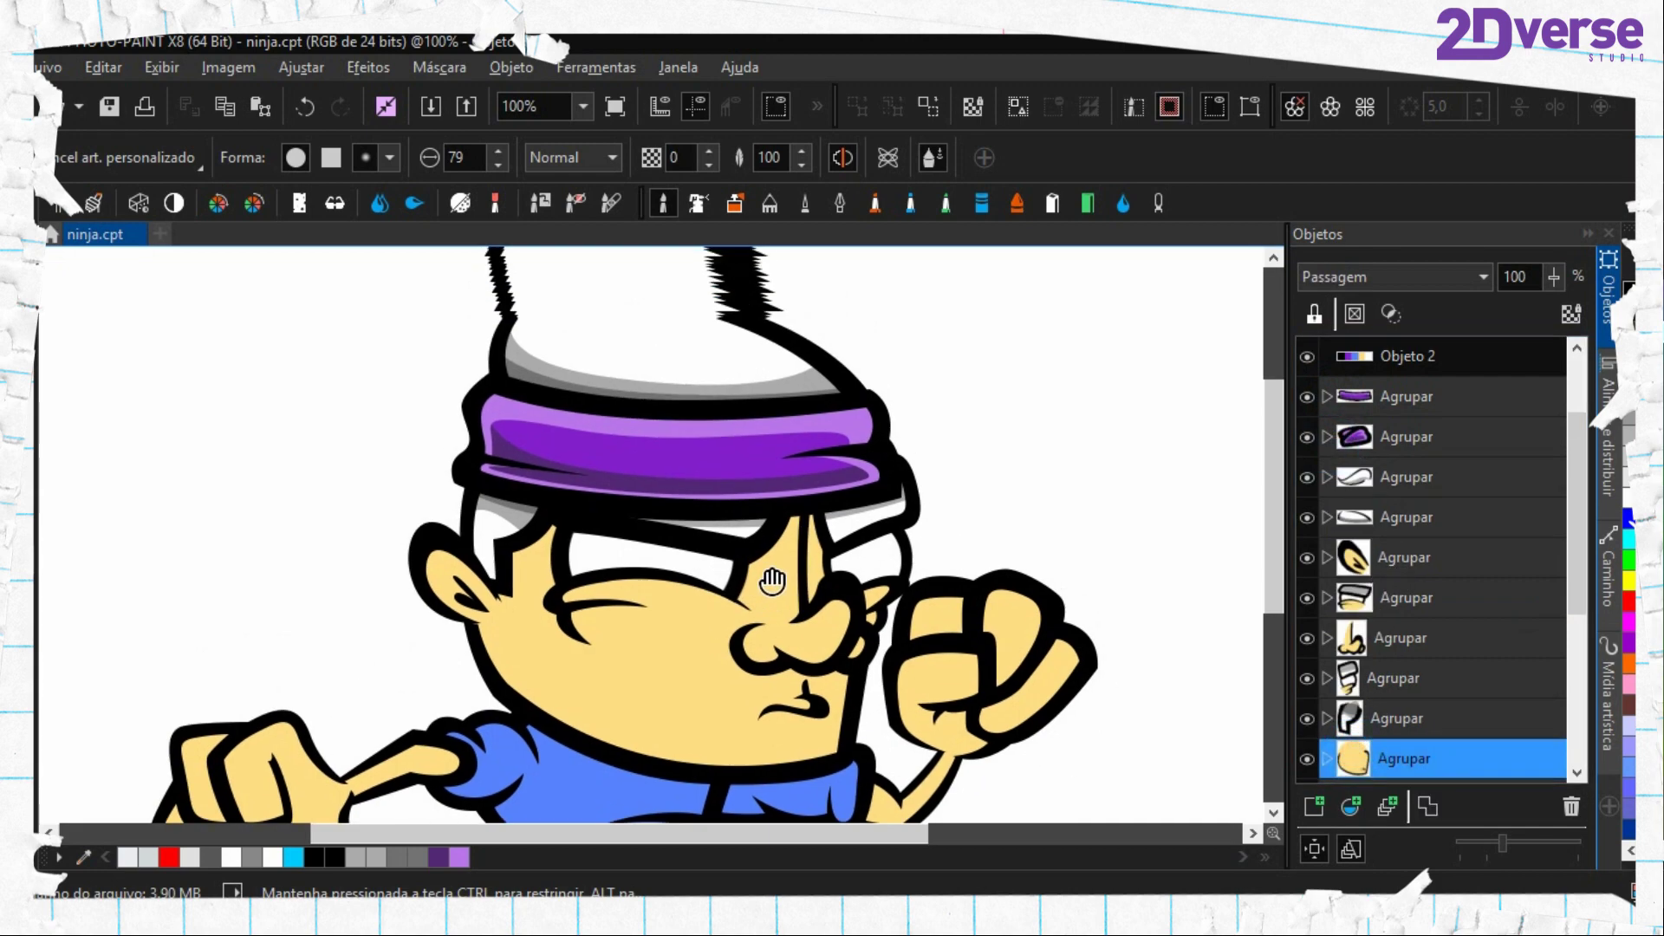
scroll(767, 585, "up", 1)
scroll(728, 671, "up", 1)
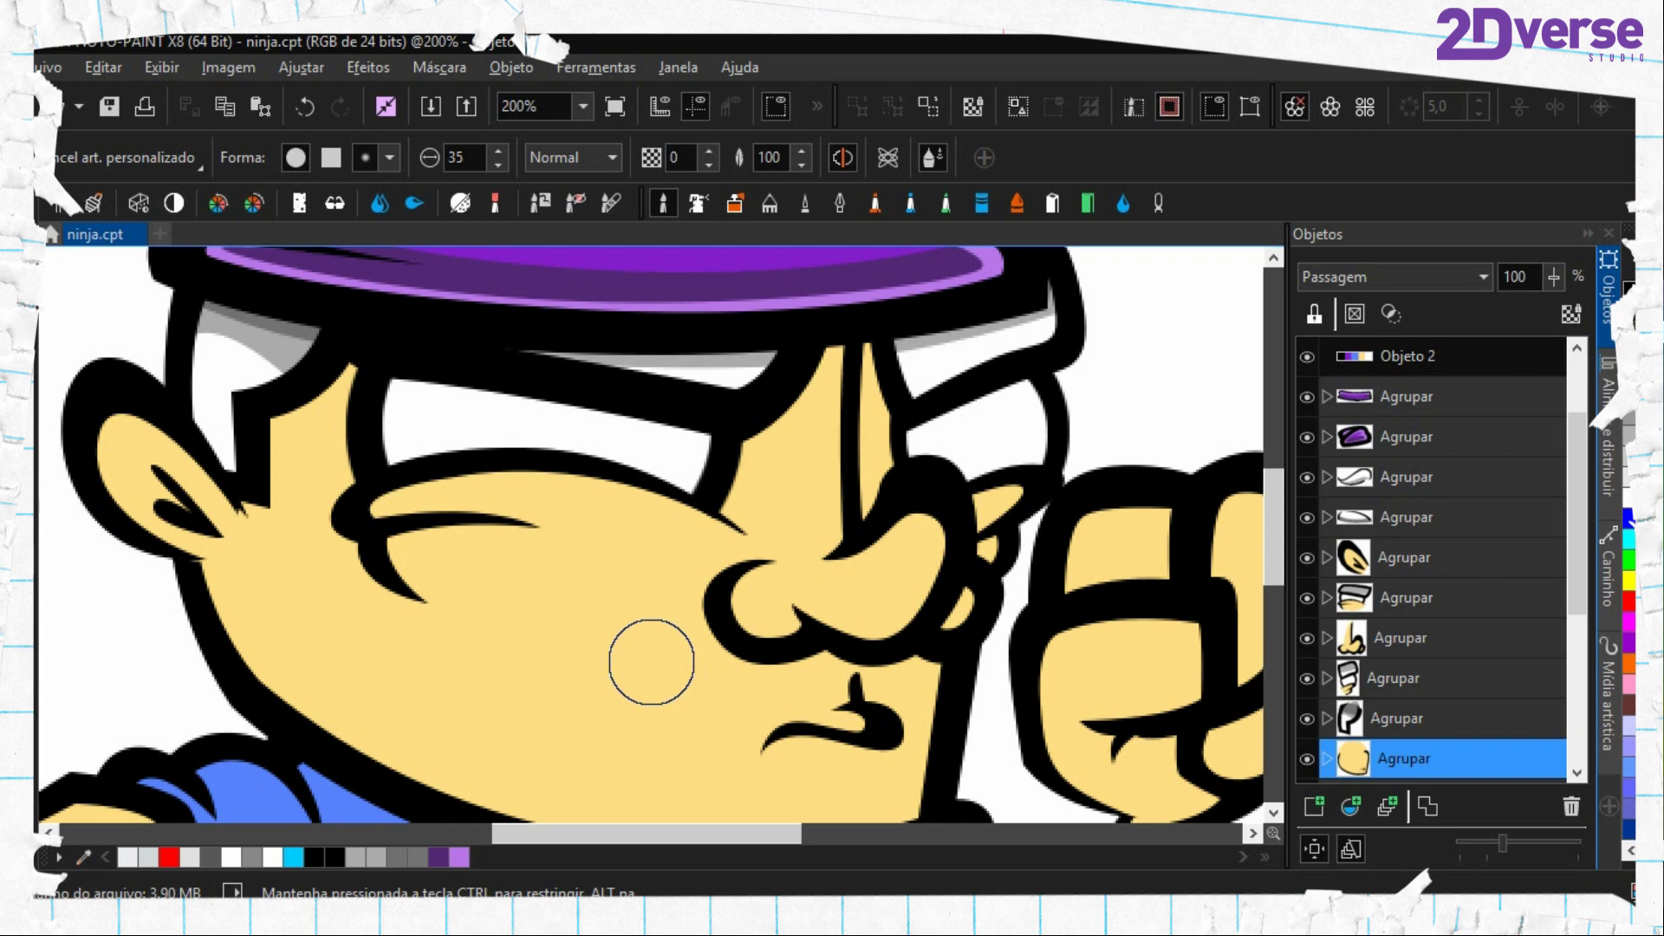
Inspect the headband and the hair shadows beneath it above the face
scroll(496, 338, "up", 3)
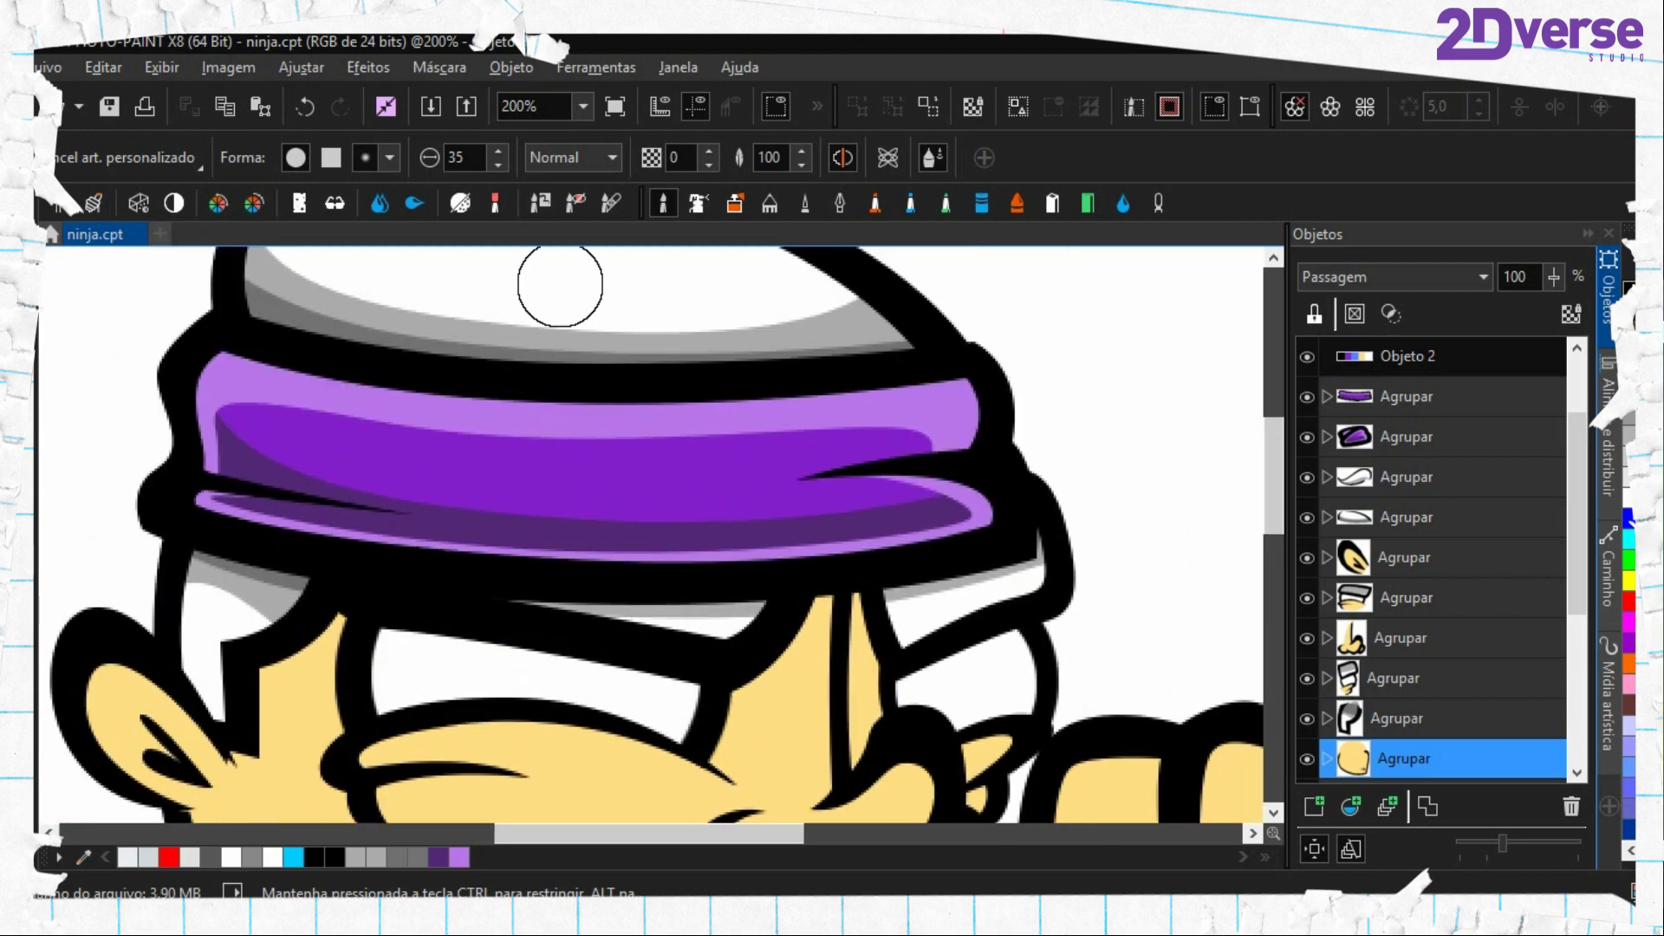
scroll(623, 495, "down", 3)
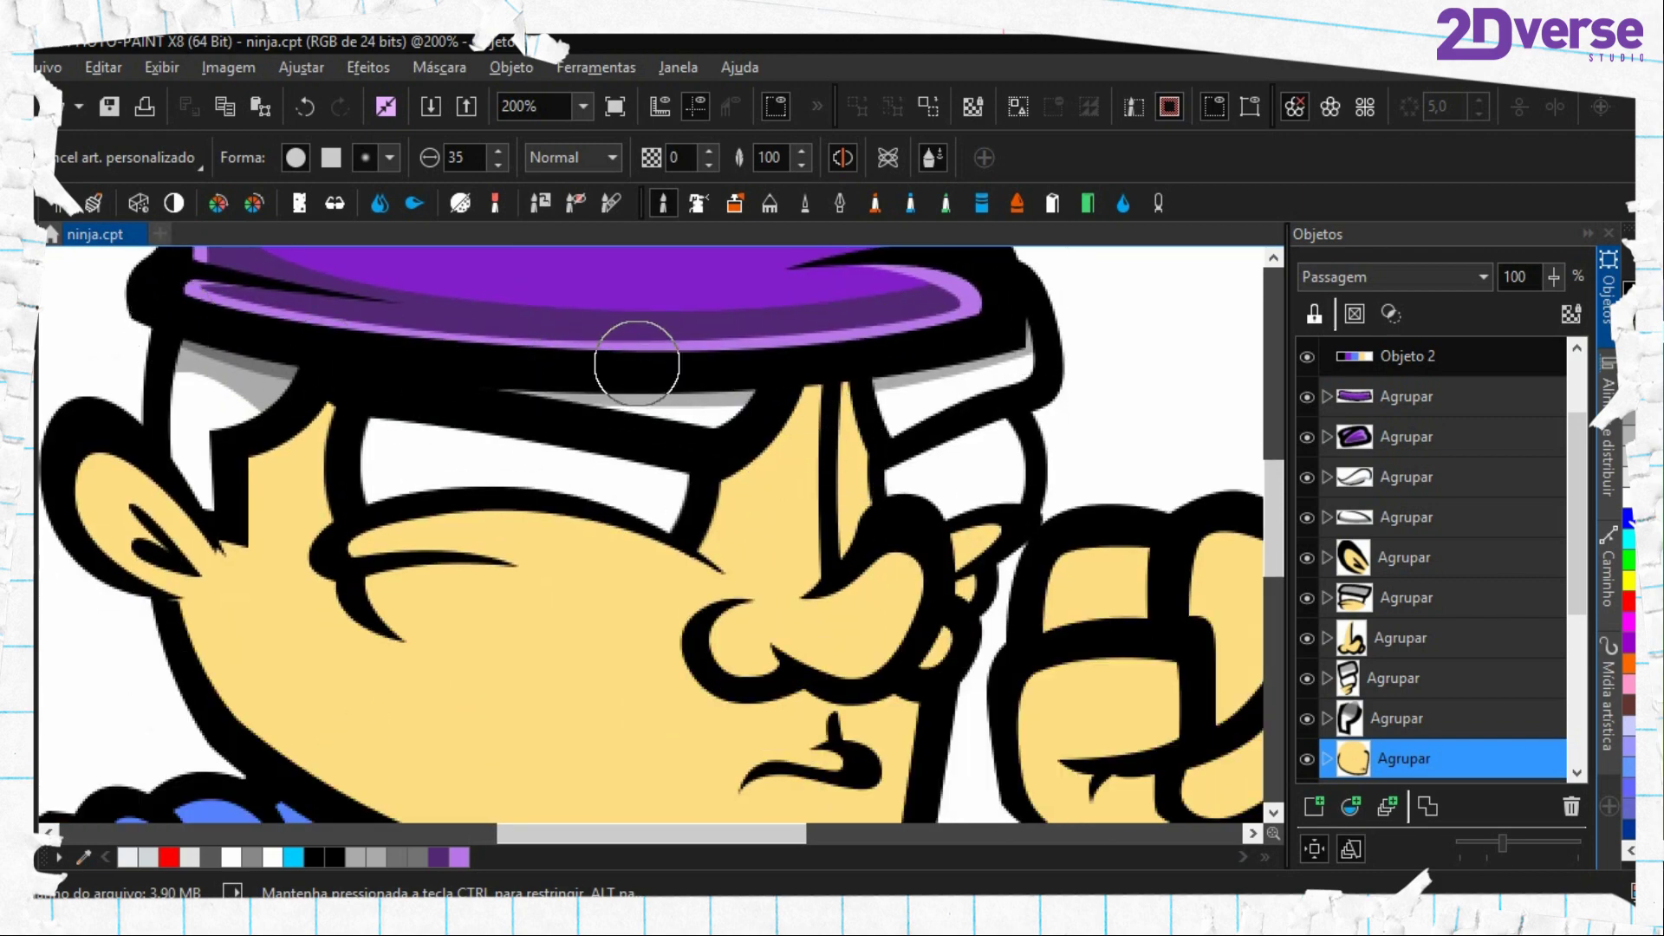
scroll(637, 362, "up", 3)
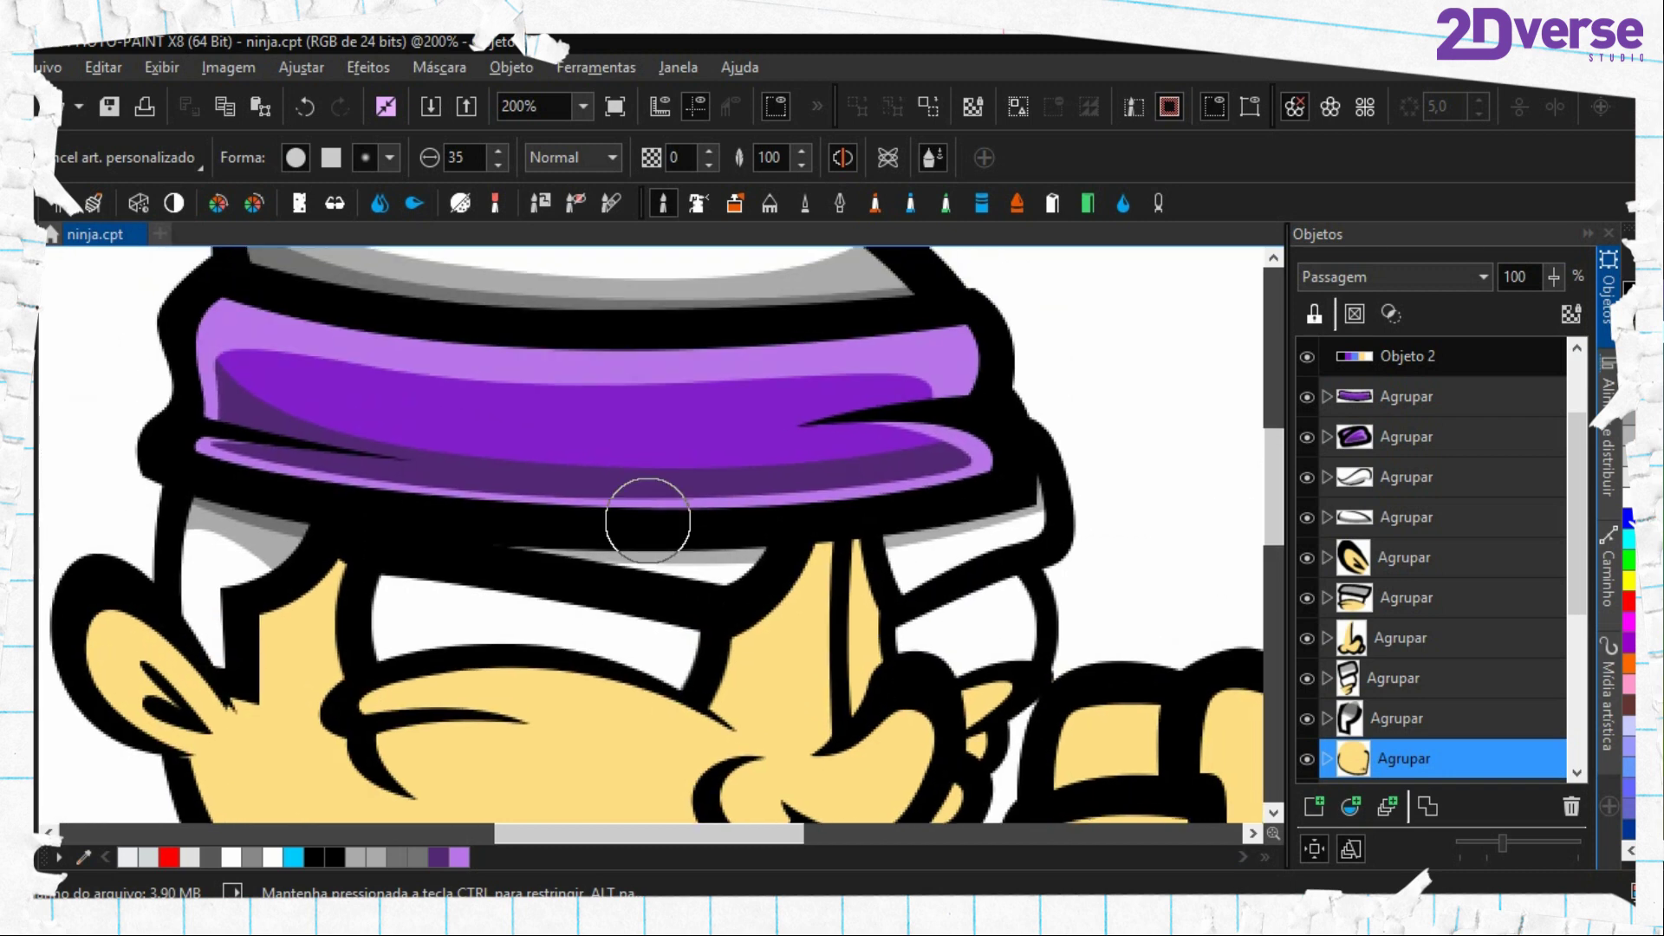
mouse_move(993, 525)
left_mouse_down()
mouse_move(886, 568)
mouse_move(596, 590)
left_mouse_up()
scroll(1456, 582, "up", 3)
scroll(1455, 576, "down", 5)
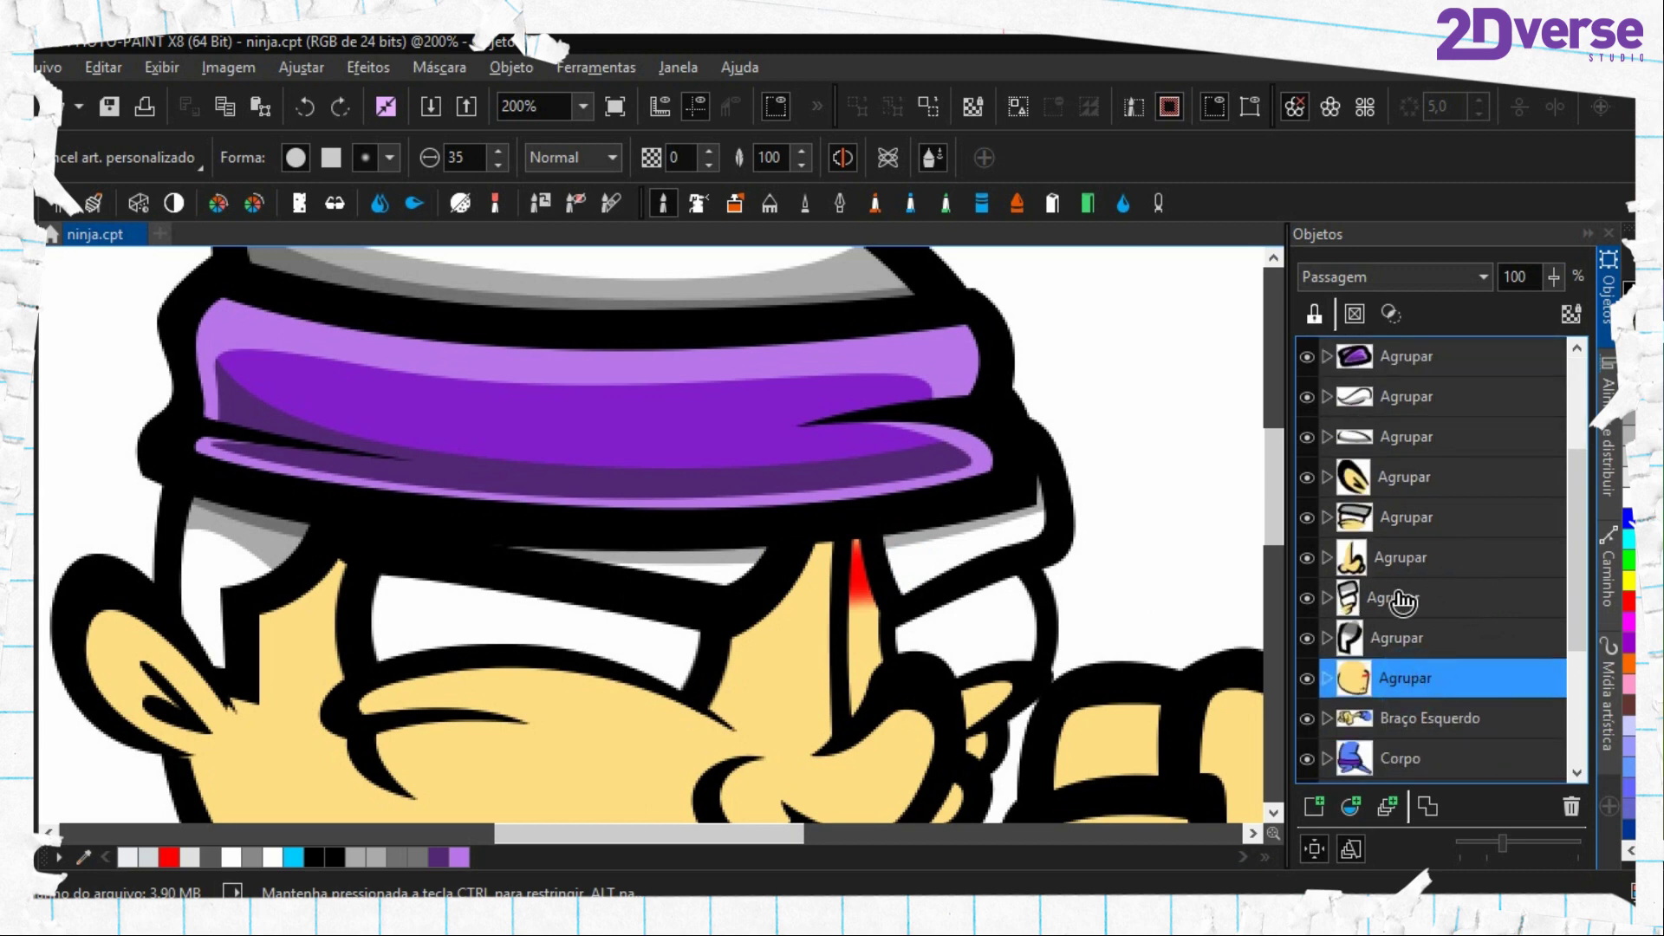
left_click(1397, 639)
key("ctrl+z")
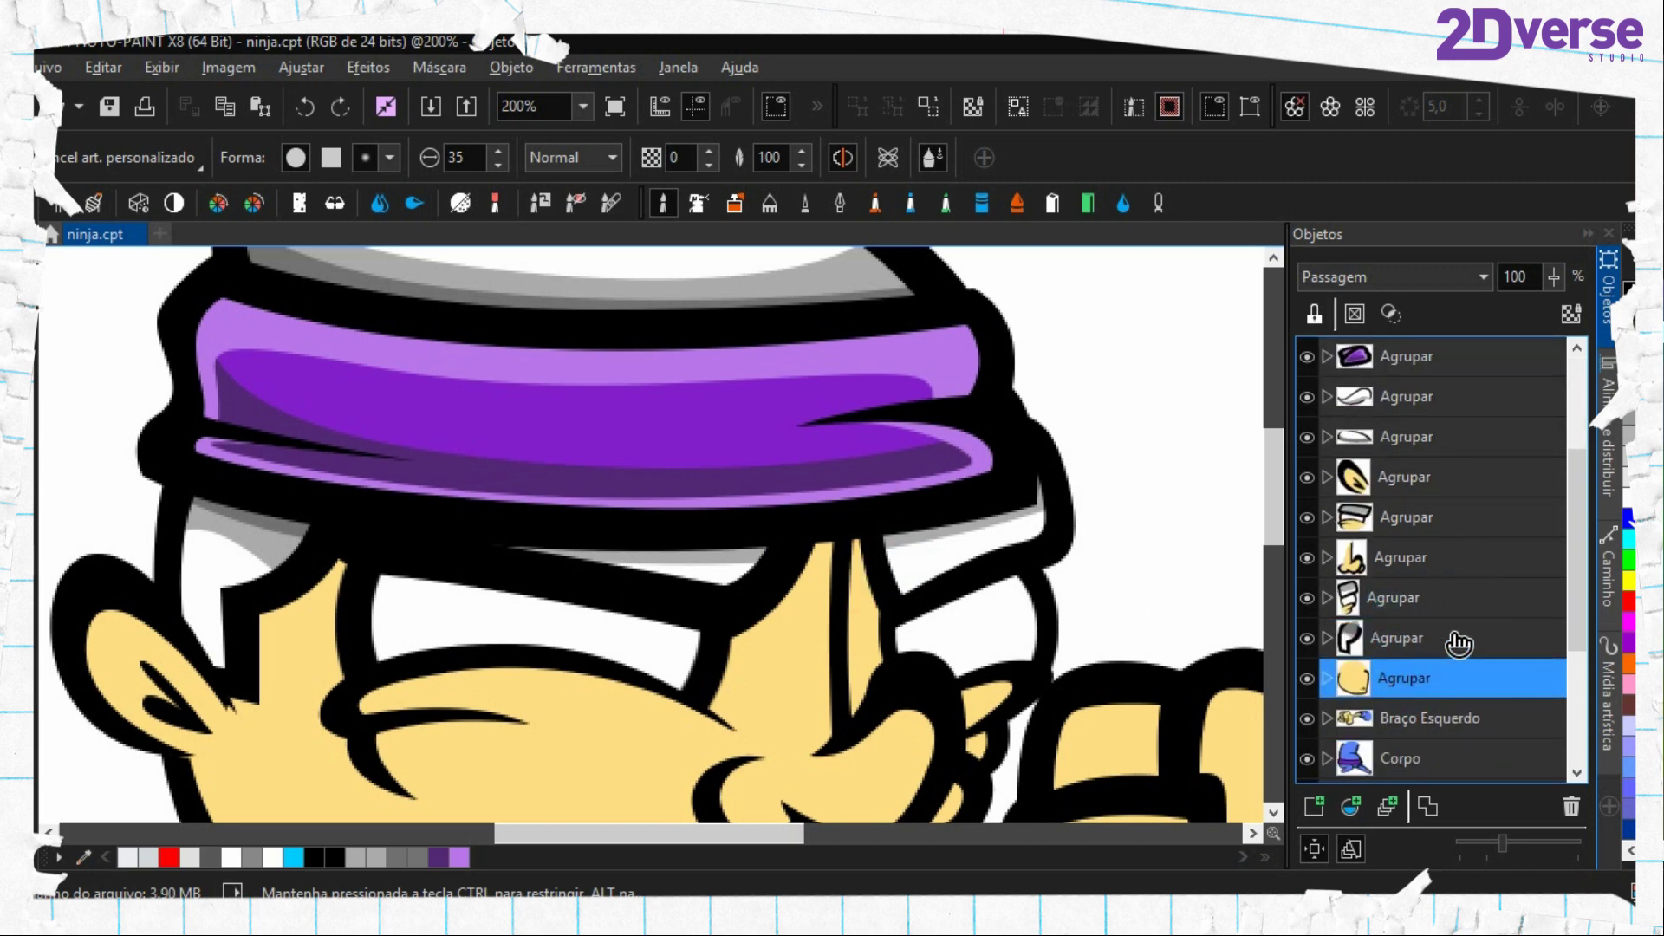
Paint red guide strokes on Objeto 72 marking face shadows under the headband, around the eyes, beneath the nose and along the jaw
scroll(1386, 553, "up", 3)
left_click(1417, 362)
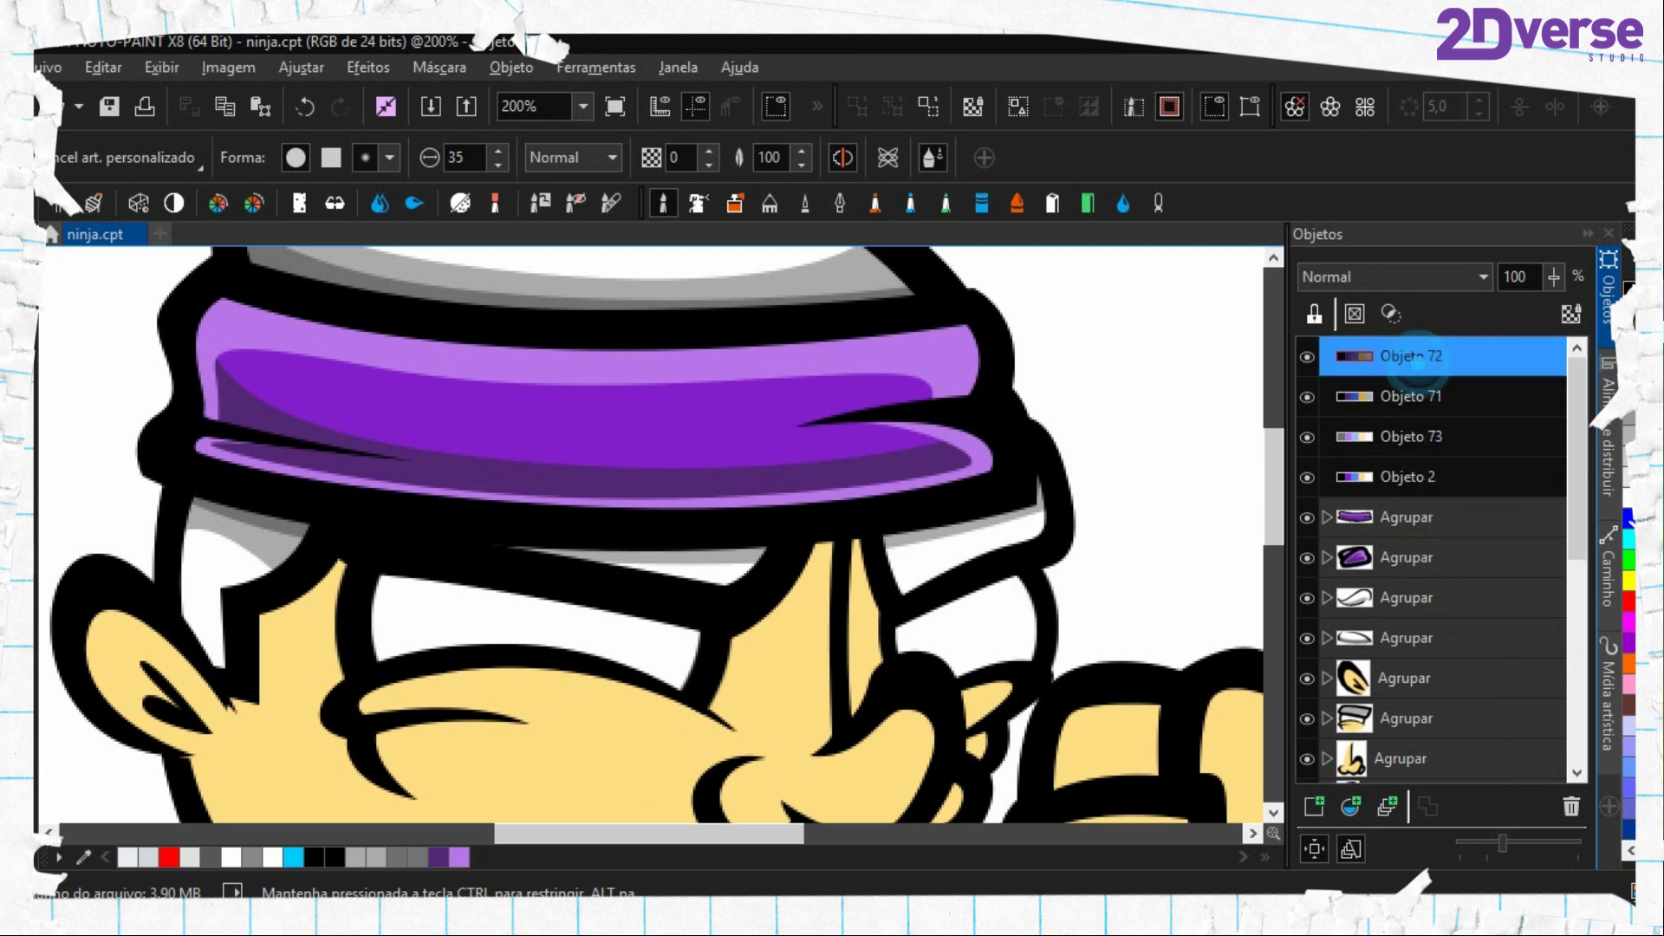
mouse_move(1001, 538)
left_mouse_down()
mouse_move(676, 567)
mouse_move(362, 559)
mouse_move(470, 563)
left_mouse_up()
scroll(869, 564, "down", 2)
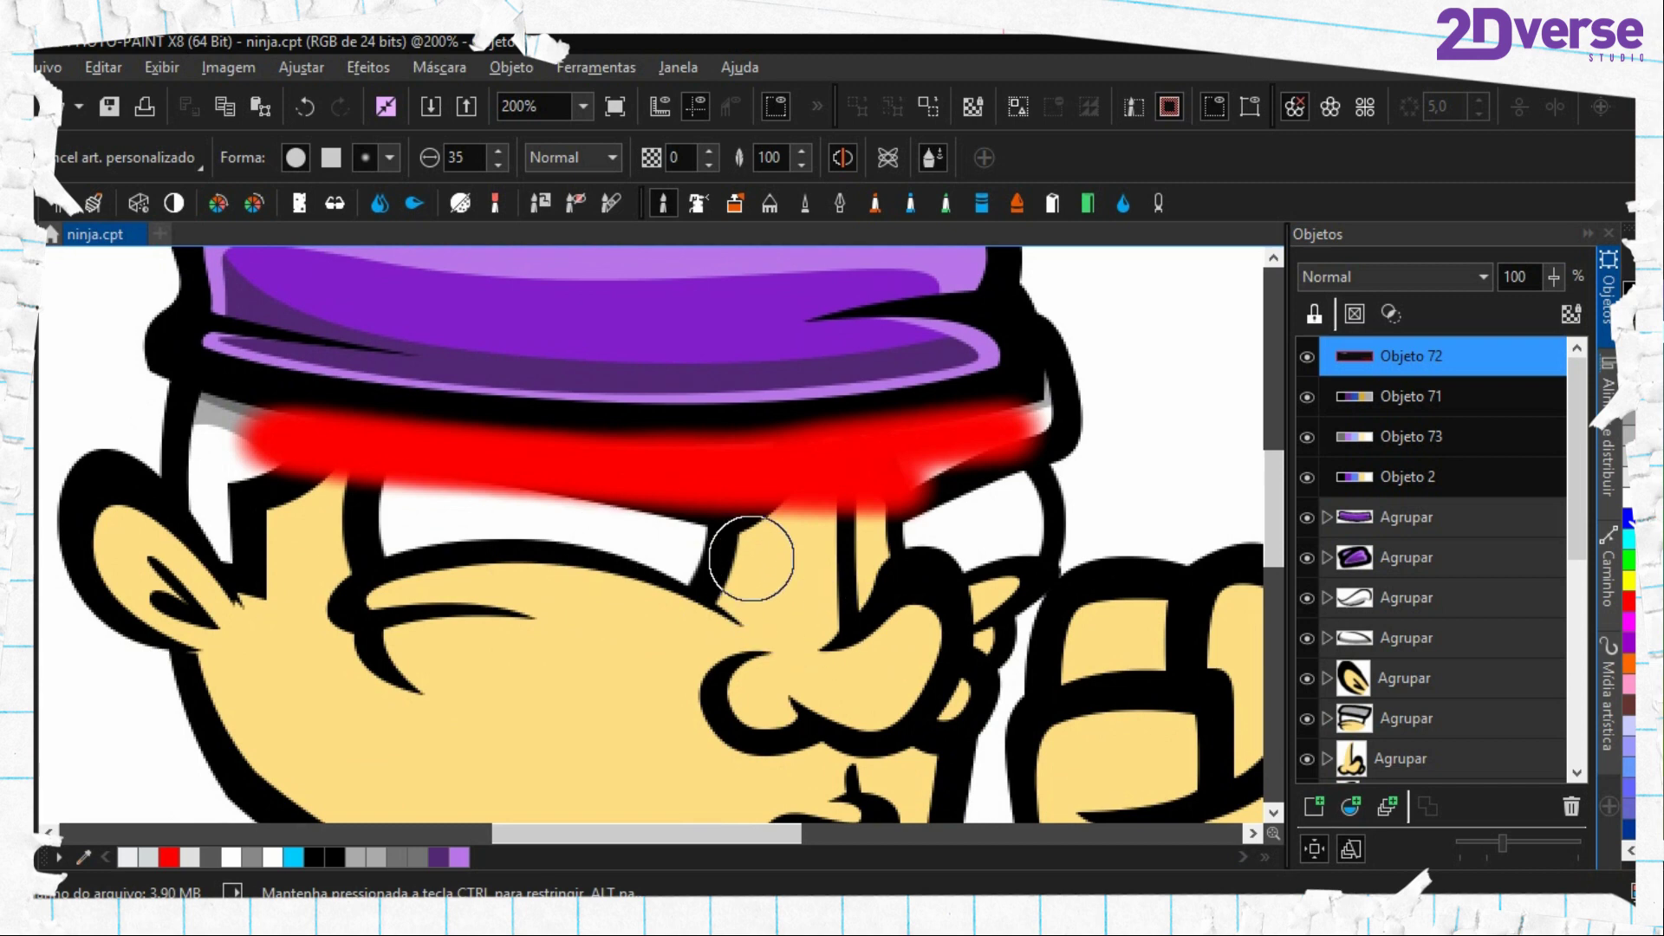
mouse_move(294, 491)
left_mouse_down()
mouse_move(336, 461)
mouse_move(348, 623)
mouse_move(317, 529)
left_mouse_up()
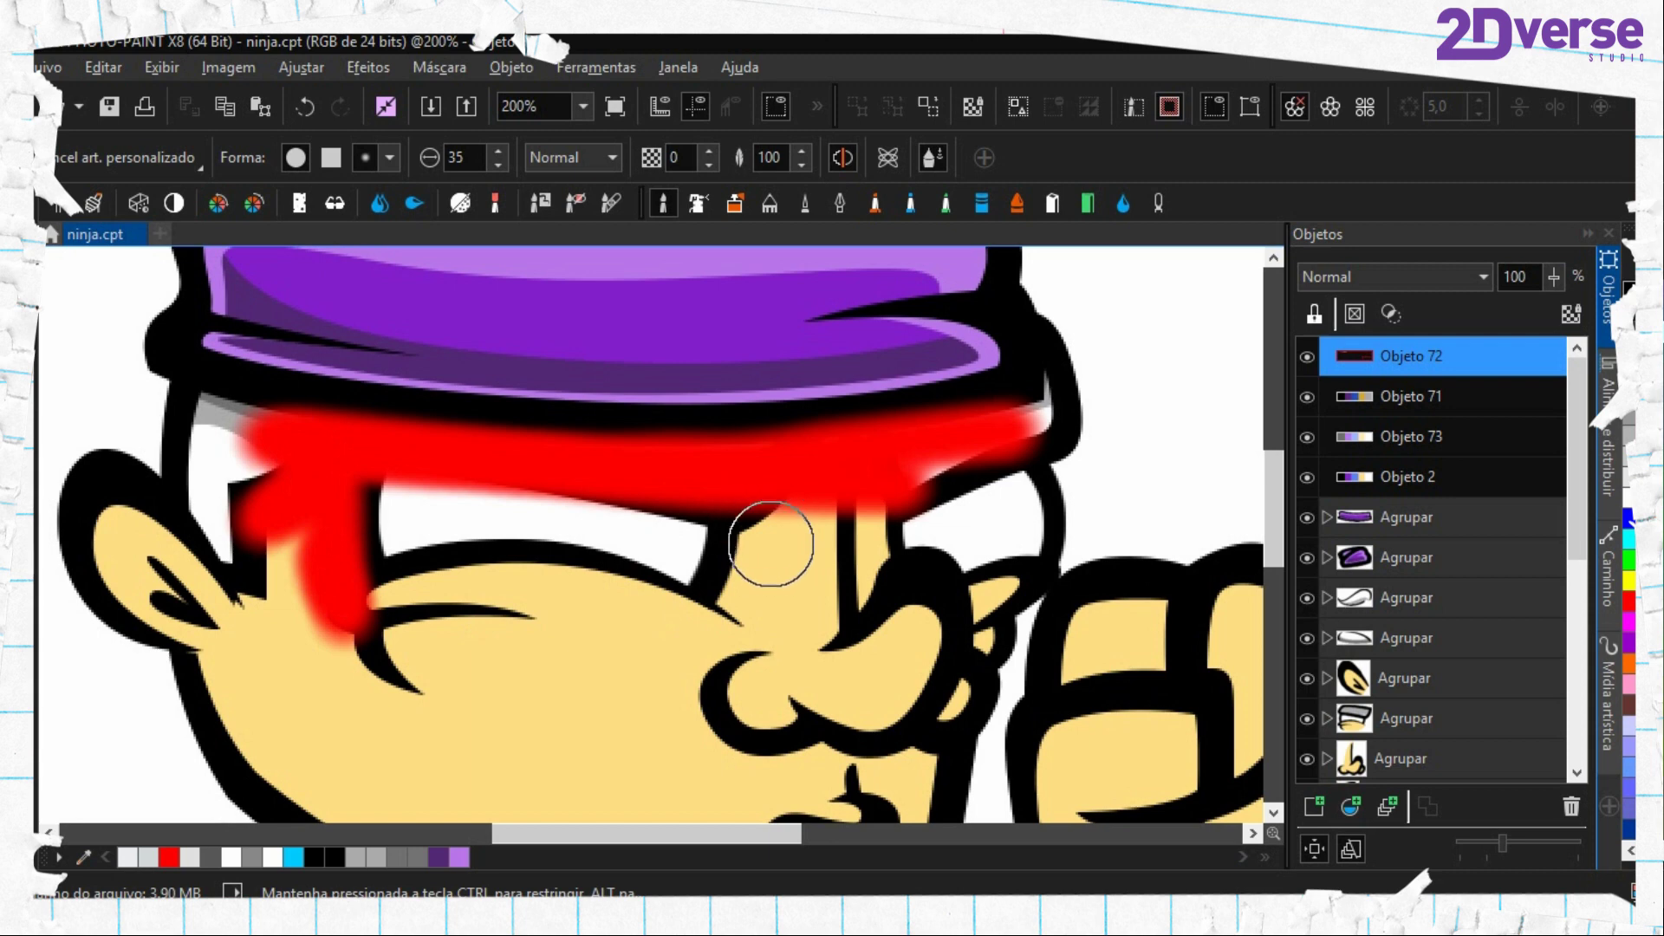
mouse_move(759, 509)
left_mouse_down()
mouse_move(737, 607)
mouse_move(767, 538)
mouse_move(880, 598)
mouse_move(873, 613)
mouse_move(878, 508)
mouse_move(942, 440)
mouse_move(882, 586)
mouse_move(937, 600)
left_mouse_up()
left_click_drag(916, 733, 978, 574)
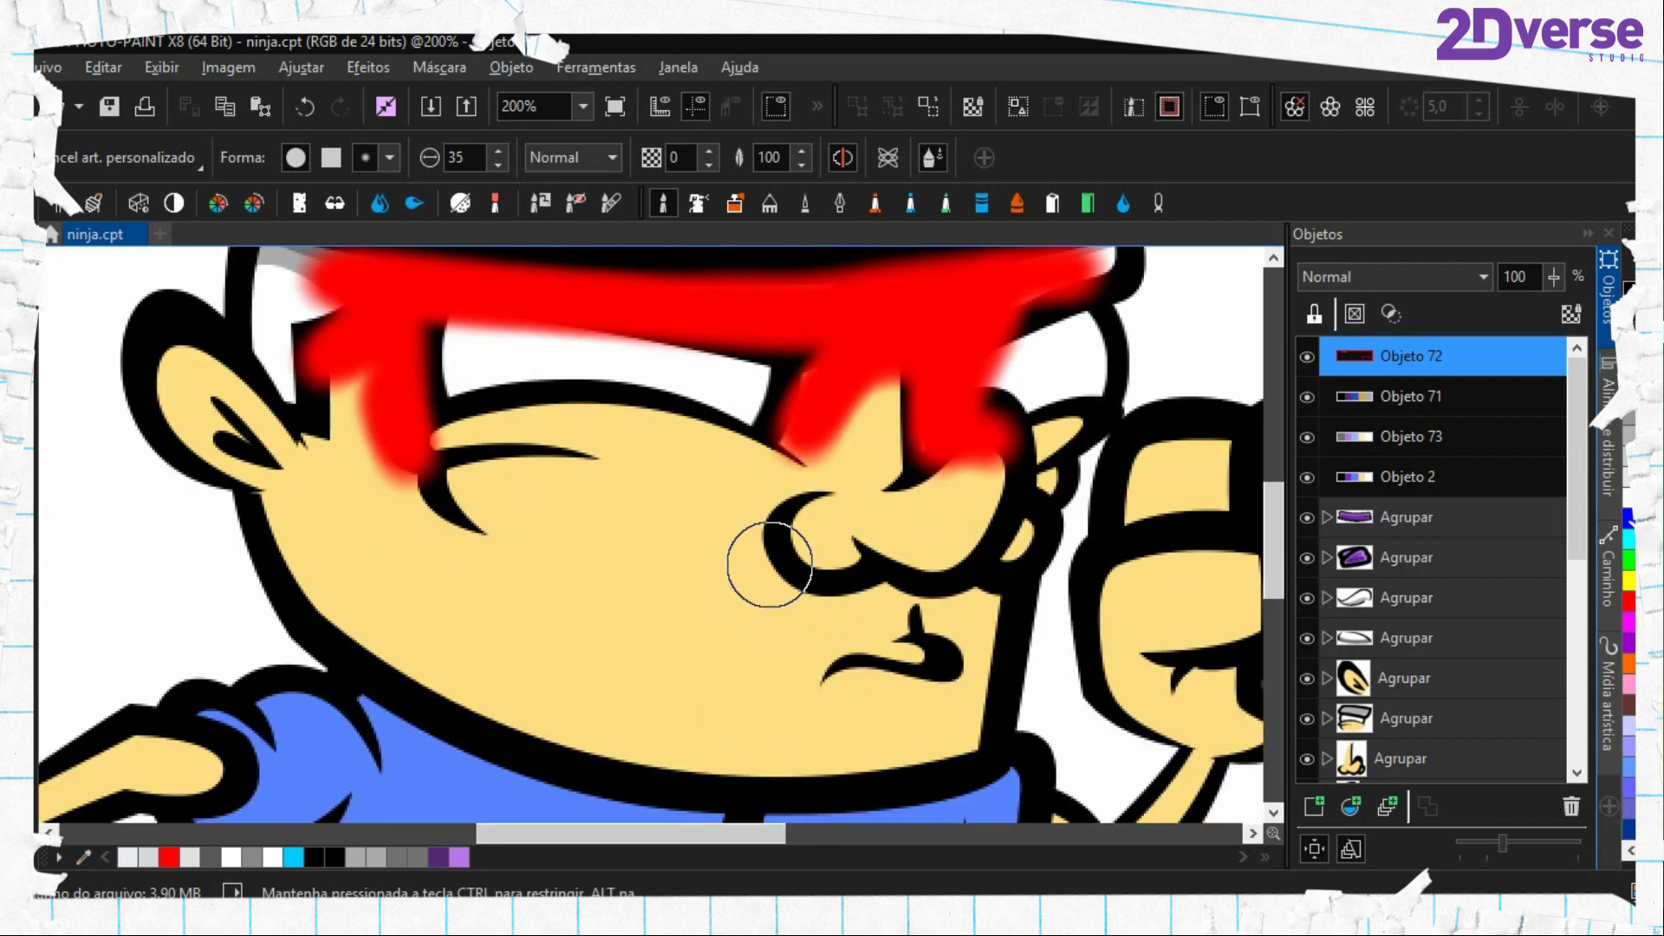
mouse_move(770, 564)
left_mouse_down()
mouse_move(831, 607)
mouse_move(815, 645)
mouse_move(1011, 594)
mouse_move(970, 606)
left_mouse_up()
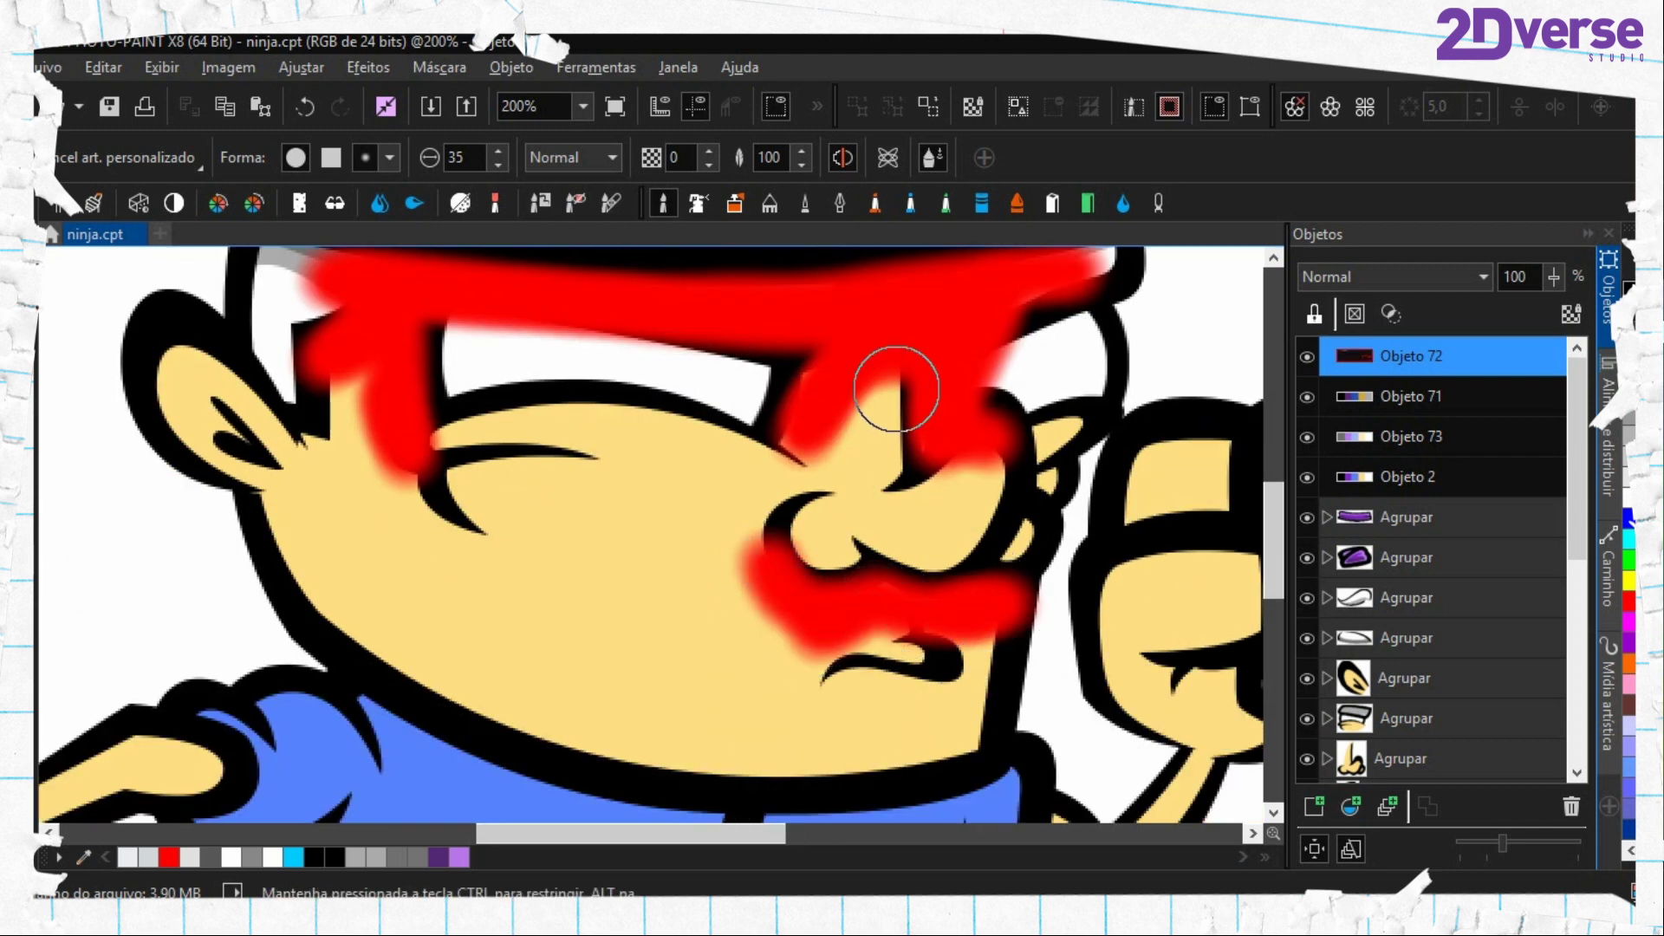
mouse_move(296, 513)
left_mouse_down()
mouse_move(344, 639)
mouse_move(557, 759)
mouse_move(692, 780)
mouse_move(923, 777)
mouse_move(1050, 710)
left_mouse_up()
scroll(576, 643, "down", 2)
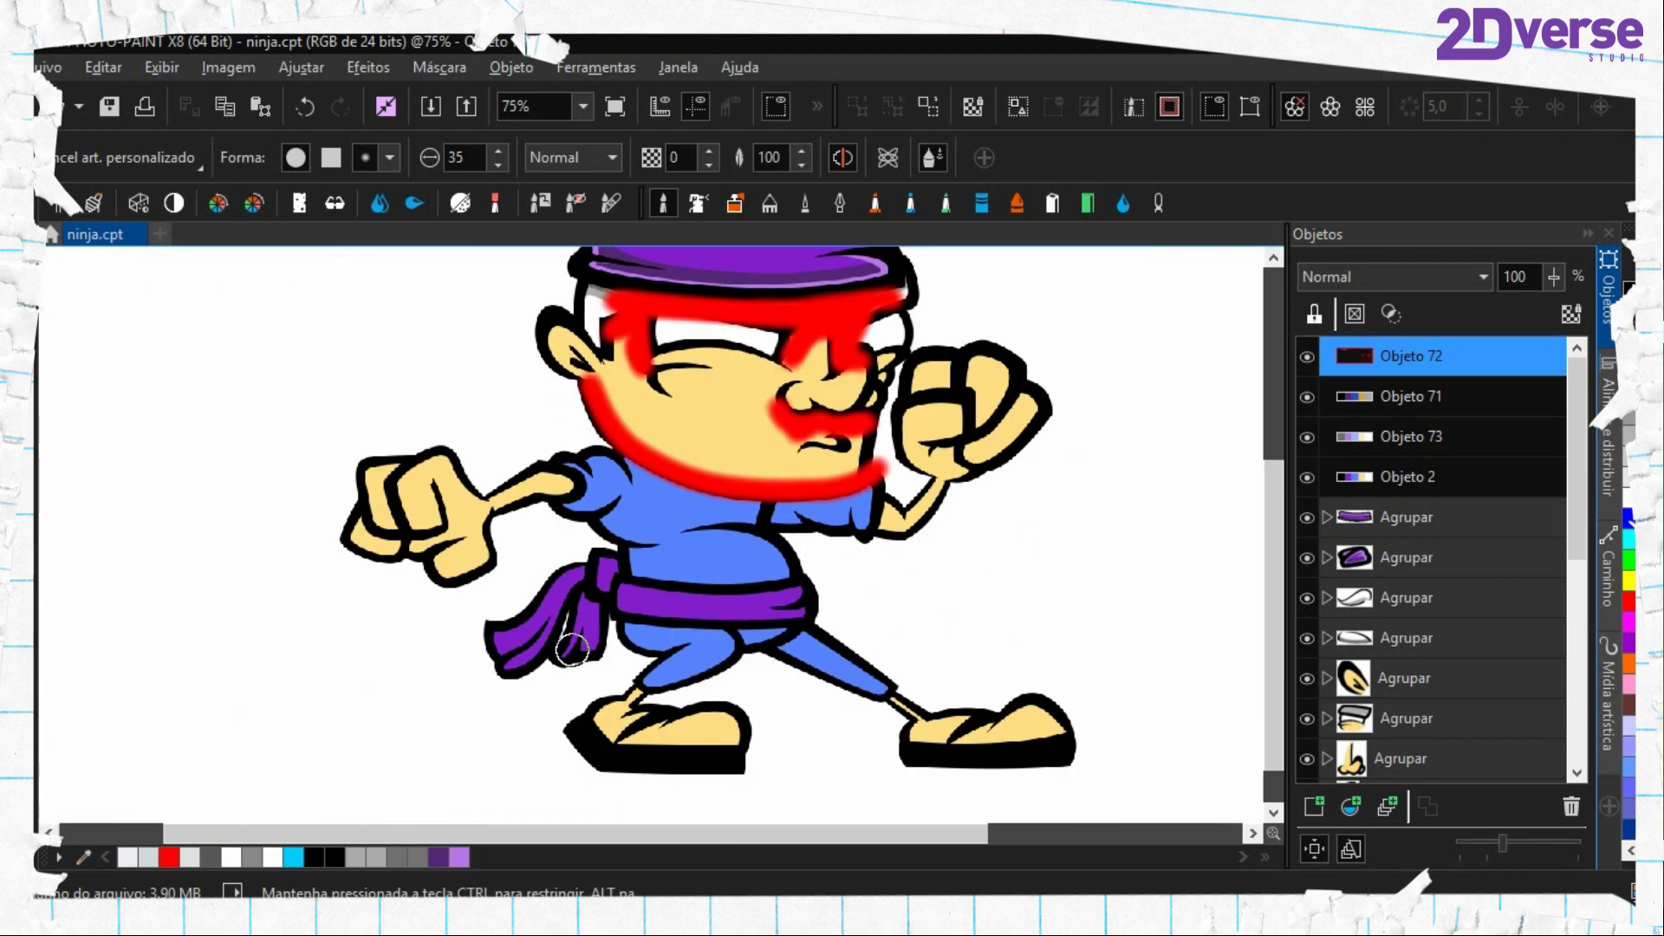
Delete Objeto 72 together with its red guide strokes
scroll(777, 513, "up", 1)
key("ctrl+z")
left_click(1579, 818)
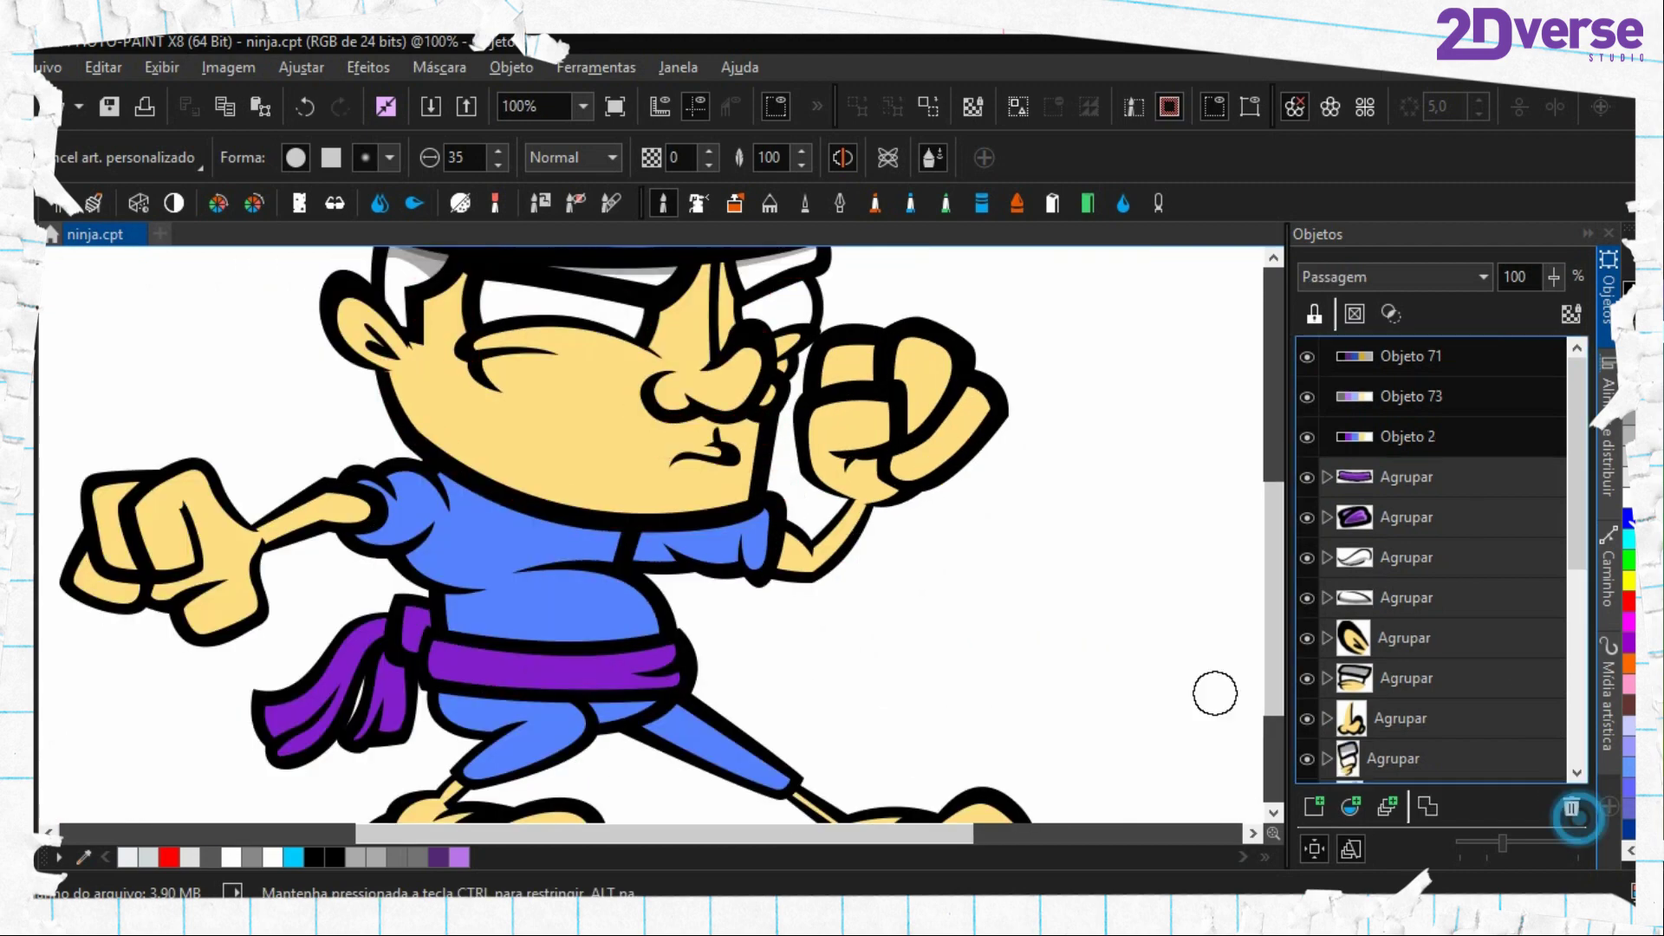
Start a Bézier path from the base of the nose bridge, curving over the near eye's lower lid to the cheek crease
scroll(475, 383, "up", 2)
scroll(475, 383, "up", 1)
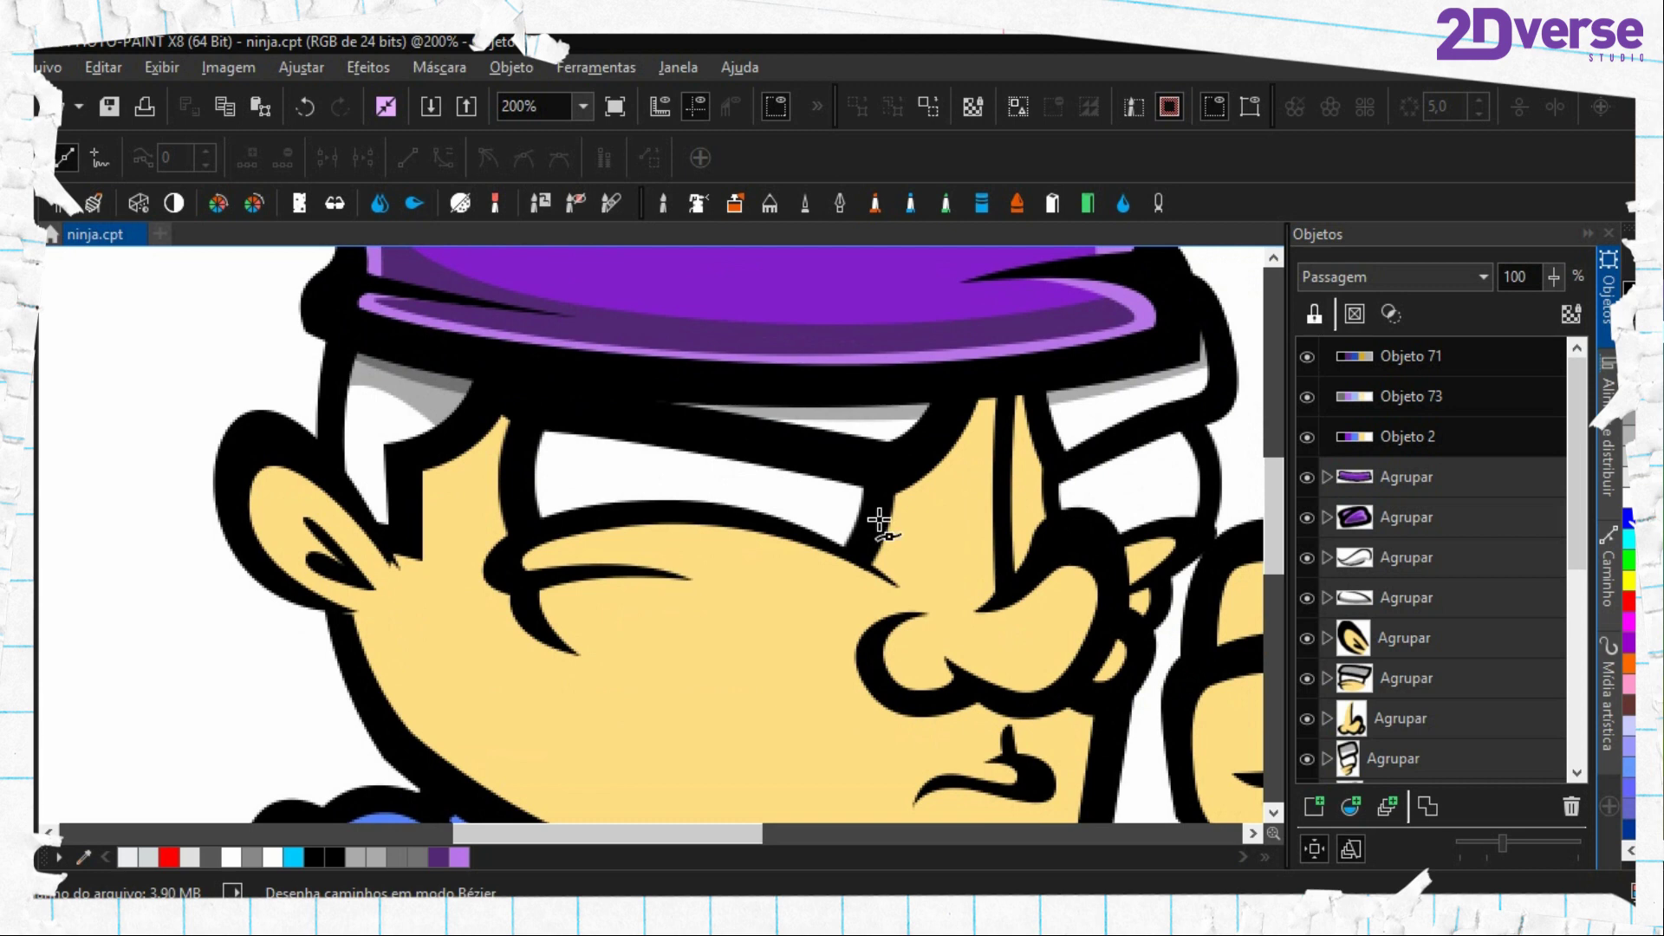
left_click_drag(878, 520, 734, 448)
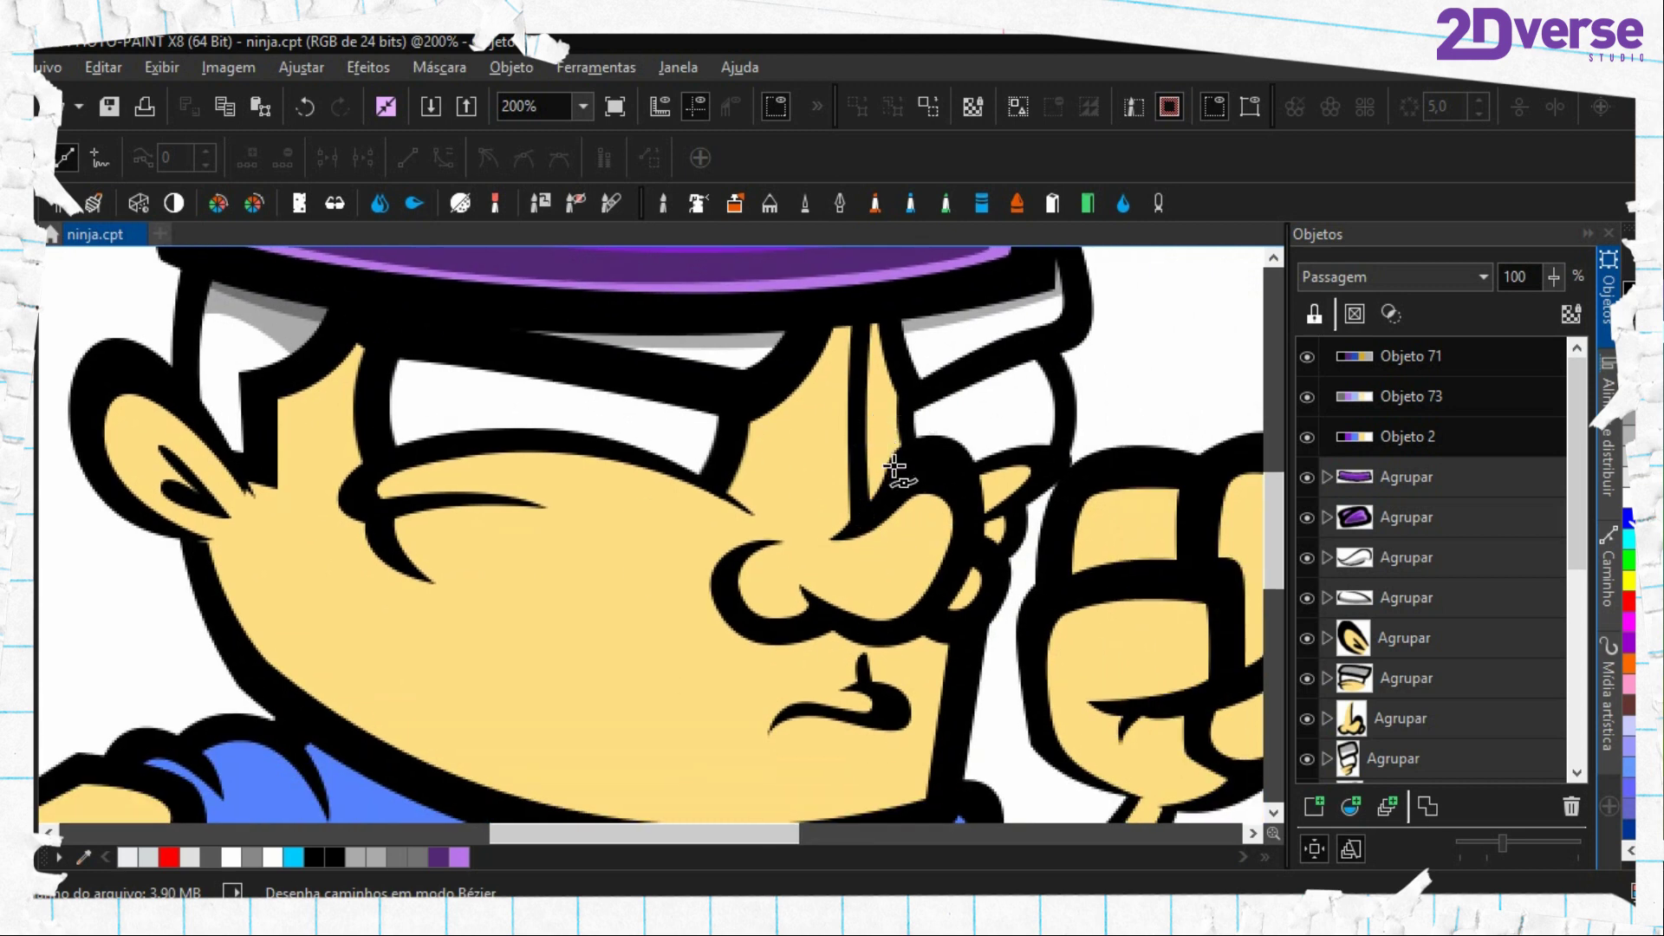
left_click(867, 511)
left_click(857, 390)
left_click_drag(783, 538, 790, 658)
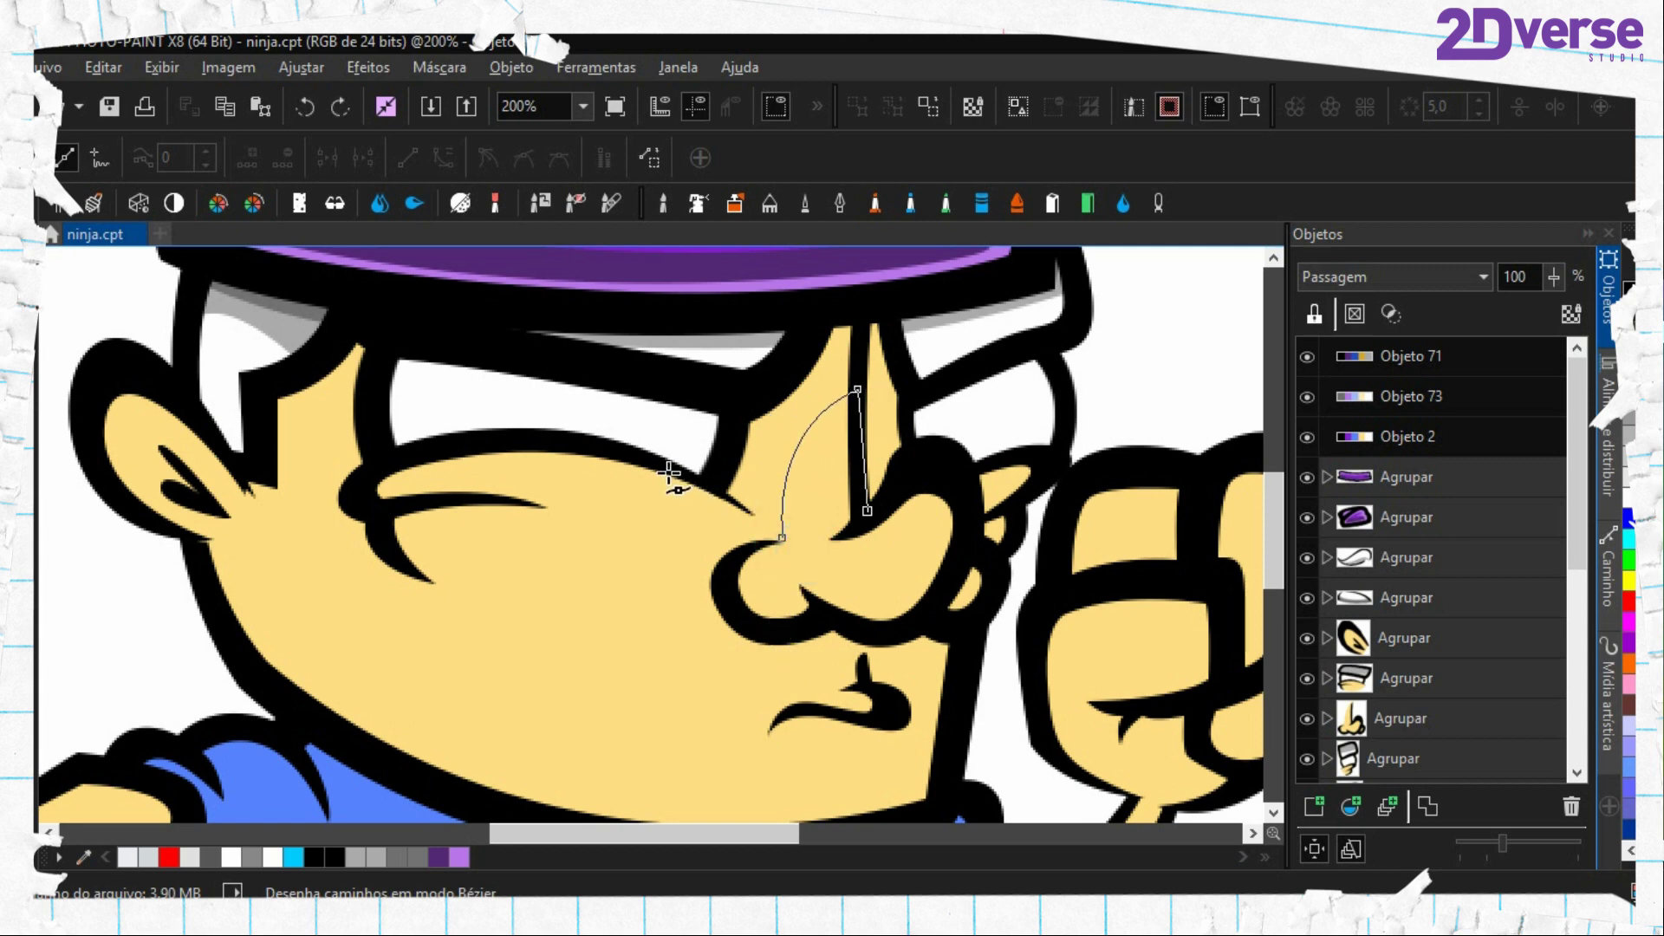
left_click_drag(656, 469, 589, 455)
left_click_drag(369, 482, 410, 529)
left_click(392, 554)
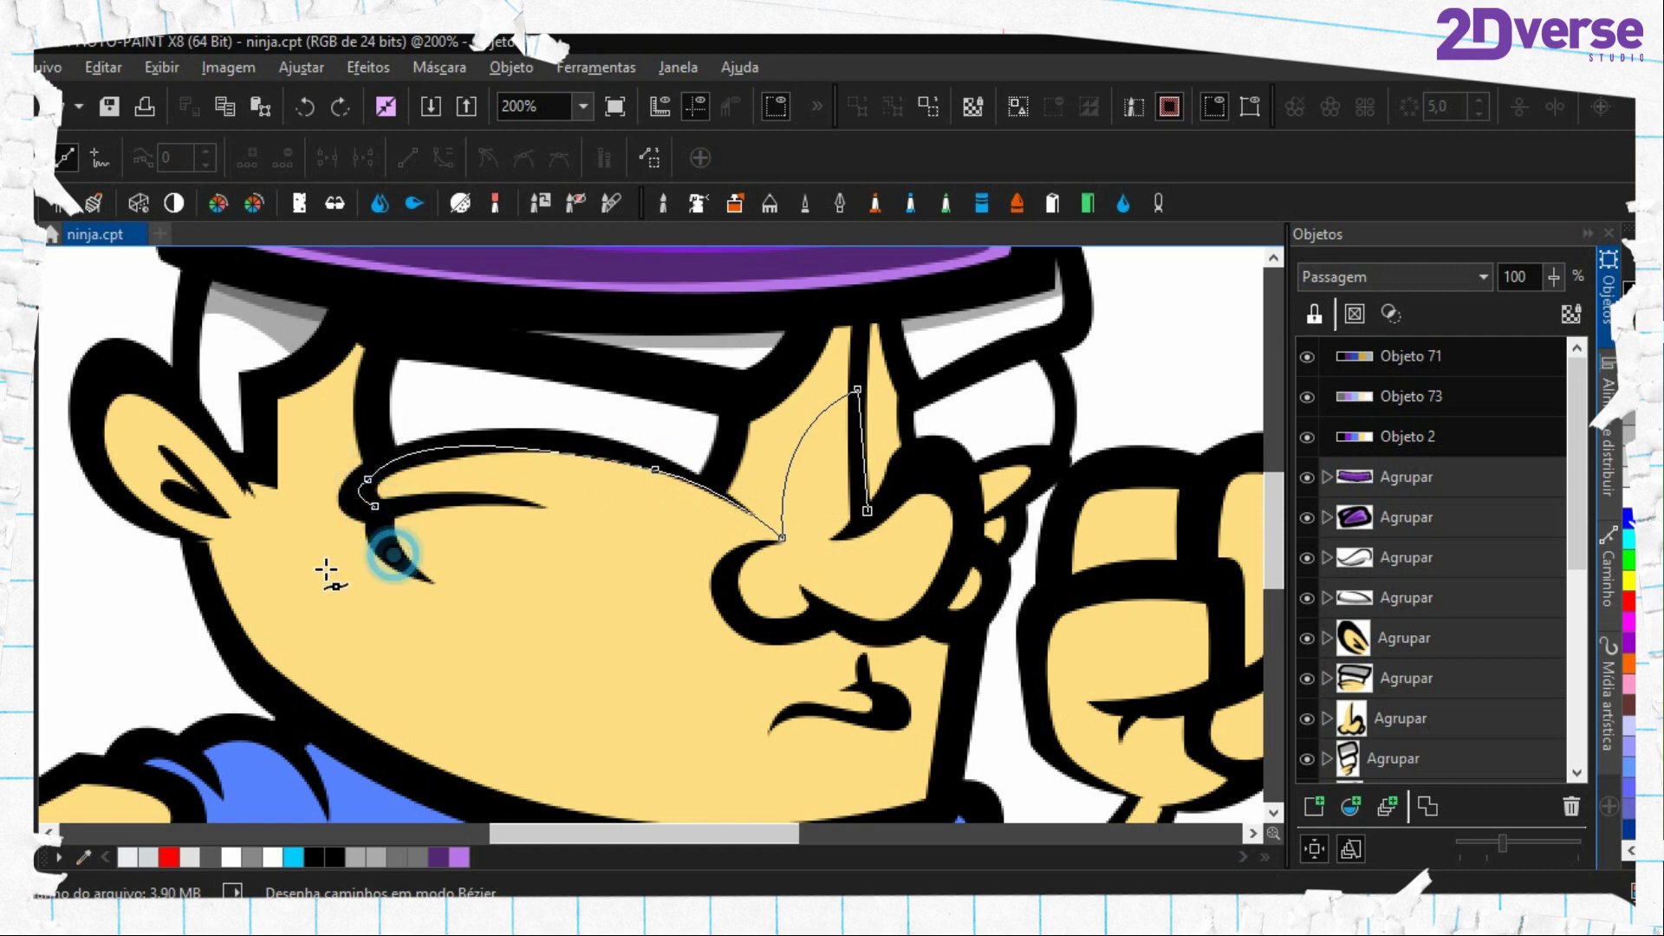
left_click(401, 559)
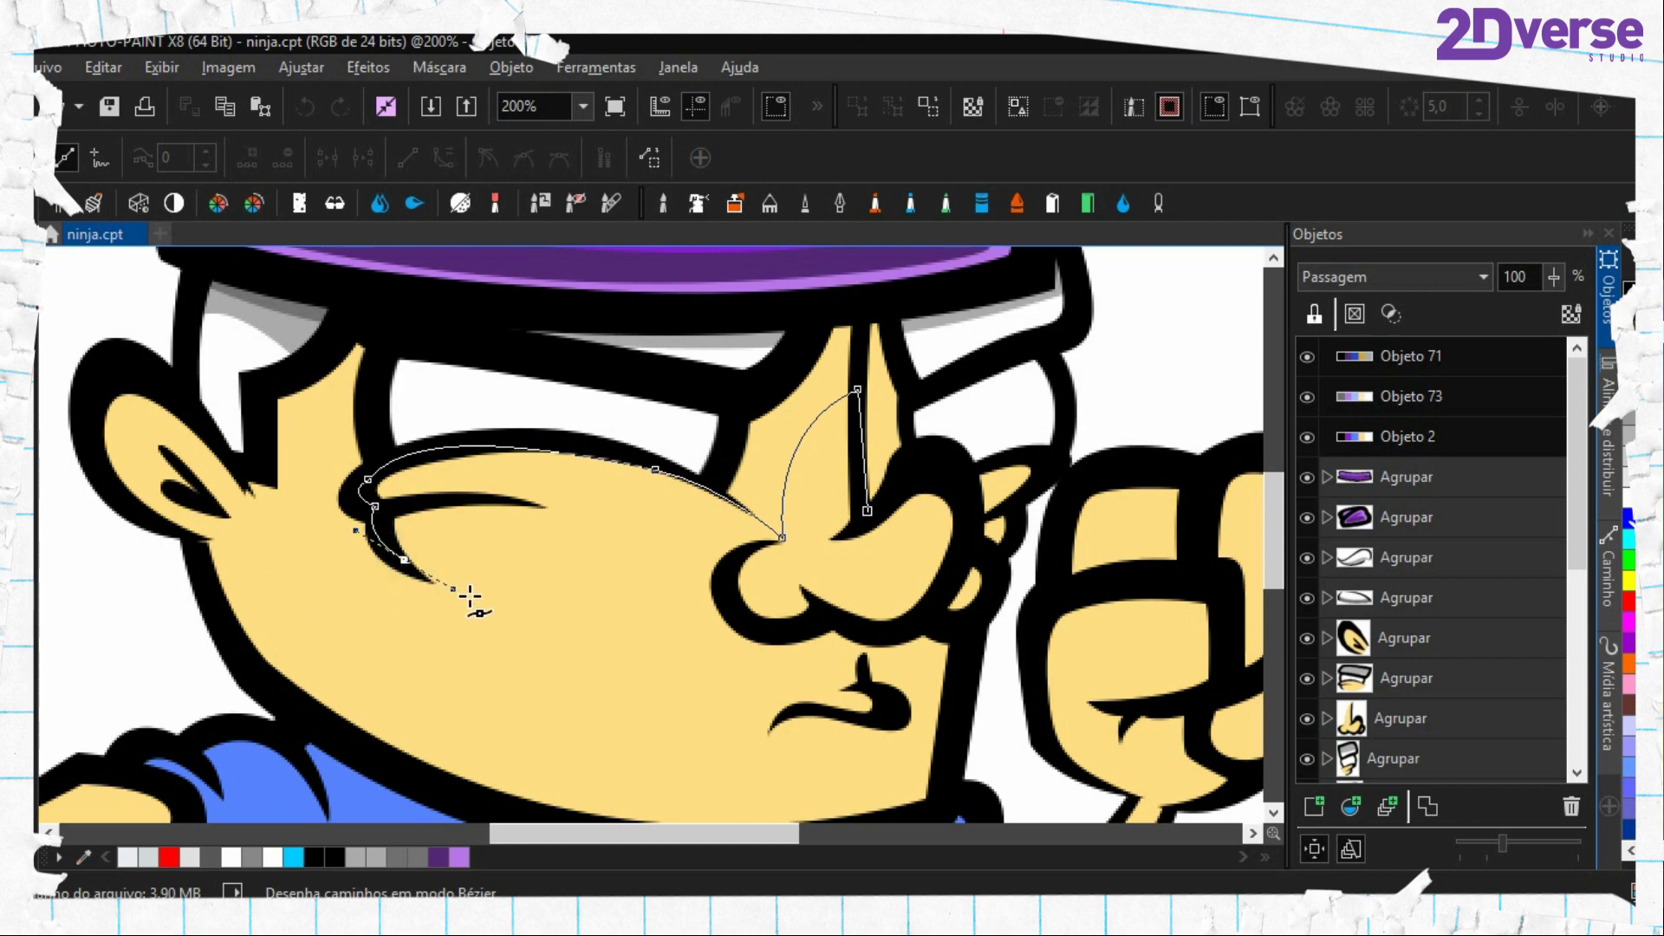
Extend the Bézier path from the cheek crease in a long curve just inside the jawline to the chin
scroll(386, 528, "down", 3)
left_click_drag(267, 482, 292, 569)
key("ctrl+z")
scroll(487, 622, "right", 3)
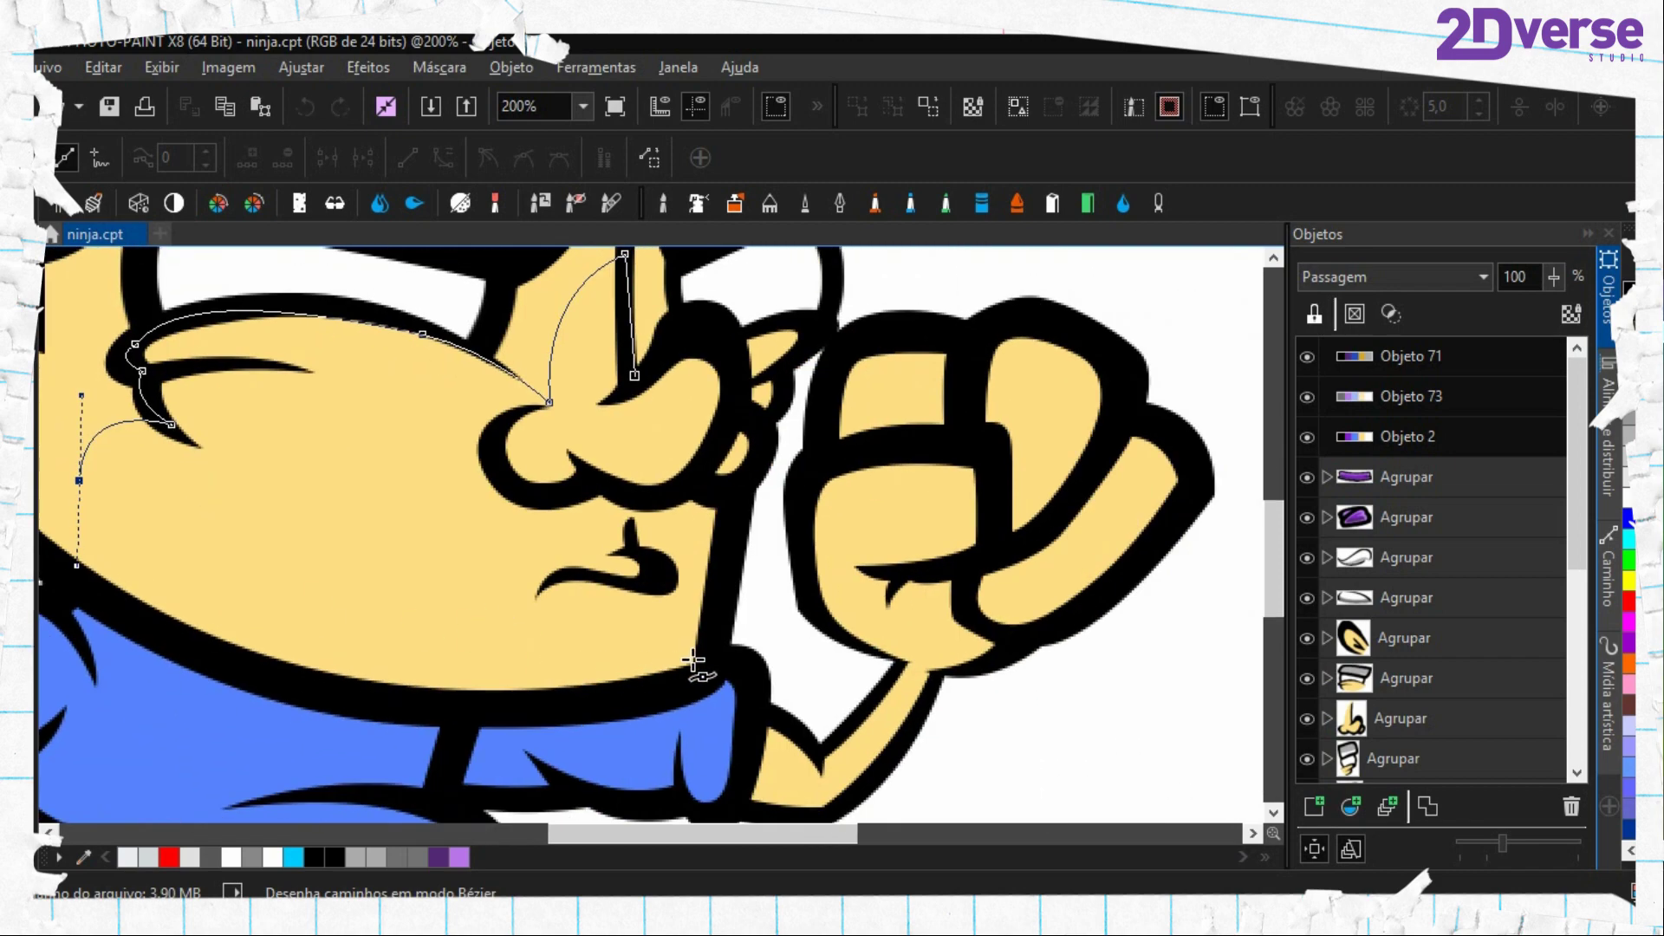
left_click_drag(701, 649, 1039, 565)
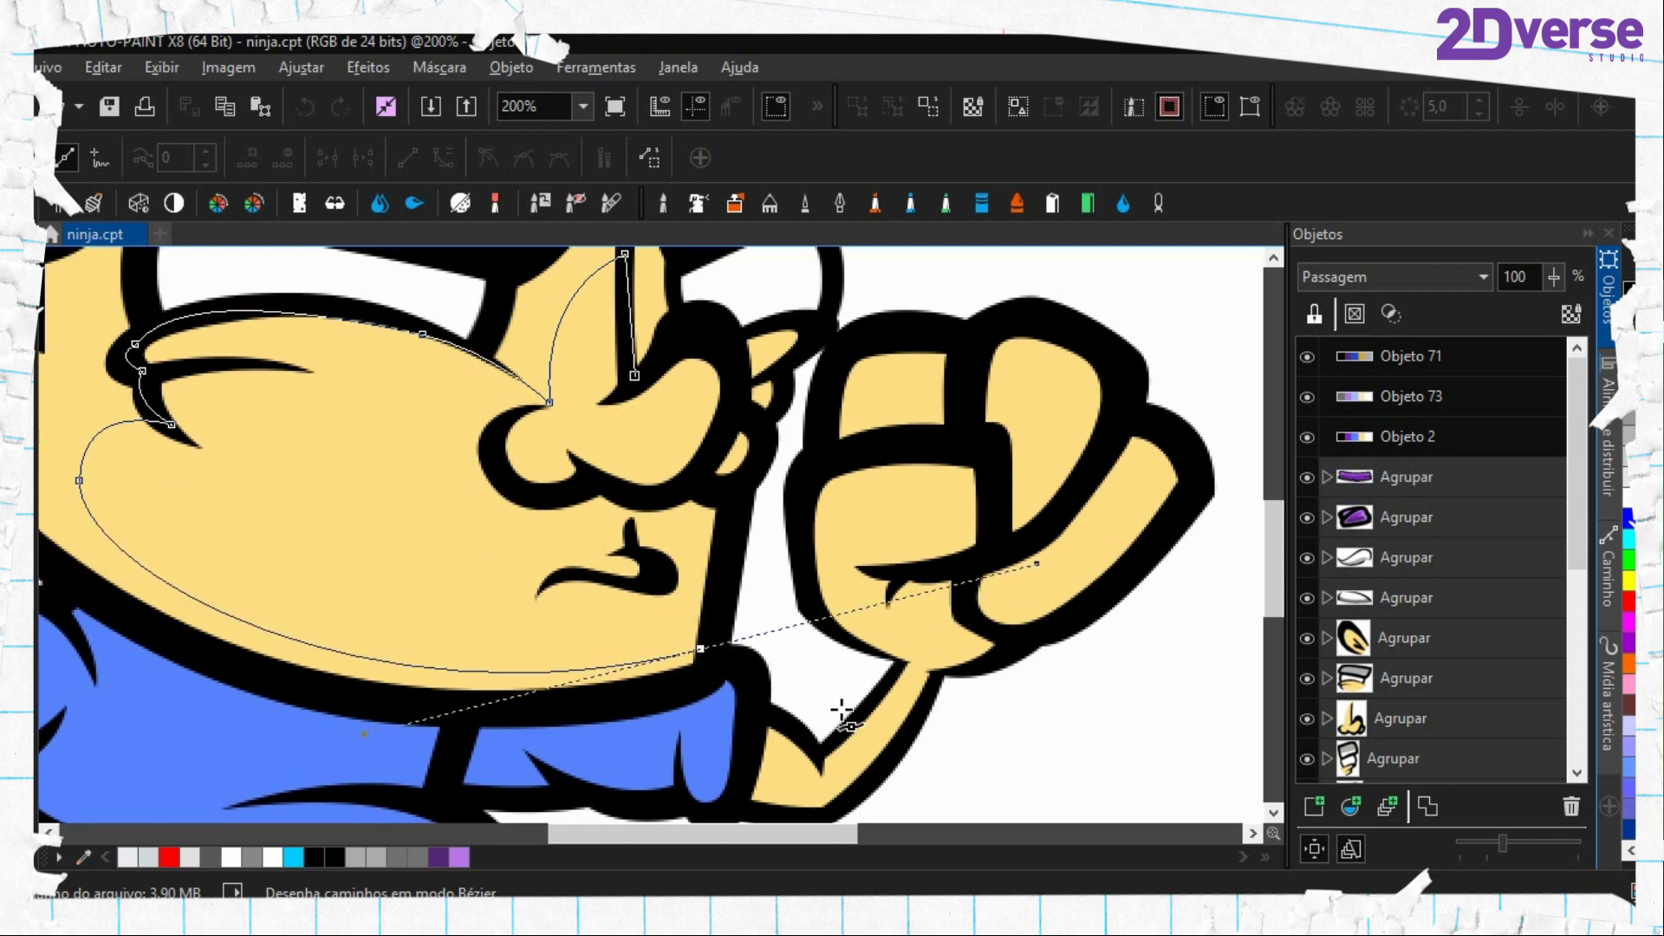
Carry the path from the chin outside the face, beneath the shoulders and up past the ear
left_click(824, 707)
left_click_drag(654, 780, 603, 781)
scroll(344, 768, "left", 5)
left_click_drag(242, 665, 185, 620)
scroll(193, 725, "up", 4)
left_click(252, 391)
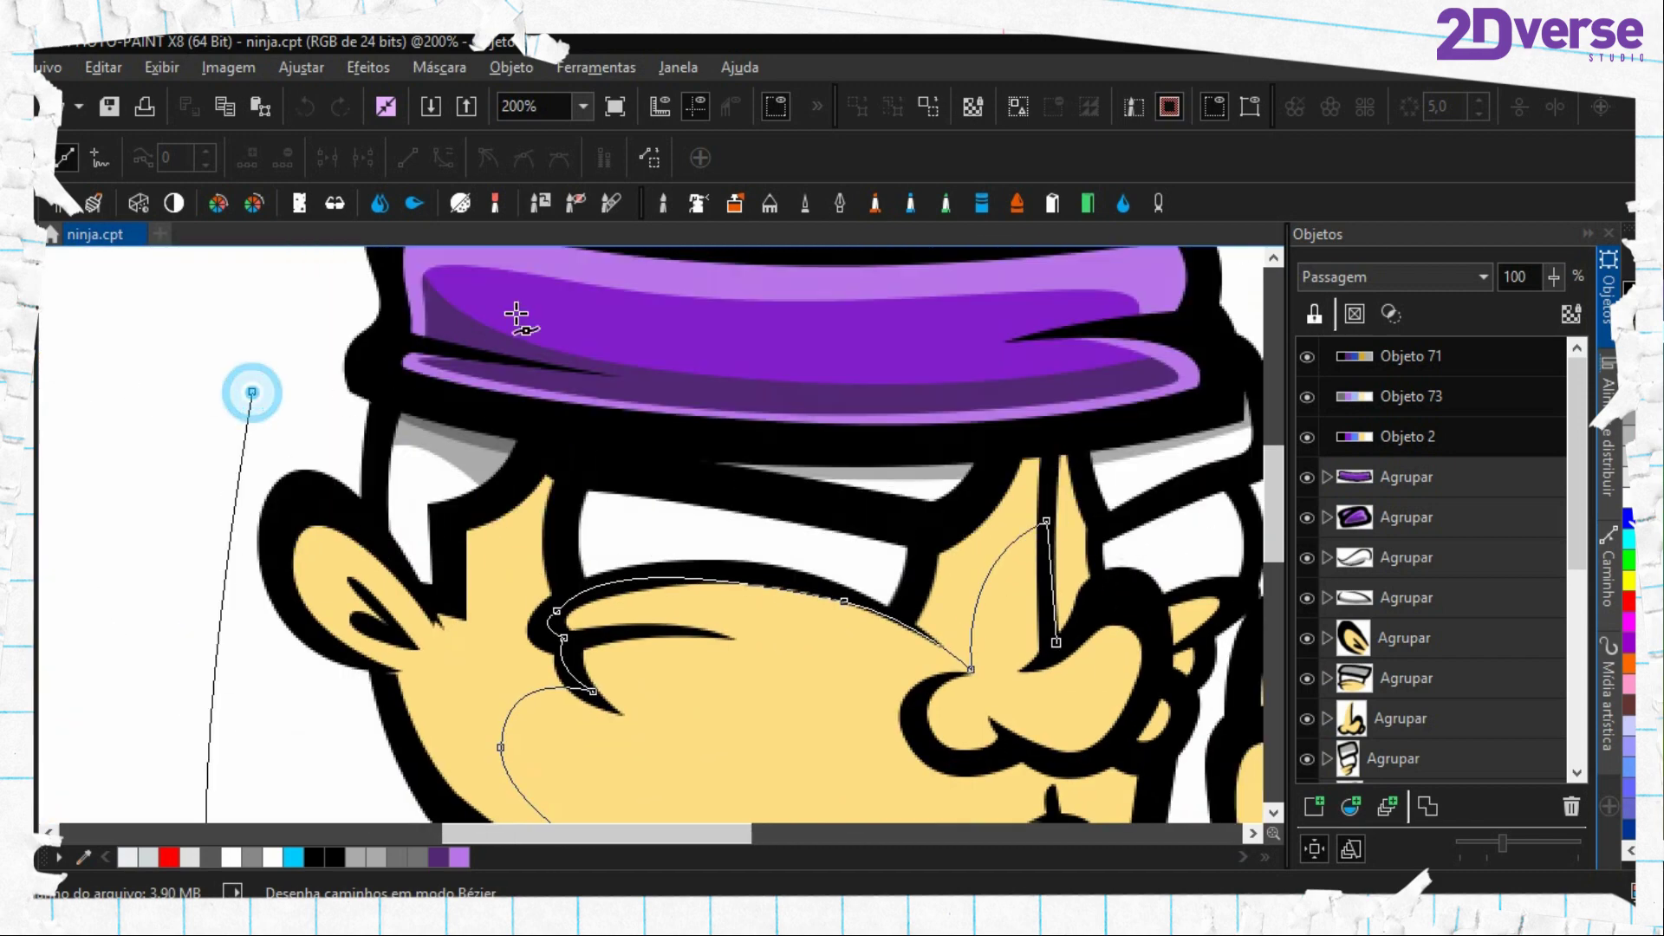
Route the path across the headband and down beyond the far side of the head to the raised fist
left_click(576, 292)
left_click_drag(932, 284, 966, 287)
scroll(982, 291, "right", 4)
left_click_drag(1100, 252, 1128, 272)
left_click_drag(1169, 336, 1164, 371)
left_click_drag(1115, 484, 1101, 513)
left_click_drag(1081, 576, 1018, 696)
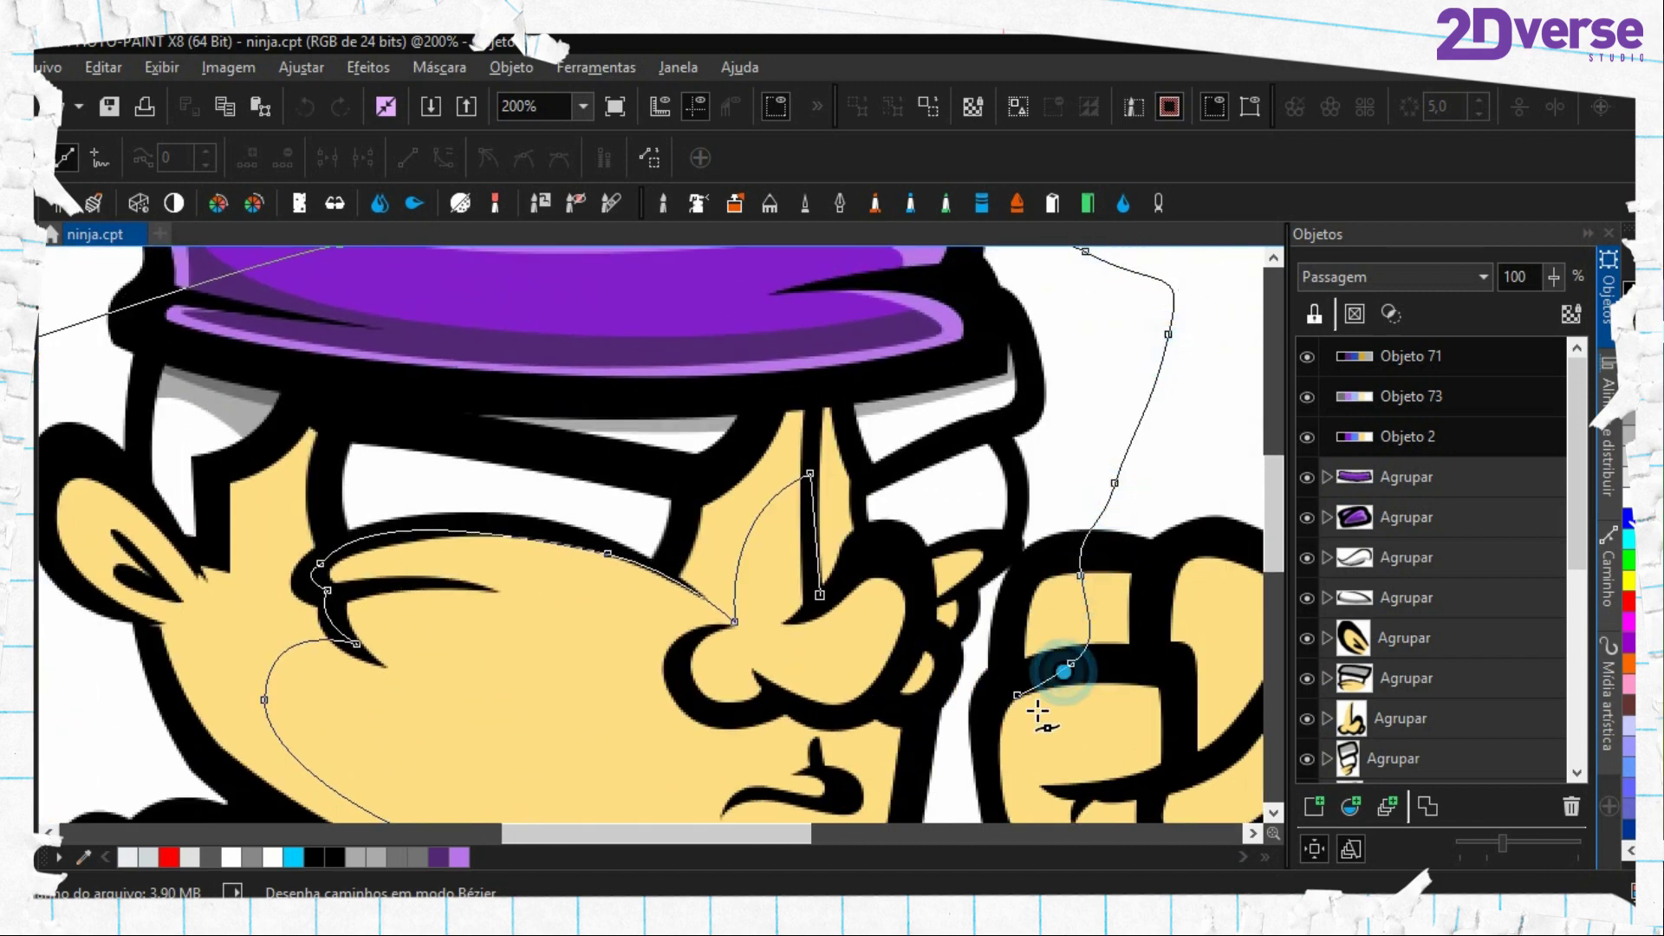
Close the face shadow path by tracing back from the fist along the nose's upper contour to the nose bridge
scroll(1036, 707, "down", 1)
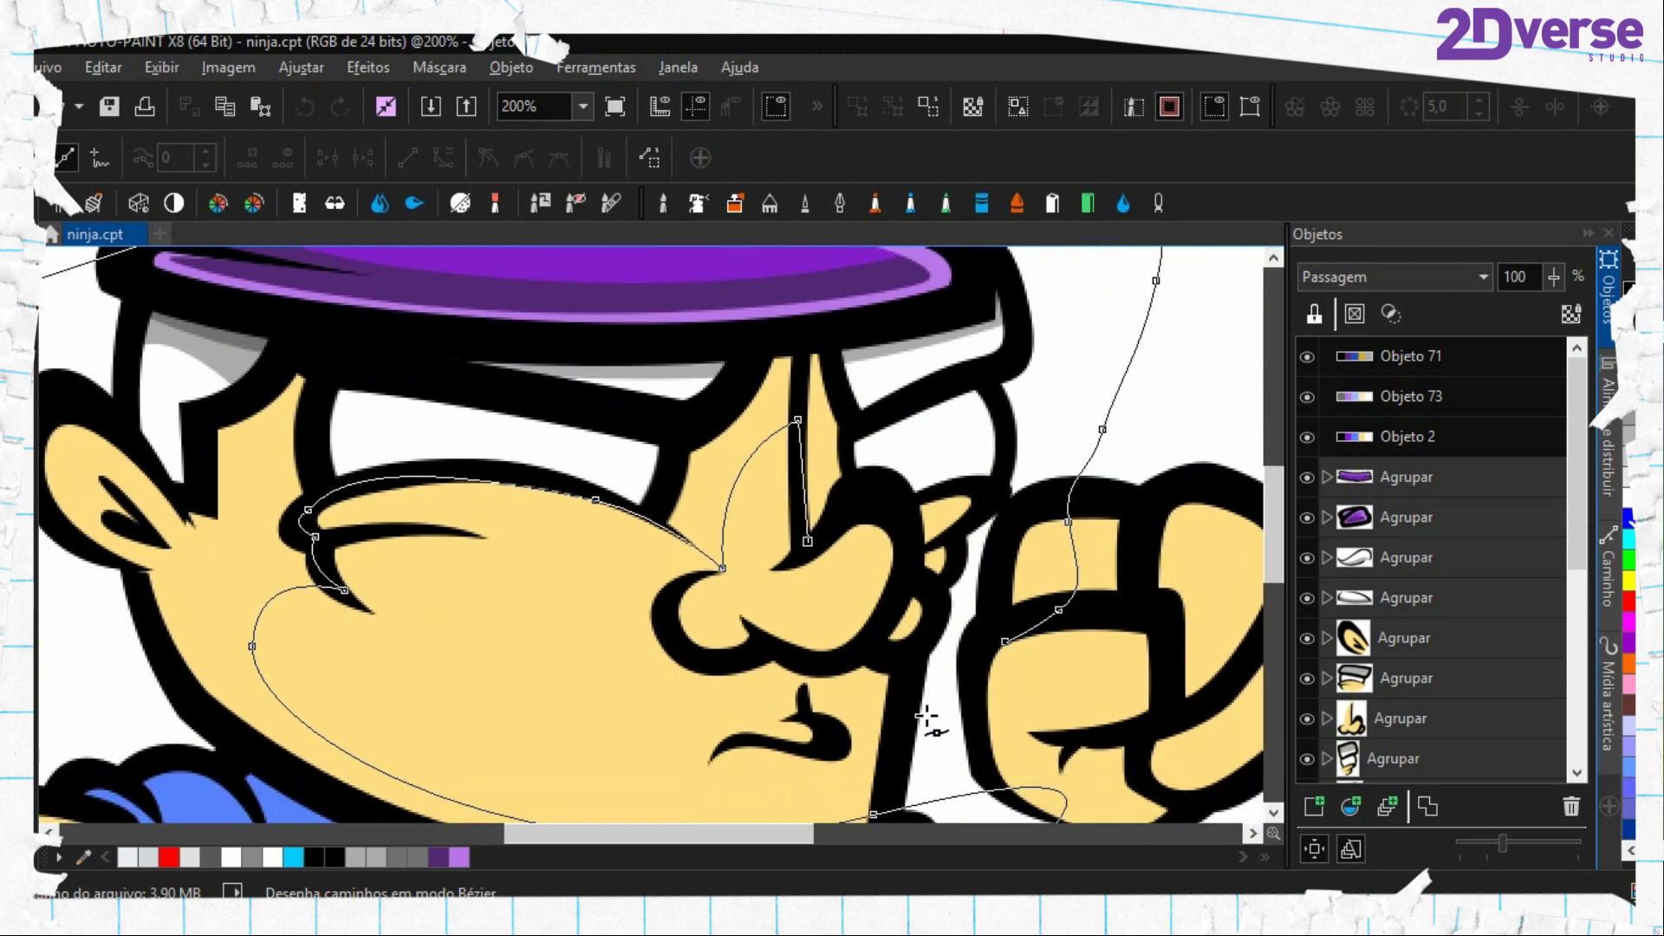
left_click(972, 609)
left_click(909, 575)
left_click(898, 524)
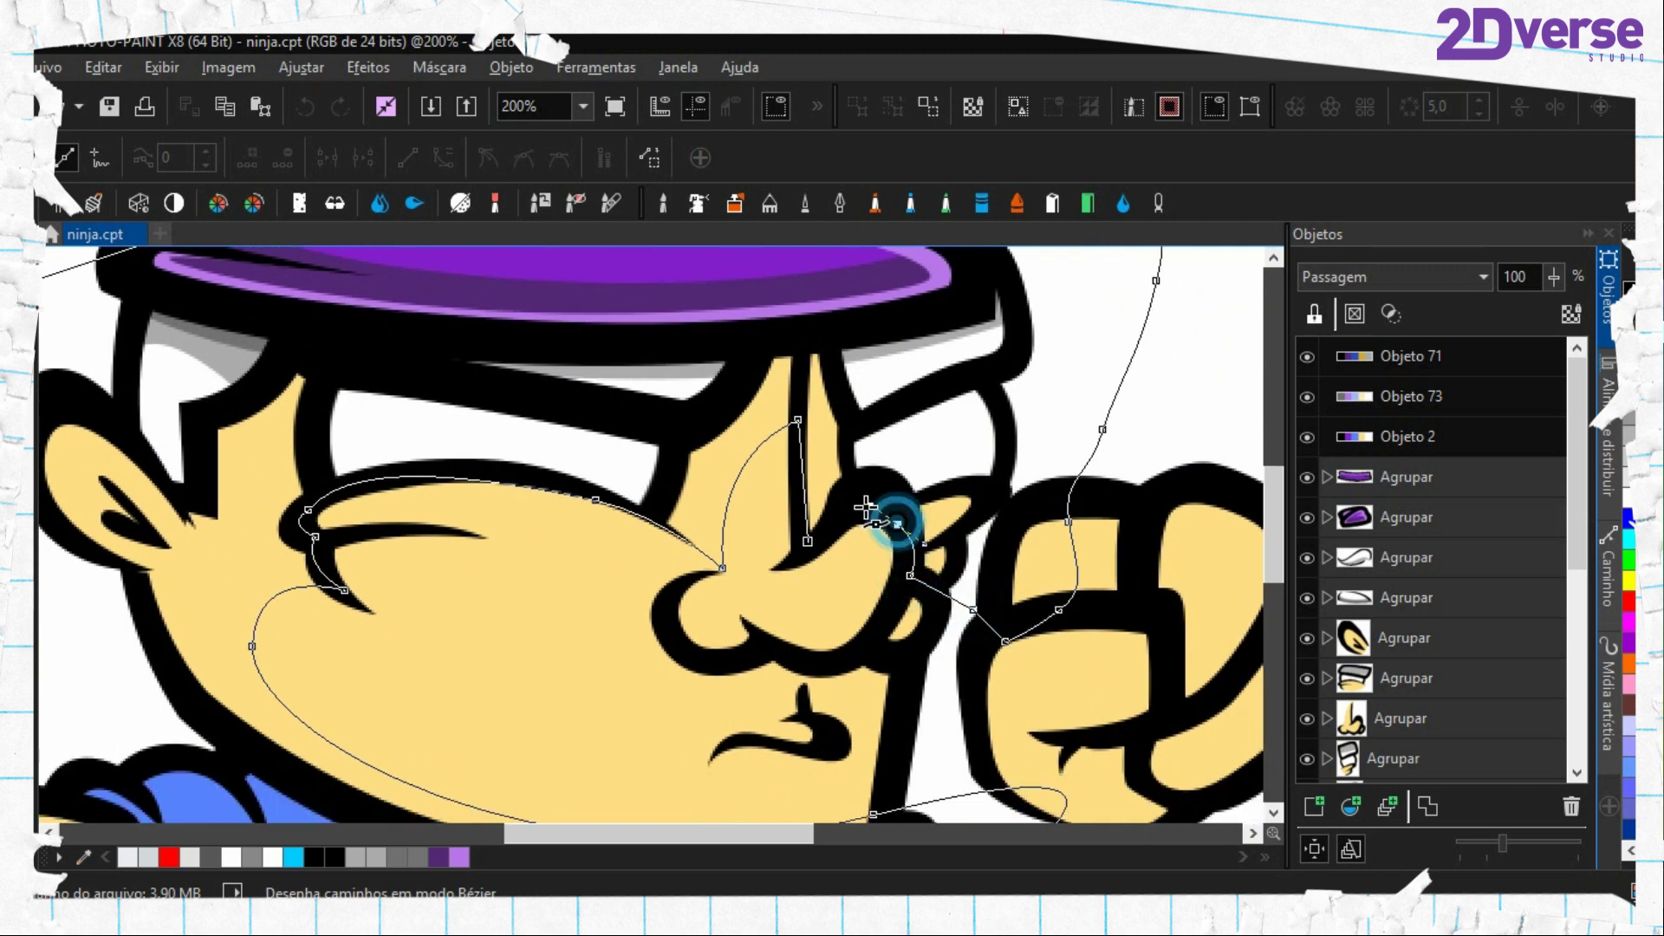
left_click(844, 504)
left_click(808, 541)
Draw a closed Bézier subpath for the shadow beneath the nose, following the nose's lower outline
scroll(803, 544, "up", 1)
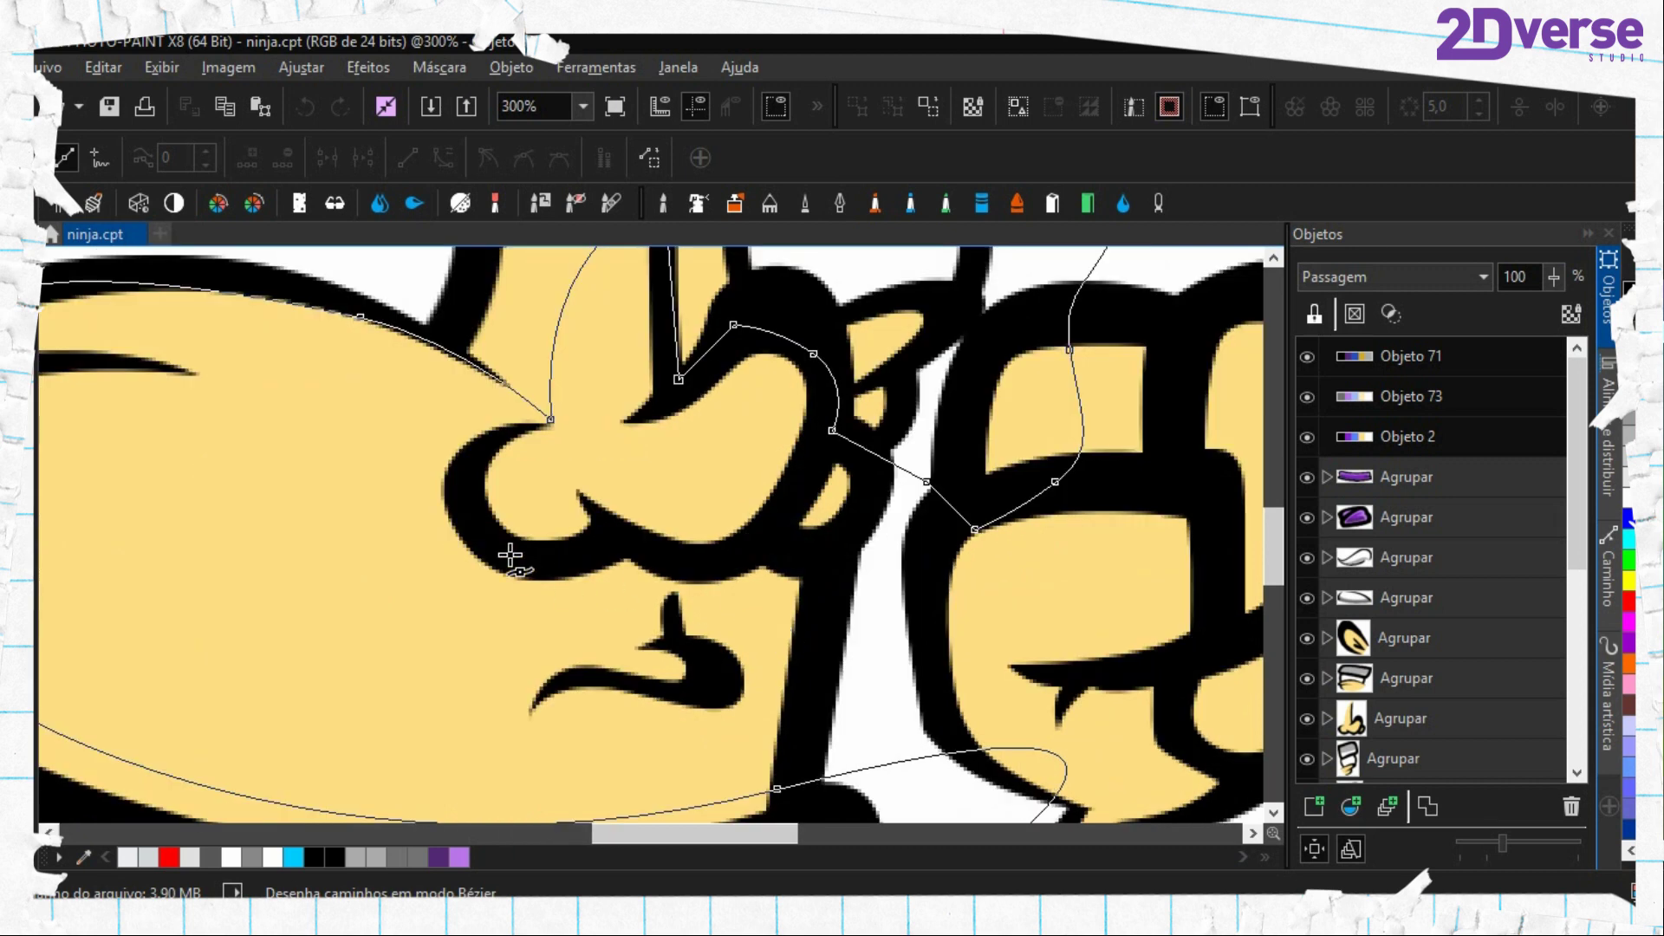
left_click_drag(553, 610, 832, 517)
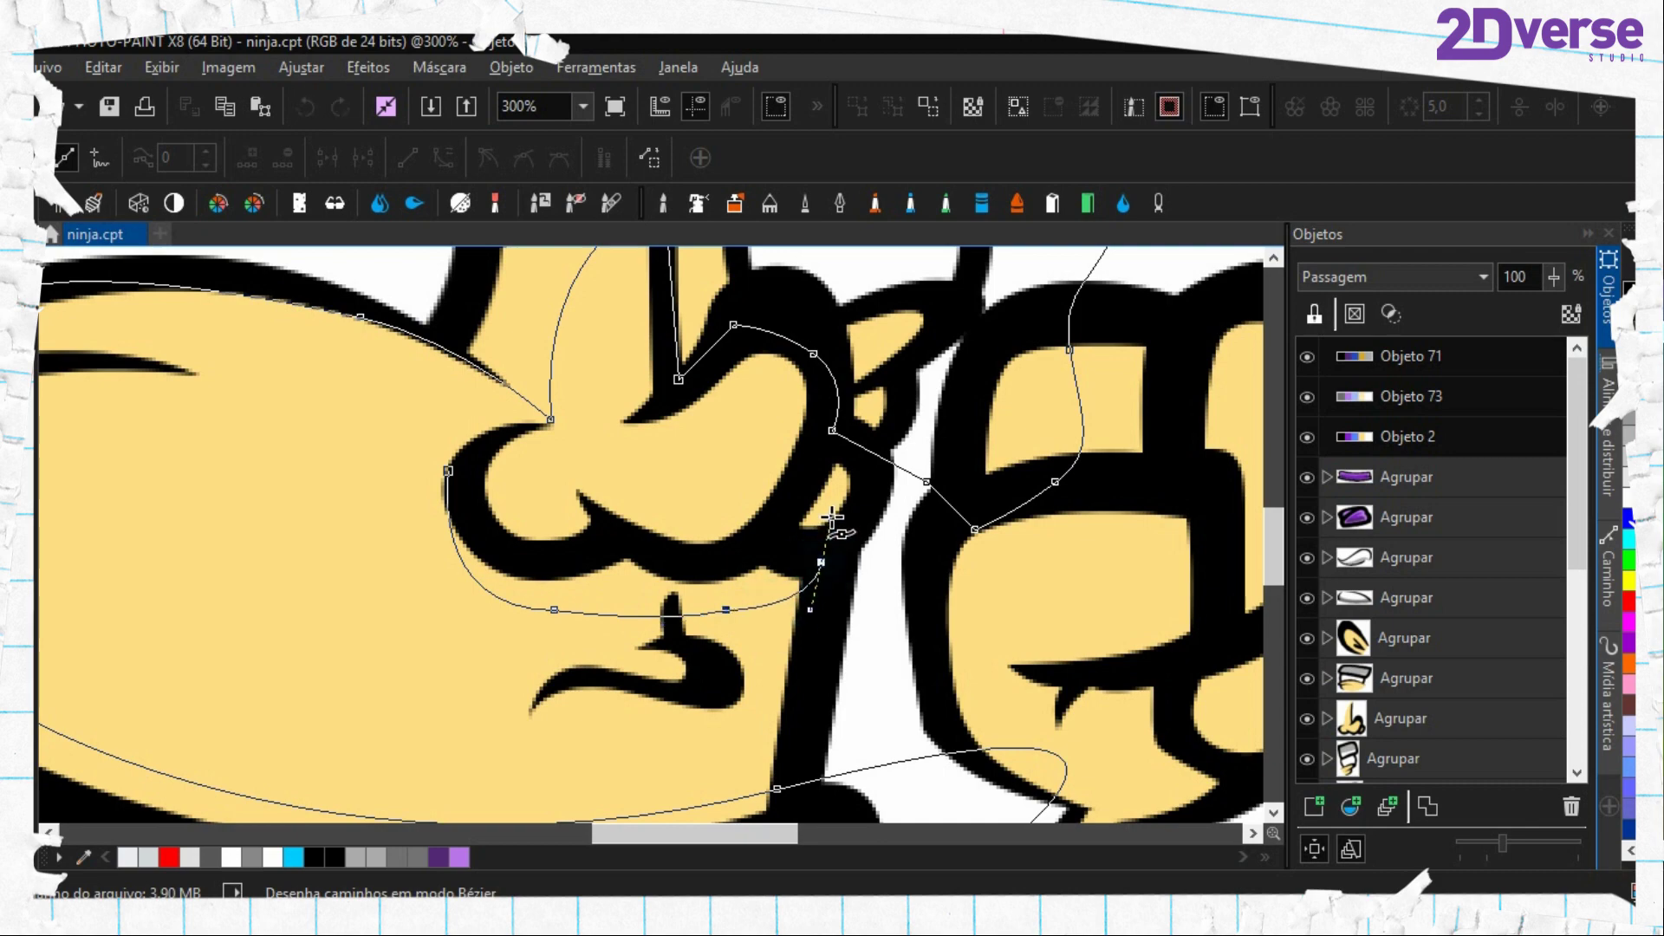
double_click(820, 561)
left_click(755, 537)
left_click_drag(682, 558, 569, 551)
left_click(620, 538)
left_click(518, 561)
left_click(476, 527)
left_click(448, 472)
Create a mask from the face shadow paths and select Objeto 4 inside the face's group
scroll(605, 575, "down", 2)
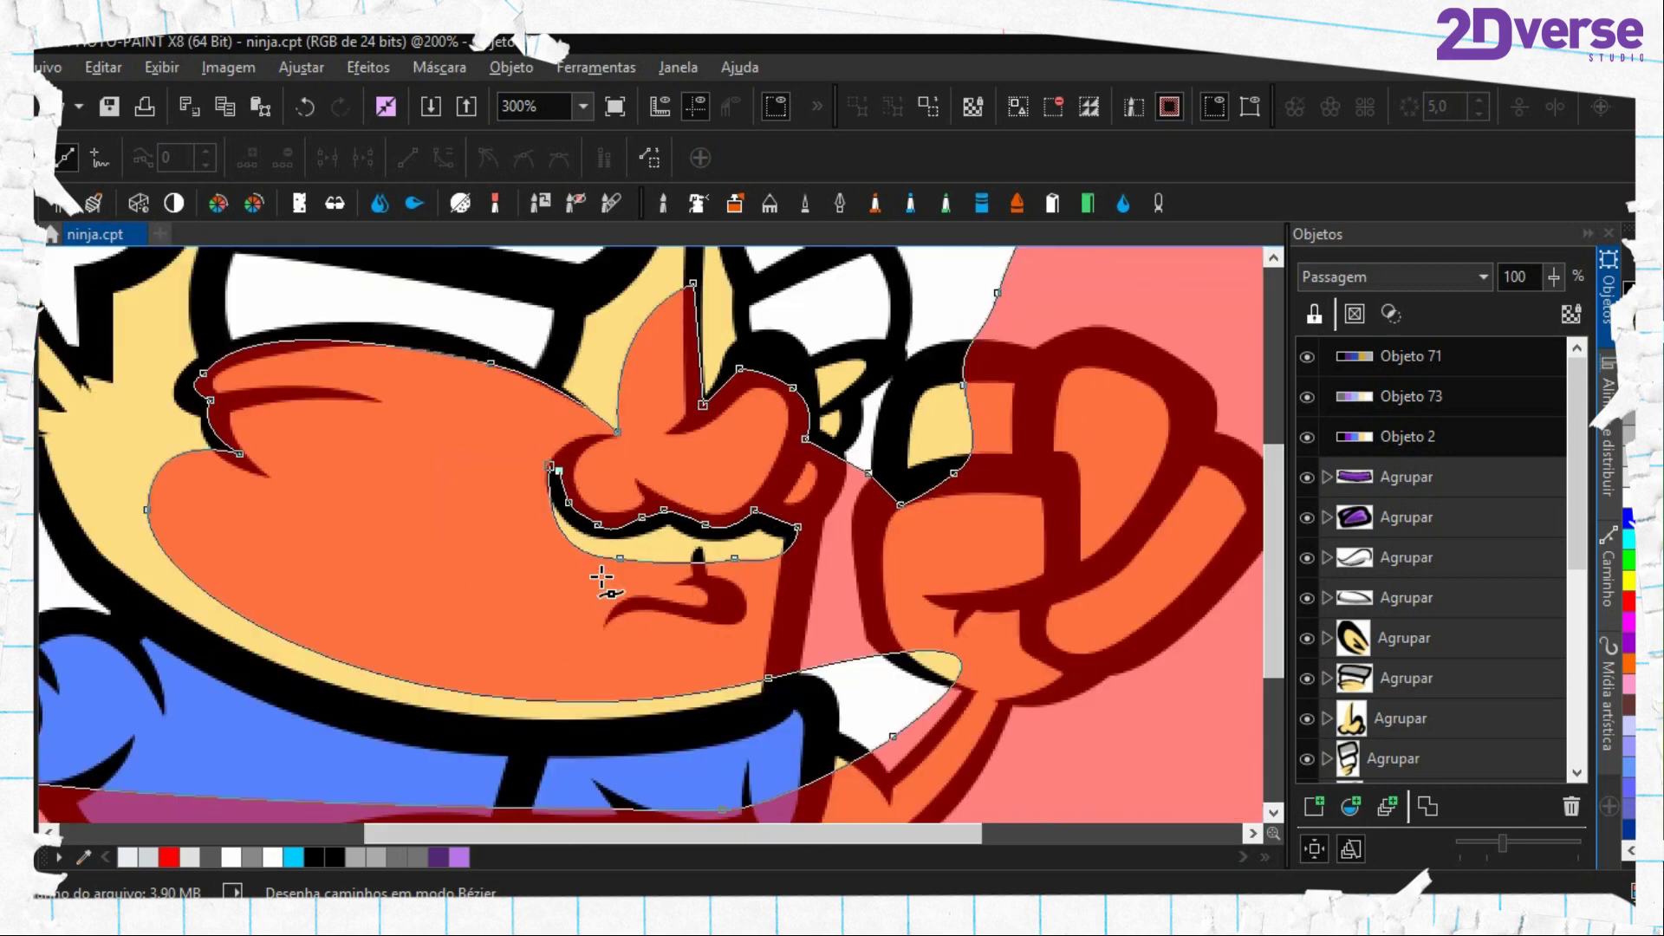
left_click_drag(597, 480, 693, 564)
scroll(1441, 625, "down", 2)
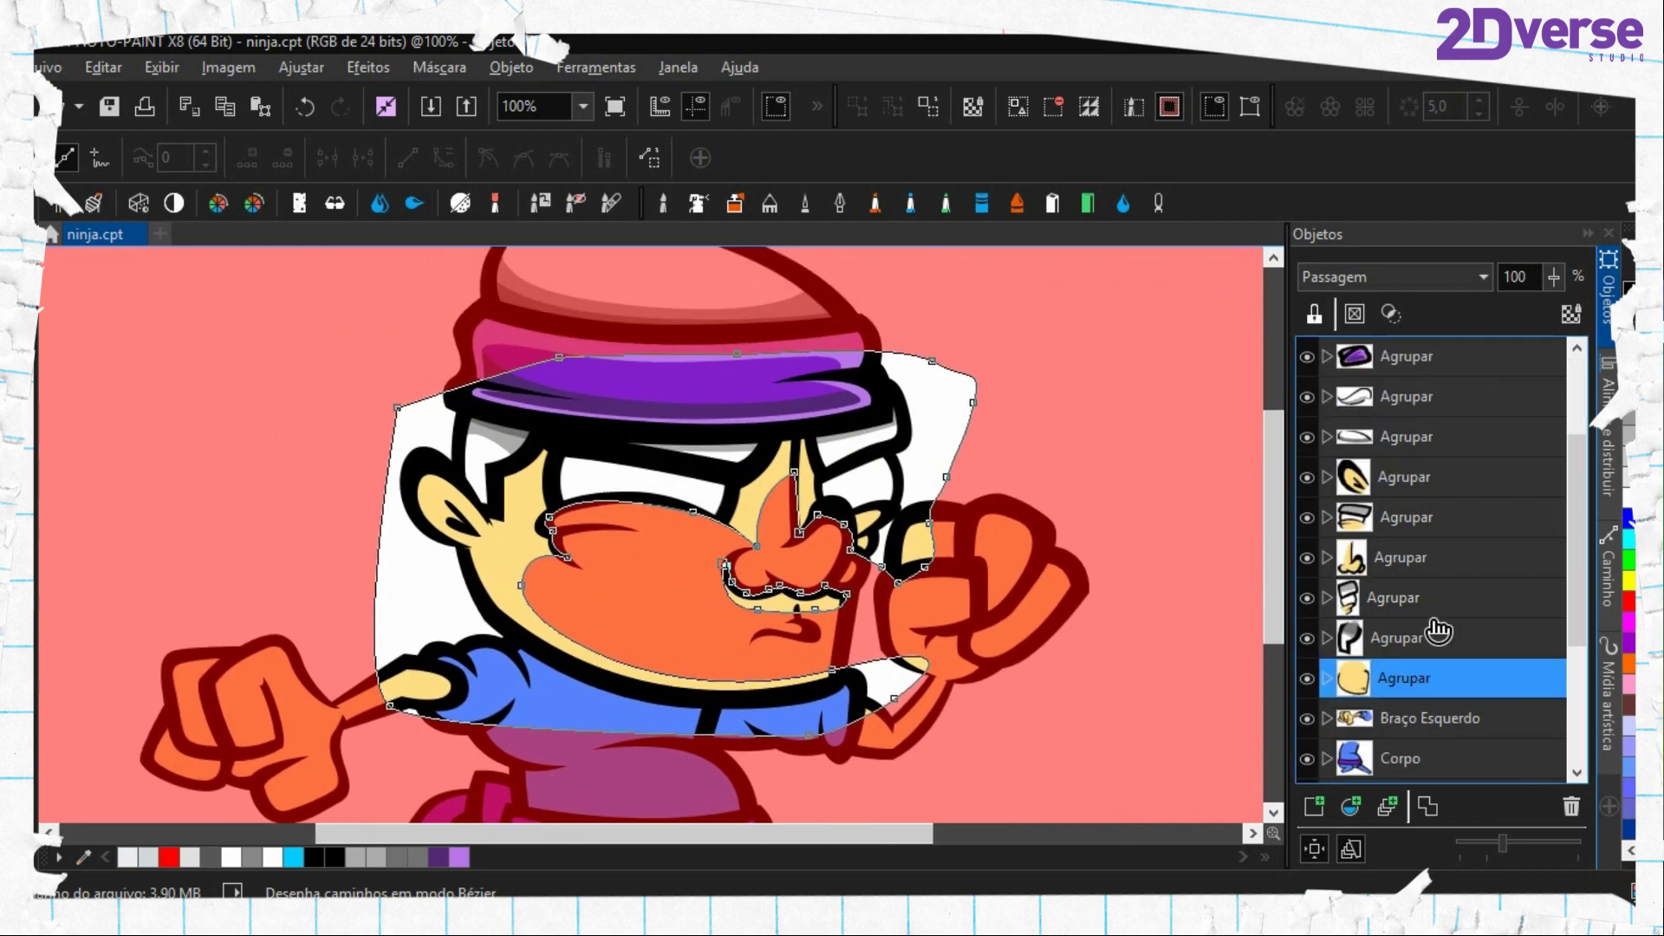
left_click(1327, 681)
scroll(1406, 756, "down", 2)
left_click(1404, 648)
Examine the palette's skin shadow swatches with the eyedropper and remove the mask
left_click_drag(550, 405, 1055, 757)
key("e")
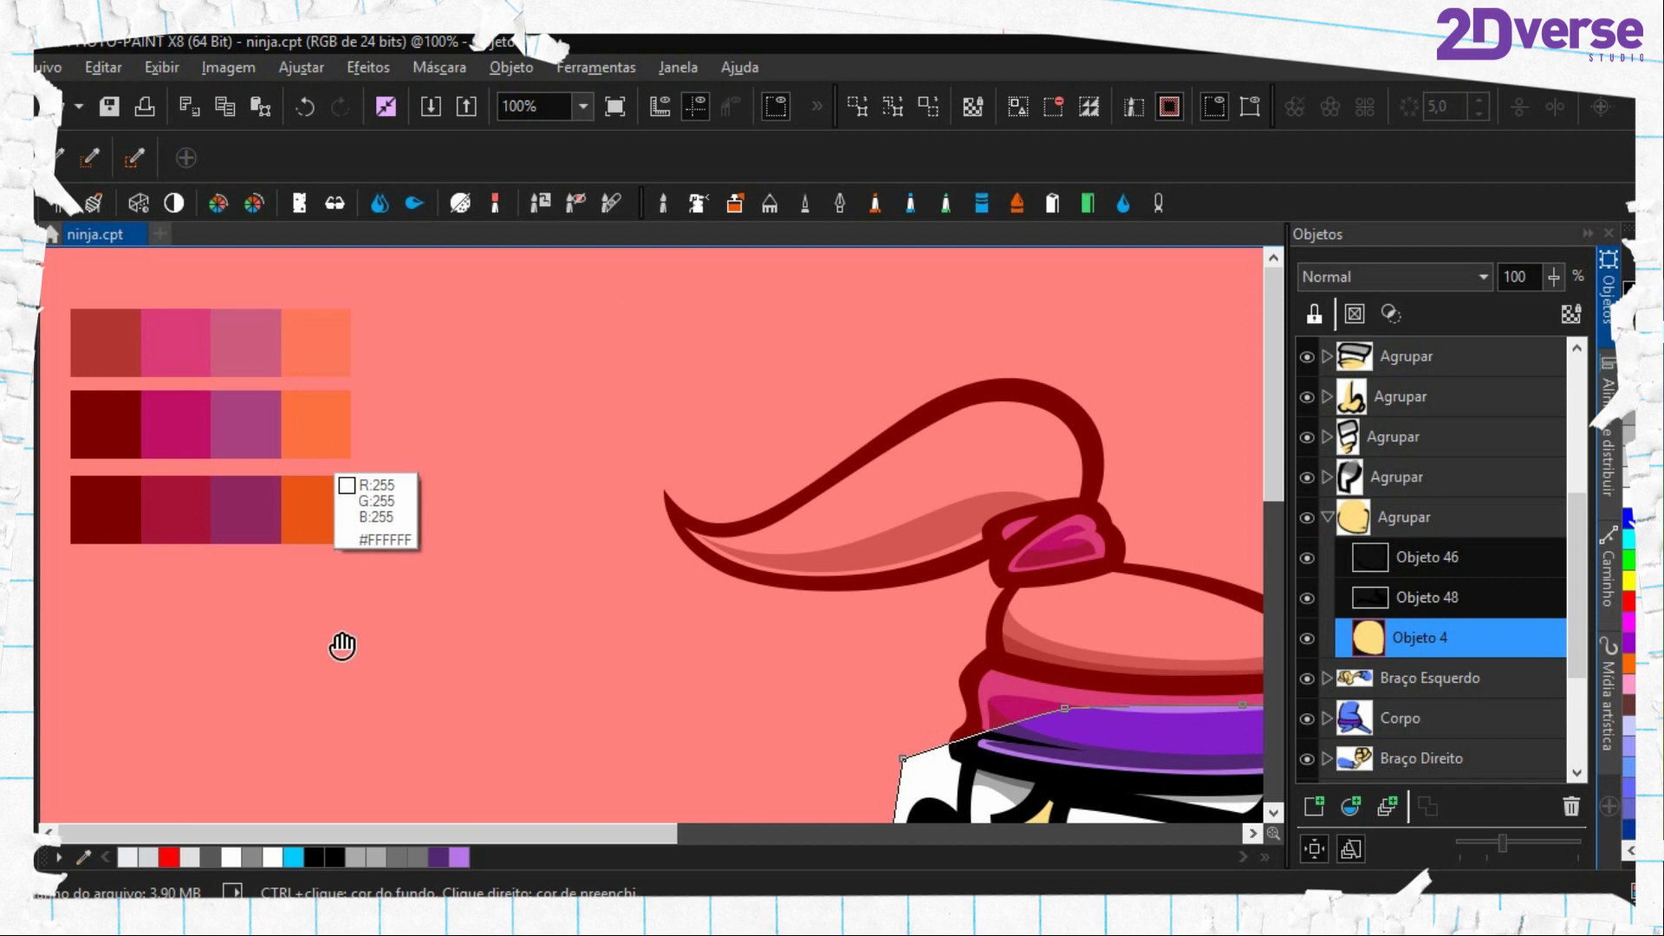
scroll(409, 492, "down", 1)
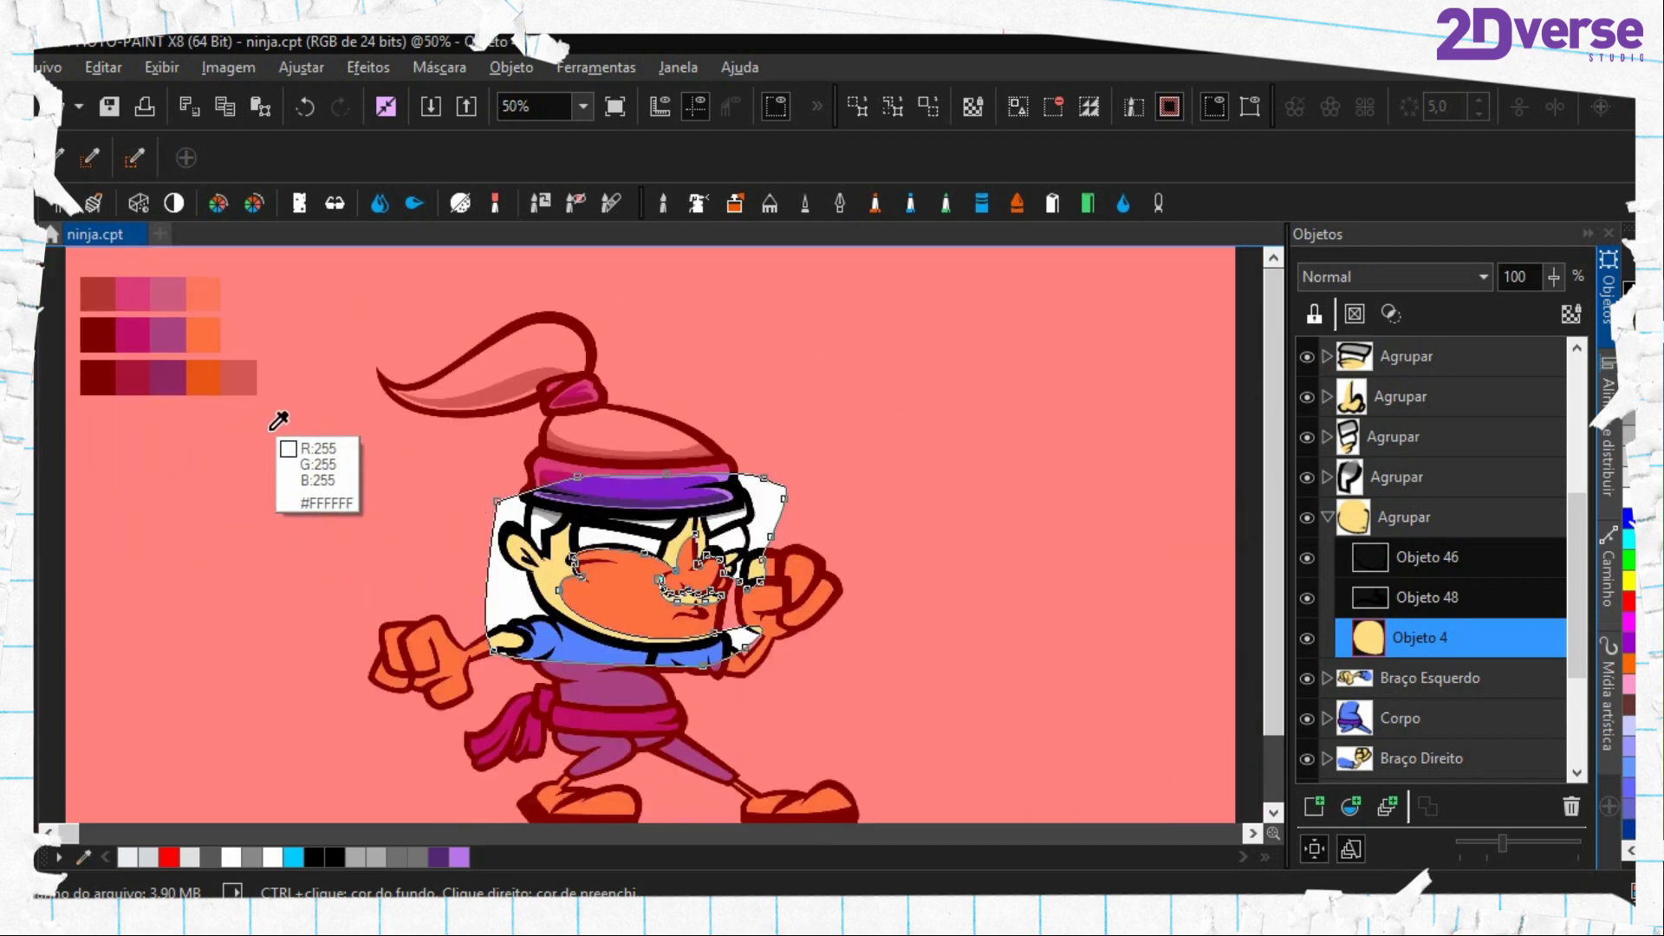
scroll(233, 389, "up", 1)
scroll(342, 433, "down", 2)
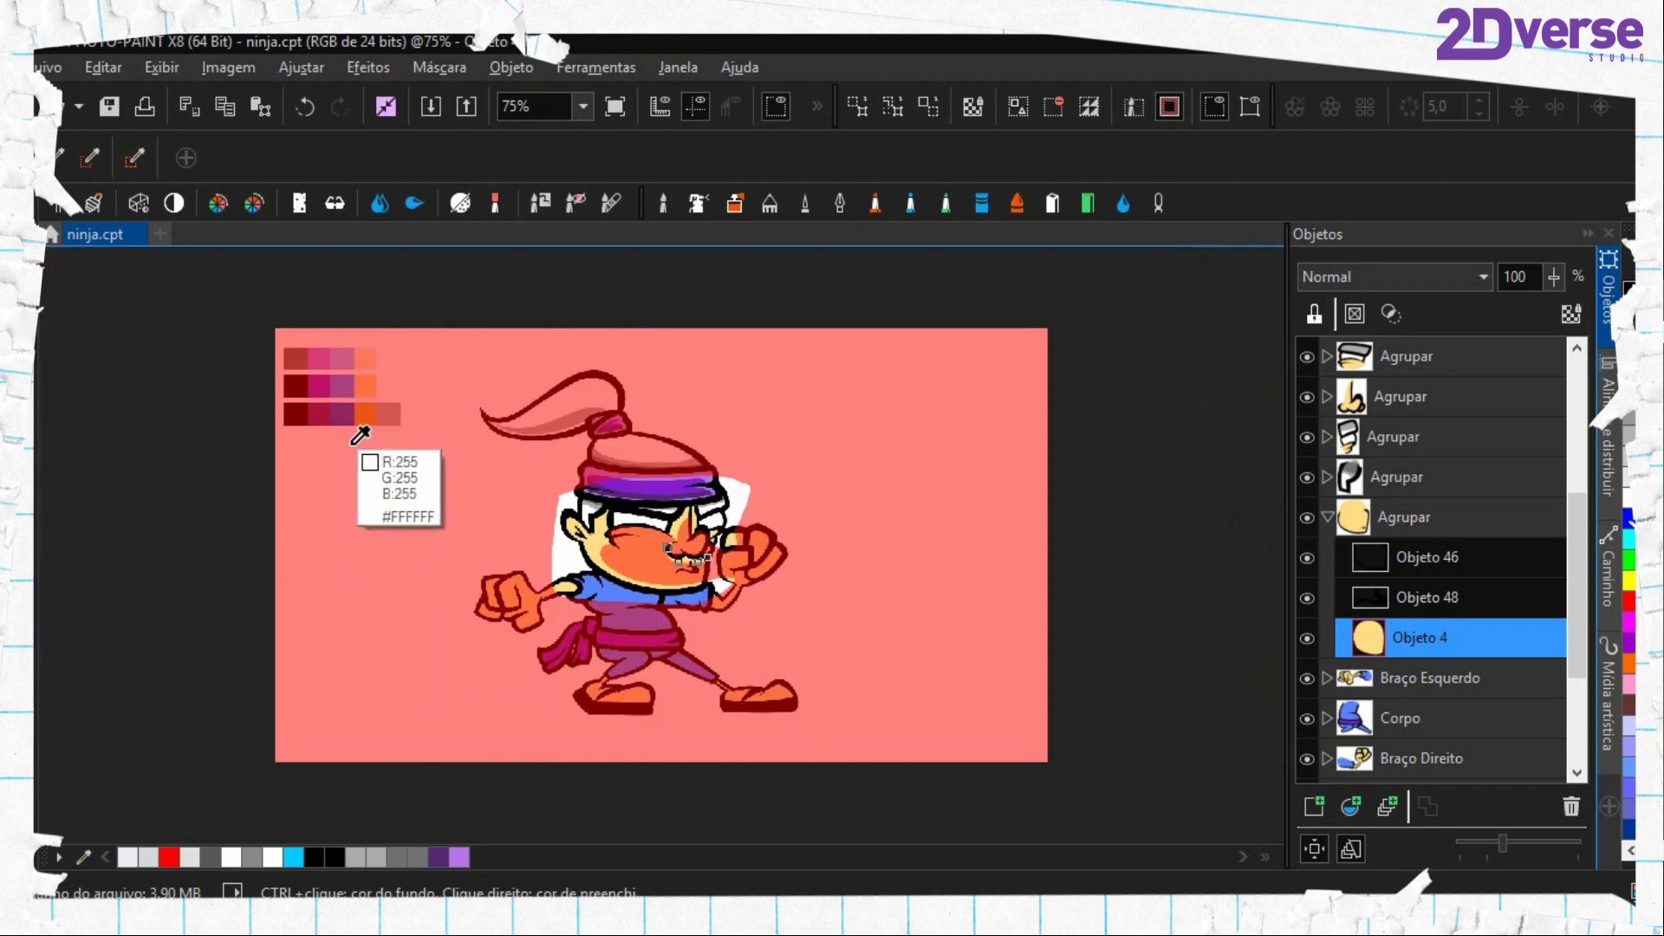
scroll(427, 445, "up", 1)
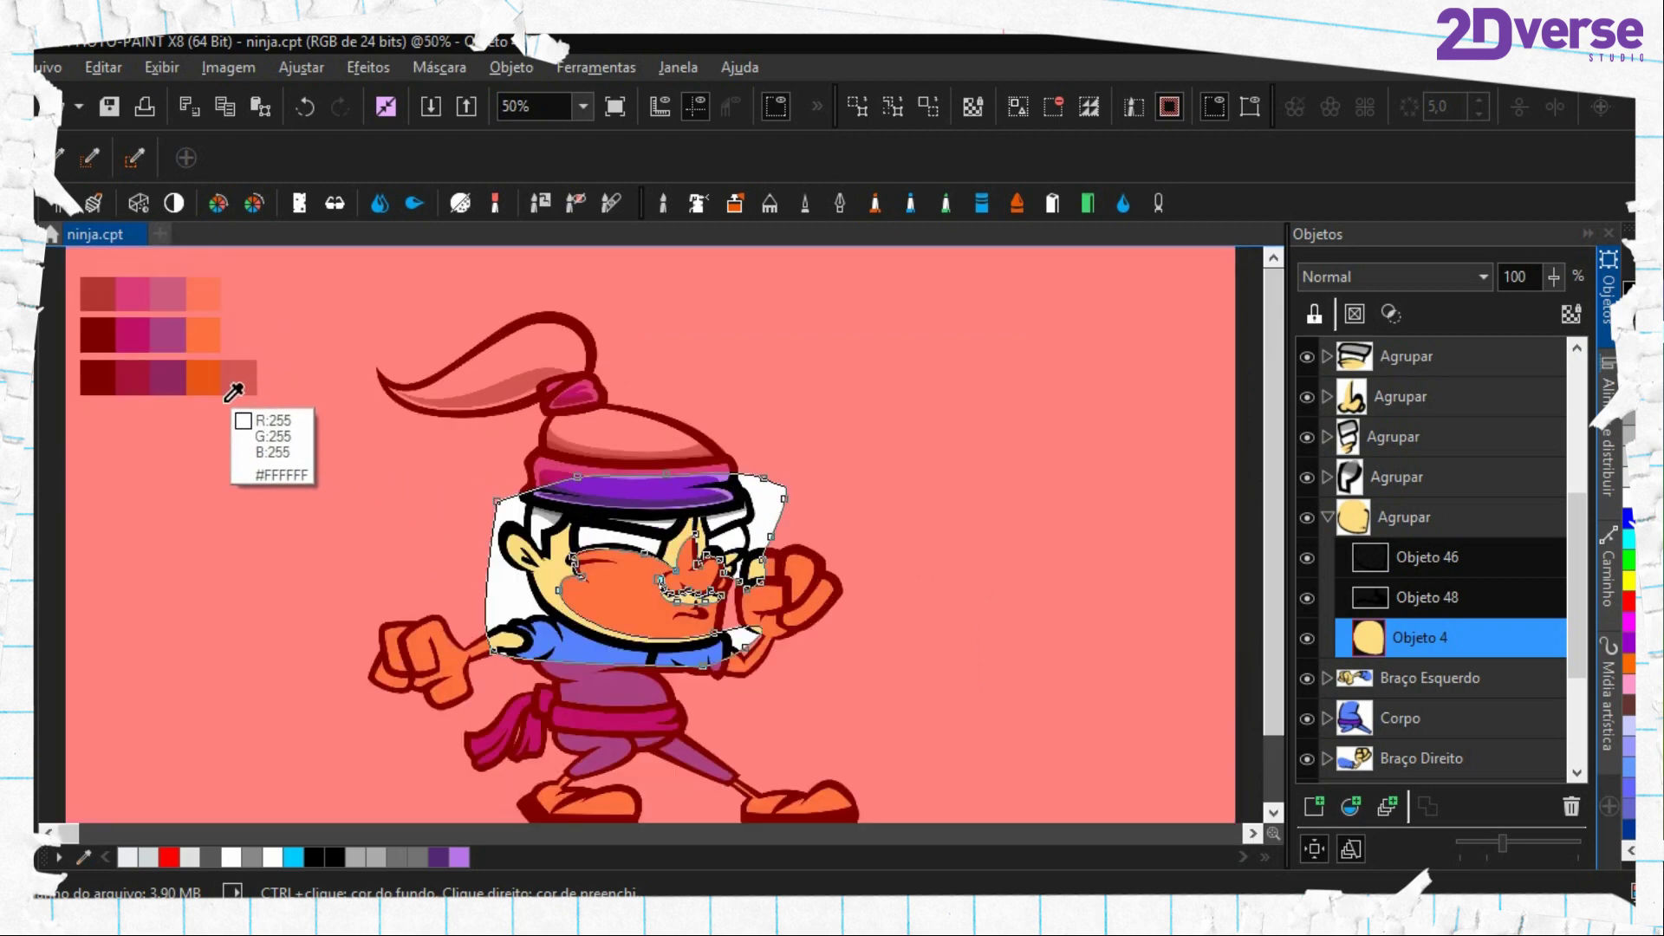
scroll(227, 400, "up", 1)
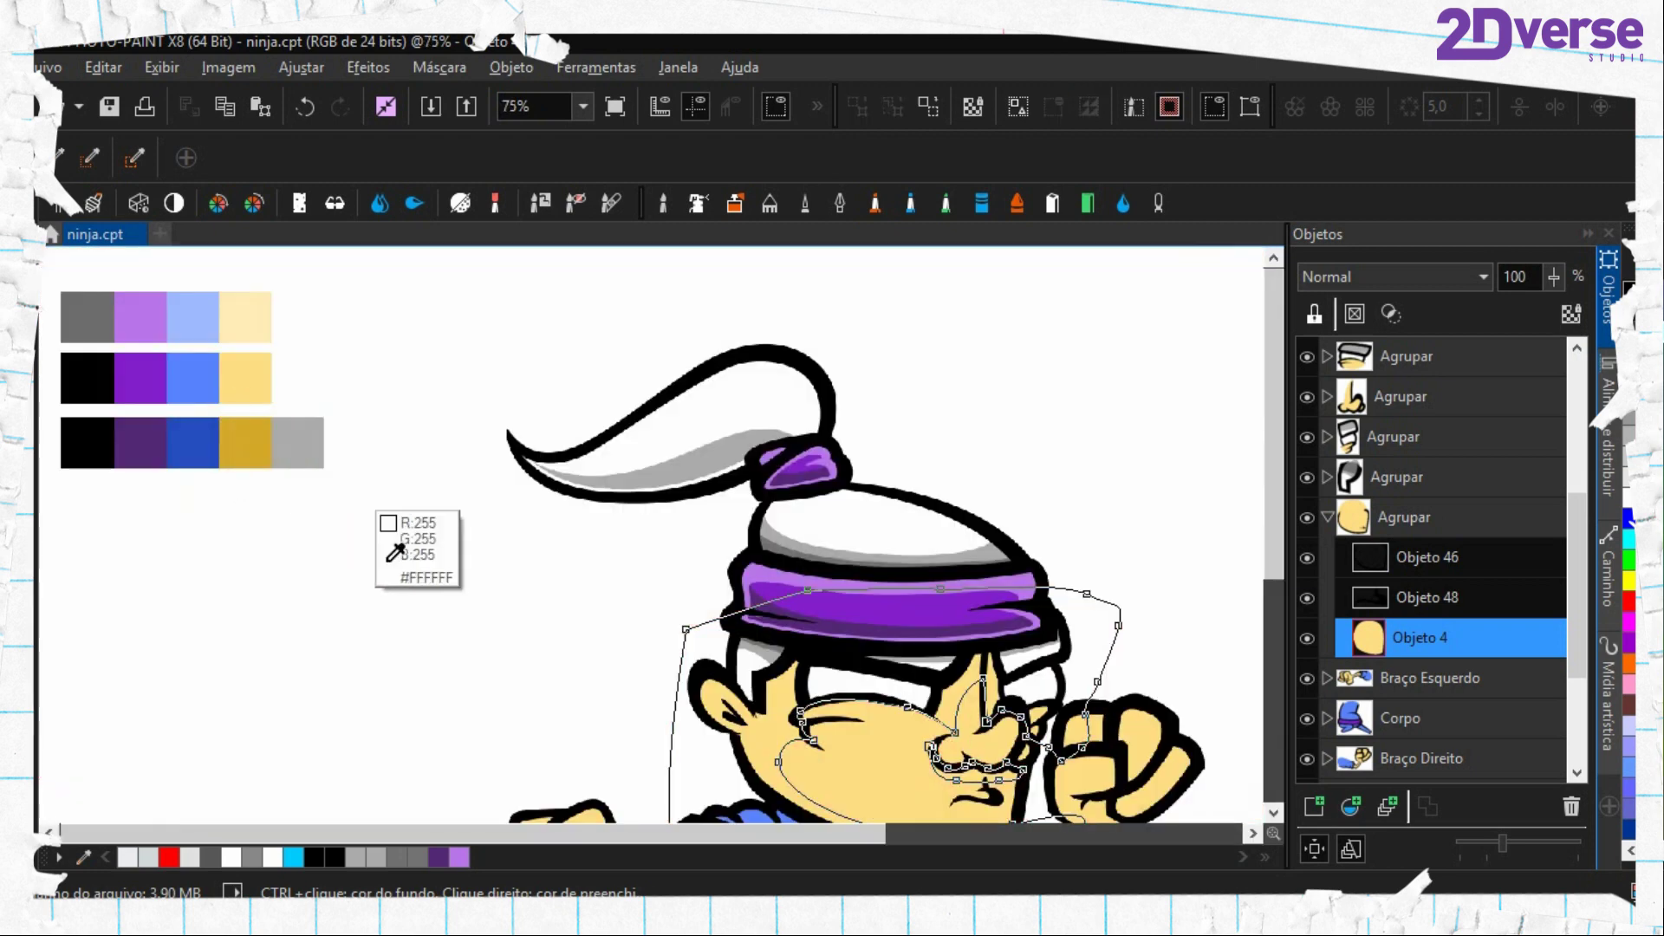
Duplicate the shadow swatch row and darken the copy by lowering its lightness with Hue/Saturation/Lightness
left_click(243, 446)
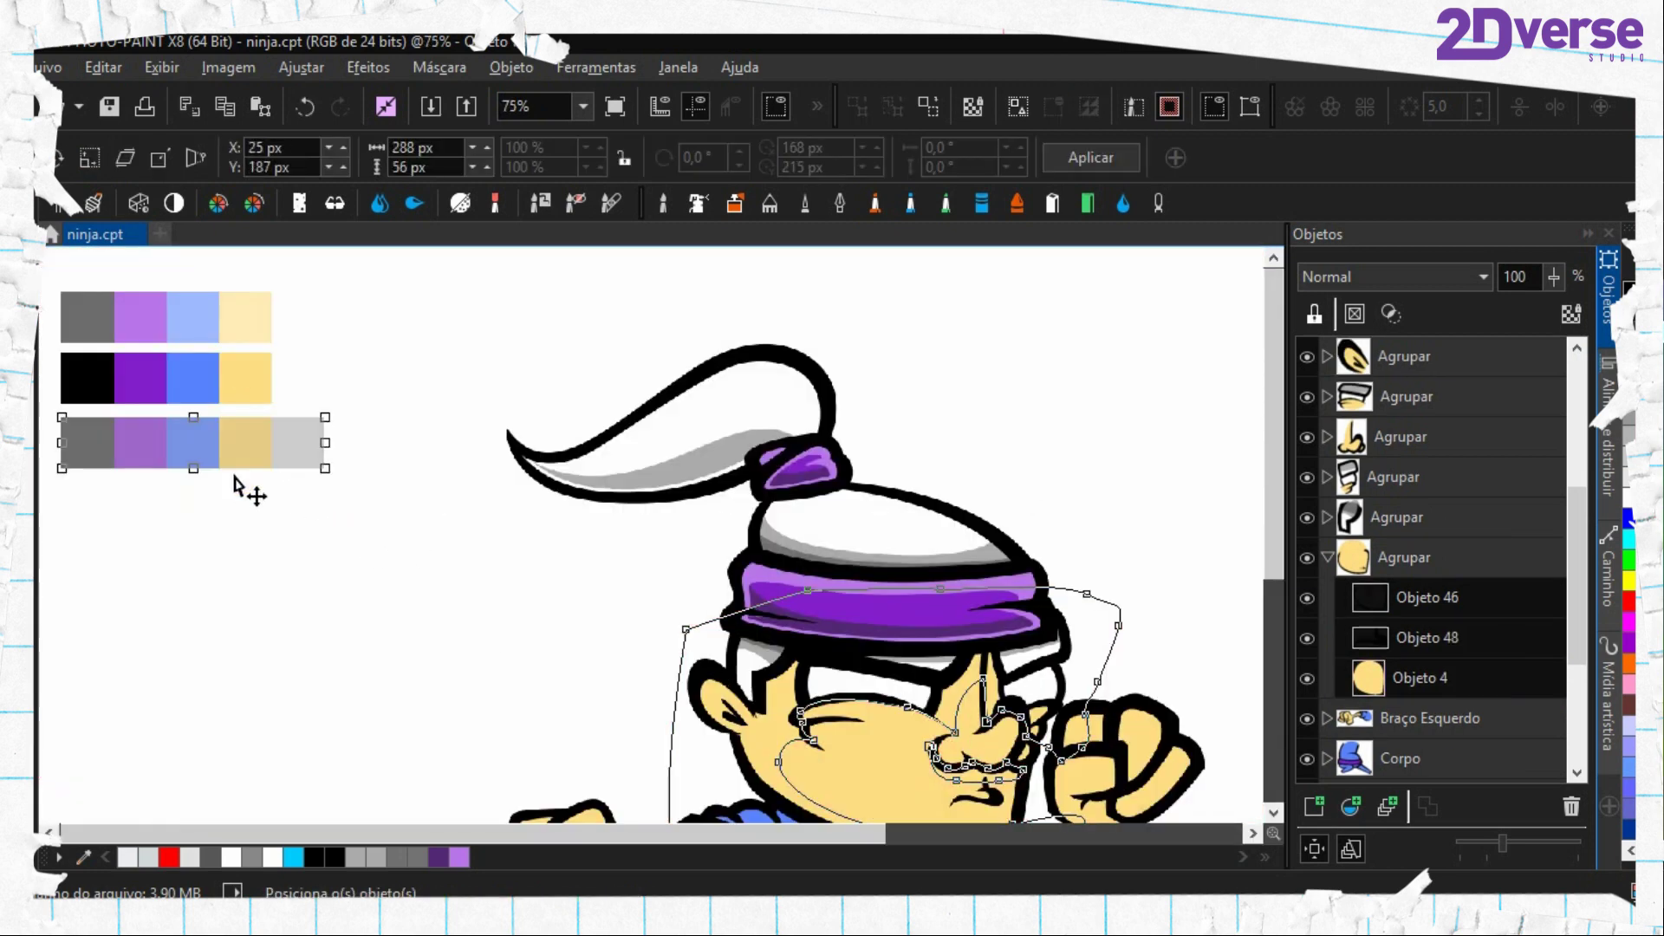
key("ctrl+shift+u")
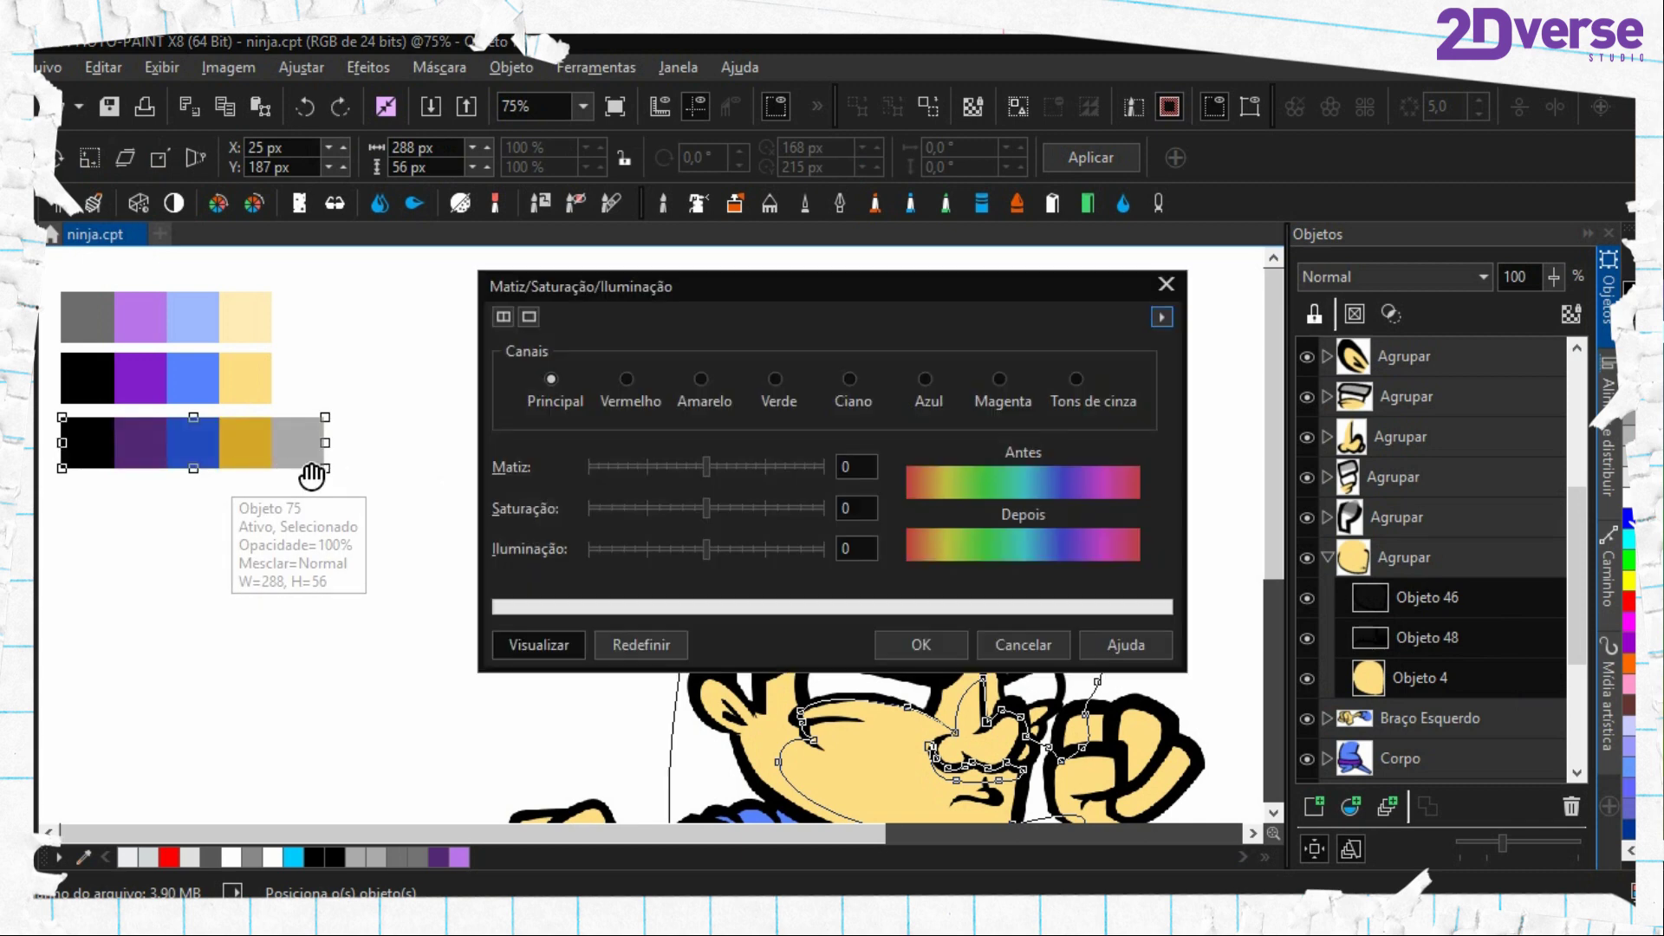
left_click_drag(684, 544, 676, 542)
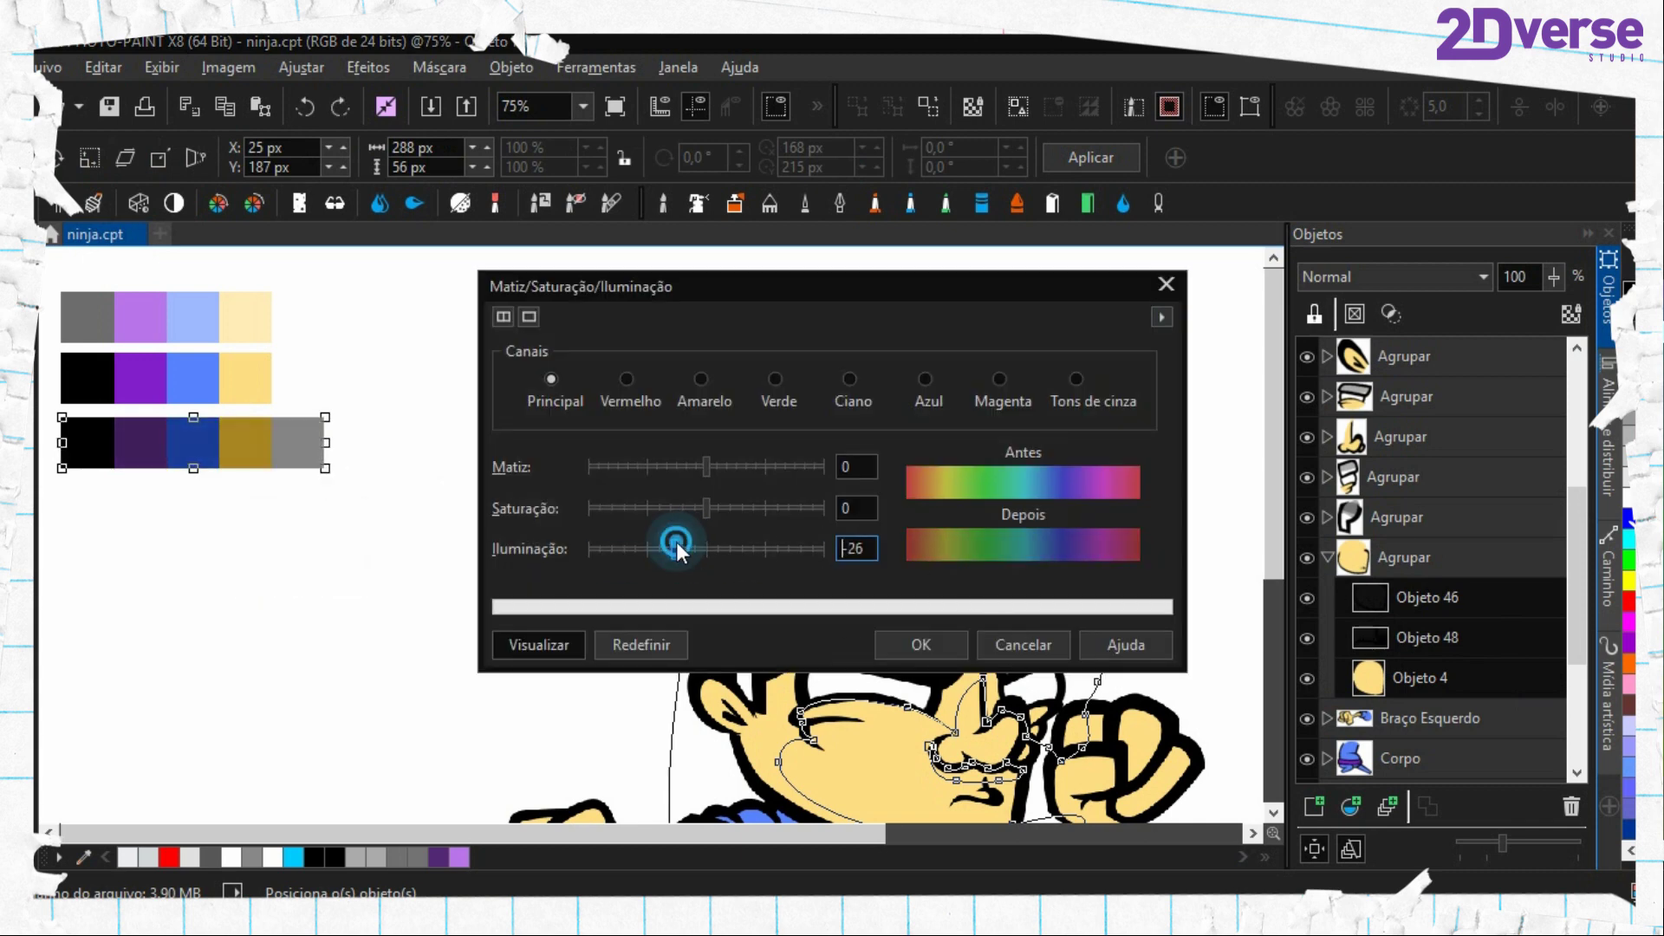
left_click(920, 645)
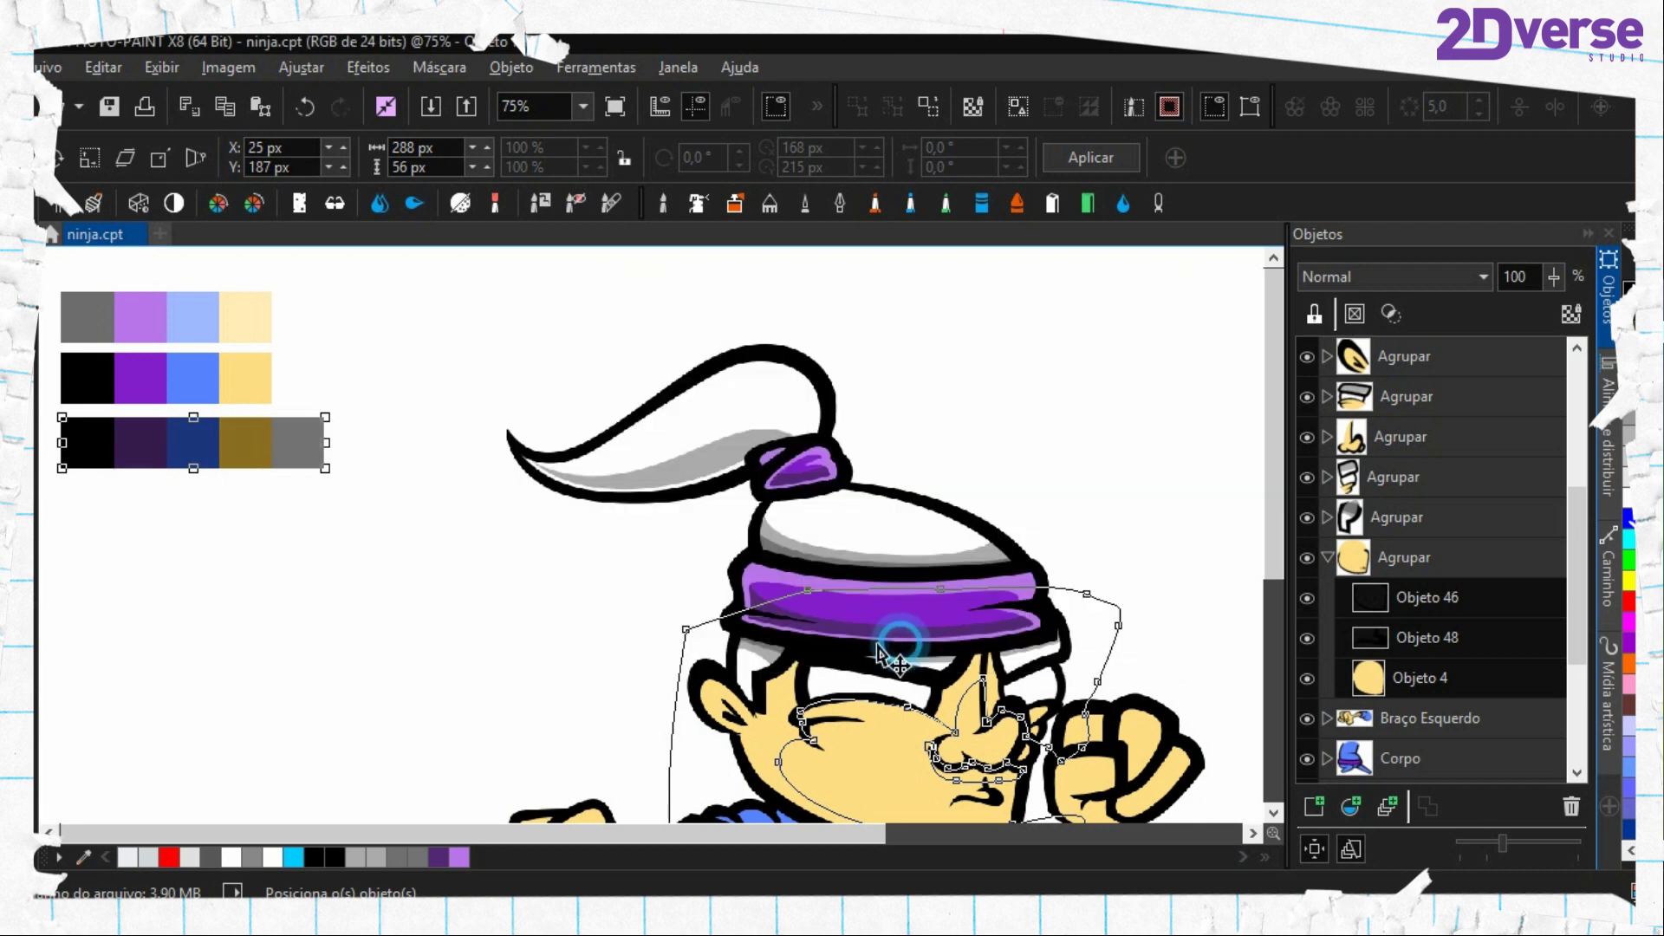
Move the darkened swatch row beneath the original shadow row and nudge it upward to tighten the gap
left_click_drag(243, 443, 244, 525)
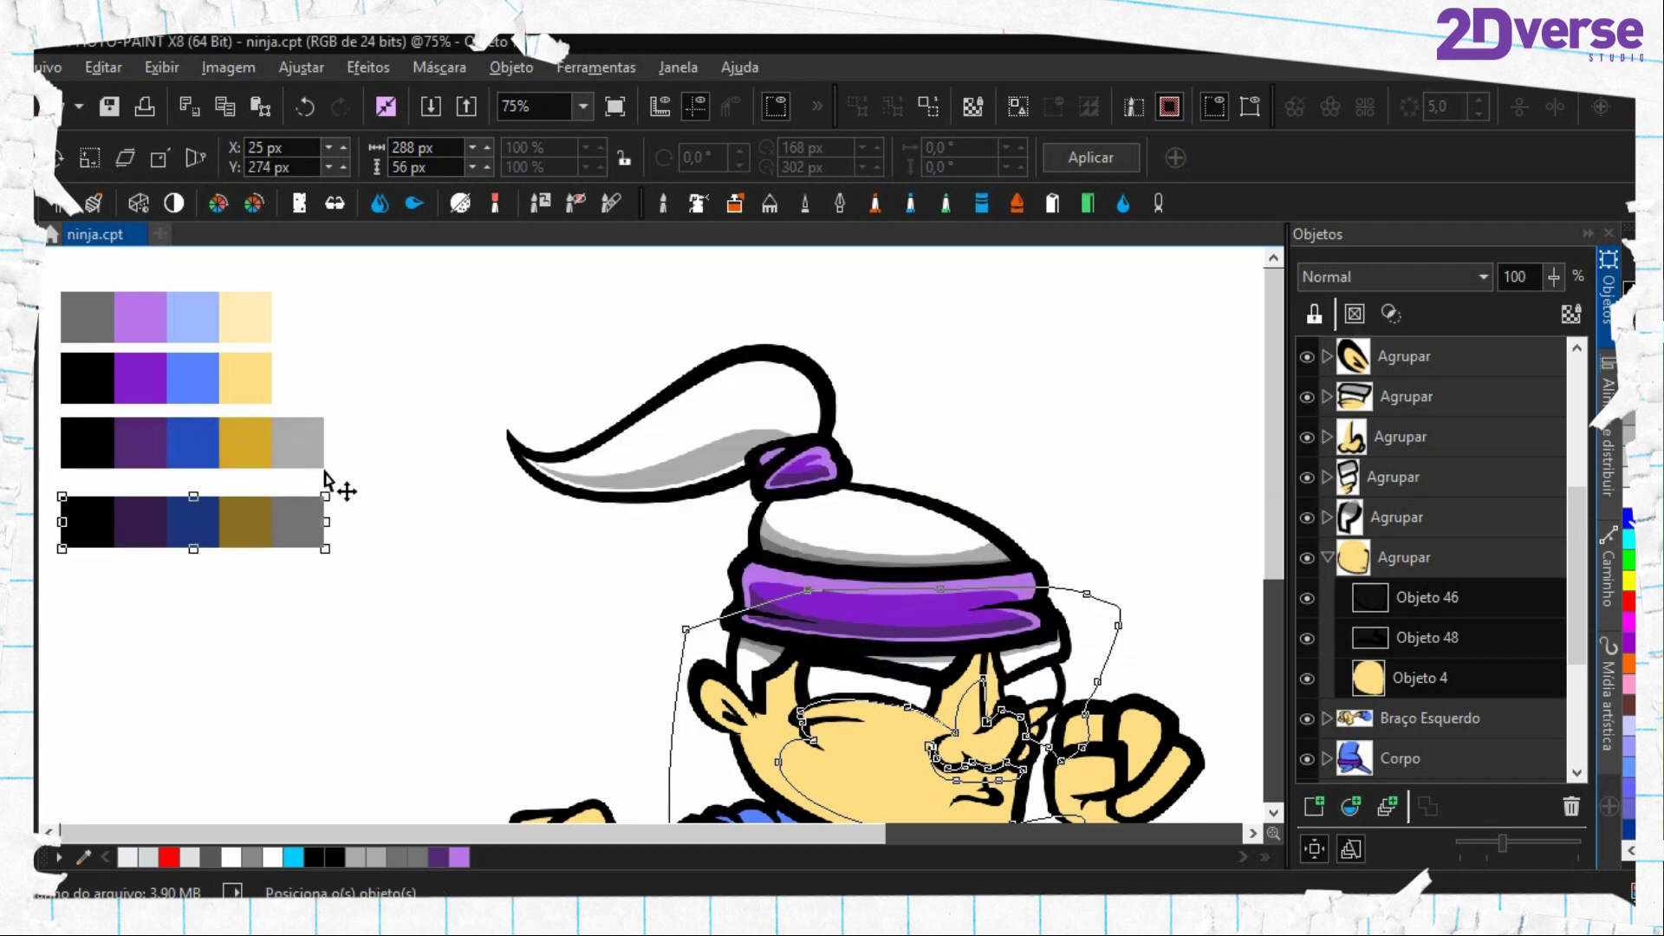
scroll(313, 476, "up", 1)
key("Up")
key("Up")
key("Up")
key("Up")
key("Up")
key("Up")
key("Up")
key("Up")
key("Up")
key("Up")
key("Up")
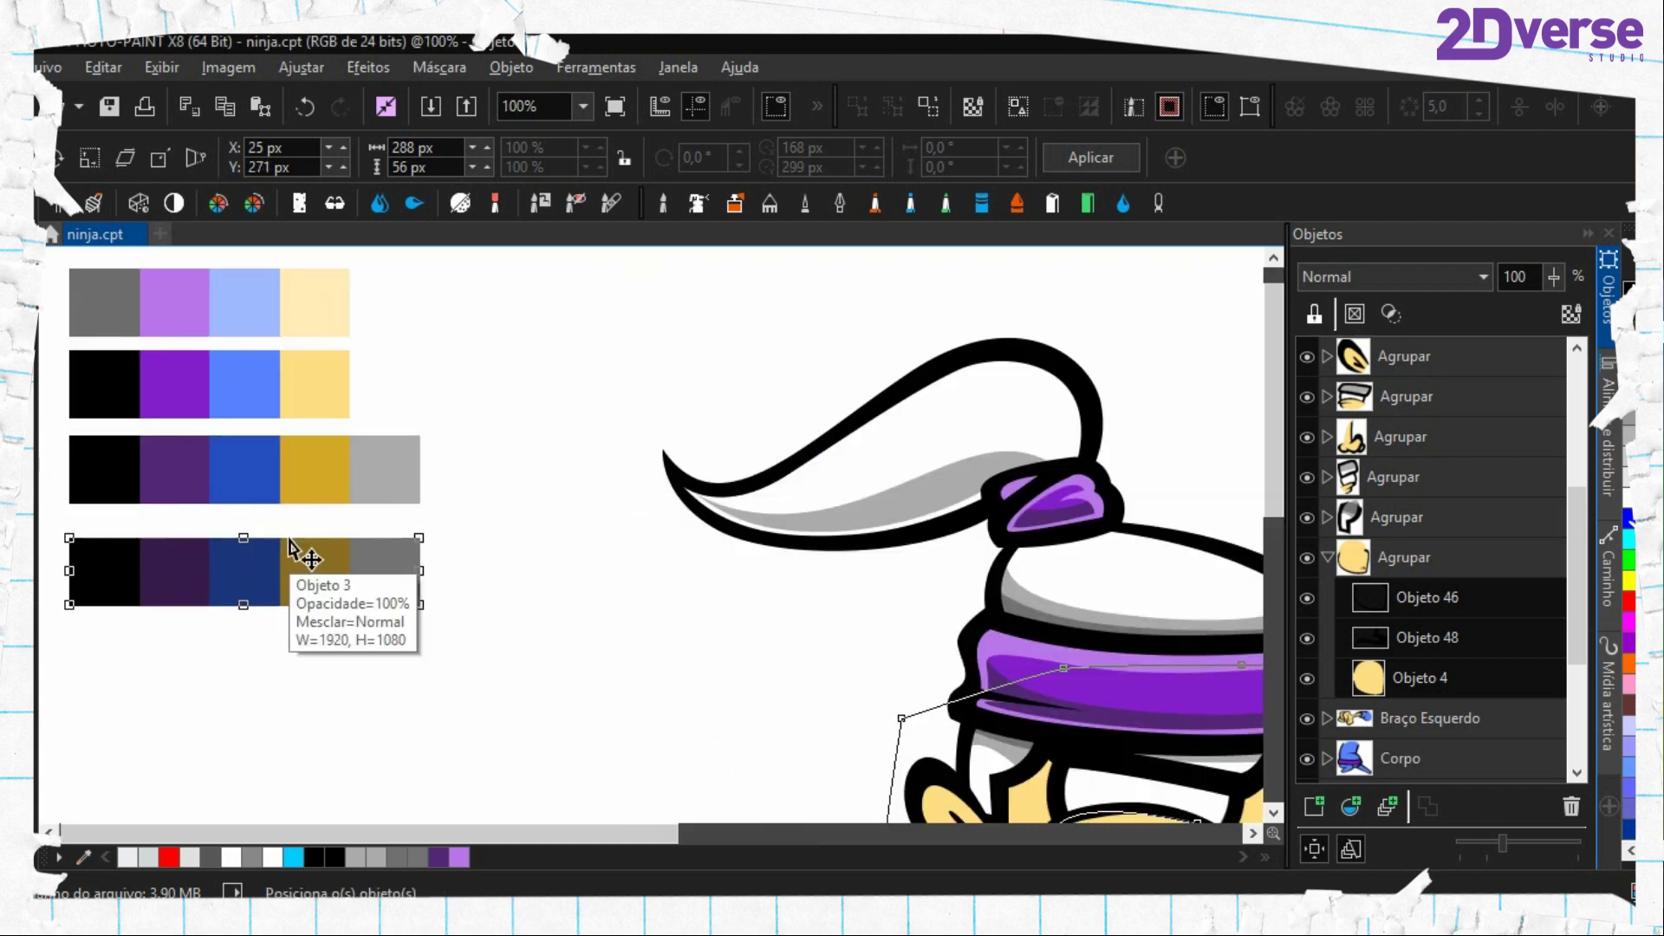
Nudge the darkened swatch row up to a Y position of 256 px and save the file
key("Up")
key("Up")
key("Up")
key("Up")
key("Up")
key("Up")
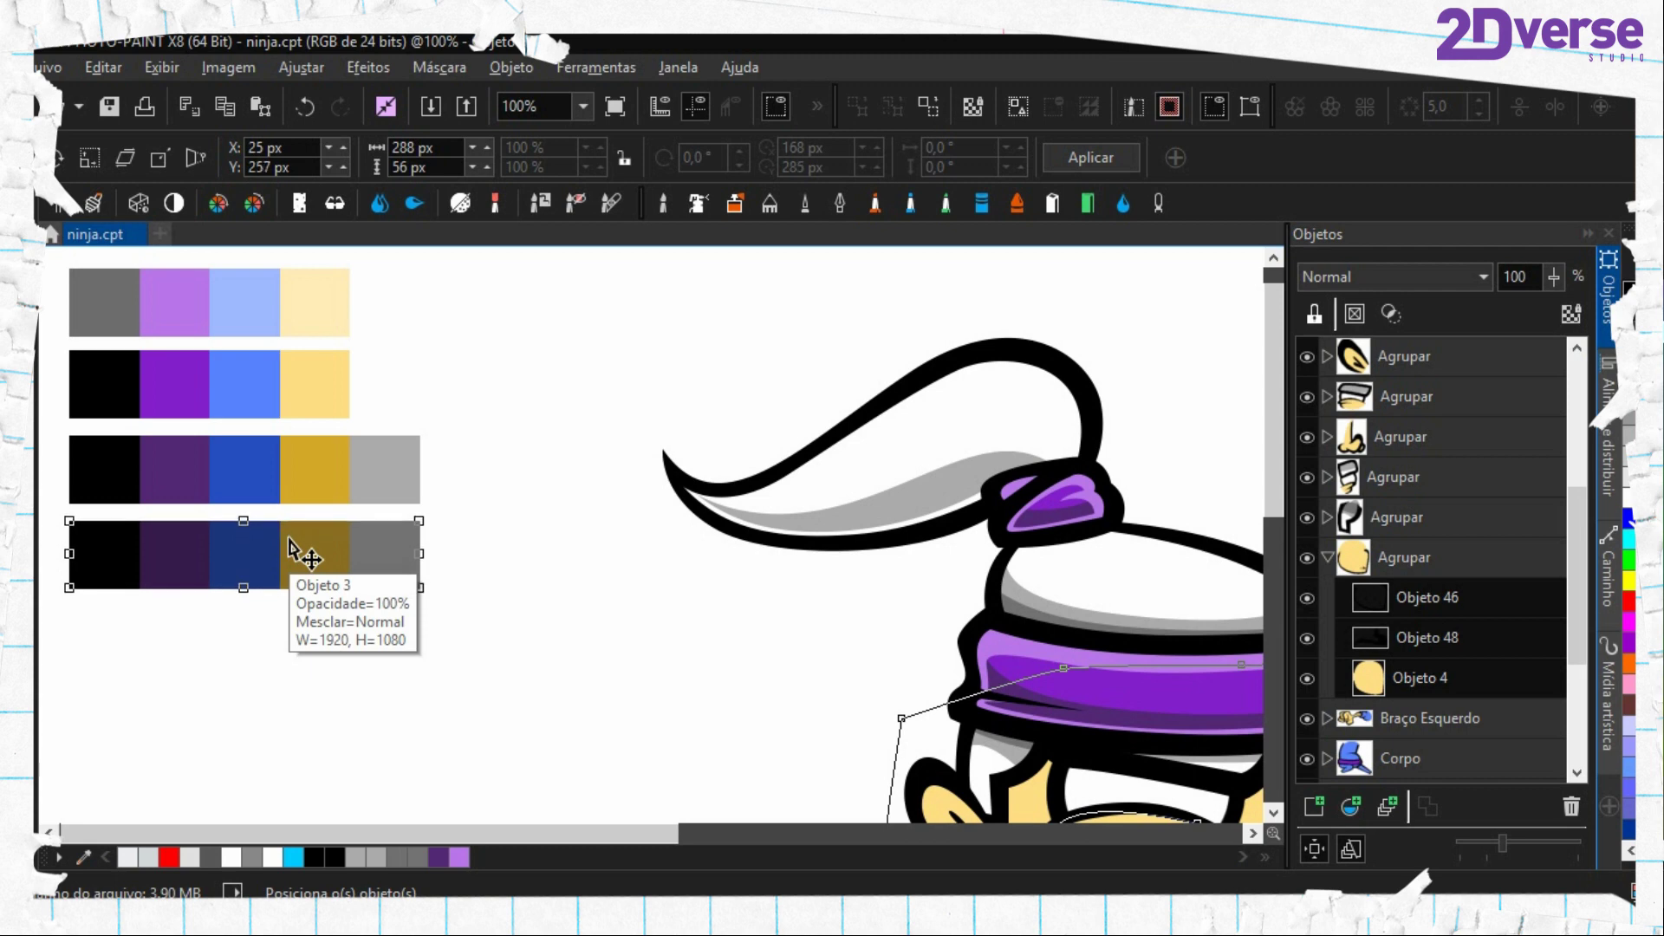
scroll(305, 546, "down", 1)
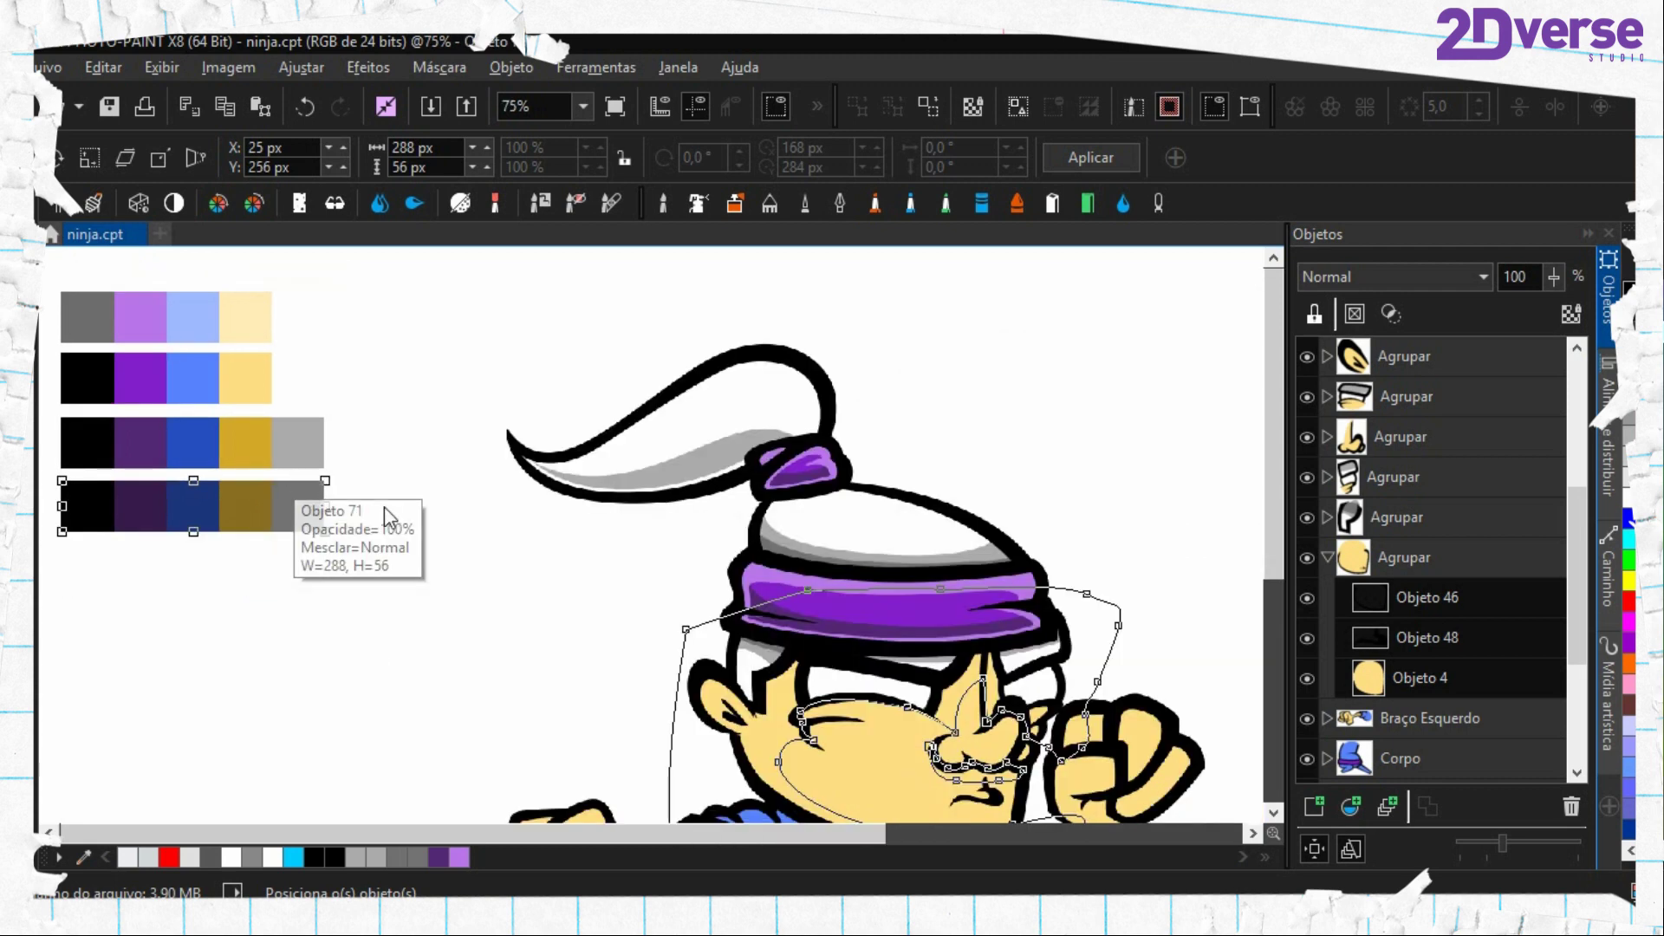
key("ctrl+s")
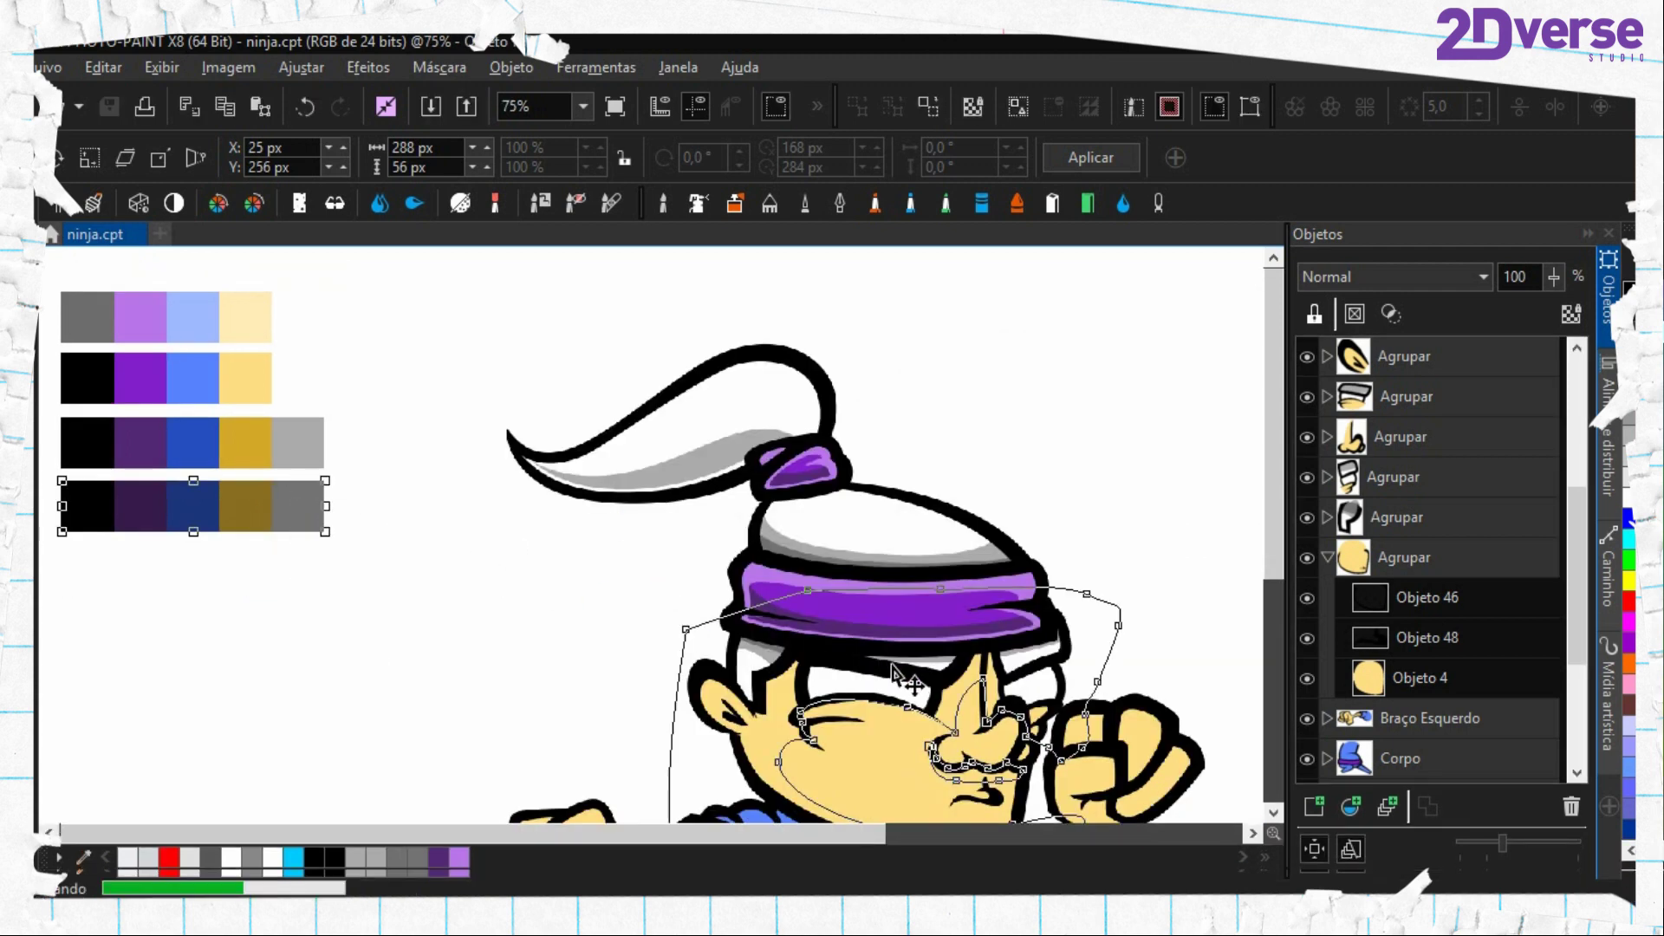
Create a mask from the face shadow paths, select Objeto 4, and sample the gold skin shadow colour from the palette
left_click_drag(849, 666, 766, 590)
key("ctrl+shift+m")
left_click(1429, 678)
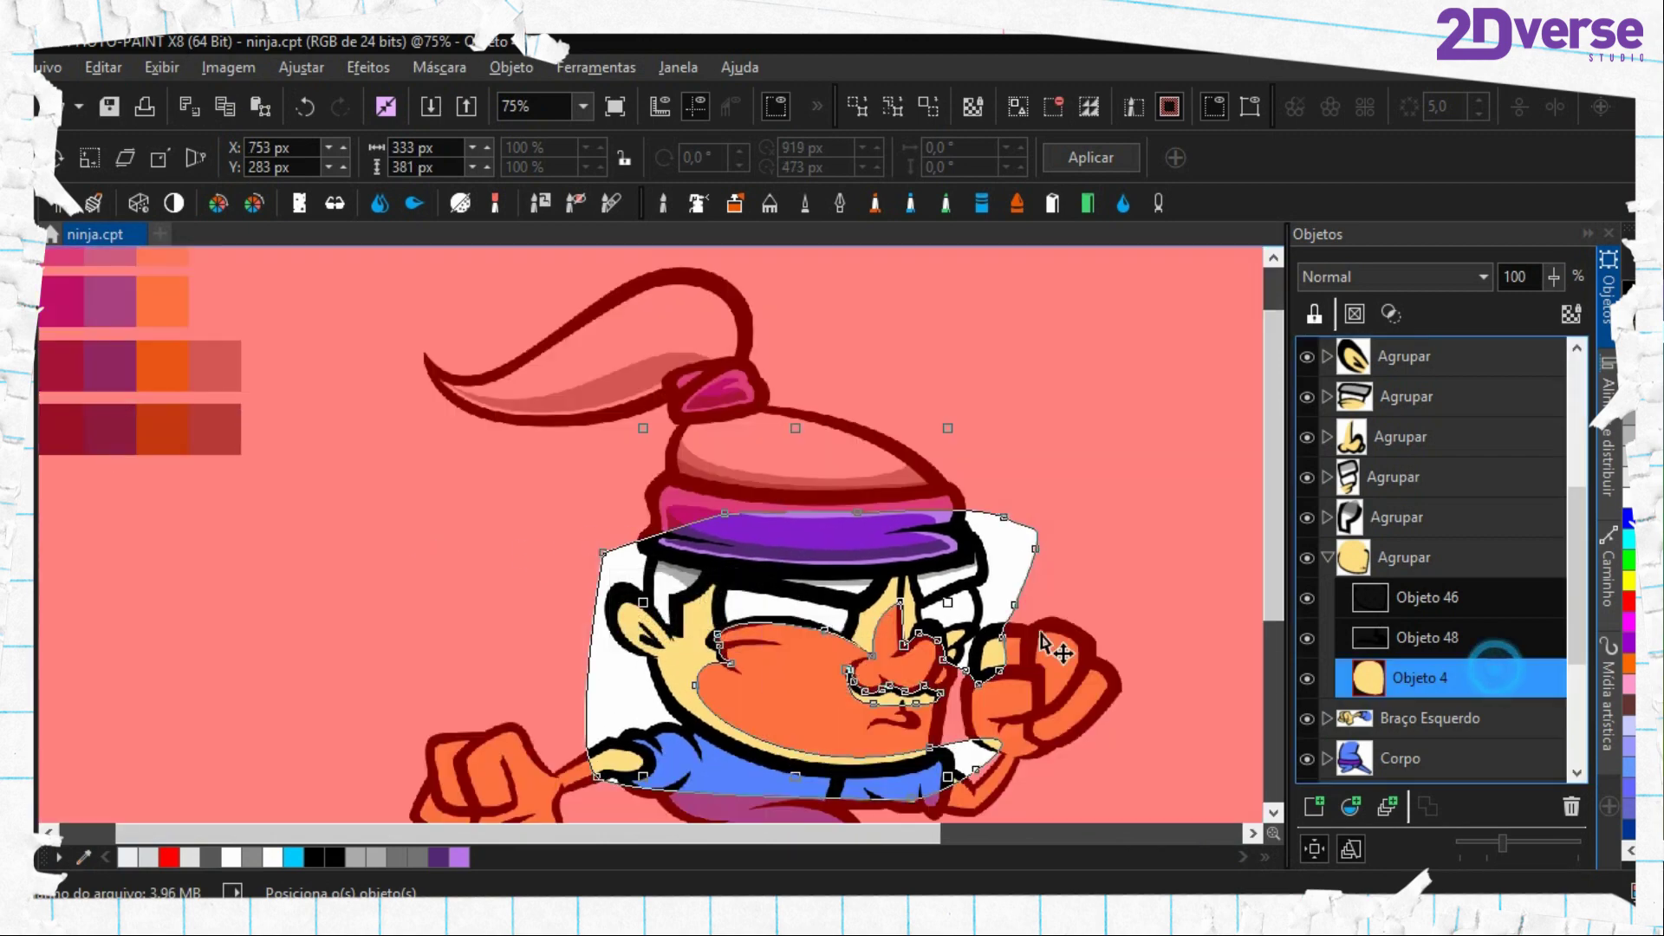
scroll(223, 433, "up", 1)
left_click_drag(224, 433, 286, 503)
key("e")
left_click(321, 512)
left_click_drag(780, 646, 334, 487)
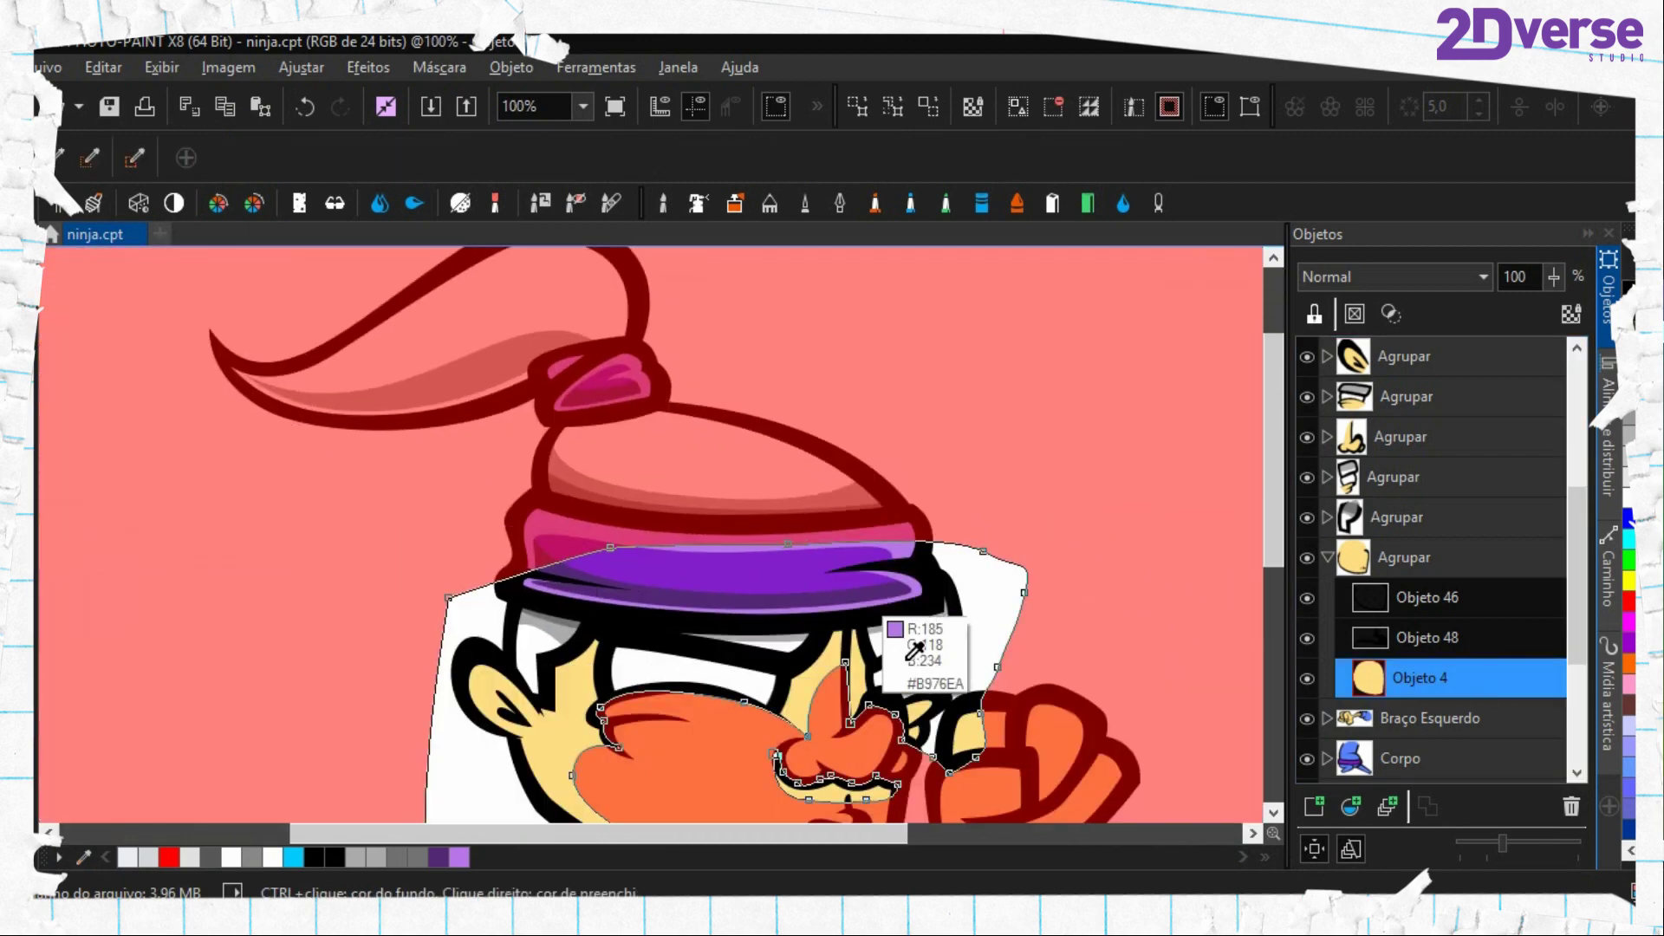
Fill the masked areas of the face and the strip beneath the nose with the gold shadow colour
scroll(943, 697, "up", 1)
key("f")
left_click_drag(943, 697, 952, 507)
left_click(671, 484)
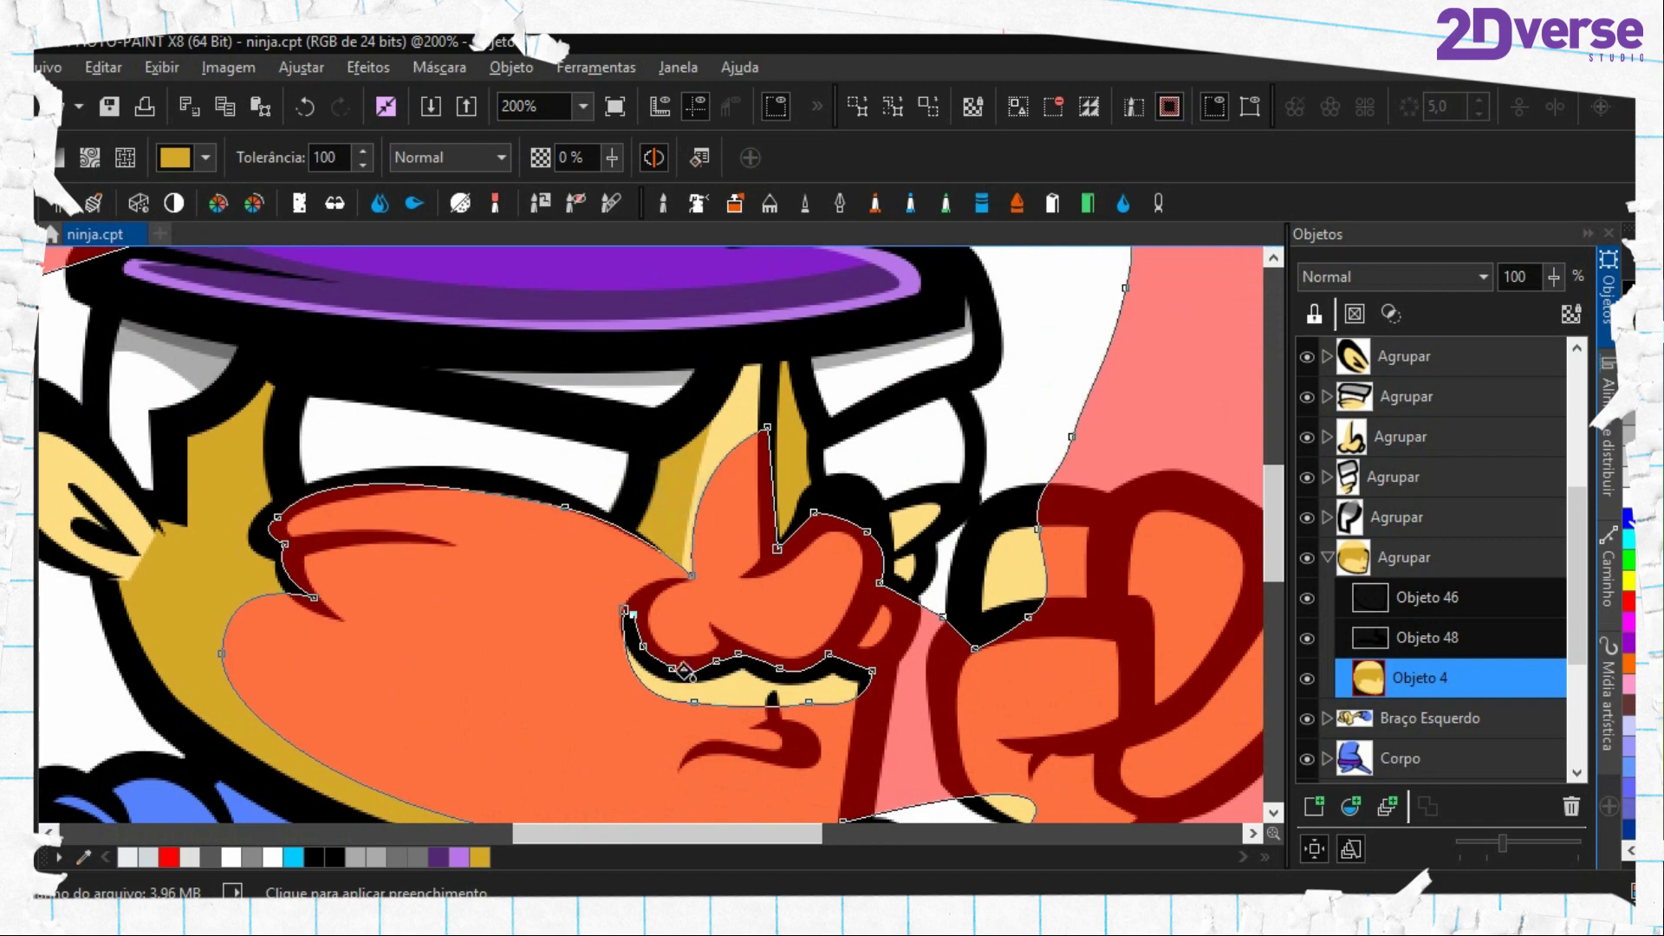
left_click_drag(762, 693, 802, 573)
left_click(801, 573)
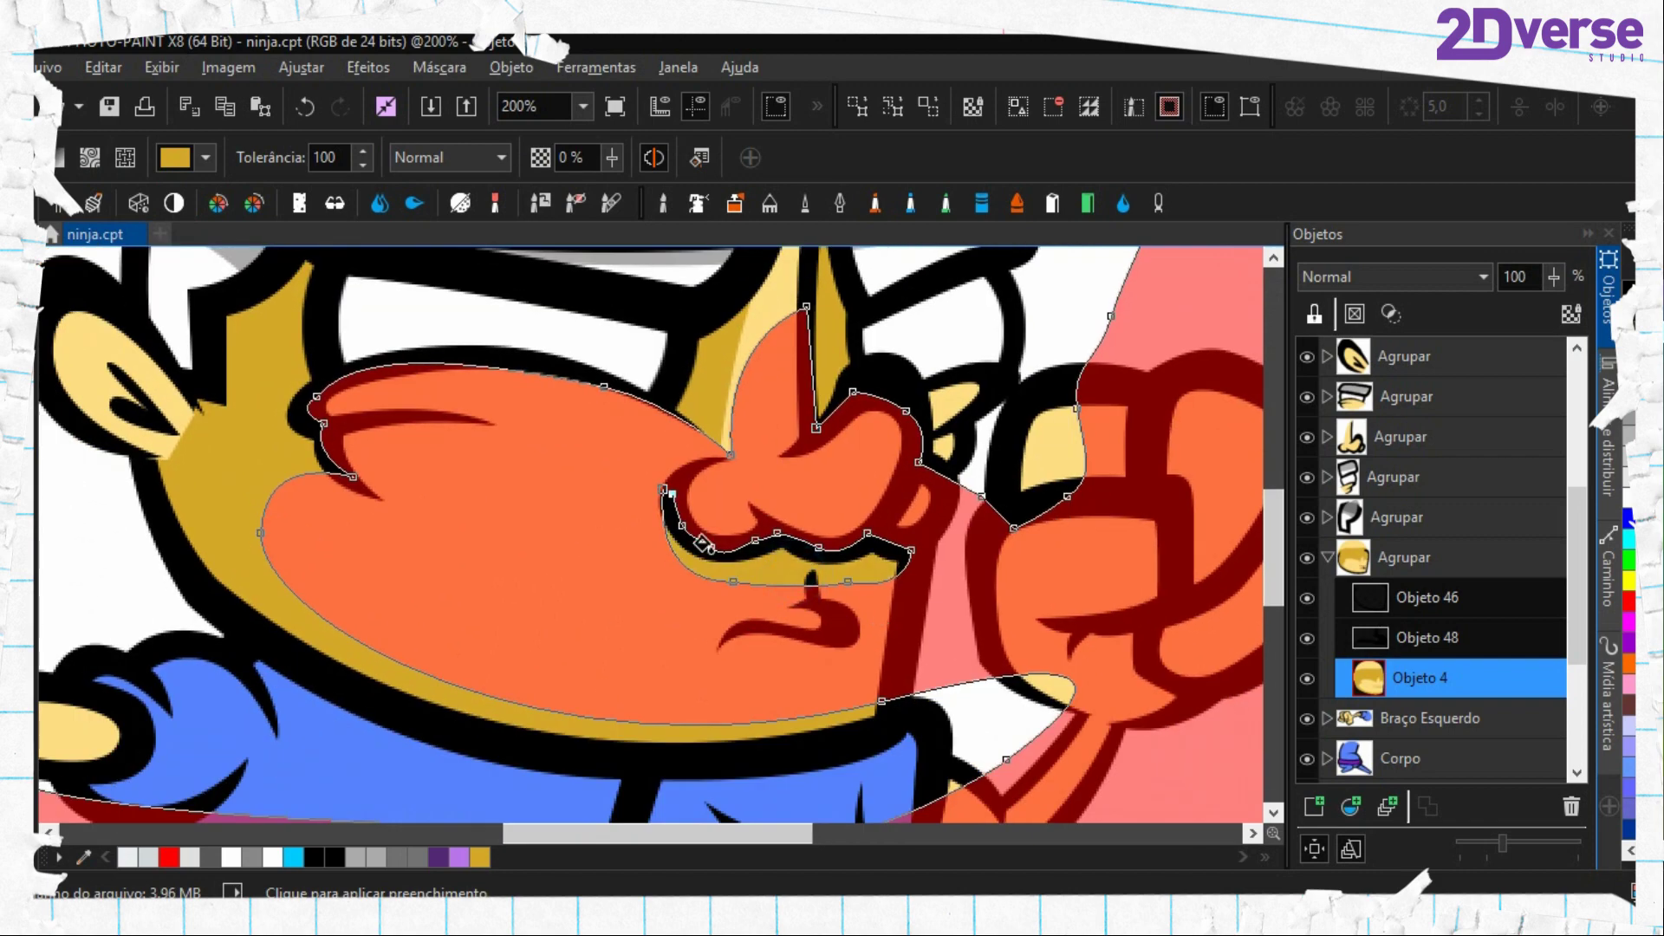
Select Objeto 29 in the nose's group and fill its masked area along the nose bridge with the gold shadow colour
scroll(703, 544, "down", 2)
scroll(789, 552, "up", 2)
scroll(746, 560, "down", 1)
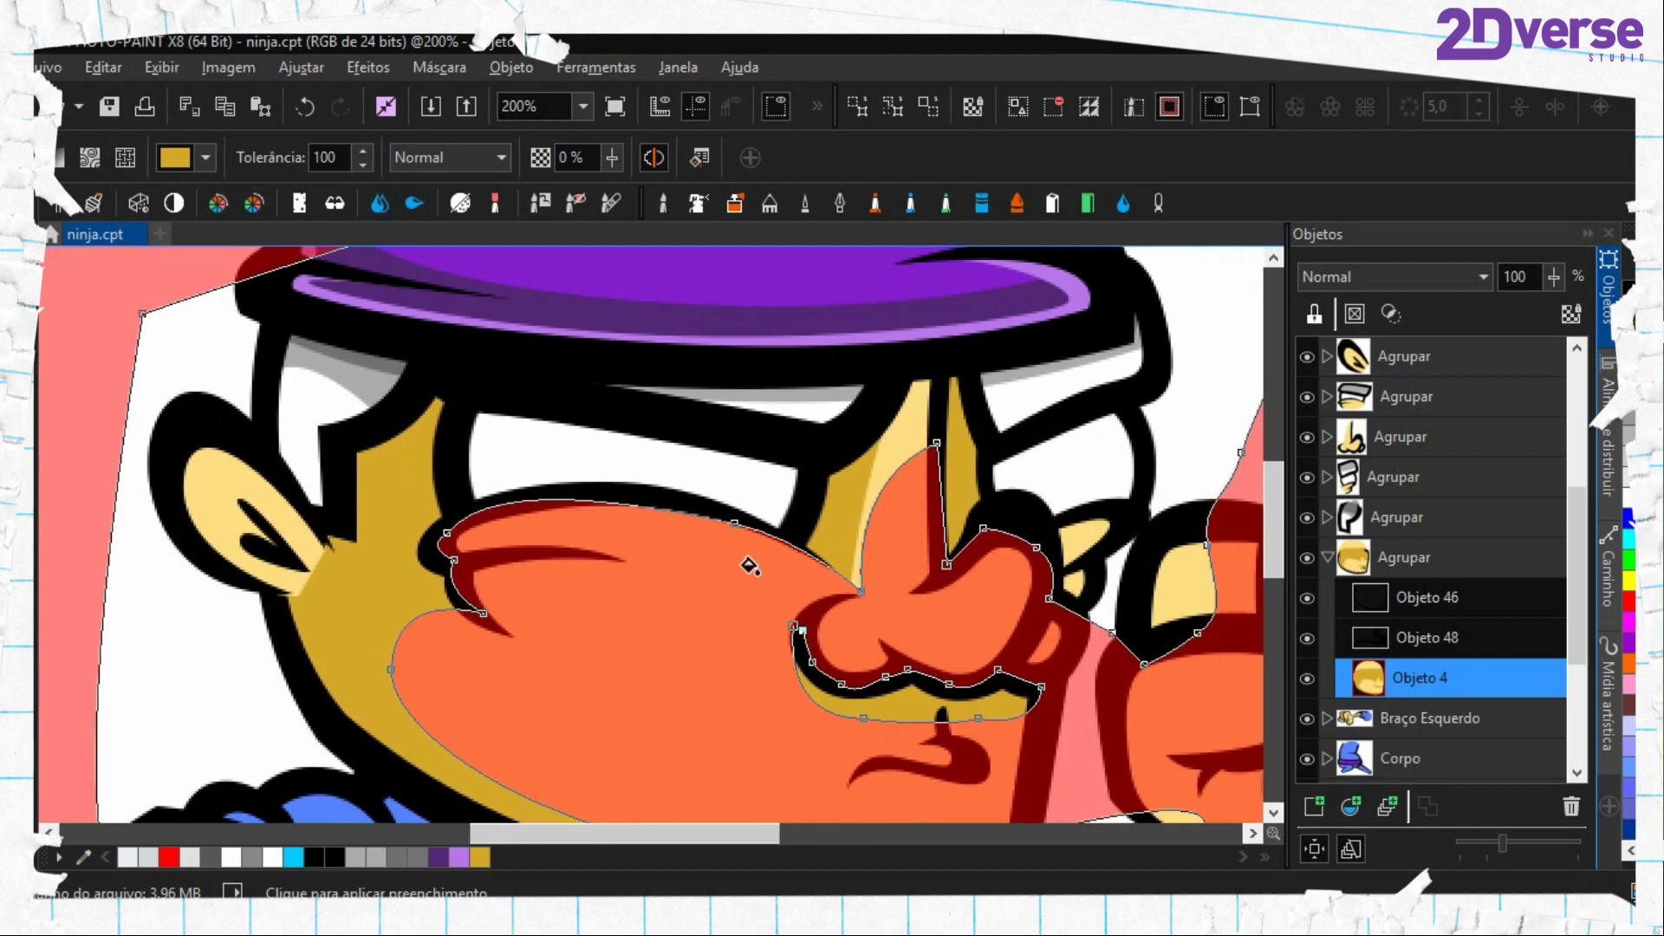
scroll(715, 486, "up", 1)
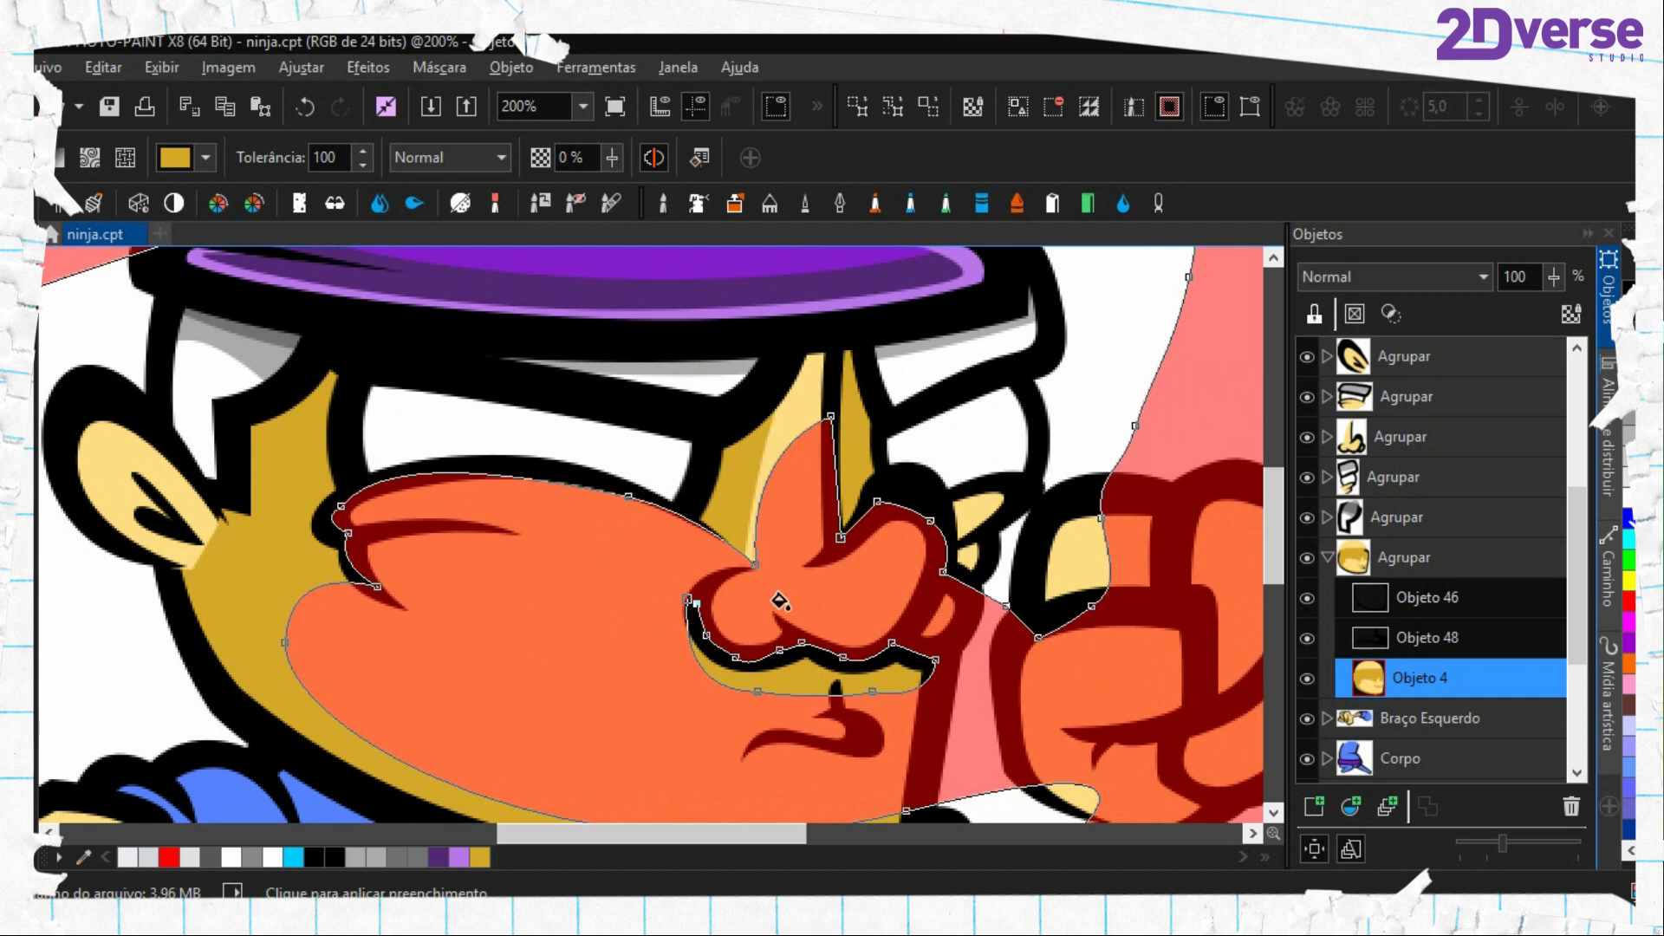
left_click_drag(868, 633, 780, 566)
scroll(1421, 561, "up", 2)
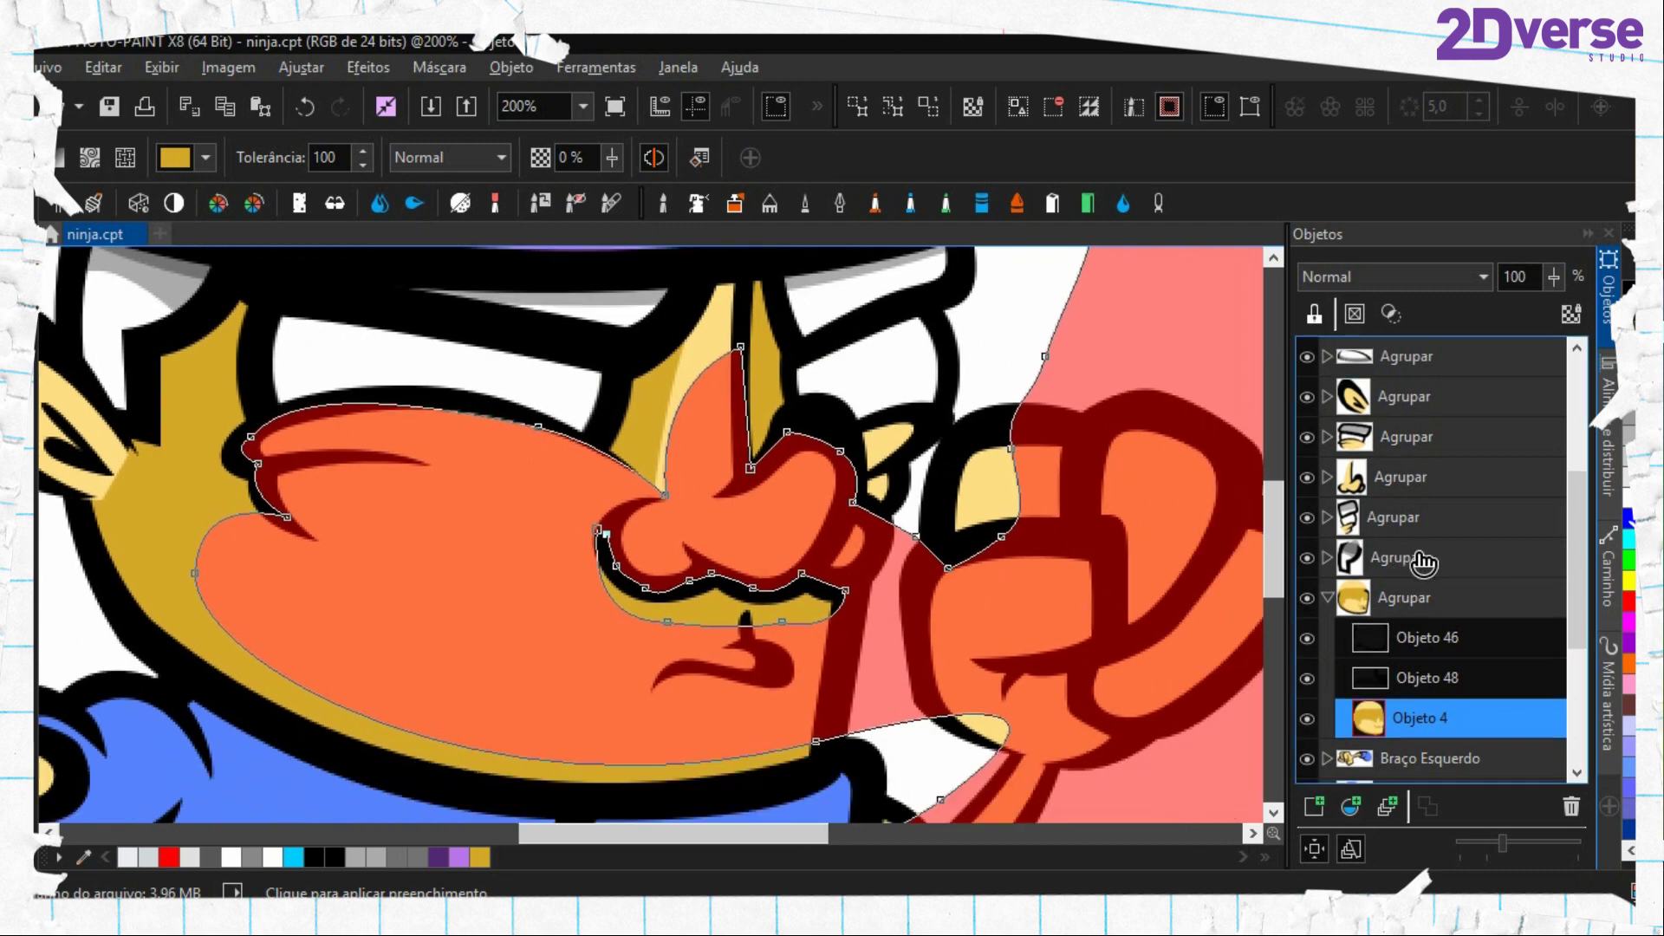
left_click(1328, 518)
left_click(1373, 605)
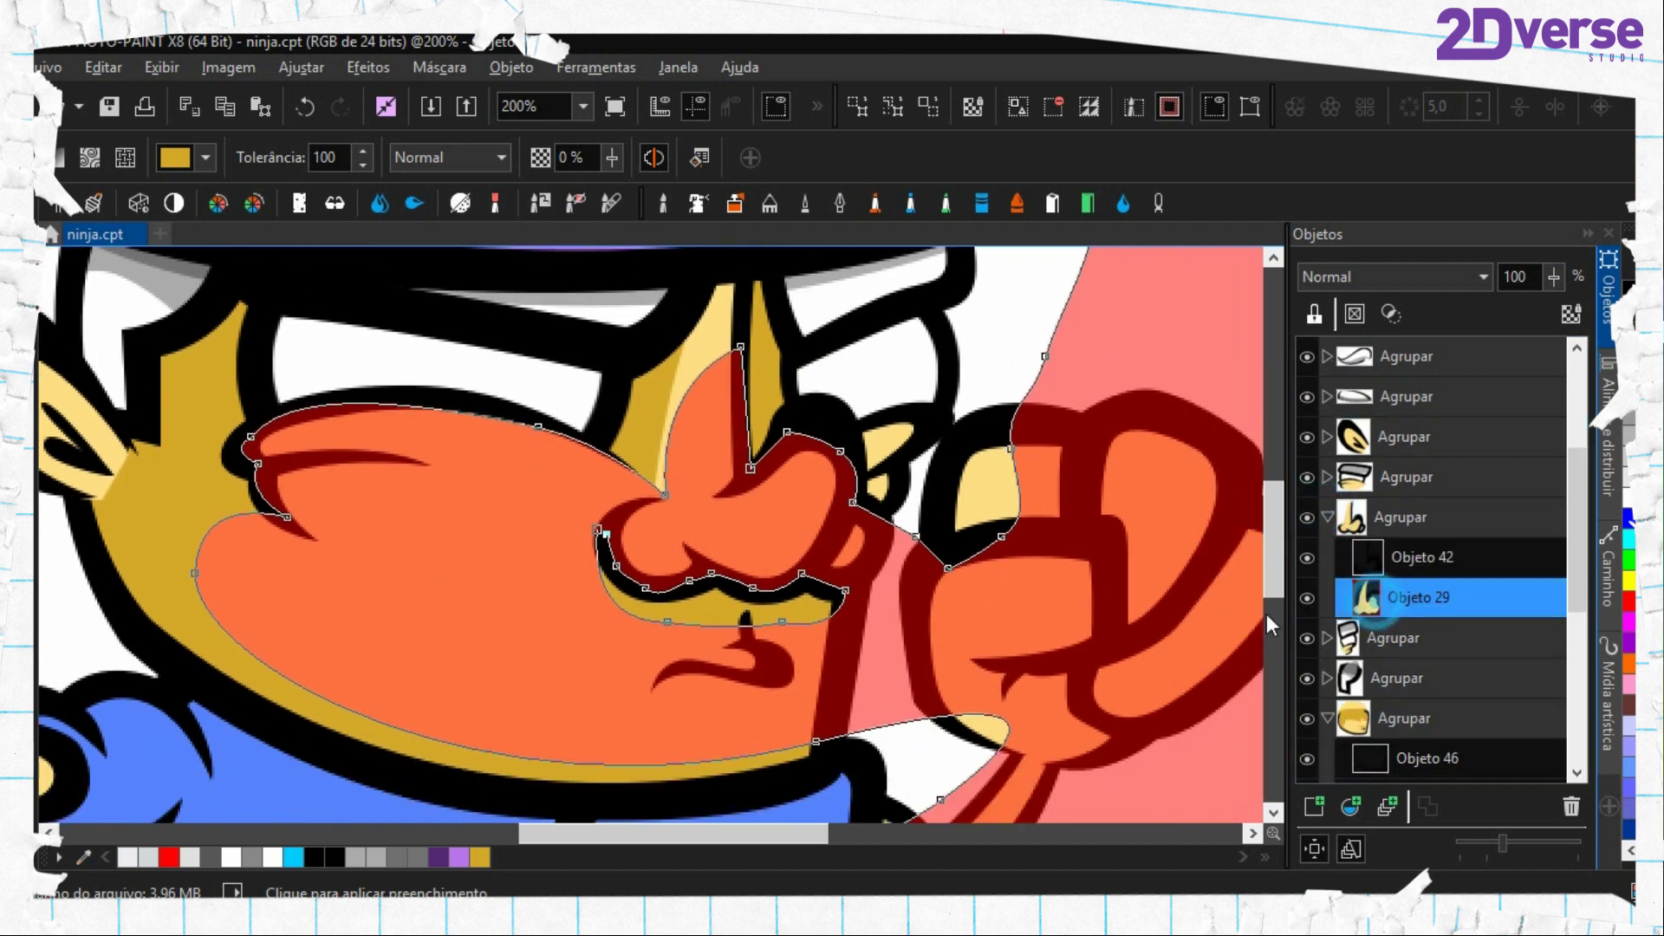
left_click_drag(750, 468, 753, 591)
left_click(705, 466)
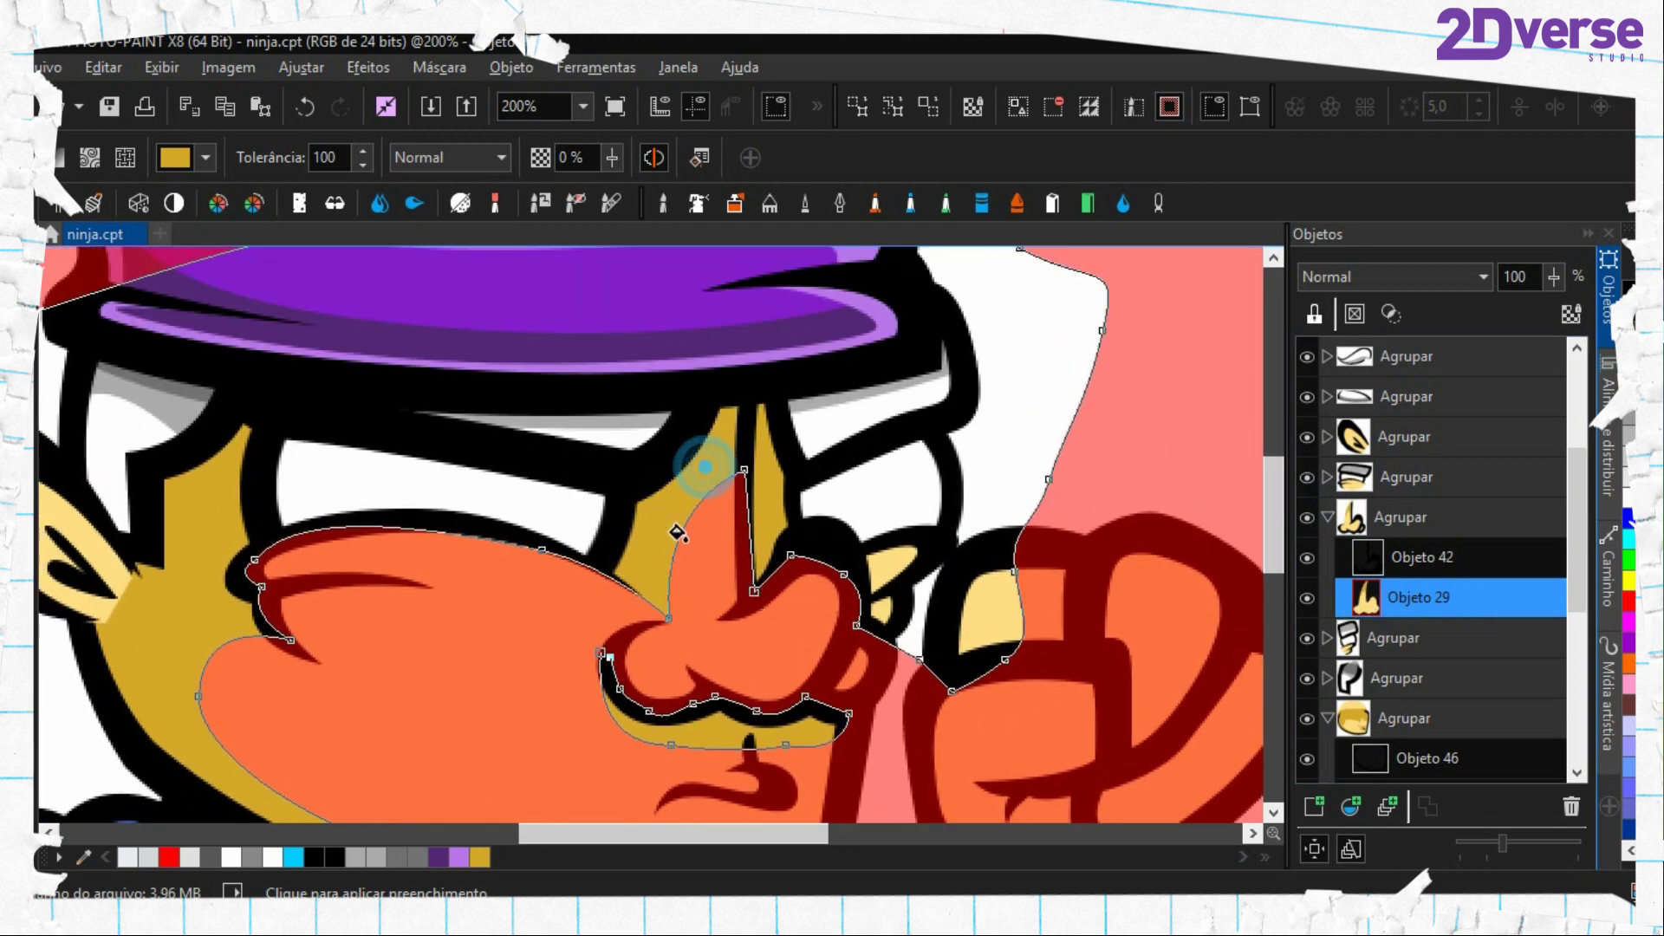
Remove the mask and delete the finished face shadow paths
key("ctrl+shift+r")
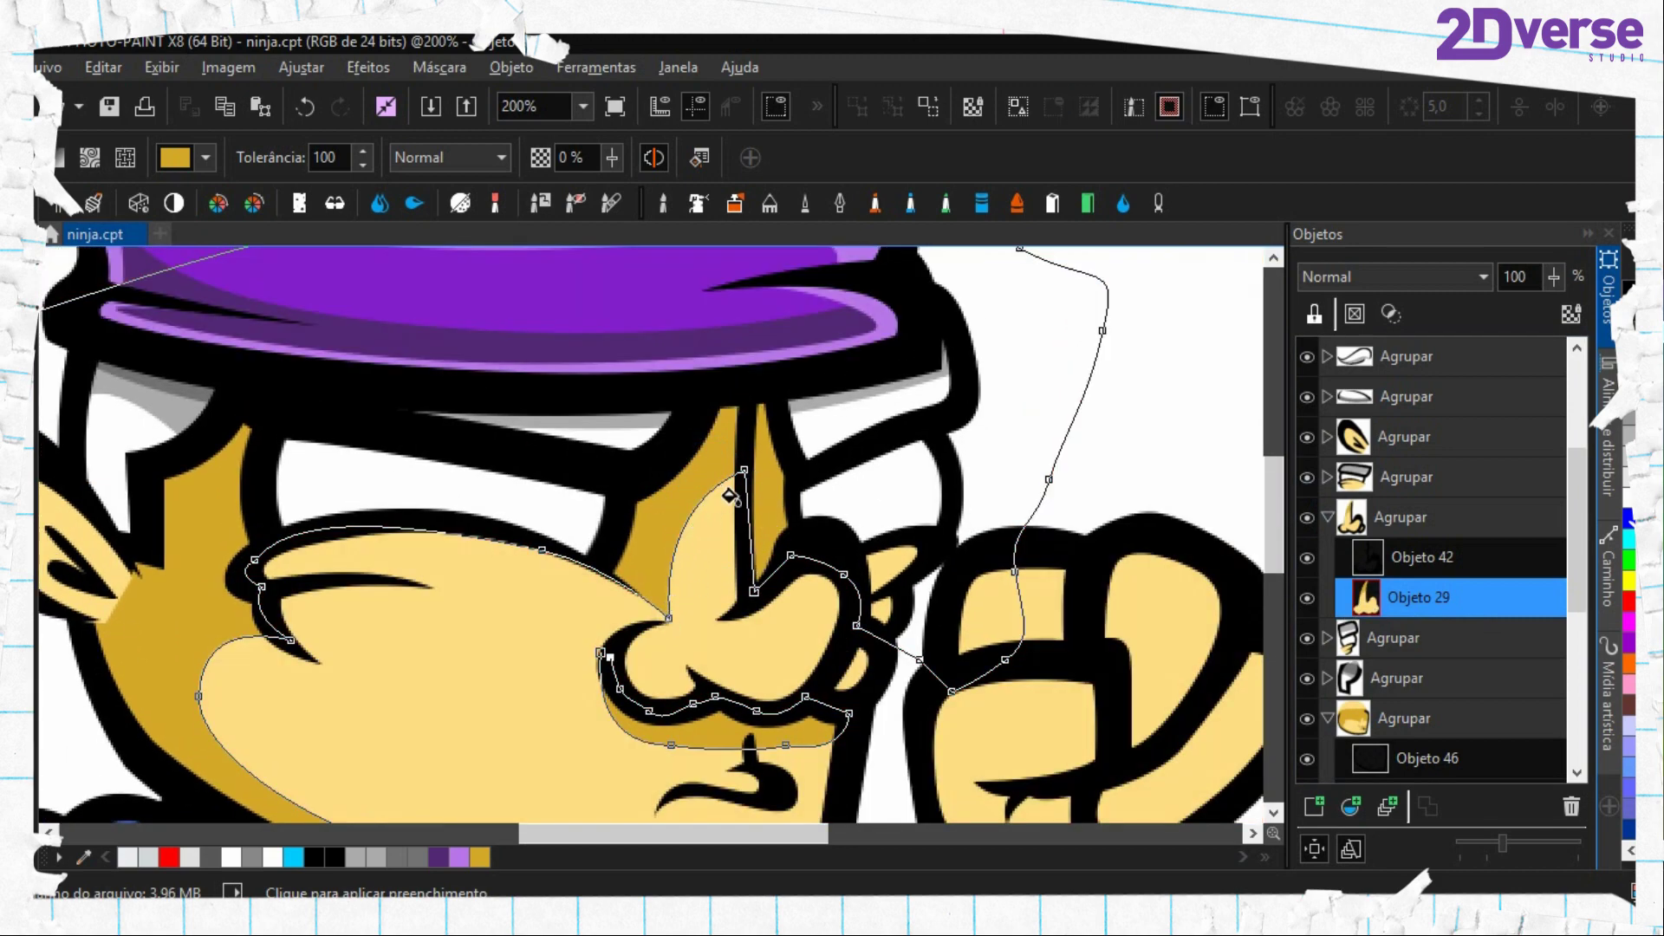
right_click(672, 471)
left_click(763, 586)
scroll(719, 589, "down", 1)
scroll(719, 589, "down", 1)
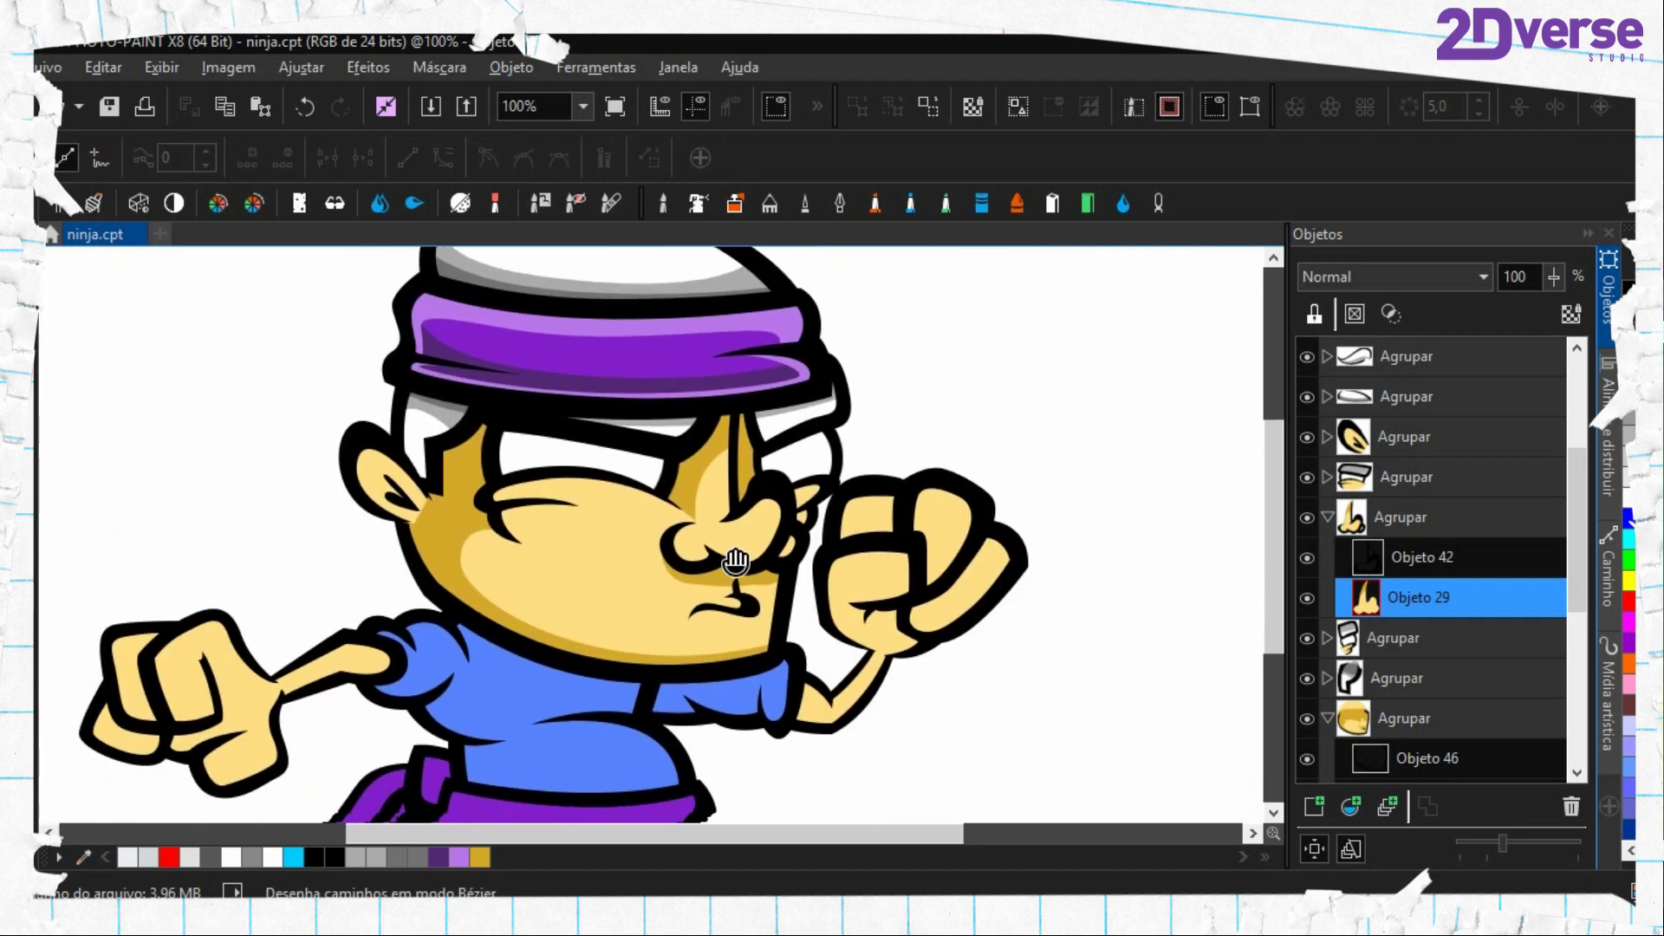
Draw a closed Bézier path over the upper temple between the sideburn and the eye, and create a mask from it
scroll(743, 576, "up", 4)
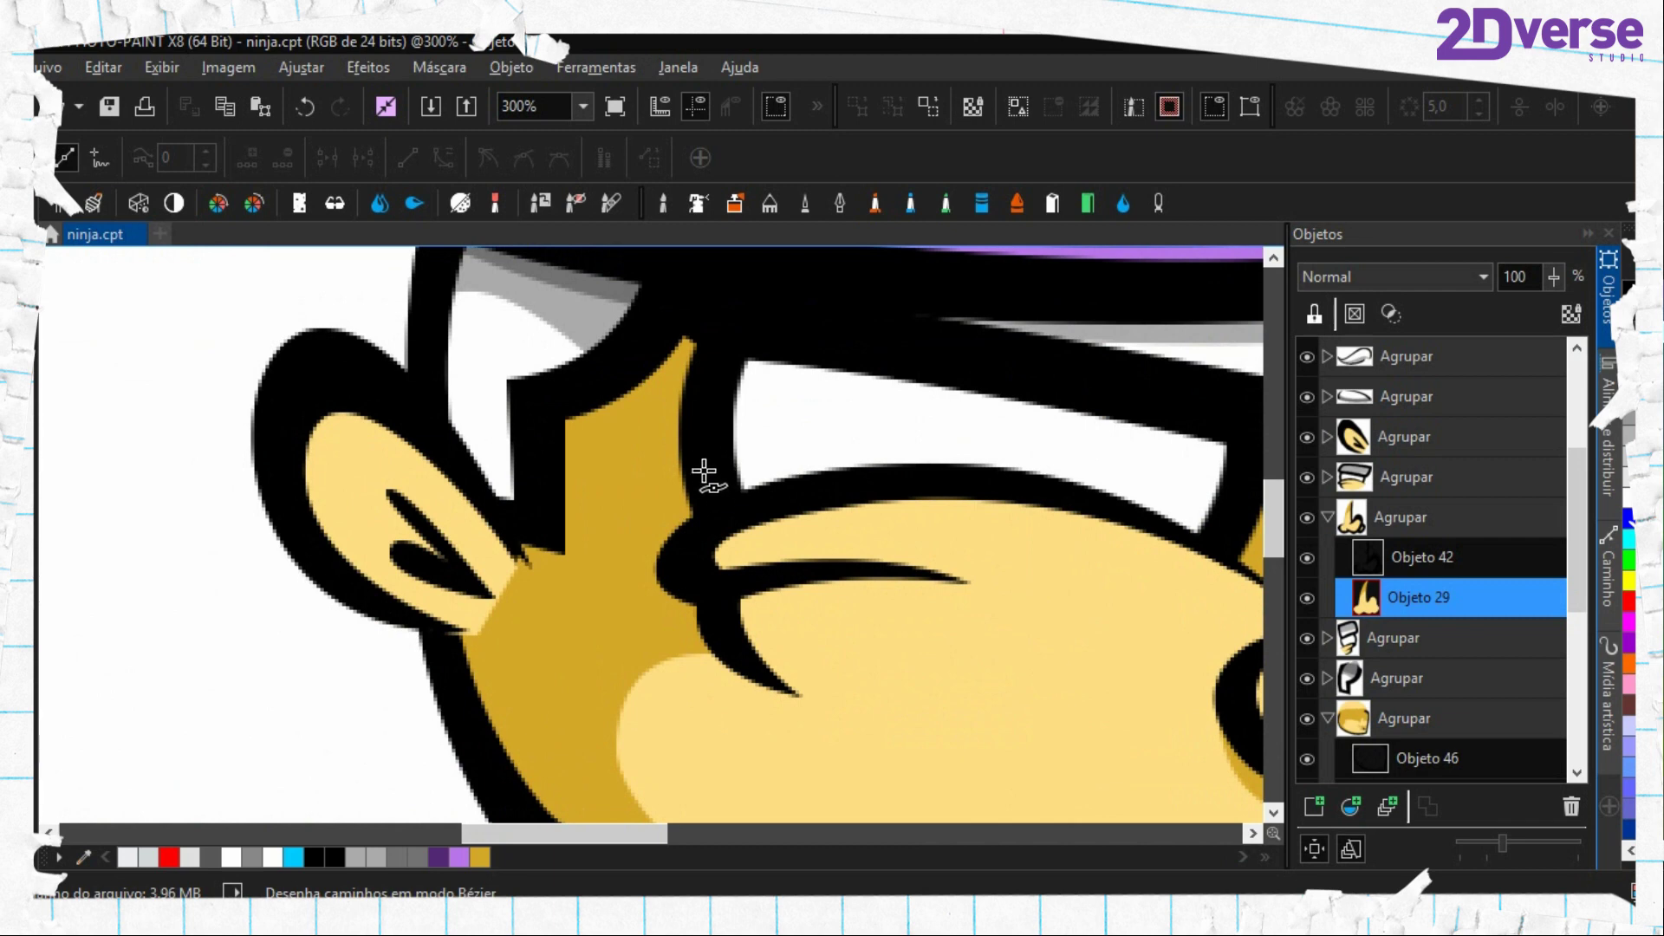
left_click(705, 474)
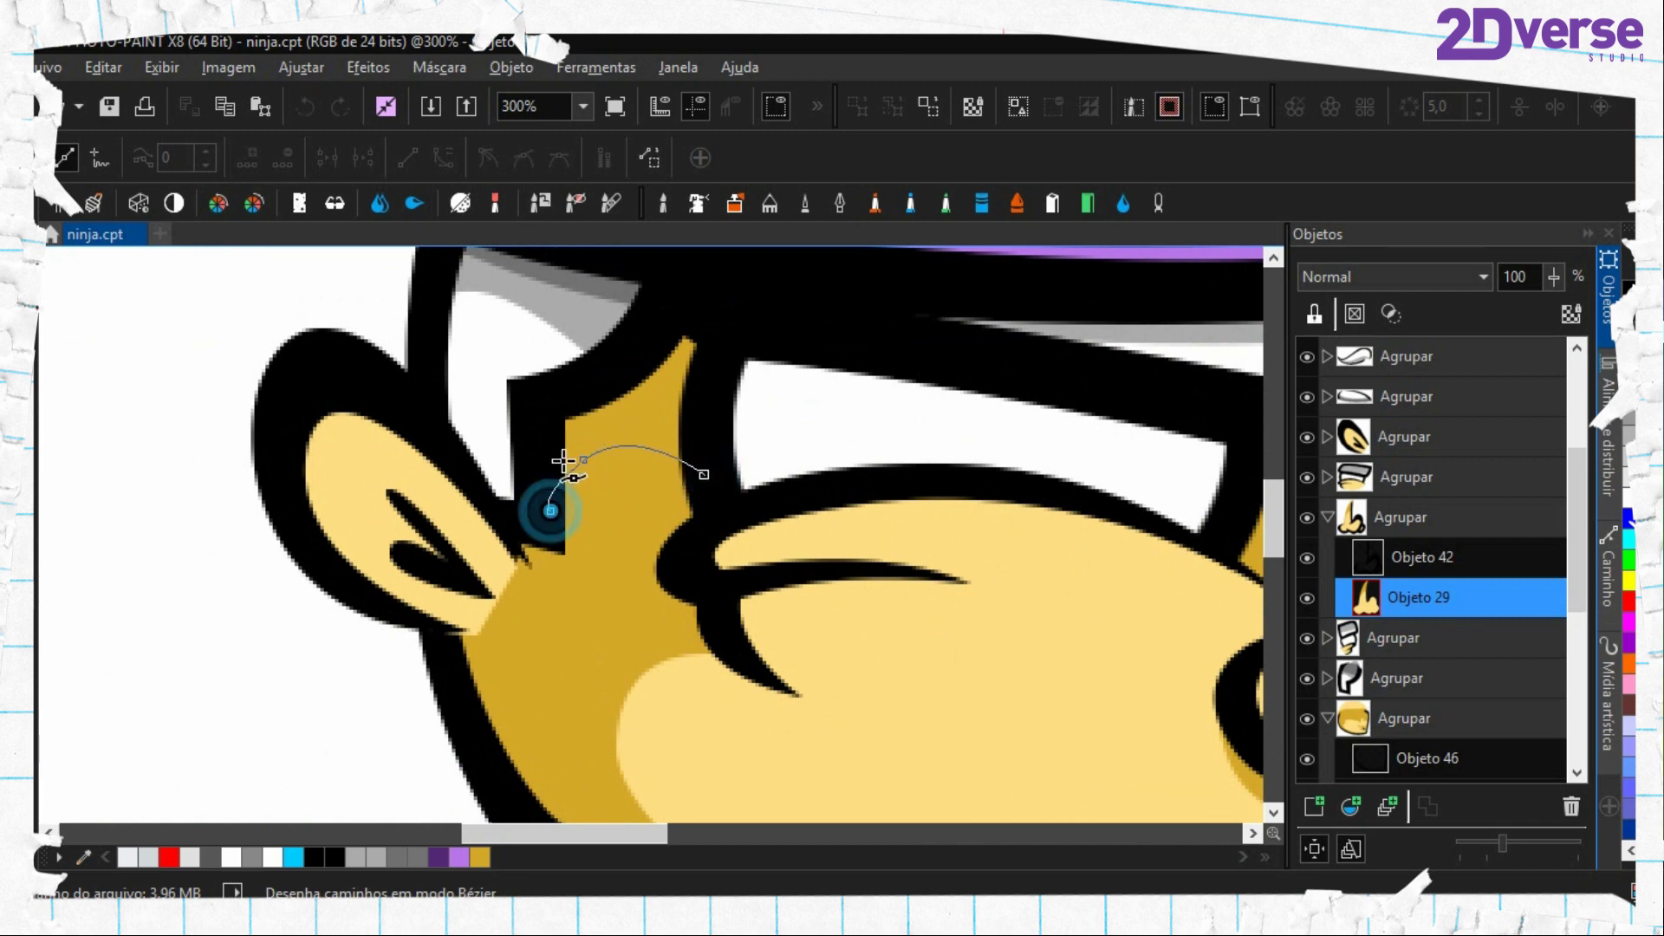
left_click_drag(563, 460, 507, 601)
scroll(581, 606, "up", 1)
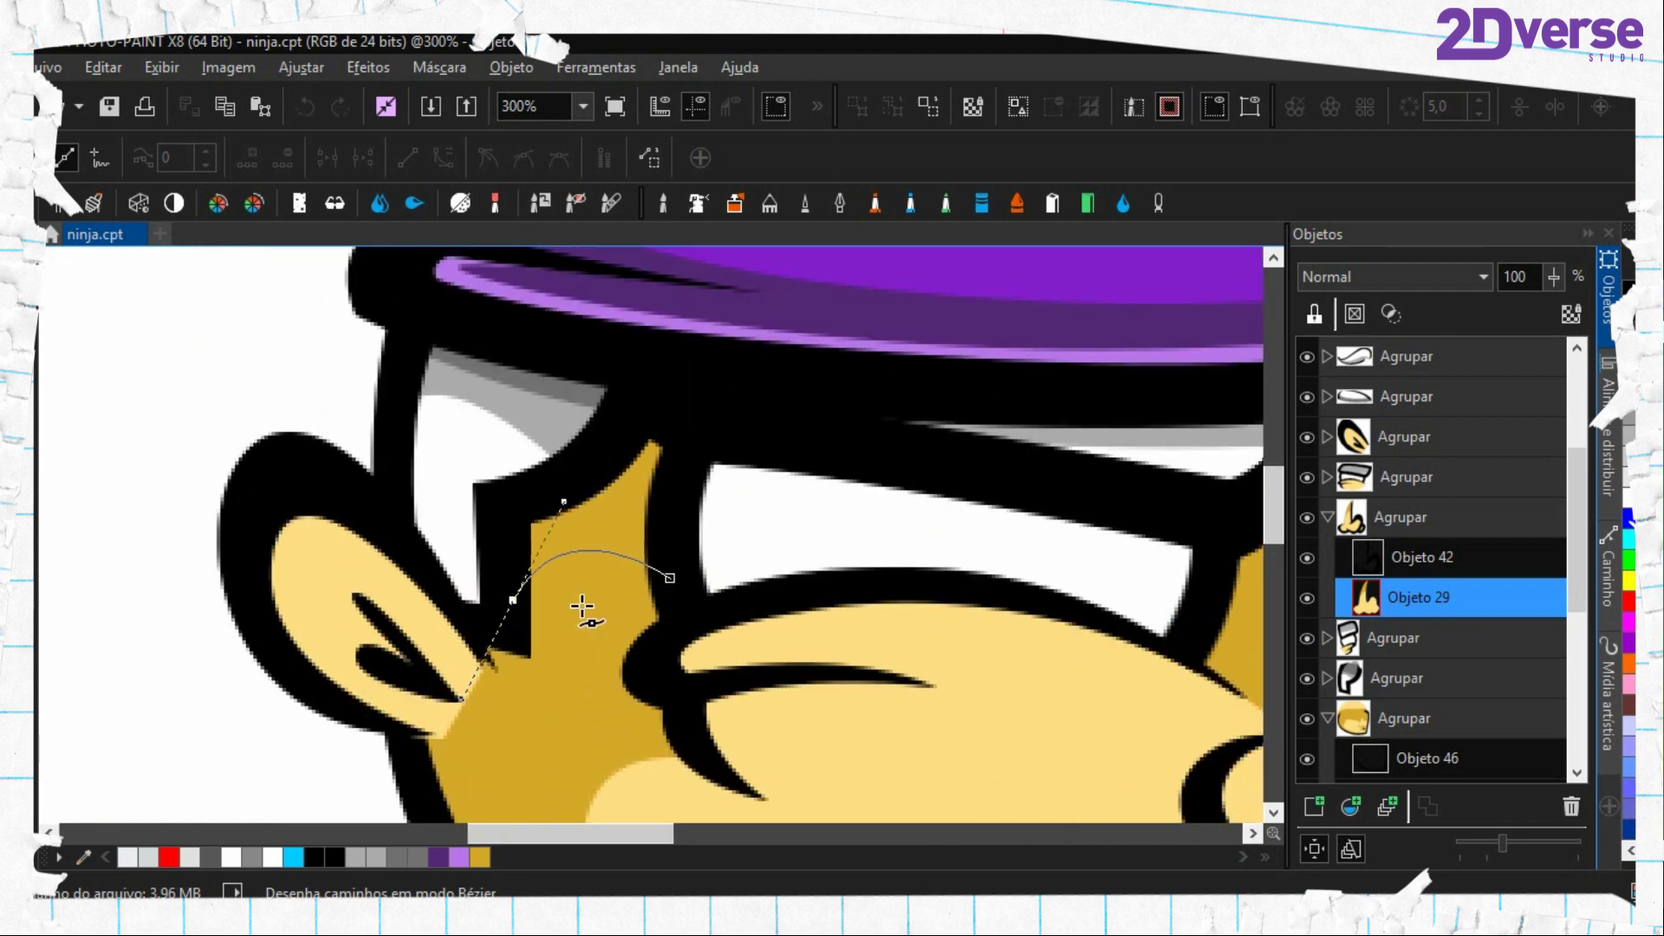
left_click(508, 513)
scroll(577, 496, "down", 2)
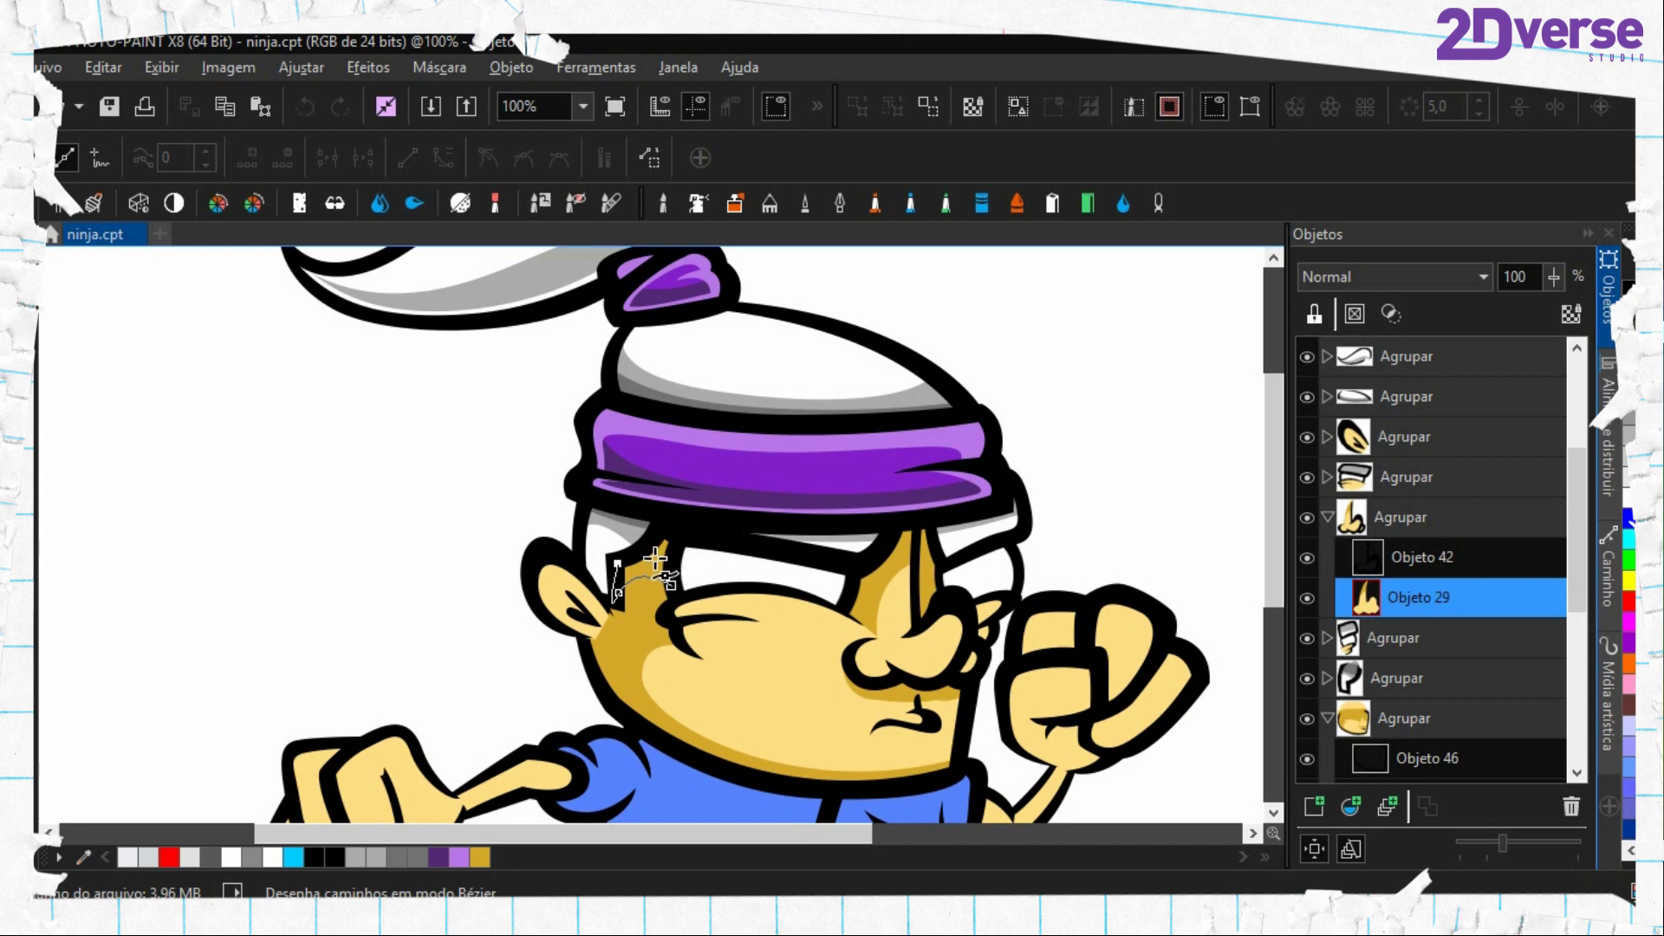
scroll(655, 559, "up", 1)
left_click_drag(661, 471, 679, 423)
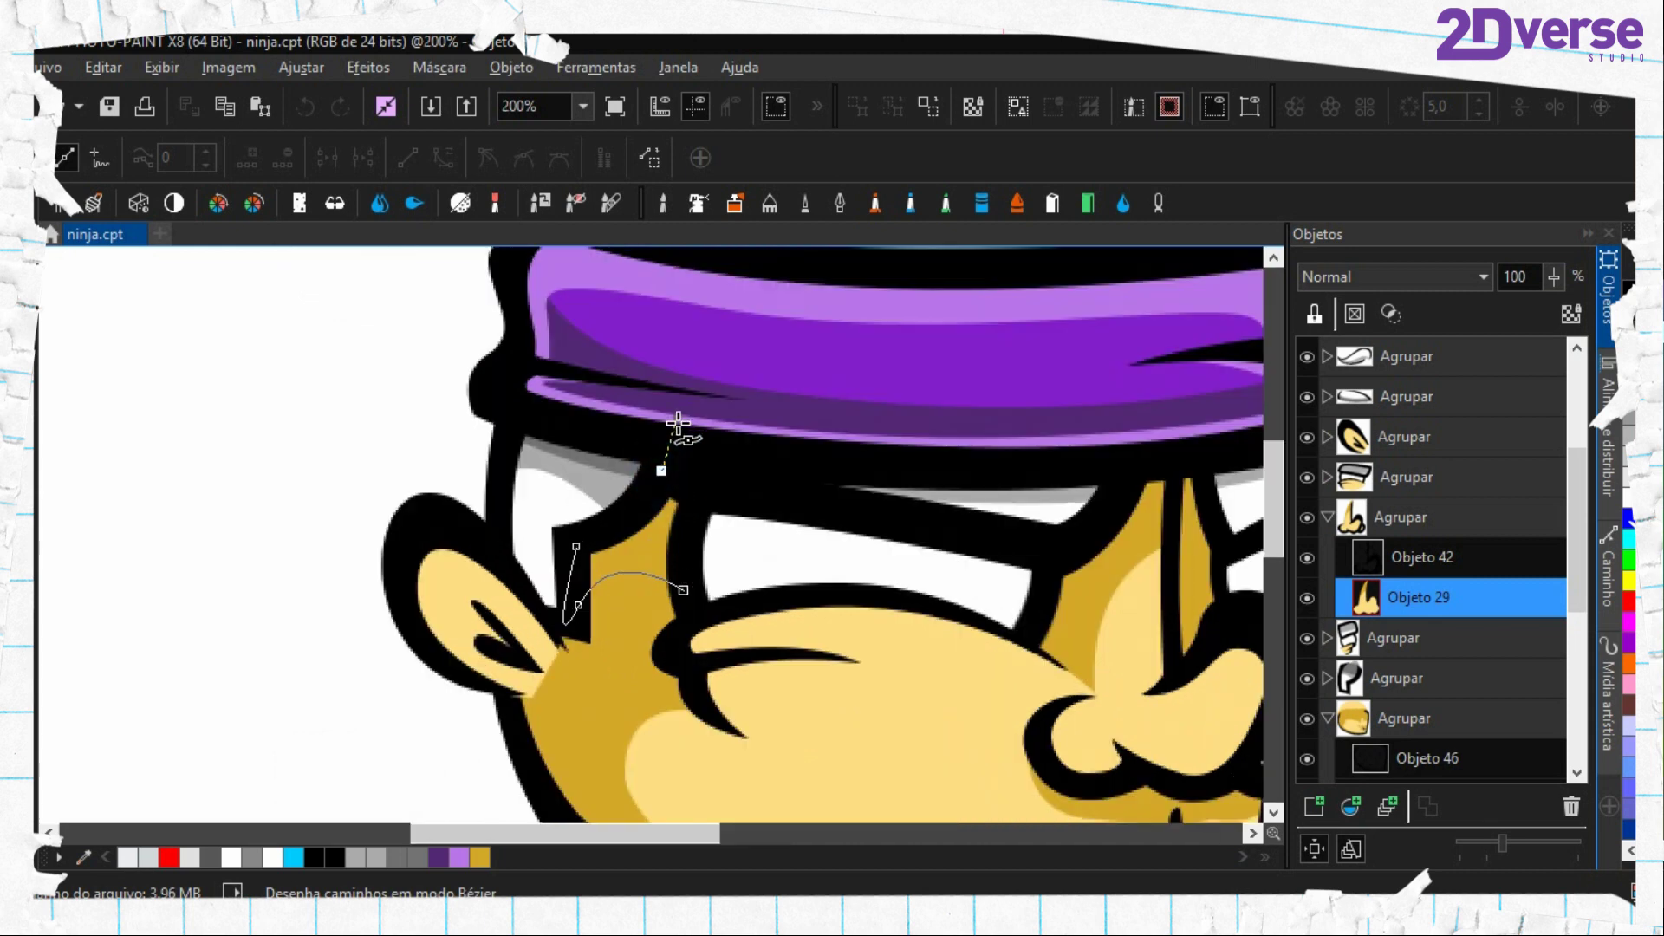
left_click(585, 543)
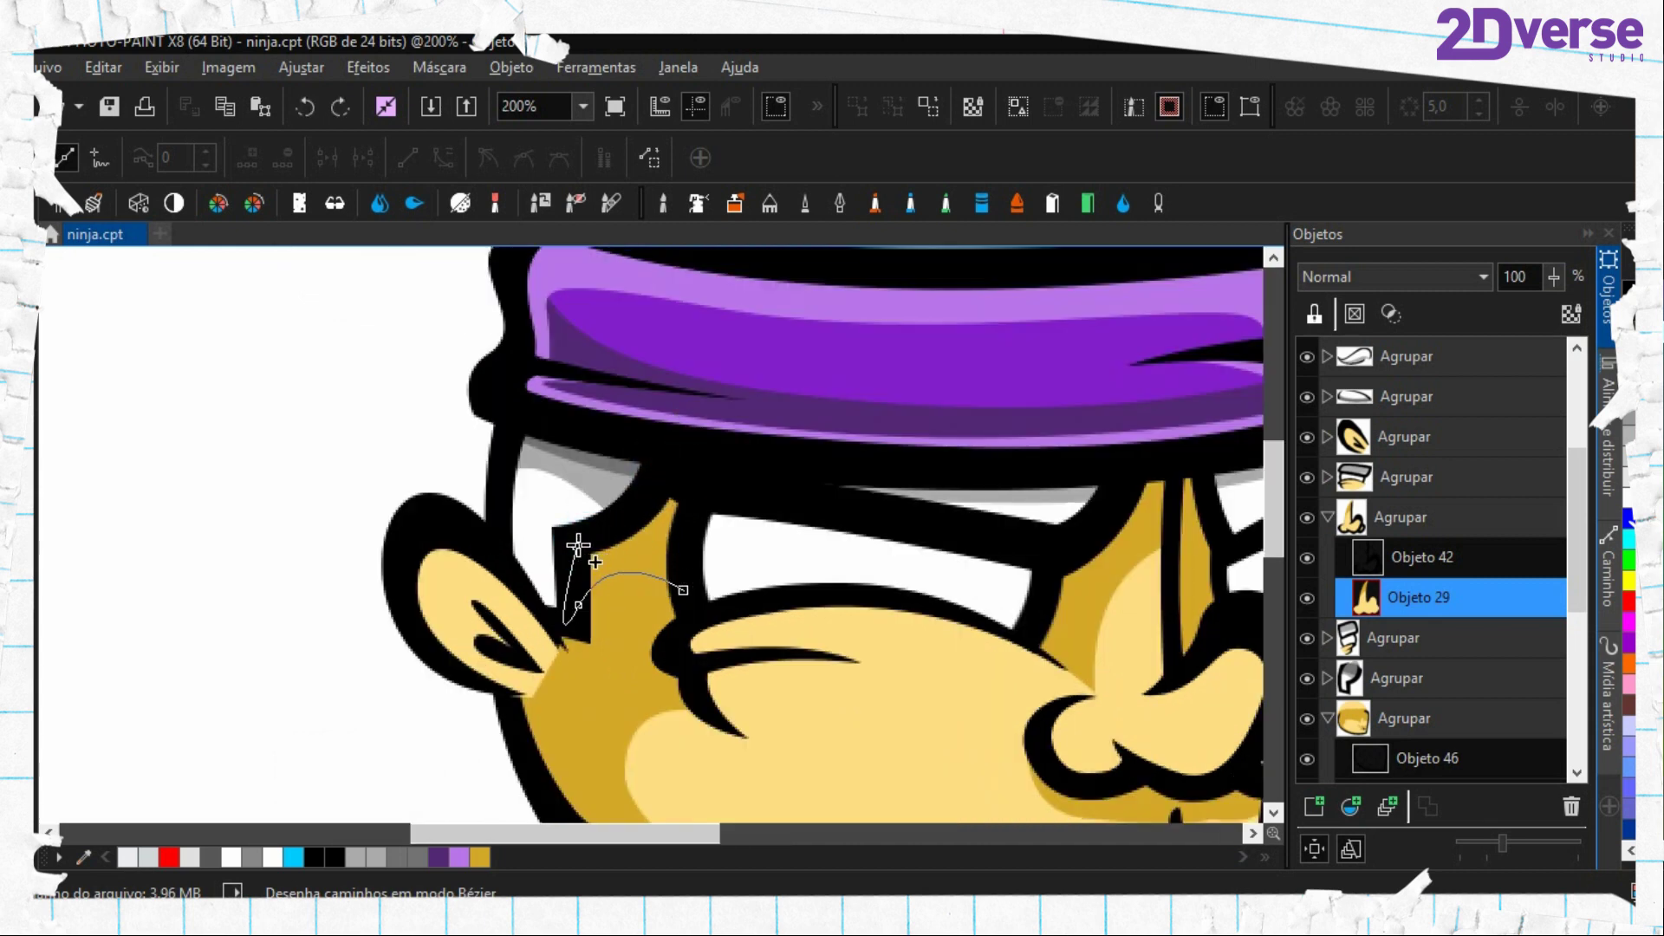
left_click_drag(668, 465, 694, 442)
left_click(685, 588)
key("ctrl+shift+t")
Sample the darkest skin swatch from the palette and fill the masked temple area on Objeto 4 with it
left_click_drag(382, 727, 865, 661)
left_click_drag(104, 617, 719, 641)
scroll(336, 545, "down", 1)
key("e")
left_click(301, 344)
scroll(1009, 526, "up", 1)
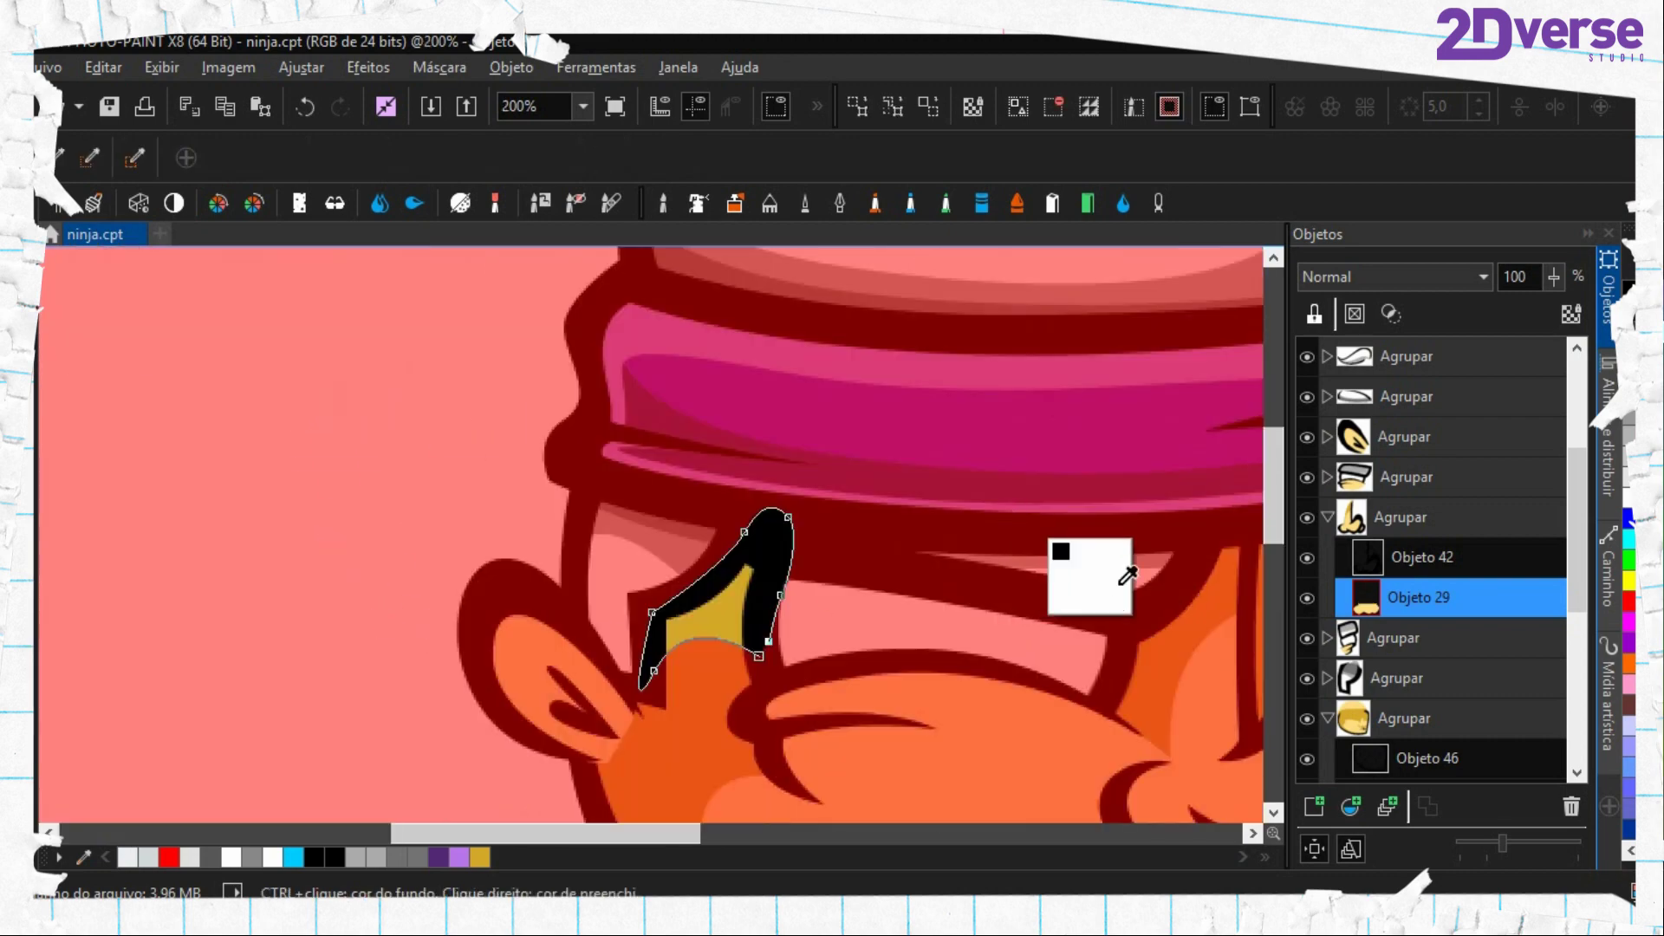
scroll(1429, 658, "down", 3)
left_click(1421, 718)
key("f")
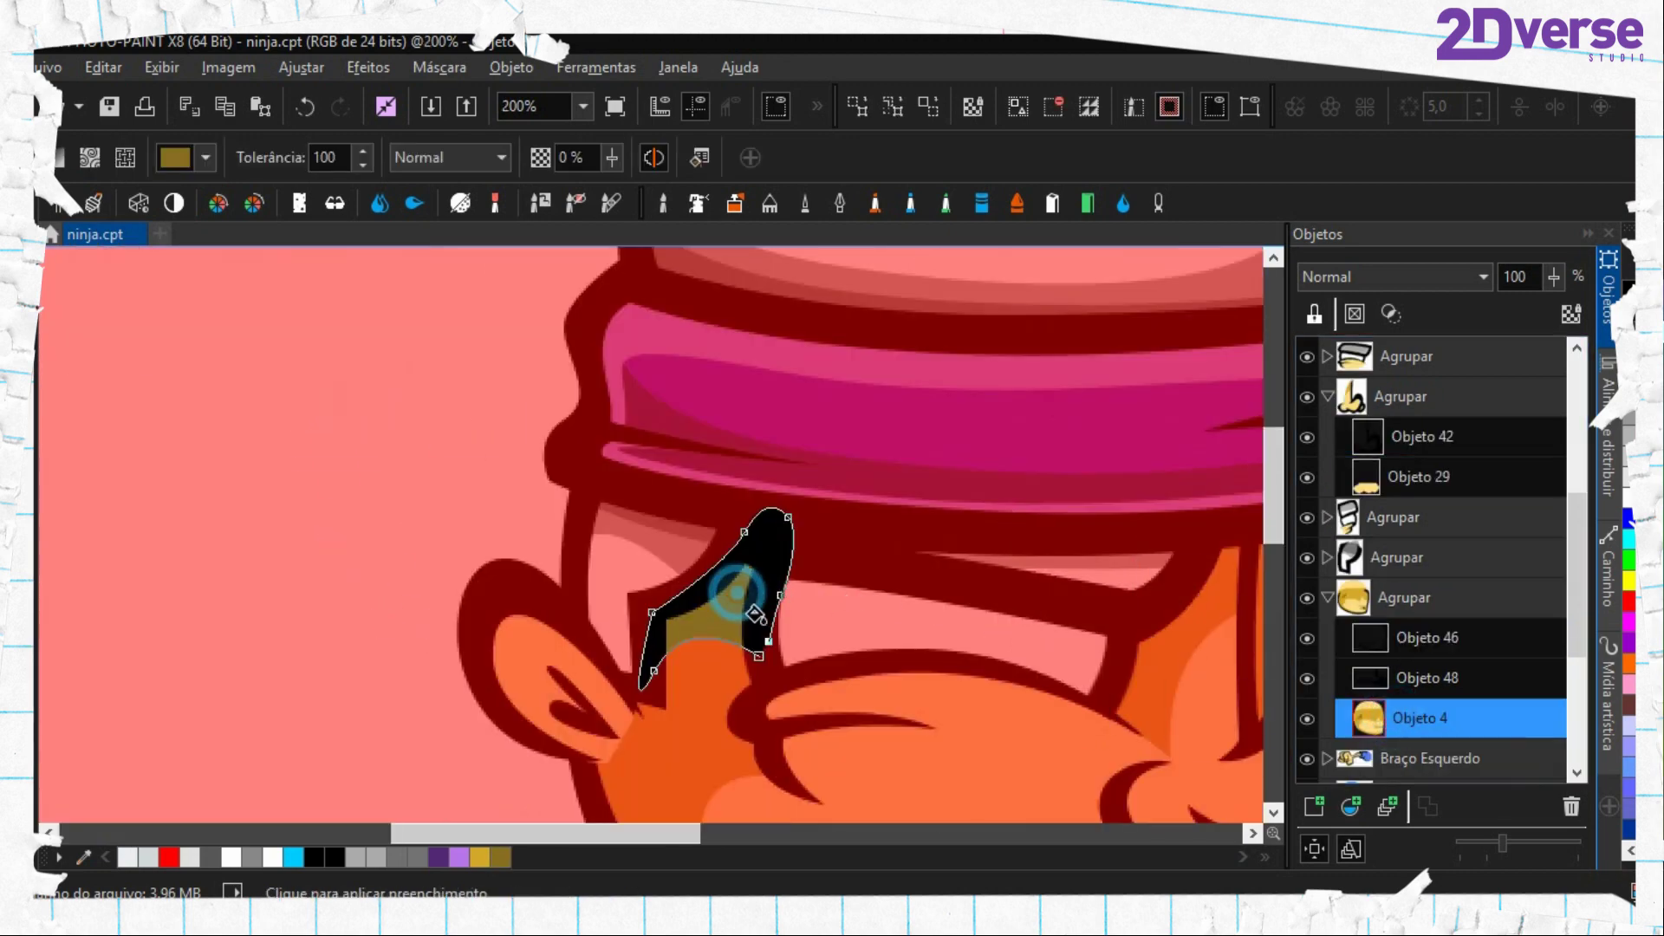
Remove the temple mask and delete its path
key("ctrl+shift+r")
key("period")
right_click(772, 609)
left_click(853, 744)
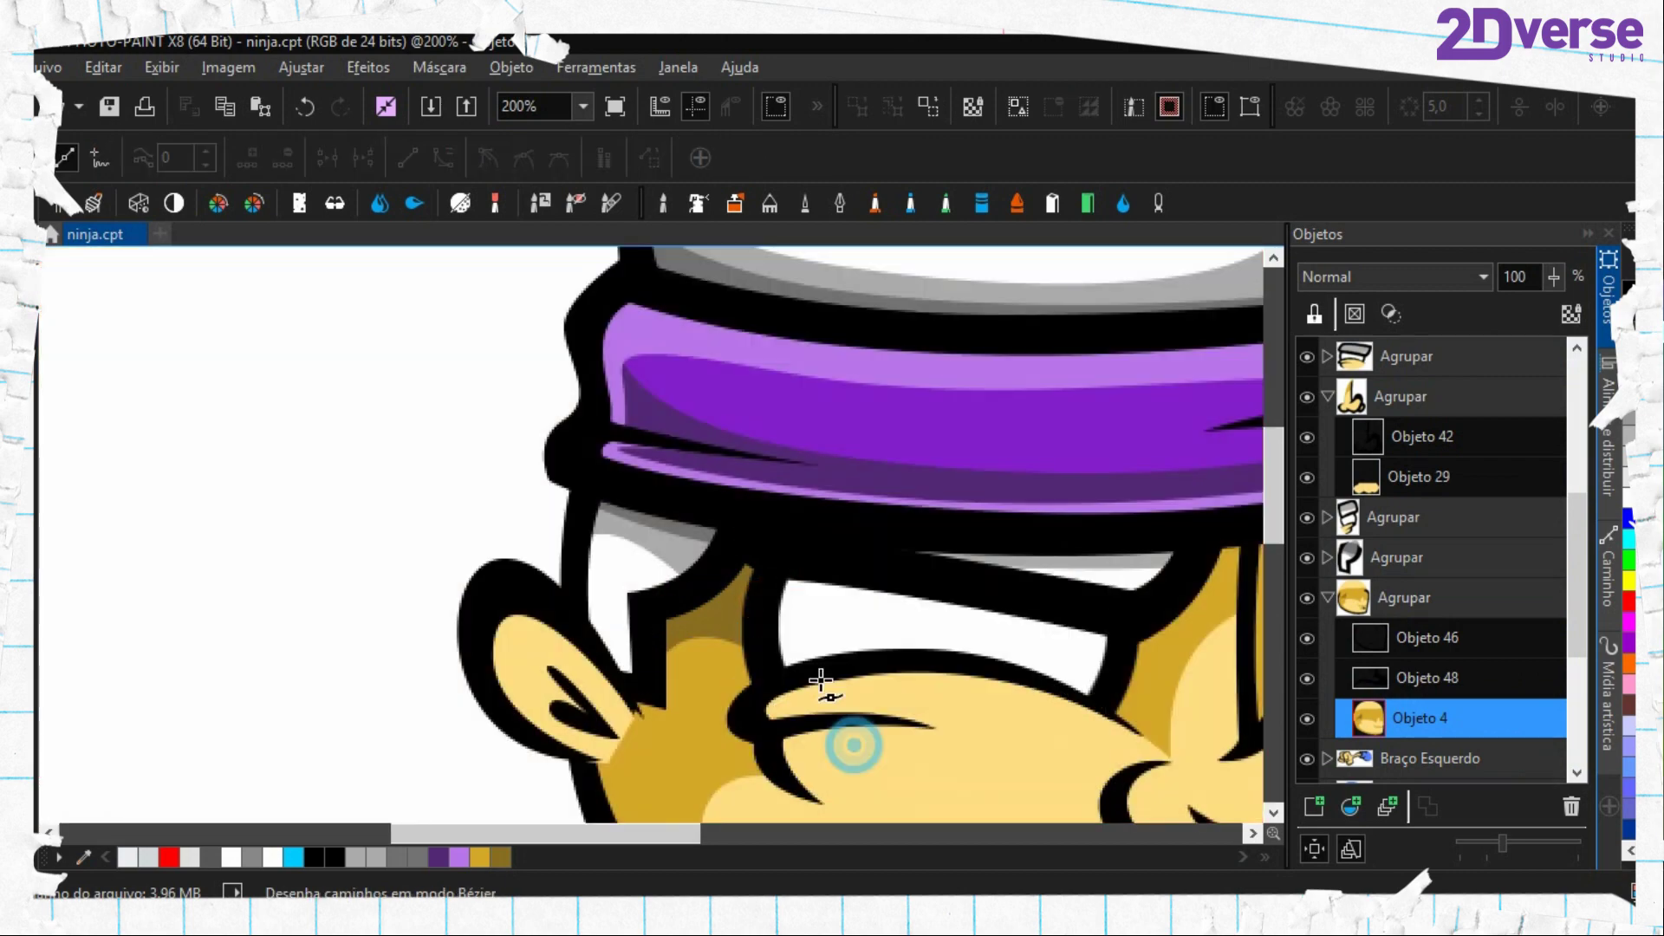
Draw a Bézier path around the inner ear and its join with the cheek, and create a mask from it
scroll(821, 680, "down", 2)
scroll(637, 504, "up", 2)
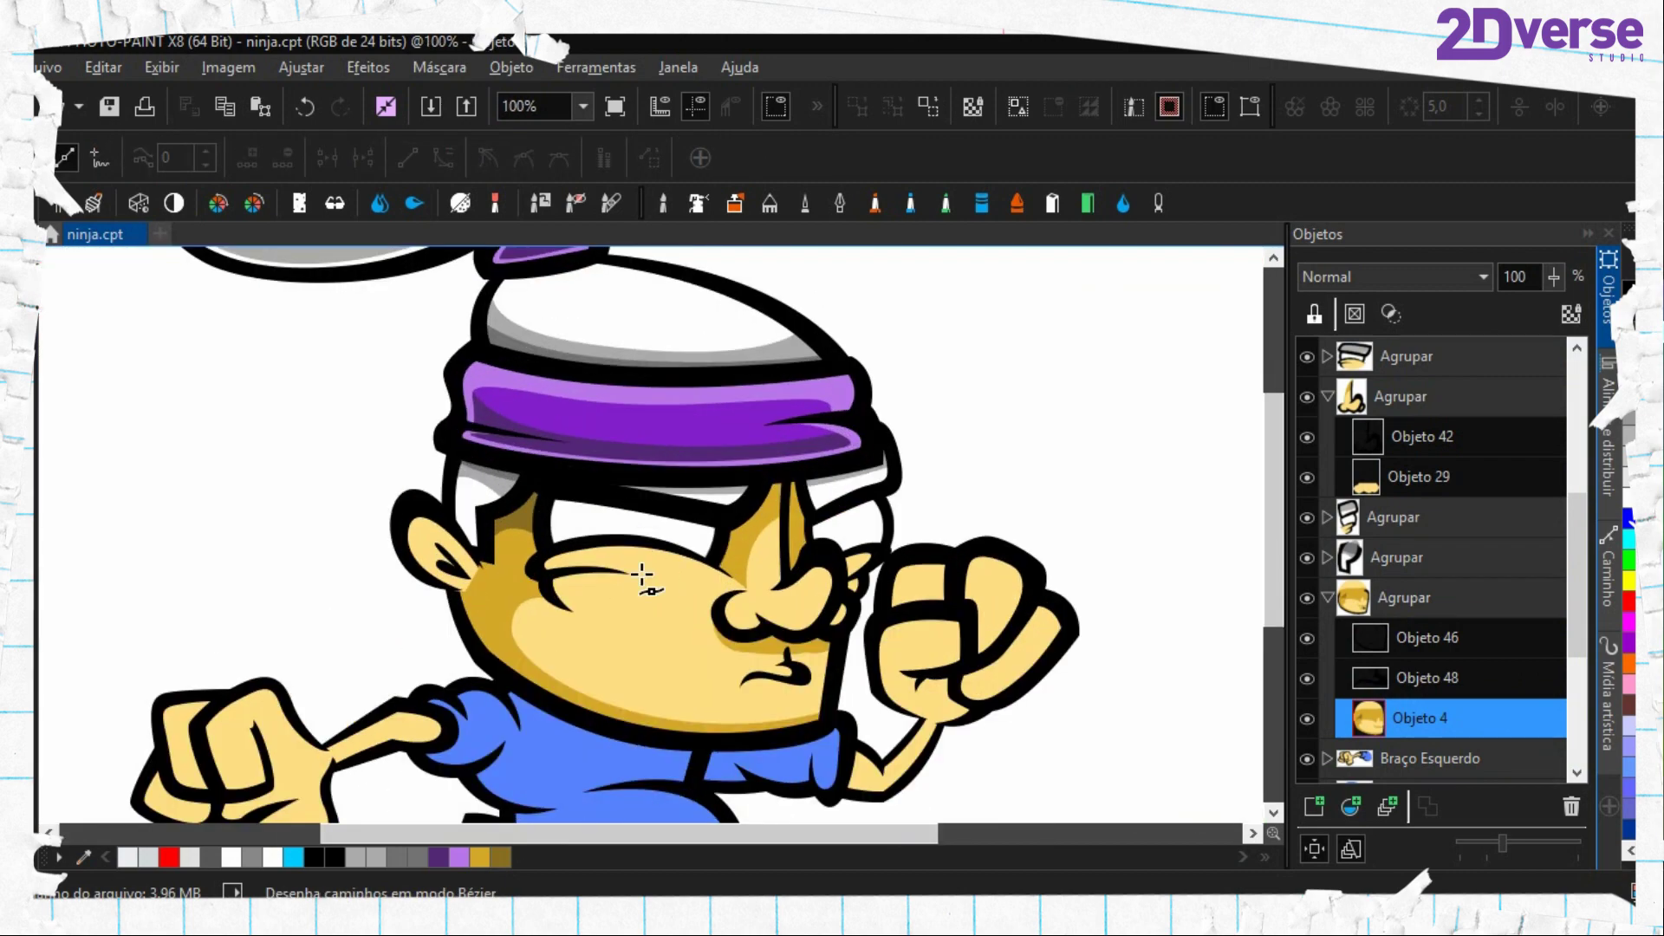
left_click_drag(143, 494, 666, 782)
left_click_drag(853, 700, 390, 346)
scroll(564, 541, "up", 2)
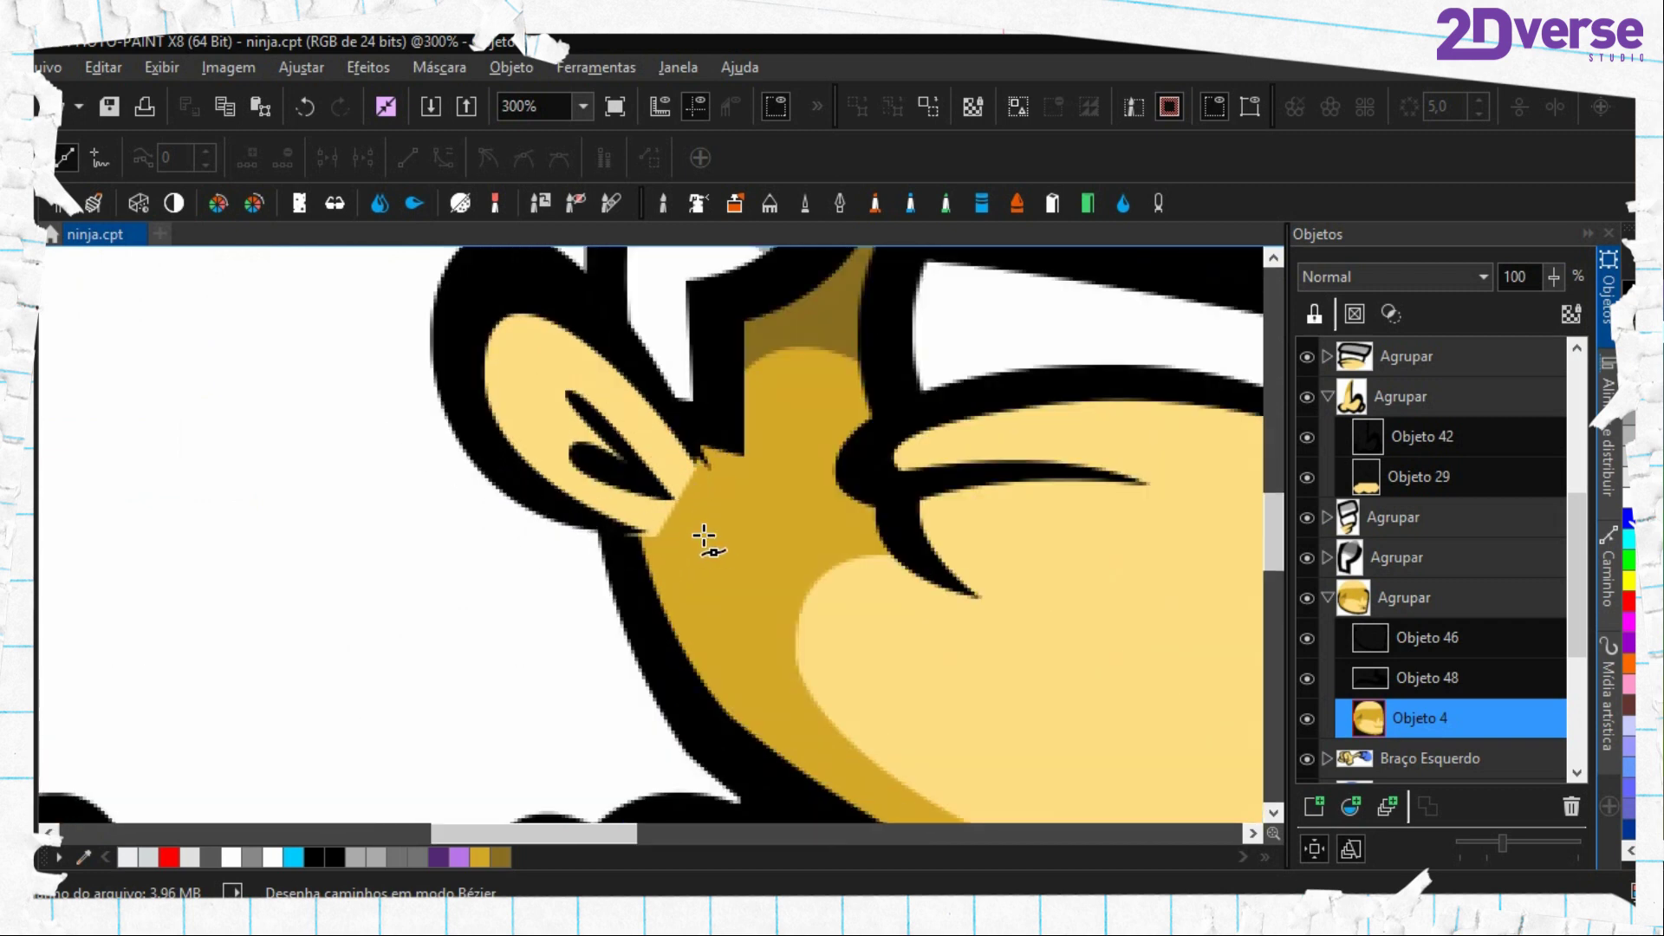
left_click(634, 365)
left_click_drag(642, 471, 646, 531)
left_click_drag(521, 504, 427, 488)
left_click_drag(572, 610, 645, 620)
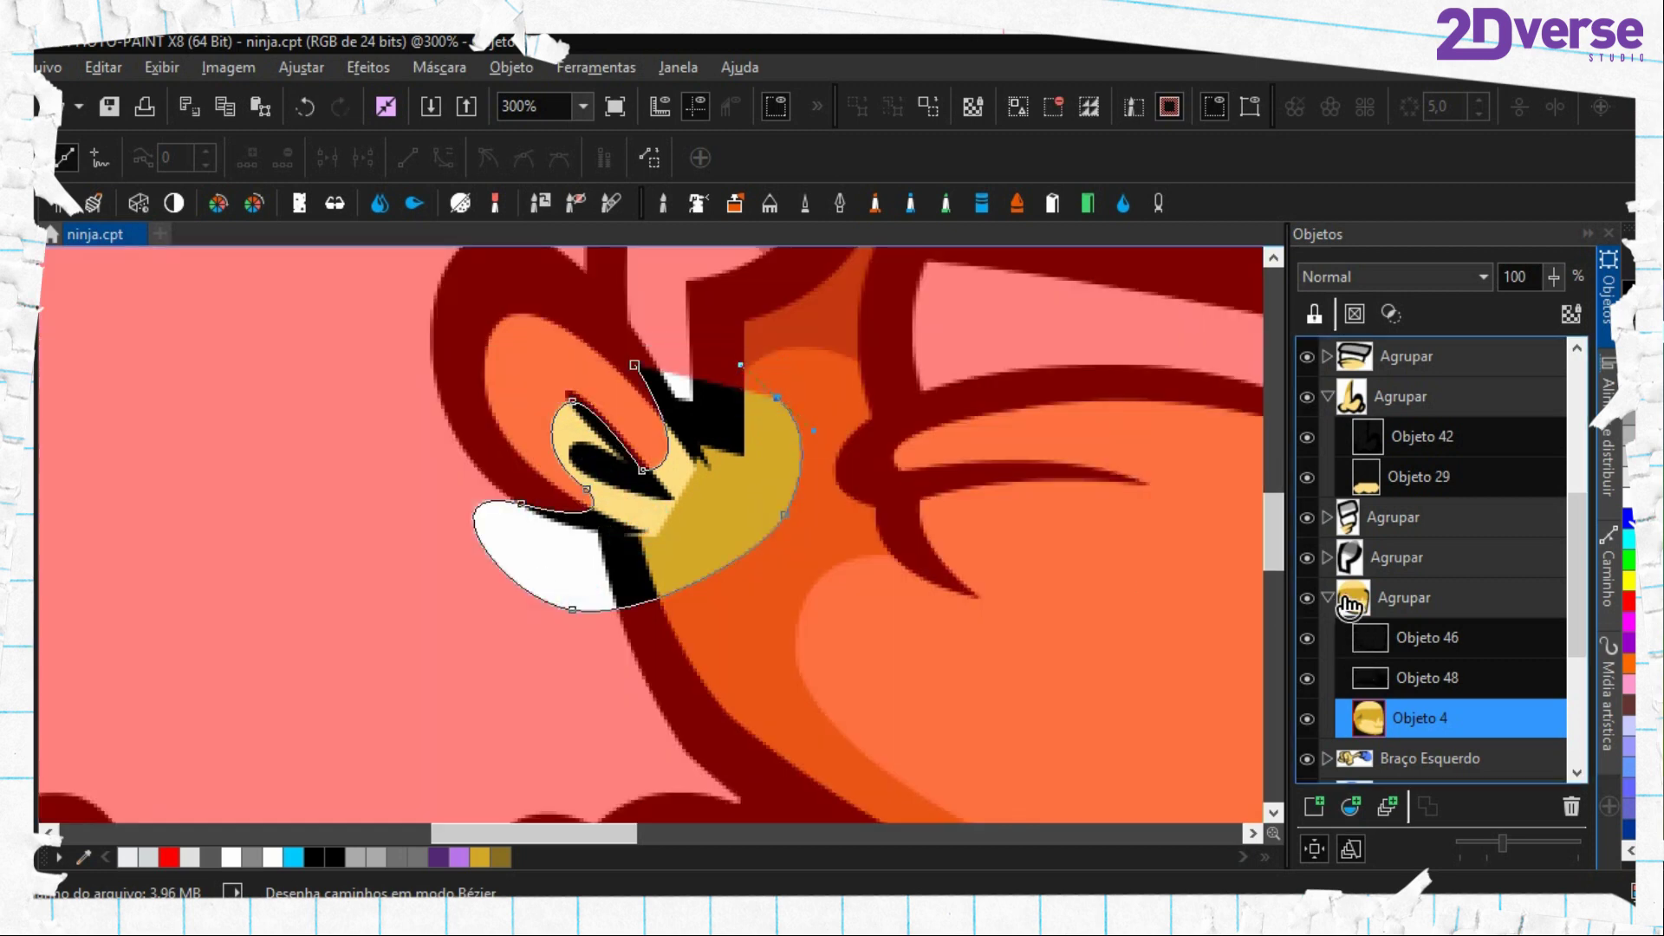
Select Objeto 11 in the ear's group and fill its masked area with the gold skin shadow colour
left_click(1327, 597)
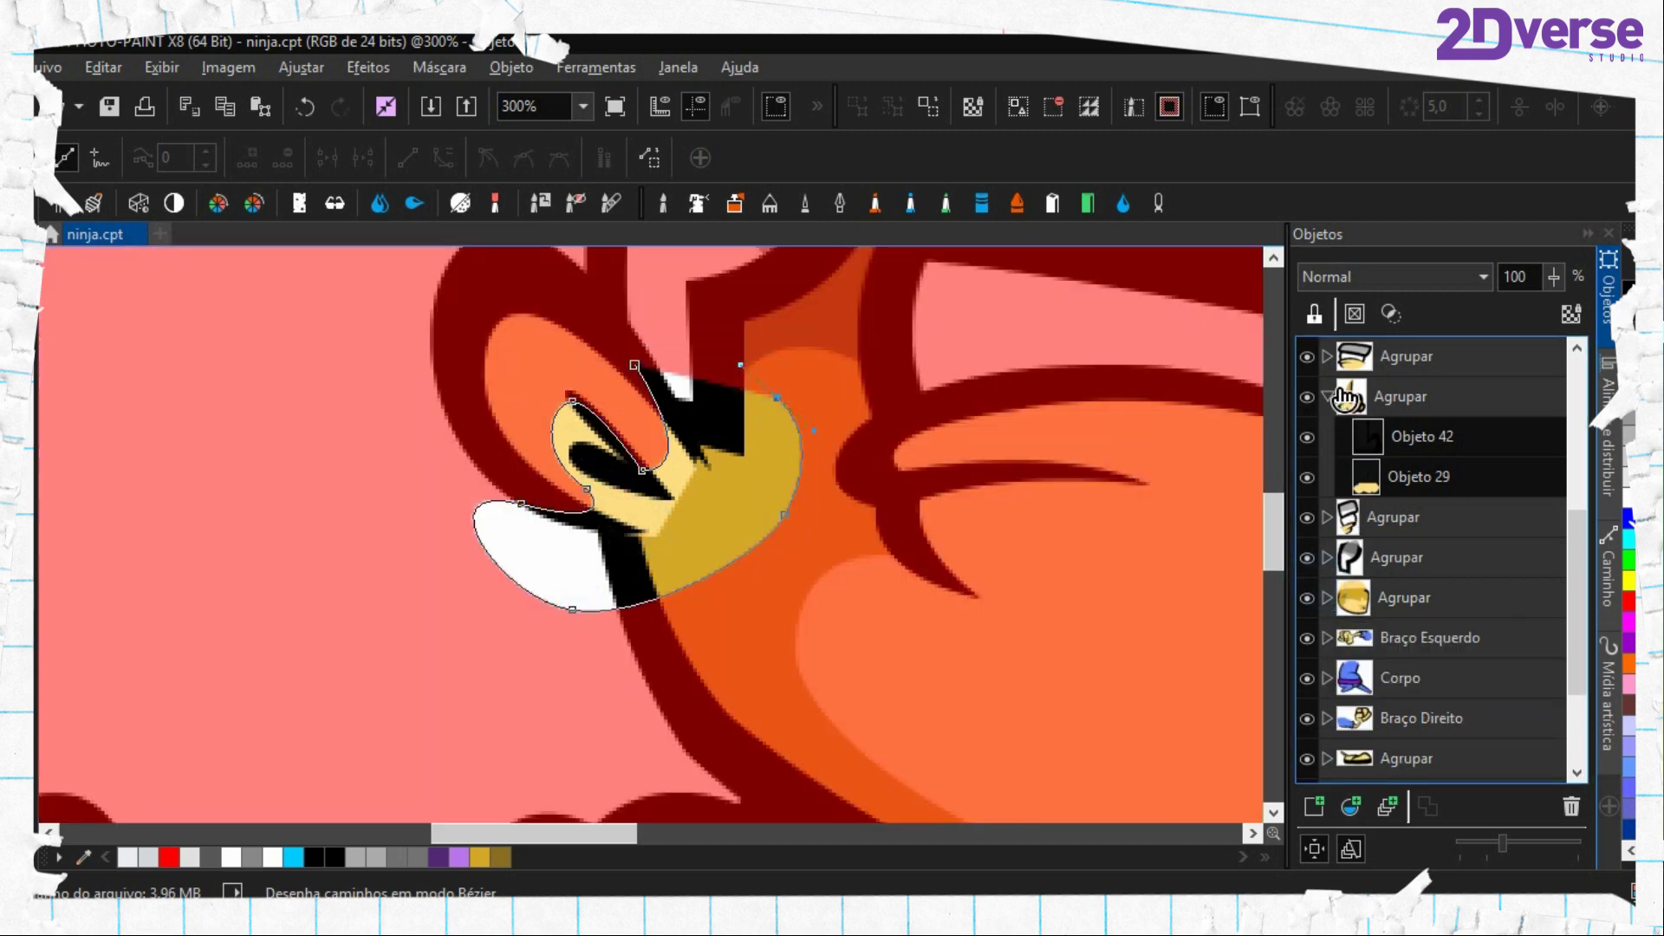
scroll(1369, 468, "up", 5)
scroll(1434, 511, "down", 3)
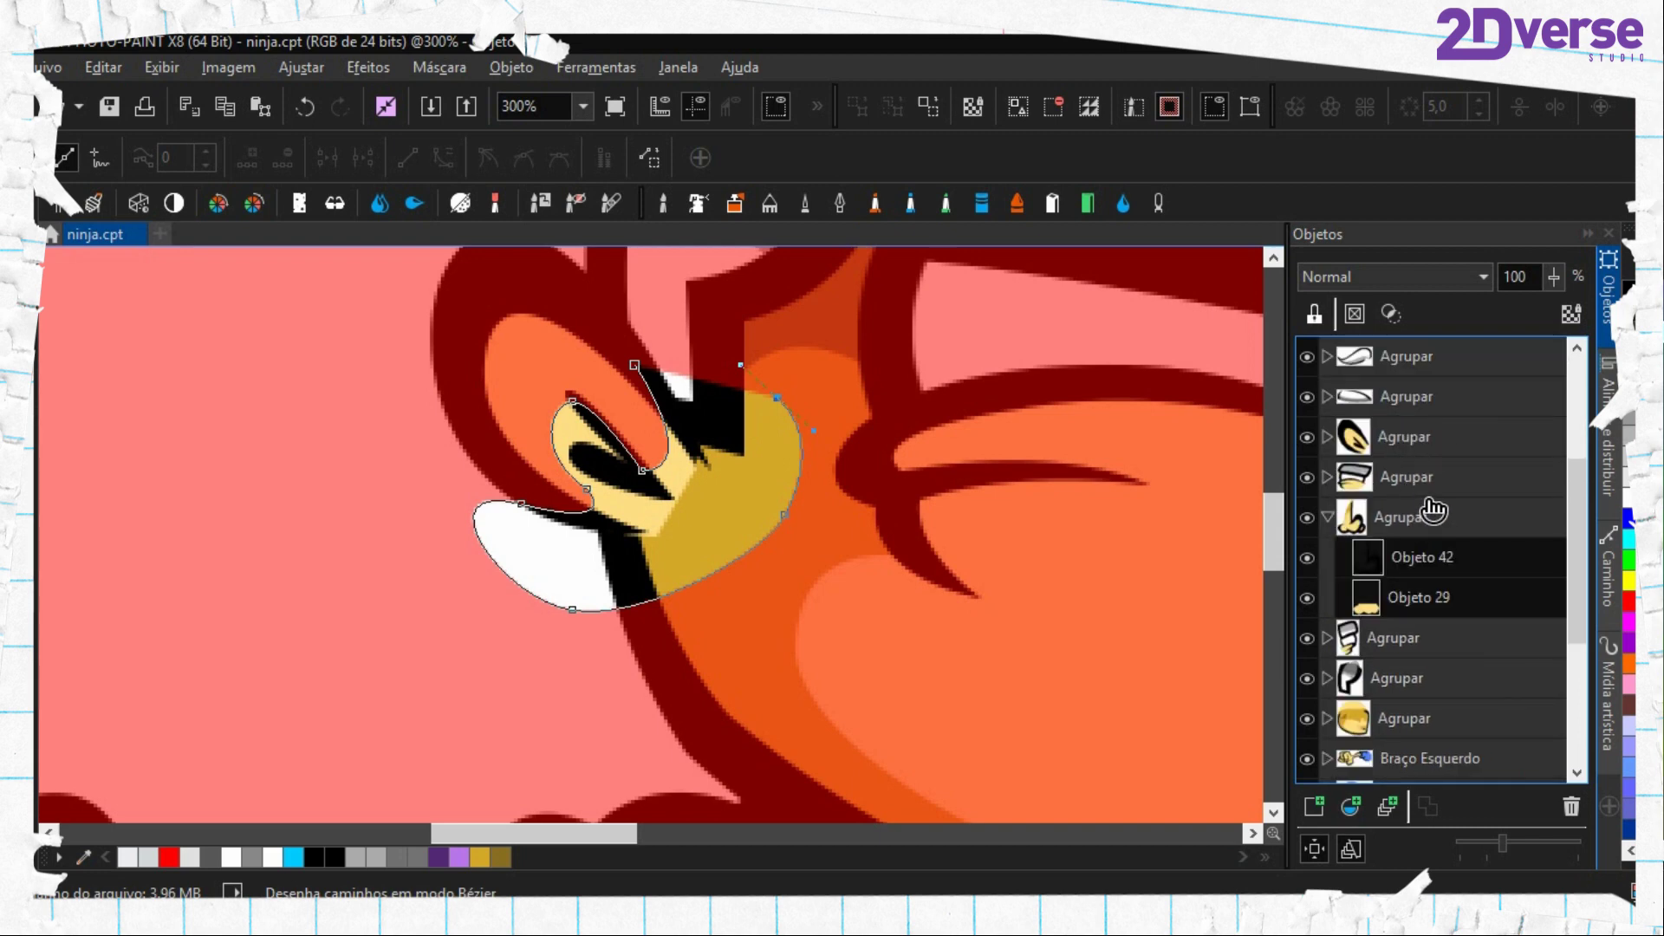
left_click(1326, 437)
left_click(1421, 558)
key("f")
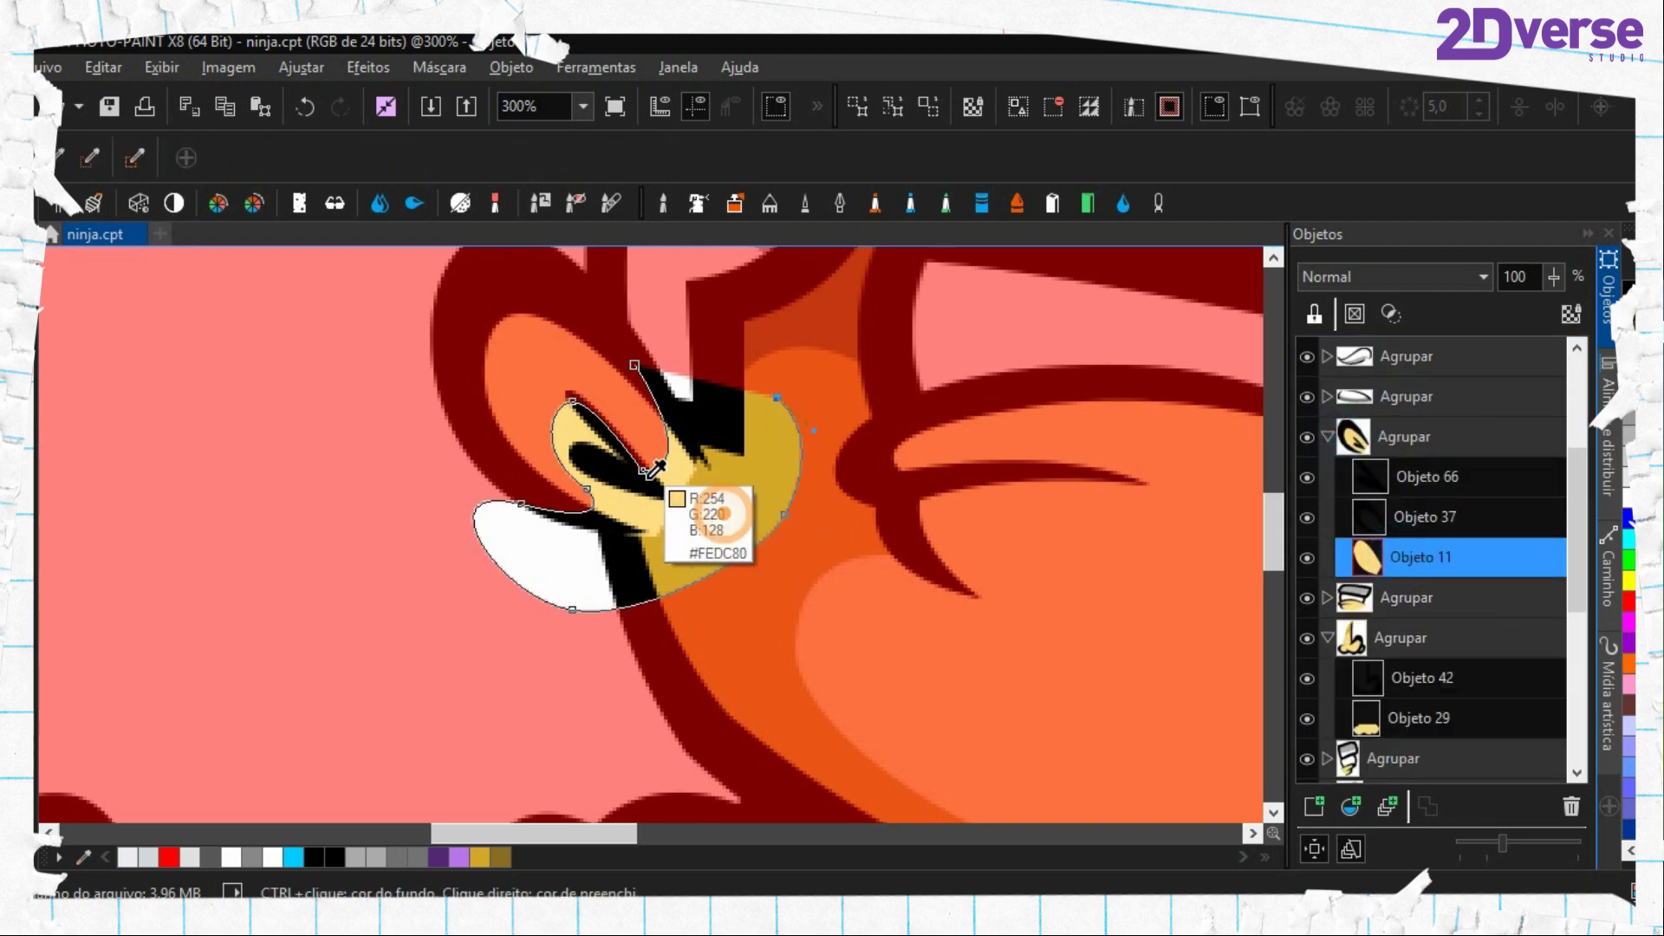
left_click(626, 552)
Remove the ear mask and delete the ear shadow path
key("ctrl+shift+r")
key("period")
right_click(635, 535)
left_click(700, 669)
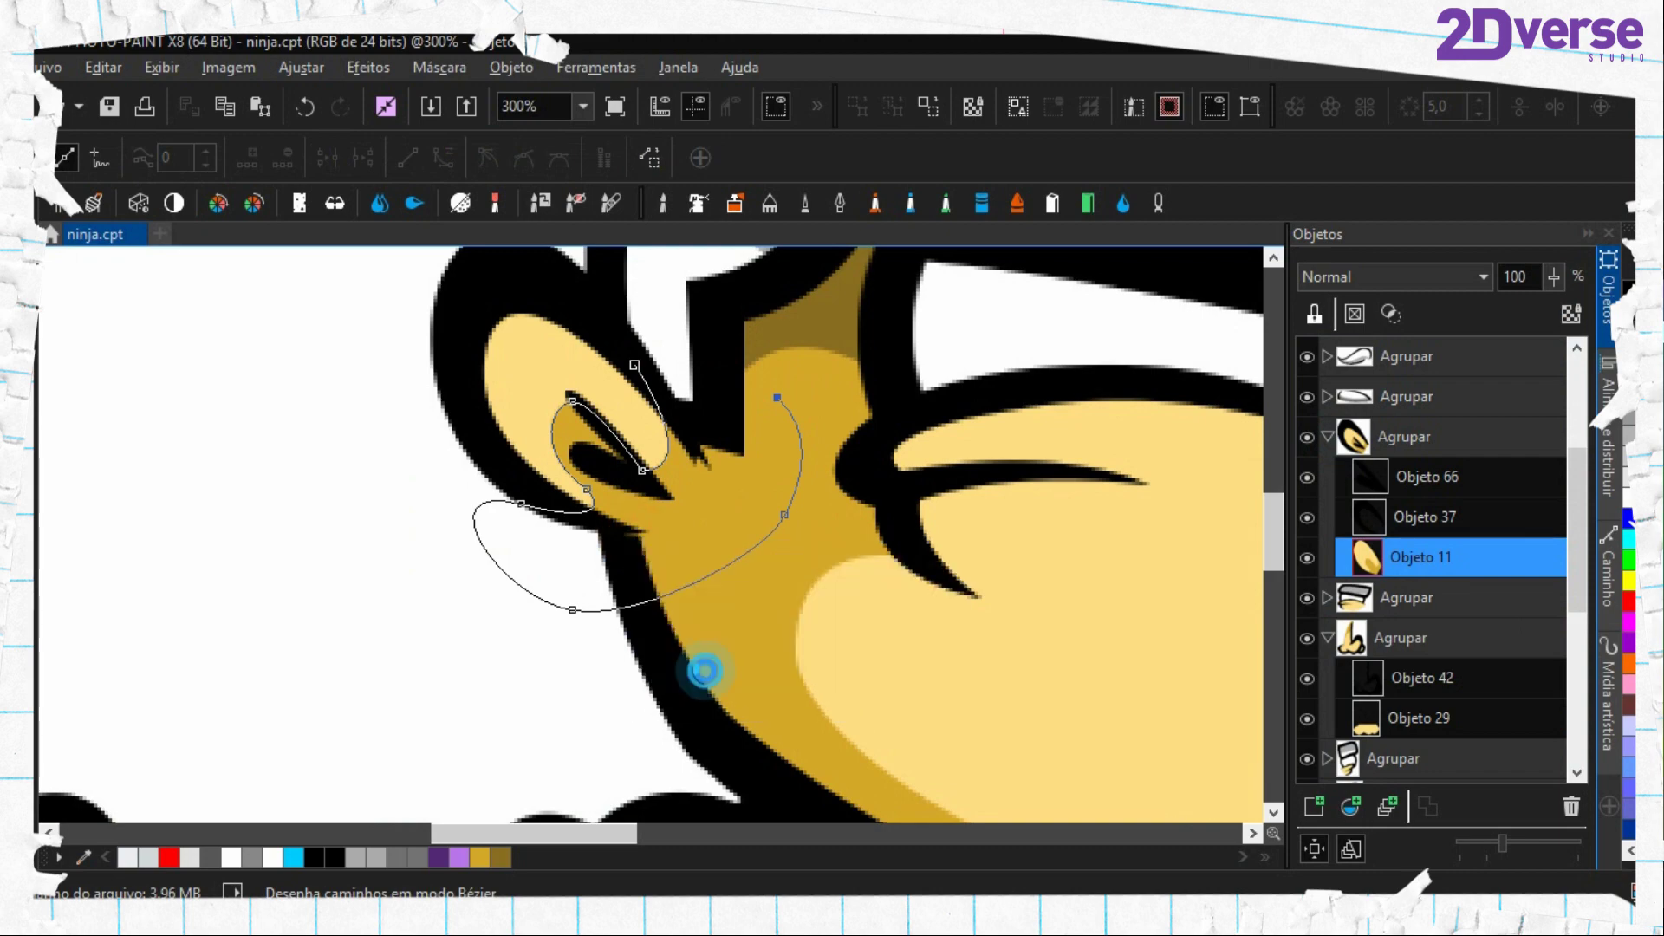
Draw a closed Bézier path around the lower edge of the nose's far nostril and create a mask from it
scroll(683, 507, "down", 4)
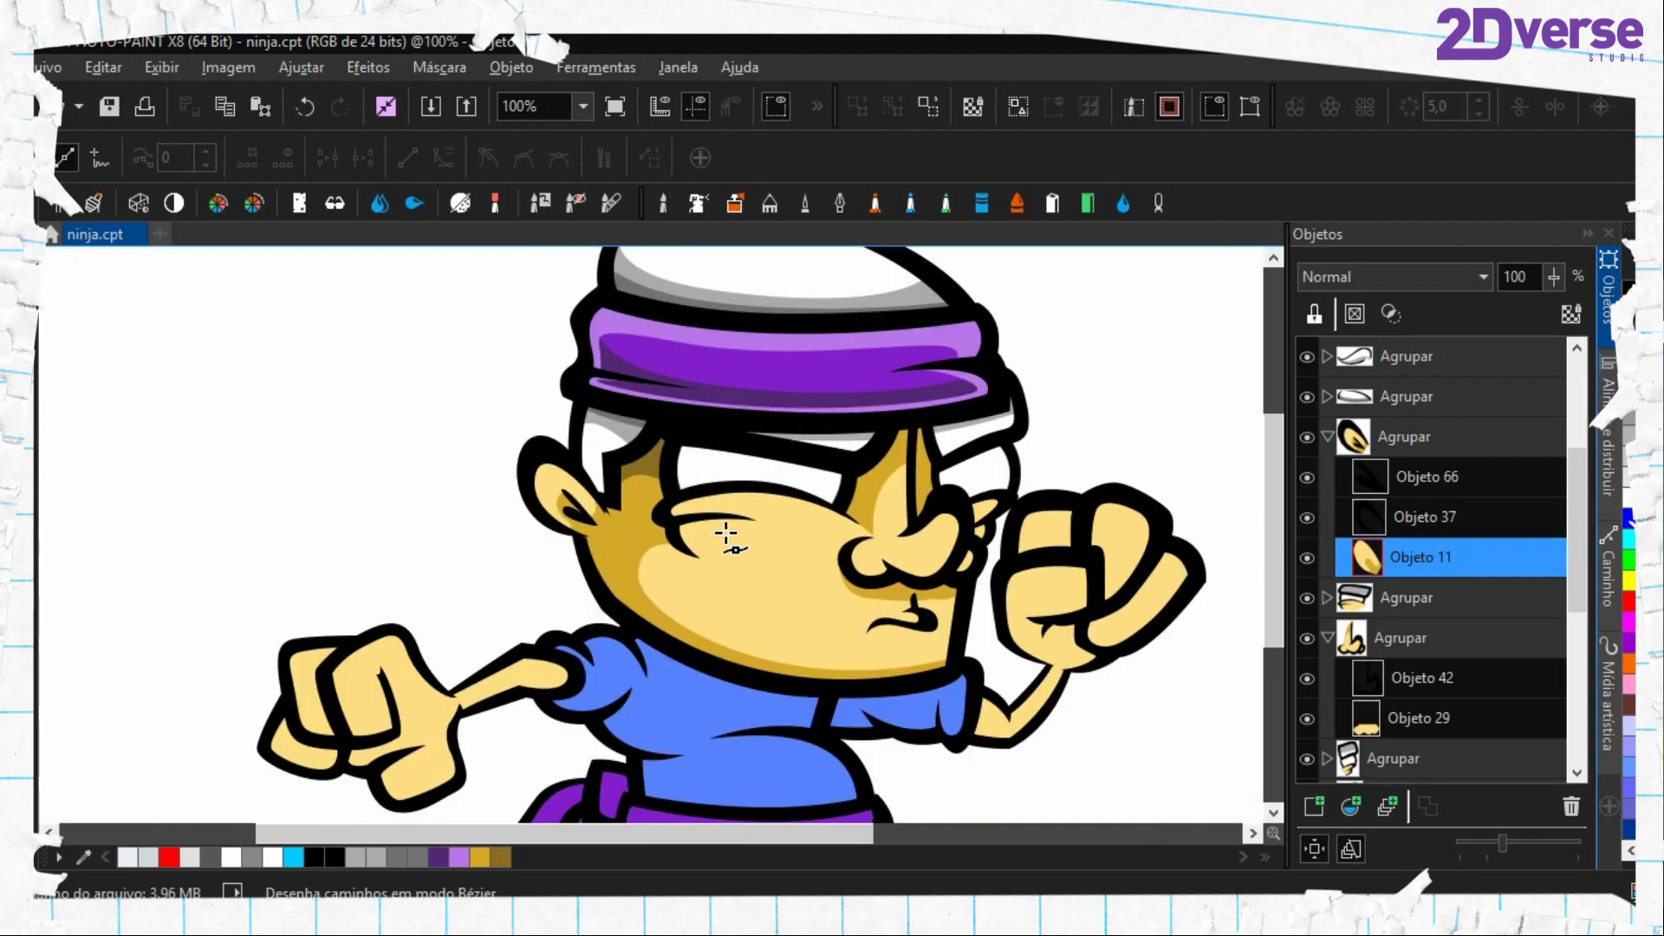
scroll(849, 527, "up", 3)
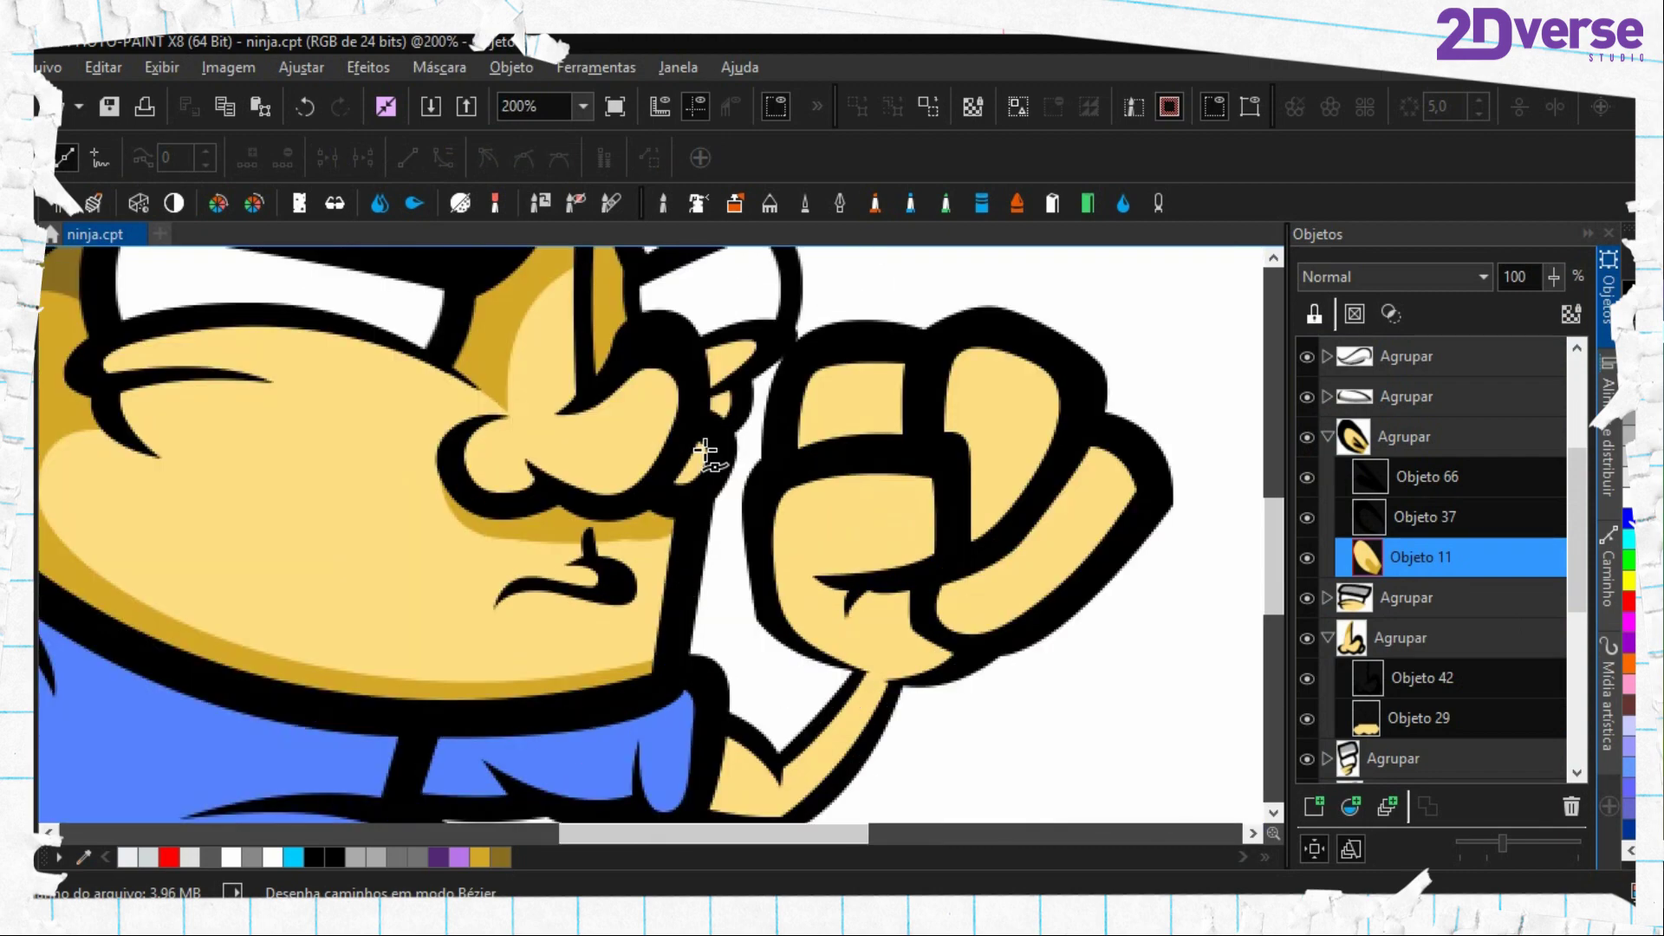
scroll(699, 497, "up", 1)
left_click(649, 478)
left_click_drag(712, 541, 816, 528)
left_click(739, 576)
left_click(642, 576)
left_click(605, 540)
left_click(605, 540)
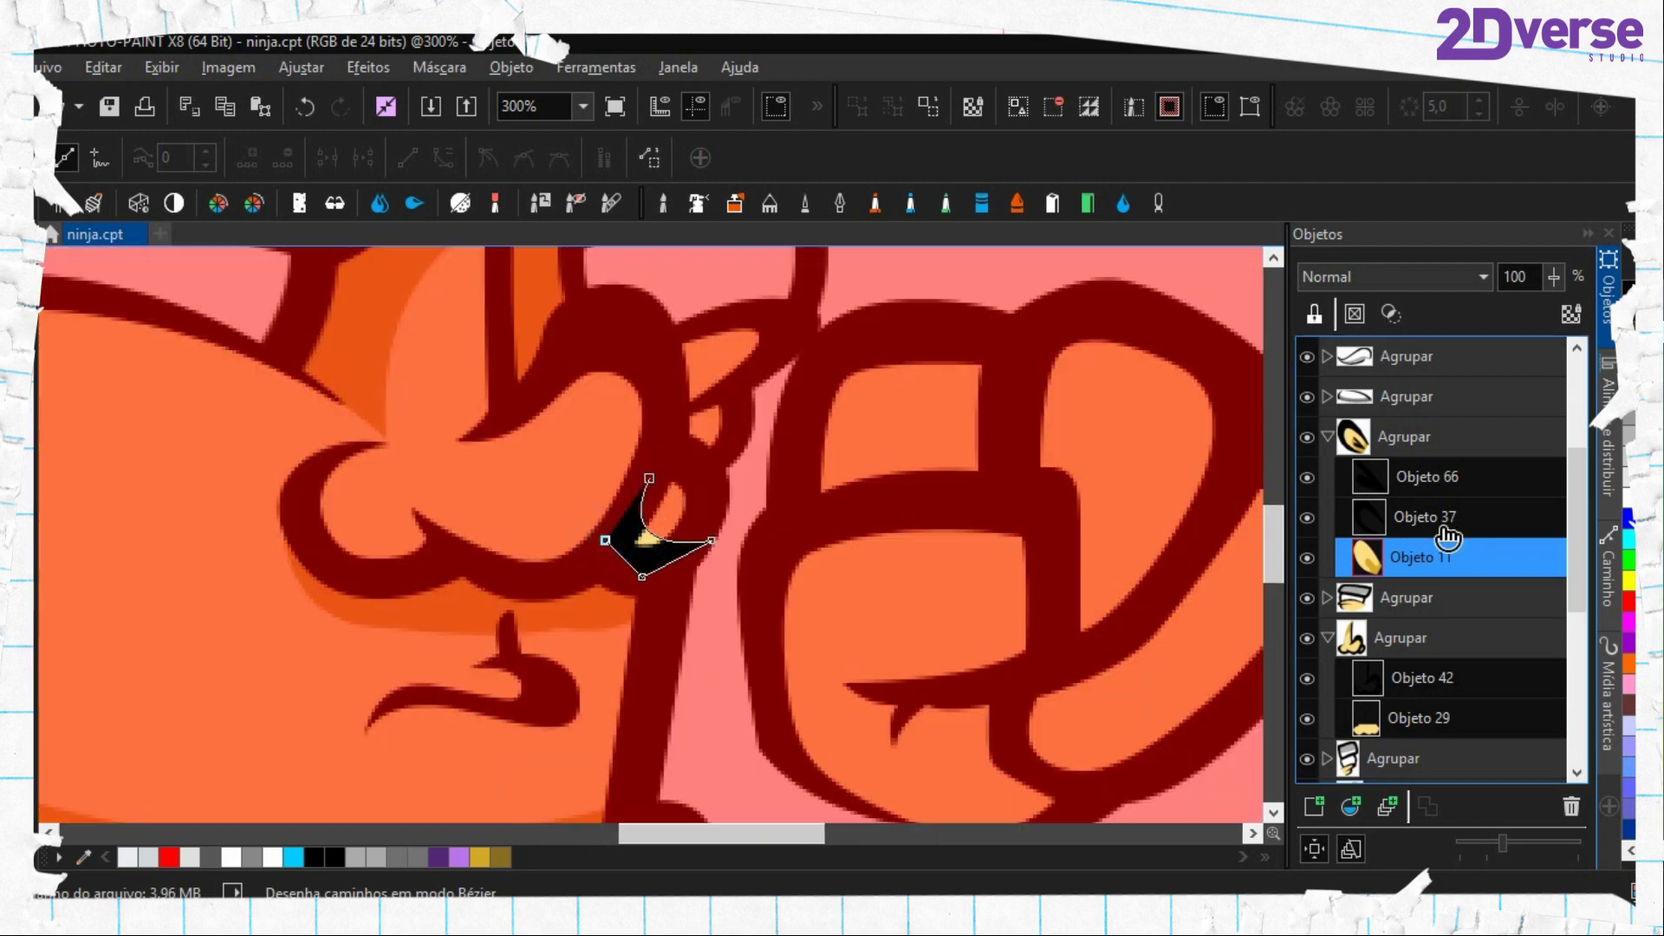
Collapse the ear's group, select Objeto 29, and fill the masked nostril area with the gold shadow colour
scroll(1343, 479, "up", 1)
left_click(1327, 479)
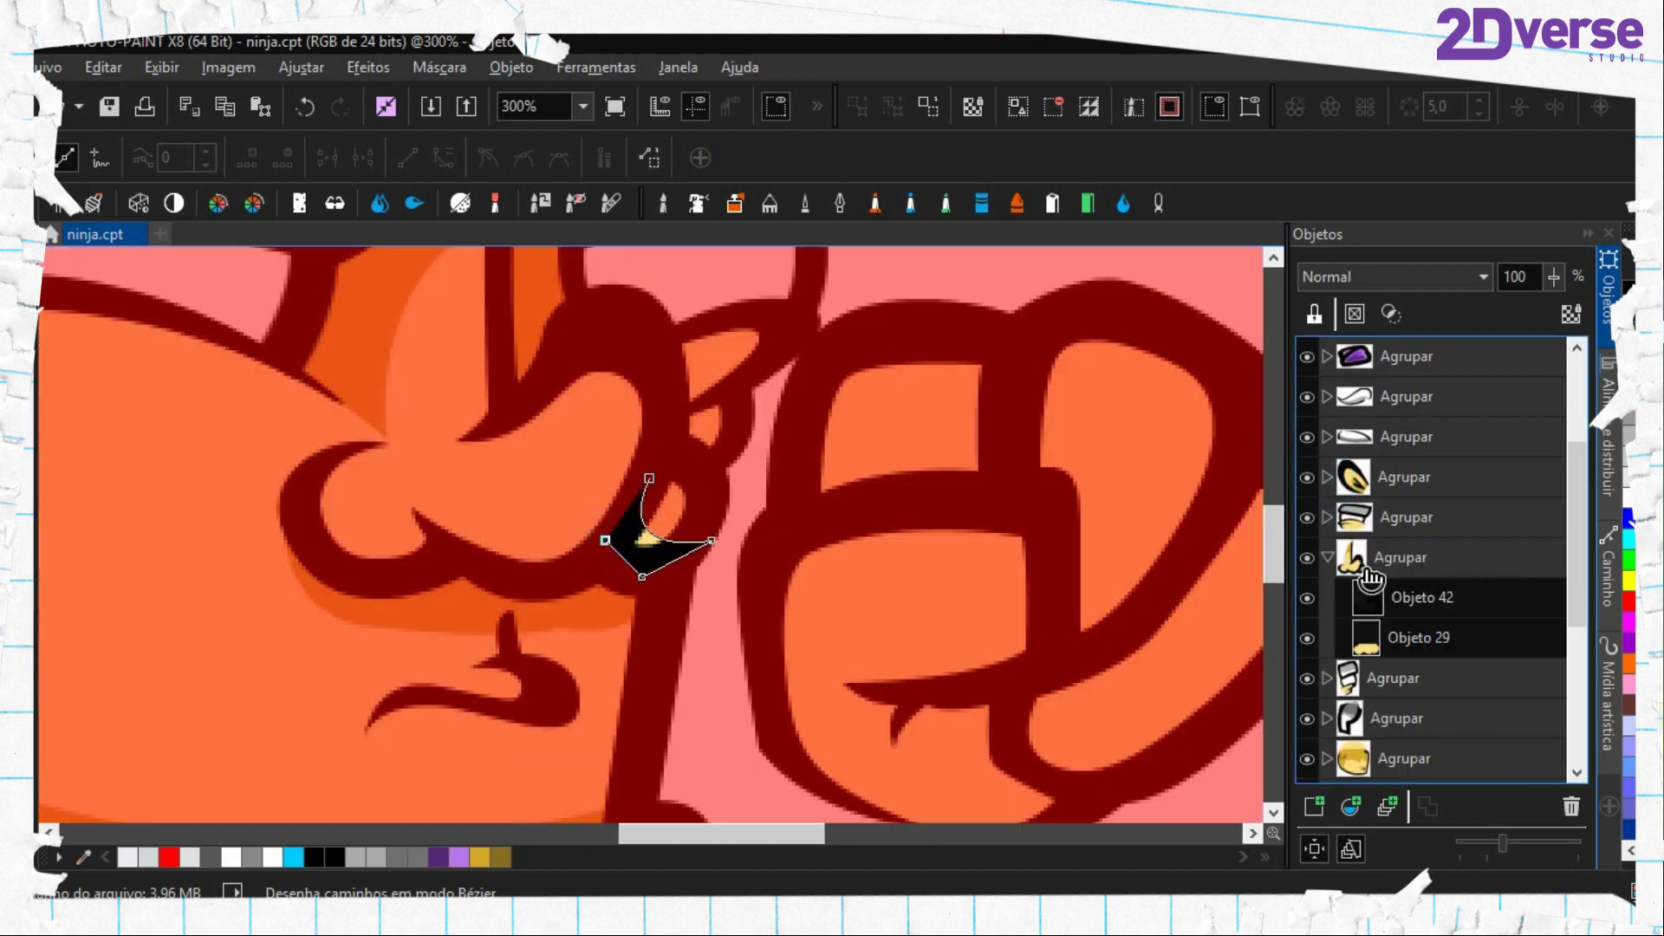
left_click(1371, 630)
key("f")
Remove the nostril mask and delete the nostril shadow path
key("ctrl+shift+r")
key(".")
right_click(665, 517)
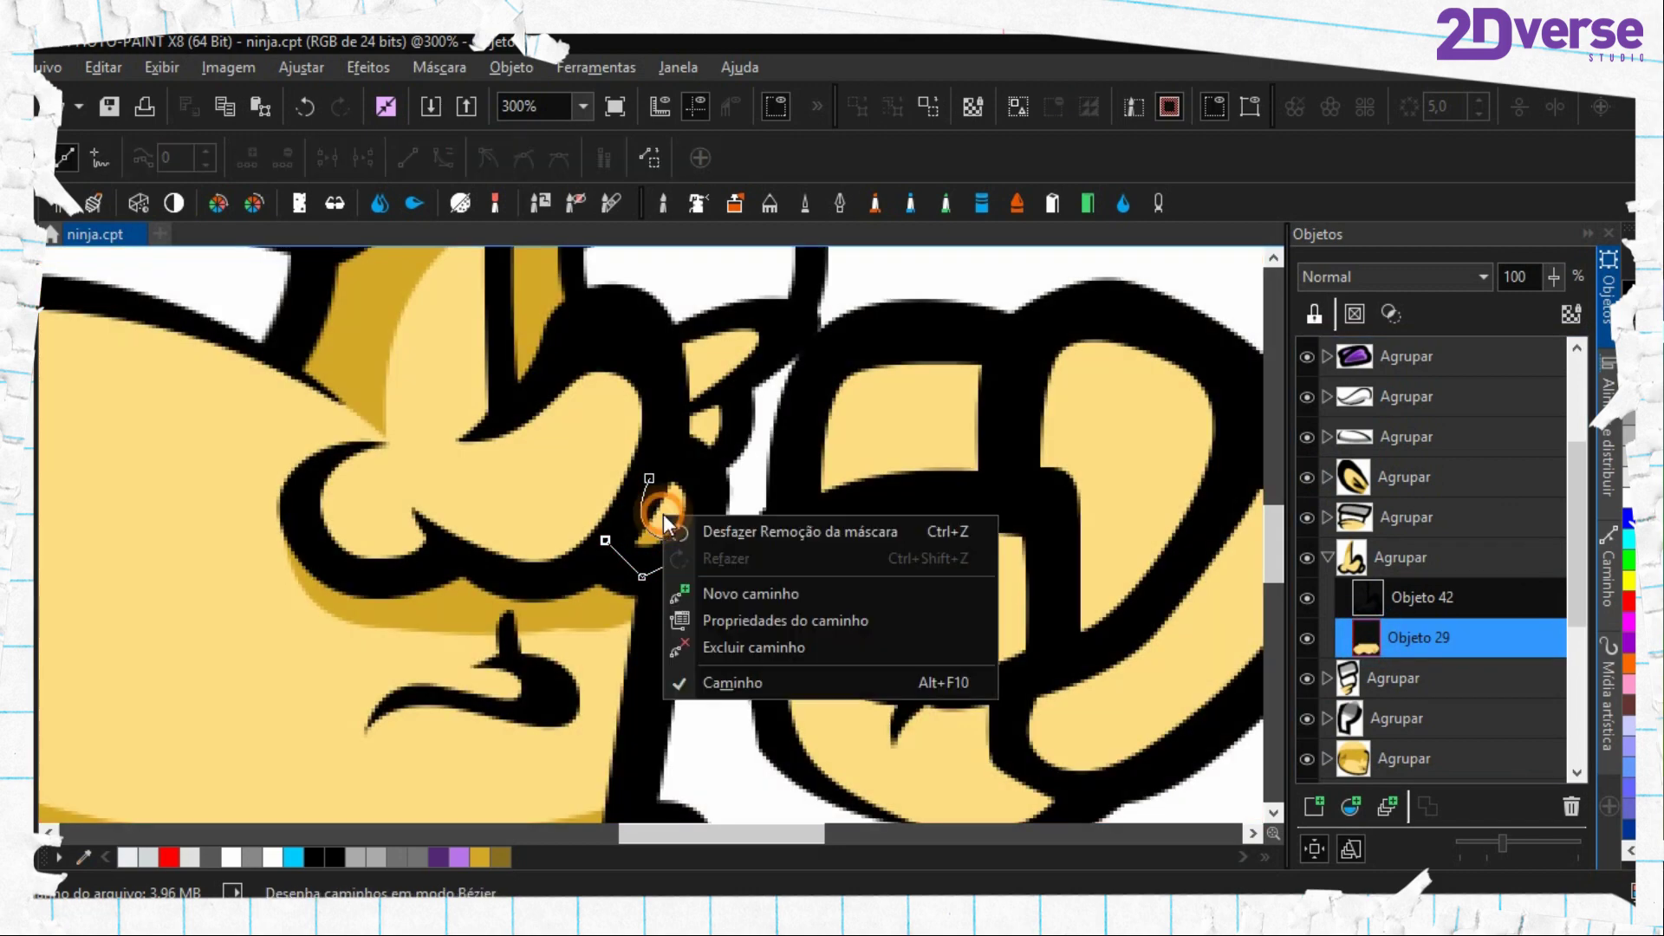
left_click(753, 651)
Draw a closed Bézier path around the lower part of the far cheek beyond the nose and create a mask from it
scroll(565, 552, "down", 2)
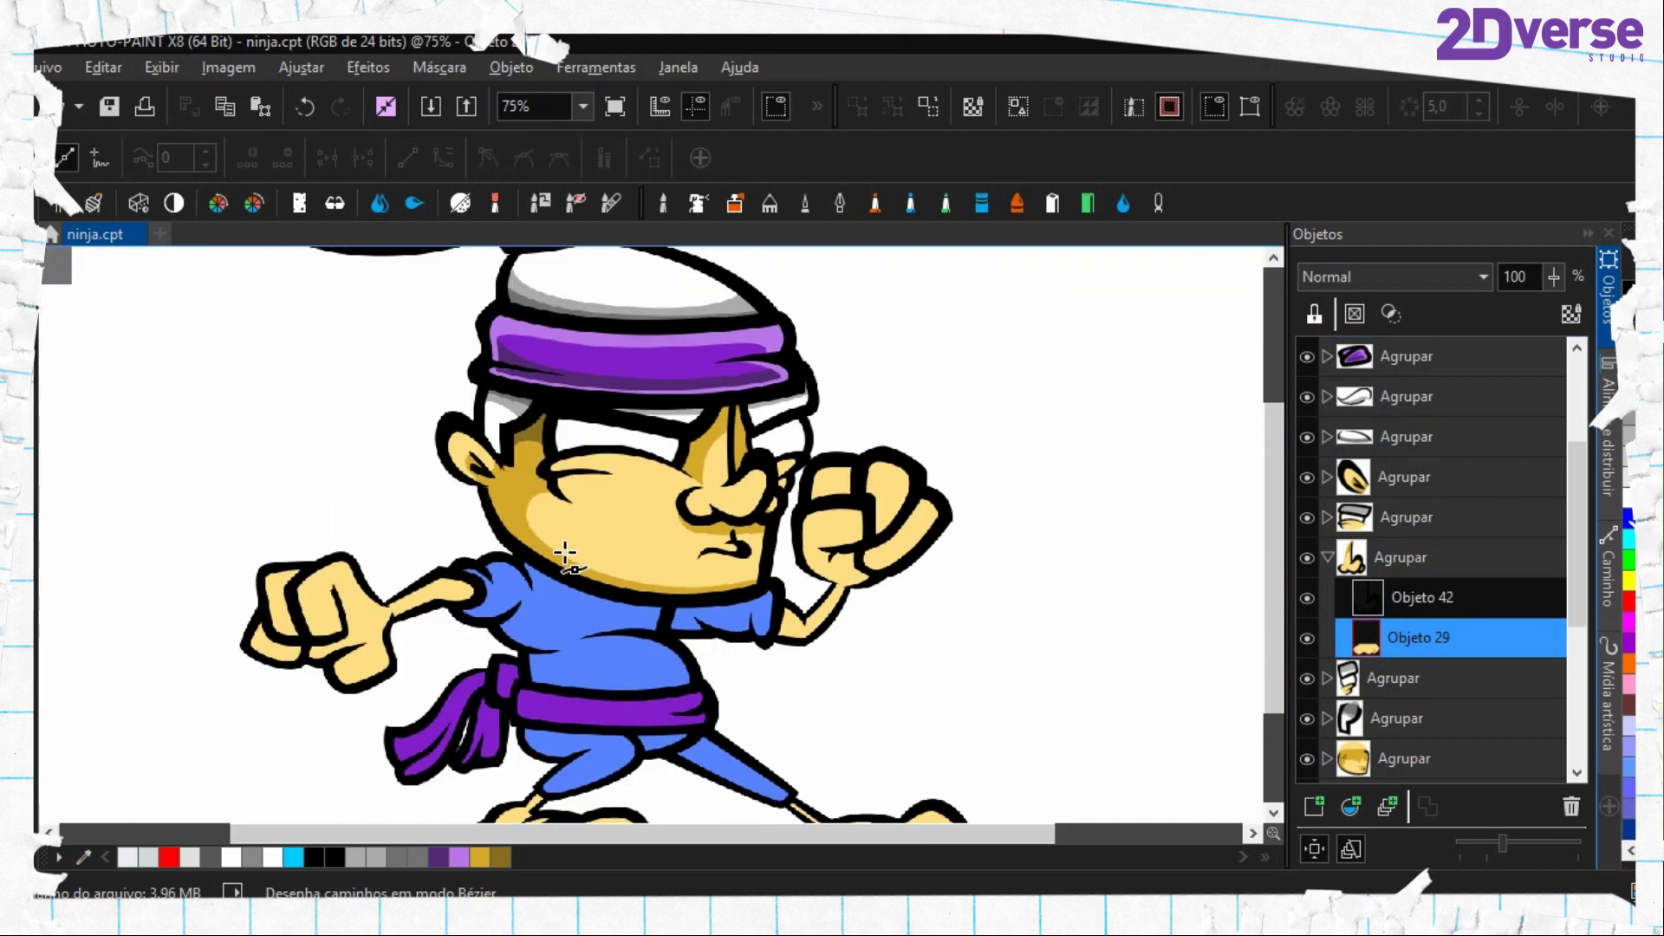
scroll(564, 552, "up", 4)
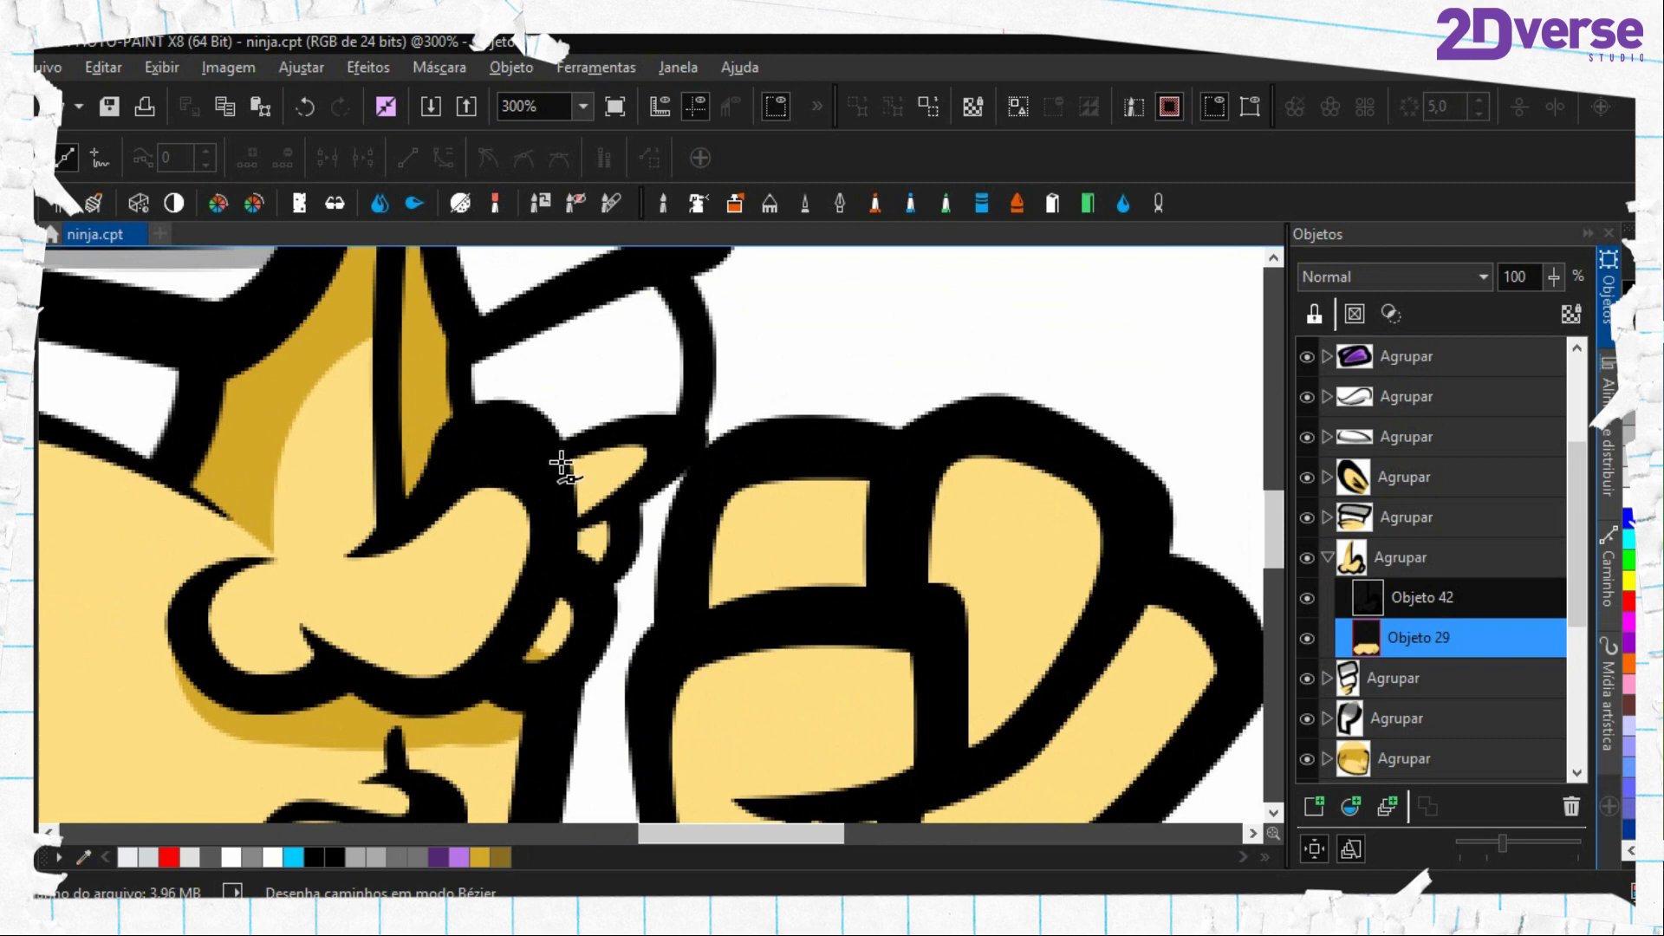
left_click(559, 458)
left_click_drag(646, 484, 733, 444)
left_click_drag(713, 575, 685, 601)
left_click_drag(614, 626, 584, 632)
left_click_drag(512, 645, 375, 632)
left_click(322, 590)
left_click(343, 477)
left_click_drag(391, 447, 424, 437)
key("ctrl+shift+m")
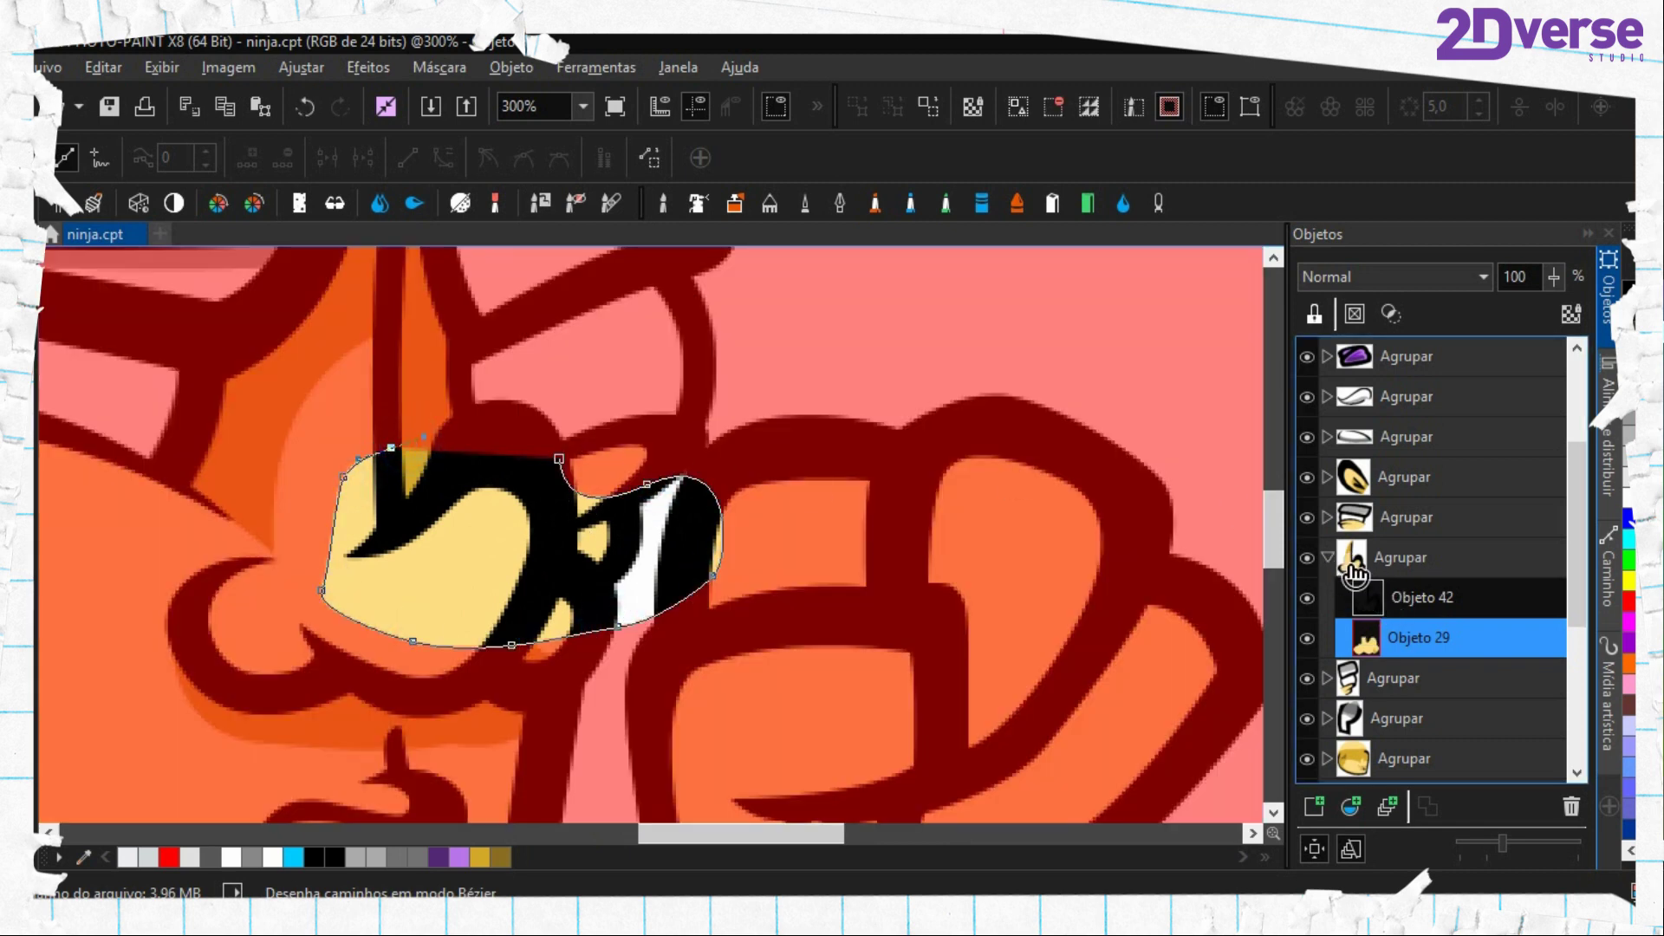
Collapse the nose's group, select Objeto 31 in the far eye's group, and fill its masked area with the gold skin shadow colour
left_click(1331, 562)
left_click(1359, 525)
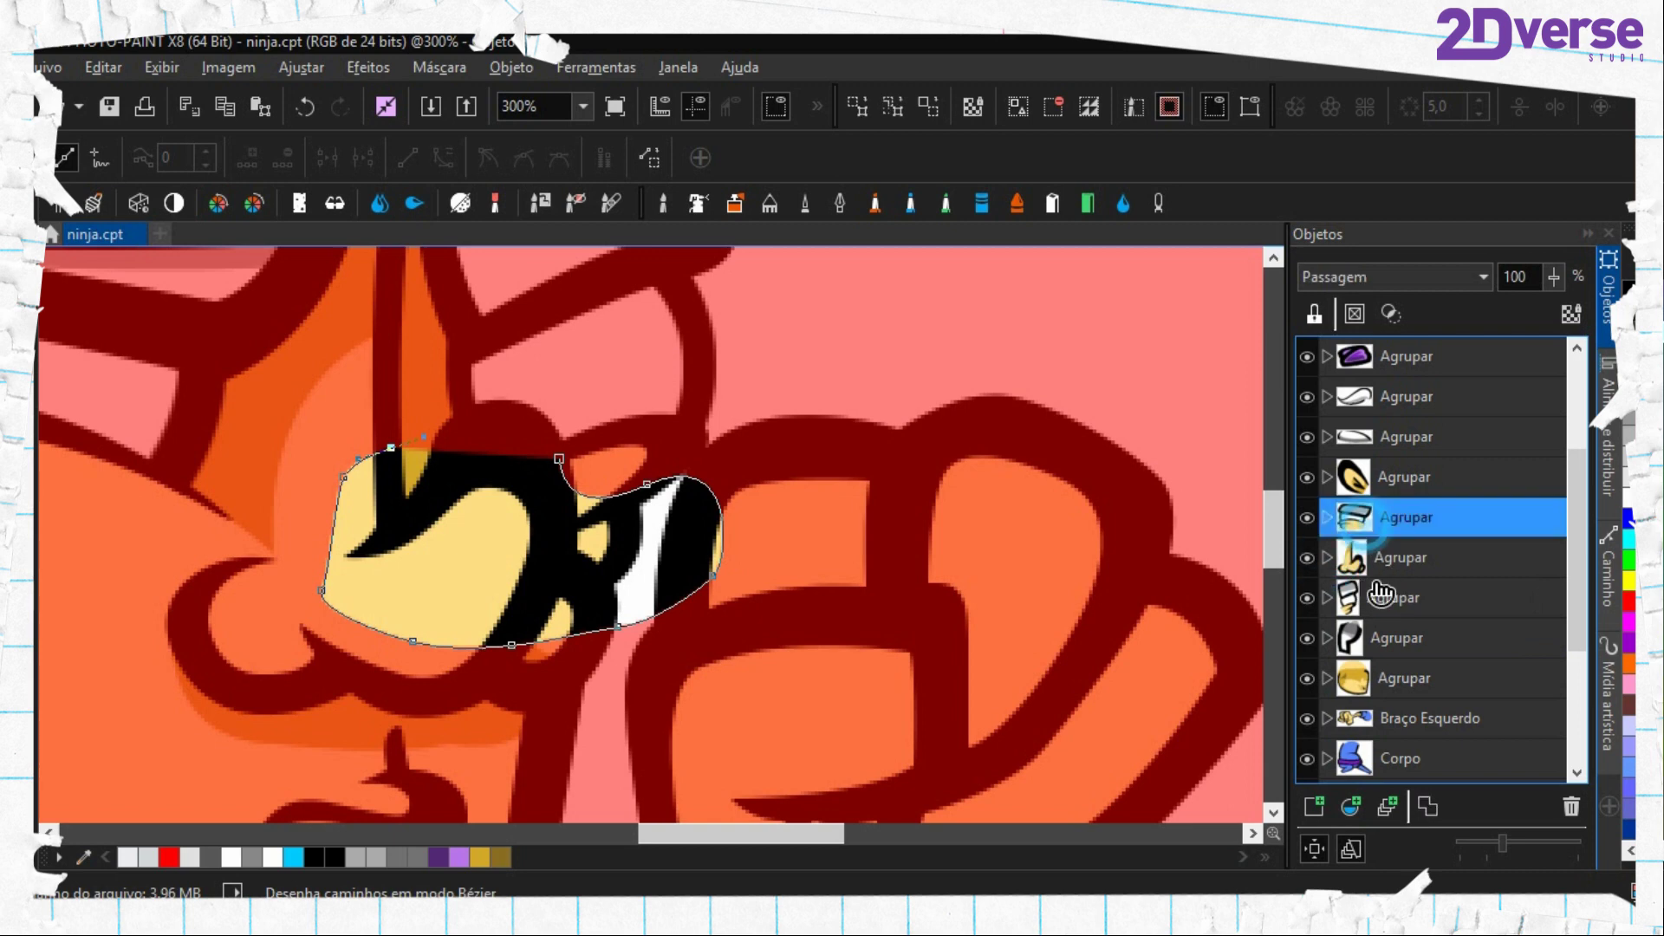
left_click(1328, 598)
left_click(1343, 678)
left_click(1421, 759)
key("f")
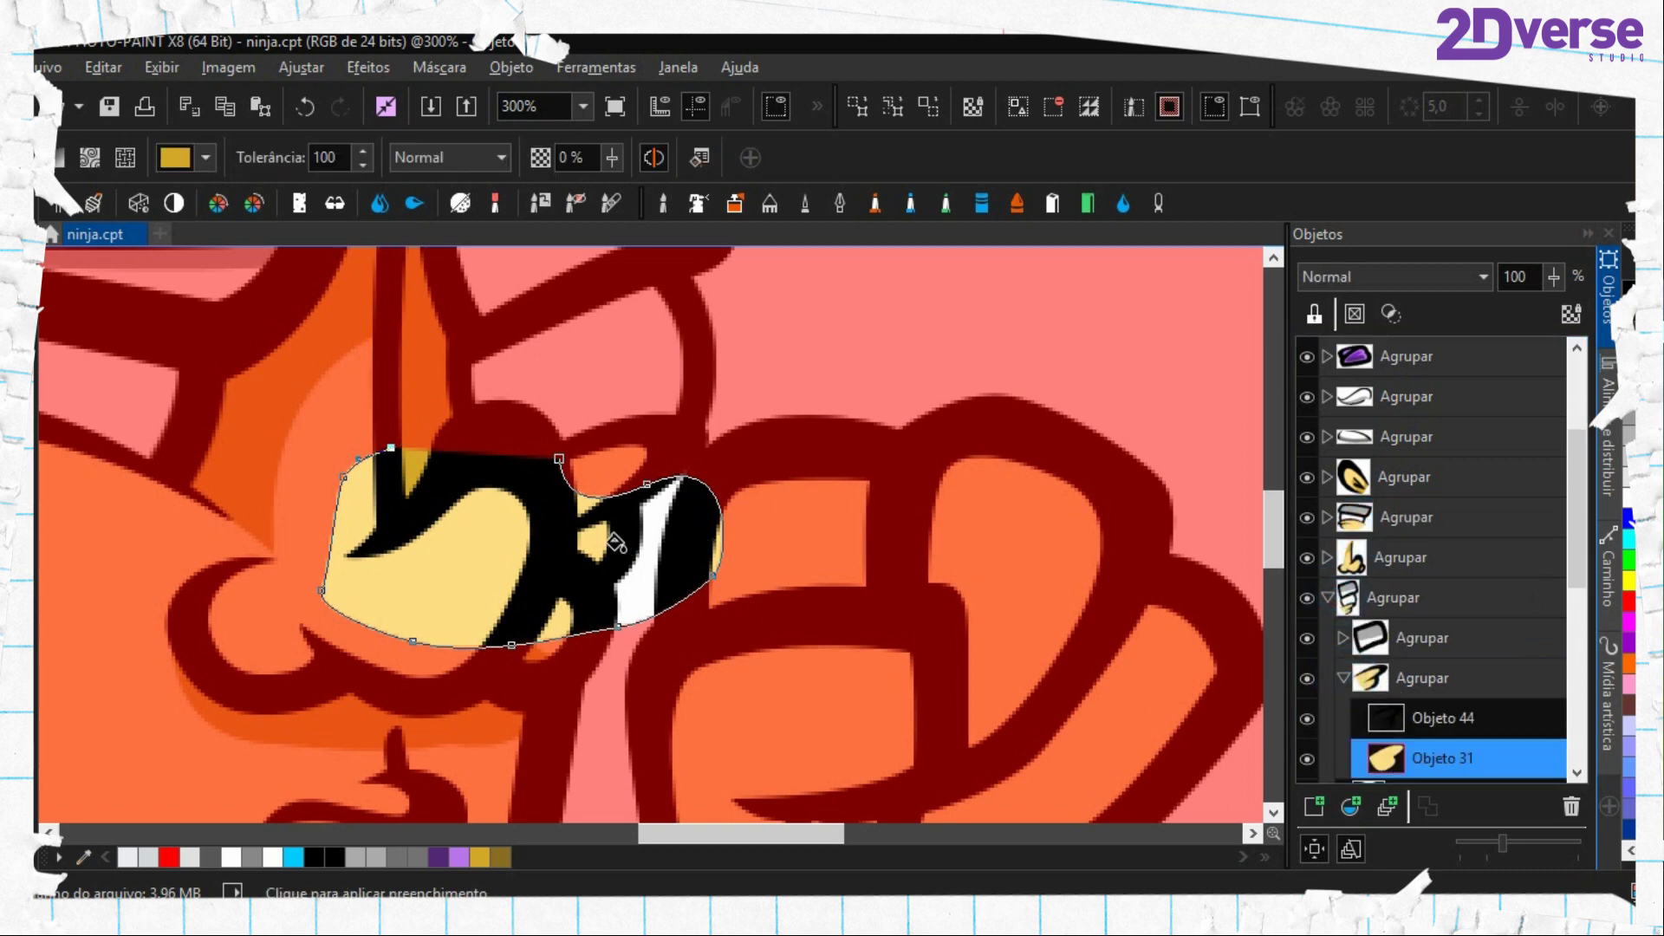
left_click(611, 540)
Remove the far cheek mask and delete its shadow path
key("ctrl+shift+r")
key("period")
right_click(468, 440)
left_click(562, 581)
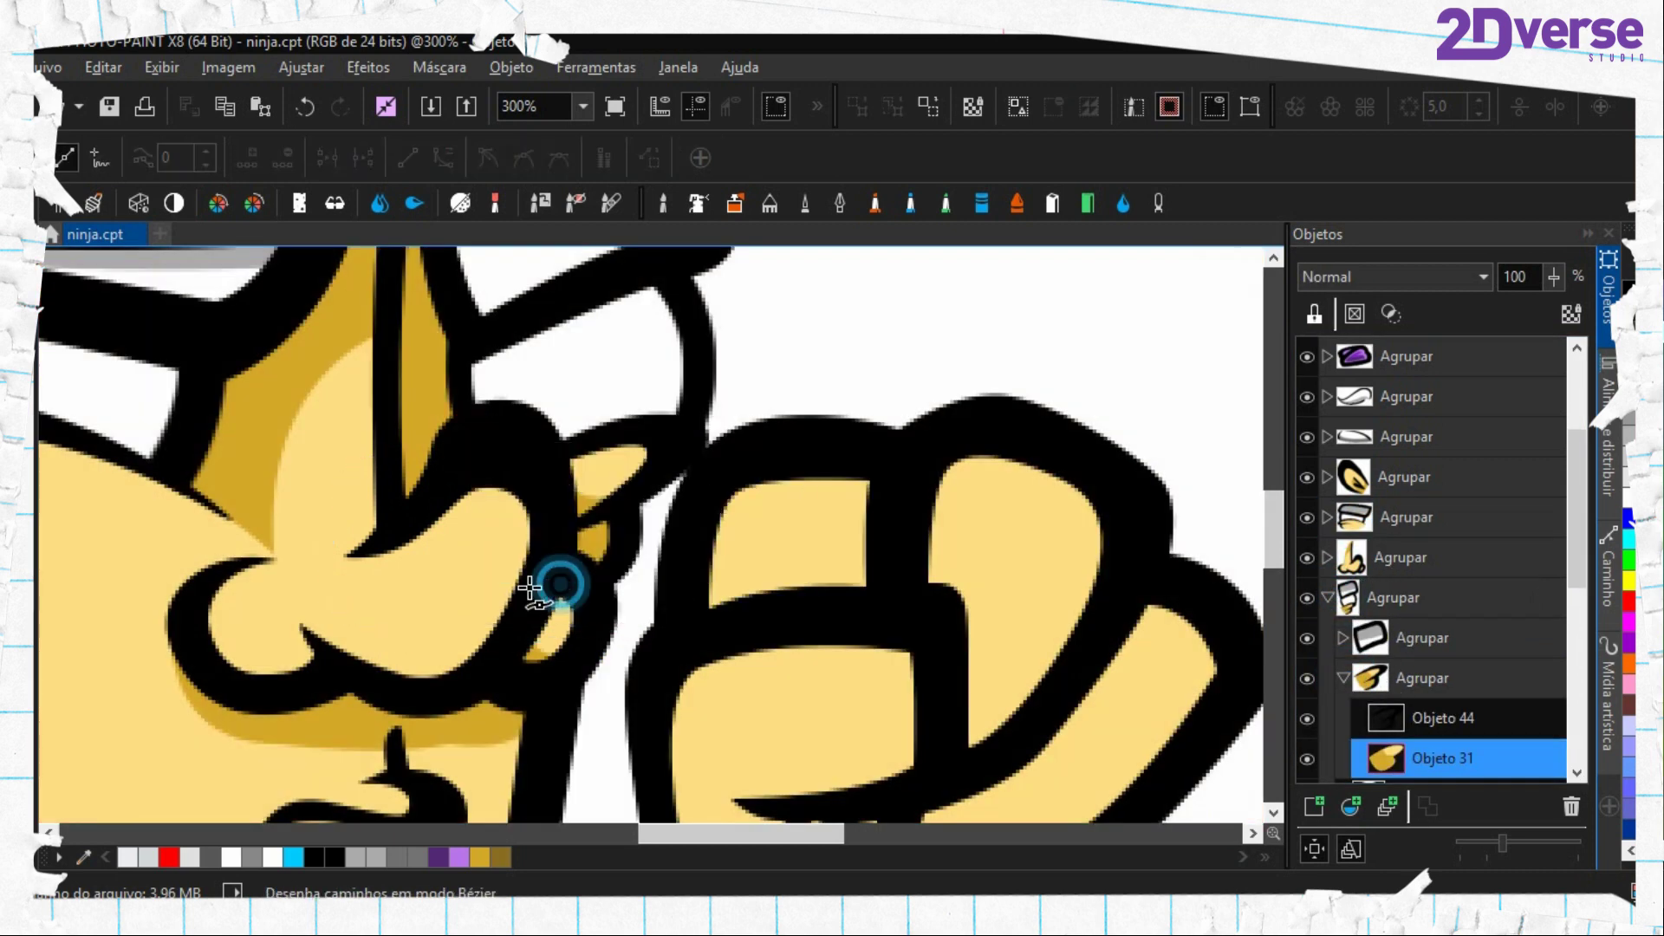
Draw a closed Bézier path over the upper and outer edges of the near eye and create a mask from it
scroll(529, 590, "down", 5)
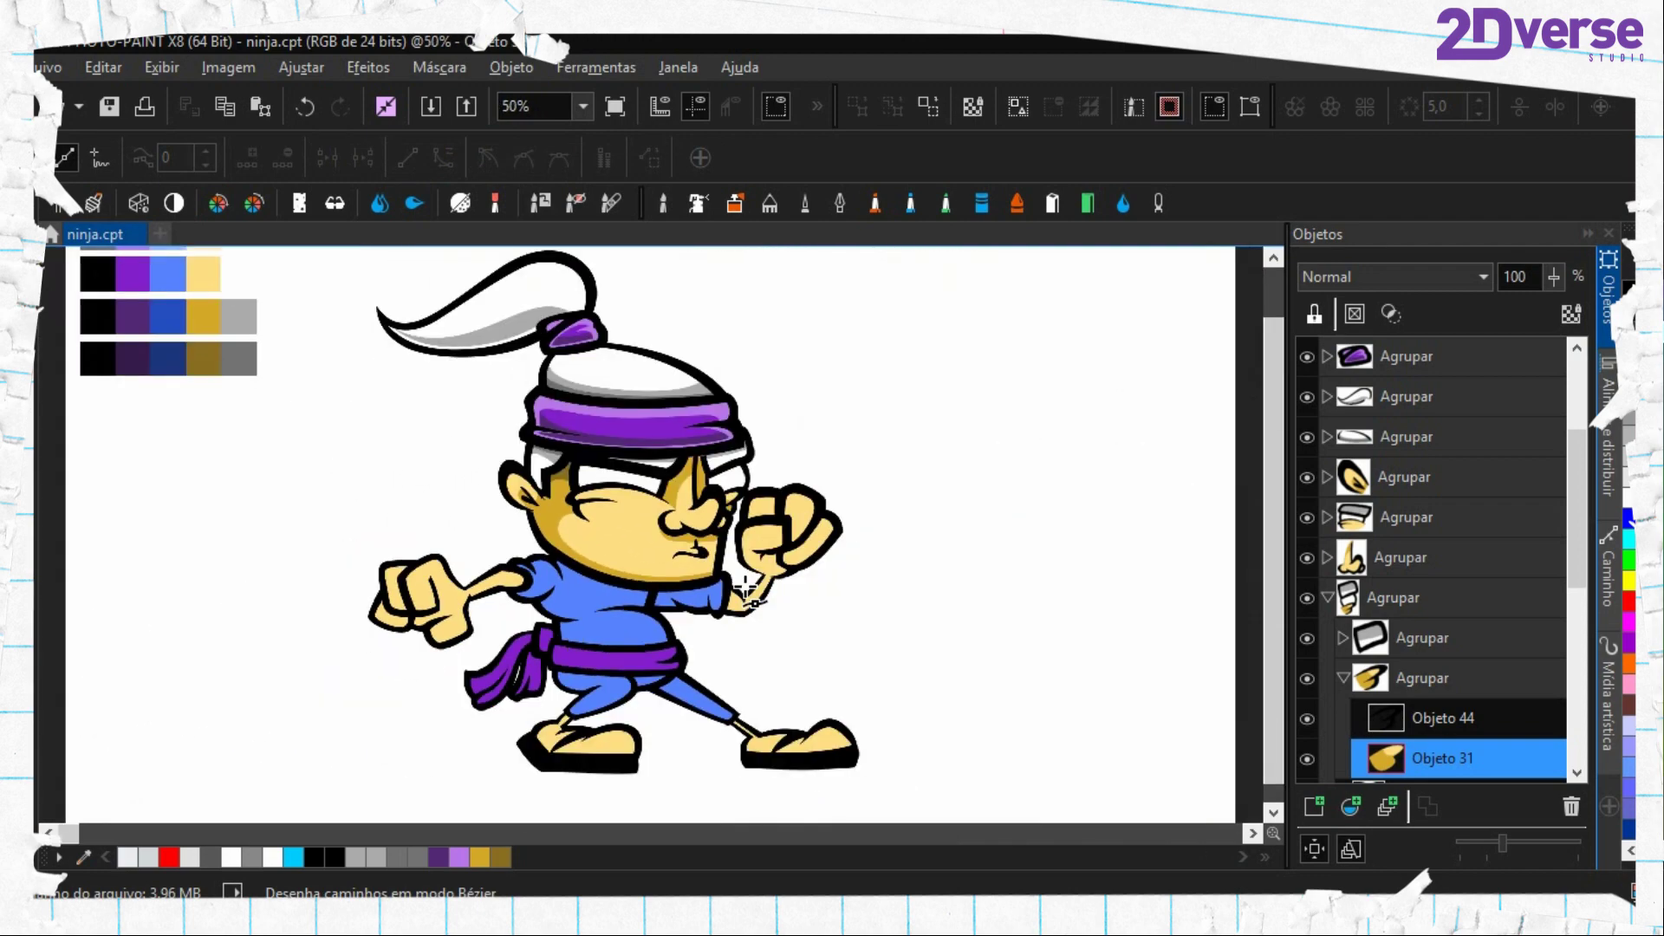
scroll(745, 589, "up", 5)
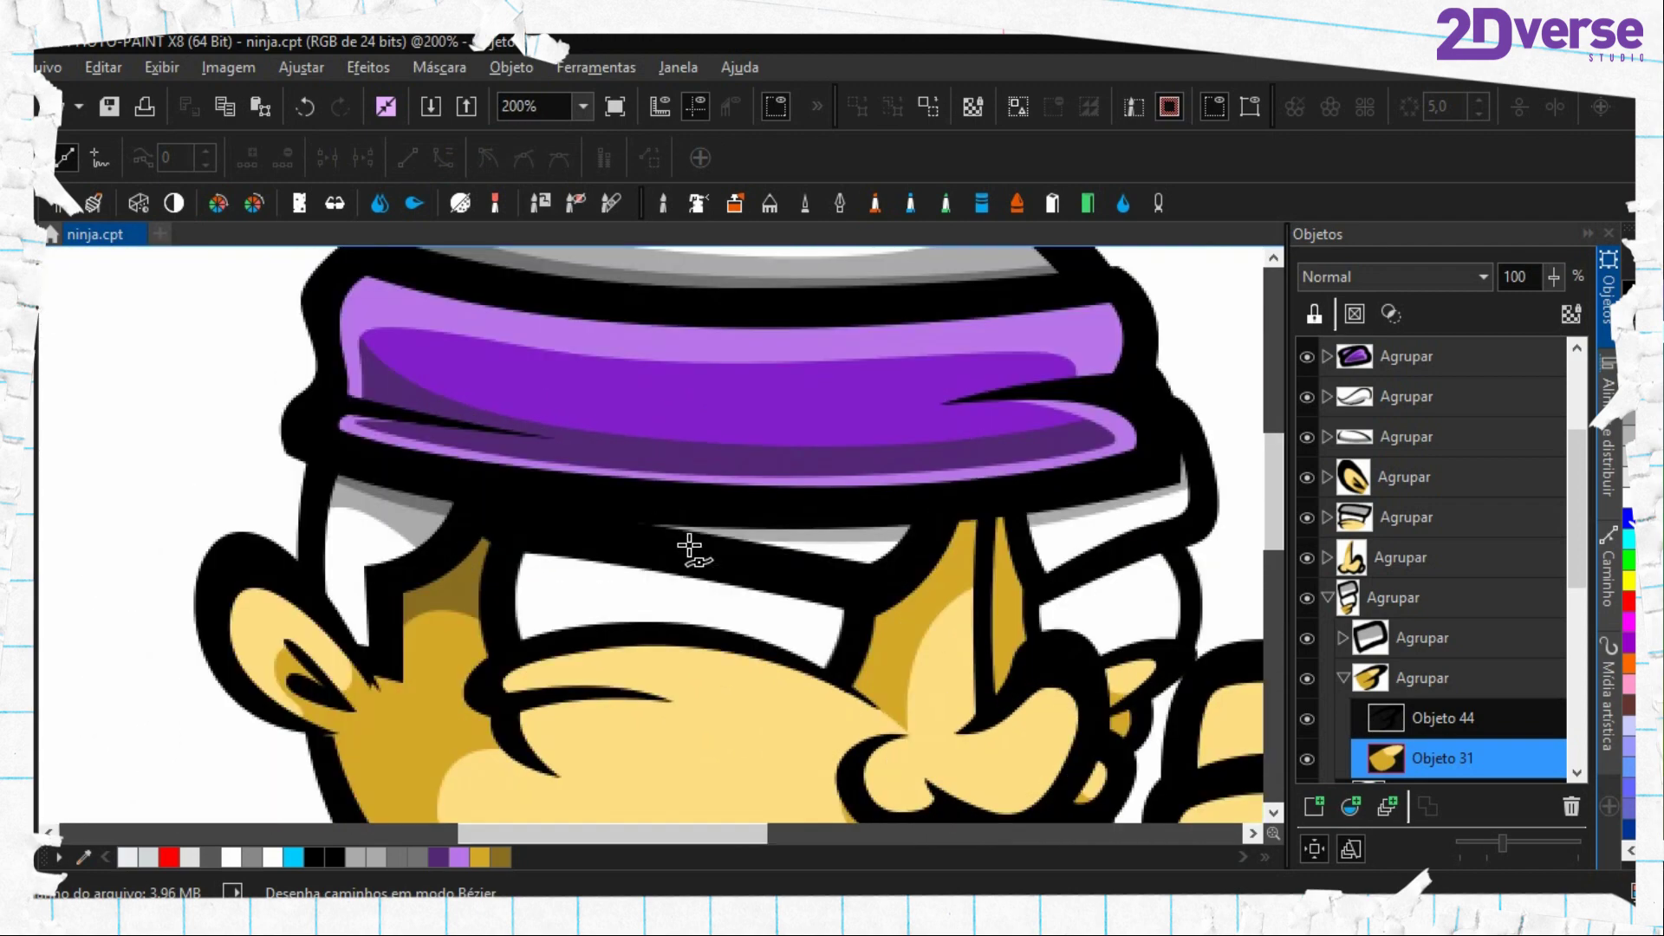
left_click_drag(689, 545, 787, 439)
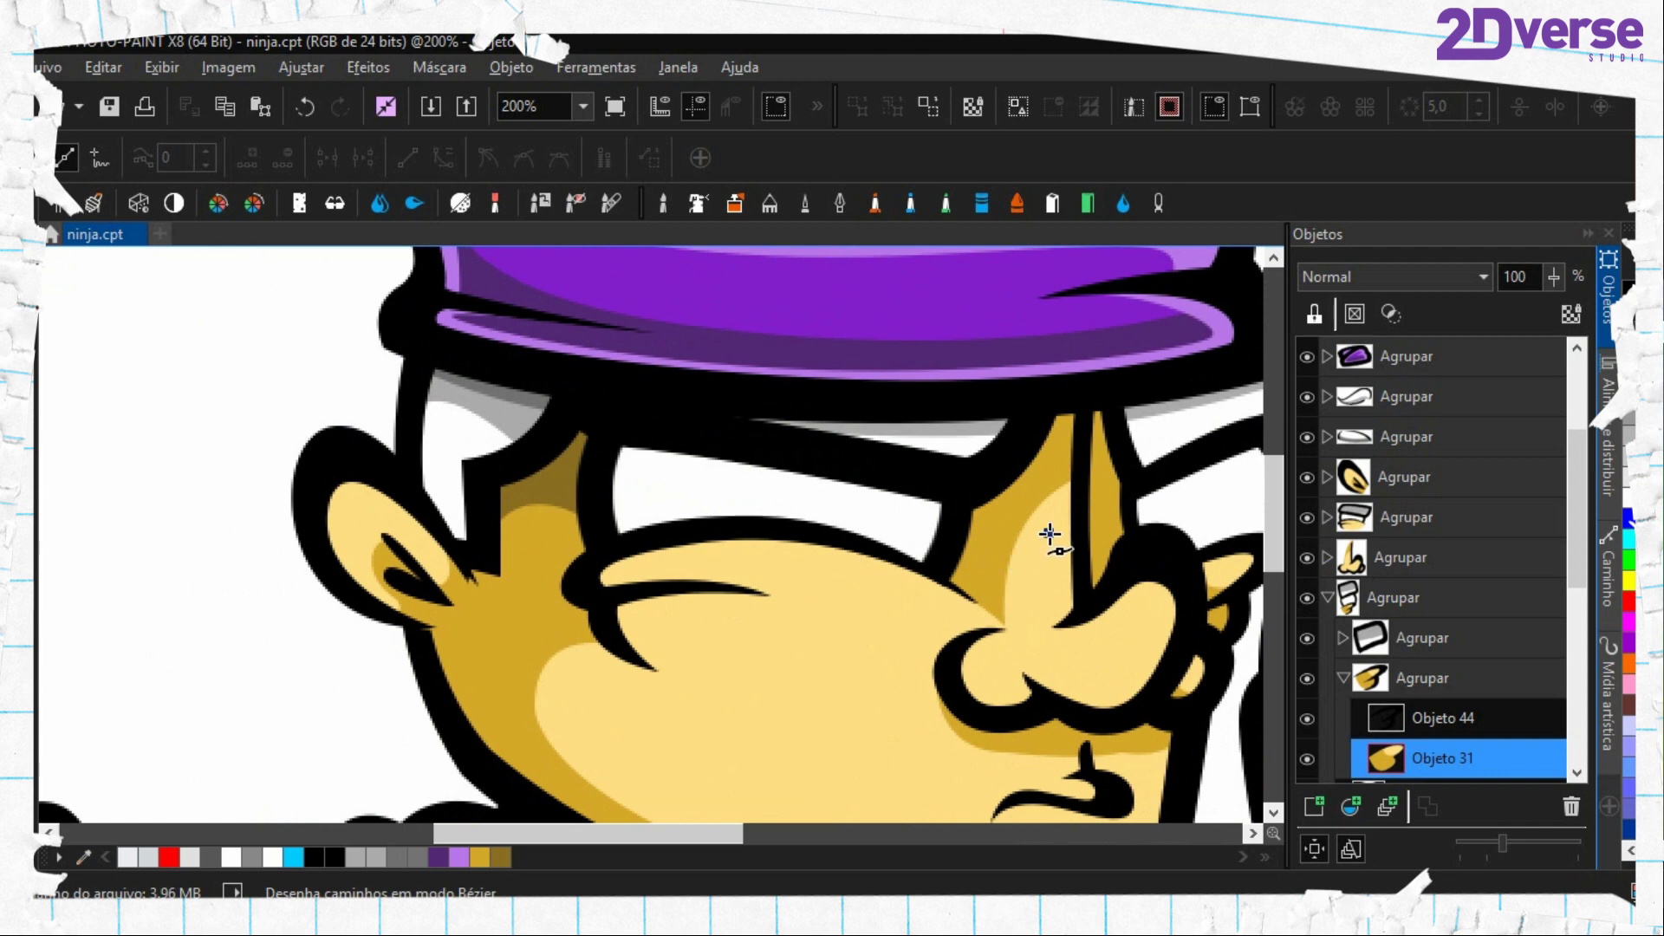
left_click_drag(695, 462, 635, 459)
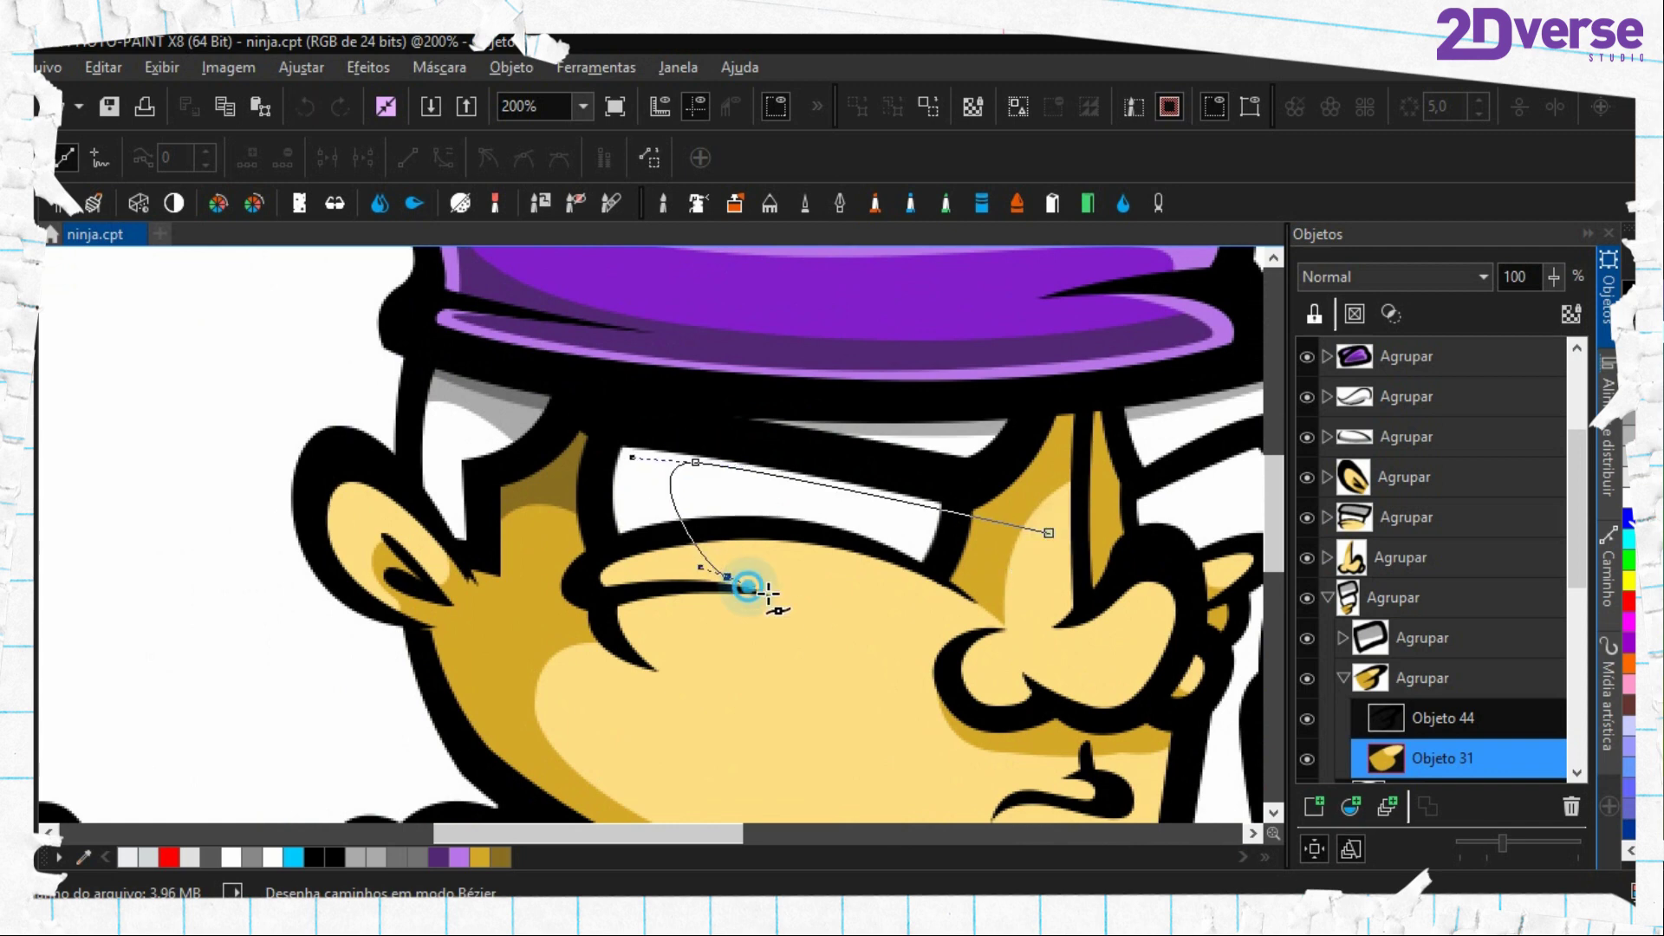
left_click_drag(768, 594, 854, 619)
left_click_drag(546, 671, 470, 623)
left_click_drag(349, 476, 363, 397)
left_click_drag(427, 353, 520, 355)
left_click(1060, 449)
left_click_drag(1065, 523, 1063, 544)
left_click(1049, 533)
key("Return")
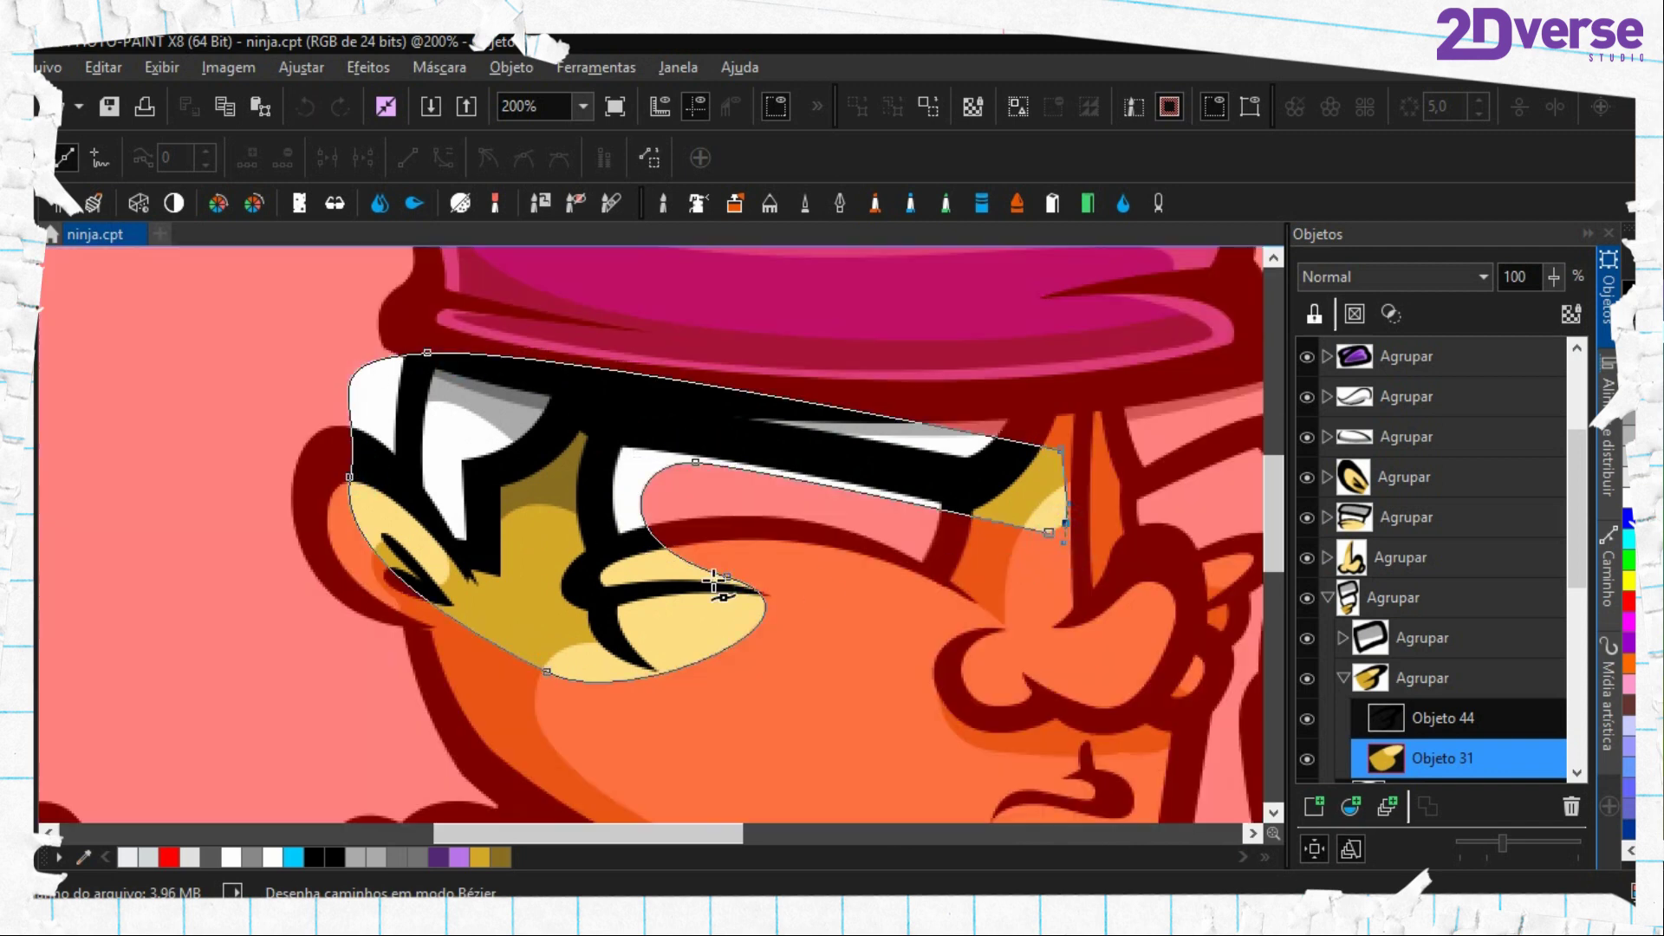
Sample the light grey shadow colour #ABABAB from the drawing's colour palette
left_click_drag(520, 563, 1144, 656)
left_click_drag(460, 594, 1105, 798)
scroll(320, 531, "down", 1)
left_click_drag(416, 516, 555, 675)
key("e")
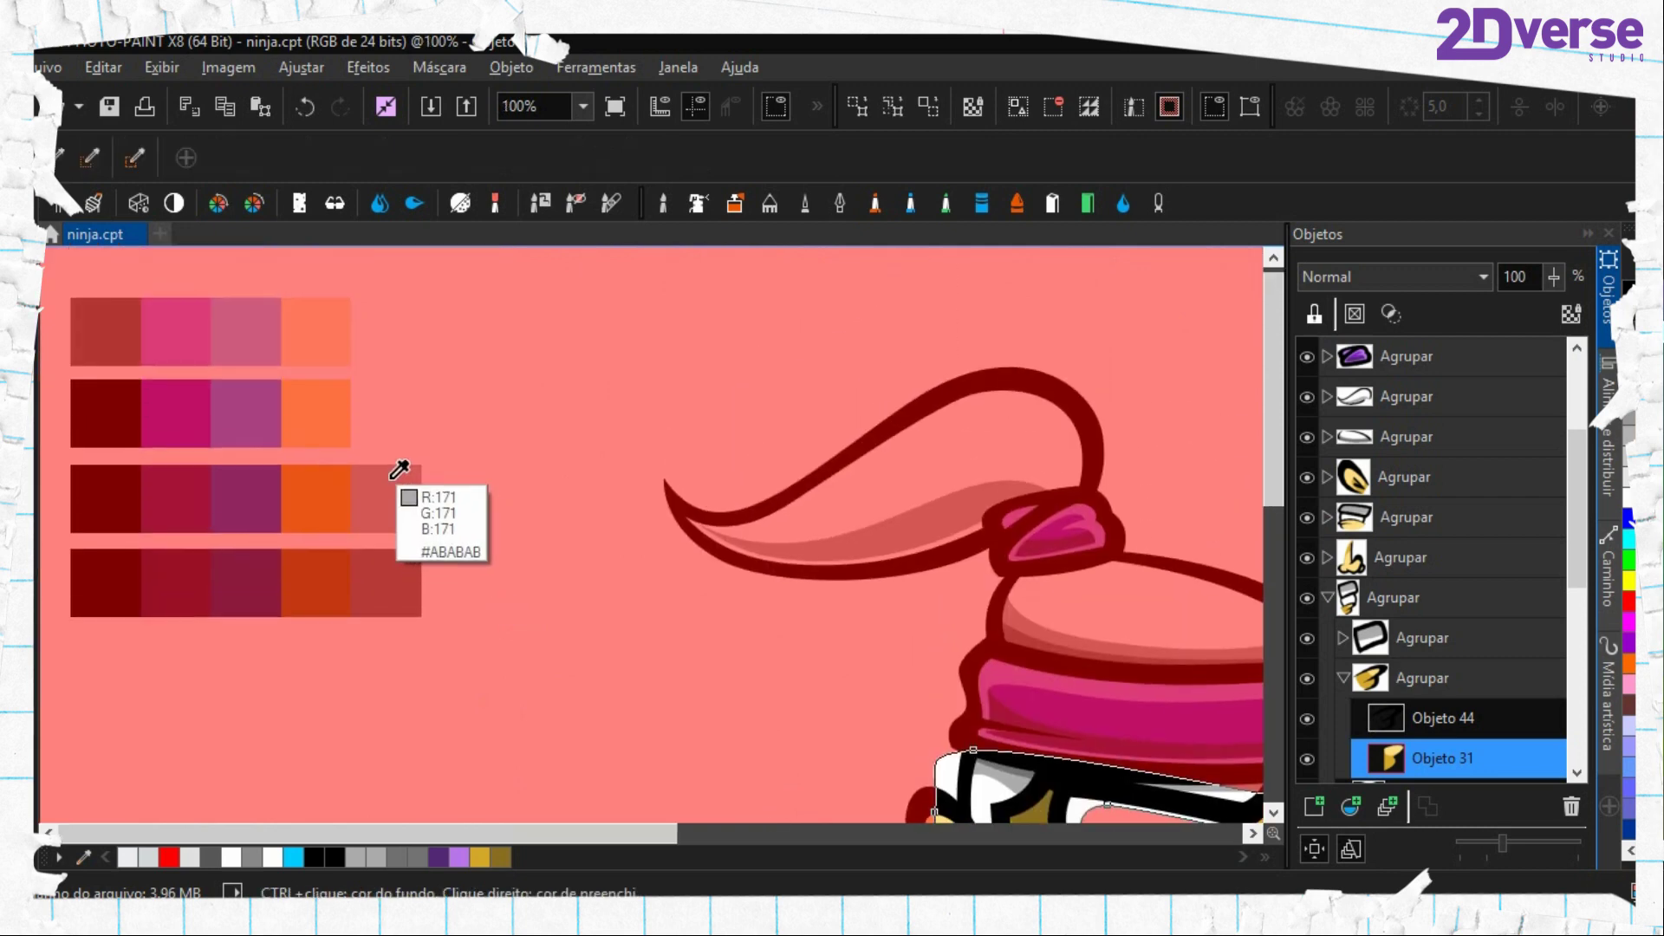
left_click_drag(740, 633, 480, 433)
scroll(966, 793, "up", 1)
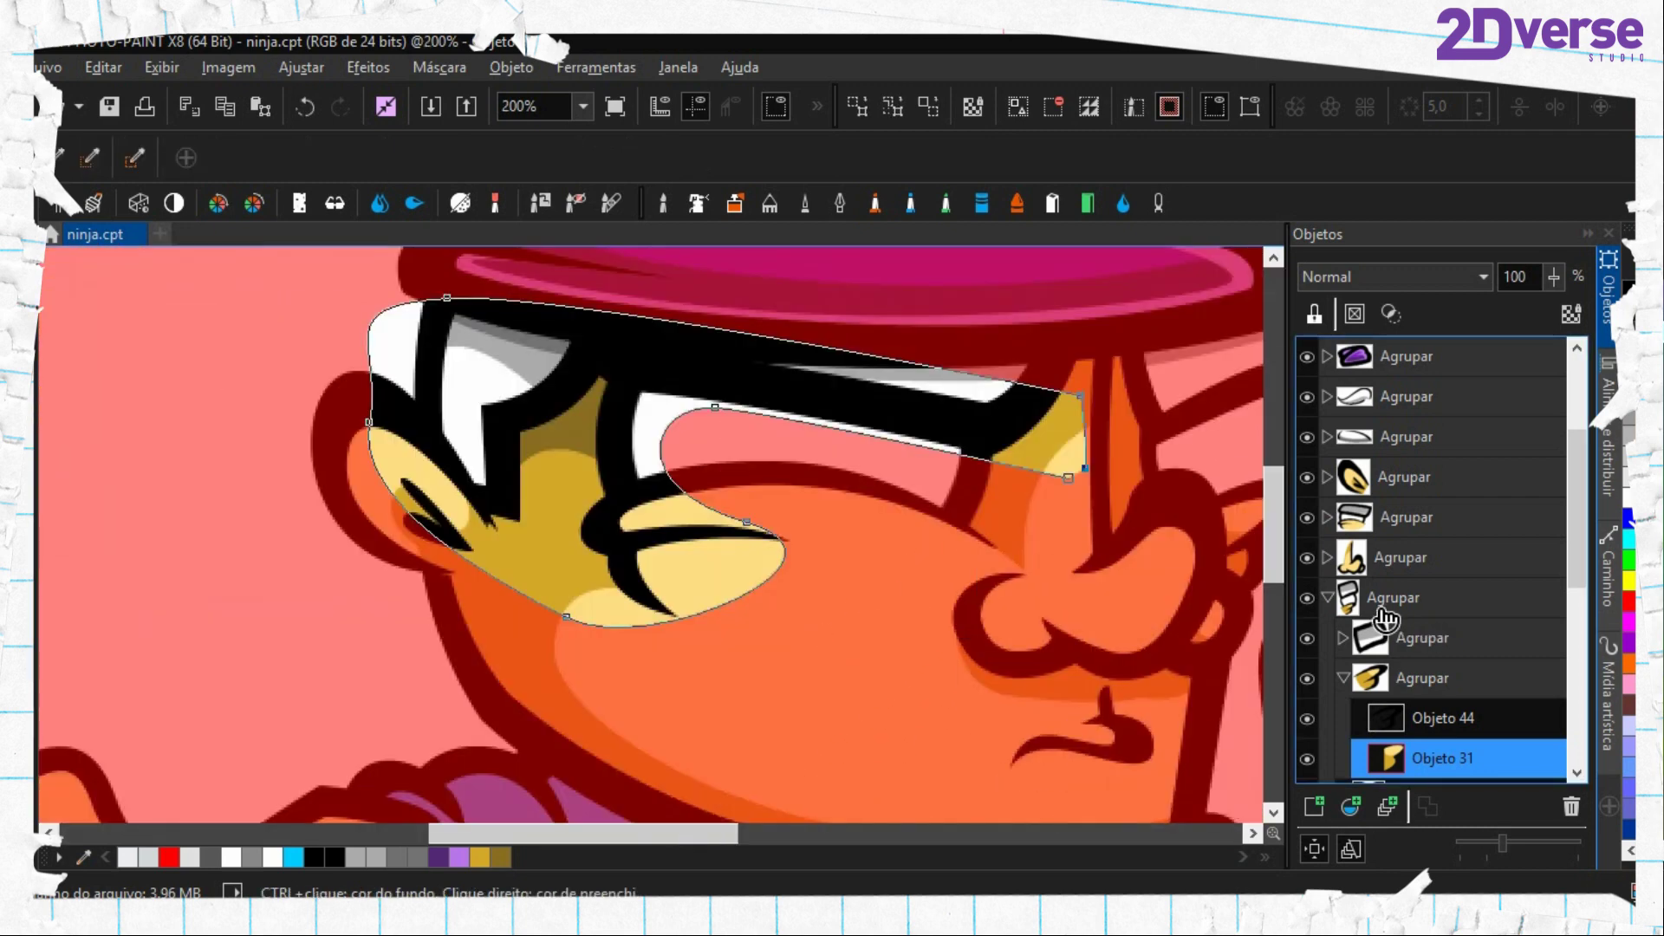
Select Objeto 32 in the near eye's group and fill its masked area with the light grey shadow colour
left_click(1328, 518)
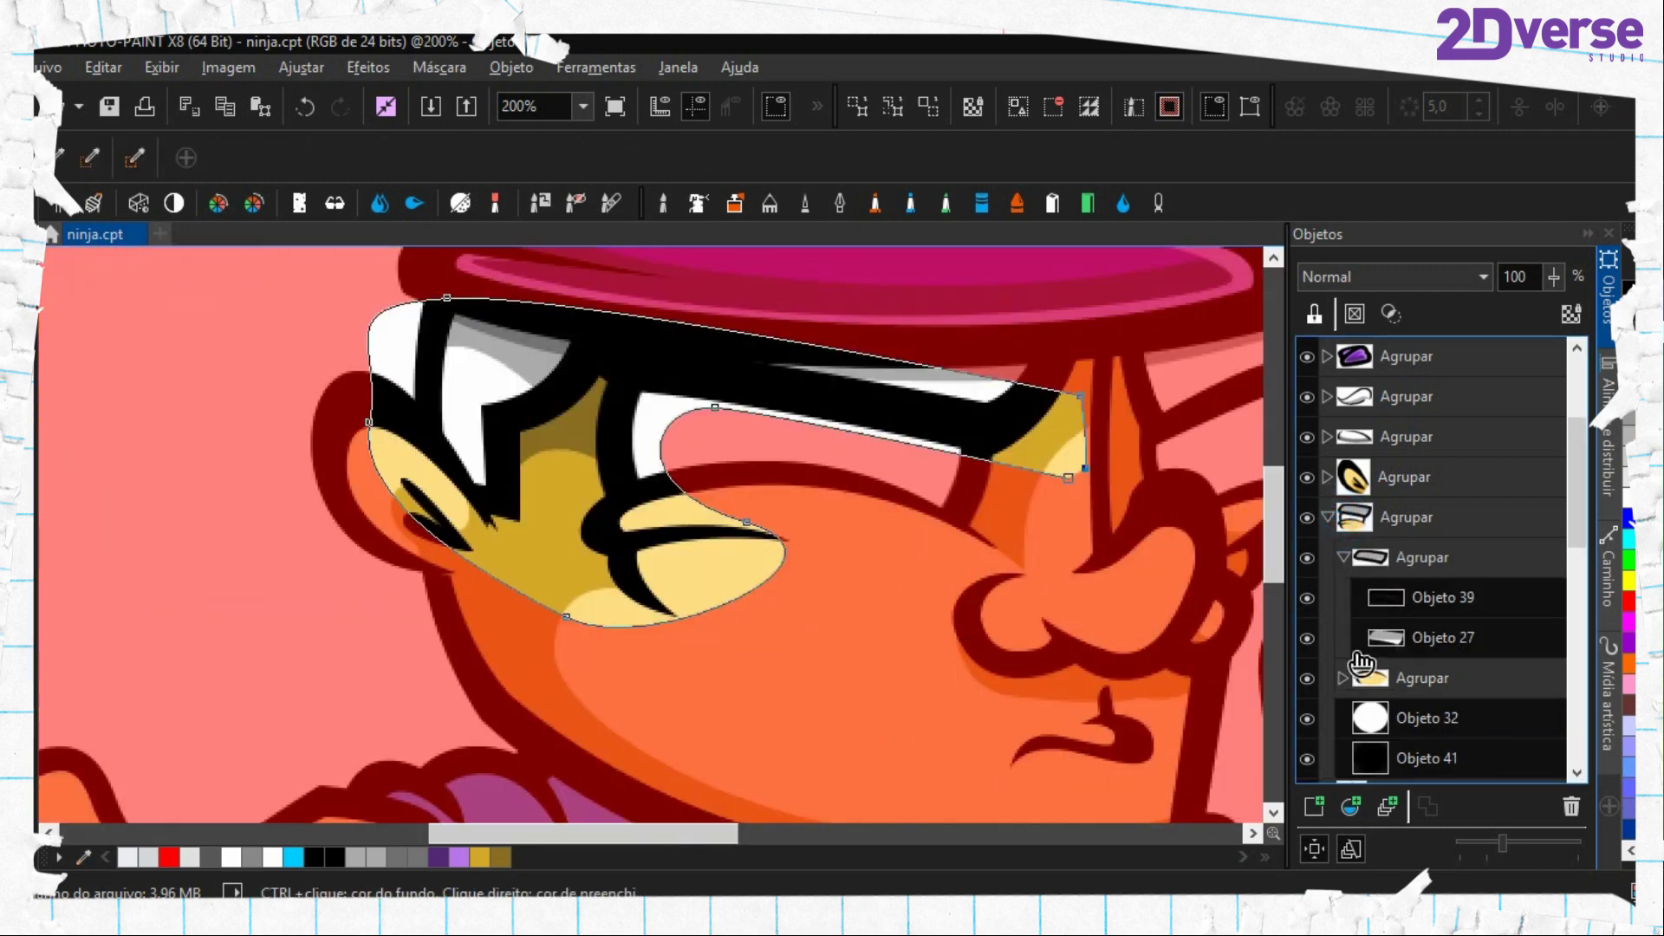
left_click(1362, 728)
key("f")
left_click(649, 422)
Remove the eye mask and delete the eye shadow path
key("ctrl+shift+r")
key("period")
right_click(648, 422)
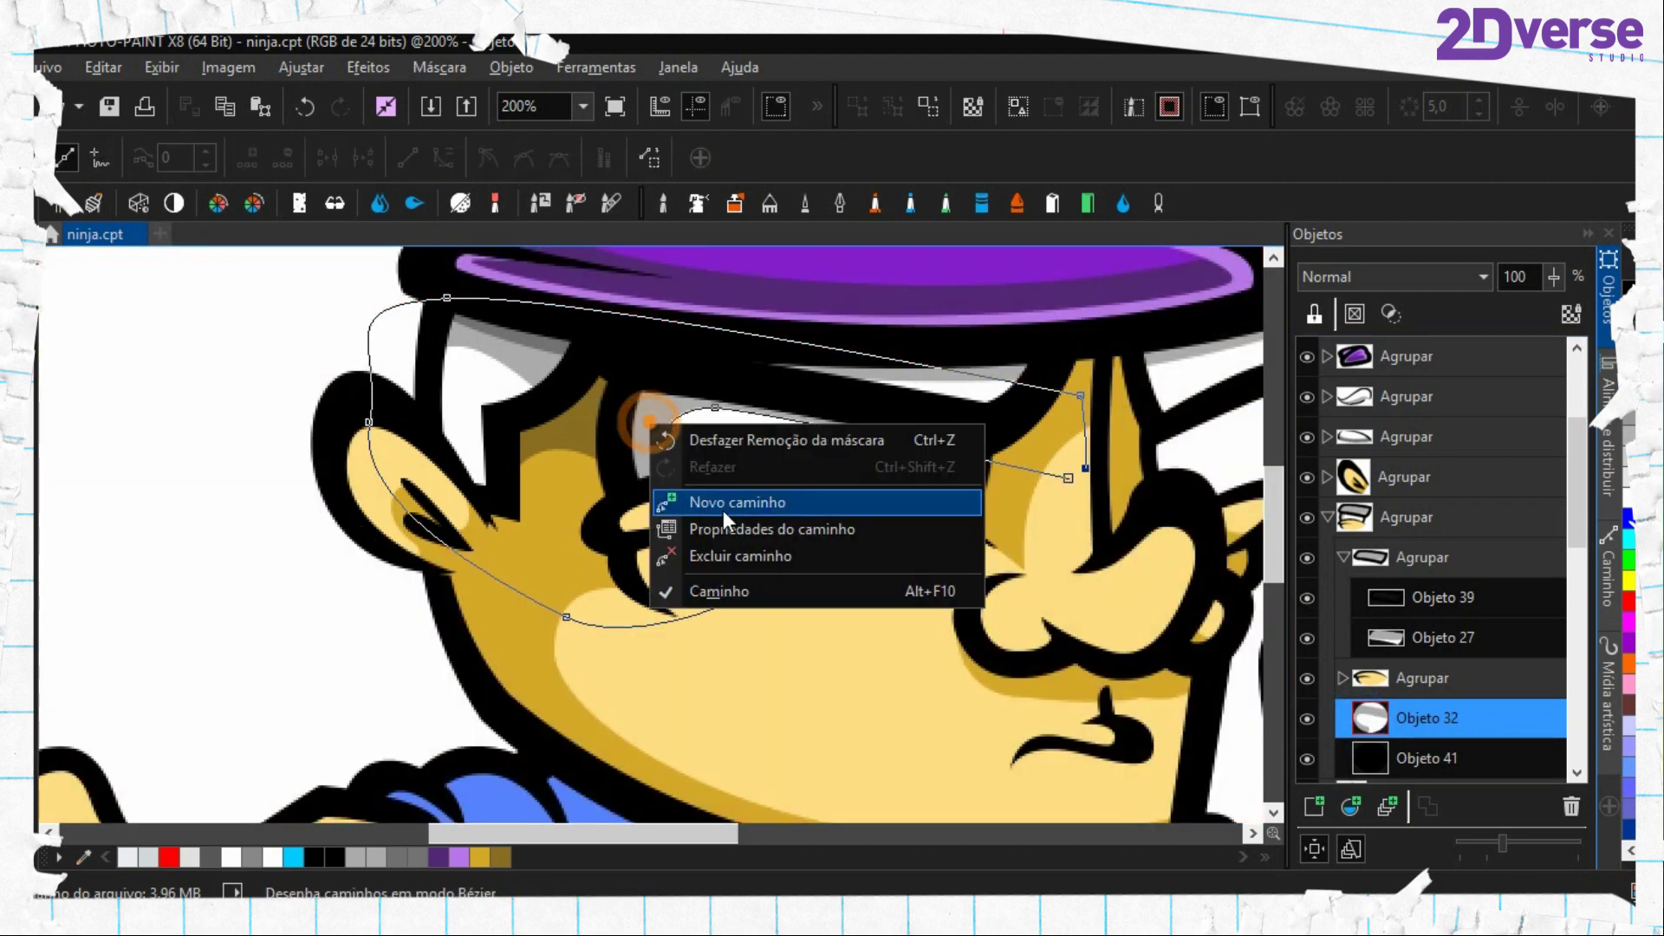
left_click(728, 557)
Sample the pale cream skin highlight colour from the drawing's colour palette
scroll(728, 561, "down", 2)
left_click_drag(723, 585, 601, 525)
scroll(593, 518, "up", 1)
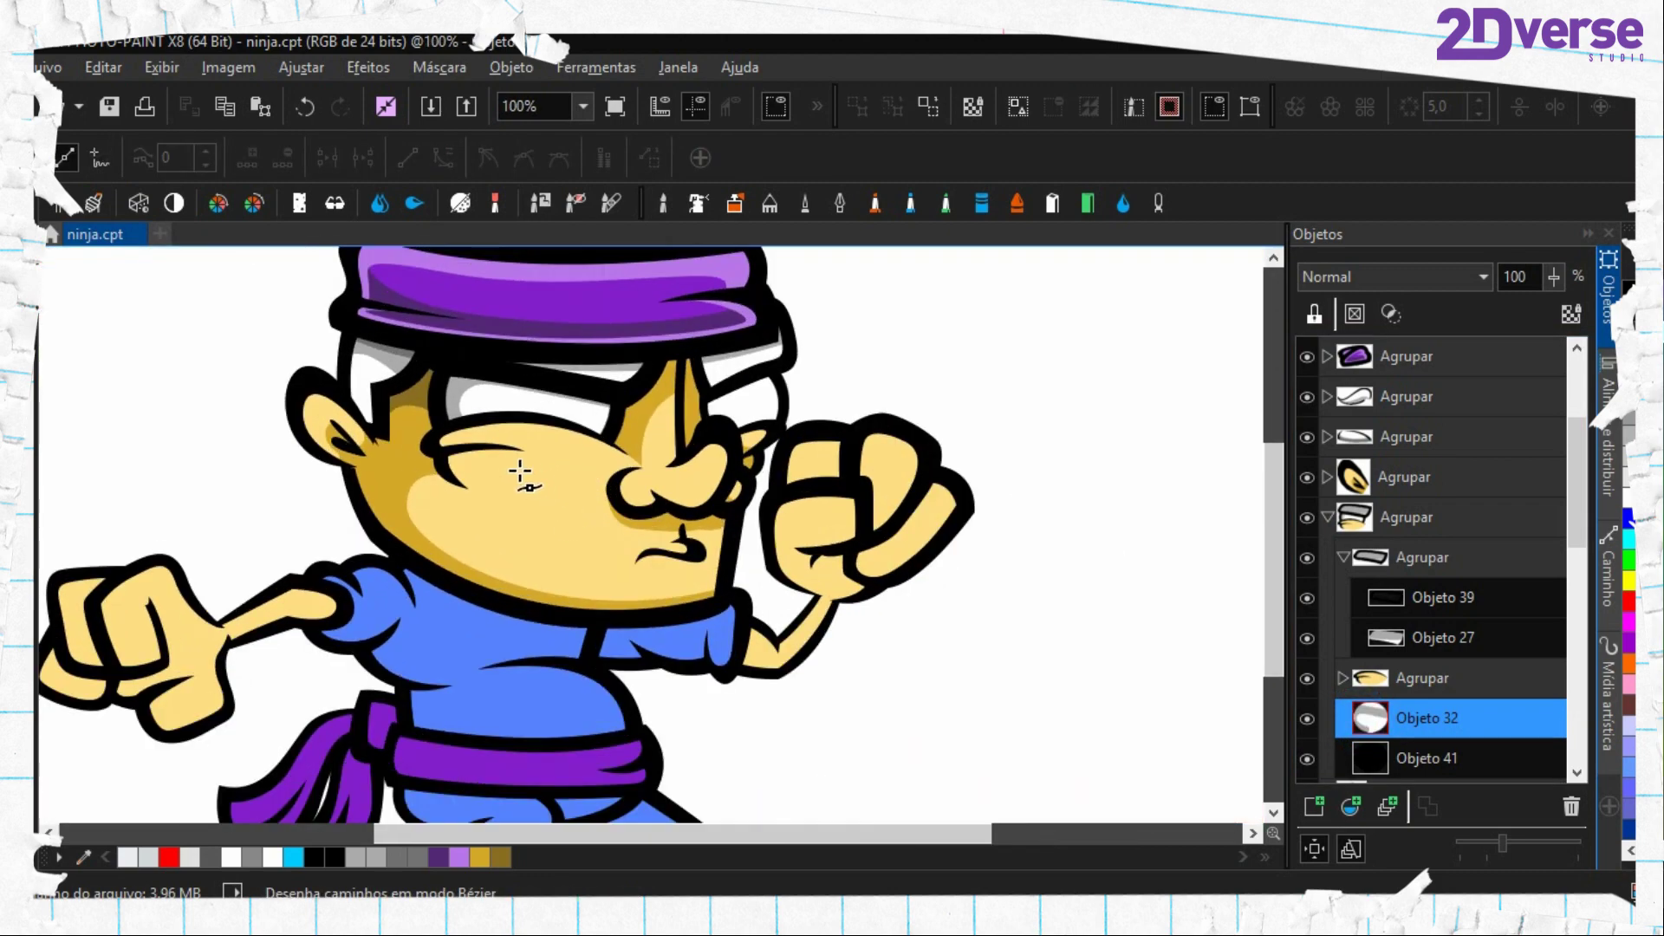
scroll(453, 525, "down", 1)
left_click_drag(387, 450, 548, 559)
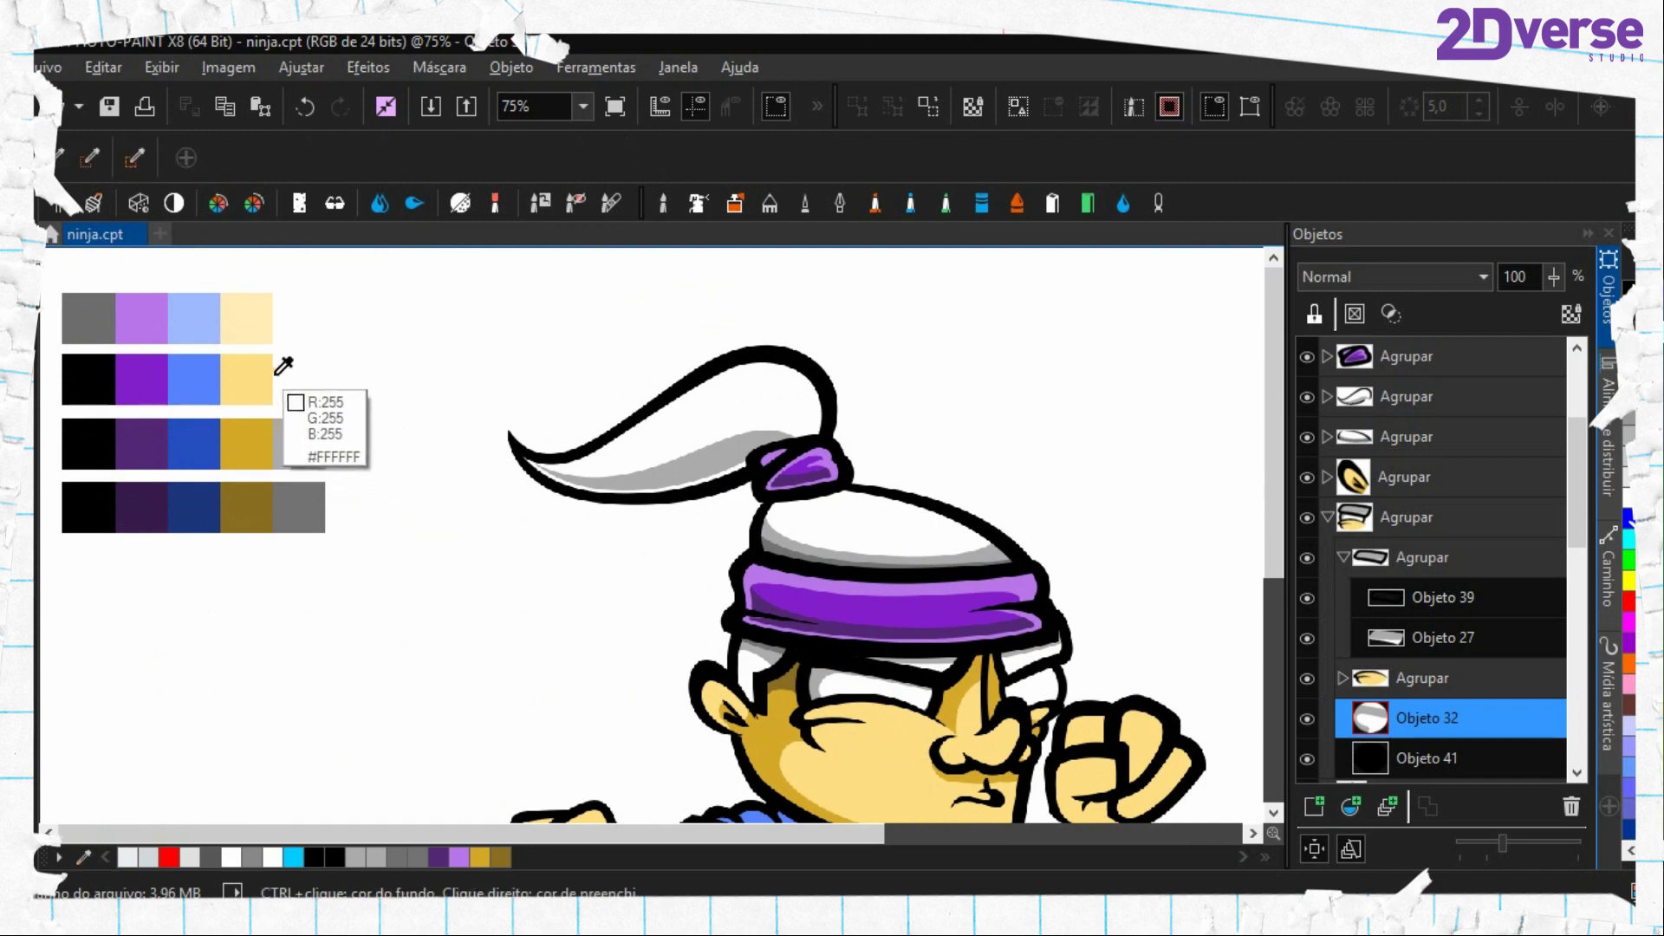
Start a Bézier path down the nose bridge and along the inner highlight edges of the nose tip and near nostril
scroll(620, 398, "down", 3)
scroll(621, 398, "right", 3)
scroll(755, 572, "up", 2)
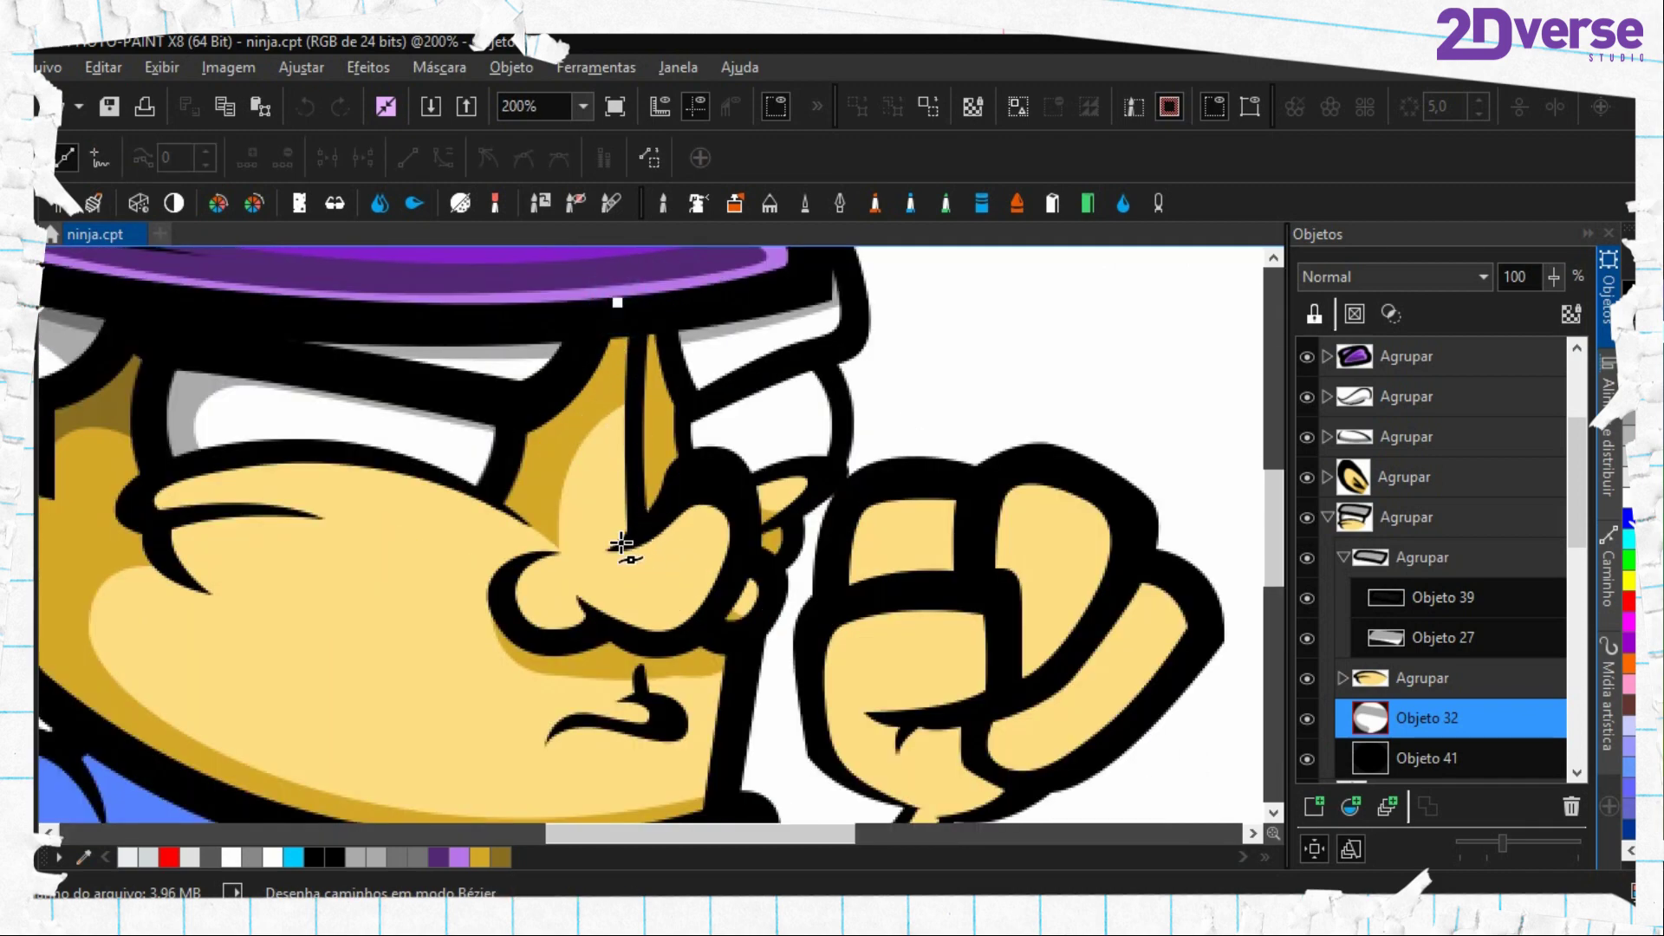
mouse_move(621, 541)
left_mouse_down()
mouse_move(631, 592)
mouse_move(593, 557)
left_mouse_up()
left_click_drag(700, 516, 703, 509)
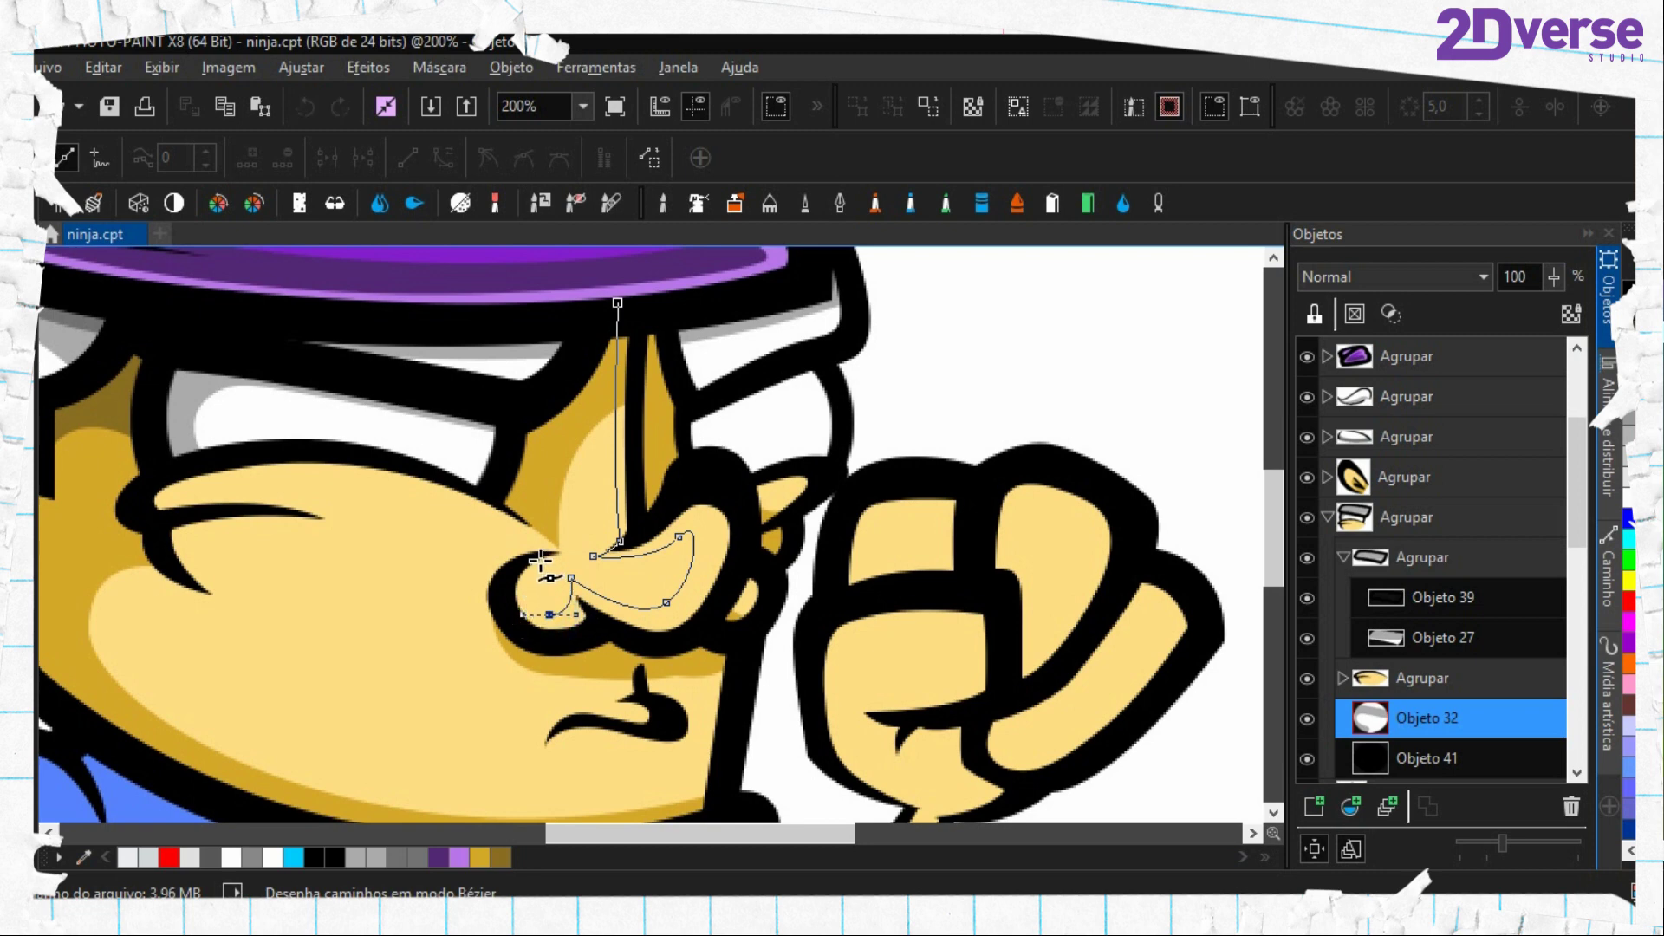
left_click_drag(504, 598, 639, 624)
Close the nose highlight path through the outline around the nostrils, nose tip and bridge, and create a mask from it
left_click(673, 650)
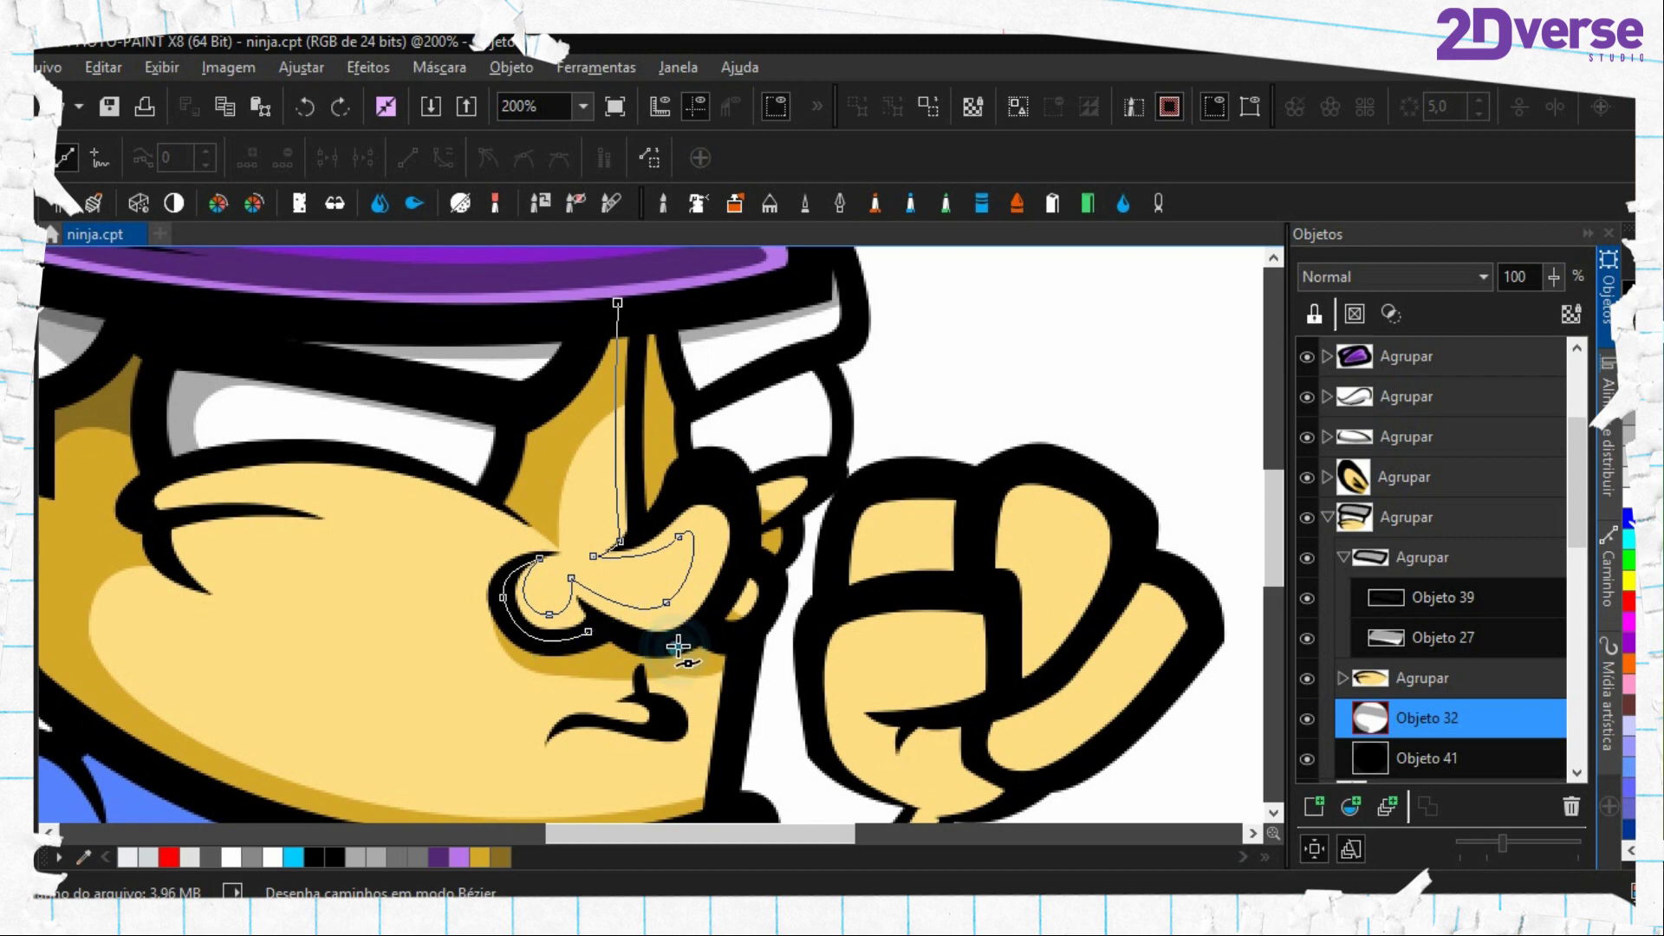
key("ctrl+z")
left_click_drag(684, 638, 713, 617)
left_click(708, 608)
key("ctrl+z")
left_click(710, 622)
left_click_drag(732, 635, 752, 633)
left_click(756, 552)
left_click(755, 508)
left_click_drag(733, 485, 650, 526)
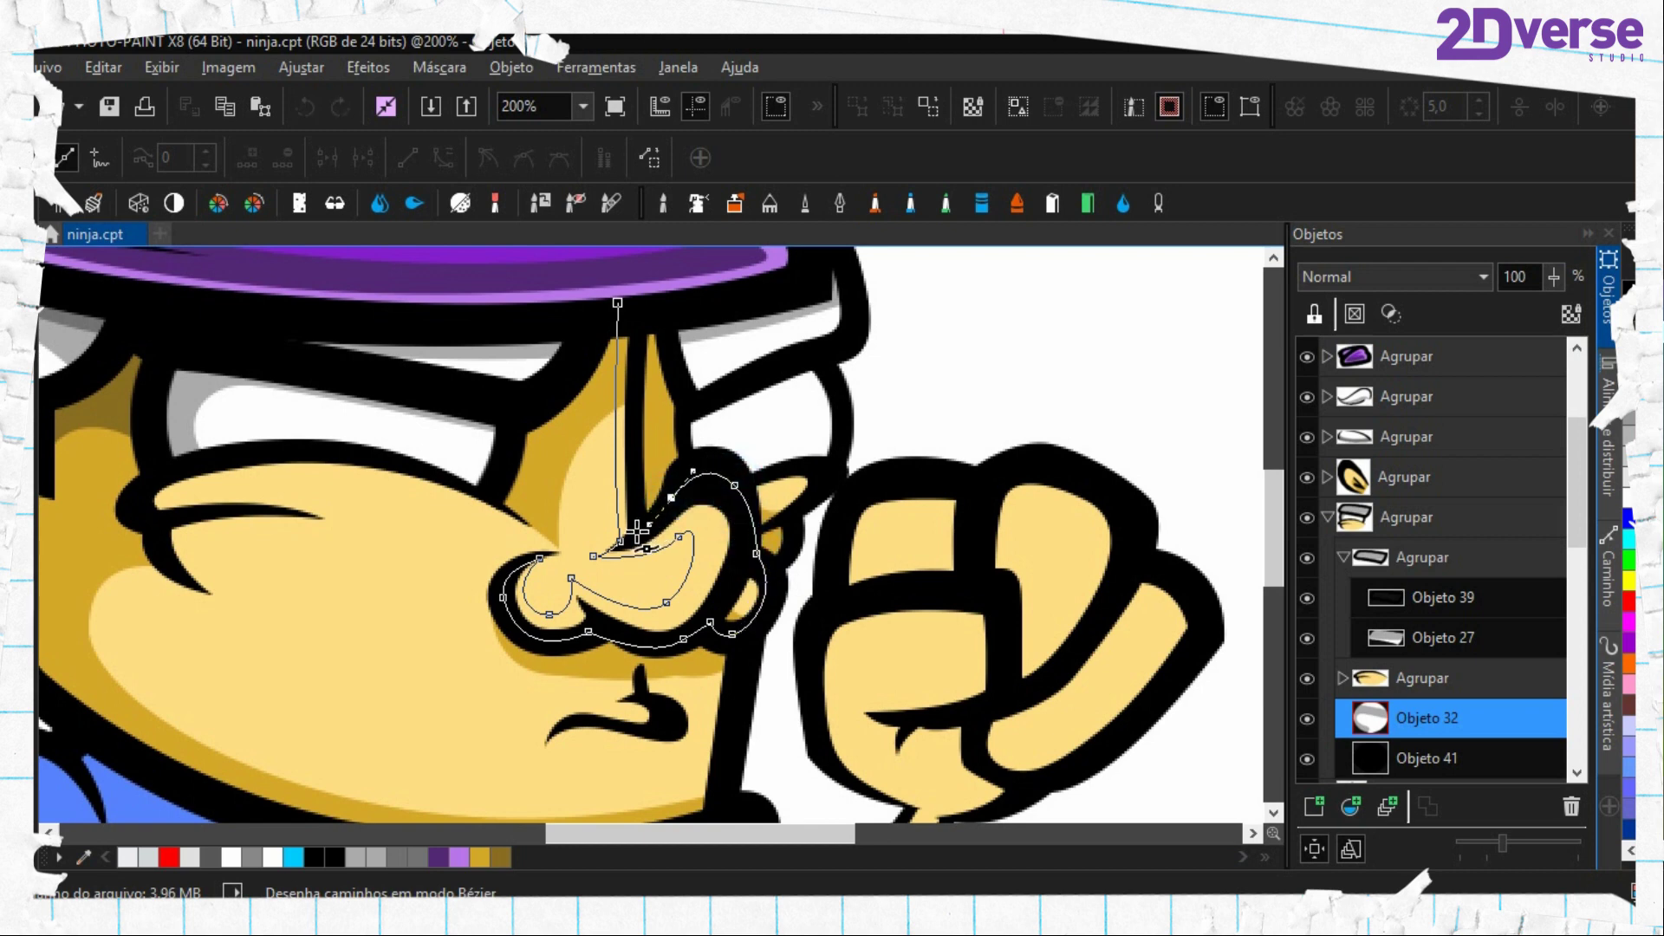
left_click(620, 302)
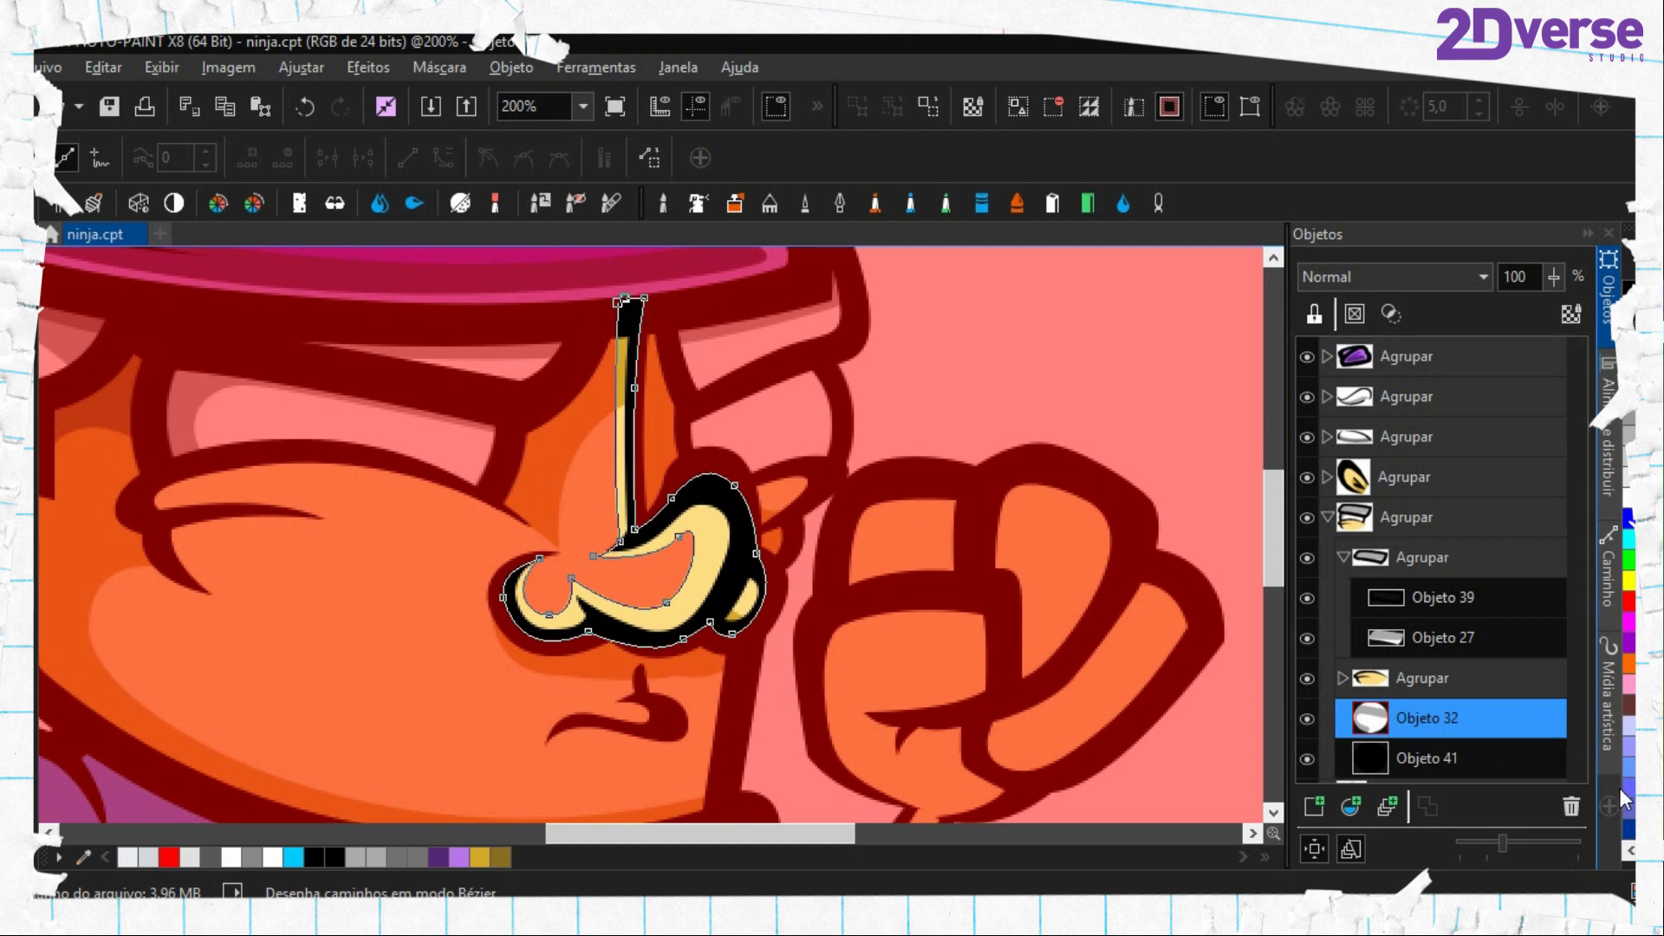
Expand the nose's group, select Objeto 29, and fill its masked area with the pale cream highlight colour
scroll(1467, 600, "up", 2)
scroll(1434, 546, "down", 3)
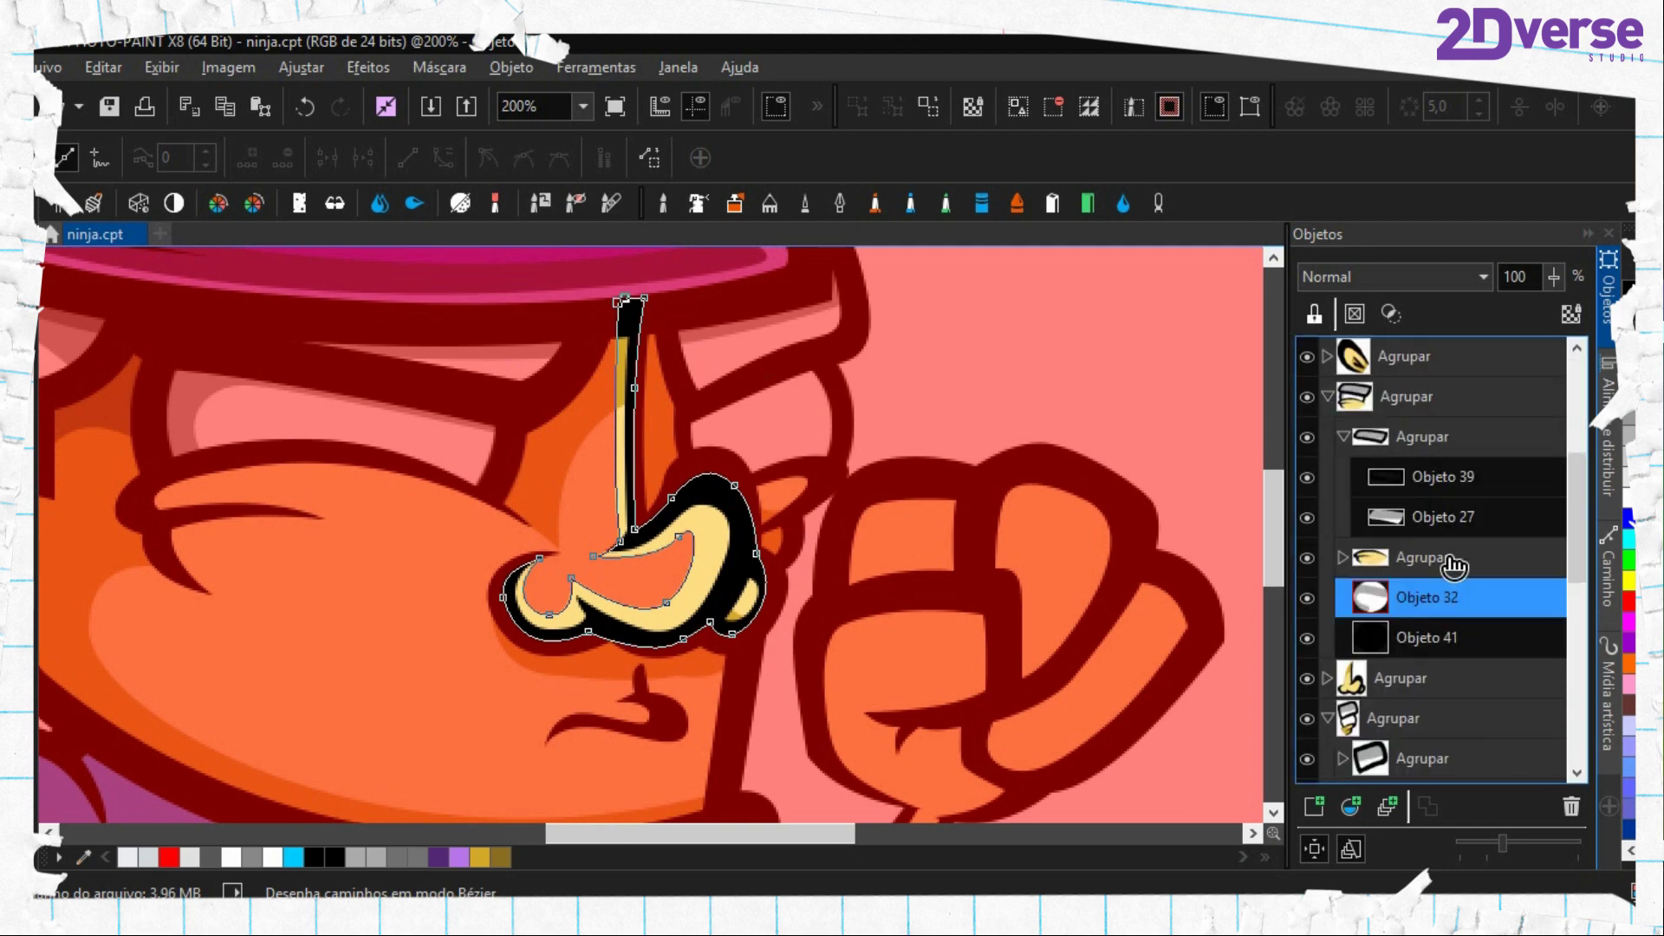
left_click(1327, 397)
left_click(1326, 437)
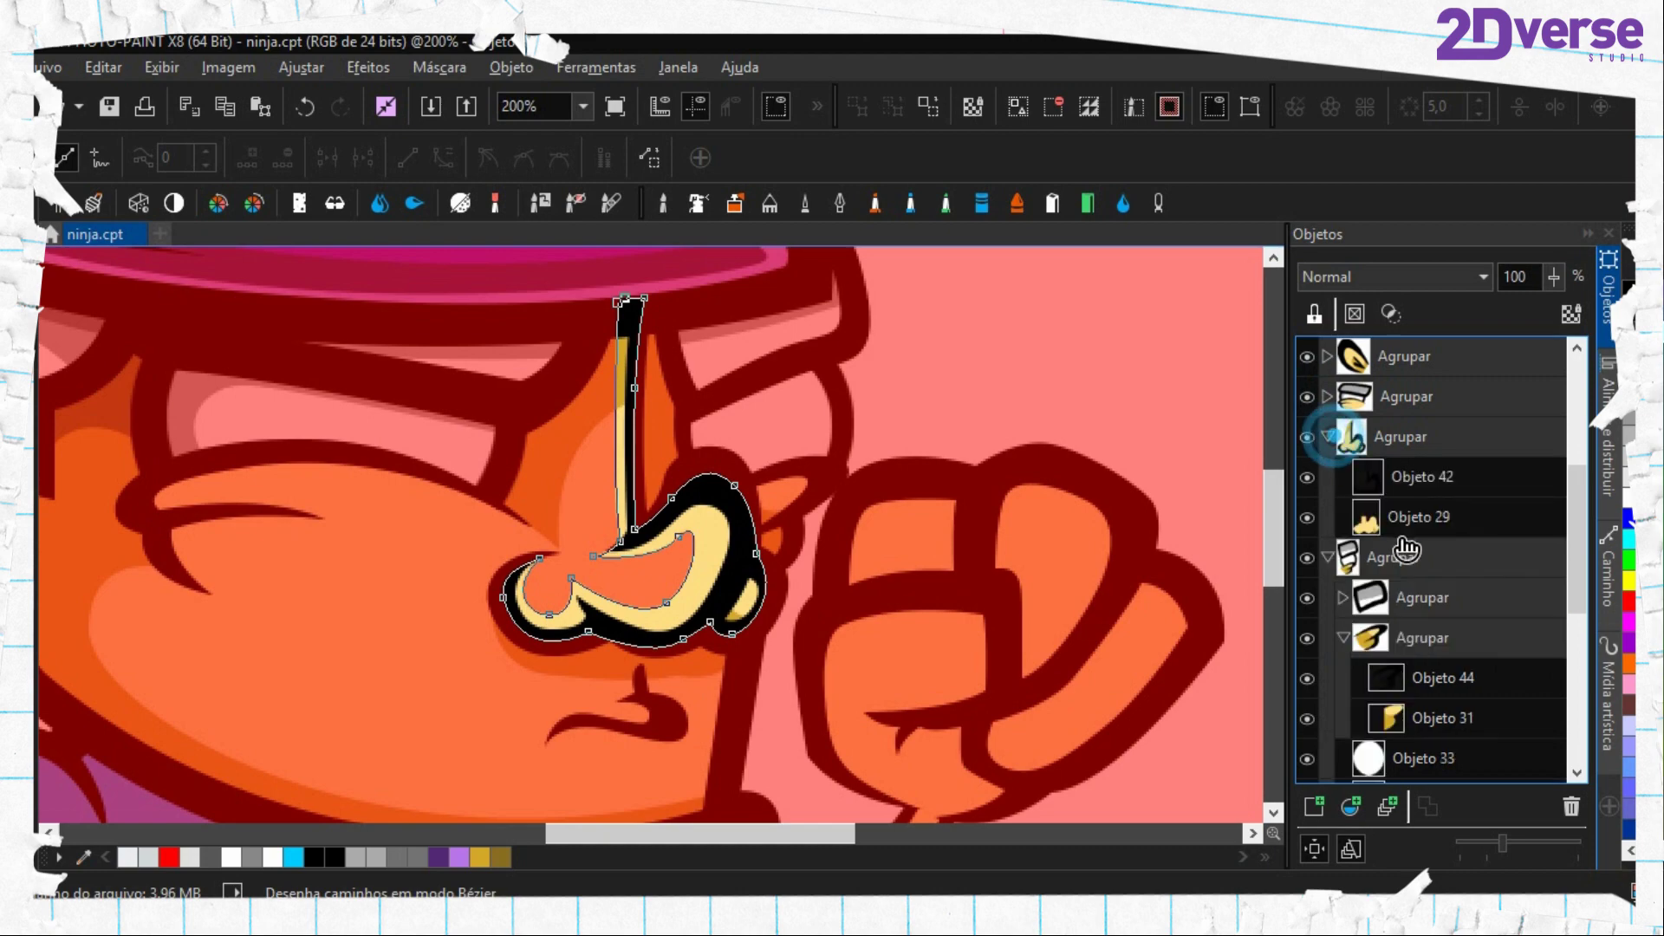
left_click(1421, 517)
key("f")
left_click(705, 552)
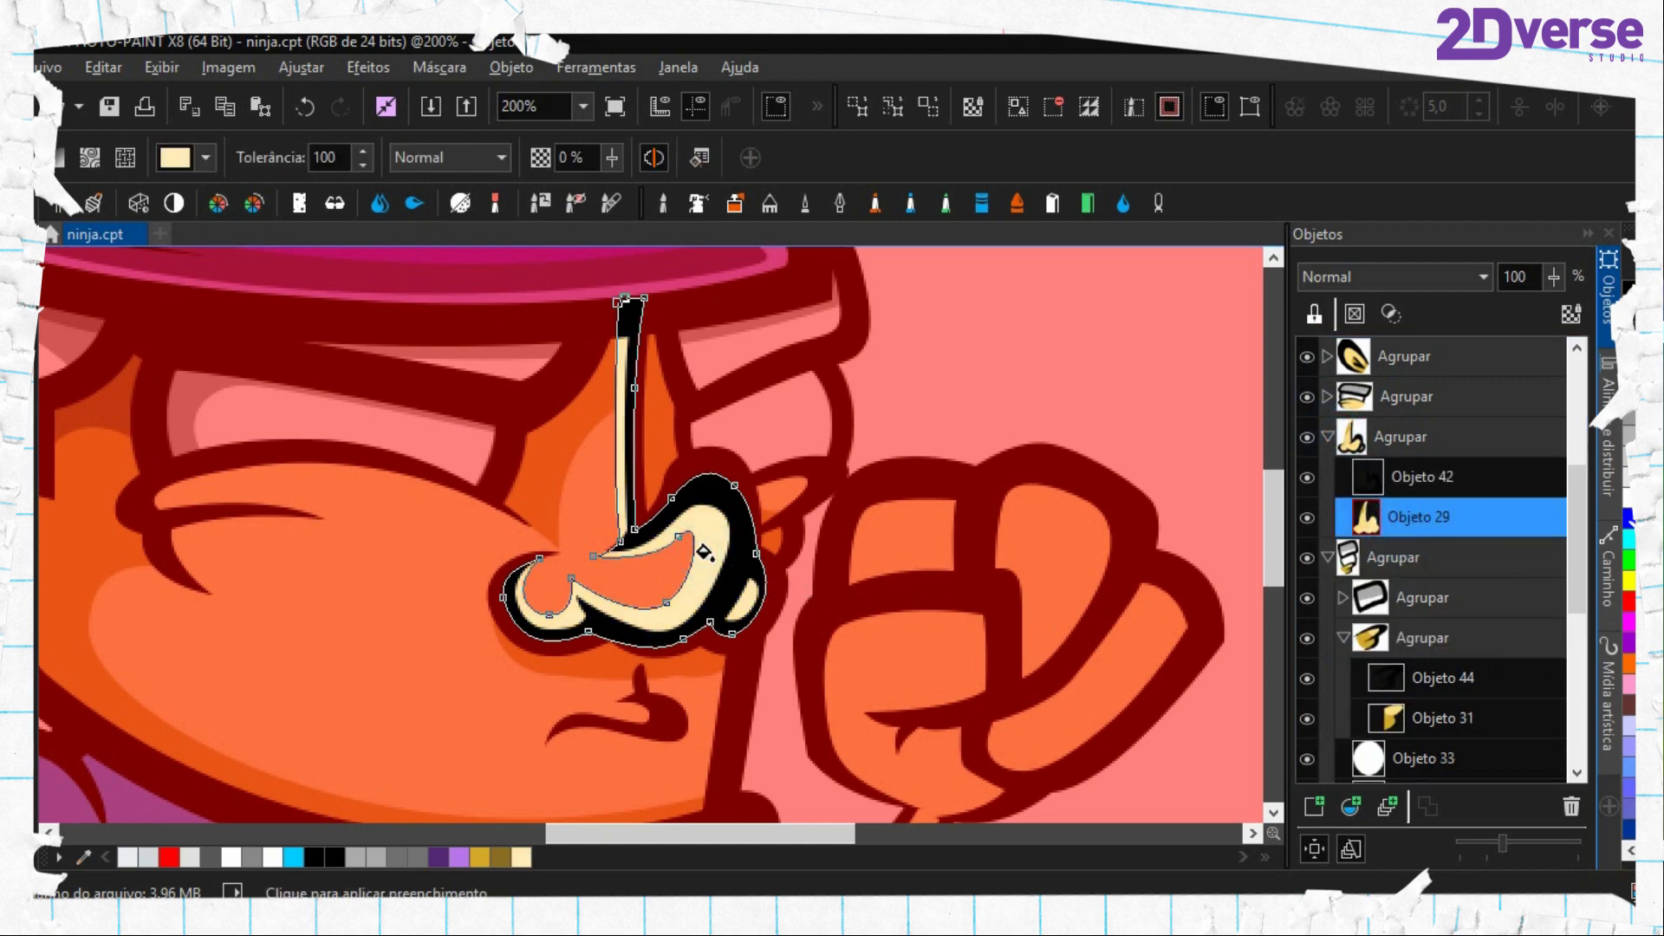
Remove the nose mask and delete the nose highlight path
key("ctrl+shift+r")
right_click(705, 552)
left_click(768, 643)
Draw small pale cream circular highlights on the nose tip and near nostril with the Ellipse tool
scroll(769, 676, "up", 1)
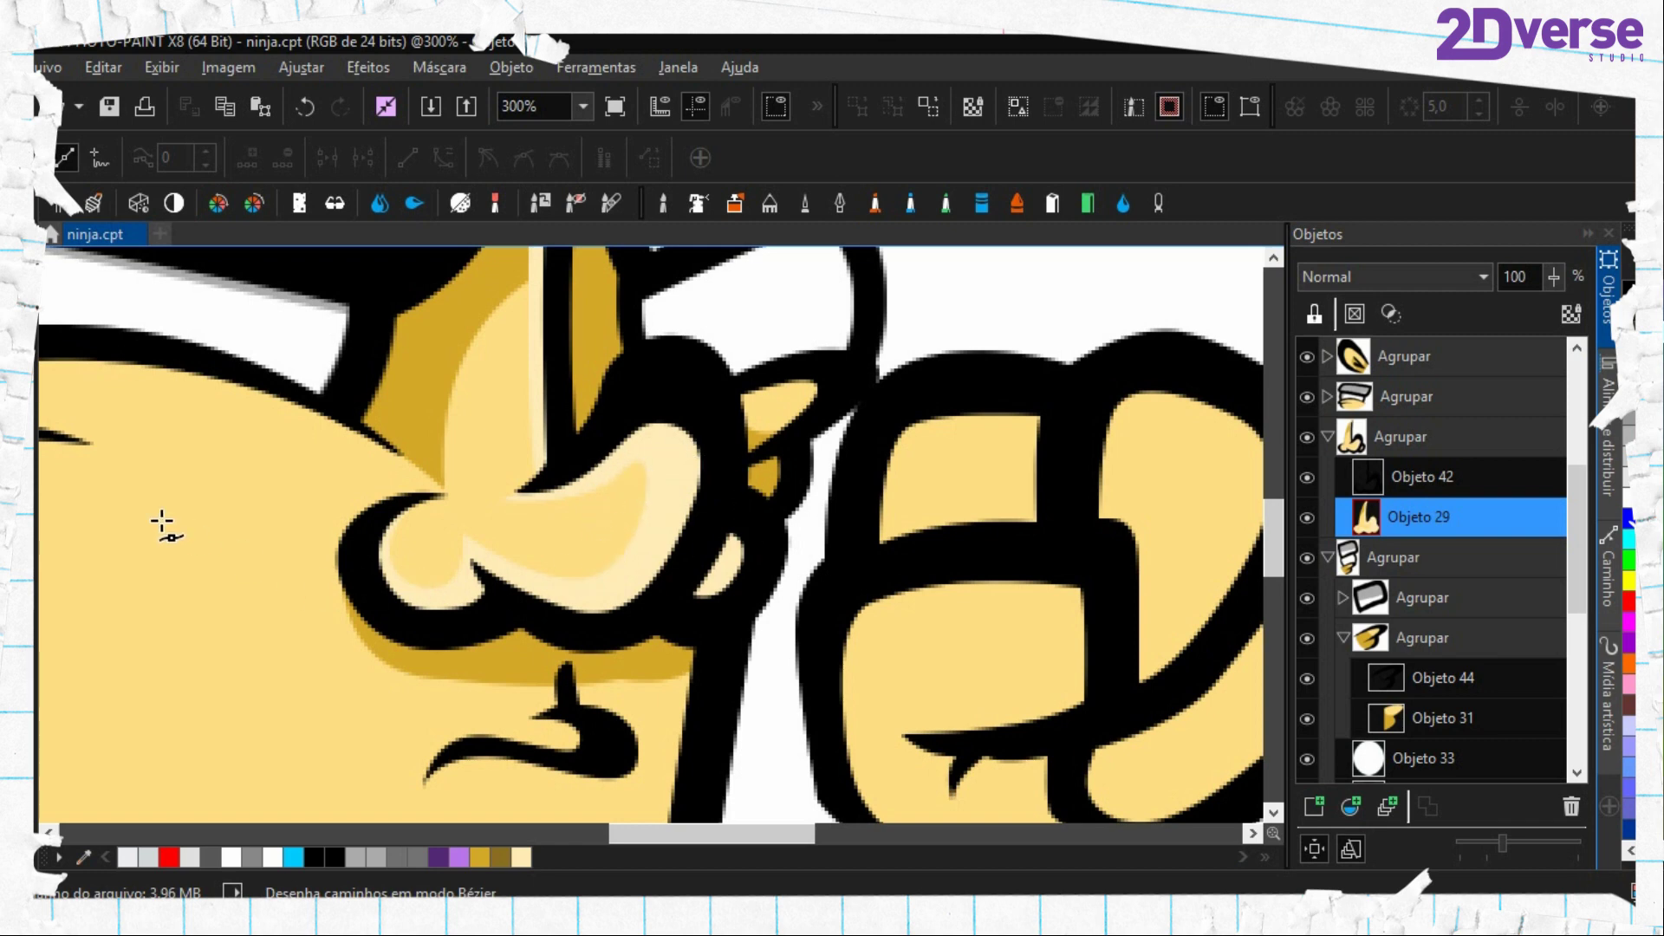
left_click(21, 588)
left_click(78, 623)
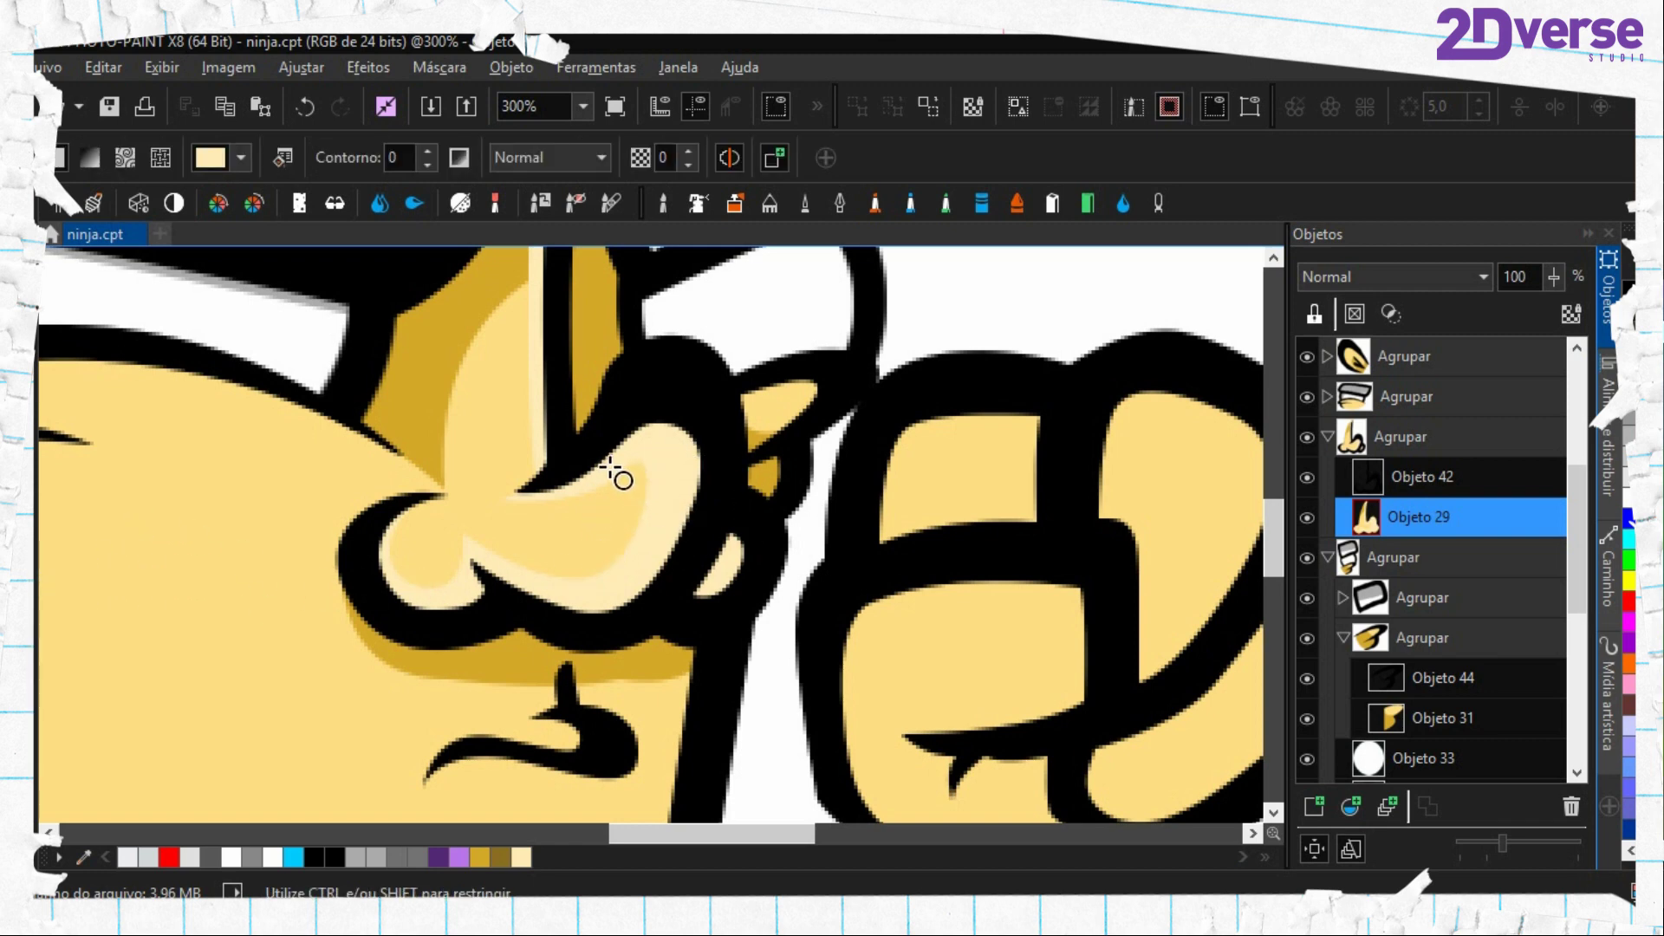
left_click_drag(595, 453, 615, 572)
mouse_move(409, 541)
left_mouse_down()
mouse_move(455, 587)
mouse_move(424, 533)
left_mouse_up()
Combine the four nose highlight circles into one object and place it in the nose's group below Objeto 42
scroll(676, 561, "down", 2)
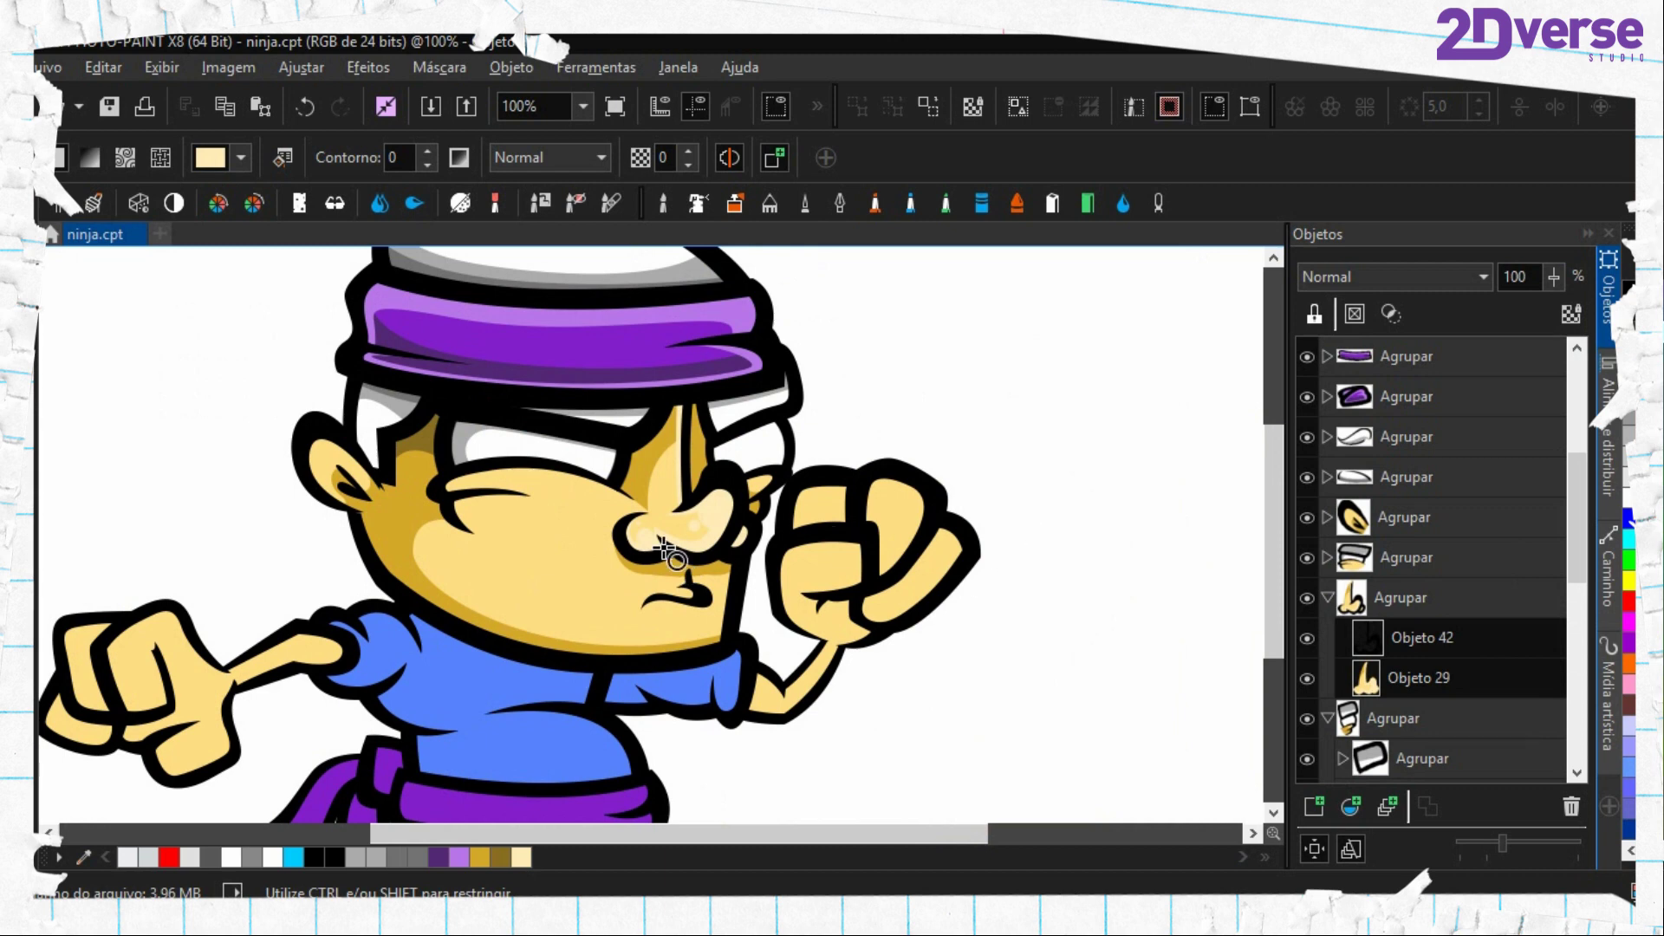
scroll(1438, 464, "up", 2)
left_click(1409, 474, "shift")
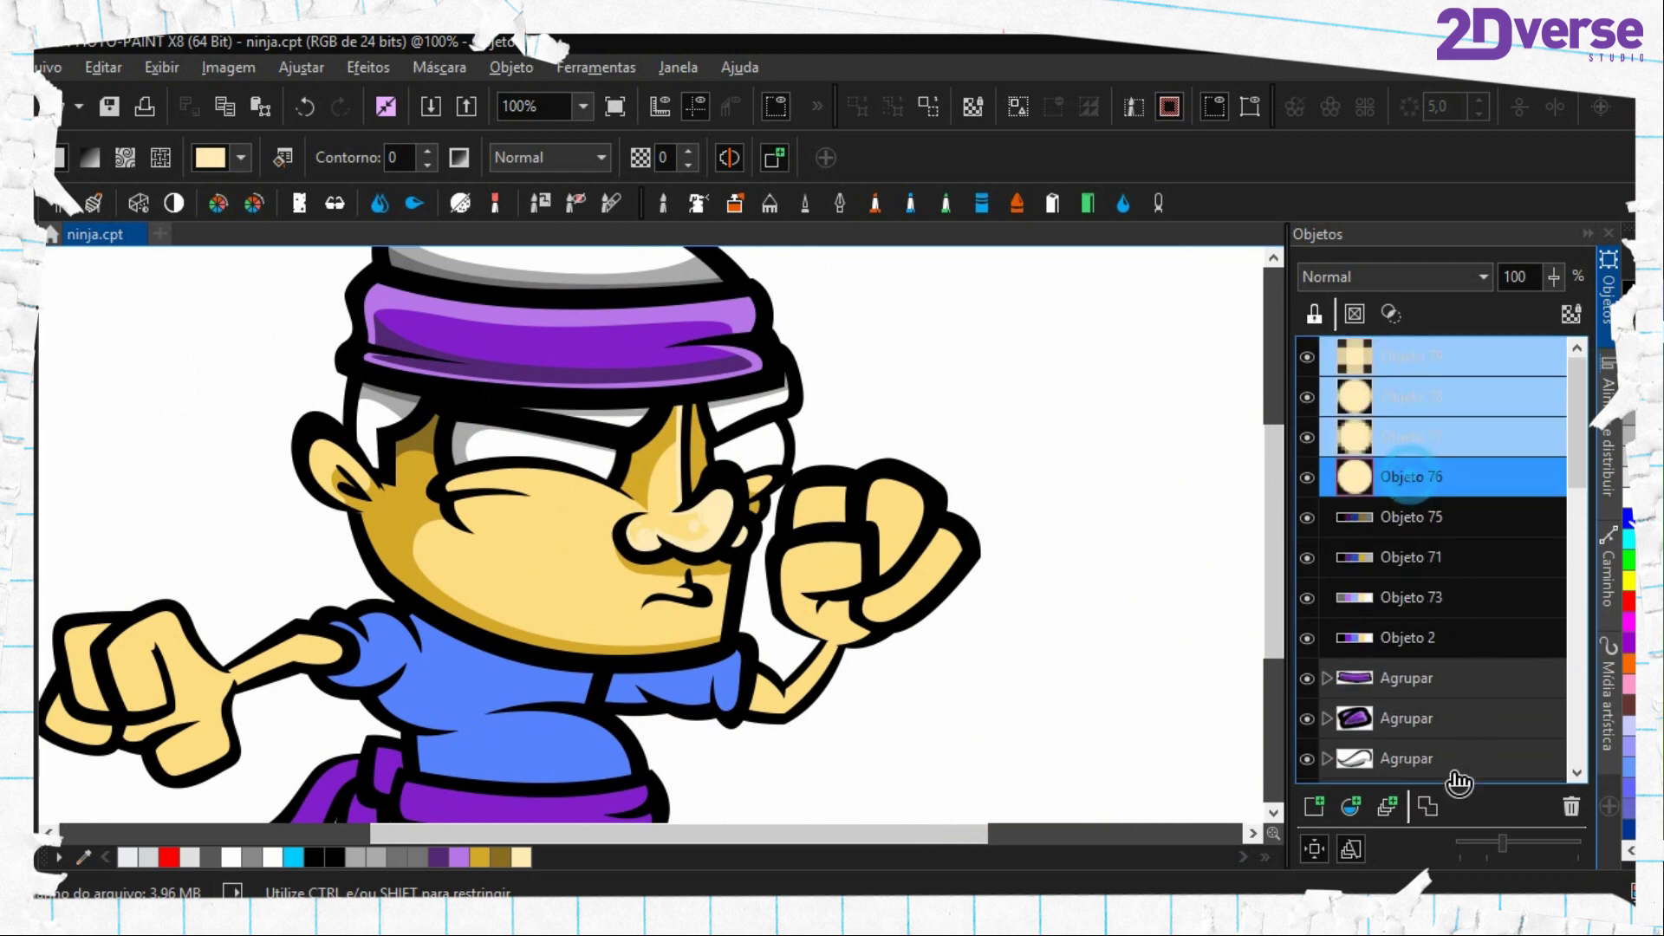
left_click(1430, 807)
left_click_drag(1371, 362, 1404, 640)
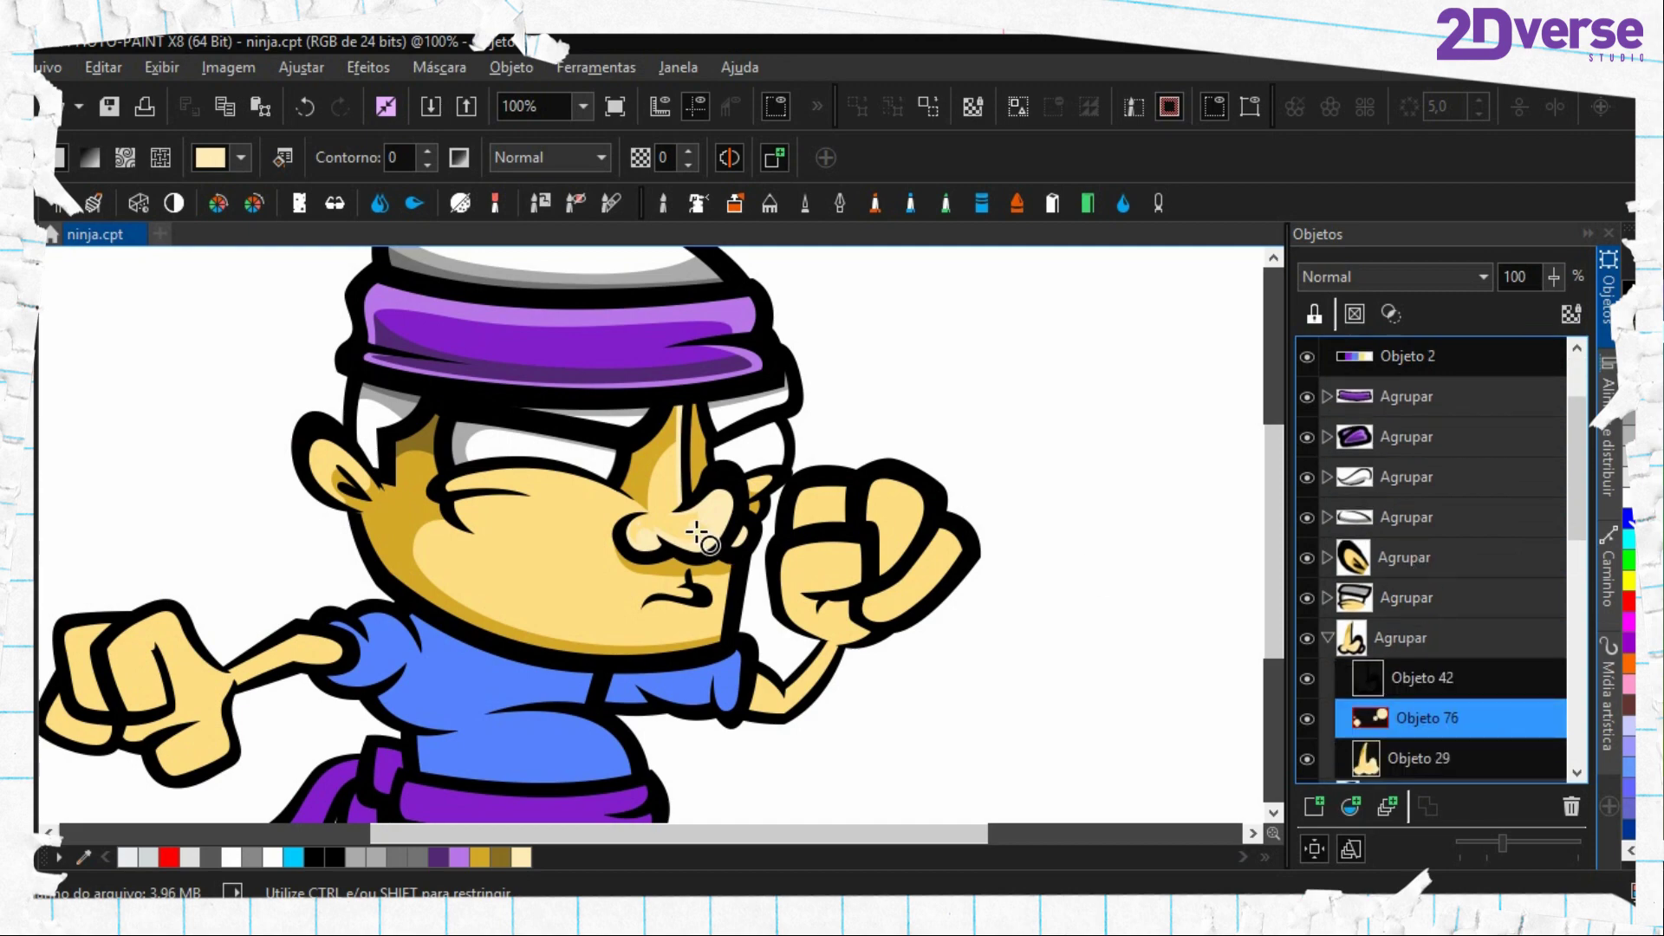
left_click_drag(695, 532, 763, 616)
scroll(840, 514, "down", 4)
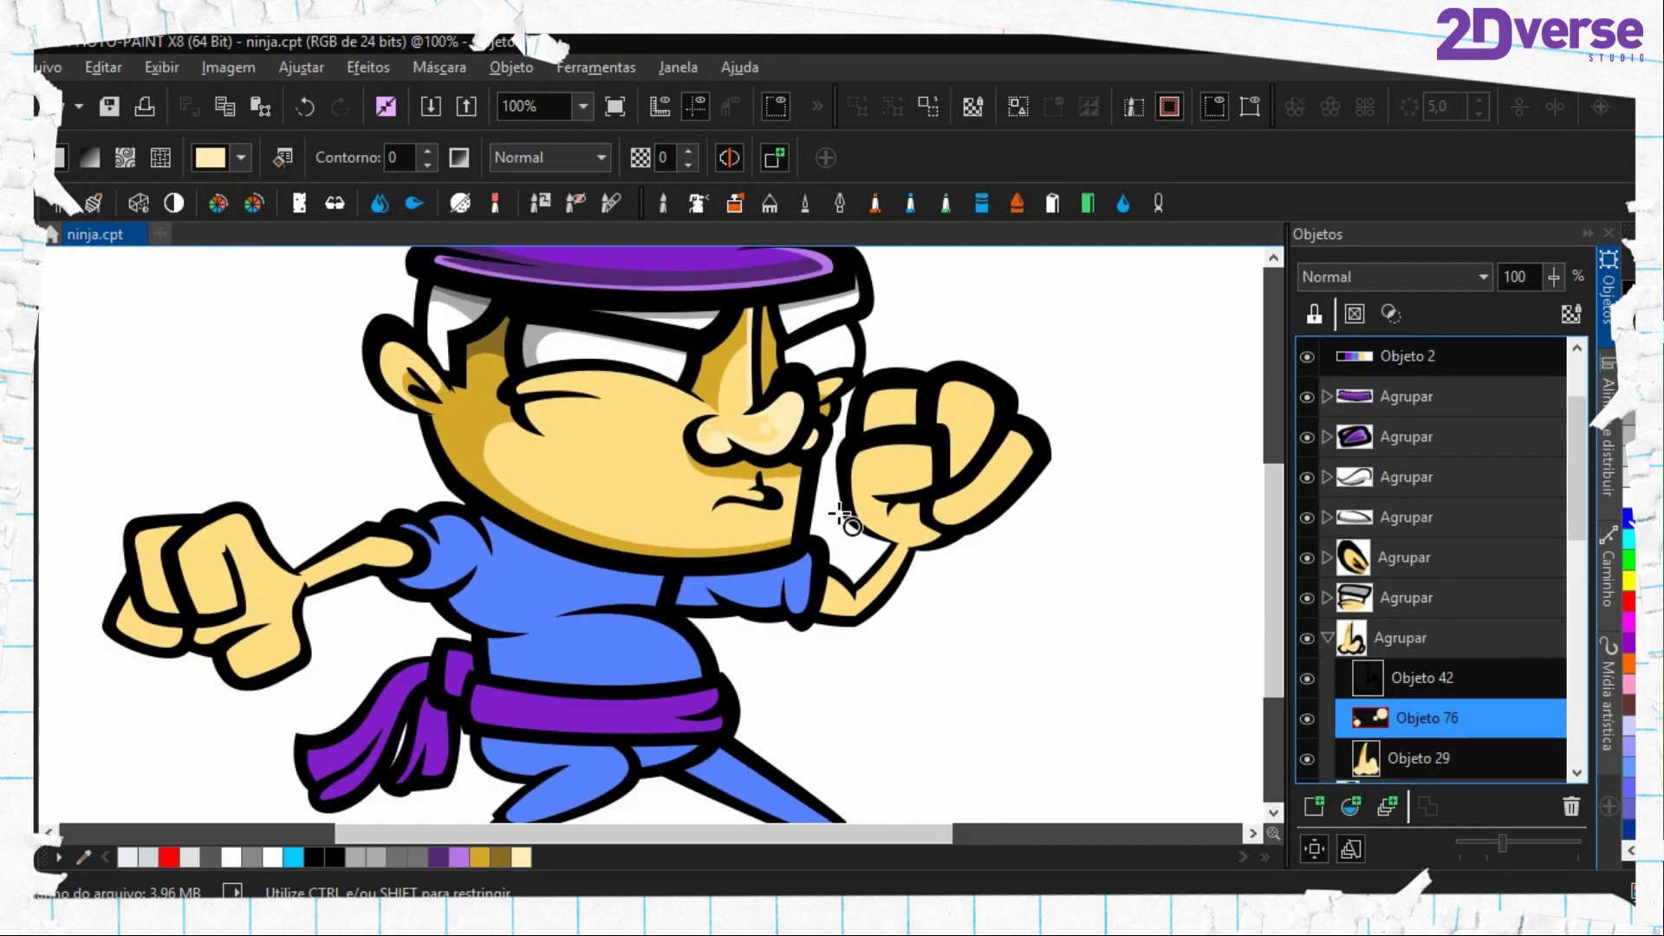
left_click_drag(632, 638, 693, 697)
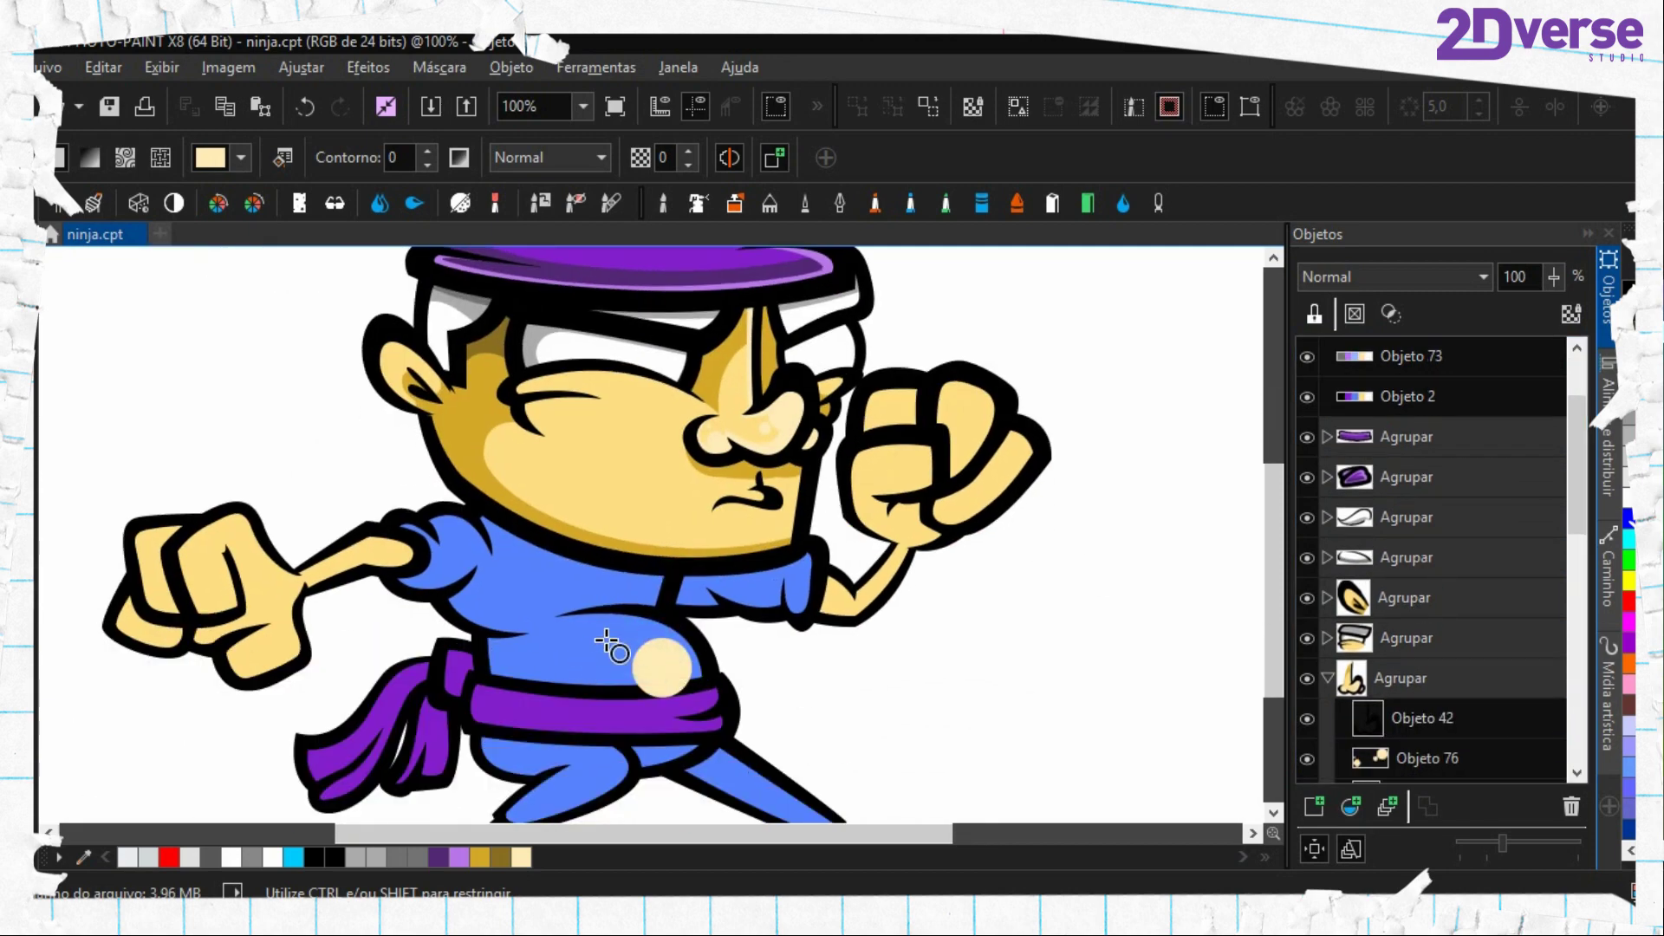
left_click(605, 638)
key("ctrl+z")
key("ctrl+z")
scroll(871, 622, "up", 3)
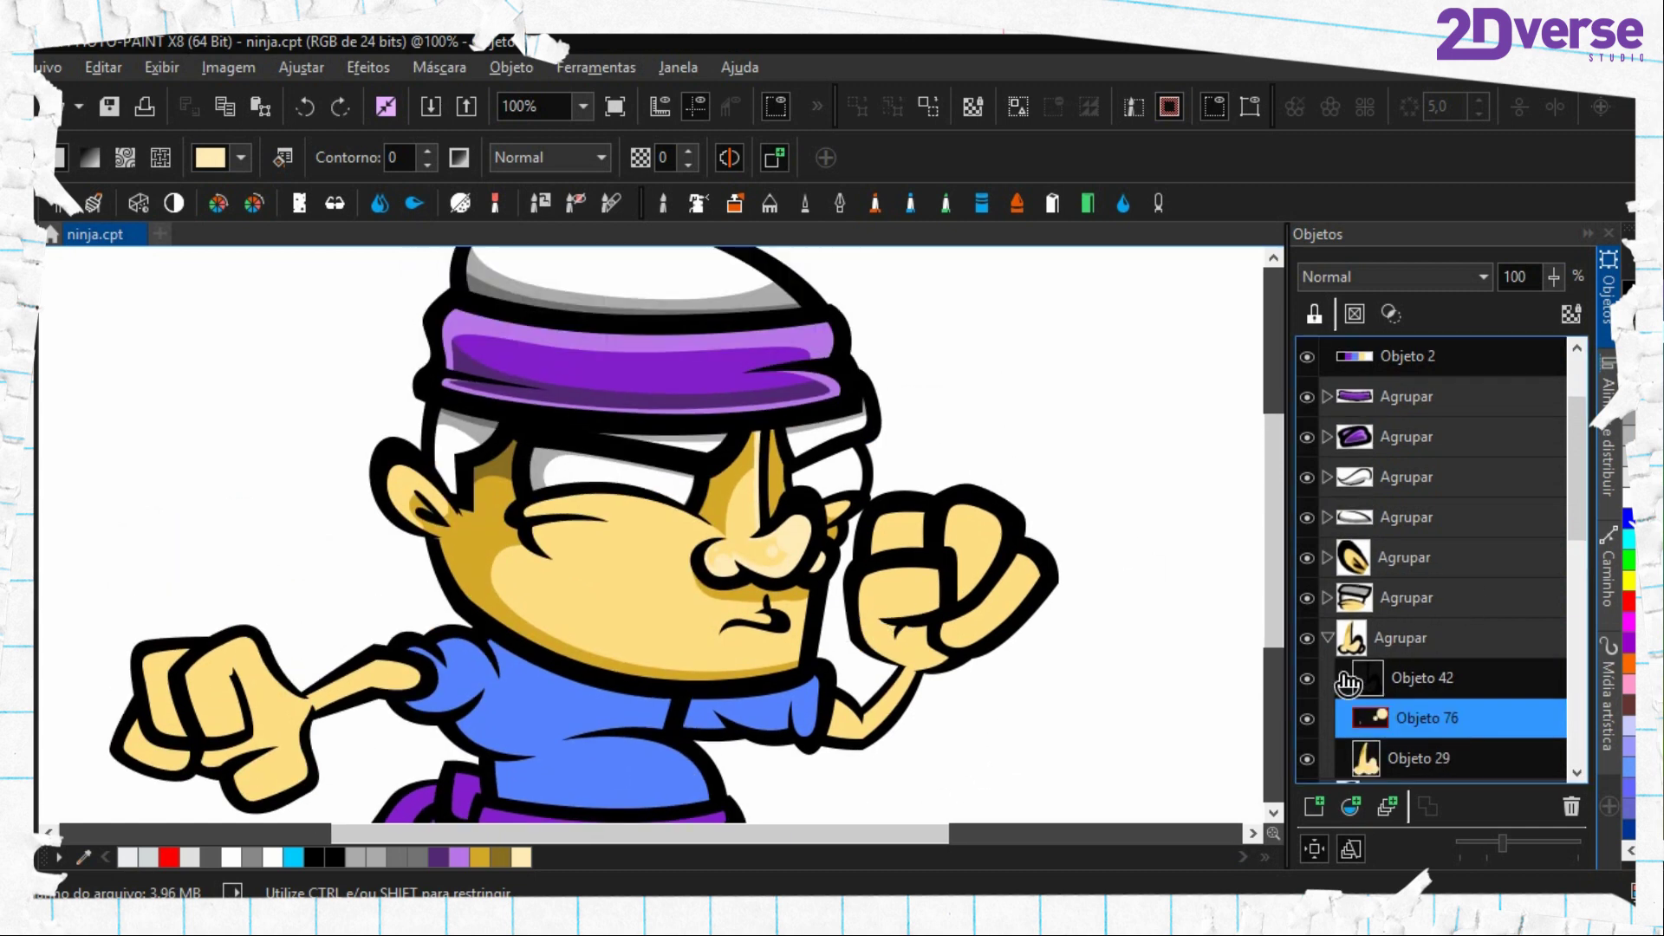
scroll(1327, 643, "up", 1)
left_click(1328, 638)
left_click(1326, 638)
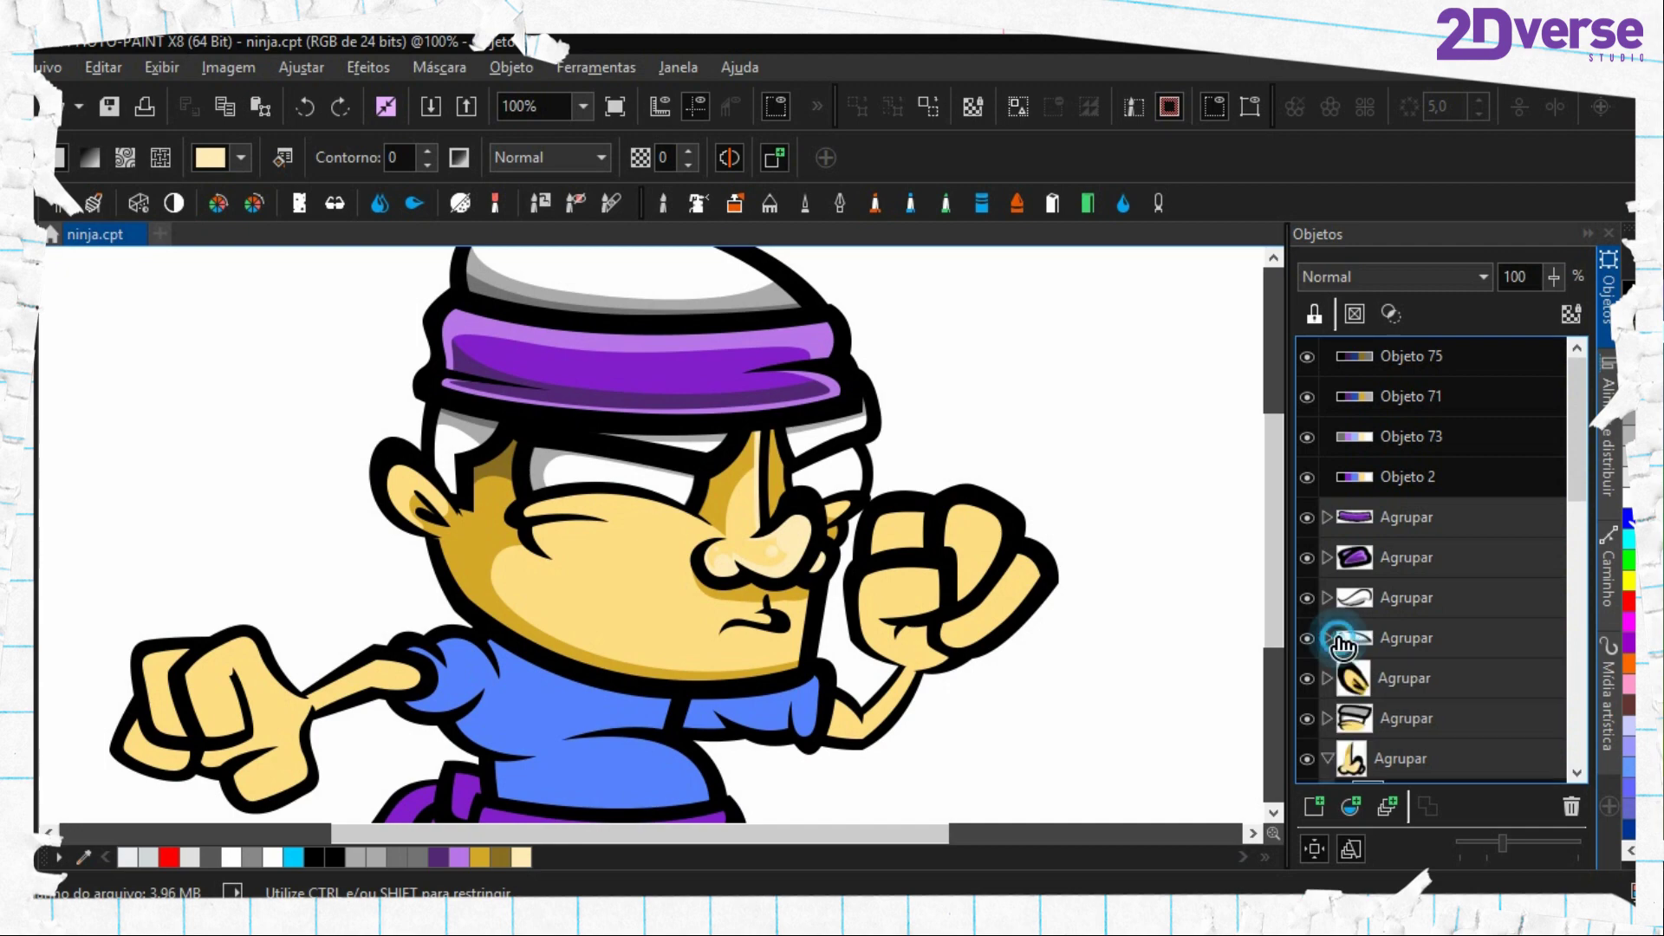
scroll(774, 503, "down", 2)
key("o")
scroll(641, 434, "up", 3)
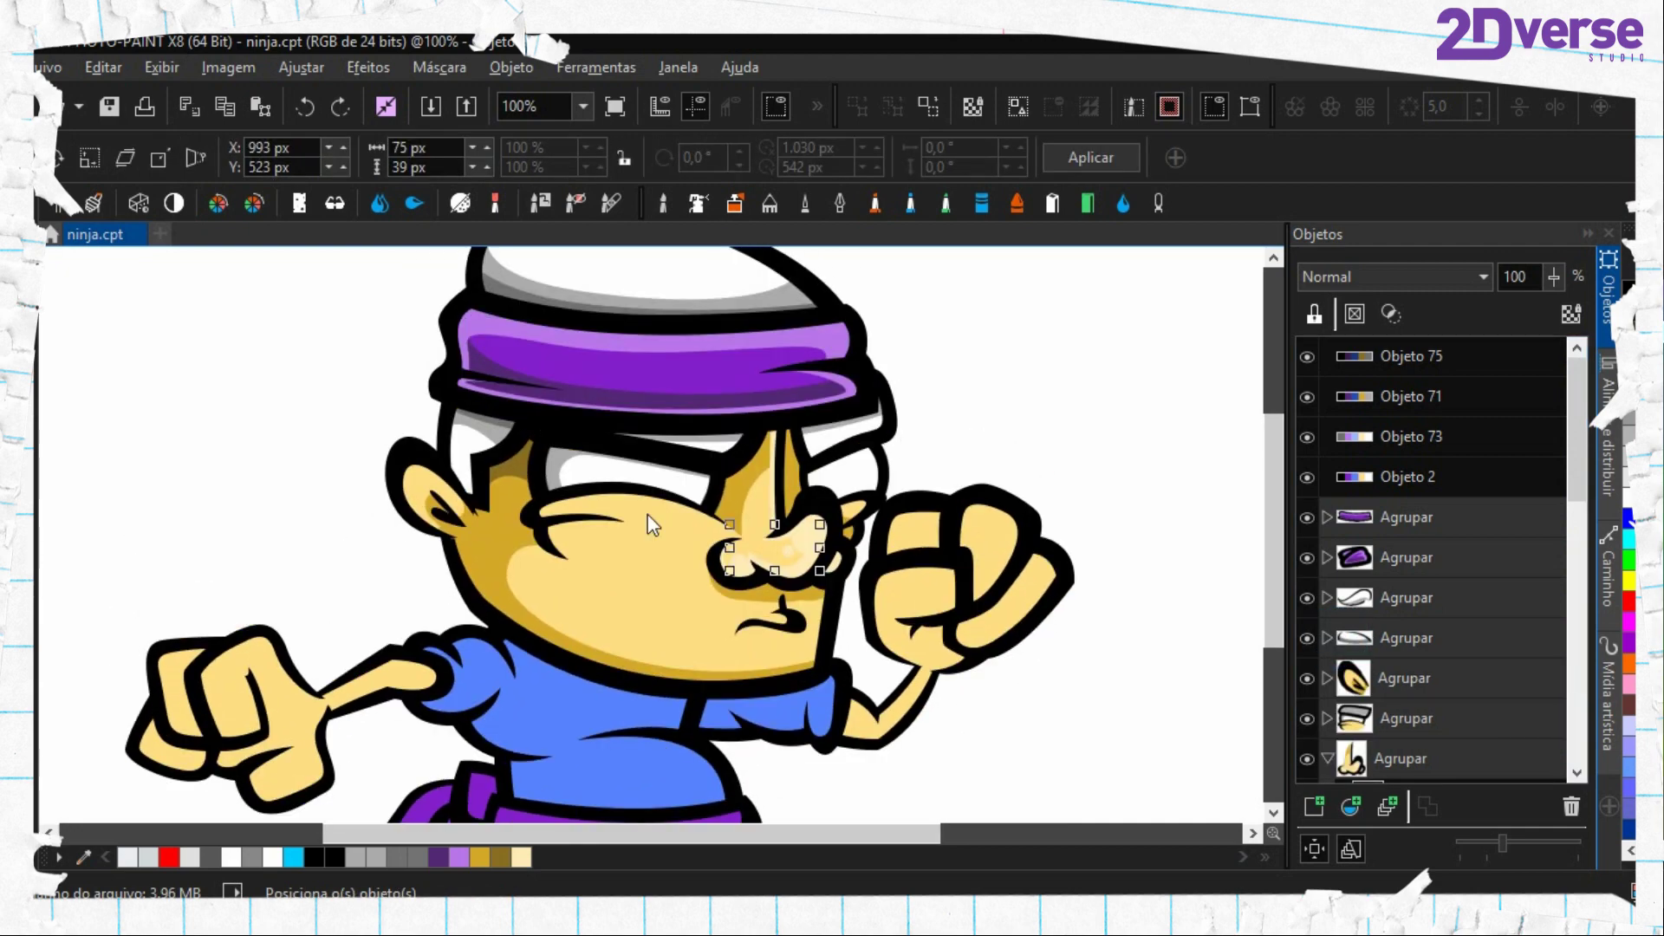
scroll(650, 513, "down", 1)
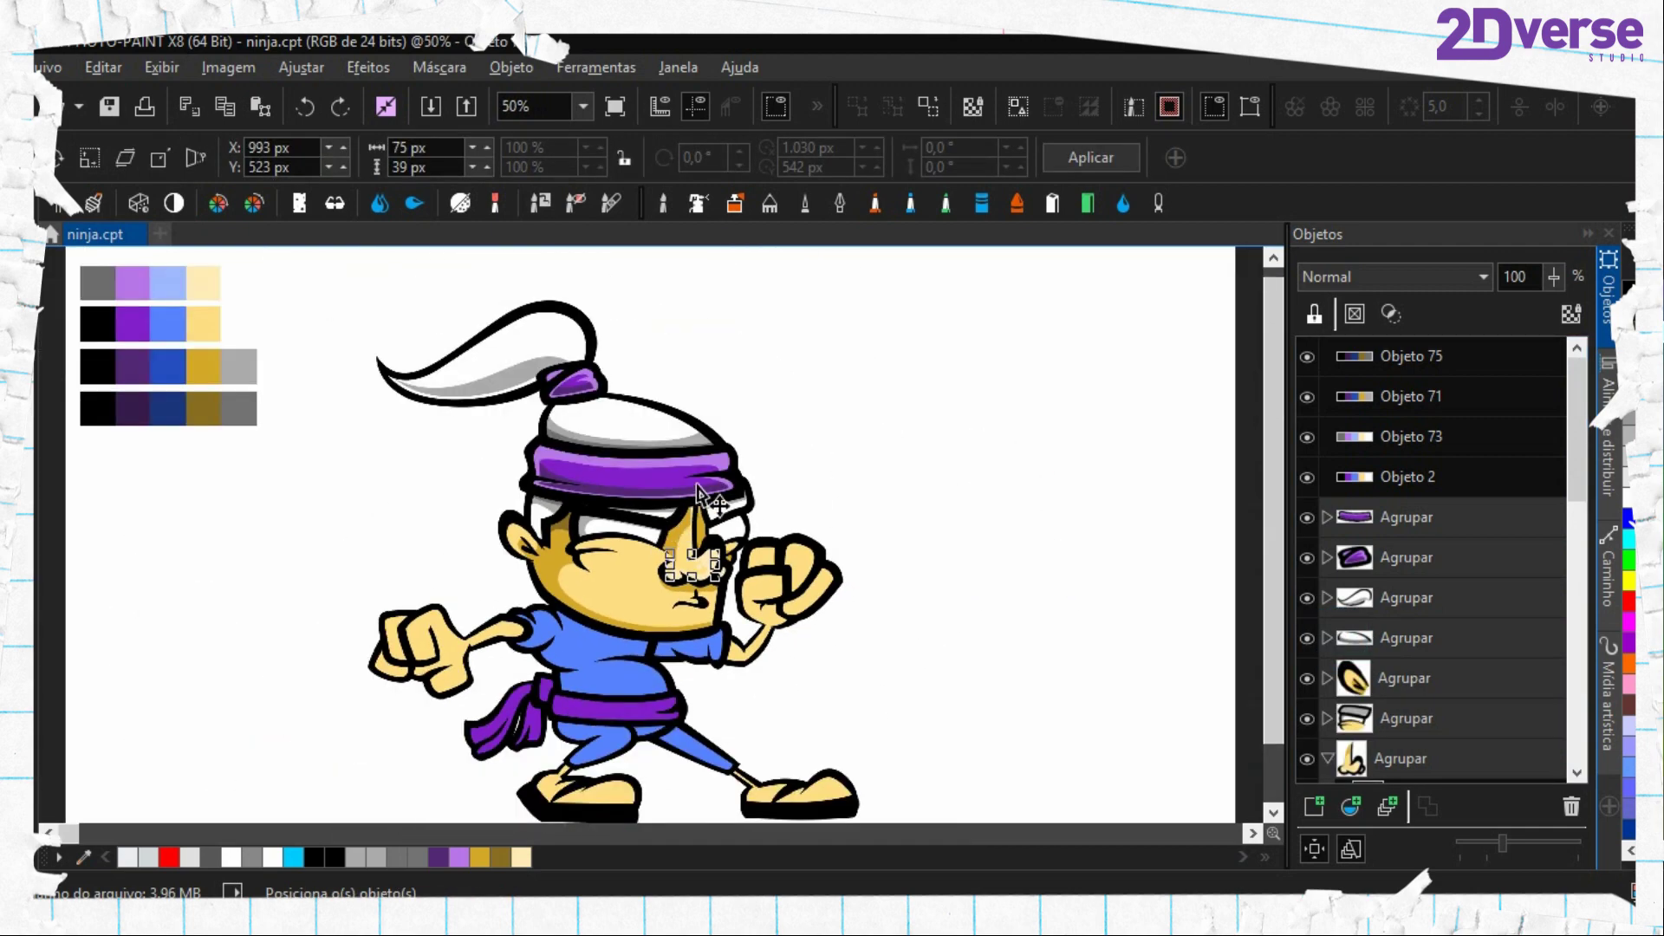
scroll(745, 607, "up", 2)
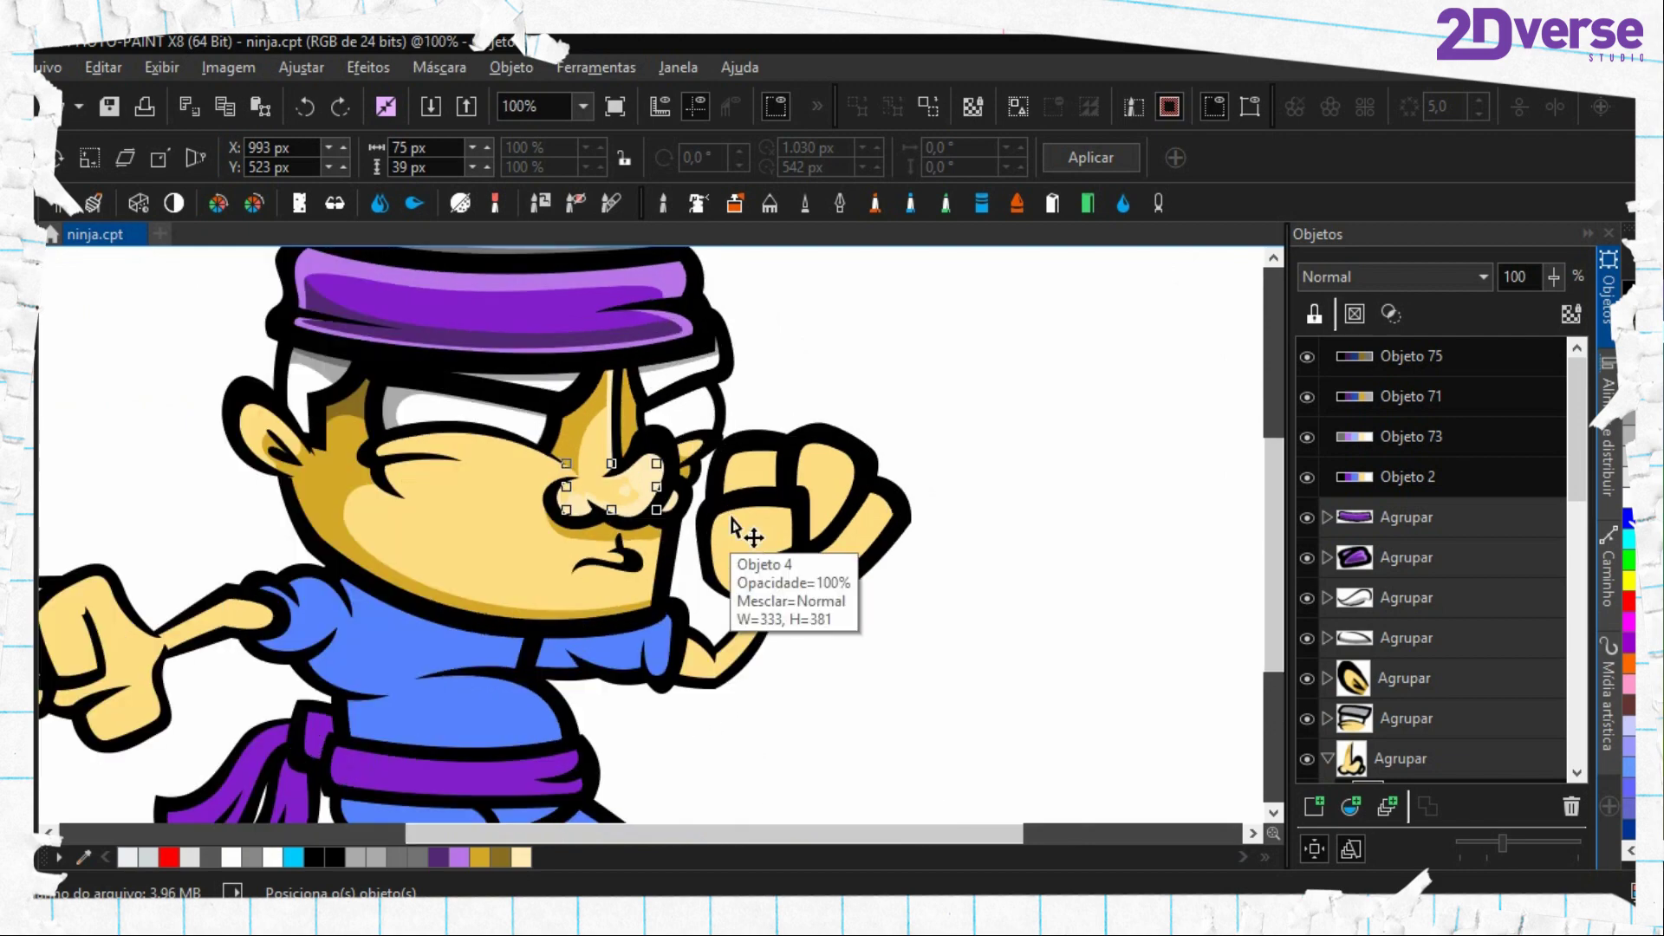
scroll(730, 524, "up", 2)
left_click(549, 466)
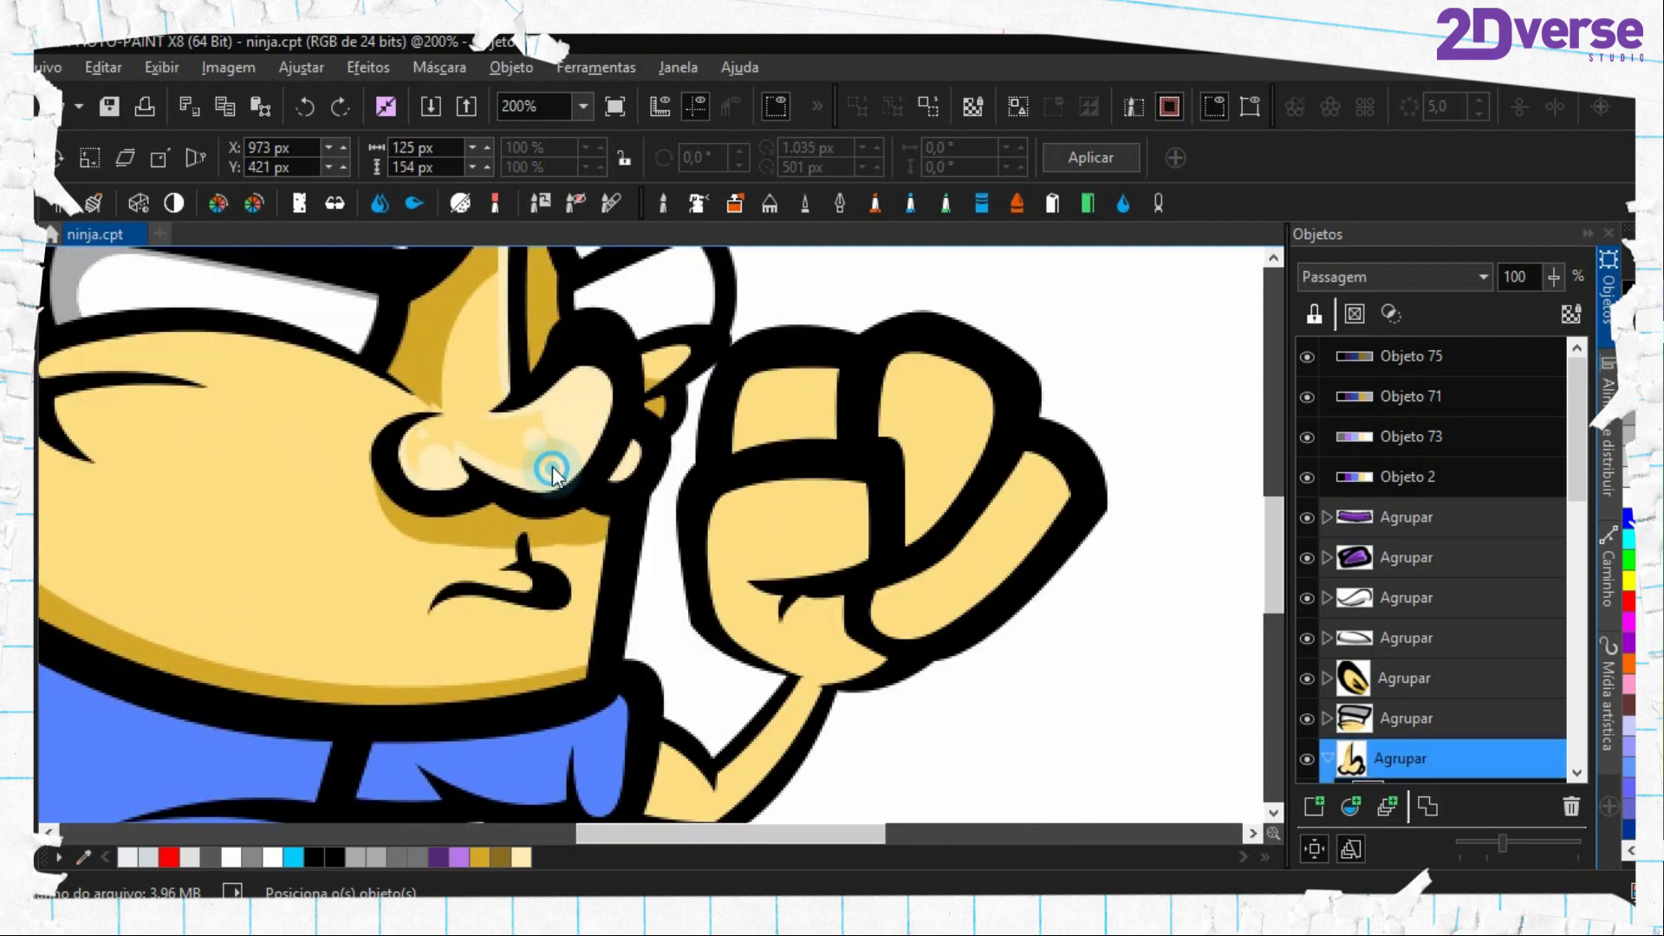
Draw the inner edge of a Bézier highlight path on the upper cheek, curving in and out around the crease under the eye
left_click(1459, 674)
left_click_drag(585, 554, 710, 633)
left_click(19, 563)
left_click_drag(382, 511, 507, 589)
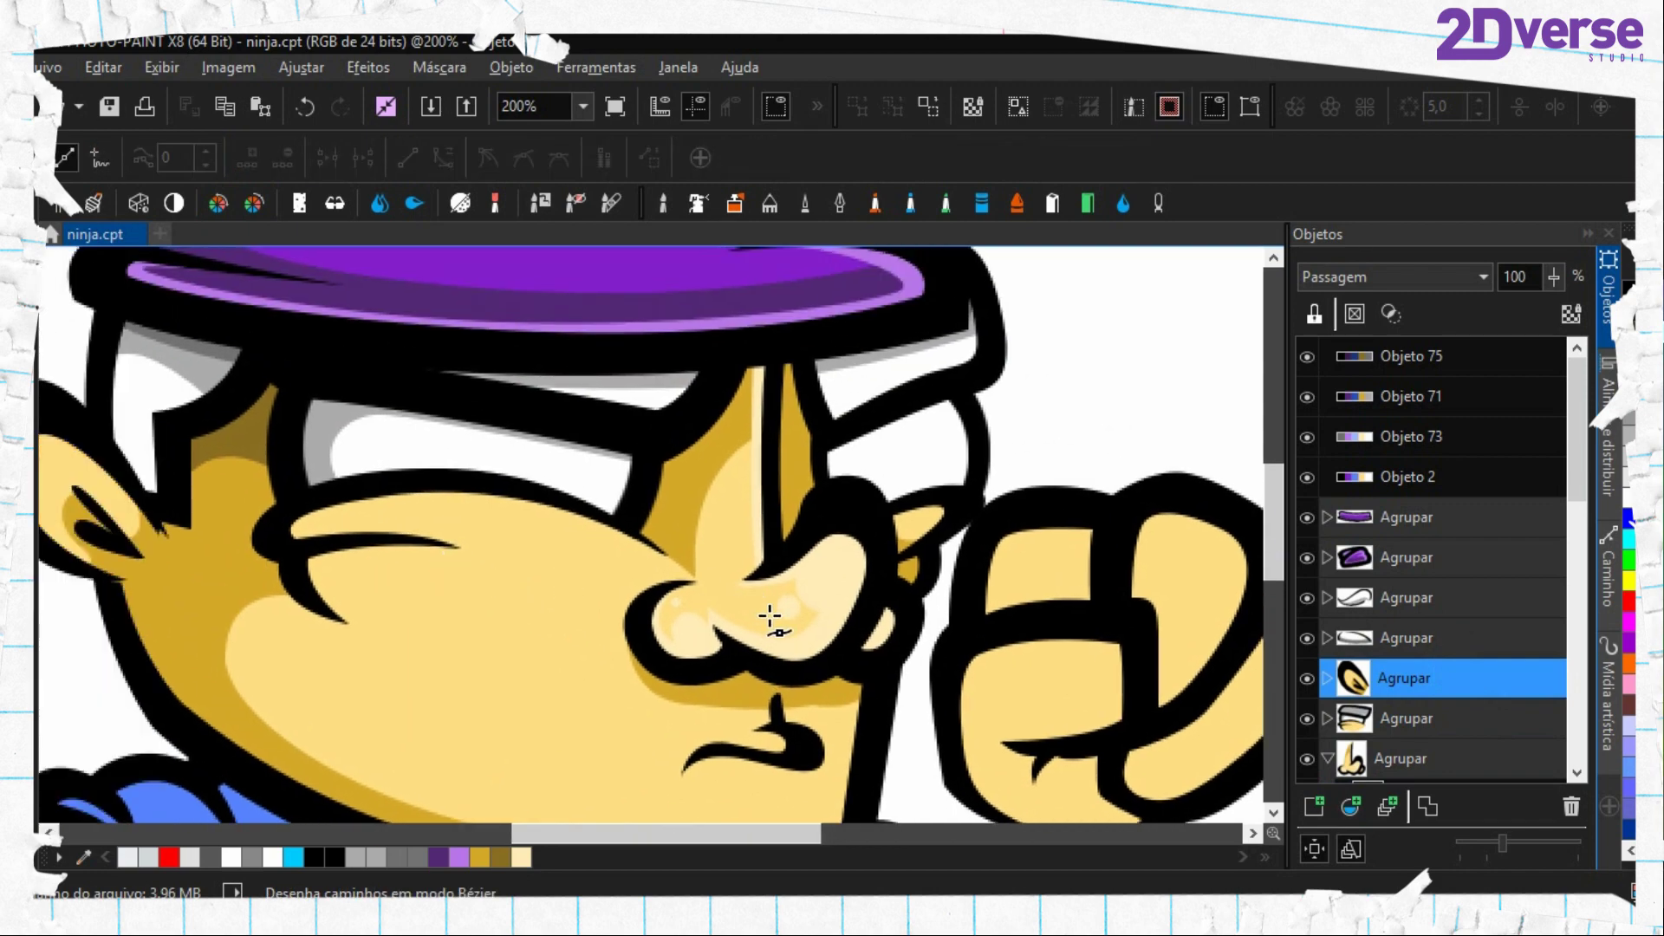
scroll(693, 598, "up", 1)
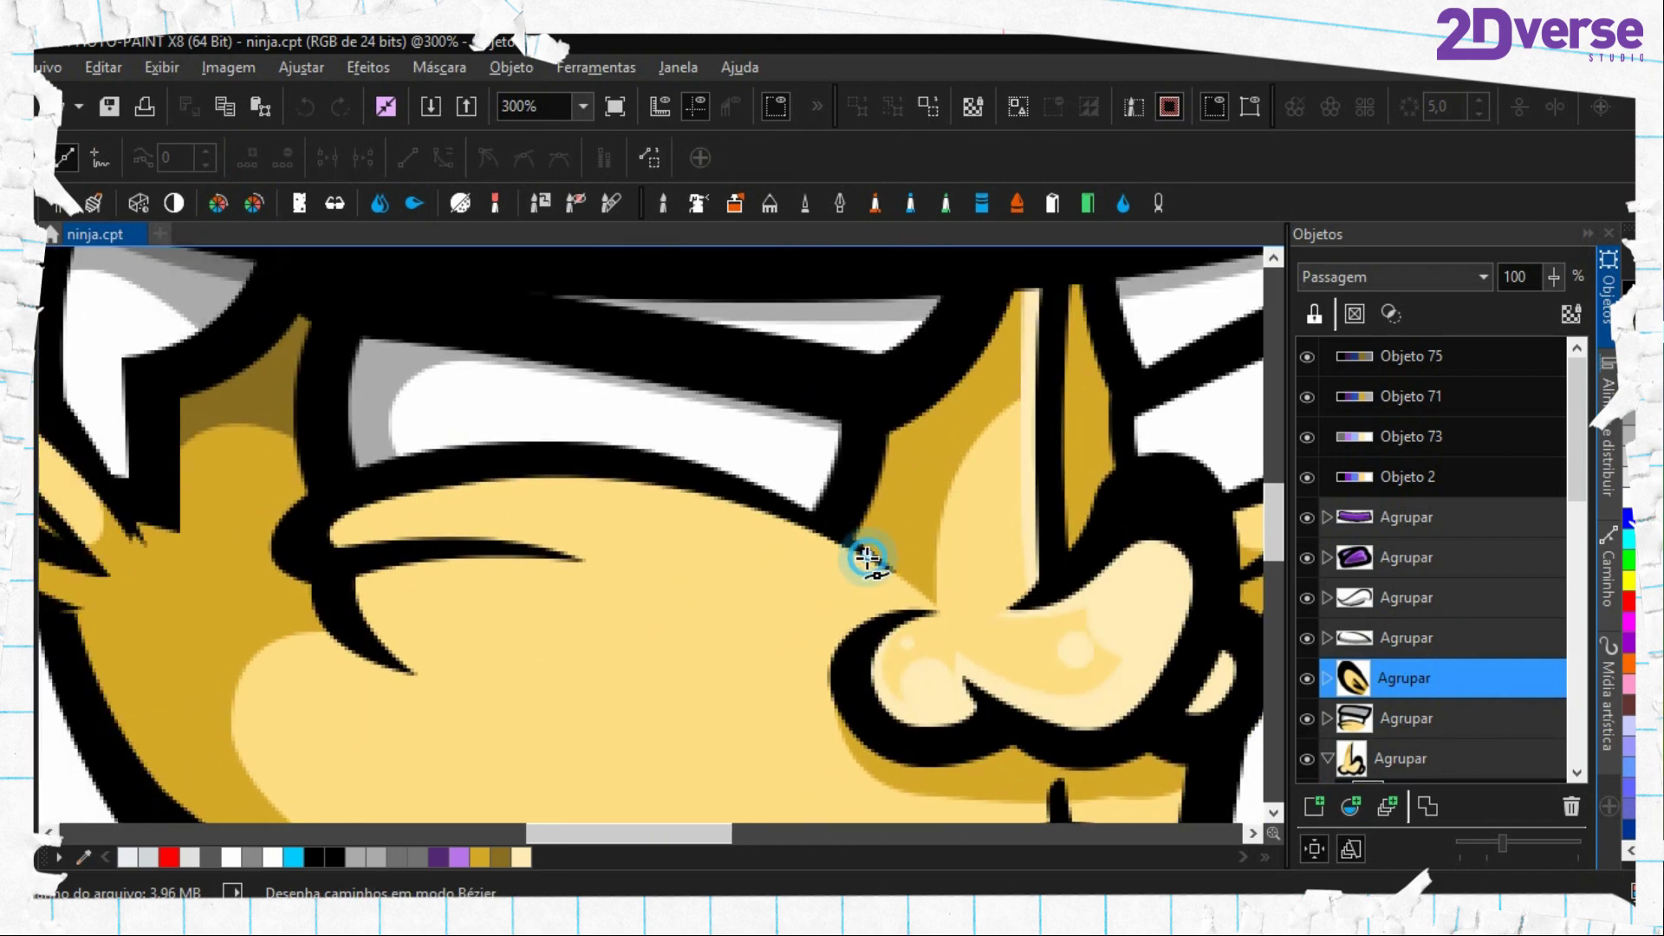
left_click_drag(472, 496, 362, 503)
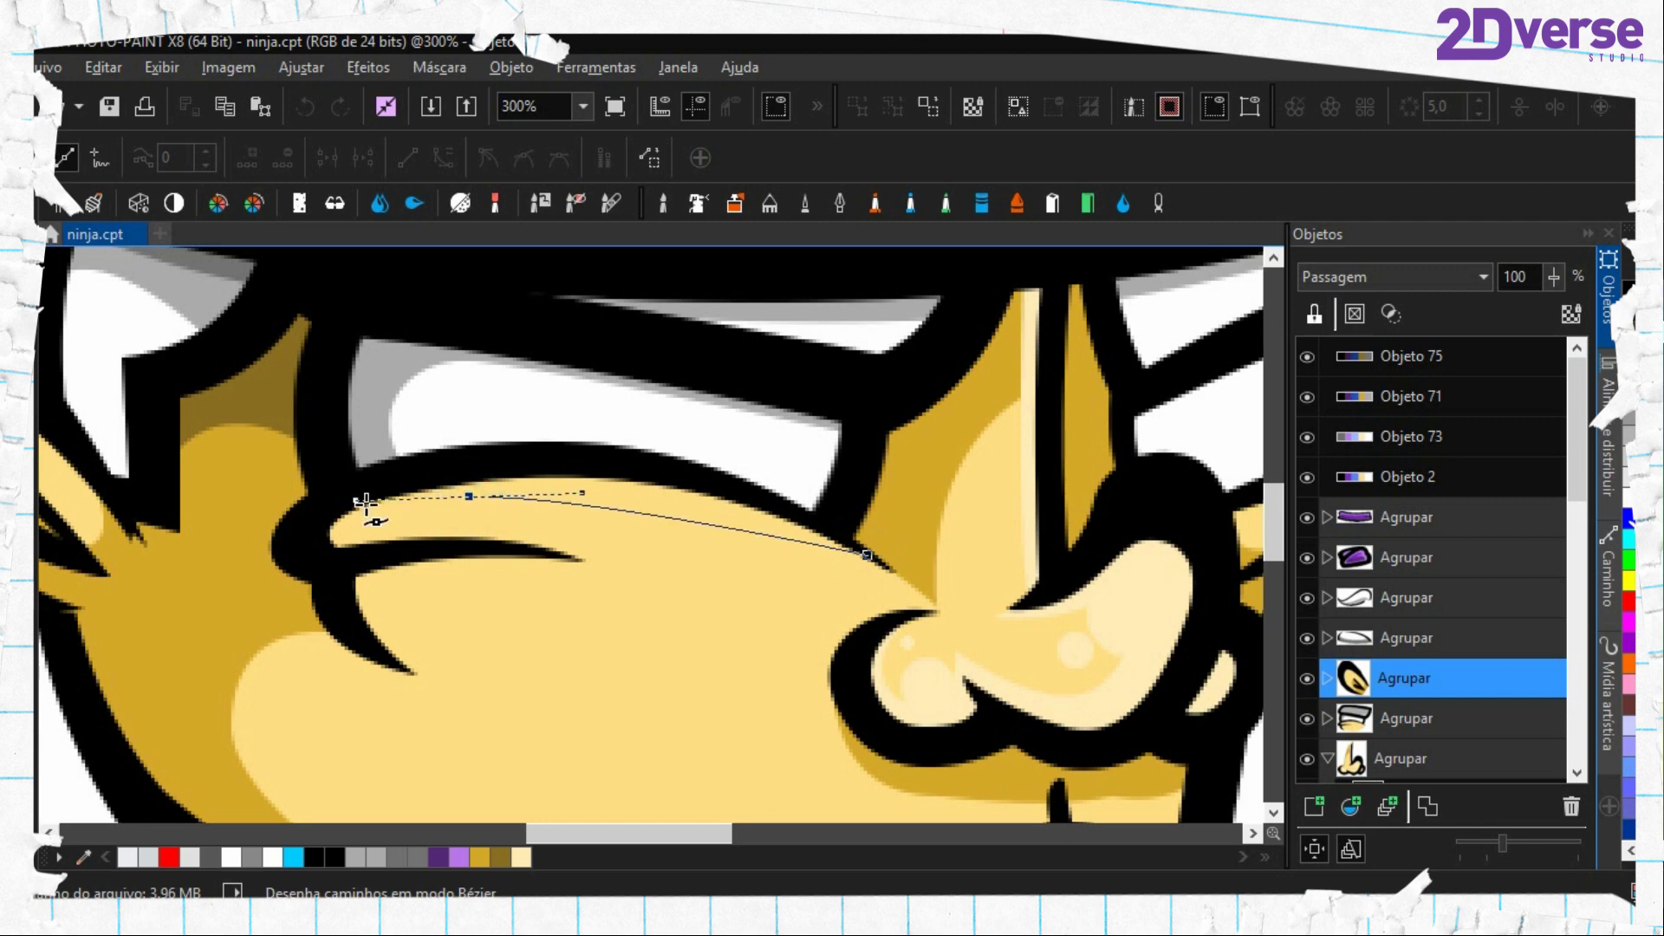
key("ctrl+z")
left_click_drag(535, 493, 370, 502)
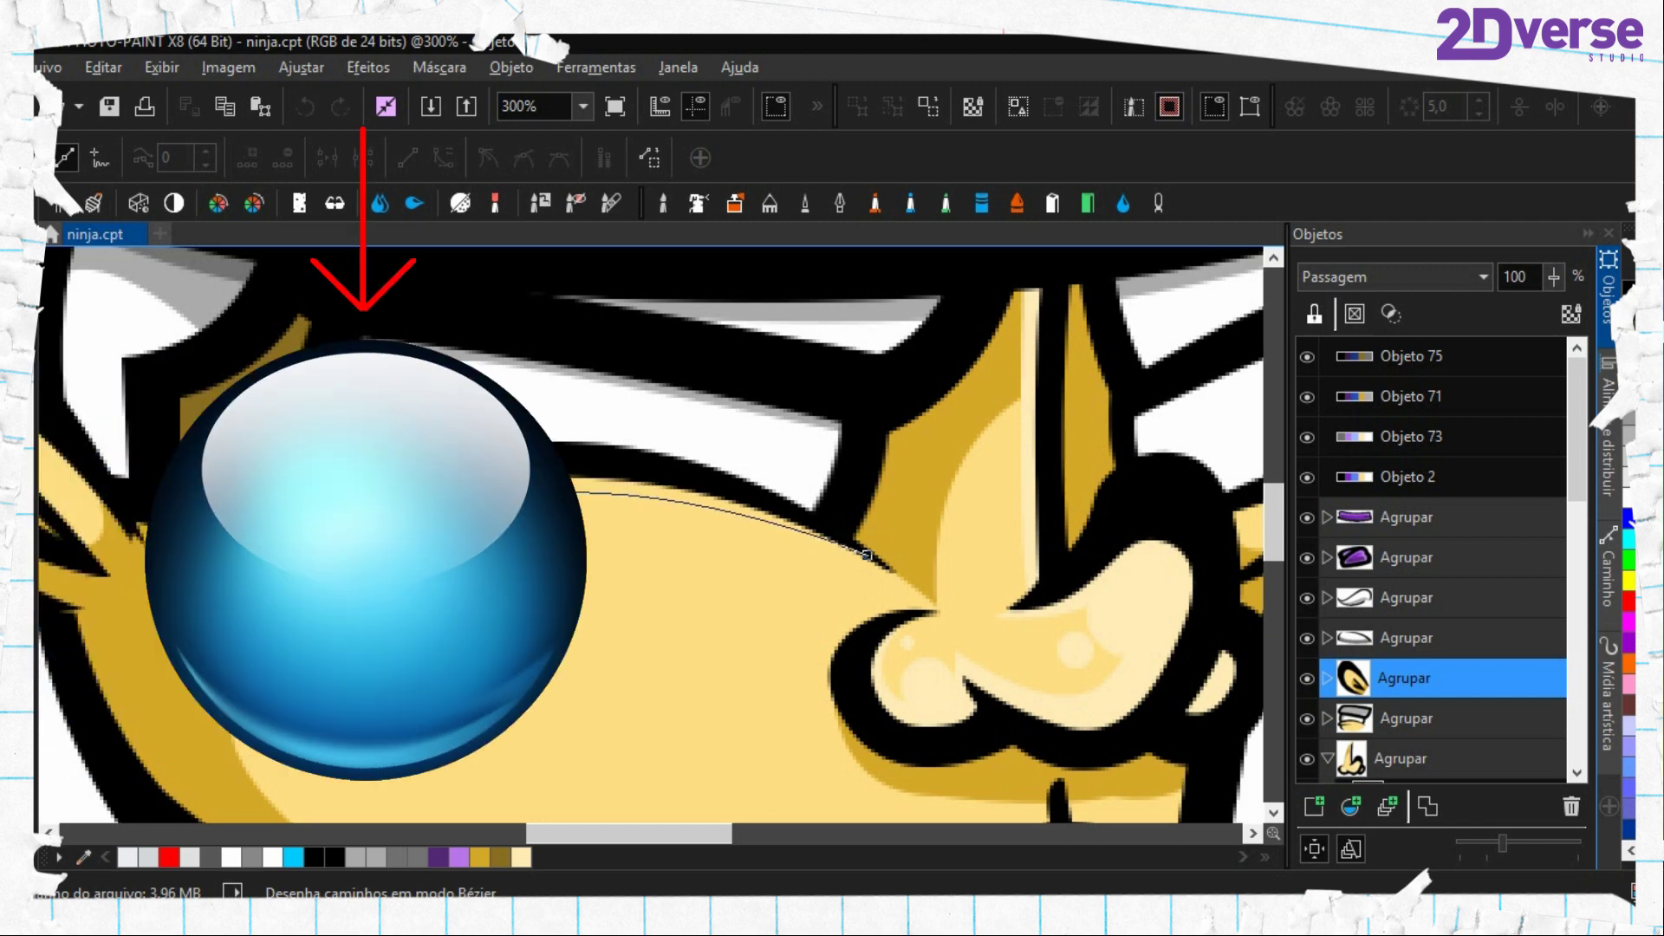
left_click_drag(528, 706, 317, 579)
Close the cheek highlight path along the black outline beneath the eye and convert it to a mask
left_click(300, 525)
left_click(351, 477)
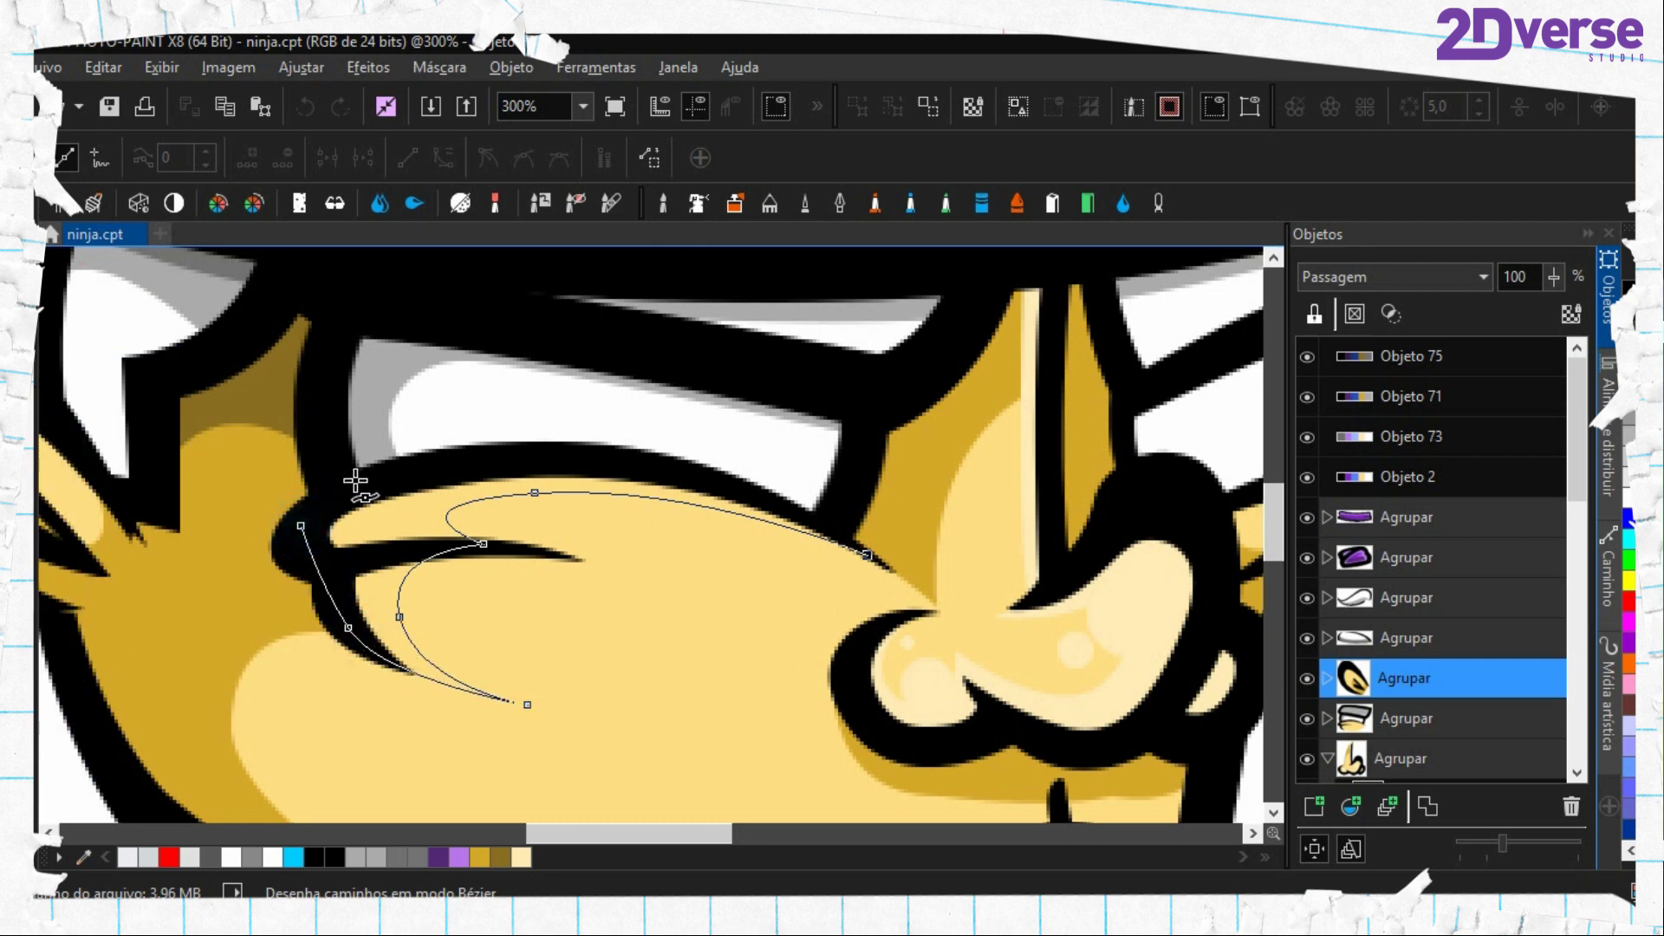
left_click(575, 456)
left_click(691, 467)
left_click(819, 514)
left_click(862, 539)
key("alt+a")
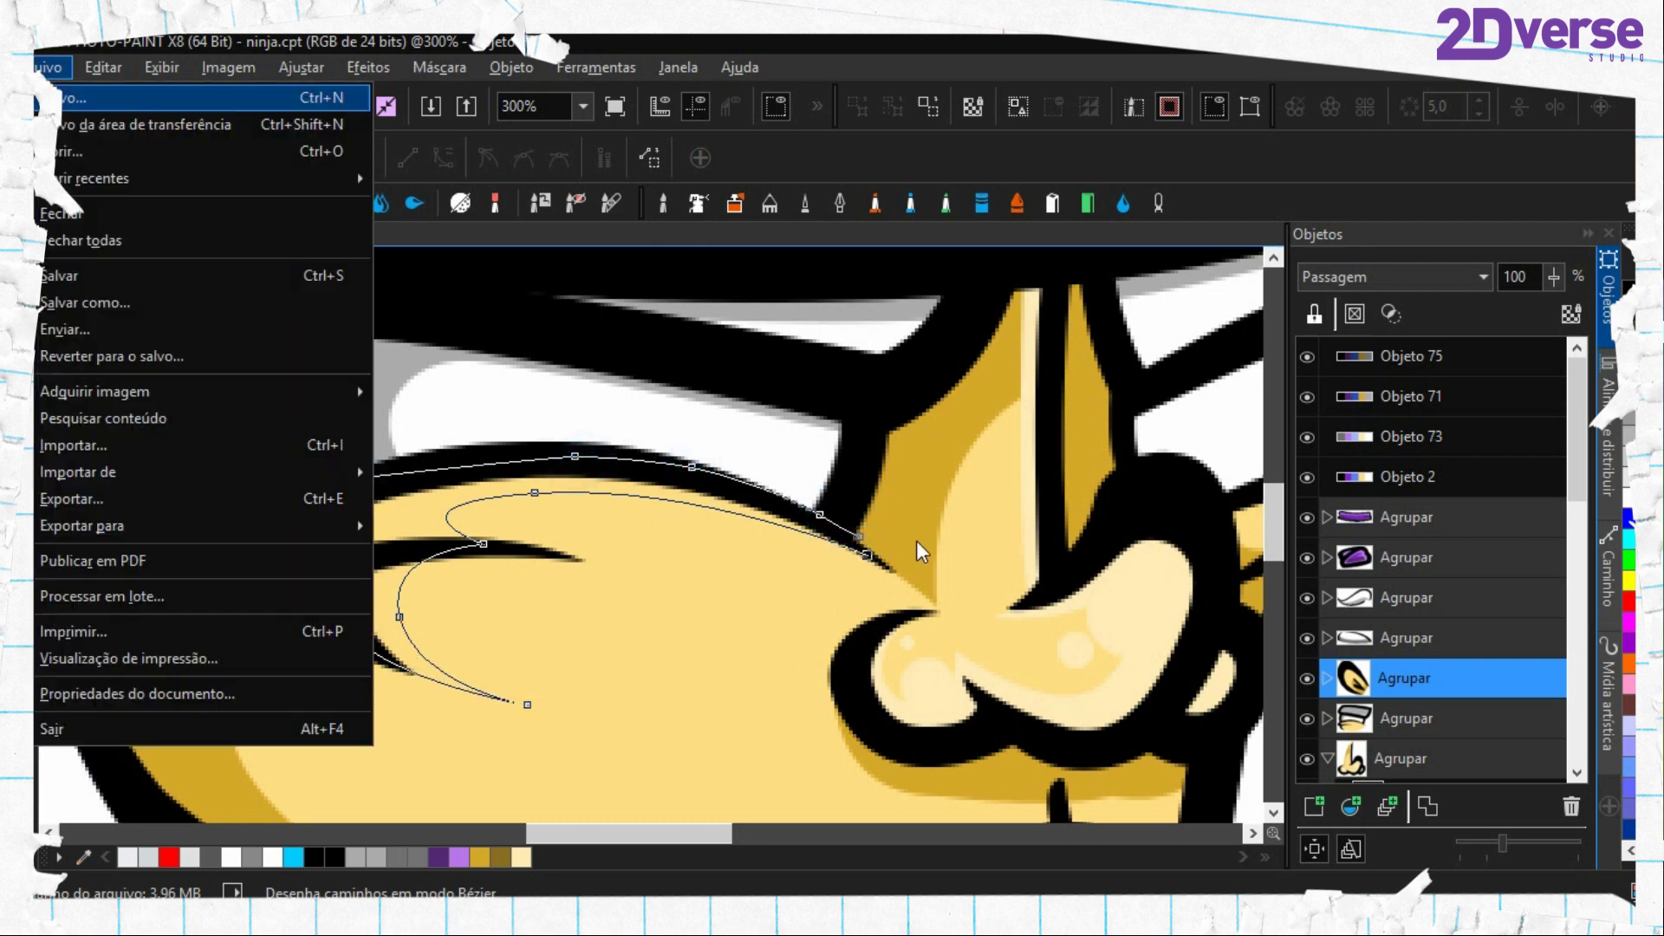
left_click(784, 442)
key("ctrl+z")
key("ctrl+shift+m")
Expand the eye's nested groups, select Objeto 30, and fill its masked area with the pale cream highlight colour
scroll(1397, 650, "down", 2)
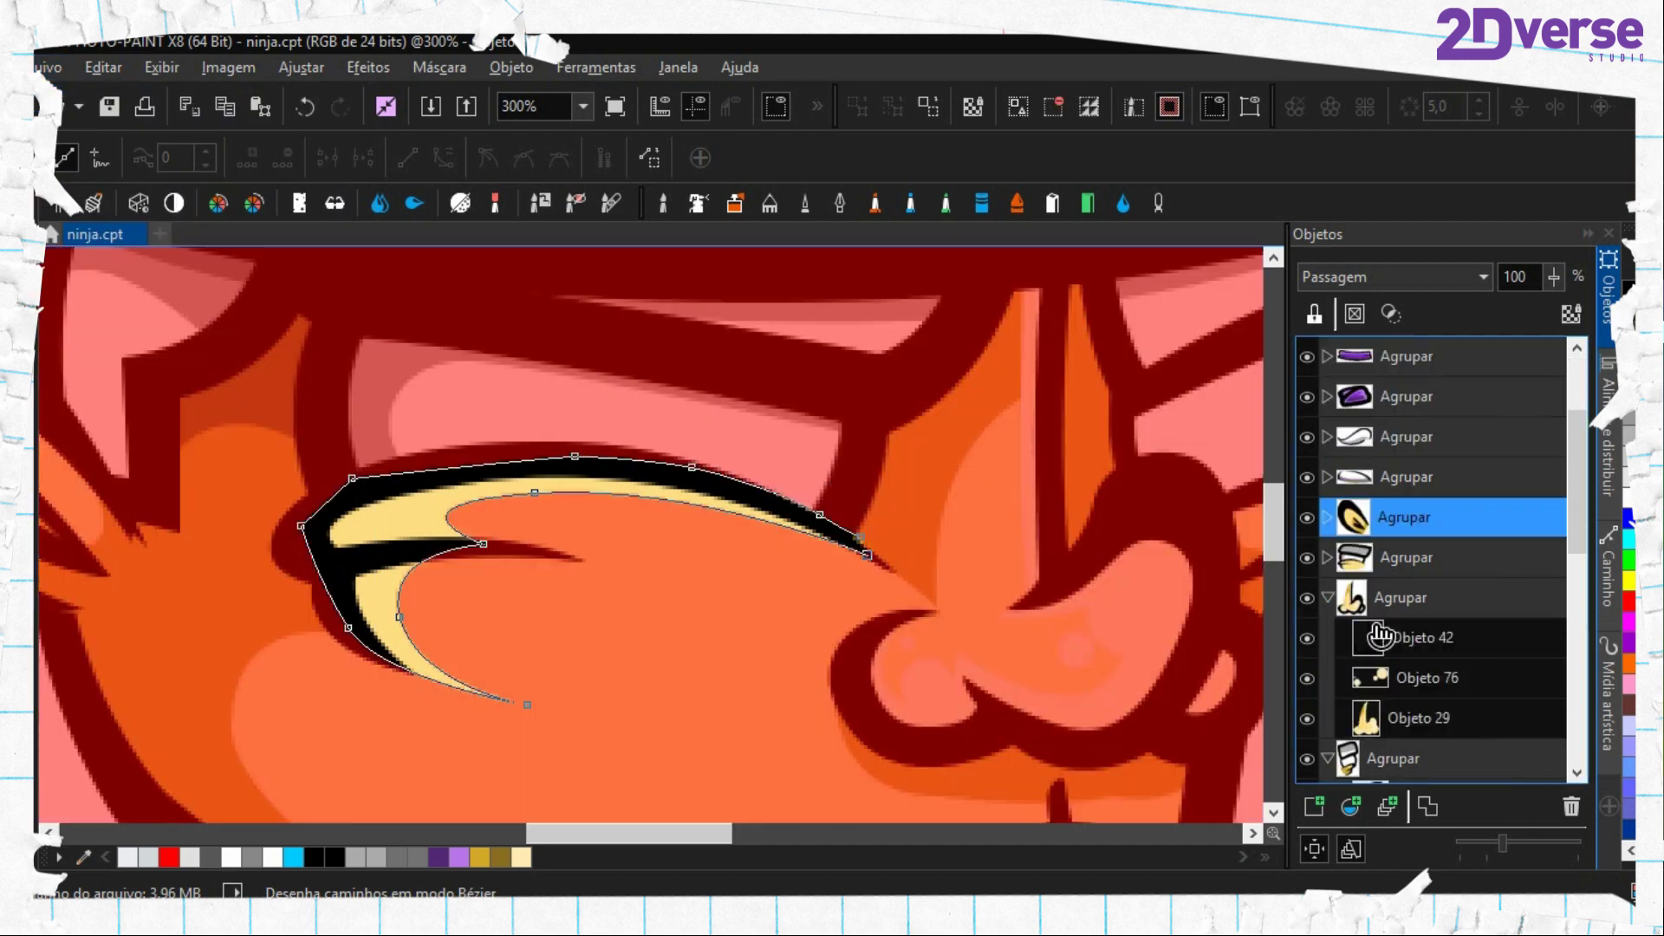
left_click(1339, 591)
left_click(1327, 558)
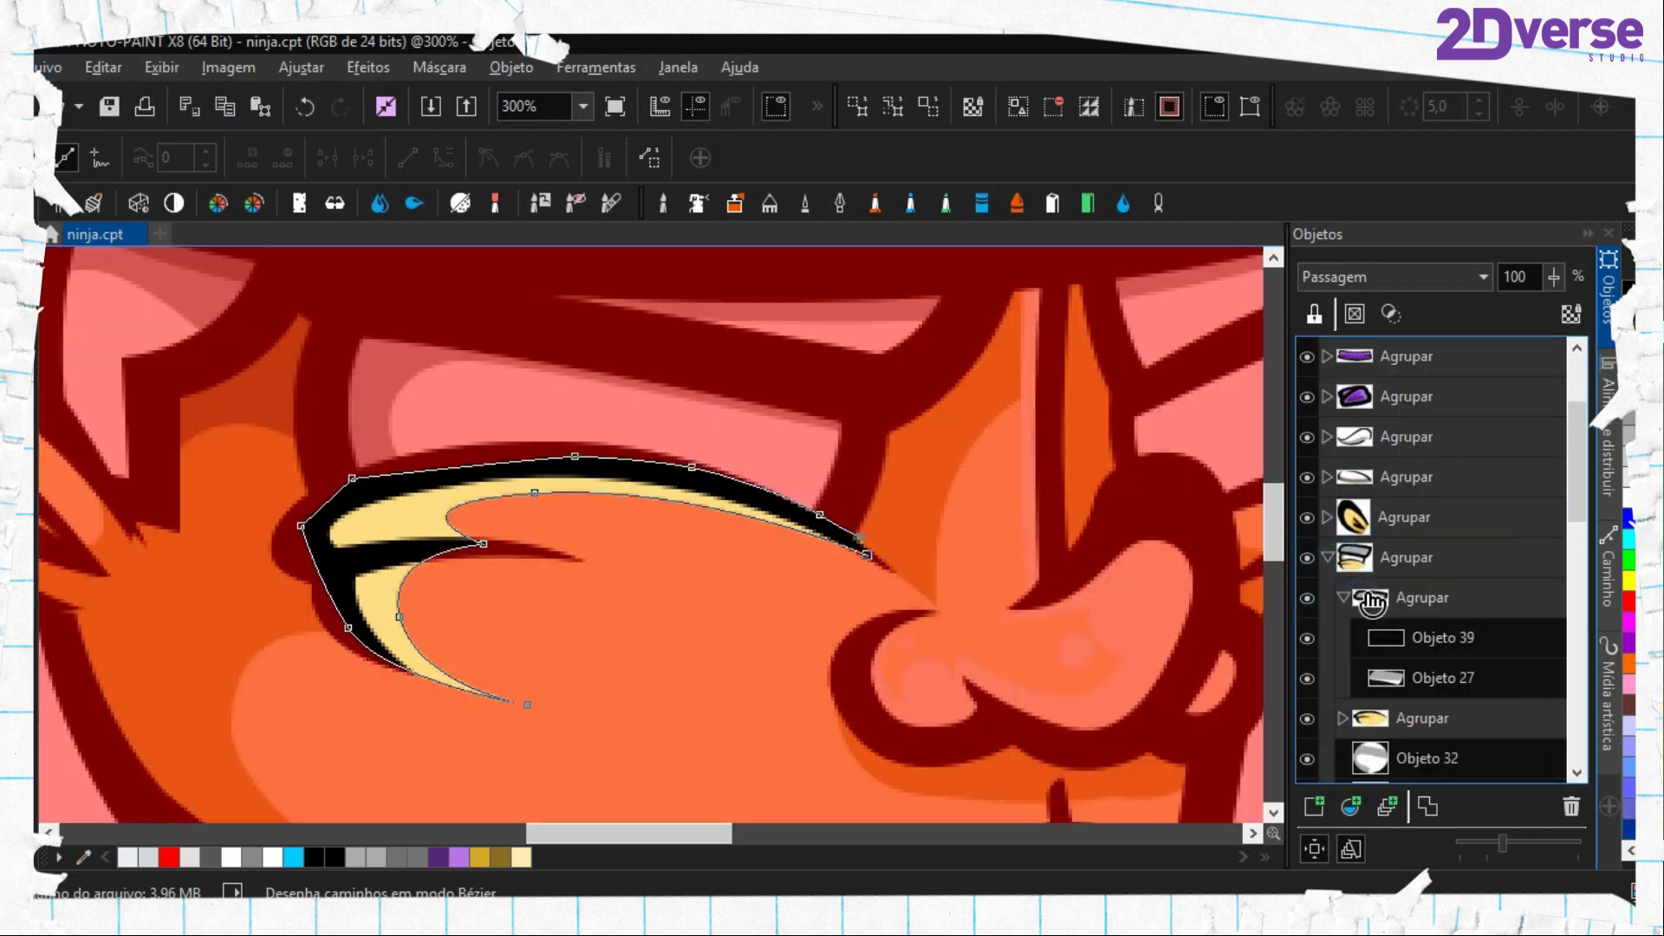
scroll(1352, 598, "down", 2)
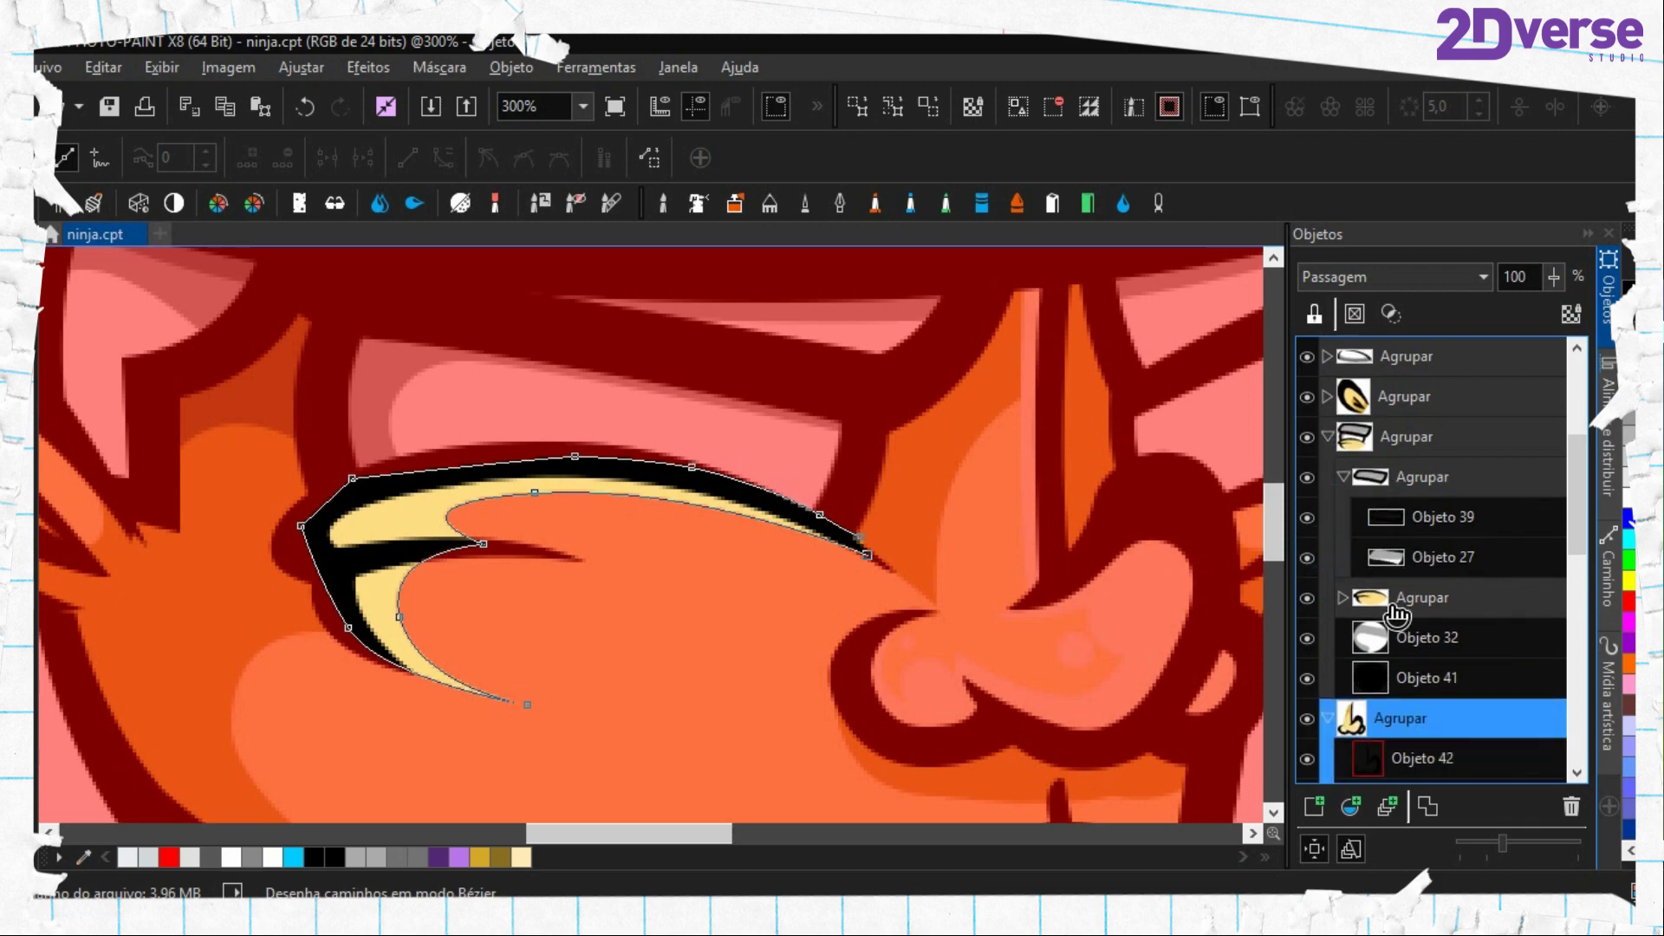
left_click(1344, 598)
left_click(1398, 672)
key("f")
left_click(419, 509)
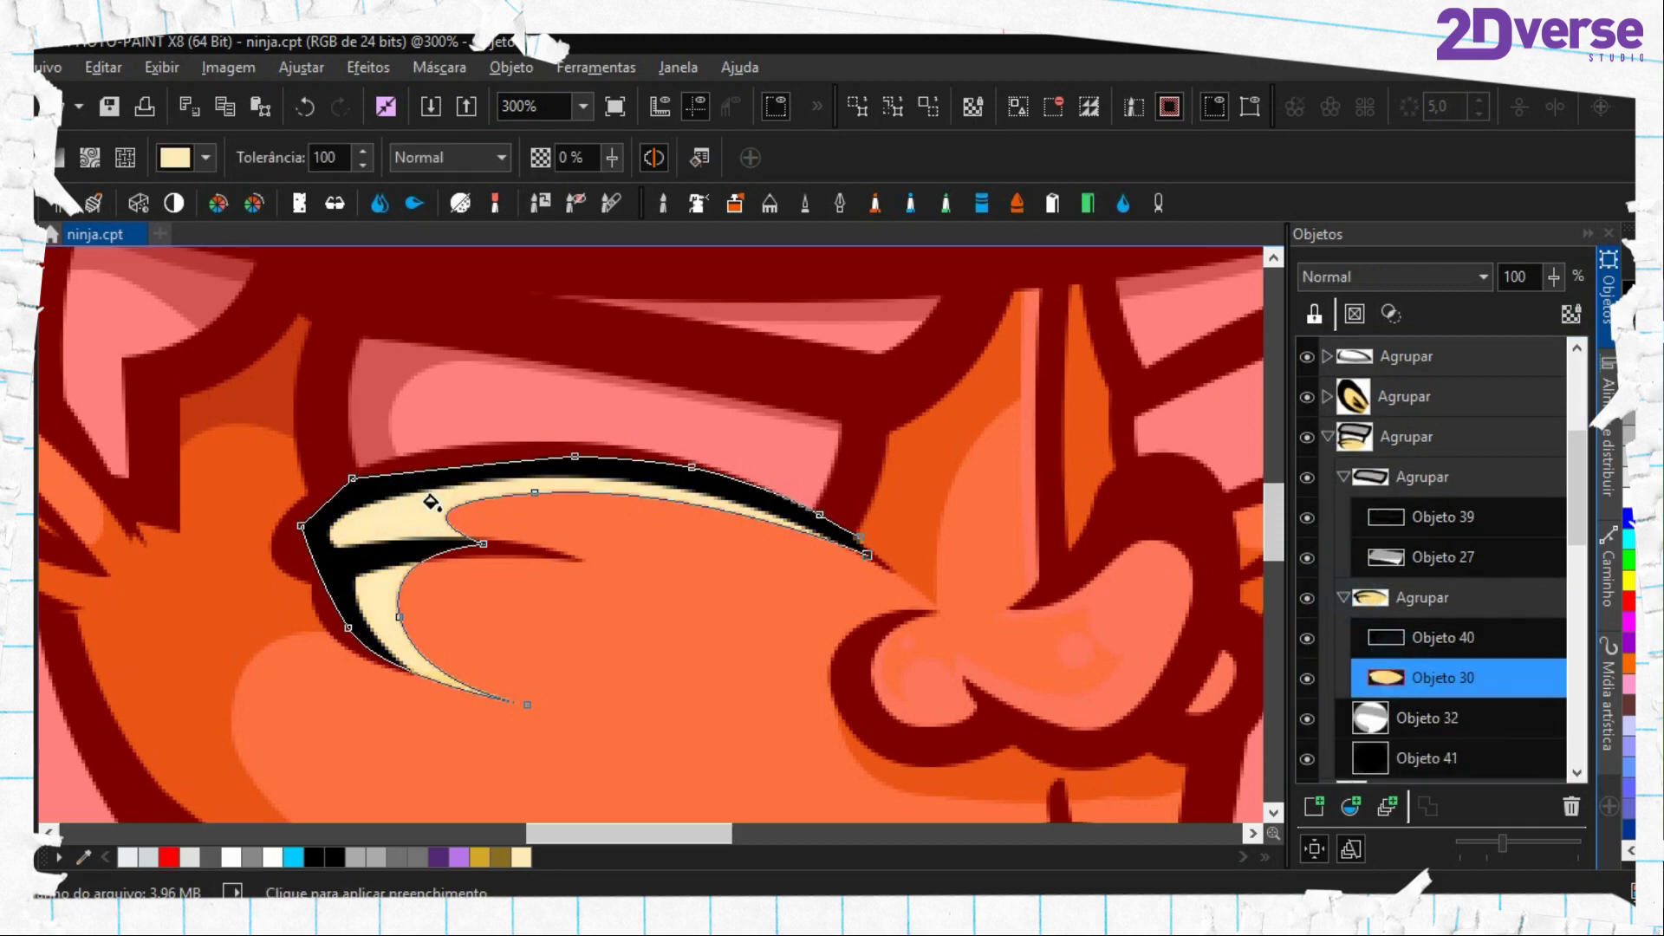
Remove the cheek mask and delete the cheek highlight path
key("ctrl+shift+r")
key("period")
right_click(432, 504)
left_click(529, 633)
Trace a thin rim-light edge with the Bézier tool from the hair above the ear down the jaw and along the chin
scroll(528, 632, "down", 2)
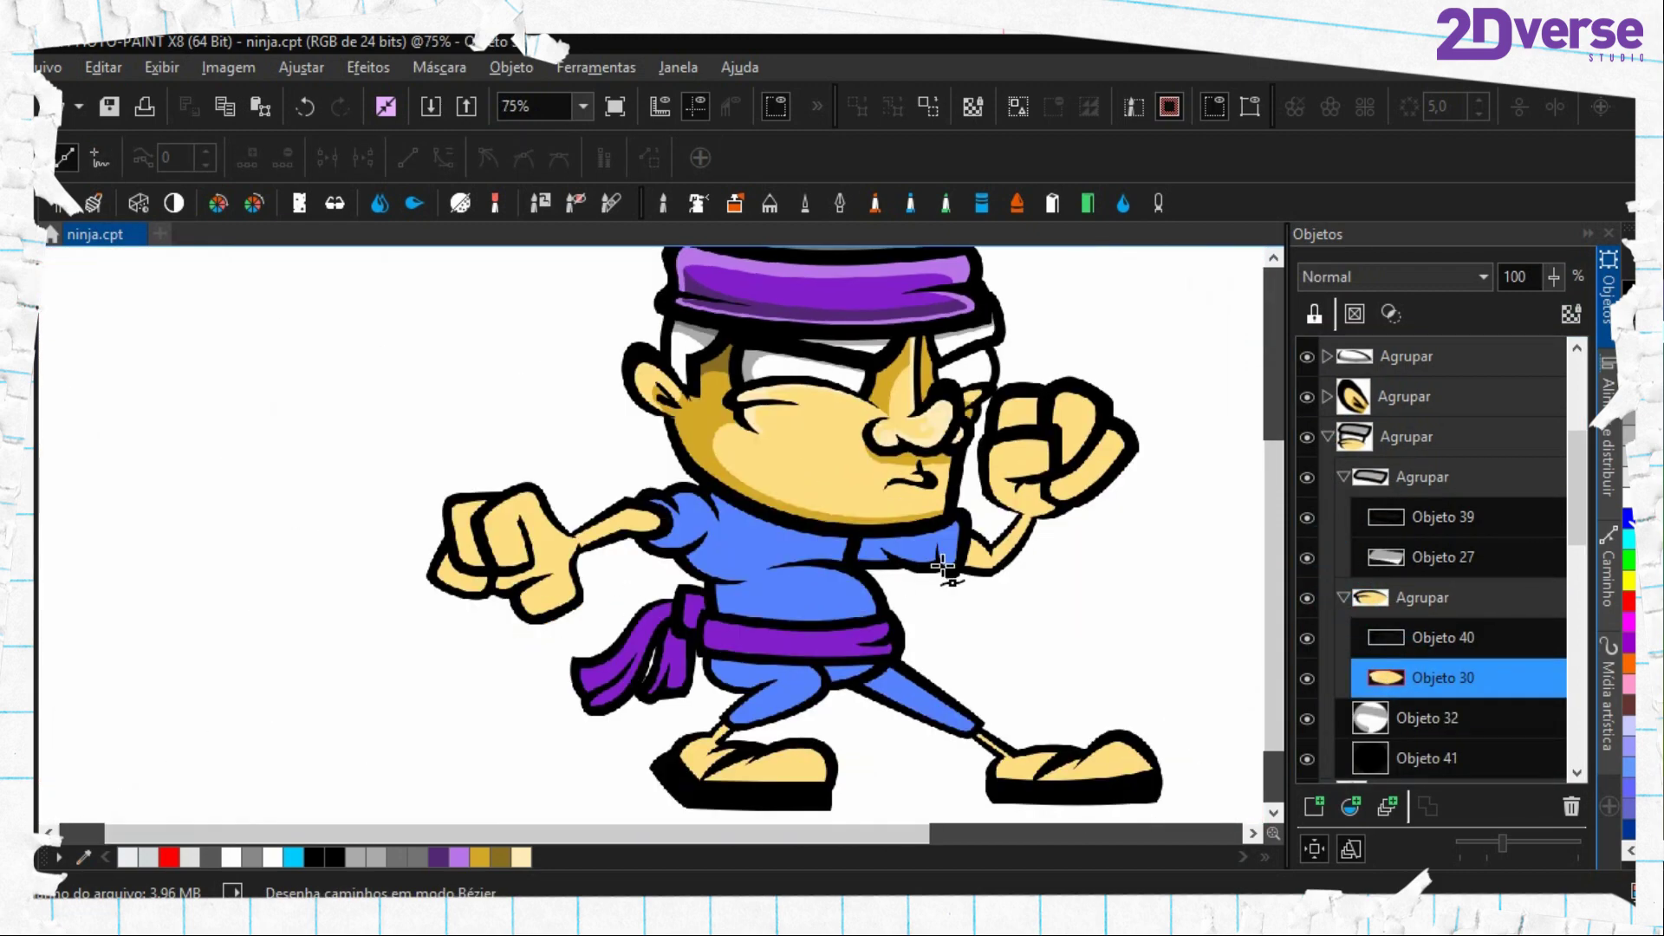
scroll(648, 562, "up", 4)
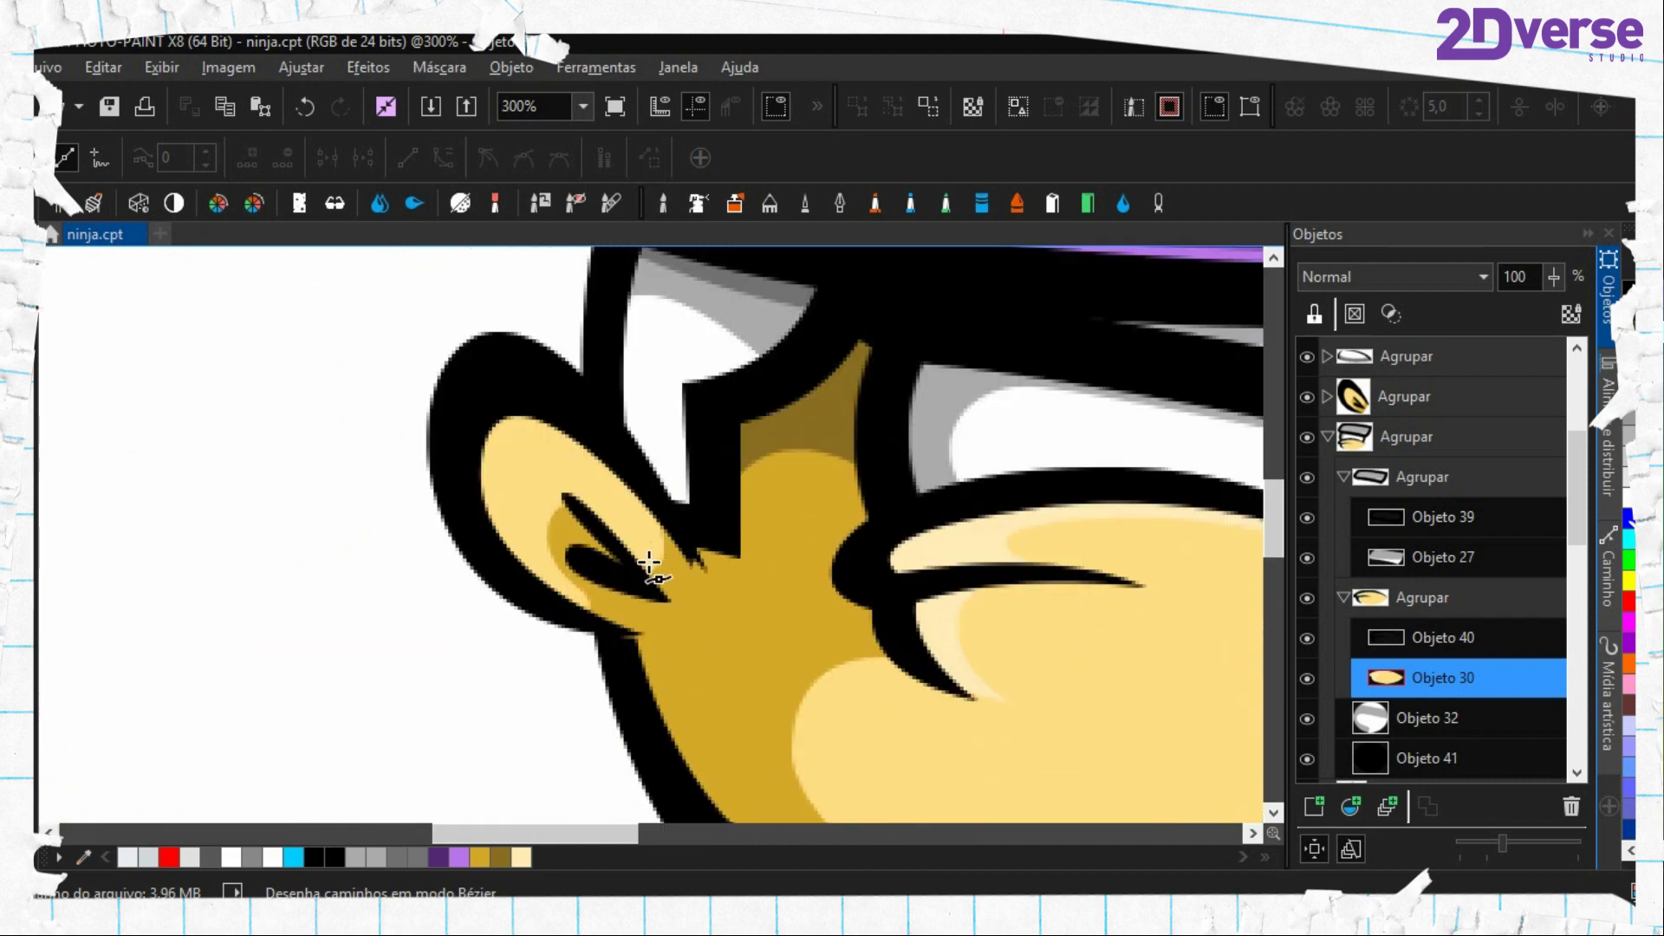
left_click(639, 297)
left_click_drag(763, 689, 624, 458)
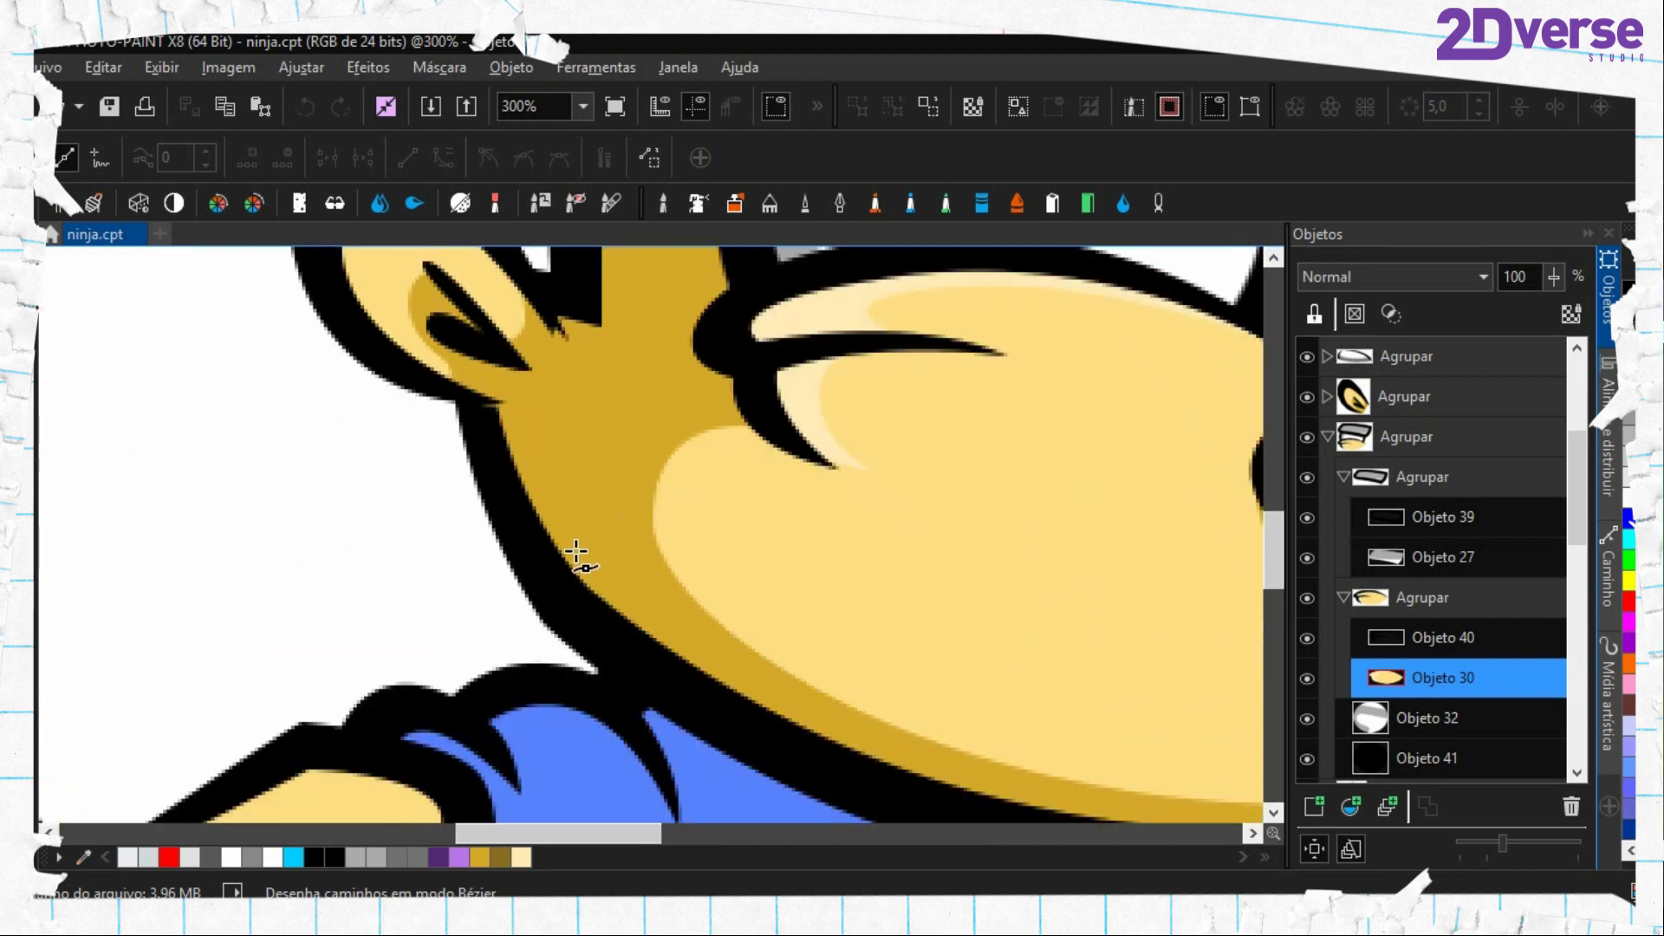
left_click_drag(594, 567, 443, 536)
left_click(665, 568)
key("ctrl+z")
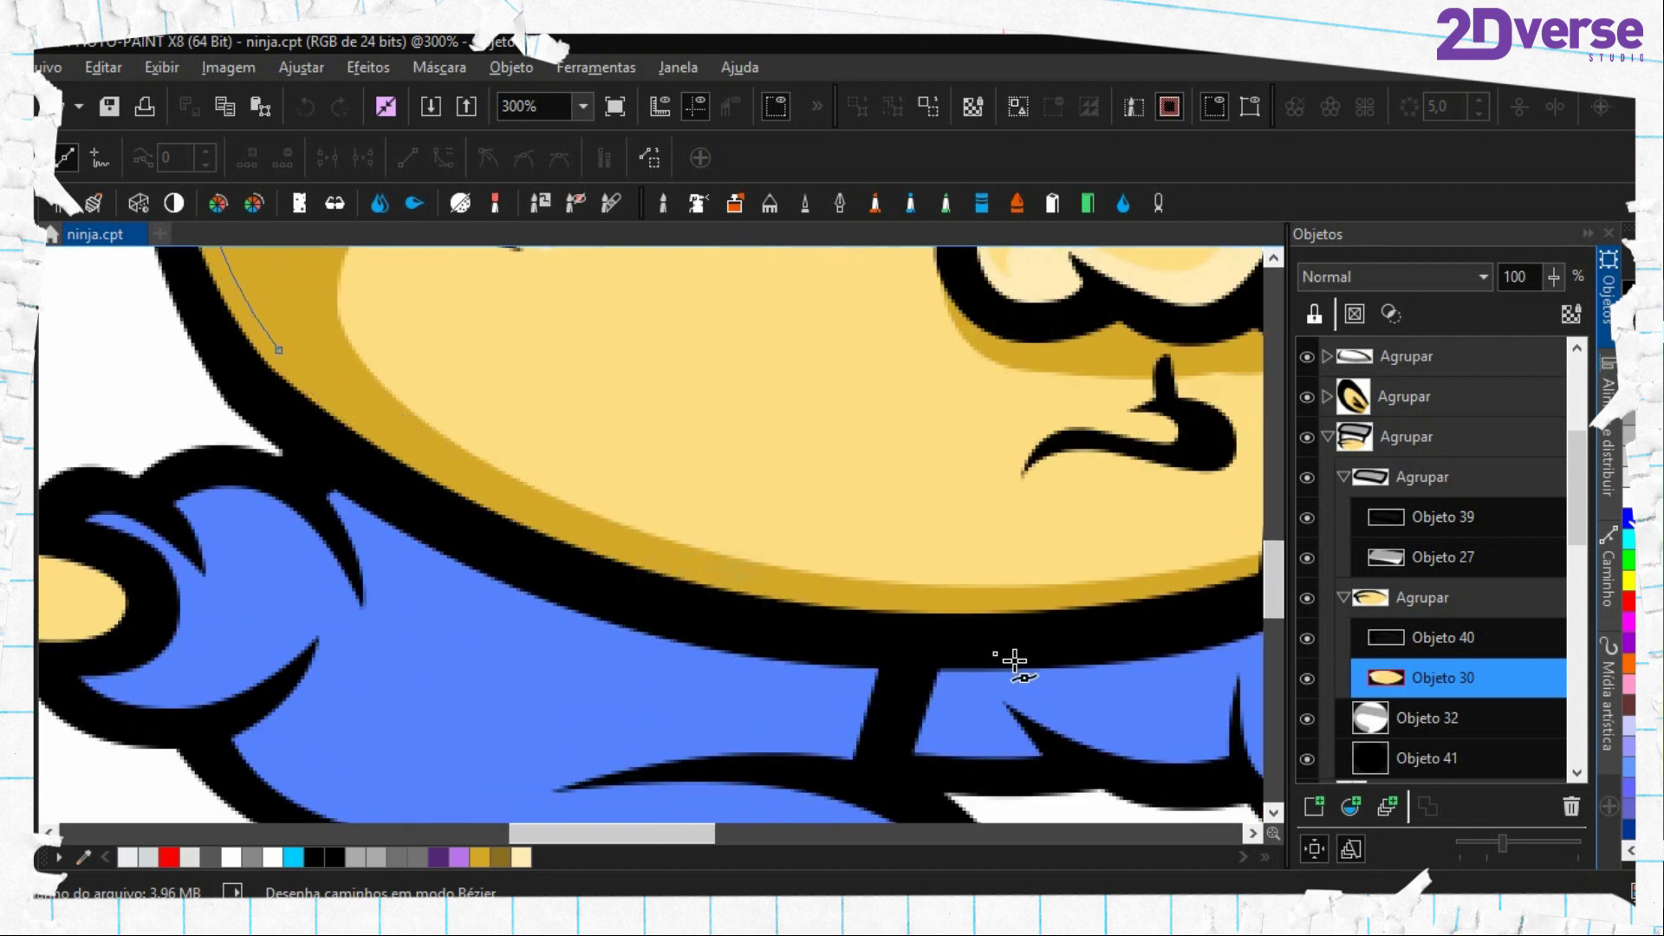
left_click_drag(867, 597, 989, 618)
left_click(888, 607)
Continue the rim-light path up the far side of the face, curving around the small skin area beside the nose towards the headband
left_click_drag(889, 451, 837, 629)
left_click_drag(830, 538, 844, 470)
left_click_drag(852, 397, 869, 586)
left_click(812, 642)
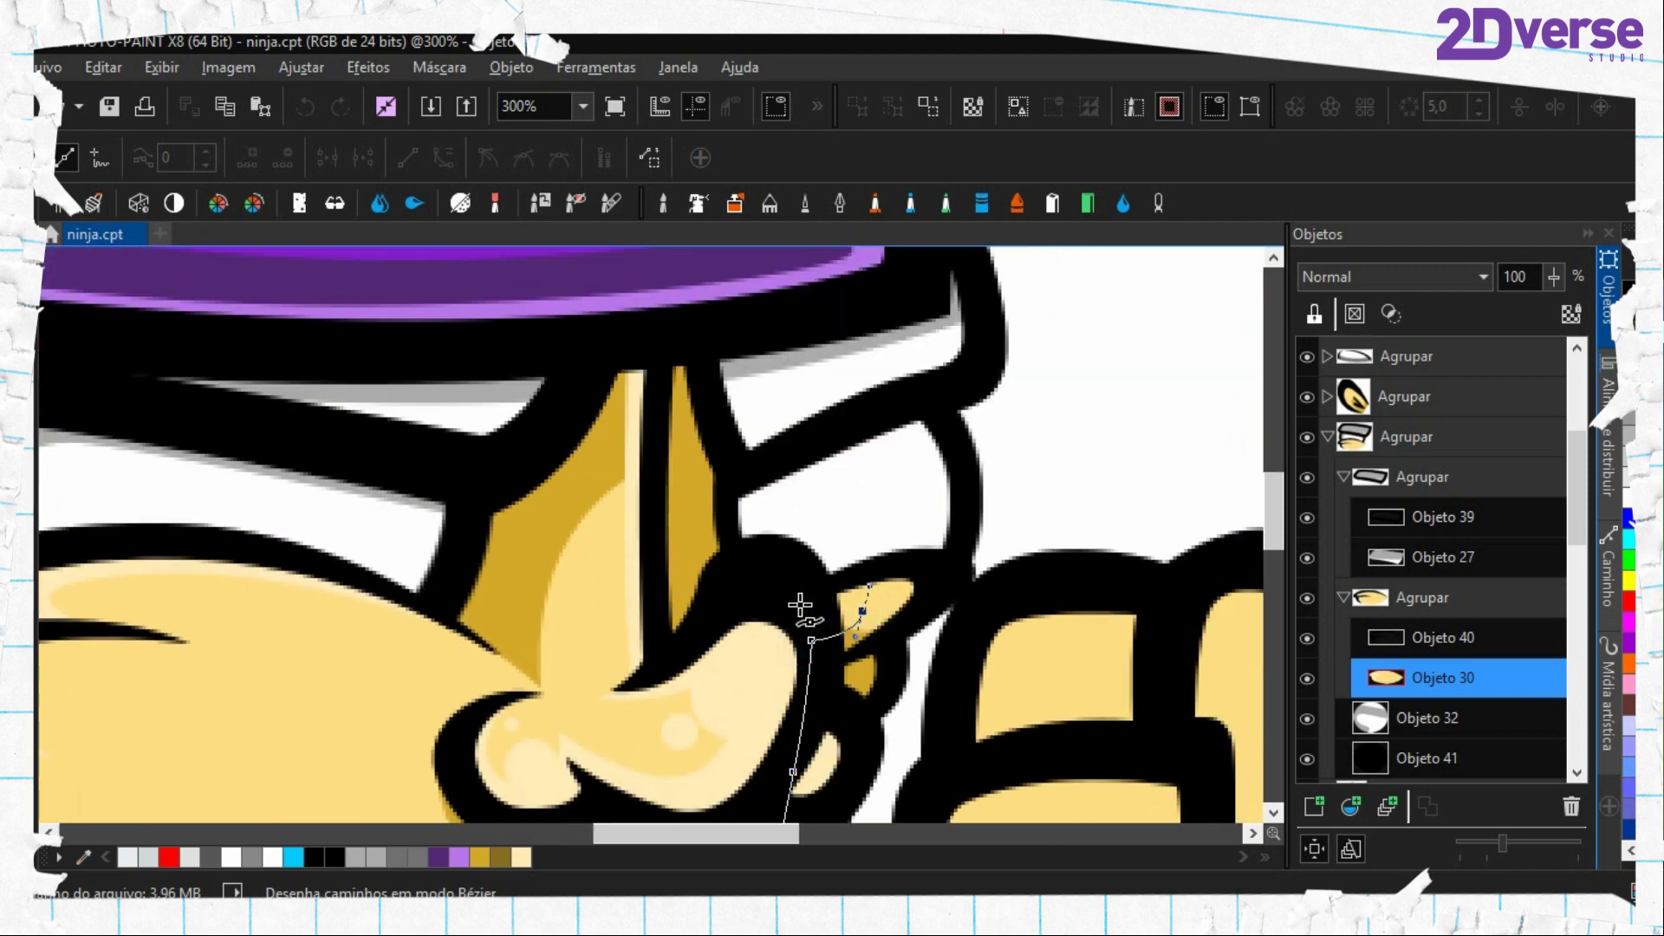
left_click(798, 604)
left_click_drag(804, 341, 791, 512)
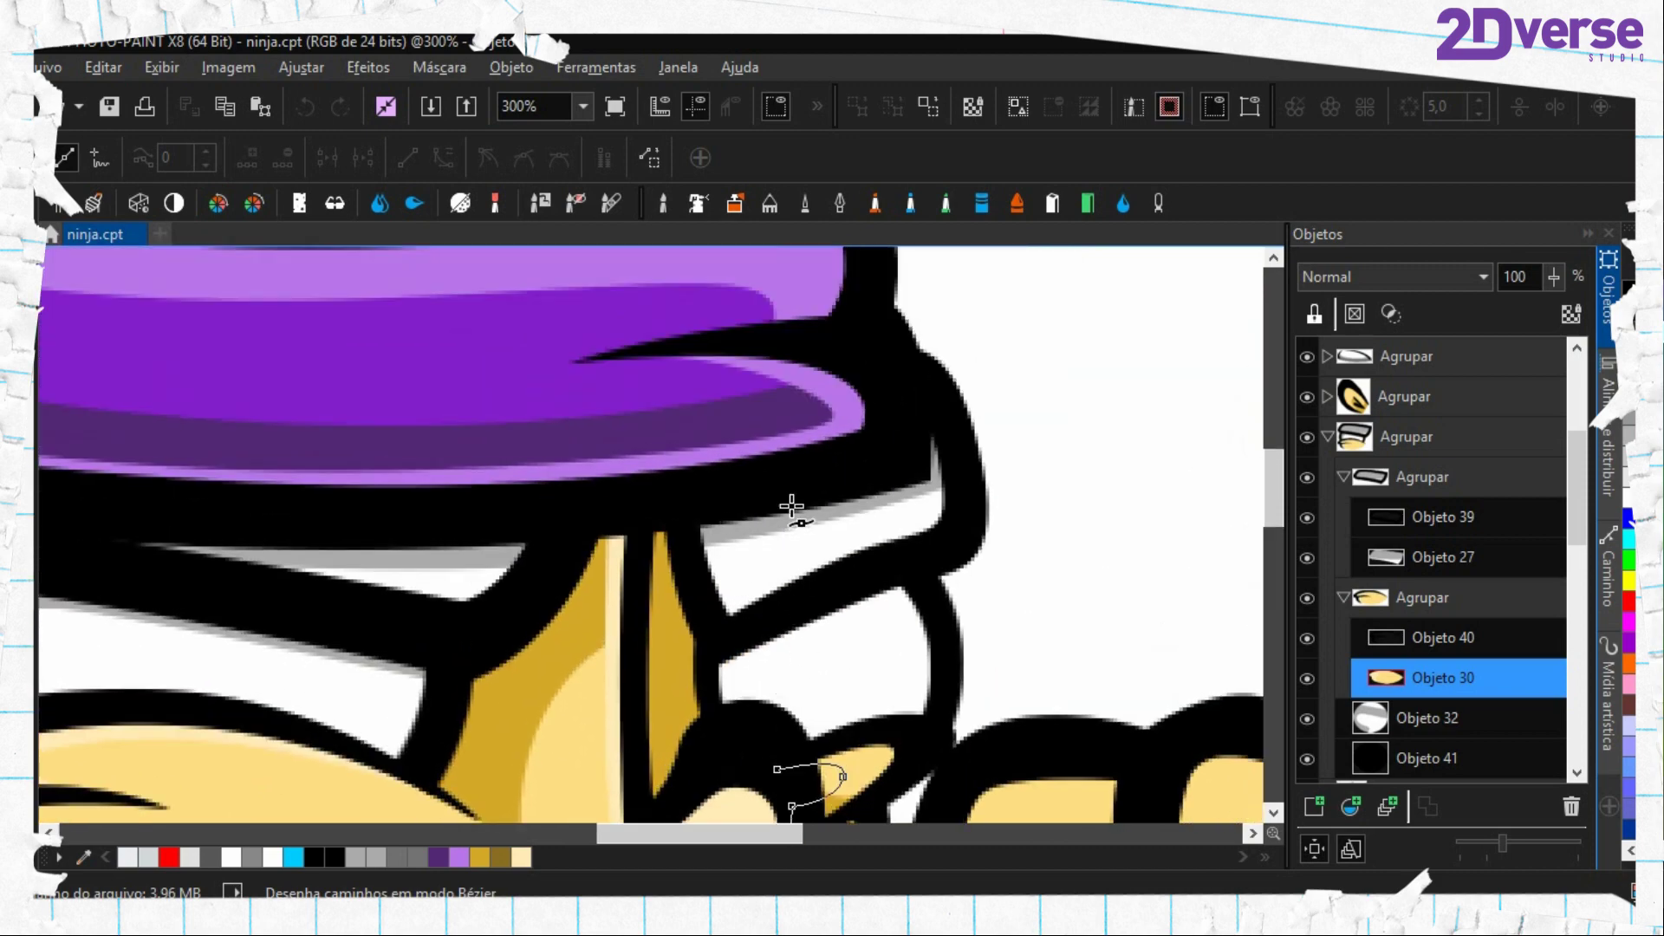
left_click(785, 455)
Close the rim-light path around the outside of the face, past the raised fist, shirt and ear, and convert it to a mask
left_click_drag(1073, 446, 1140, 520)
left_click_drag(1155, 792, 1059, 497)
left_click_drag(982, 659, 978, 690)
left_click_drag(907, 782, 1023, 485)
left_click(917, 779)
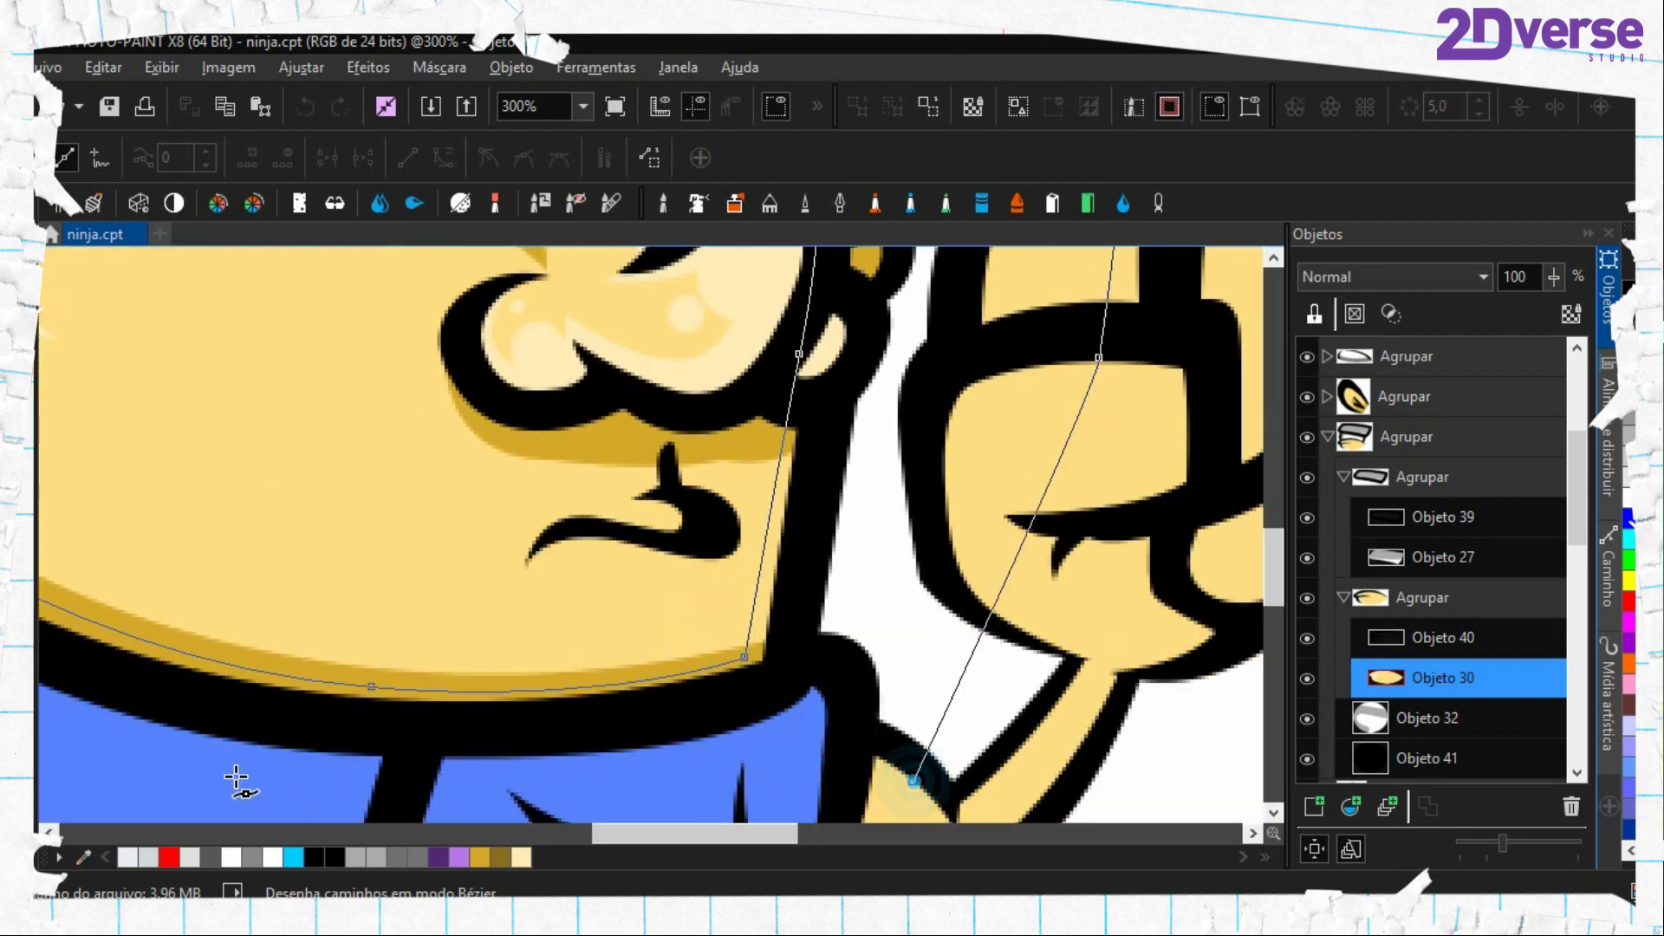
left_click_drag(204, 756, 844, 744)
left_click_drag(382, 632, 313, 613)
left_click_drag(238, 572, 404, 820)
left_click(271, 509)
left_click_drag(260, 282, 258, 597)
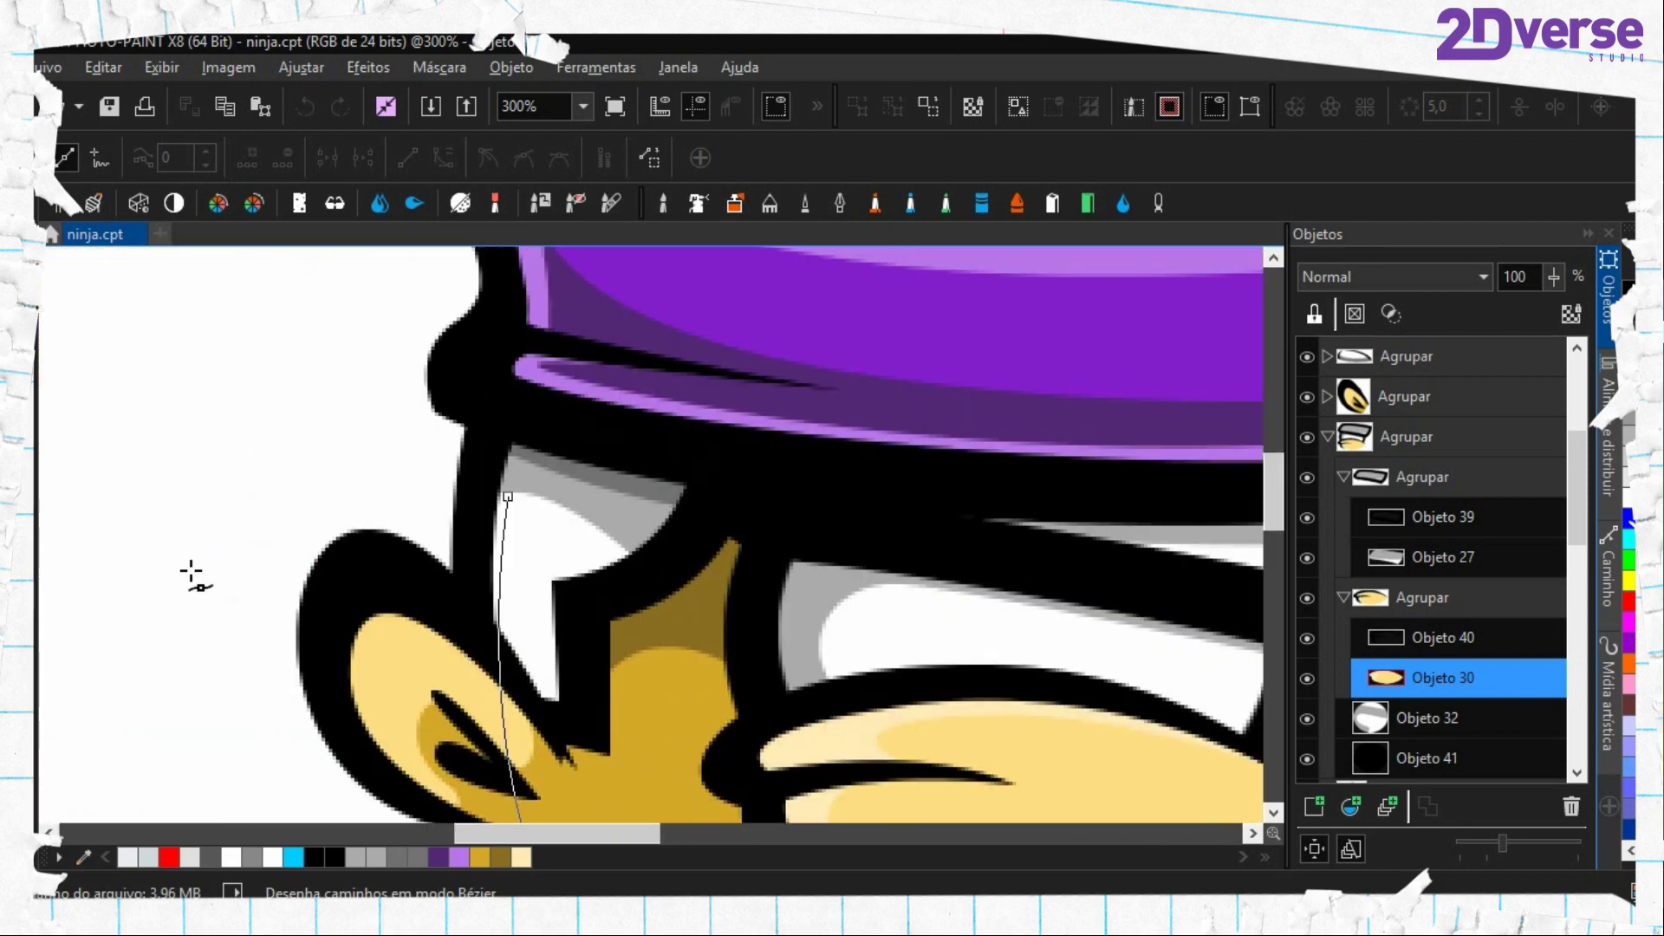
left_click(174, 490)
left_click(460, 412)
key("ctrl+shift+m")
Collapse the eye's groups, expand the face's group, and fill Objeto 4's masked rim with the pale cream colour
left_click_drag(763, 720, 604, 383)
left_click(1343, 598)
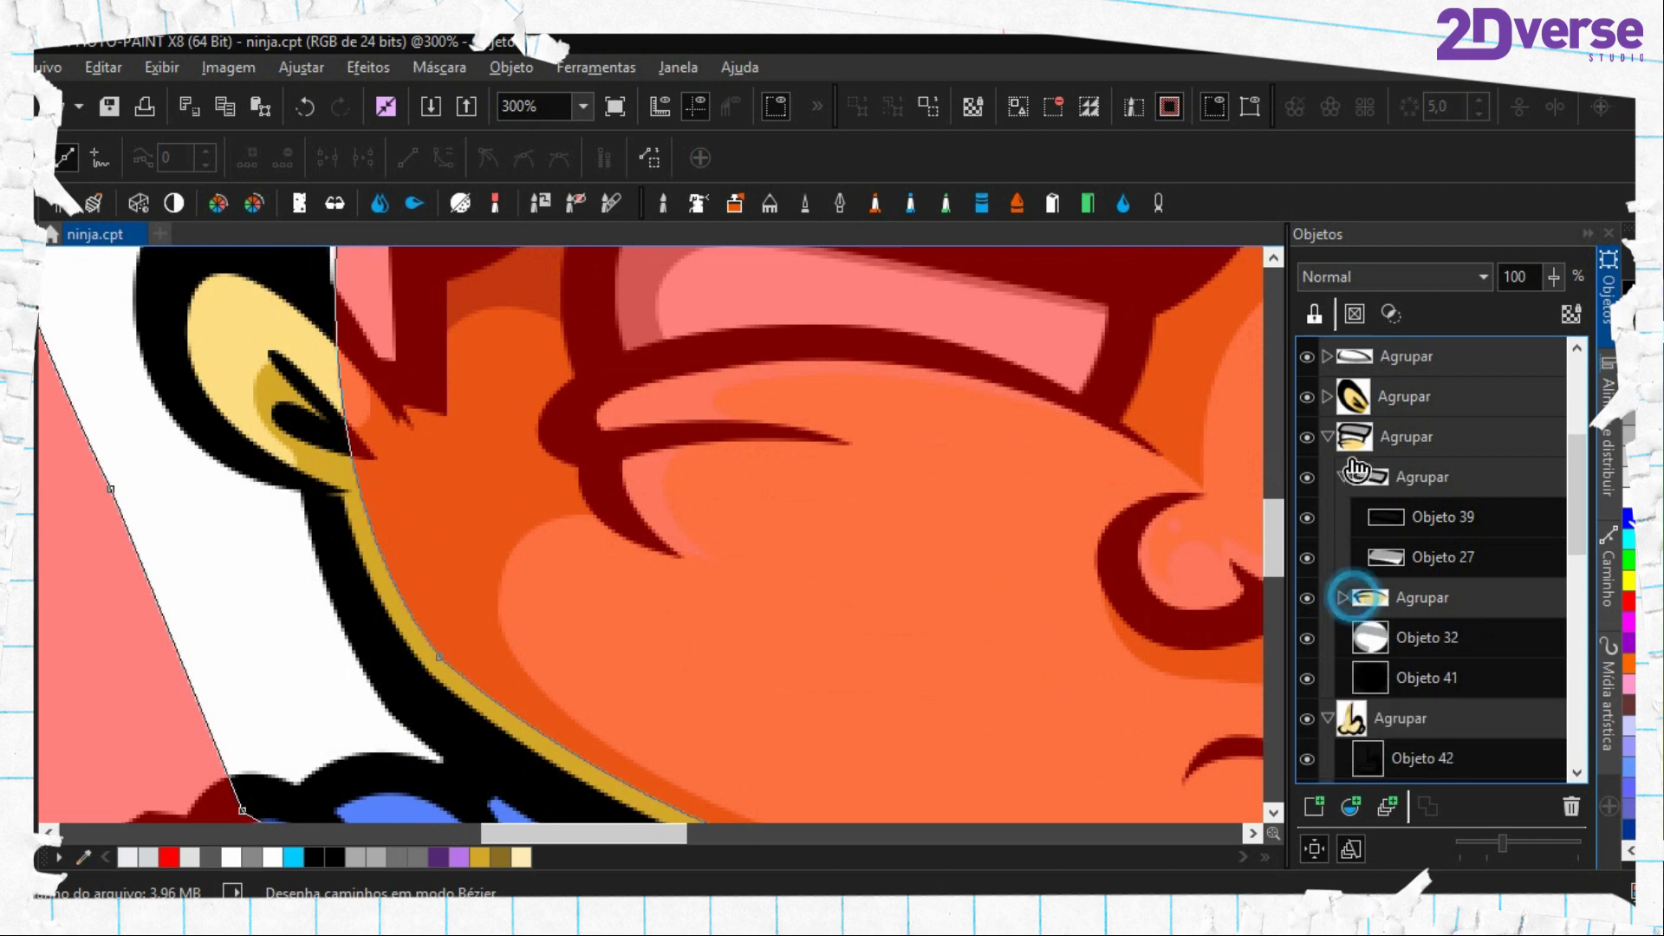
left_click(1328, 437)
scroll(1396, 506, "up", 3)
scroll(1403, 513, "down", 4)
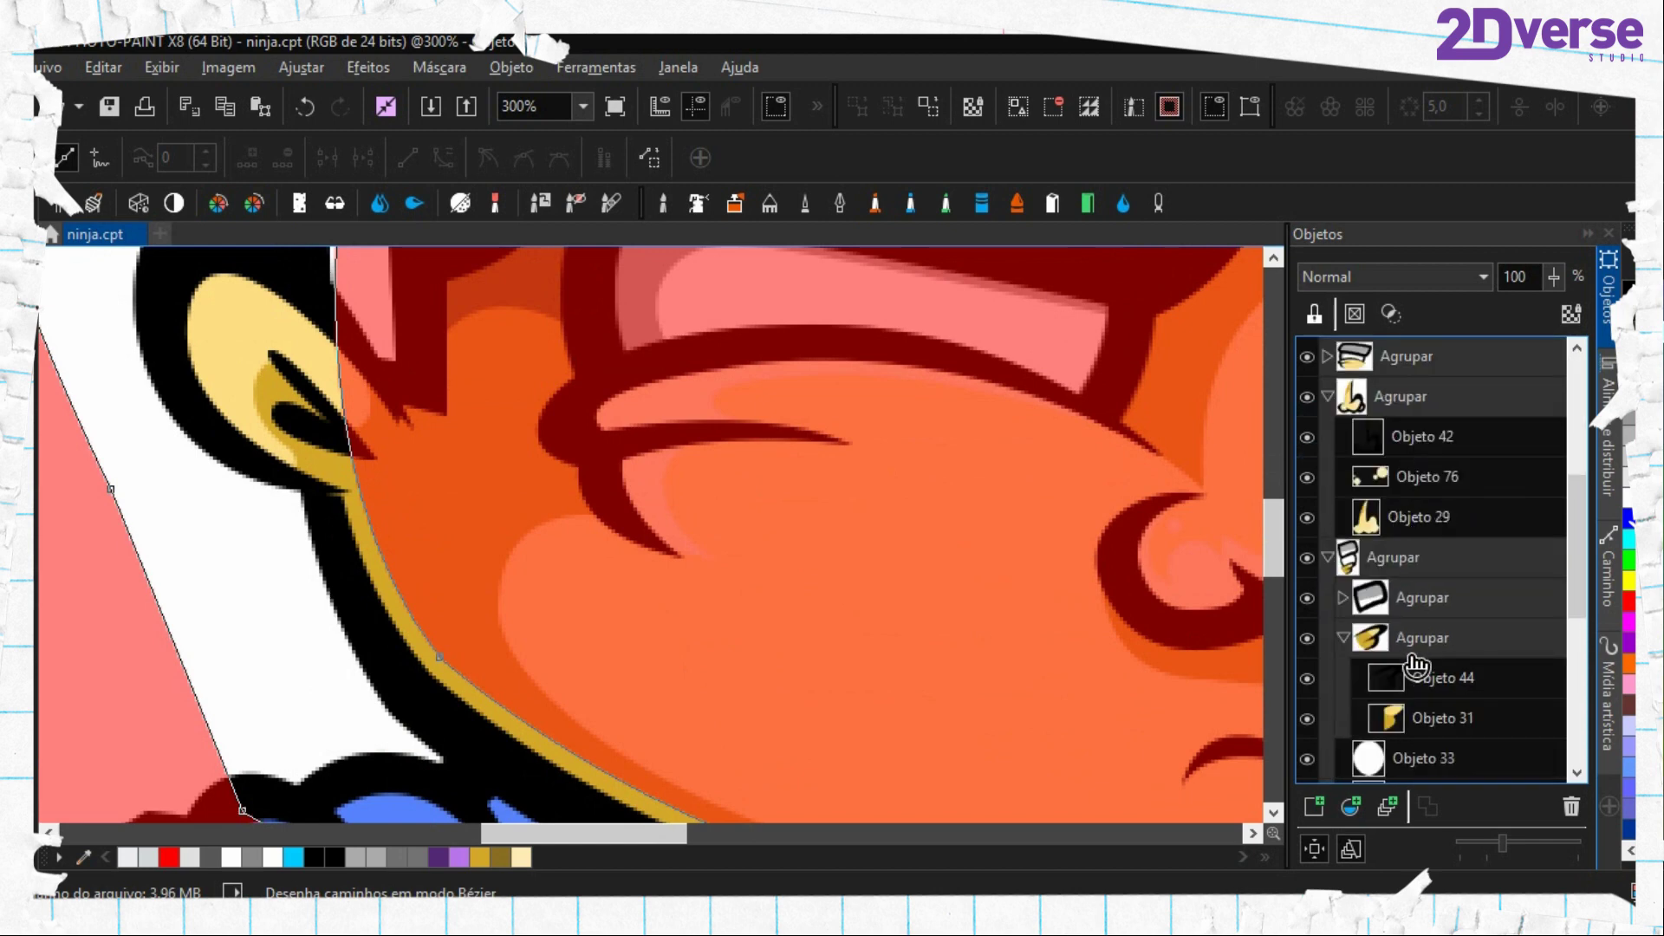
scroll(1418, 663, "down", 5)
left_click(1330, 490)
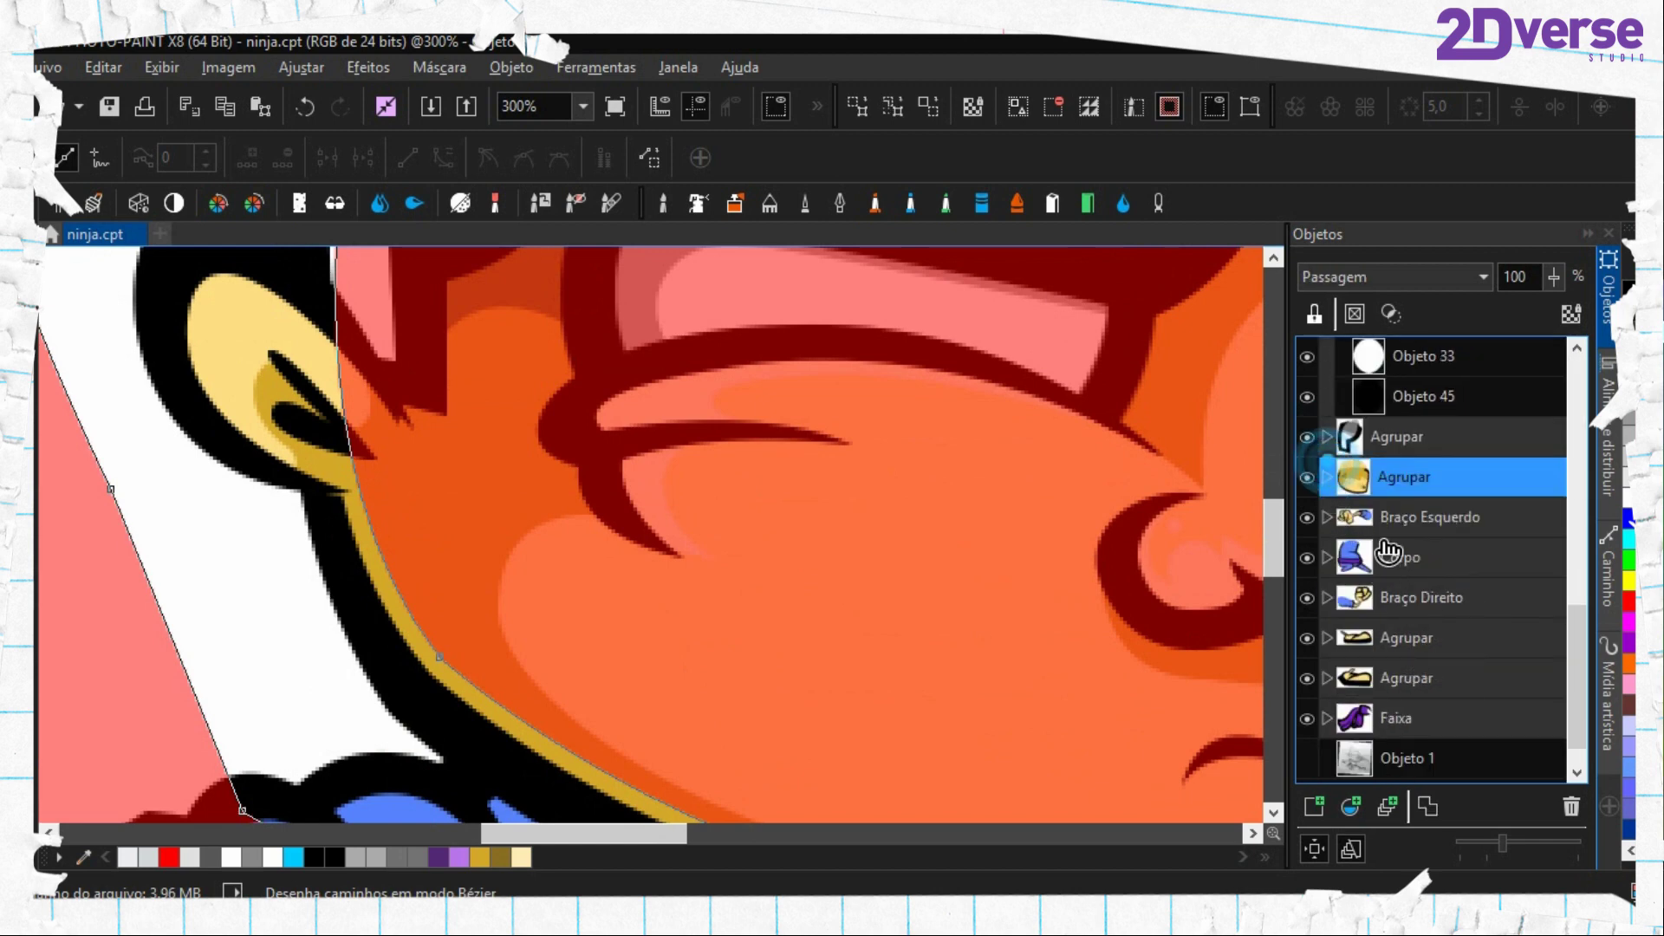
left_click(1326, 477)
left_click(1365, 481)
key("f")
left_click(449, 674)
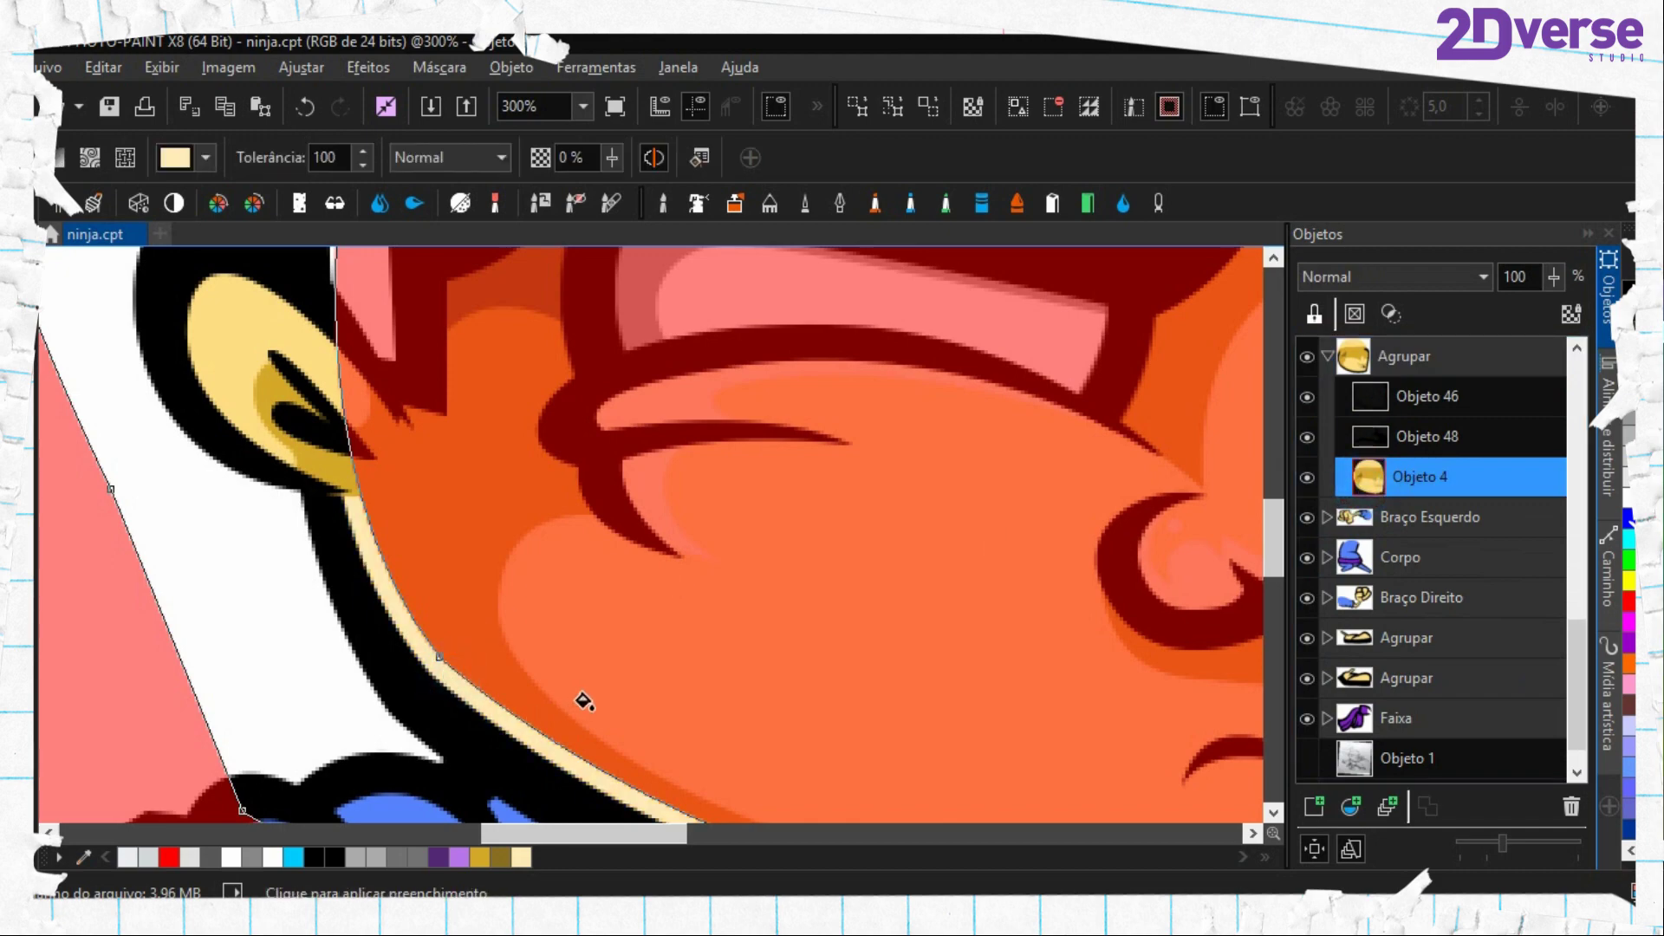
Select Objeto 31 and fill its masked area beside the nose with the same pale cream colour
scroll(715, 648, "down", 2)
scroll(1430, 520, "up", 4)
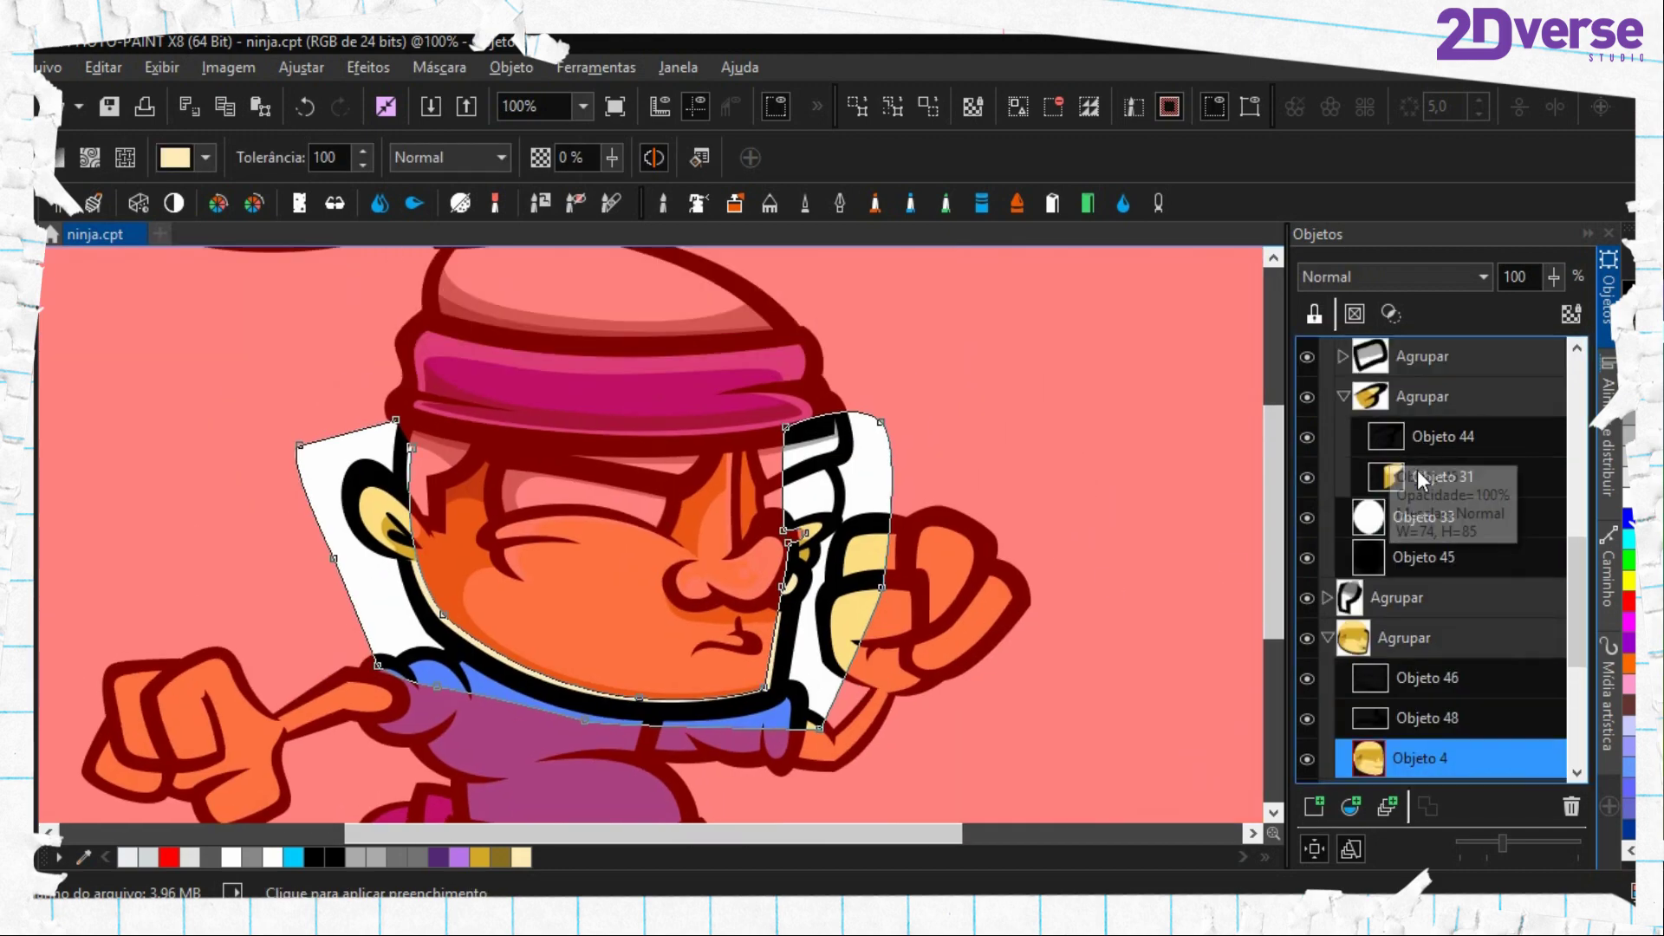
left_click(1440, 477)
left_click(798, 548)
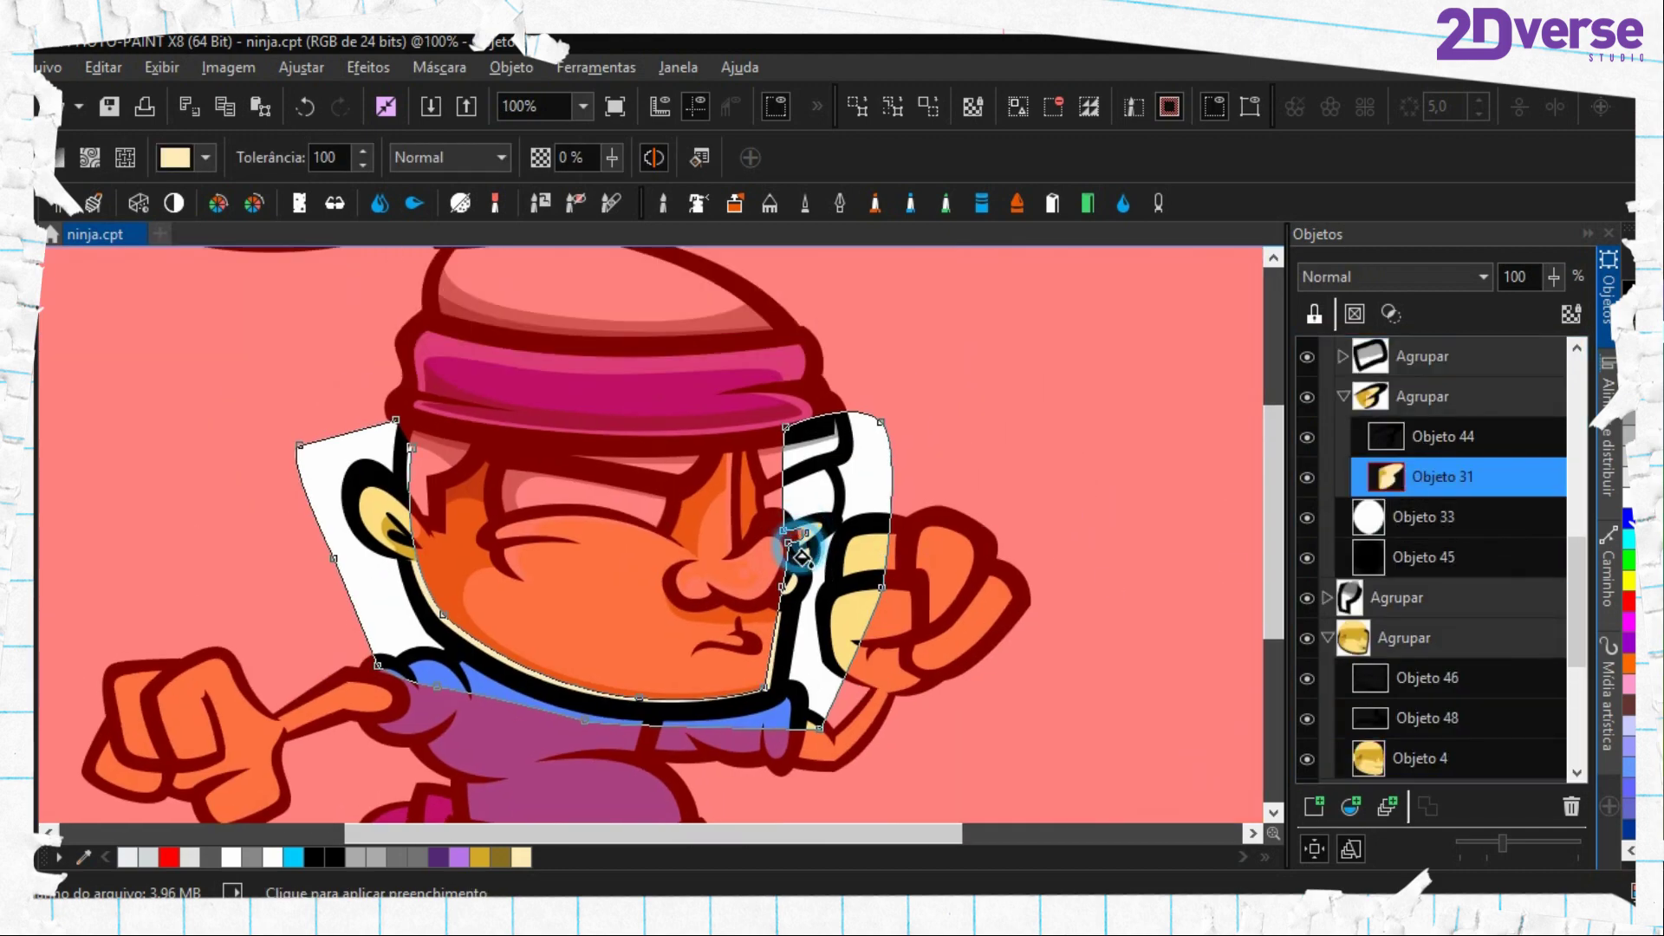
Remove the face rim mask and delete the rim-light path
key("ctrl+shift+r")
key("F10")
right_click(727, 521)
left_click(821, 651)
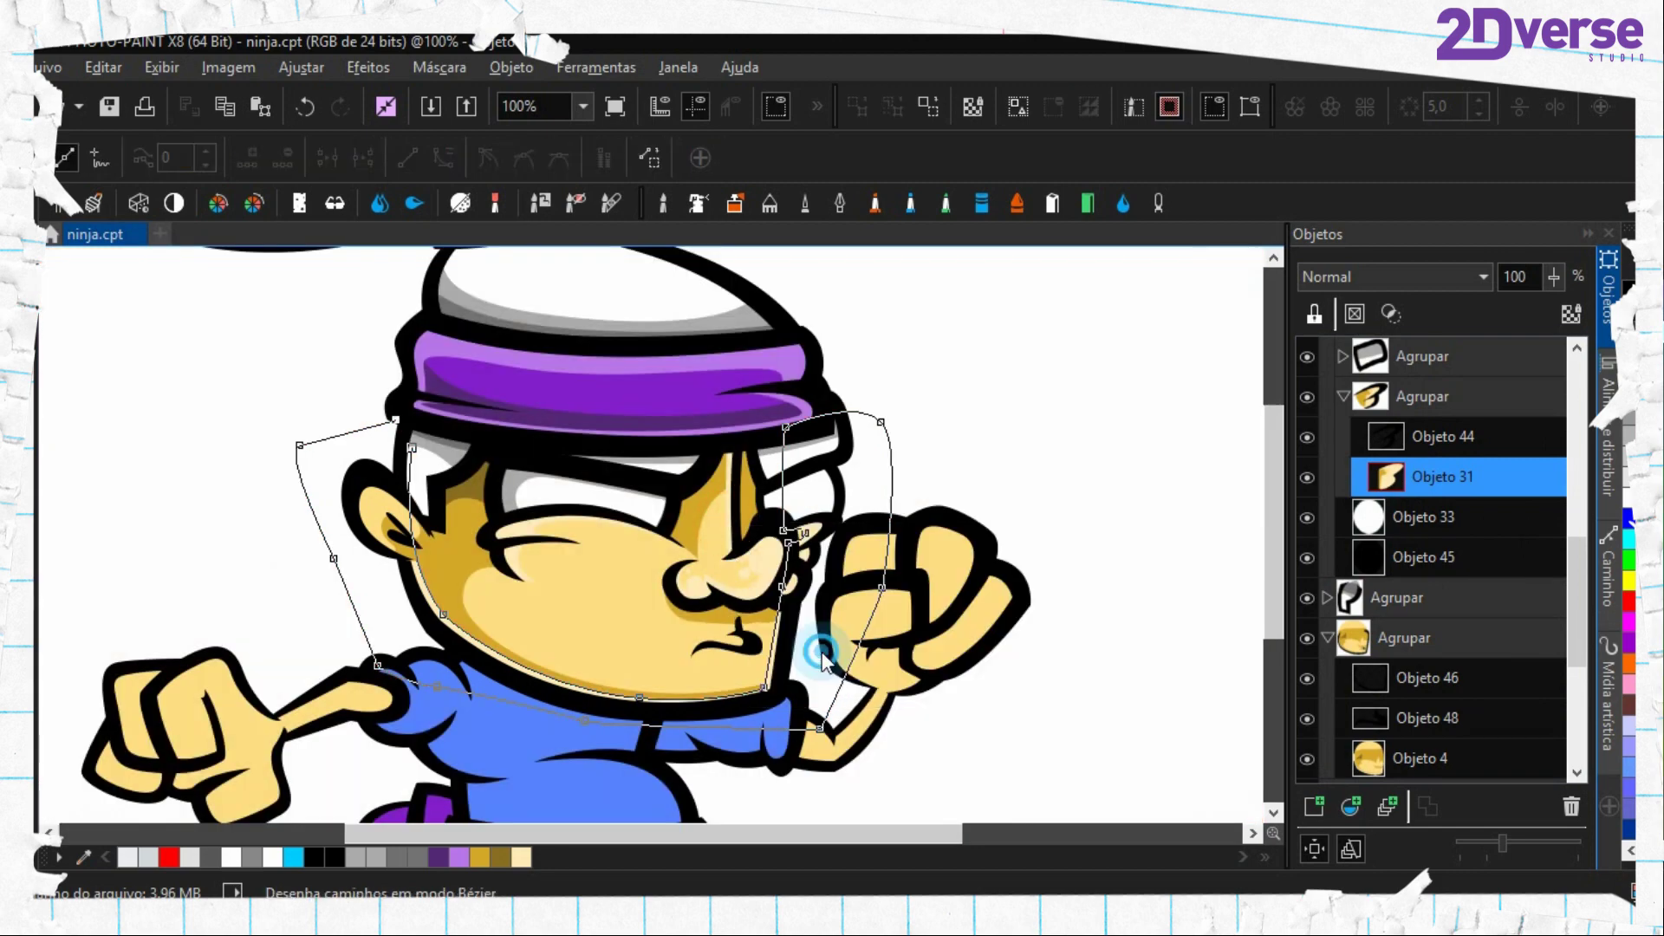
Draw a closed Bézier path over the ear's outer rim for a highlight and convert it to a mask
scroll(592, 585, "down", 4)
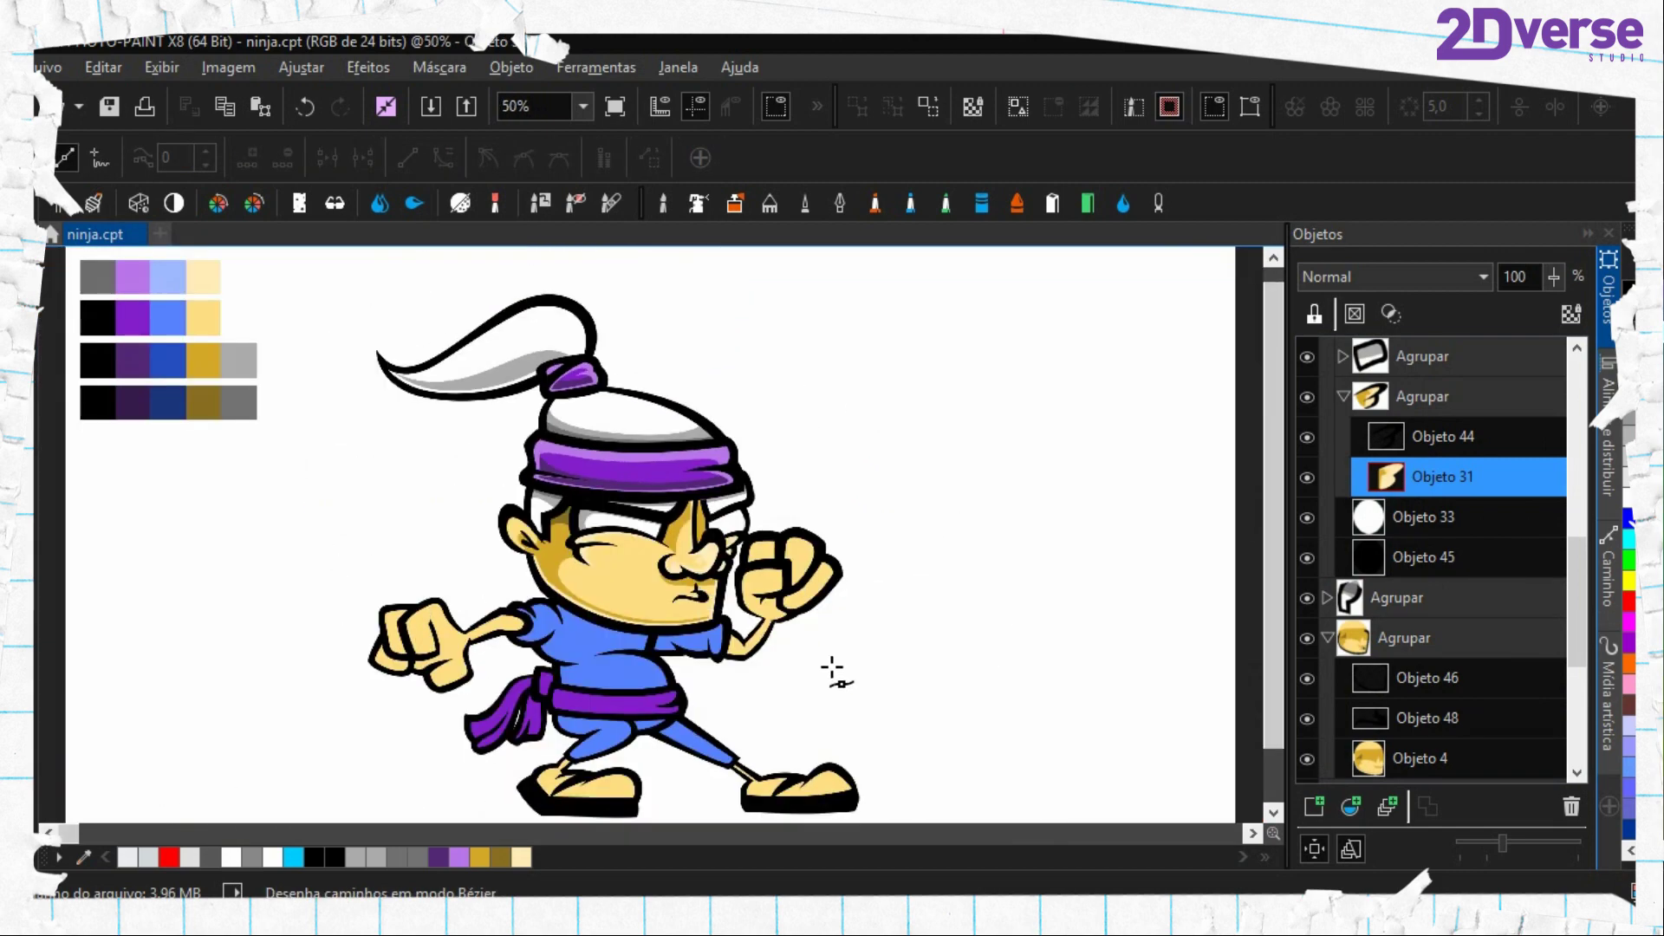
scroll(604, 542, "up", 5)
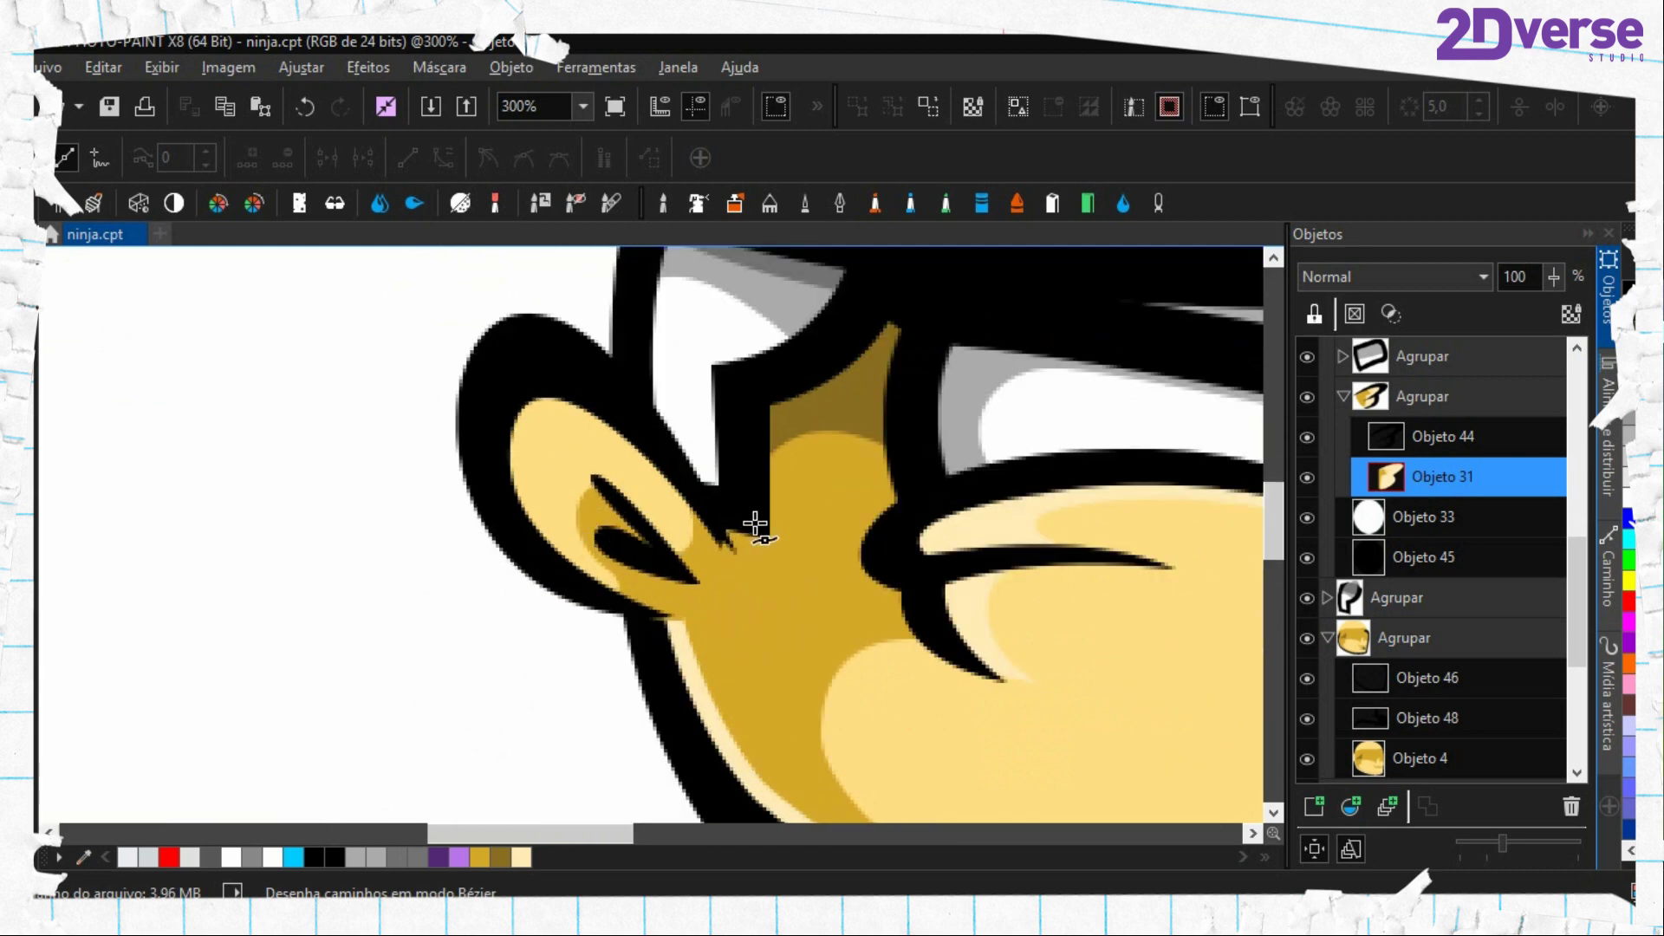
left_click(731, 604)
left_click_drag(567, 499, 535, 522)
left_click_drag(691, 676, 818, 710)
left_click(728, 695)
left_click_drag(680, 722, 654, 734)
left_click_drag(386, 620, 370, 577)
left_click_drag(401, 445, 494, 411)
left_click_drag(691, 369, 705, 382)
left_click_drag(697, 496, 709, 508)
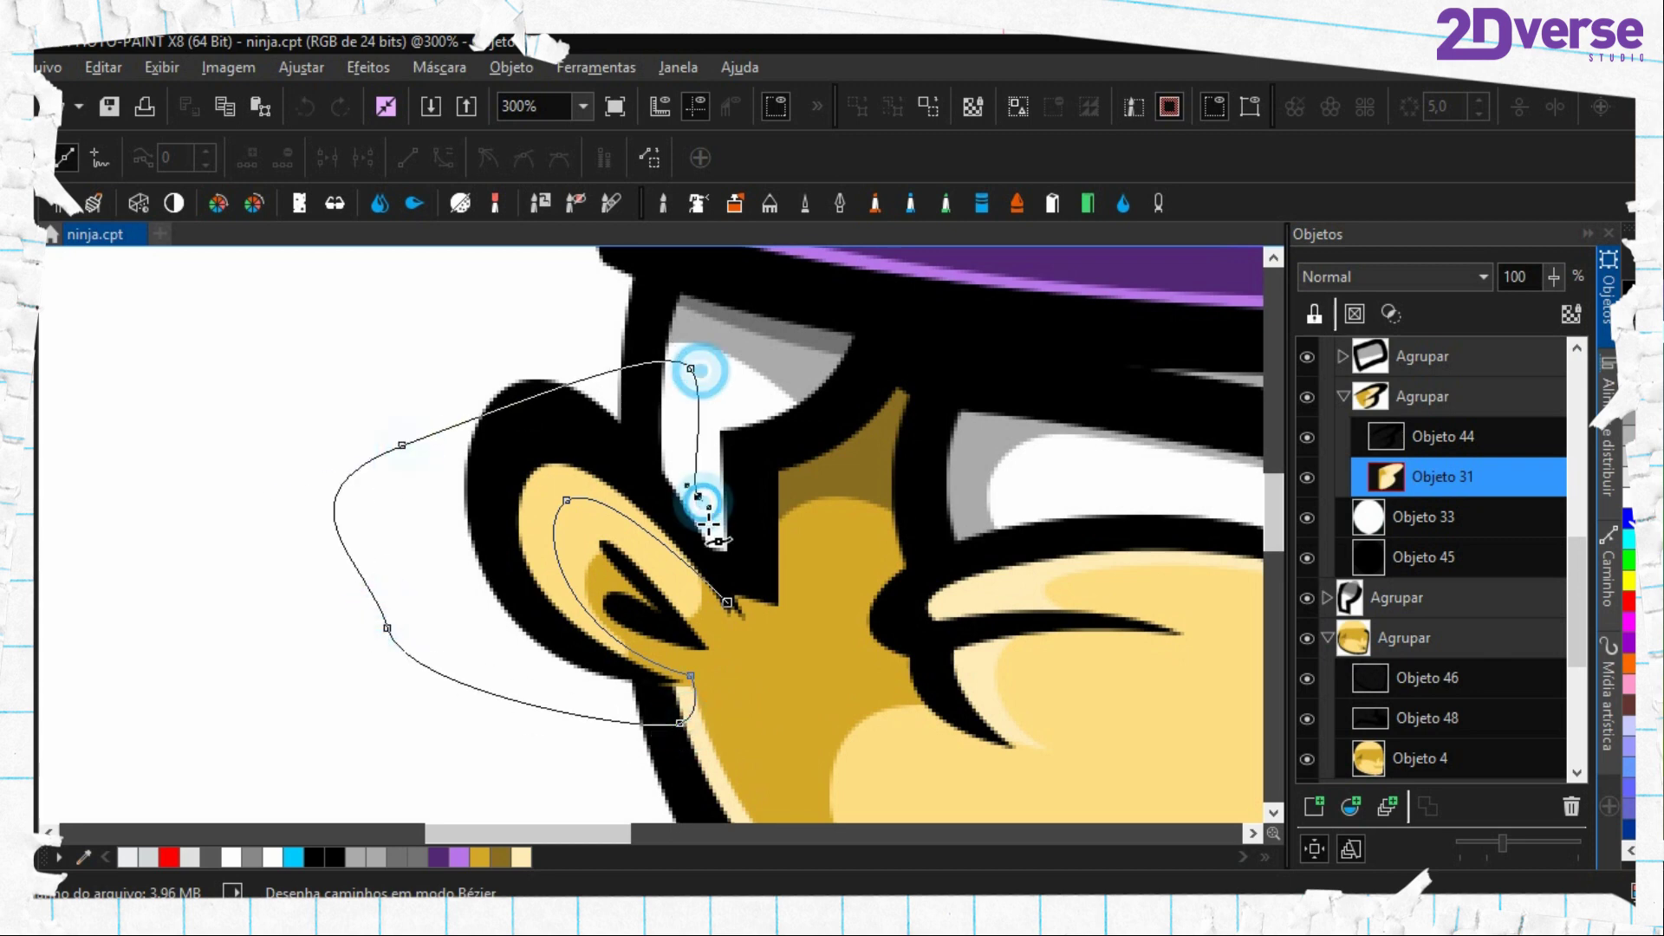
key("ctrl+shift+m")
Expand the ear's group, fill Objeto 11's masked area with the pale cream colour, and remove the mask
scroll(1428, 548, "up", 2)
scroll(1397, 502, "down", 4)
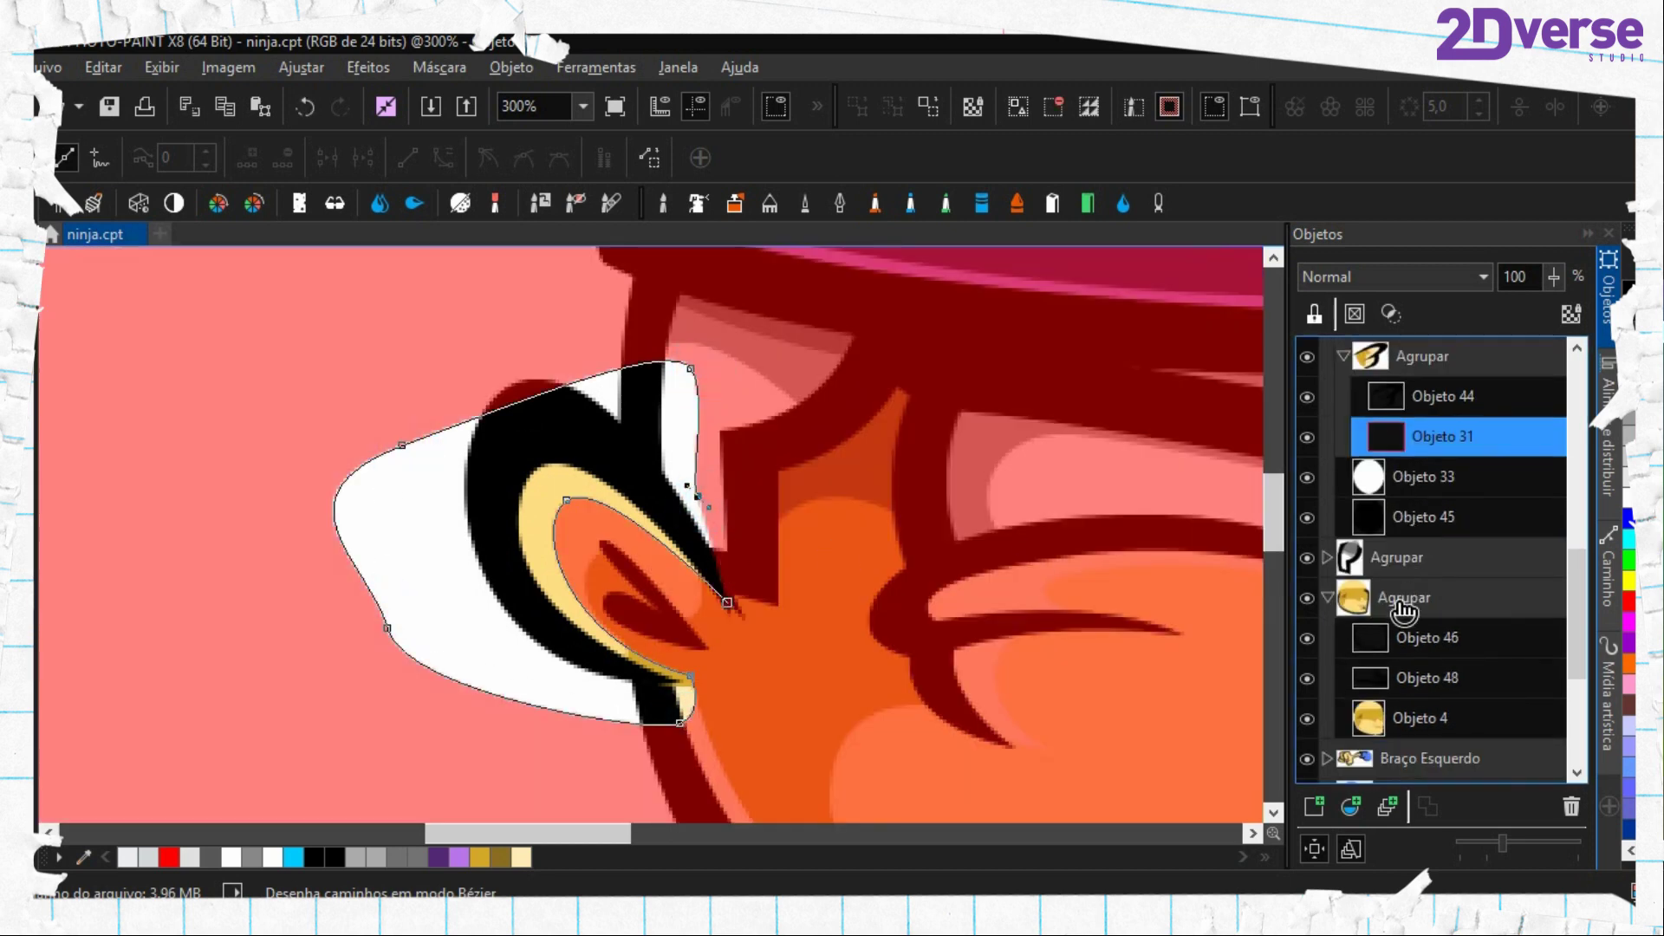
scroll(1395, 511, "up", 7)
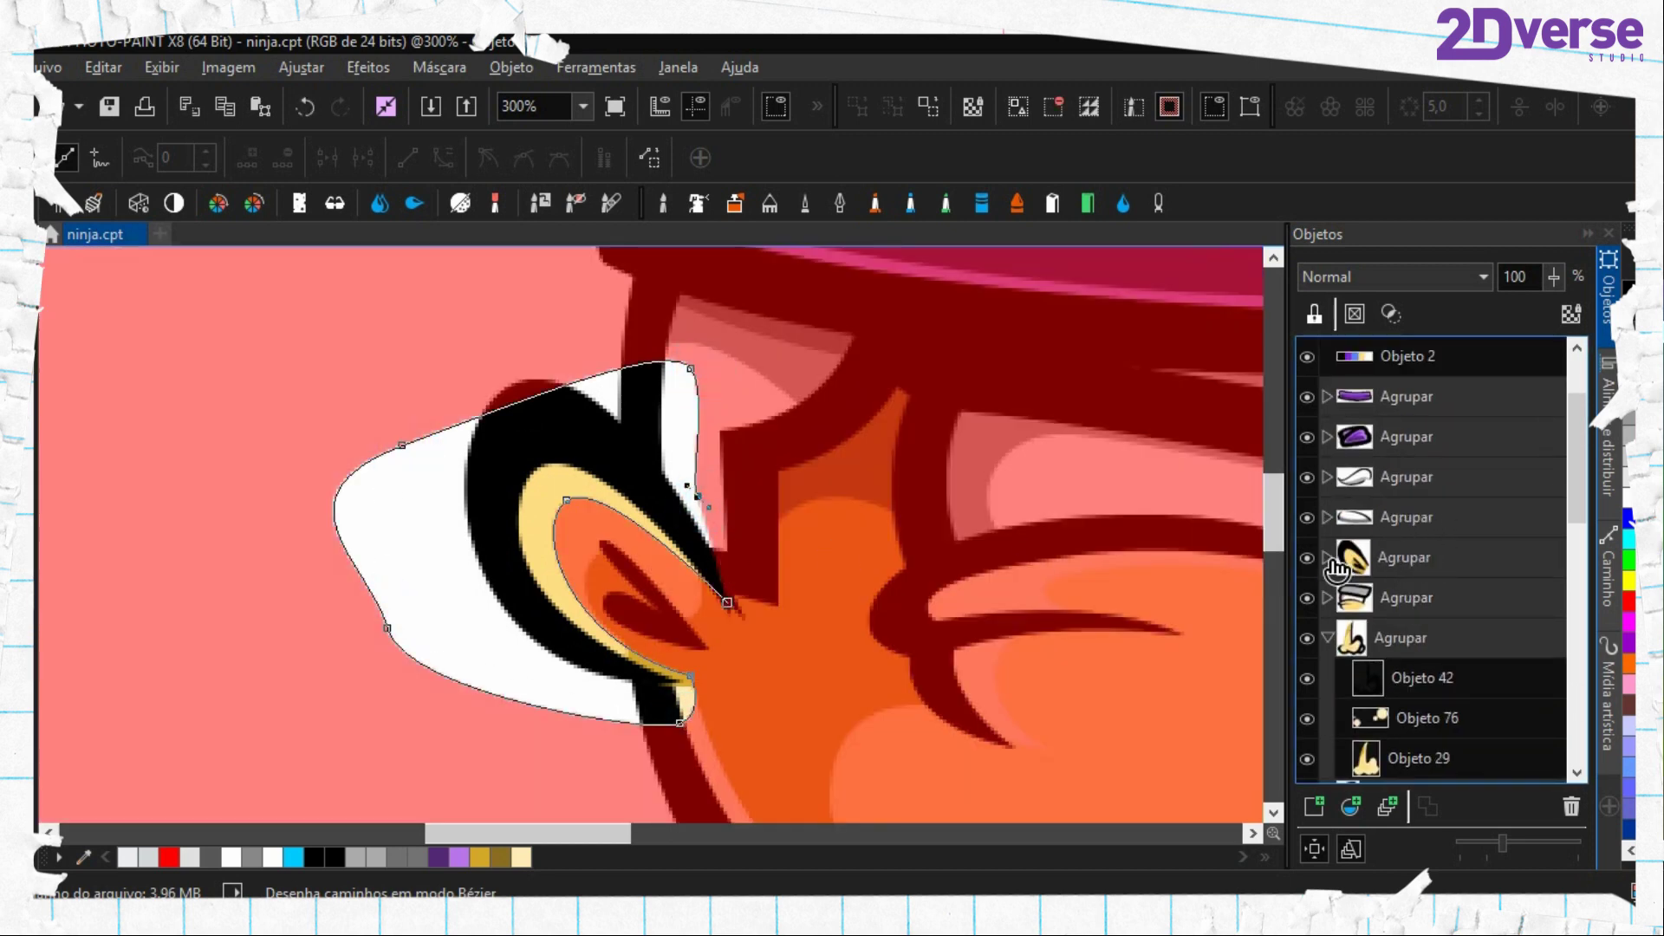
left_click(1329, 559)
left_click(1369, 680)
key("f")
left_click(533, 499)
key("ctrl+shift+r")
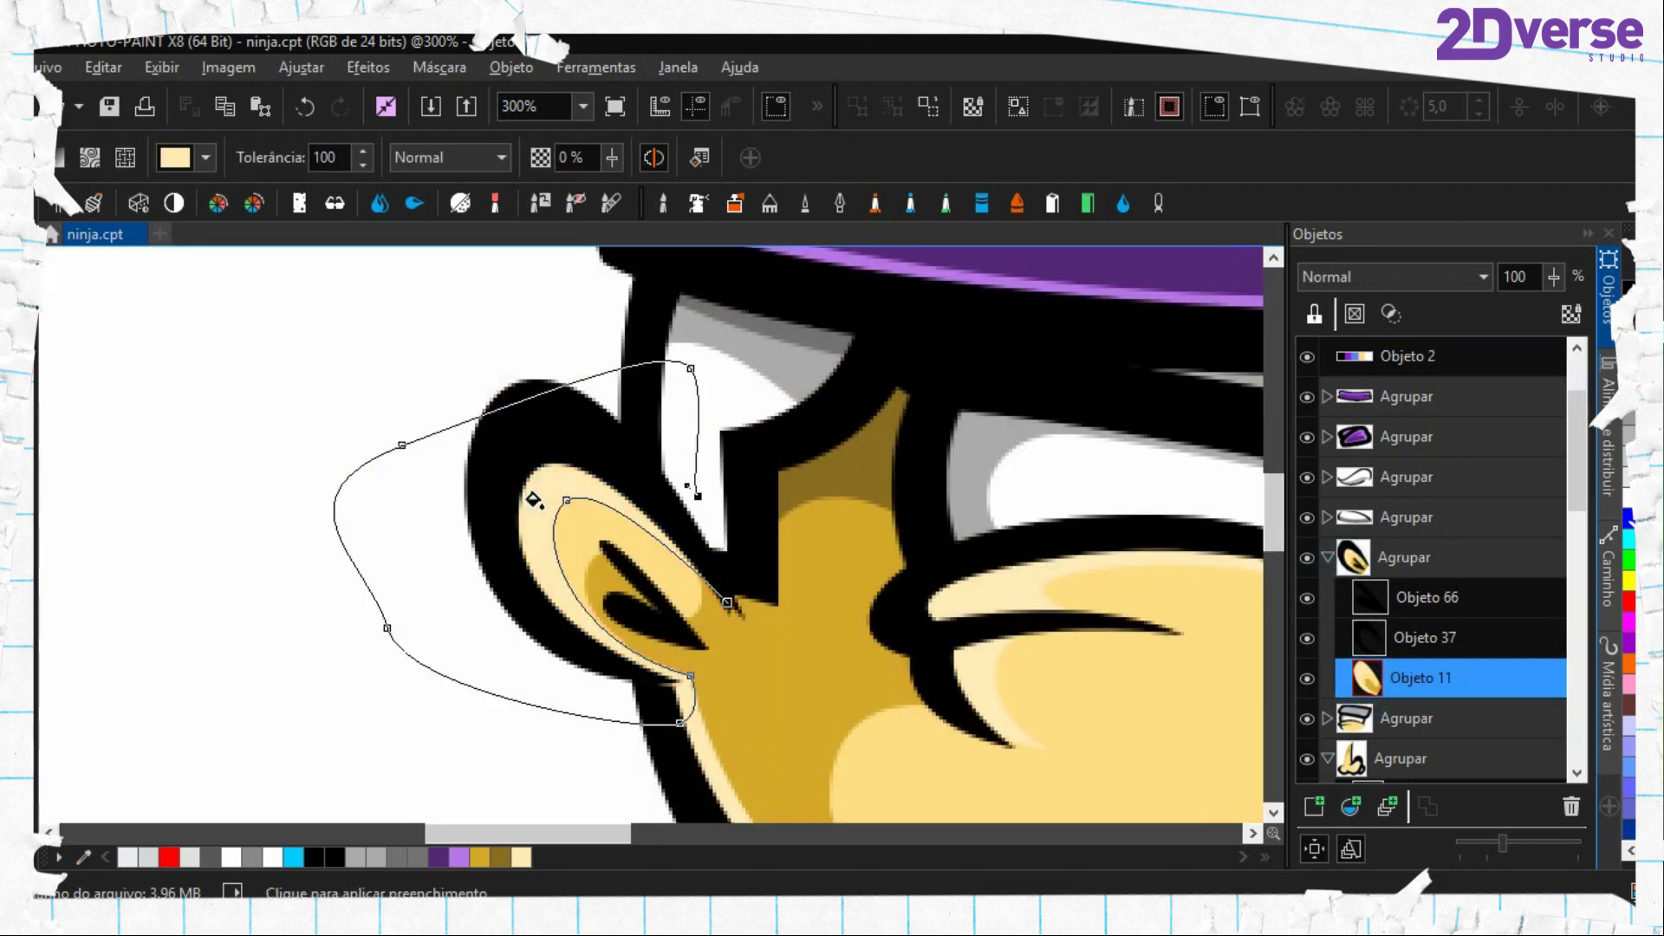
Delete the Bézier path used for the ear highlight
right_click(532, 500)
left_click(613, 630)
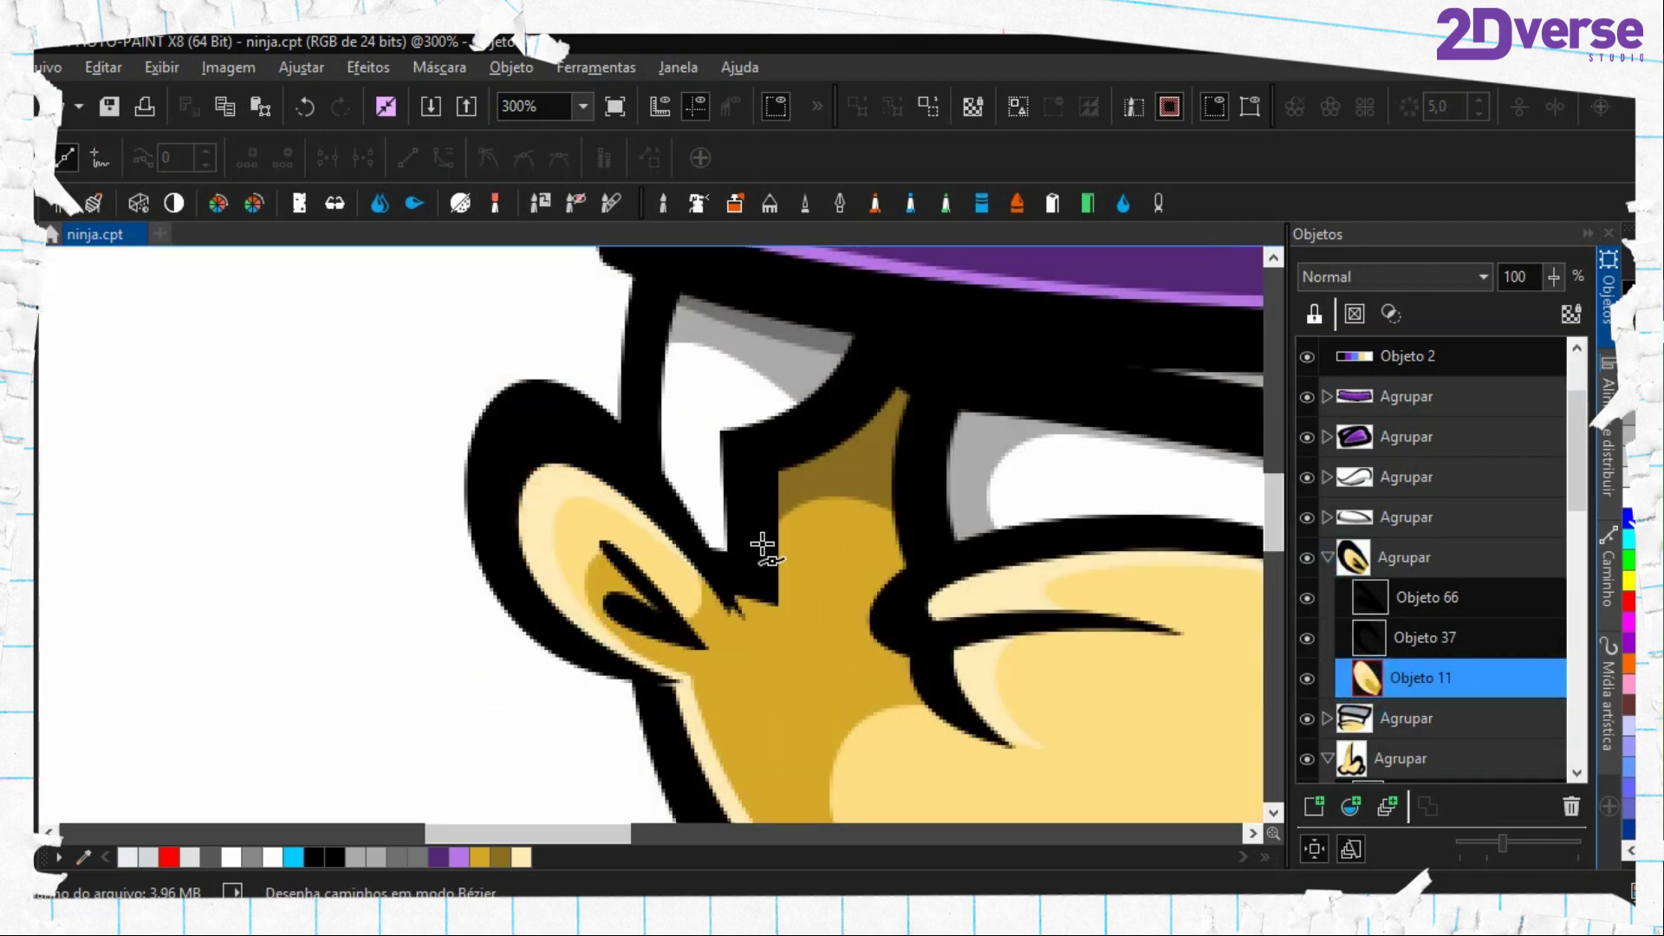
Examine the shaded head alongside the still flat shirt, arms, belt and legs, from the whole figure down to close-ups
scroll(828, 557, "down", 4)
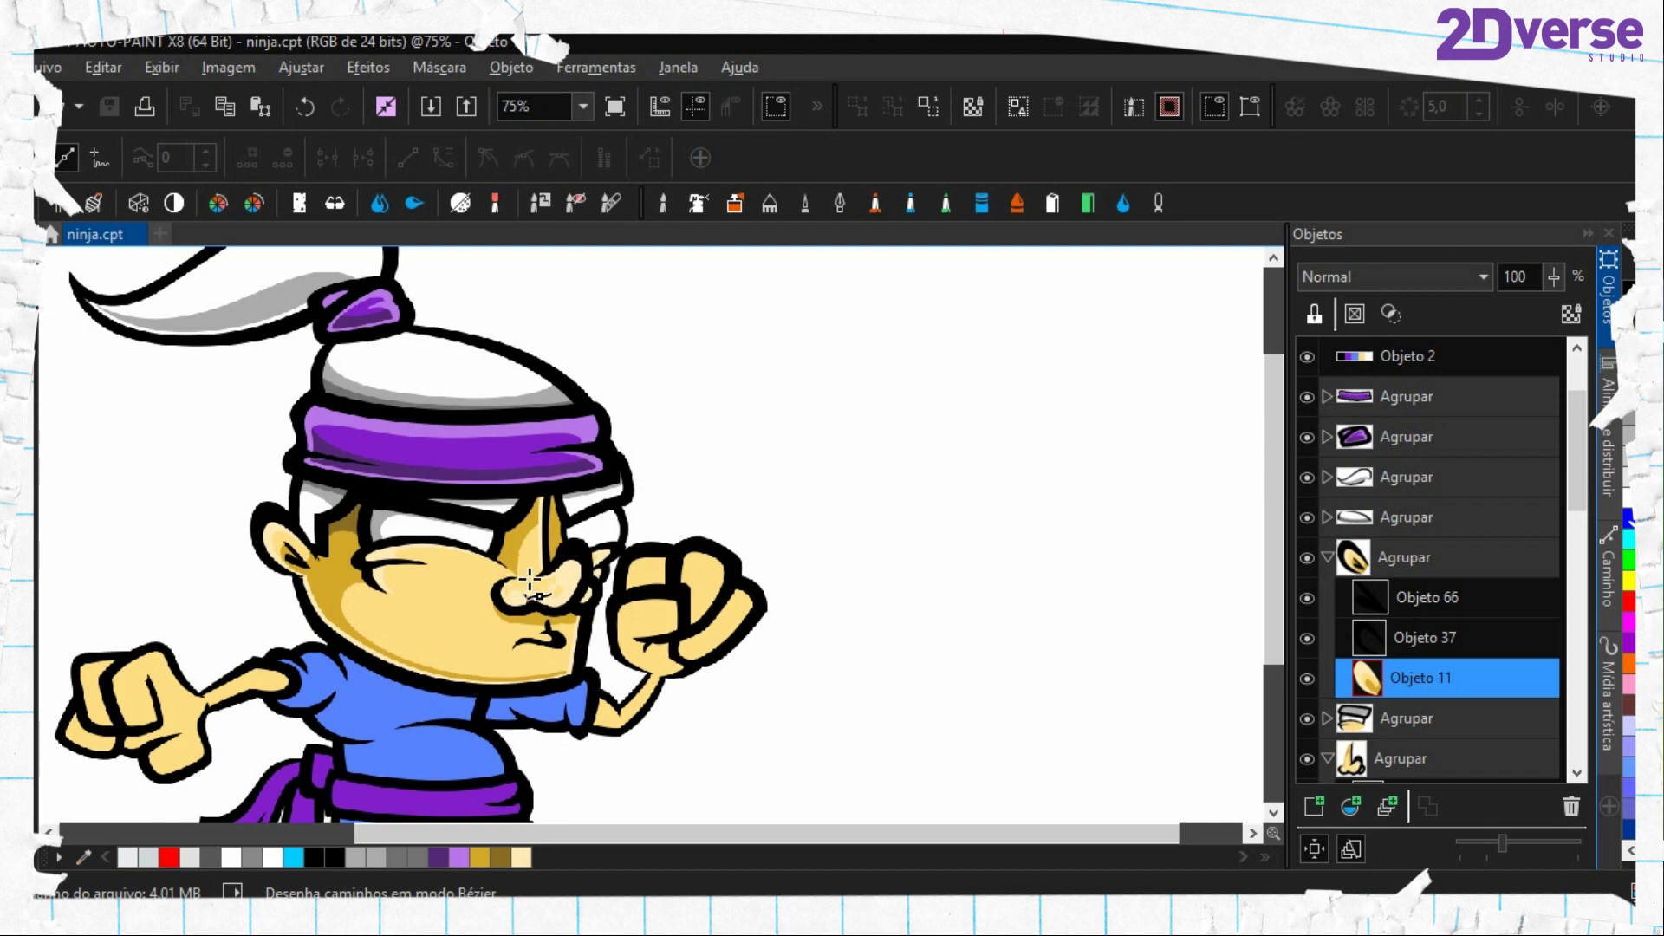
scroll(530, 582, "down", 1)
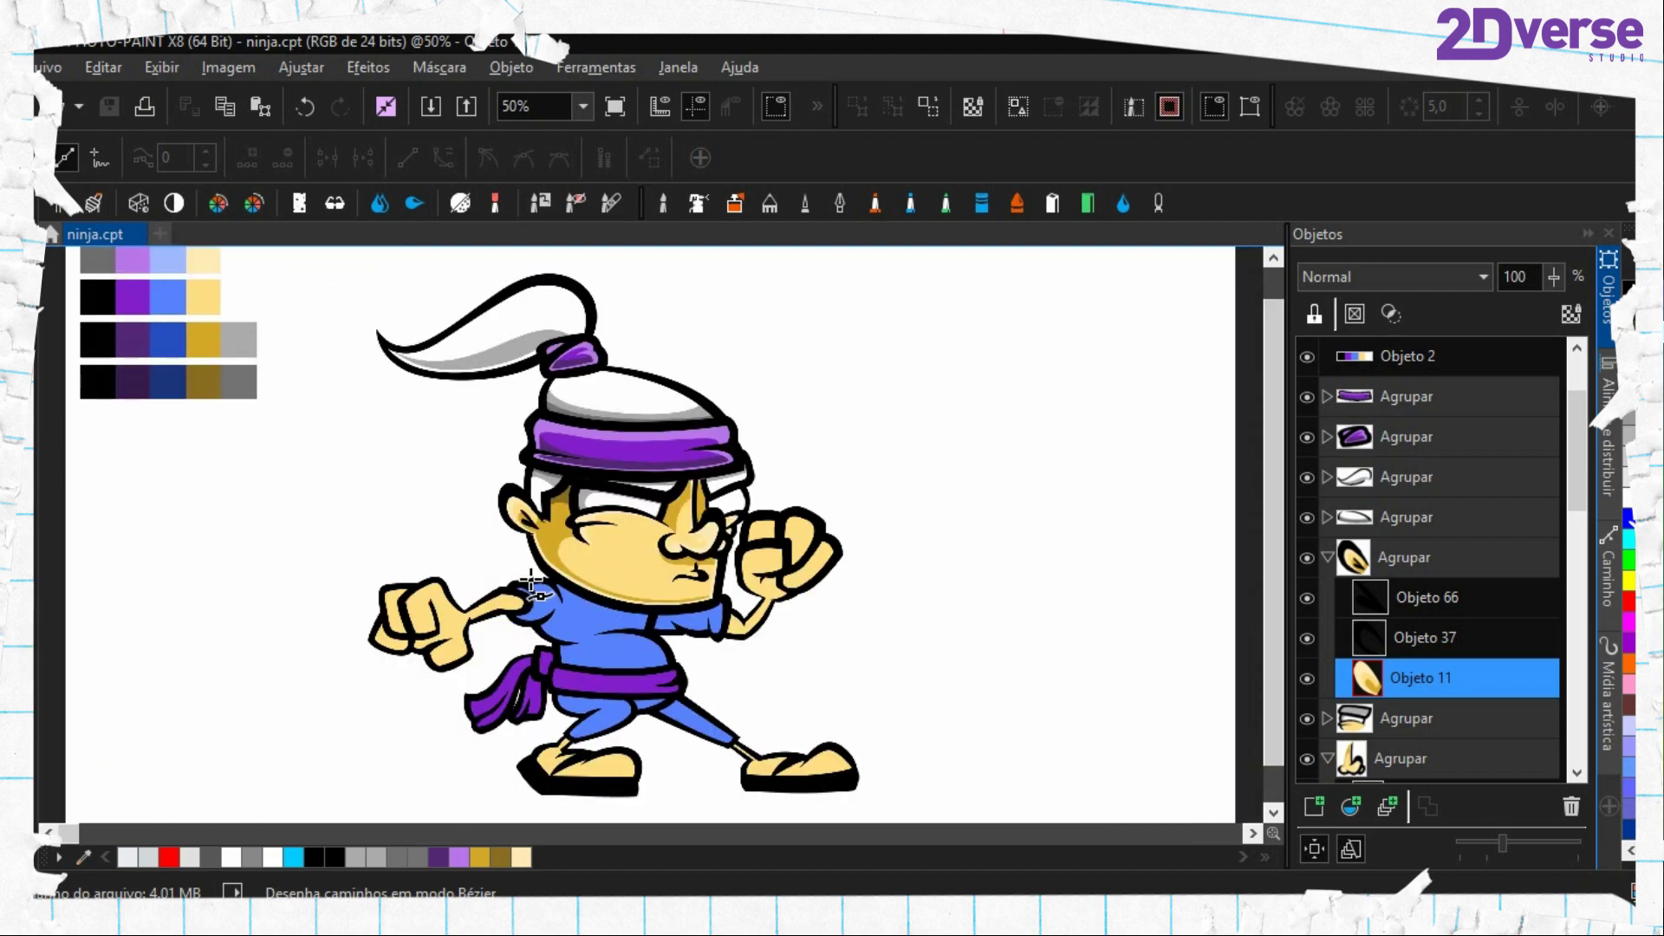
scroll(597, 563, "up", 4)
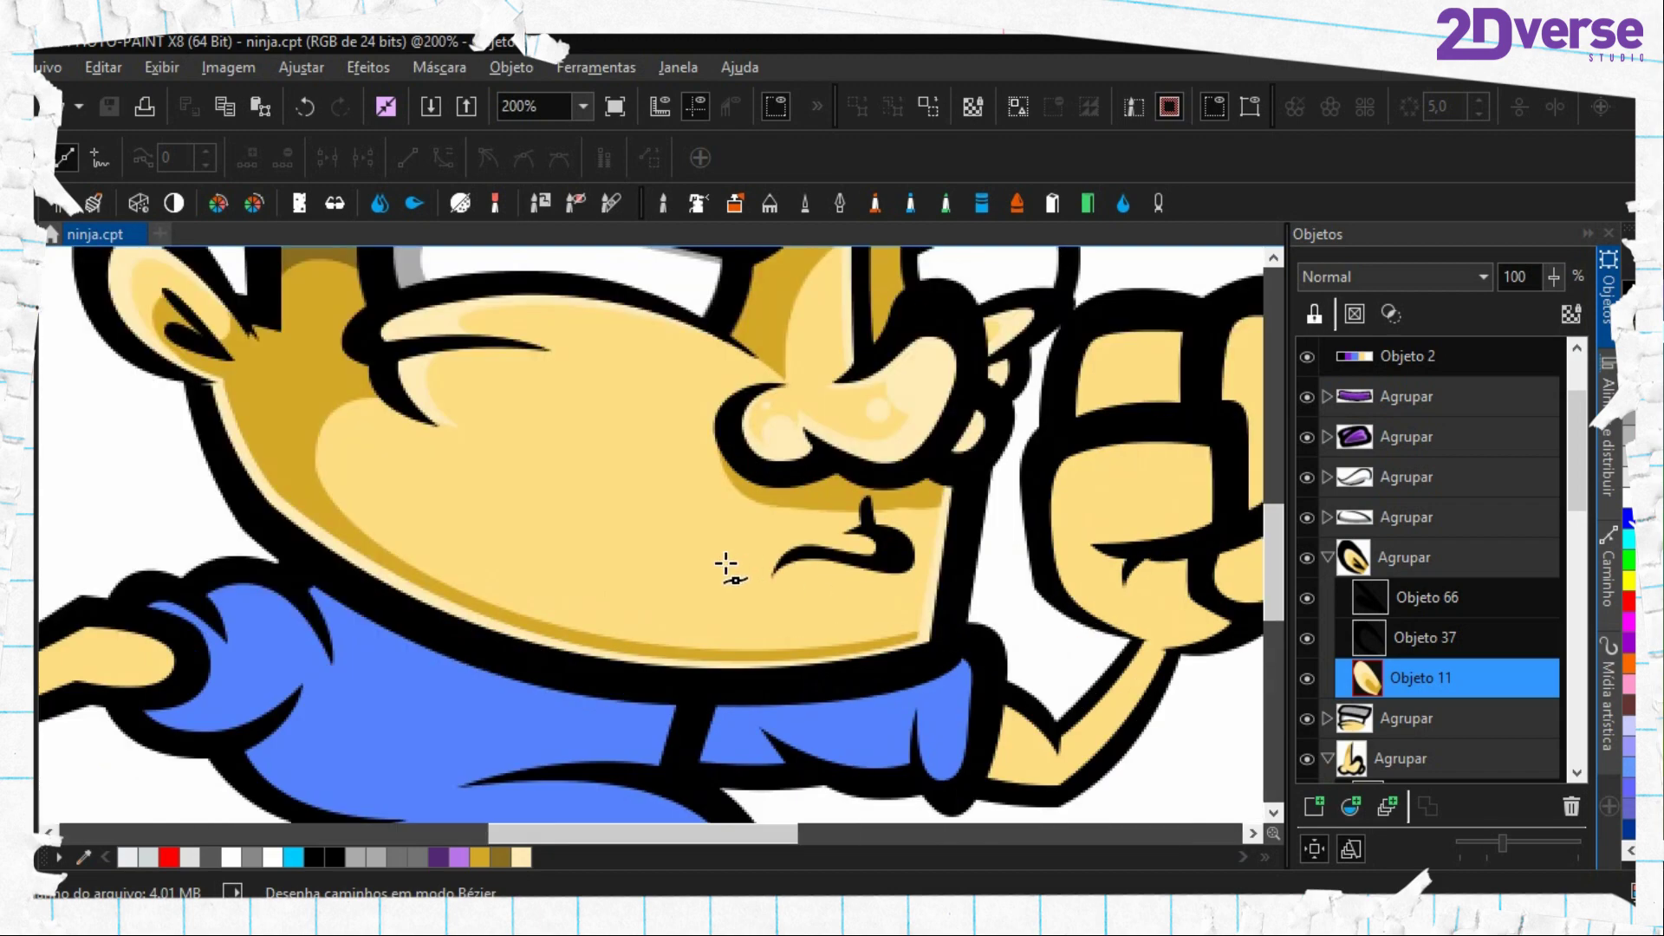
scroll(782, 548, "down", 5)
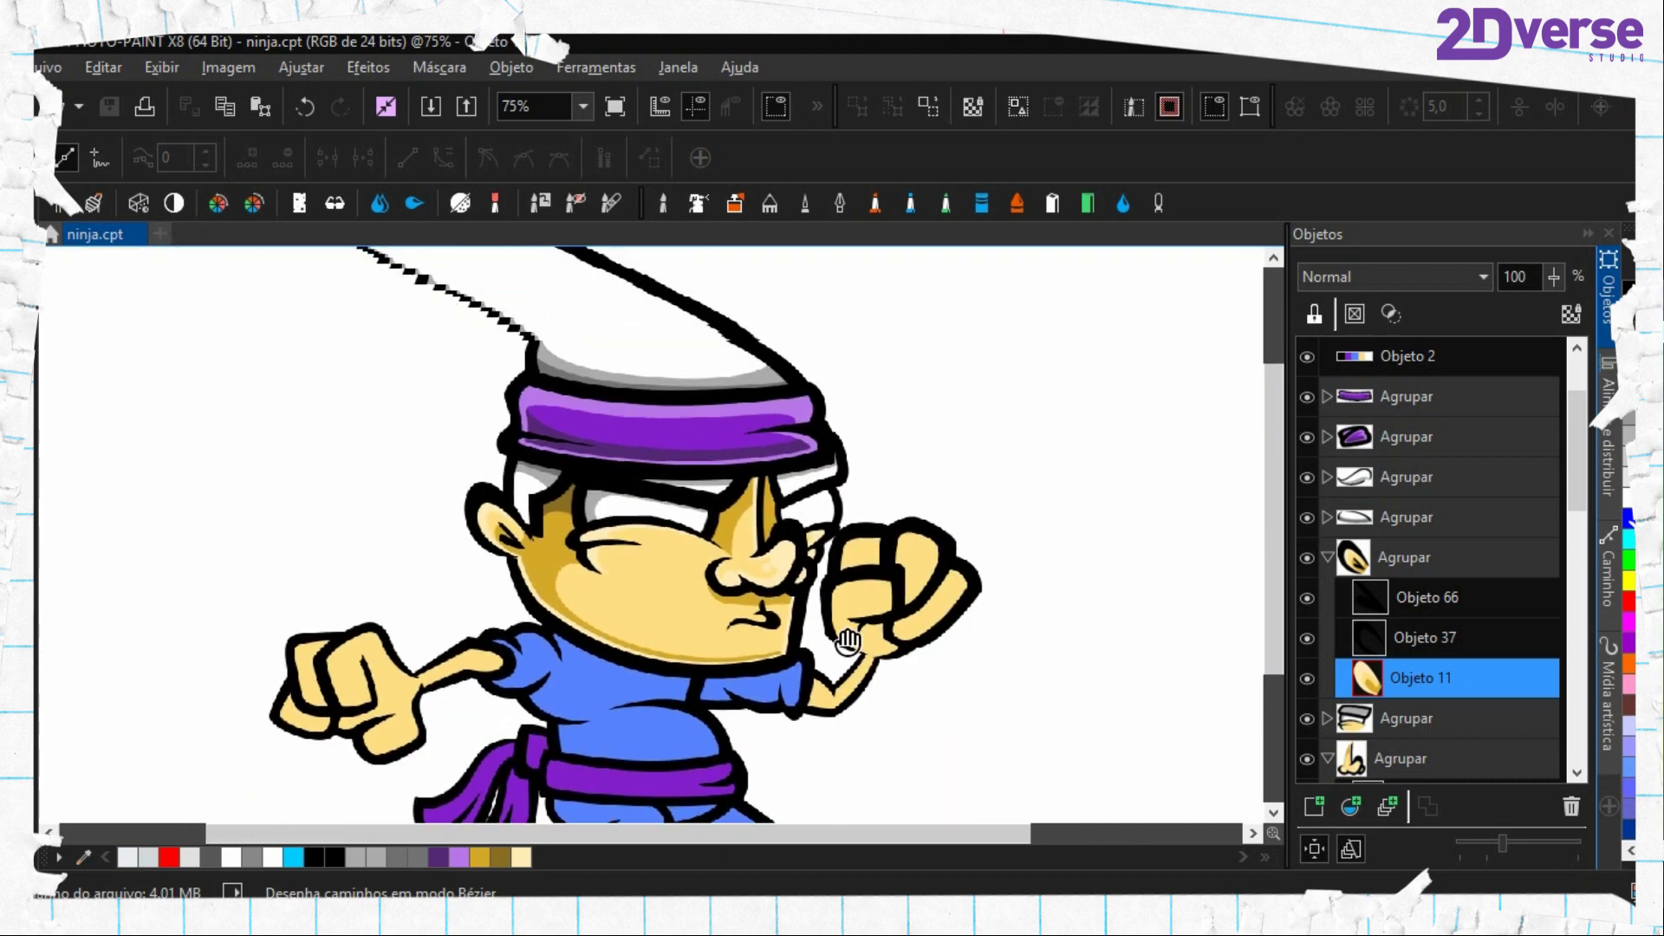
scroll(705, 604, "up", 1)
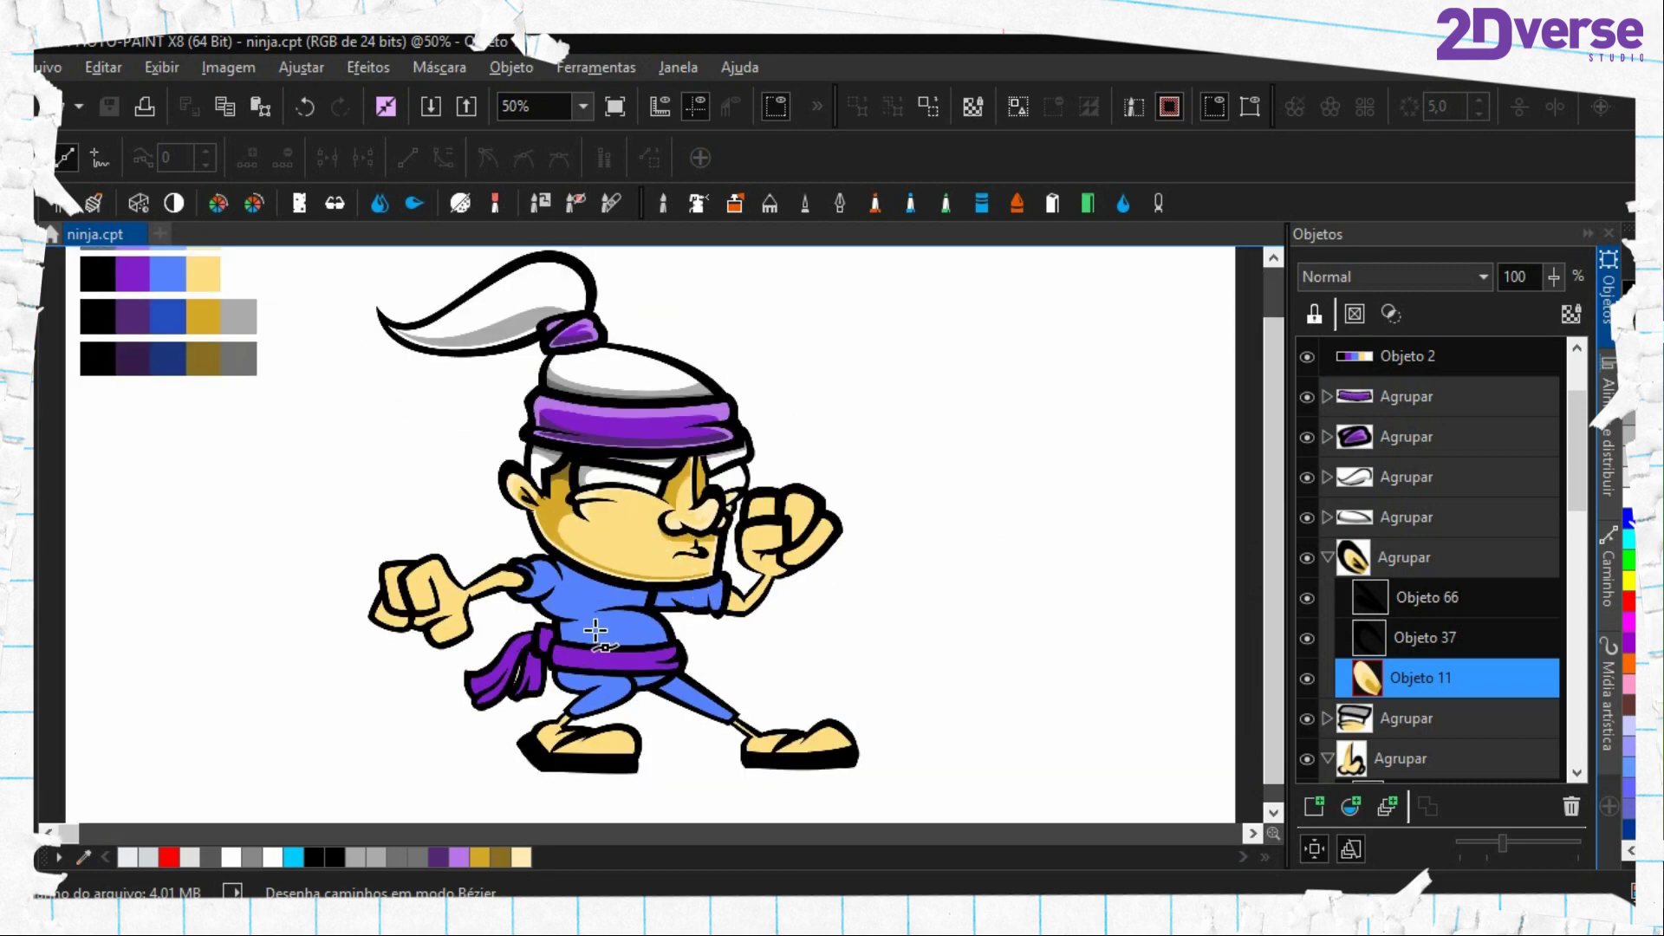
scroll(607, 549, "up", 1)
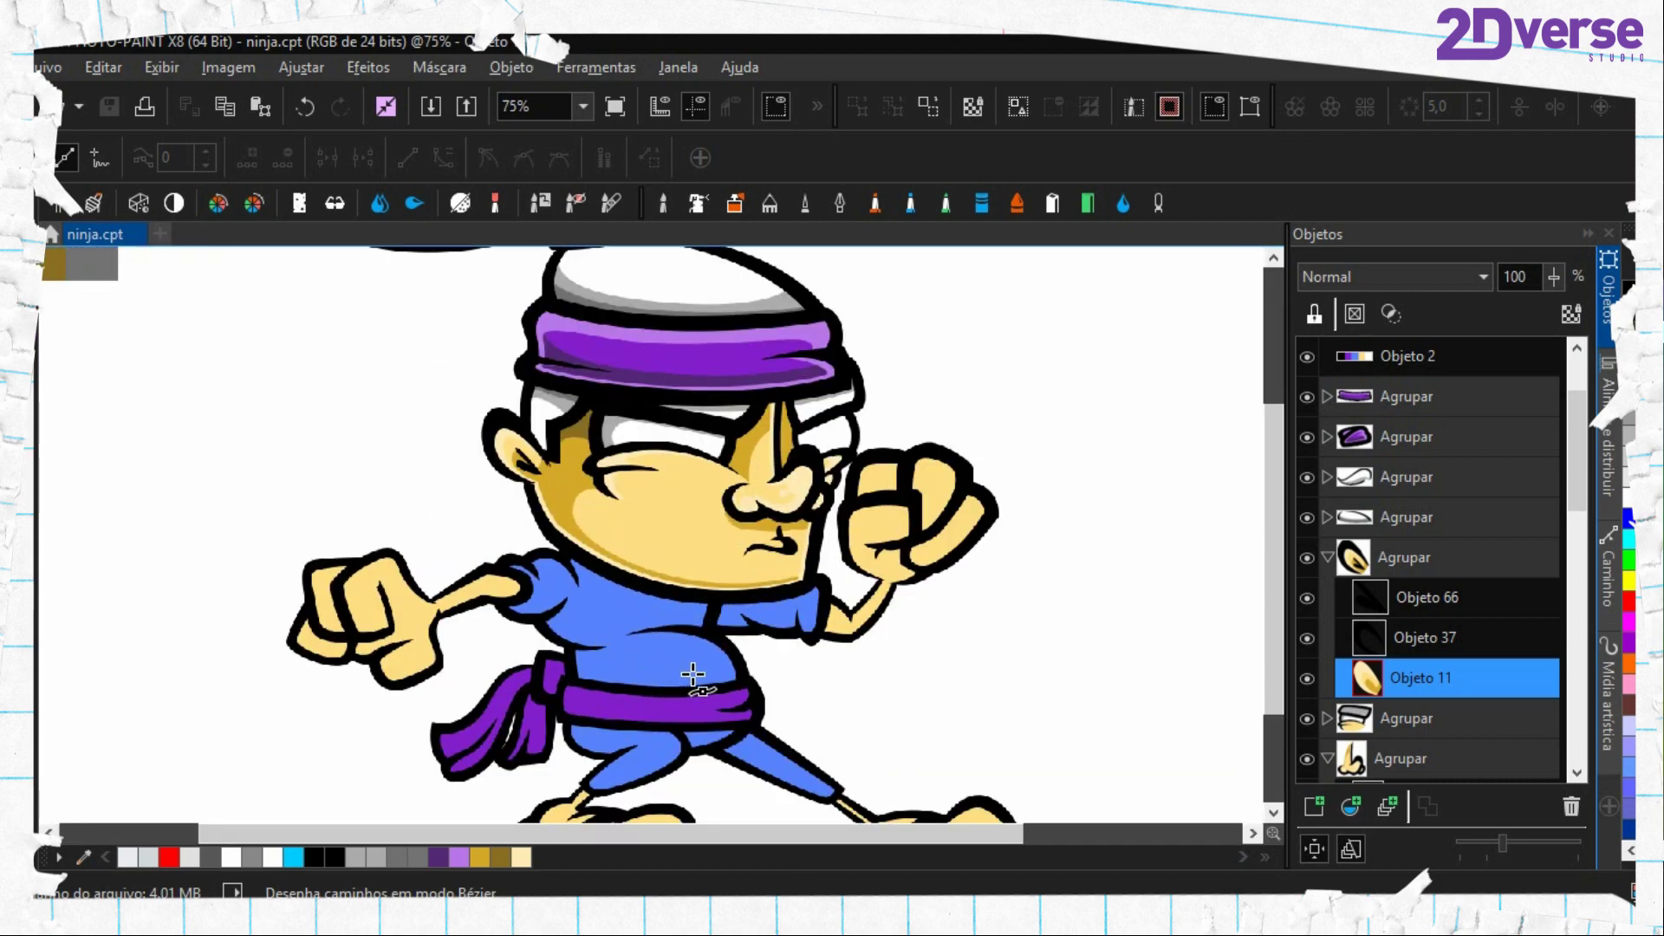
scroll(611, 636, "down", 1)
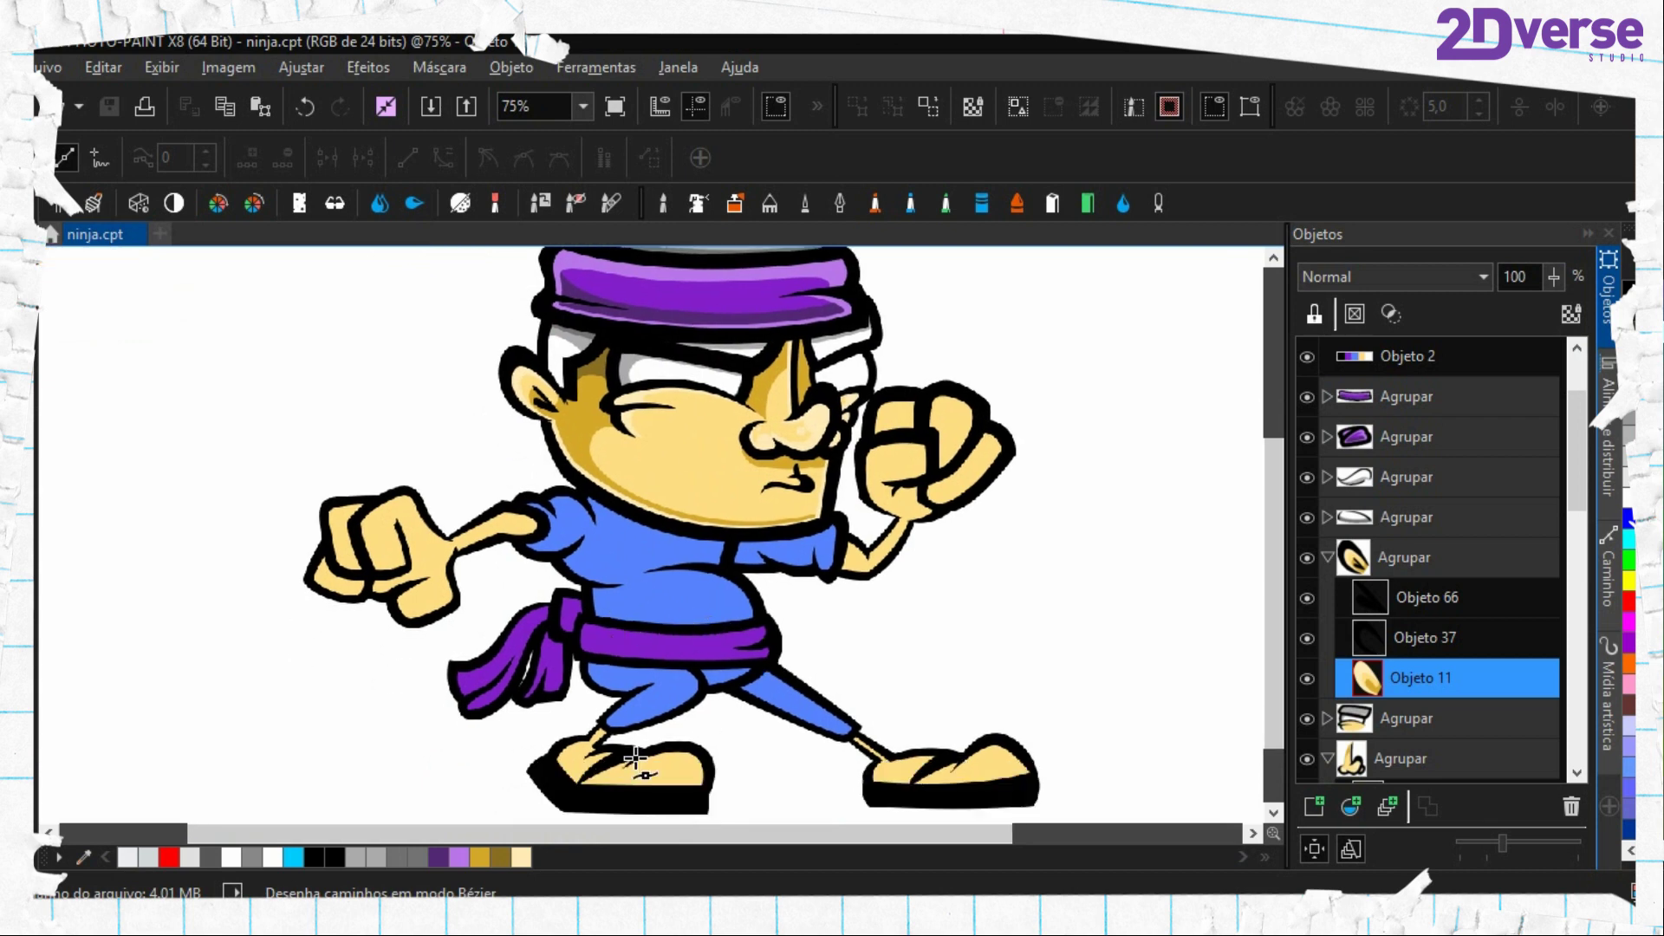
scroll(672, 593, "down", 1)
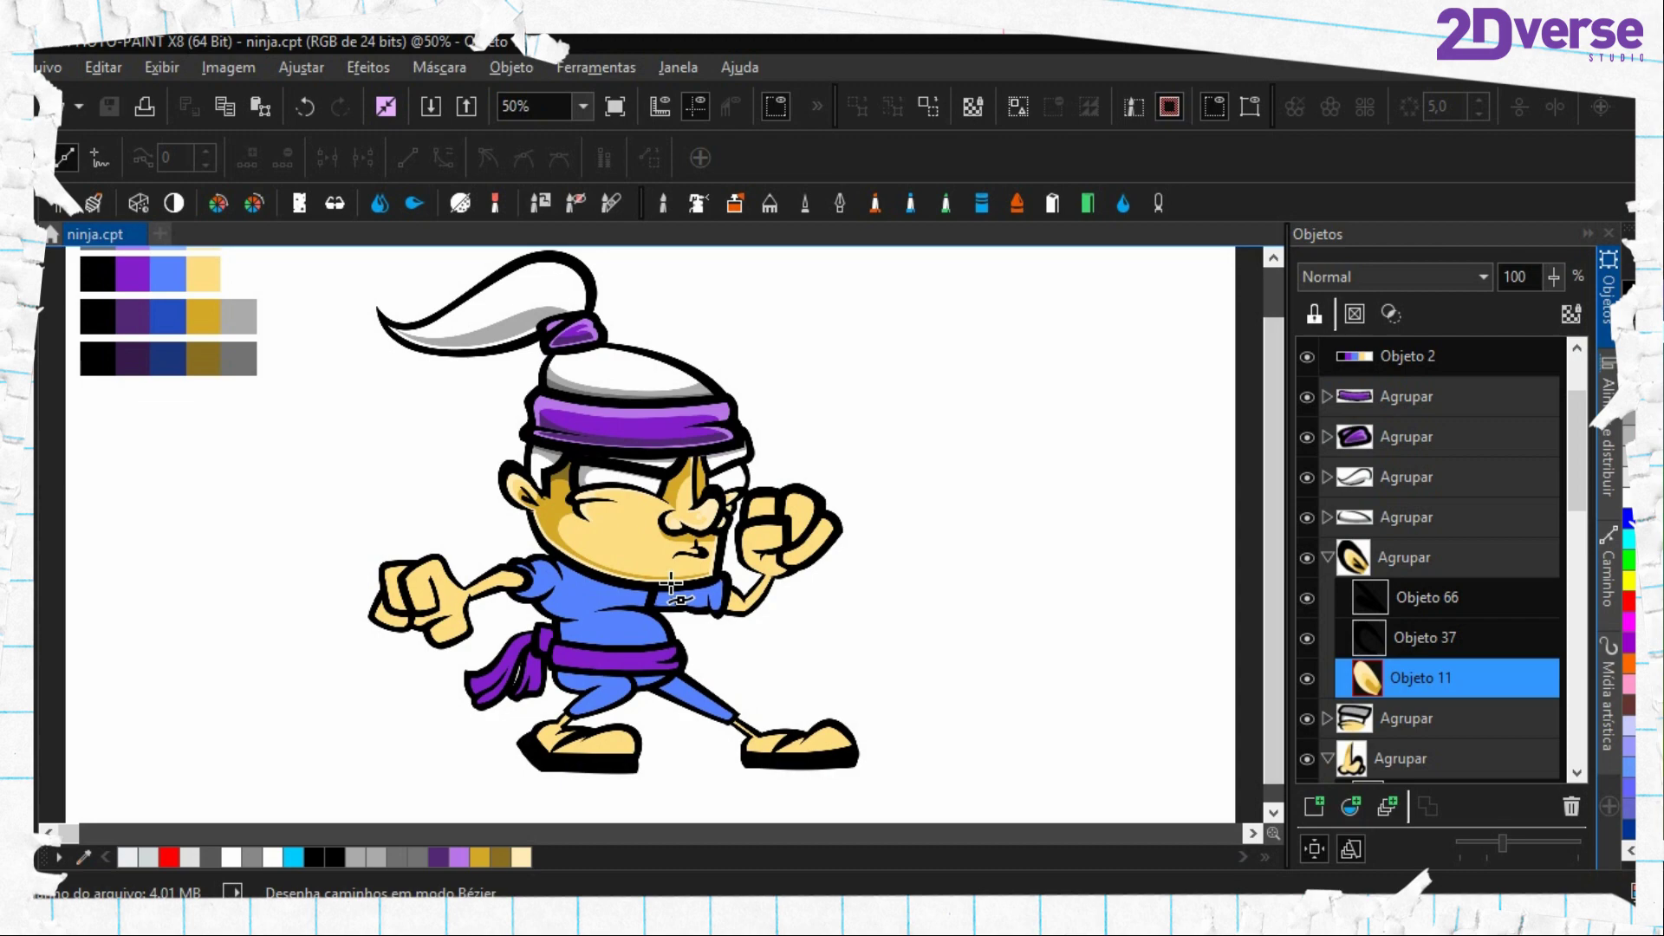
scroll(672, 583, "up", 2)
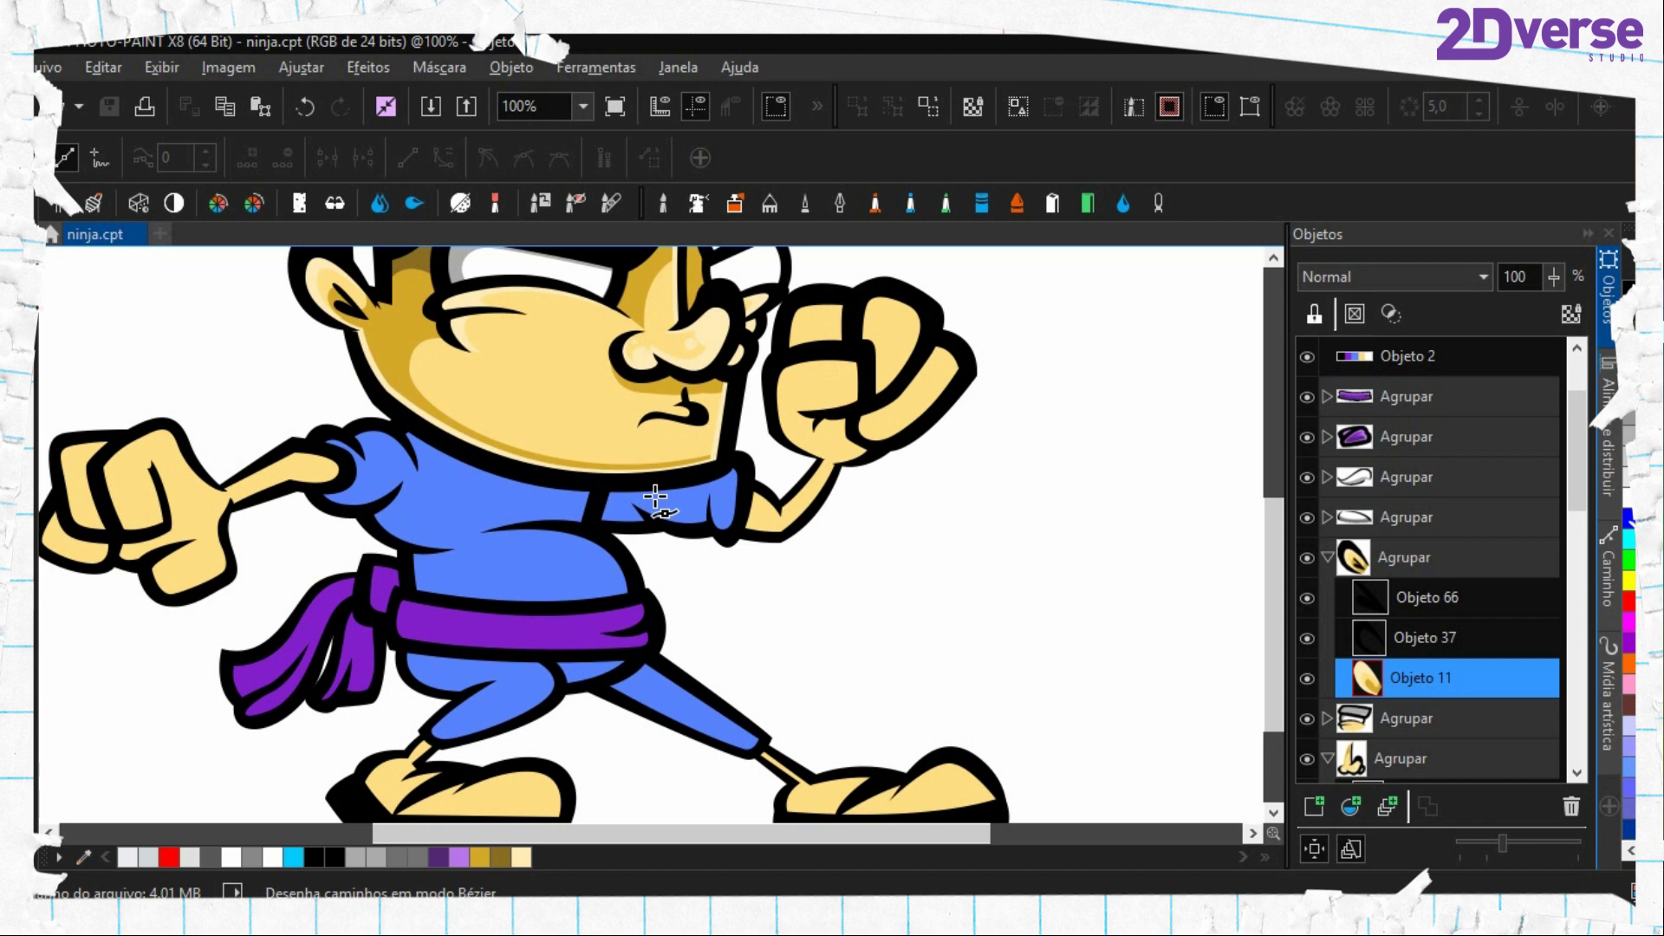
scroll(655, 497, "up", 2)
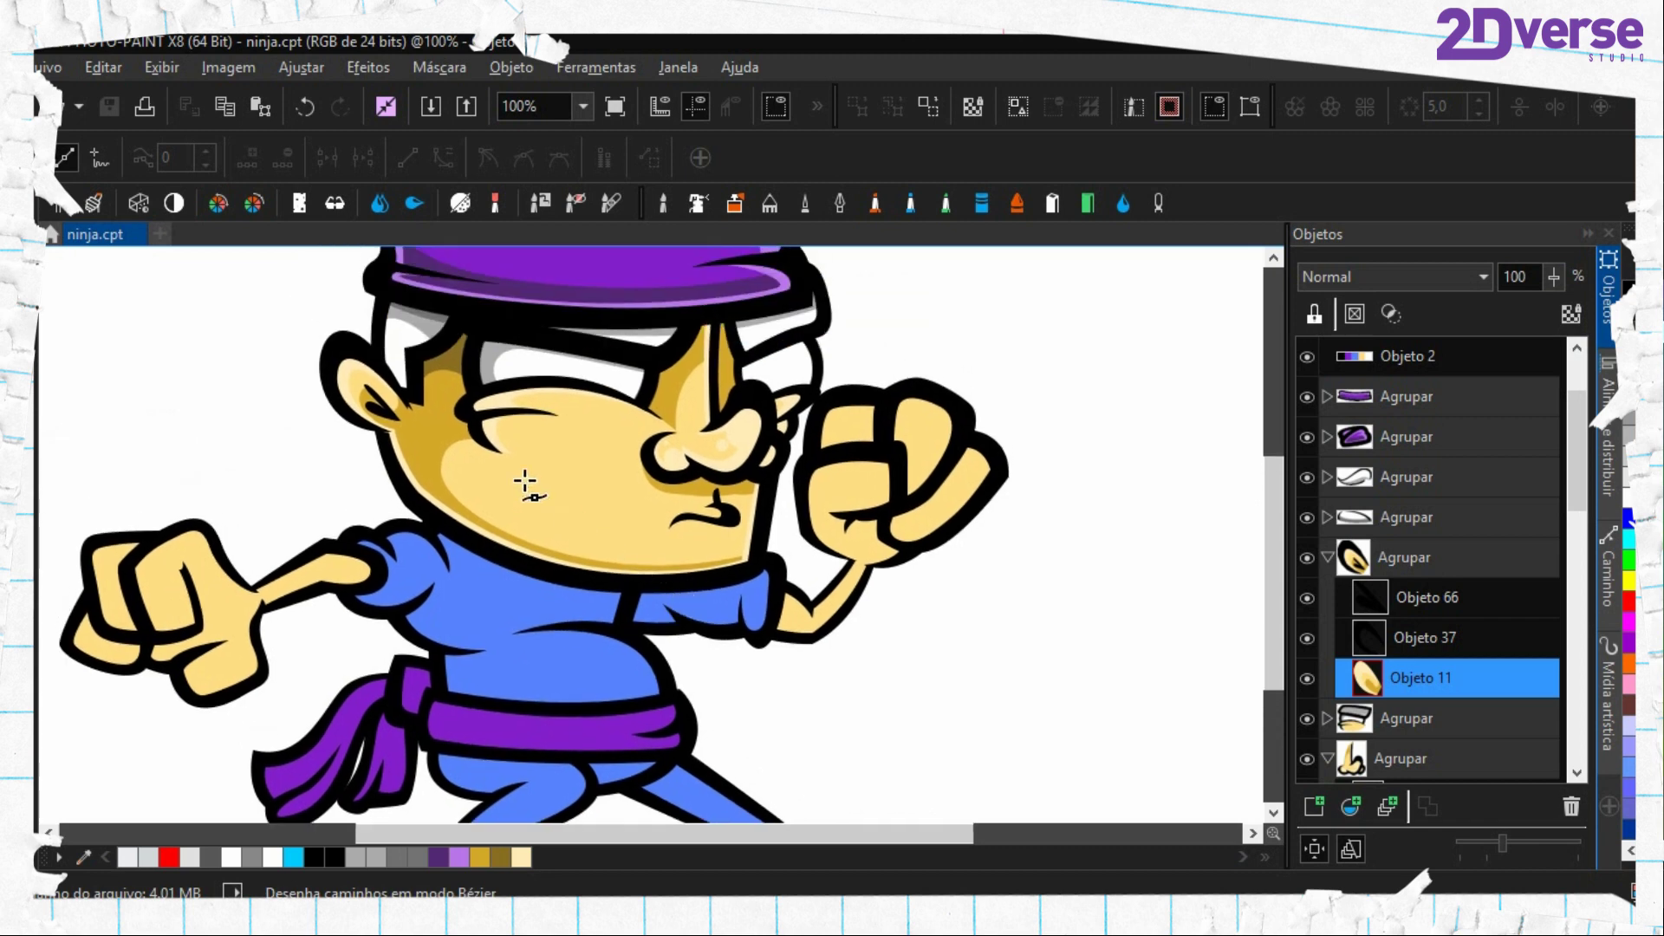
scroll(710, 601, "up", 1)
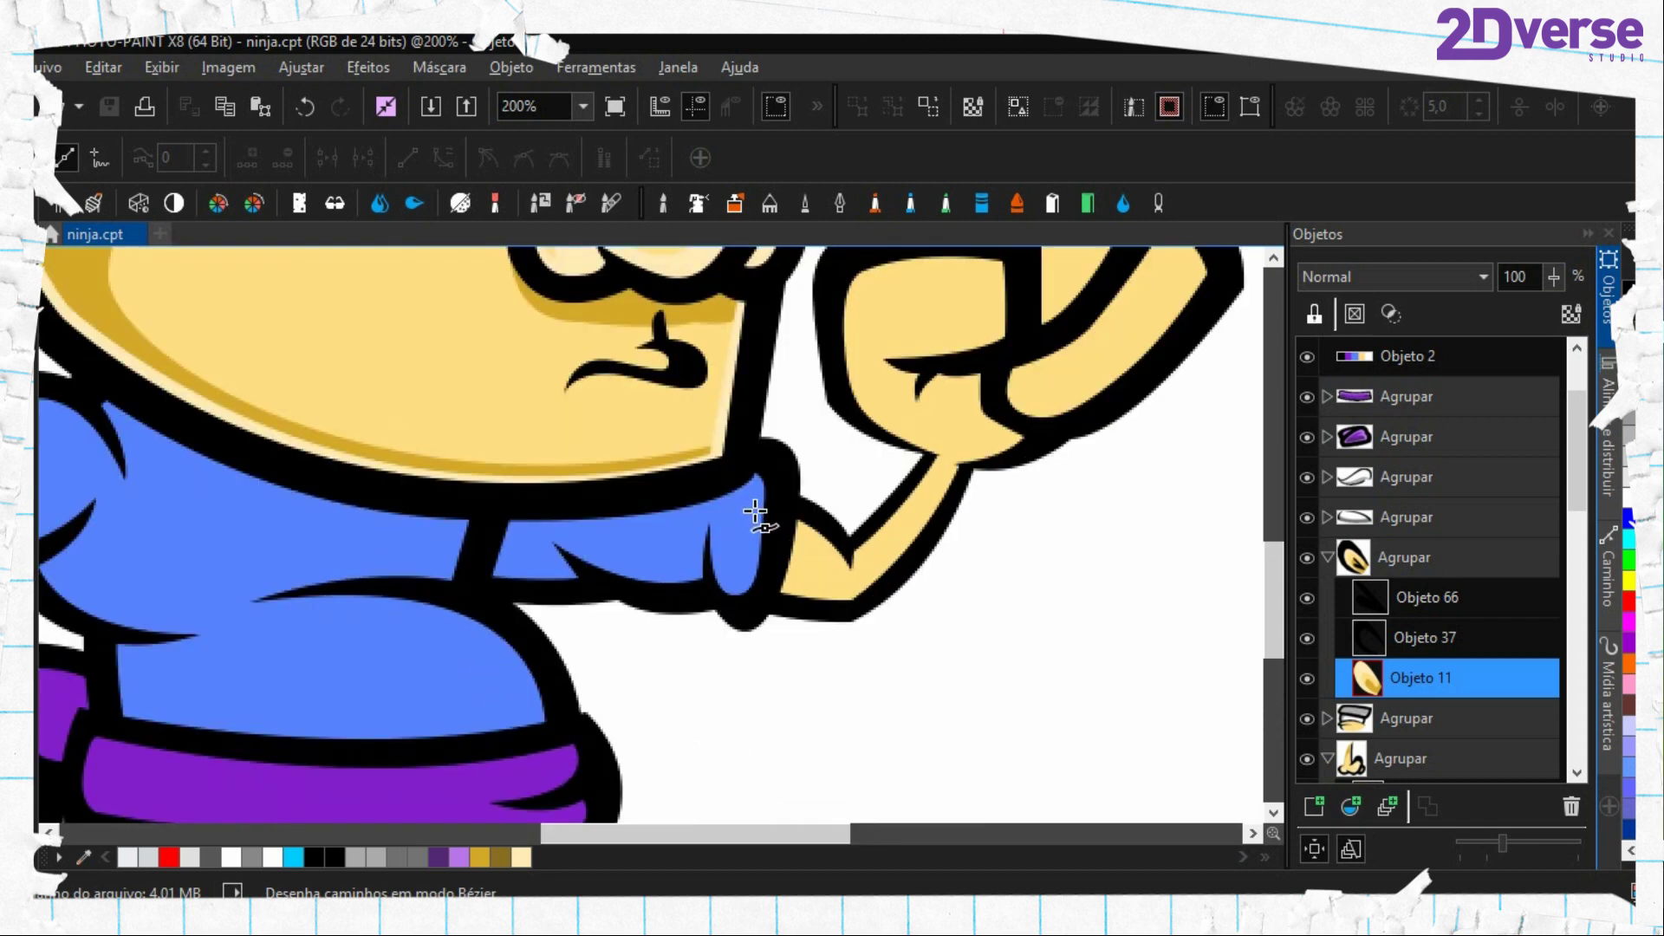
left_click_drag(640, 500, 765, 538)
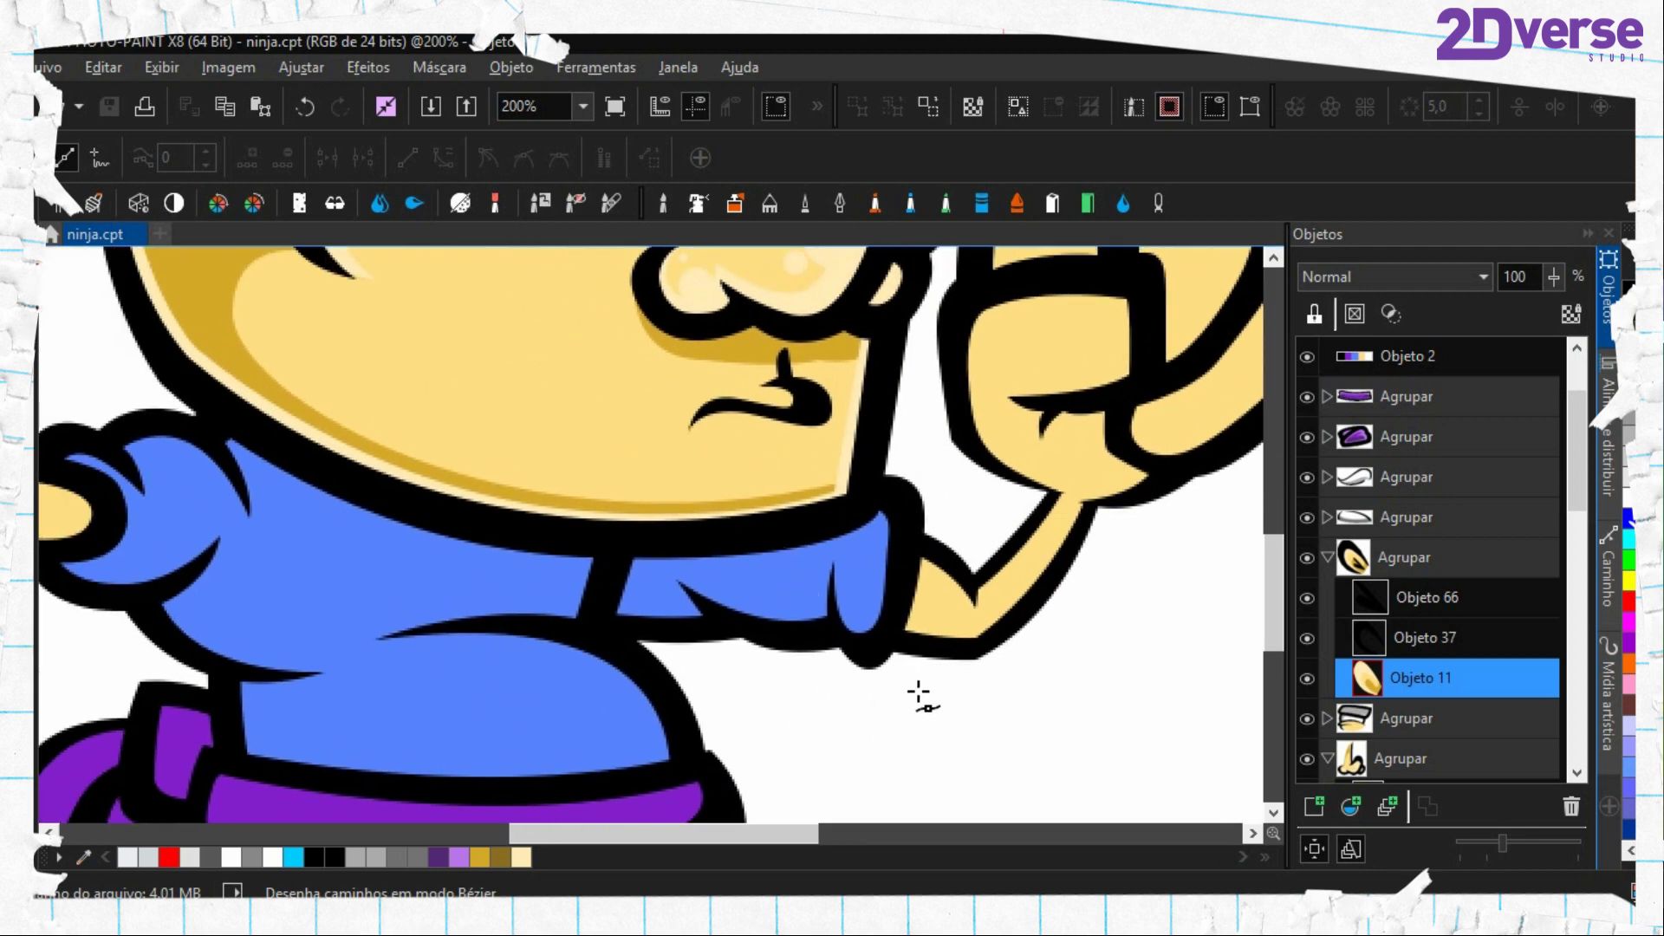
Shade the blue shirt and trousers with darker blue shadows and pale blue highlights, using Bézier paths, masks and sampled colours
left_click(1343, 563)
left_click(1333, 639)
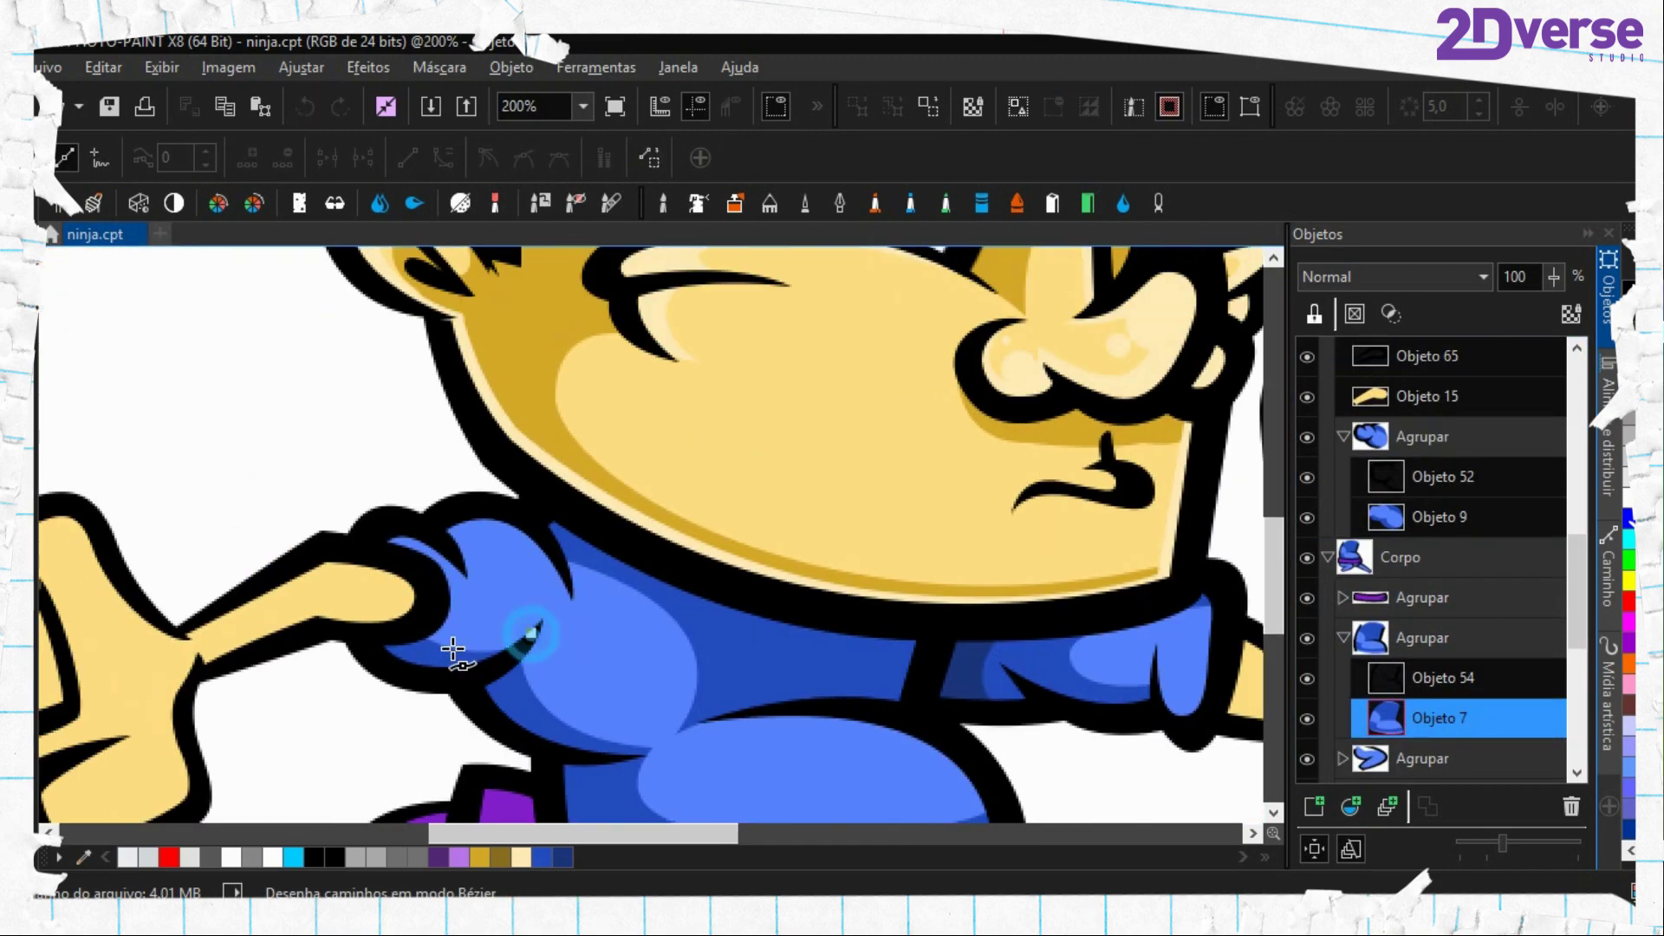
left_click(572, 633)
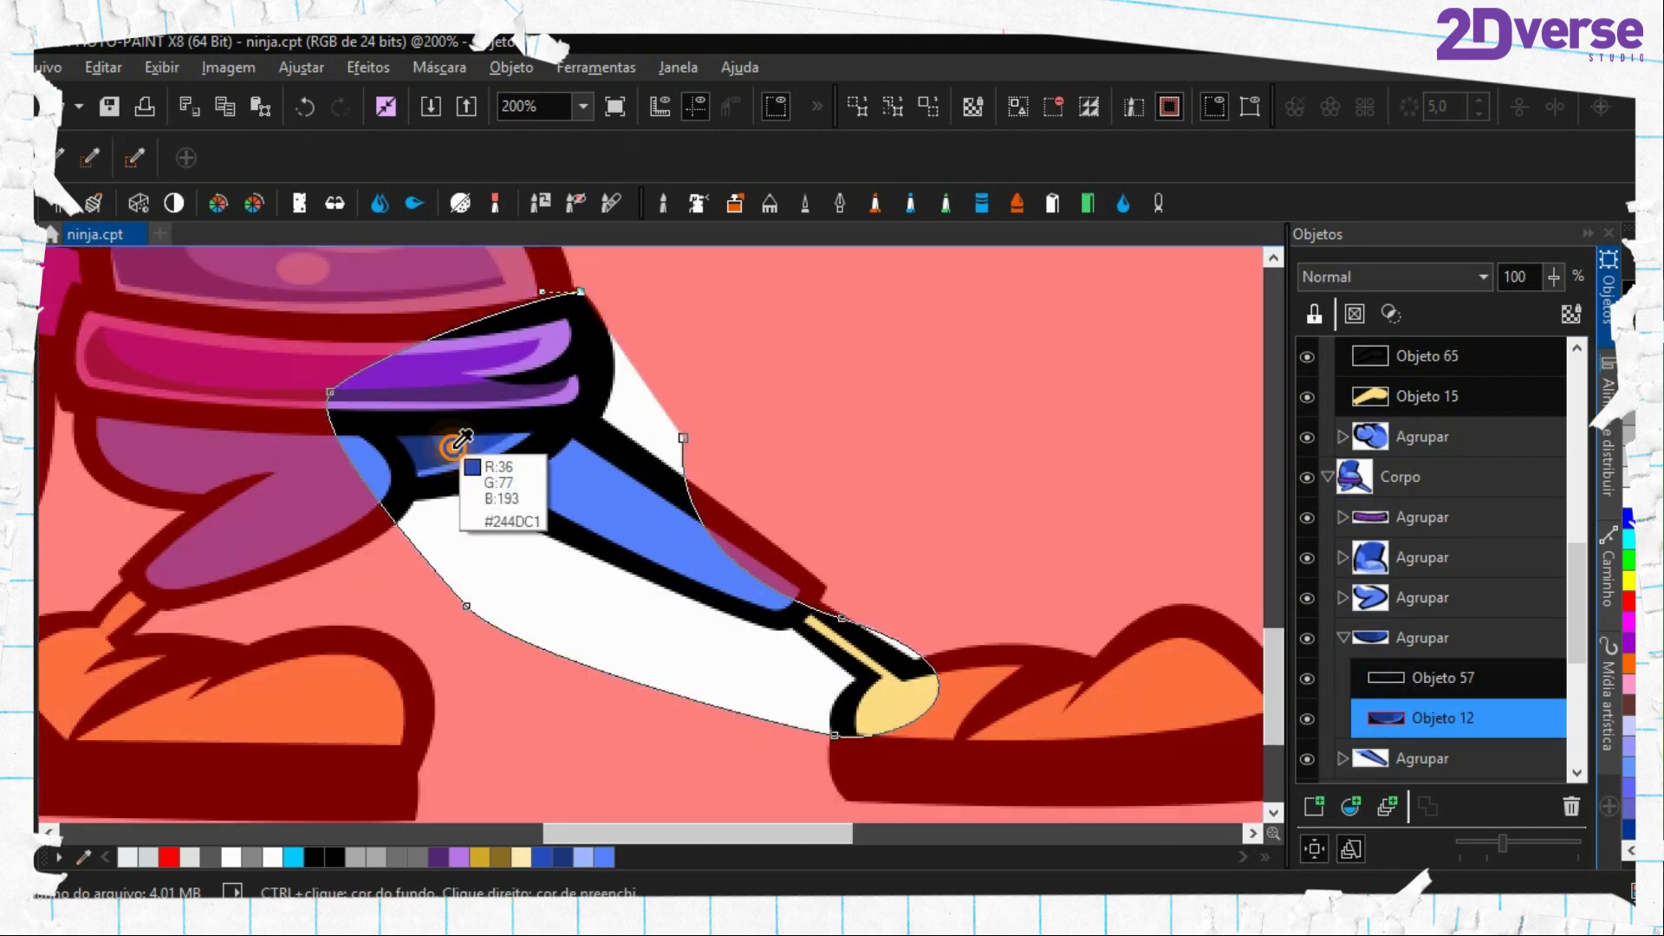
right_click(641, 468)
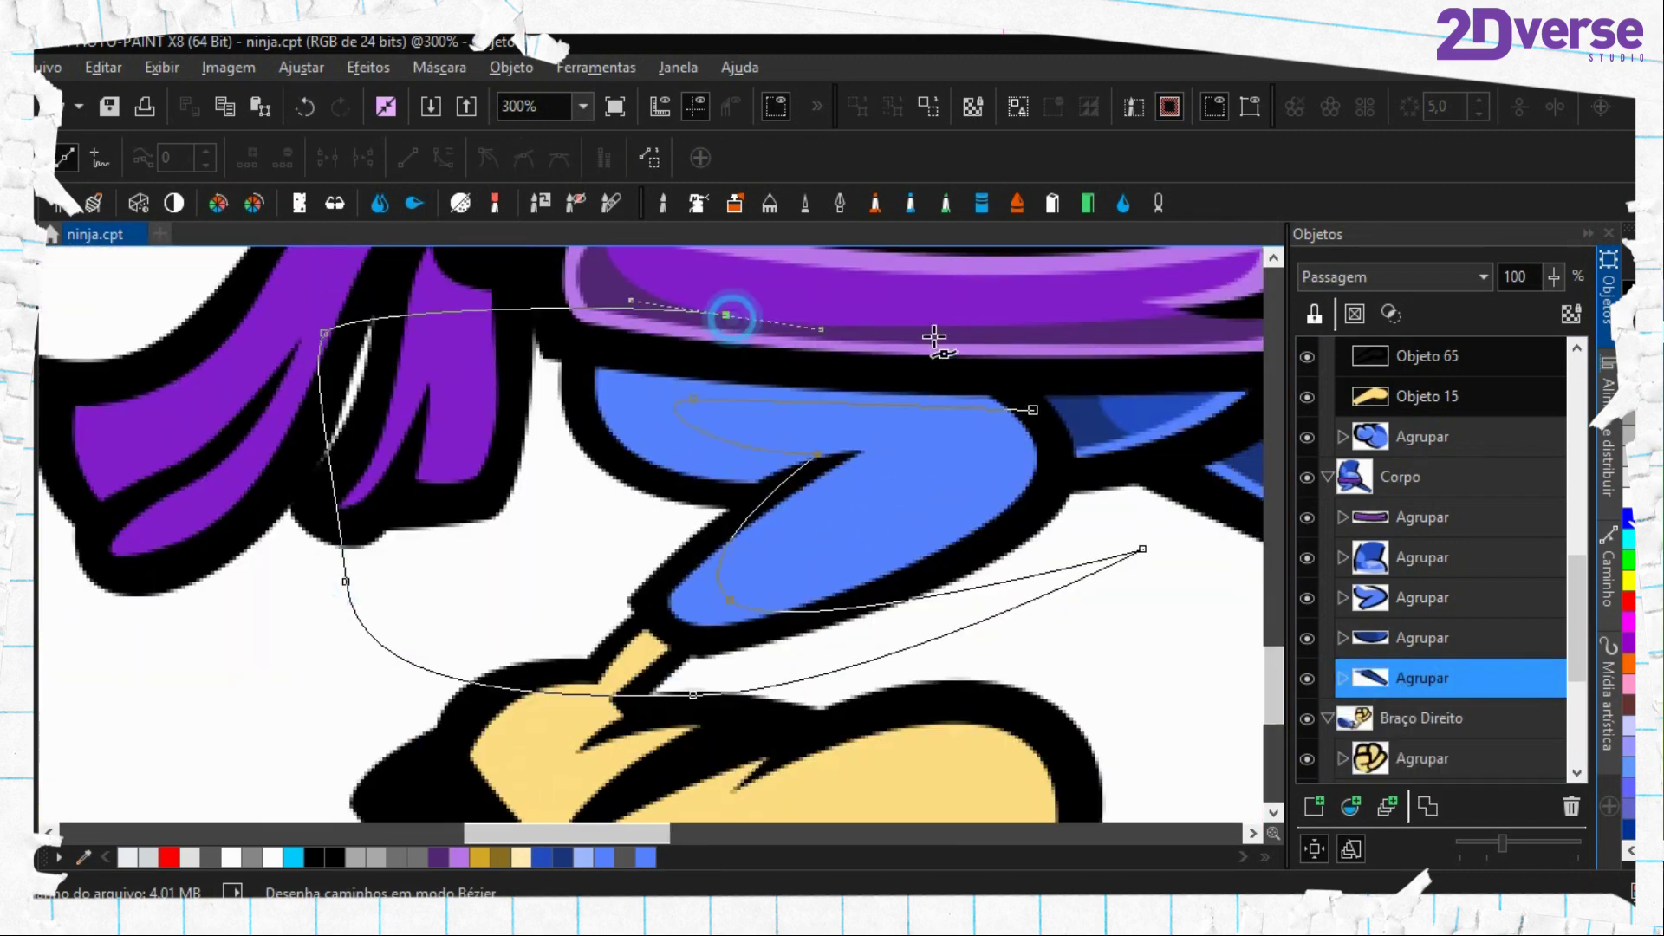
right_click(577, 468)
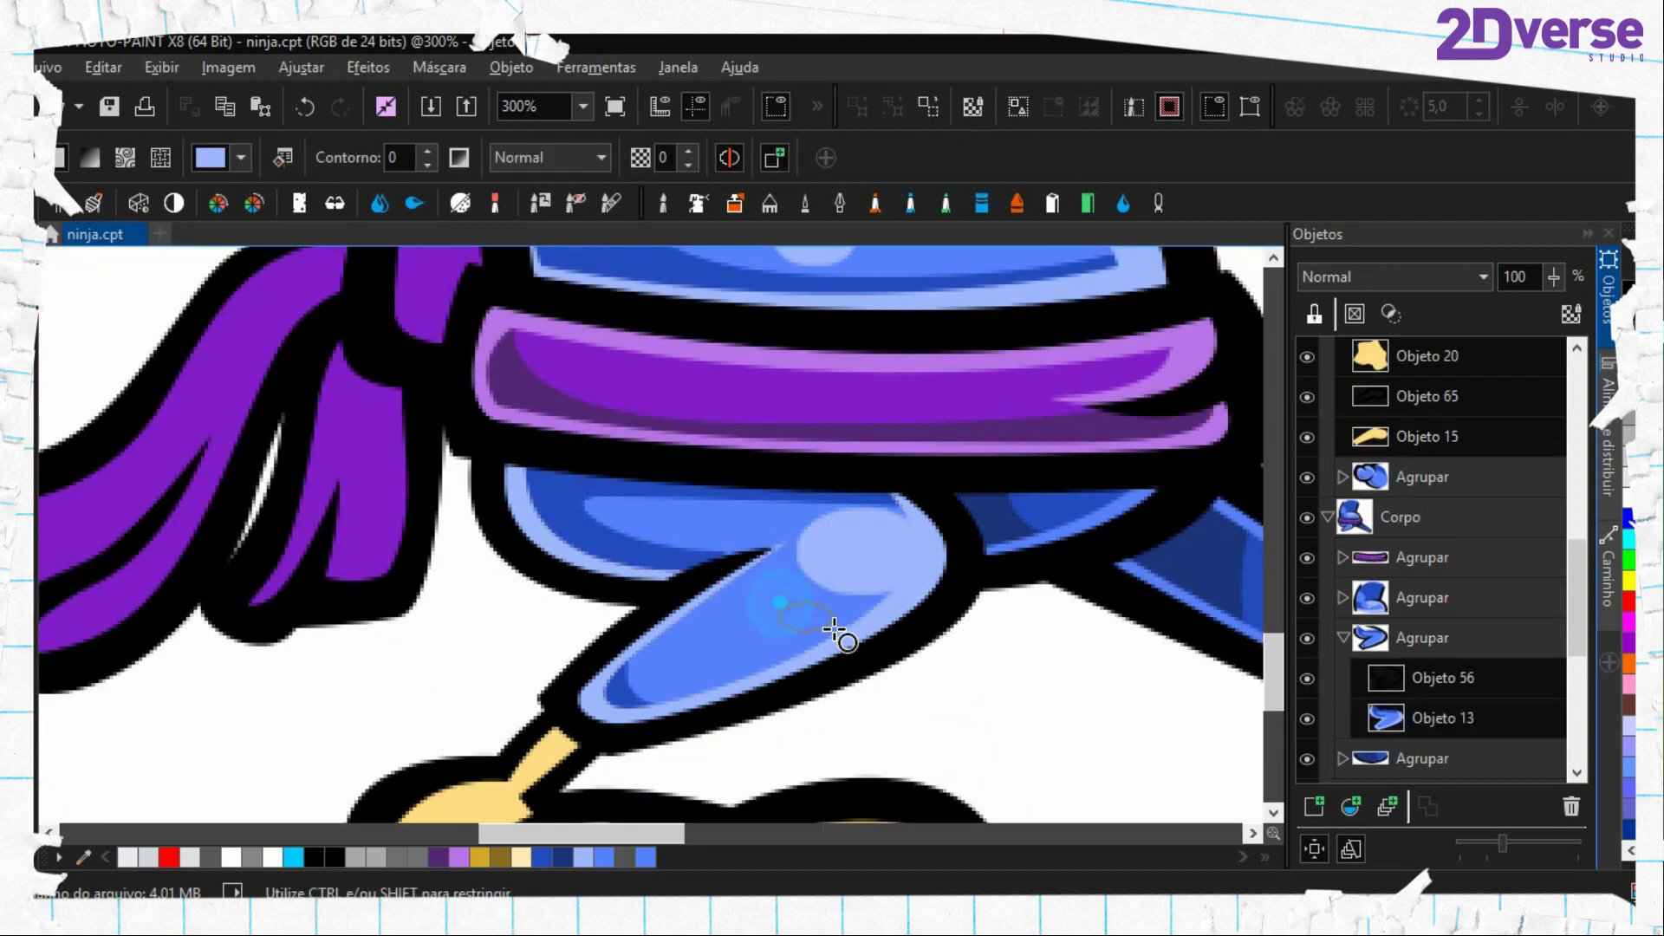
Draw Bézier highlight paths along the raised arm's forearm and over the fingers of the extended fist
left_click_drag(1411, 374, 1378, 649)
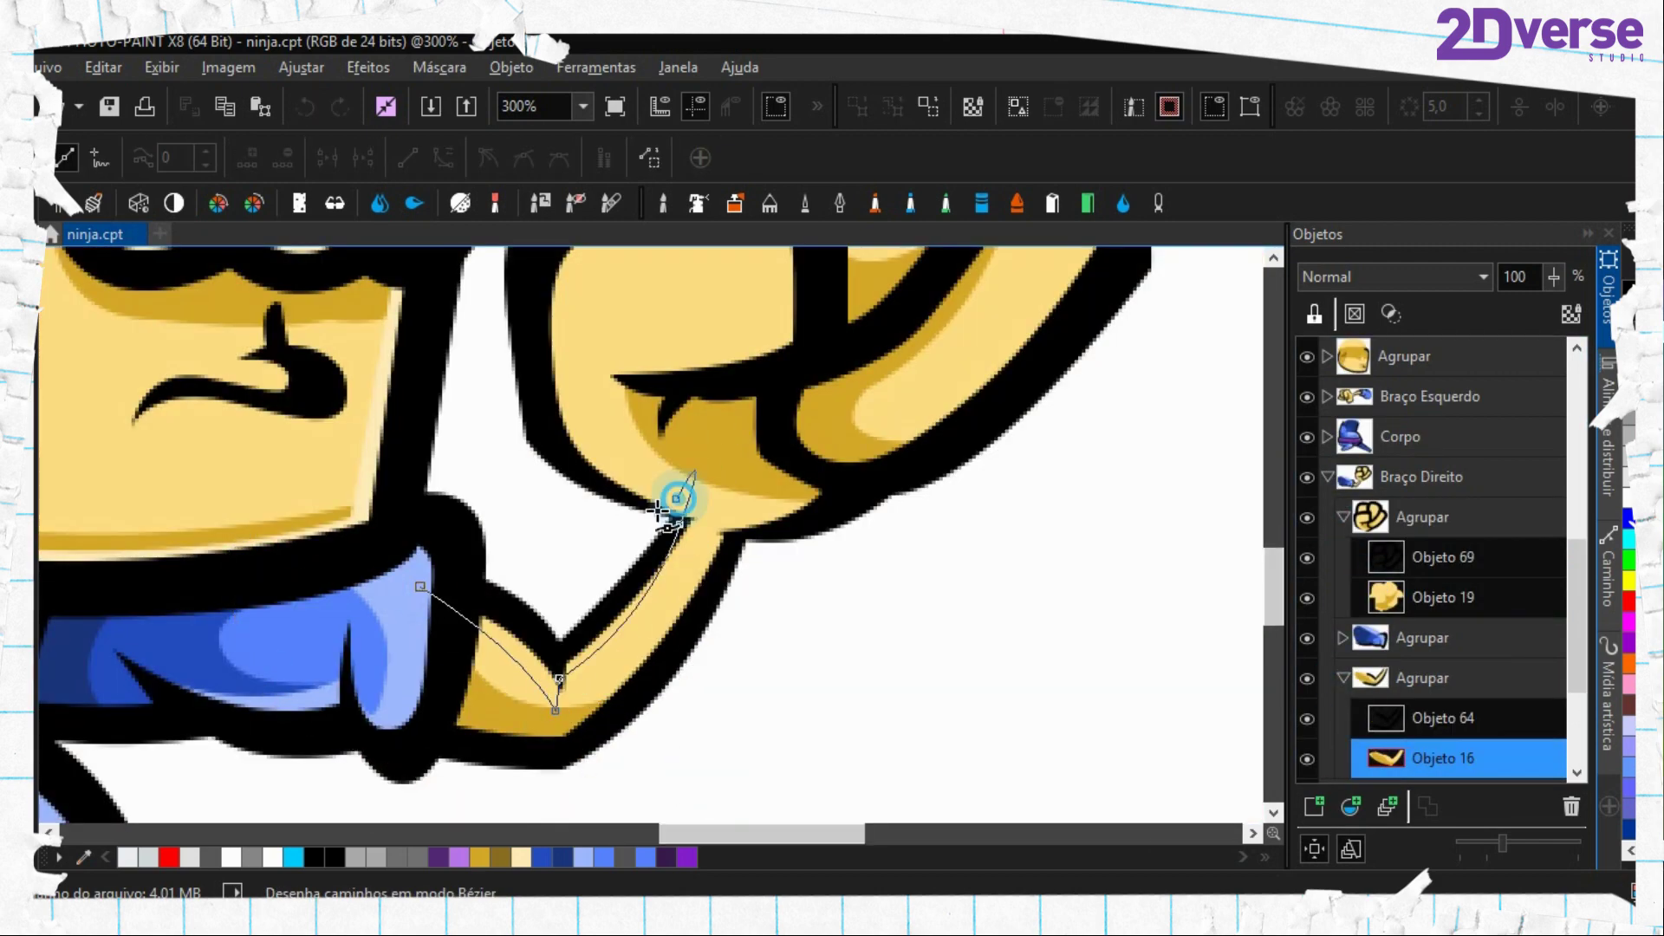
left_click_drag(724, 539, 789, 425)
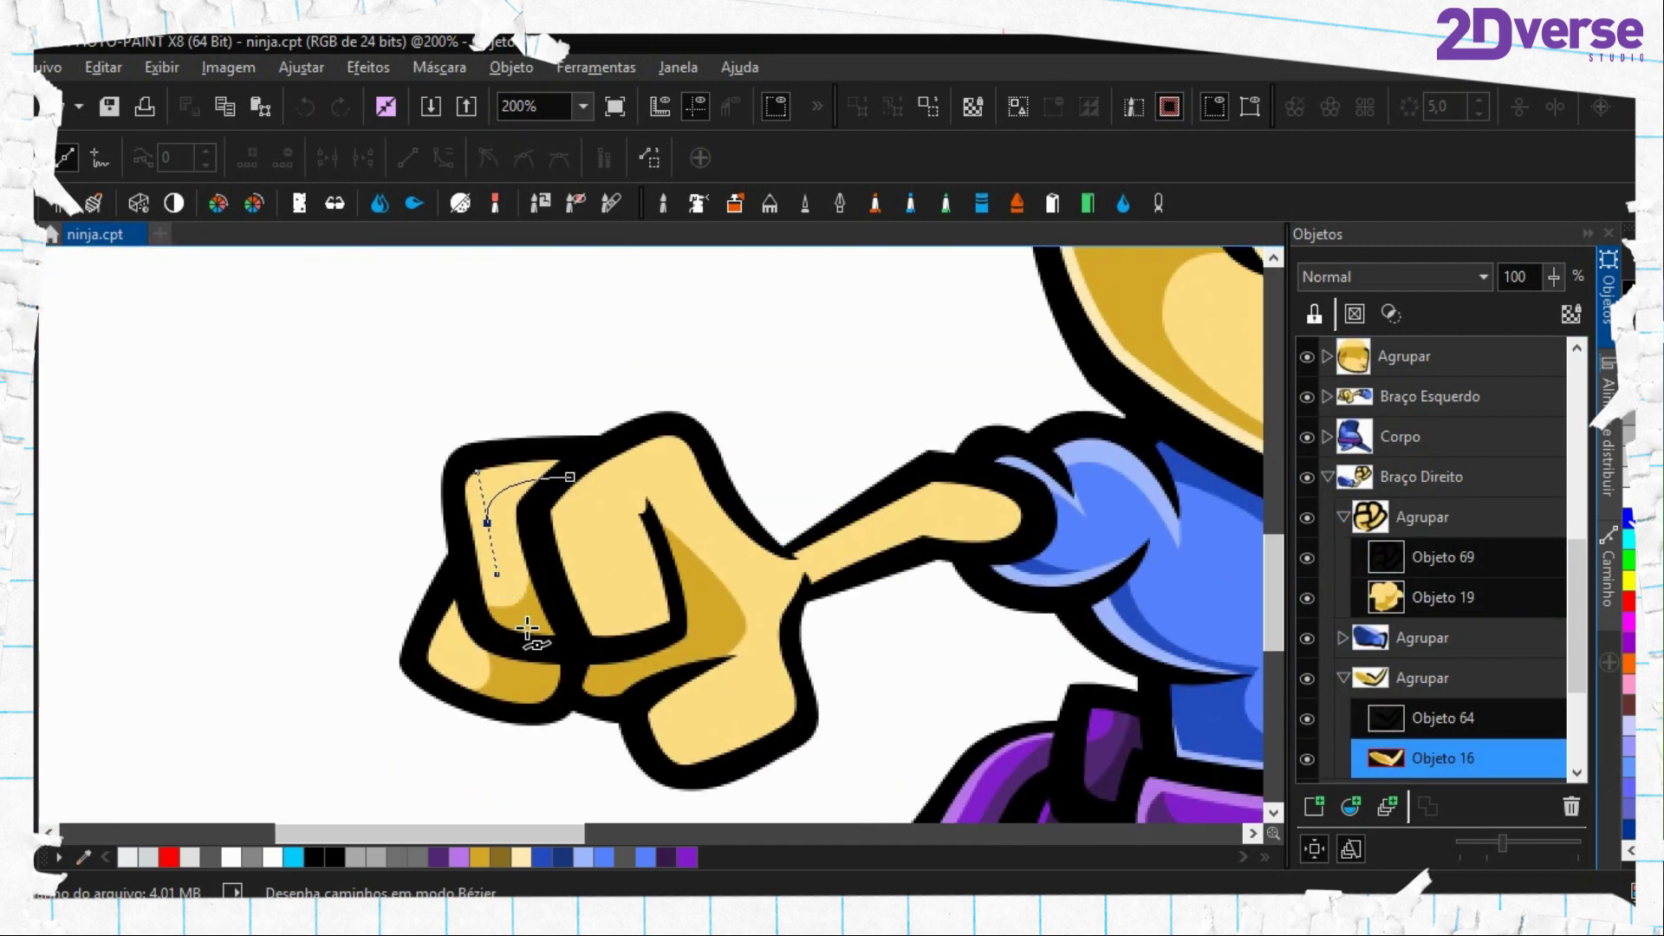
left_click(520, 735)
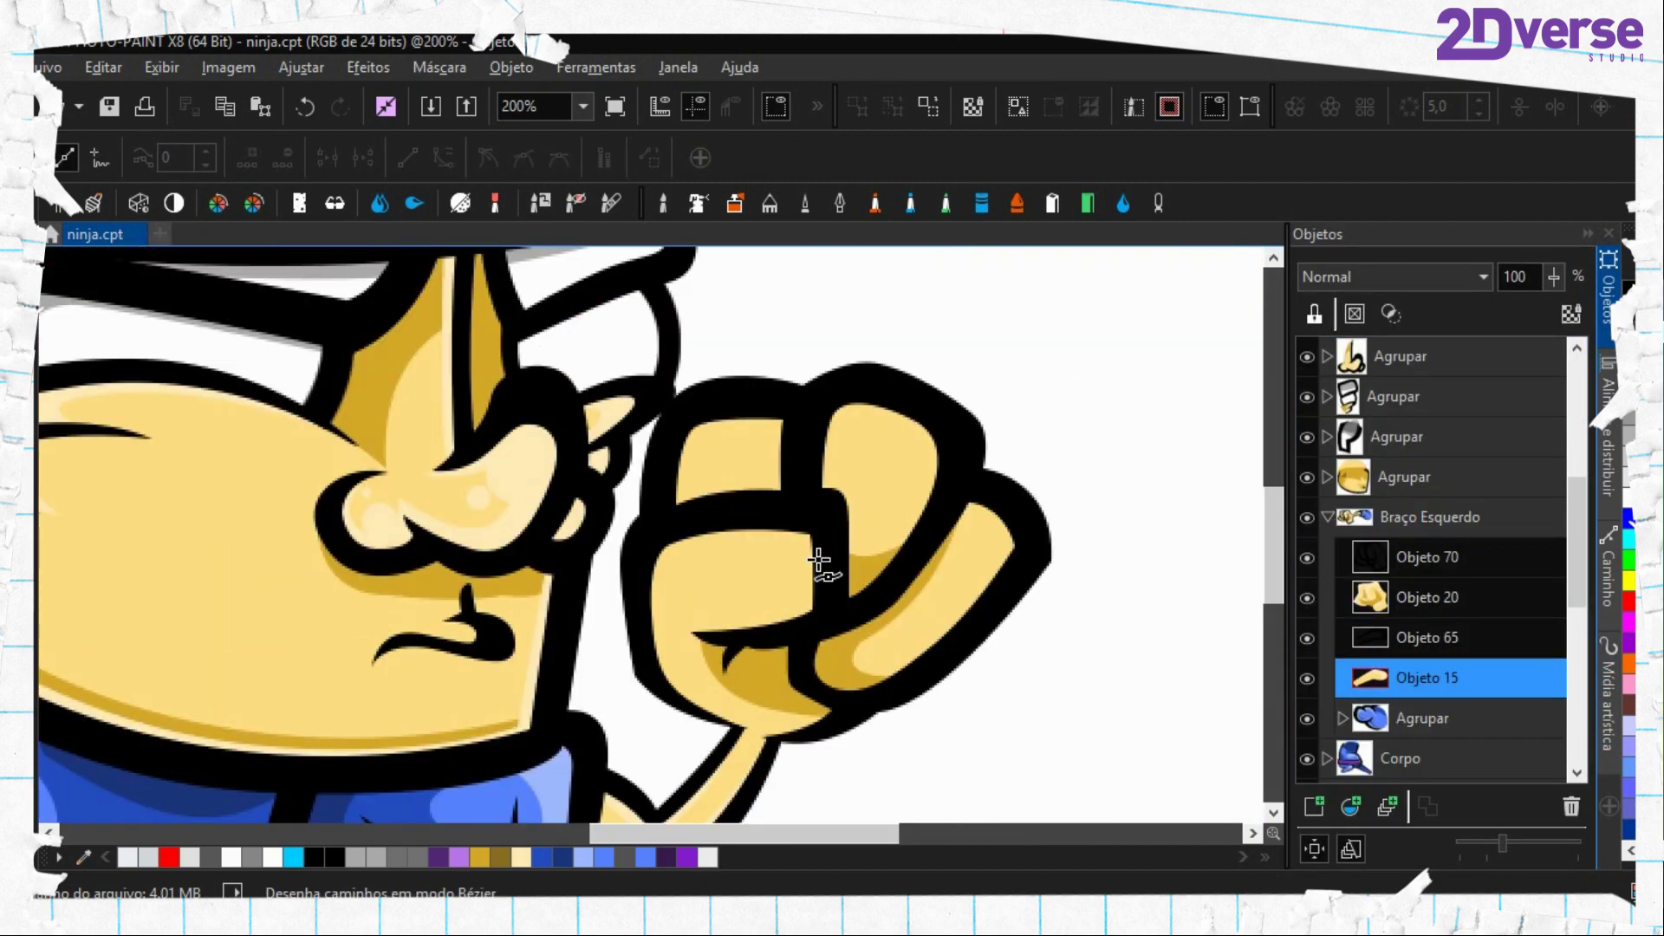
Draw a closed Bézier path around the fingers of the raised fist for its highlight
left_click(744, 565)
left_click(802, 623)
left_click(936, 358)
left_click(1049, 393)
left_click(1090, 565)
left_click(1024, 634)
left_click(851, 694)
left_click(941, 526)
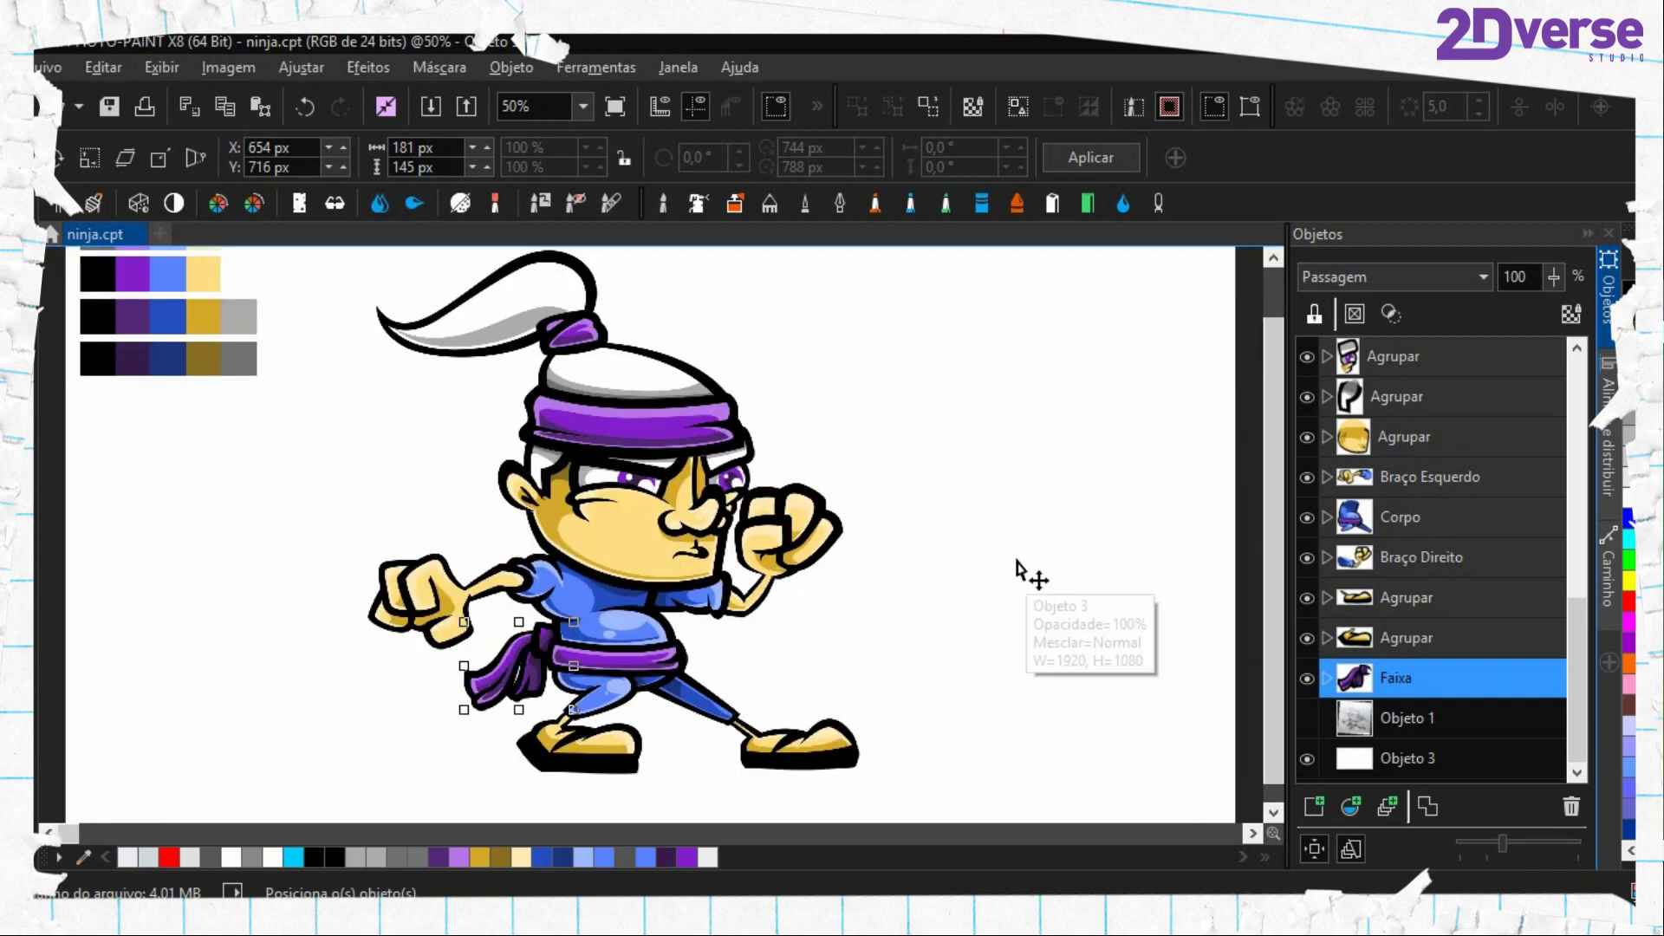
Select the white background object and review the finished shading and highlights over the whole ninja and its face
left_click(784, 672)
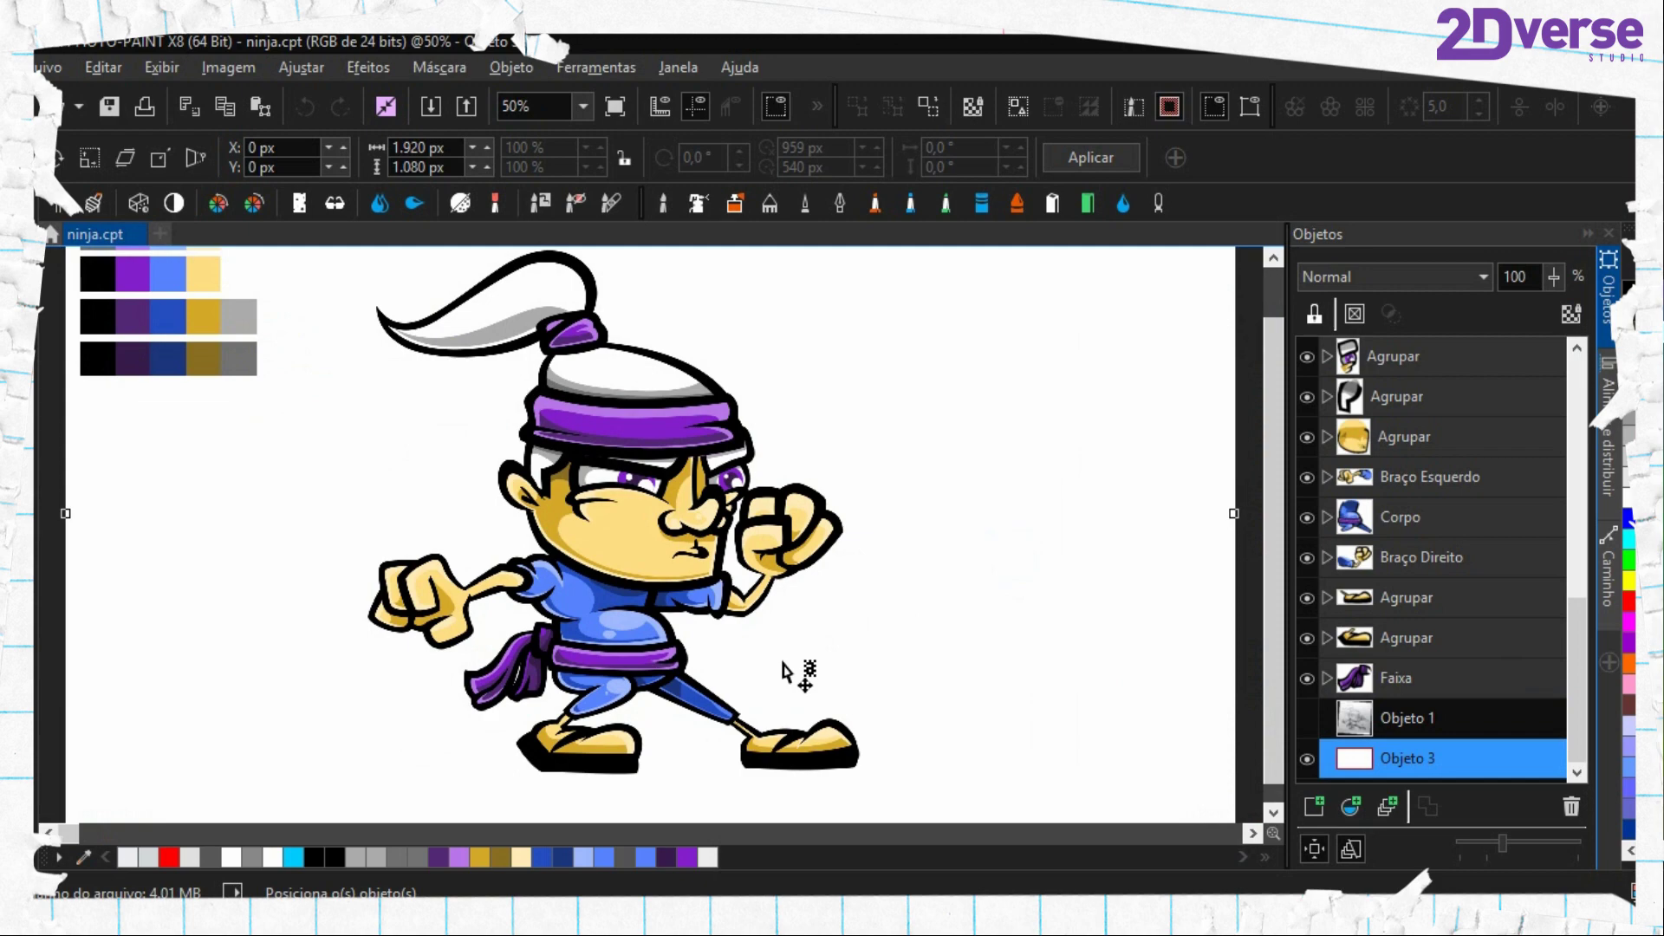
scroll(784, 672, "down", 1)
scroll(785, 671, "up", 1)
scroll(713, 679, "up", 3)
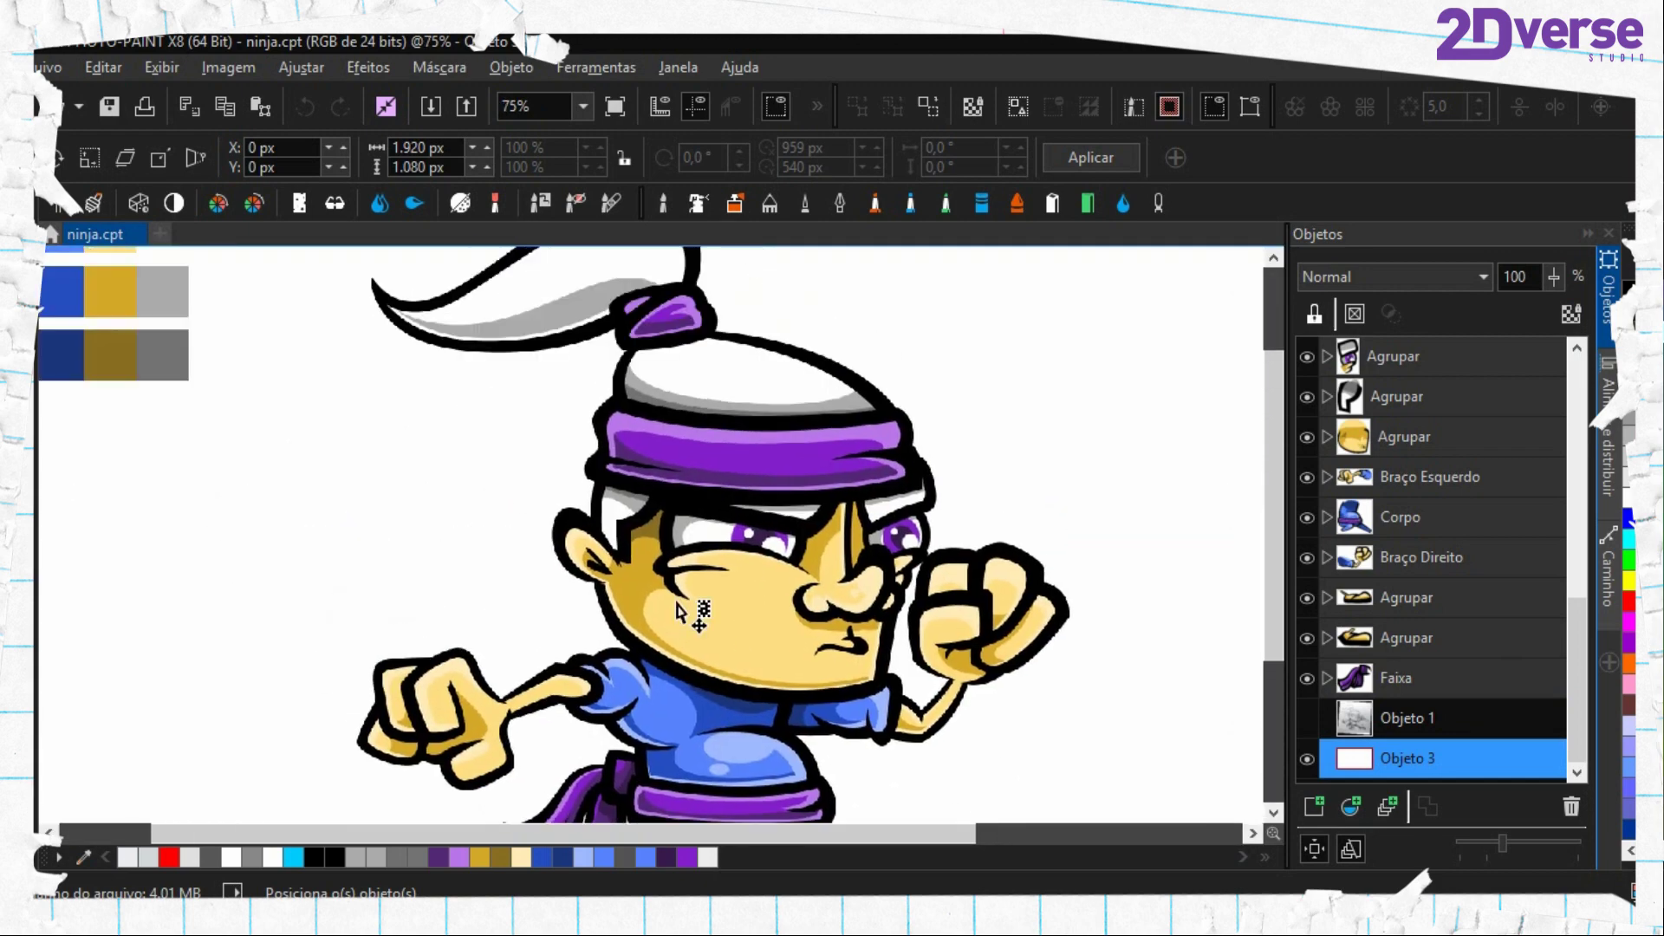
scroll(679, 610, "down", 2)
scroll(743, 587, "up", 1)
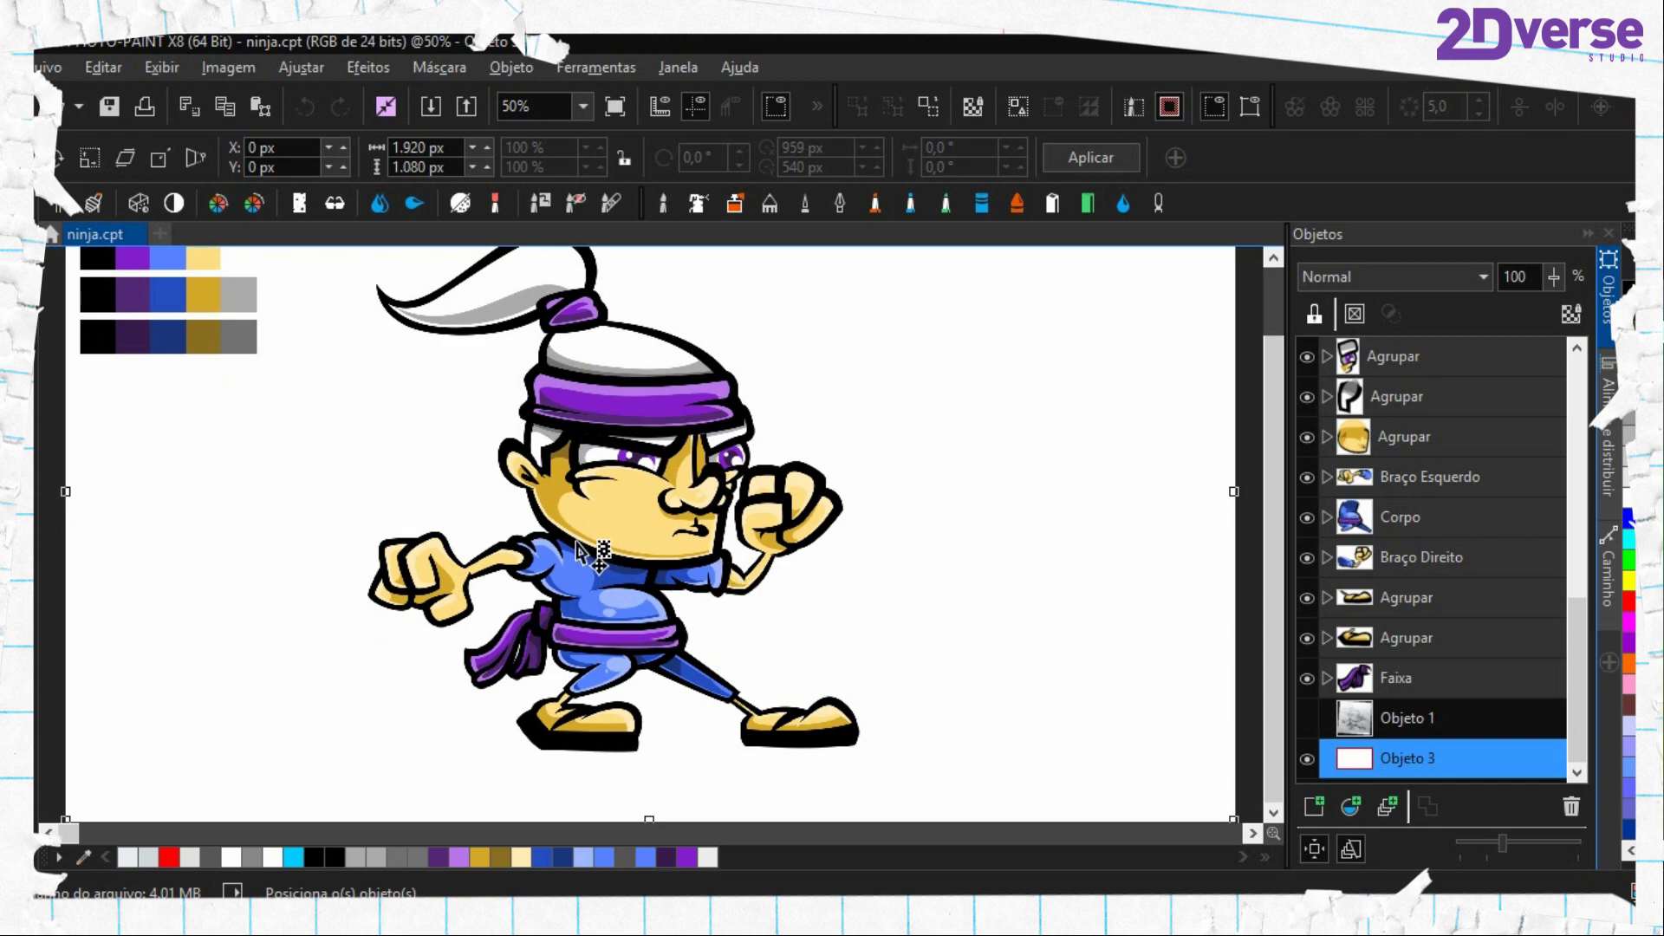
scroll(578, 549, "up", 1)
scroll(579, 548, "down", 2)
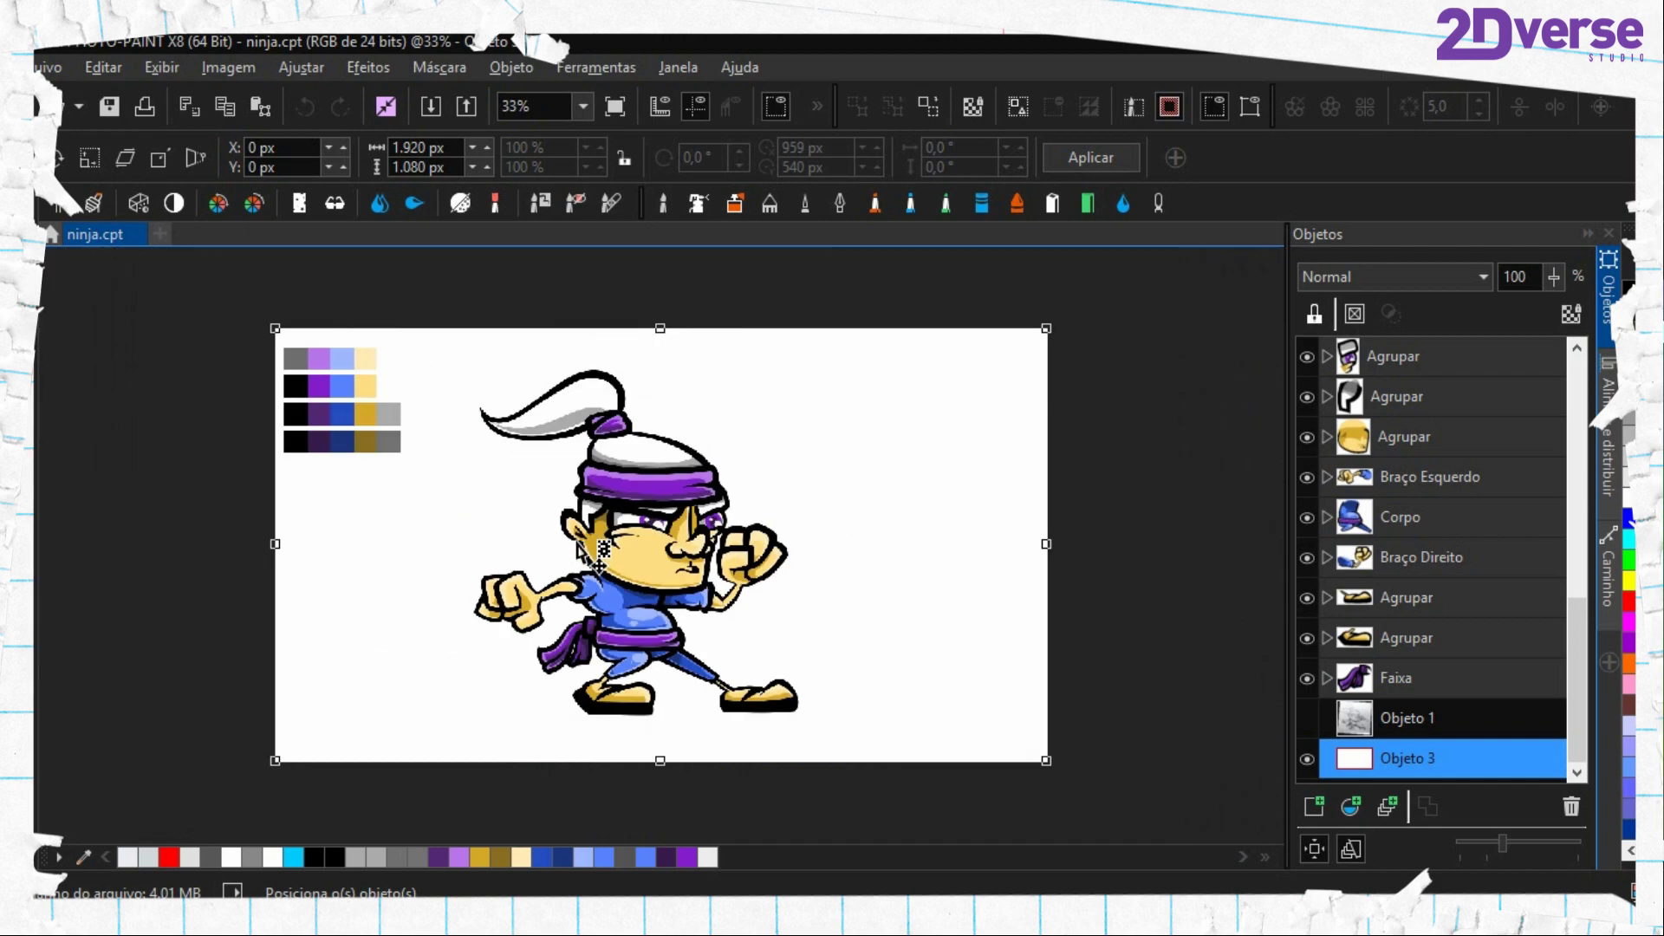
scroll(639, 607, "up", 1)
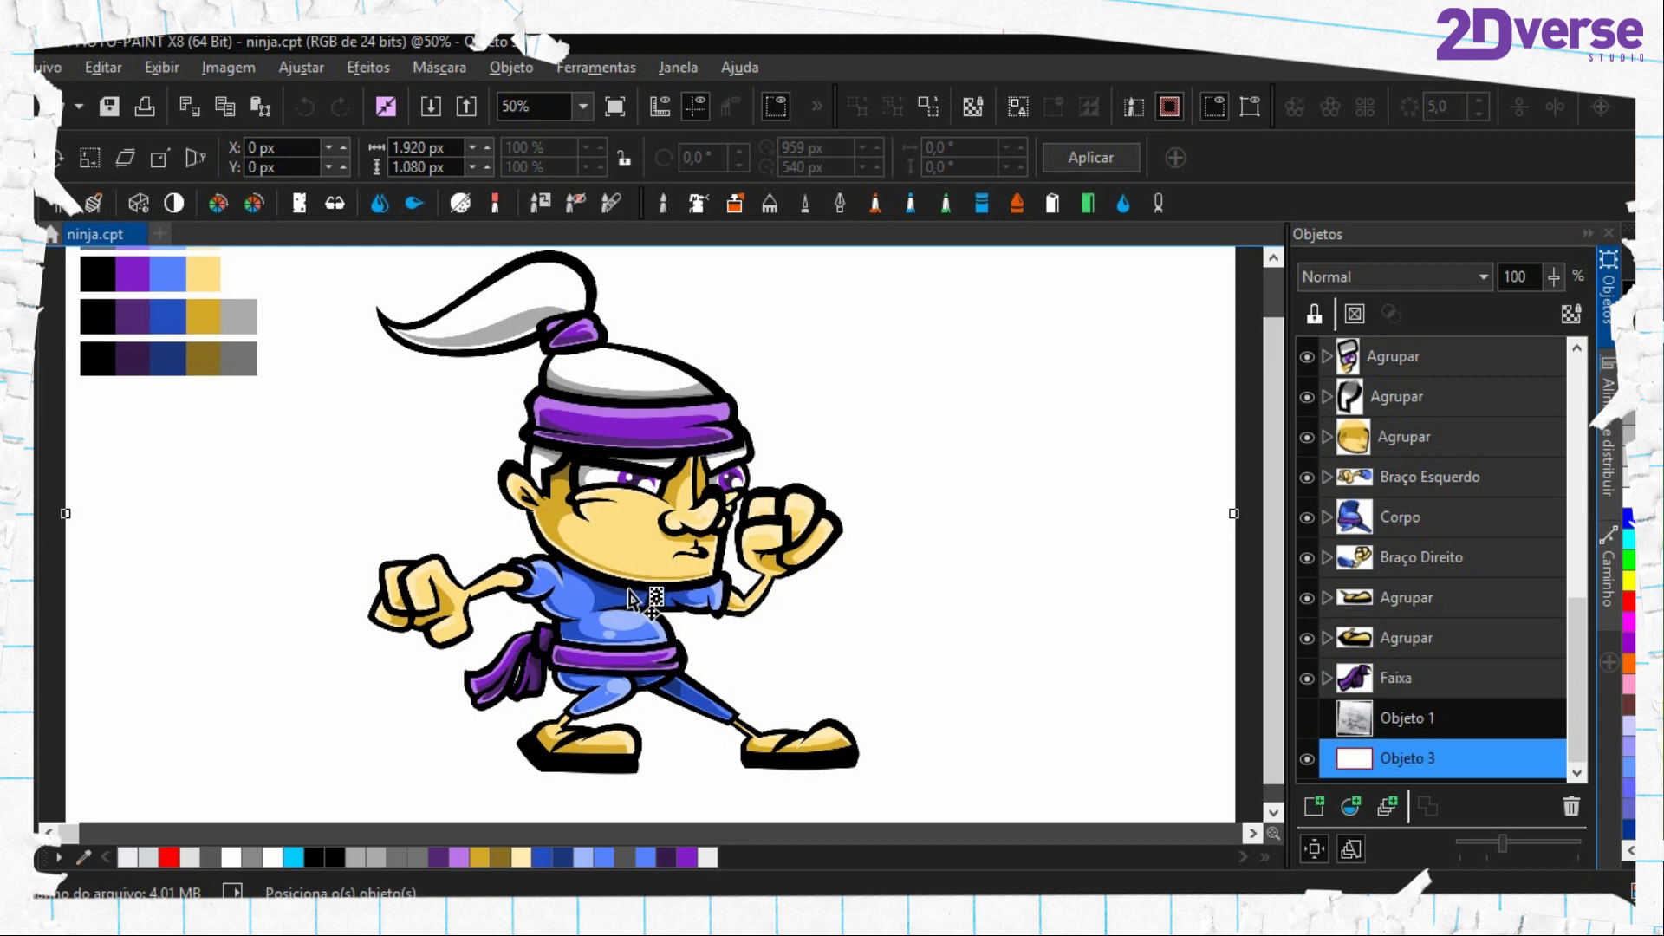
Collapse the expanded eye group and select the purple headband group
scroll(1387, 545, "up", 5)
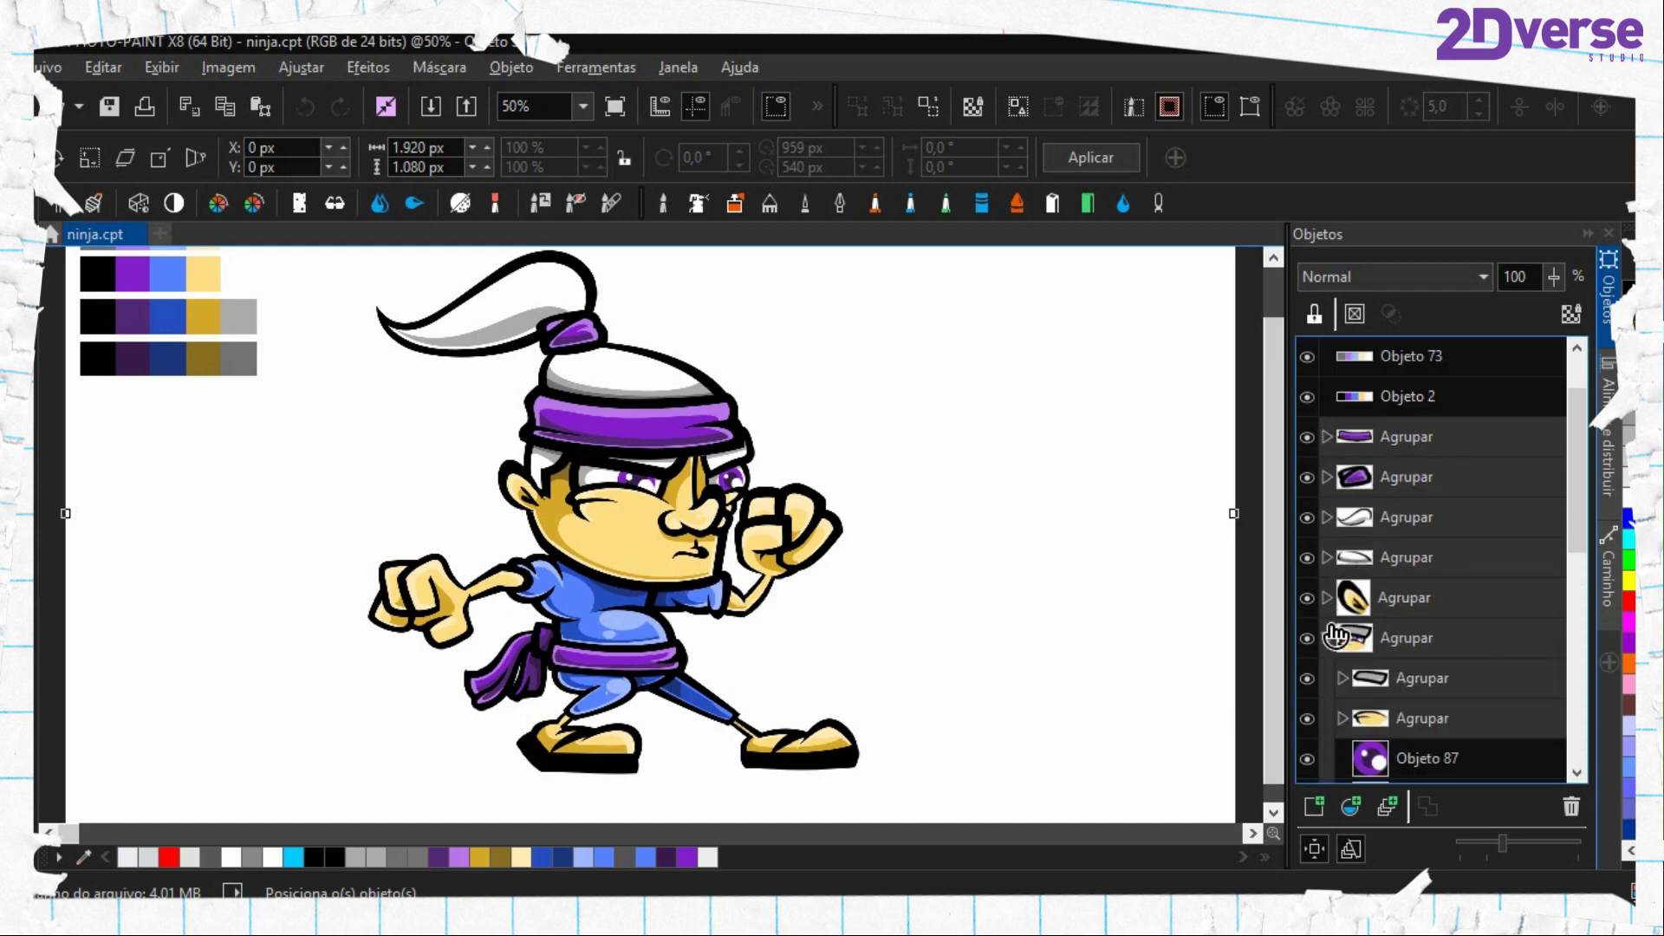
left_click(1328, 637)
scroll(1381, 600, "up", 2)
left_click(1413, 529)
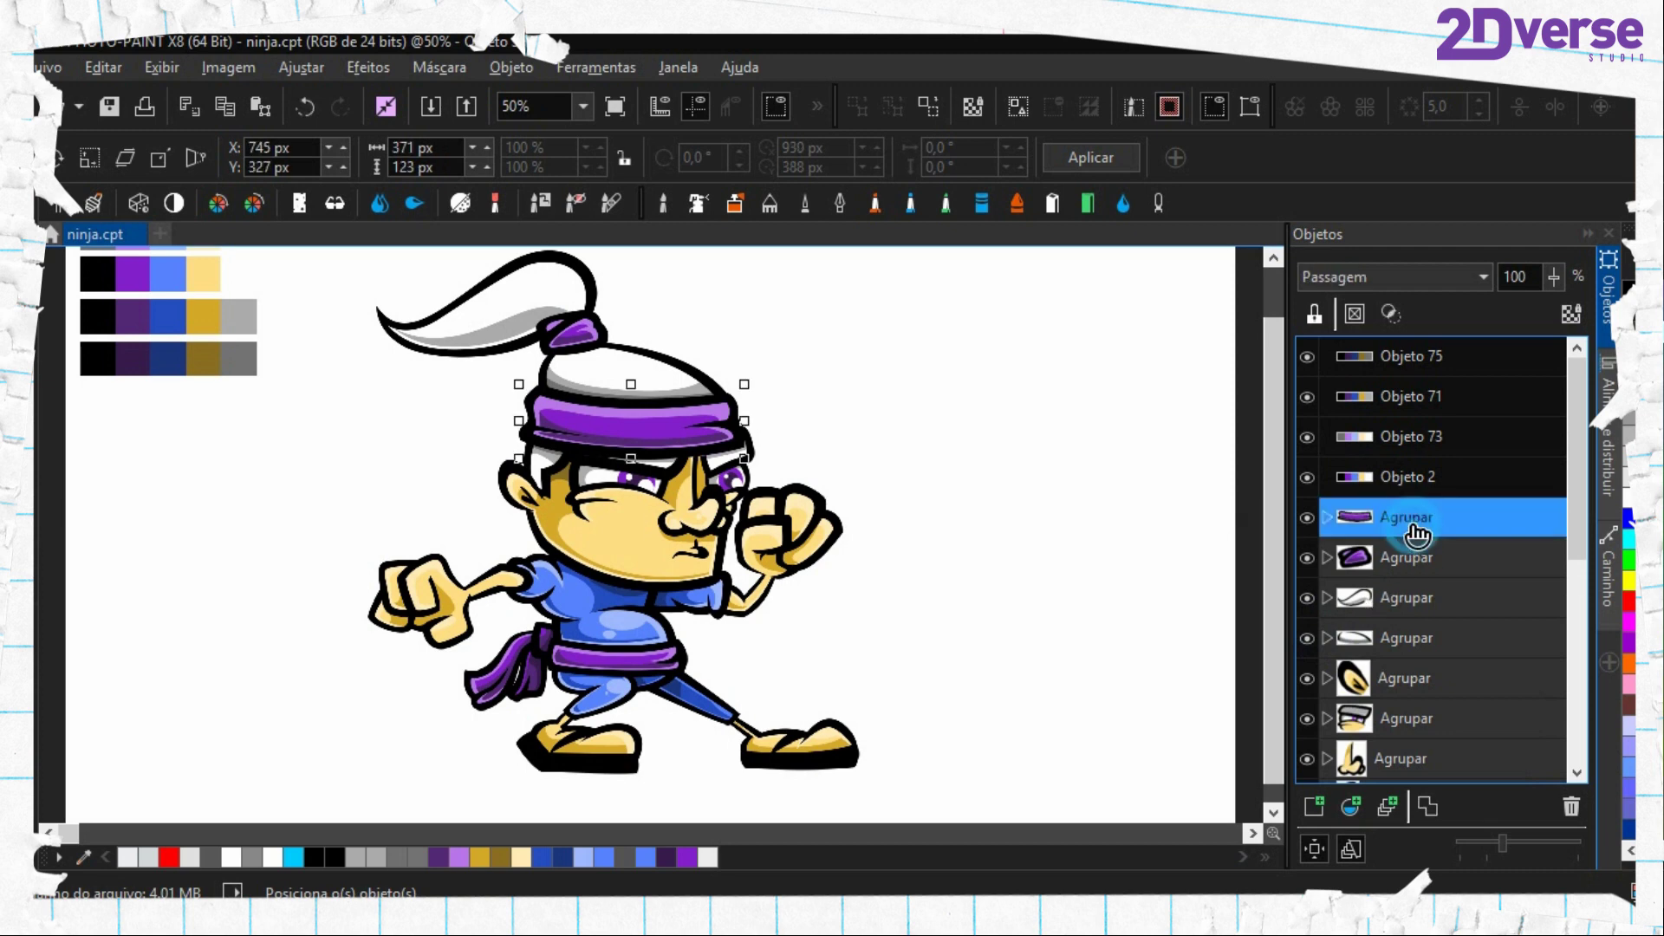
left_click(1456, 646)
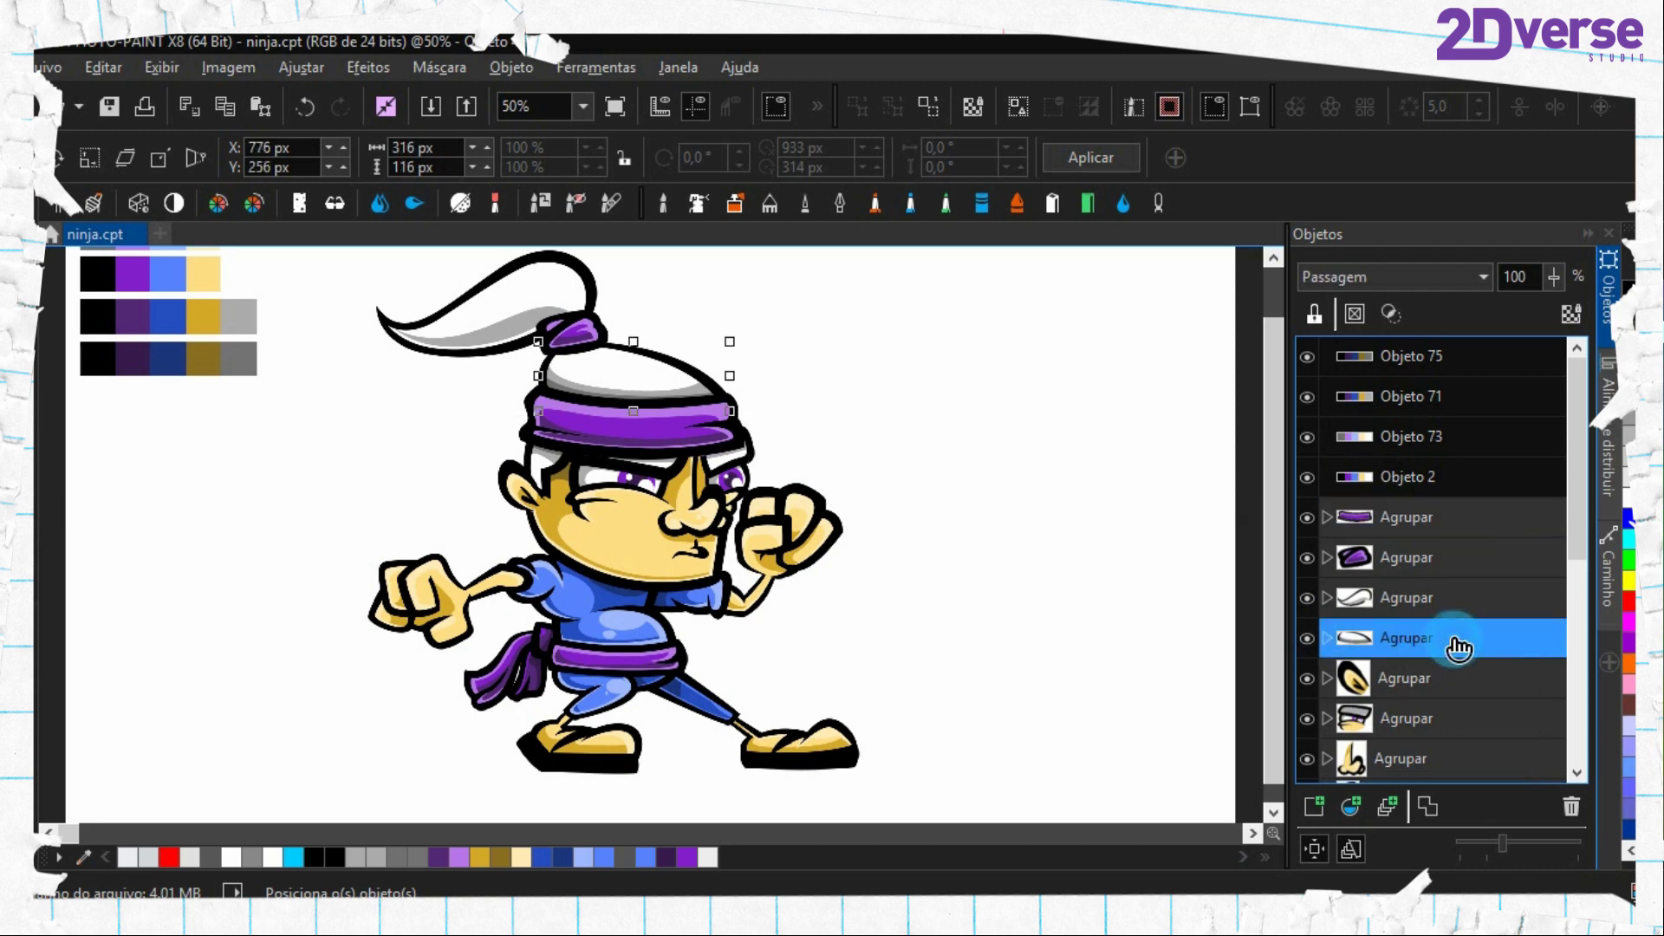
left_click(1442, 528)
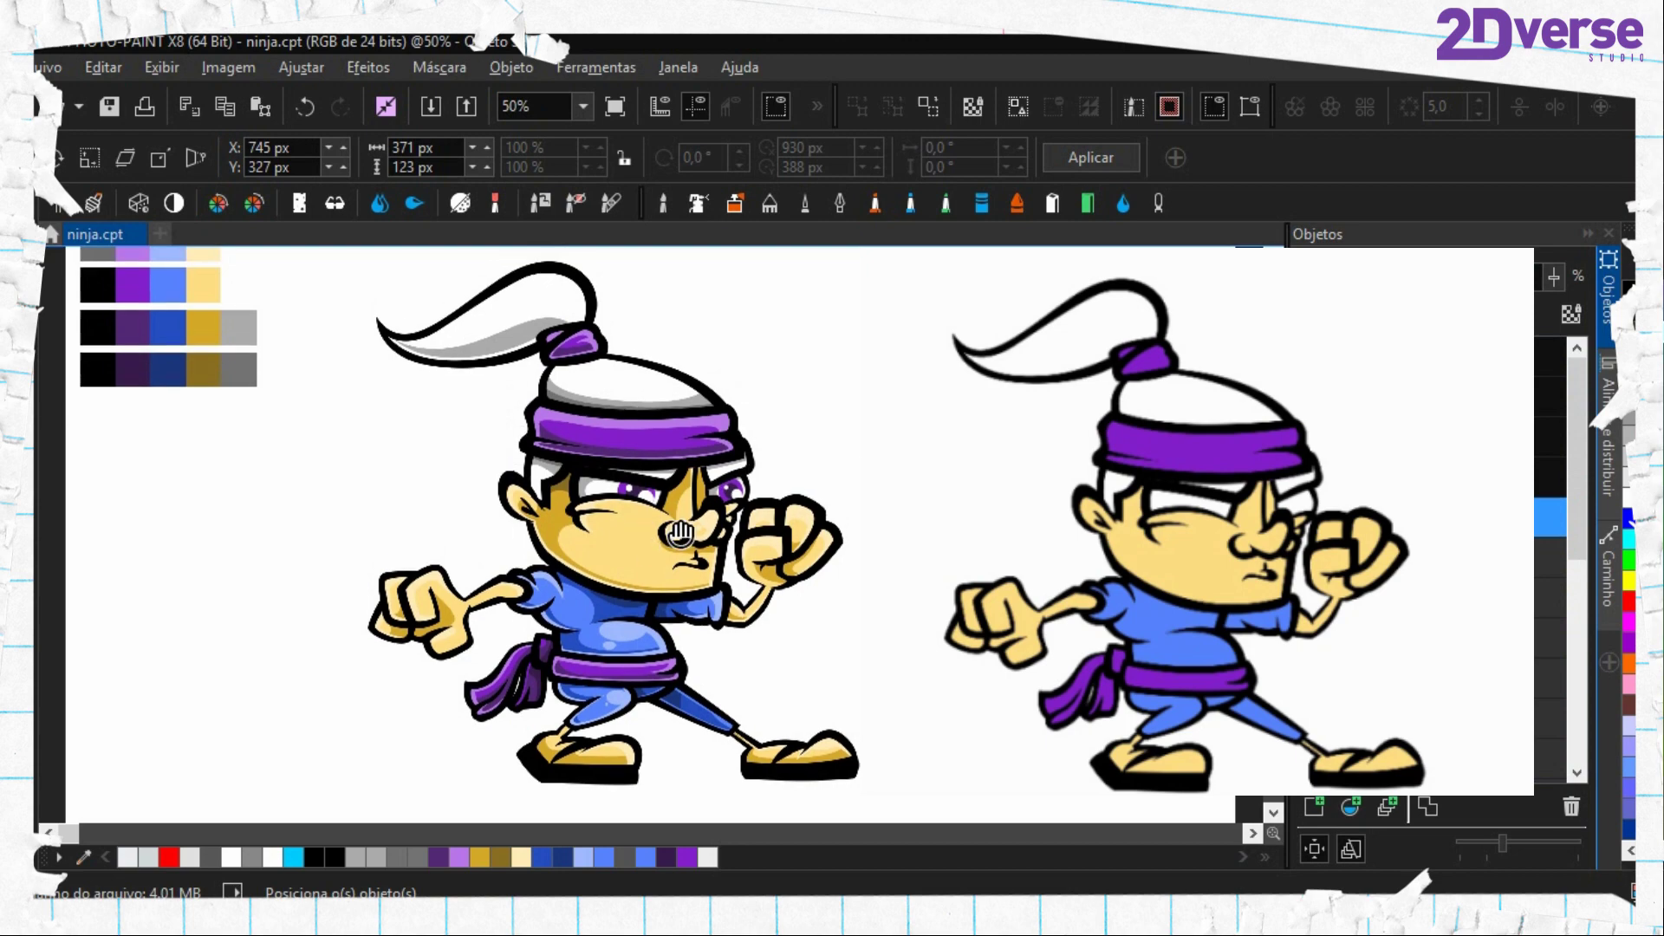
Inspect the shaded ninja's face, clothing and overall figure, both close up and at full-page view
scroll(614, 559, "up", 1)
left_click(706, 635)
scroll(797, 612, "up", 1)
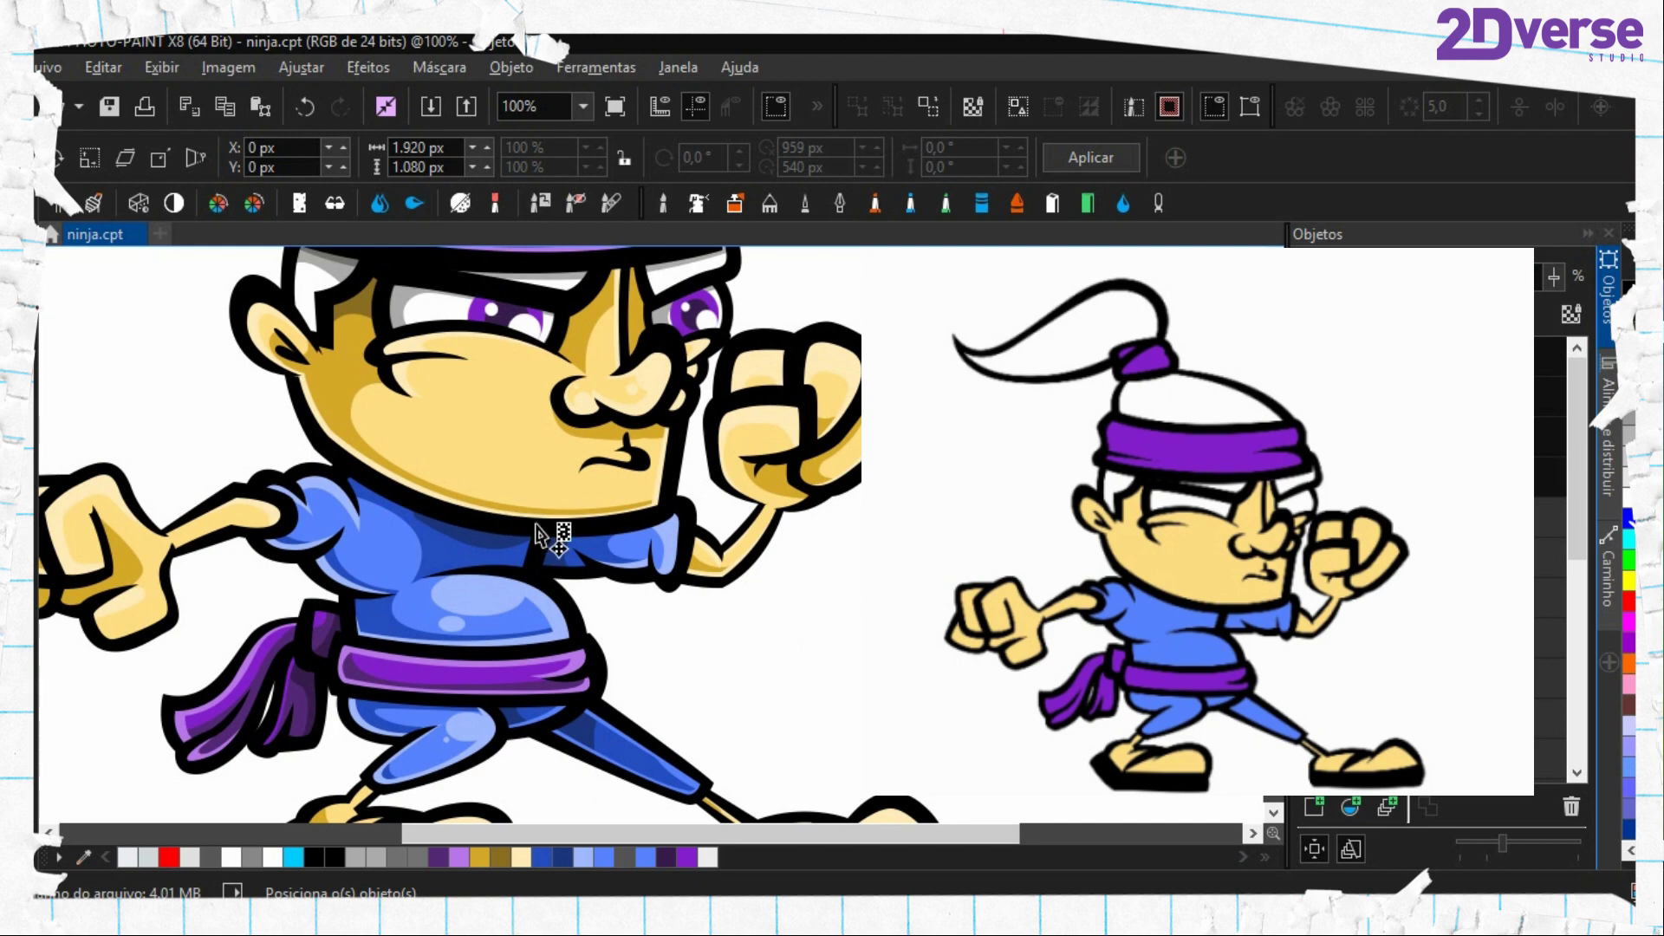
scroll(660, 615, "down", 2)
scroll(658, 614, "down", 1)
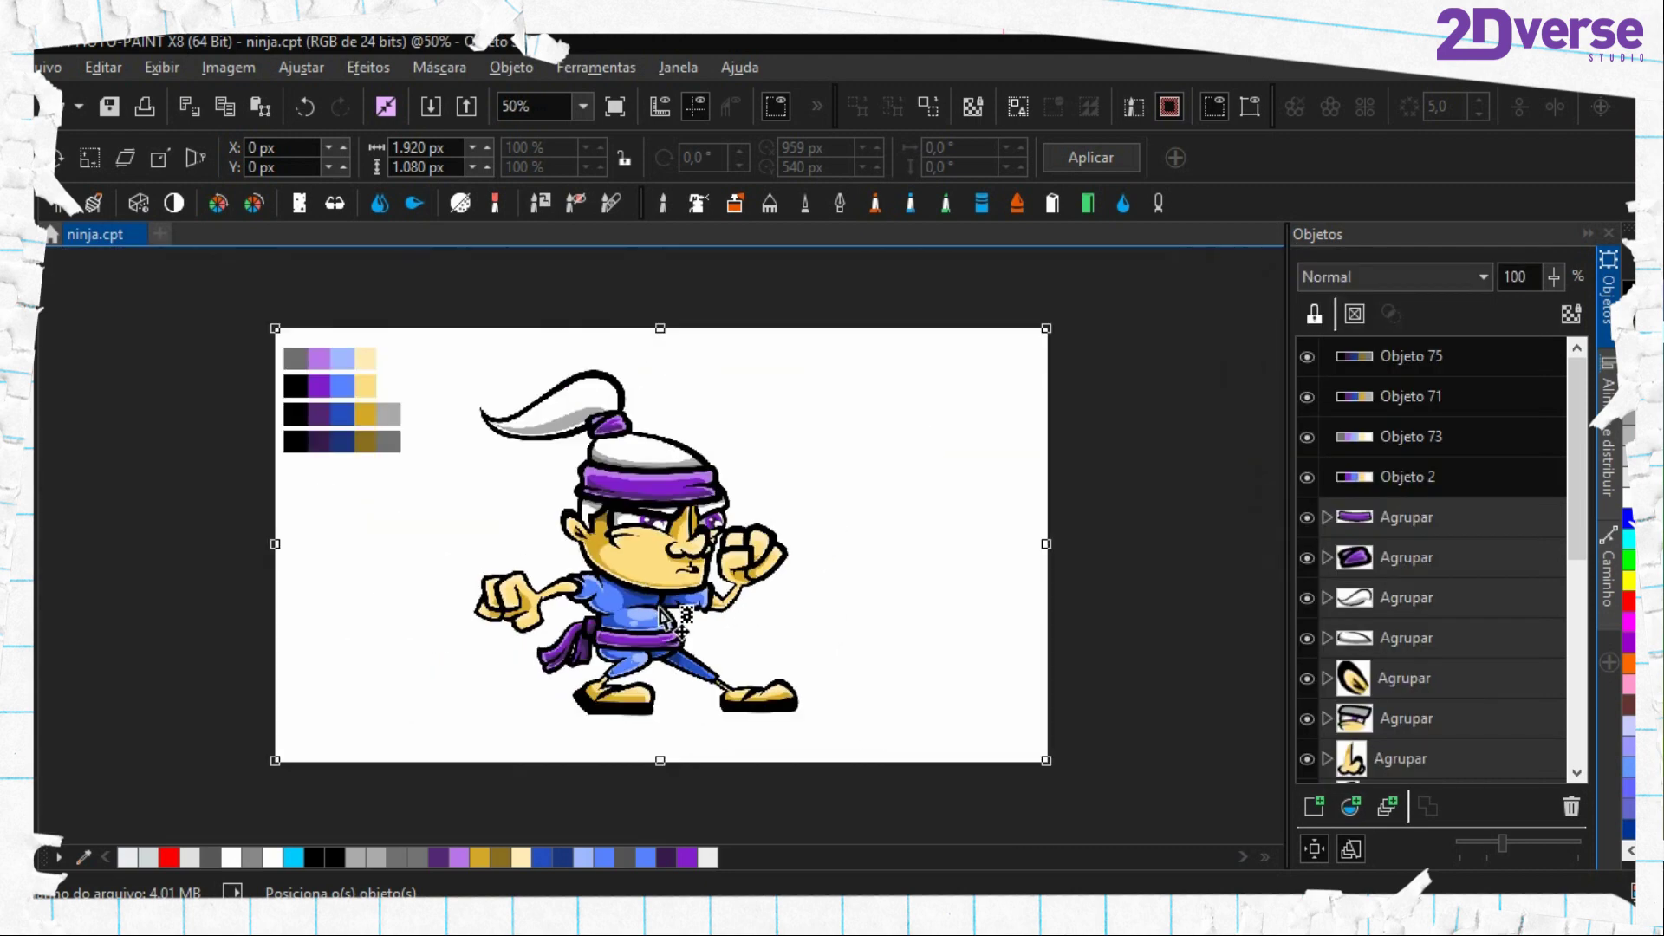
scroll(641, 606, "up", 1)
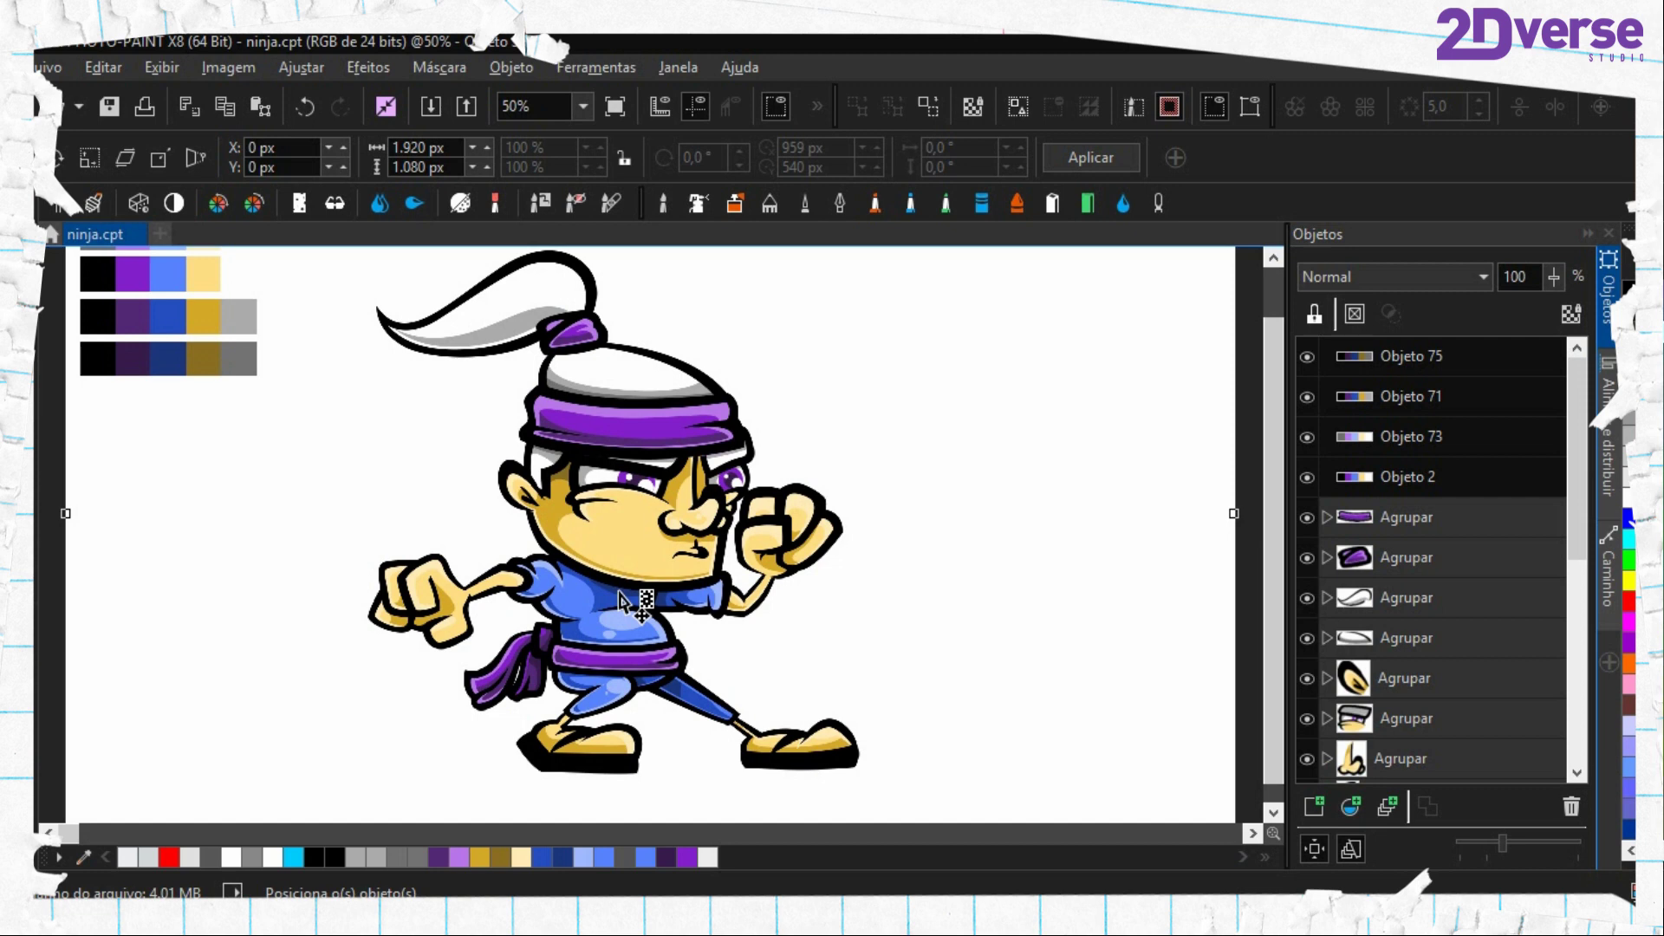
scroll(620, 598, "down", 1)
scroll(656, 570, "up", 1)
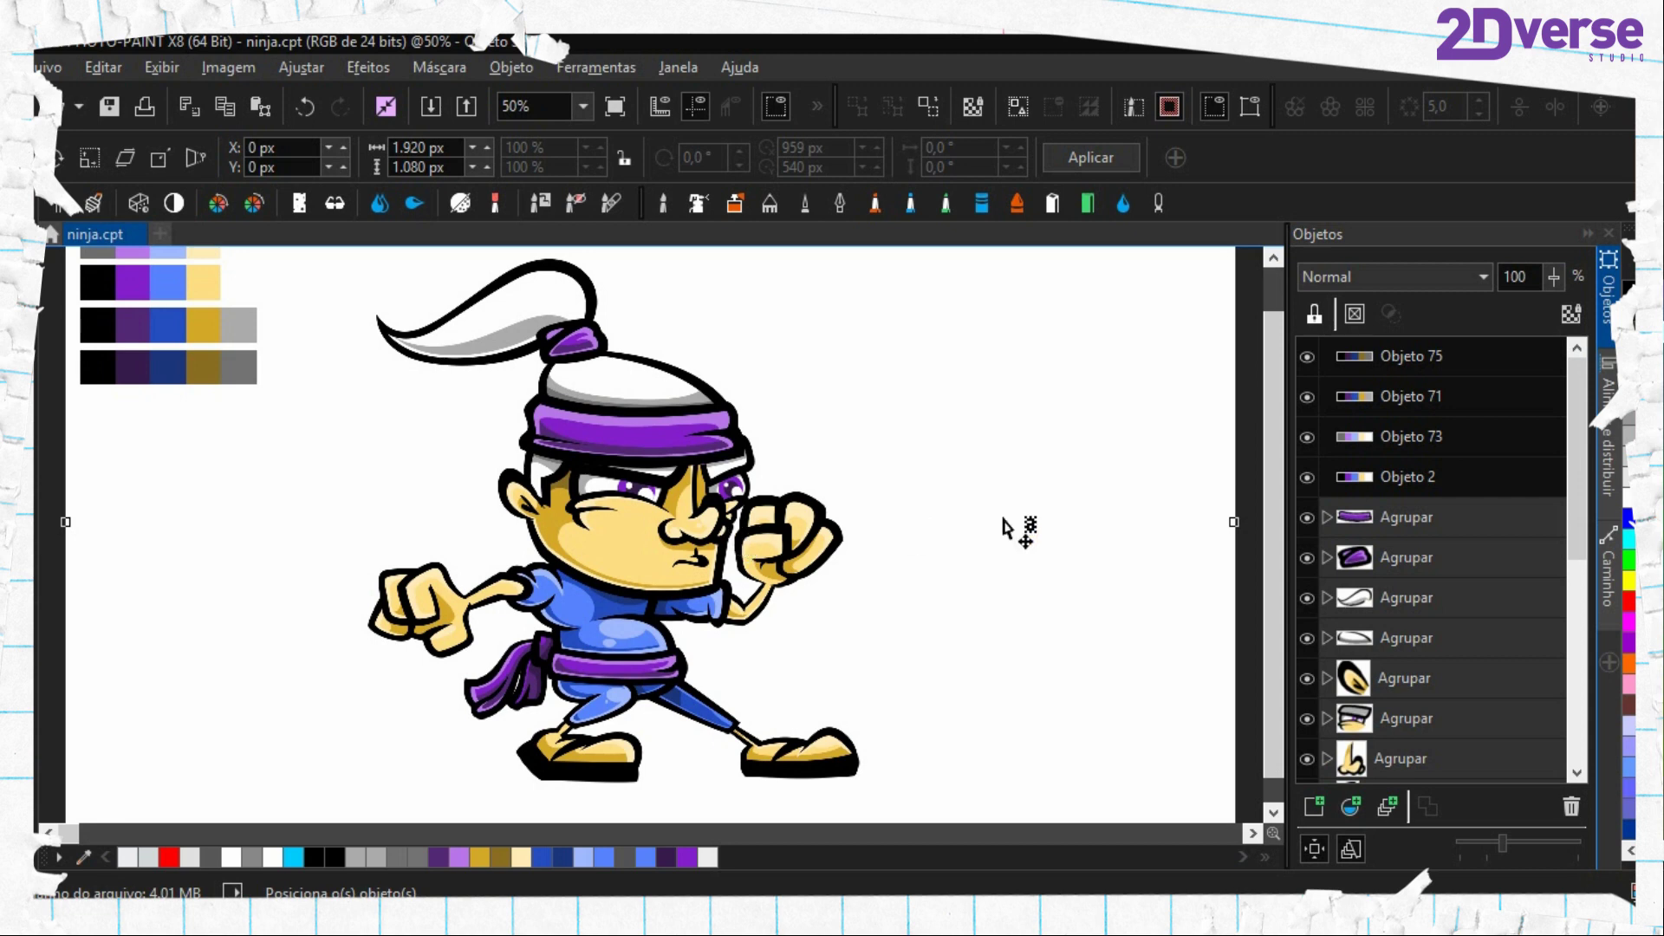
Reselect the purple headband group on the finished character
left_click(1379, 518)
scroll(758, 535, "down", 1)
scroll(661, 579, "up", 1)
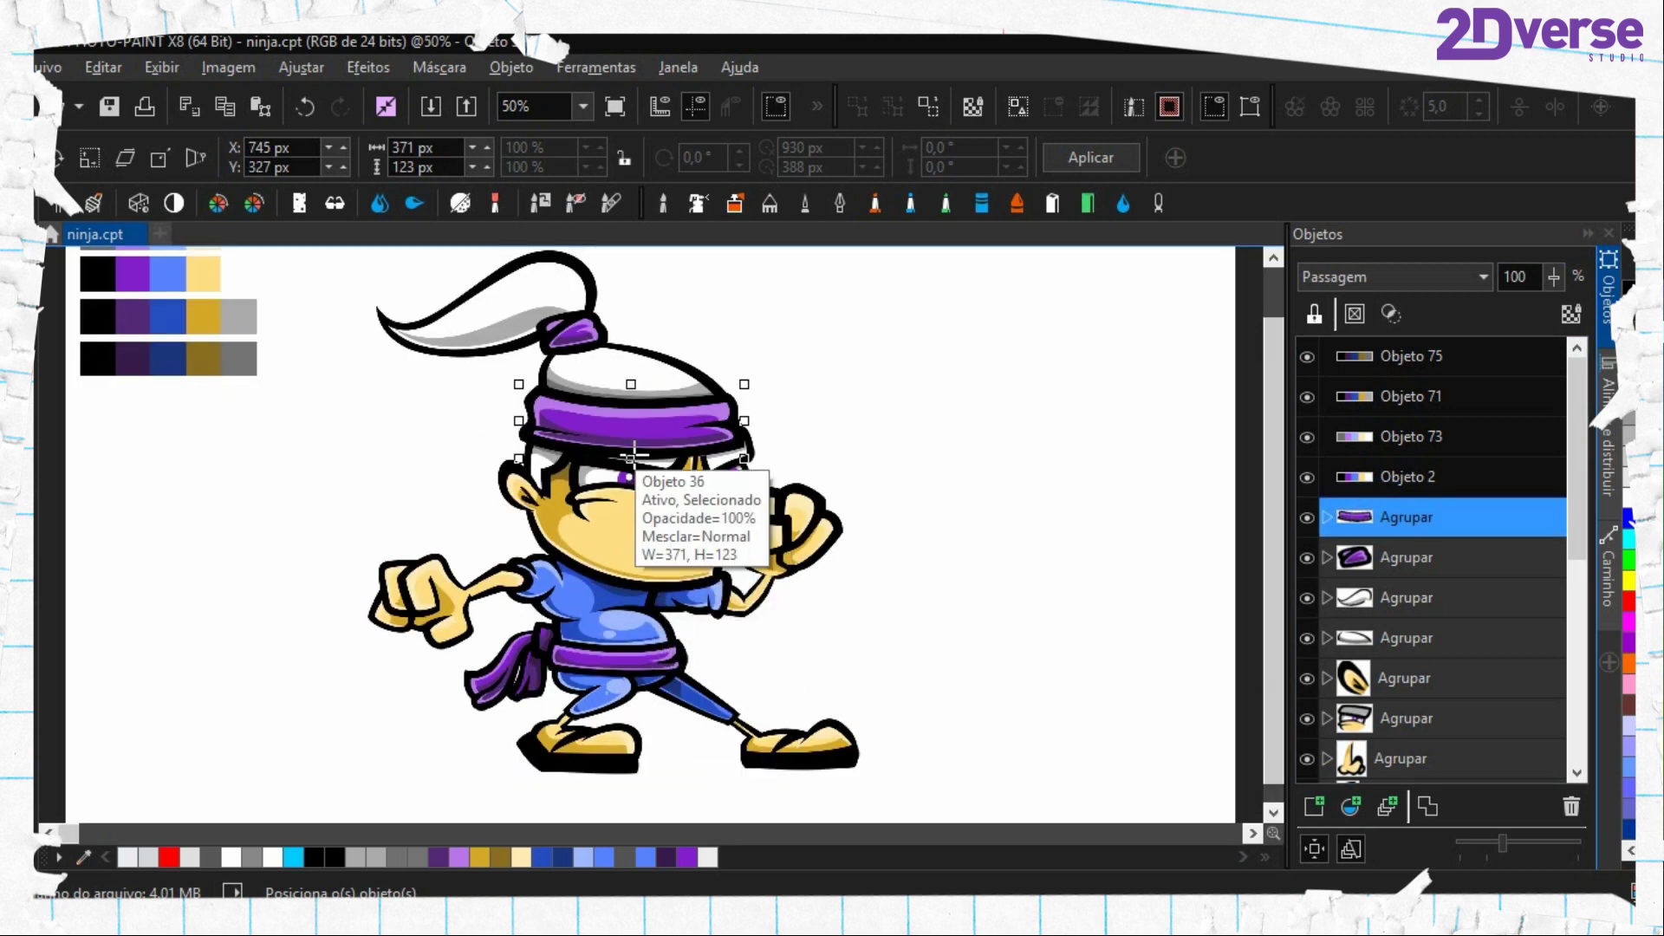
Select the purple headband group and duplicate it in place
scroll(633, 454, "up", 1)
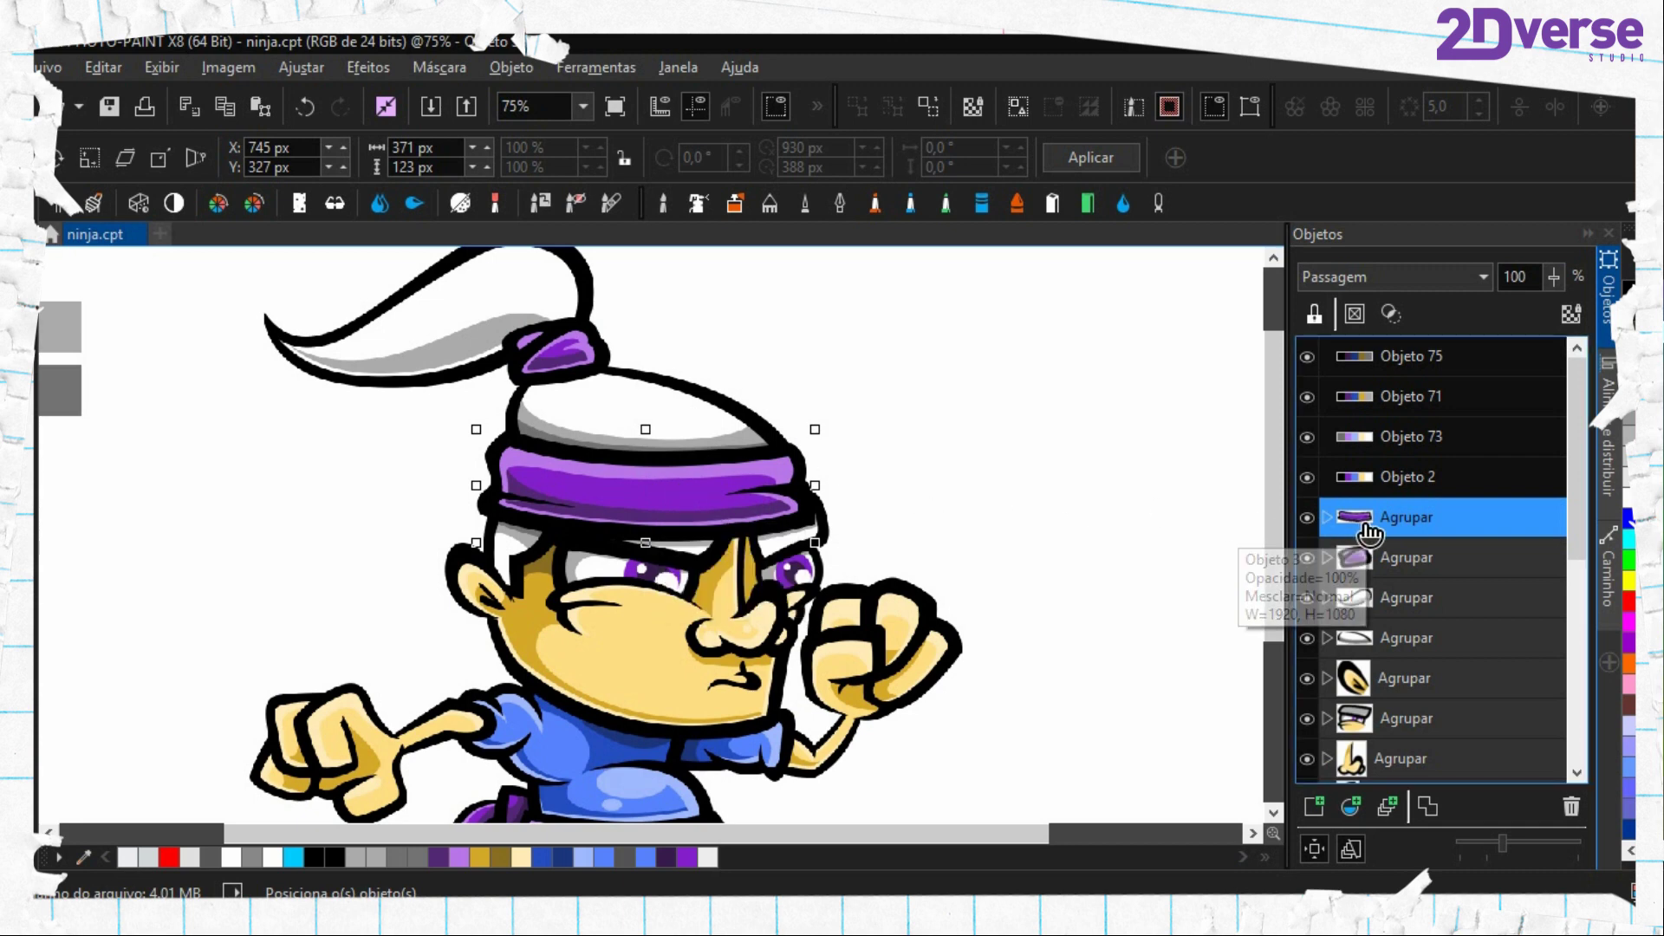
left_click(1366, 549)
left_click(1381, 522)
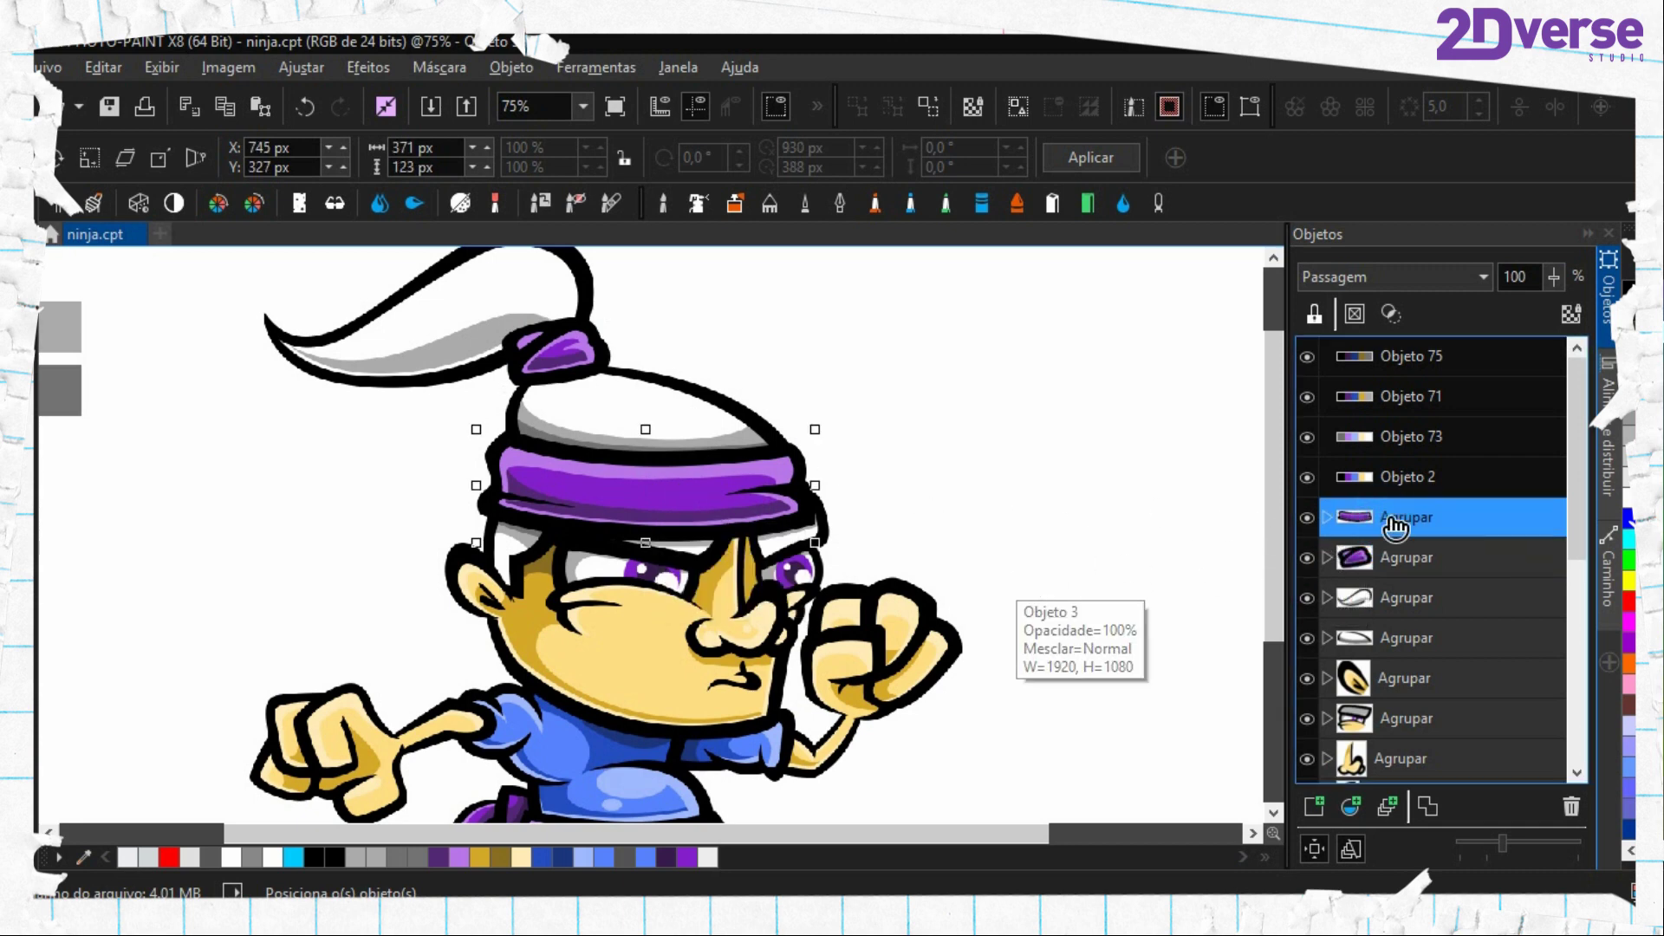
left_click(1383, 480)
left_click(1382, 521)
scroll(668, 520, "up", 1)
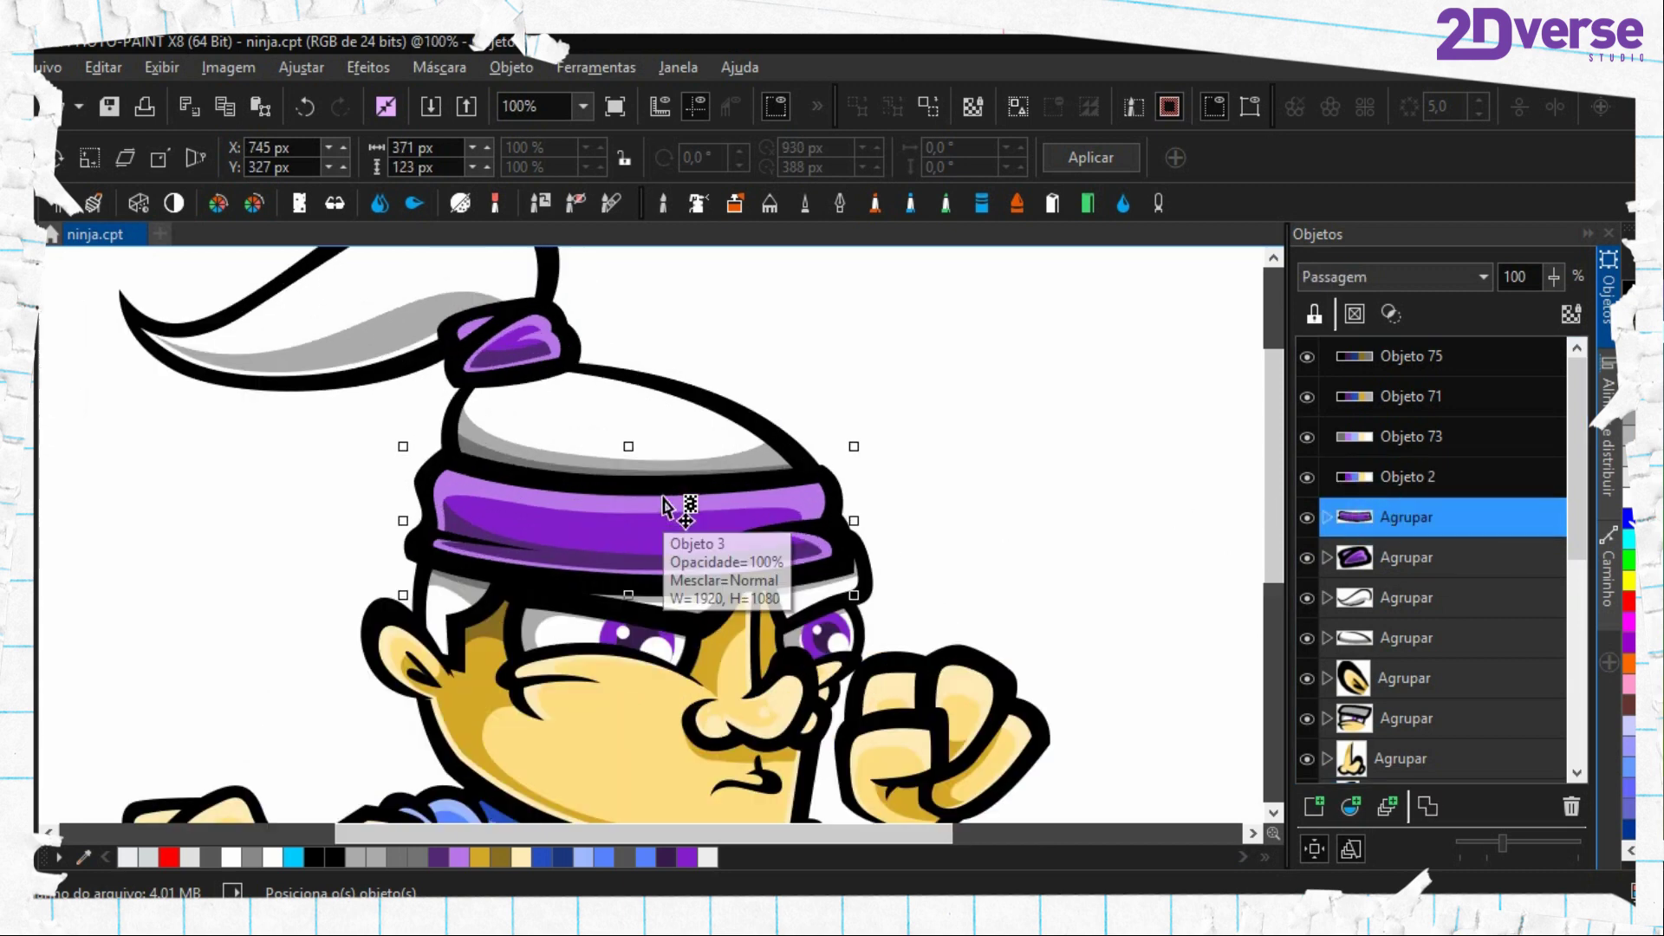
scroll(631, 541, "down", 1)
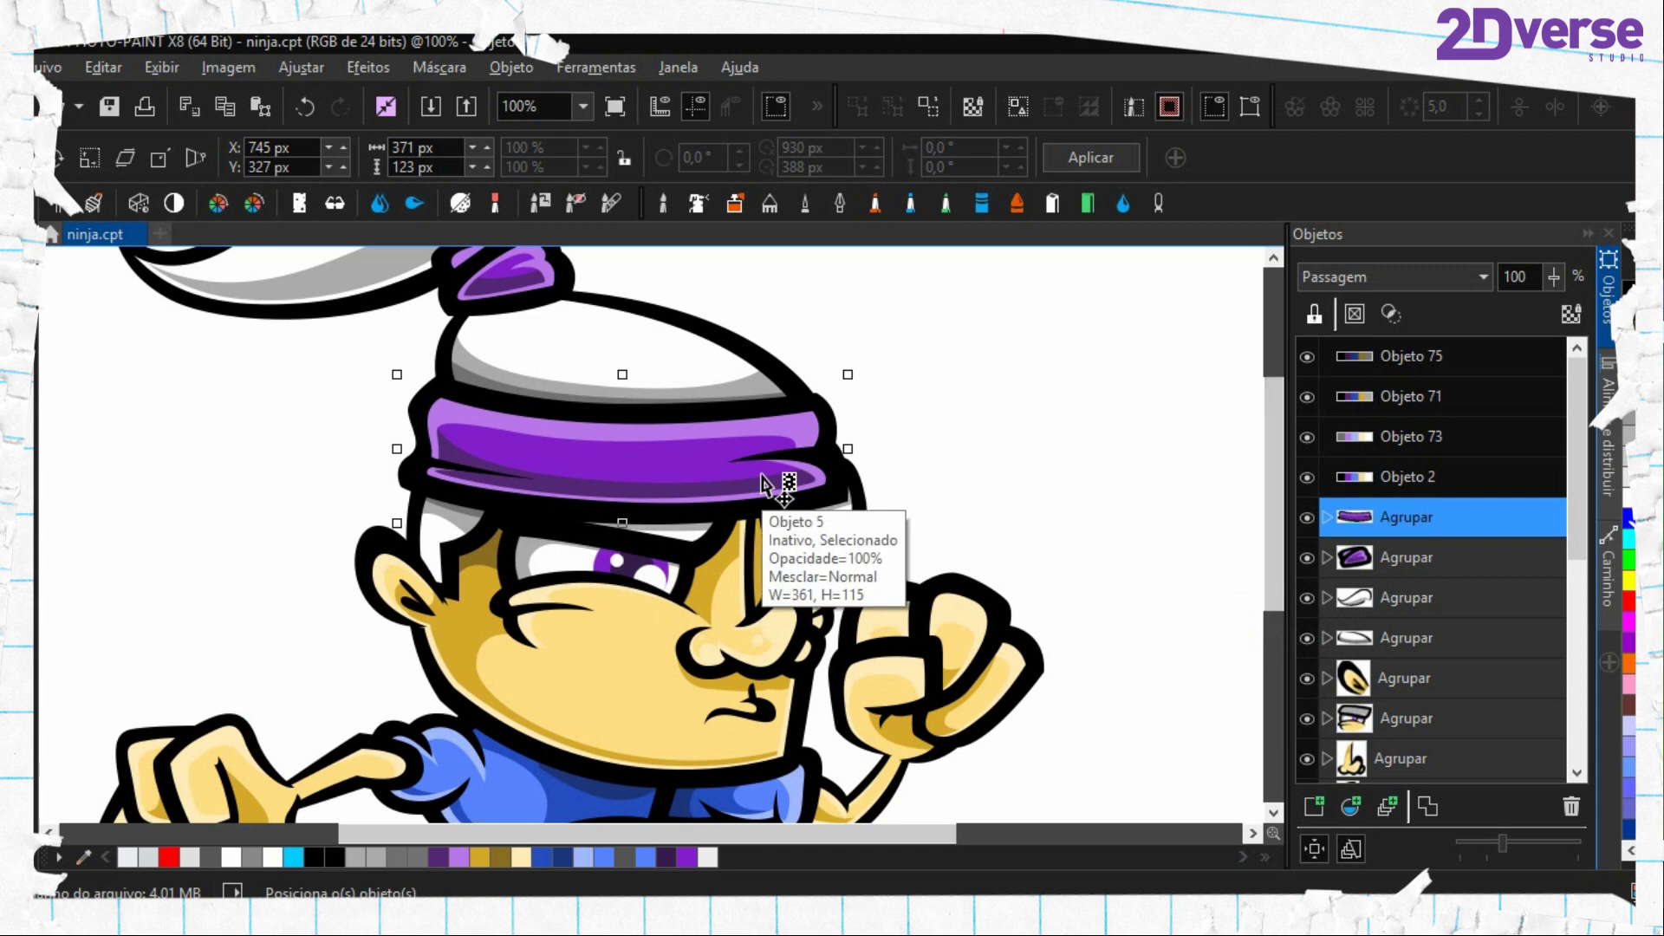
key("ctrl+d")
Try moving the duplicated headband group sideways off the forehead, and undo the move
left_click(1381, 526)
left_click_drag(737, 487, 1026, 472)
left_click(952, 579)
left_click(954, 479)
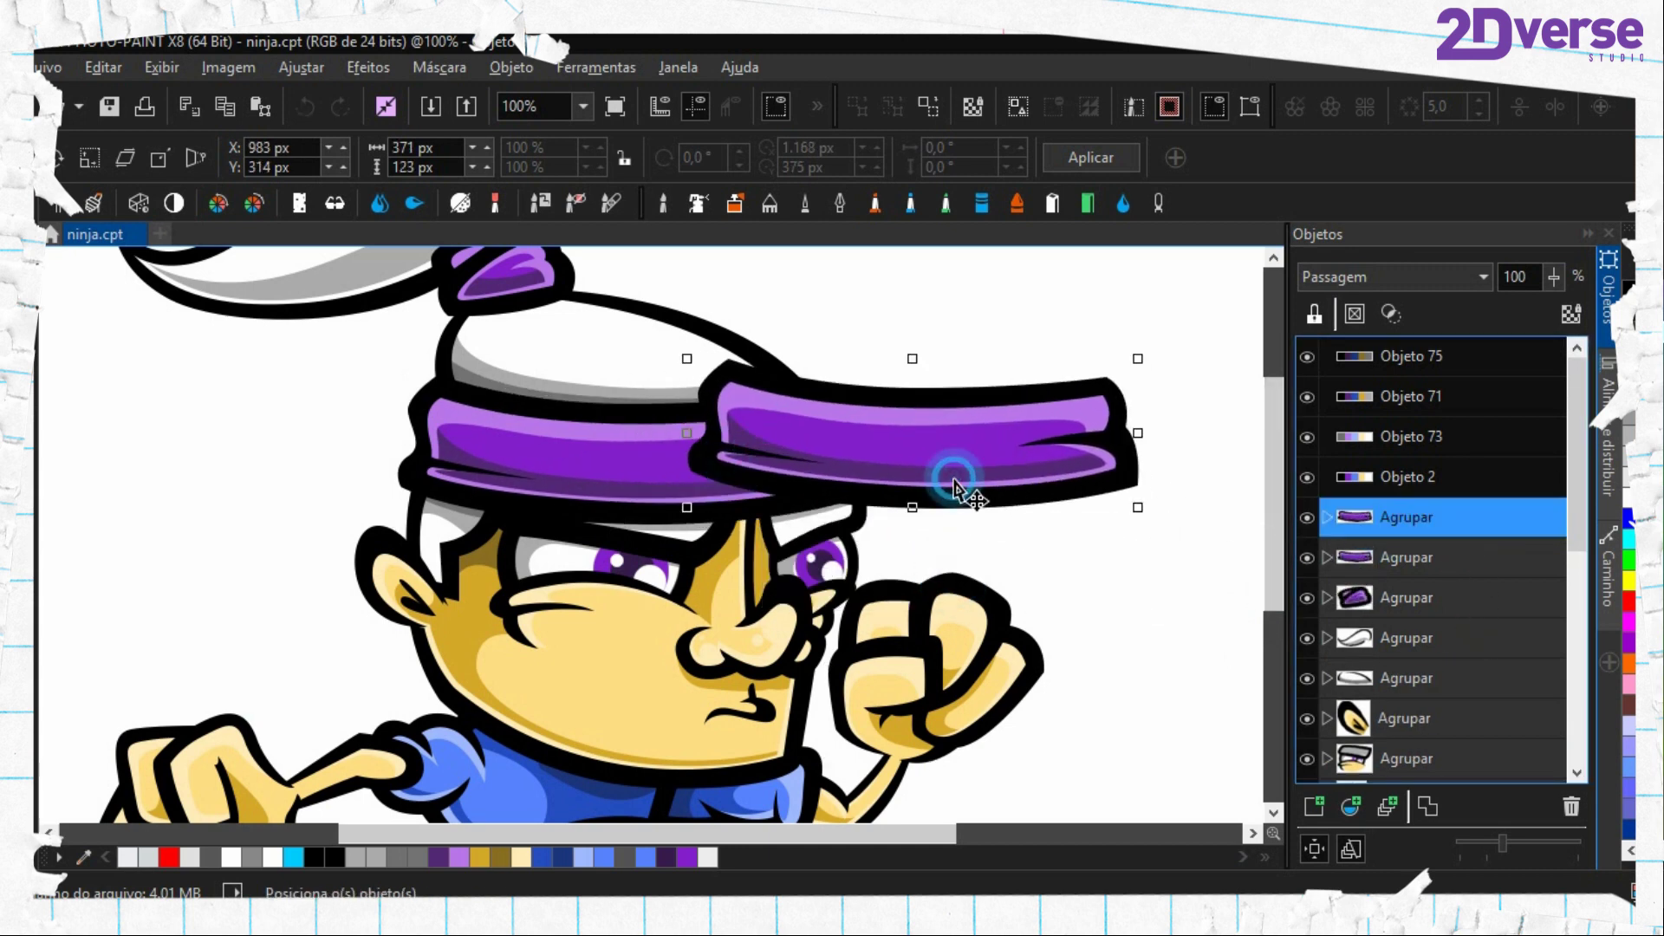
key("ctrl+z")
key("ctrl+z")
key("ctrl+z")
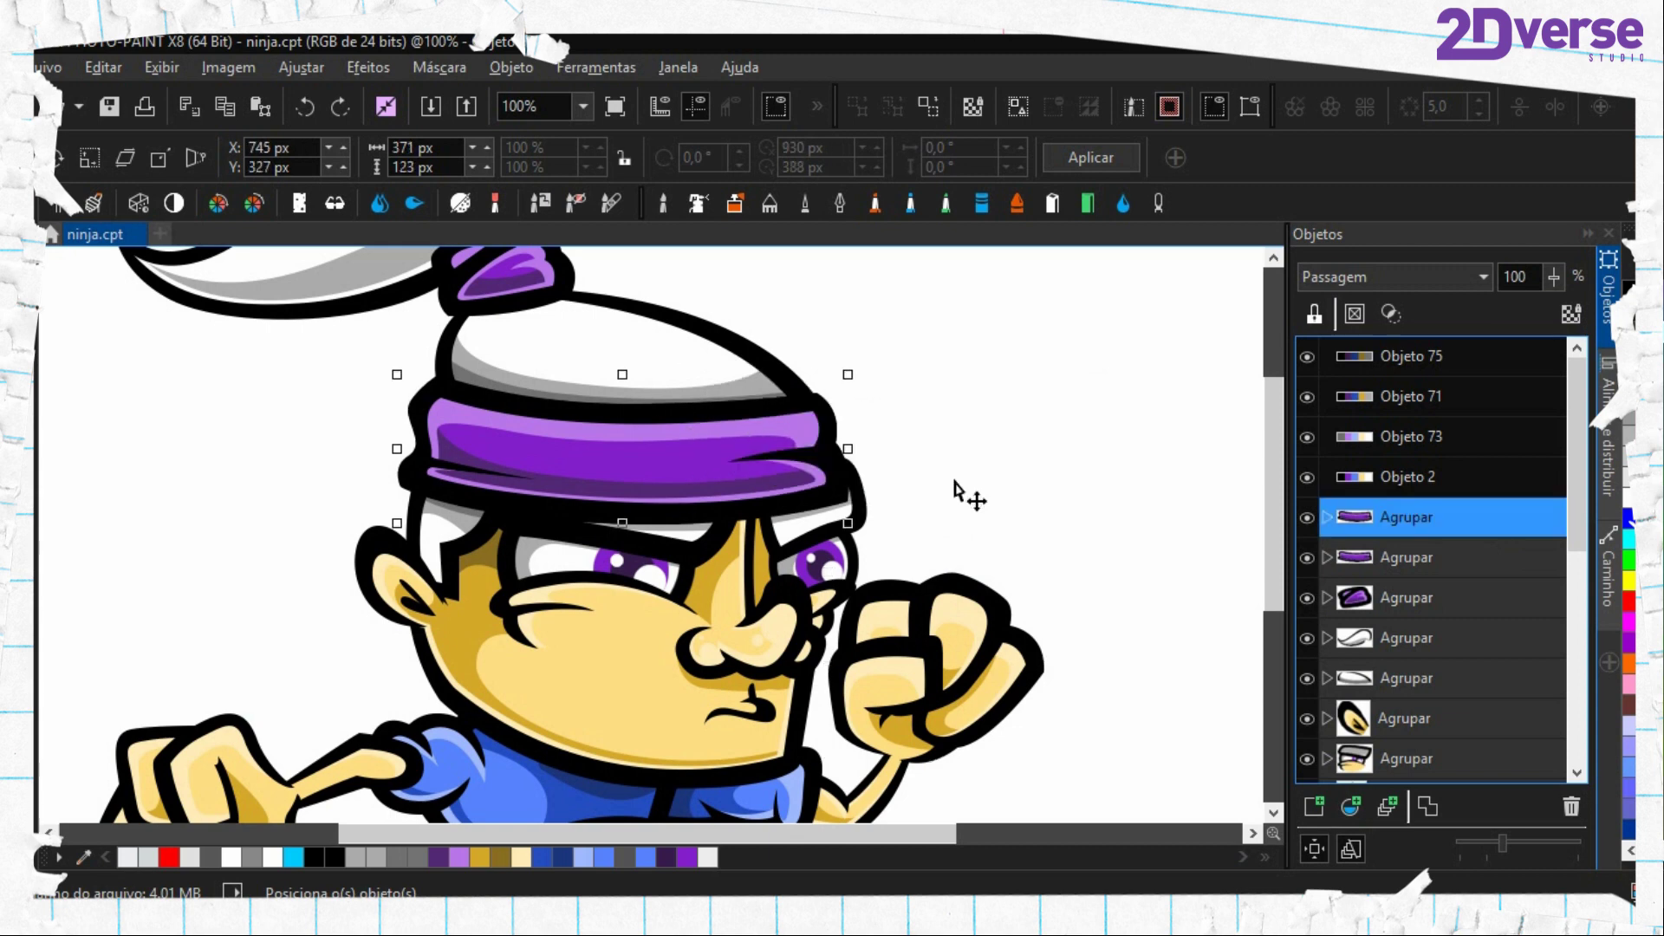
Combine the duplicated headband group into a single object, then try moving it aside and undo that move
left_click(1393, 542)
left_click_drag(1396, 550, 1398, 518)
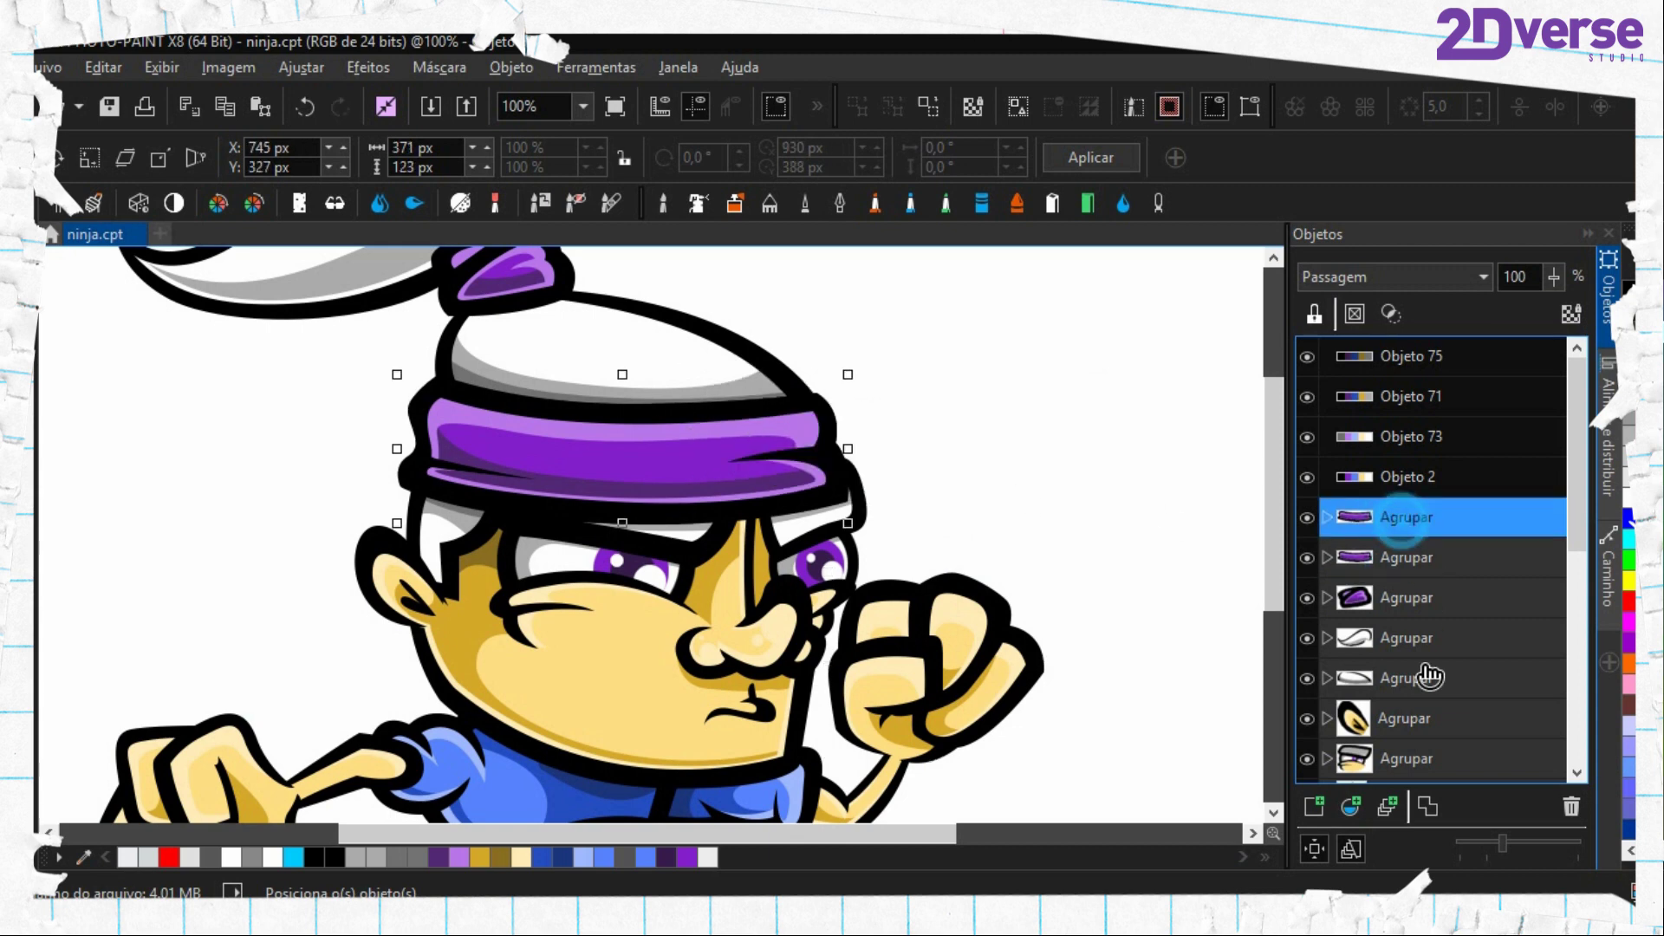
left_click(1426, 807)
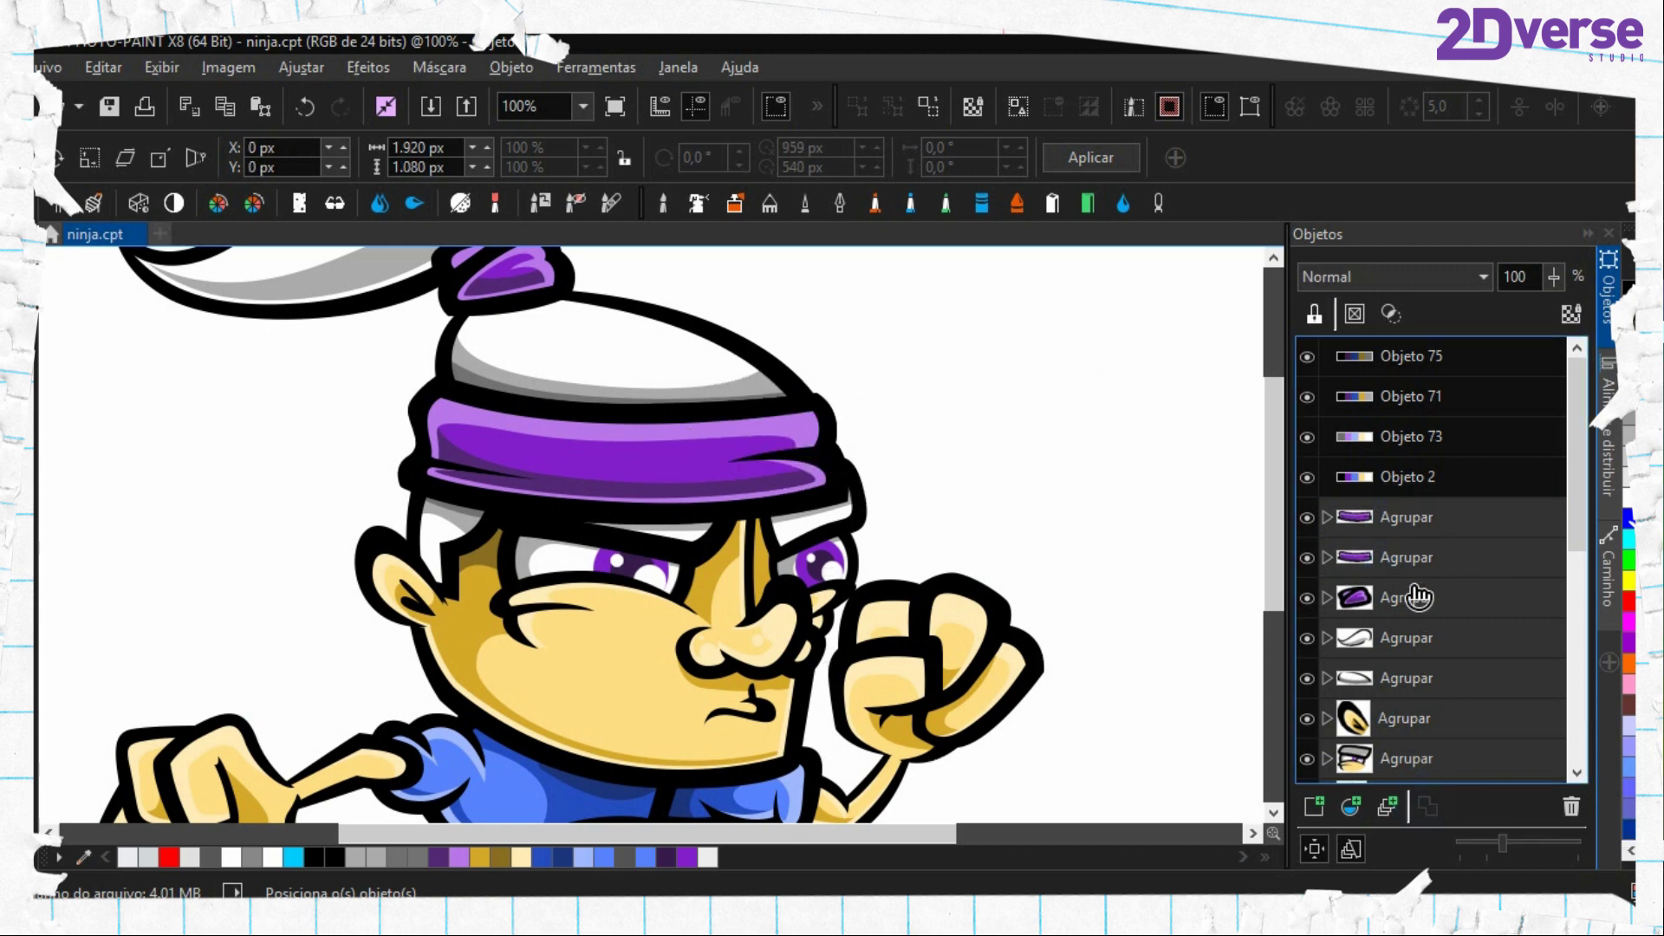
left_click(1383, 520)
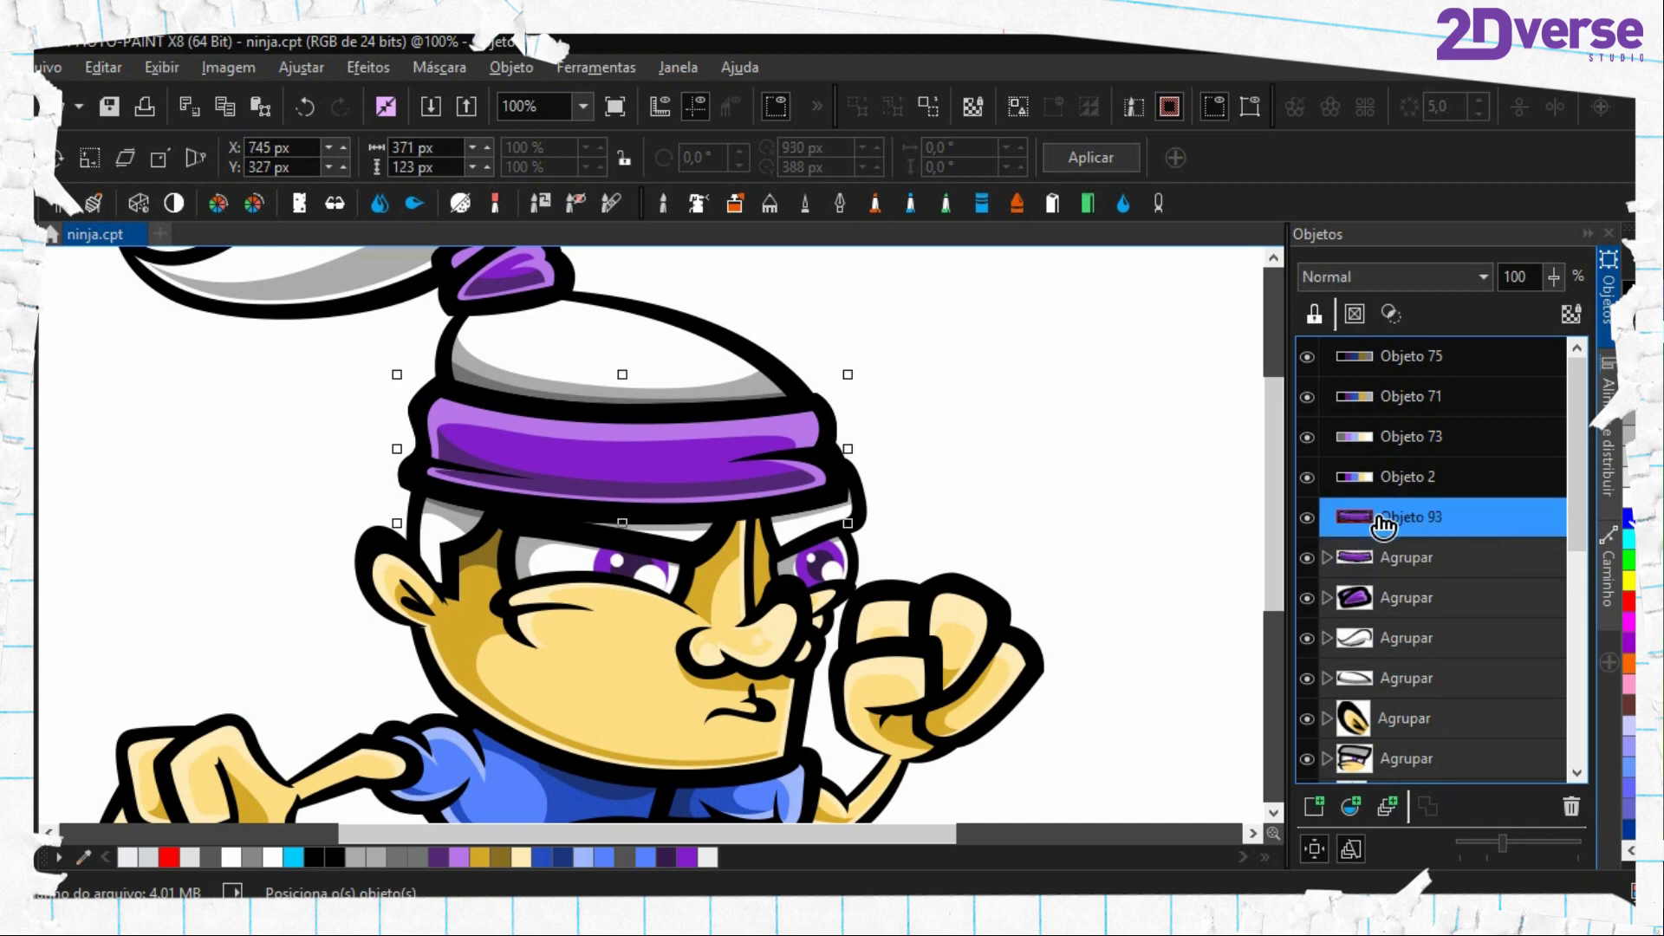
left_click_drag(687, 483, 1040, 453)
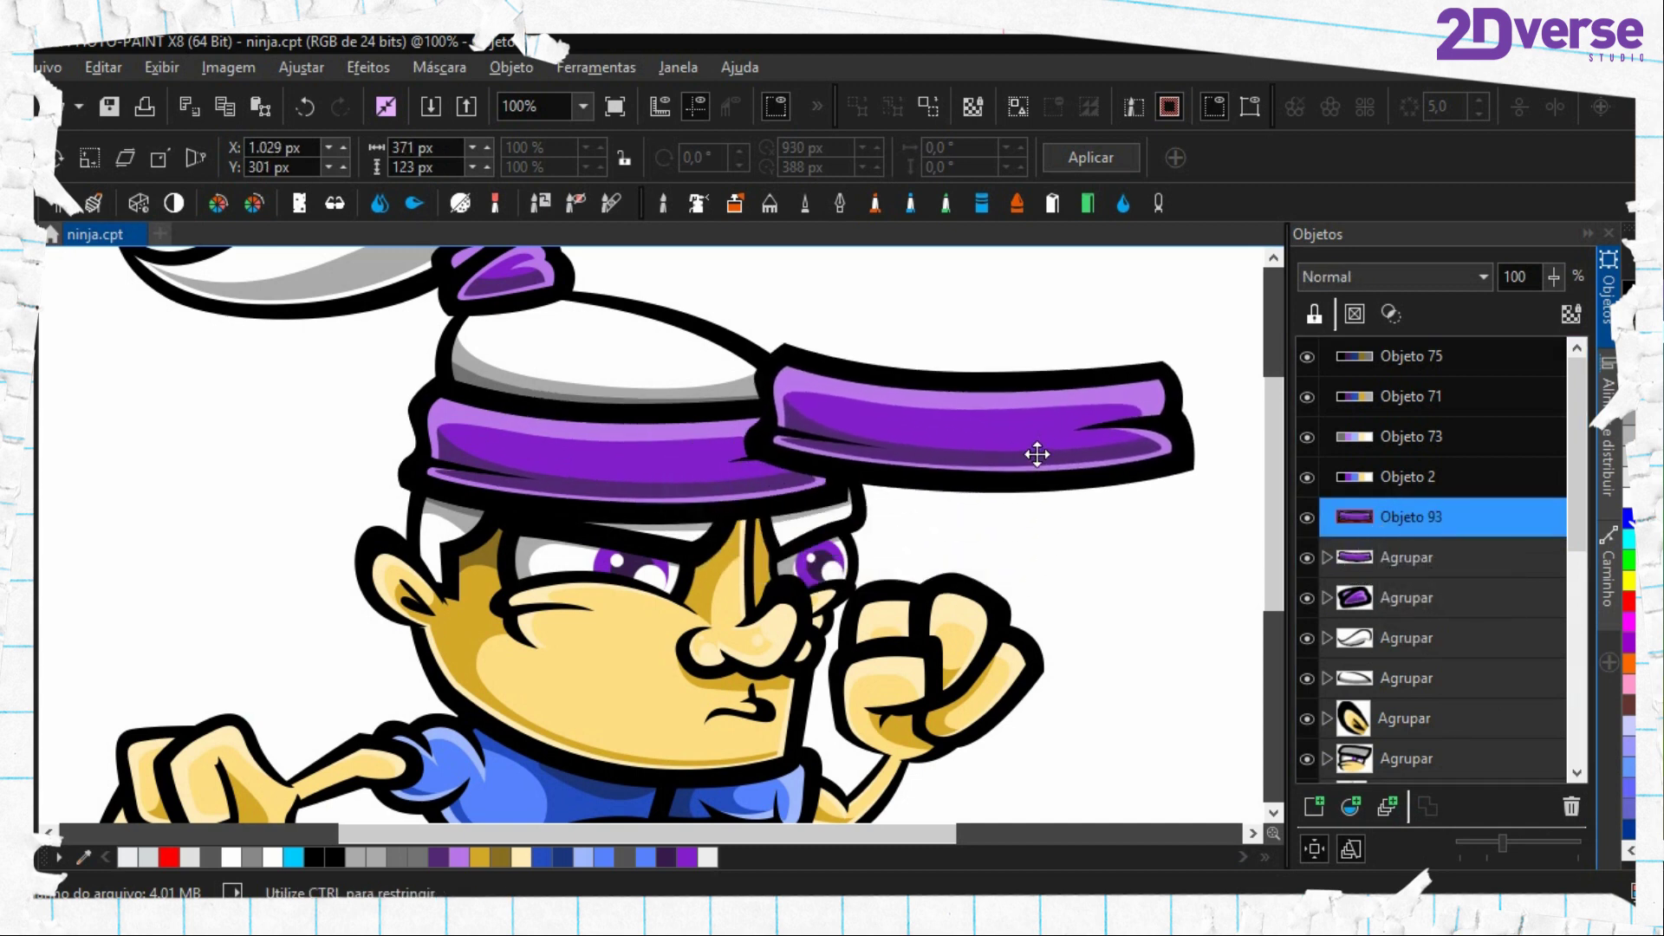
key("ctrl+z")
Lighten the combined headband copy with the hue/saturation/lightness adjustment, raising Iluminação on the Principal channel to about 54
left_click_drag(890, 501, 981, 624)
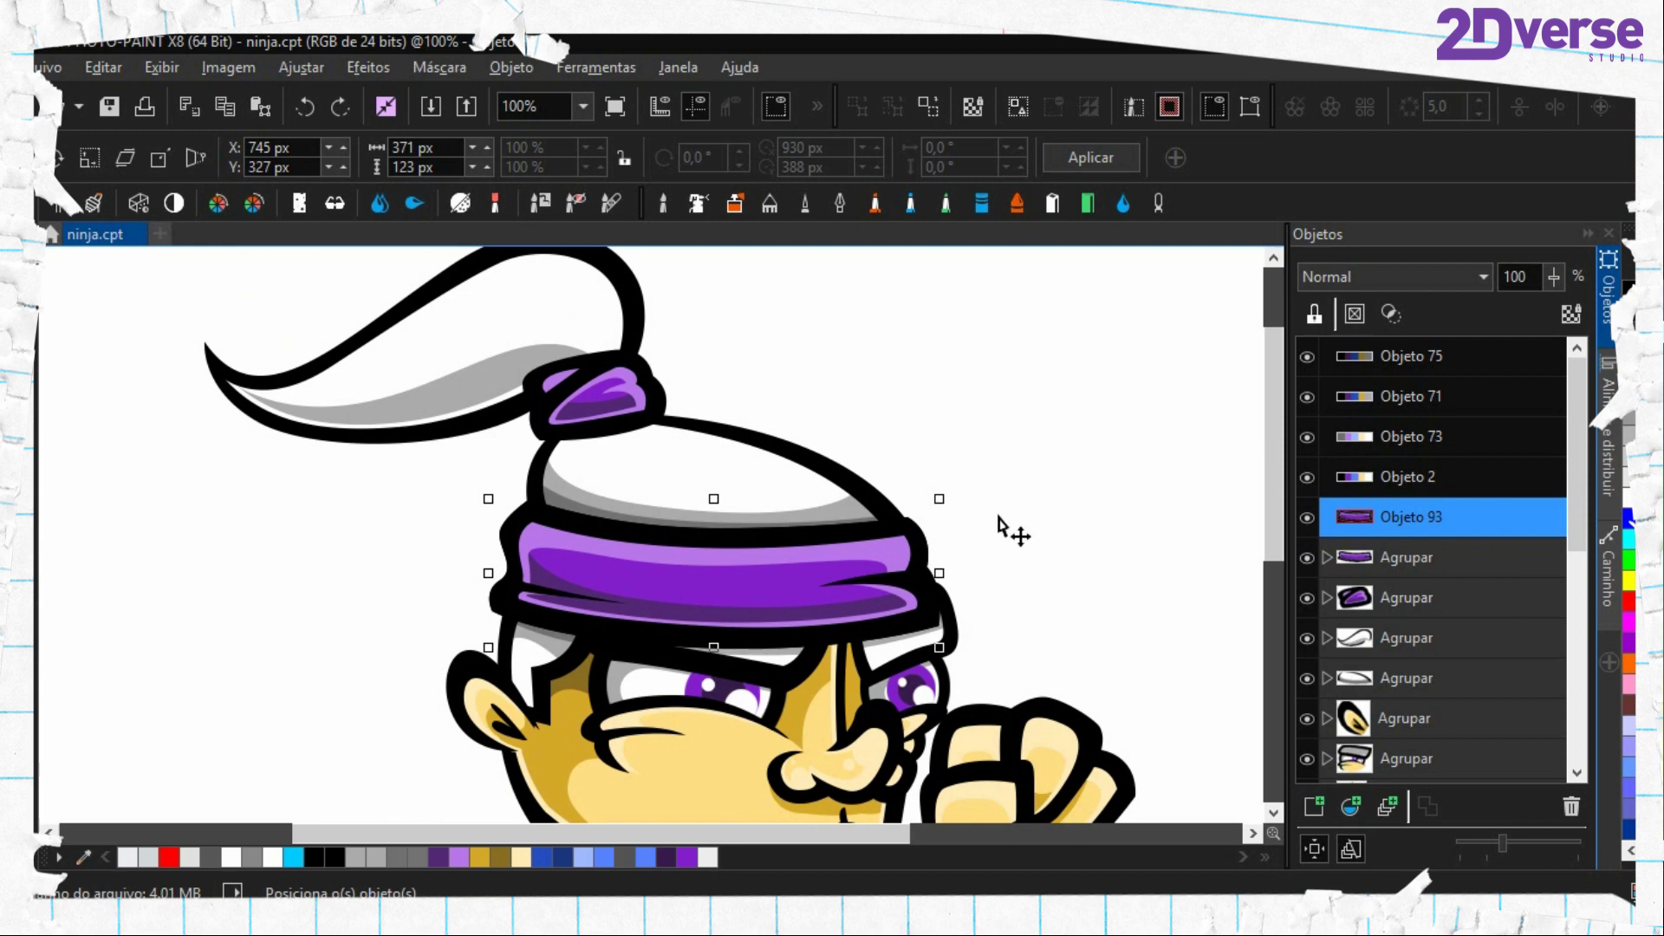
left_click_drag(1067, 485, 1002, 361)
key("ctrl+u")
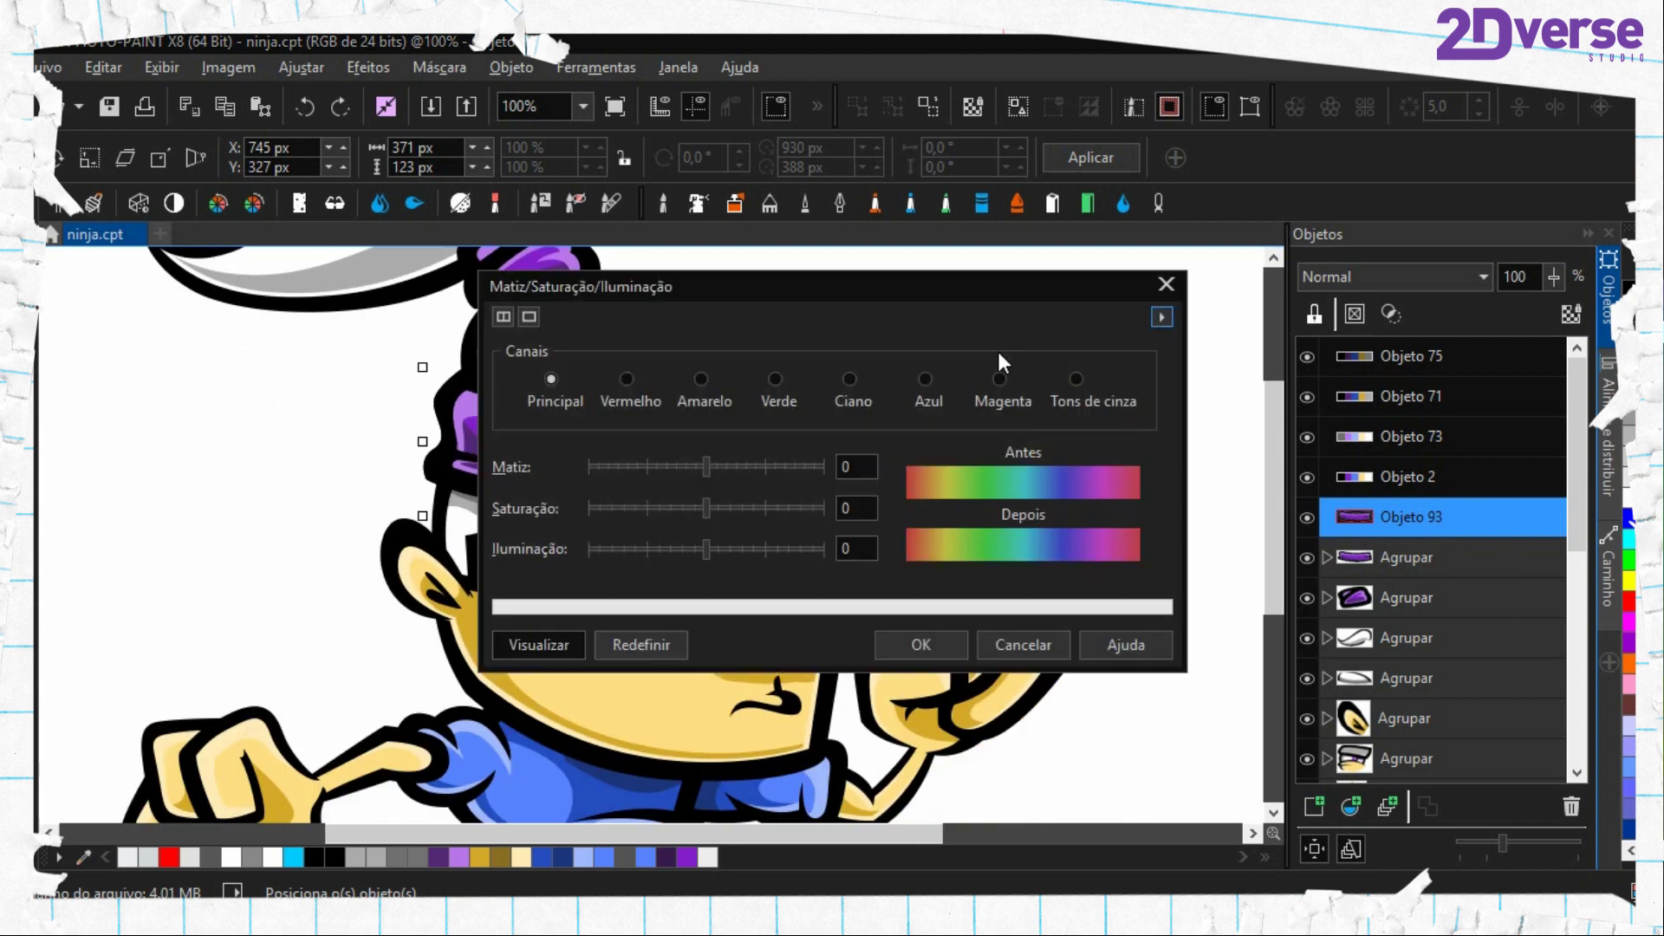
left_click_drag(901, 294, 1312, 345)
left_click_drag(1054, 600, 1110, 595)
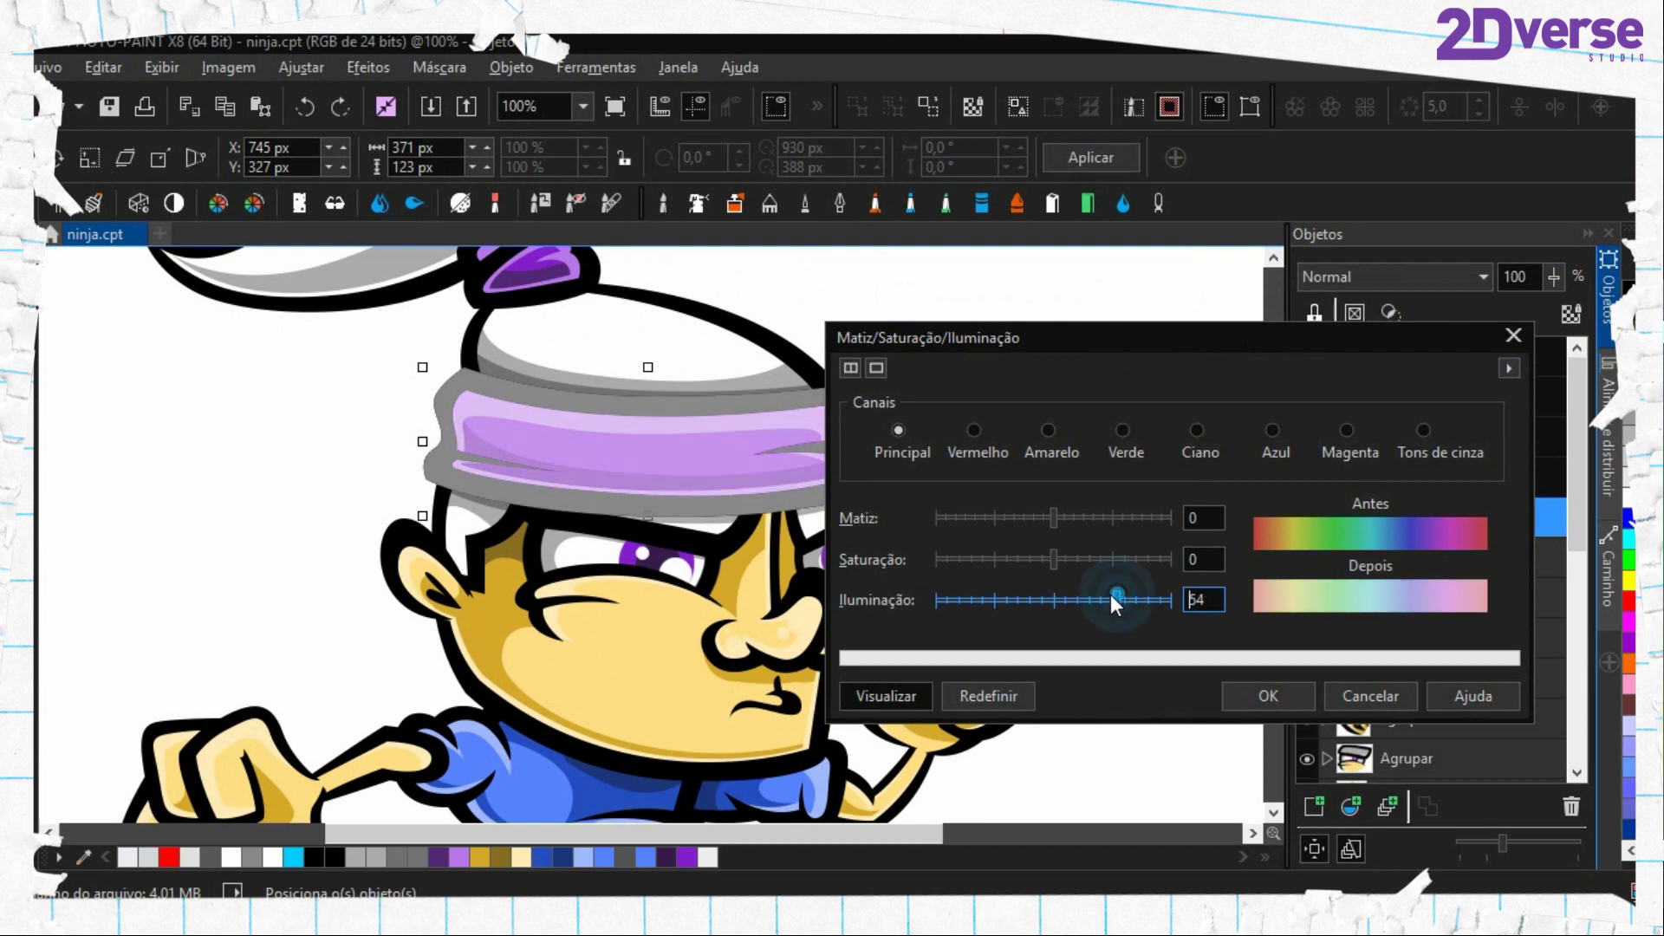
left_click(1078, 554)
left_click(1252, 702)
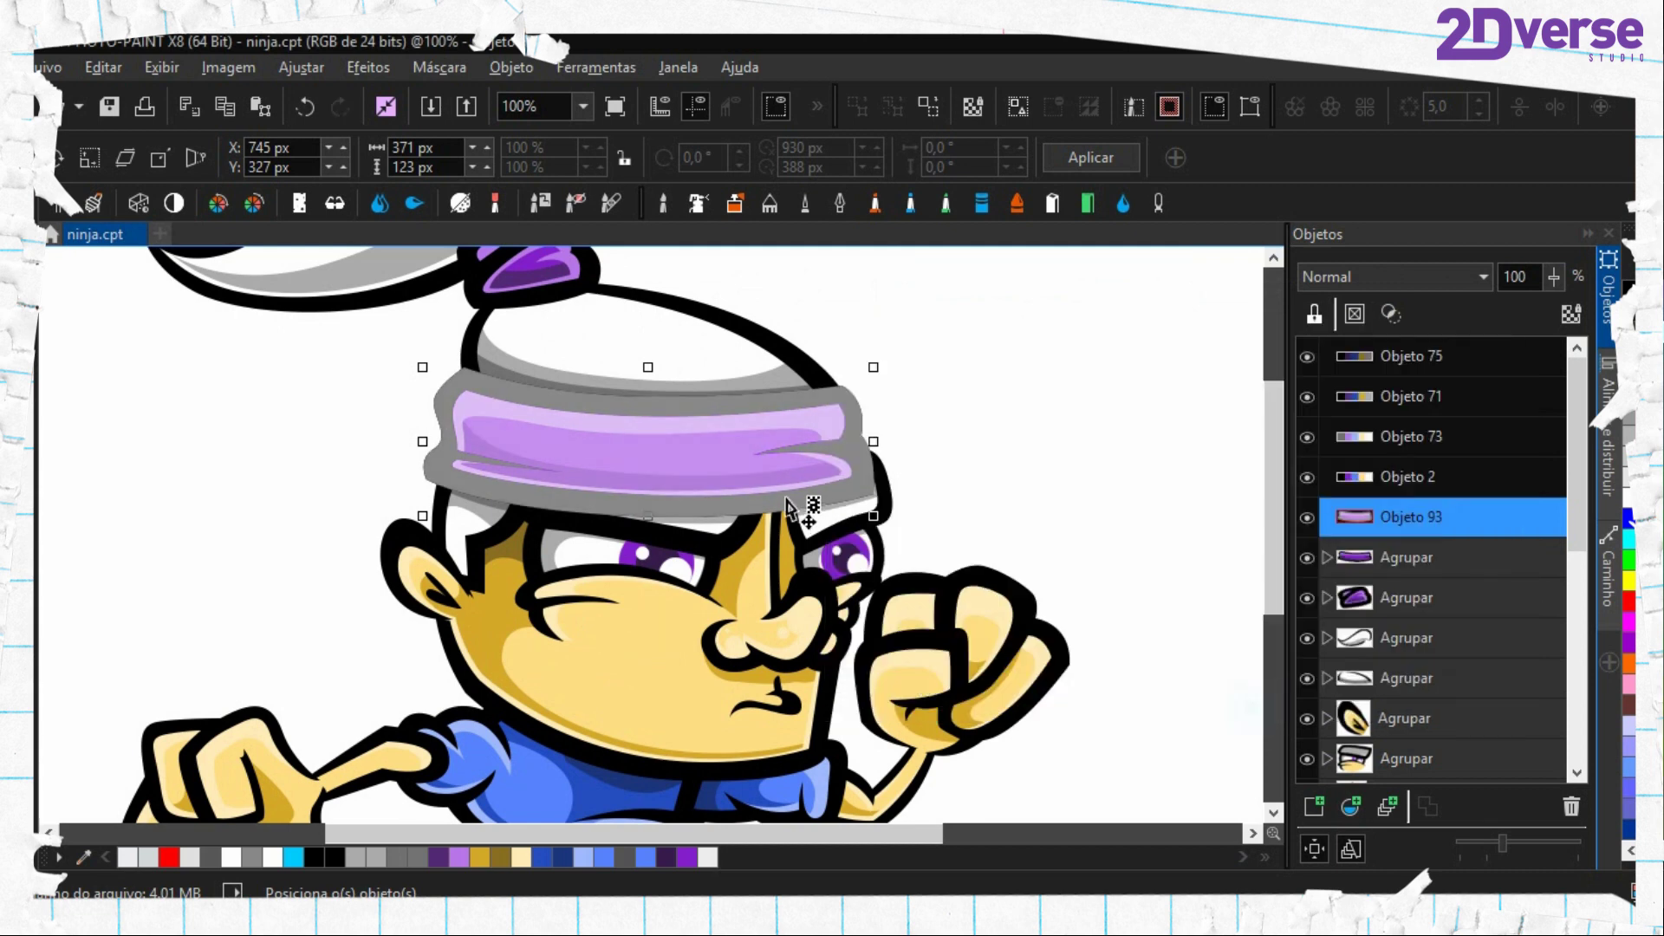
Try moving the lightened headband copy down over the face to compare it with the original, and undo the move
scroll(752, 595, "up", 3)
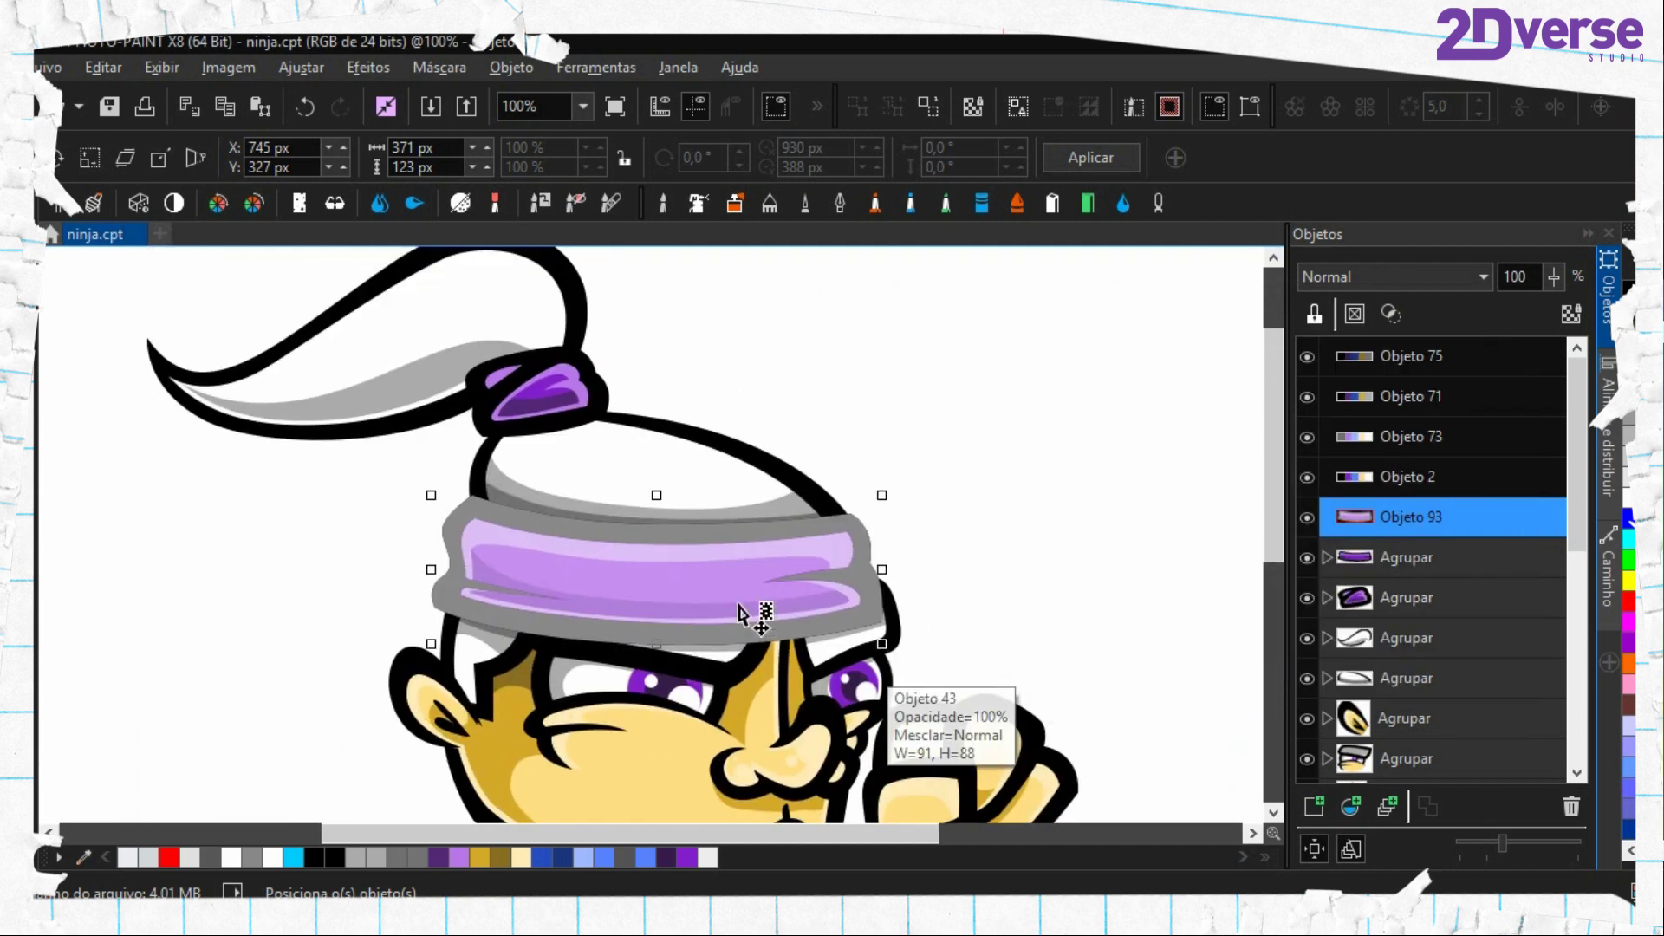
left_click_drag(693, 597, 468, 717)
key("ctrl+z")
scroll(689, 691, "down", 2)
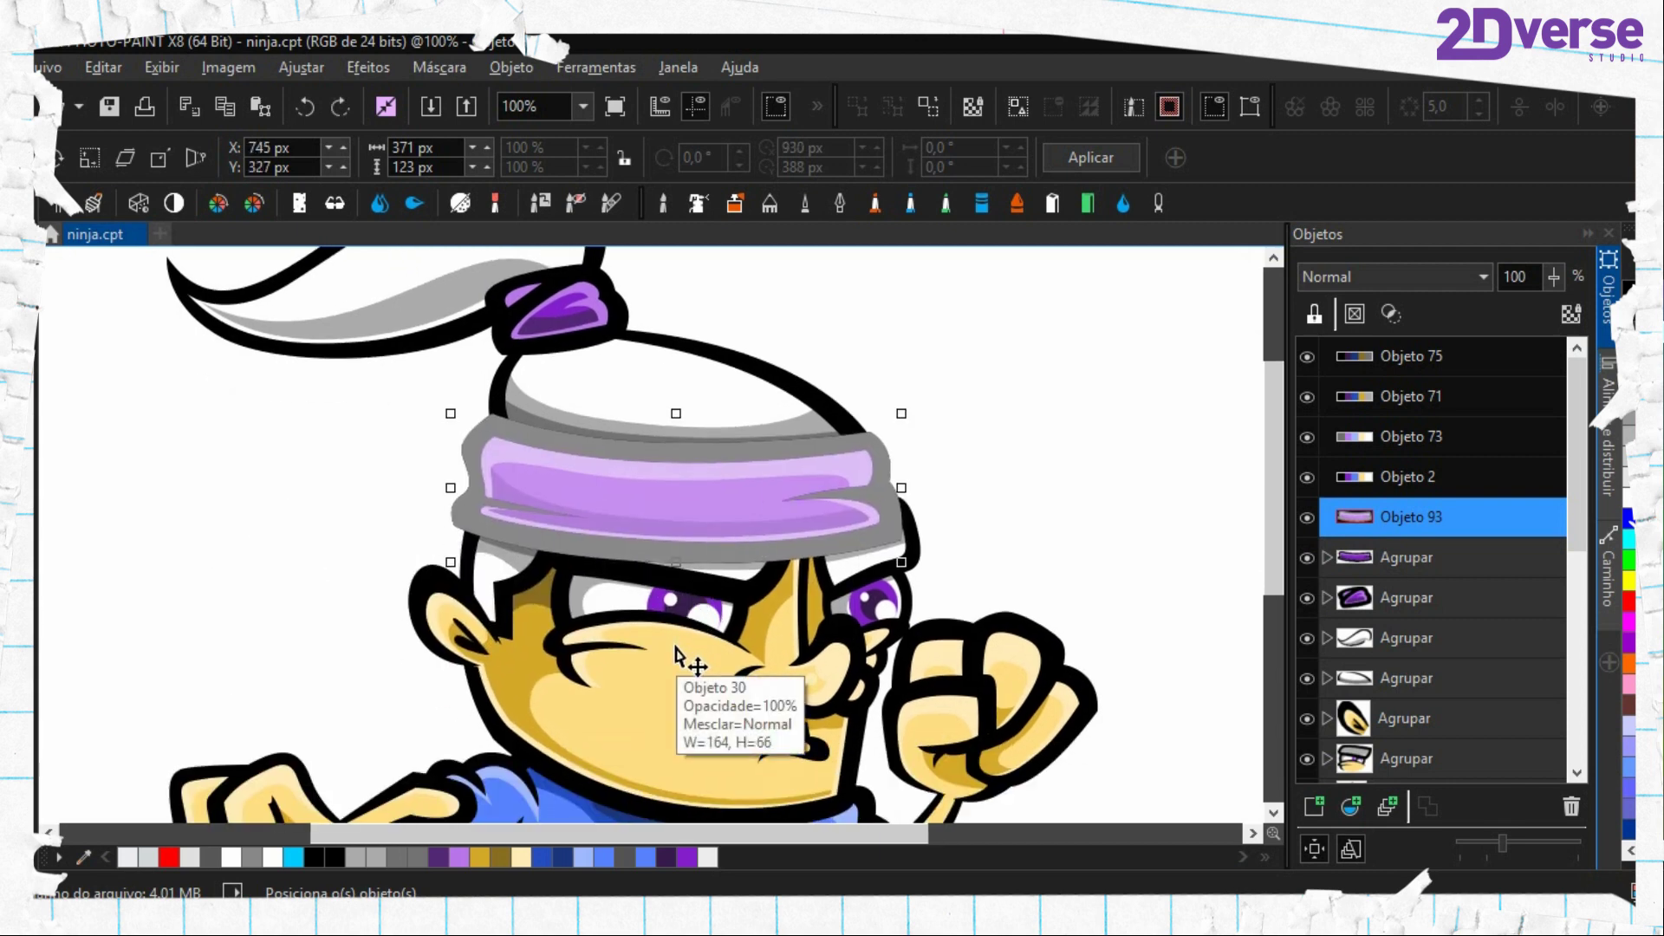
Apply a vertical linear transparency to the lightened headband copy, fading it out toward its lower edge, and fine-tune the gradient's endpoints
key("1")
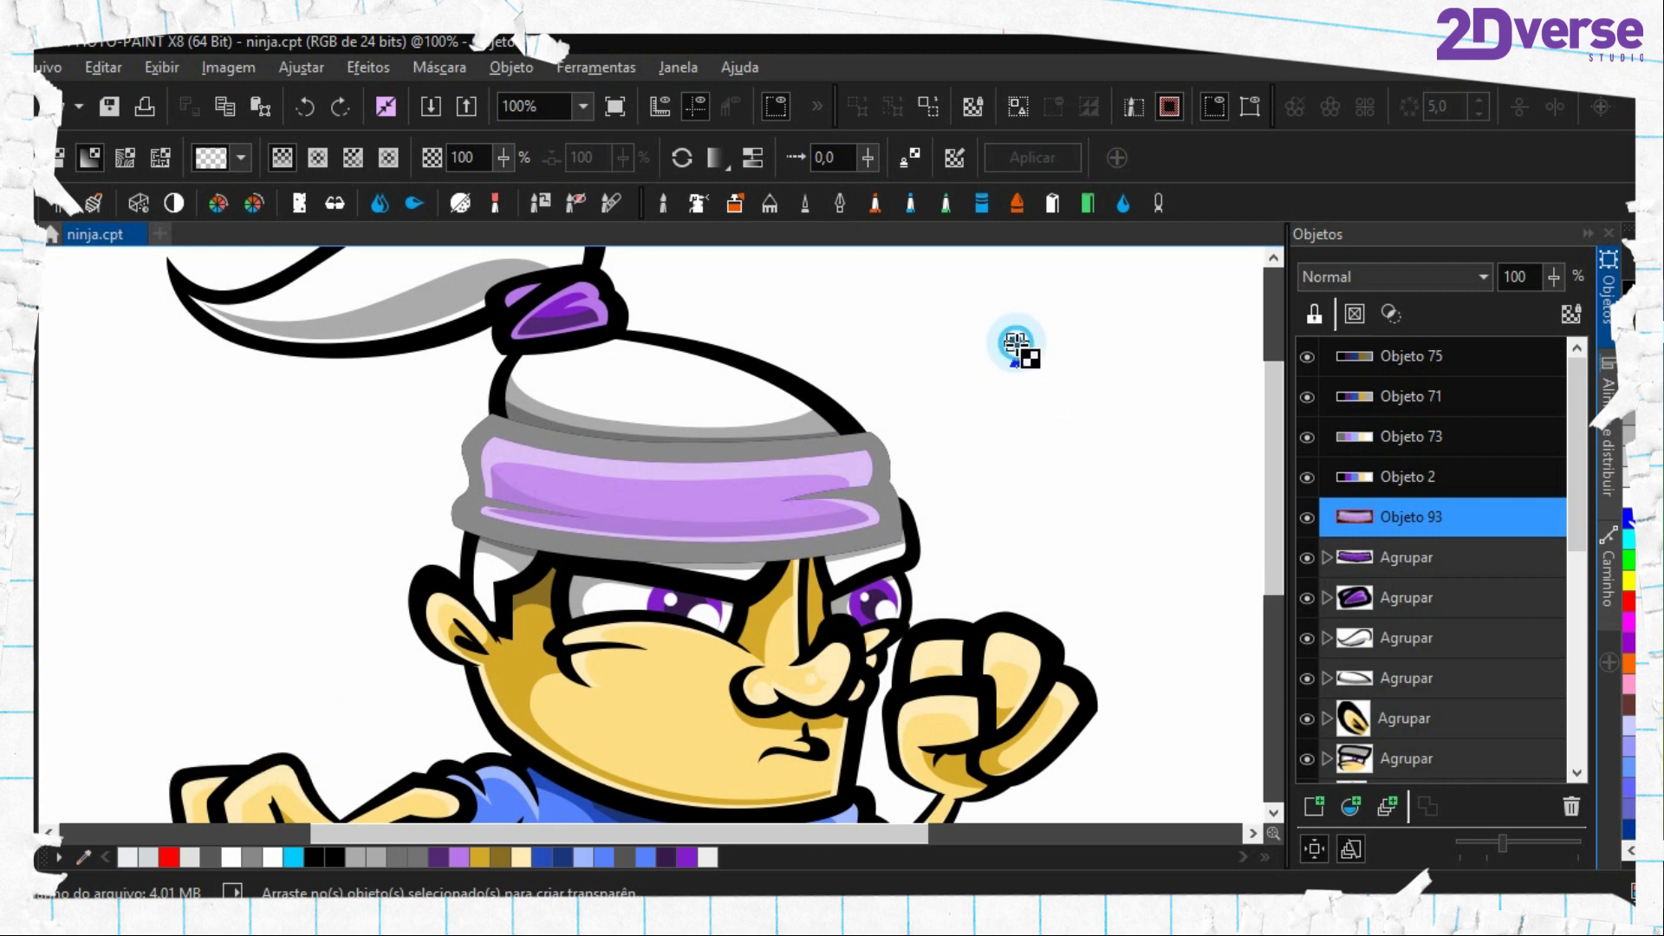
left_click_drag(1016, 343, 1015, 523)
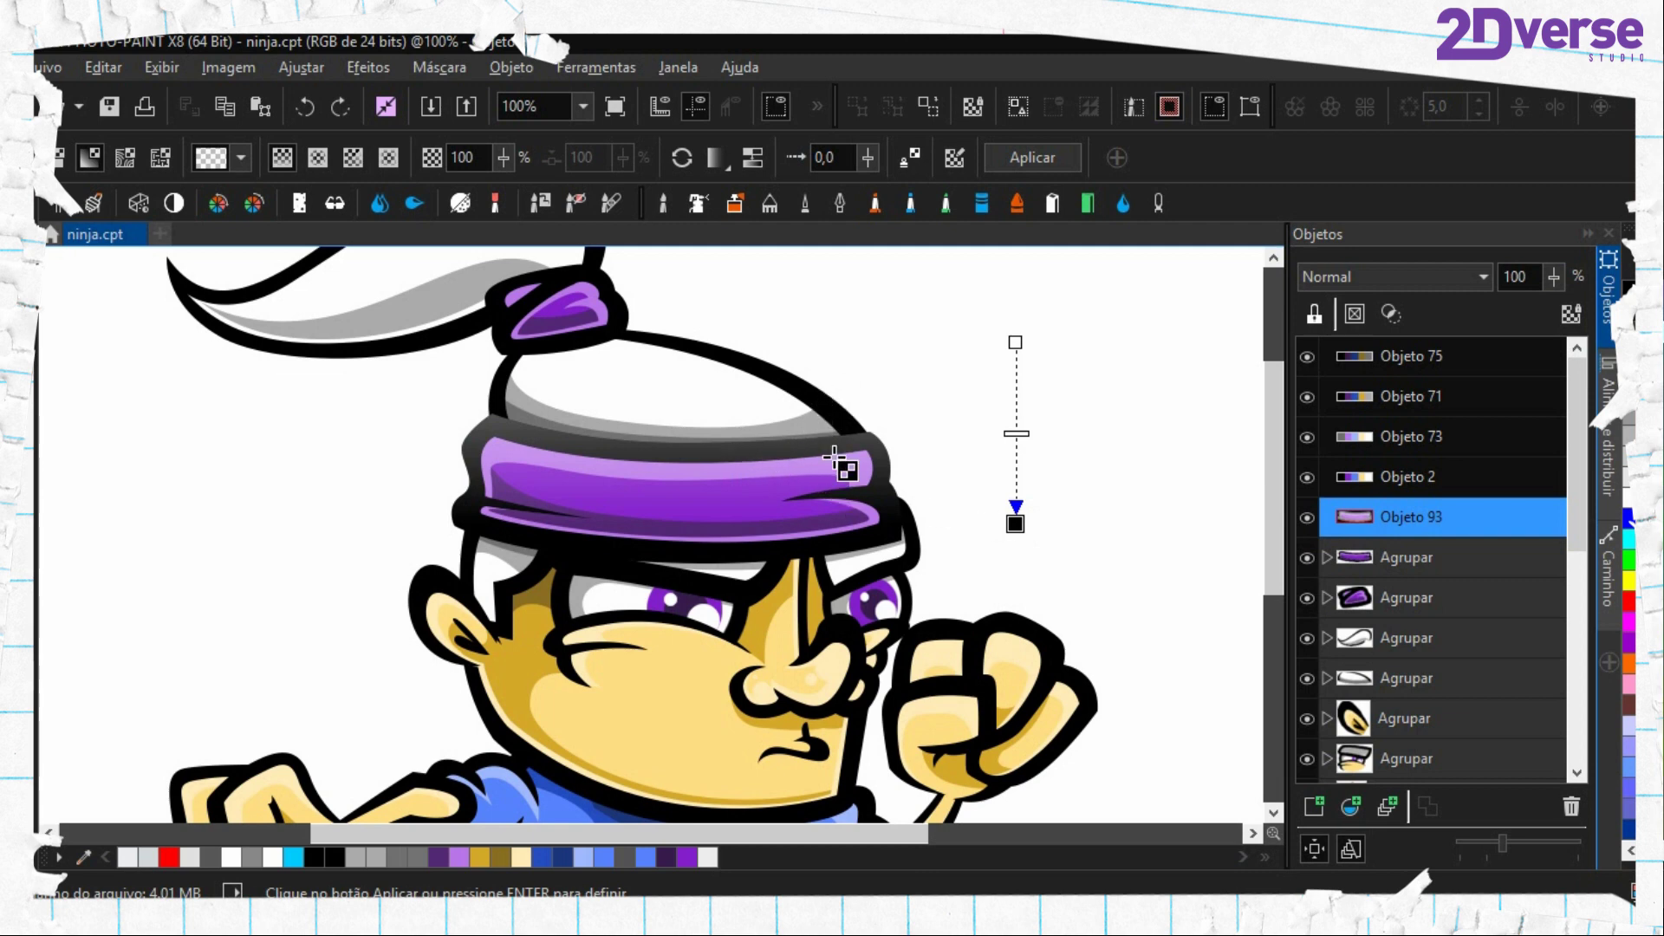
left_click_drag(948, 419, 948, 543)
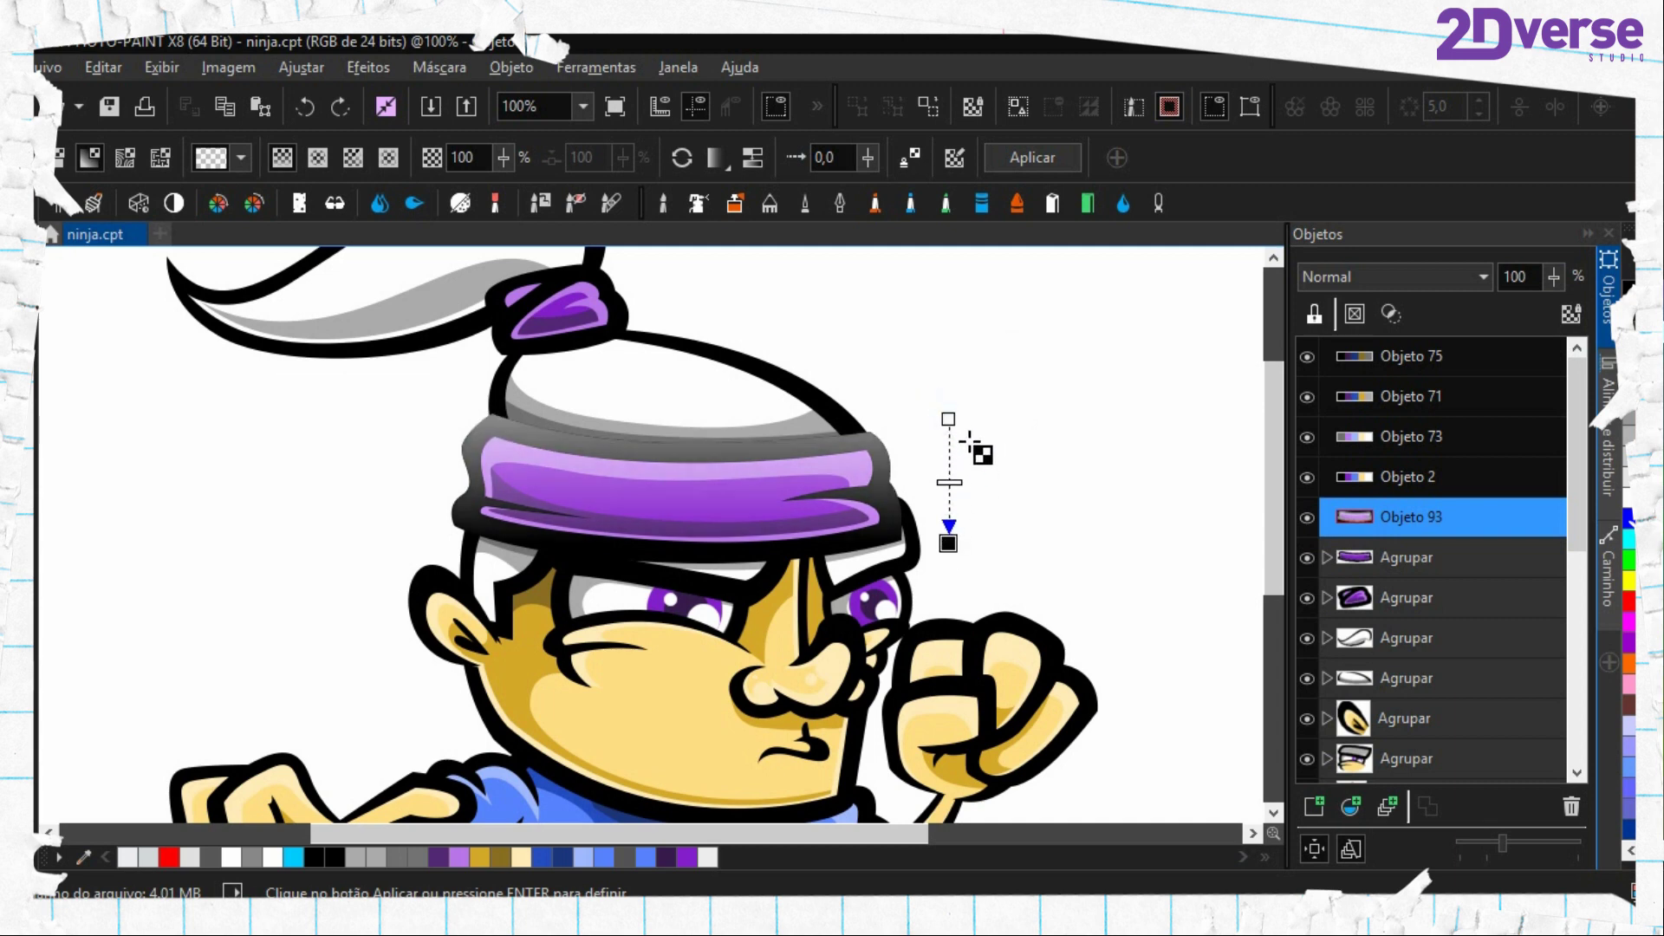
left_click(950, 412)
left_click_drag(950, 412, 948, 375)
left_click_drag(950, 530, 949, 497)
left_click_drag(947, 373, 948, 325)
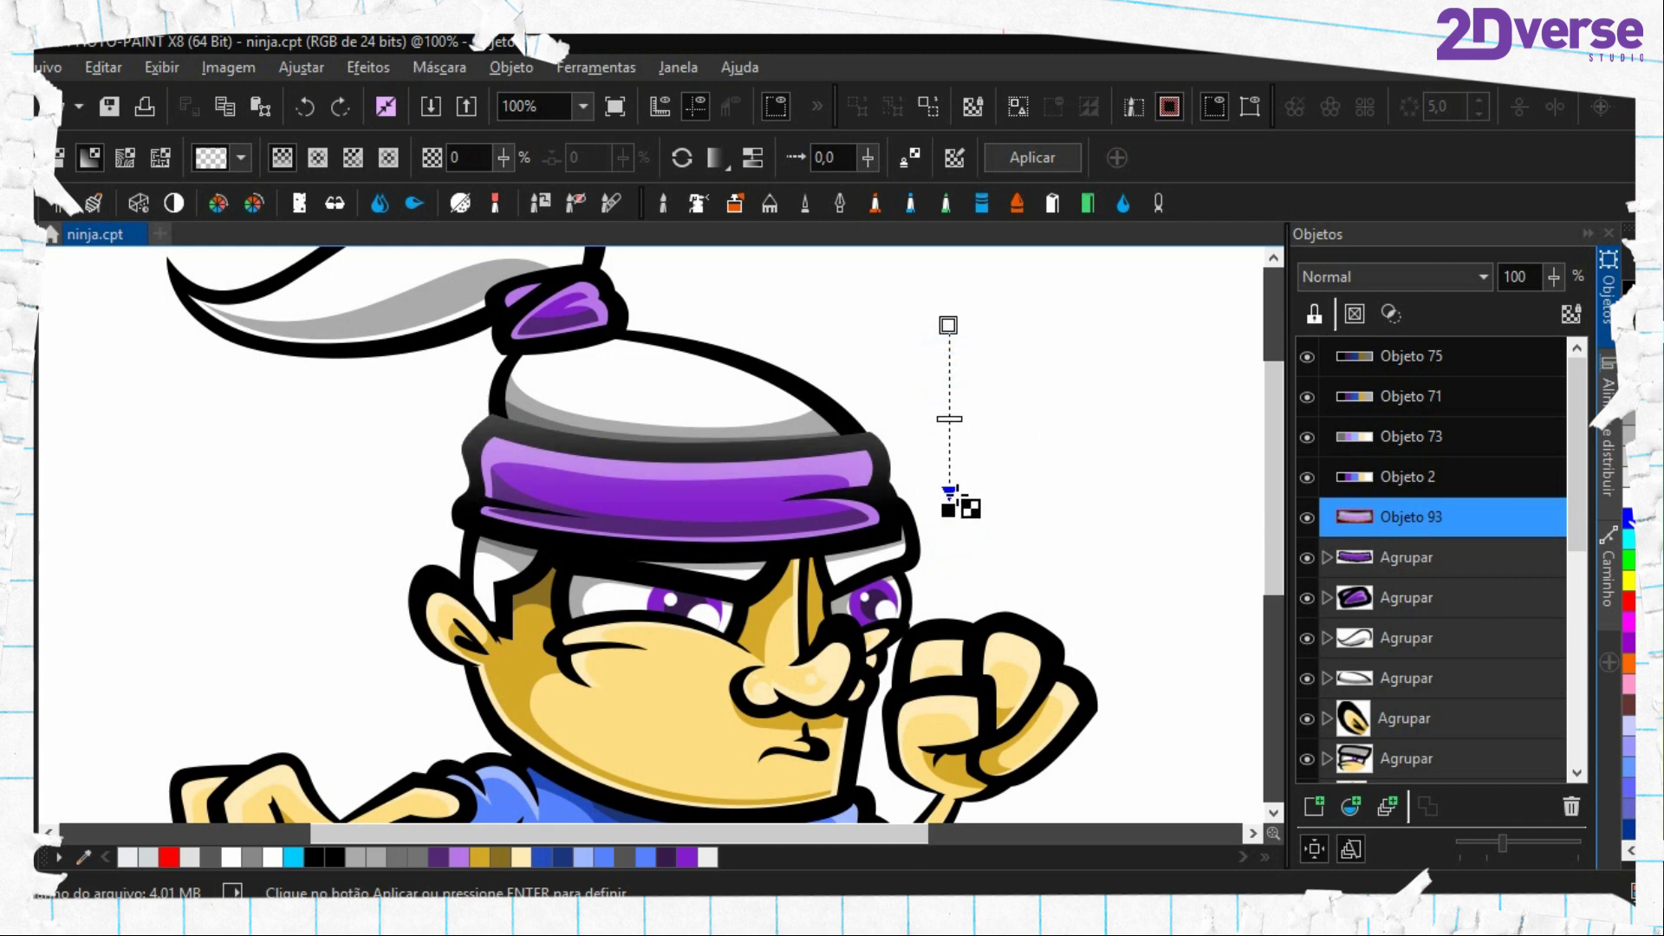
left_click_drag(949, 493, 948, 540)
left_click_drag(943, 320, 942, 340)
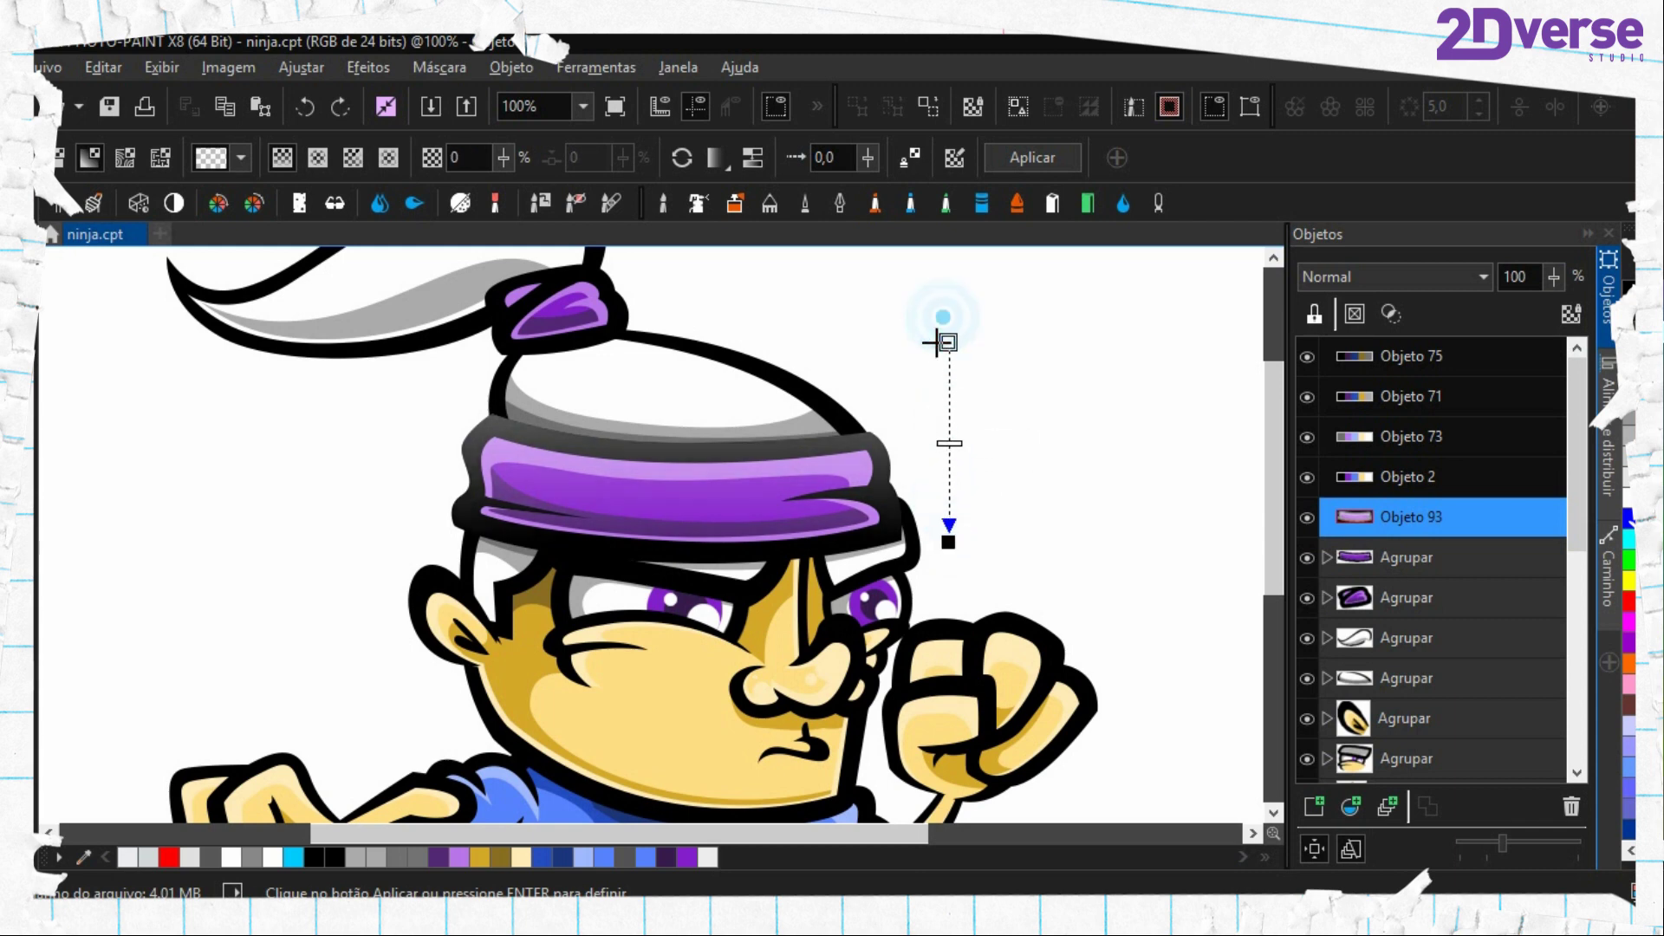
left_click_drag(947, 538, 942, 518)
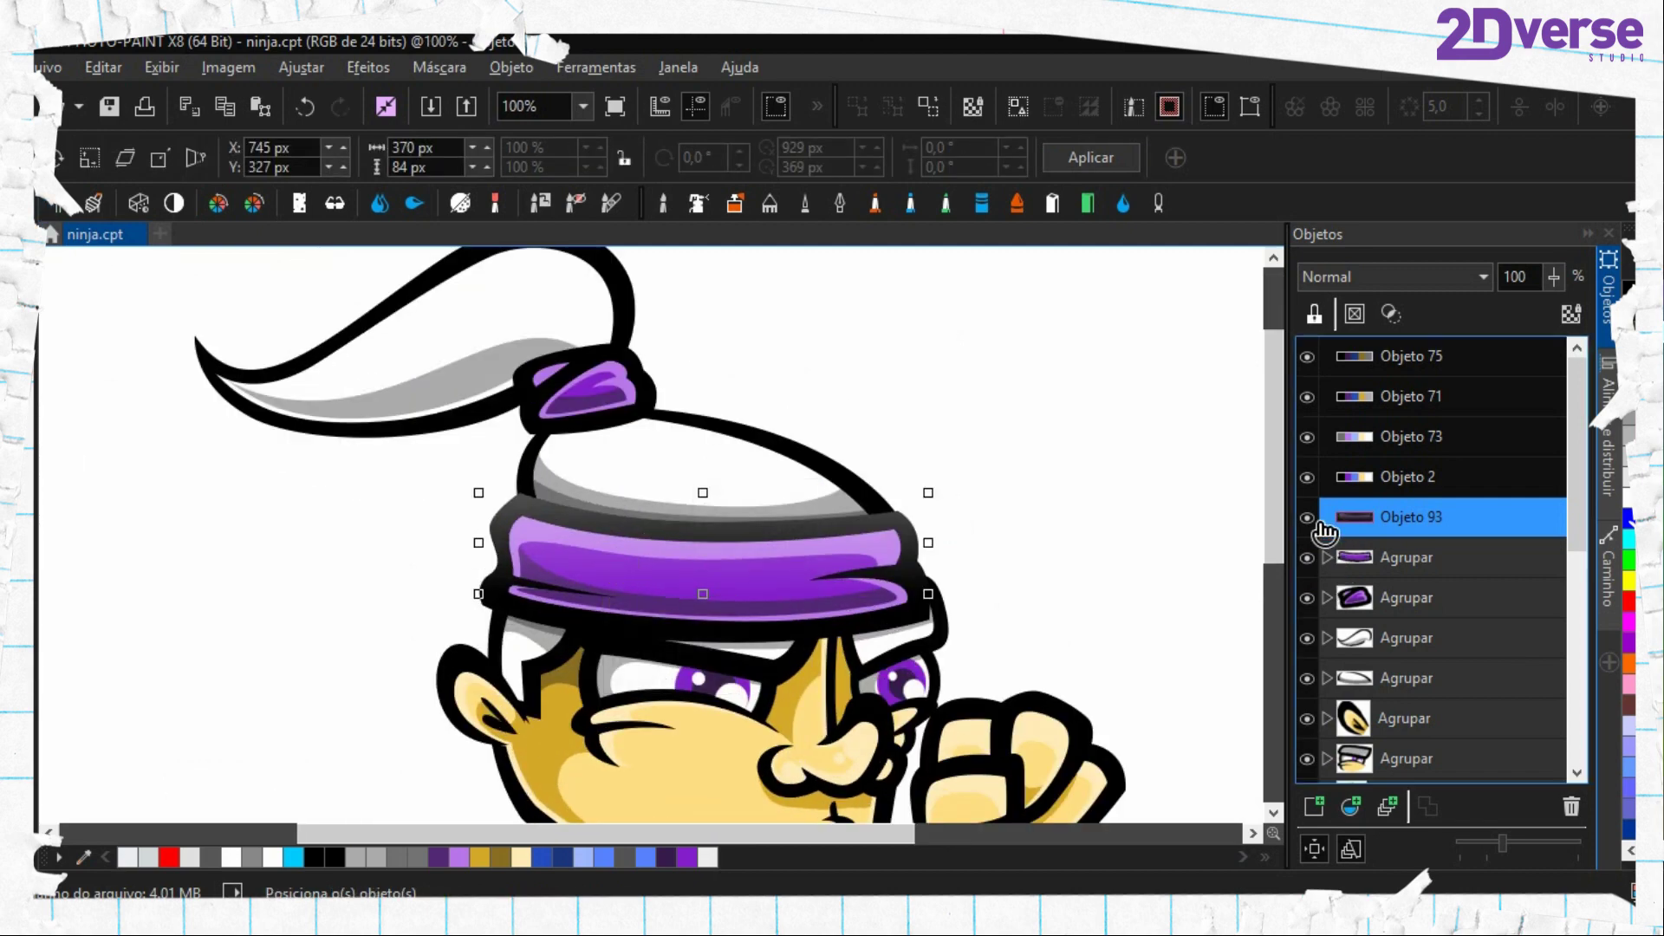
Toggle the faded headband copy's visibility and compare the gradient with the flat shading, close up and over the whole ninja
left_click(1308, 518)
left_click(1308, 519)
scroll(675, 593, "down", 2)
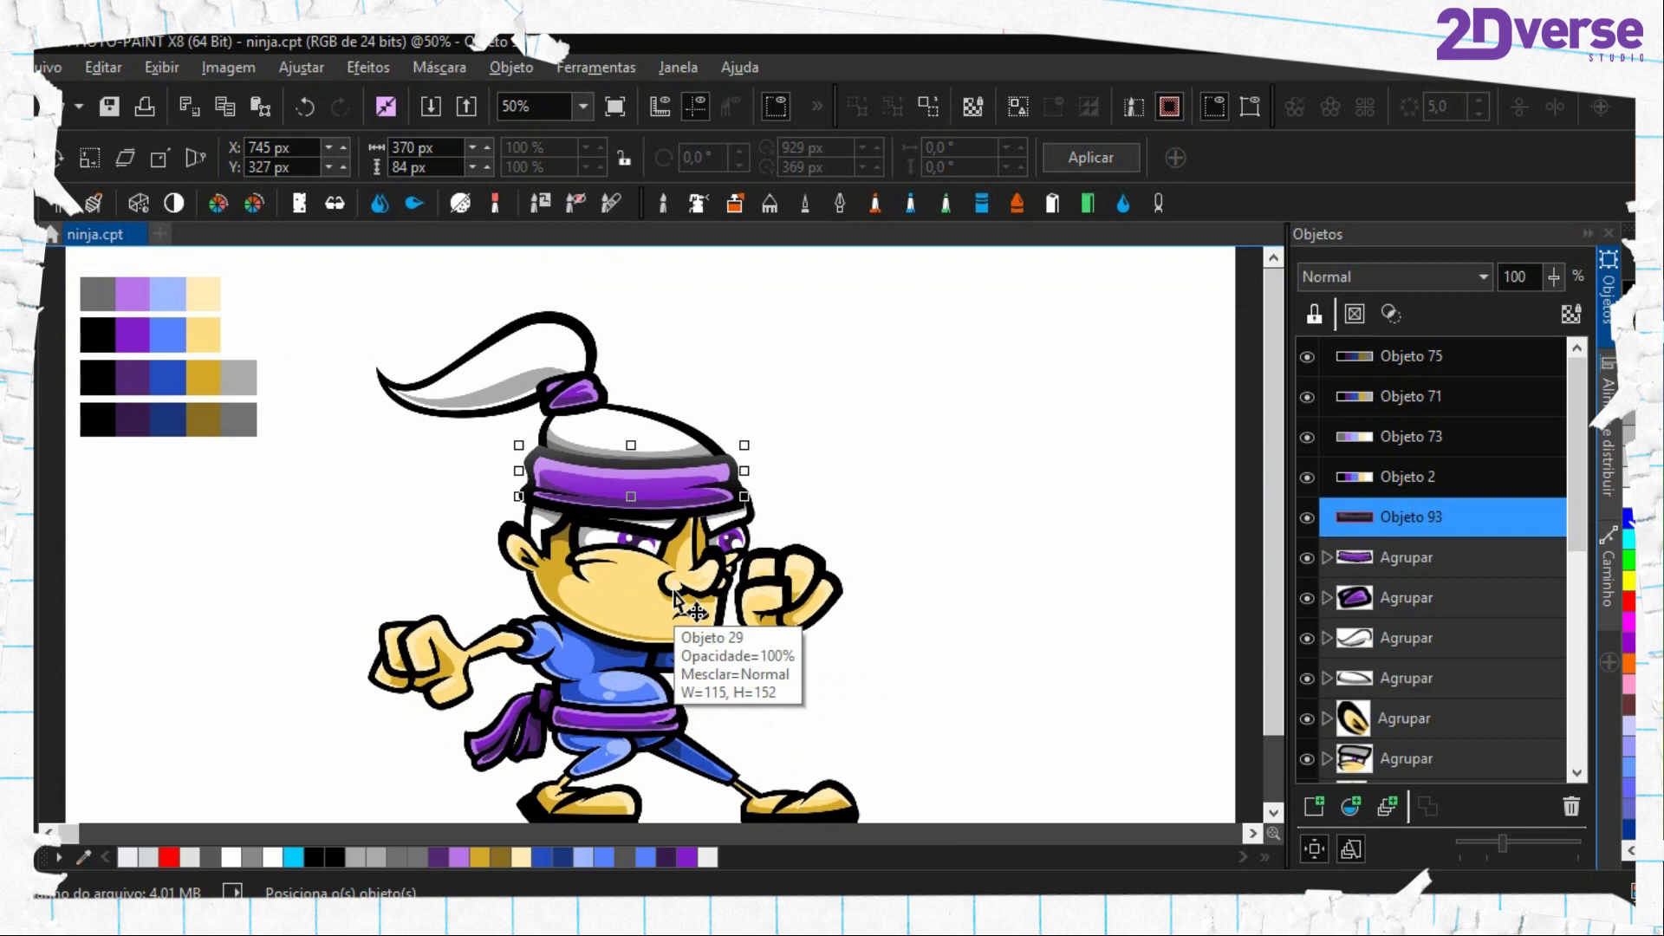
scroll(659, 555, "up", 1)
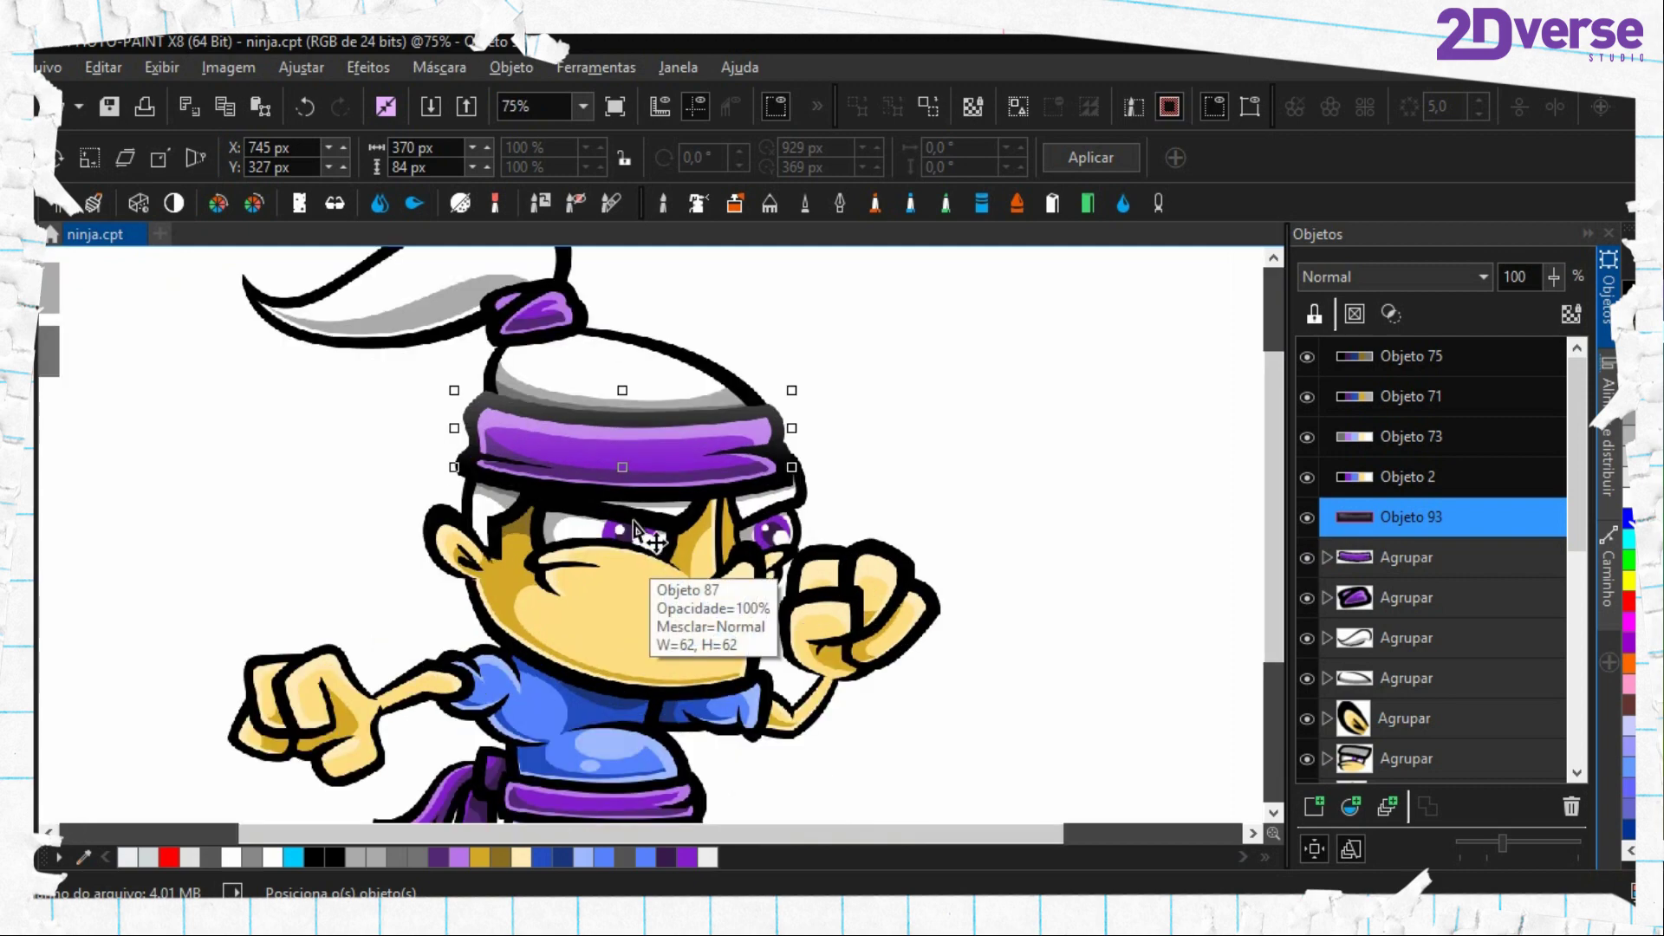
scroll(636, 529, "up", 1)
left_click_drag(573, 464, 596, 540)
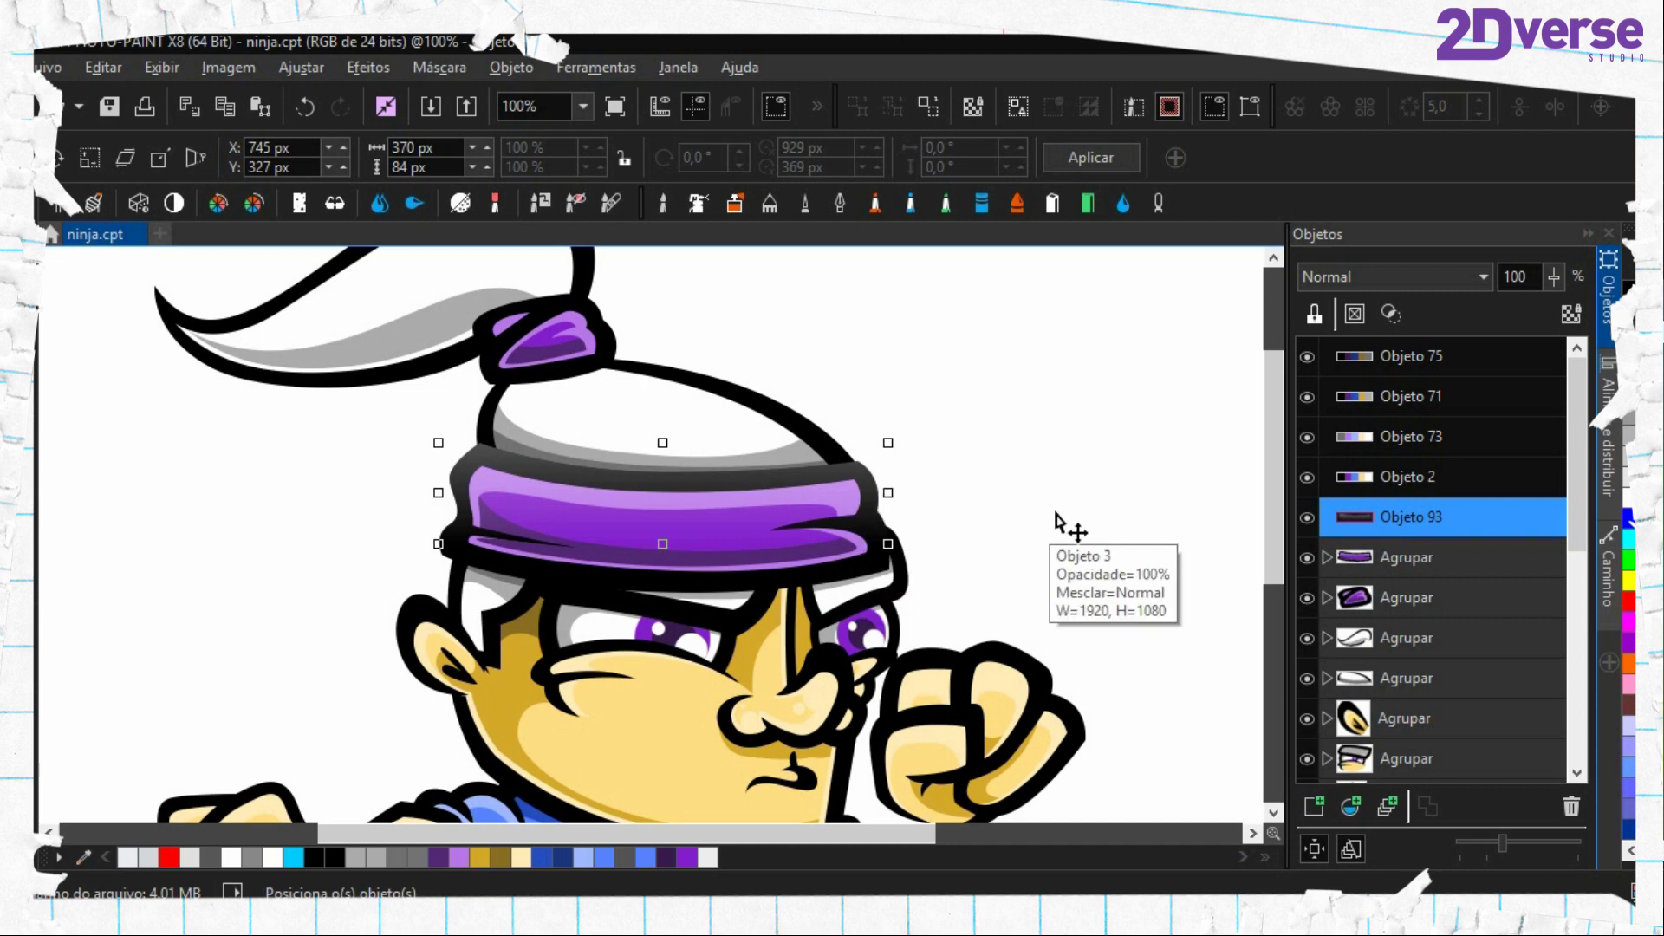
Delete the faded headband copy, examine the ninja without it, and undo the deletion
key("Delete")
scroll(772, 539, "down", 2)
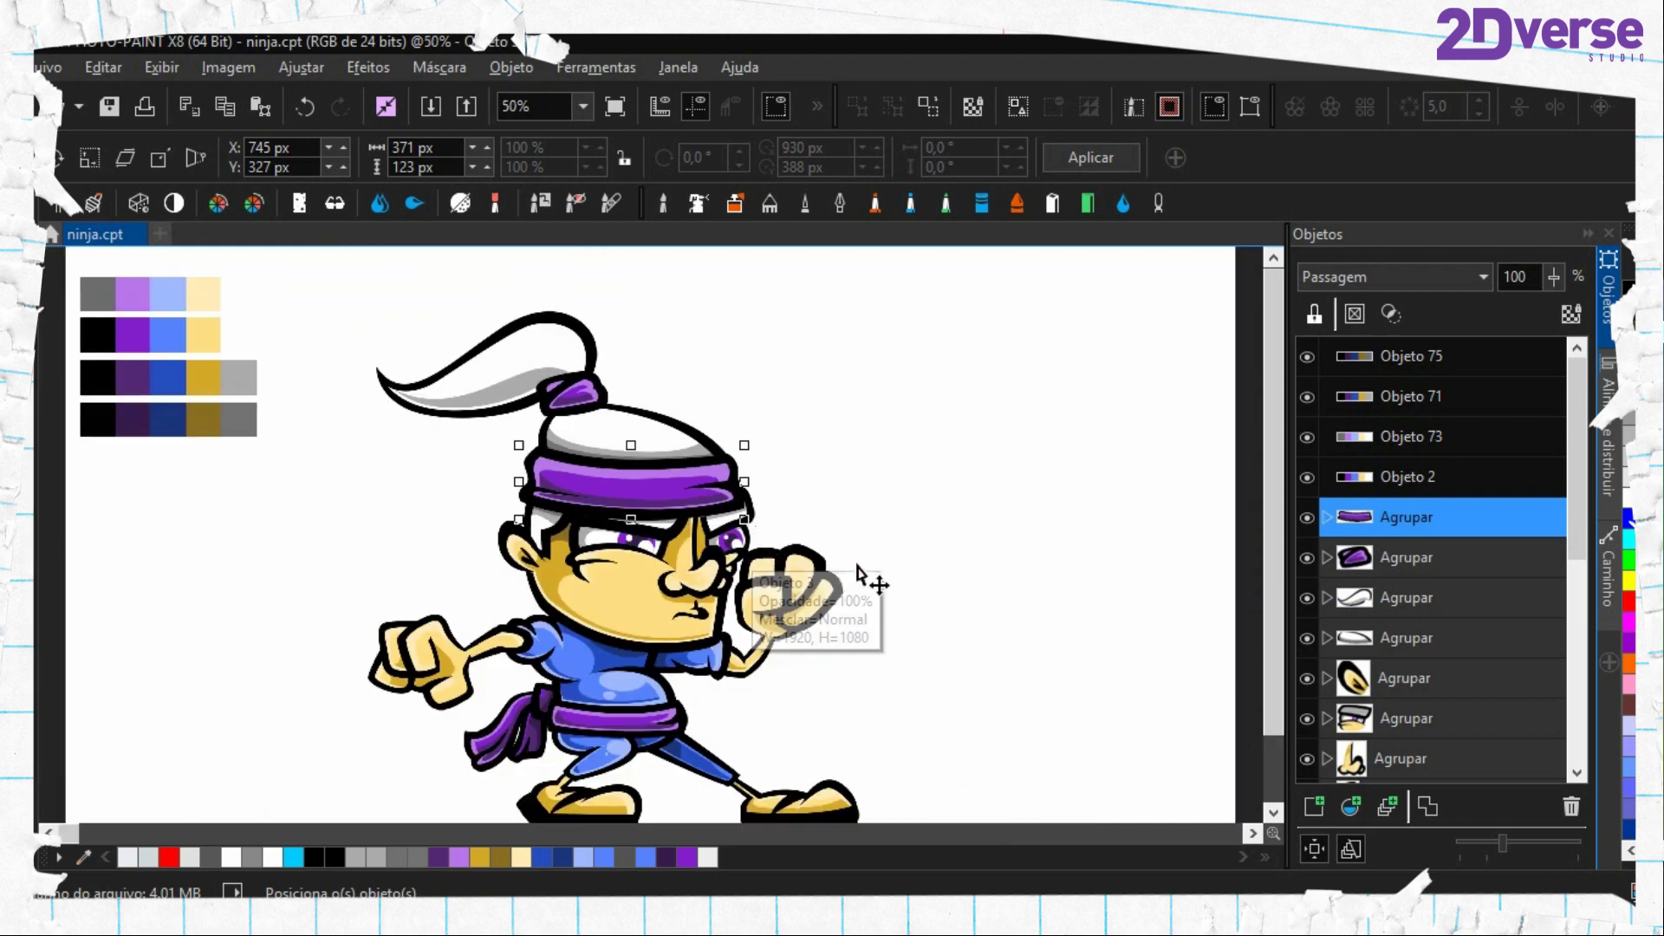
left_click(854, 564)
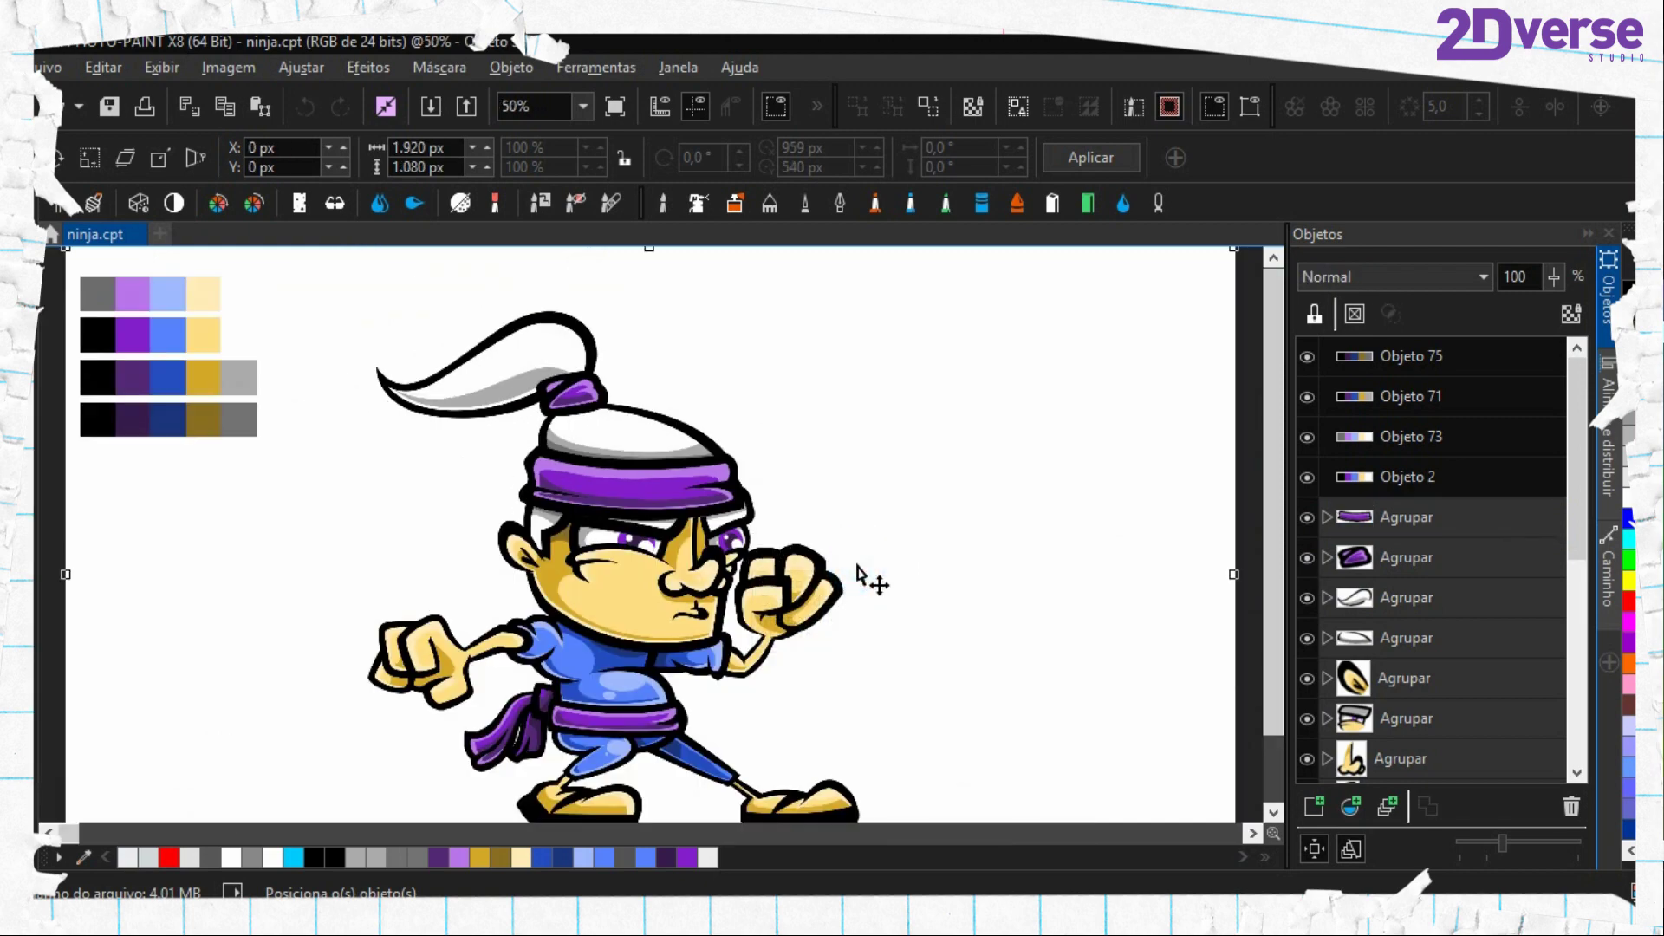
scroll(856, 575, "up", 1)
left_click(476, 445)
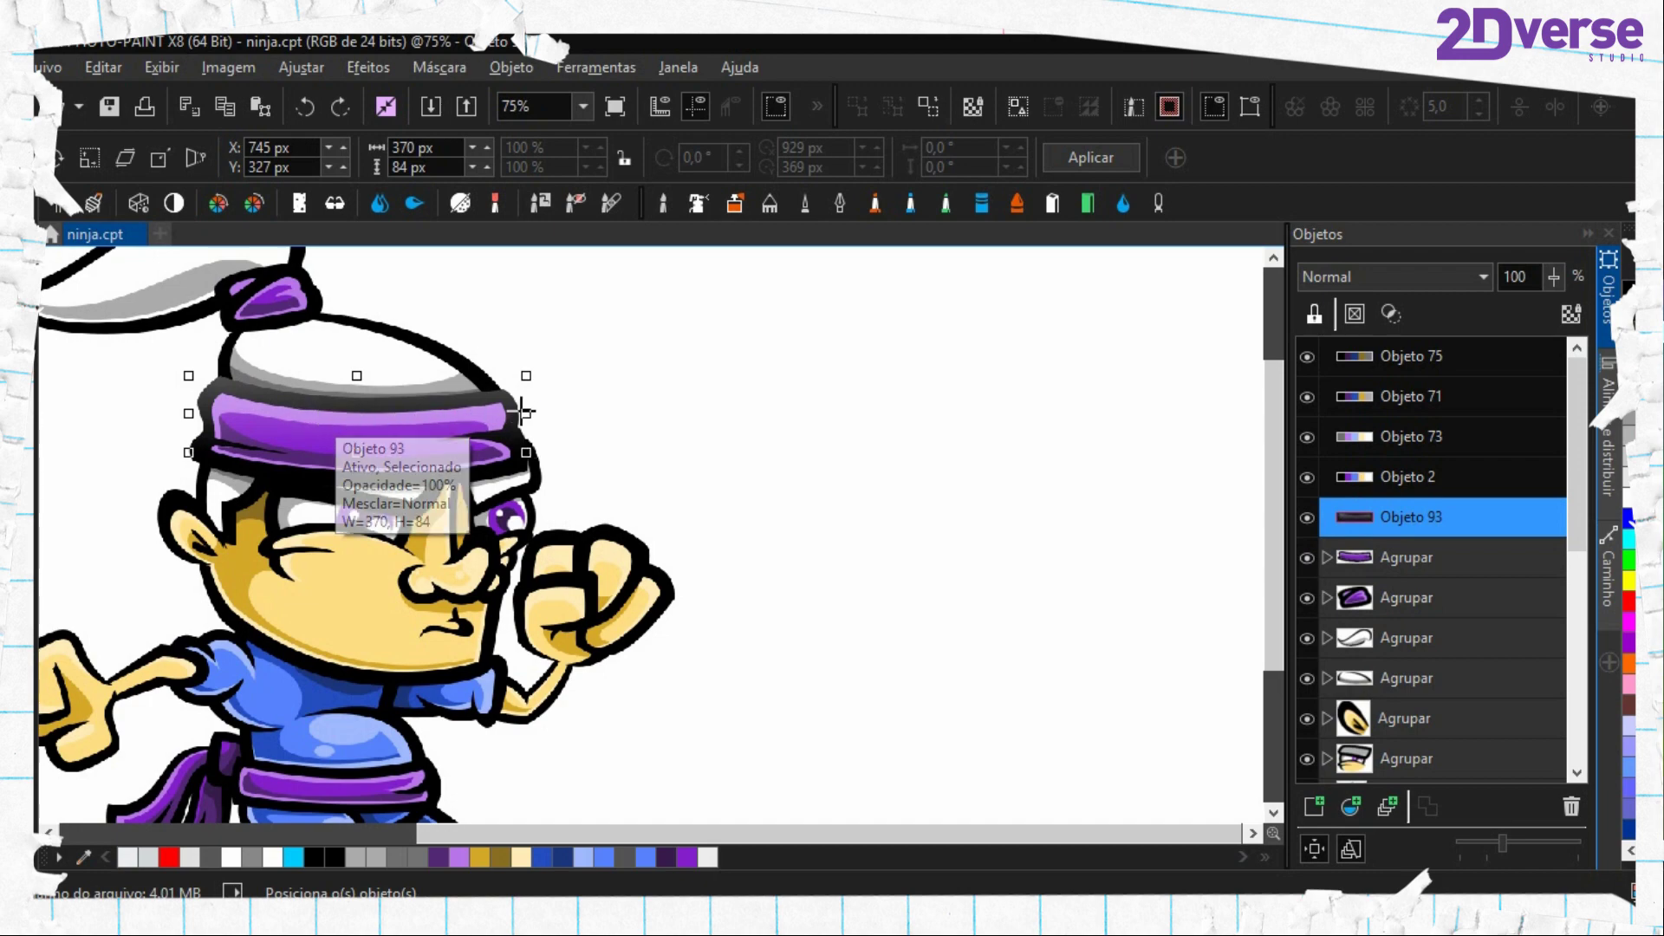
Hide the faded headband copy, review the whole ninja without it, and delete the copy
scroll(607, 468, "down", 1)
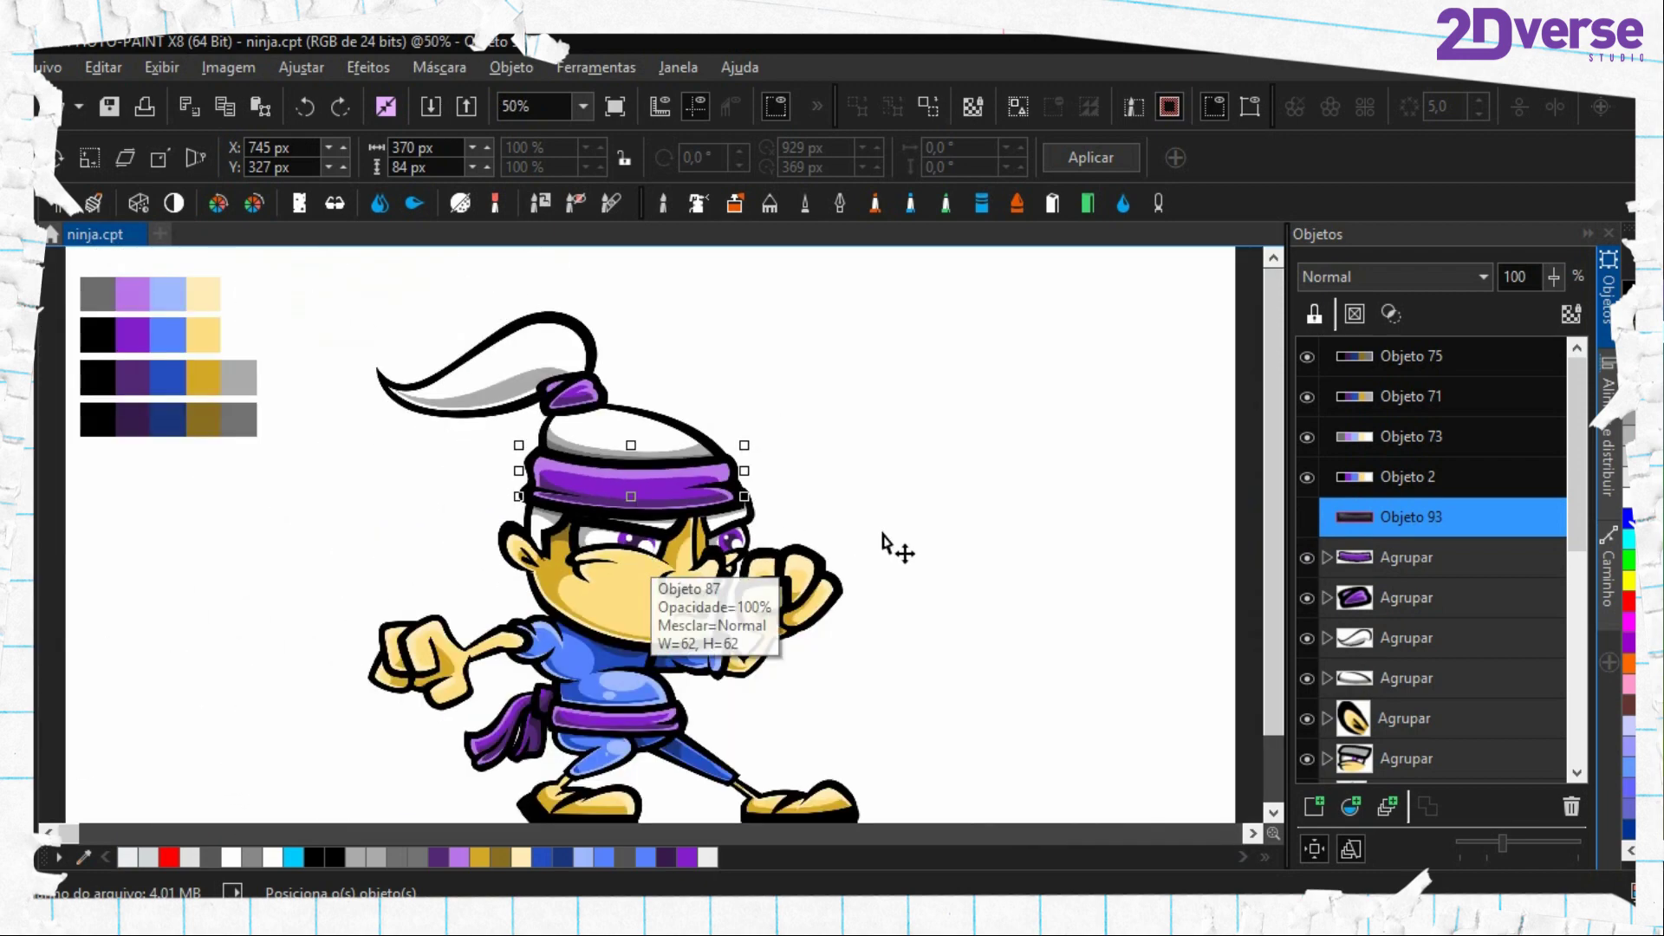
left_click(884, 544)
scroll(862, 564, "down", 1)
scroll(672, 607, "up", 1)
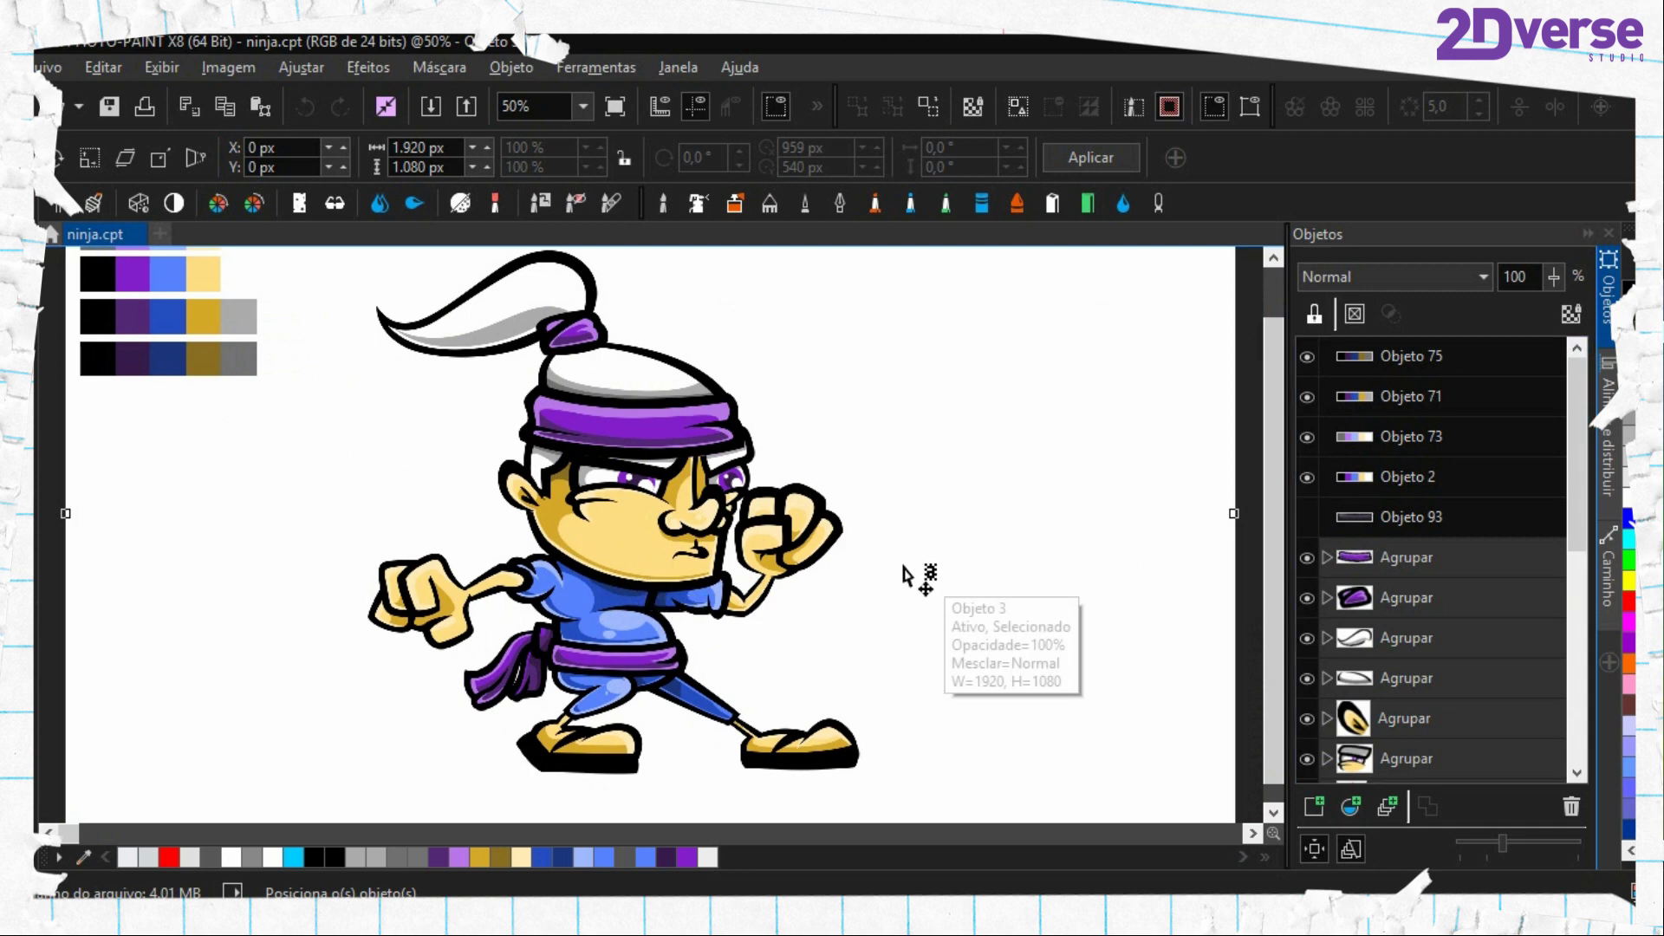
left_click(1362, 520)
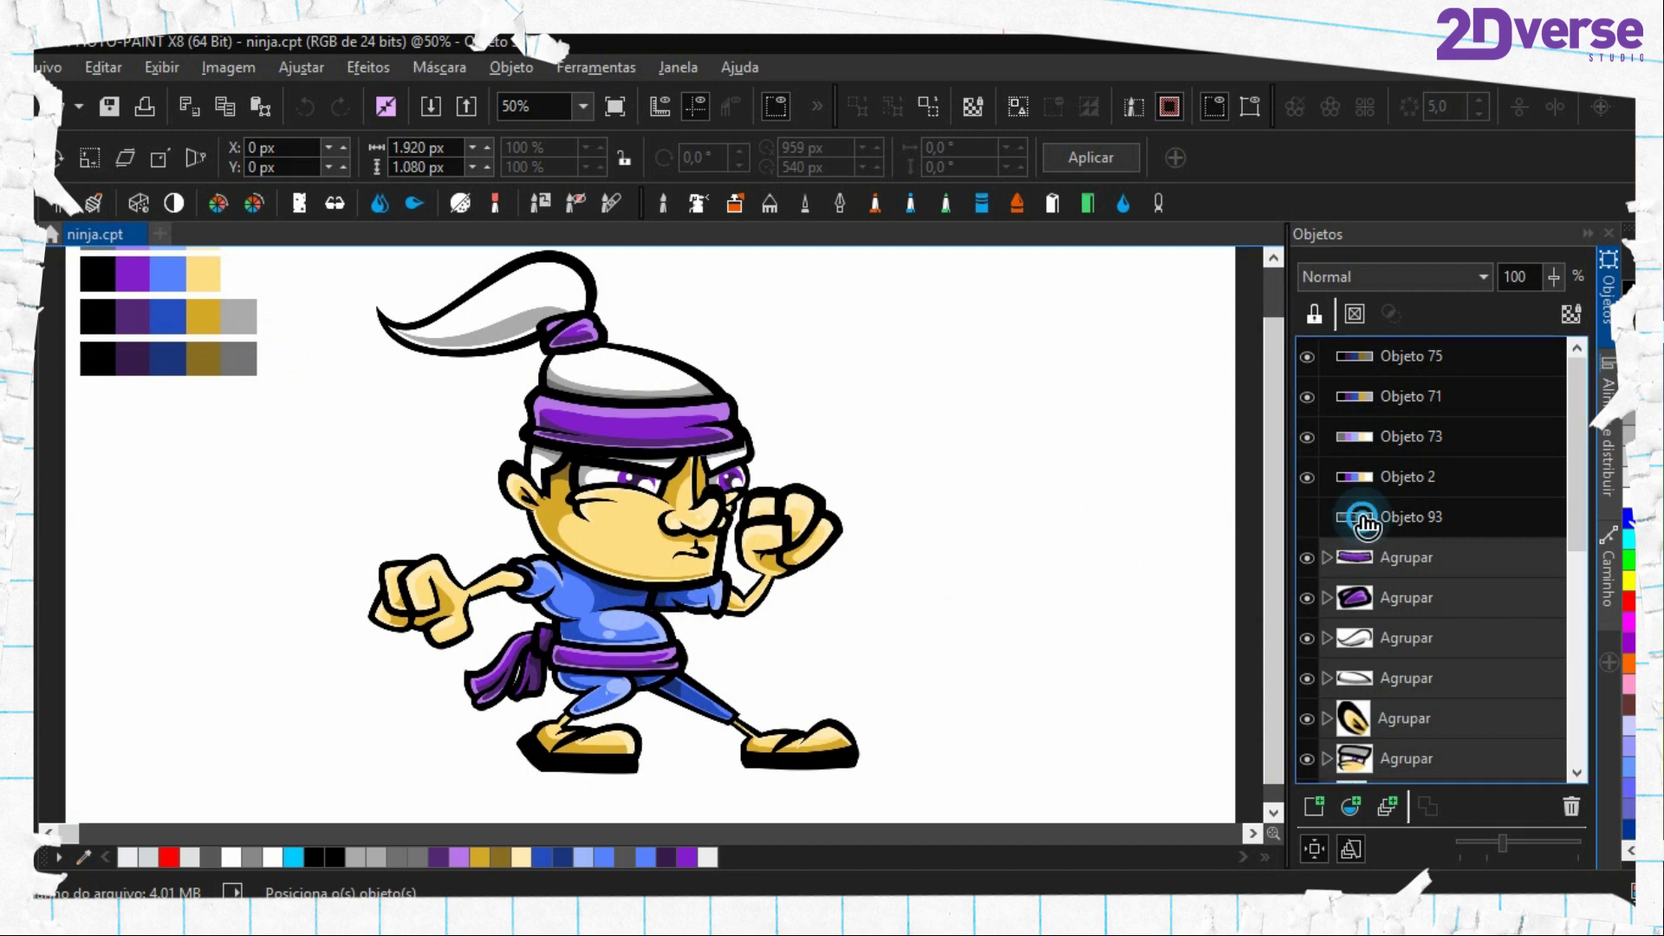
left_click(1564, 802)
Select the headband group, switch to the white background object, and inspect the finished ninja's face and raised fist
left_click(1352, 518)
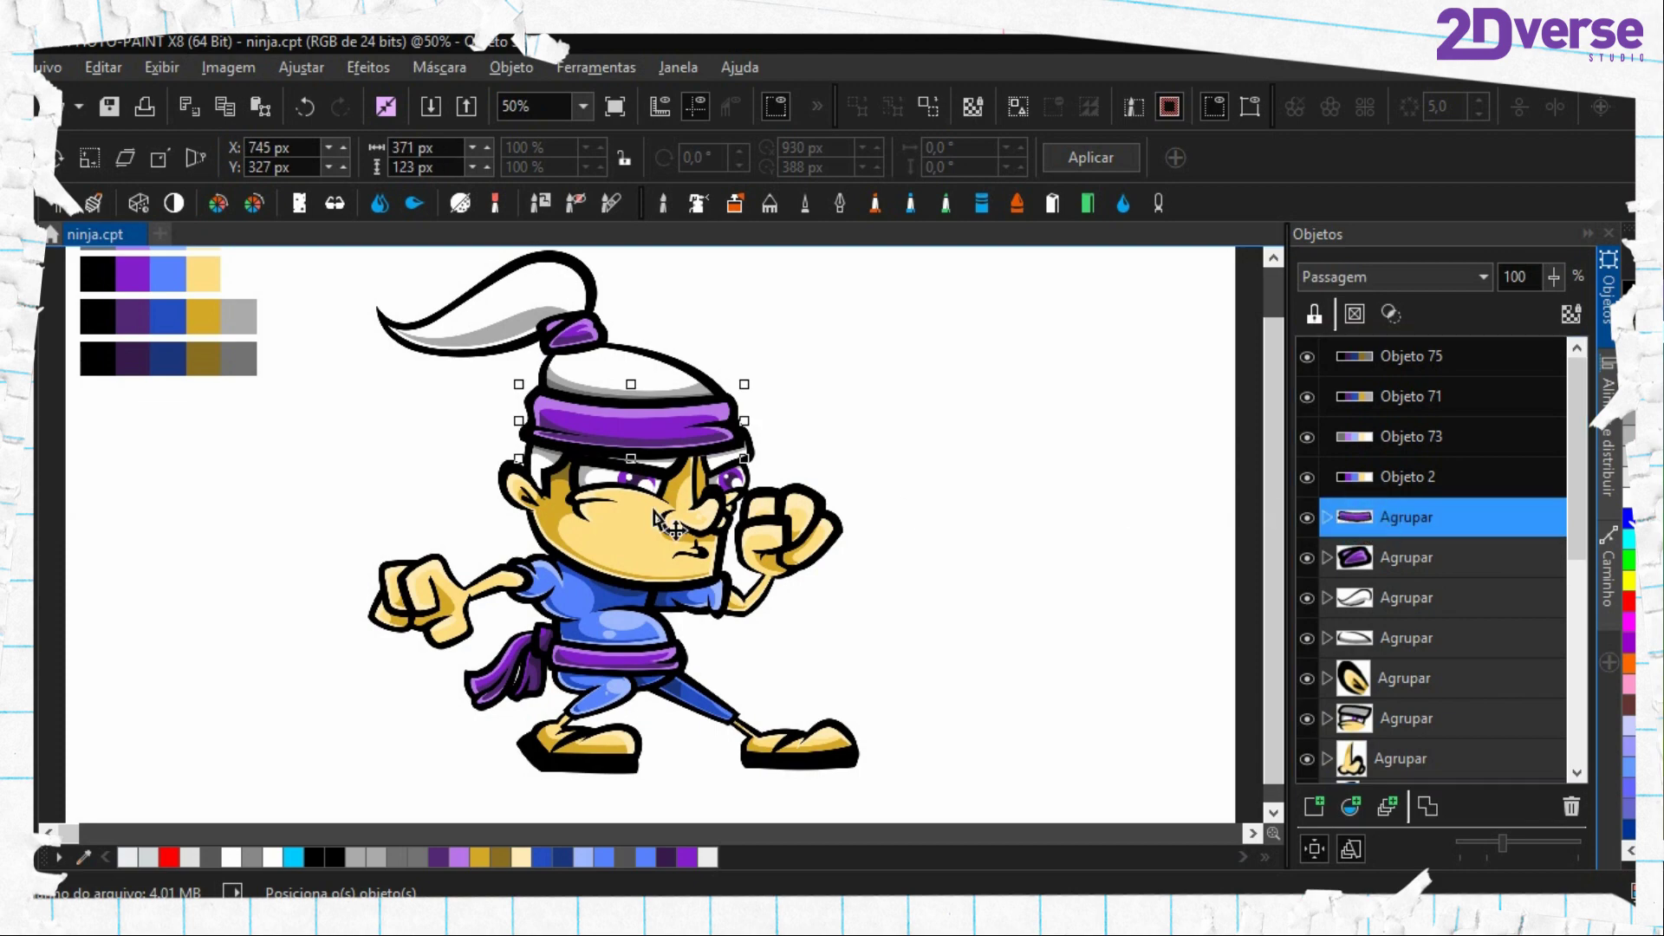
left_click(966, 482)
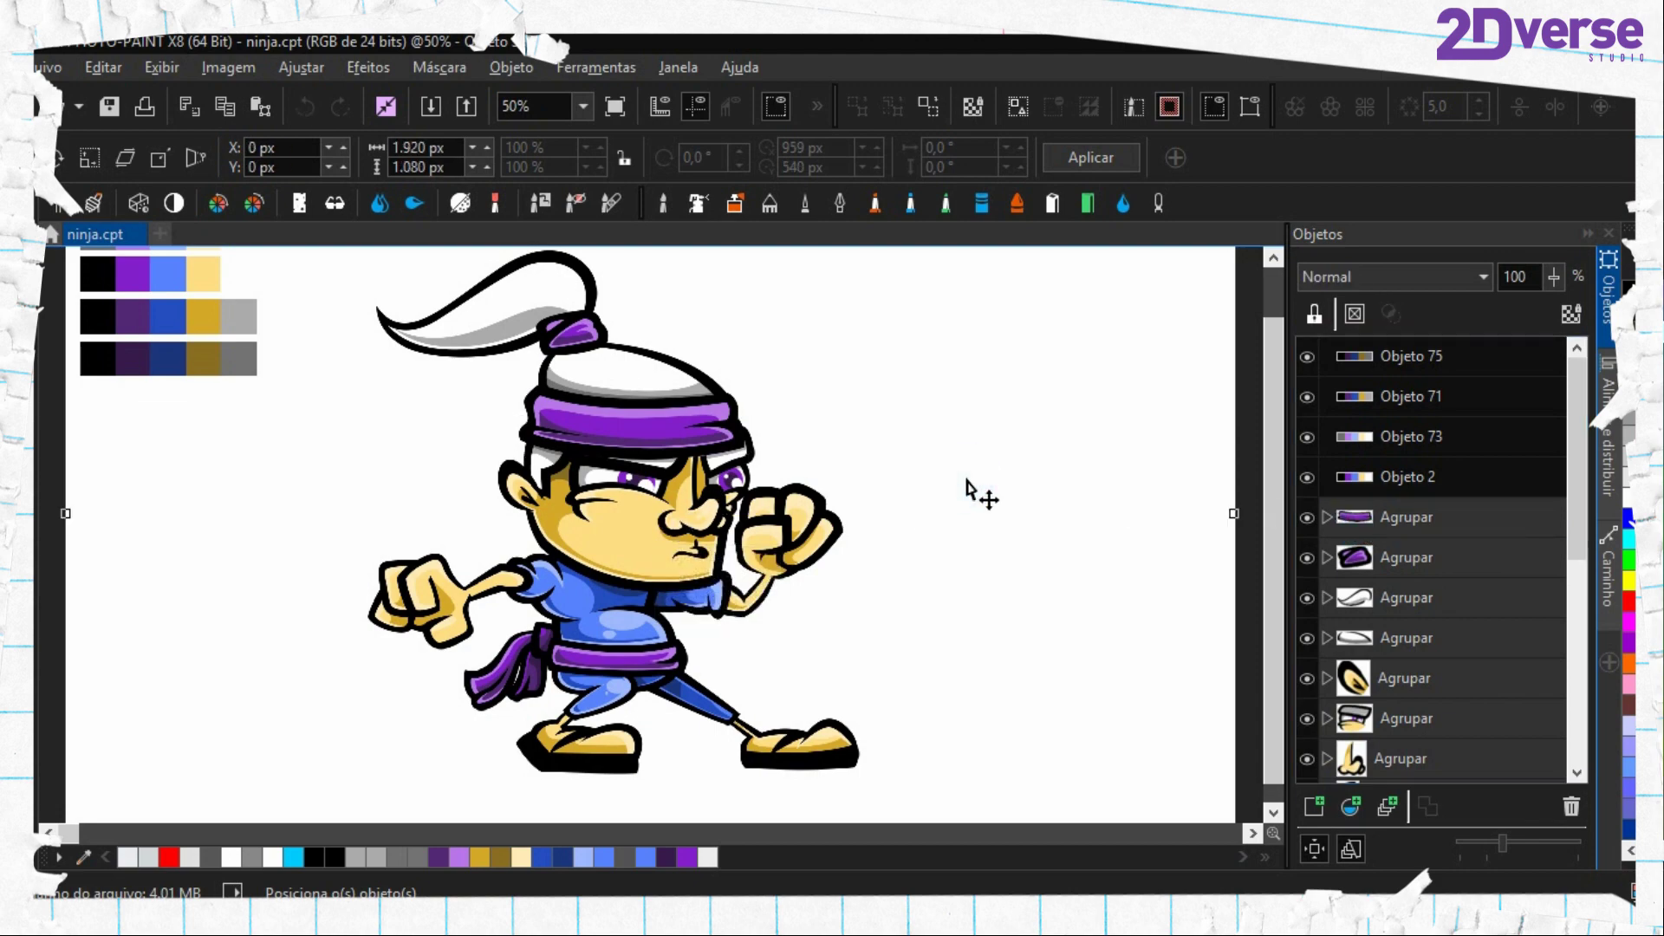
scroll(680, 563, "up", 5)
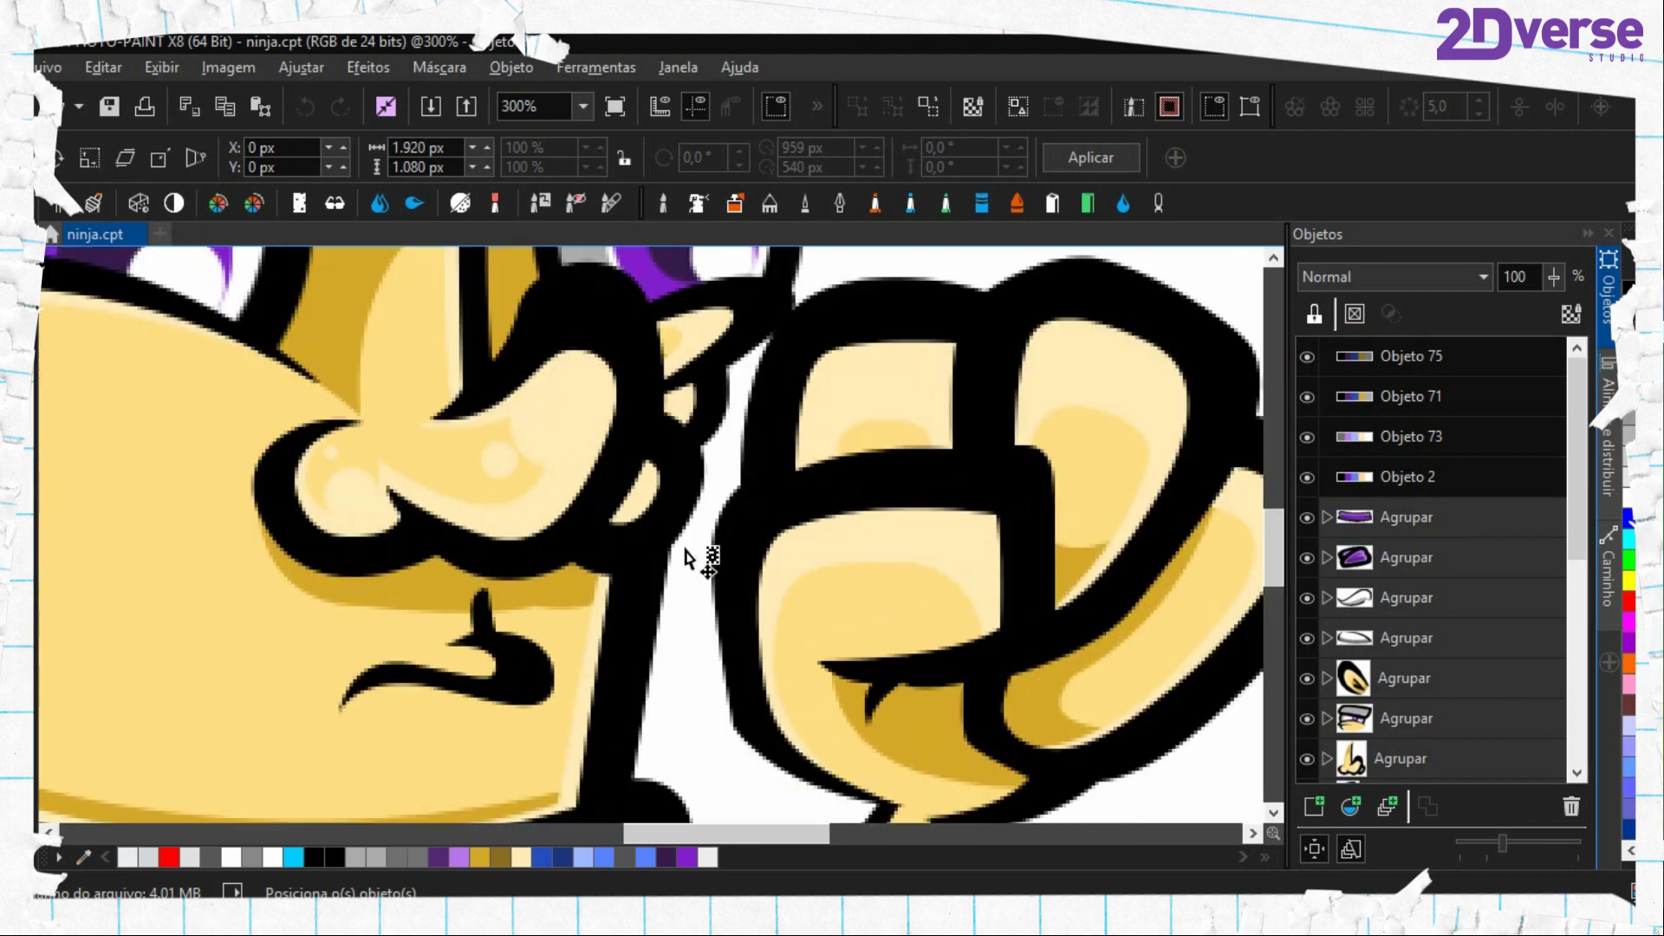
scroll(512, 531, "down", 5)
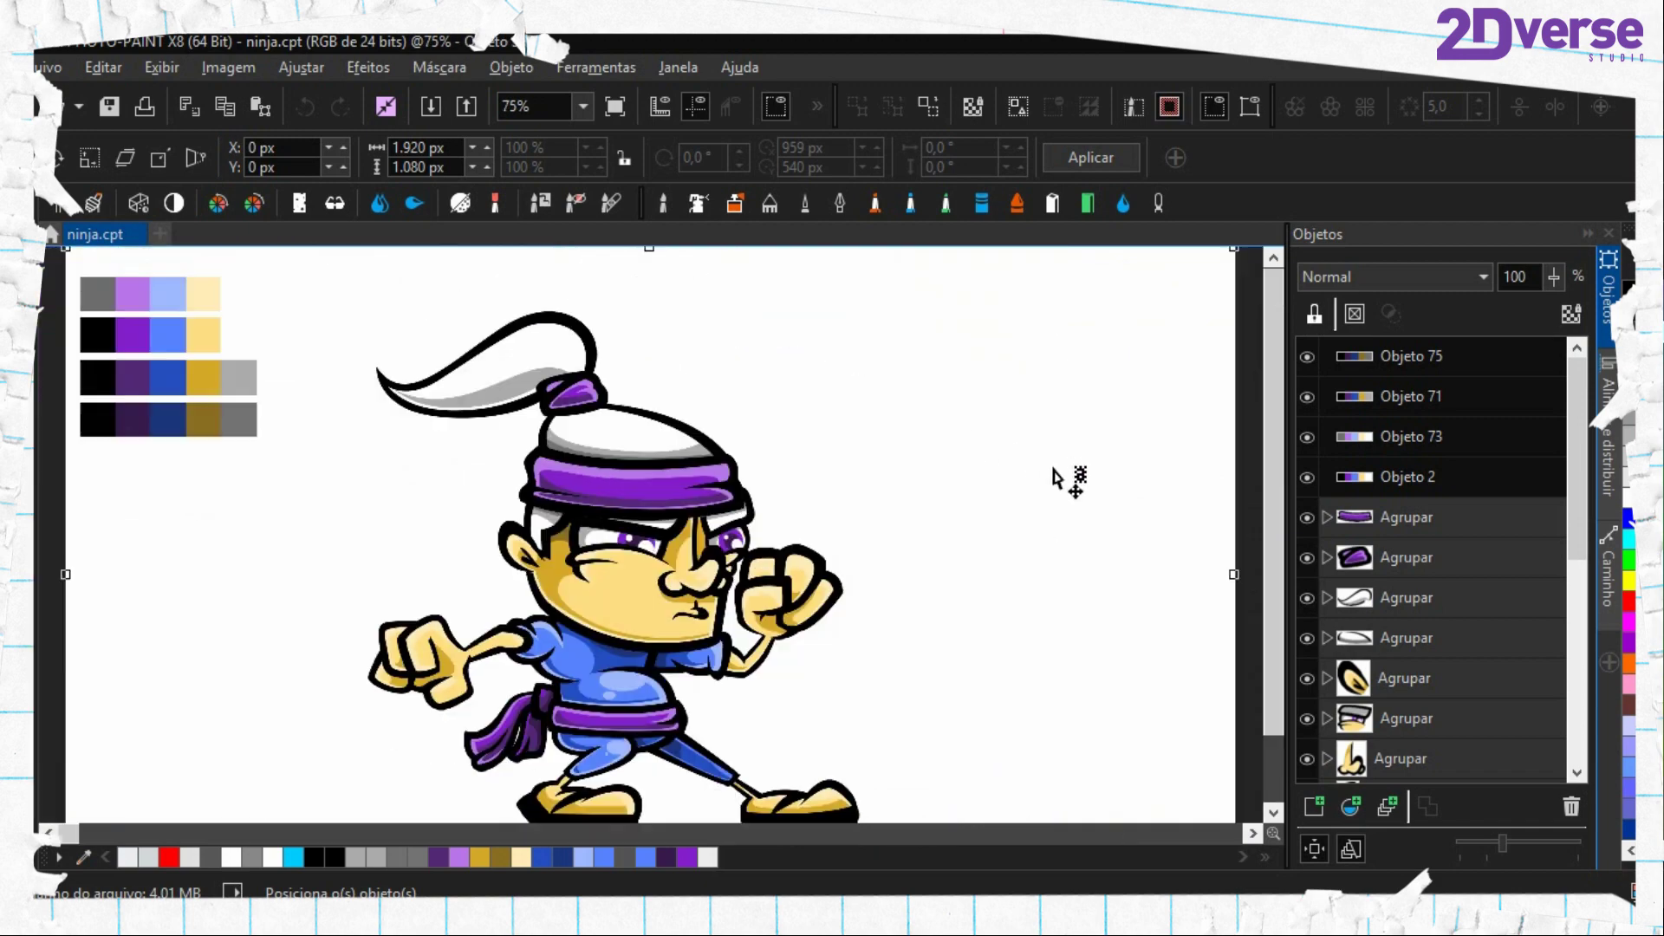
Examine the finished ninja as a whole and up close, from the ponytail down to the sandals
left_click(1006, 541)
scroll(884, 596, "down", 1)
left_click(784, 598)
scroll(754, 598, "up", 1)
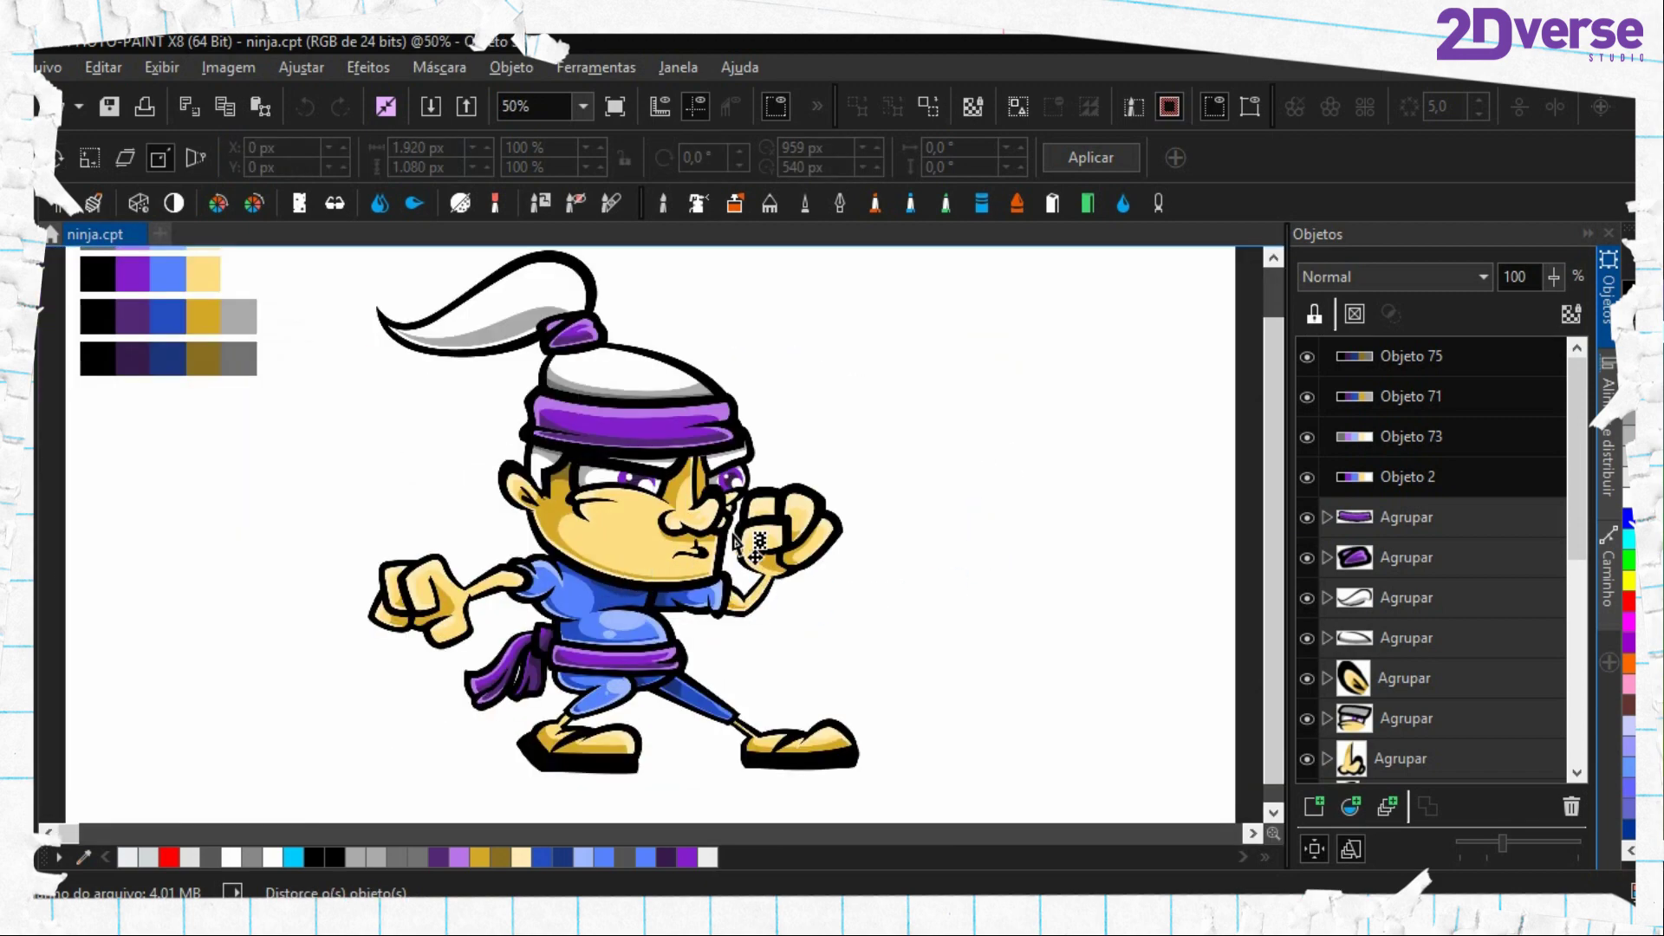
scroll(648, 582, "up", 1)
scroll(648, 582, "down", 1)
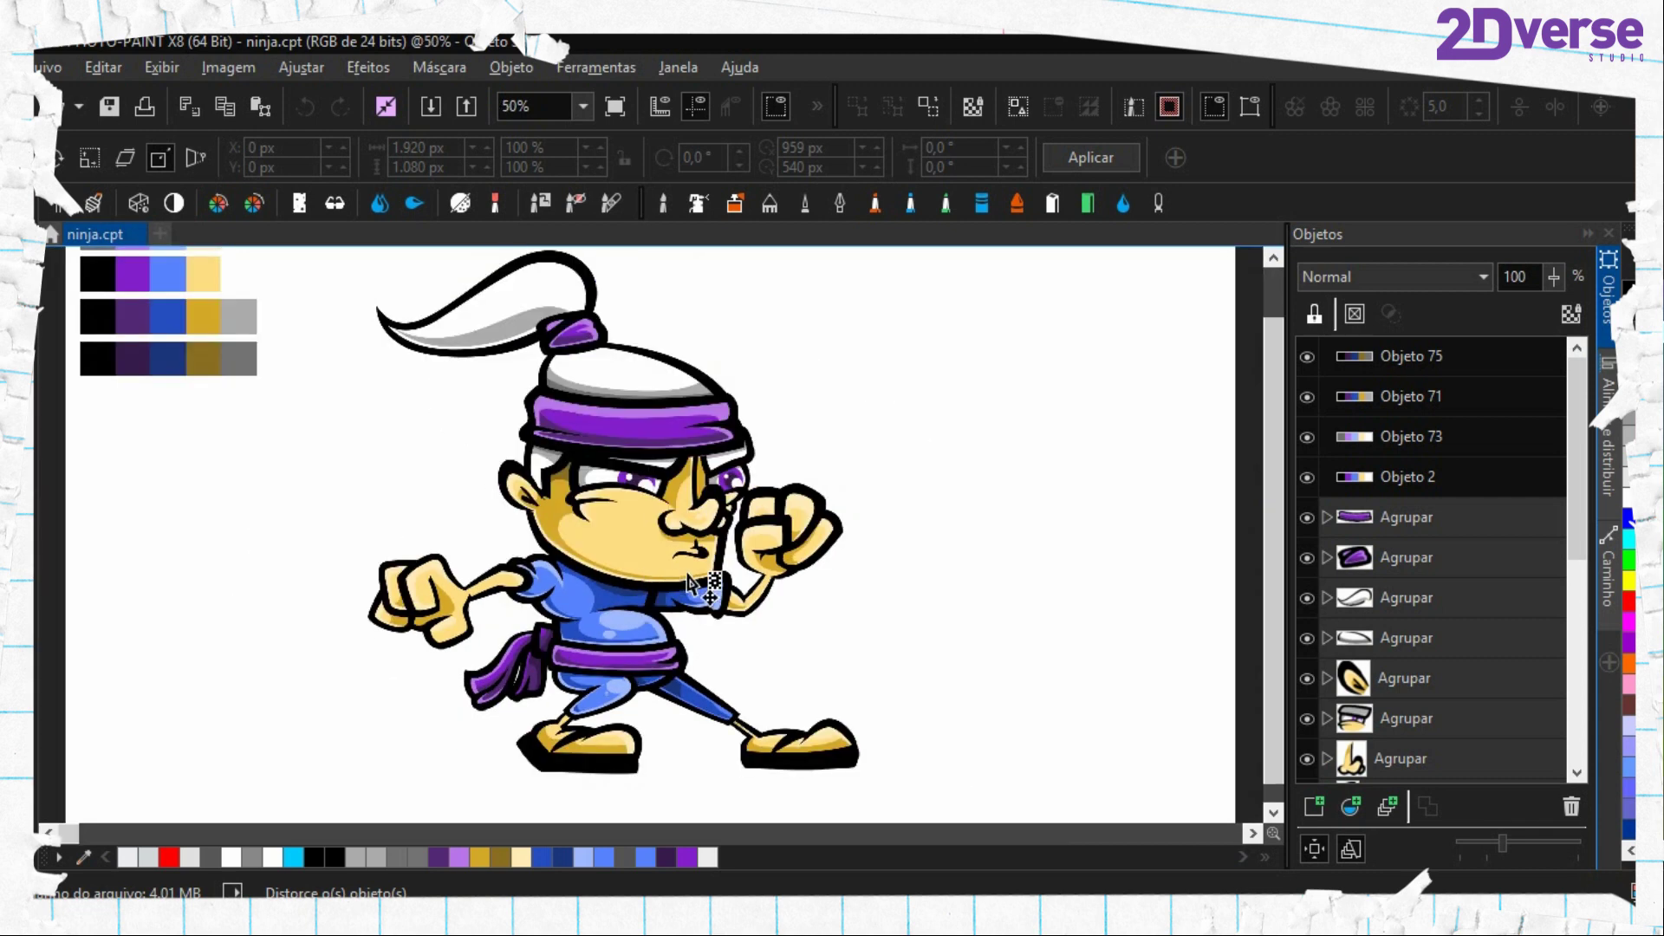
scroll(700, 550, "up", 1)
scroll(739, 568, "down", 1)
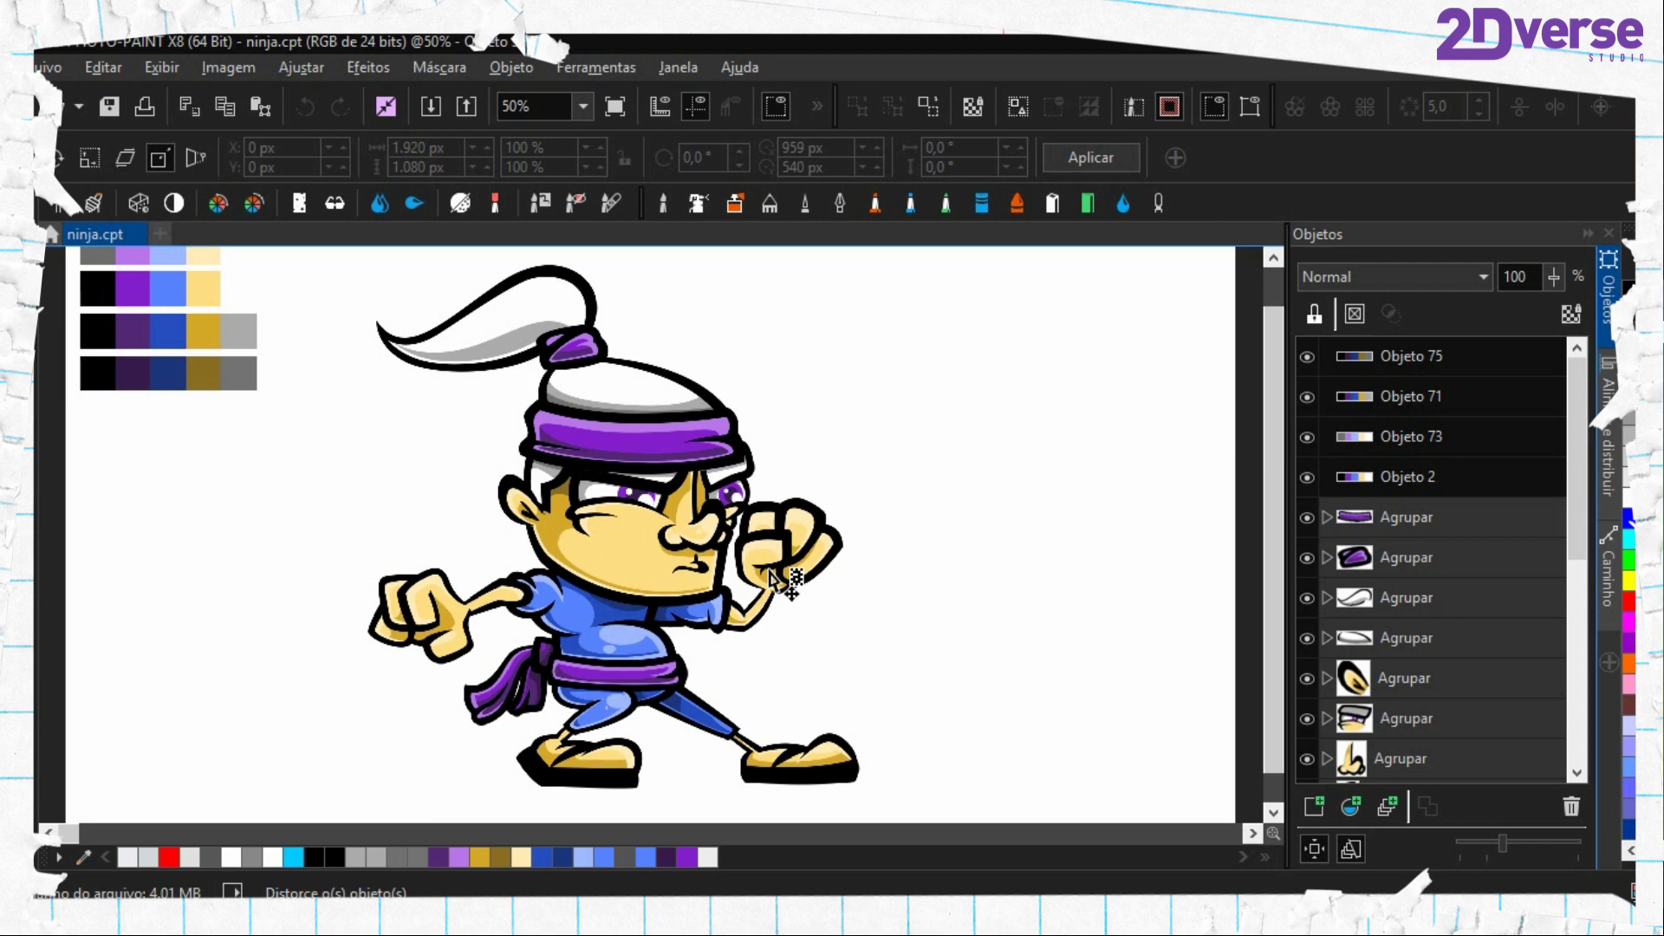
Group the headband, ponytail knot, ponytail and white hair groups together
left_click(1406, 517)
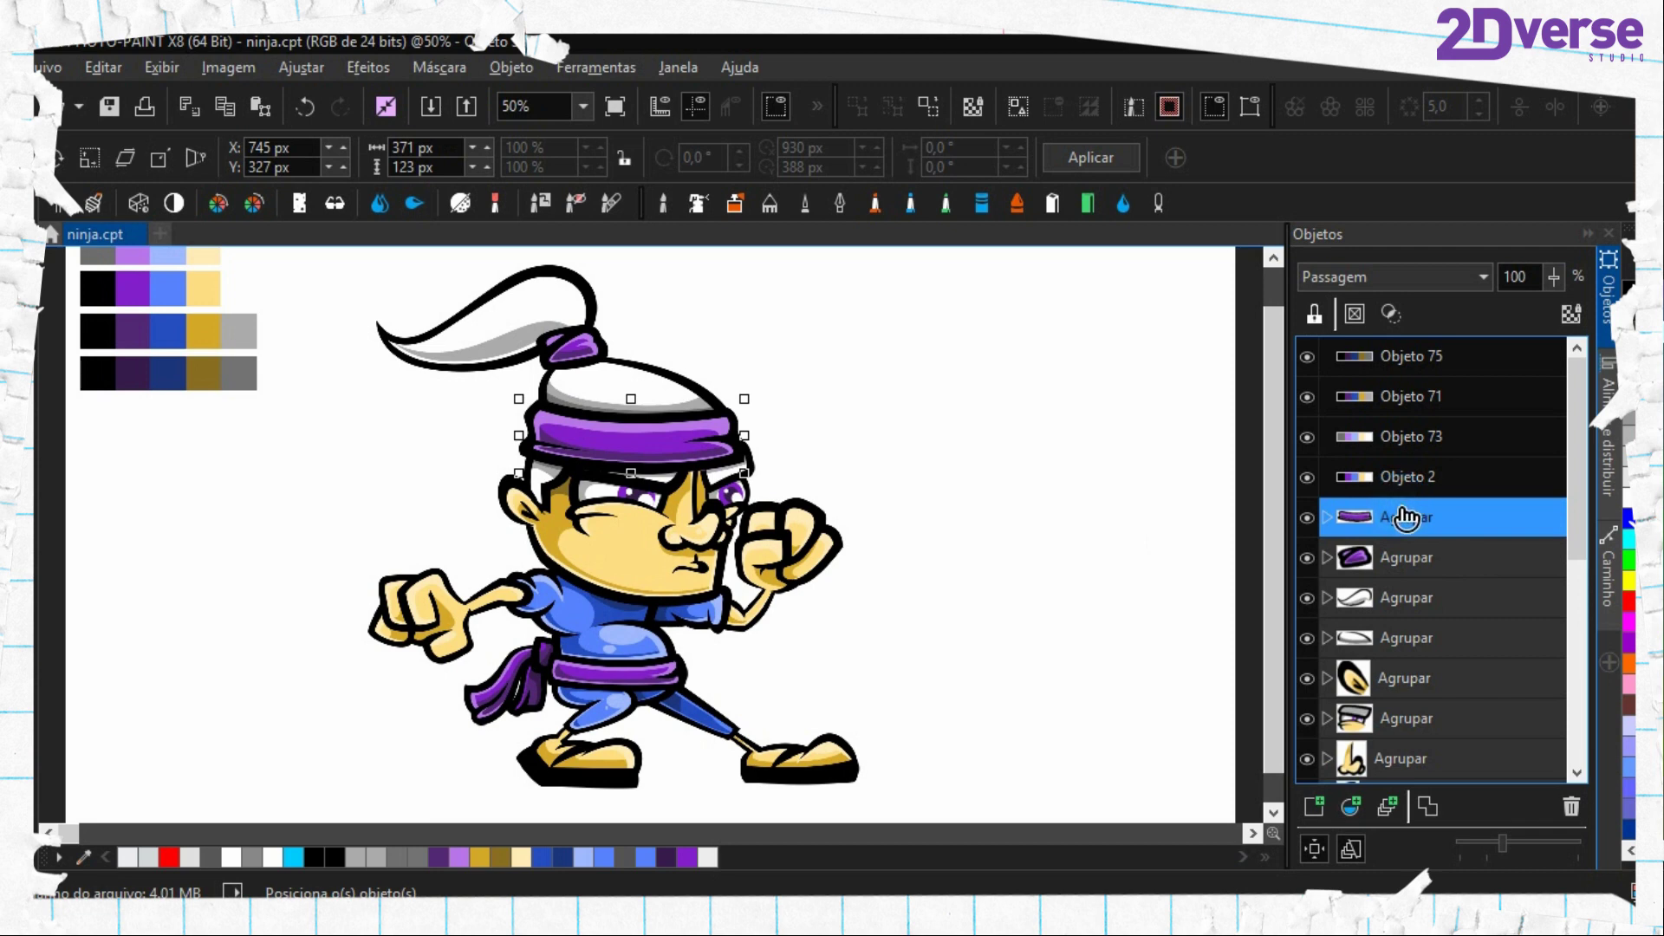
left_click(1390, 598)
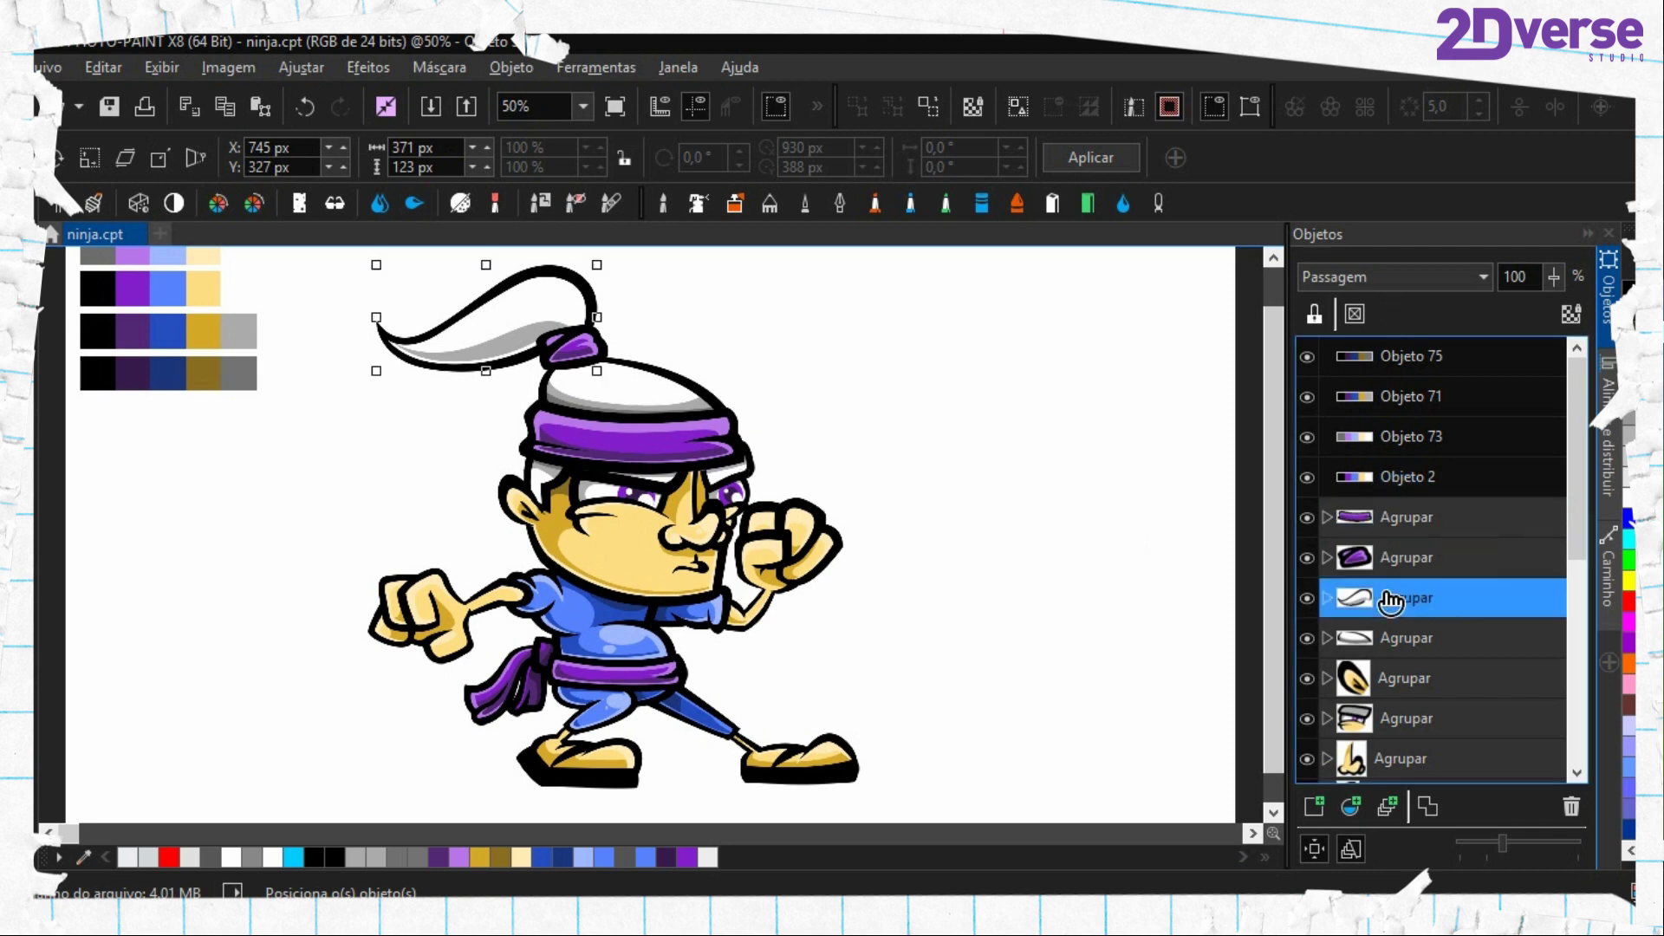
left_click(1396, 518)
left_click(1395, 642, "shift")
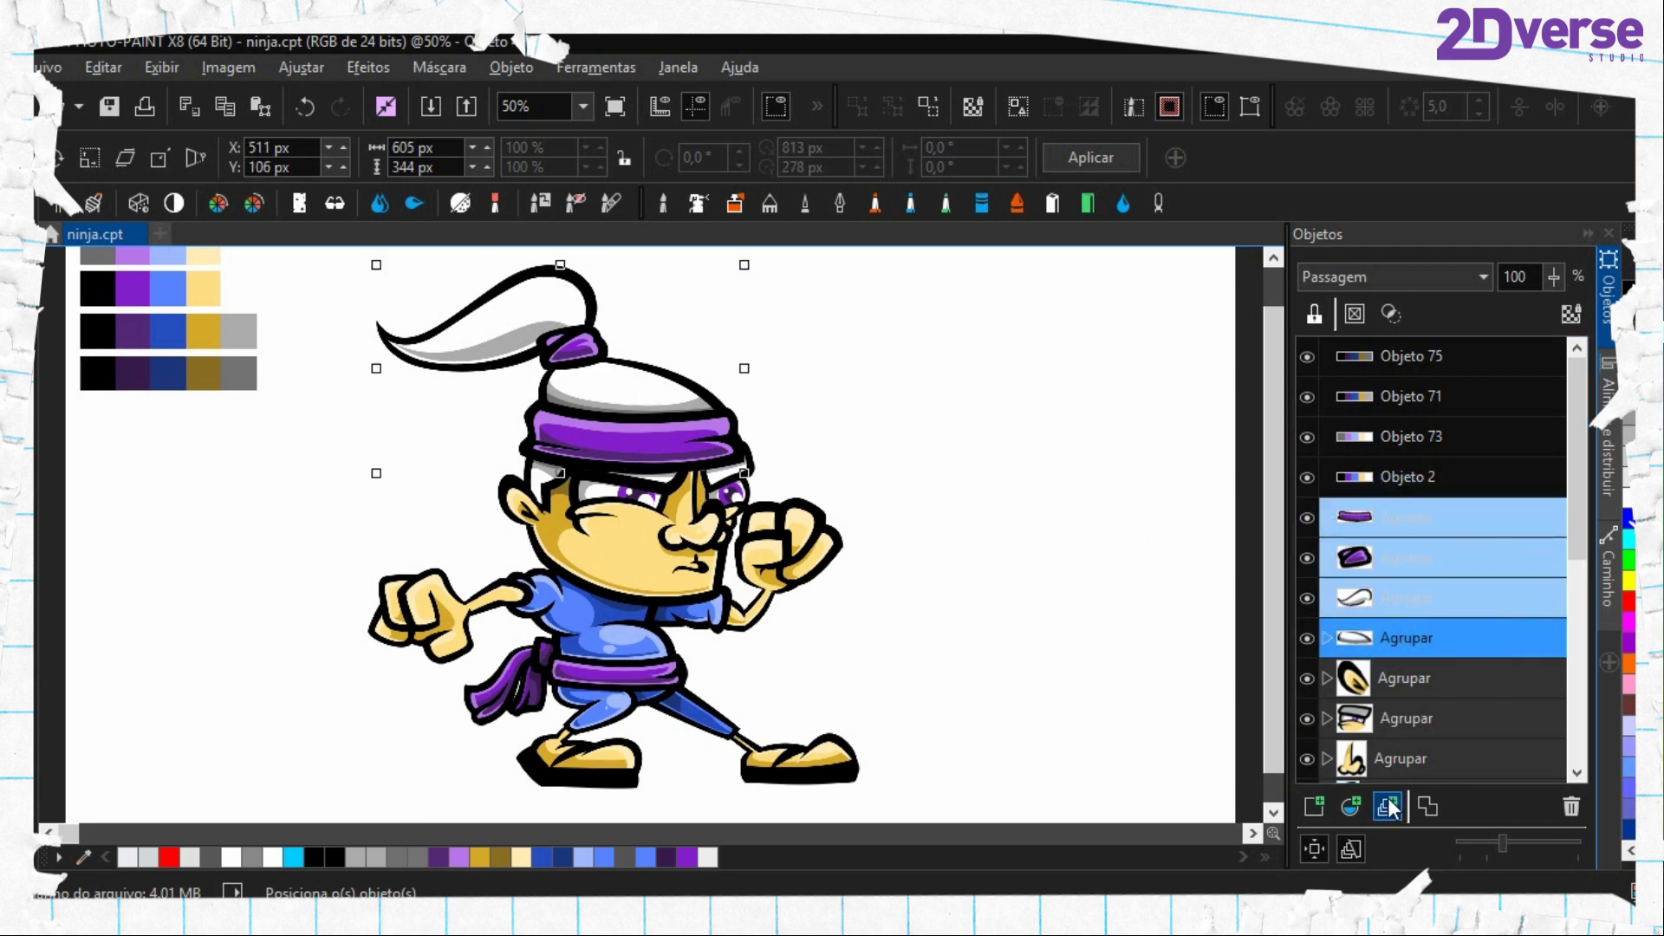
left_click(1388, 806)
Group the ear-through-face groups together, and combine the result with the headband and hair group into one head group
left_click(1399, 563)
scroll(1396, 570, "down", 1)
scroll(1397, 569, "down", 2)
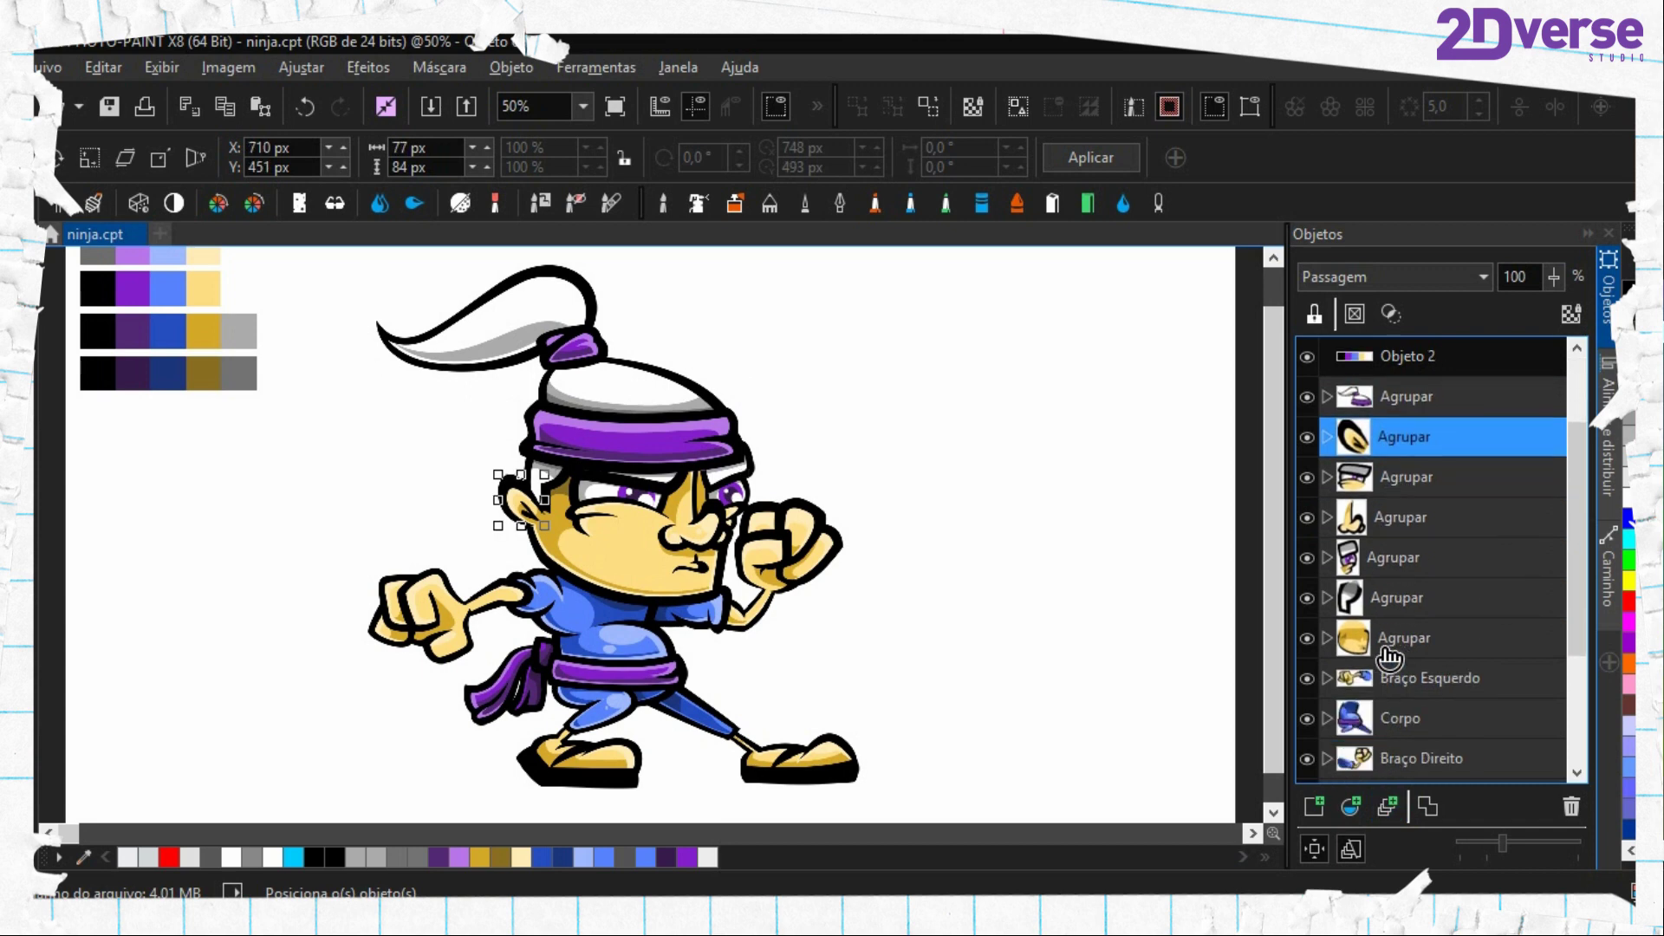
left_click(1397, 639, "shift")
left_click(1387, 806)
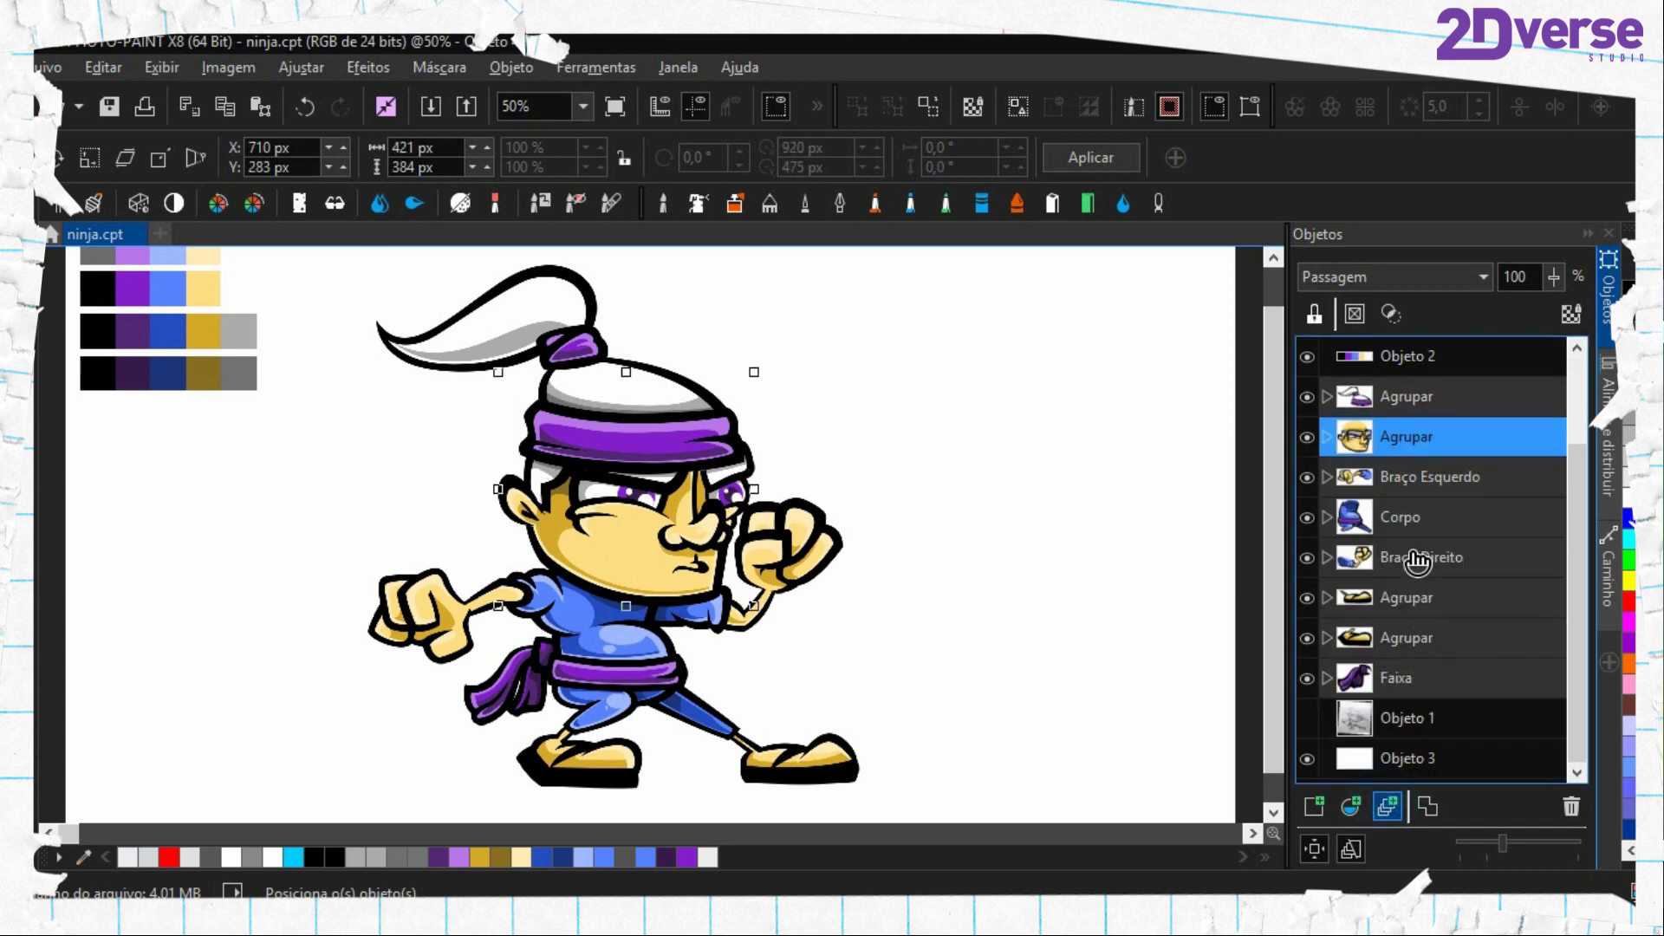
left_click(1378, 399, "shift")
left_click(1388, 806)
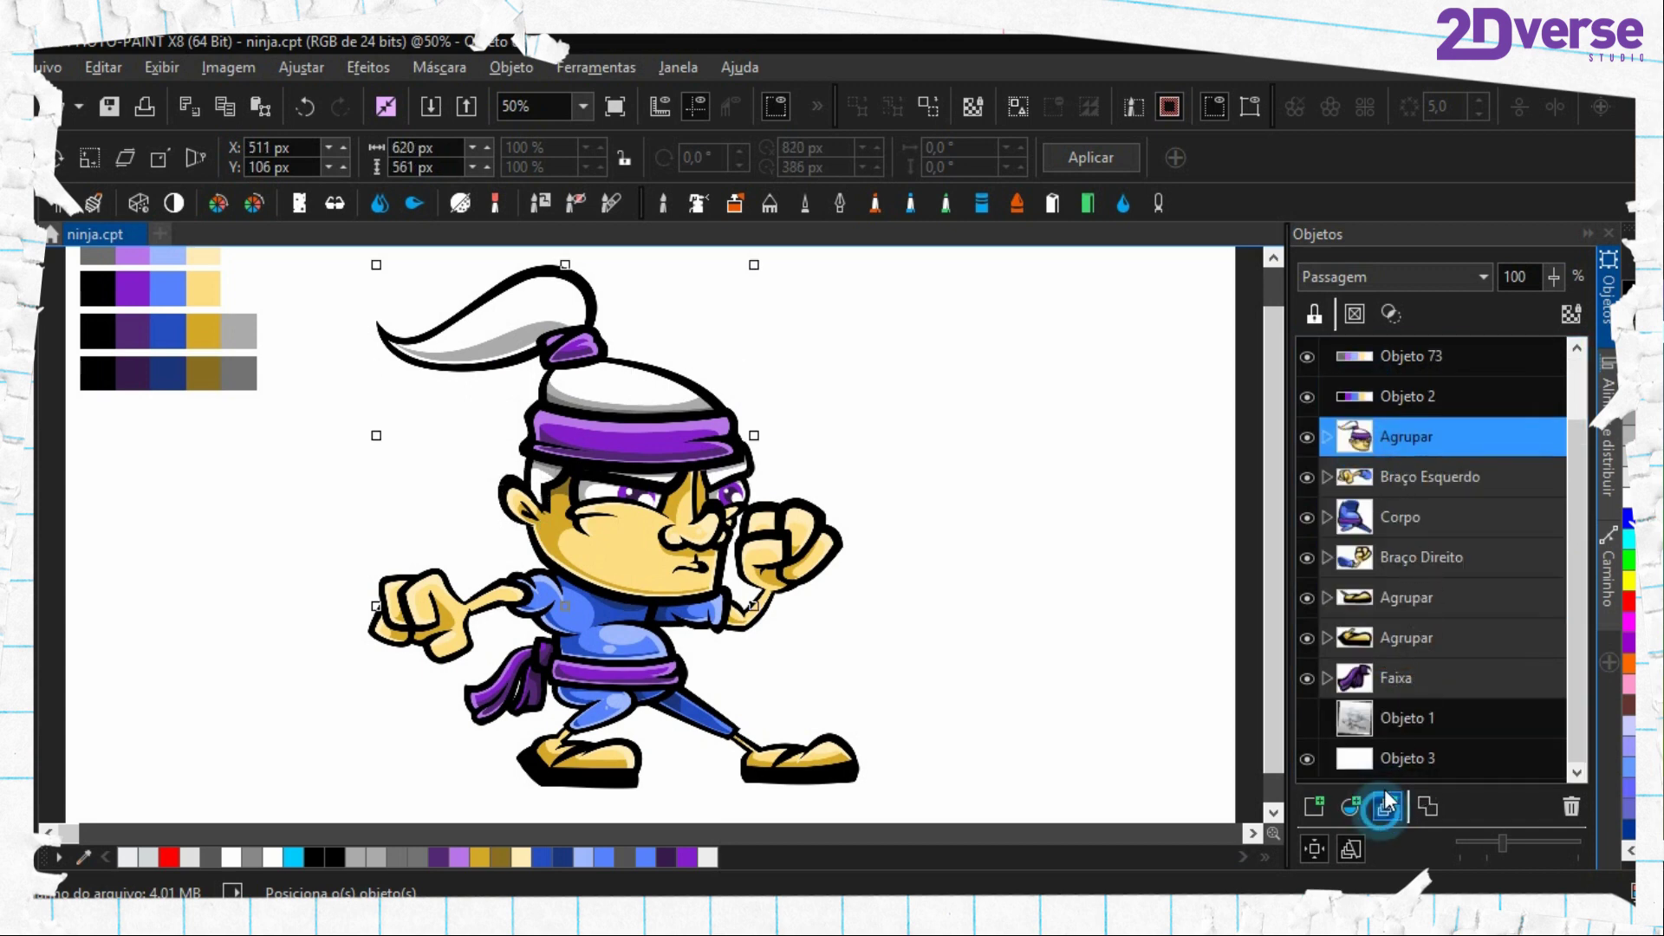
Move the Faixa group inside the Corpo group, stack the blue leg group above it, and collapse Corpo
left_click(1388, 475)
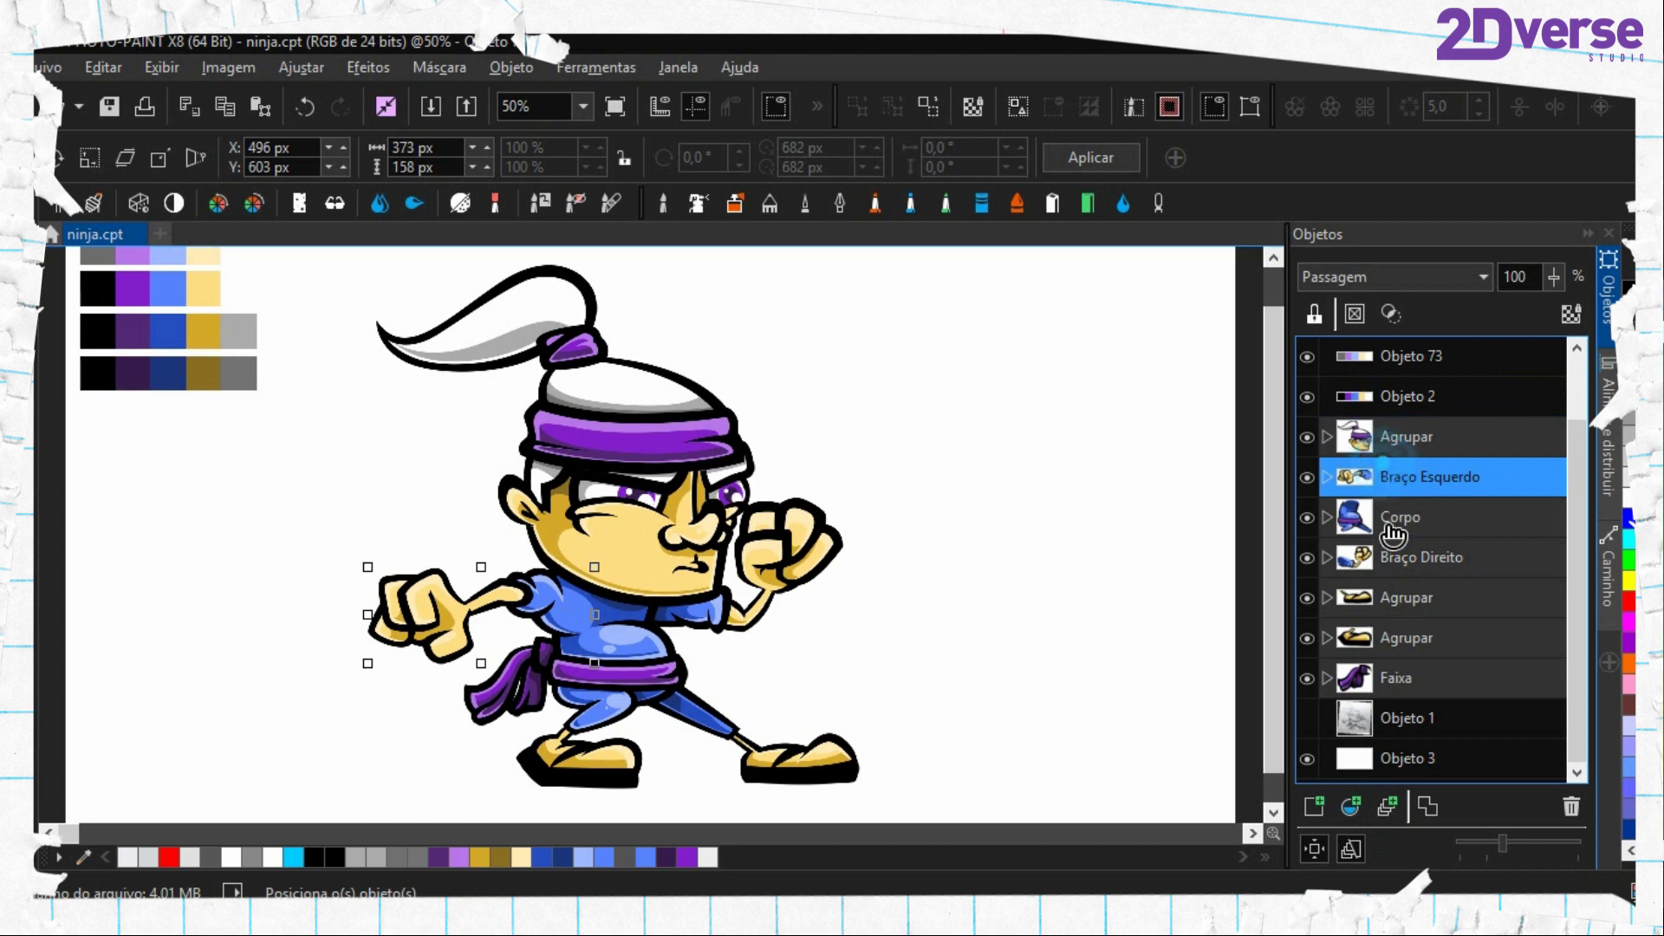
left_click(1371, 677)
left_click_drag(1371, 677, 1393, 559)
left_click_drag(1366, 762, 1399, 698)
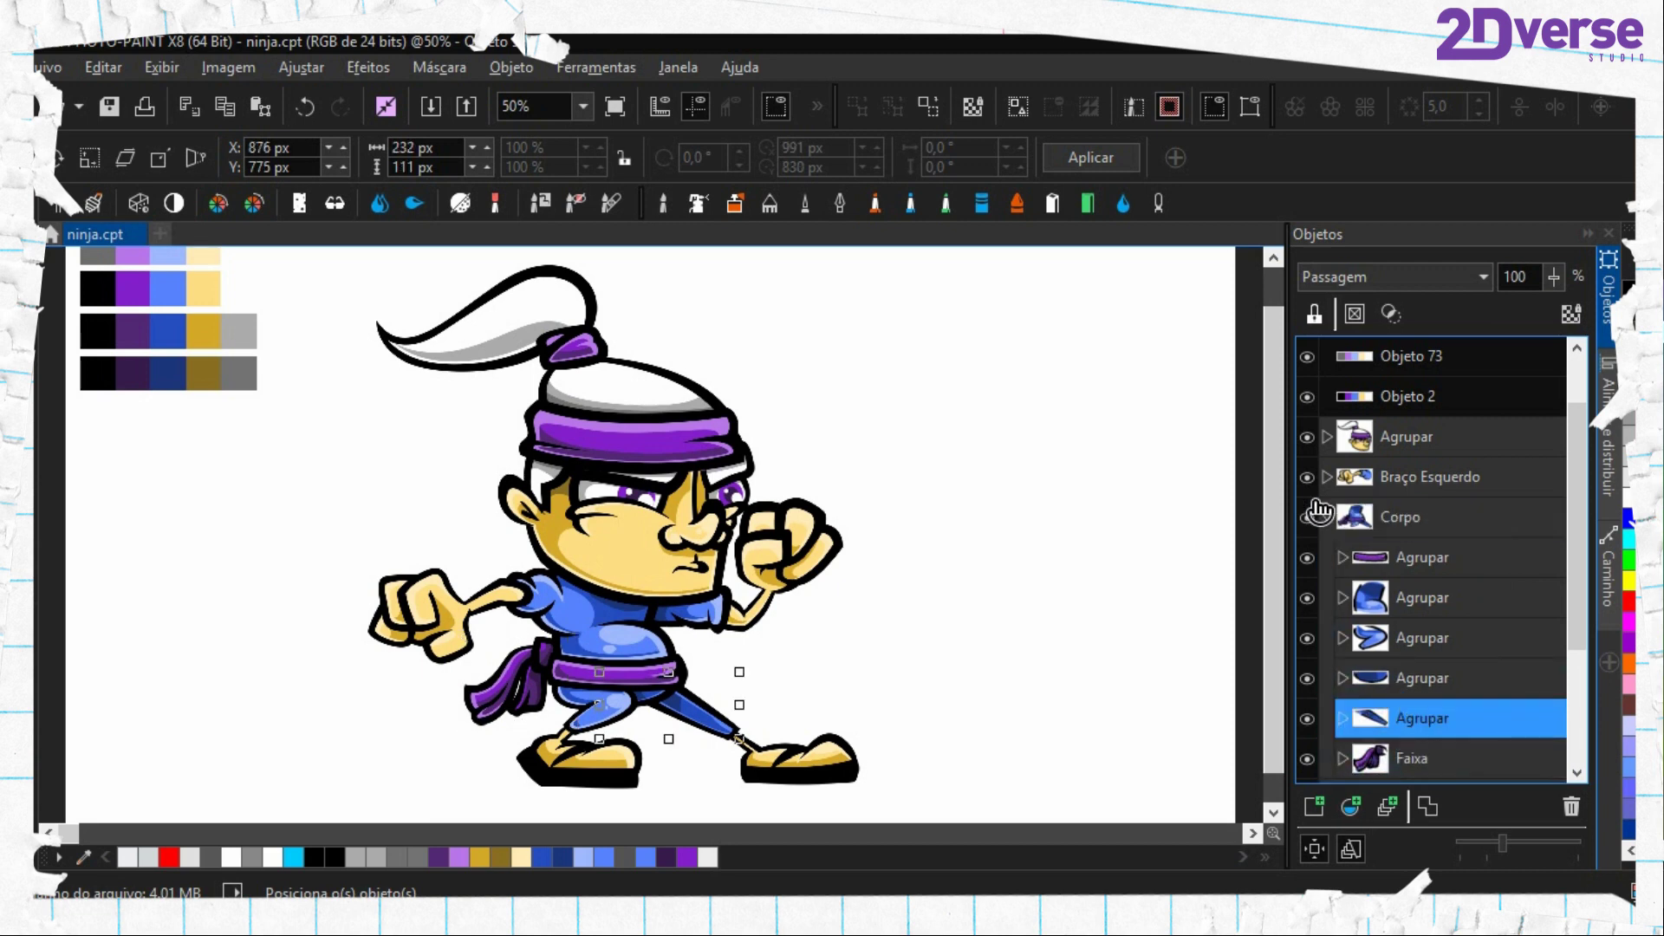
left_click(1326, 518)
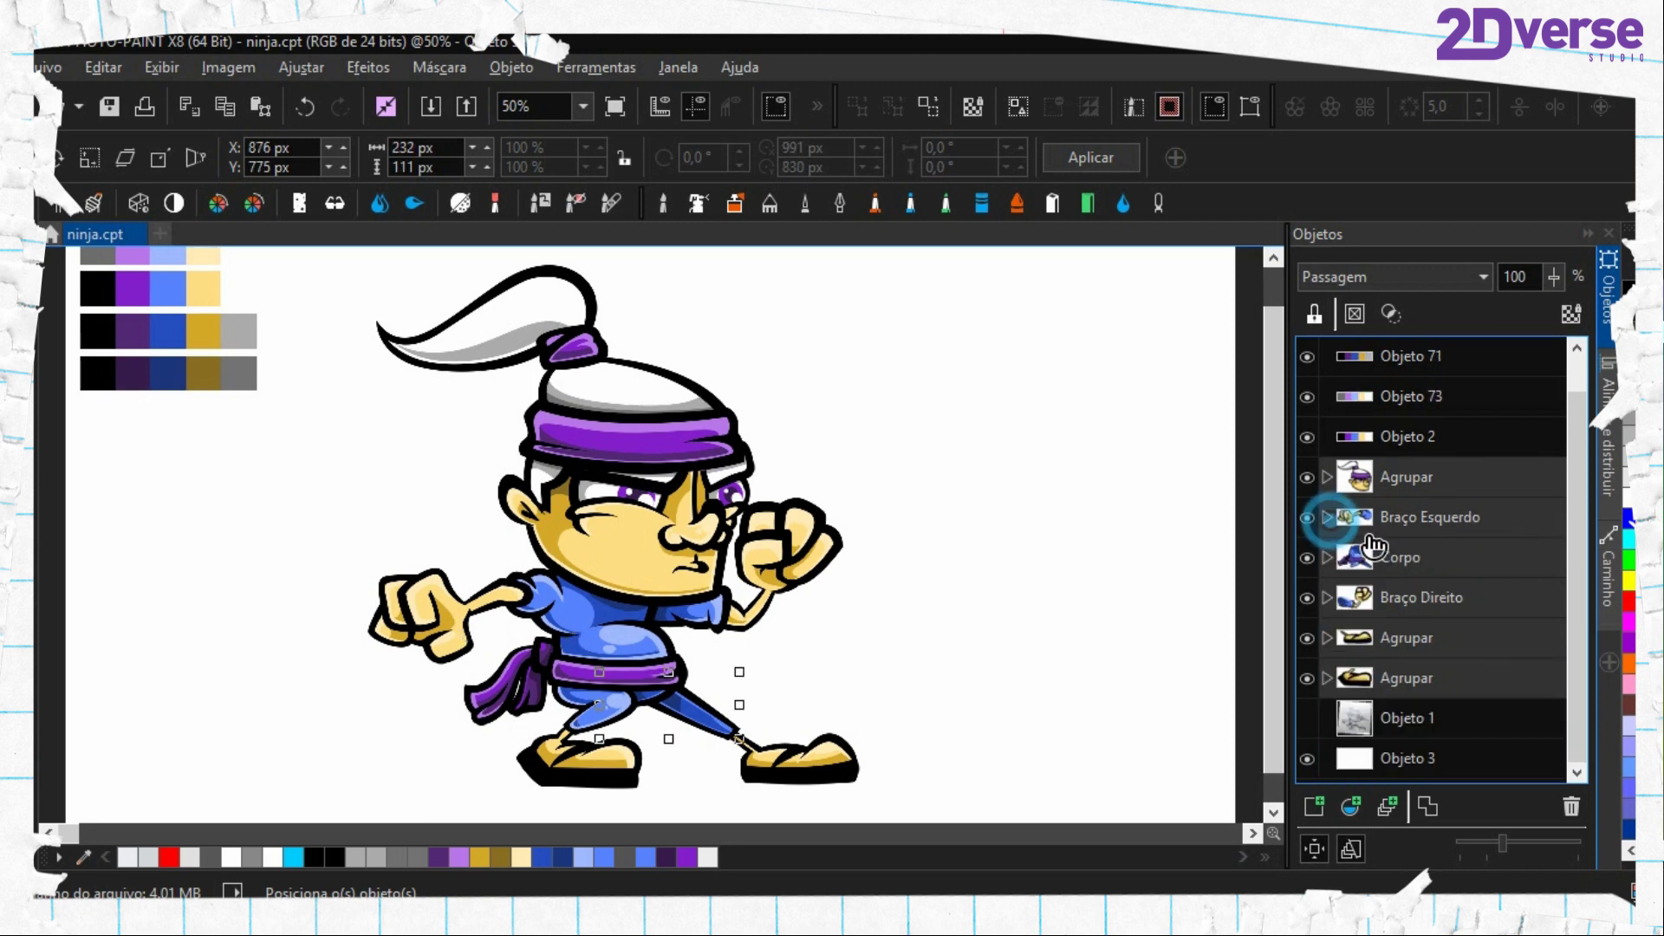
Check the arm and body groups, try shifting the head group slightly away from the body, and undo the move
left_click(1369, 597)
left_click(1376, 557)
left_click(1435, 476)
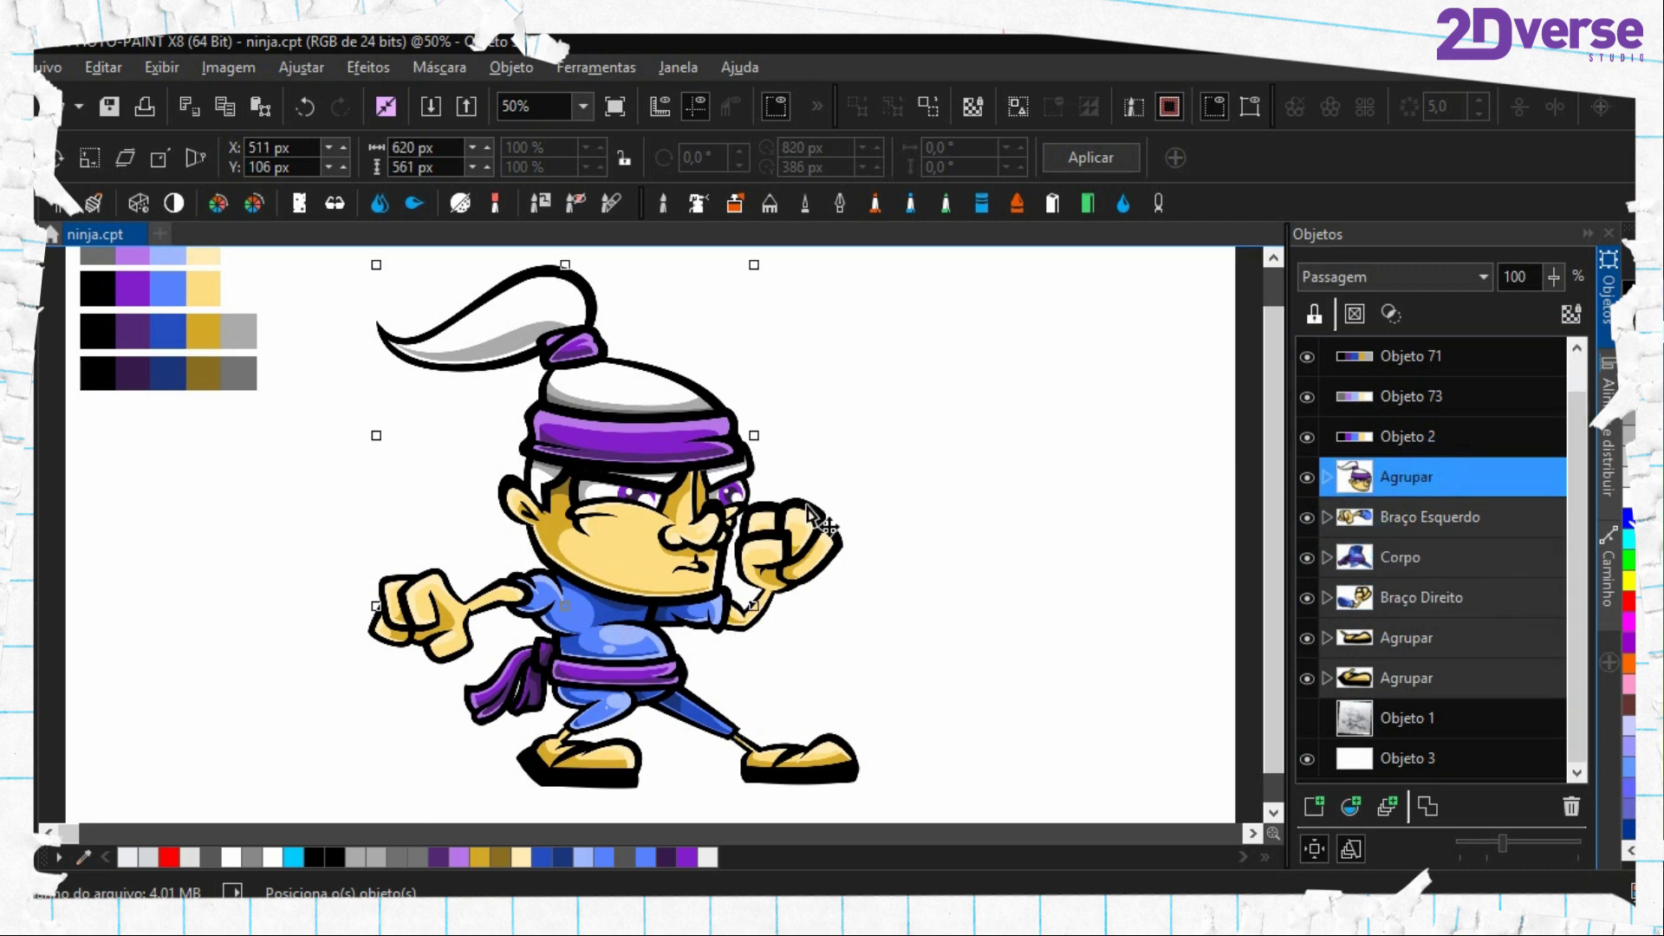
mouse_move(633, 503)
left_mouse_down()
mouse_move(694, 507)
mouse_move(607, 490)
mouse_move(624, 518)
mouse_move(605, 495)
mouse_move(607, 510)
left_mouse_up()
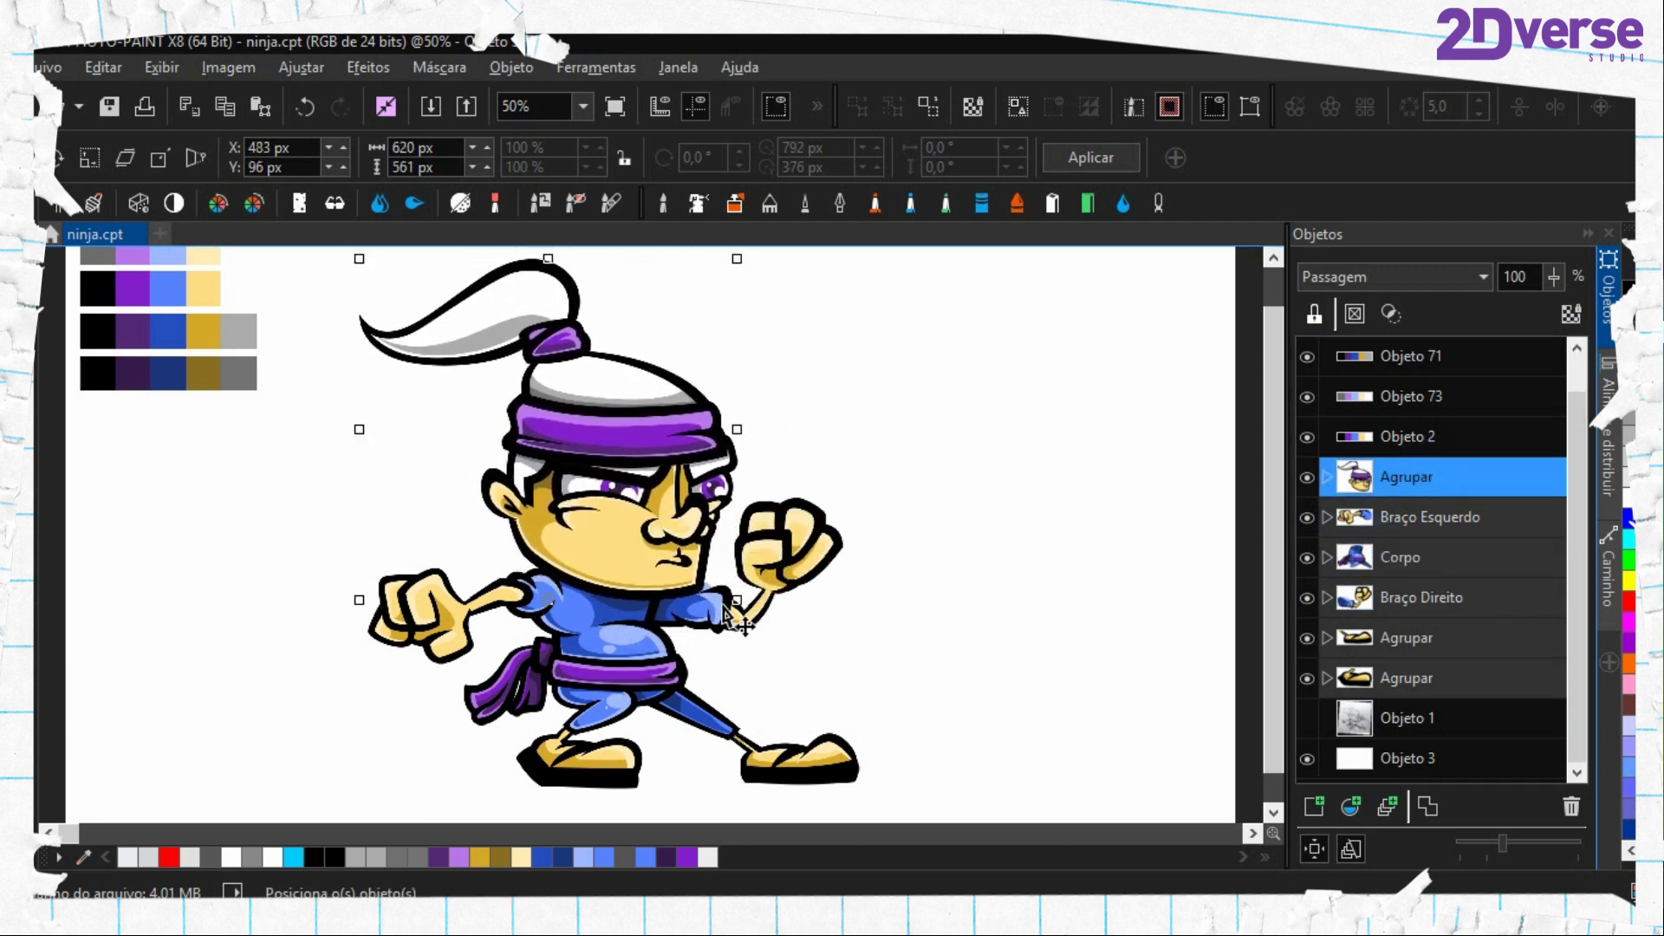
key("ctrl+z")
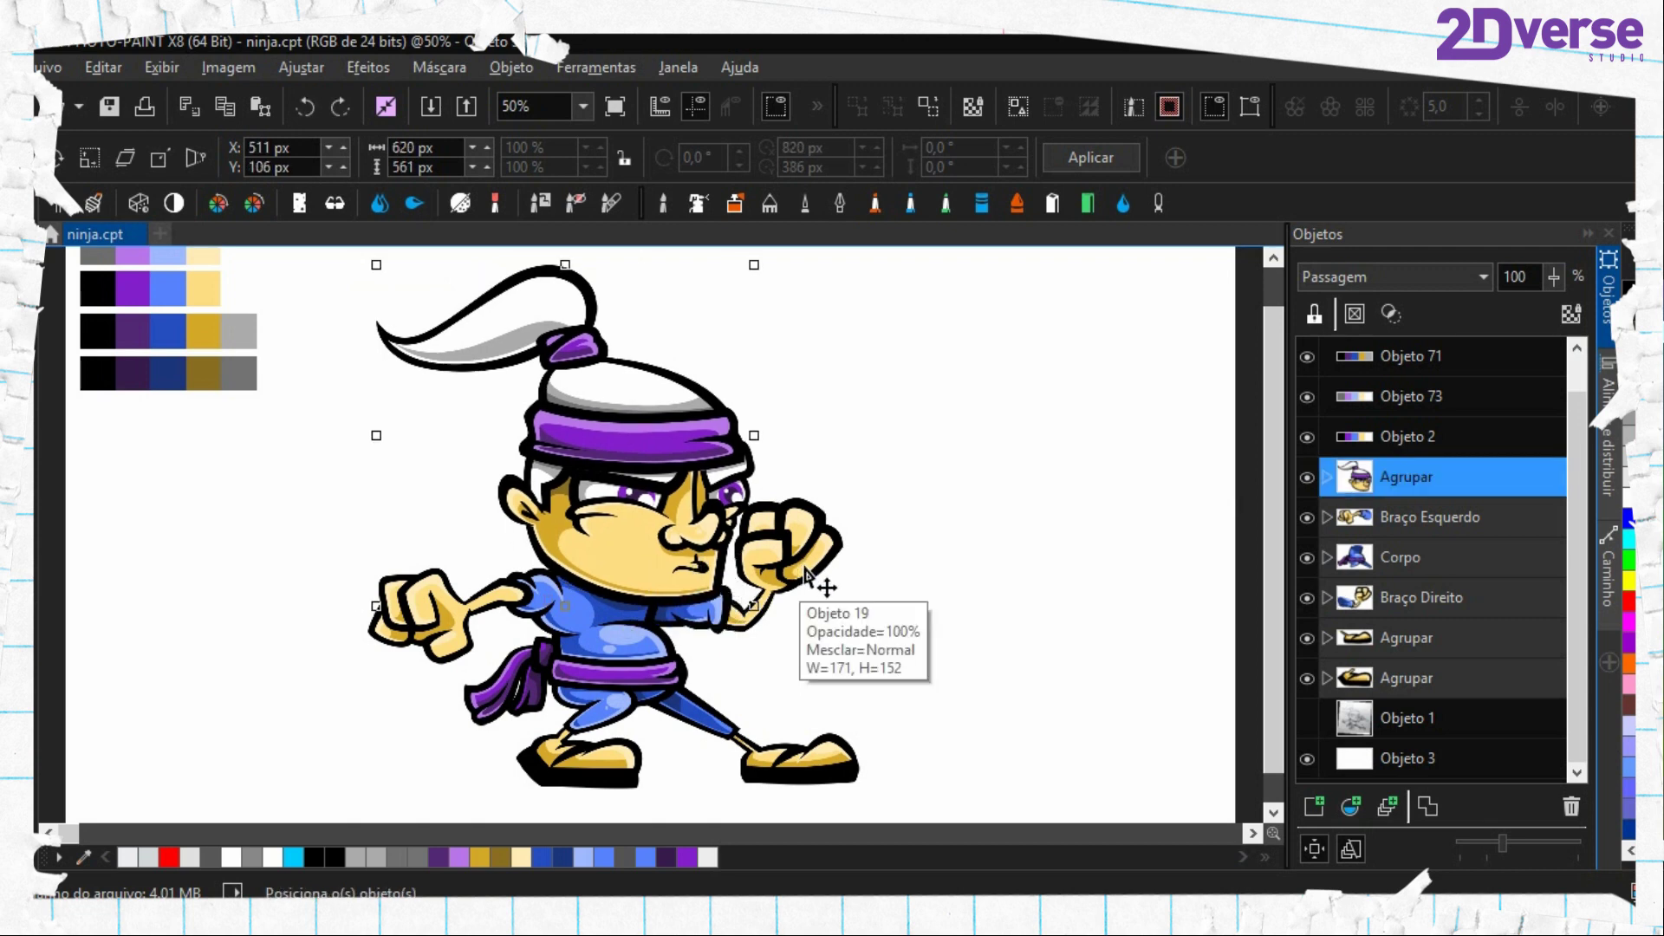
left_click(917, 551)
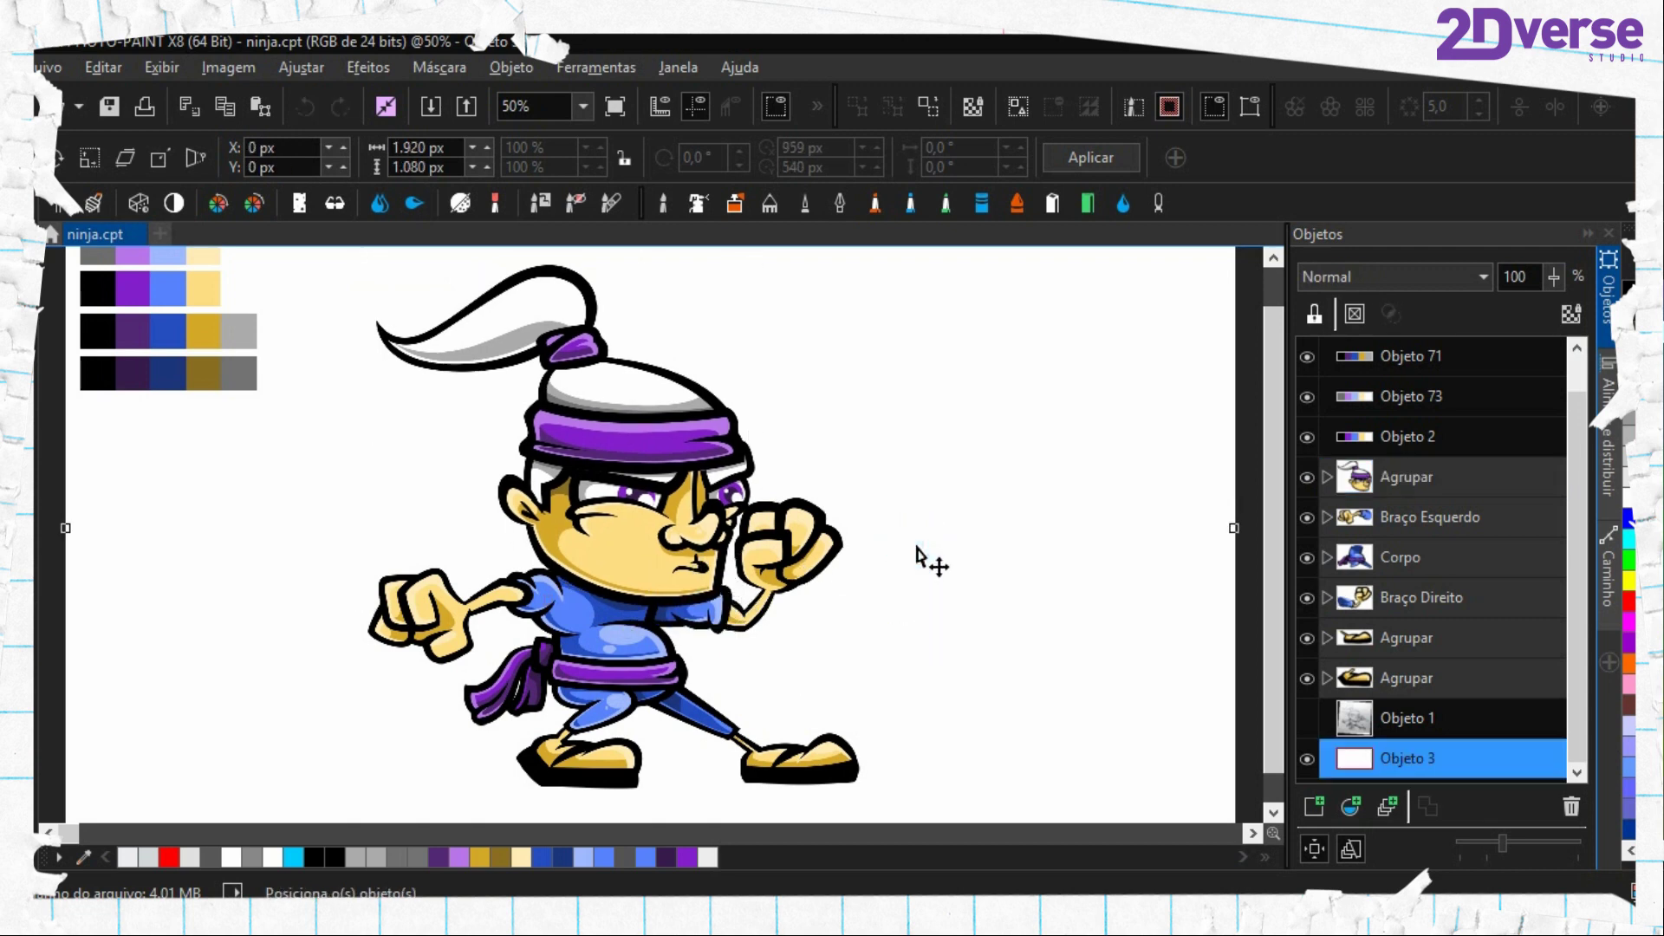
scroll(916, 548, "down", 1)
scroll(917, 548, "up", 1)
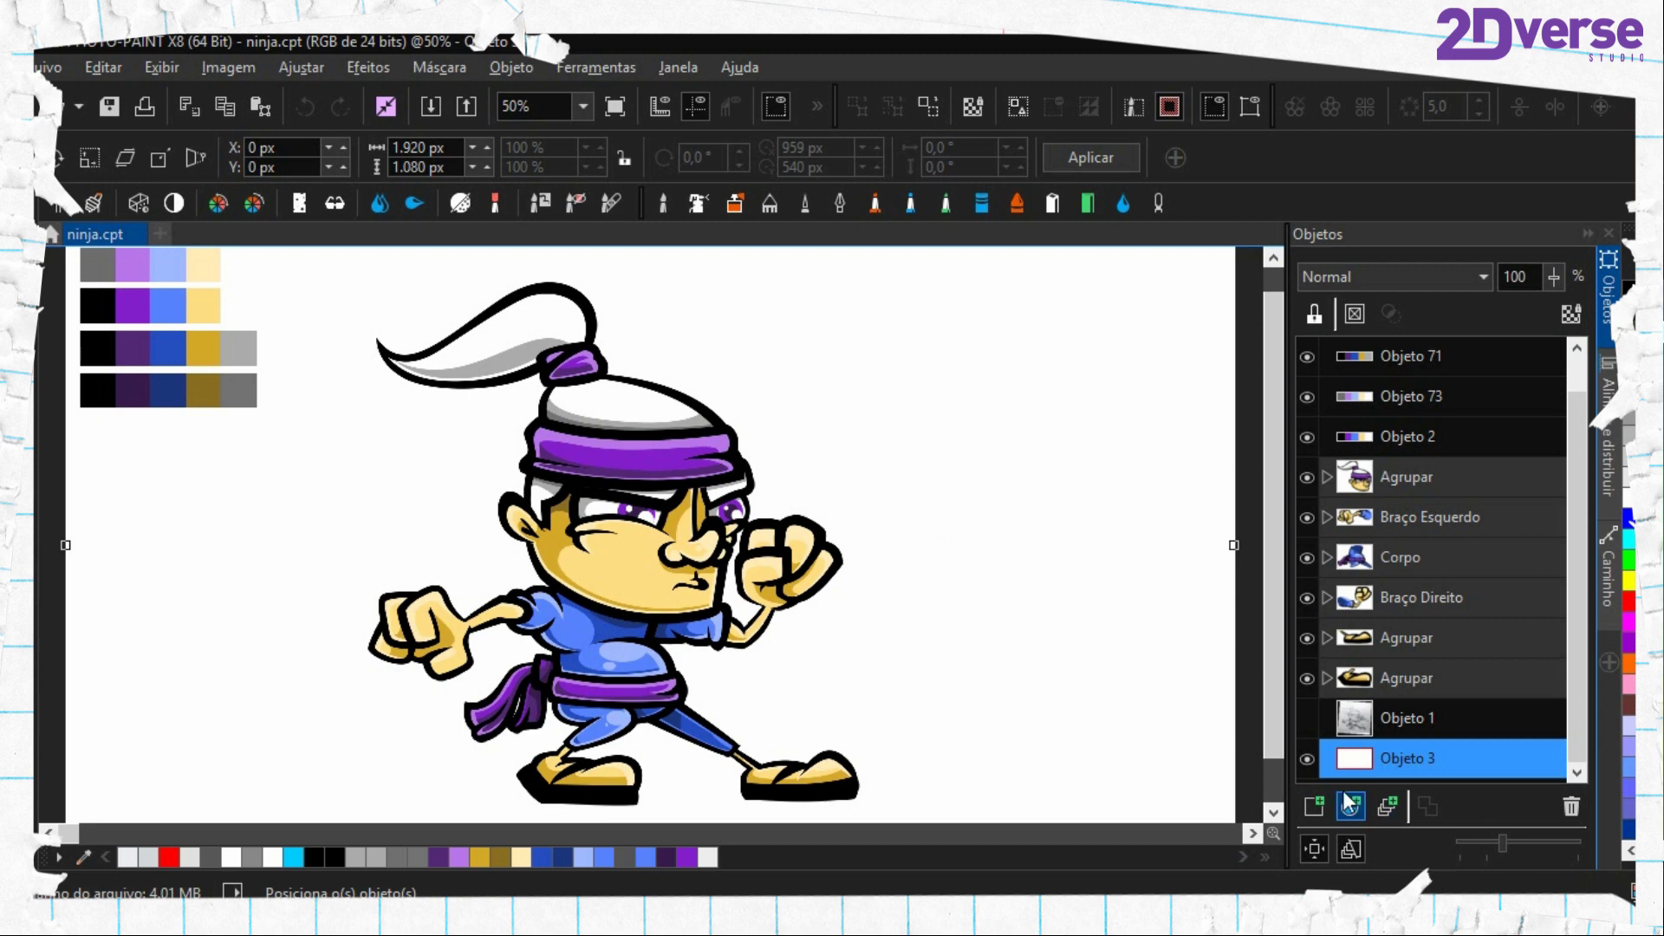
Show the pencil sketch Objeto 1, move it beside the coloured ninja for comparison, and delete it
left_click(1307, 718)
left_click(1352, 728)
mouse_move(847, 441)
left_mouse_down()
mouse_move(1021, 429)
mouse_move(1020, 447)
mouse_move(1062, 427)
left_mouse_up()
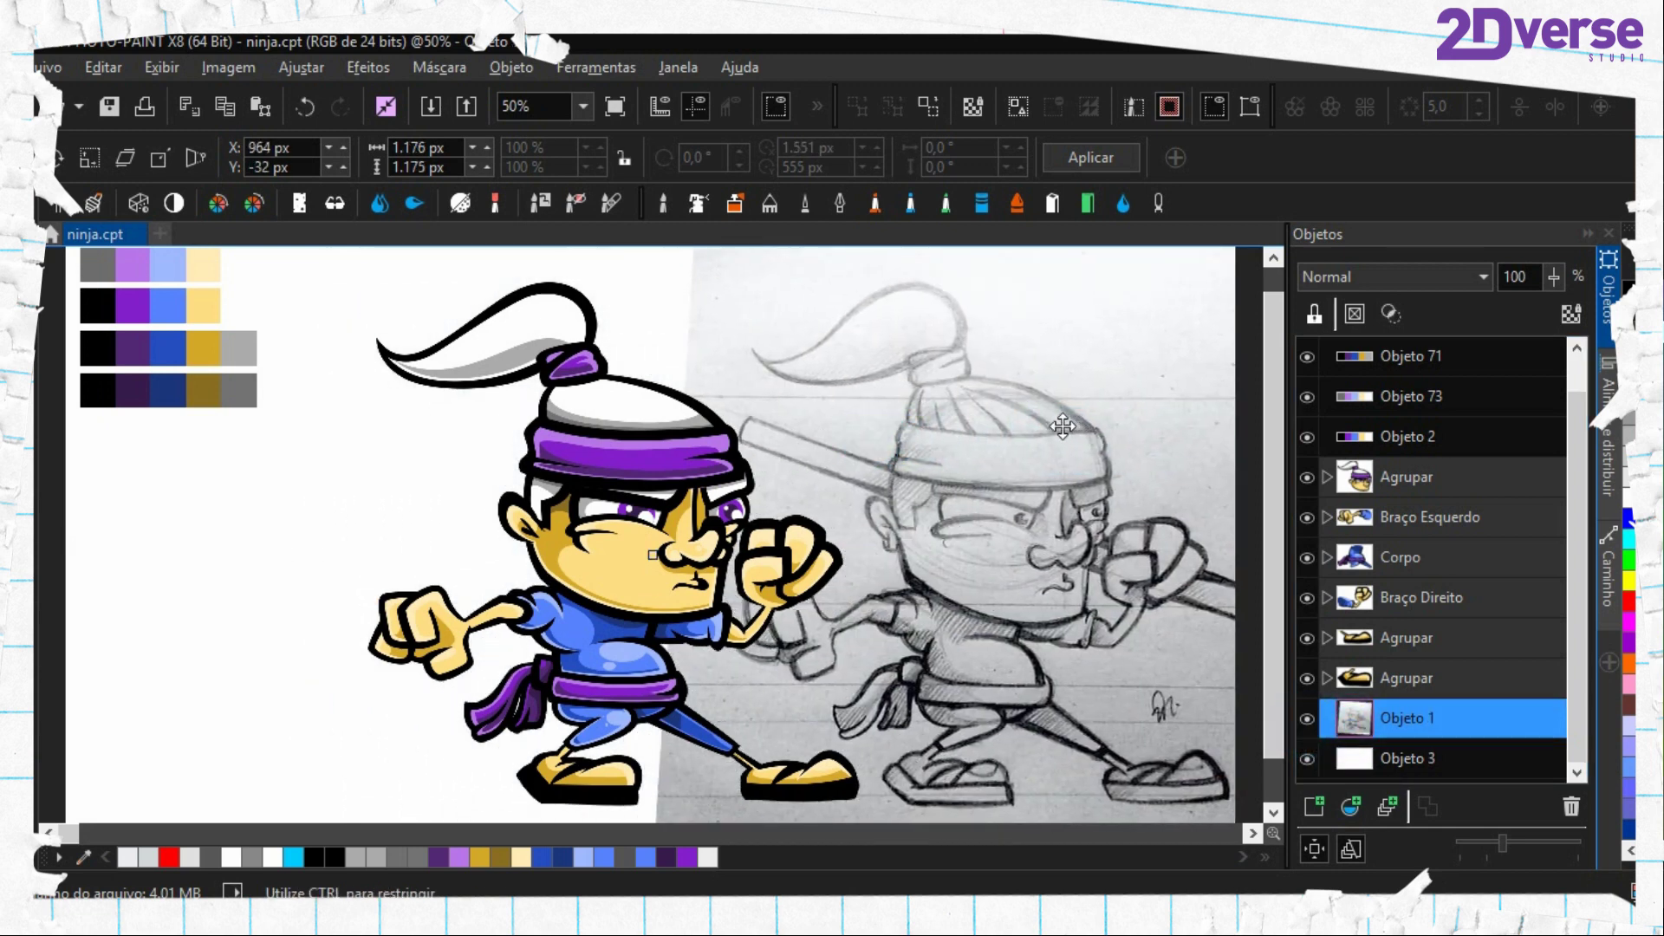
key("Delete")
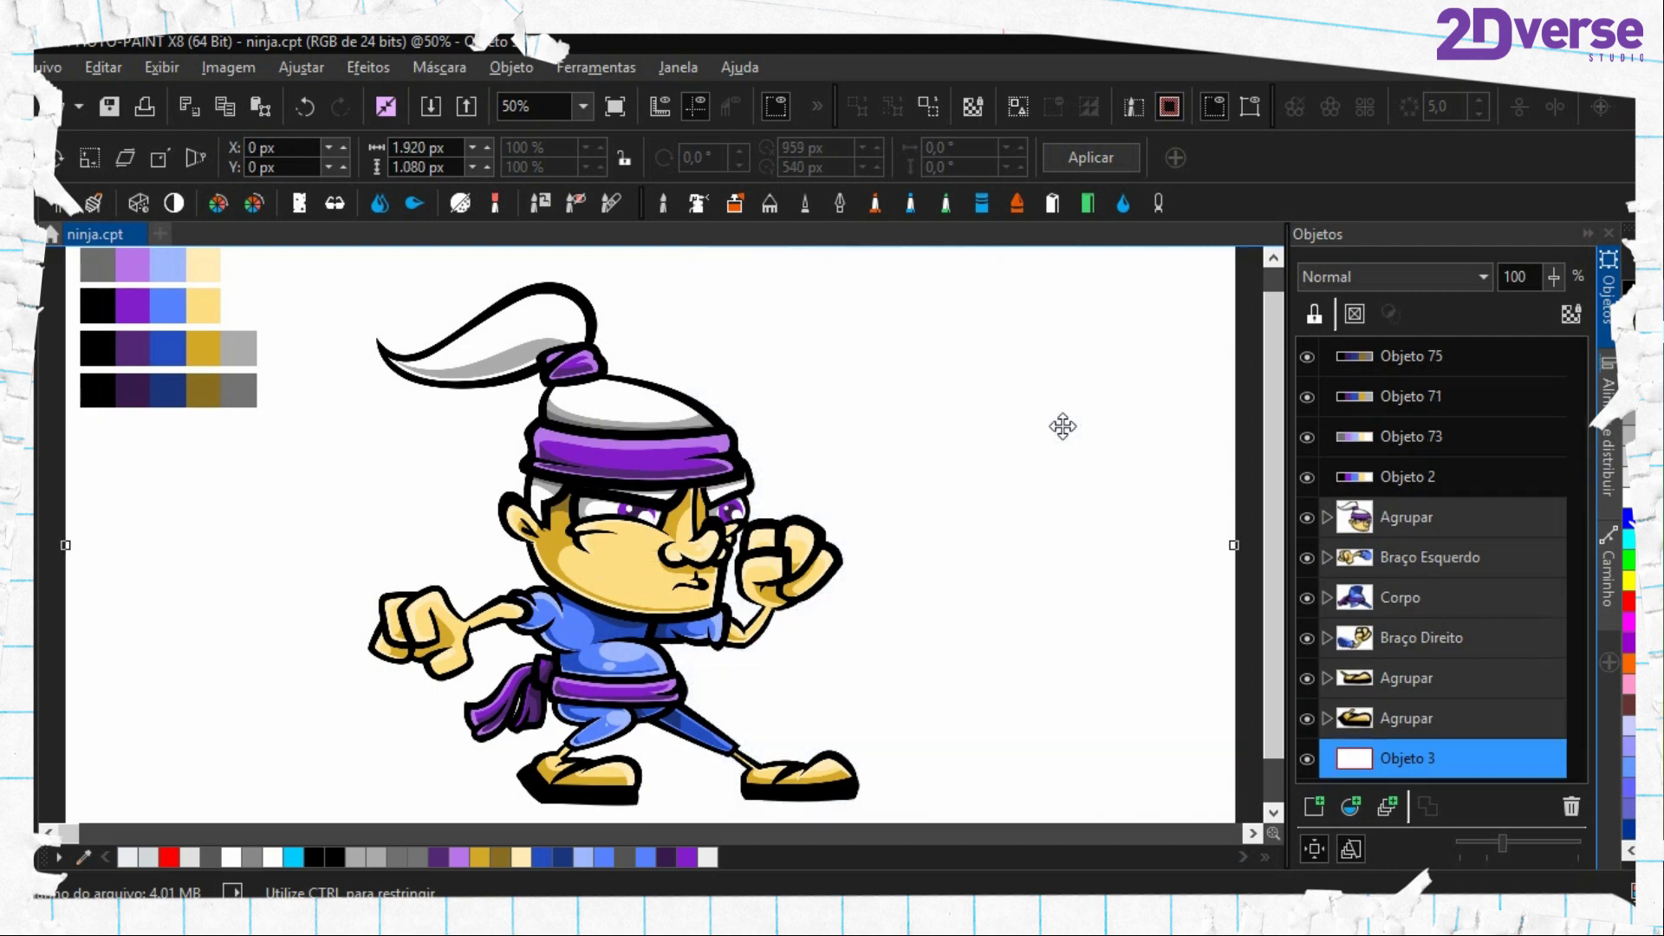
Group the head, both arms, Corpo and the two sandal groups into a single ninja group
scroll(624, 542, "up", 1)
scroll(617, 541, "down", 2)
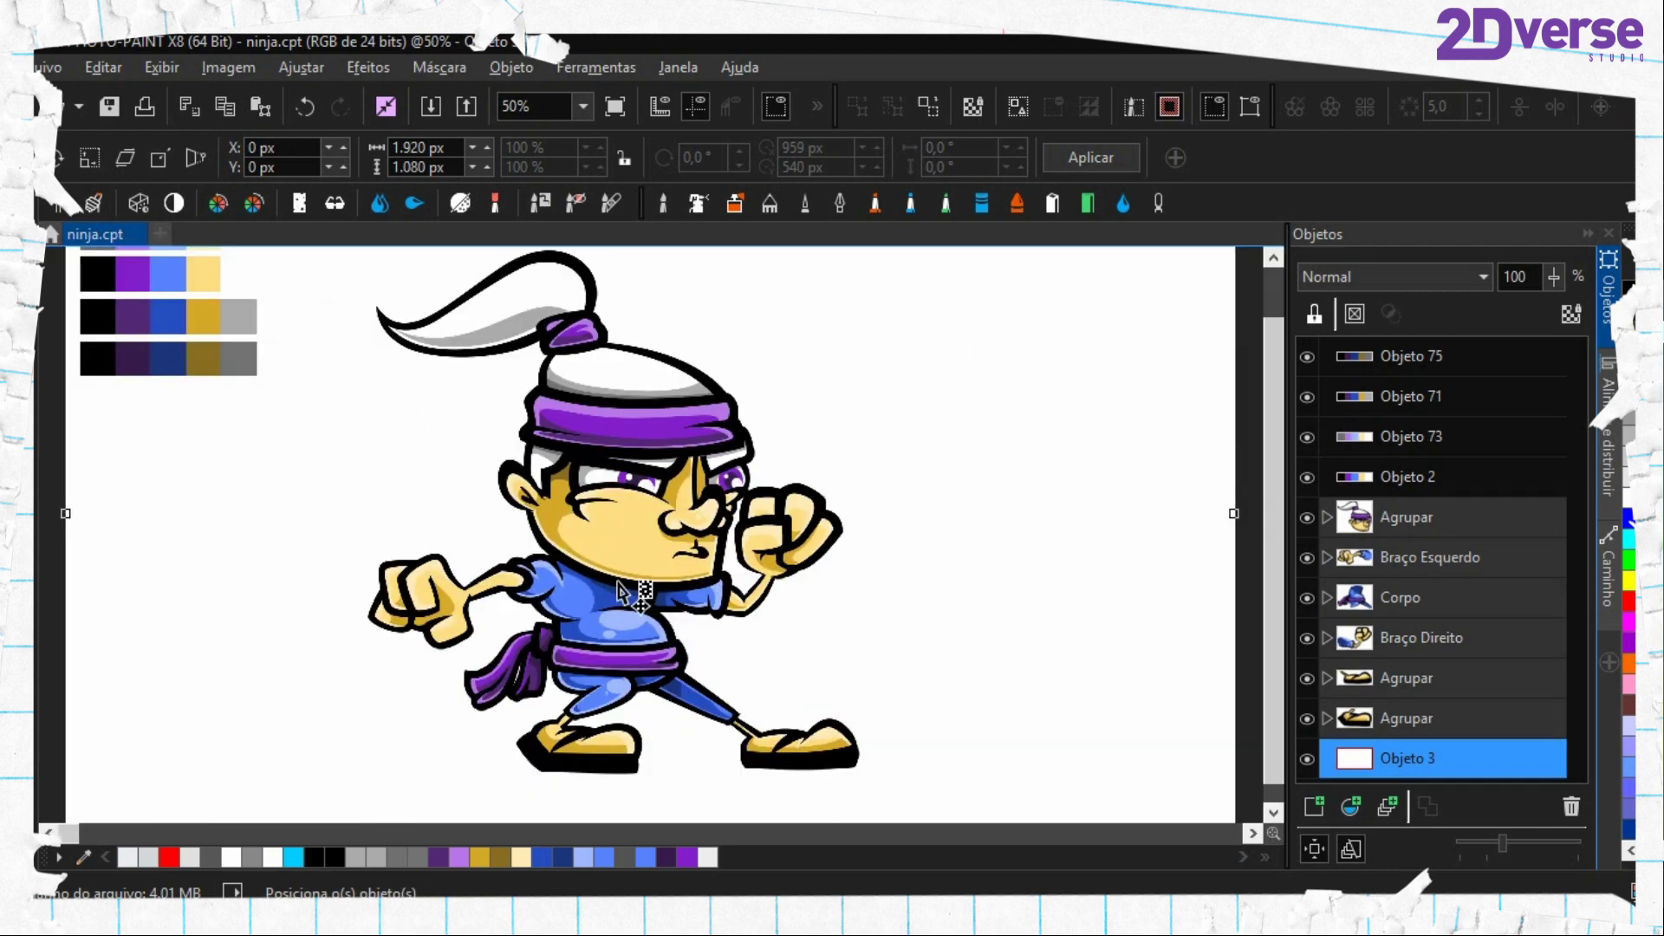
scroll(663, 563, "up", 2)
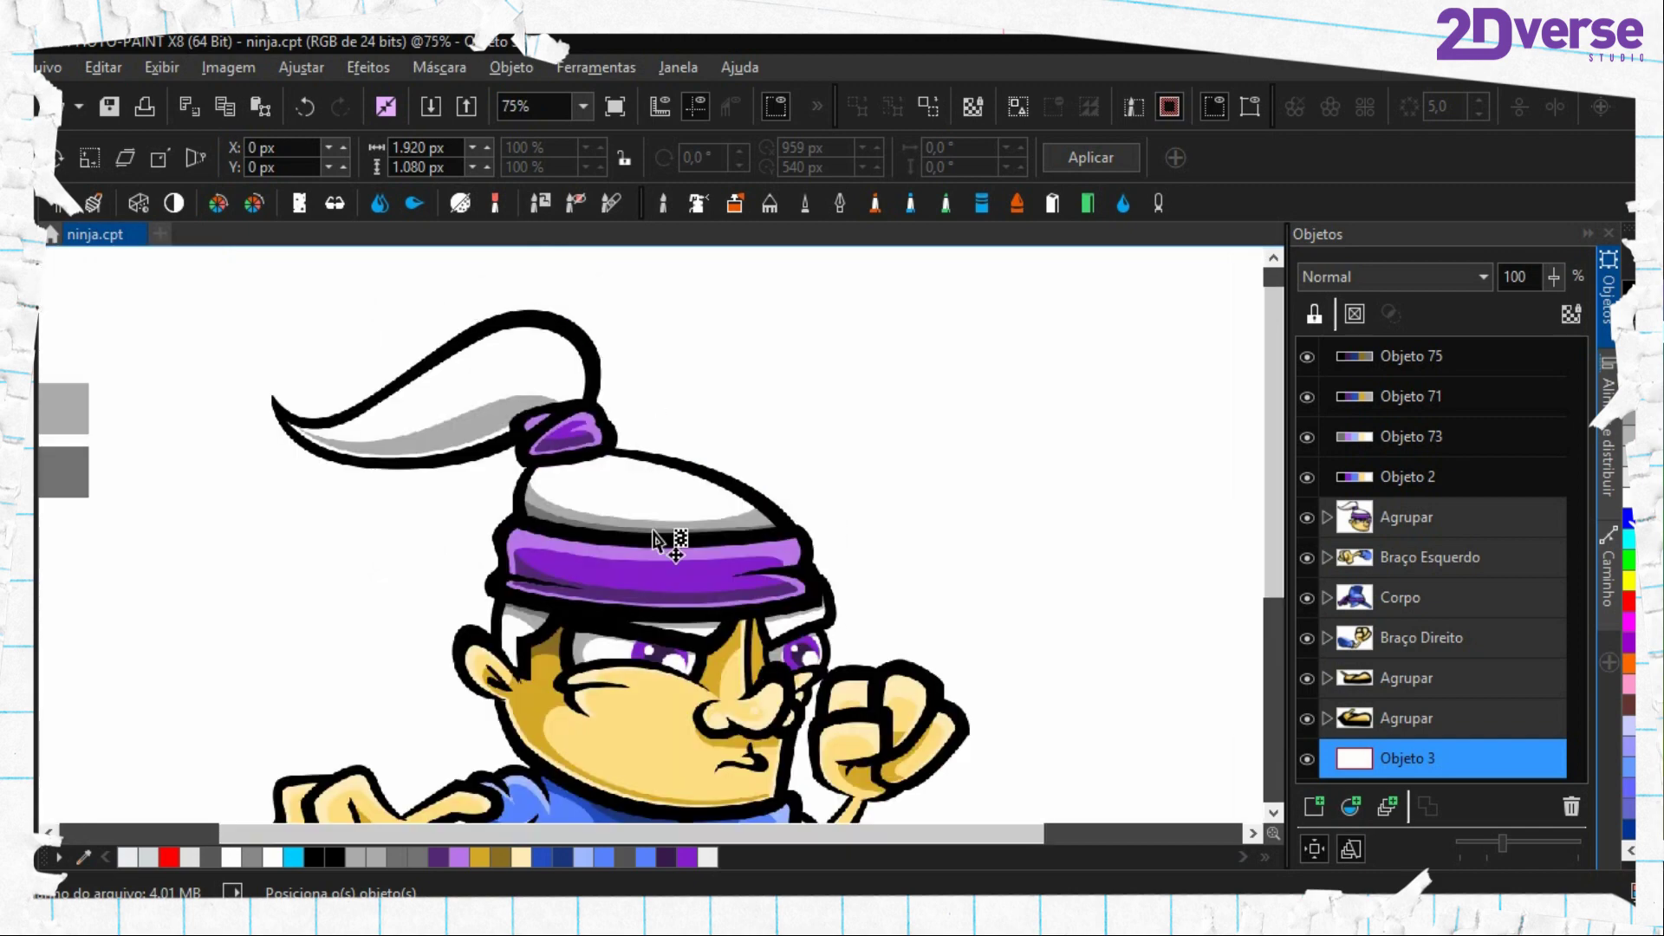
scroll(667, 561, "down", 2)
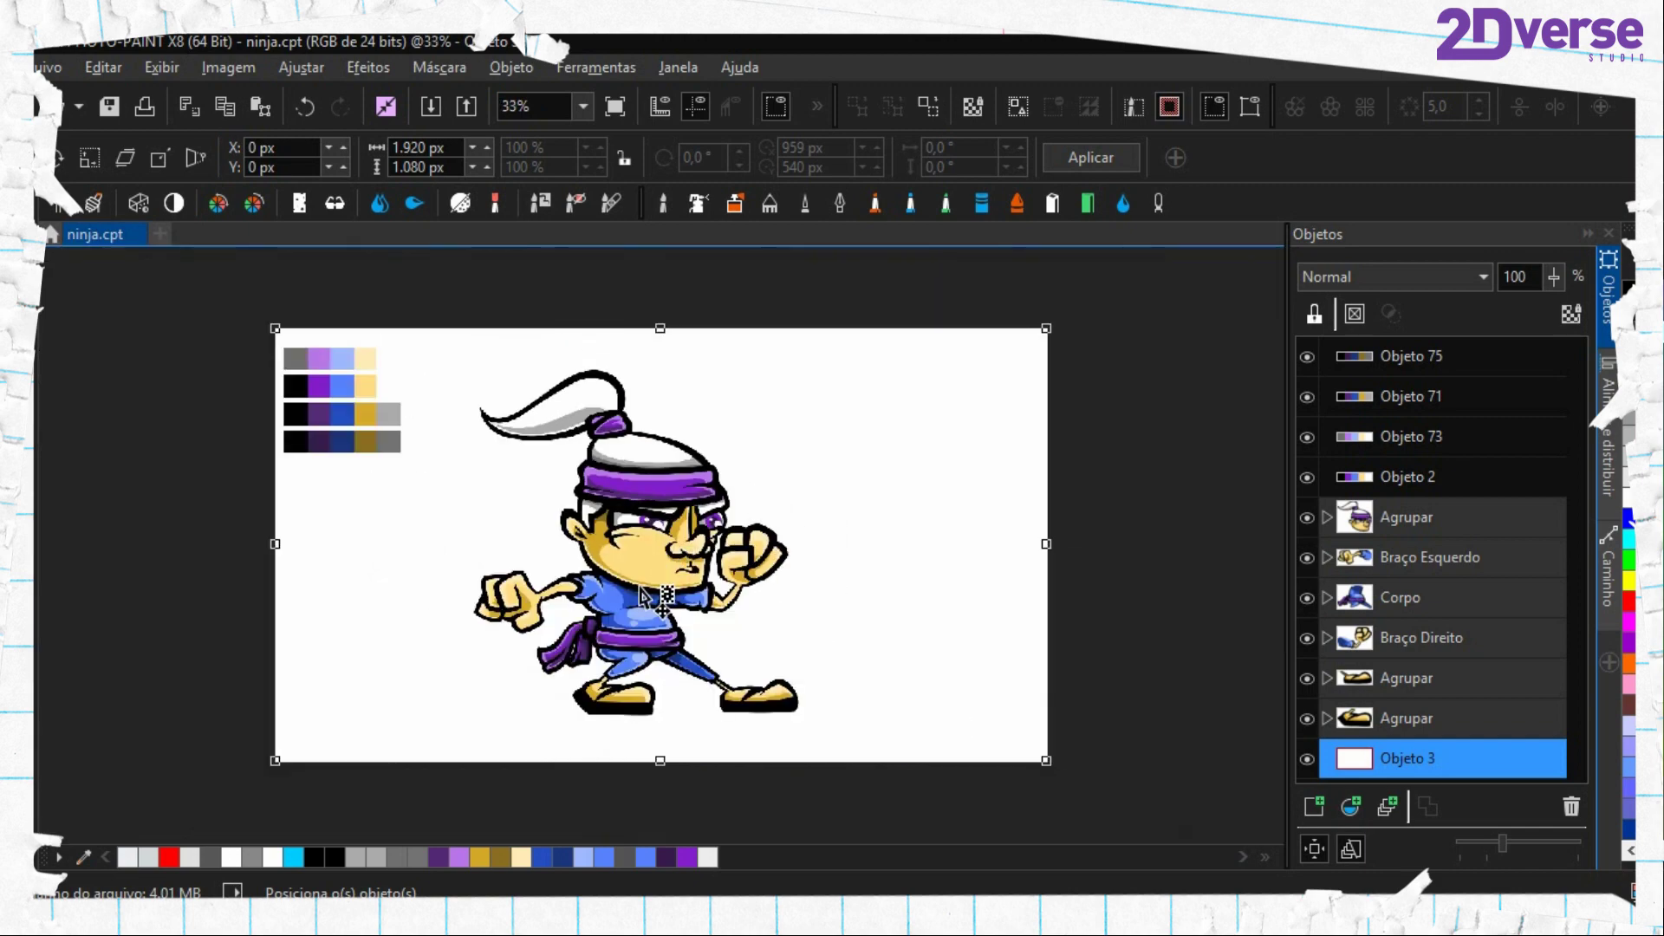
left_click(1410, 560)
left_click(1415, 517)
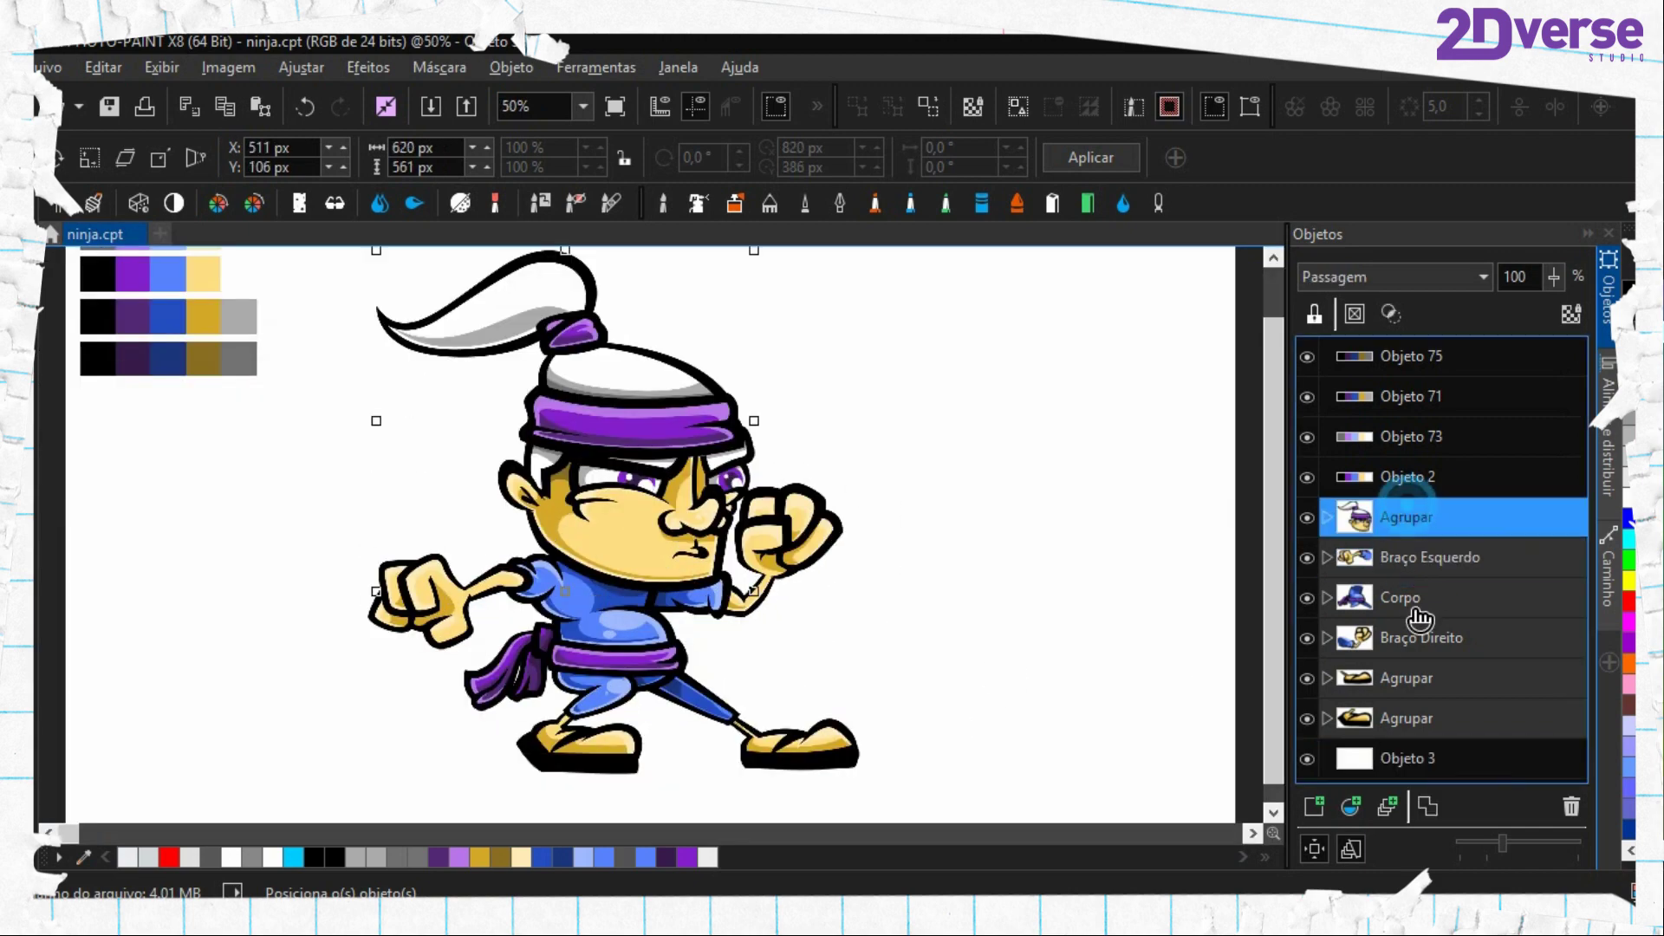
left_click(1380, 718)
left_click(1384, 520, "shift")
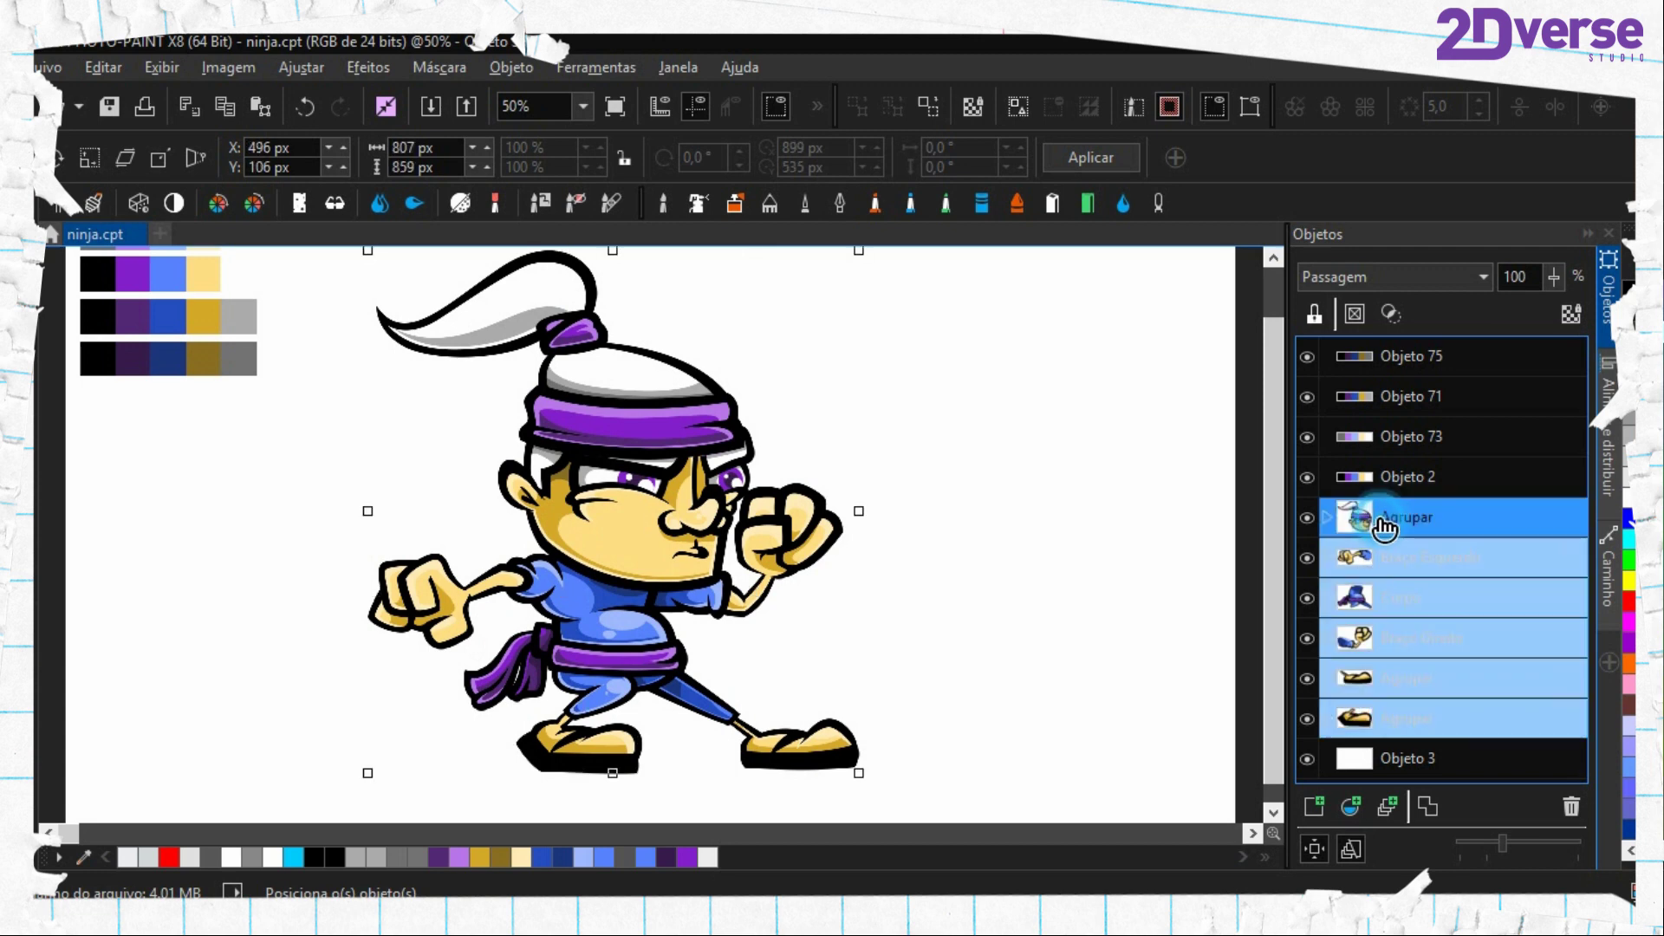
left_click(1387, 806)
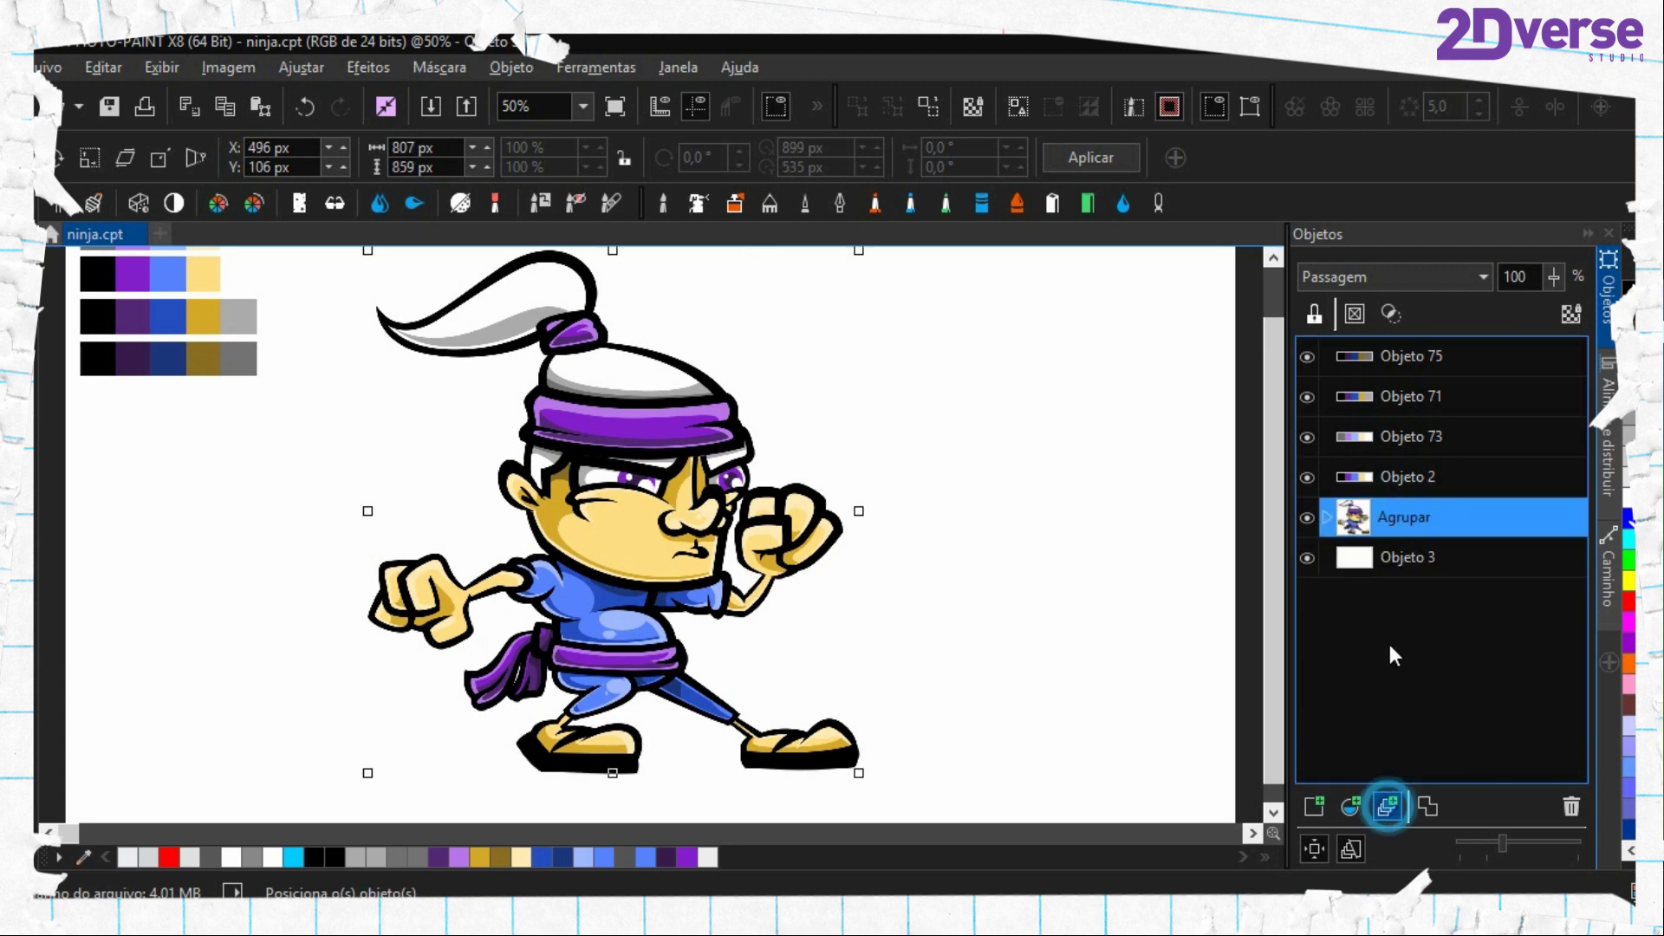
Reorder the colour palette strips above the ninja group as Objeto 73, Objeto 2, Objeto 71 and Objeto 75
left_click(1376, 557)
left_click(1387, 523)
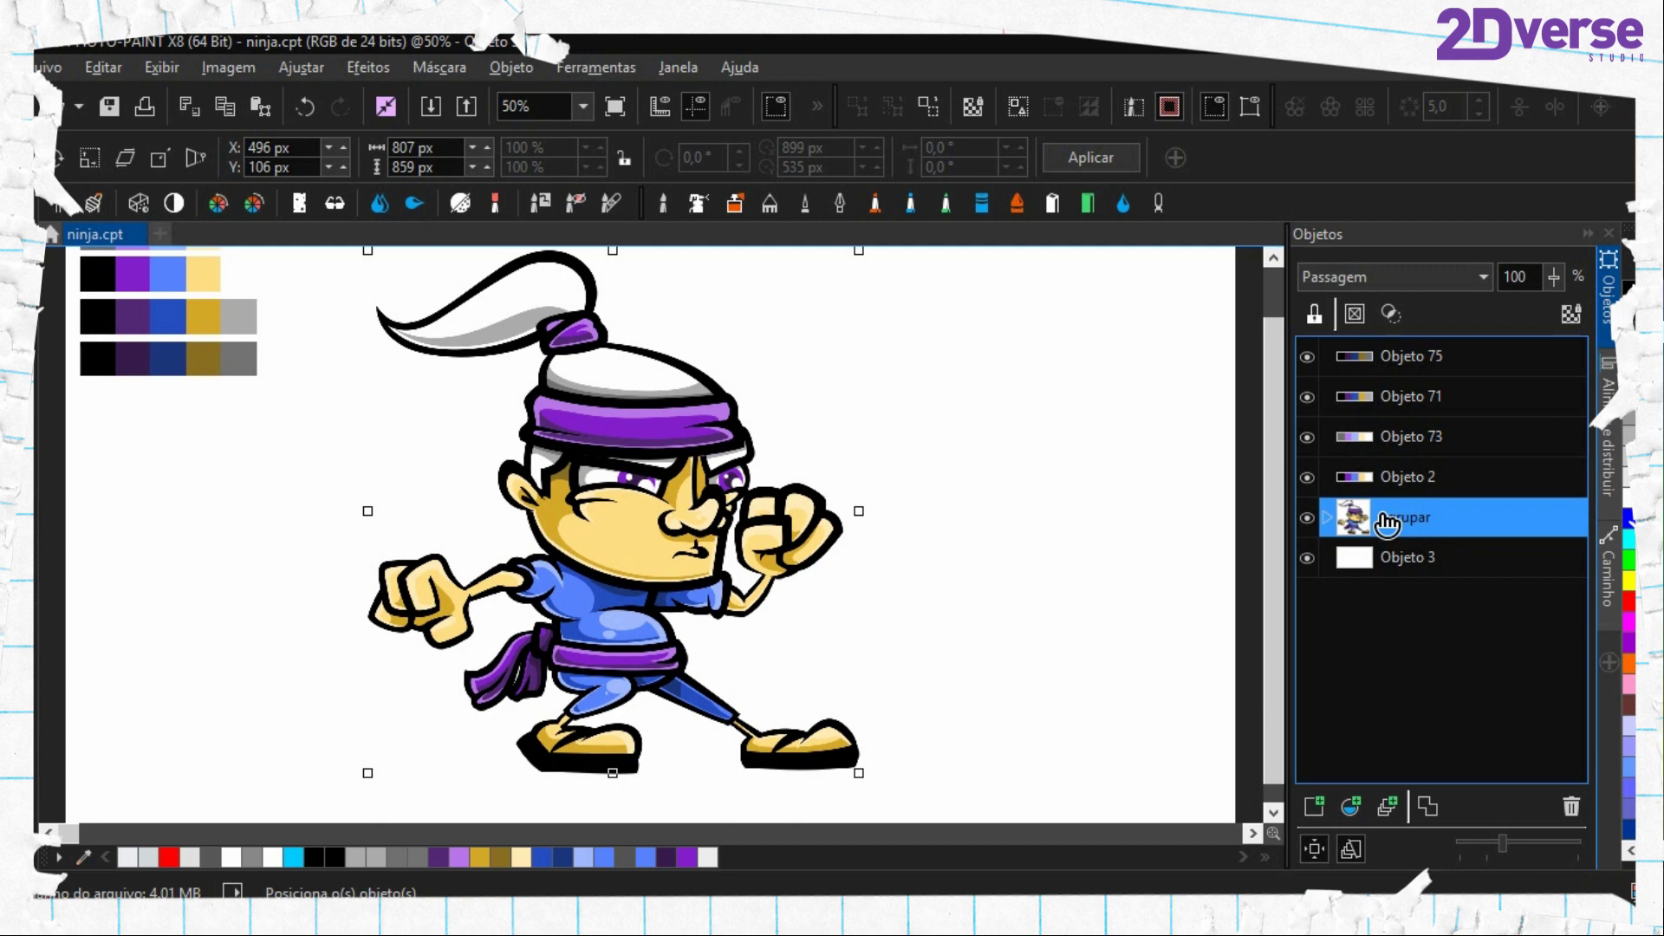
left_click(1436, 476)
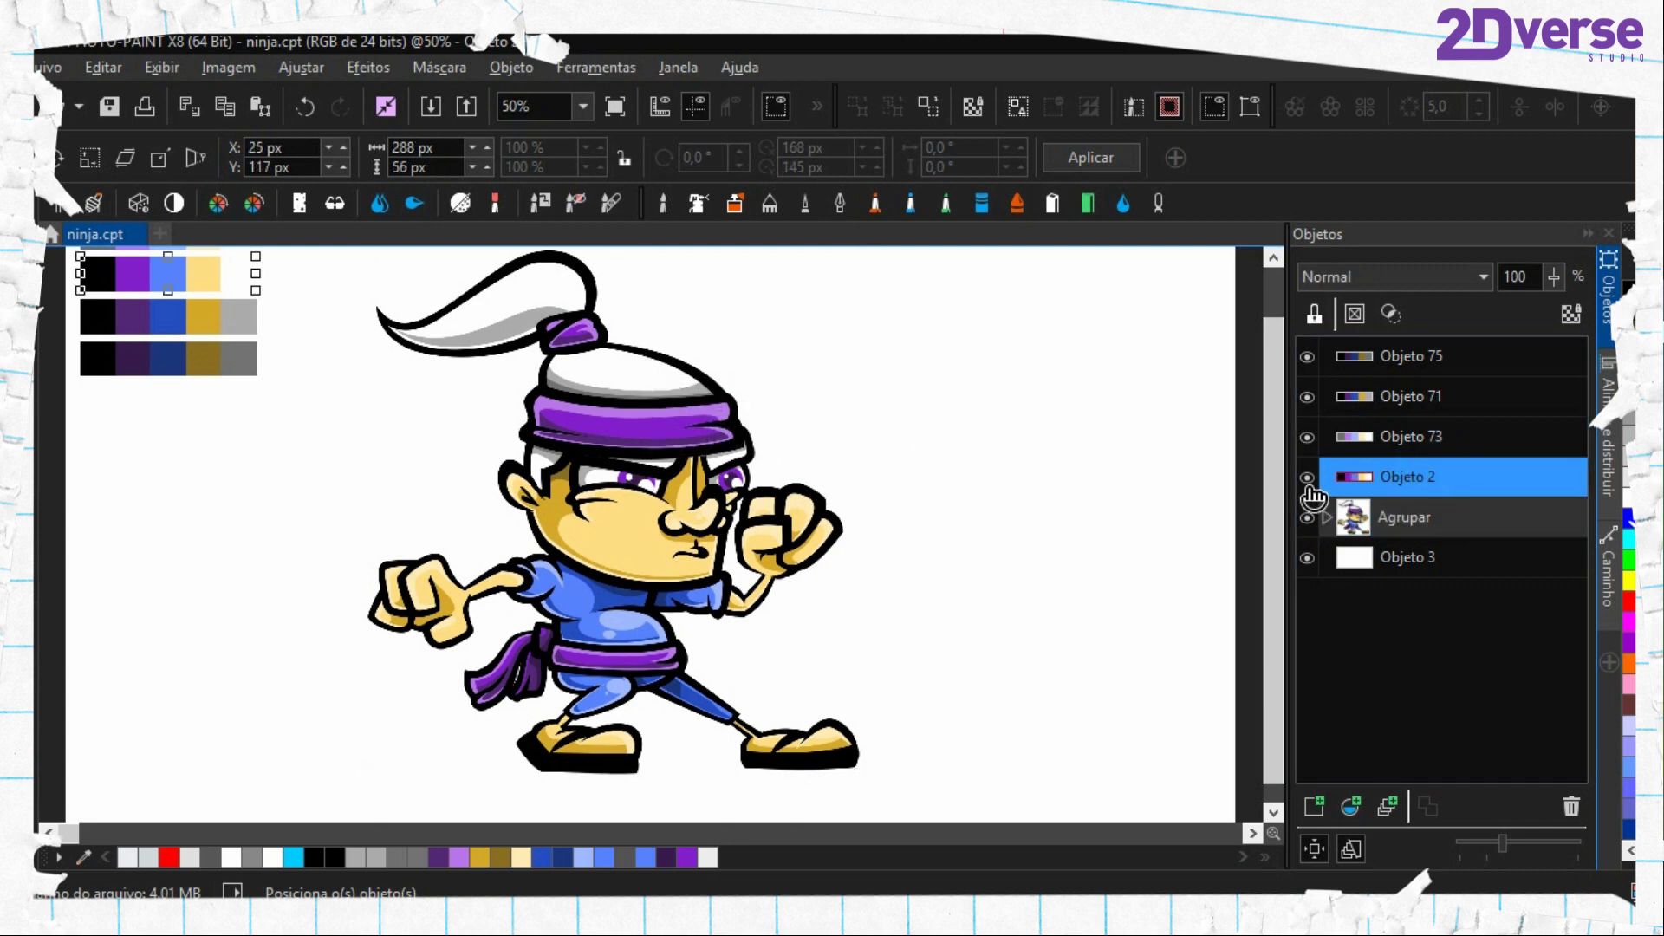
left_click(1424, 400)
left_click_drag(1369, 475, 1409, 359)
left_click(1412, 478)
left_click_drag(1390, 472, 1401, 393)
left_click_drag(1367, 476, 1366, 431)
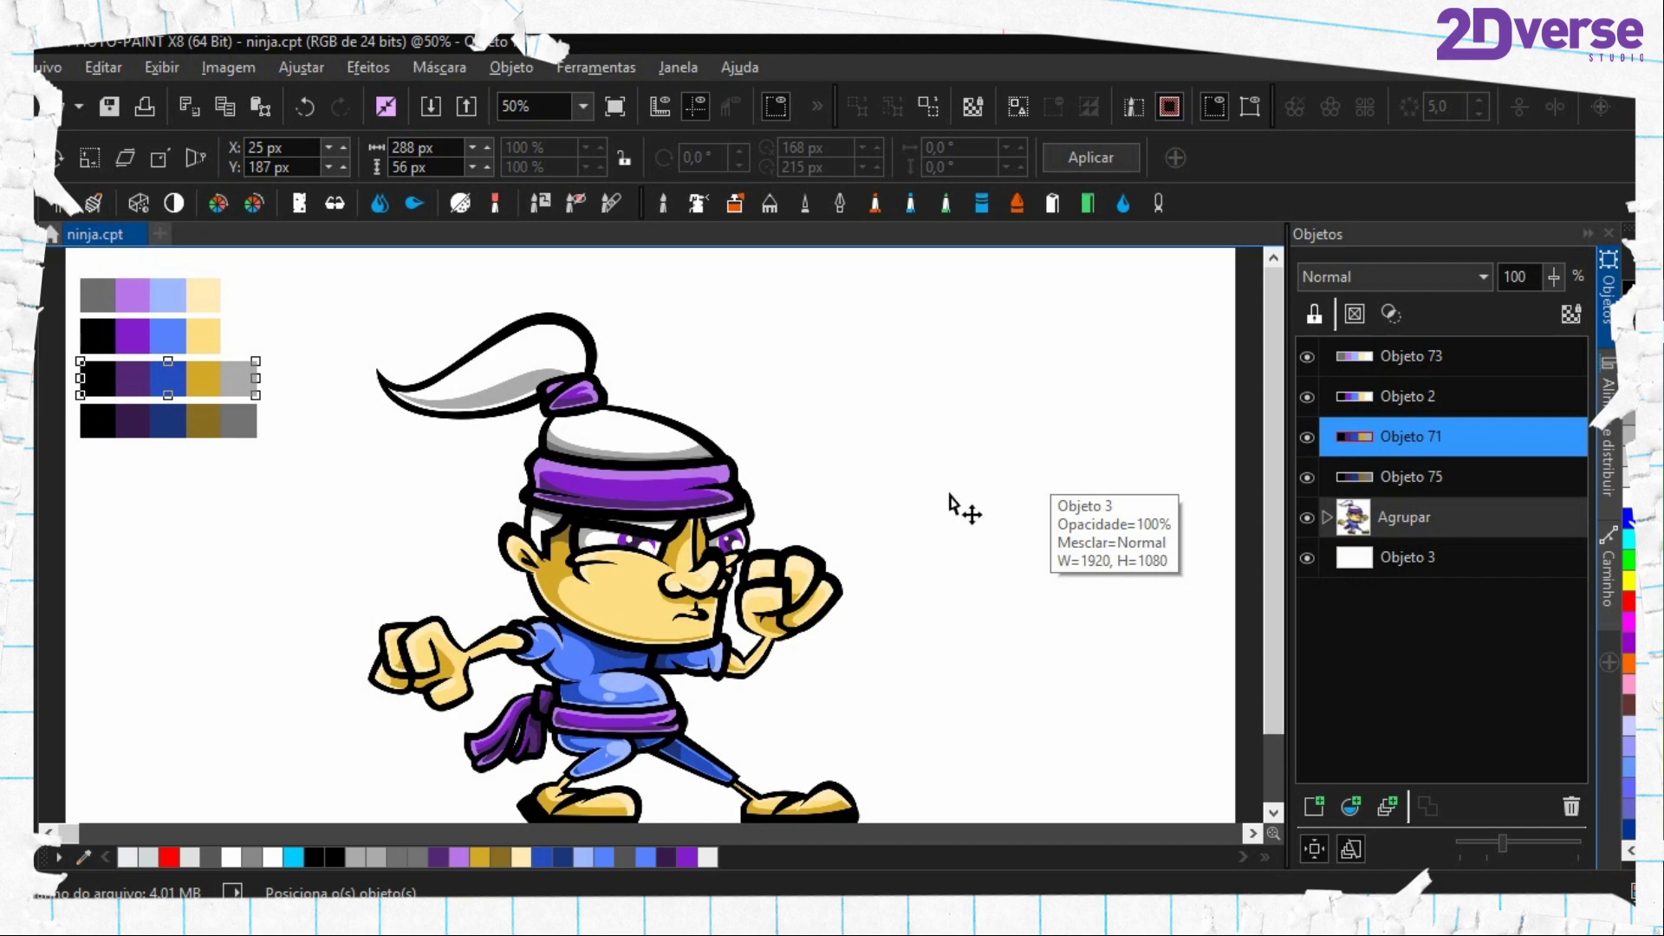
Review the finished ninja's face, fists, sash and legs, alternating between close-up and full-figure views
scroll(824, 423, "up", 2)
left_click_drag(602, 548, 683, 573)
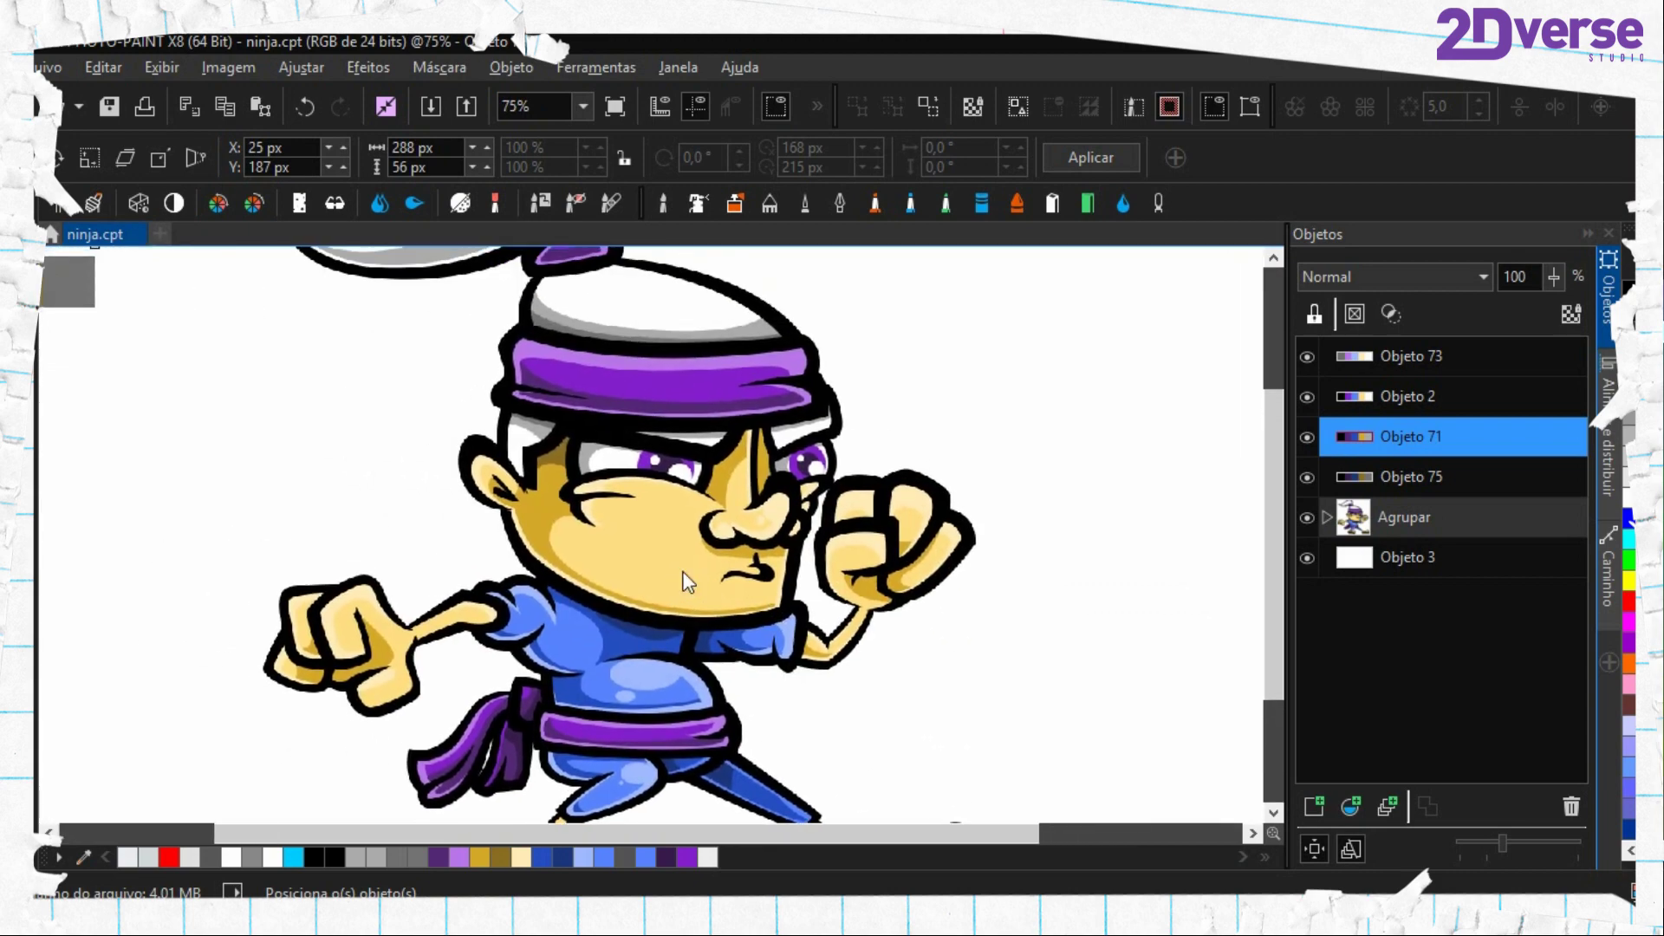
scroll(648, 589, "down", 1)
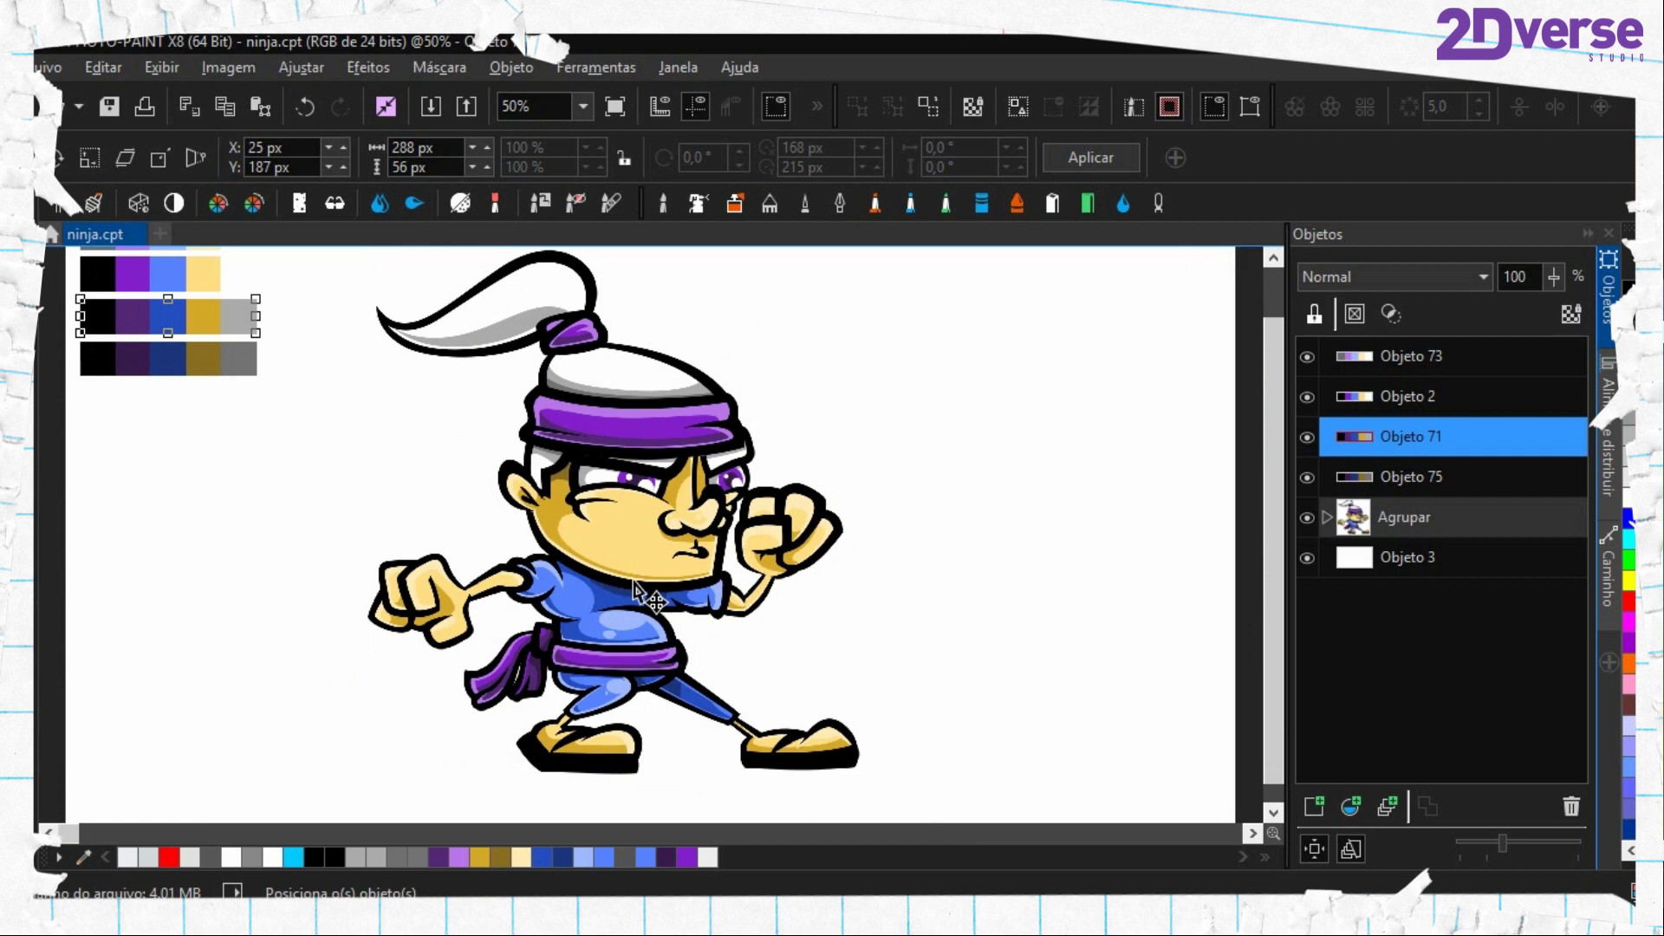
scroll(745, 598, "up", 1)
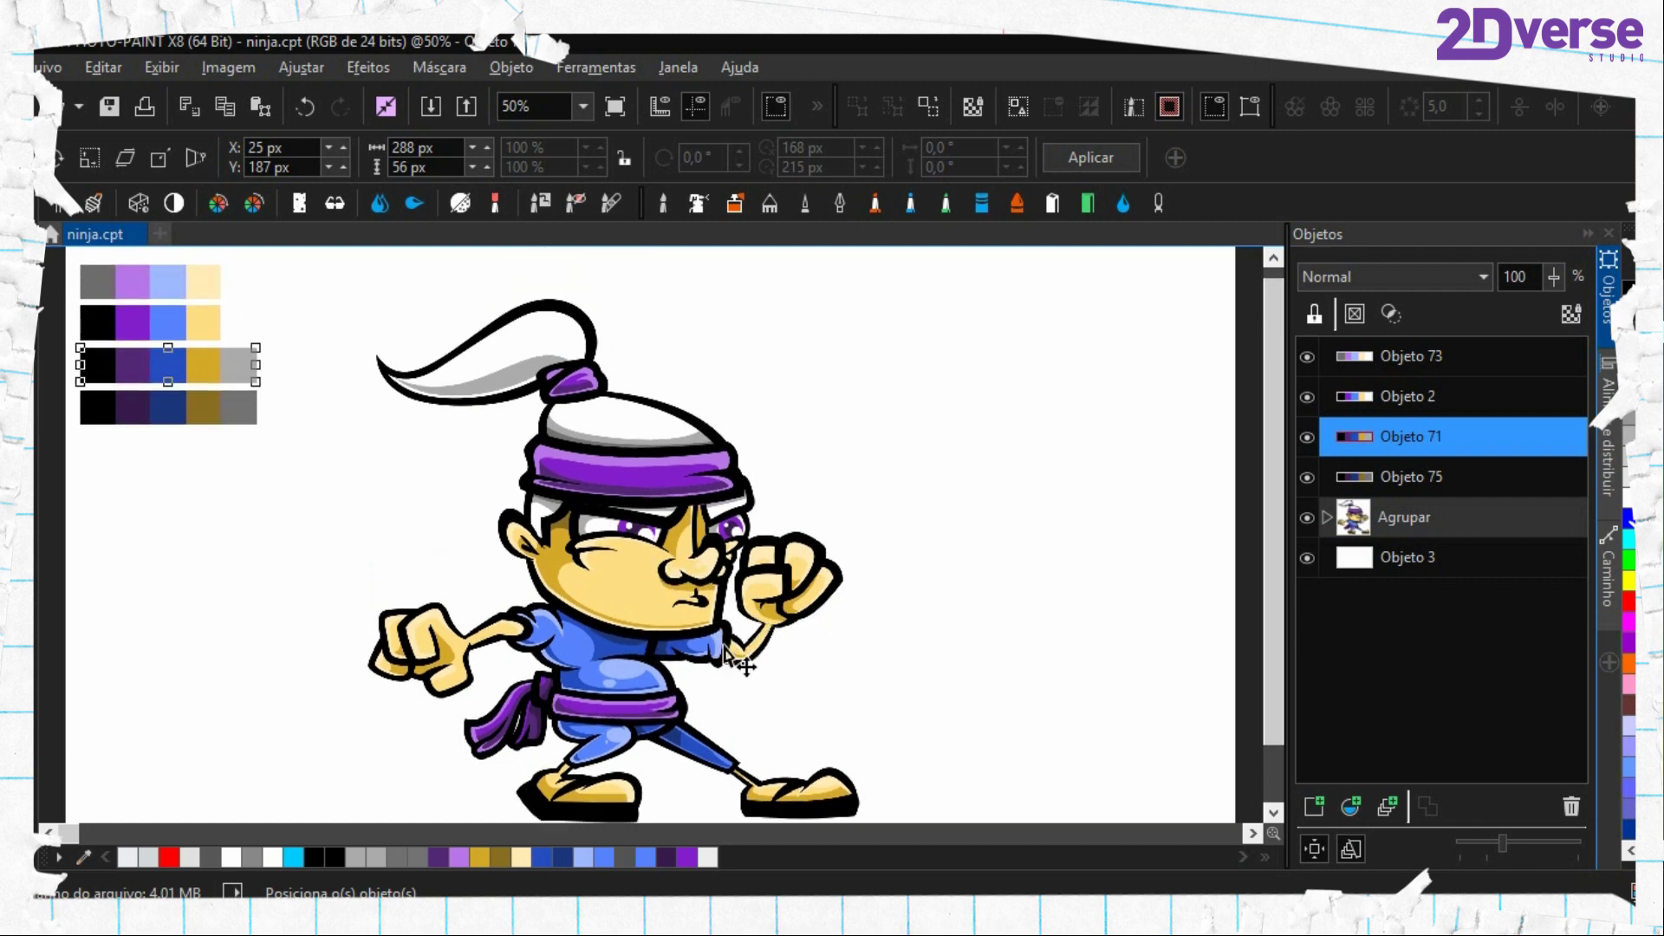
scroll(741, 655, "down", 1)
scroll(745, 607, "up", 1)
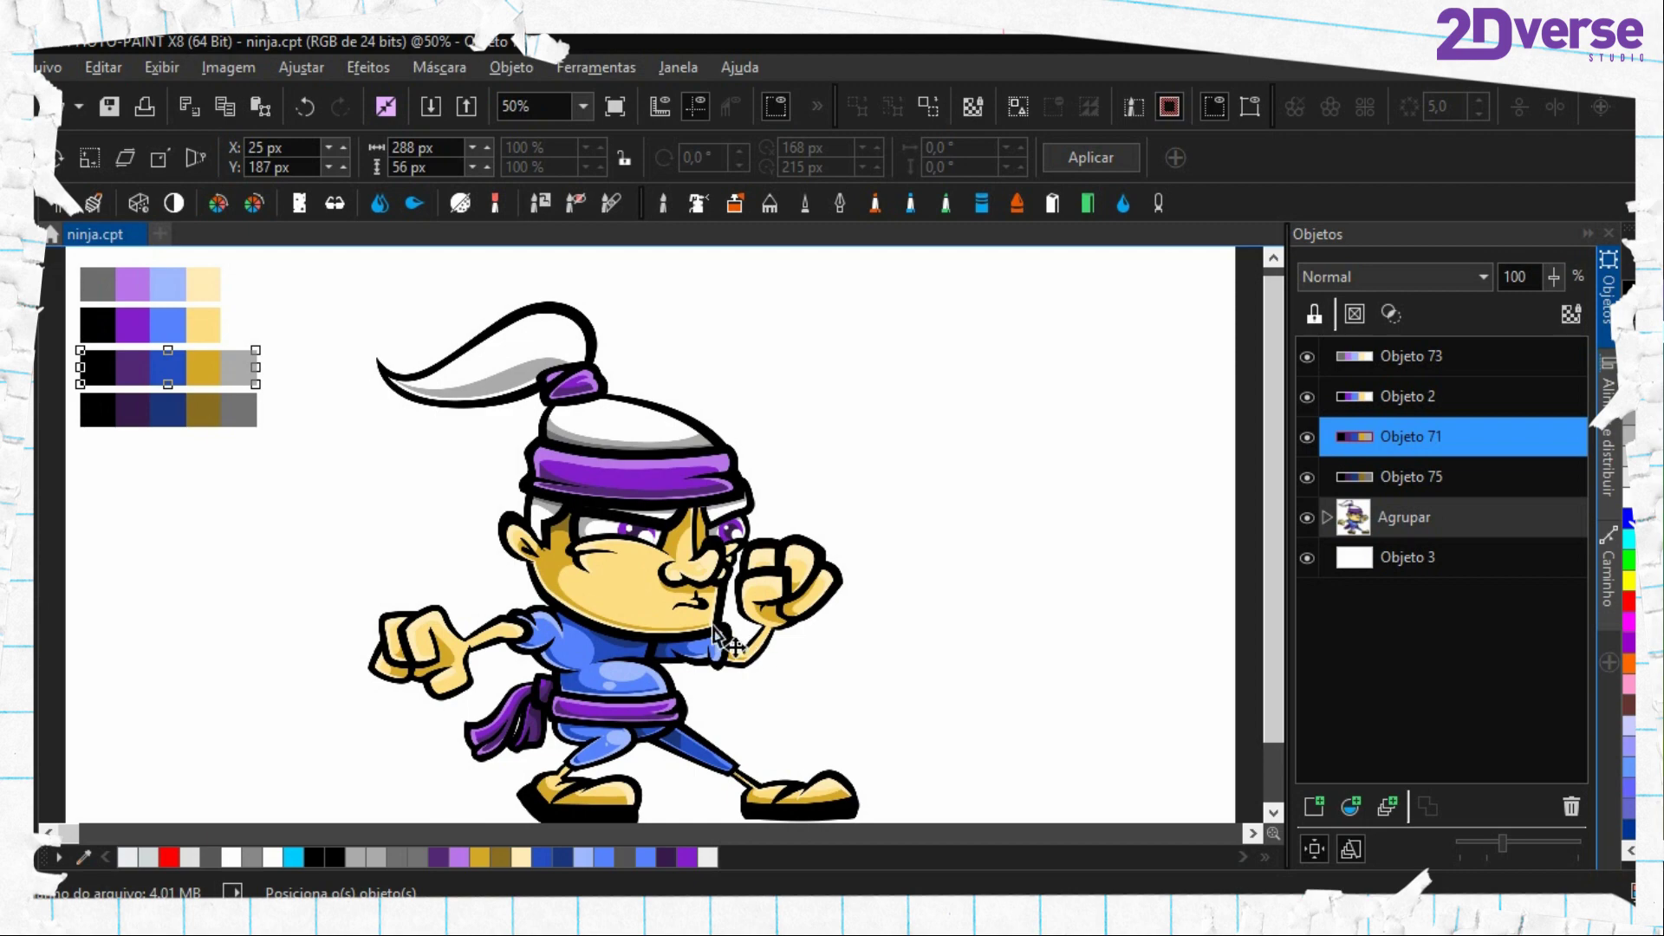
scroll(723, 632, "down", 1)
scroll(624, 598, "up", 1)
left_click_drag(778, 558, 663, 600)
scroll(640, 568, "up", 1)
scroll(639, 567, "down", 1)
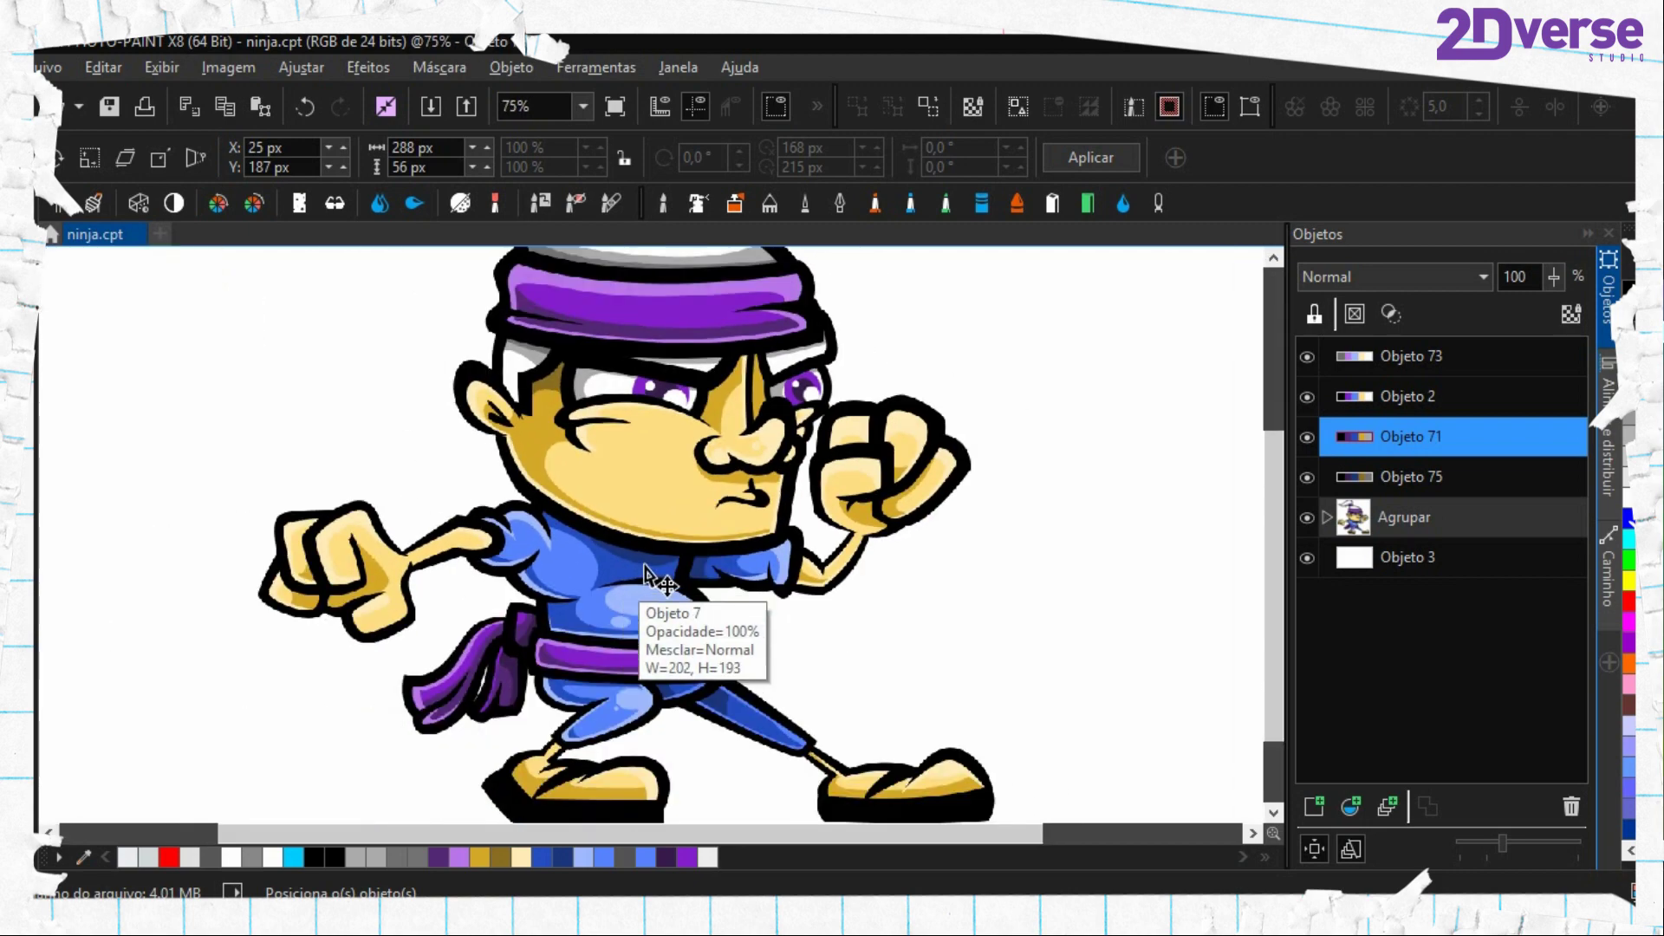
scroll(645, 575, "down", 1)
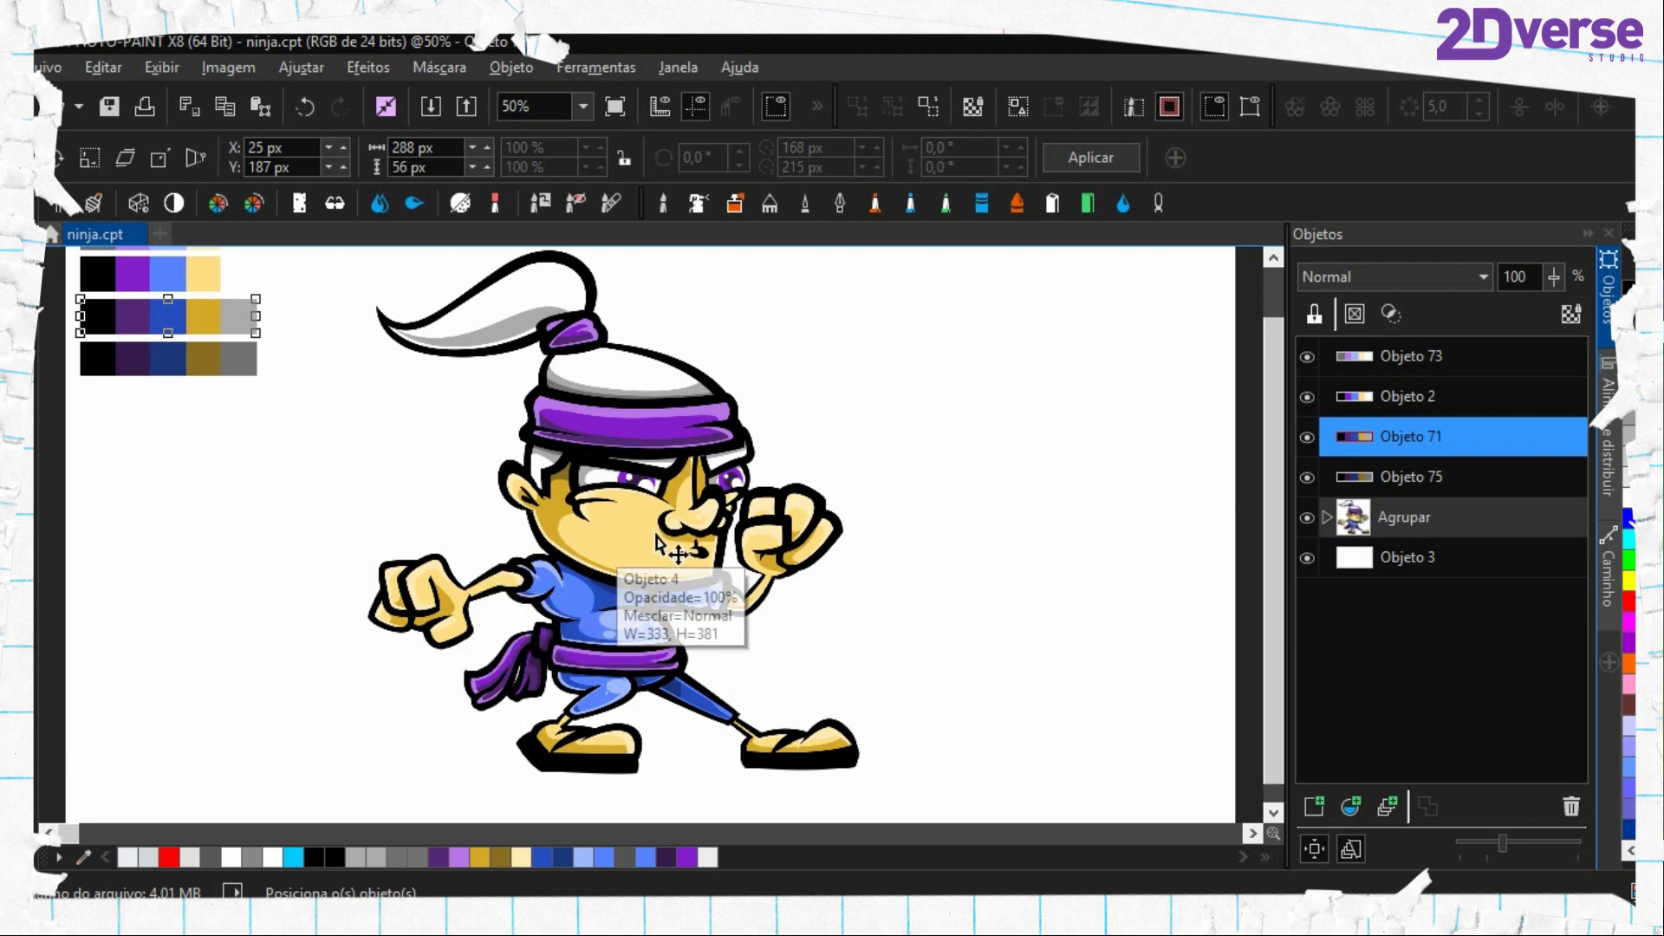
scroll(657, 541, "up", 1)
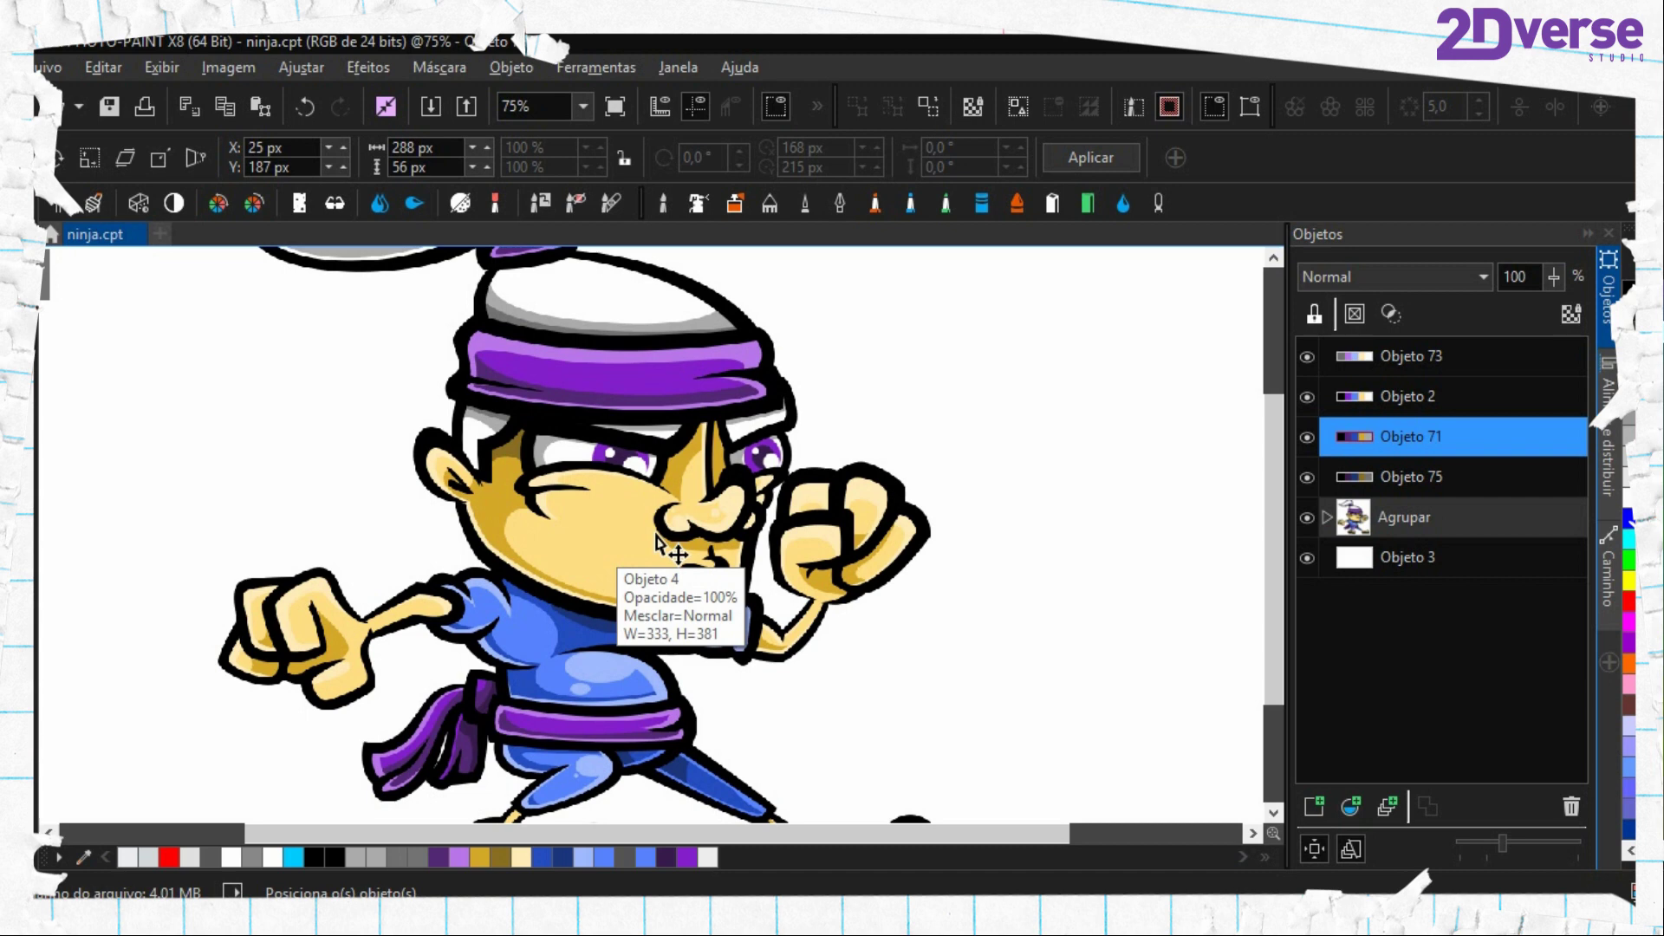
Inspect the finished ninja's upper body, headband, hair and ponytail shading at full-figure and close-up zoom levels
scroll(656, 541, "down", 1)
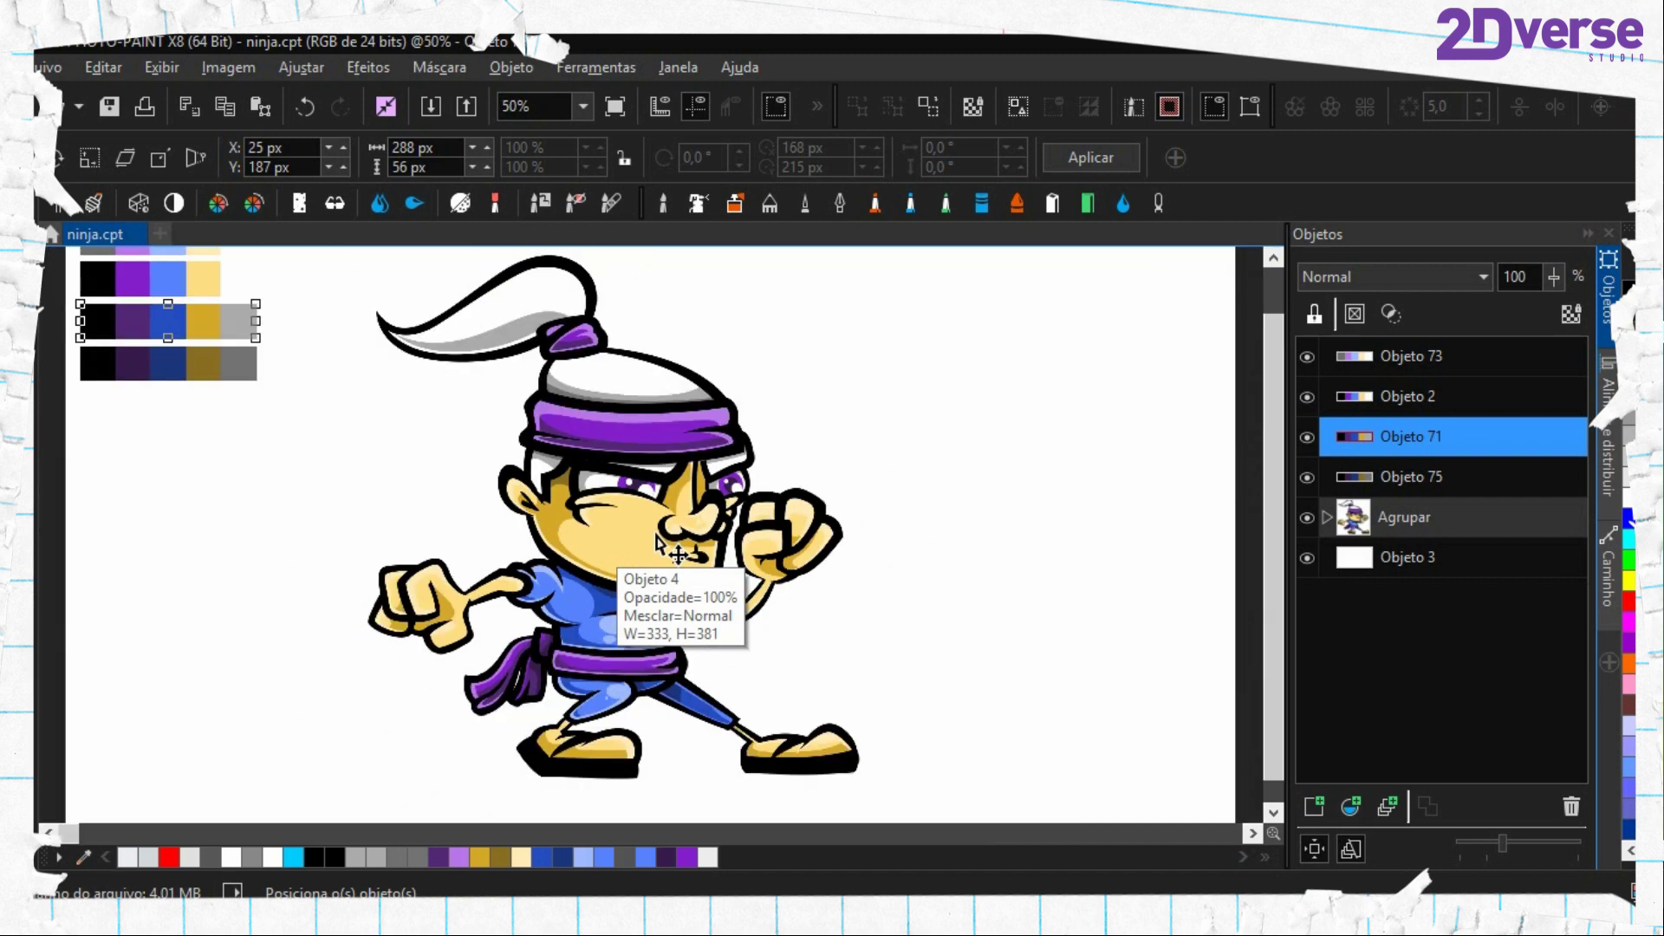
scroll(659, 544, "up", 3)
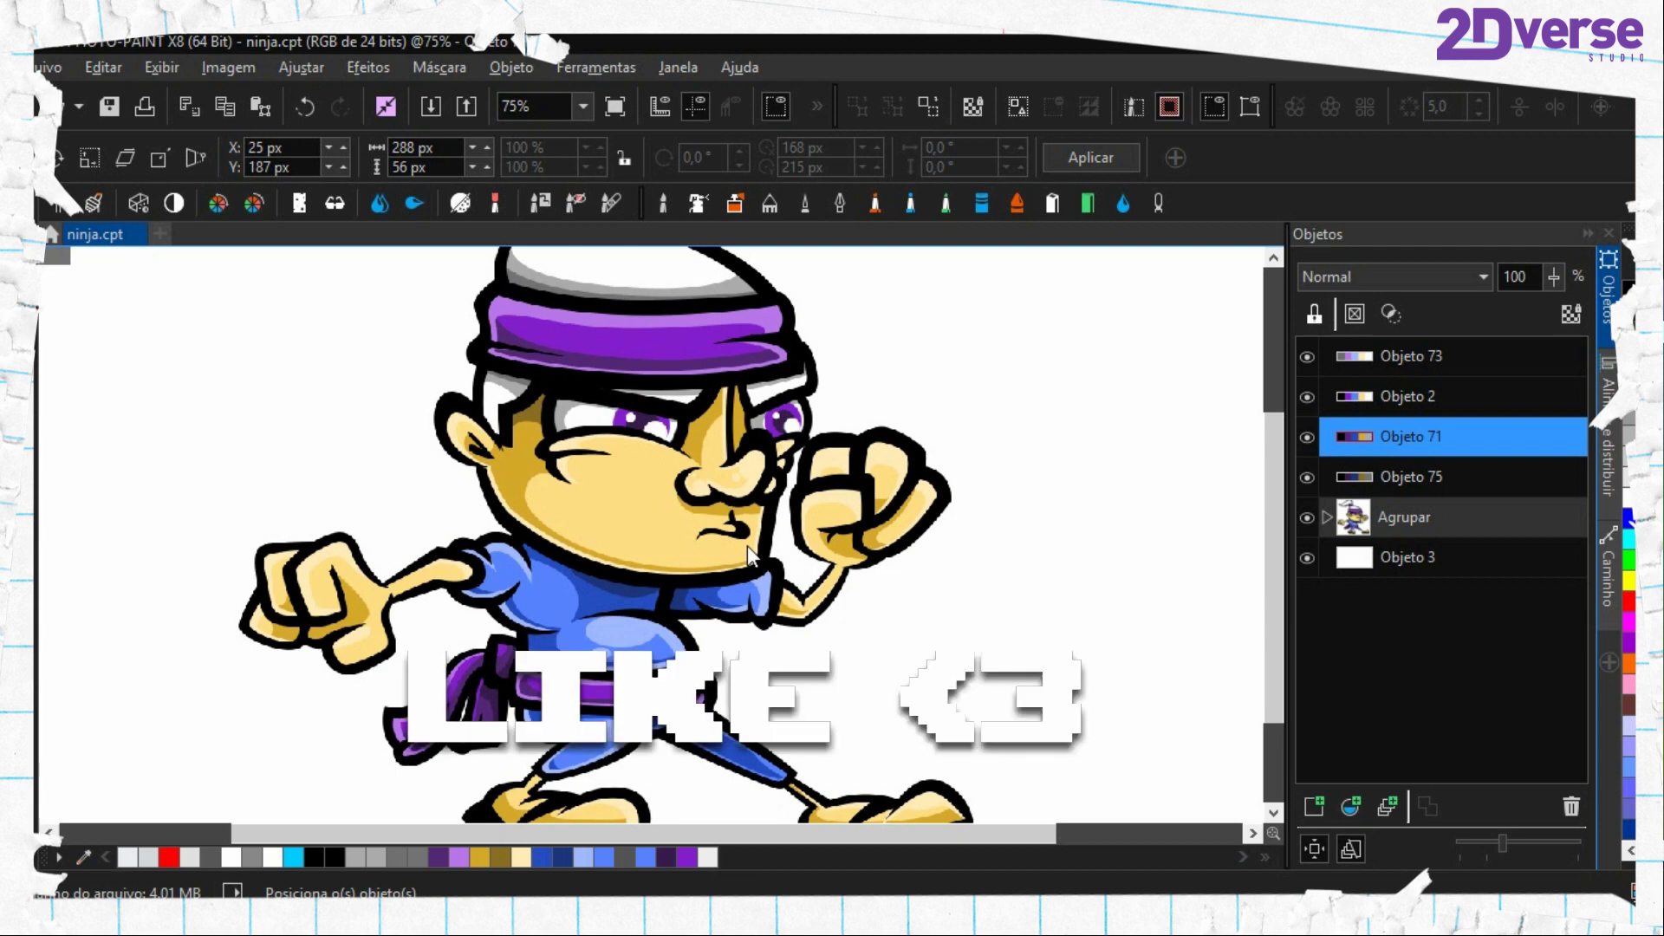
left_click_drag(594, 481, 601, 548)
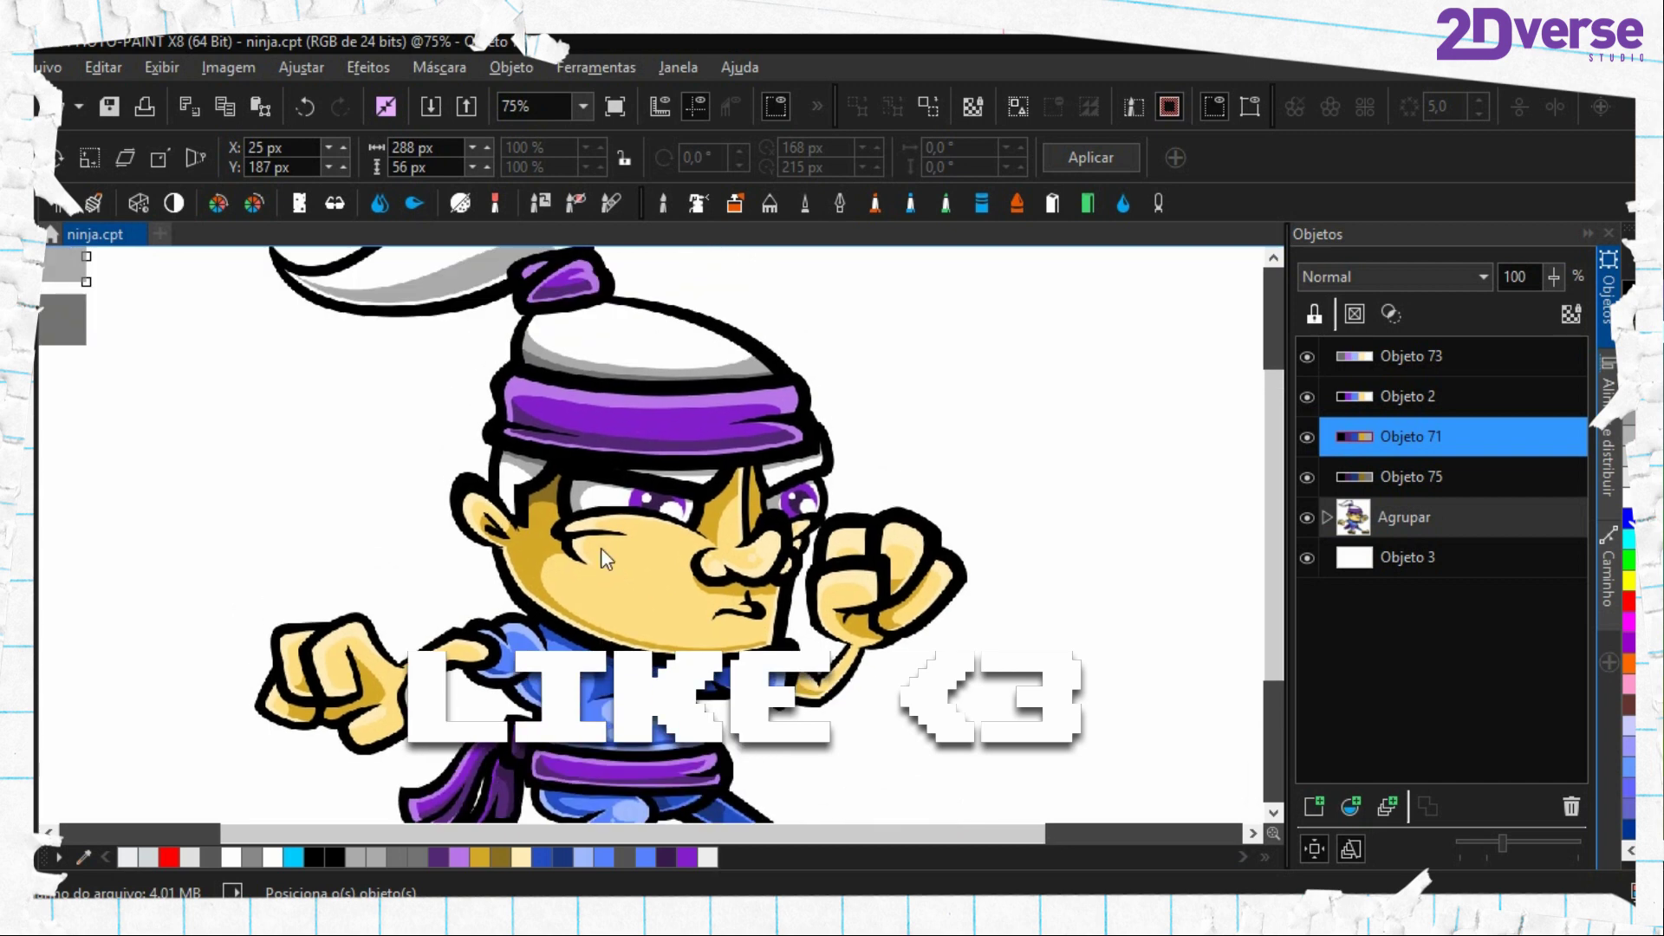
left_click_drag(570, 494, 606, 601)
key("period")
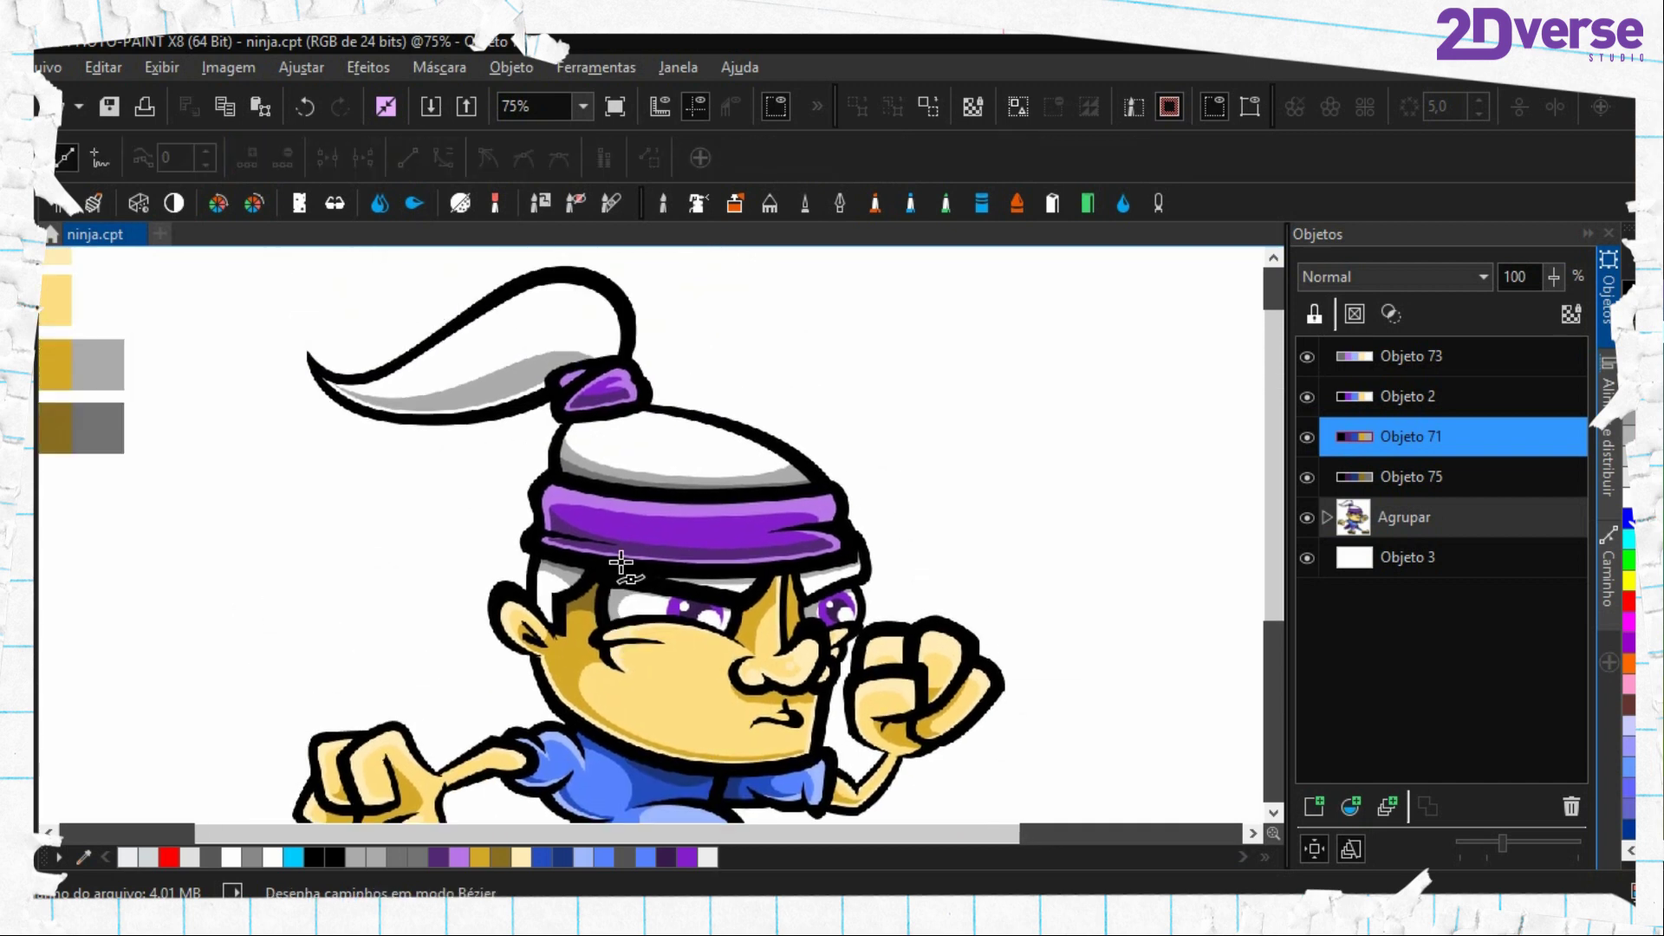
scroll(620, 563, "up", 2)
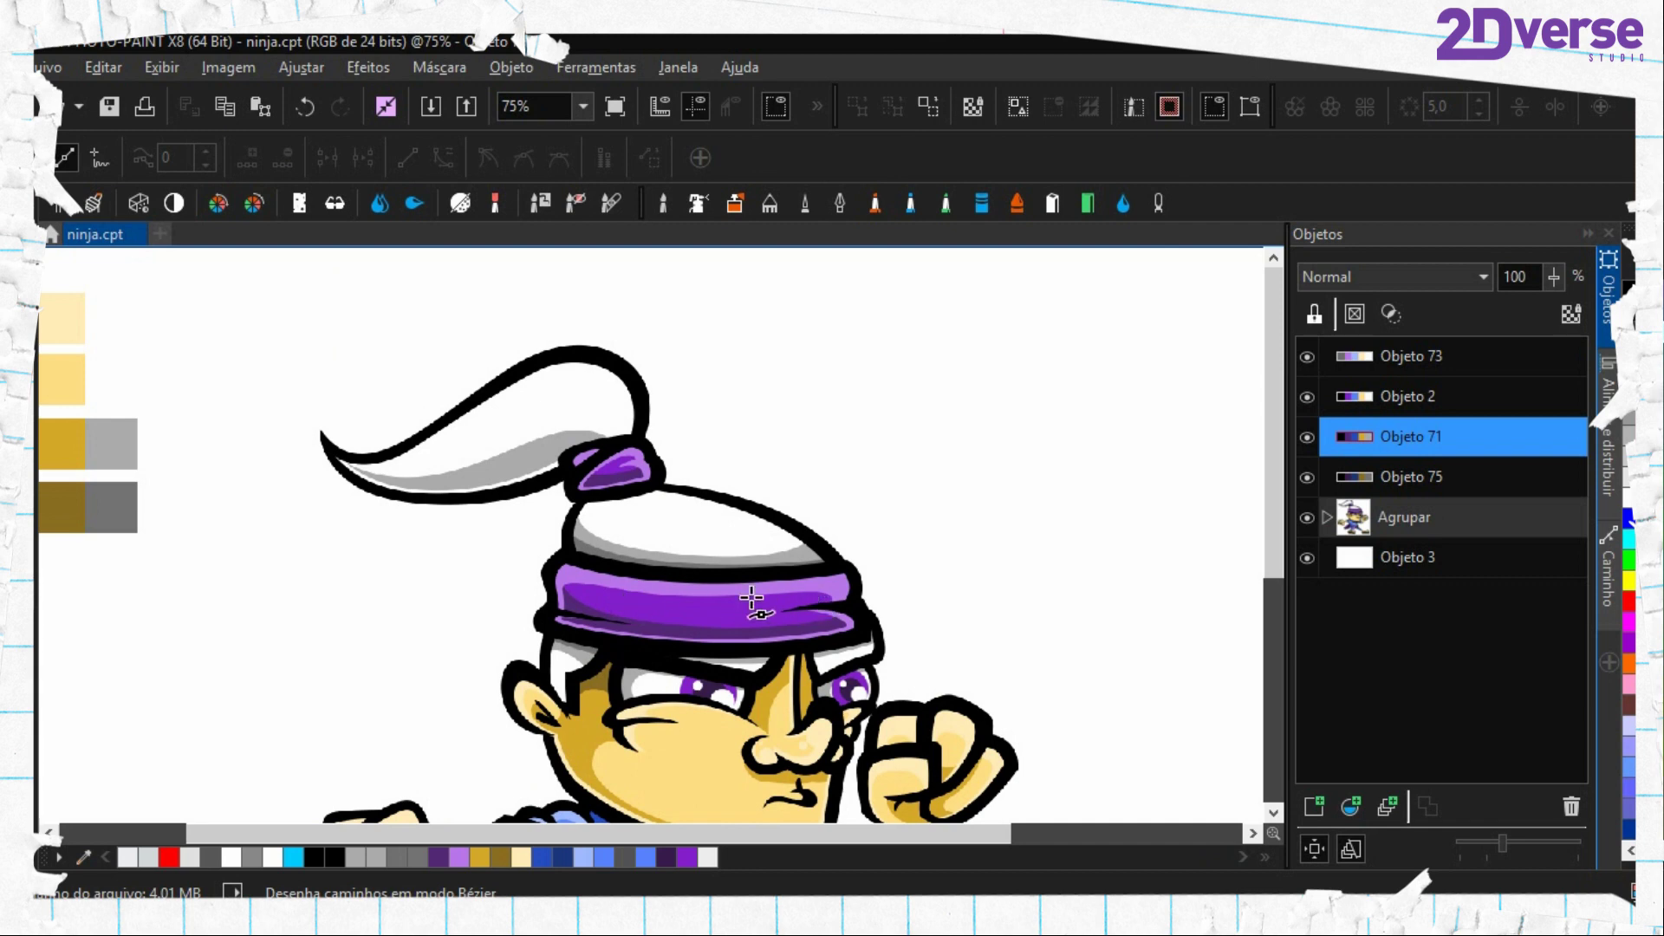
scroll(751, 598, "up", 2)
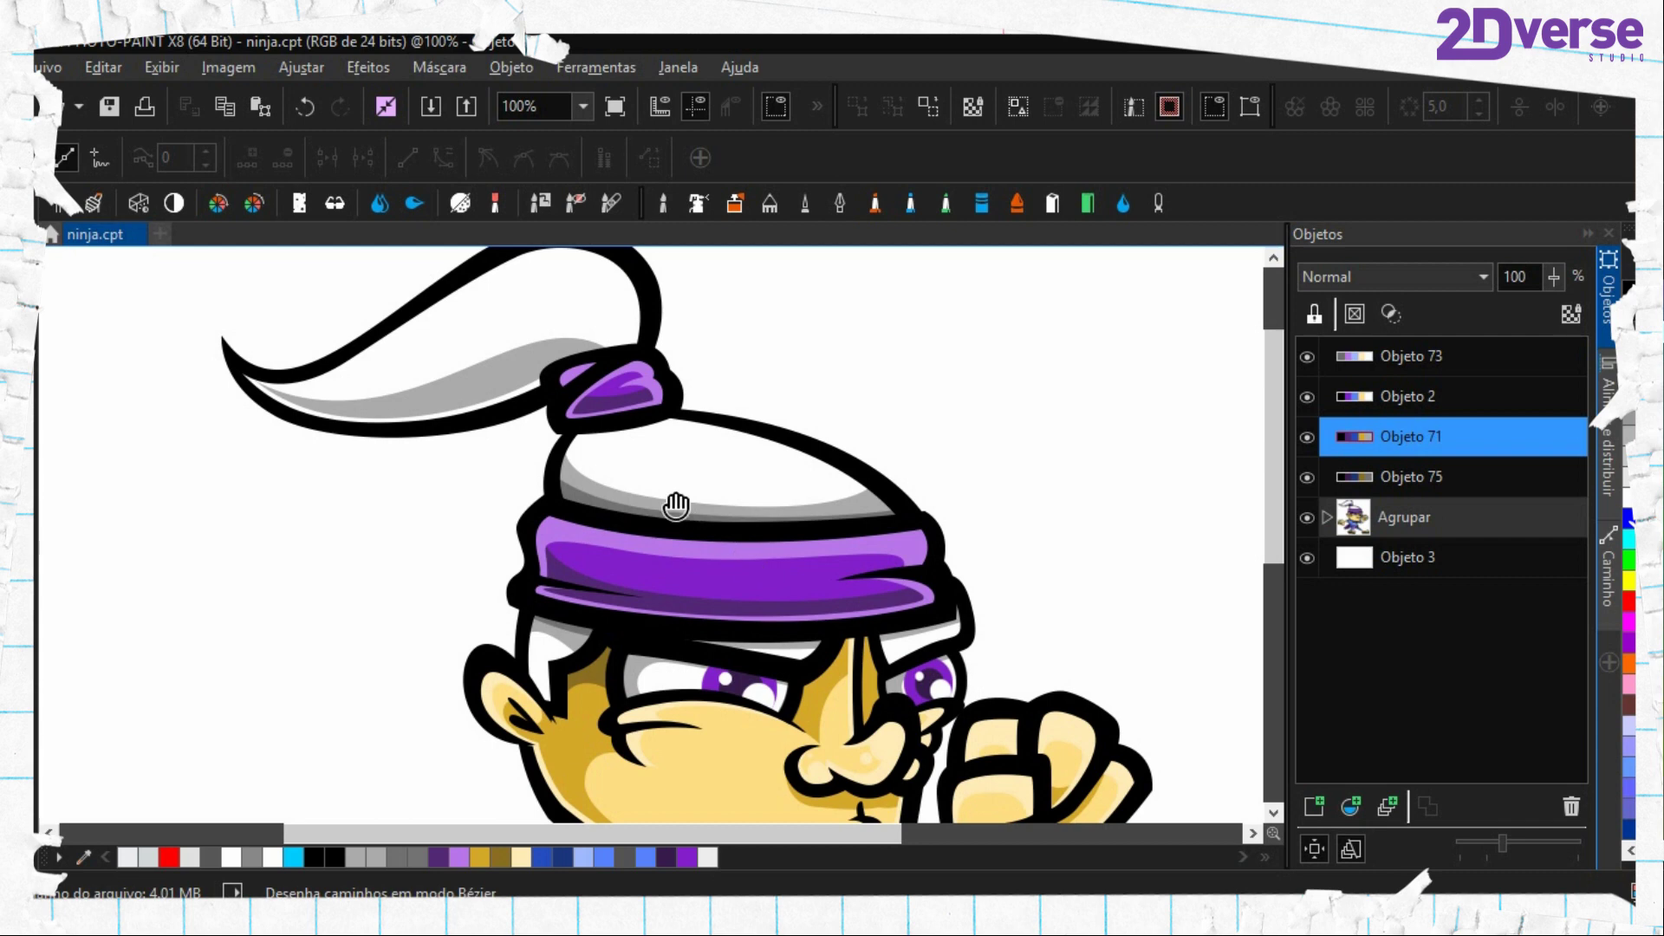
left_click_drag(670, 497, 709, 539)
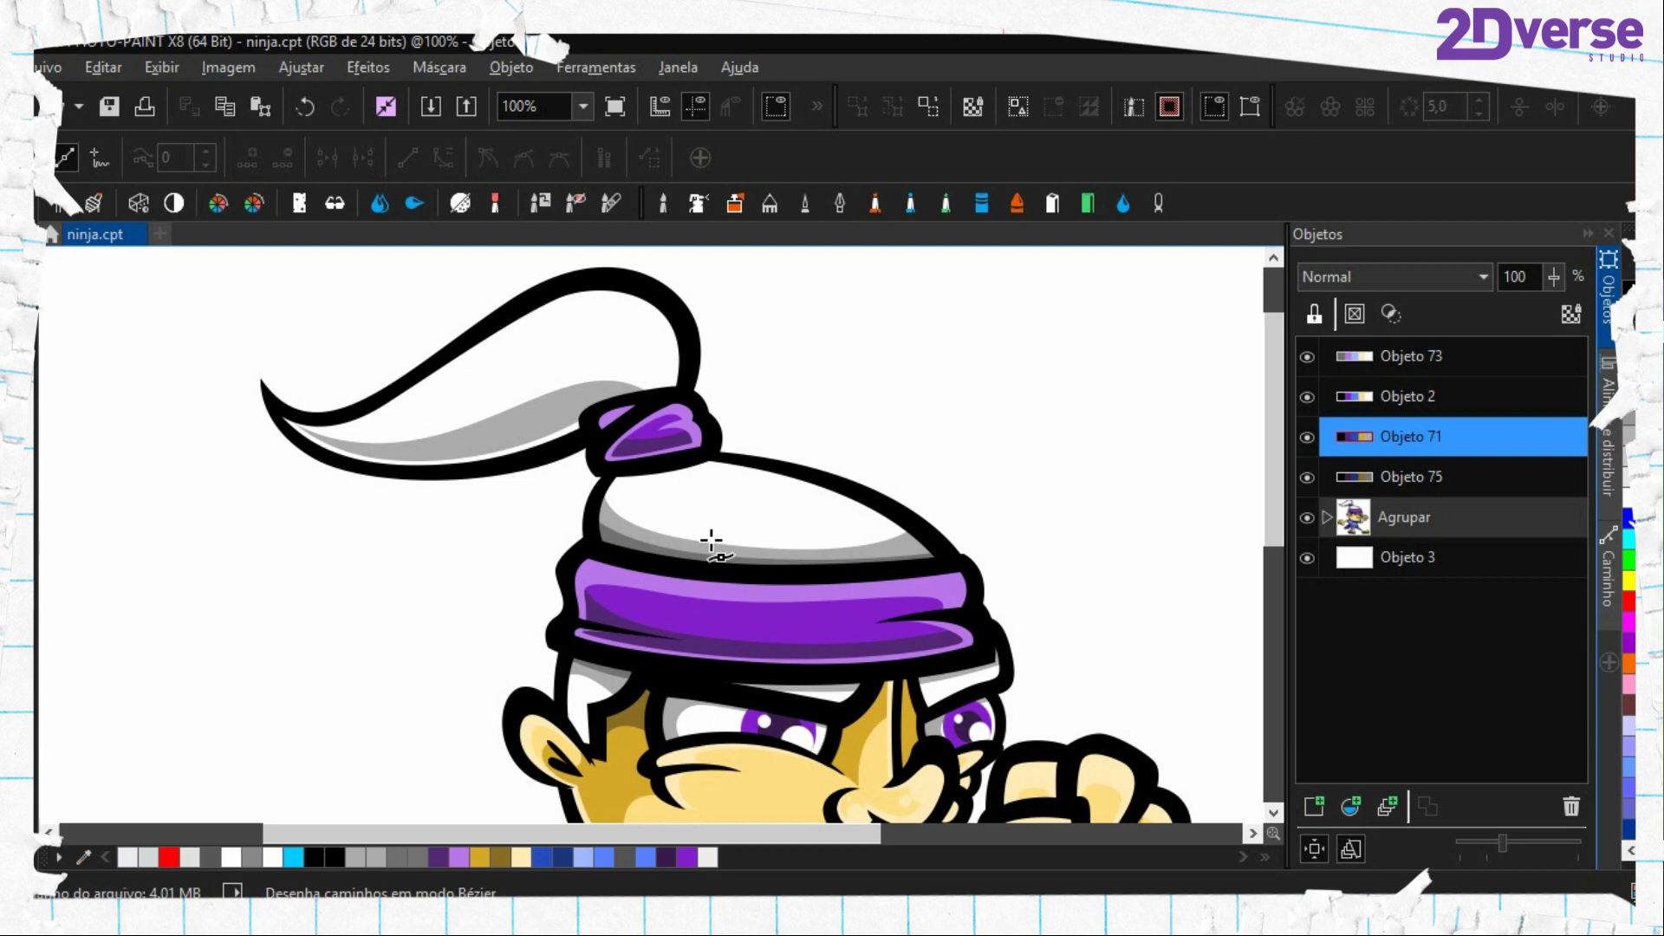
scroll(711, 542, "down", 2)
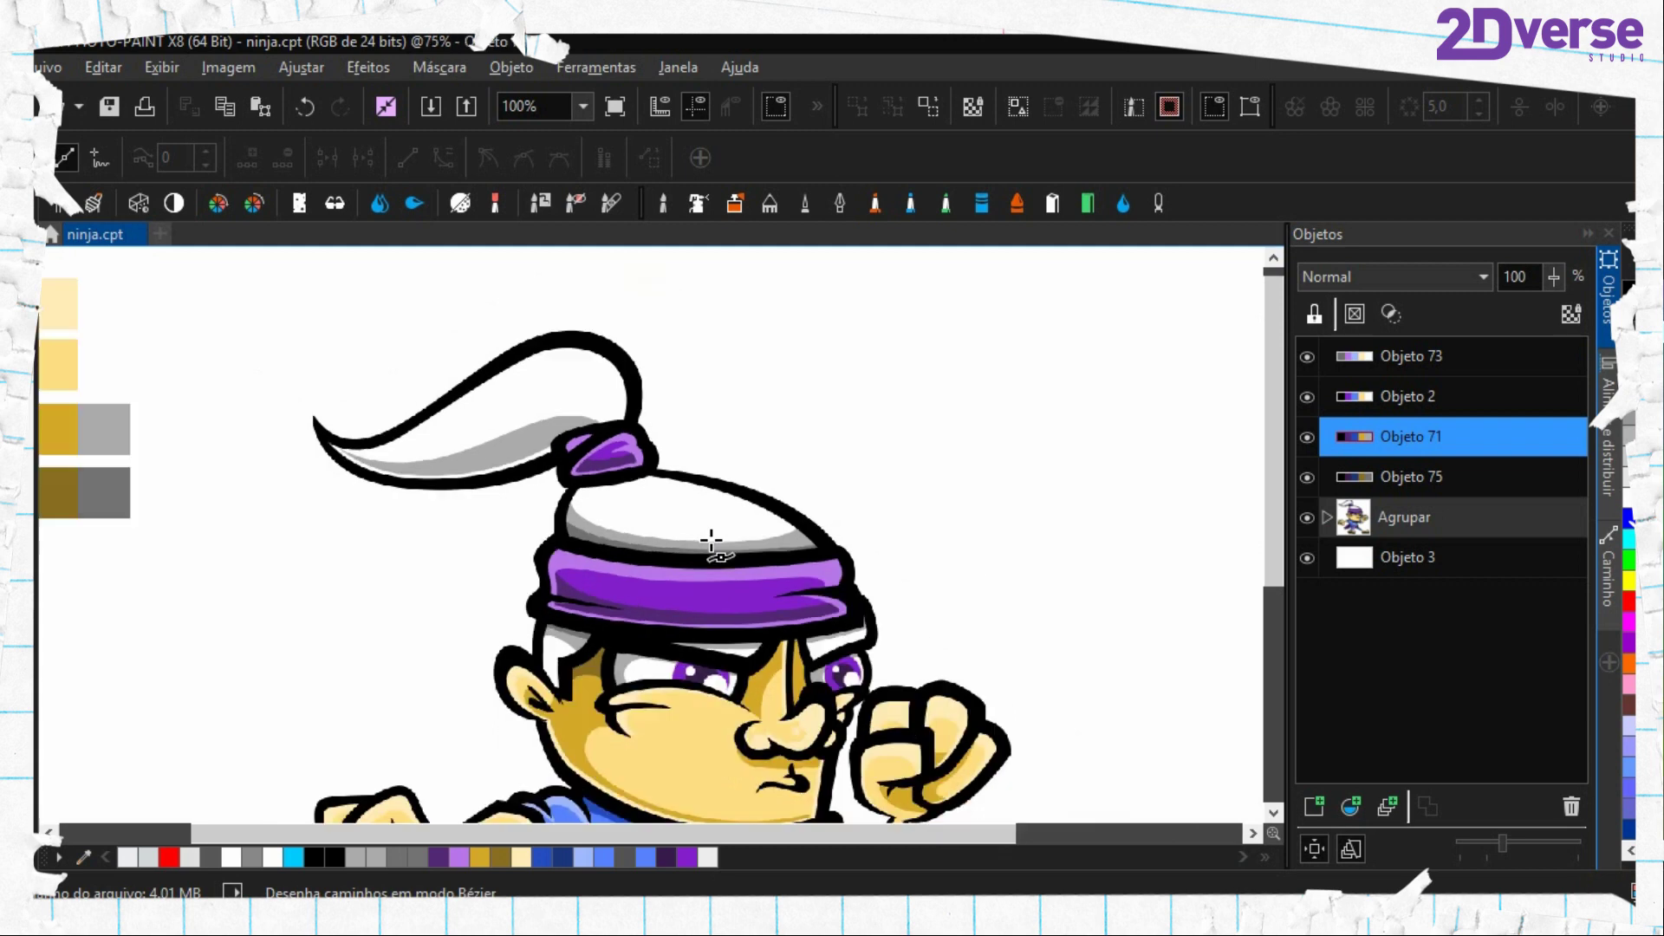